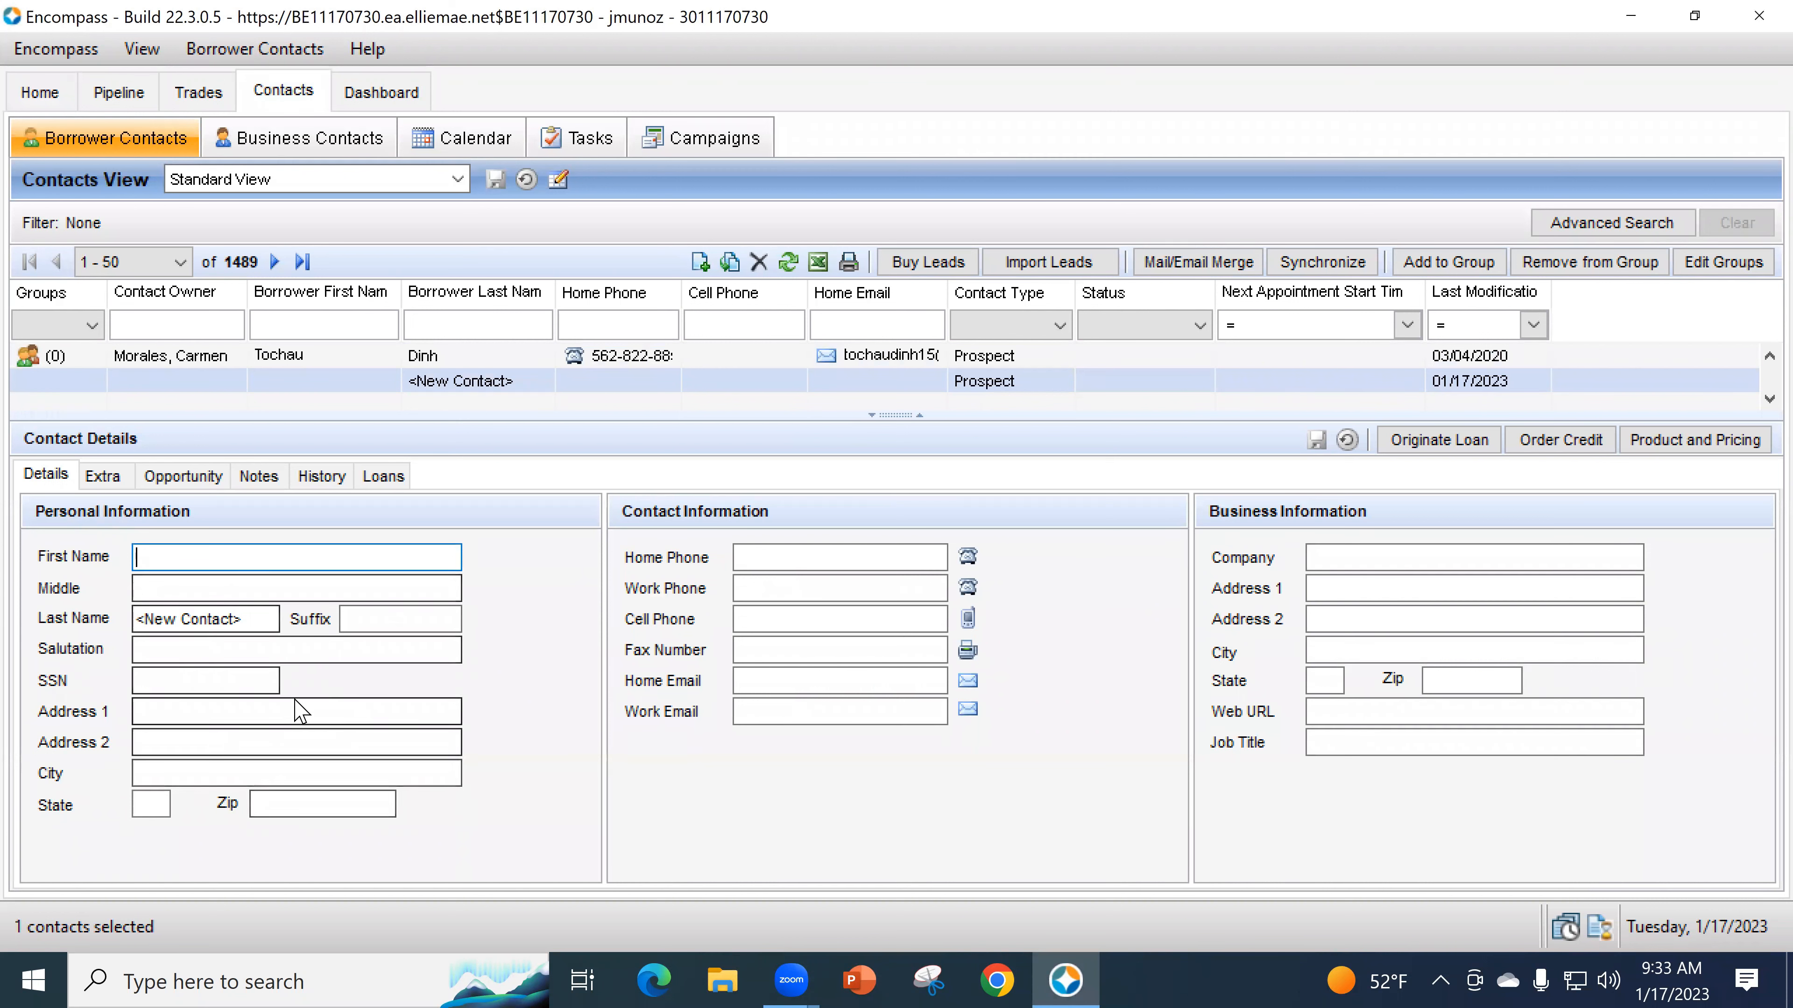
- Enter the new contact's first name 'Borrower' and last name 'One'
text(Bo)
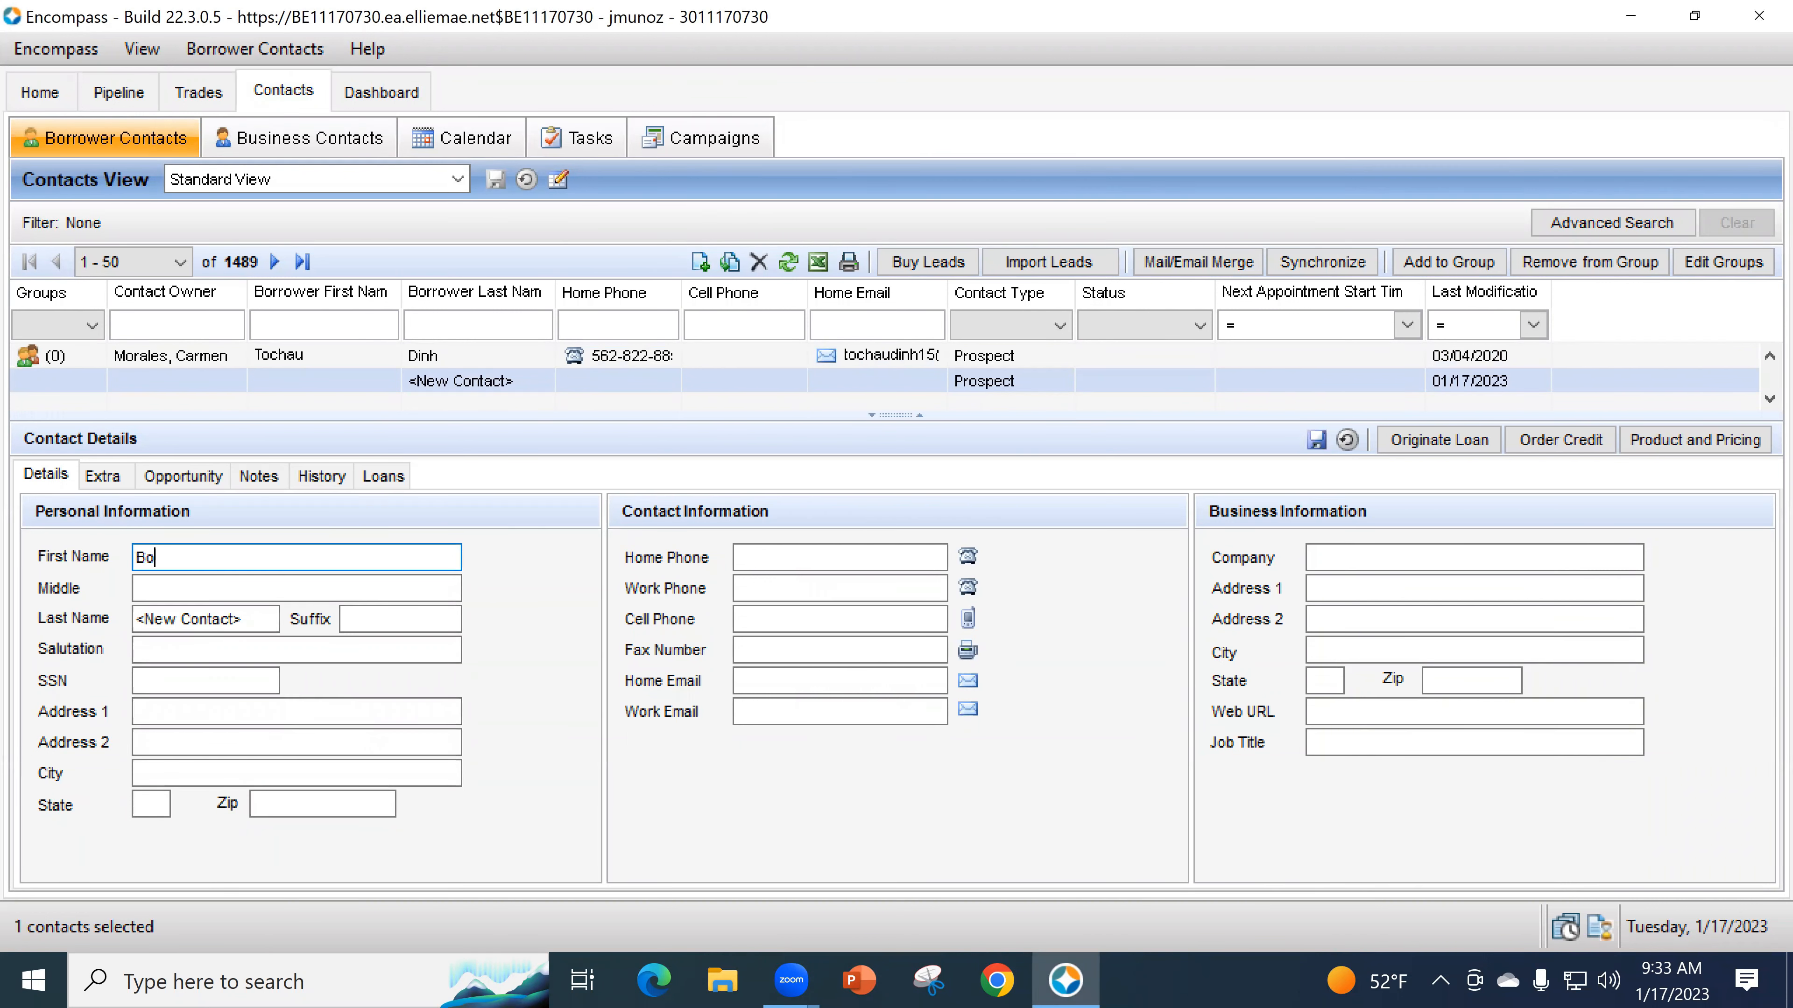
text(rrower)
key(Tab)
key(Tab)
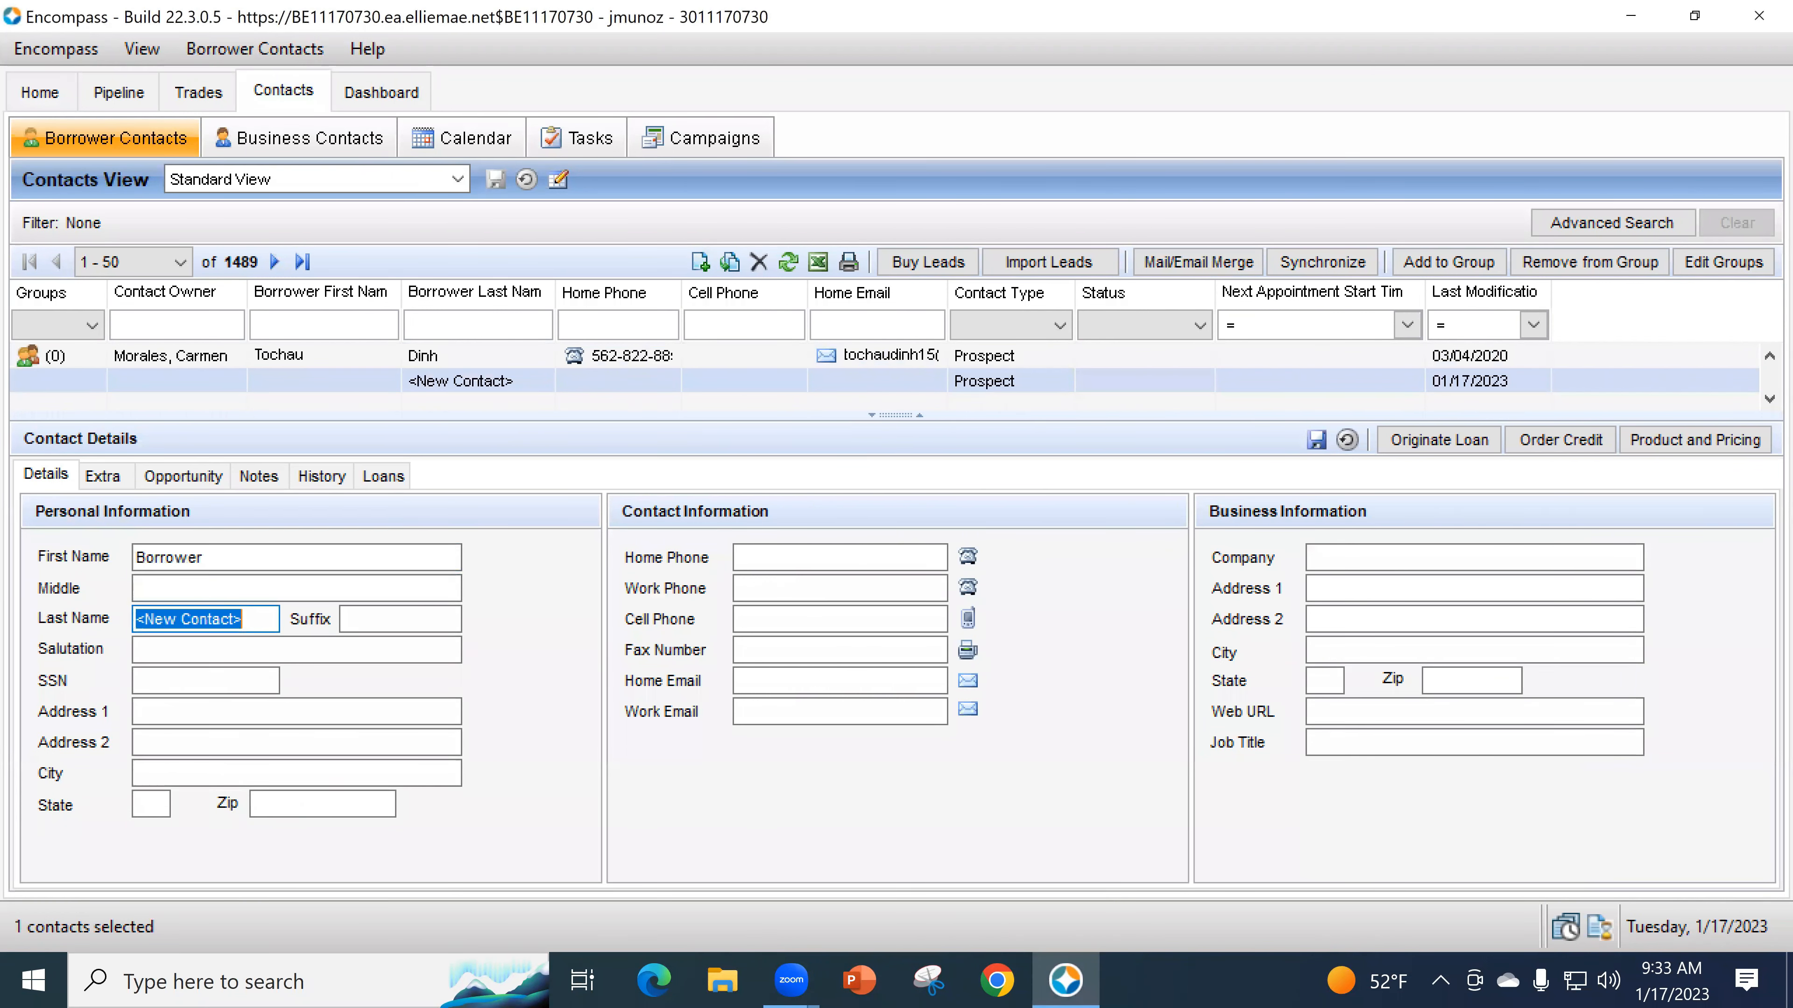
text(One)
key(Tab)
key(Tab)
key(Tab)
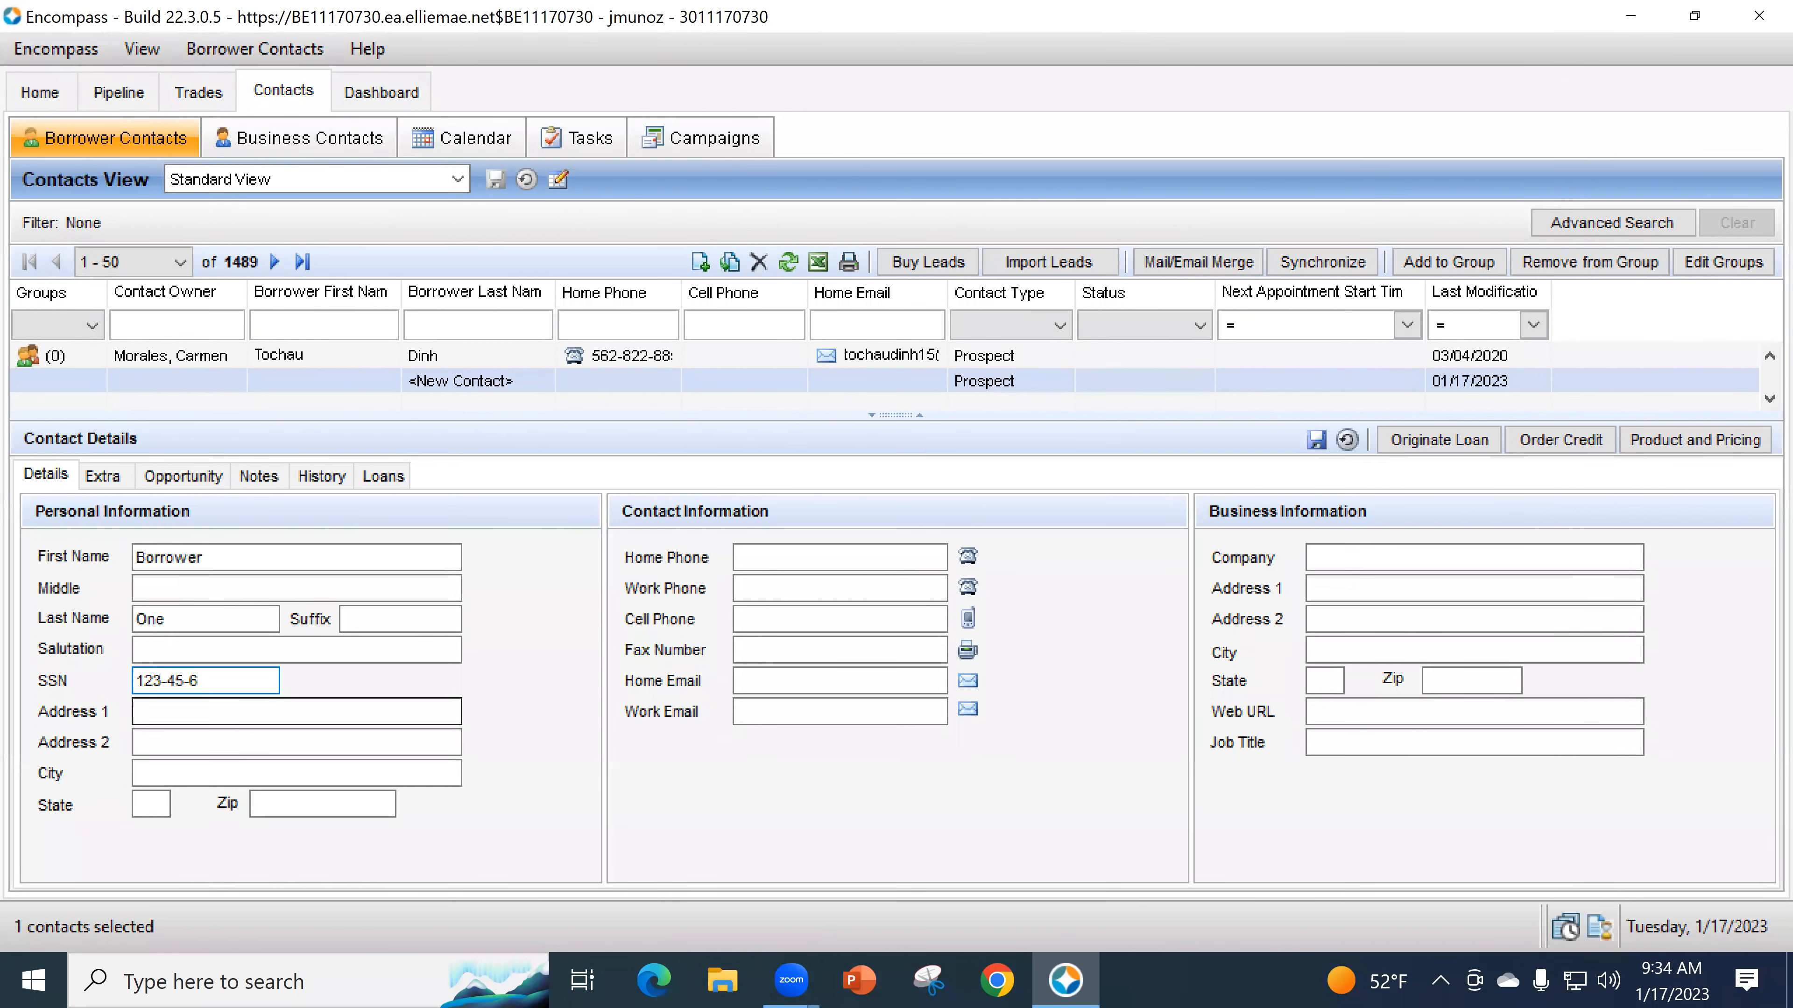
- Enter the contact's street address and start the ZIP code to bring up city choices
click(215, 708)
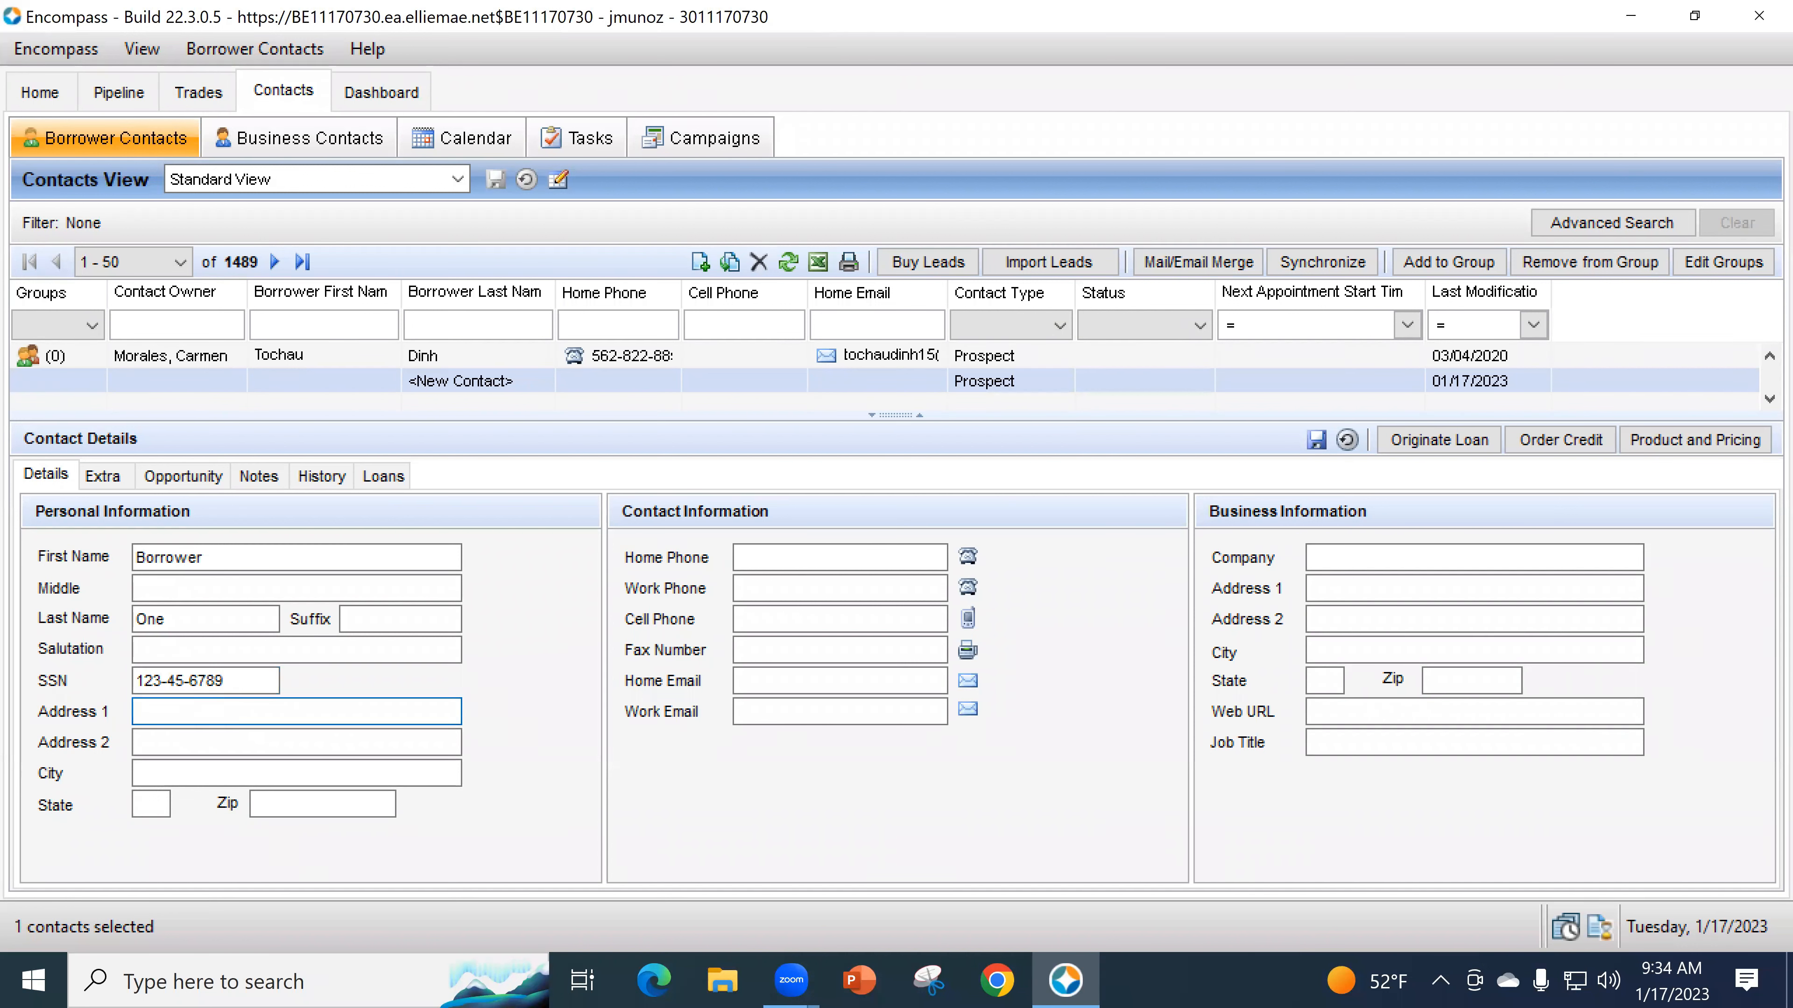
text(123 Main St)
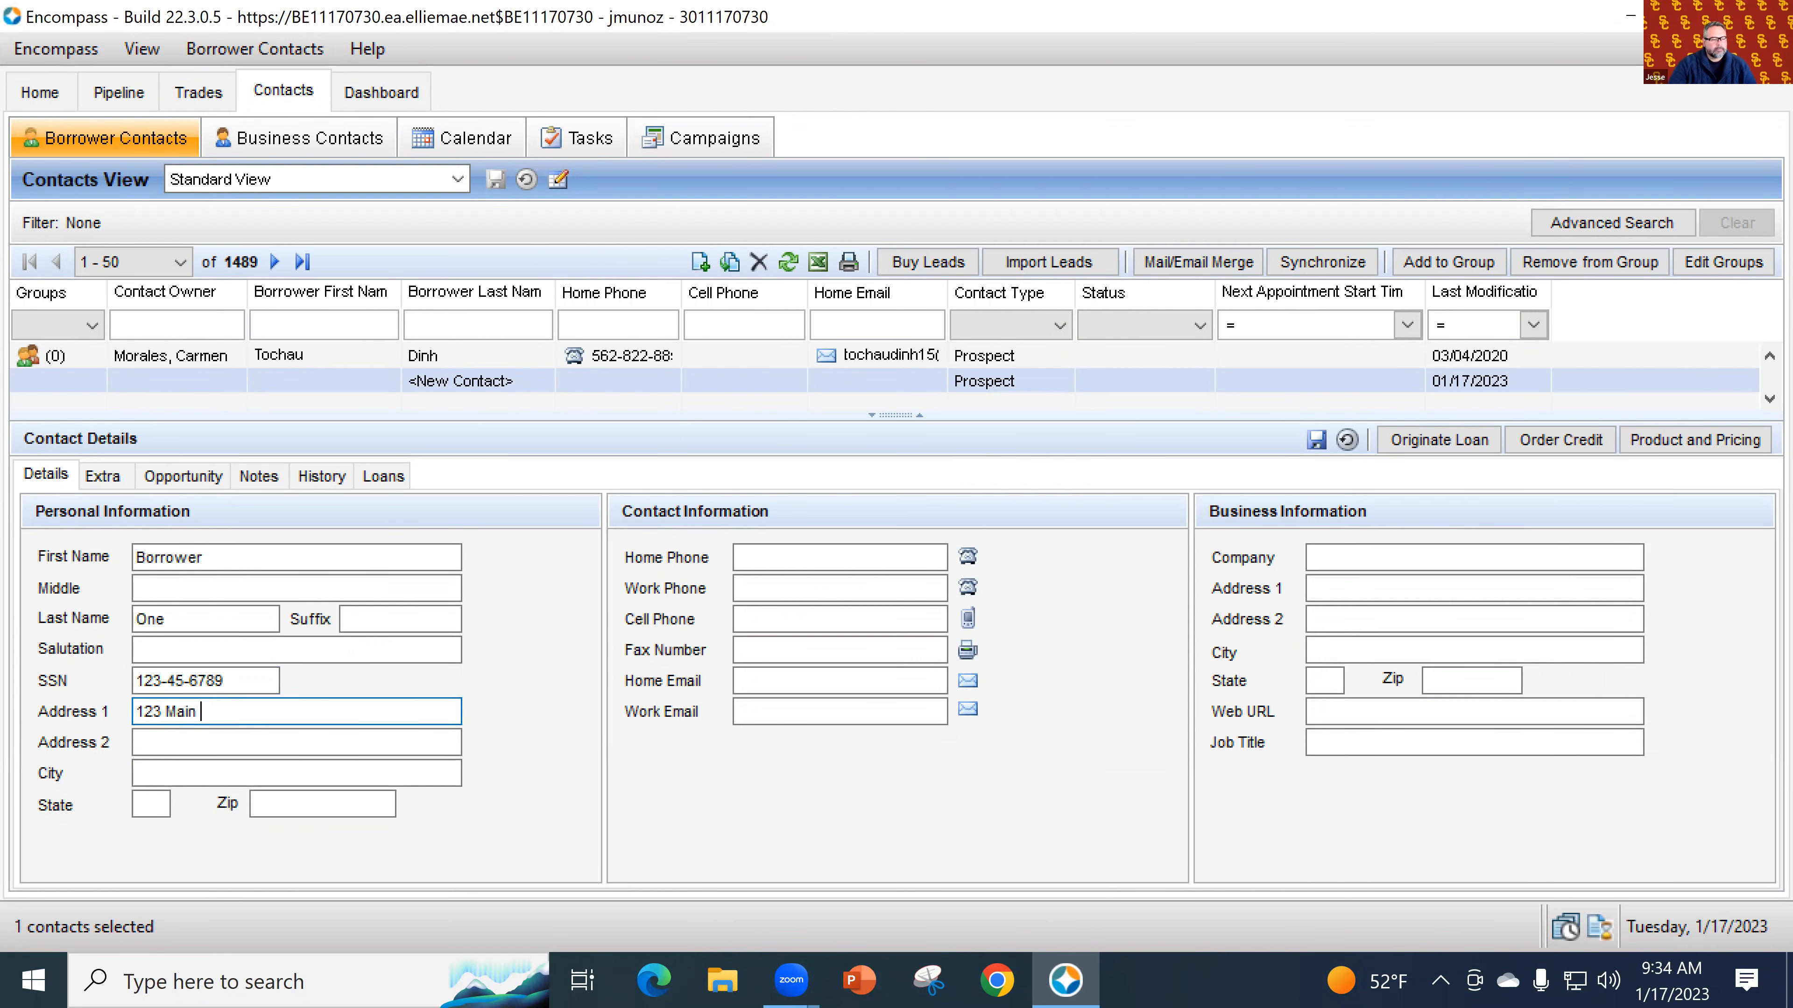
key(Tab)
key(Tab)
key(Tab)
key(Tab)
text(90)
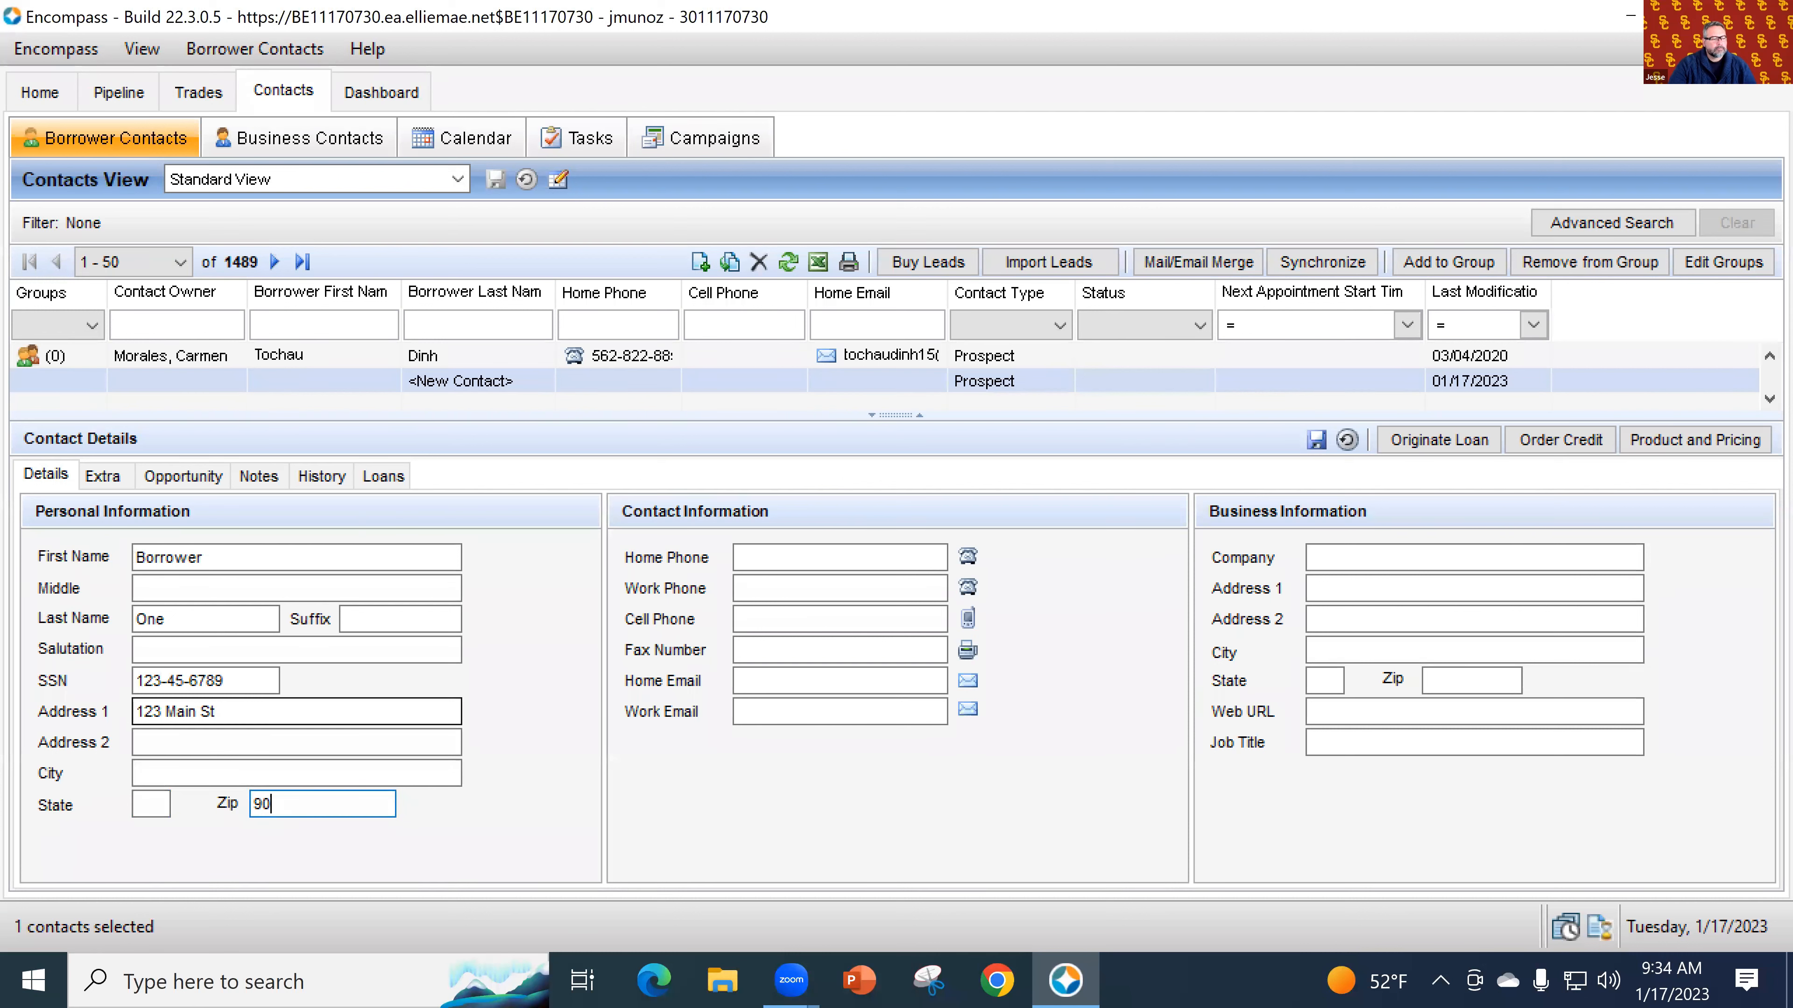
key(Tab)
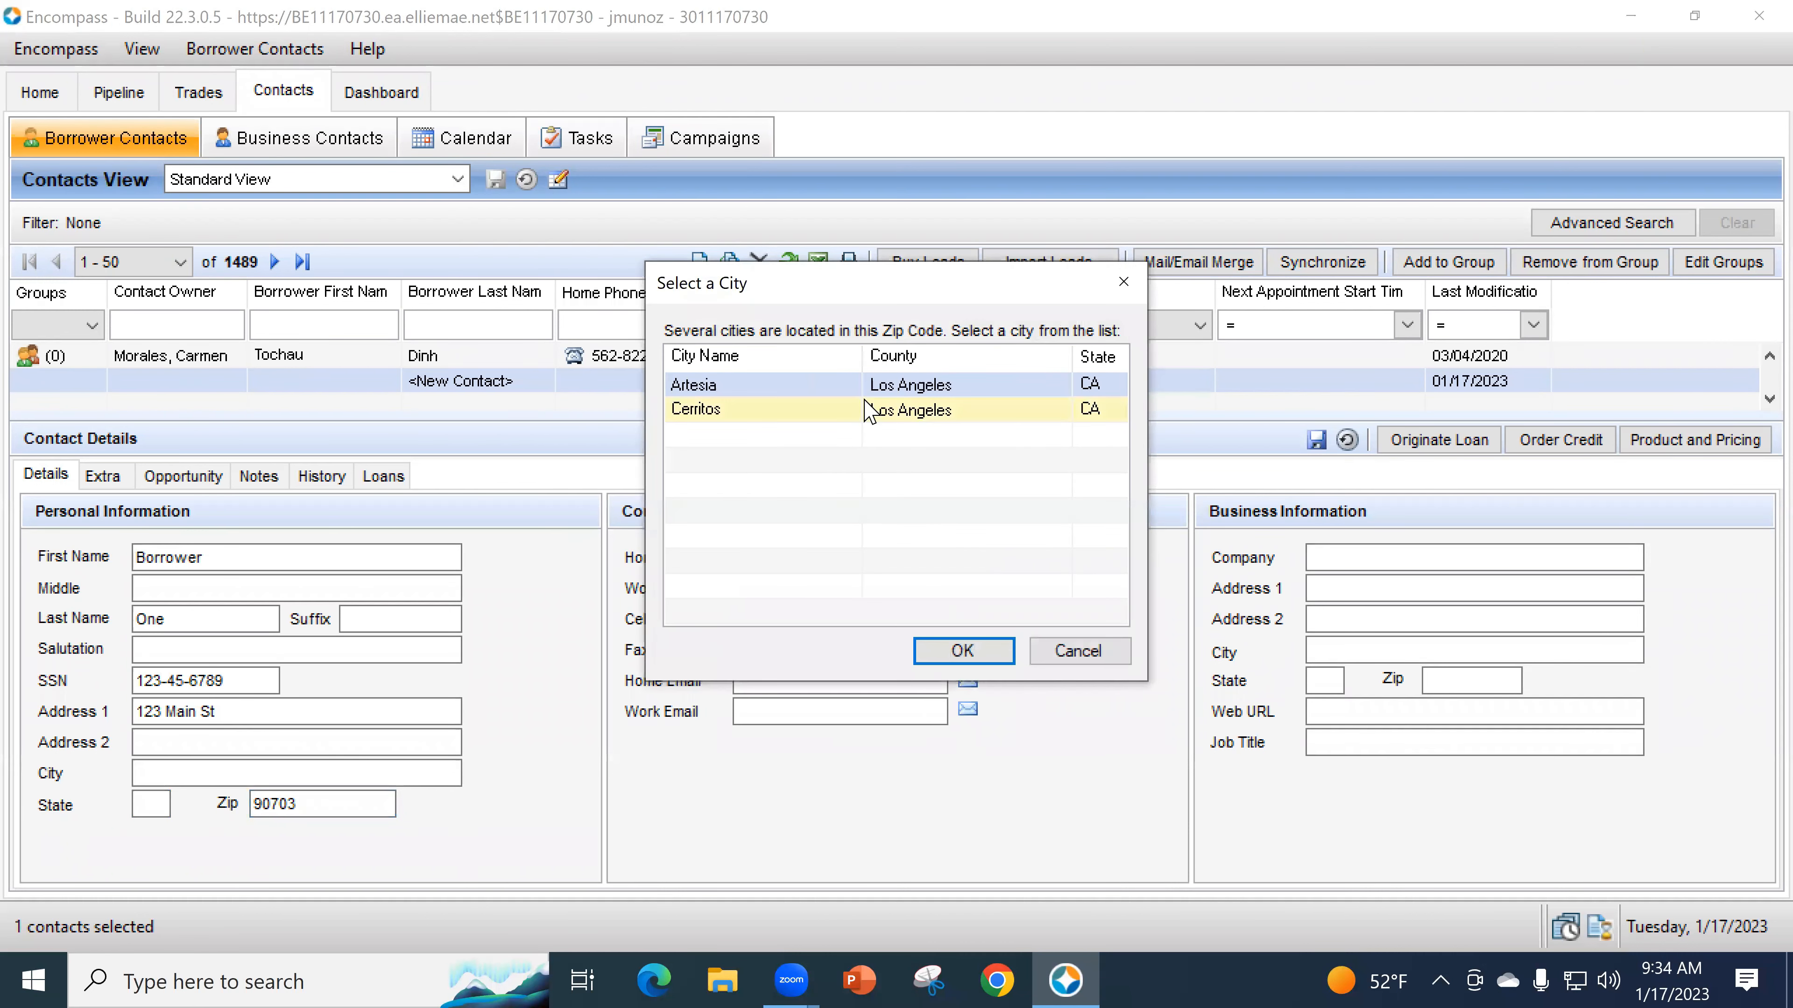
- Choose Cerritos, CA as the city for the ZIP and save the new borrower contact
click(869, 411)
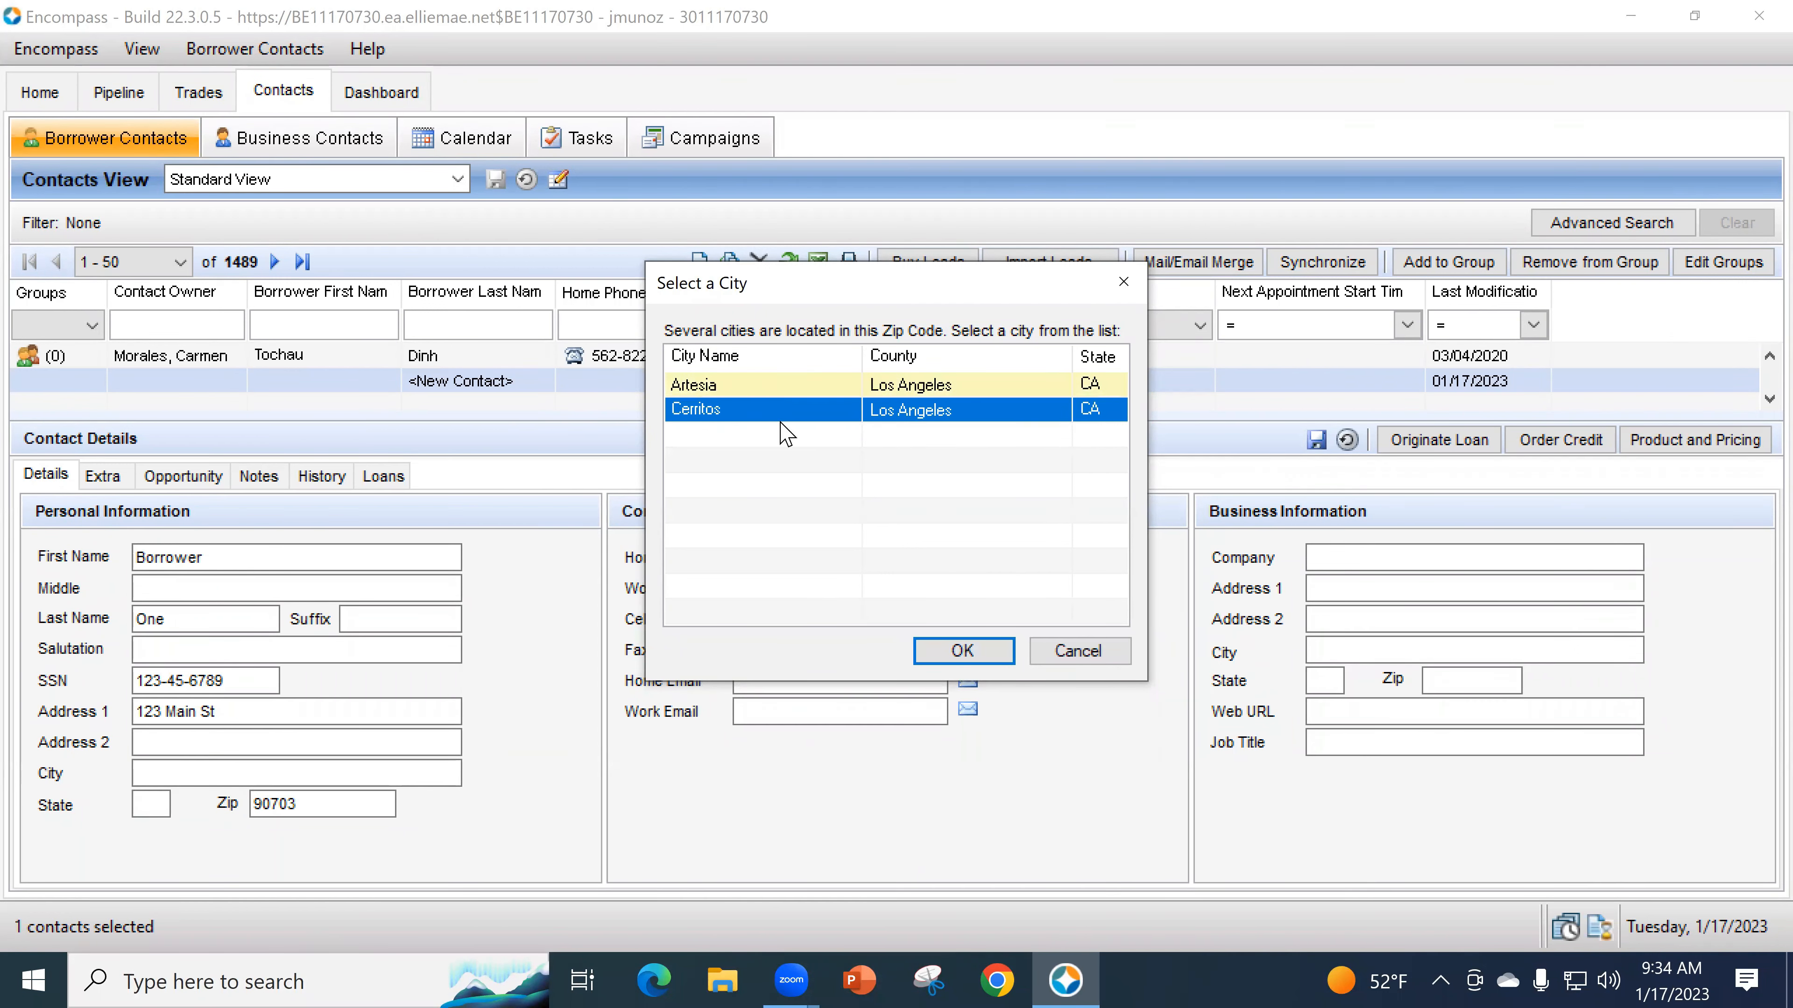
click(981, 653)
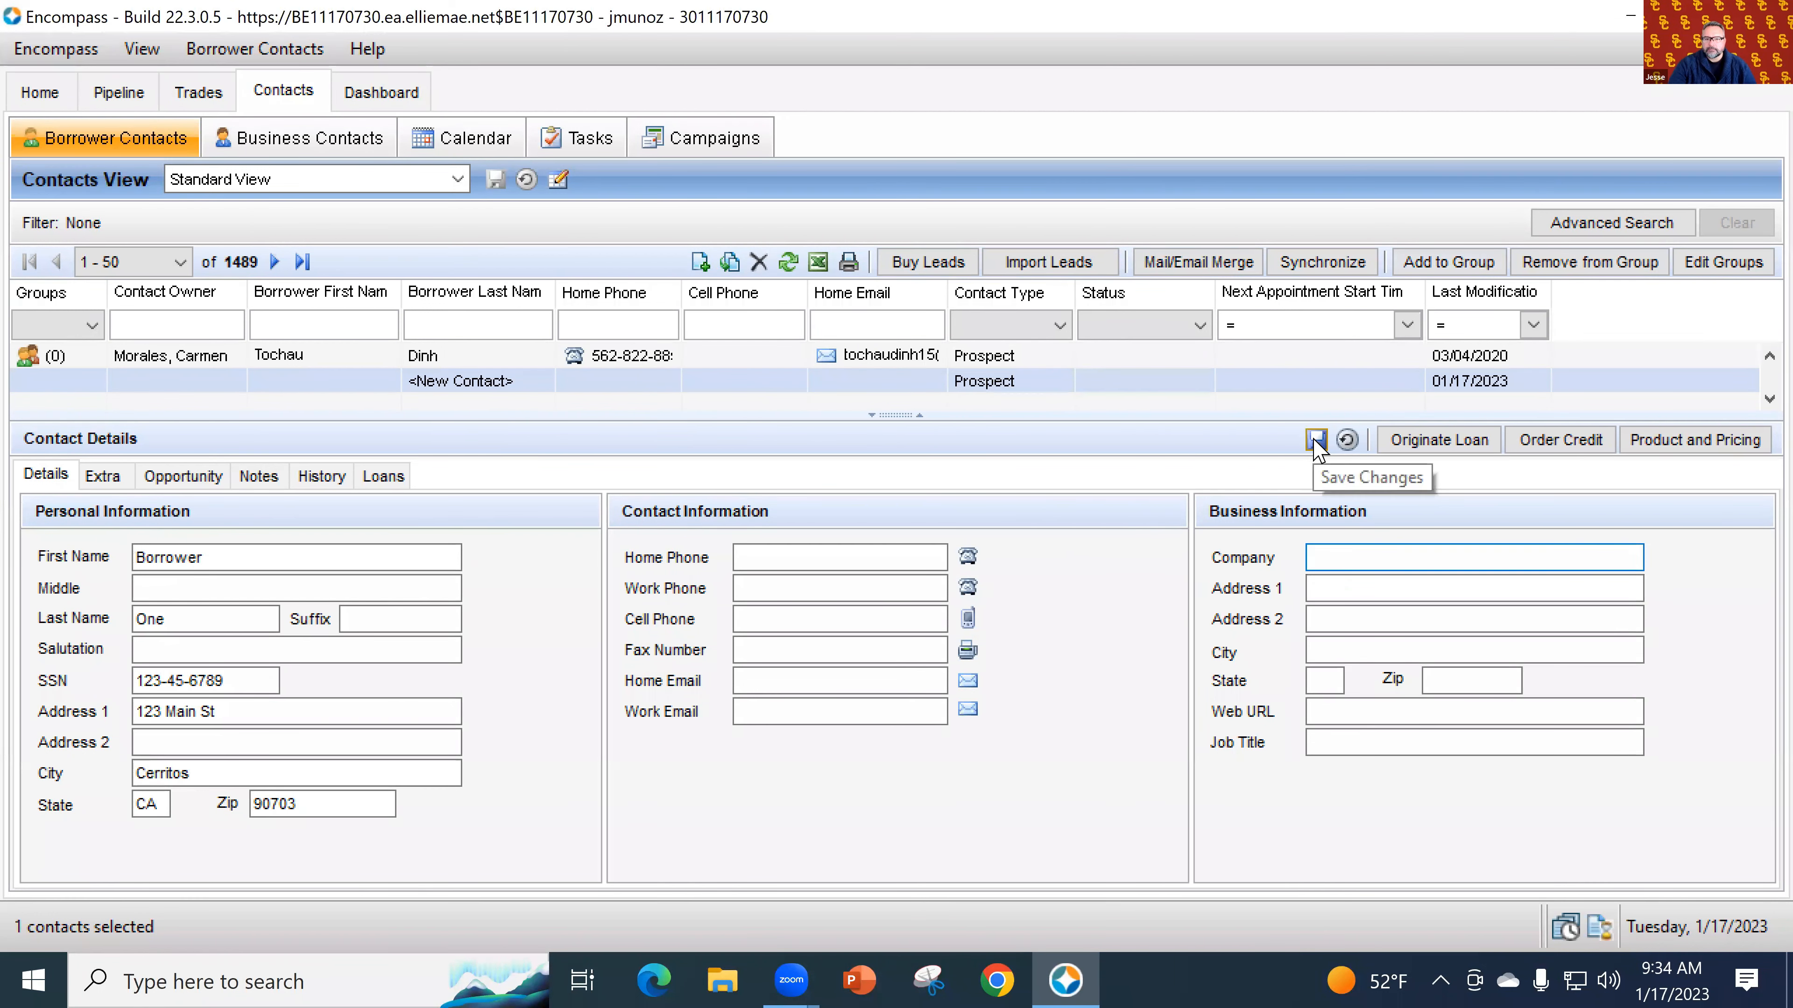
click(1316, 441)
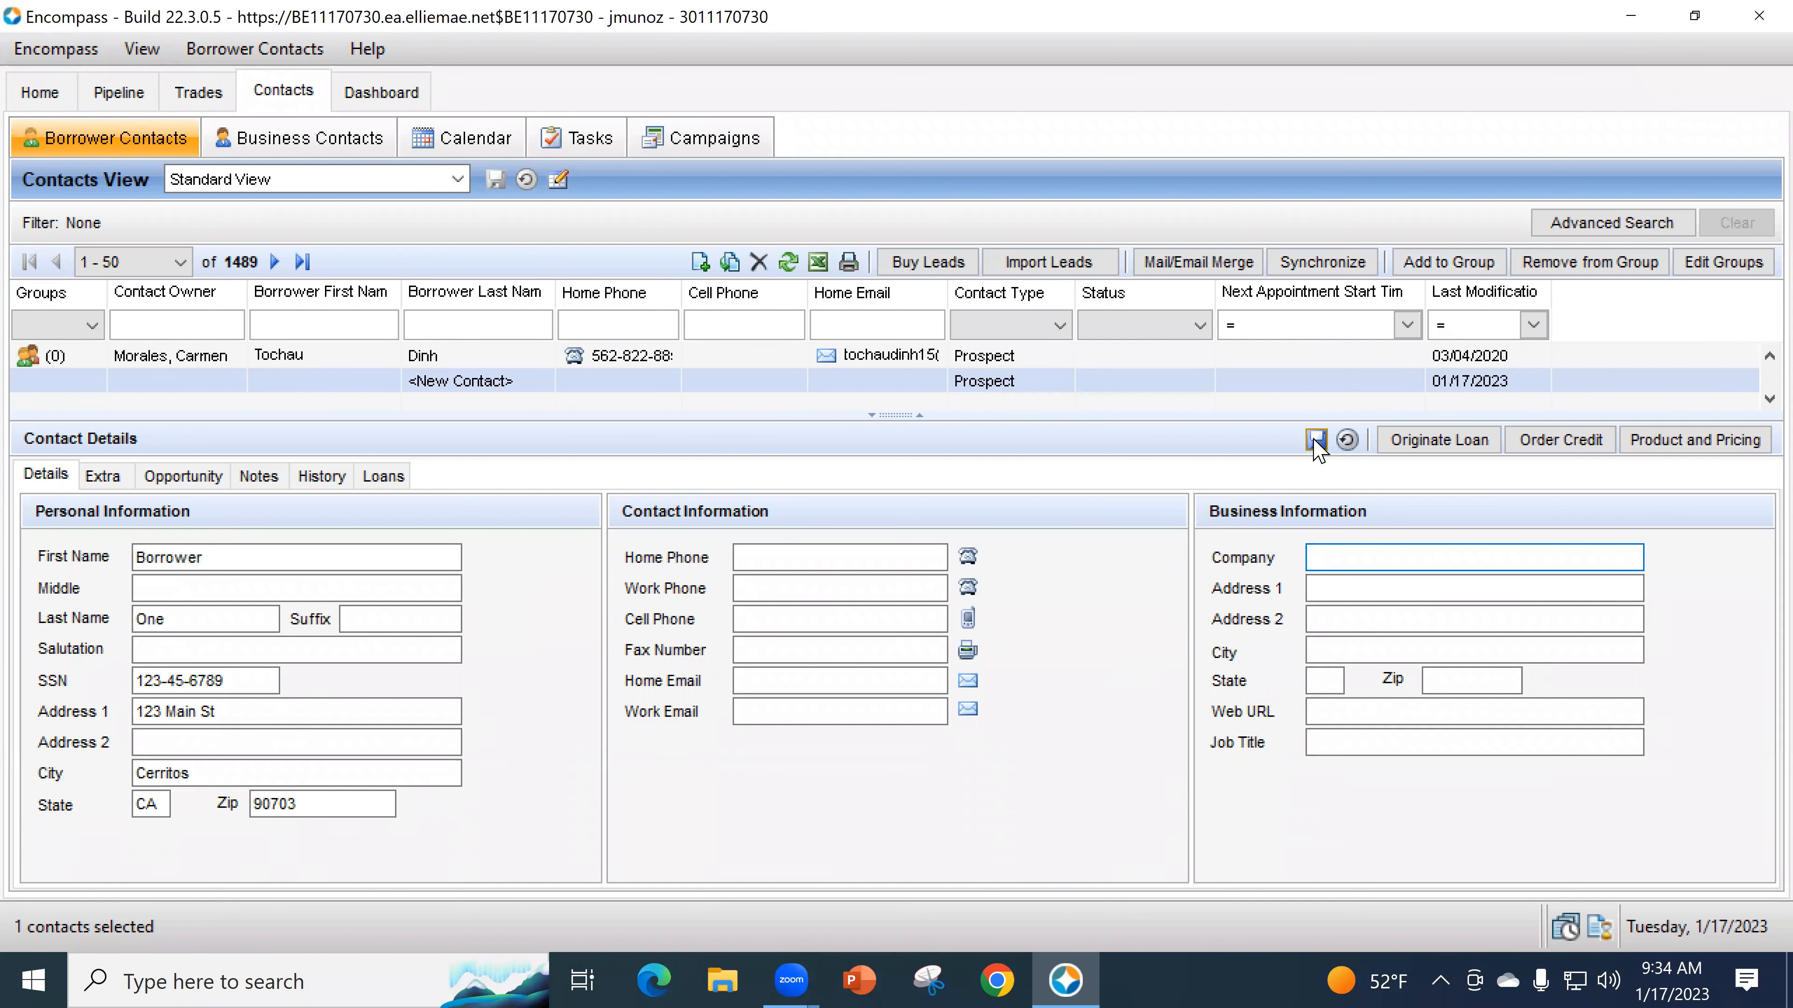
- Originate a loan for the contact, choosing Create New instead of an existing loan
click(1405, 447)
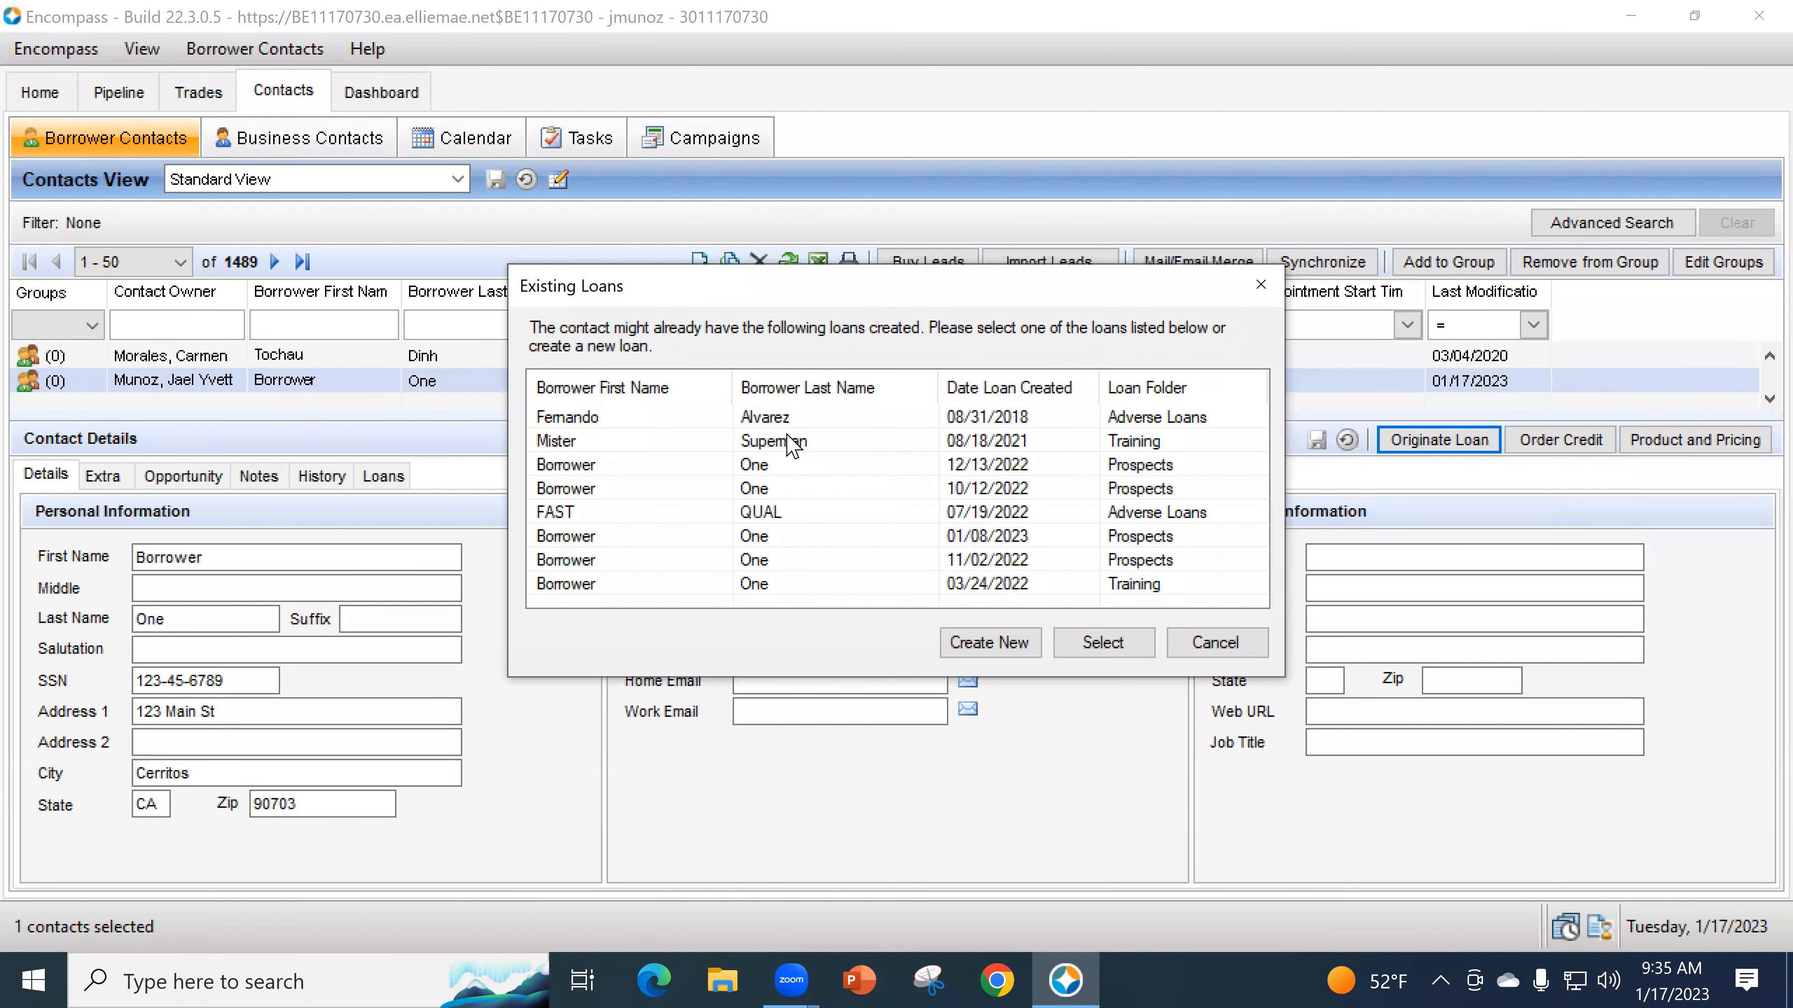
click(1025, 662)
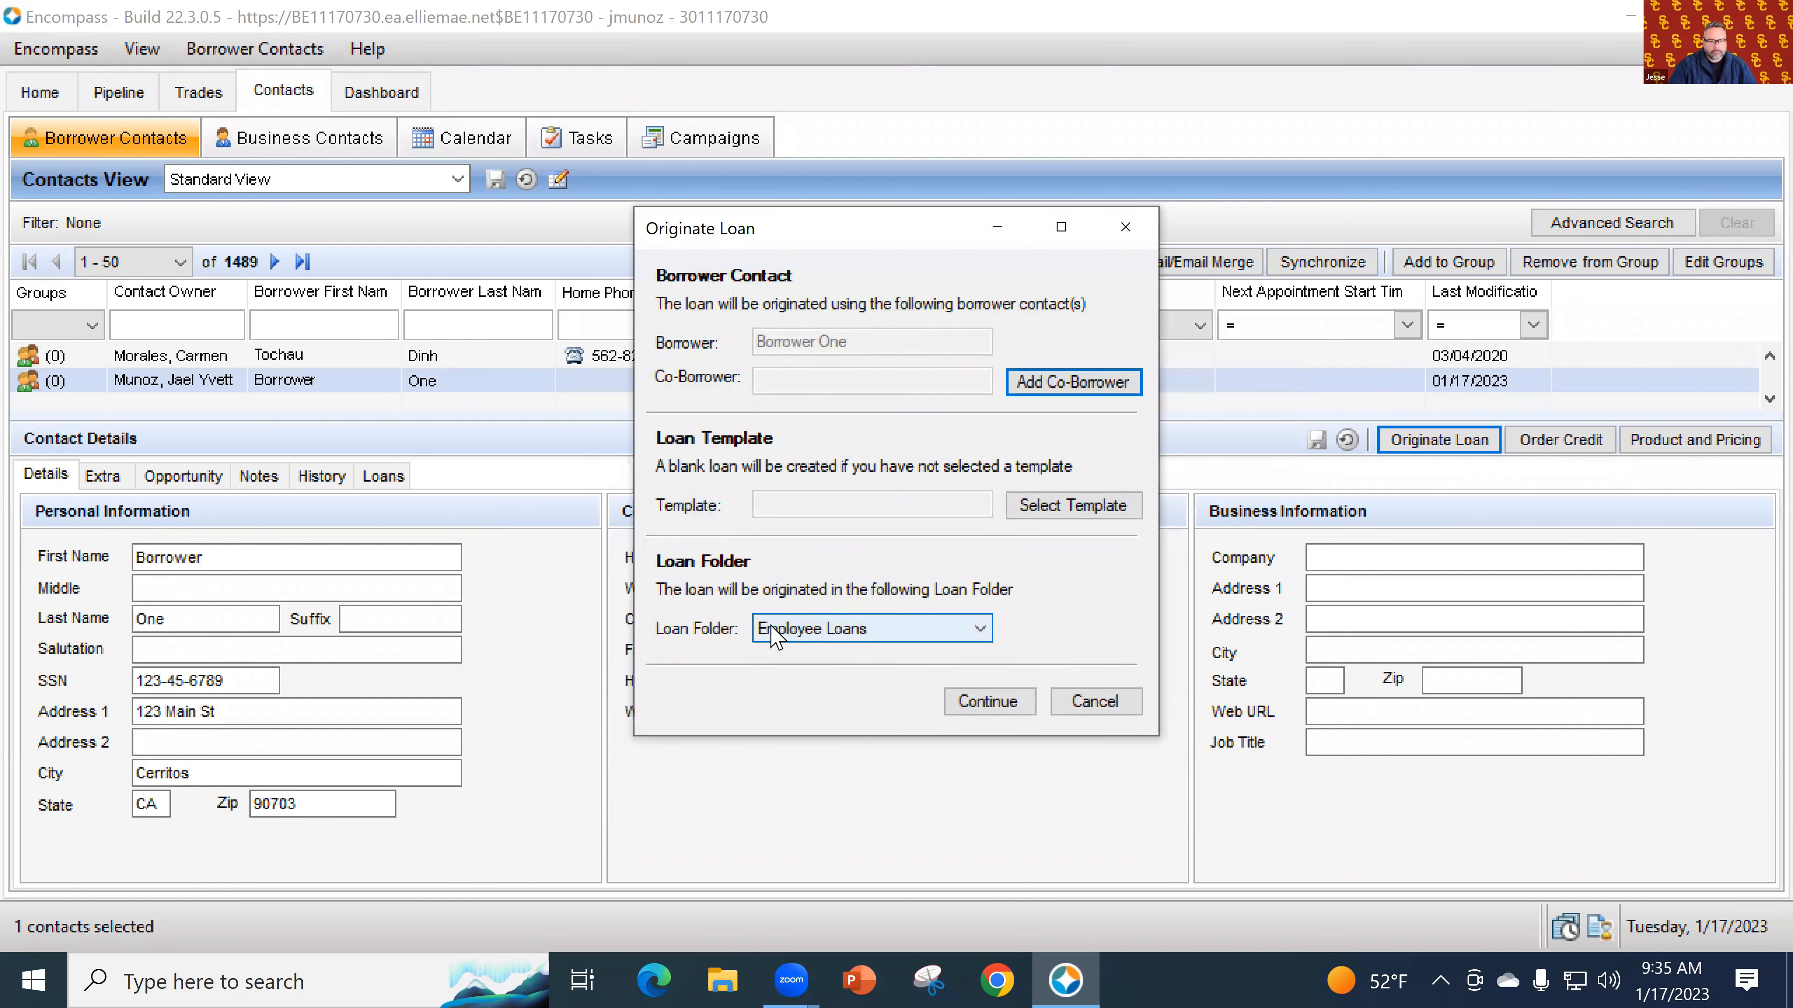
- Create the new loan in the Prospects folder, then view it in the Pipeline
click(801, 632)
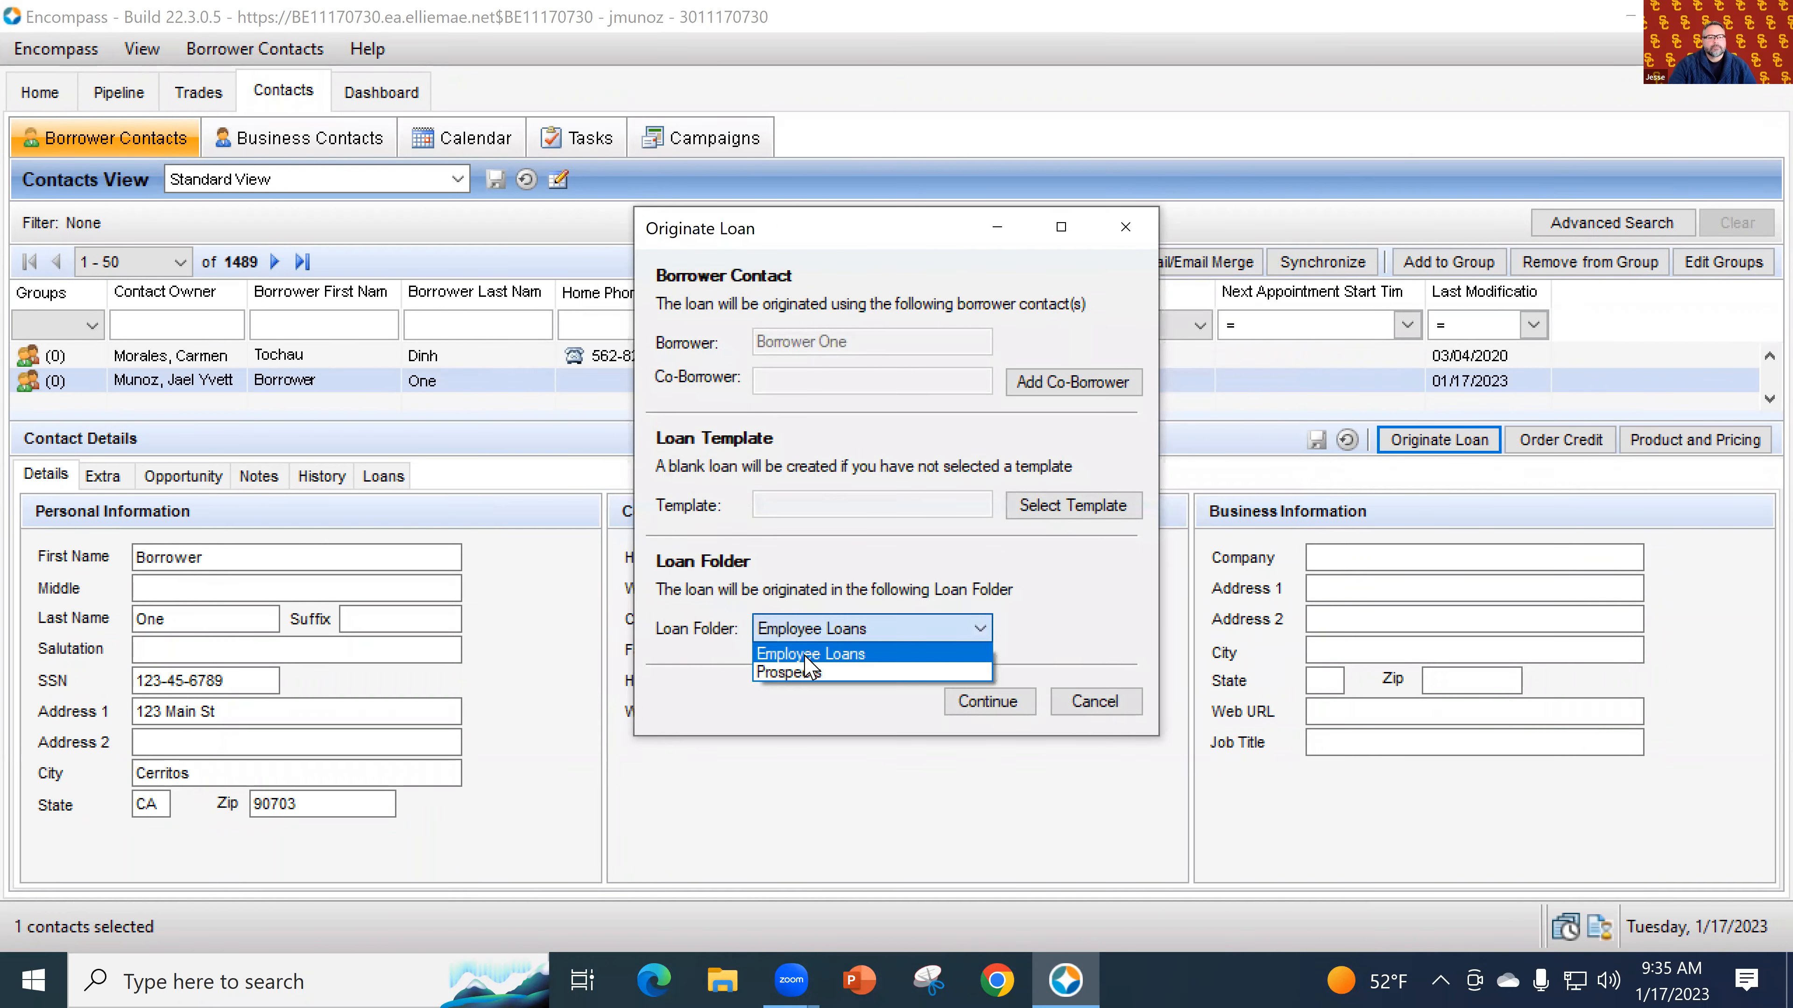
click(806, 675)
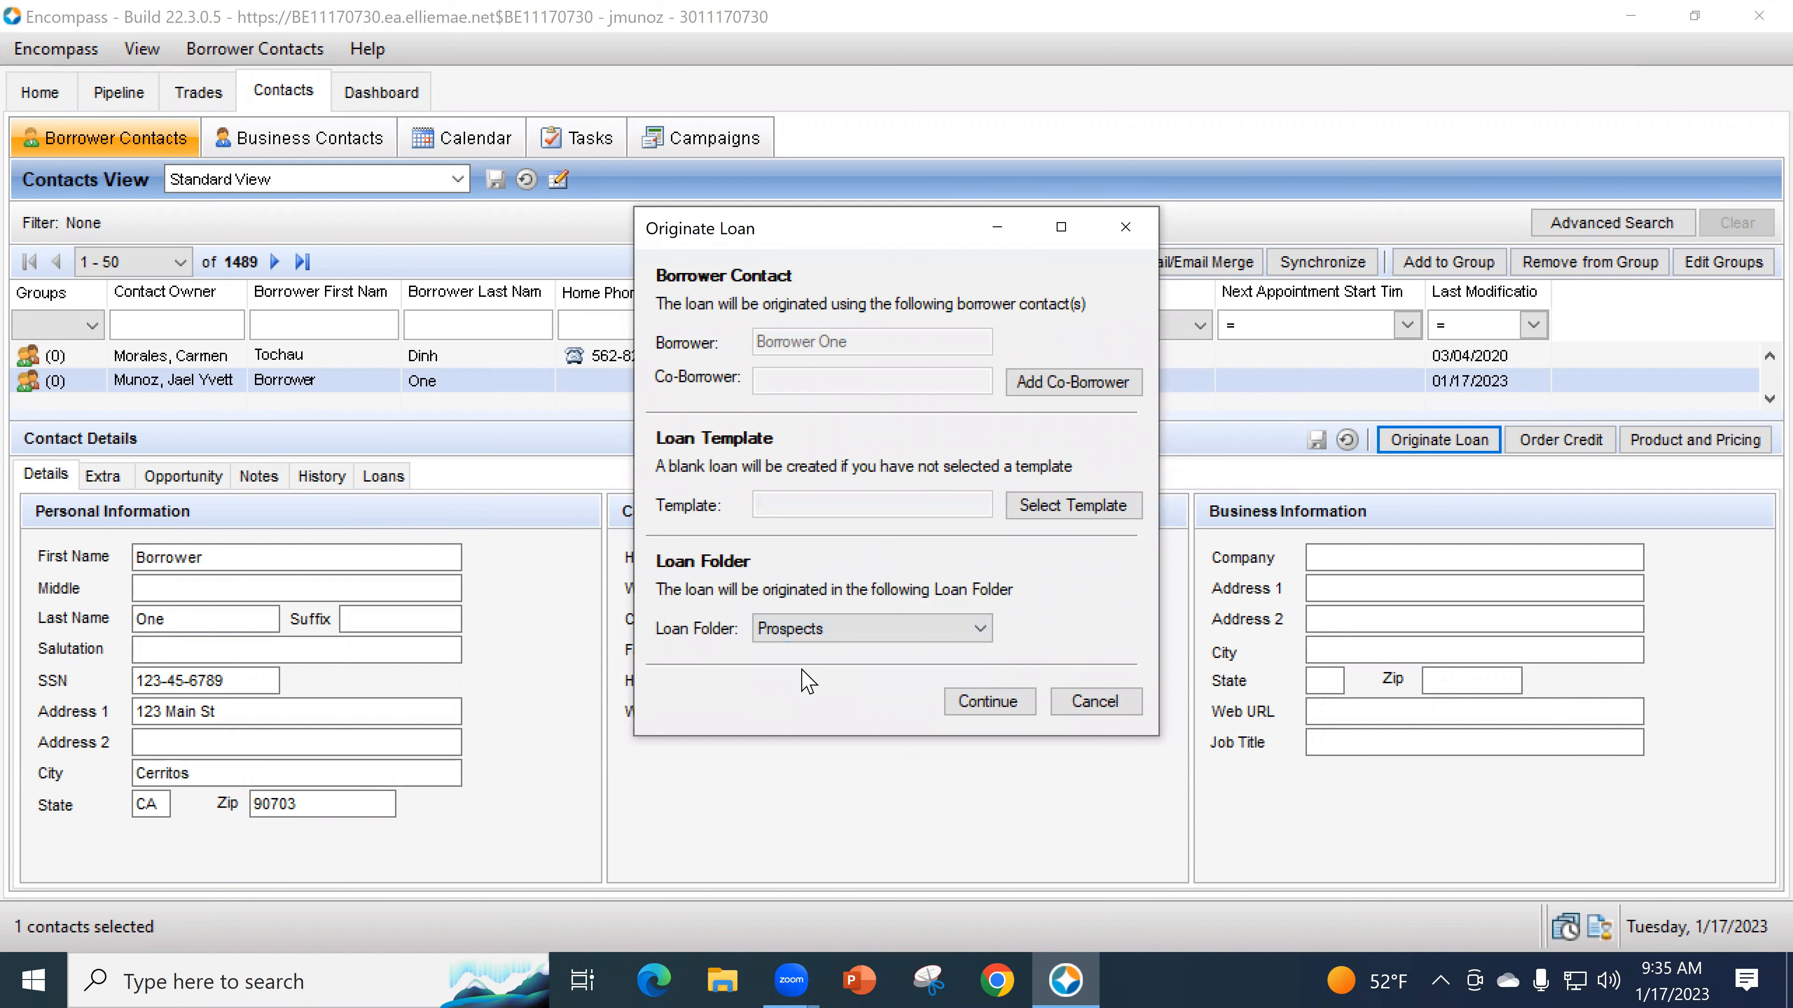
click(1003, 699)
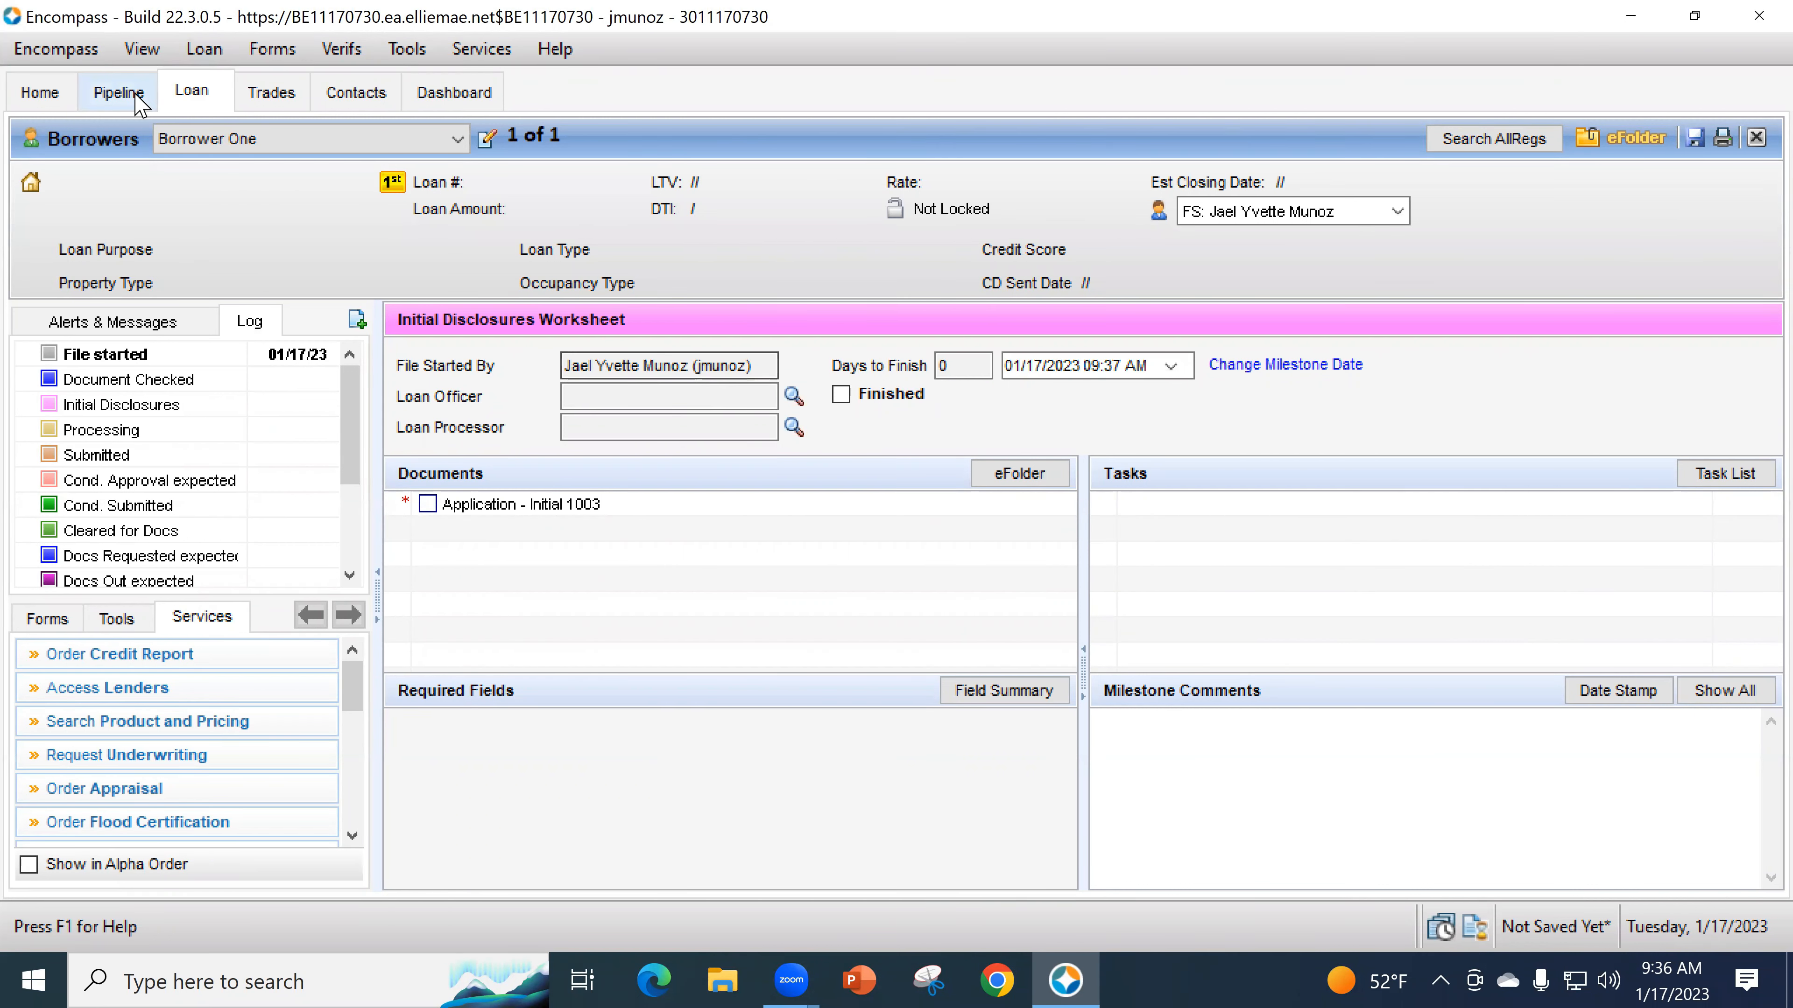
click(118, 92)
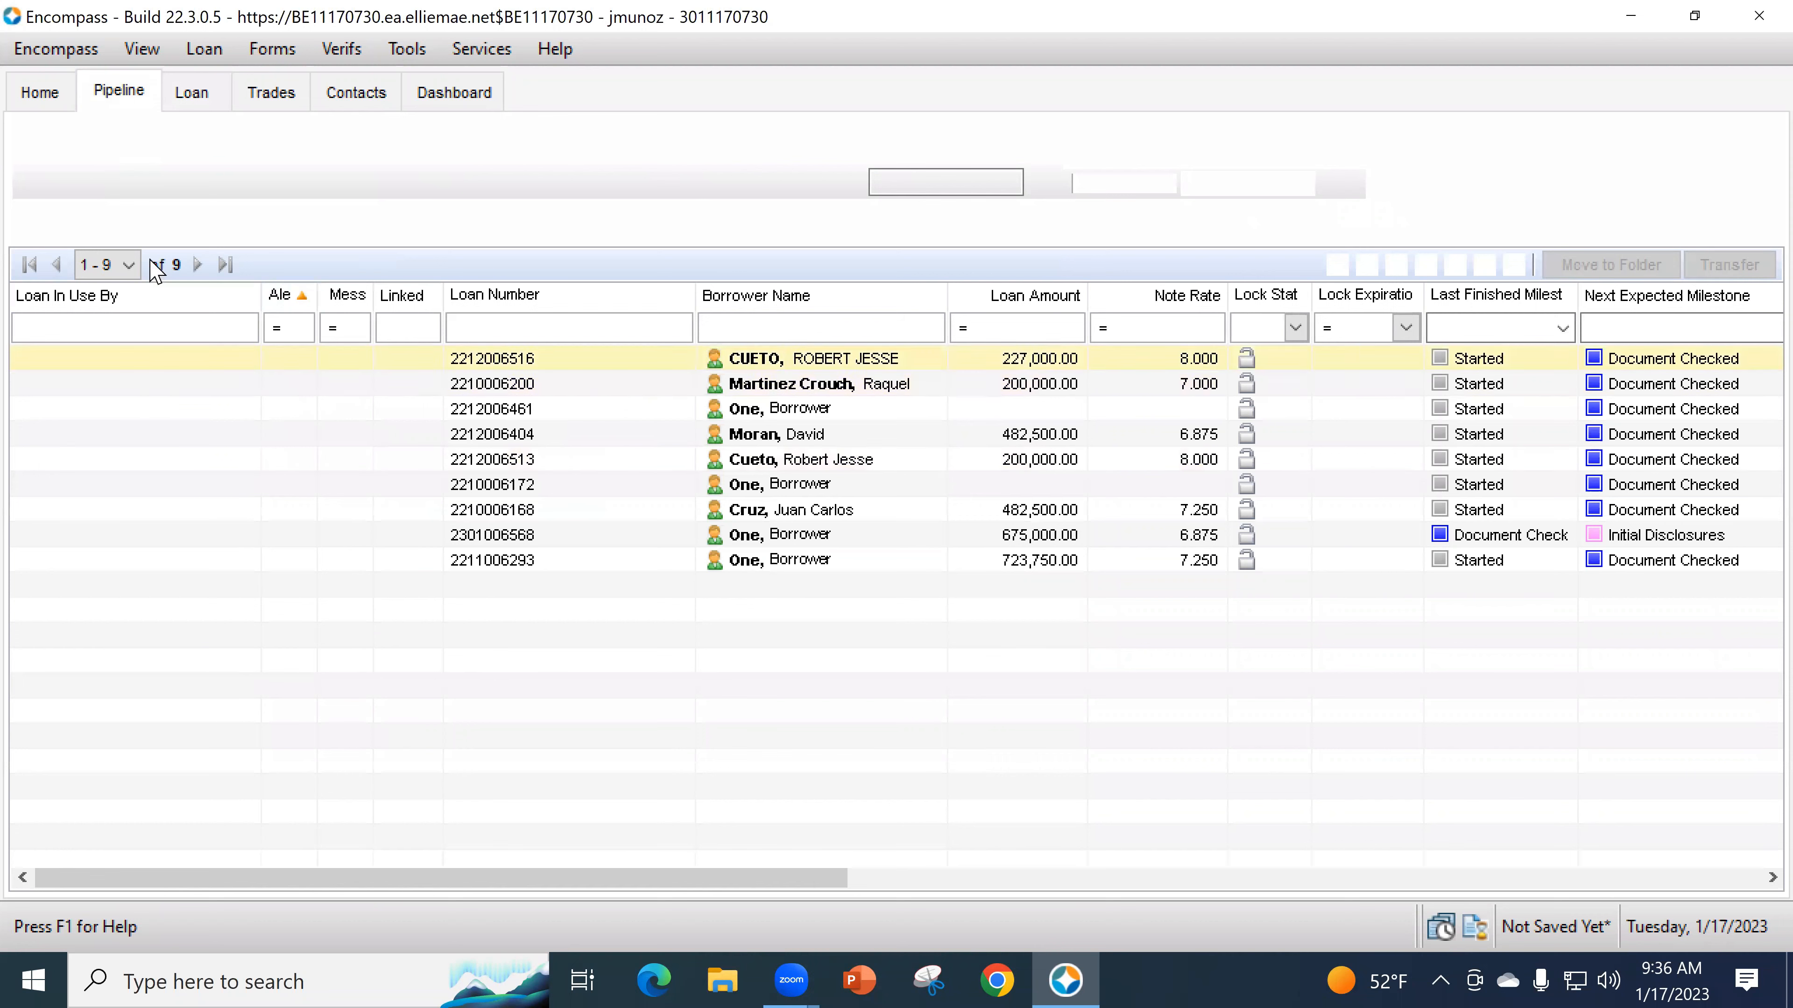
- Reopen the new loan and assign the file's originating user as Loan Officer
click(192, 94)
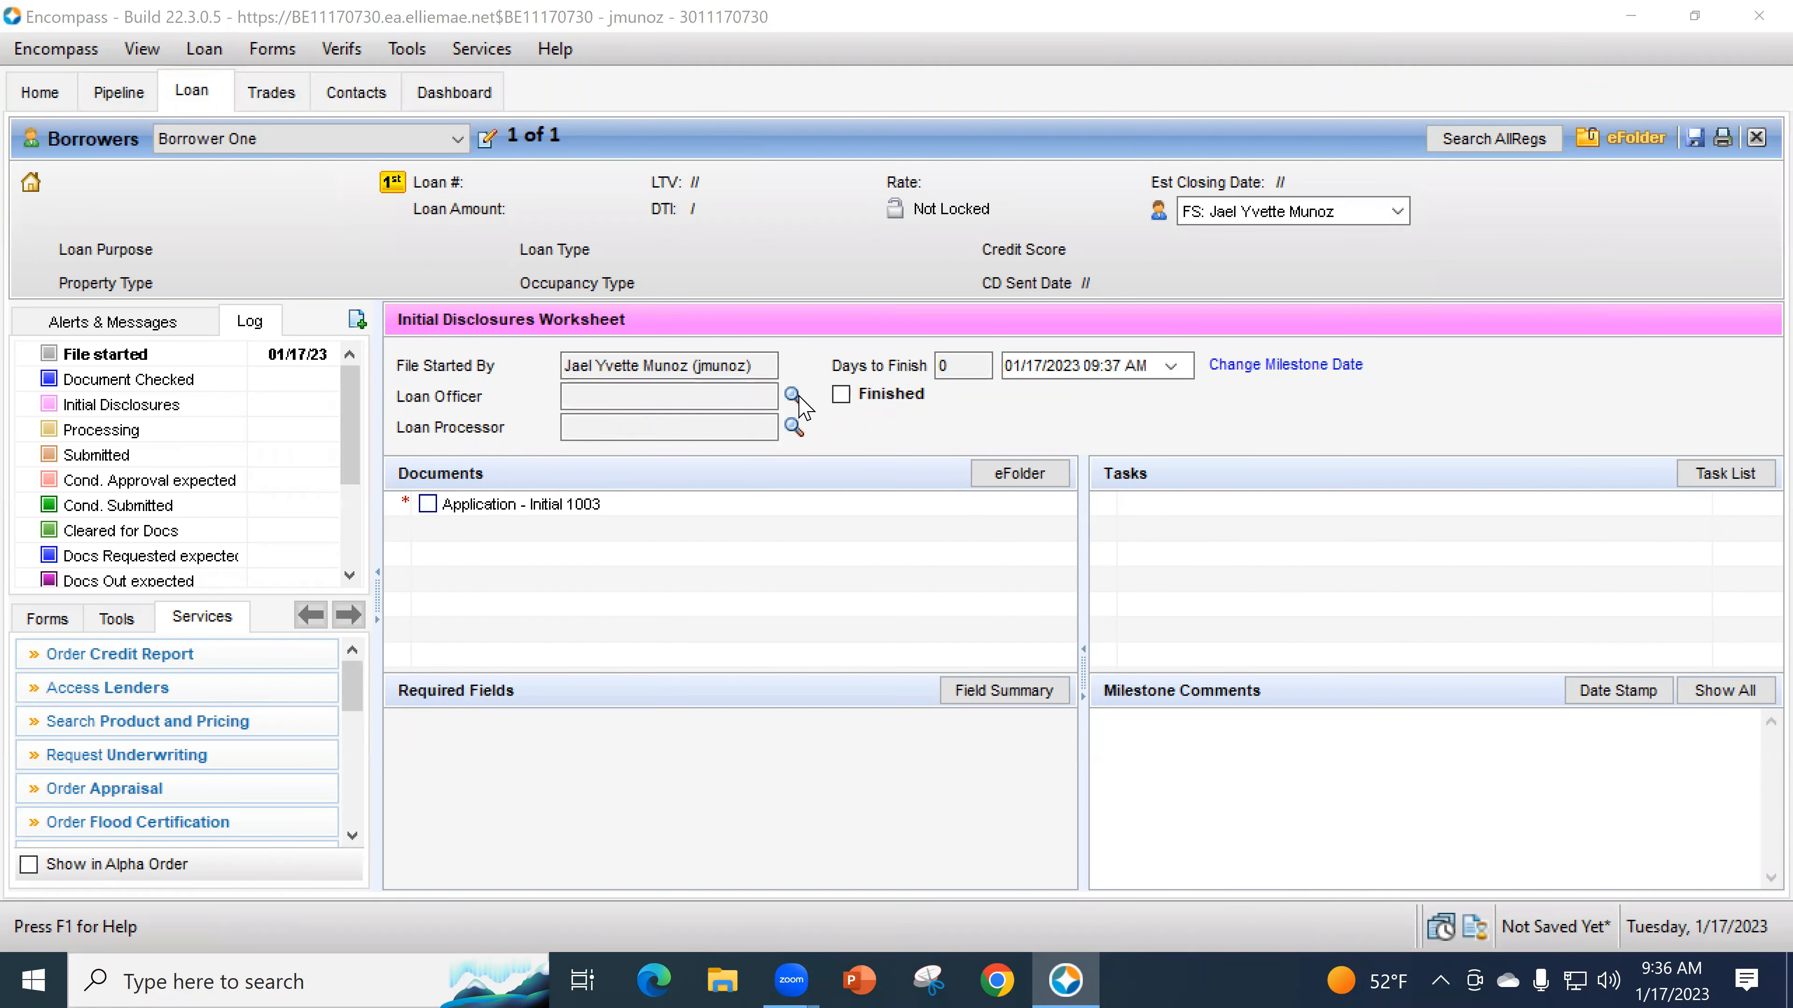
click(795, 398)
drag(833, 170, 1079, 182)
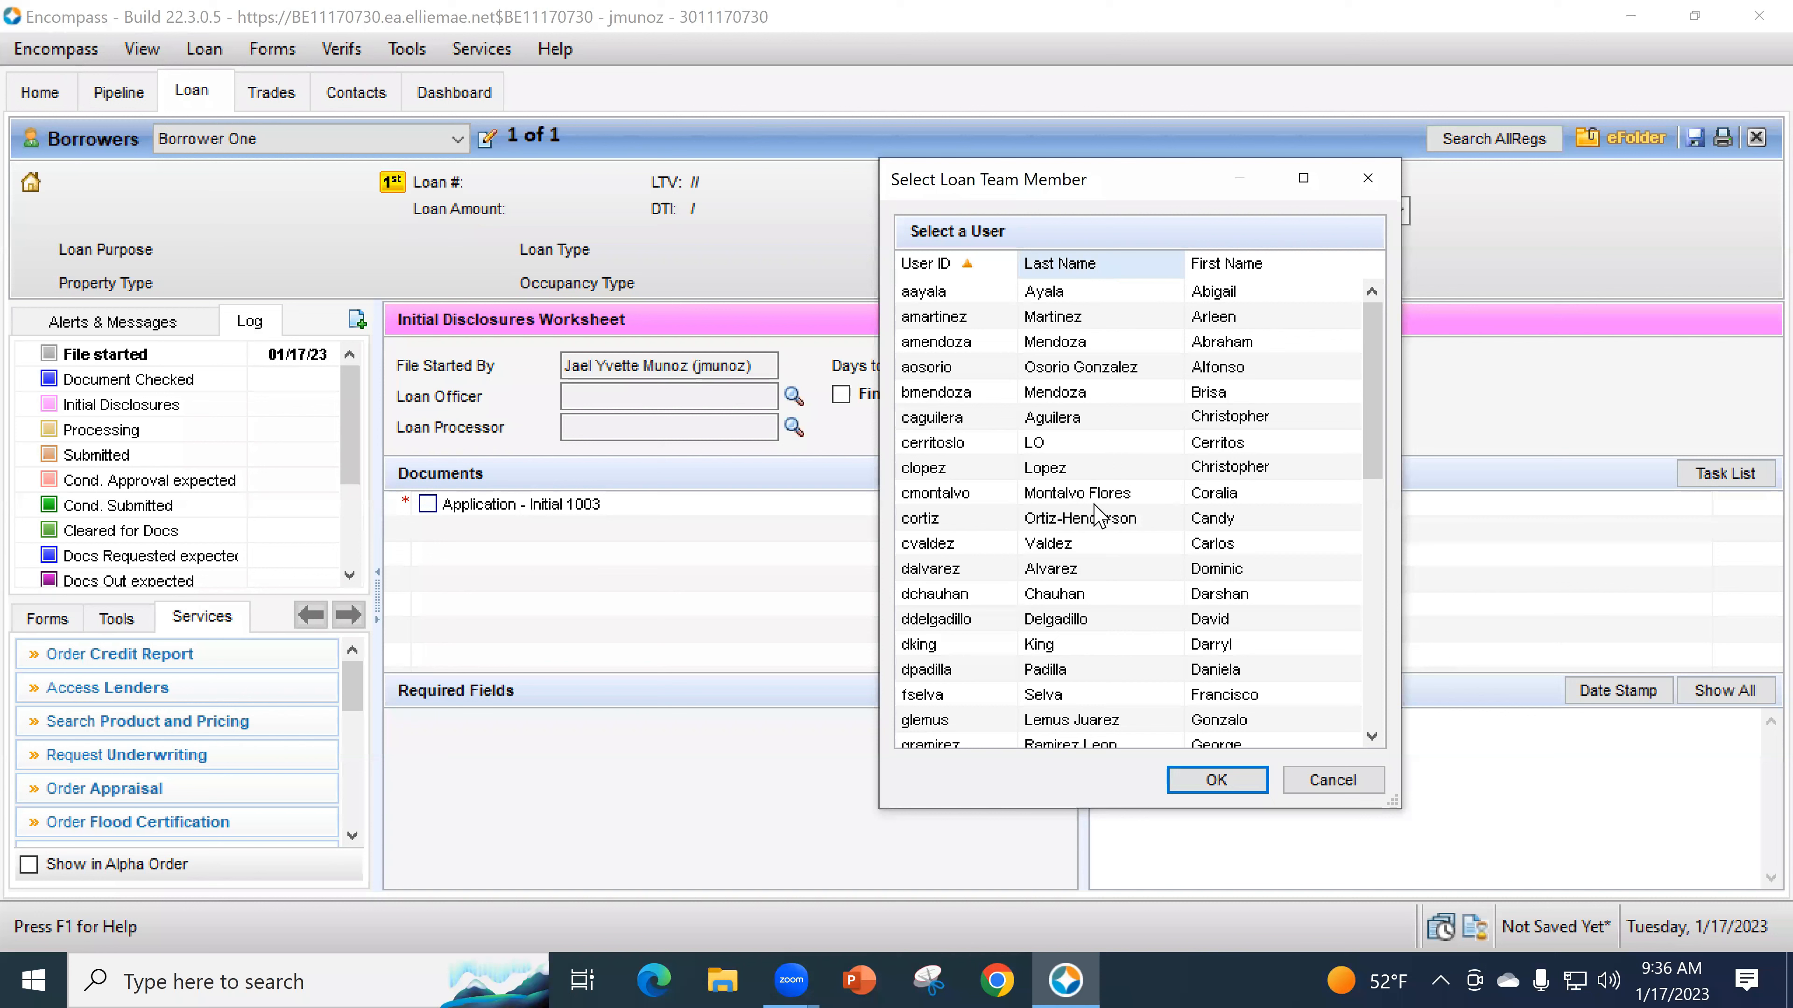
click(1105, 271)
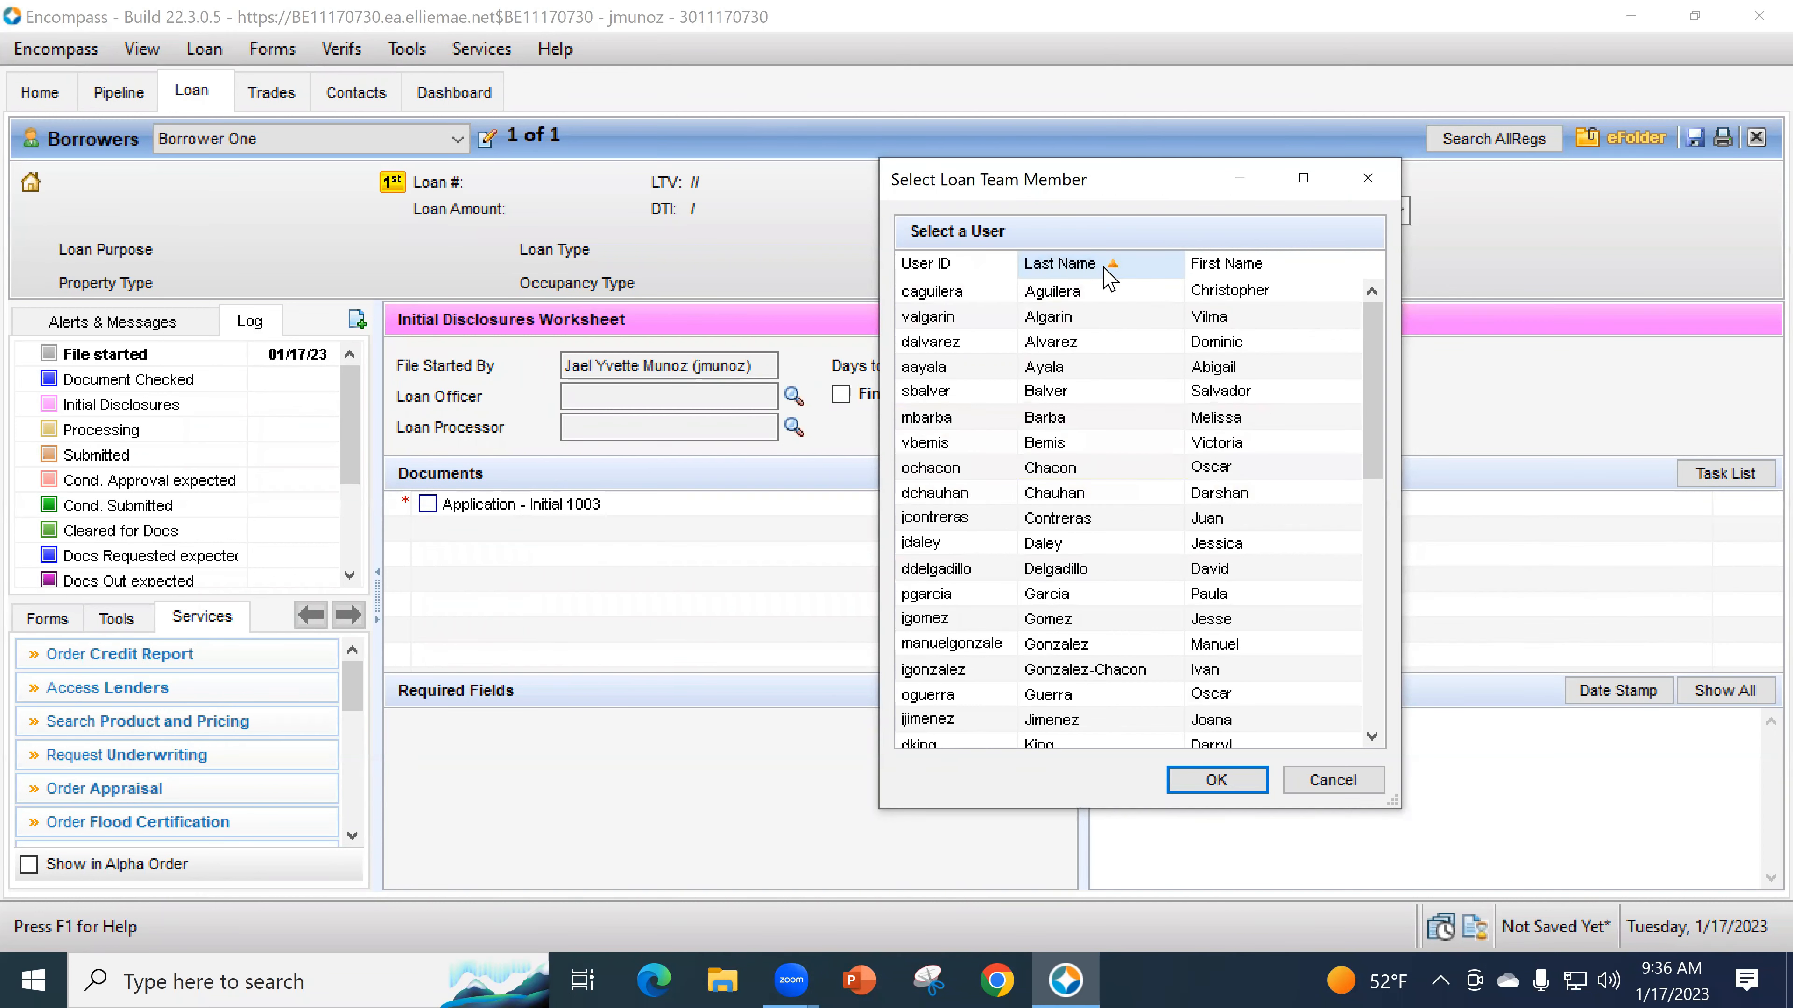
scroll(1111, 592, down, 1)
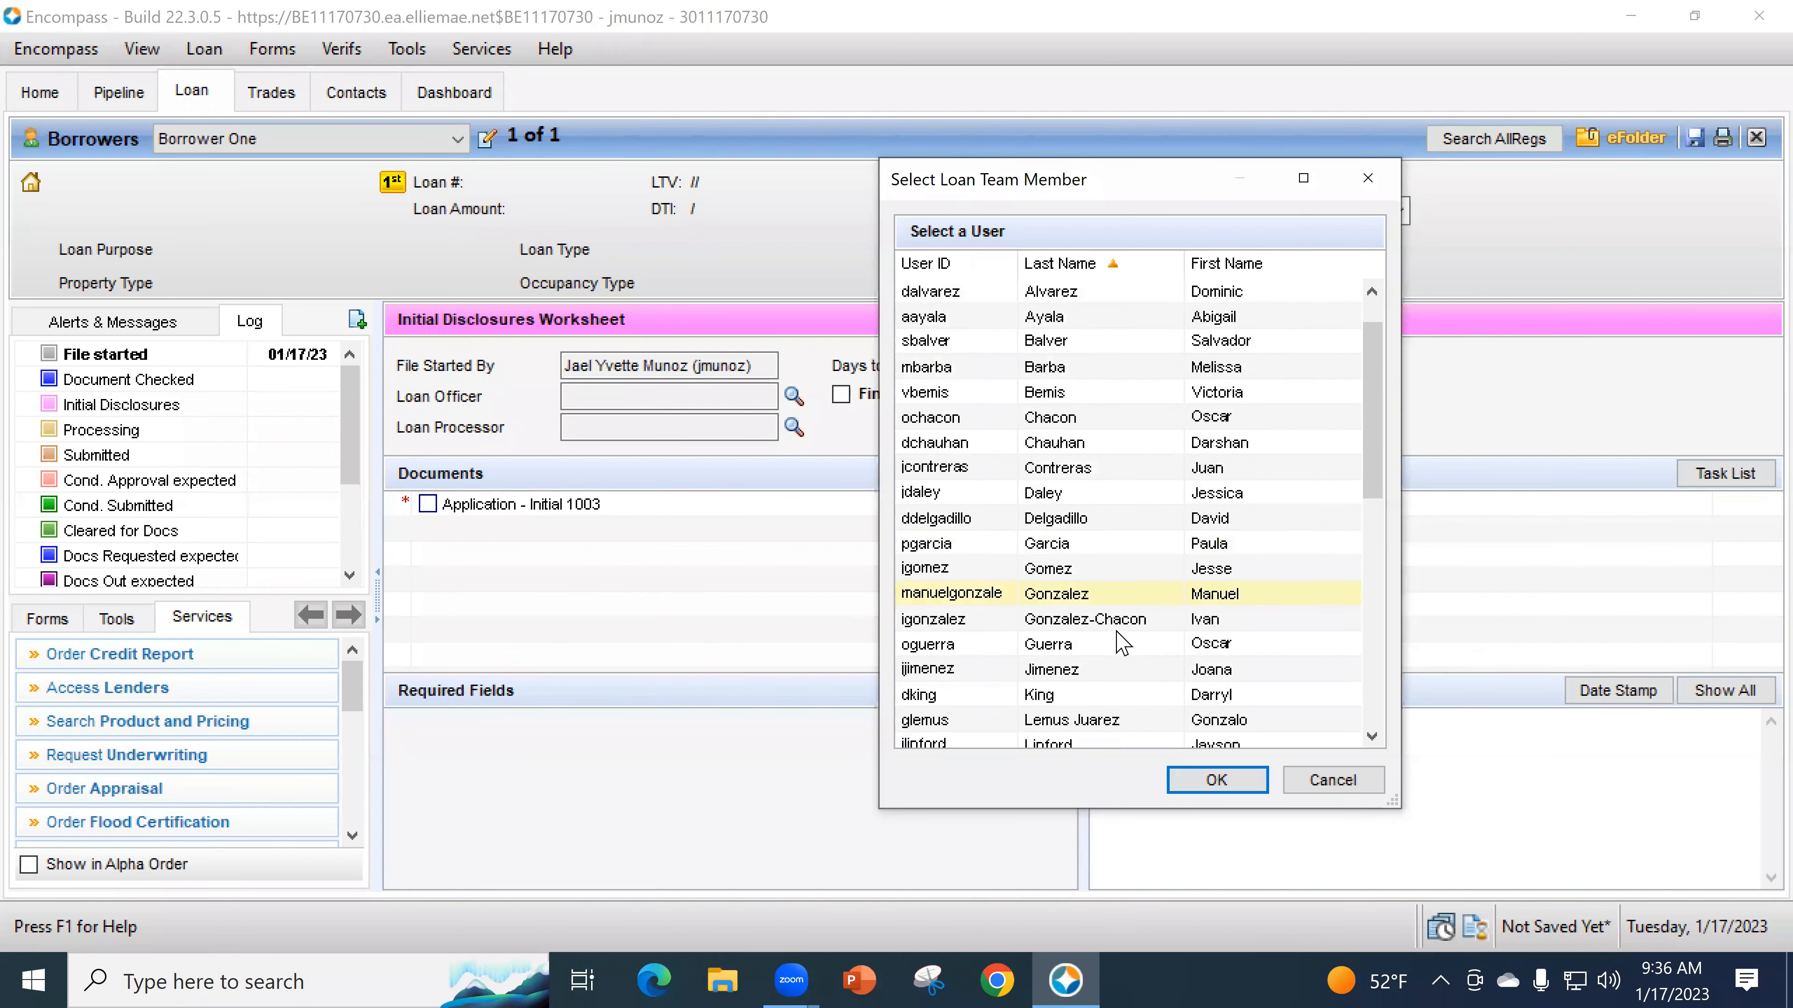
scroll(1114, 715, down, 3)
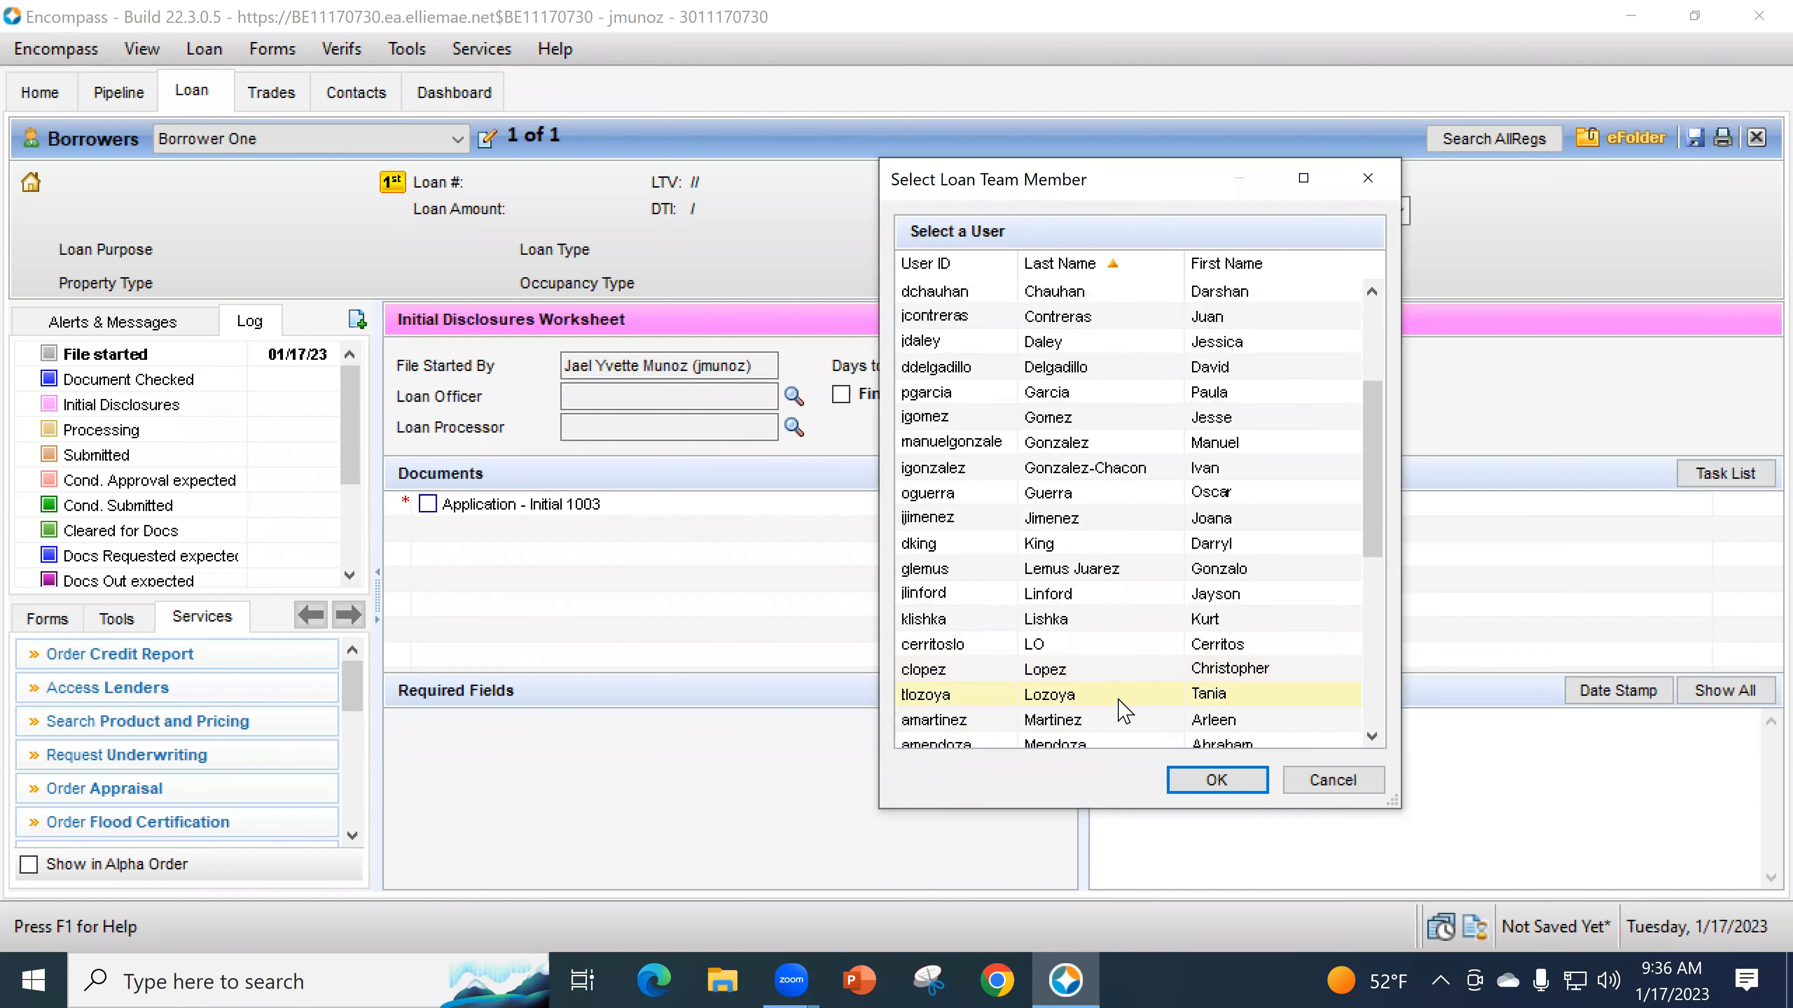
scroll(1119, 696, down, 2)
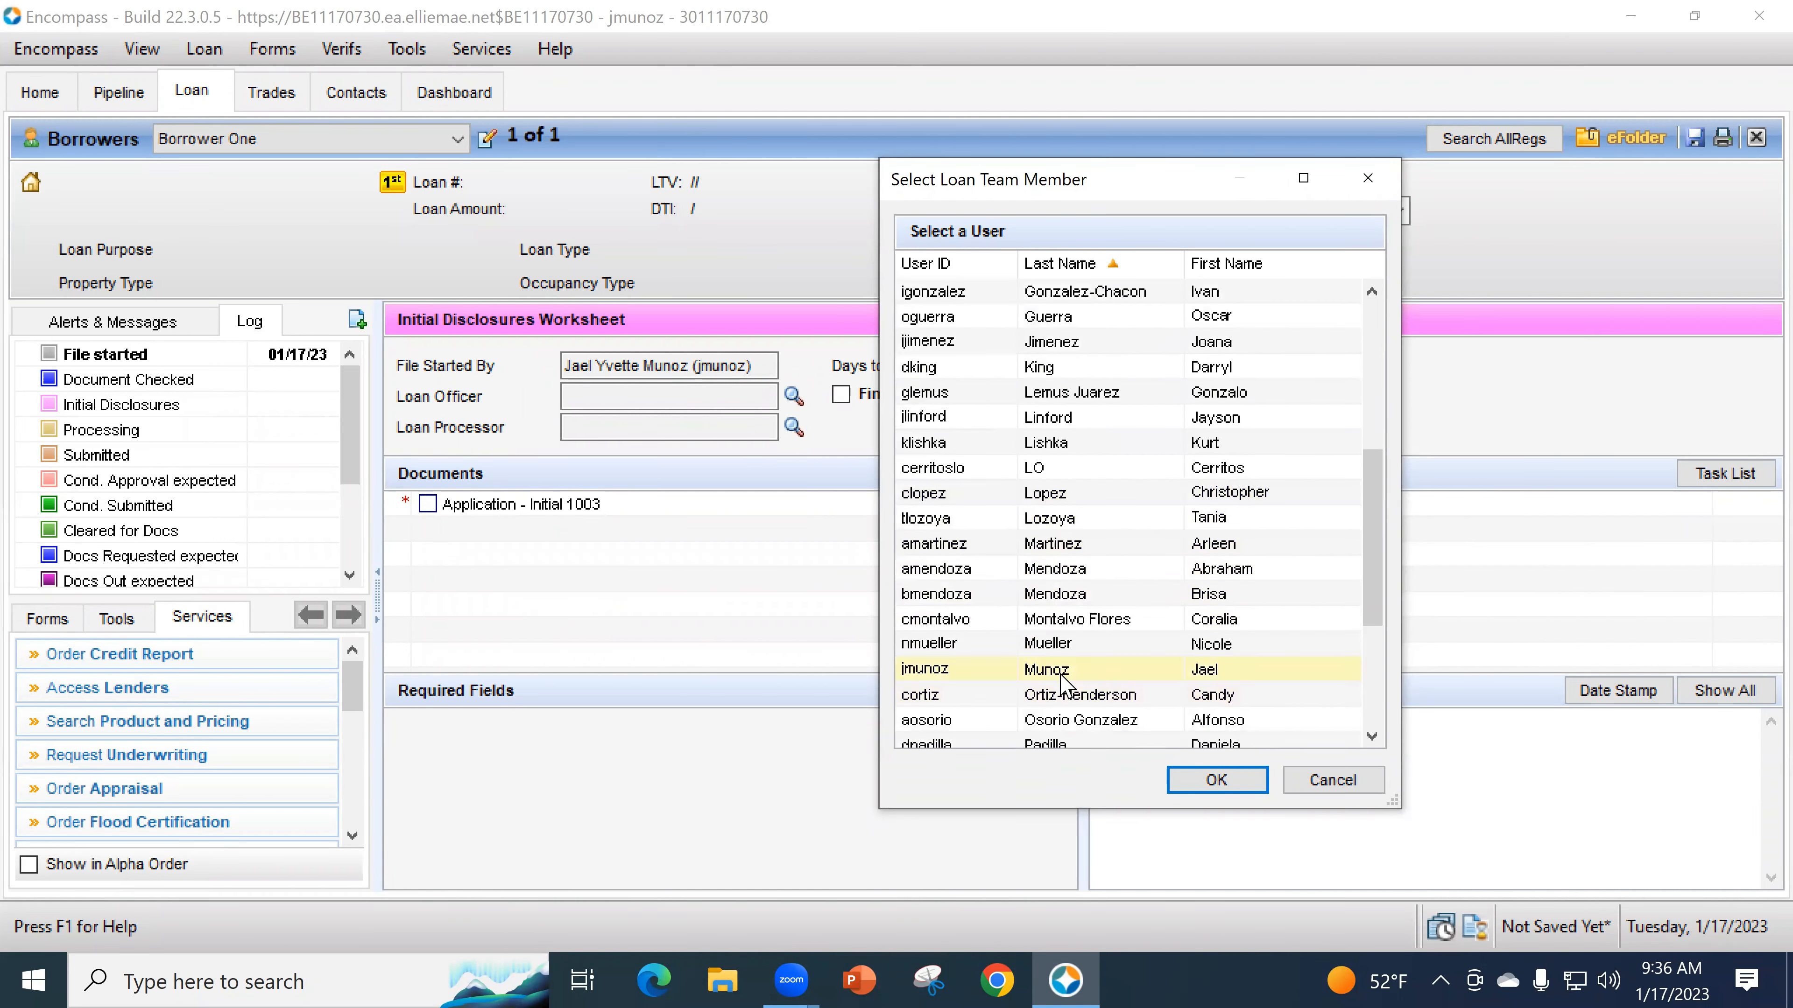
click(1059, 676)
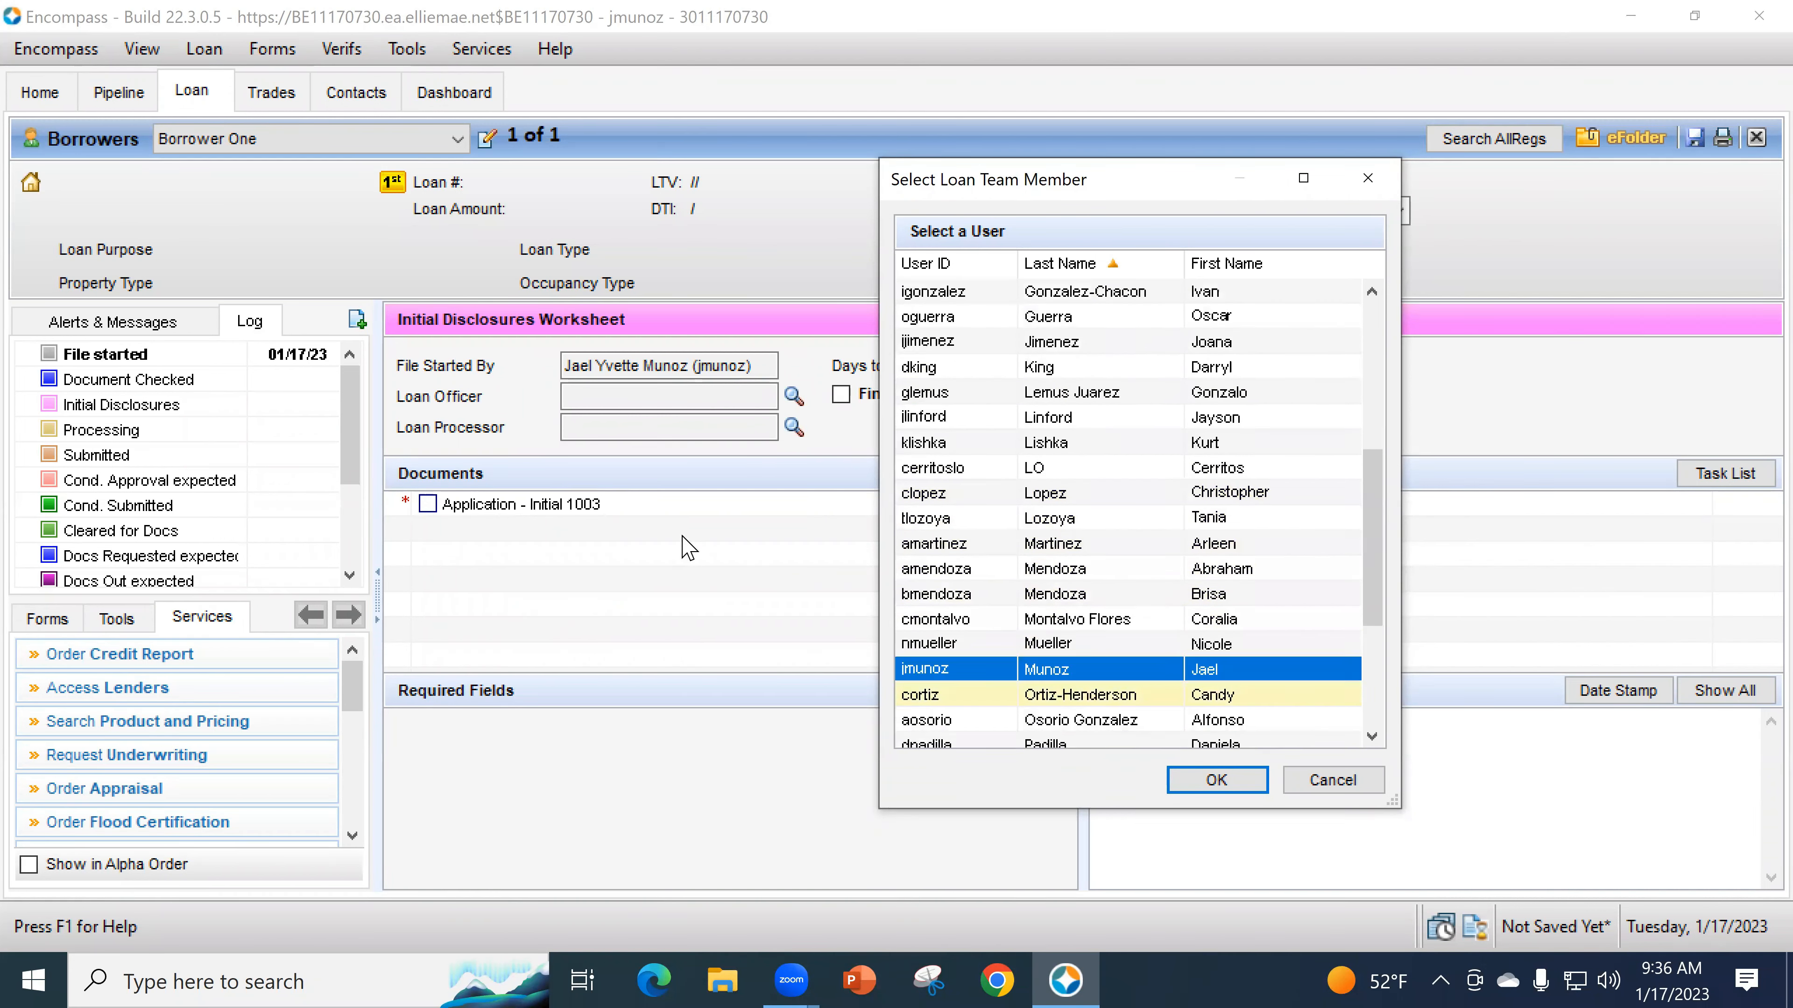
click(1212, 781)
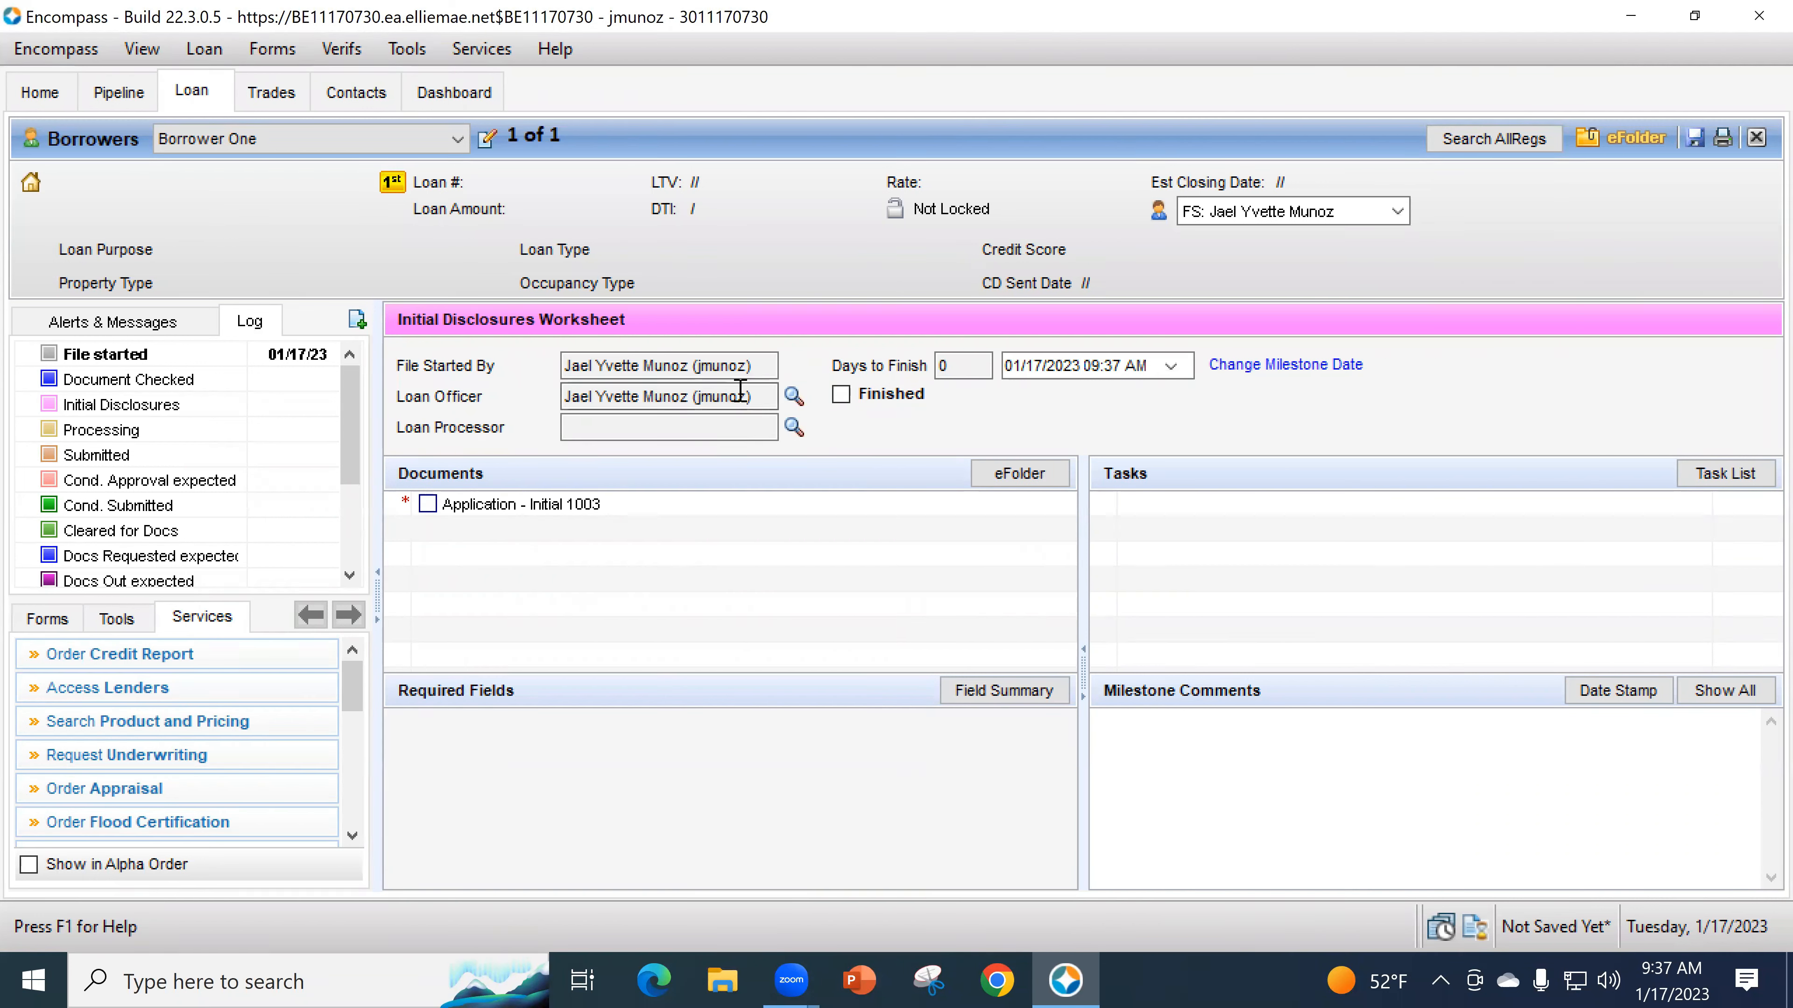
click(754, 395)
- Show all loan forms sorted alphabetically in the Forms list
click(48, 618)
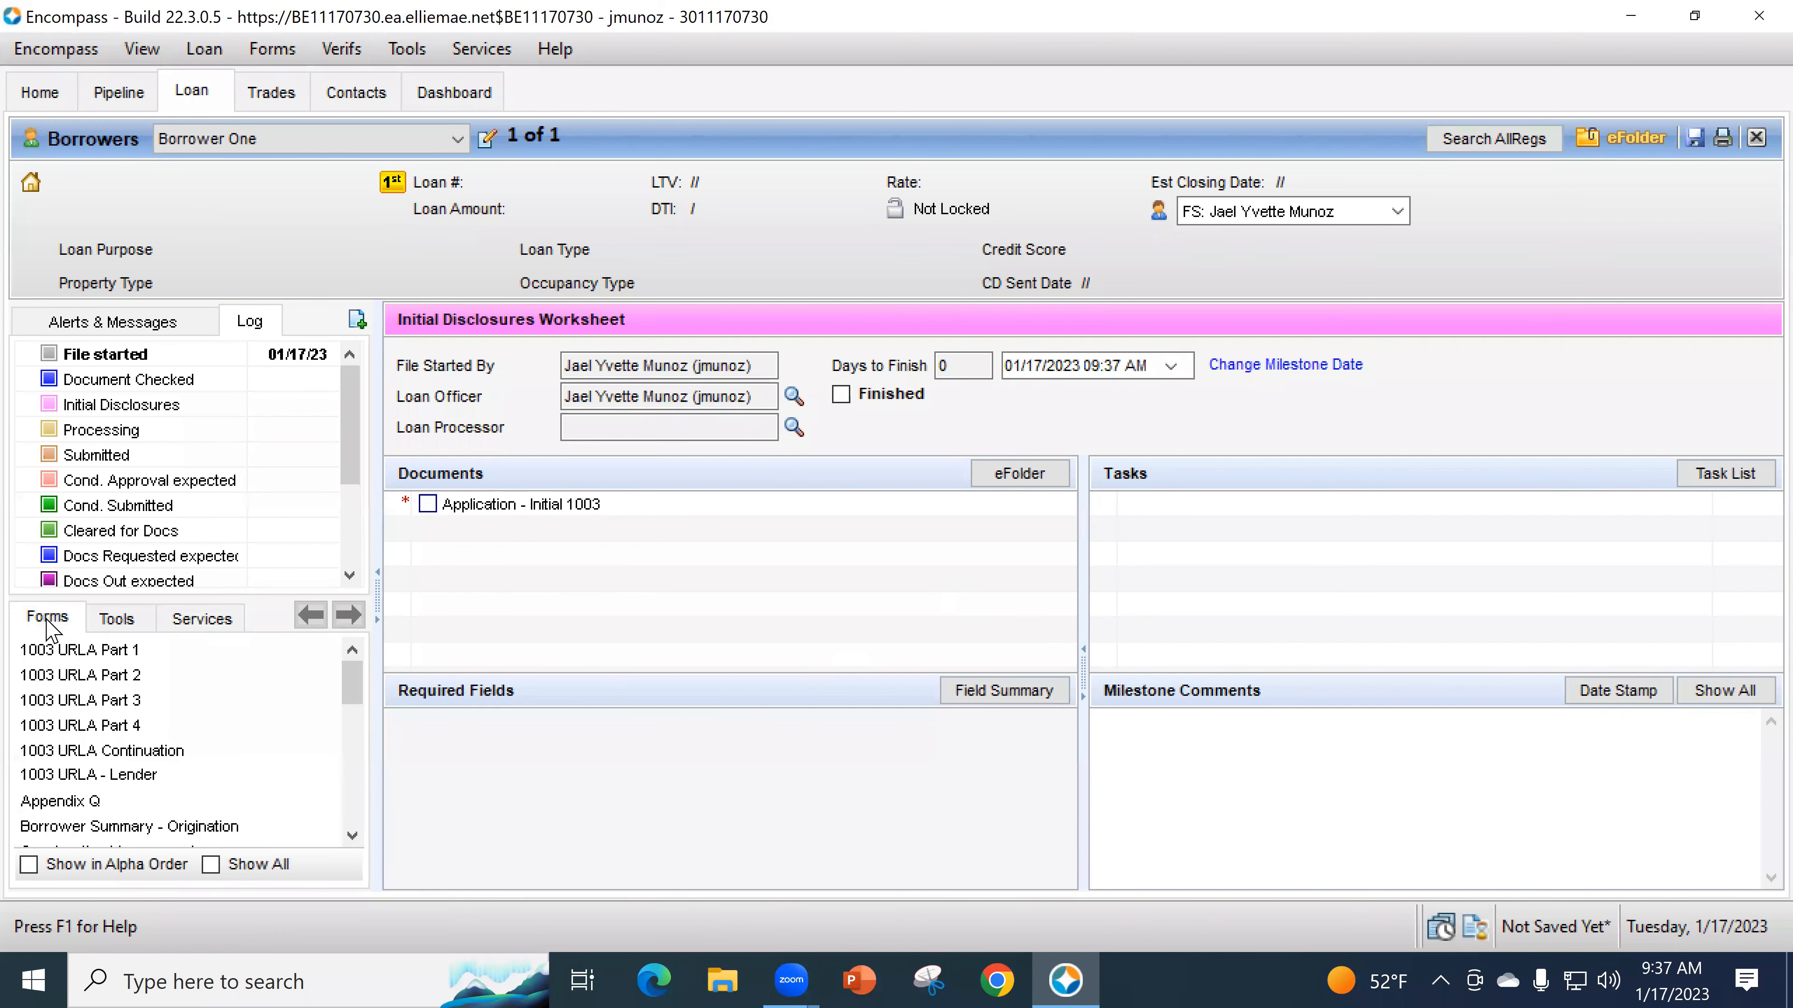
click(29, 864)
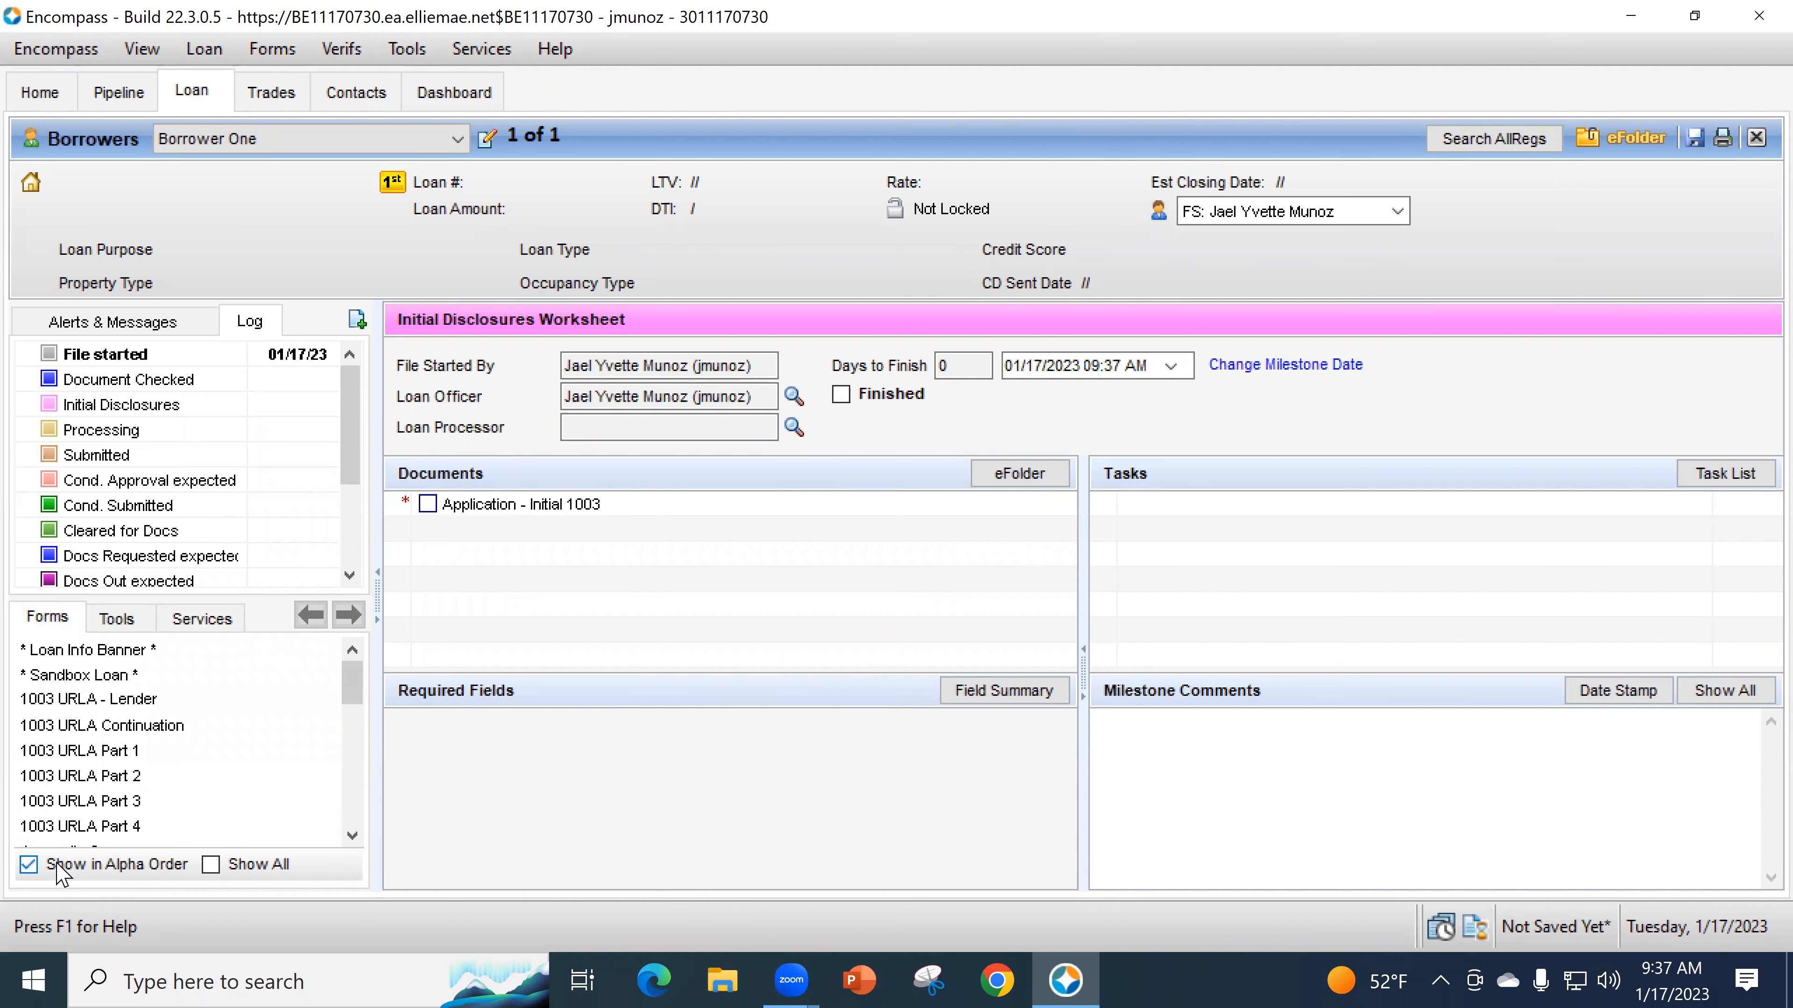
click(210, 865)
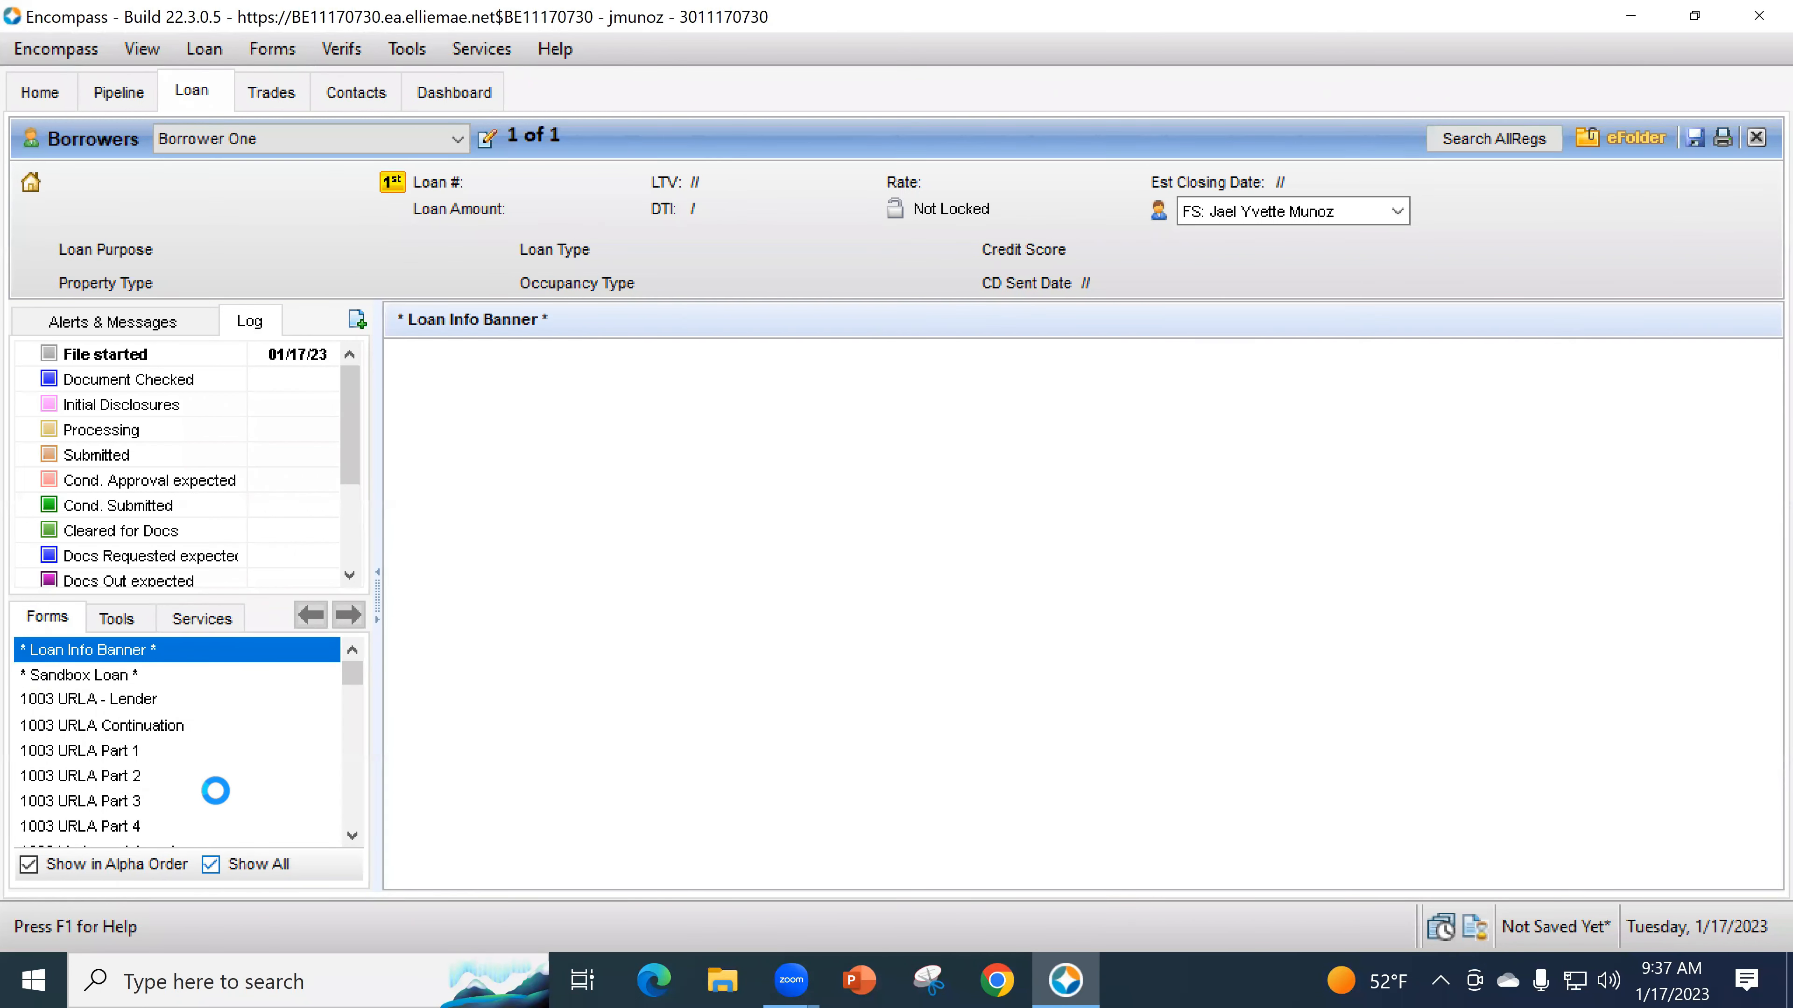
scroll(197, 780, down, 3)
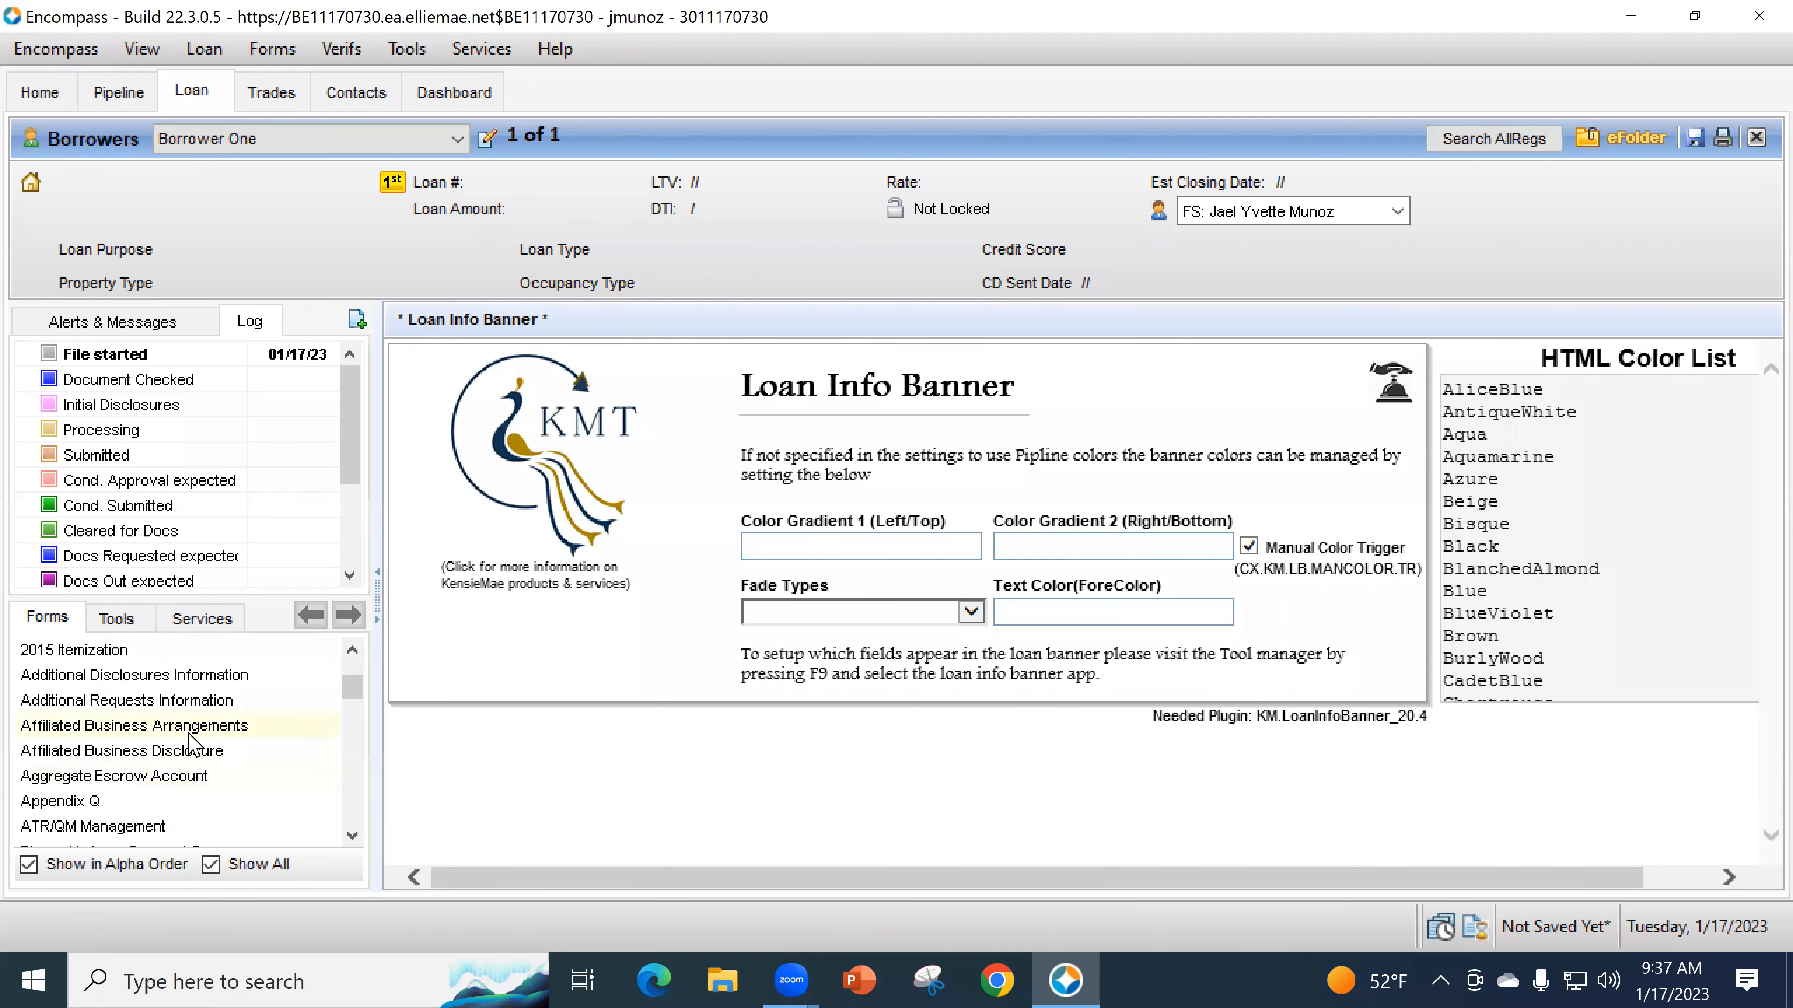
scroll(194, 752, down, 2)
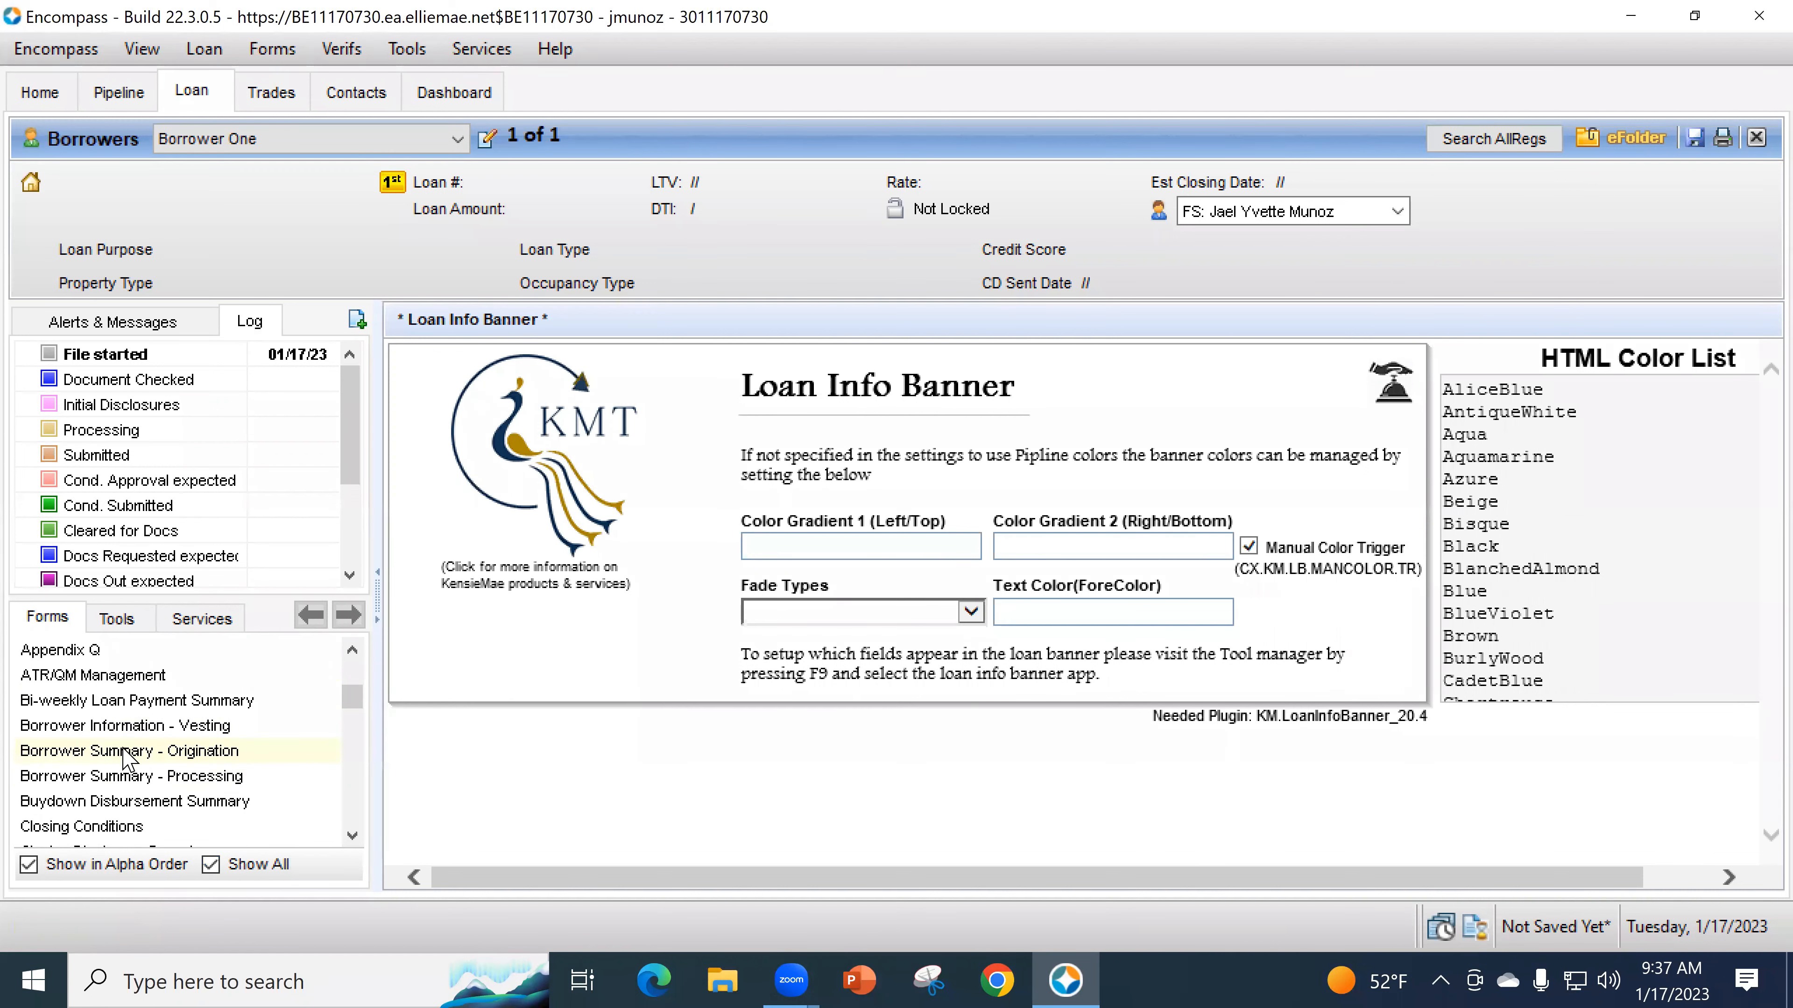
- Open the Borrower Summary - Origination form and look through it
click(152, 754)
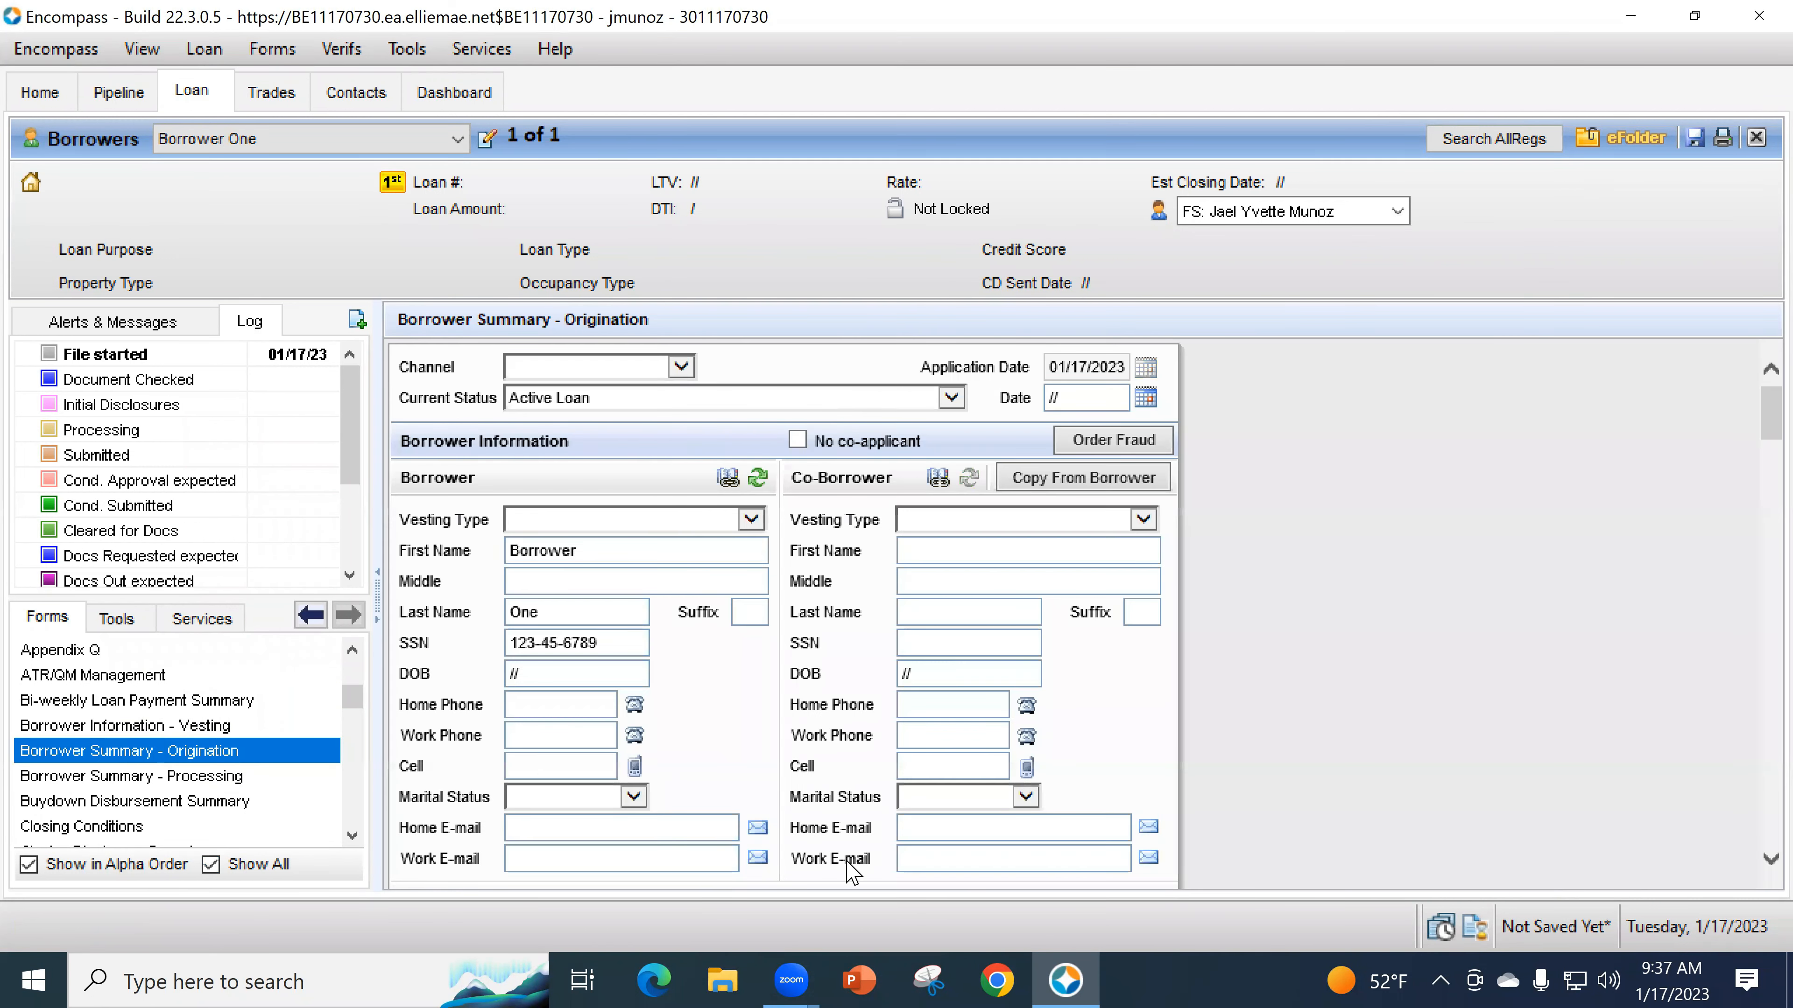
scroll(212, 770, up, 5)
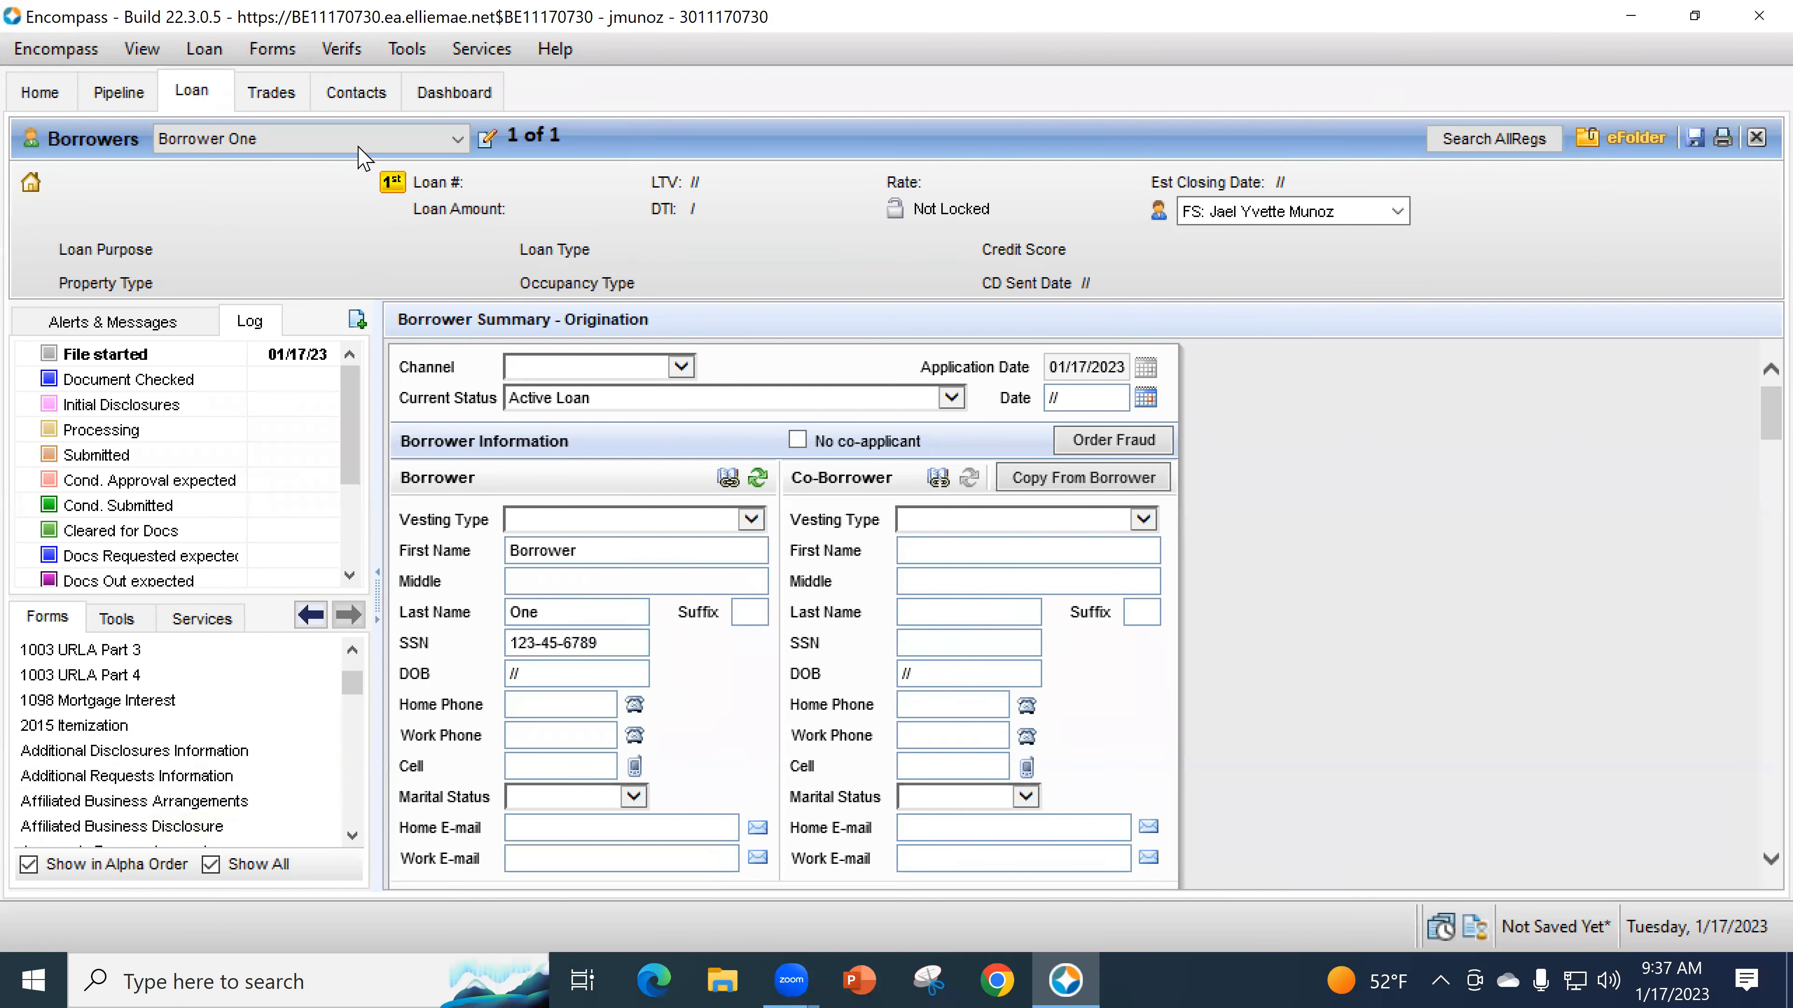
scroll(113, 763, up, 3)
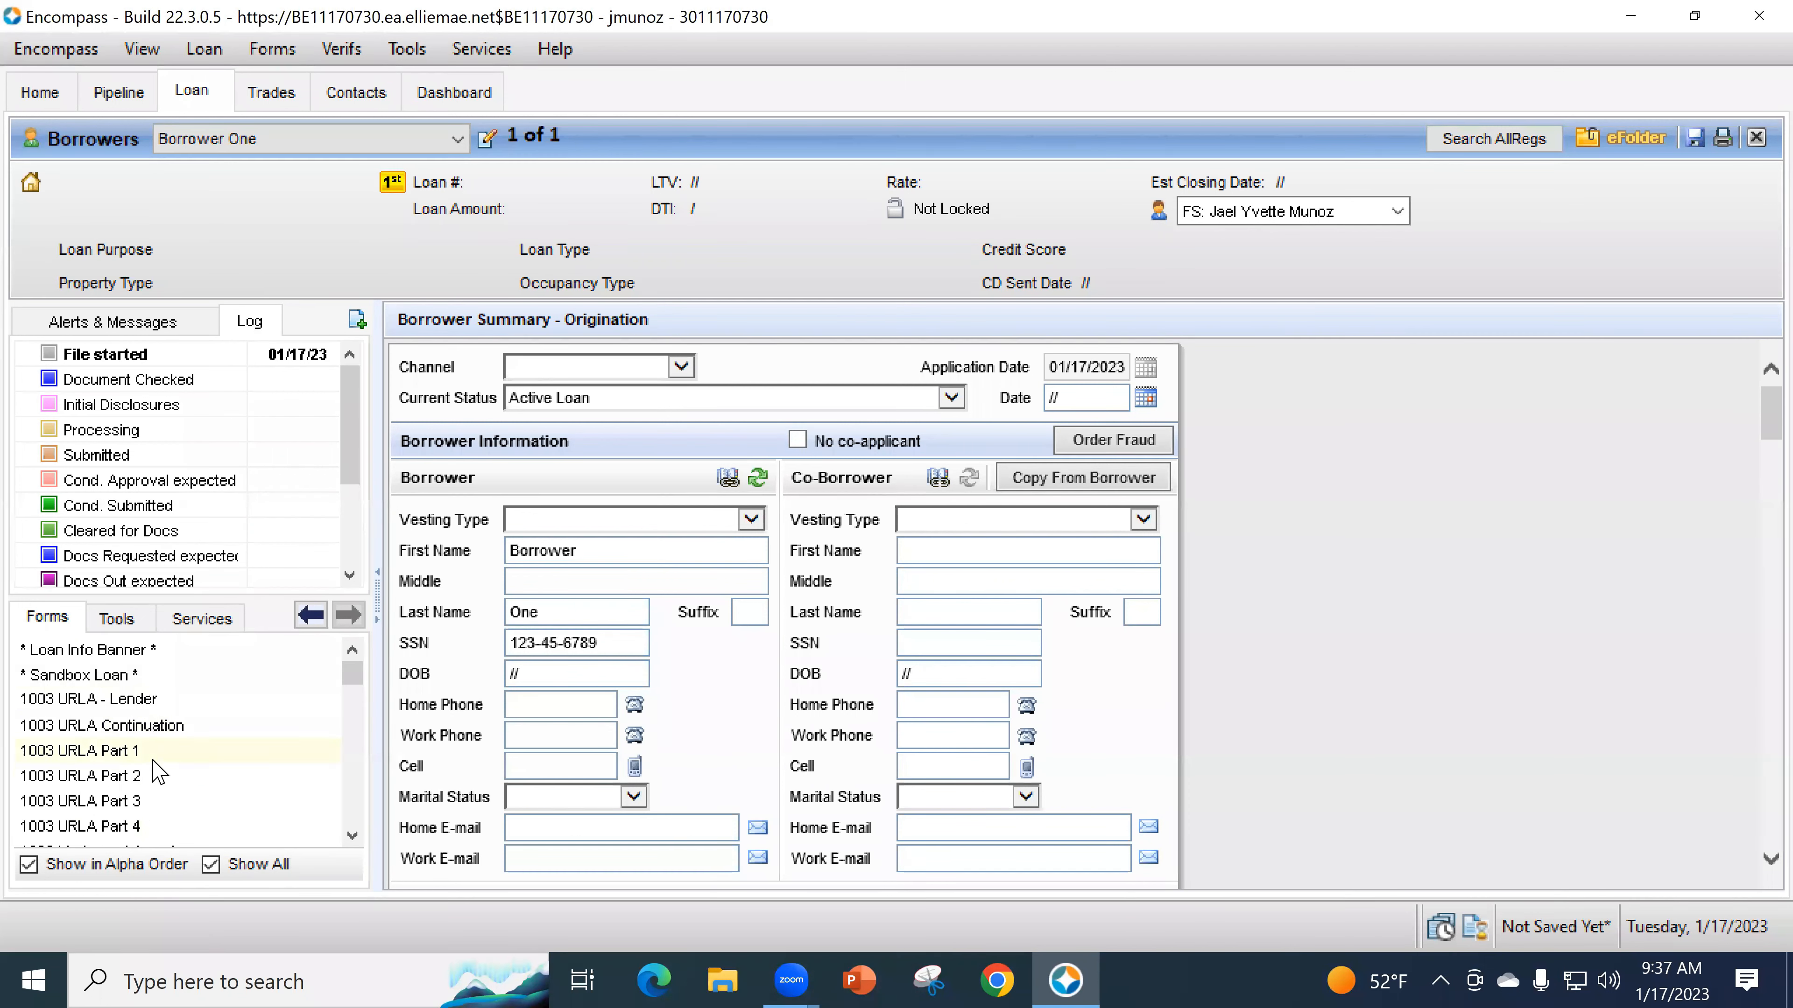
scroll(152, 805, down, 3)
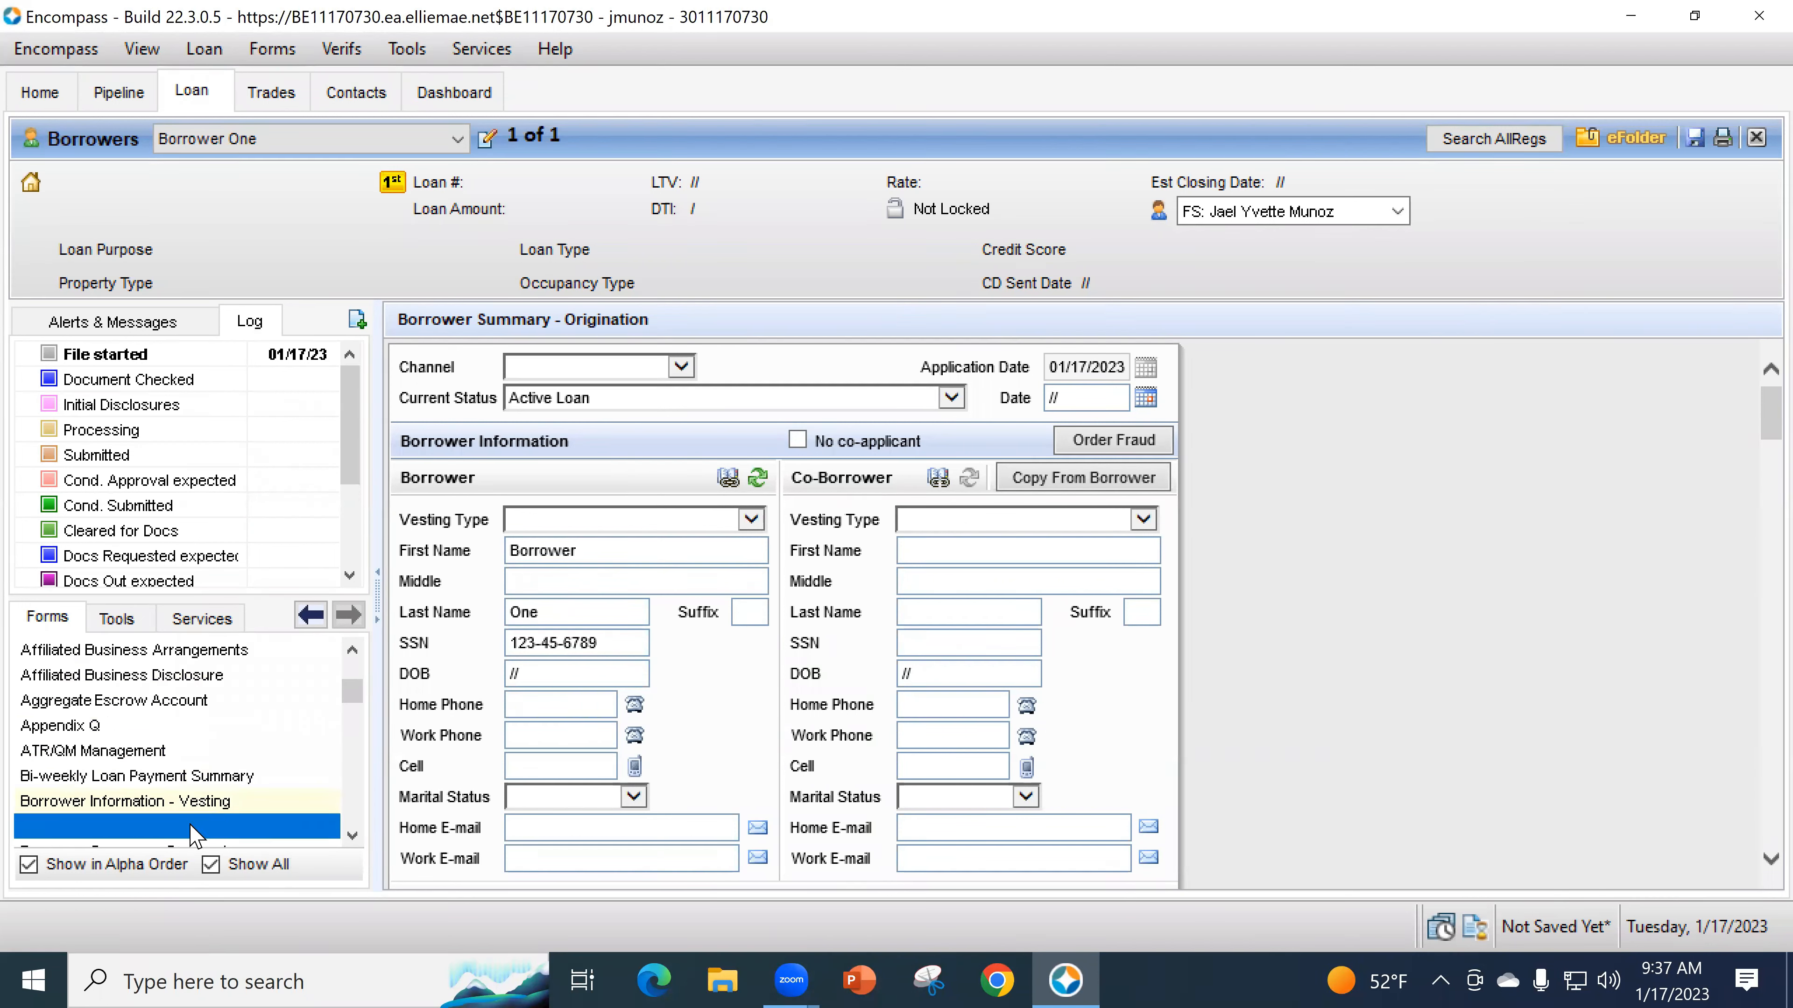
scroll(127, 720, up, 3)
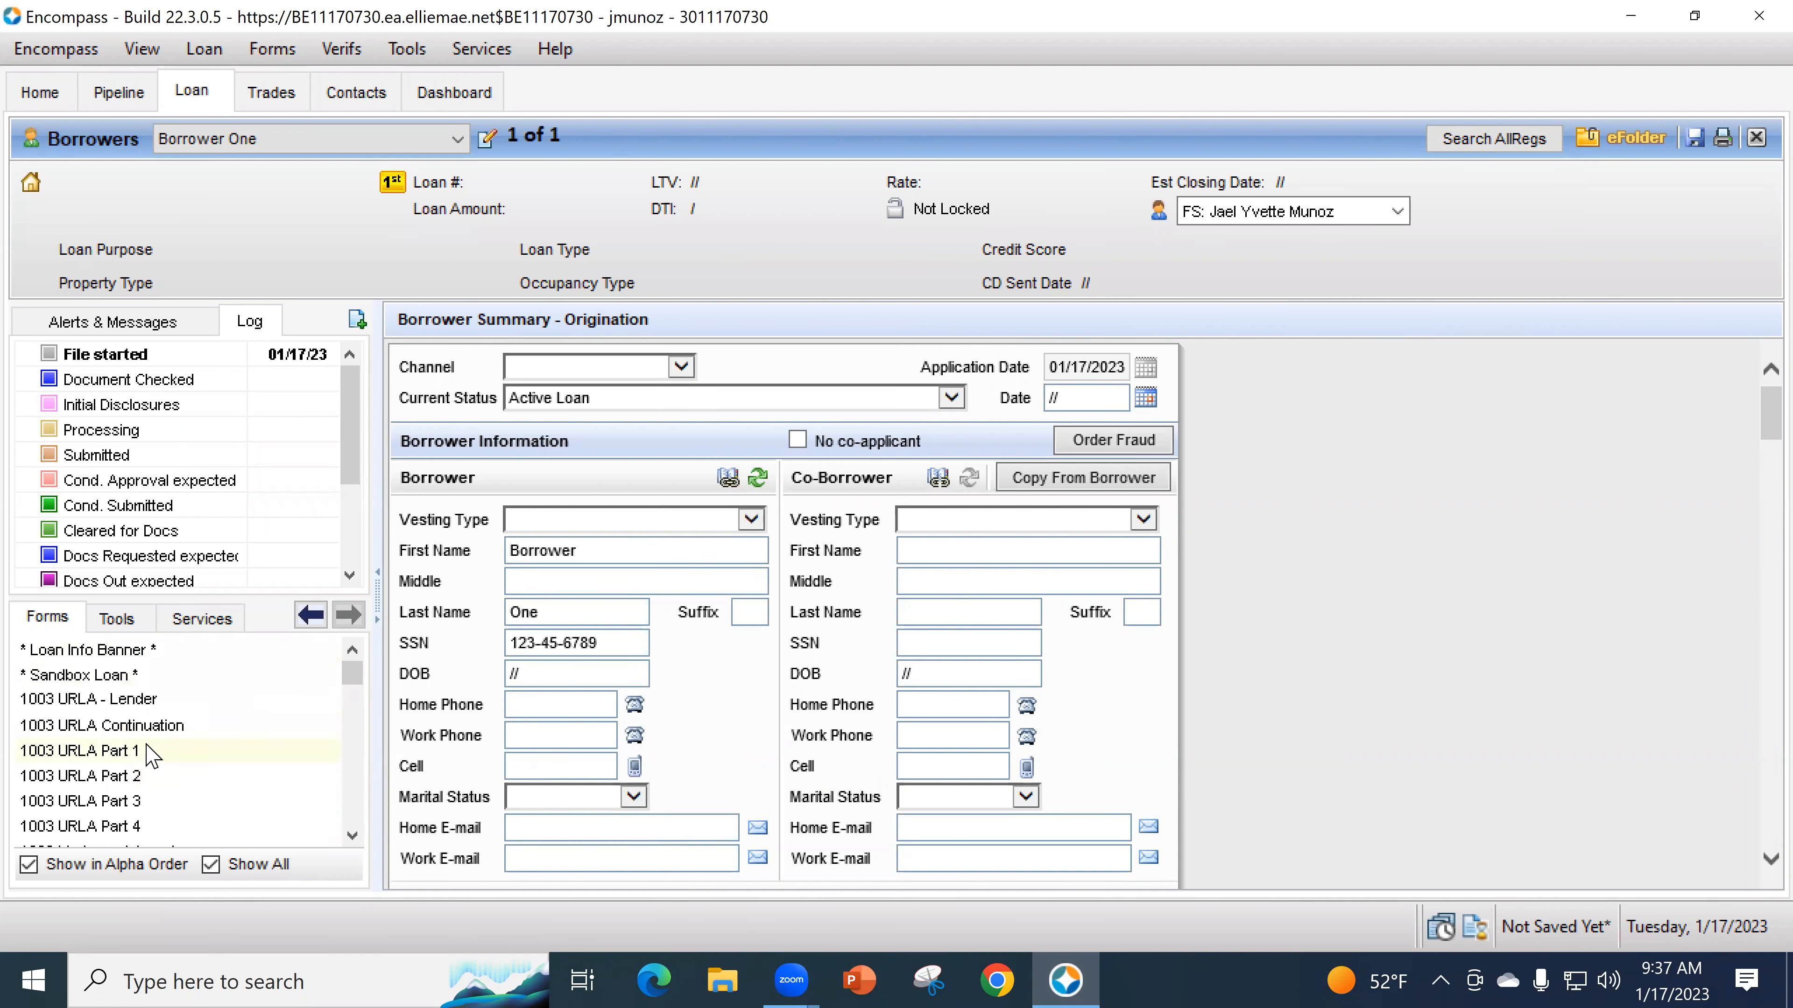
scroll(207, 794, down, 5)
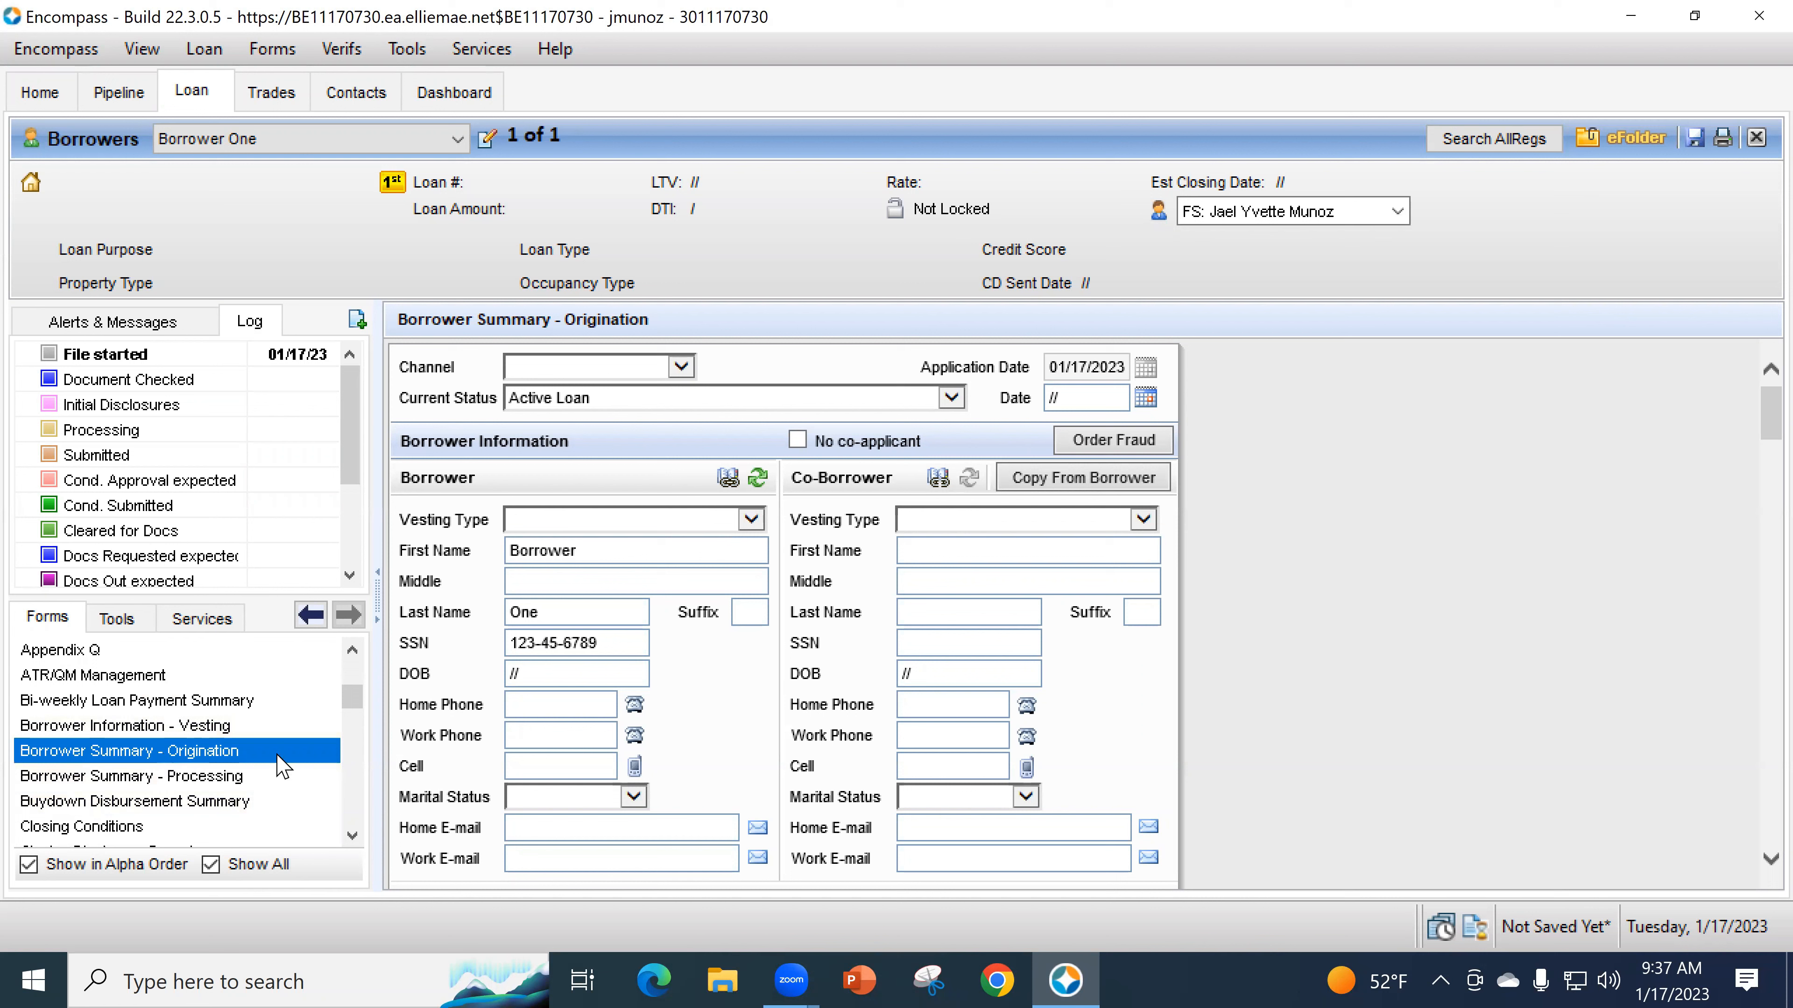
scroll(260, 777, up, 5)
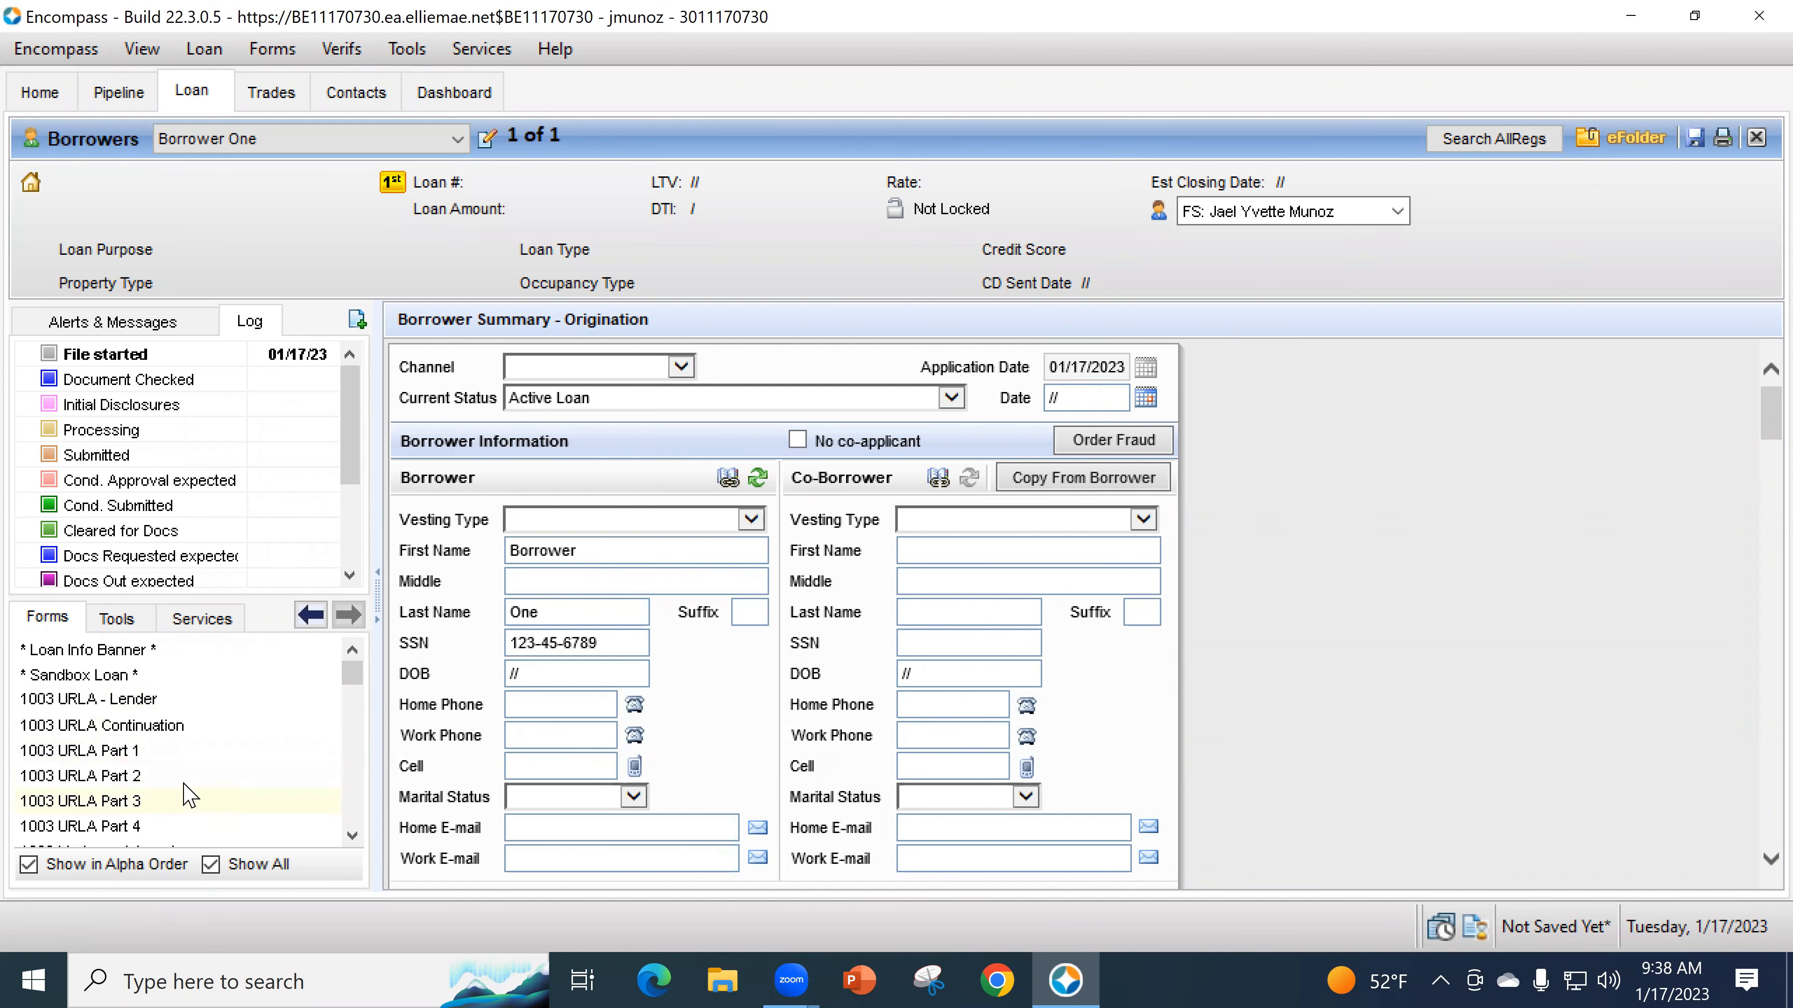
scroll(190, 792, down, 1)
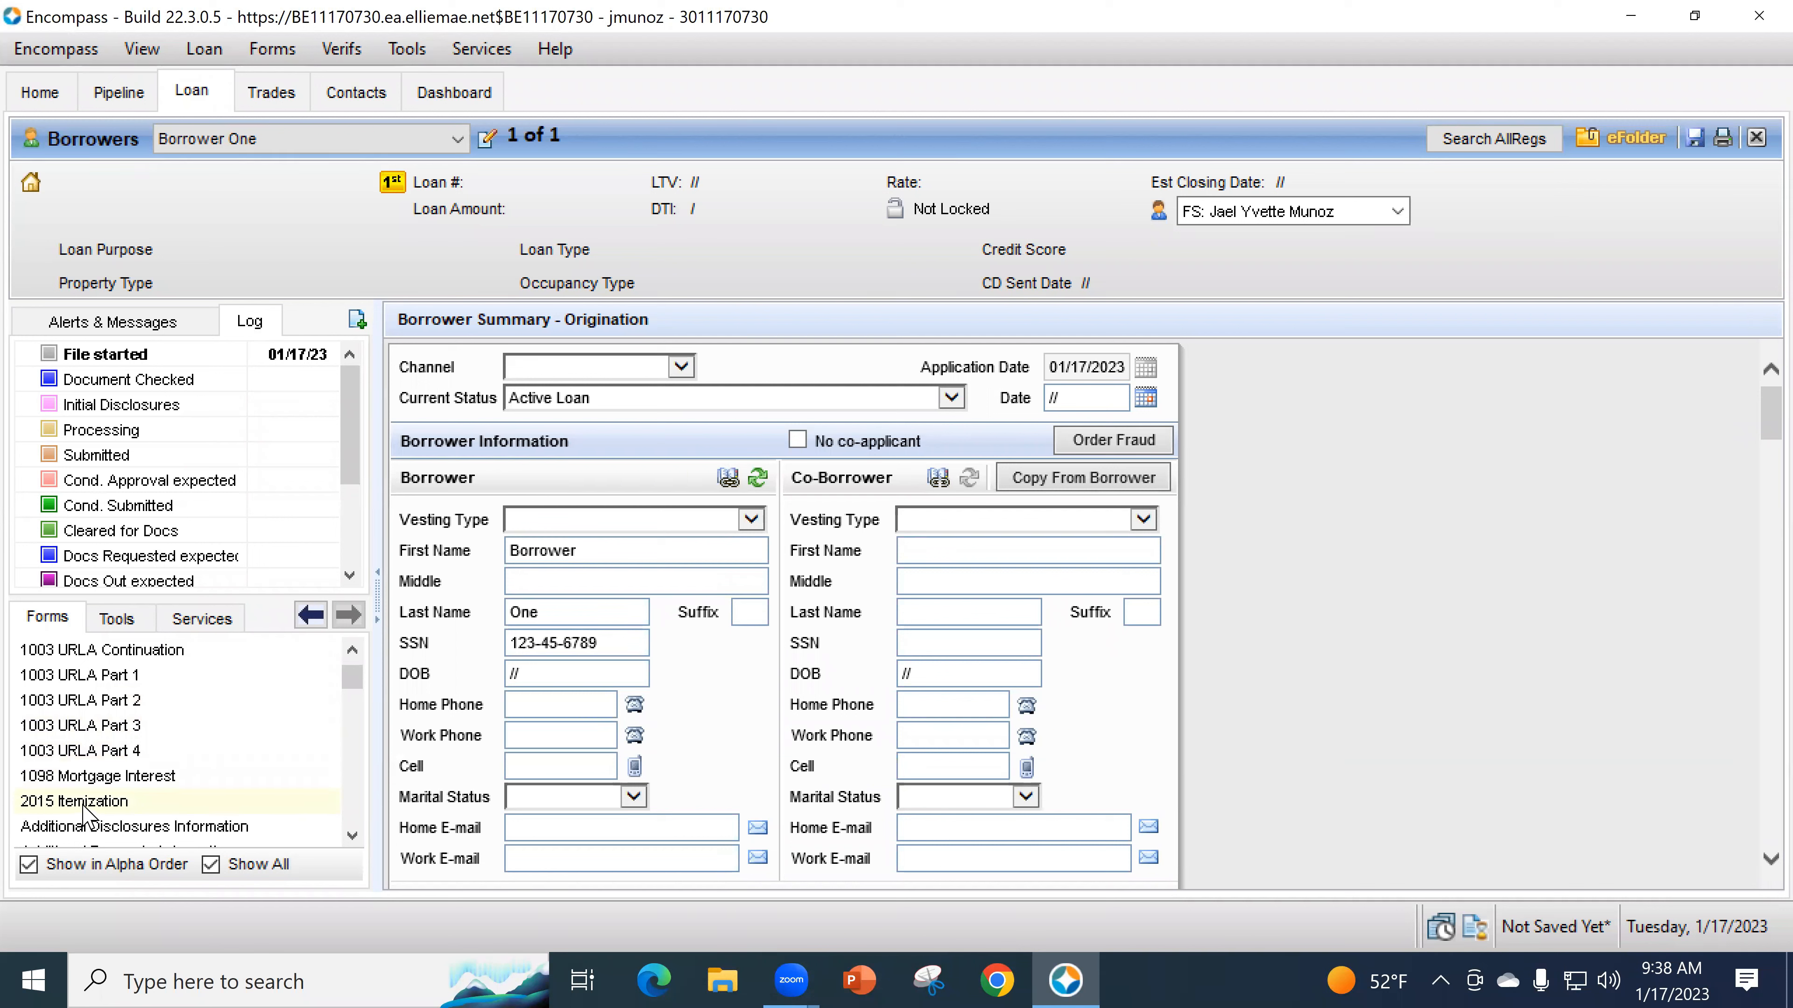
scroll(164, 787, down, 4)
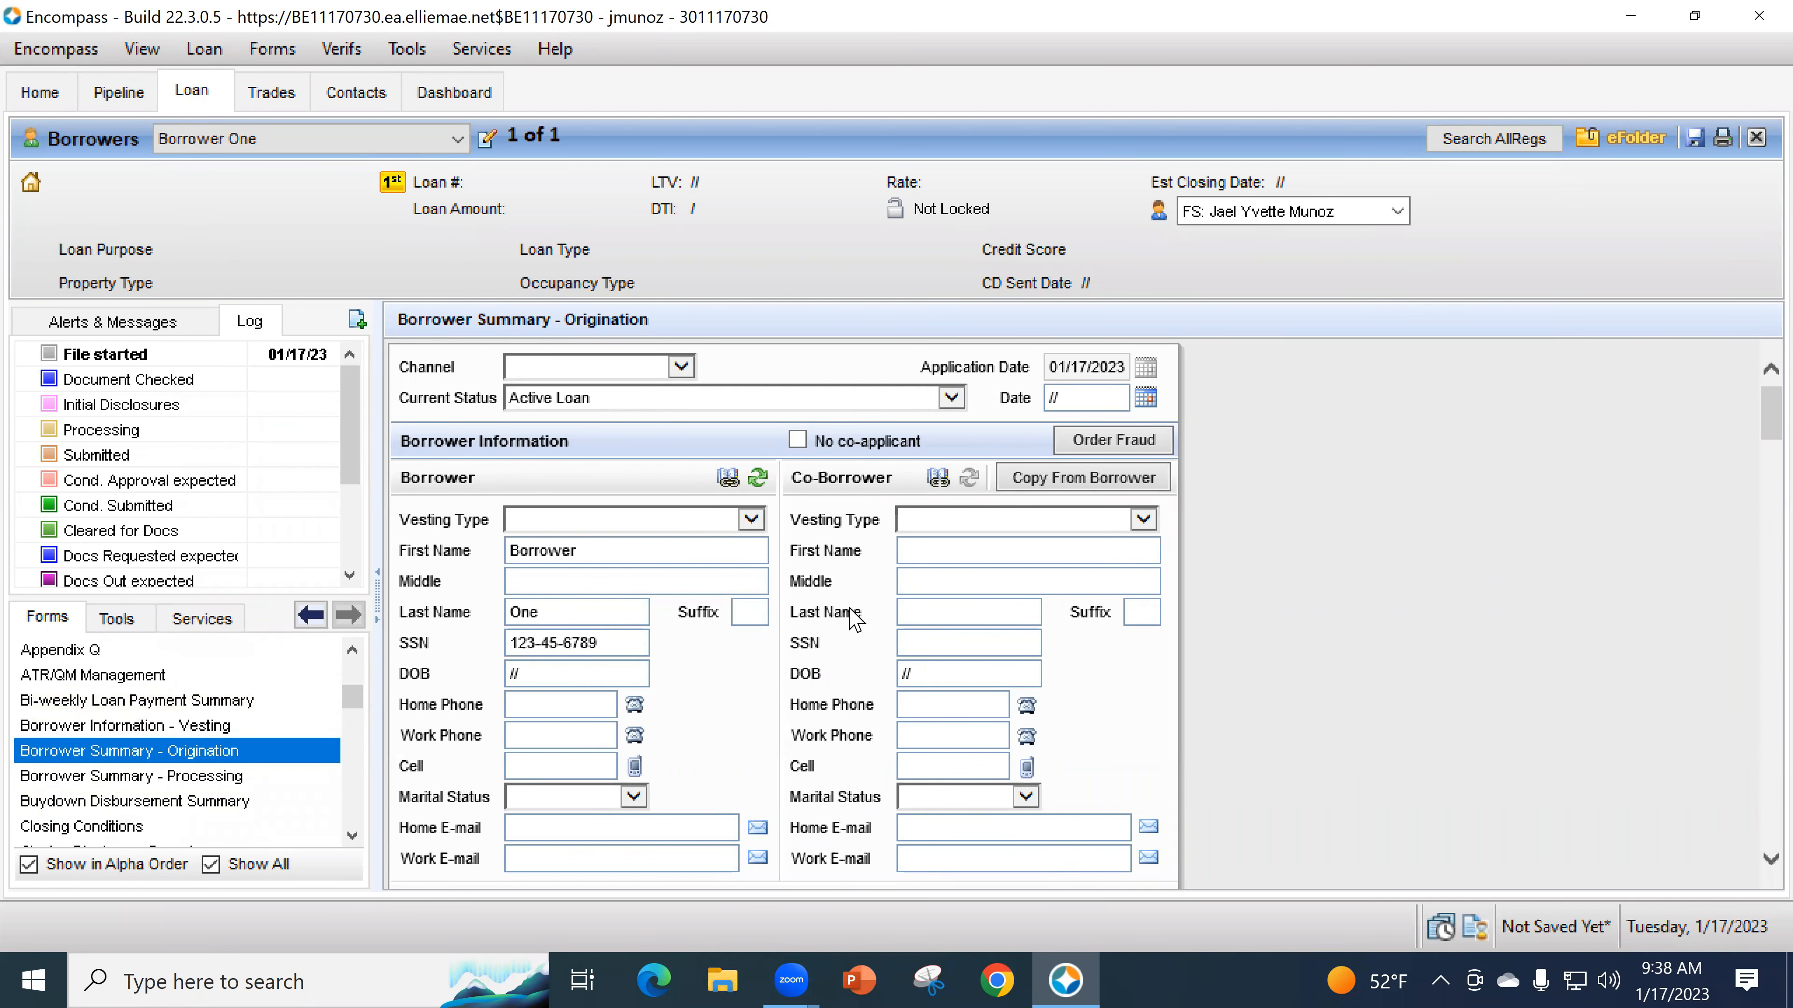
click(779, 682)
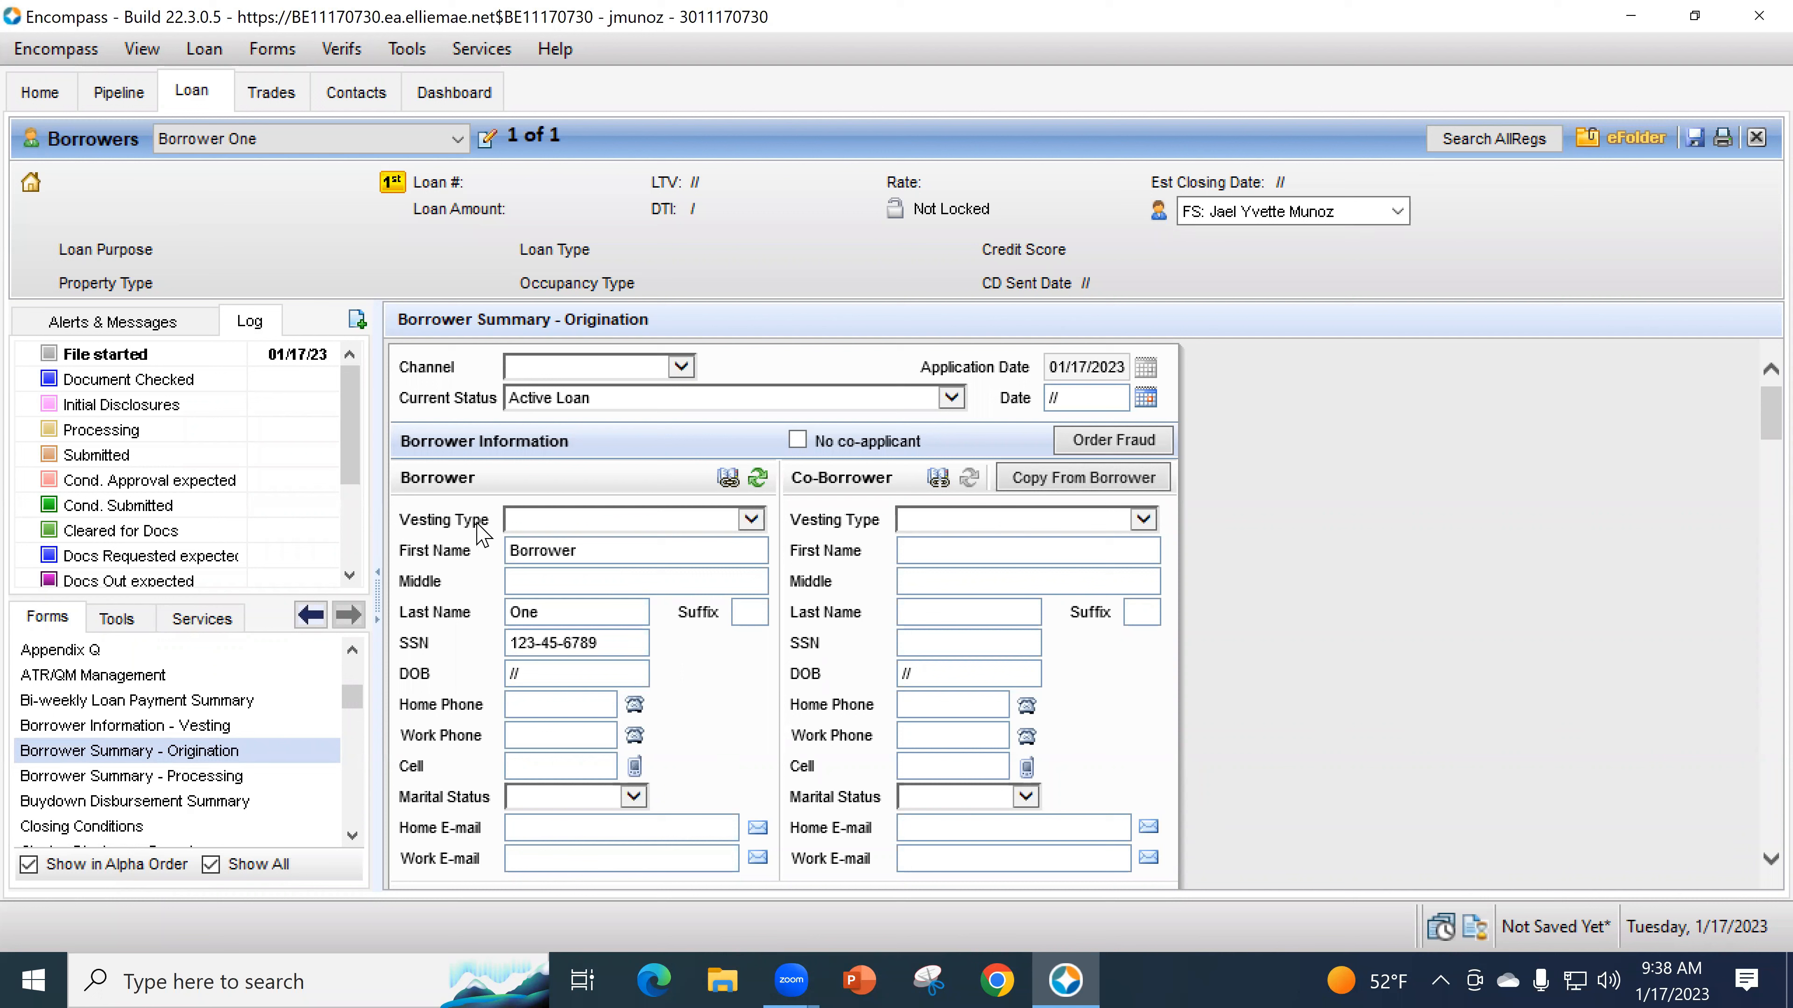
- Set vesting type to Individual, leave No co-applicant unchecked, and open 1003 URLA - Lender
click(507, 524)
click(540, 540)
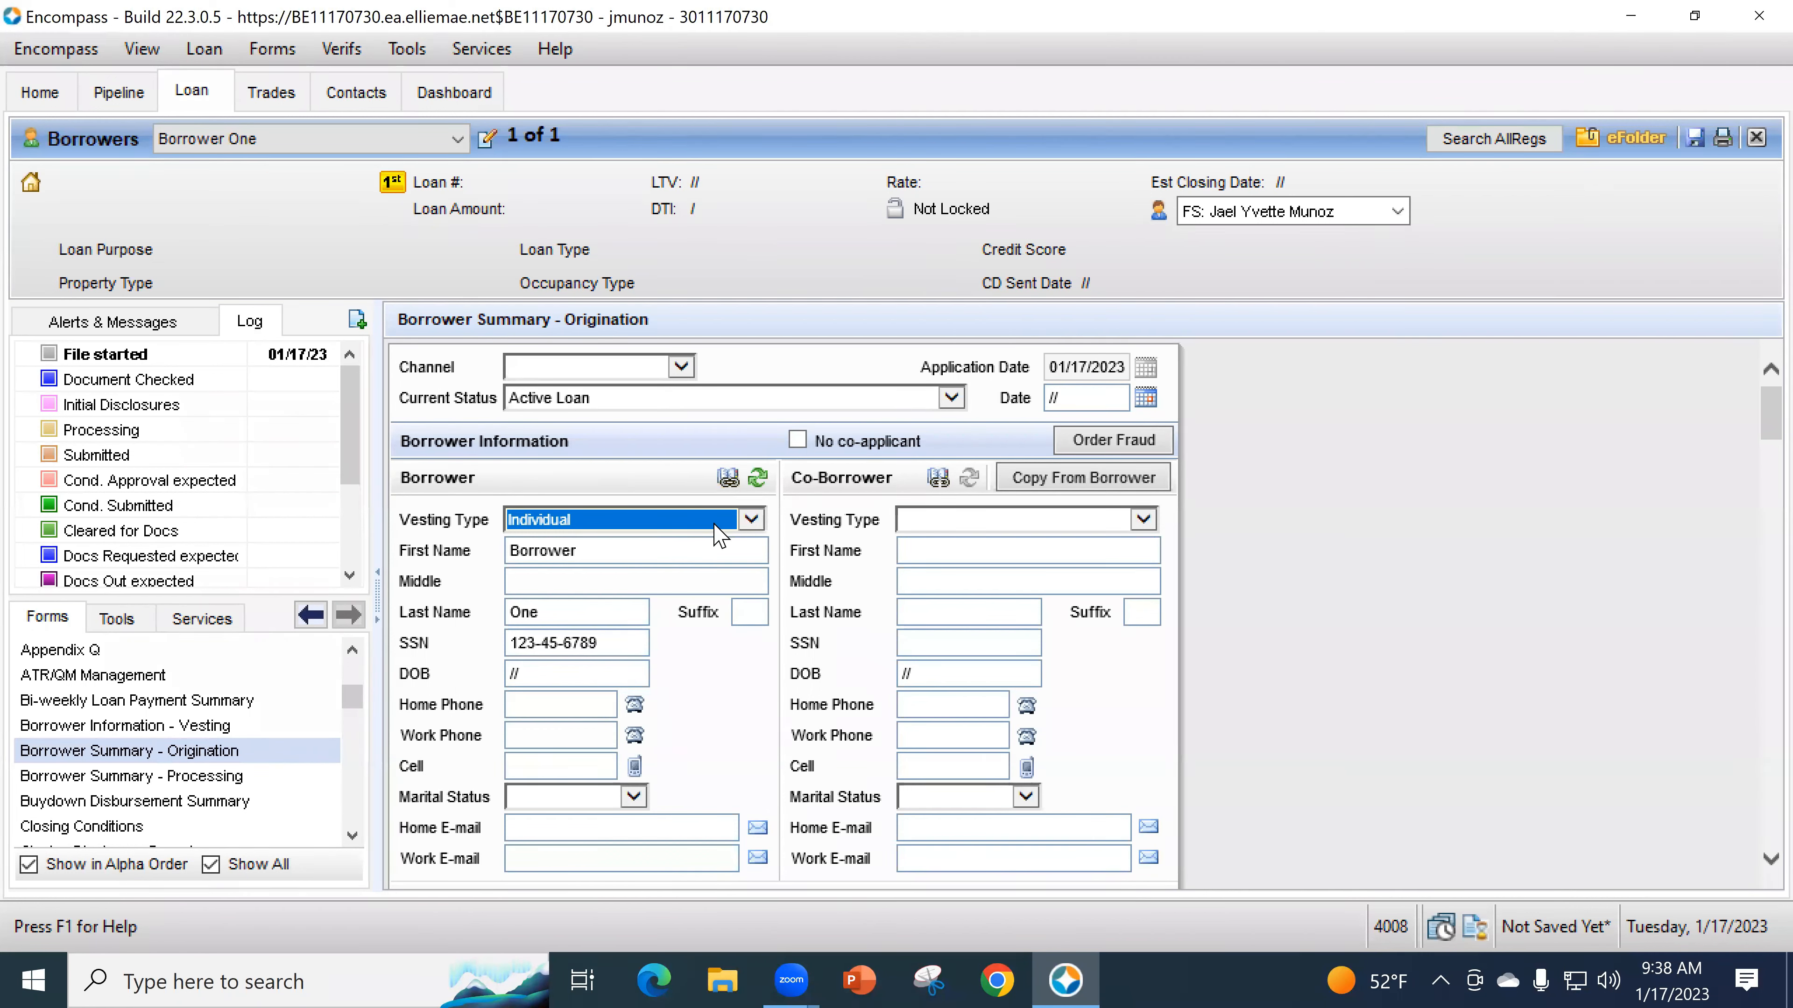
click(798, 442)
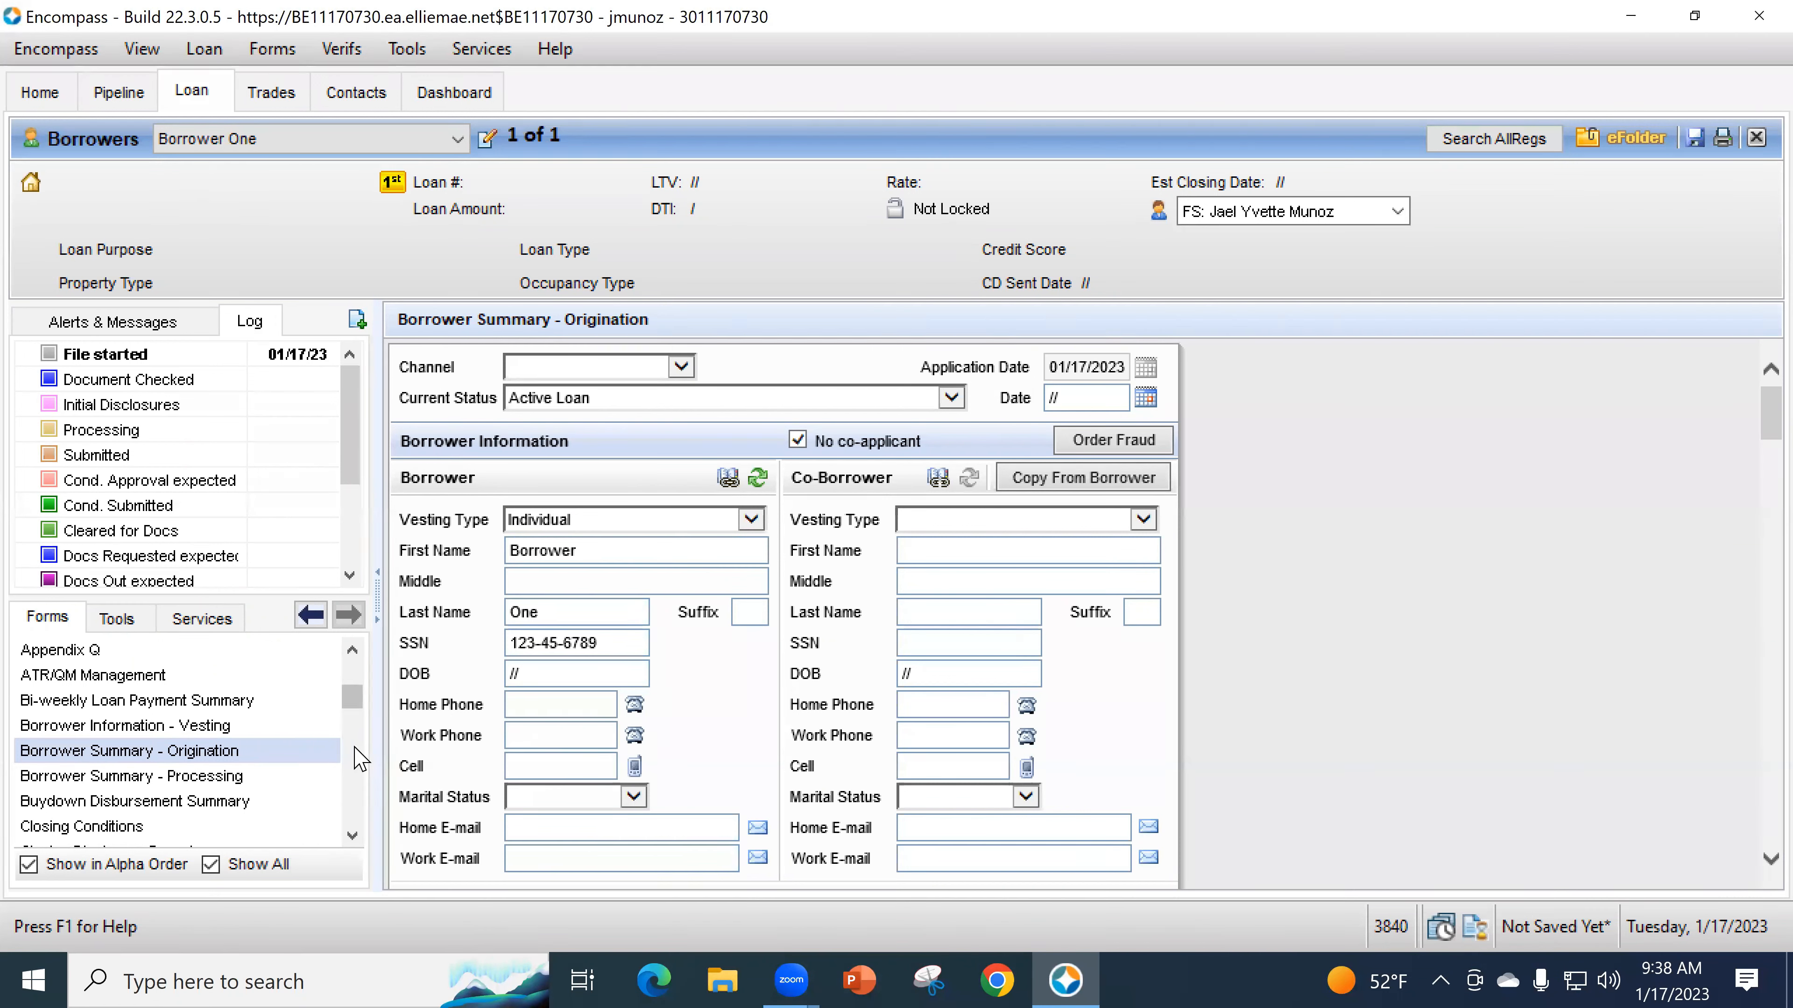
scroll(350, 765, up, 3)
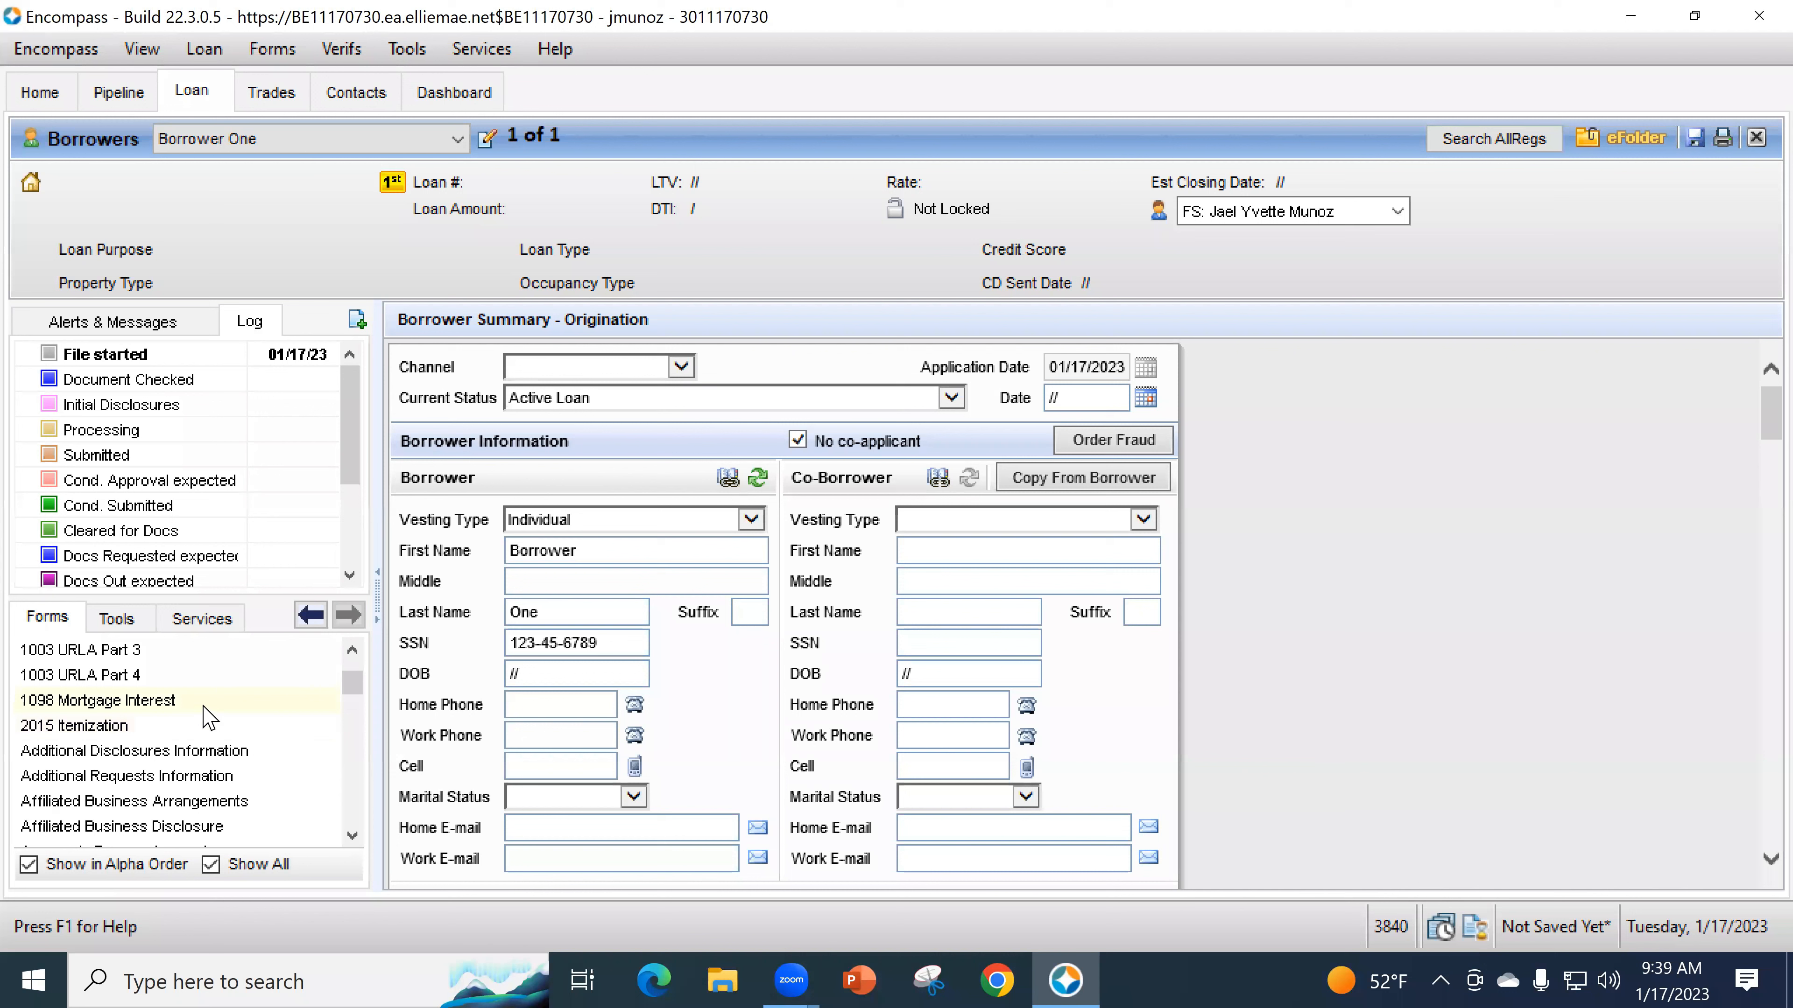
scroll(209, 716, up, 1)
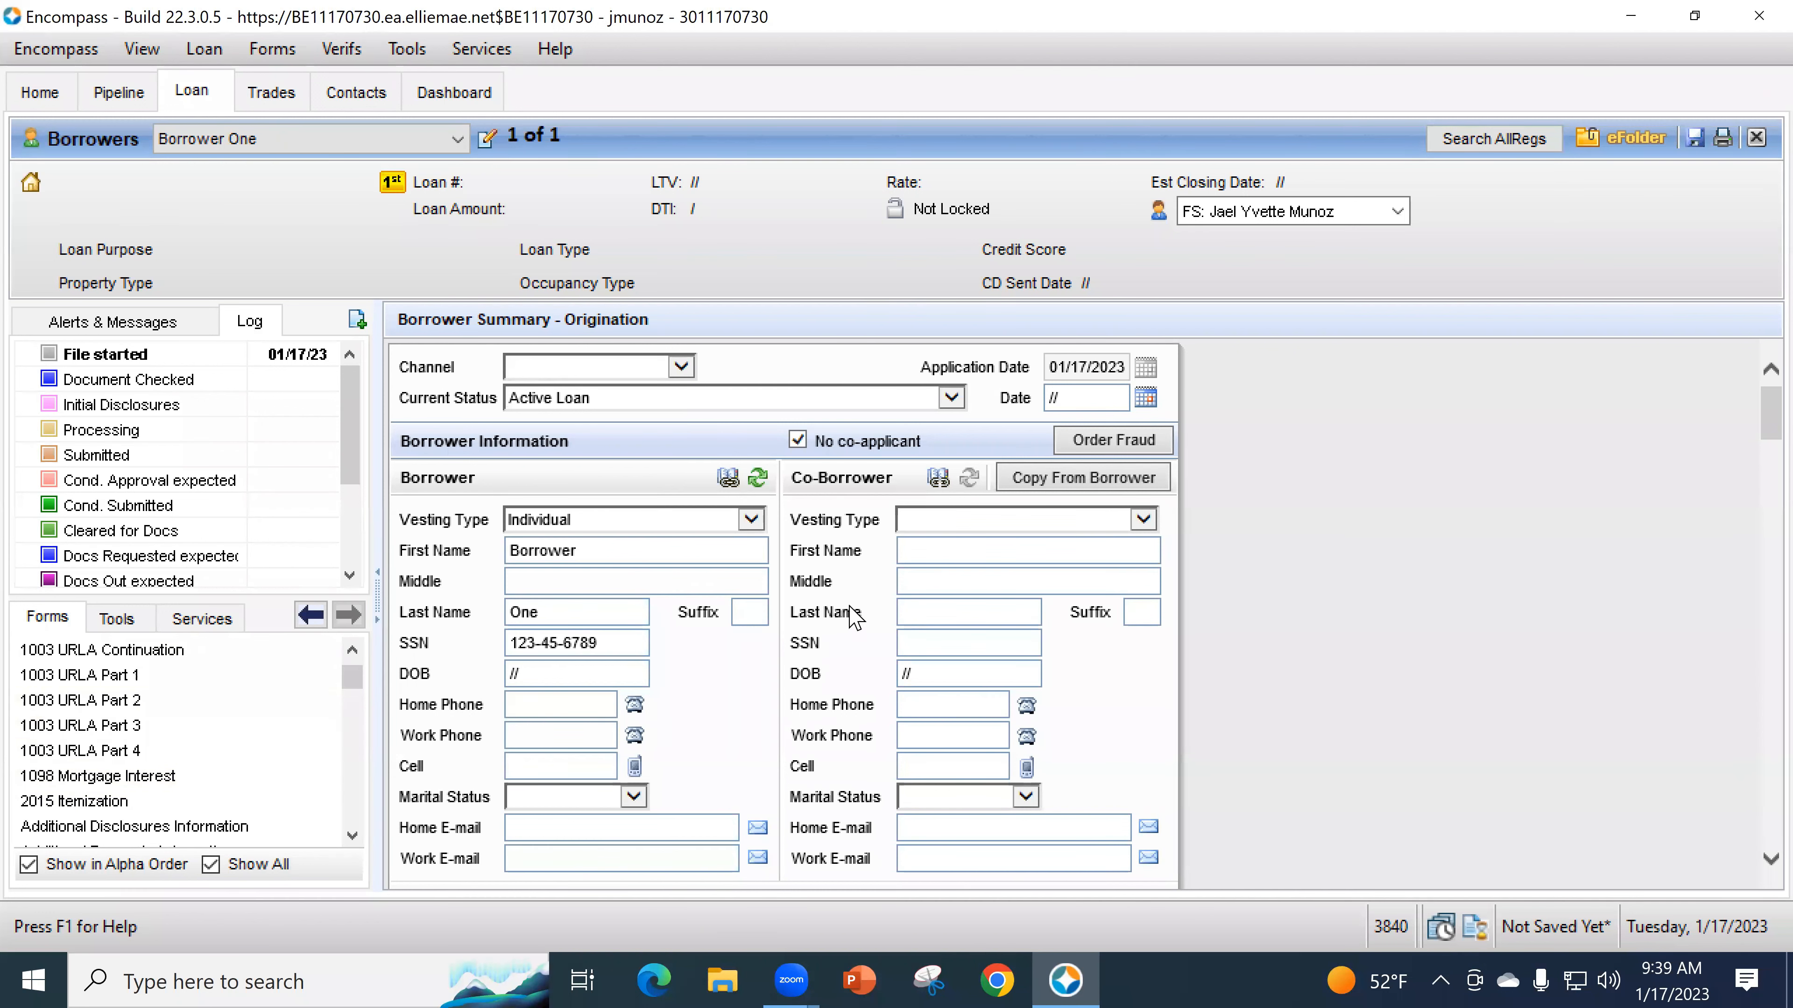
click(798, 440)
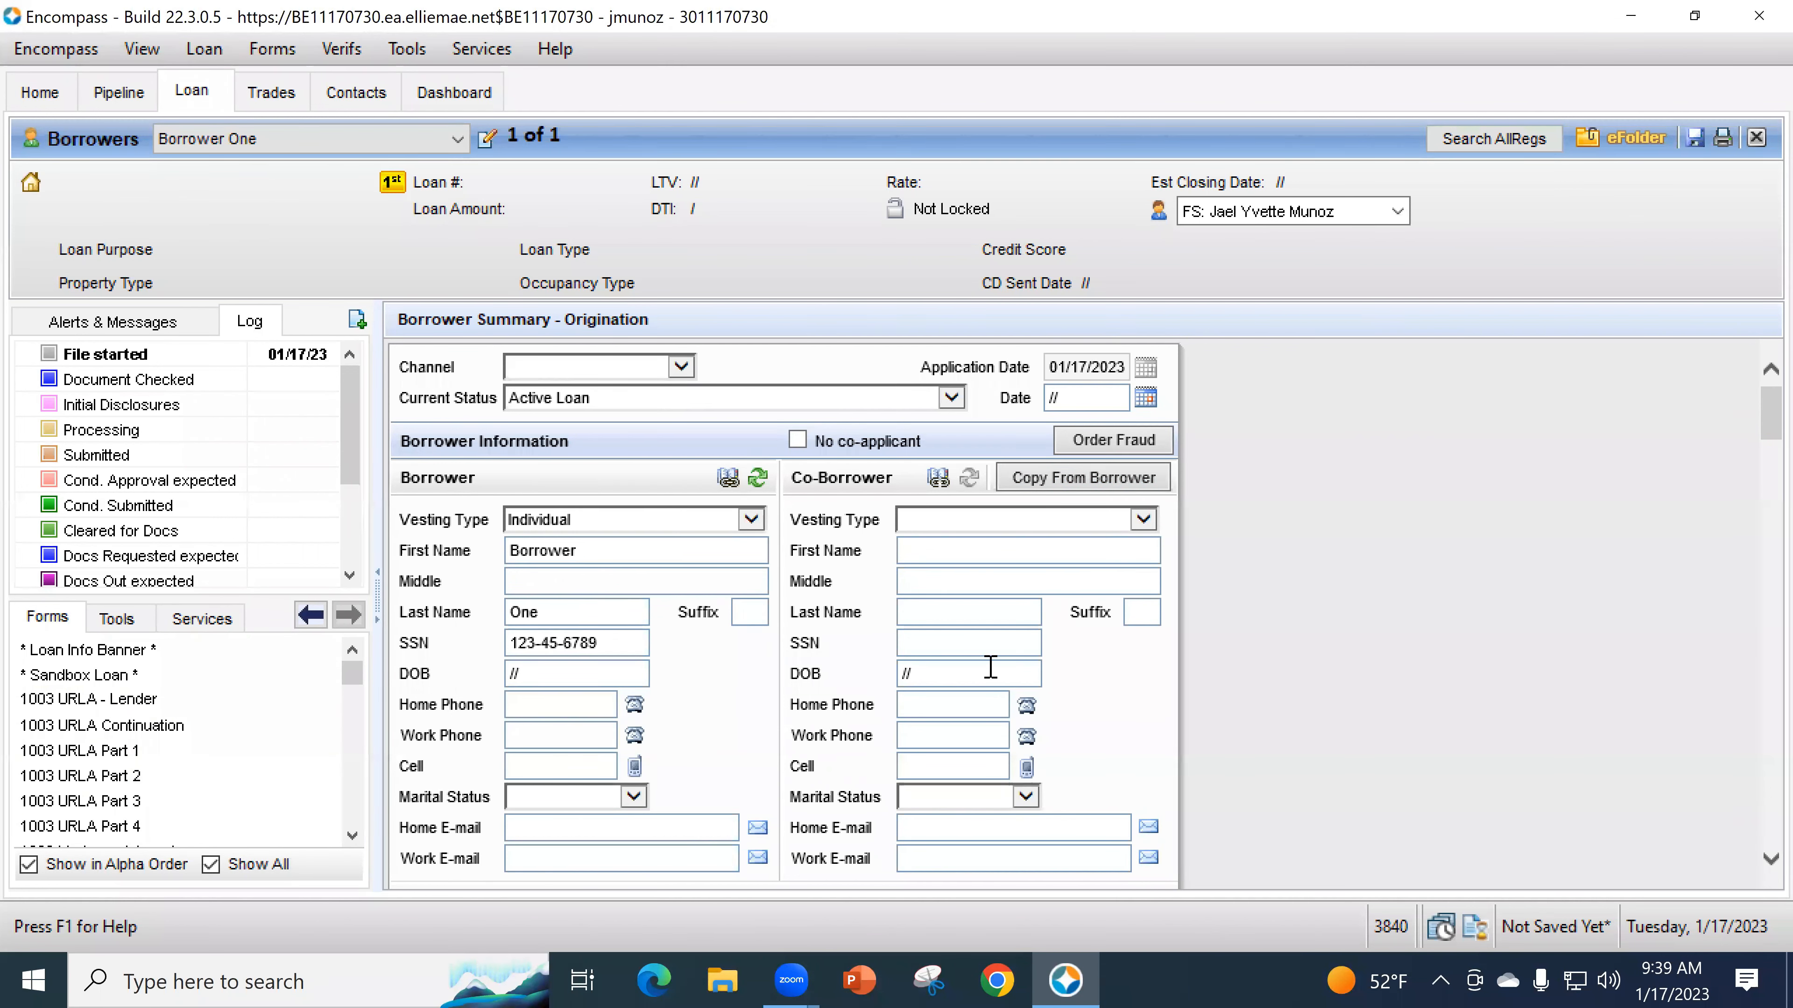
click(129, 699)
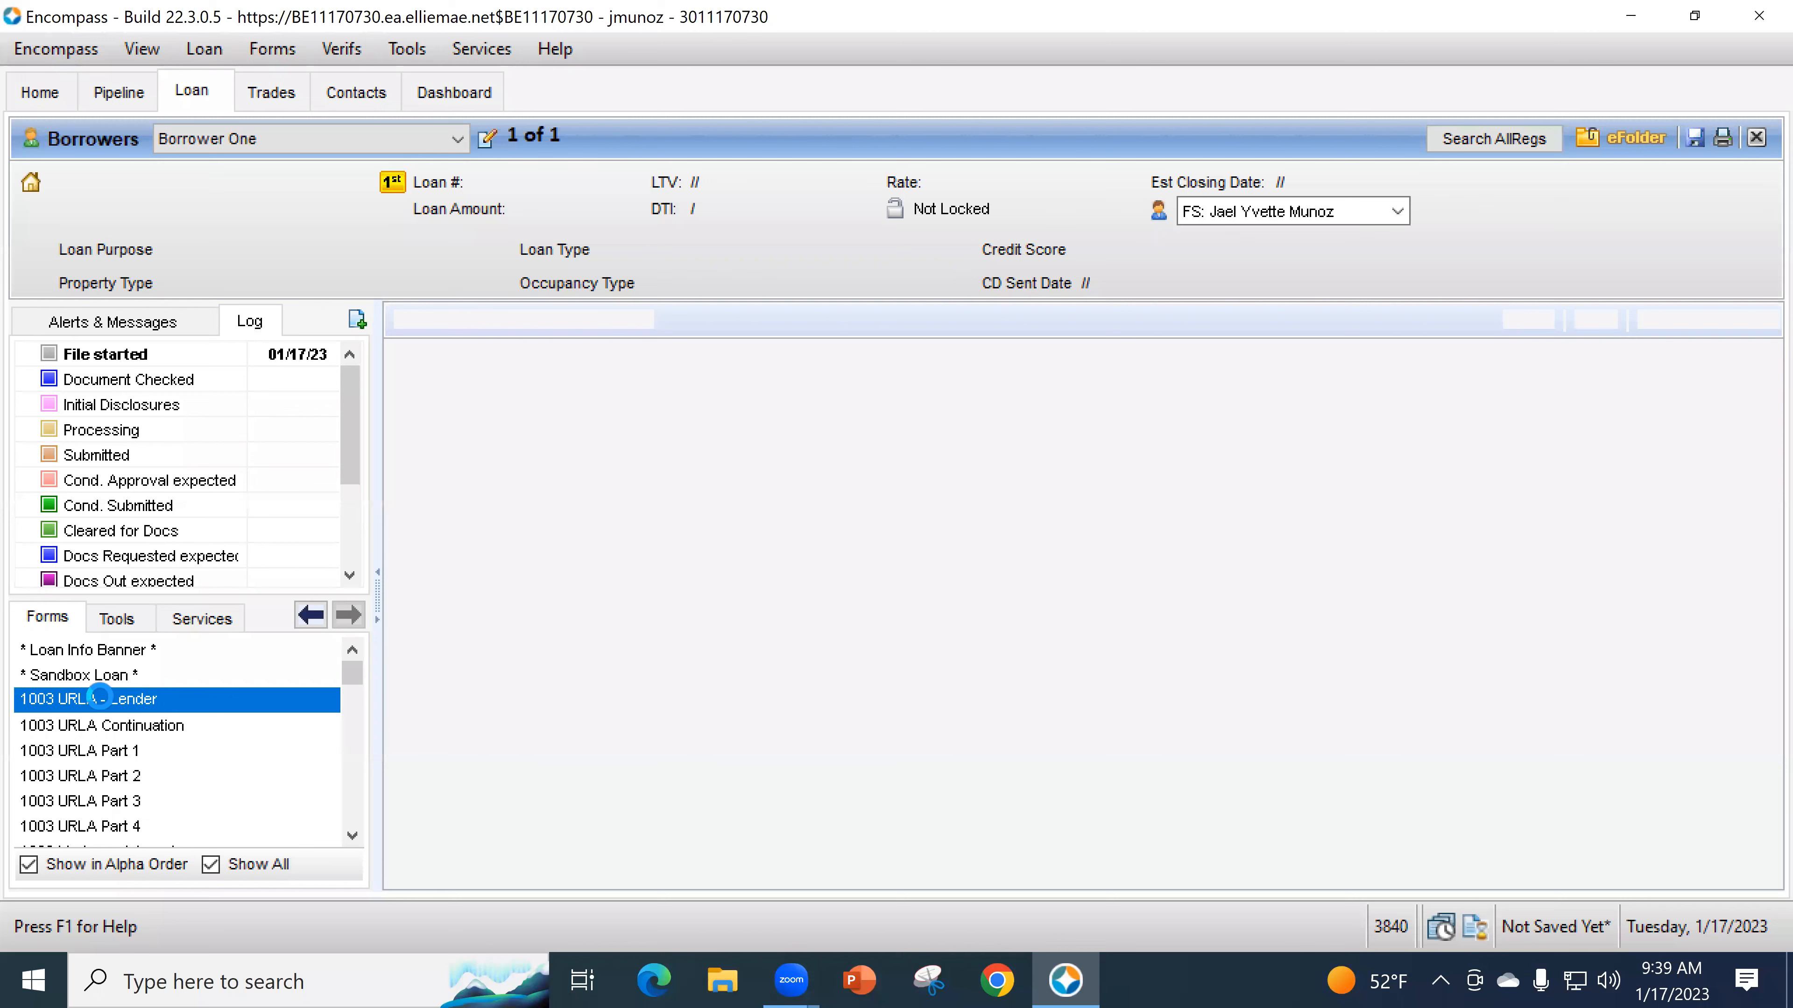
- Toggle 1003 URLA Part 1's joint borrower format on and off, then return to Borrower Summary
click(132, 751)
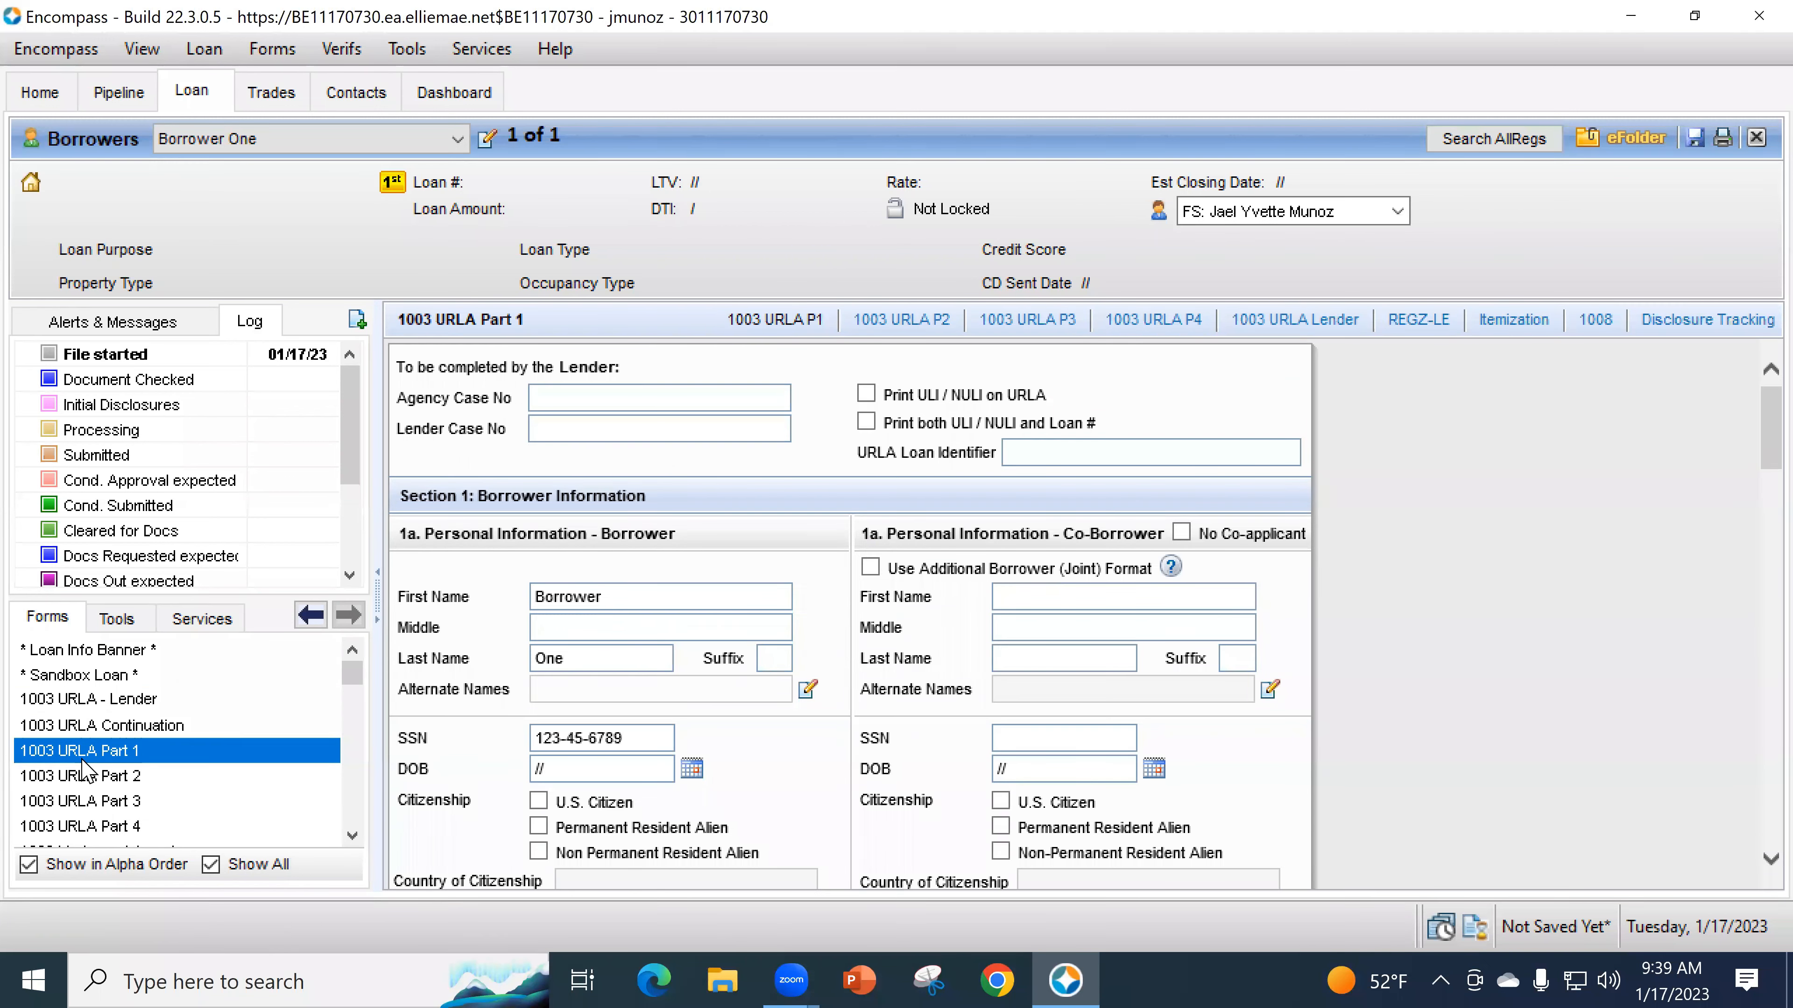
click(869, 568)
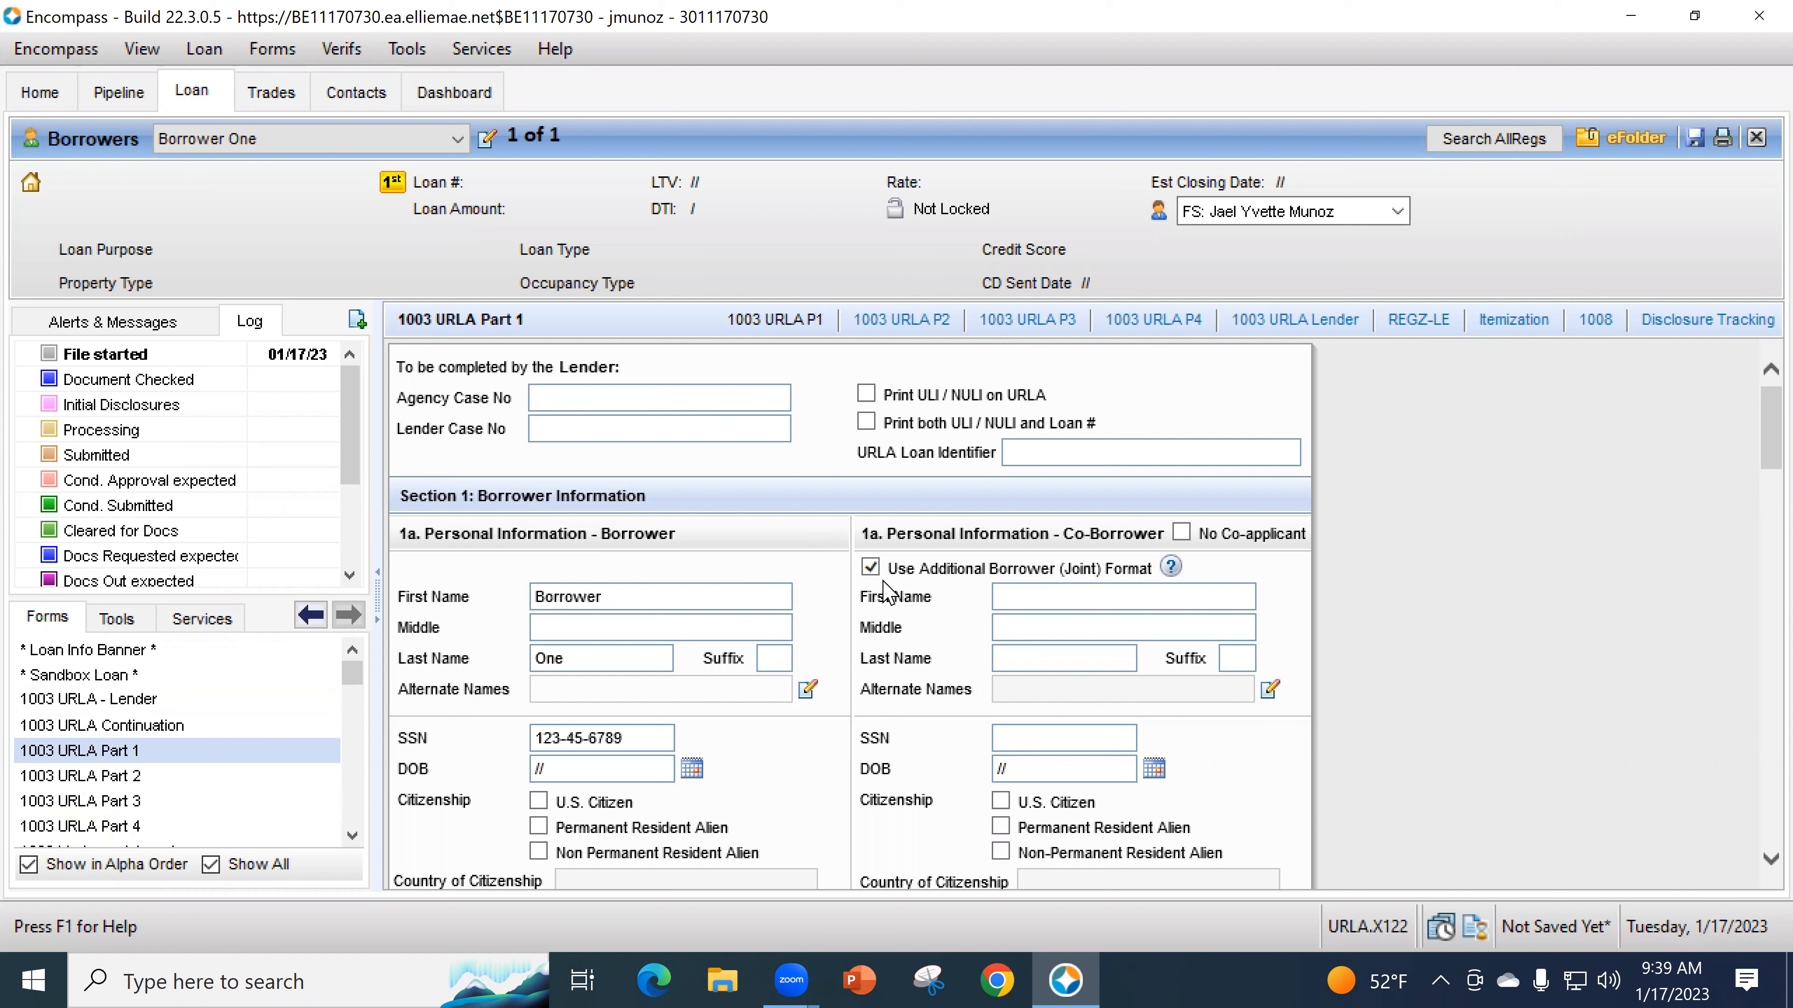
click(870, 568)
scroll(178, 788, down, 2)
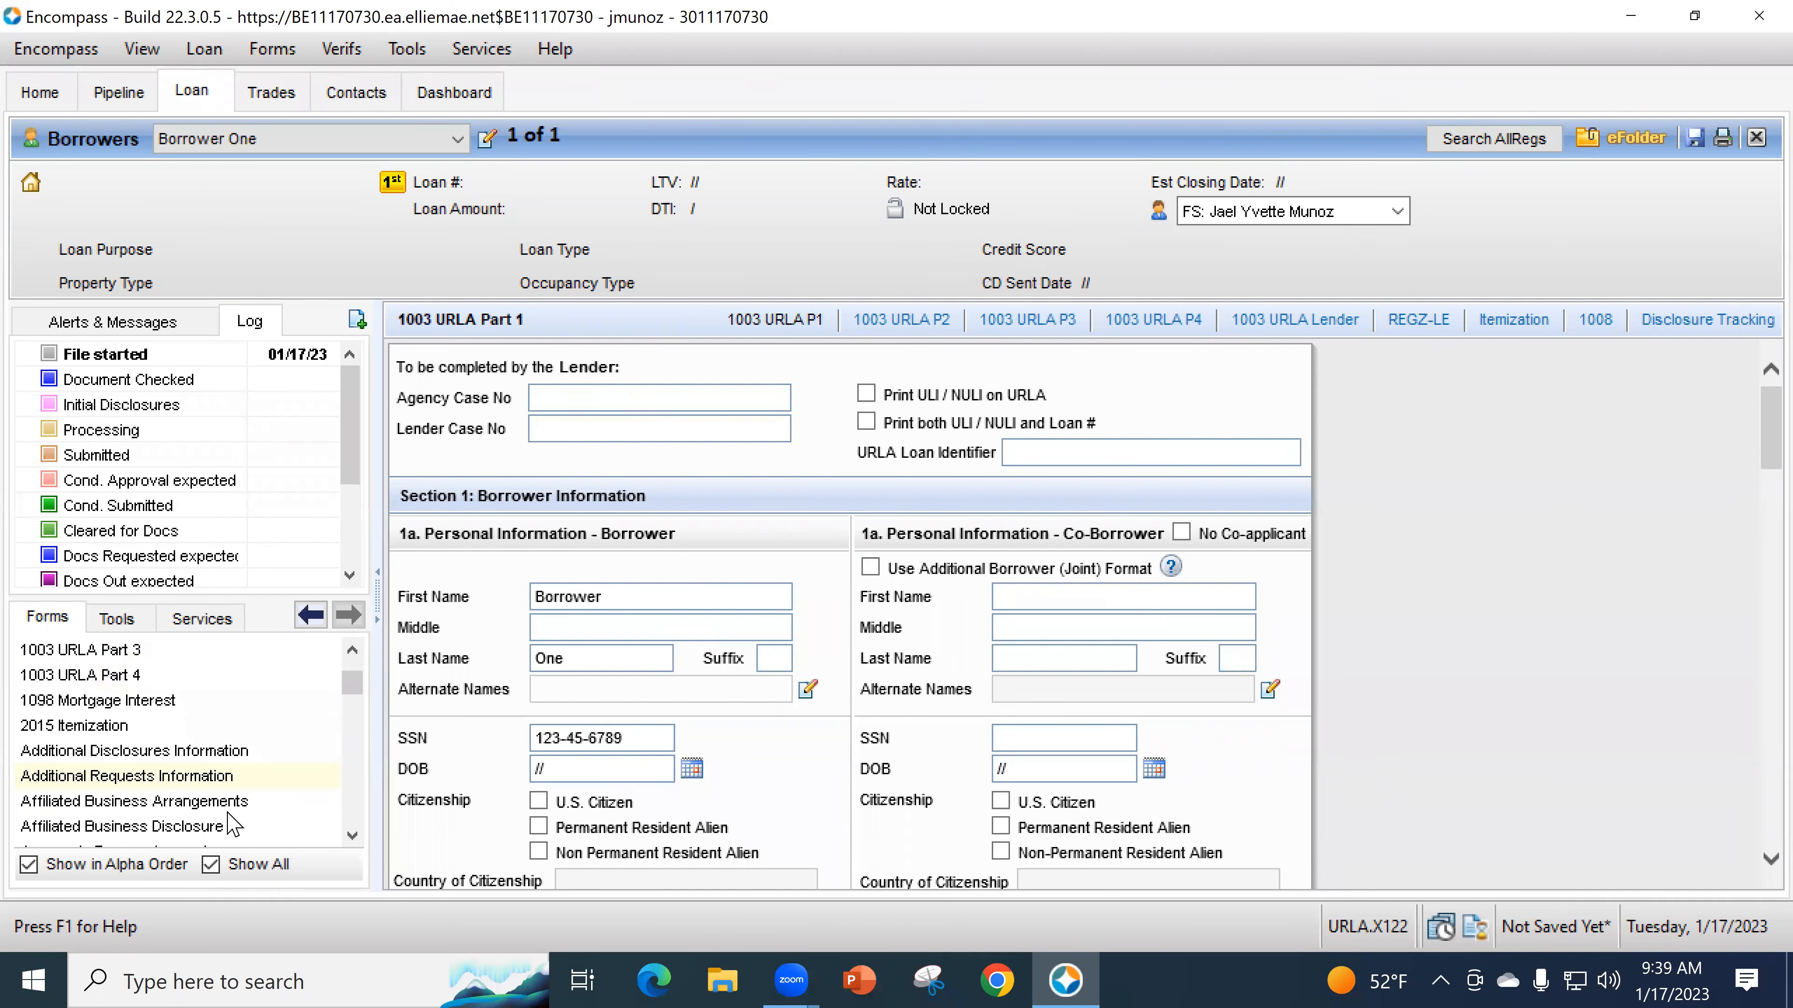
scroll(223, 809, down, 1)
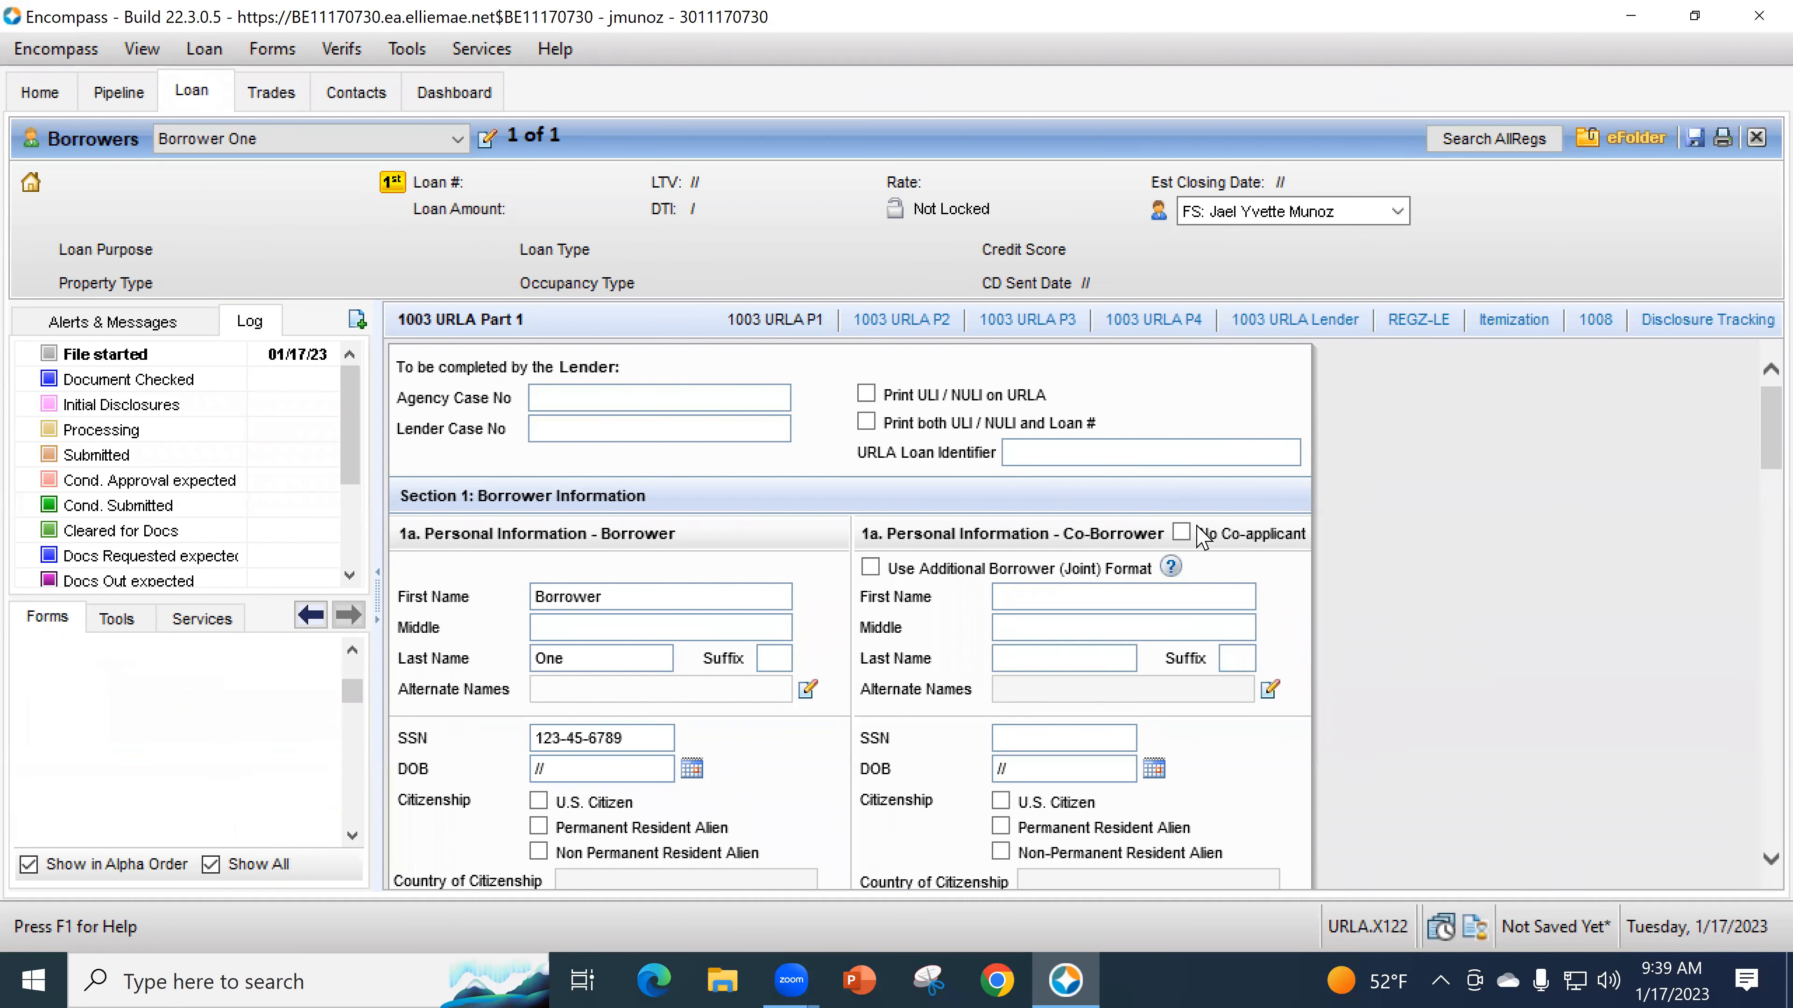
click(204, 826)
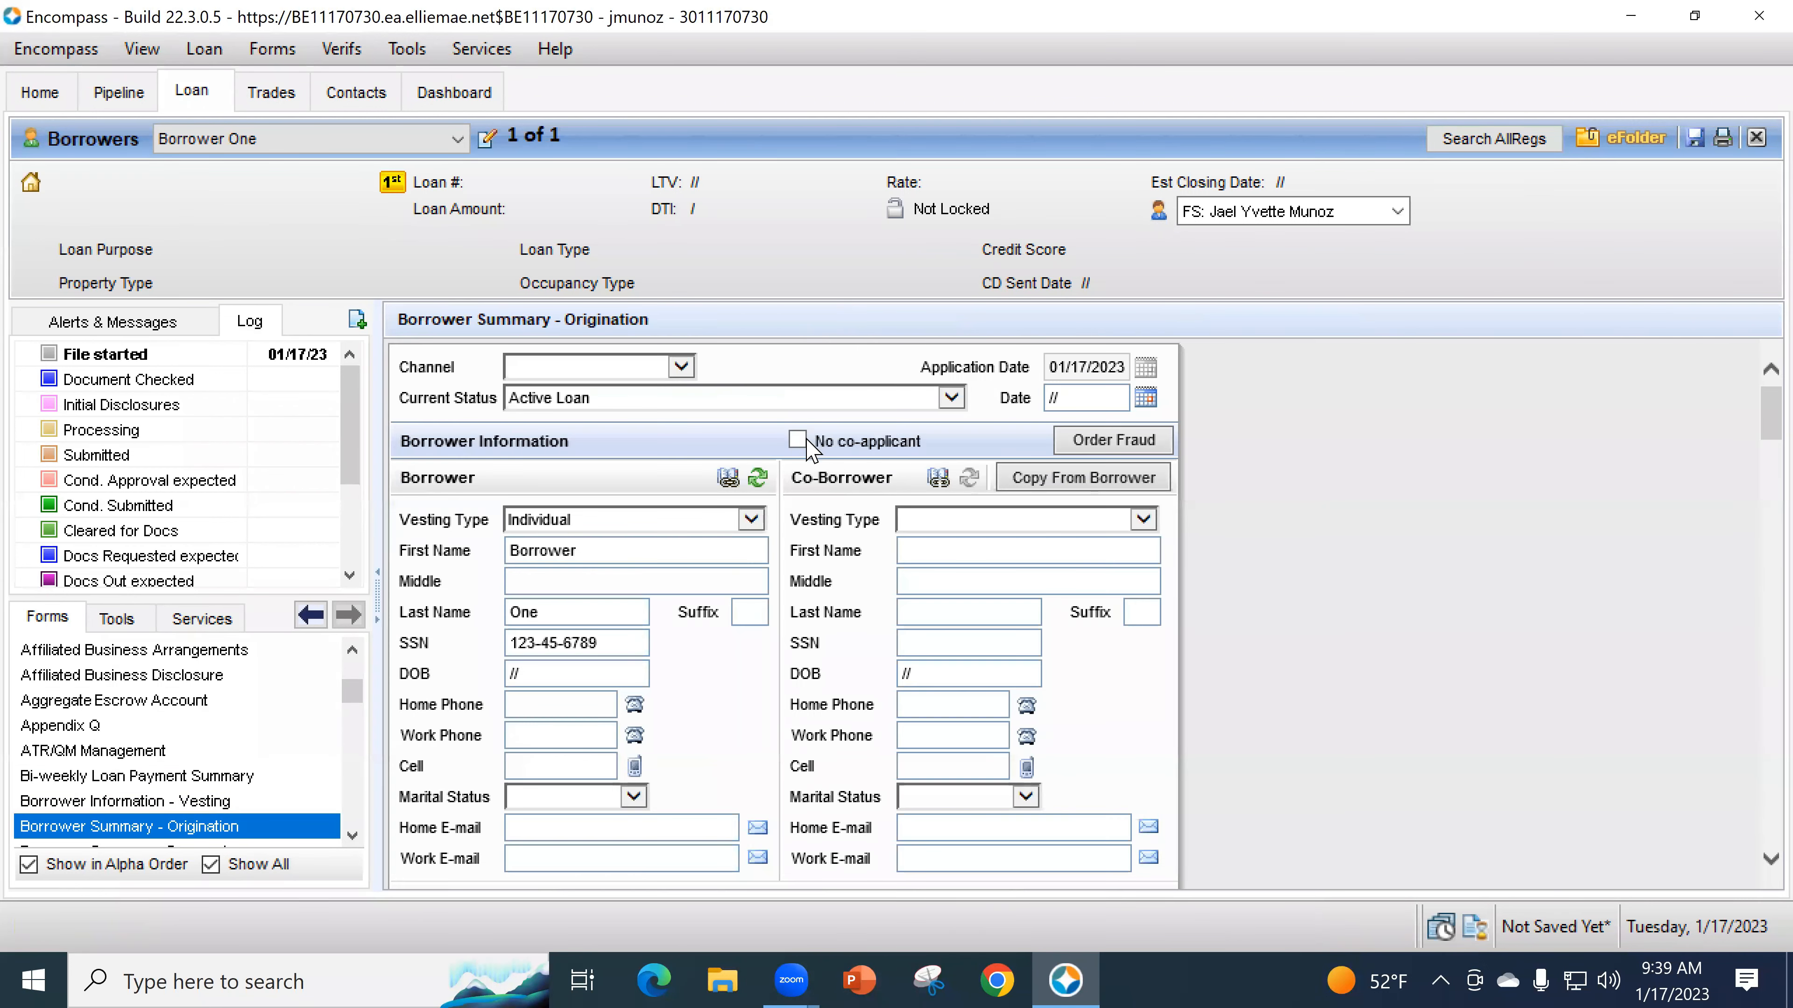
- Check the No co-applicant box on the Borrower Summary - Origination form
click(797, 439)
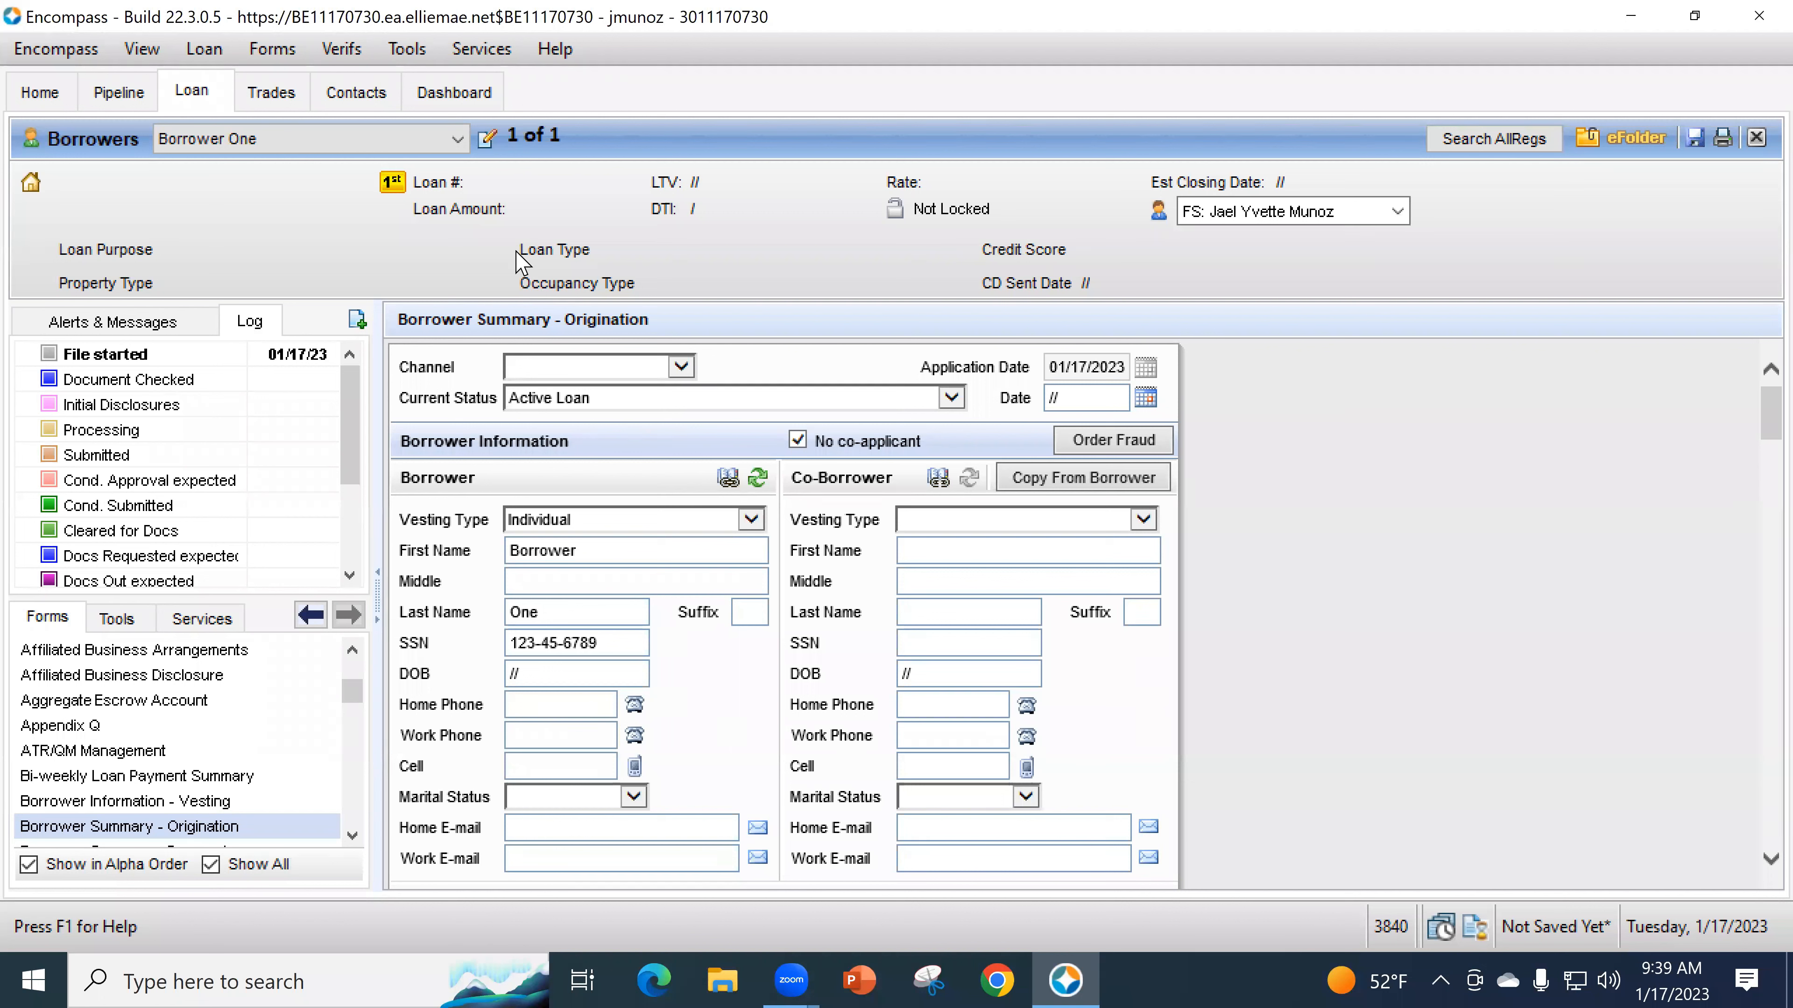
- Add a new borrower pair in Manage Borrowers with Individual vesting
click(486, 139)
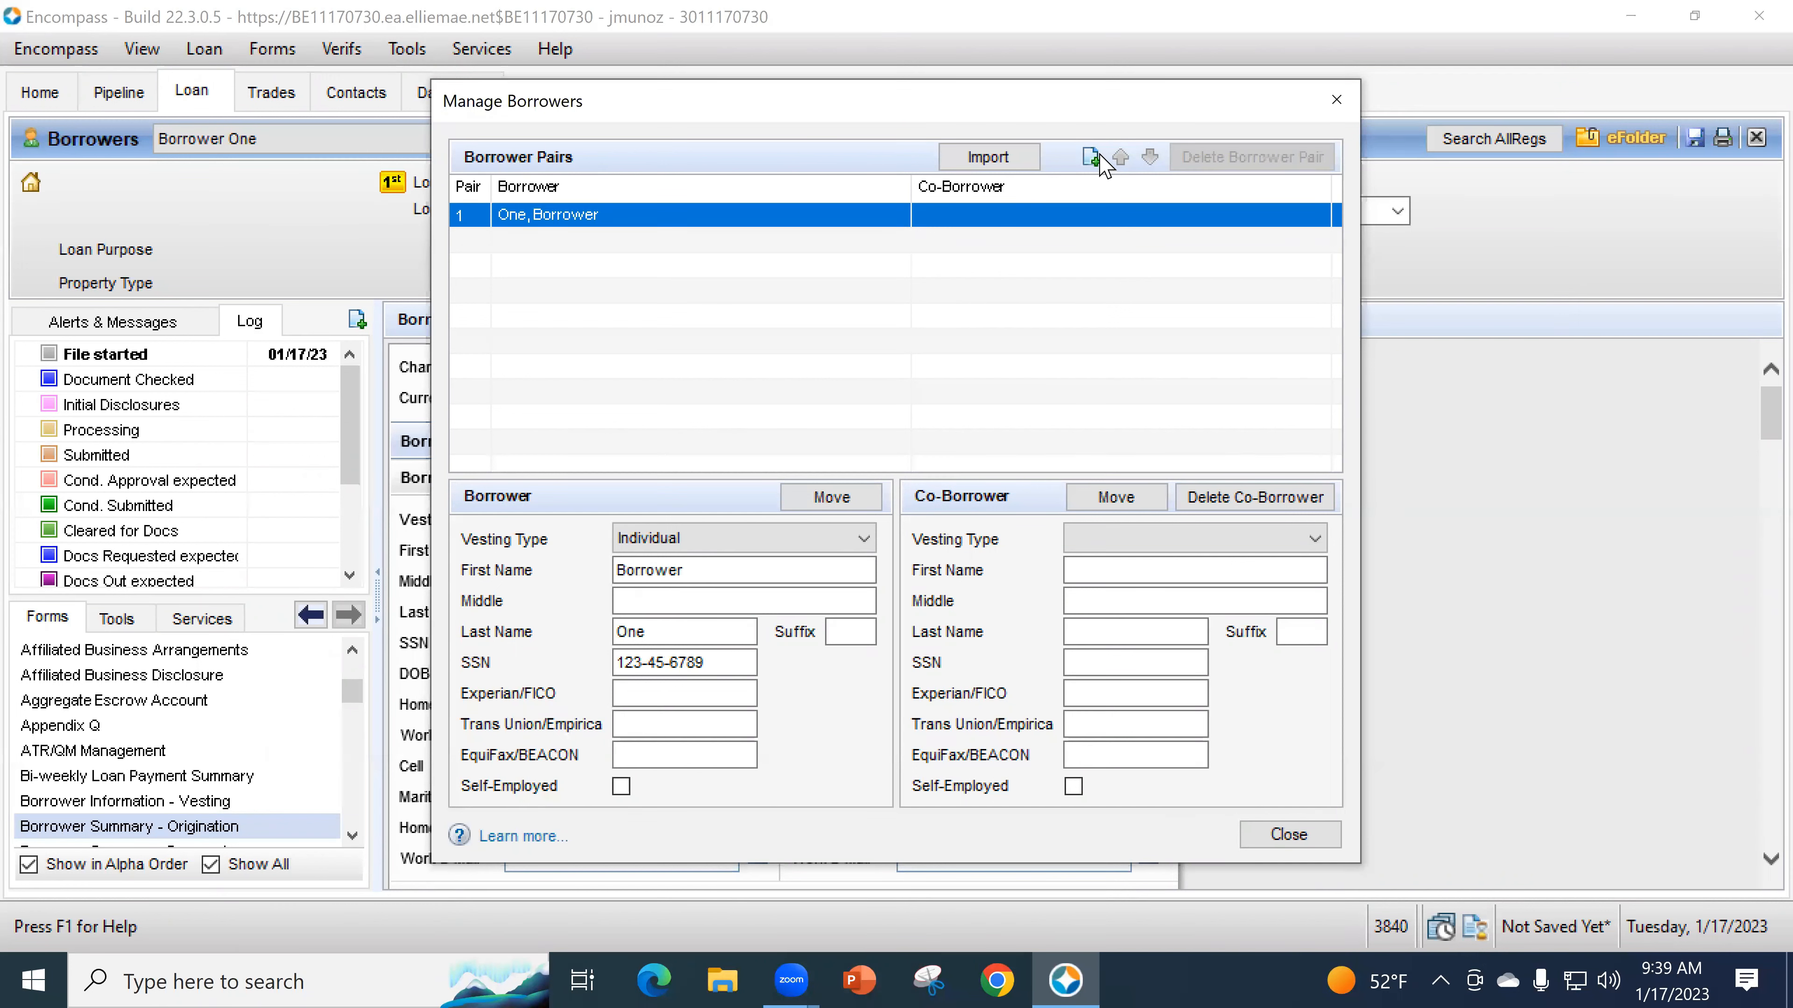
click(1091, 157)
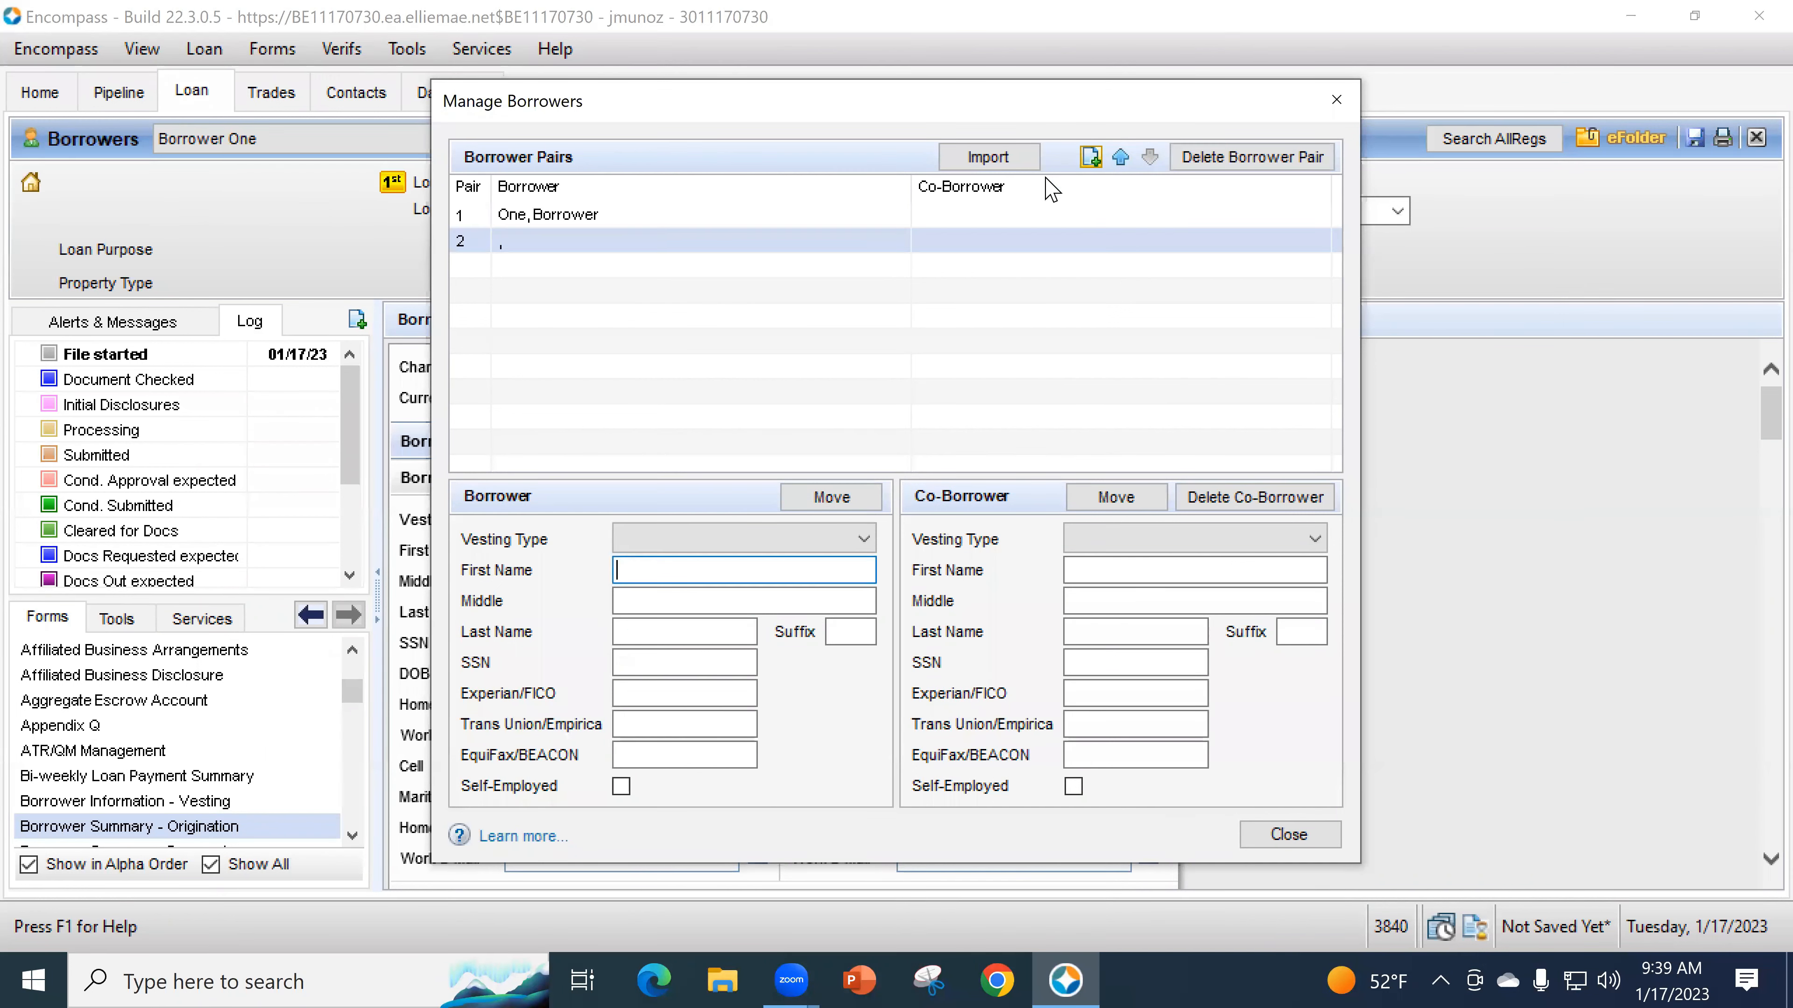
click(641, 538)
click(653, 584)
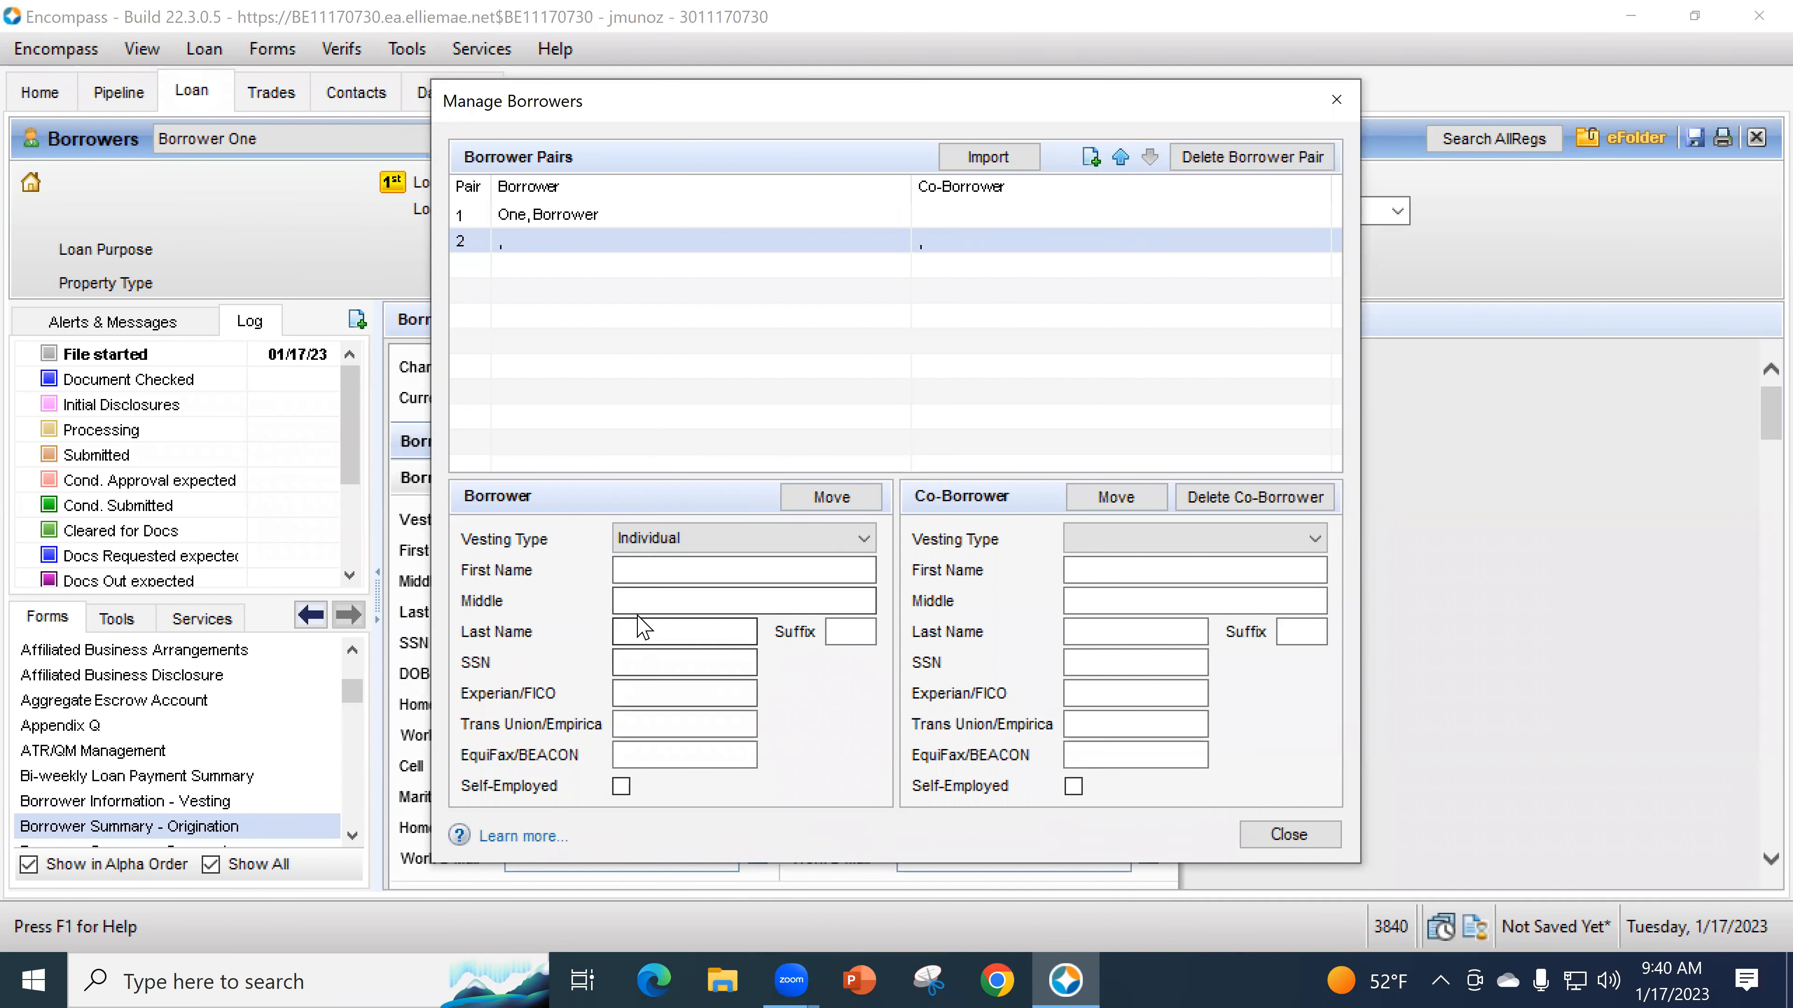
- Name the new borrower Borrower Two, advance to the SSN field, and close the manager
click(646, 568)
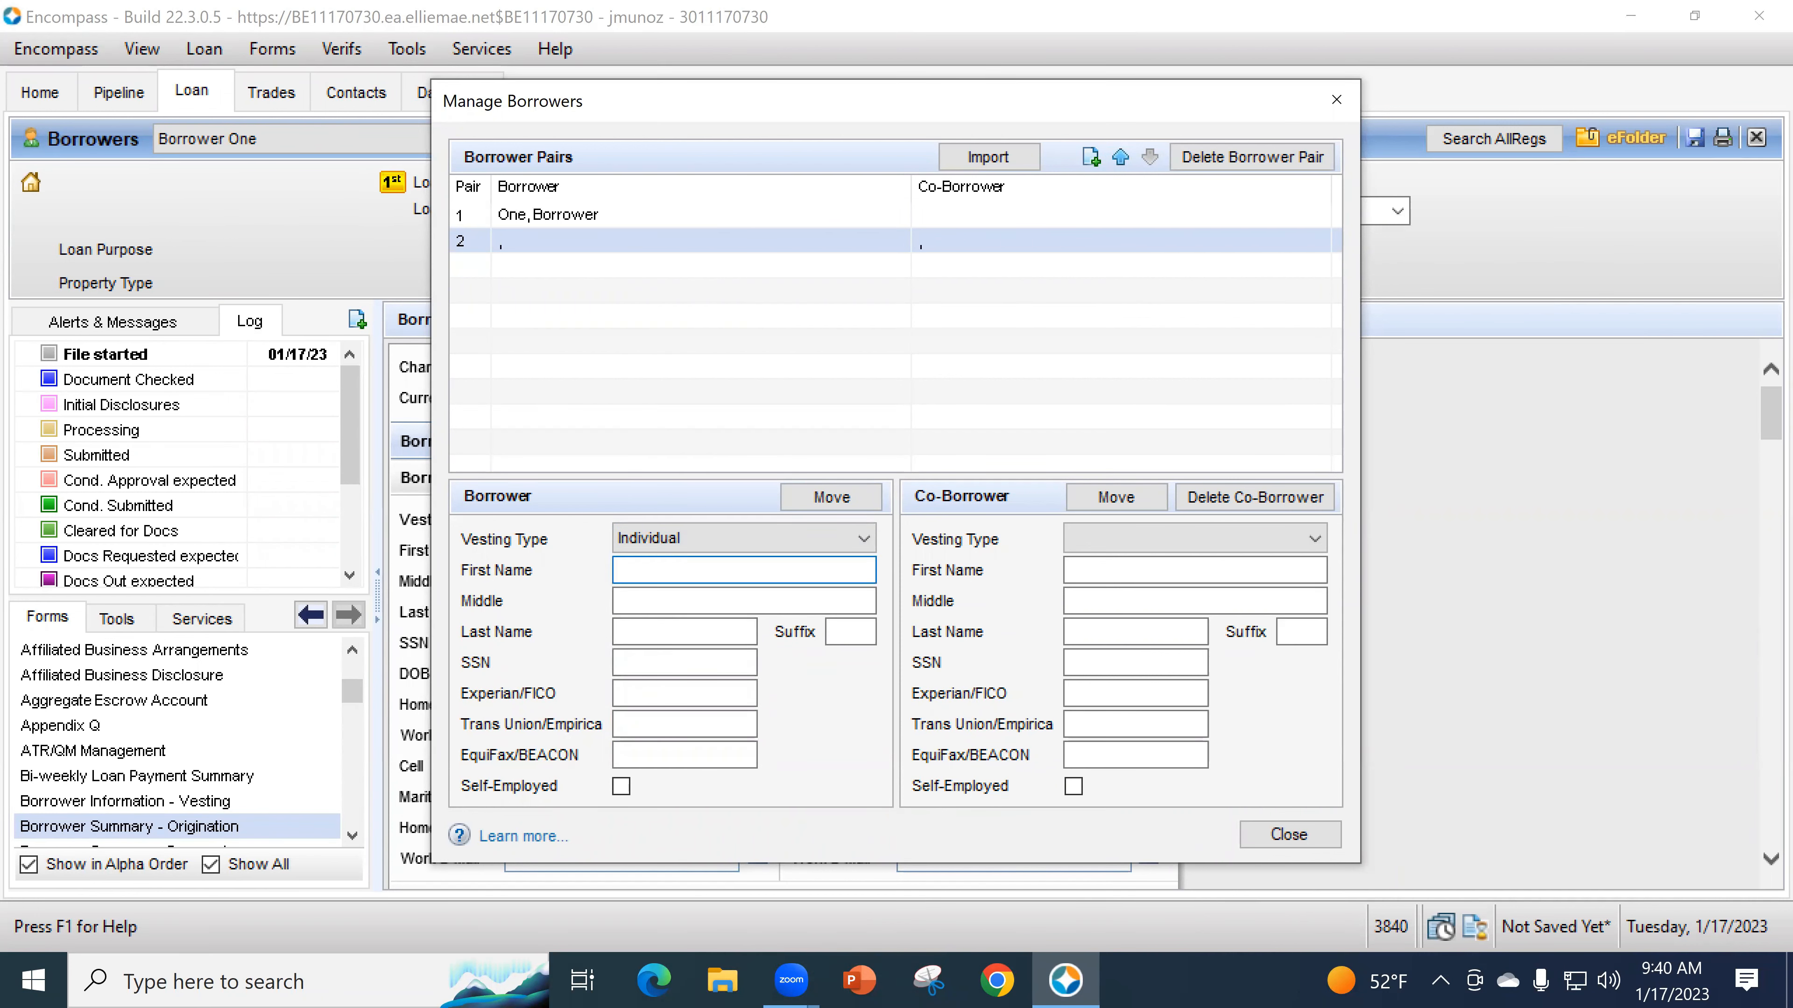
text(Borrower)
key(Tab)
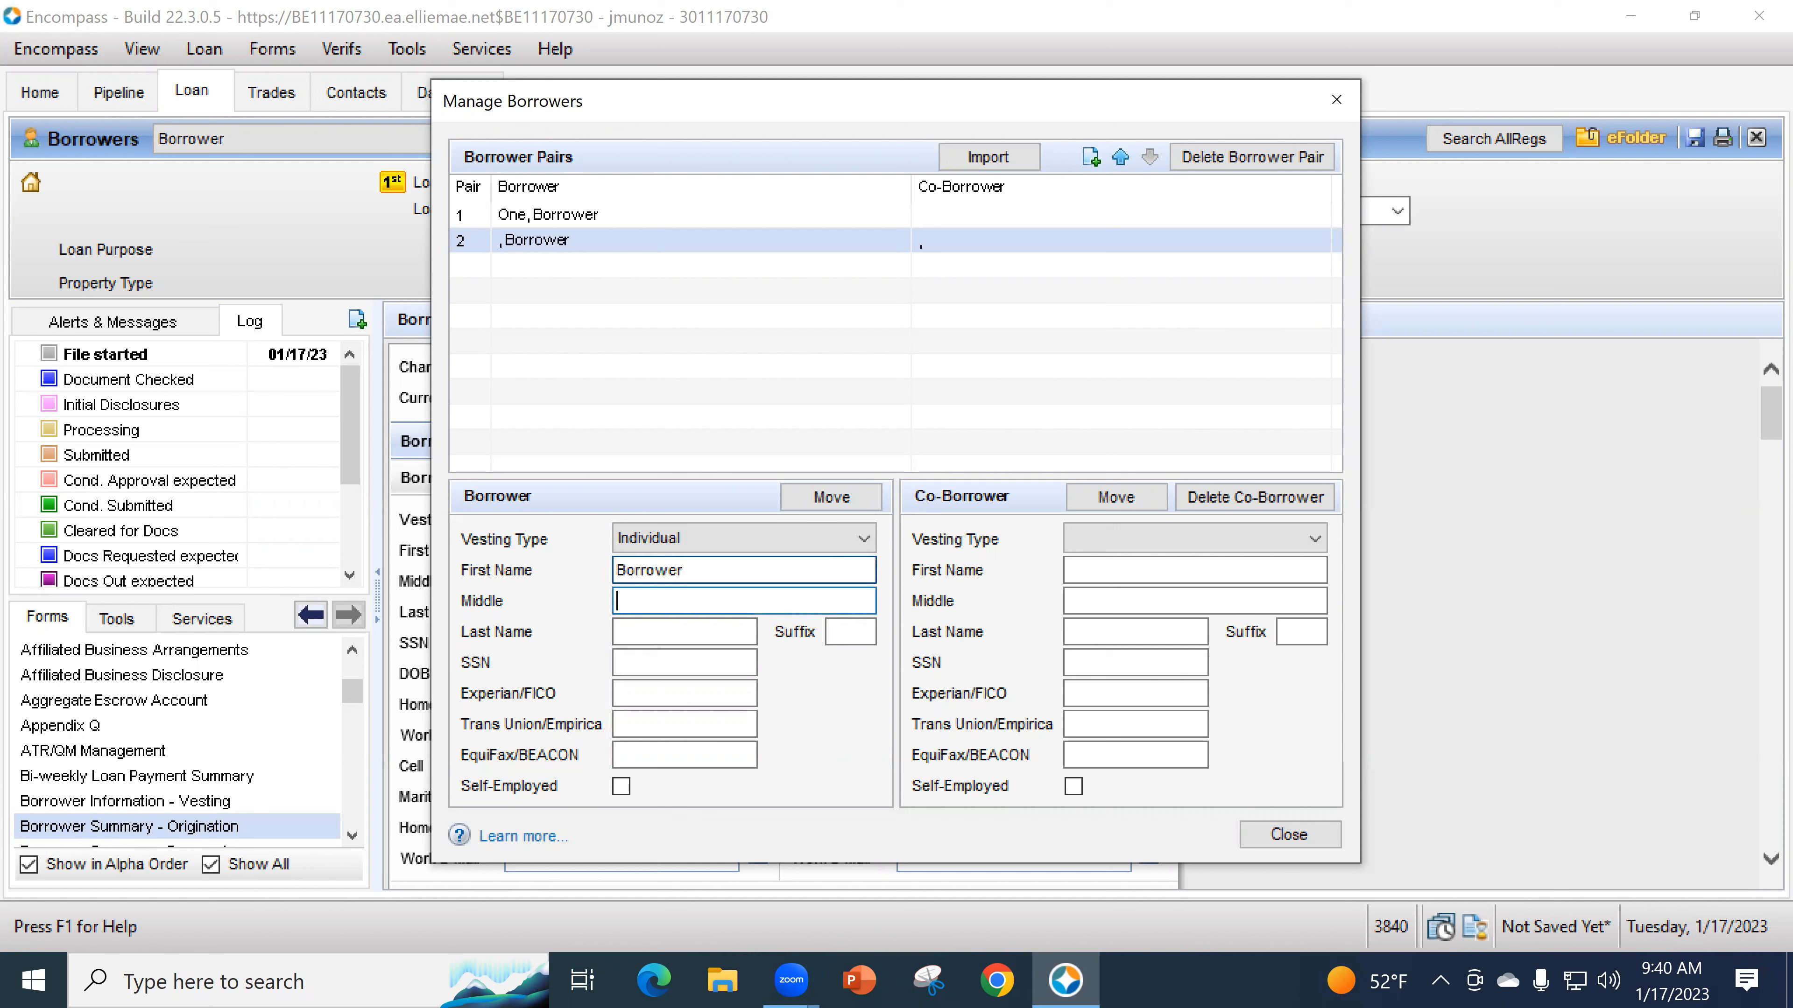
key(Tab)
text(Two)
key(Tab)
key(Tab)
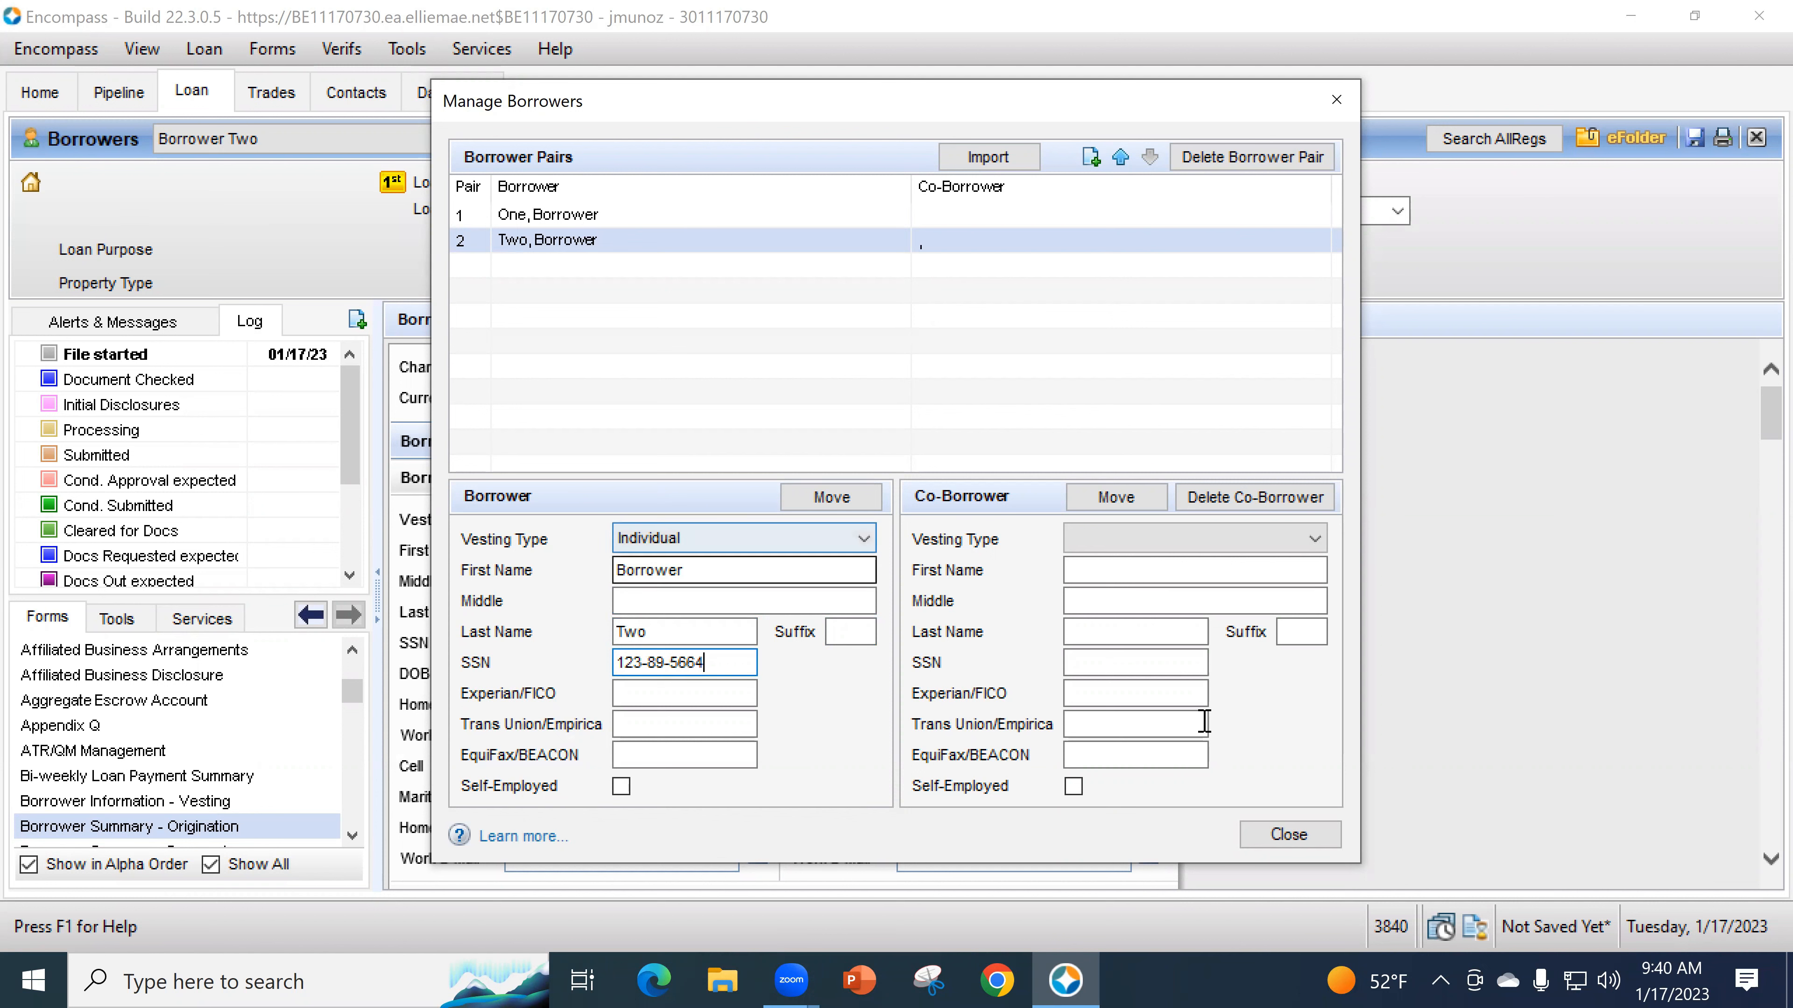
click(1302, 833)
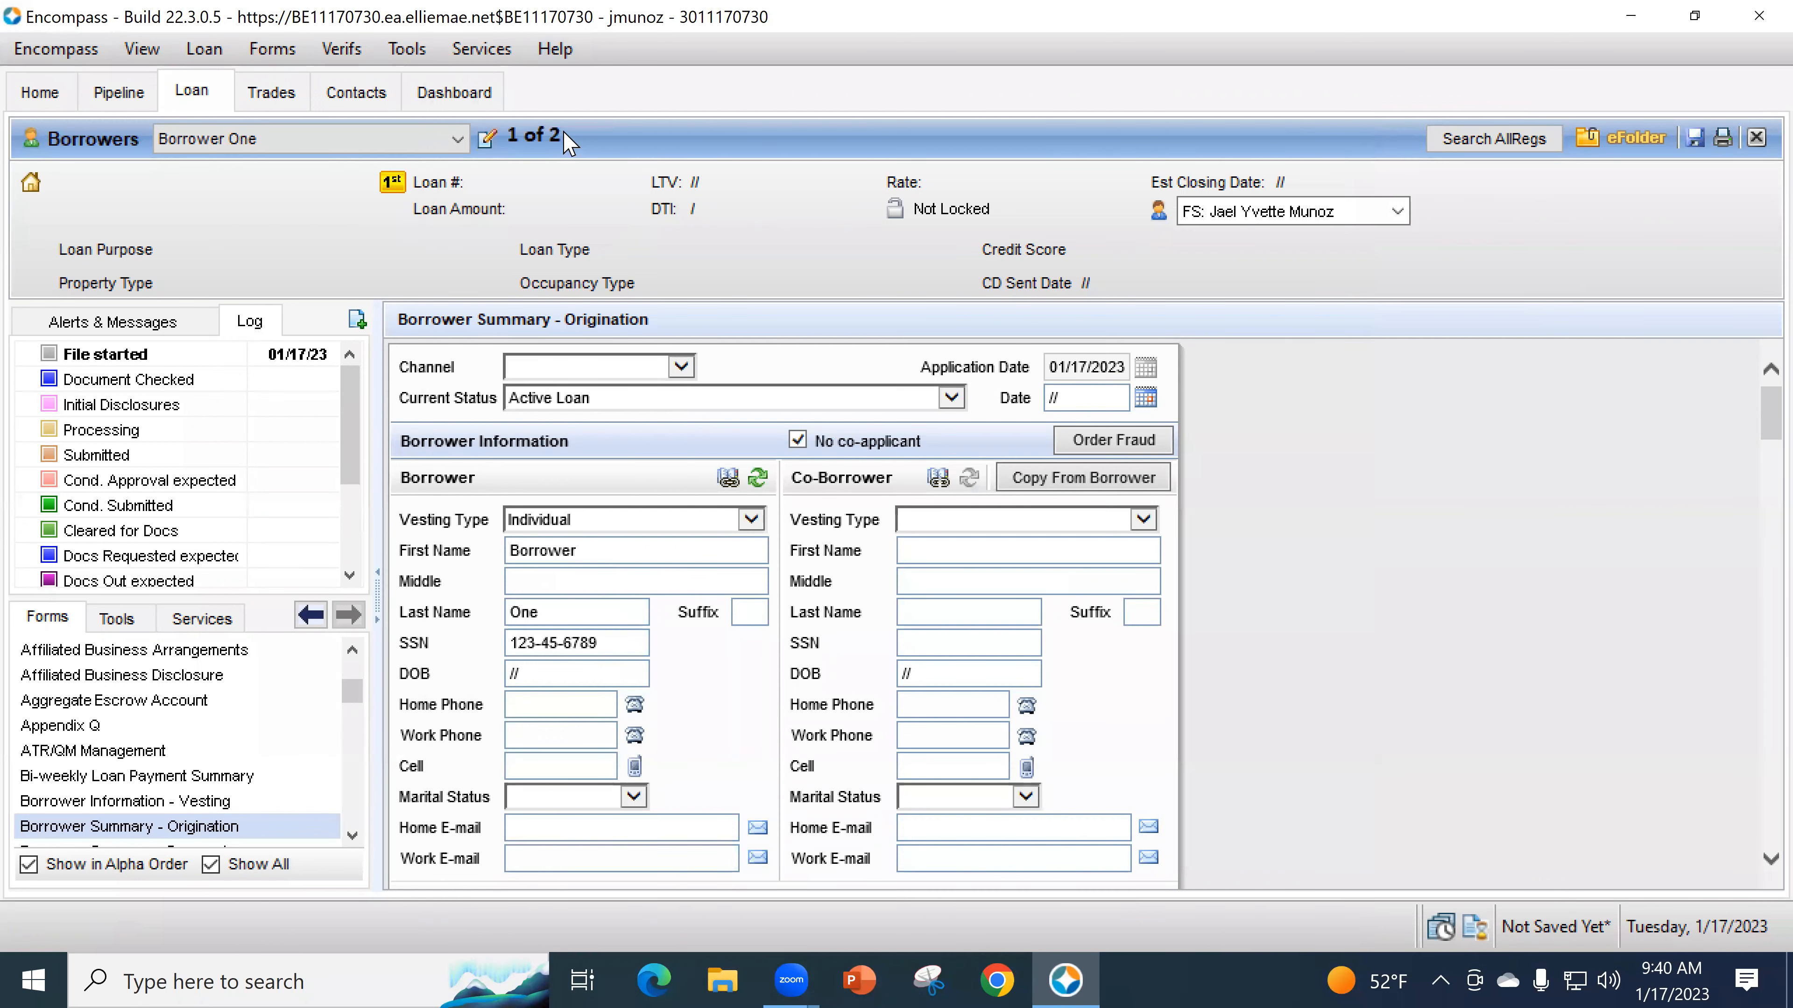
- Reopen Manage Borrowers and select pair 2 (Two, Borrower) in the Borrower Pairs list
click(487, 139)
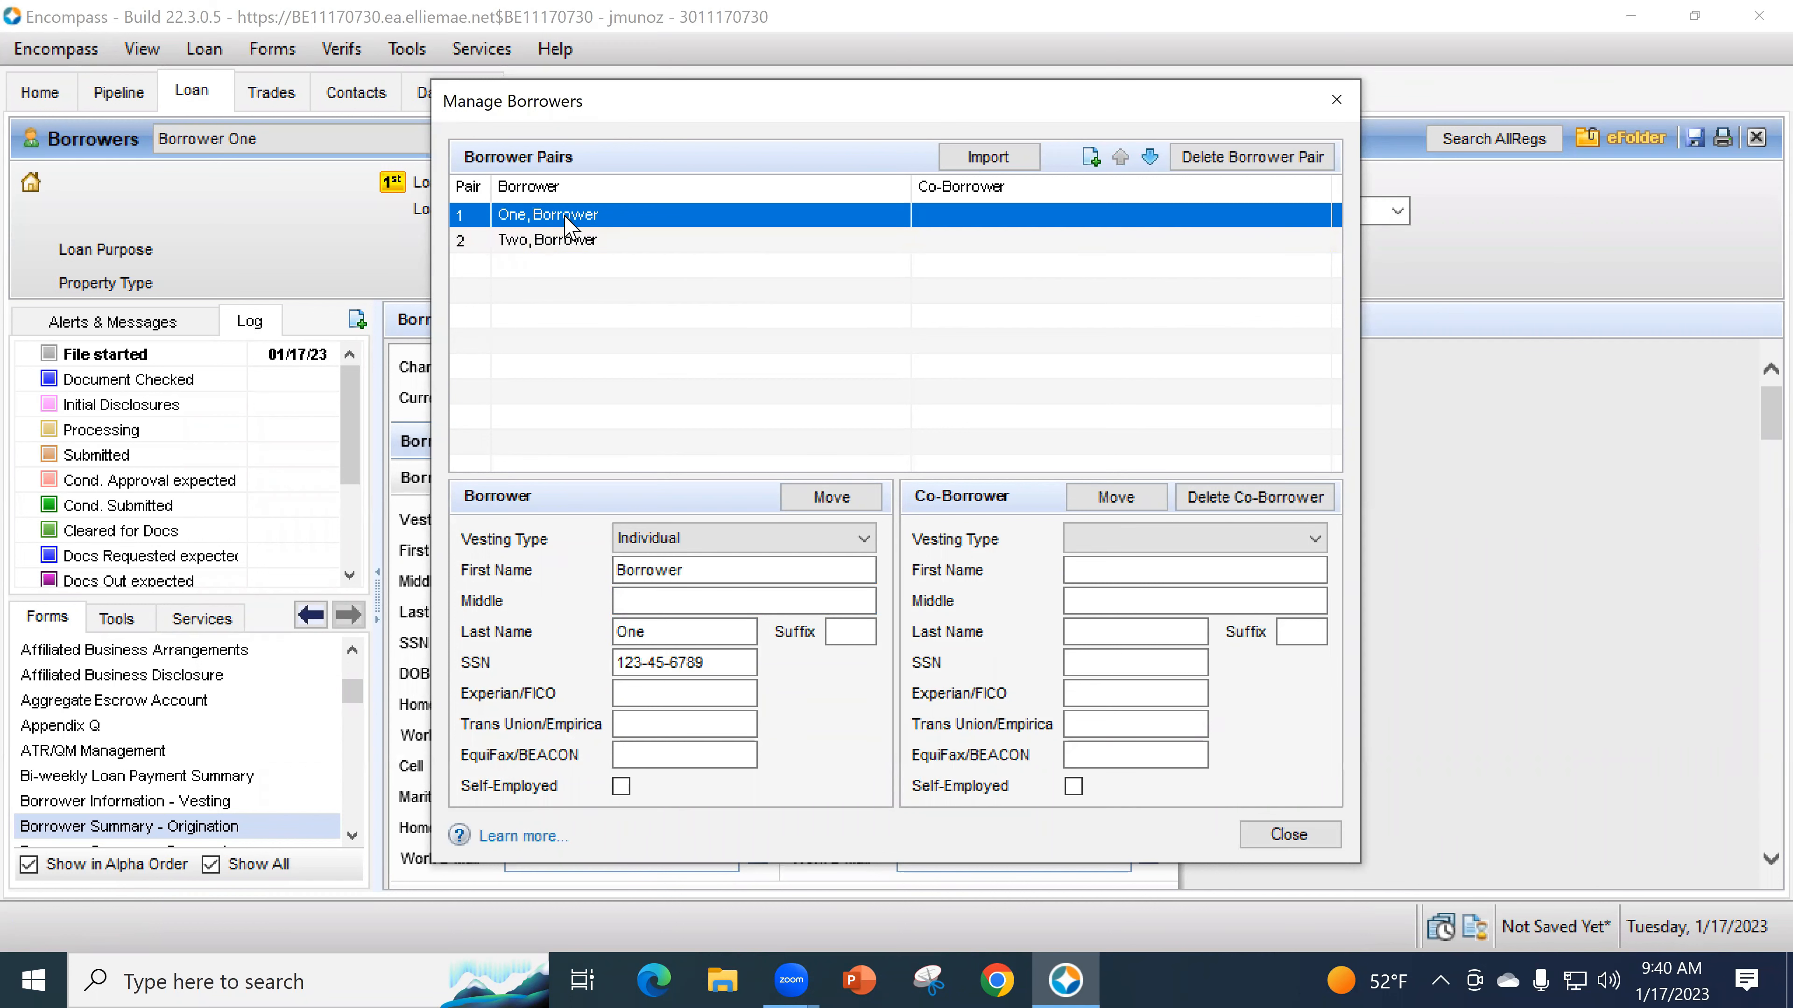
click(599, 248)
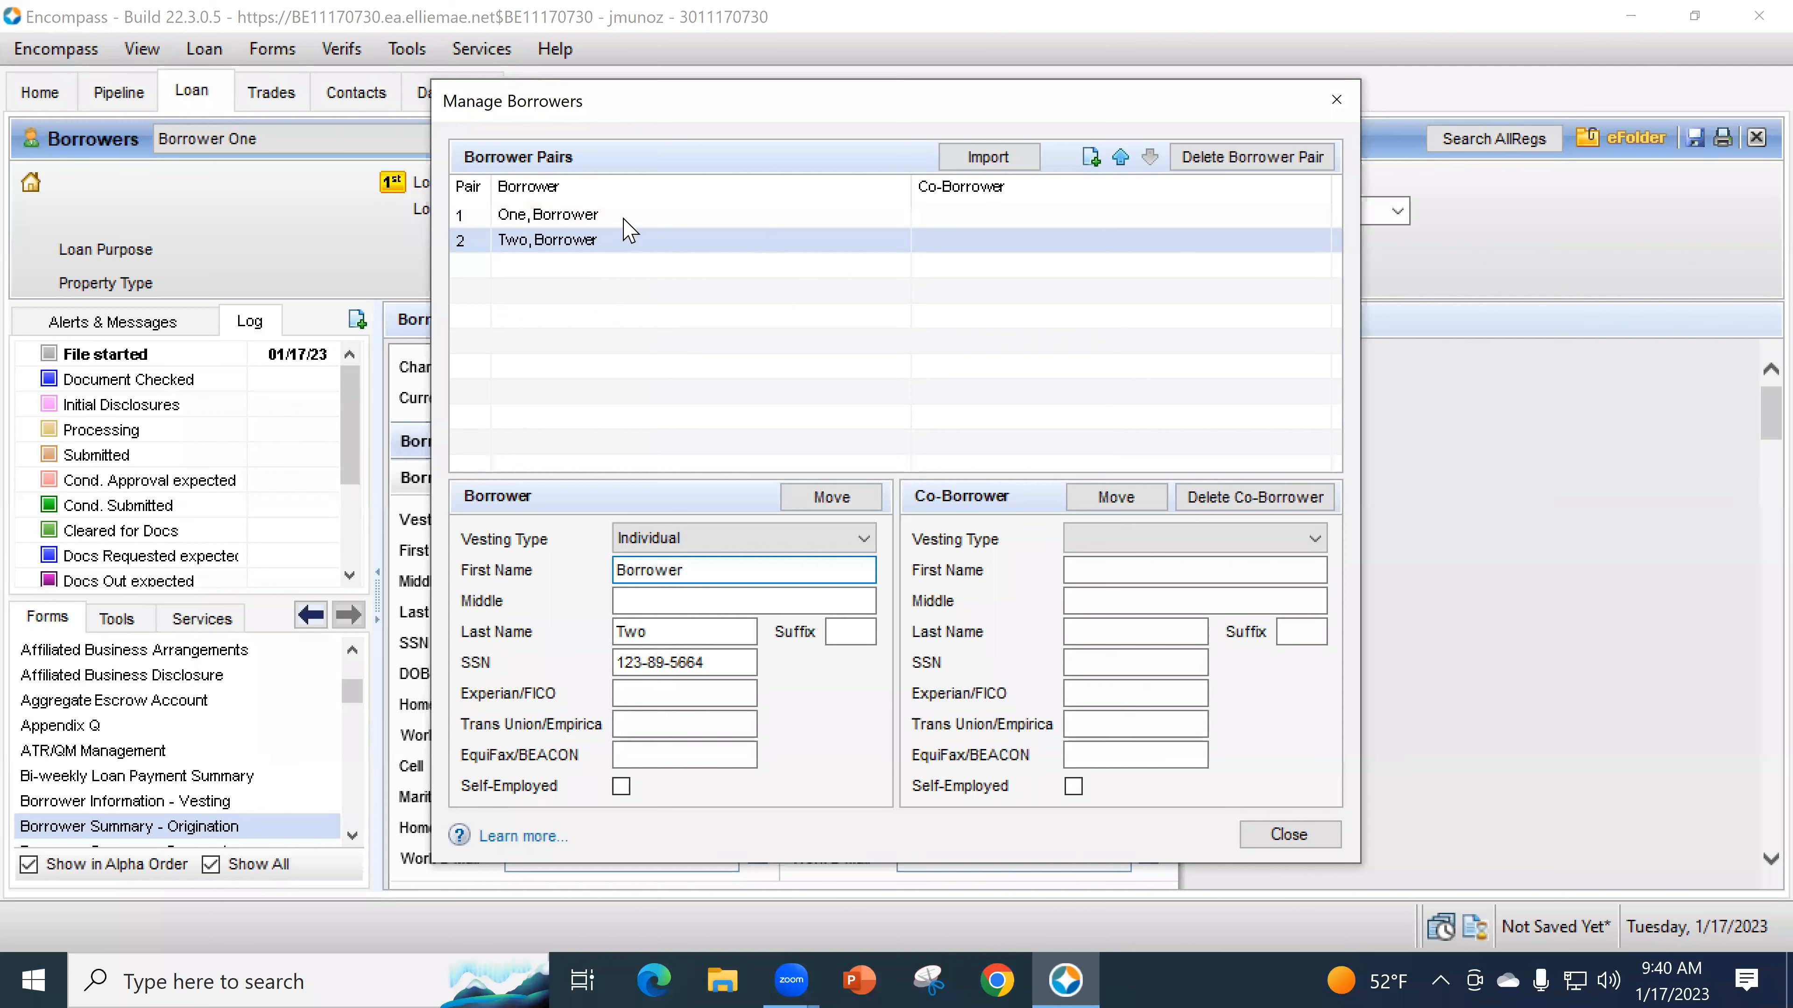
click(542, 247)
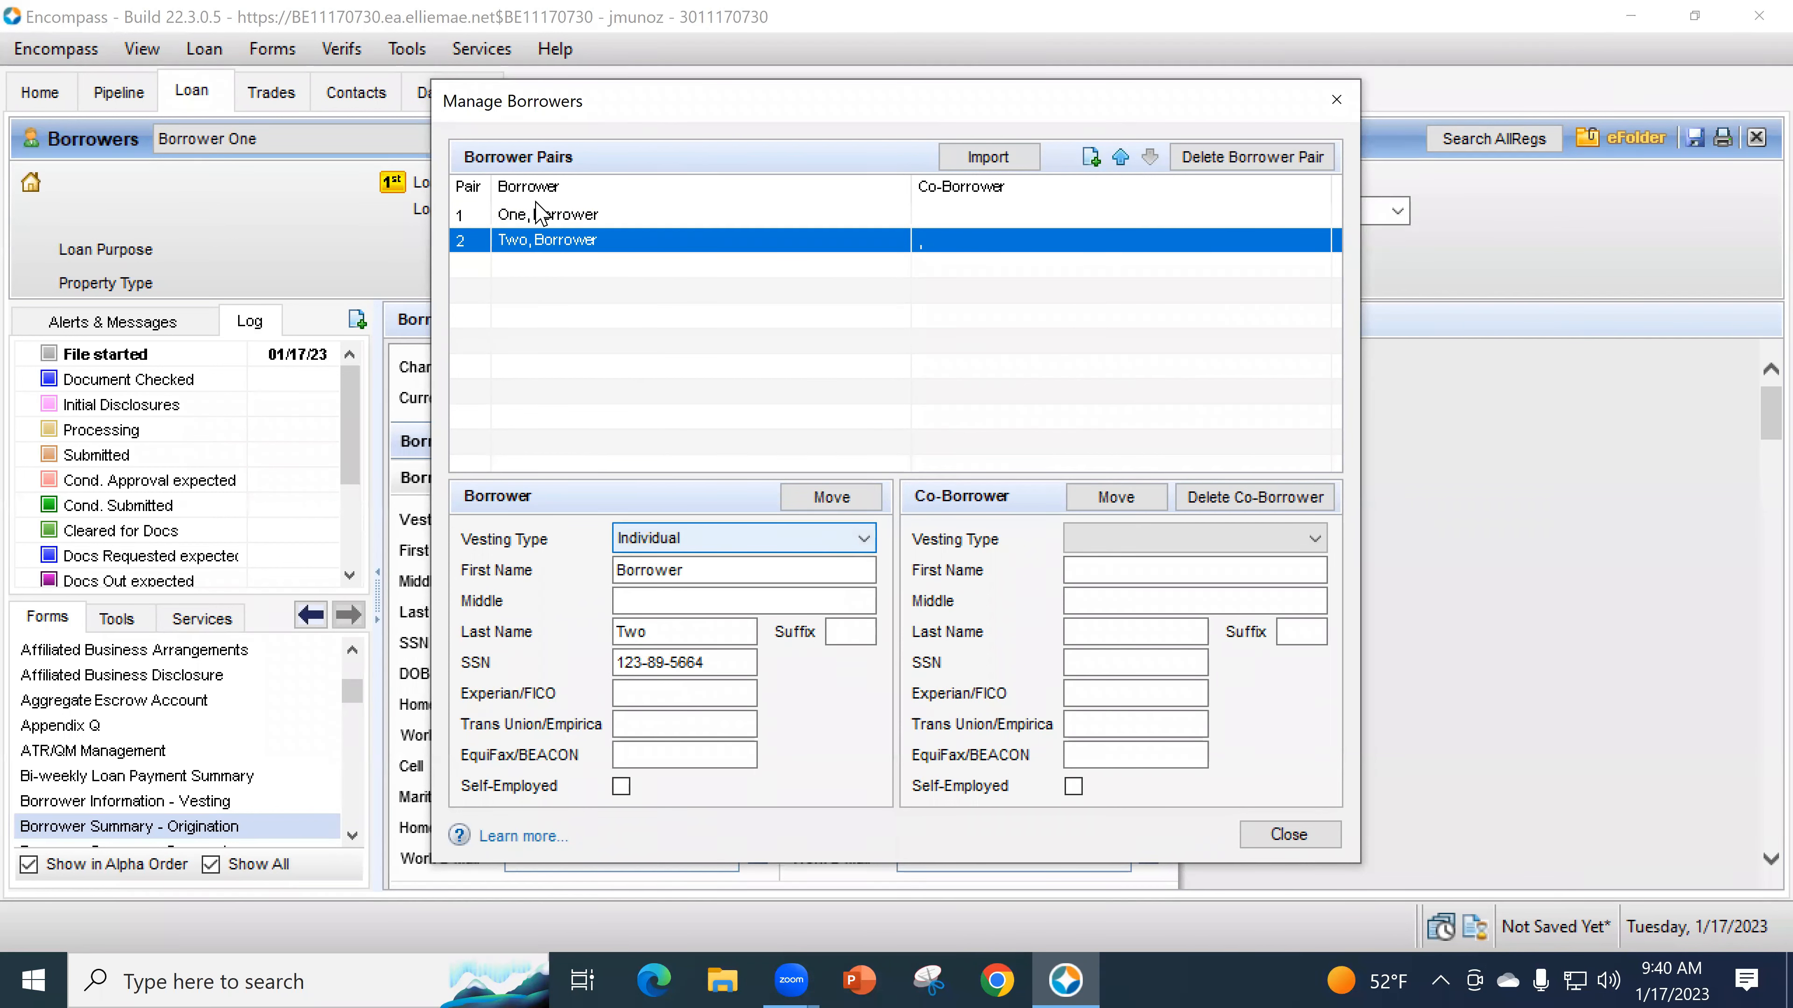
- Move Borrower Two into pair 1's co-borrower slot, confirming the swap, then select the empty pair 2
click(826, 497)
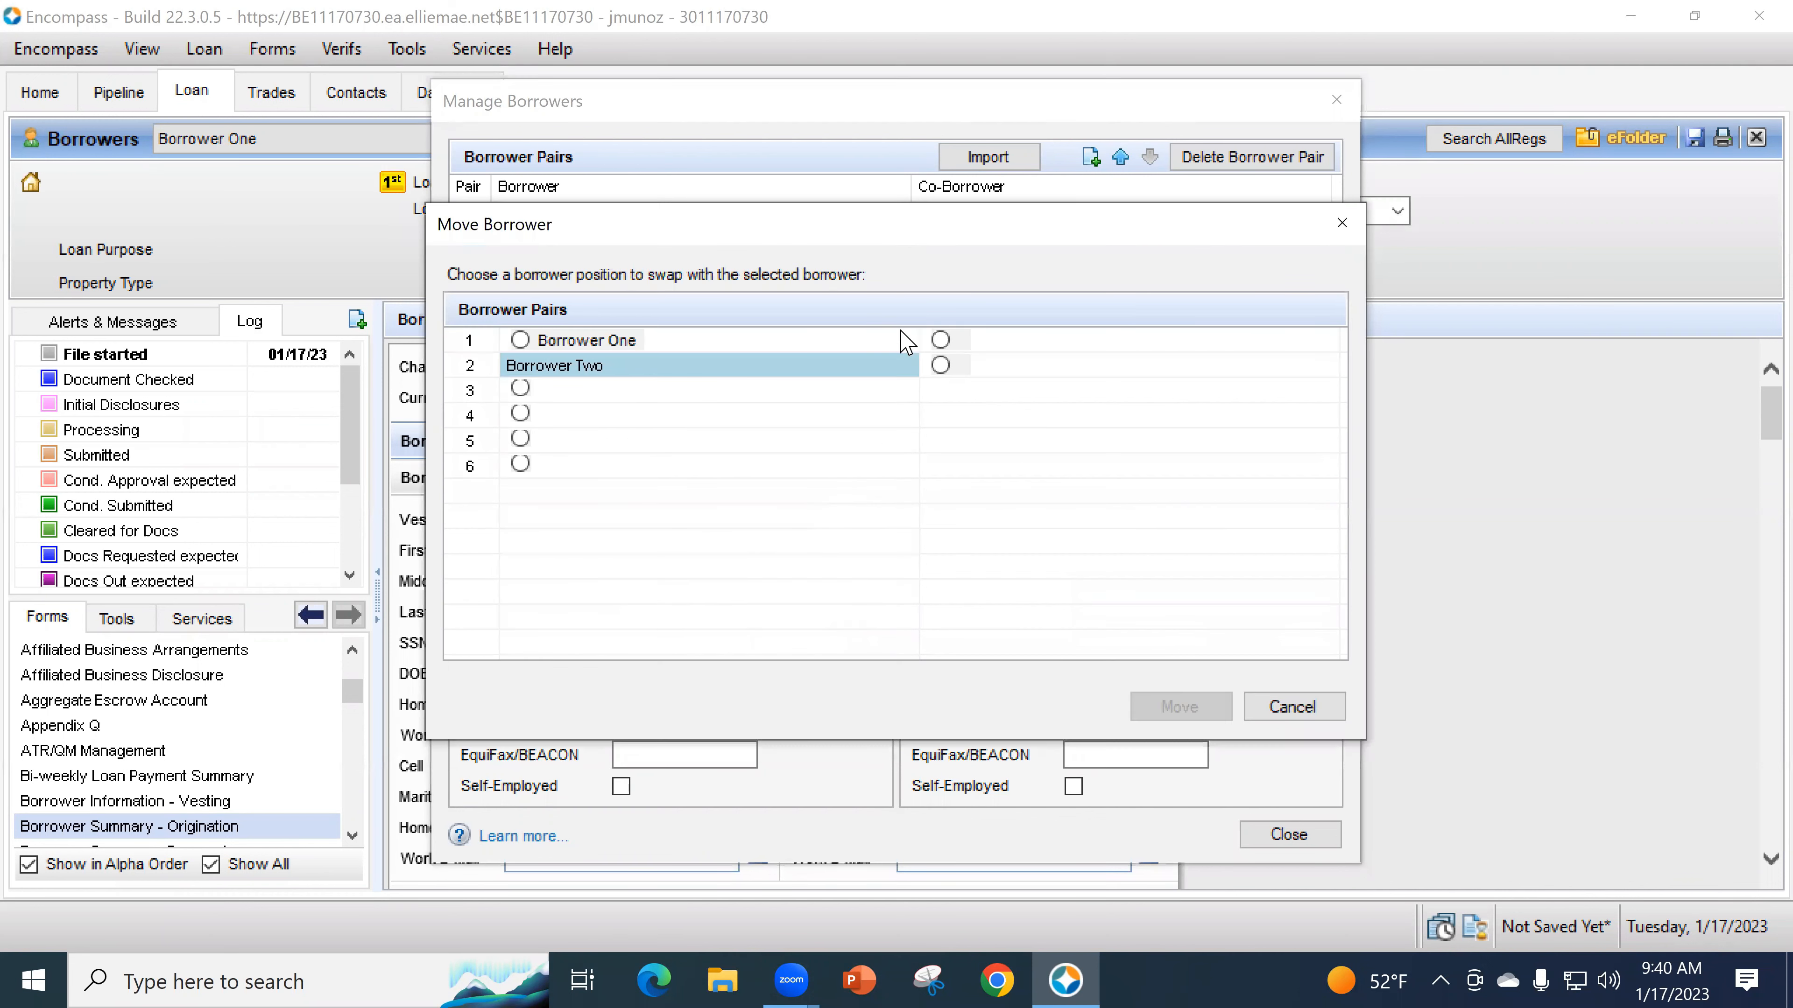
click(941, 340)
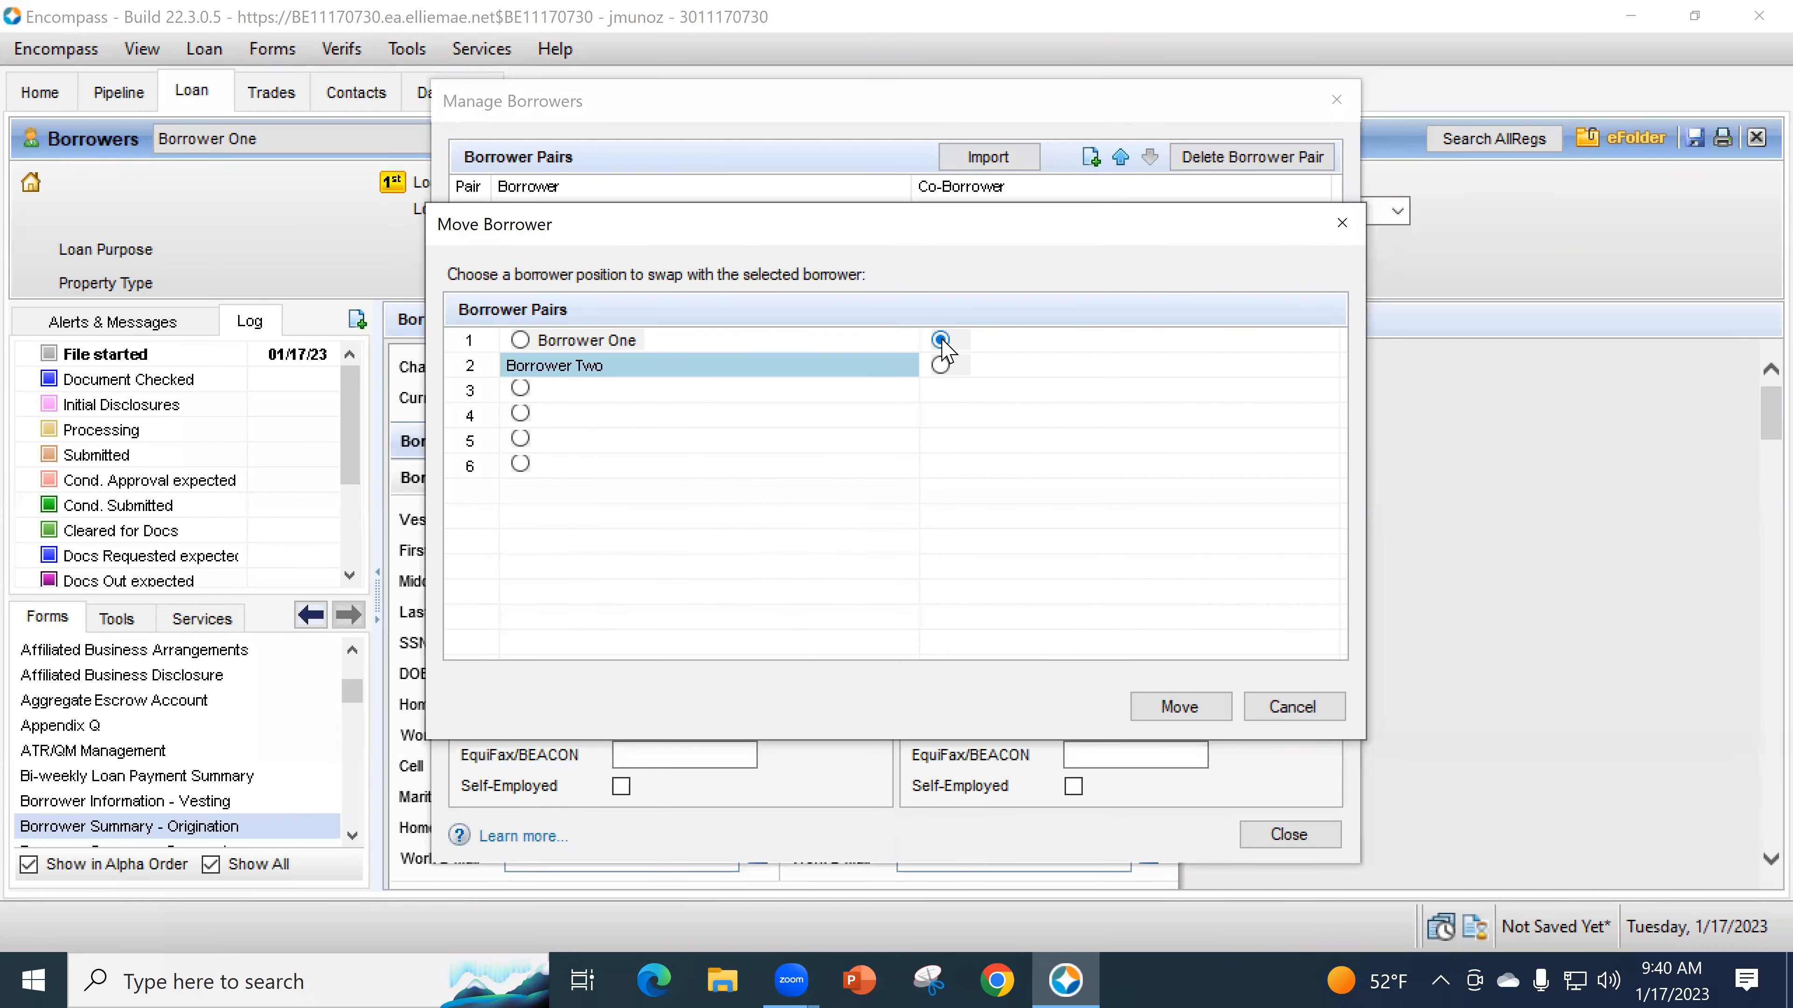
click(1198, 709)
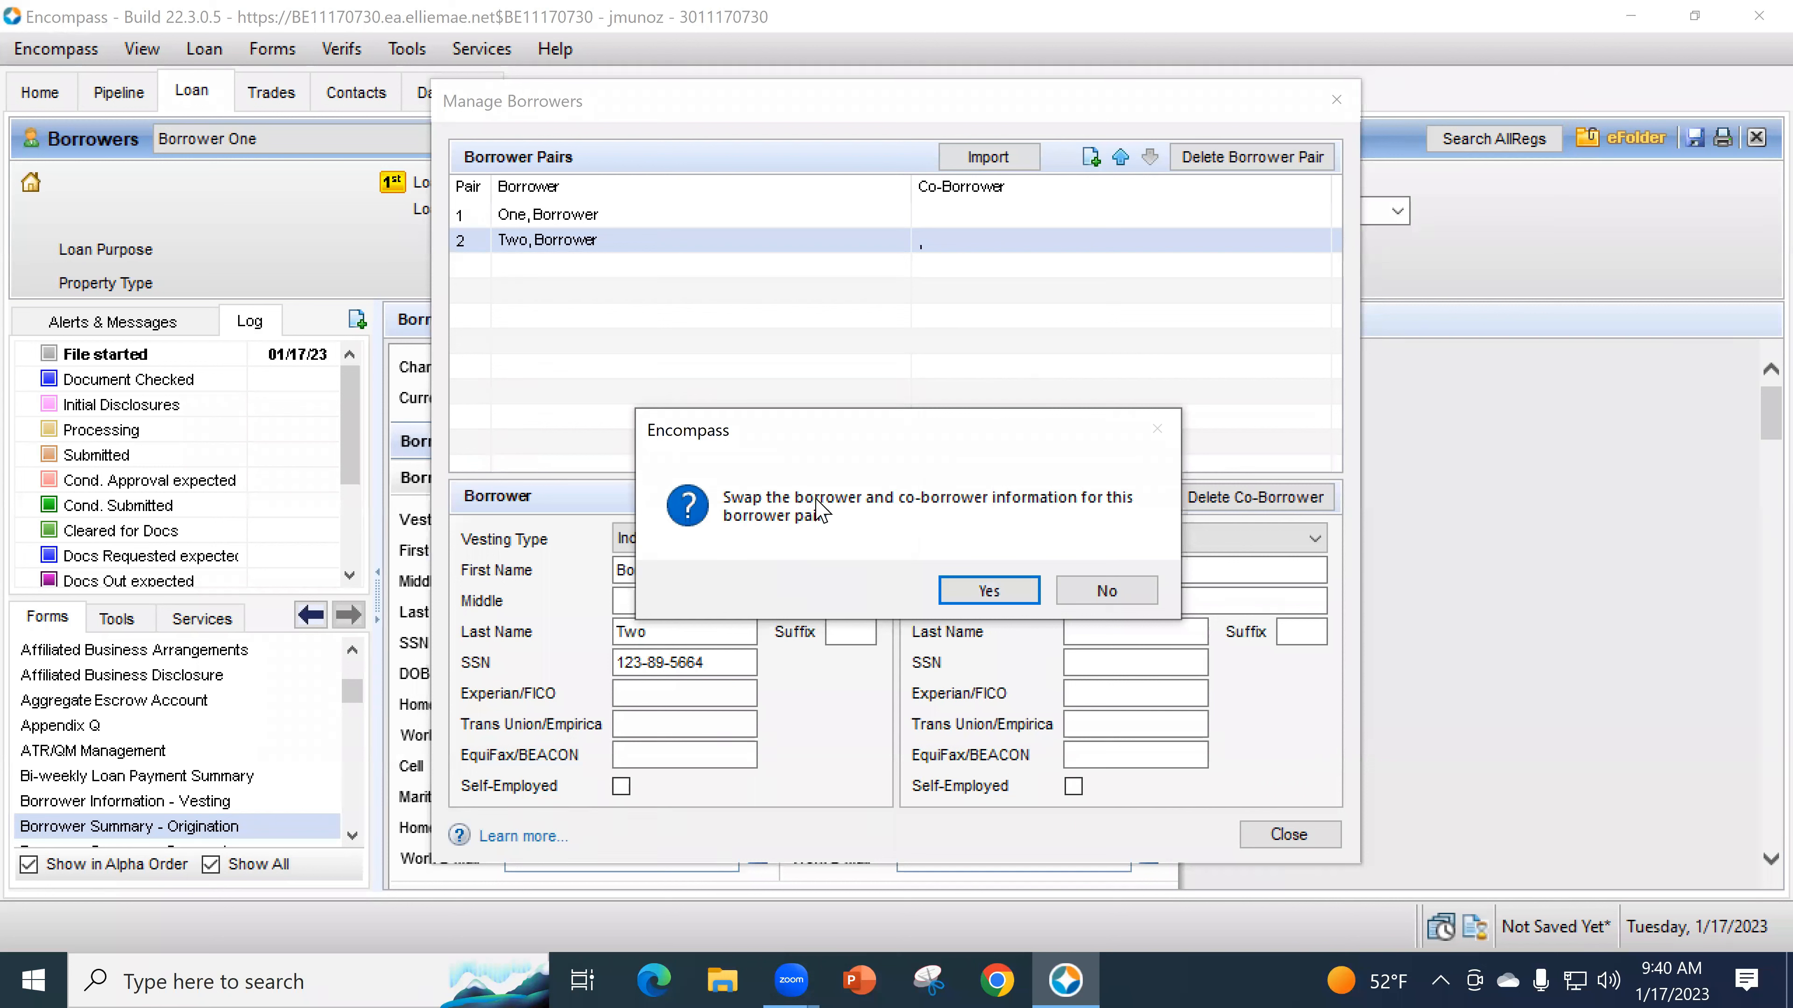
click(953, 578)
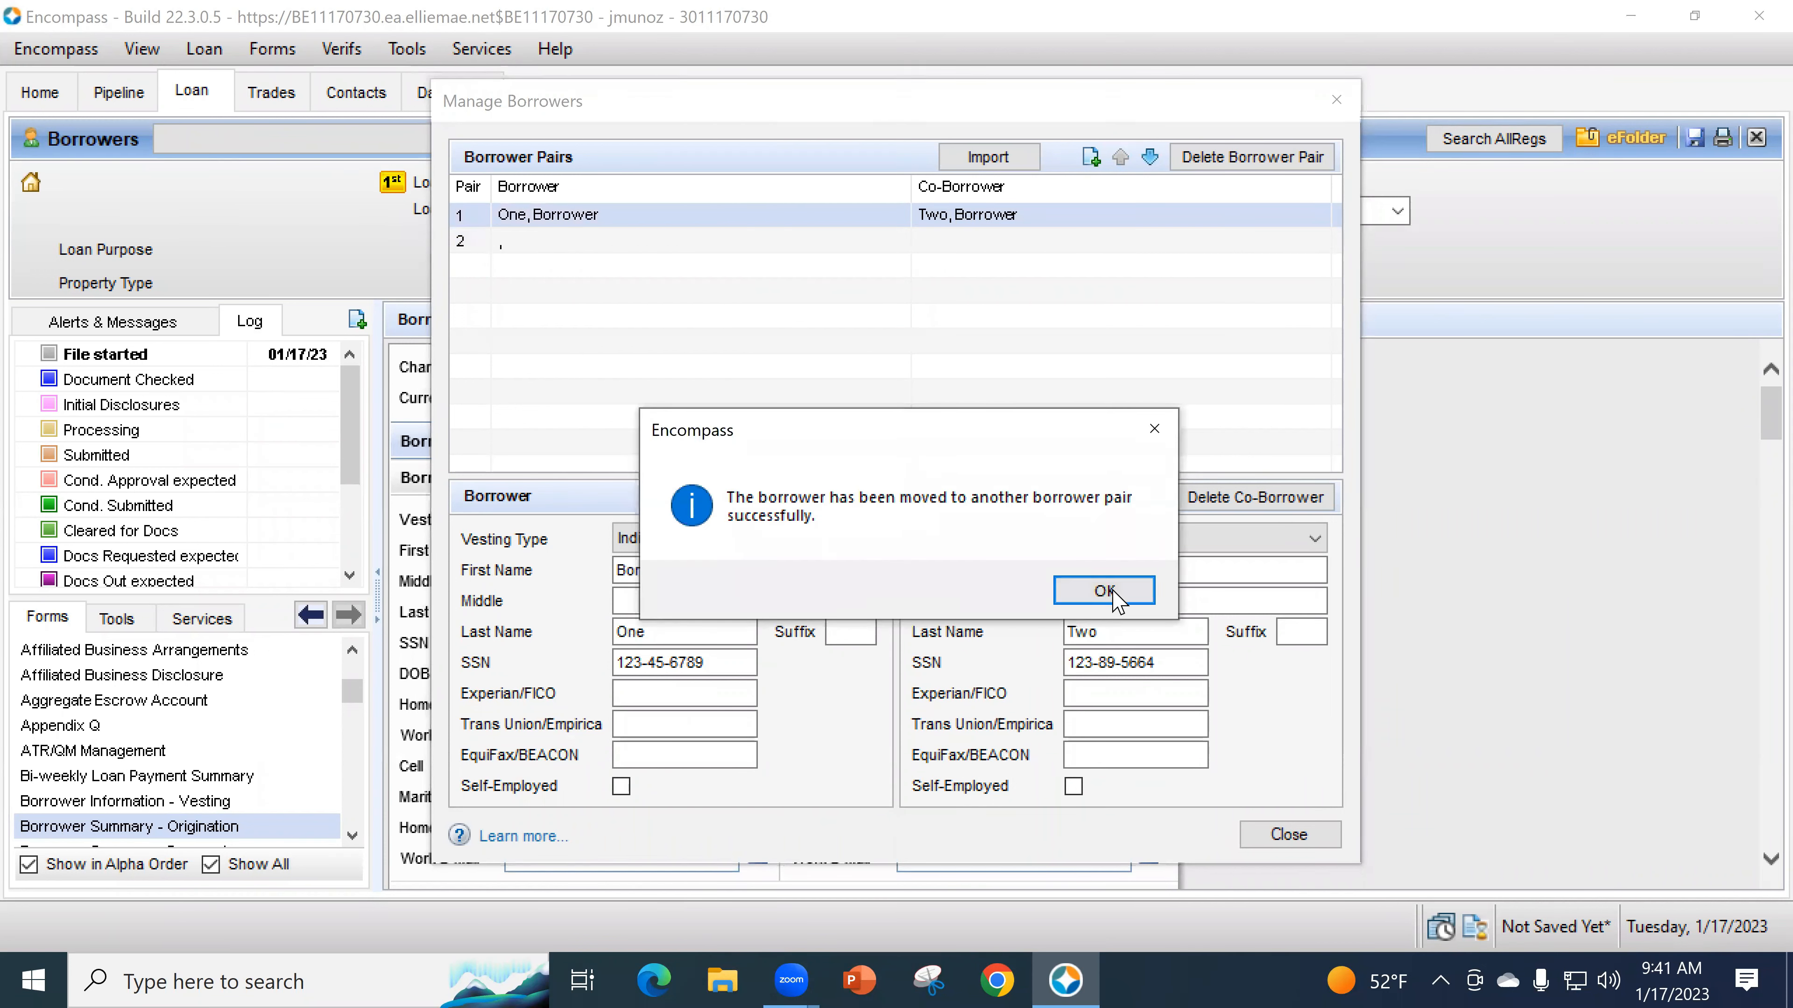
click(1108, 590)
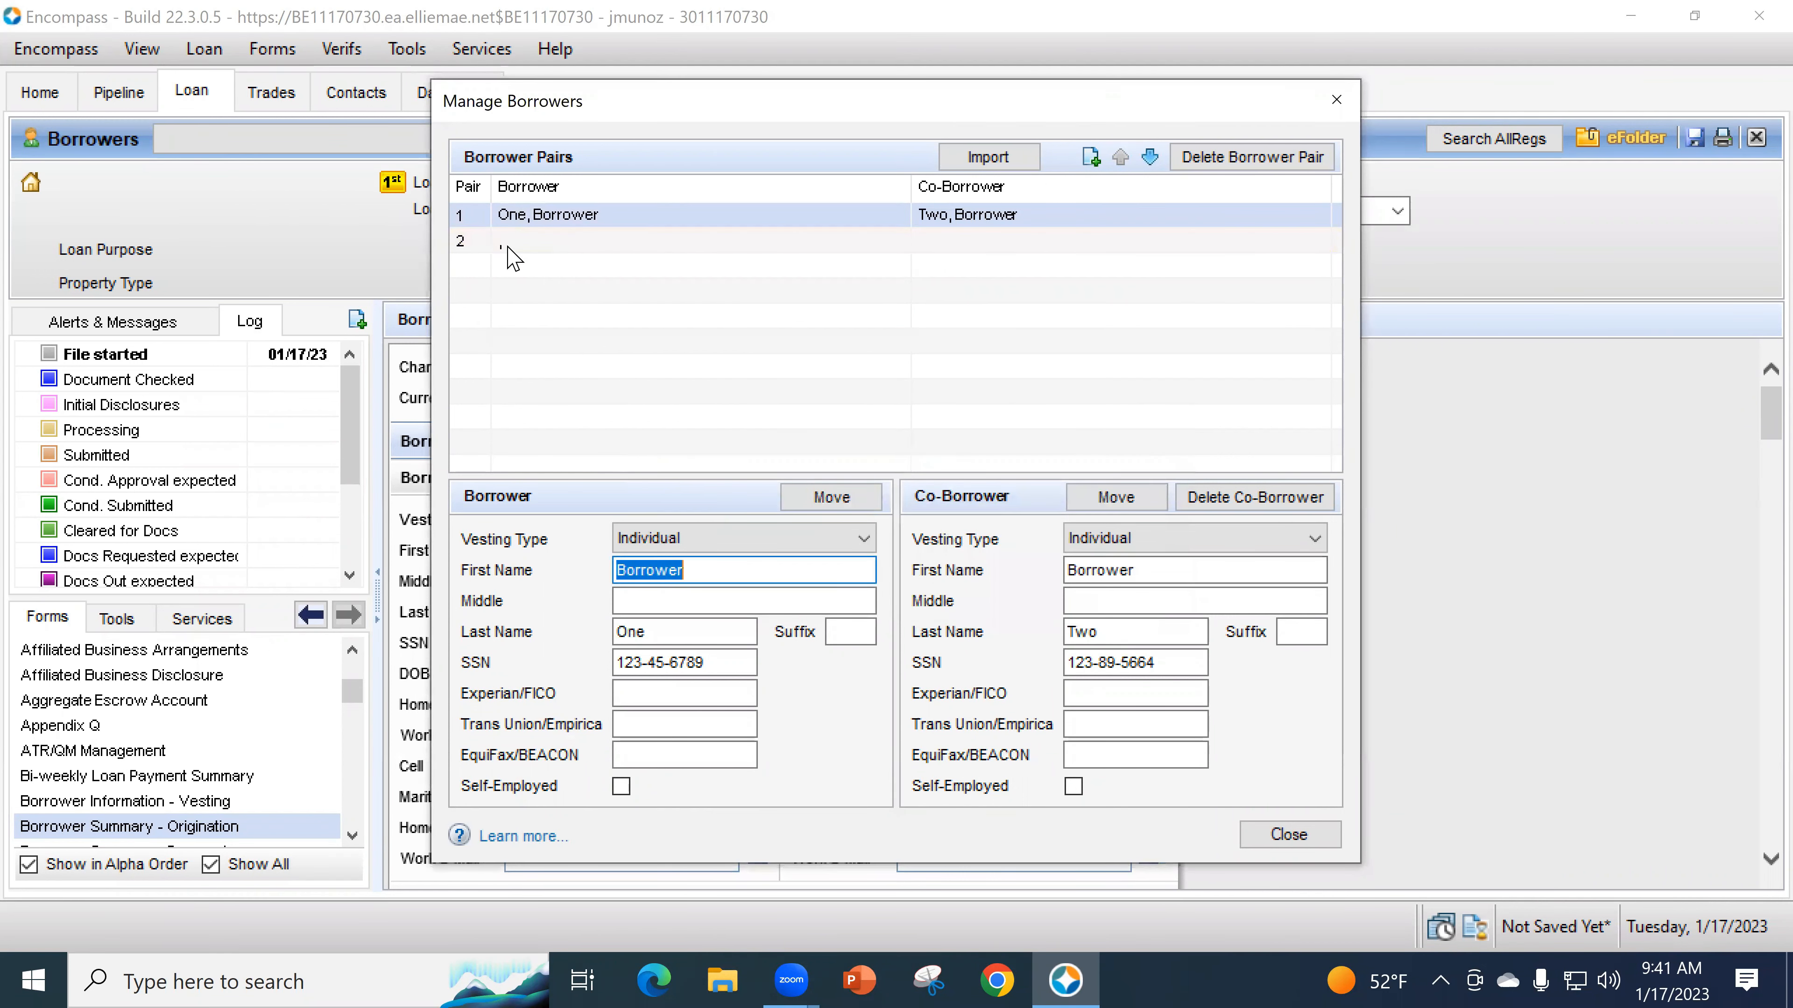
click(544, 244)
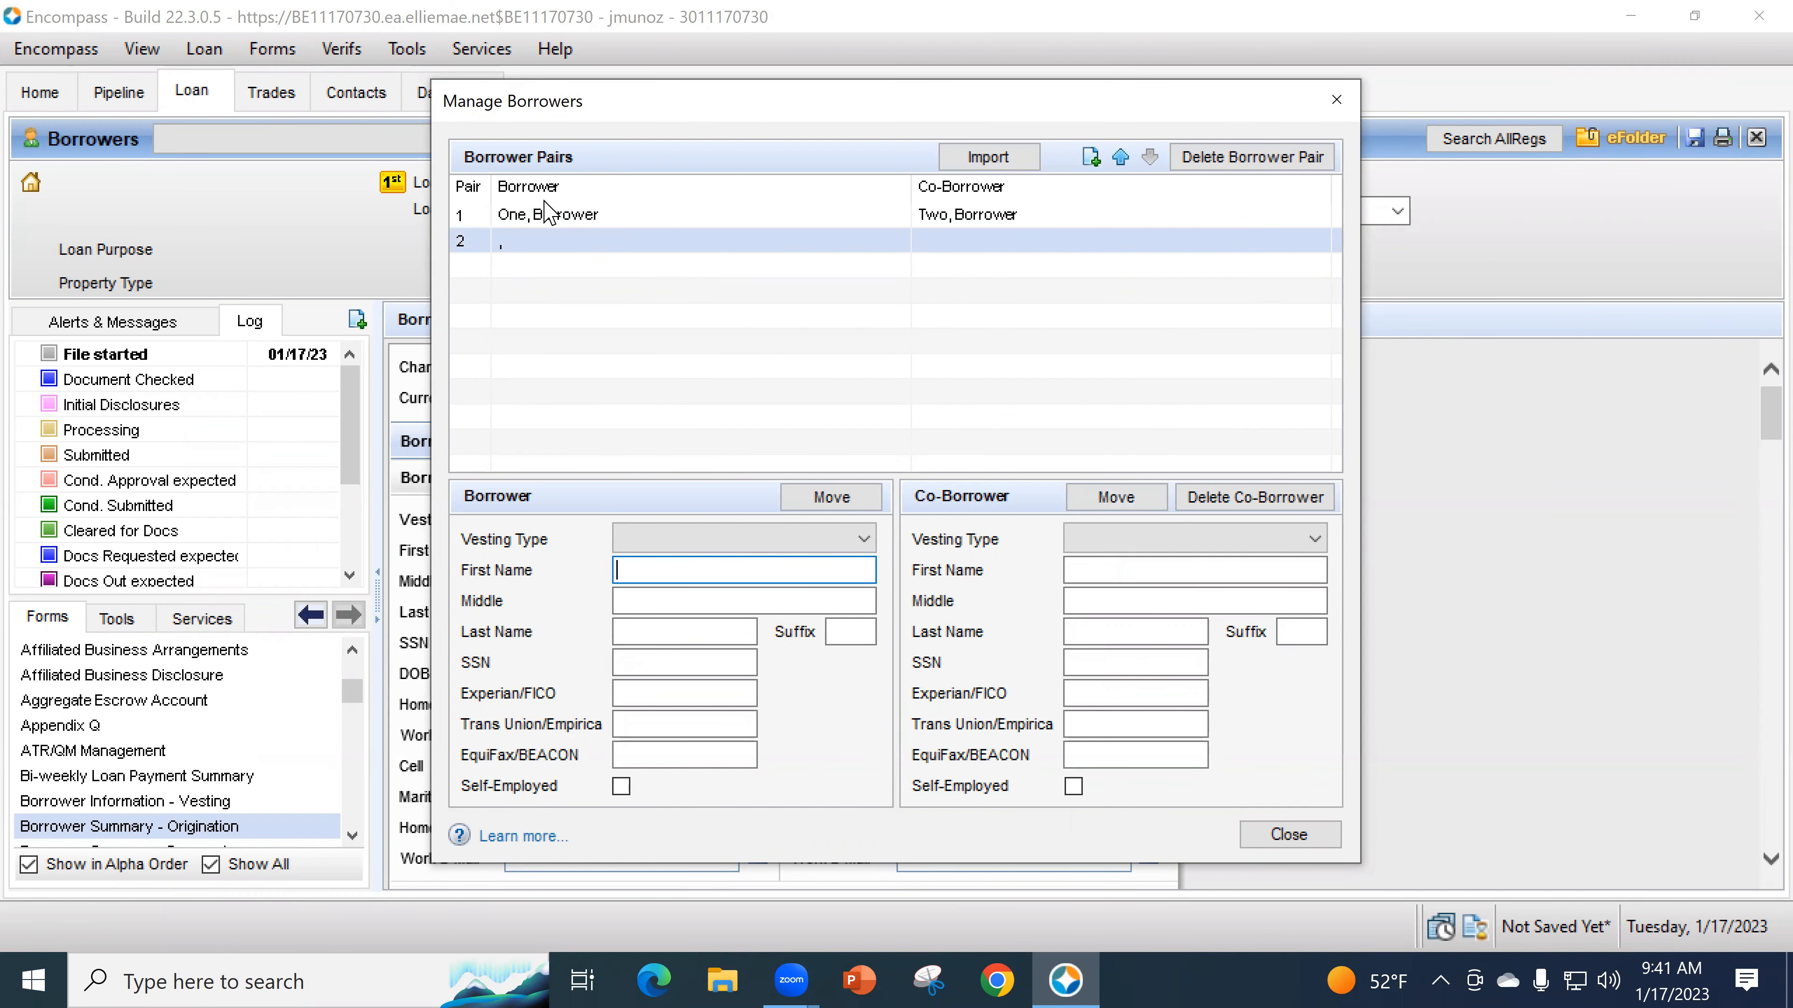
- Delete the empty borrower pair 2, confirm the removal, and close Manage Borrowers
drag(488, 105, 651, 128)
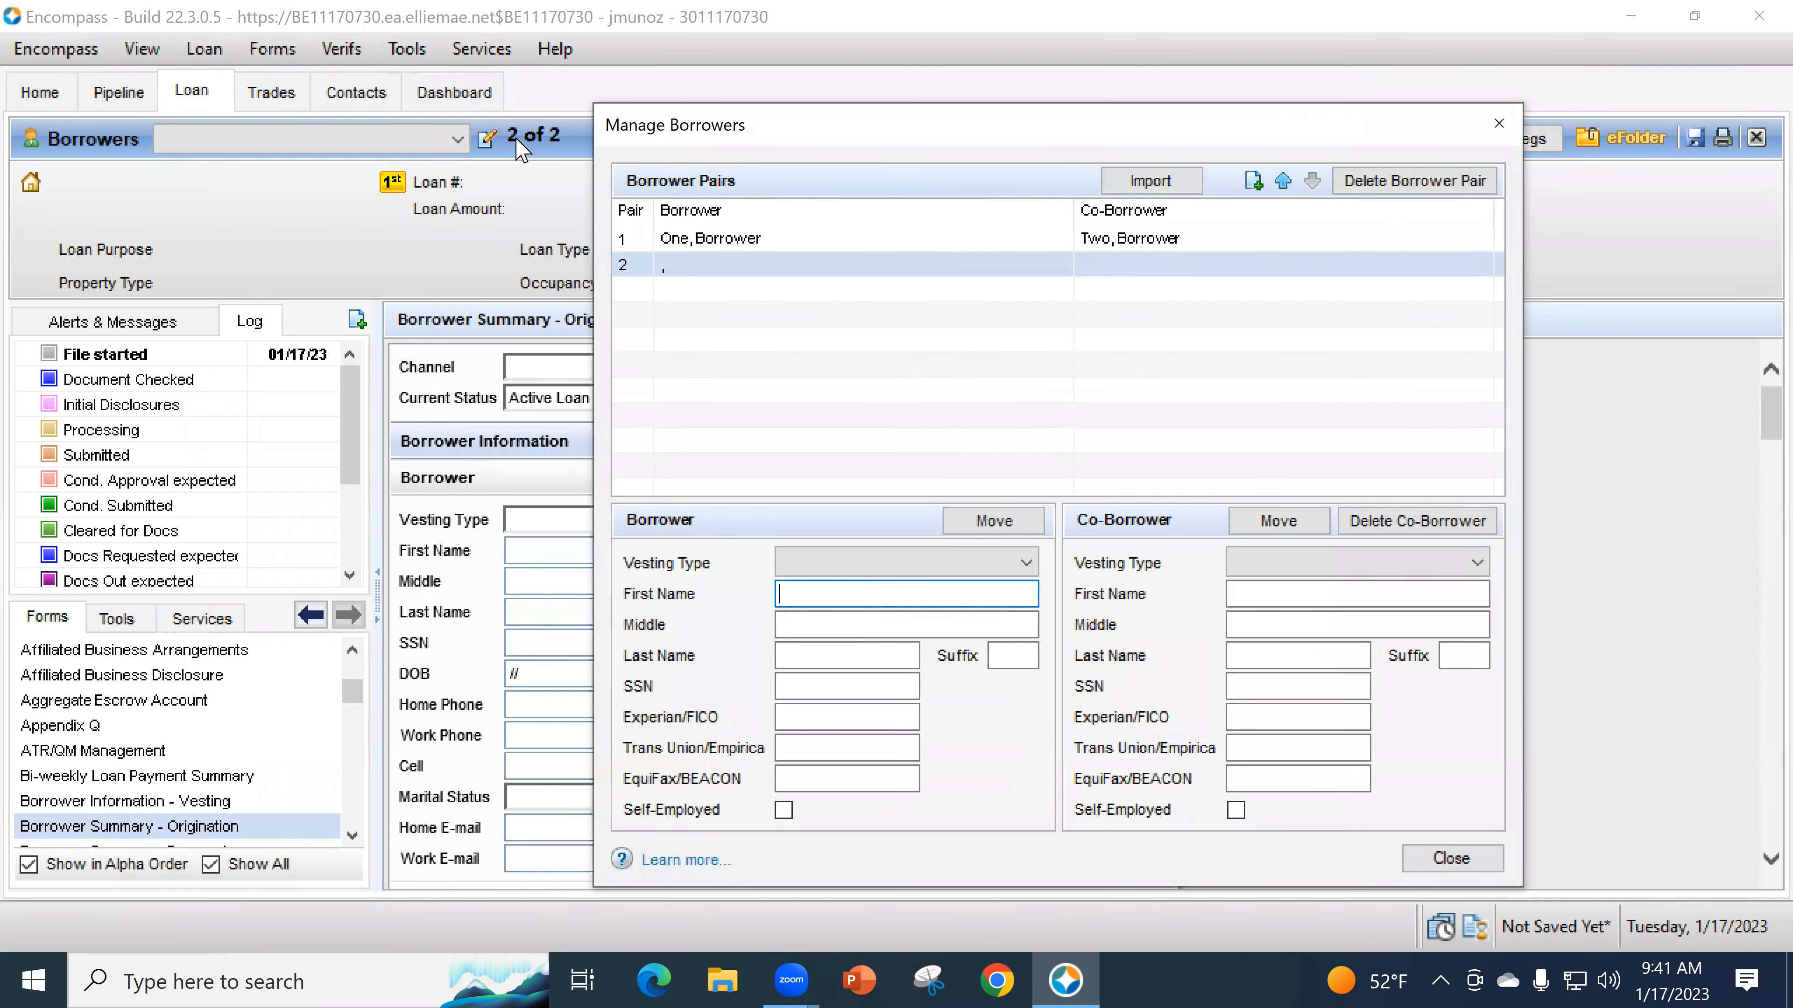
drag(805, 131, 511, 142)
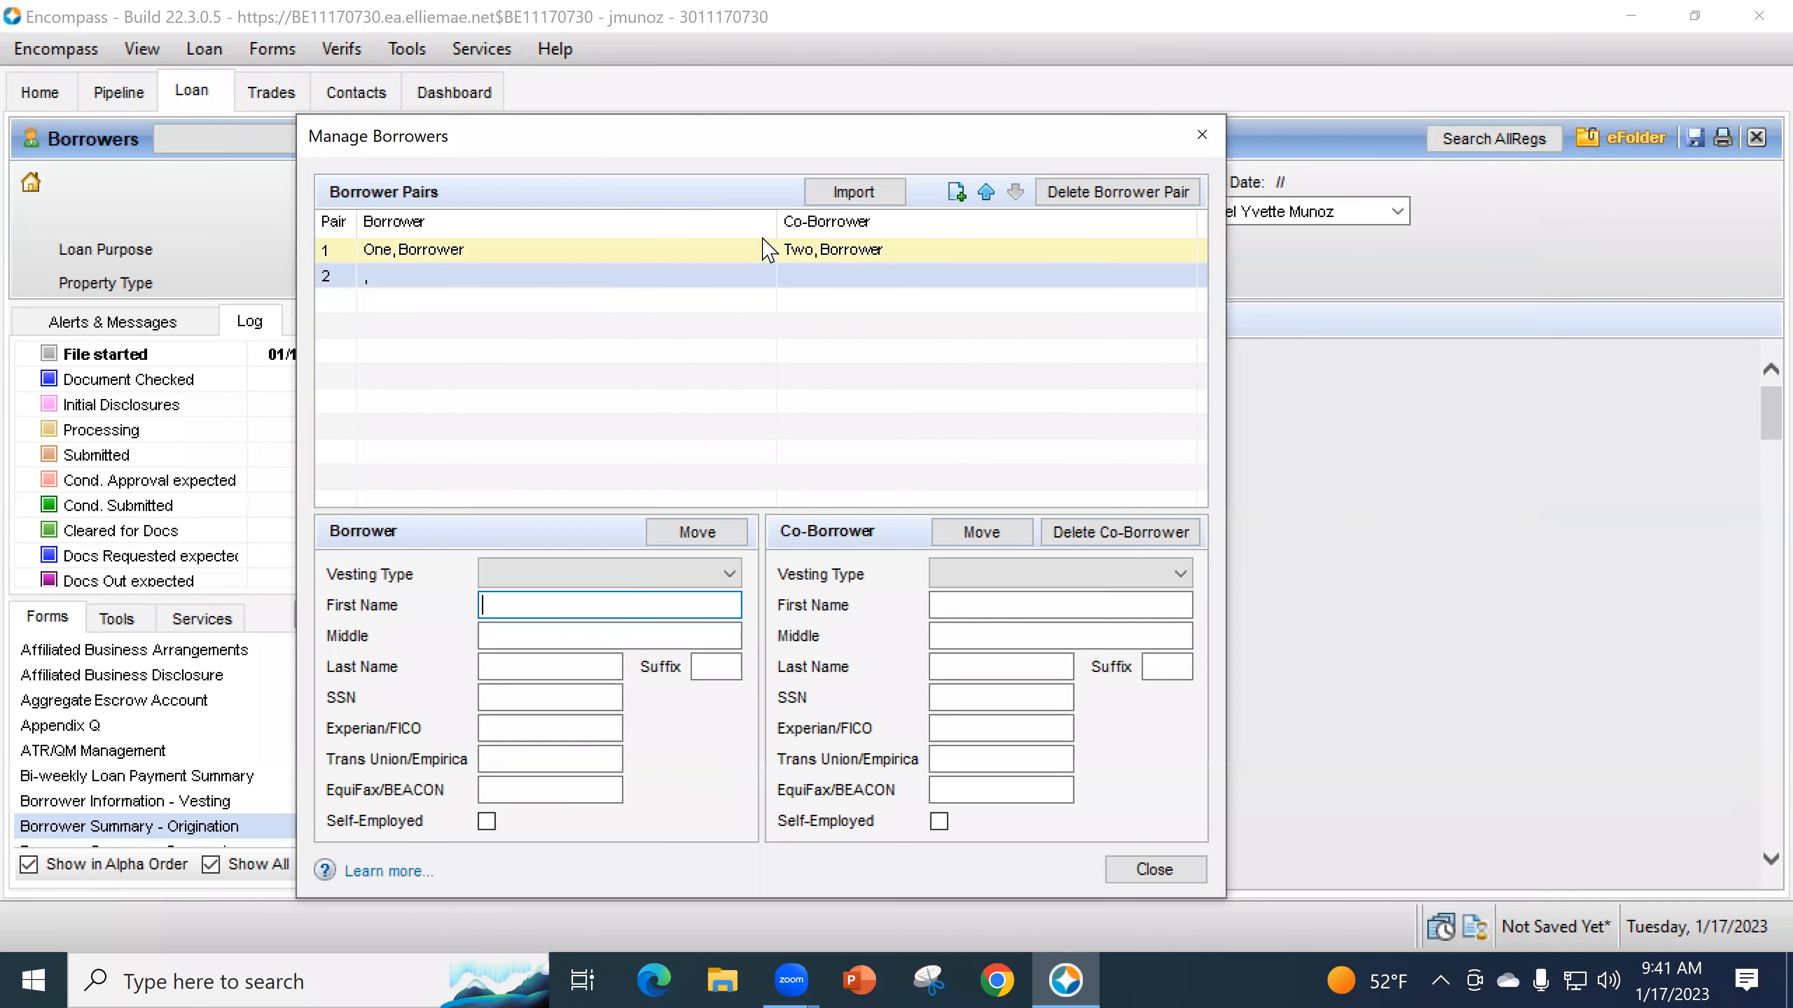
click(558, 278)
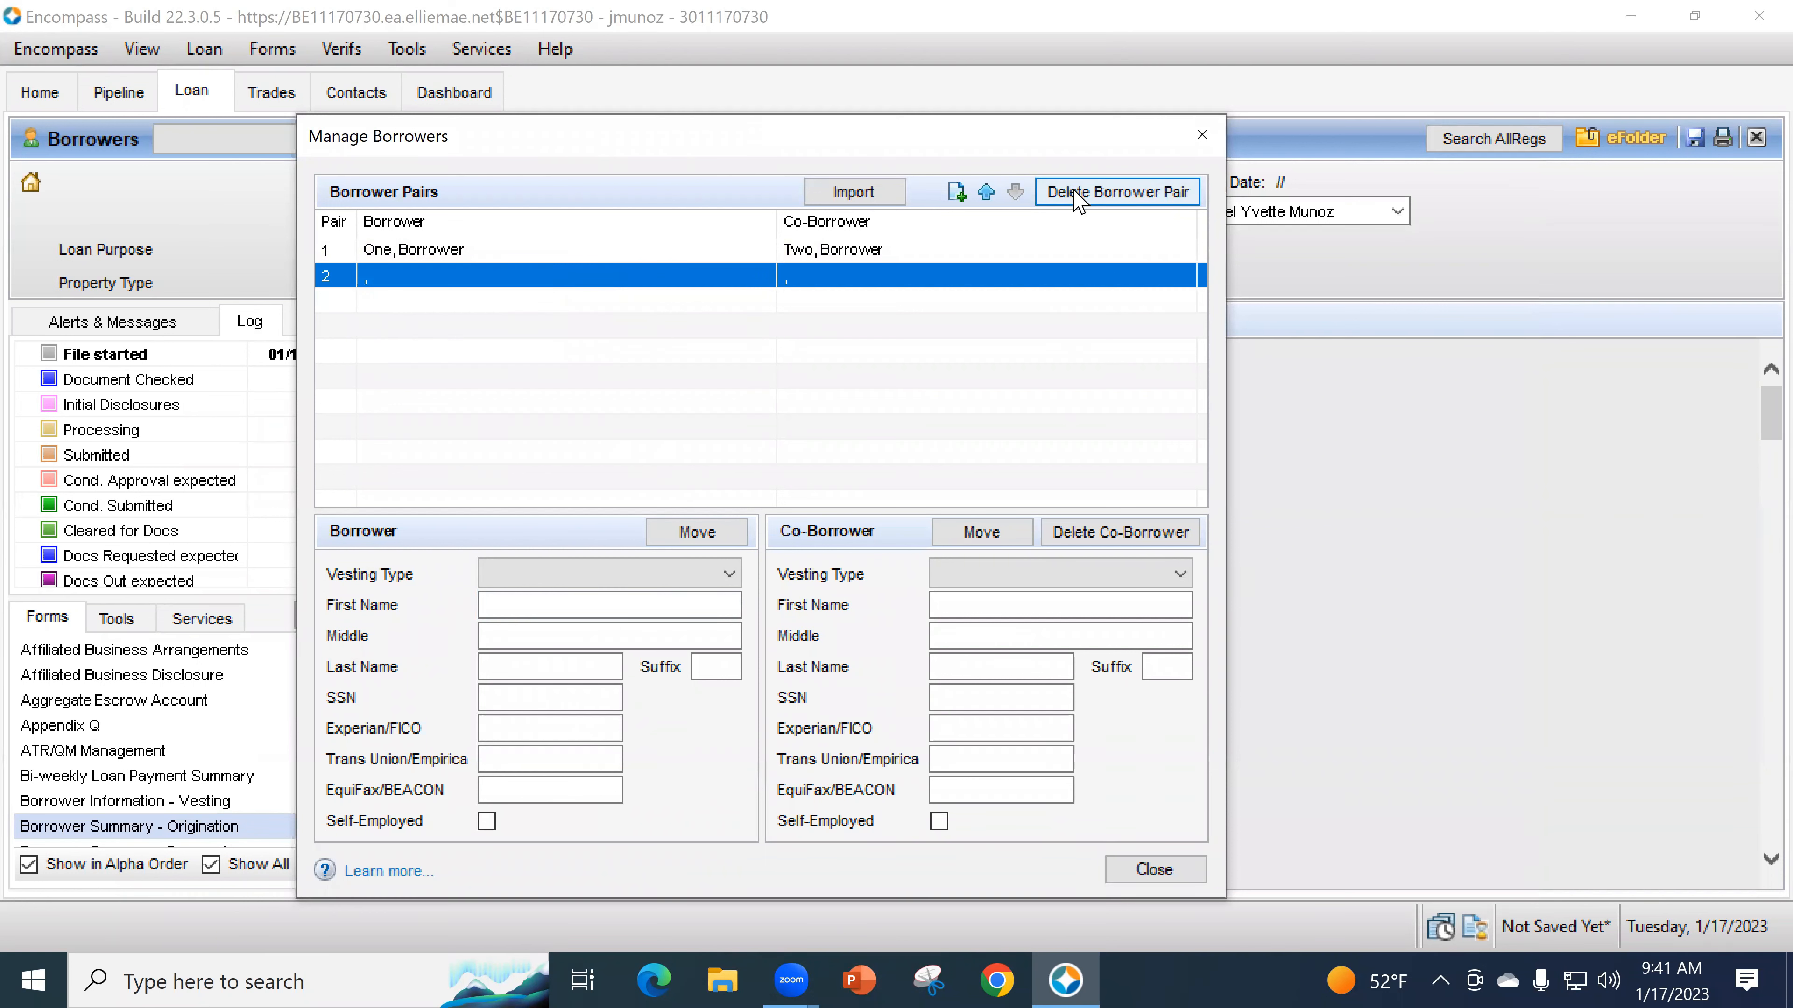
click(1076, 197)
click(965, 605)
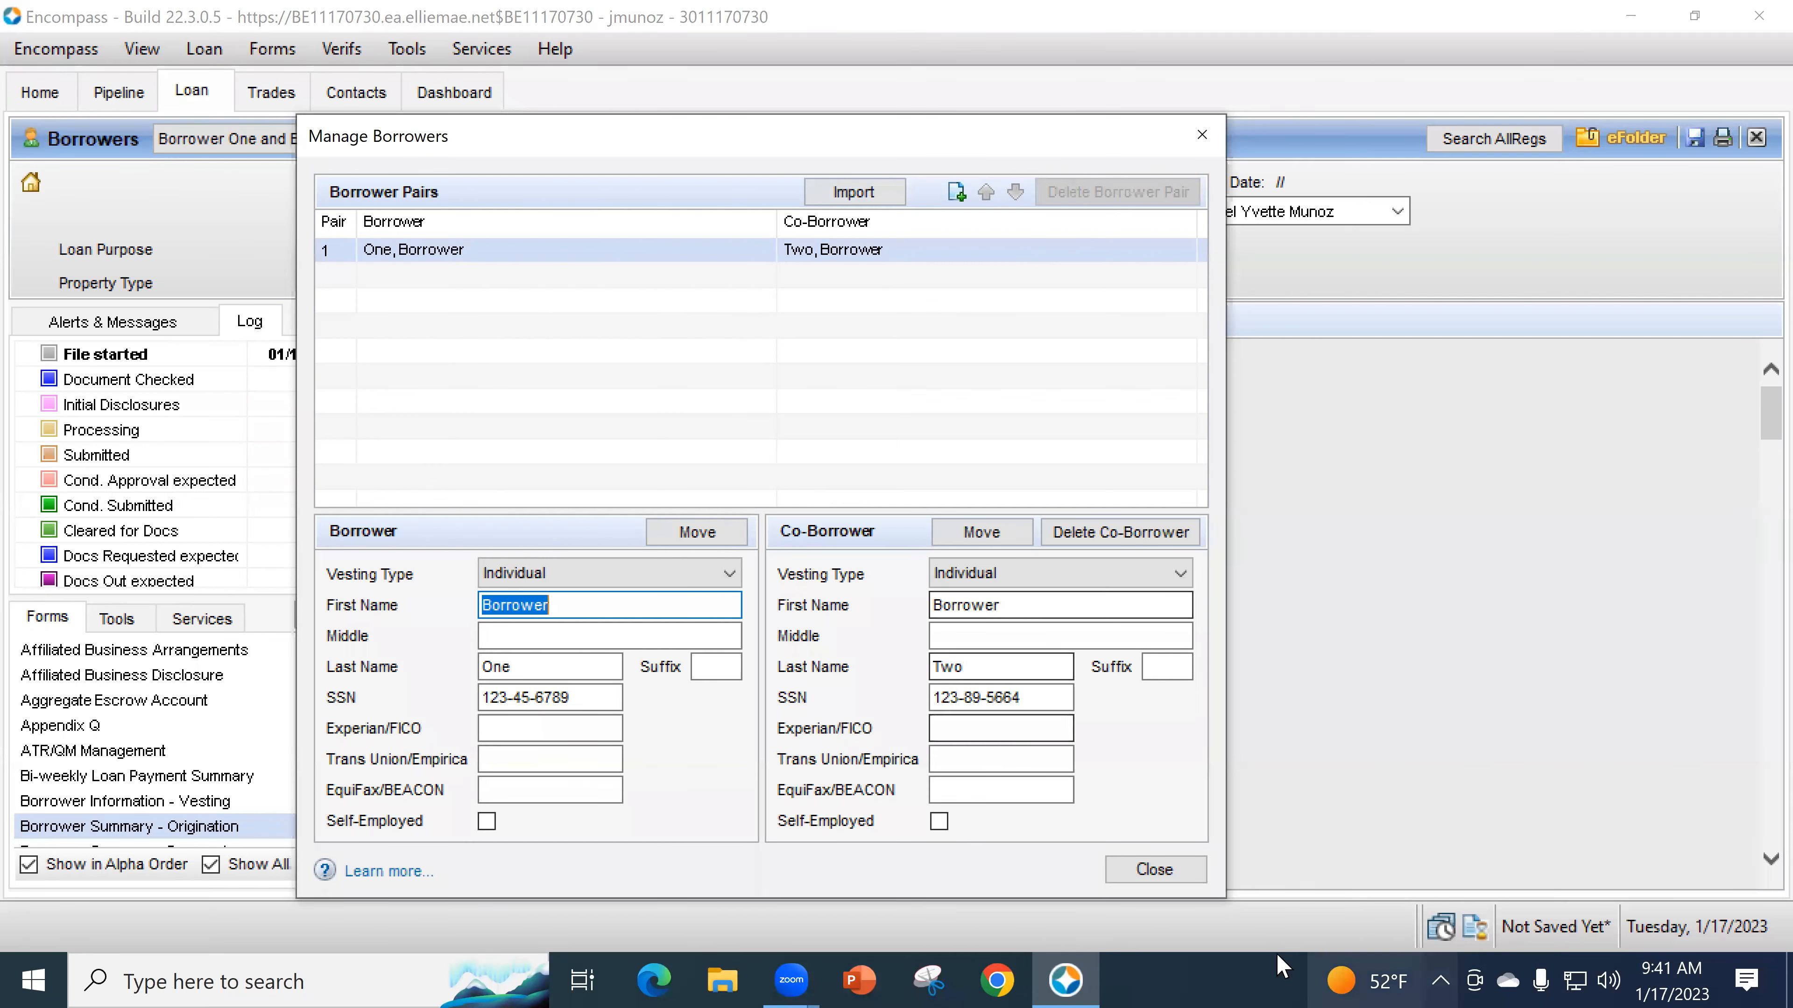
click(1168, 873)
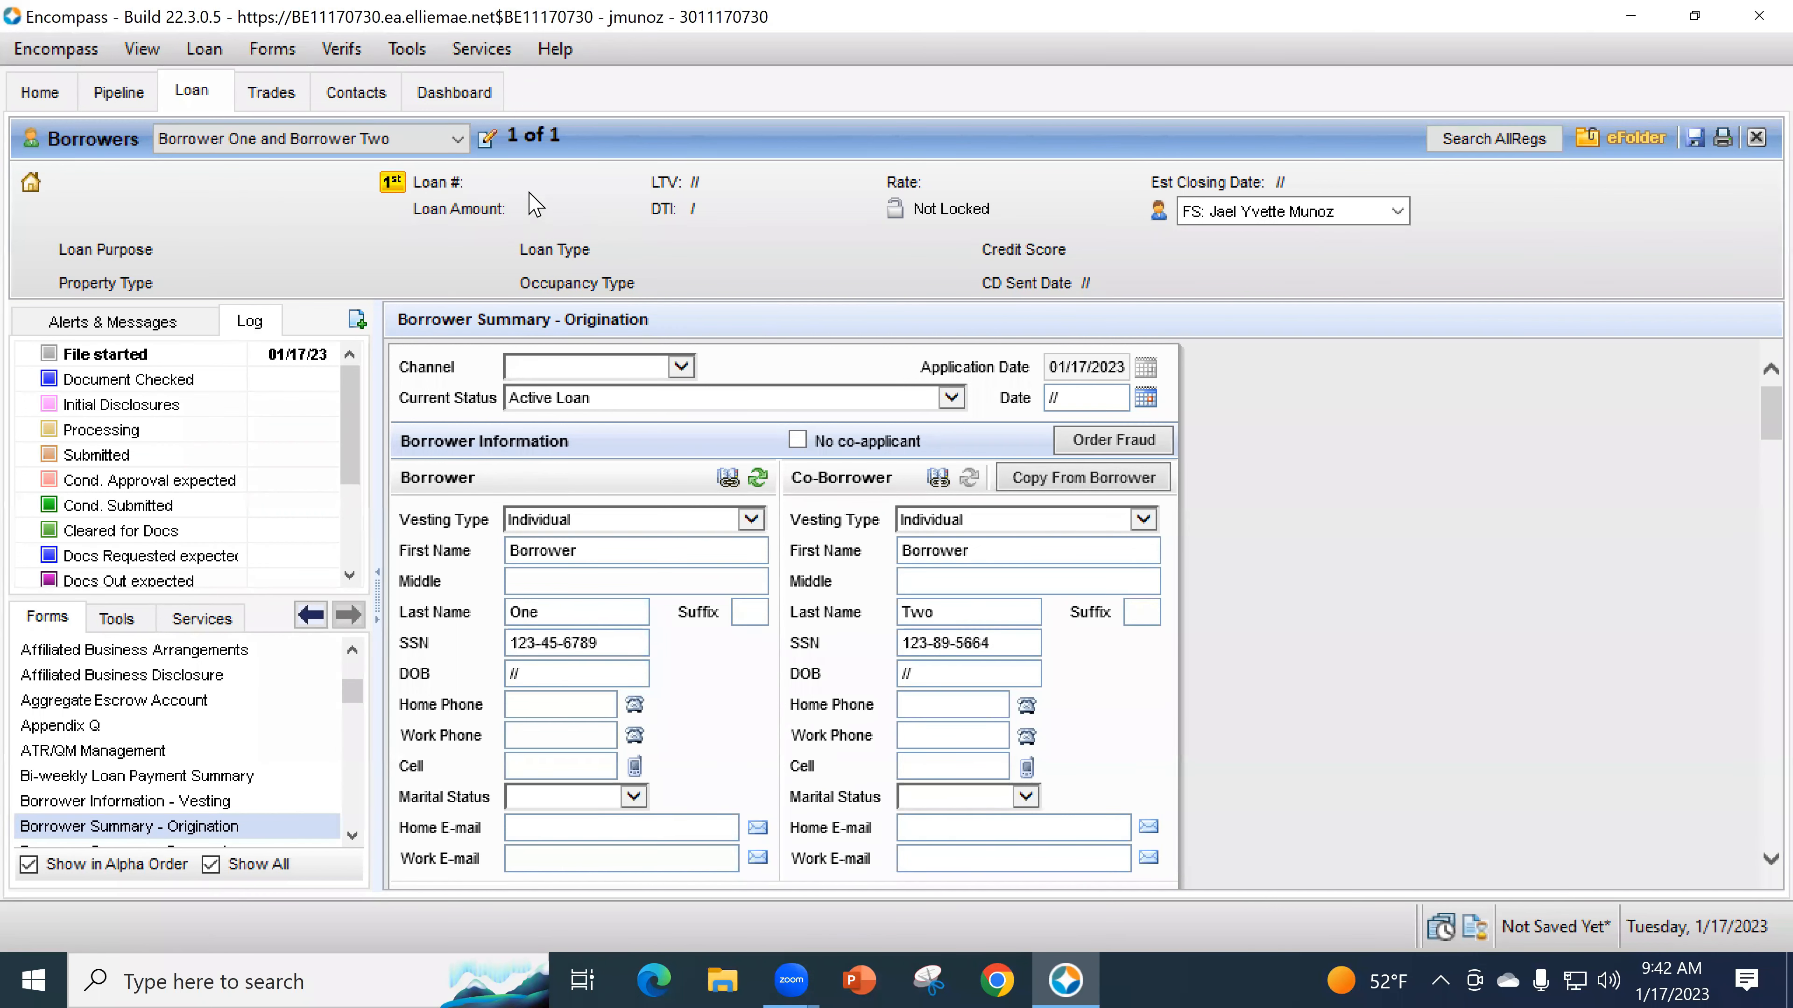
- Reopen Manage Borrowers from the edit icon beside the Borrowers dropdown
click(488, 139)
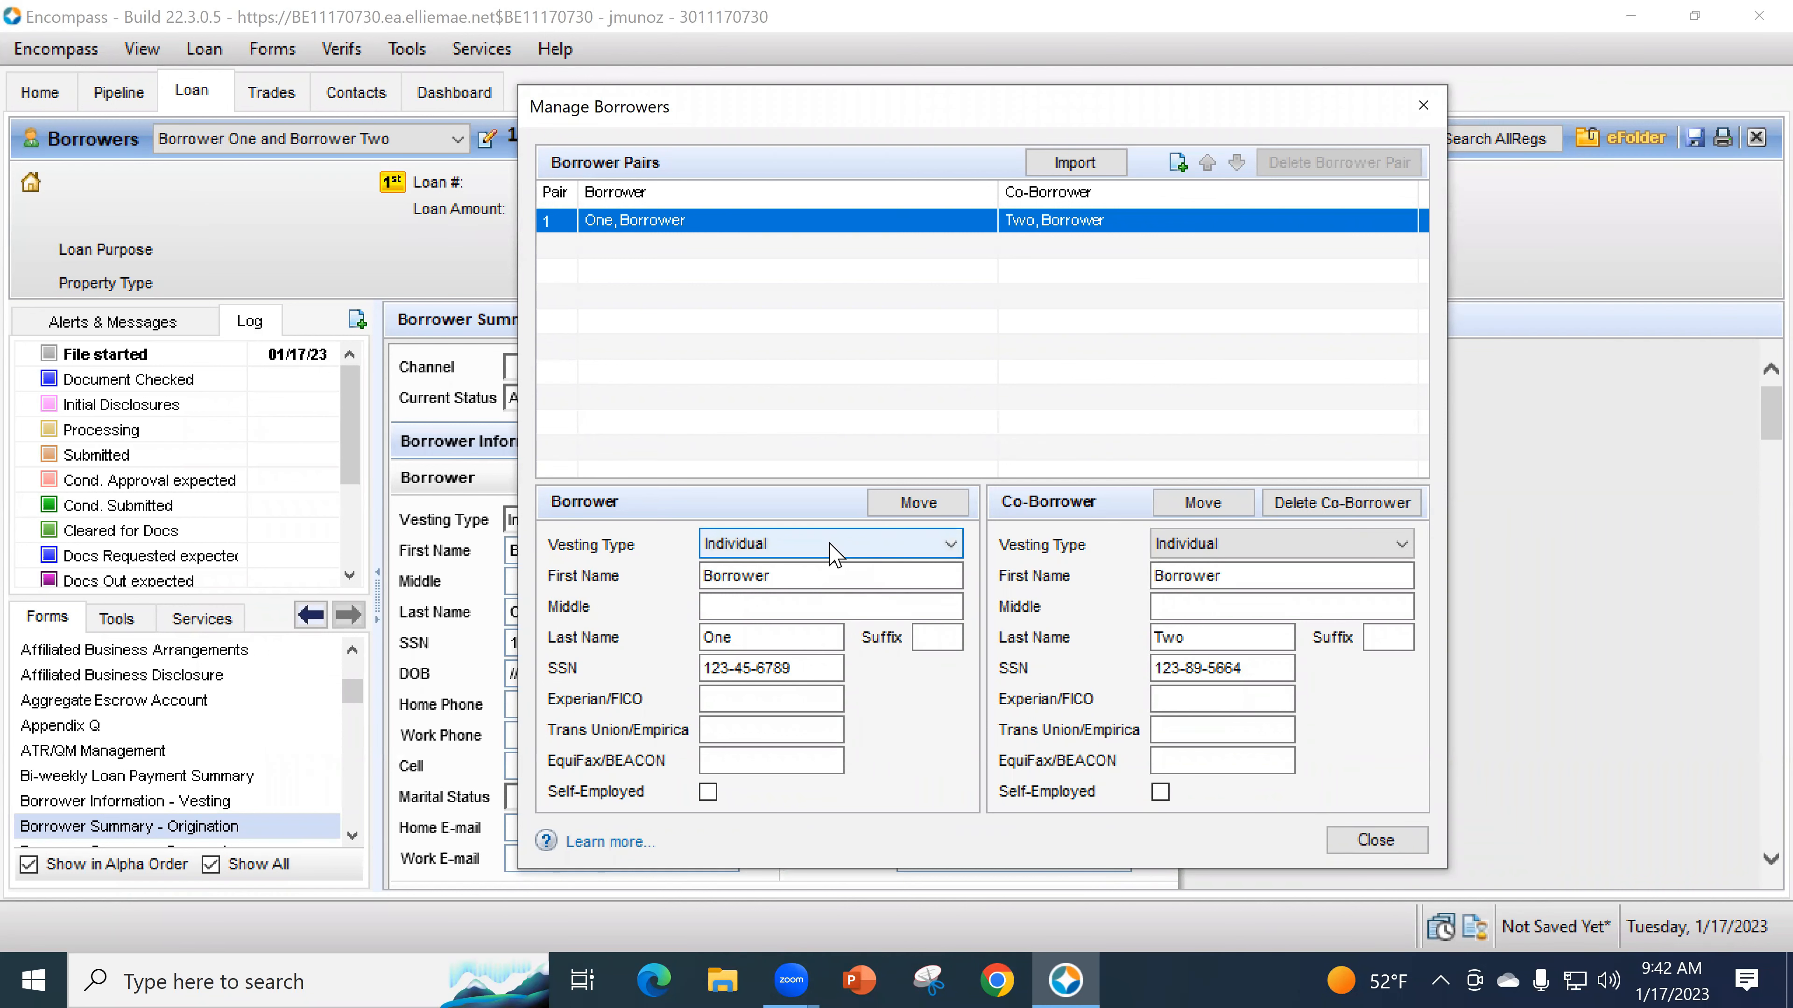
- Move Borrower One from pair 1 to pair 2, confirming the swap
click(910, 502)
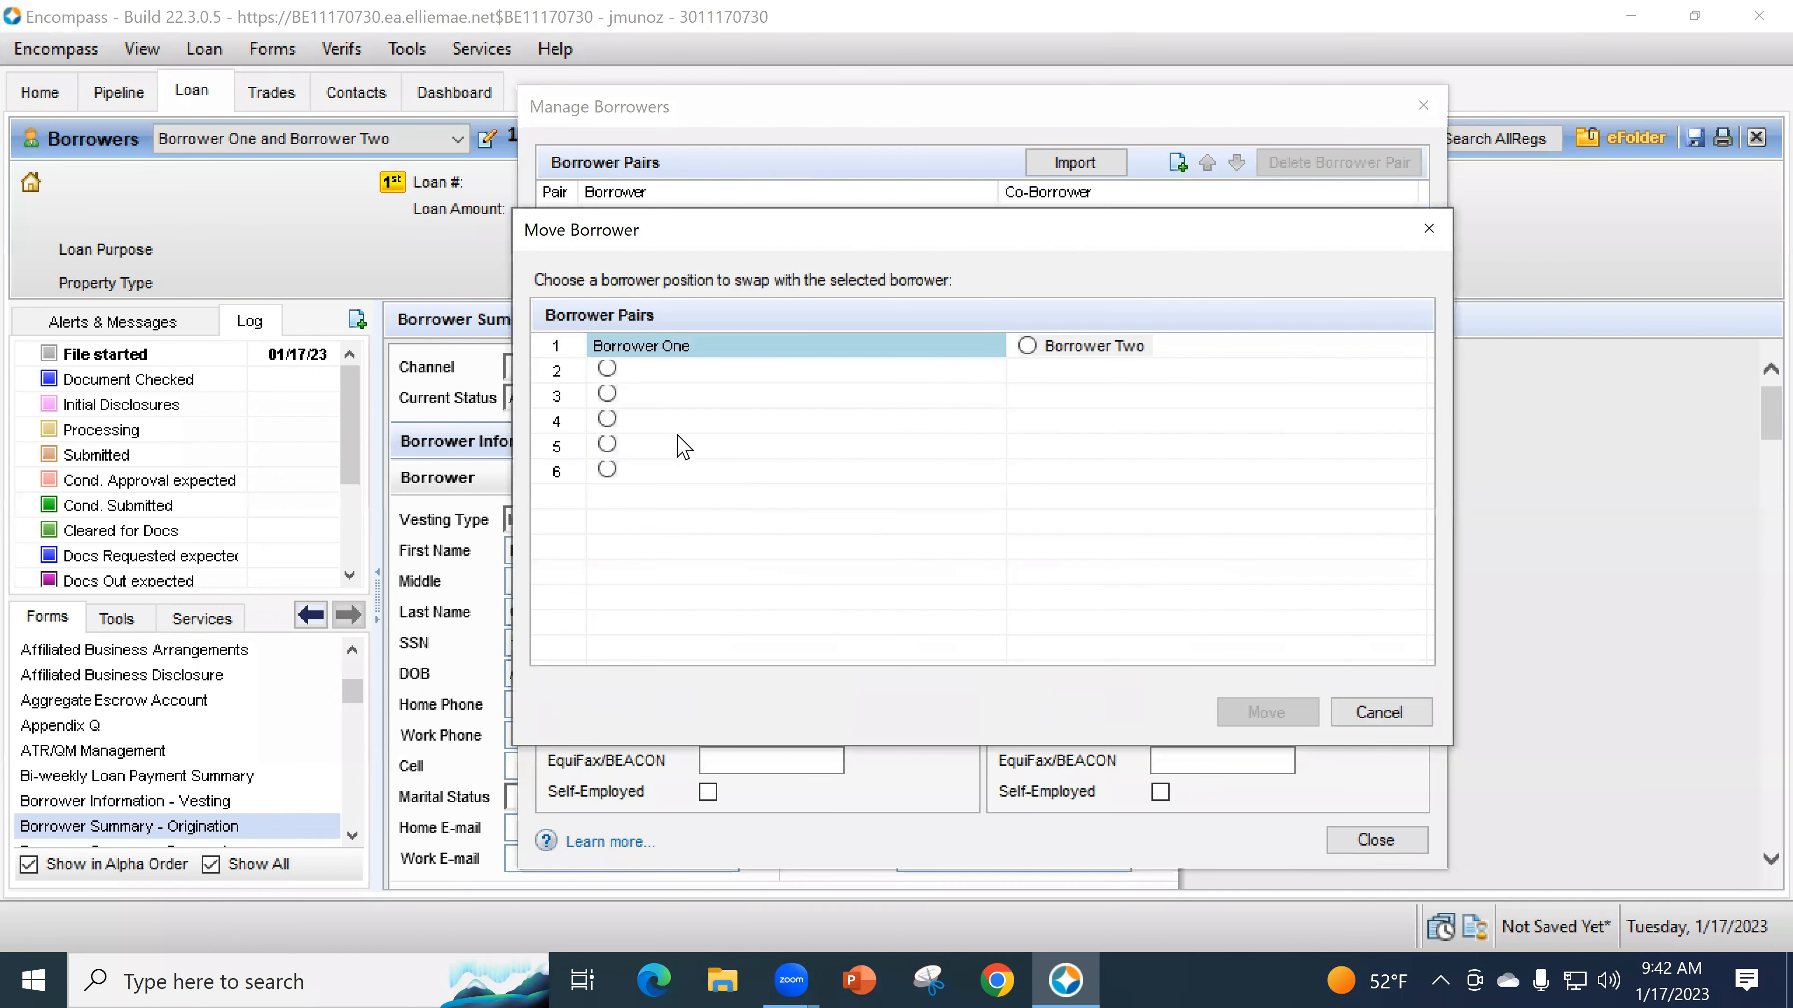
click(607, 368)
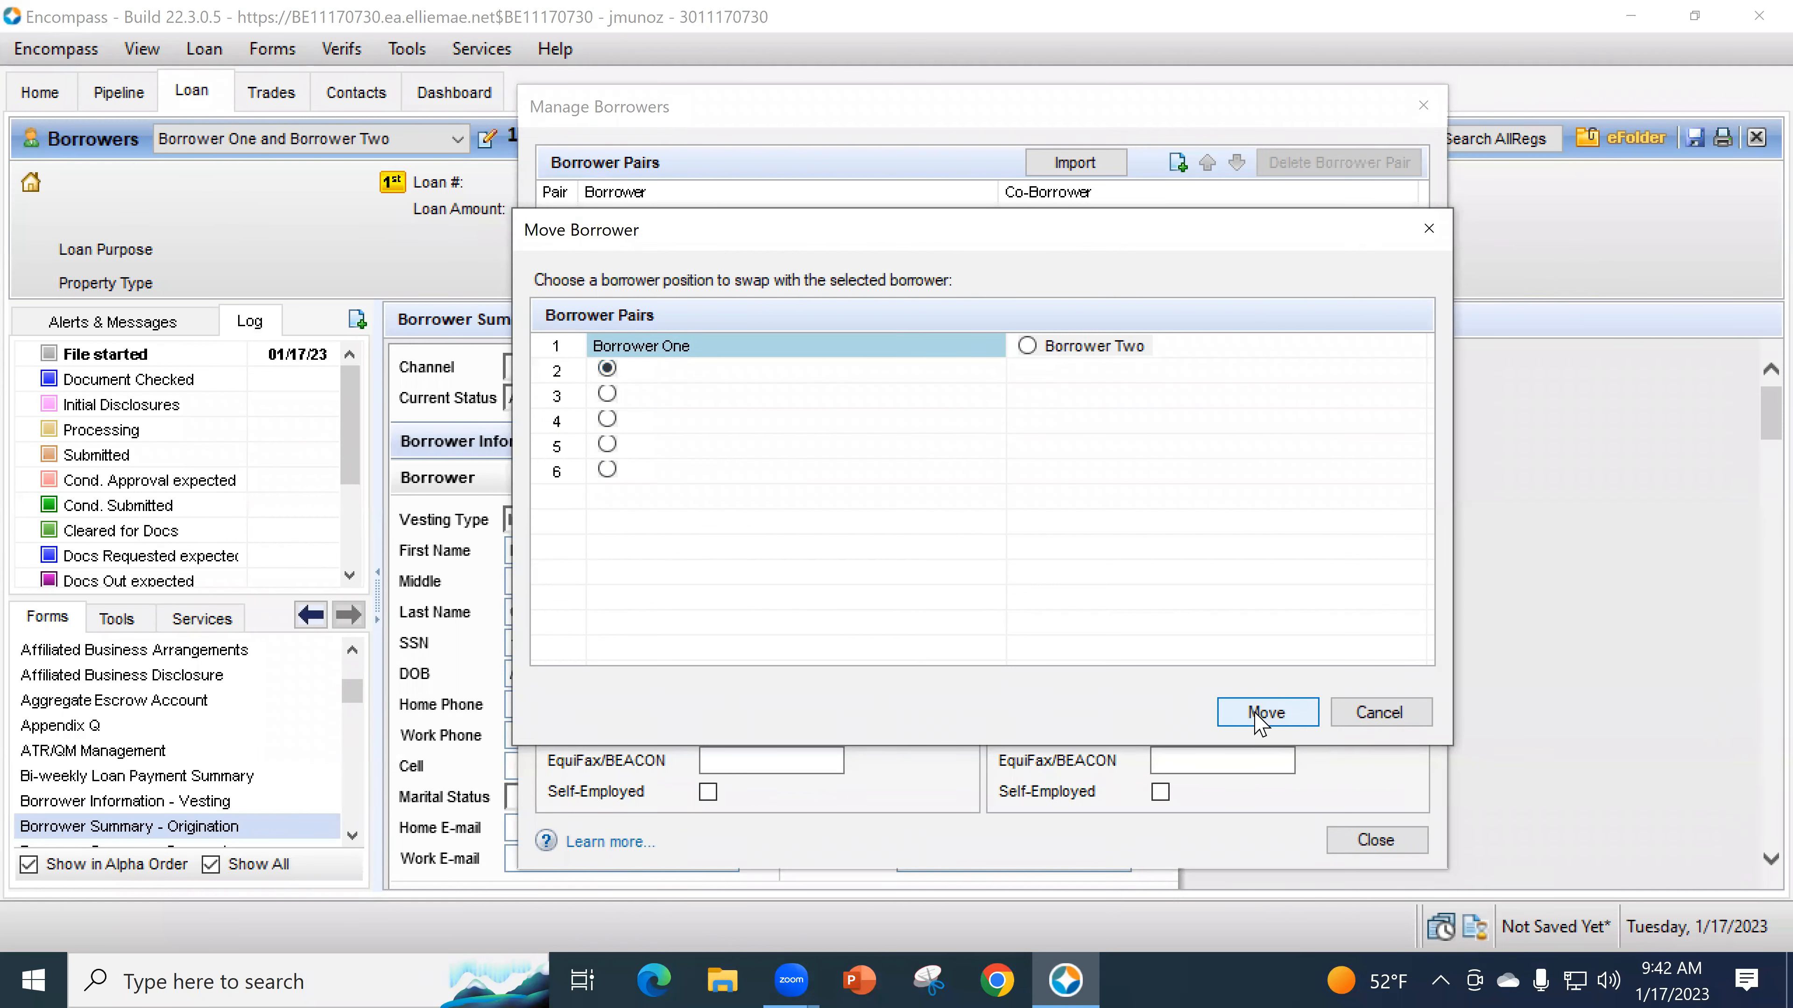
click(1256, 713)
click(1005, 596)
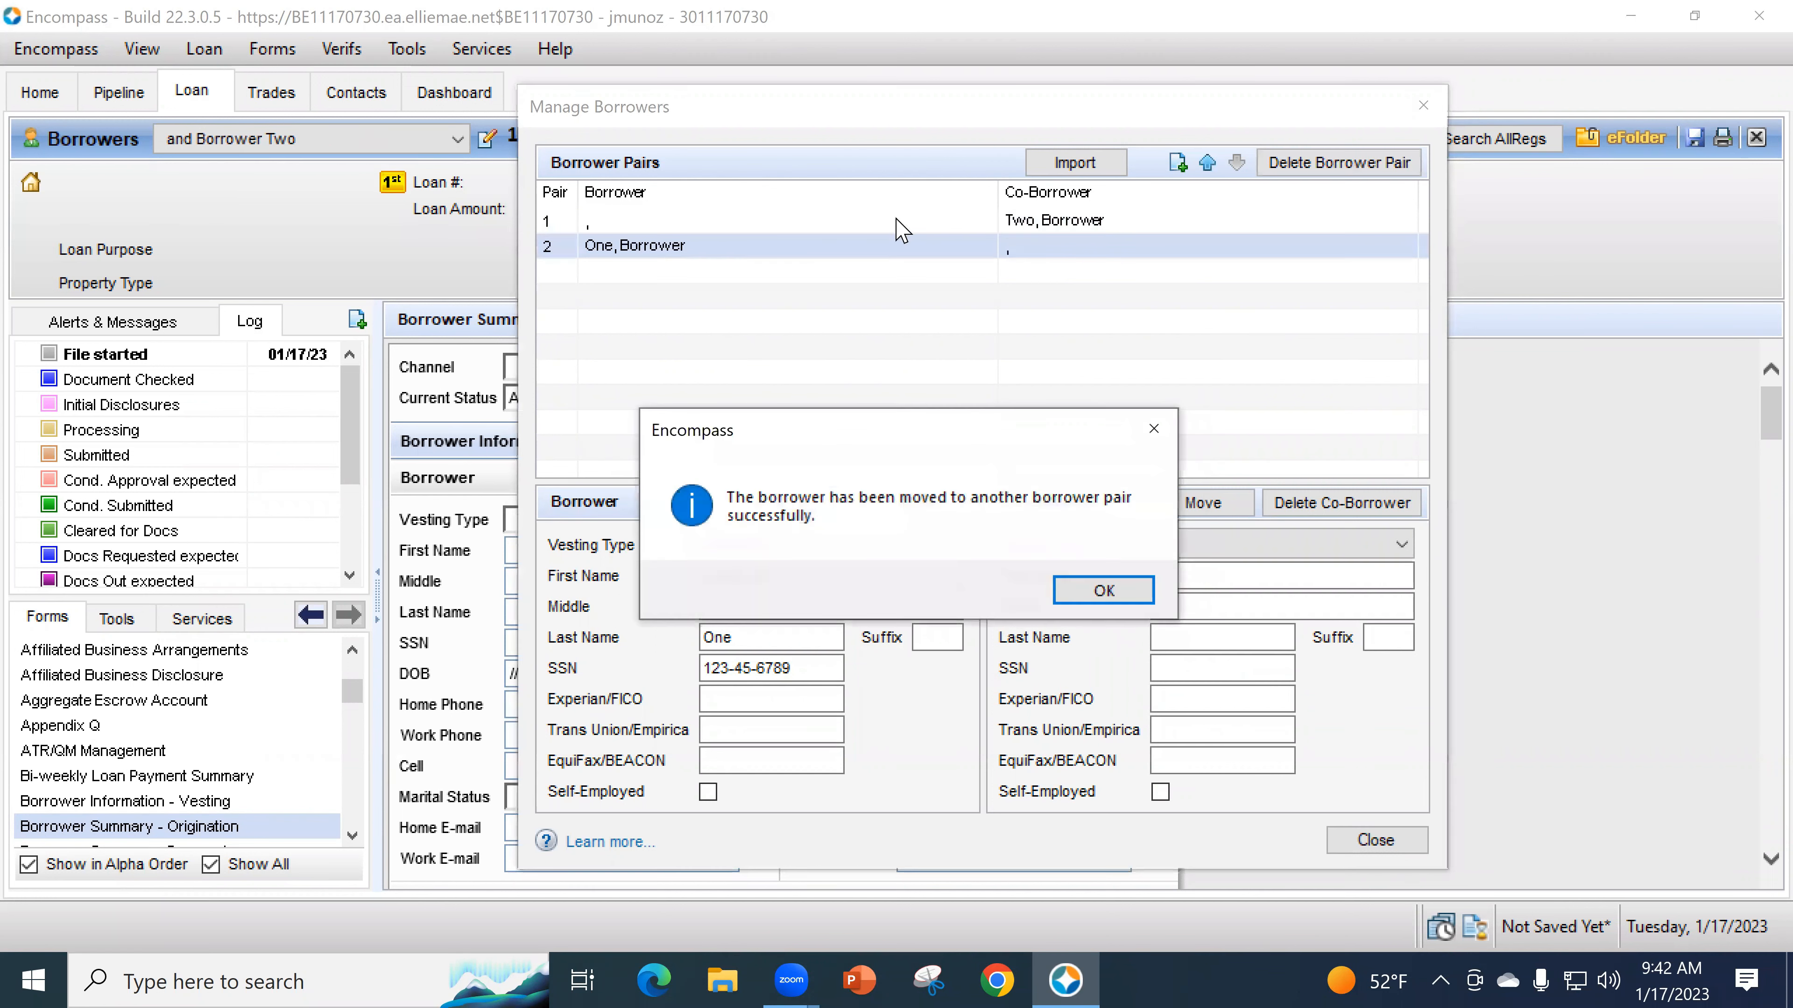
click(1103, 591)
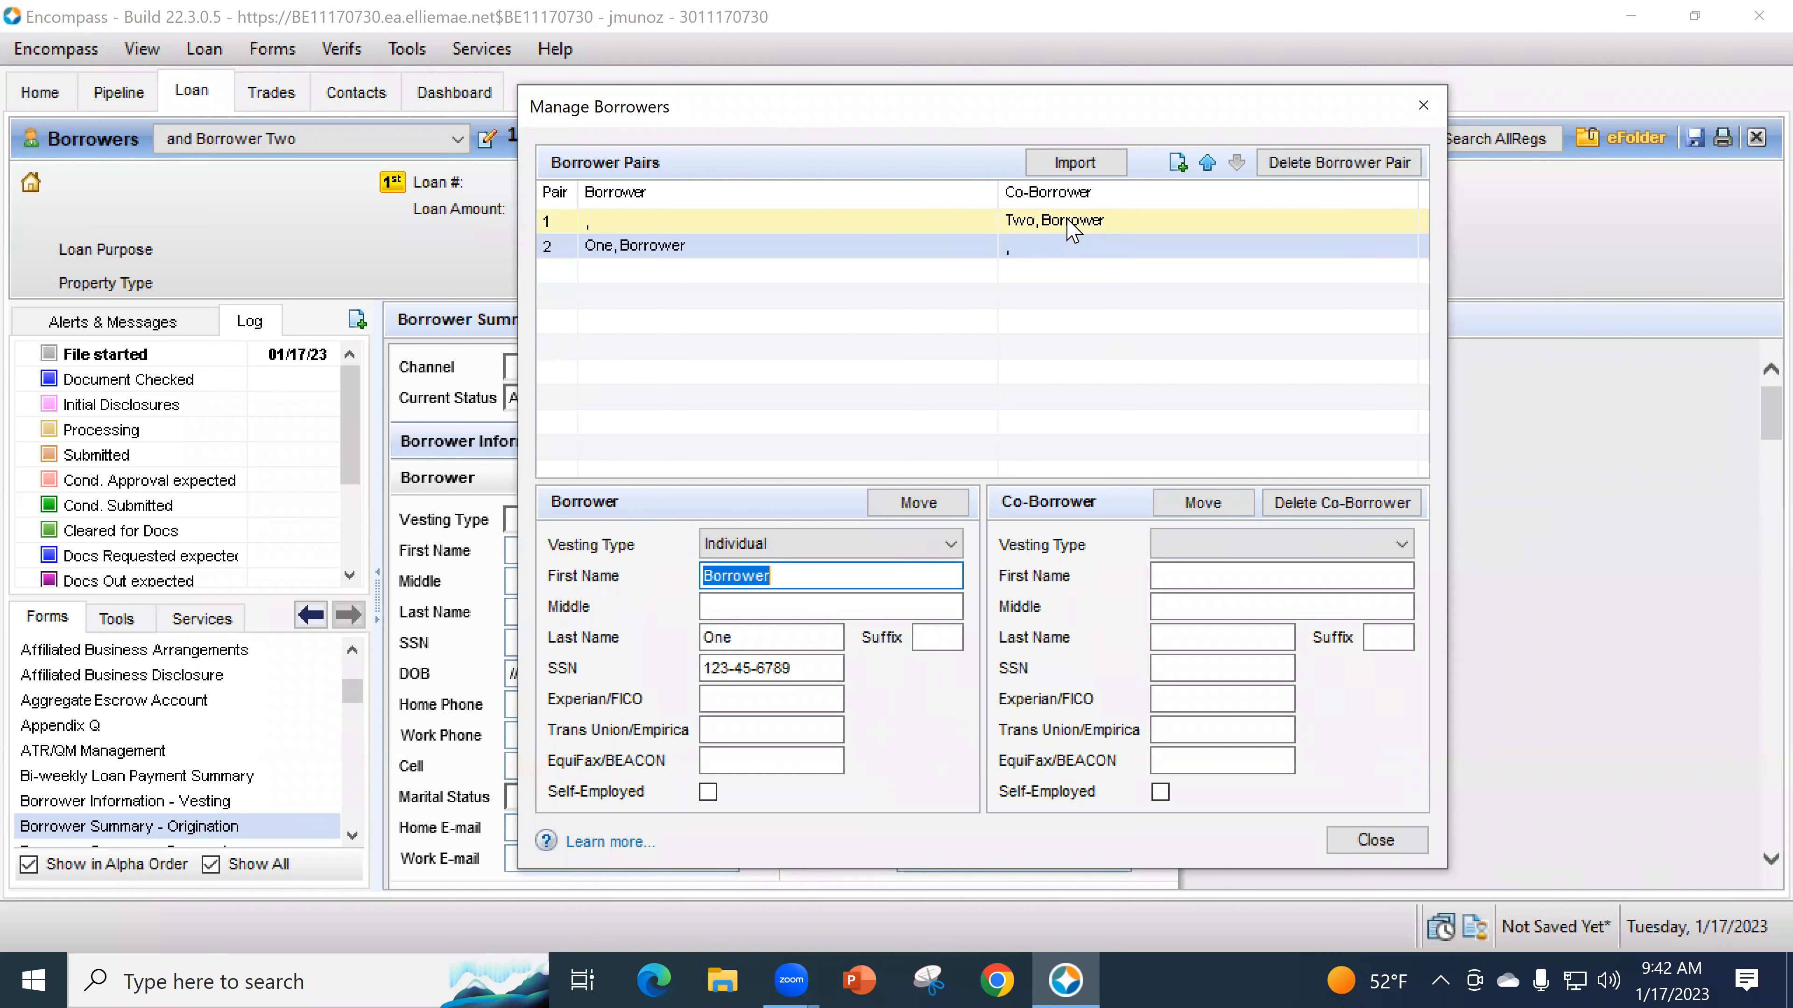
- Move Borrower Two into pair 1's borrower slot, confirming the swap
click(1069, 224)
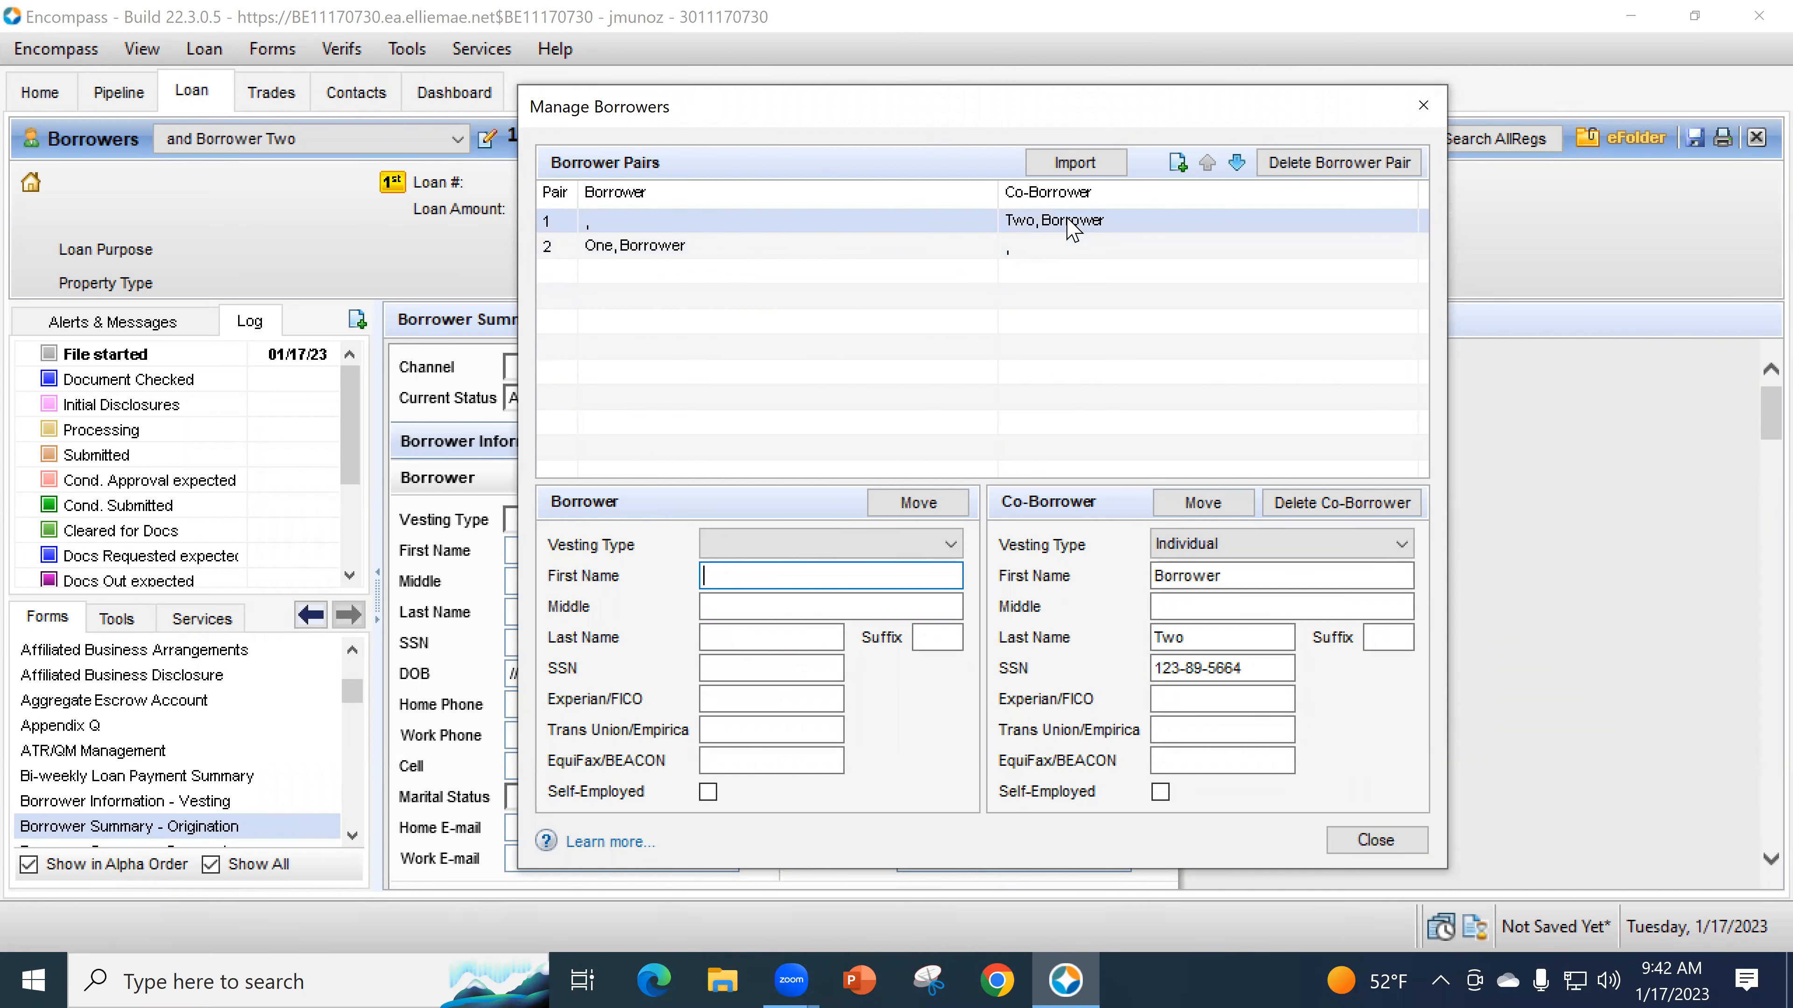
click(1211, 505)
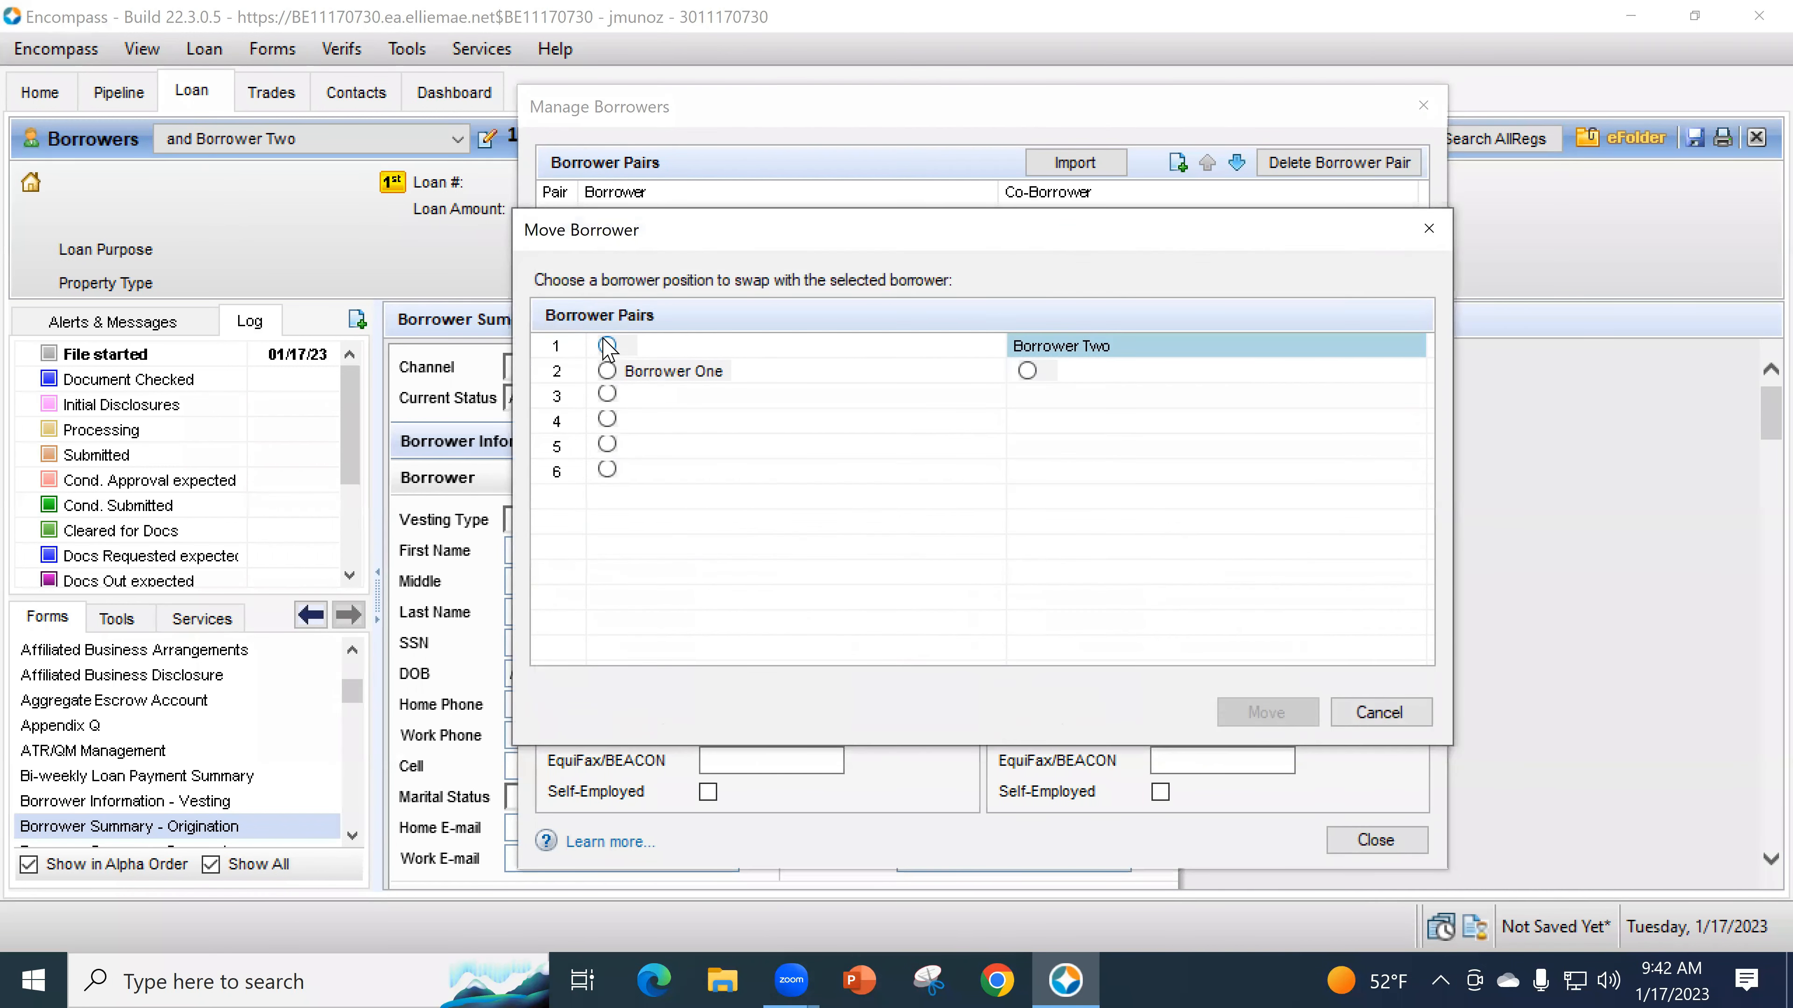
click(607, 346)
click(1267, 712)
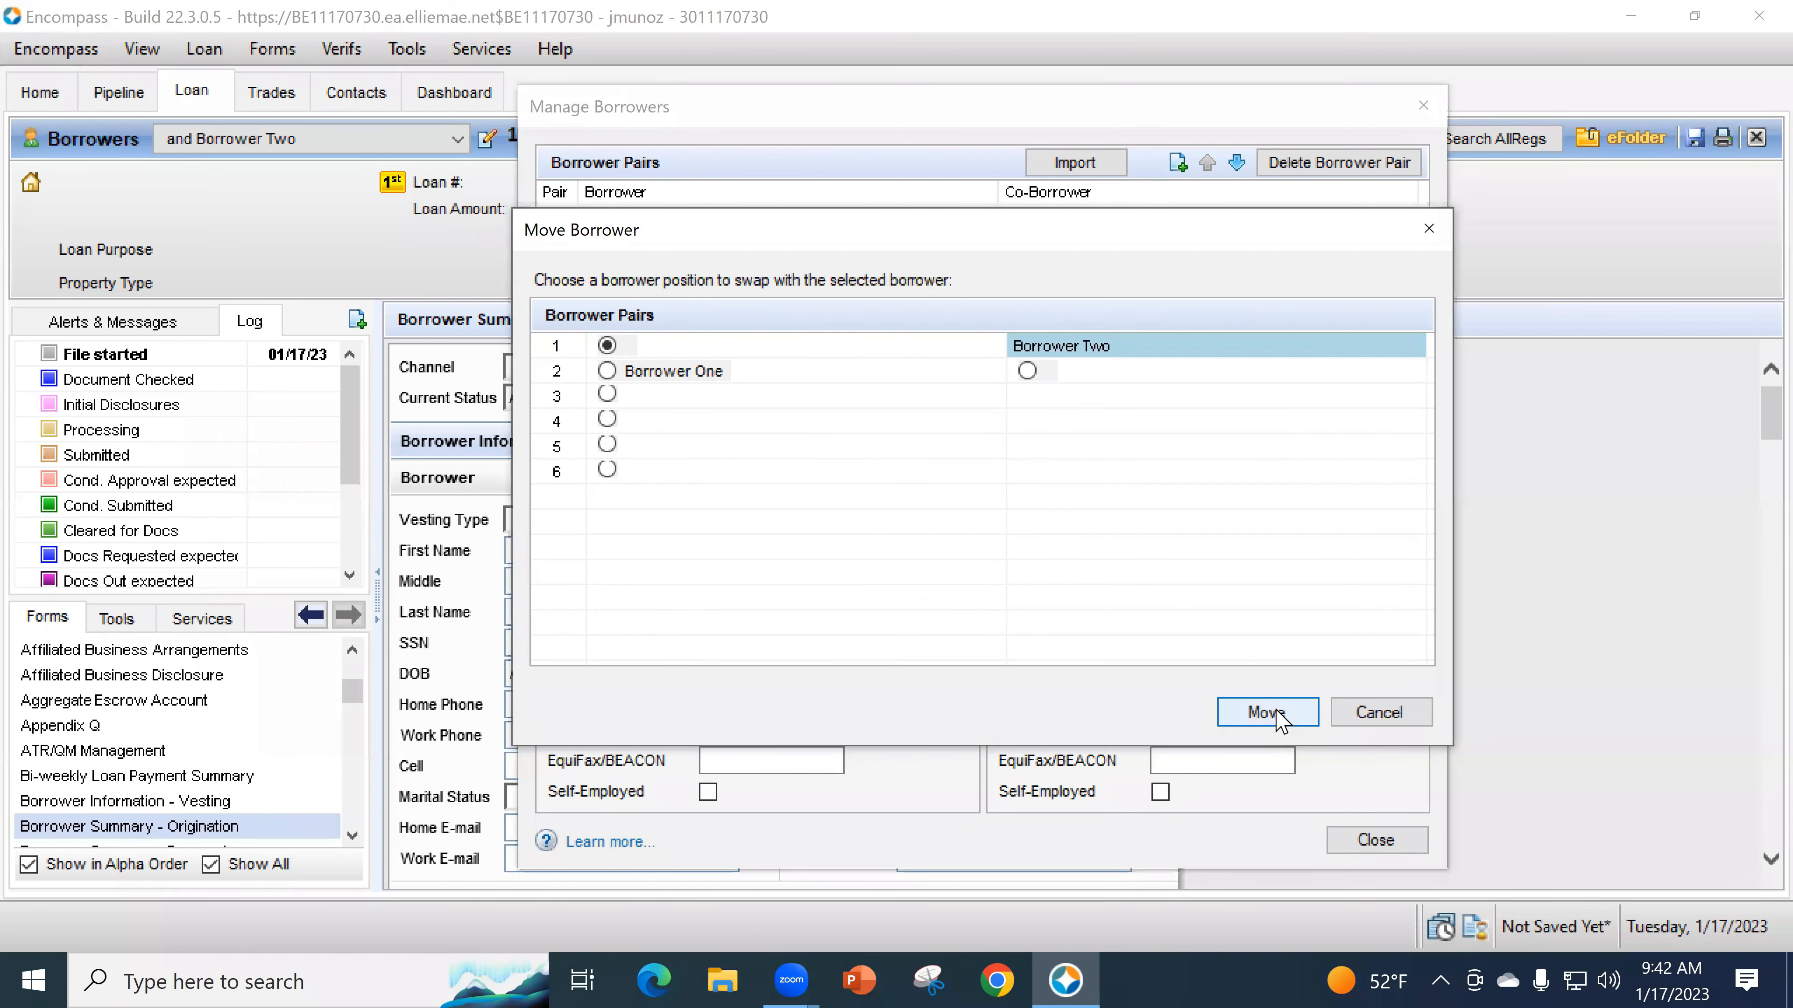
click(1002, 592)
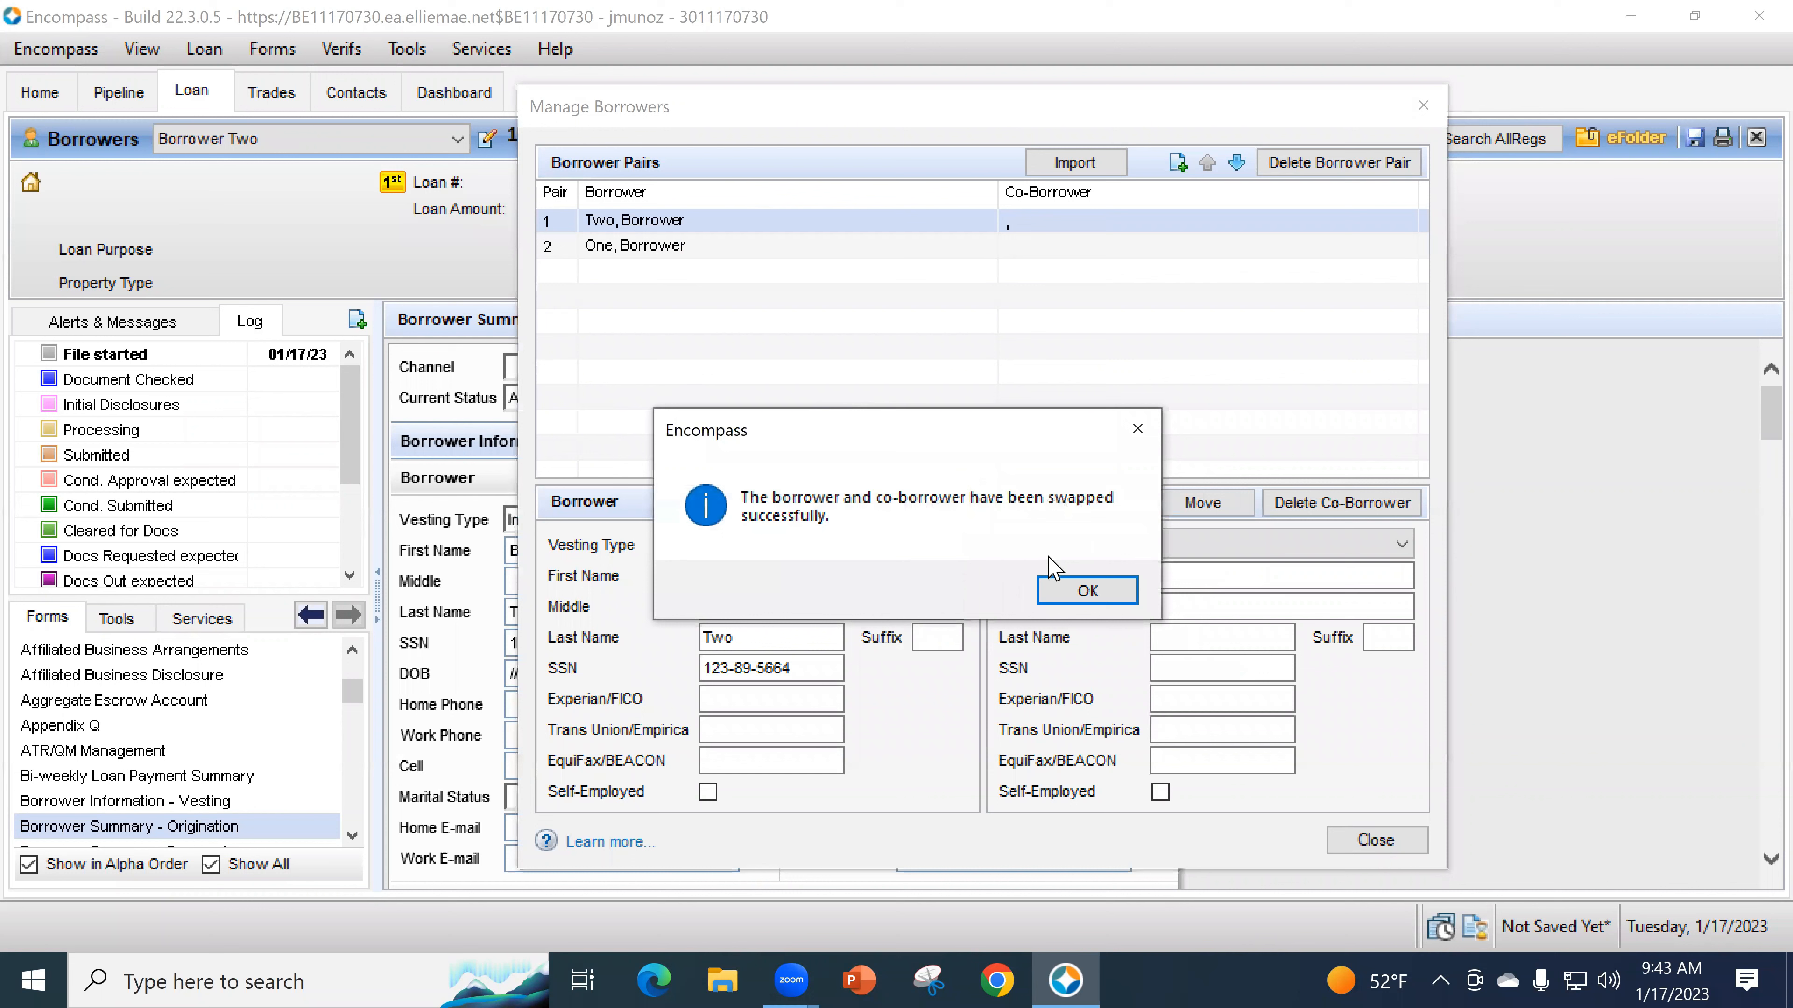
click(1087, 596)
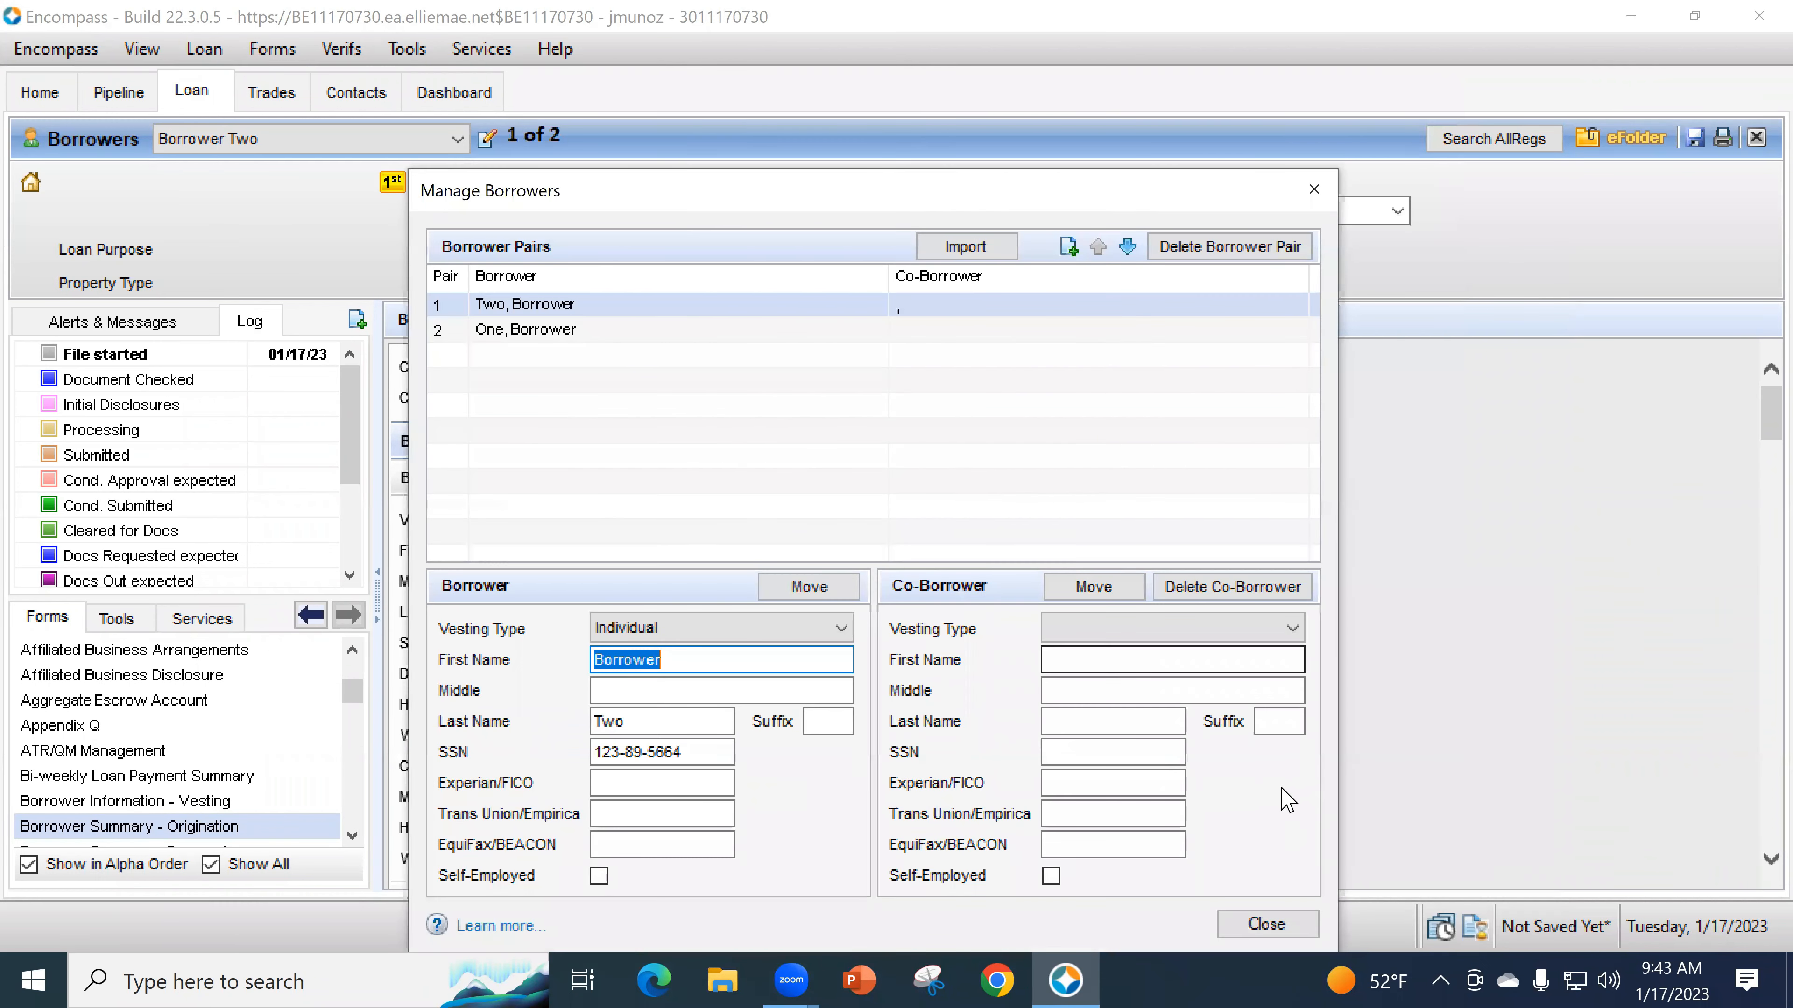
- Close and reopen Manage Borrowers, then add a third empty borrower pair
click(1305, 930)
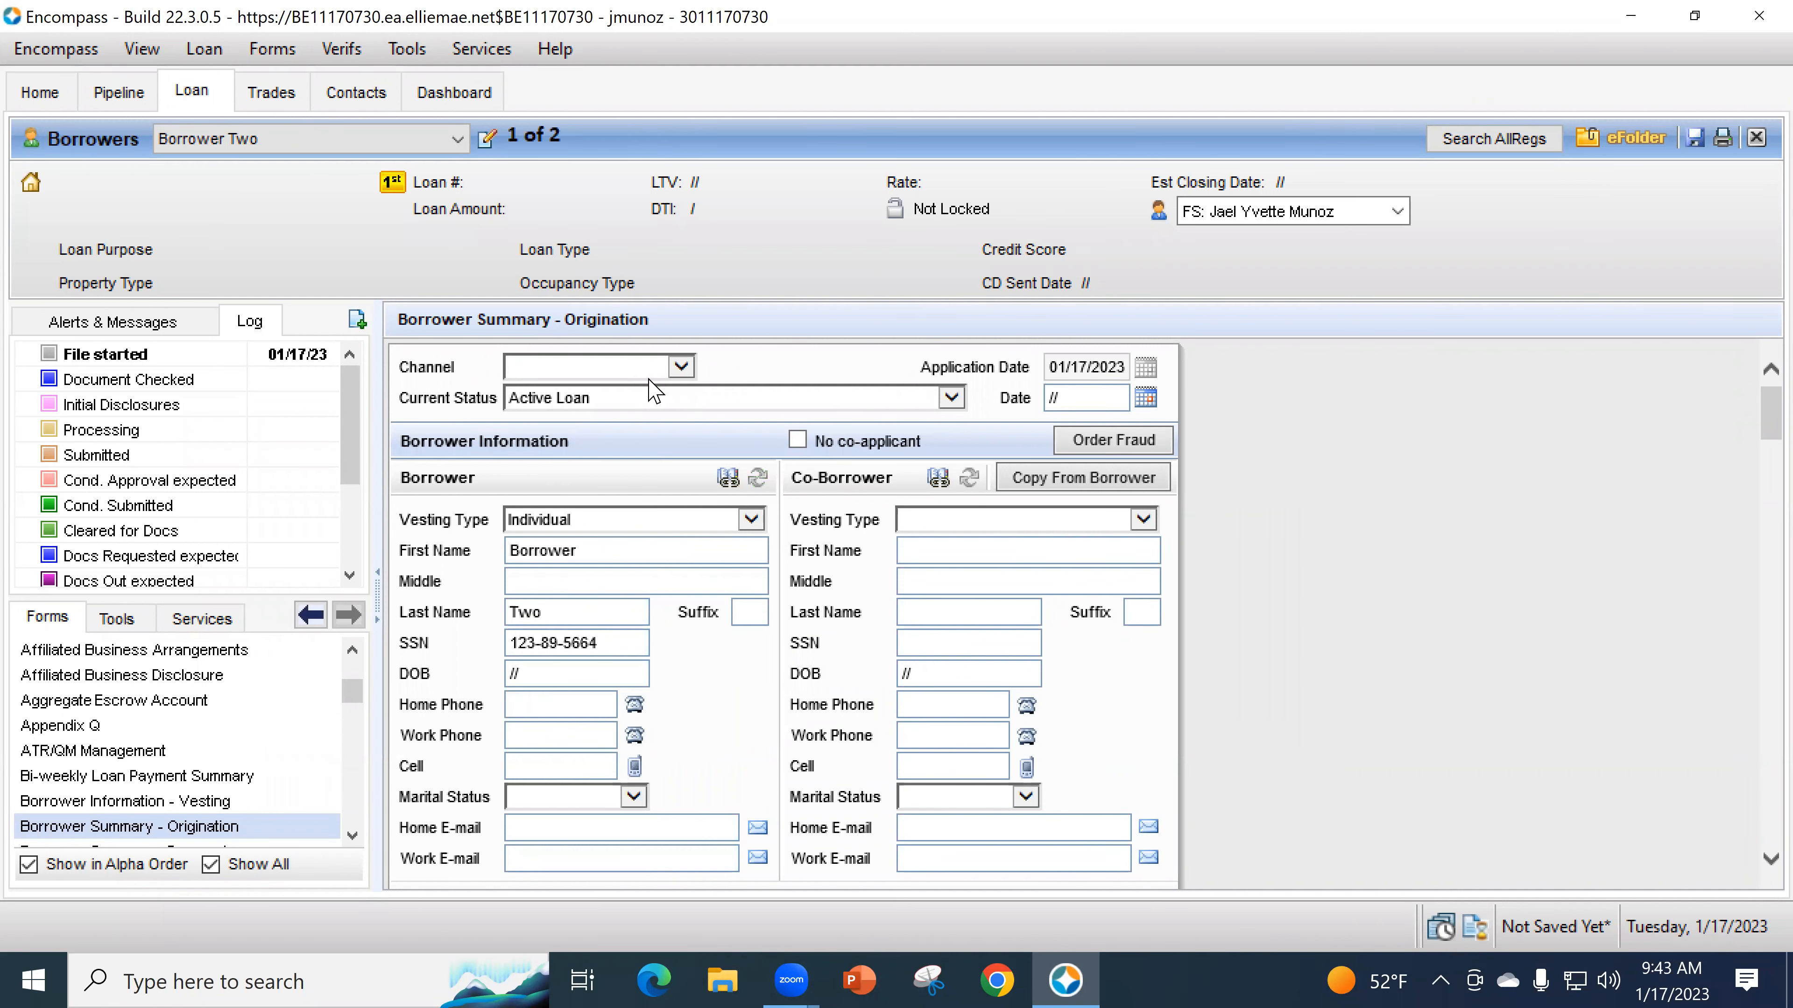
click(484, 138)
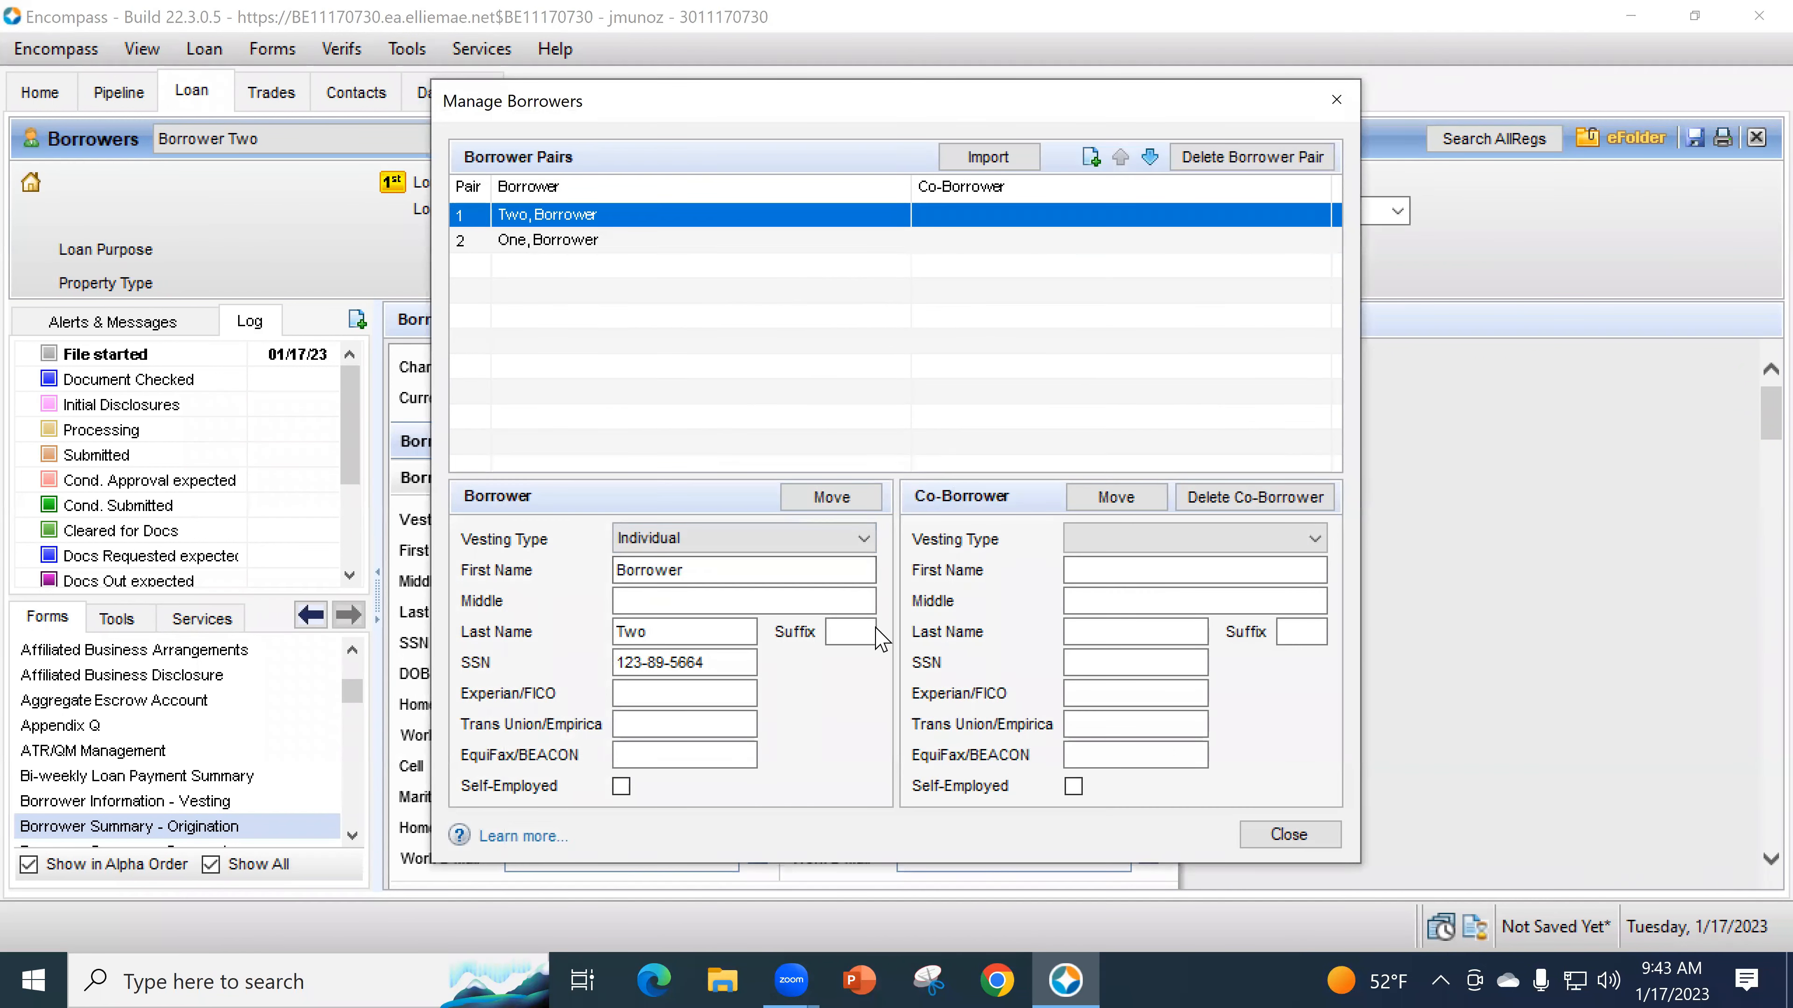
click(1090, 157)
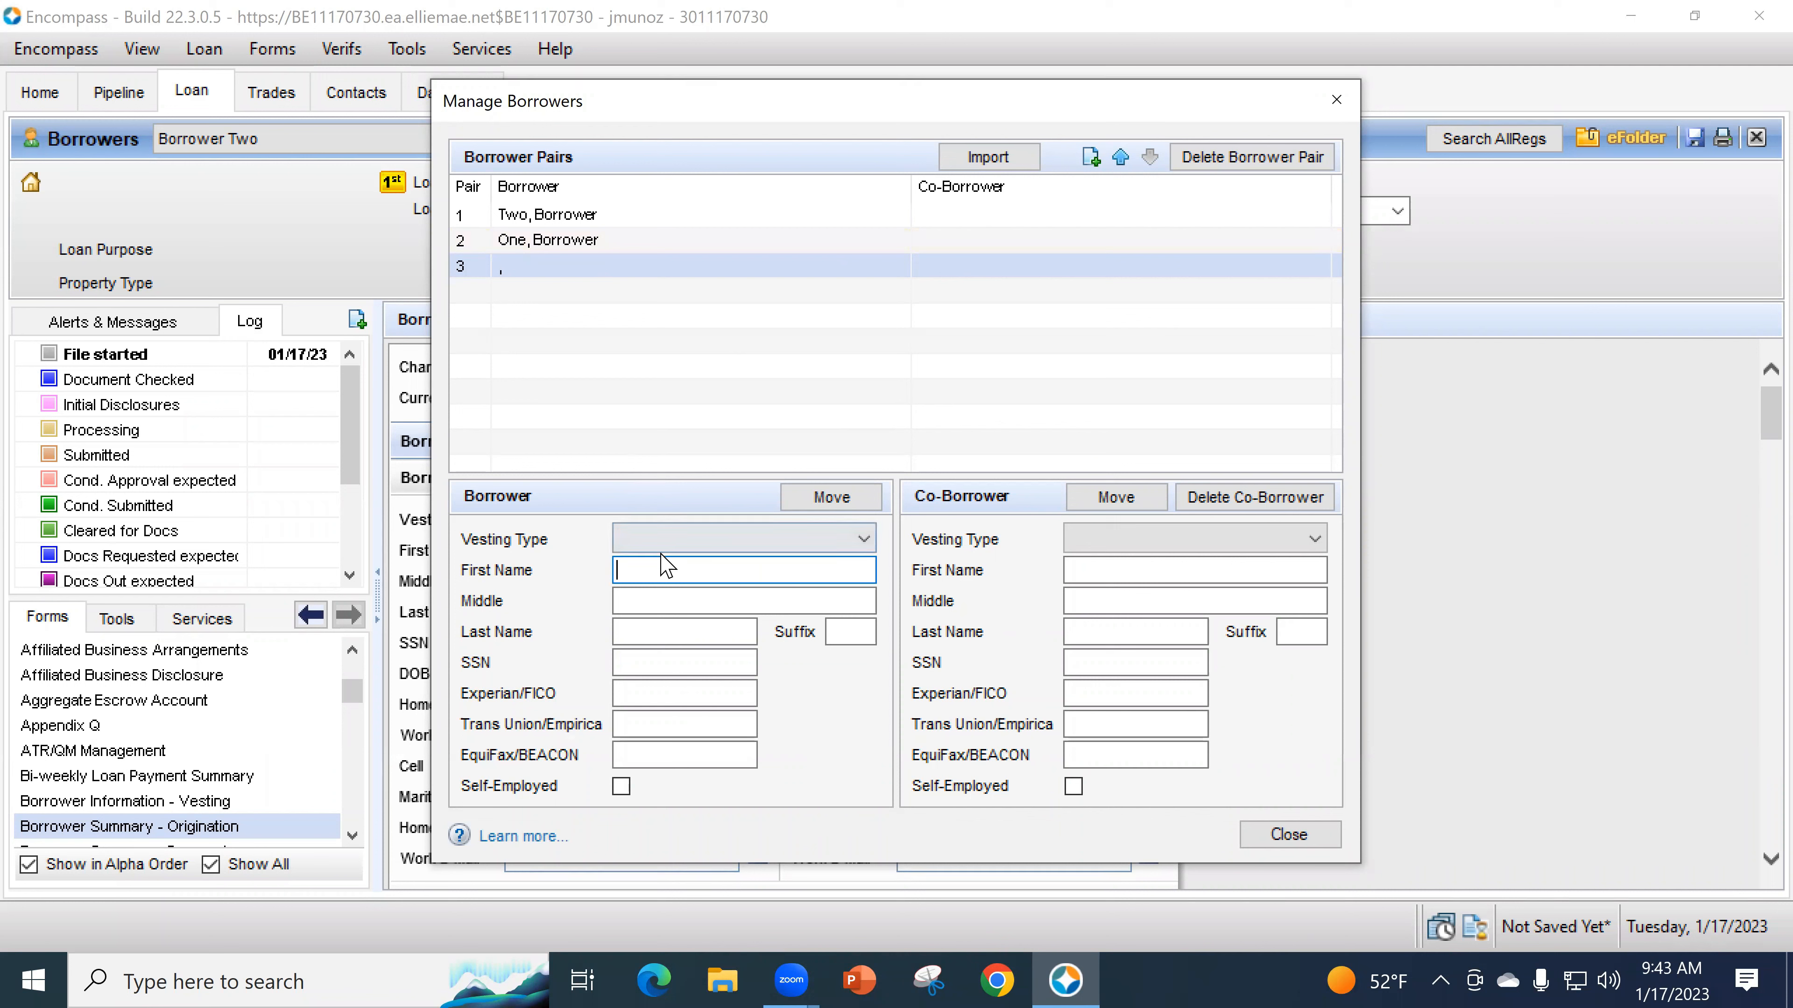
- Fill pair 3 with Borrower Three and co-borrower Borrower Four, both vested as Individual
click(663, 539)
click(660, 565)
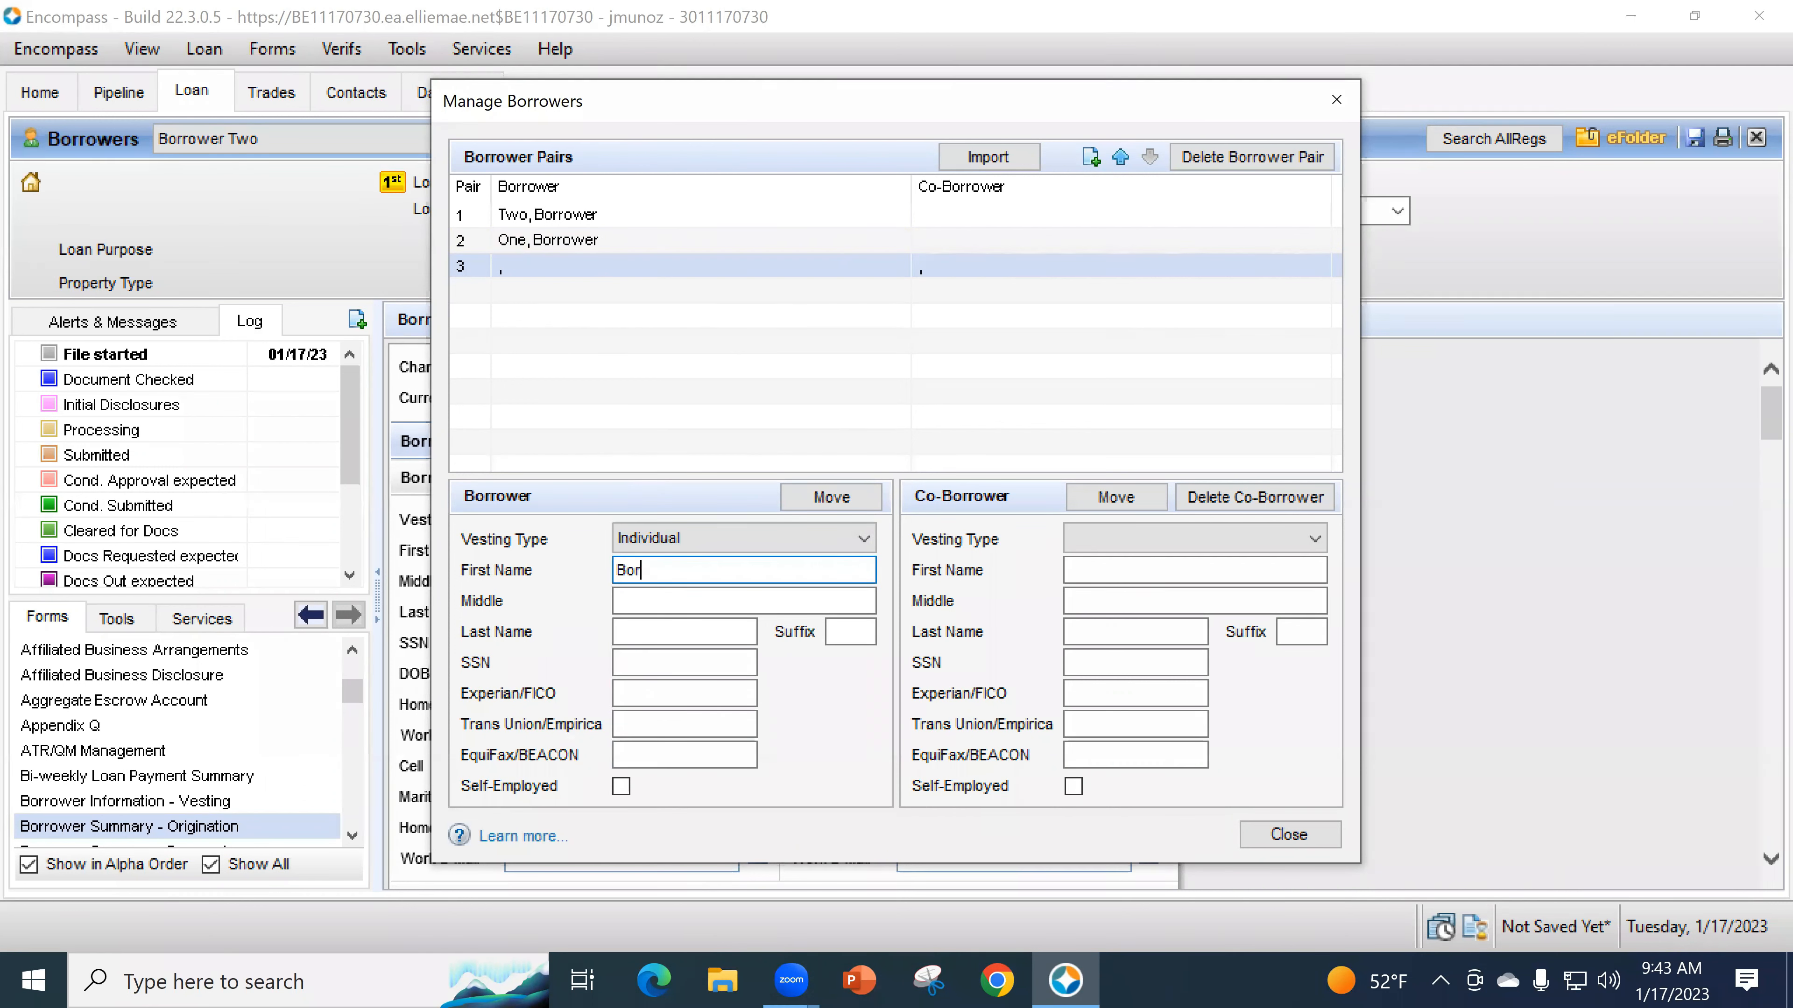
key(Tab)
key(Tab)
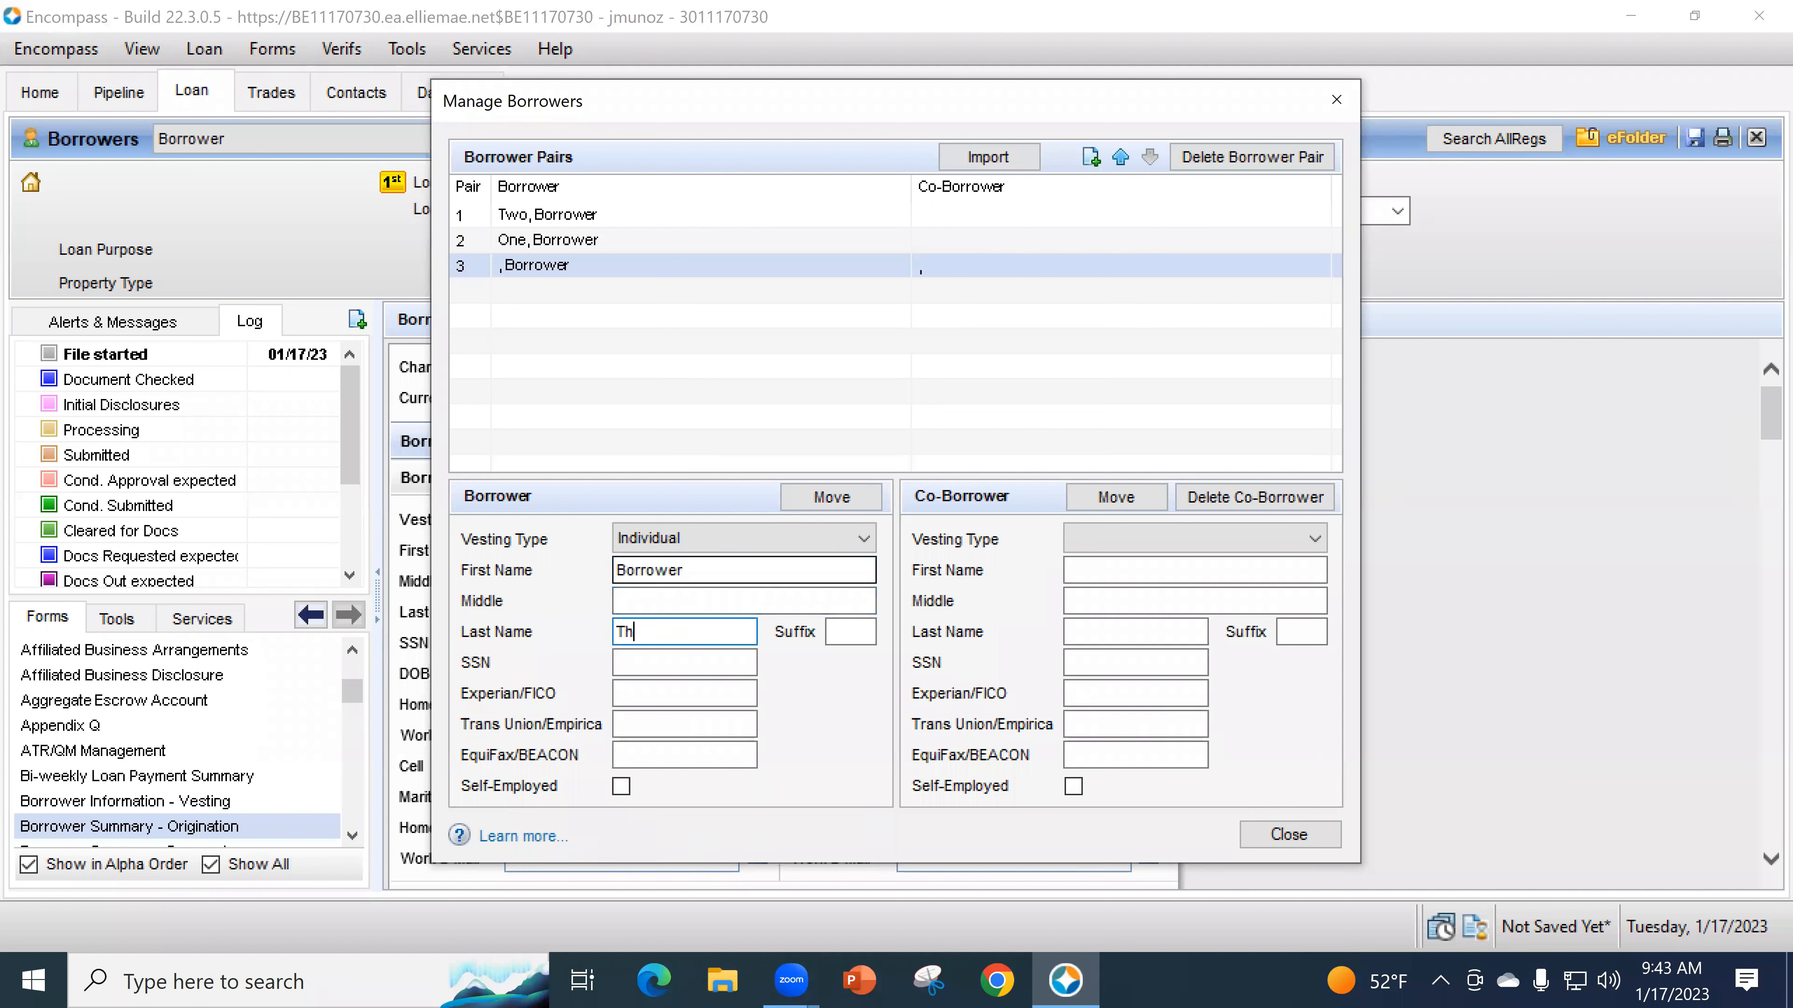
click(1114, 541)
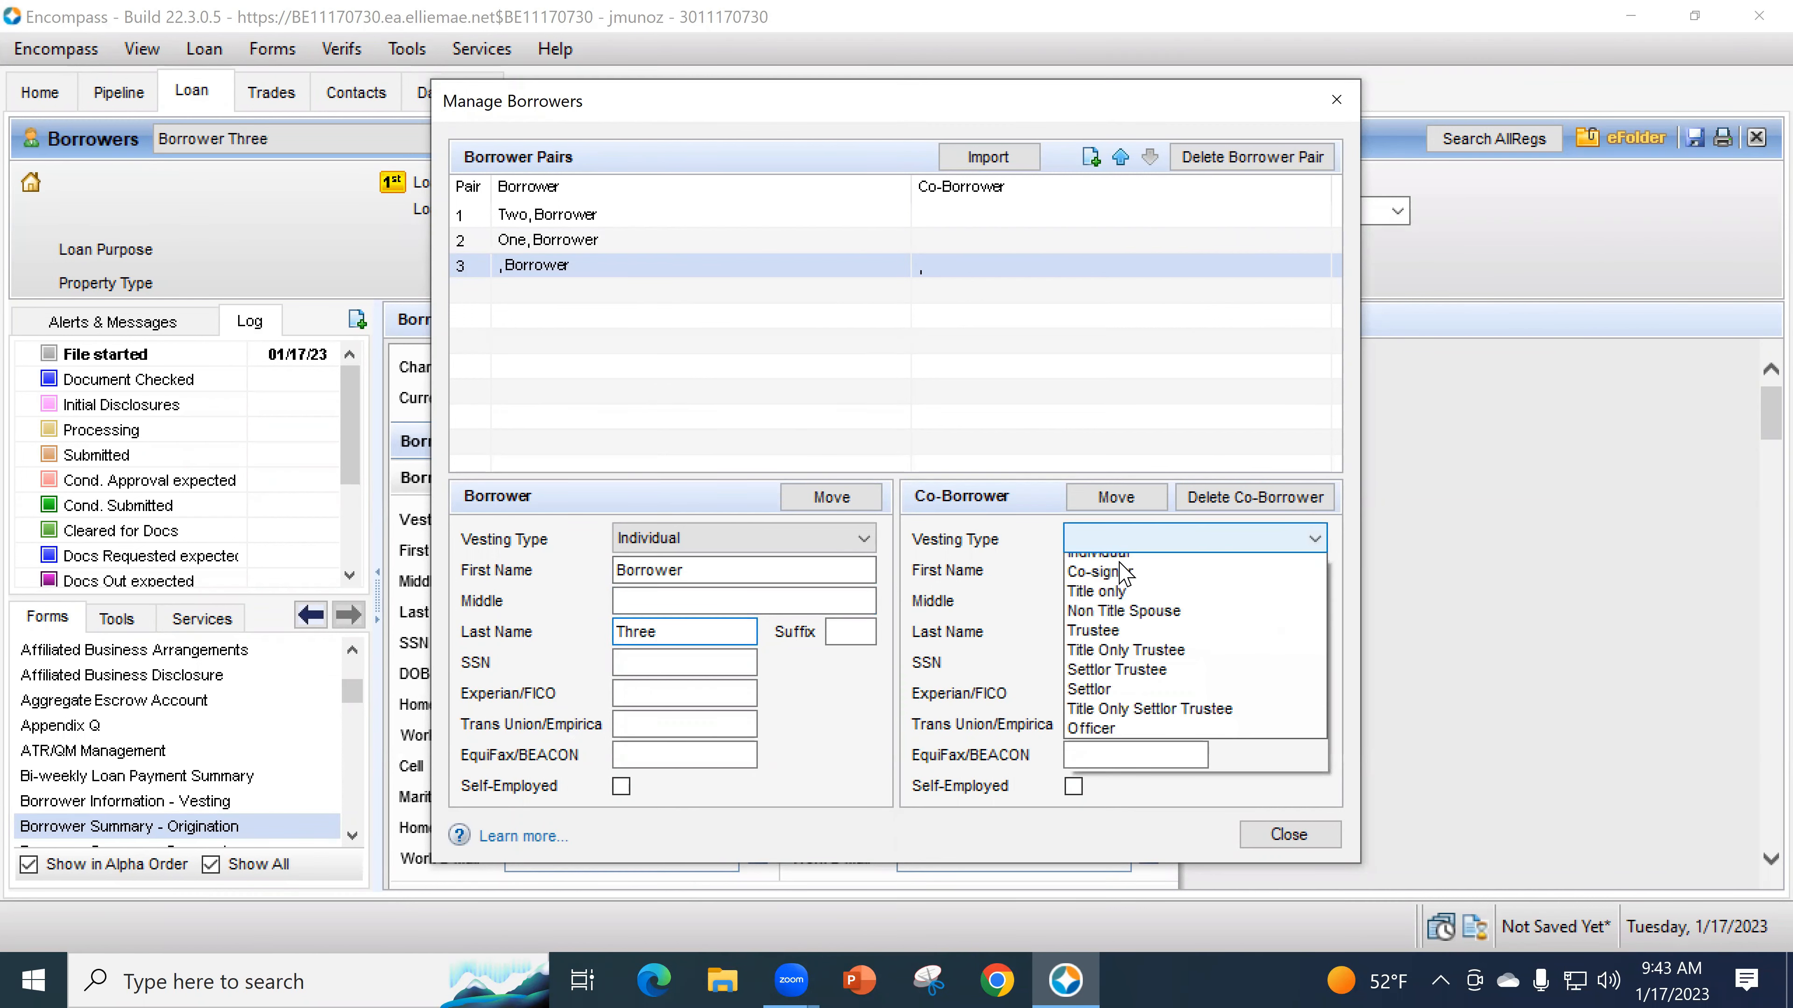
click(1116, 567)
click(1126, 568)
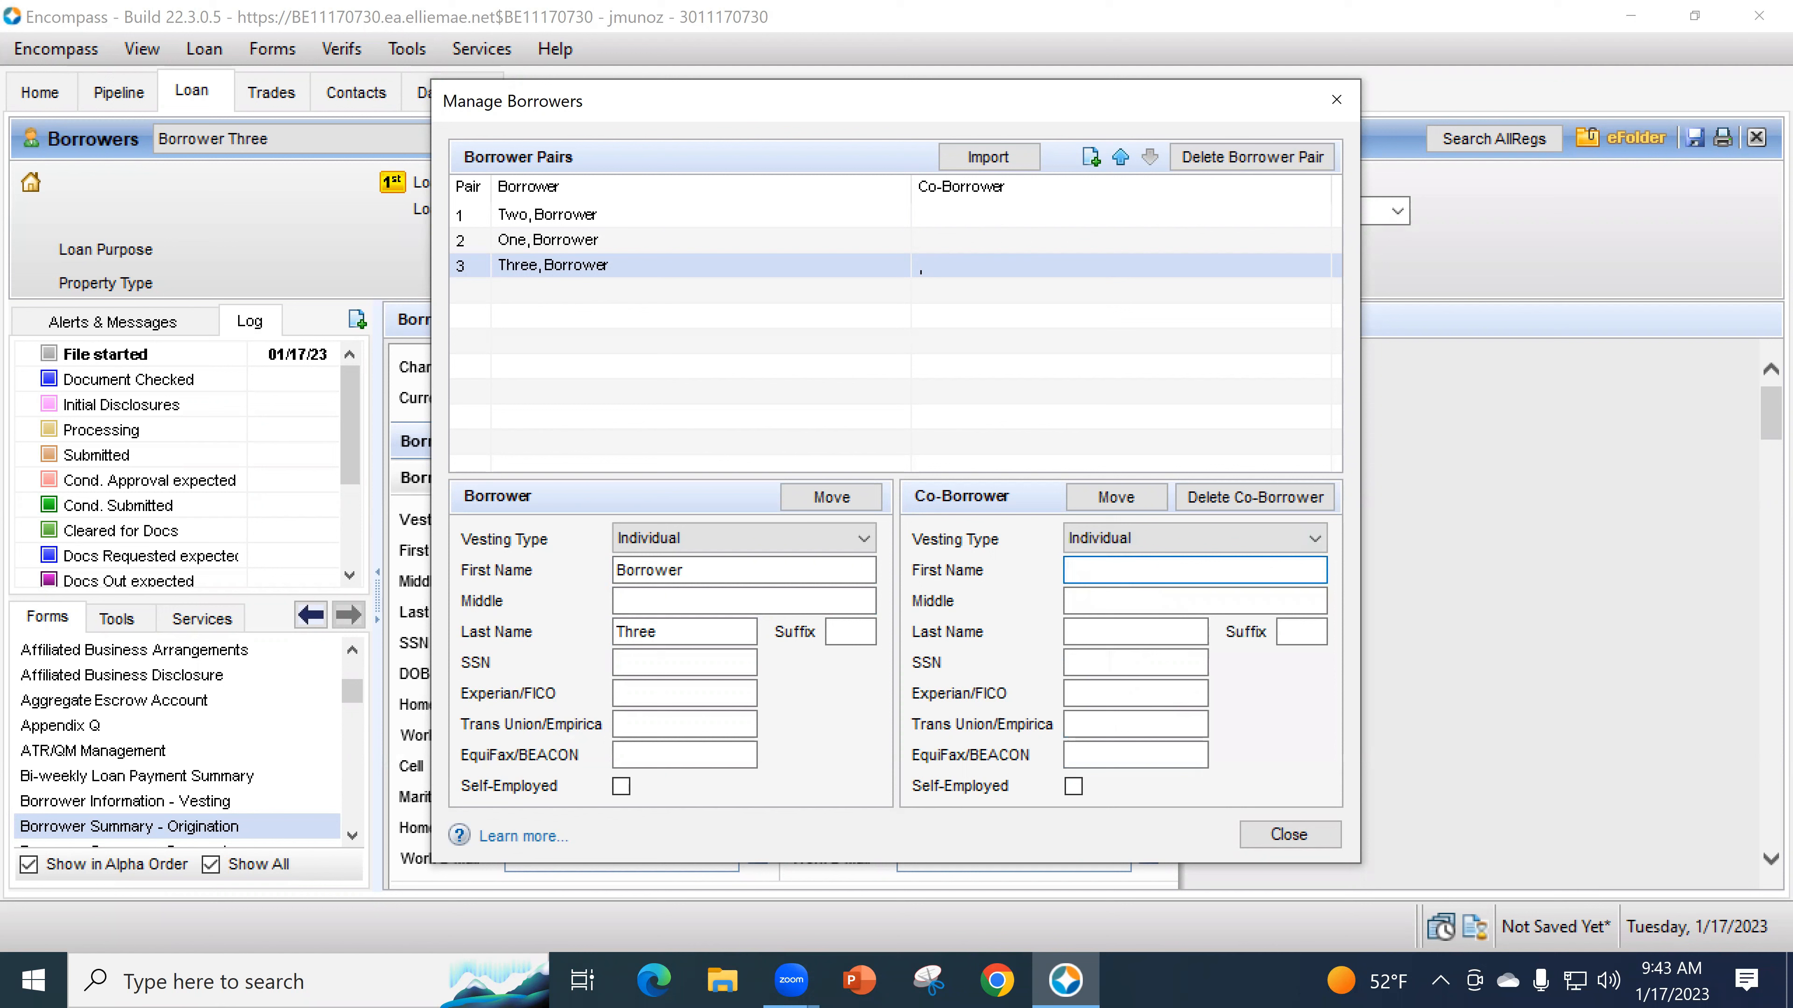
text(Borrower)
key(Tab)
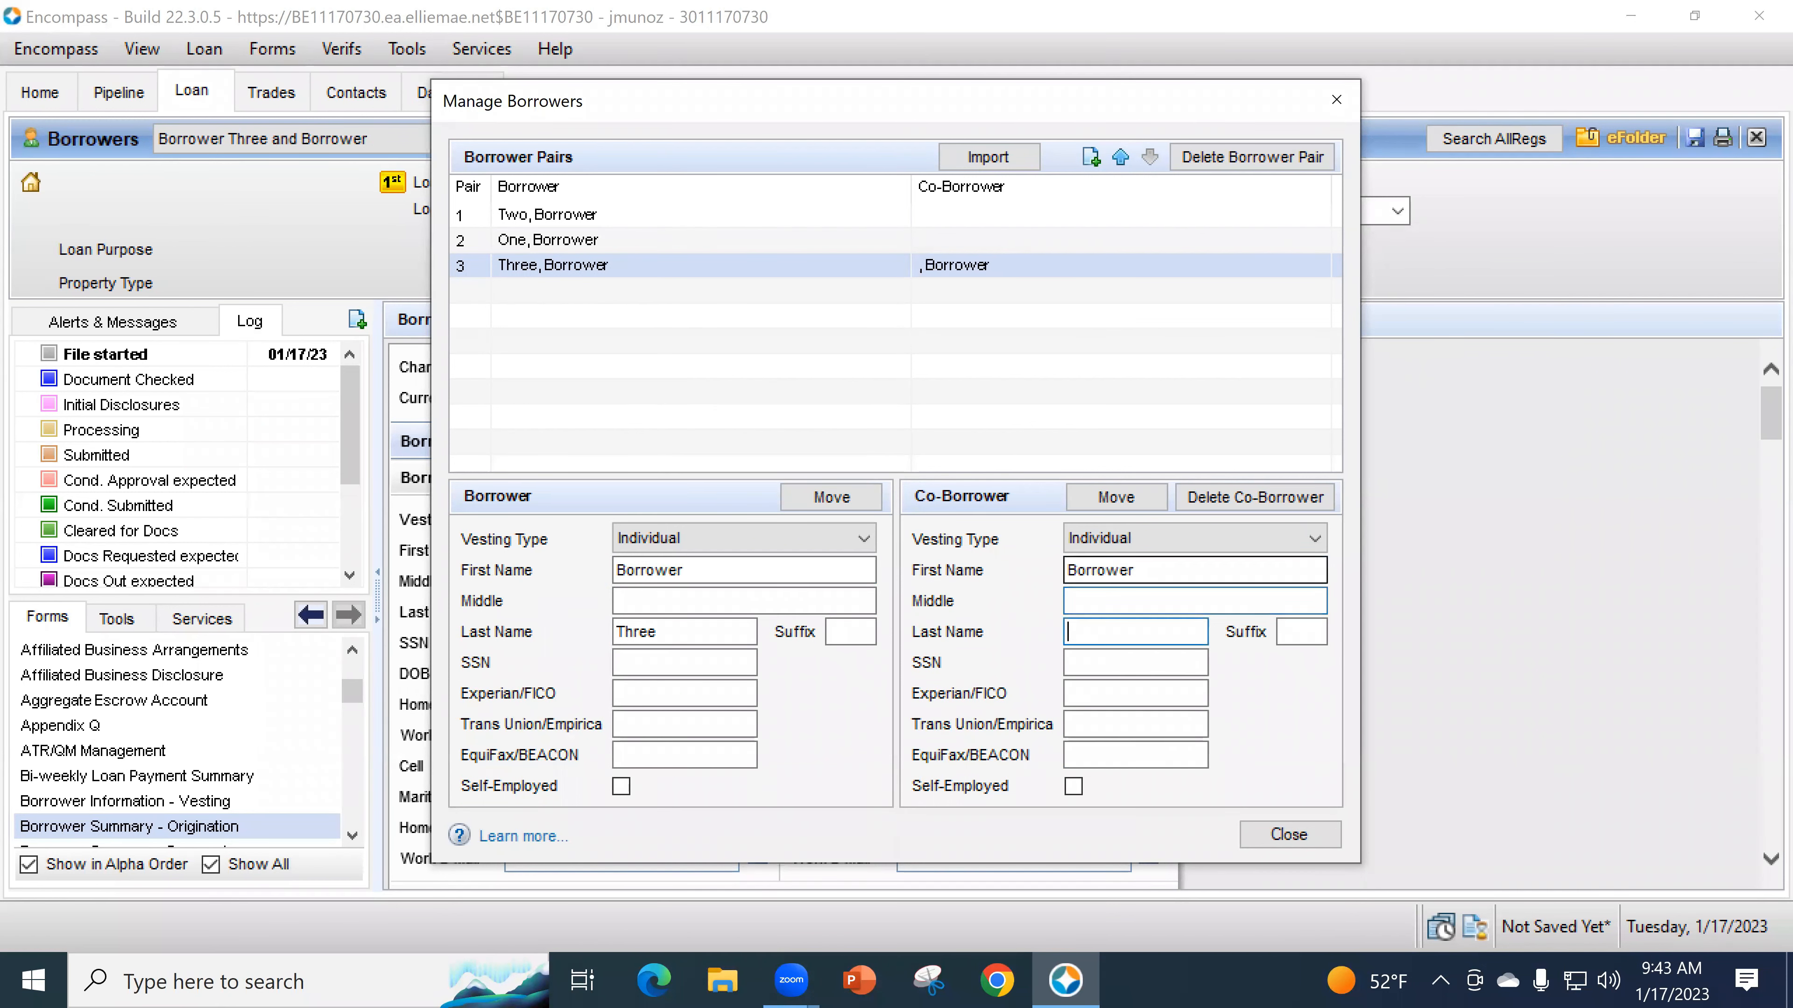
text(Four)
click(751, 722)
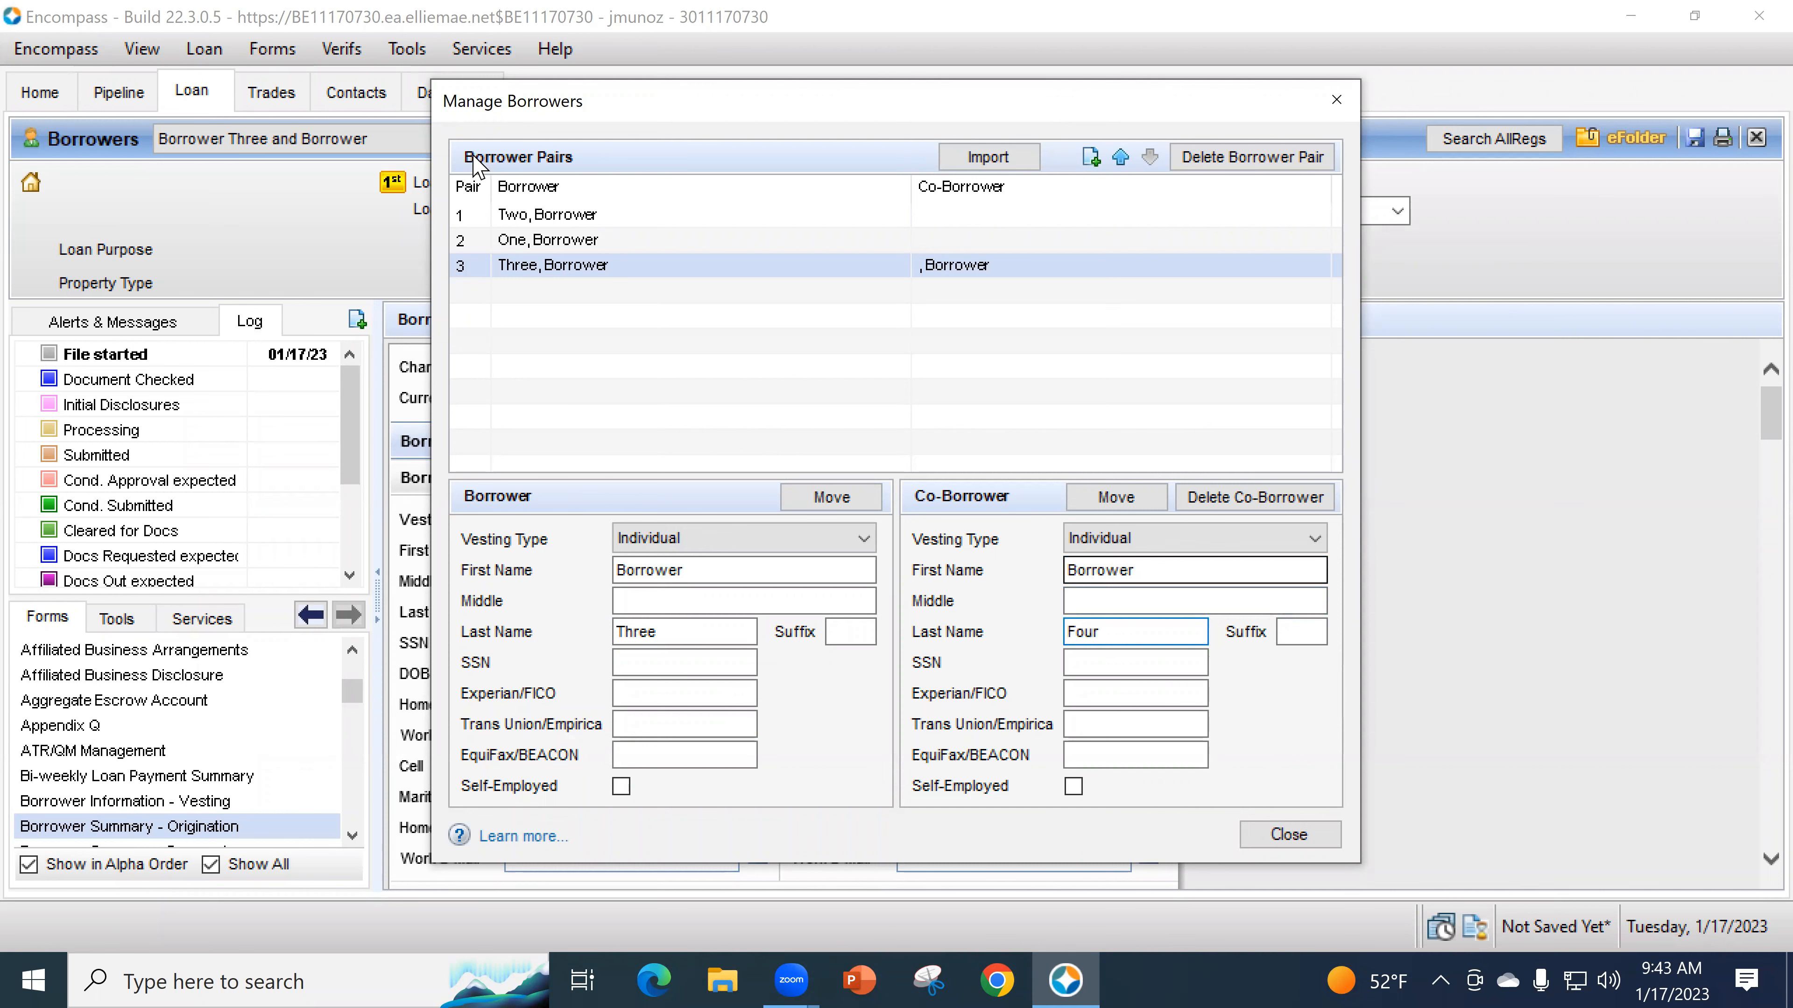
- Close the manager, view the Borrower Three/Borrower Four pair, then switch back to Borrower Two
click(431, 136)
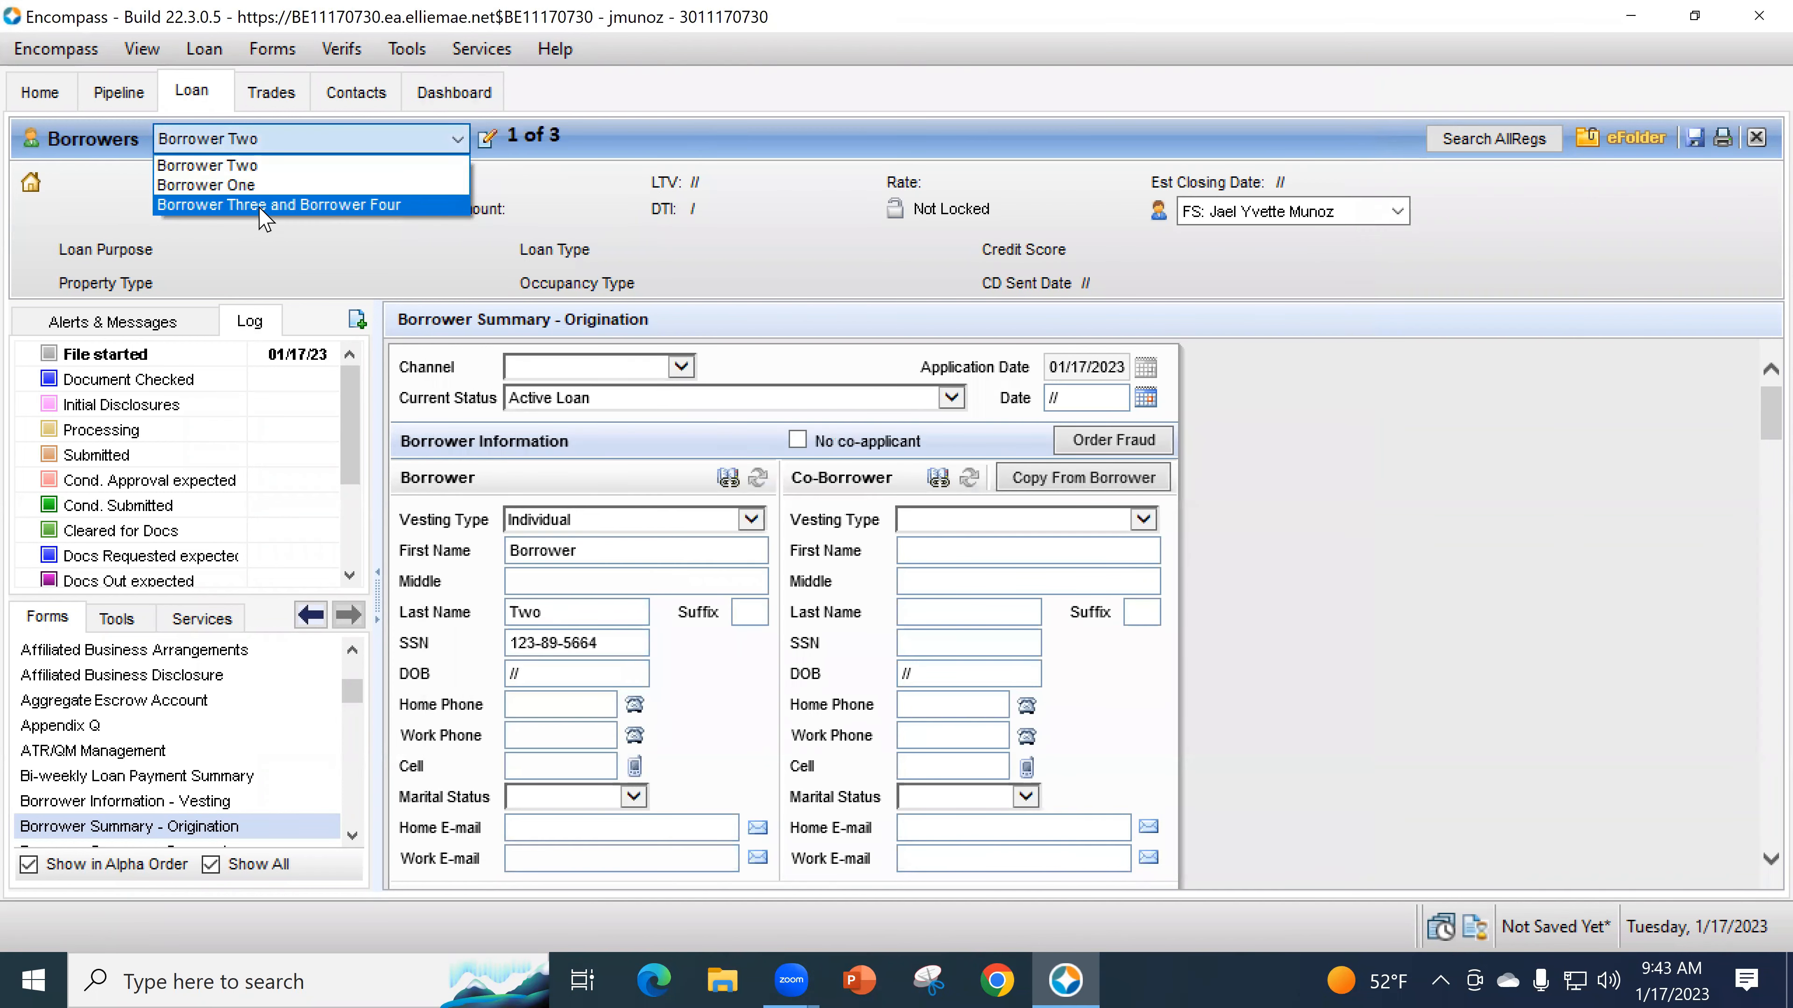
click(269, 205)
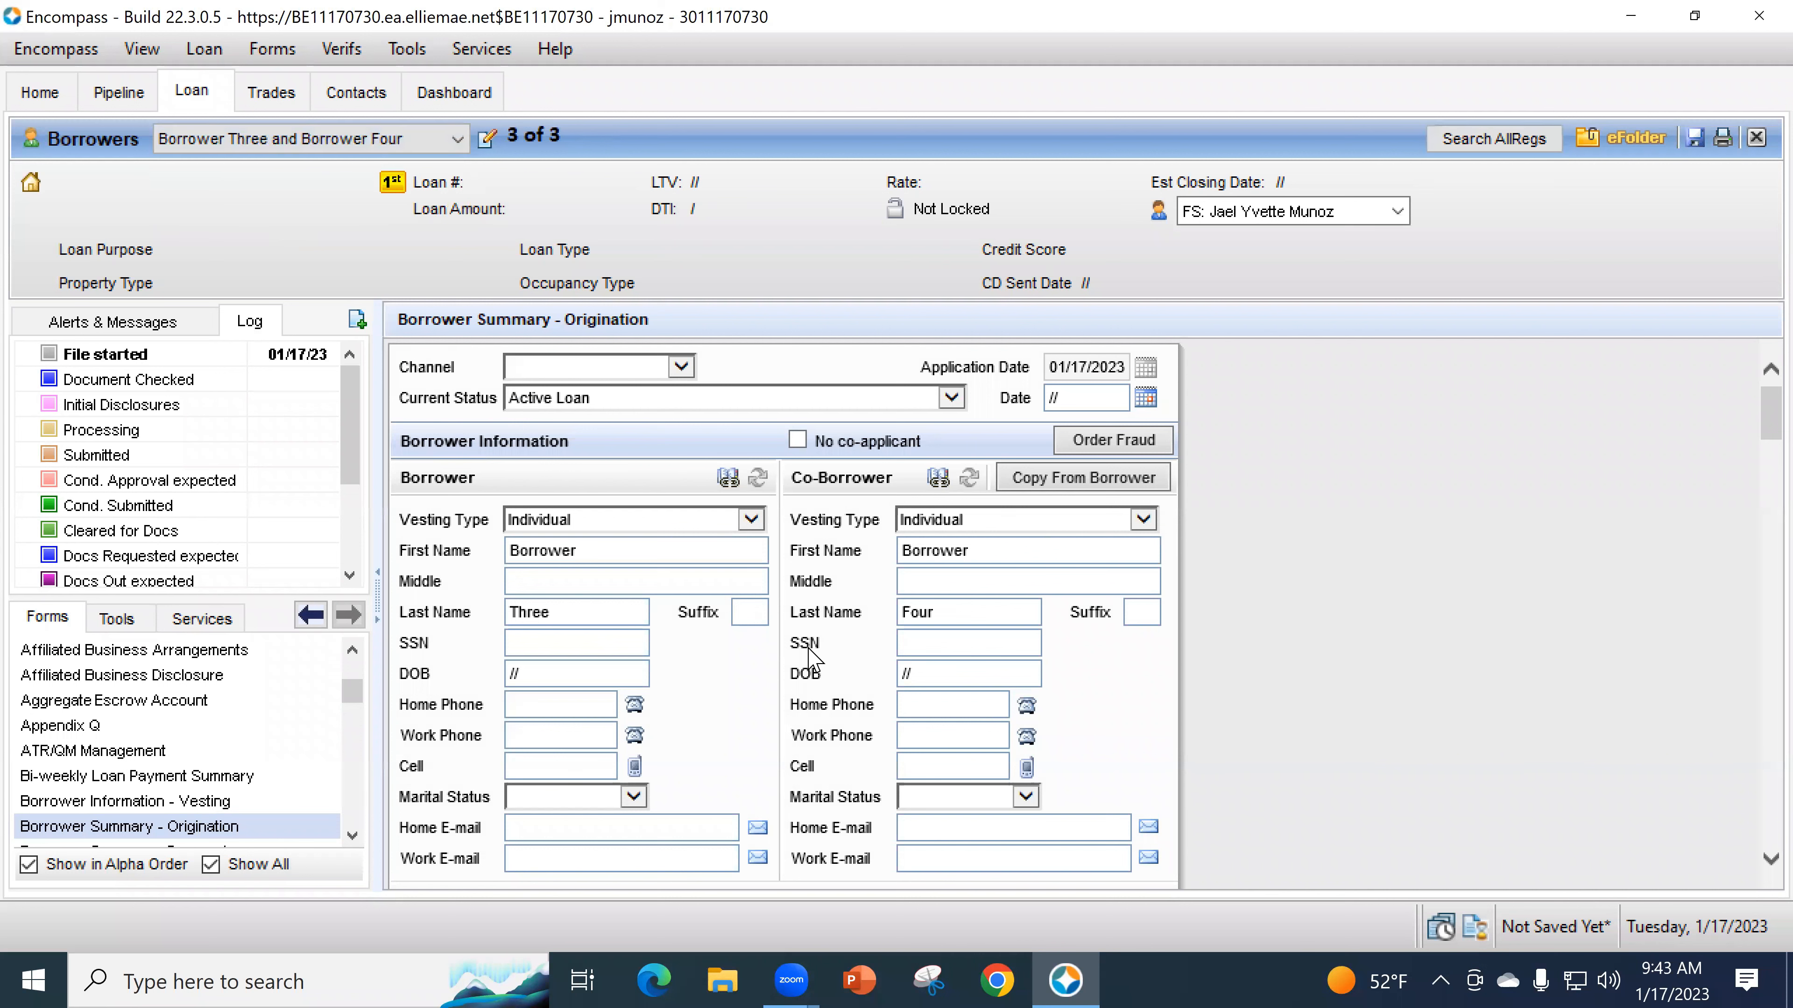
click(297, 139)
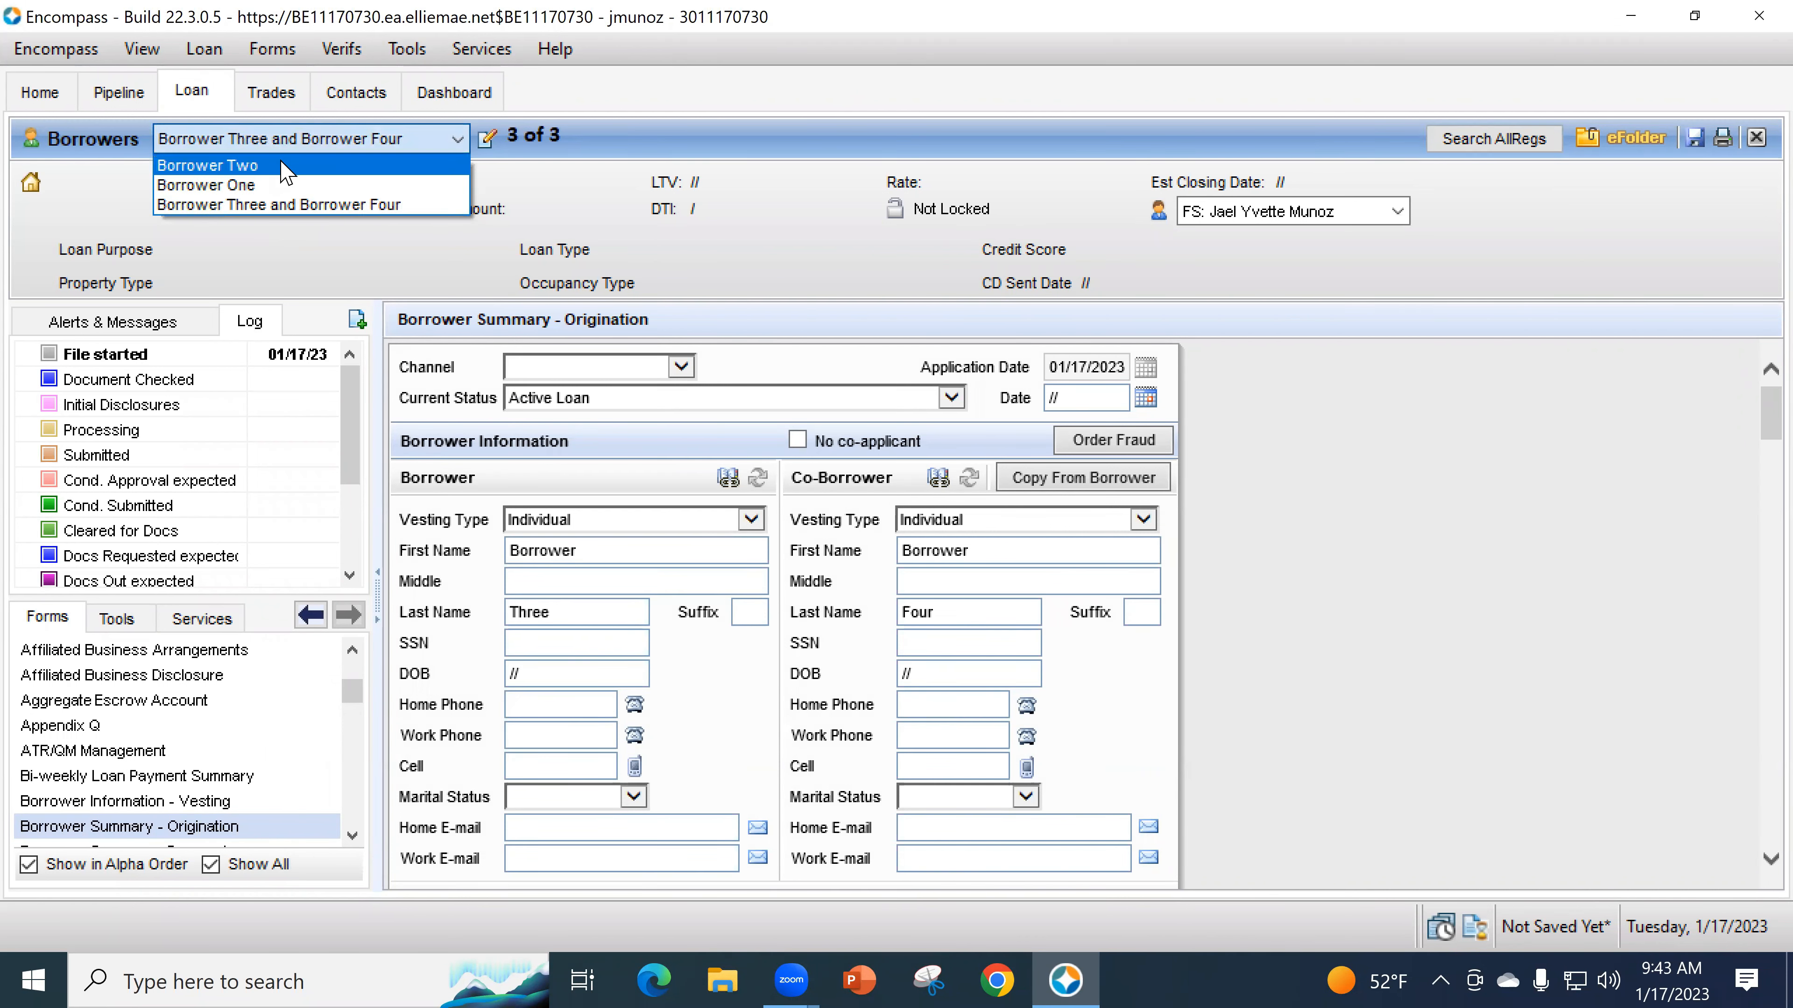
click(212, 166)
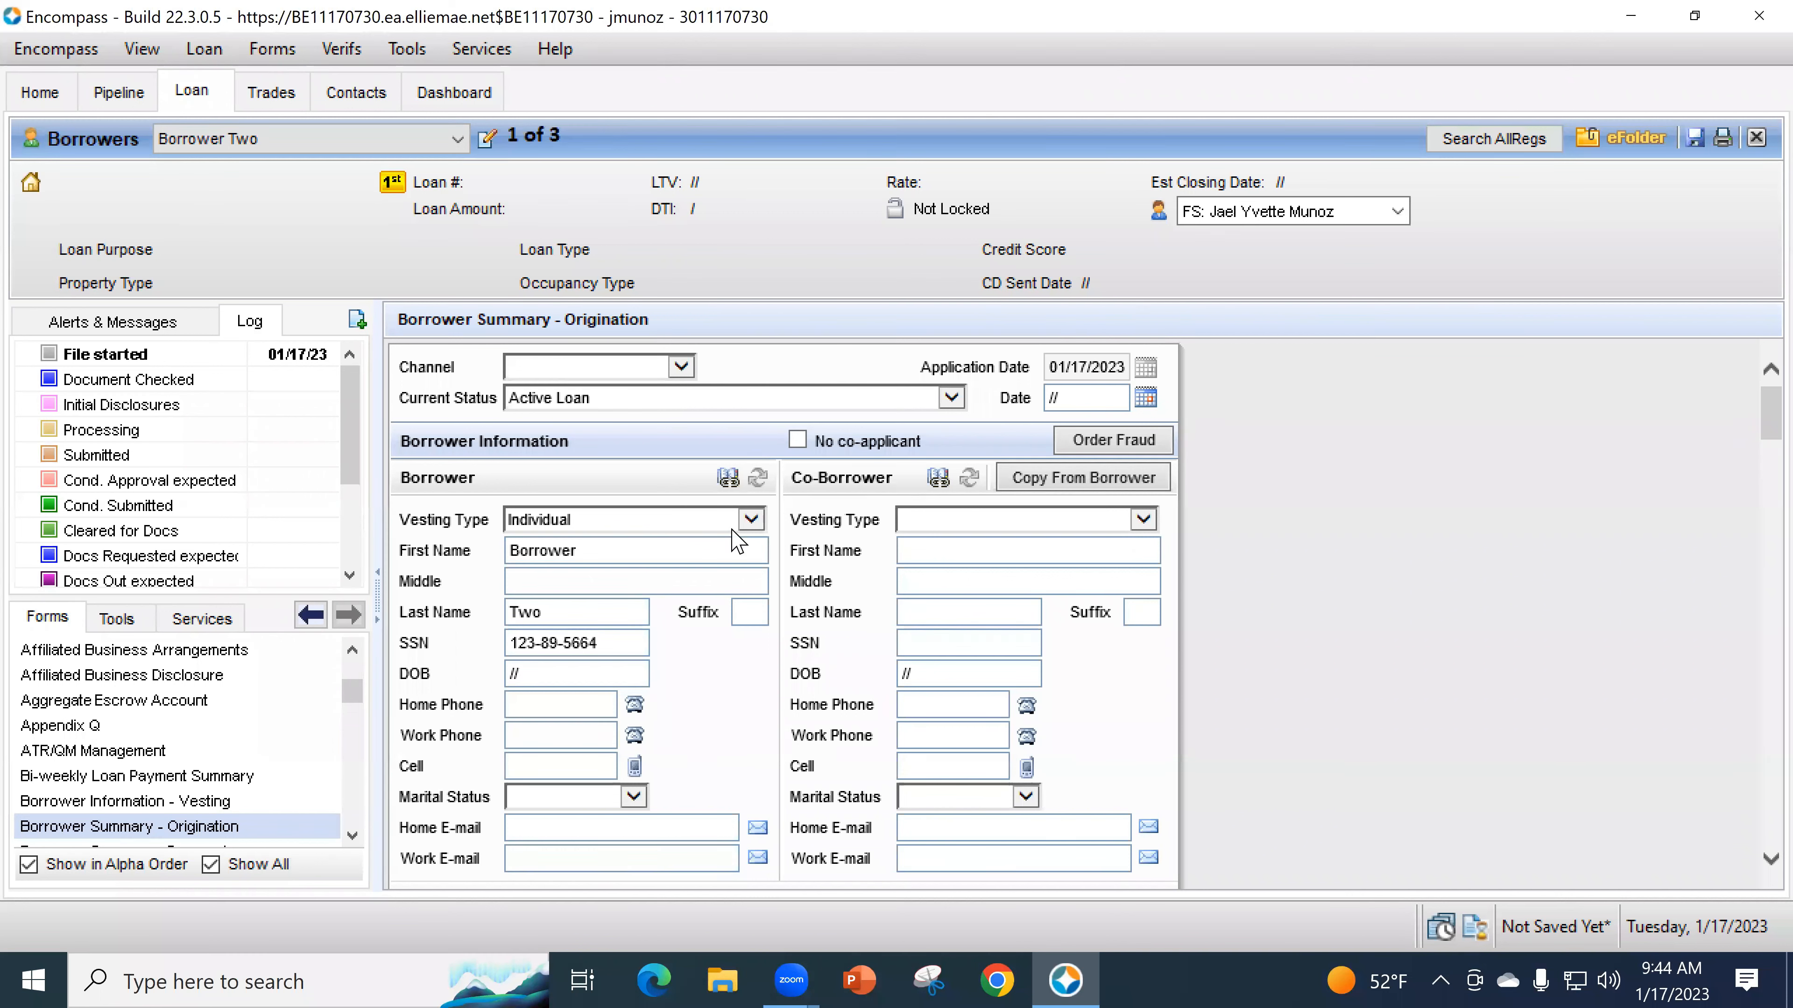
- Enter Borrower Two's date of birth 10/17/1998, home and cell phones, and home e-mail
scroll(663, 558, down, 2)
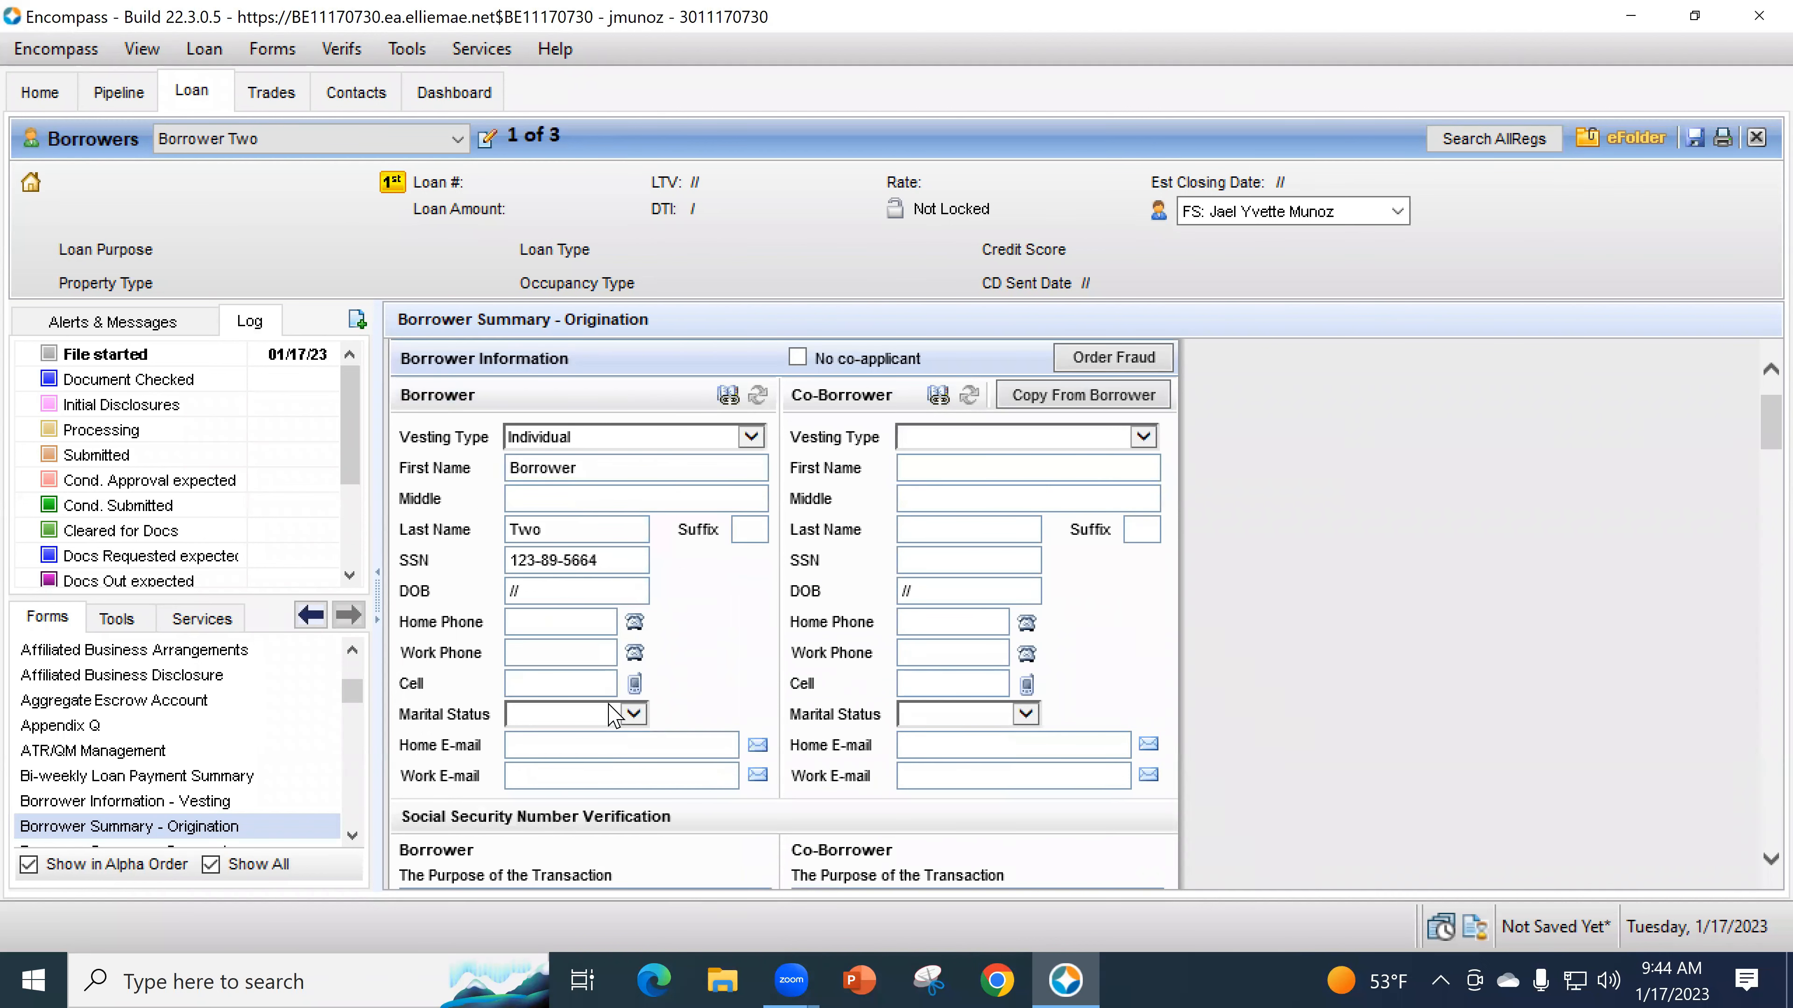
click(557, 599)
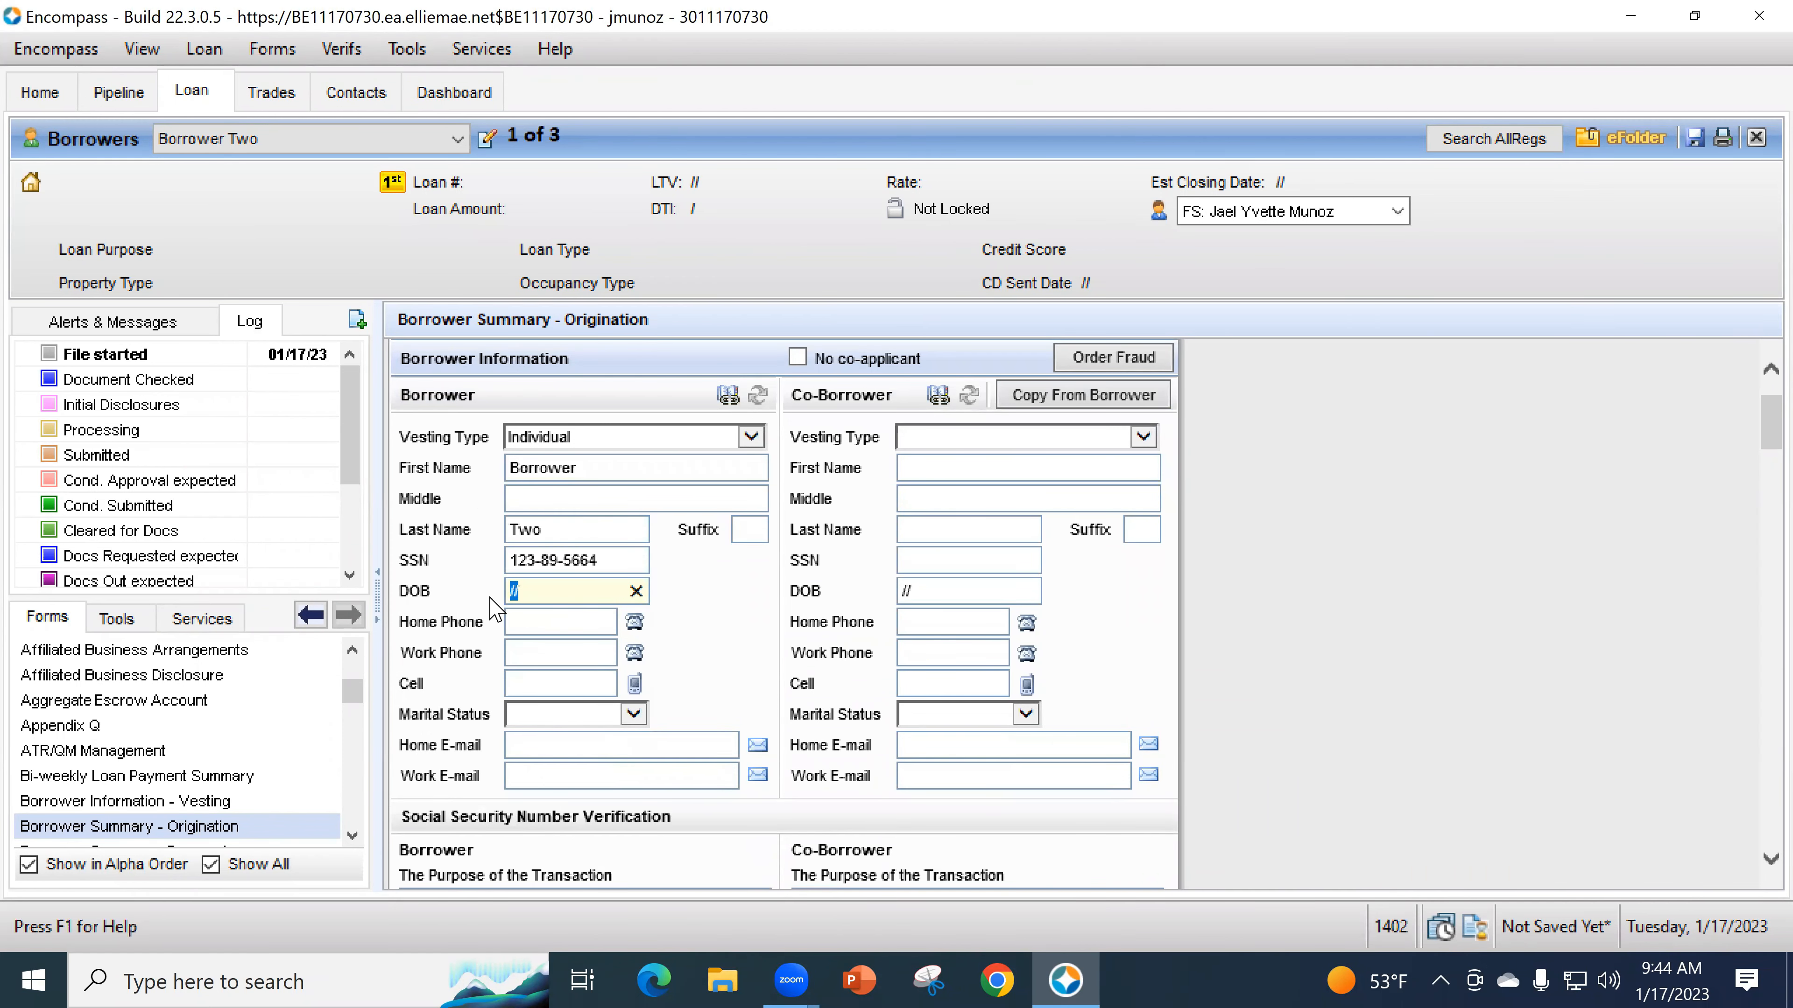
text(10/17/1998)
key(Tab)
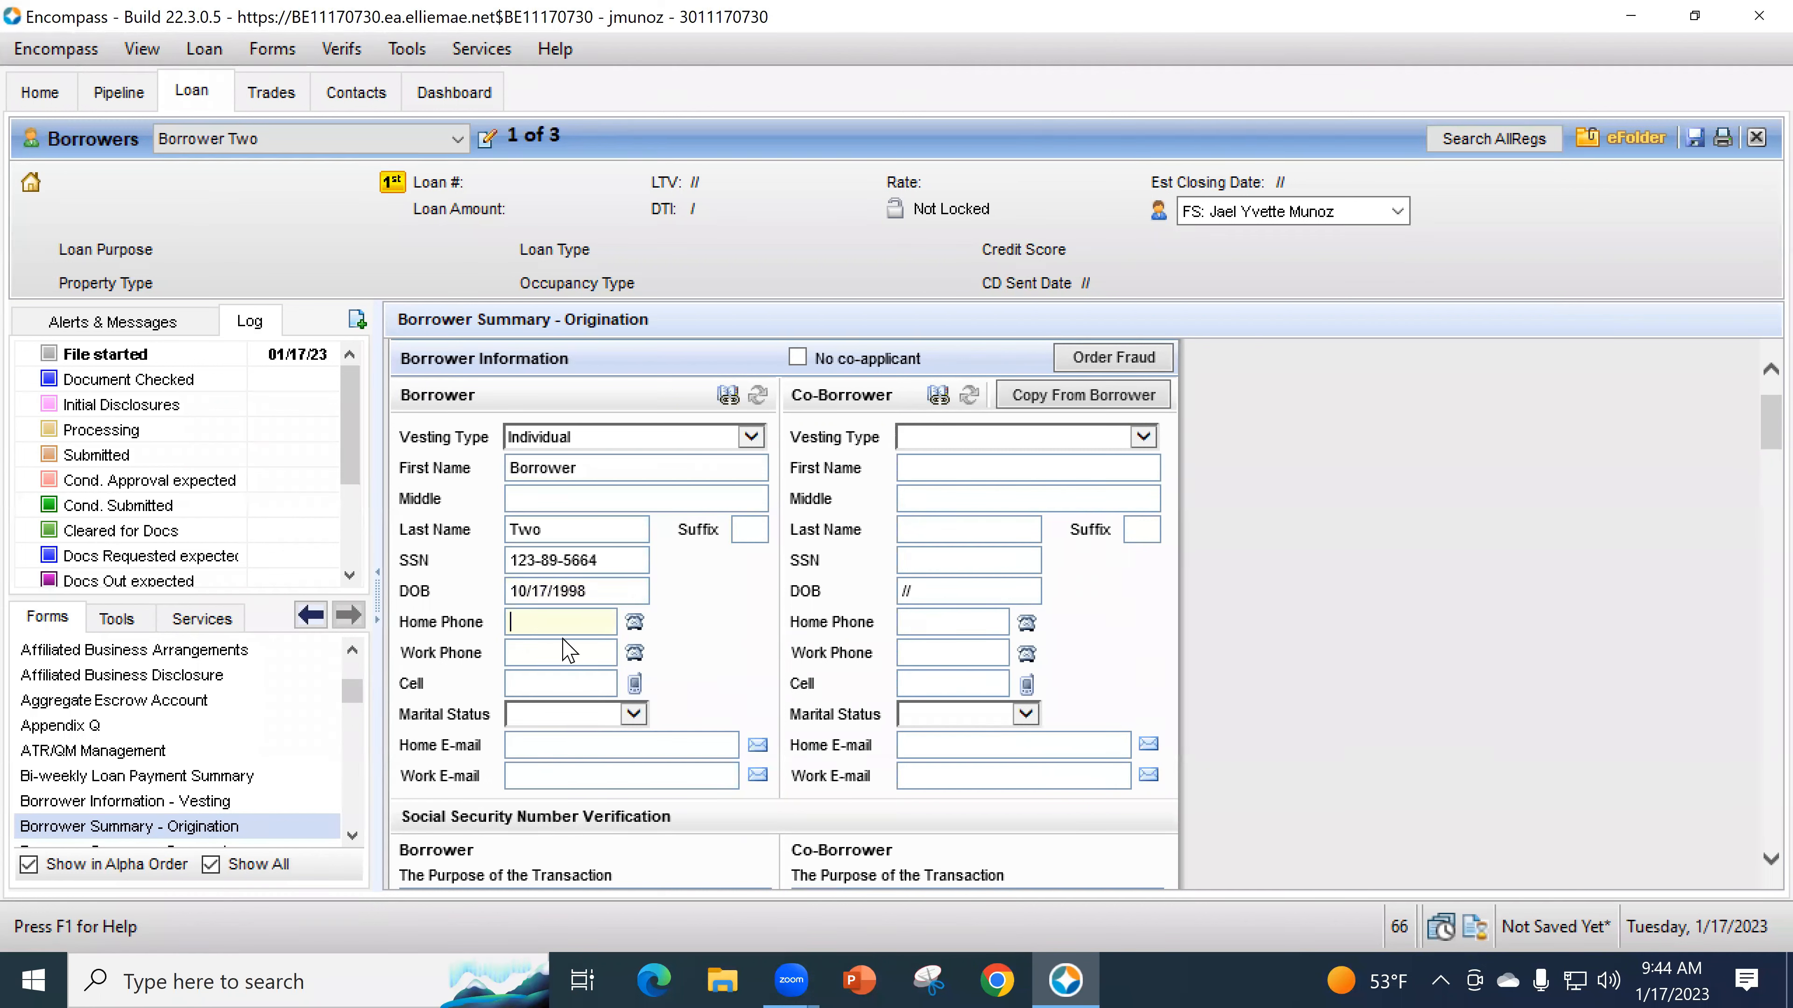
text(12359558594)
key(BackSpace)
key(Tab)
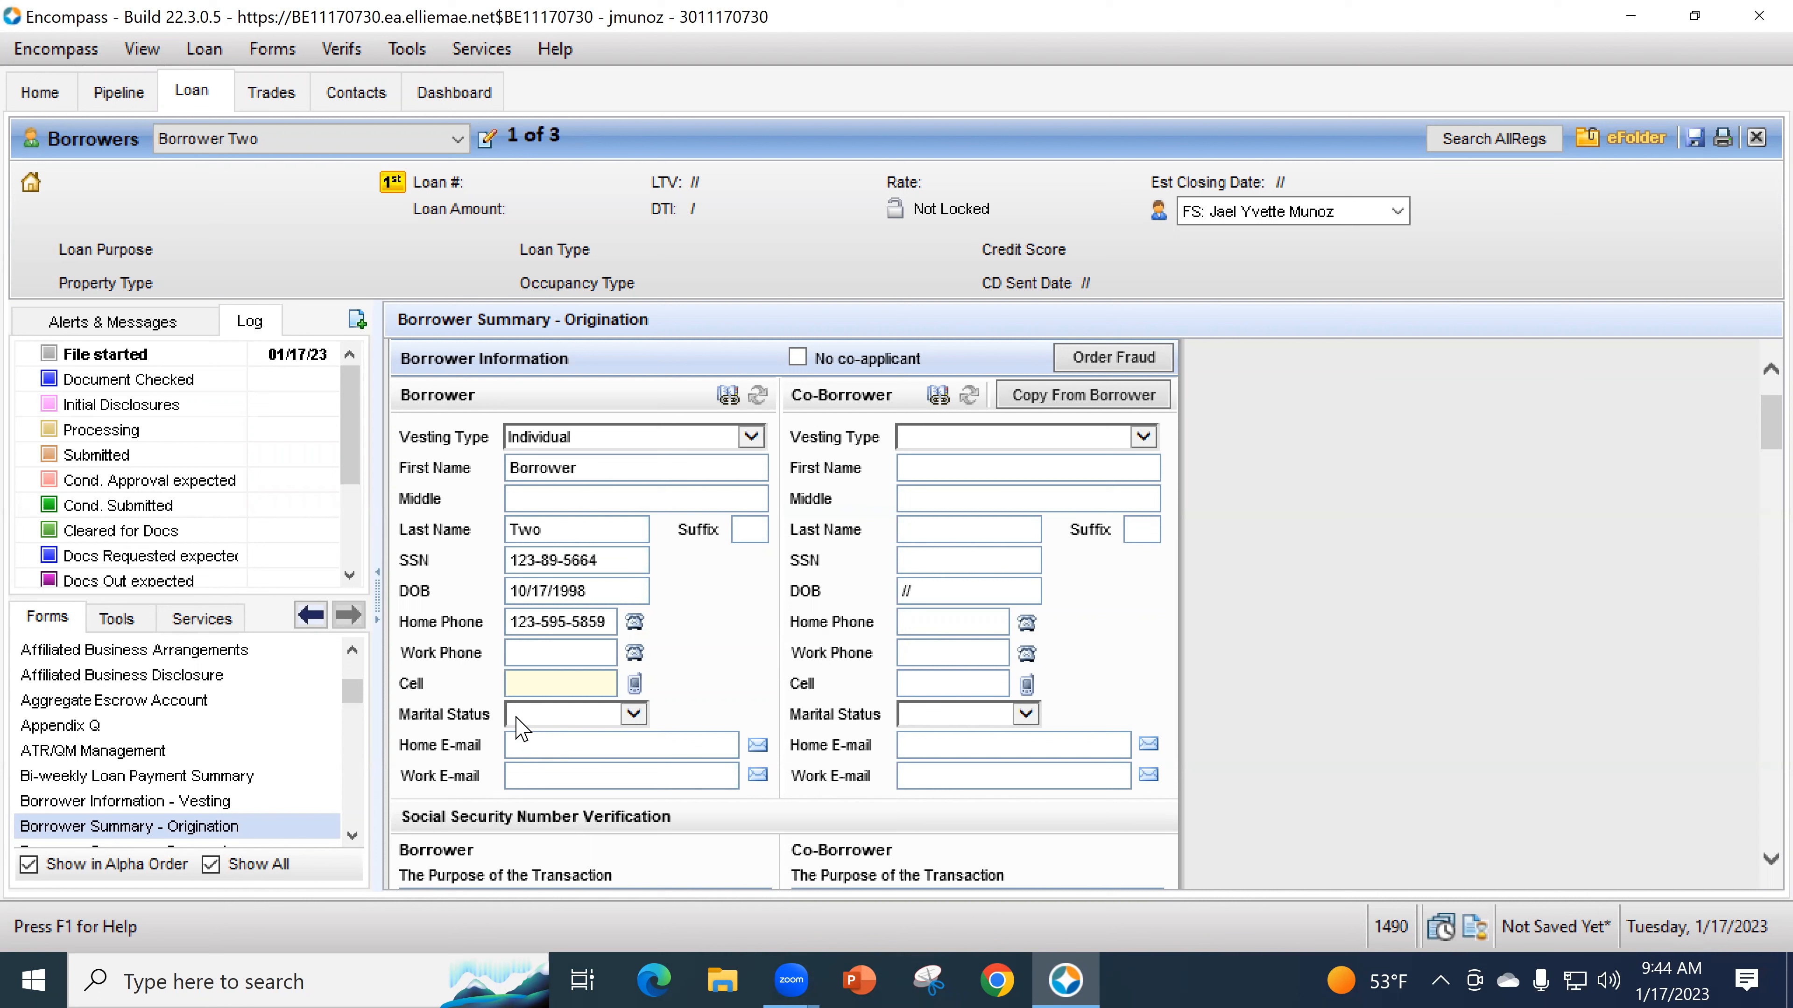
text(123-595-5859)
key(Tab)
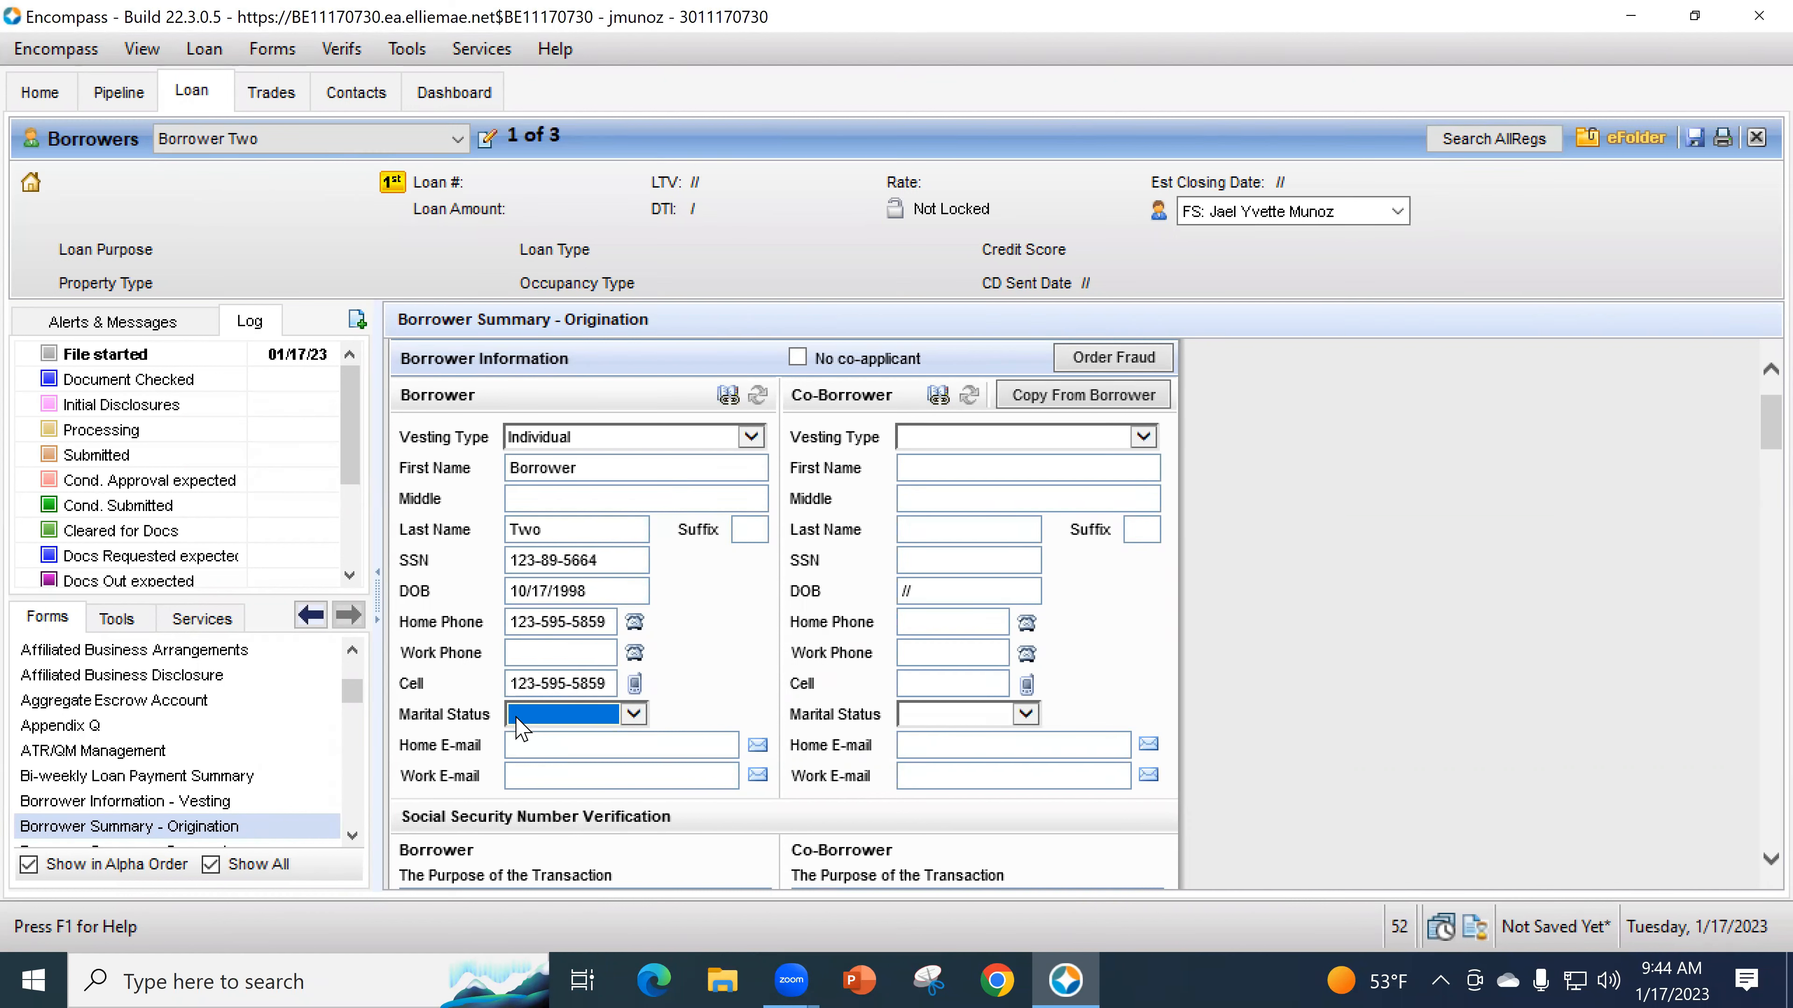
key(Tab)
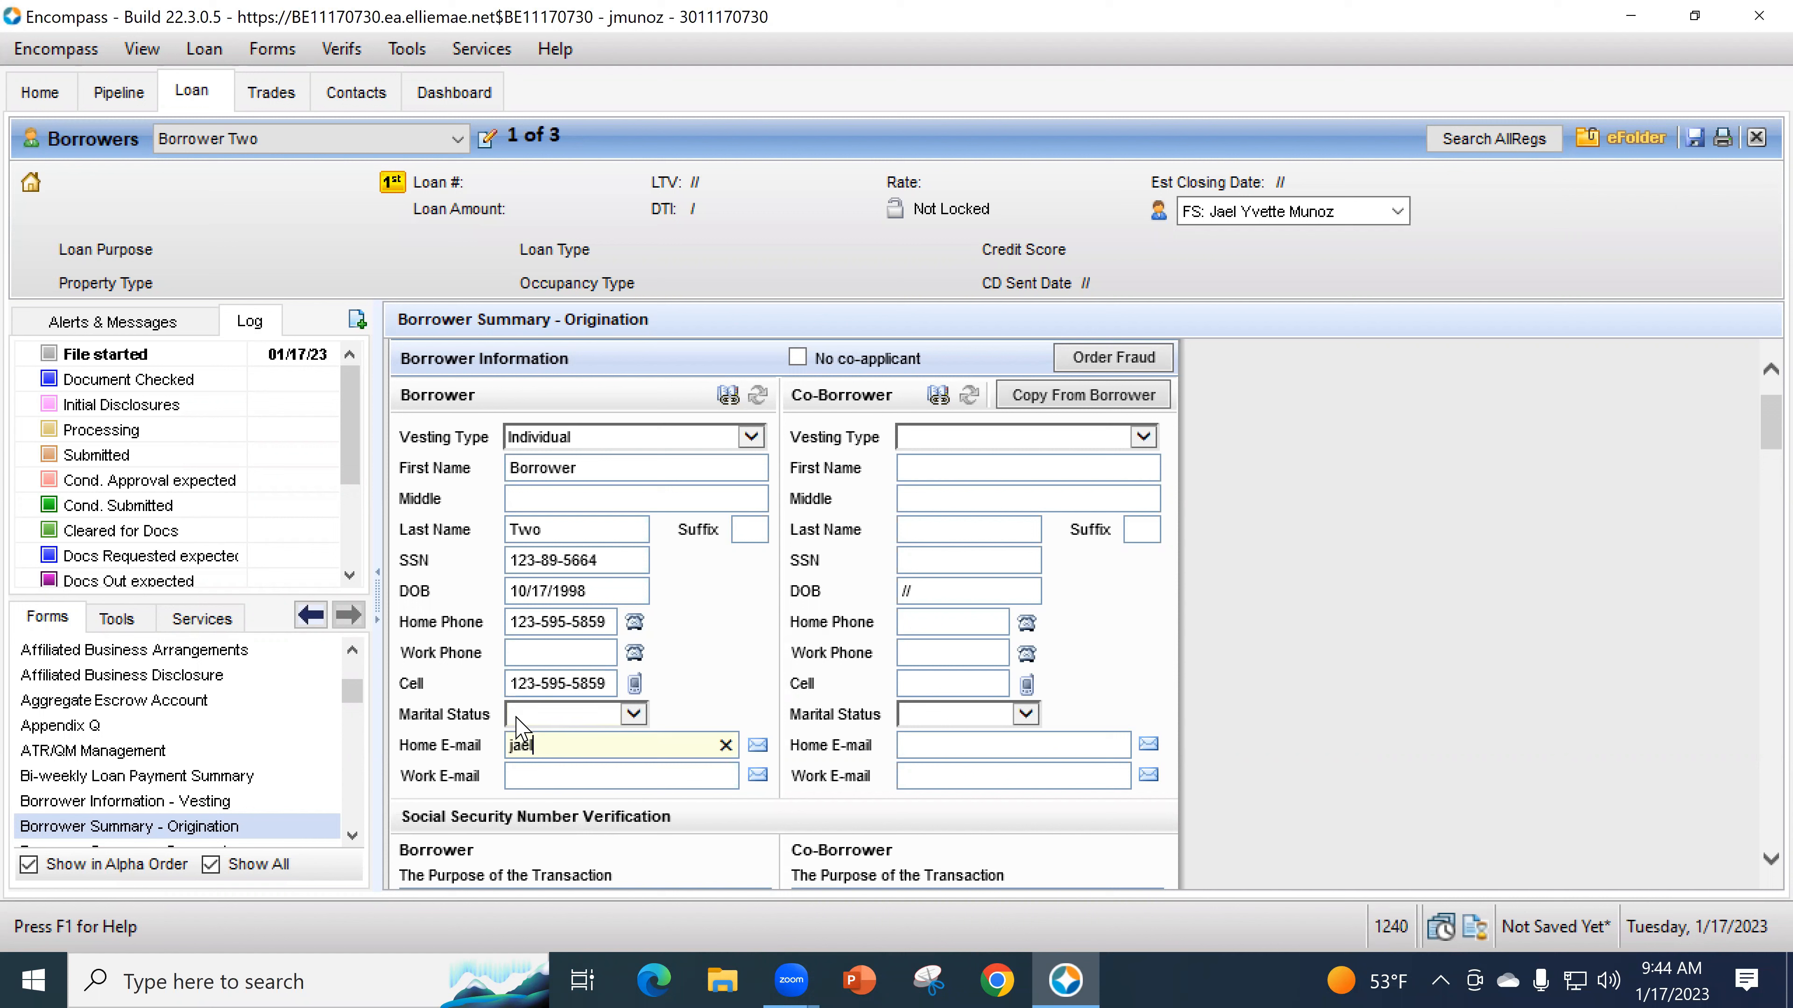
key(Tab)
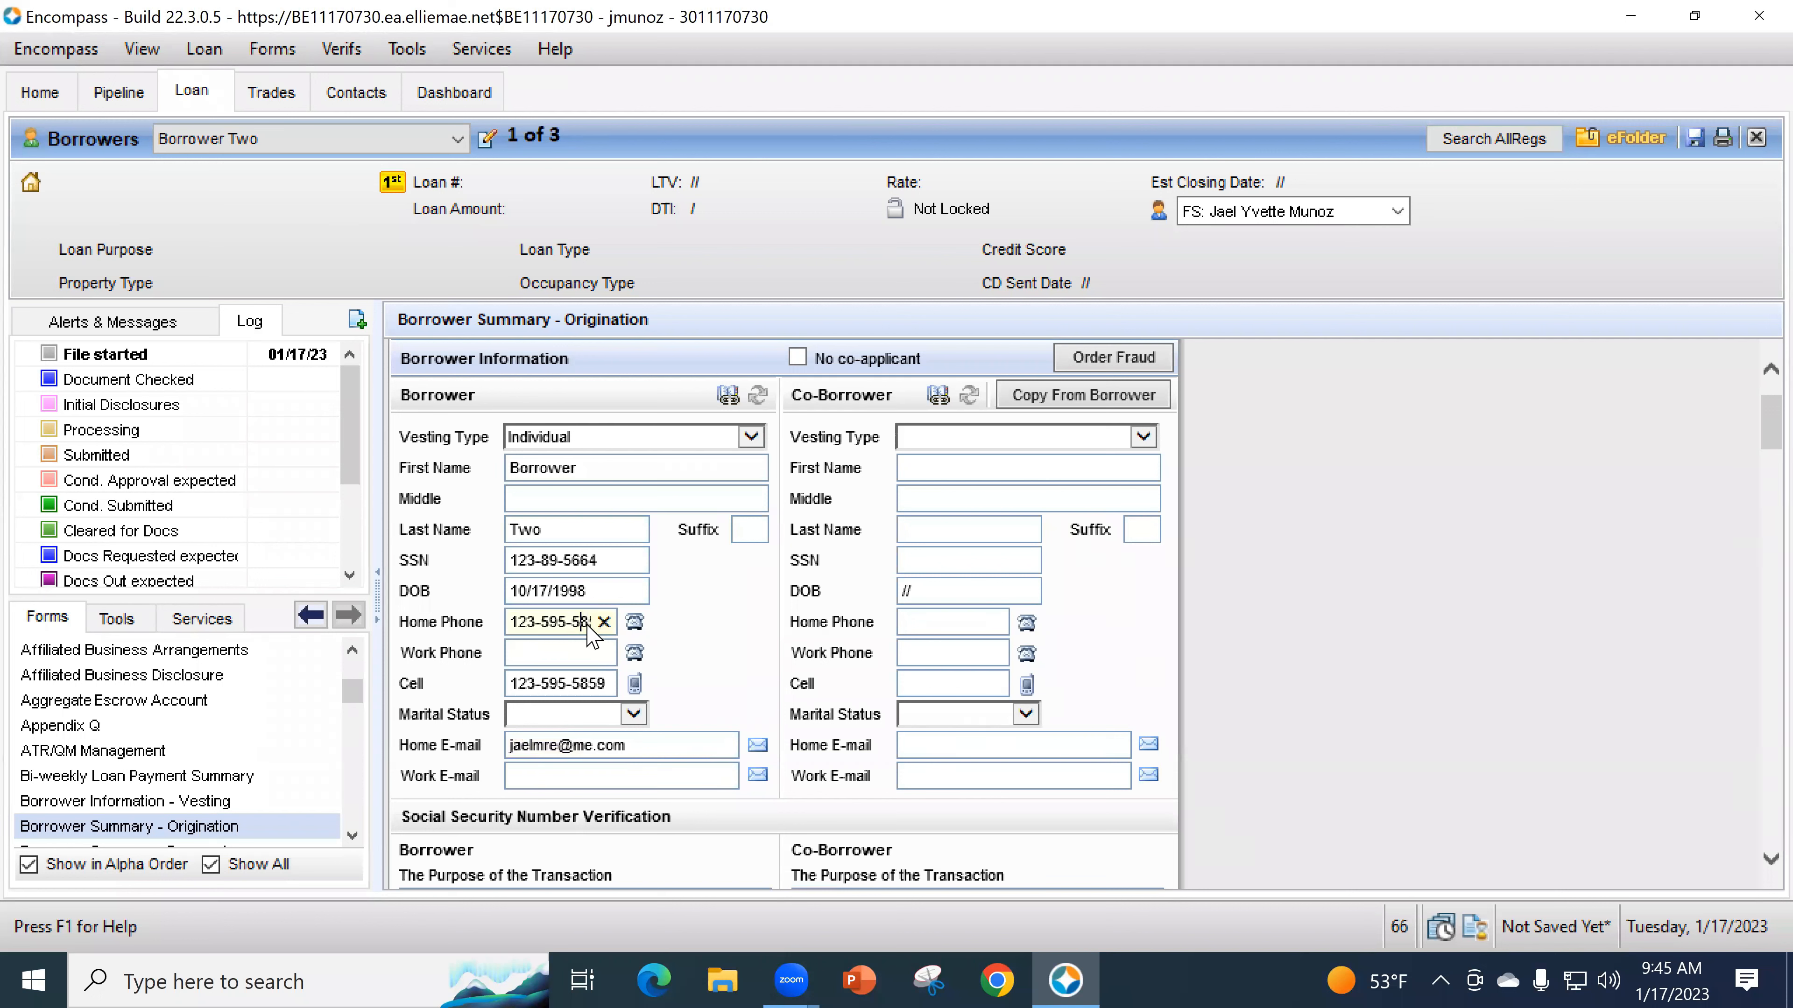
- Replace the home and cell phones with the same corrected number and save the loan
click(583, 624)
key(BackSpace)
key(Tab)
key(Tab)
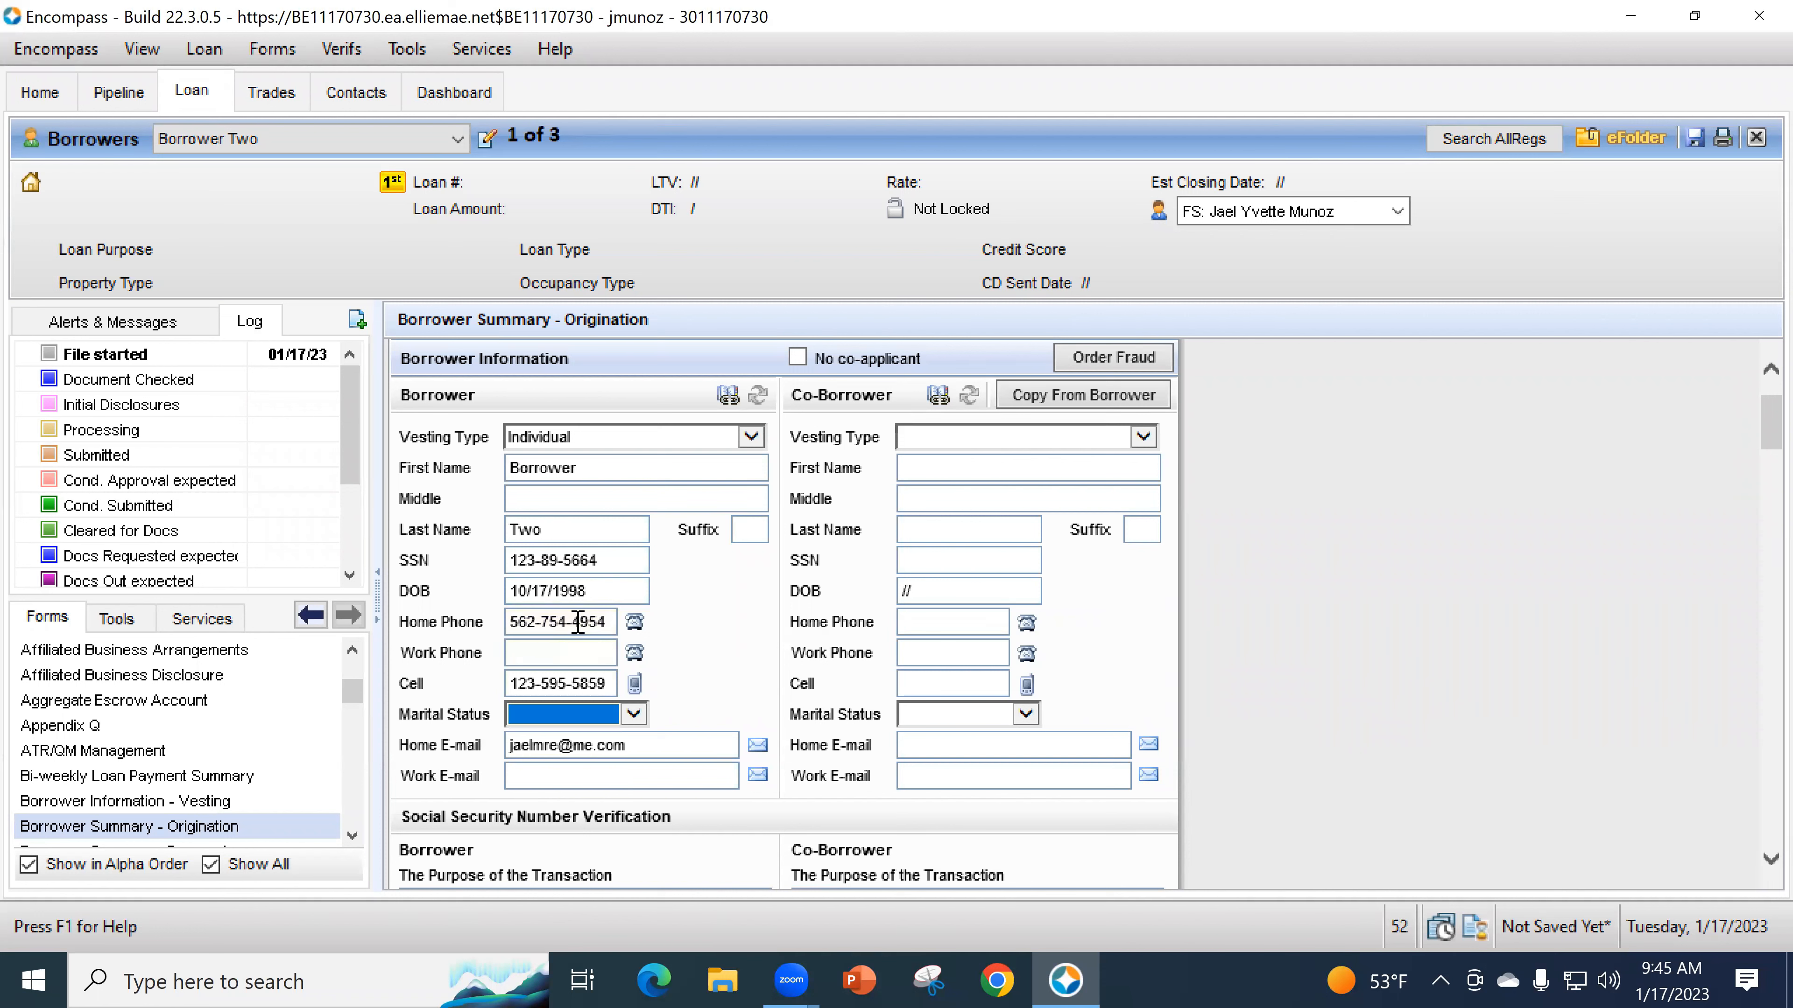
double_click(536, 689)
triple_click(524, 688)
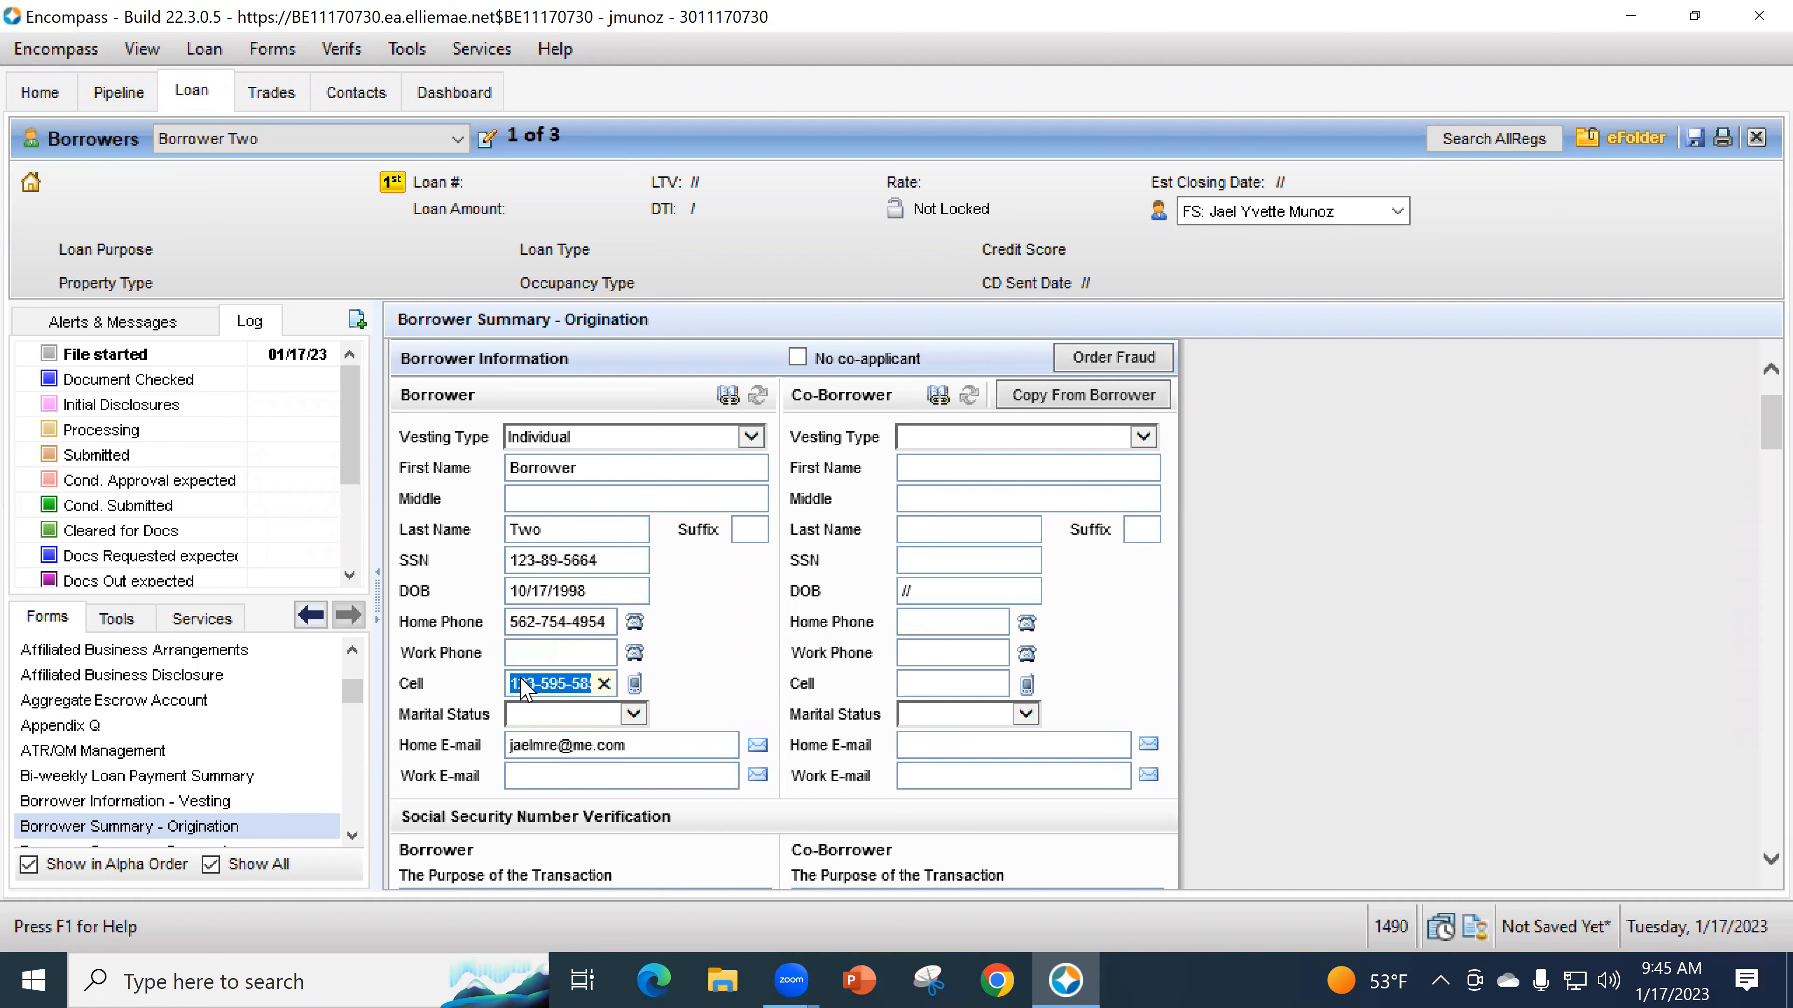
key(Tab)
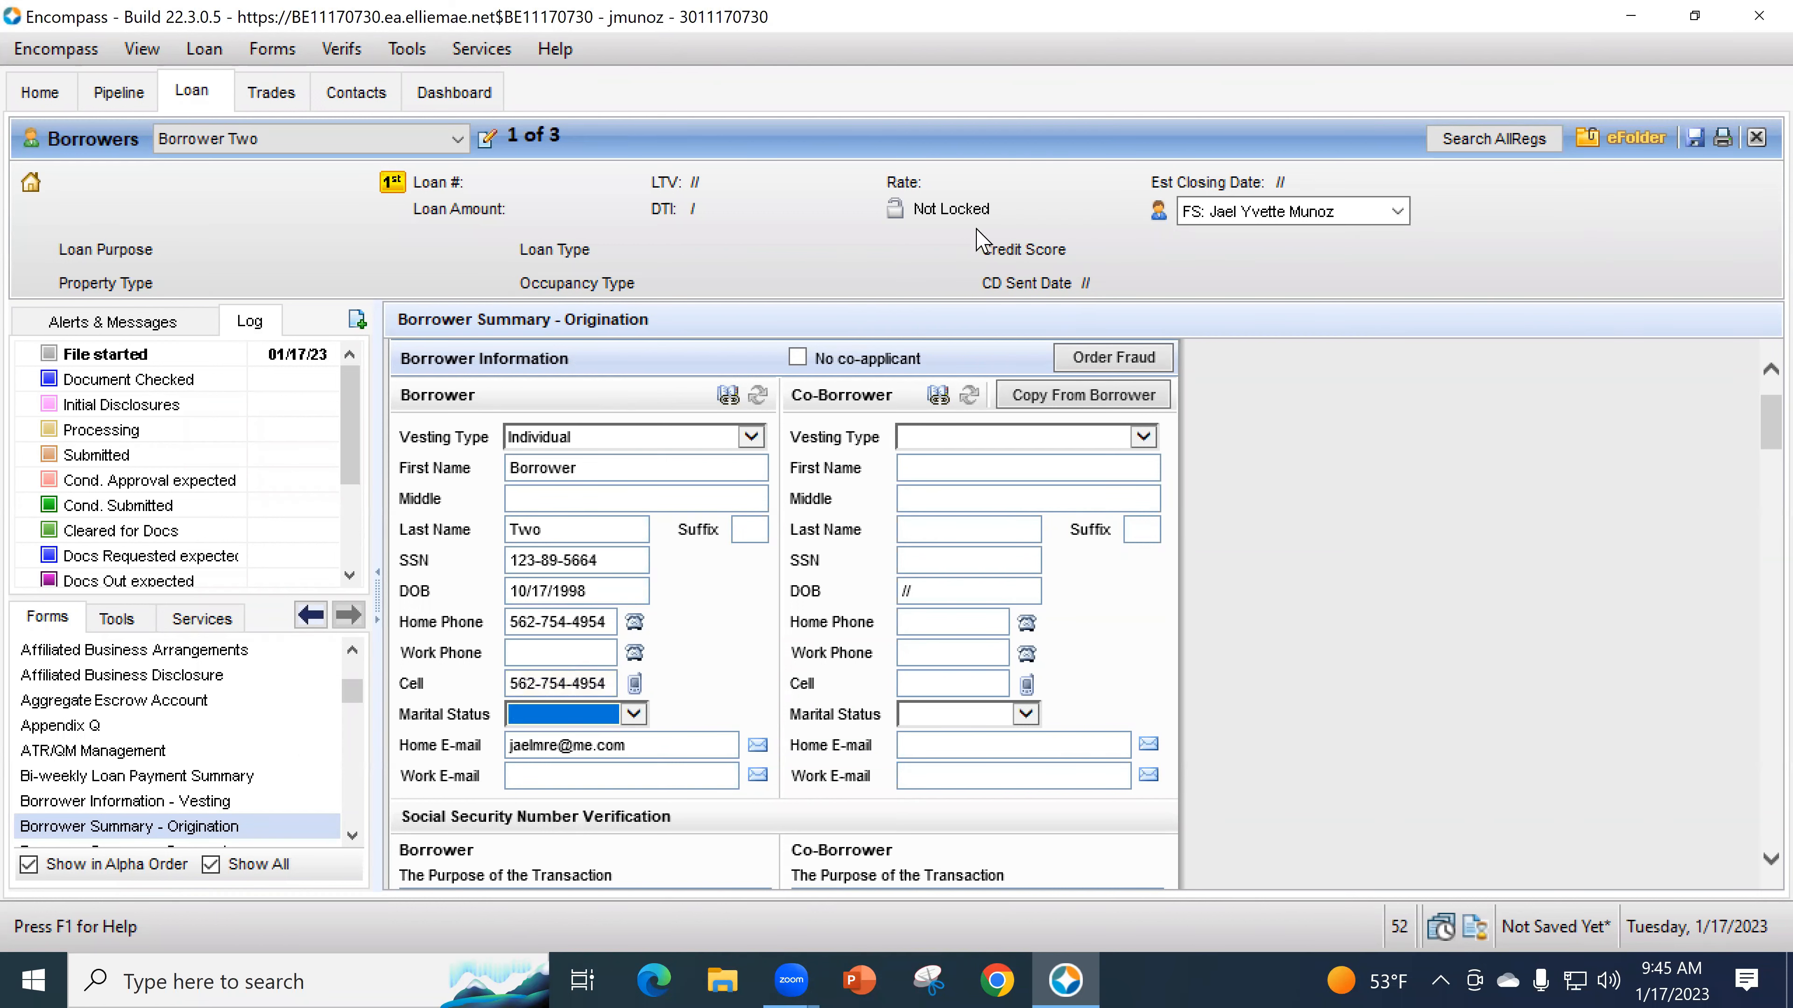
click(1651, 149)
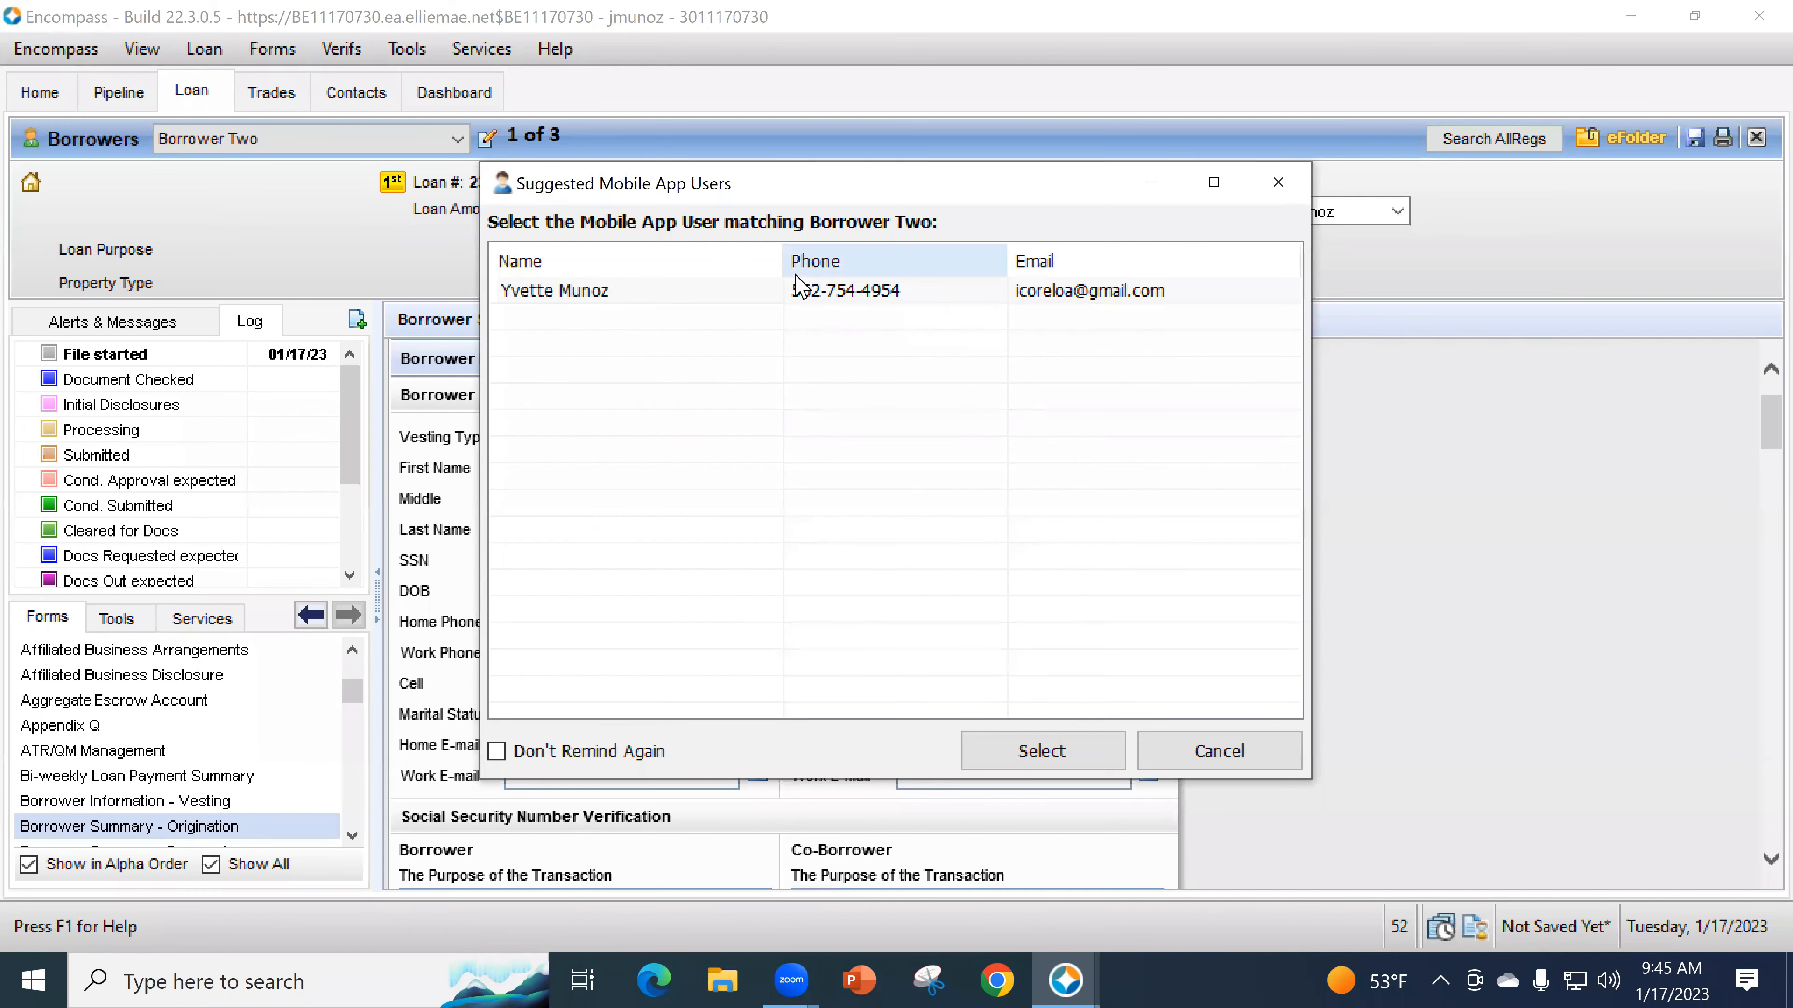
- Link Borrower Two to the matching suggested mobile app user so the loan number is assigned
click(886, 288)
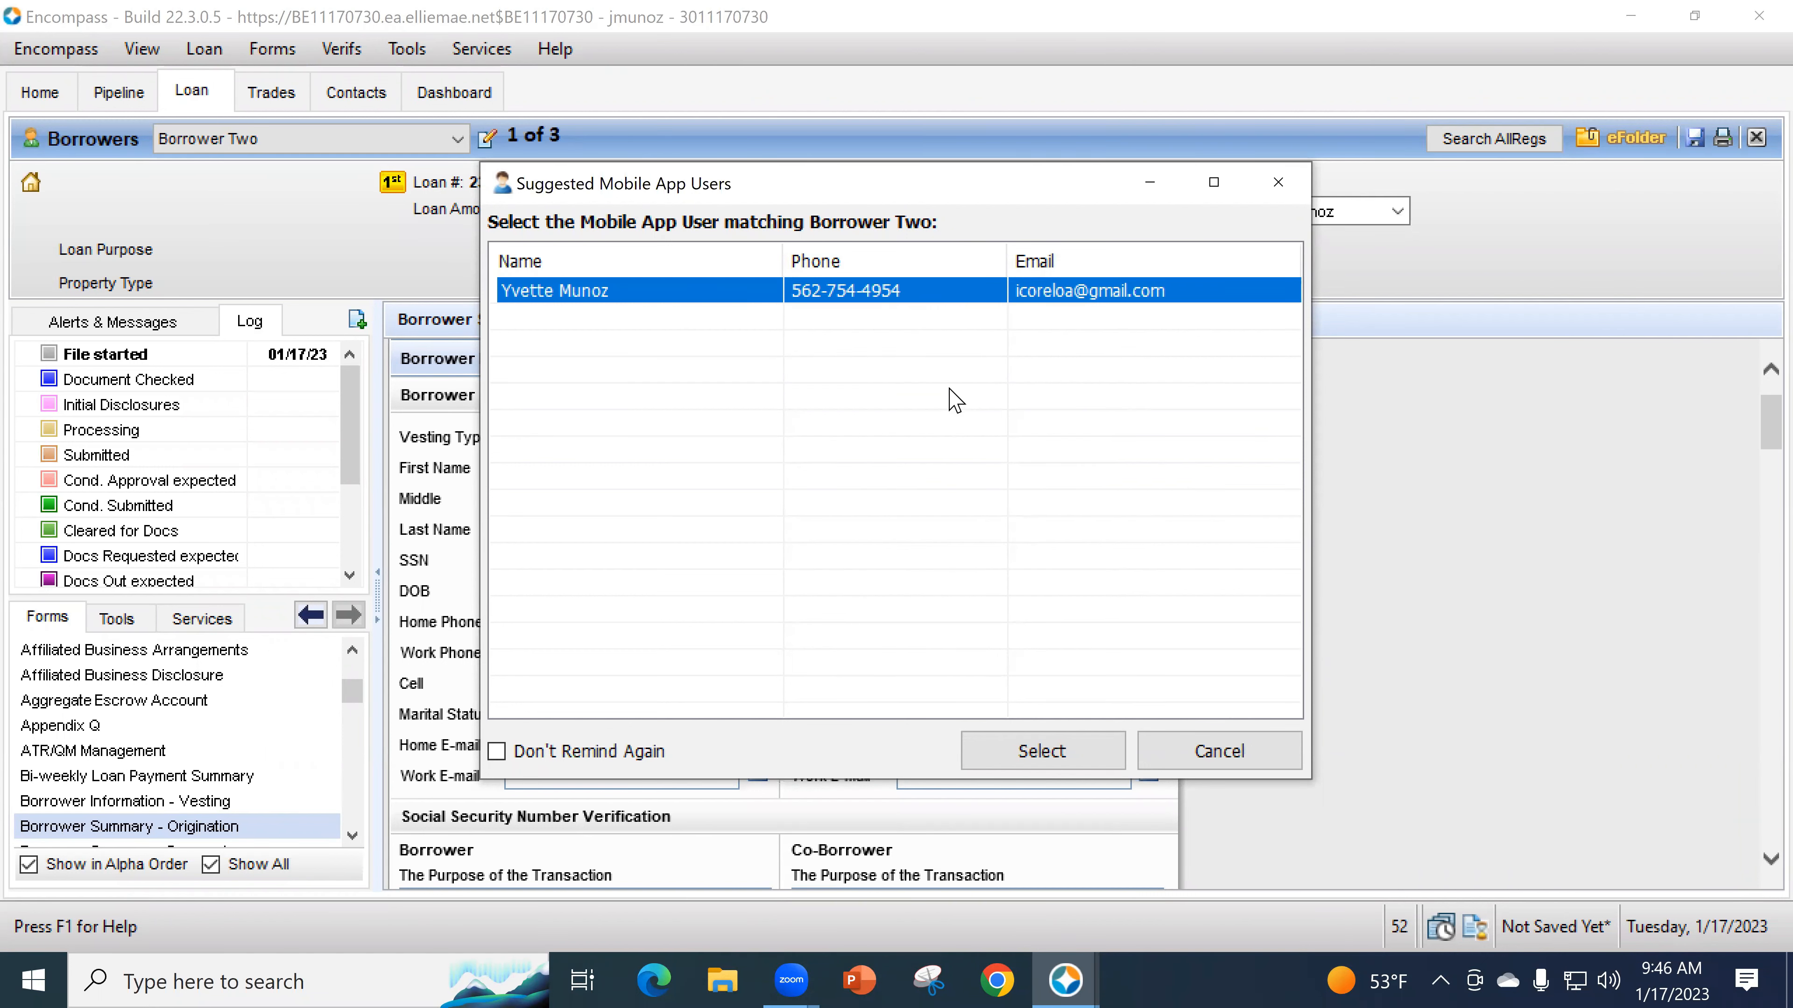
click(1034, 742)
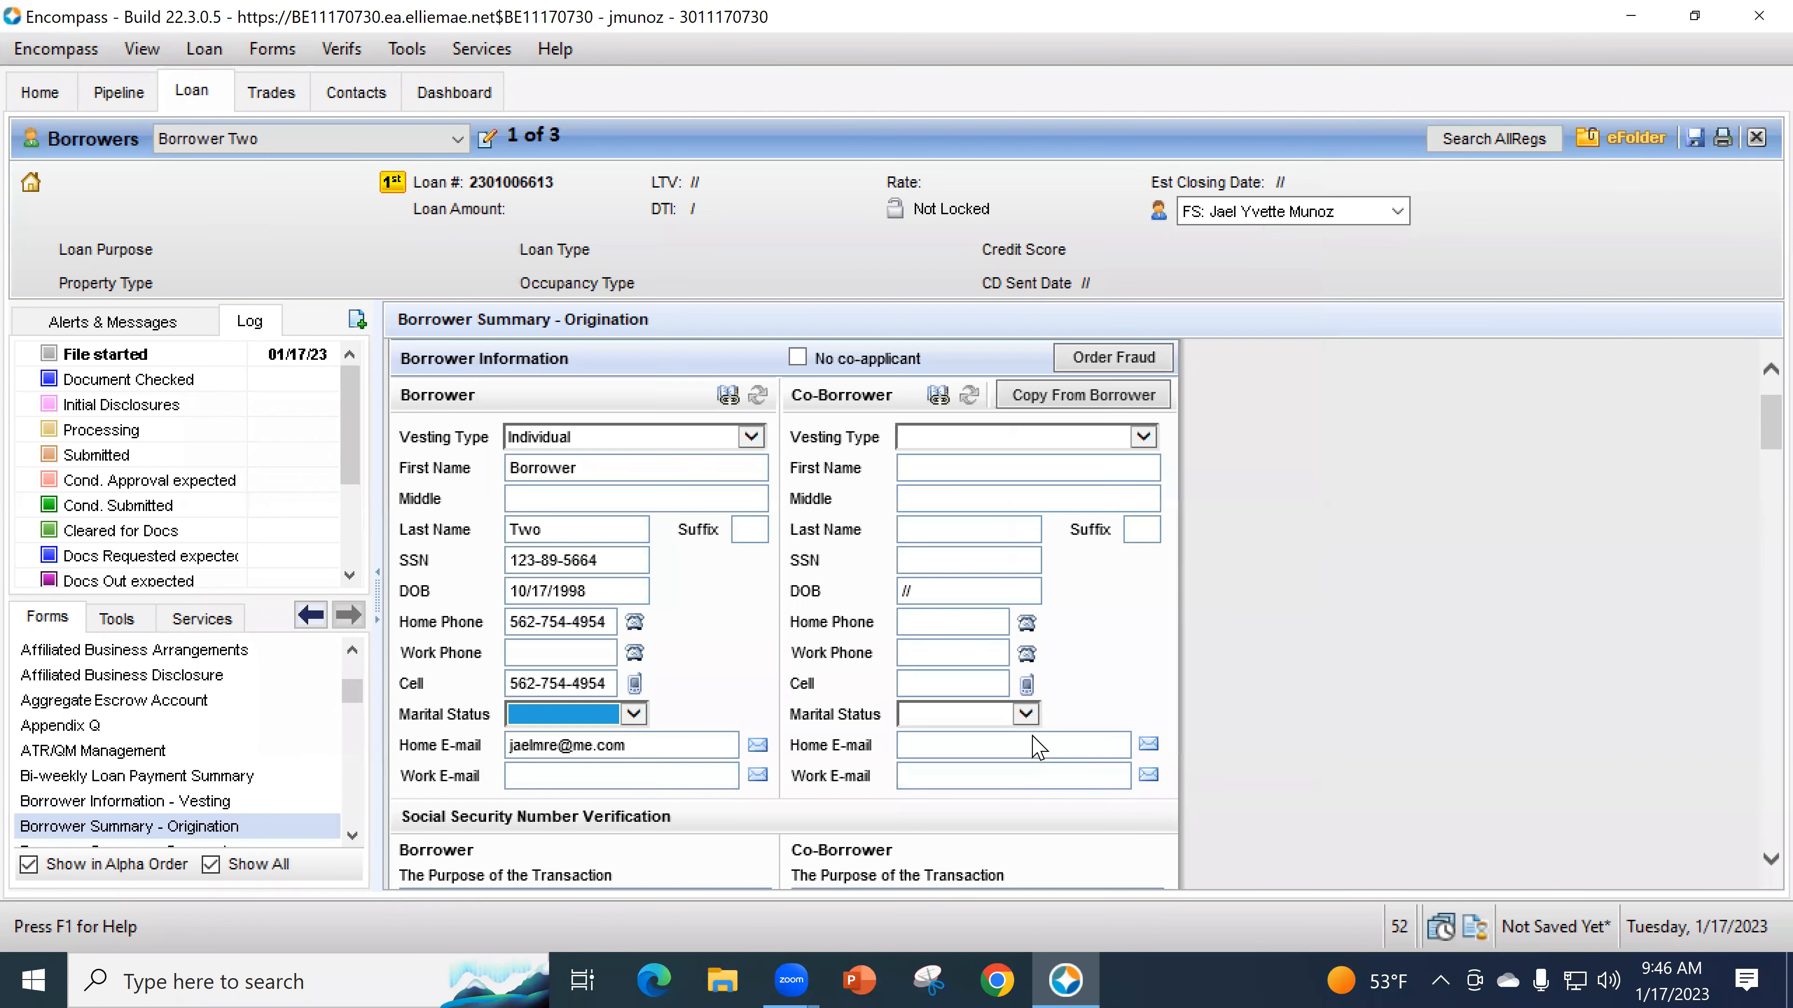
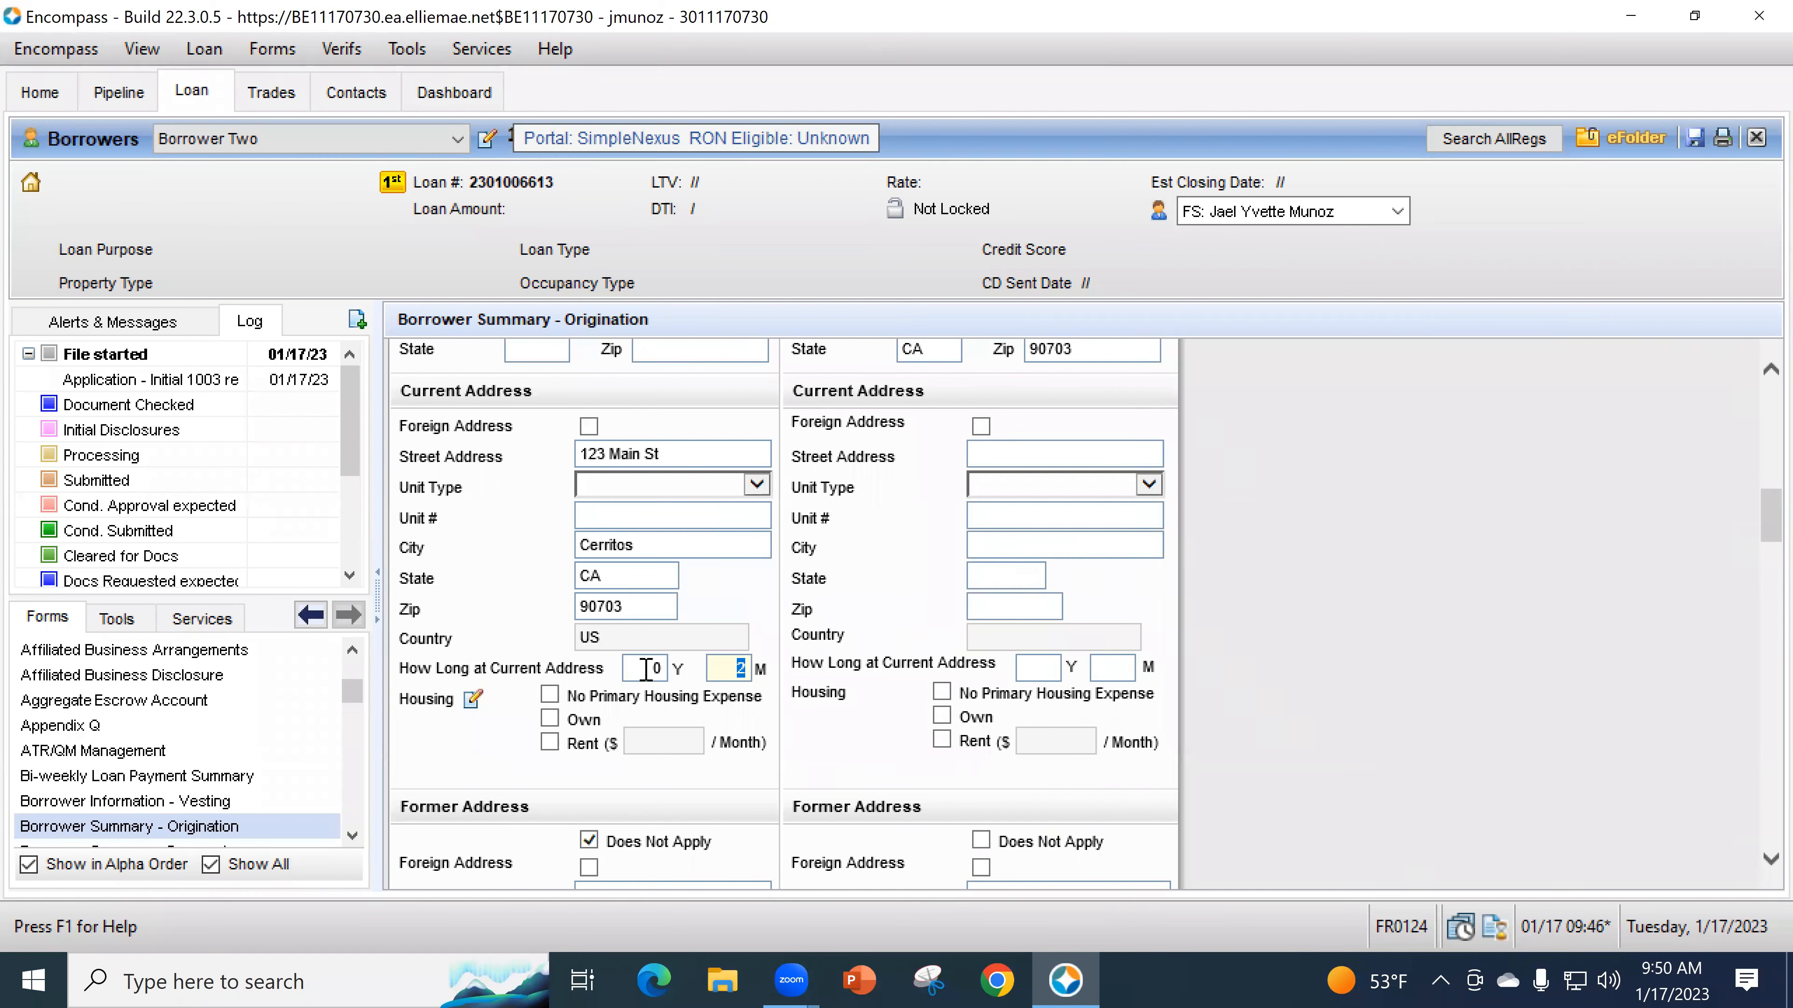
- Check Investment under Property Will Be in Transaction Details so occupancy becomes NonOwnerOccupied
scroll(721, 674, down, 19)
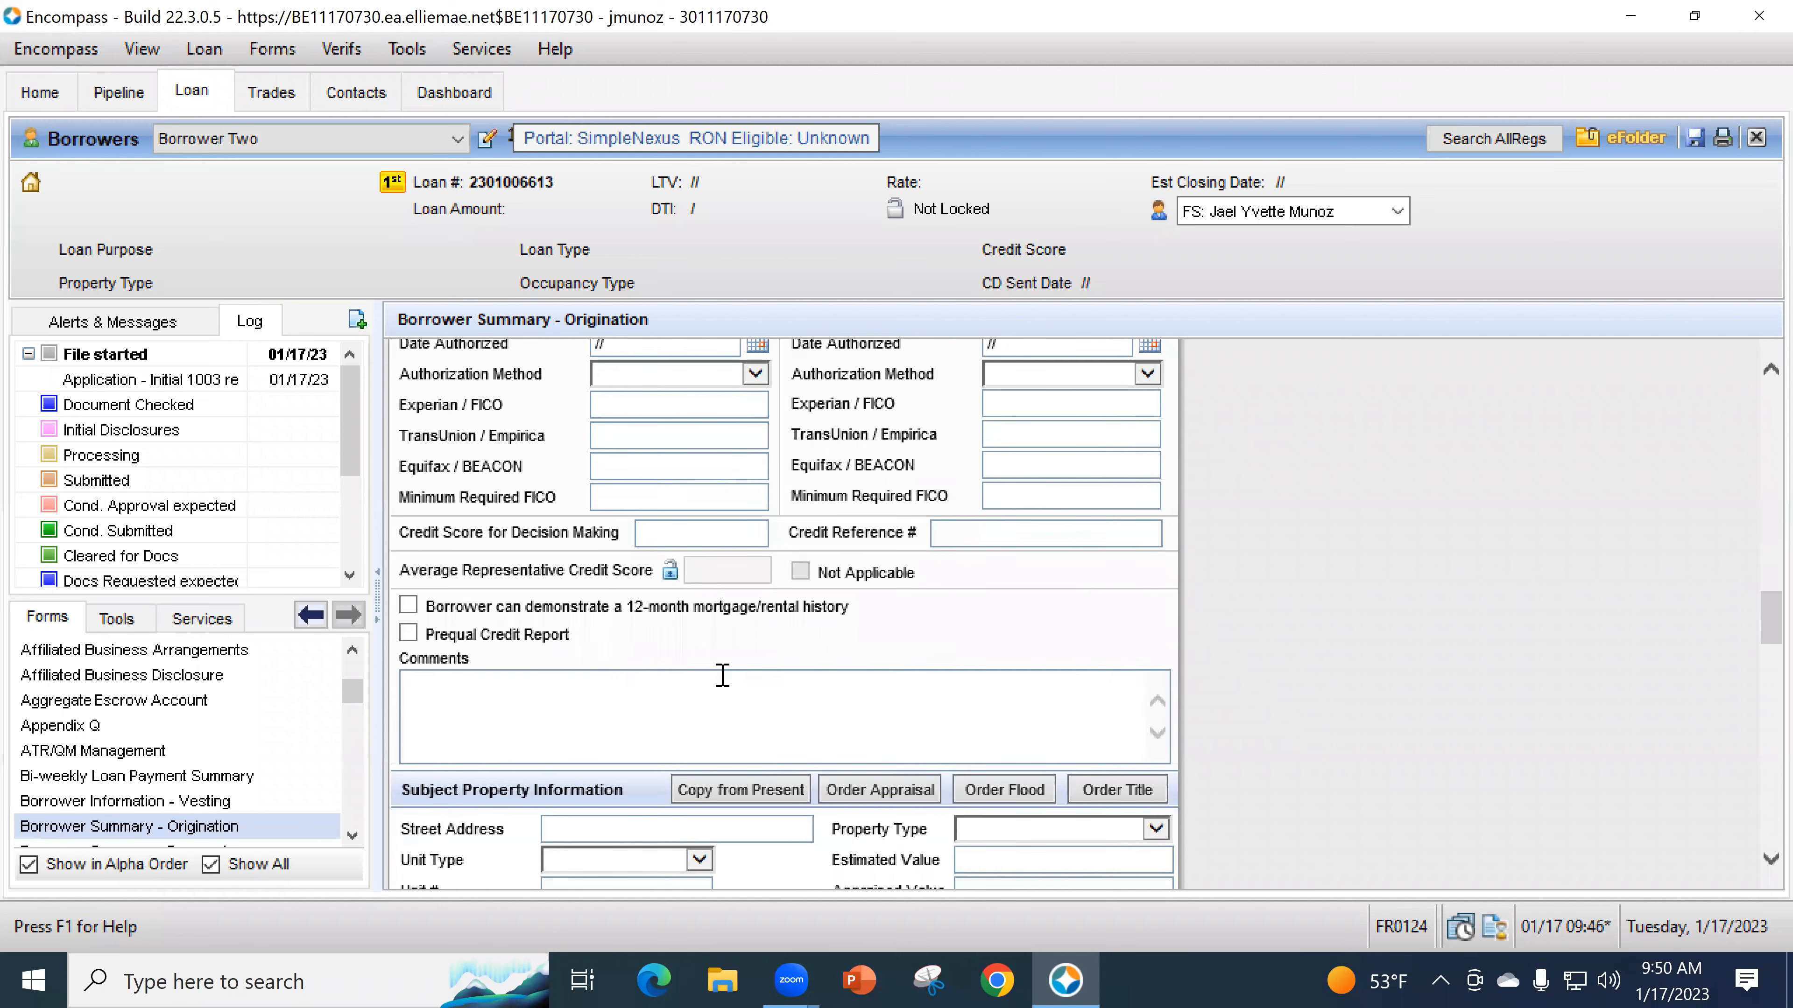
click(722, 674)
scroll(728, 683, down, 6)
scroll(806, 715, down, 2)
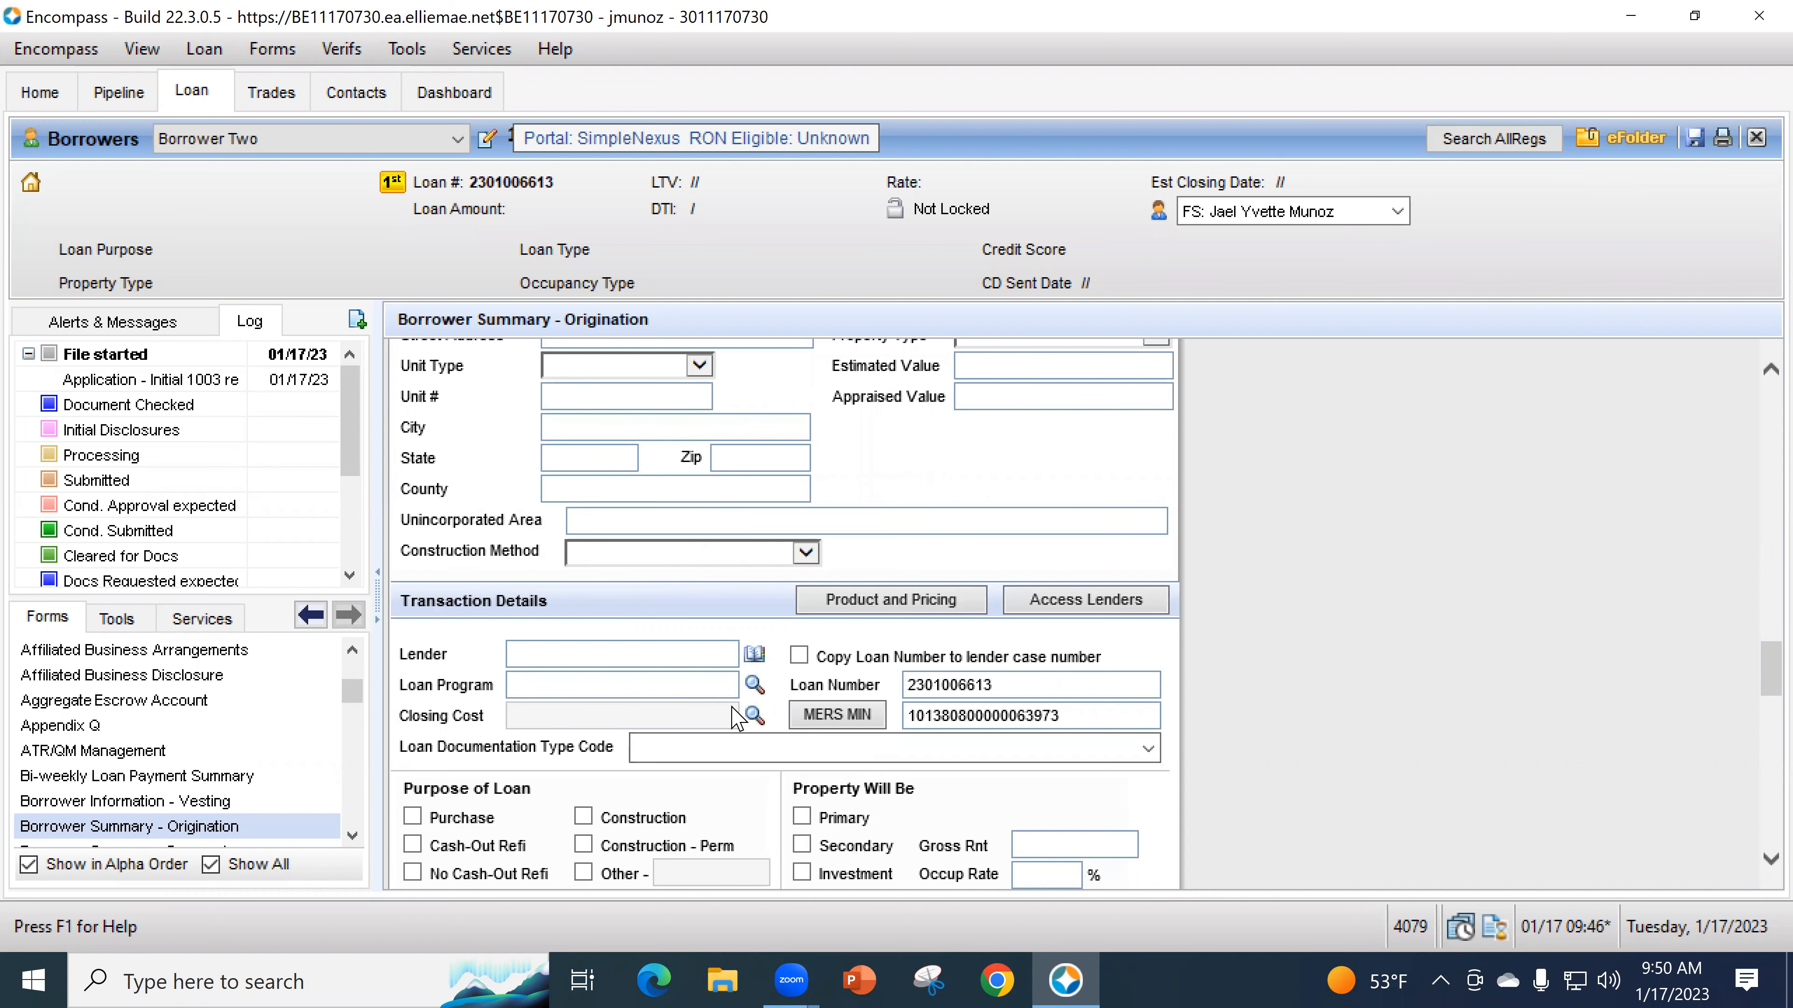
scroll(734, 717, up, 8)
scroll(671, 744, down, 12)
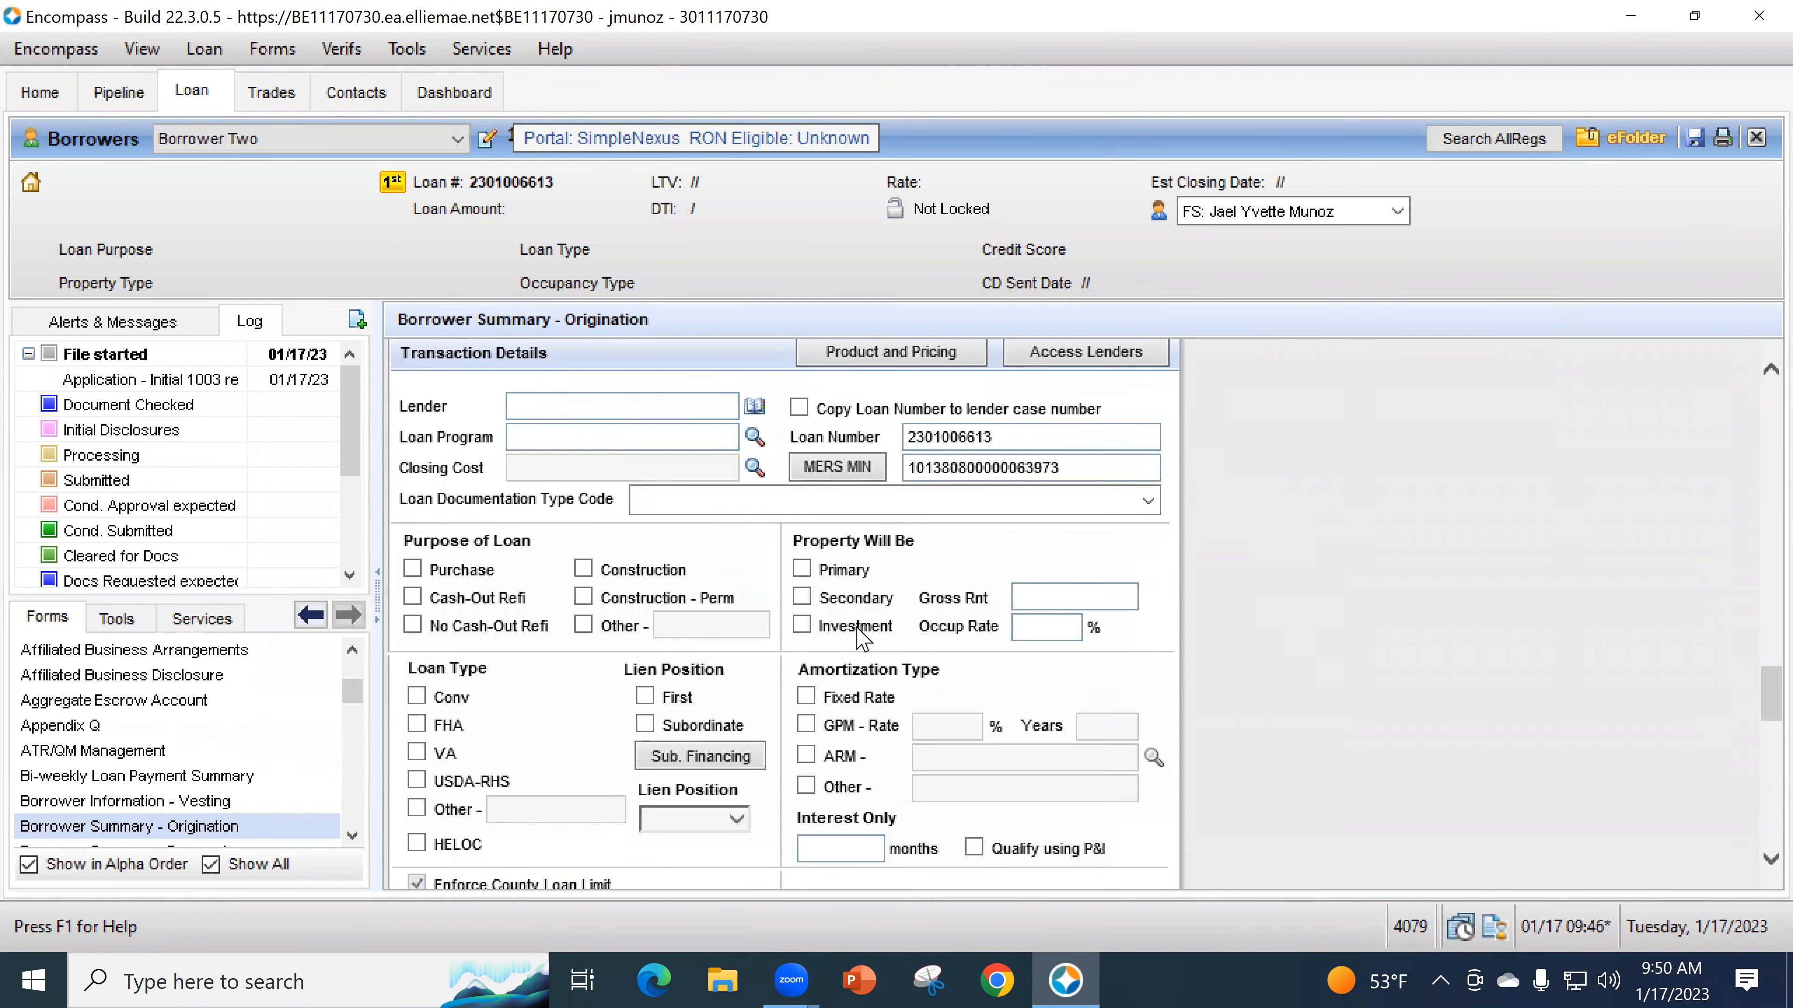
scroll(856, 627, down, 1)
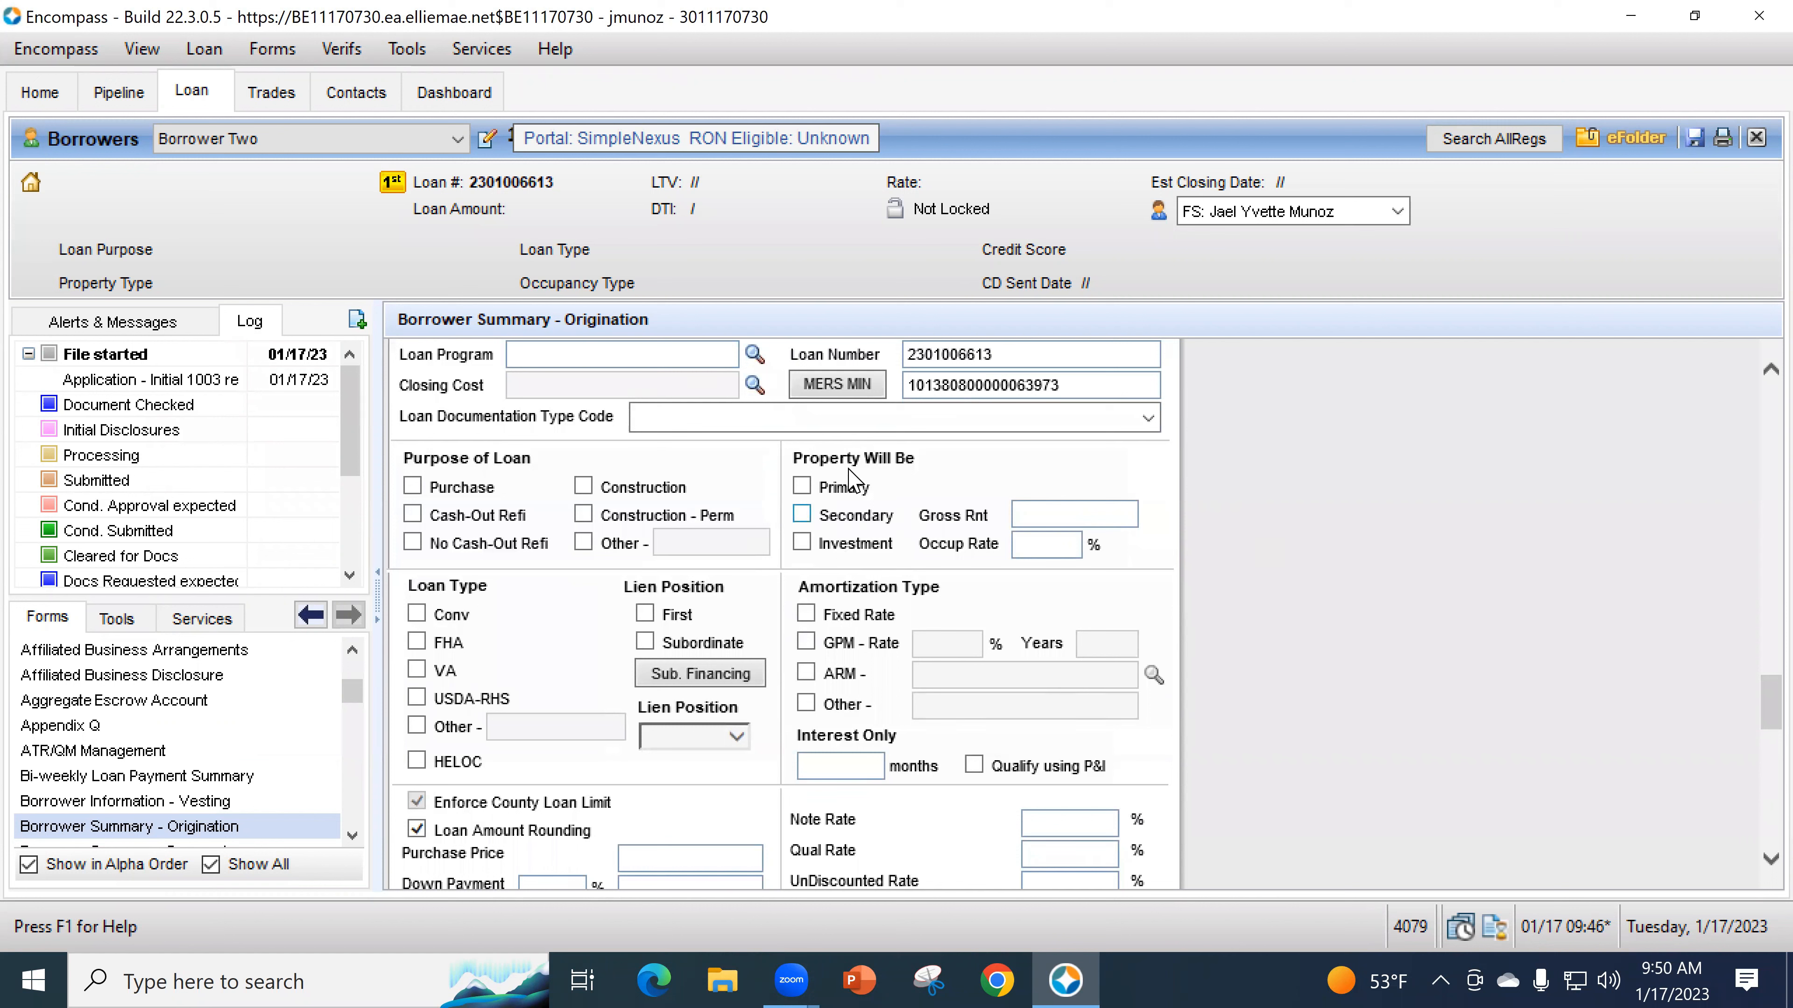
click(801, 544)
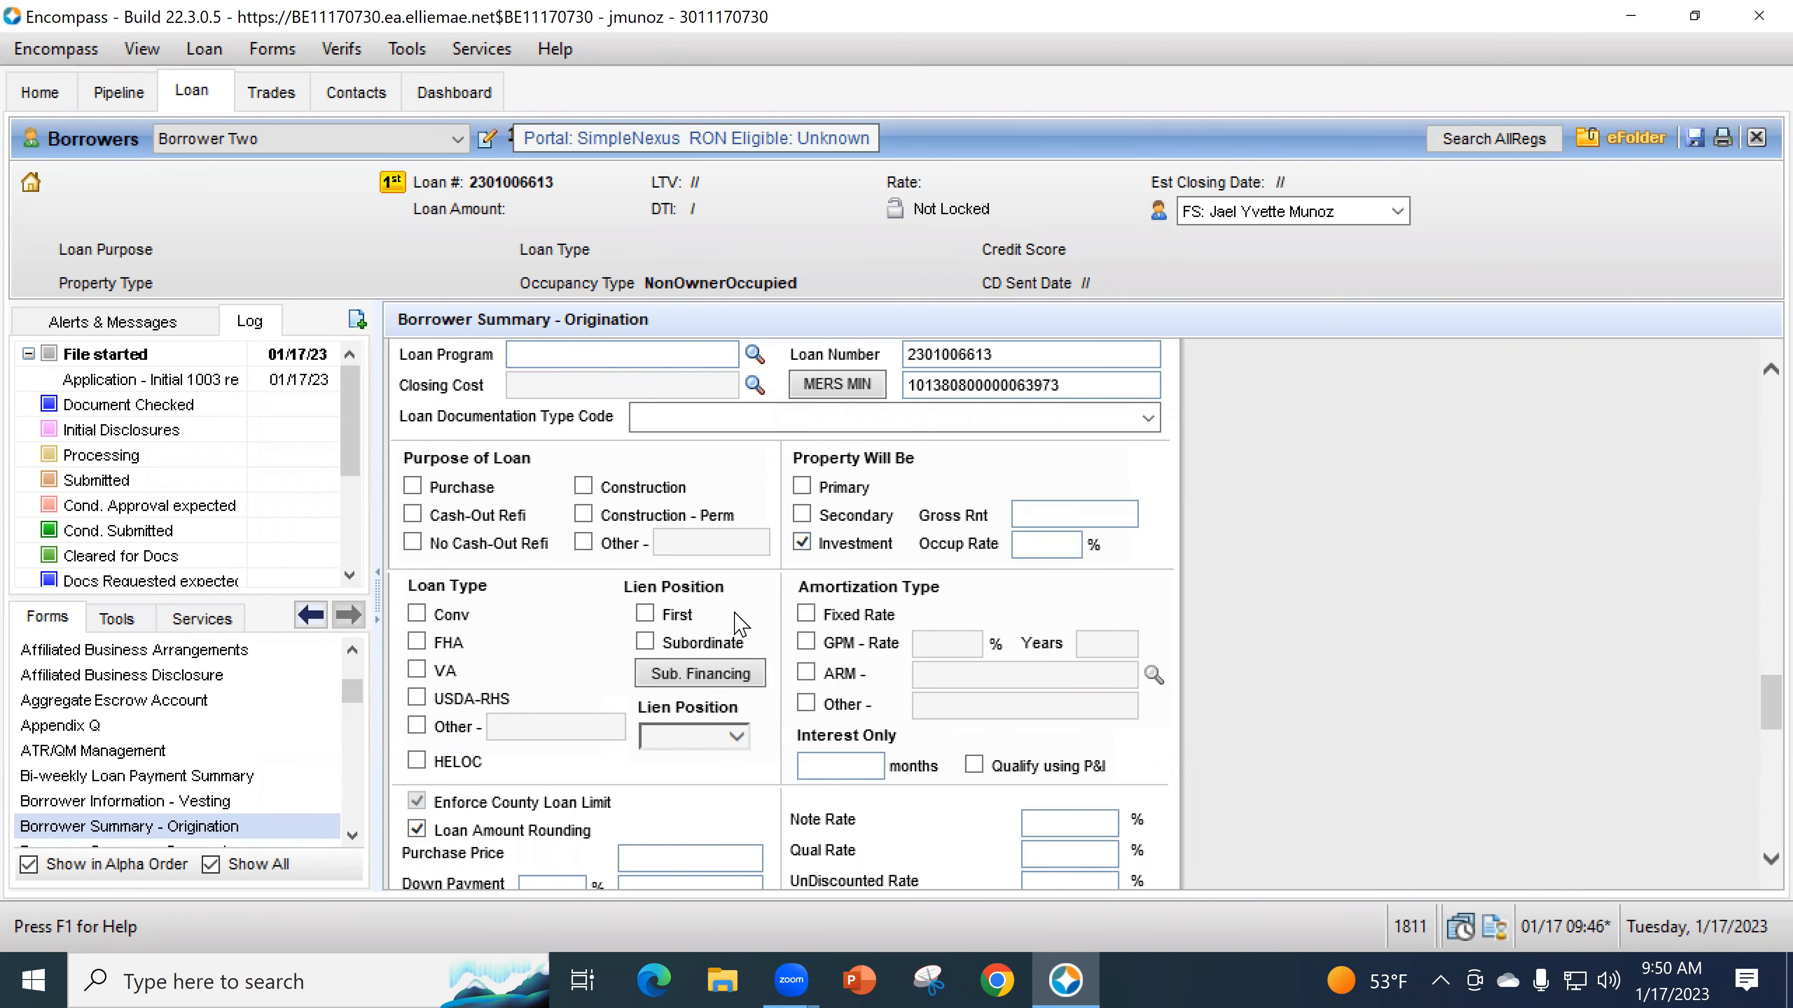
scroll(737, 623, up, 5)
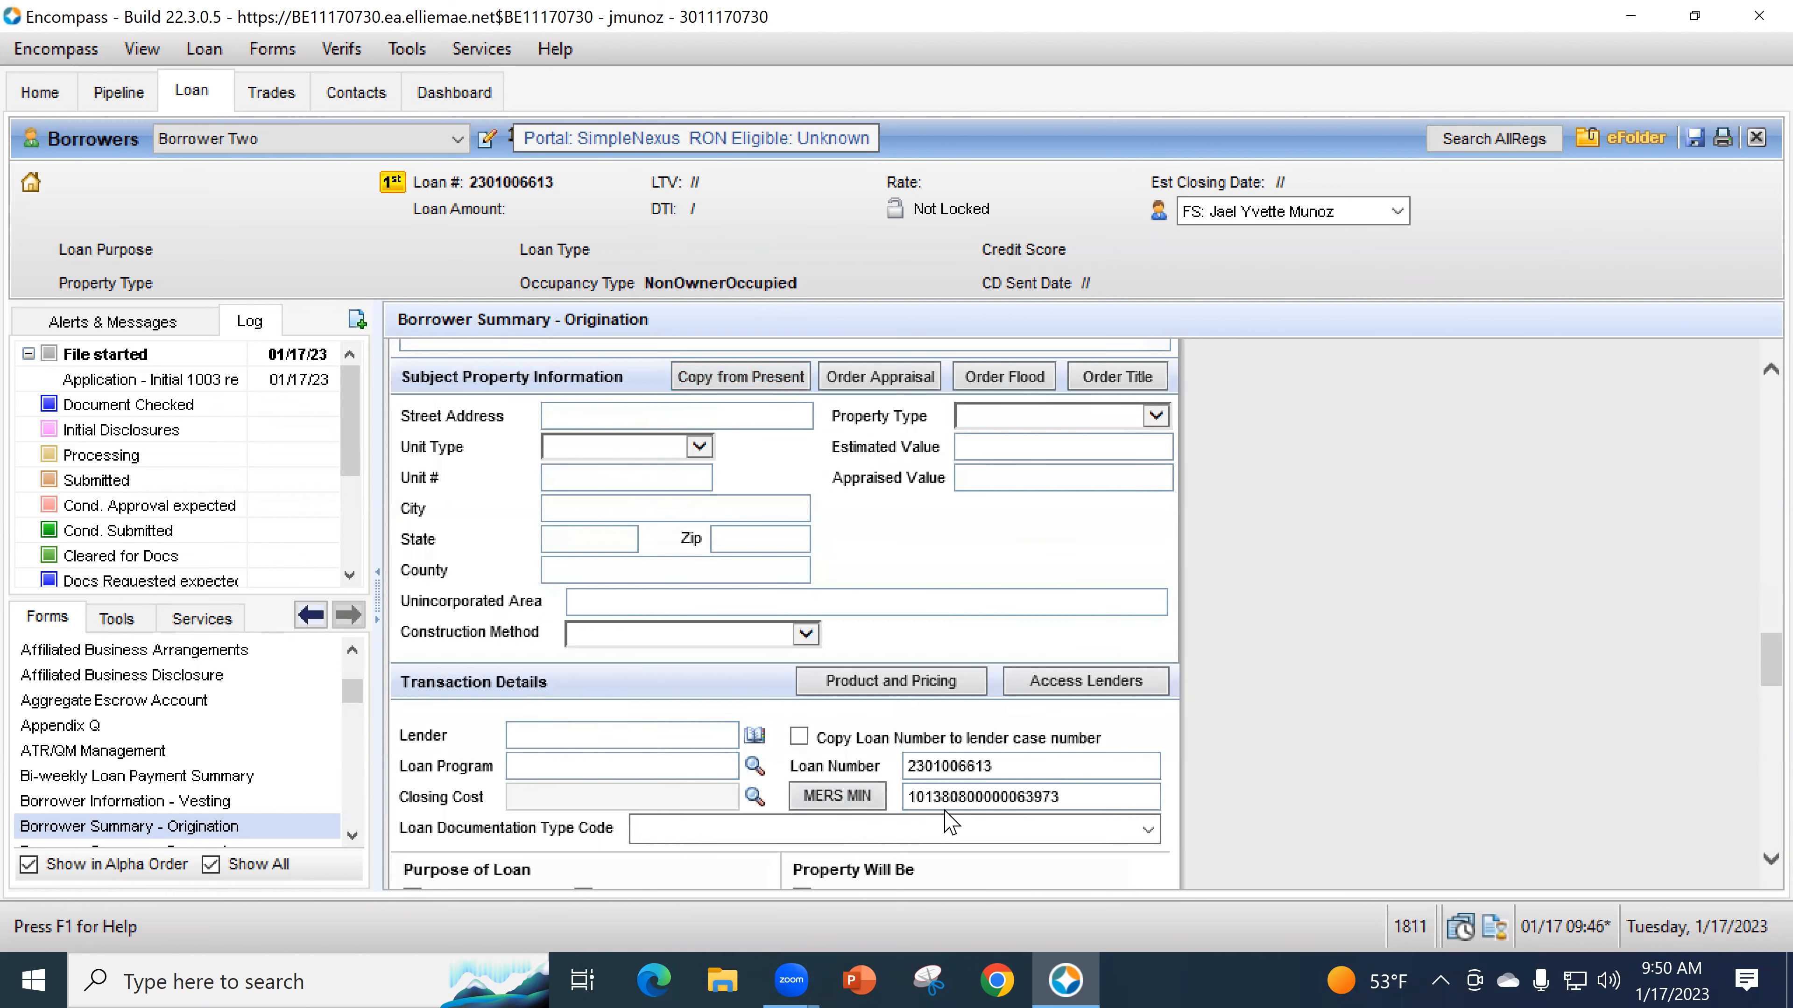
scroll(967, 798, up, 8)
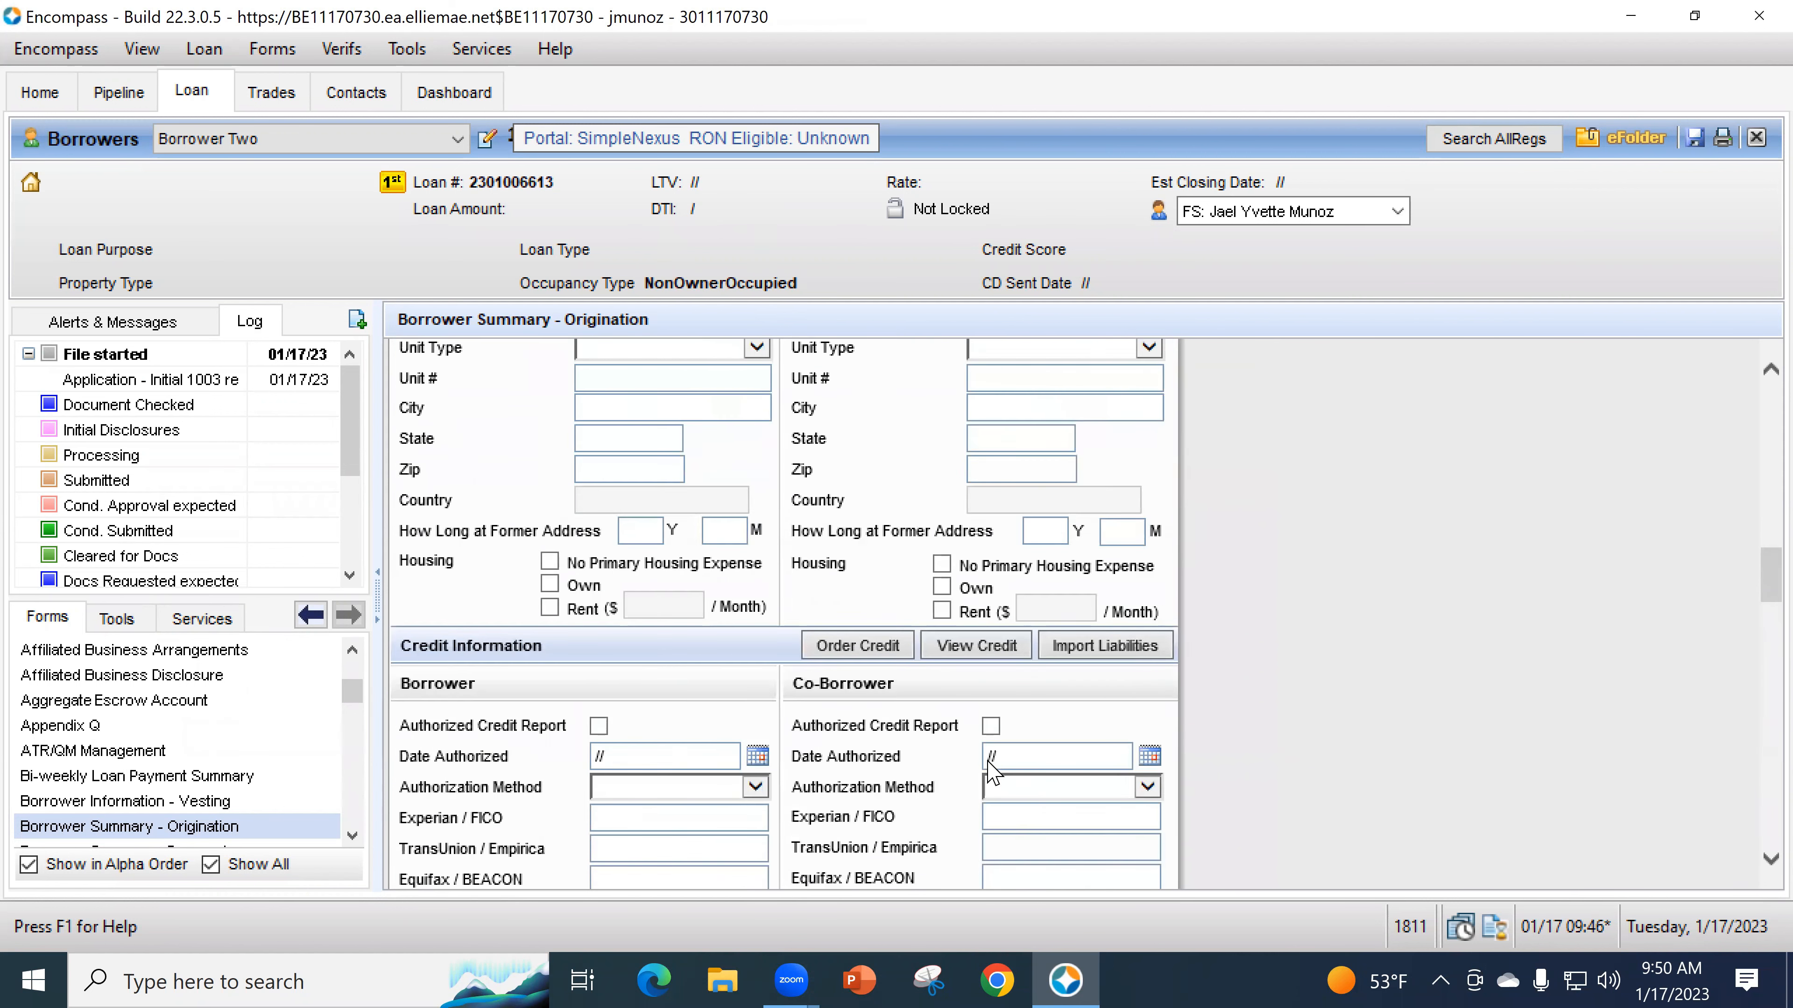
scroll(988, 769, up, 5)
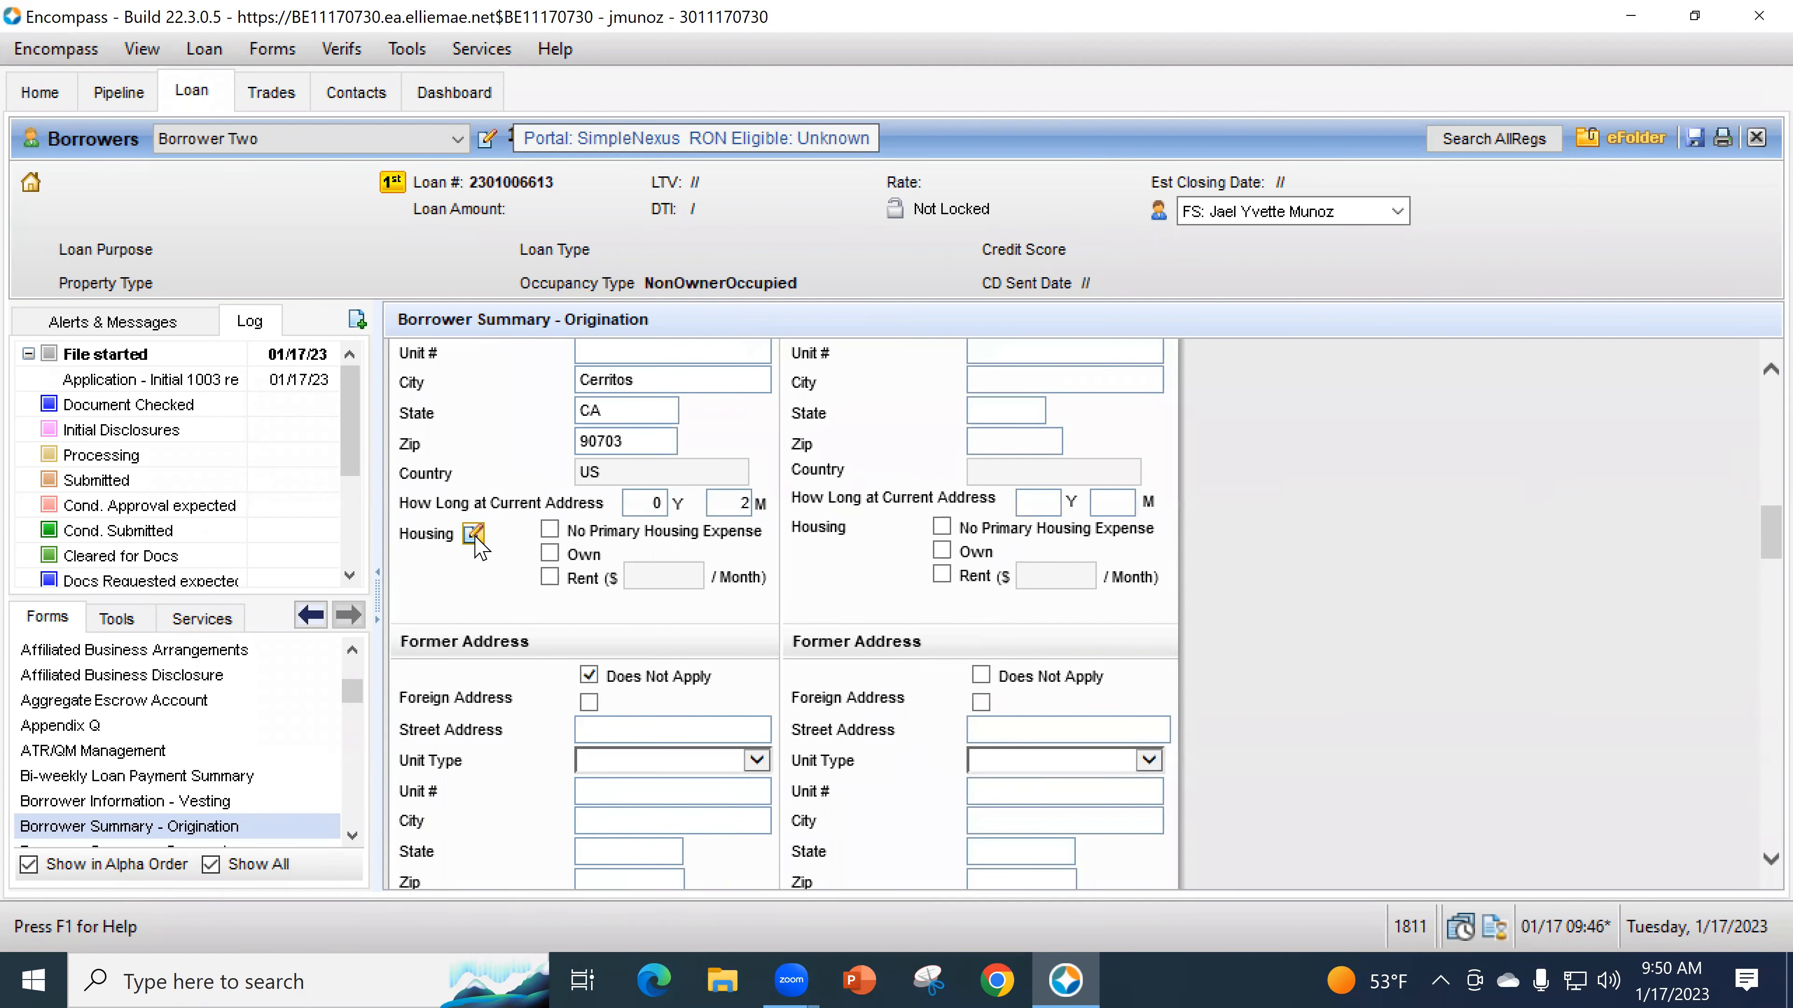
- Enter a 1,700.00 present First Mortgage P&I in the monthly housing expenses entry
click(473, 535)
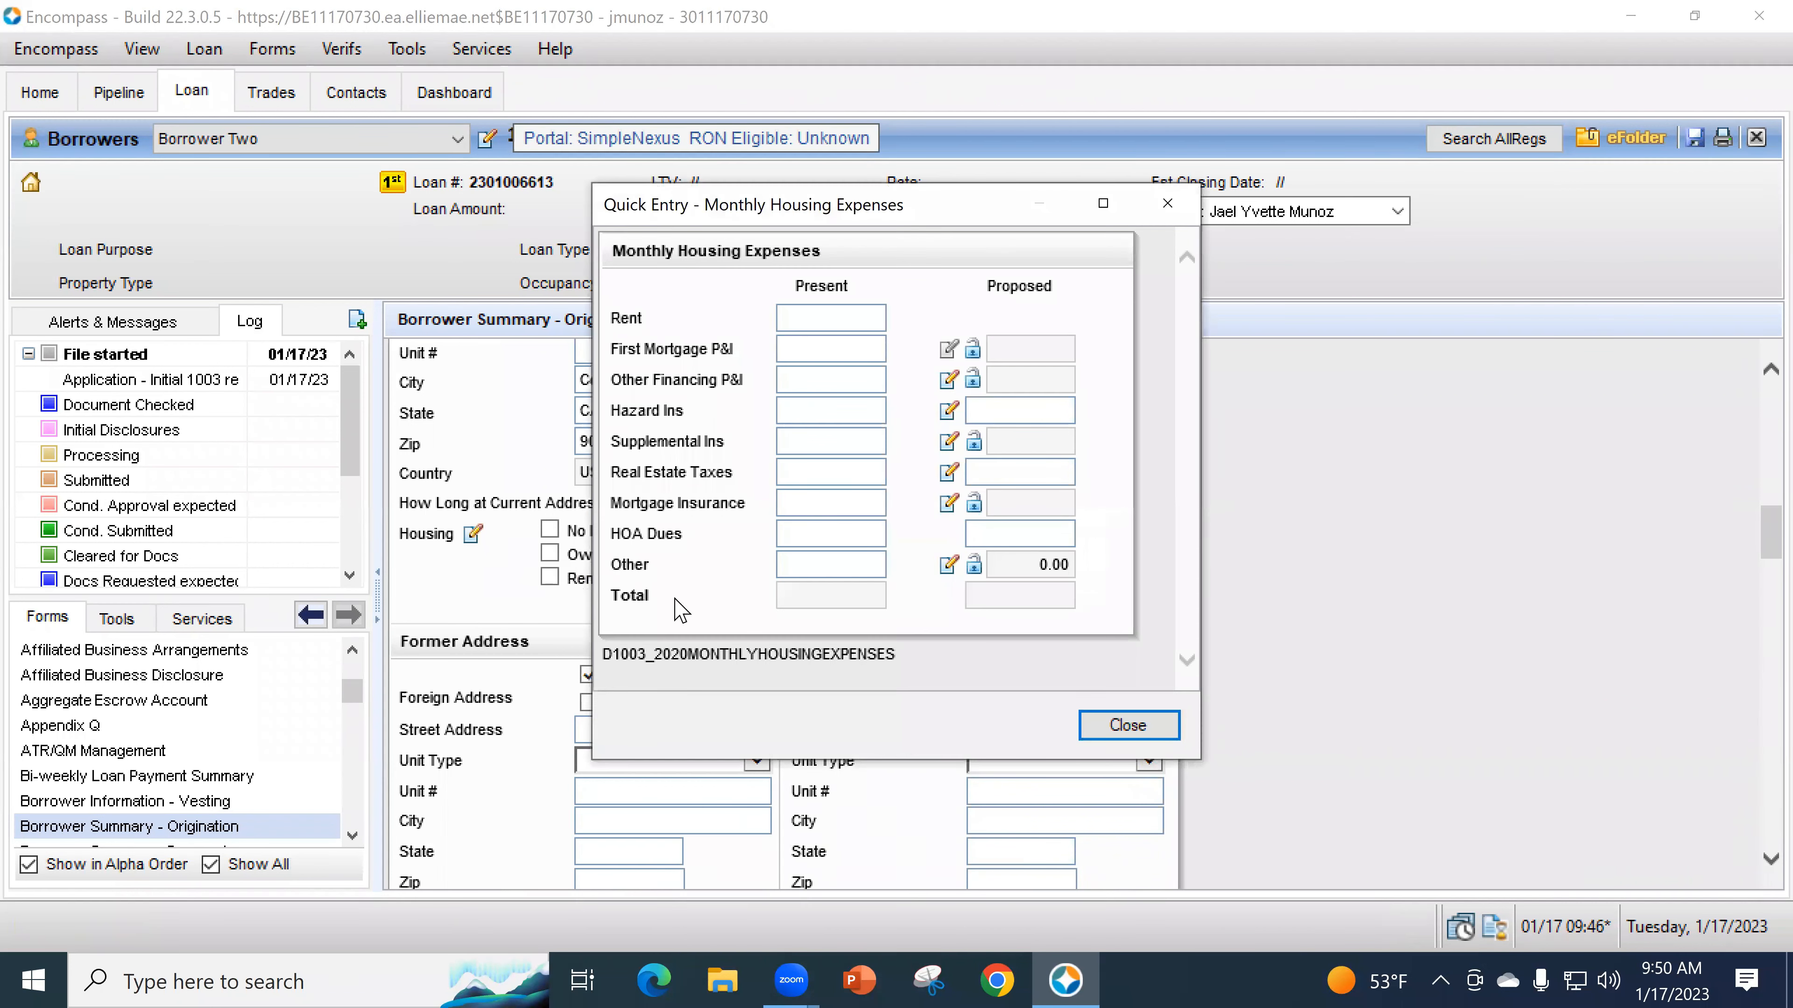
click(852, 352)
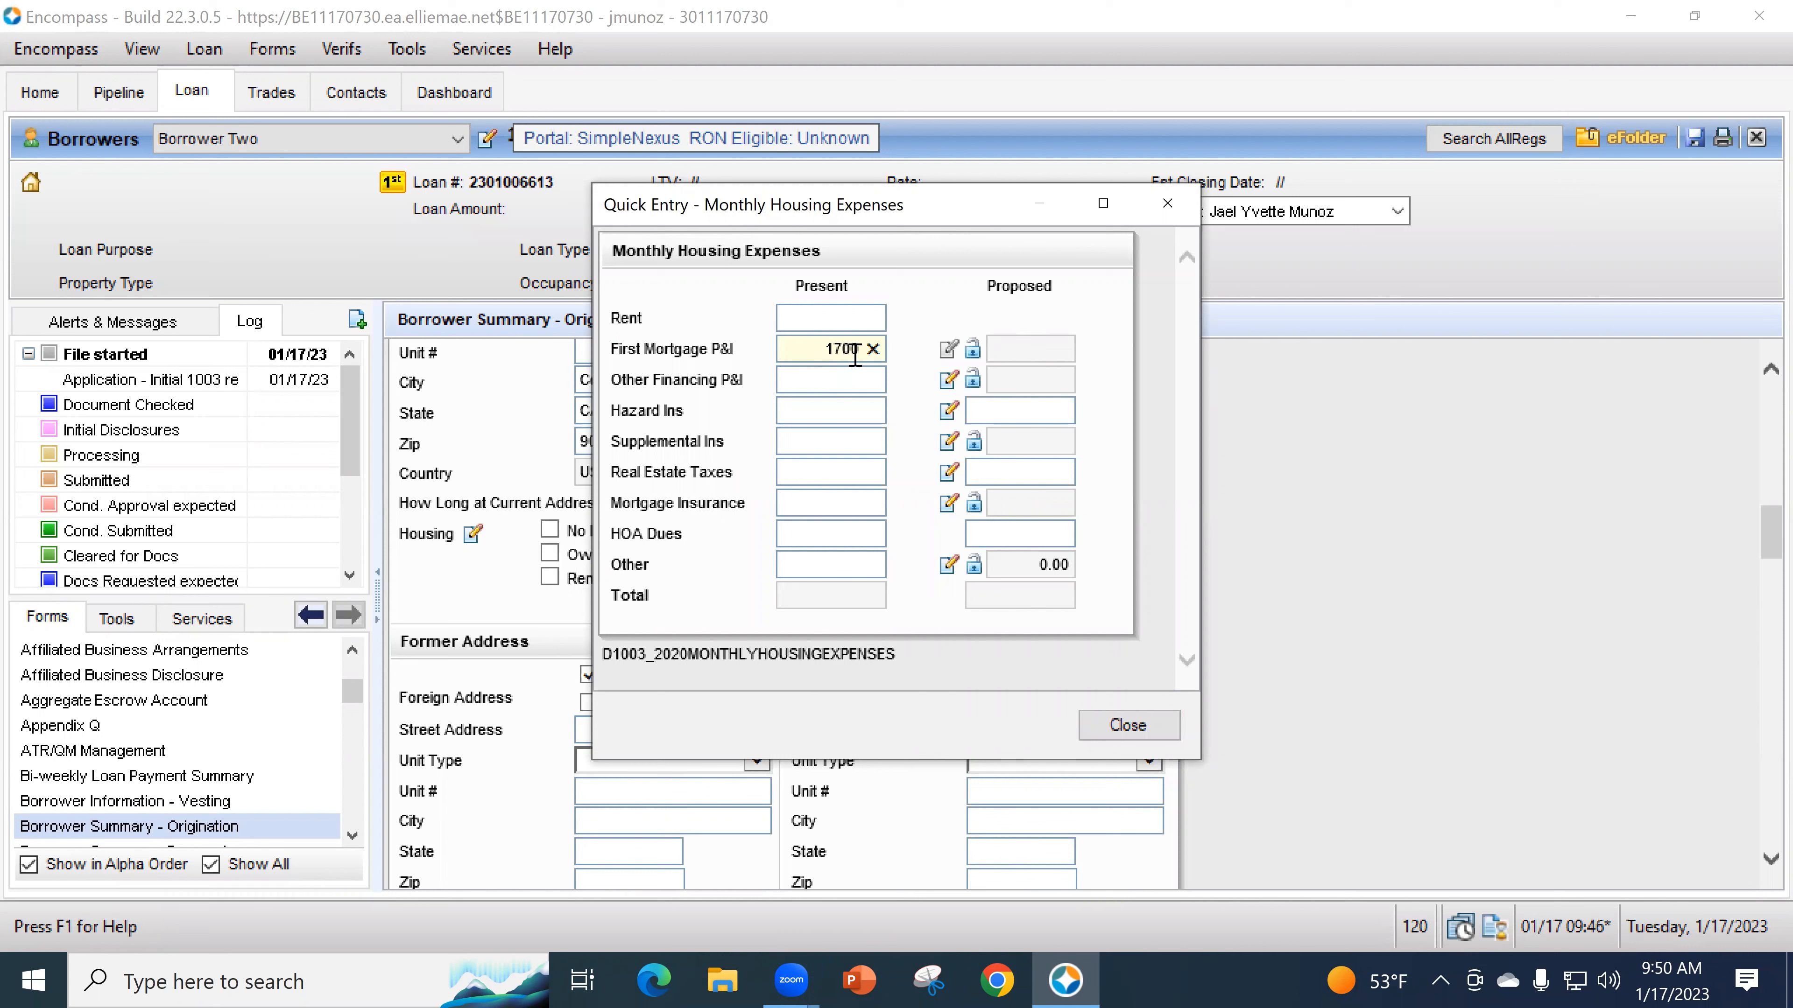
key(Tab)
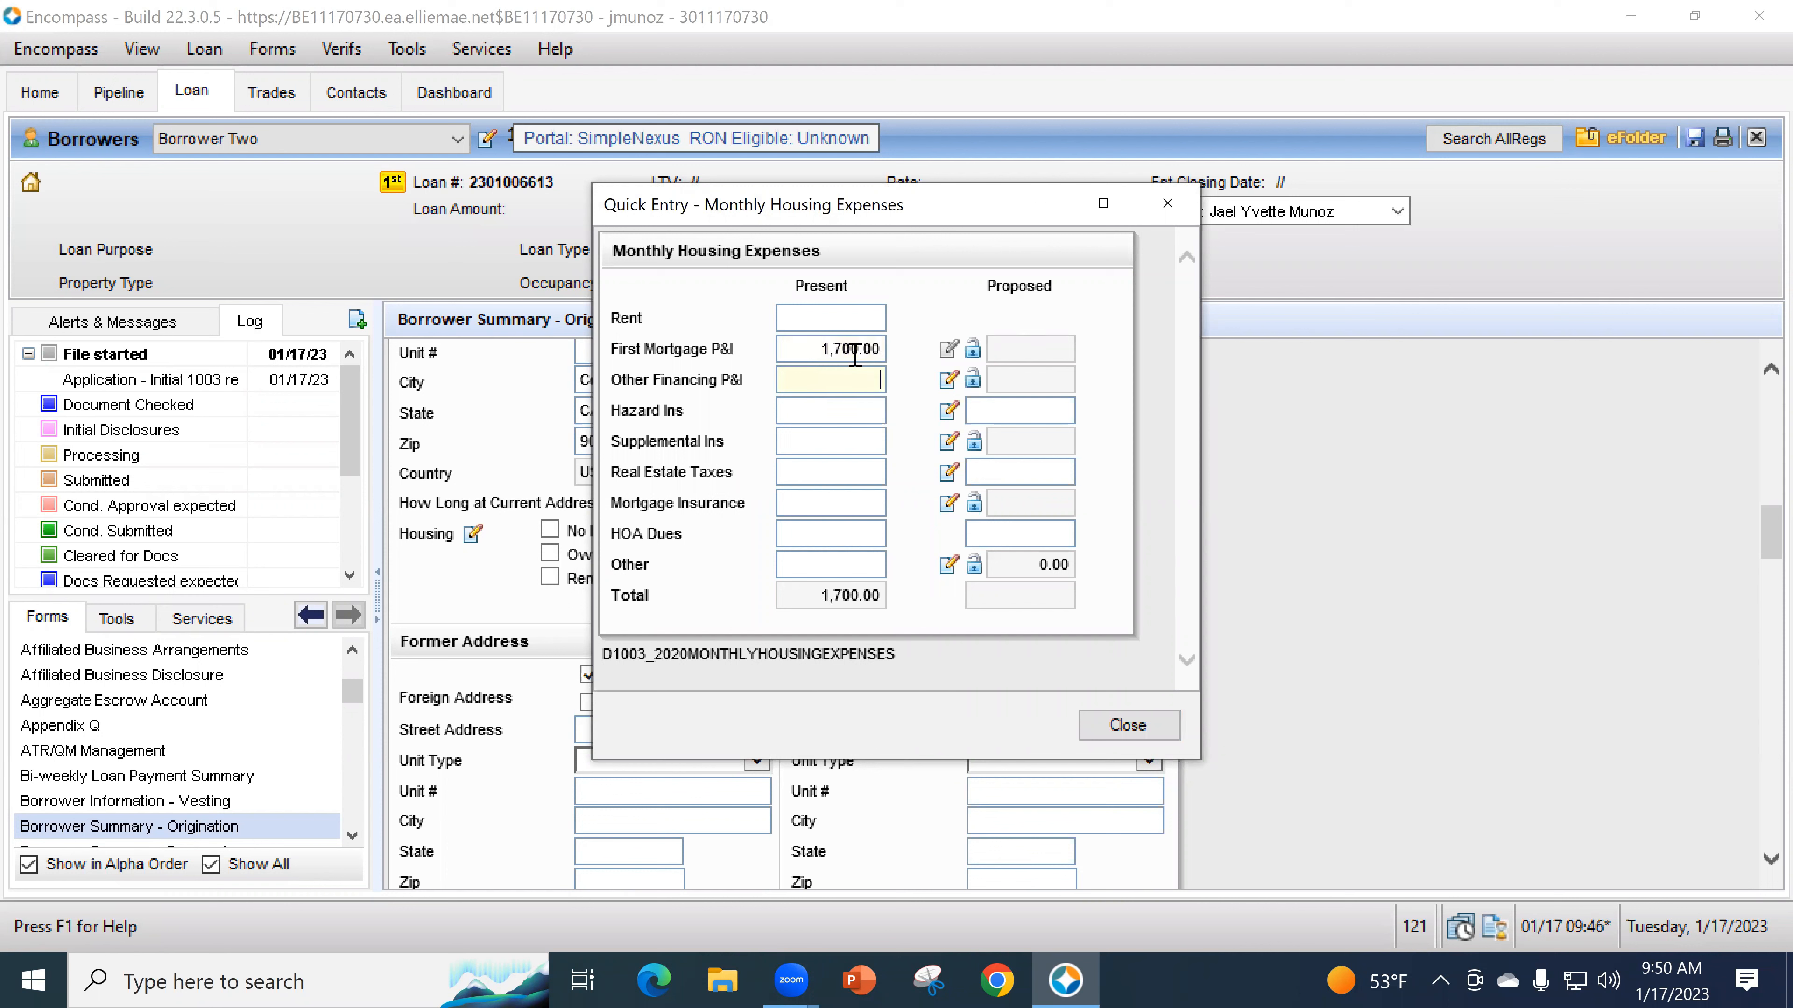
click(1127, 725)
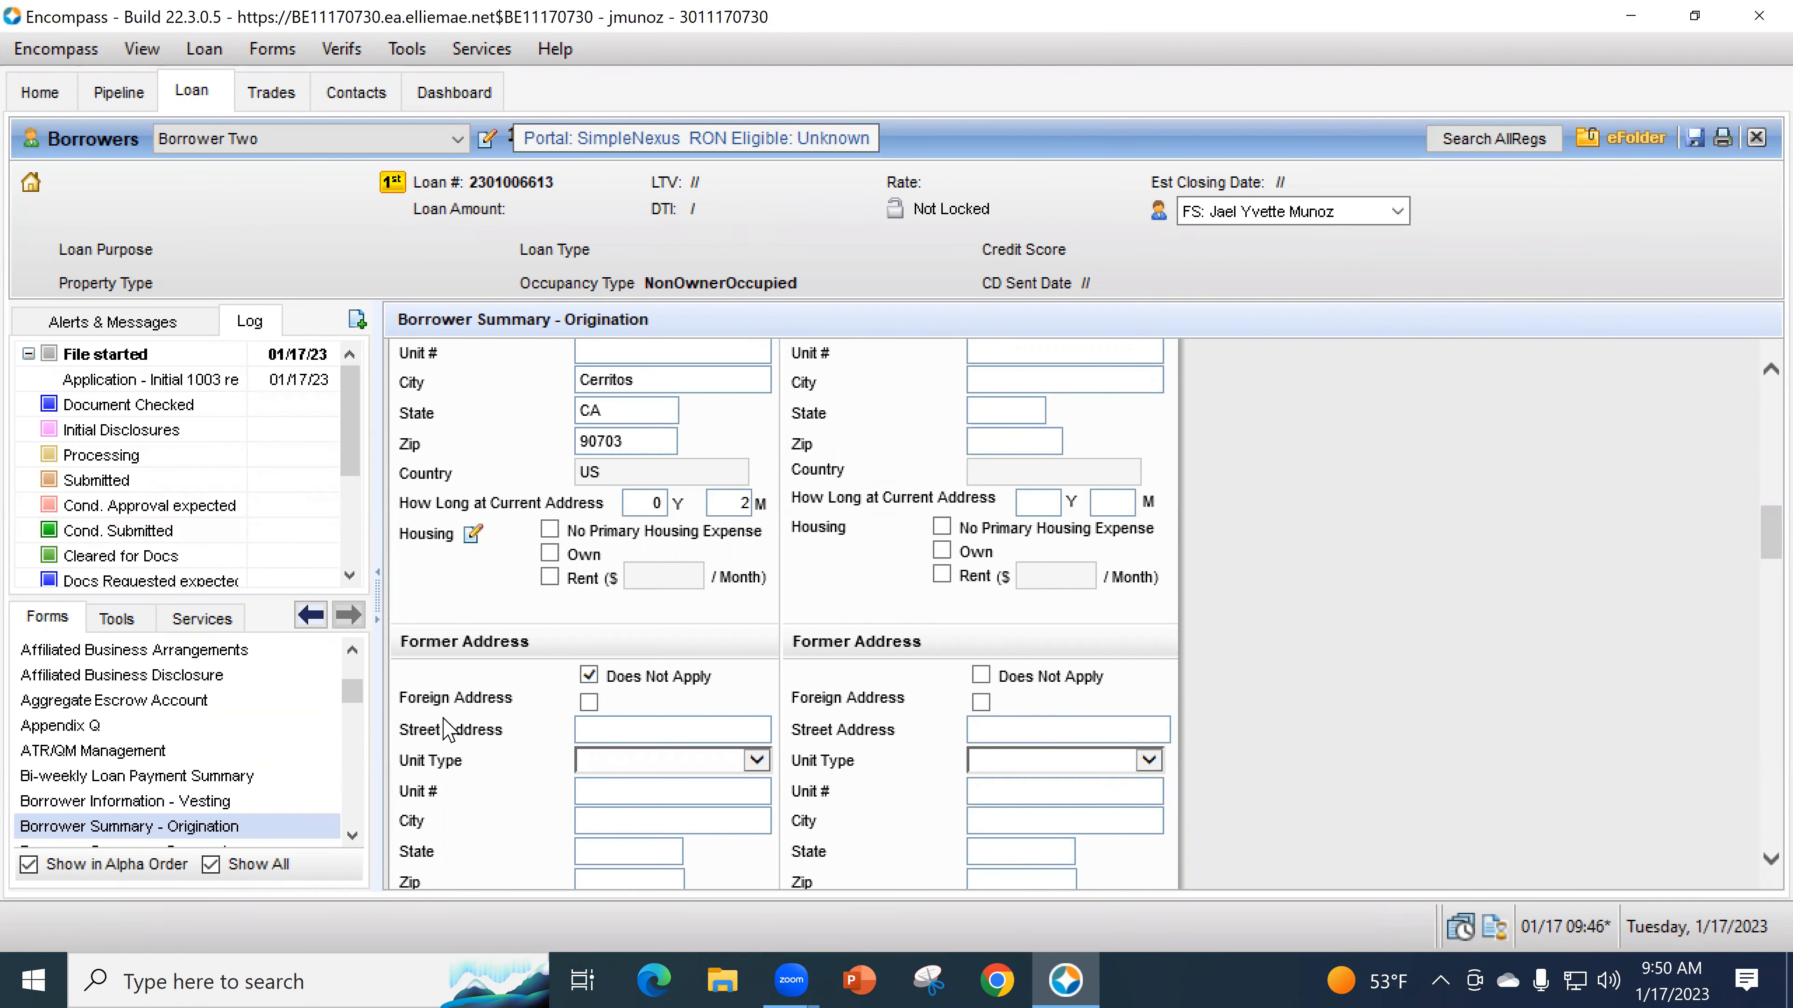
- Mark the current home as Own and set 2 years at the current address
click(547, 553)
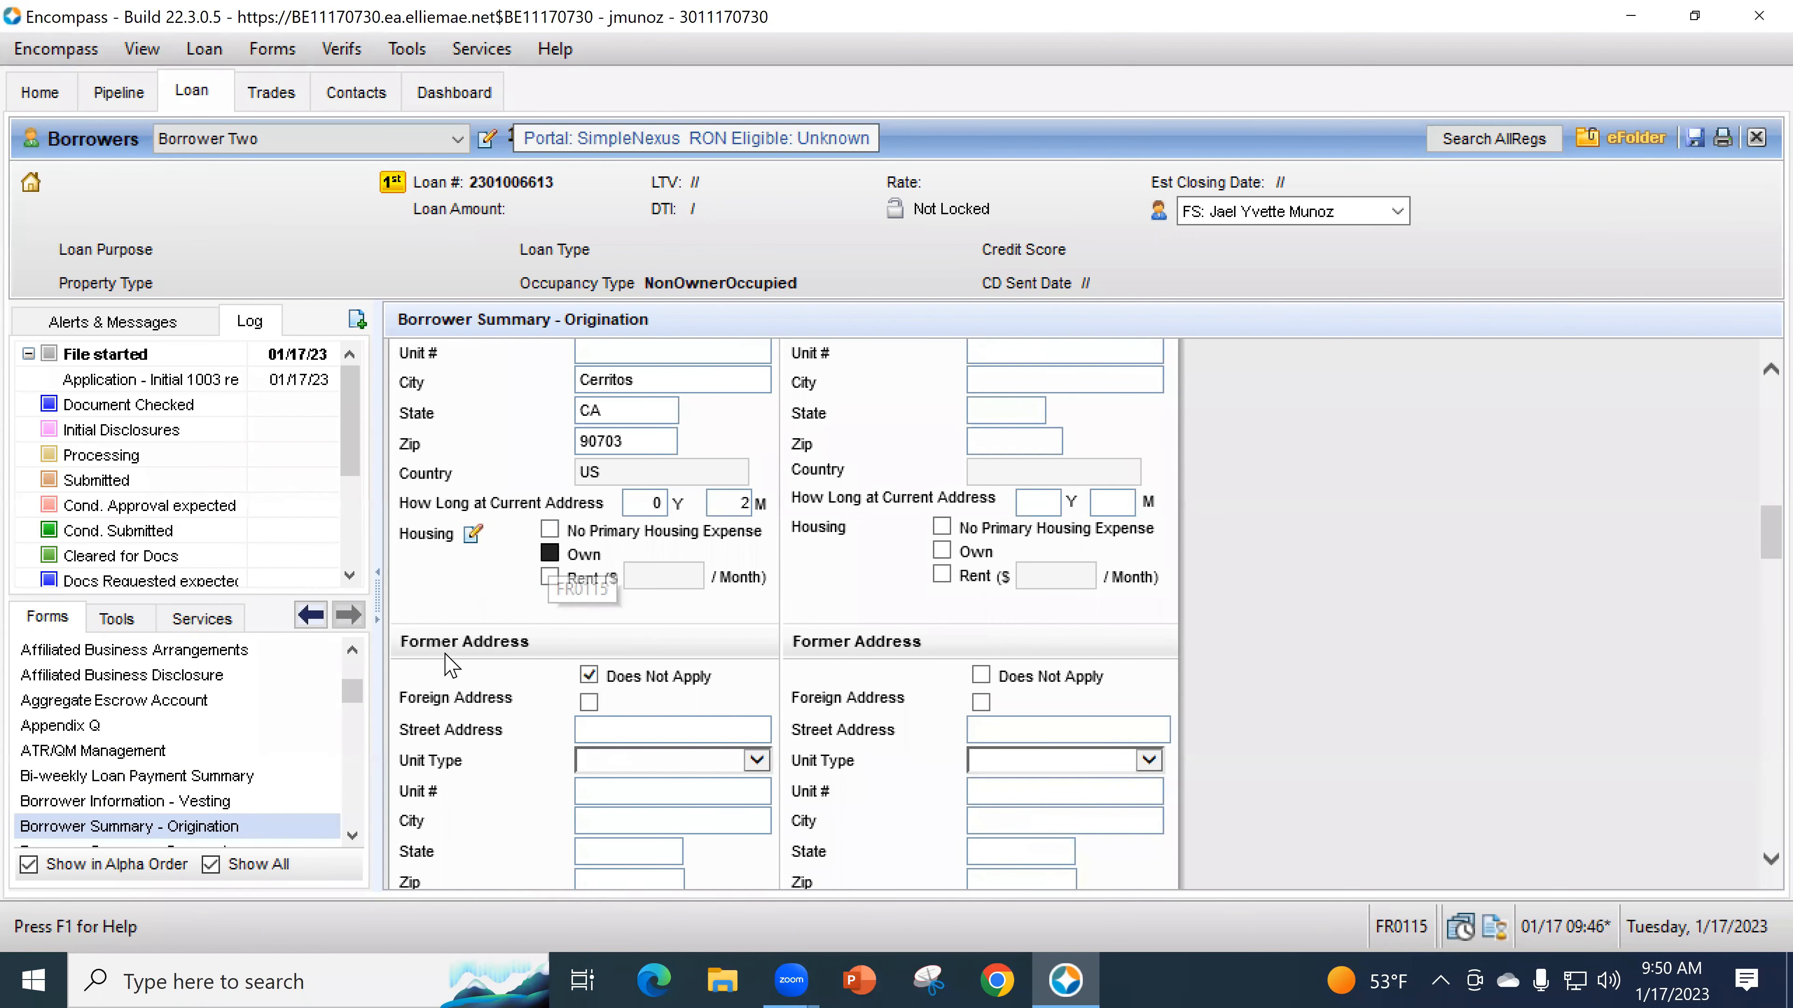
scroll(693, 631, up, 2)
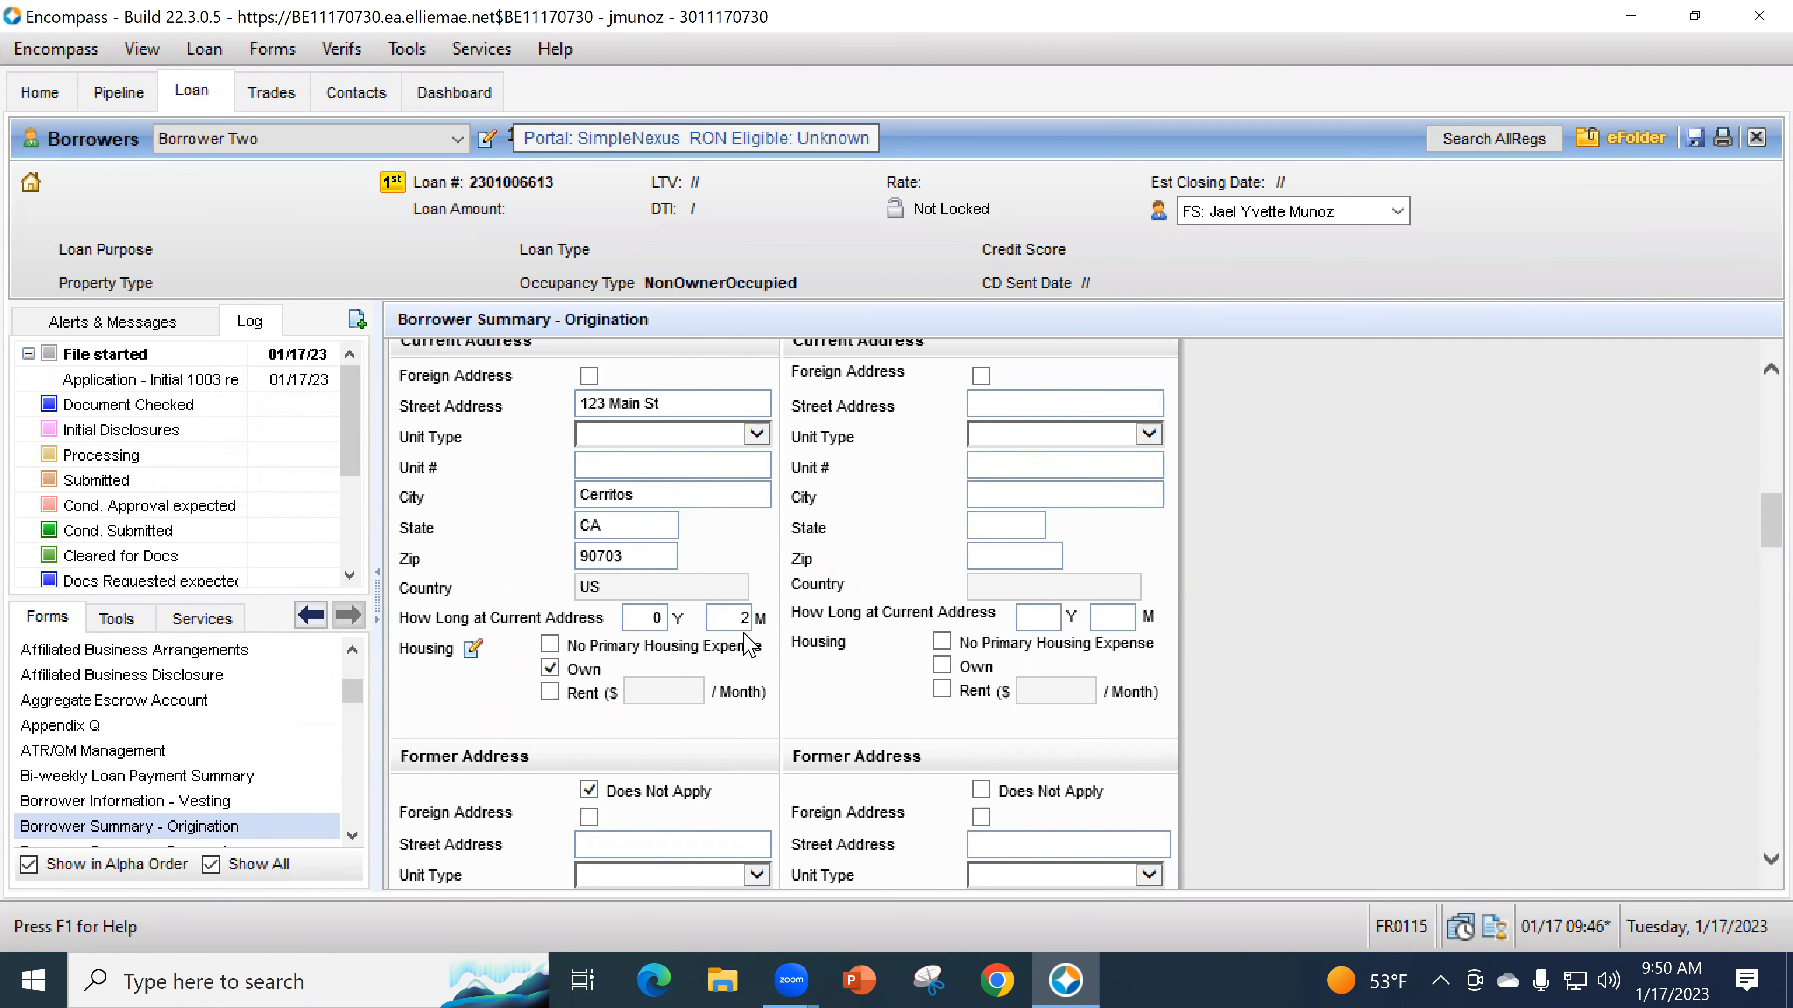
scroll(794, 741, up, 2)
scroll(812, 706, down, 2)
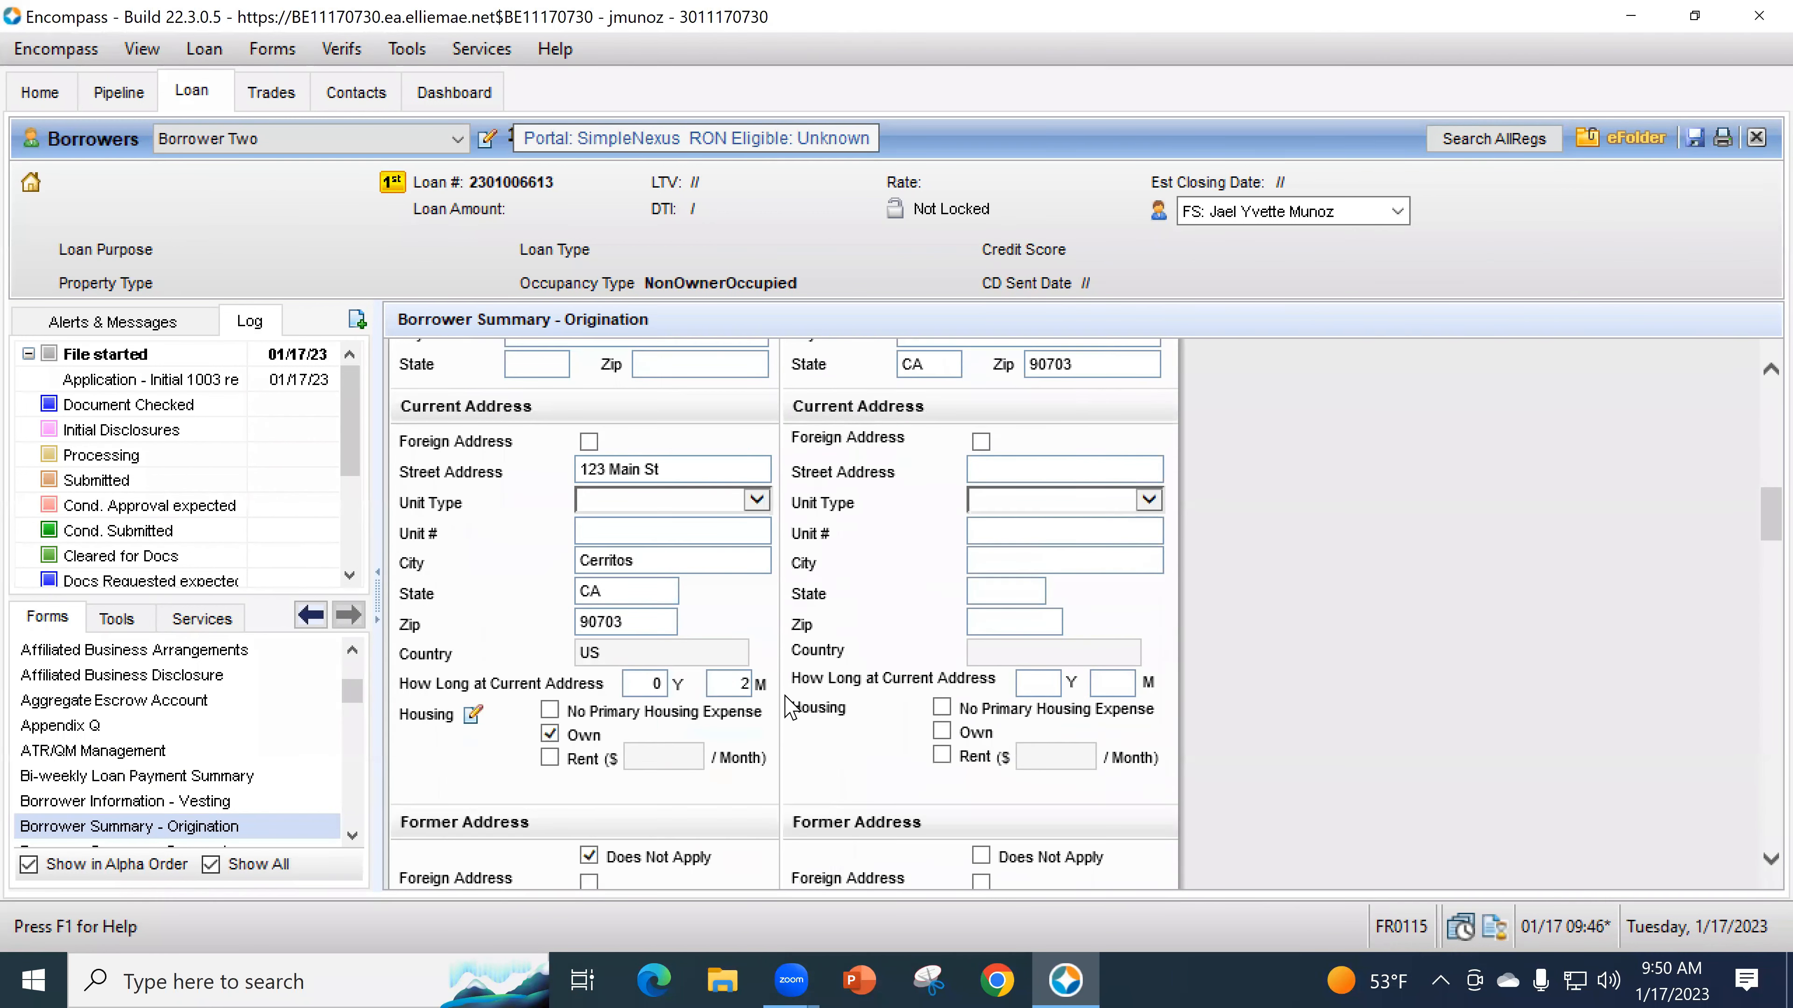
scroll(819, 695, down, 2)
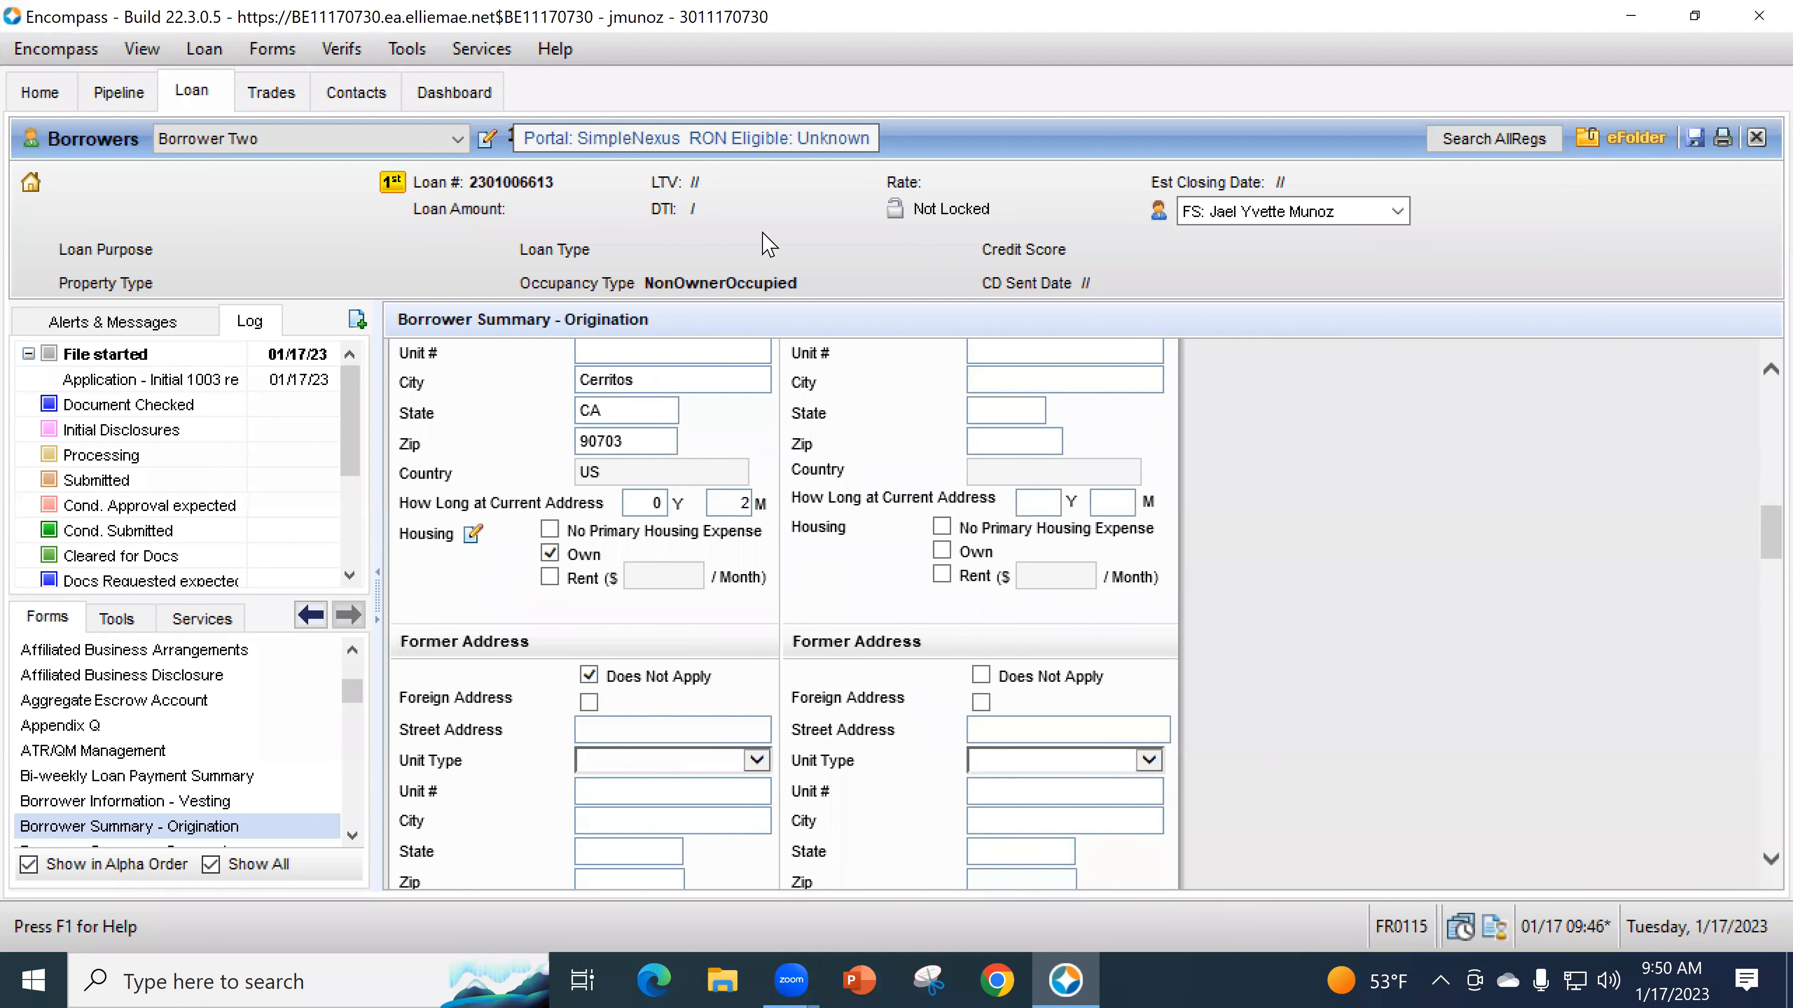
scroll(840, 632, up, 2)
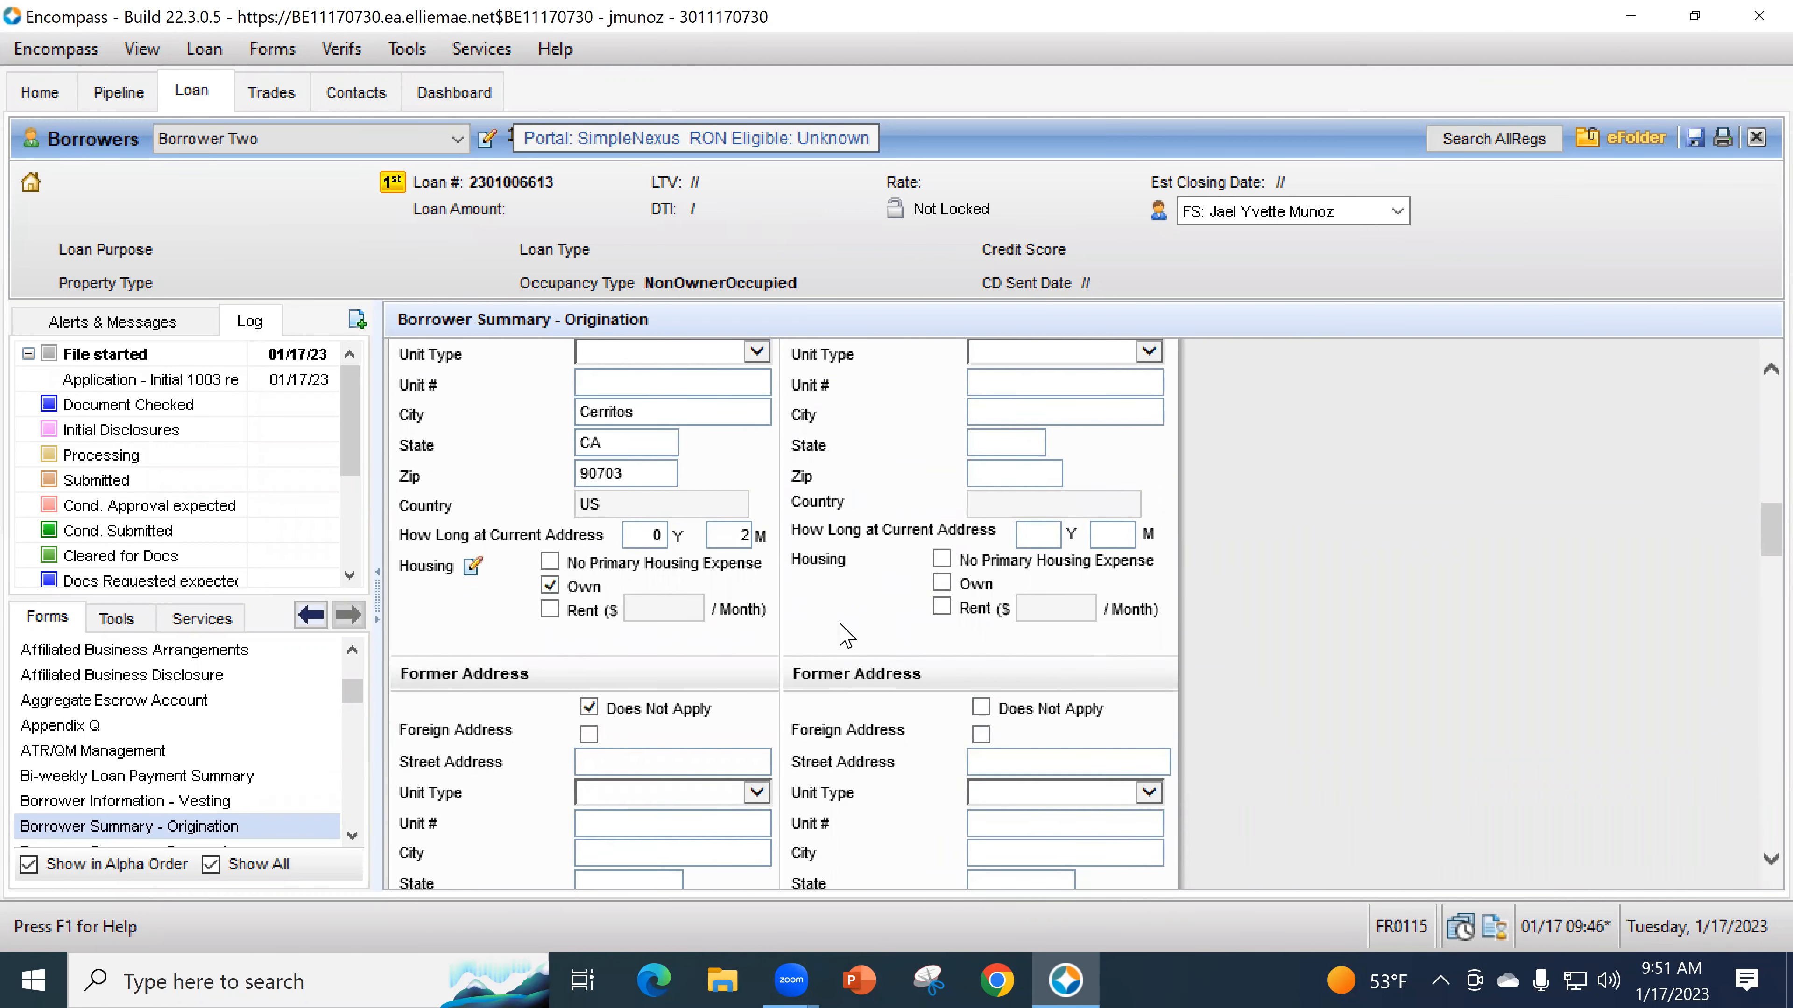
click(663, 668)
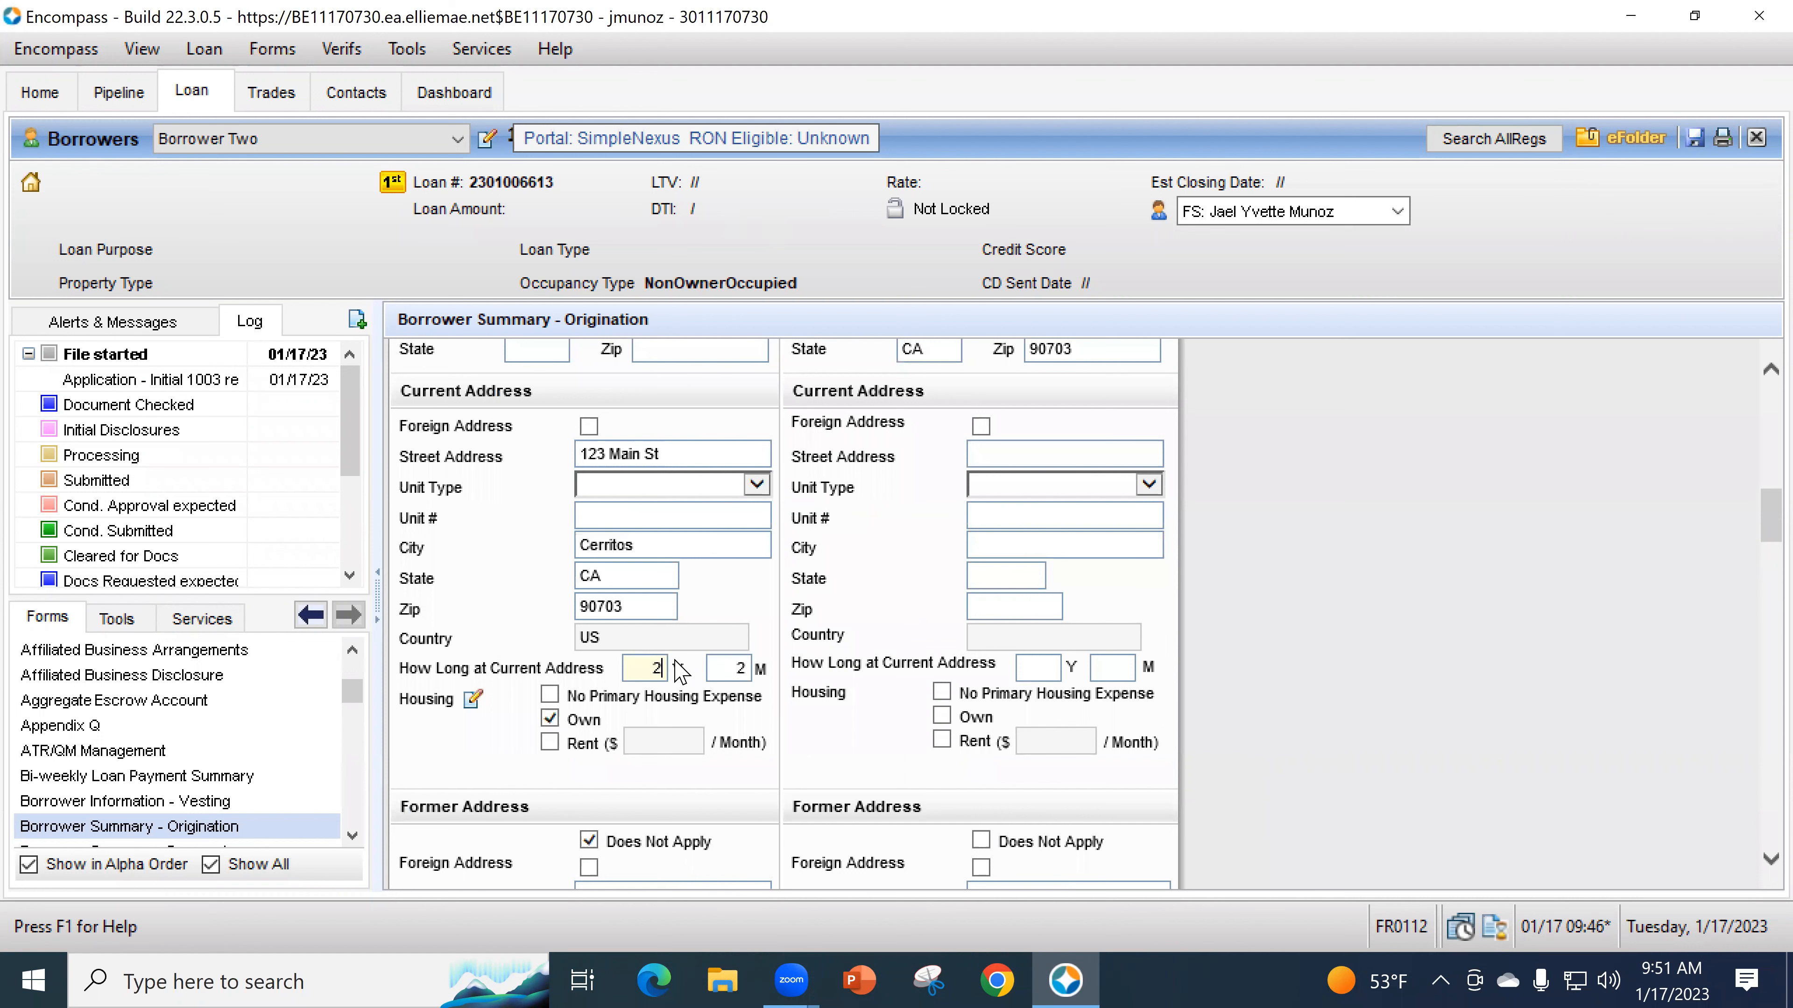
scroll(798, 650, up, 3)
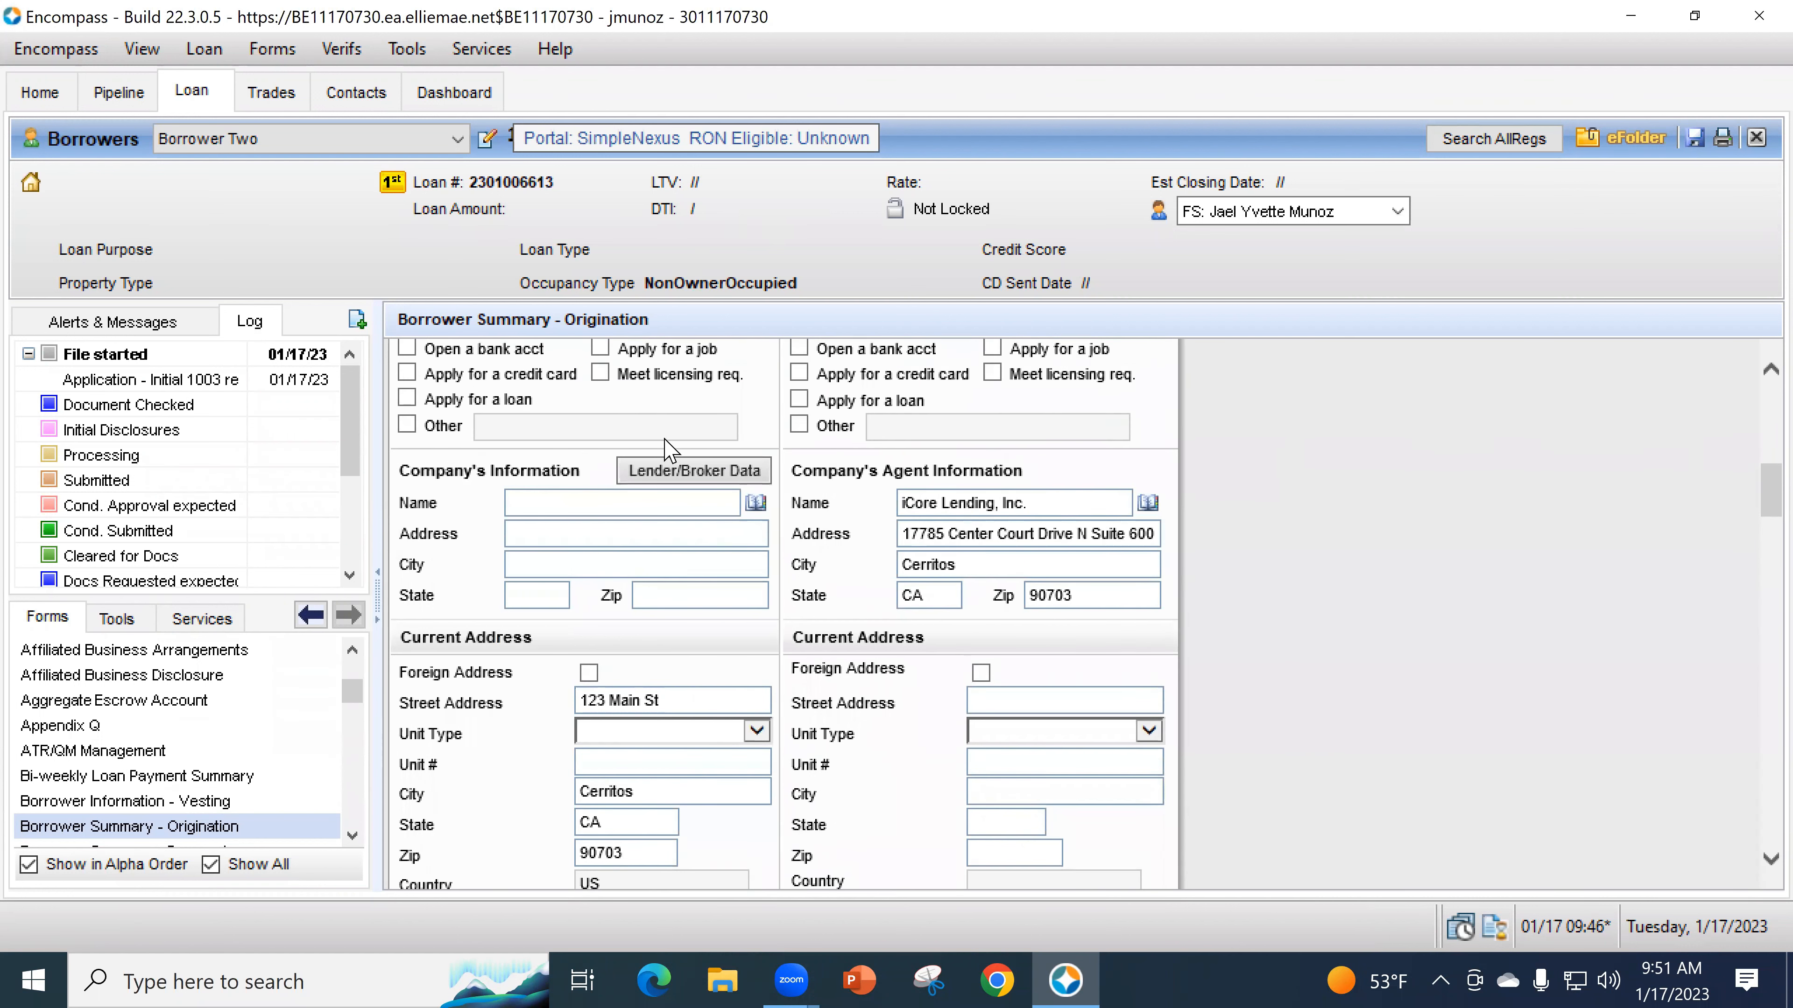
scroll(795, 270, up, 1)
scroll(805, 656, down, 1)
scroll(811, 664, down, 3)
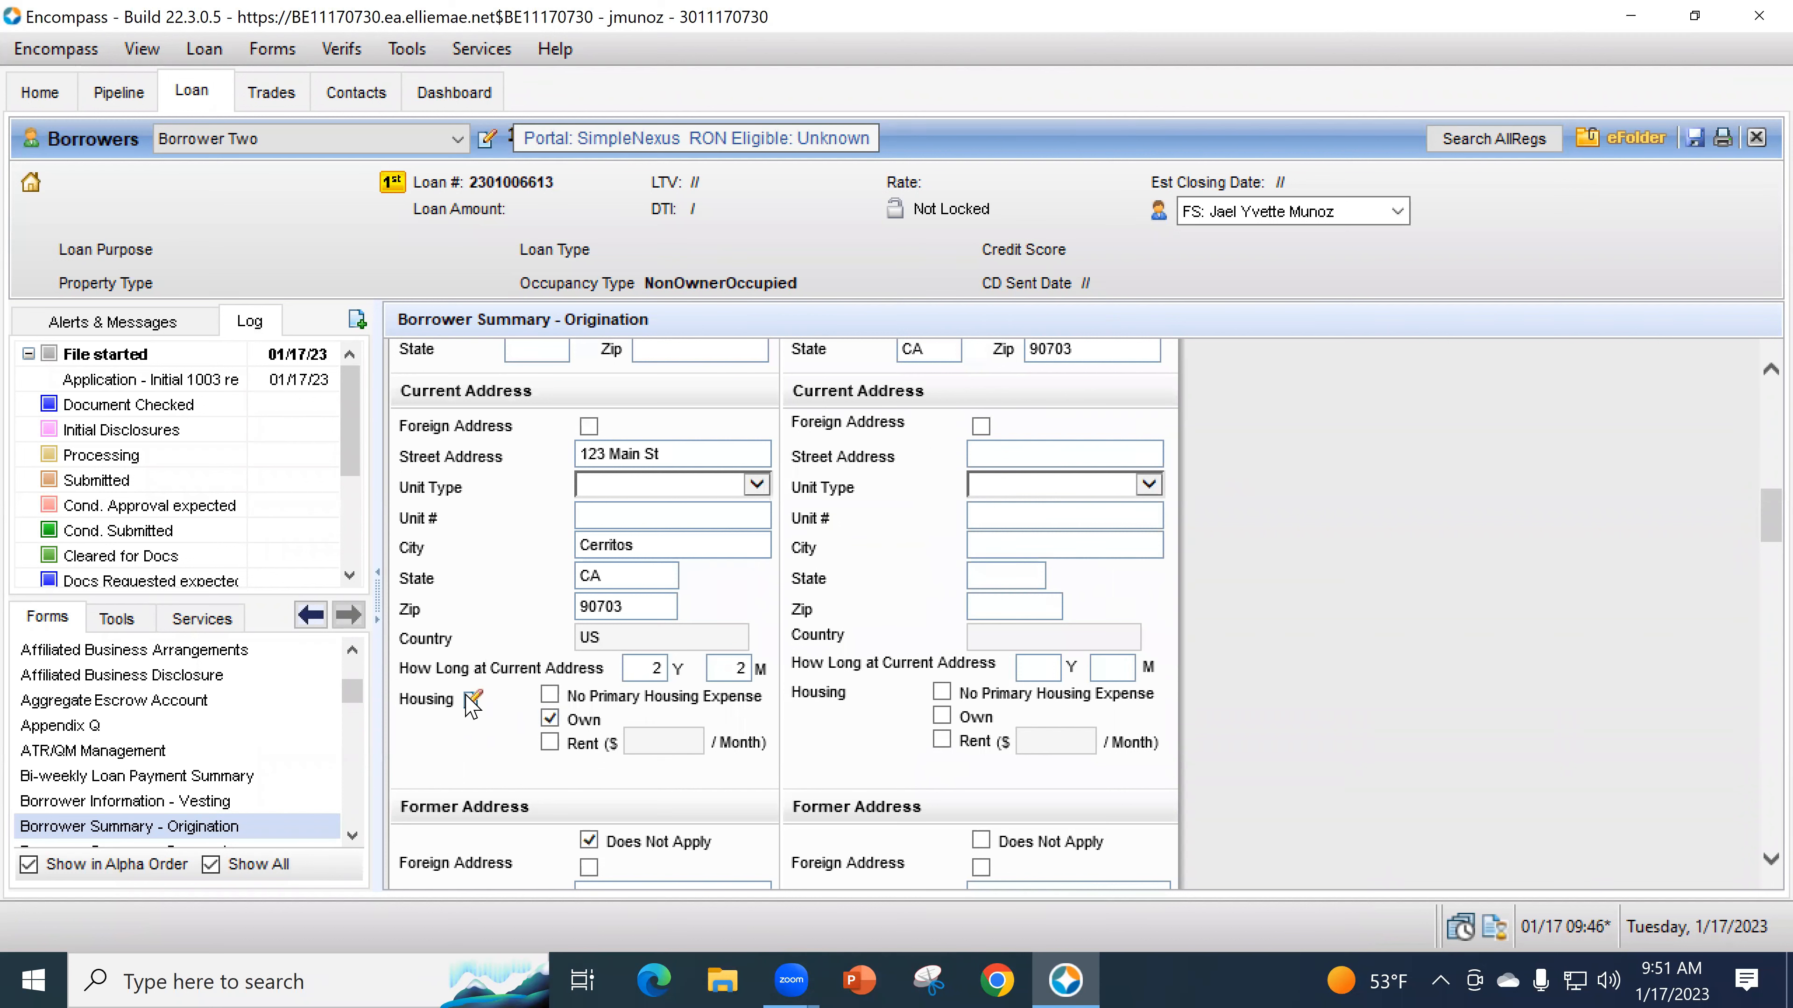
- Switch current housing to Rent, clearing the mortgage payment and entering 1.00 present rent
click(550, 741)
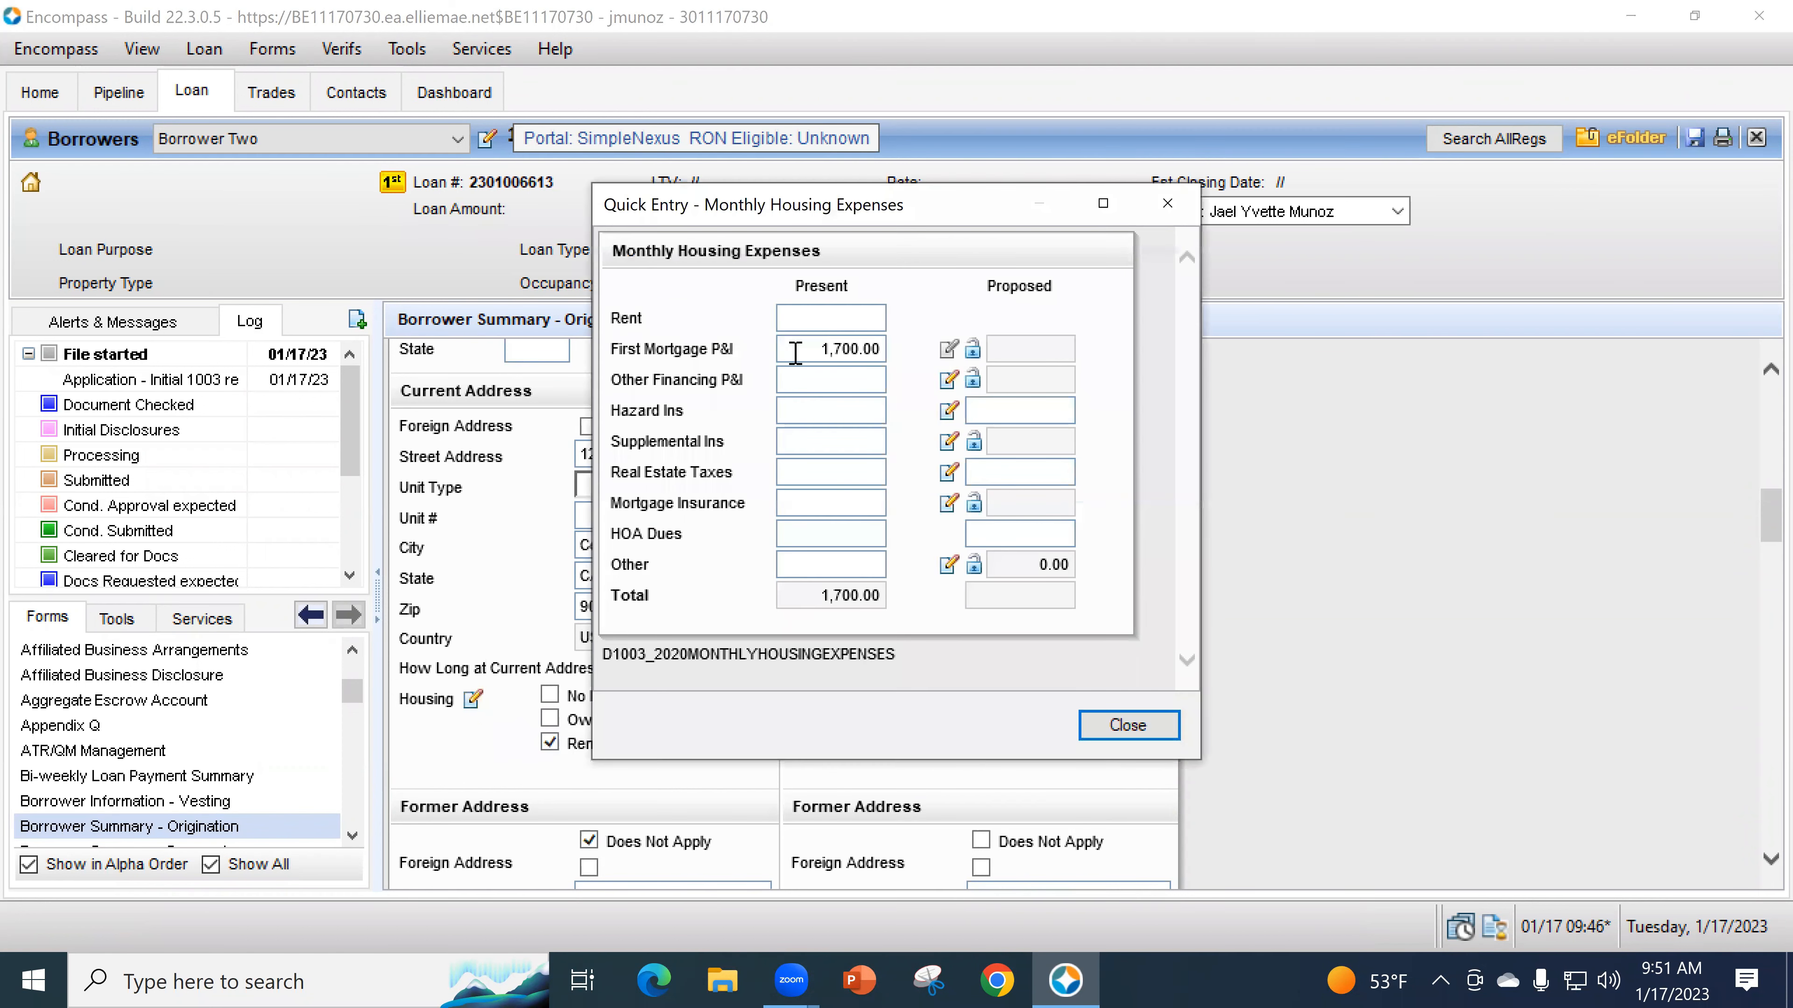
click(870, 350)
key(BackSpace)
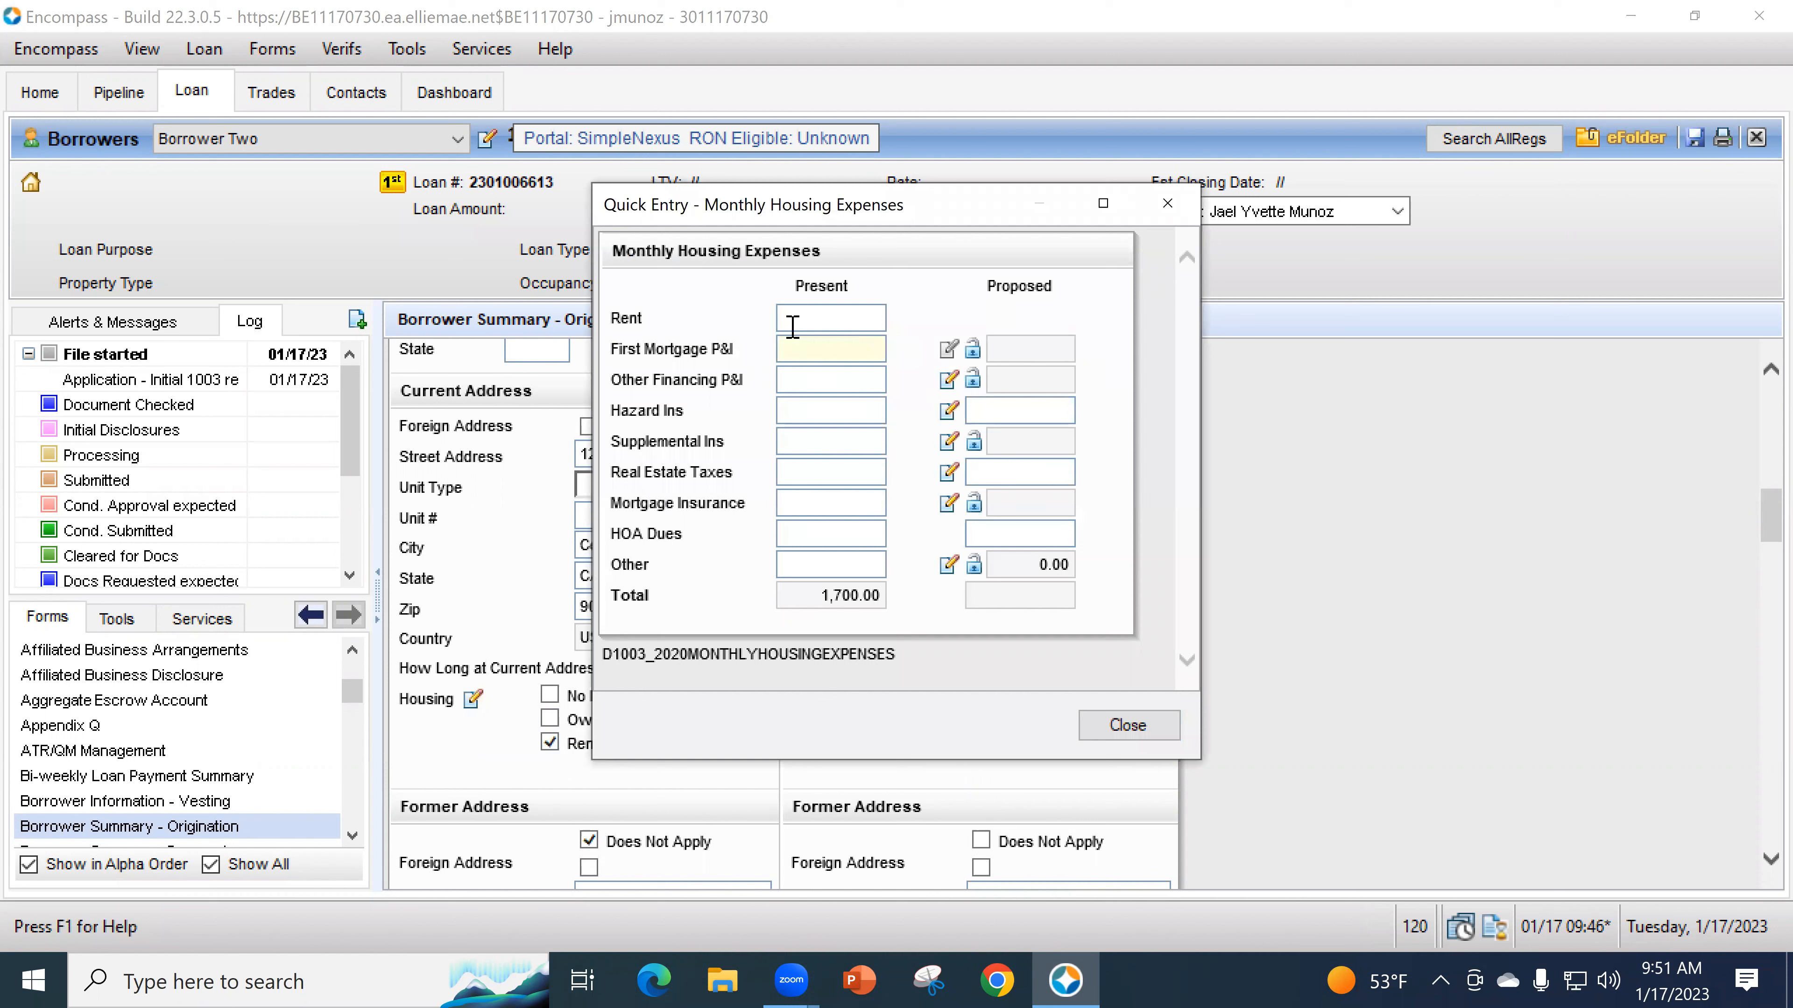
click(829, 328)
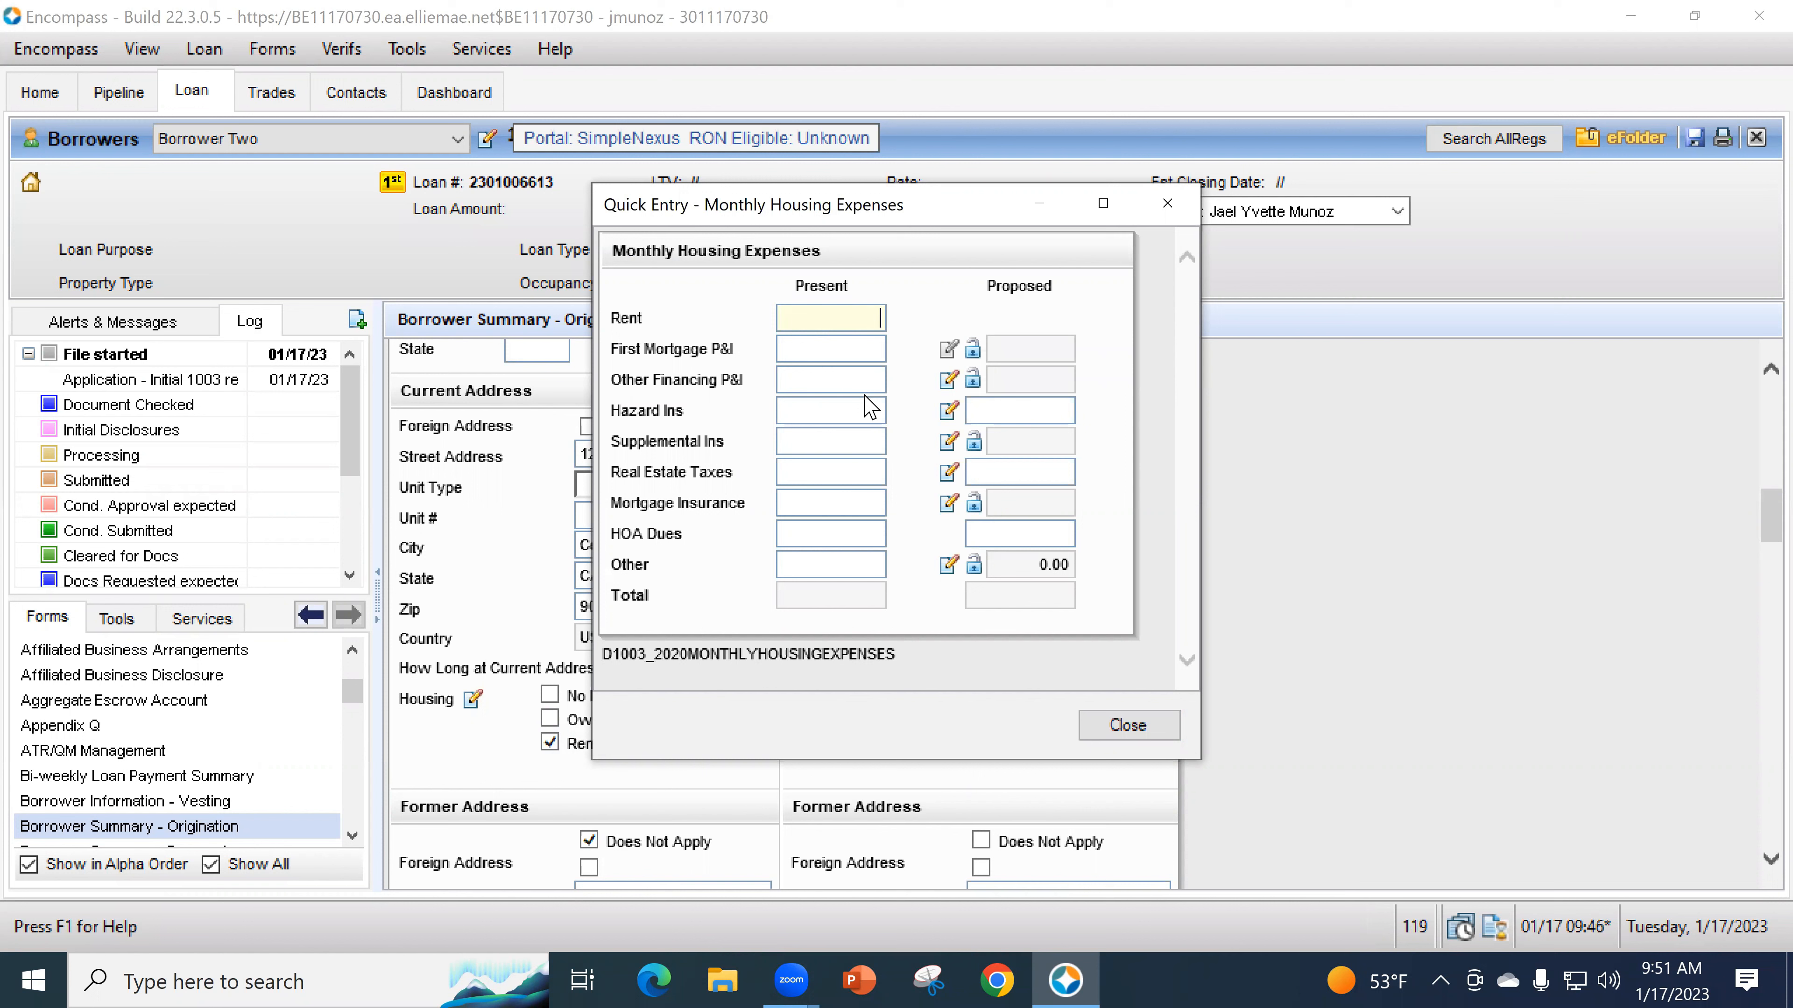
key(Tab)
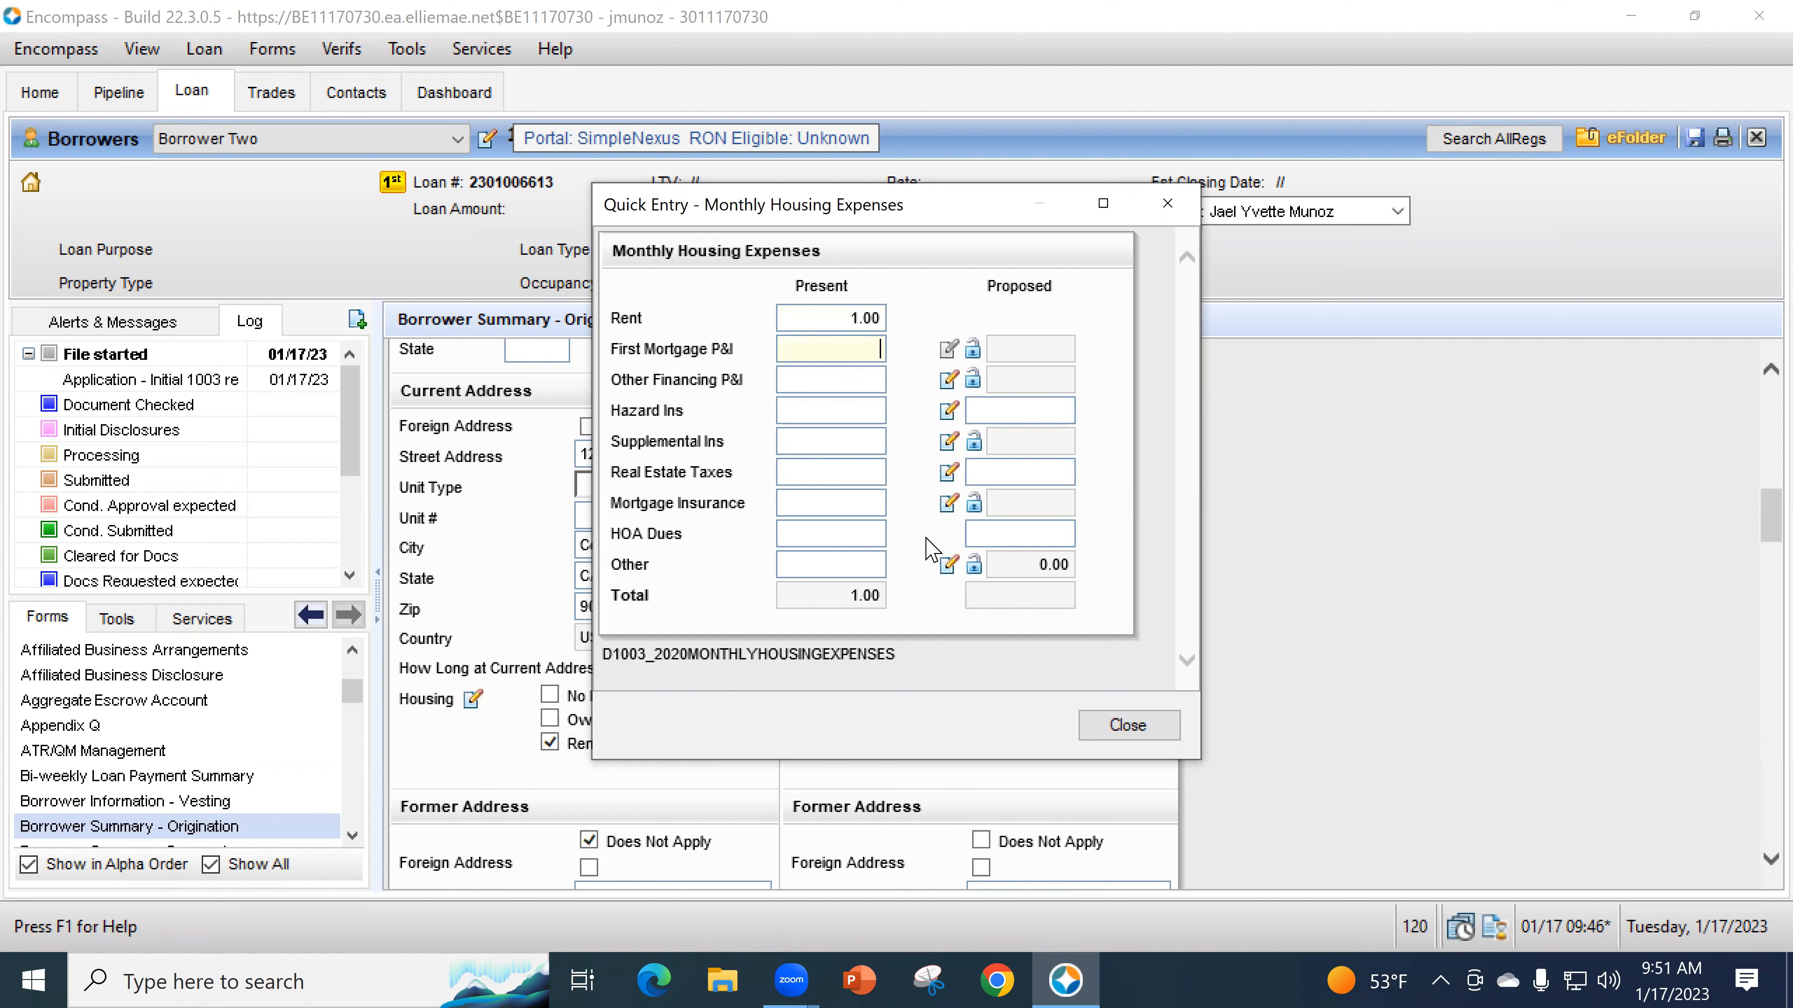
click(1122, 731)
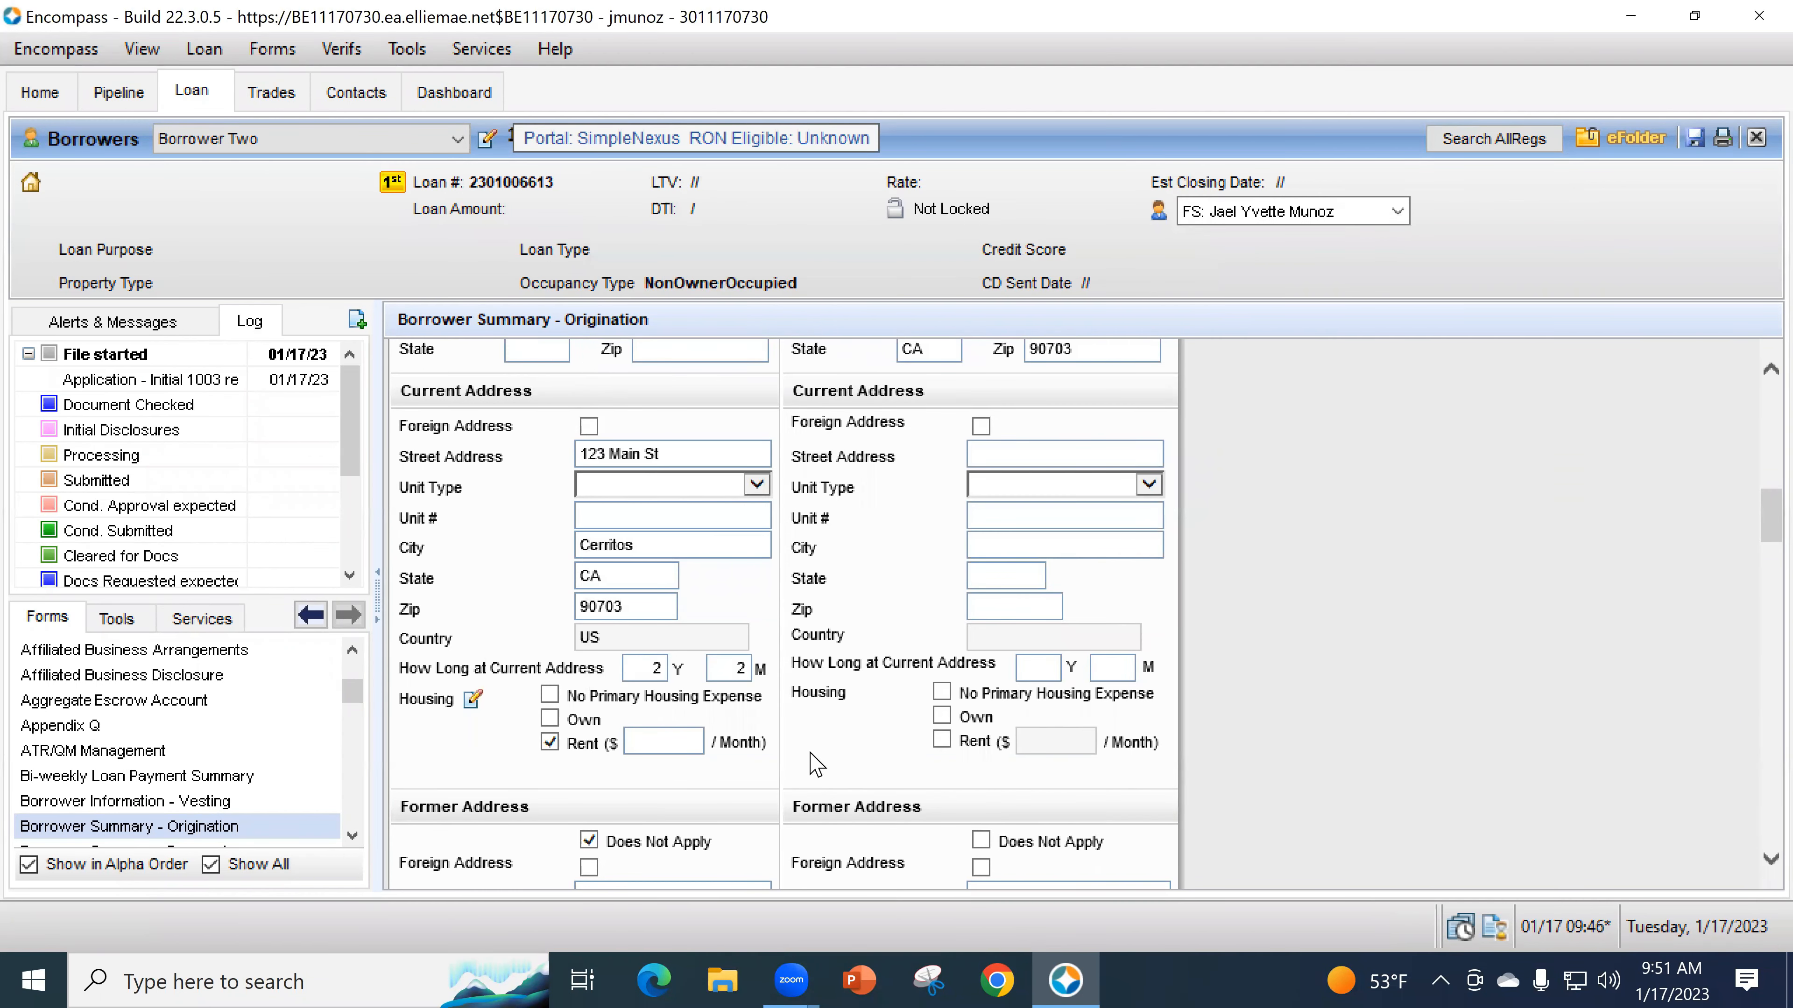
scroll(1225, 767, down, 15)
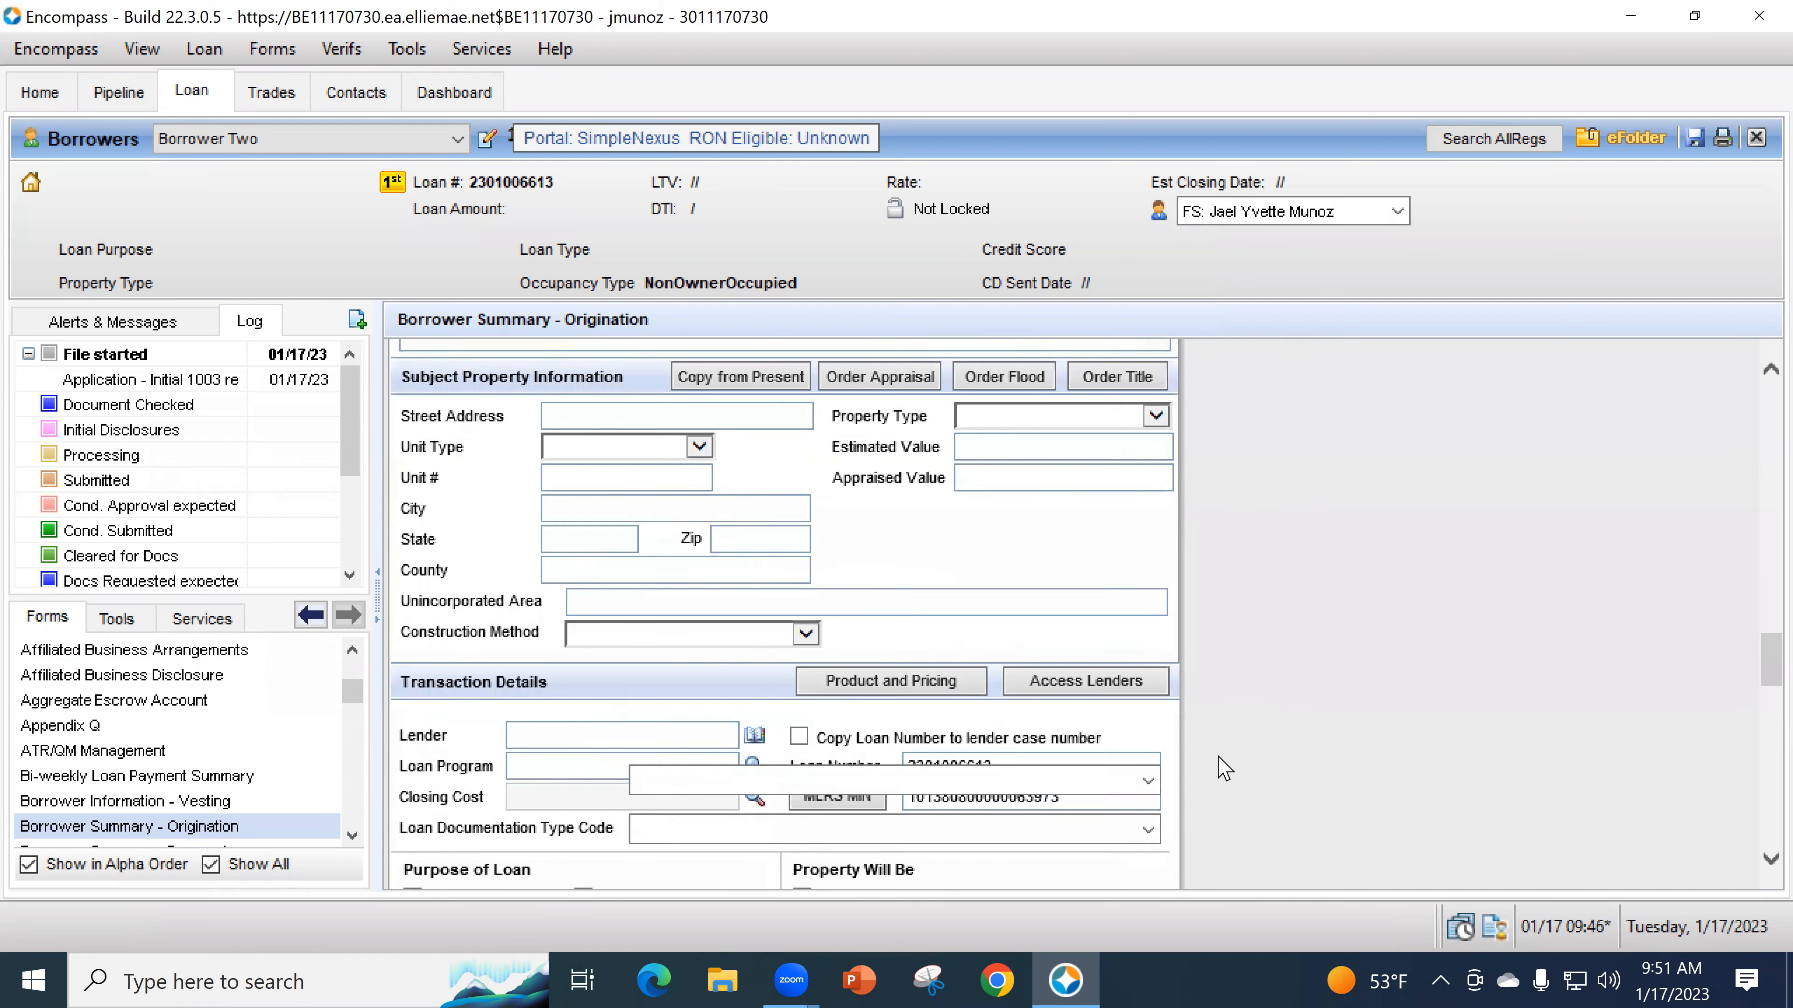
scroll(1225, 767, down, 3)
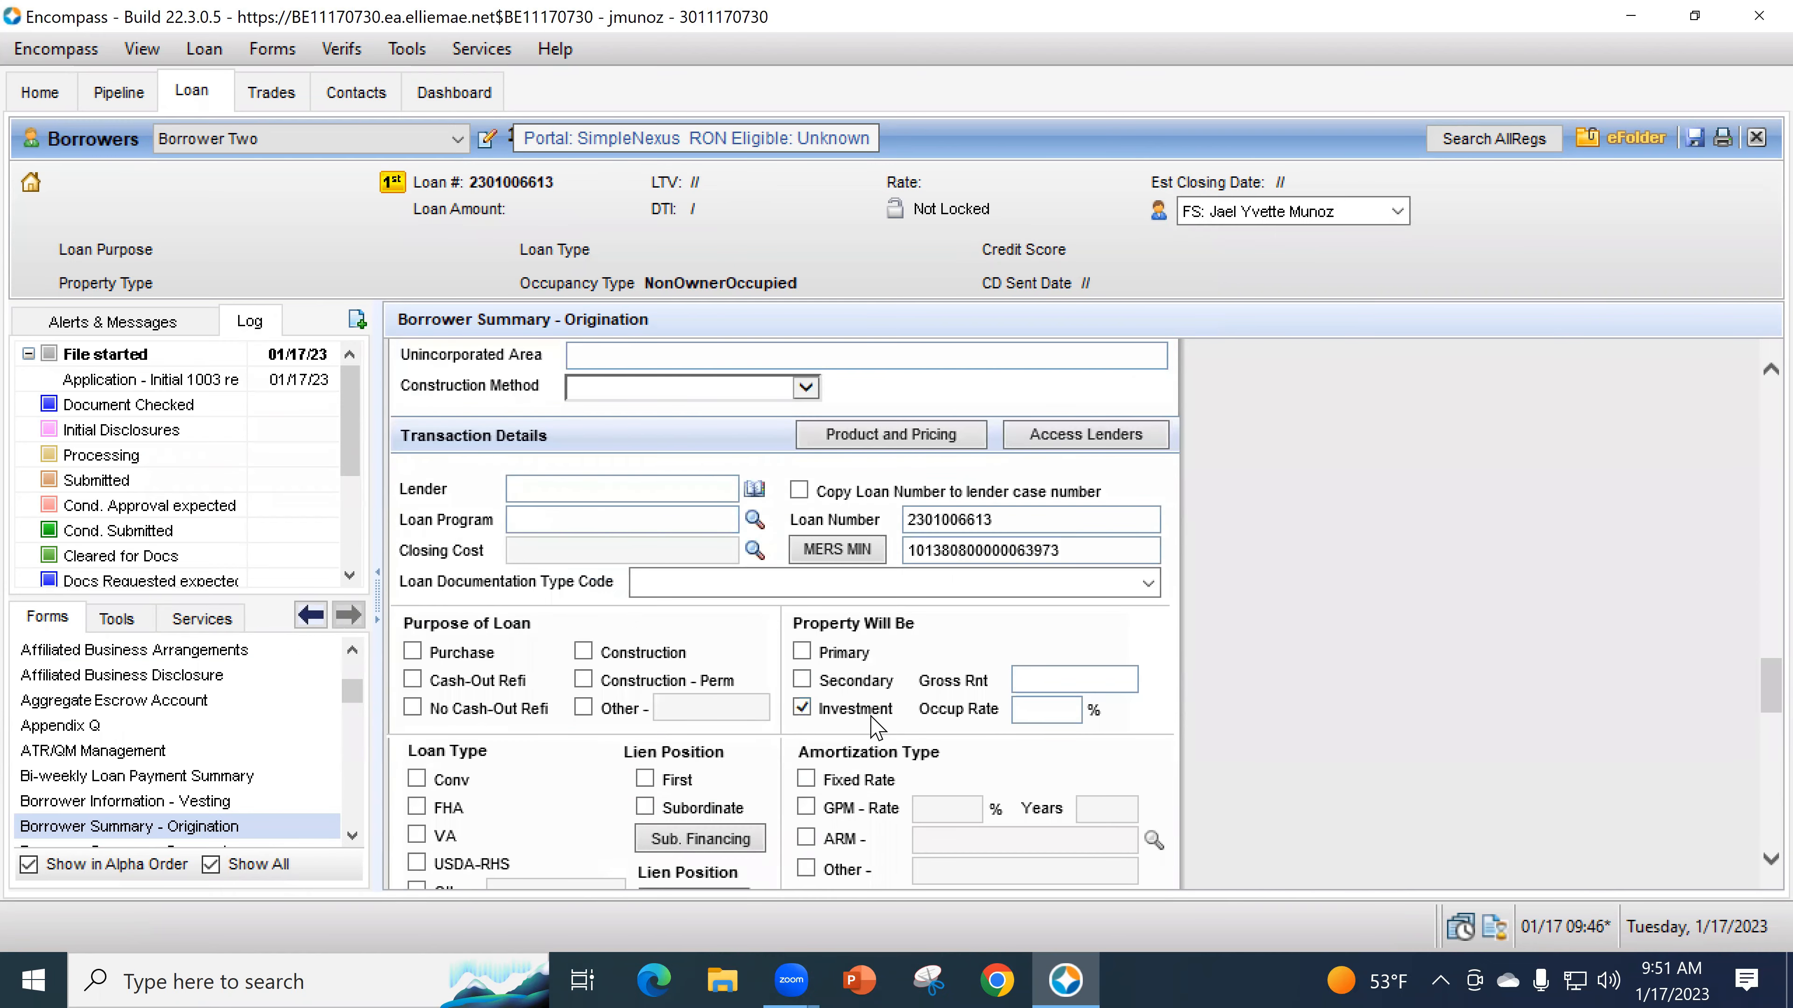
scroll(1168, 763, up, 10)
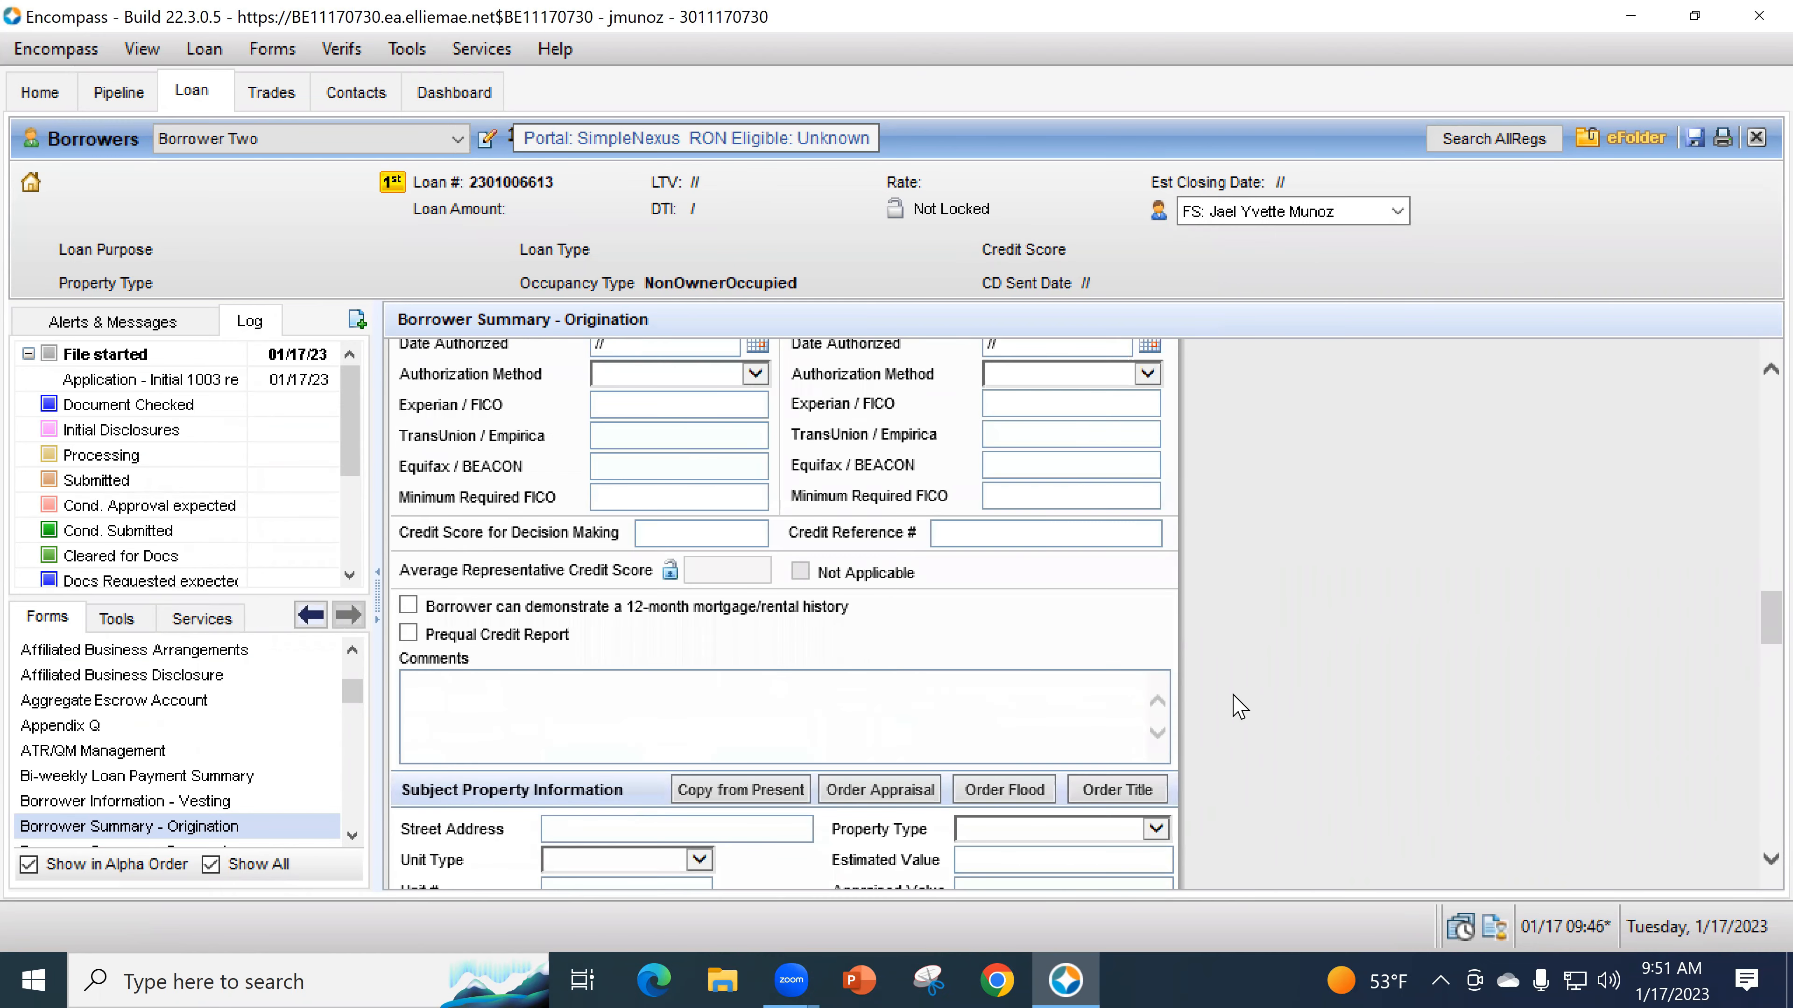
scroll(1239, 706, up, 1)
scroll(1225, 734, up, 8)
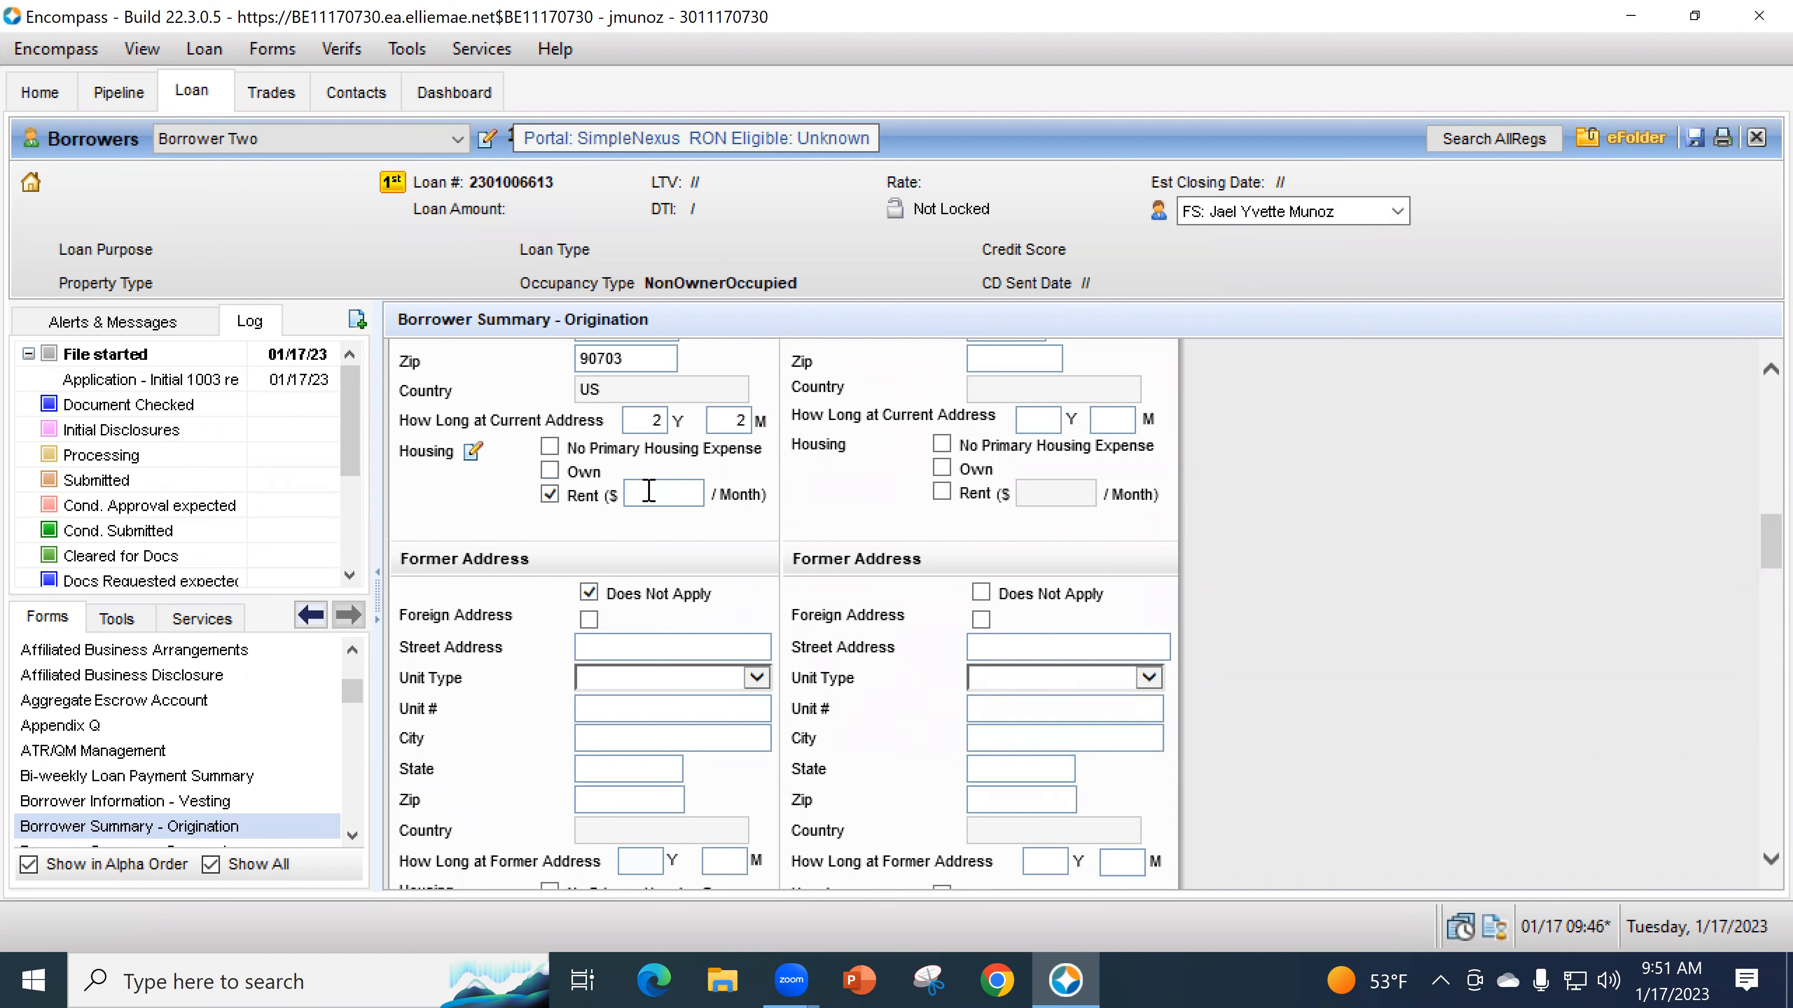
- Re-enter the 1.00 monthly rent on the form and scroll to Credit Information
click(472, 450)
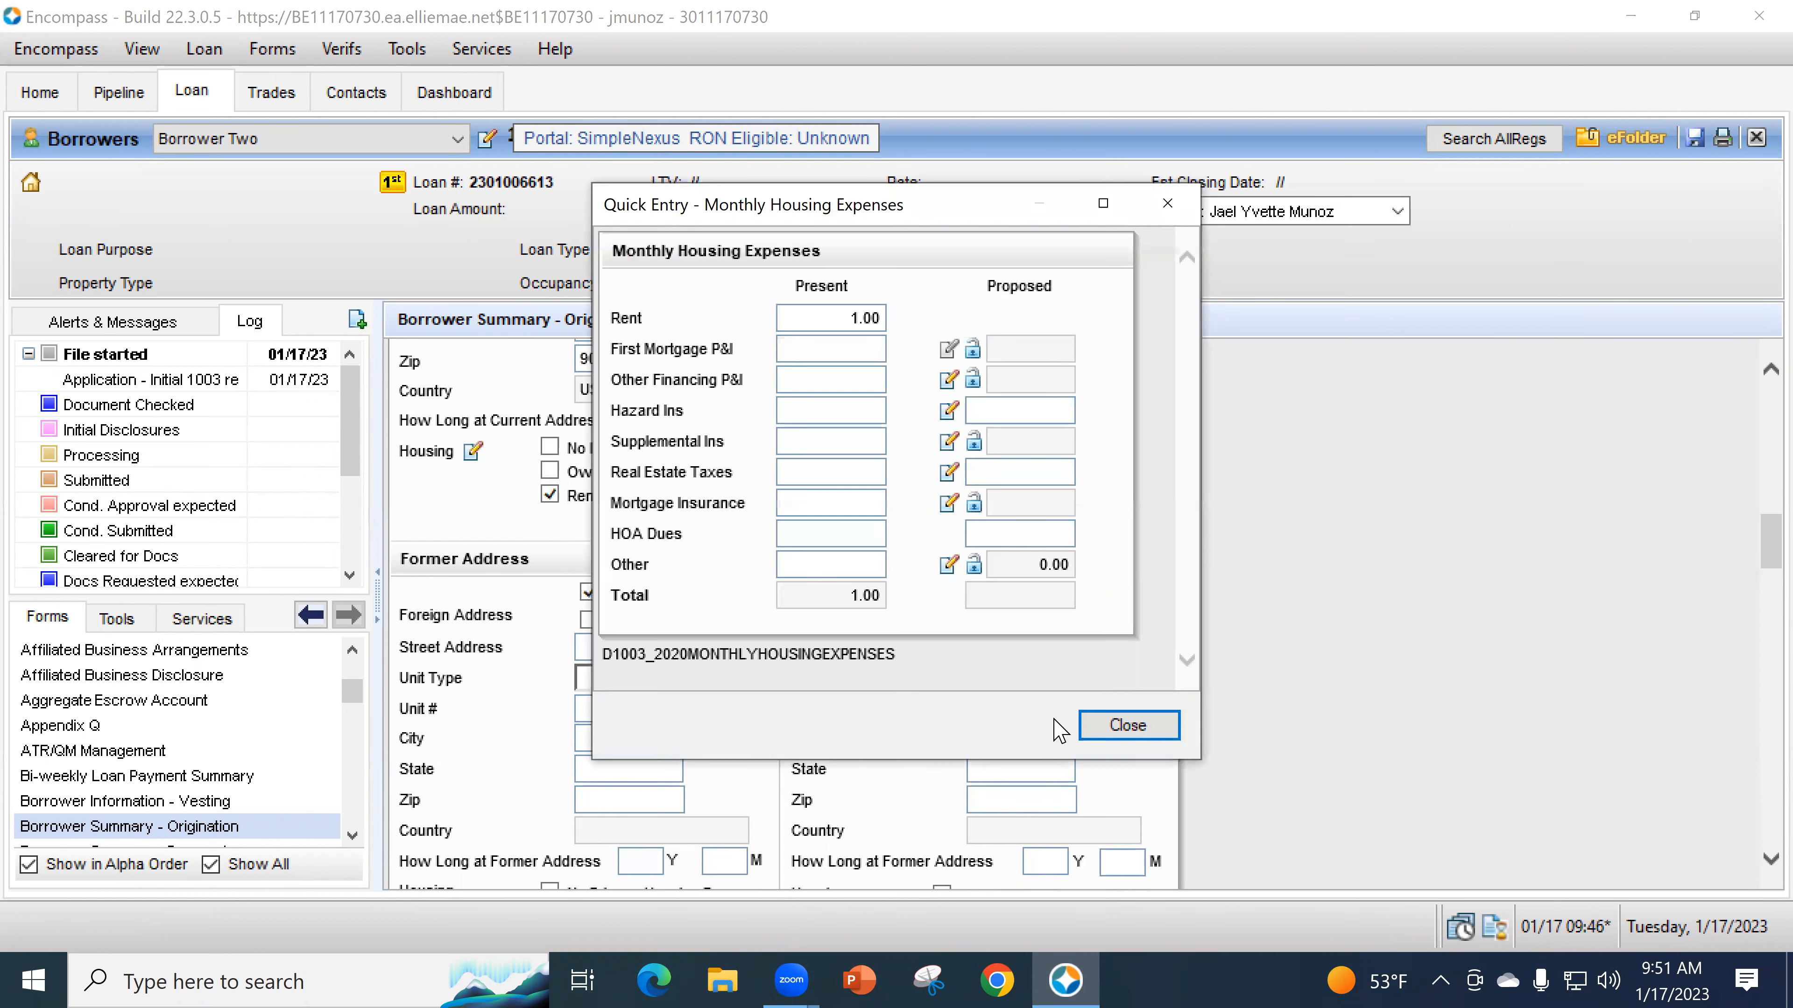
click(1127, 725)
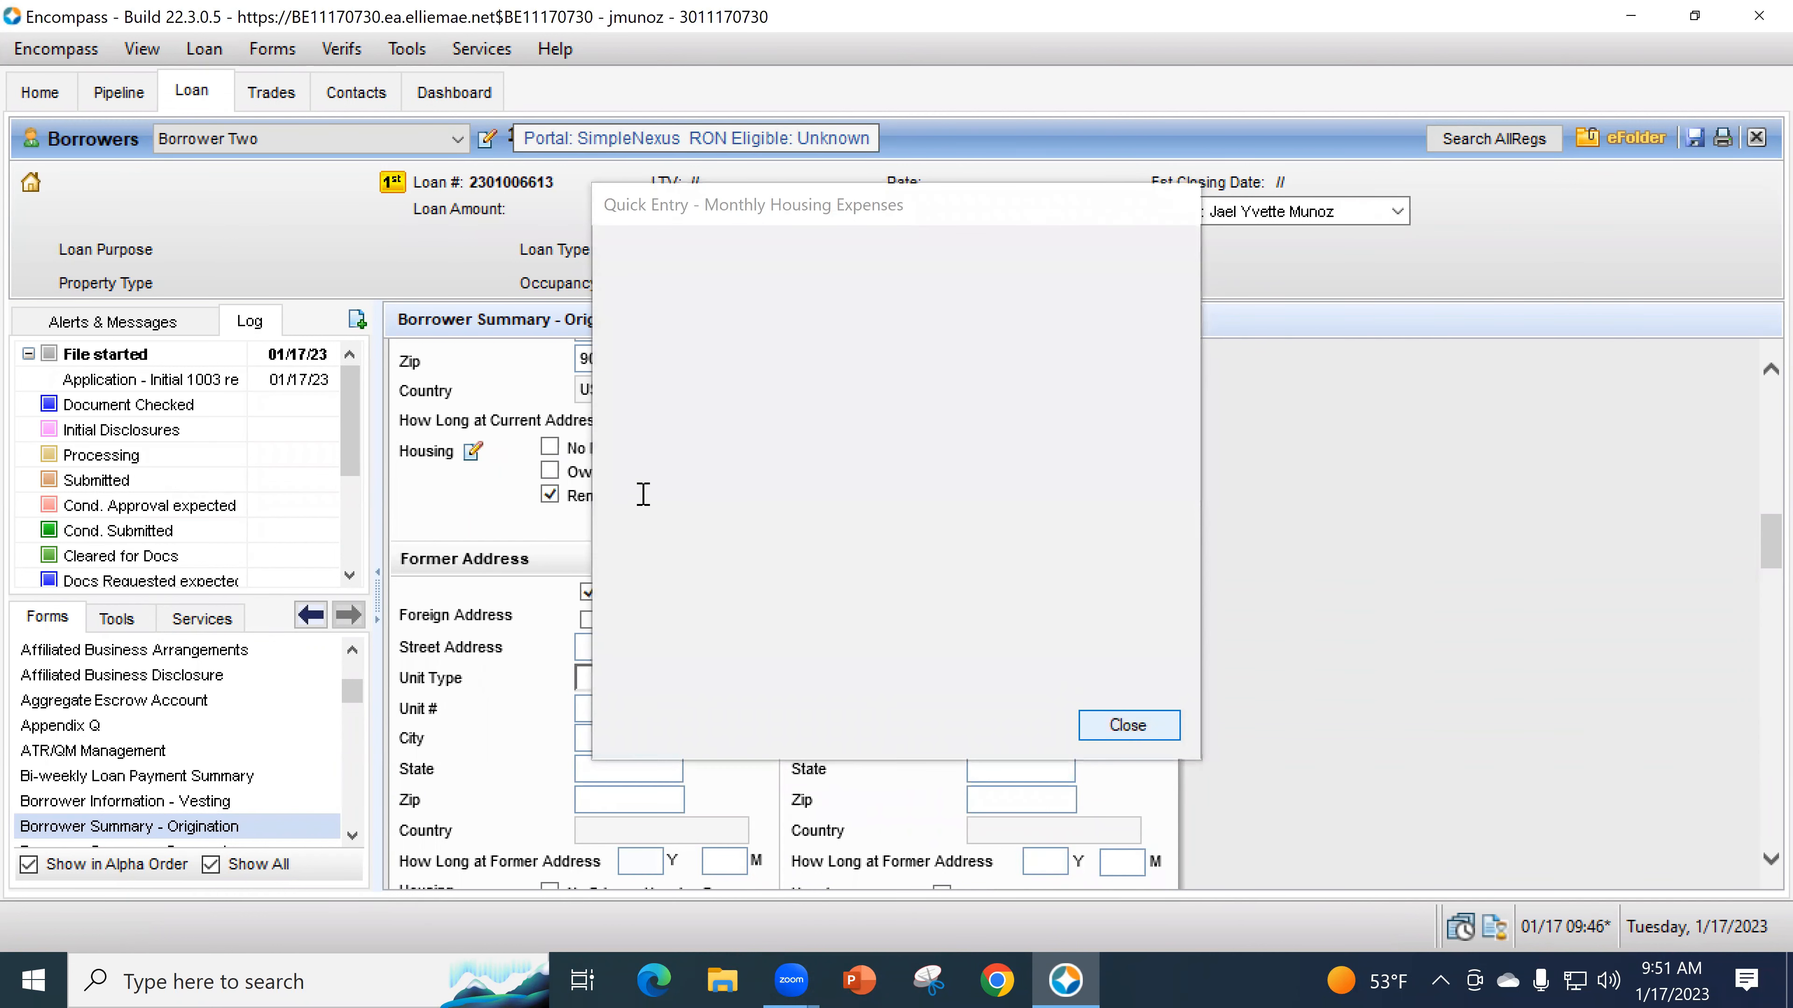
click(666, 492)
text(1)
key(Tab)
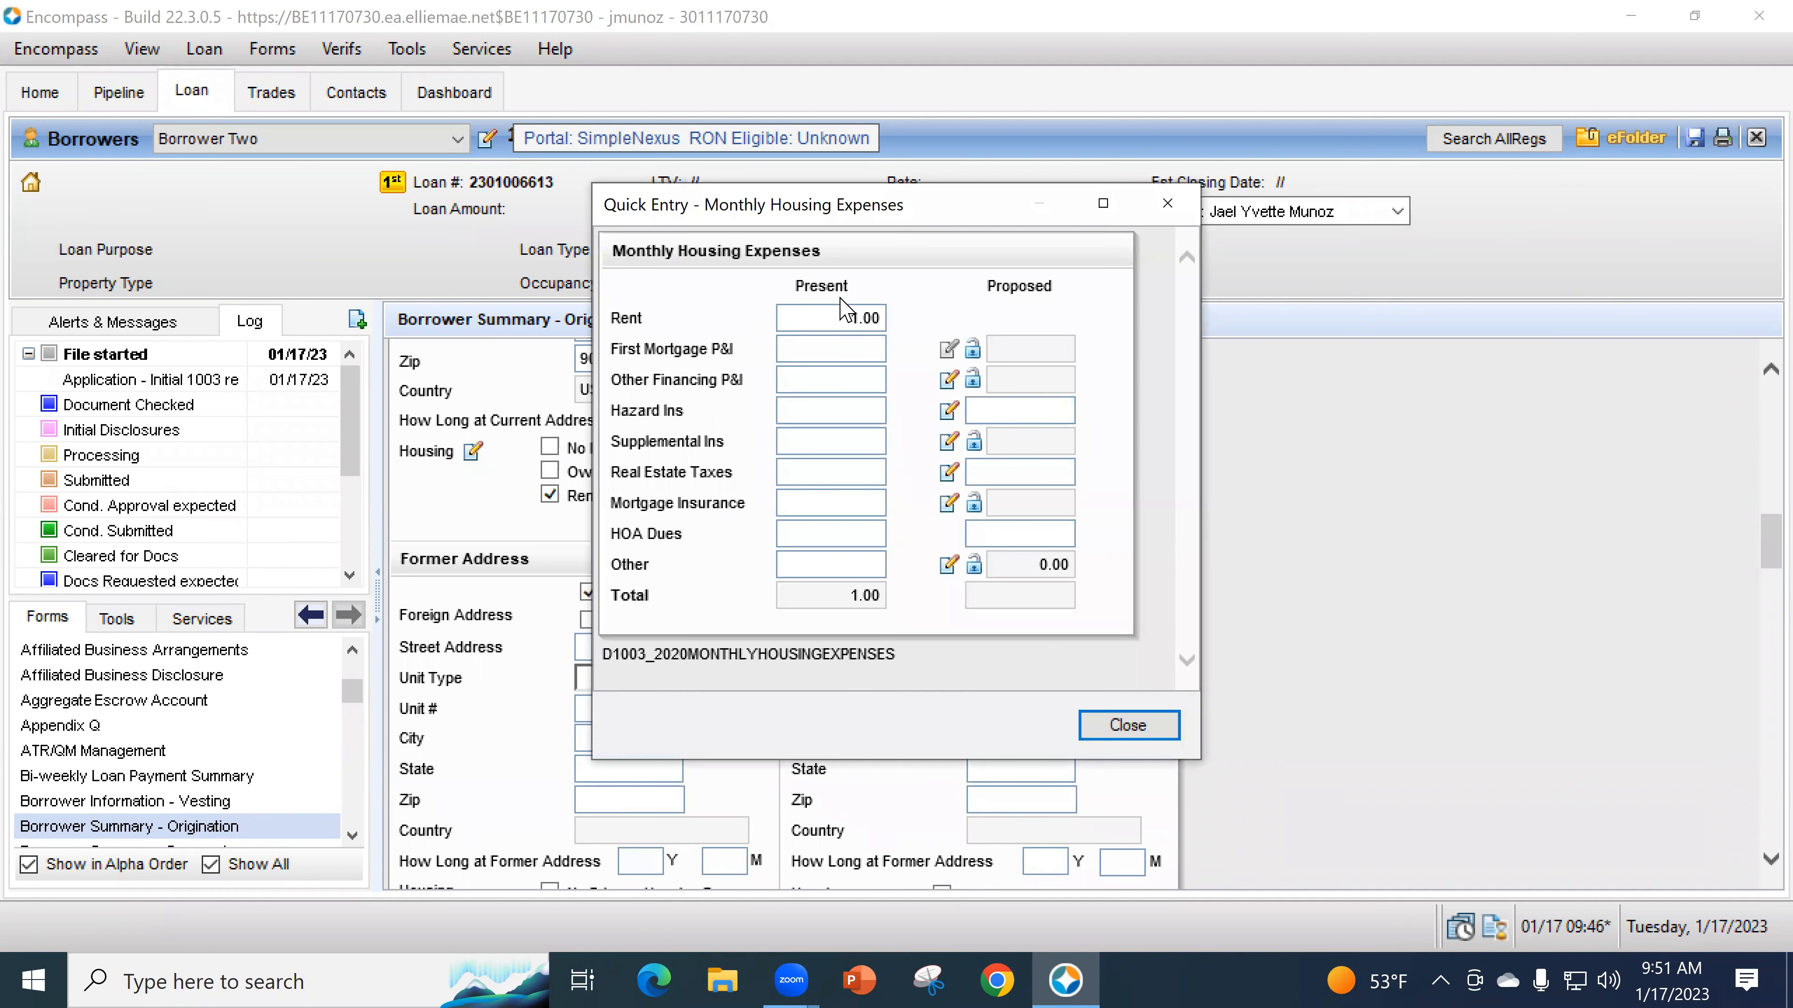
click(1128, 724)
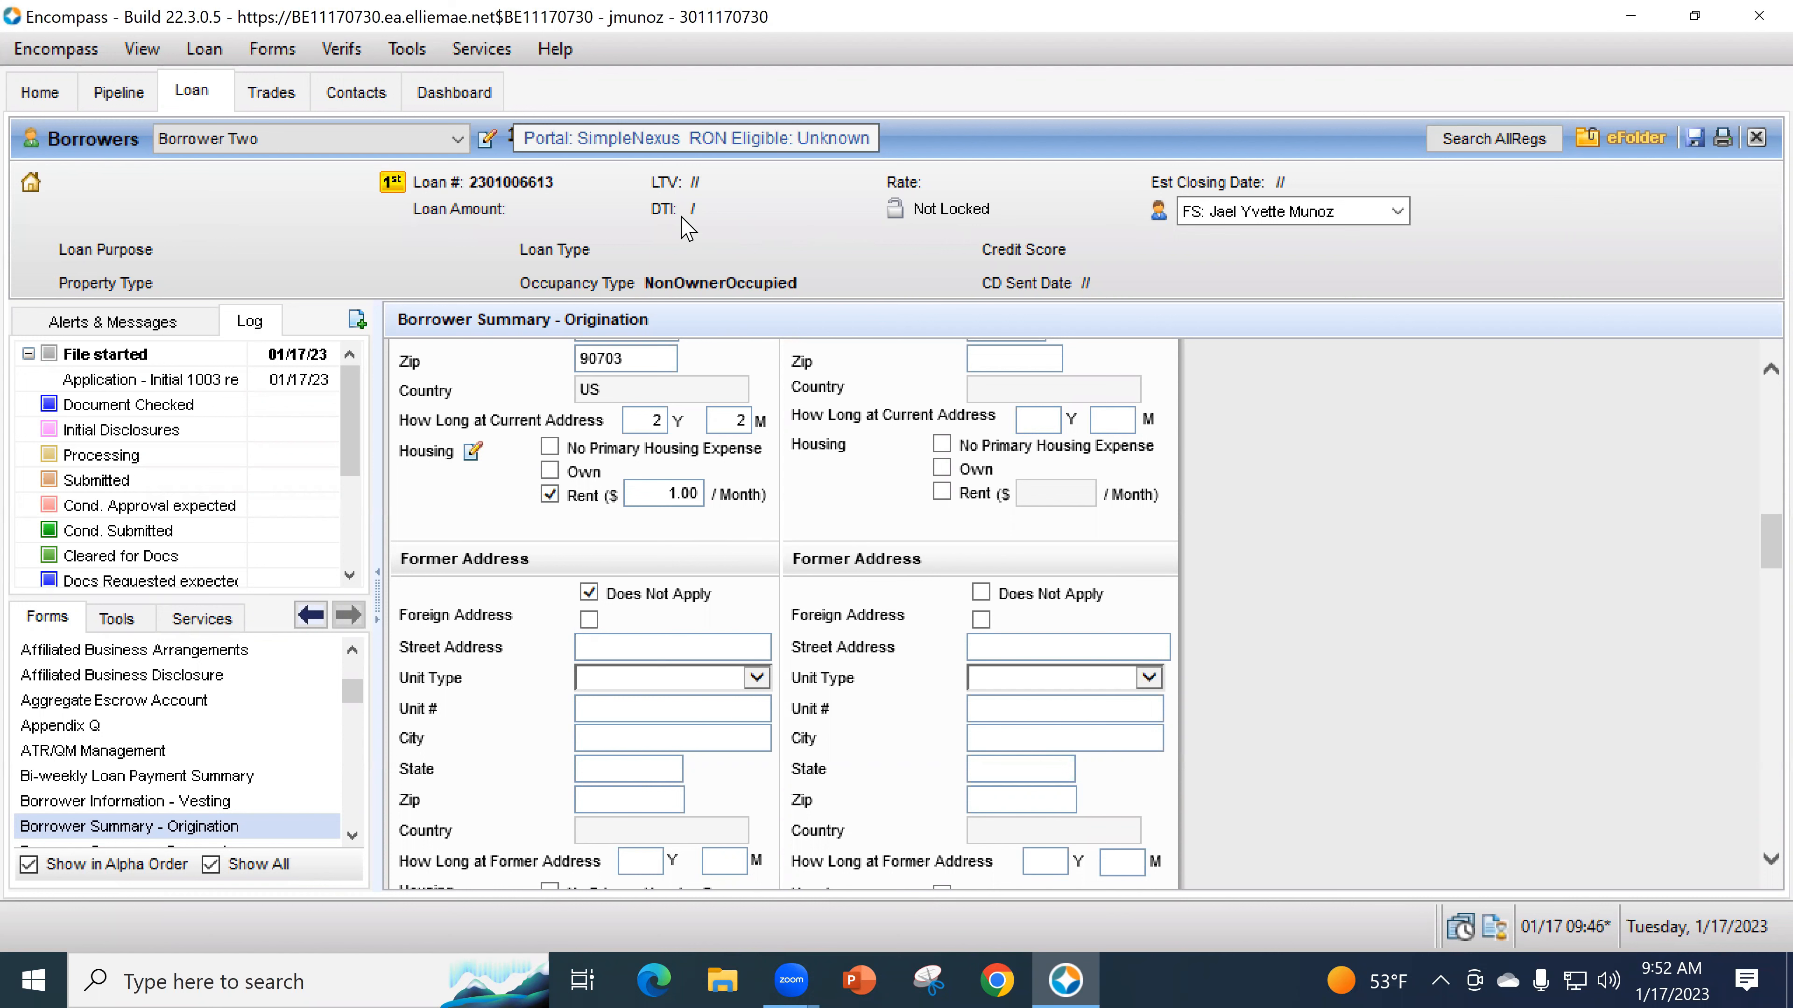
scroll(798, 603, down, 9)
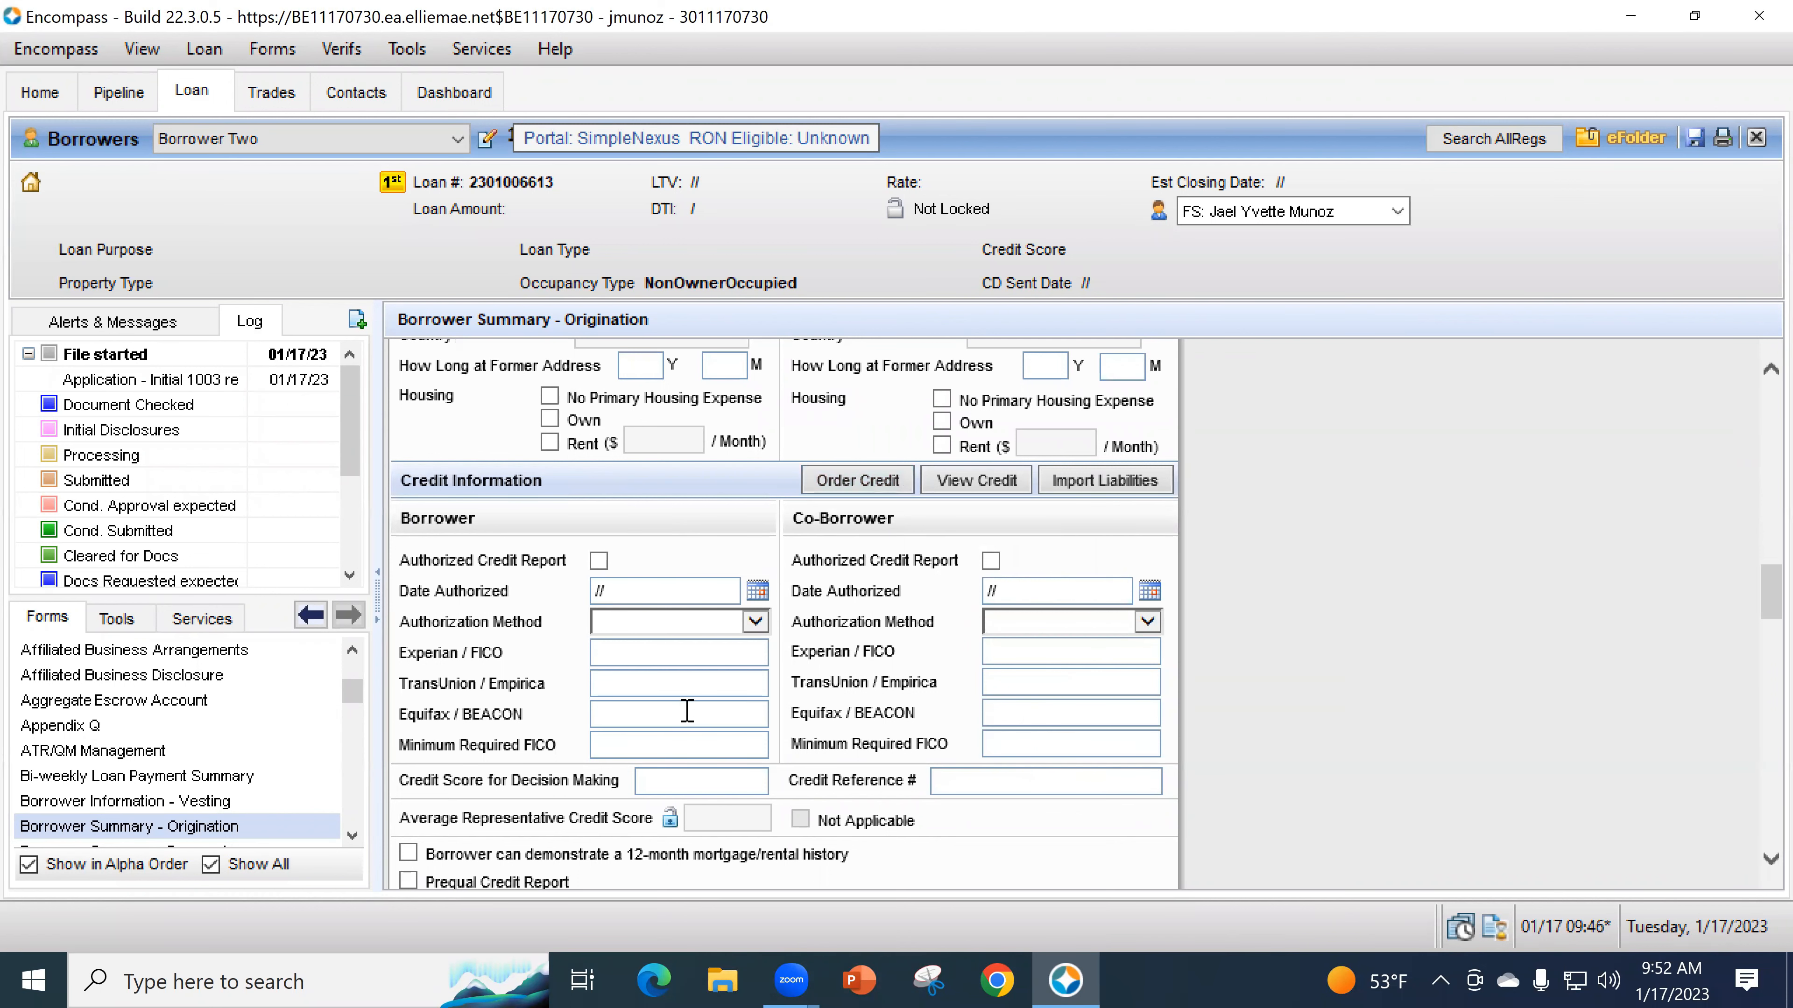
scroll(138, 798, up, 5)
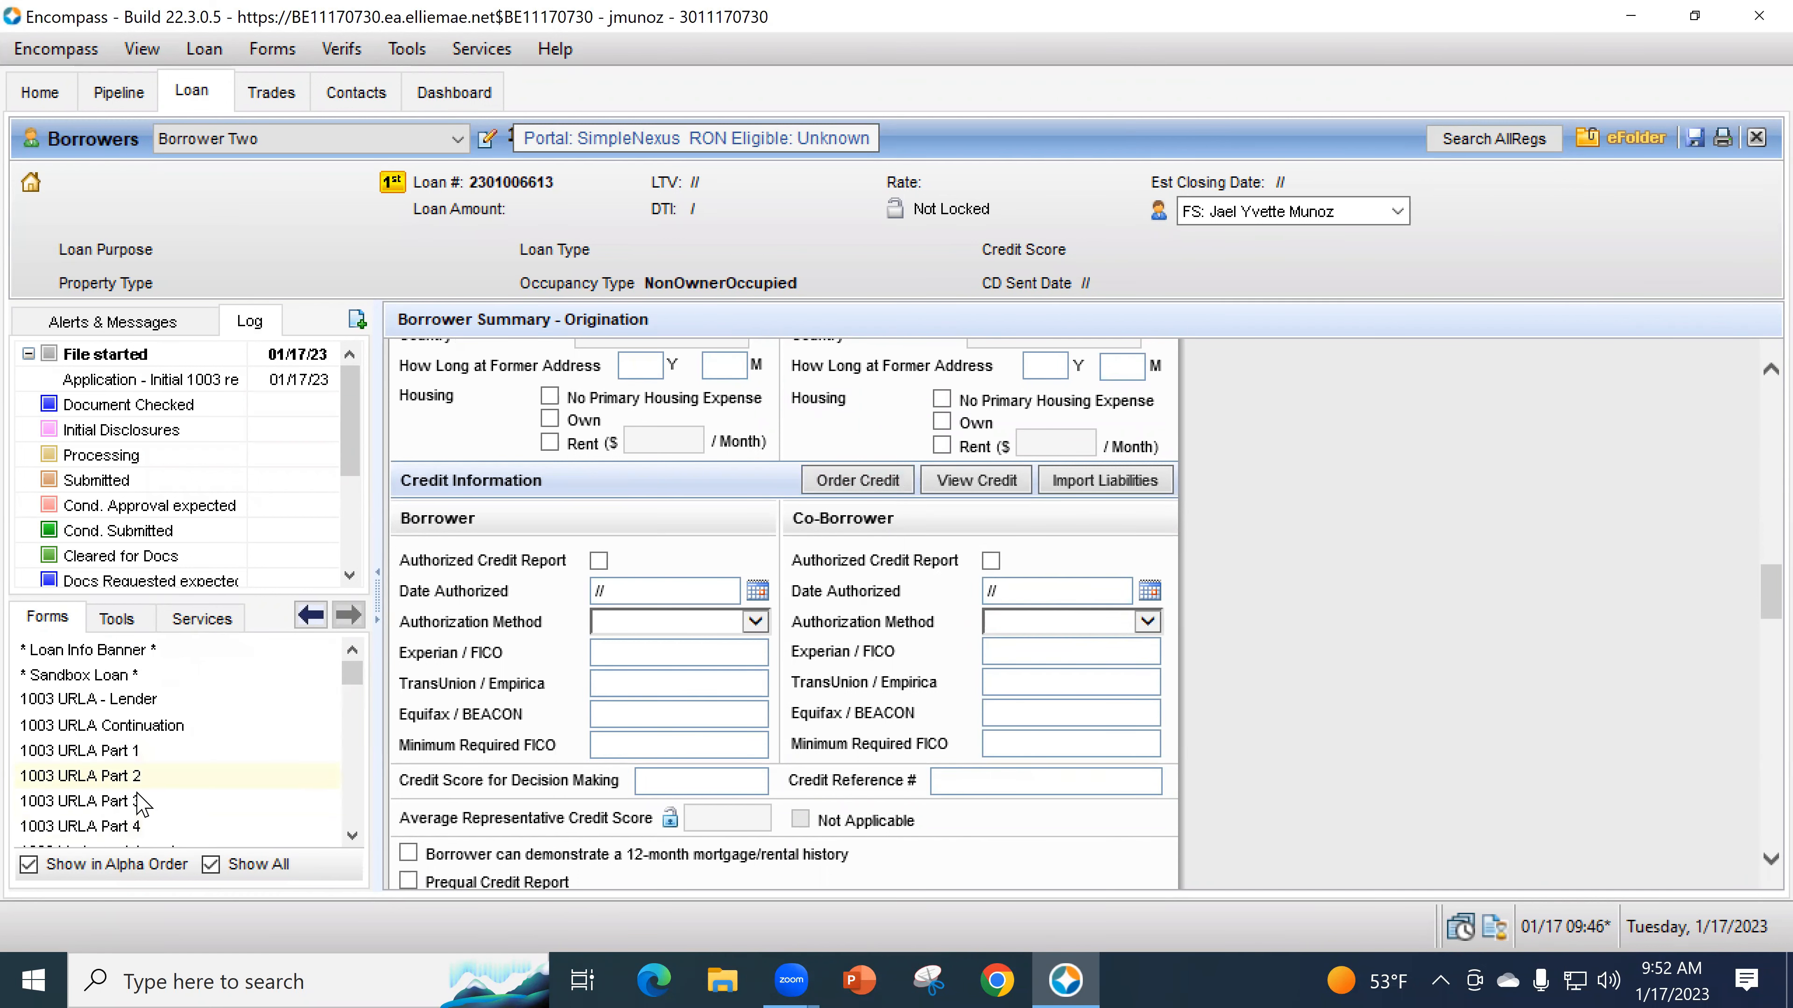
click(138, 800)
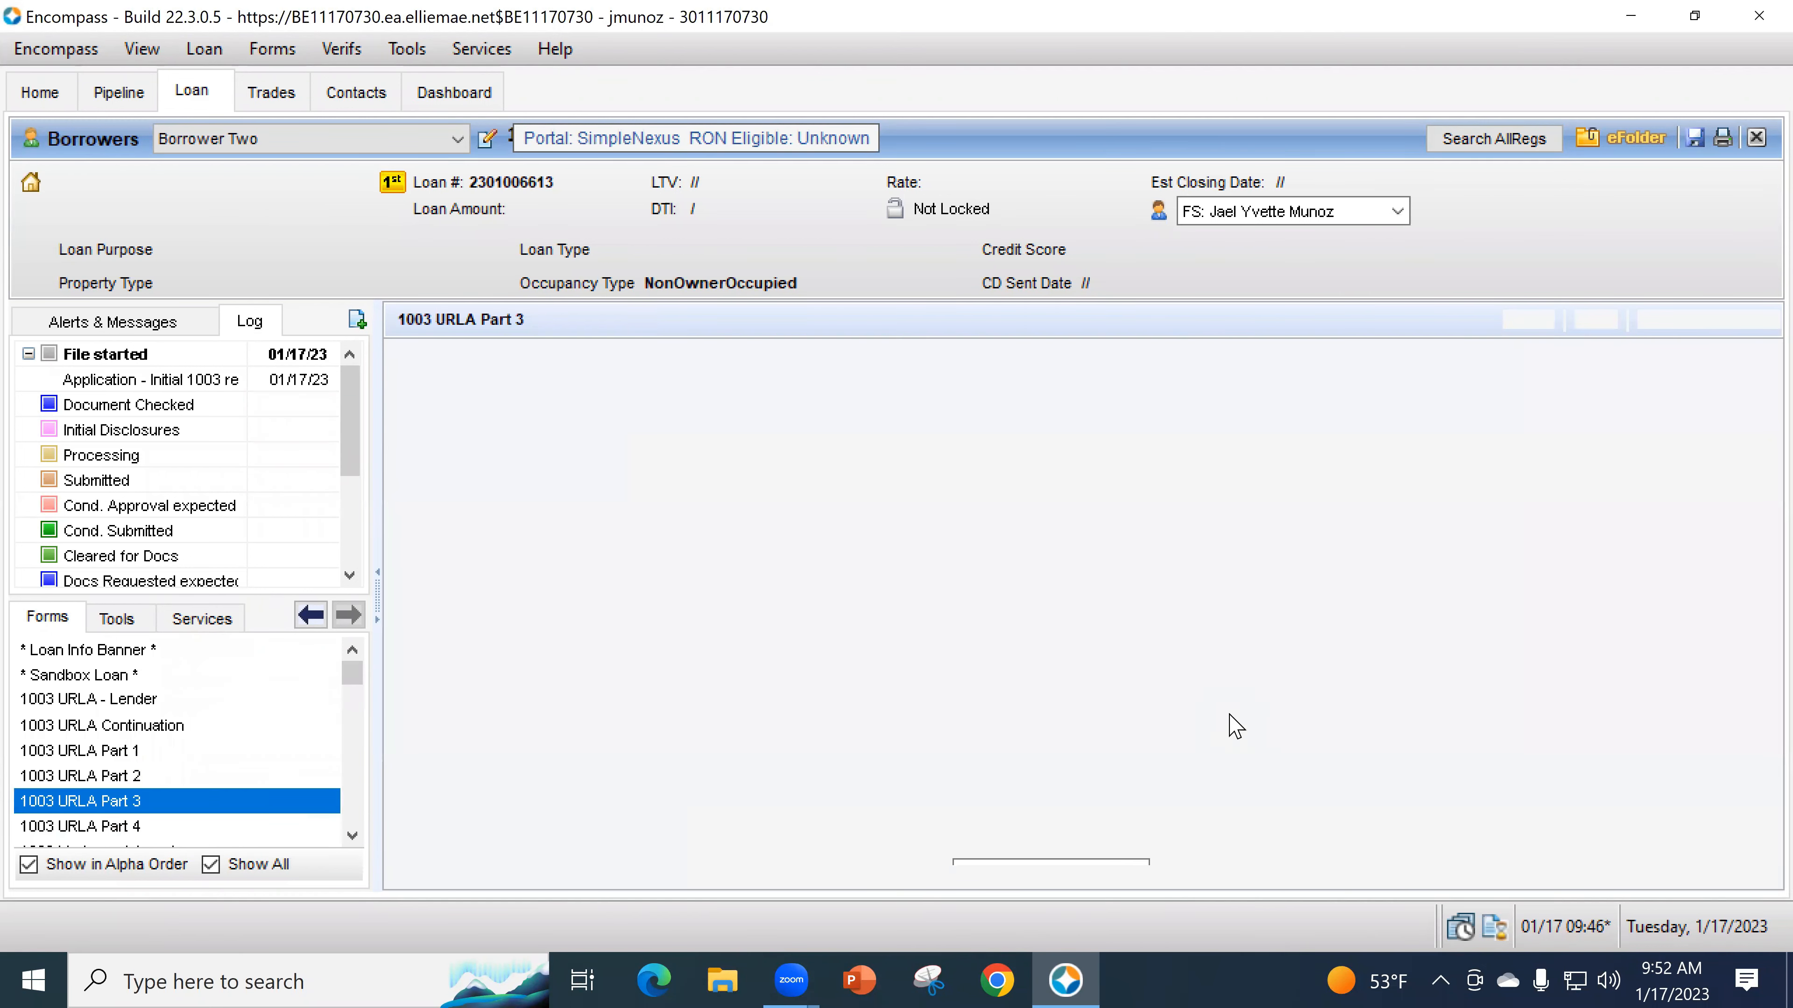
scroll(1226, 724, down, 10)
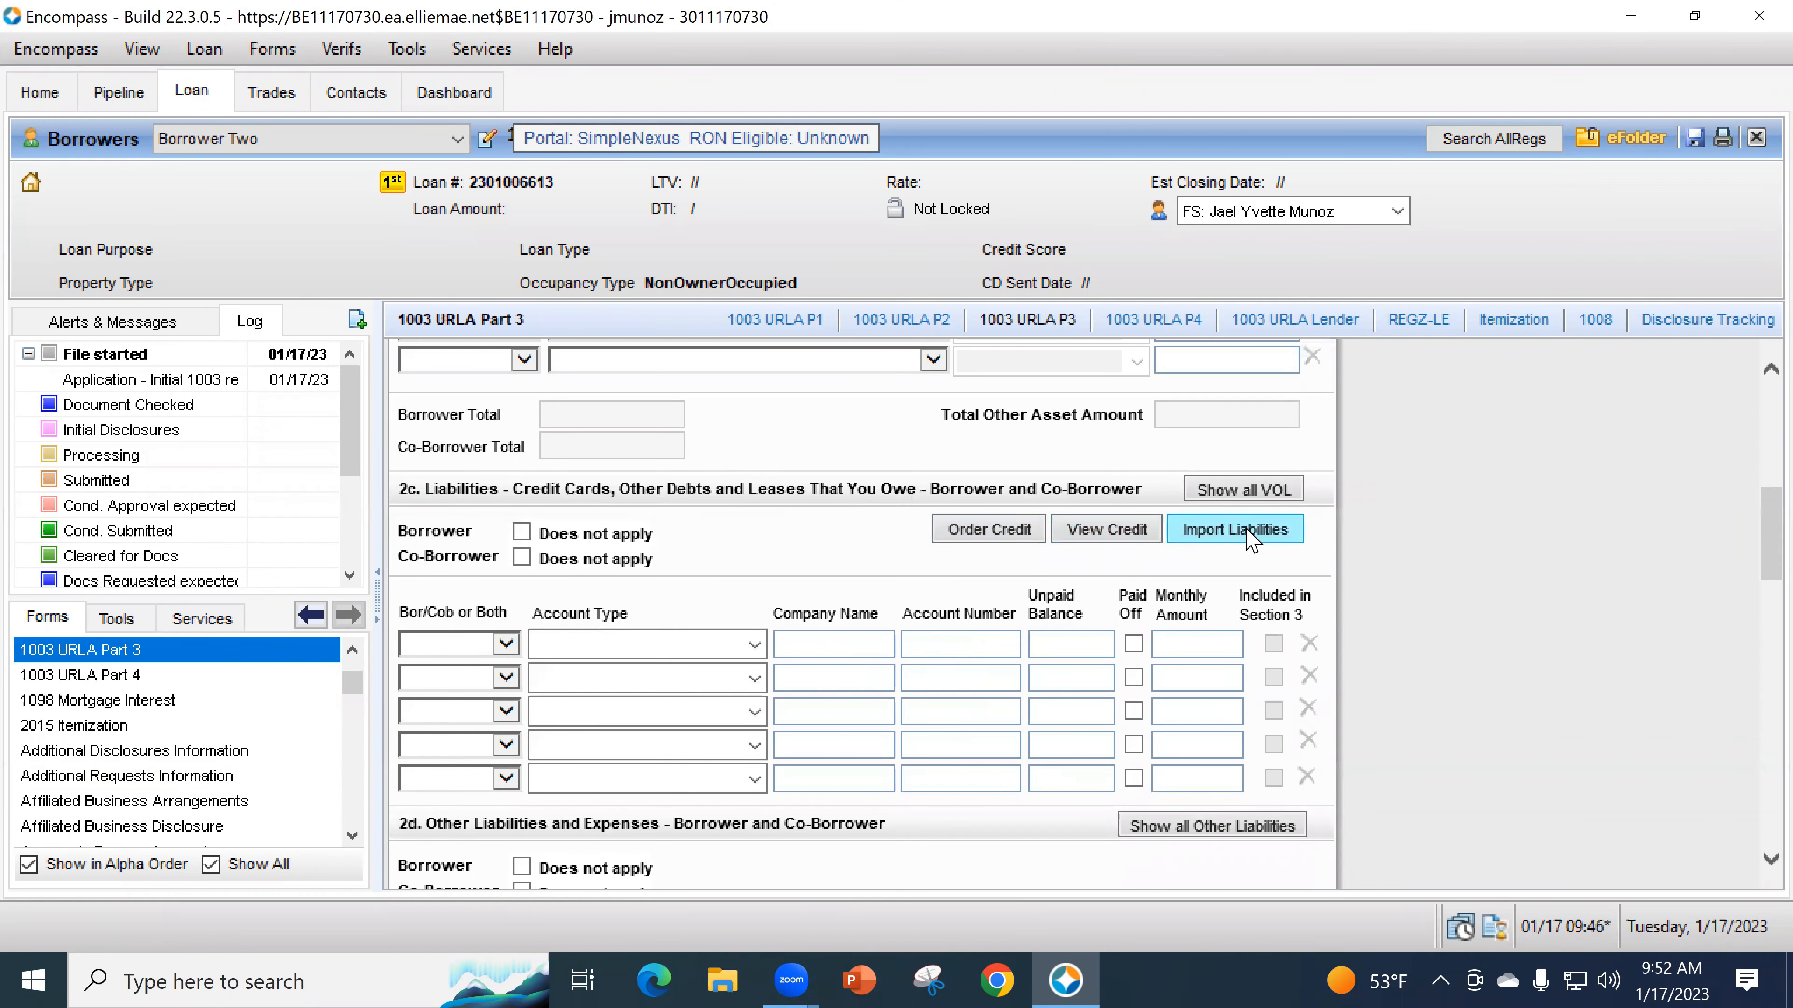
scroll(176, 706, down, 2)
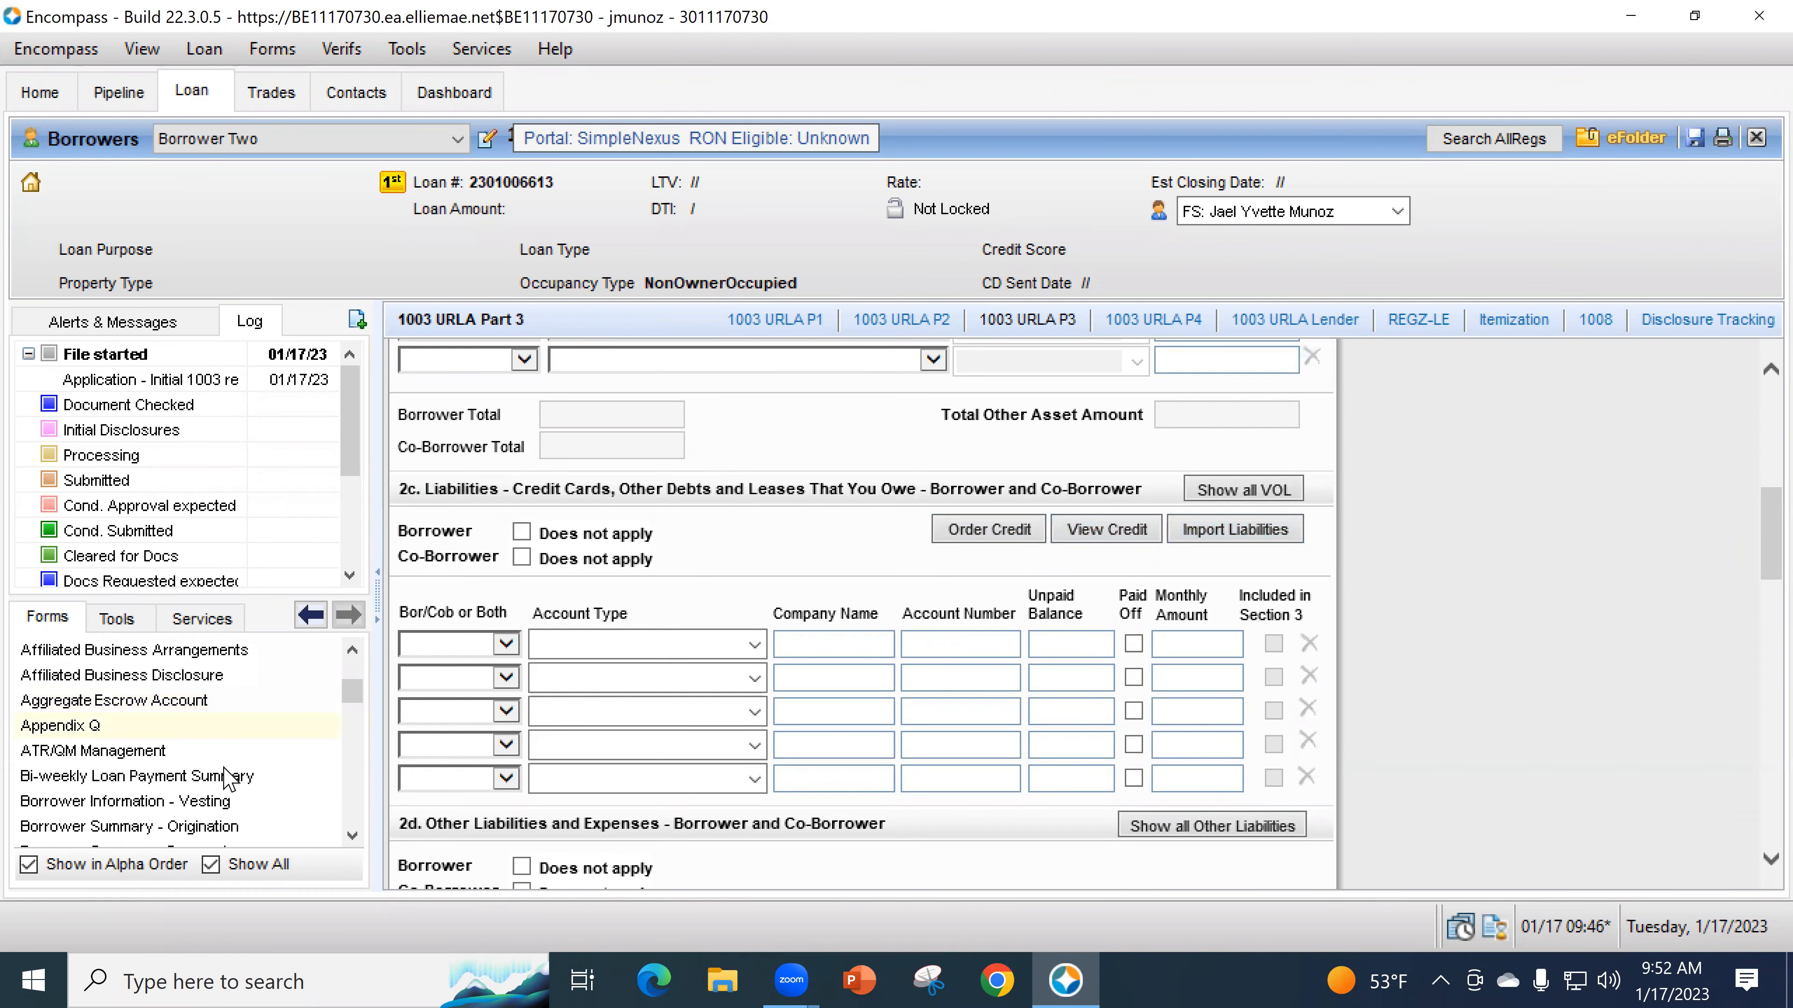
click(231, 826)
scroll(1200, 653, down, 8)
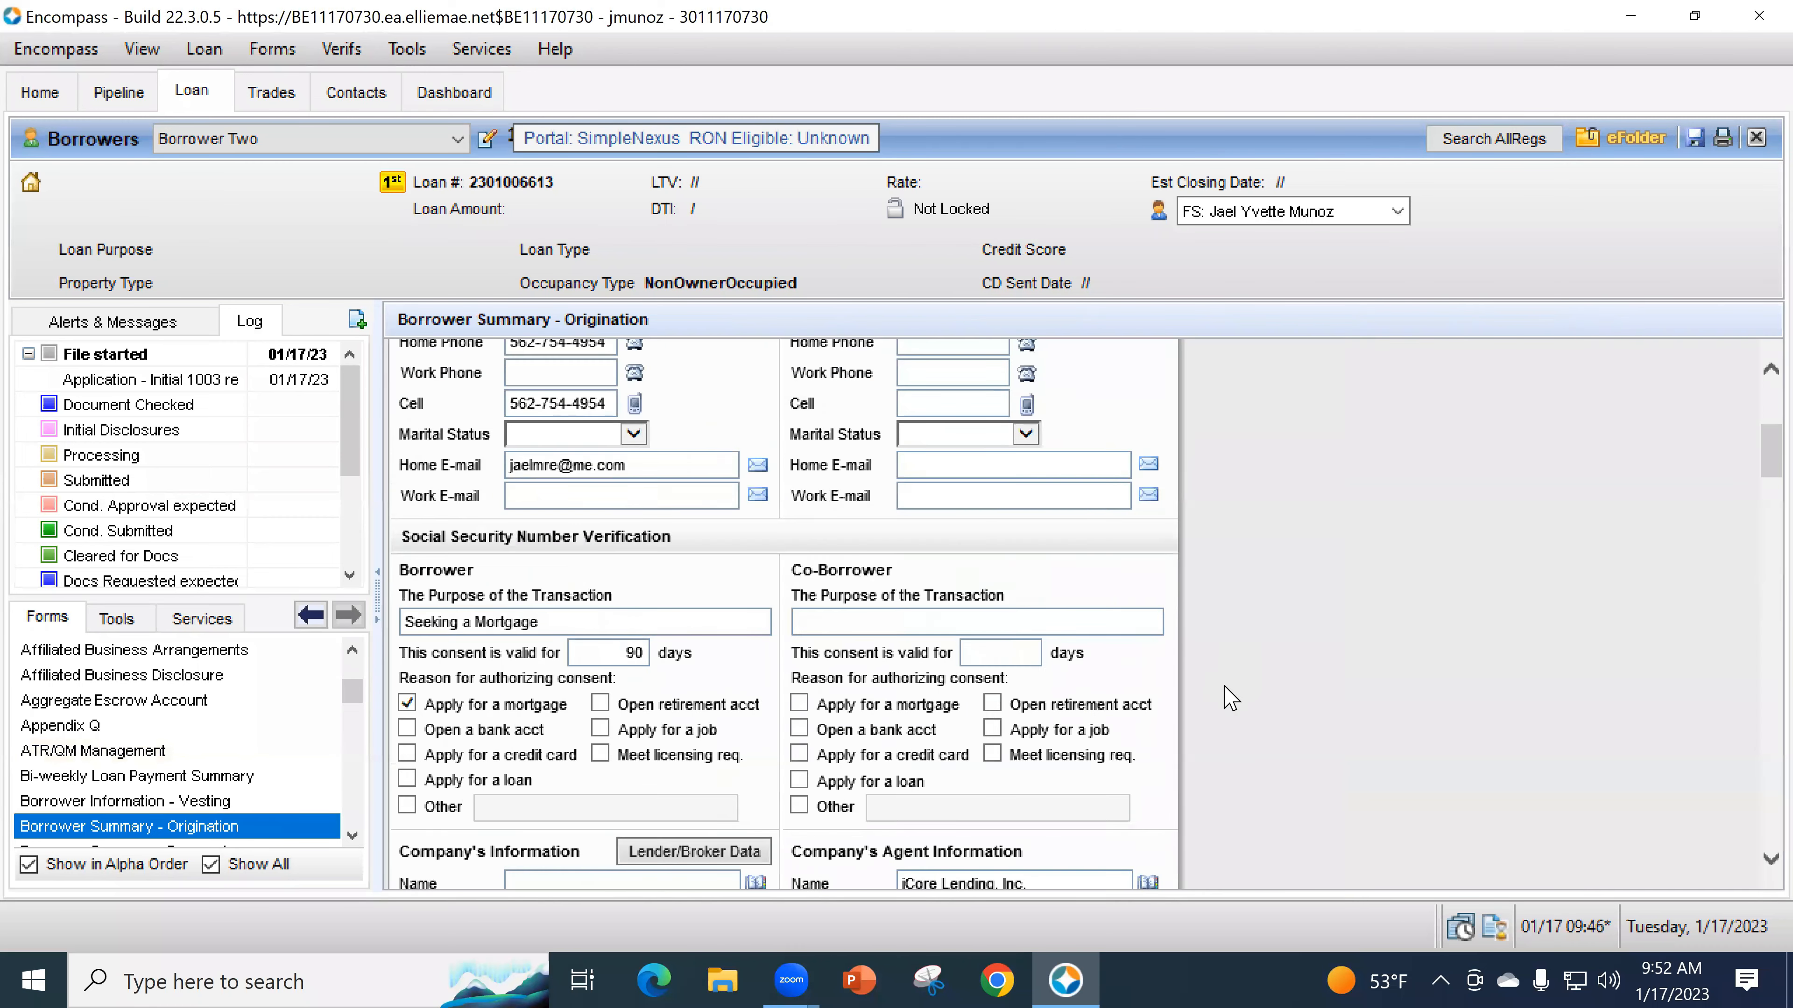
scroll(1263, 708, down, 10)
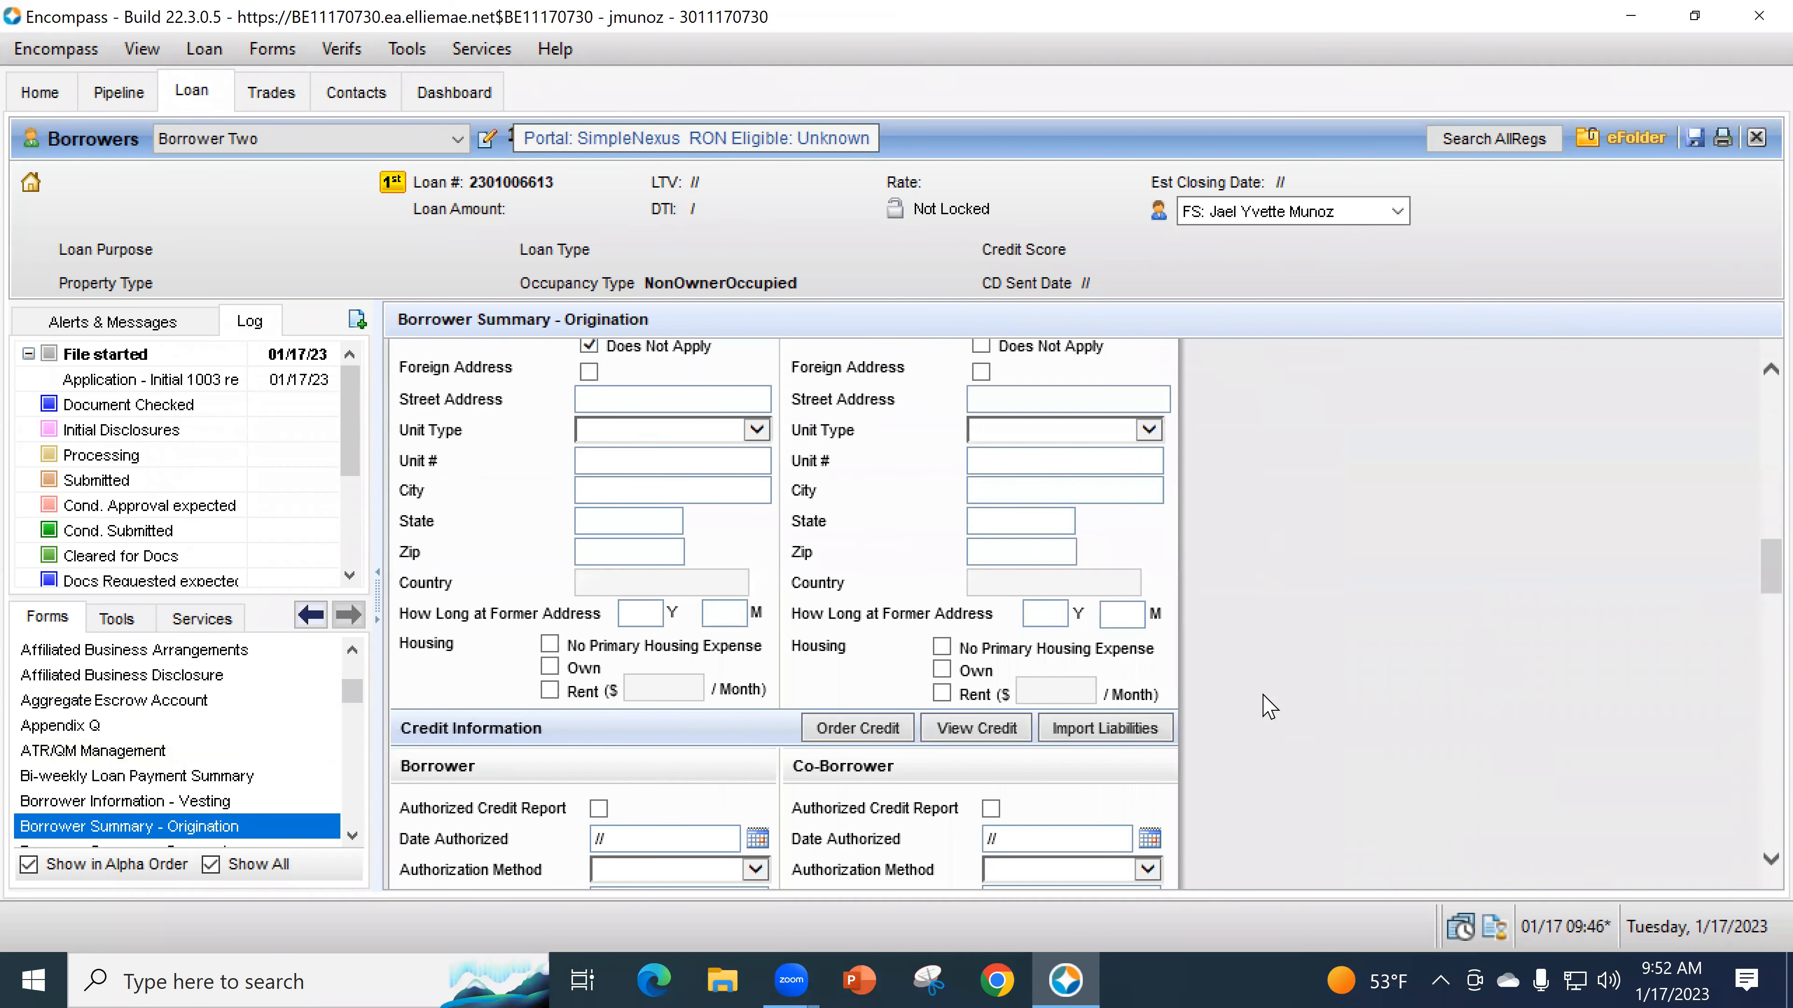
scroll(671, 621, down, 2)
scroll(670, 565, up, 15)
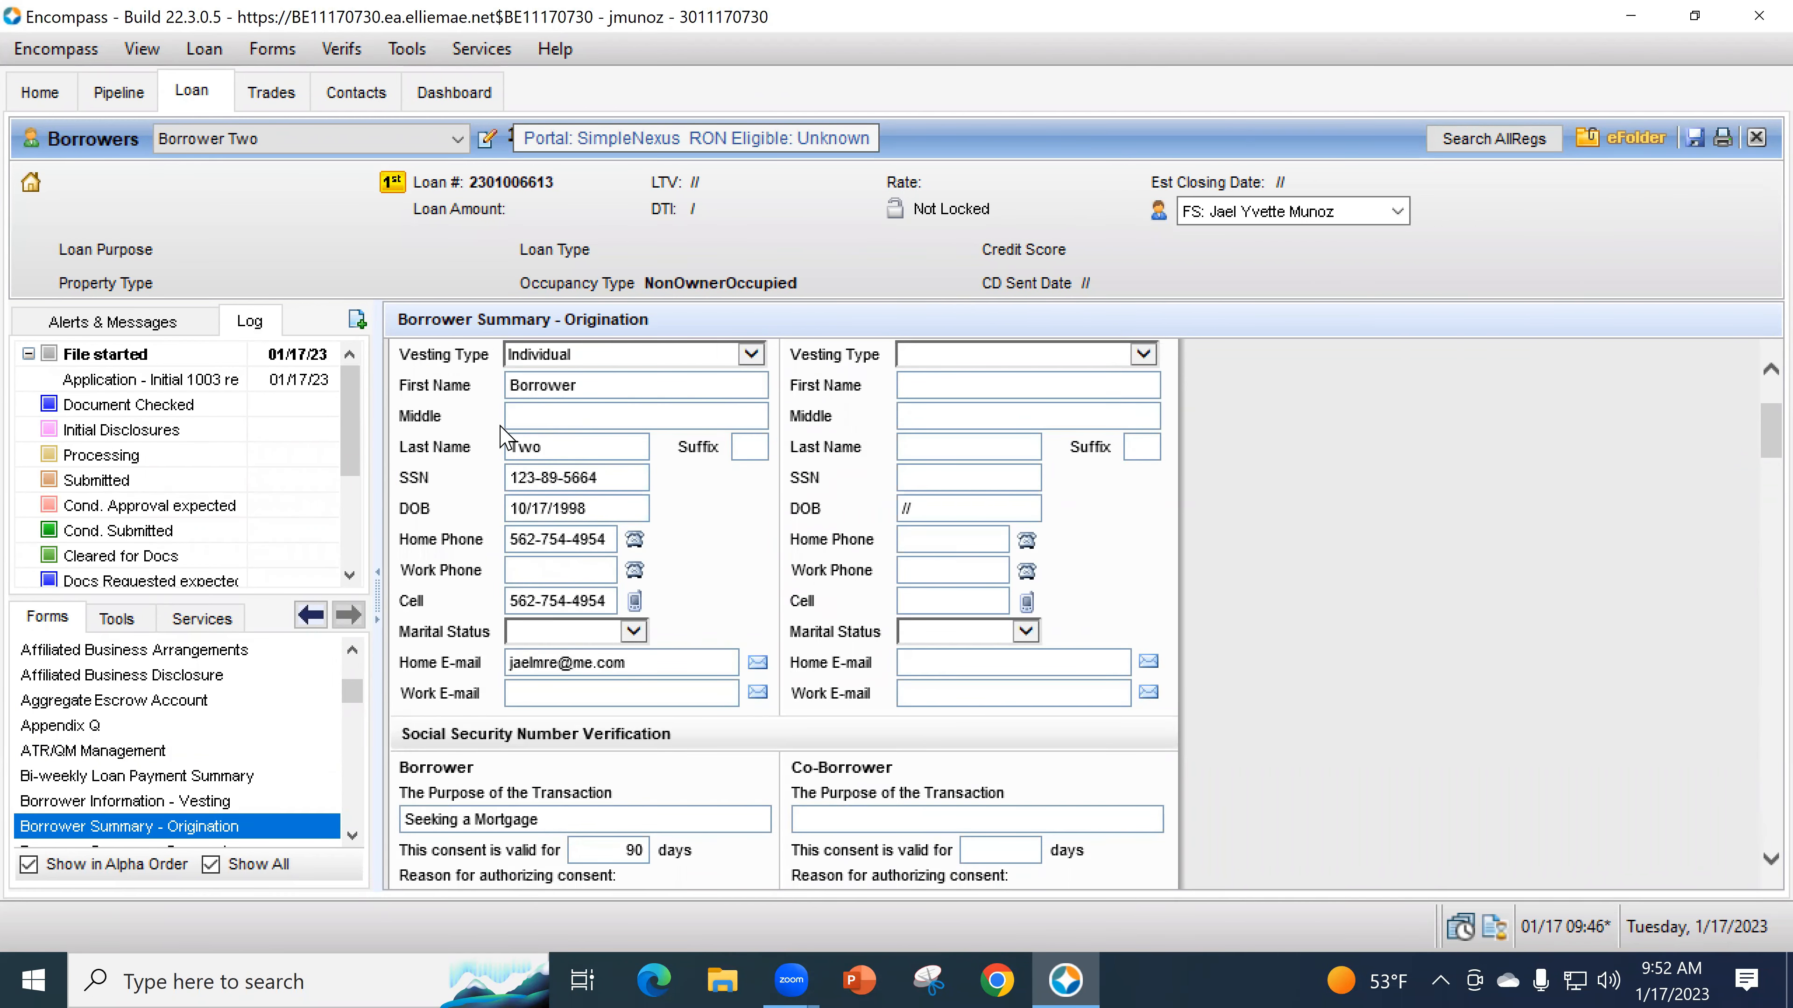
scroll(607, 578, down, 8)
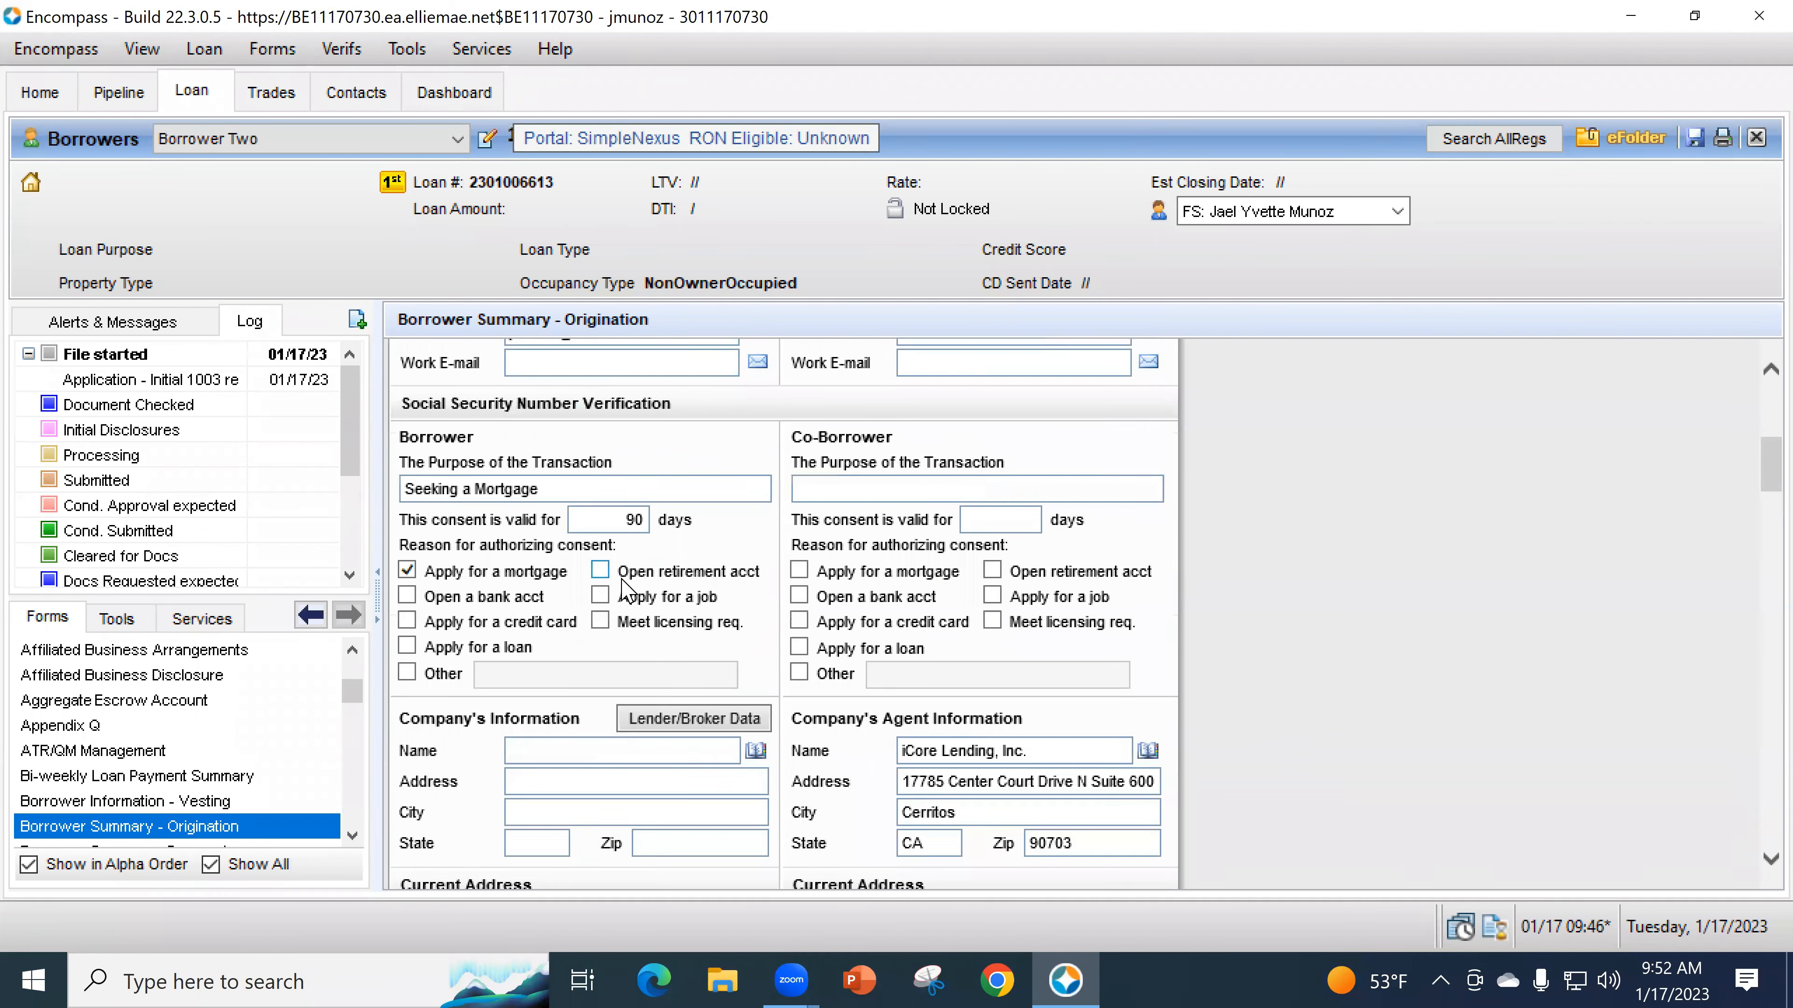
scroll(619, 614, down, 2)
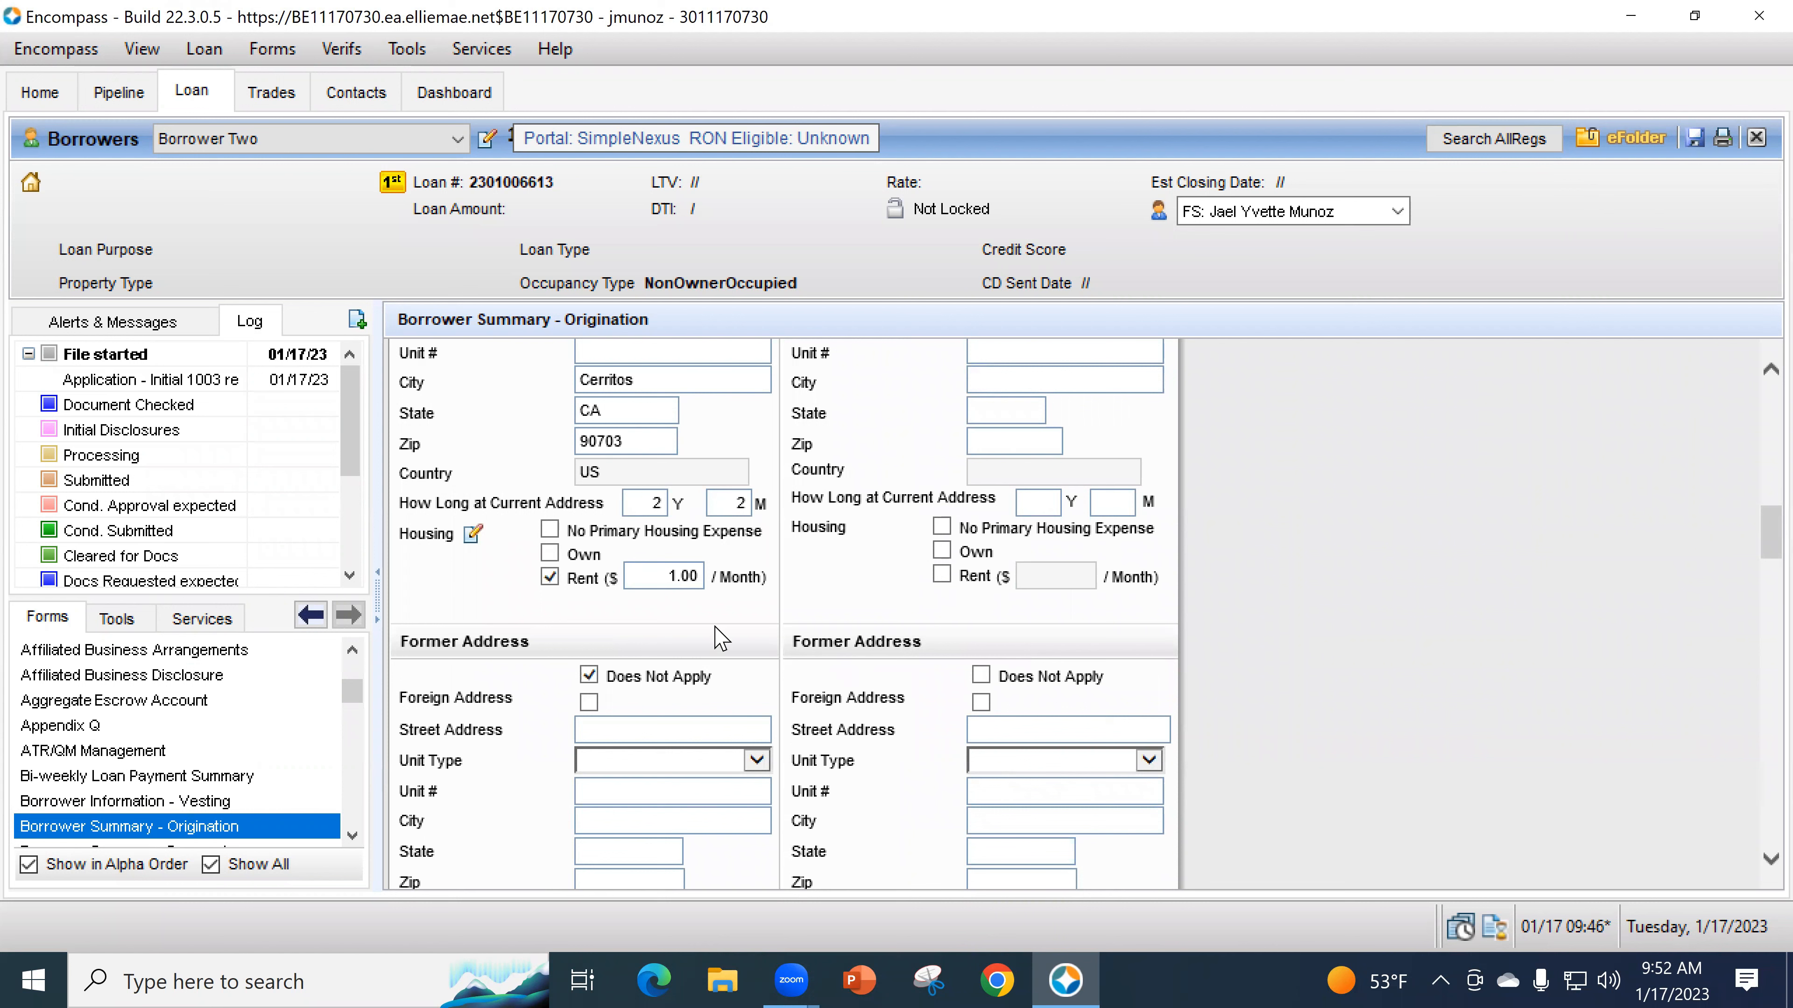
scroll(854, 685, down, 1)
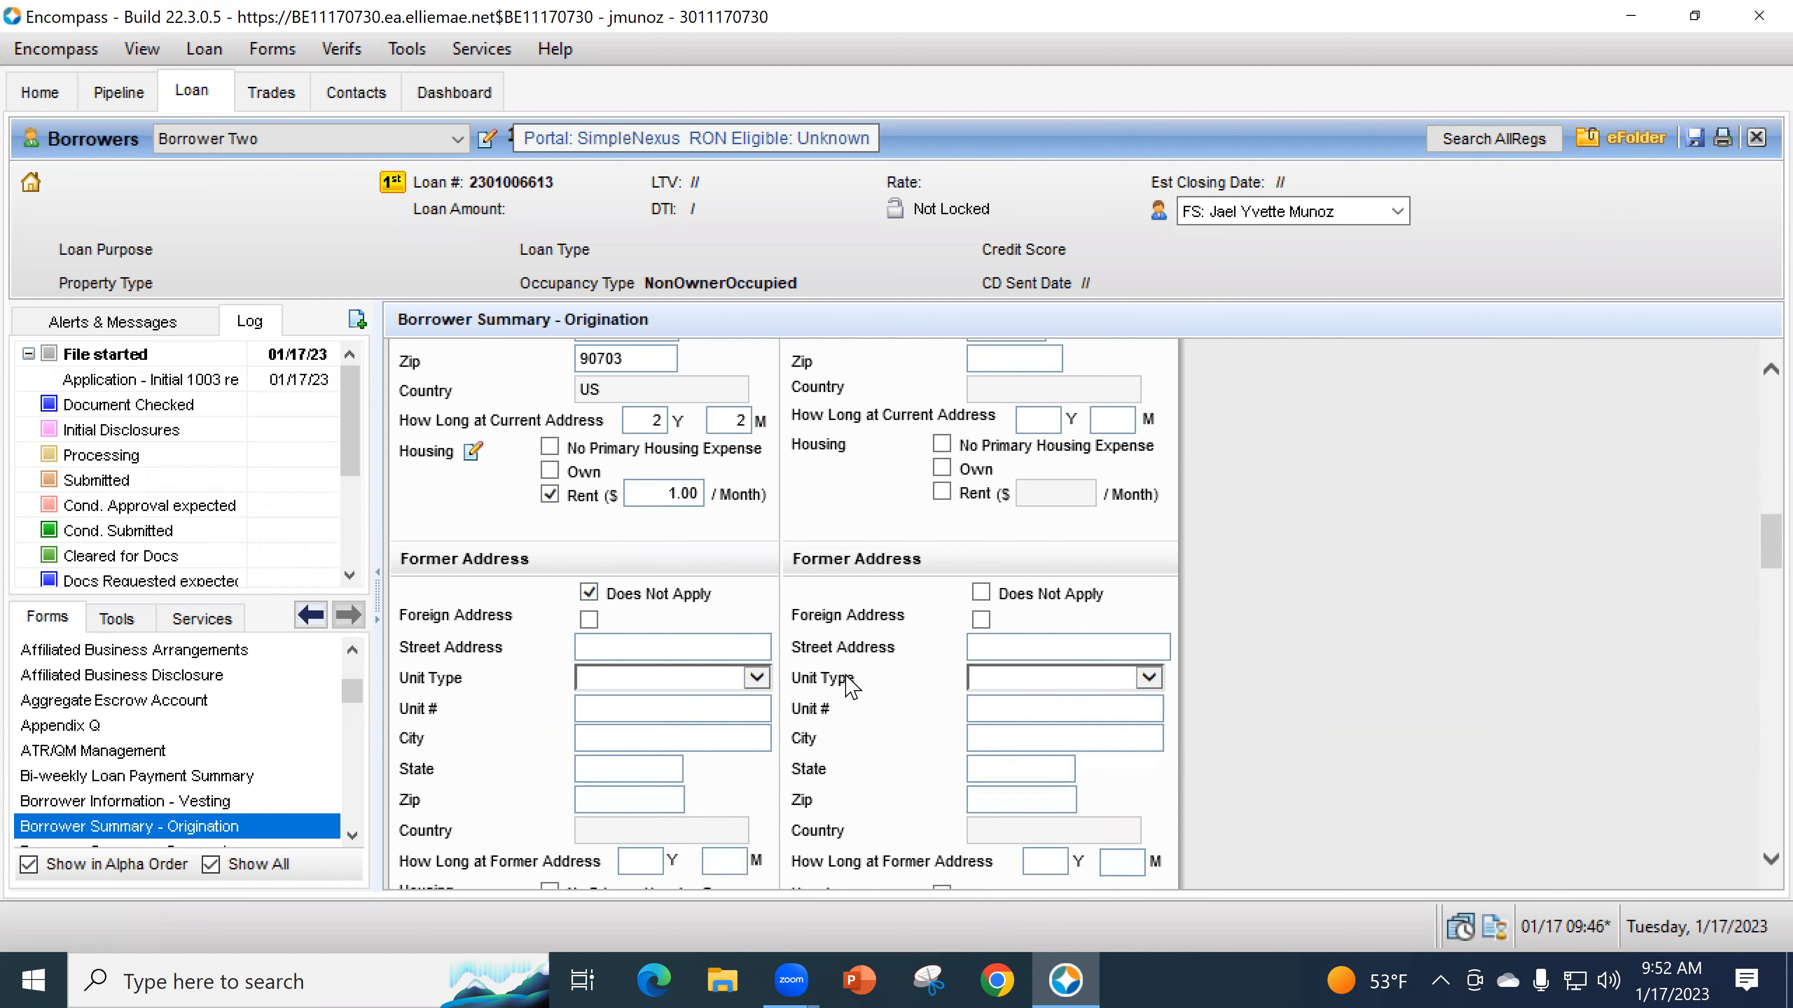
scroll(854, 681, down, 6)
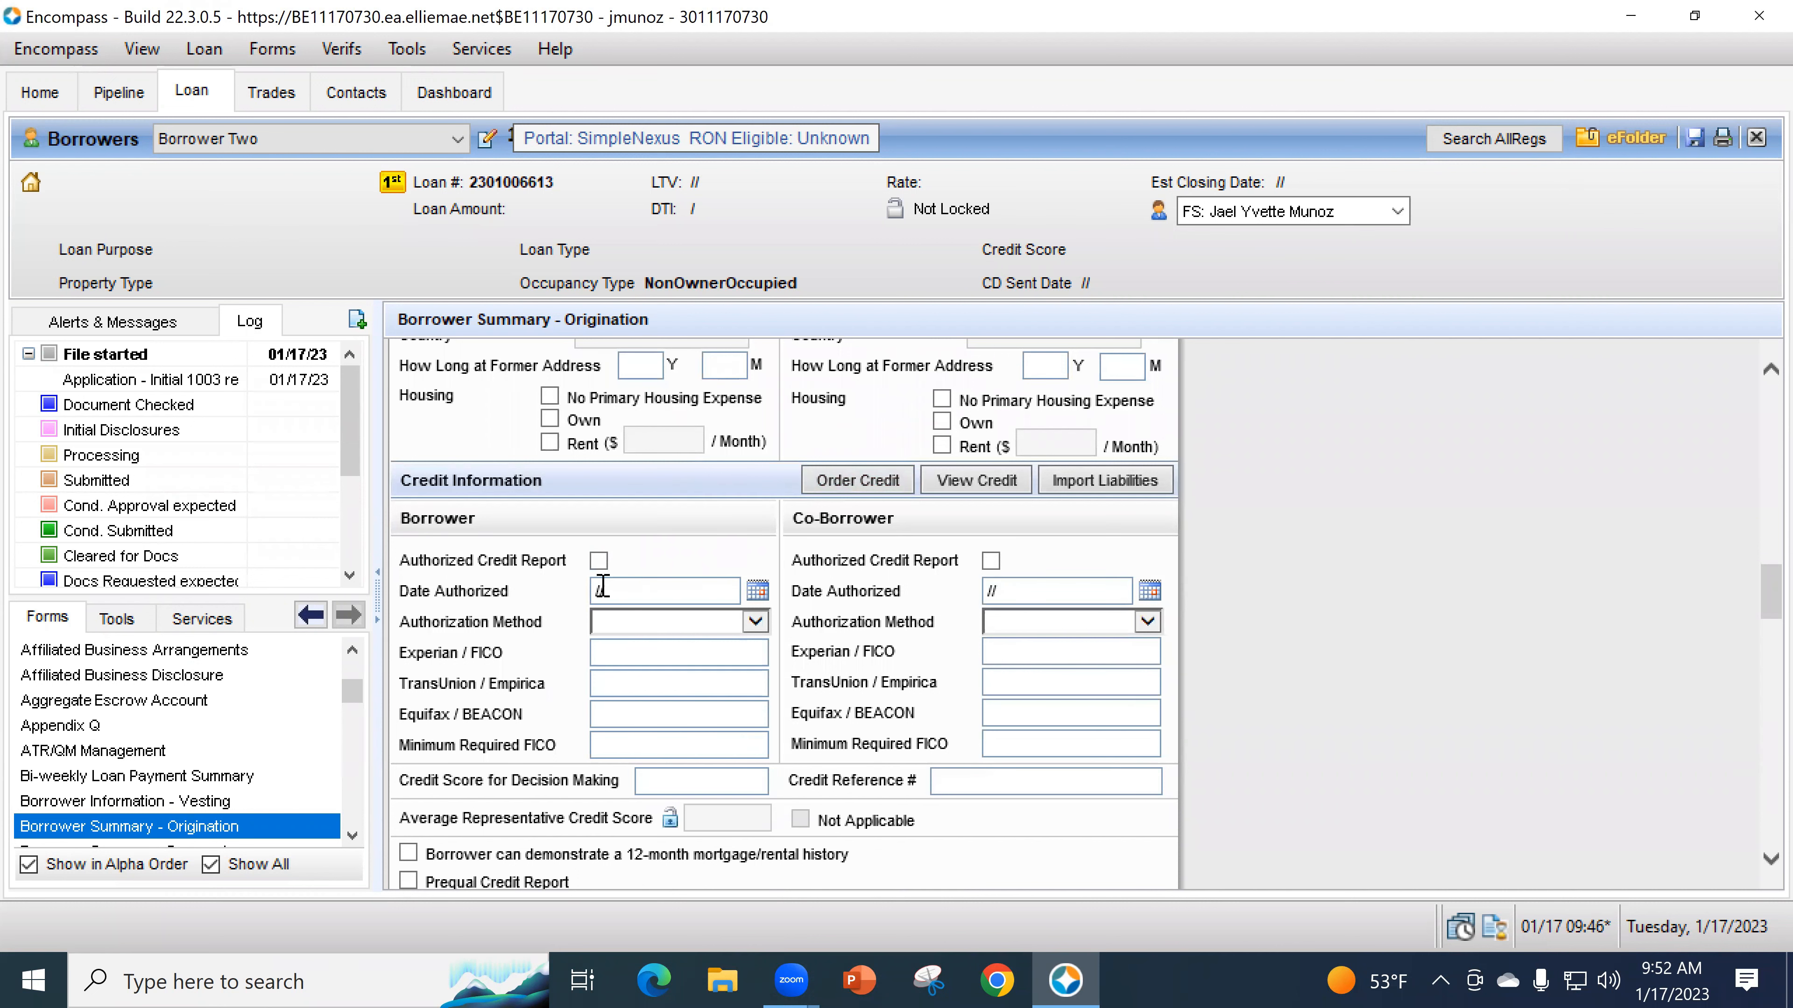
- Authorize the credit report on 01/17/2023 by Phone, fill the FICO fields, and start Order Credit
scroll(518, 621, down, 1)
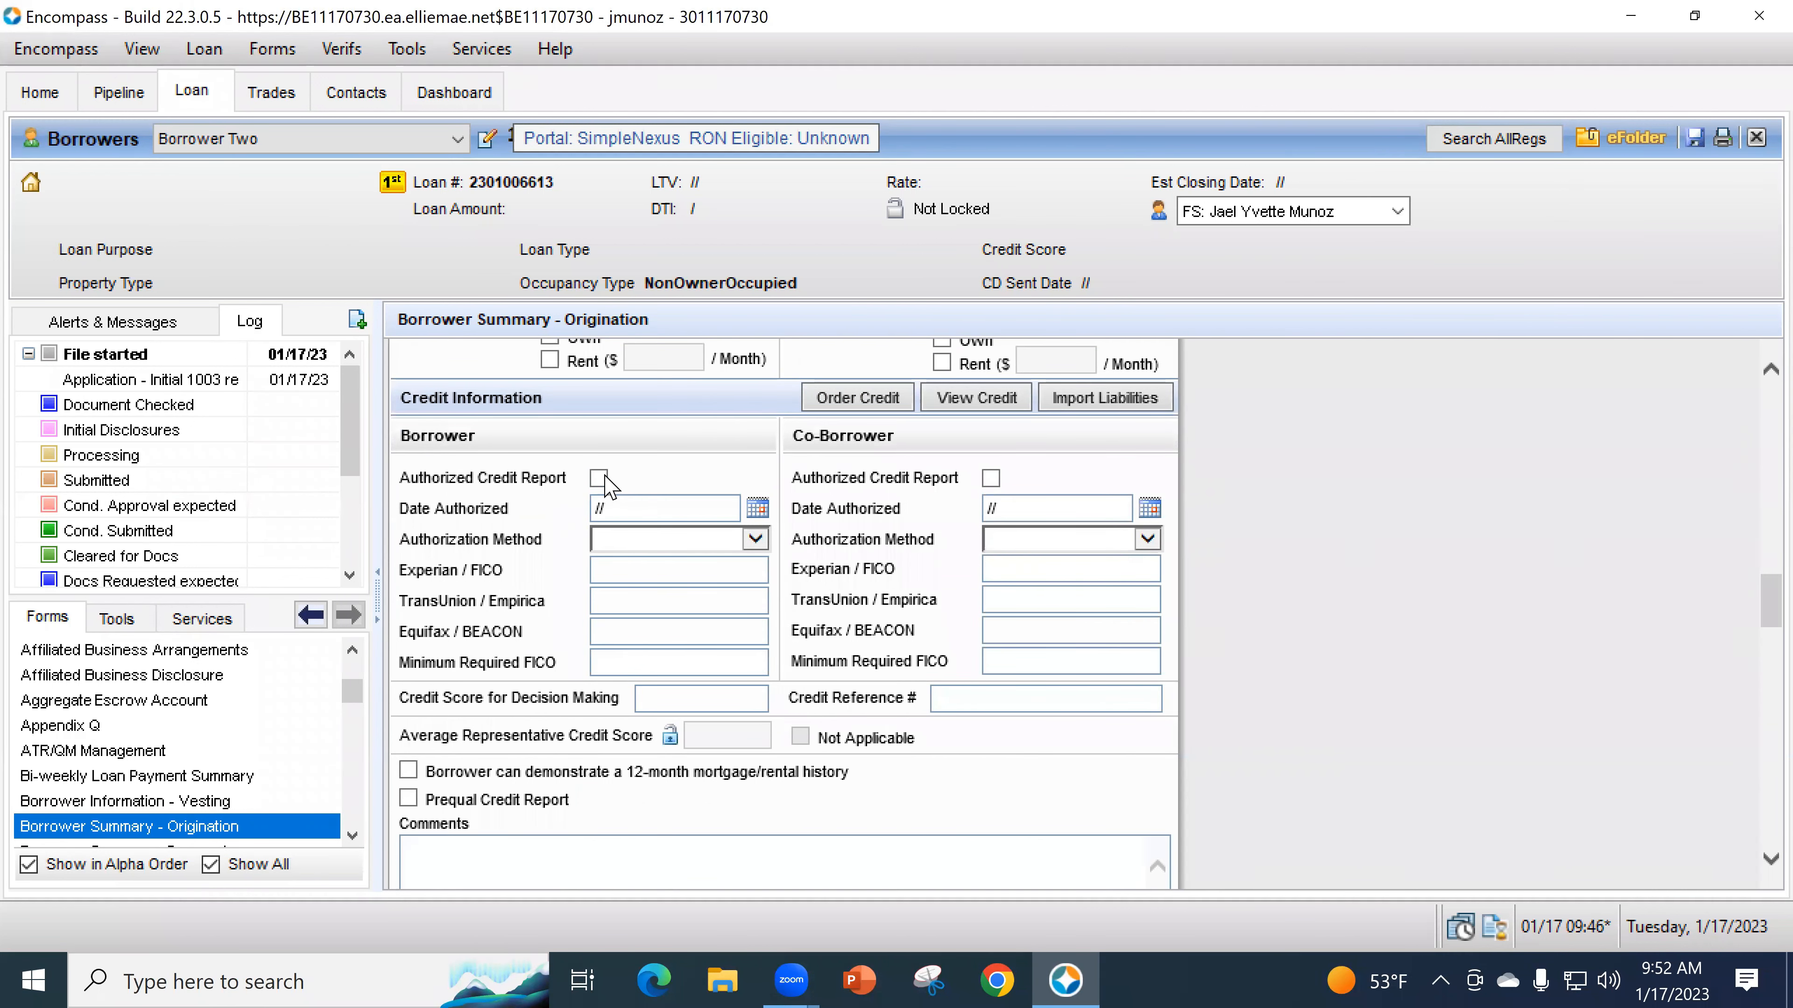
click(599, 478)
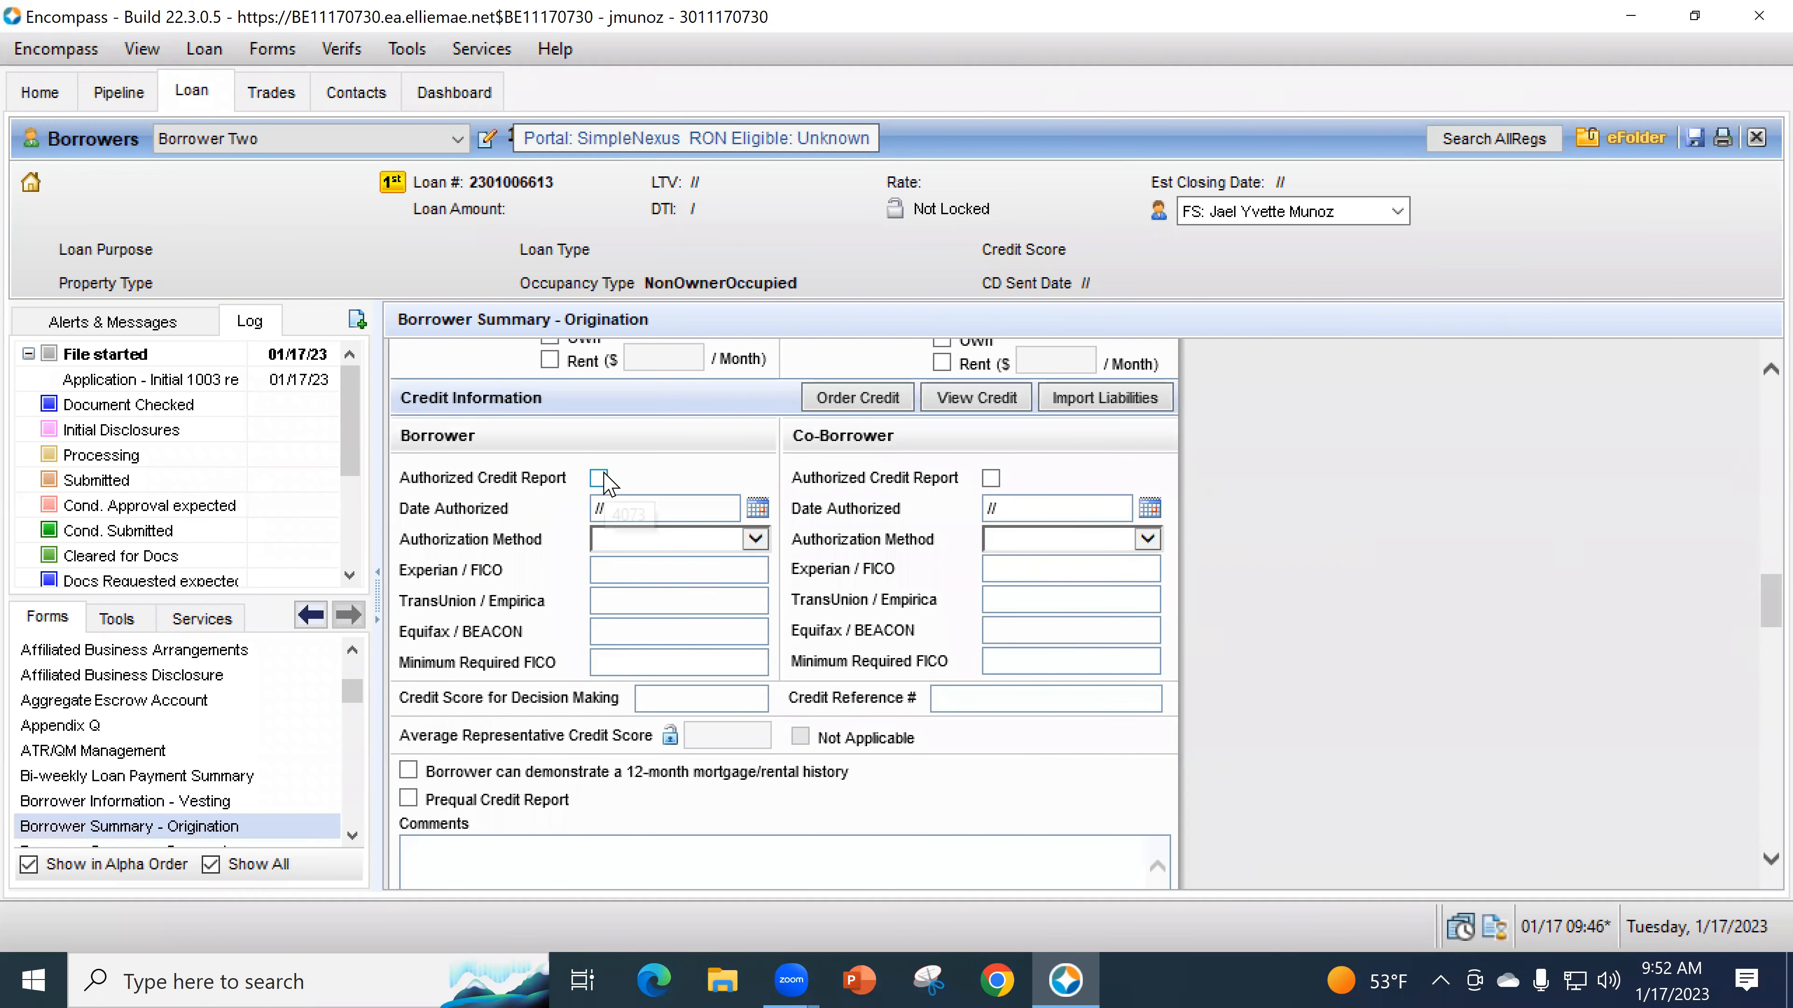
click(757, 514)
click(872, 665)
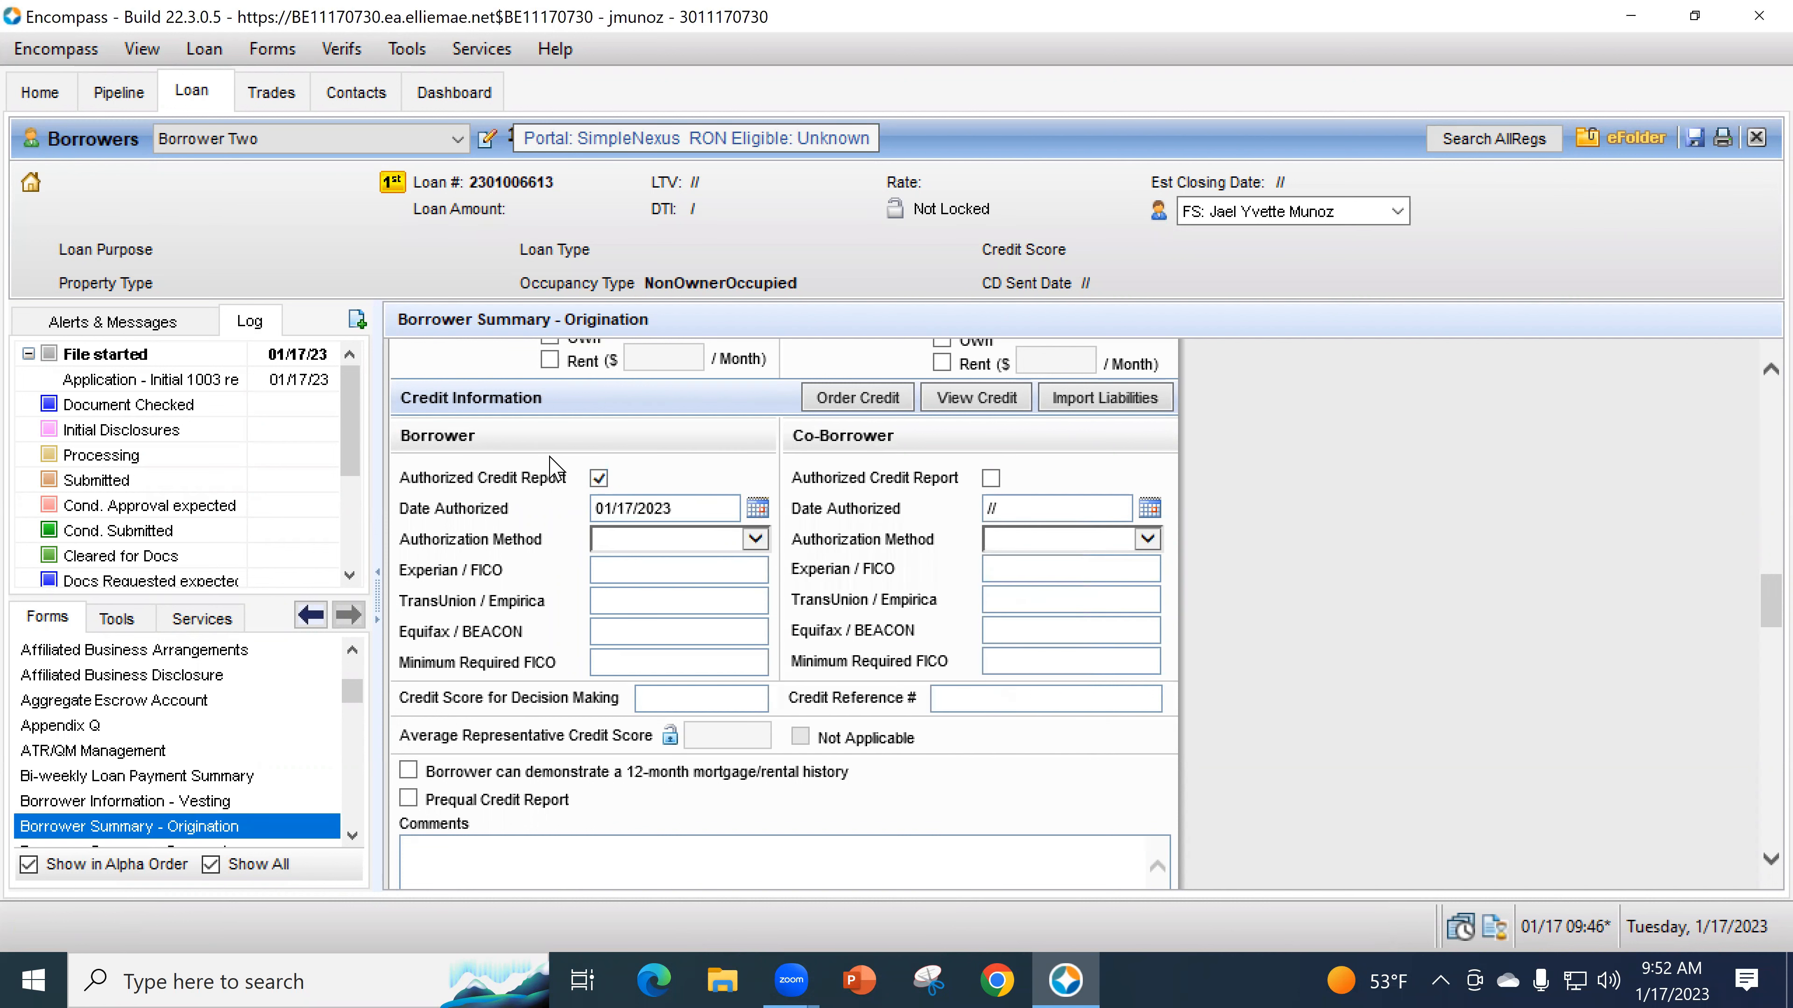
click(667, 540)
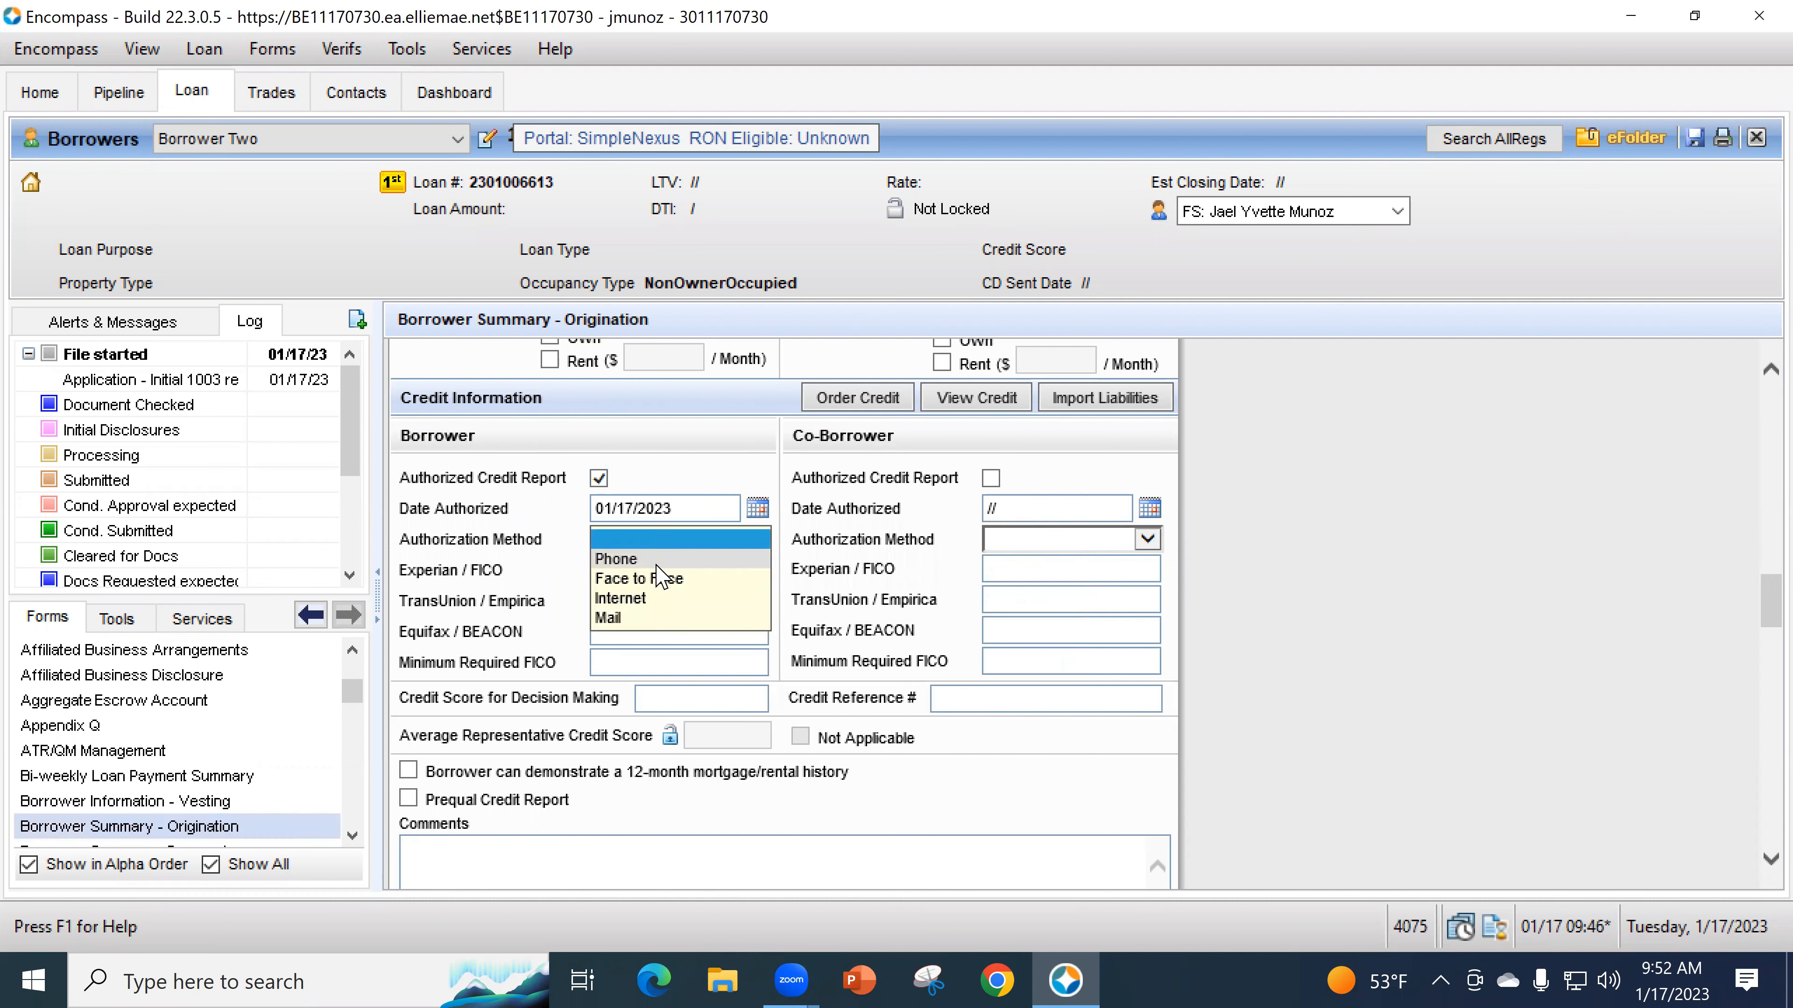
click(655, 562)
click(668, 664)
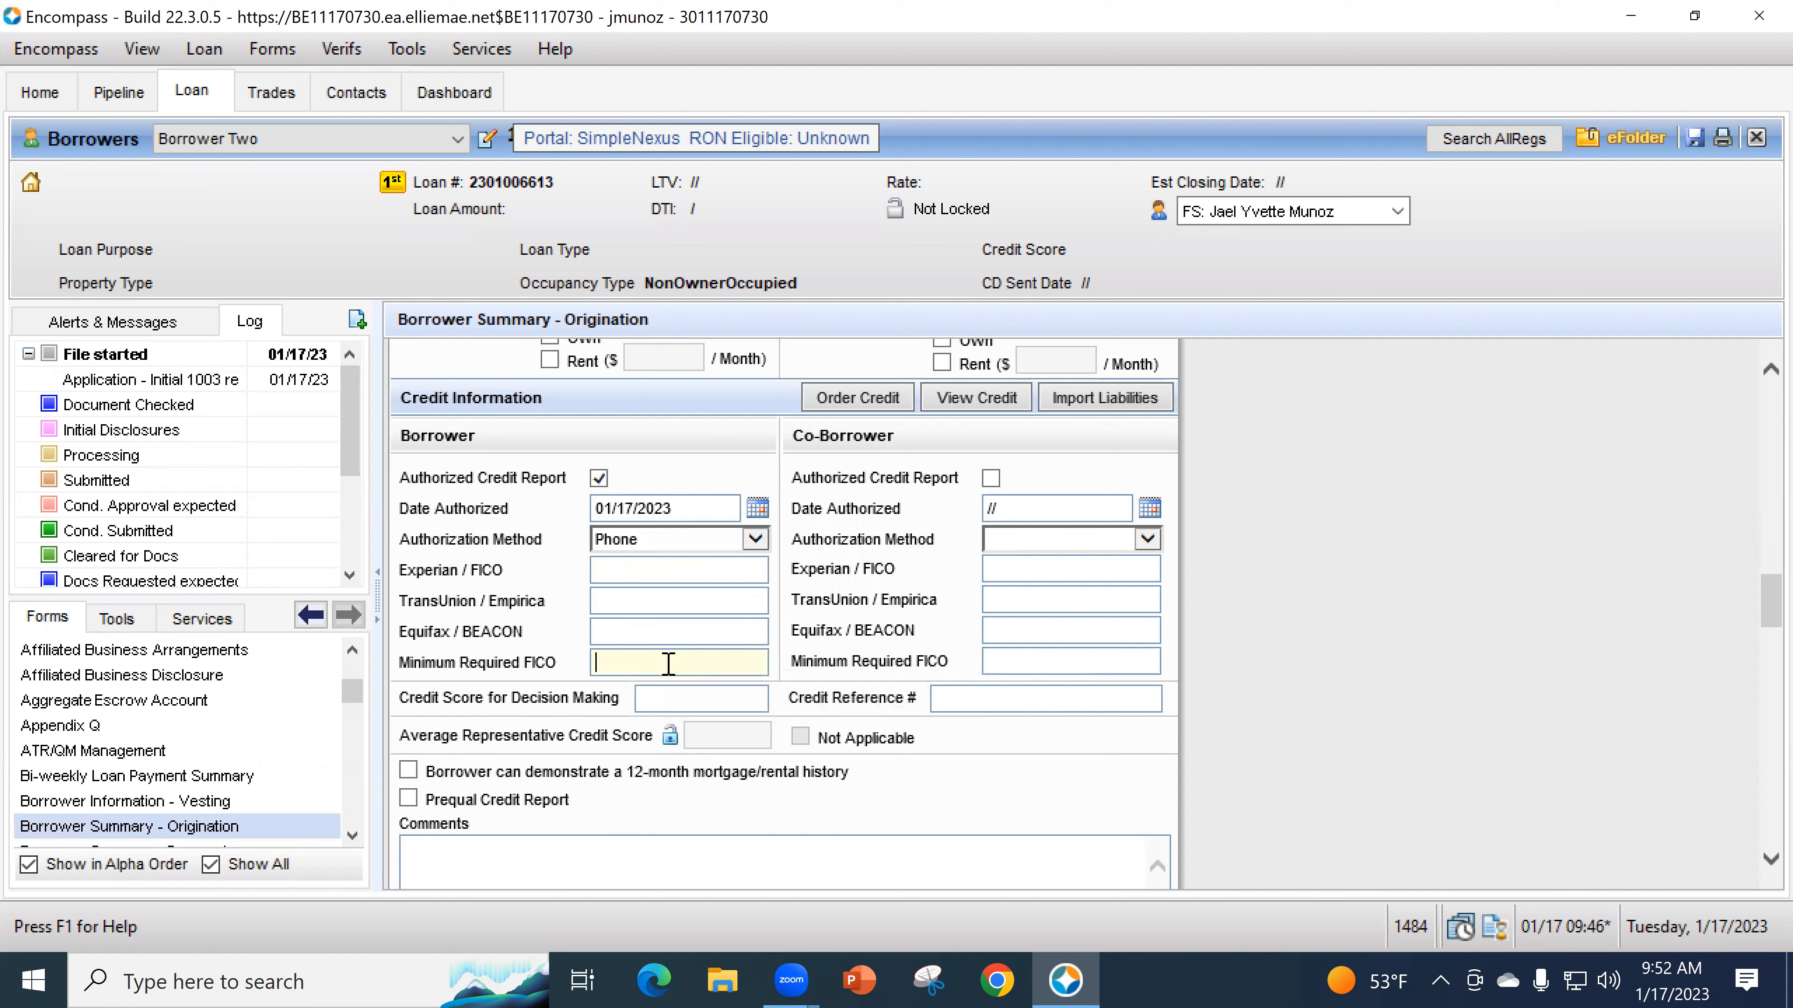
click(705, 583)
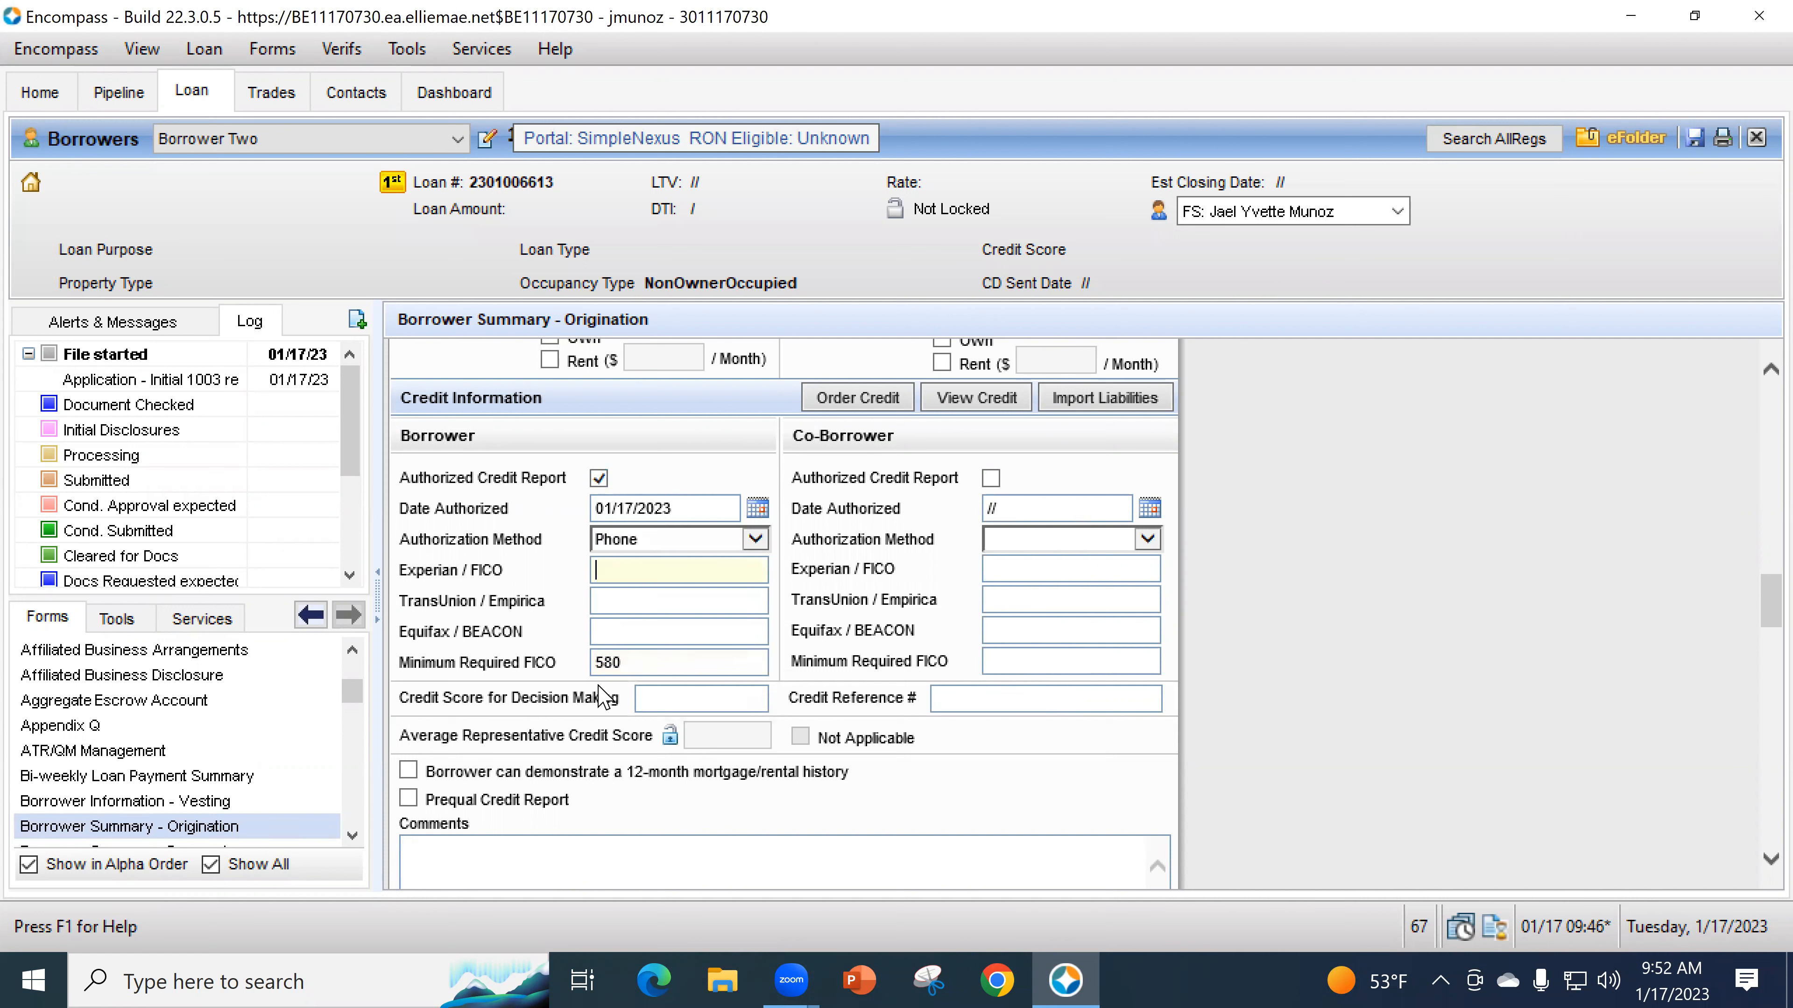
click(884, 402)
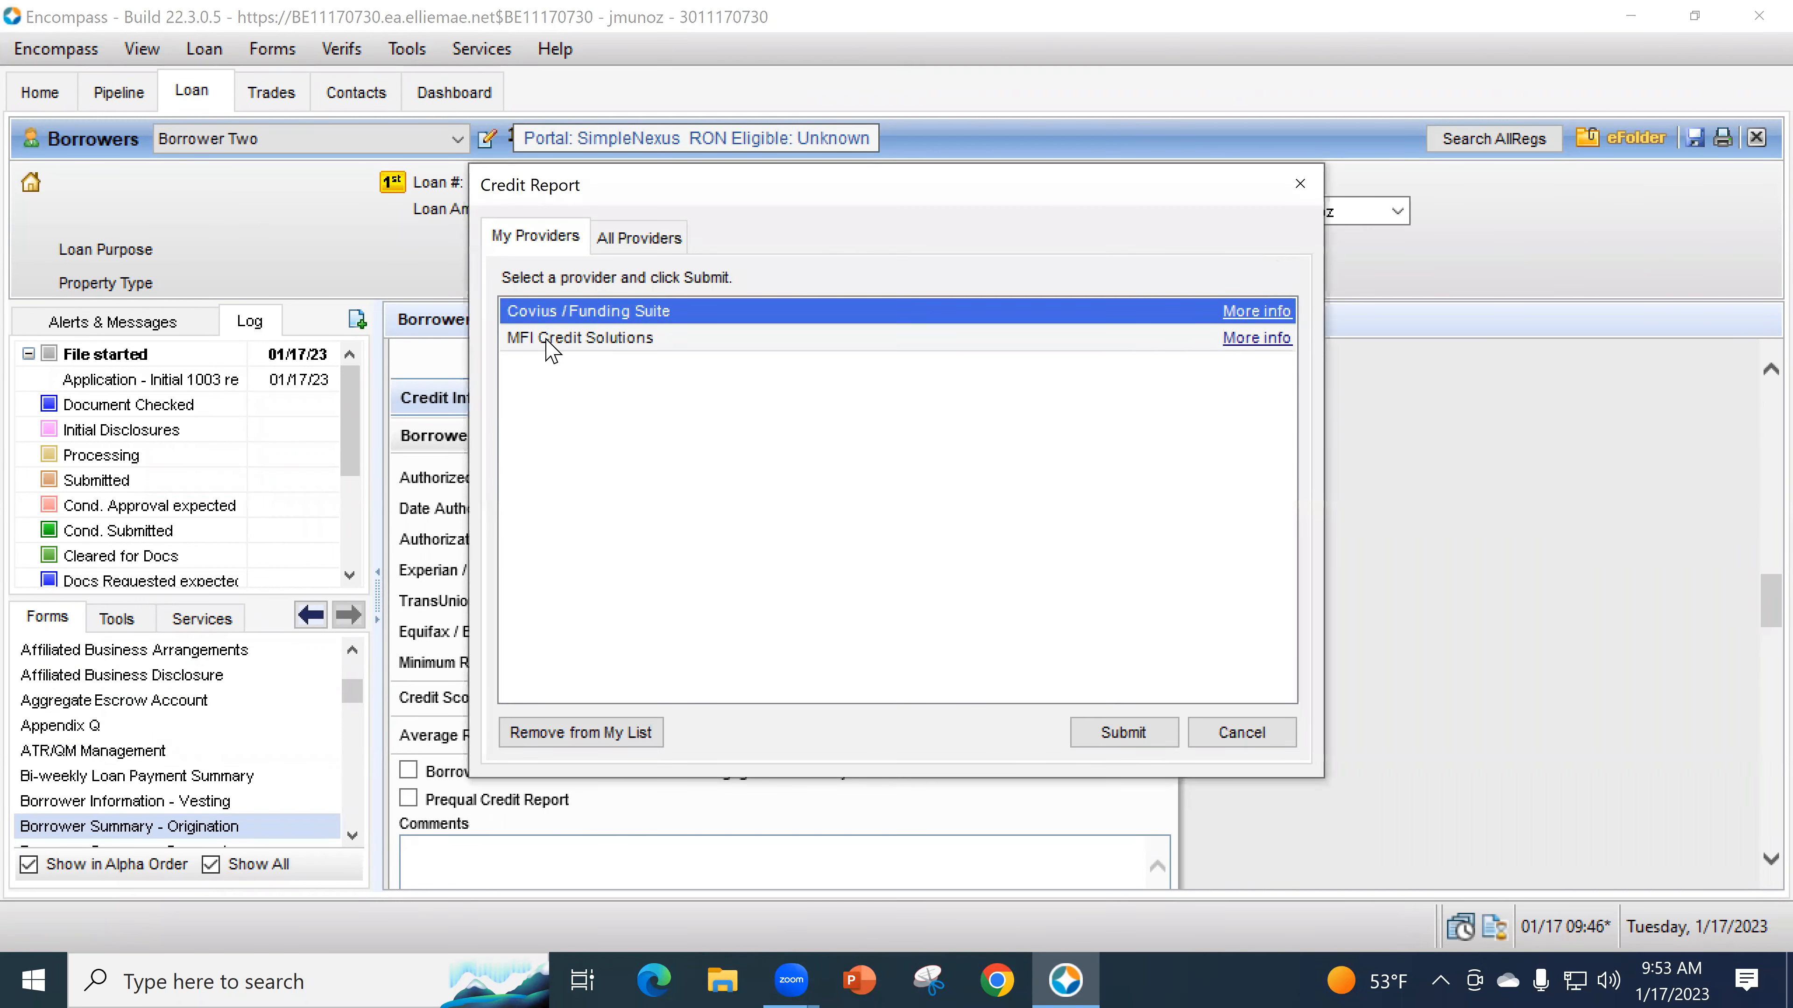
- Choose MFI Credit Solutions, include Borrower Two, and continue to the request details
click(551, 341)
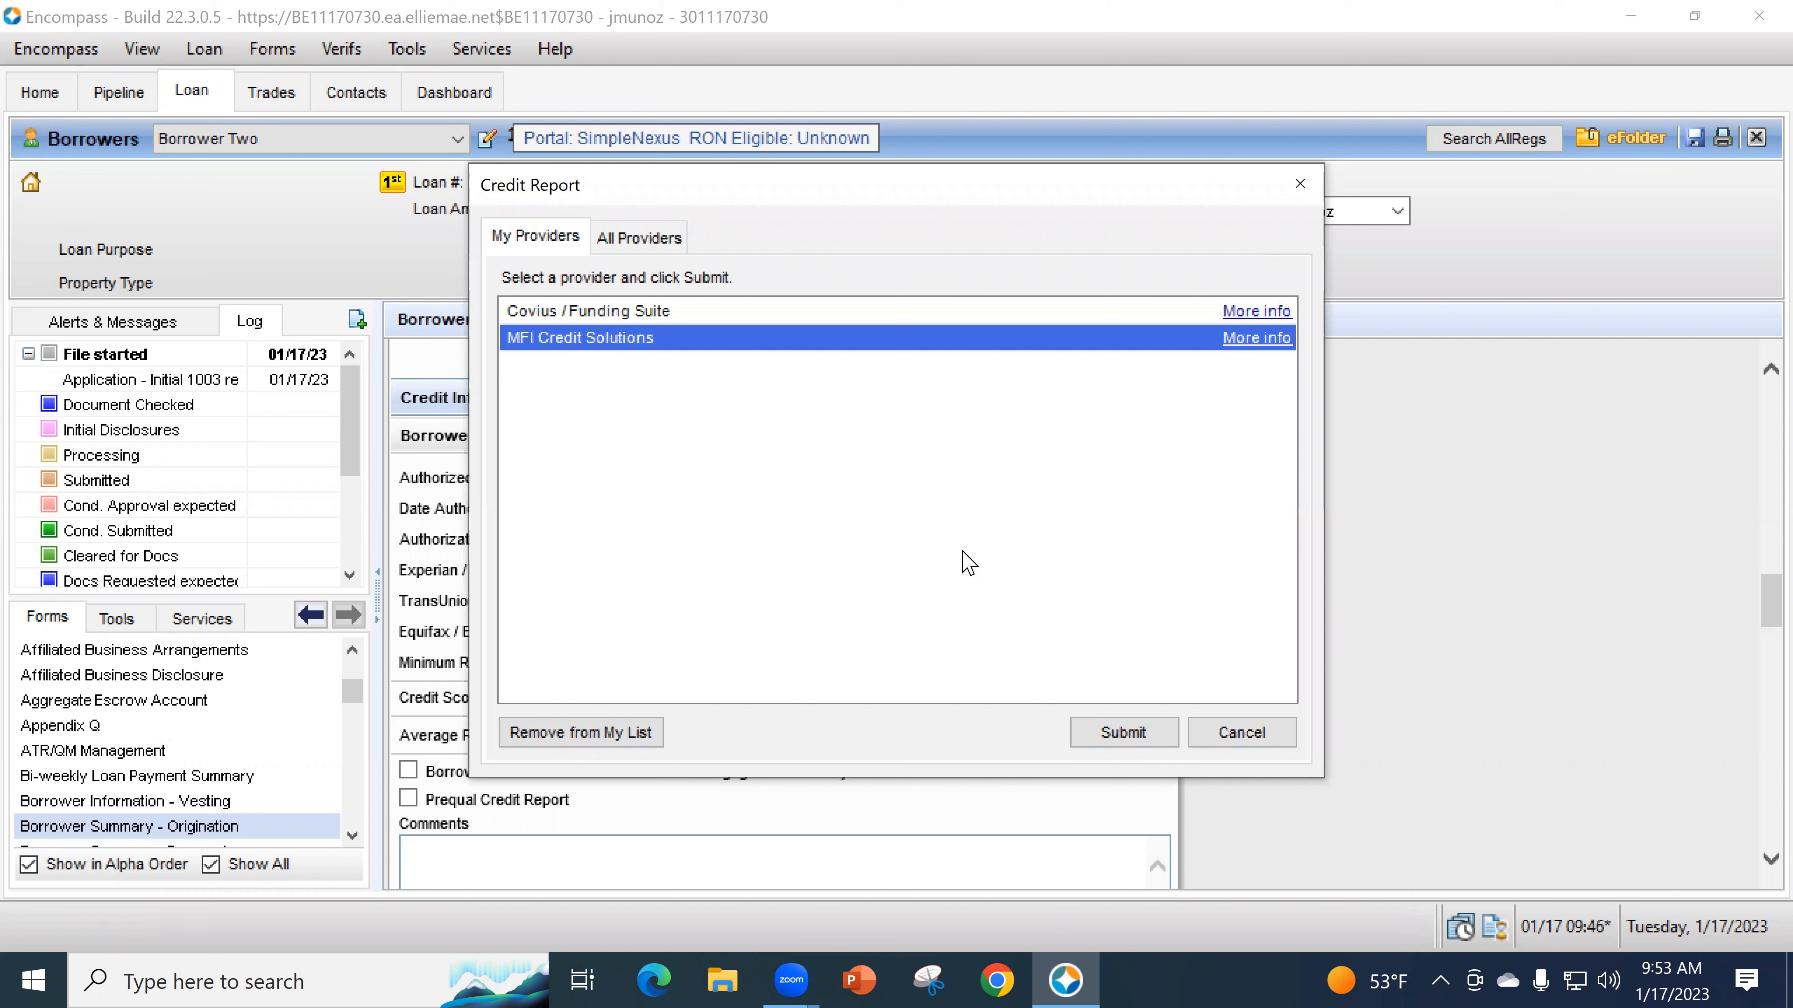
click(1122, 733)
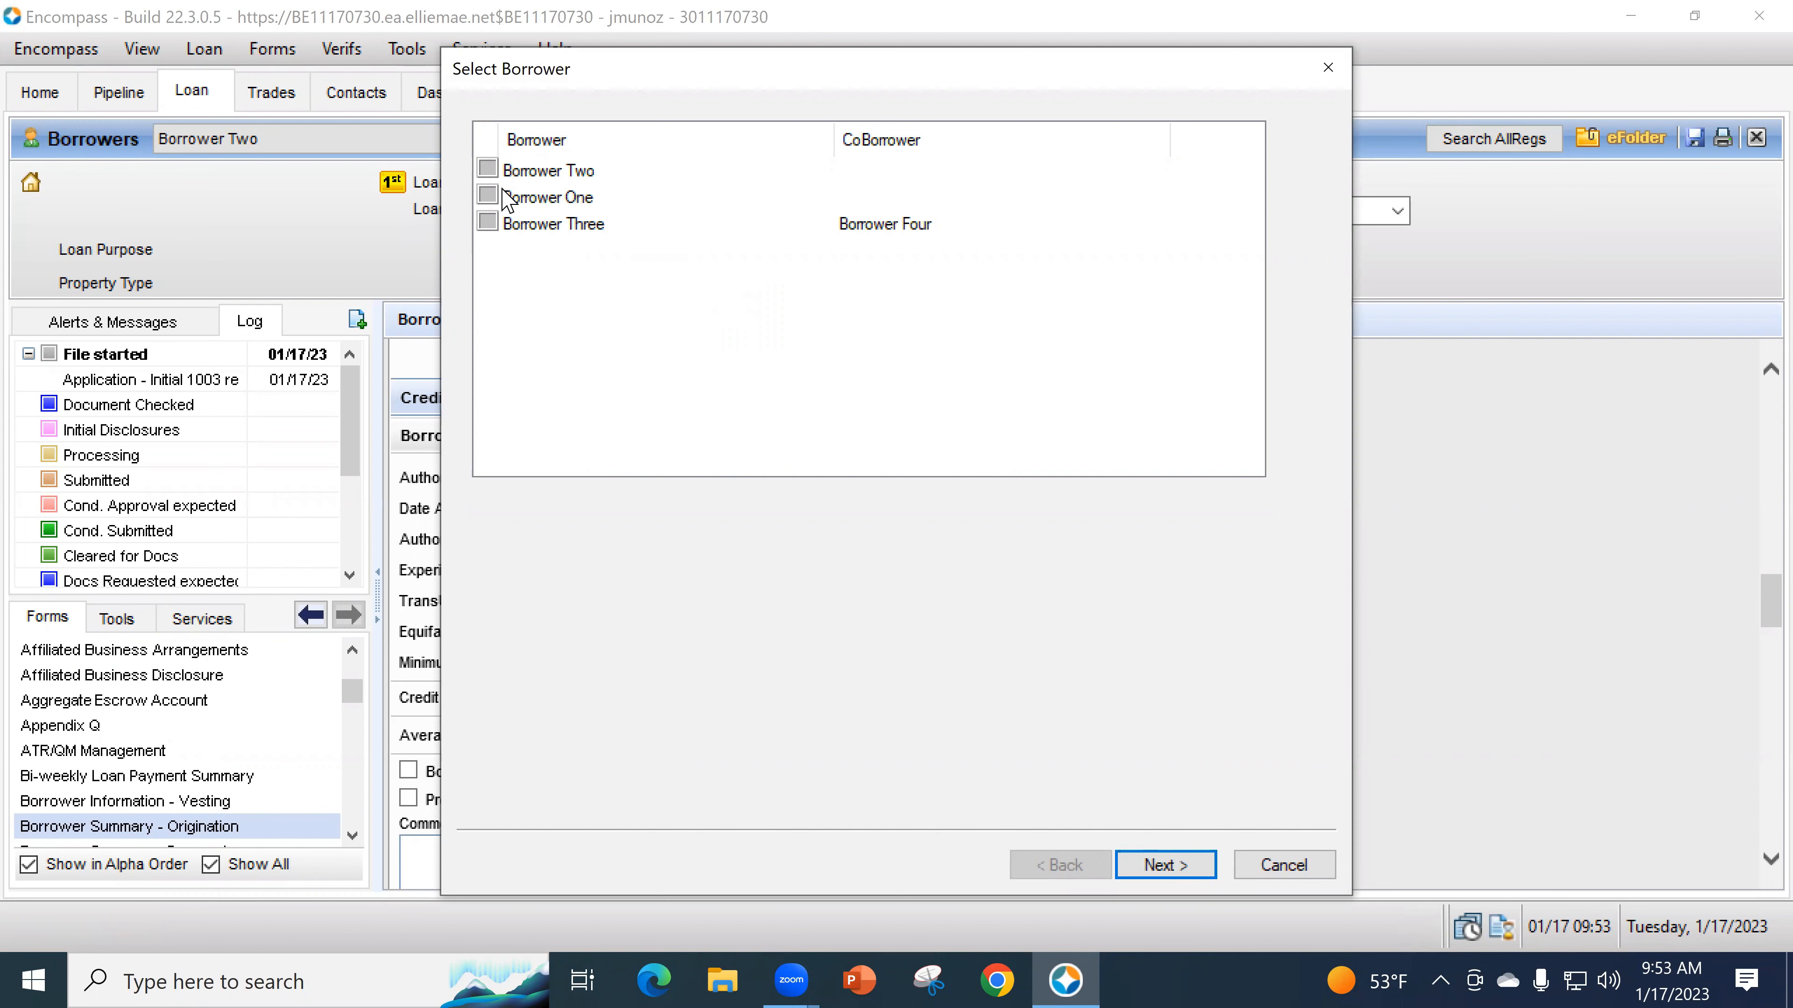
click(488, 169)
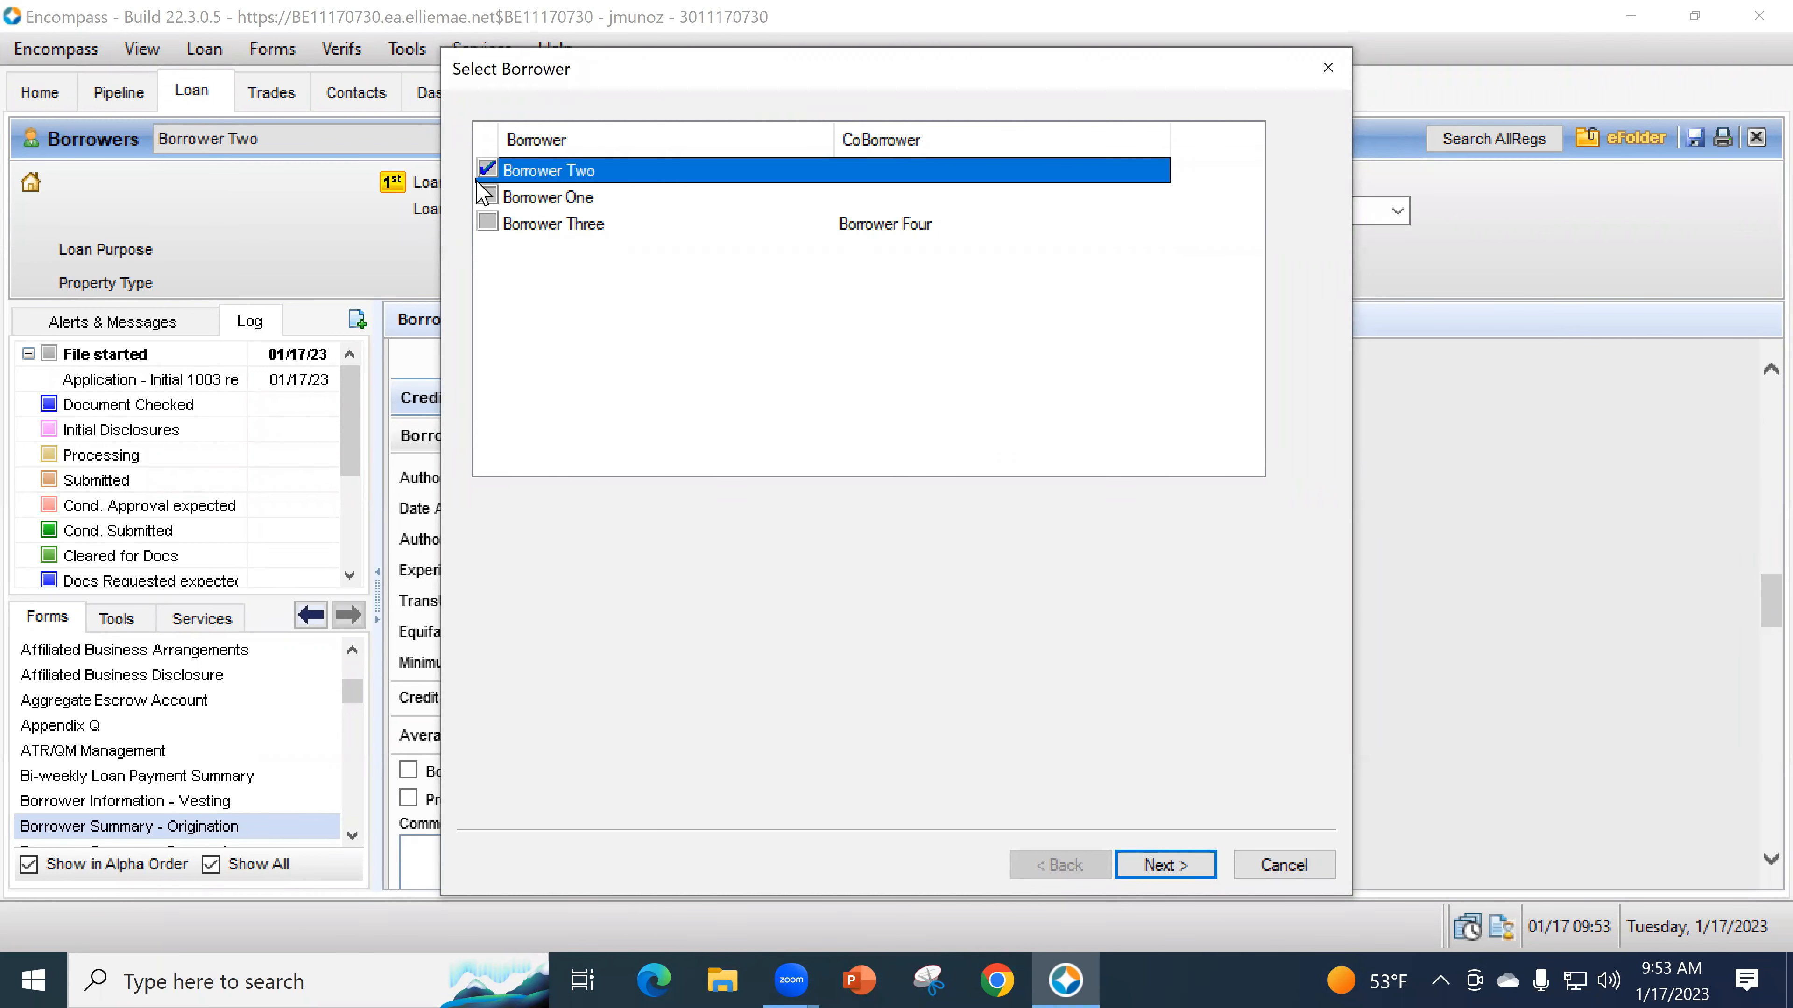
click(1170, 870)
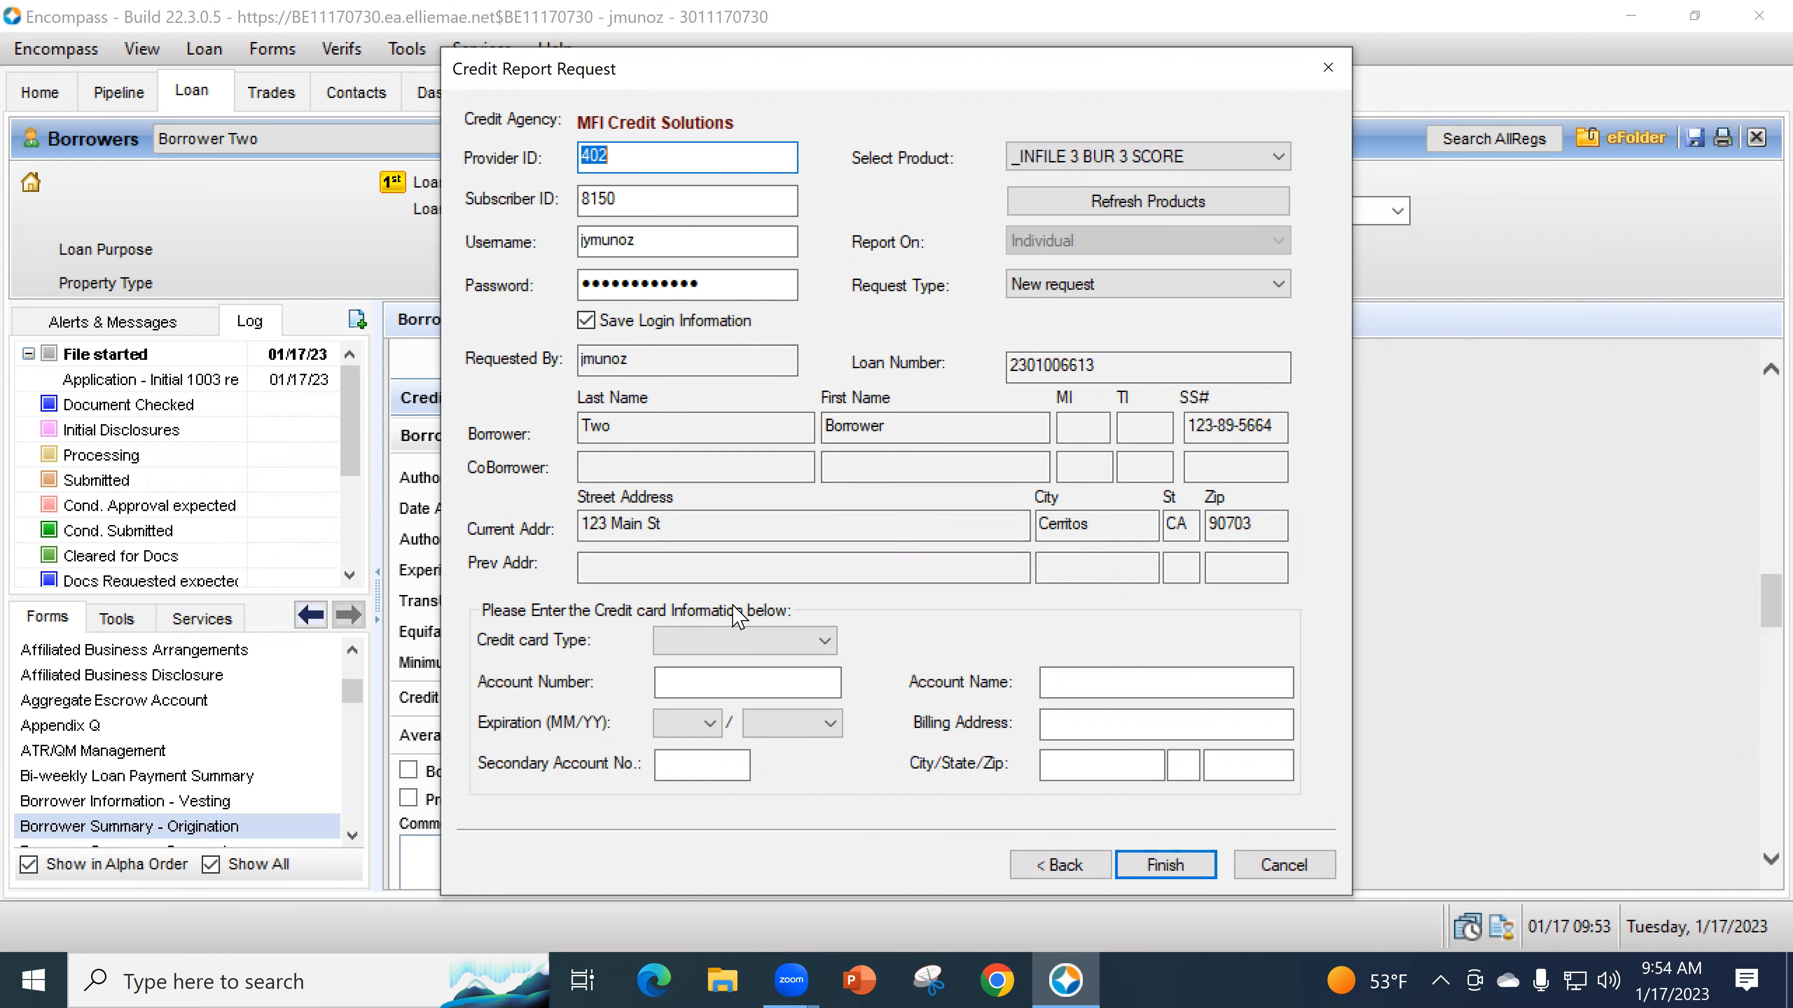
- Set card type Discover and request type Import from Website, then cancel the credit request
click(714, 639)
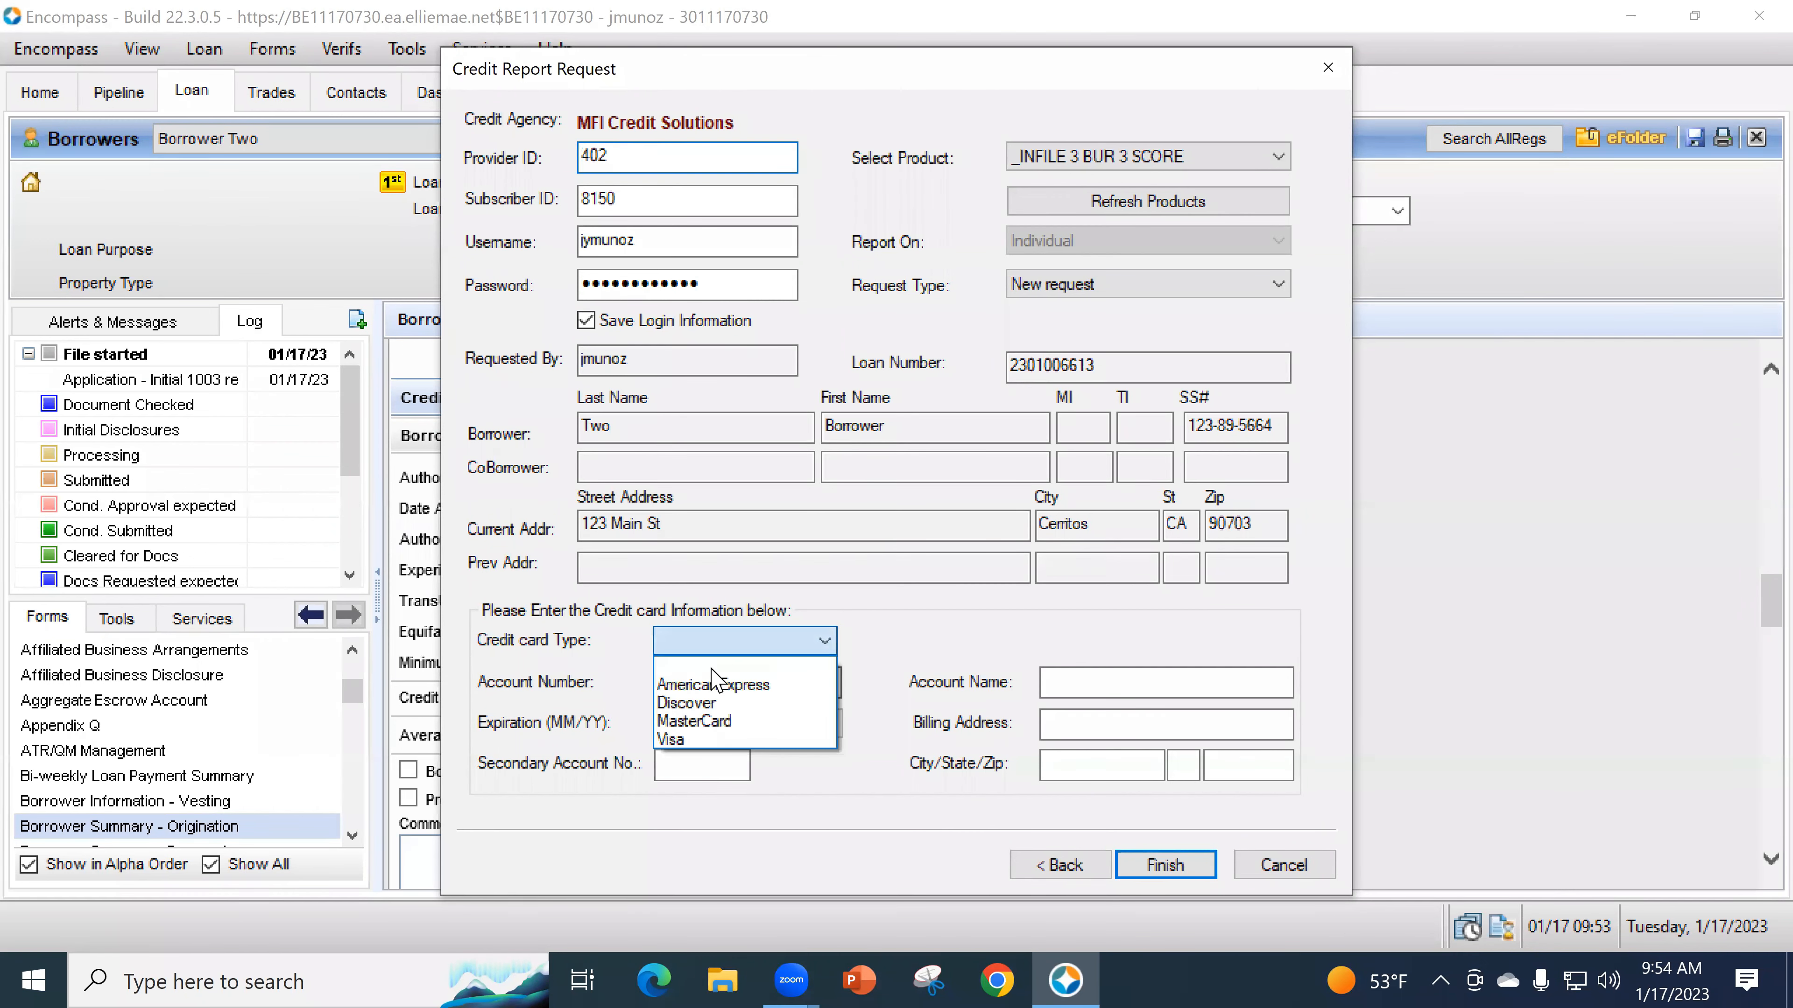
click(715, 703)
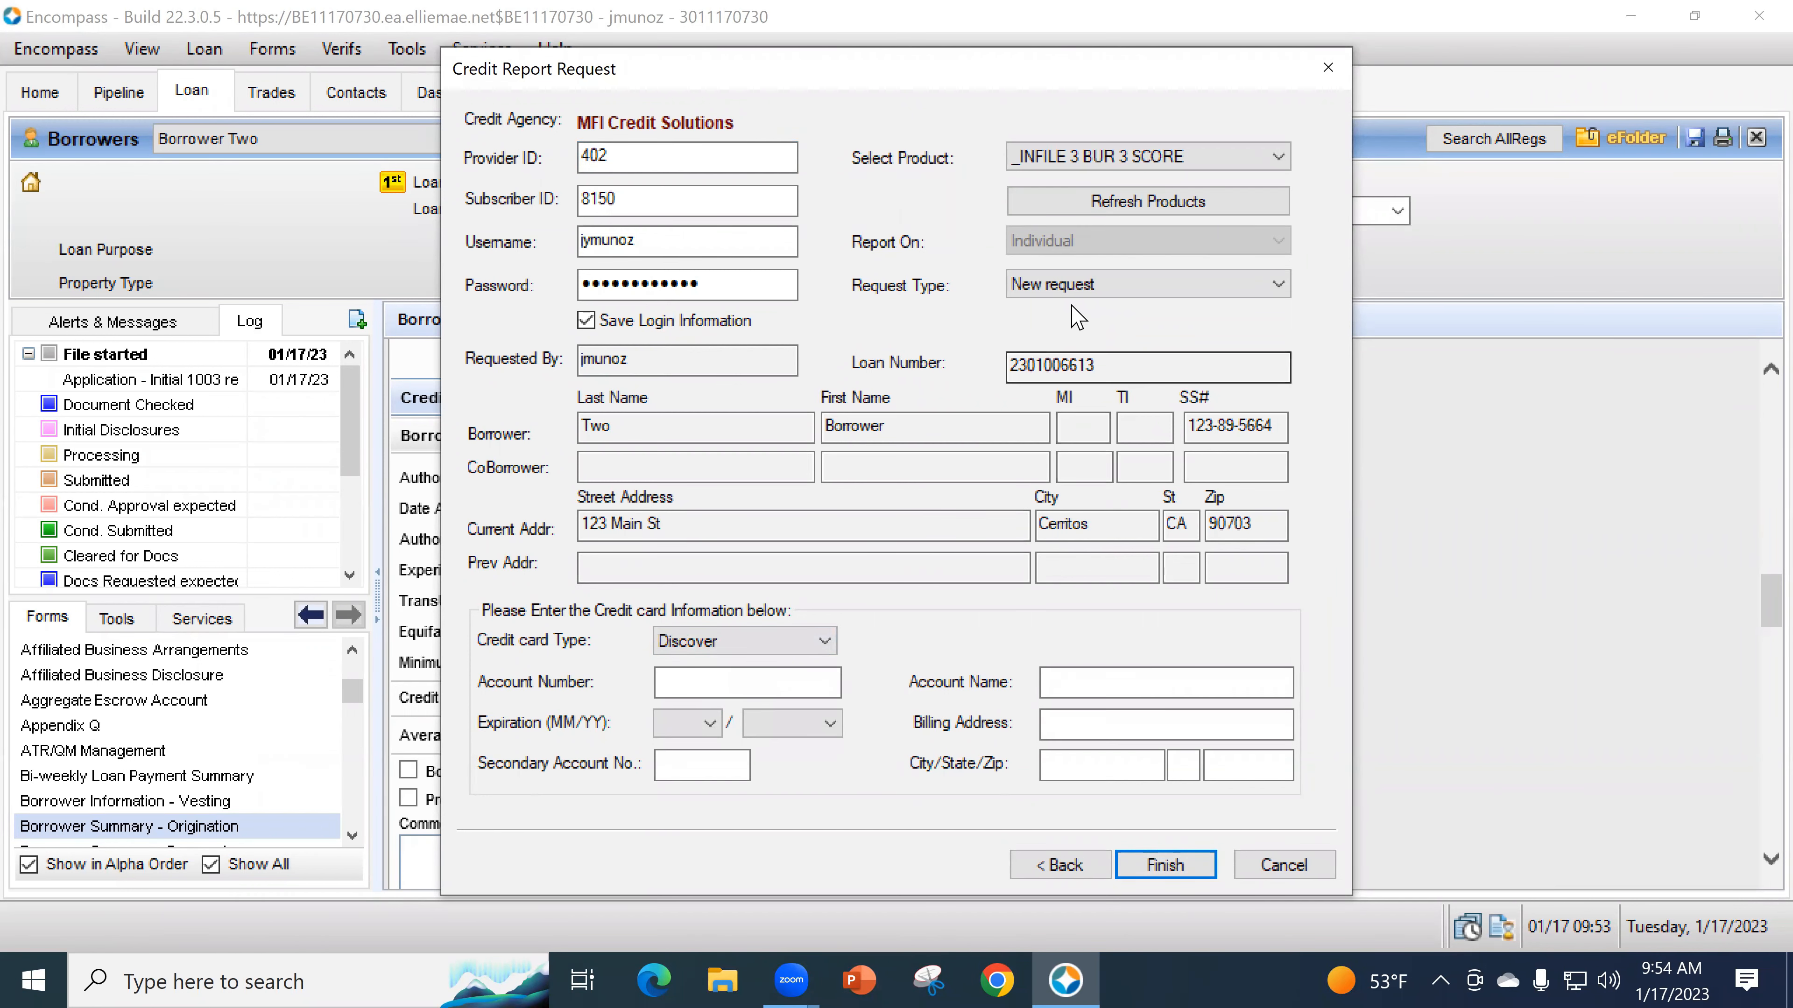
click(1053, 288)
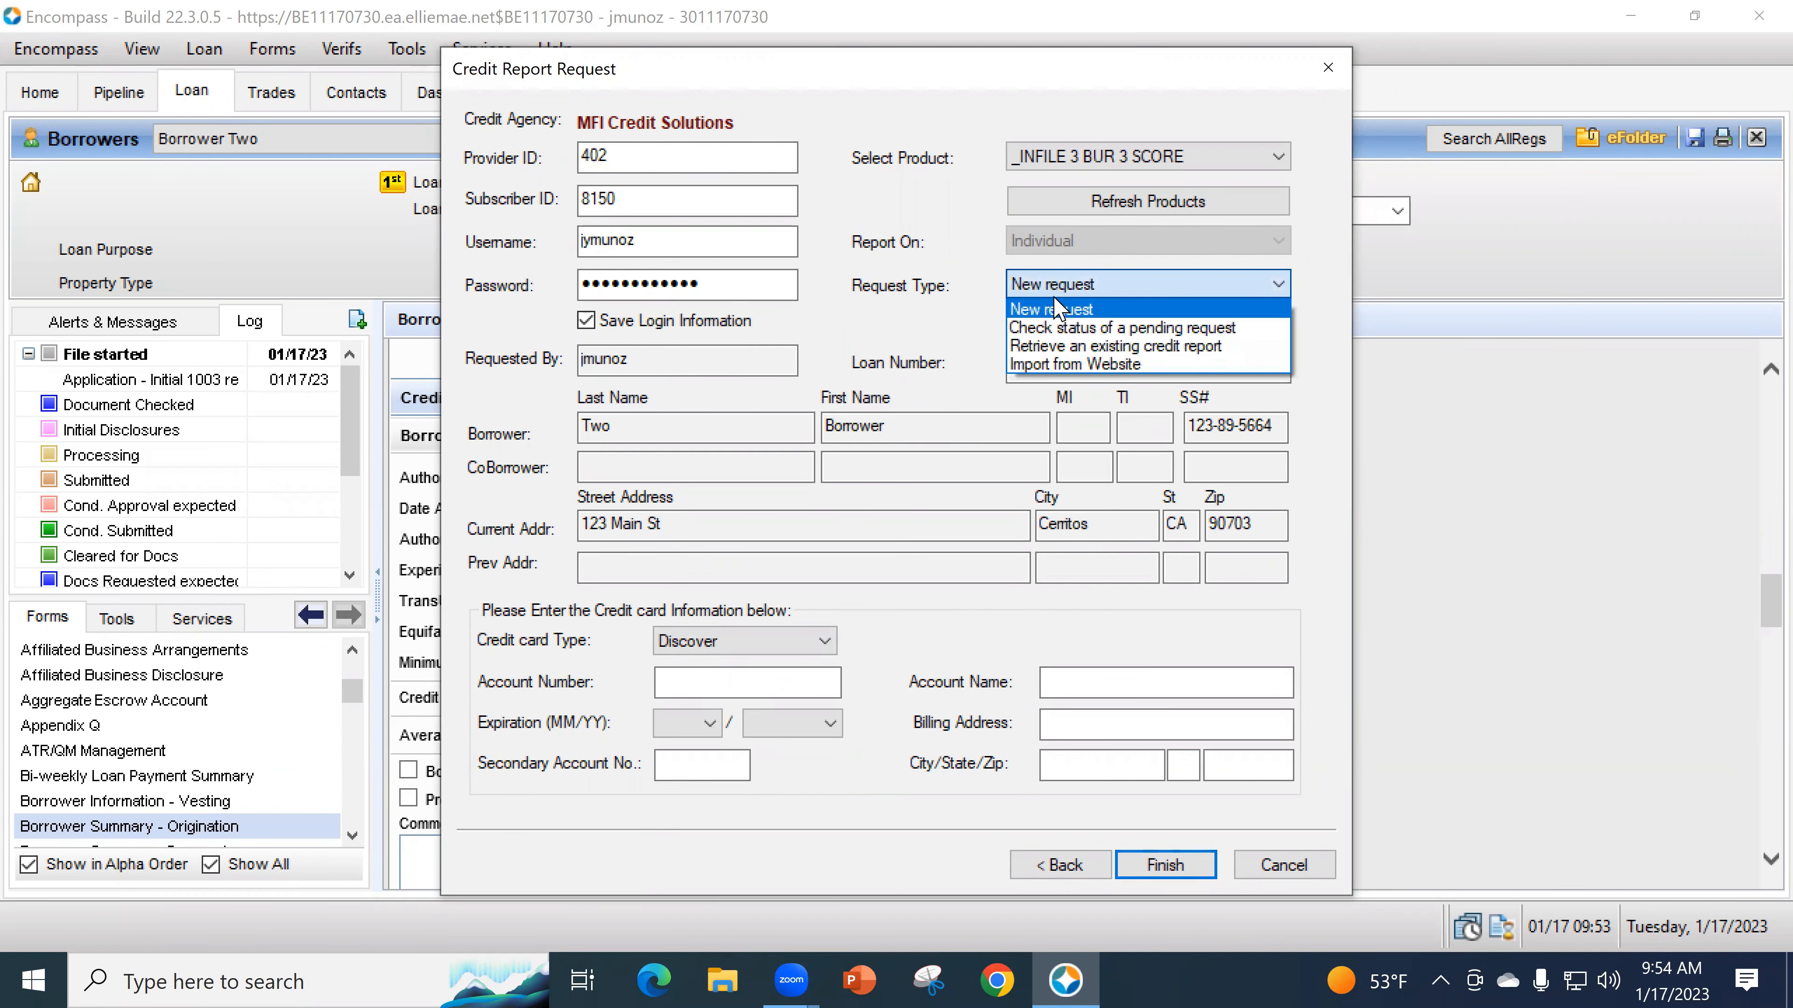
click(1073, 365)
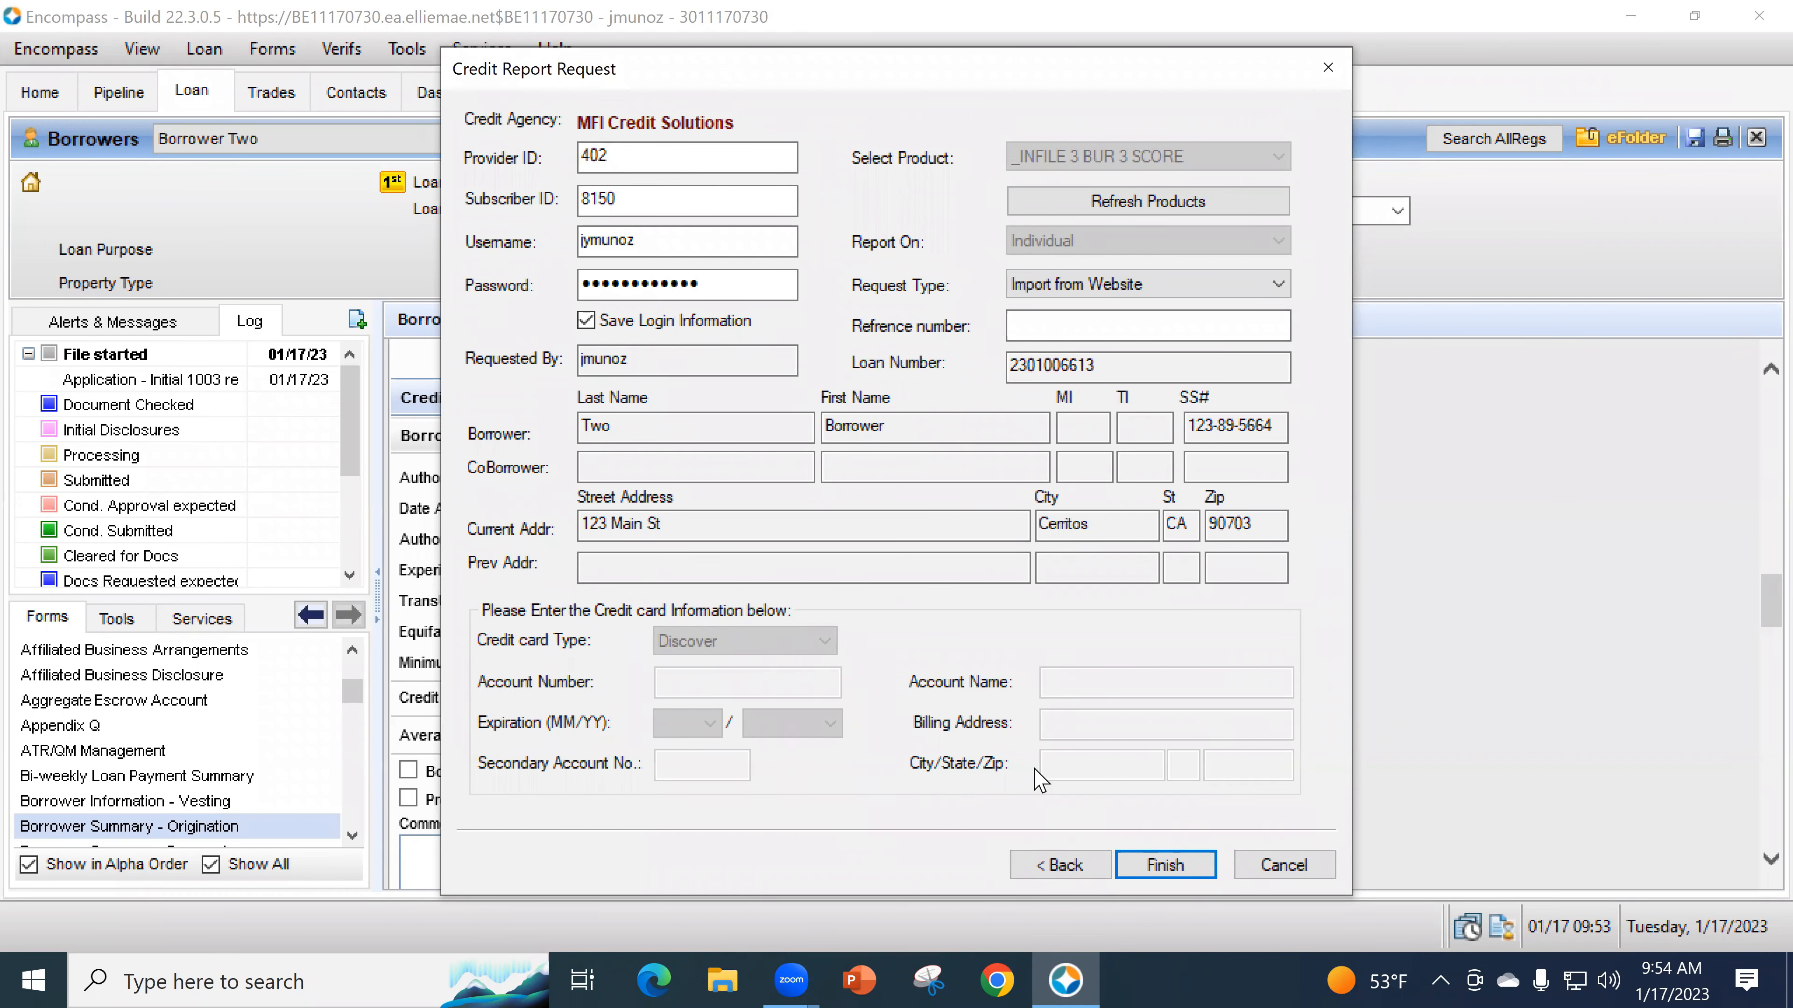
click(1024, 325)
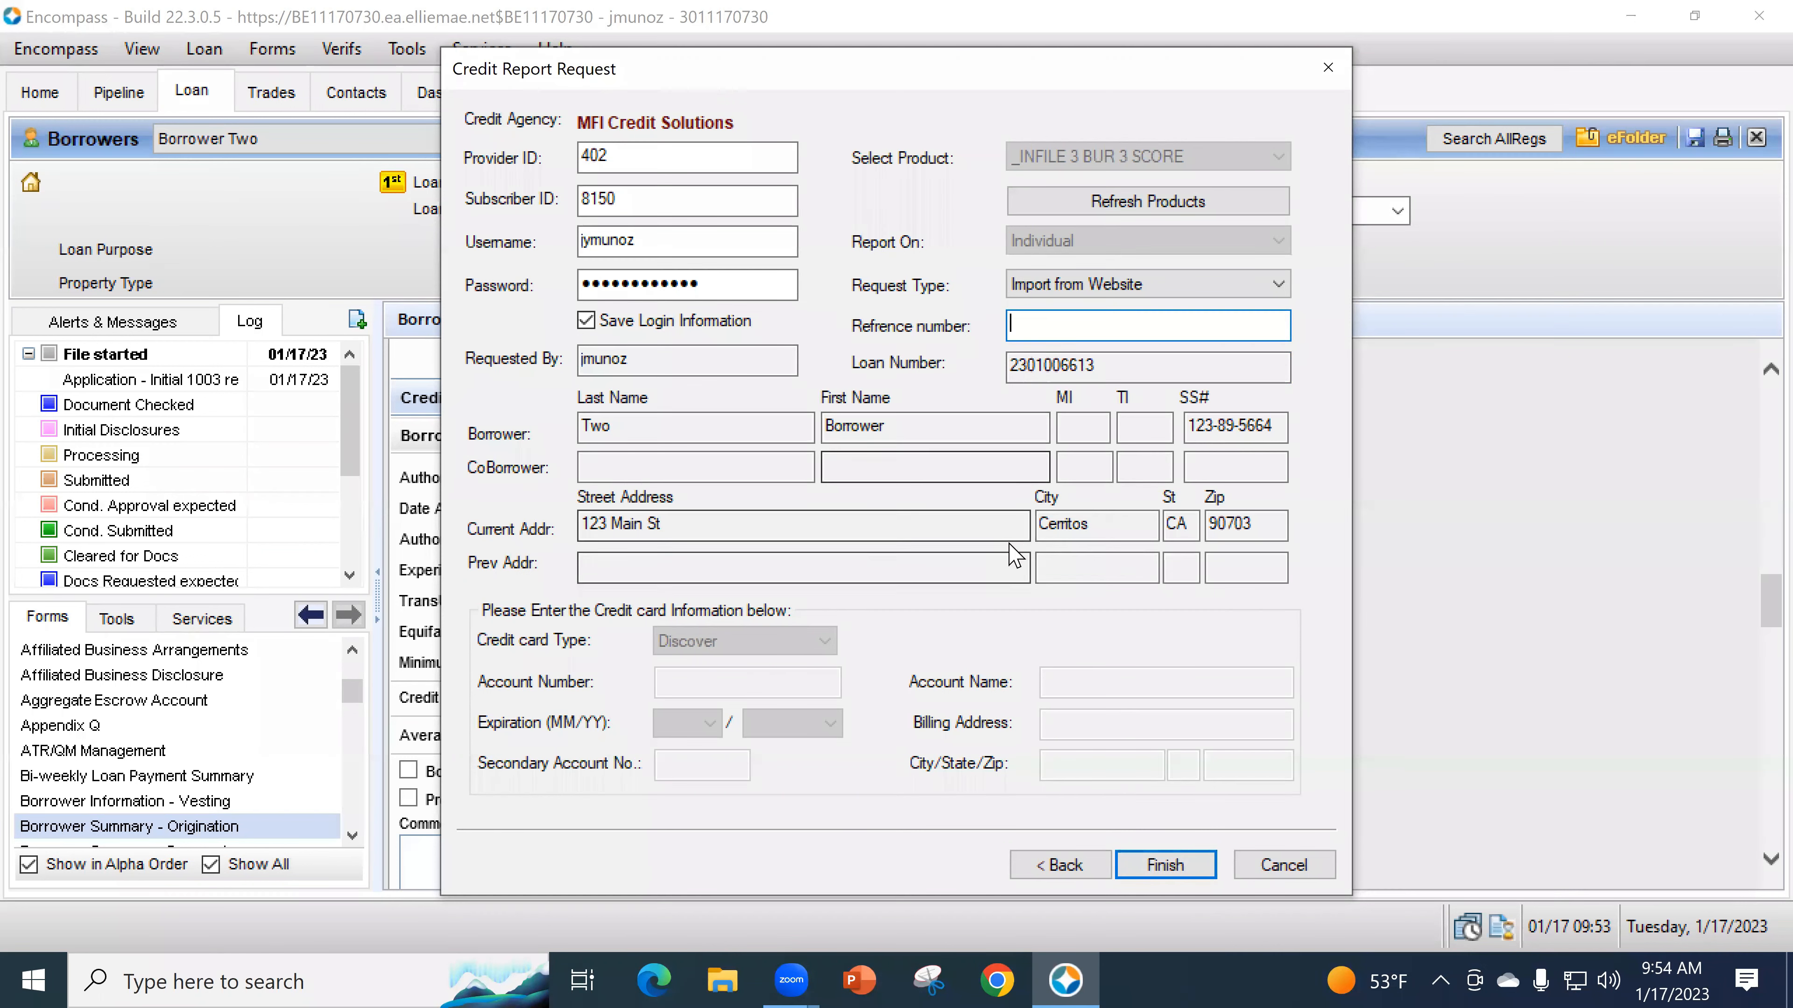
click(1302, 867)
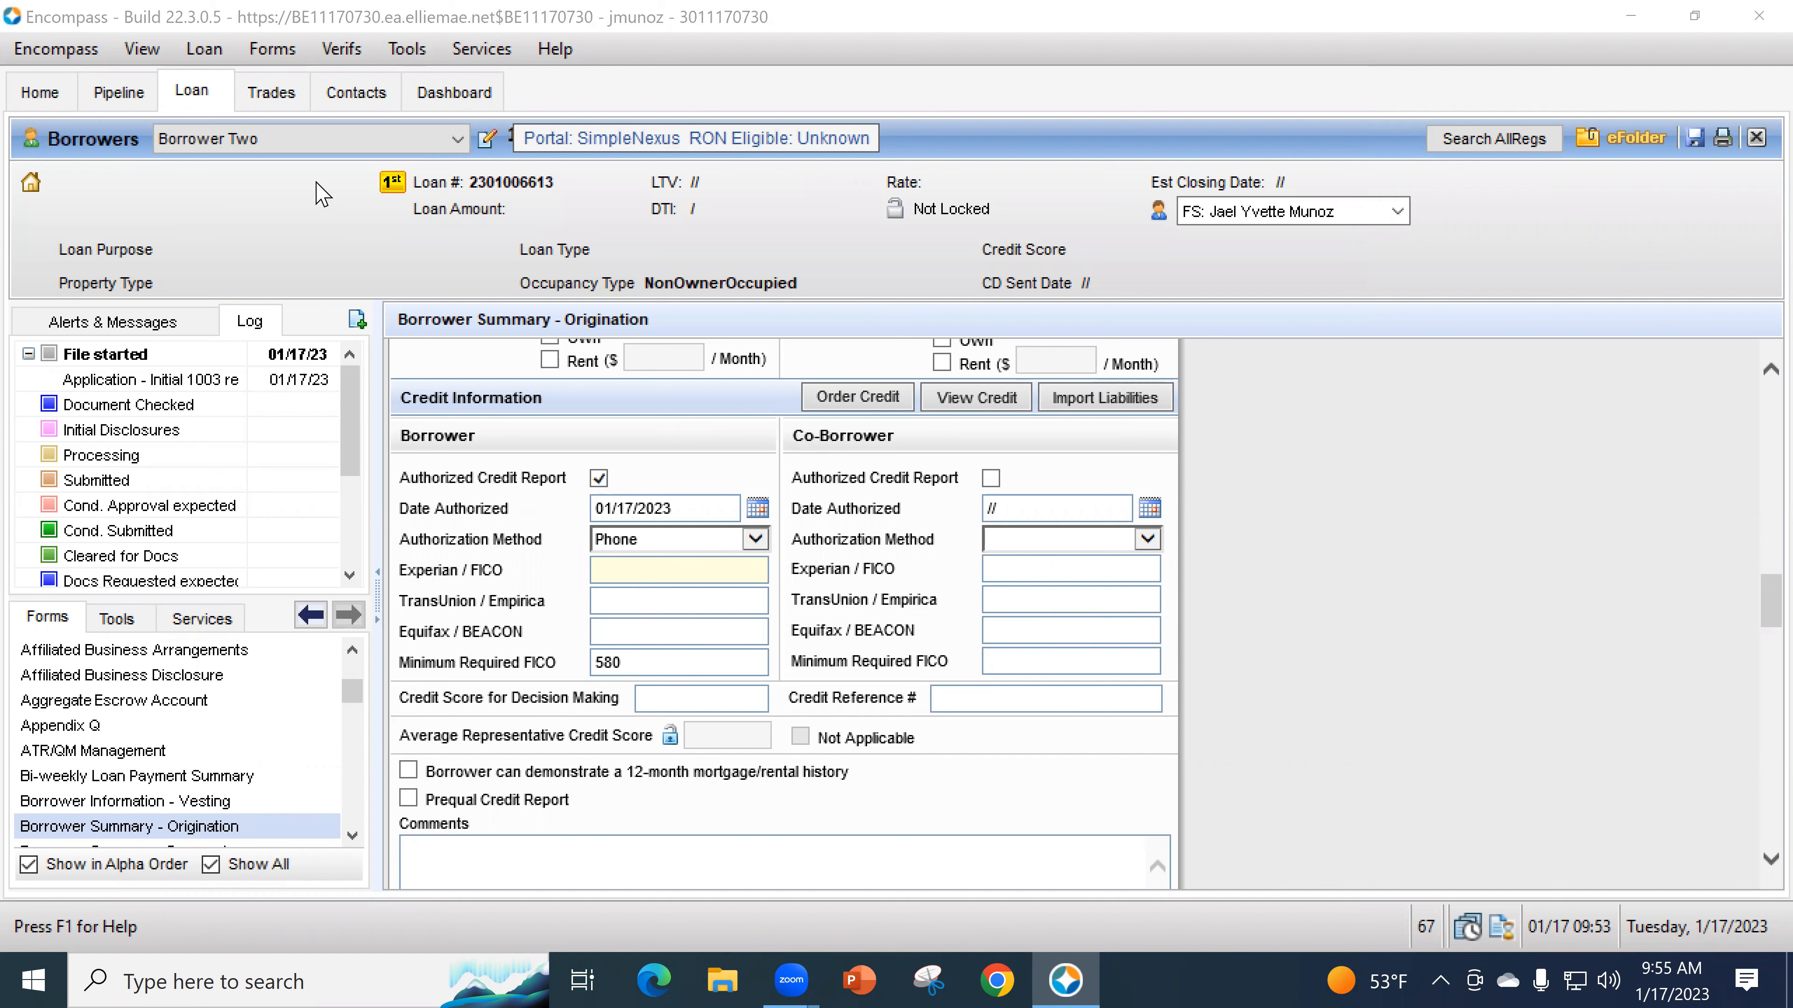
- Keep Borrower Two as the current borrower and complete the credit fields with a 580 minimum FICO
click(305, 147)
key(Down)
key(Down)
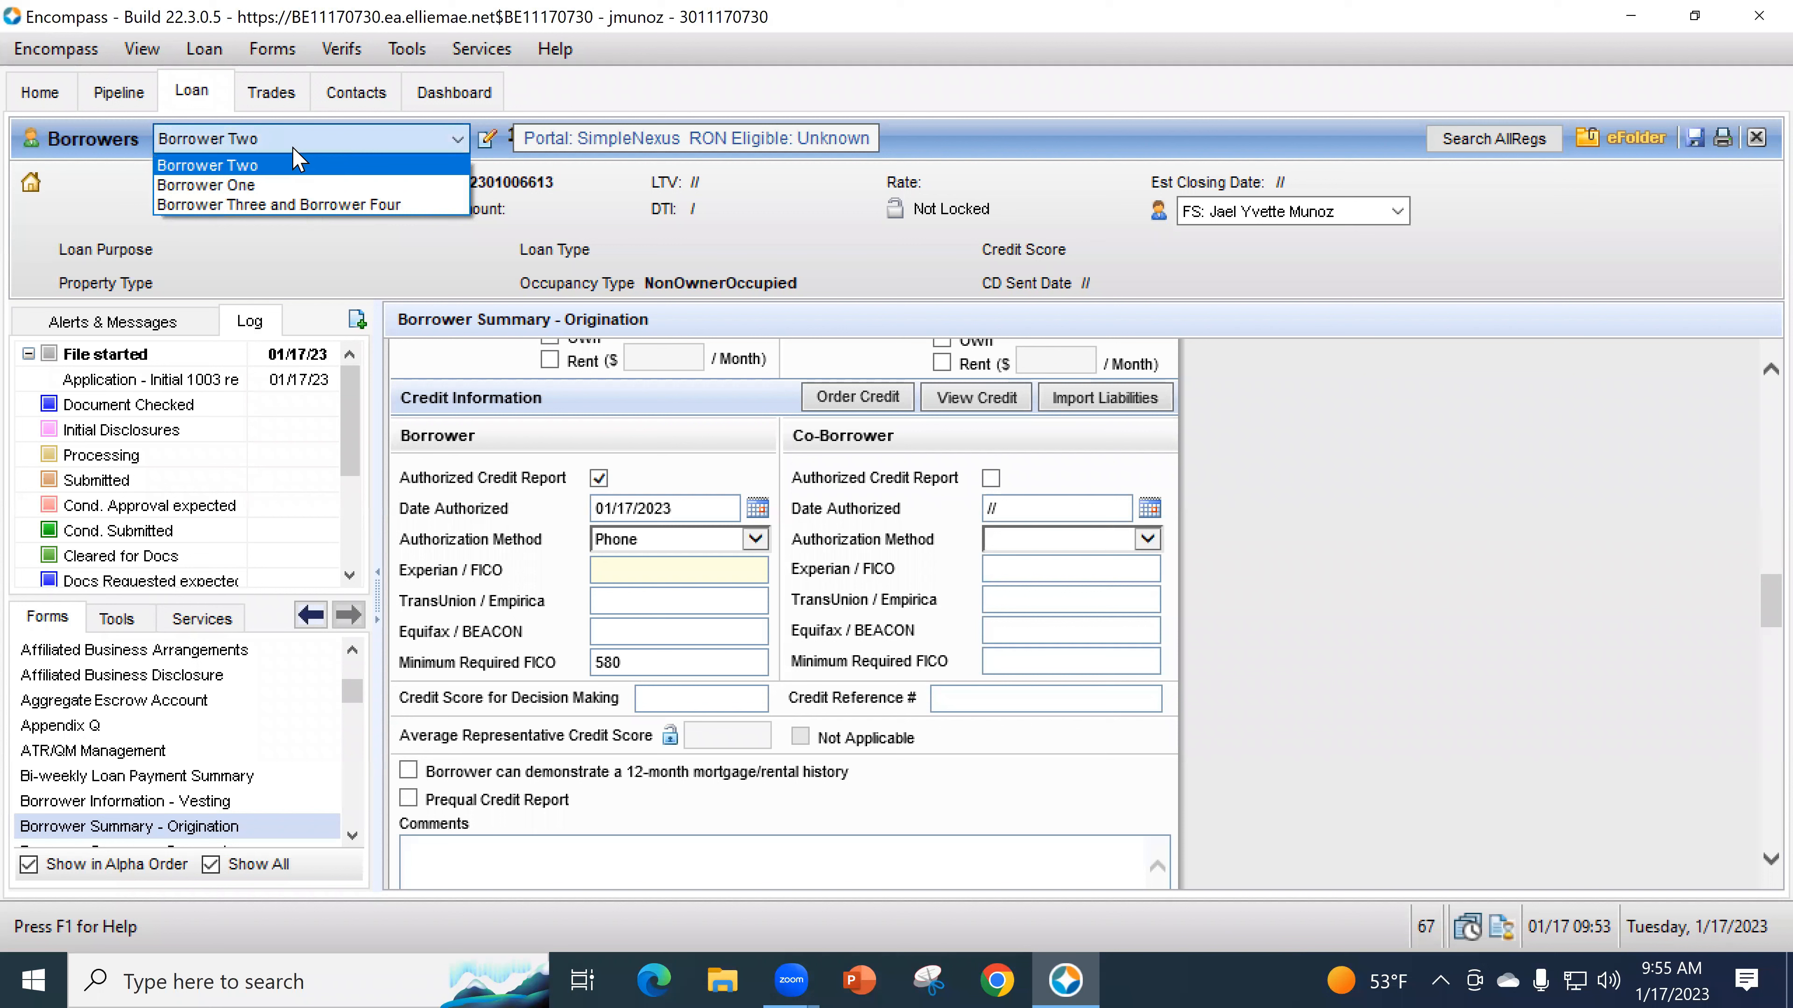
click(302, 164)
click(667, 696)
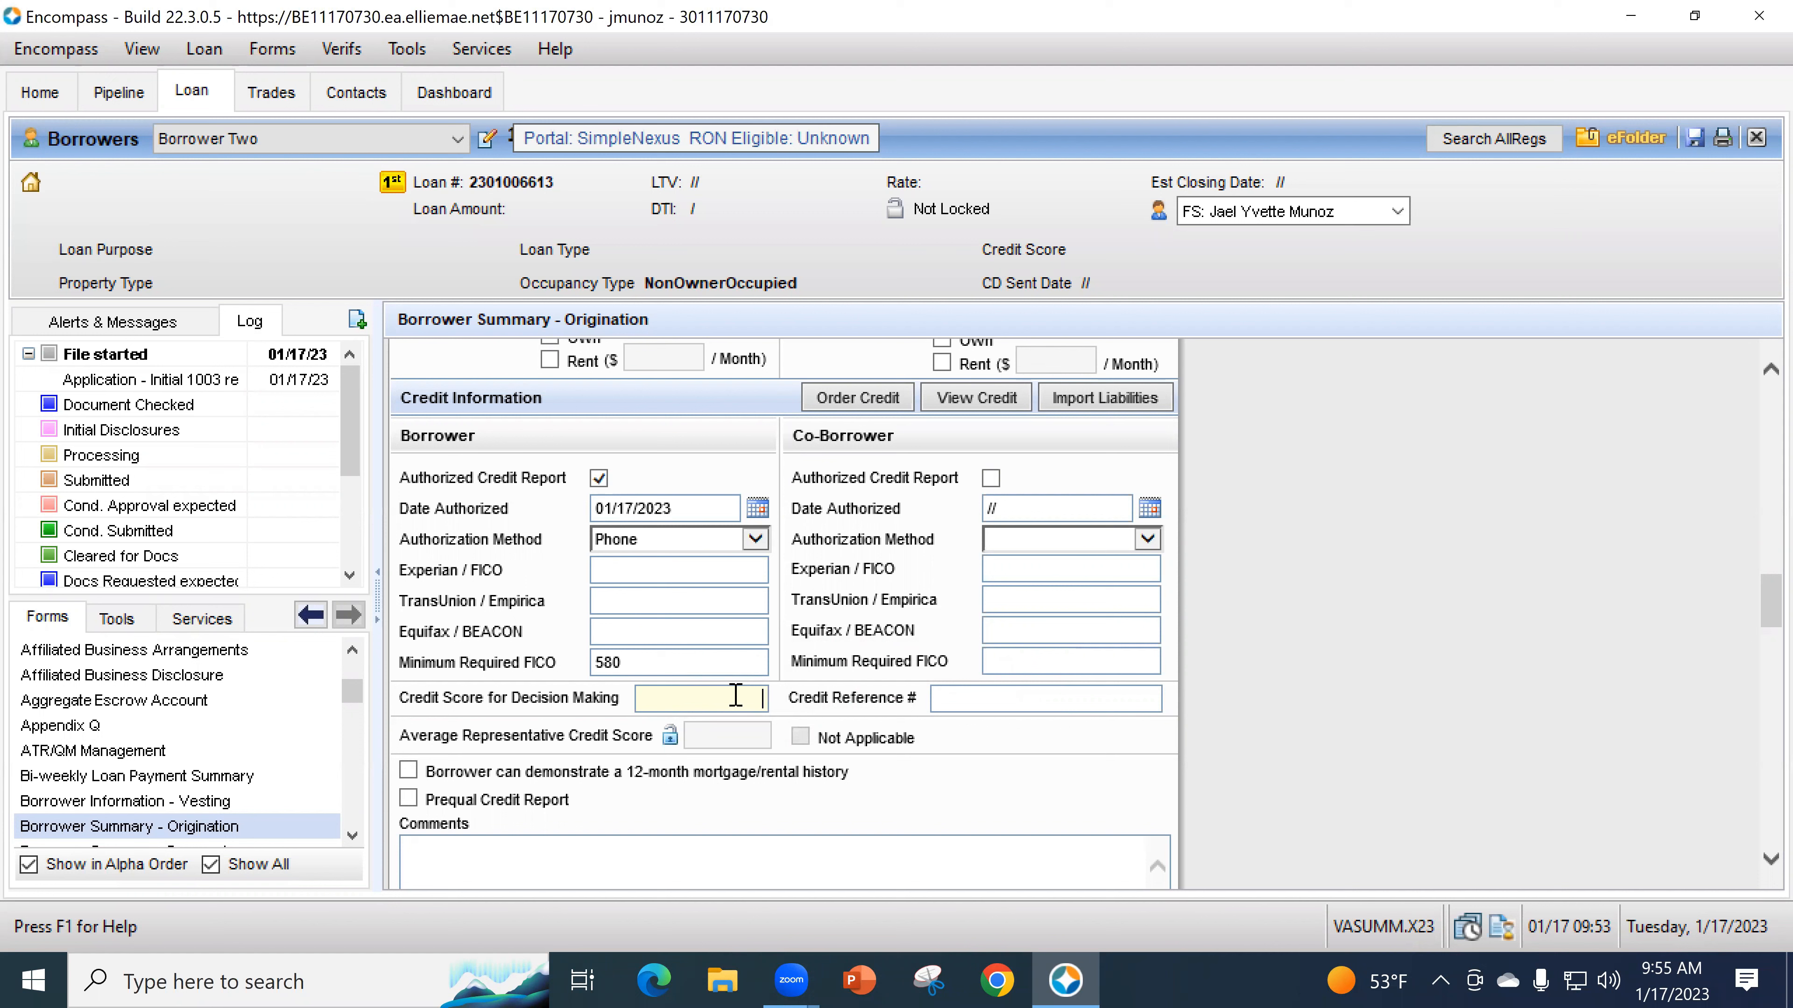
click(308, 141)
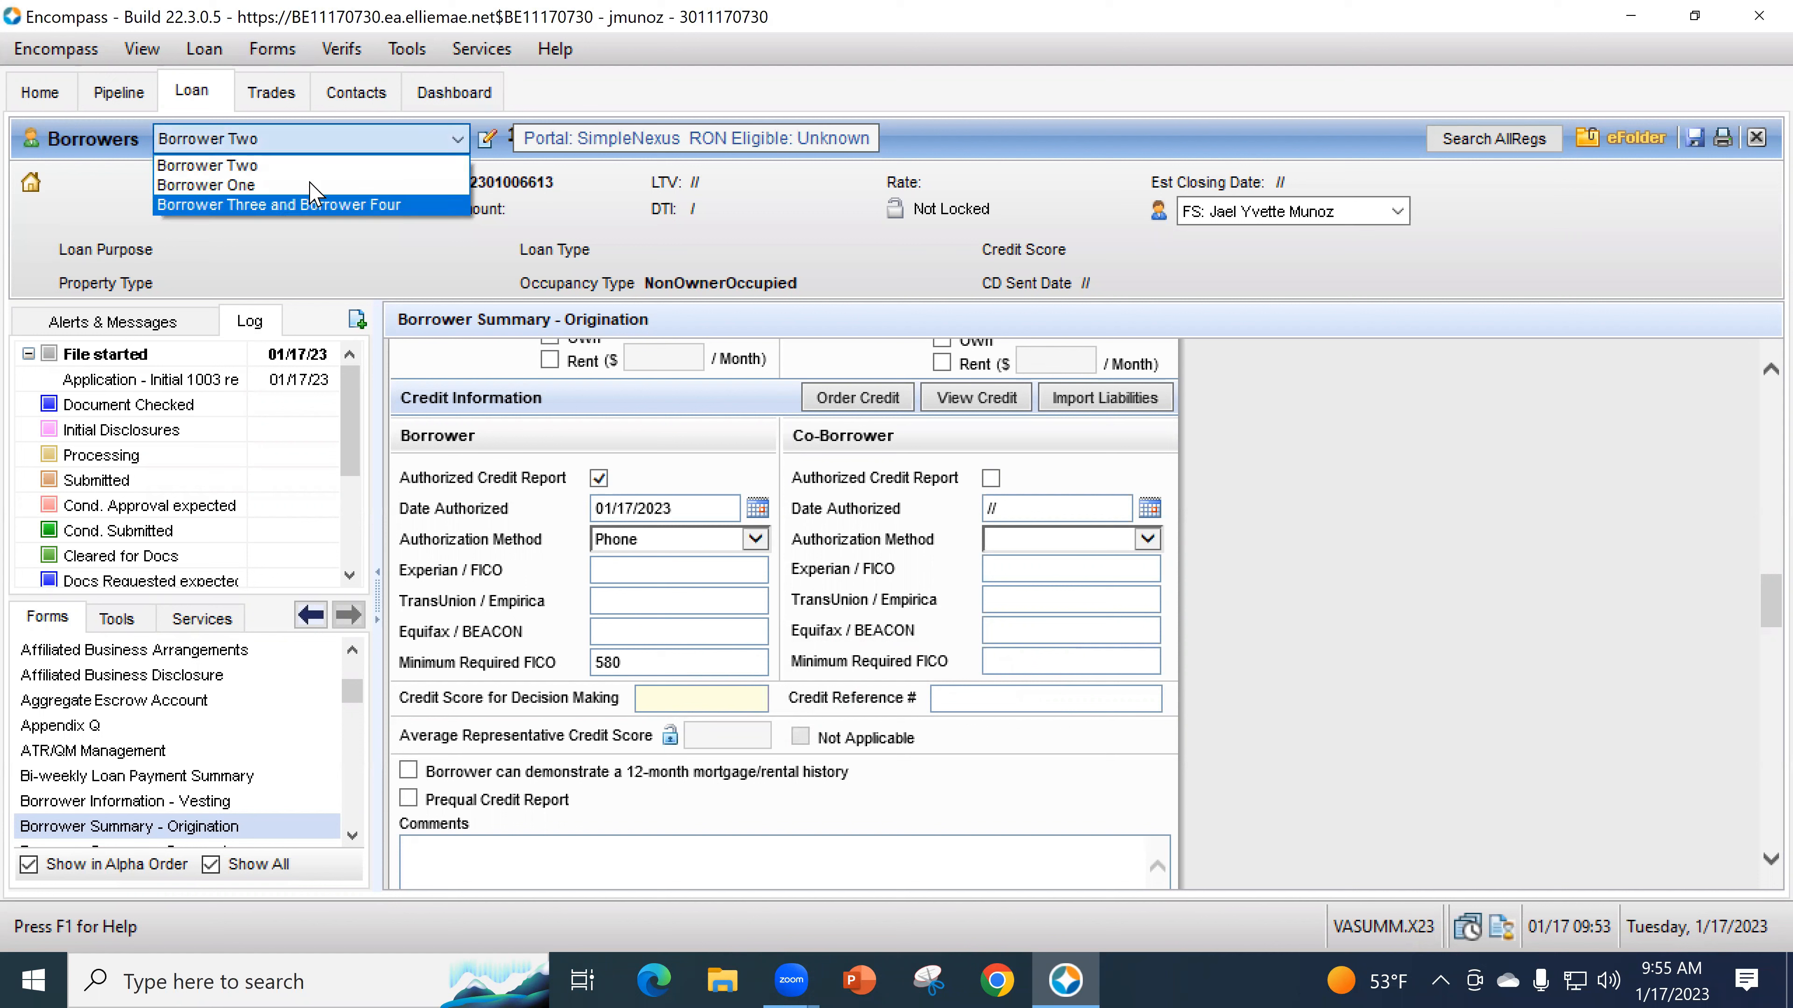
click(675, 706)
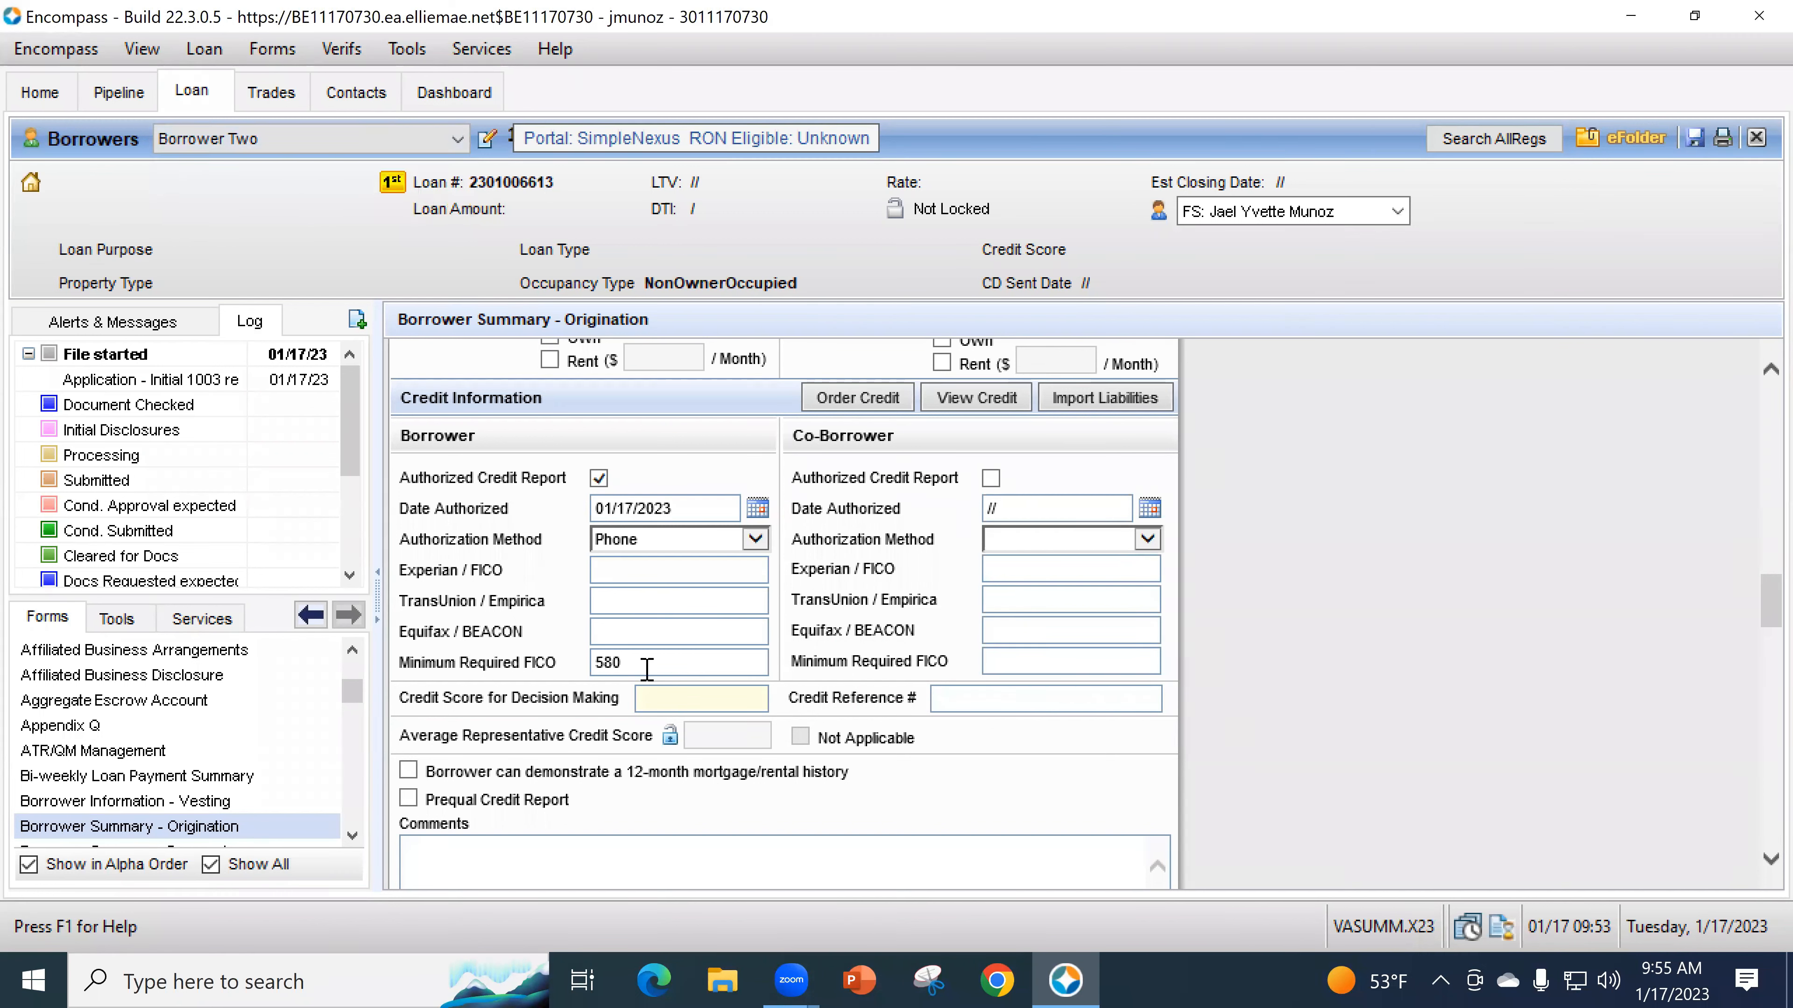
mouse_move(733, 698)
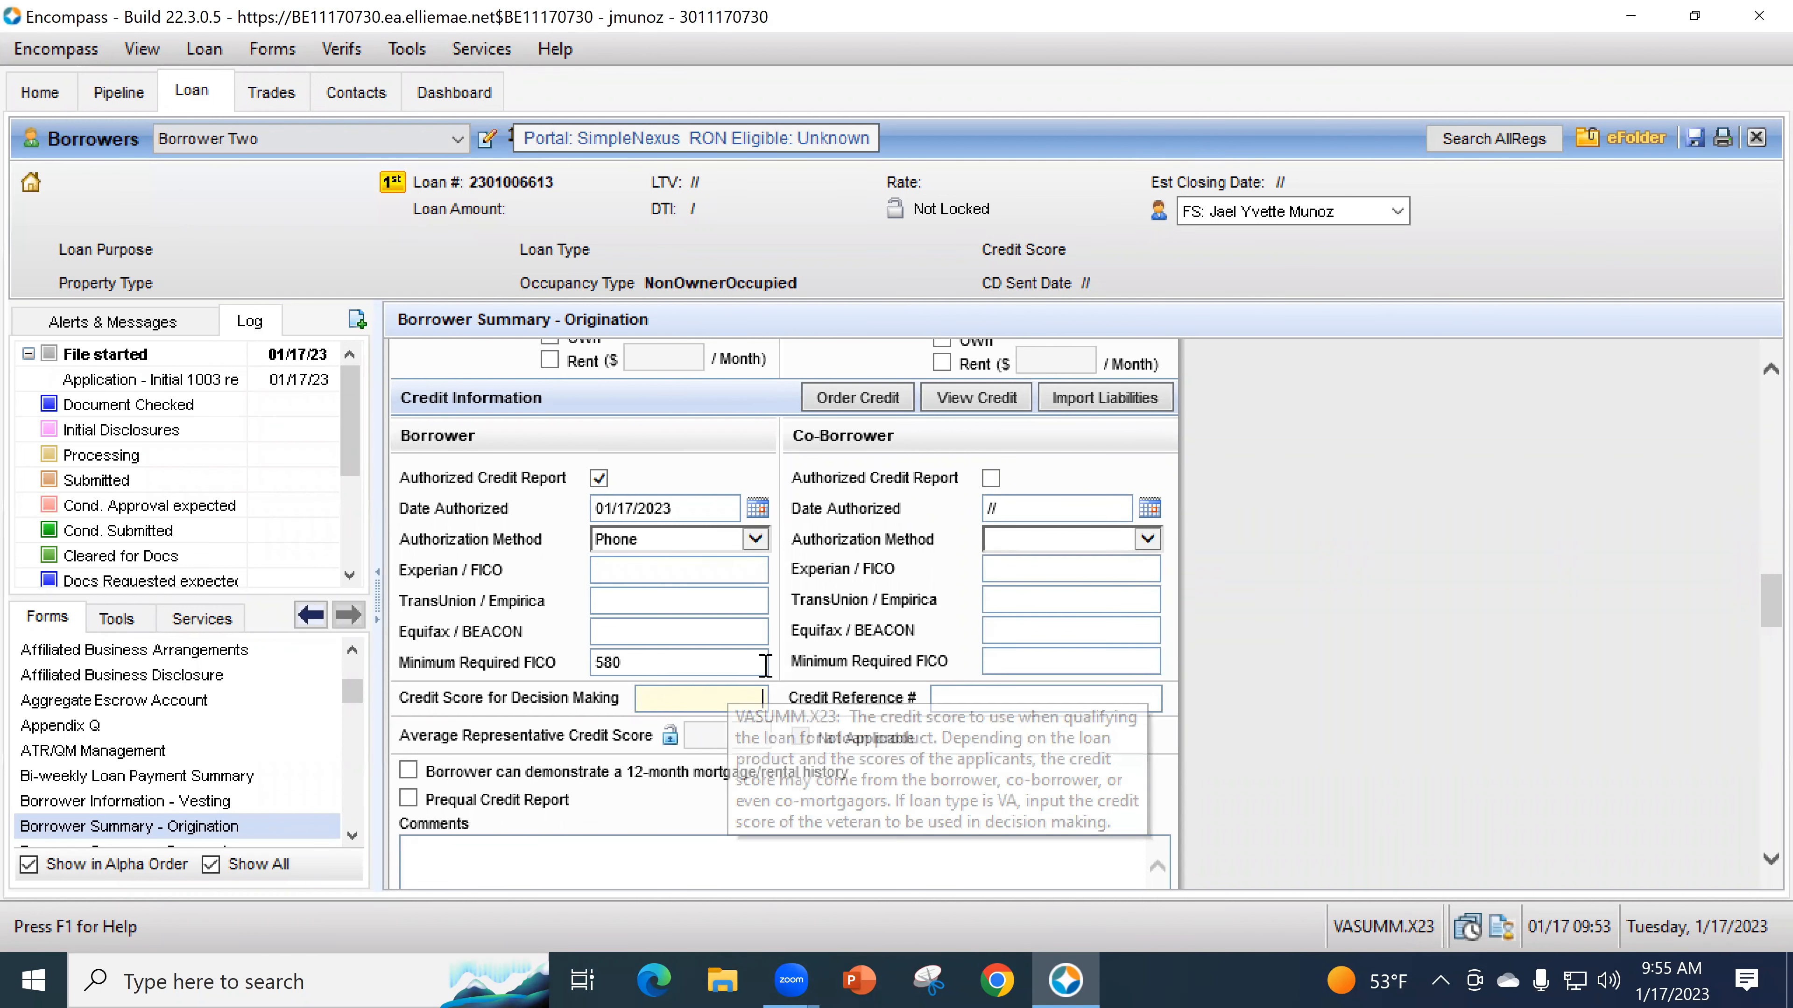
scroll(760, 638, down, 3)
click(760, 647)
- Enter TBD as the subject property street address, then return the side panel to Log
scroll(760, 647, down, 2)
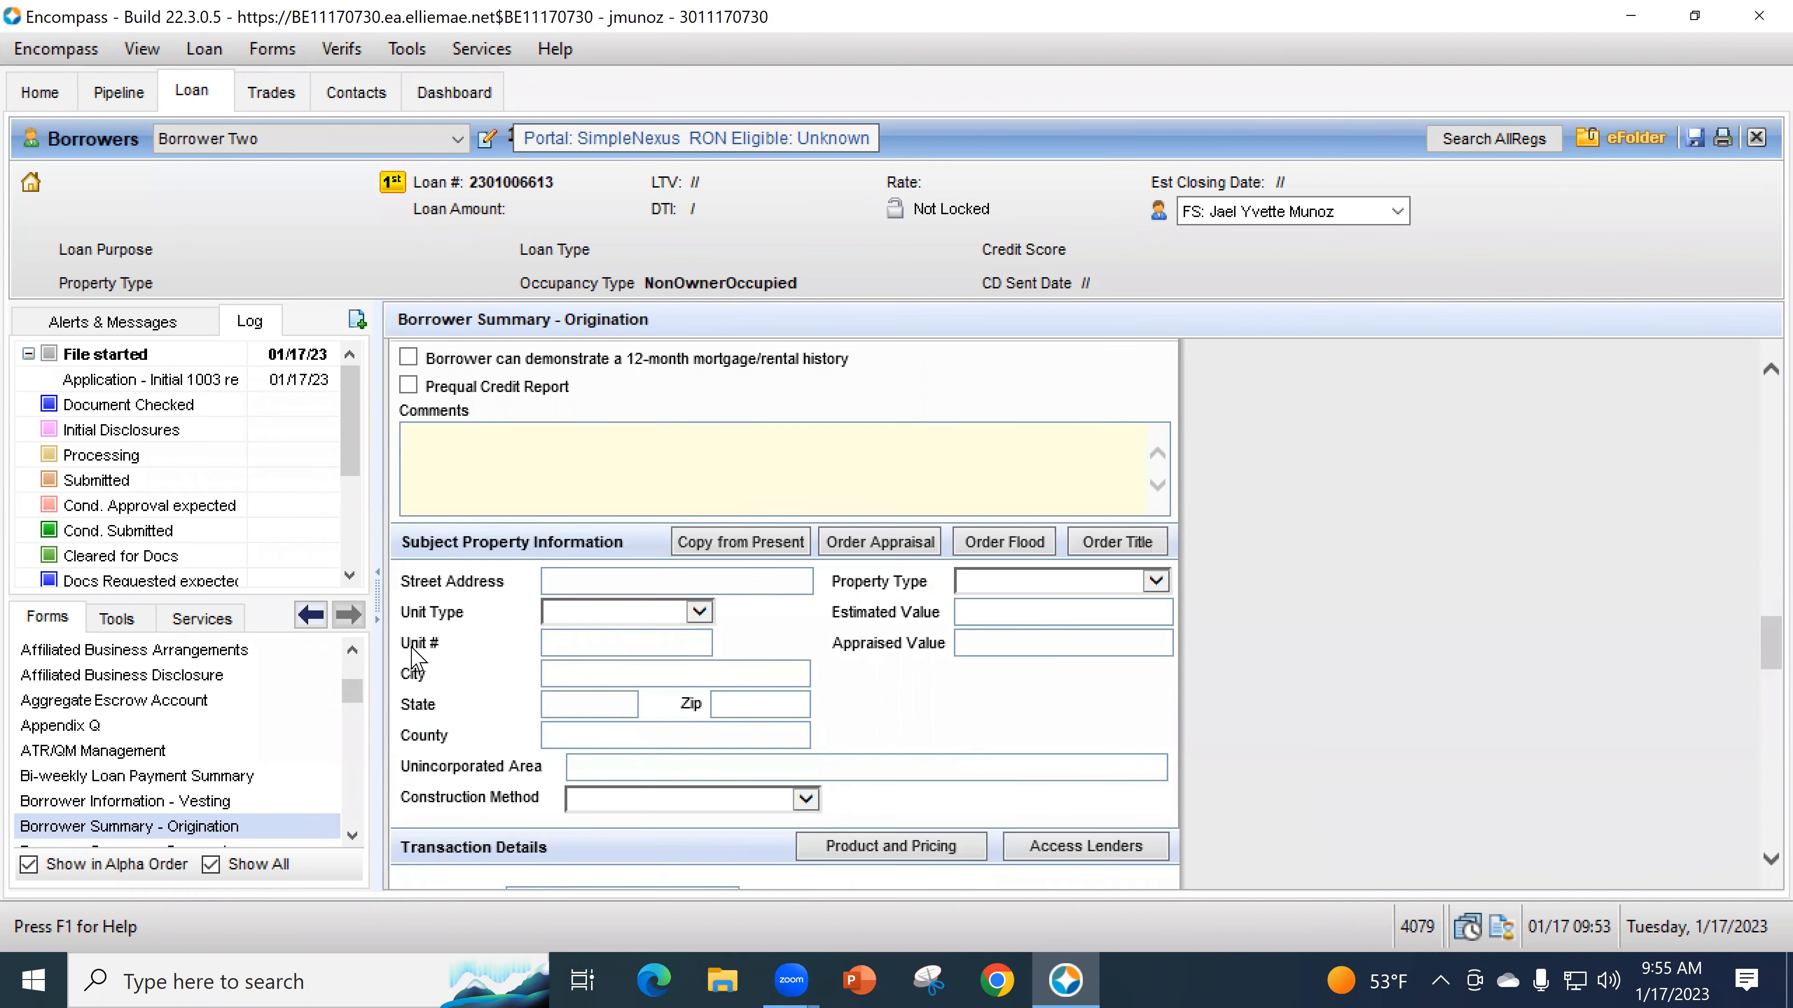
click(584, 576)
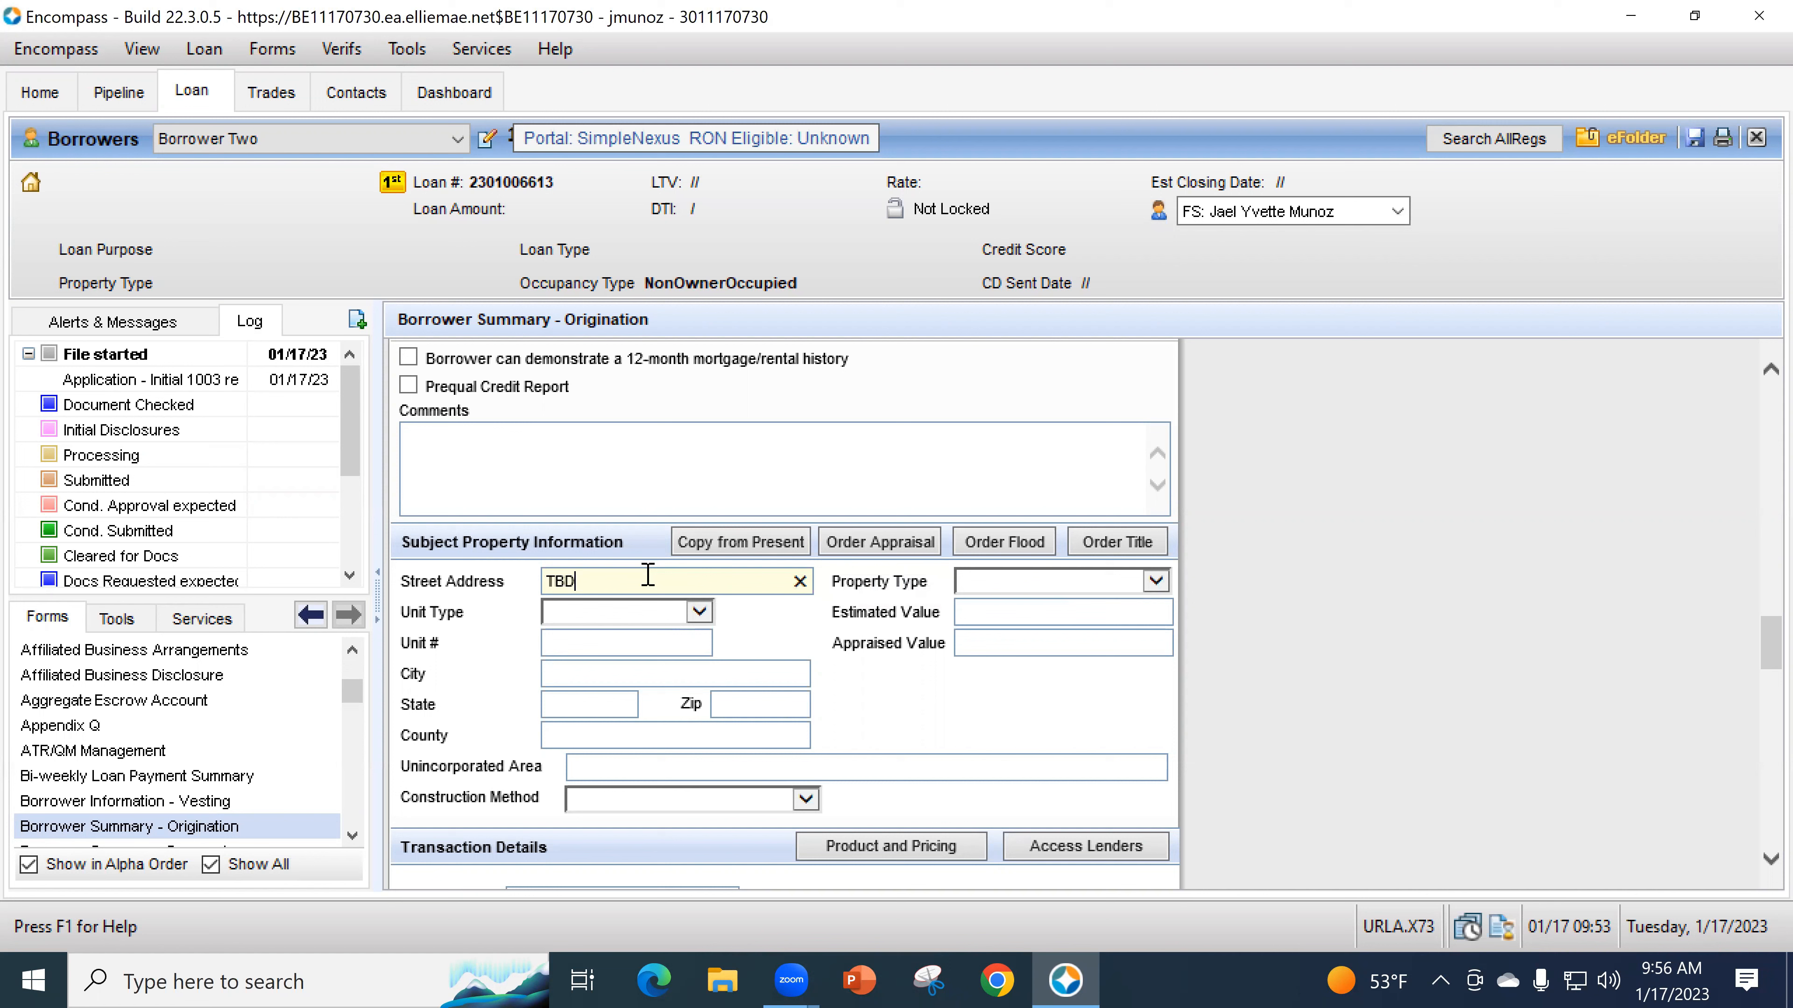
click(180, 327)
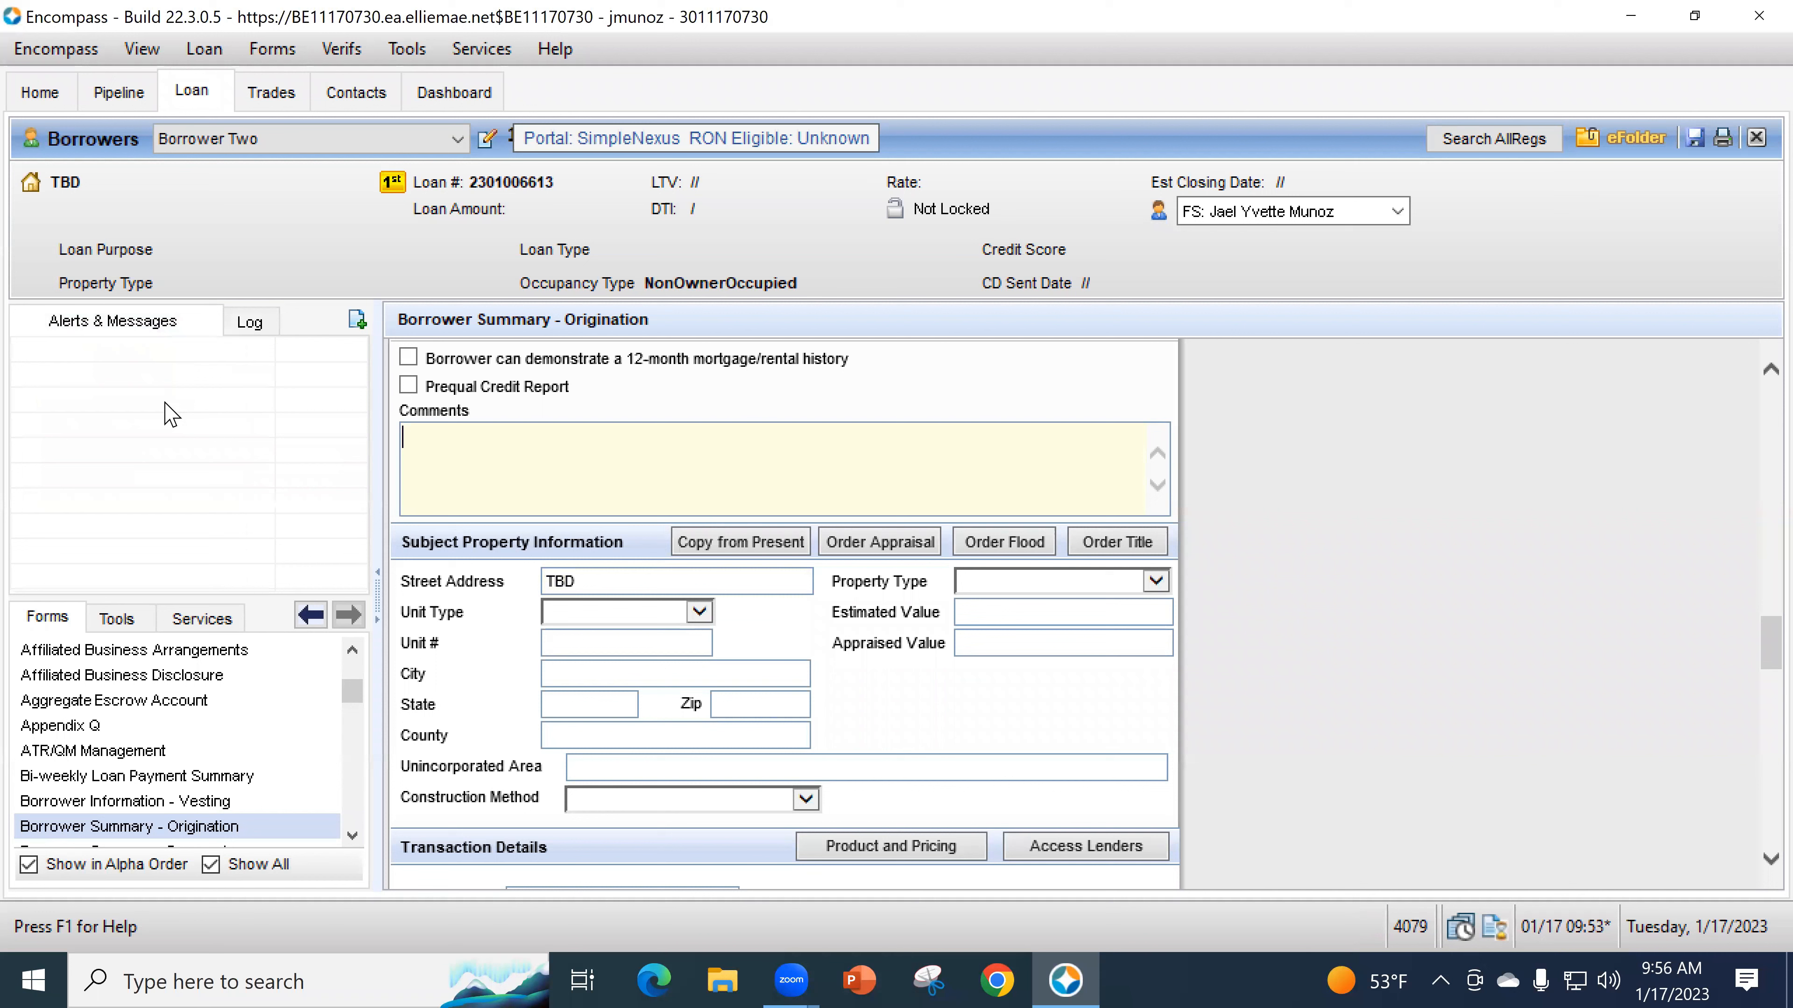
click(247, 327)
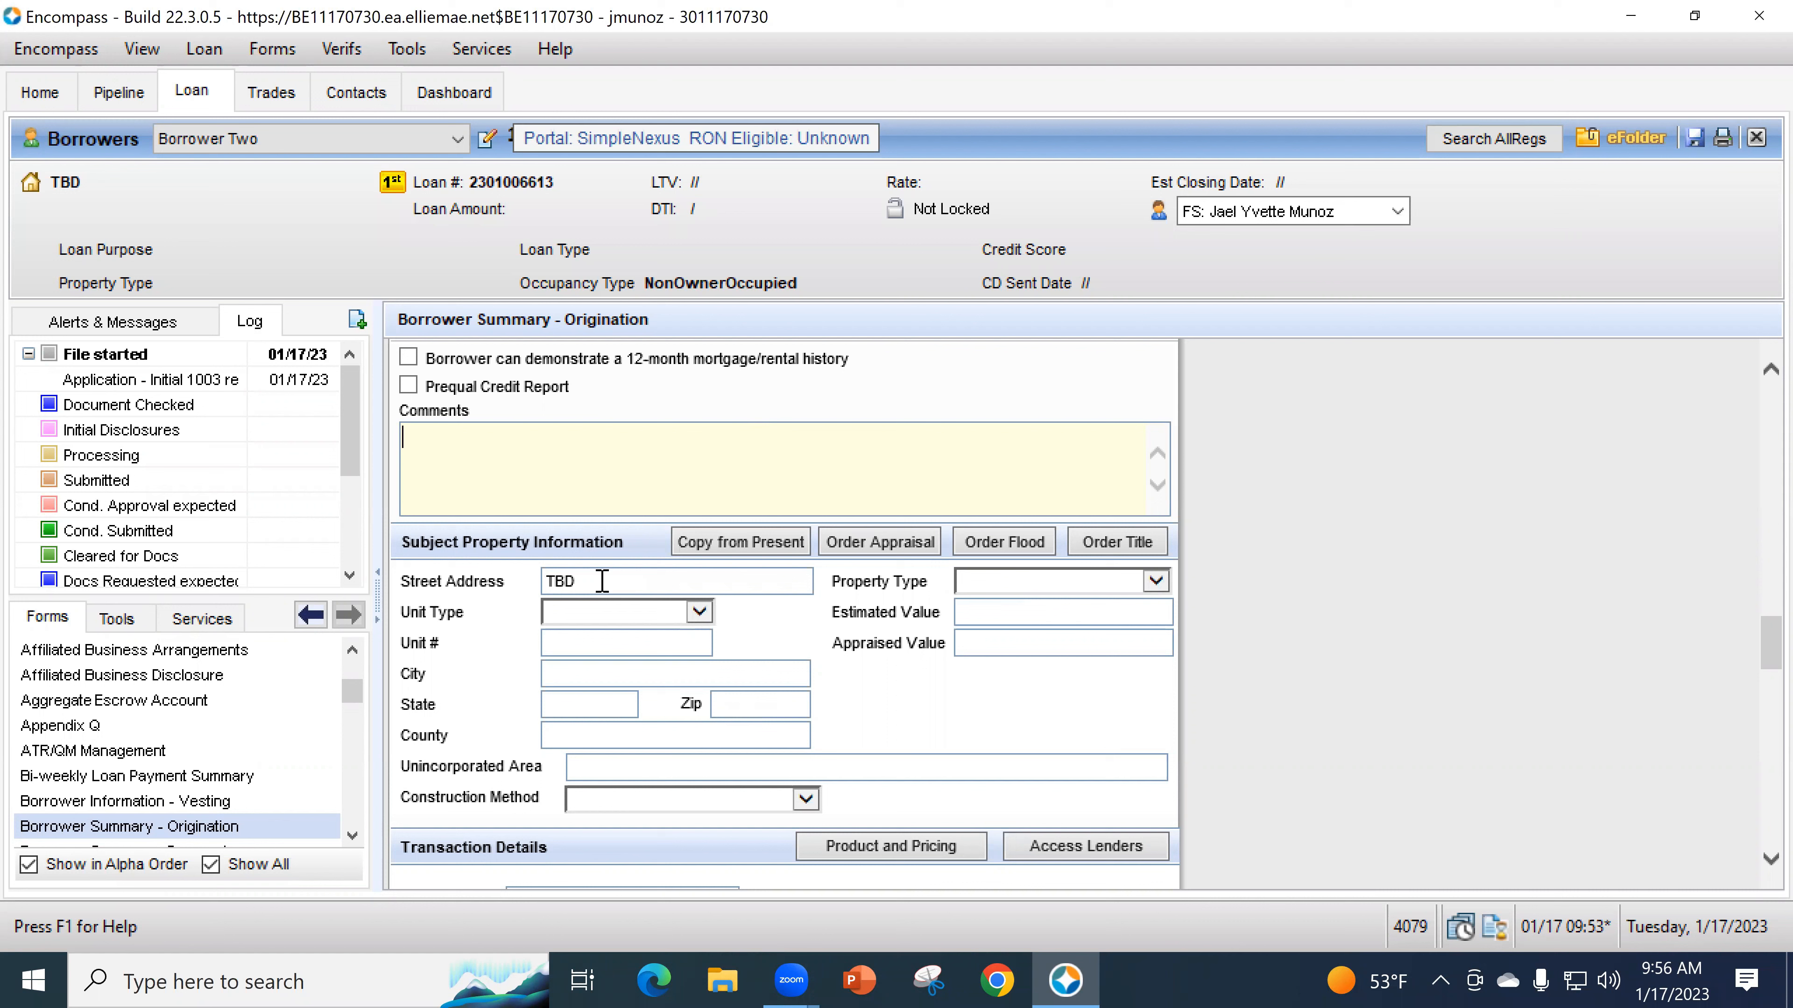
- Enter subject property zip 90703 and choose Cerritos as the city
click(764, 701)
text(90703)
key(Tab)
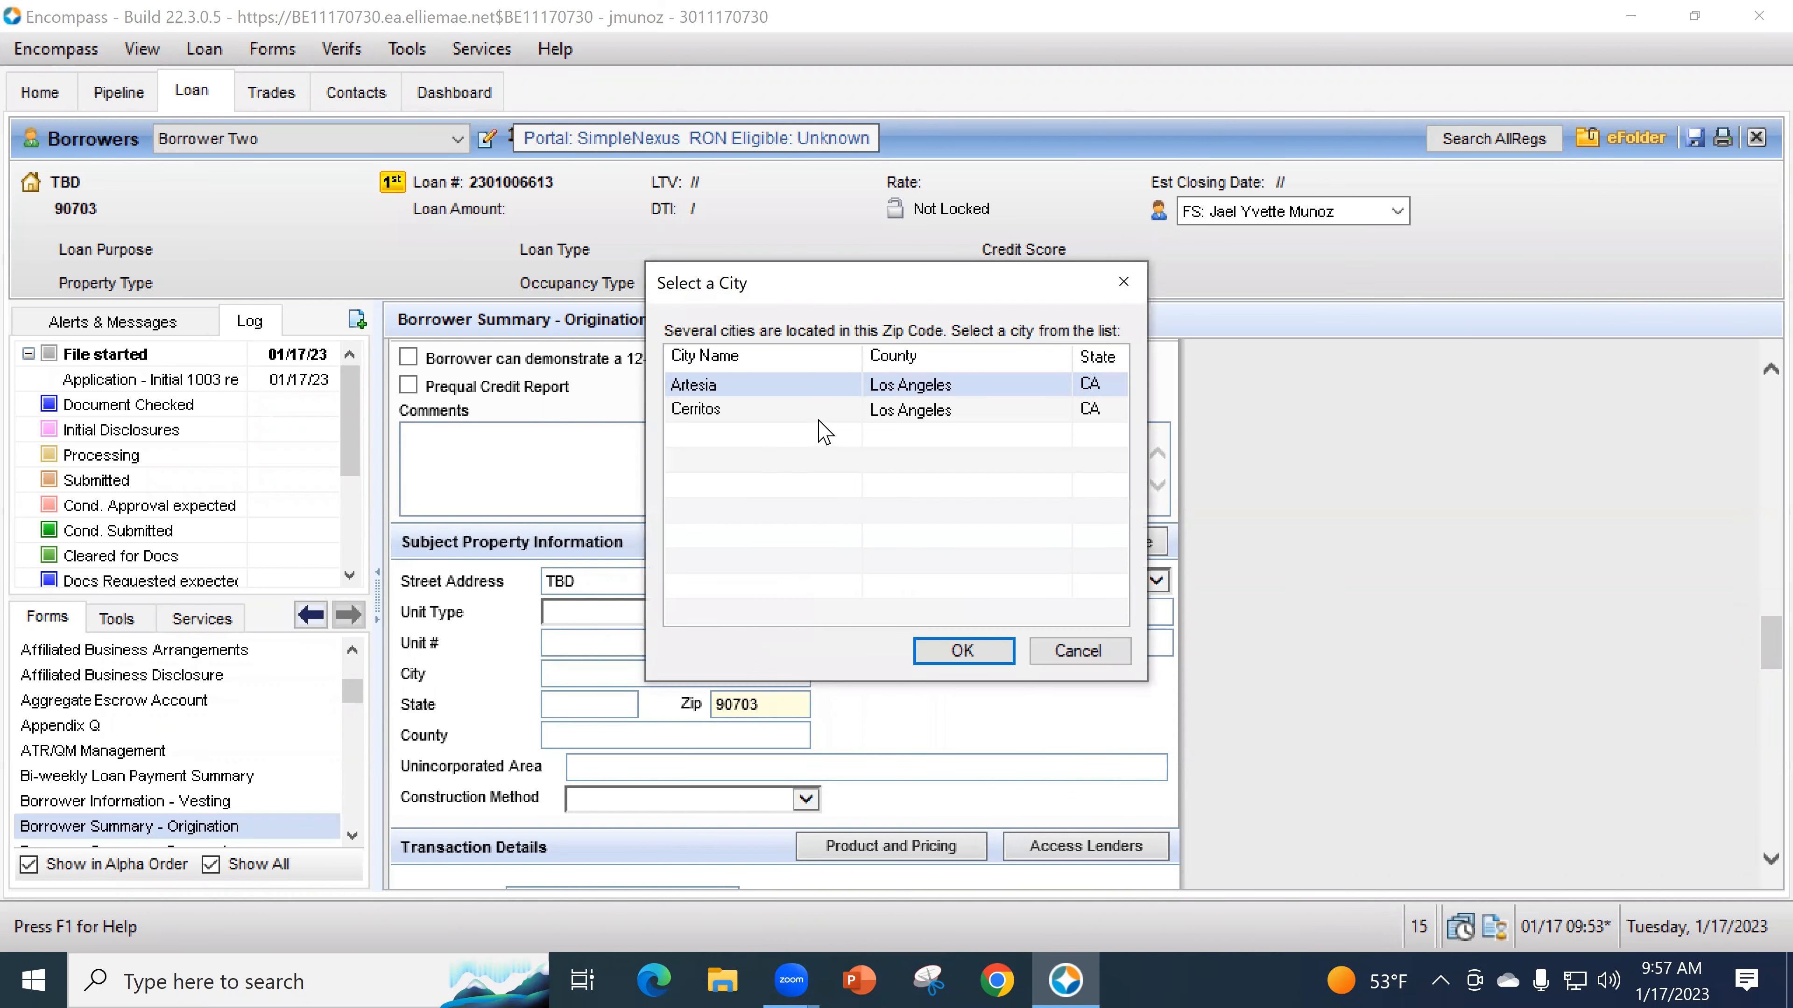
click(820, 417)
click(980, 651)
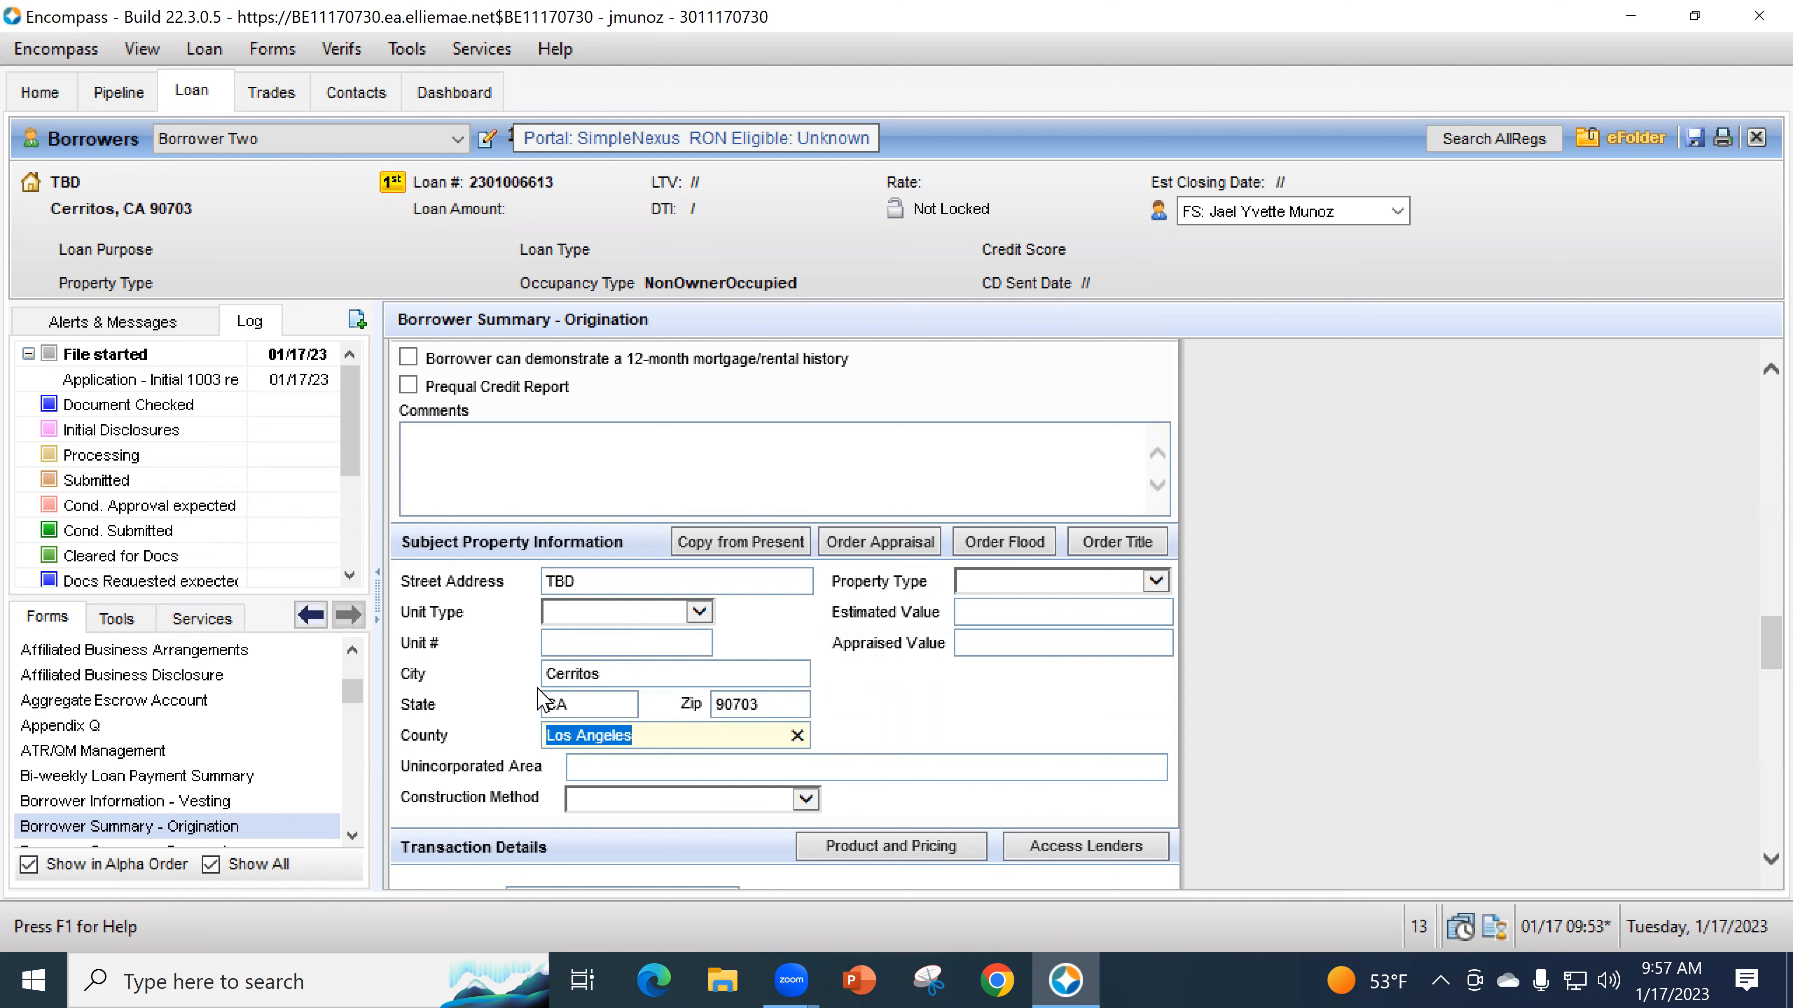
- Set 1. Site-built construction, Detached property type, and a 750,000 estimated value
click(627, 804)
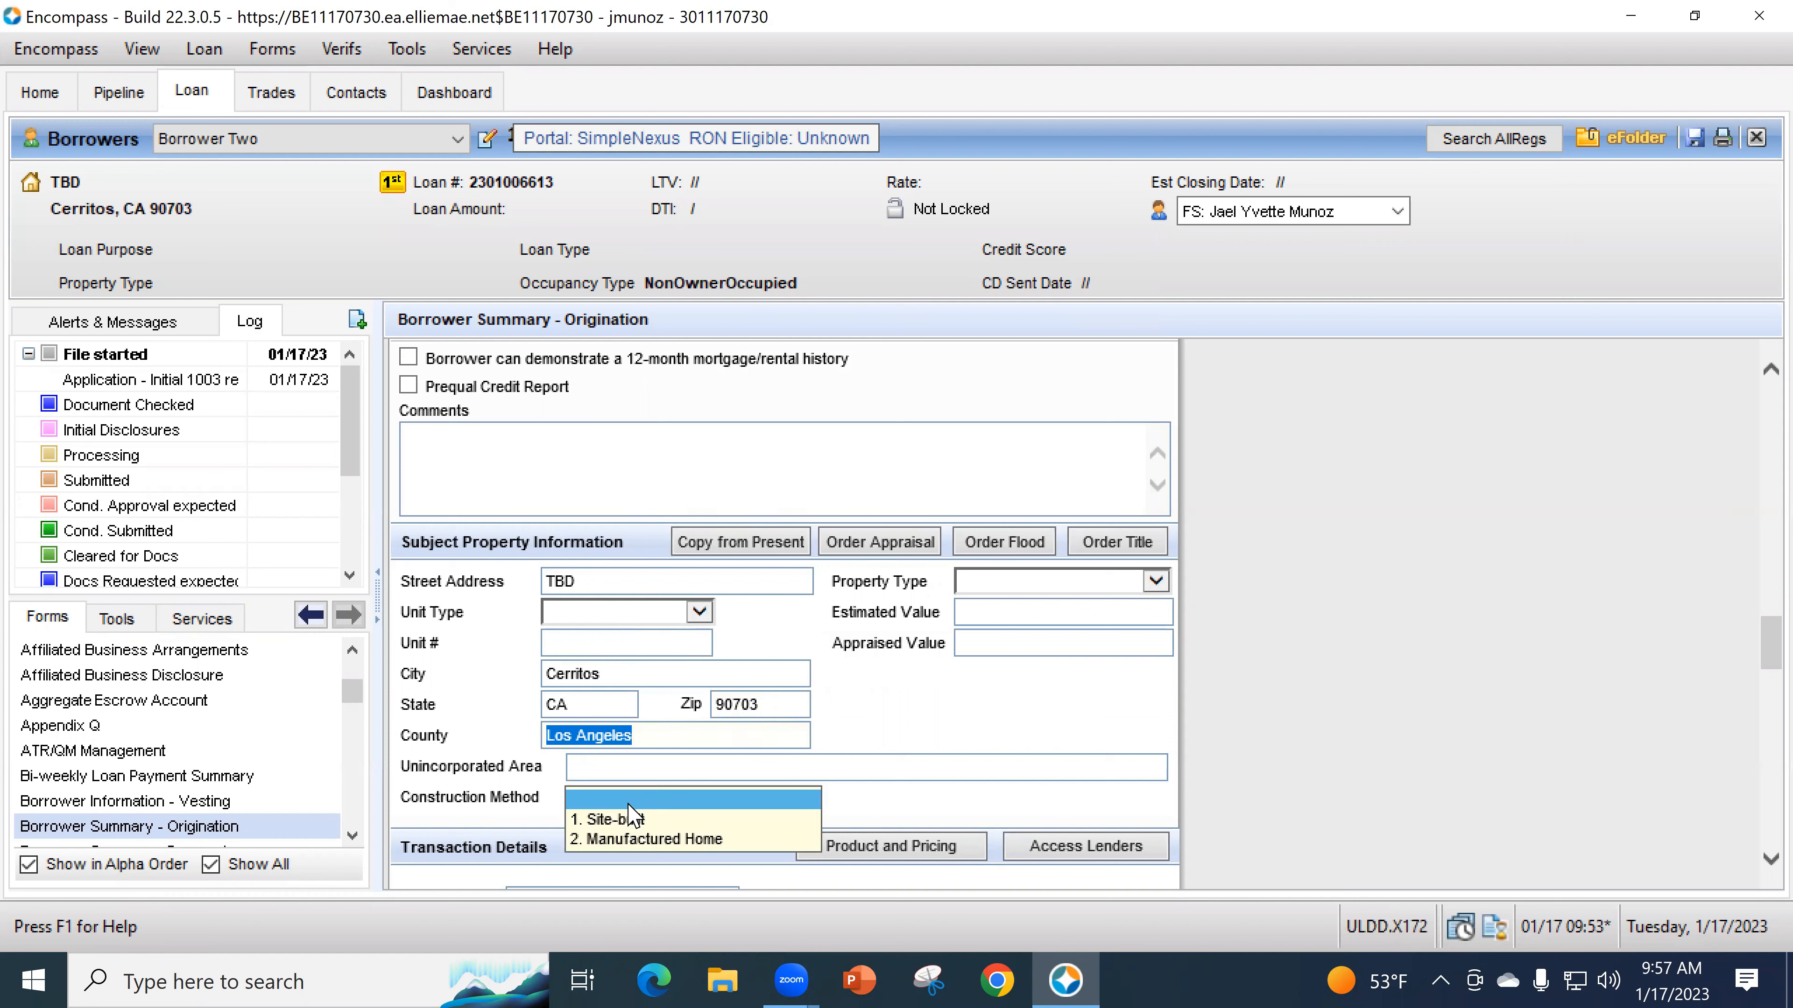
click(611, 821)
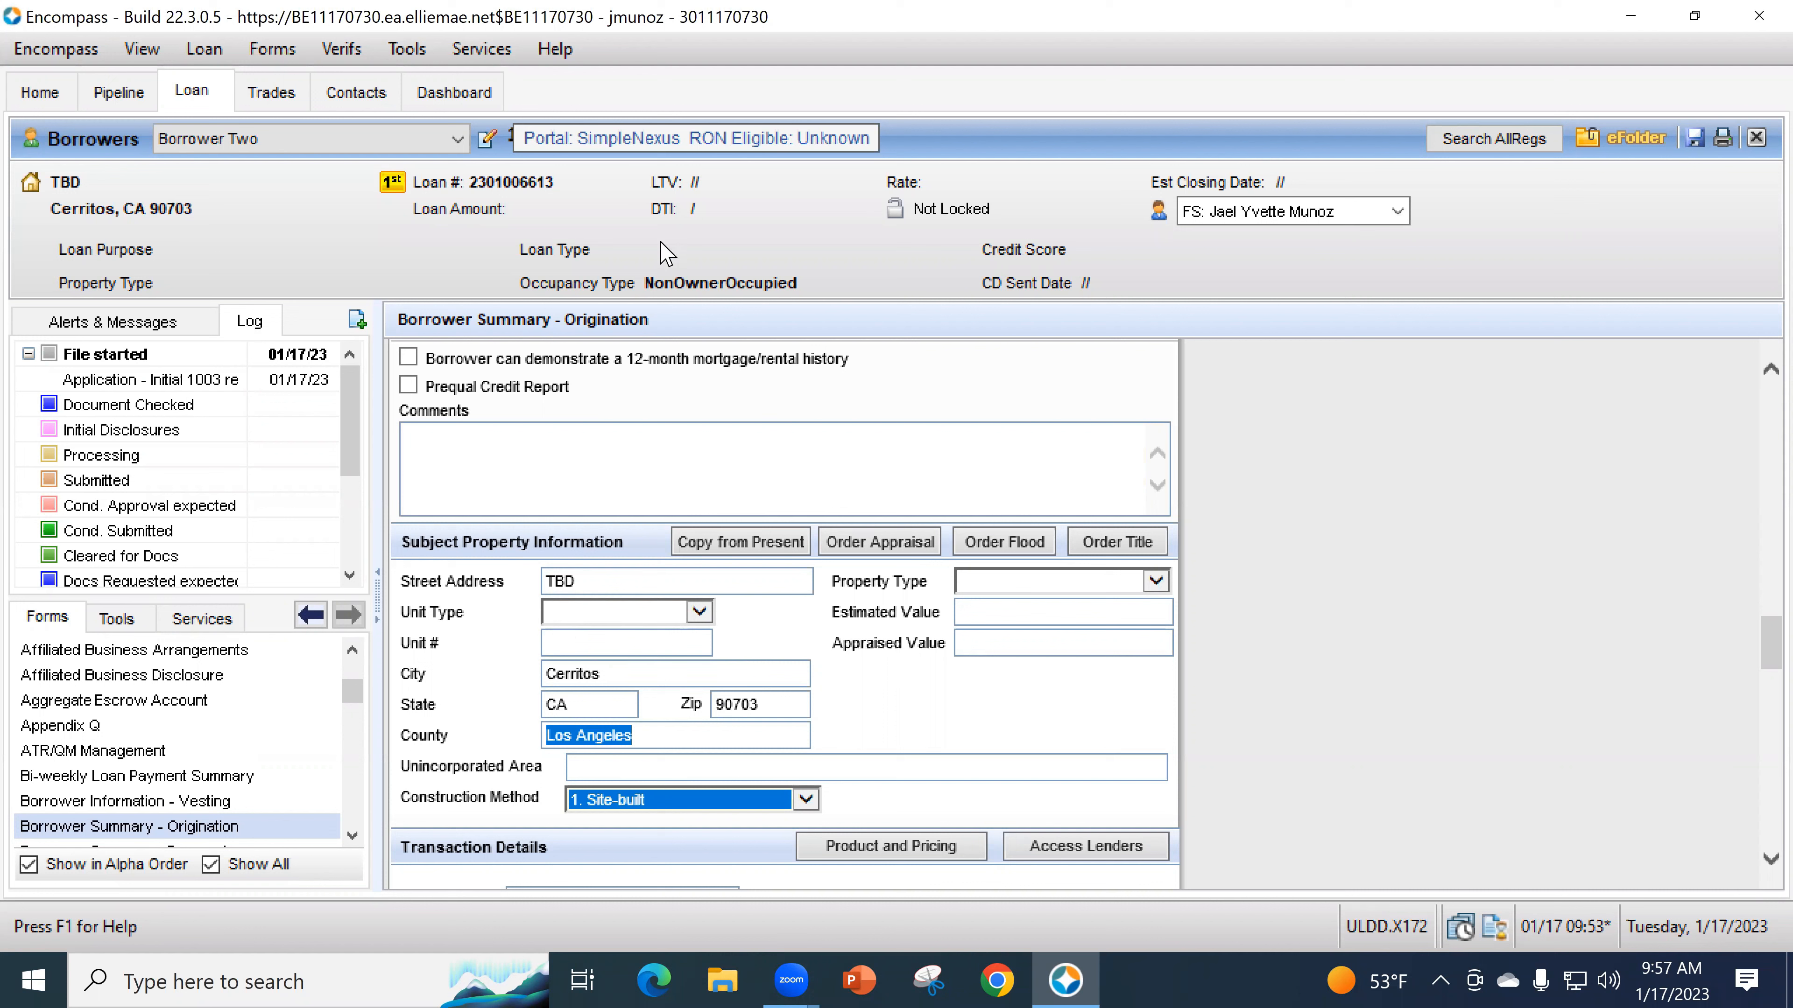
click(1029, 592)
click(1030, 674)
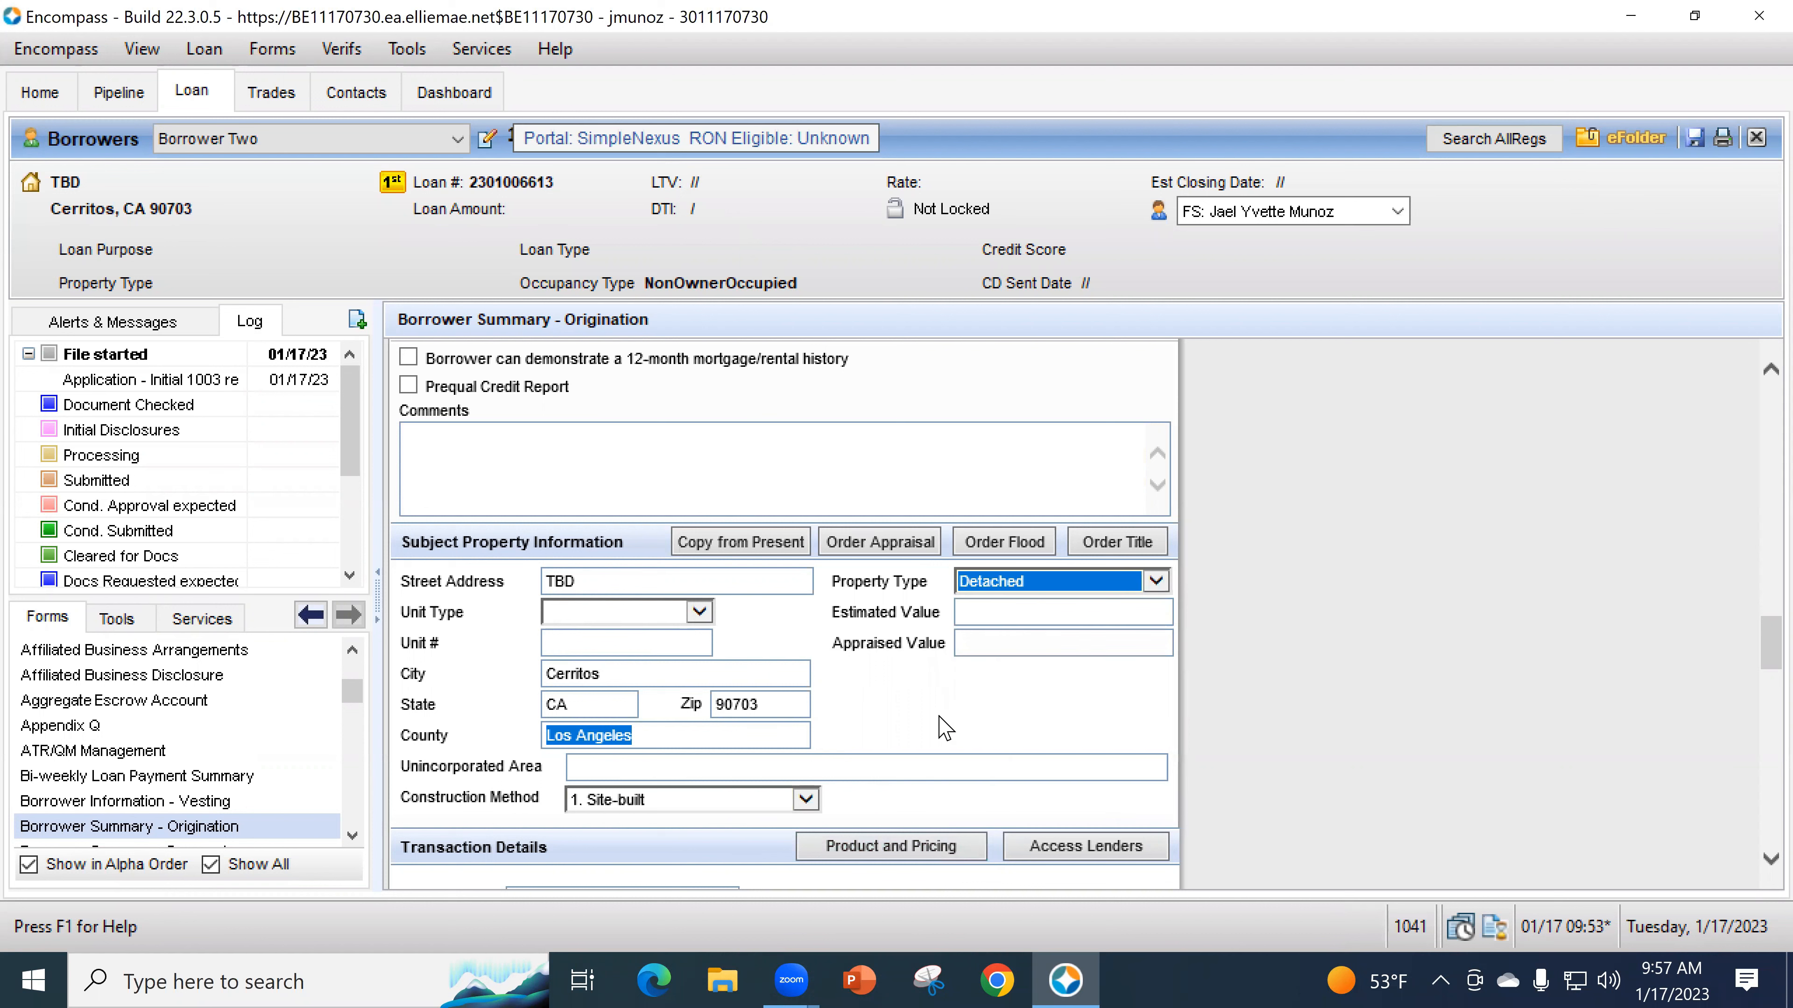
click(1059, 614)
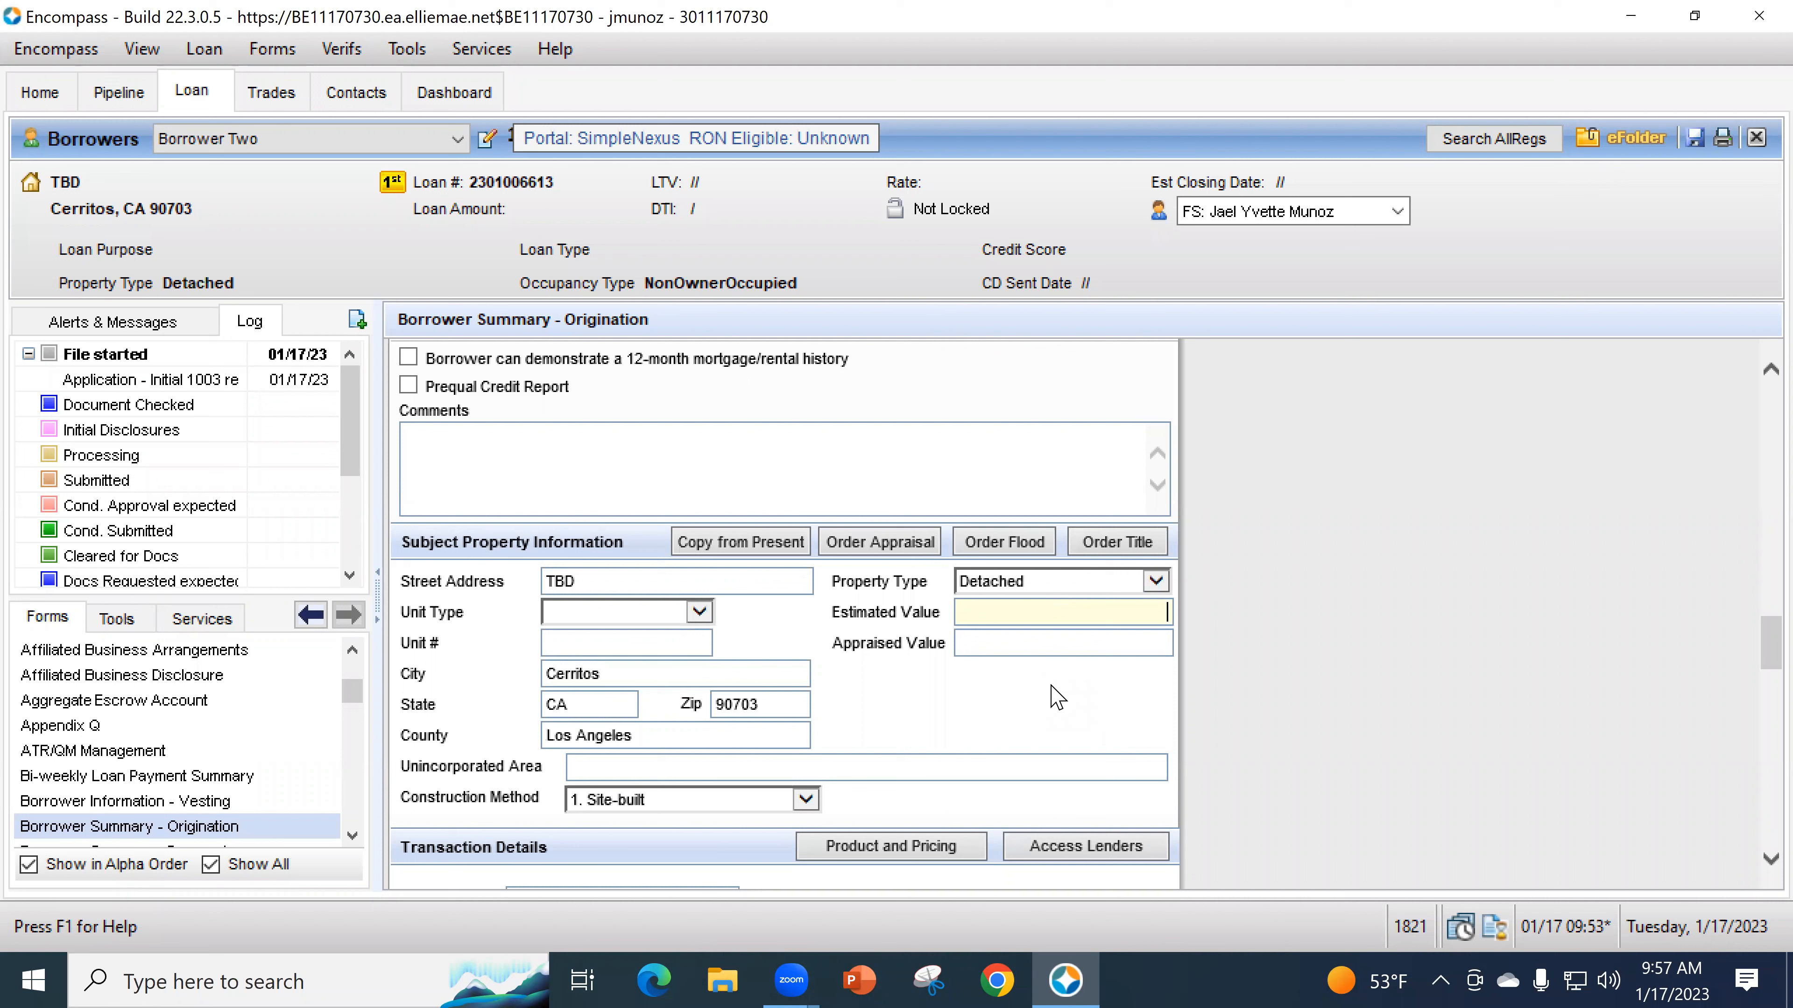
click(1056, 734)
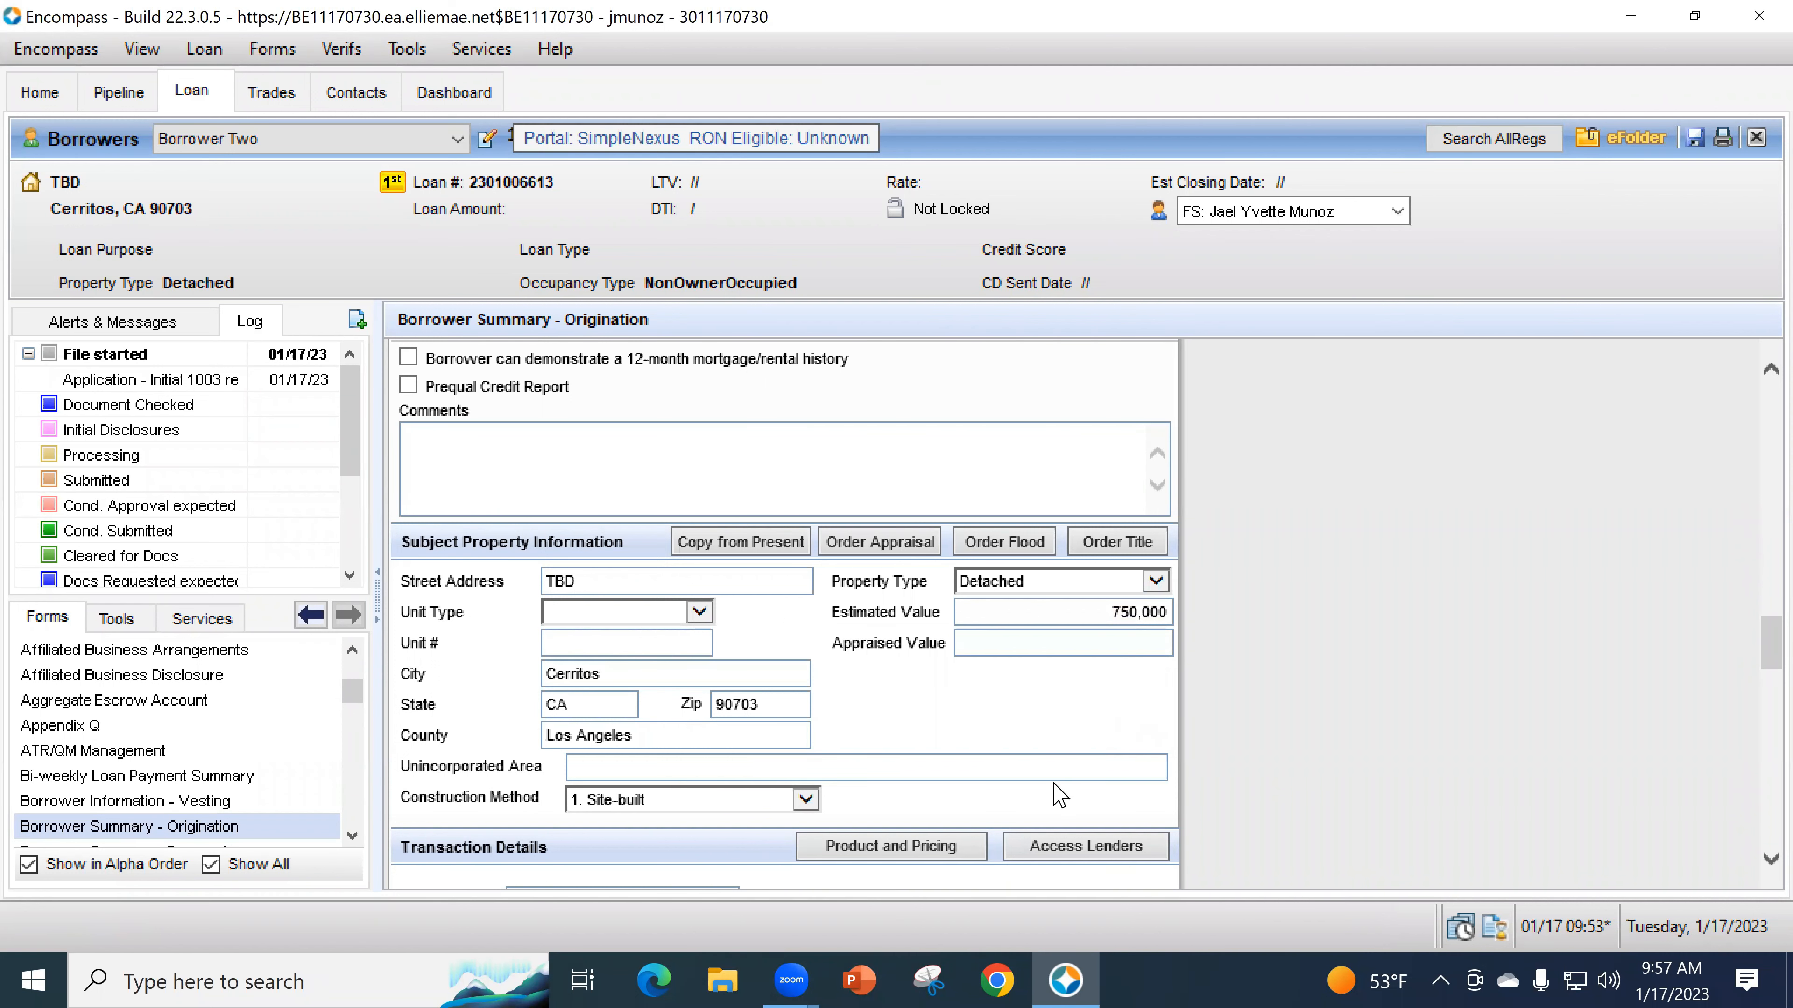
scroll(1023, 768, down, 3)
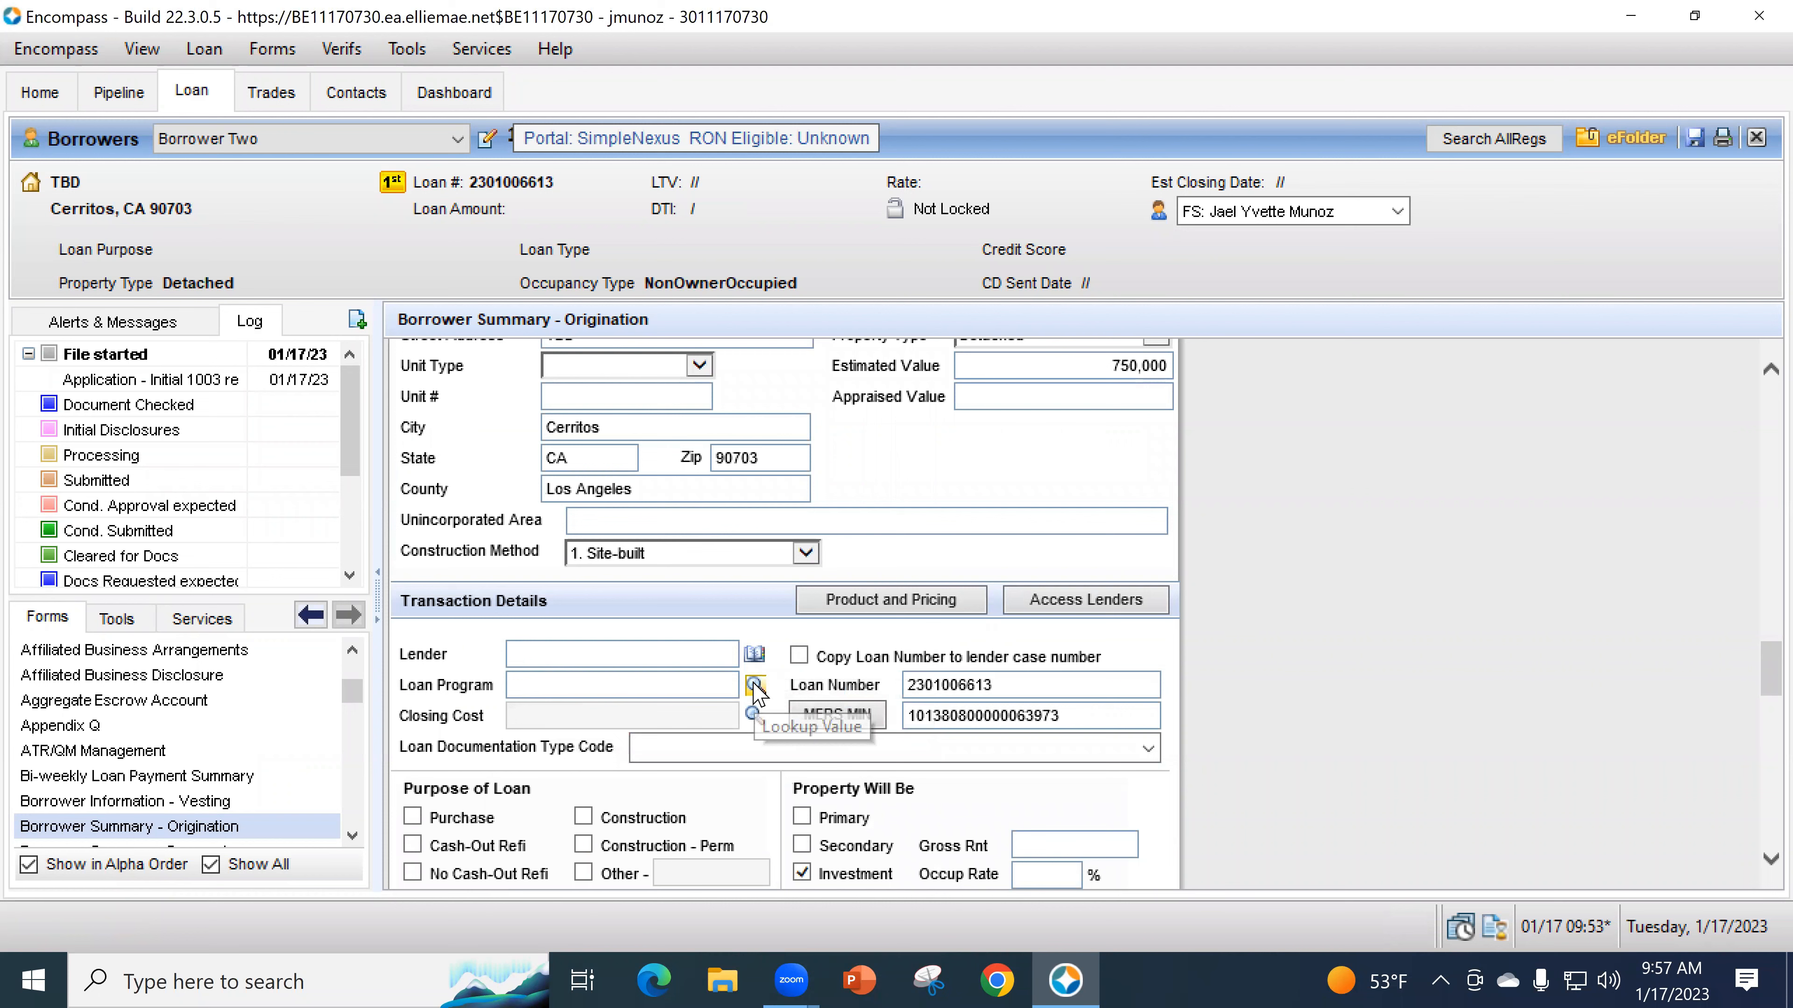
- Pick the FHA - 30 YR Fixed - Purchase - Owner Occupied template from the Loan Program lookup and apply it
click(754, 685)
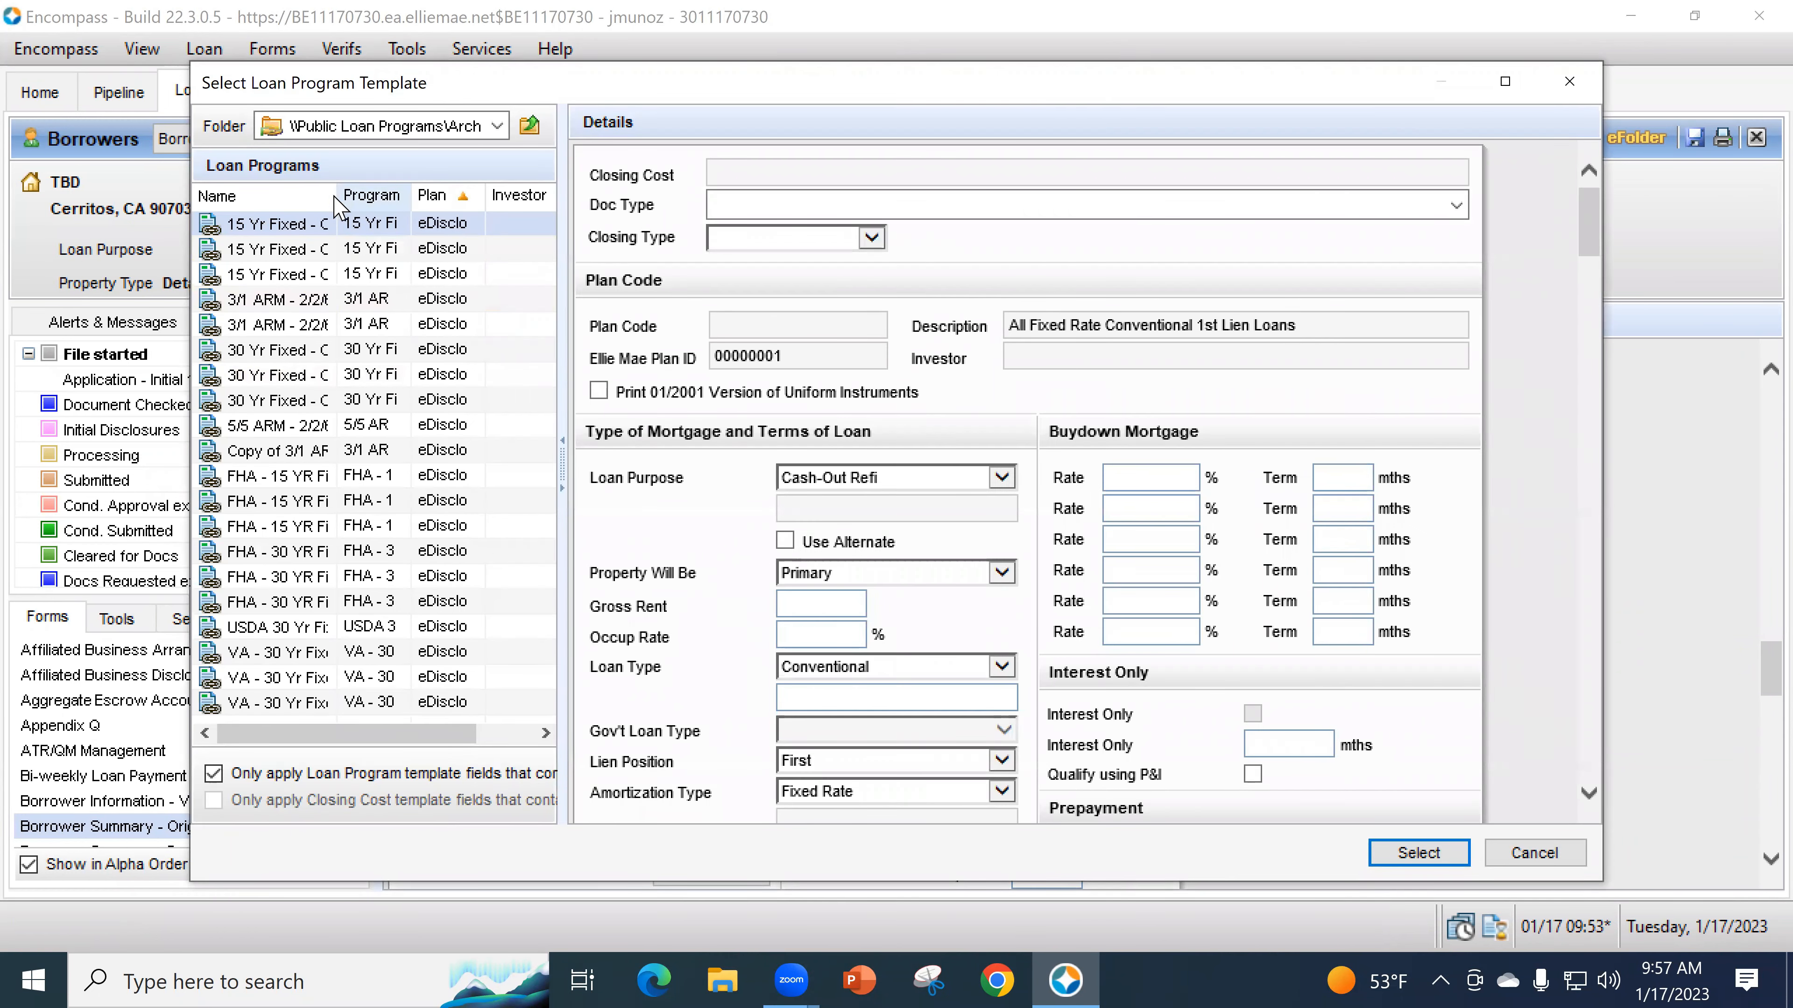
drag(343, 199, 431, 199)
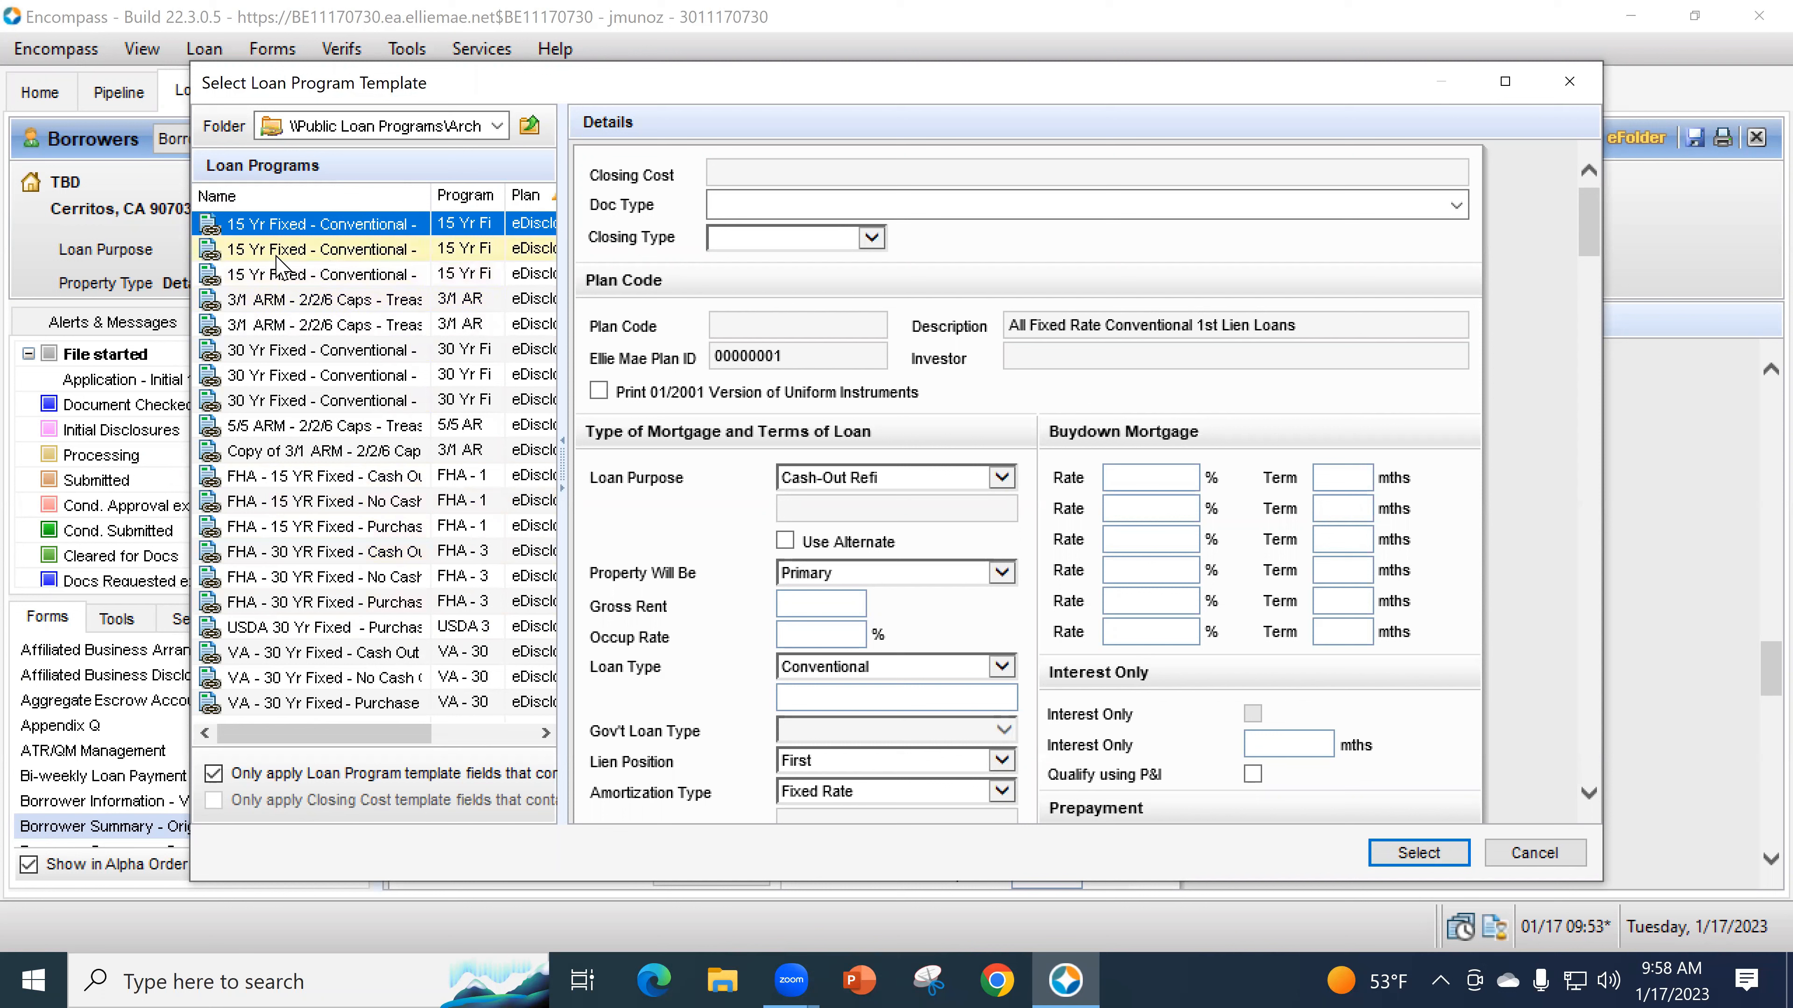
click(295, 597)
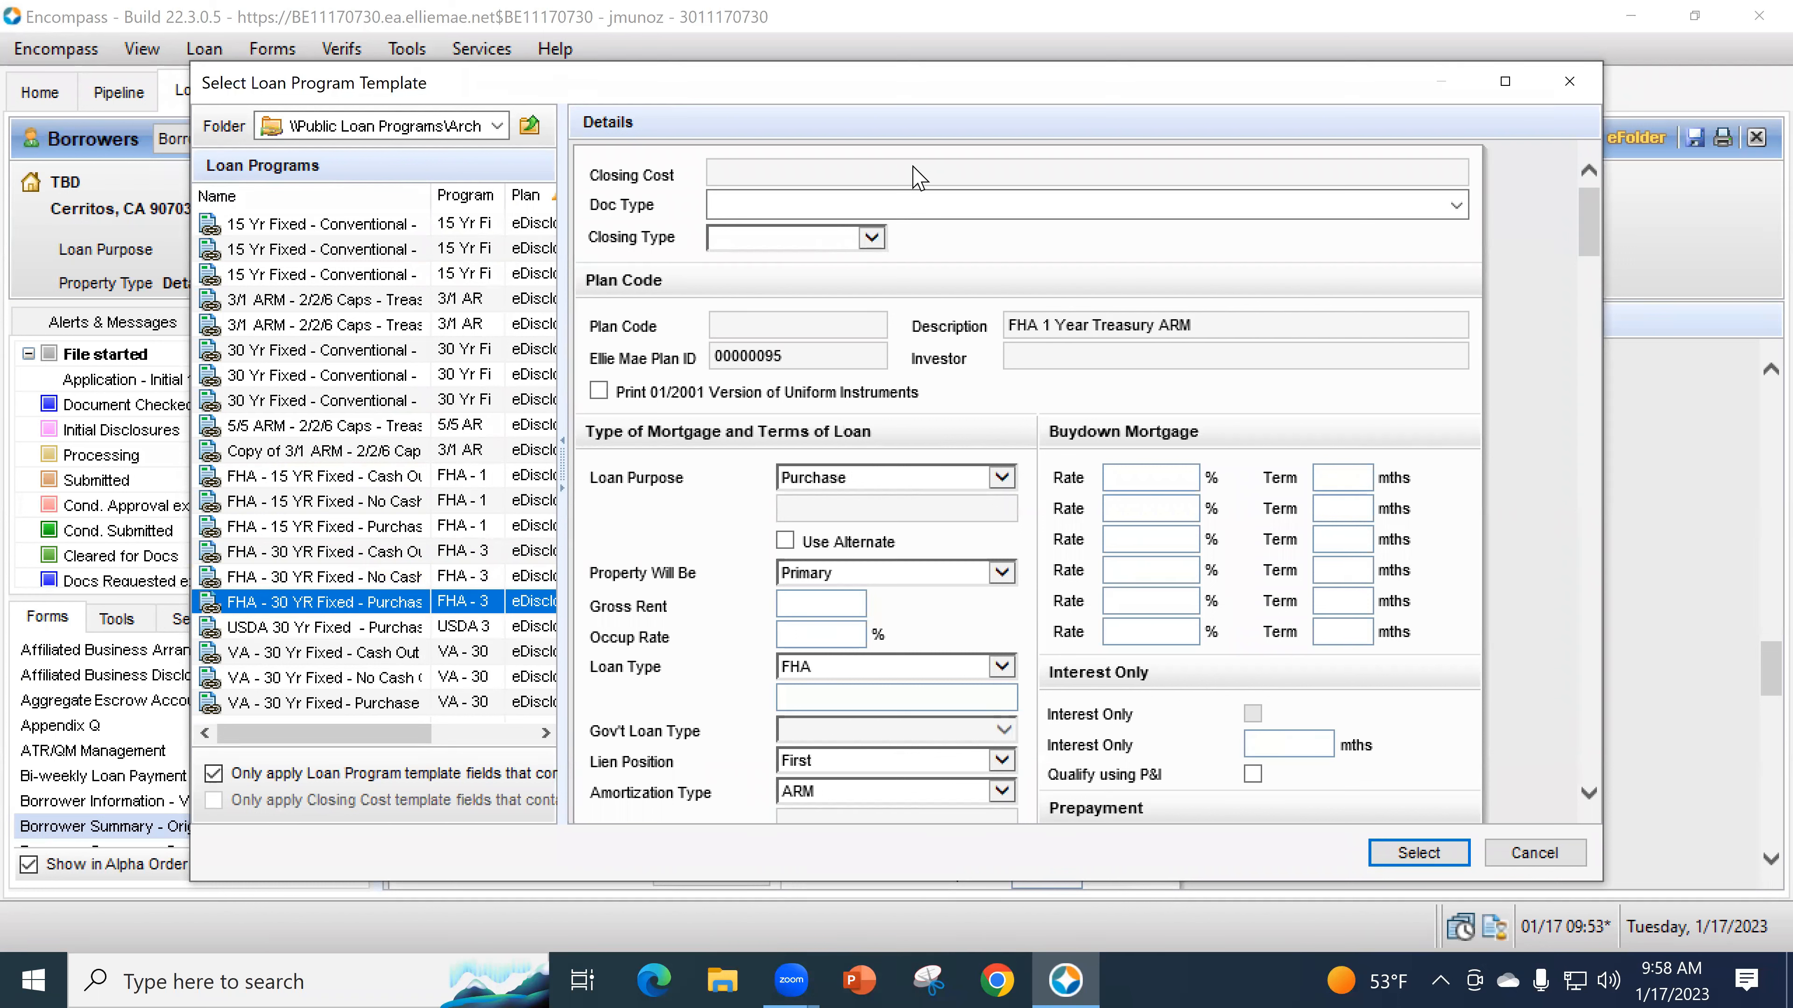
click(1415, 853)
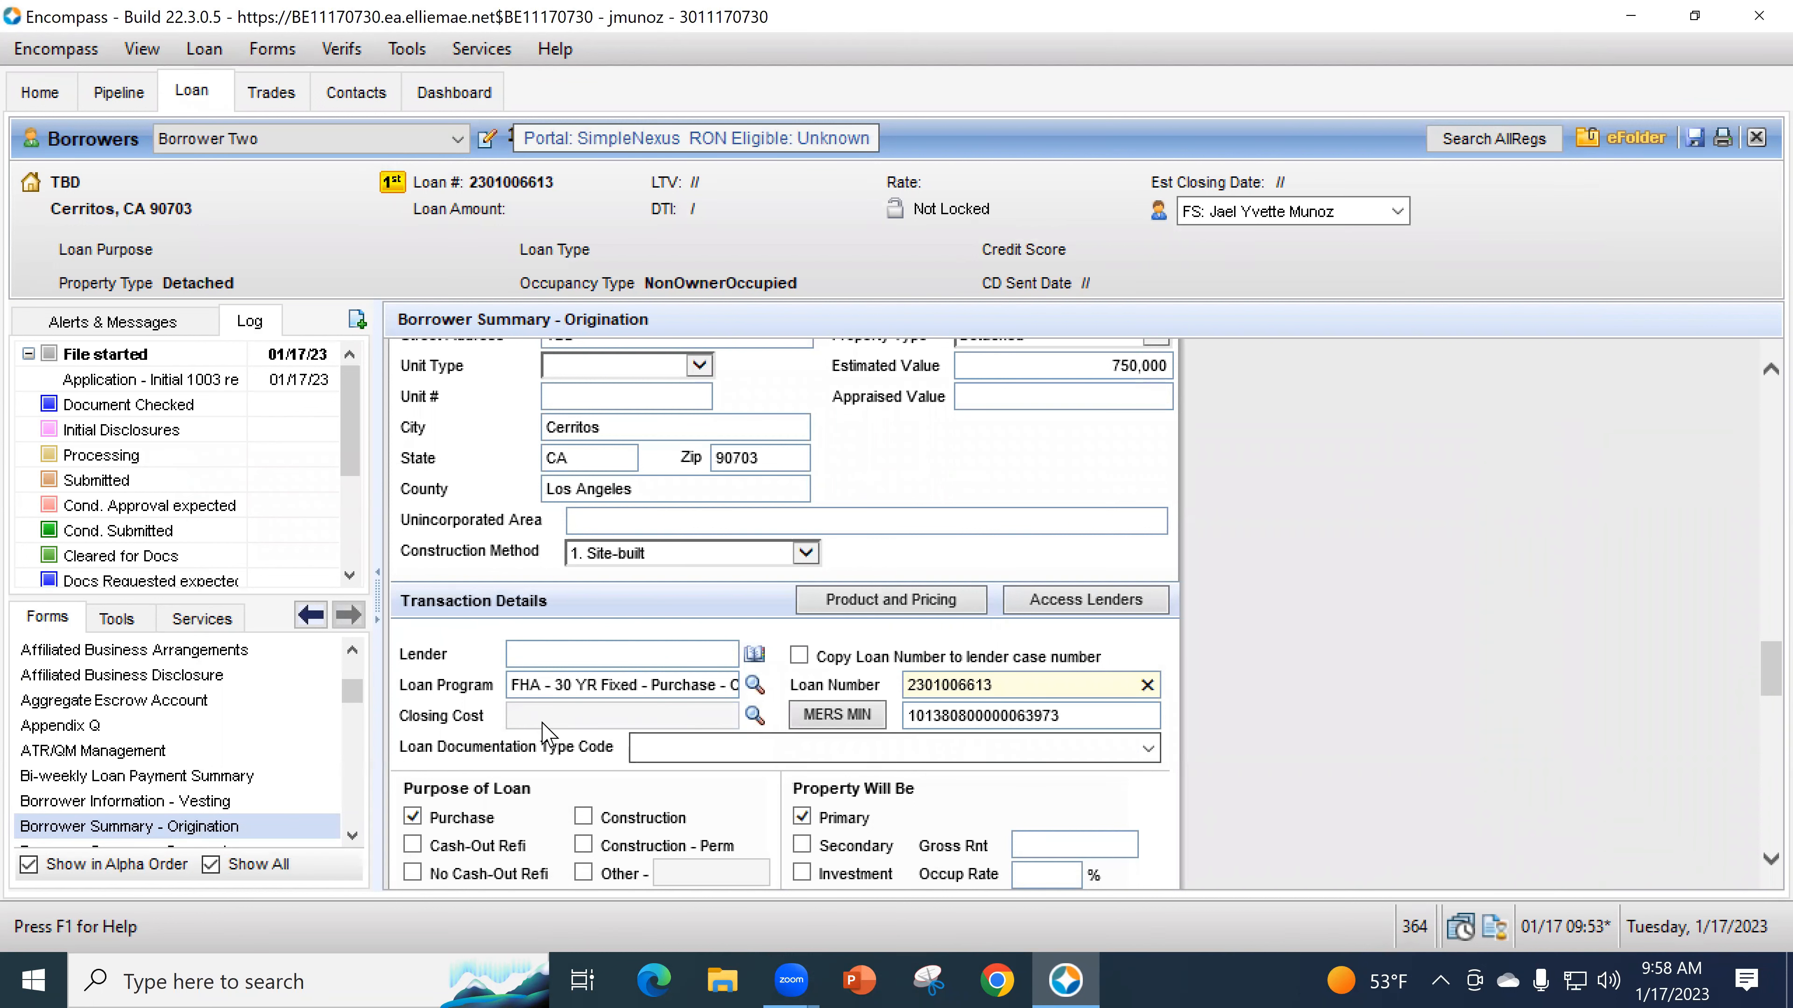
- Apply the FHA closing cost template to pair it with the FHA - 30 YR Fixed - Purchase program
click(753, 715)
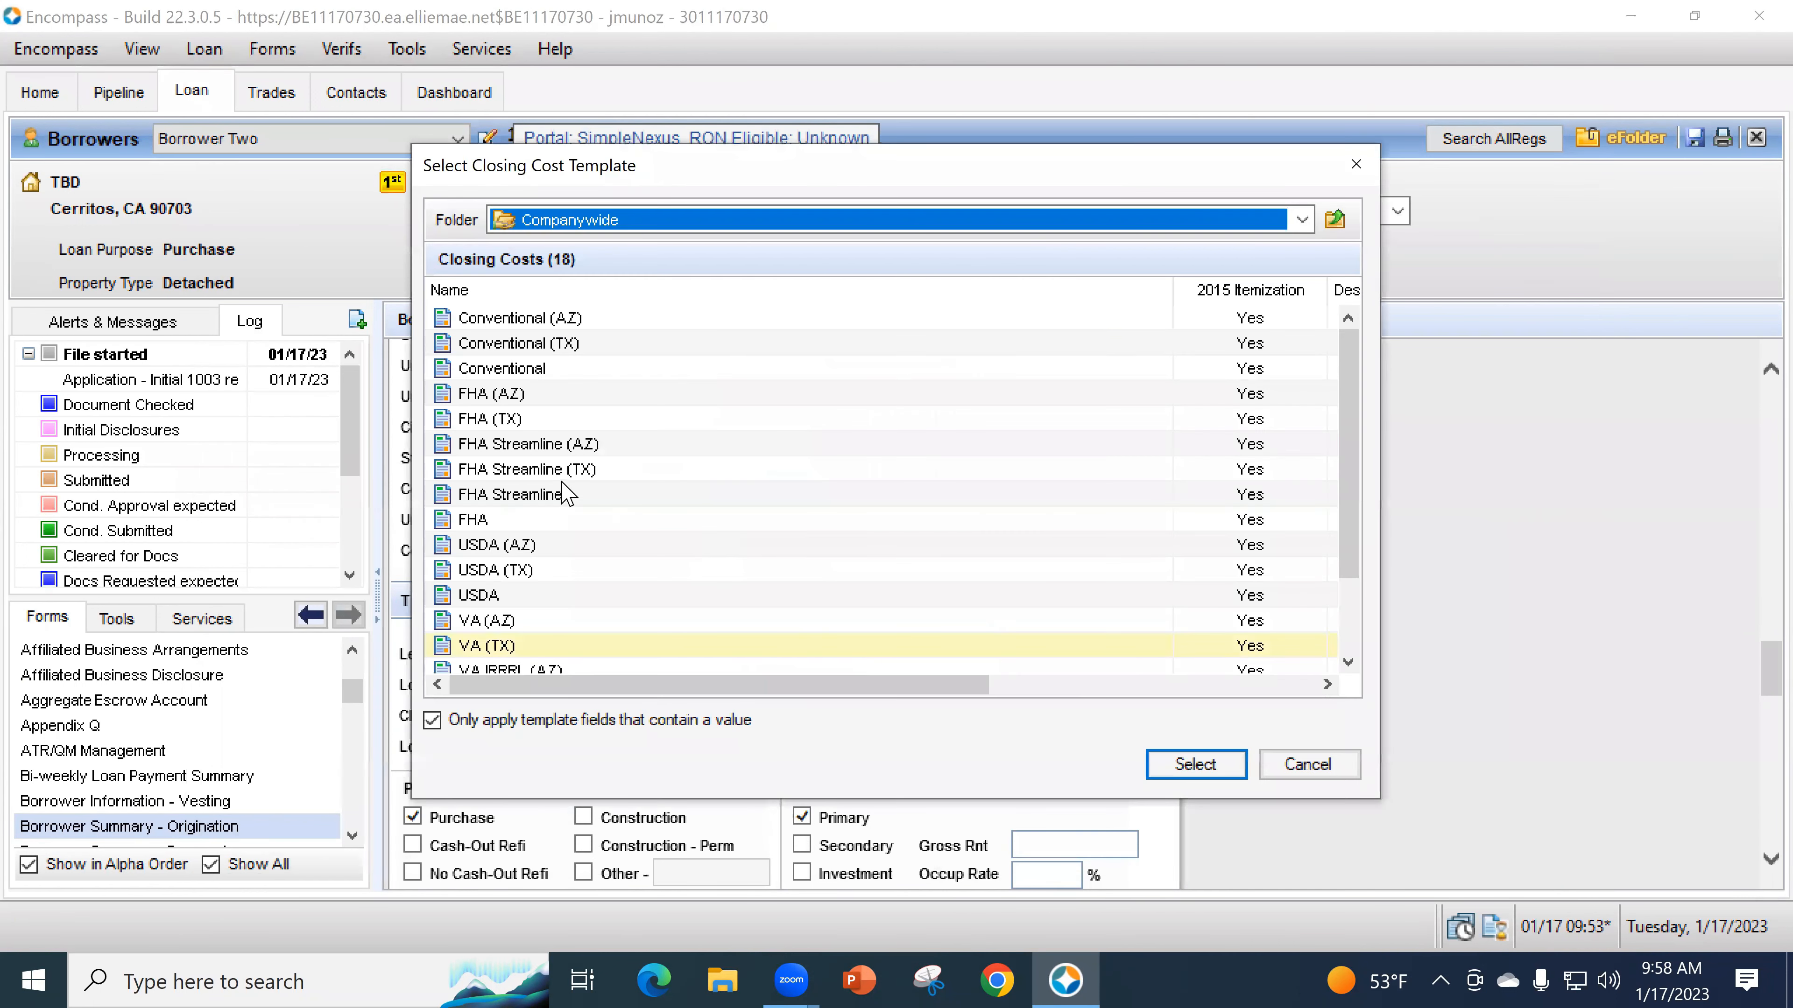
click(517, 521)
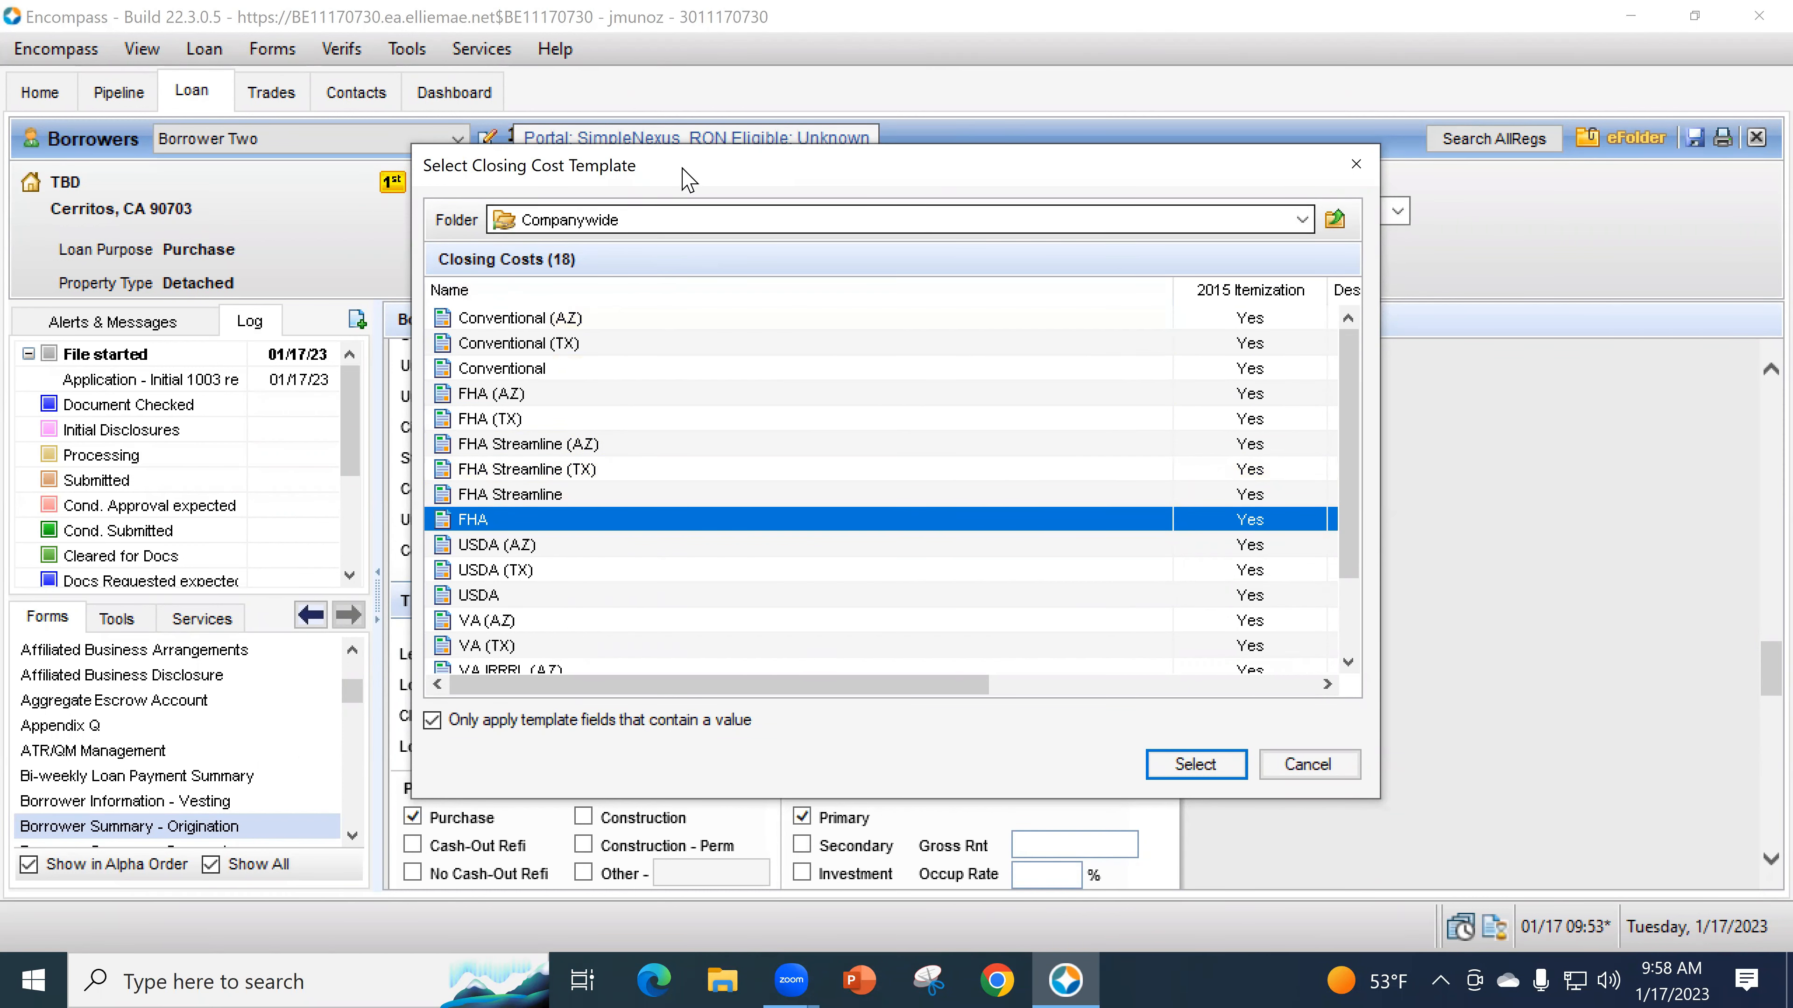
drag(689, 170, 666, 170)
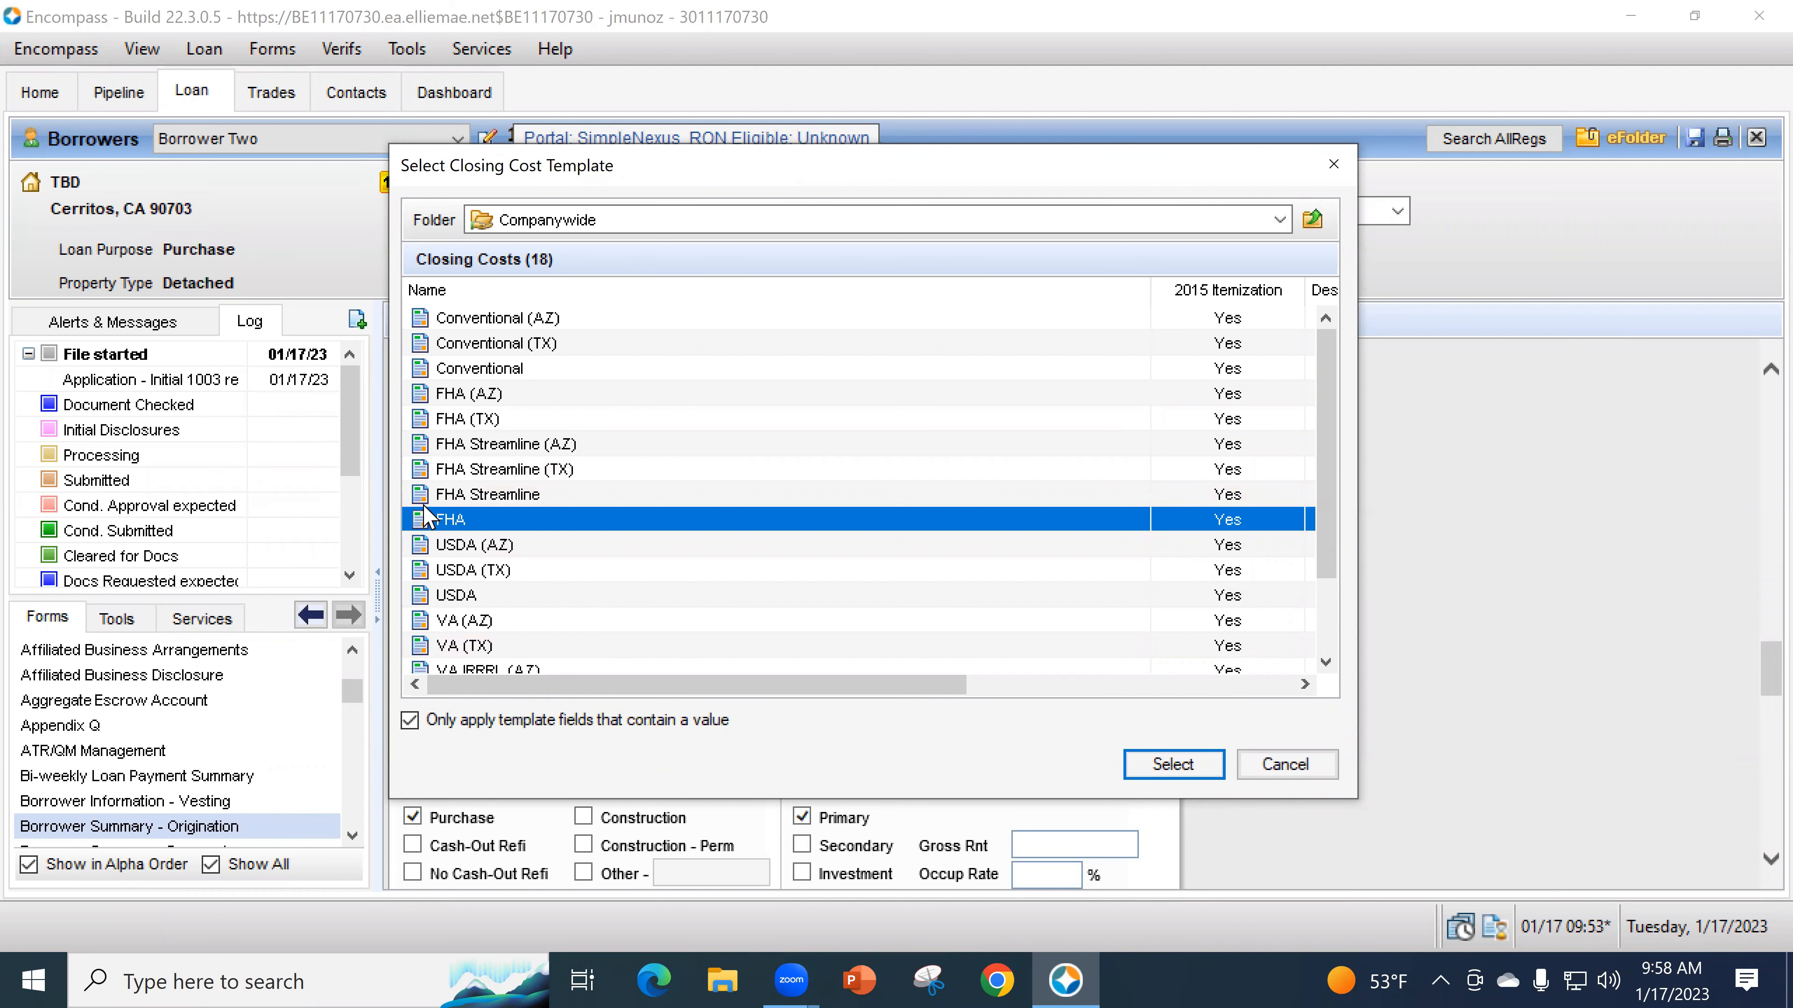
click(1145, 762)
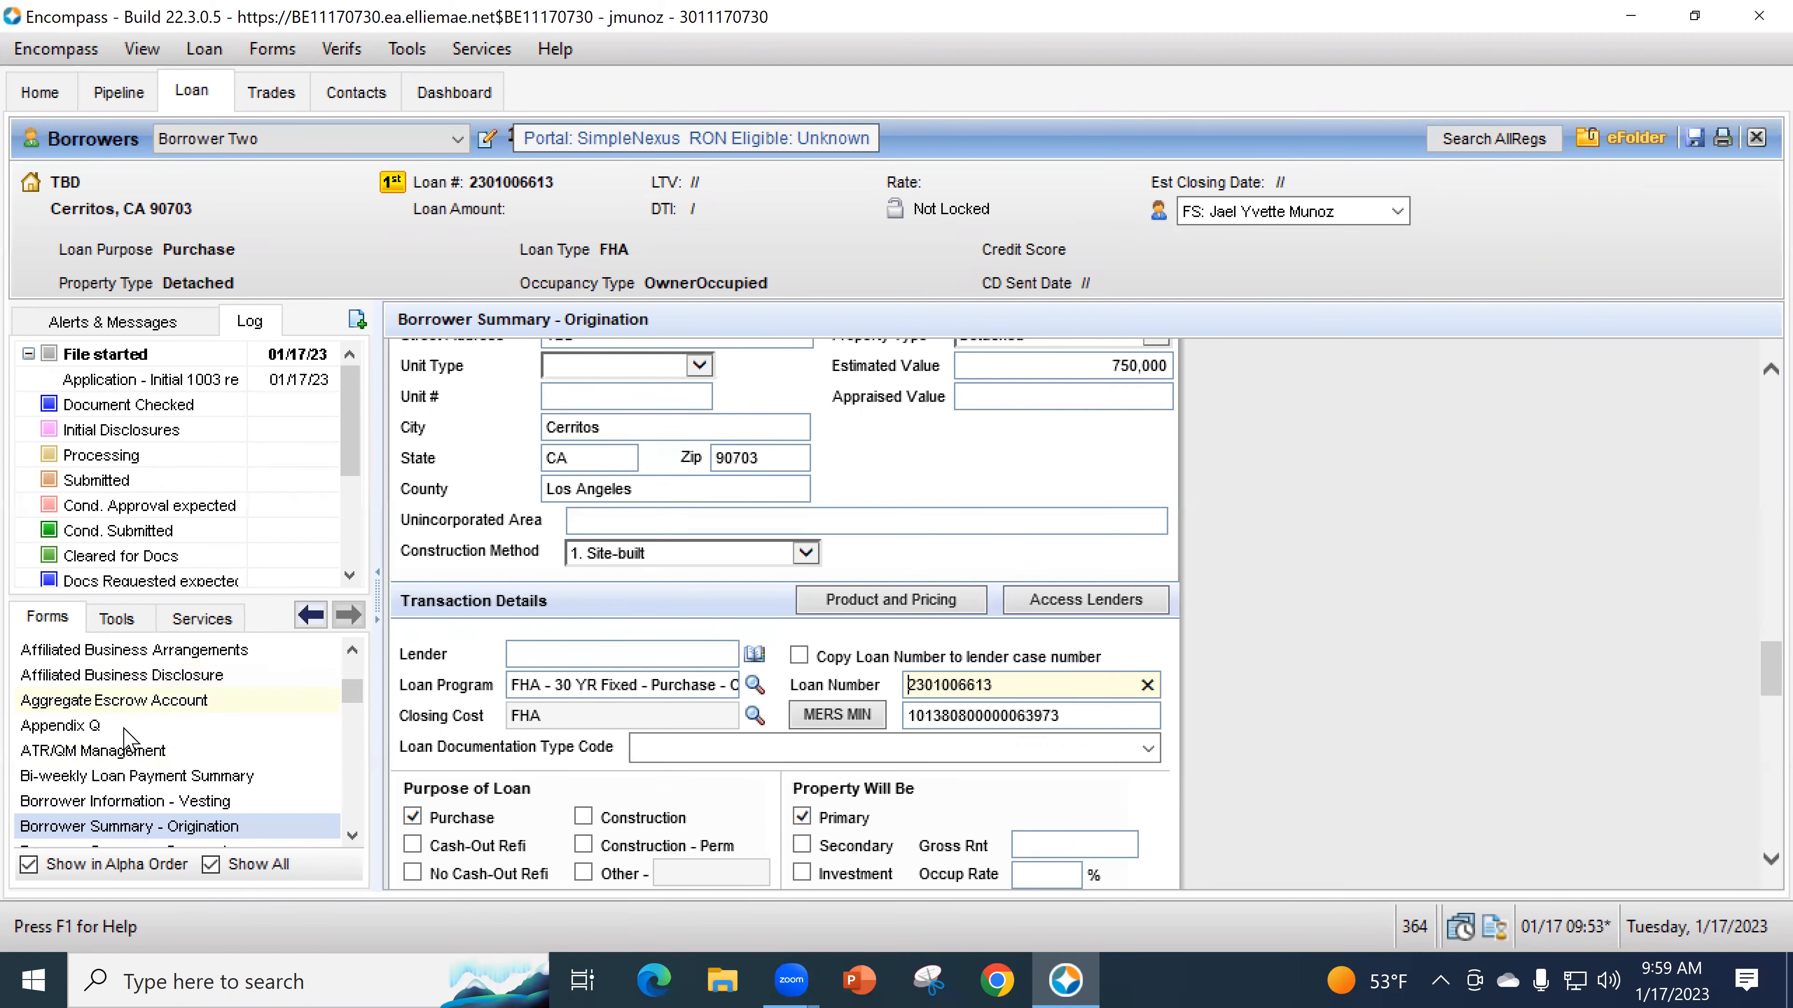
scroll(120, 735, up, 2)
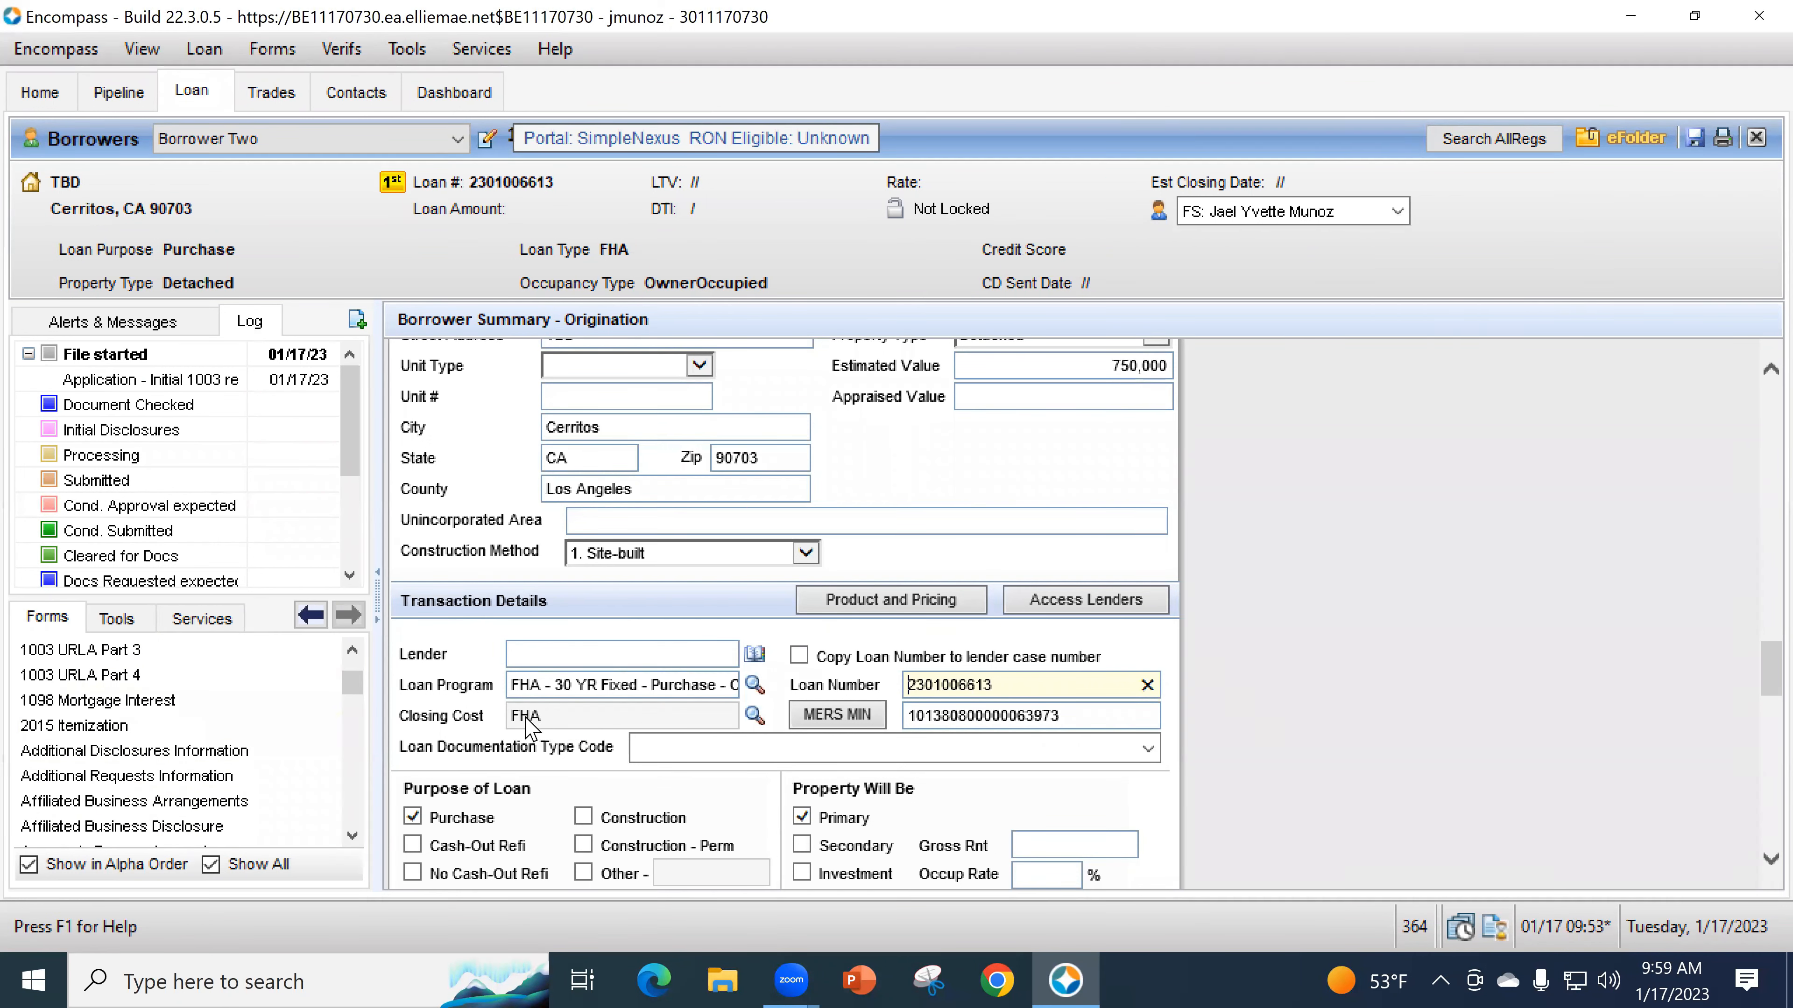
scroll(296, 784, down, 1)
- Choose (F) Full Documentation as the documentation type code, reselecting it after it reverted to (R) Reduced
scroll(296, 783, down, 3)
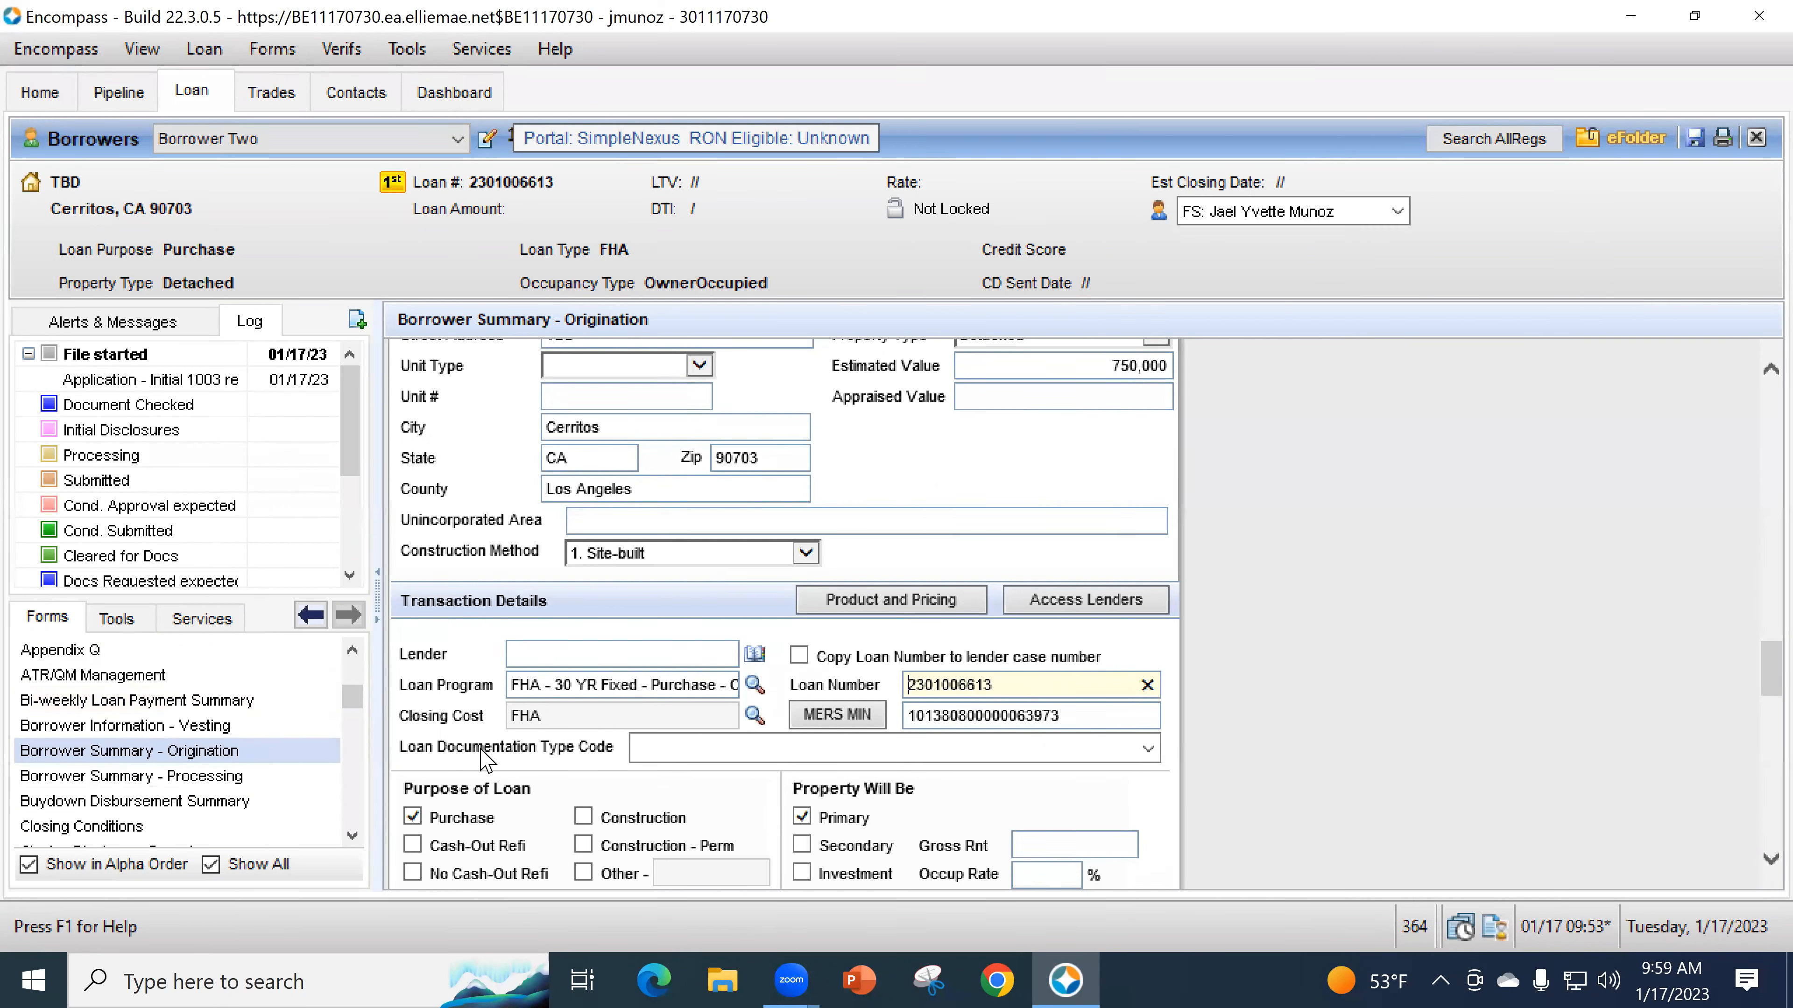
click(1148, 749)
click(1149, 750)
click(1149, 749)
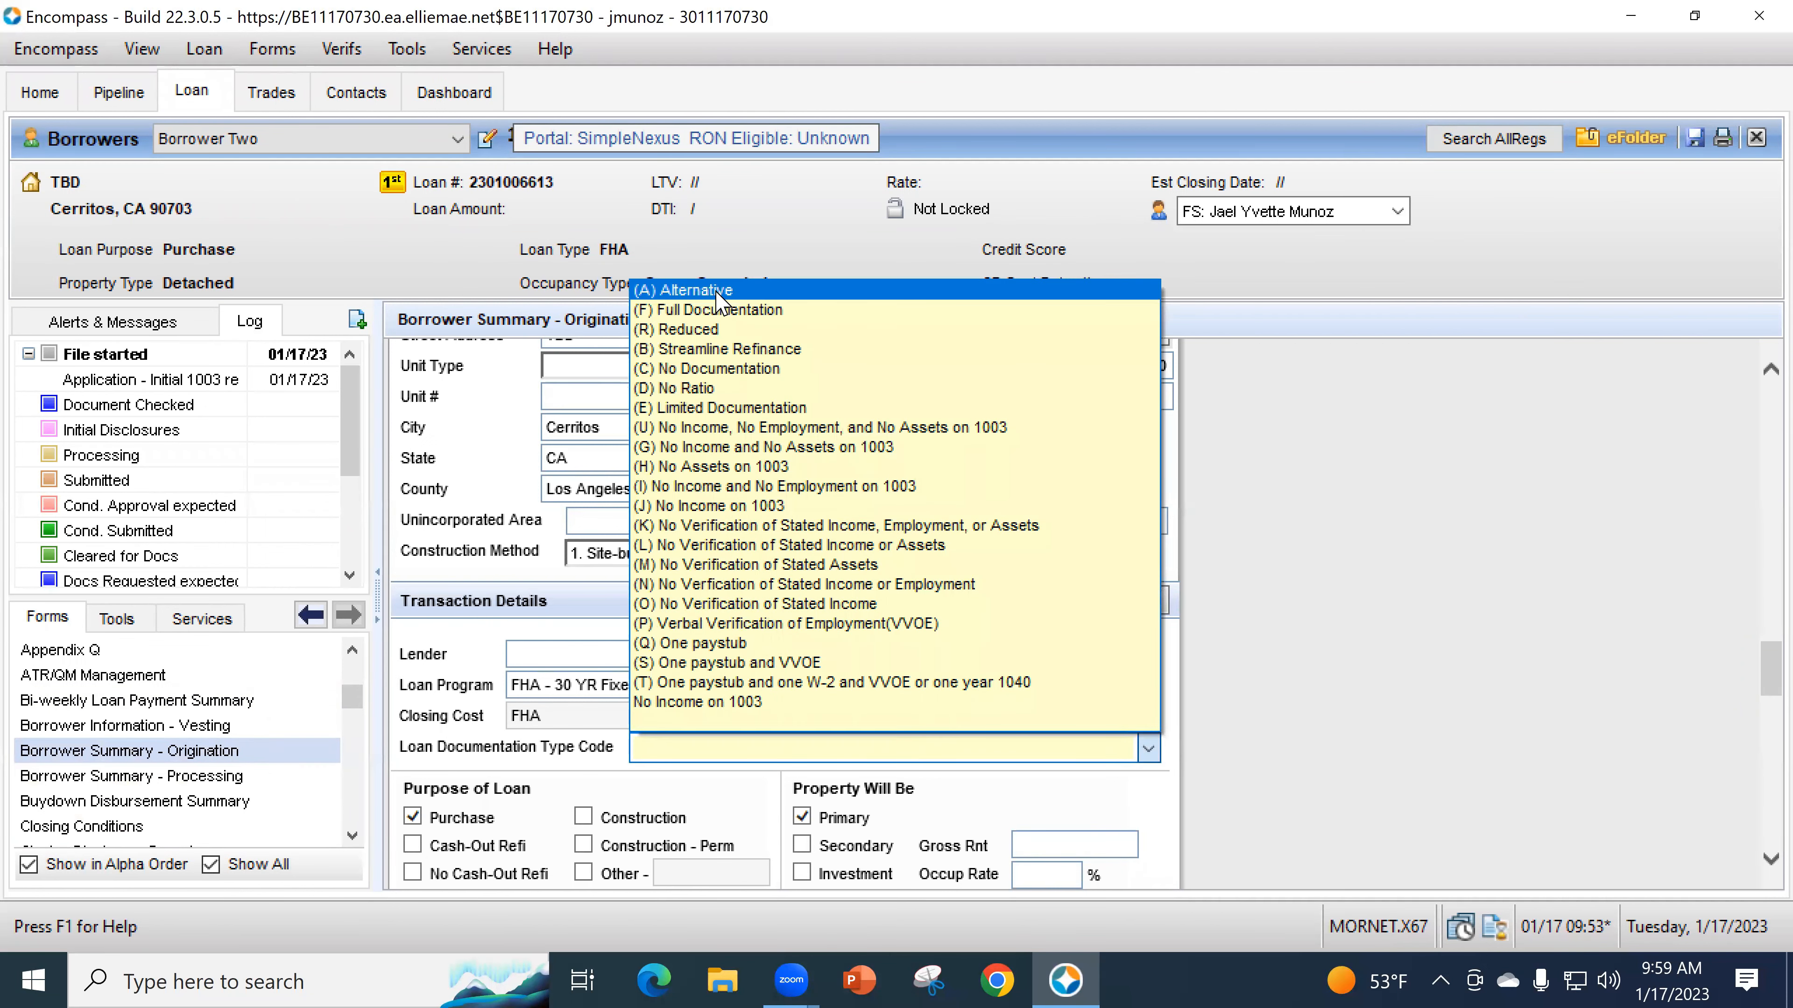
click(723, 312)
click(498, 783)
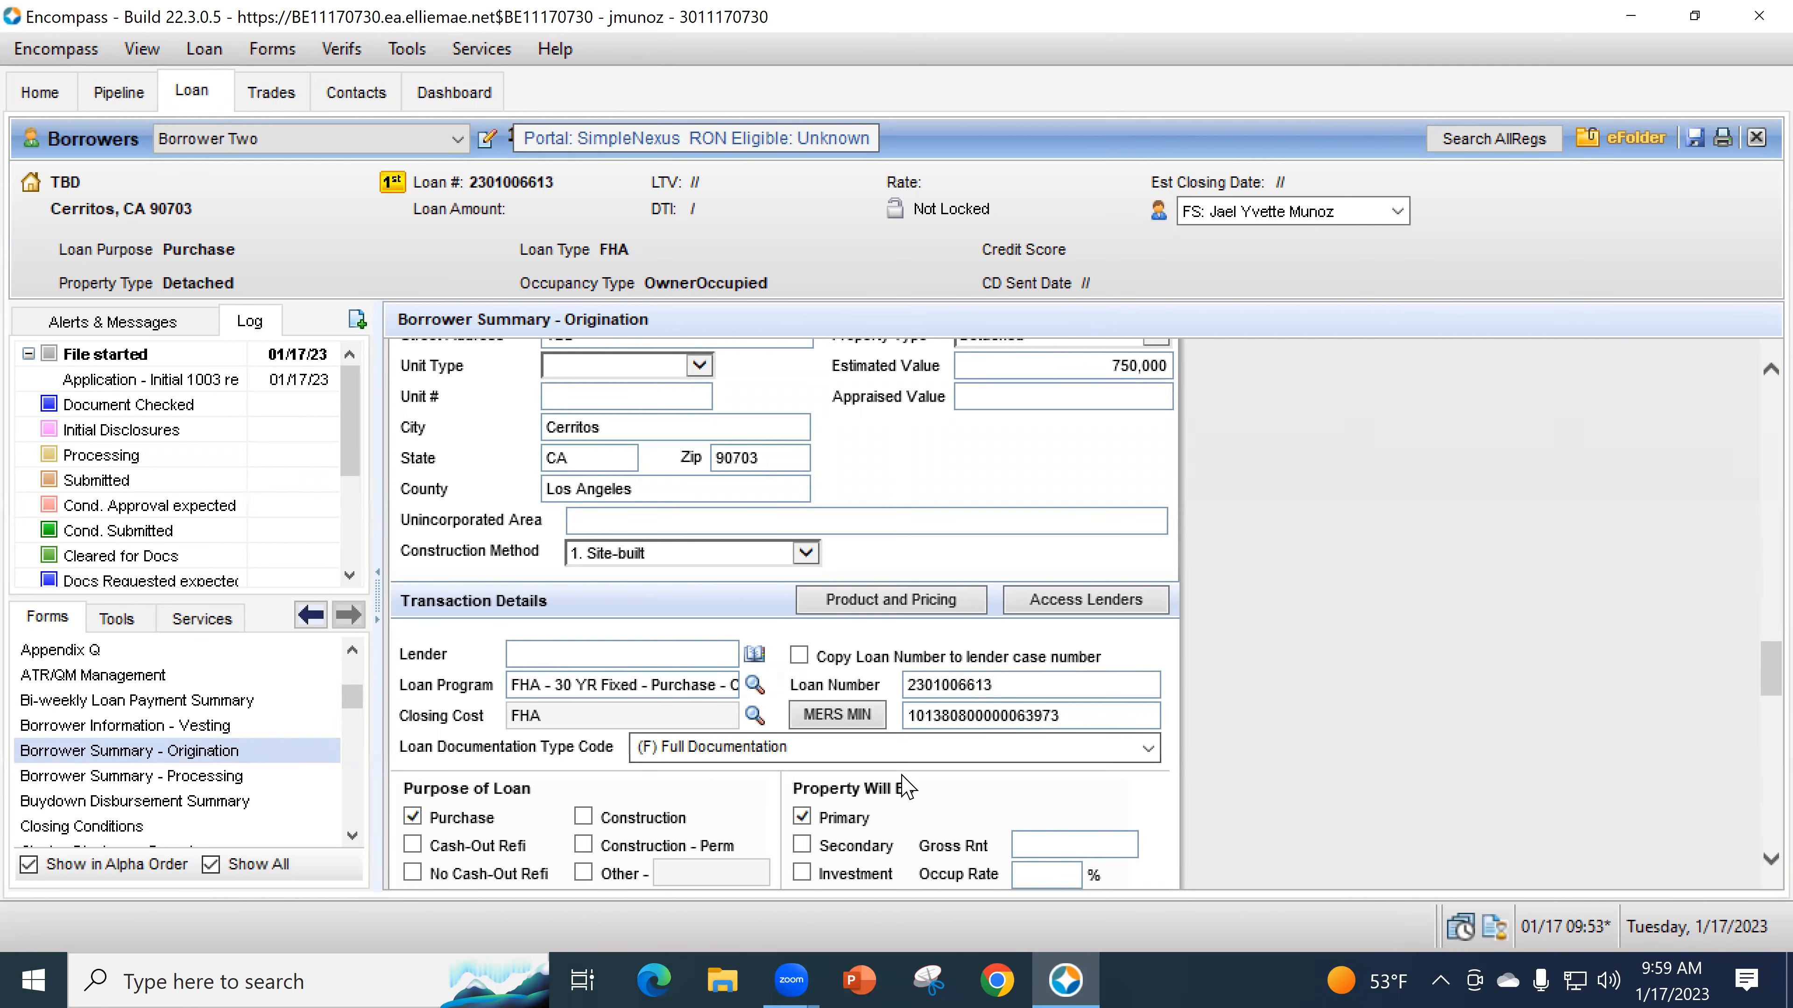
scroll(910, 772, down, 1)
scroll(1196, 754, down, 1)
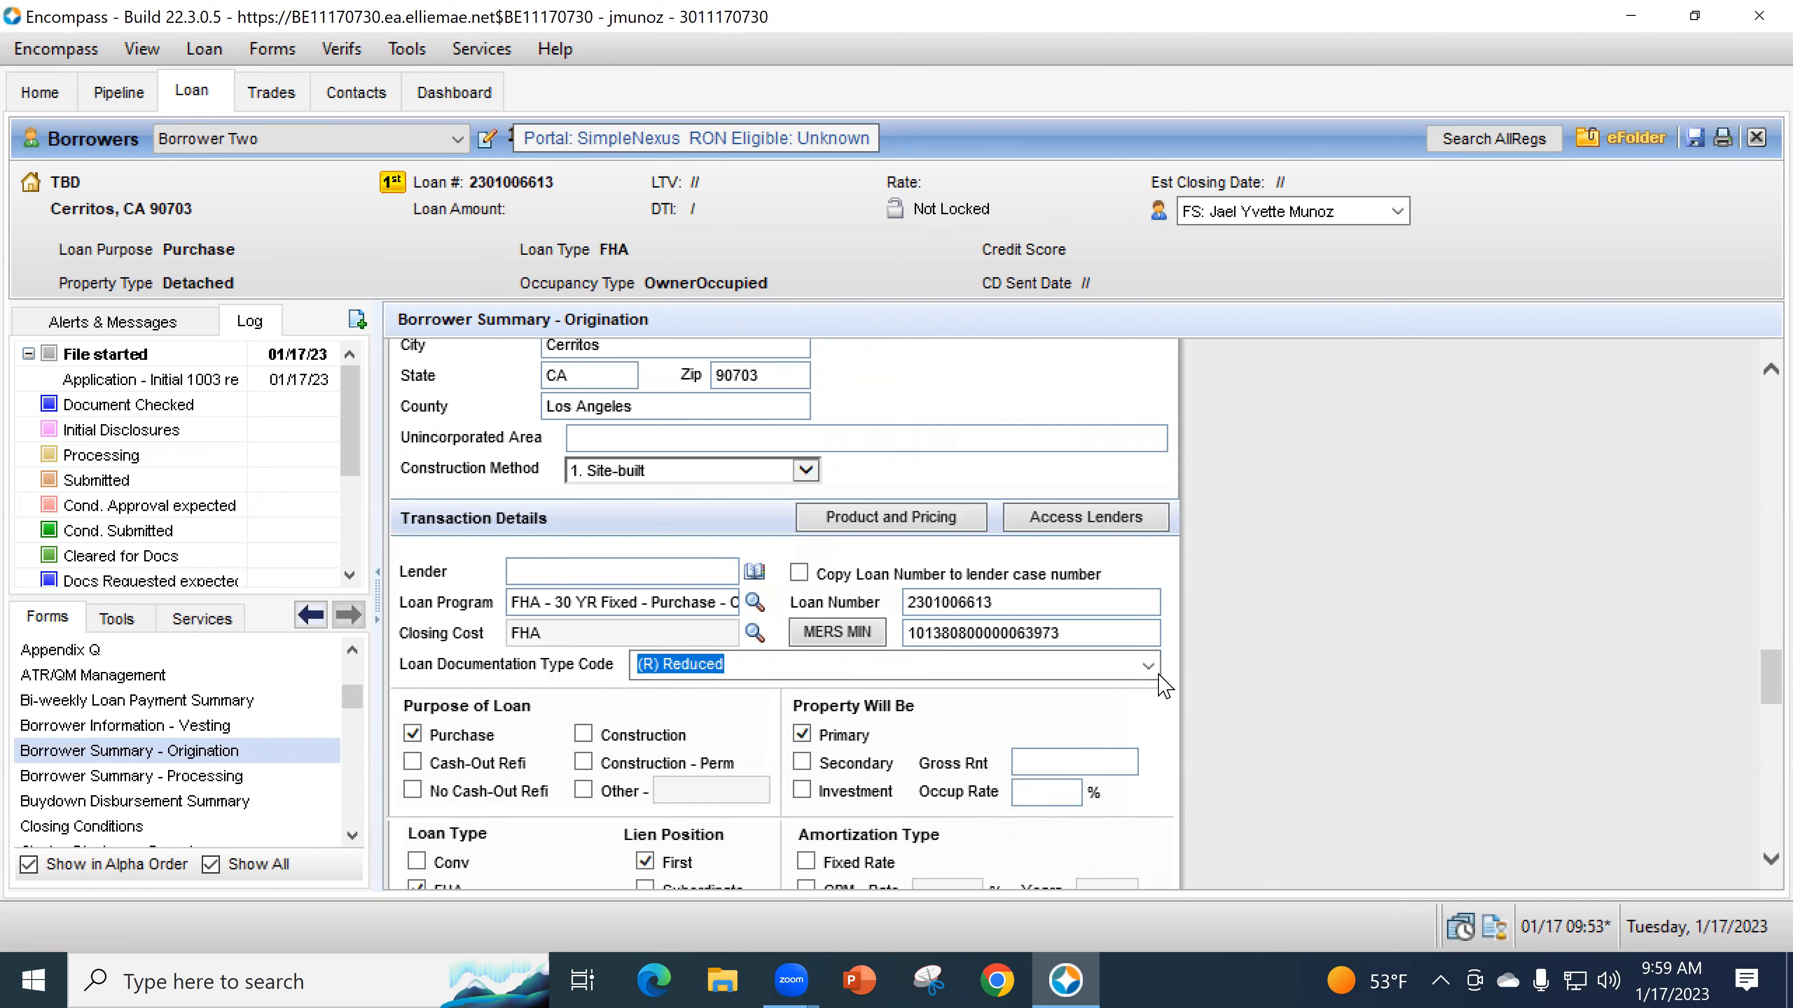
click(1144, 669)
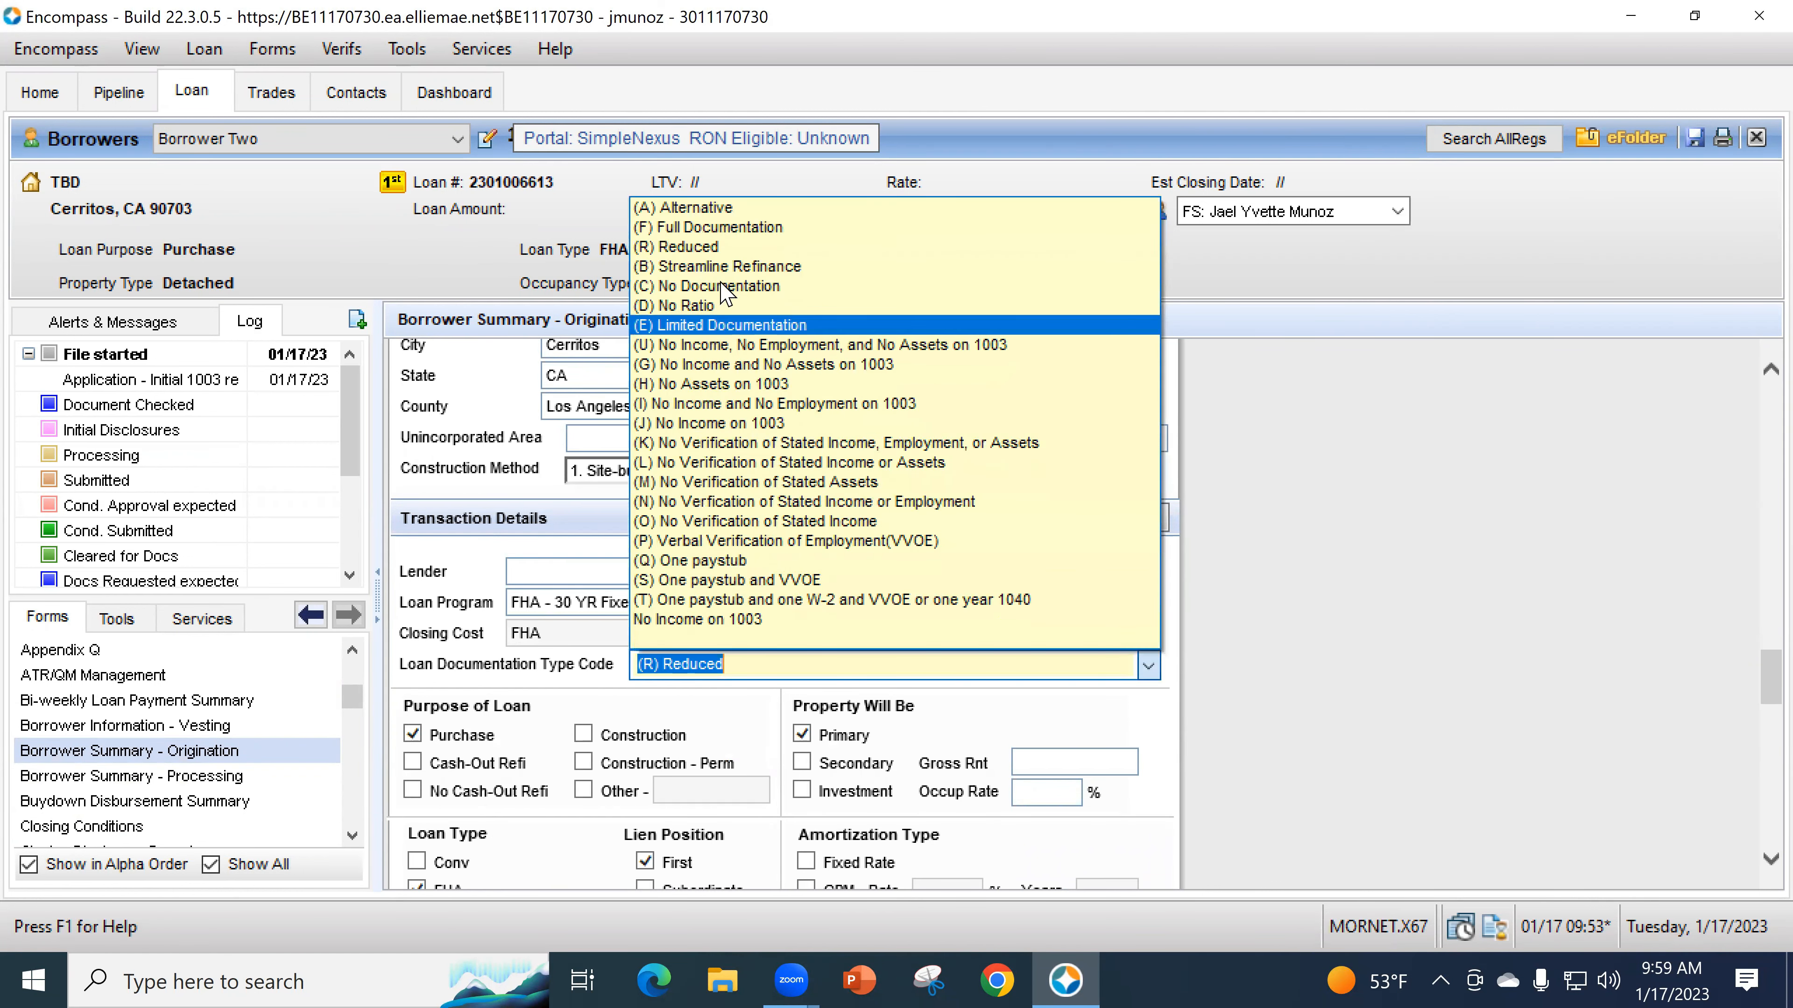
click(727, 229)
click(1131, 739)
scroll(1193, 717, down, 2)
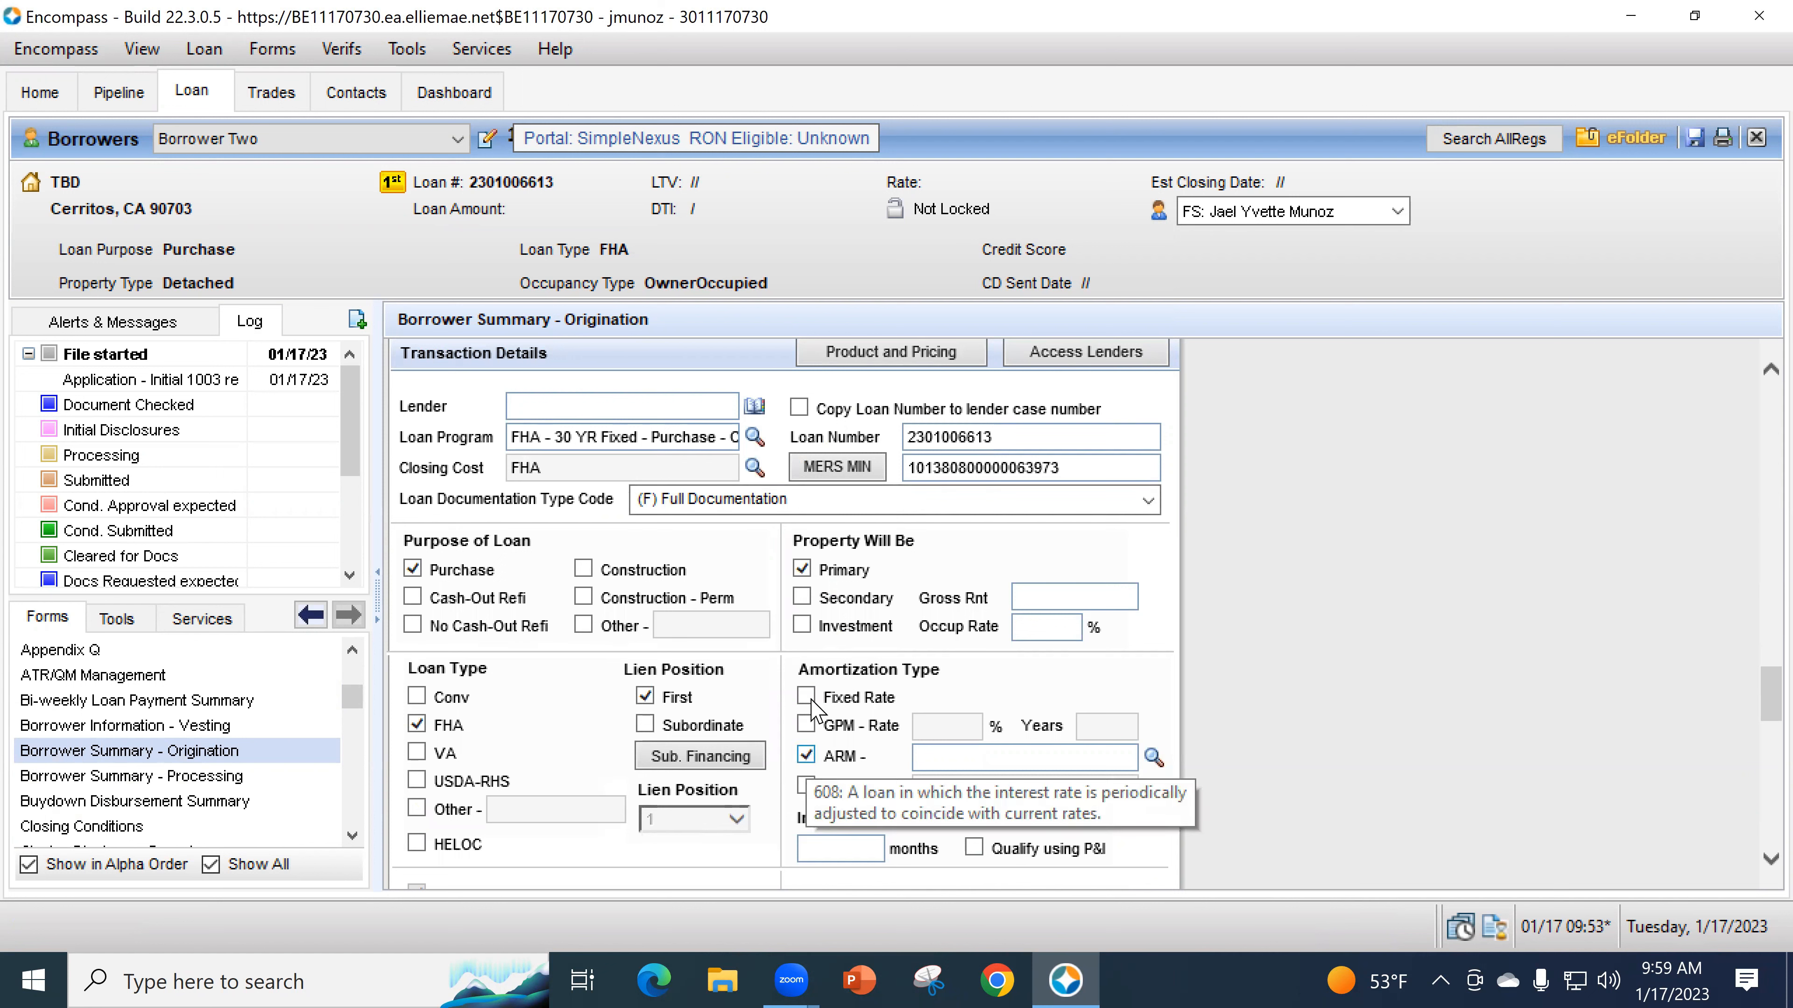
- Make the loan fixed-rate with a 3.5% down payment and a 6.125% note rate
click(807, 698)
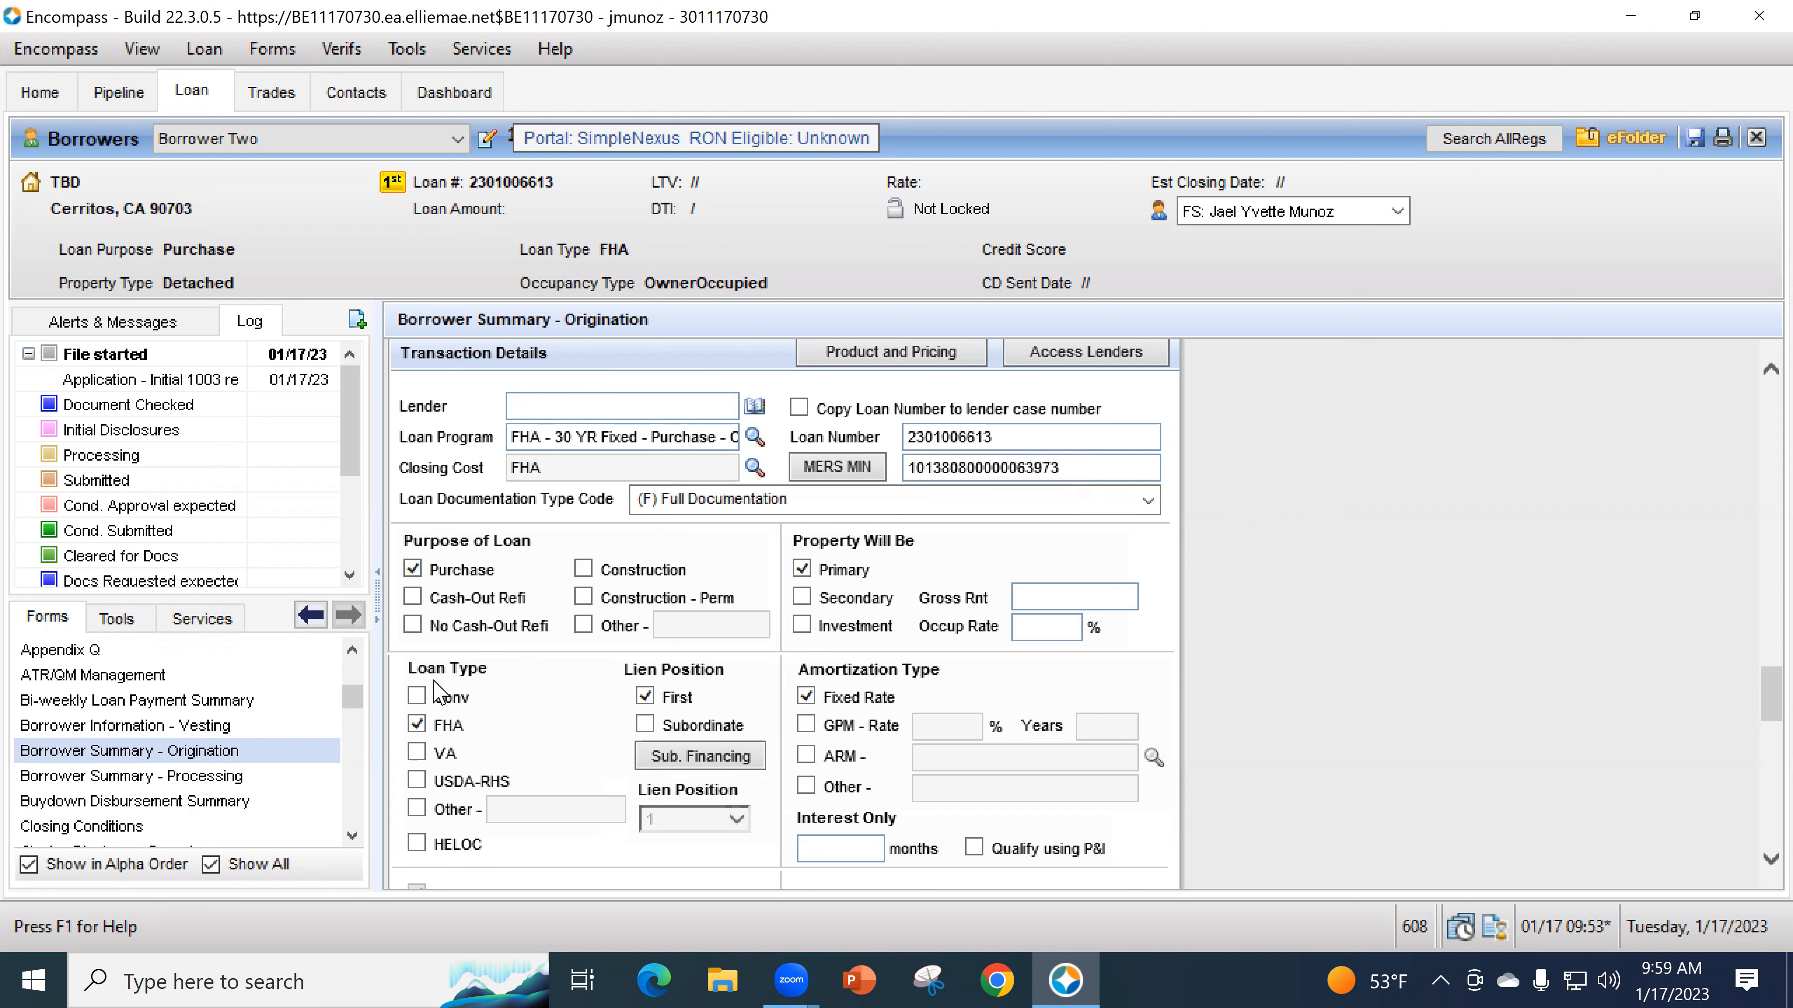
scroll(1012, 699, down, 3)
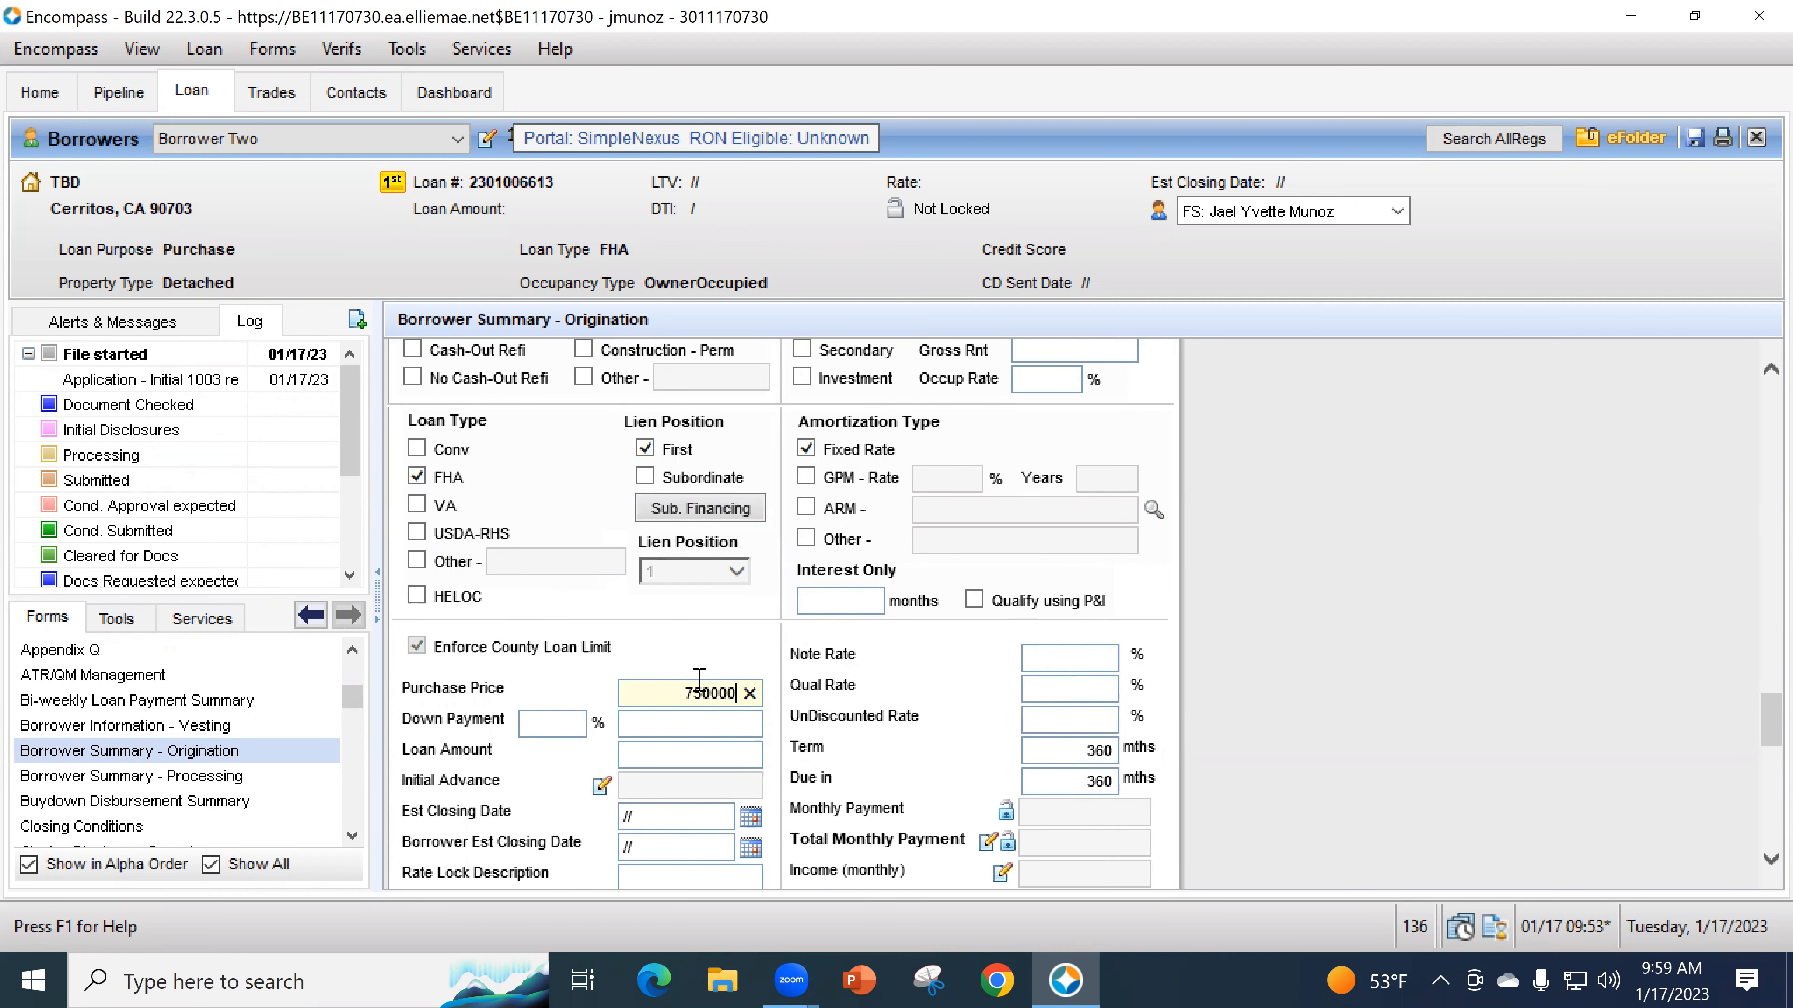
key(Tab)
text(3.5)
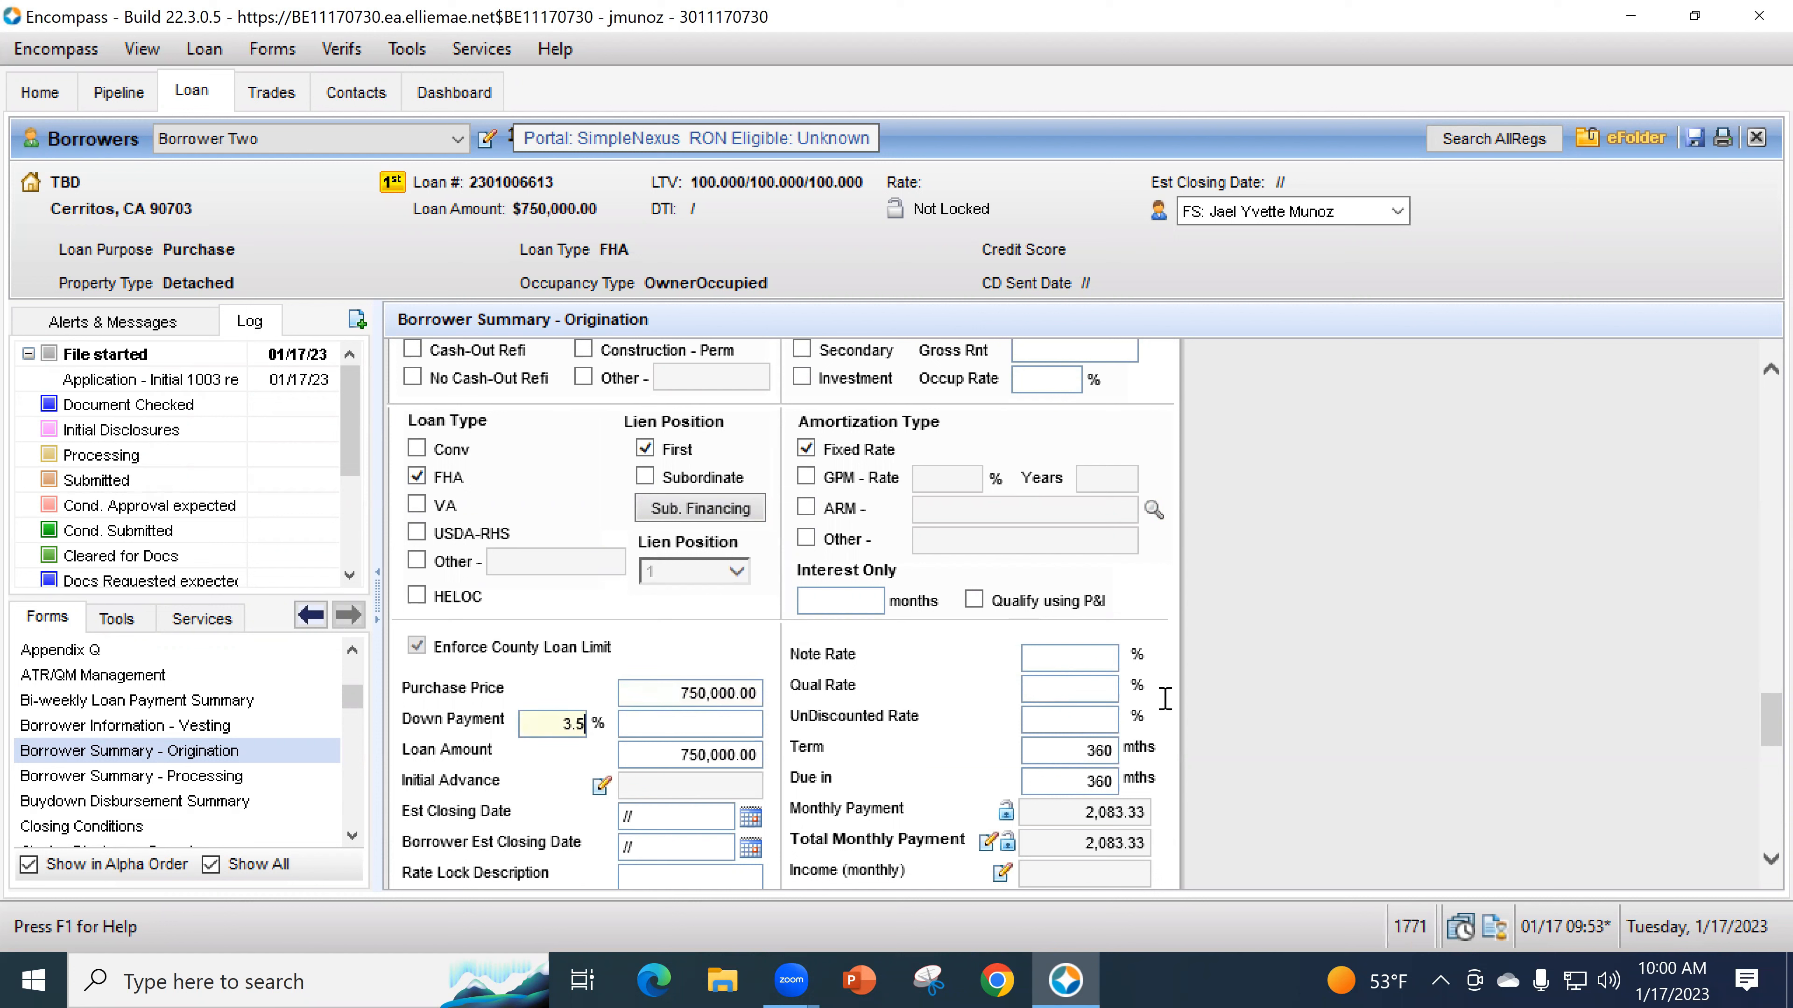
click(1087, 651)
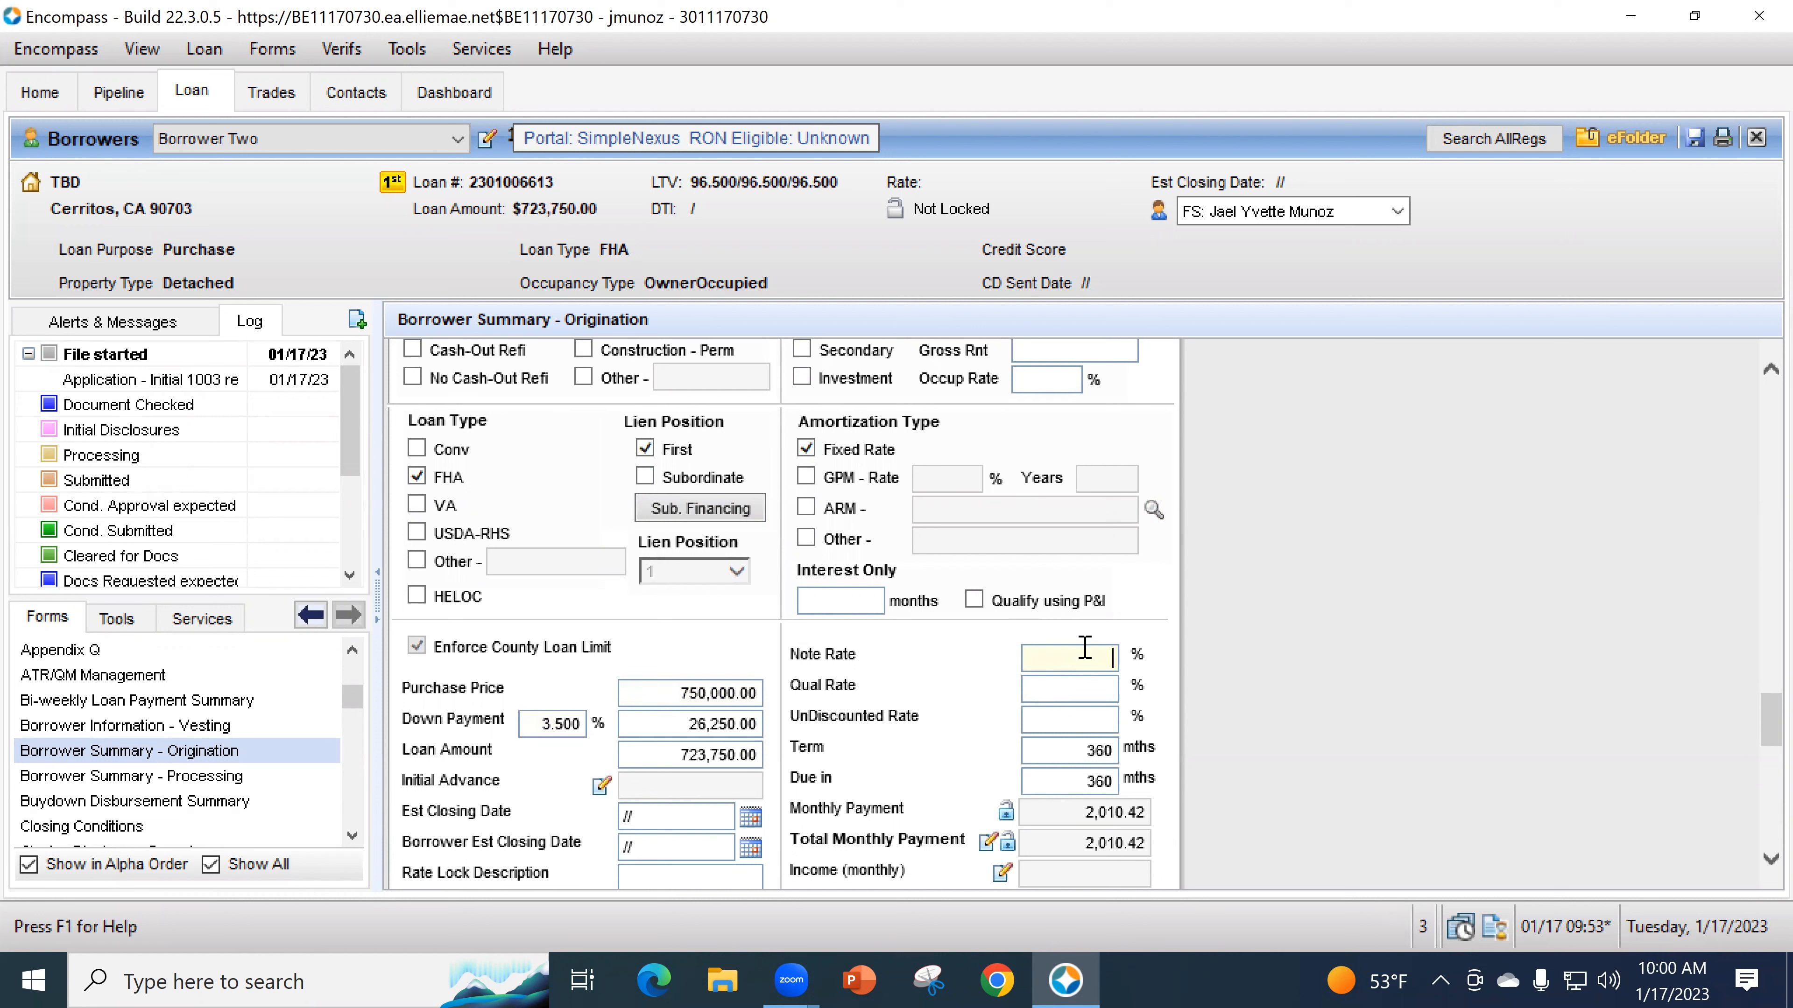
key(Tab)
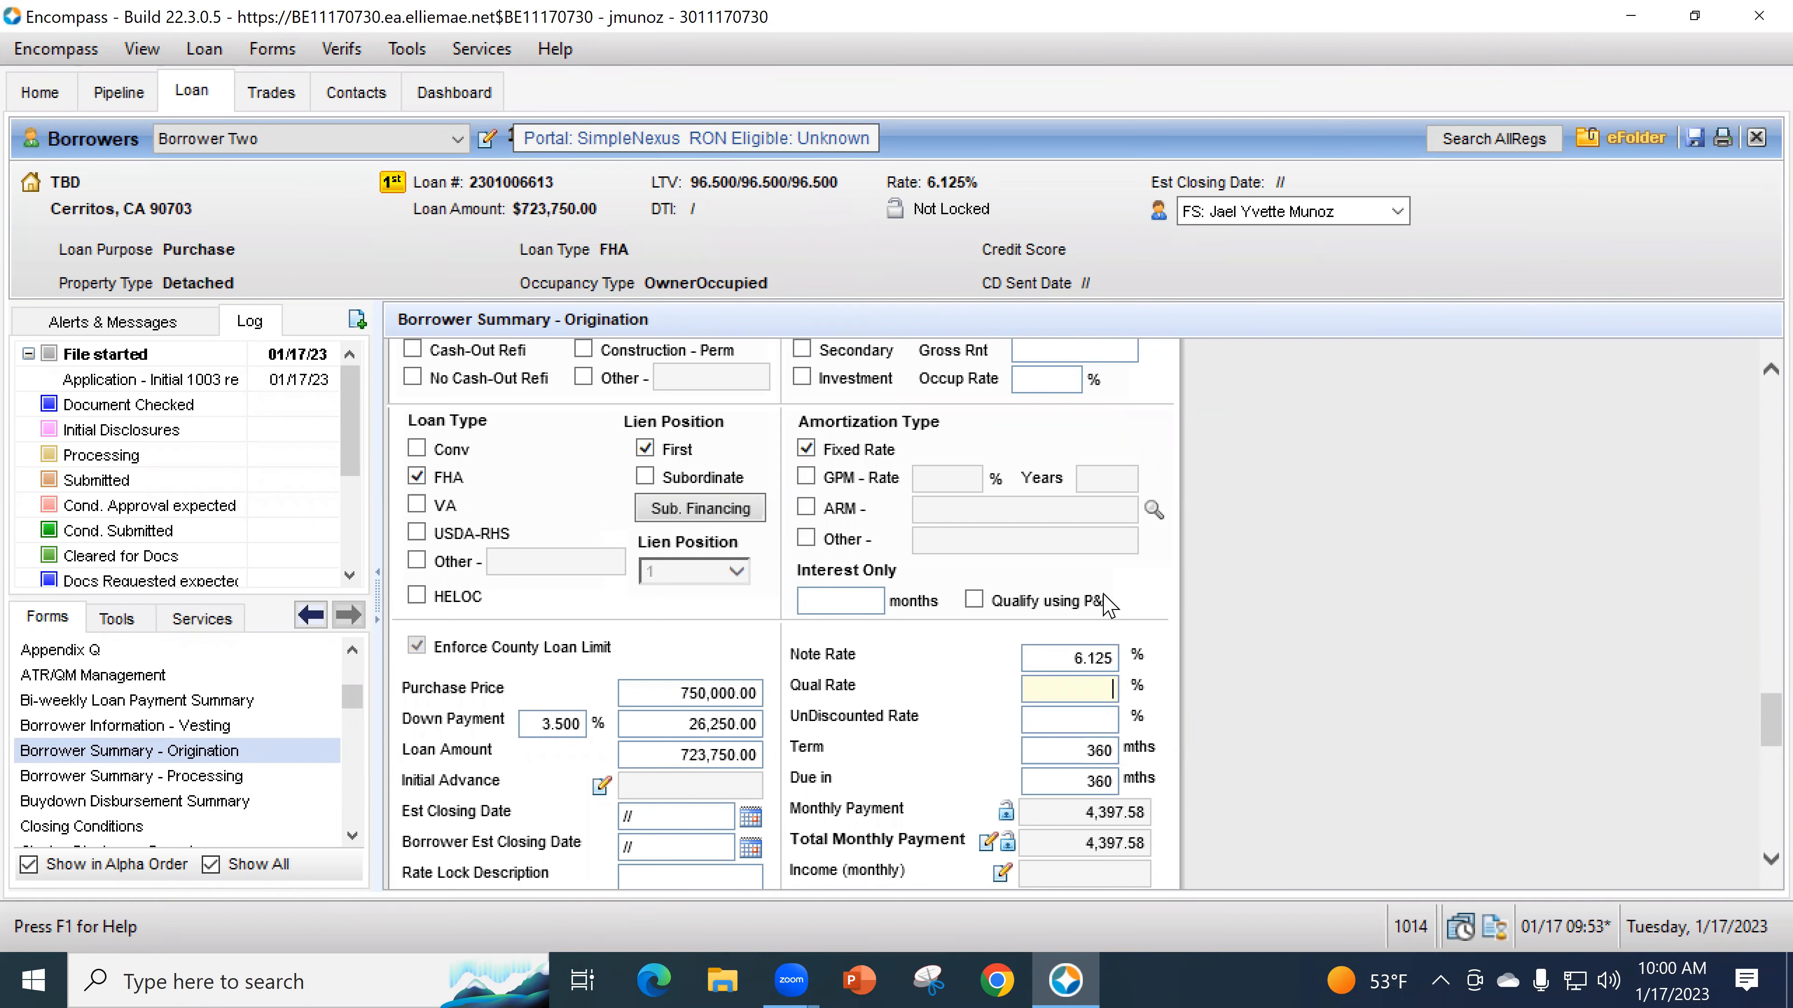
- Confirm Borrower Two is the currently loaded borrower pair on the origination form
scroll(1120, 715, down, 10)
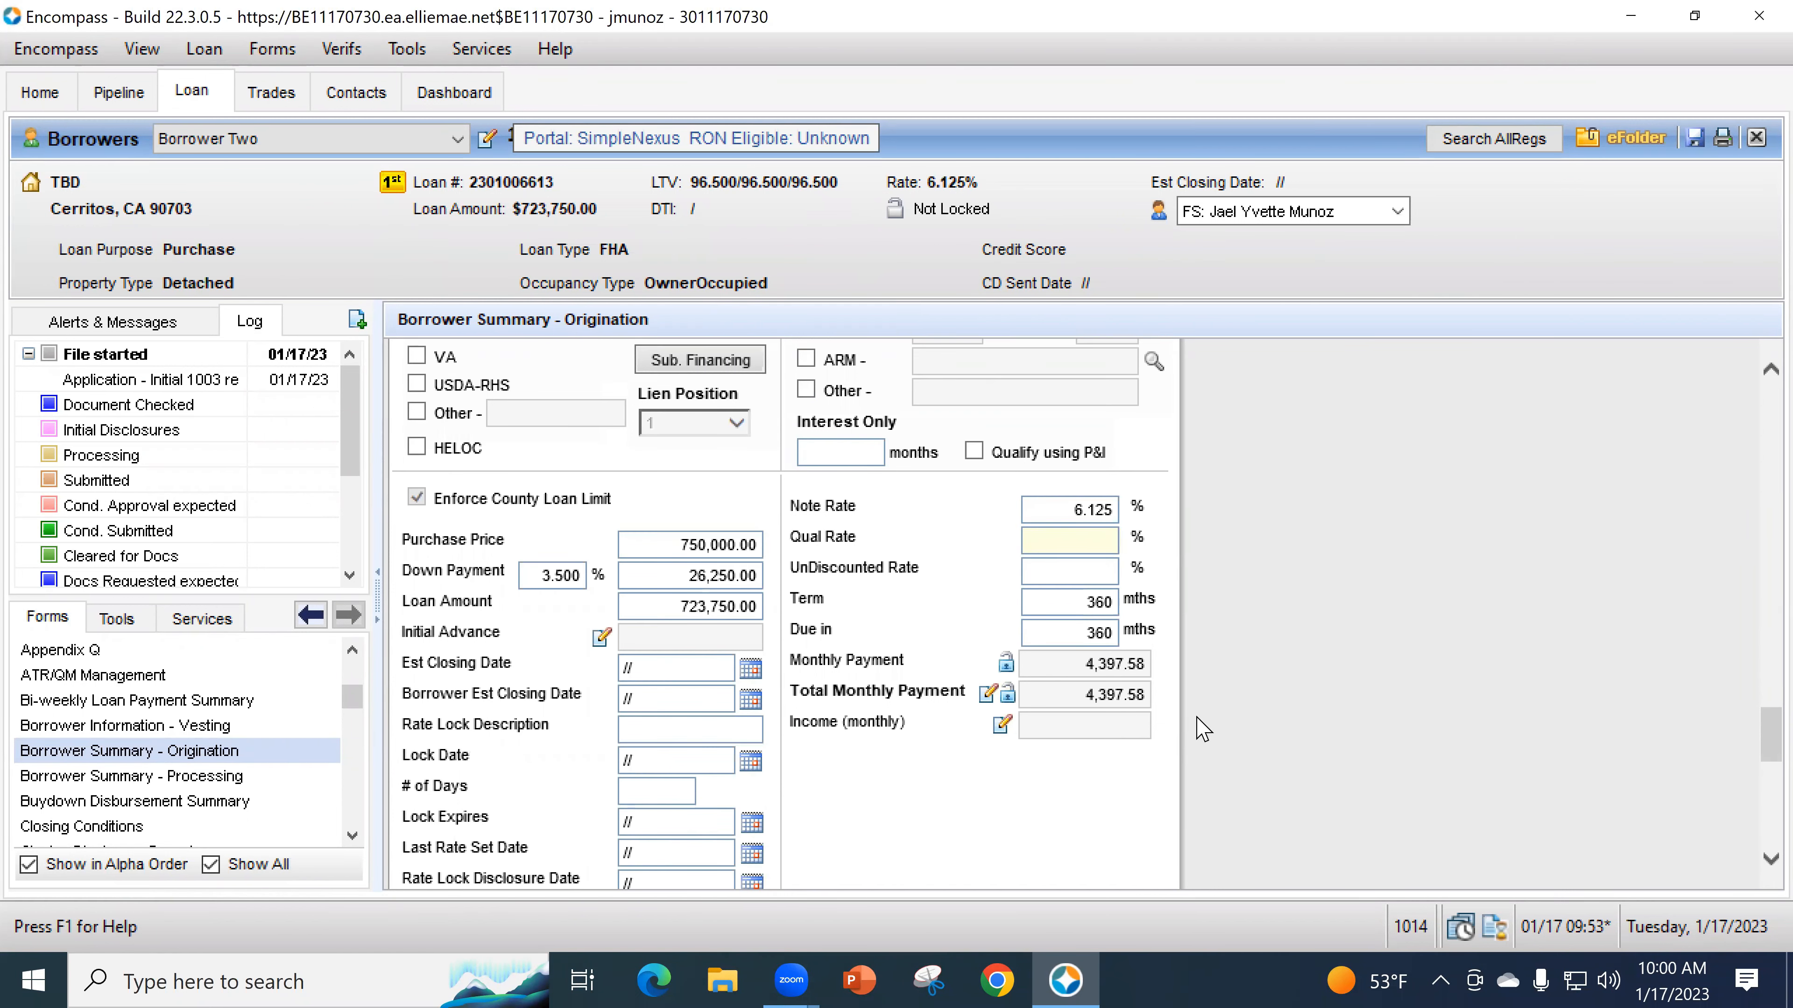
scroll(1189, 738, down, 3)
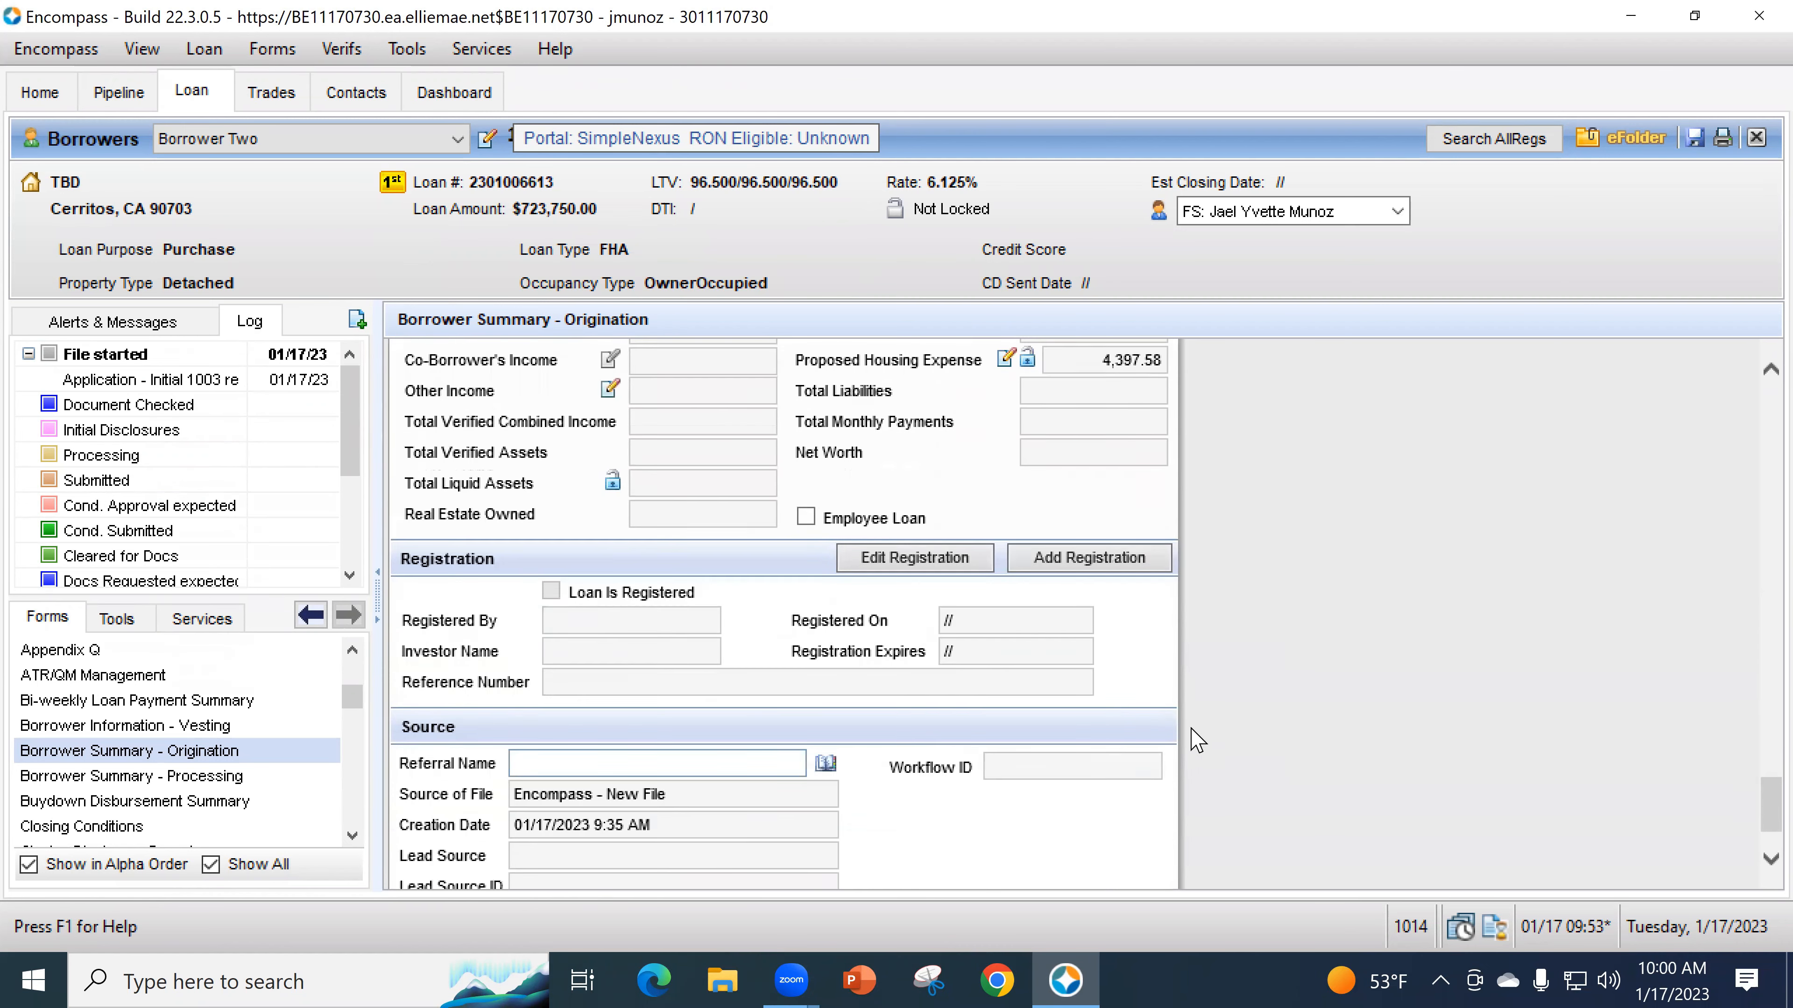
scroll(1208, 766, up, 6)
scroll(1208, 761, up, 9)
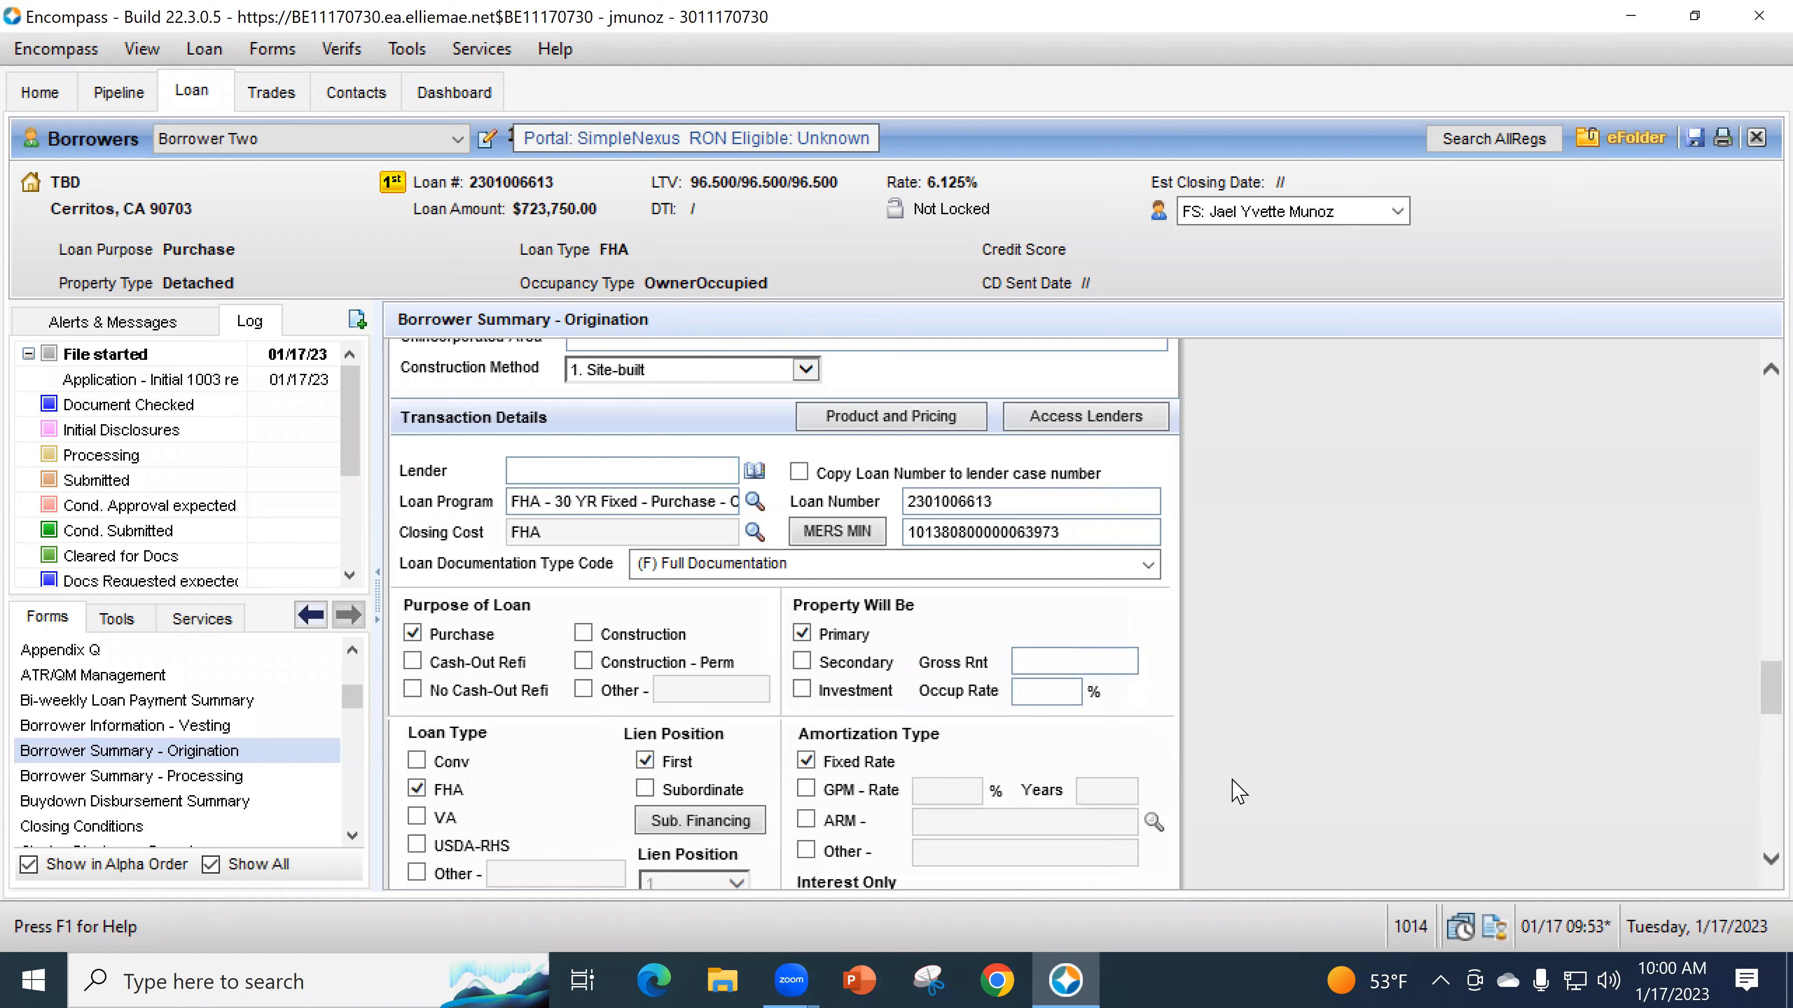
scroll(1196, 635, up, 4)
scroll(1200, 688, up, 10)
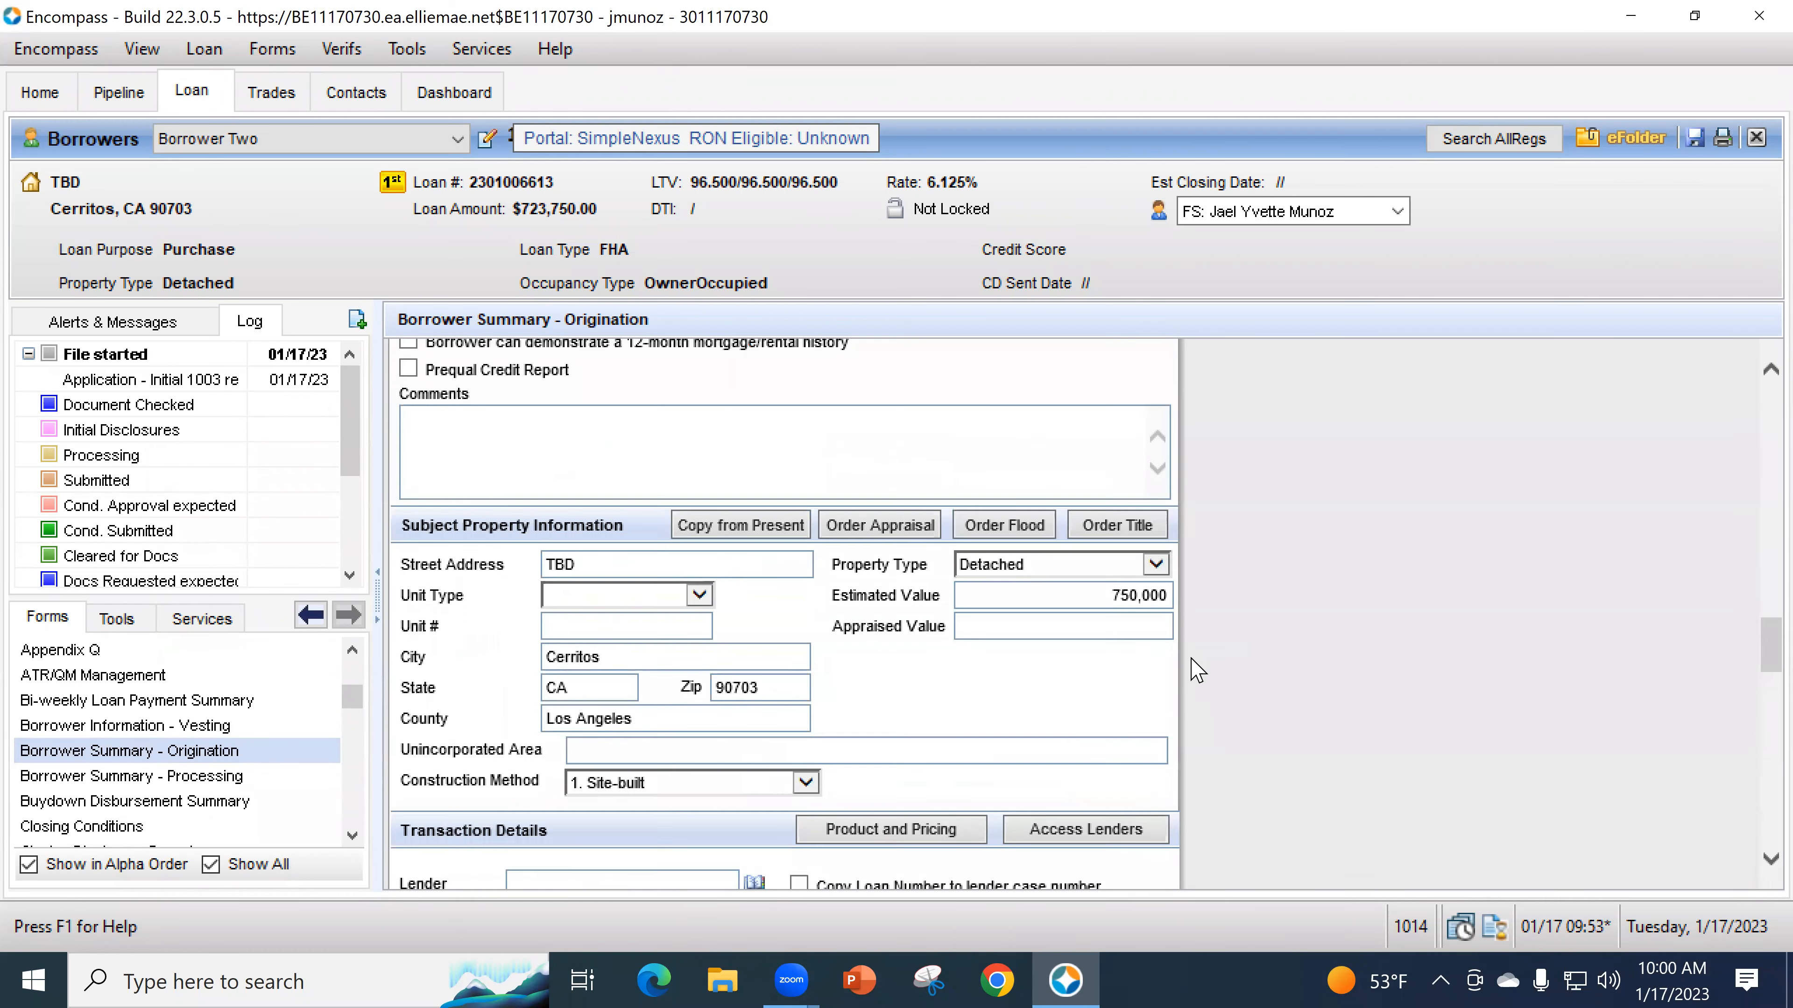
scroll(1208, 706, up, 4)
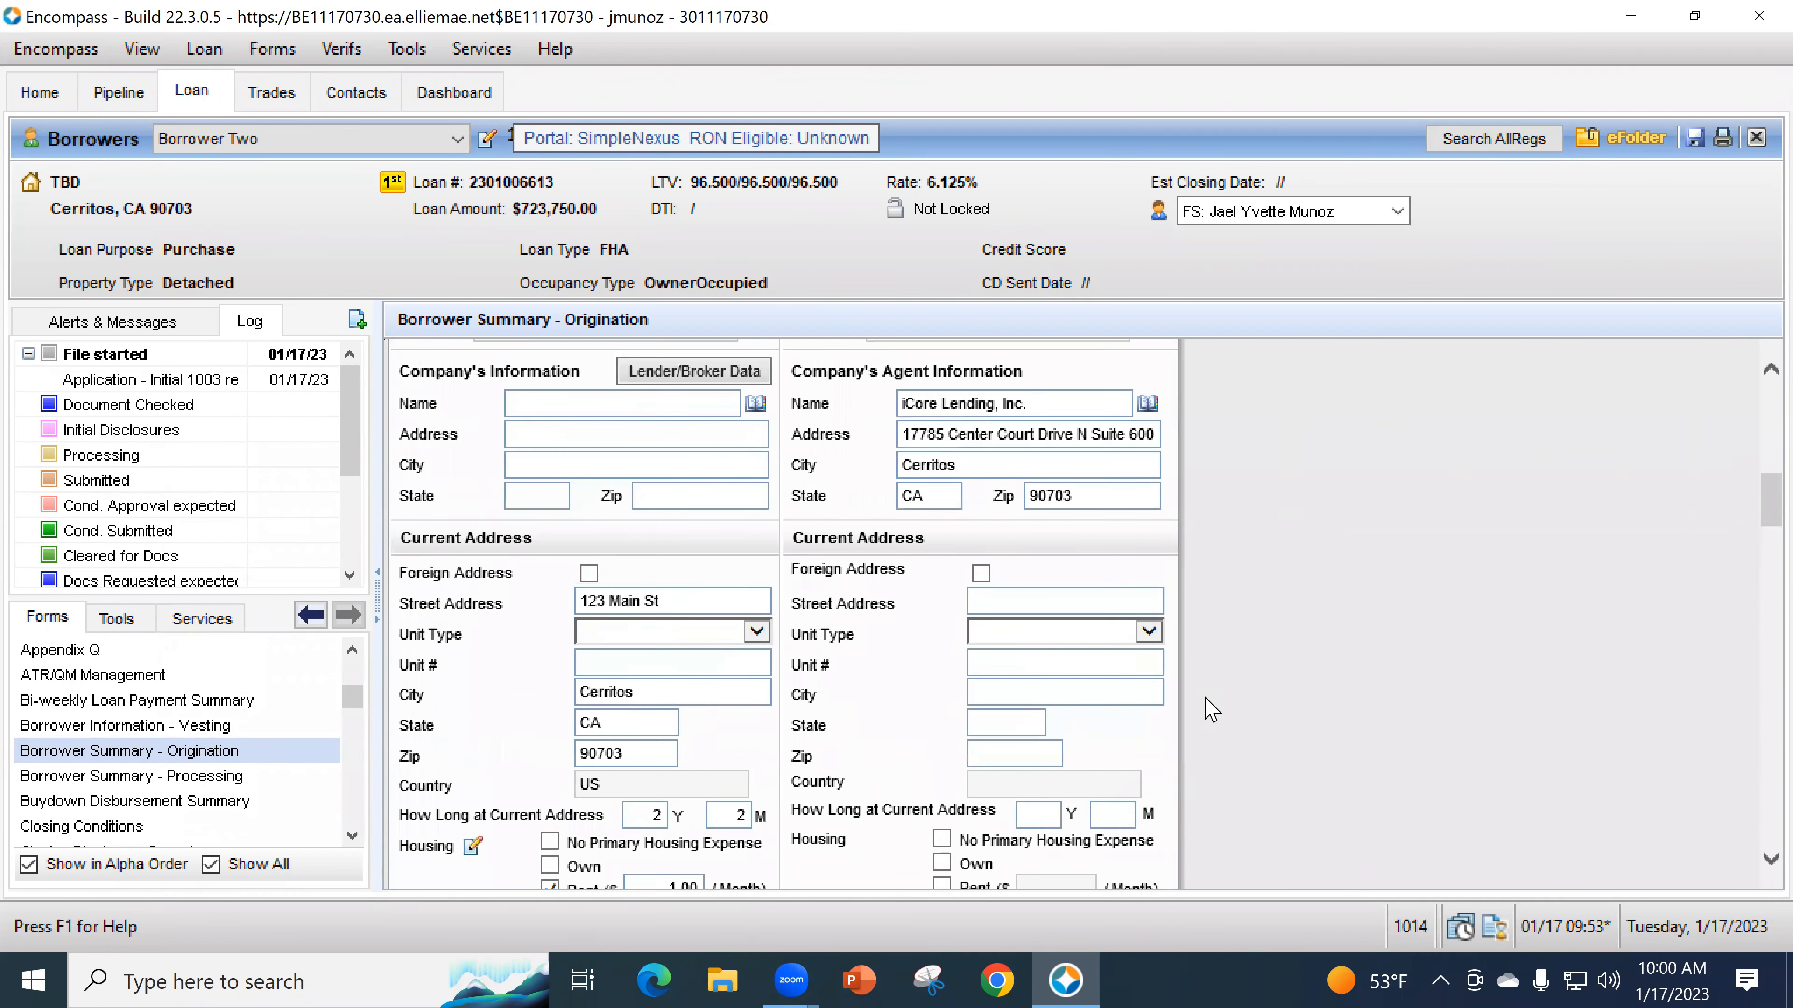
scroll(1209, 706, down, 12)
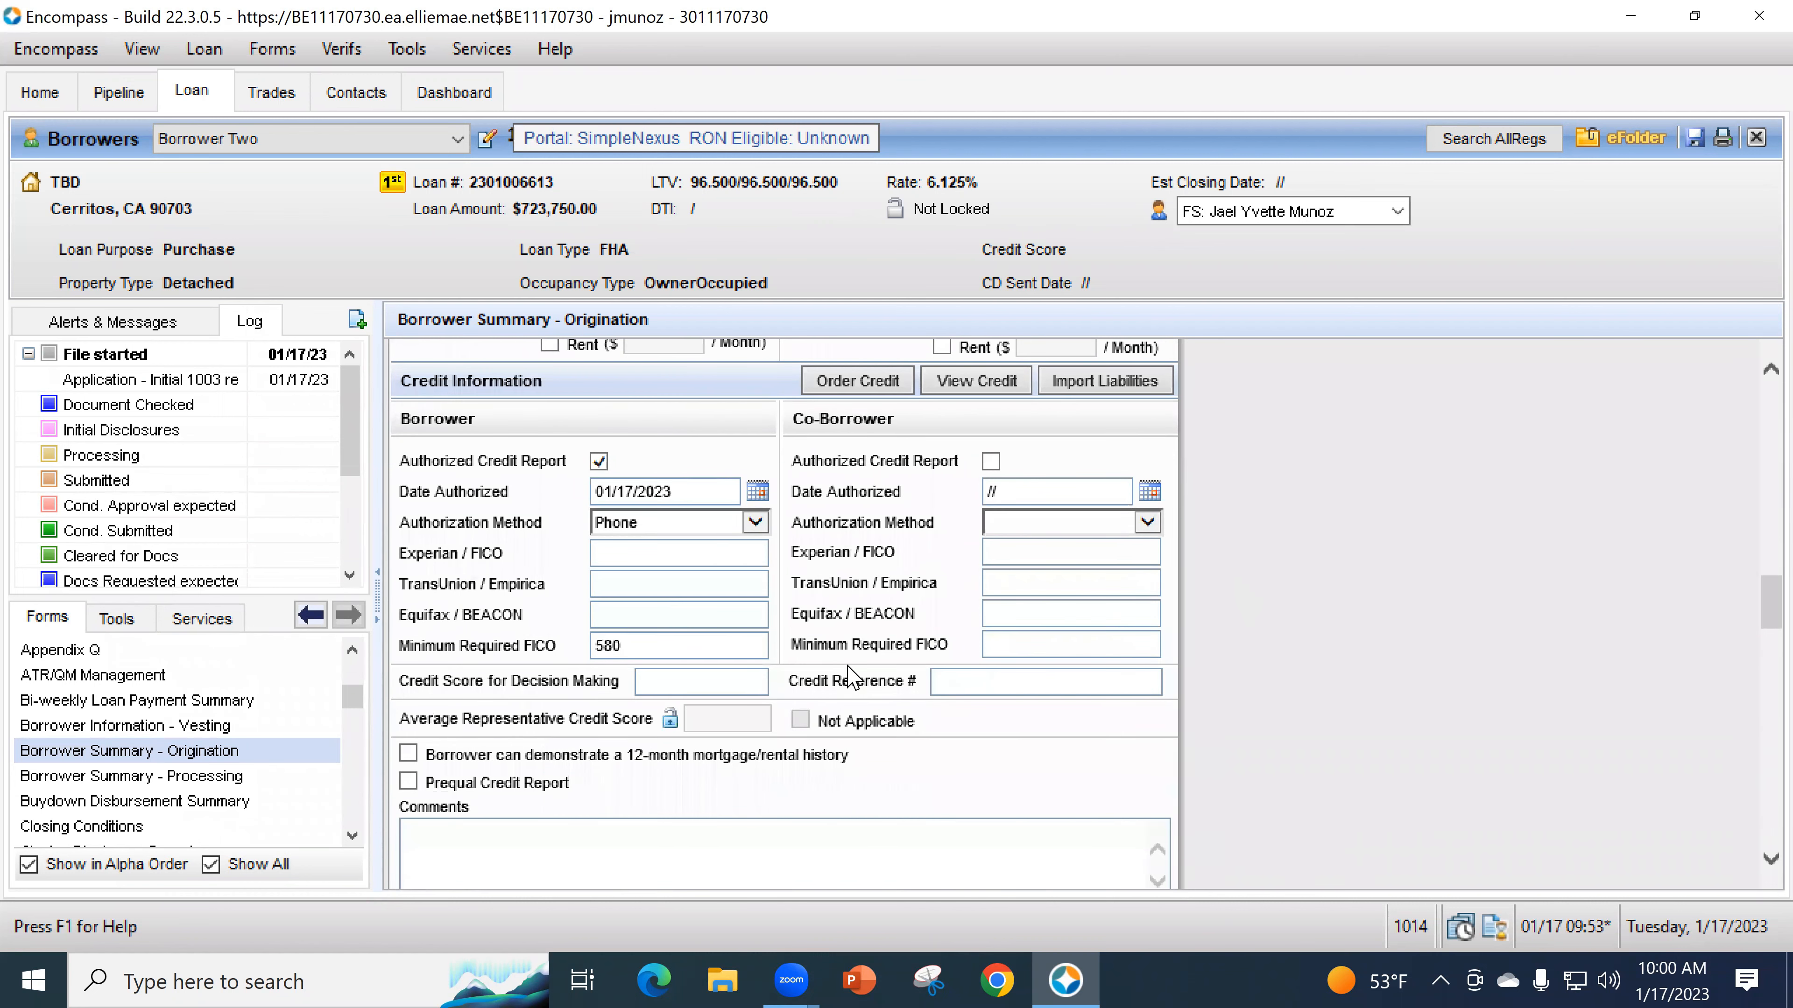
scroll(1313, 661, down, 12)
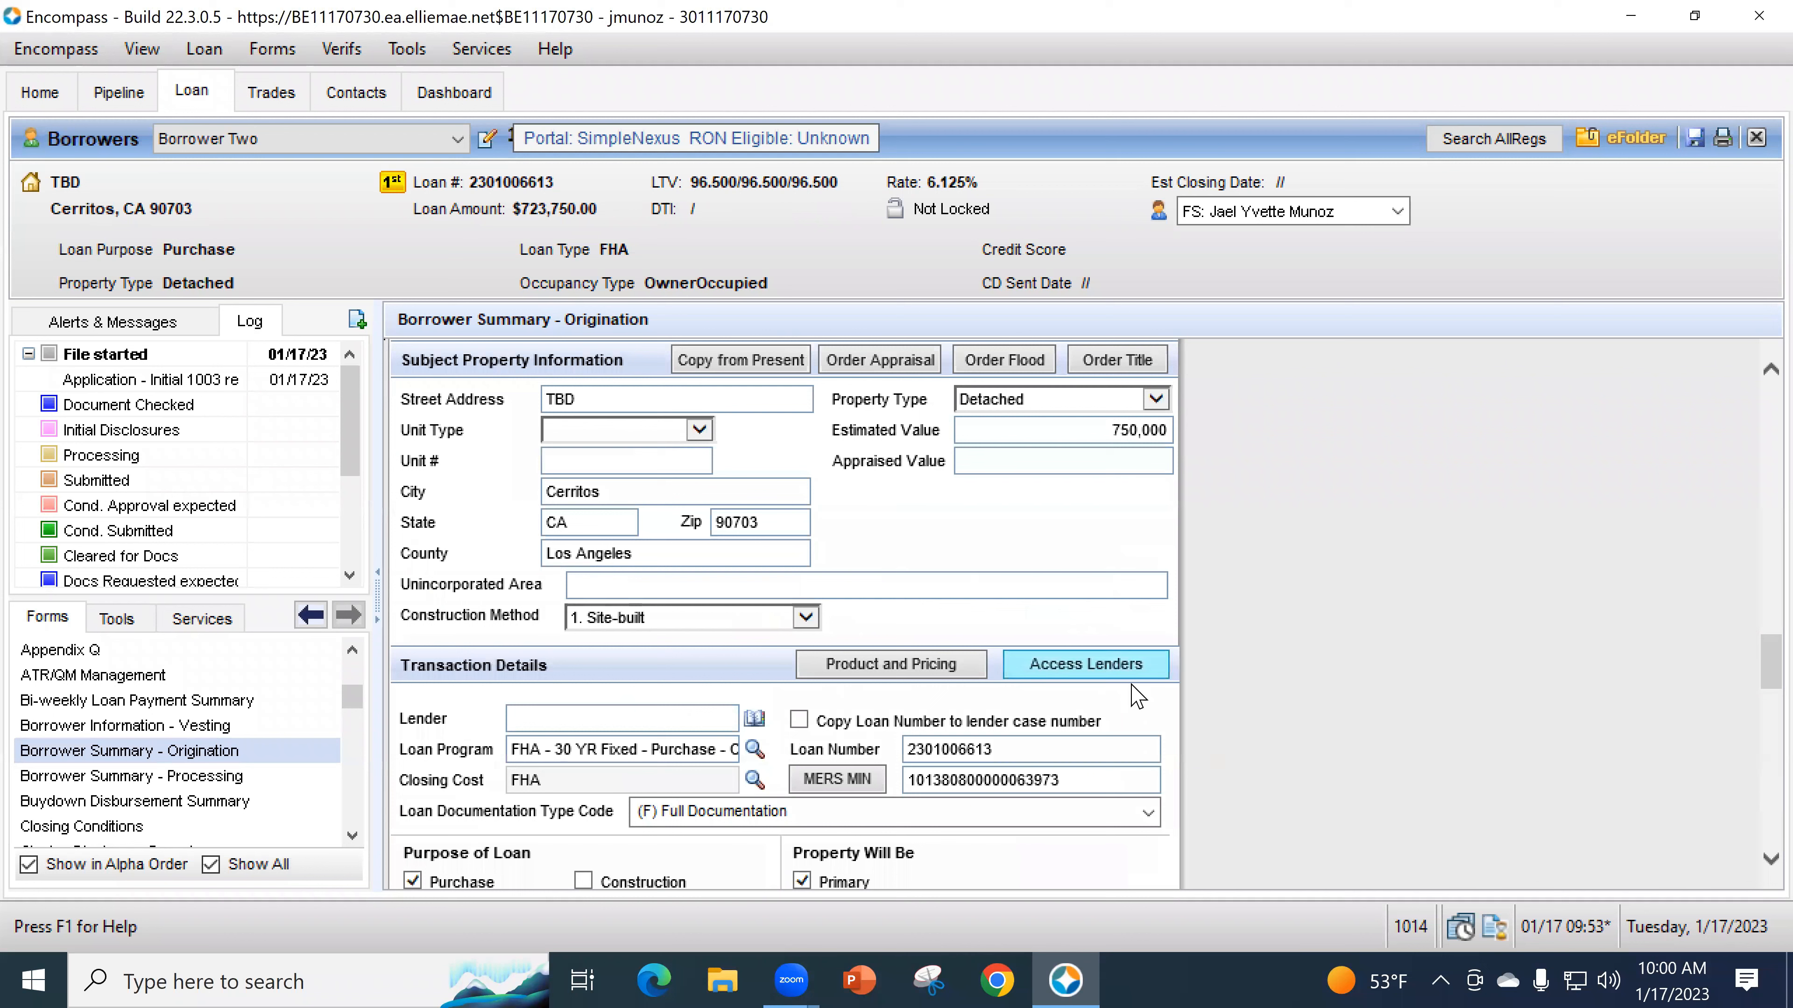
scroll(1132, 689, down, 3)
scroll(1170, 688, down, 1)
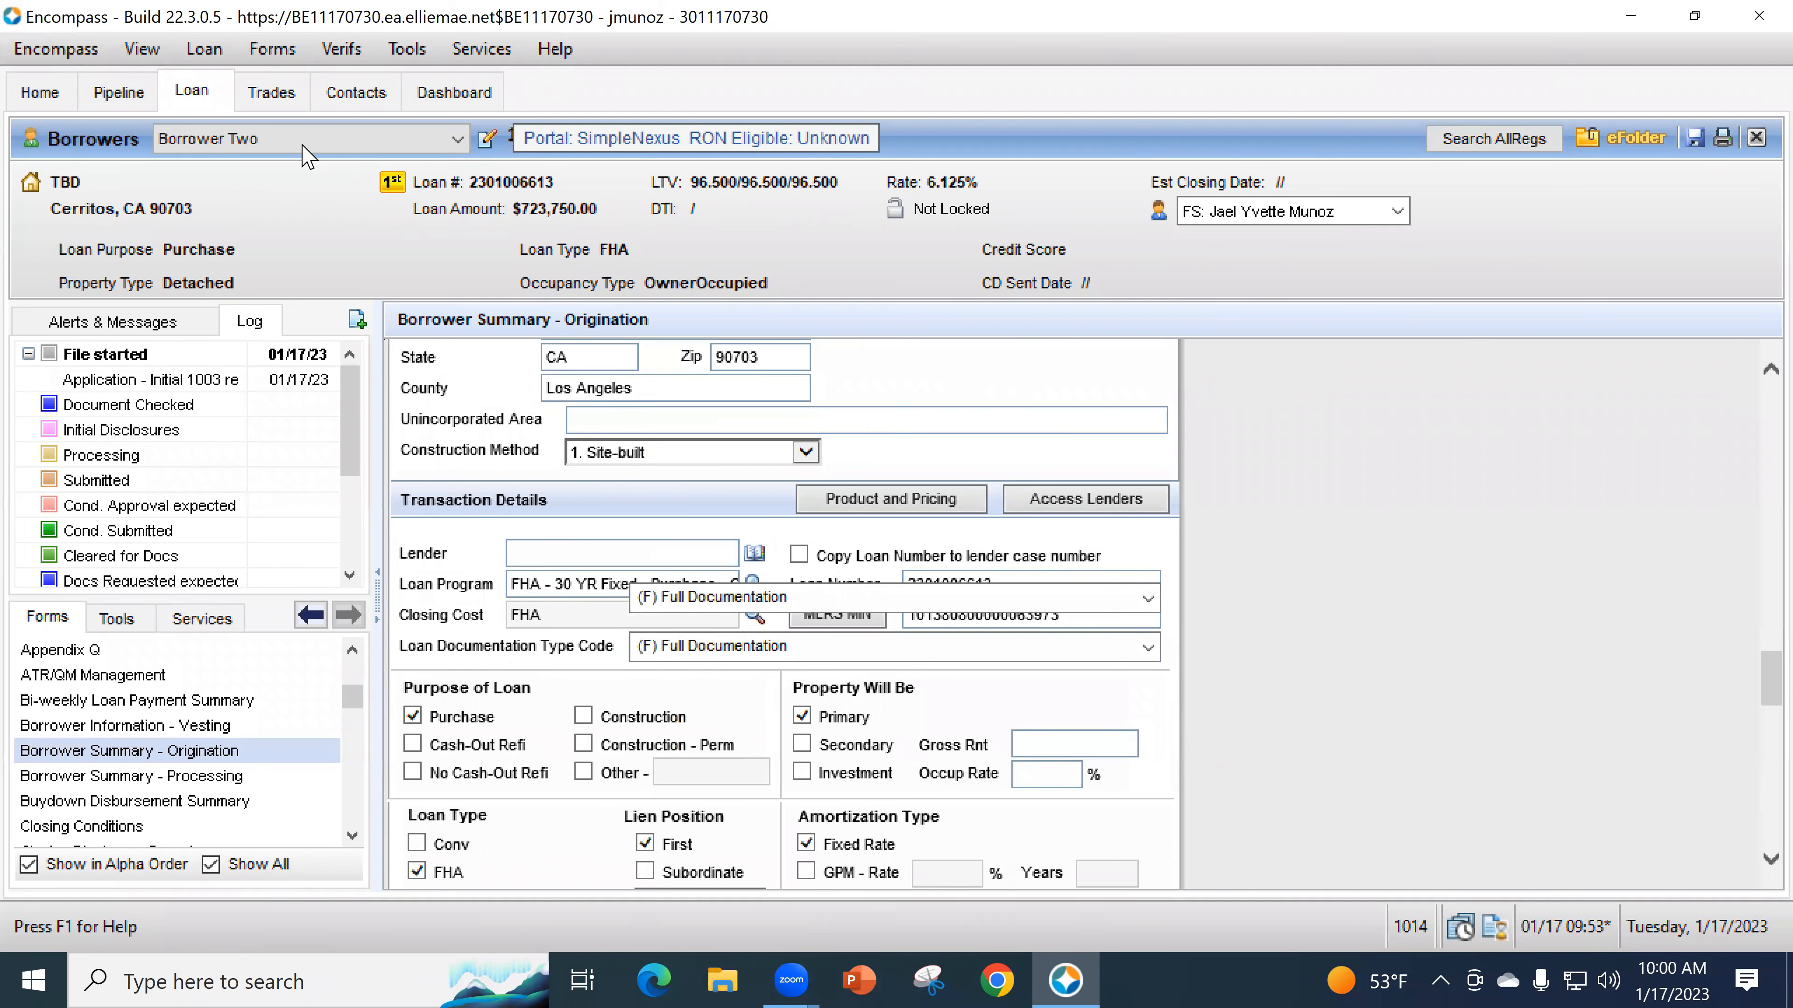
click(248, 140)
click(268, 187)
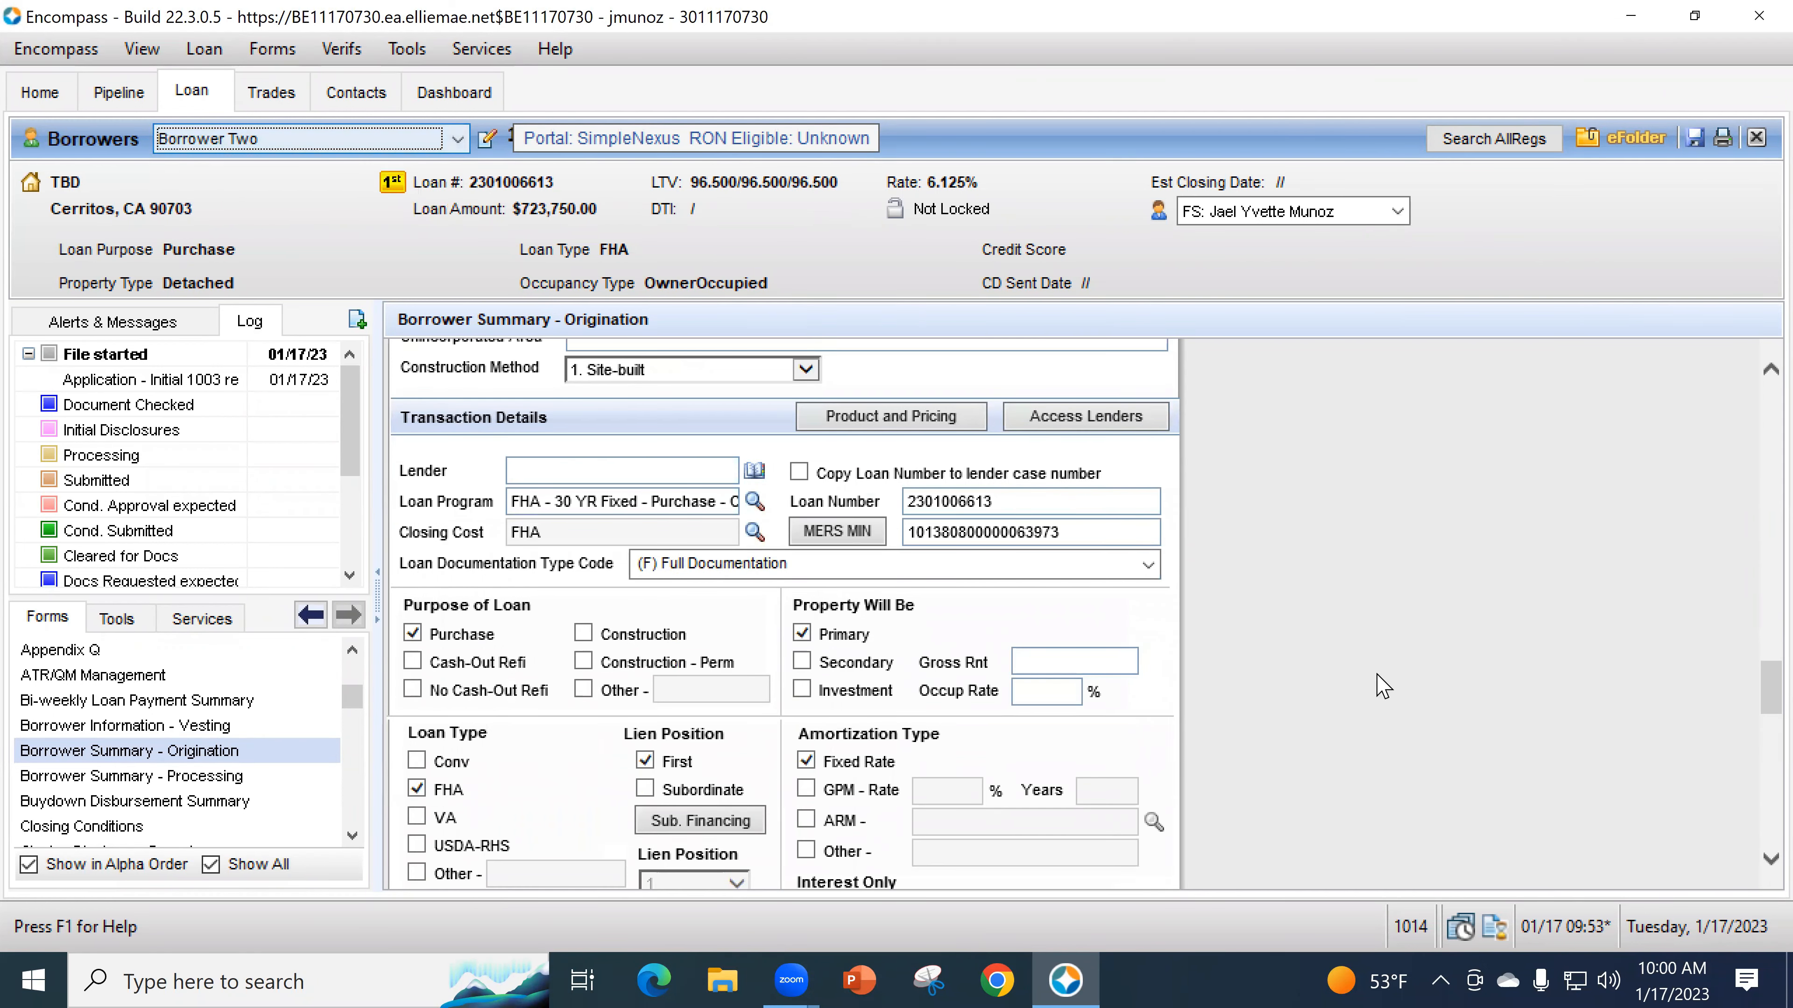
- Check Investment under Property Will Be, making occupancy NonOwnerOccupied
click(801, 690)
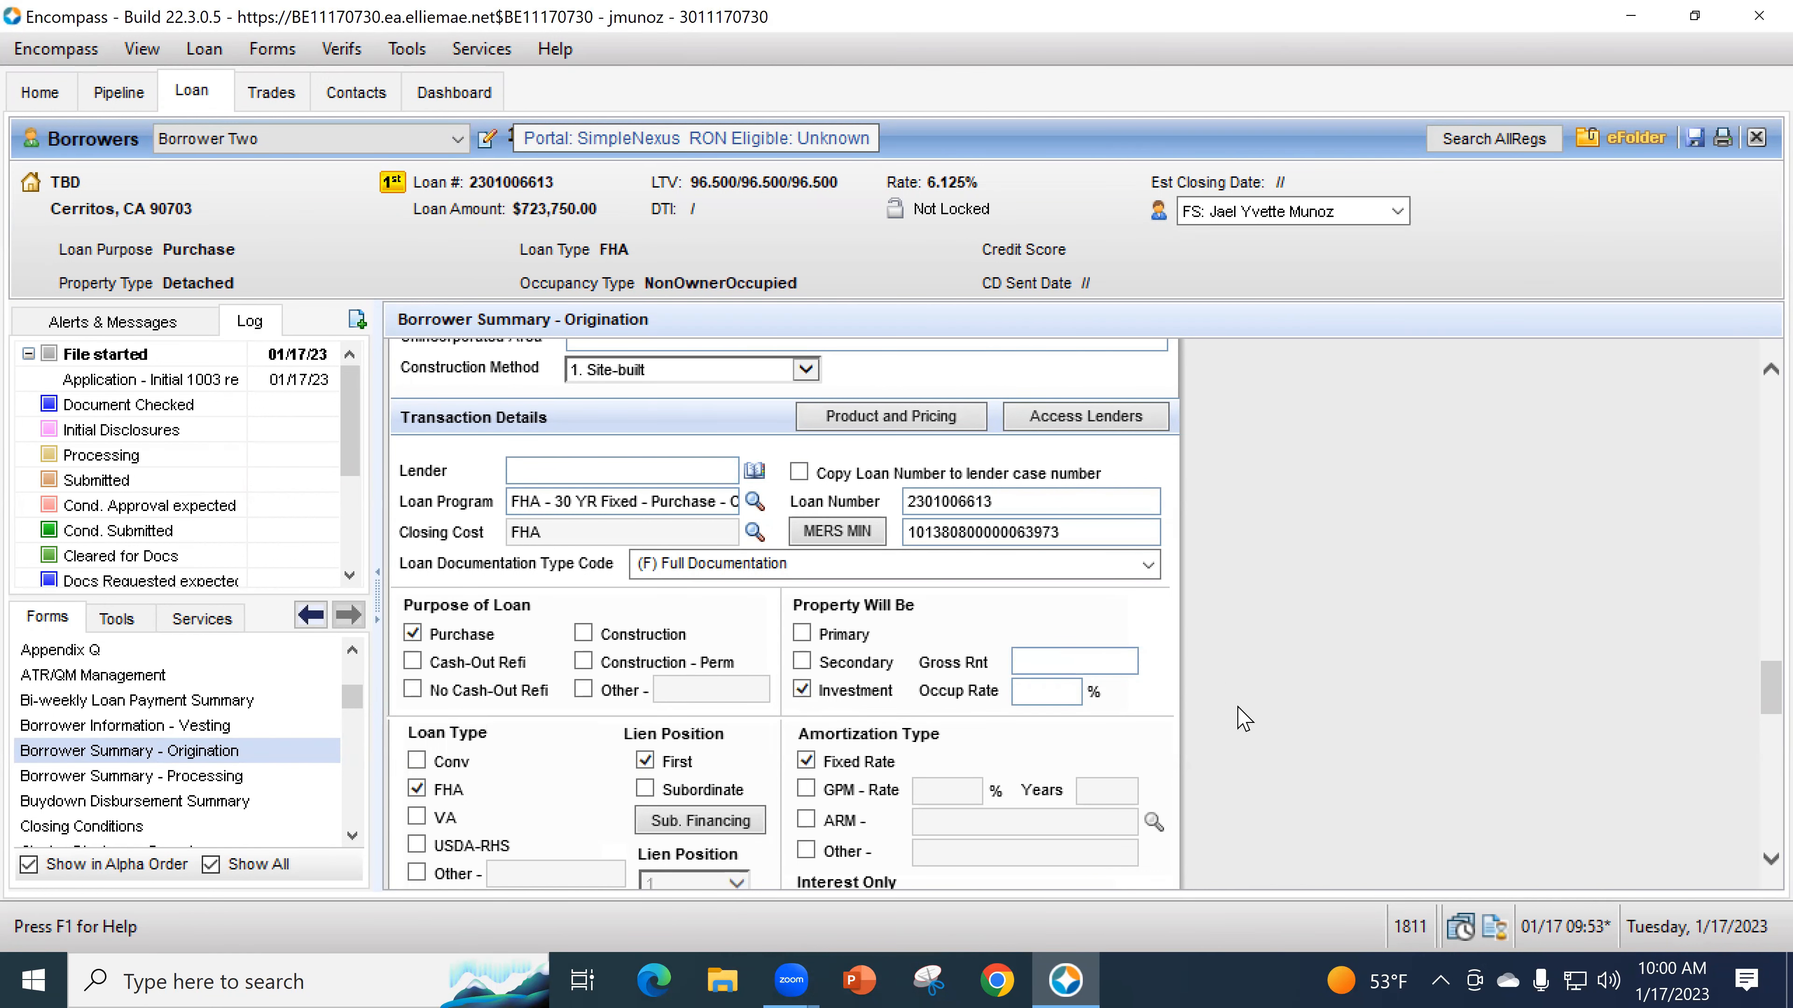
scroll(1228, 706, down, 5)
scroll(1242, 721, down, 10)
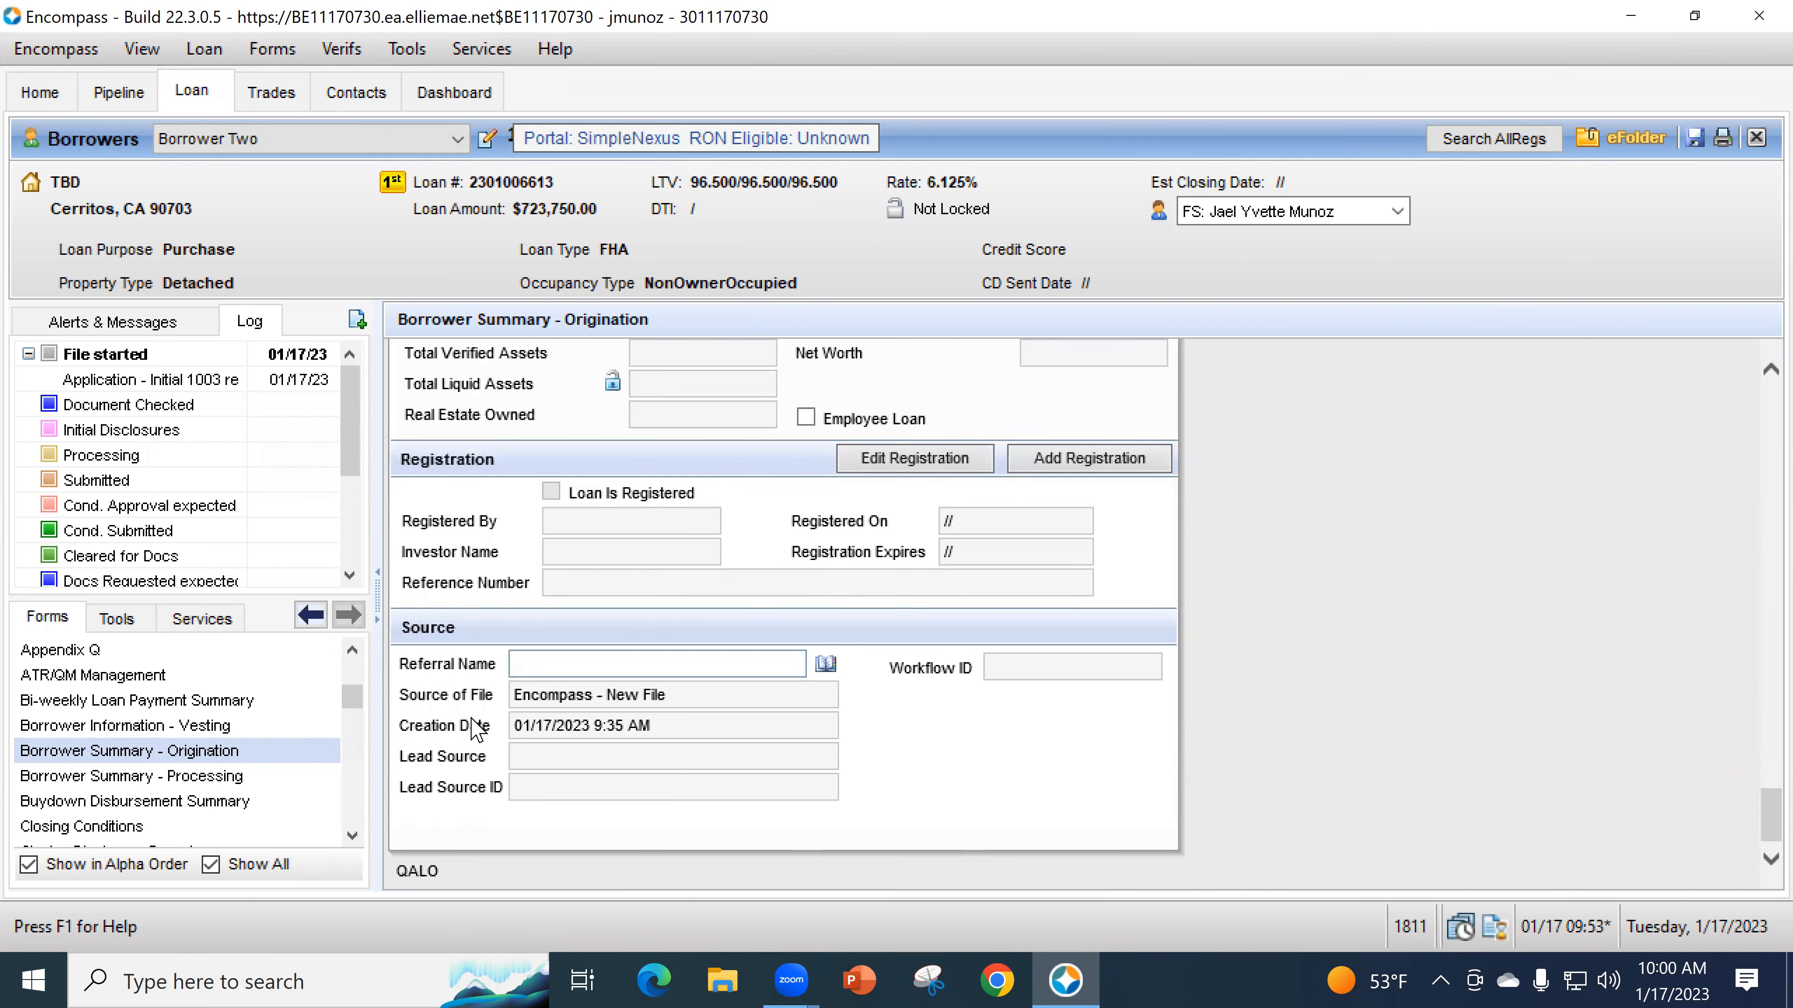
scroll(183, 701, up, 4)
scroll(184, 701, up, 2)
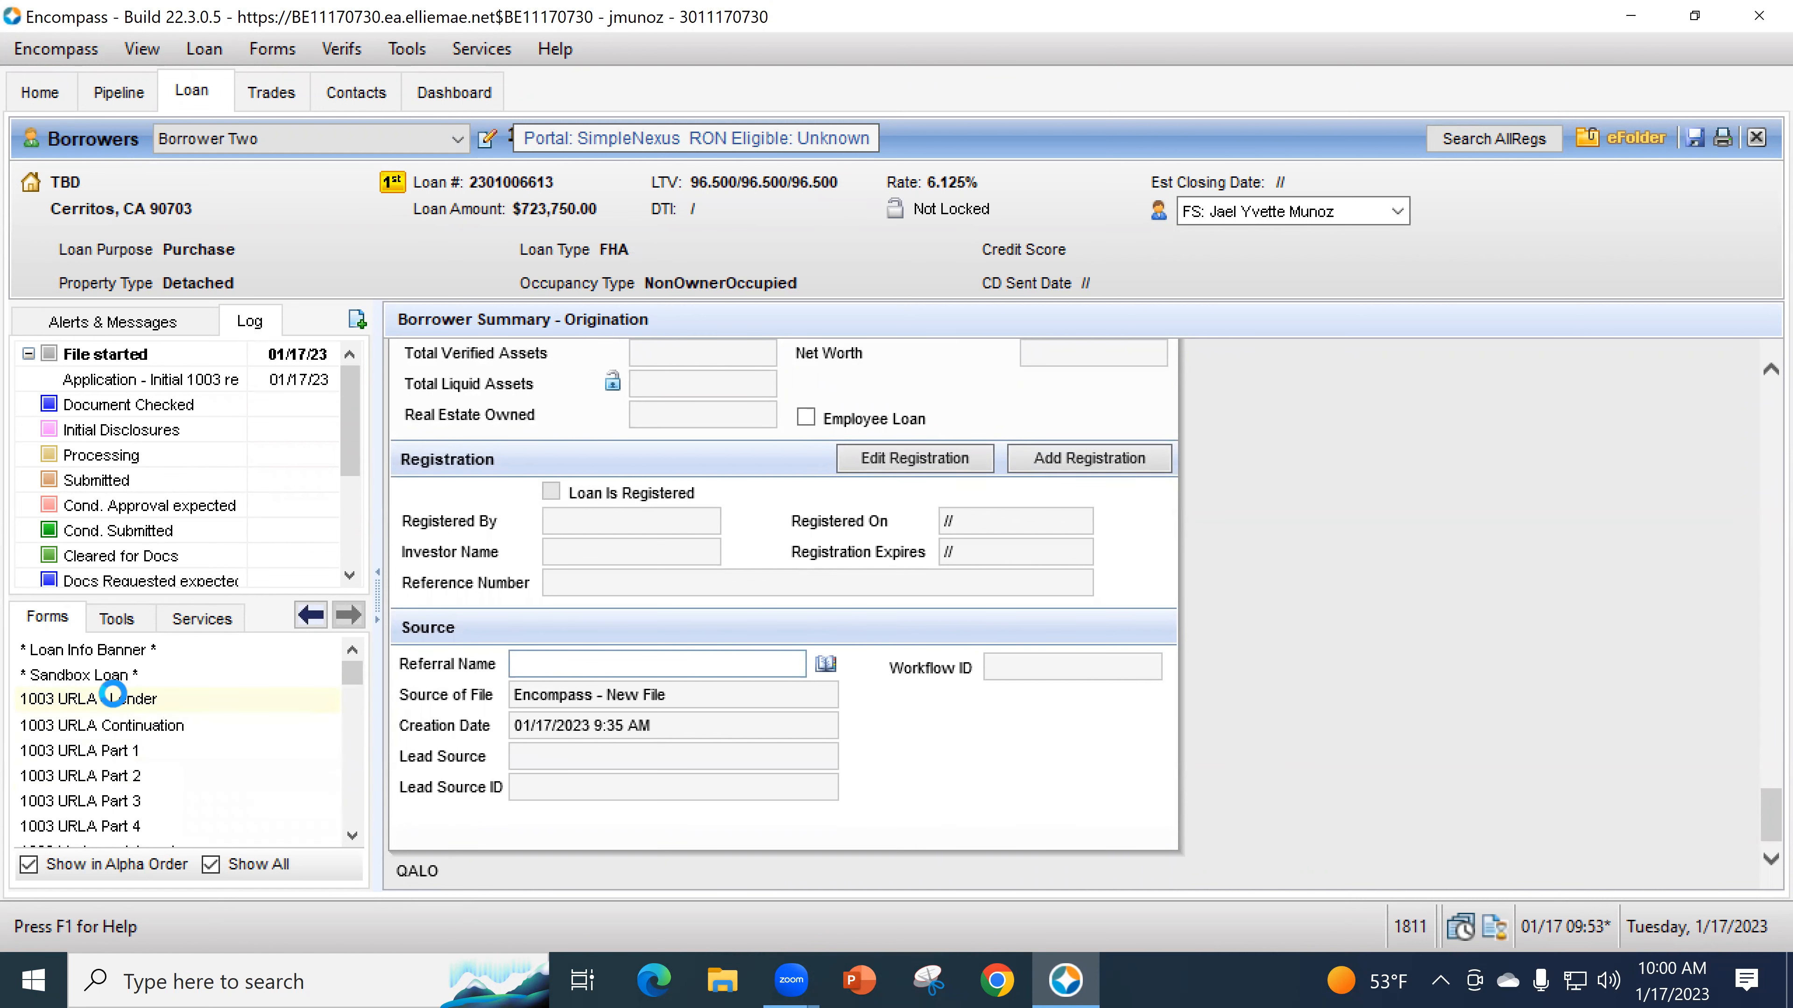
- Open the 1003 URLA - Lender form and scroll through its sections
click(120, 699)
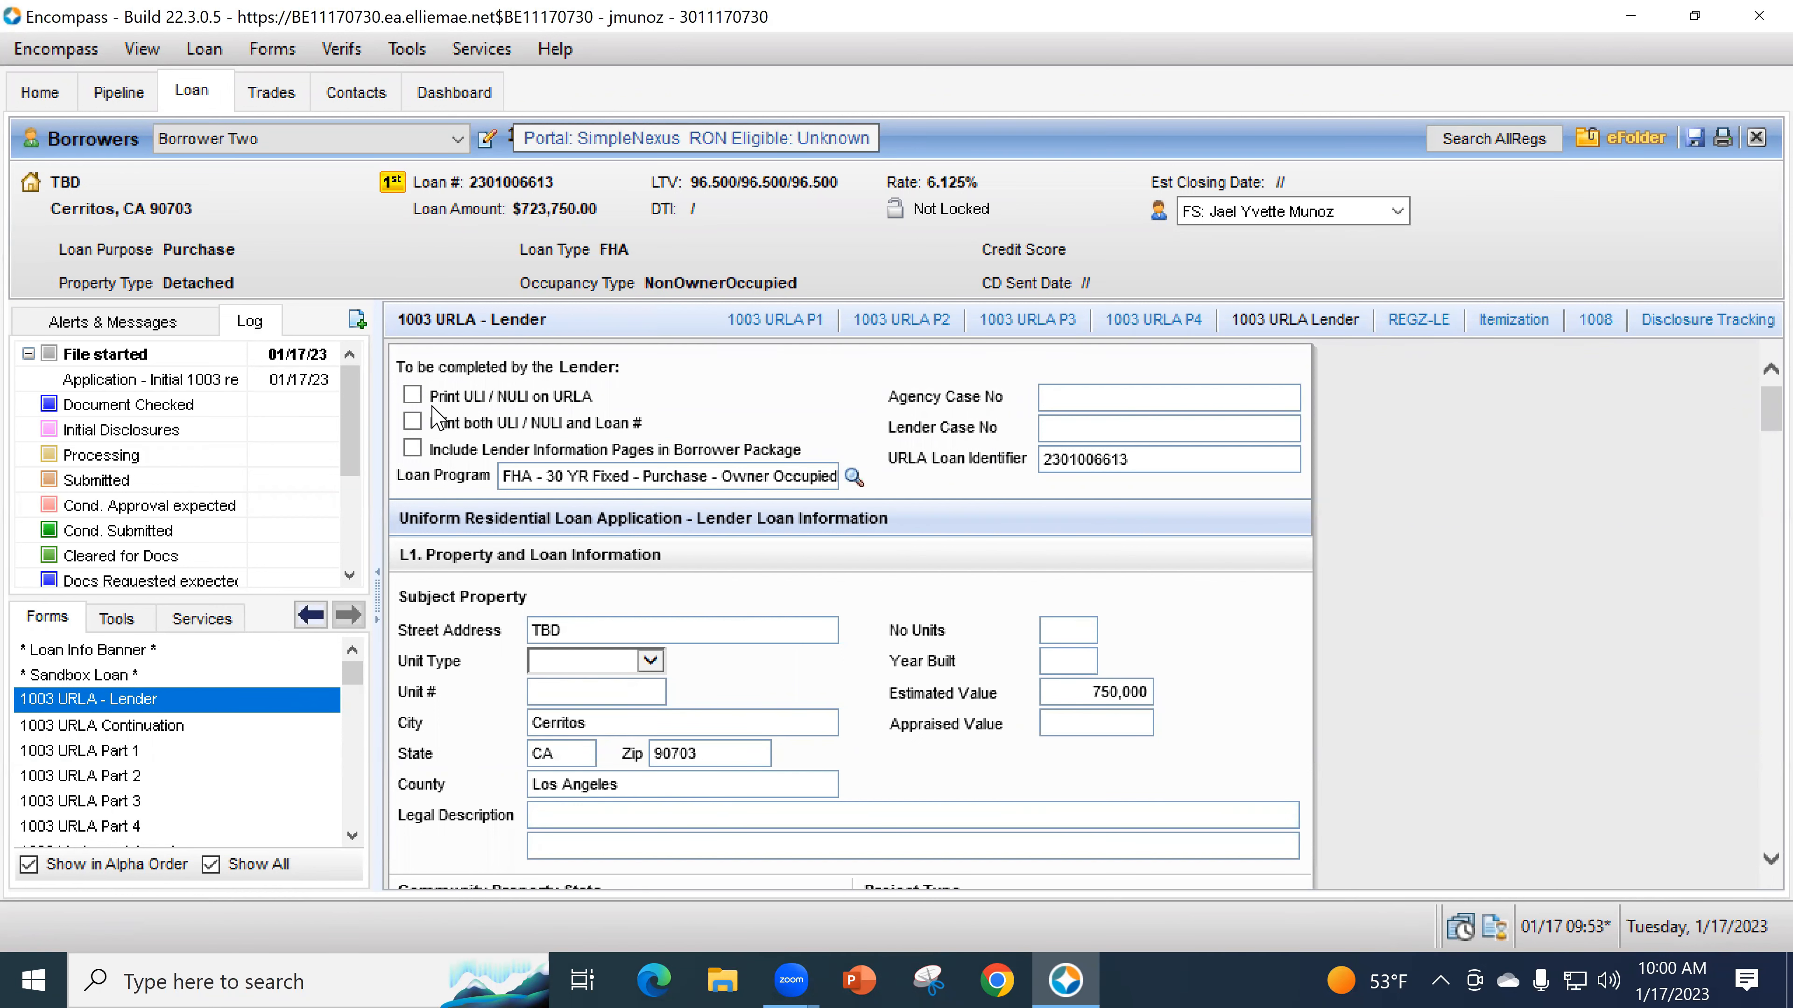
scroll(817, 727, down, 6)
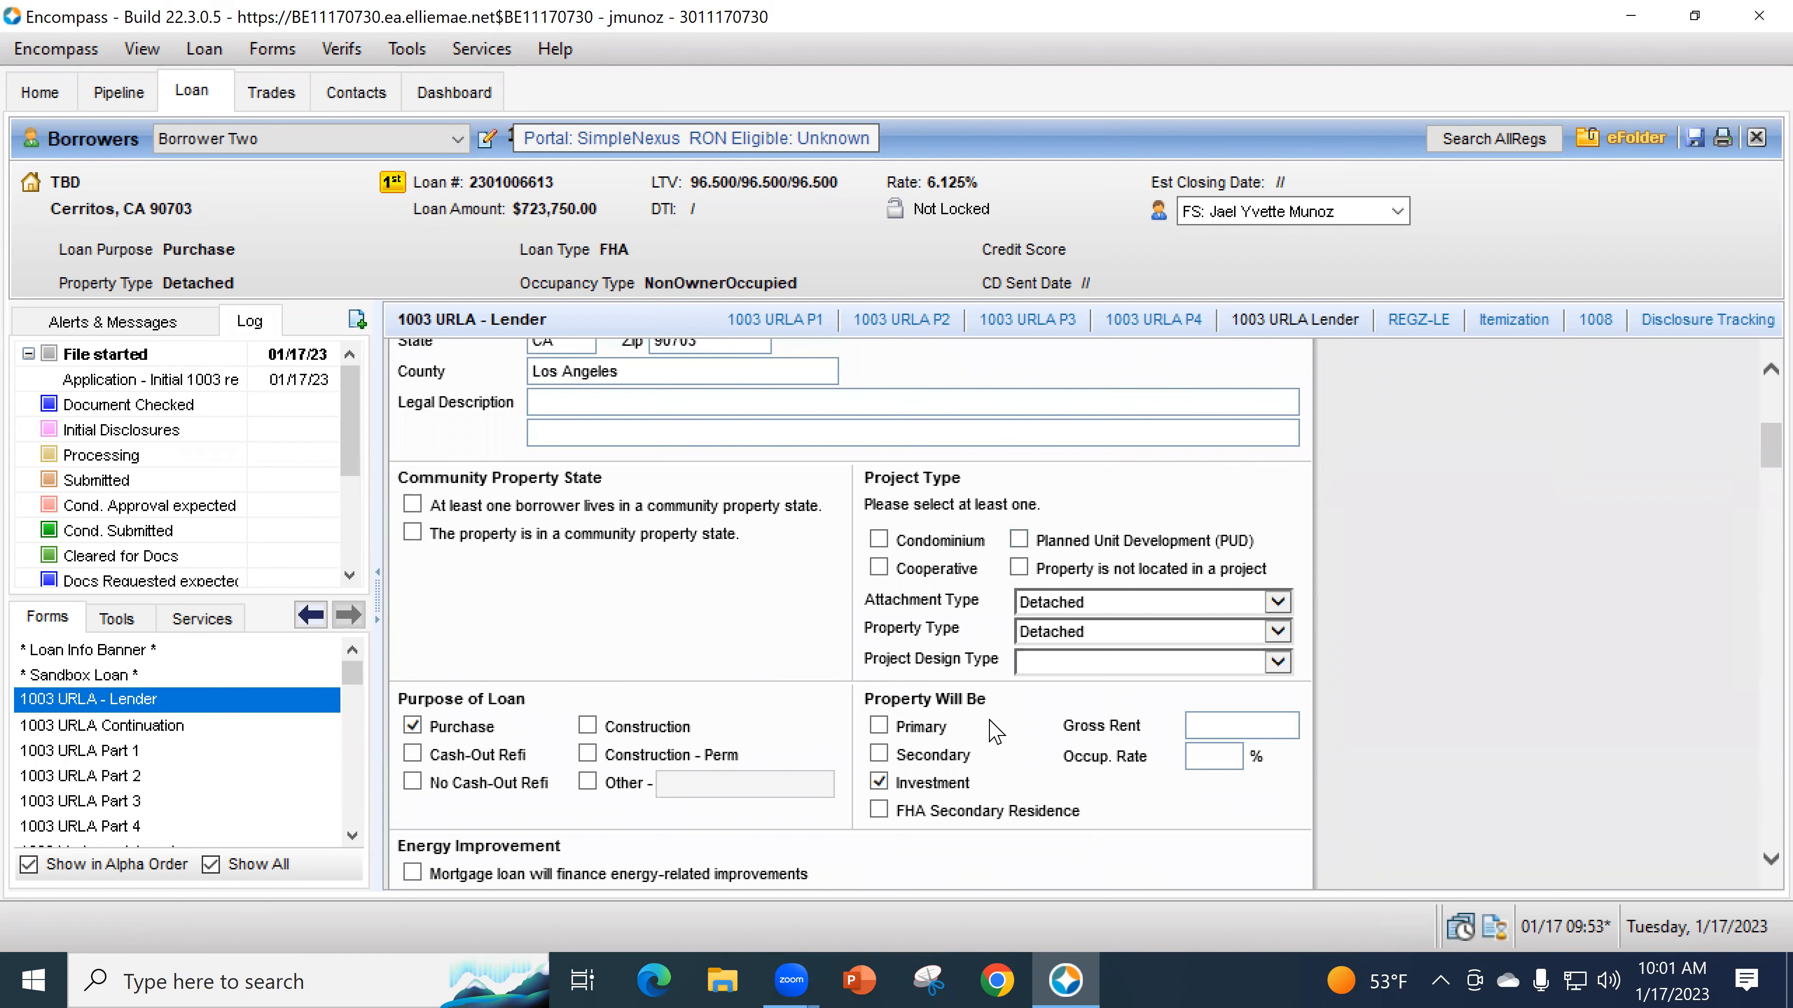
scroll(921, 688, down, 1)
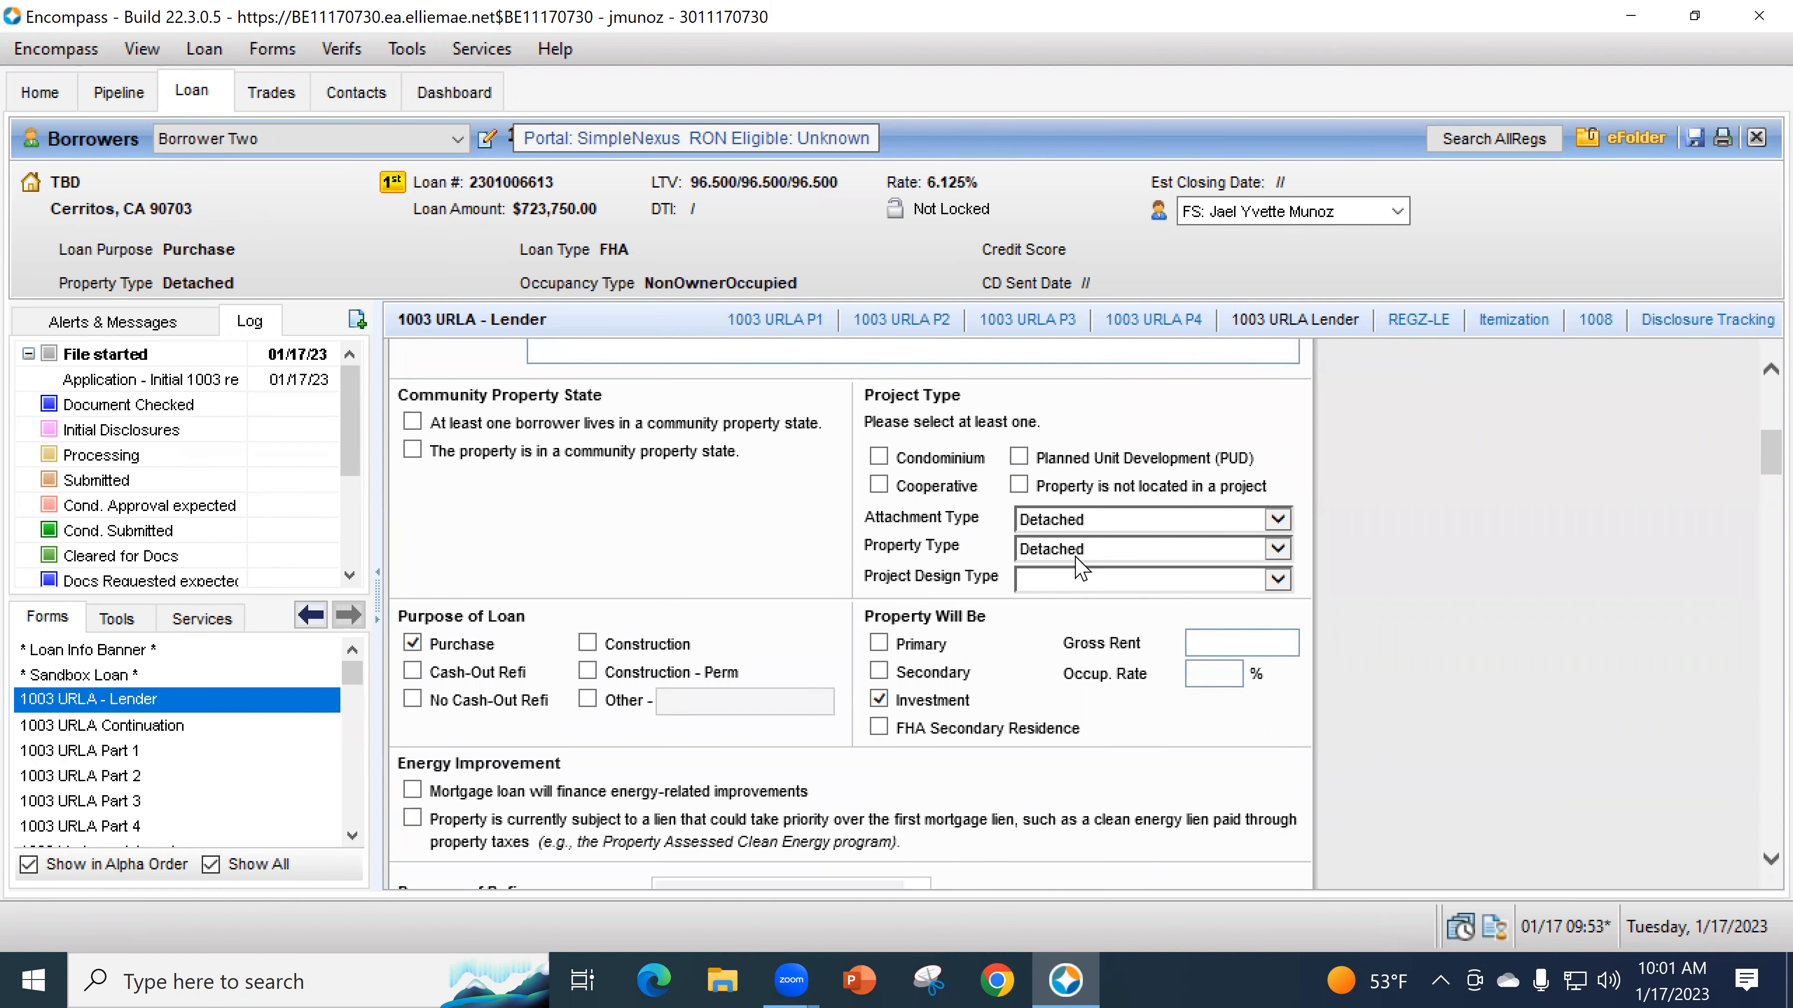
scroll(1123, 614, down, 2)
scroll(1117, 626, down, 1)
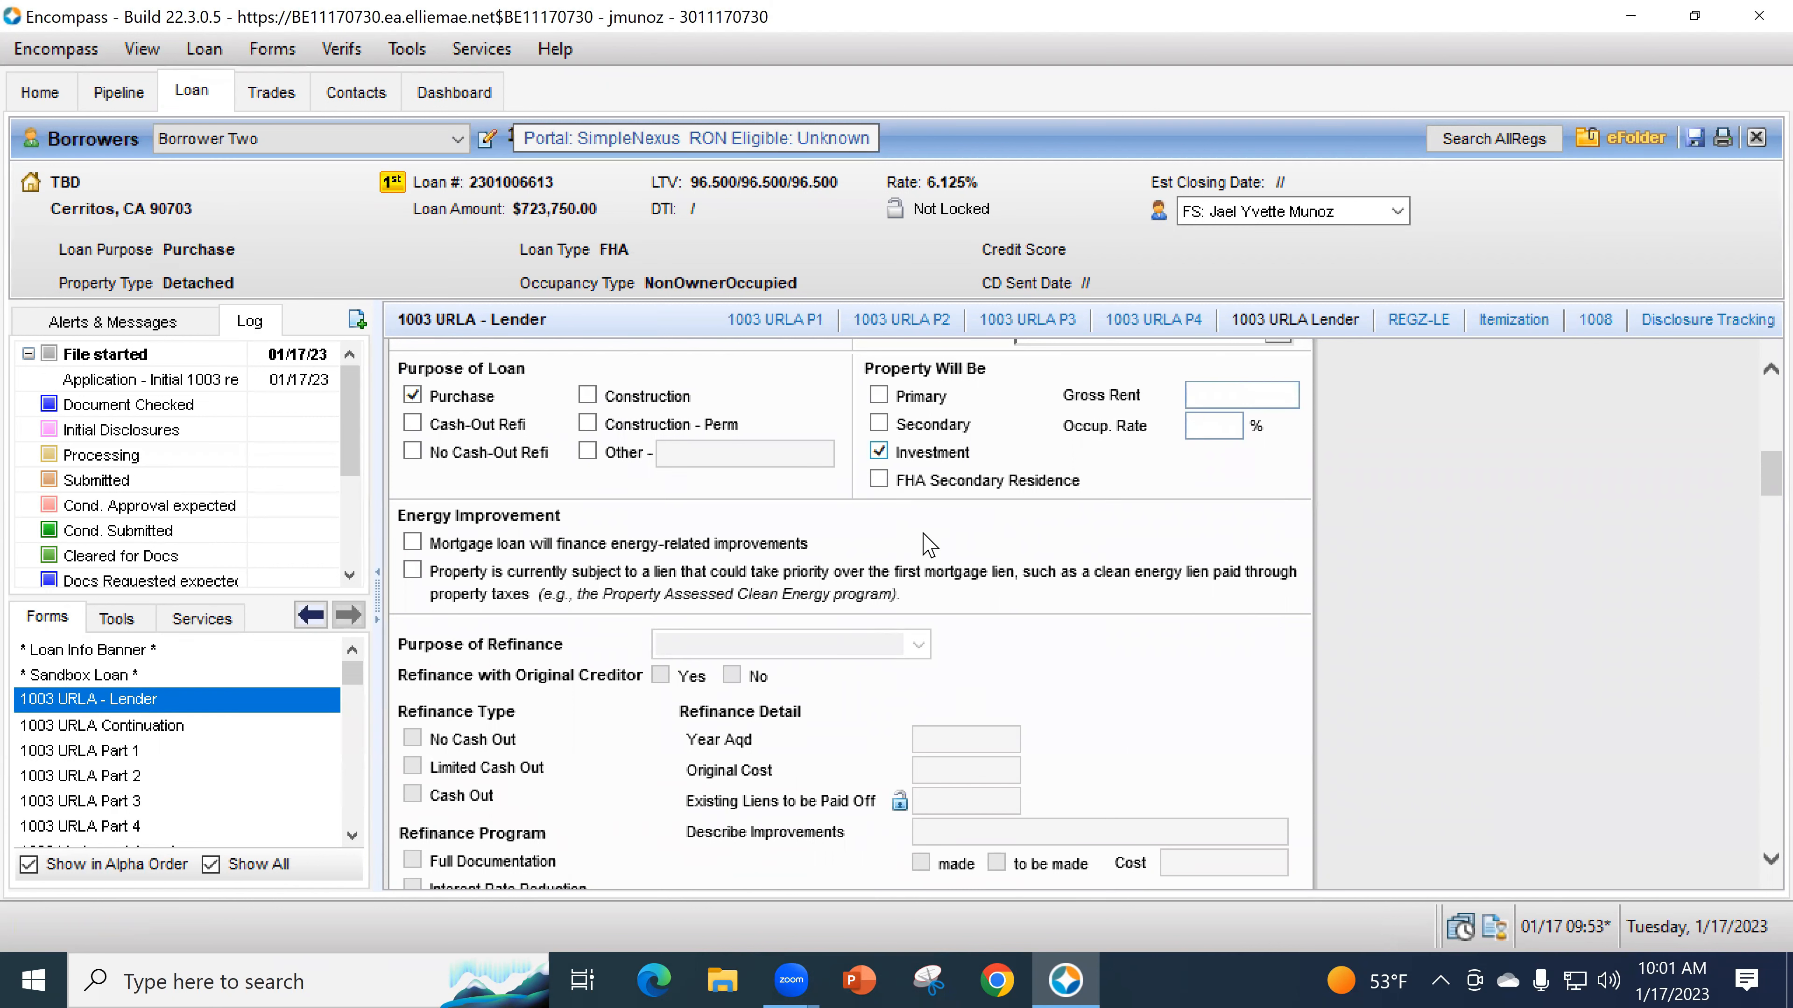
scroll(1078, 618, down, 7)
scroll(1072, 634, down, 3)
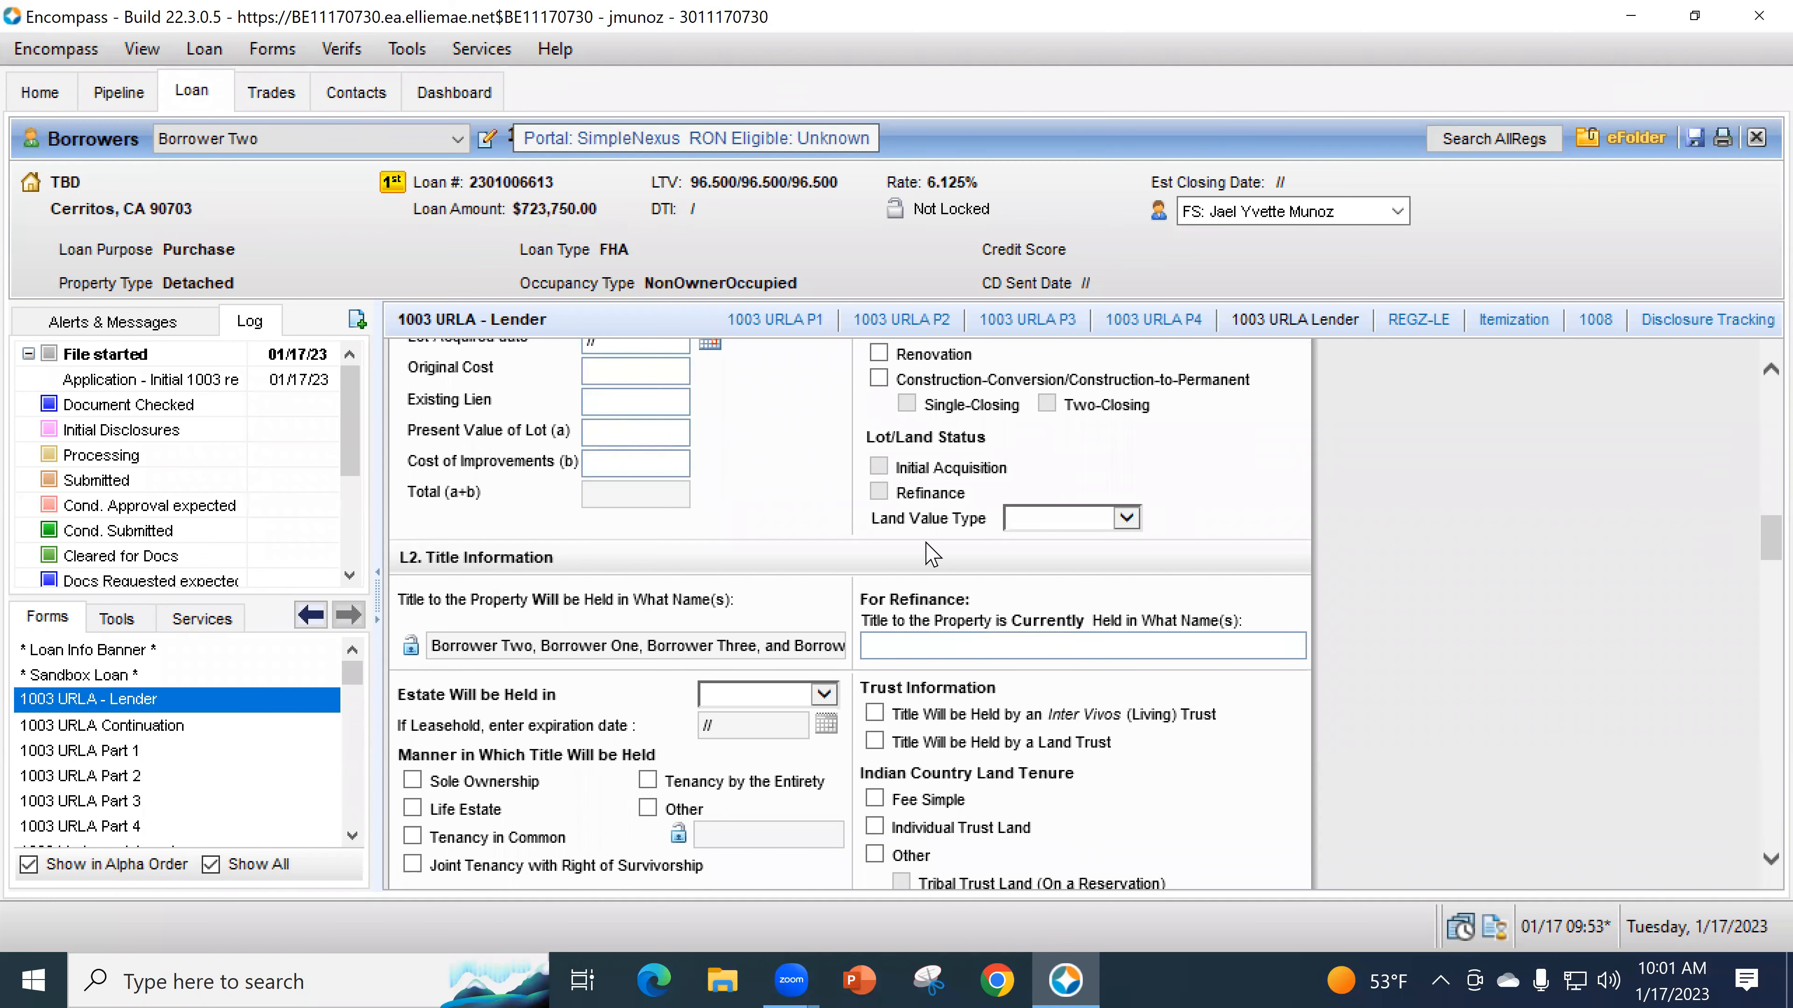
scroll(929, 554, up, 6)
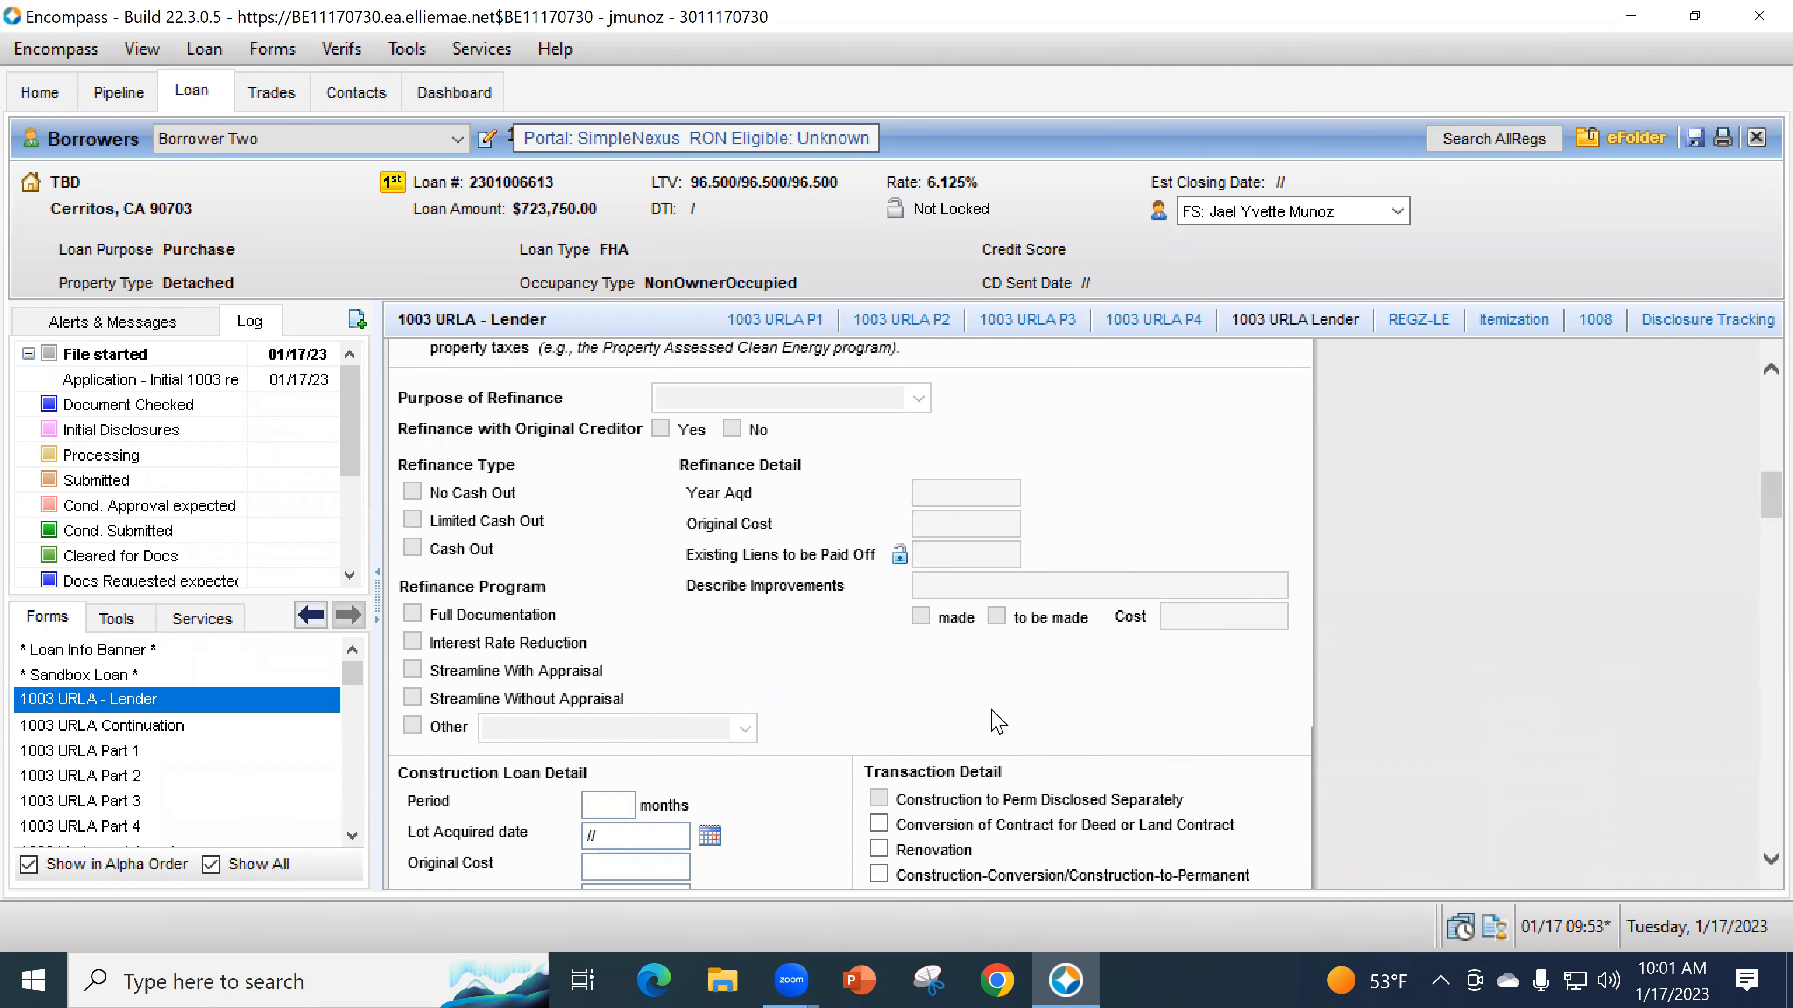
scroll(997, 777, up, 6)
scroll(1152, 732, down, 2)
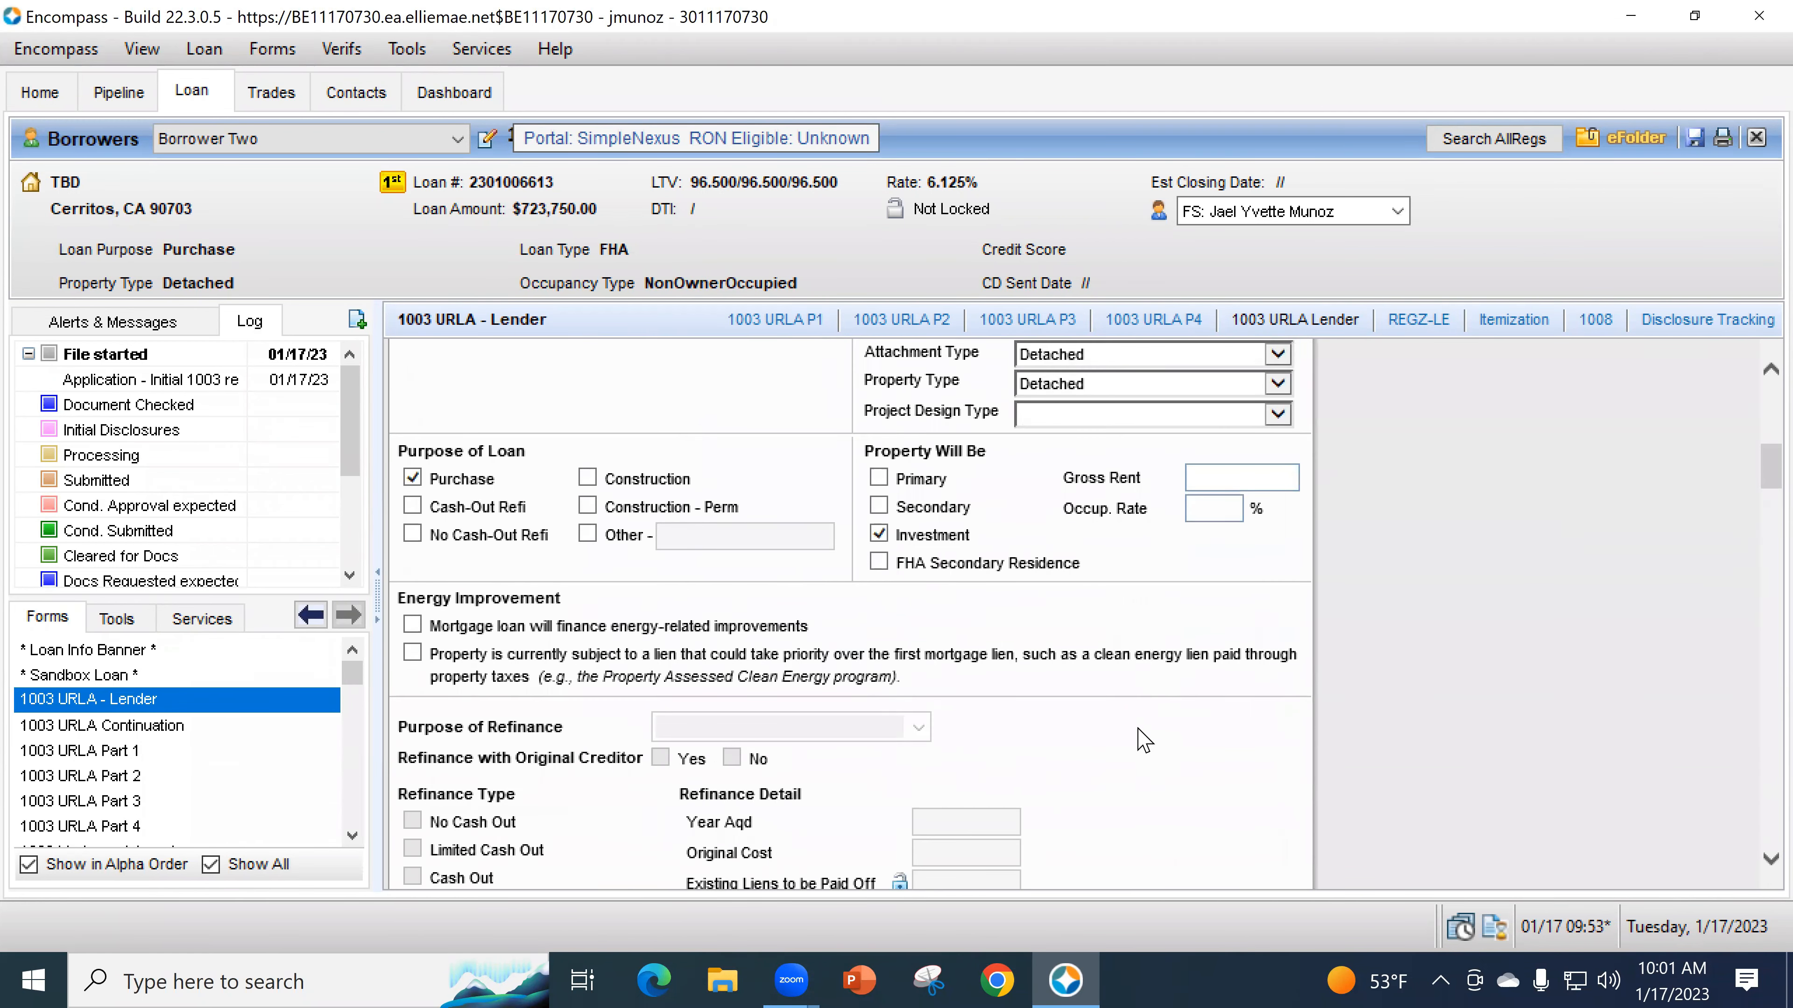
scroll(1140, 731, down, 3)
scroll(1087, 692, down, 1)
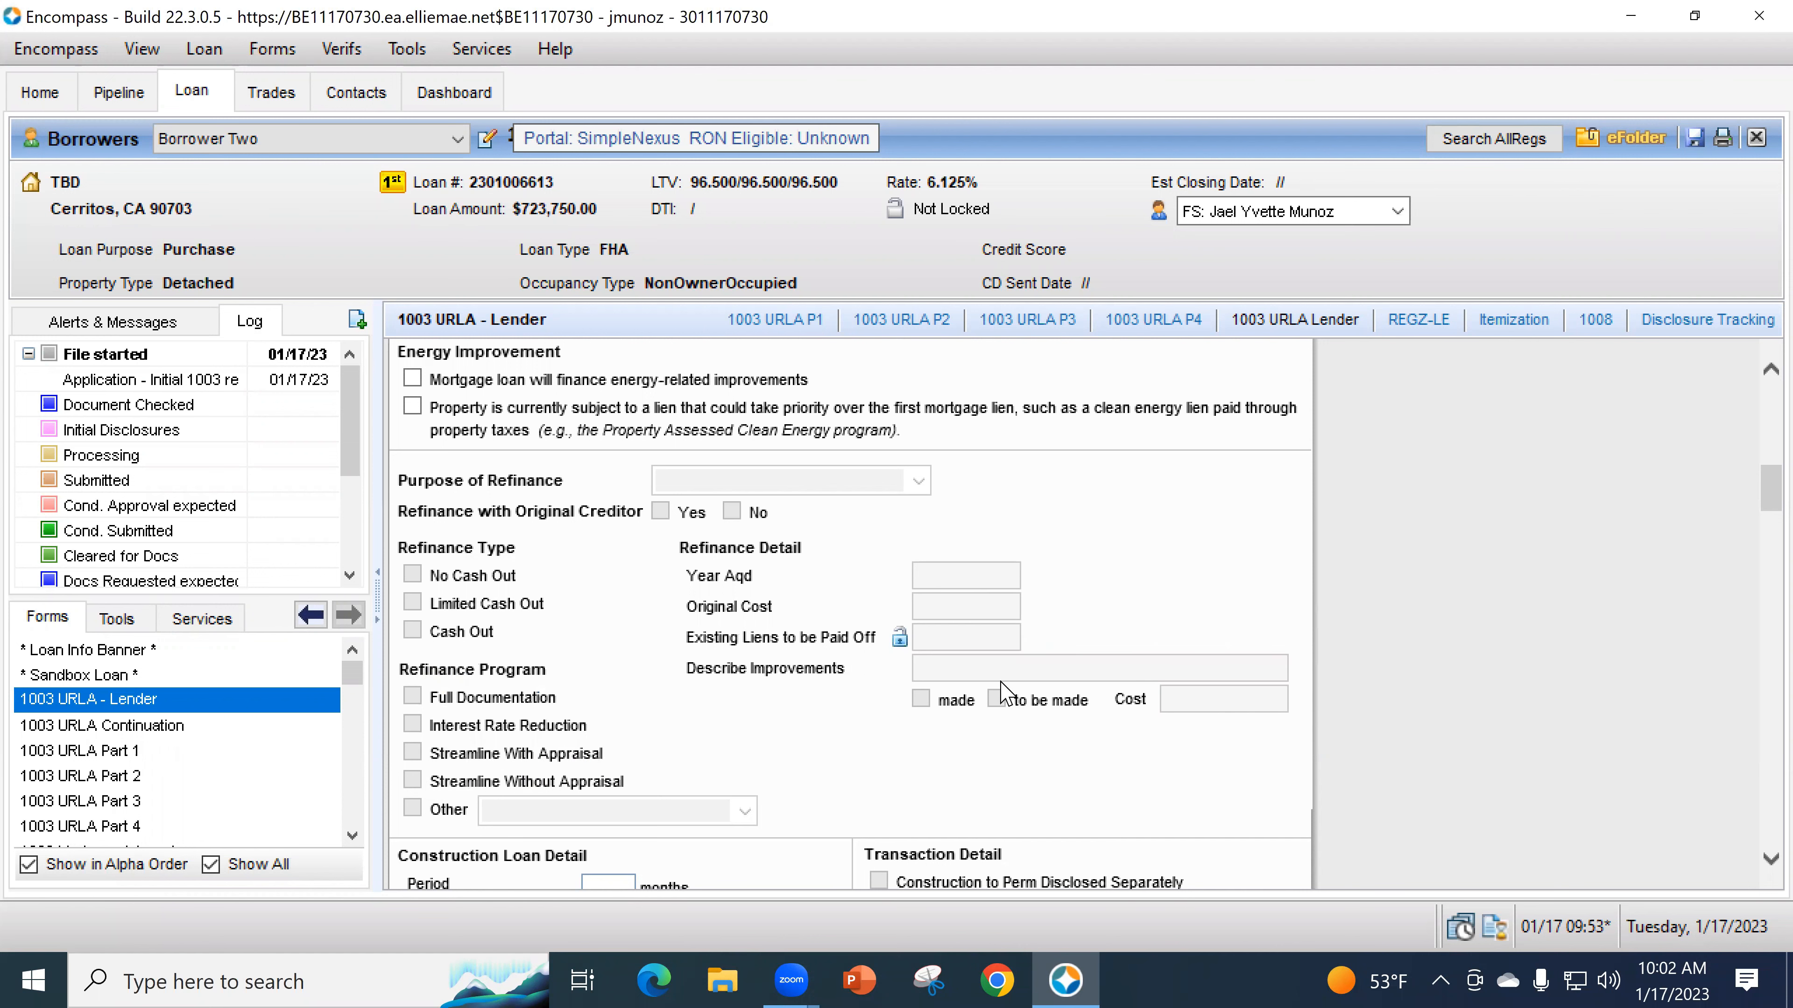
scroll(1002, 684, down, 2)
scroll(982, 496, up, 1)
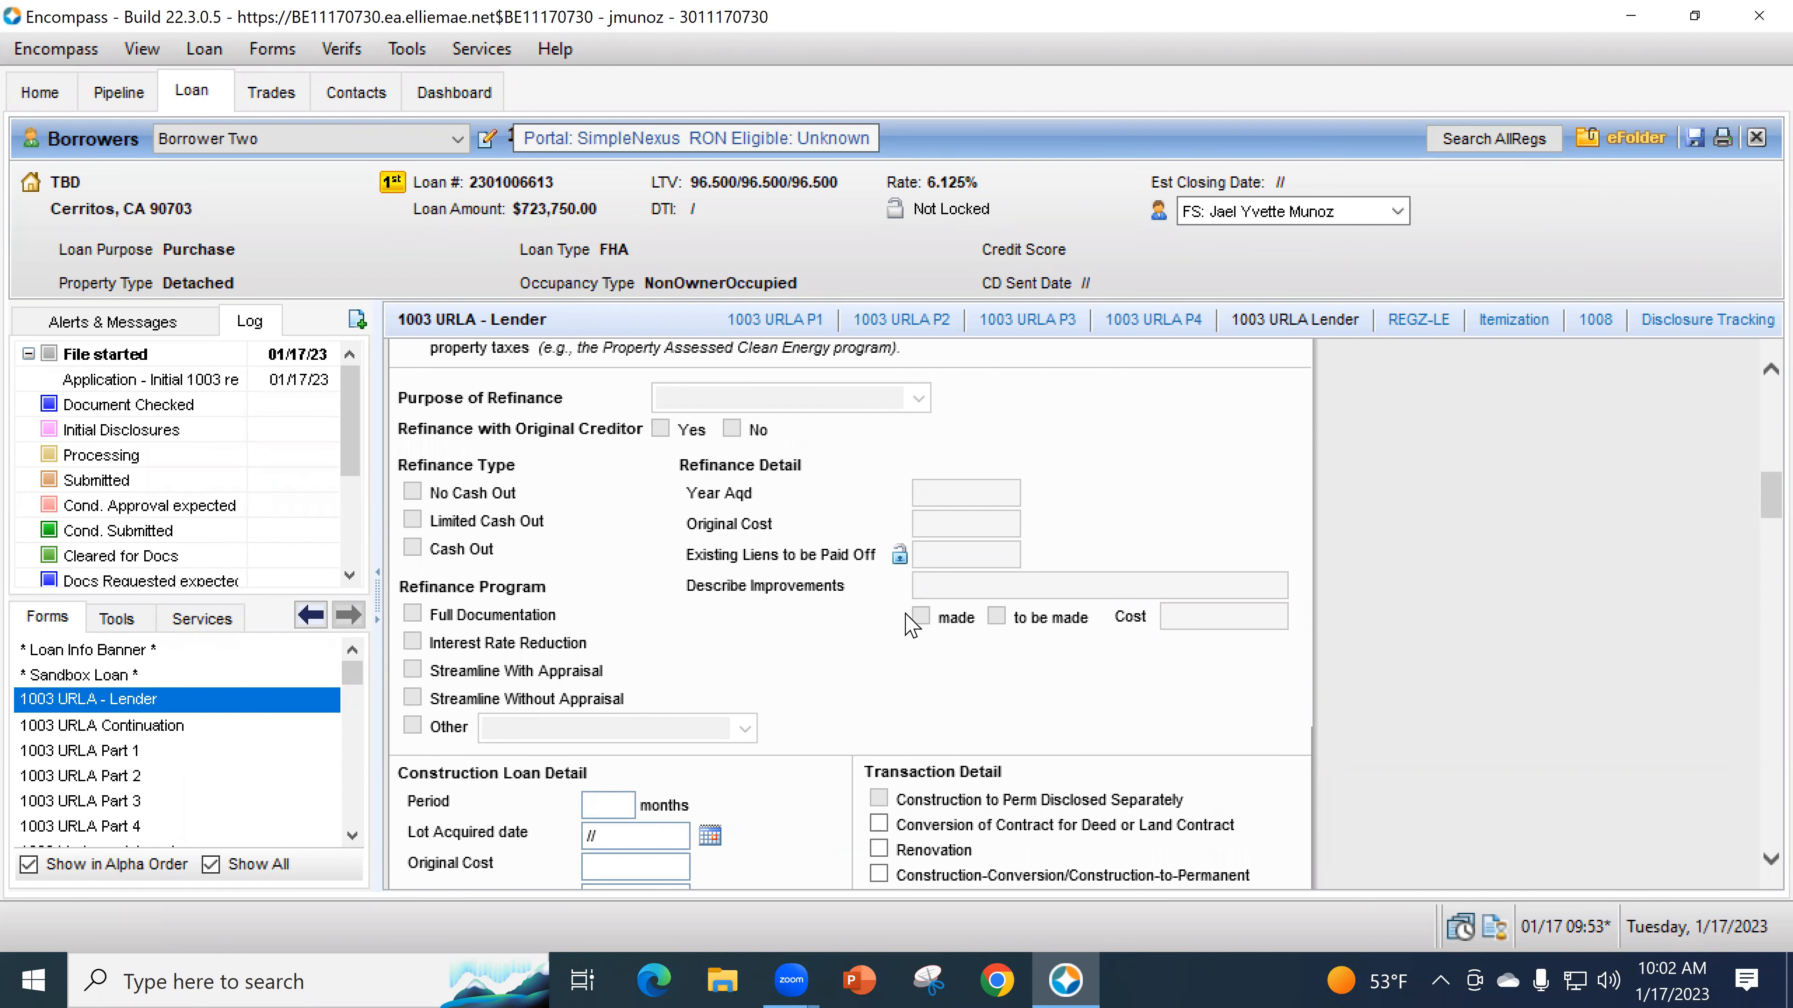
scroll(910, 622, down, 4)
scroll(731, 822, down, 1)
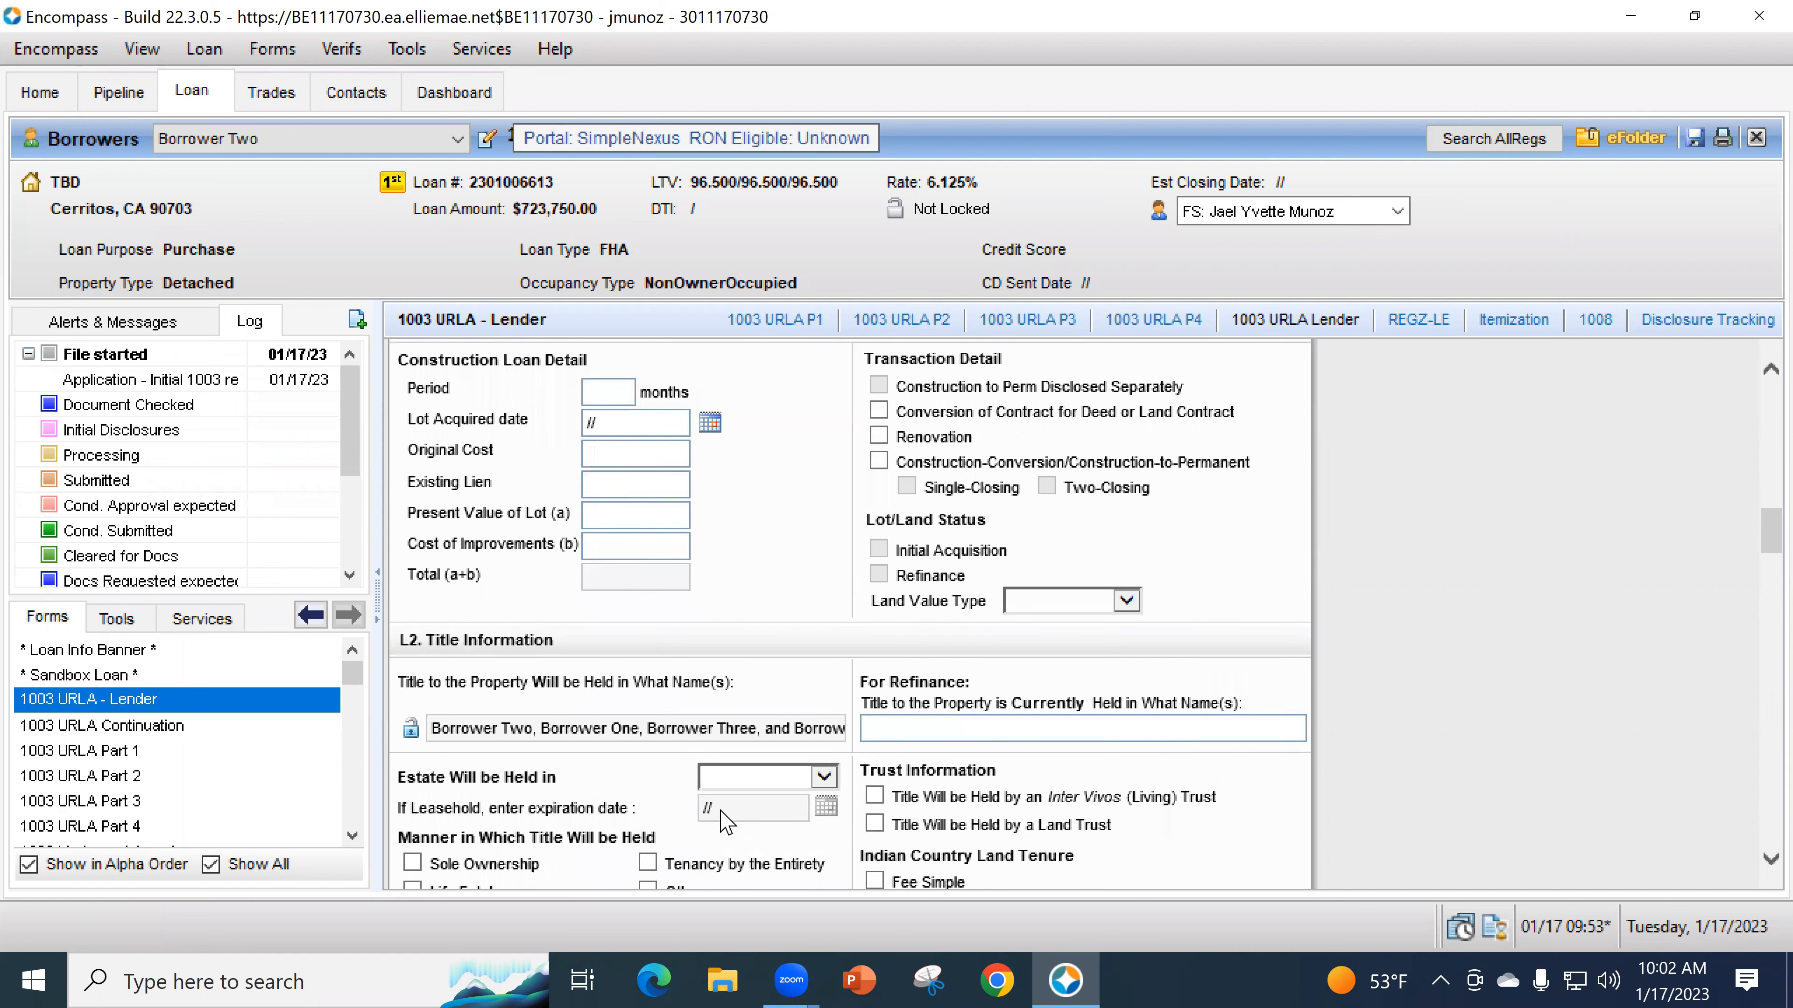
scroll(635, 770, down, 1)
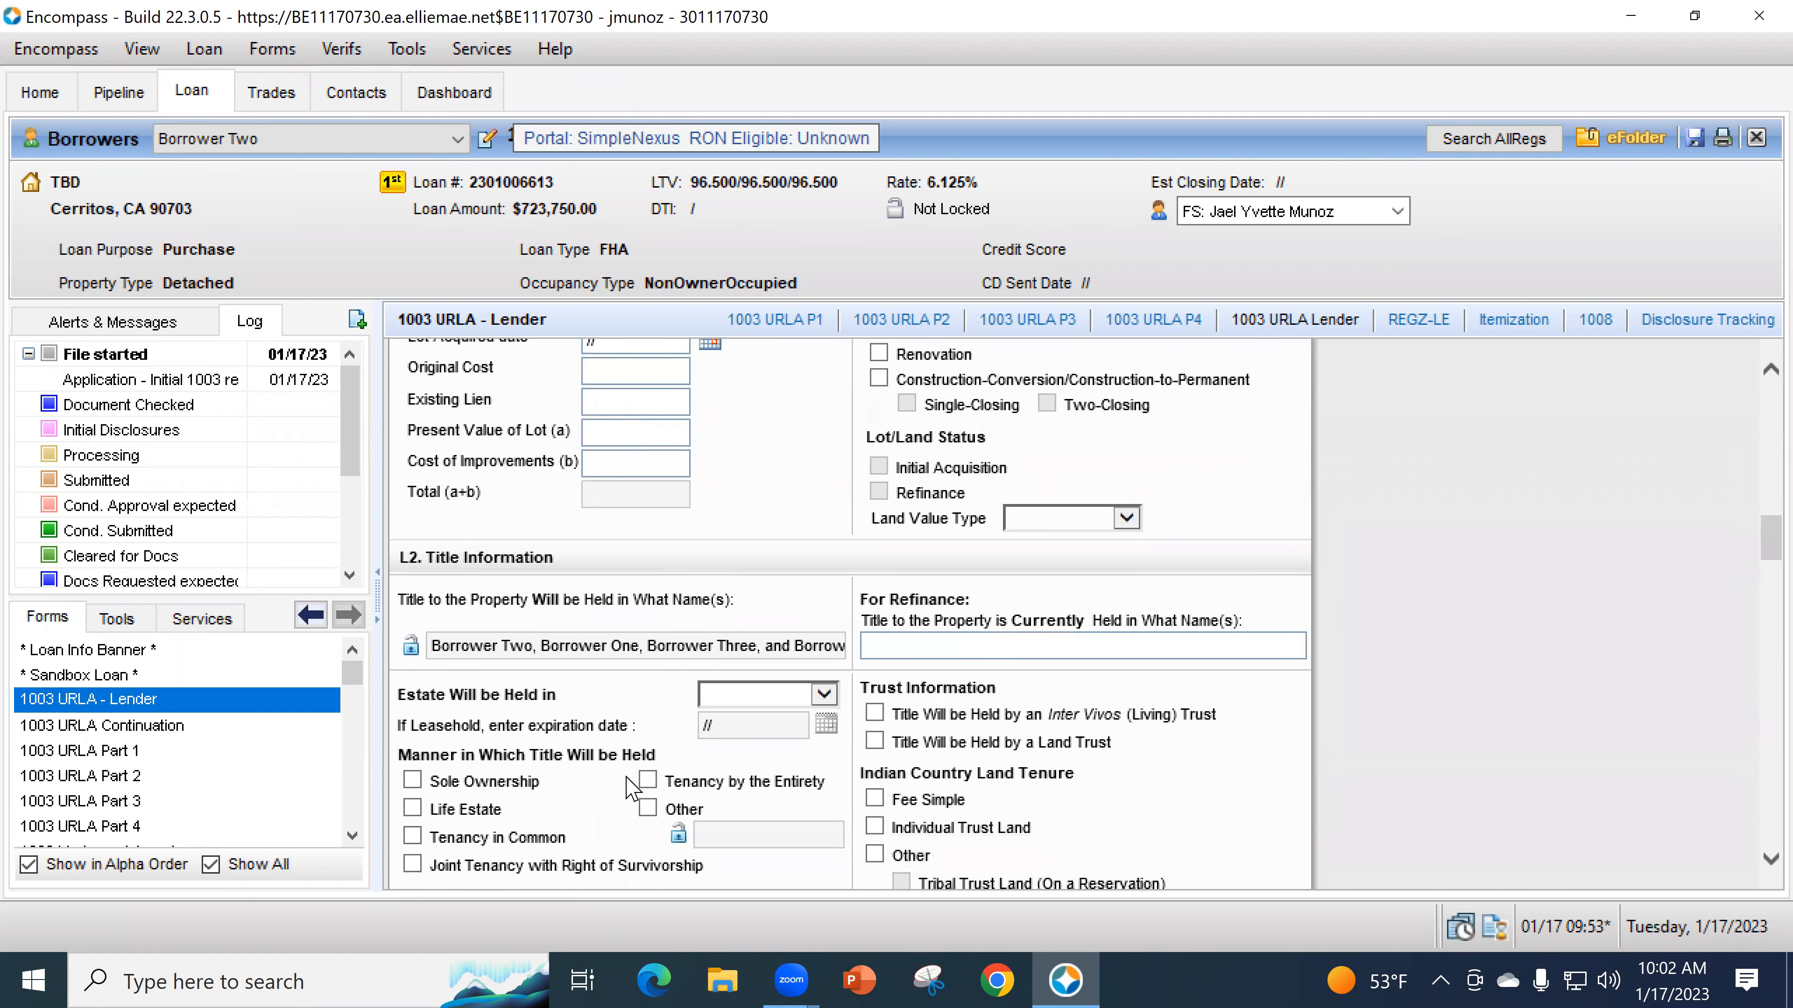
scroll(575, 706, down, 1)
scroll(641, 452, up, 3)
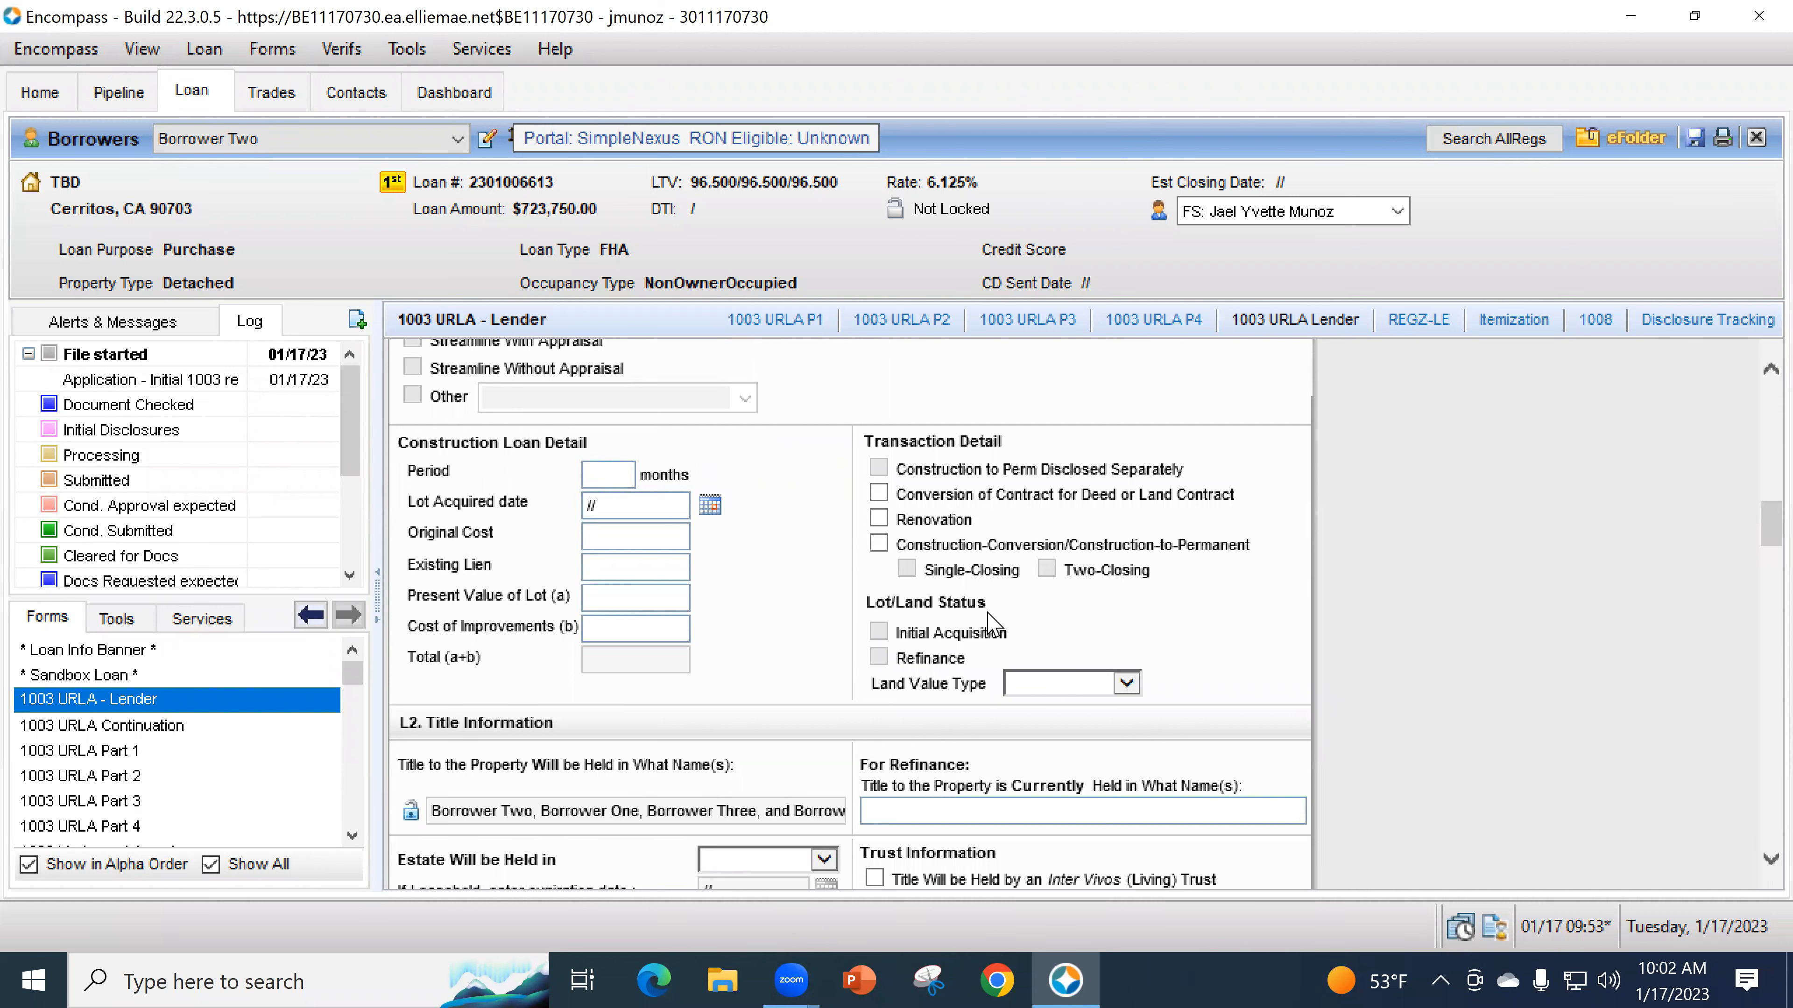
scroll(1085, 599, down, 1)
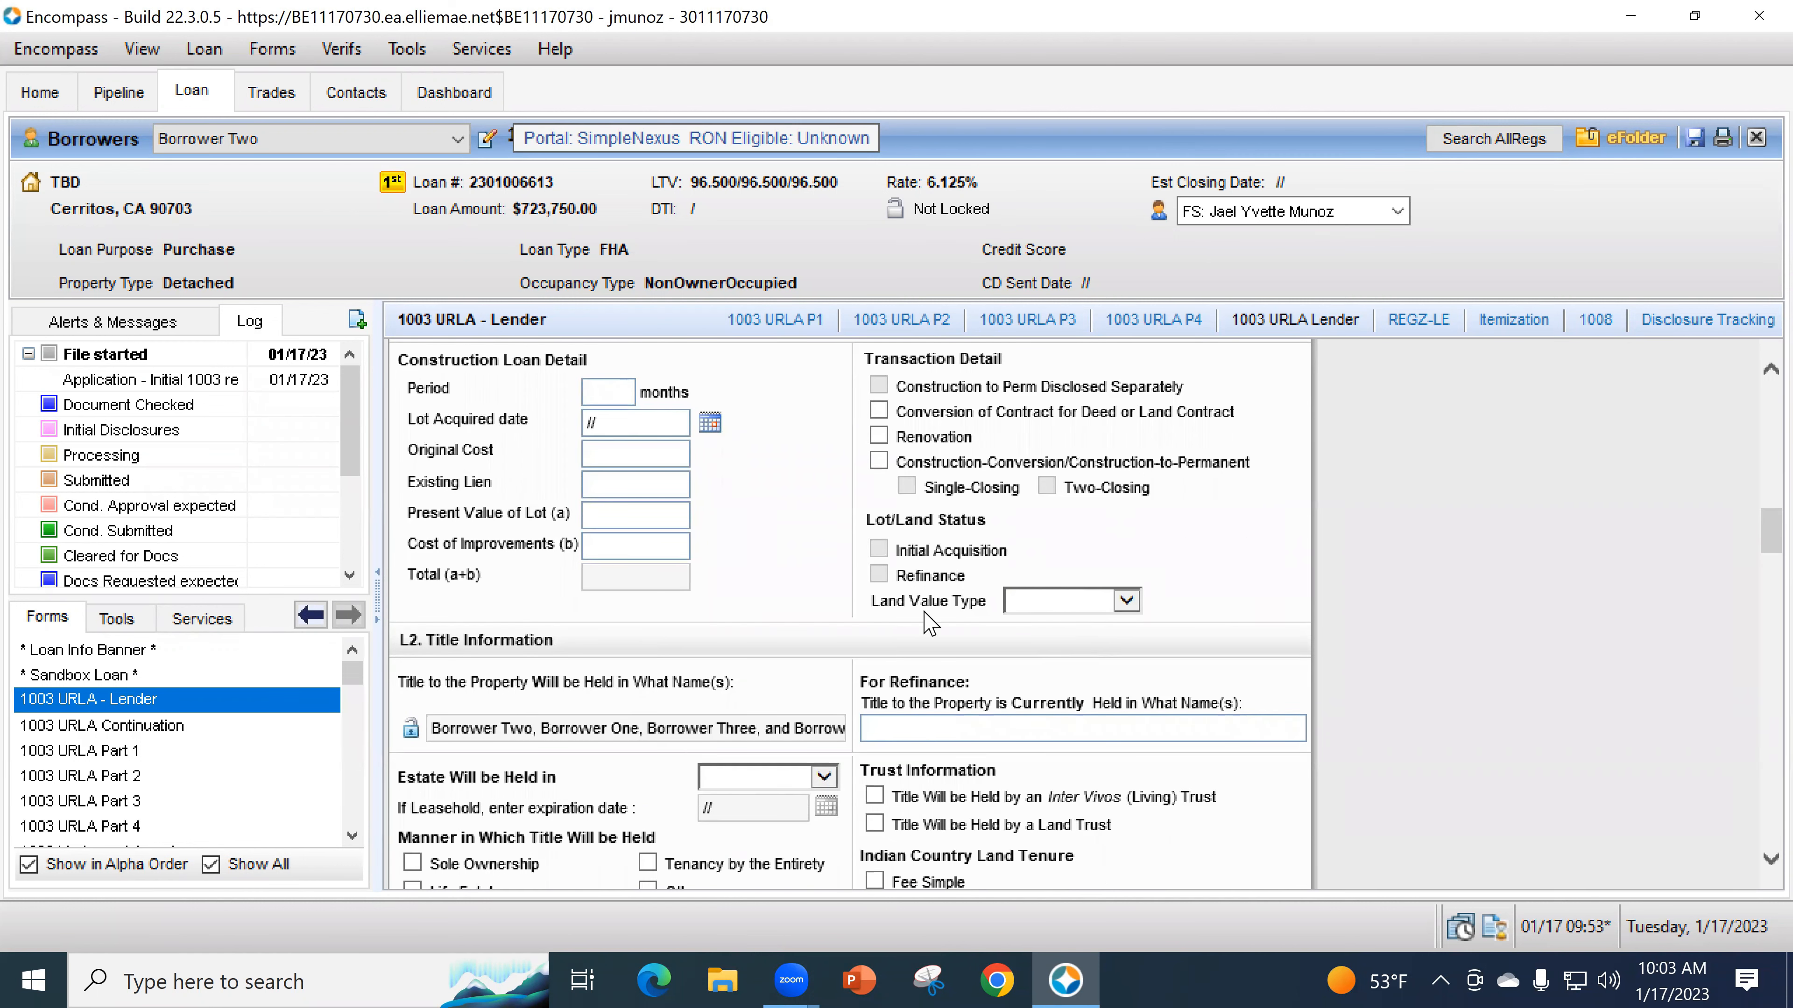
scroll(769, 544, down, 2)
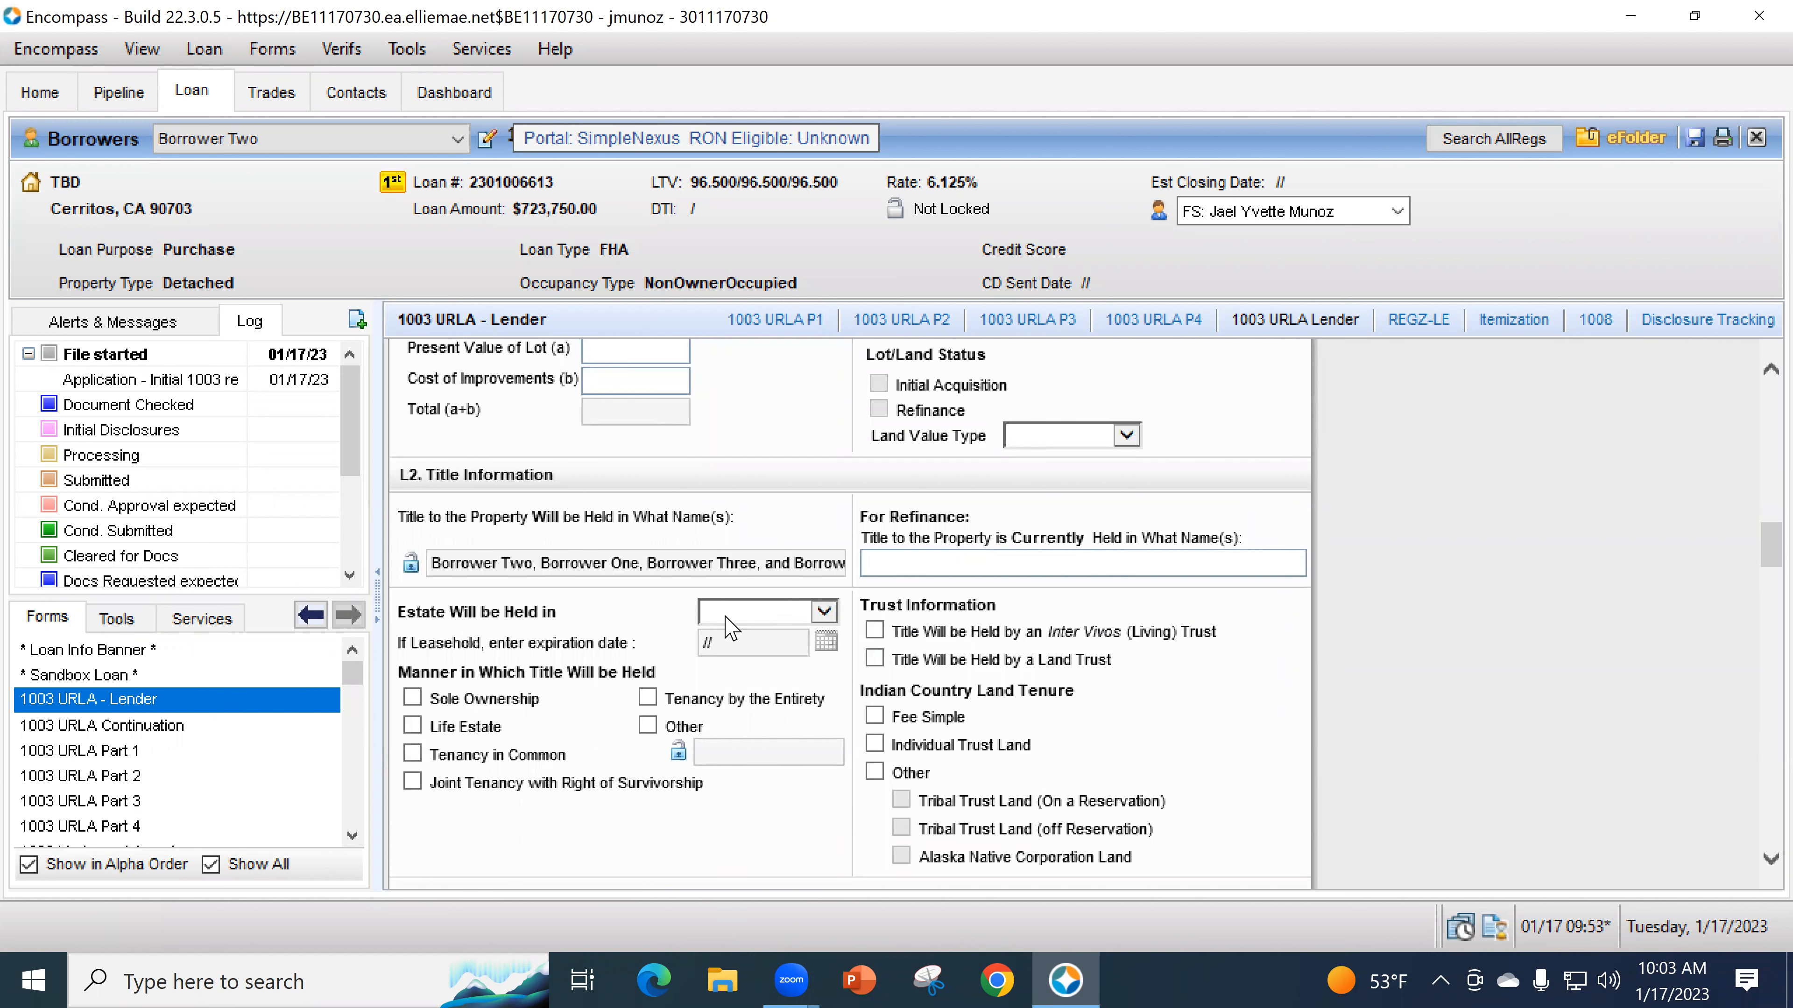
- Set the estate to be held in Fee Simple
click(794, 644)
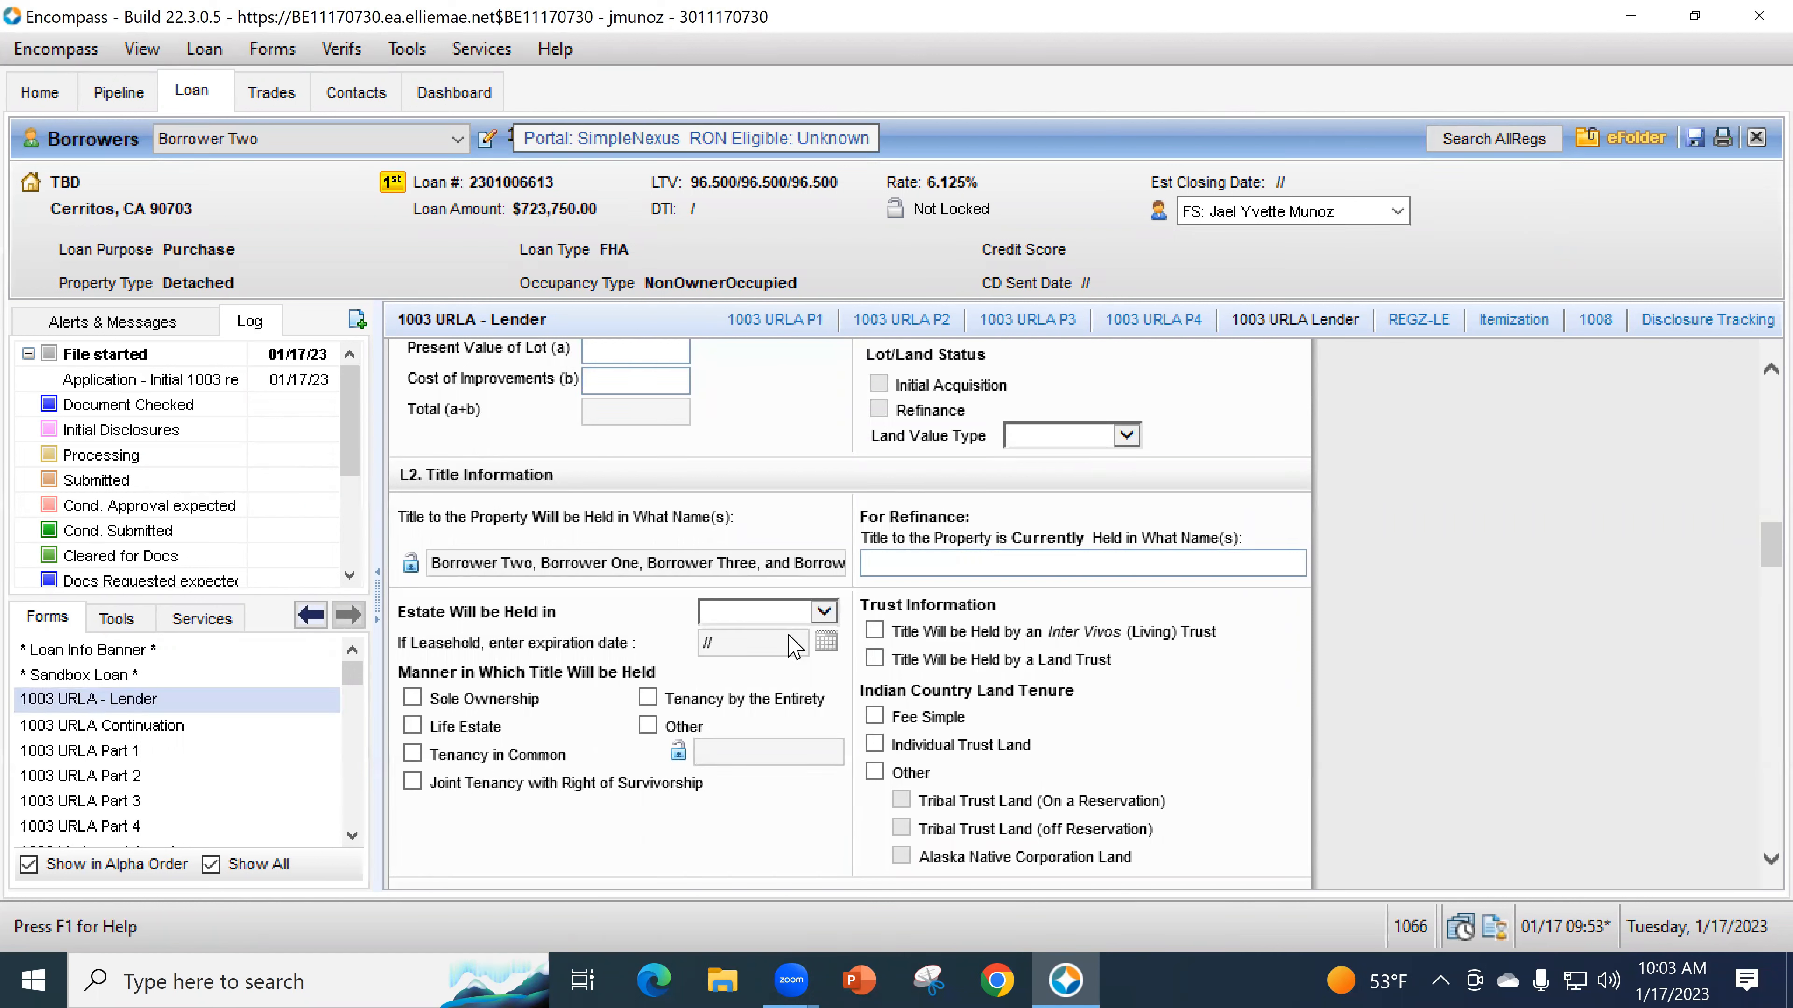
click(790, 634)
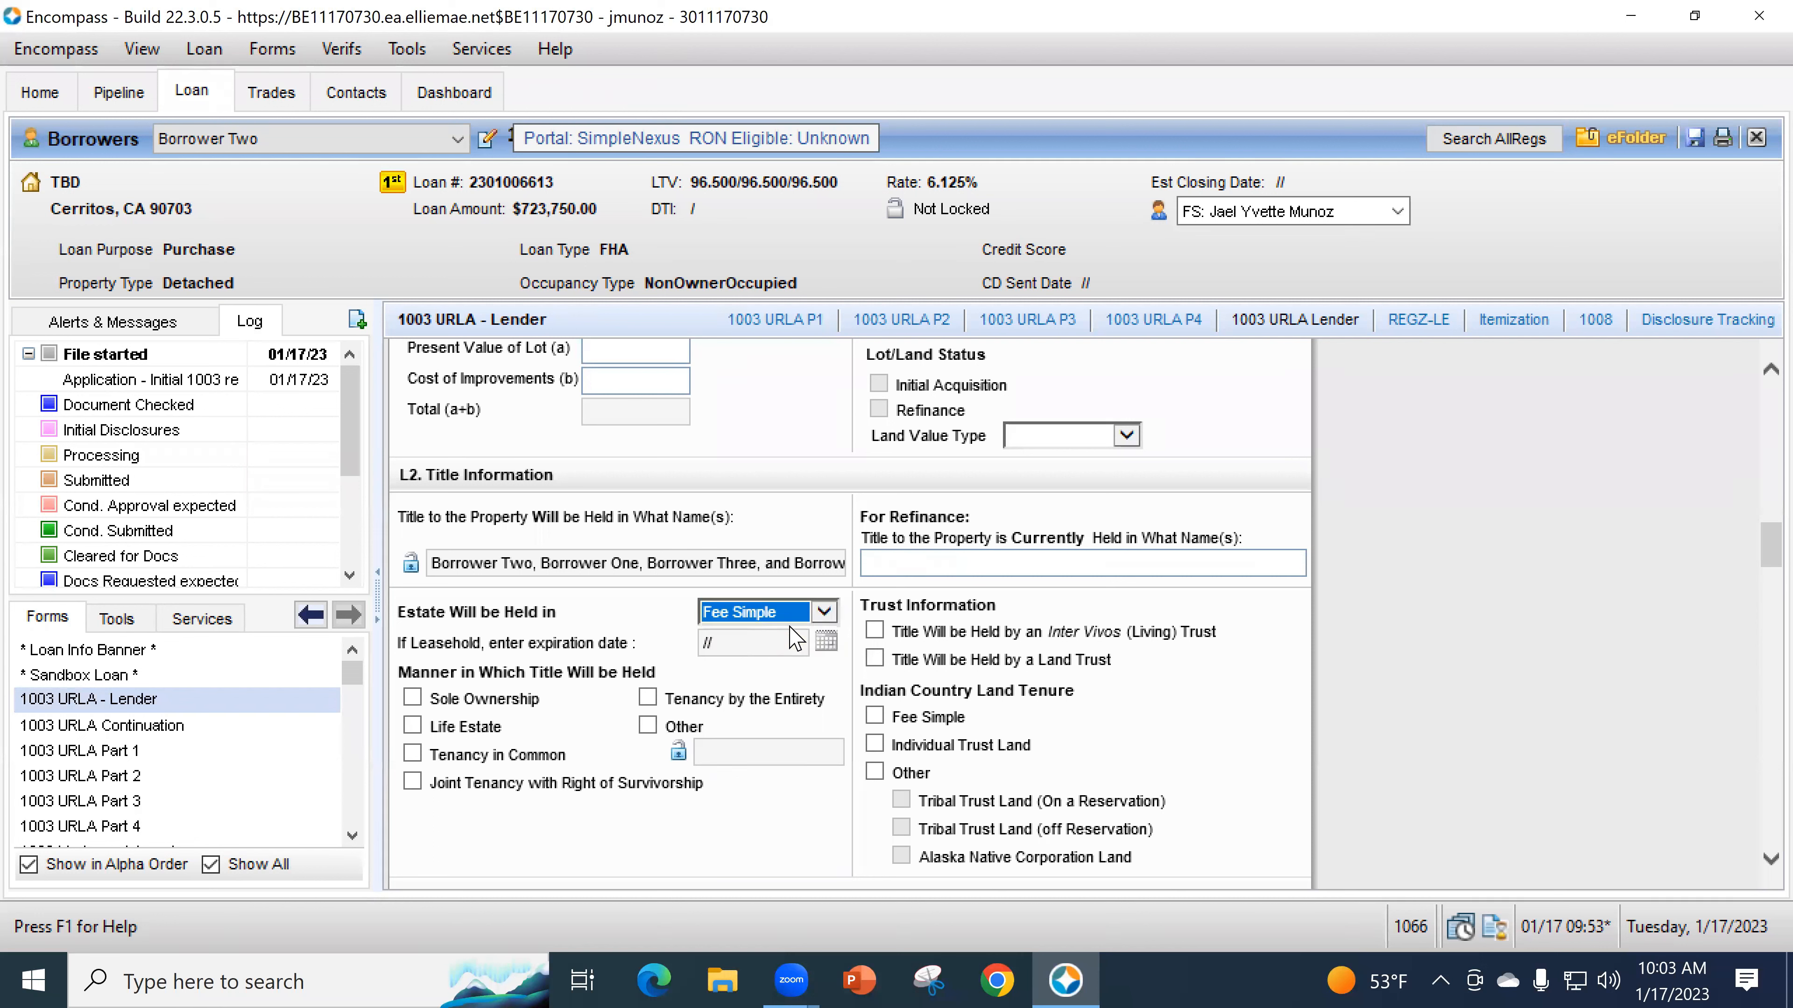
click(795, 613)
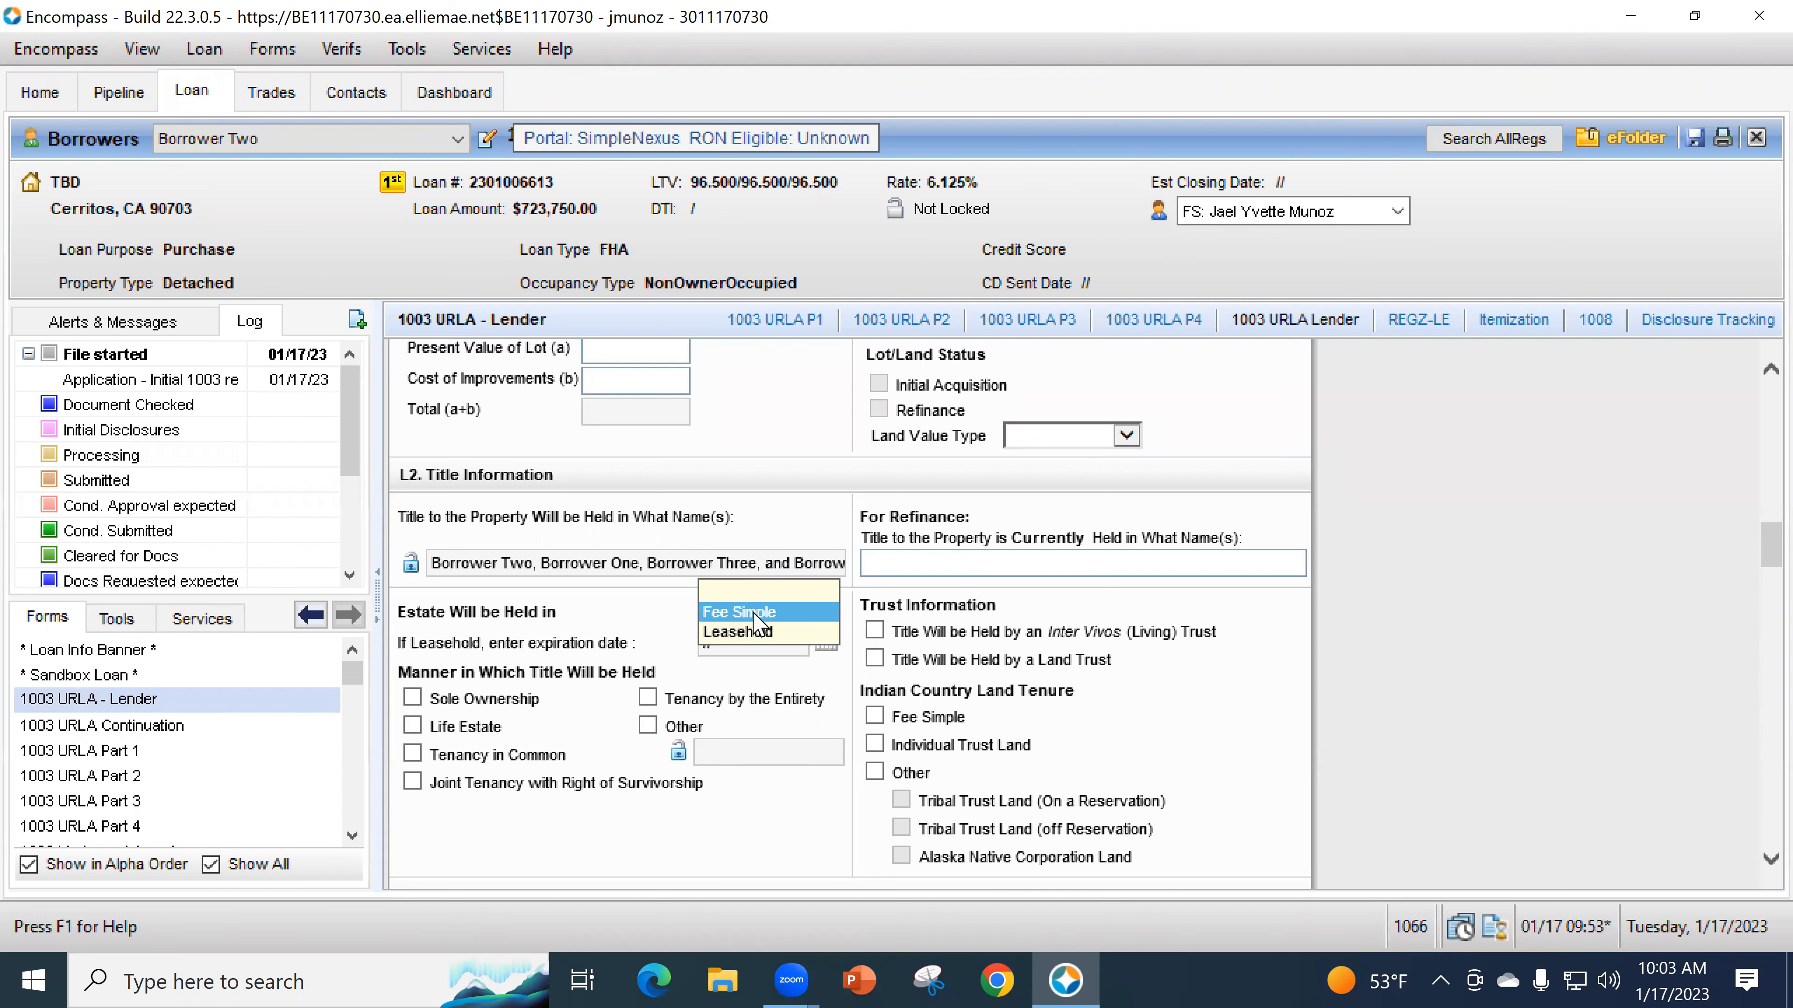
click(753, 614)
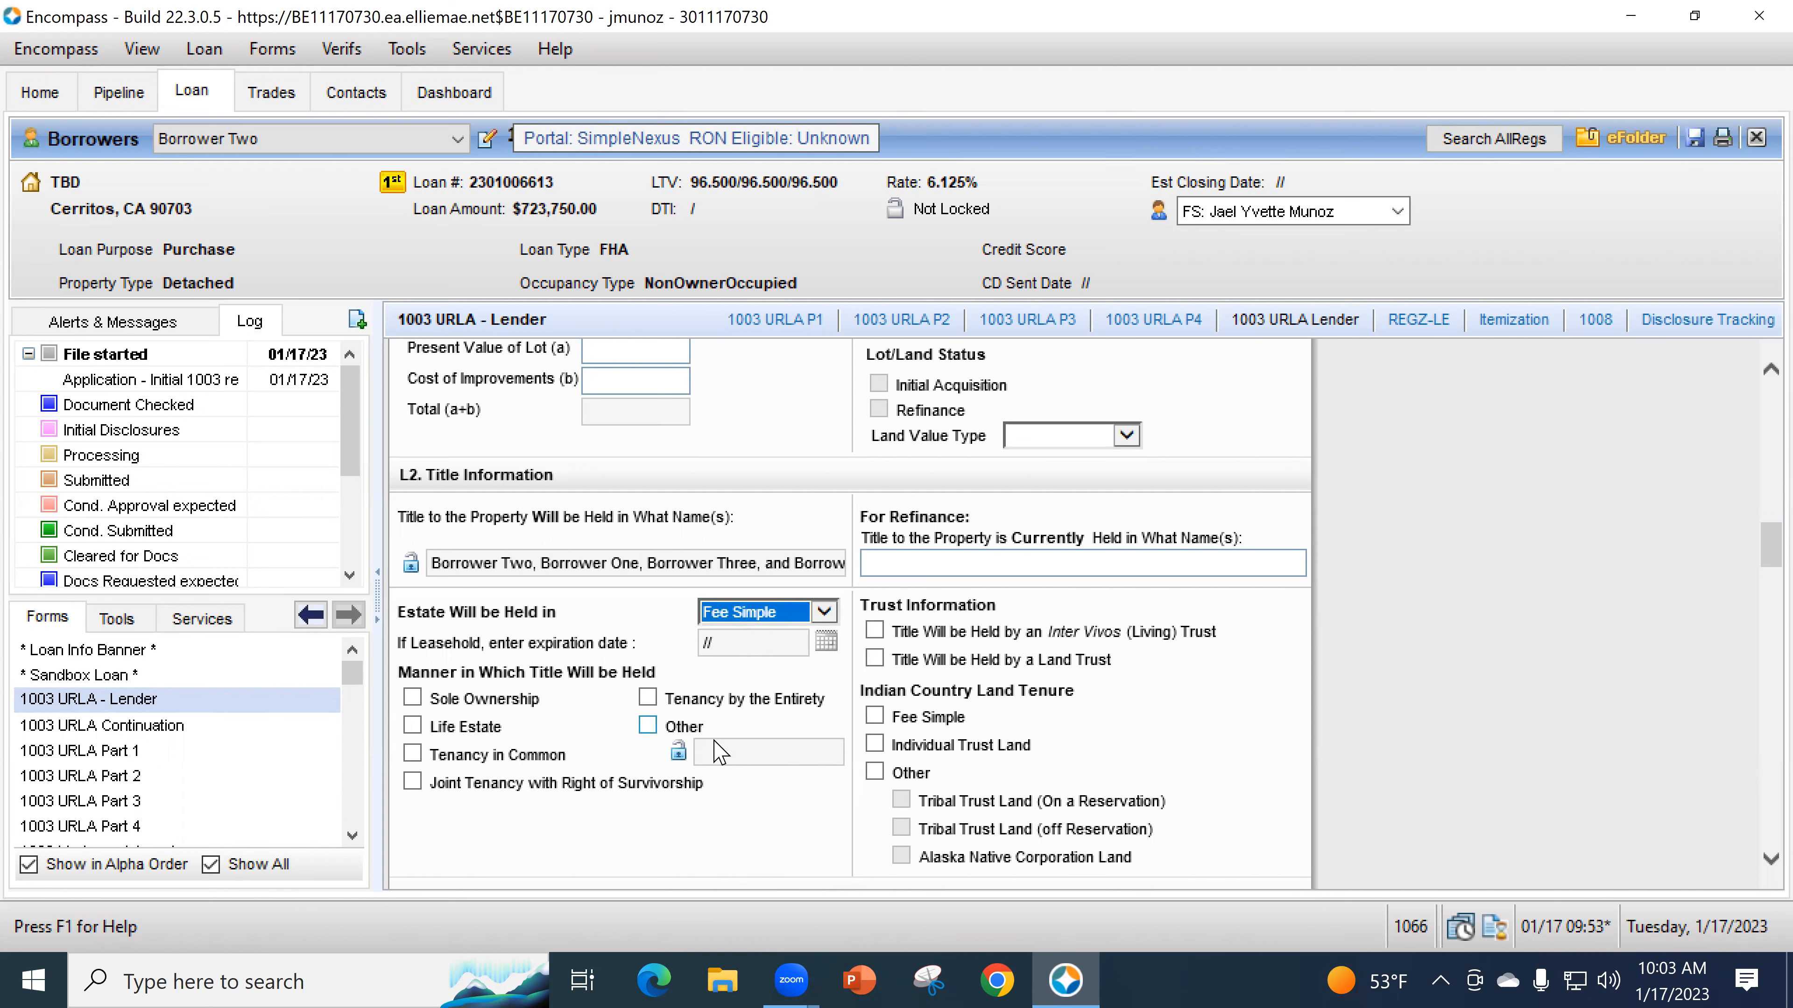
- Set the manner of holding title to Other, described as TBD
click(647, 725)
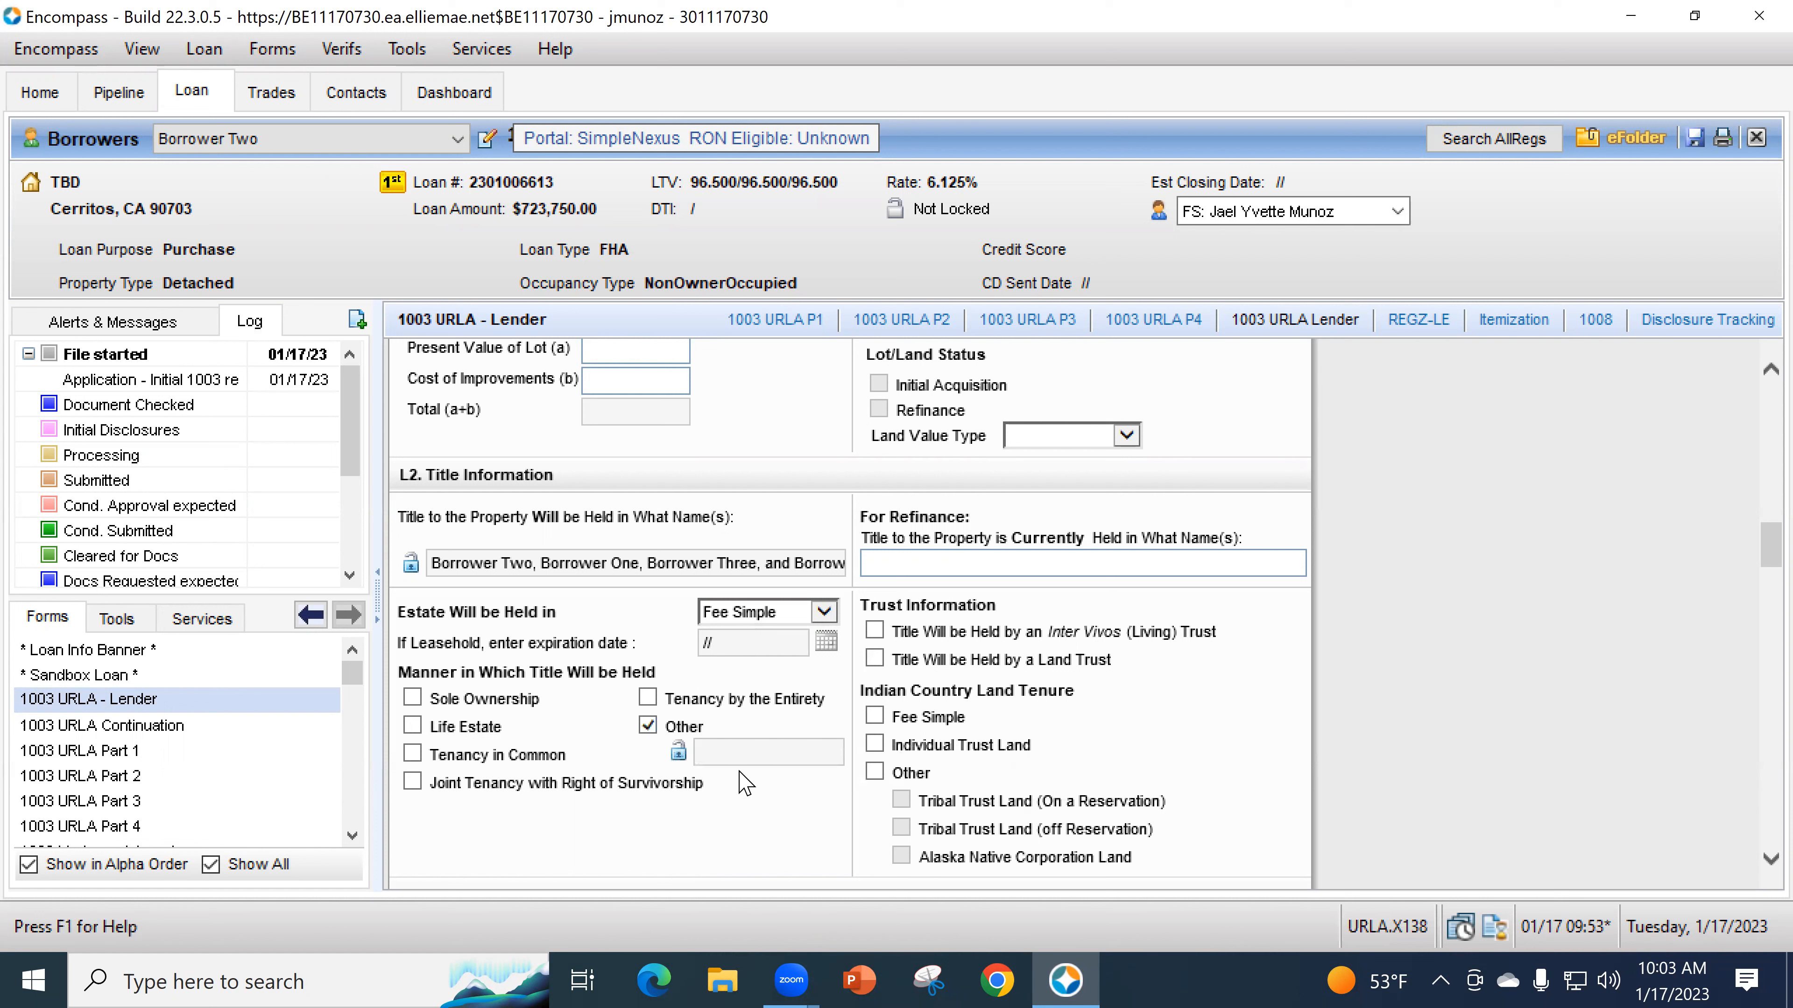
click(720, 754)
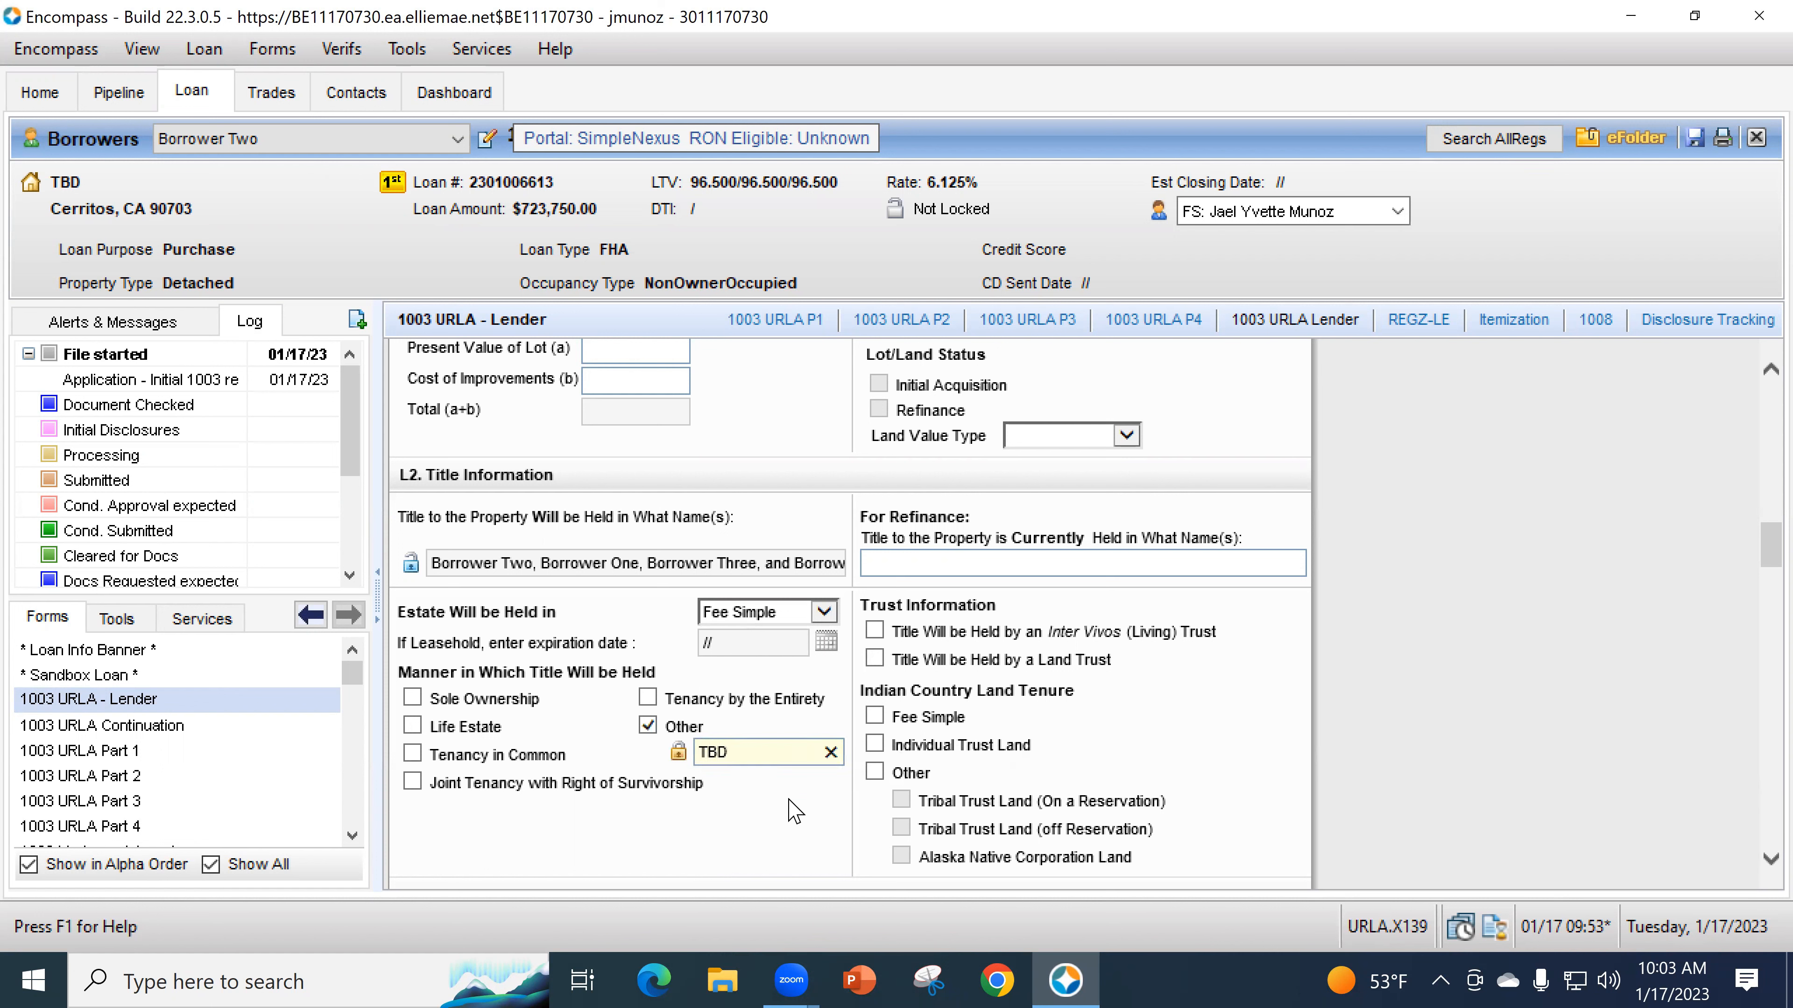
click(797, 811)
scroll(808, 766, down, 4)
scroll(836, 772, down, 1)
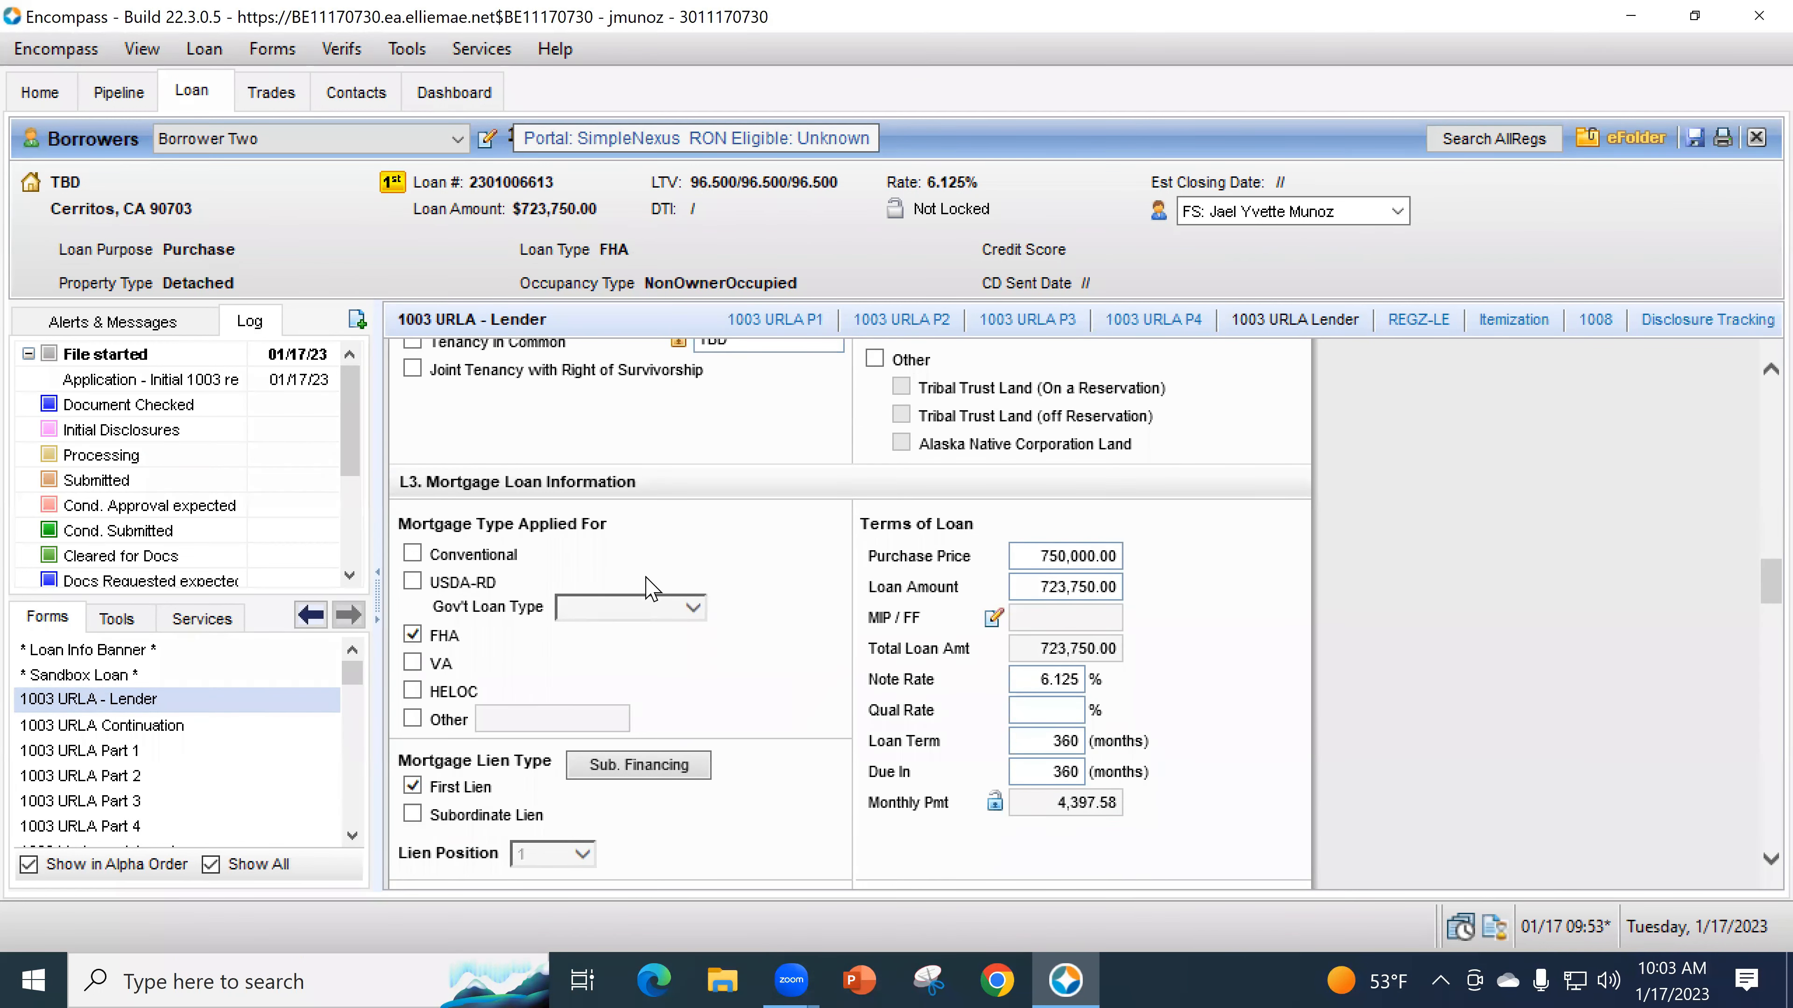
- Scroll past L3. Mortgage Loan Information to the Proposed Monthly Payment section
scroll(654, 592, down, 1)
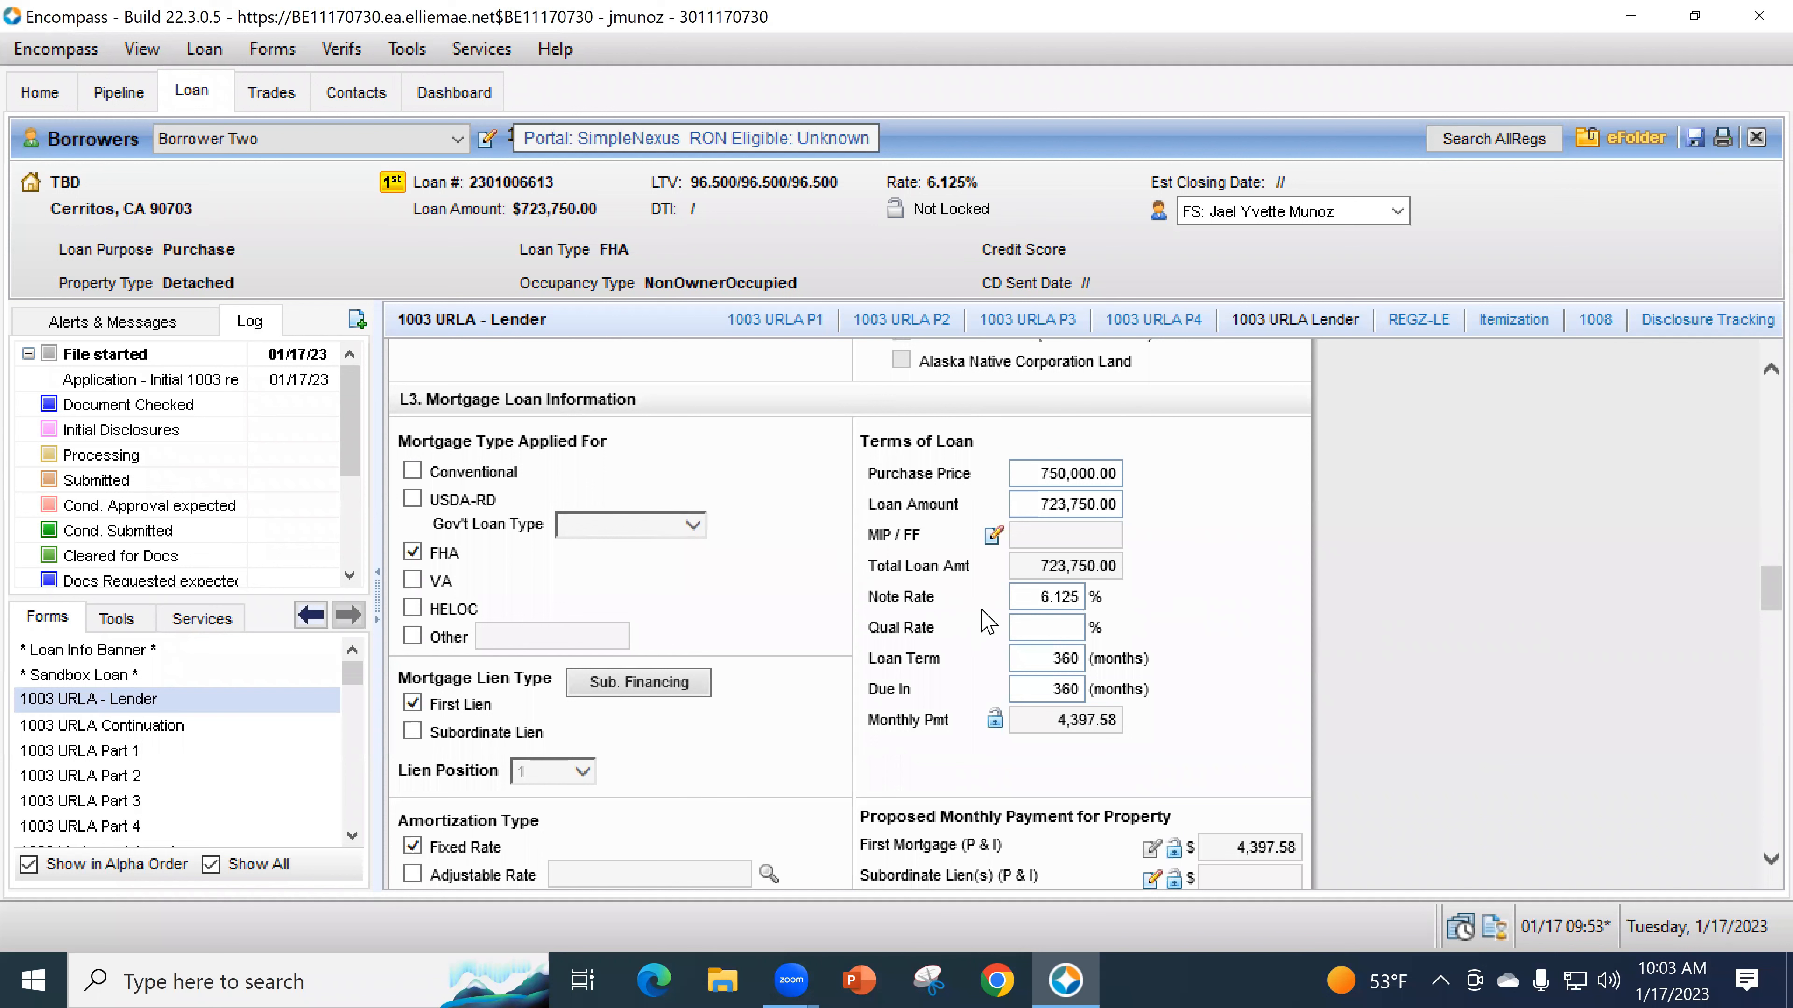
scroll(851, 756, down, 1)
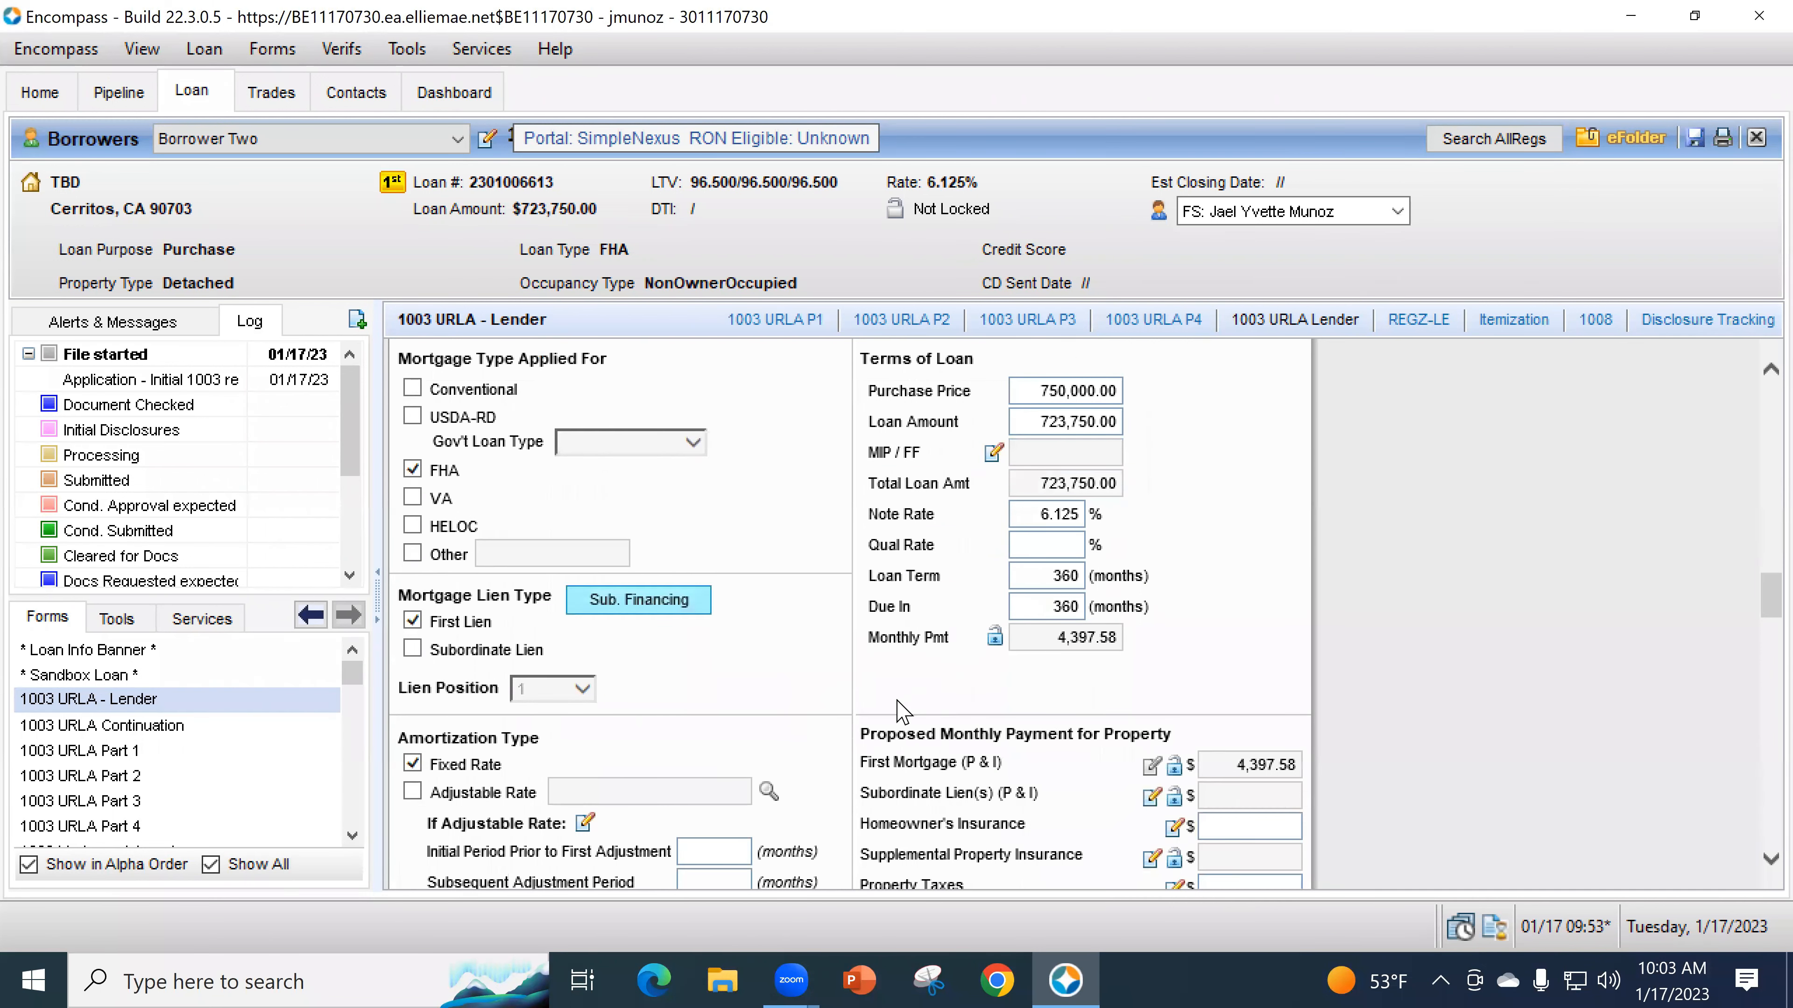
scroll(706, 579, down, 1)
scroll(654, 608, down, 1)
scroll(822, 635, down, 2)
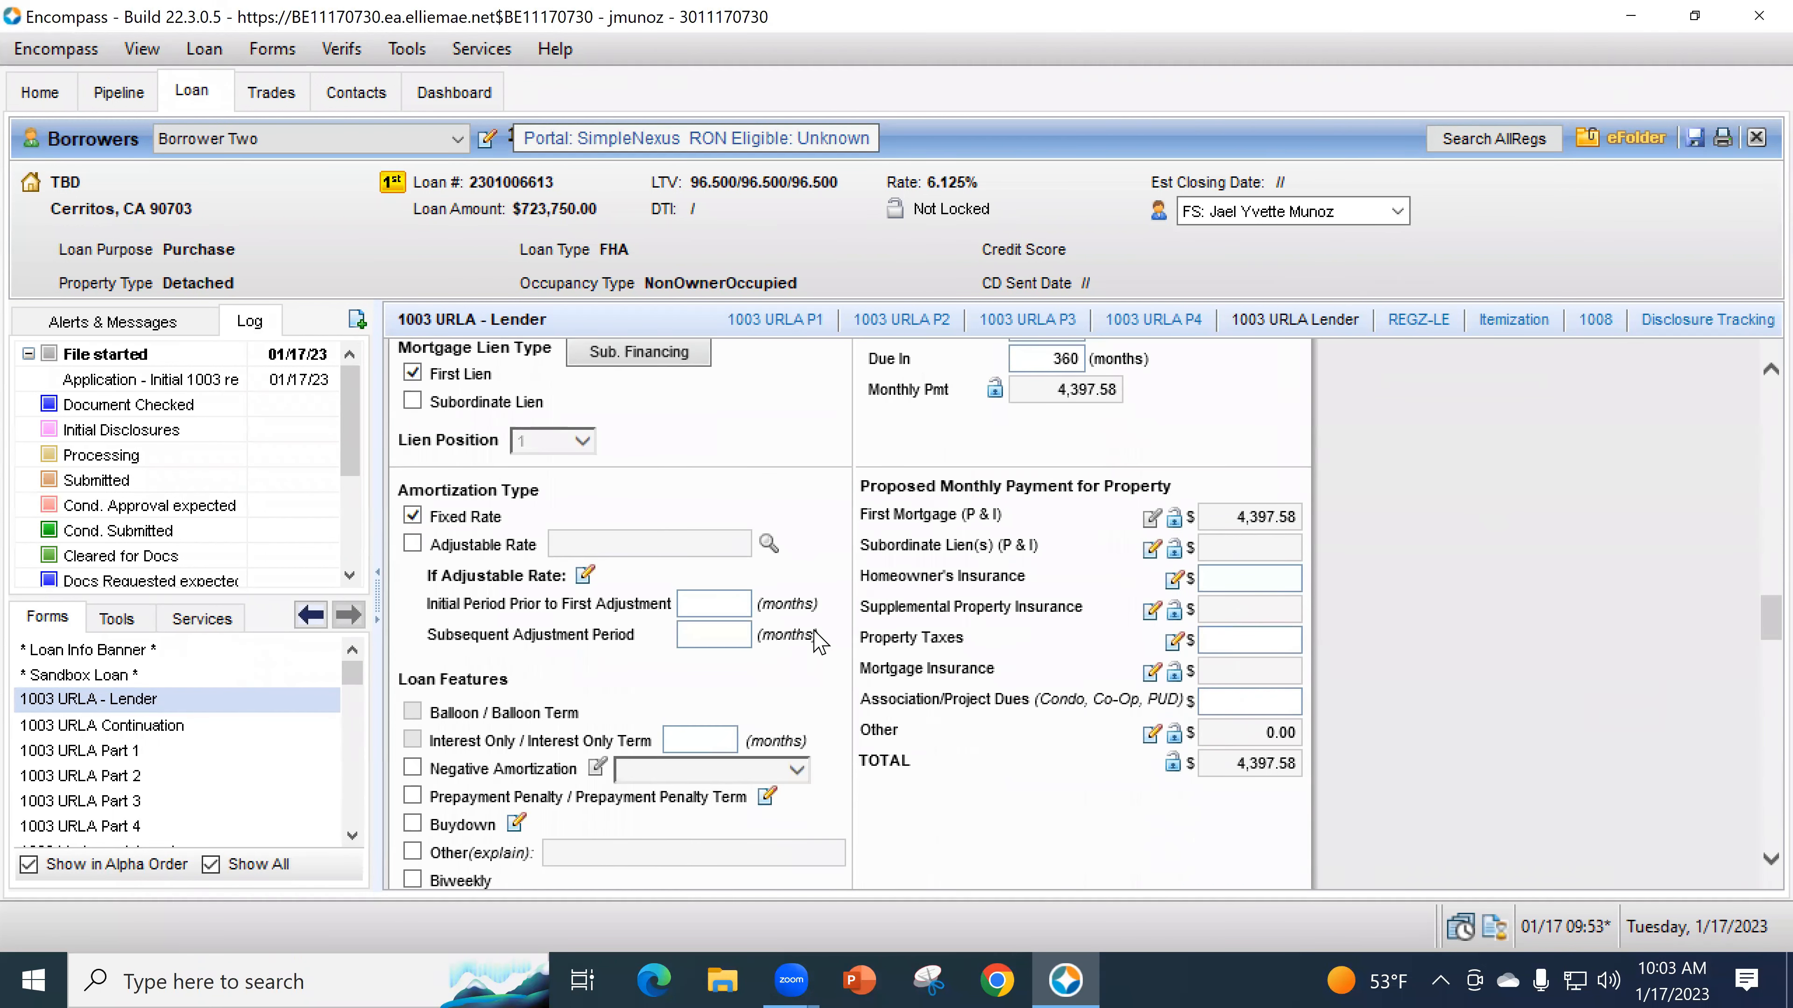
scroll(819, 678, down, 2)
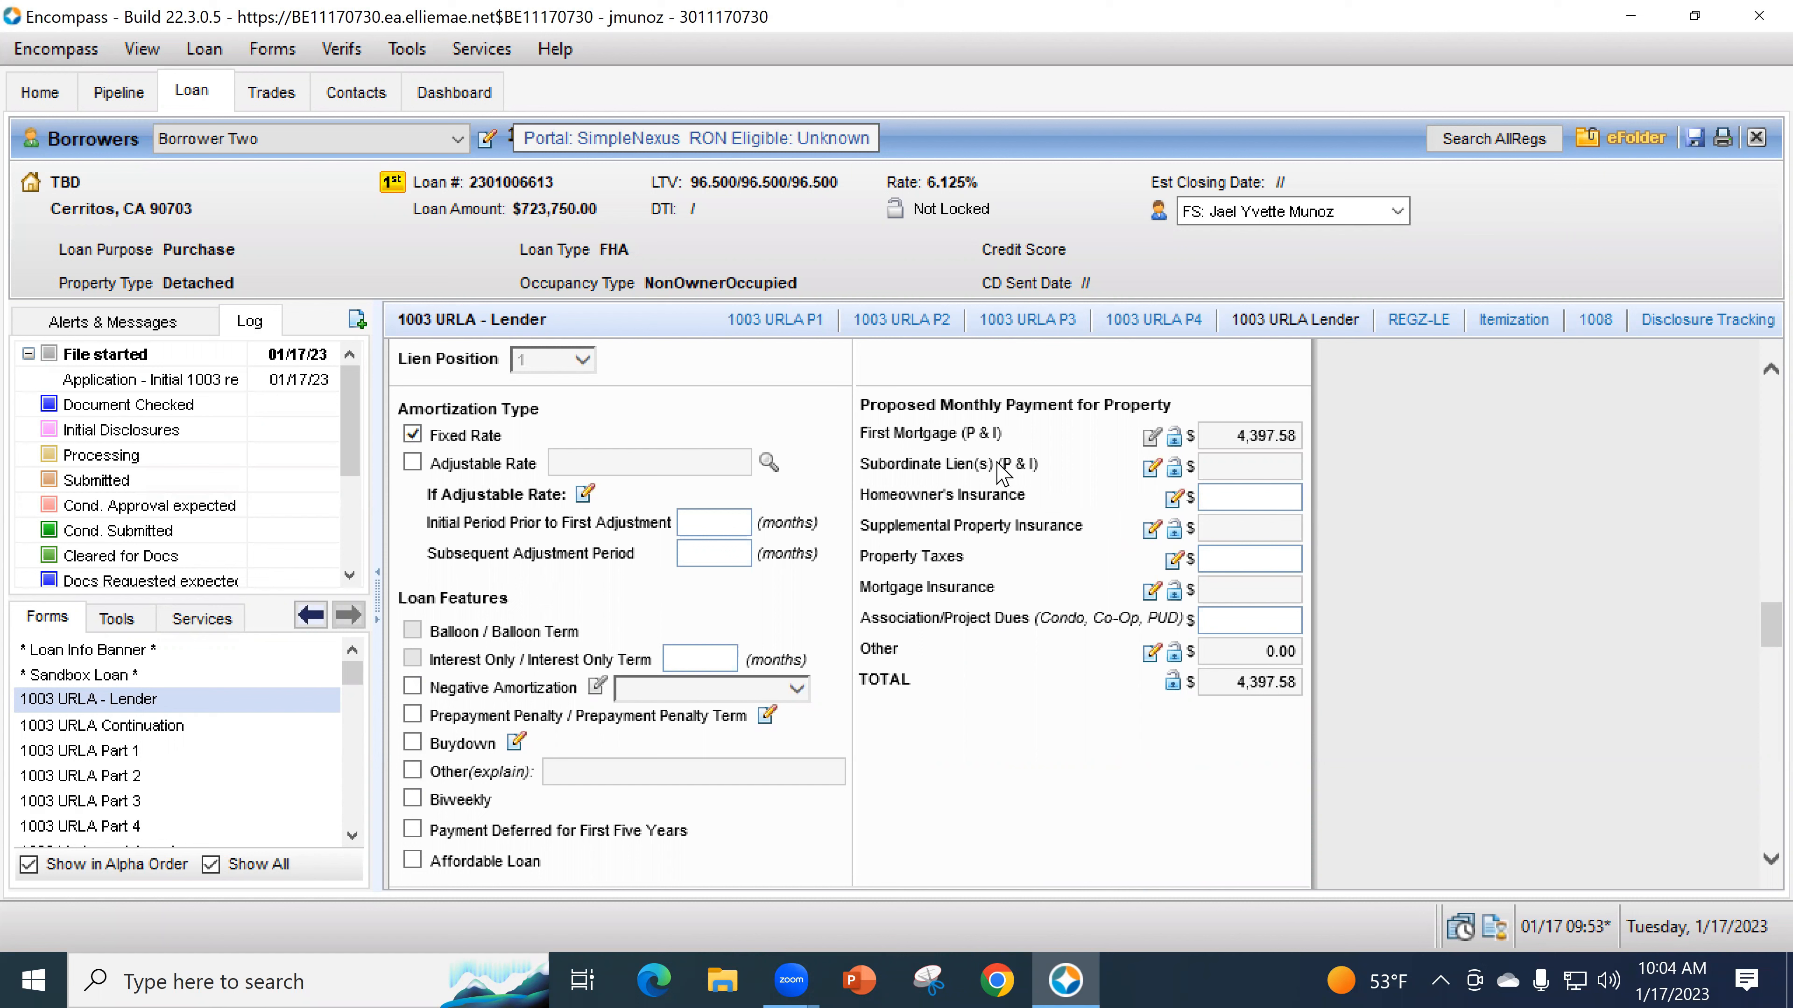
- Enter a 0.2% hazard insurance rate on the 723,750.00 loan, giving 120.63 monthly
click(1174, 497)
click(1001, 464)
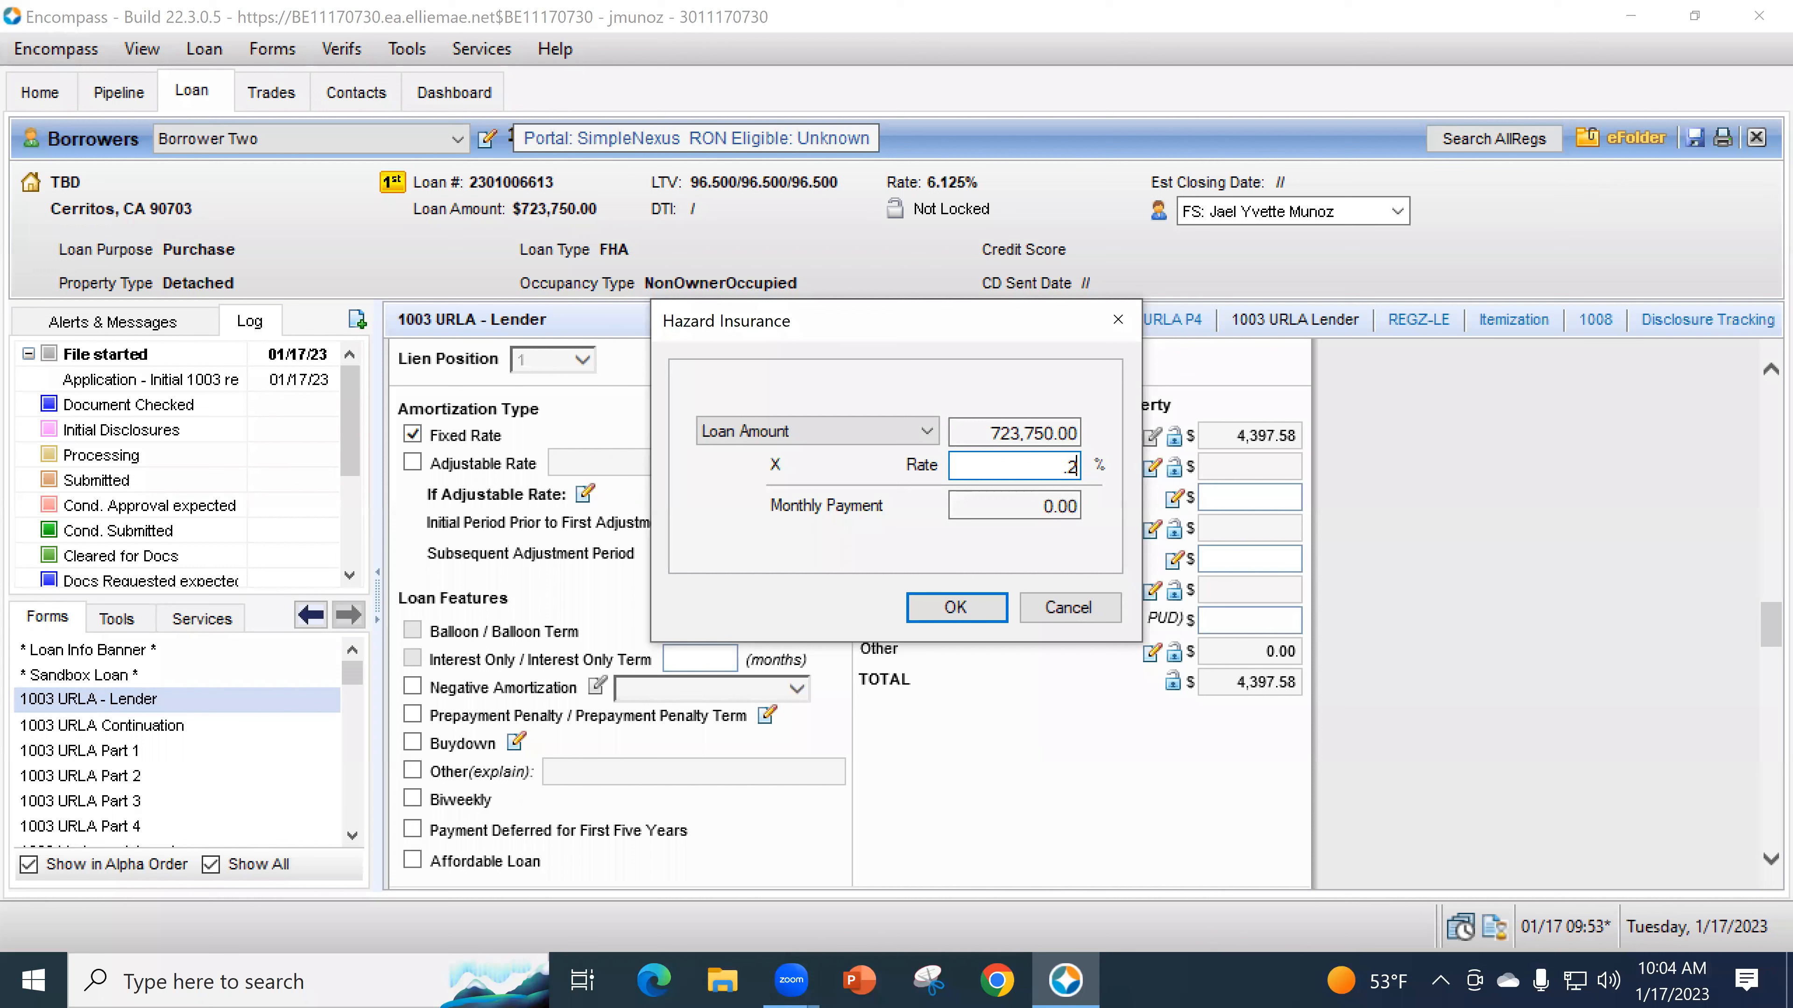
text(.2)
key(Tab)
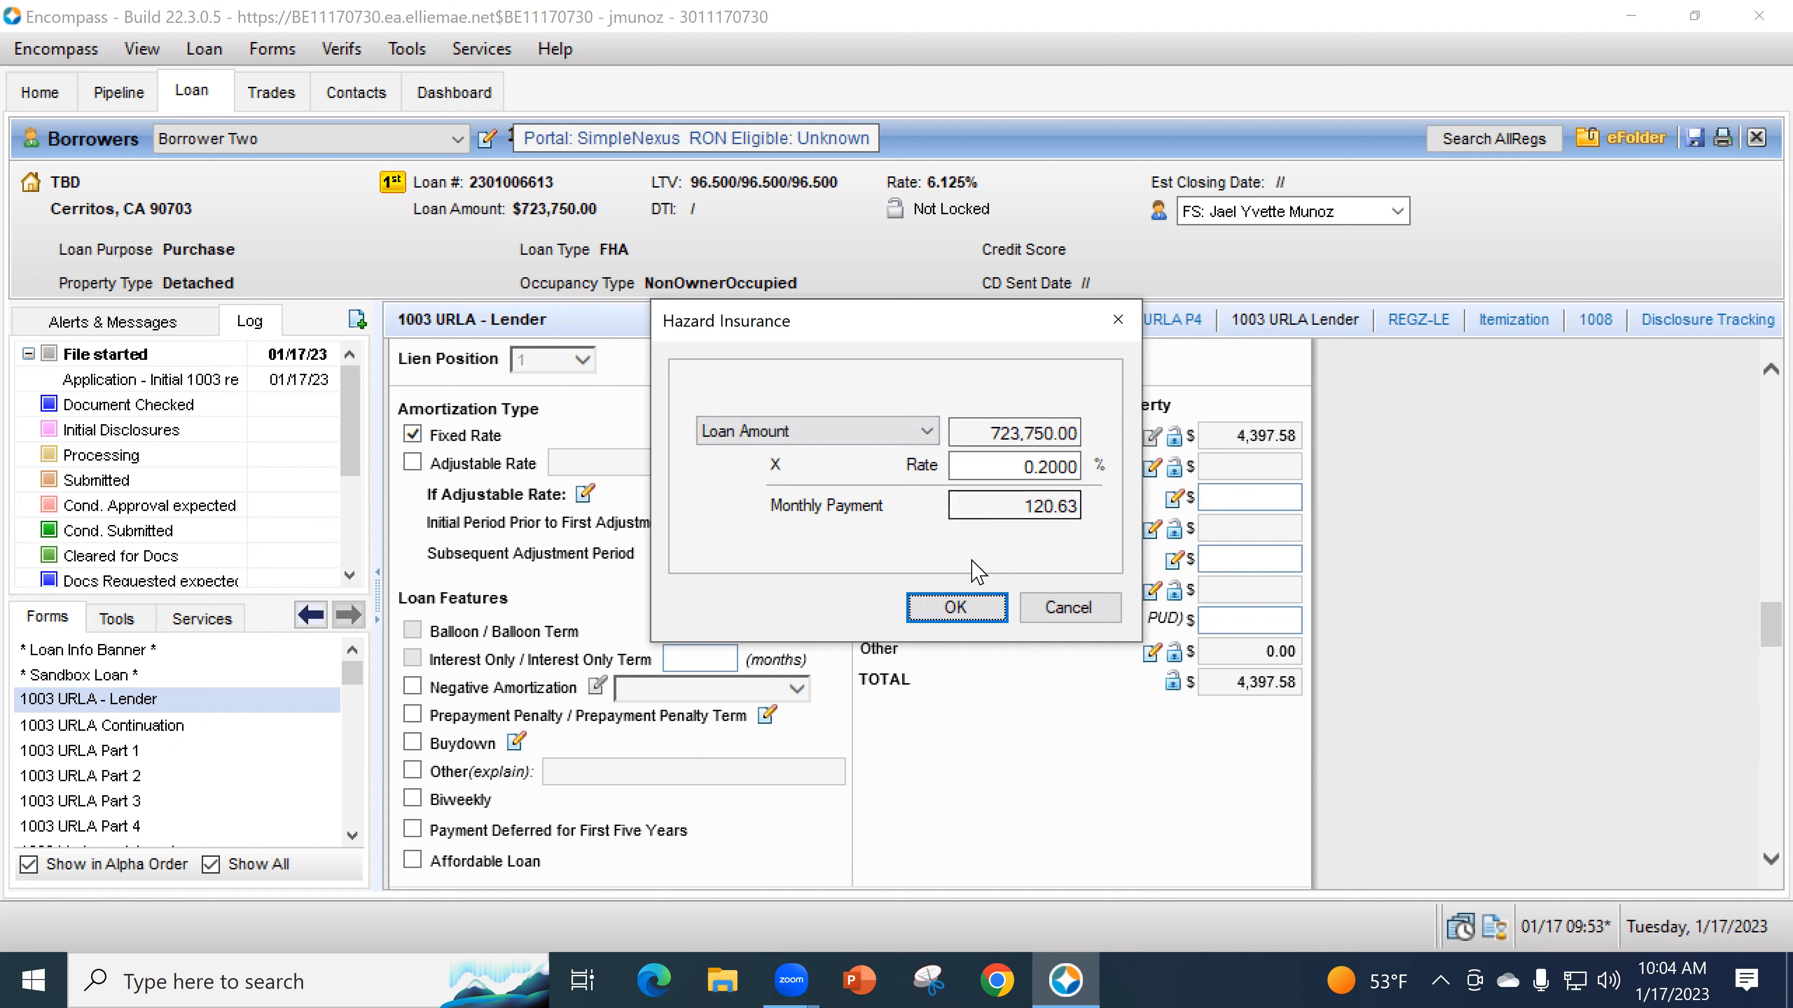
click(987, 613)
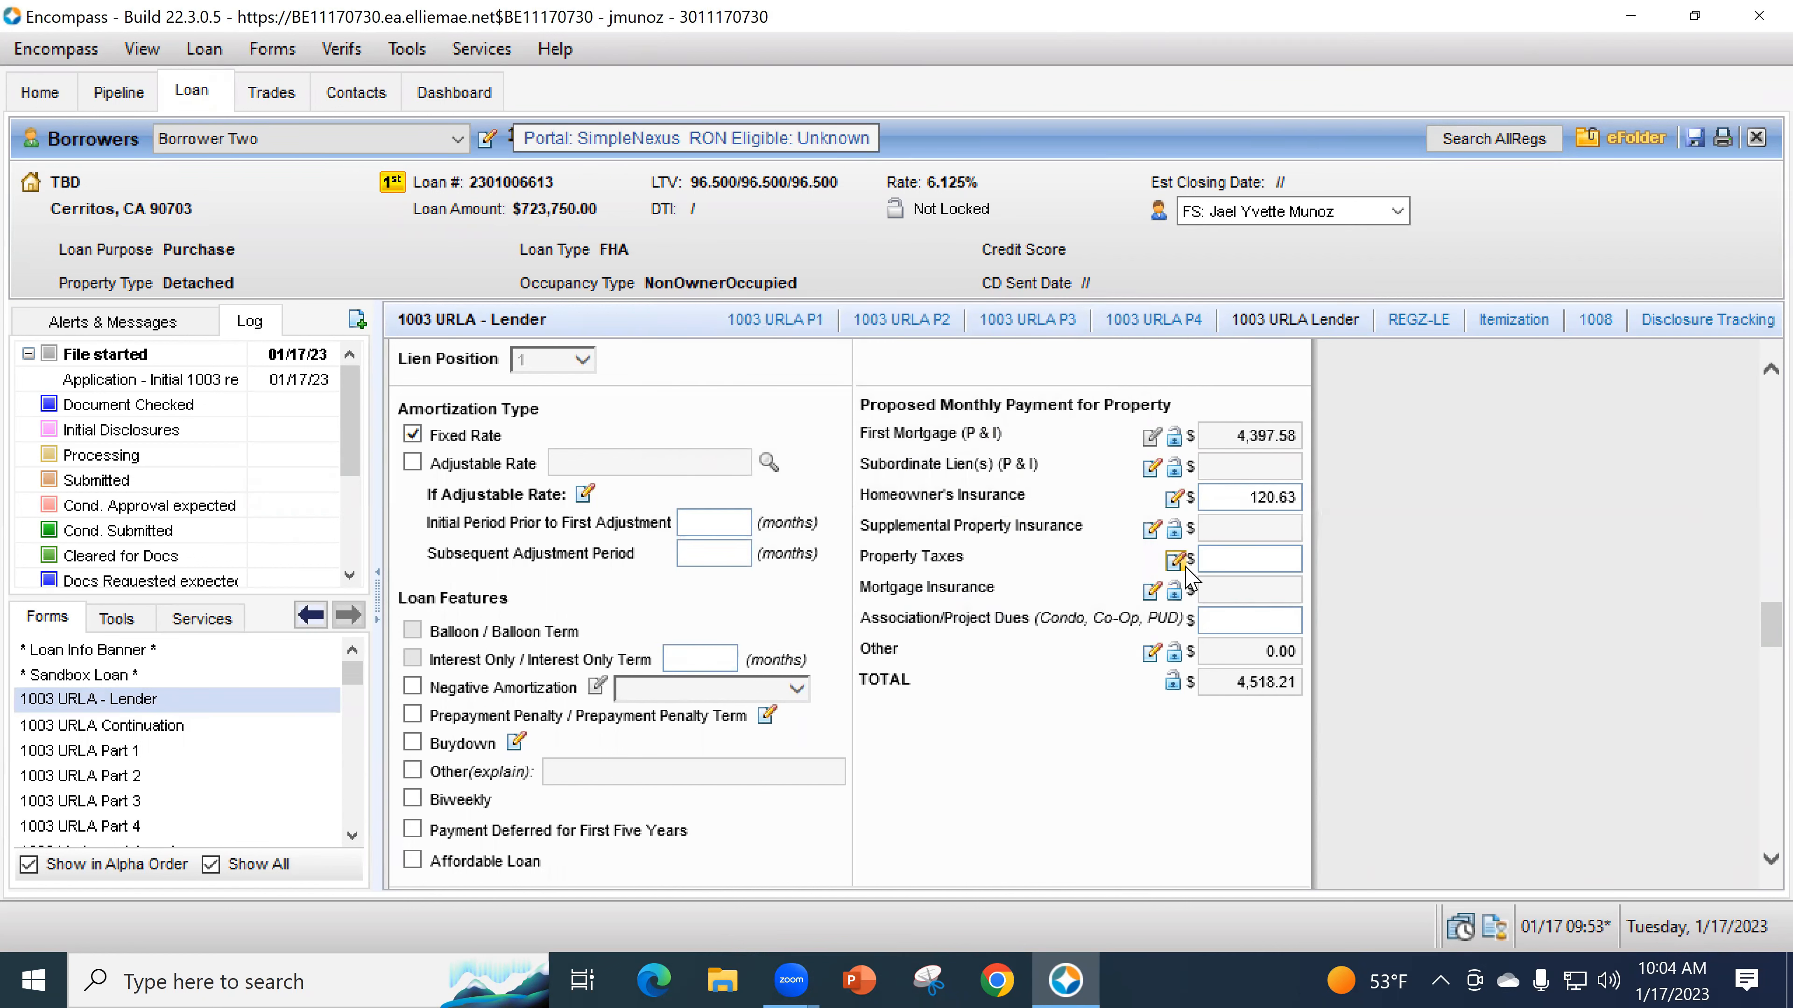
- Enter a 1.25% property tax rate based on Purchase Price, giving 781.25 monthly
click(1173, 559)
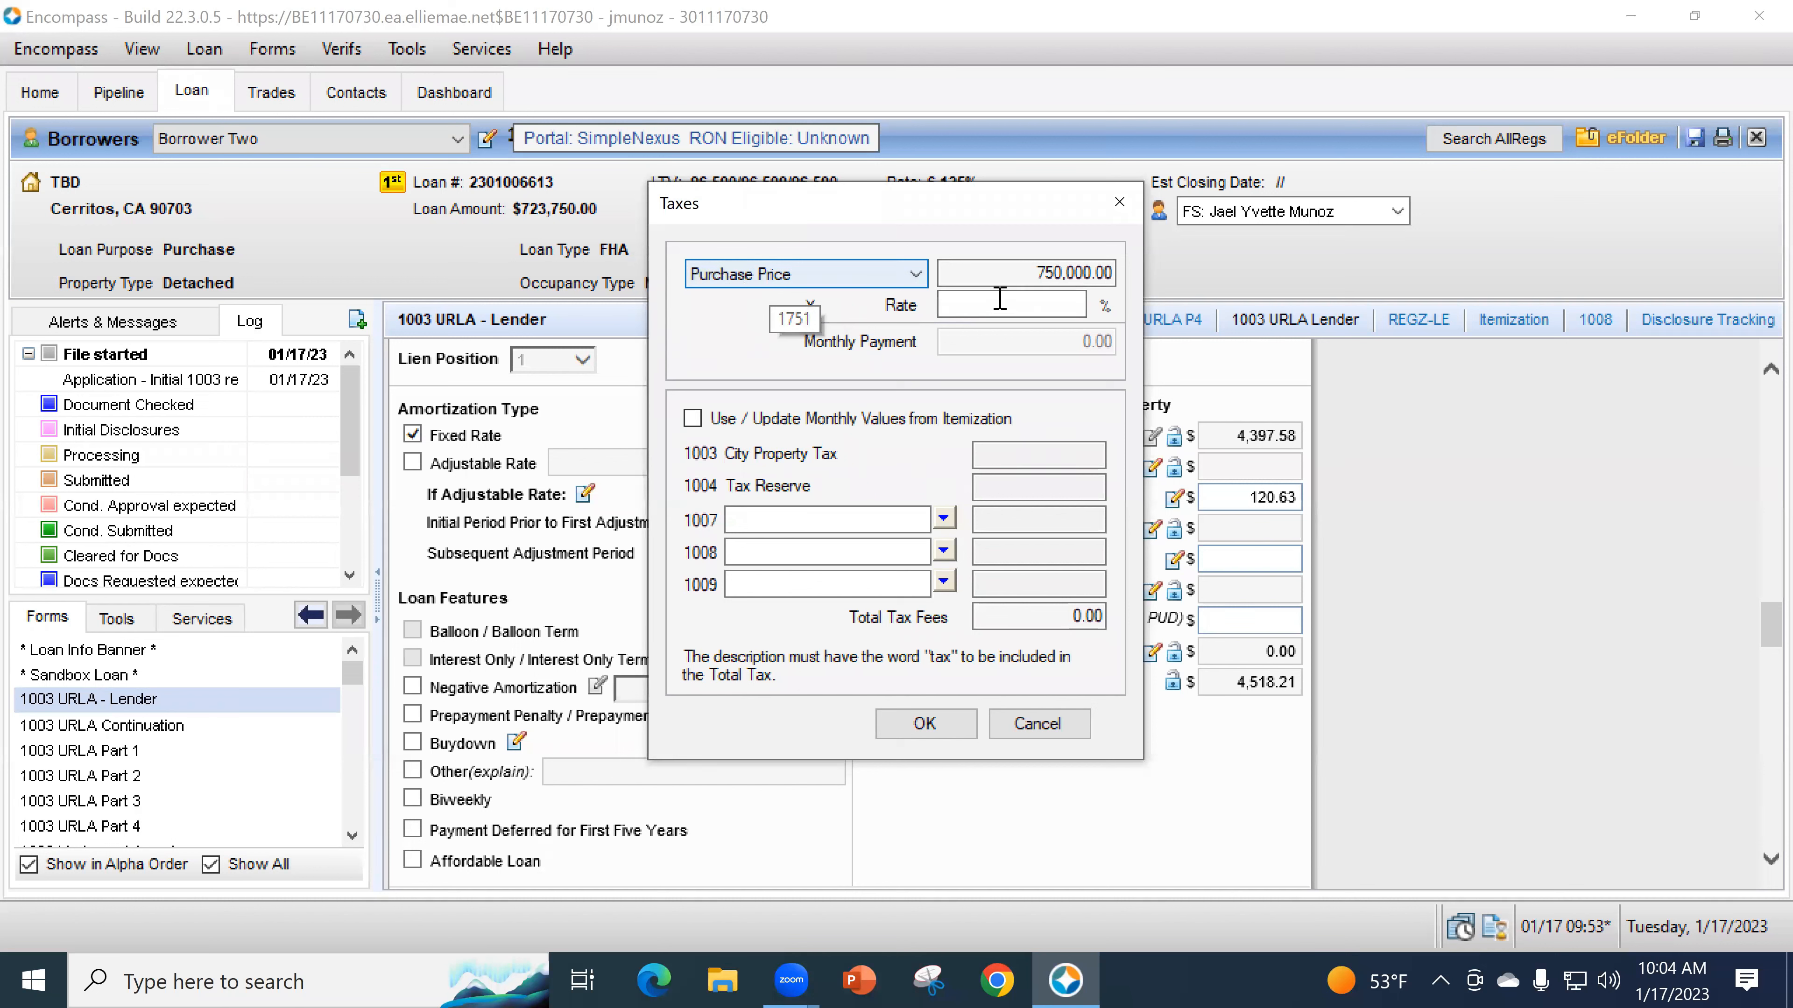
click(1001, 302)
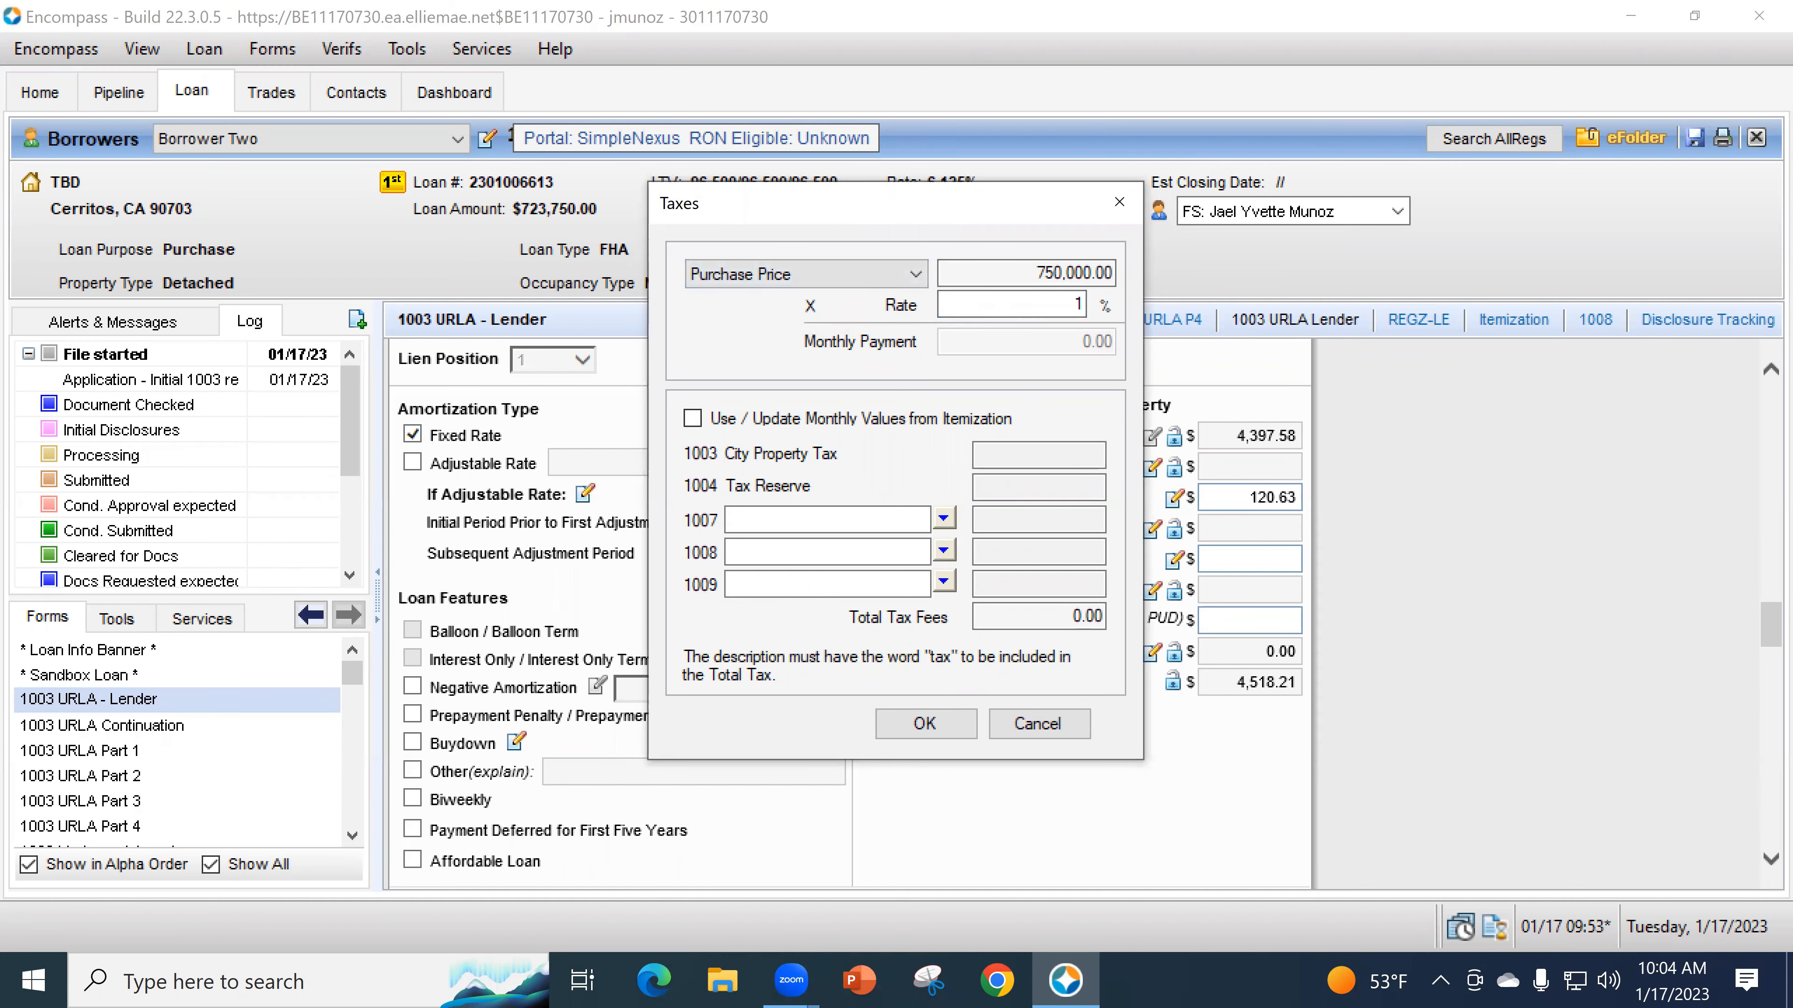
text(1.25)
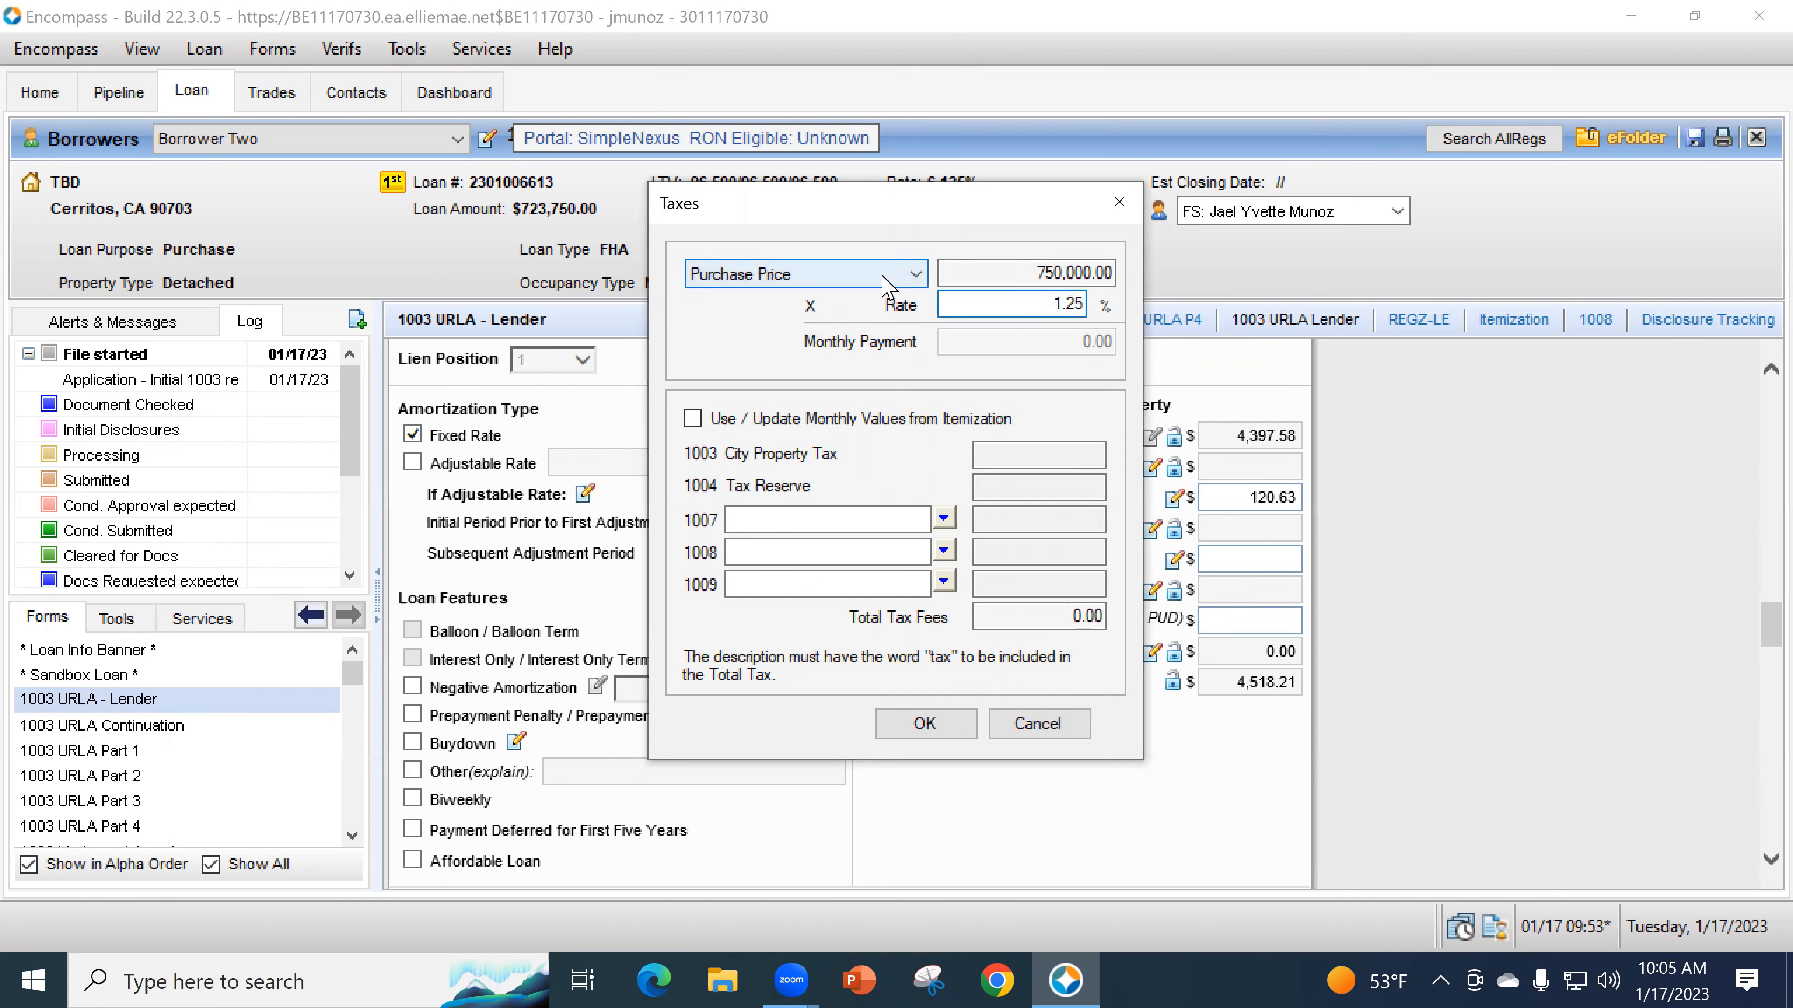
click(876, 277)
click(840, 299)
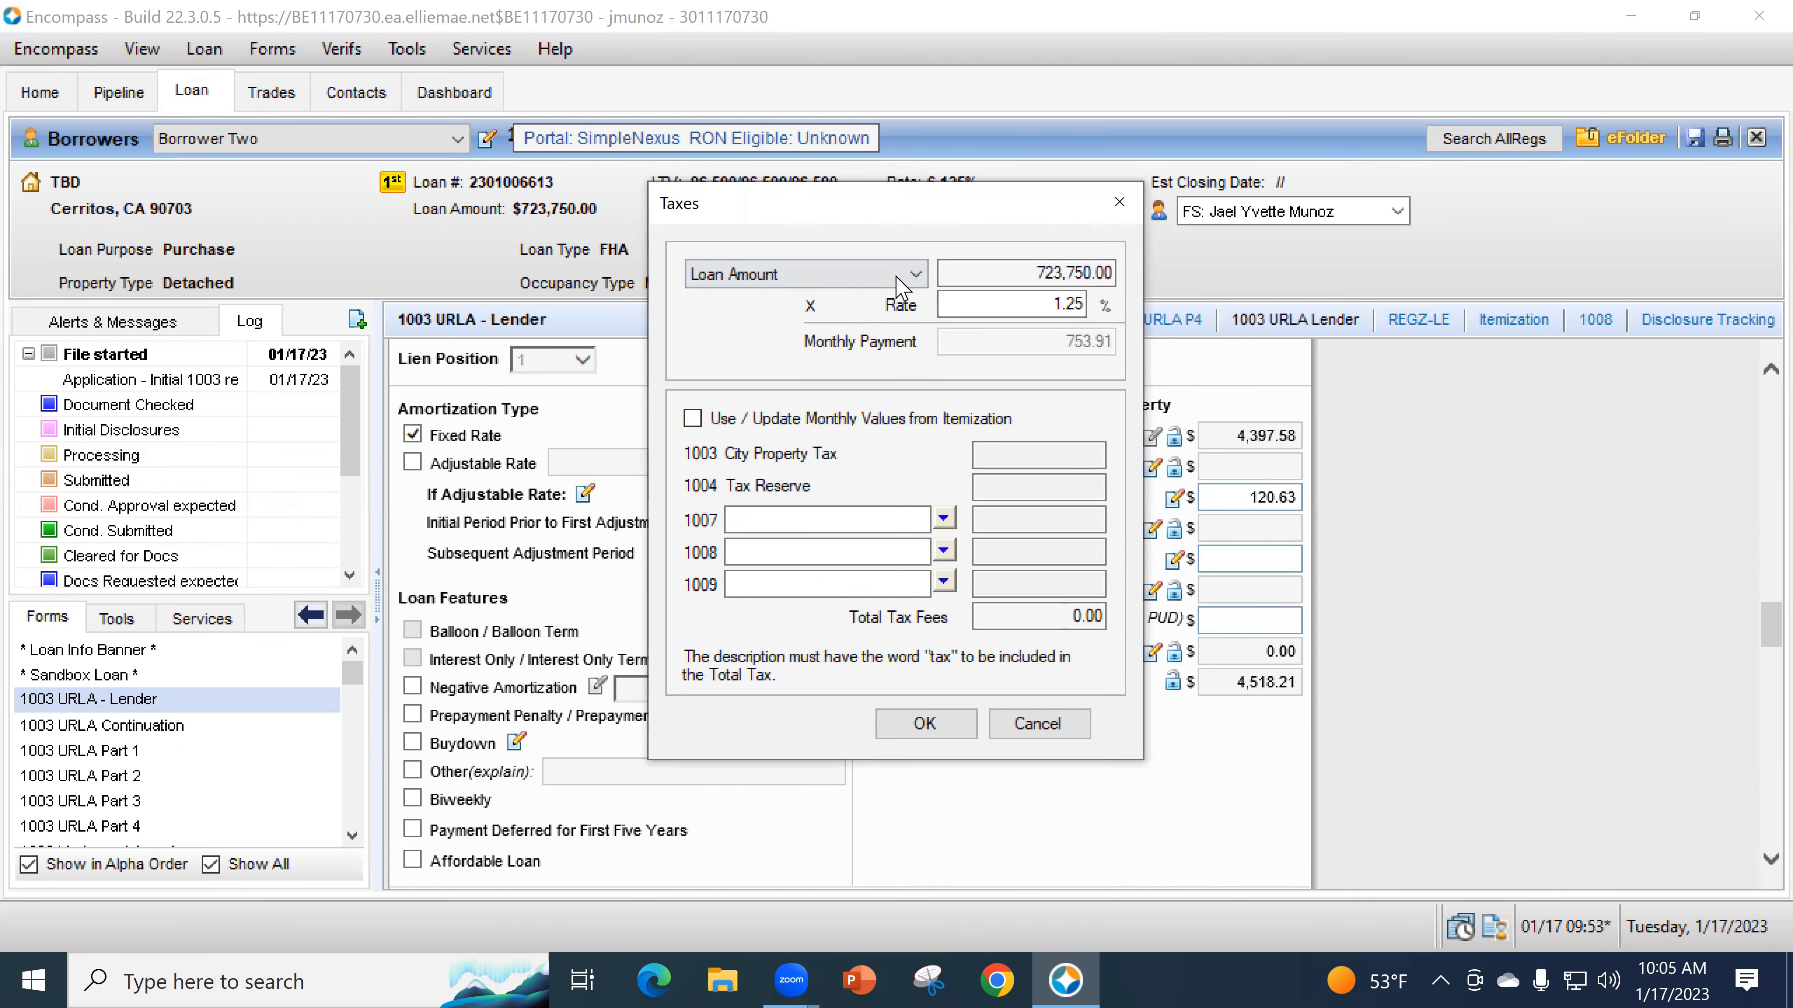
click(914, 275)
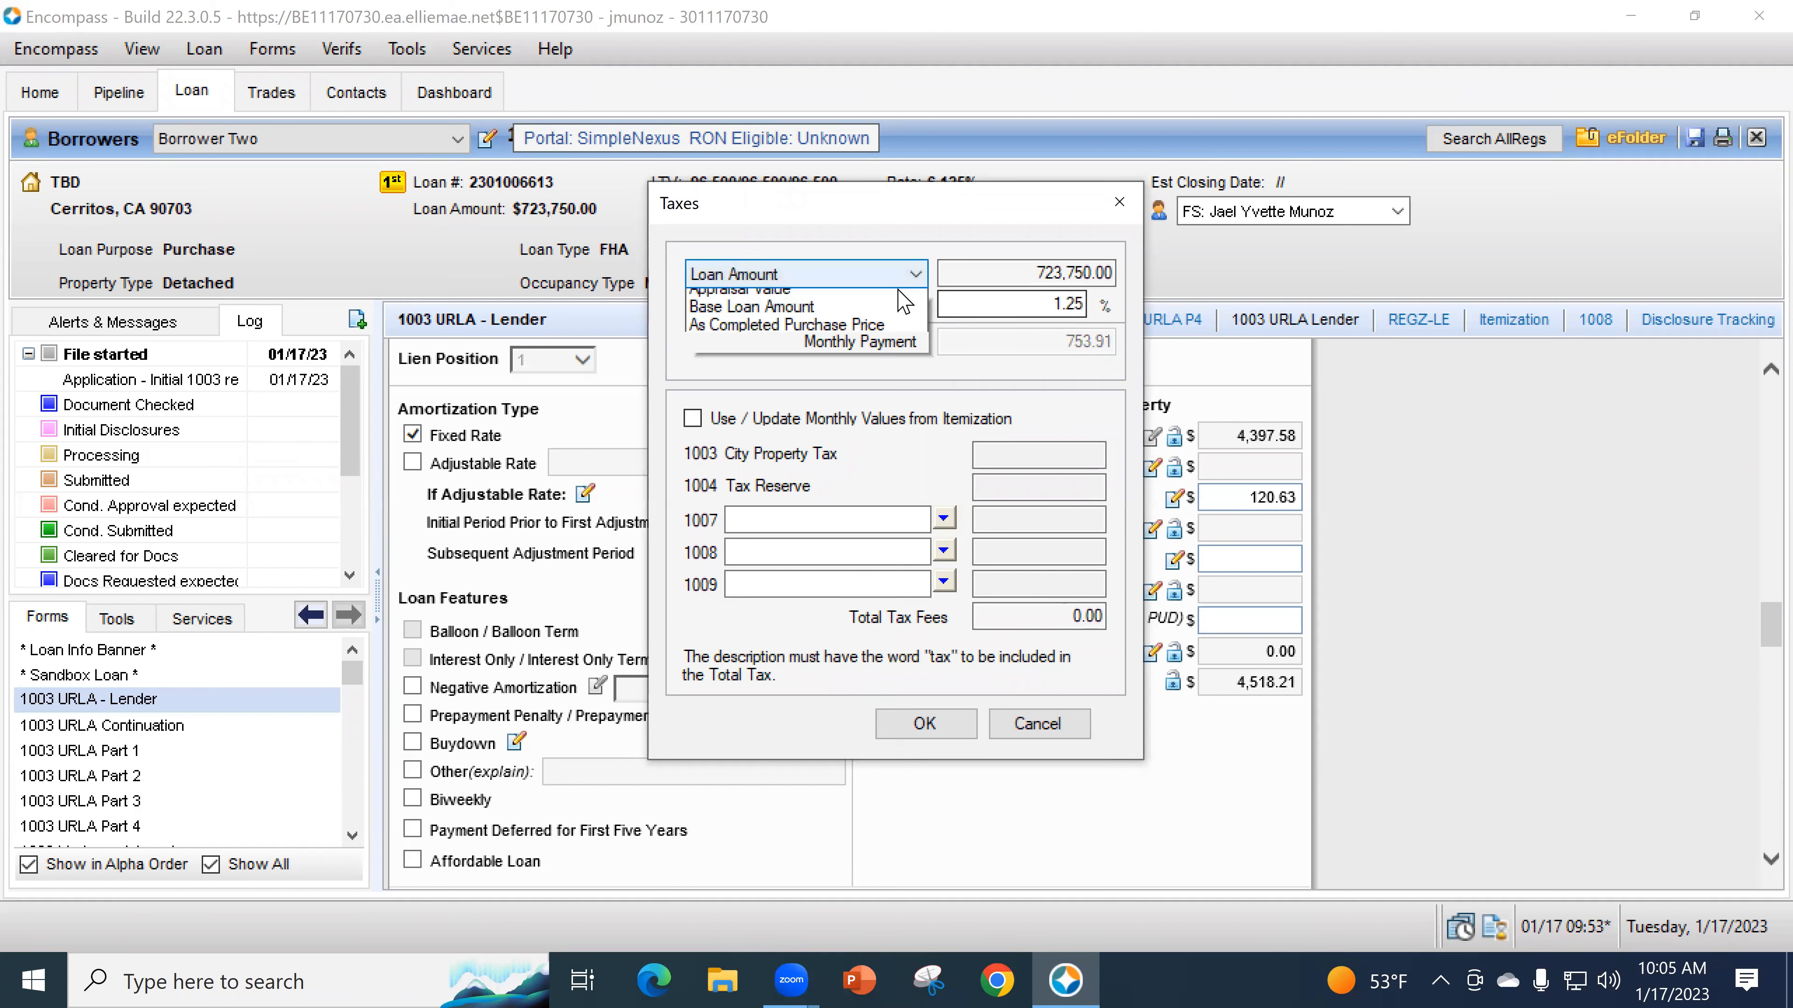
click(900, 325)
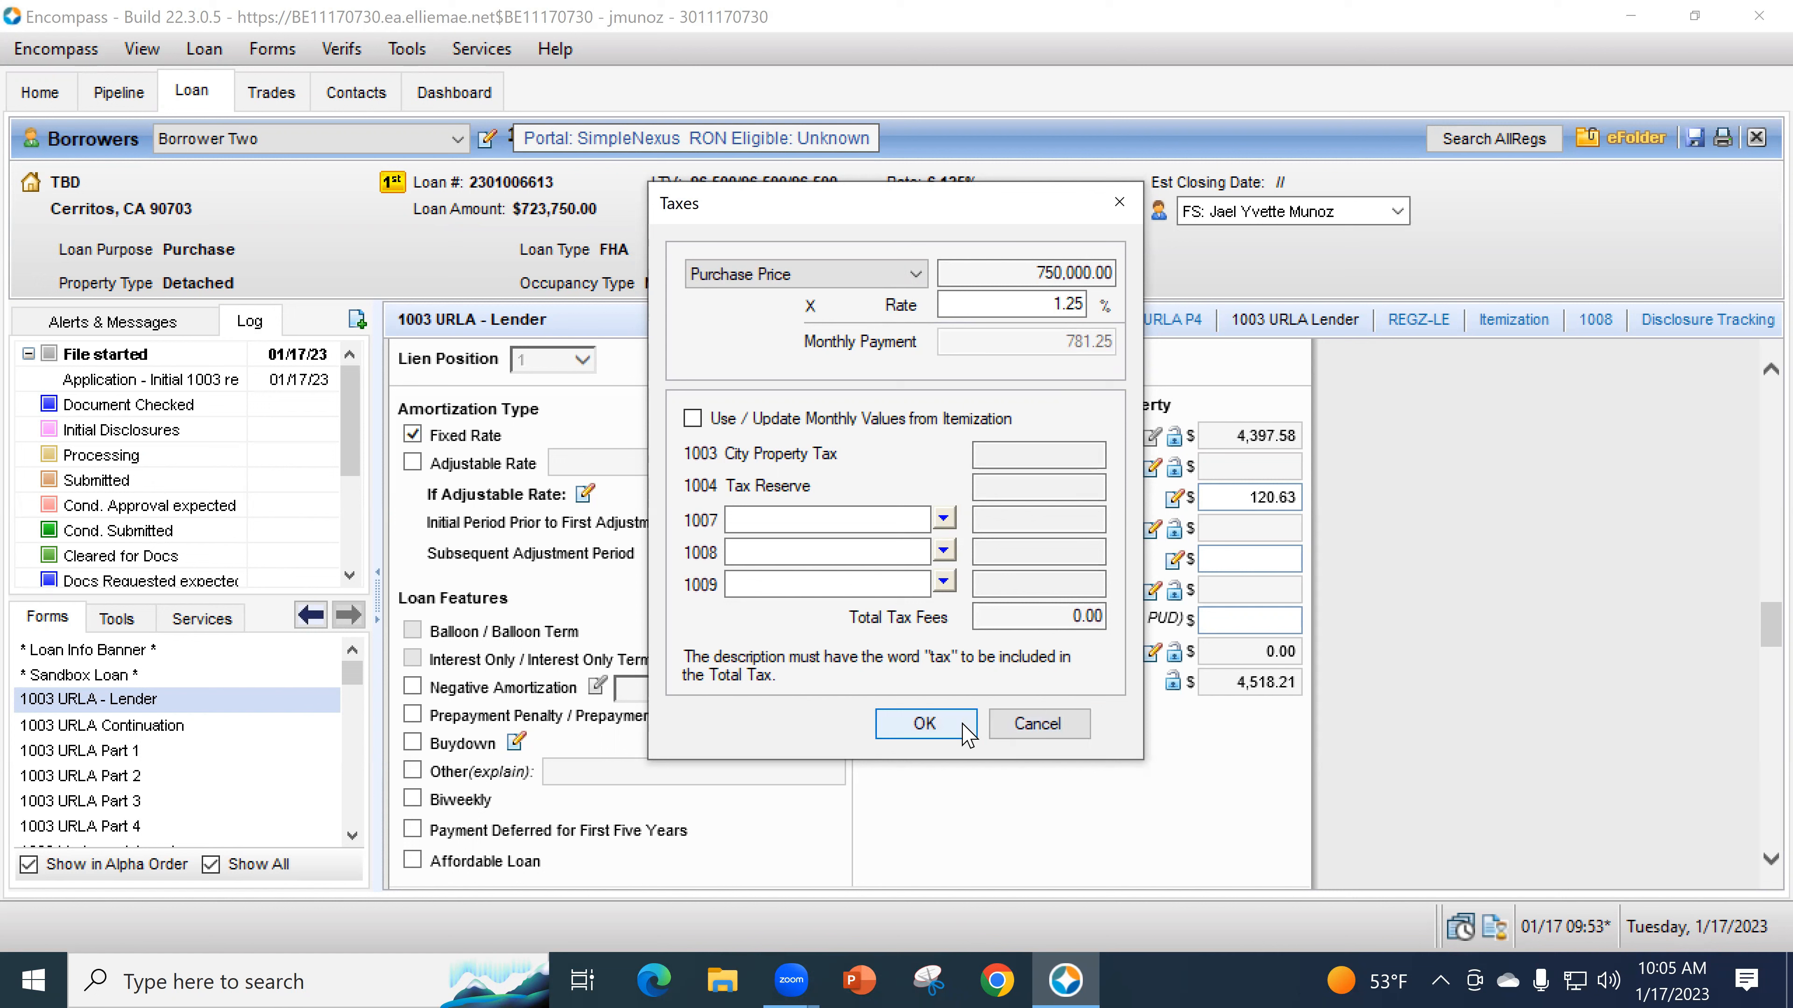
click(926, 724)
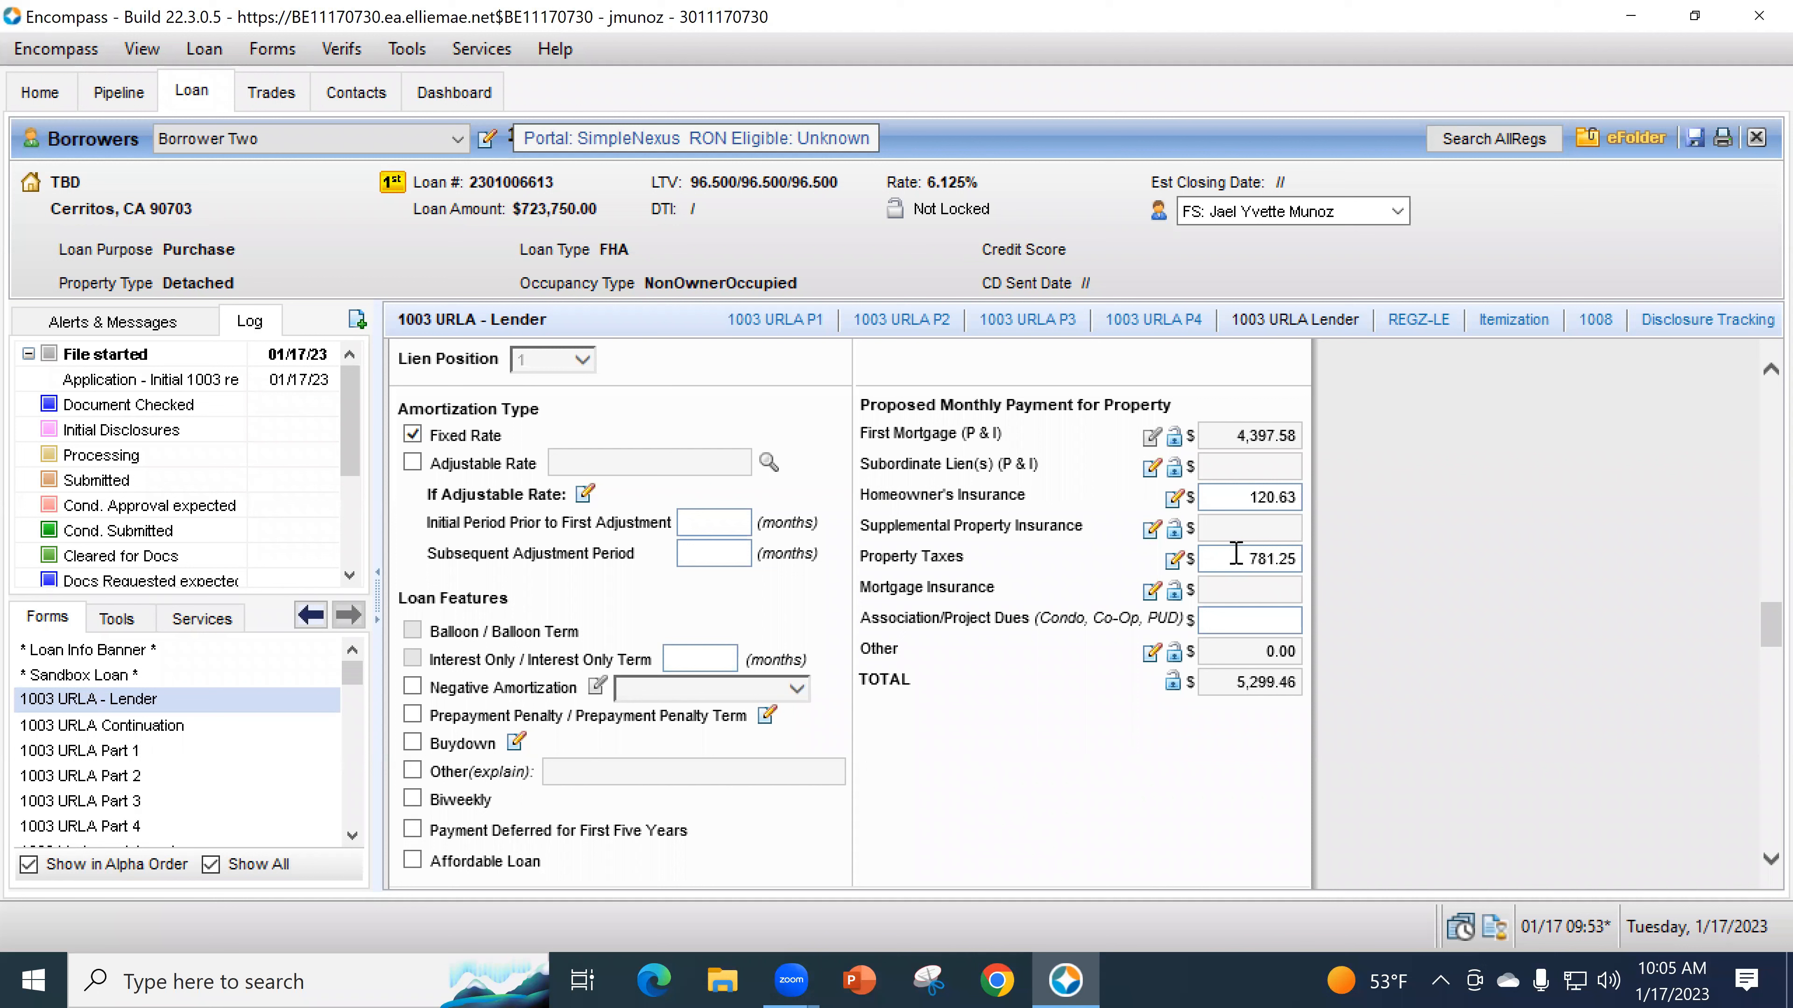
- Enter Mello Roos at 100.00 on line 1007 of the proposed other expenses
click(1152, 653)
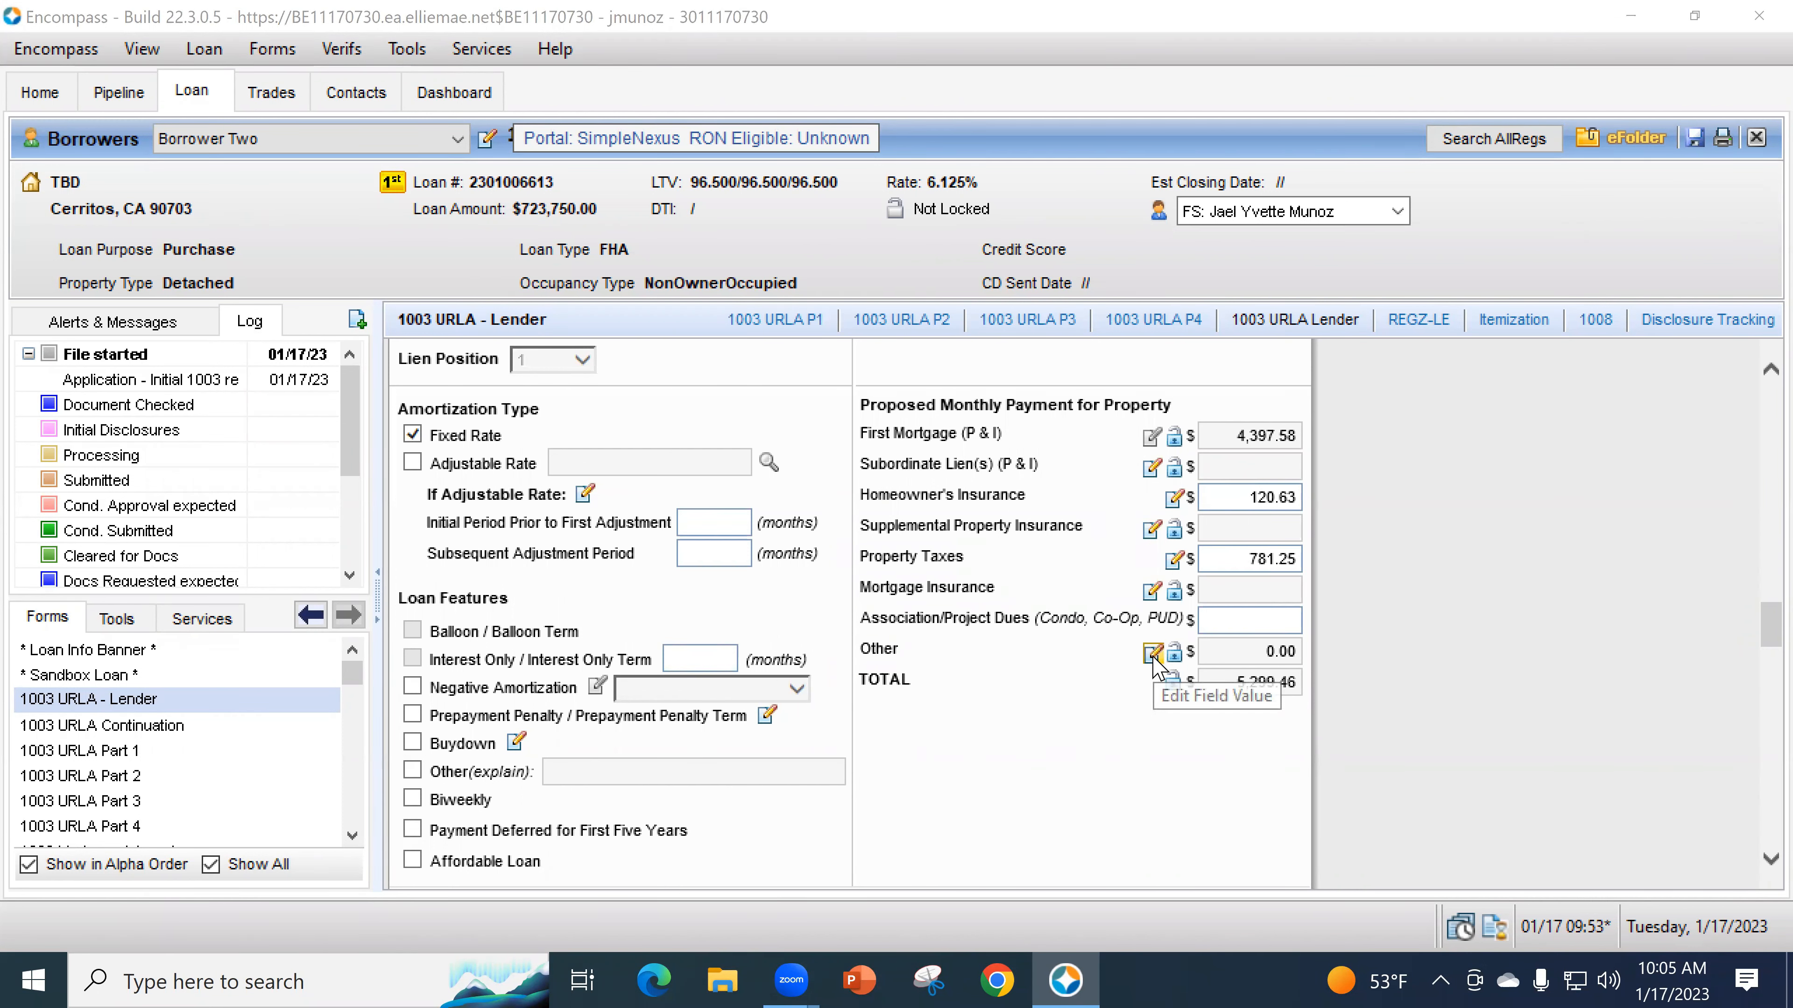
drag(1030, 304, 718, 281)
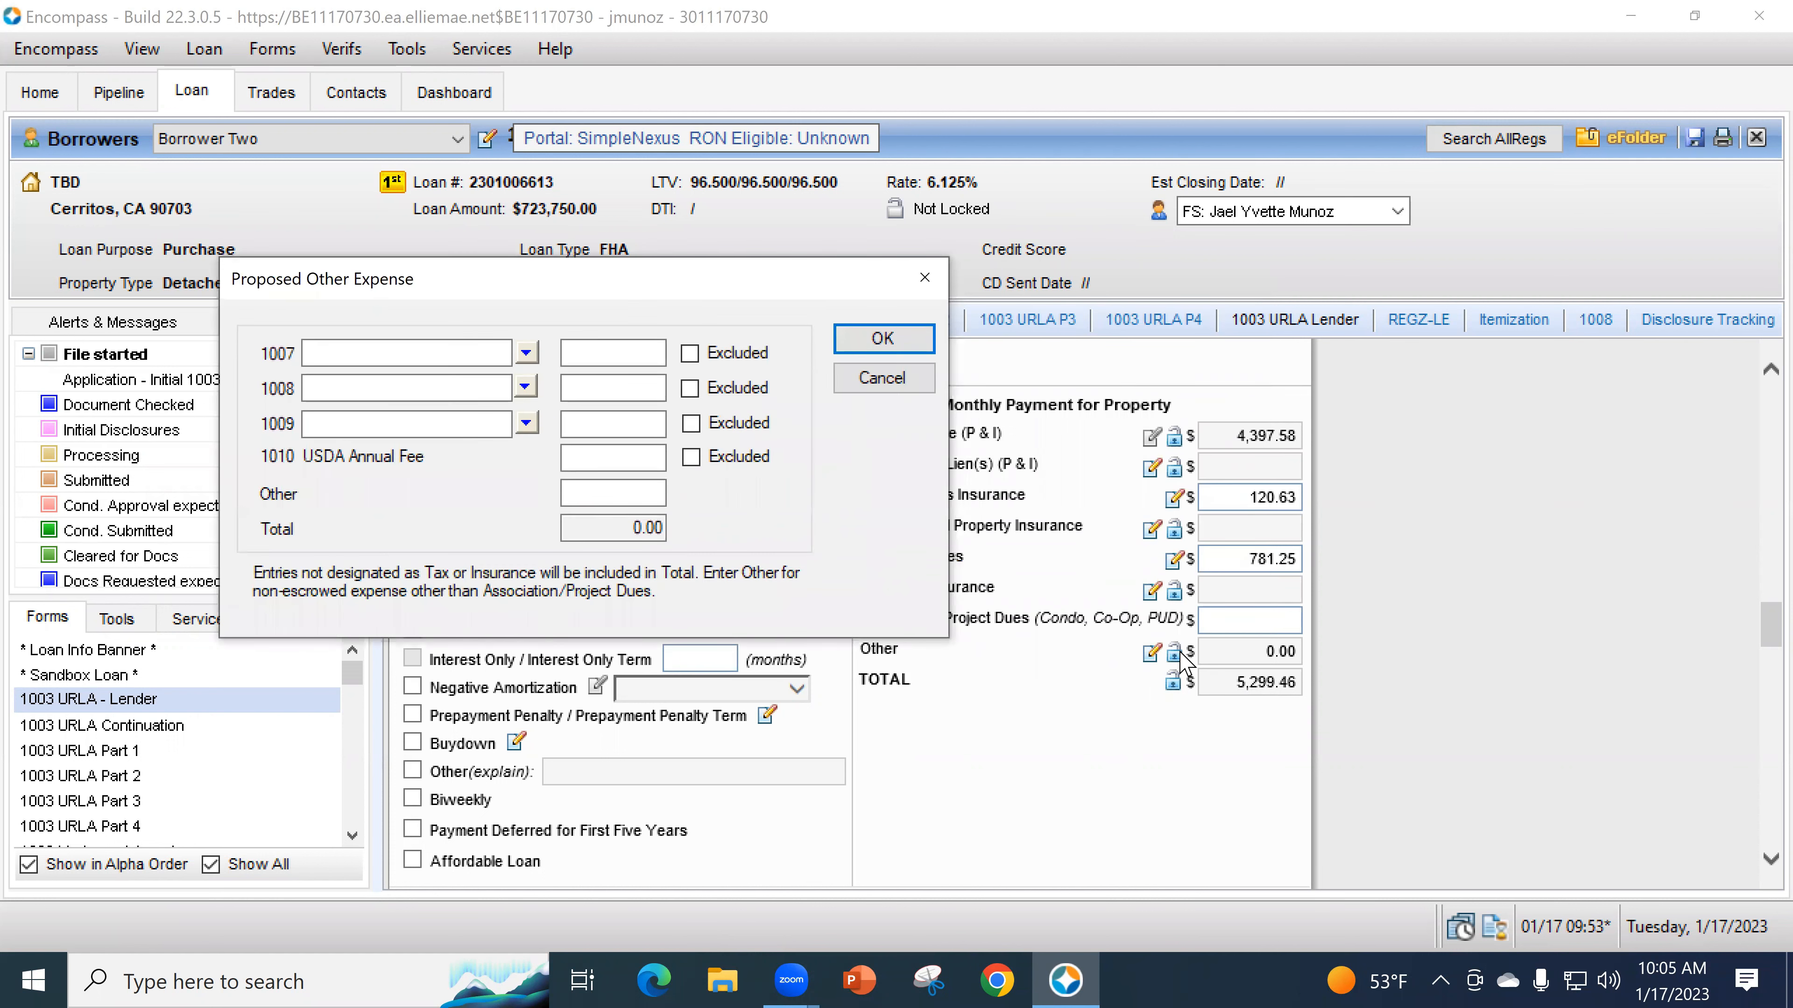
click(374, 355)
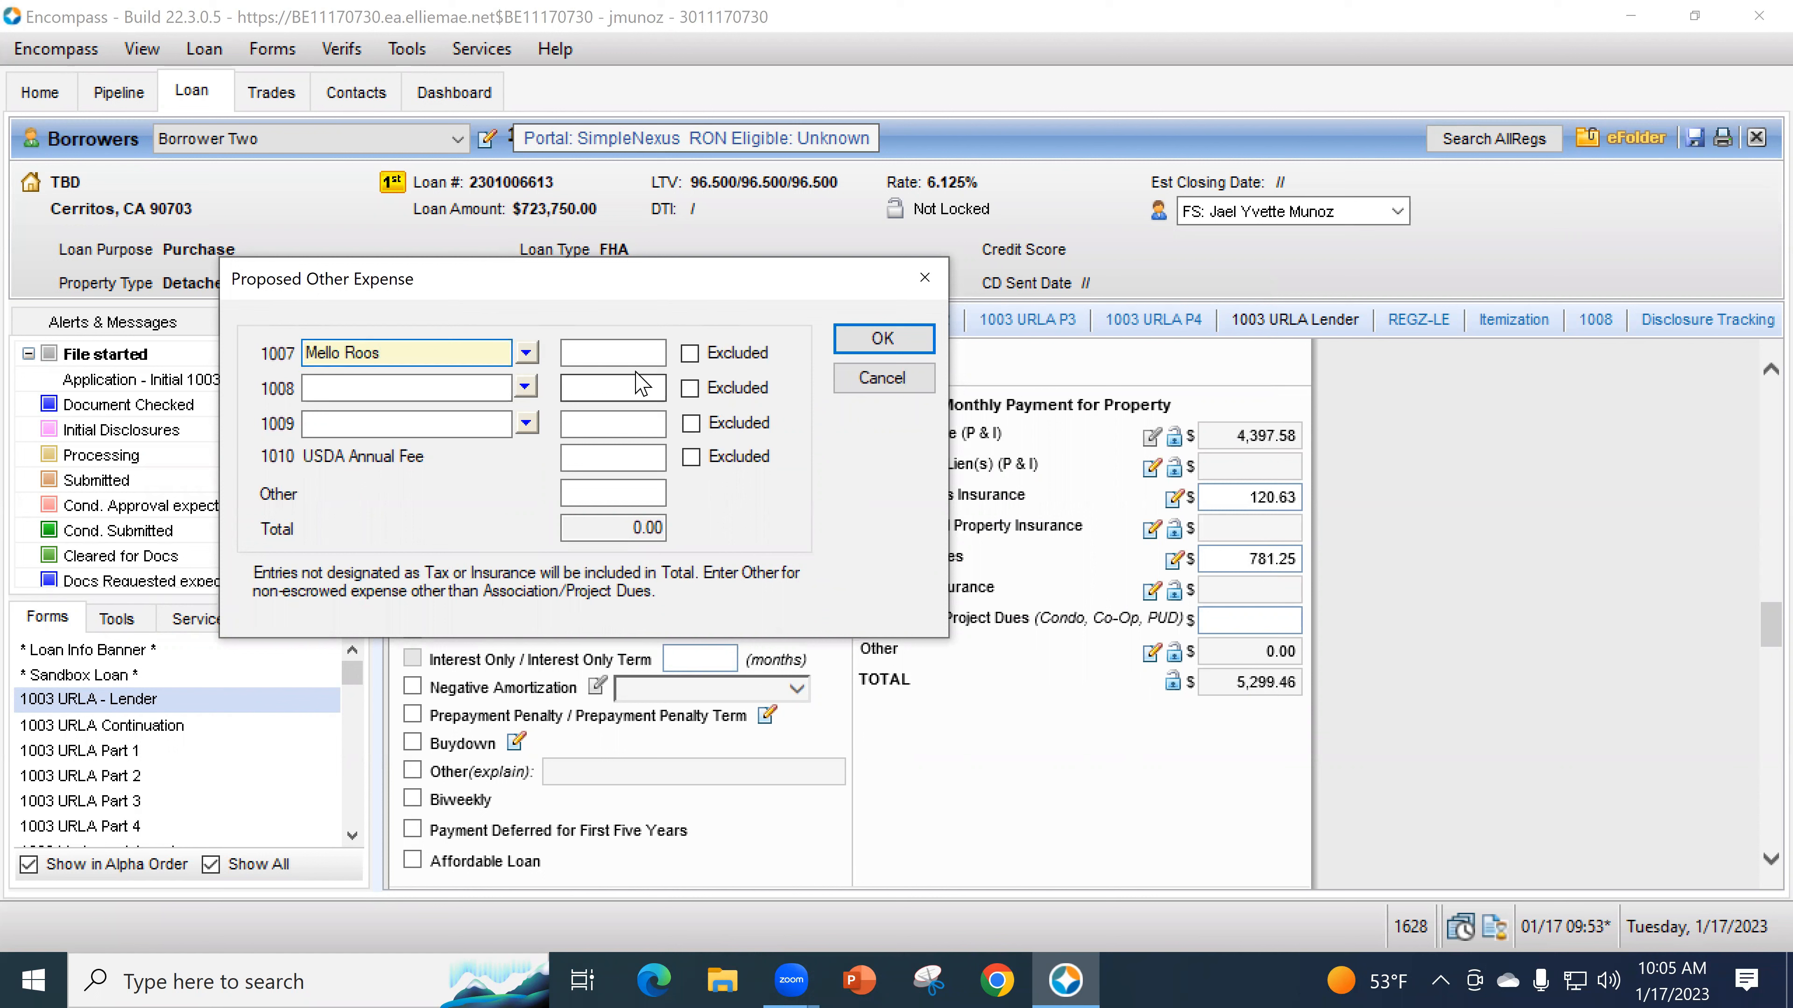
click(640, 357)
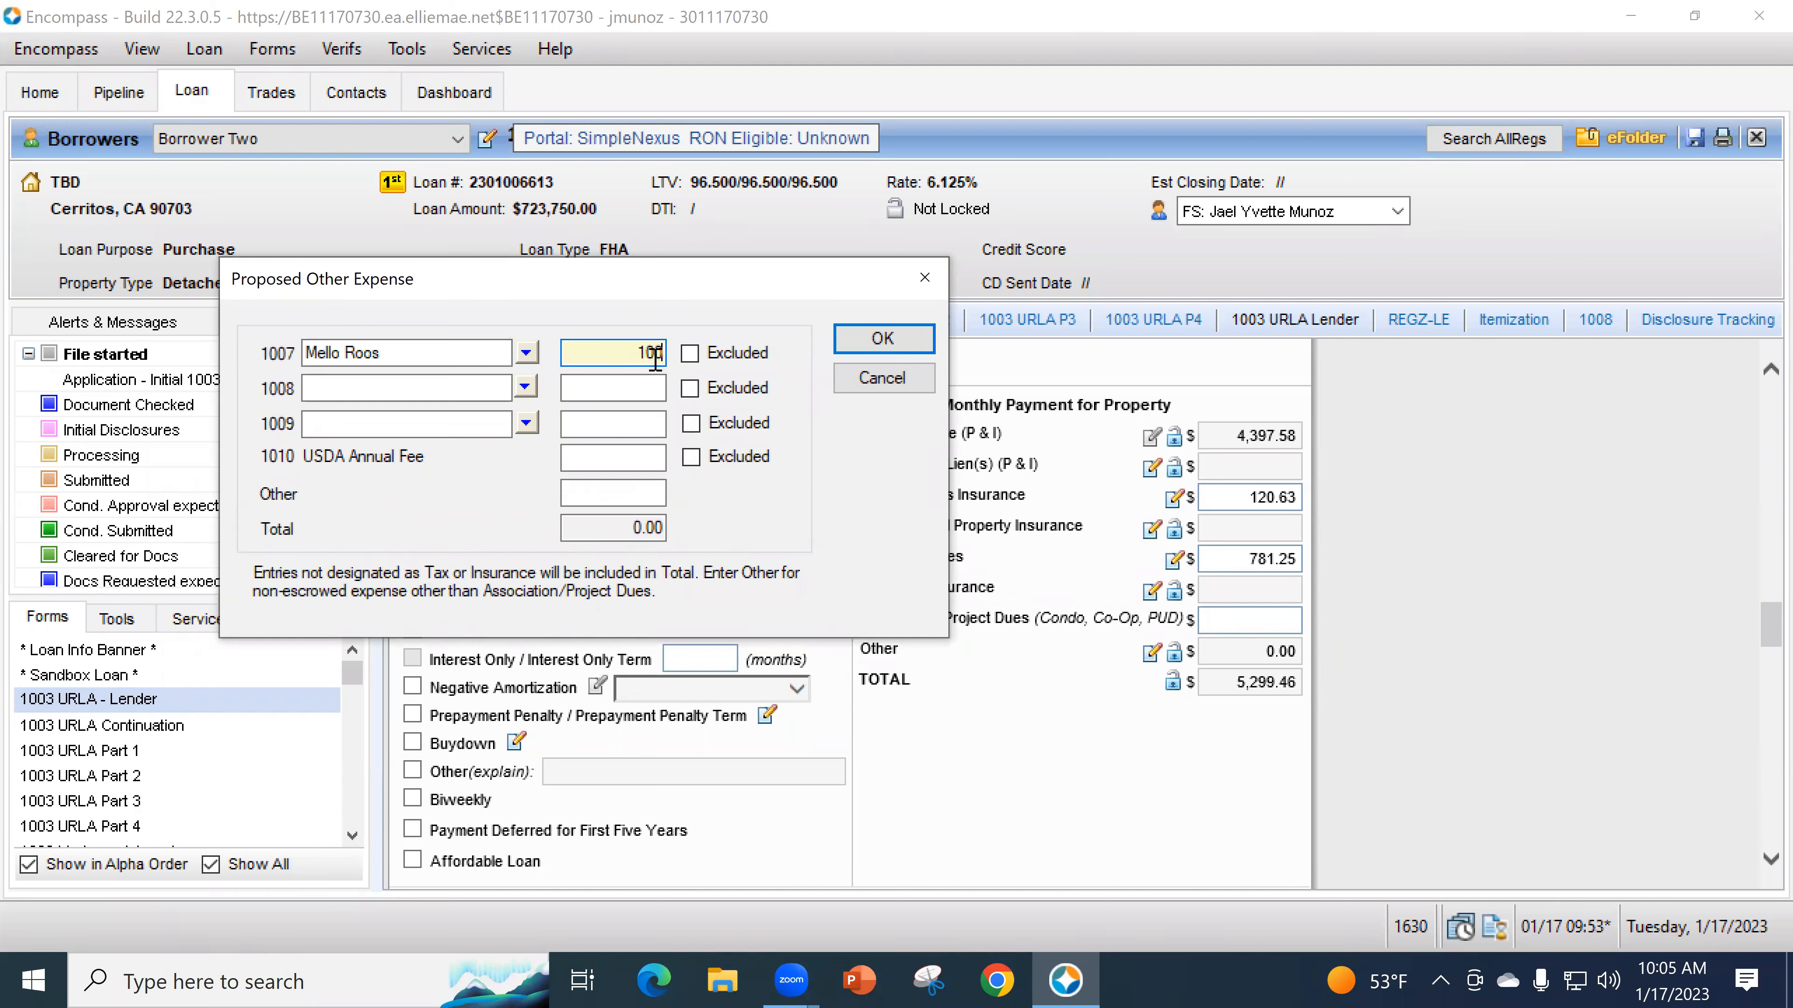
click(639, 387)
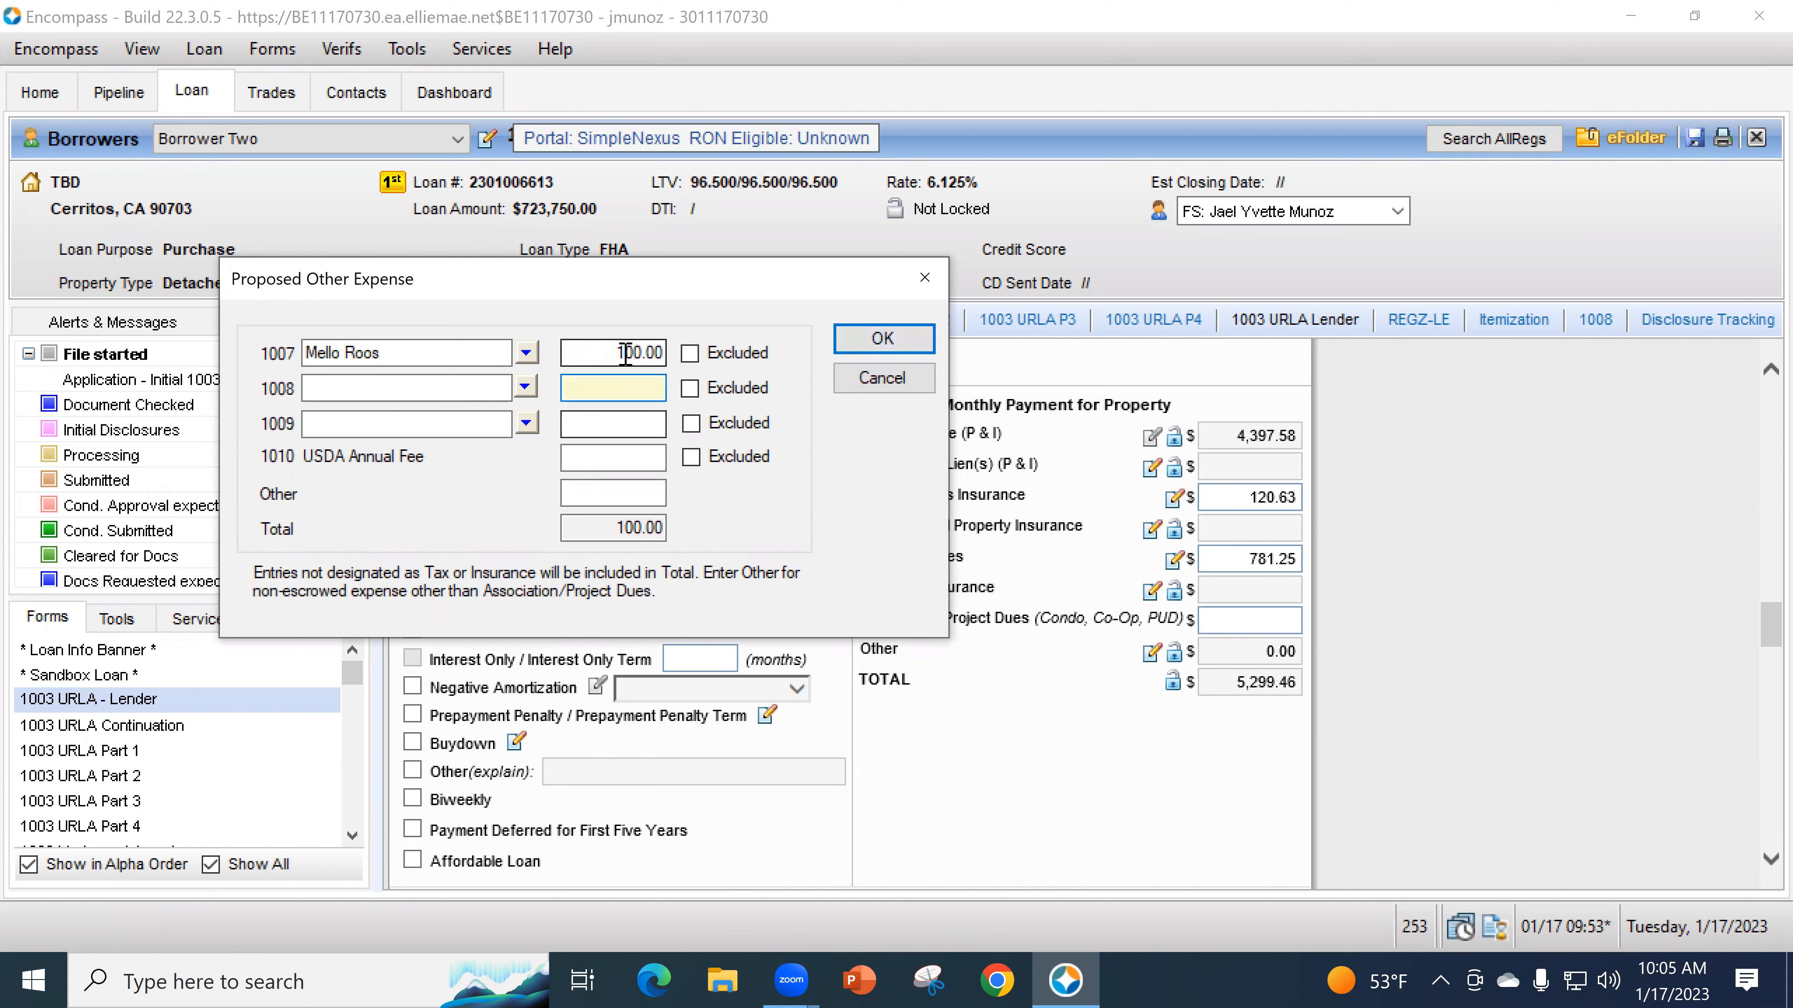
click(875, 336)
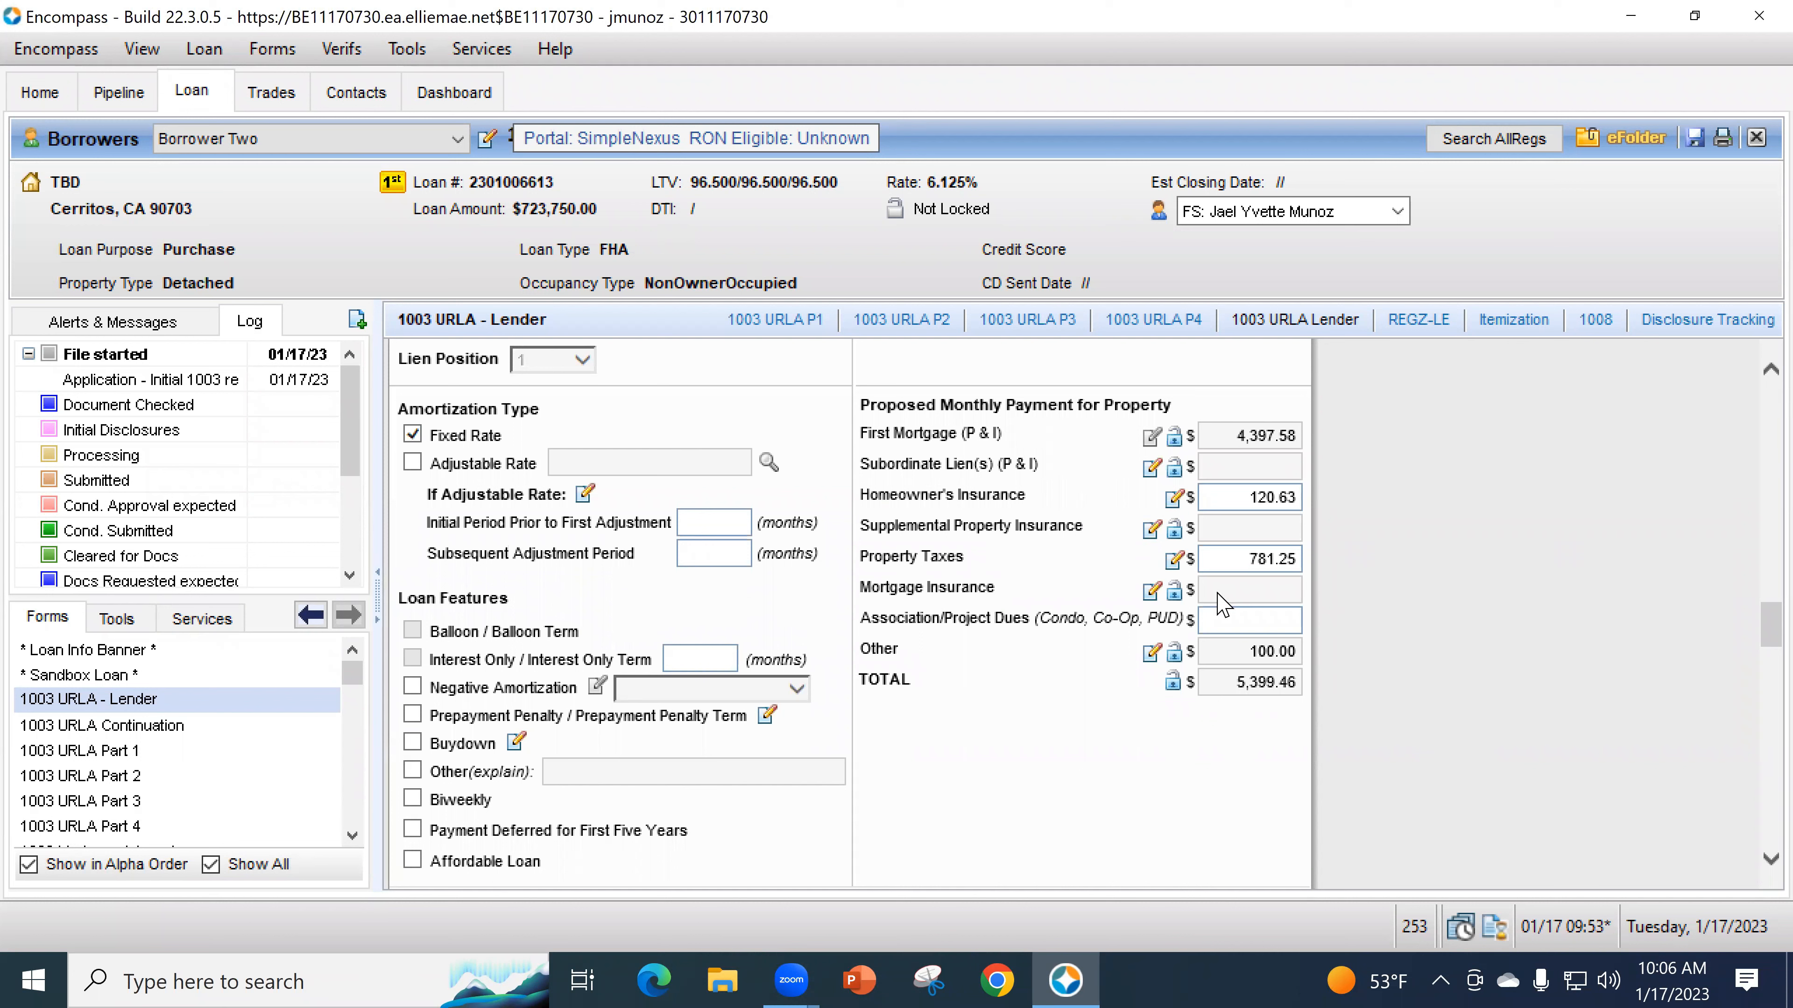
- Set monthly mortgage insurance to 0.65% for 120 months, then 0.2% for 240 months (389.90)
click(1152, 592)
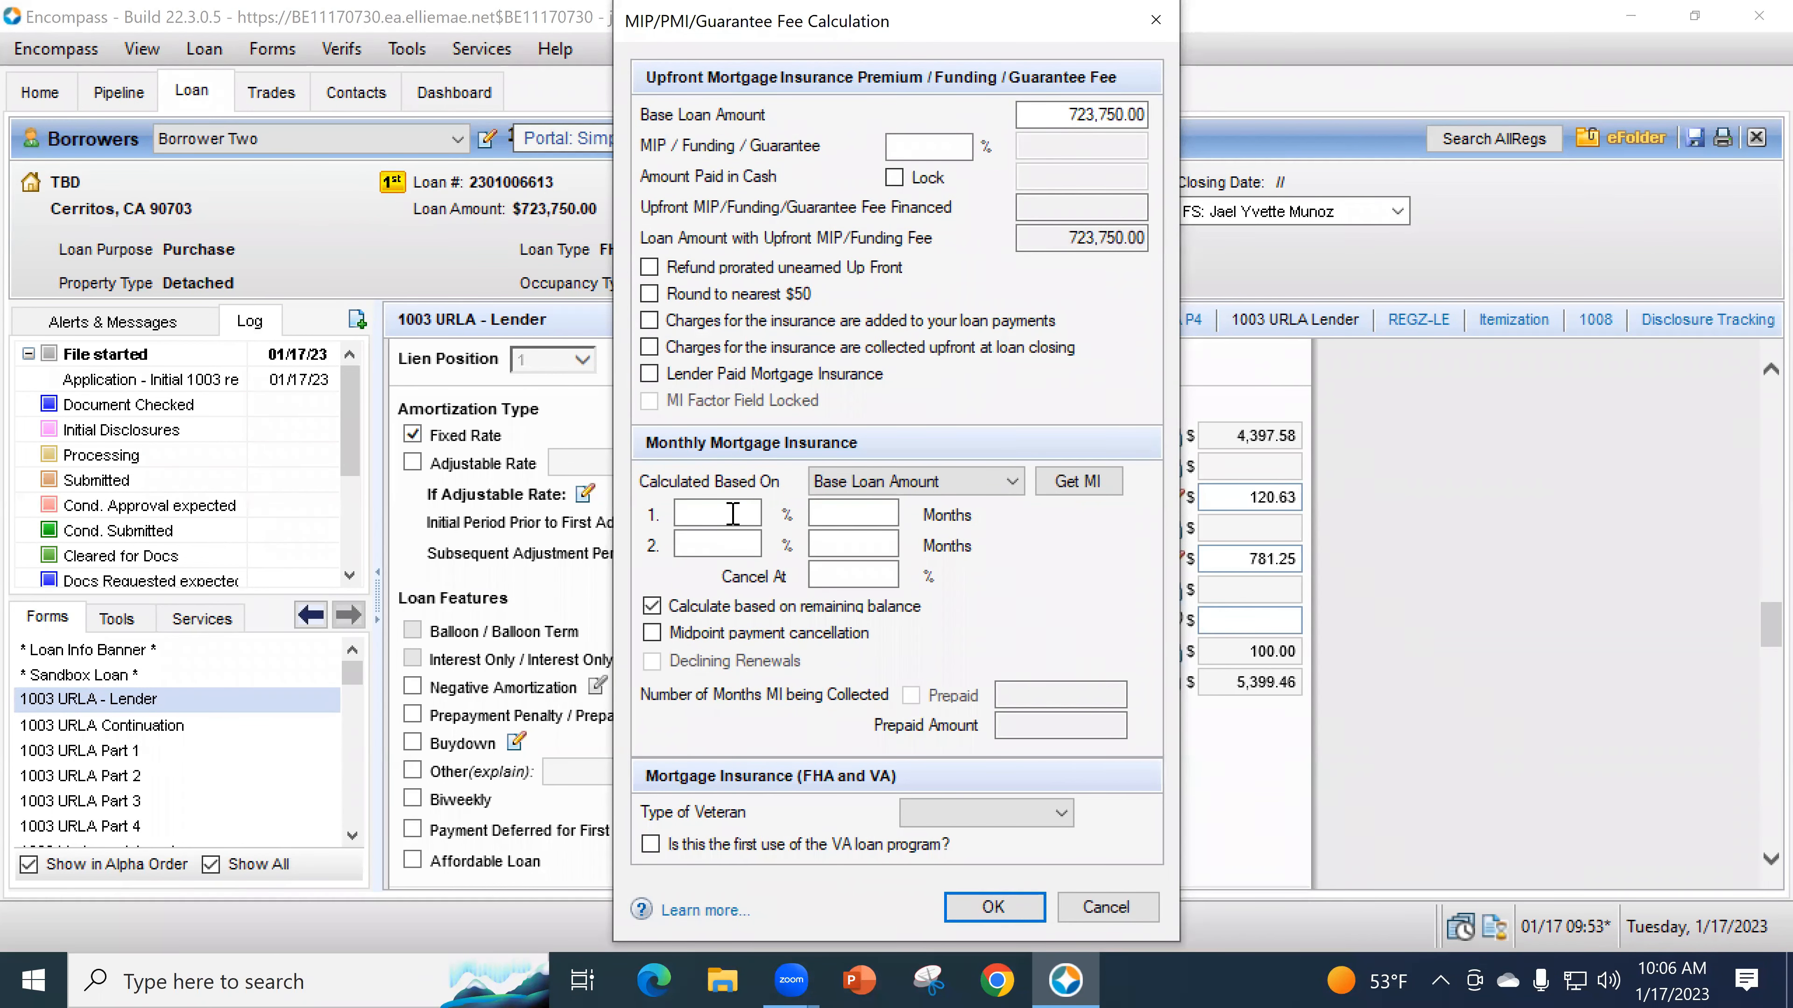
click(727, 516)
text(.65)
key(Tab)
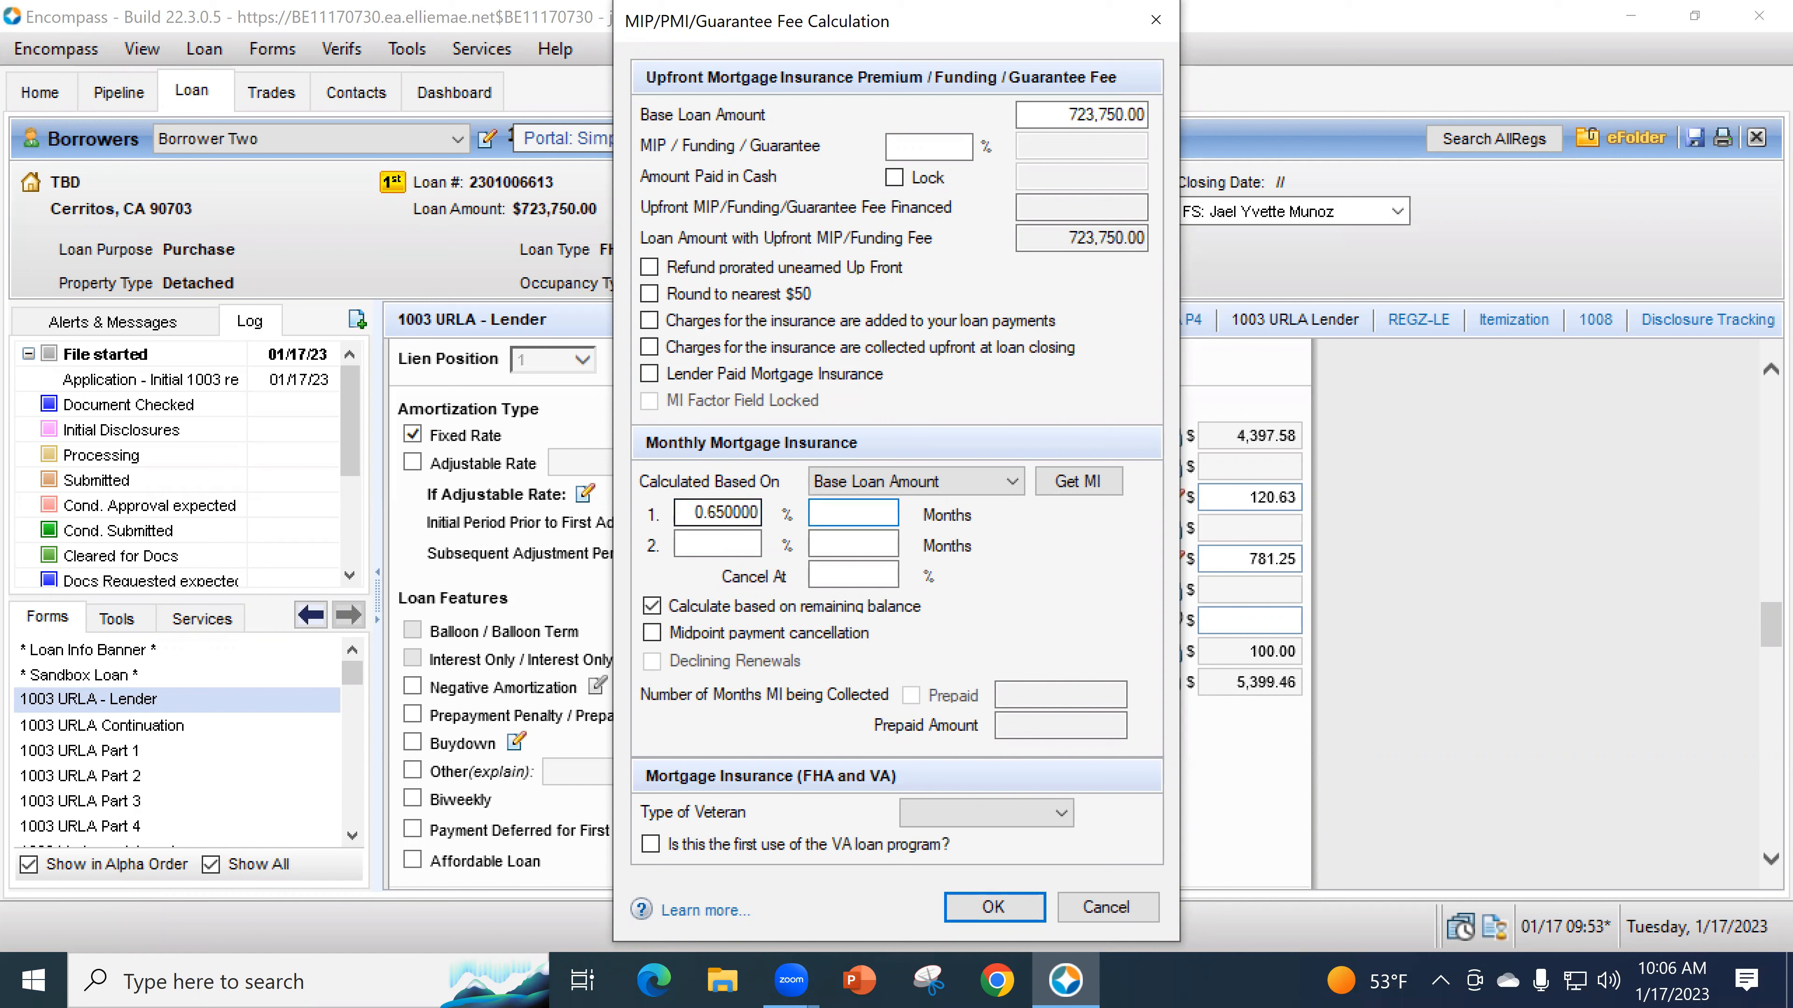
click(756, 544)
text(.2)
key(Tab)
text(240)
key(Tab)
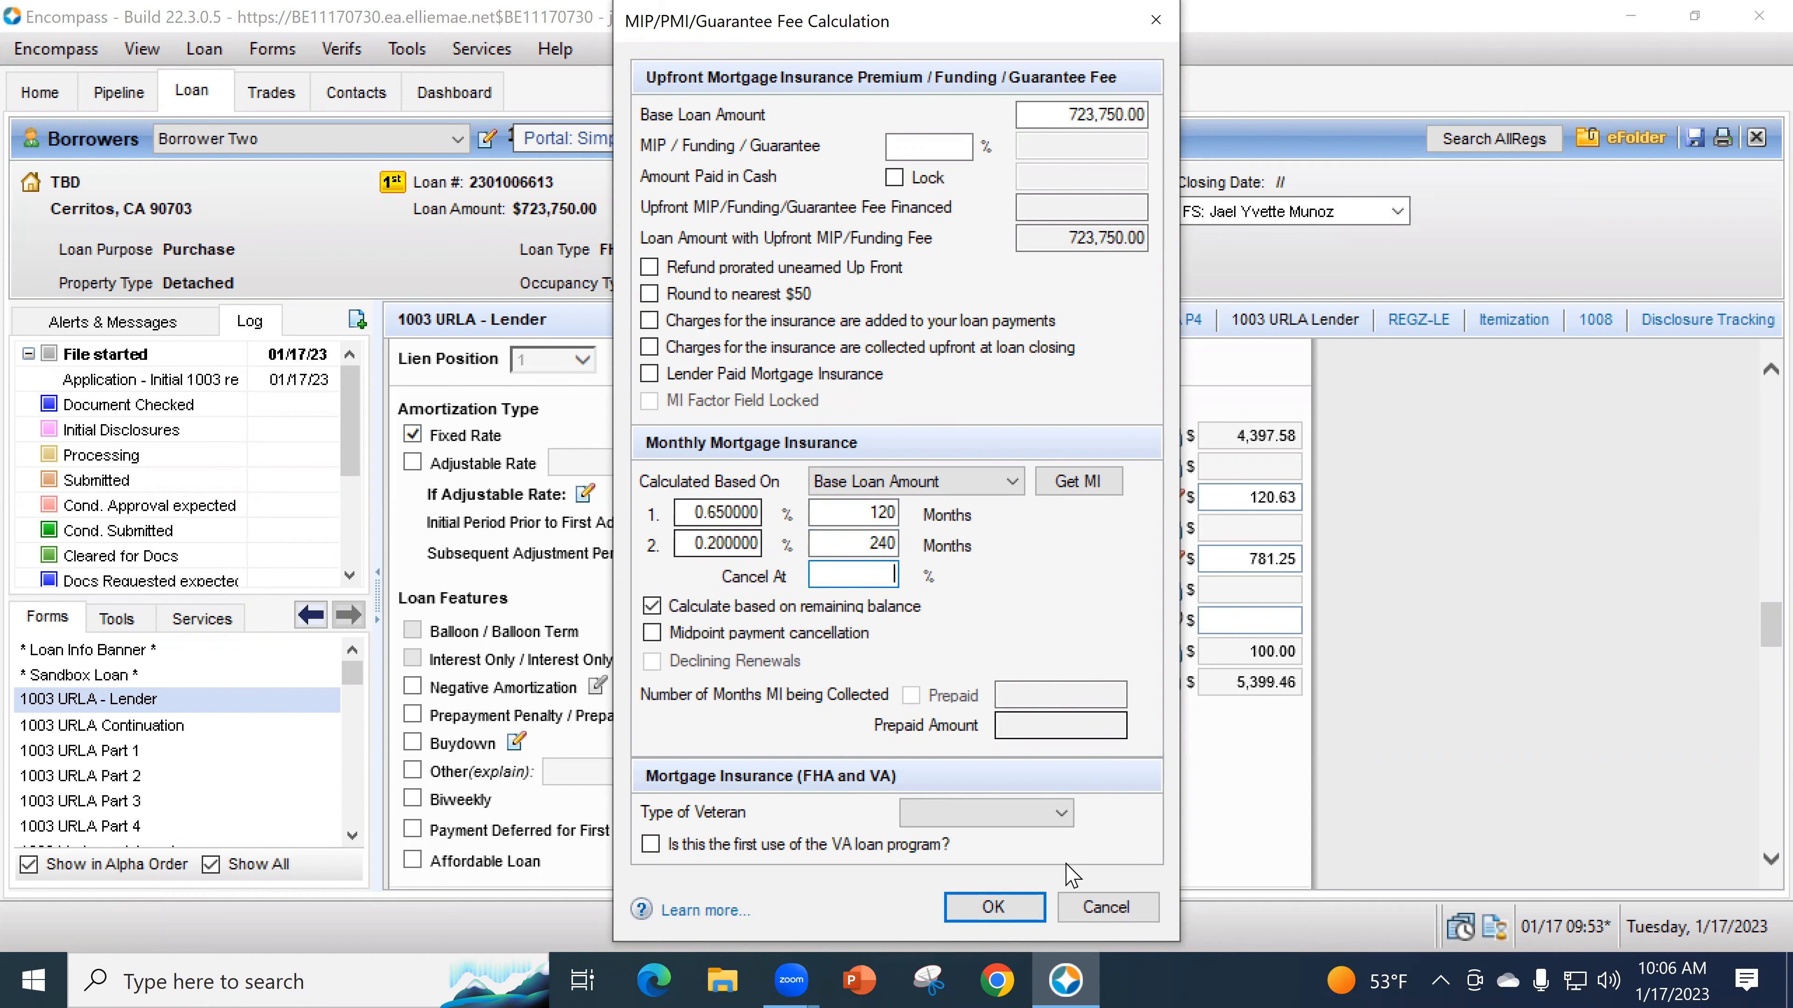
click(994, 907)
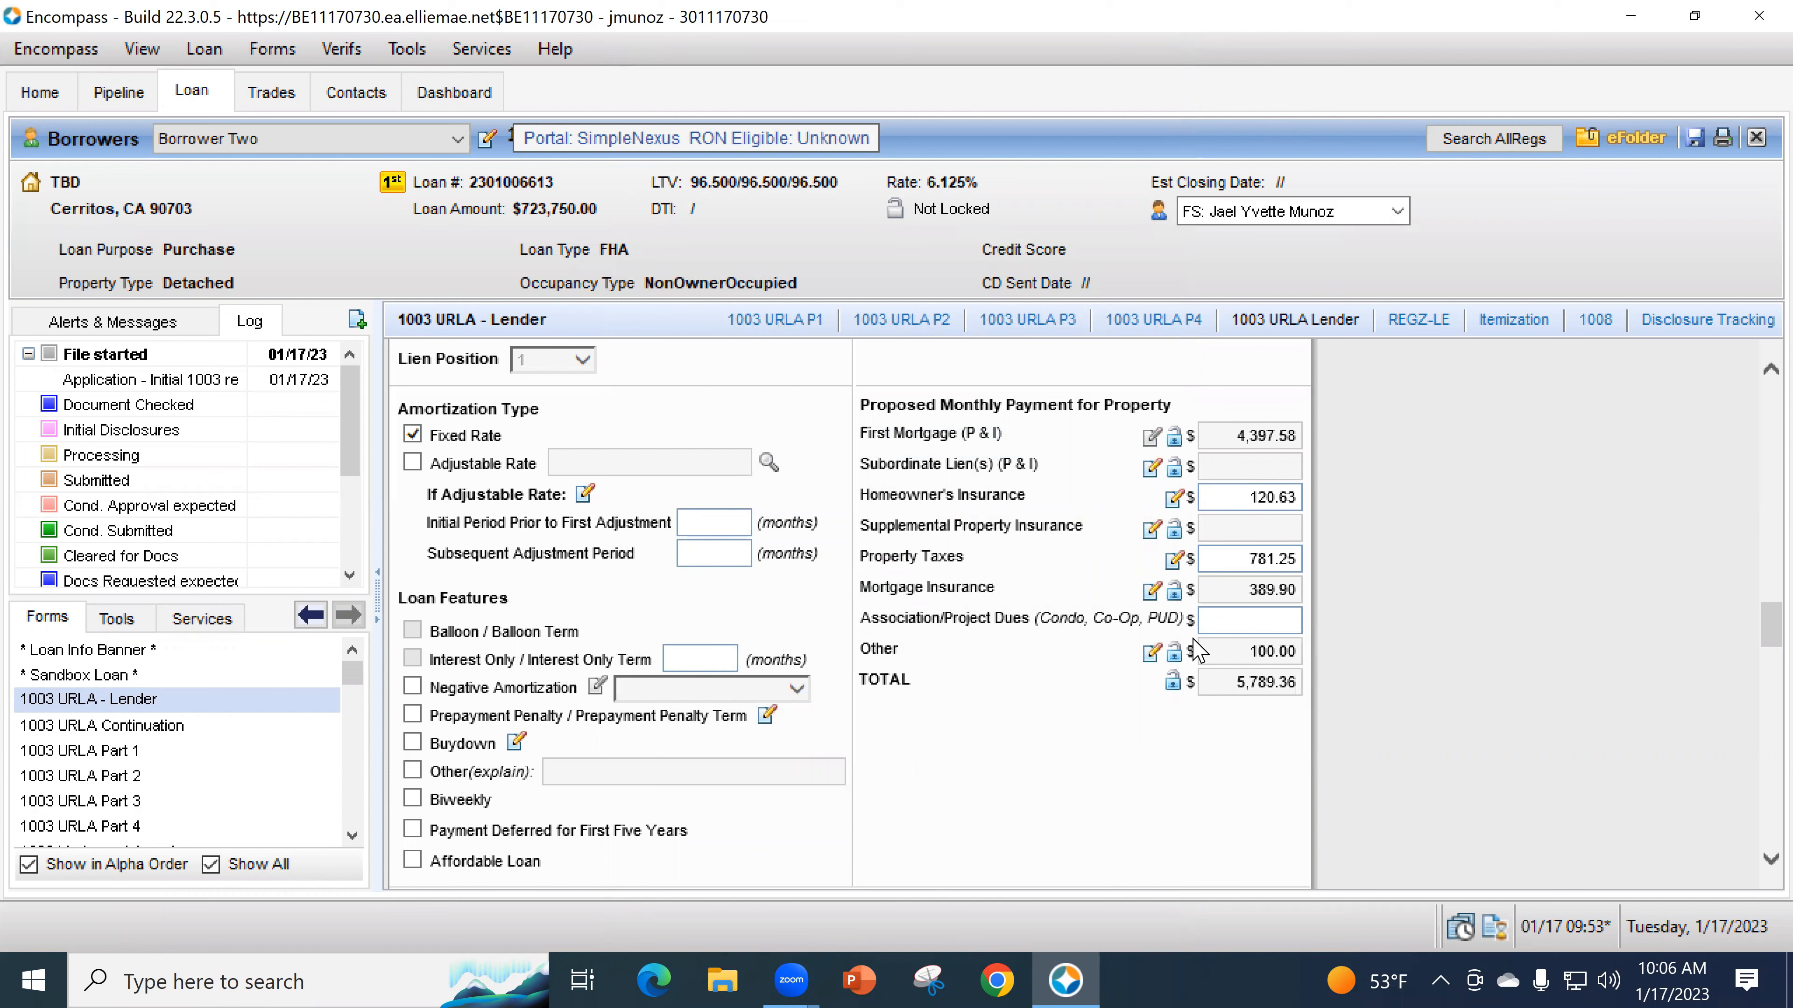
- Use Get MI to fill FHA insurance rates, financing the 1.75% upfront premium (loan 736,415.00)
click(1151, 592)
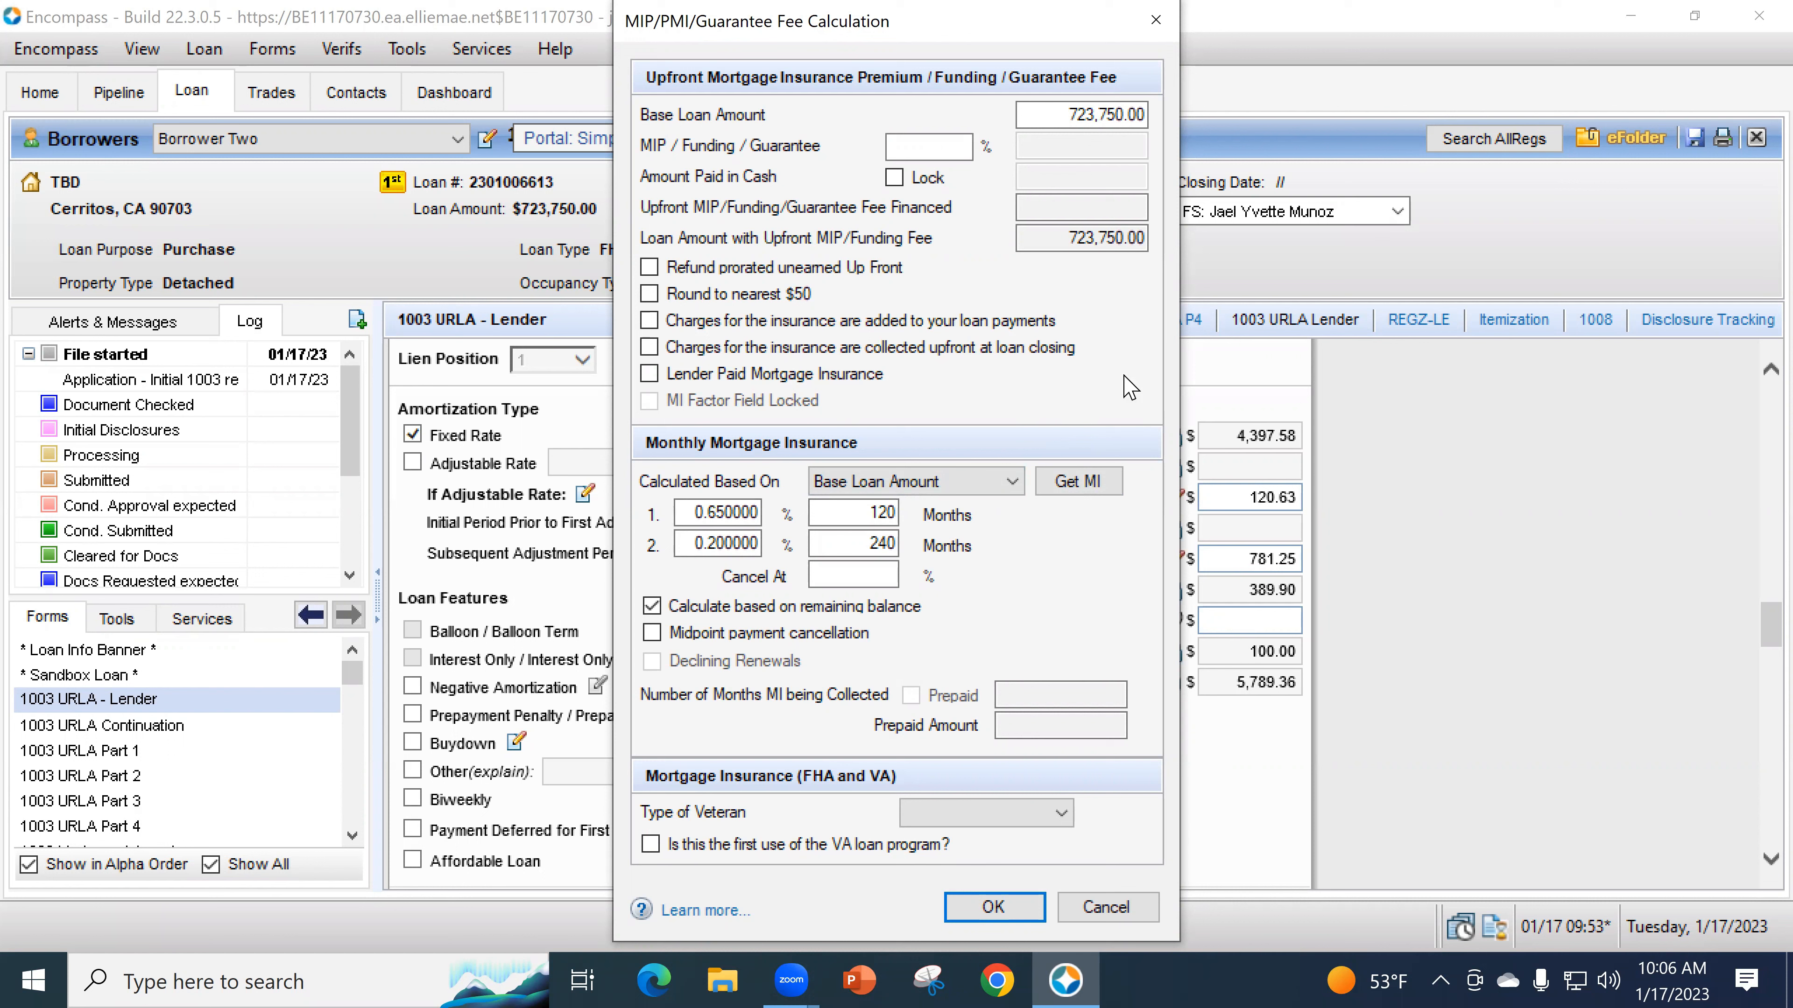
click(1076, 482)
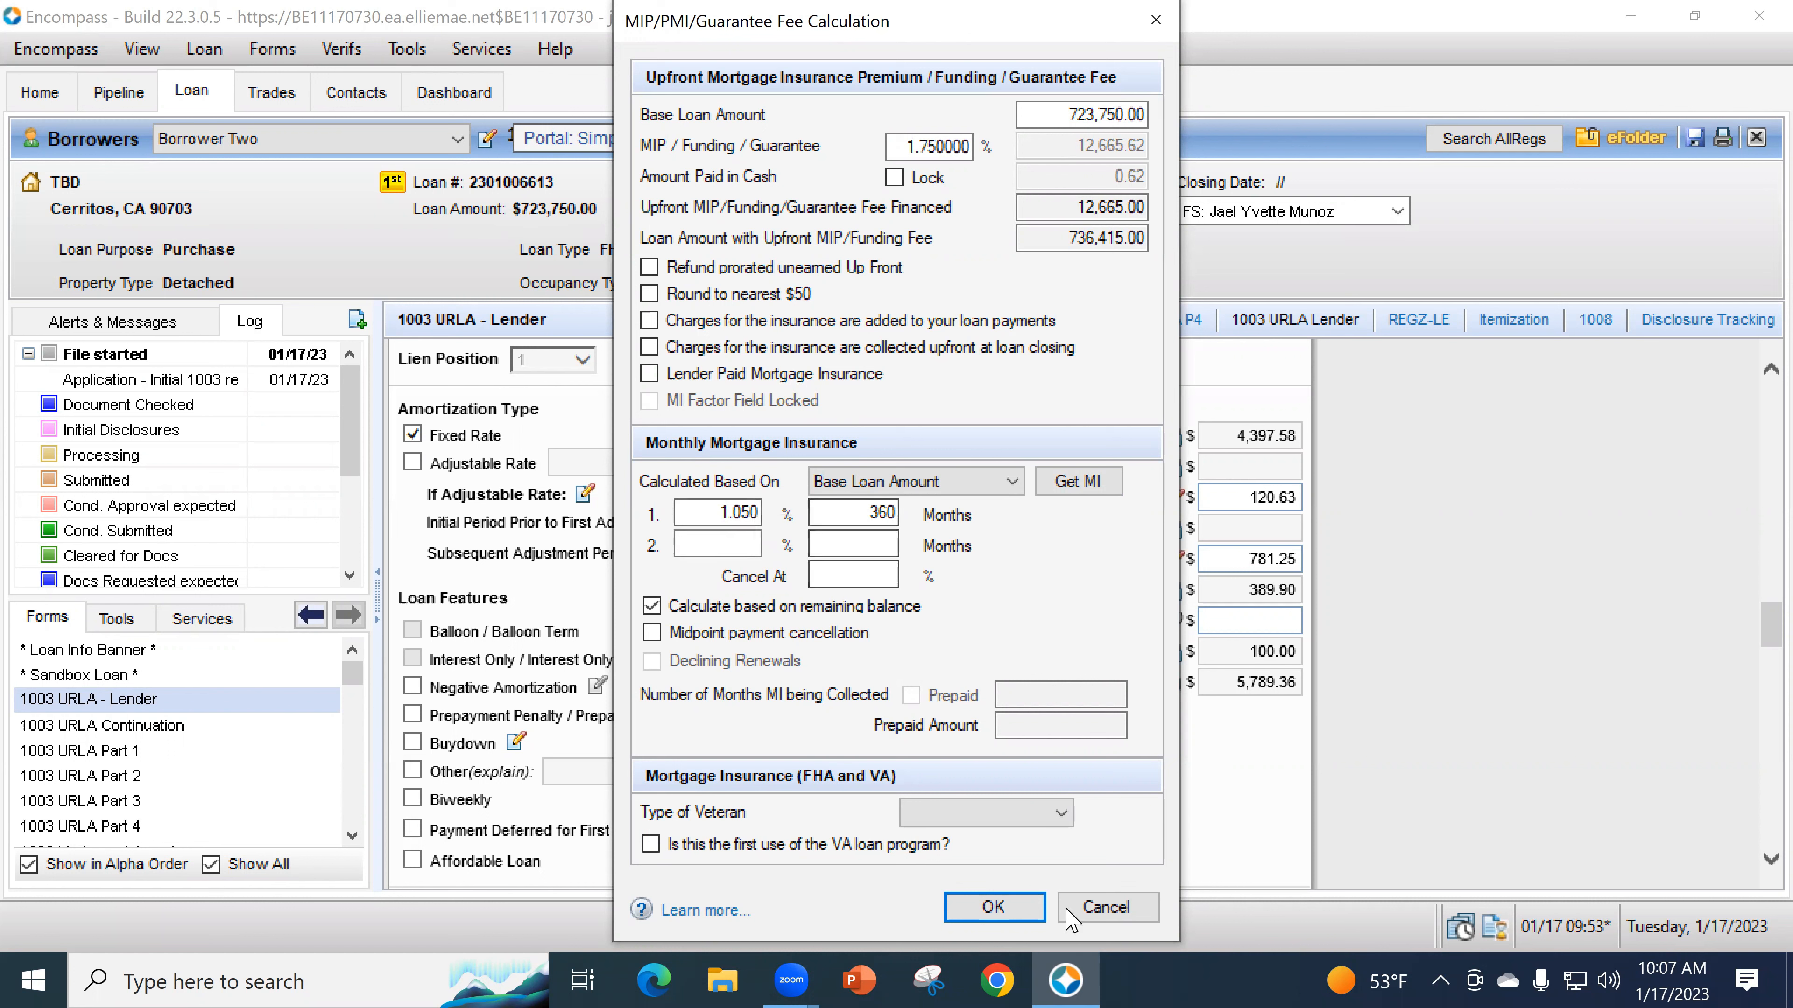
click(1020, 912)
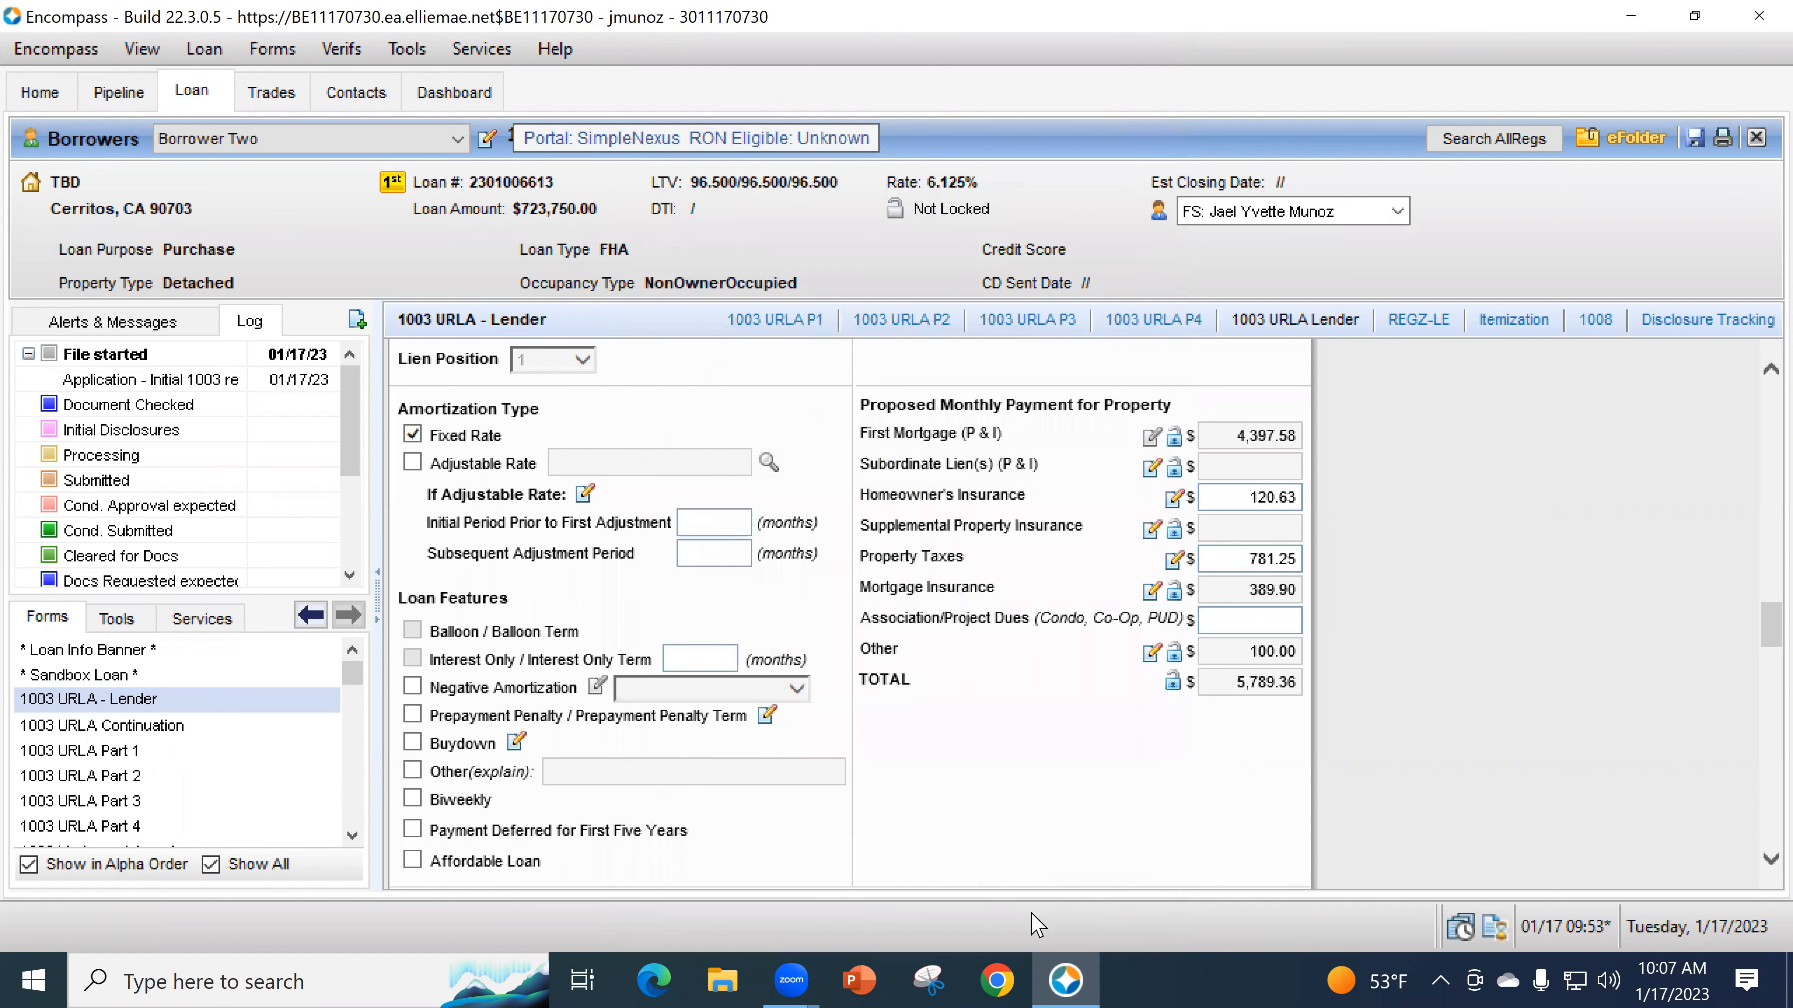
- Try a 0.85% first MI rate, then refill rates with system values (1.050% for 360 months)
click(1151, 591)
key(shift+Tab)
text(.85)
key(Tab)
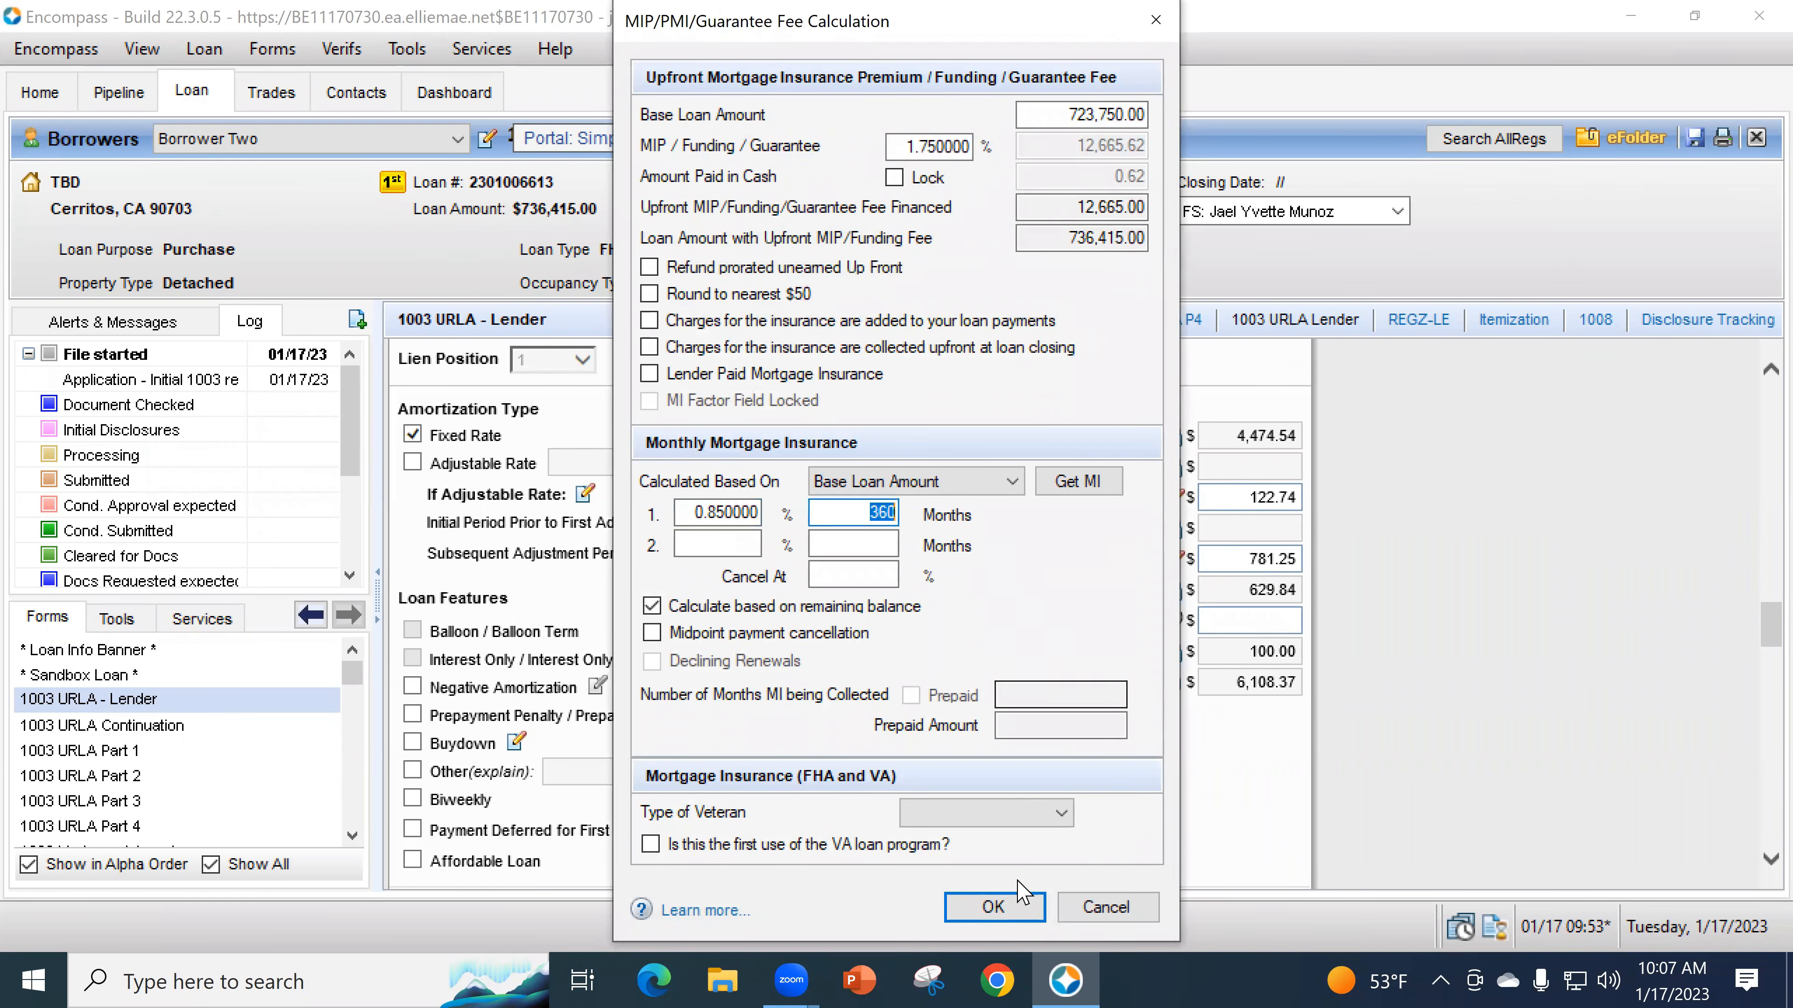
click(1020, 903)
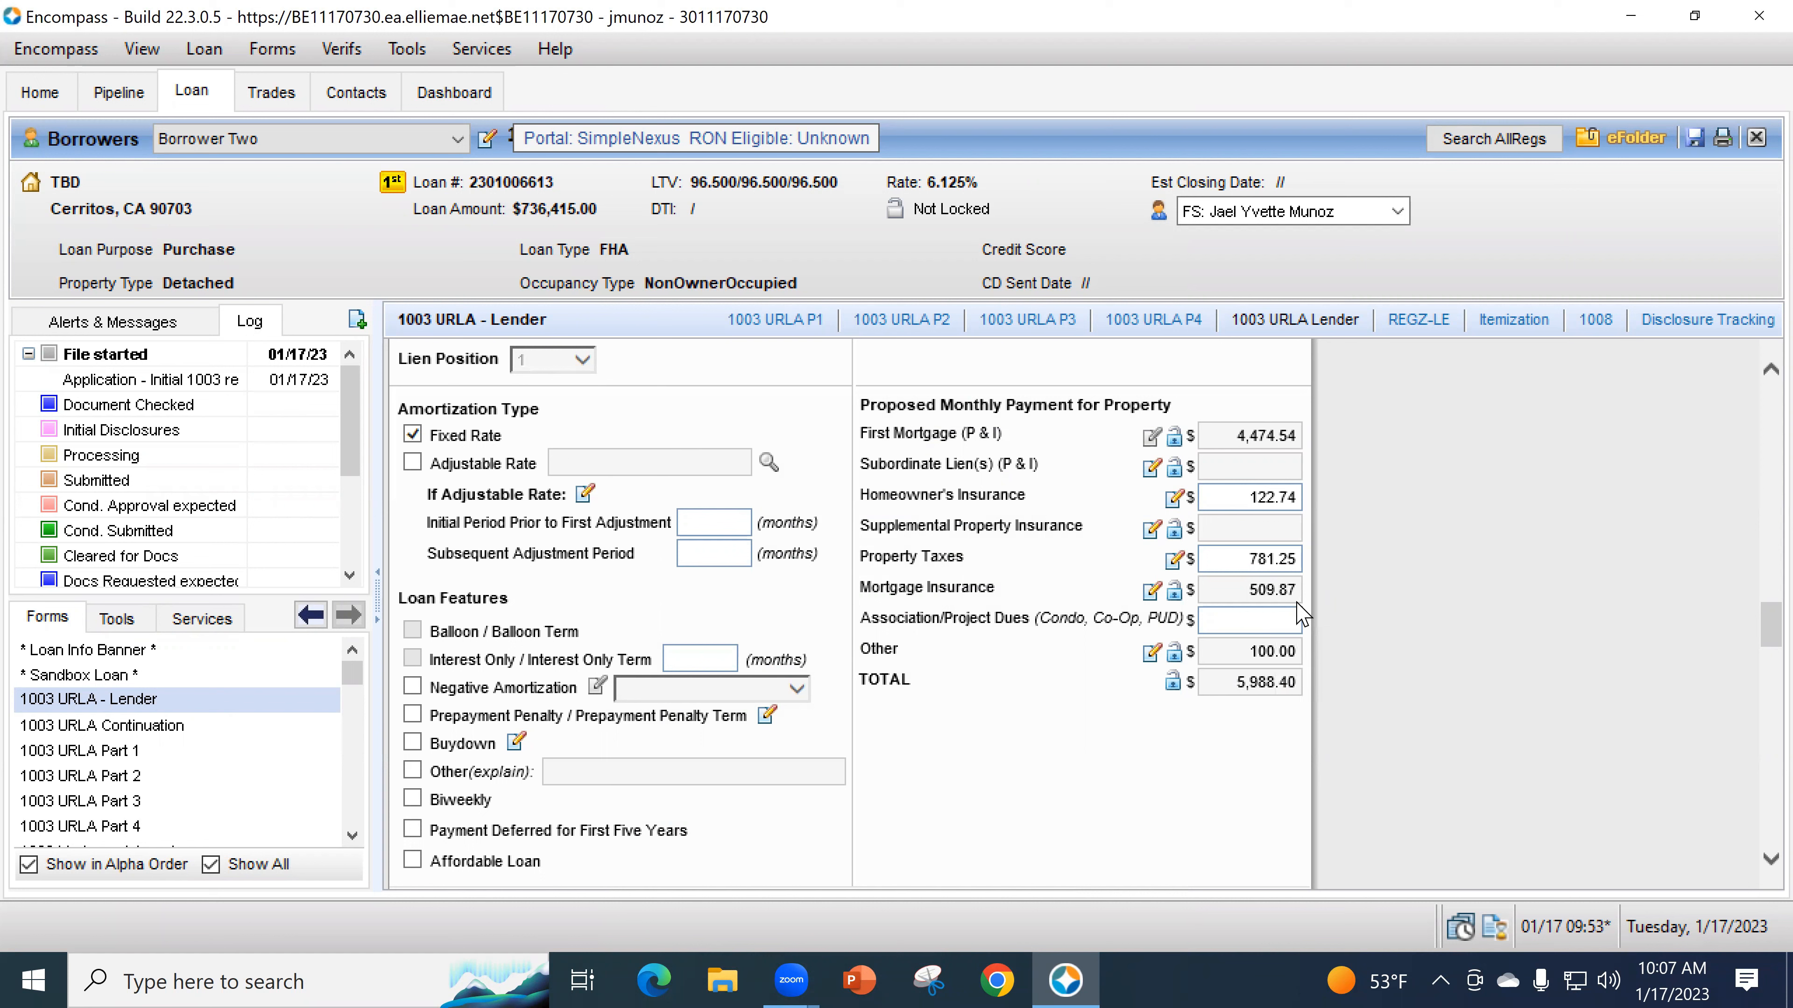
click(1151, 592)
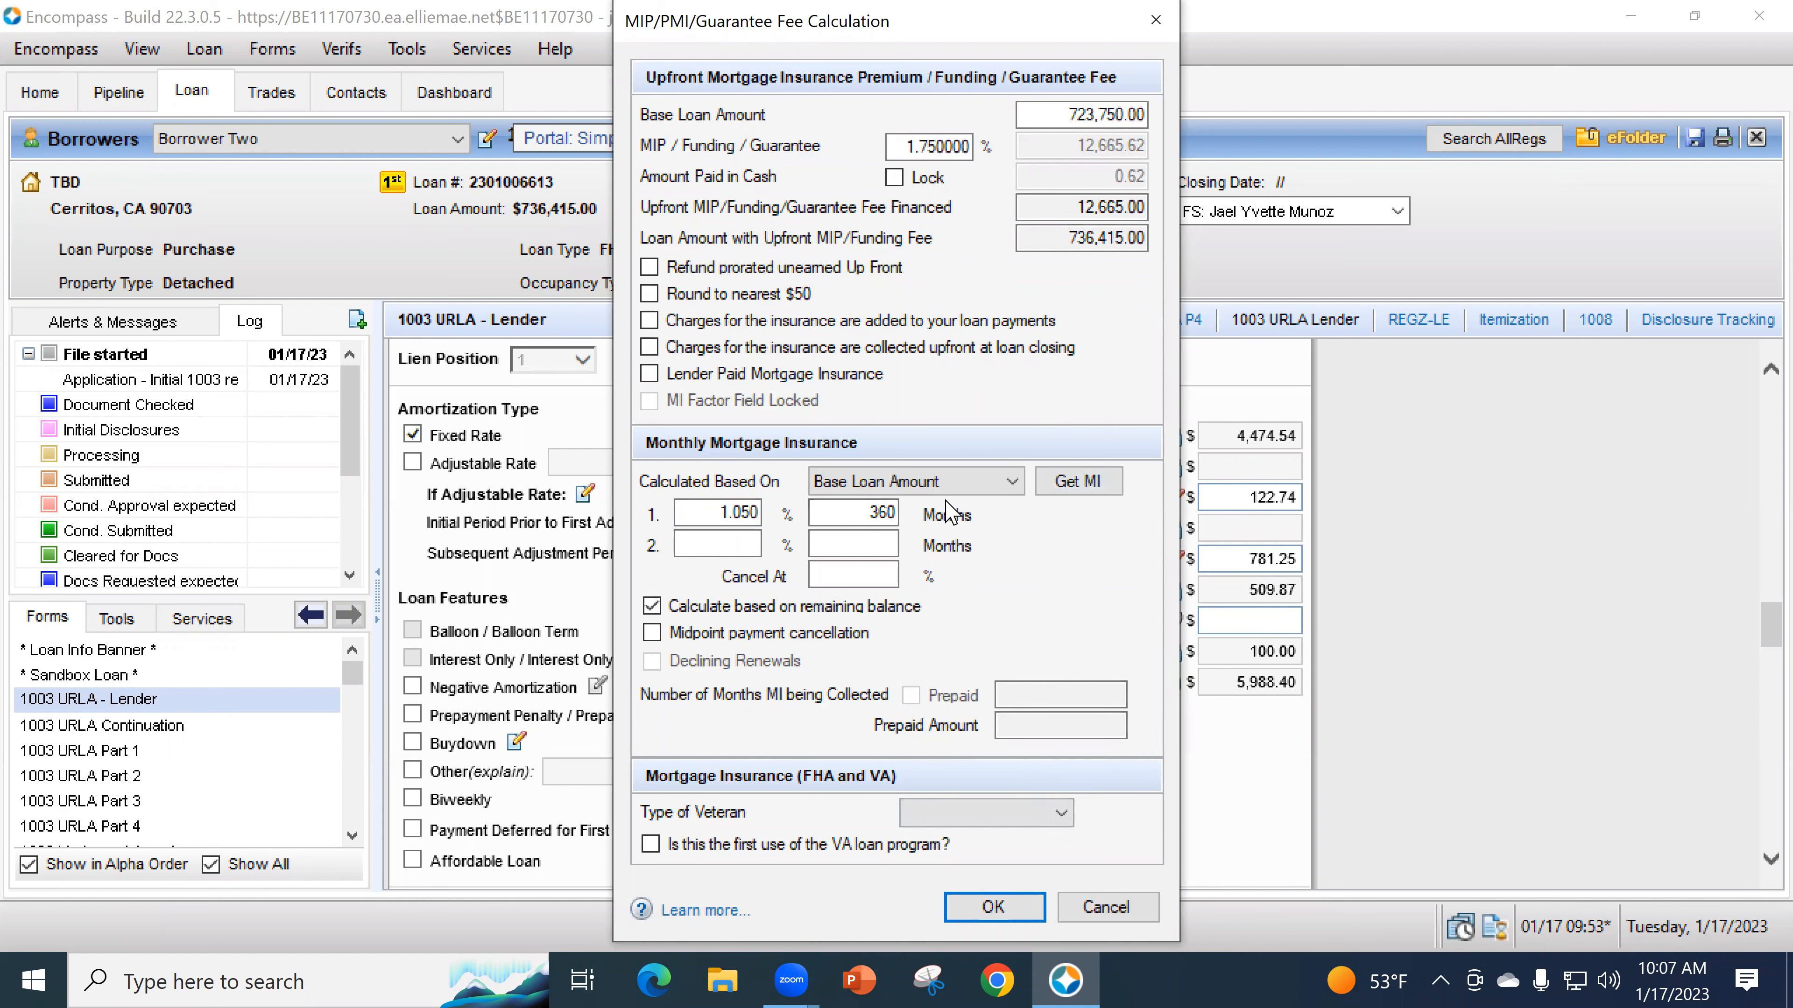
click(1109, 483)
- Accept the recalculated insurance and enter 50.00 Association/Project Dues, making the total 6,158.37
click(1022, 908)
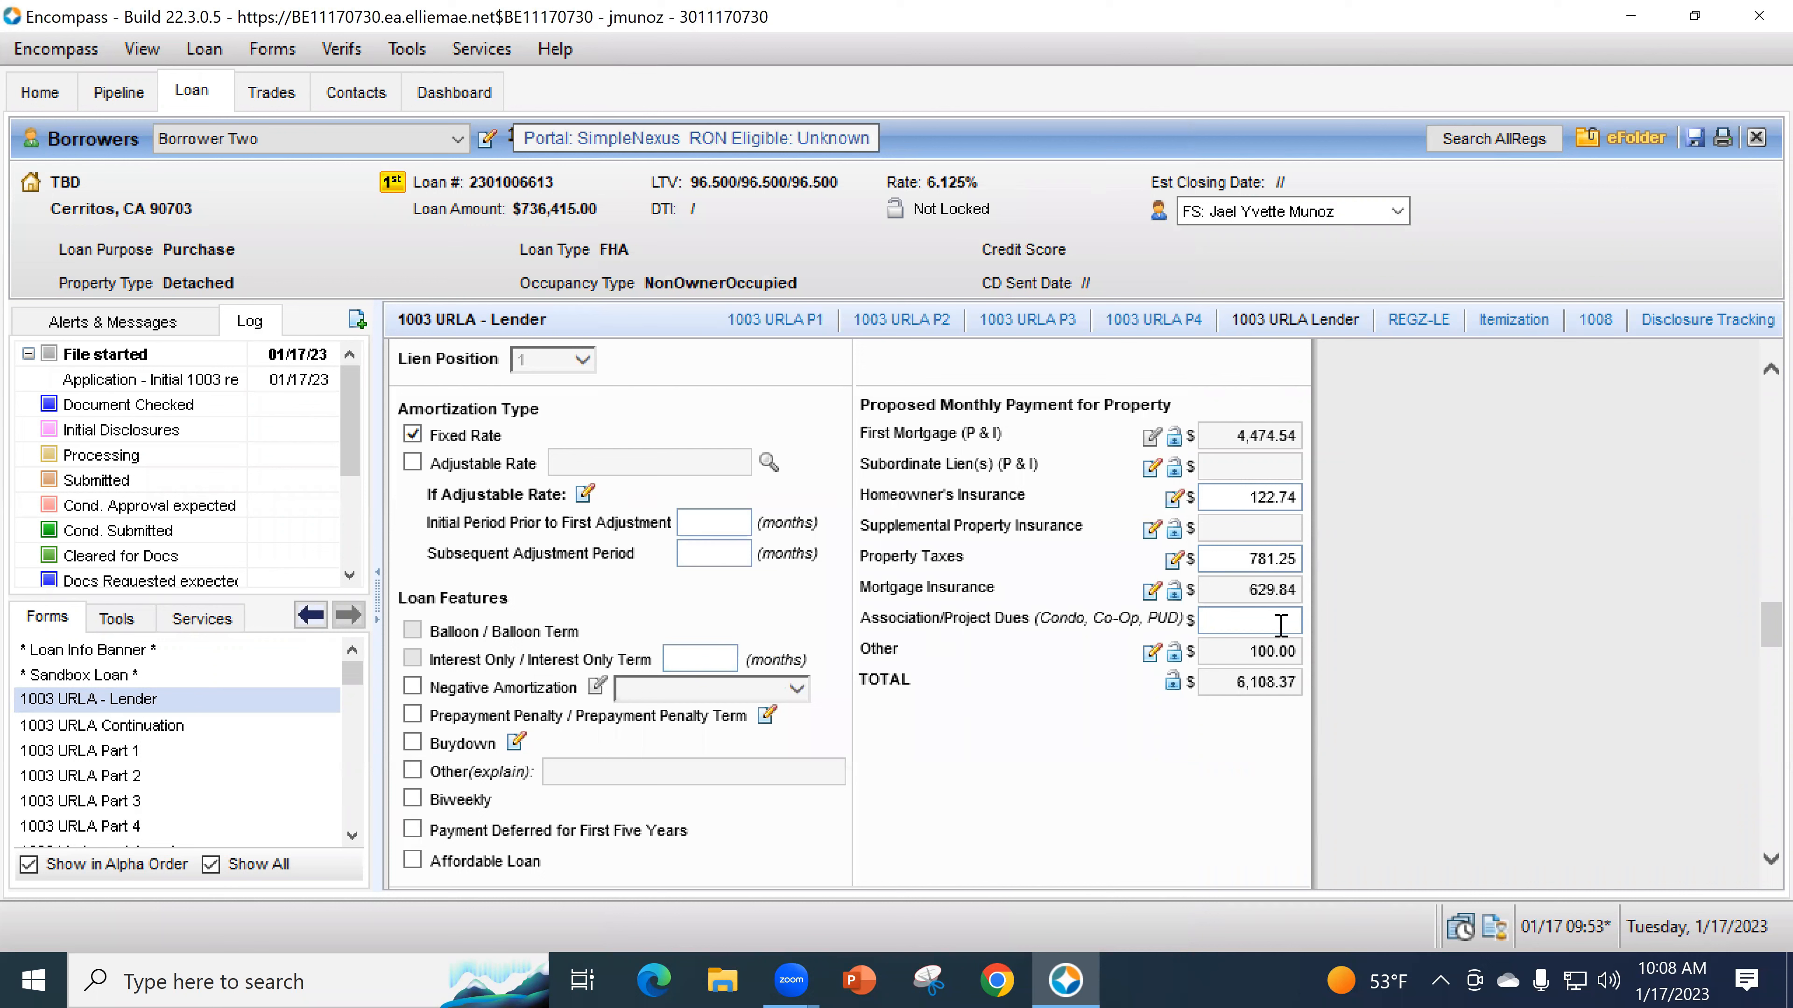
click(1264, 620)
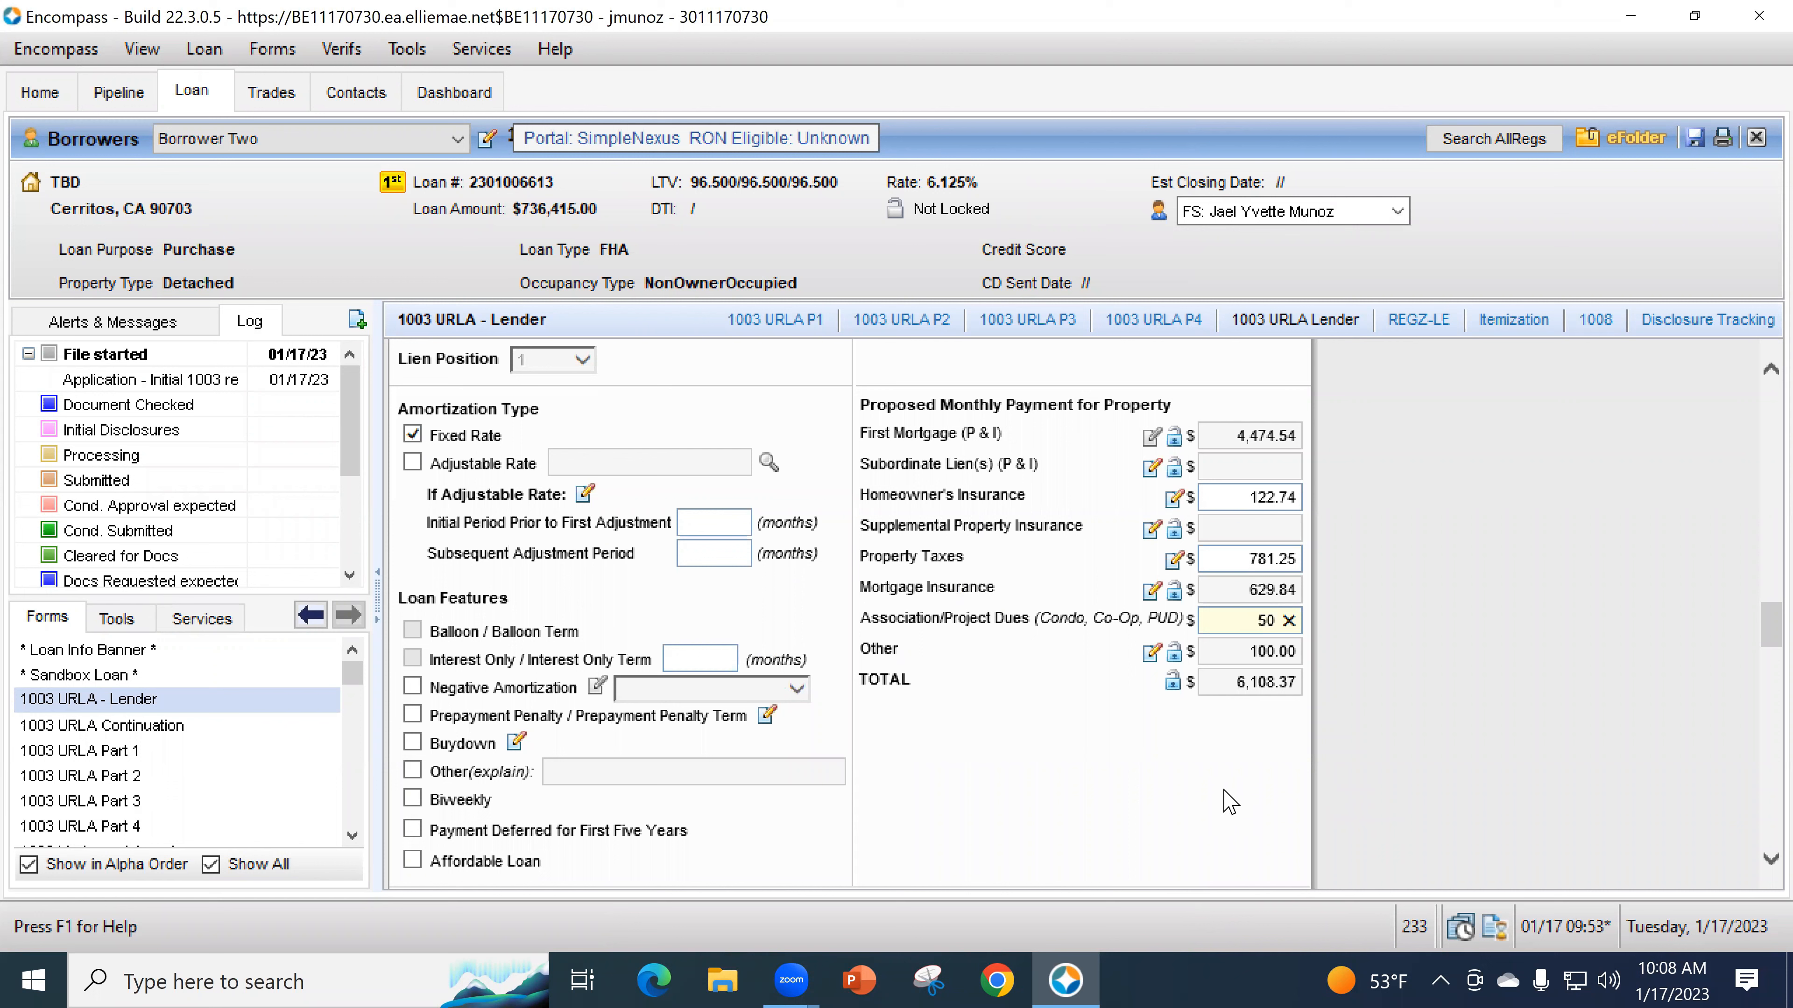
click(1282, 374)
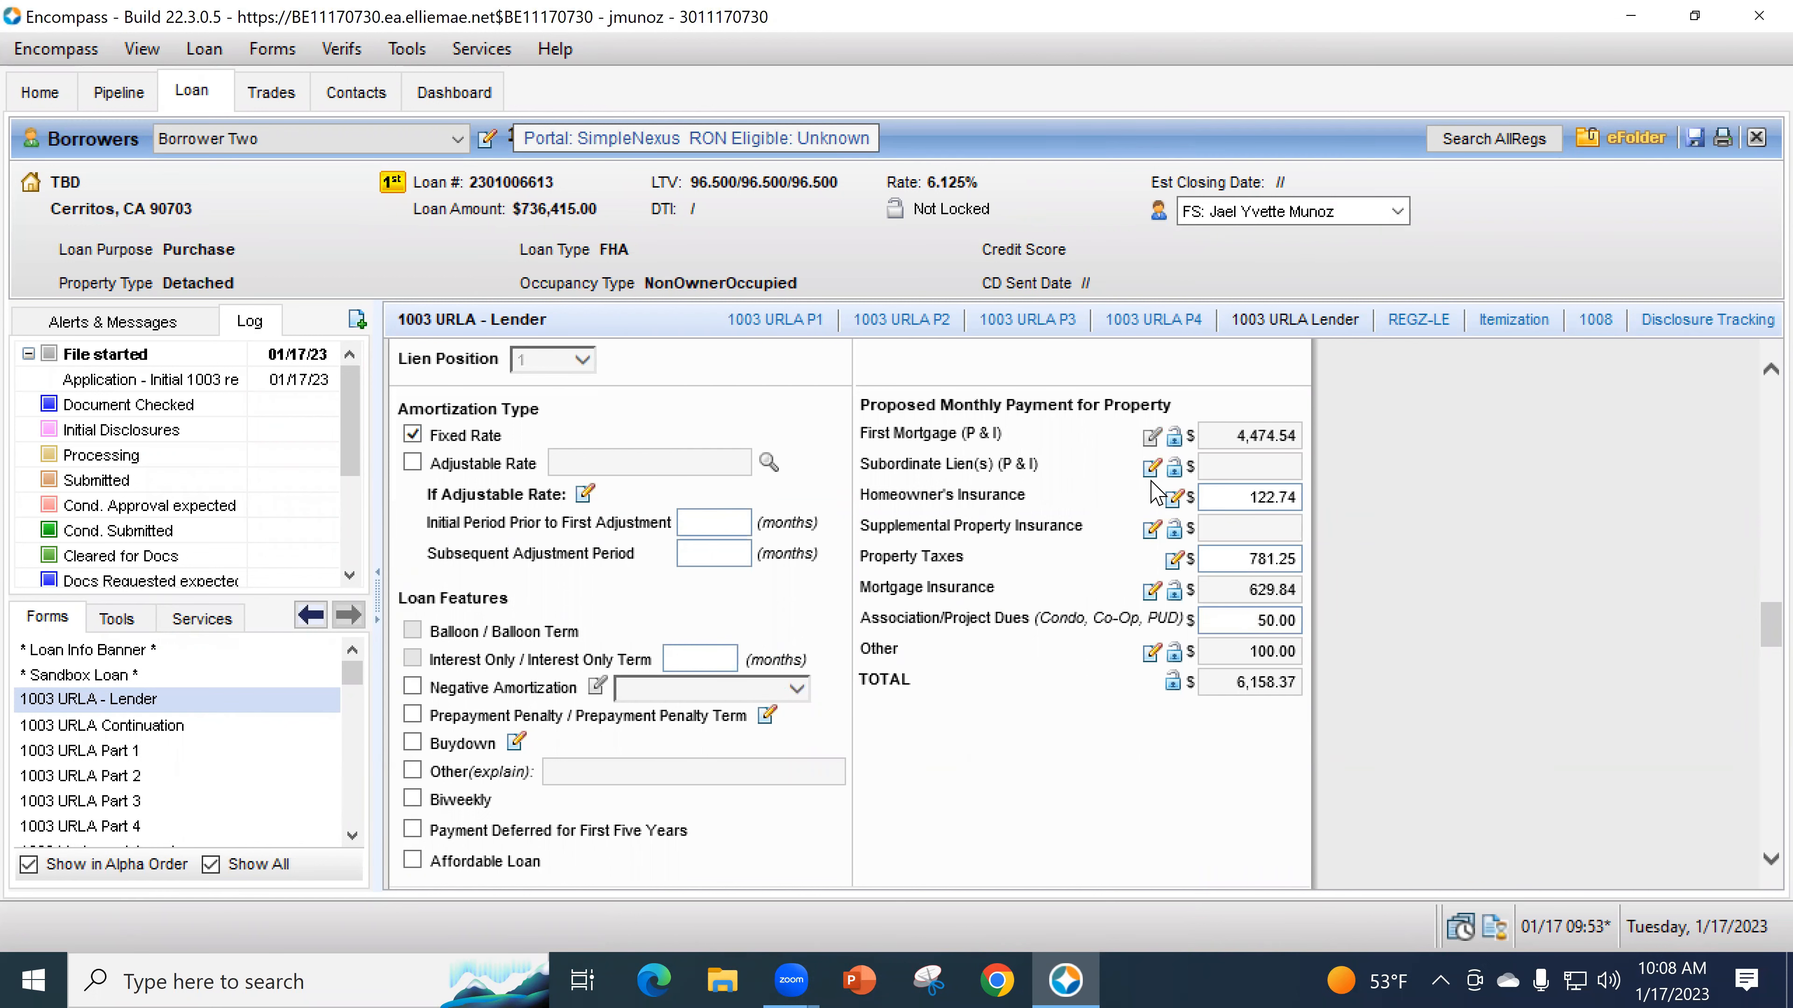
scroll(1004, 576, down, 1)
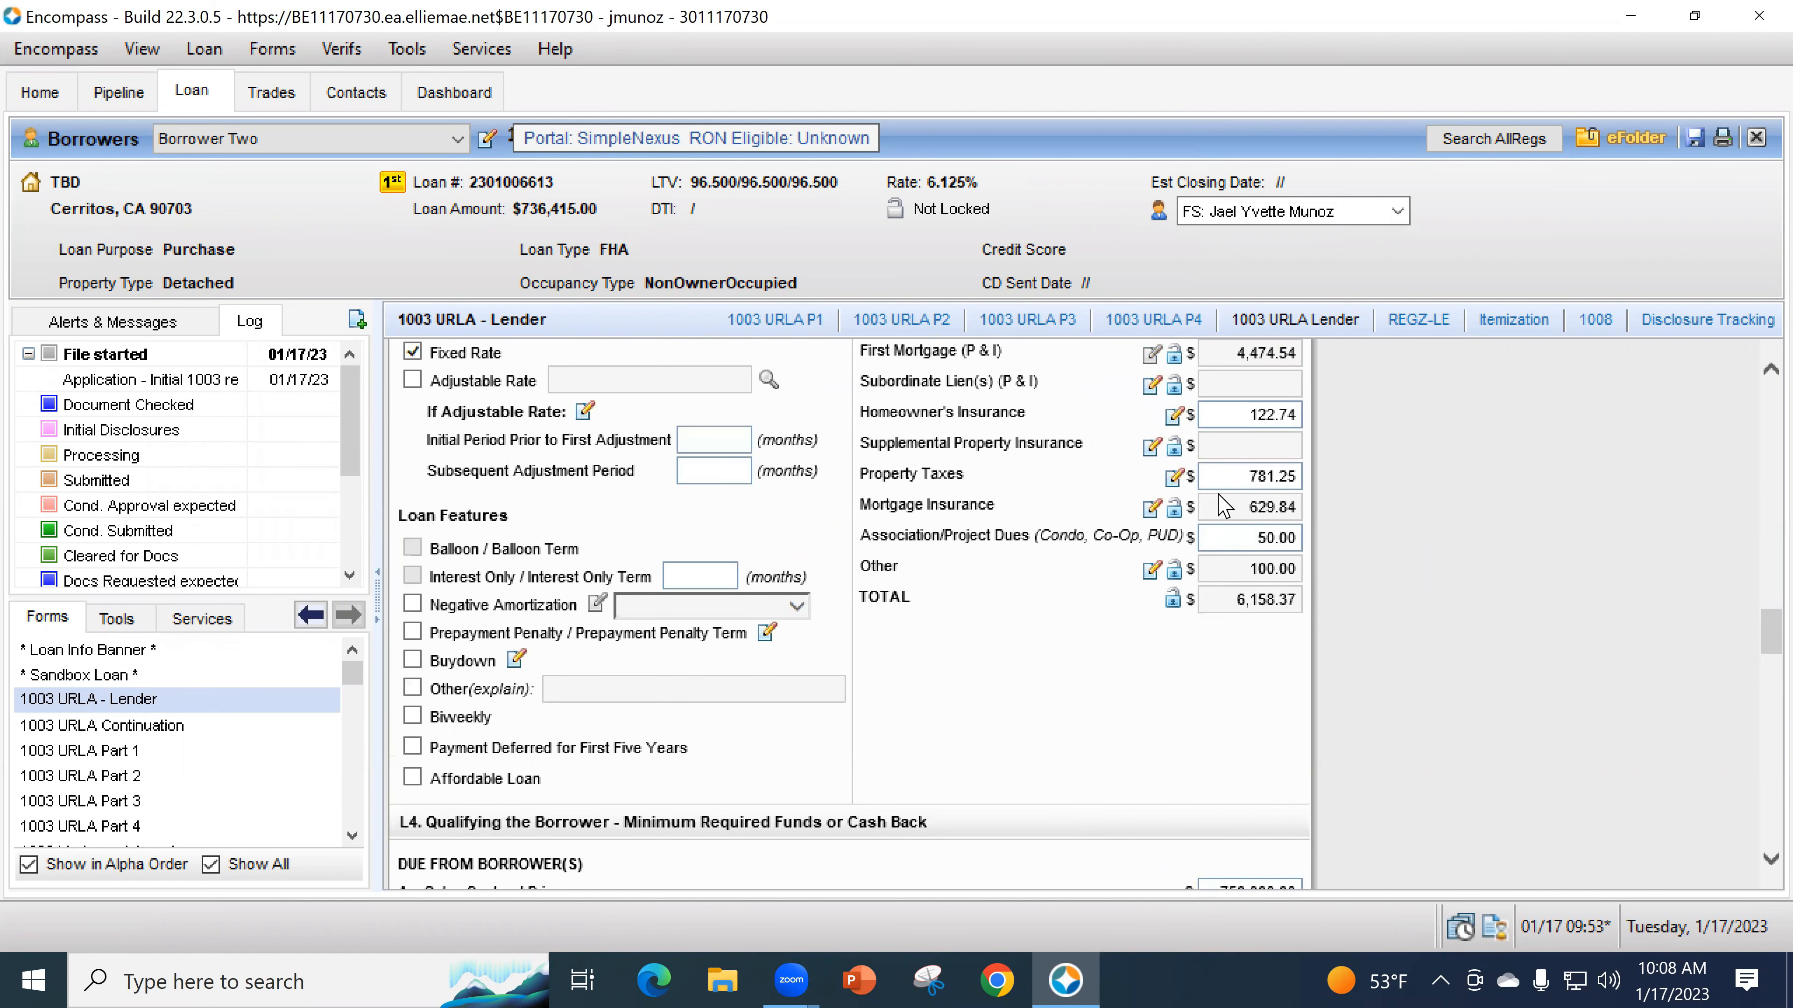
- Unlock Seller Credits under L4 Total Credits and enter 20,000.00
scroll(1072, 489, down, 2)
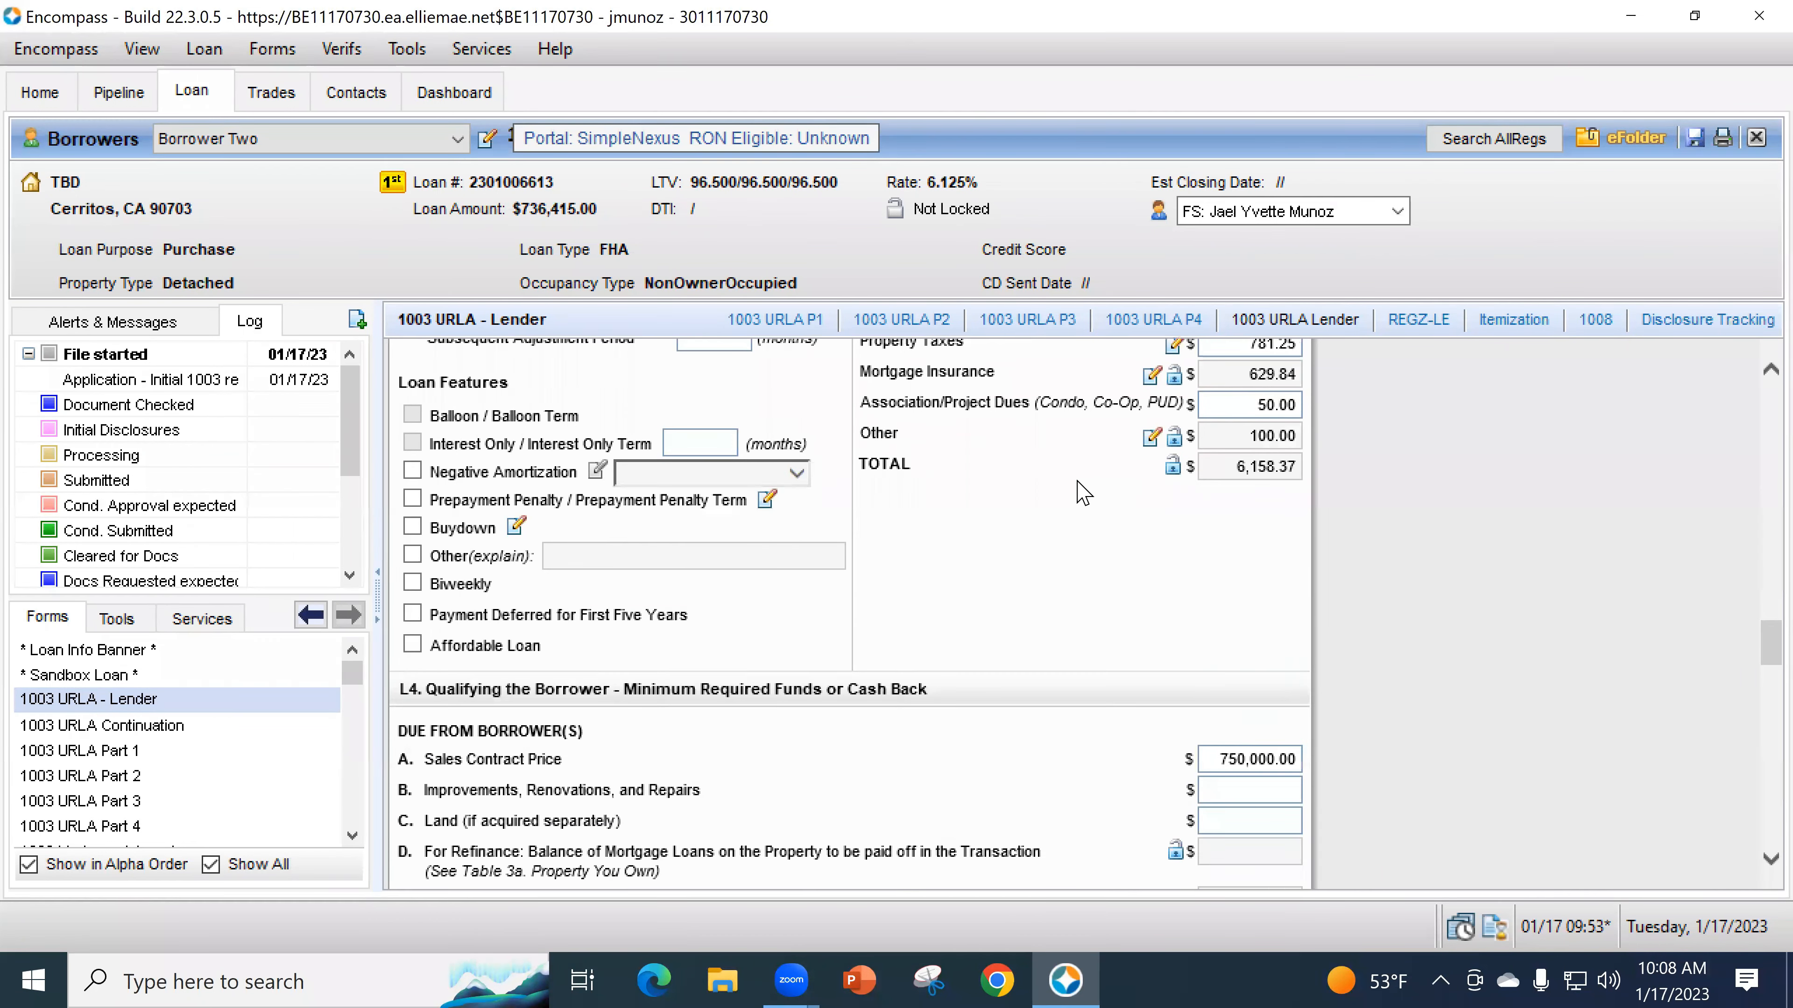
scroll(989, 558, up, 5)
scroll(1083, 585, down, 11)
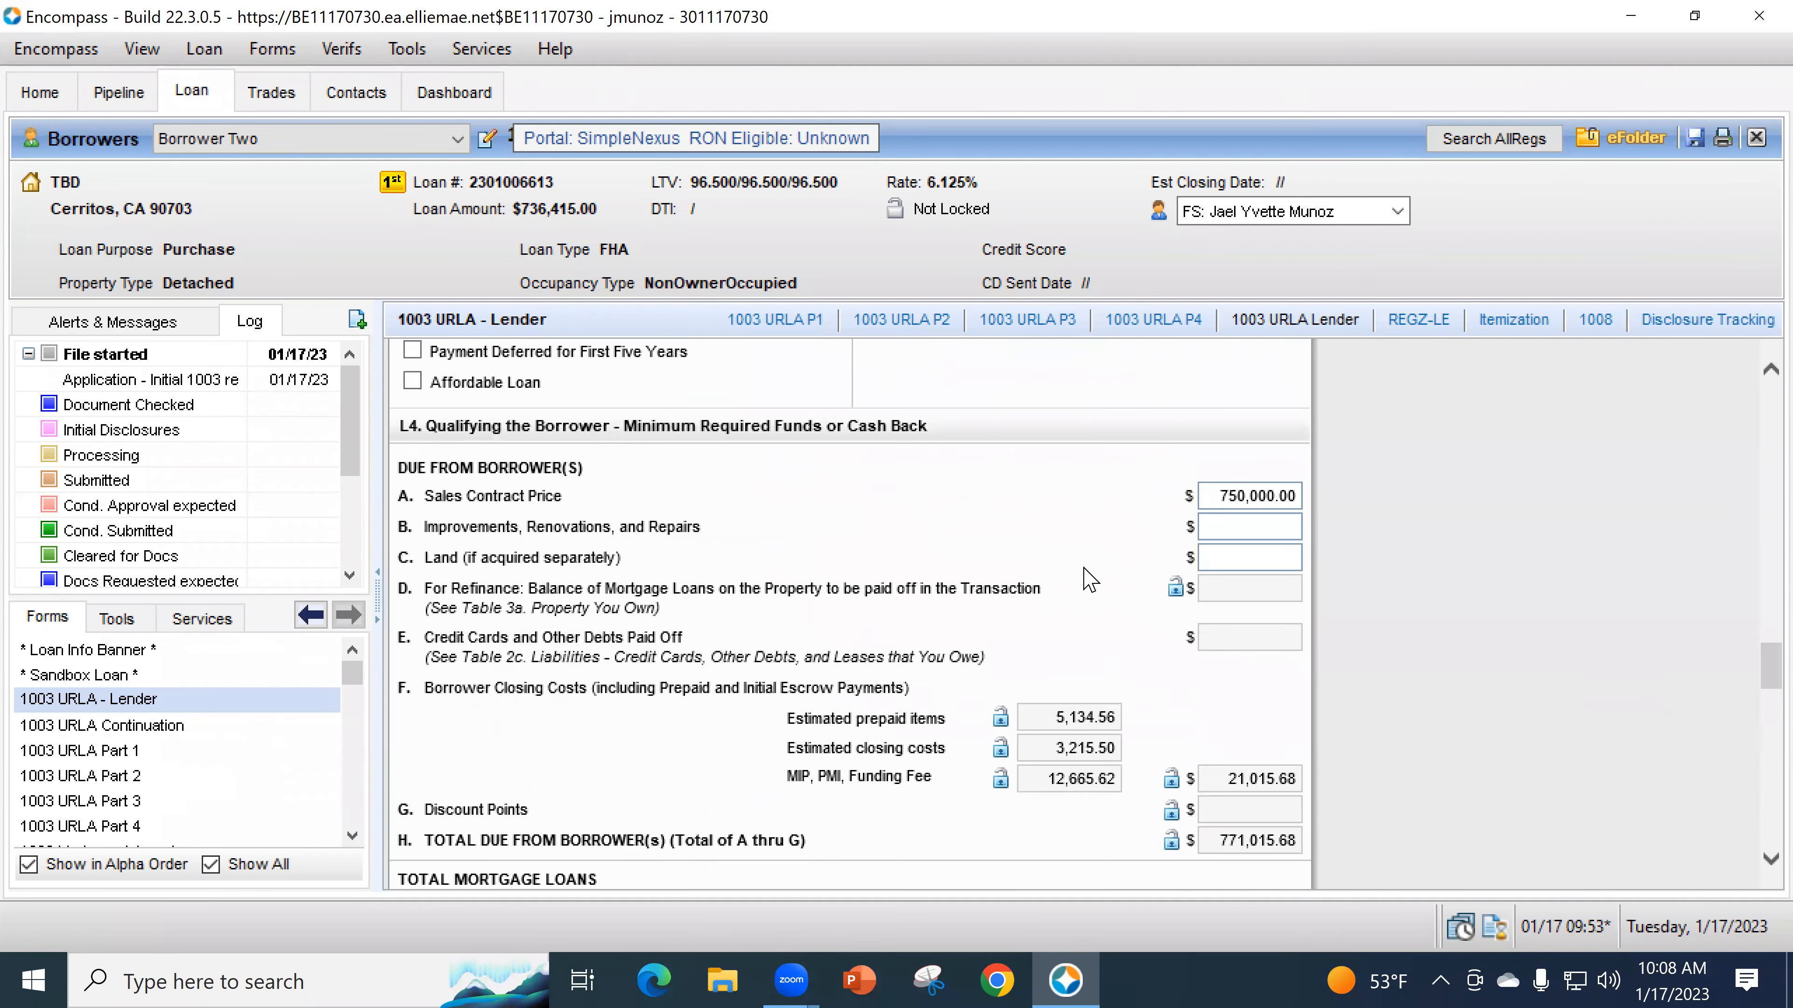
scroll(1080, 573, down, 4)
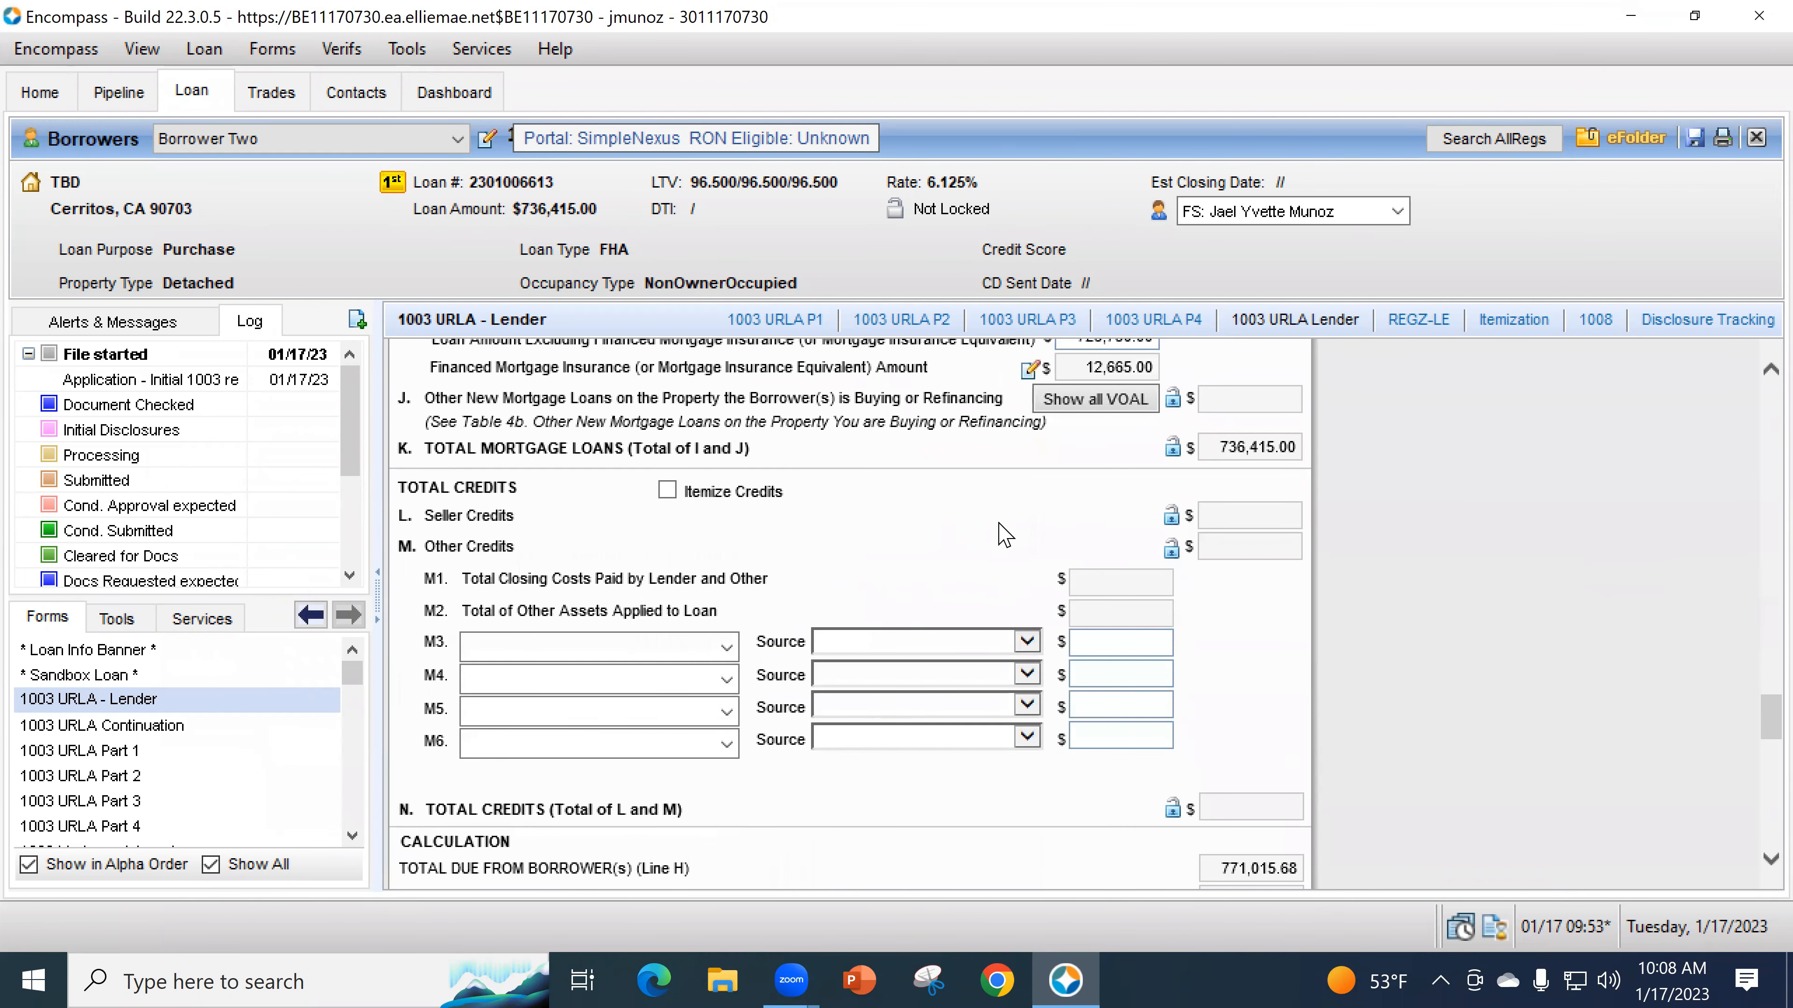
scroll(1094, 628, up, 10)
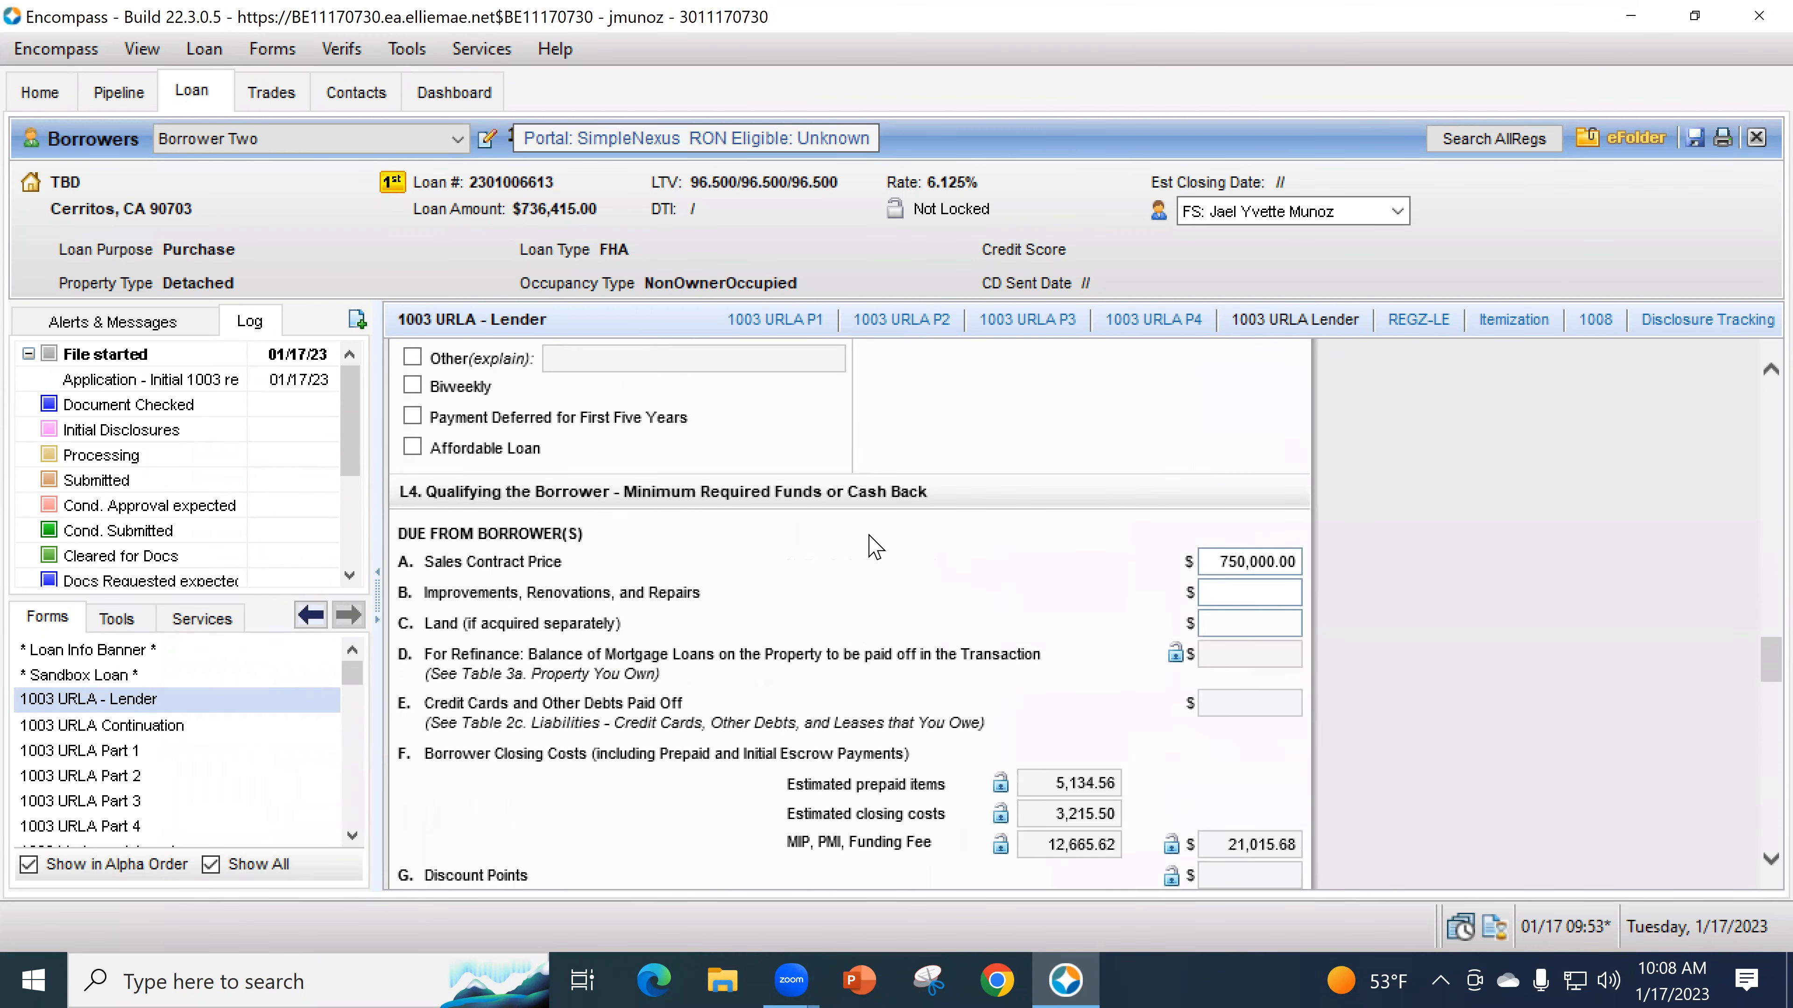
scroll(1062, 602, up, 1)
scroll(1086, 621, down, 3)
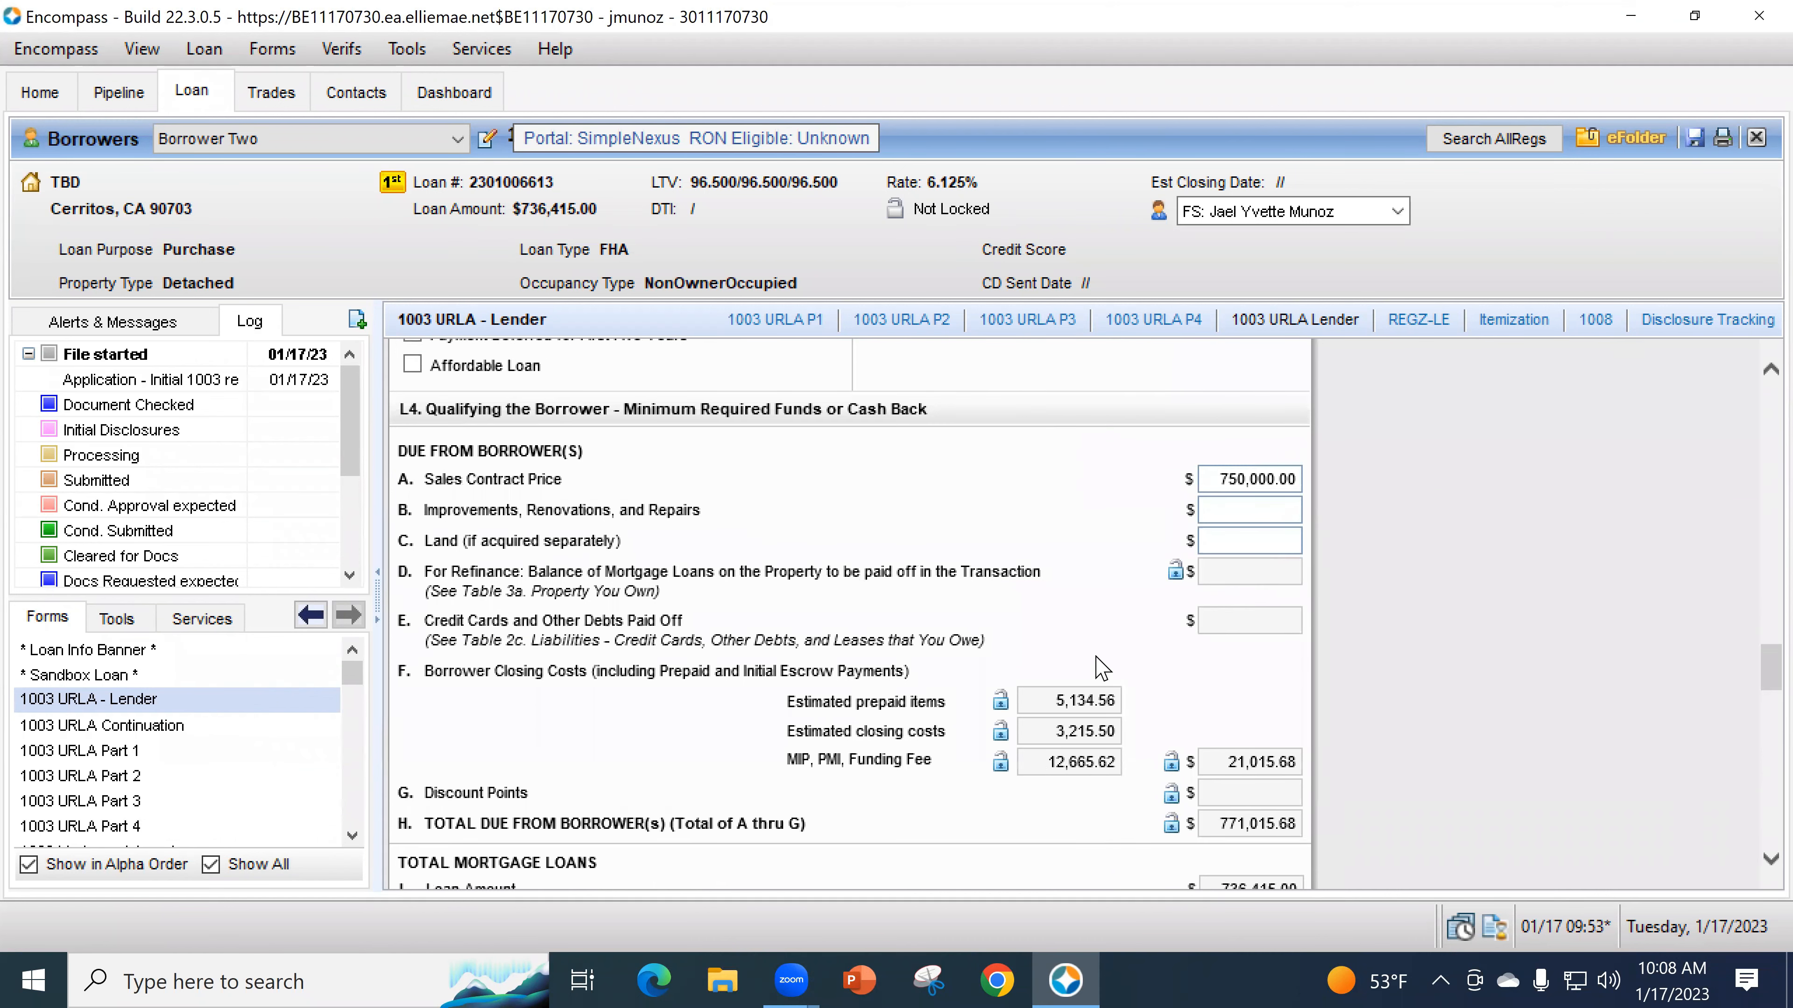
scroll(1025, 635, down, 6)
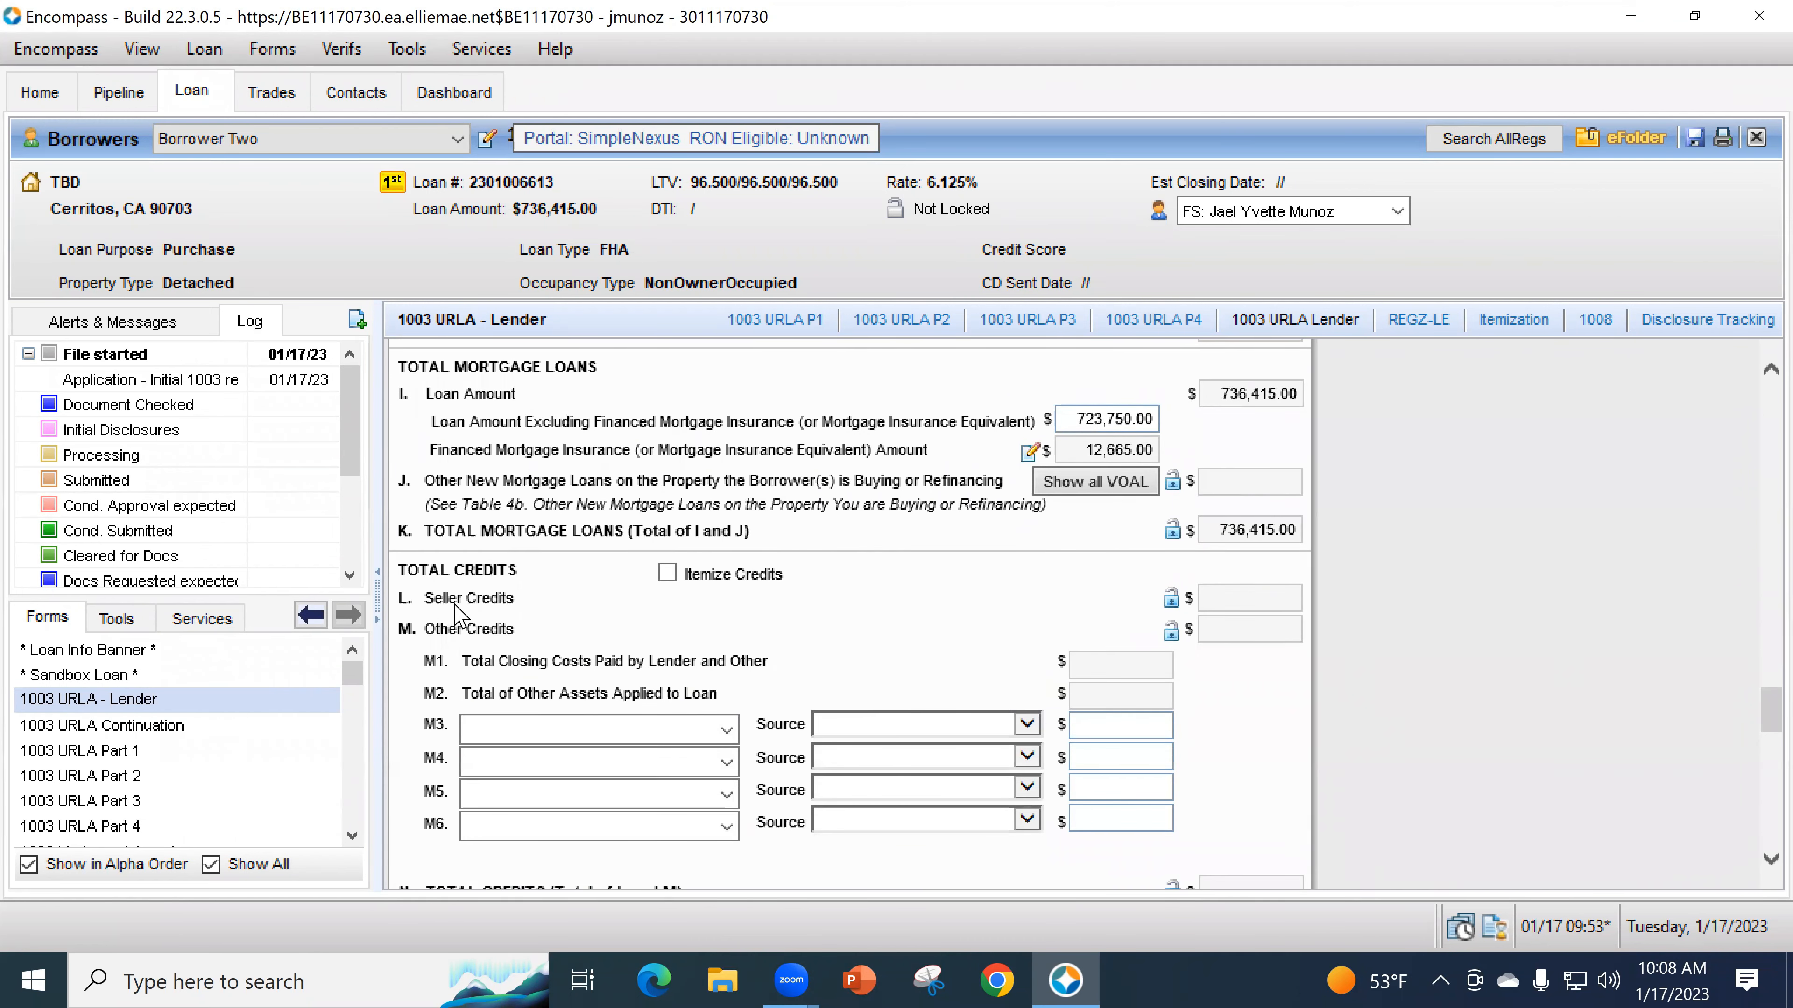
click(1170, 598)
click(1228, 606)
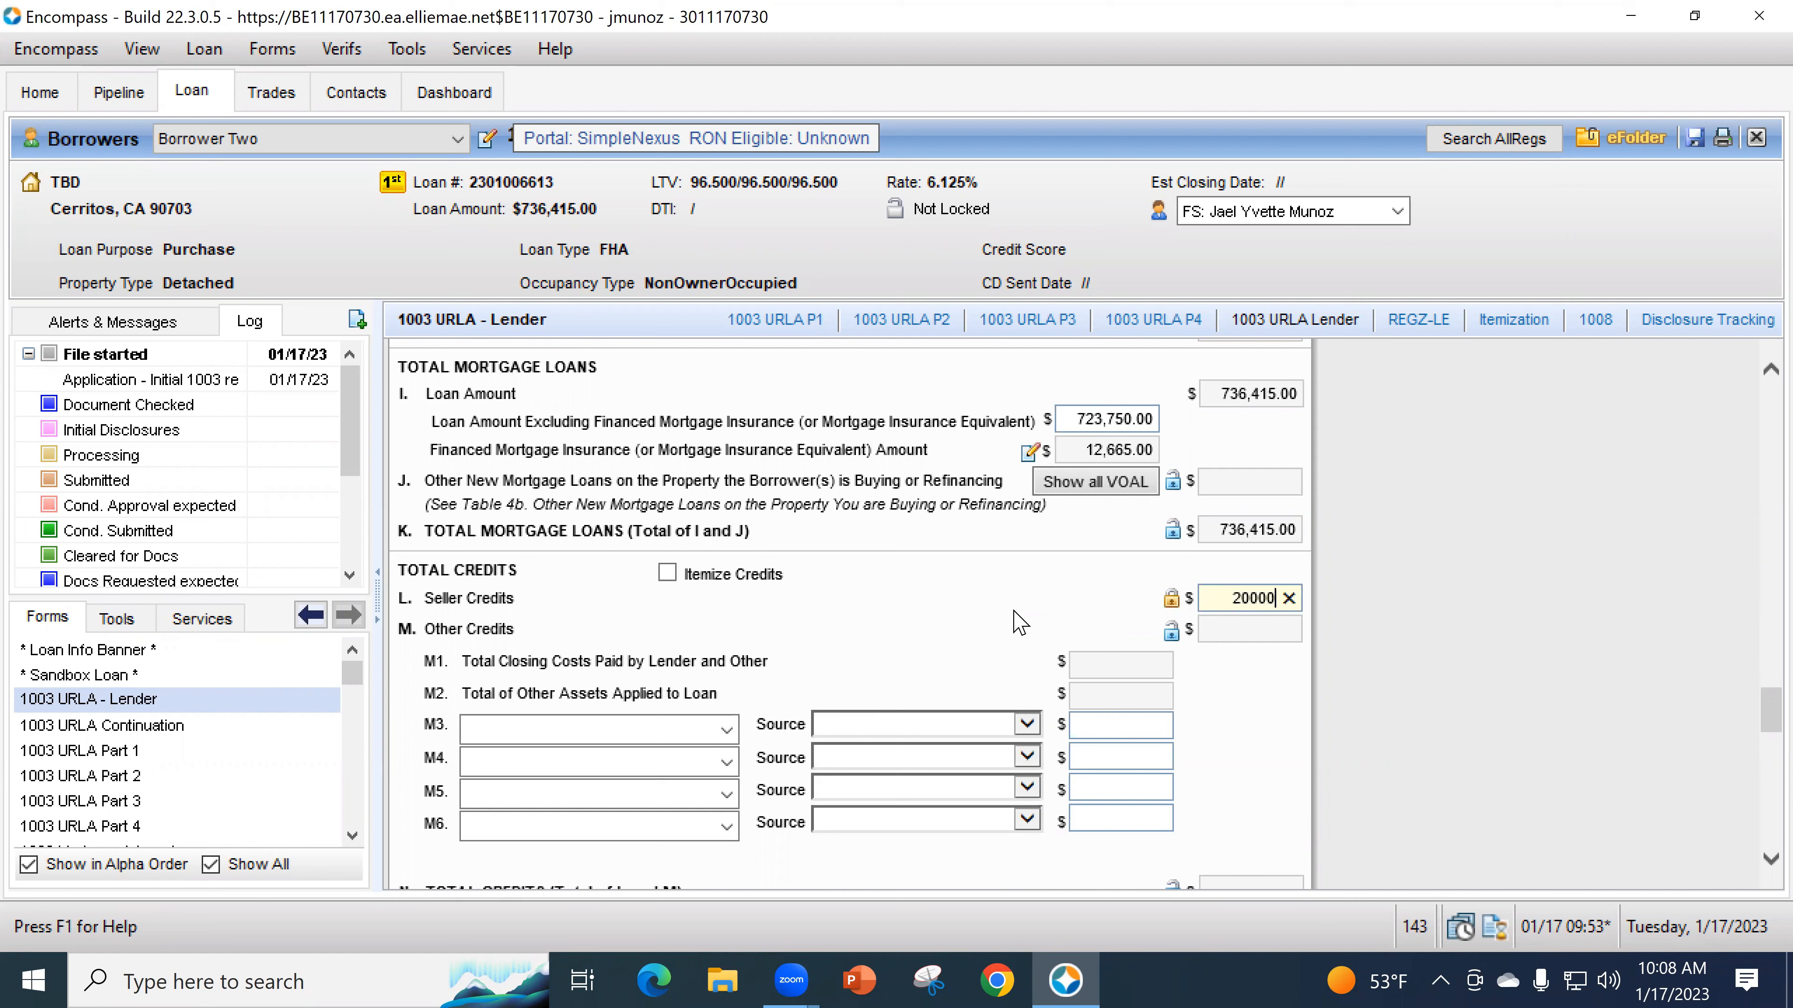
click(1069, 655)
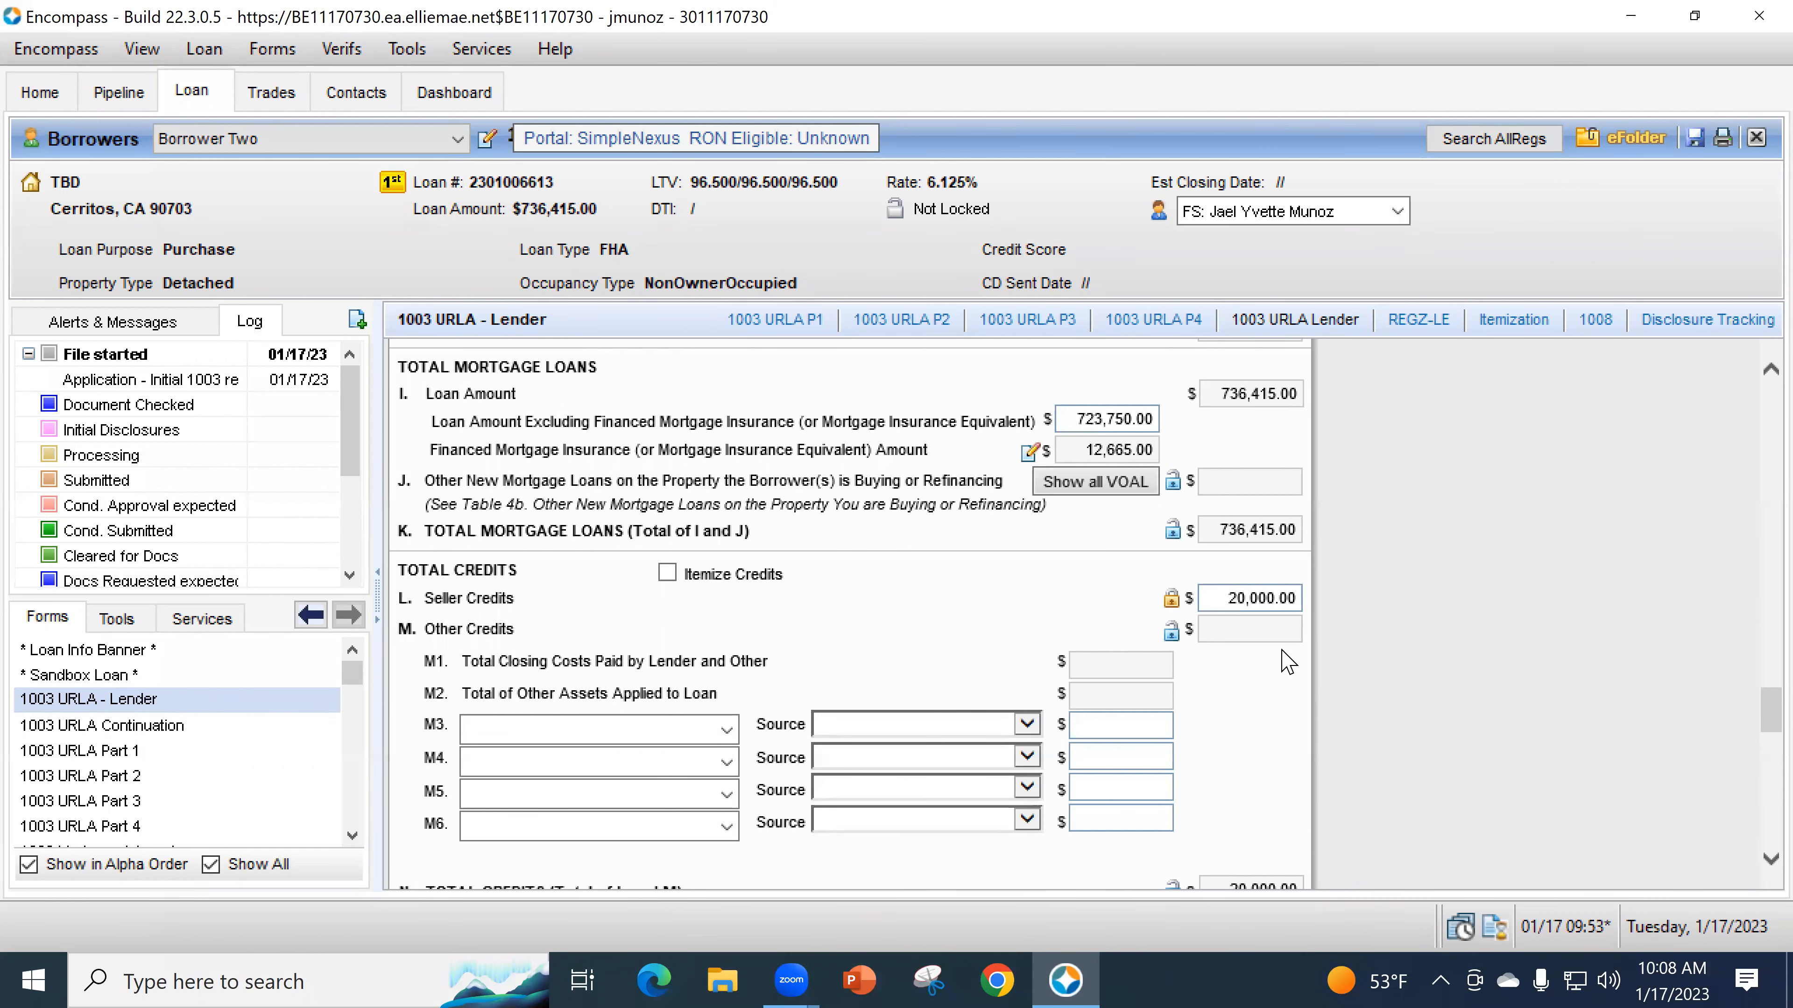
scroll(1189, 653, down, 1)
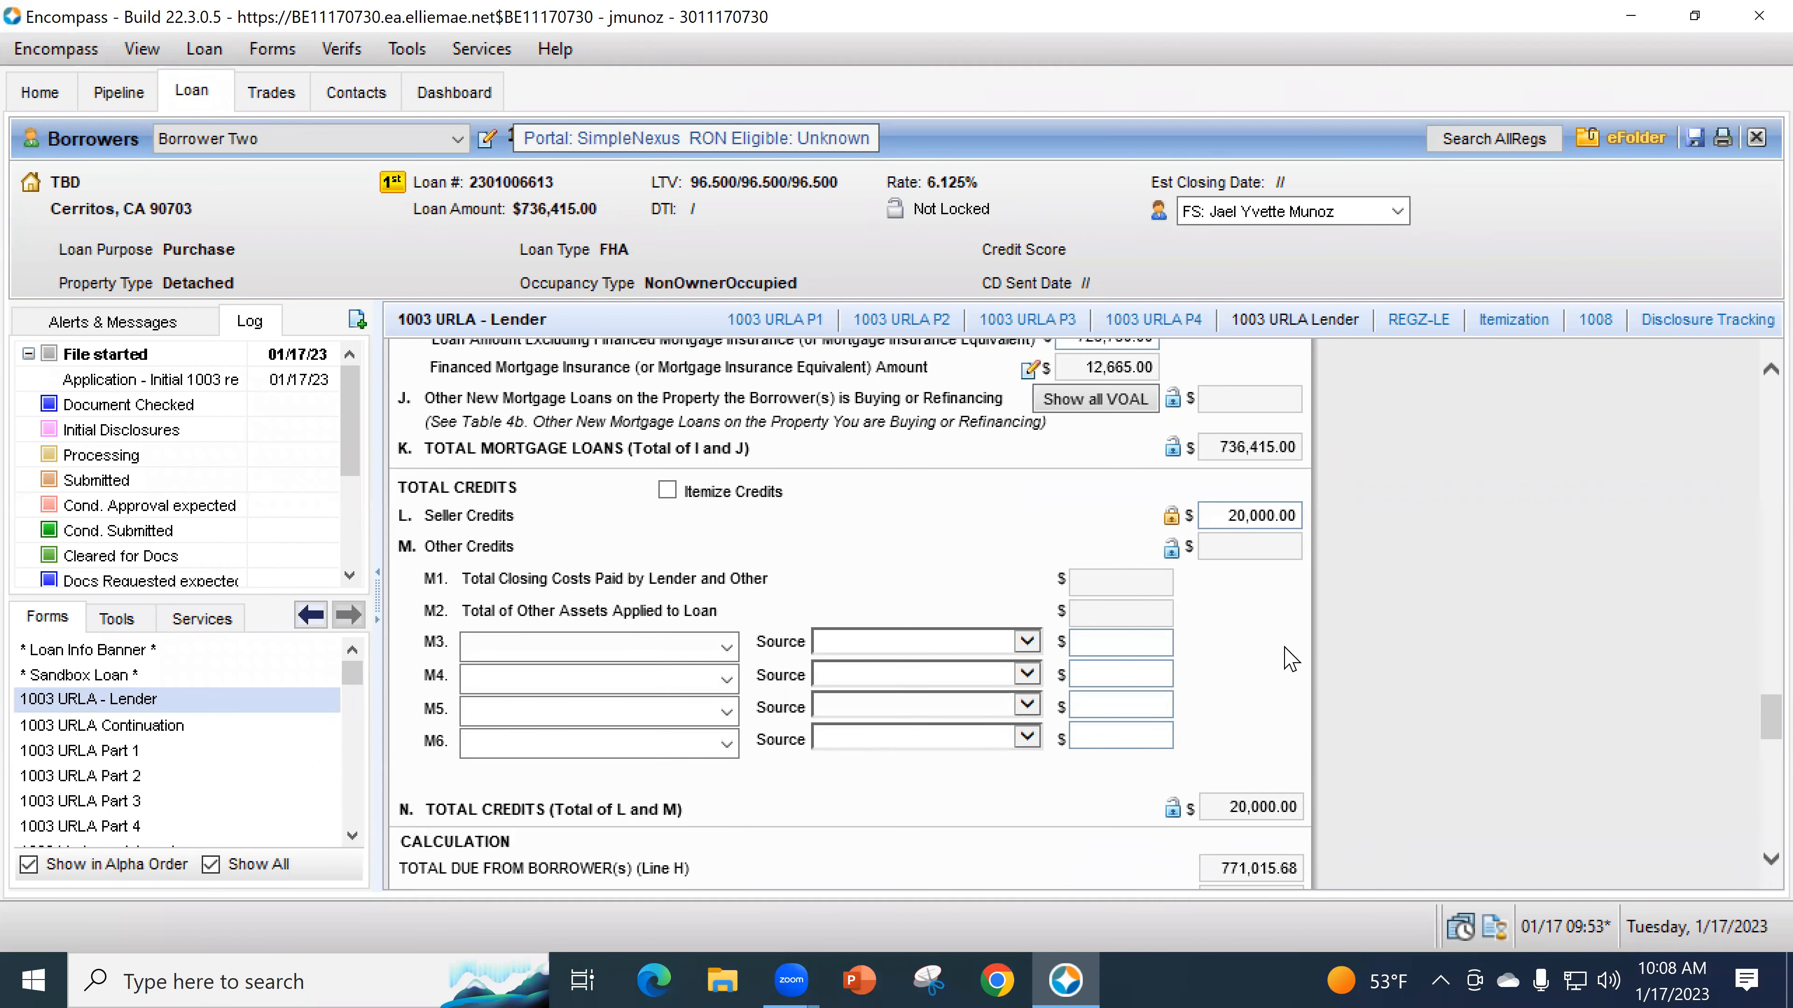
scroll(1270, 661, down, 7)
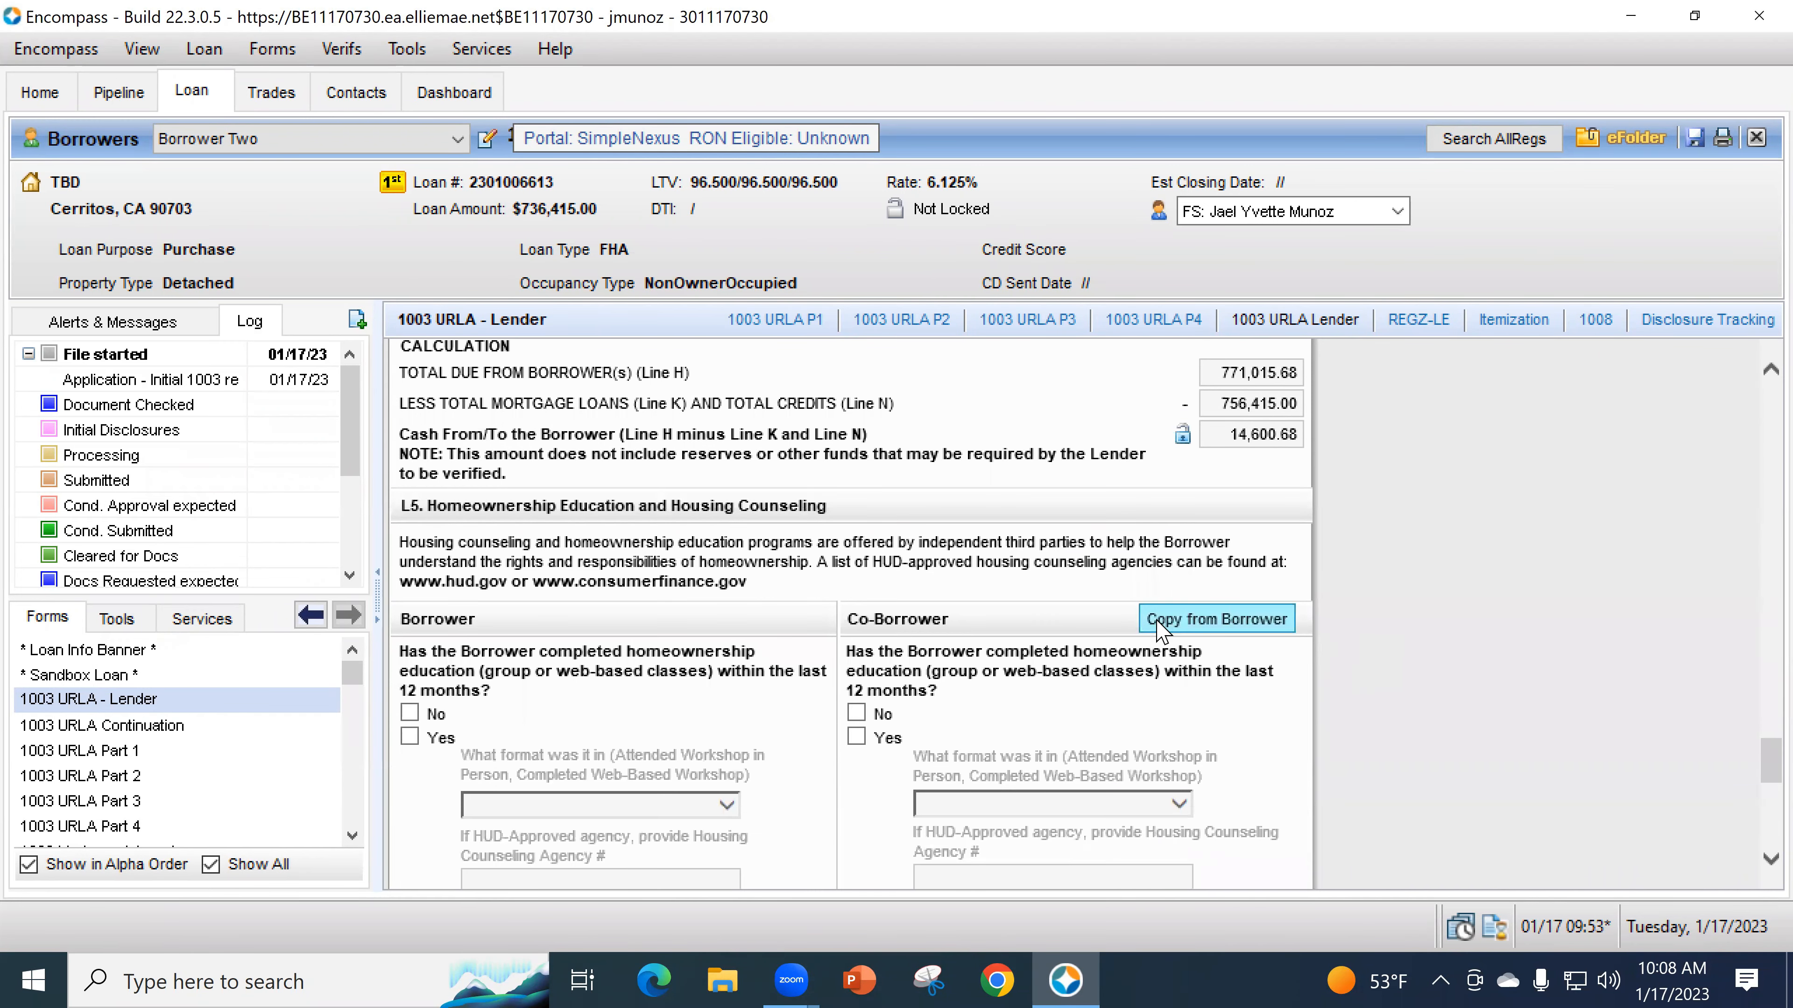
scroll(903, 661, down, 1)
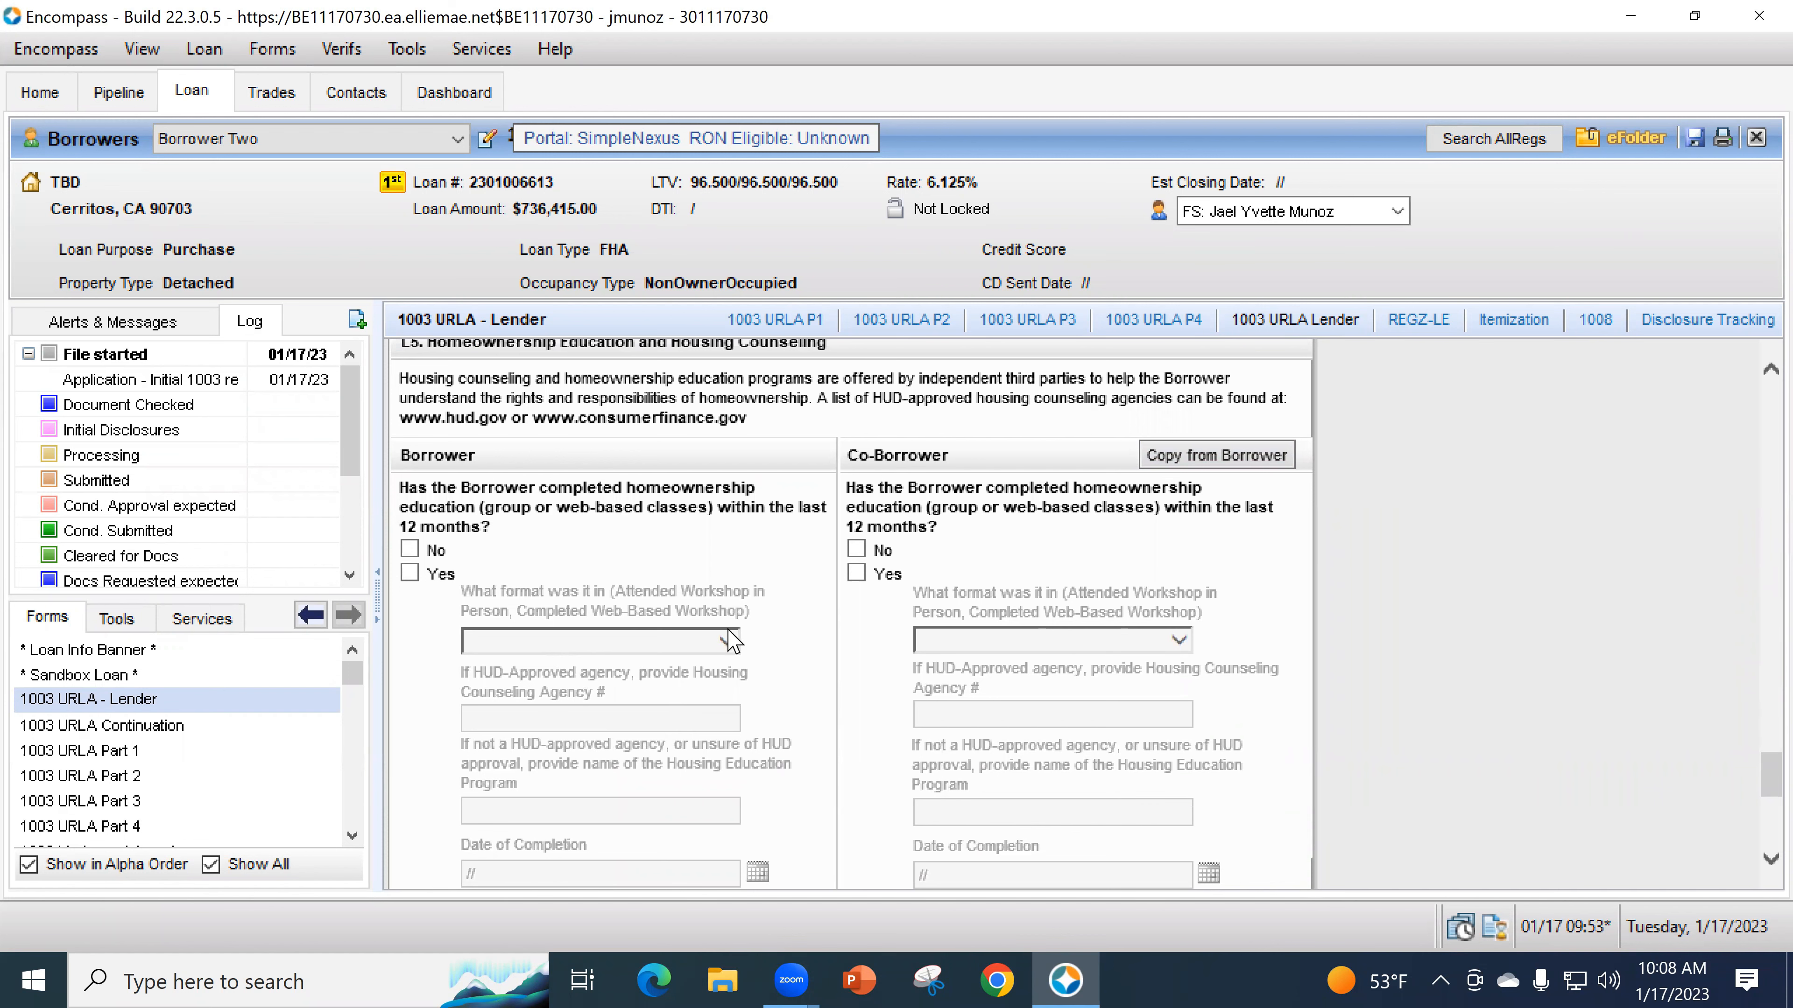
scroll(741, 646, down, 2)
scroll(744, 651, down, 3)
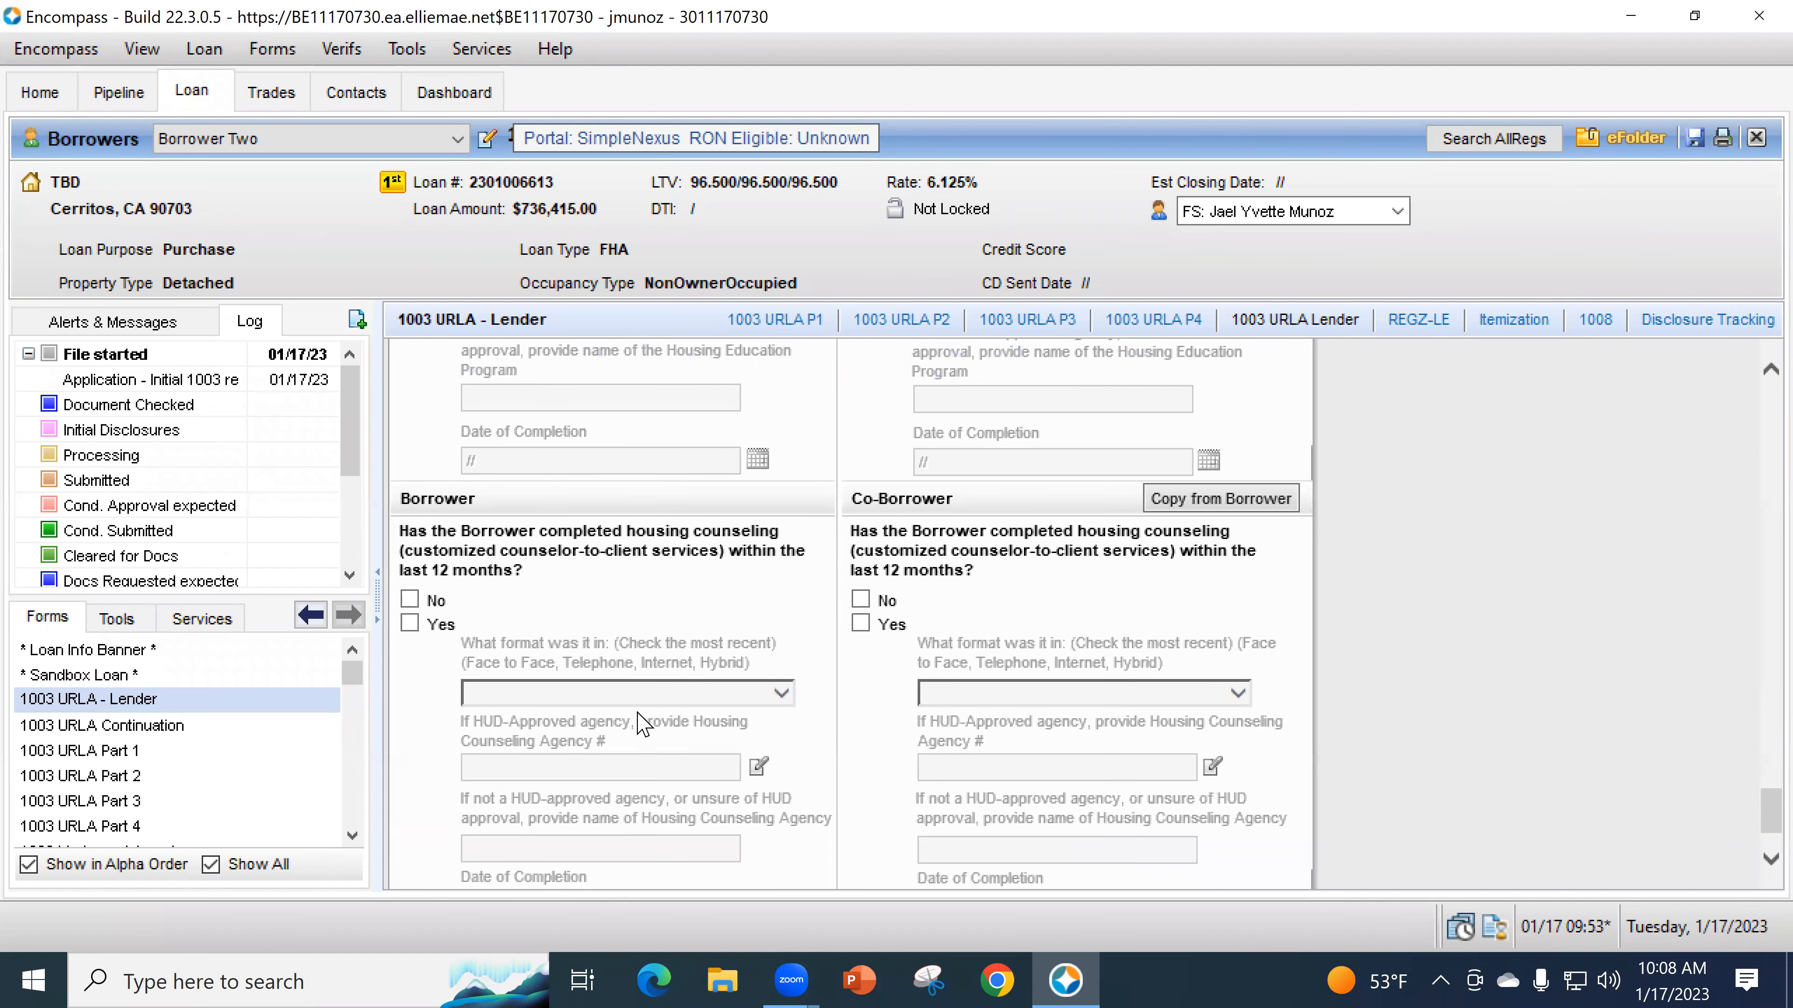
scroll(692, 748, up, 5)
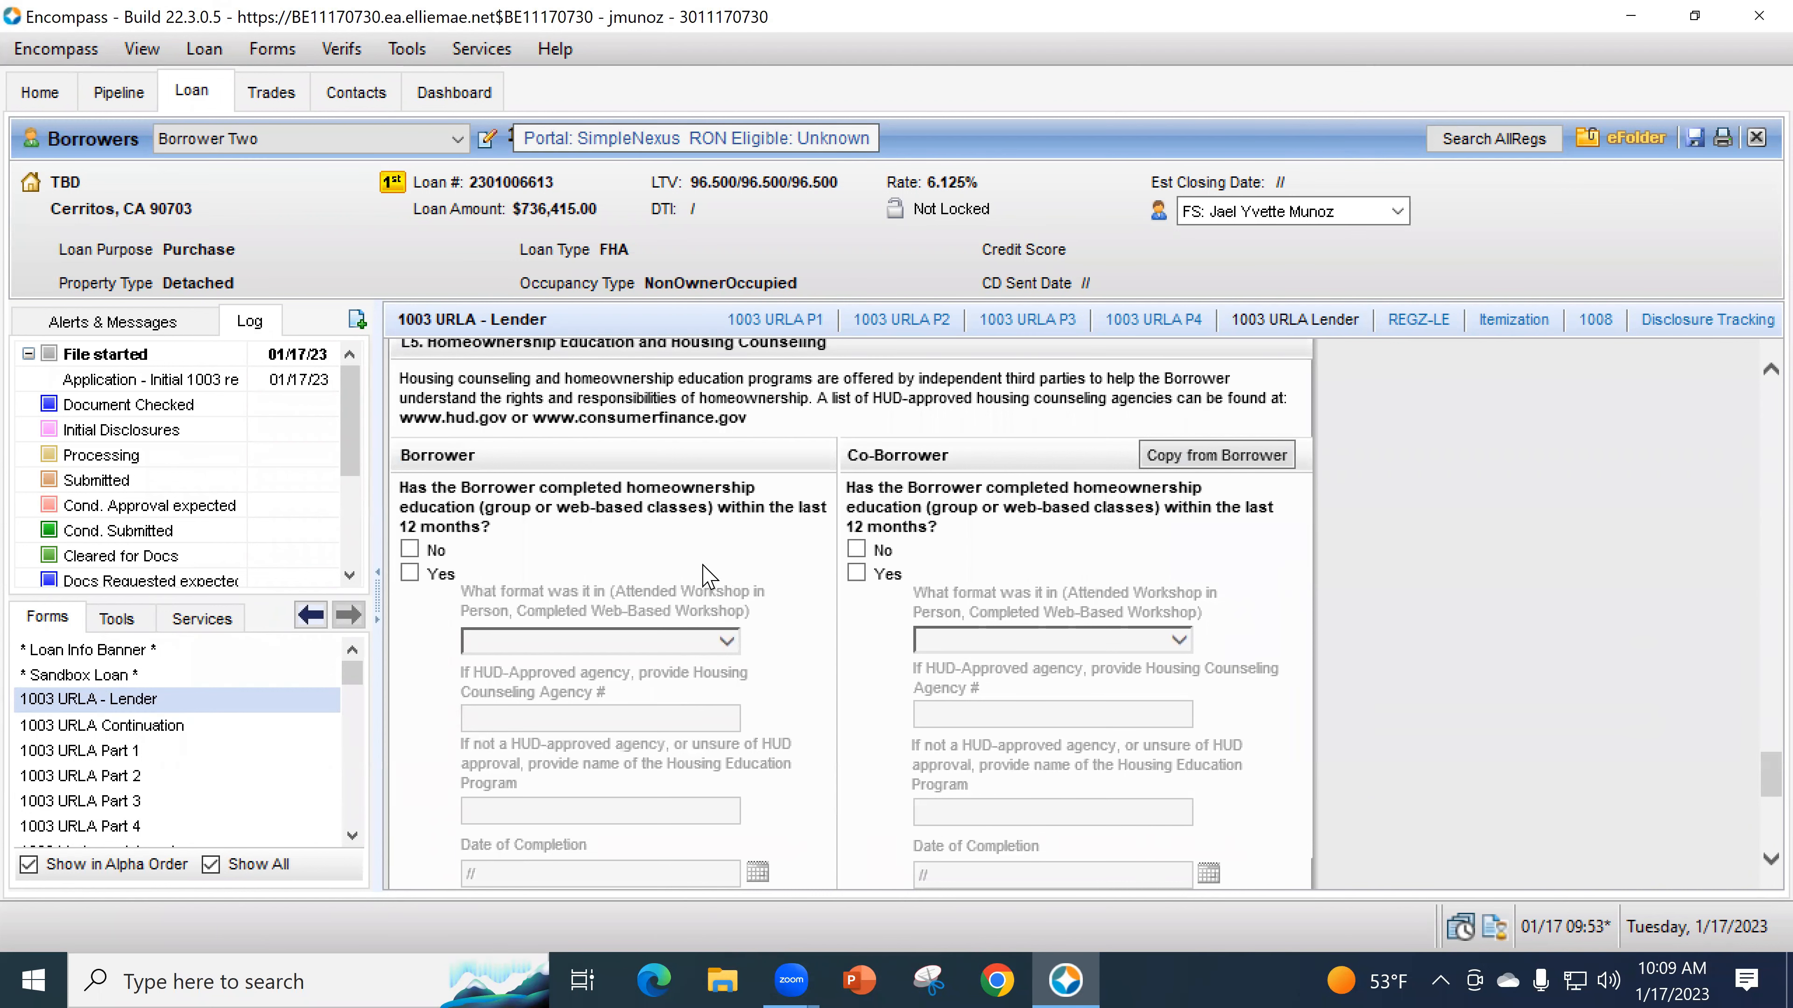
scroll(707, 575, down, 3)
scroll(707, 754, up, 1)
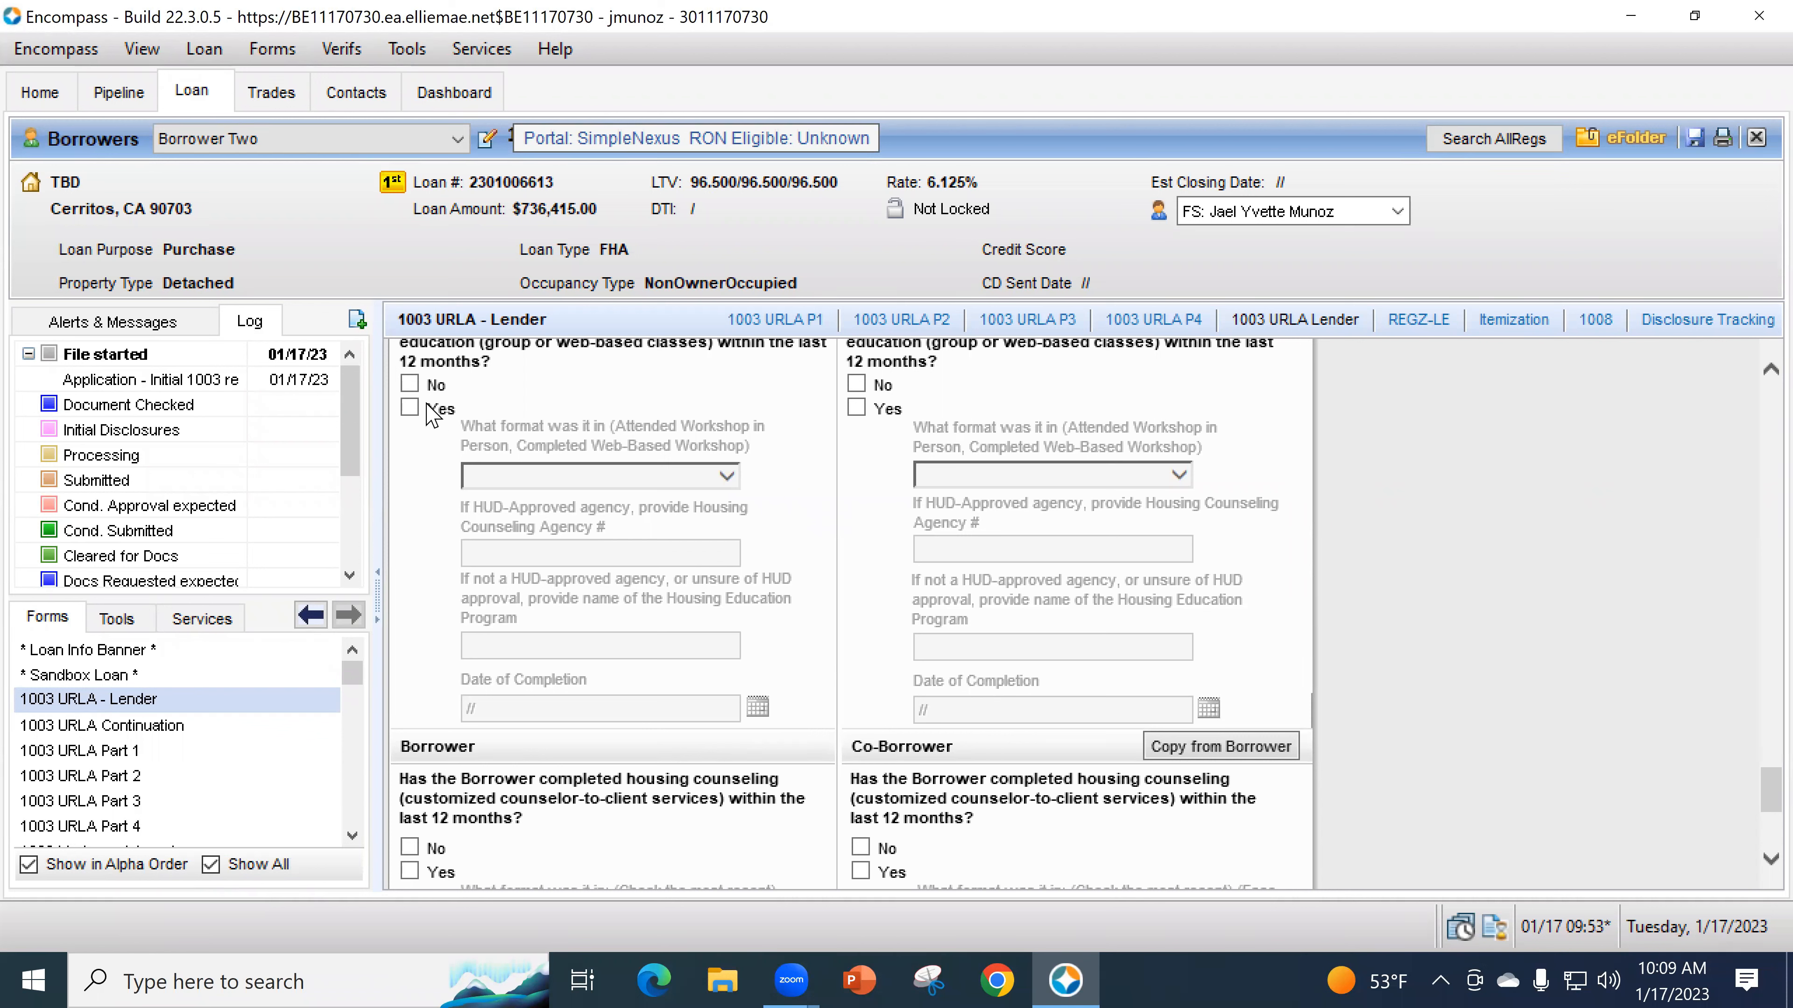
- Answer Yes to homeownership education and No to housing counseling, then go to 1003 URLA Part 1
click(411, 384)
click(409, 847)
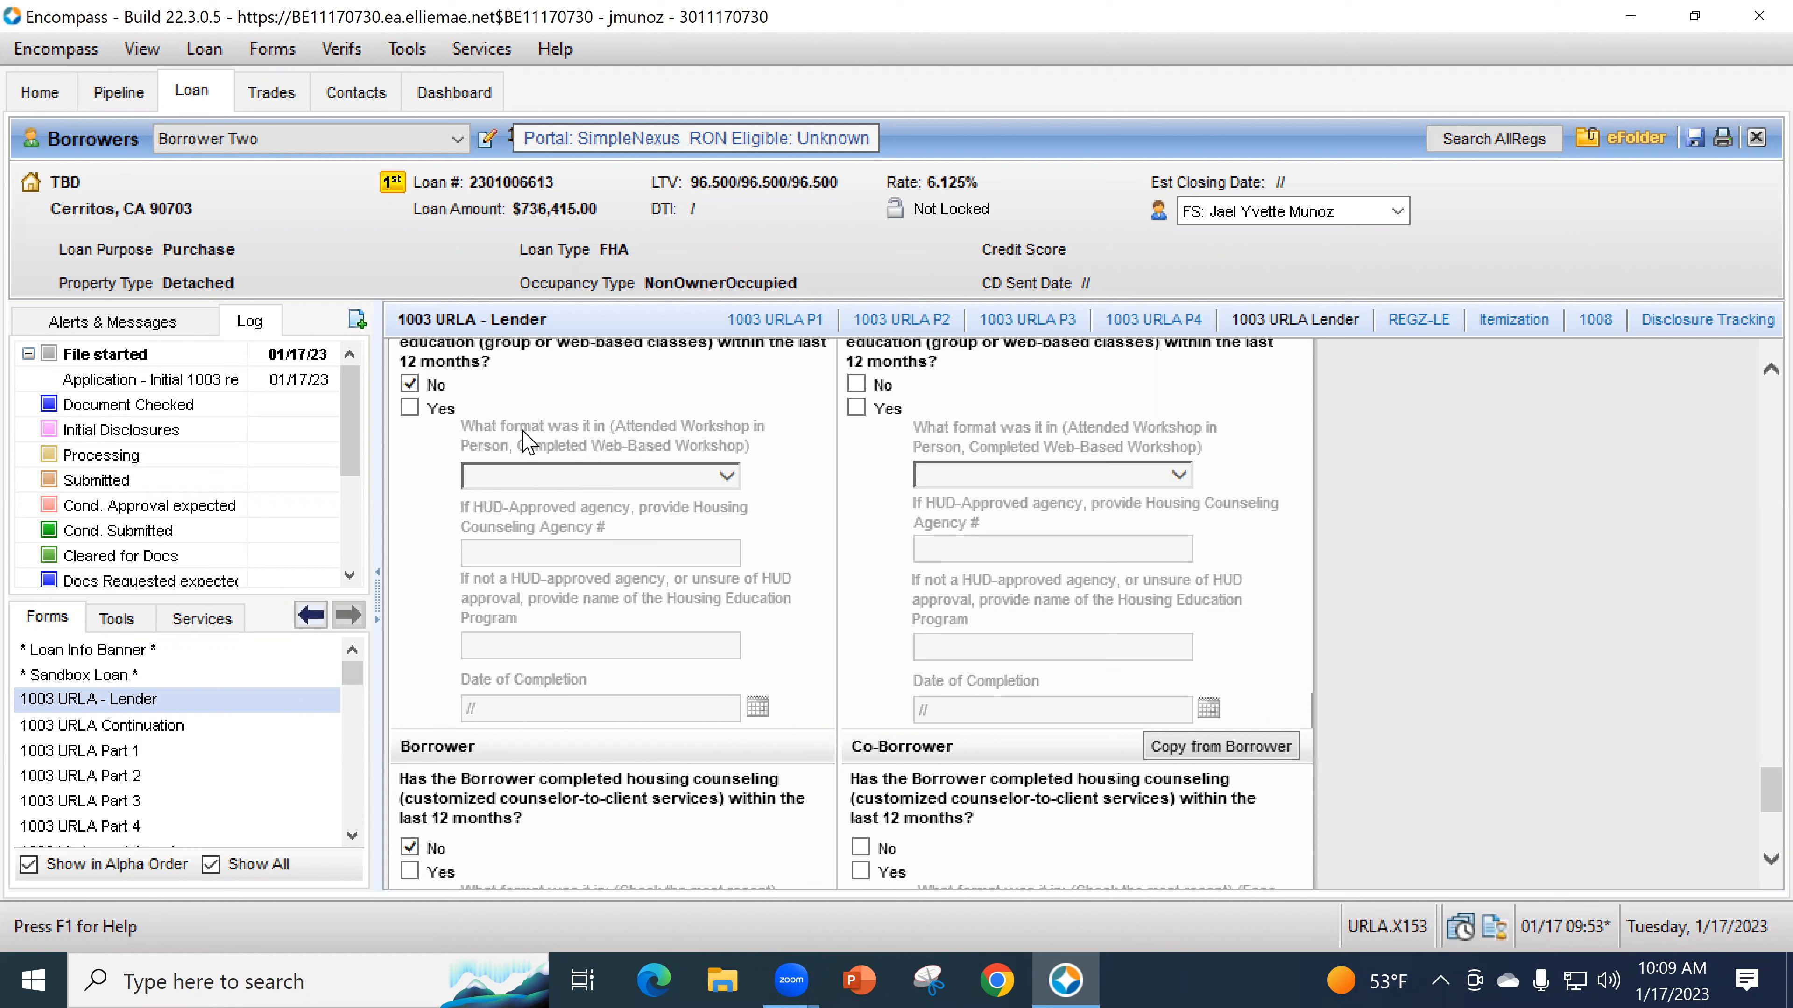
click(409, 408)
click(542, 476)
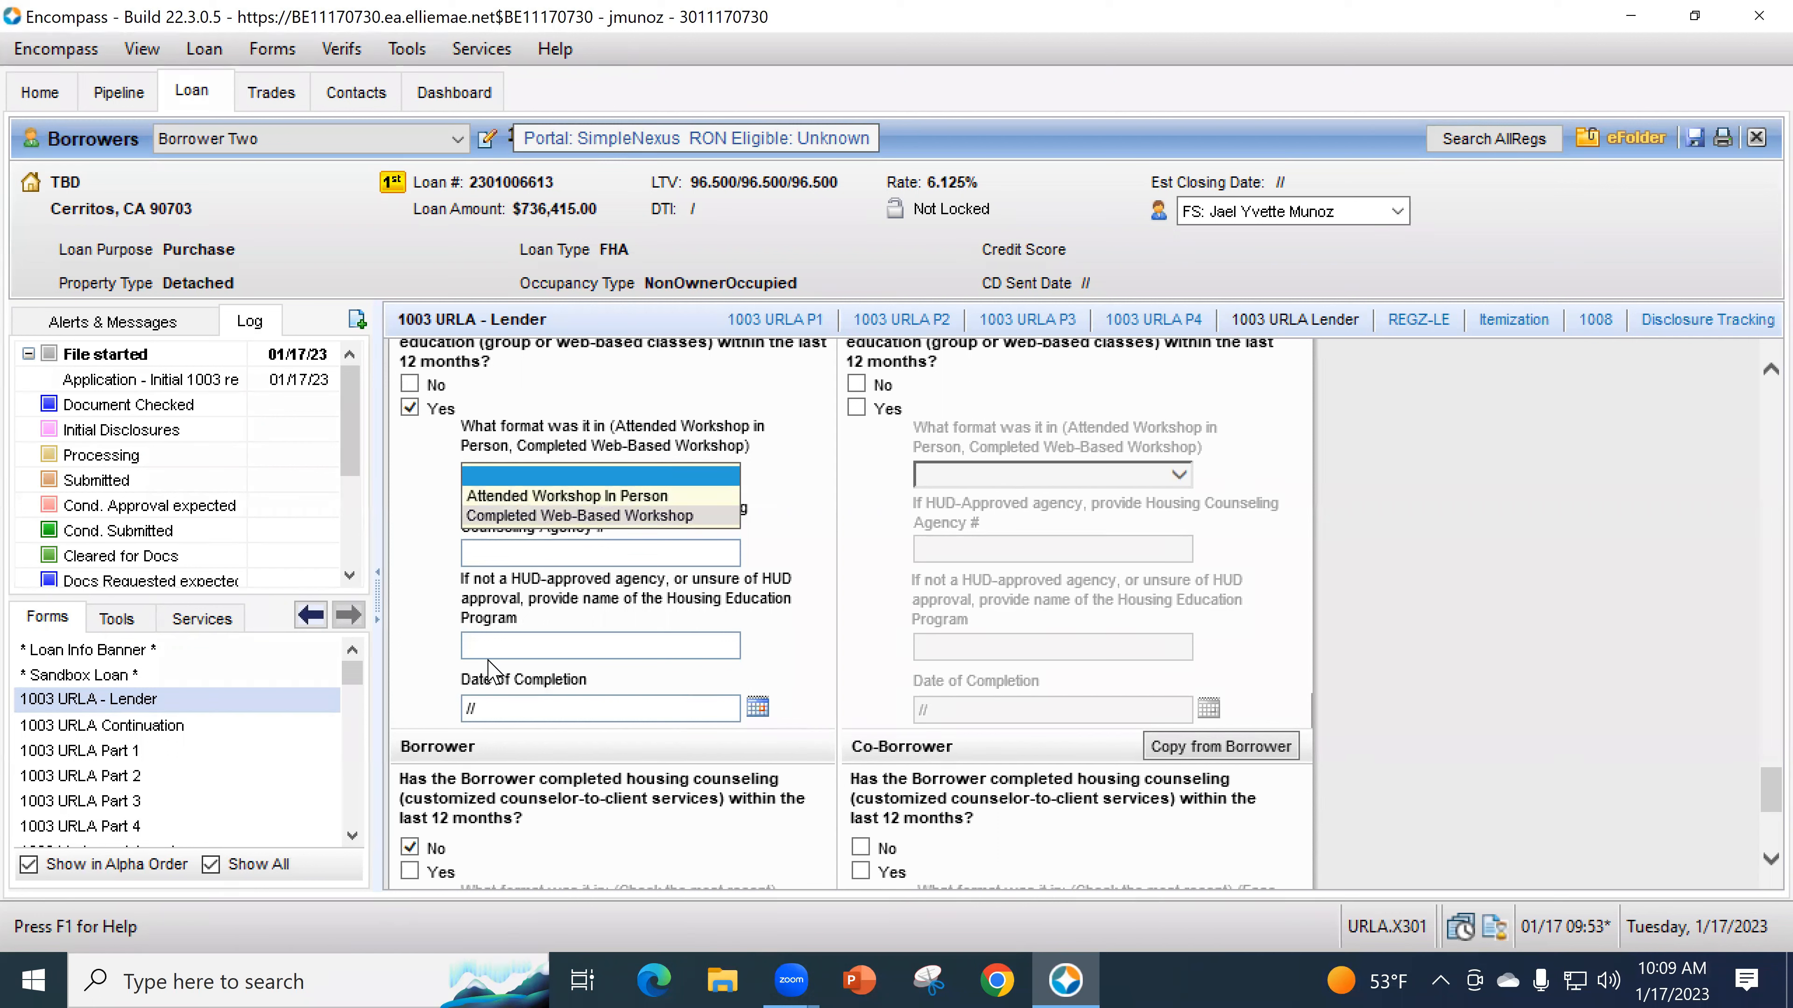
click(523, 368)
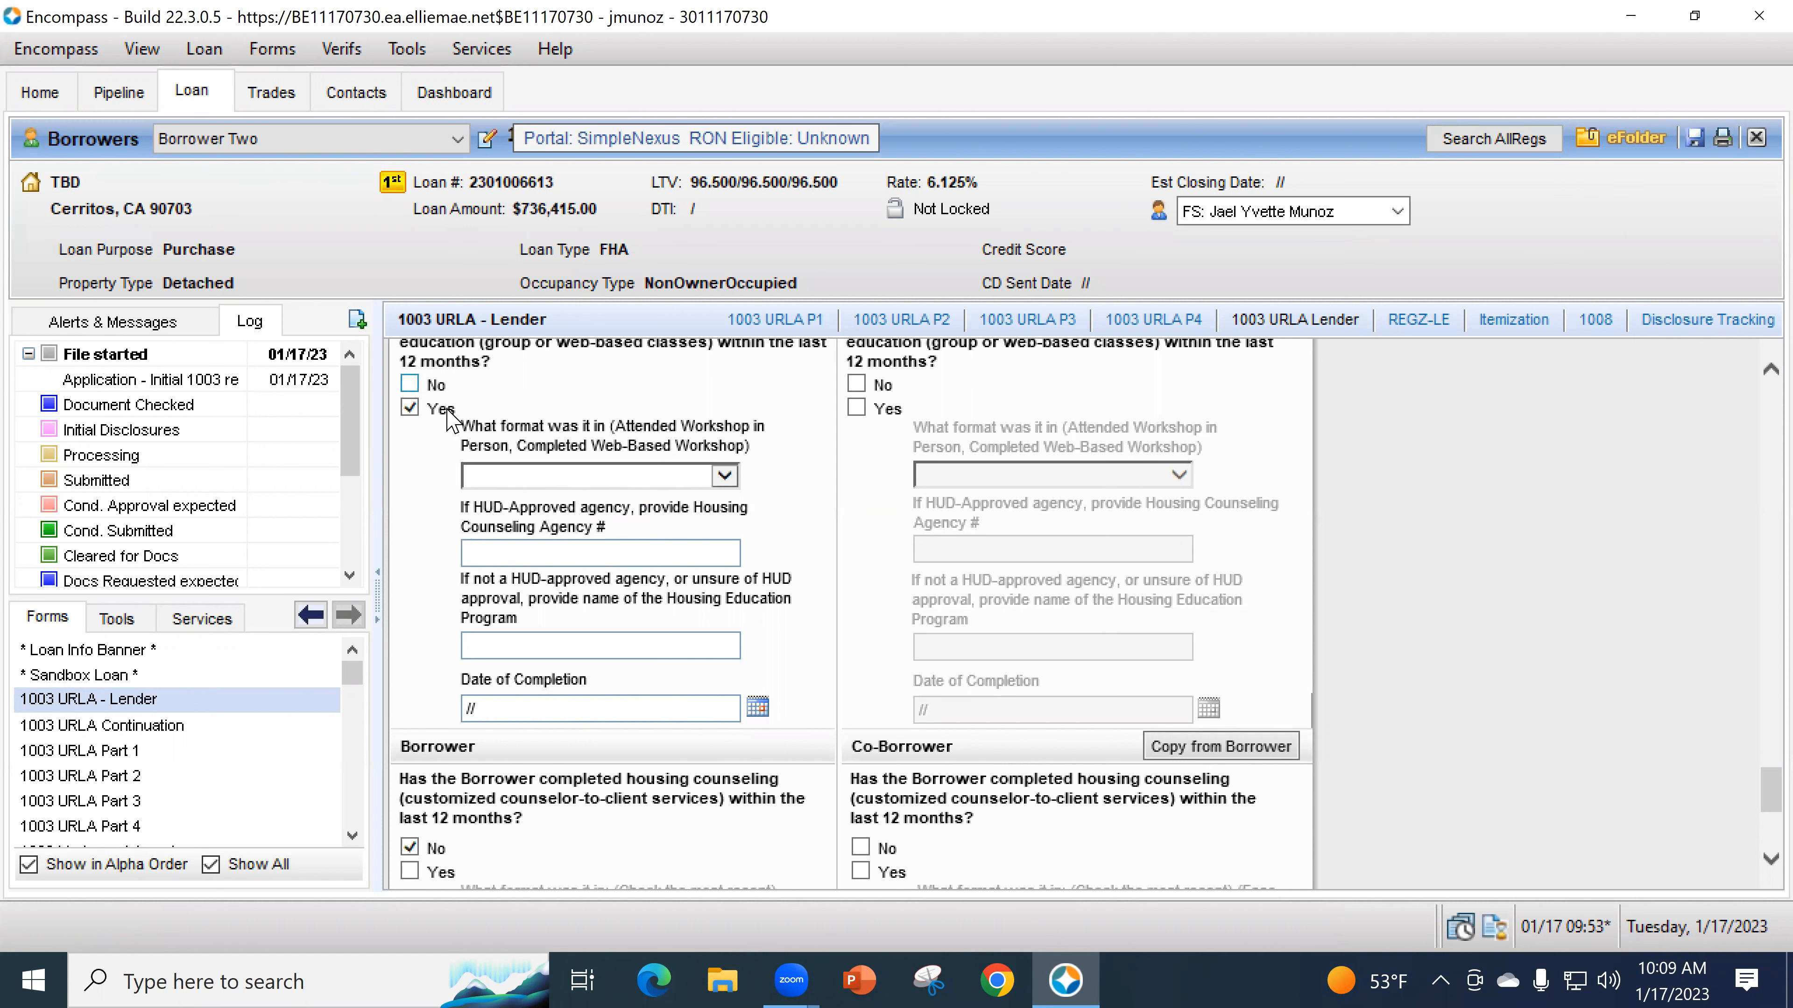
scroll(487, 628, down, 5)
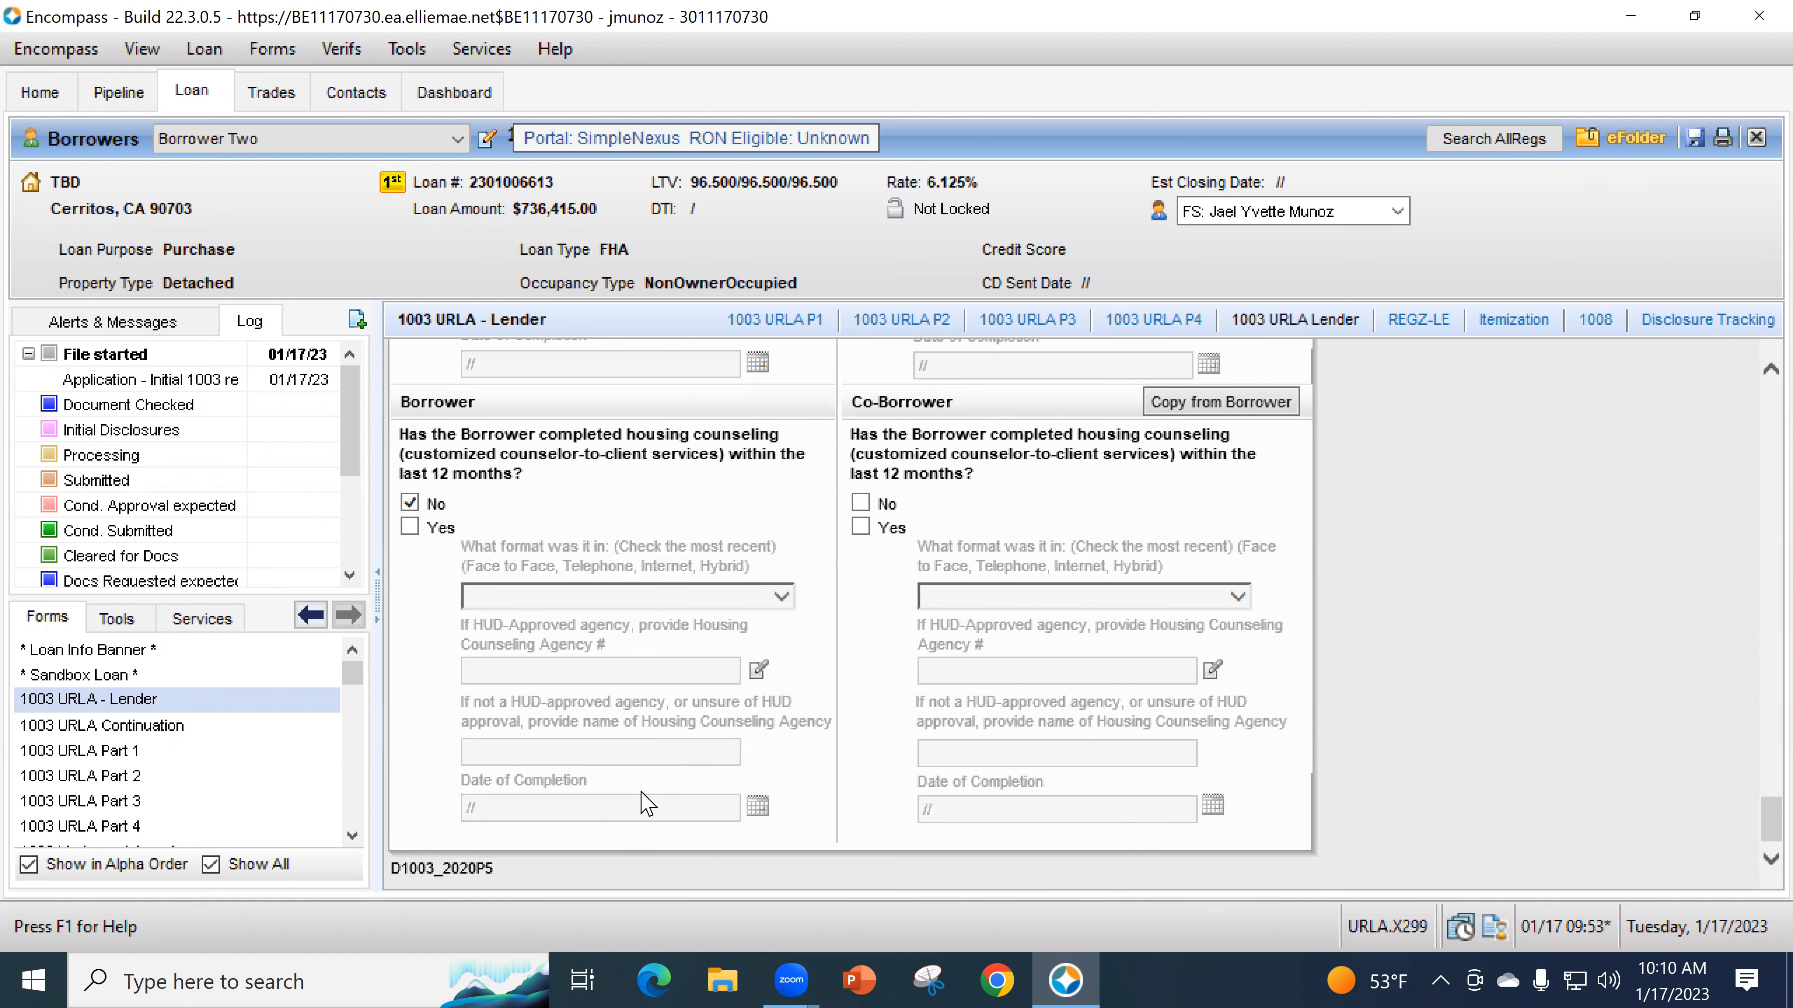
click(137, 753)
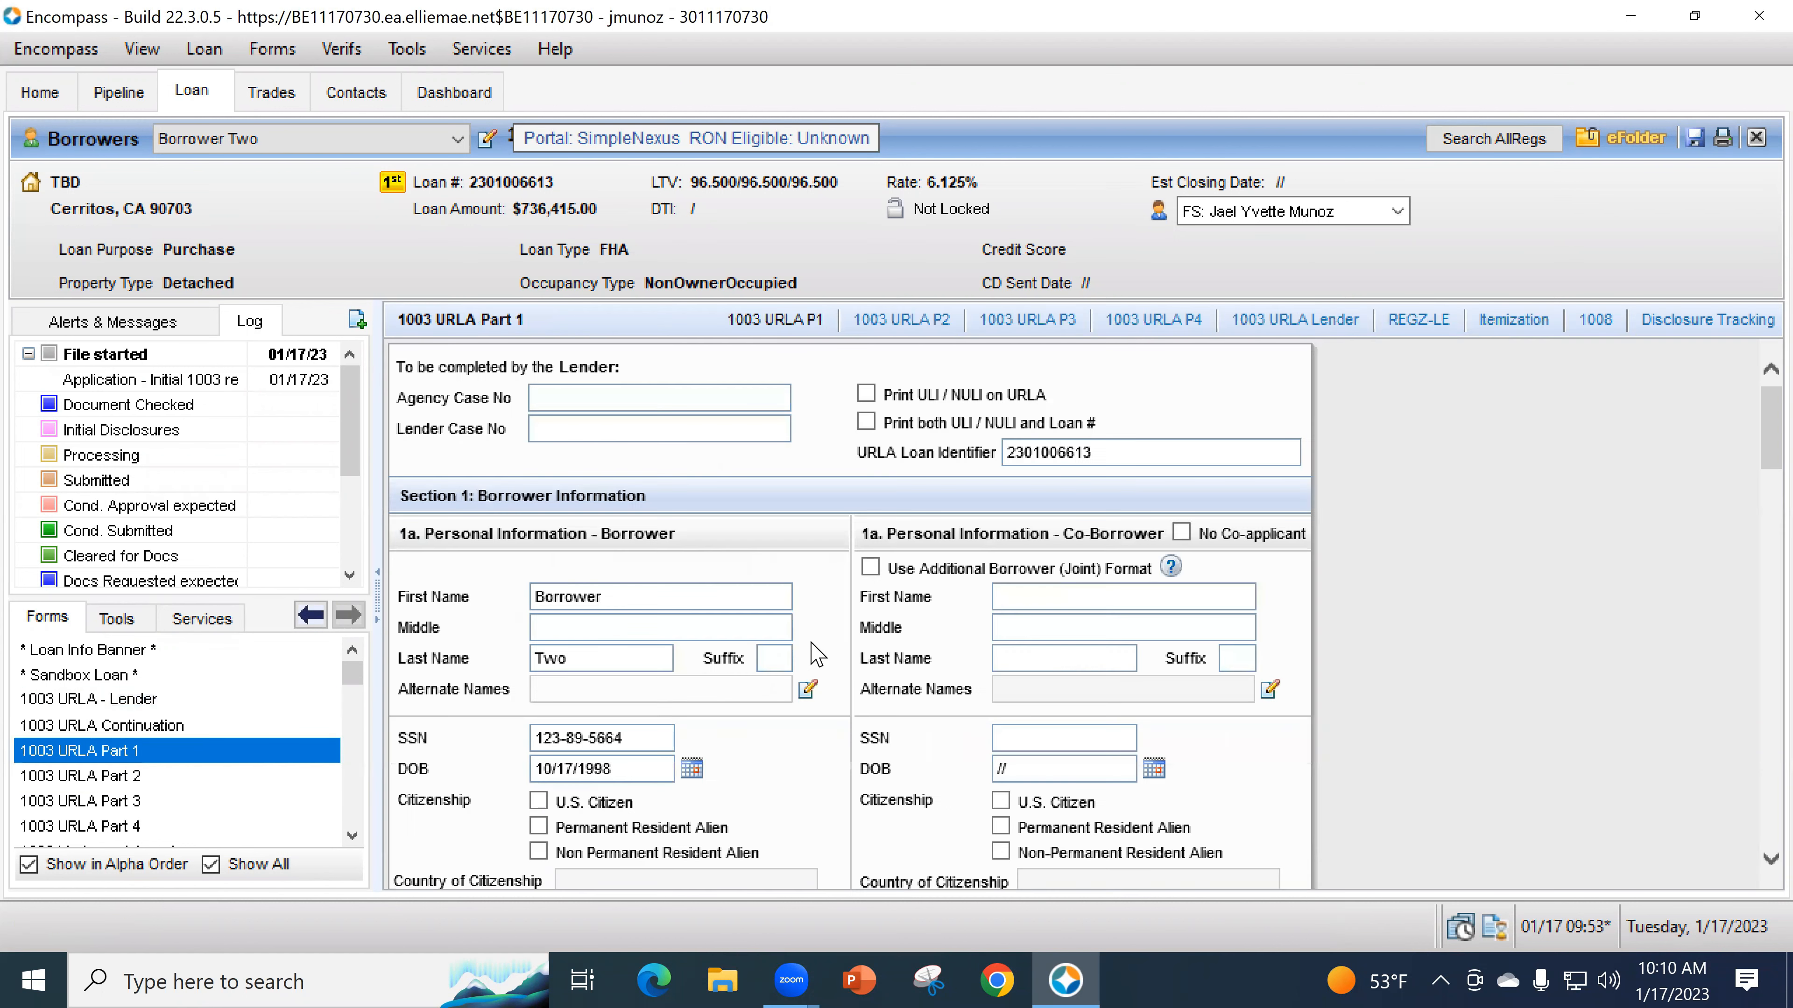
scroll(932, 634, down, 1)
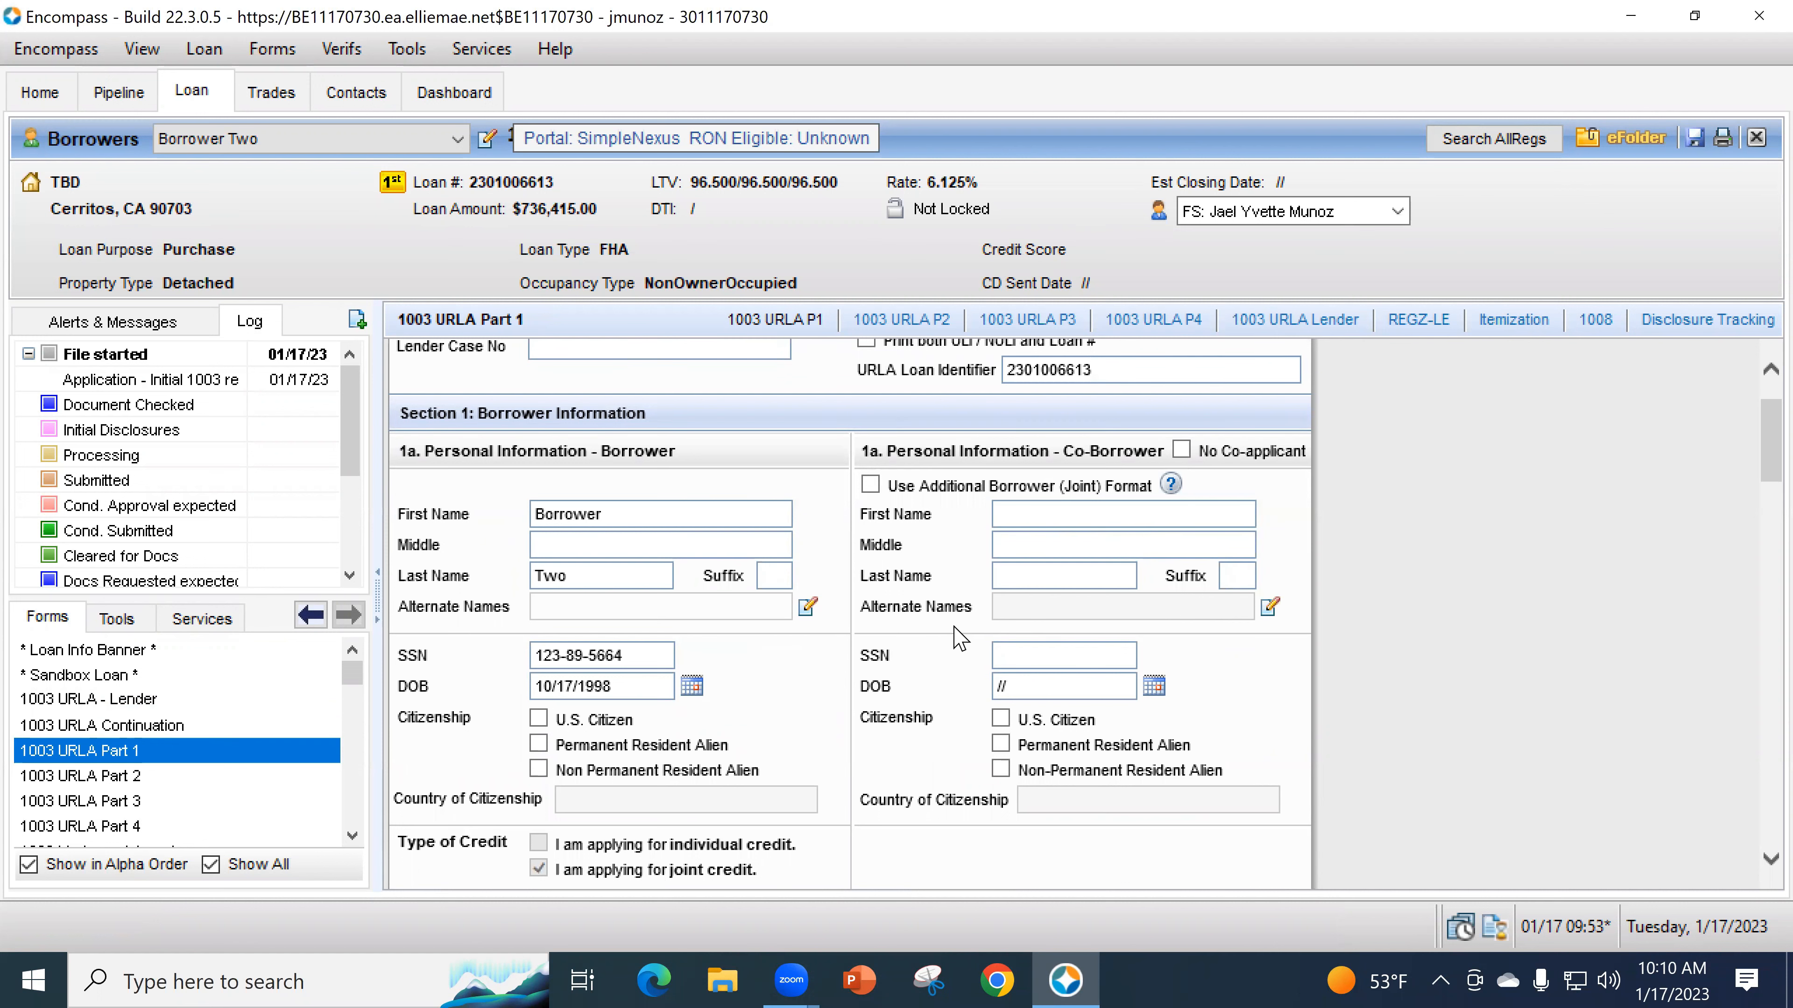
scroll(959, 638, down, 2)
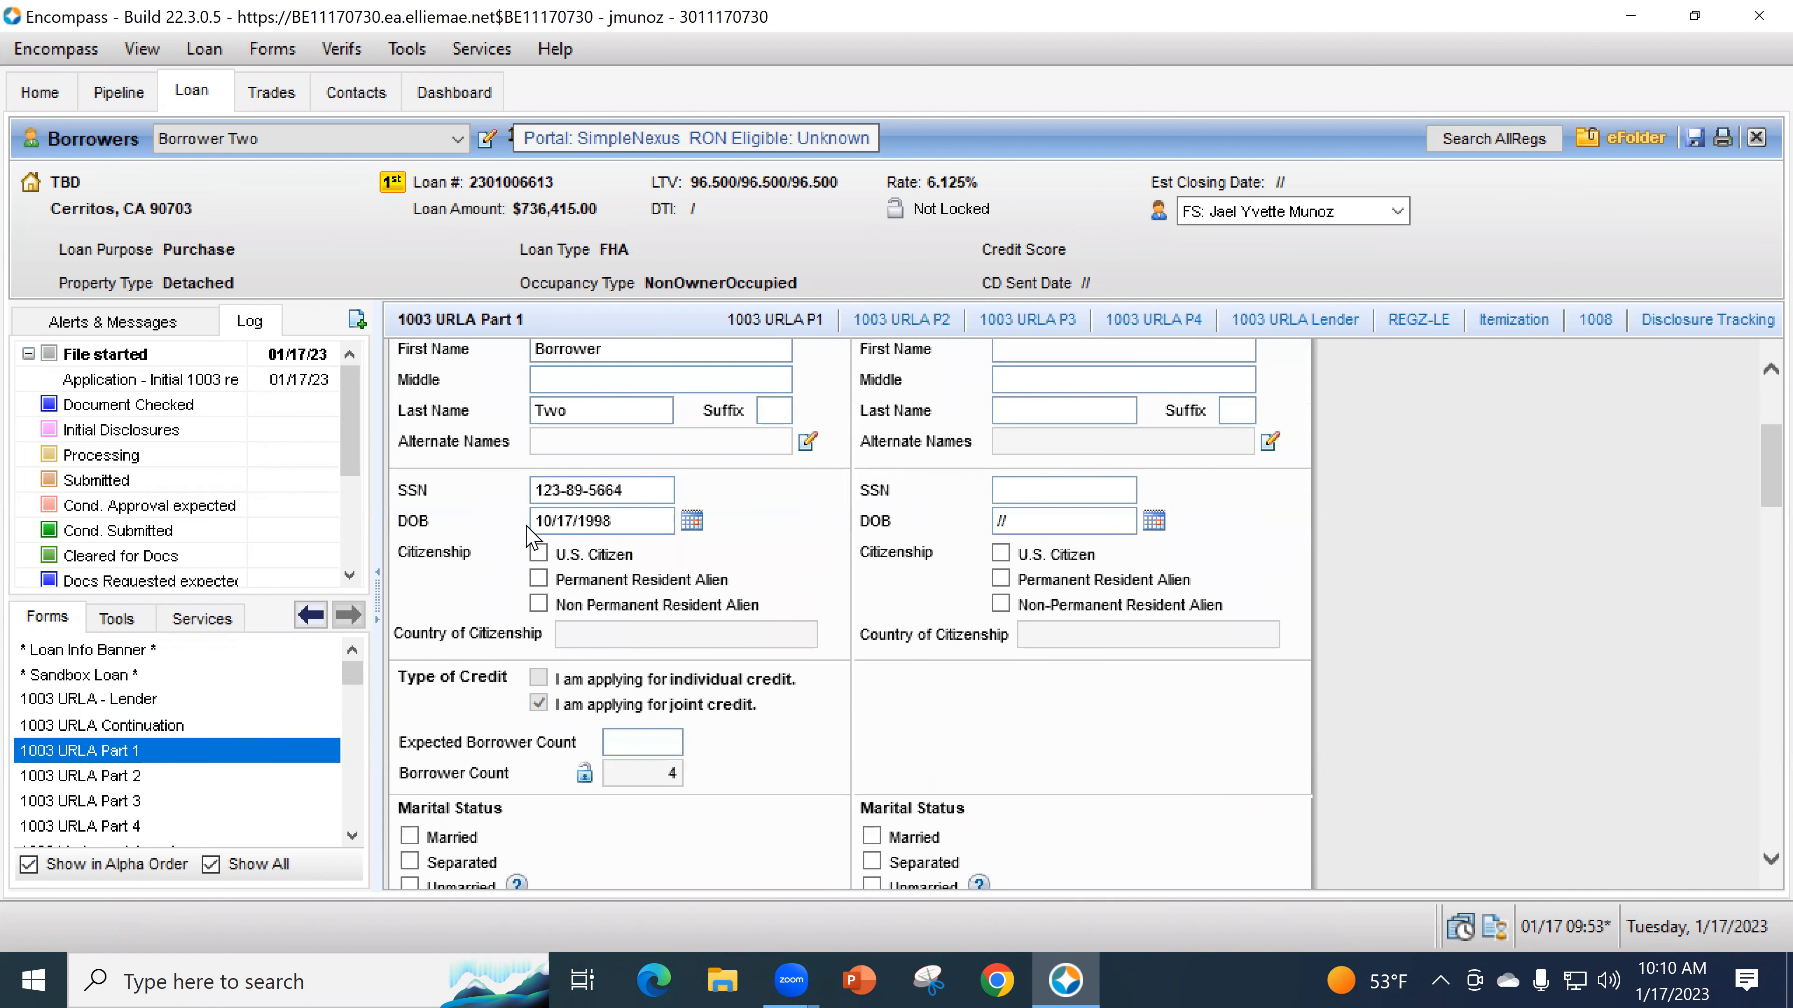
scroll(1129, 648, down, 2)
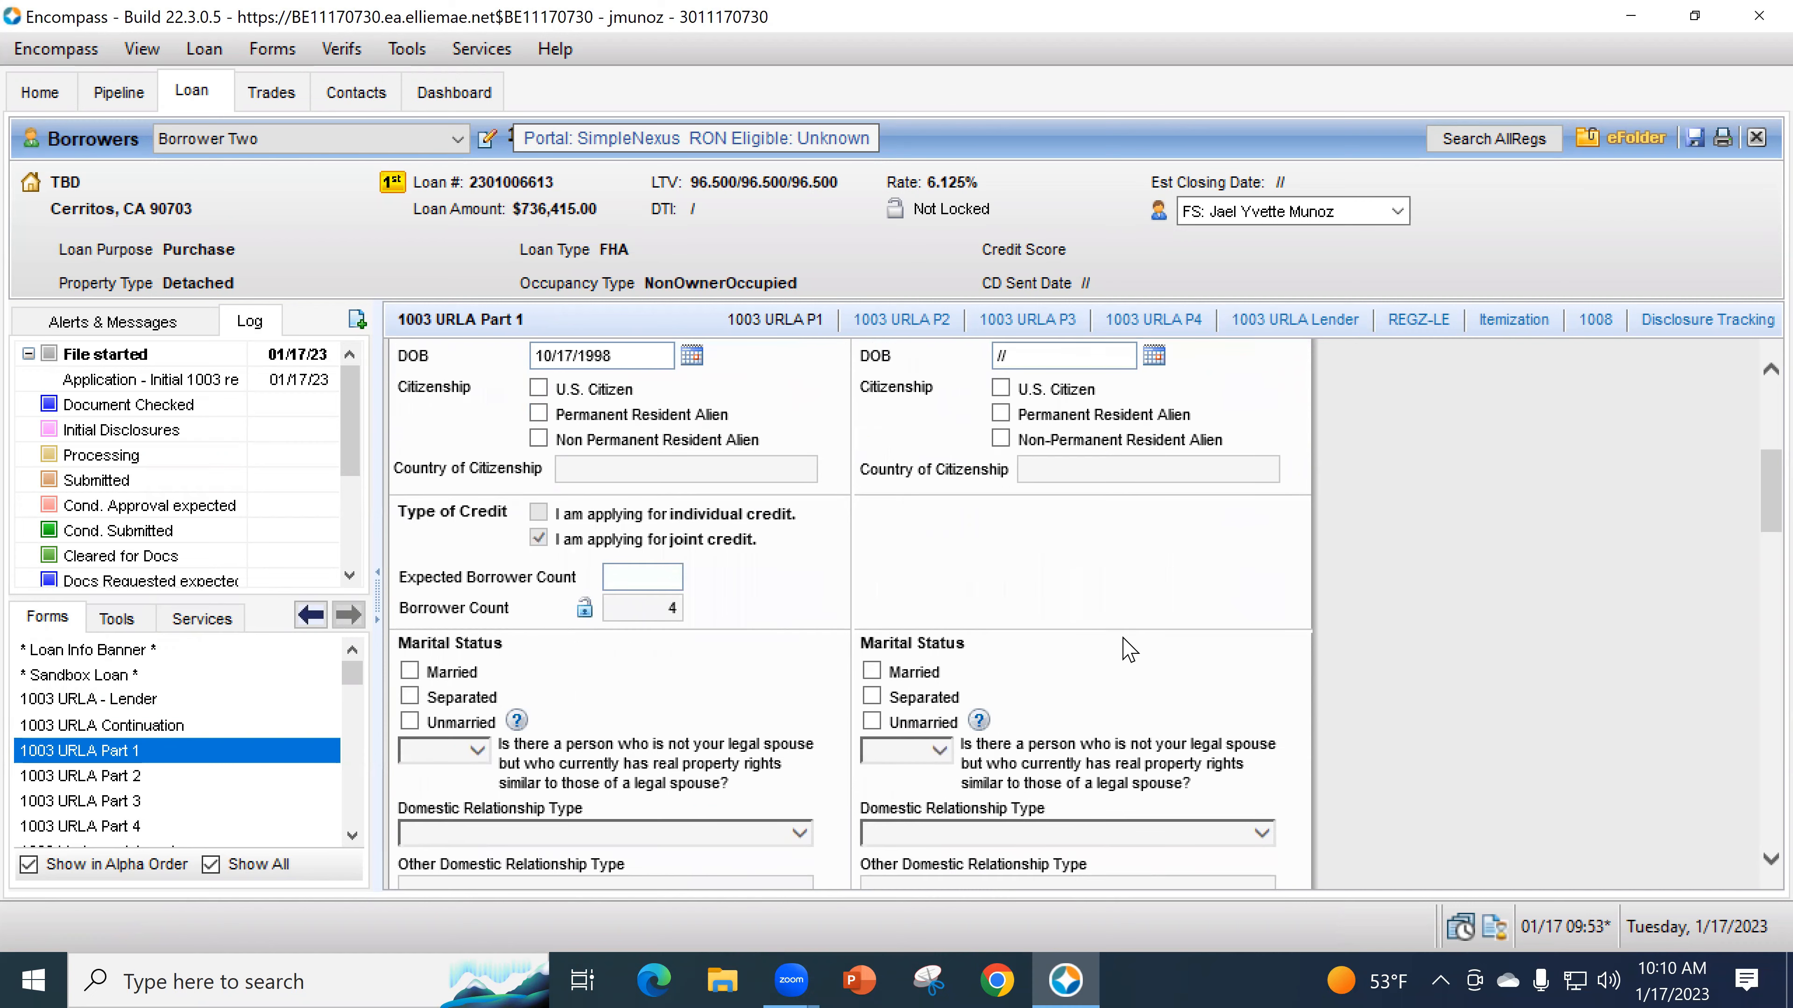
scroll(1143, 664, down, 2)
scroll(1165, 684, down, 6)
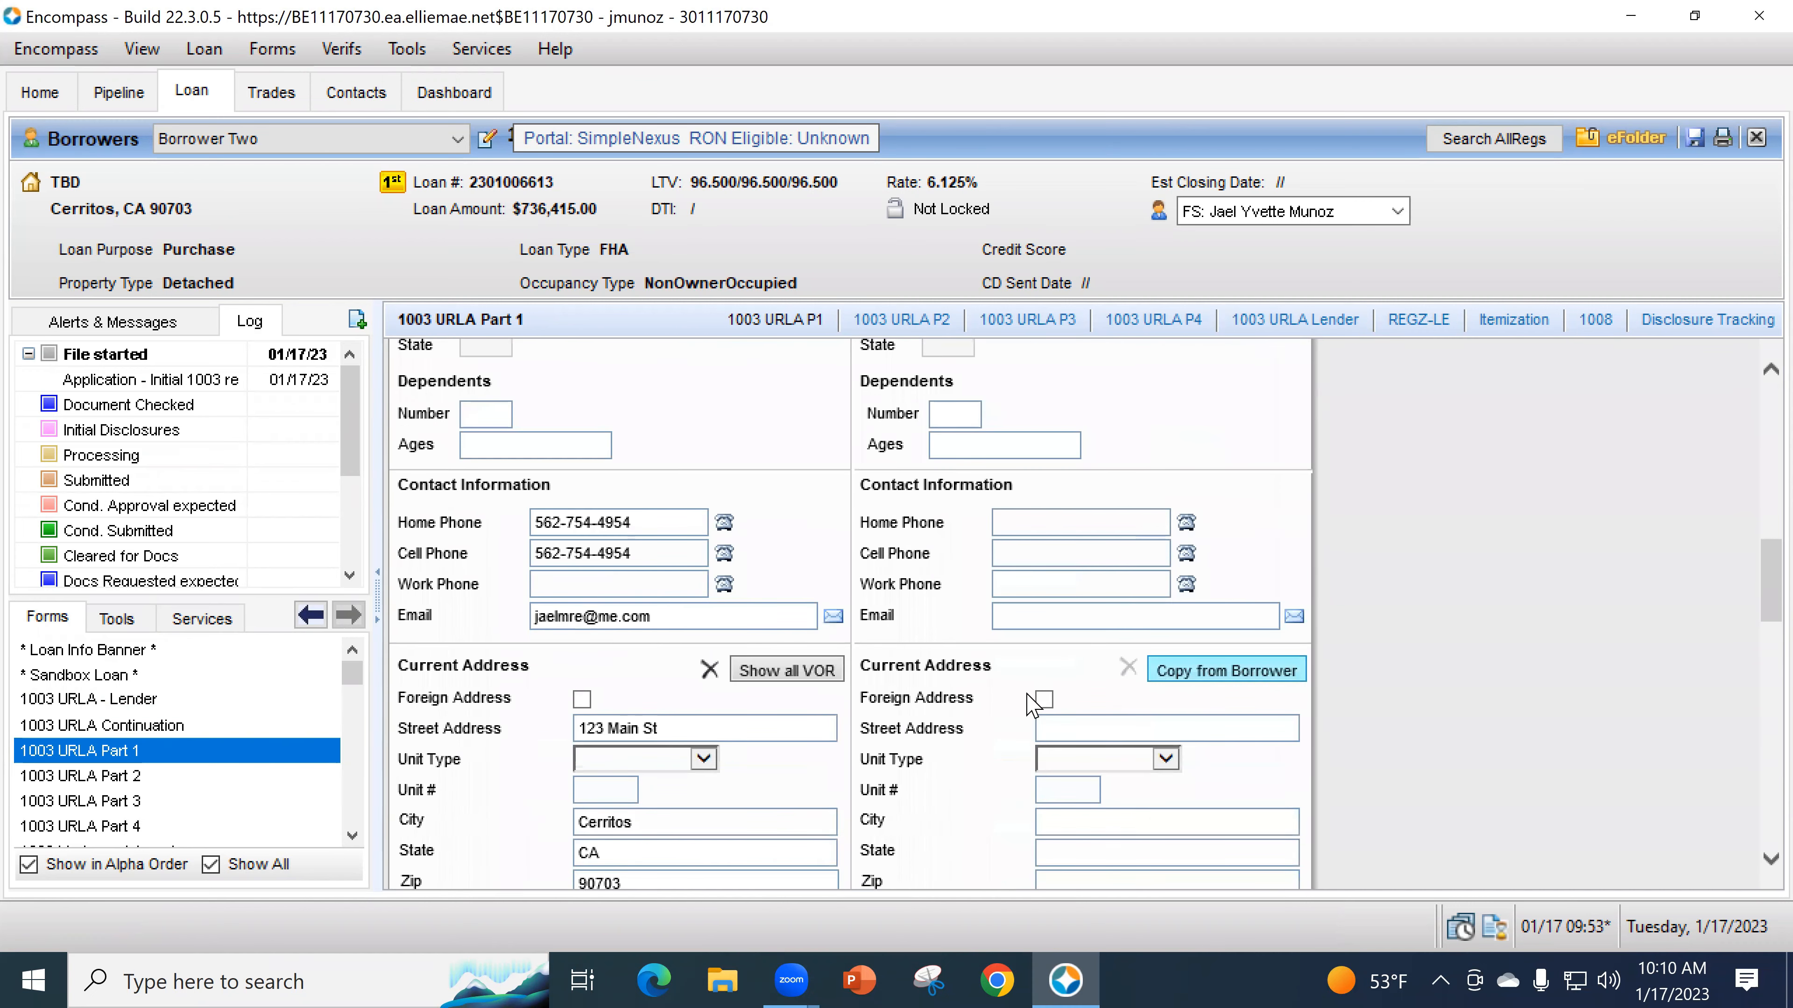
scroll(1045, 714, up, 13)
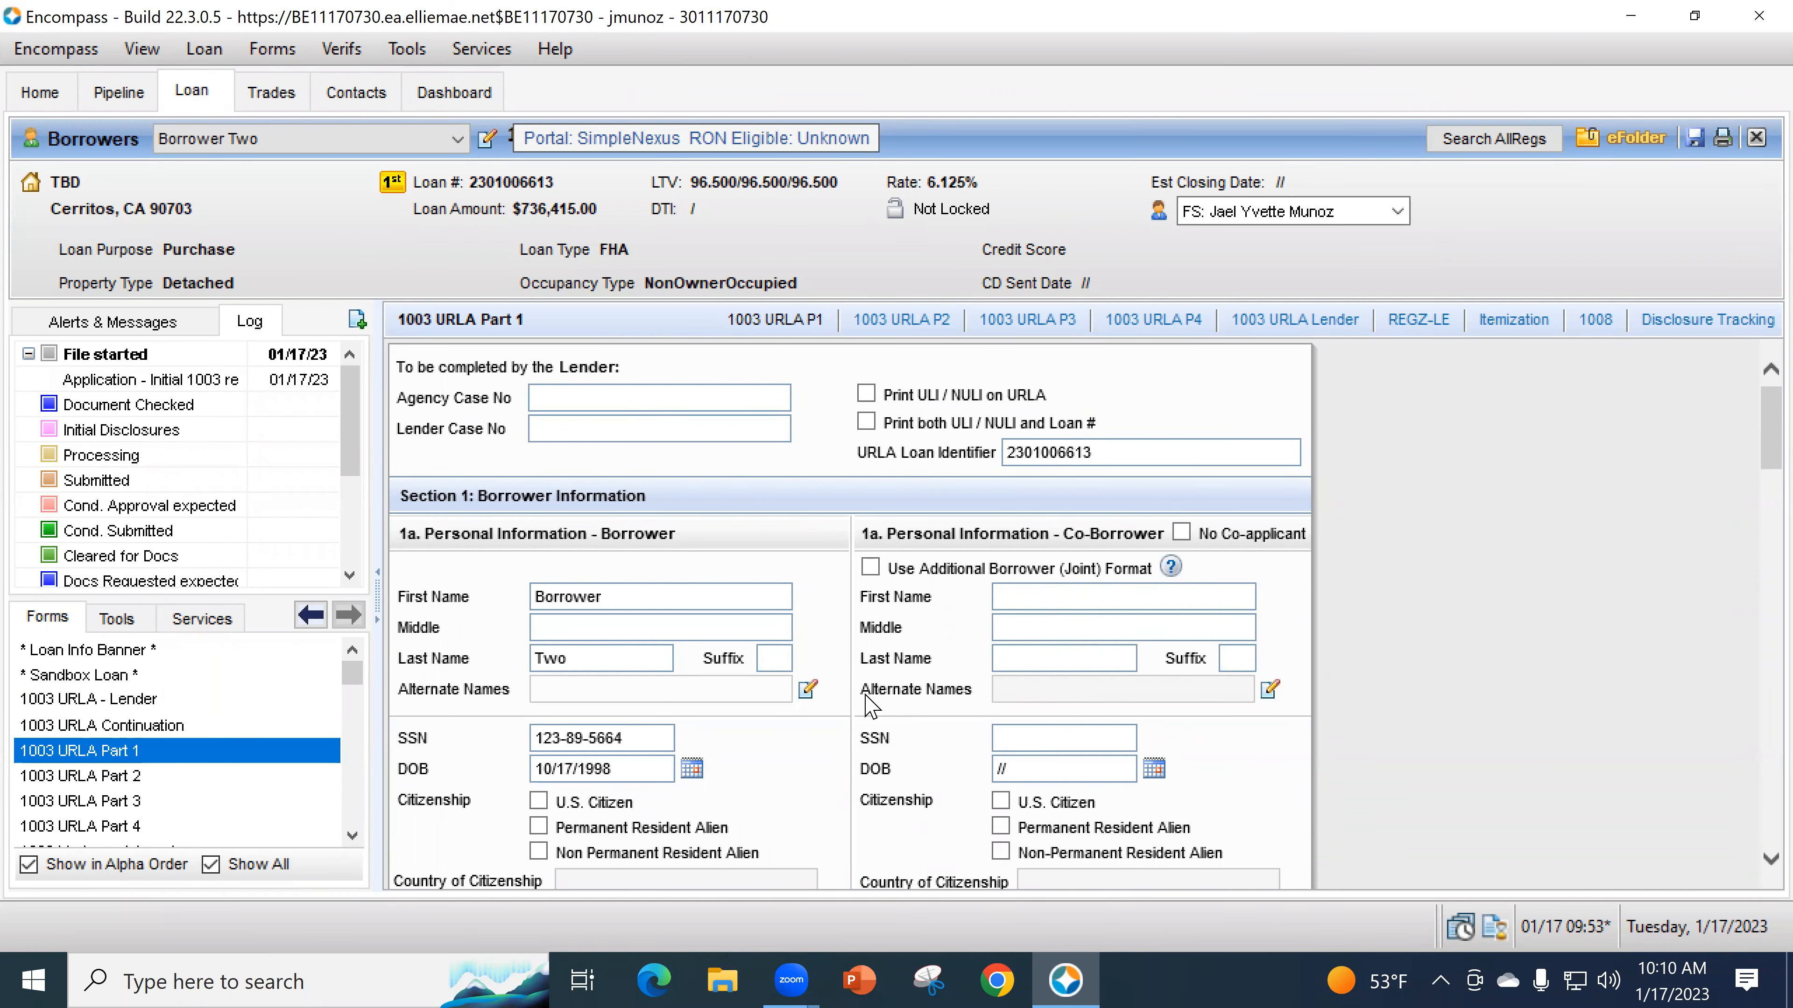
scroll(864, 685, down, 2)
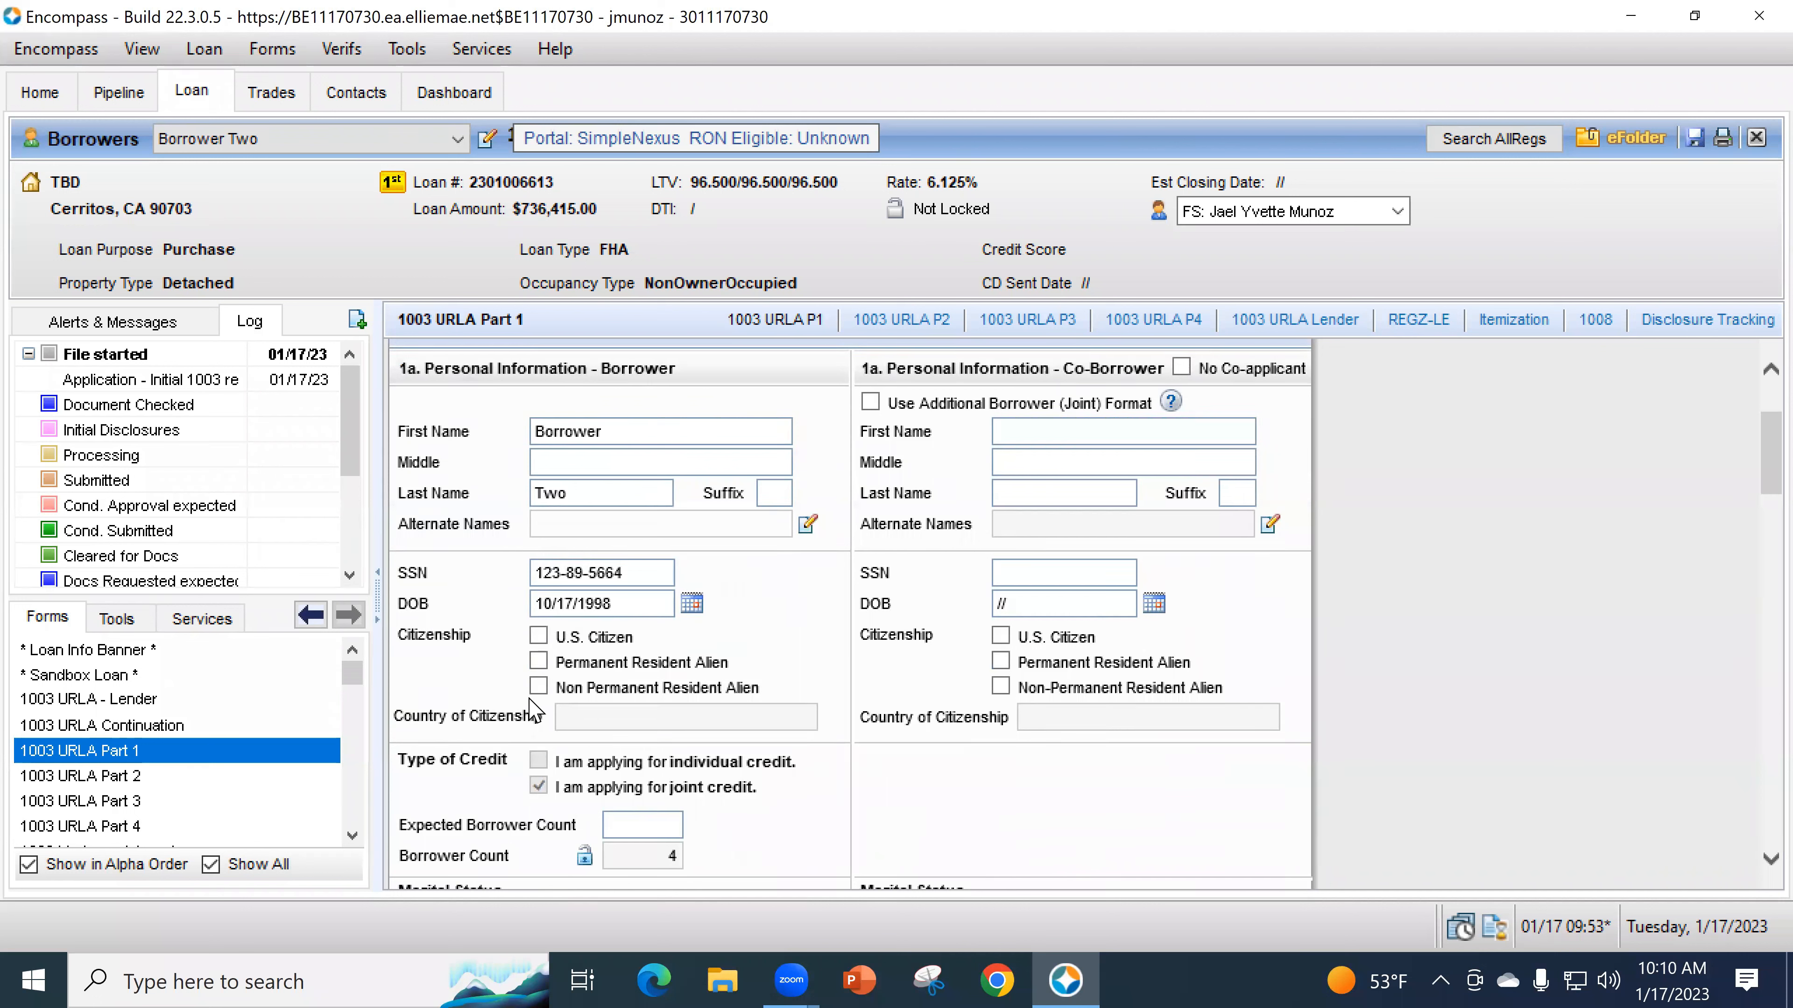
- Mark the borrower a Non Permanent Resident Alien with citizenship country Daca-Mexico
click(539, 686)
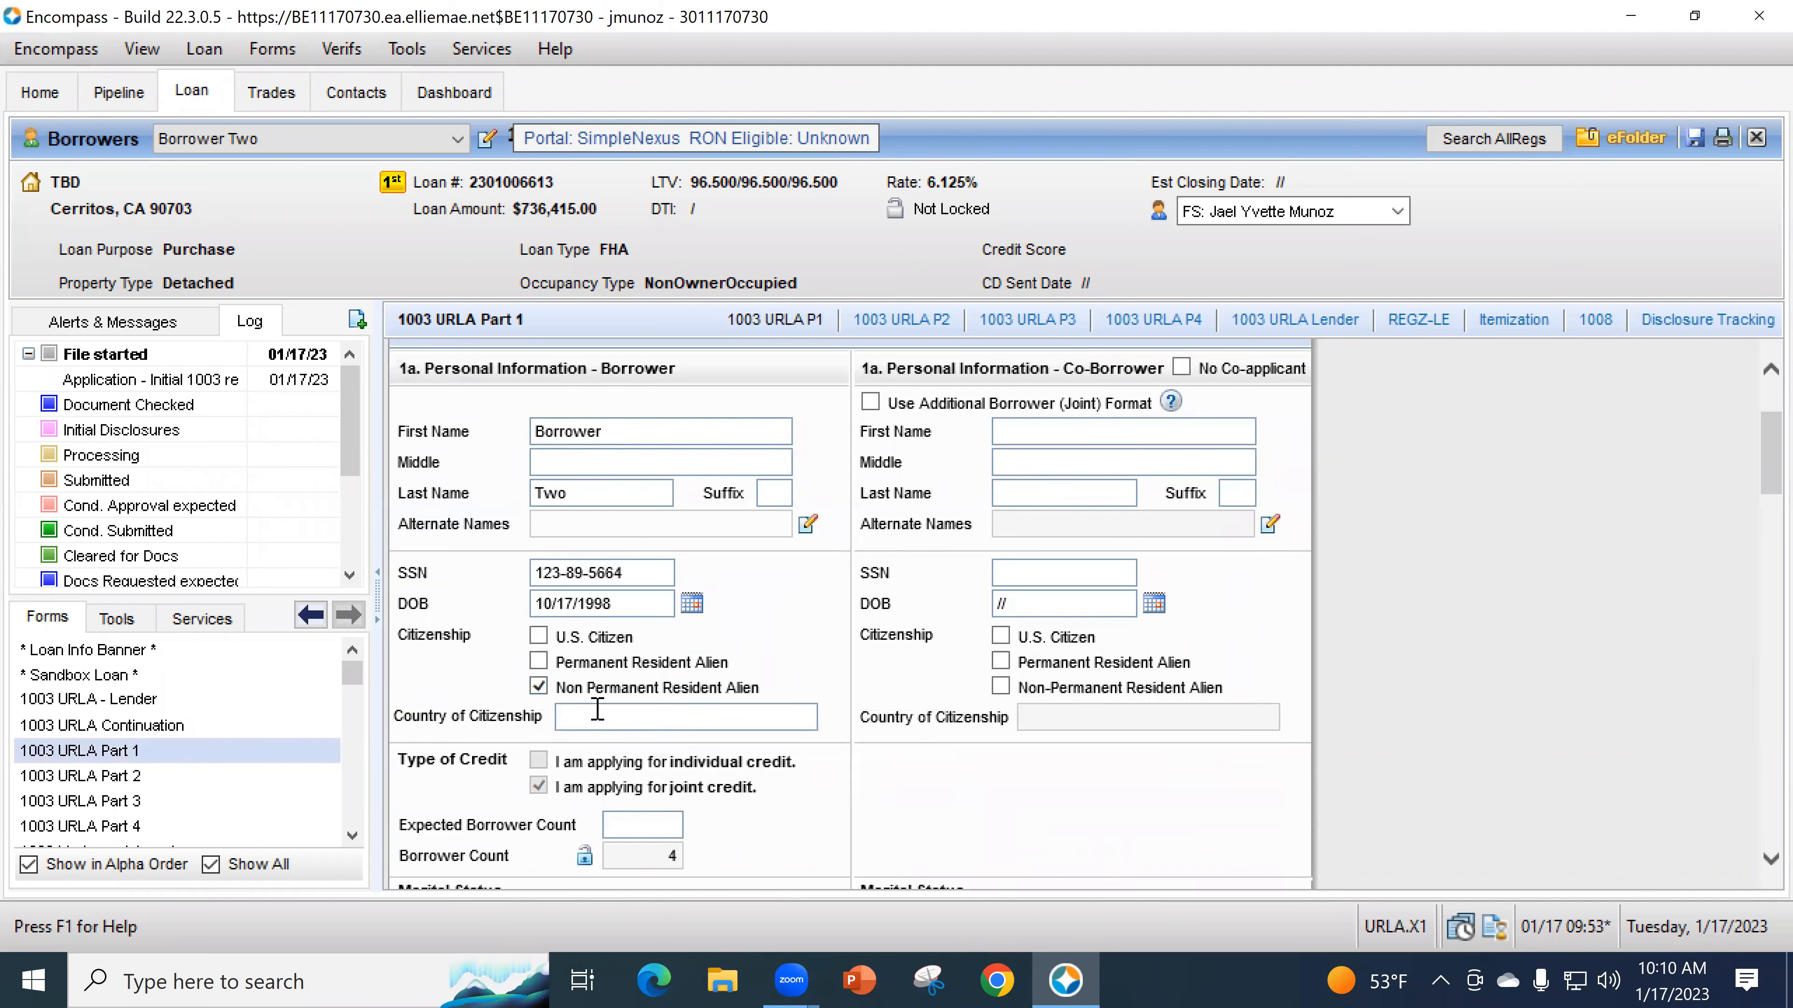
click(623, 715)
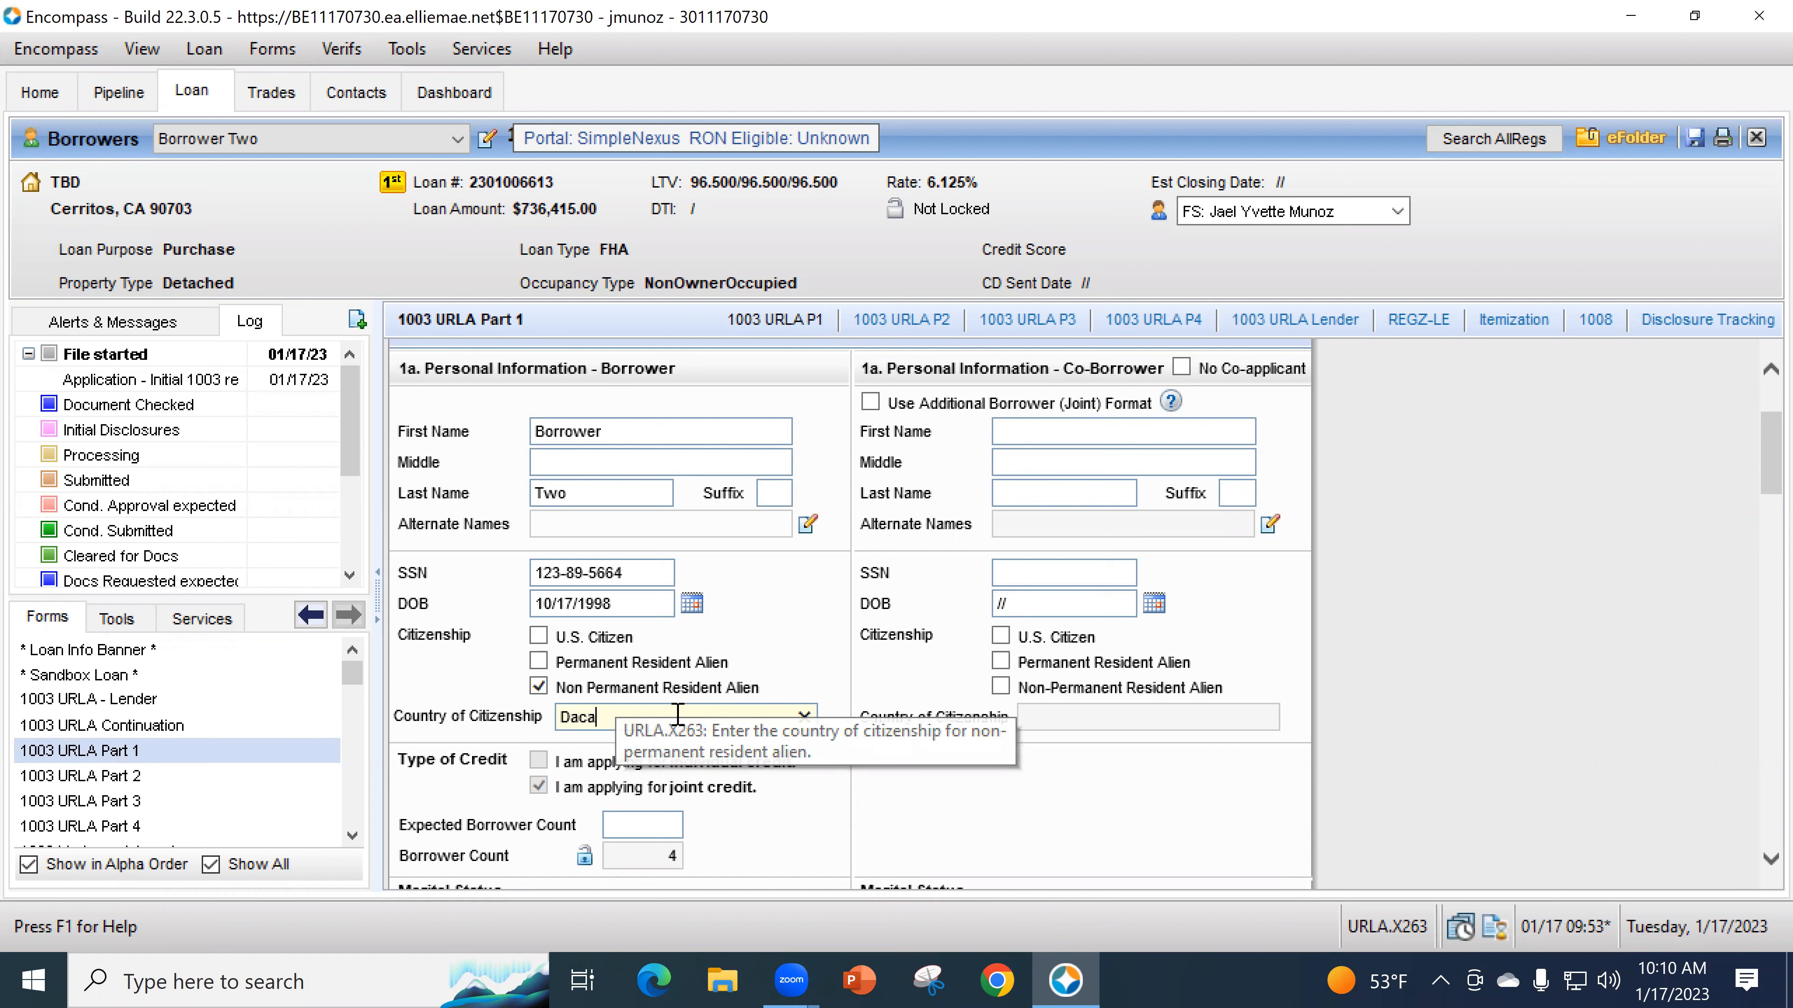
text(-Mexico)
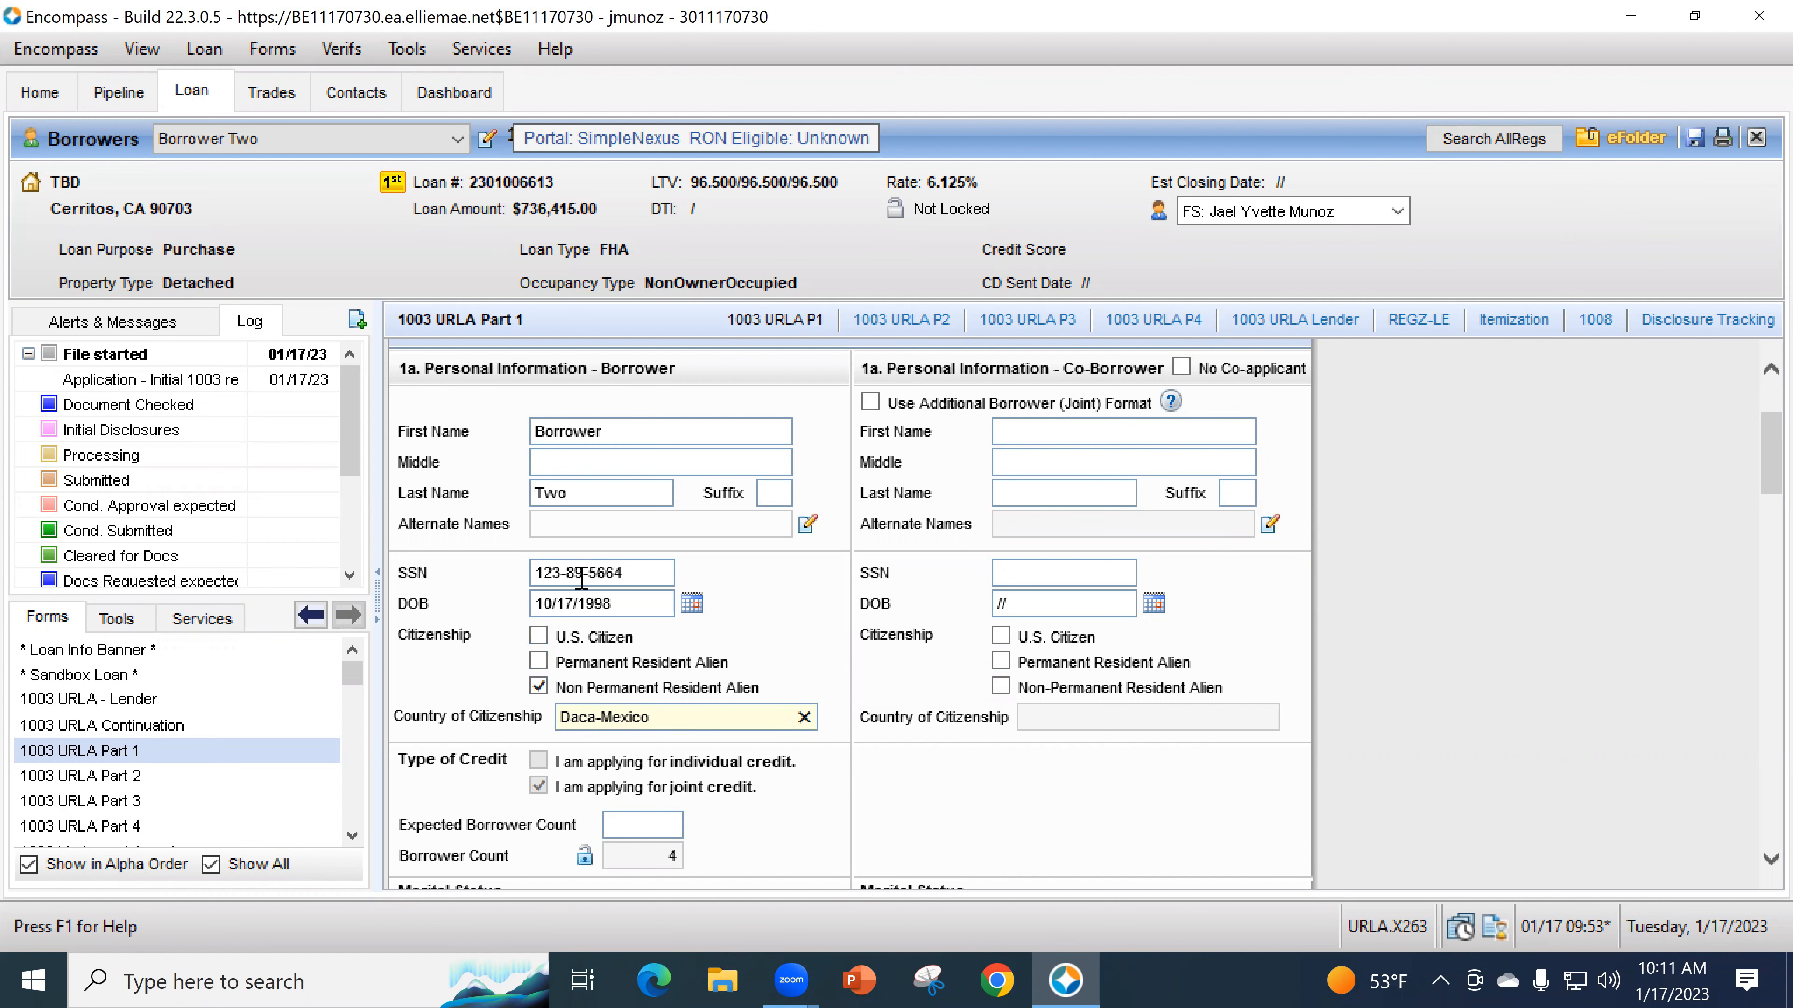
scroll(581, 579, down, 3)
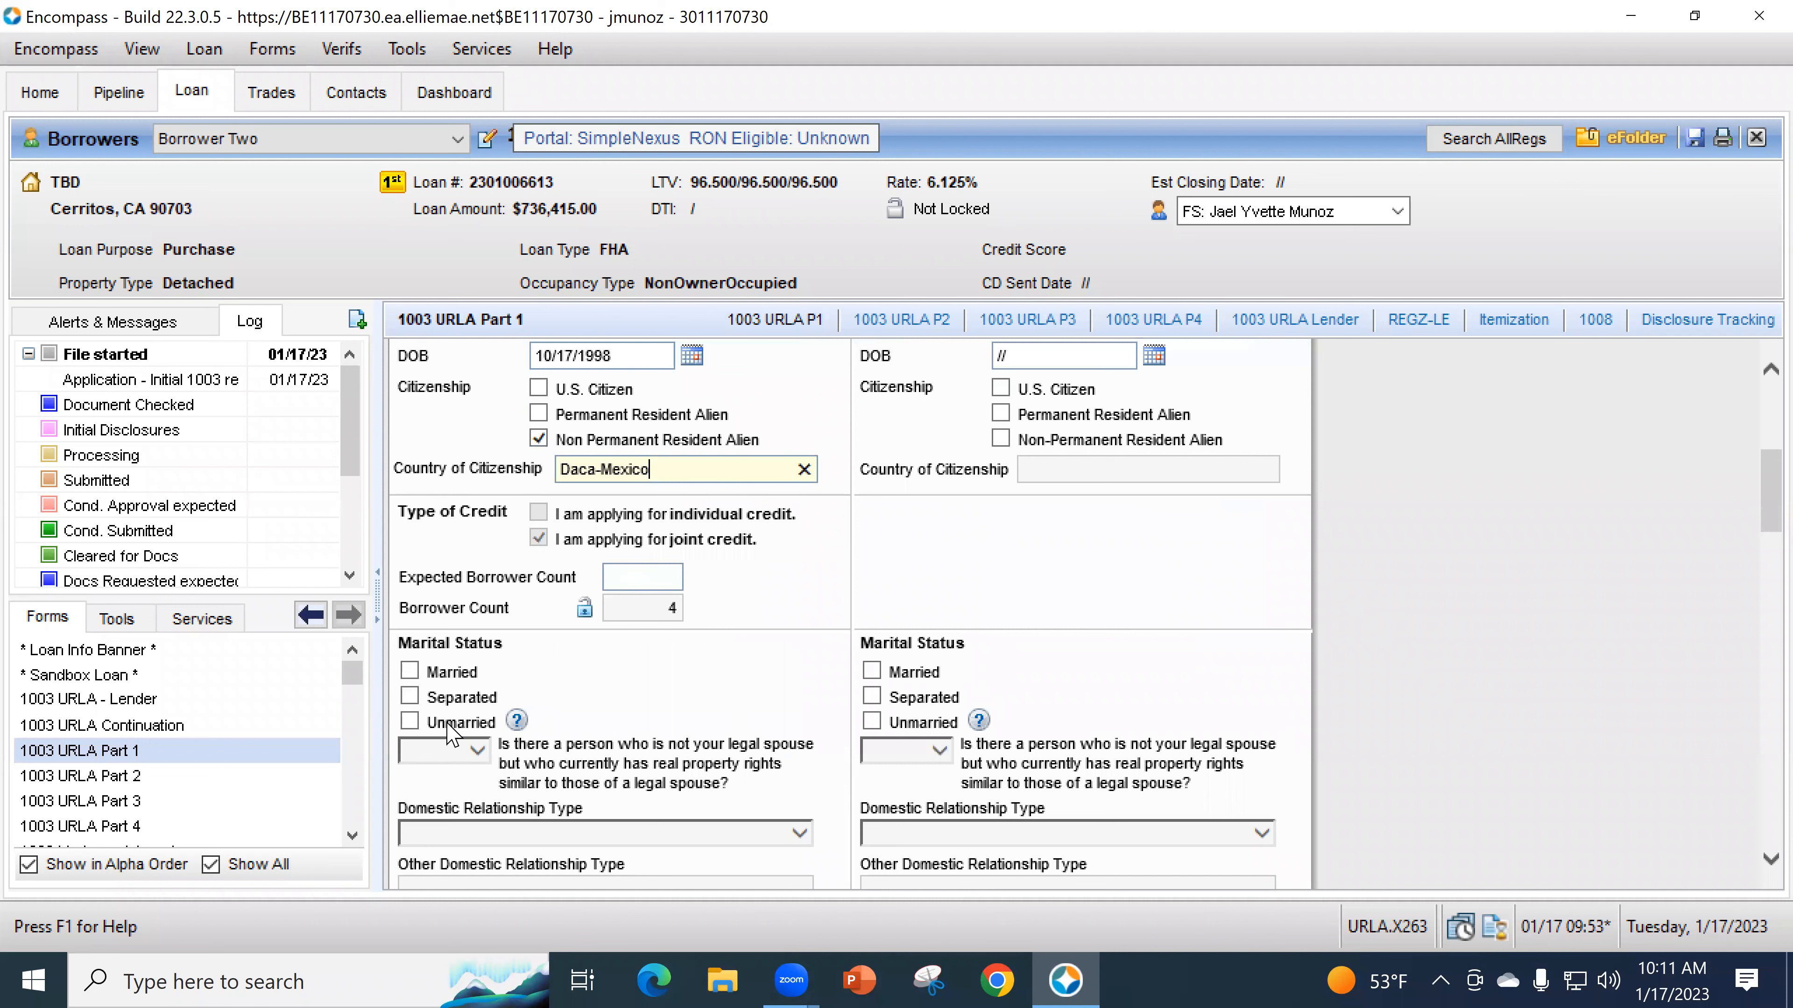
scroll(618, 650, down, 2)
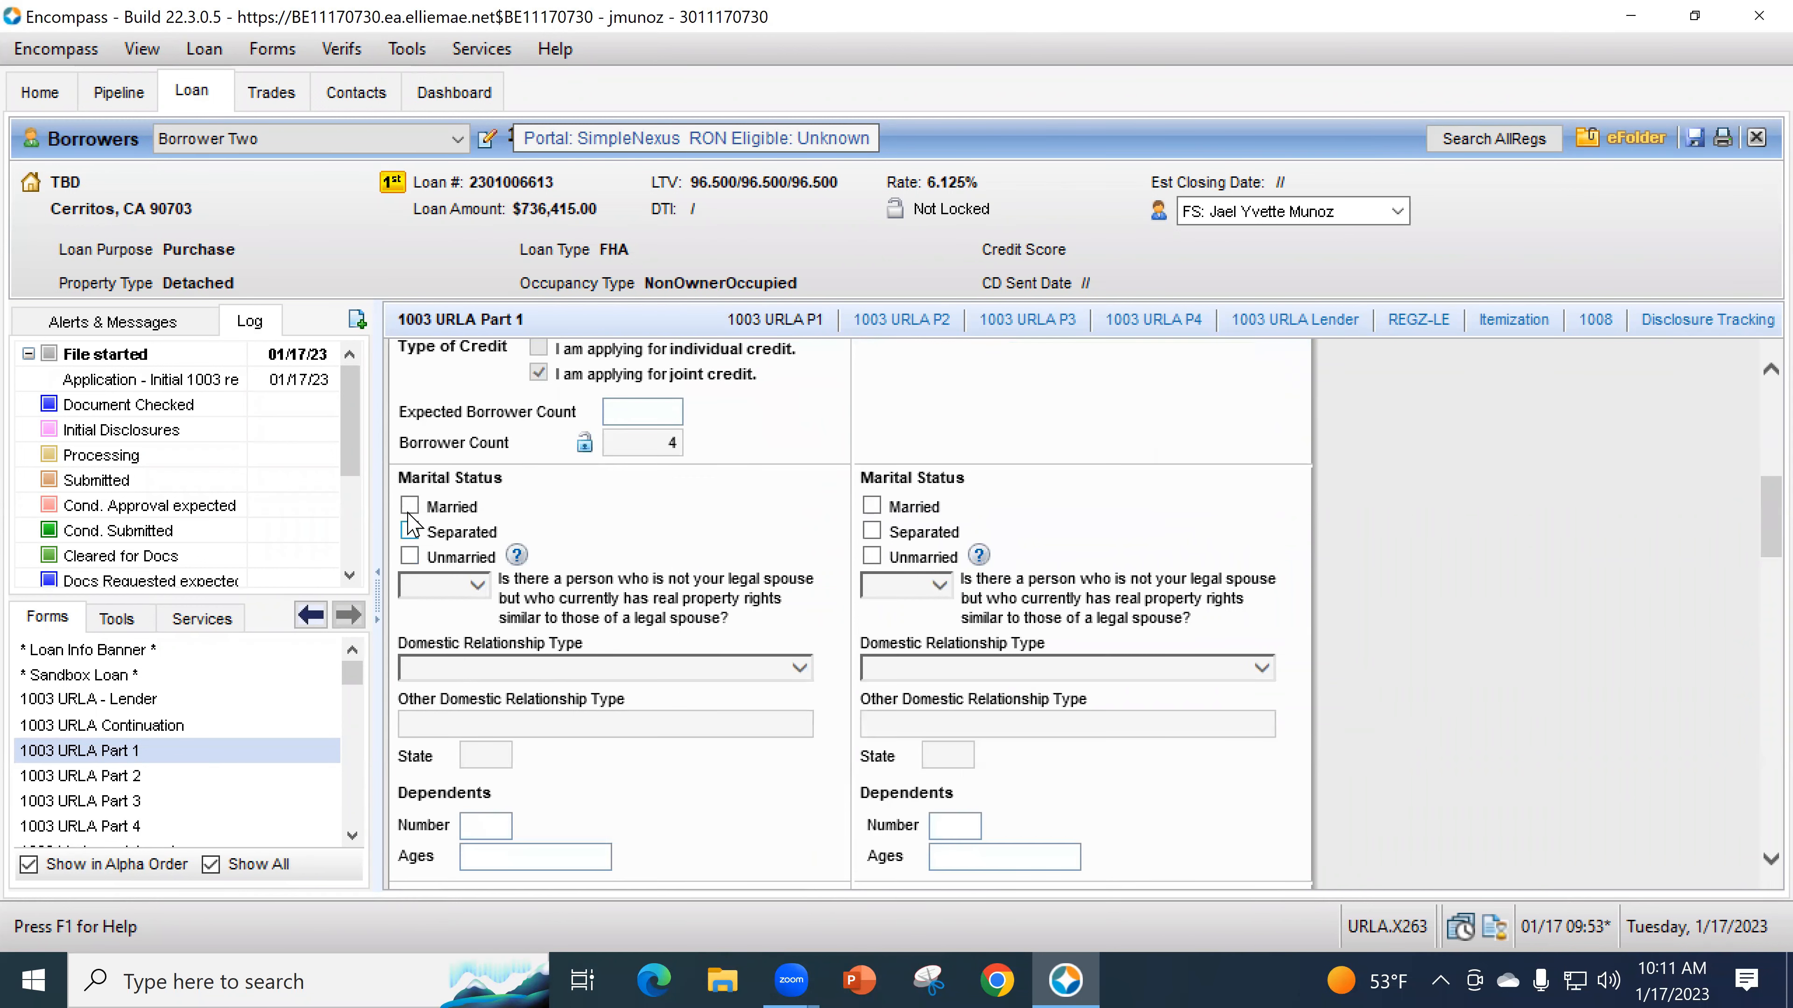
- Mark Borrower Two unmarried, answer No to non-spouse property rights, and enter 2 dependents
click(410, 556)
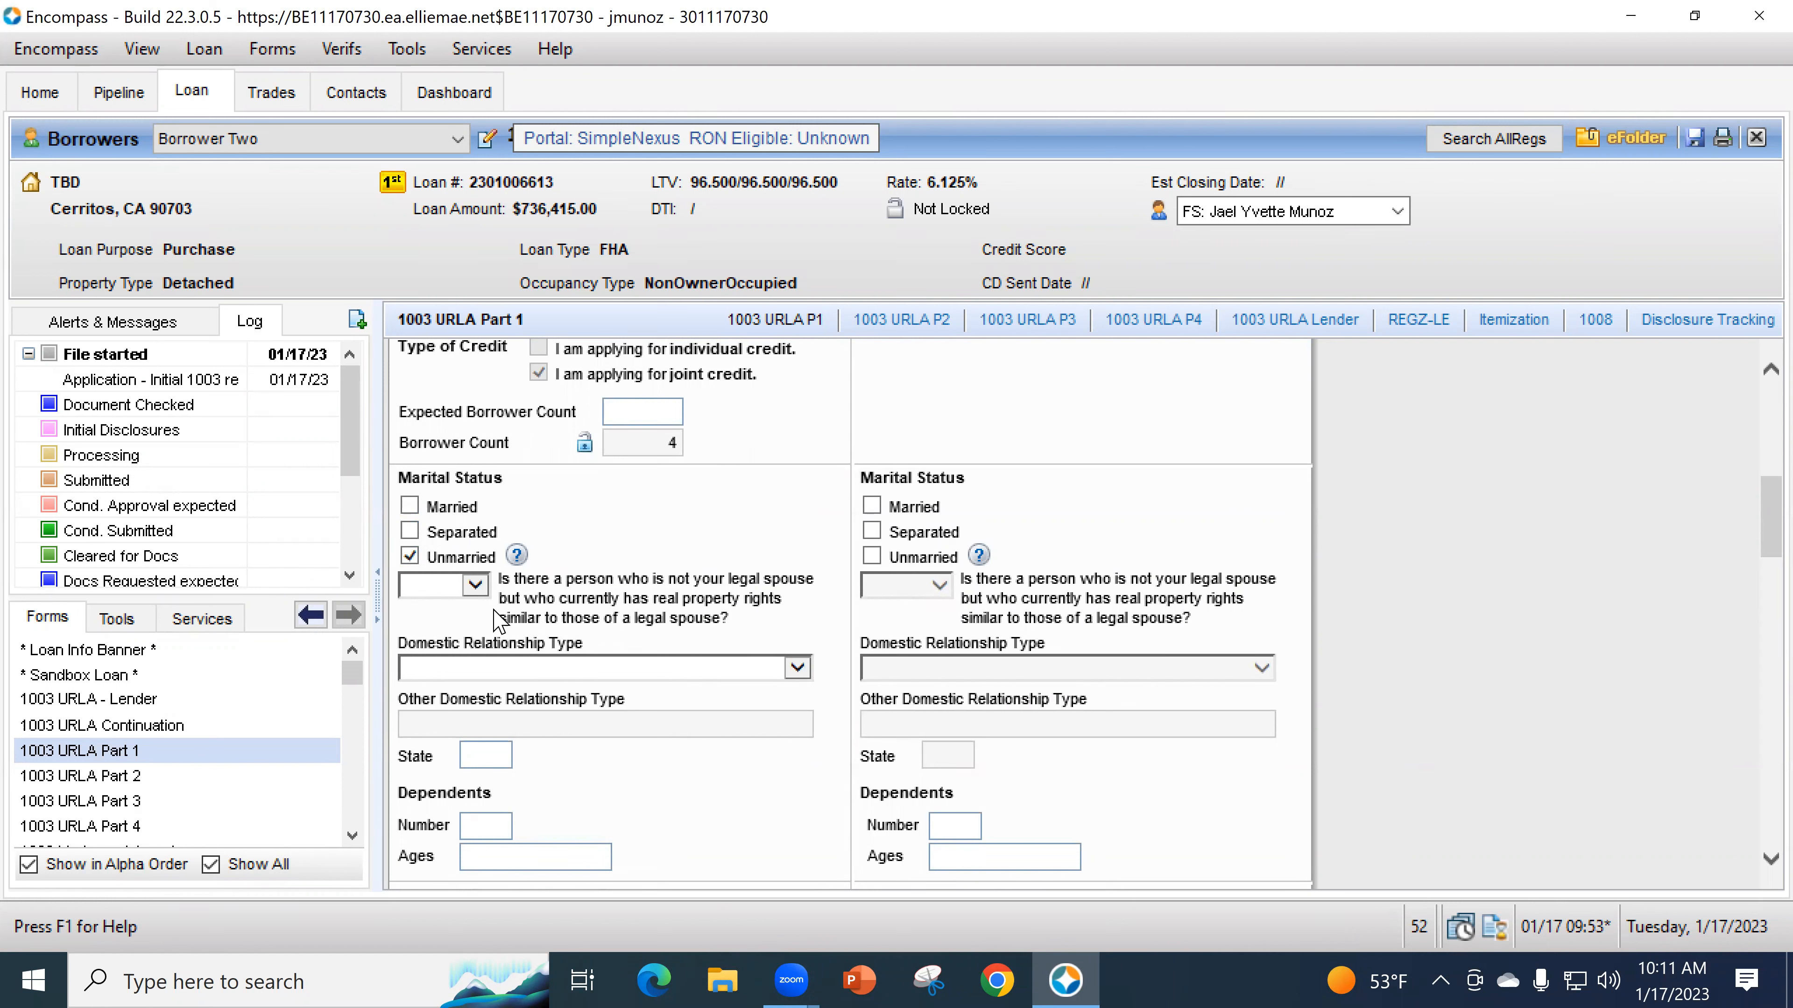
click(483, 589)
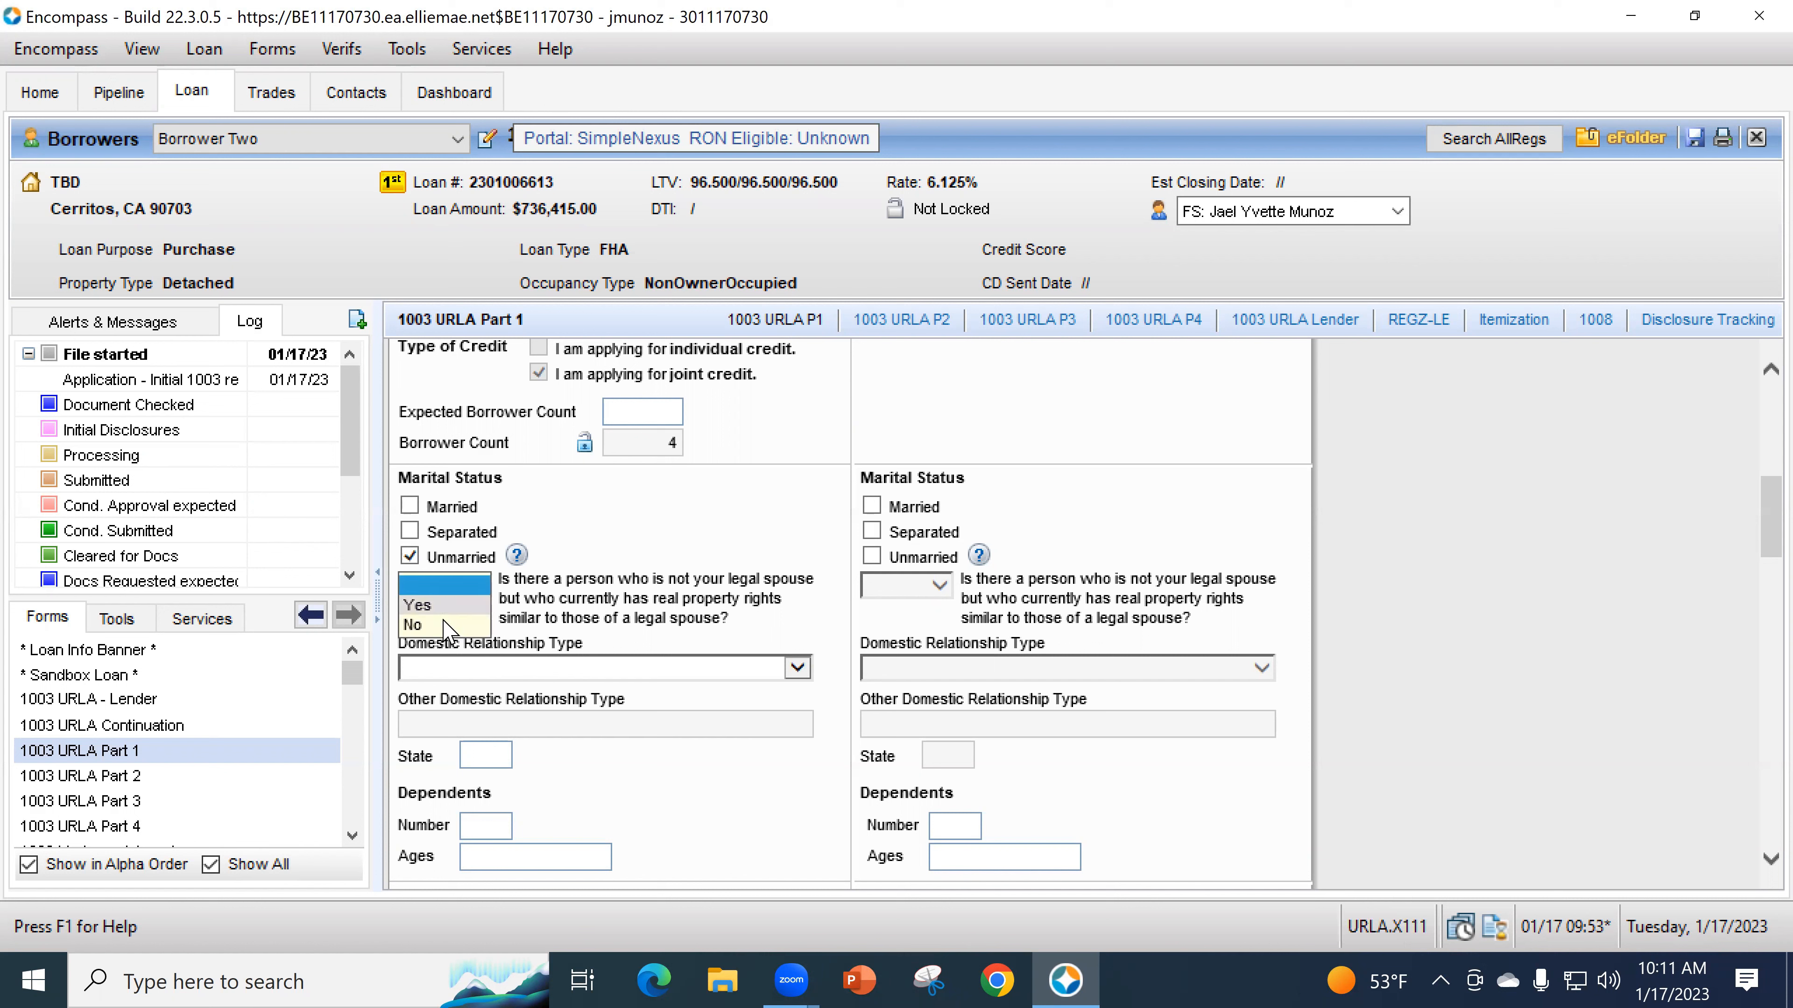
click(413, 625)
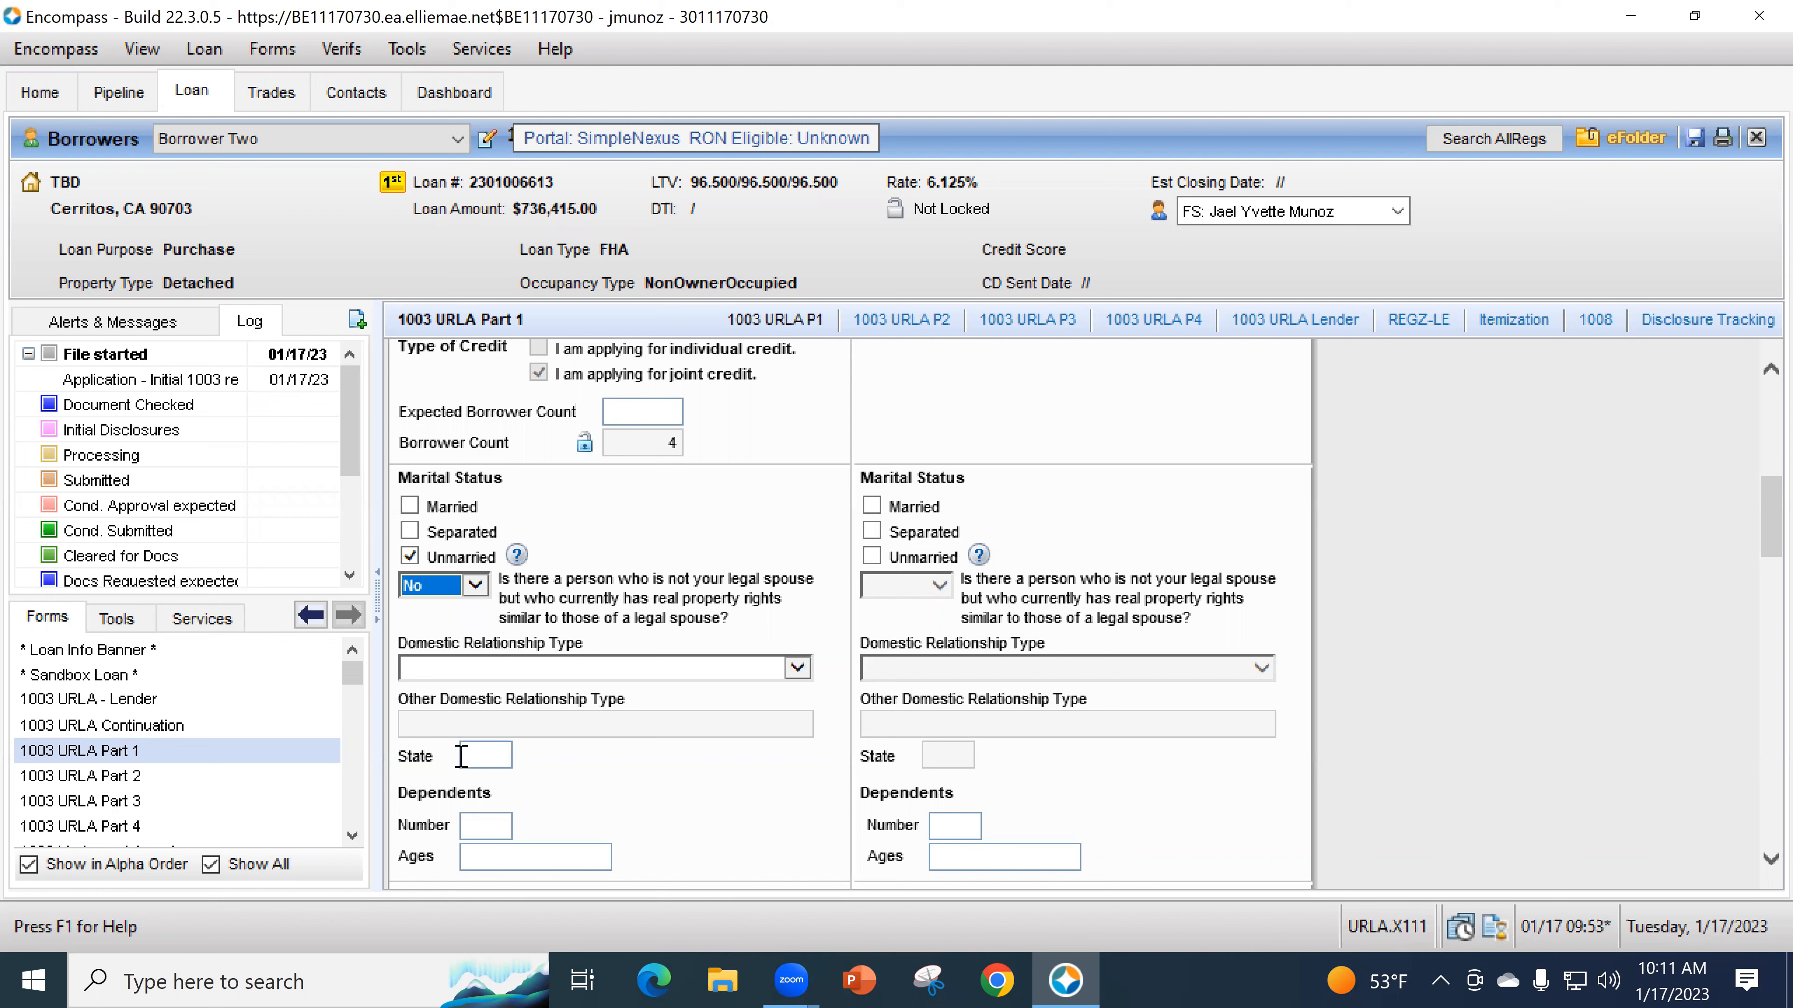
click(479, 670)
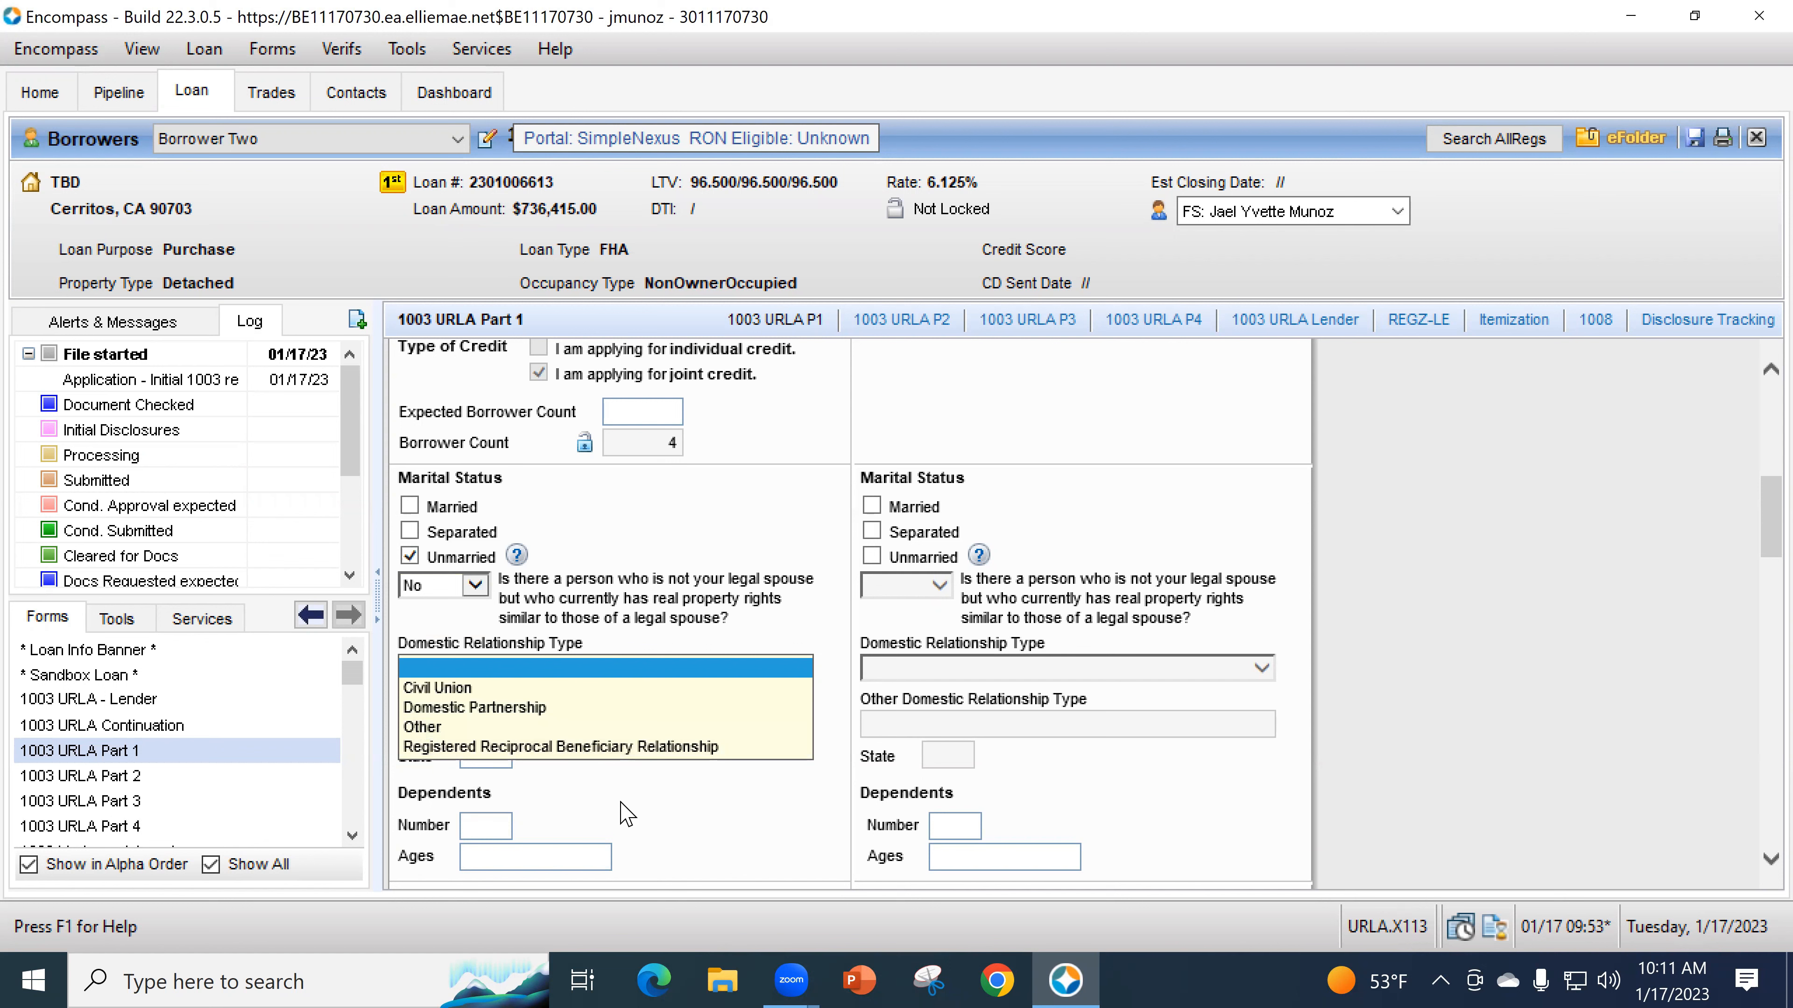
click(626, 814)
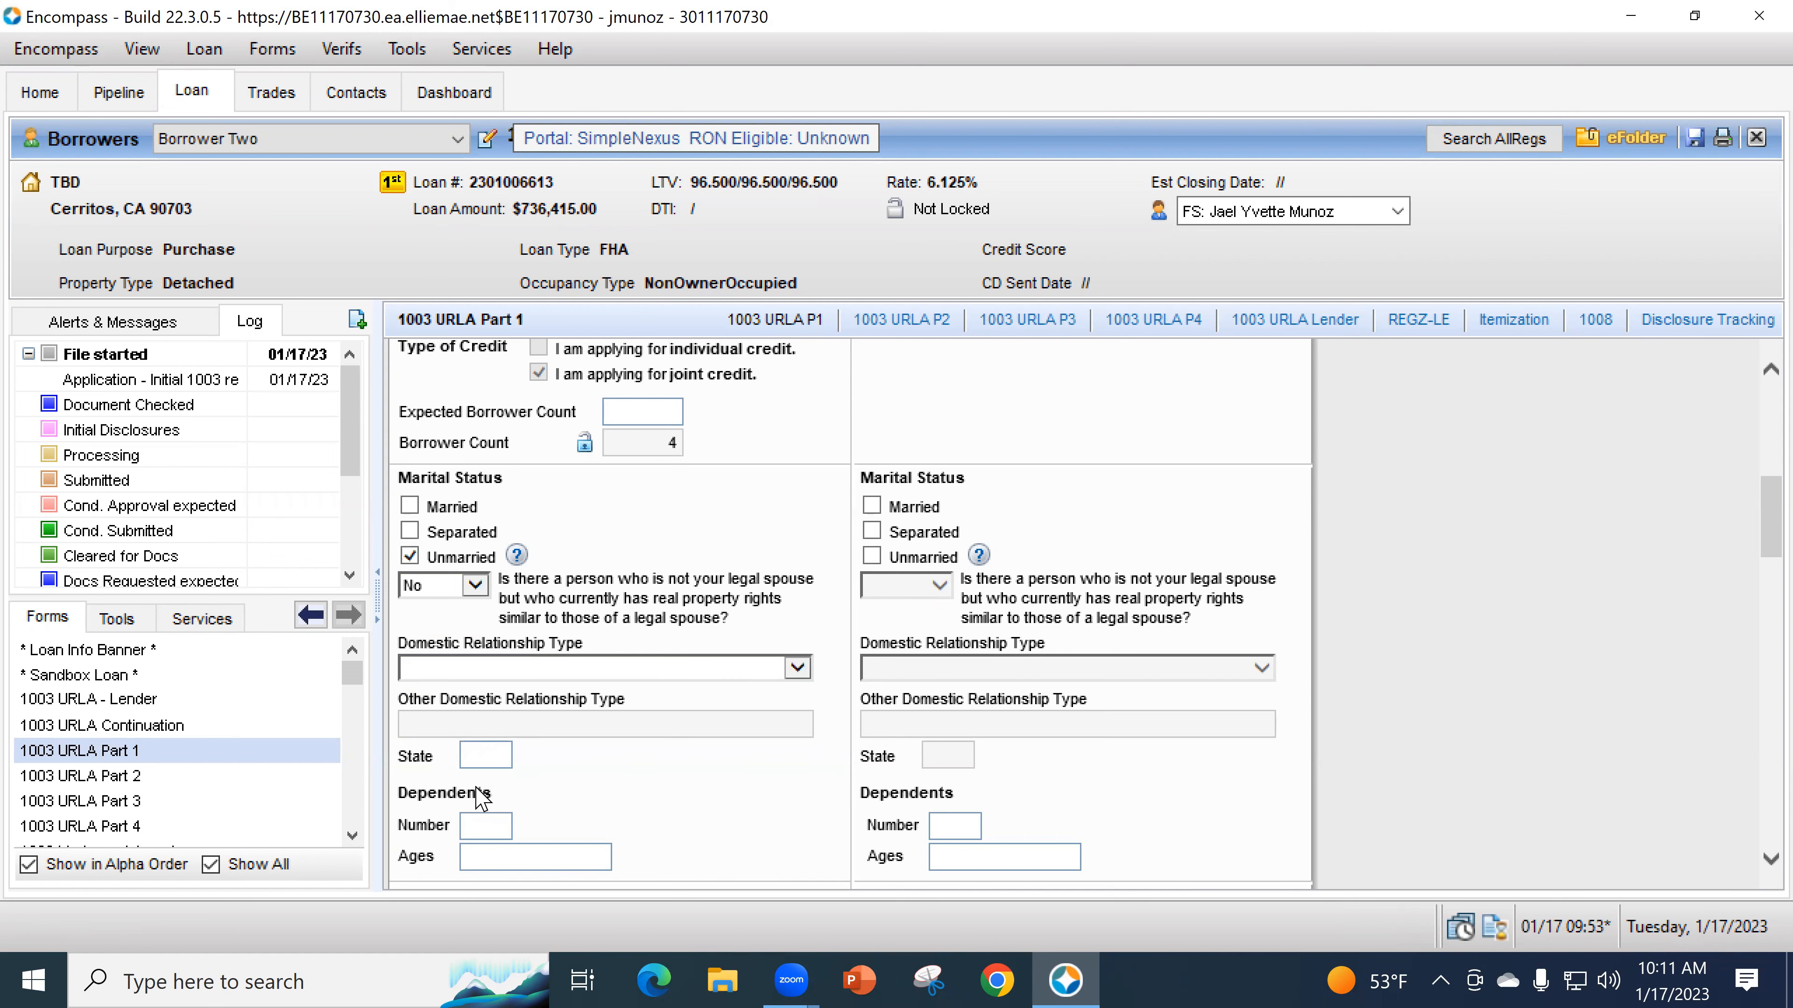
scroll(490, 760, down, 1)
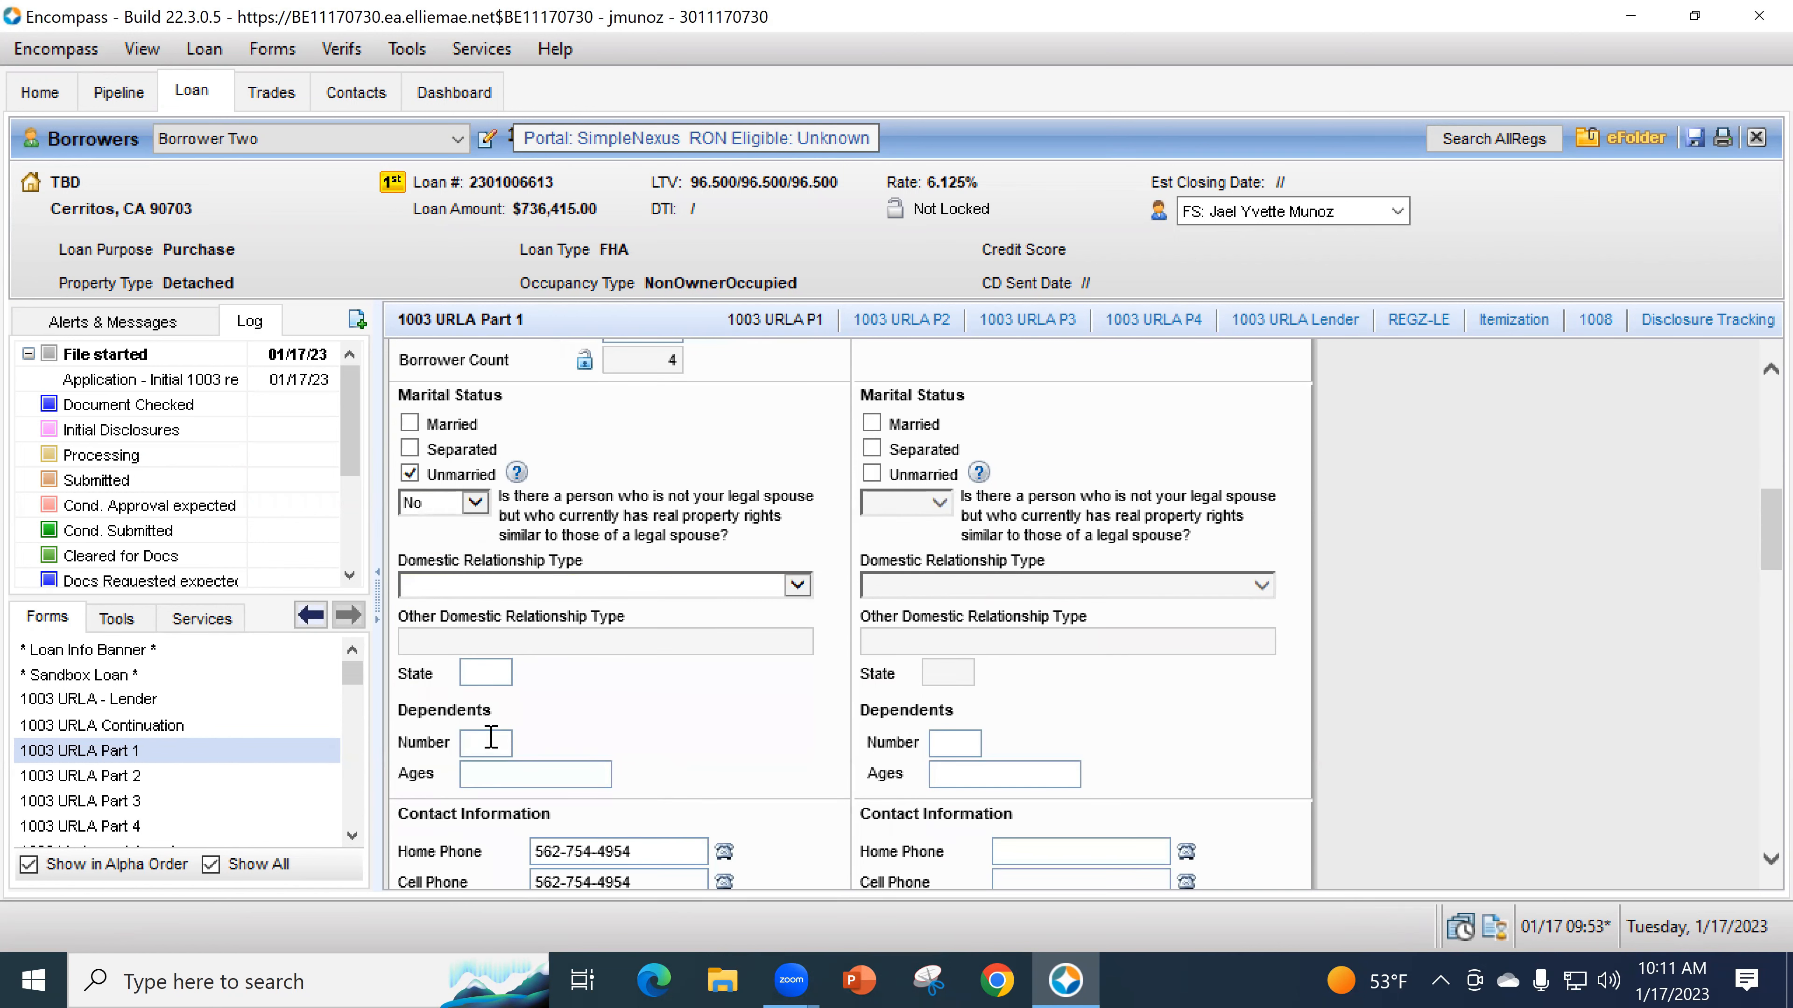
click(502, 739)
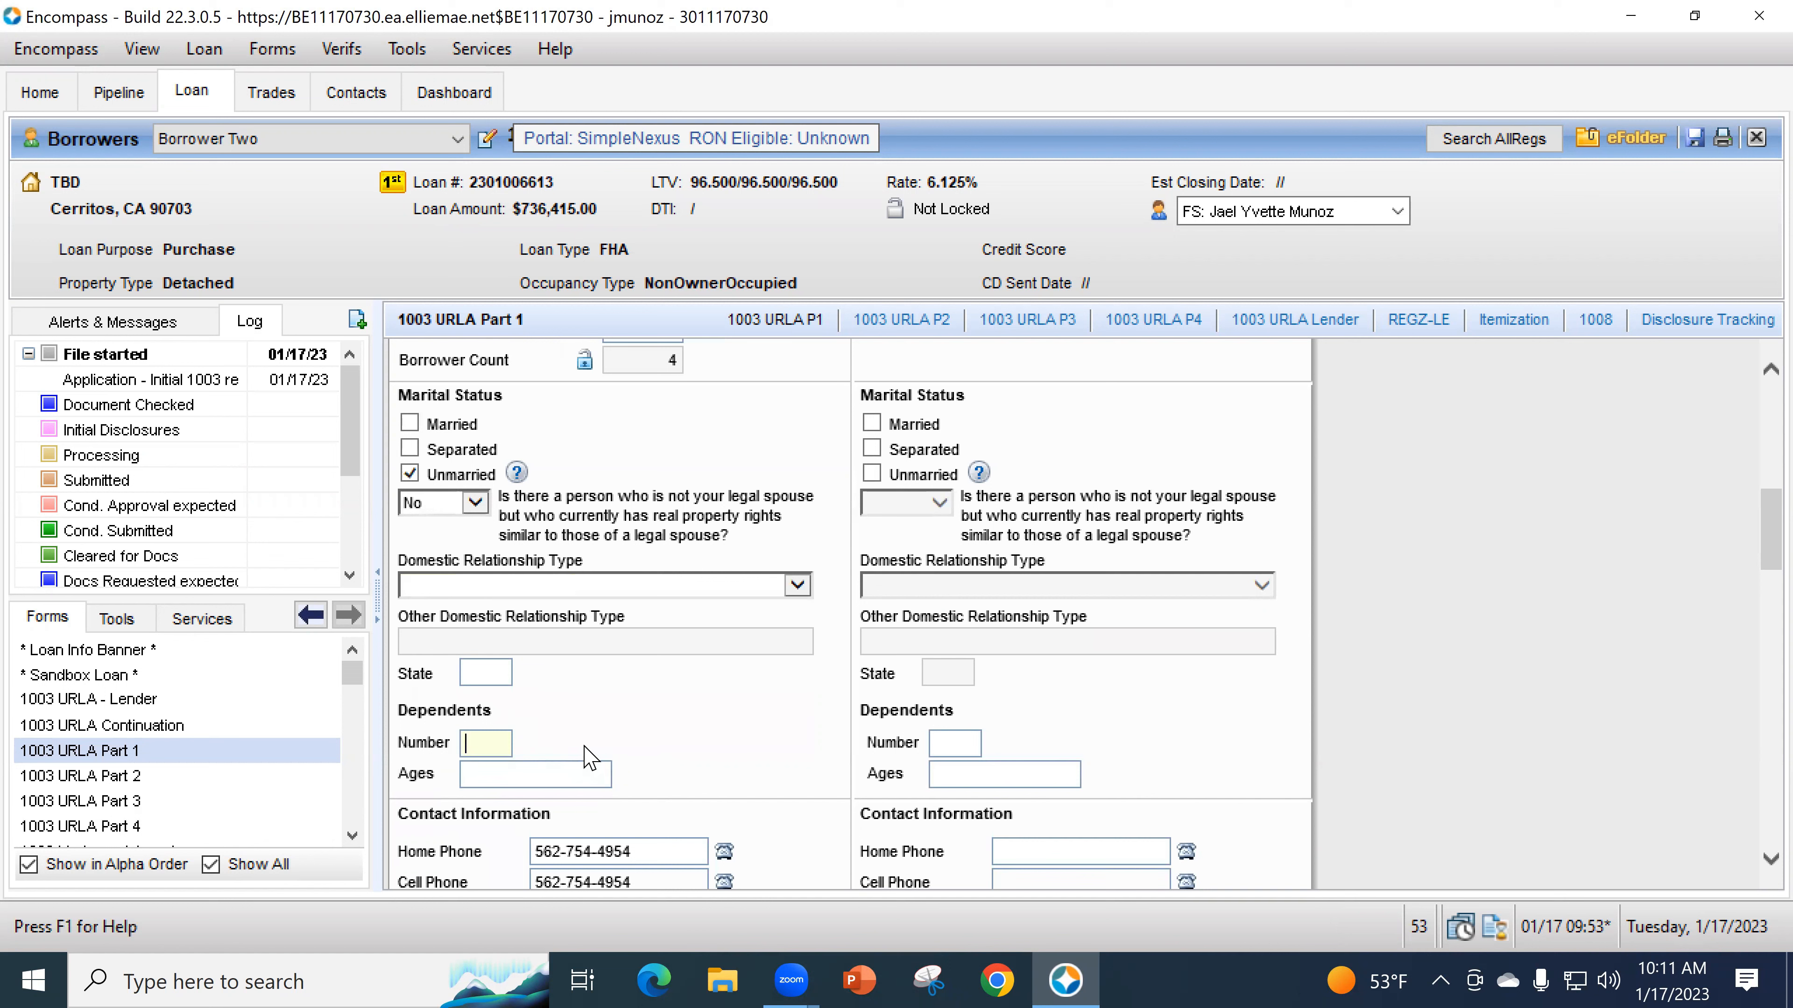
click(605, 777)
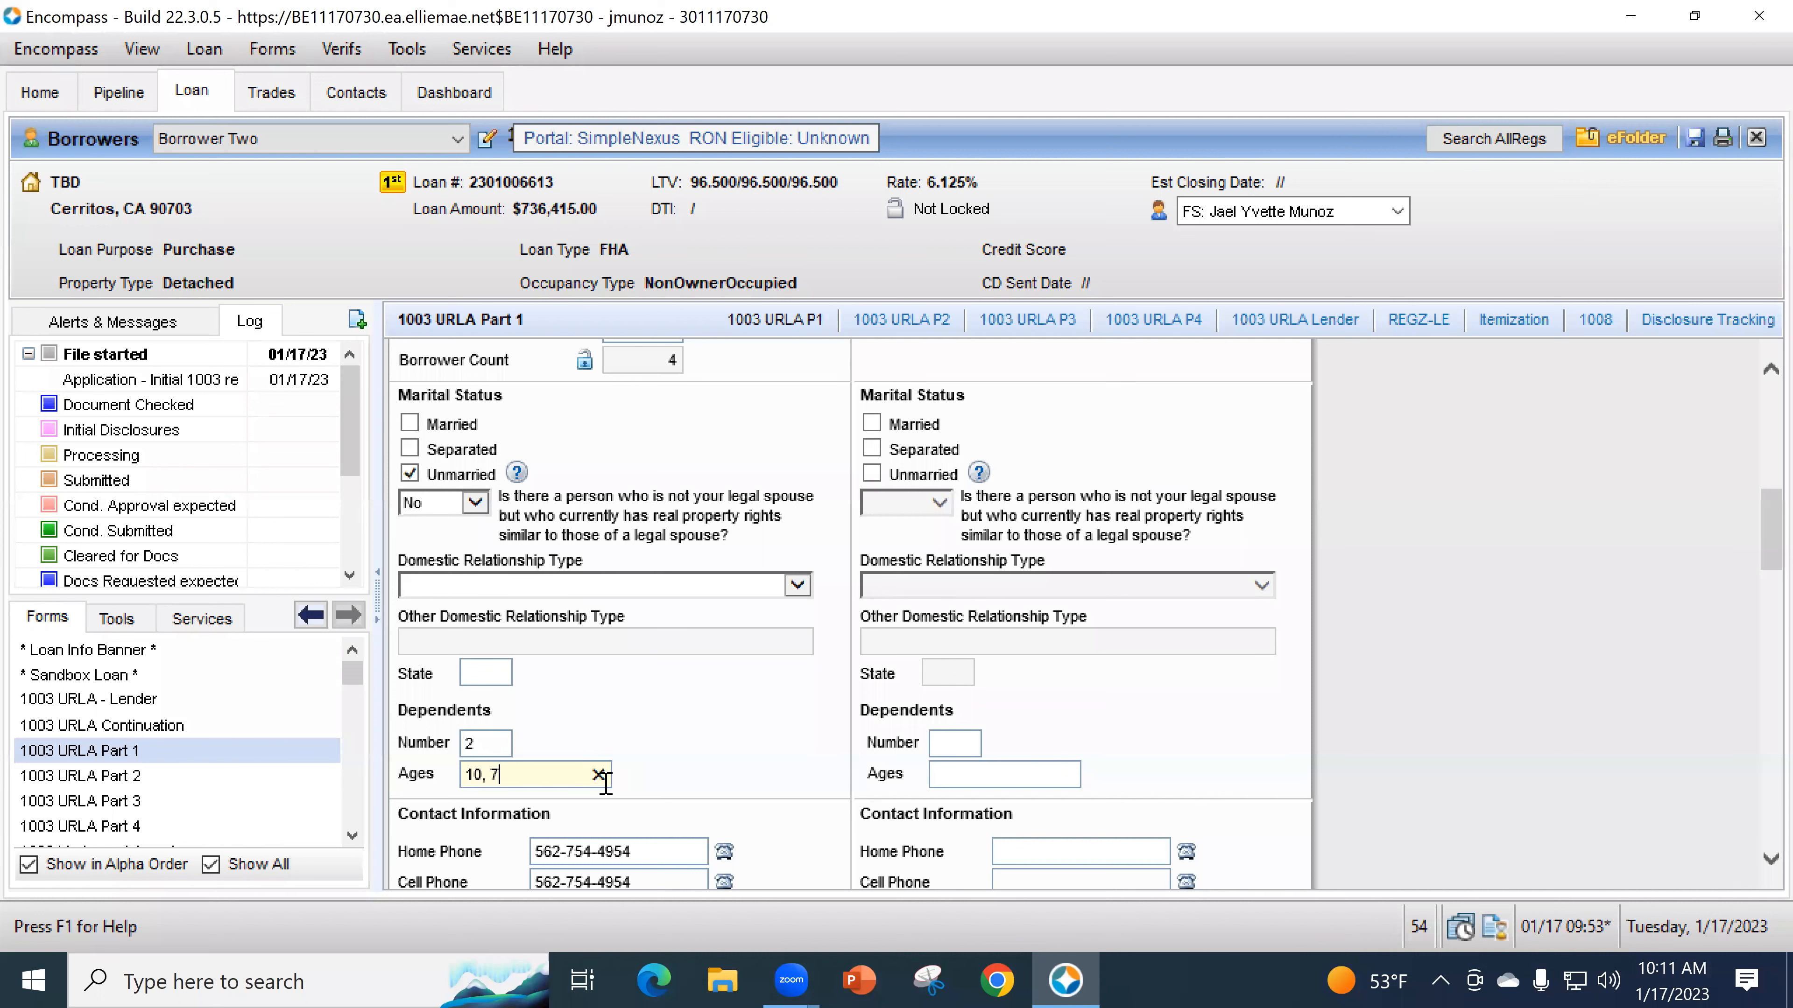
- Mark the mailing address Same as Current so it copies the present address
scroll(699, 678, down, 5)
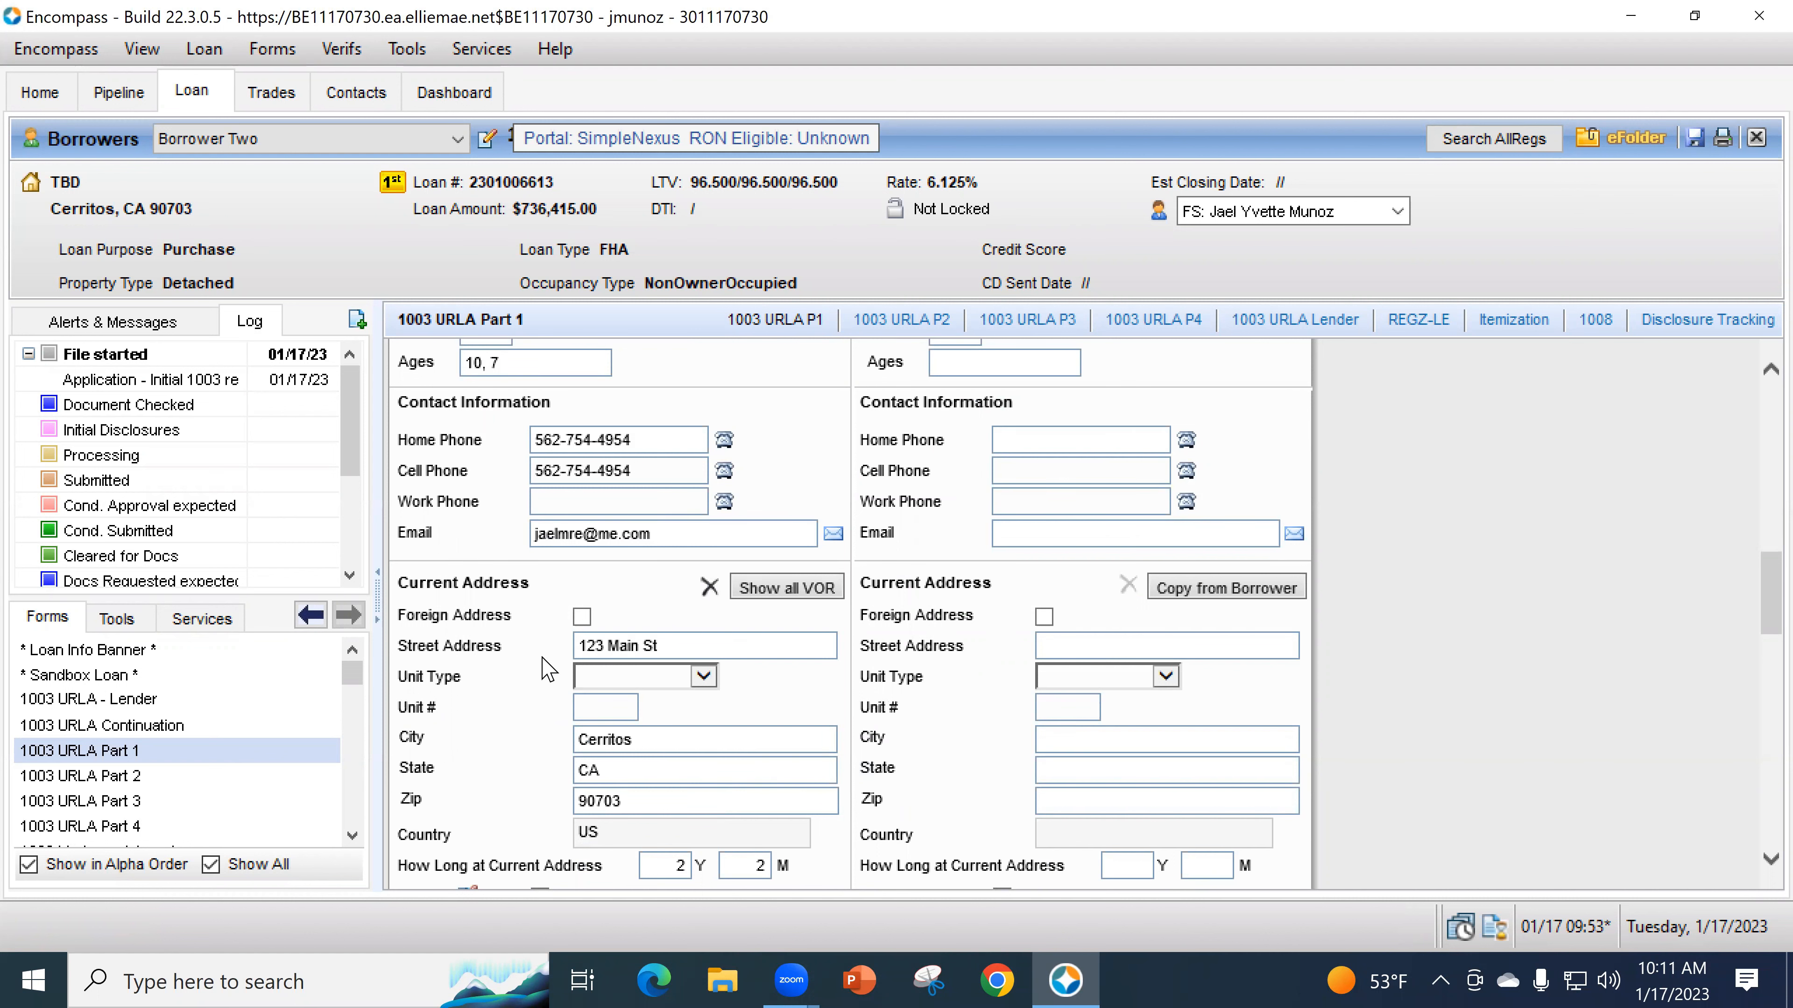
scroll(541, 673, down, 2)
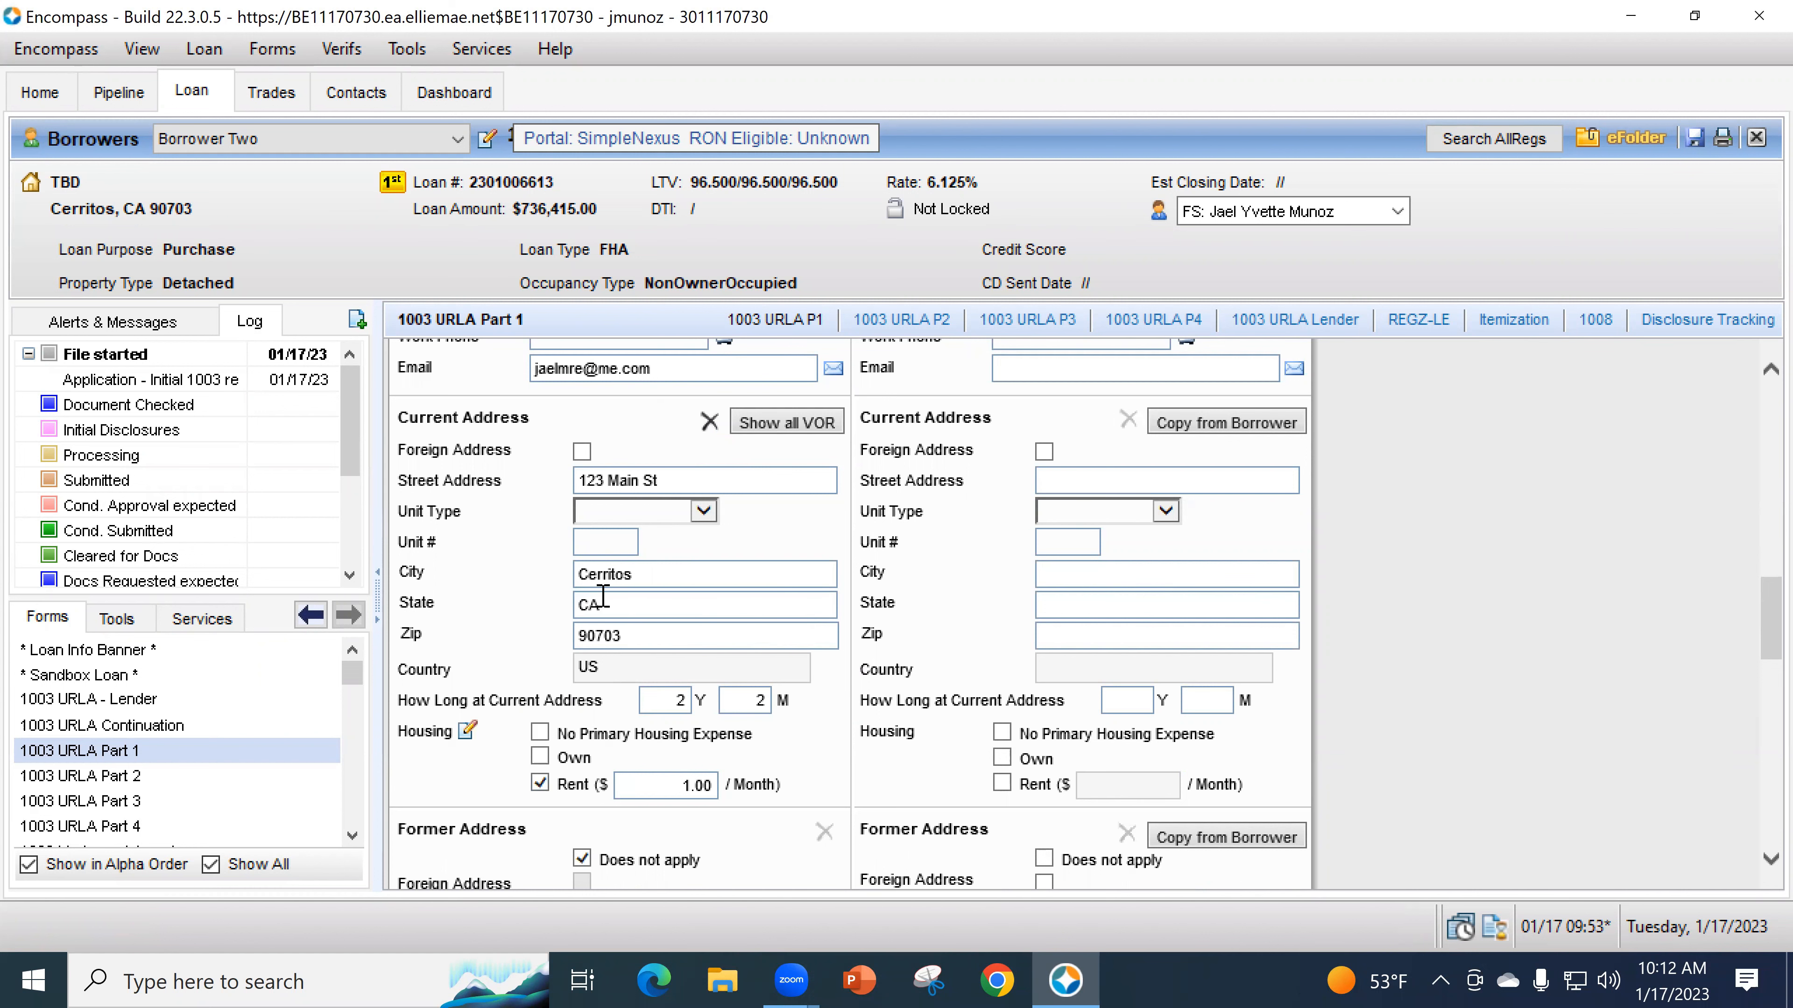
scroll(626, 591, down, 5)
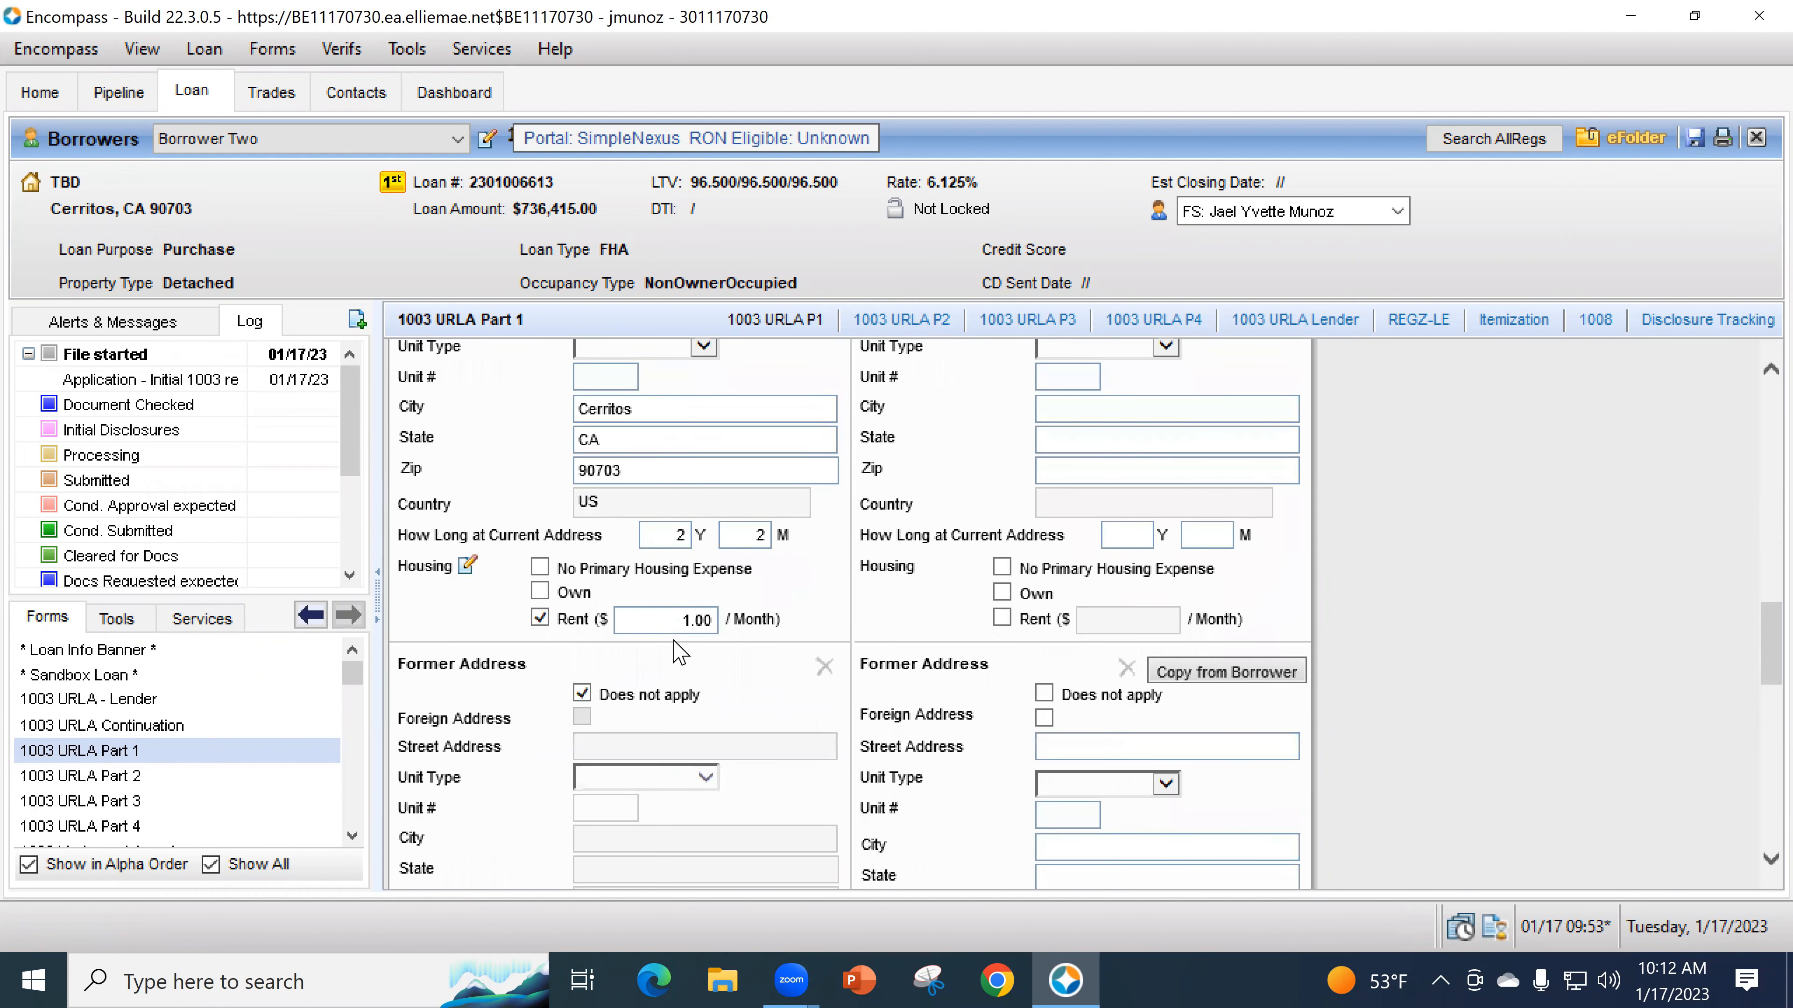
scroll(679, 646, down, 1)
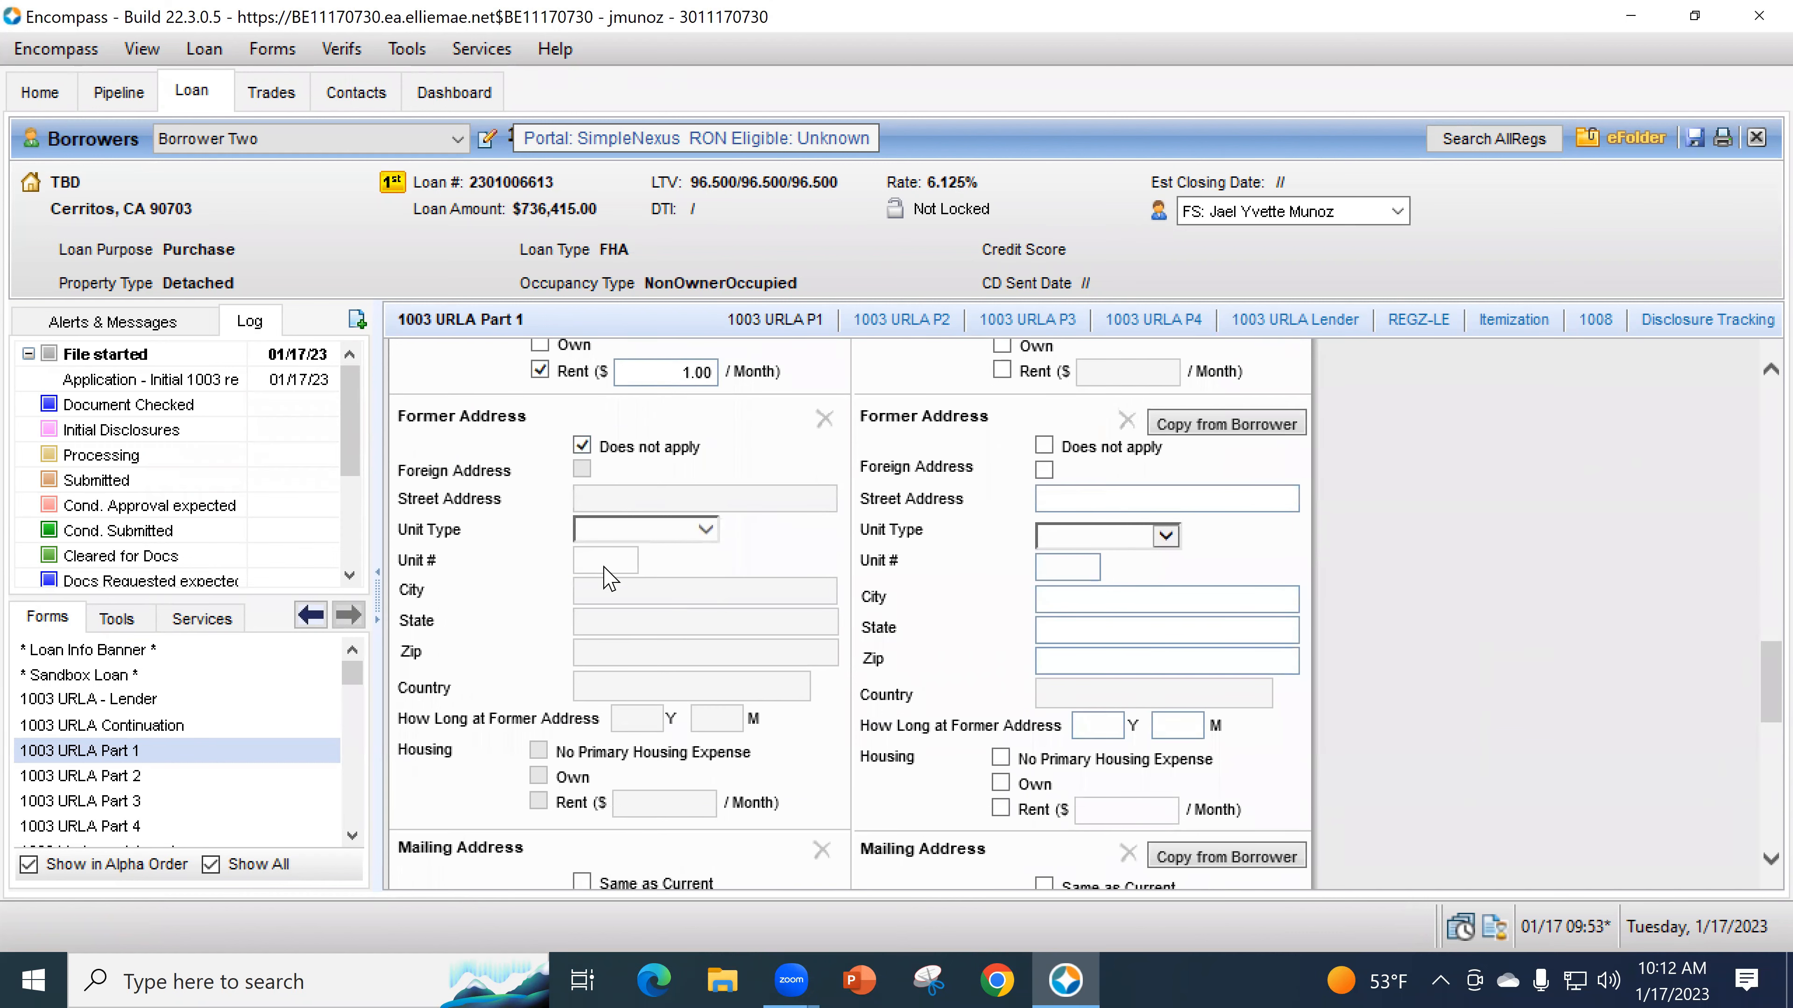
scroll(688, 650, down, 2)
scroll(688, 653, down, 2)
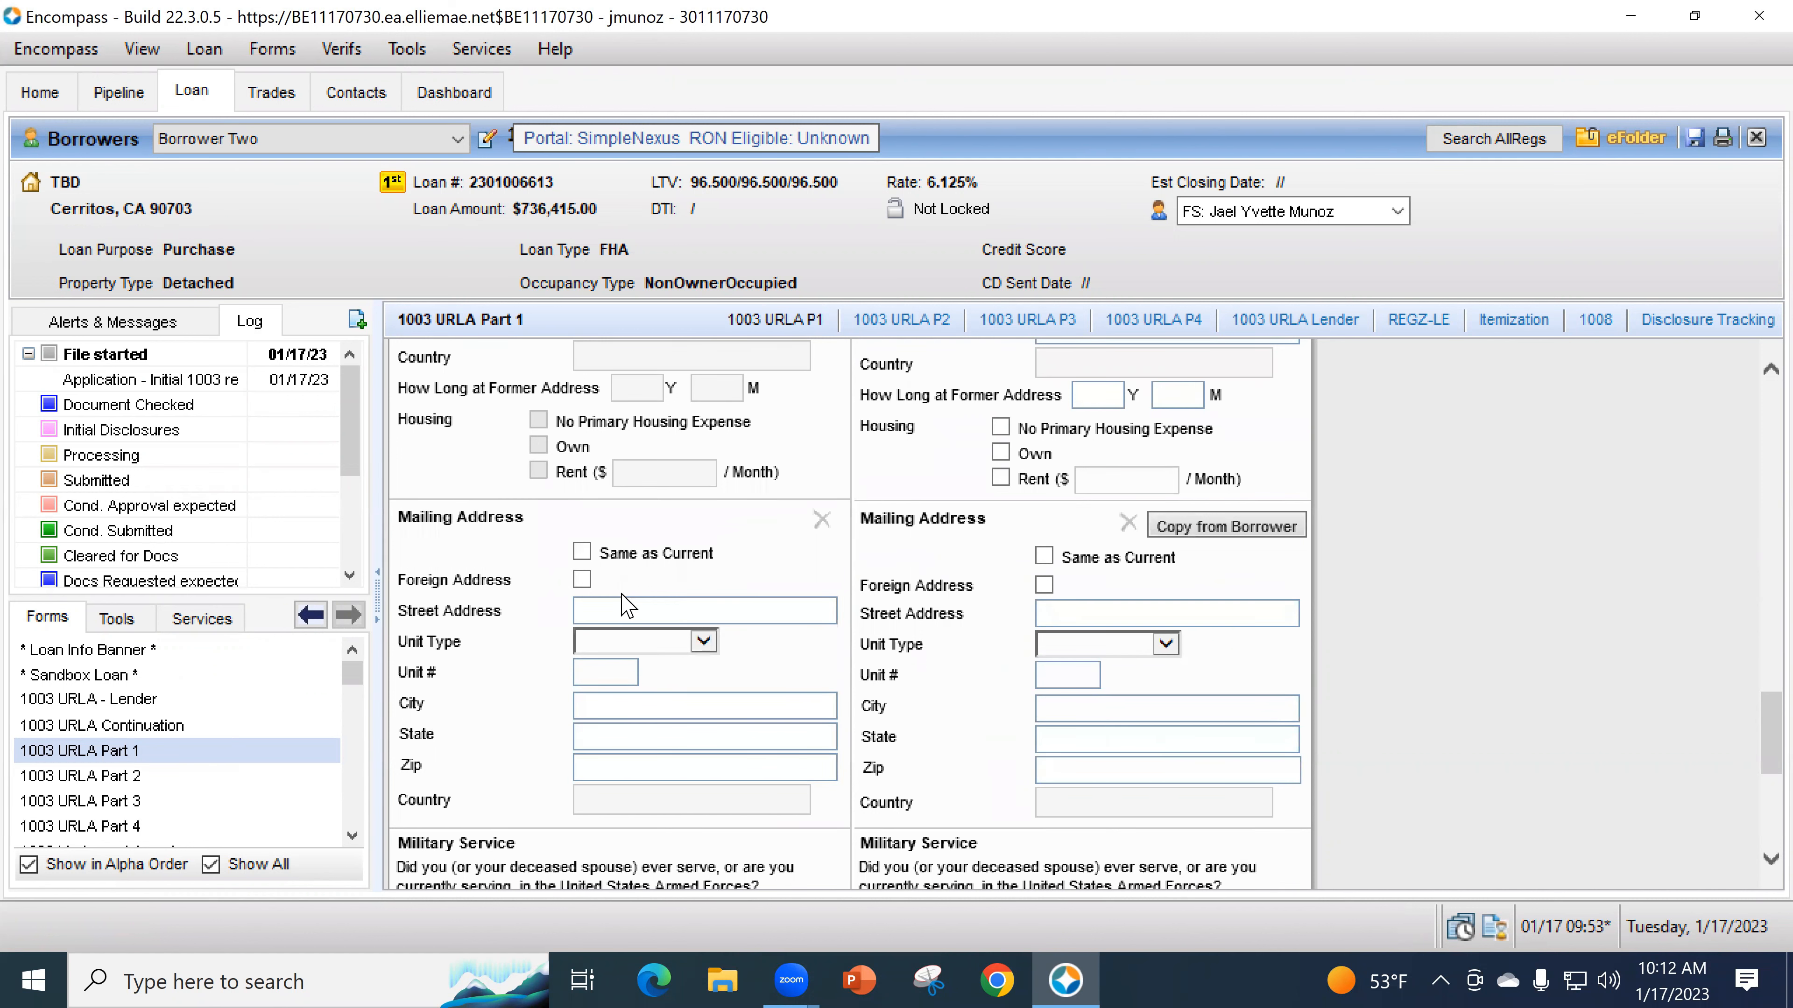
click(582, 552)
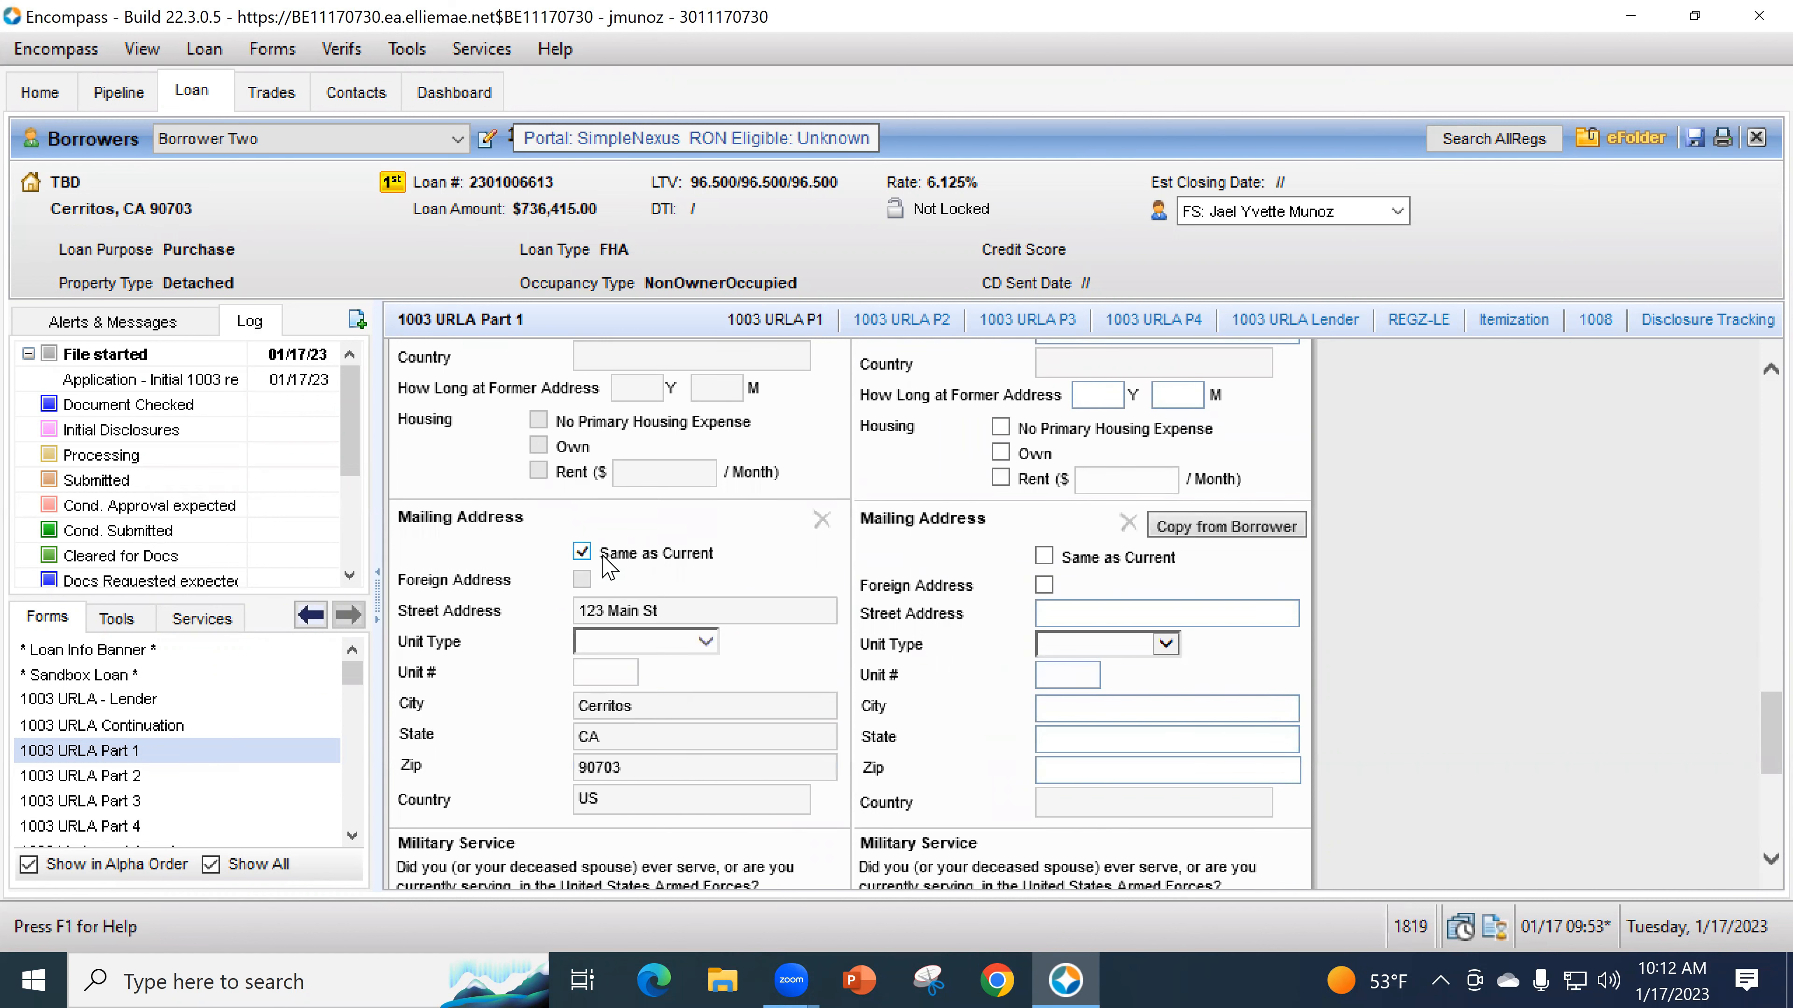
scroll(648, 646, up, 8)
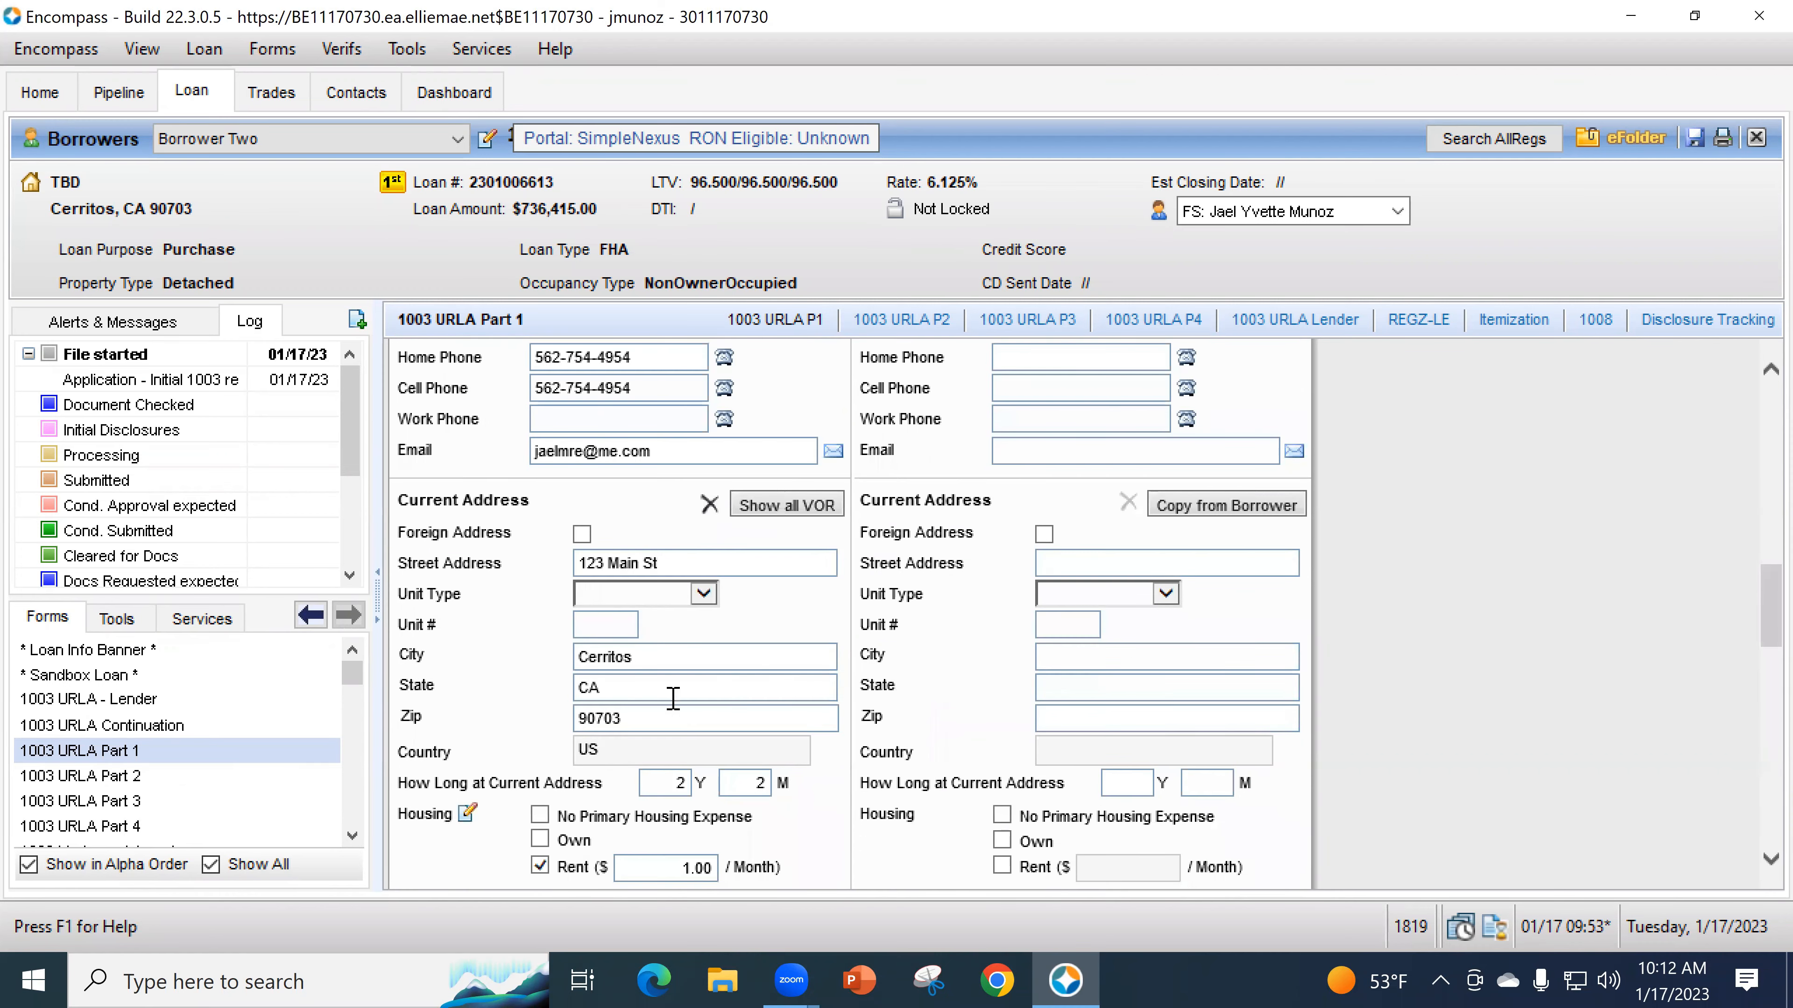
scroll(699, 695, down, 9)
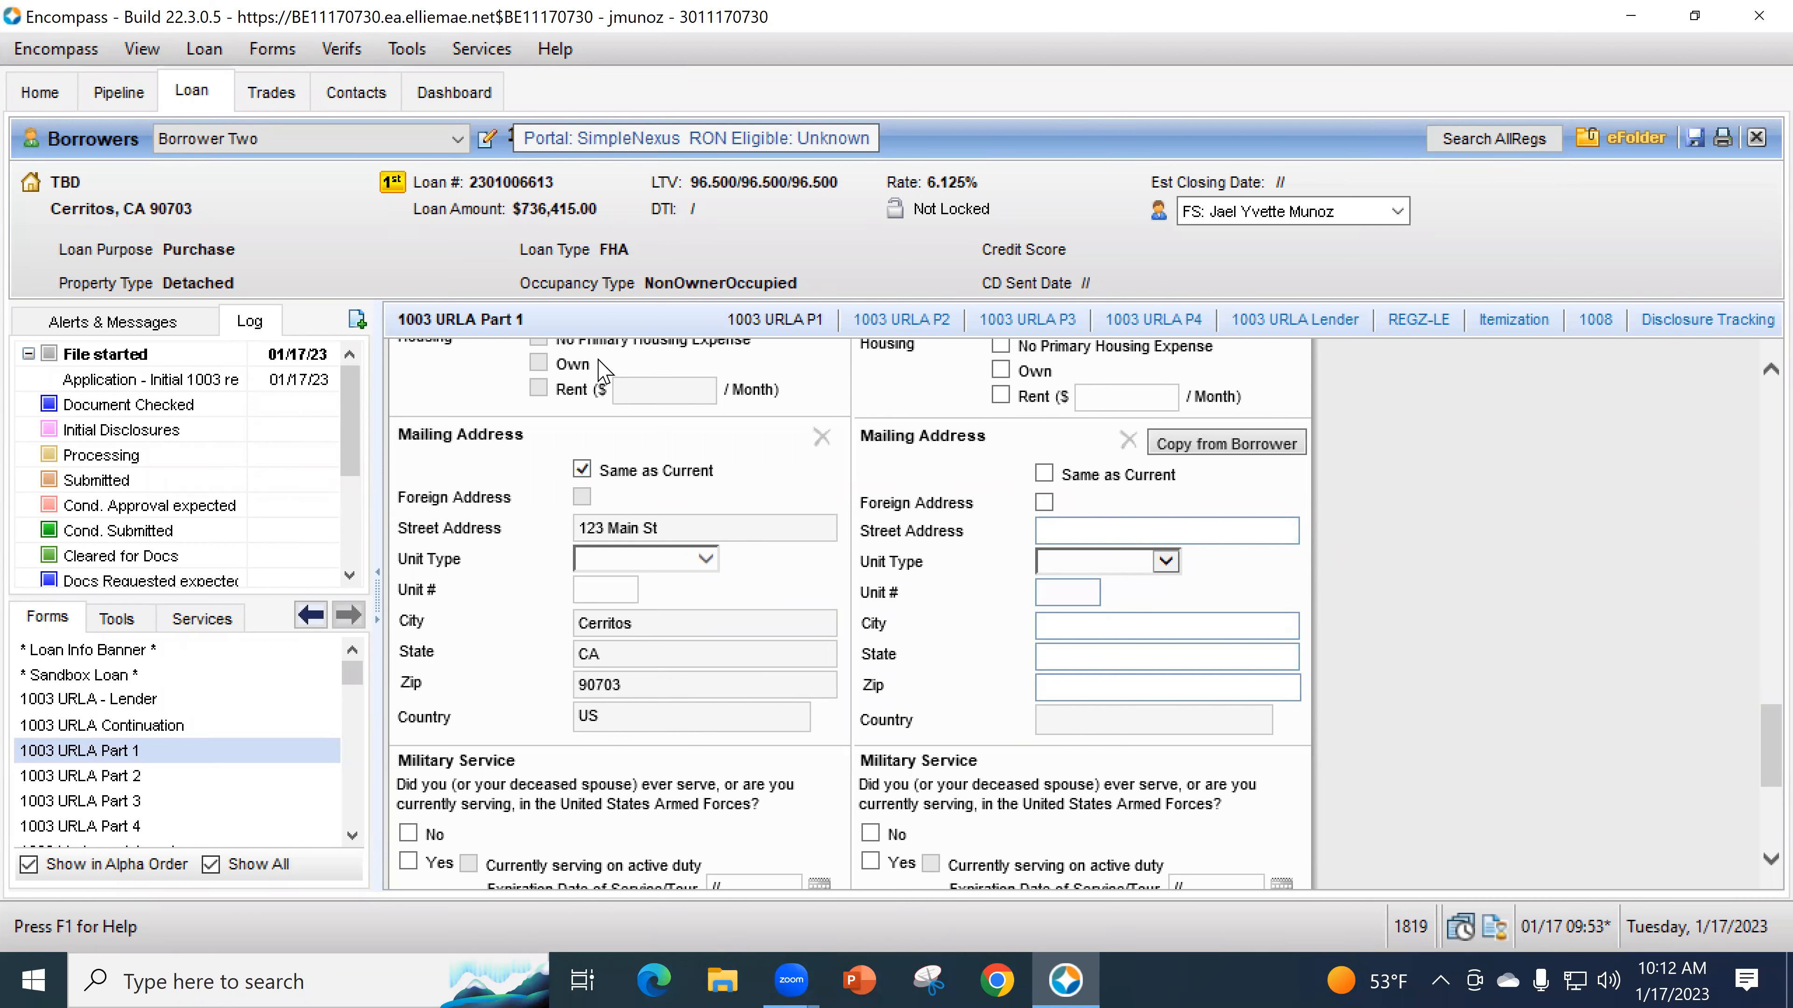
click(582, 469)
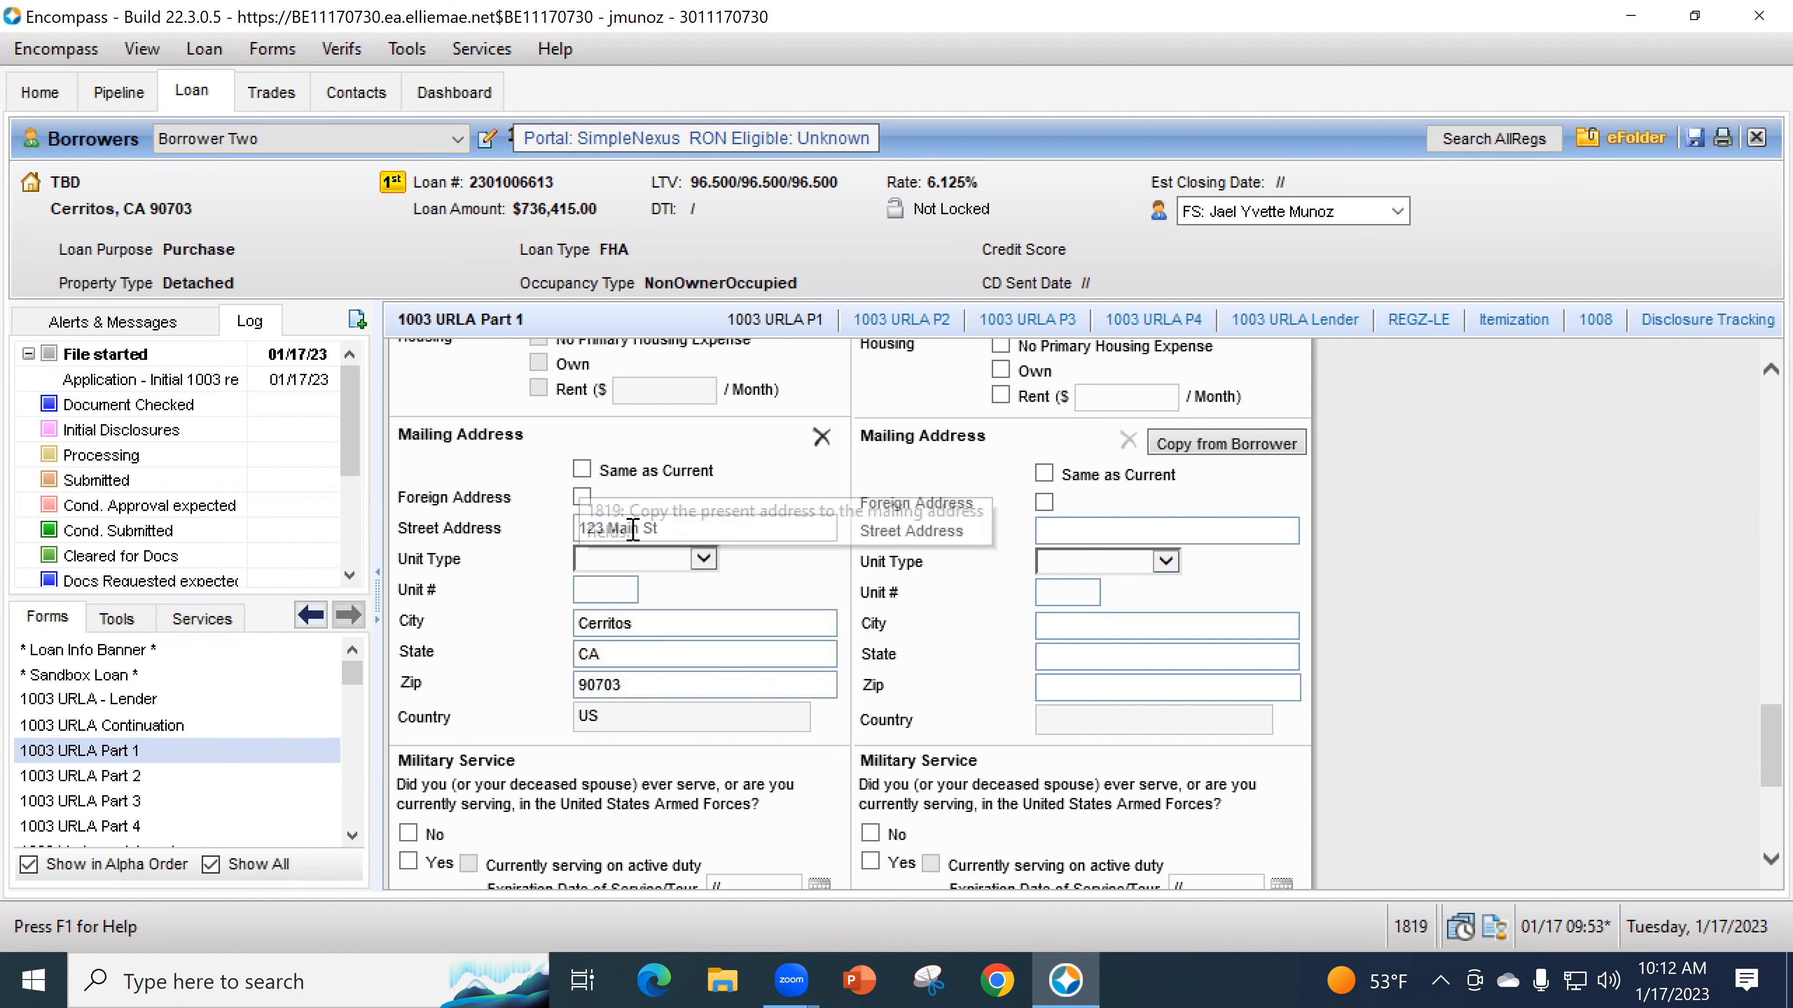
click(582, 470)
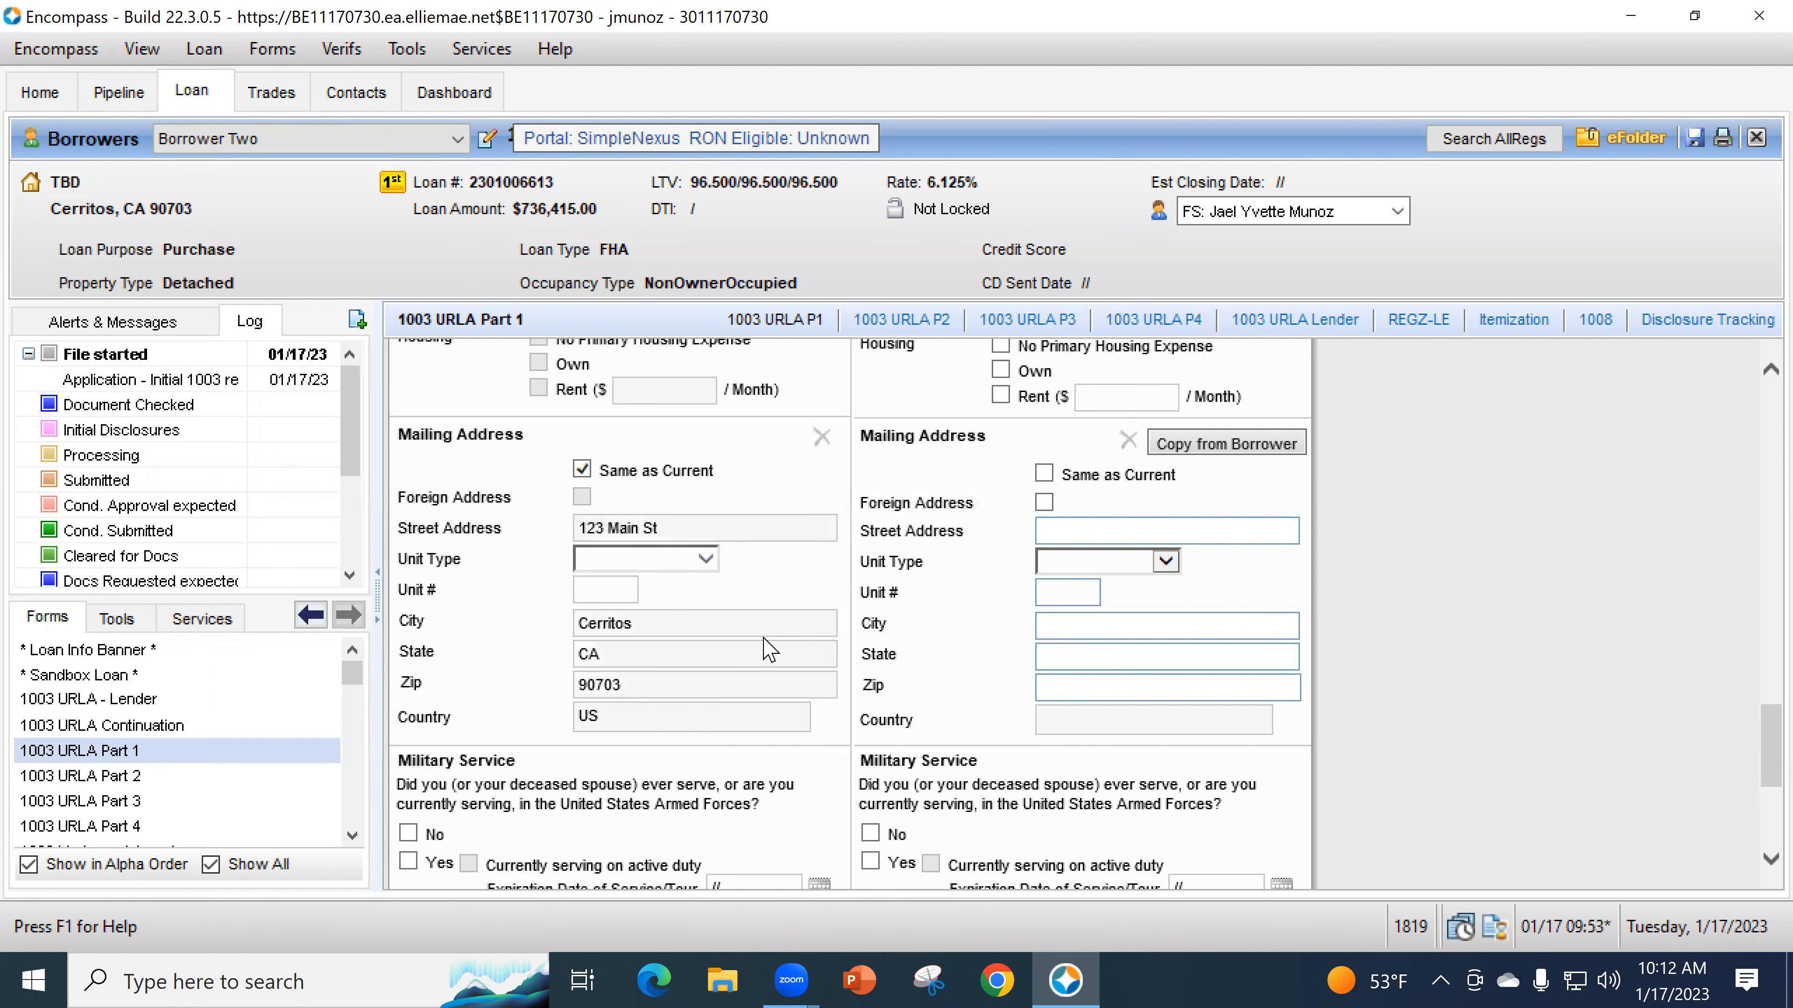
- Answer No to military service, choose English as language preference, then go to 1003 URLA Part 2
scroll(706, 607, down, 3)
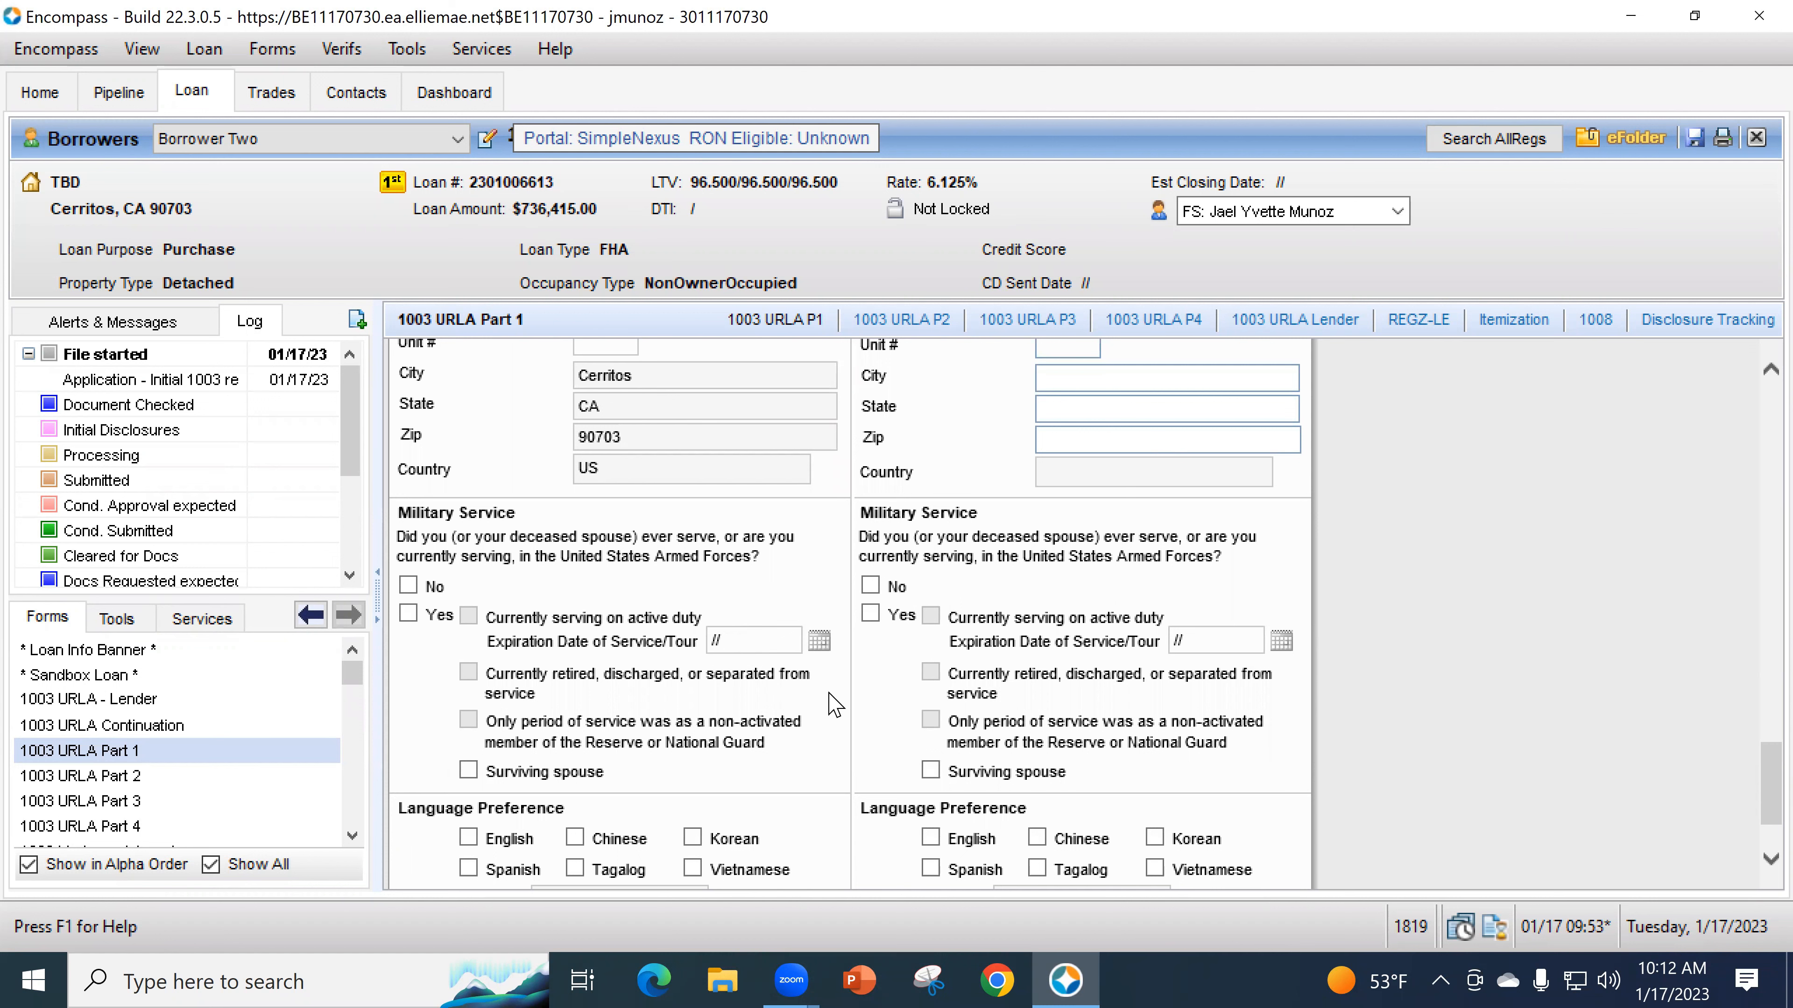
scroll(712, 682, down, 1)
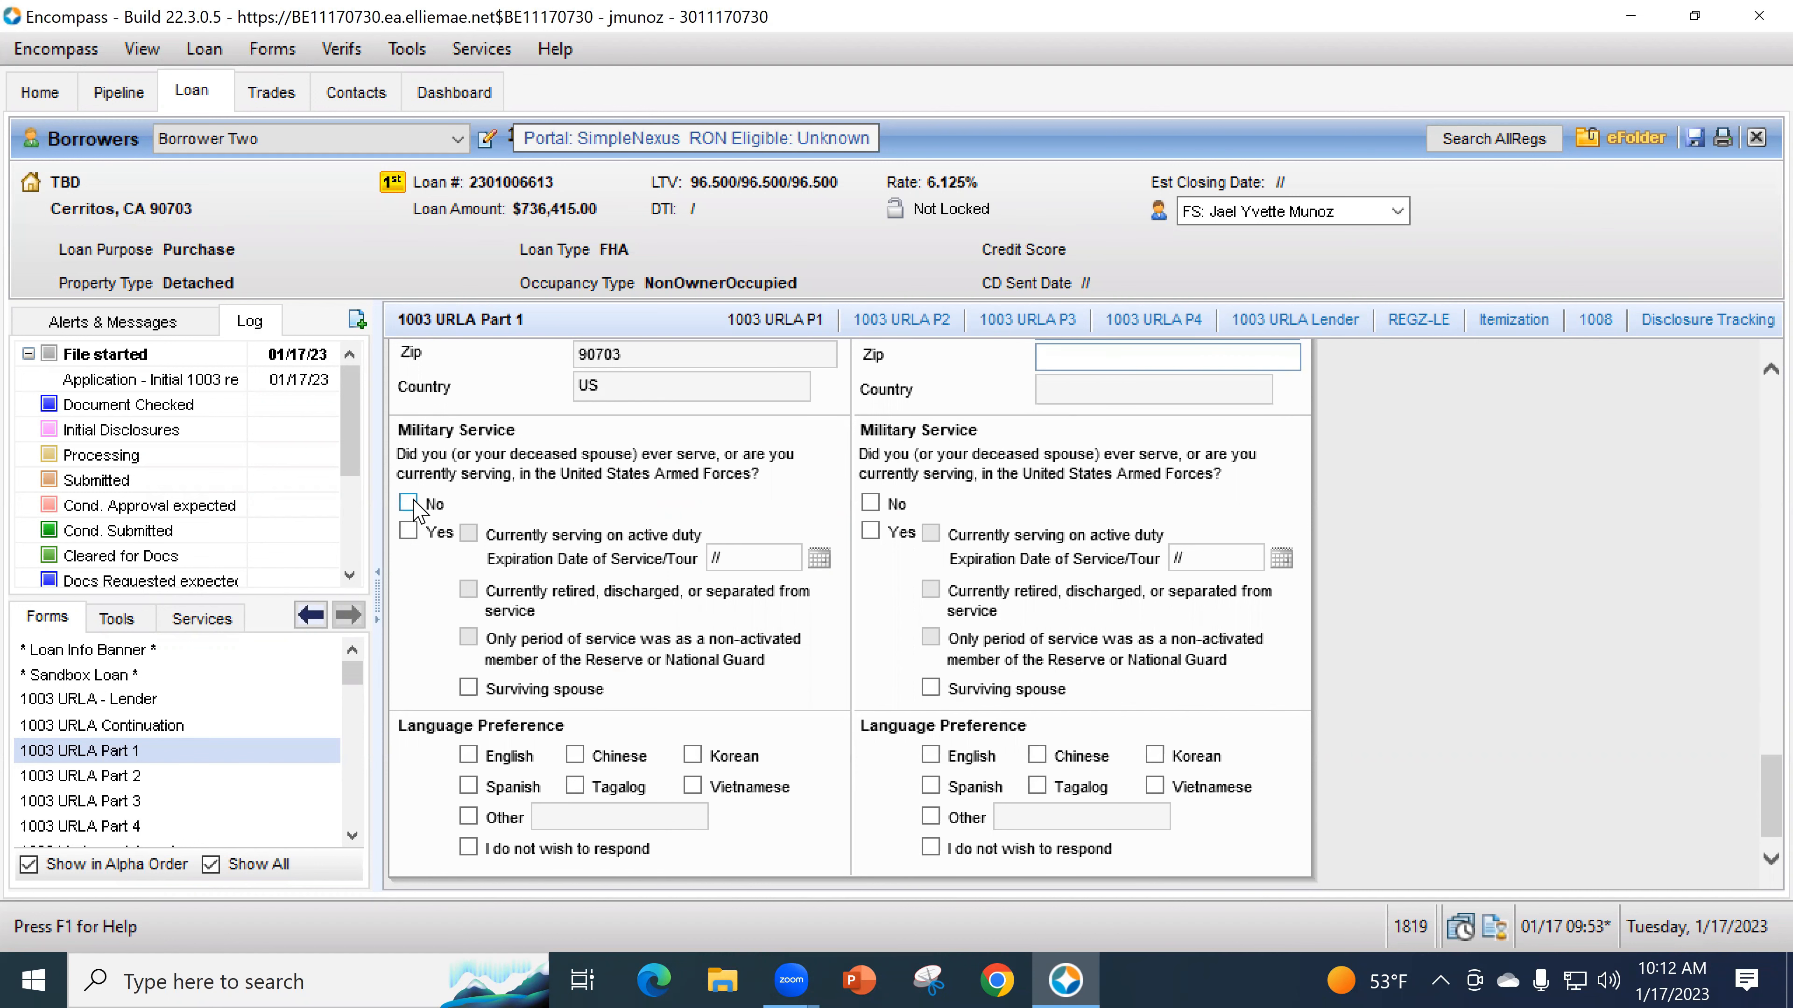
click(408, 503)
scroll(535, 600, down, 1)
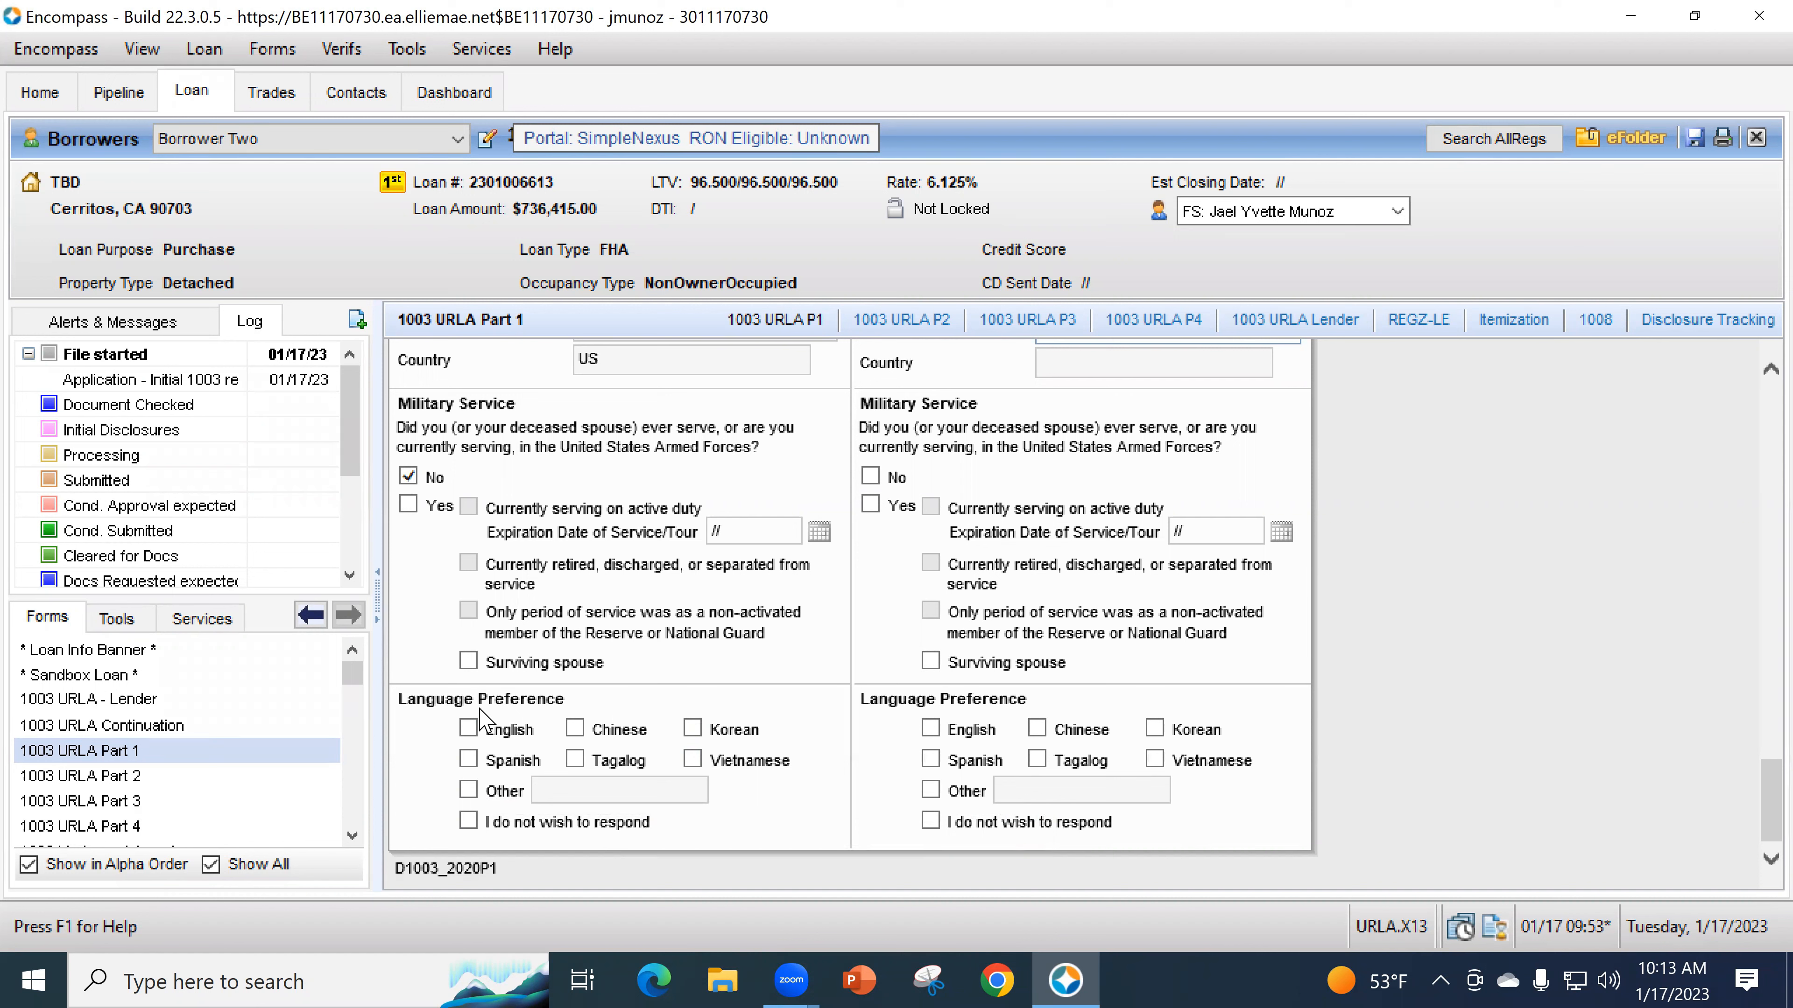
click(471, 734)
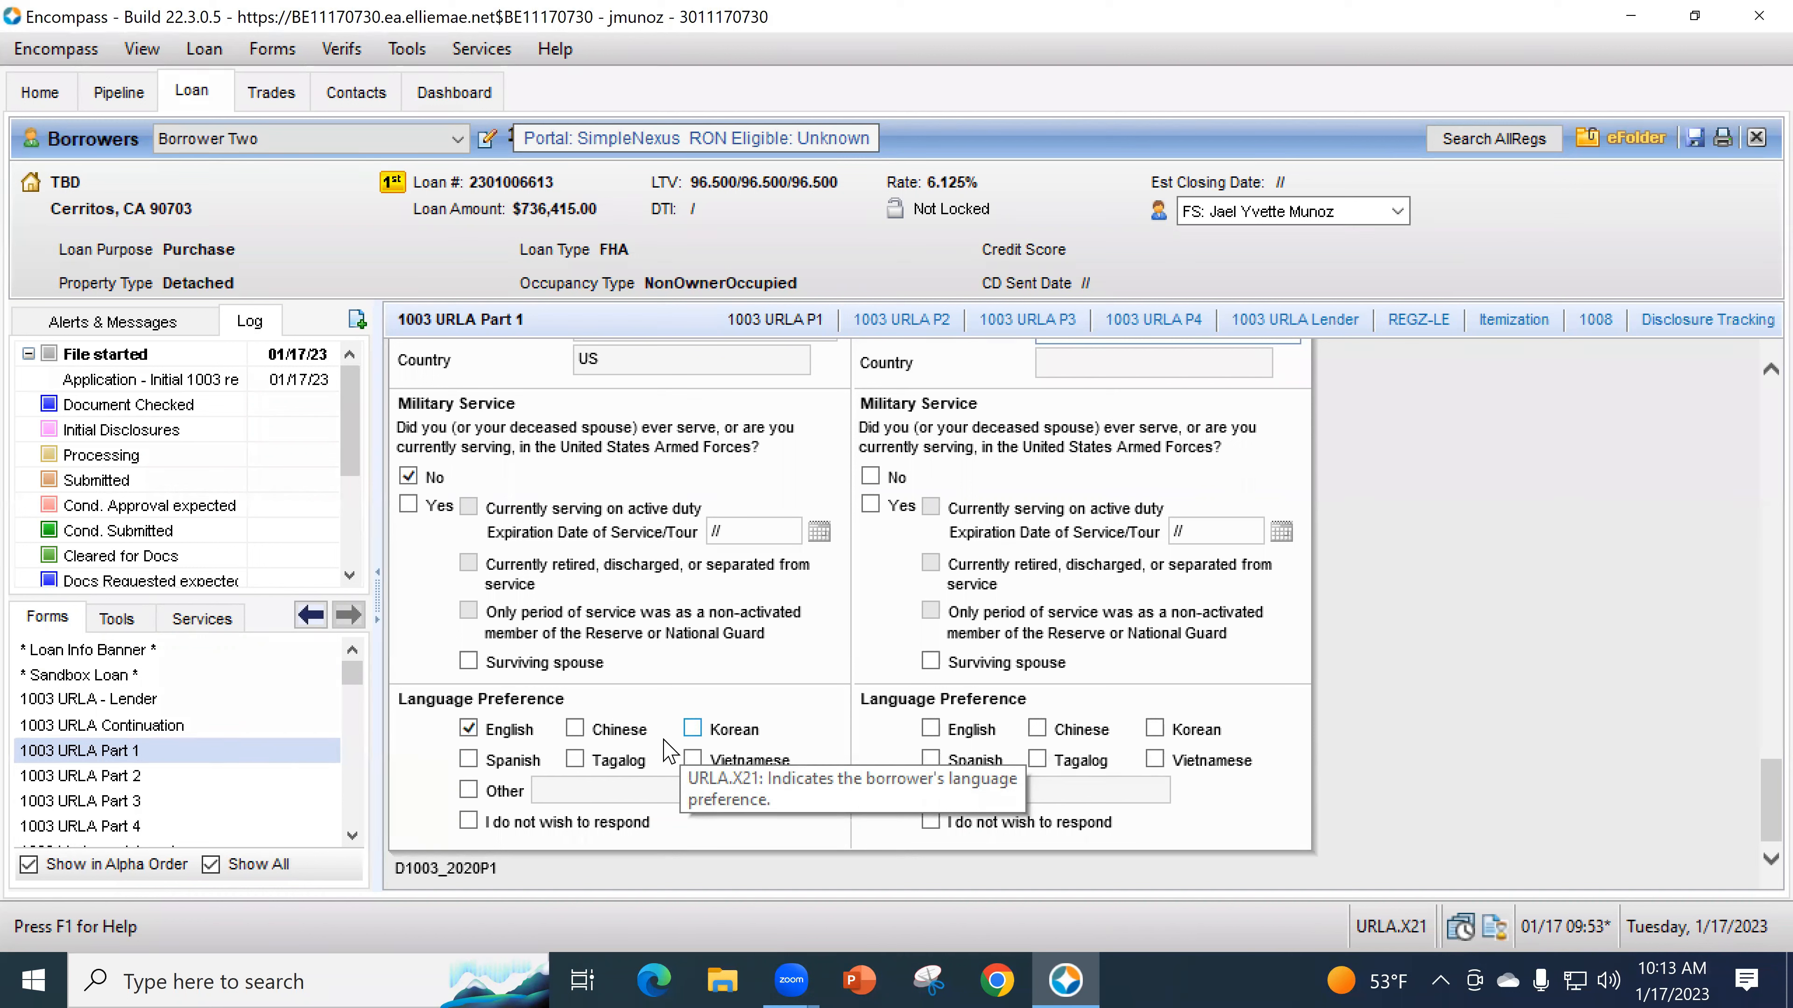
click(124, 782)
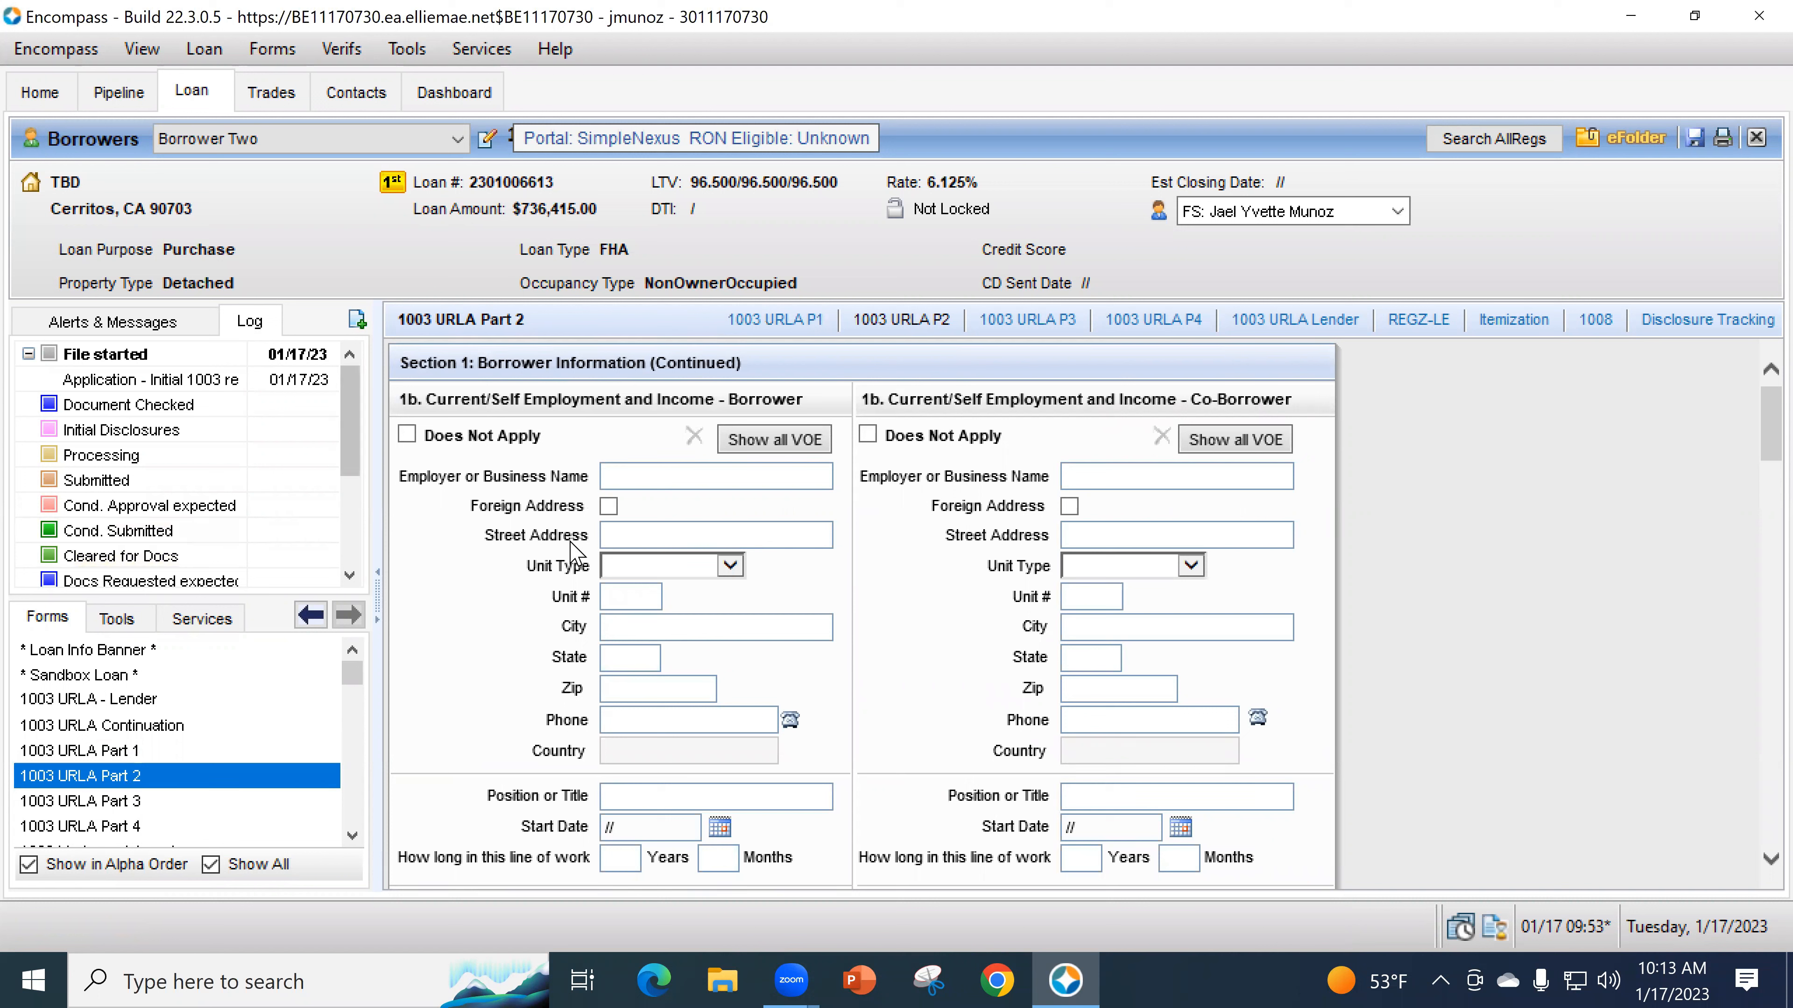
- Enter employer iCore Lending with street address, Unit Type Suite 600, zip 90703 and city Cerritos
click(626, 475)
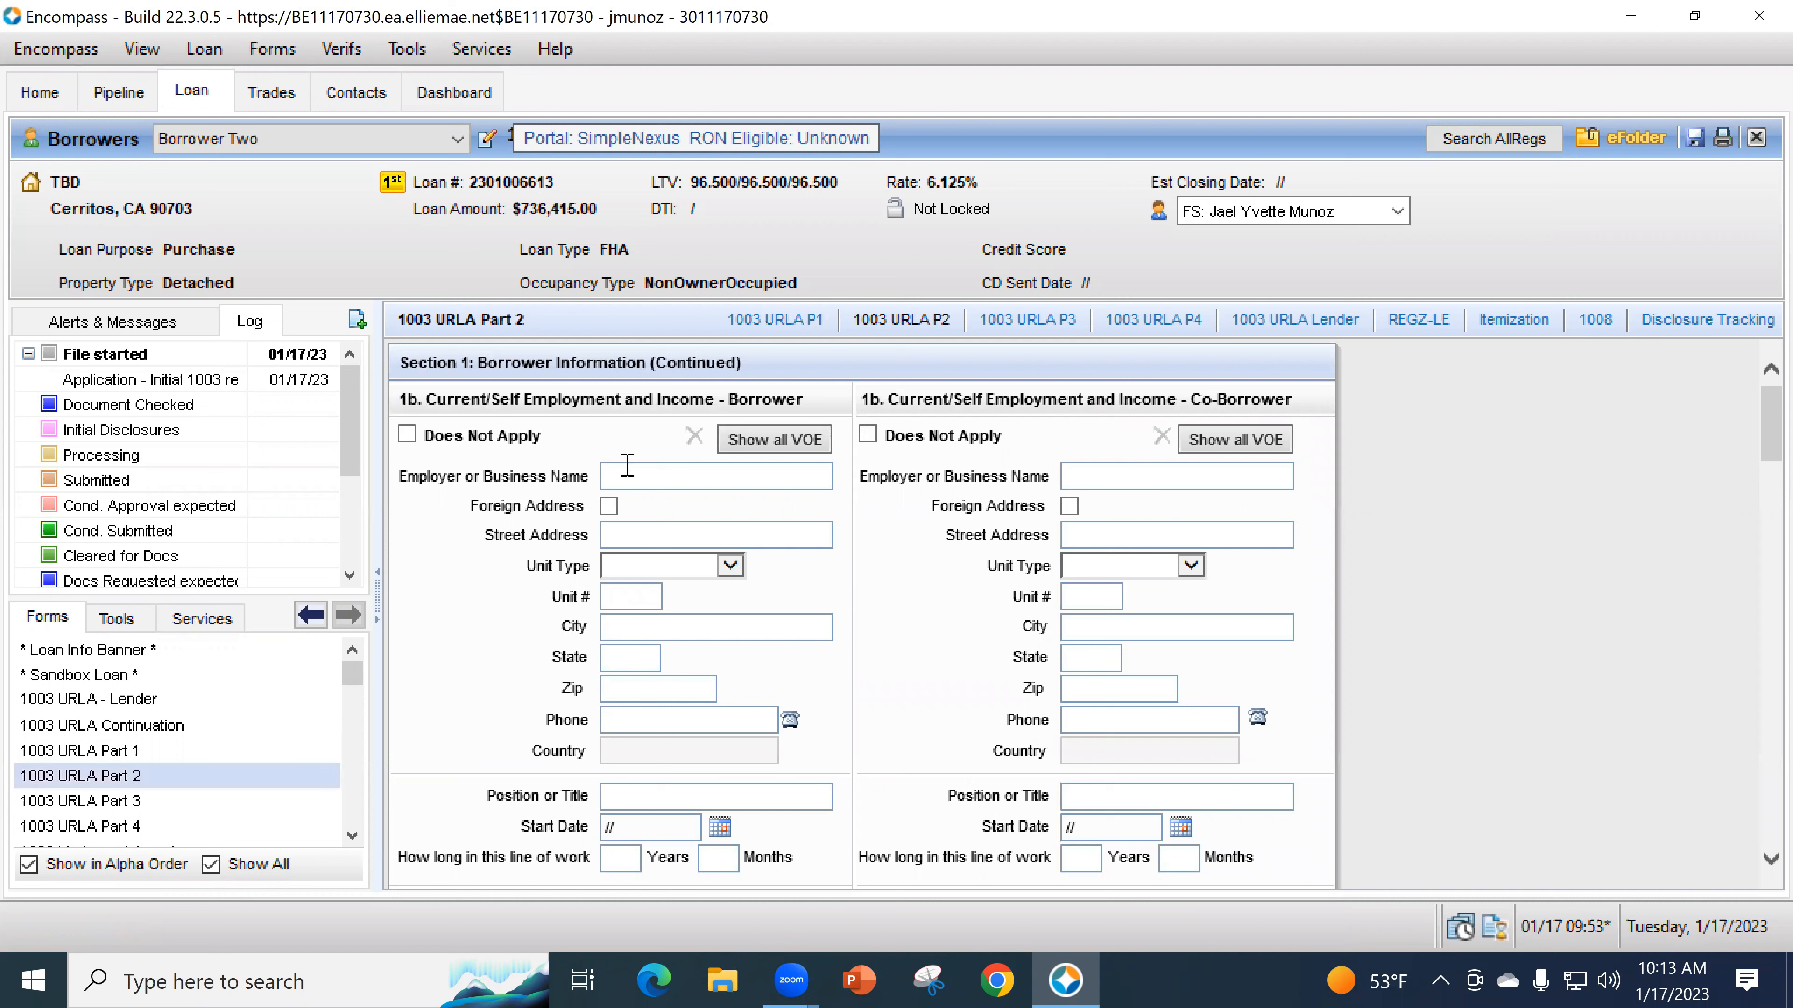
text(iCore )
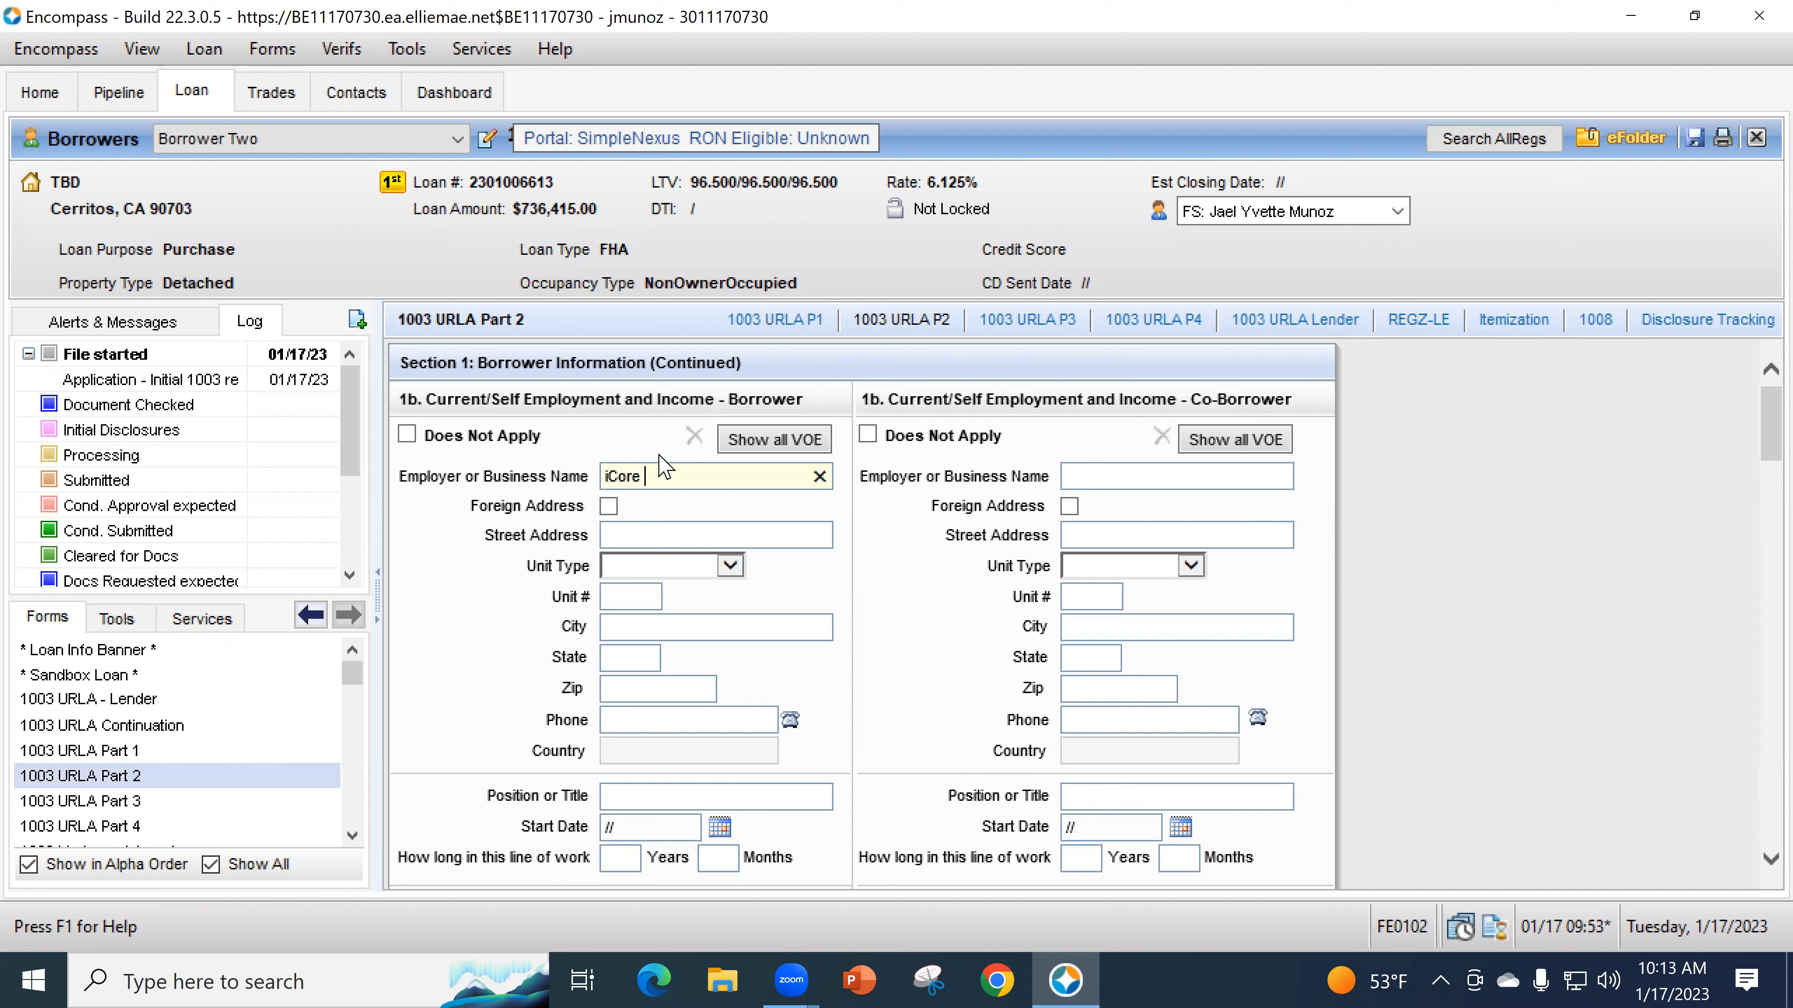
text(Lending)
key(Tab)
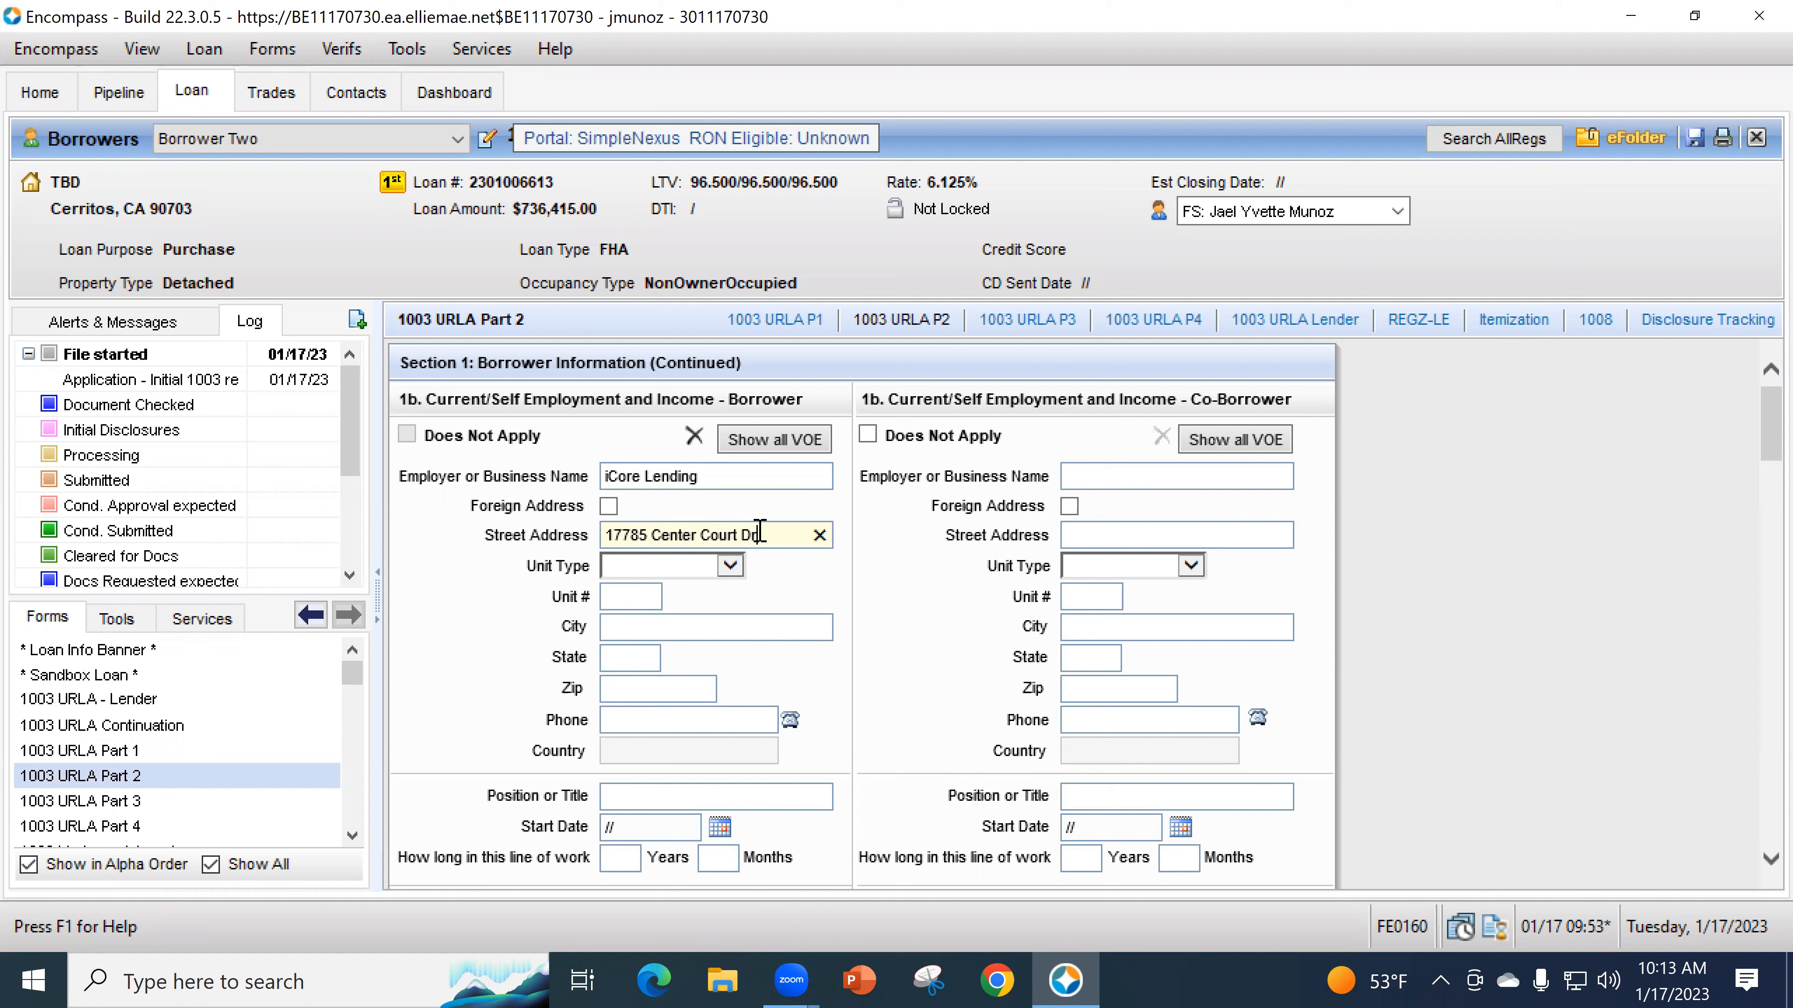
key(Tab)
key(s)
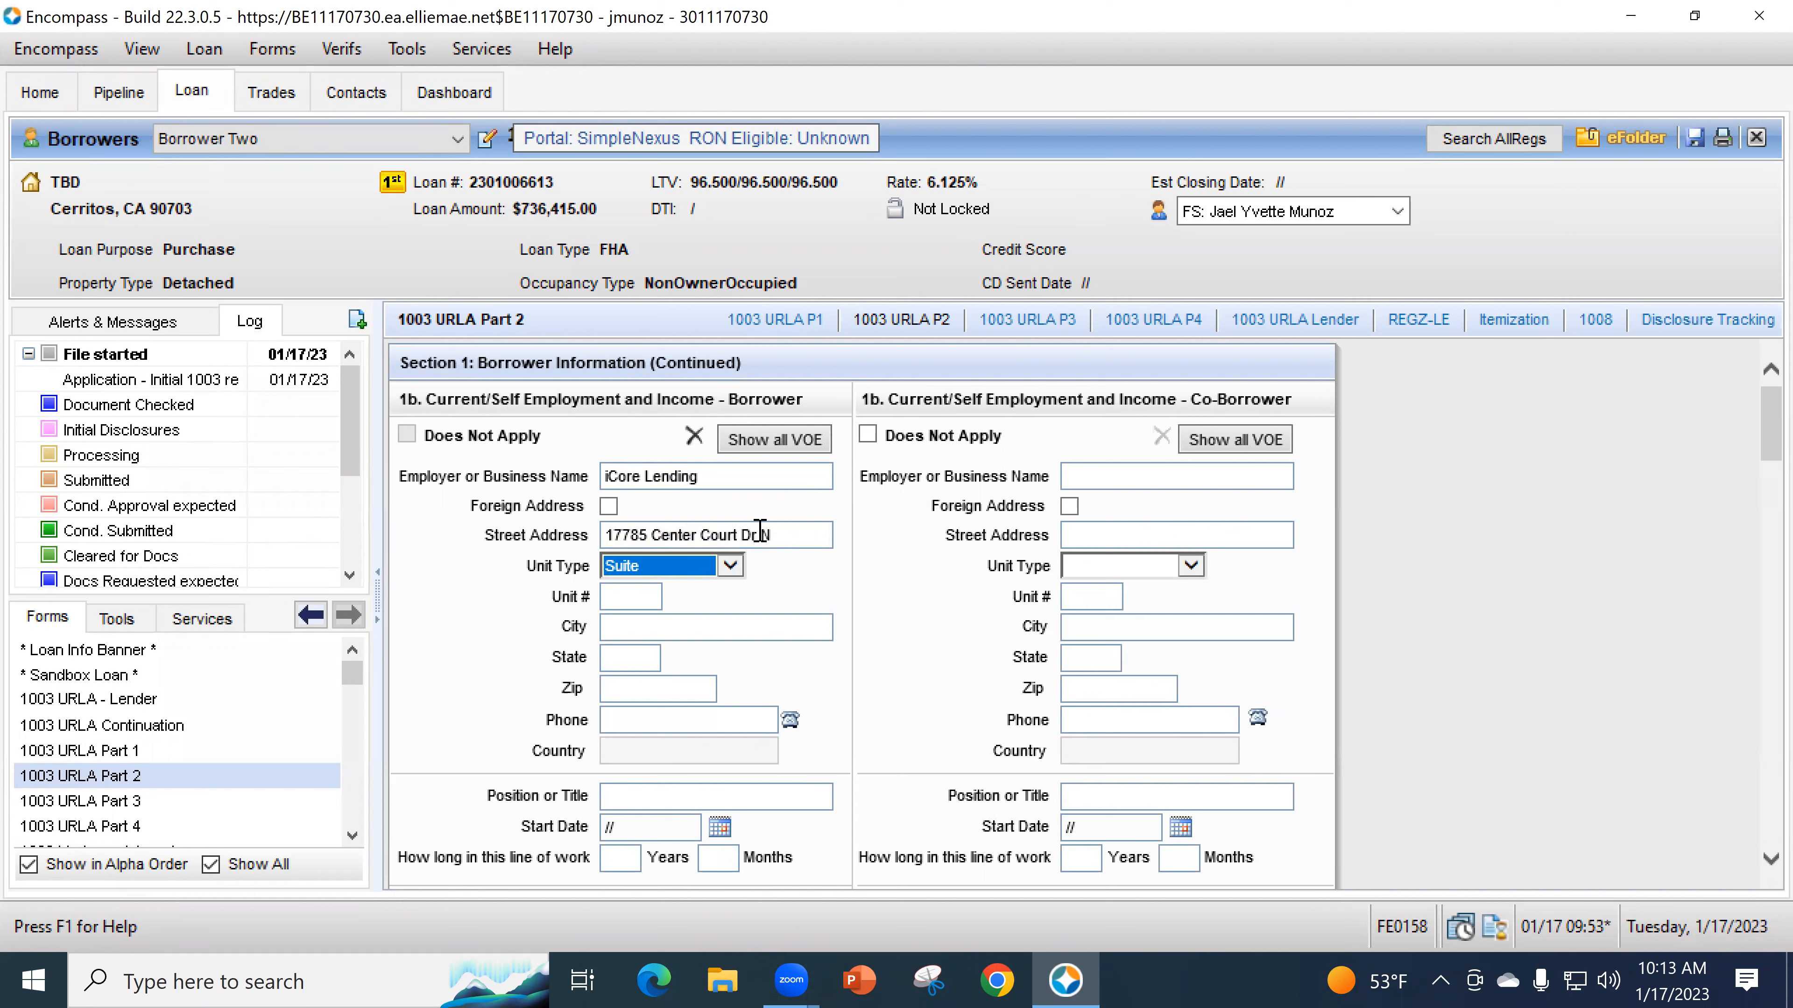
key(Tab)
text(600)
key(Tab)
text(90)
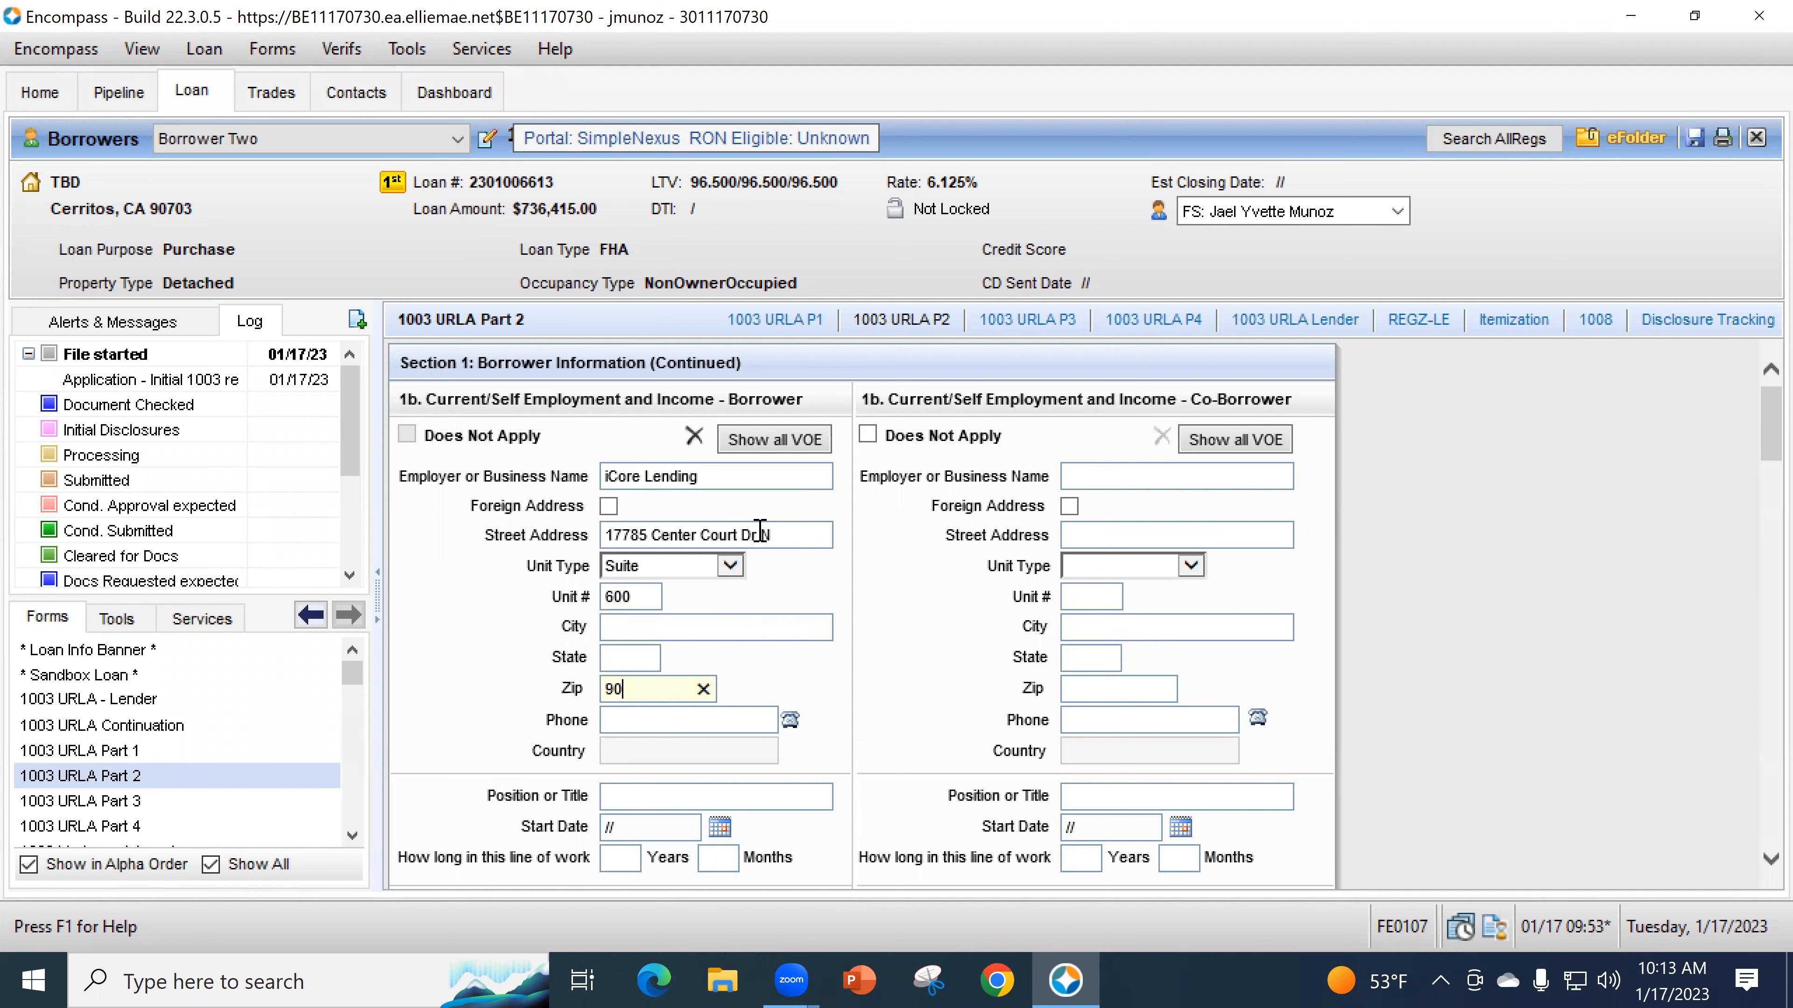
text(703)
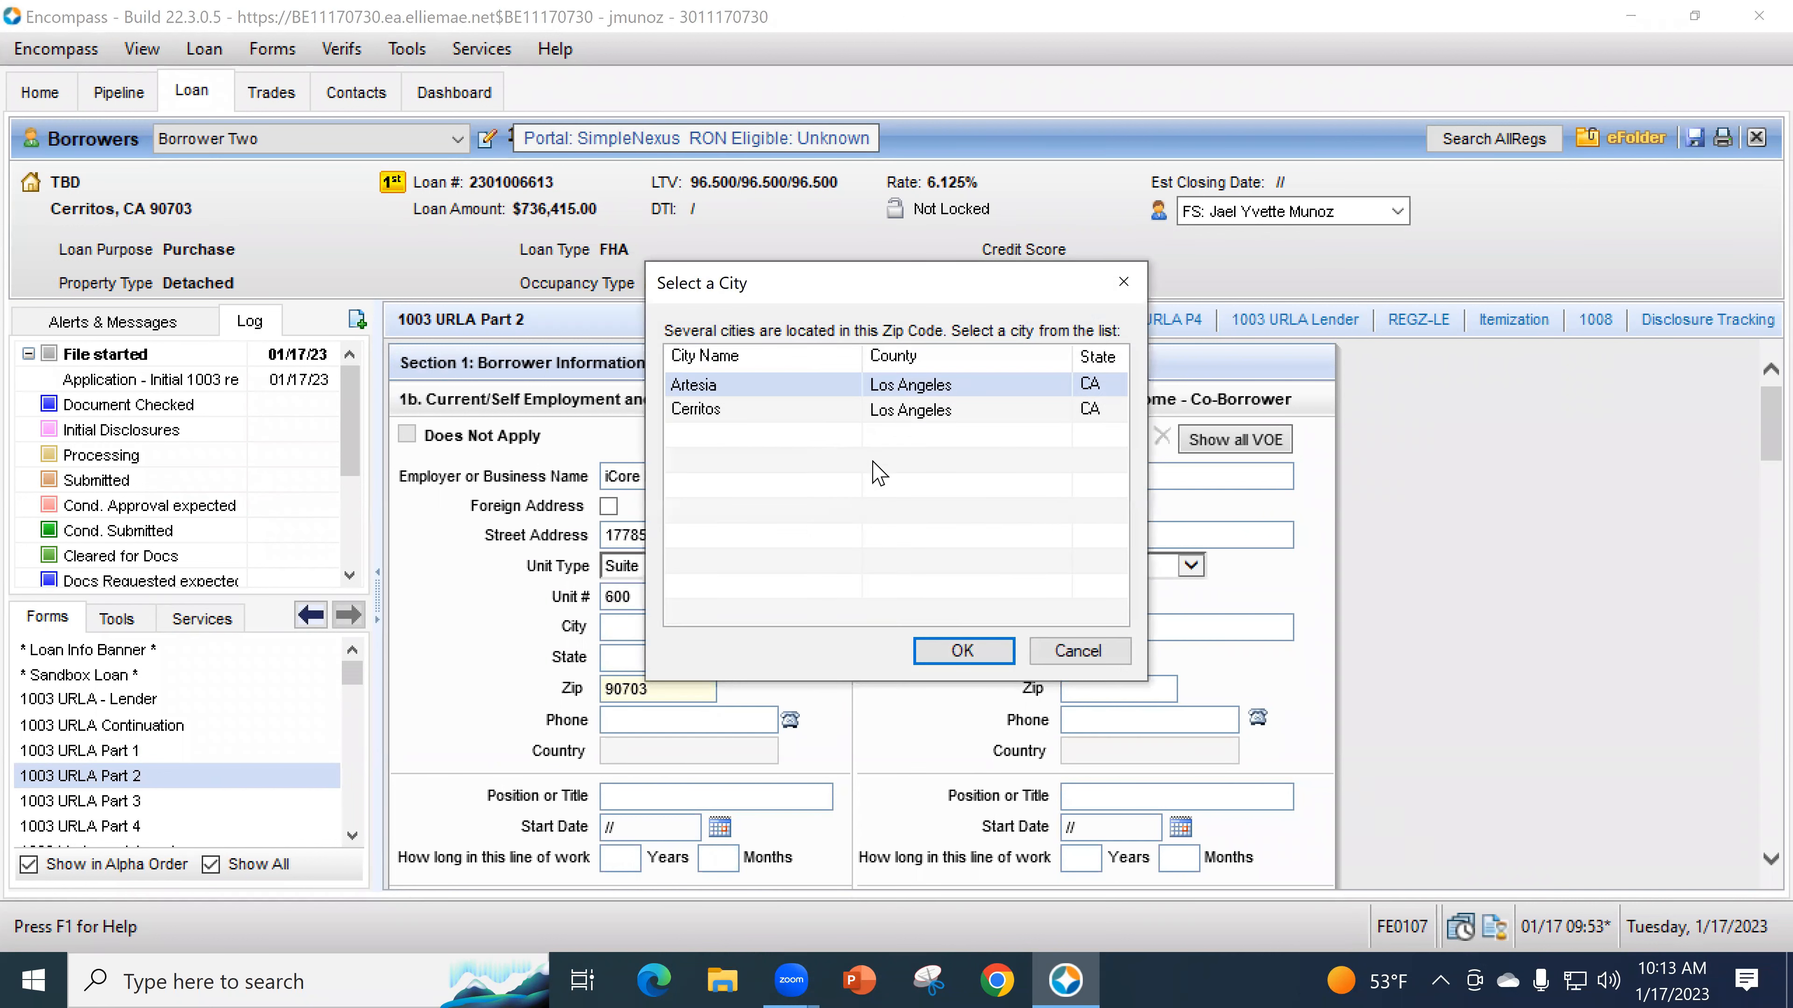
key(Down)
click(962, 651)
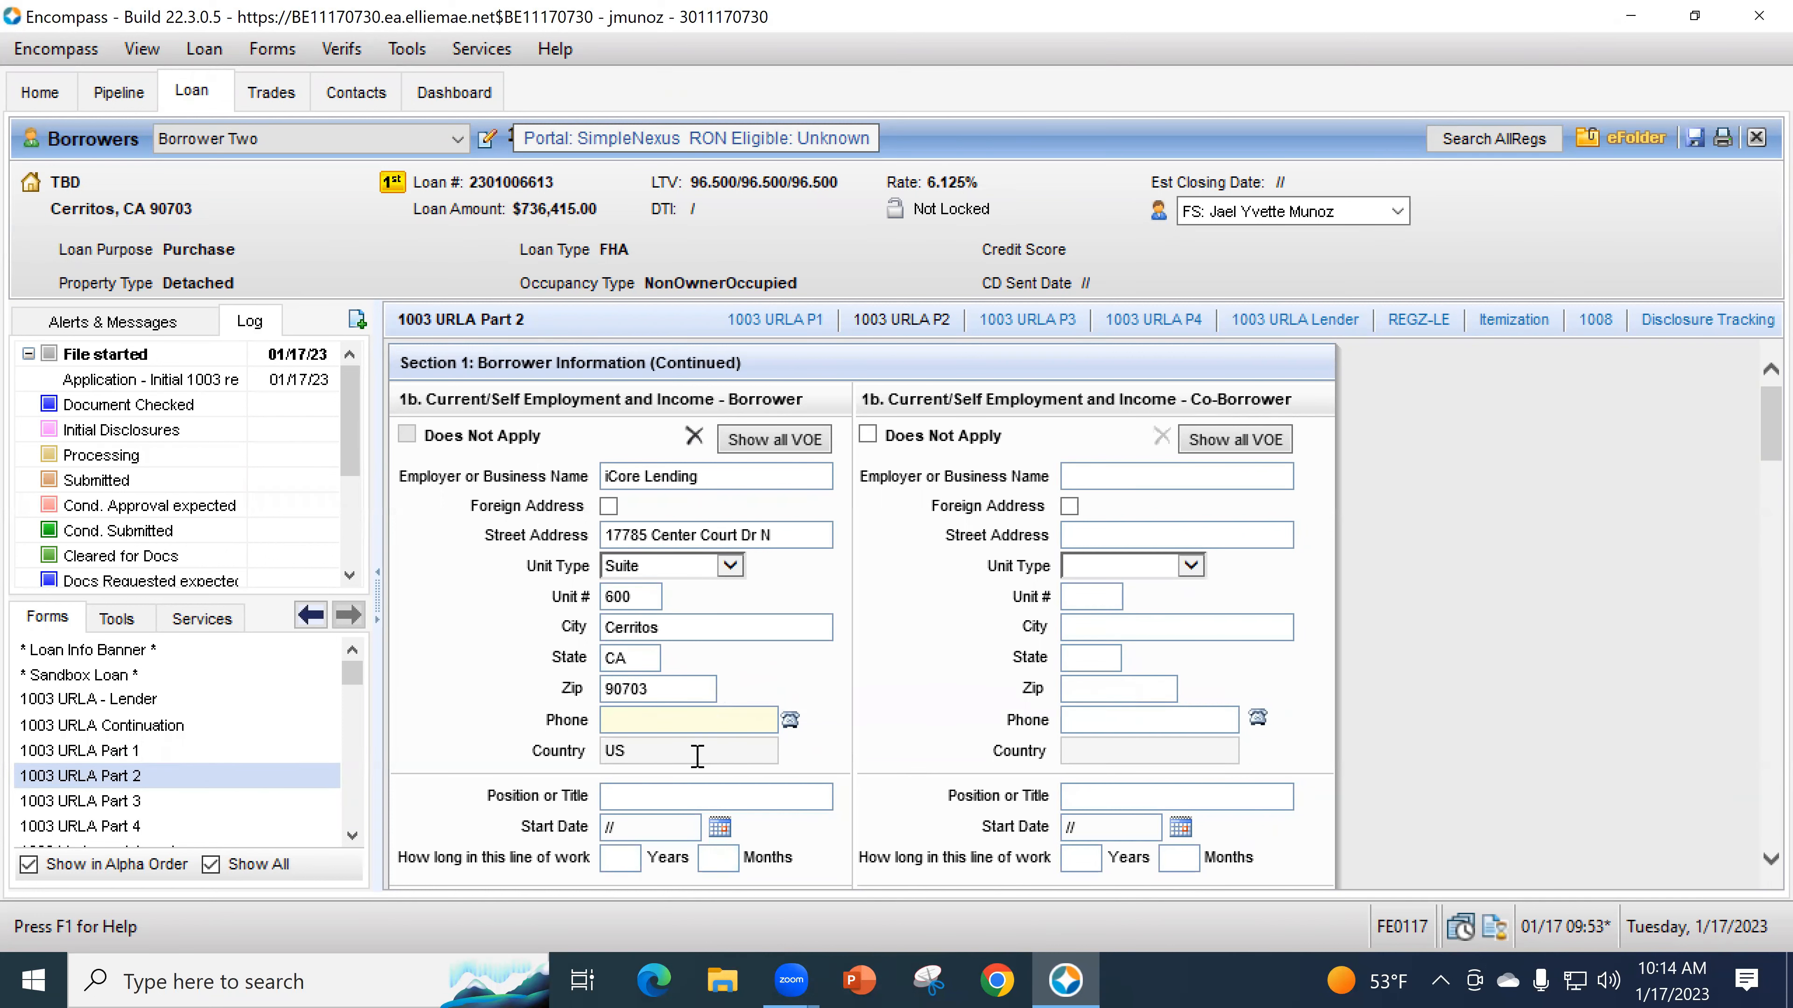
- Finish the employer phone number and enter Borrower Two's position as Corp Trainer
scroll(702, 748, down, 1)
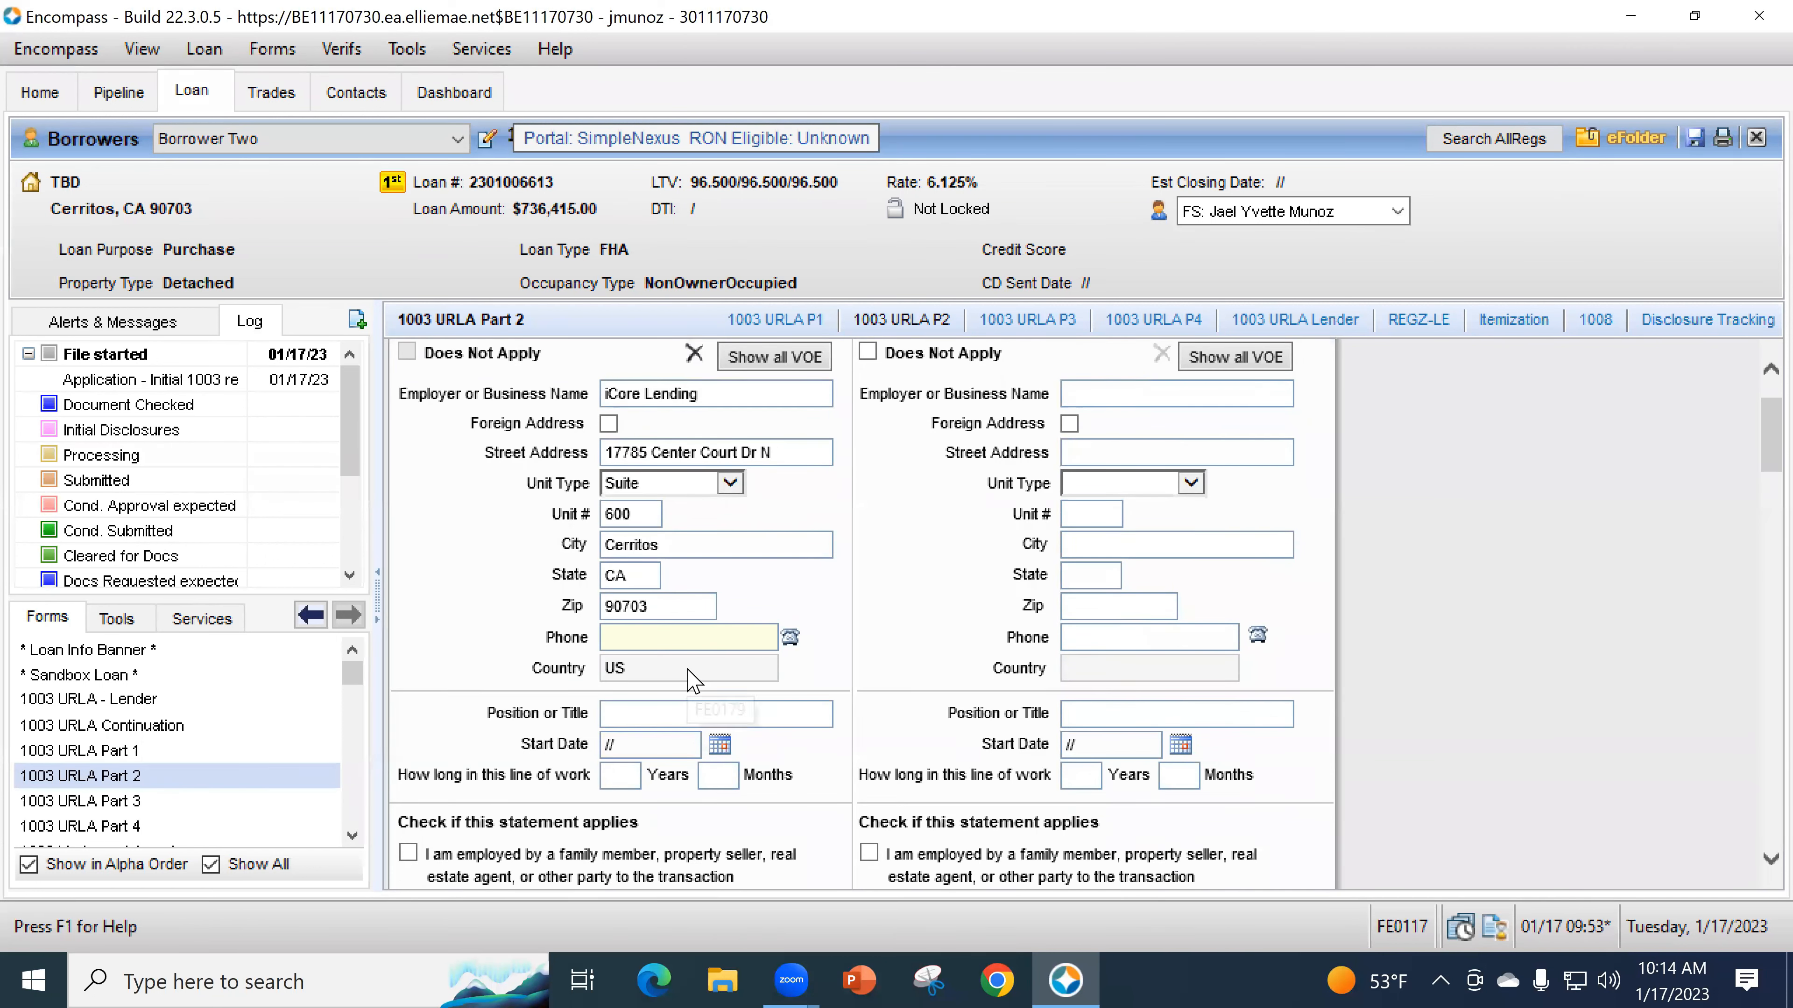
text(562-7)
click(712, 714)
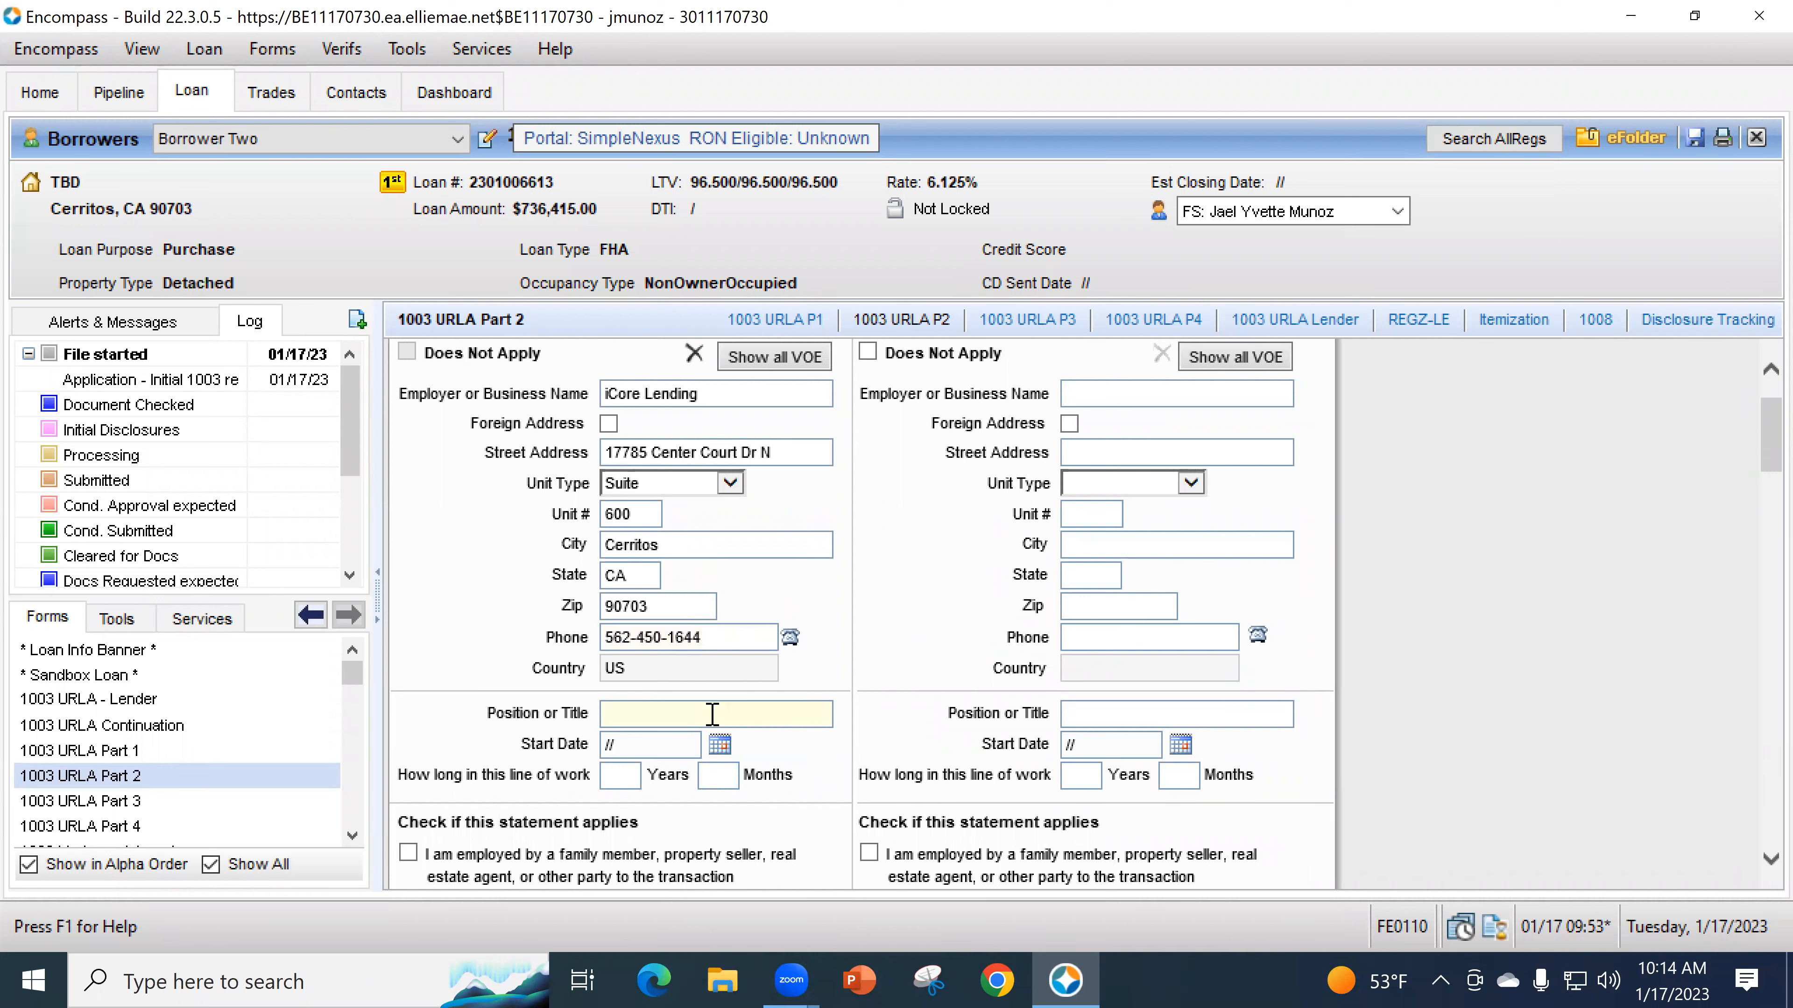
text(Corp Trainer)
key(Tab)
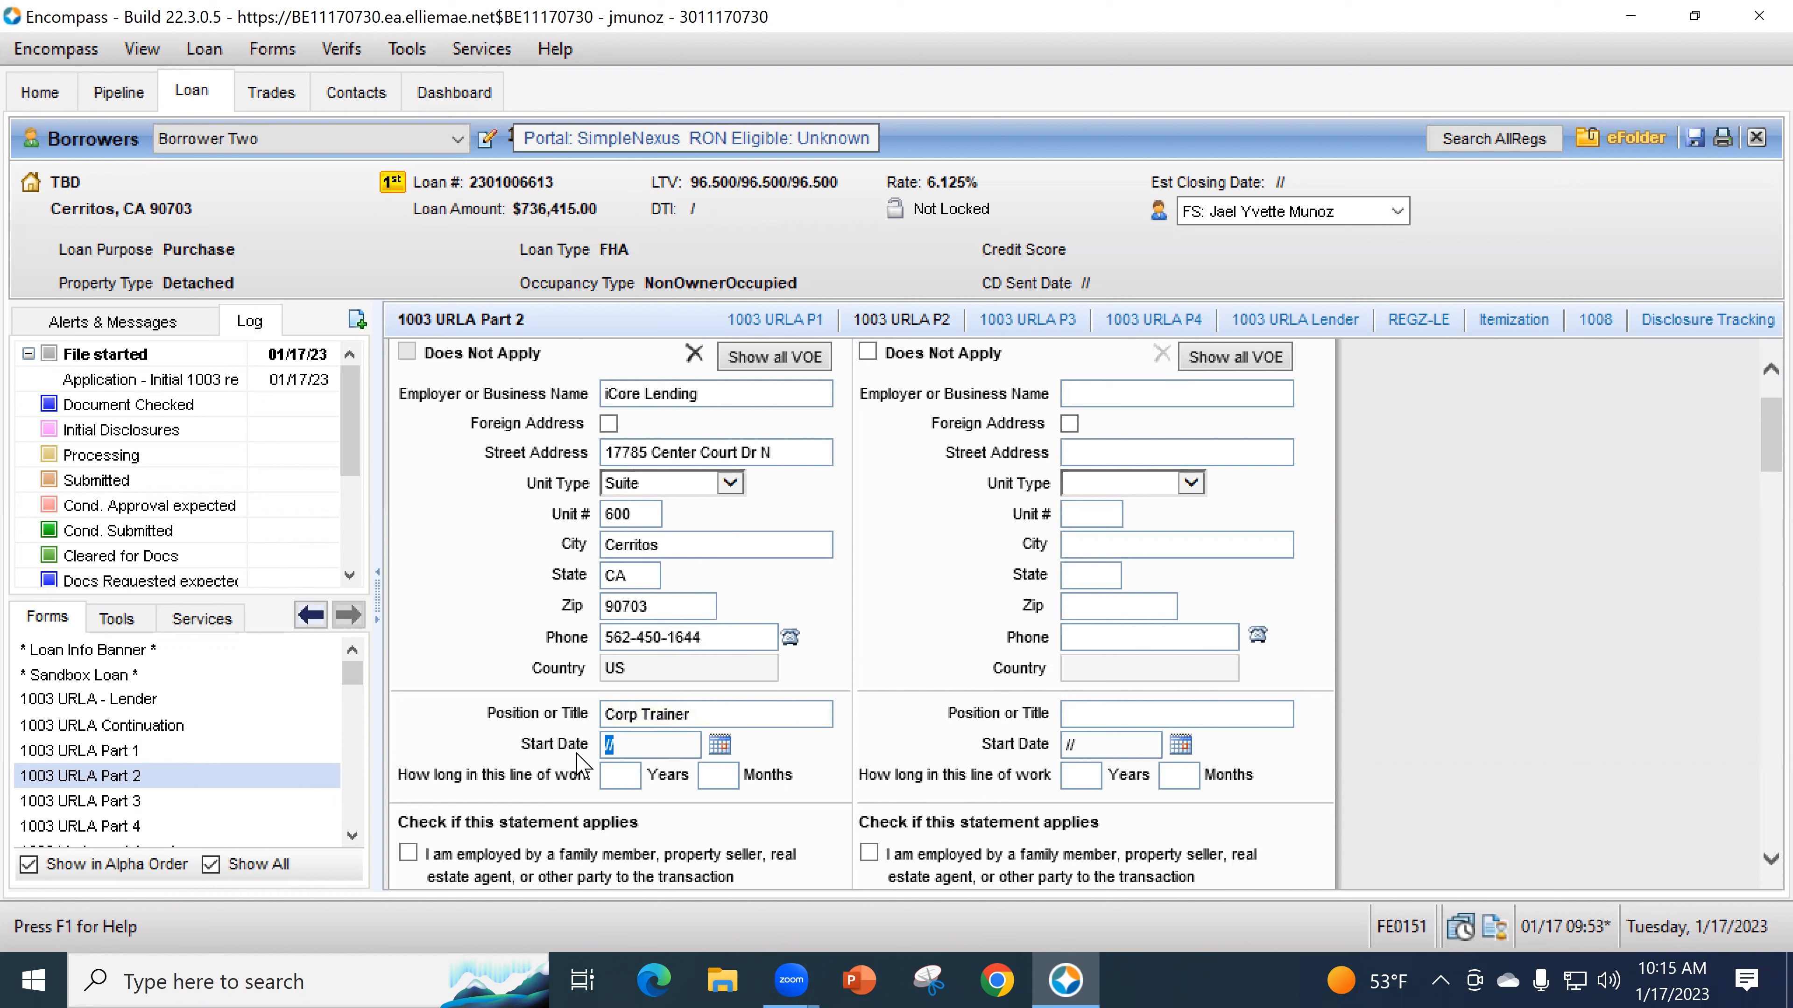
- Set start date 12/01/2016 with 7 years 1 month in this line of work, then show all VOE
text(08)
click(622, 777)
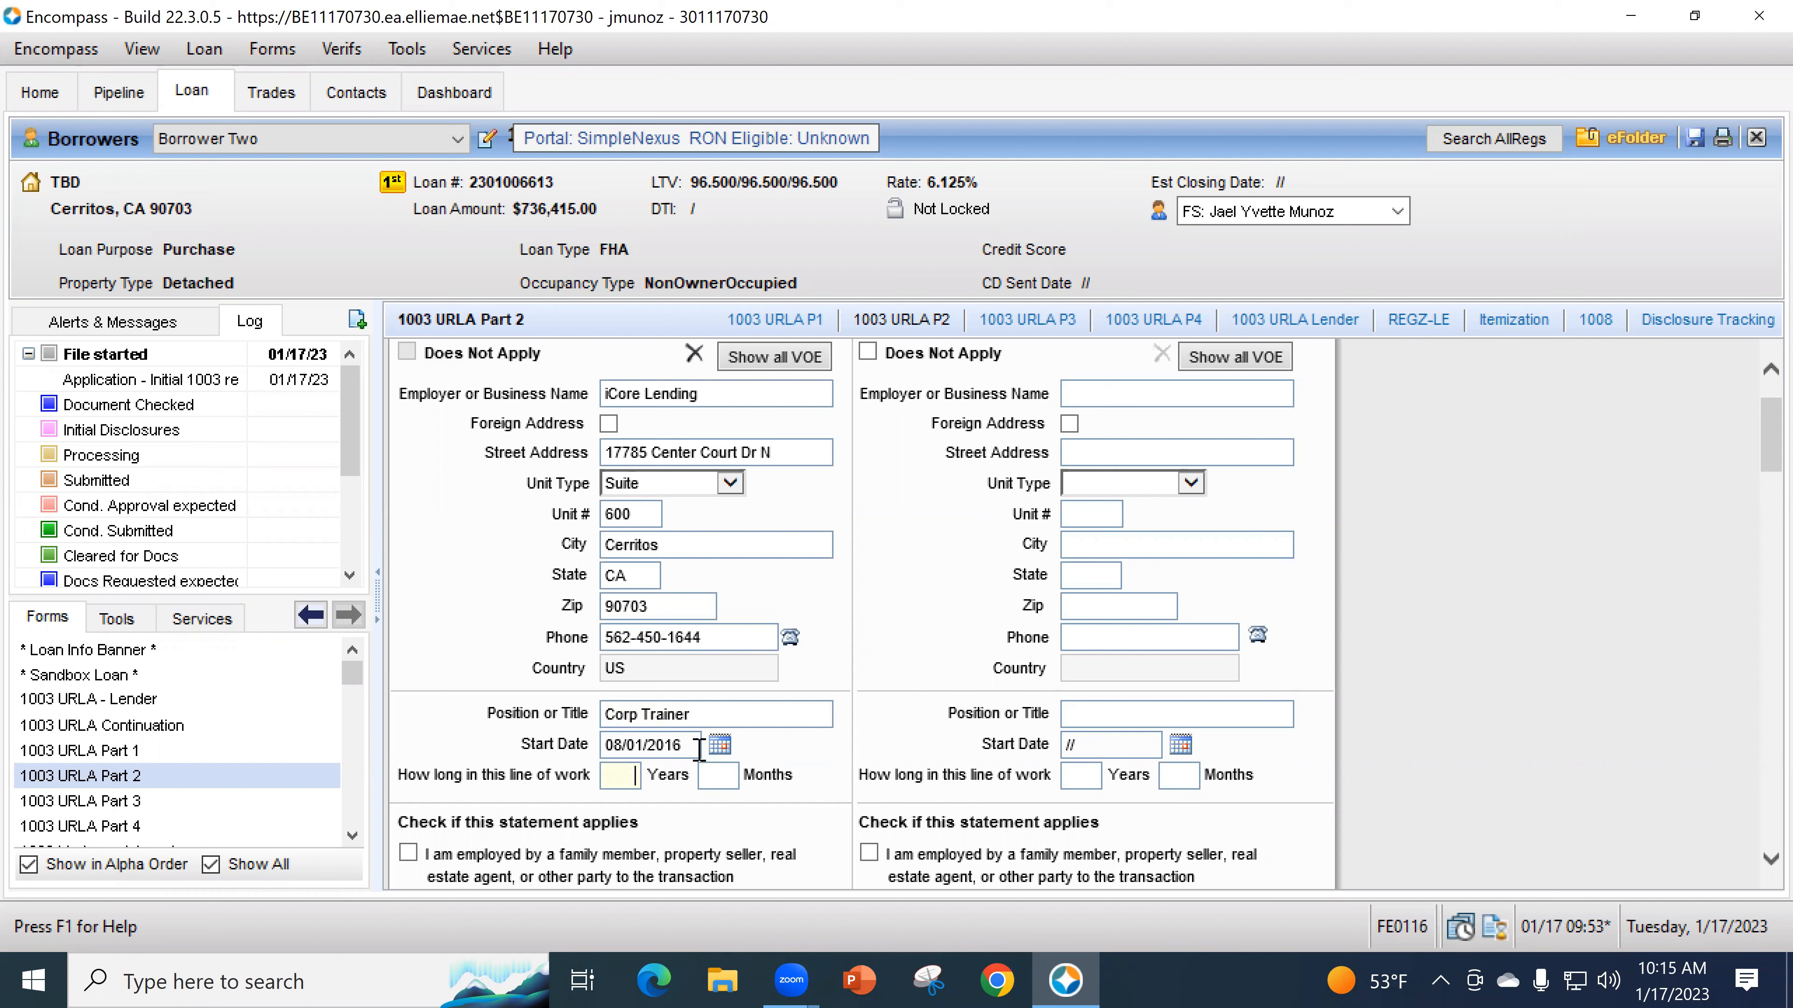
text(7)
key(Tab)
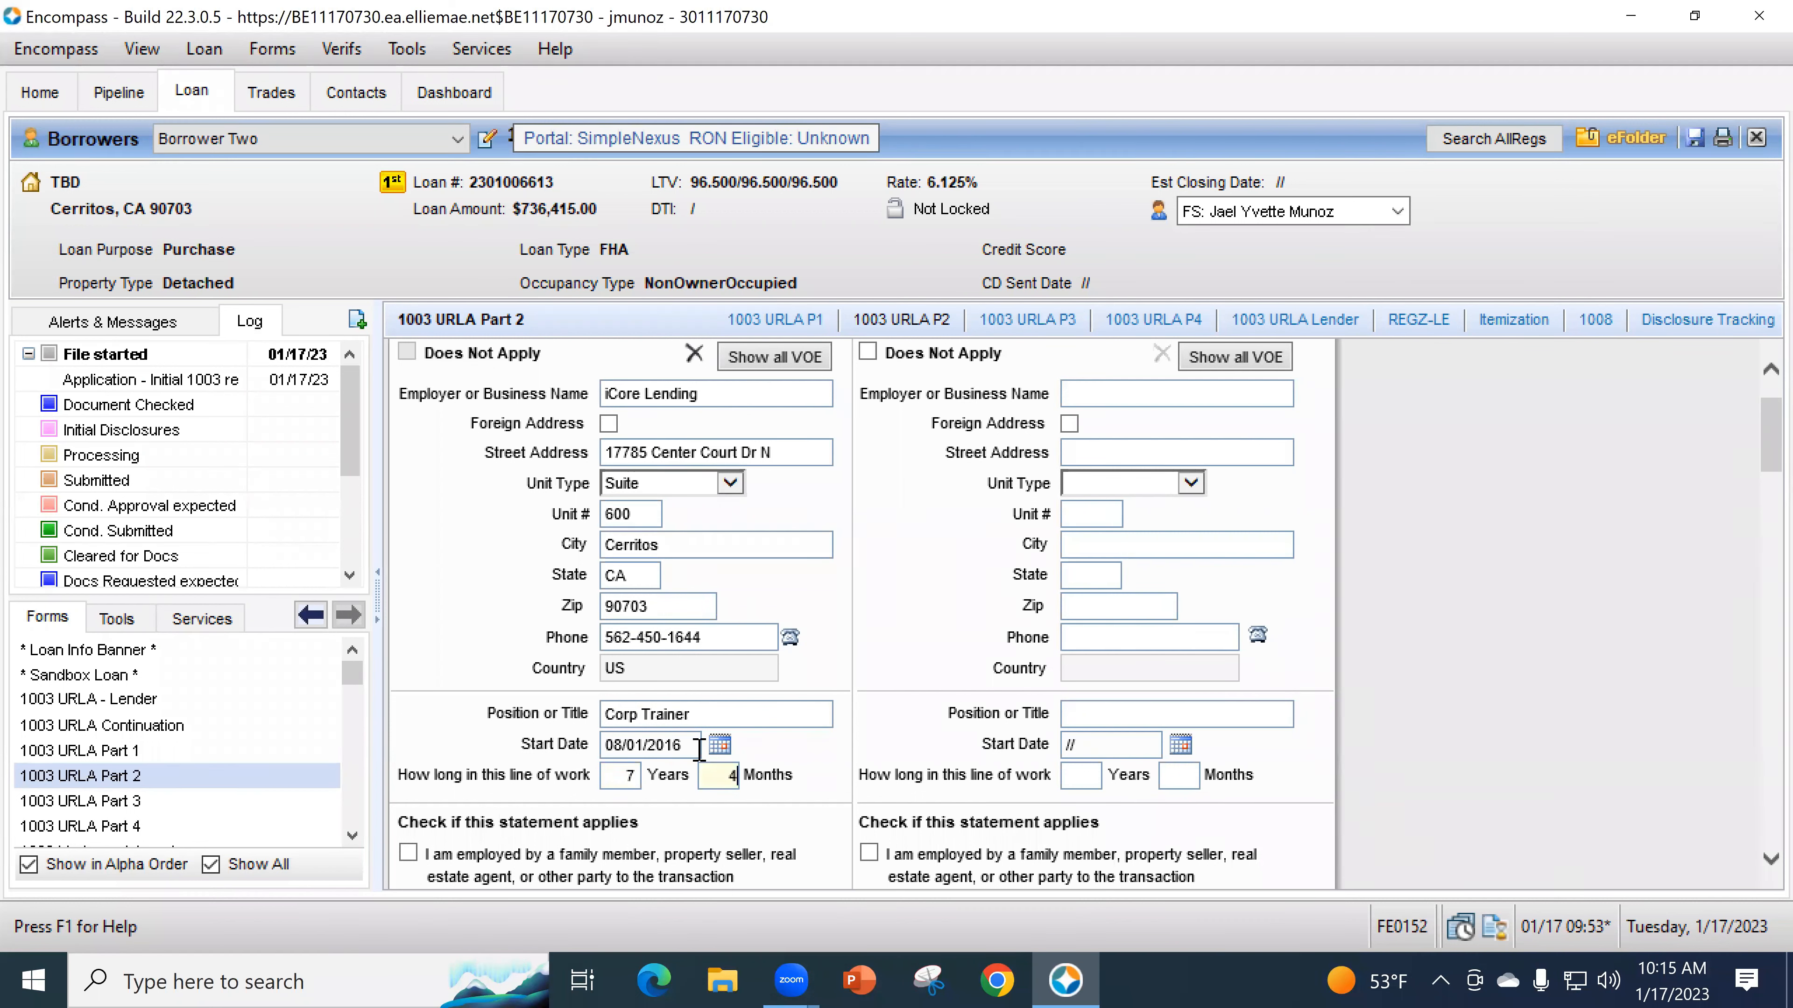
click(801, 784)
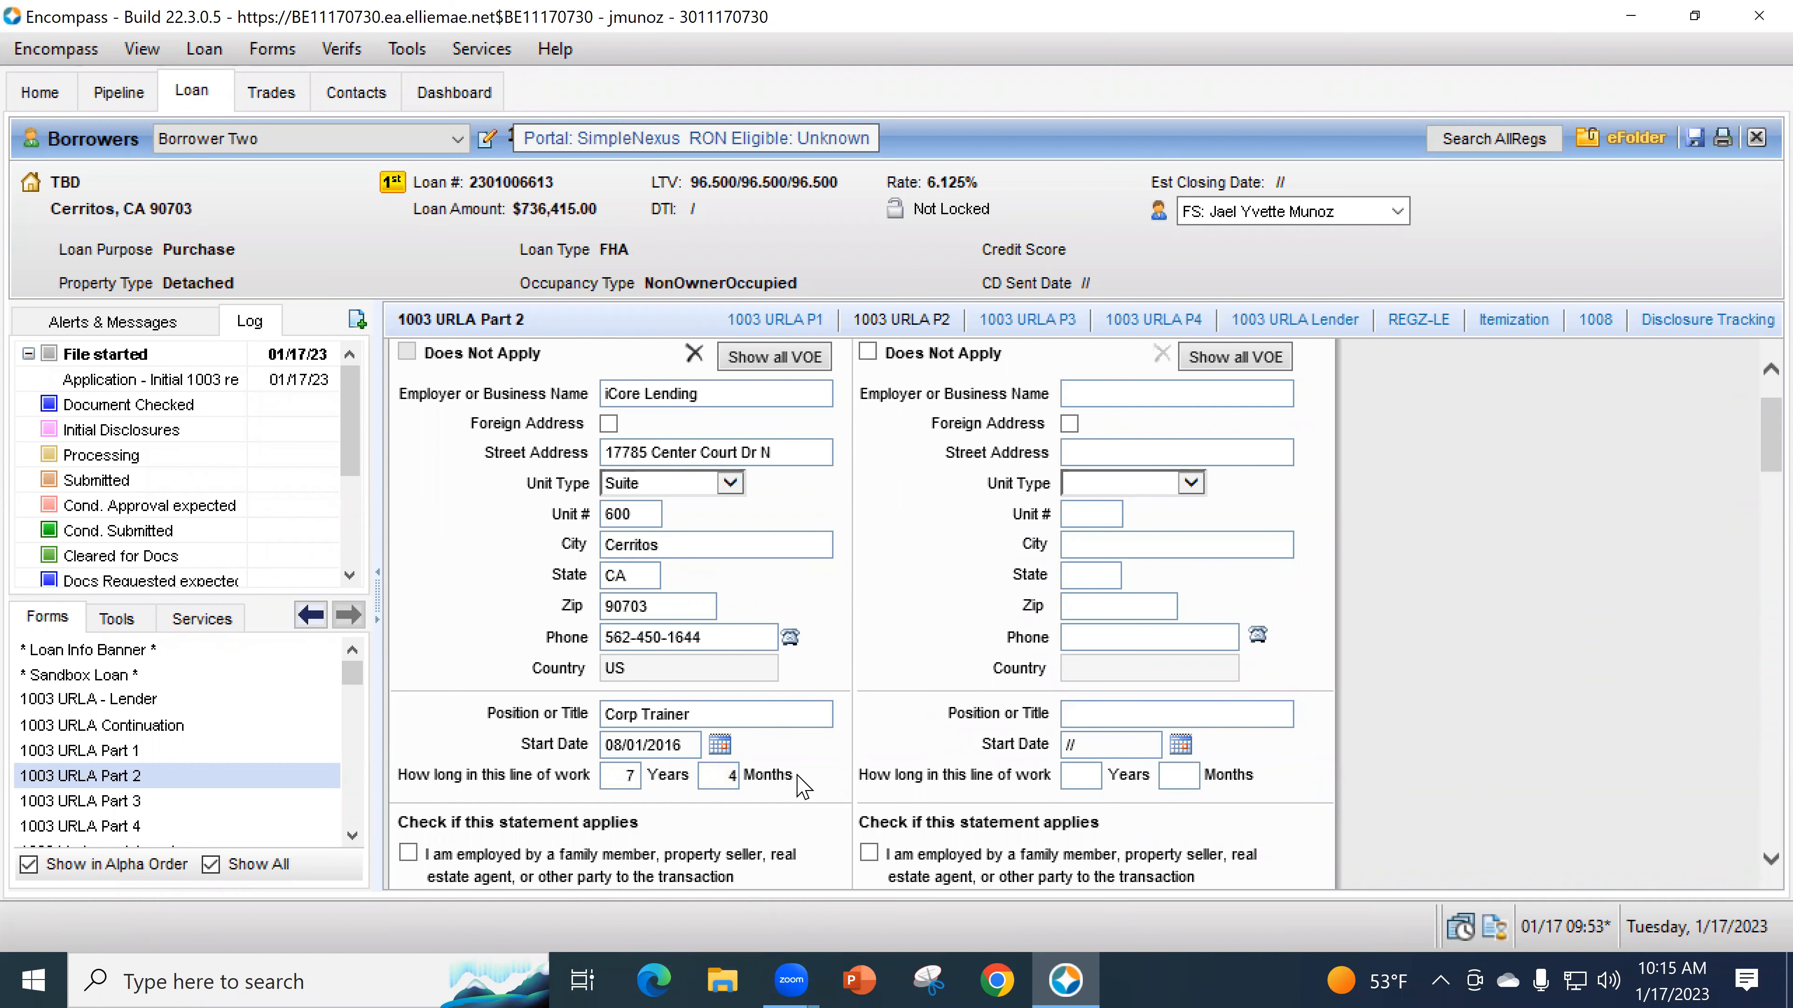
click(564, 739)
text(10120162)
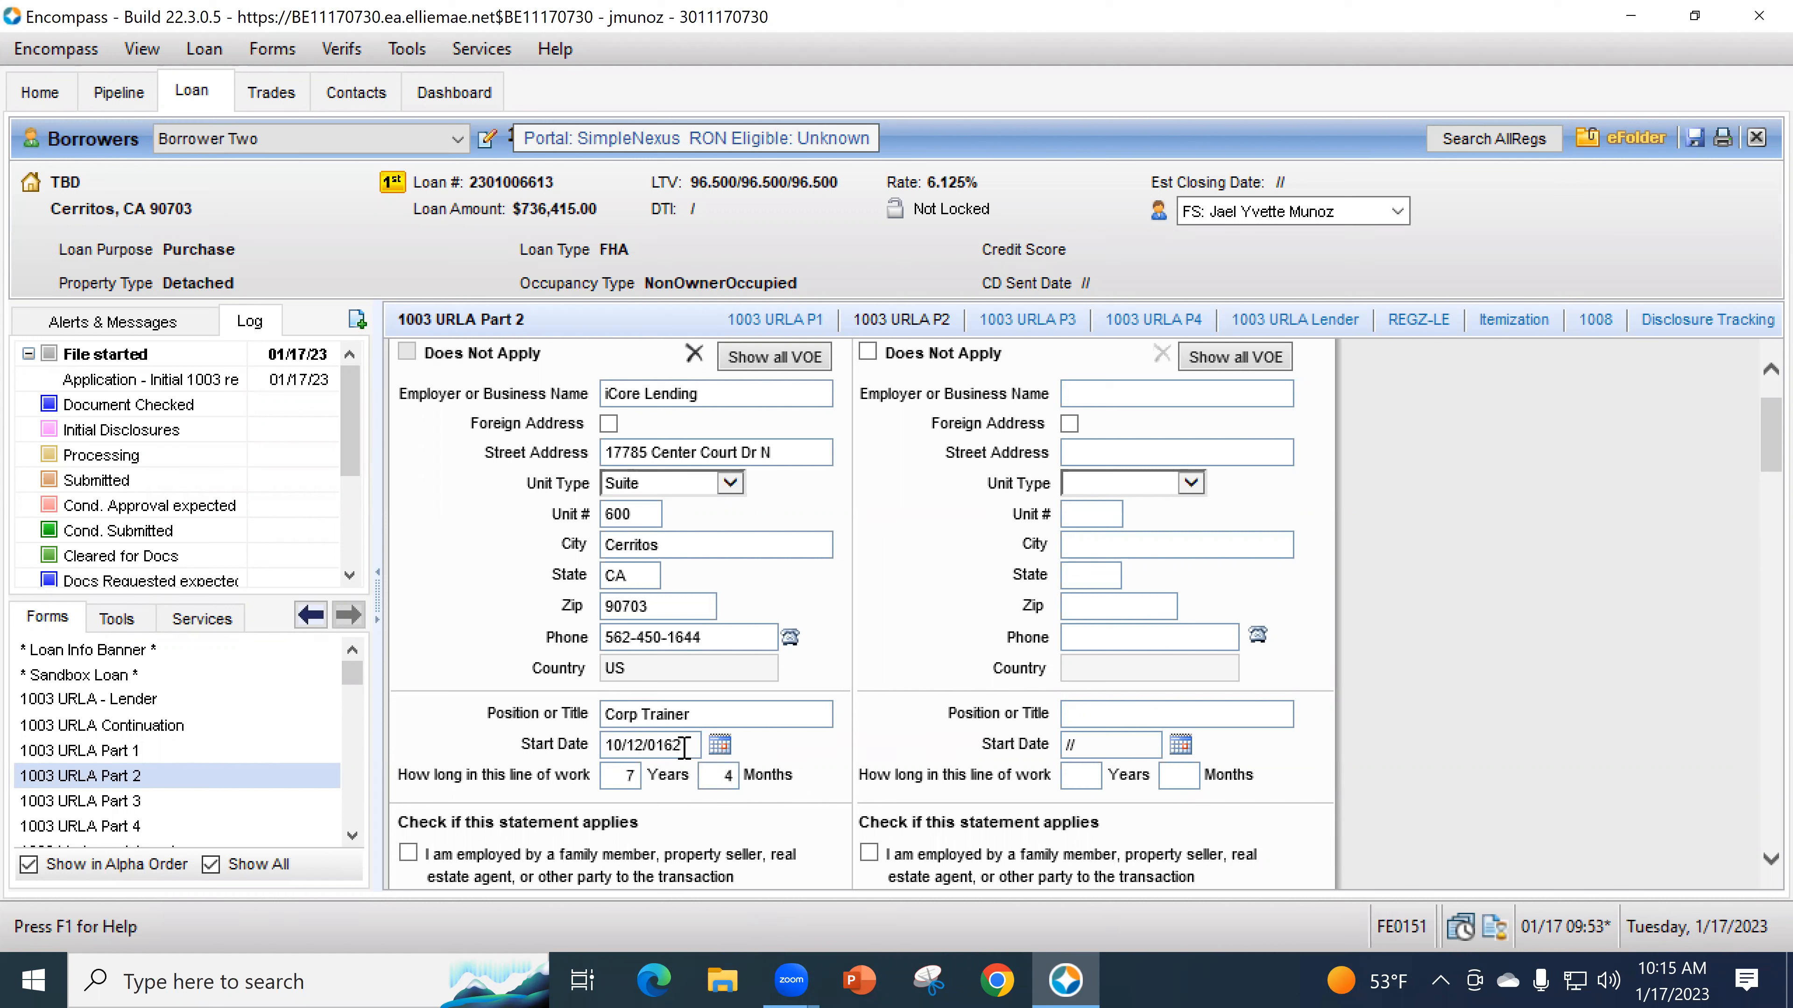
text(12)
text(012019)
text(6)
key(Tab)
click(487, 714)
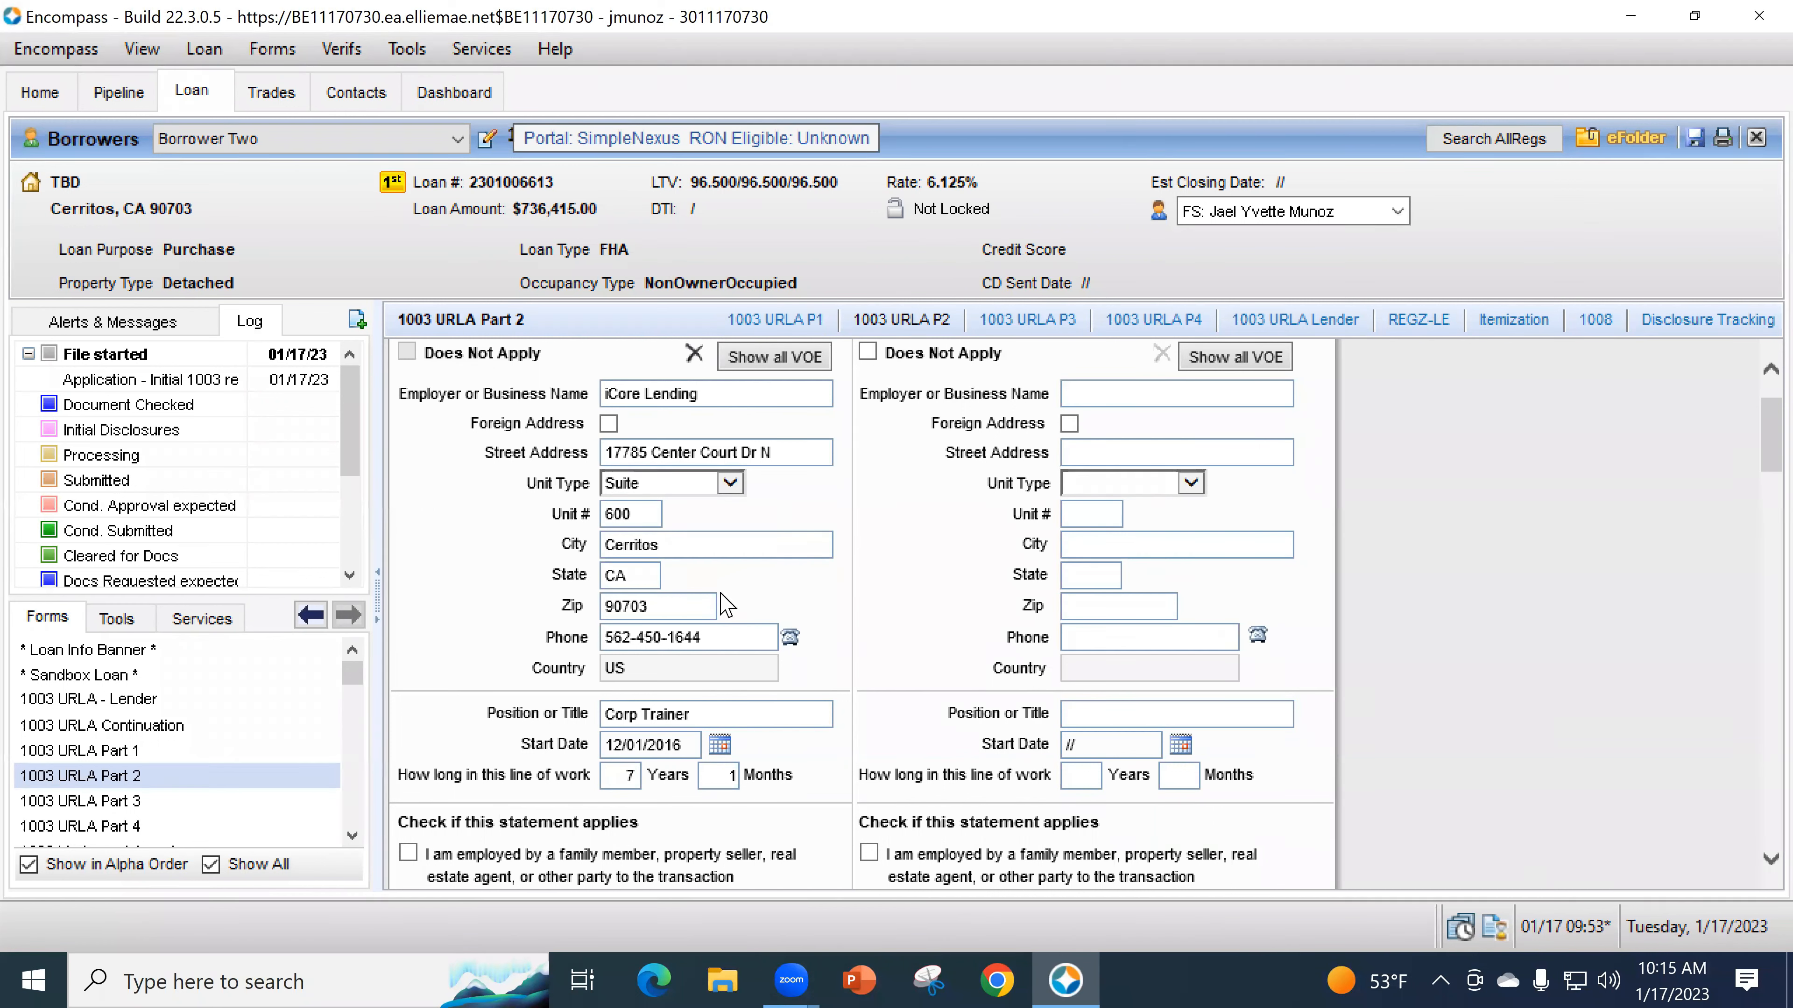
click(756, 358)
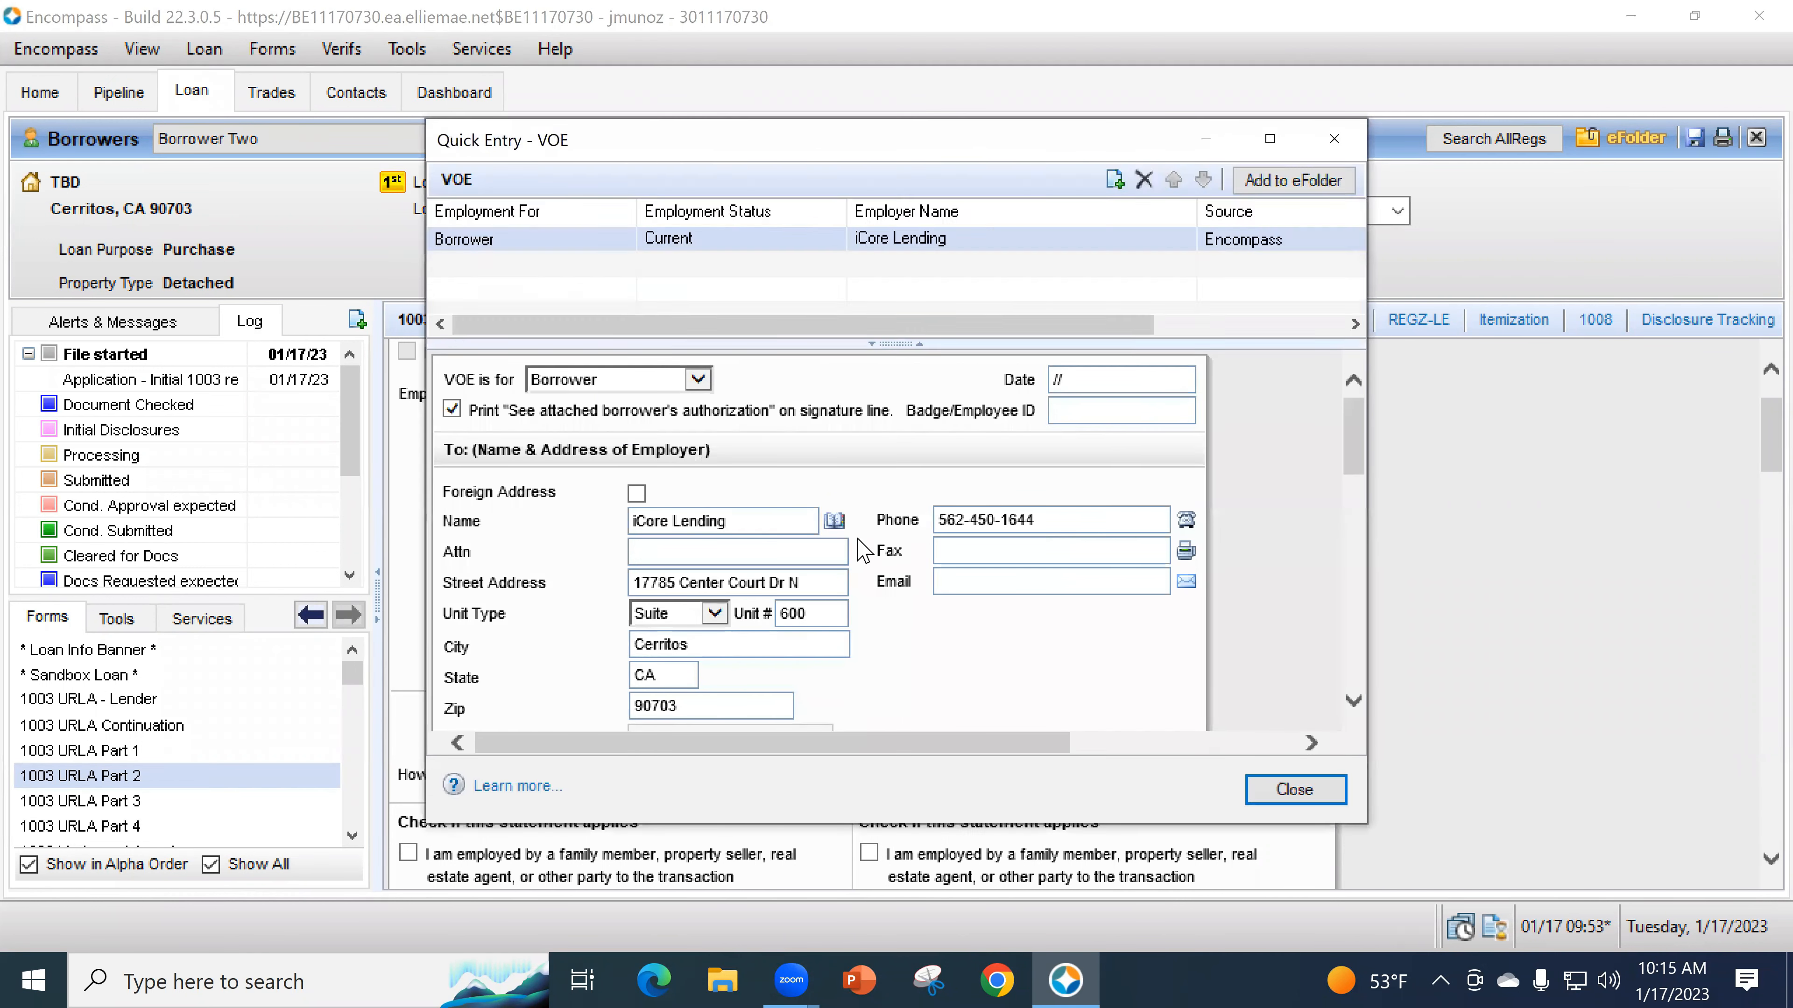
- Enter the VOE contact person's name in the Attn field for iCore Lending
scroll(917, 605, down, 3)
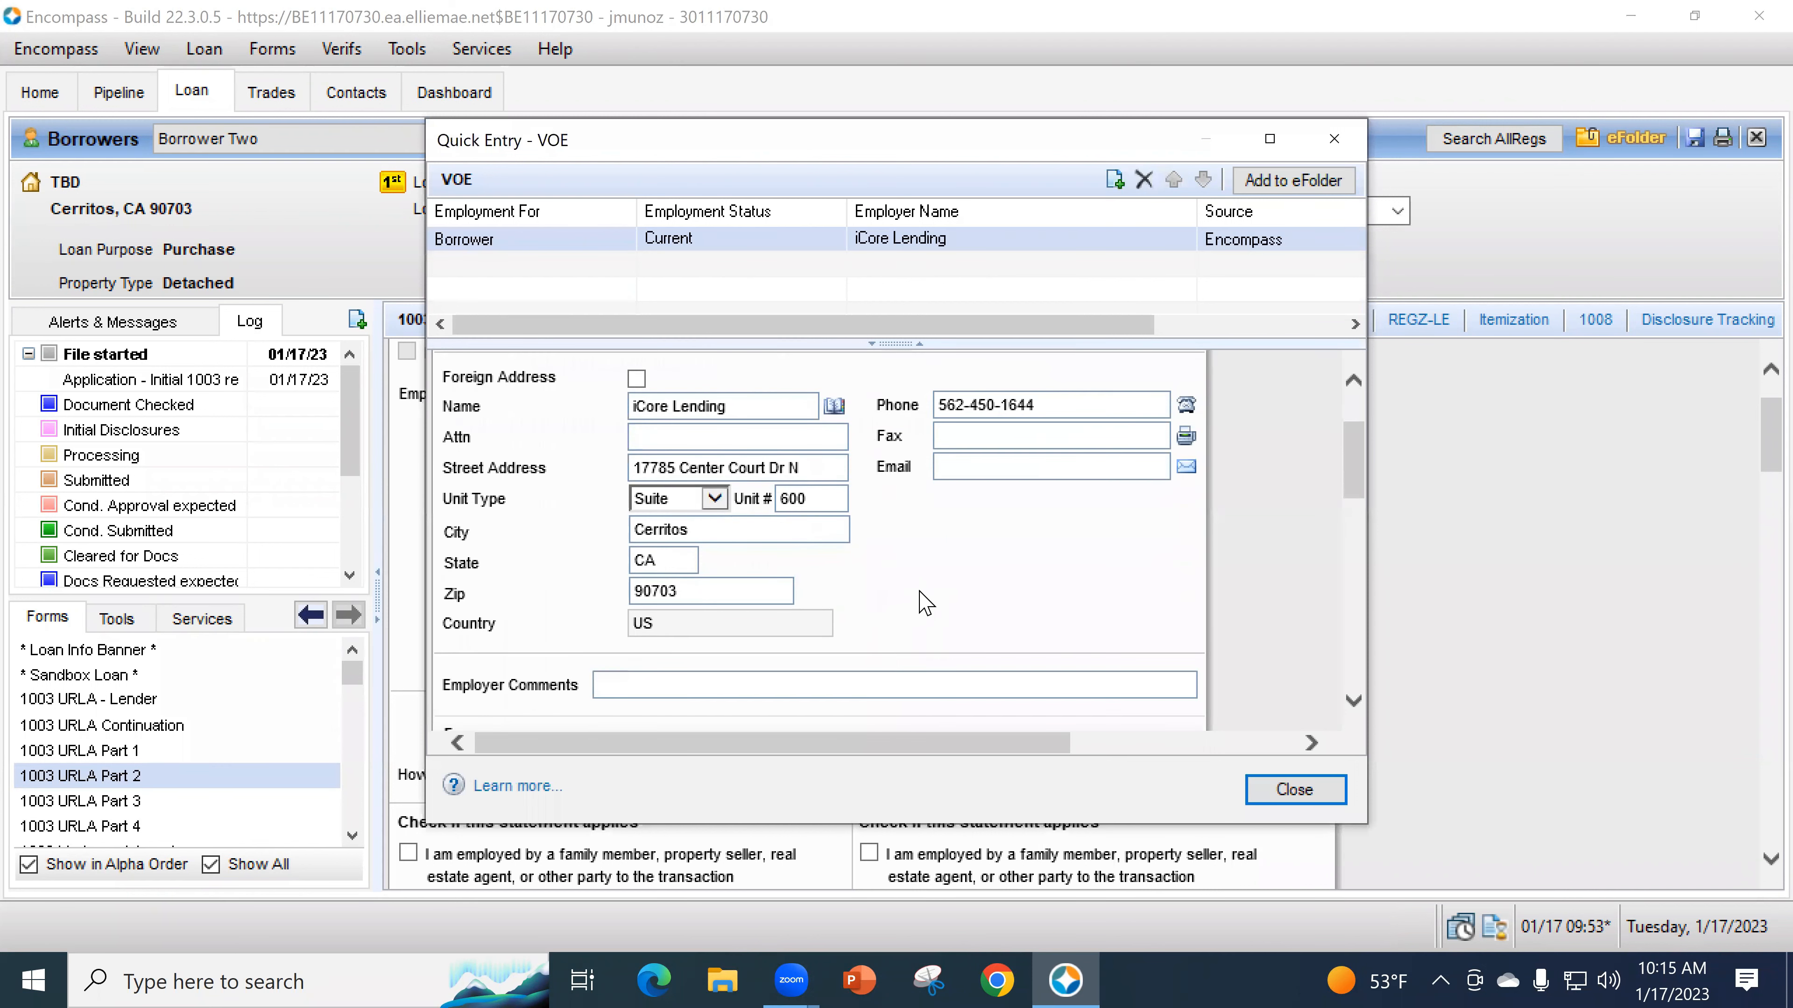
scroll(927, 604, down, 1)
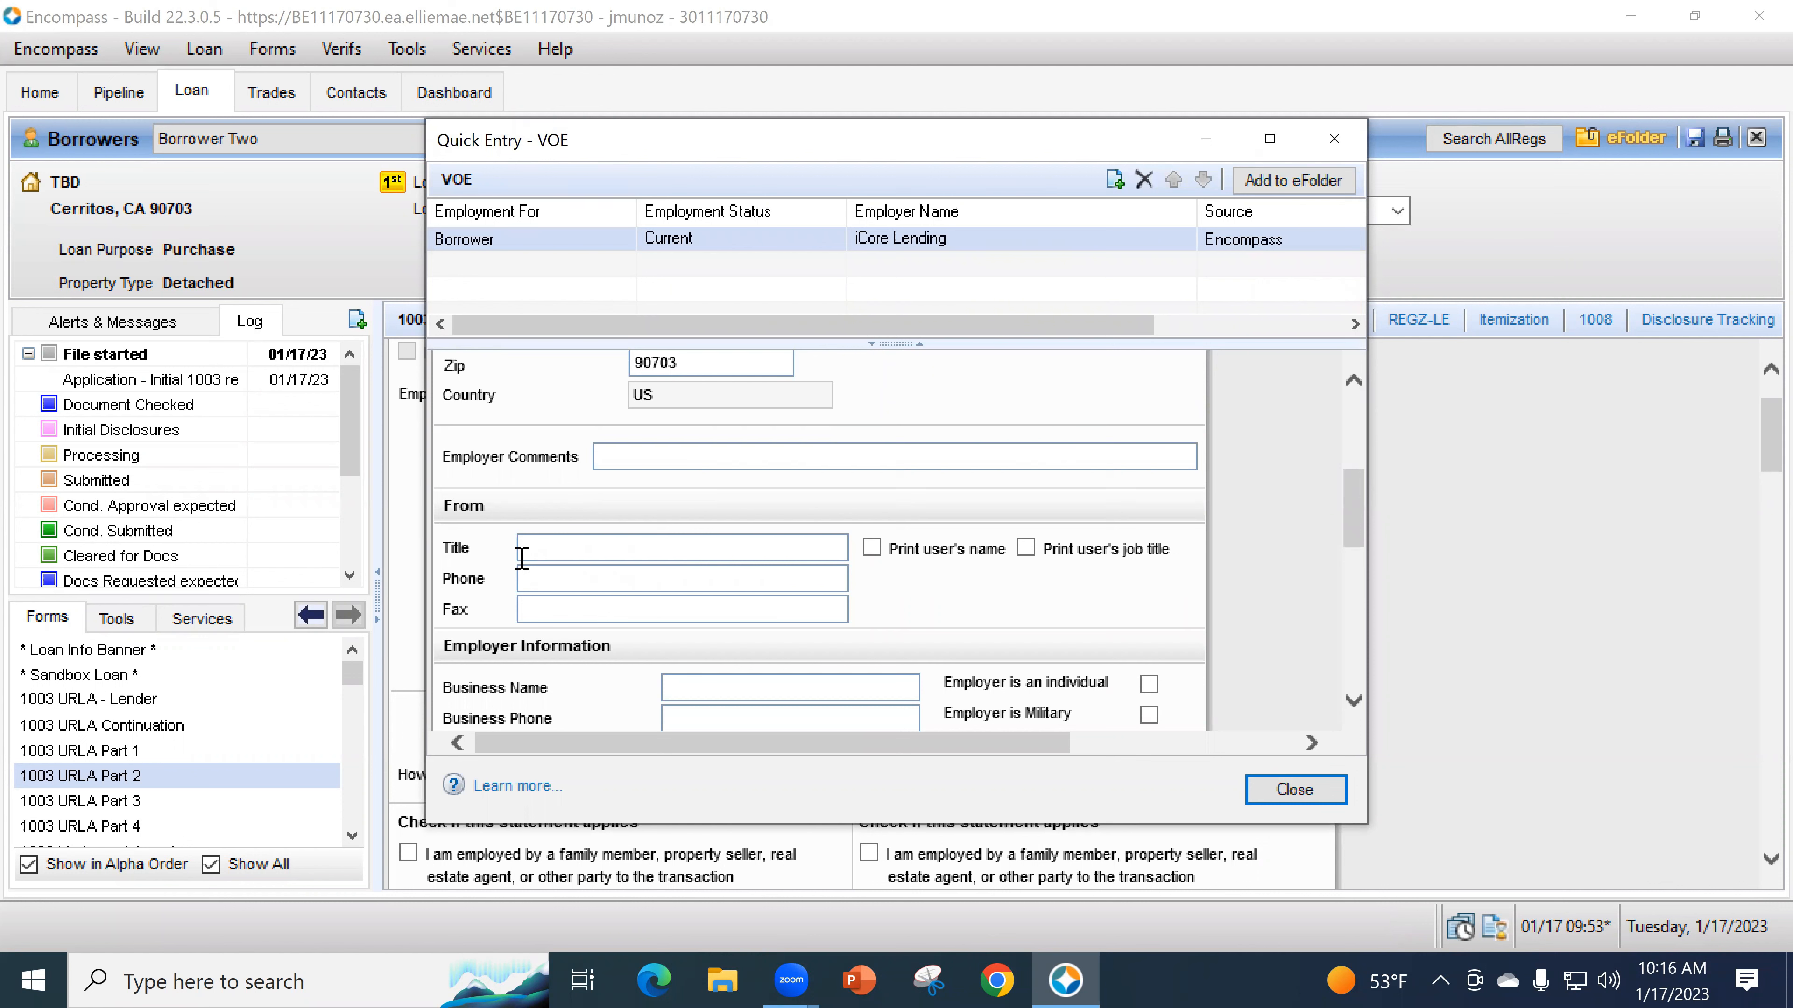
scroll(706, 579, up, 3)
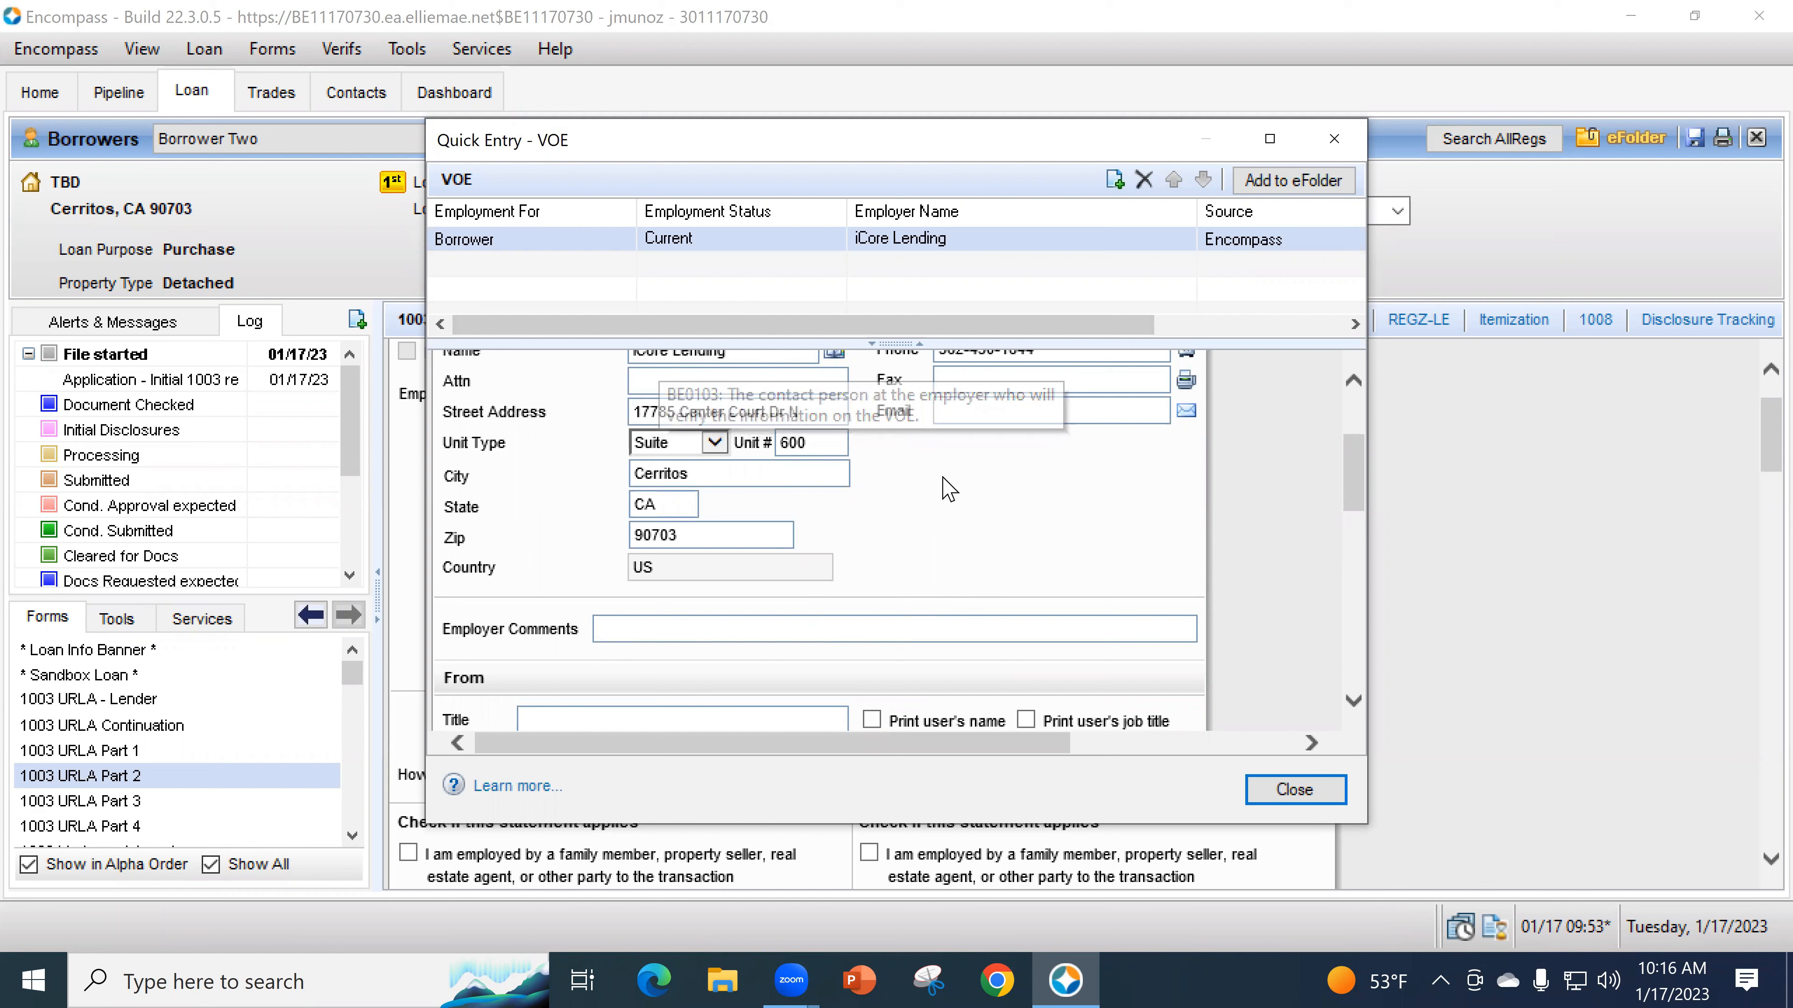
click(702, 387)
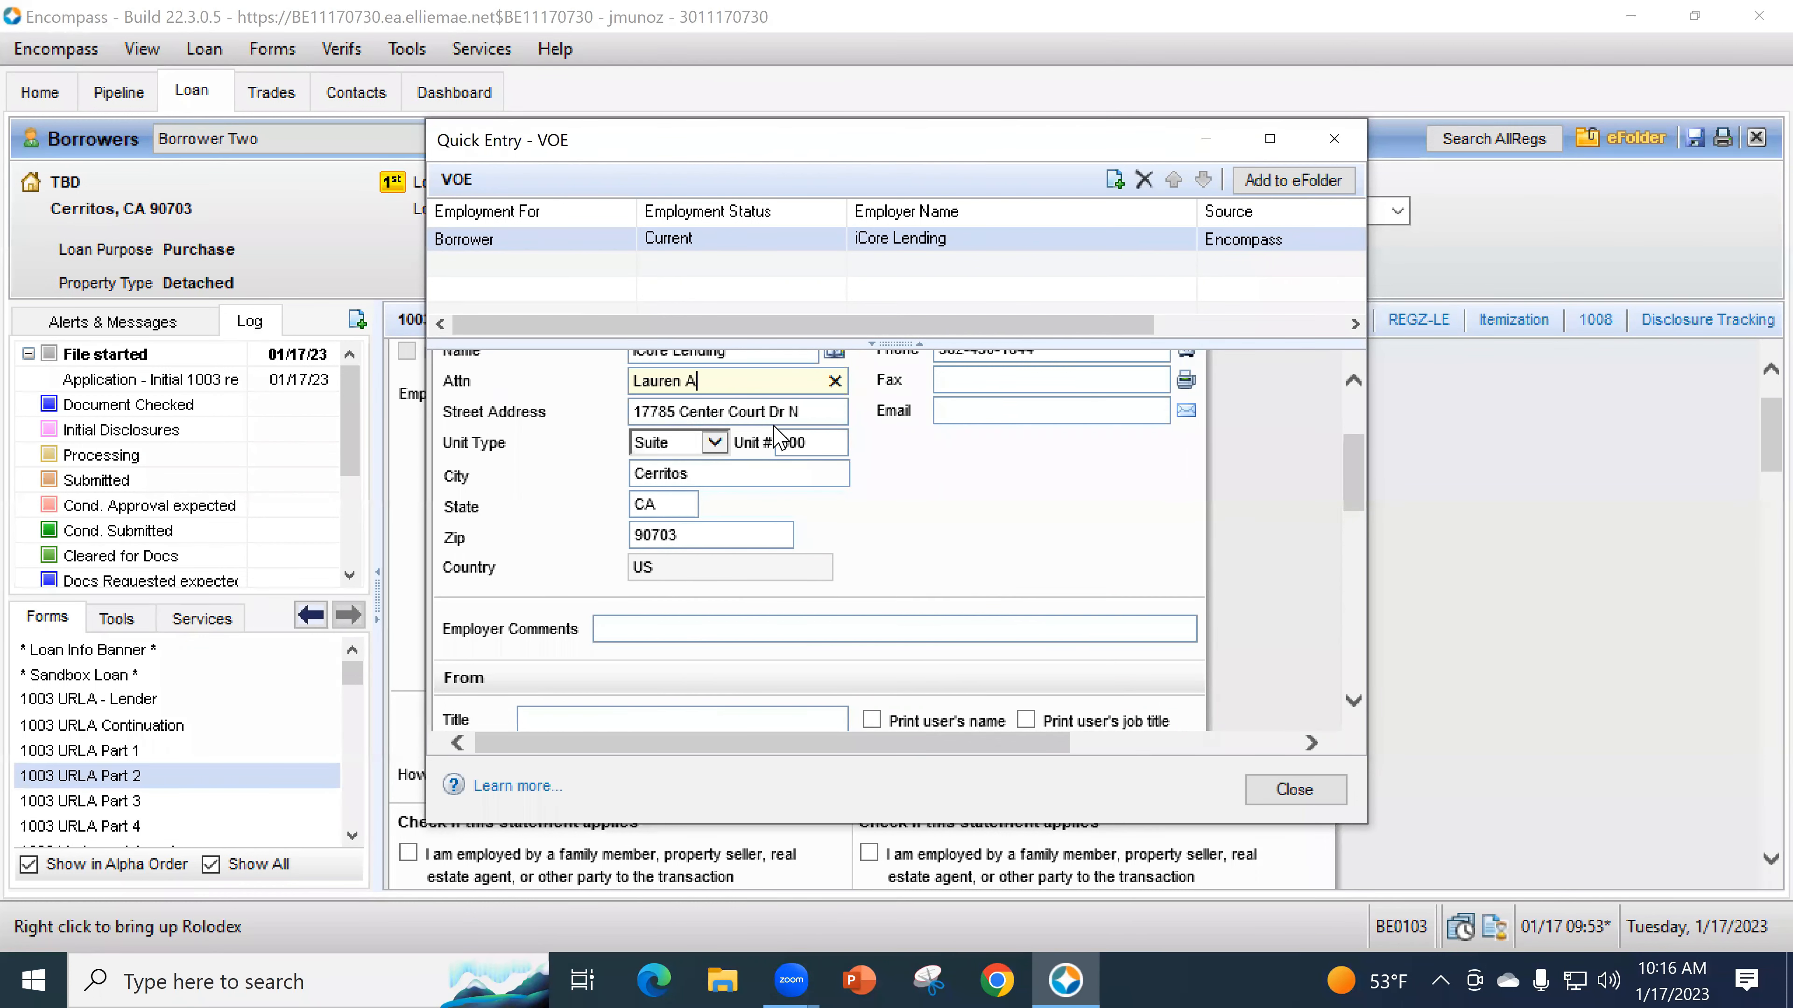
scroll(987, 516, up, 1)
- Leave the contact's e-mail blank and close Quick Entry - VOE
click(985, 466)
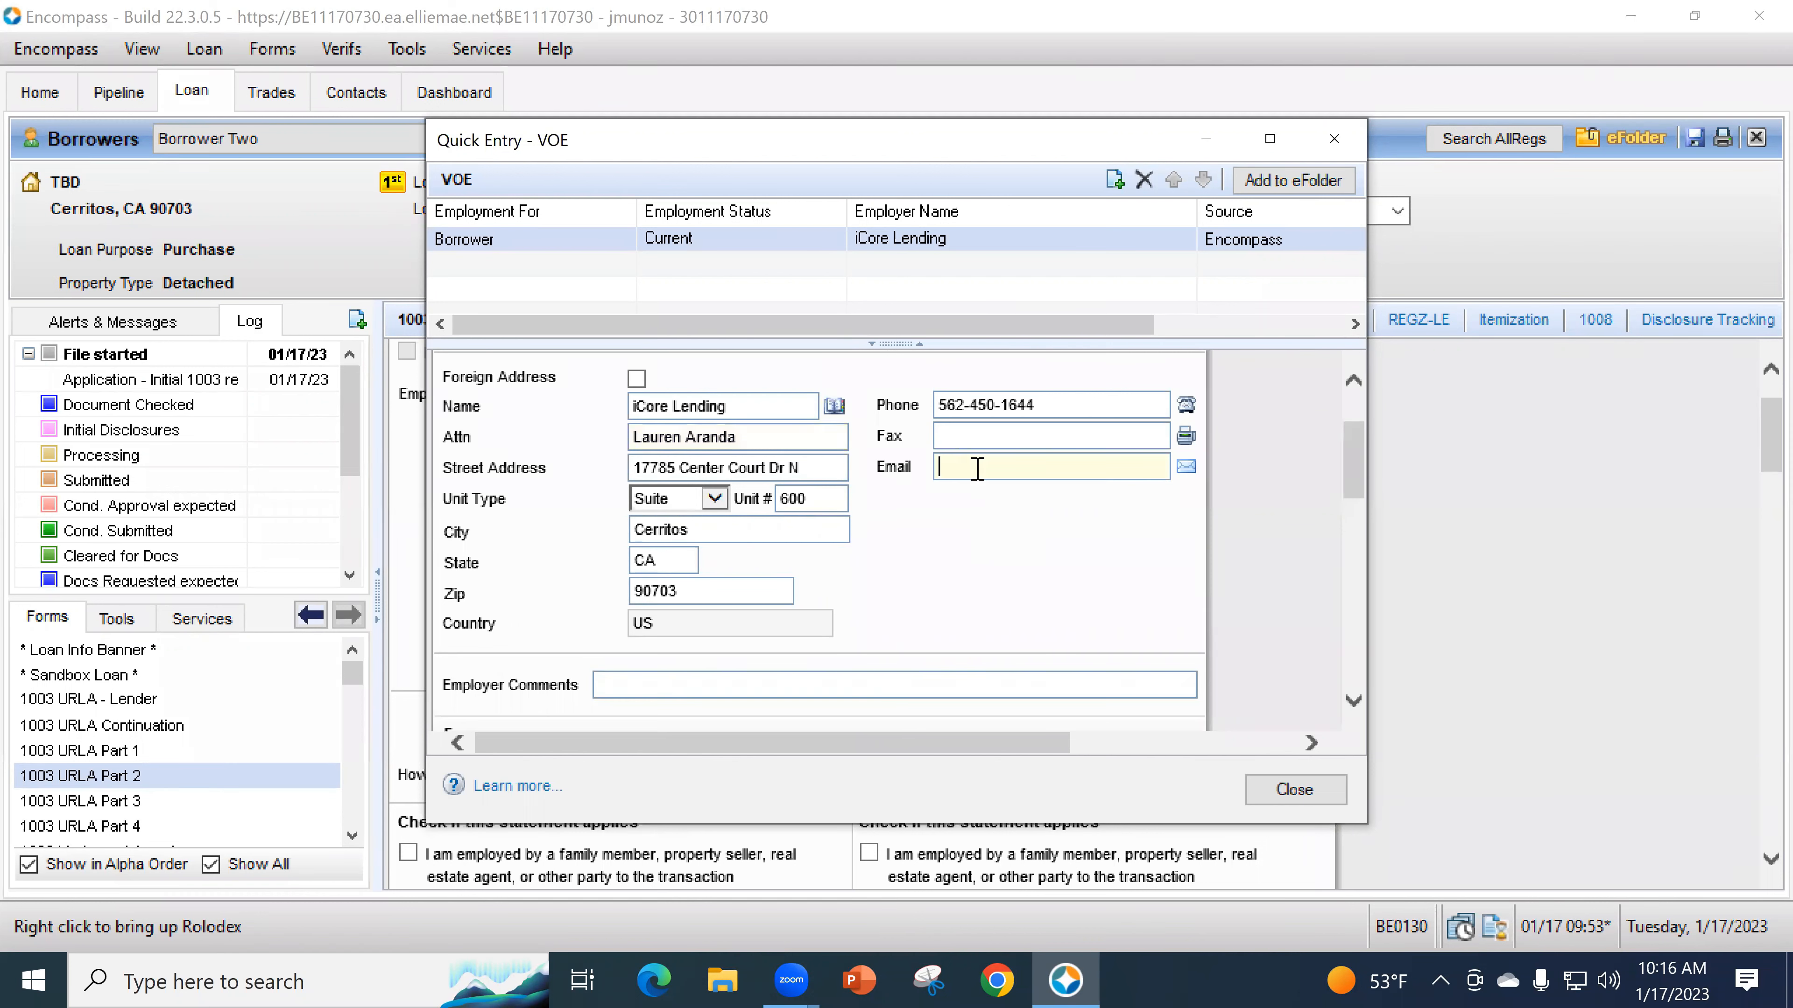
double_click(1036, 466)
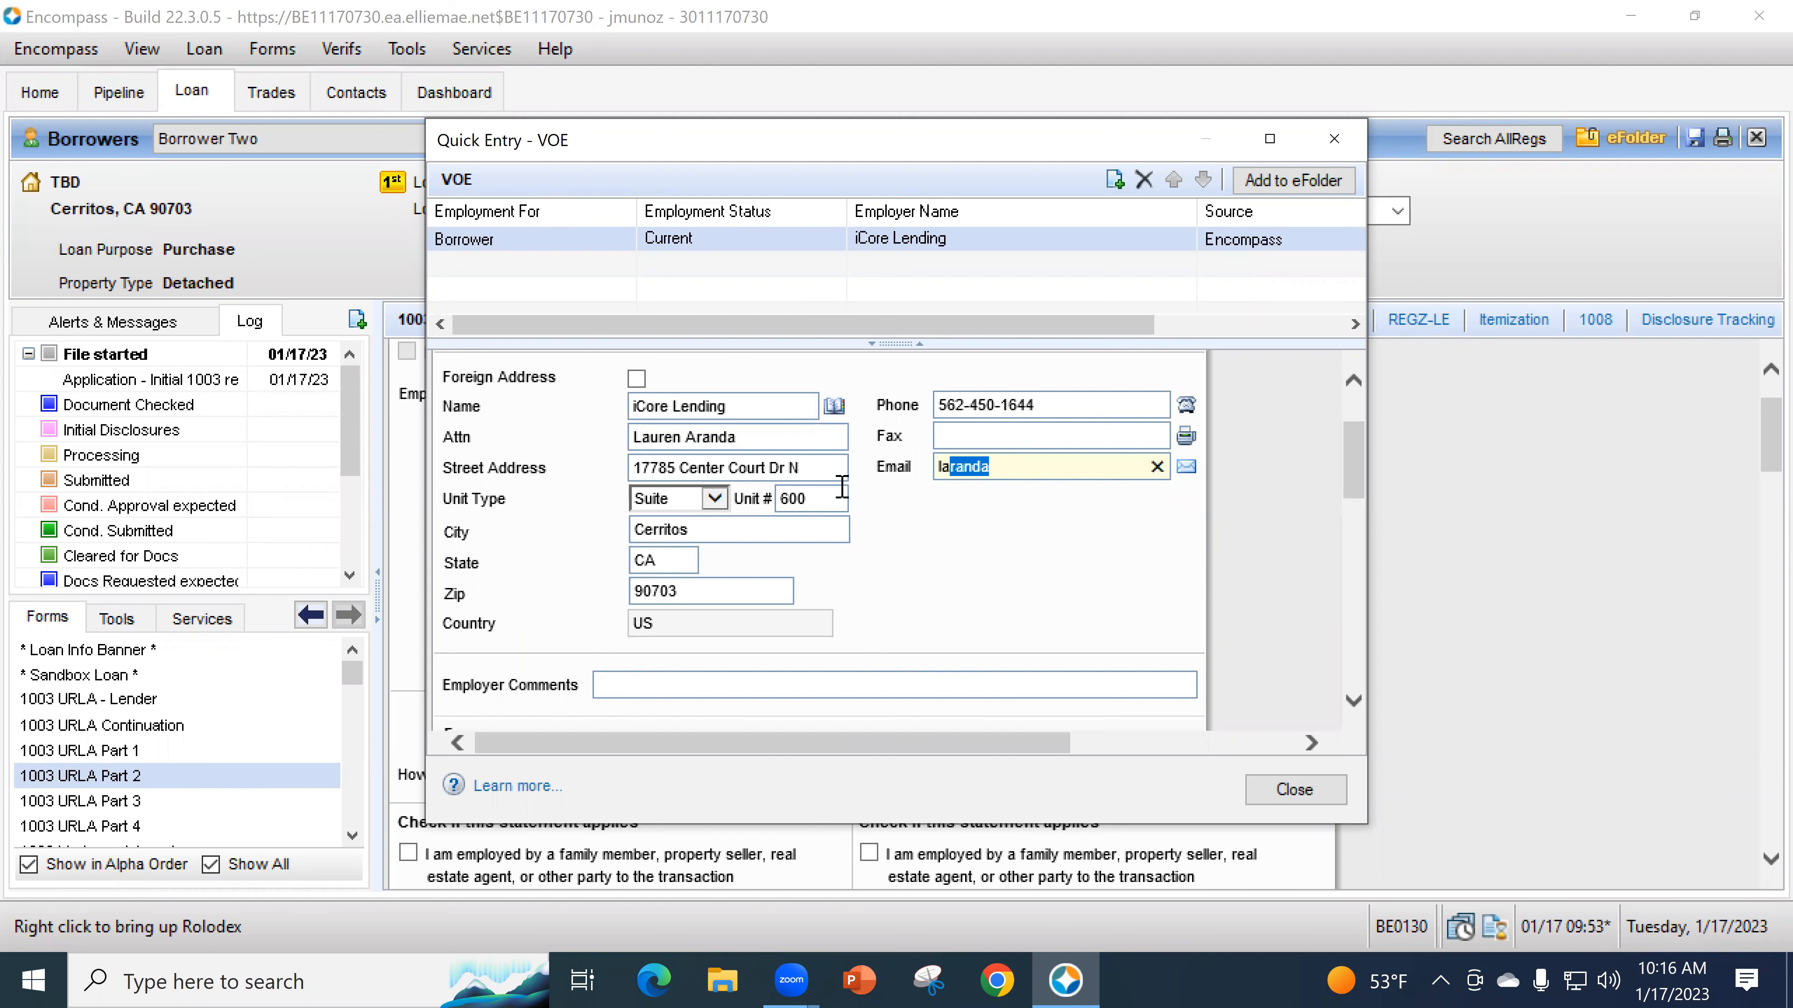
click(1156, 466)
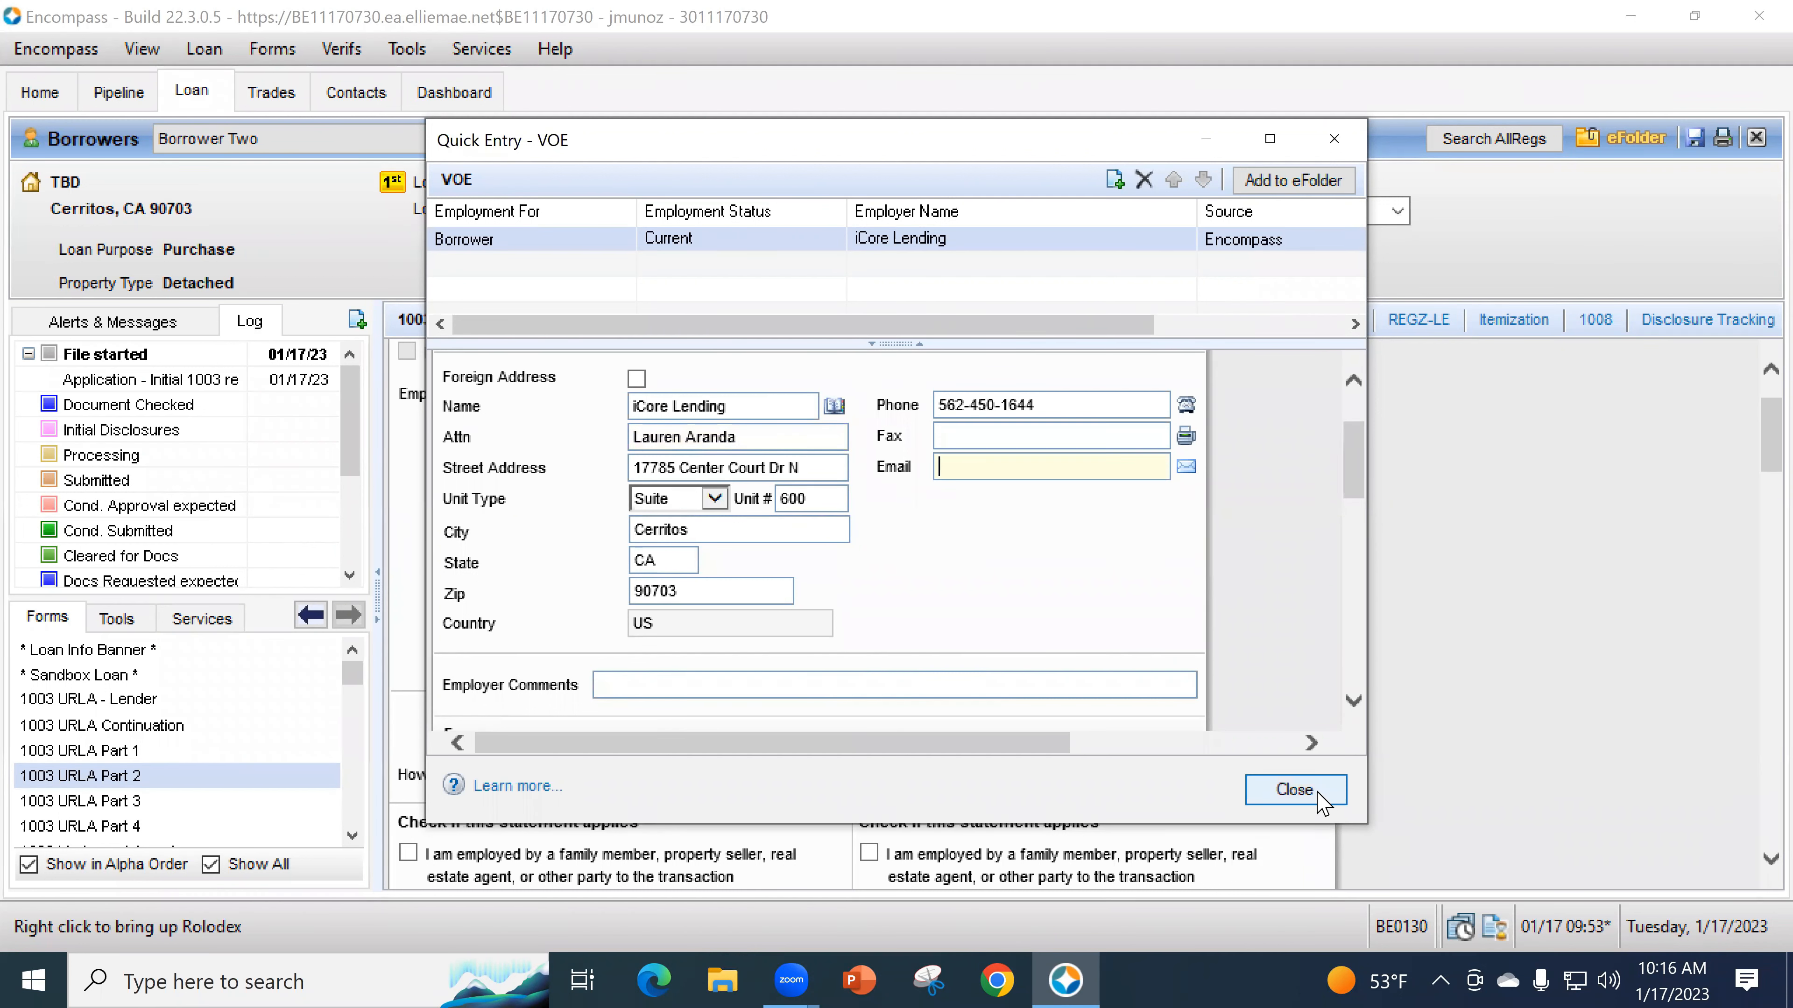
click(1293, 789)
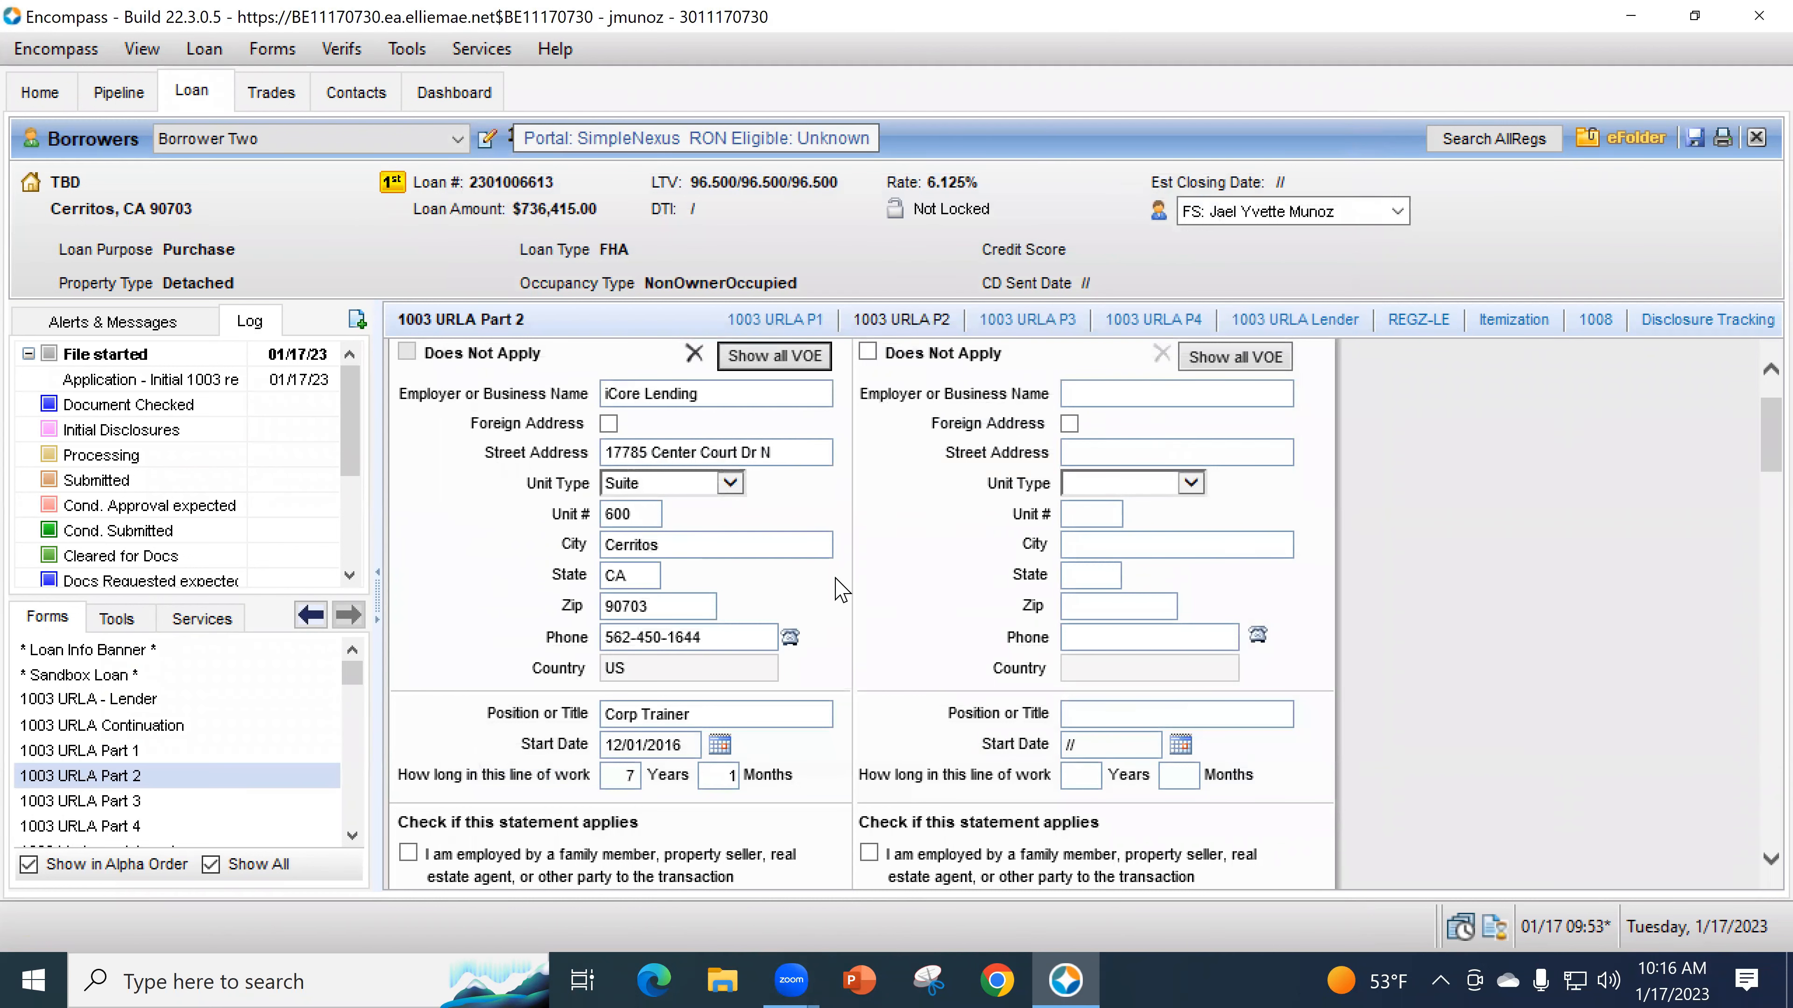
- Reopen the VOE entries, review the iCore Lending record, and close it again
click(774, 356)
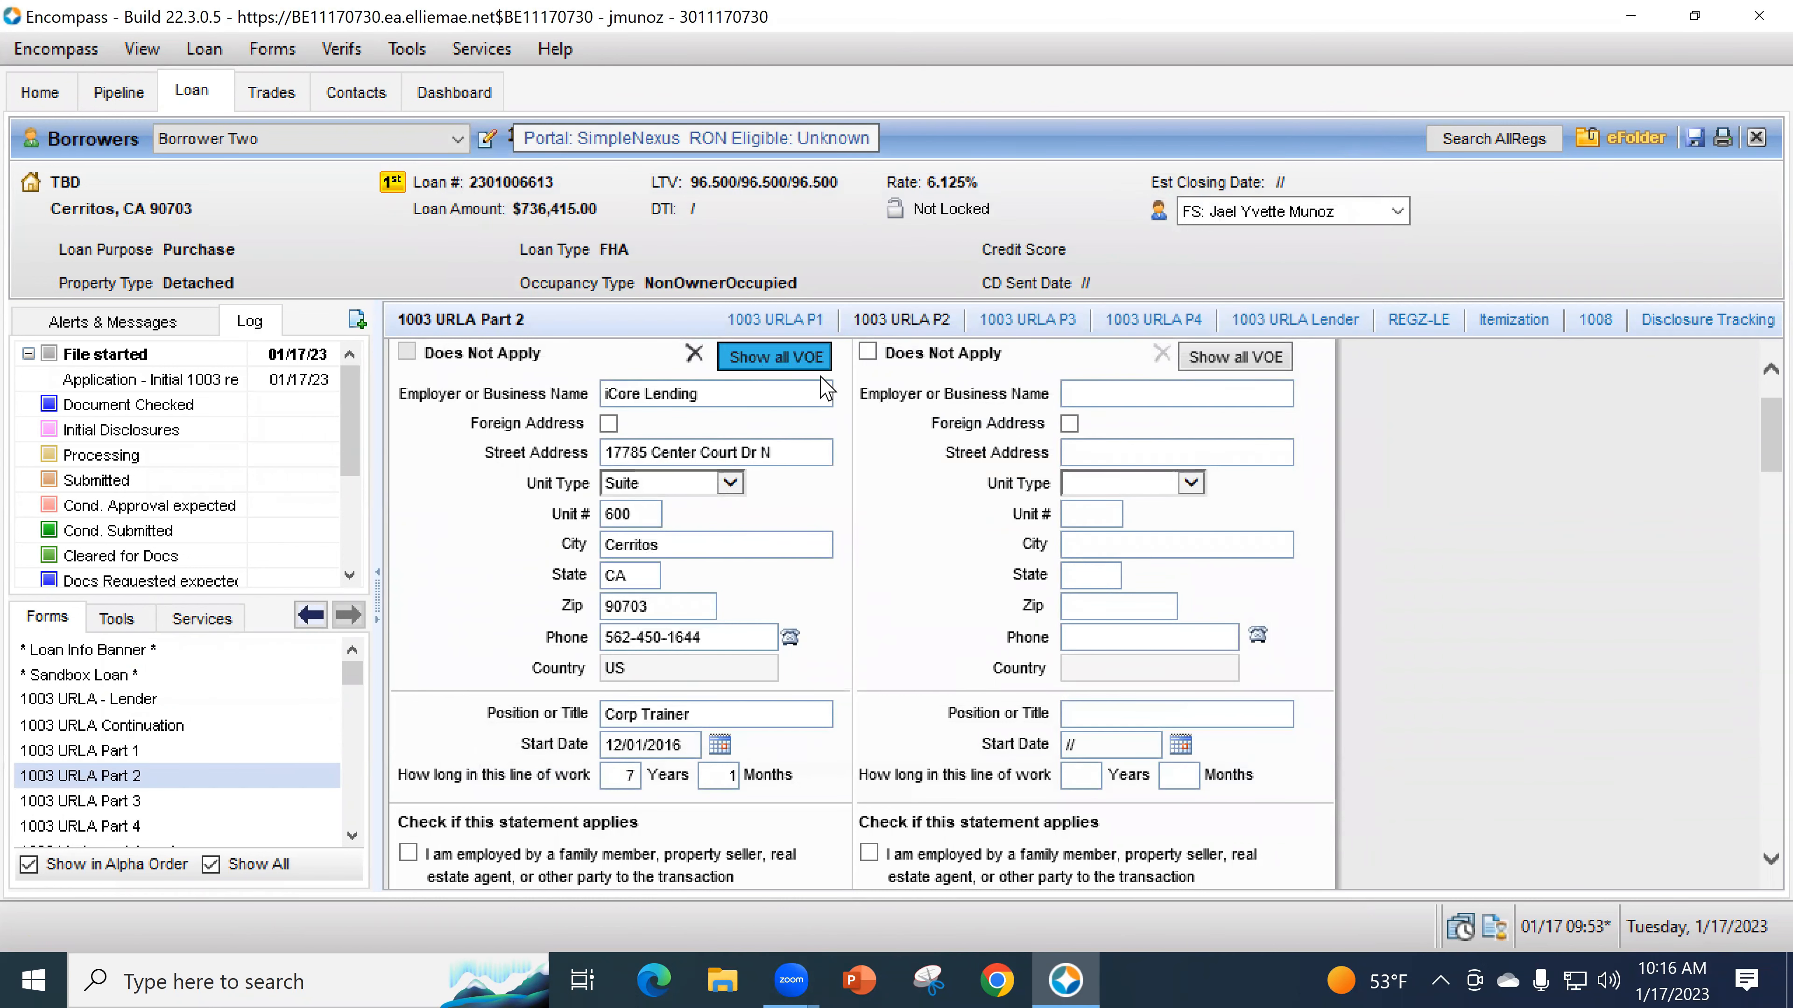
scroll(946, 594, down, 2)
scroll(945, 593, down, 4)
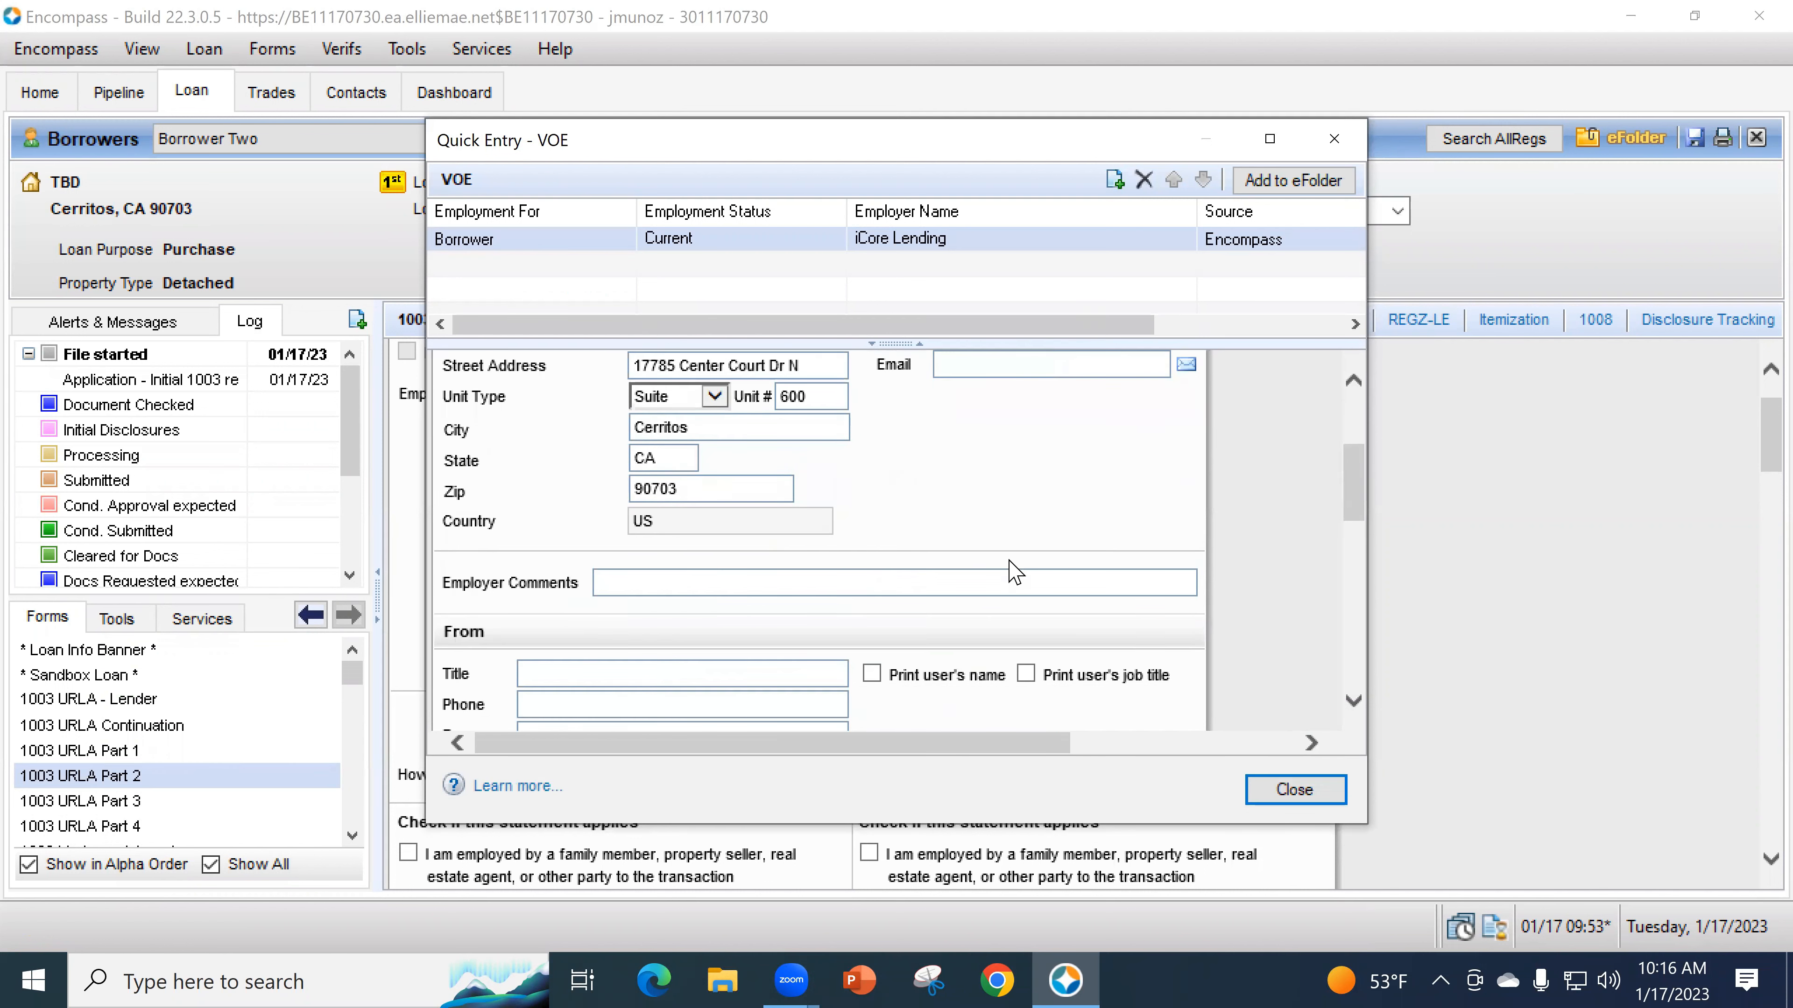
scroll(910, 607, up, 2)
scroll(875, 590, up, 3)
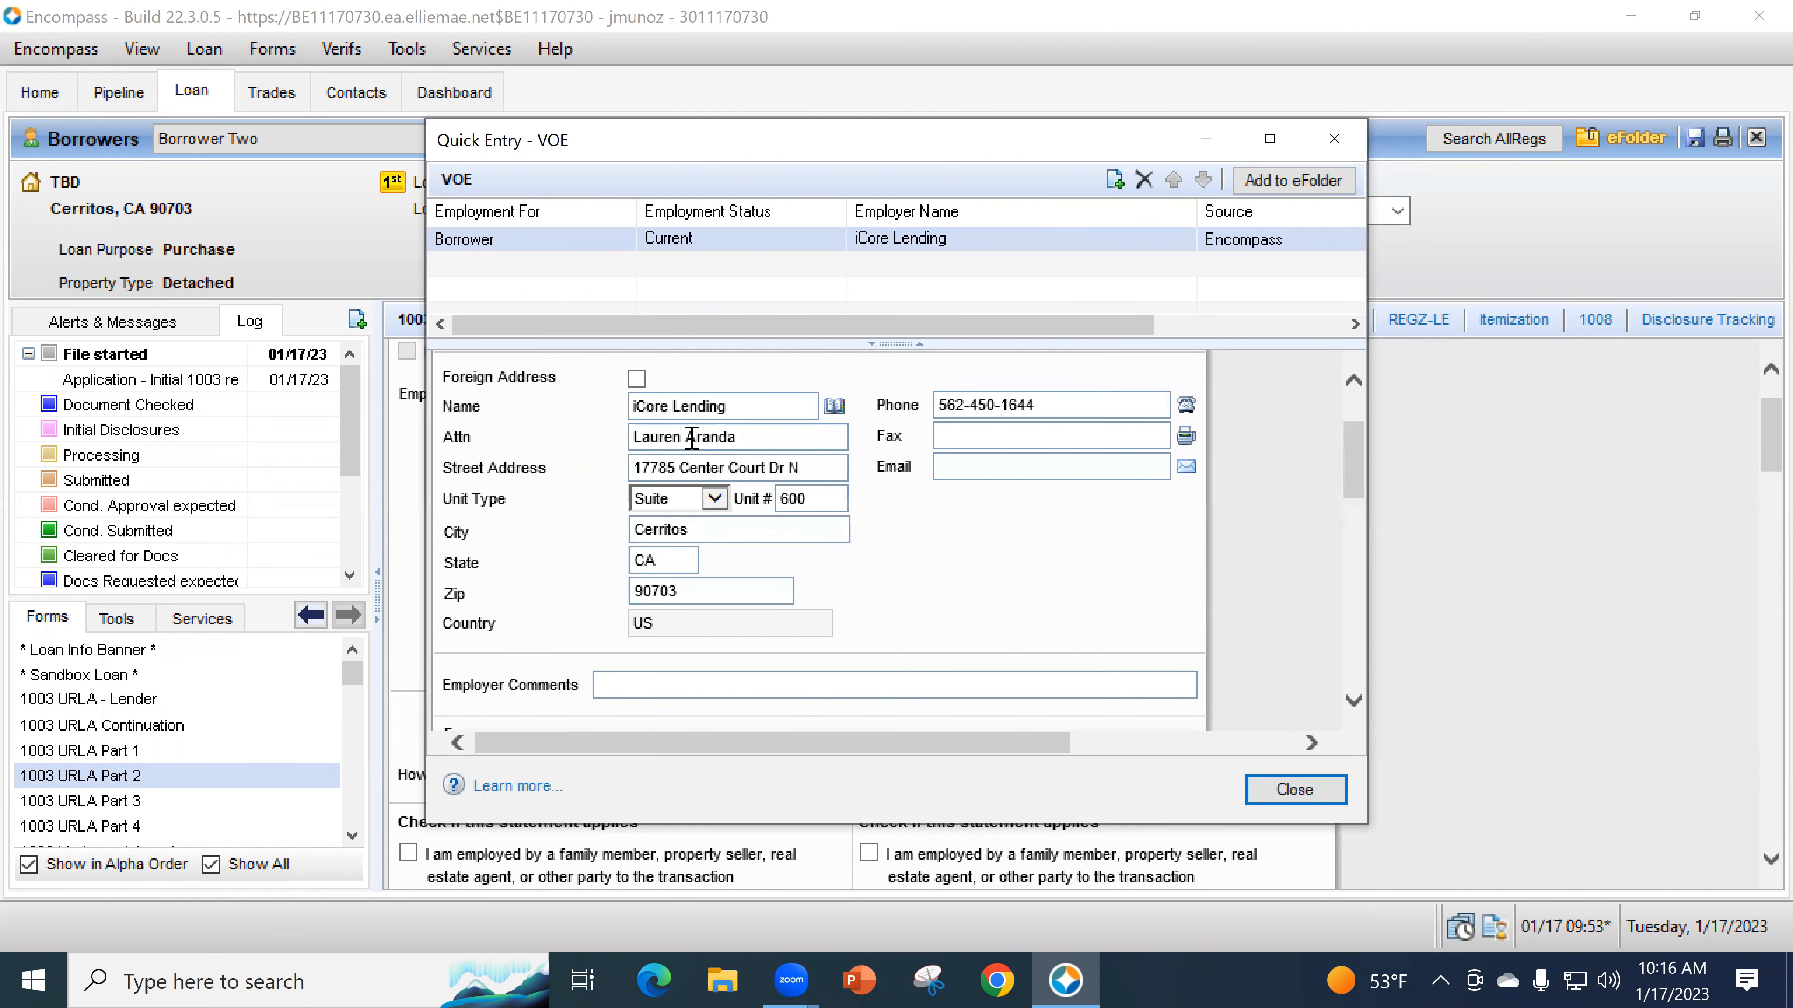
scroll(1157, 621, down, 2)
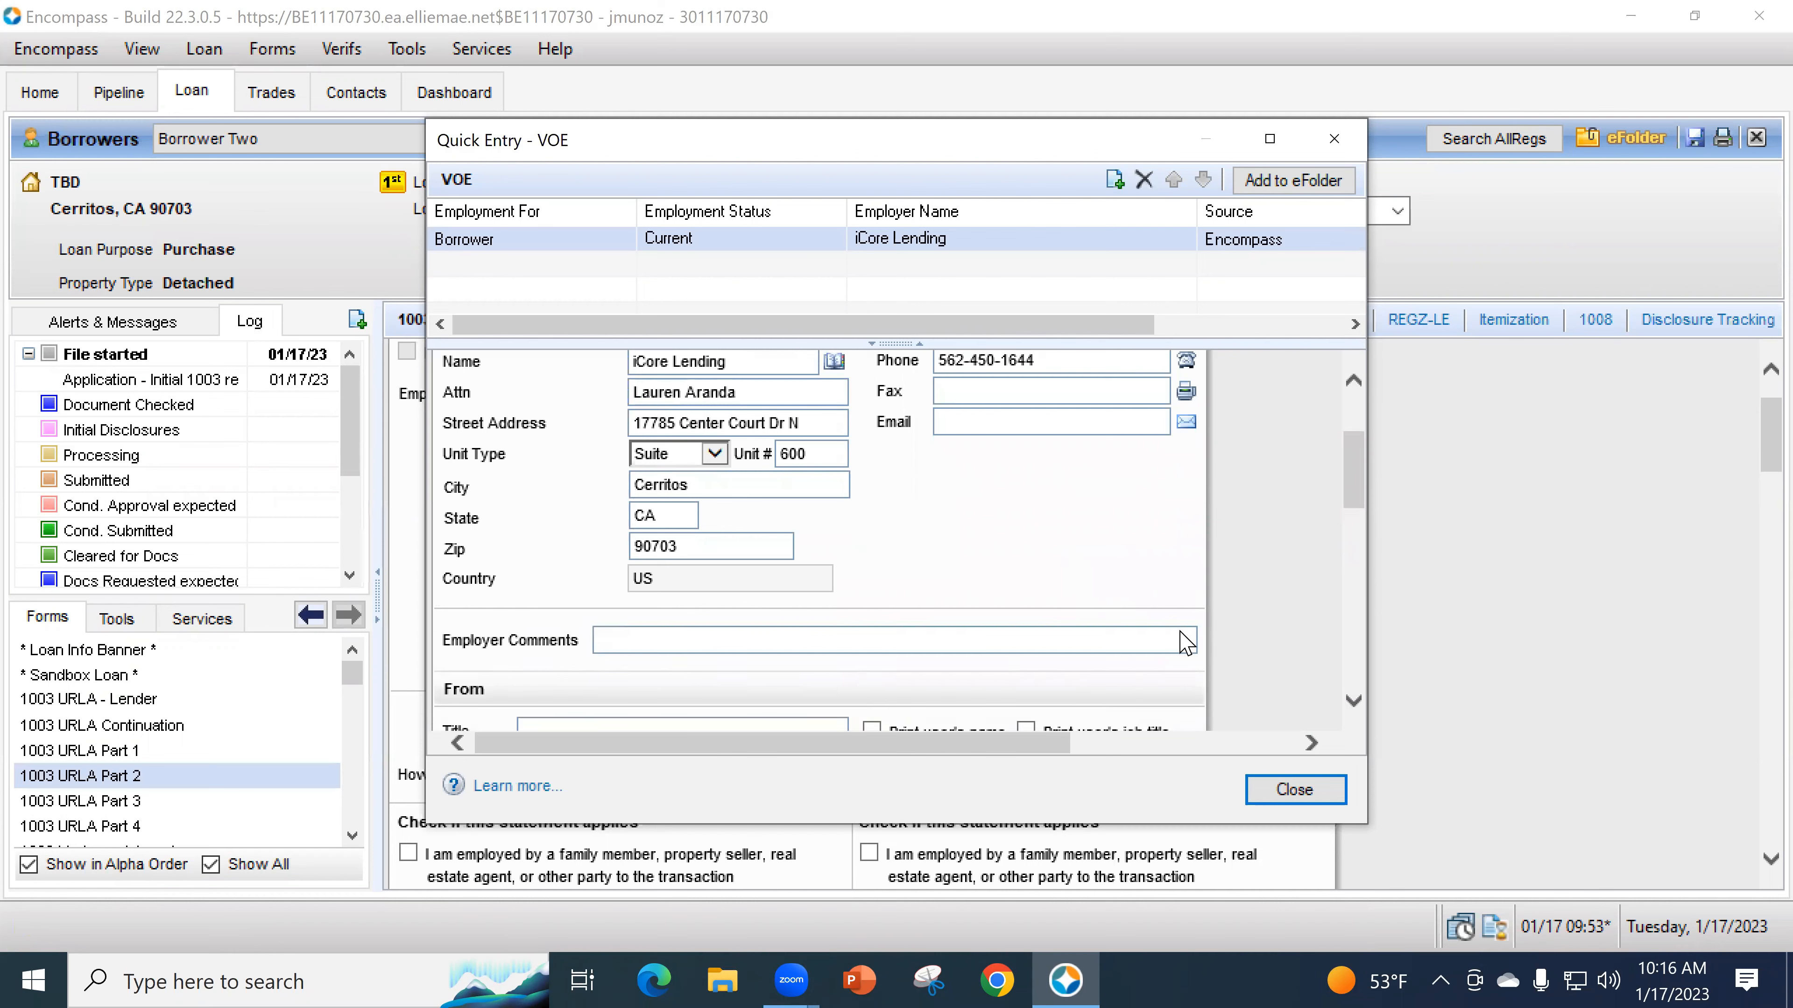
click(1291, 788)
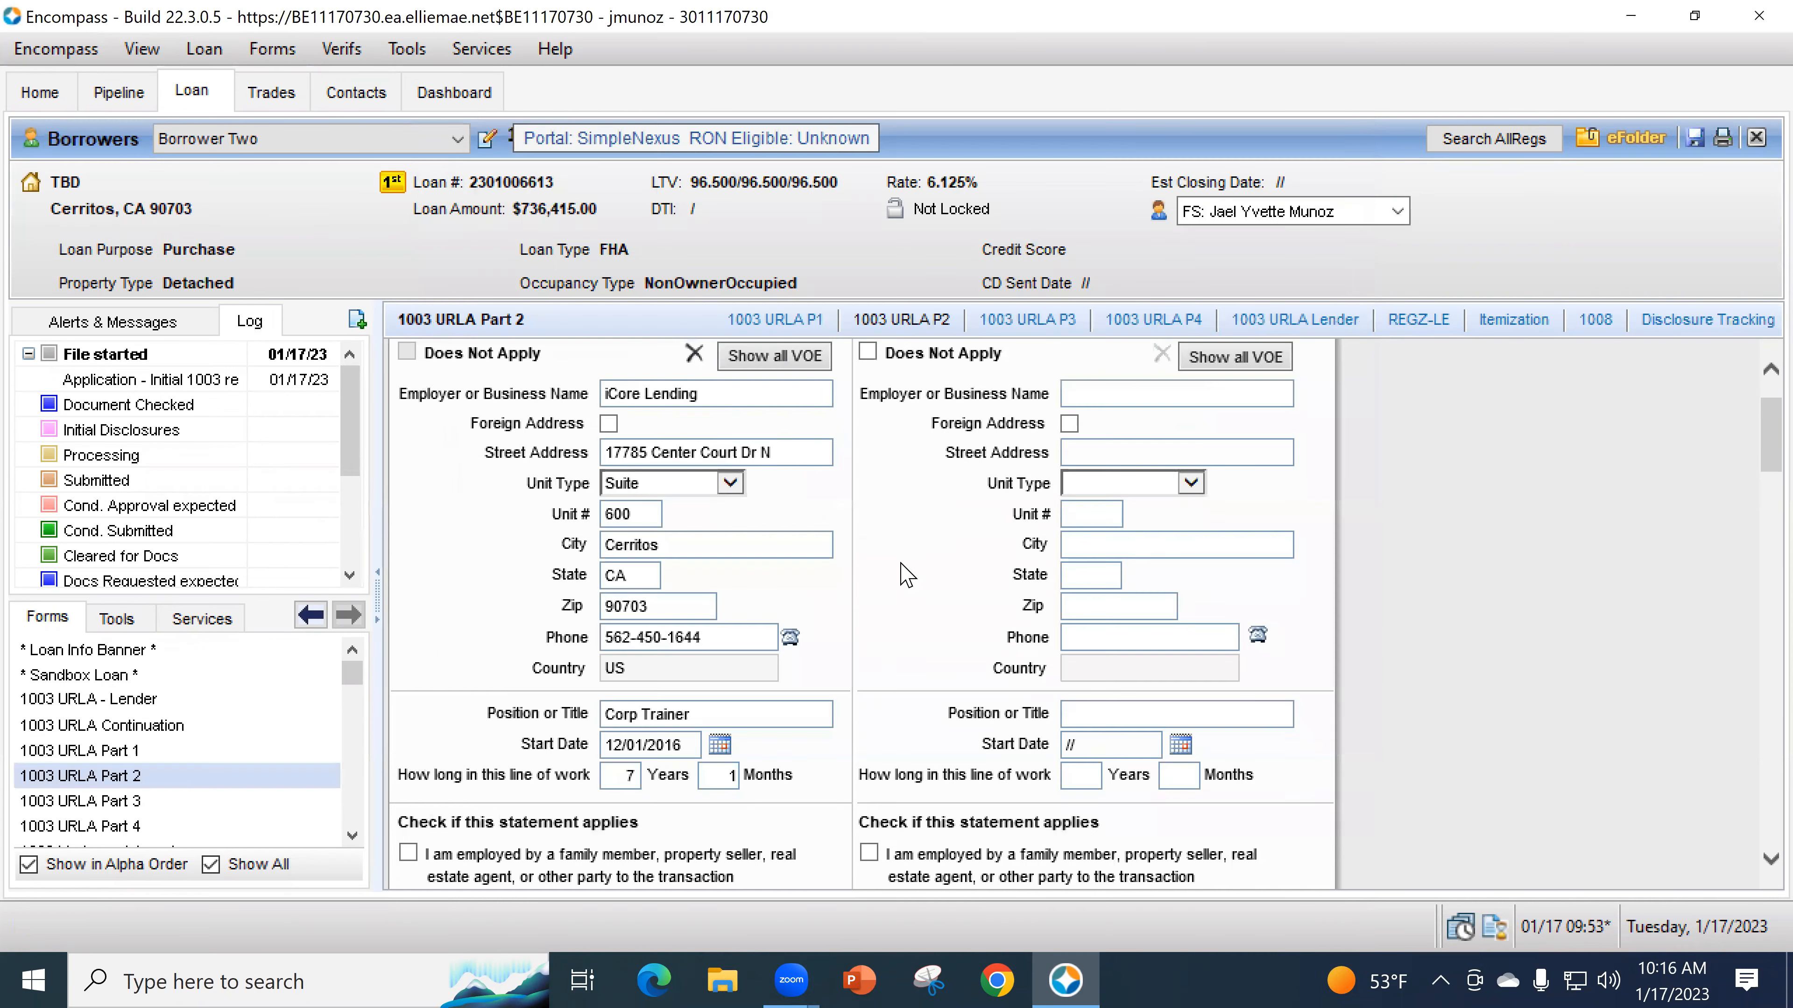
- Mark Borrower Two as business owner or self-employed with 25% or more ownership
scroll(882, 671, down, 3)
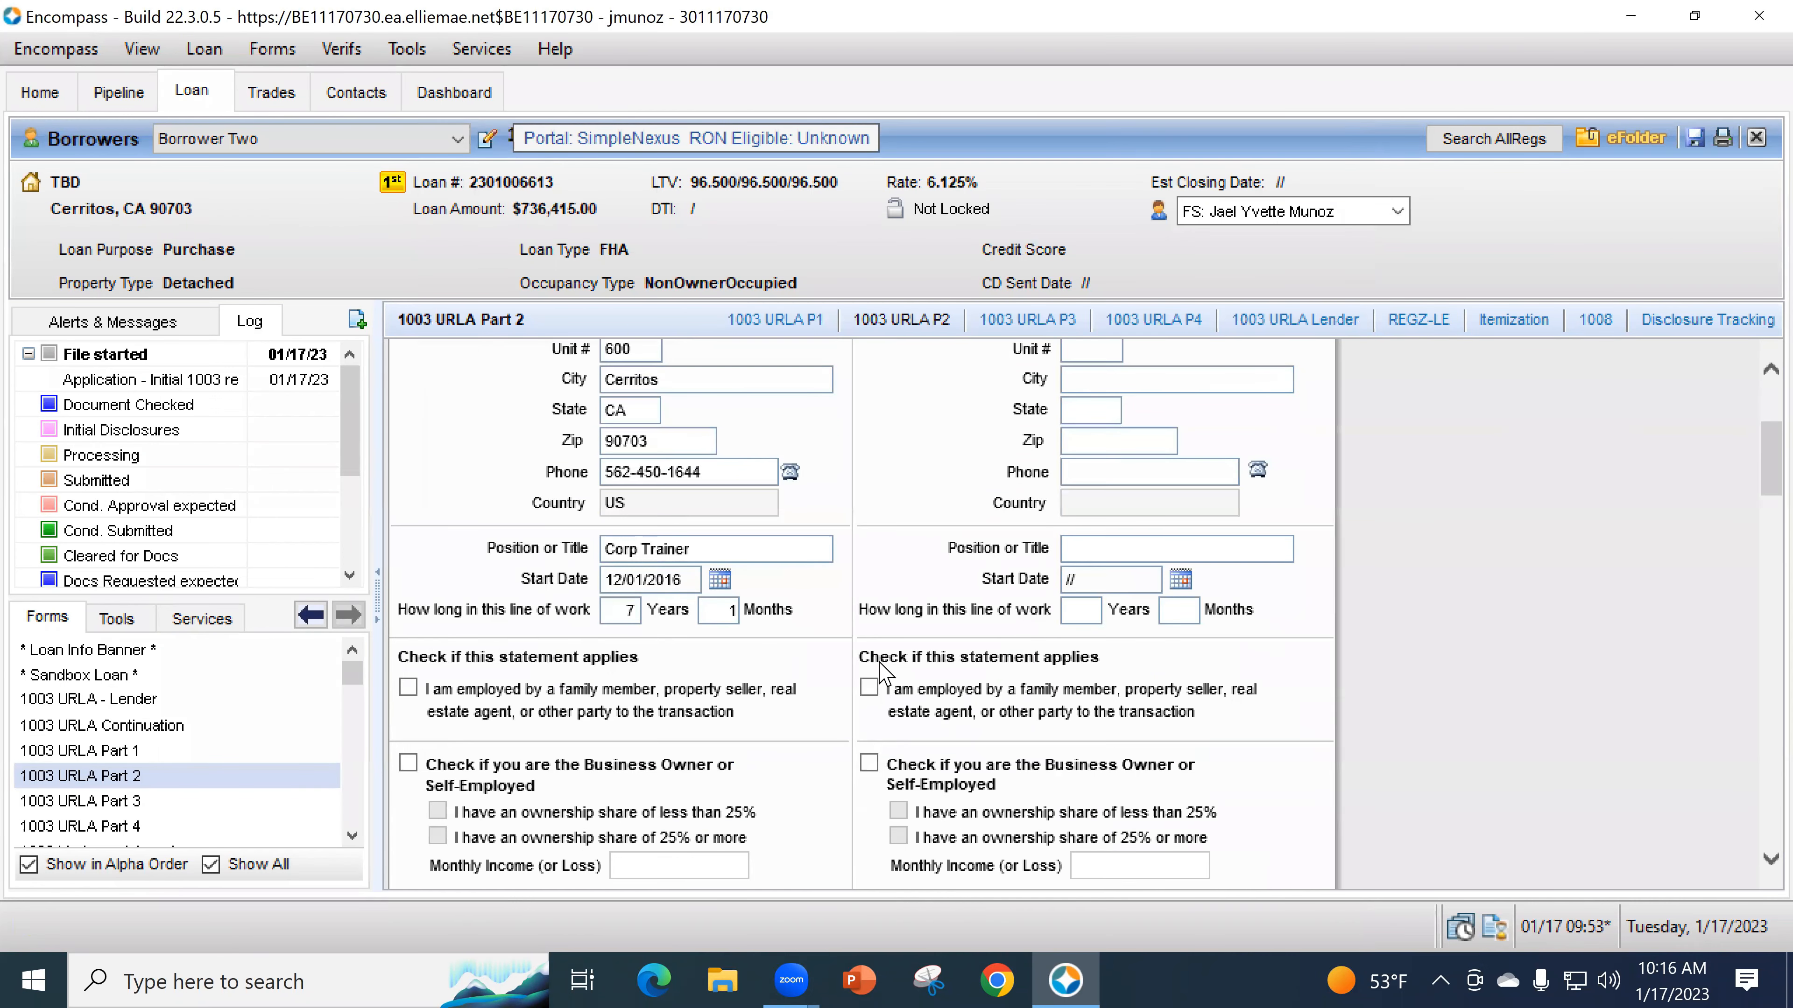
scroll(914, 618, down, 1)
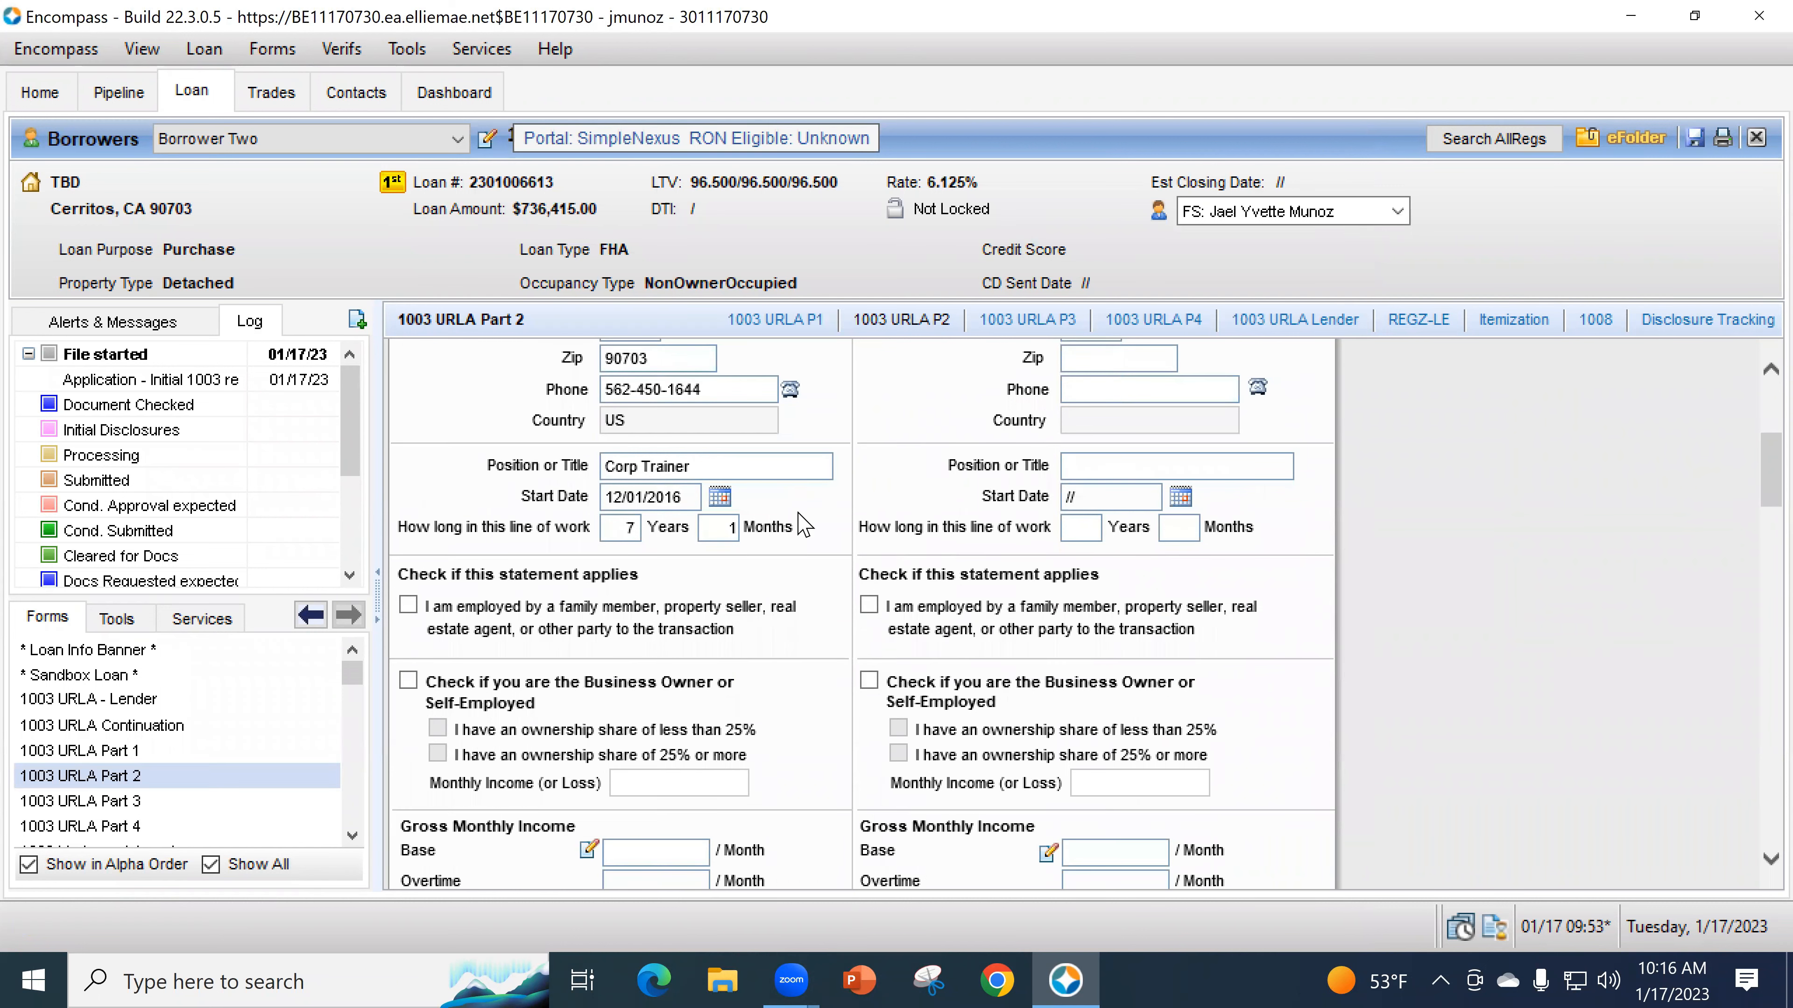
scroll(888, 579, down, 1)
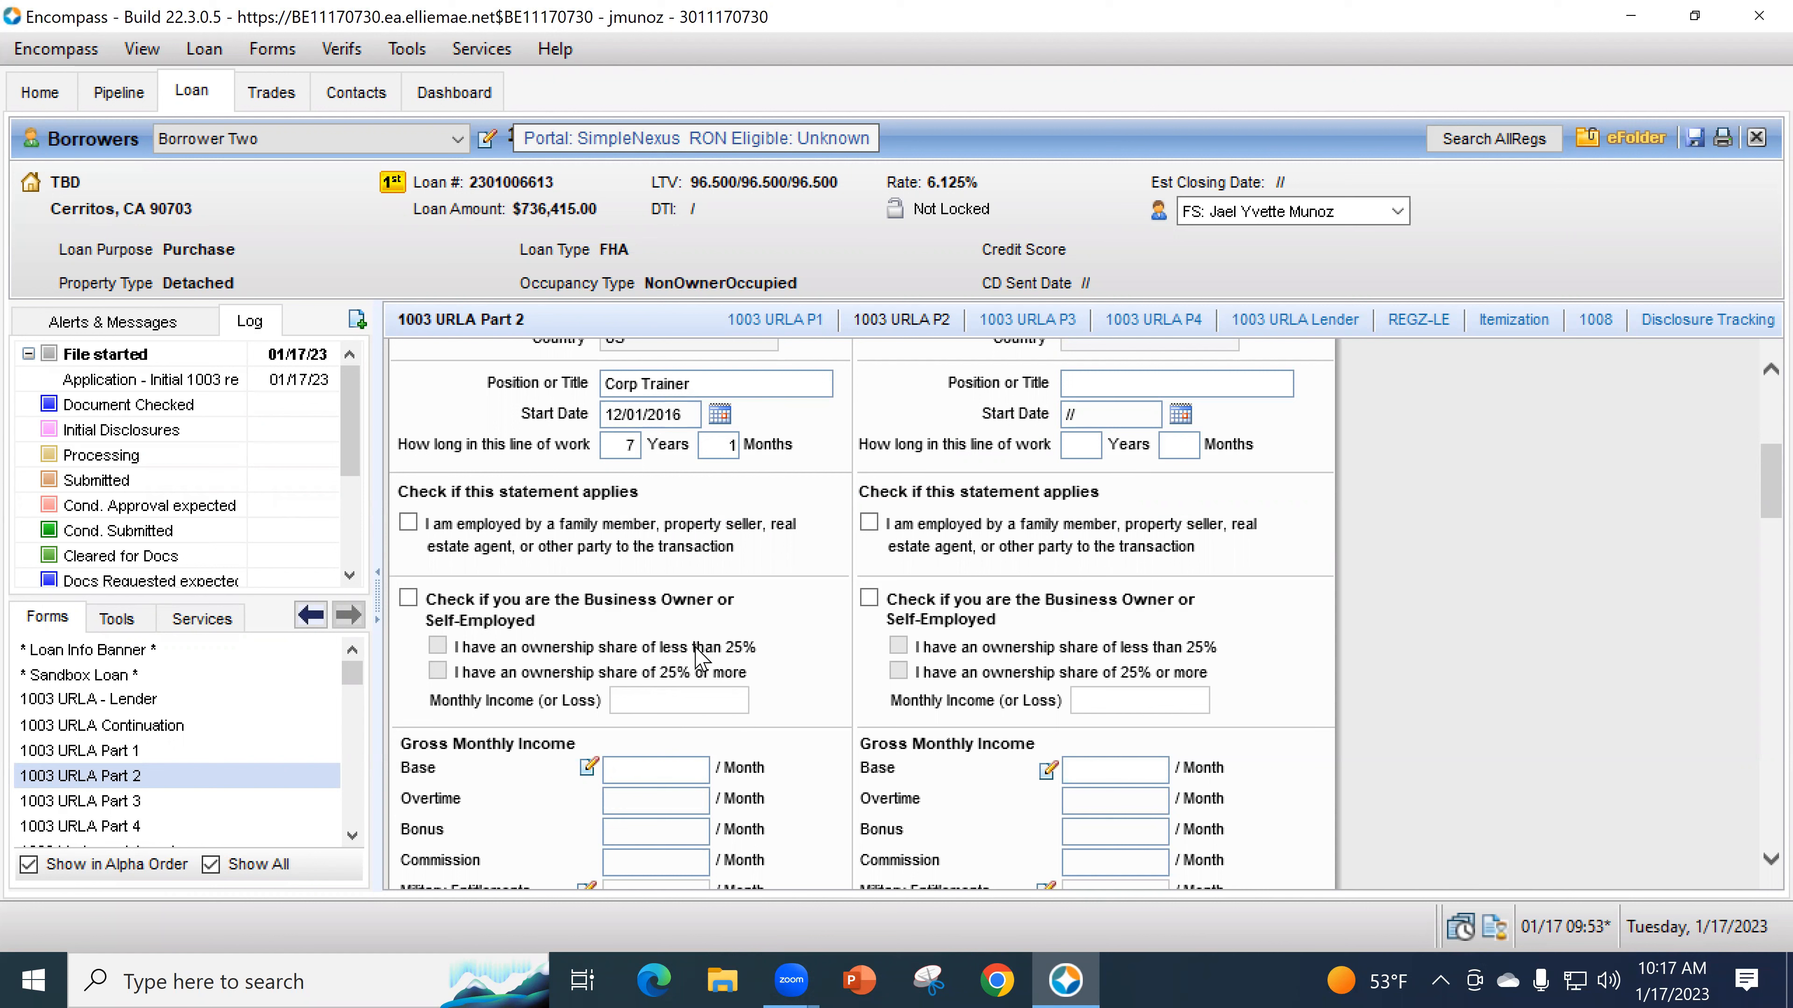
click(408, 598)
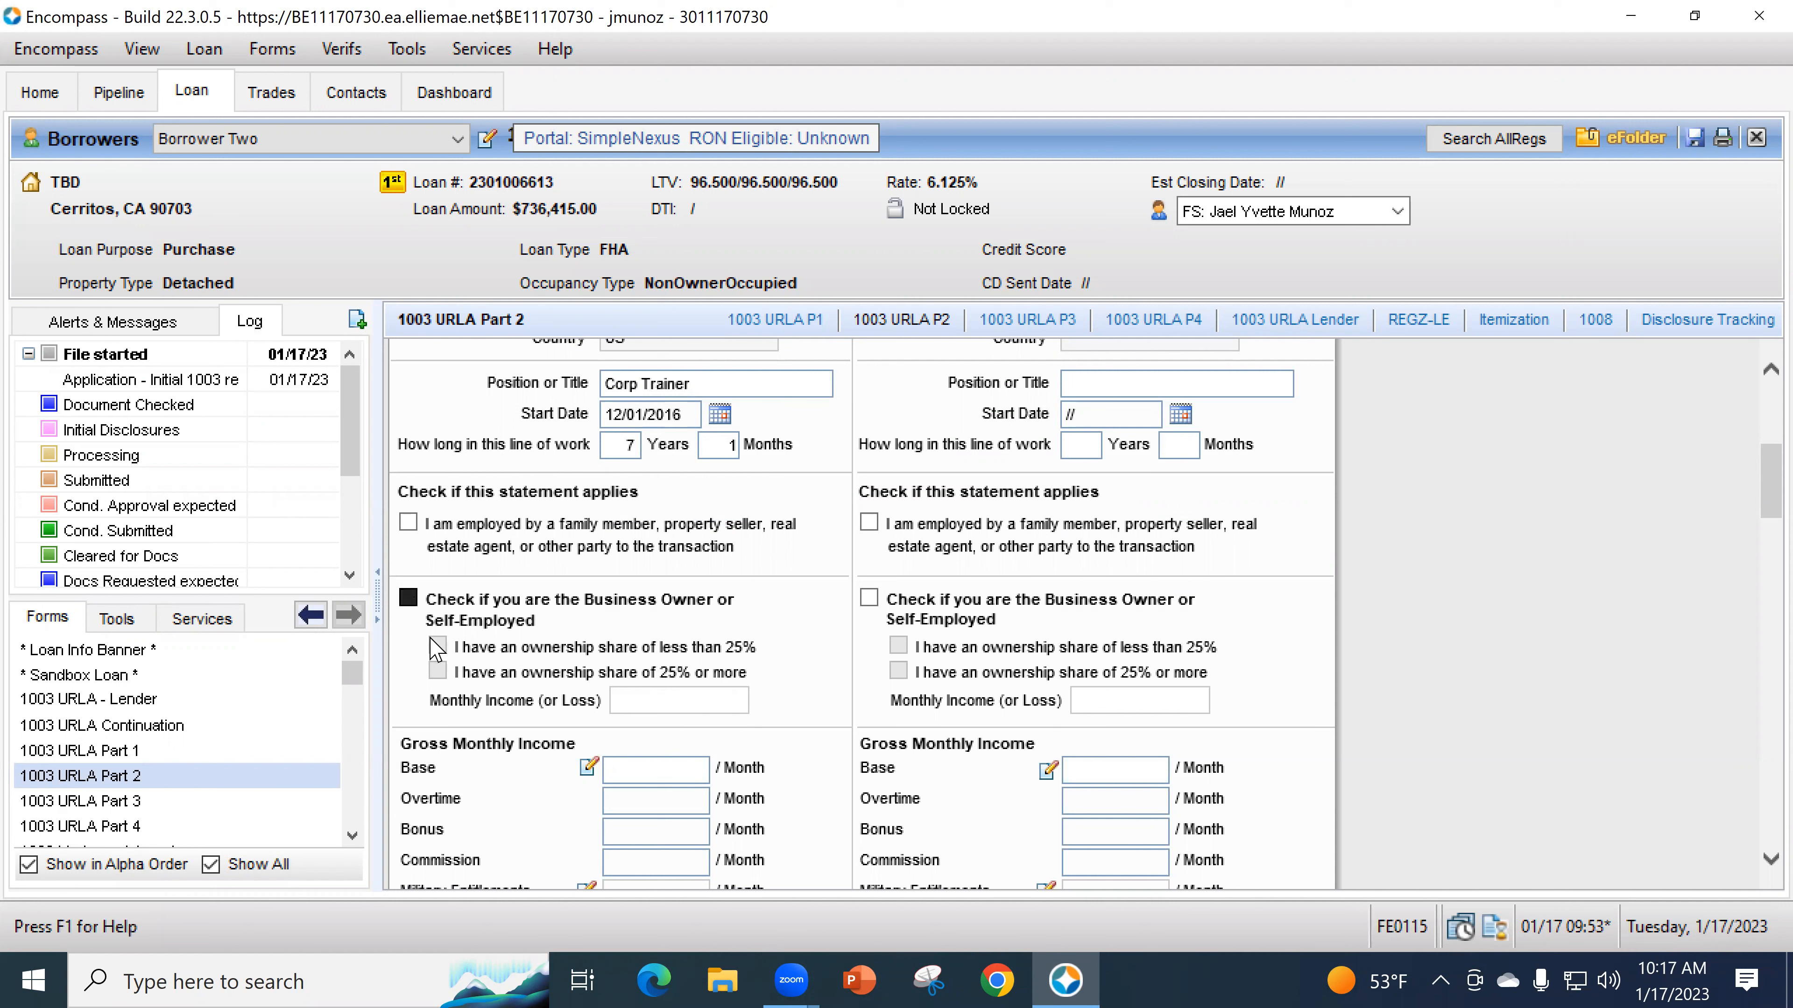
click(437, 670)
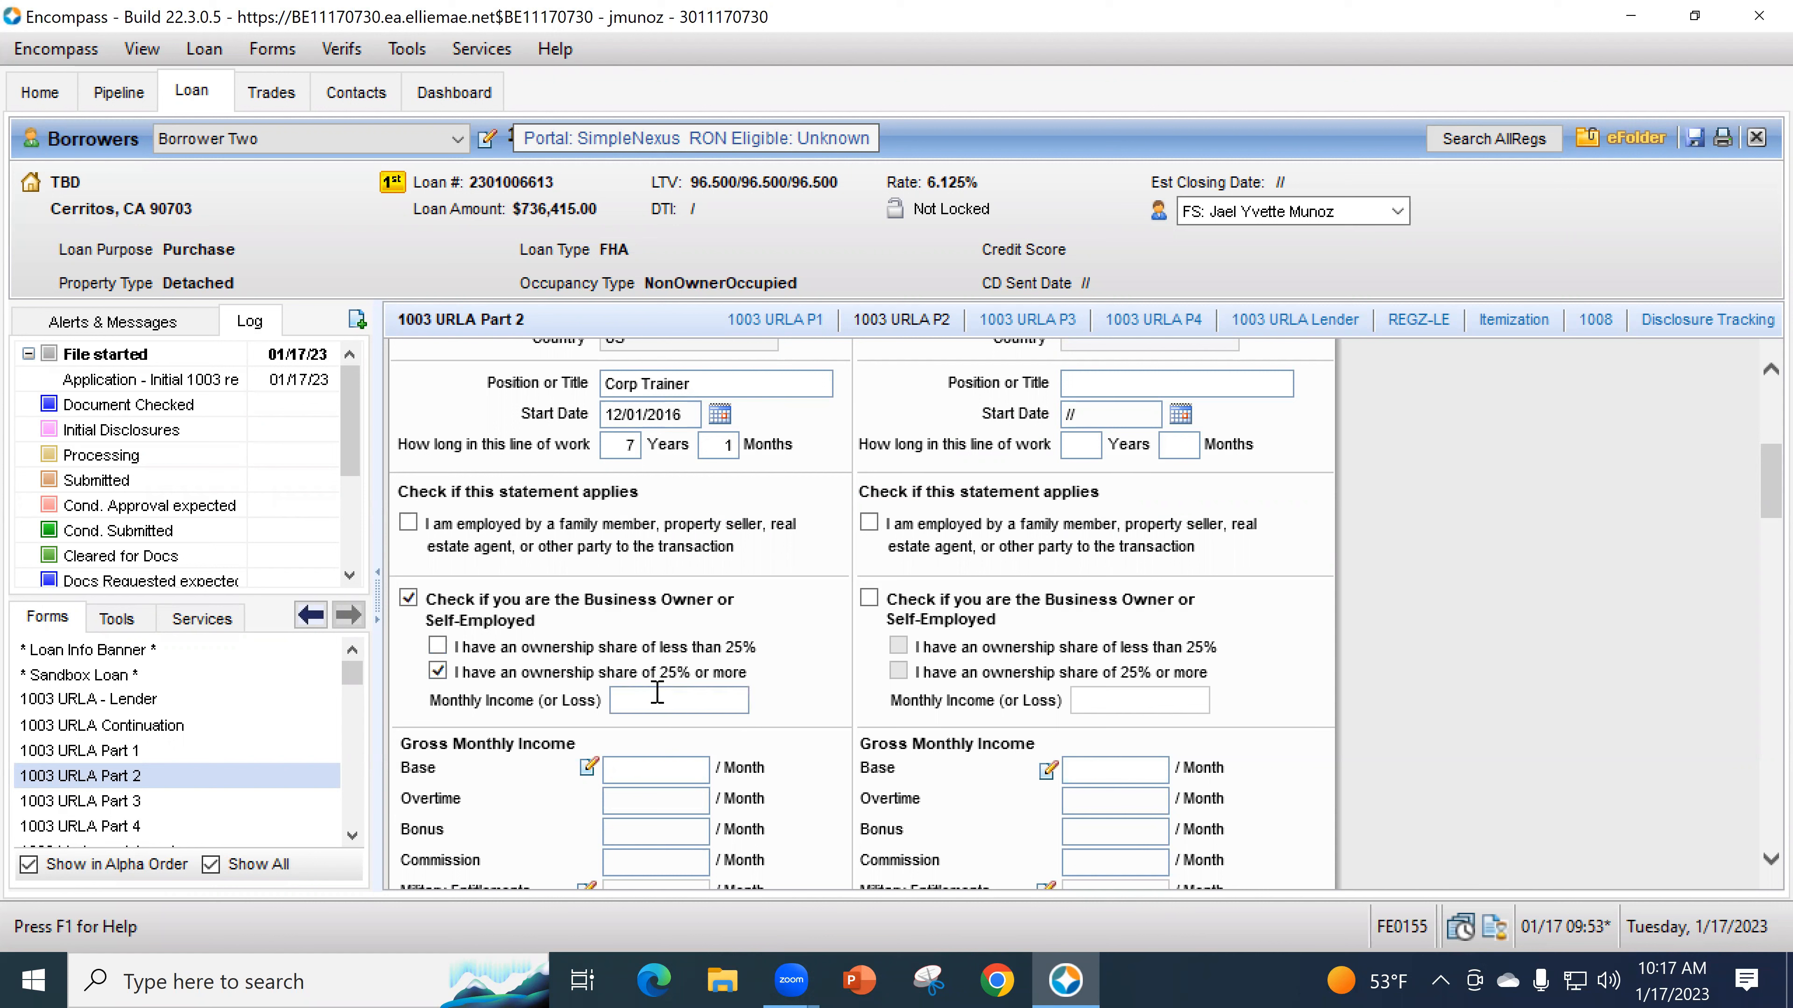
- Enter 11,000.00 as the monthly income (or loss) and review the form
click(705, 696)
text(11000)
key(Tab)
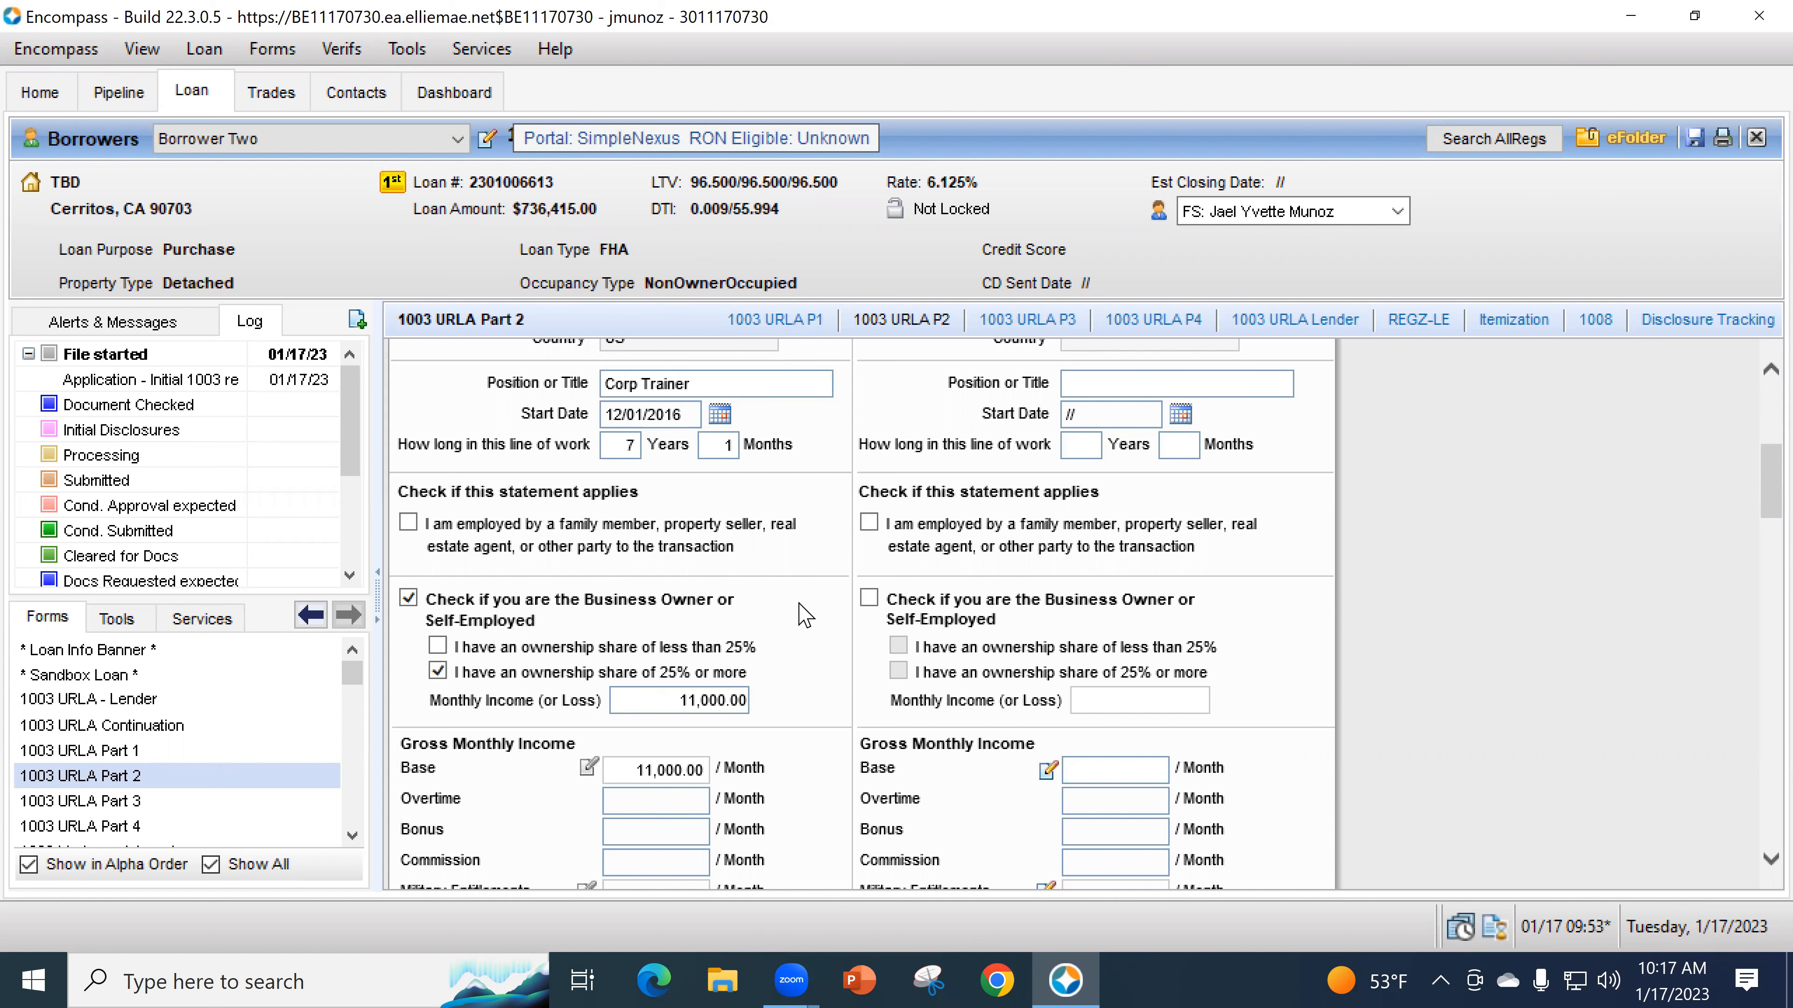
scroll(794, 615, down, 3)
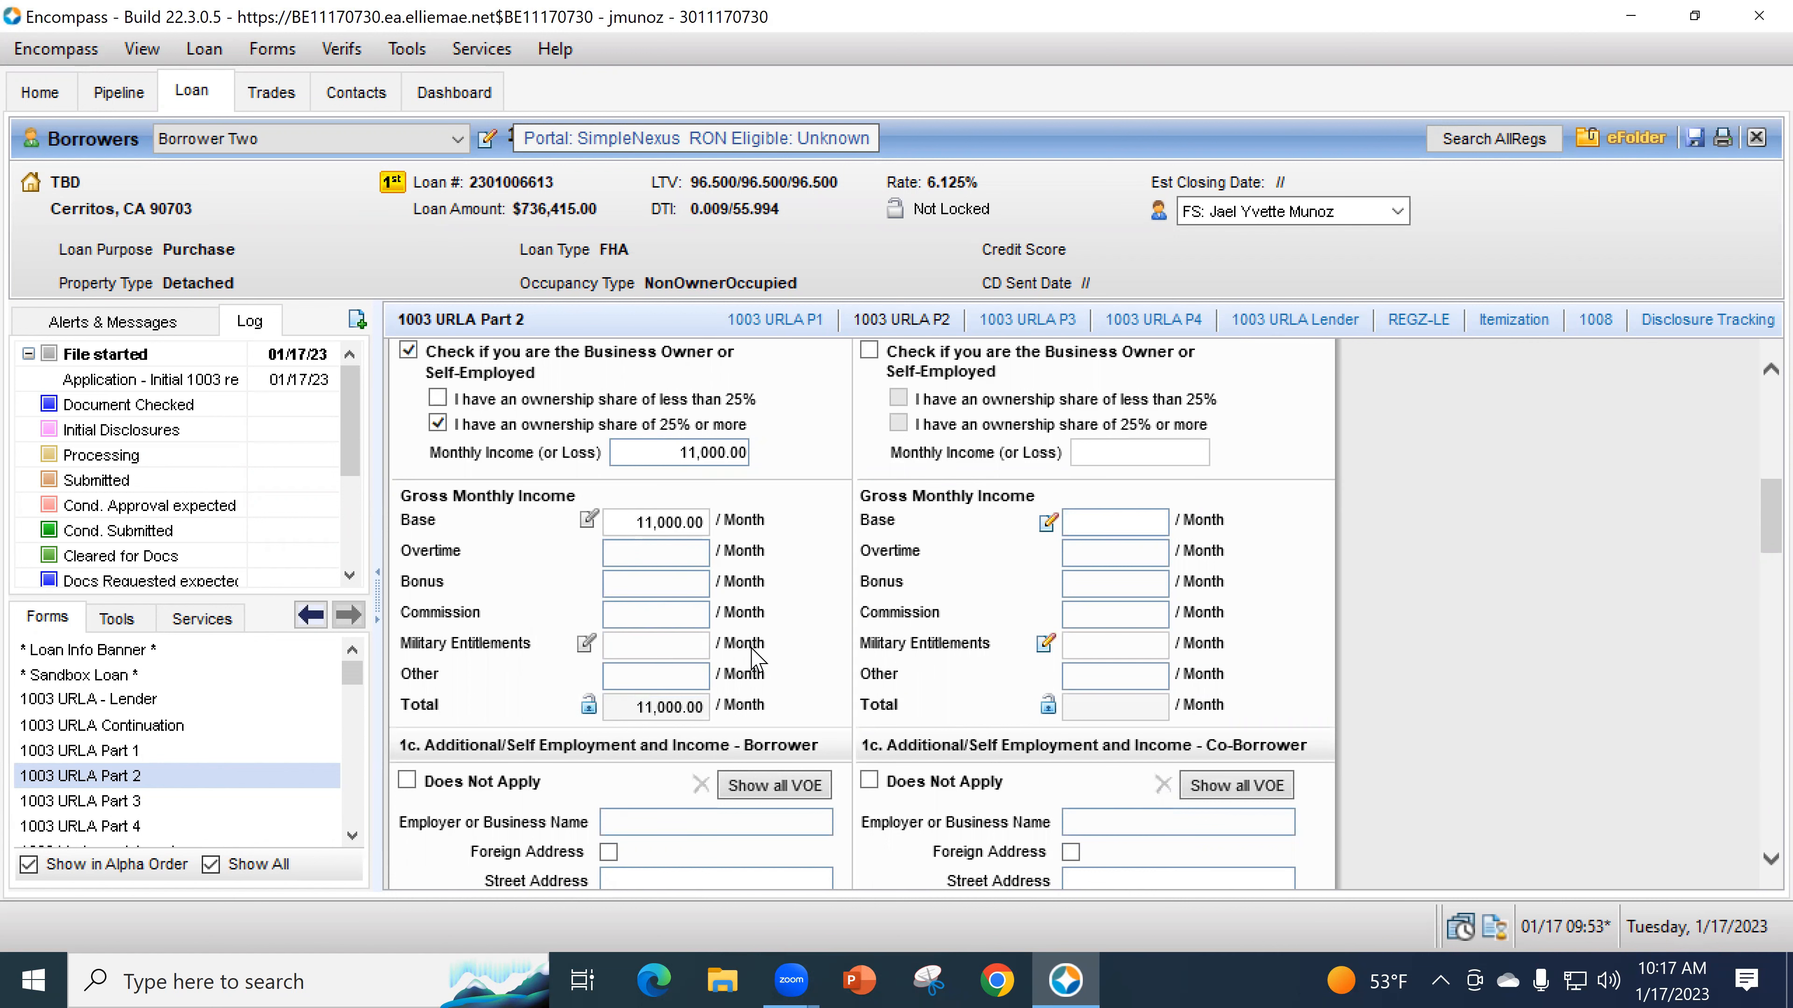
scroll(794, 614, down, 1)
scroll(792, 628, up, 3)
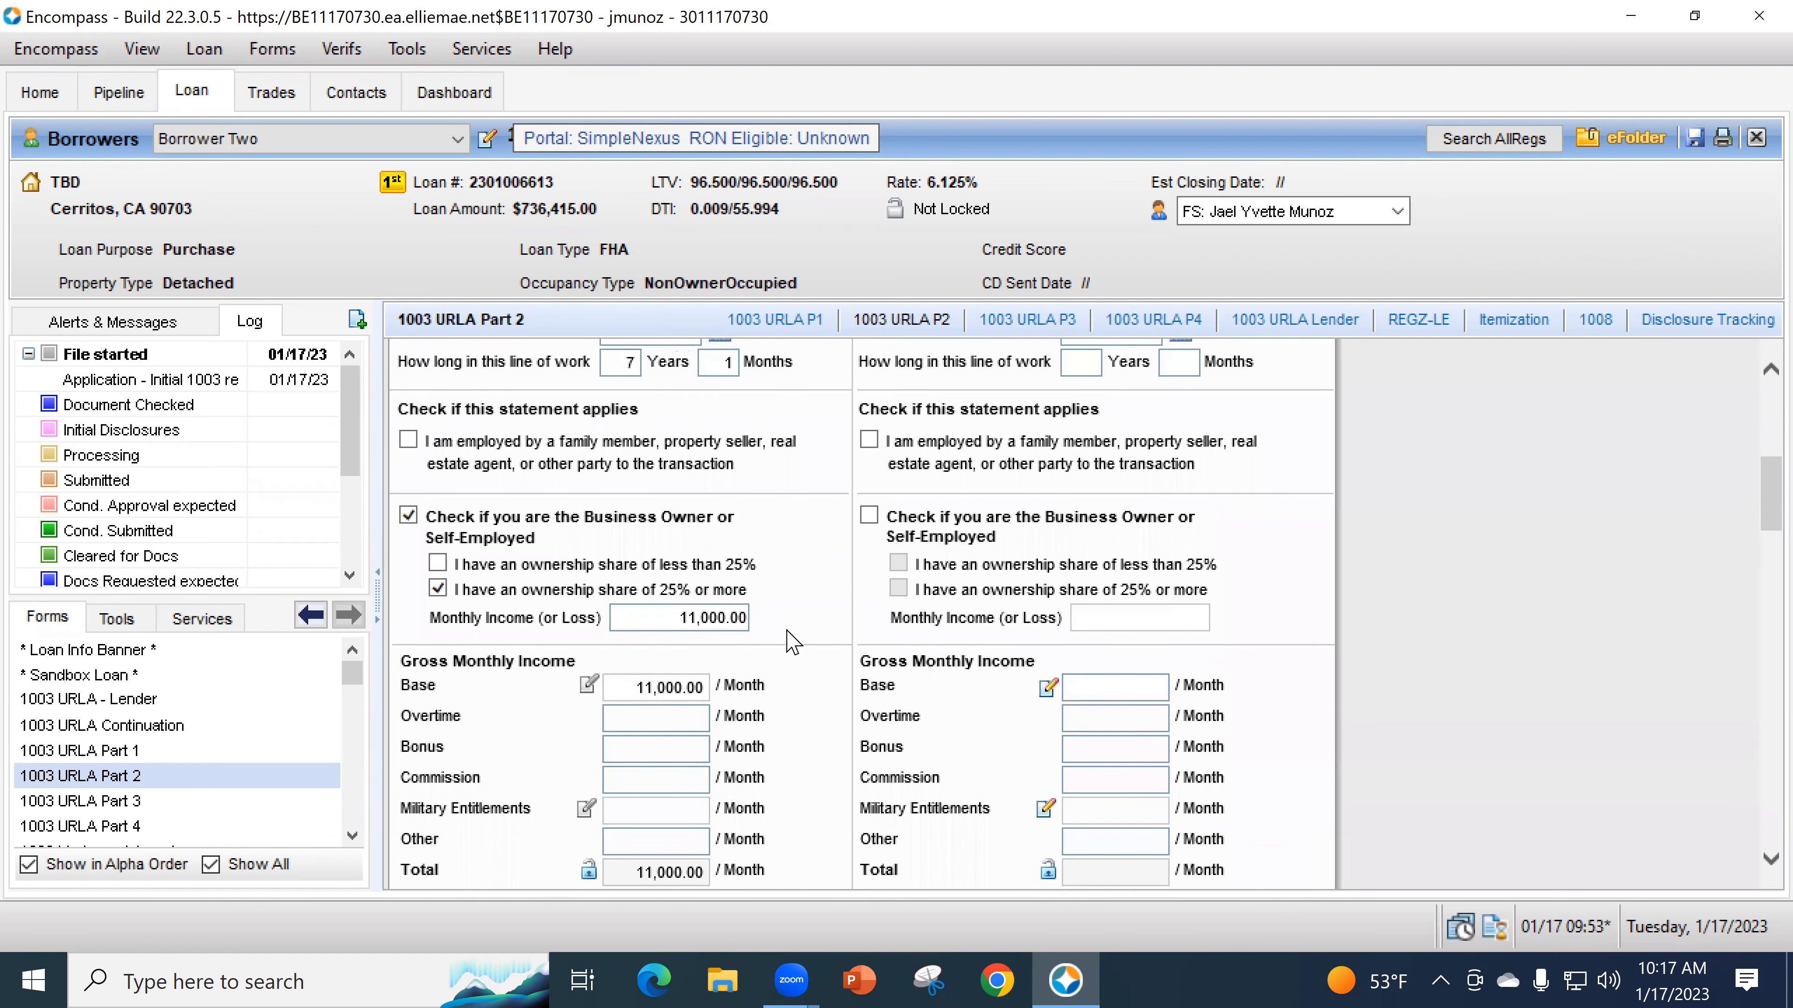
scroll(772, 593, down, 4)
scroll(751, 544, up, 2)
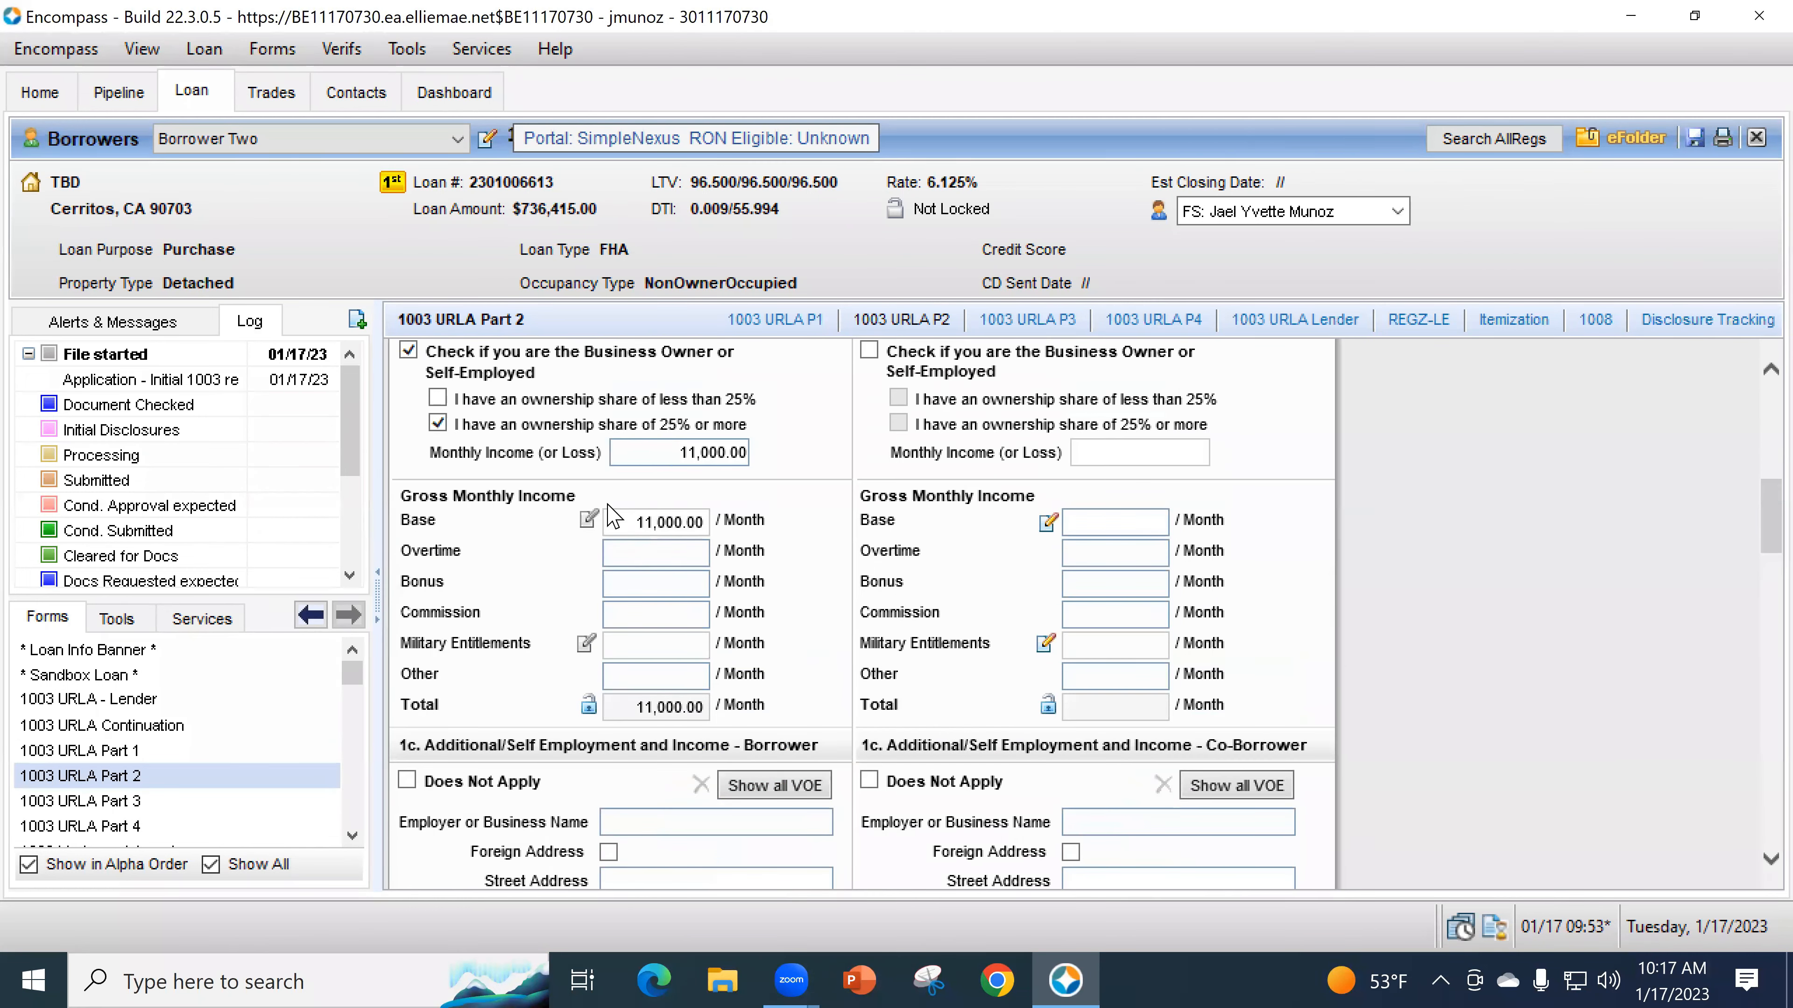
- Uncheck Business Owner or Self-Employed to clear the 11,000.00 income, then open Calculate Base Income
click(408, 350)
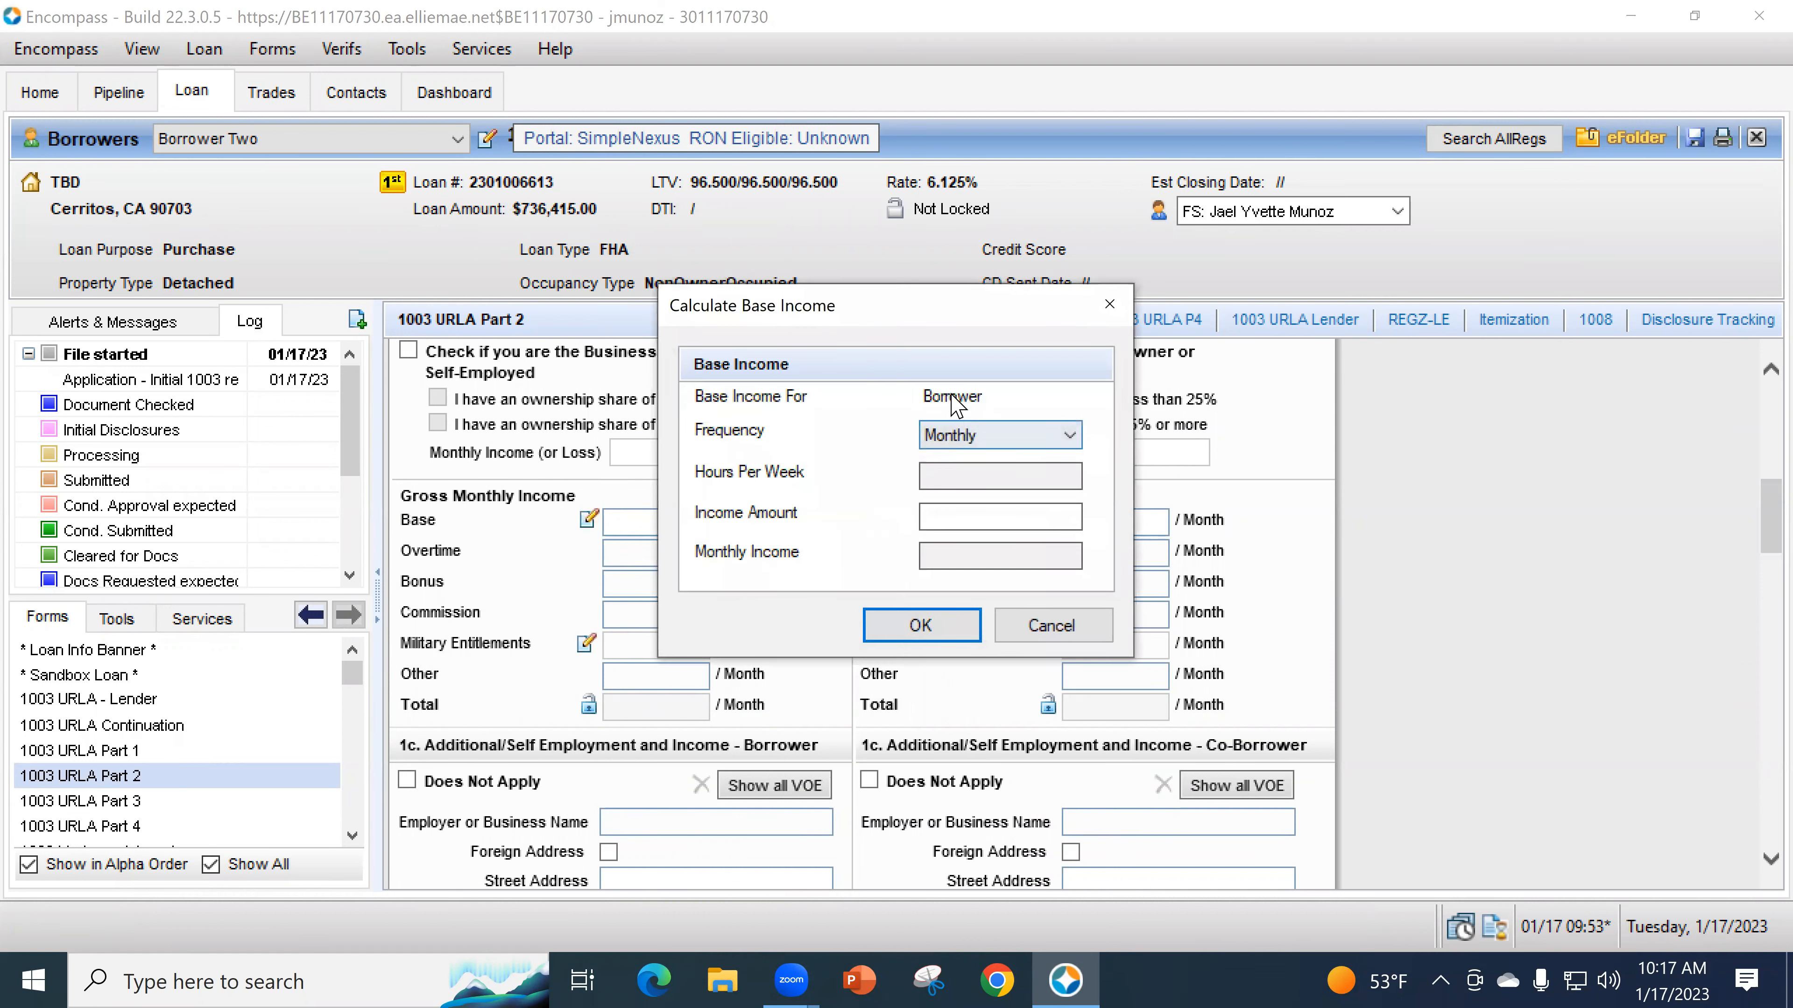
click(1027, 616)
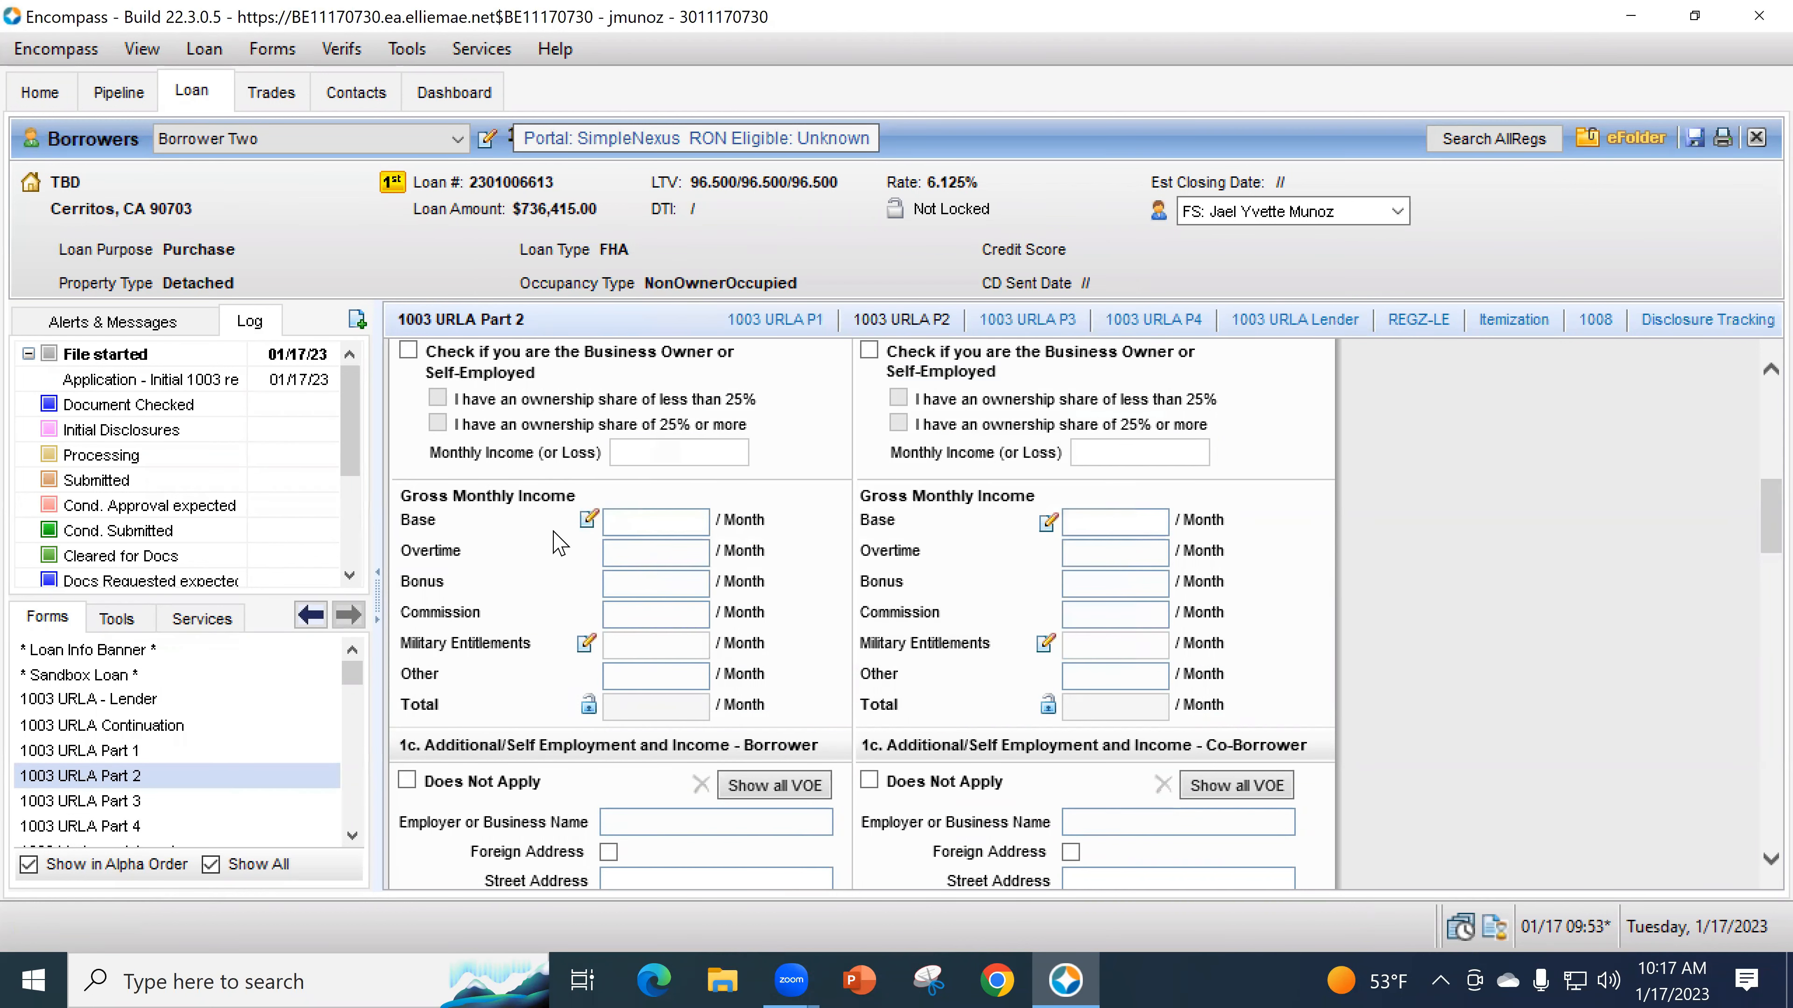
click(633, 533)
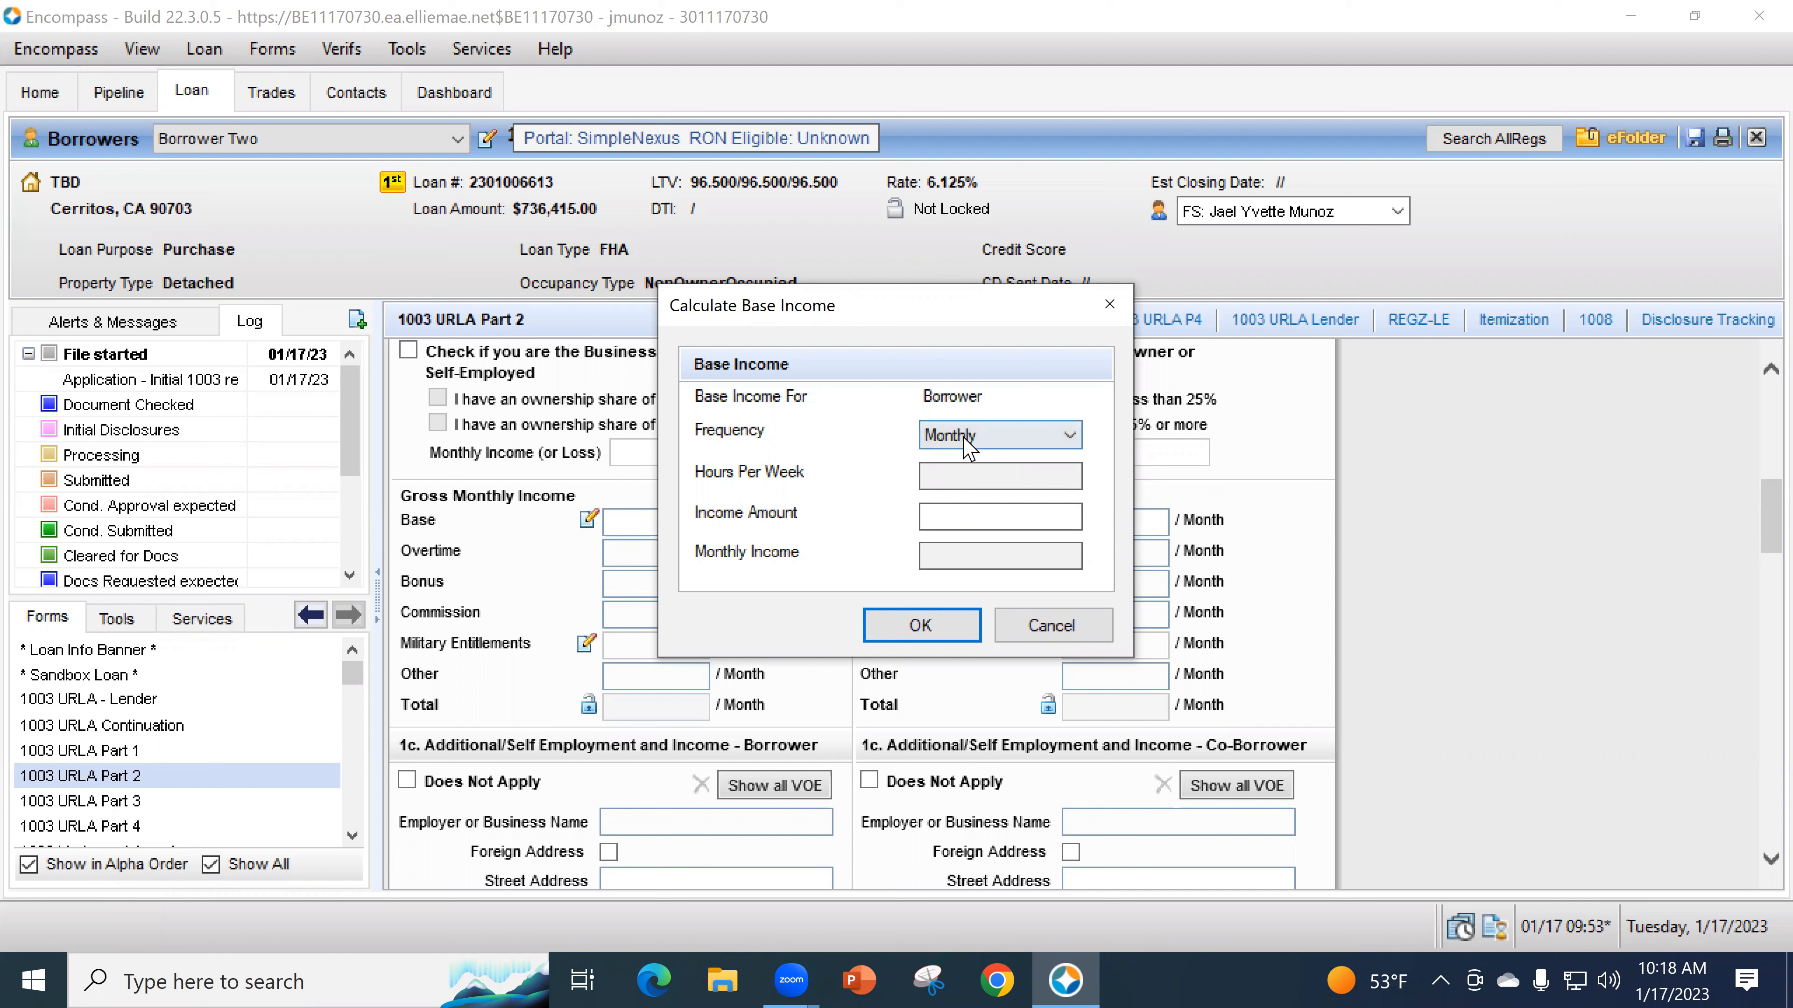
- Calculate base income as Hourly, 40 hours a week at 15.00, giving 2,600.00 monthly
click(968, 445)
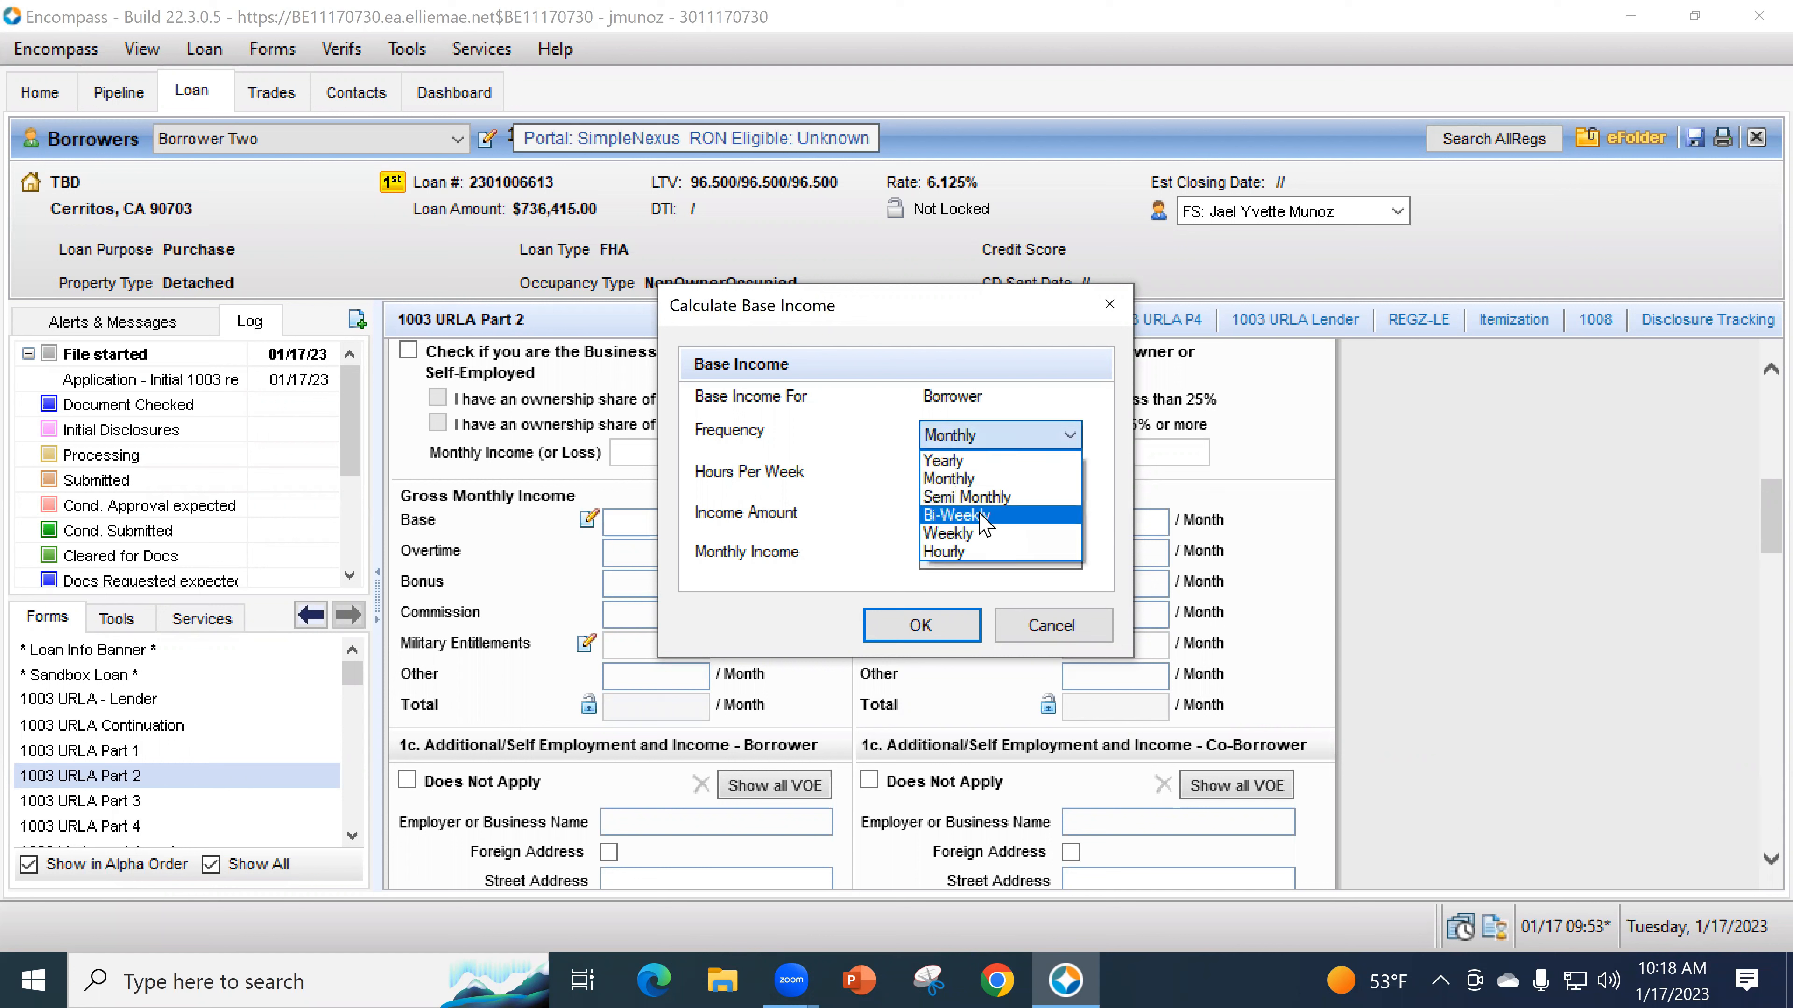
click(981, 496)
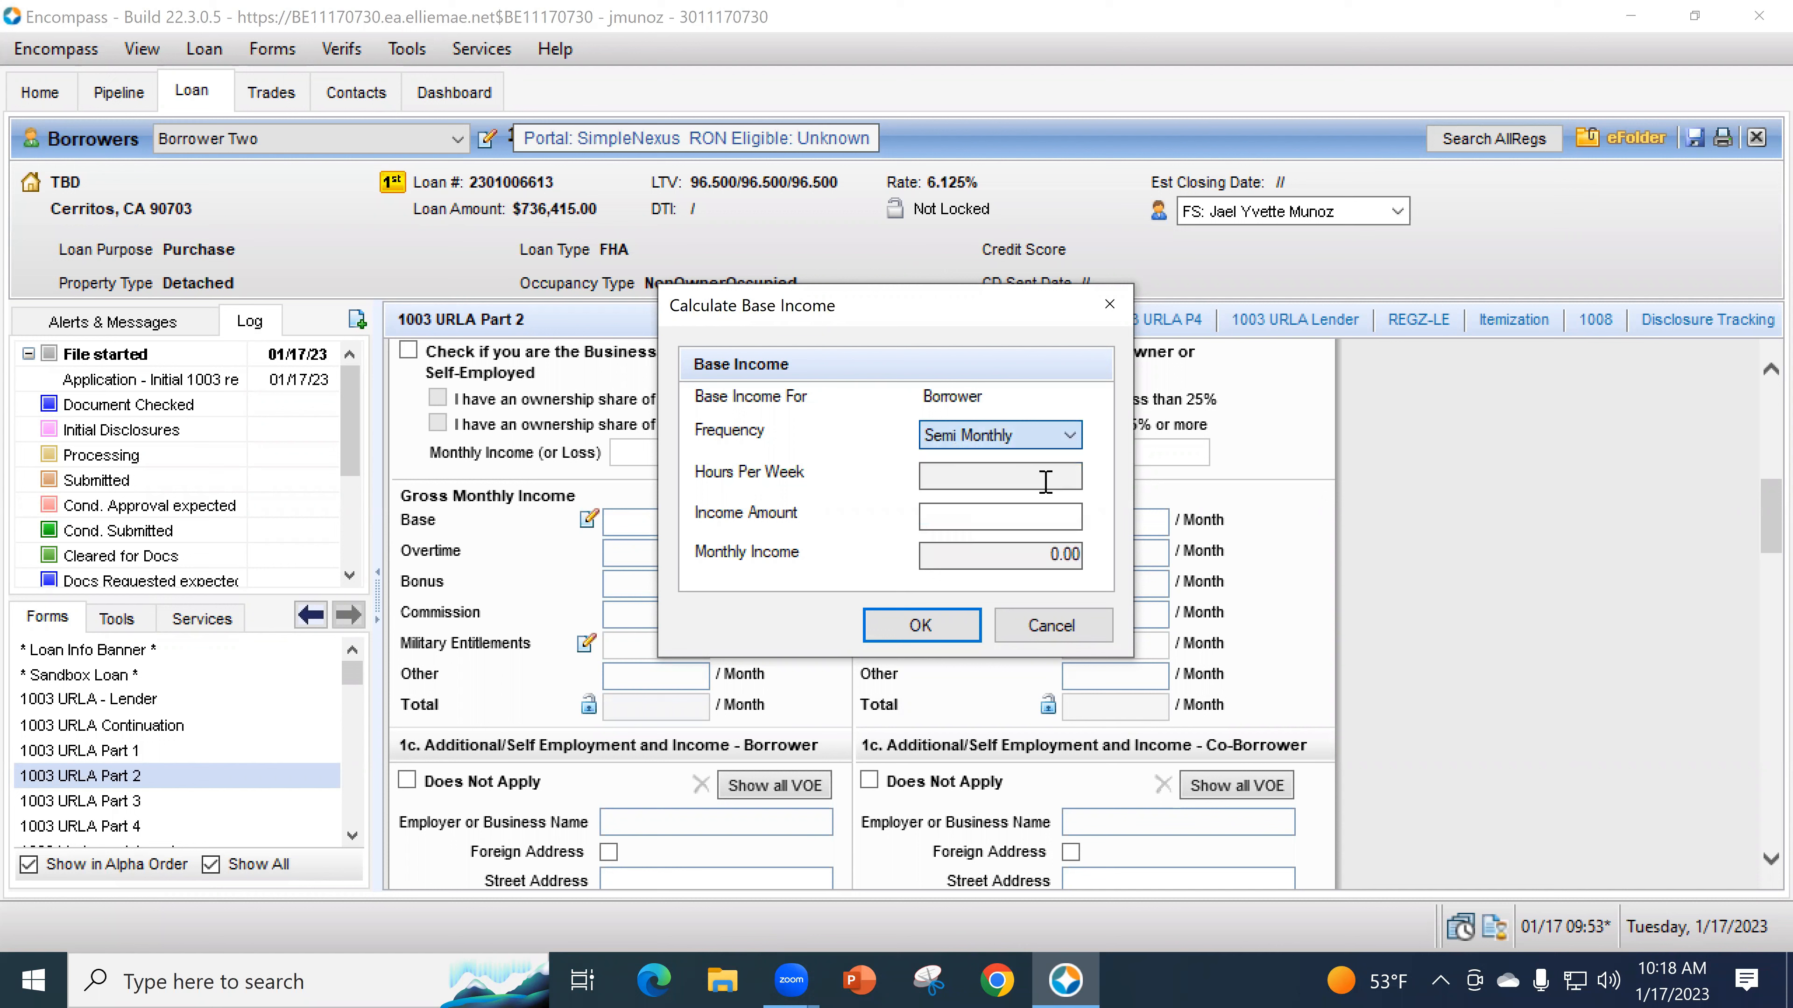
click(996, 437)
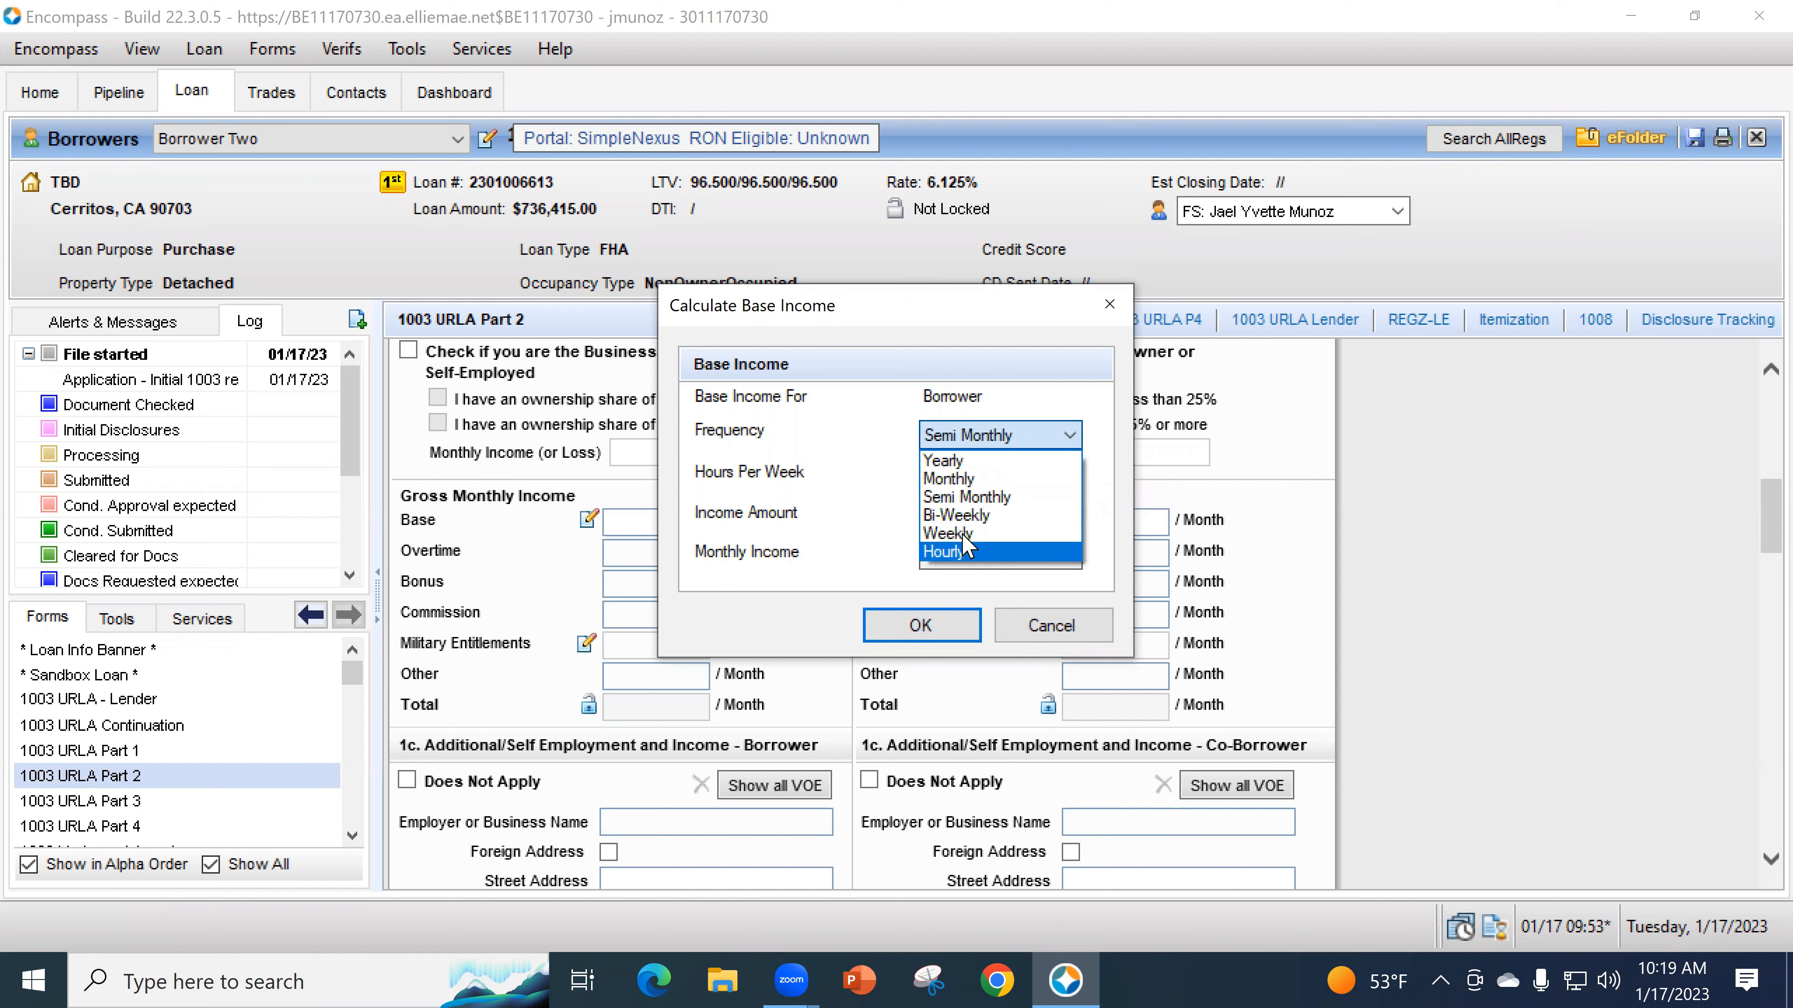
click(962, 553)
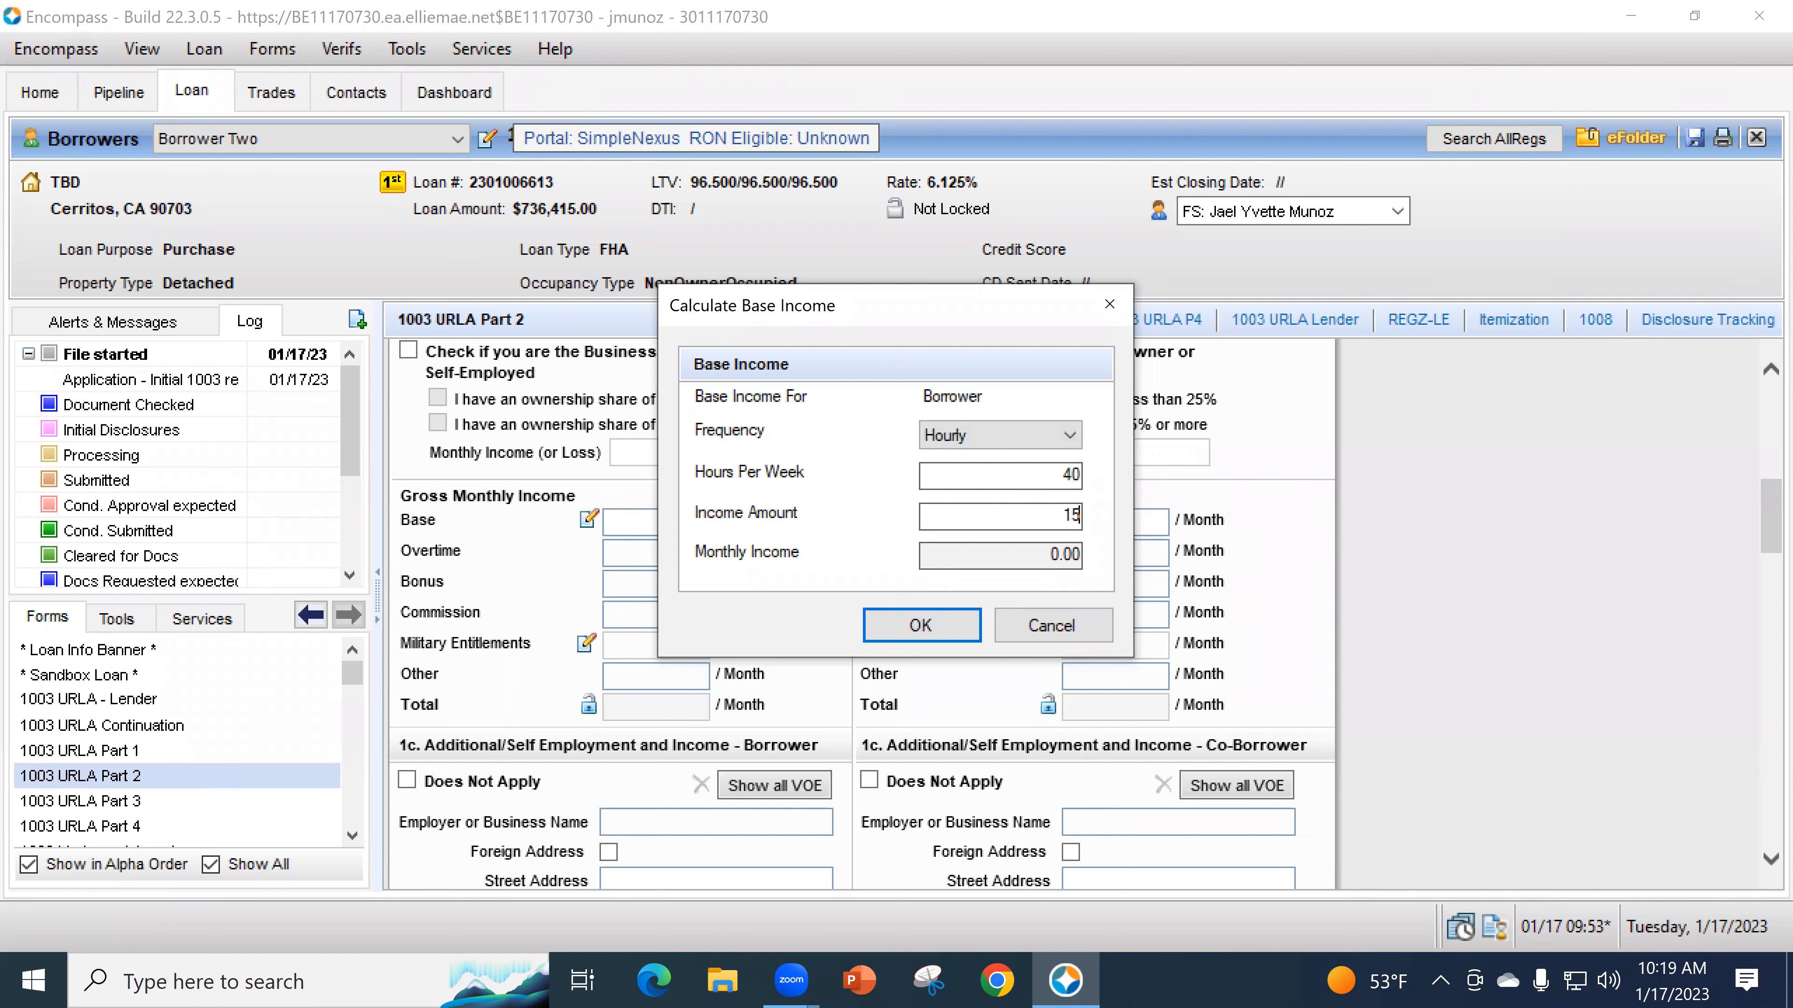
key(Tab)
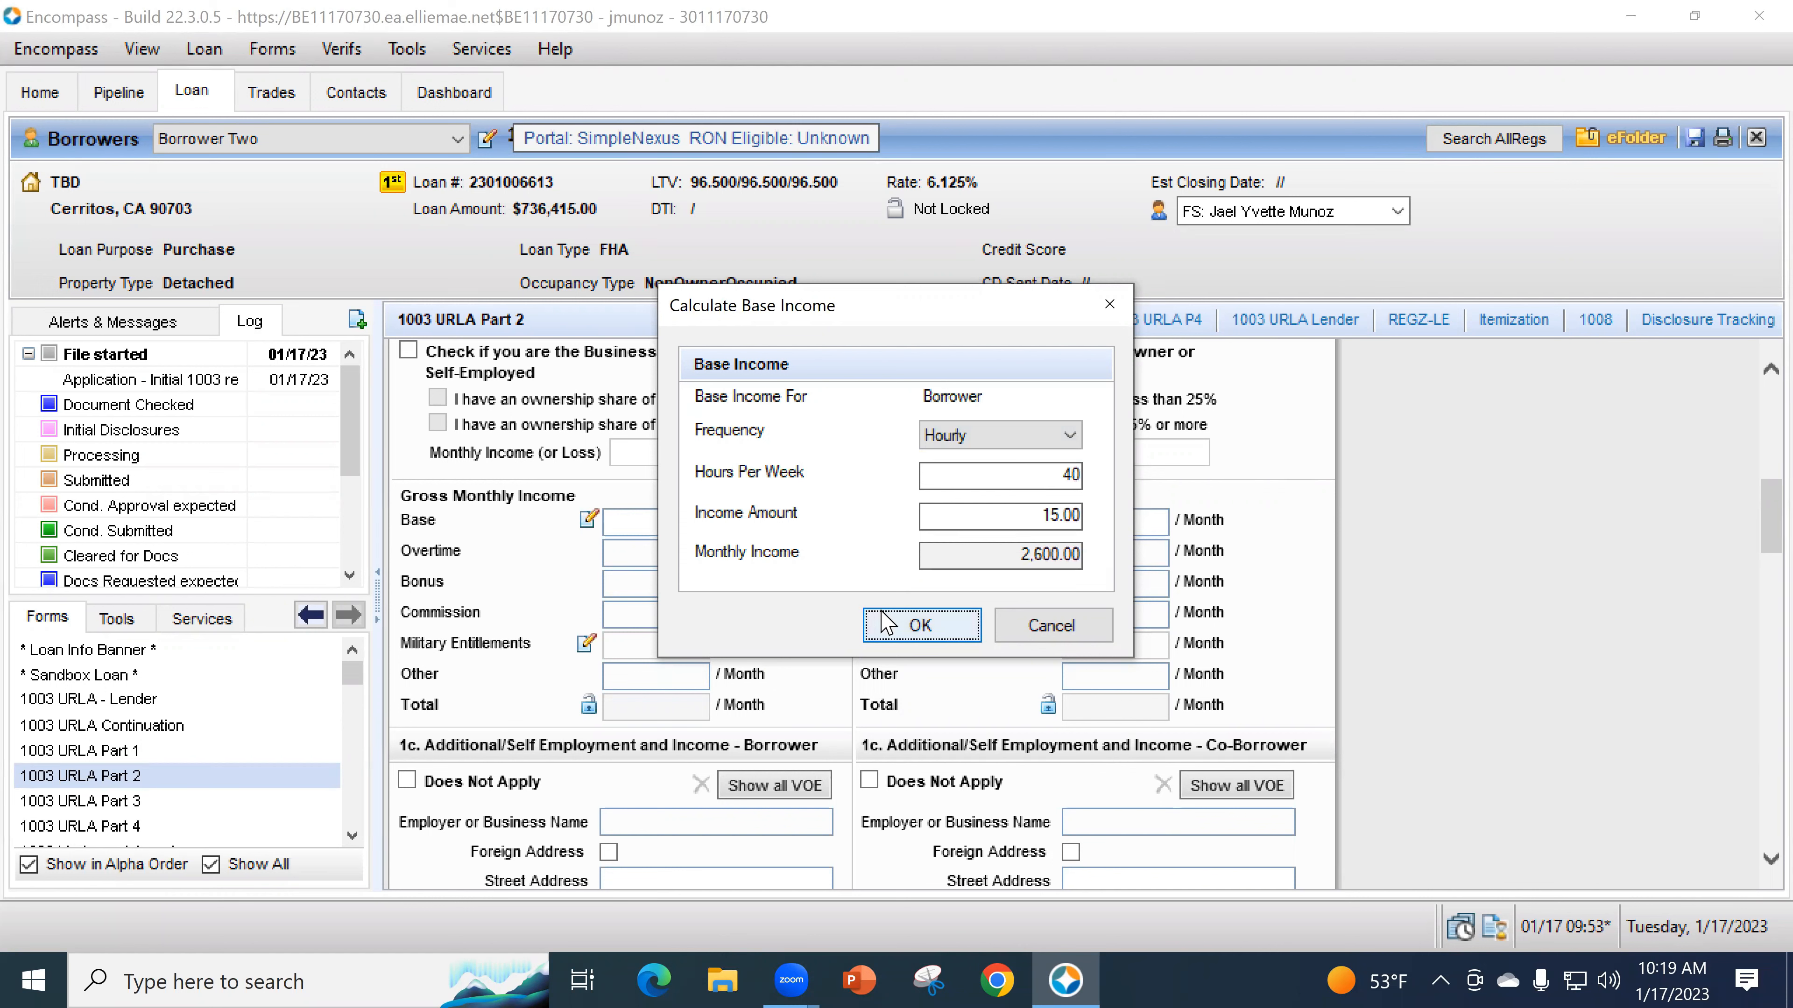
click(888, 624)
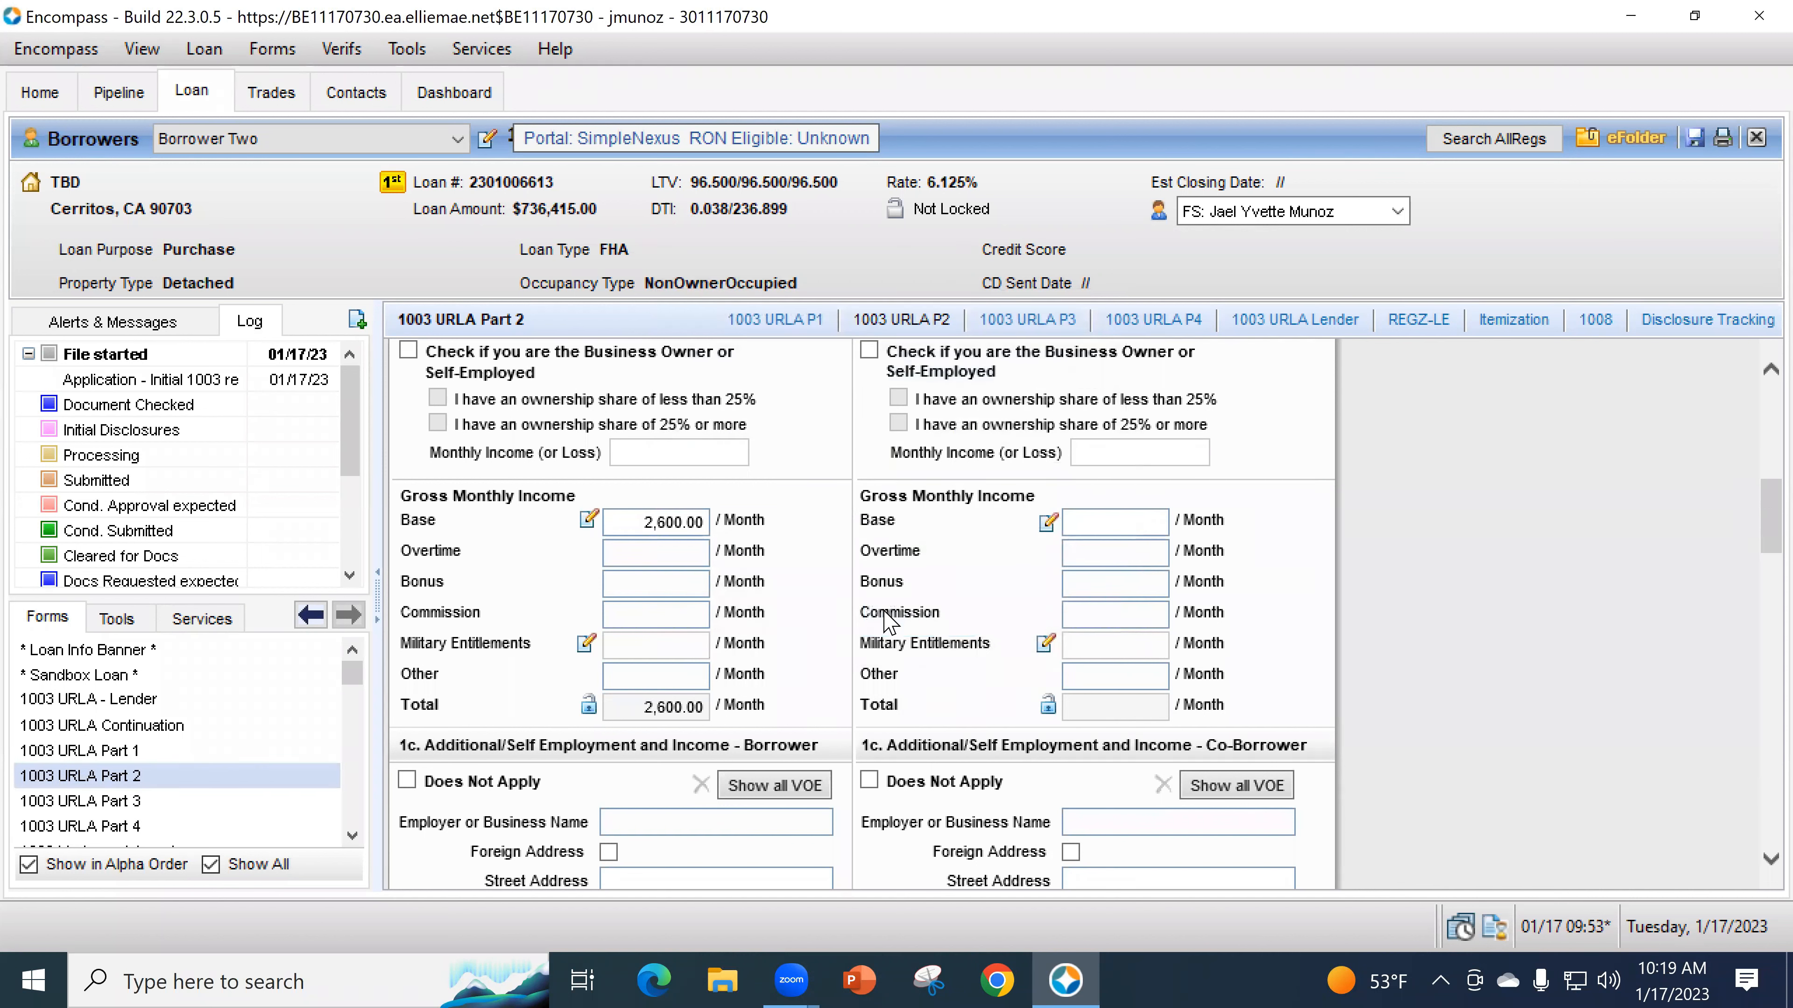
- Enter 183.54 as the borrower's monthly overtime, bringing total gross income to 2,783.54
click(701, 555)
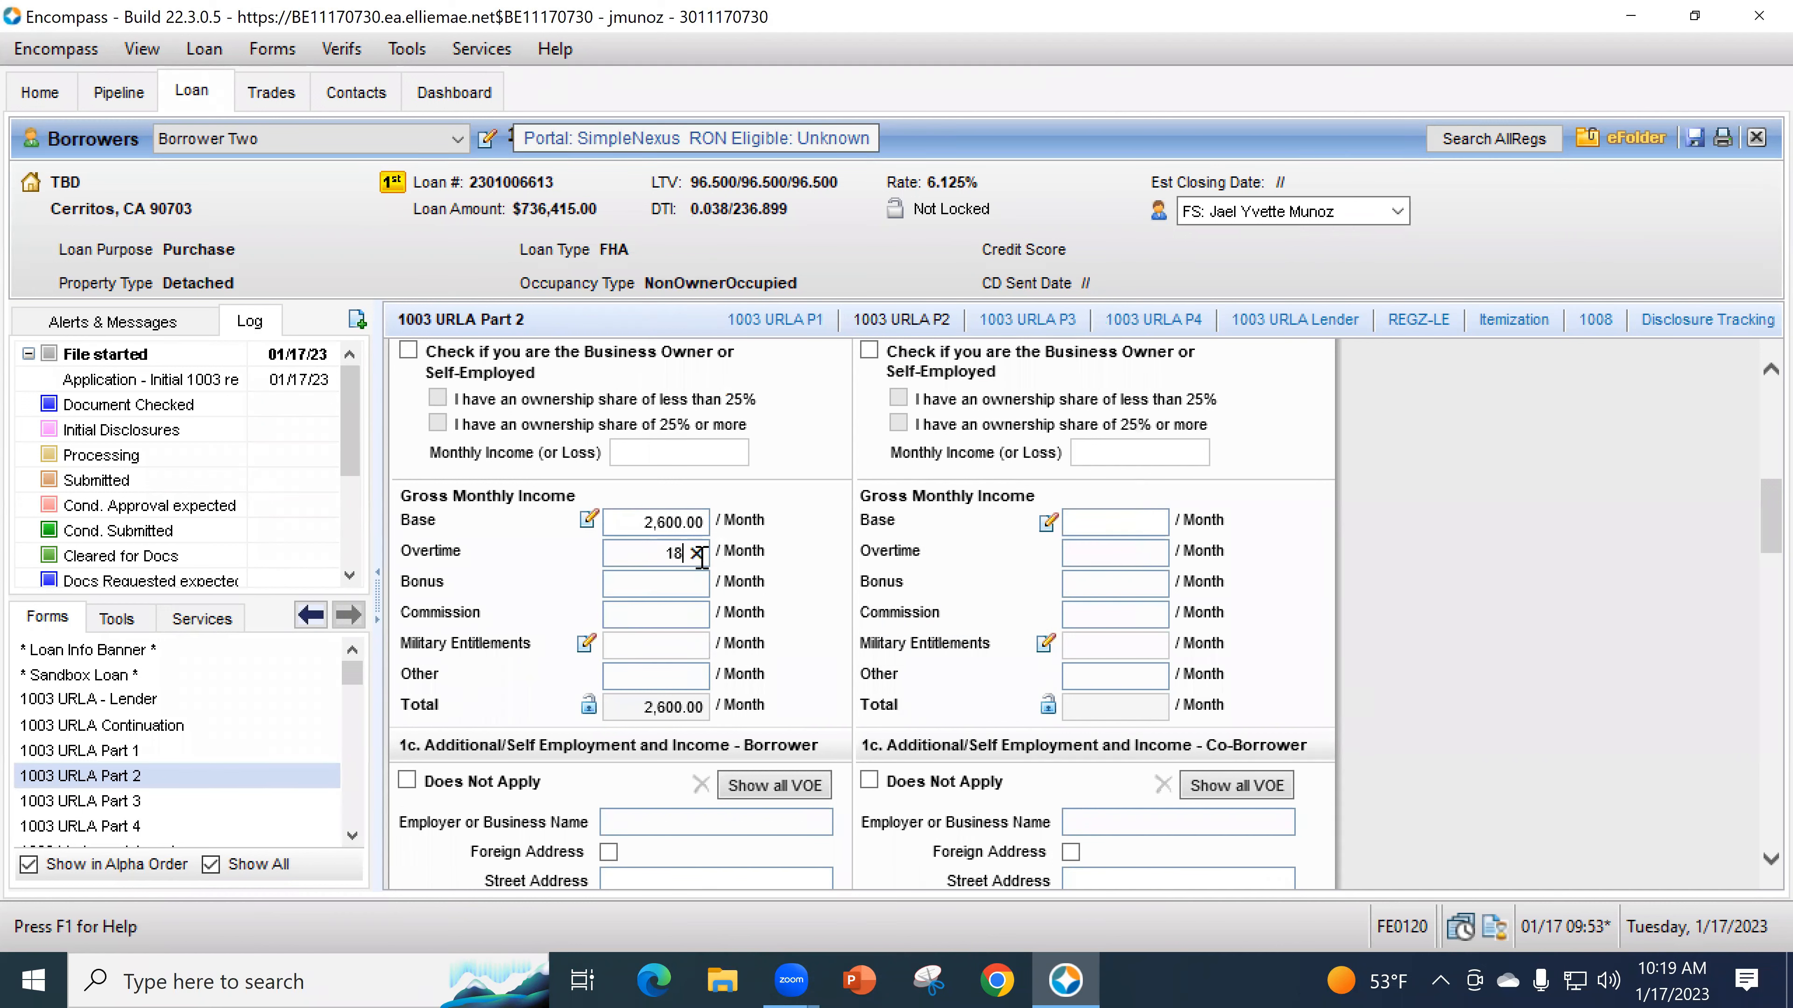
text(183.54)
scroll(715, 534, up, 4)
scroll(714, 533, up, 3)
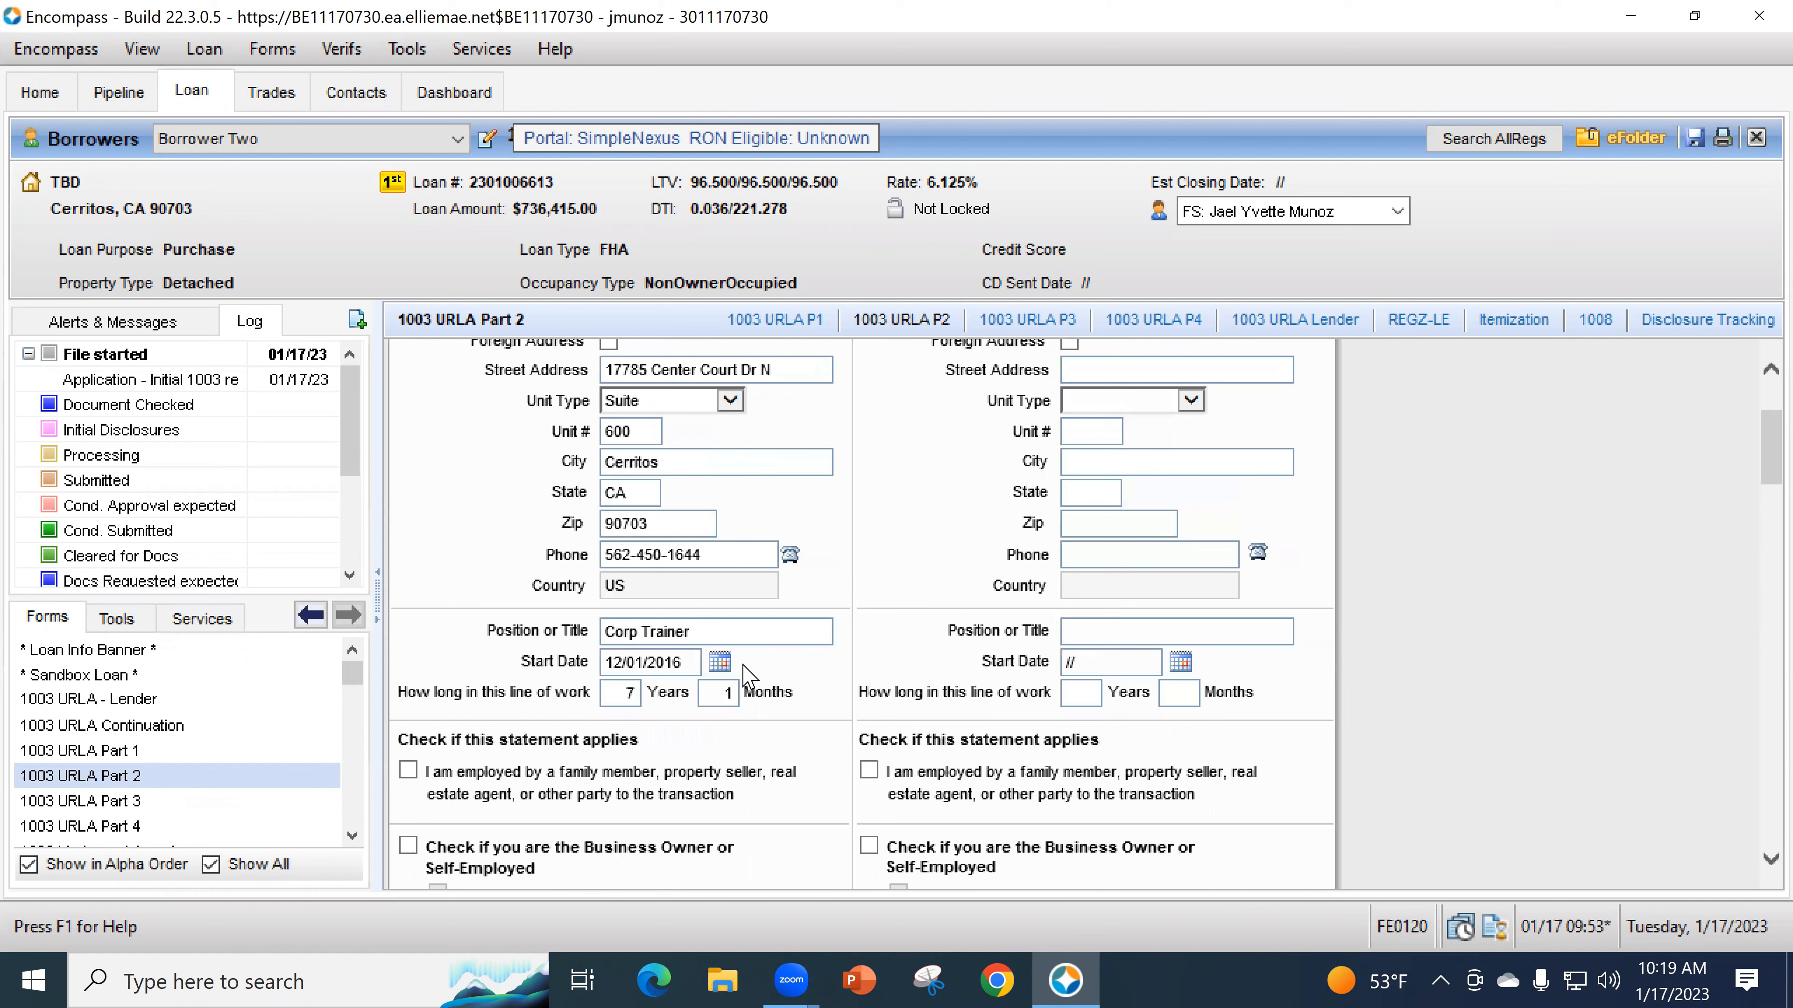
scroll(766, 582, down, 4)
scroll(766, 583, down, 6)
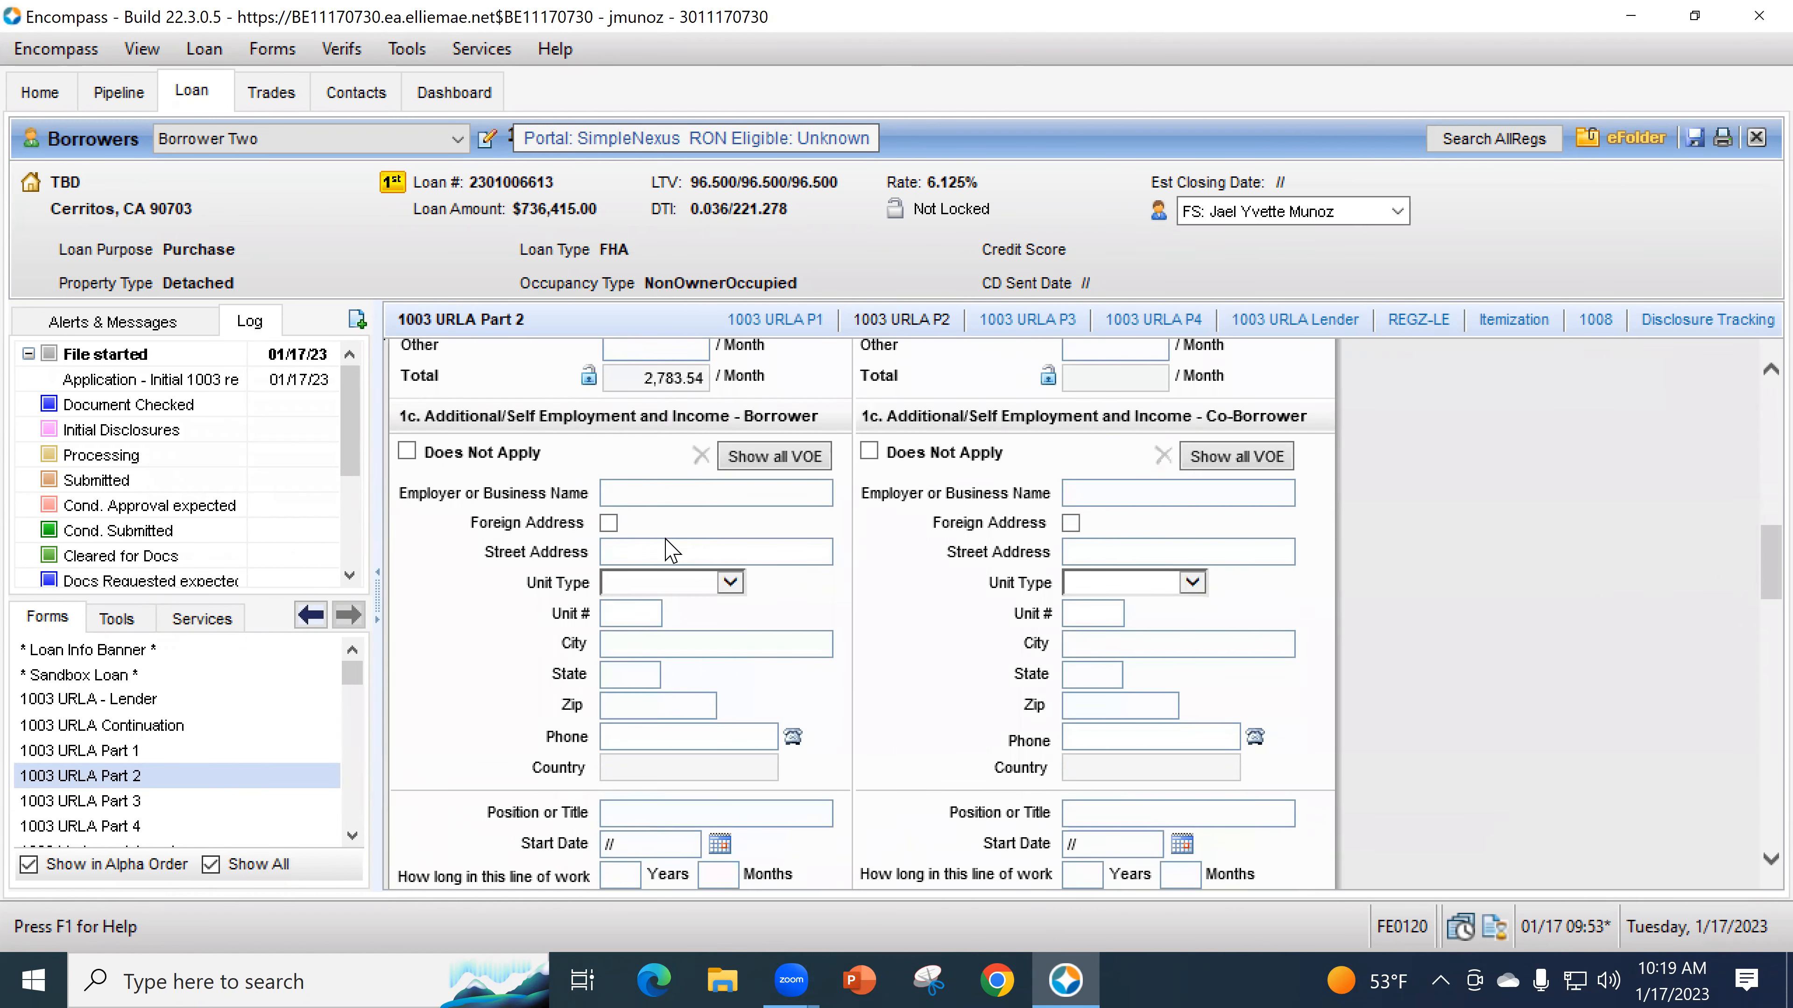
scroll(677, 554, down, 8)
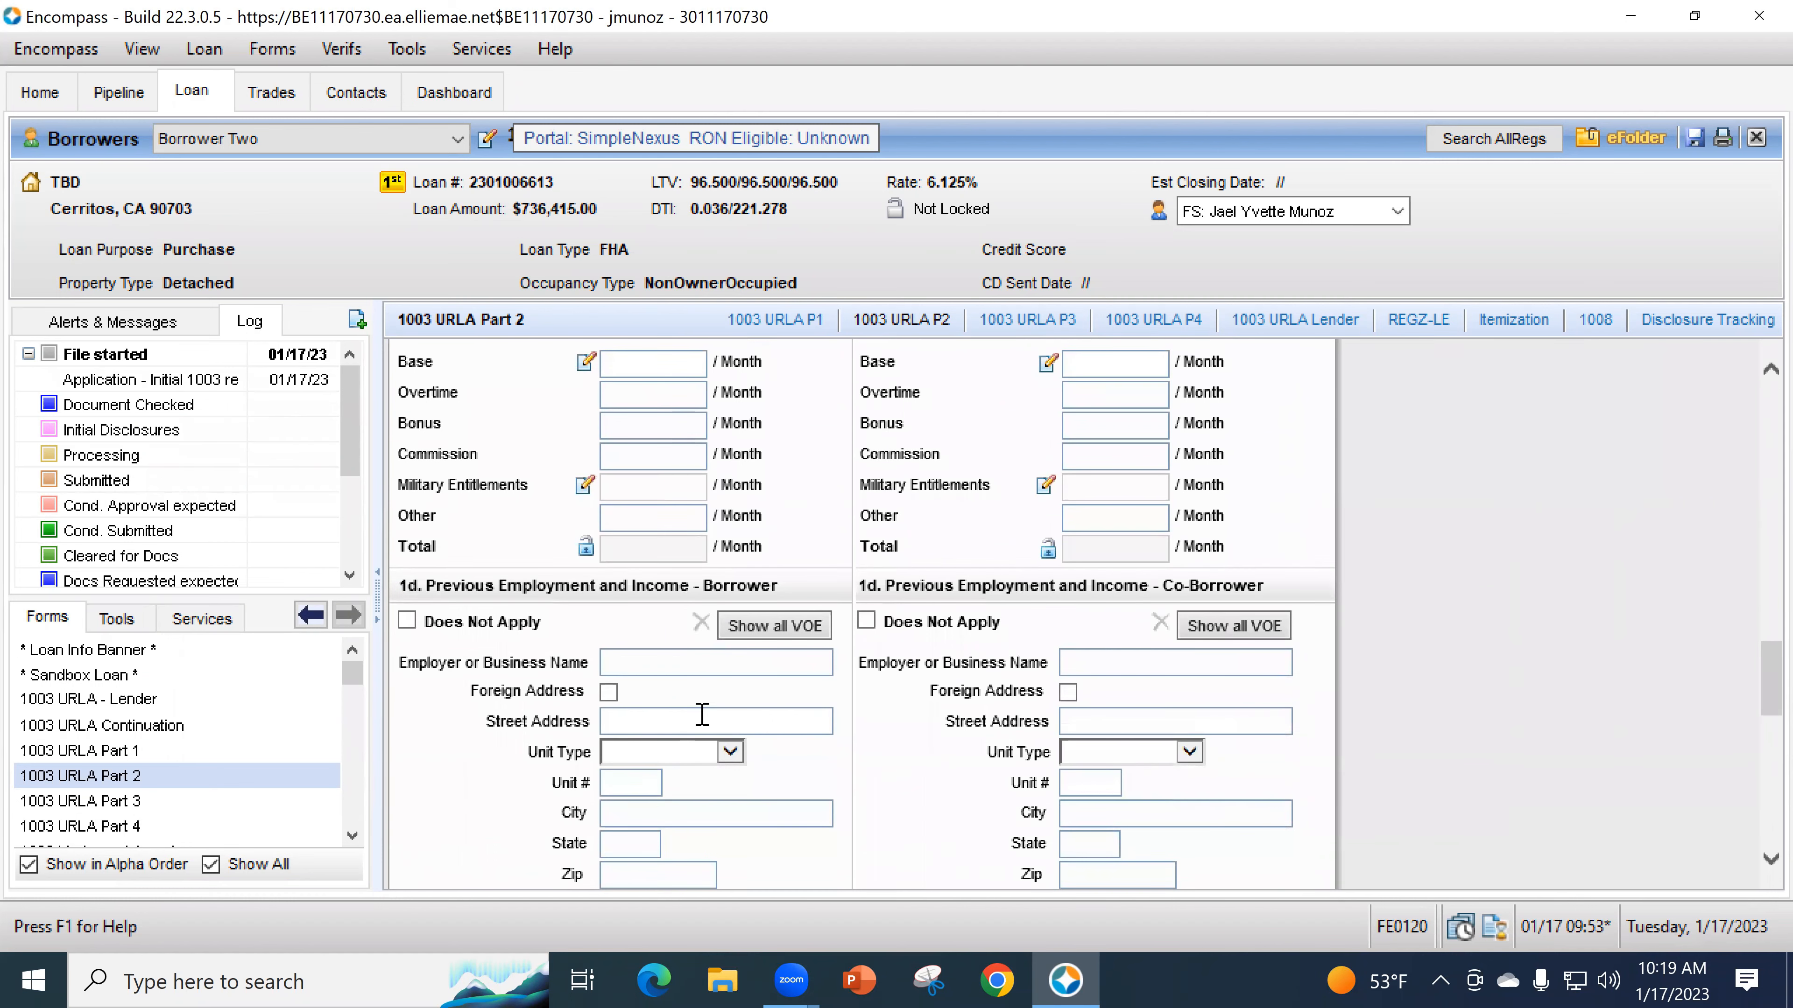
scroll(699, 741, up, 6)
scroll(688, 735, down, 10)
scroll(688, 734, up, 5)
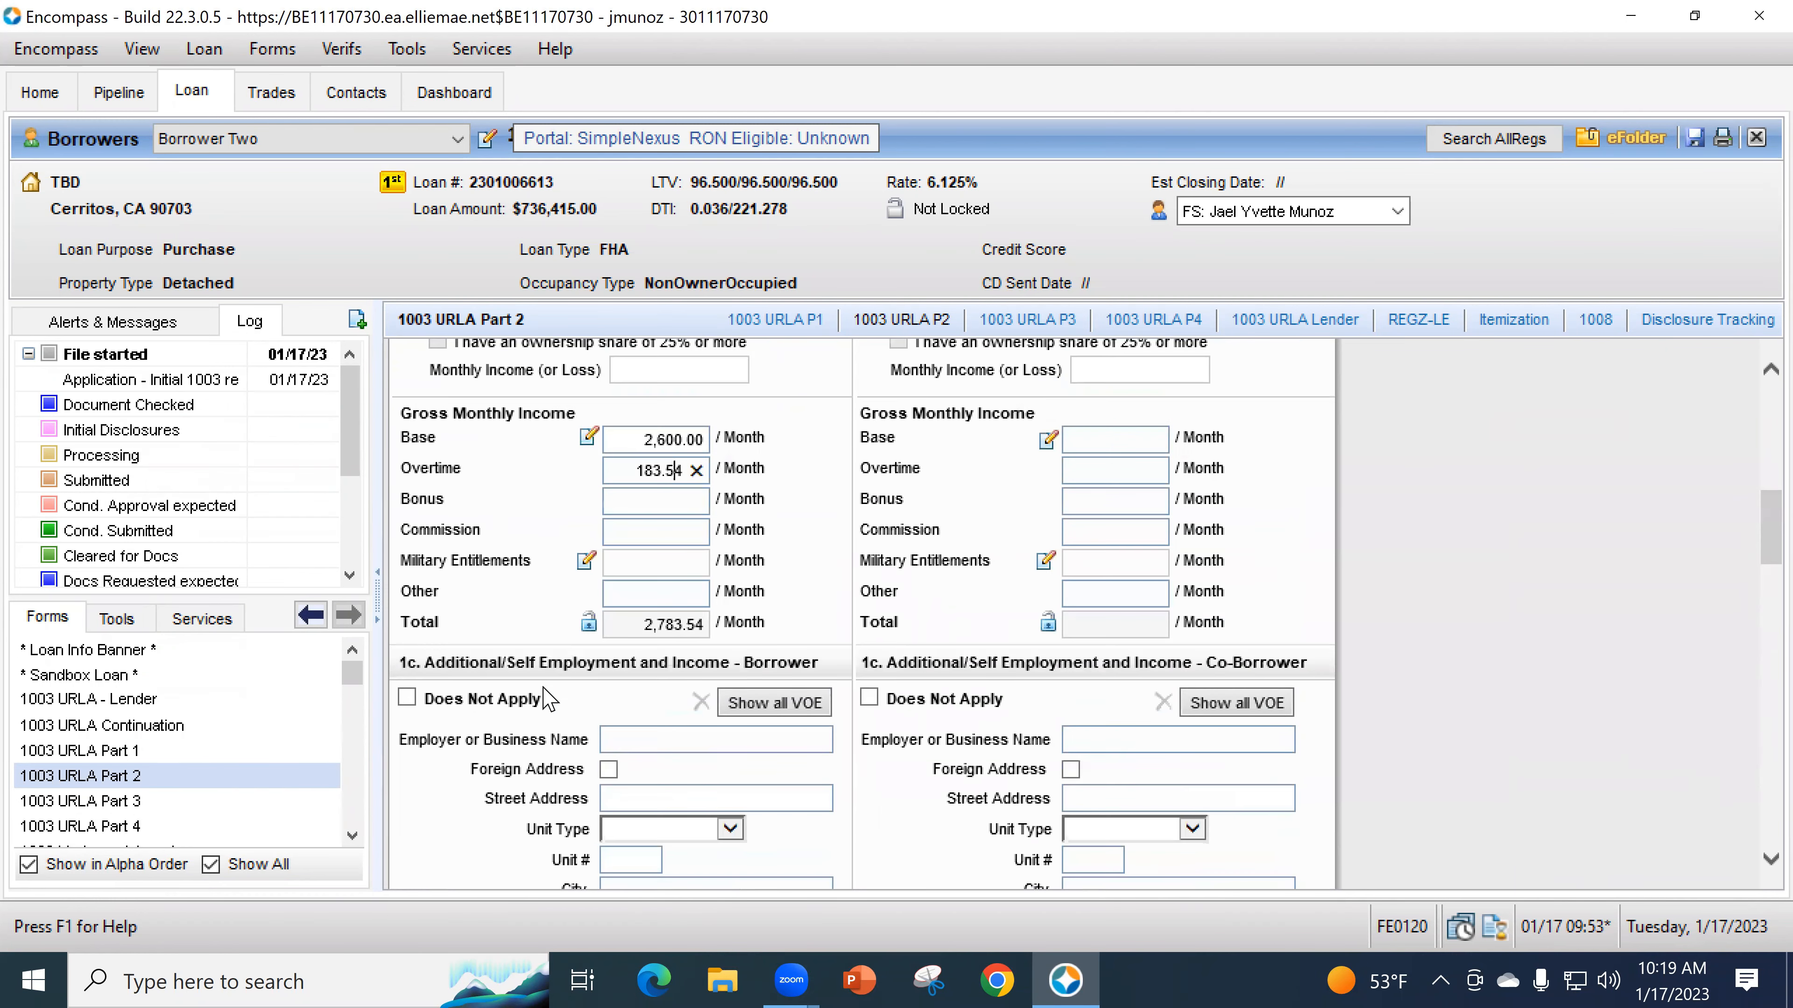
click(690, 738)
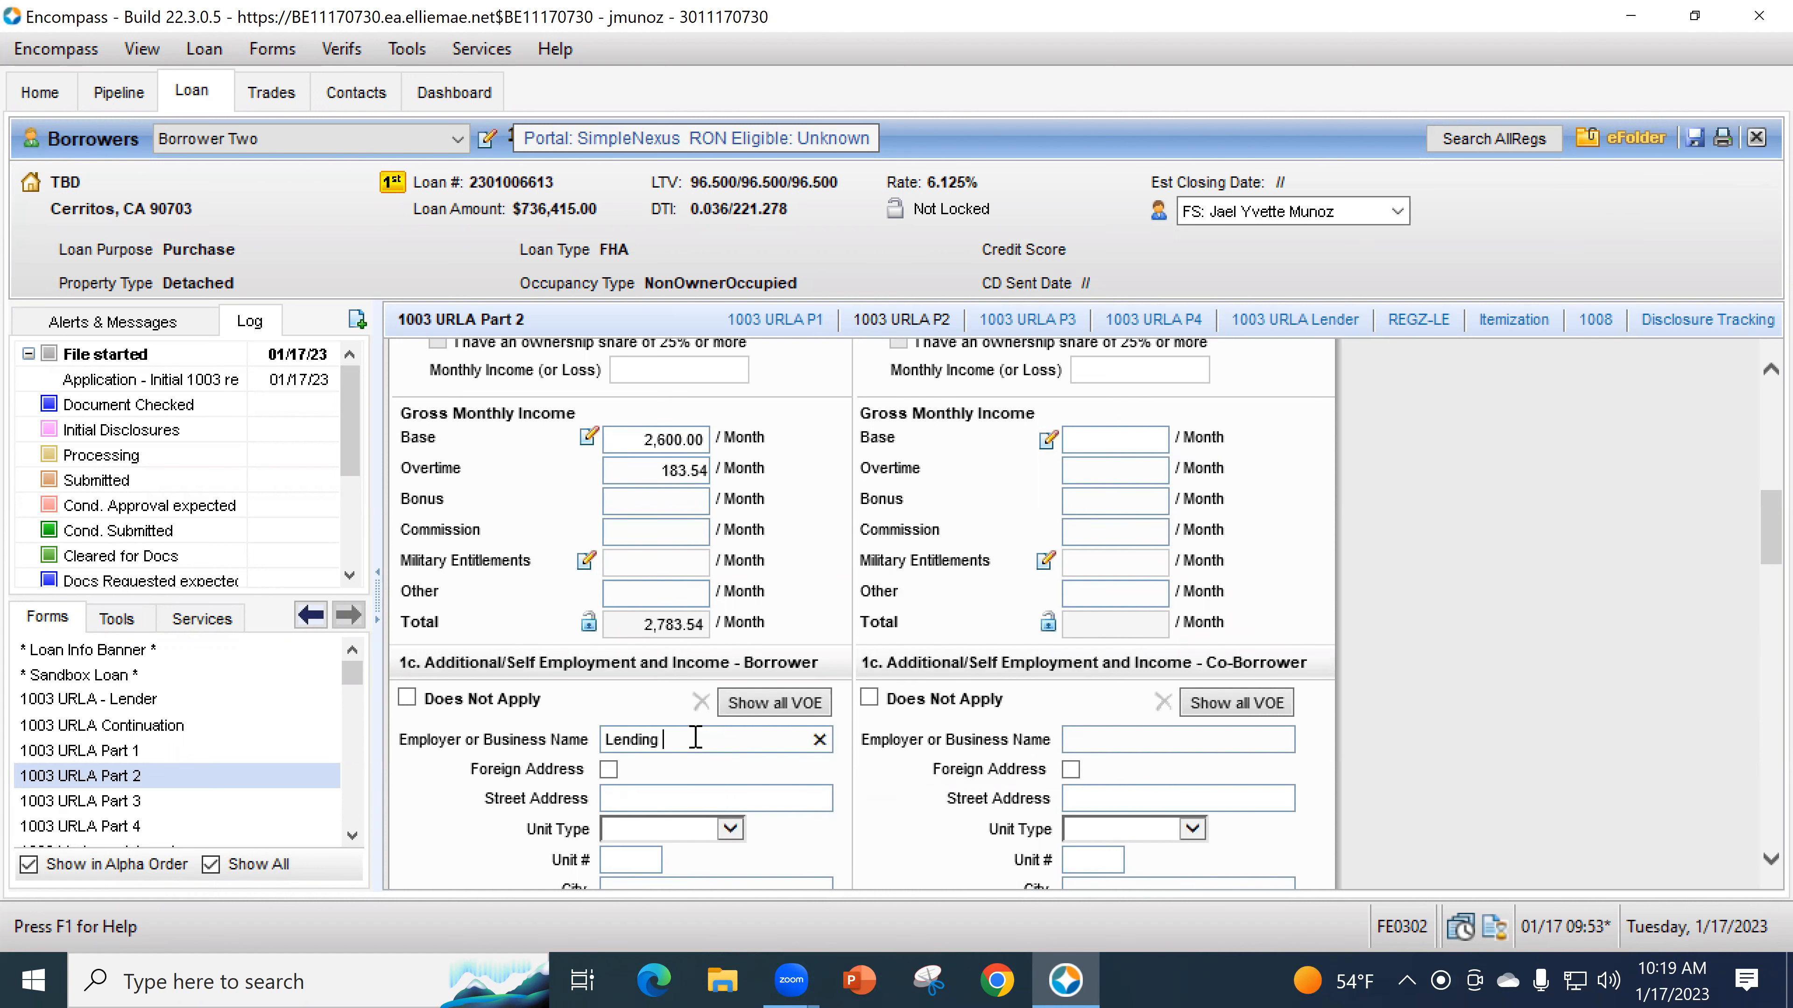
scroll(671, 678, down, 3)
click(668, 633)
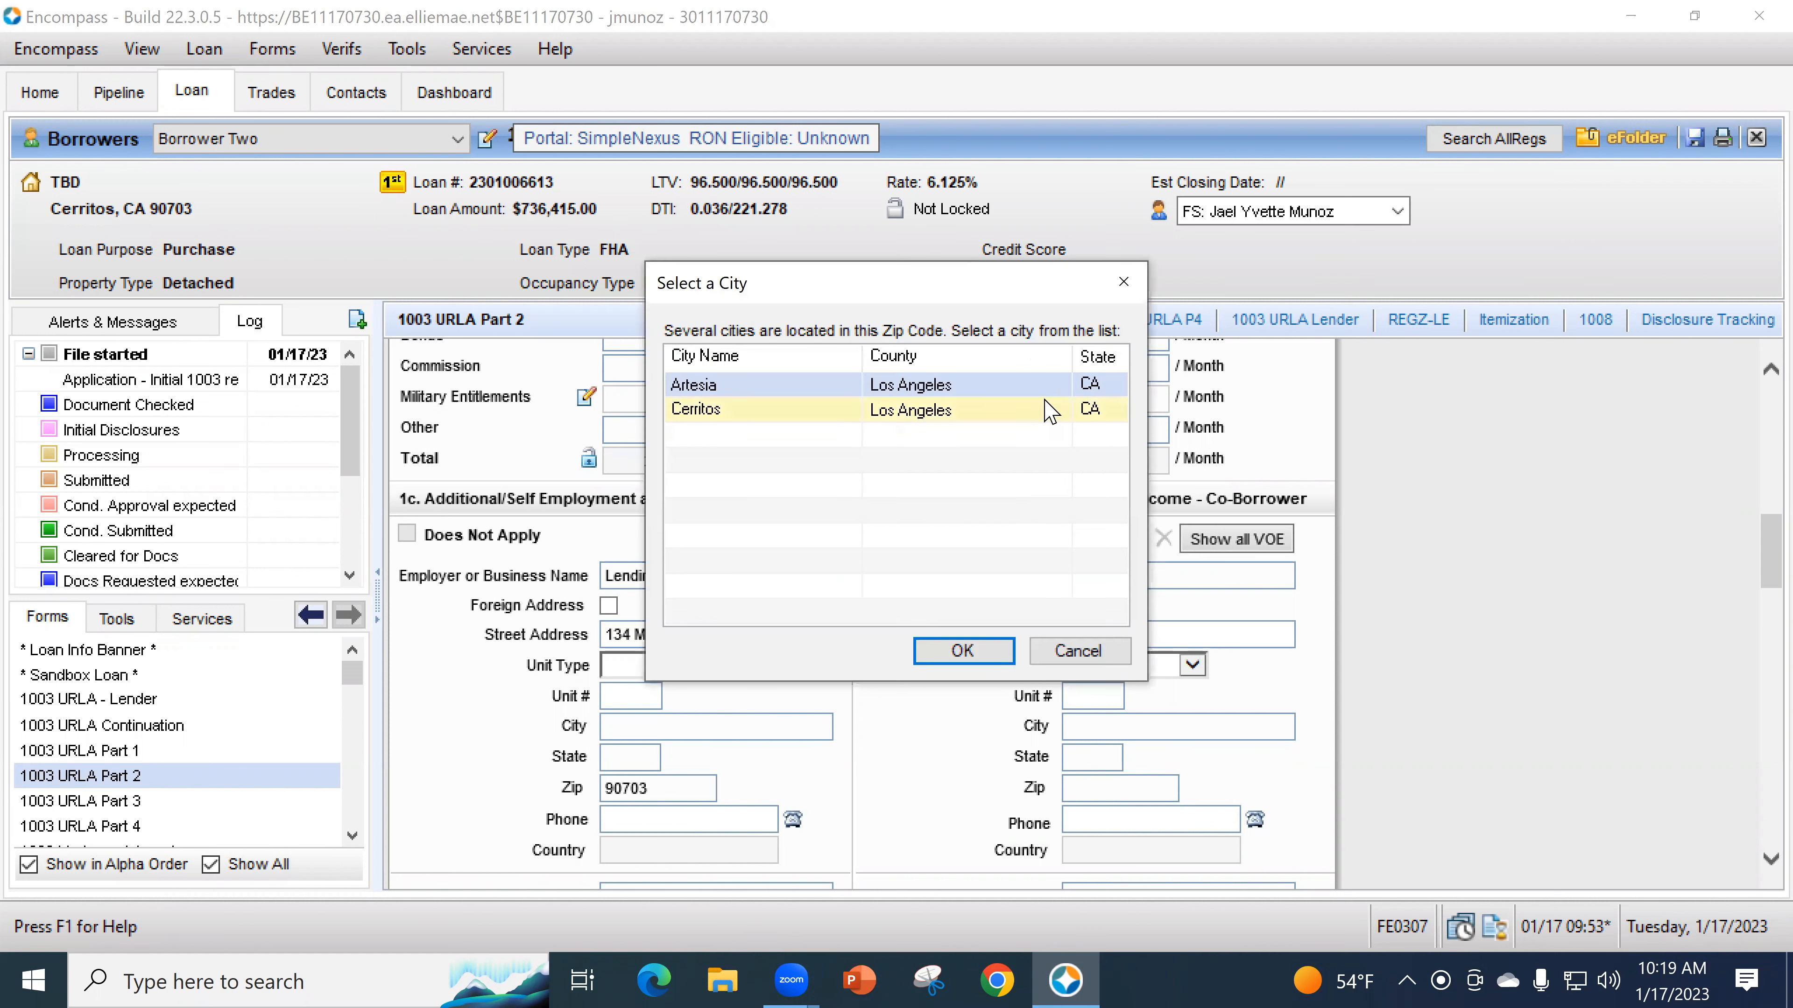
click(967, 650)
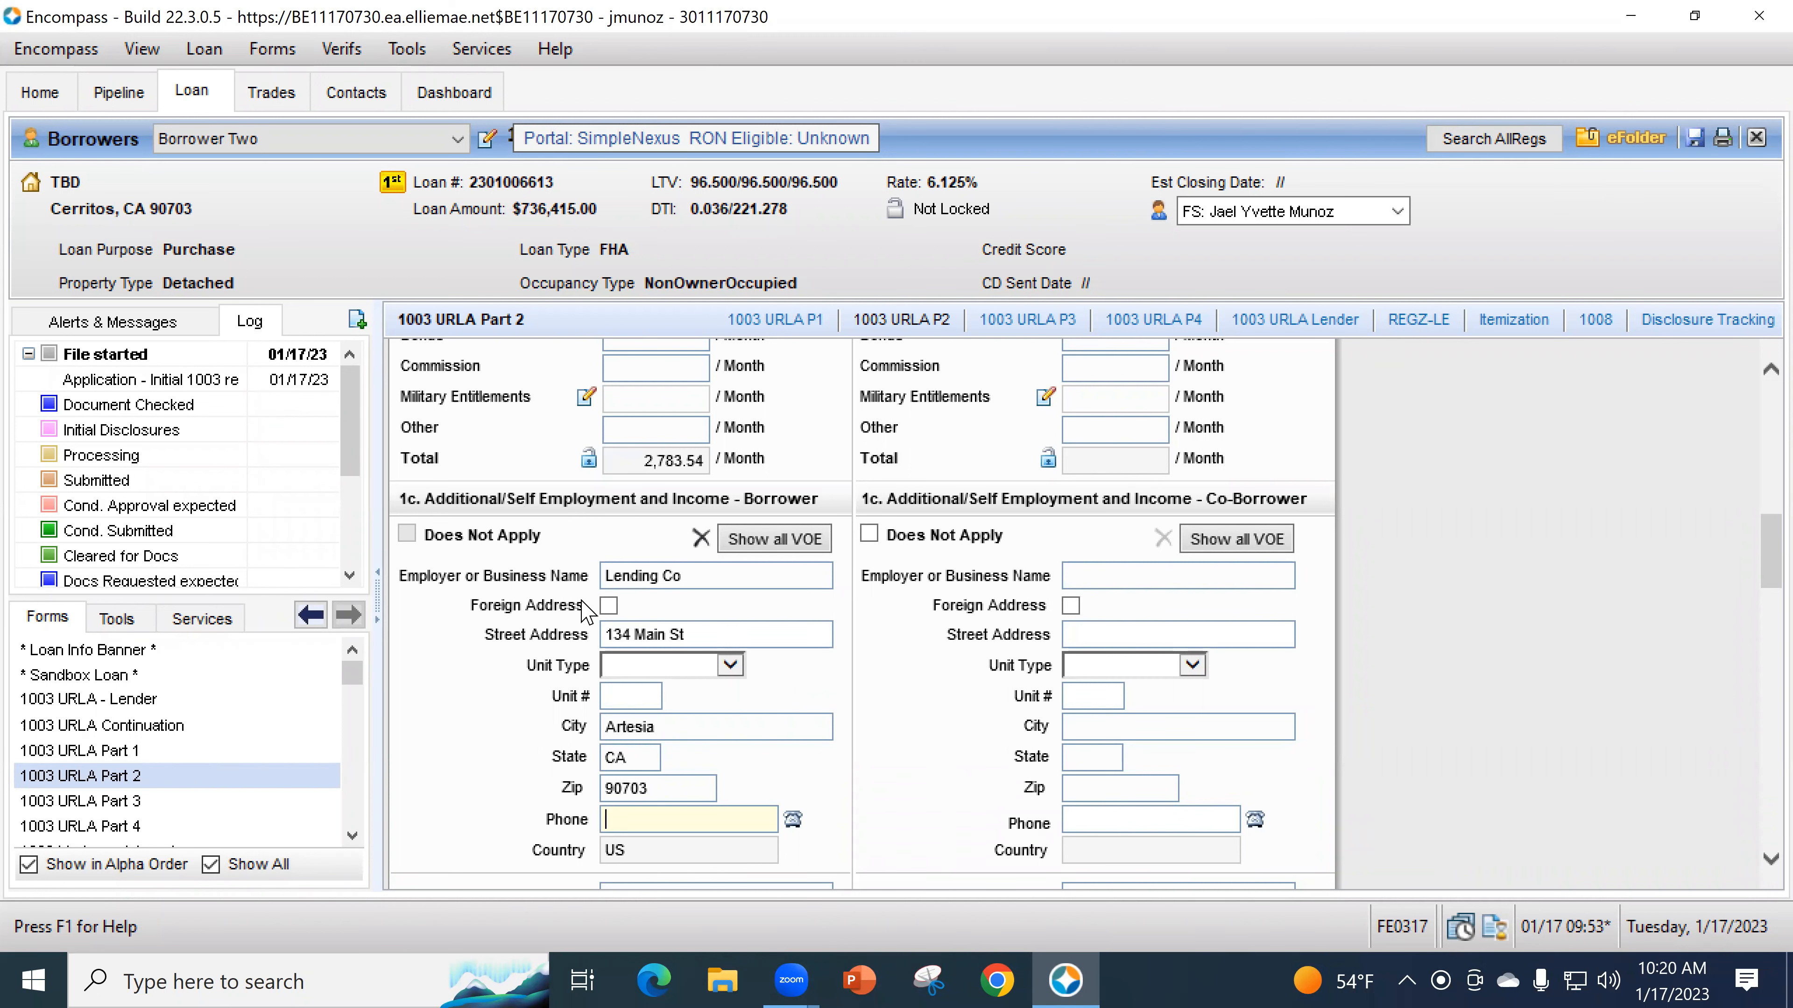
- Set the Lending Co employment record to Prior in the full VOE list
scroll(616, 612, down, 2)
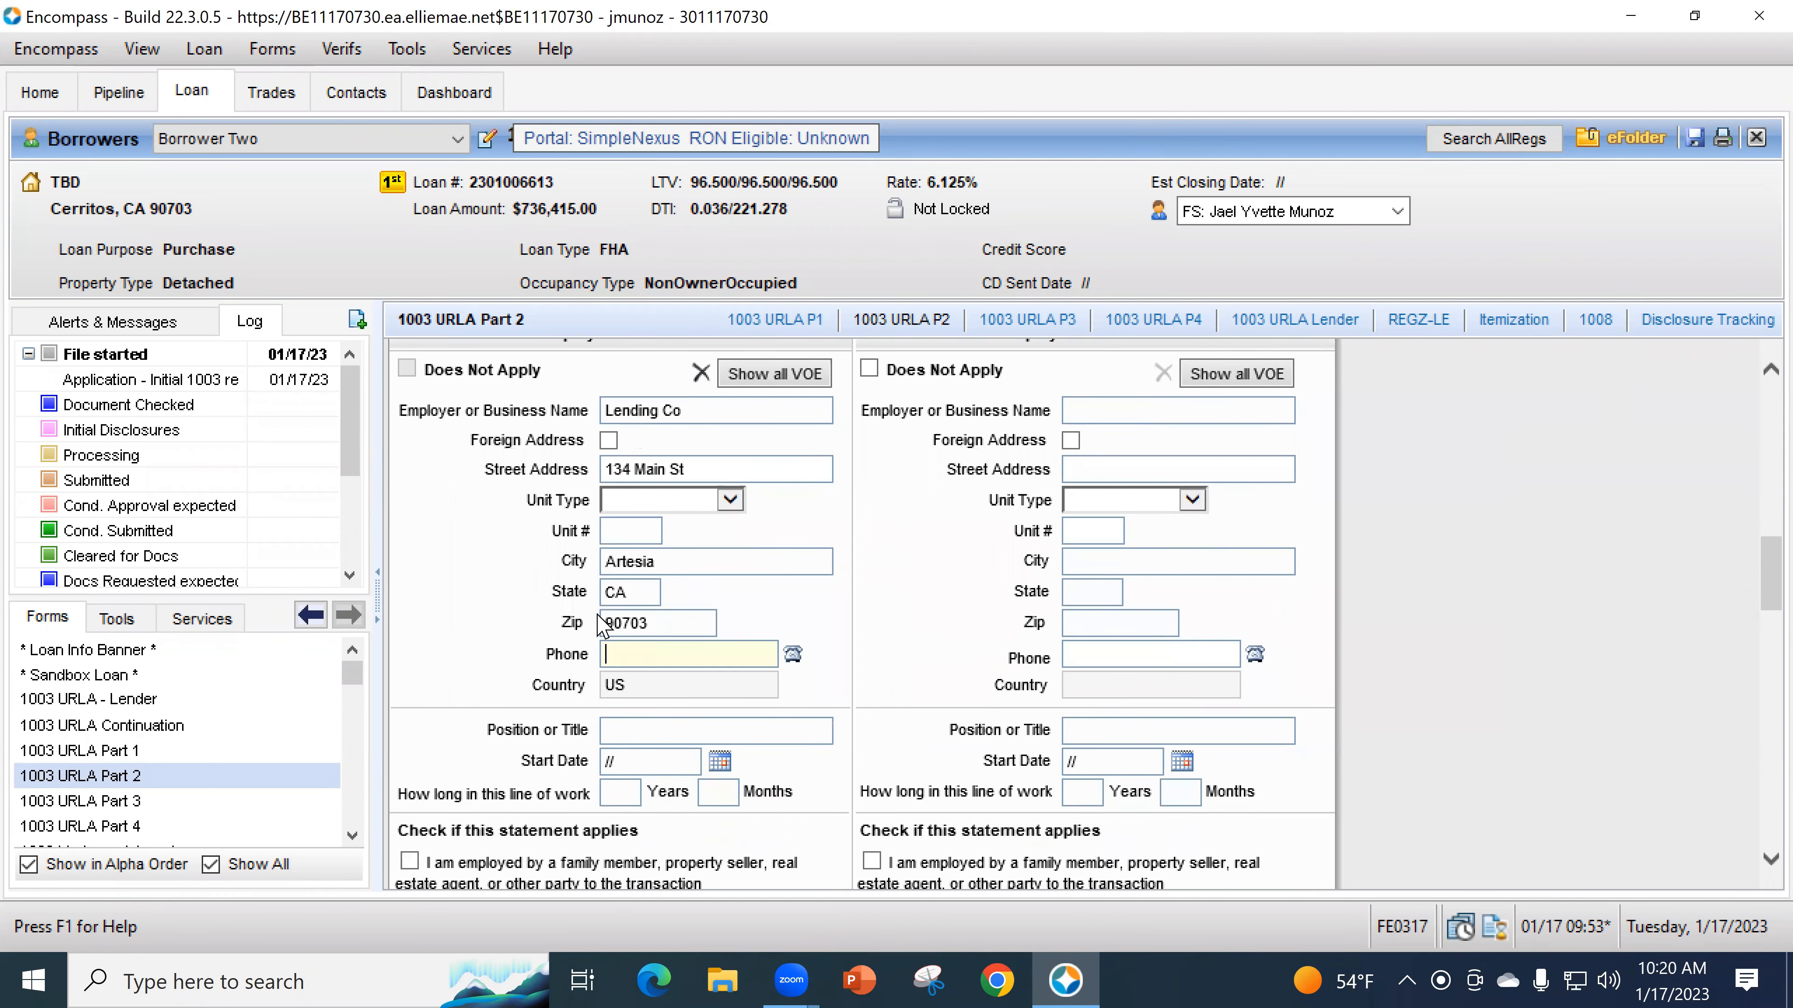
scroll(601, 625, up, 1)
click(769, 456)
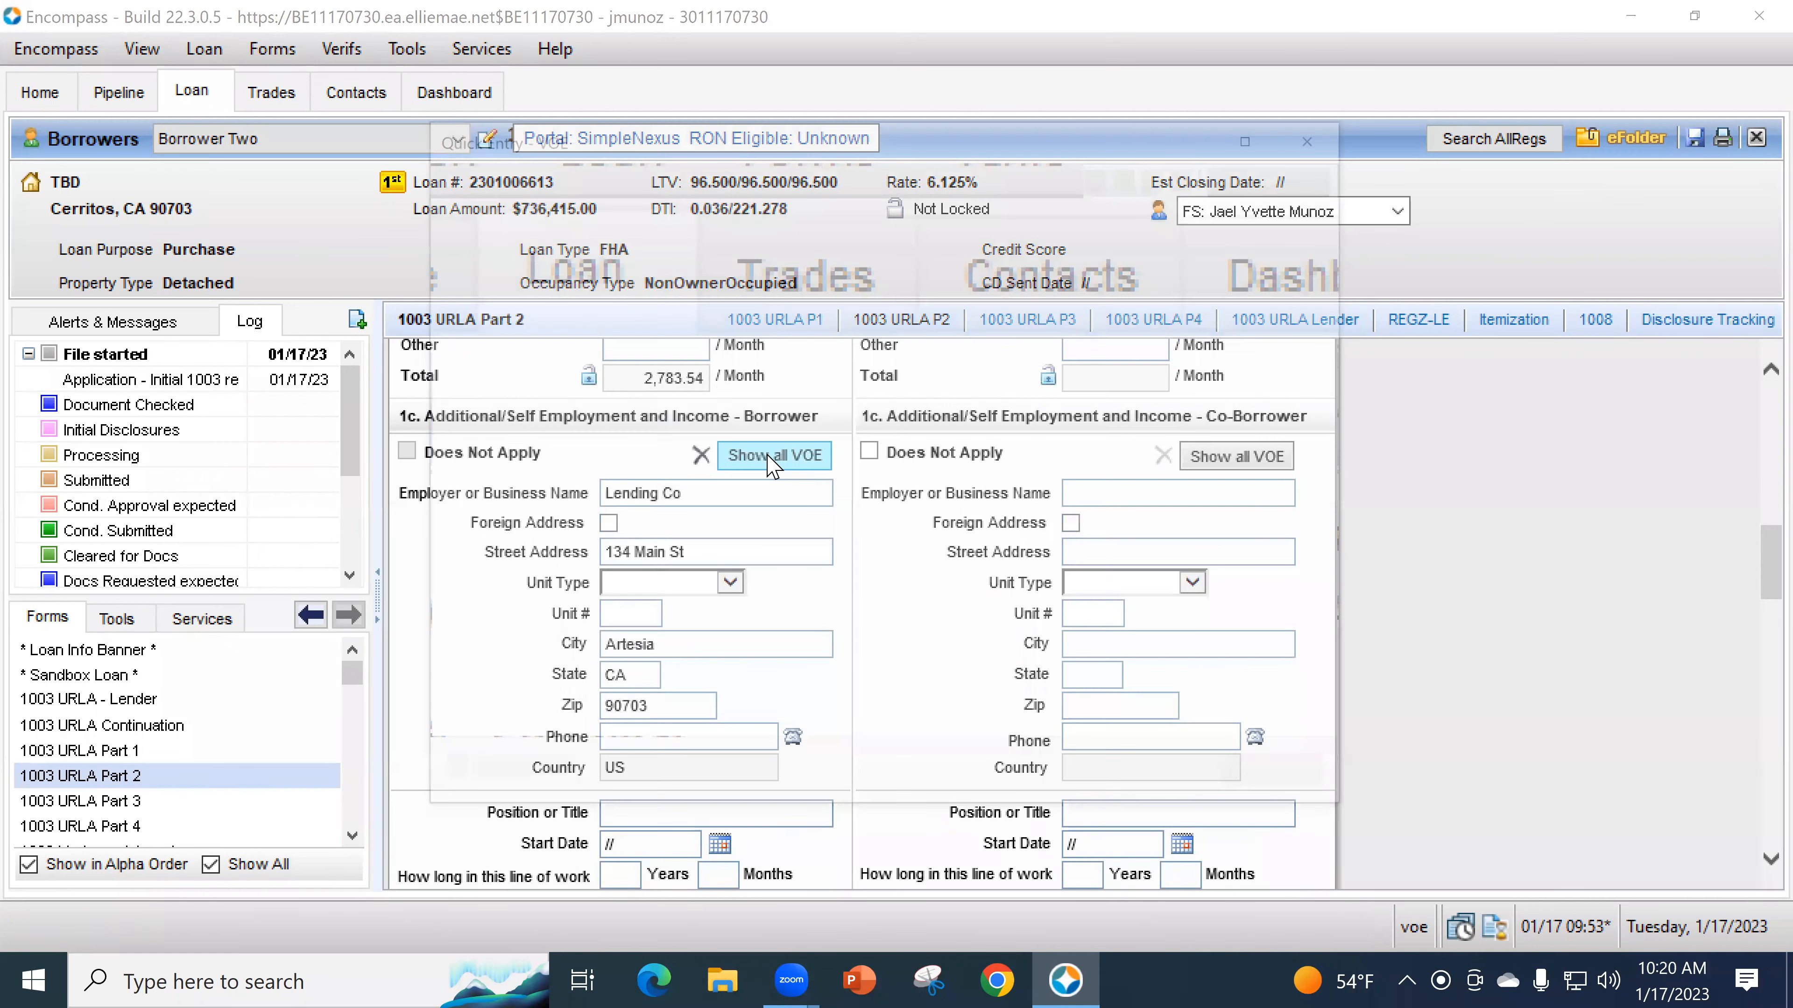
click(740, 268)
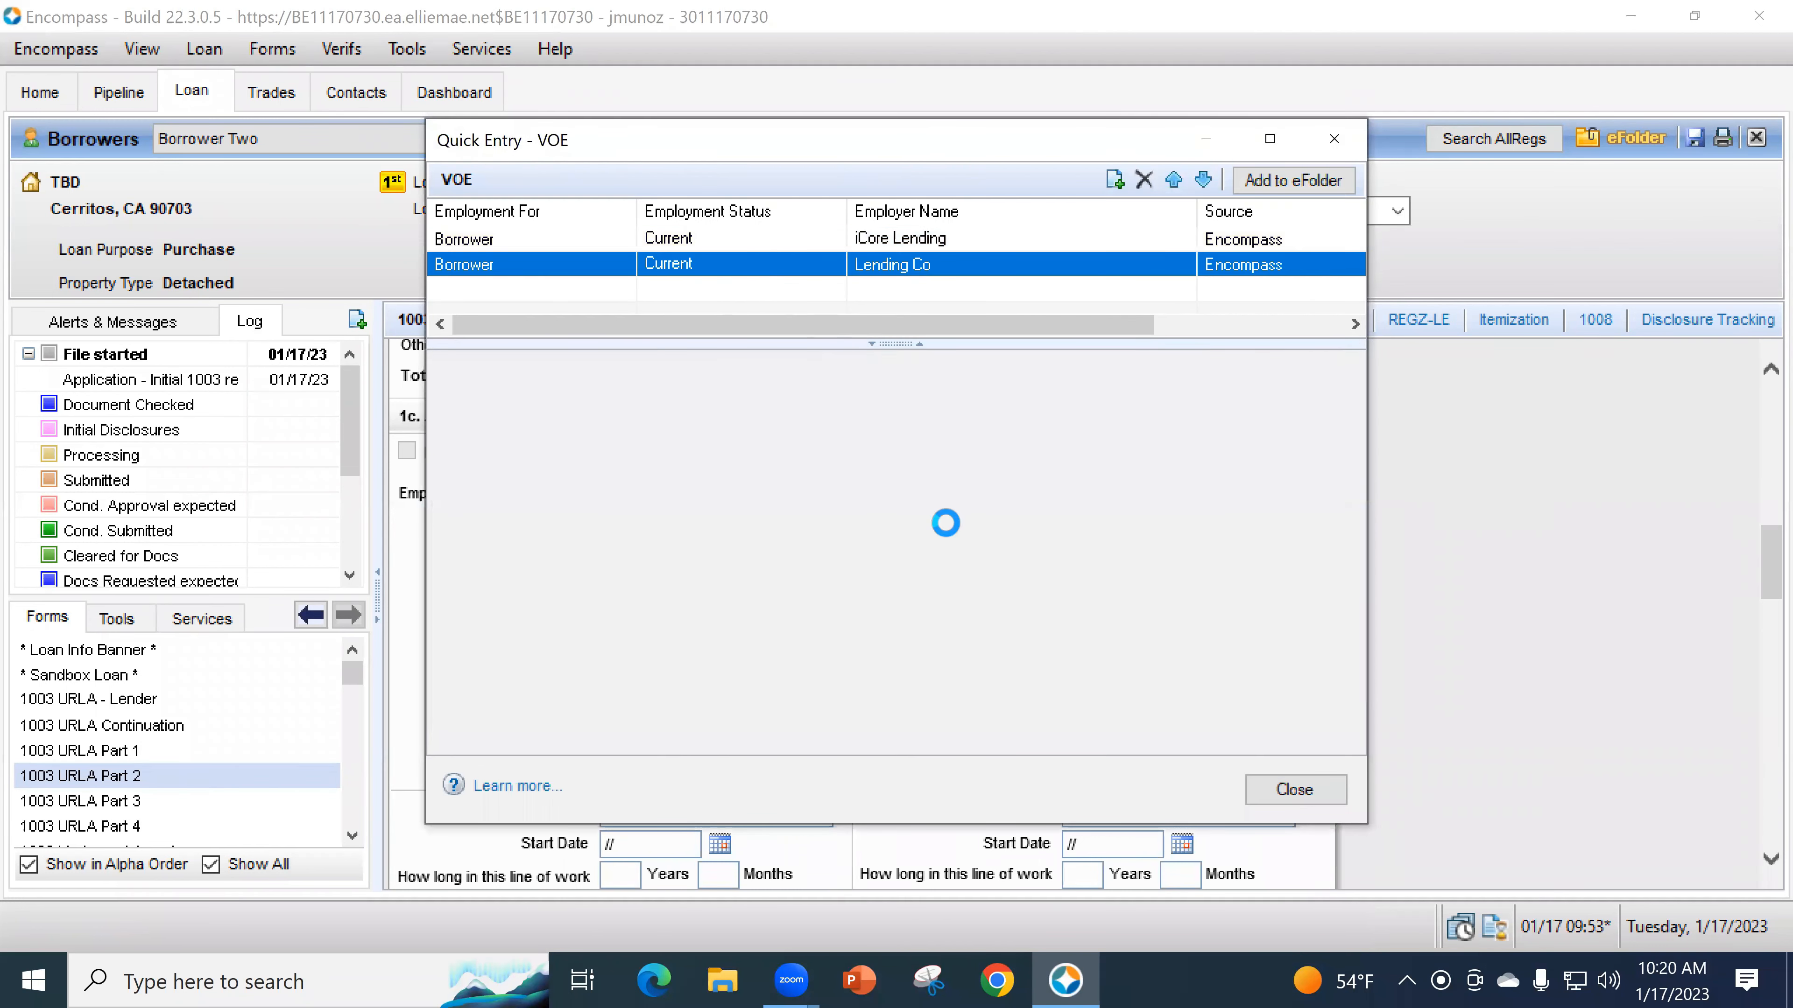
scroll(575, 567, down, 10)
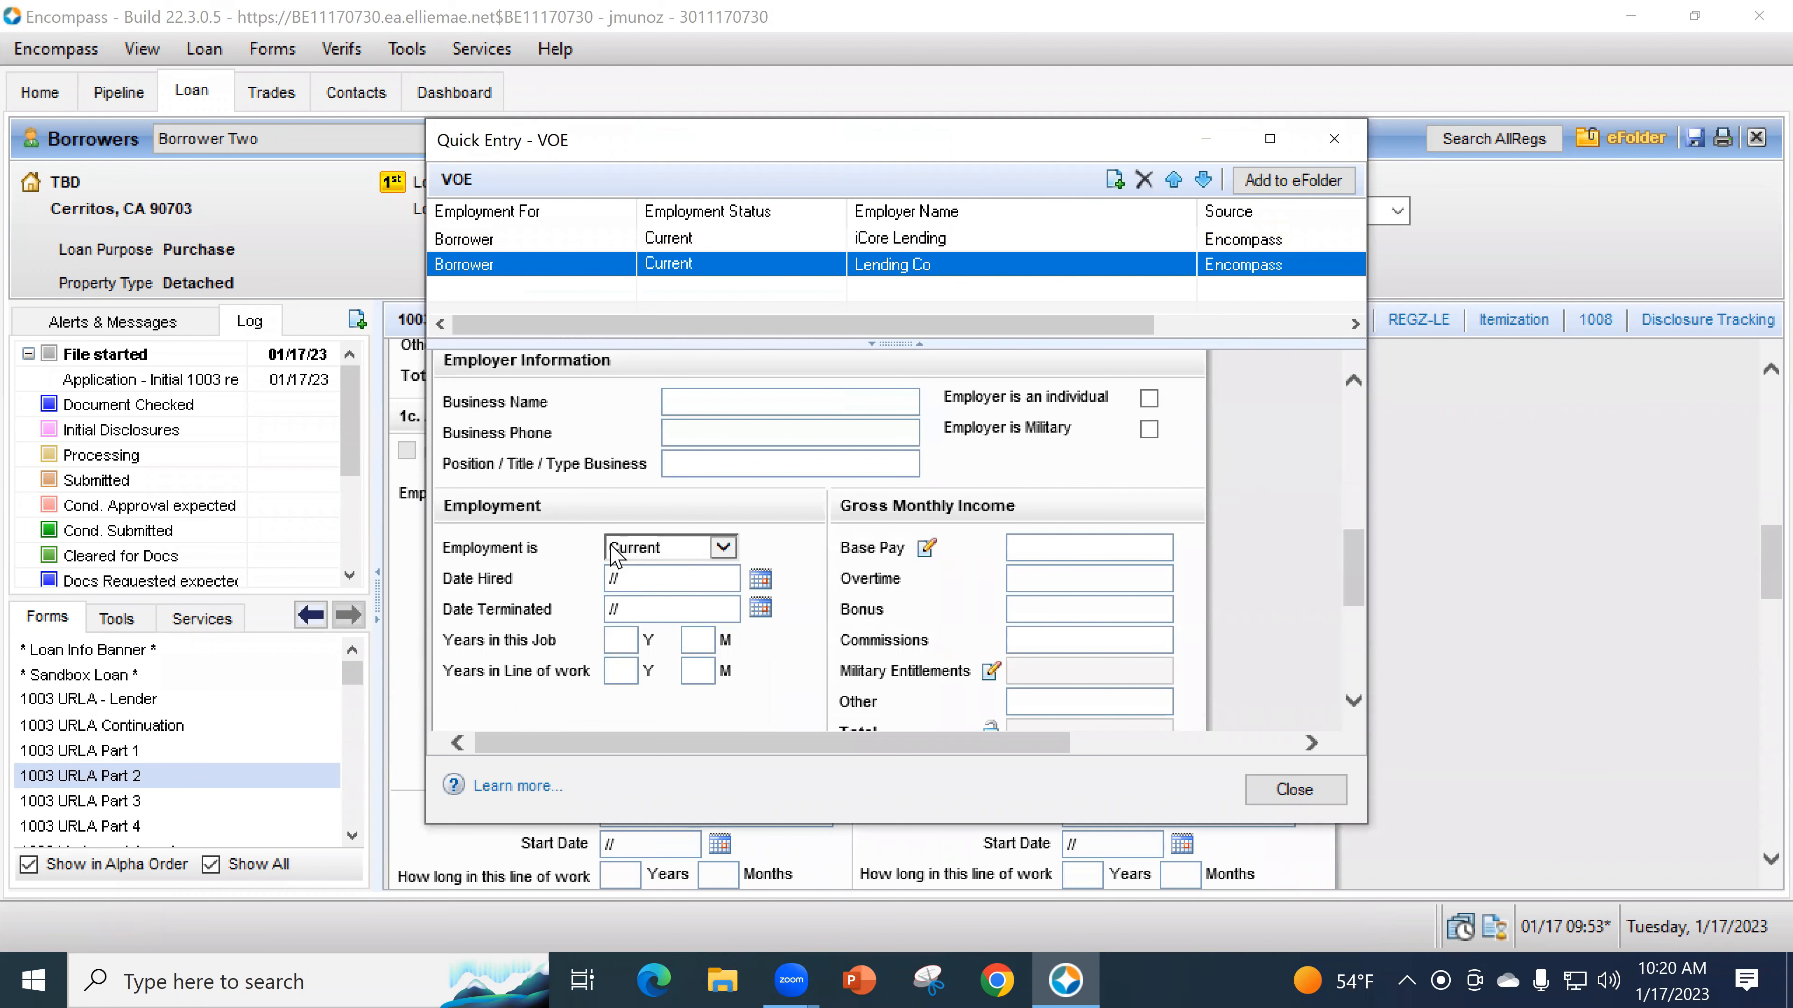
click(654, 549)
click(656, 569)
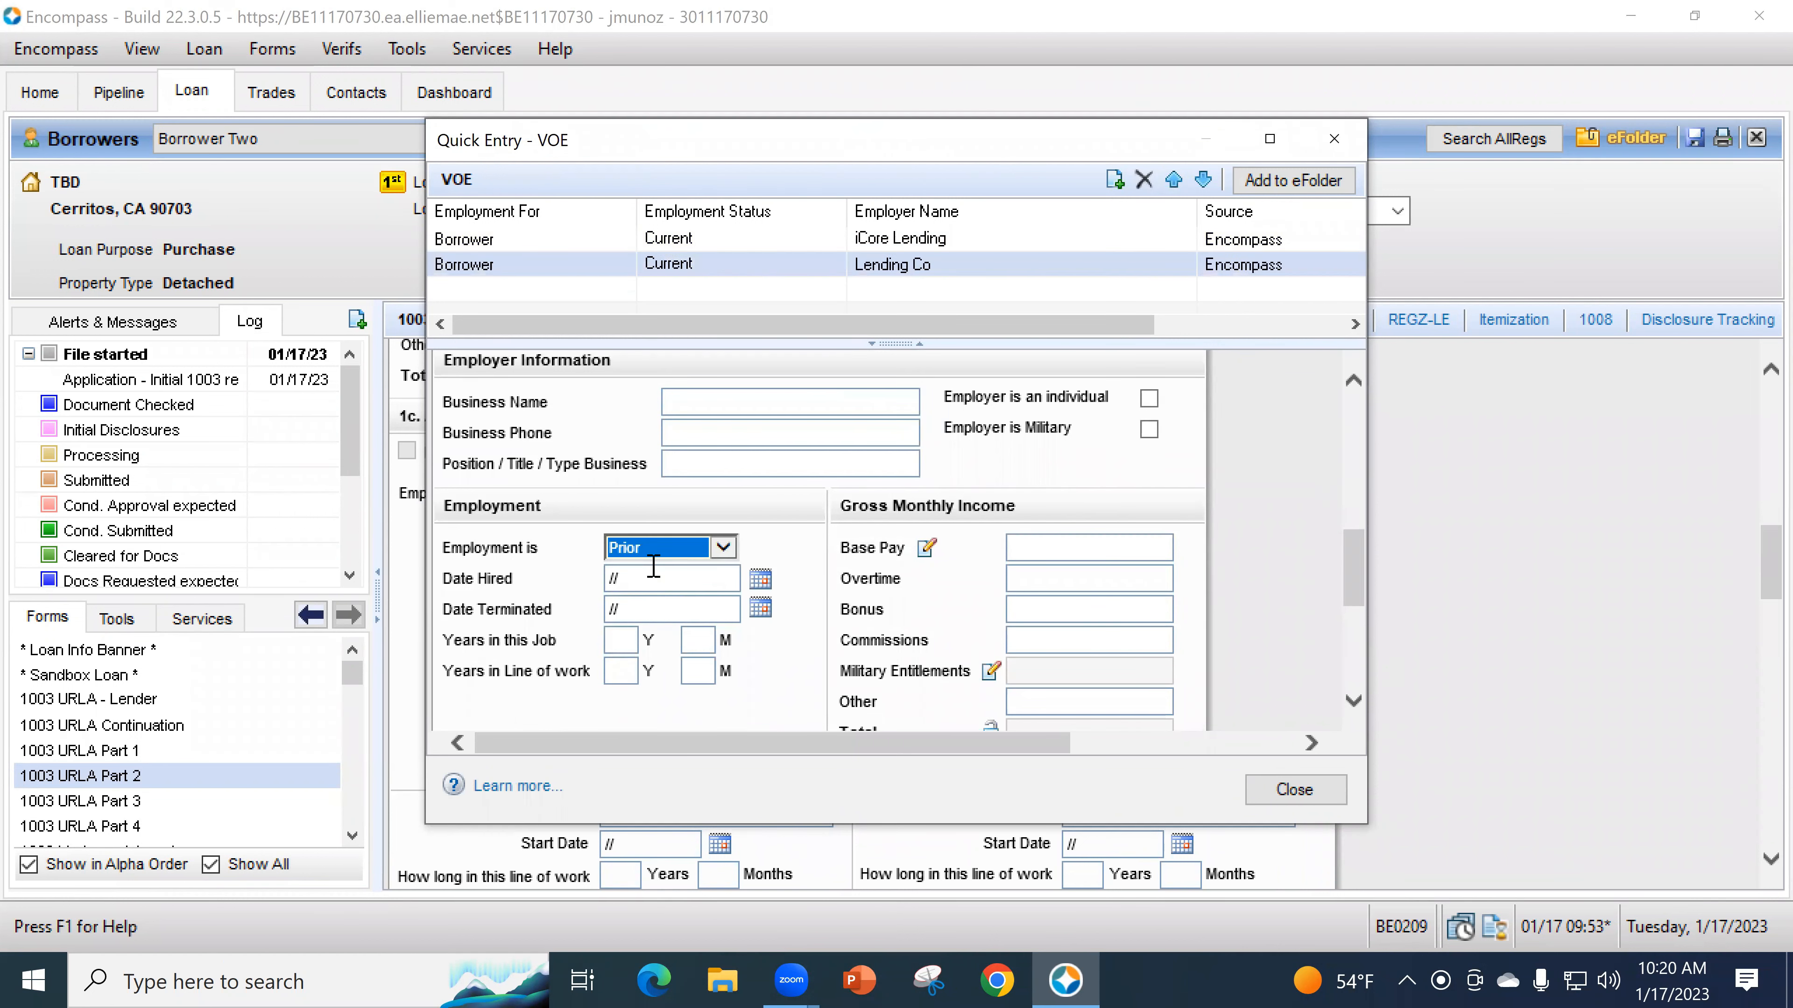
click(1267, 797)
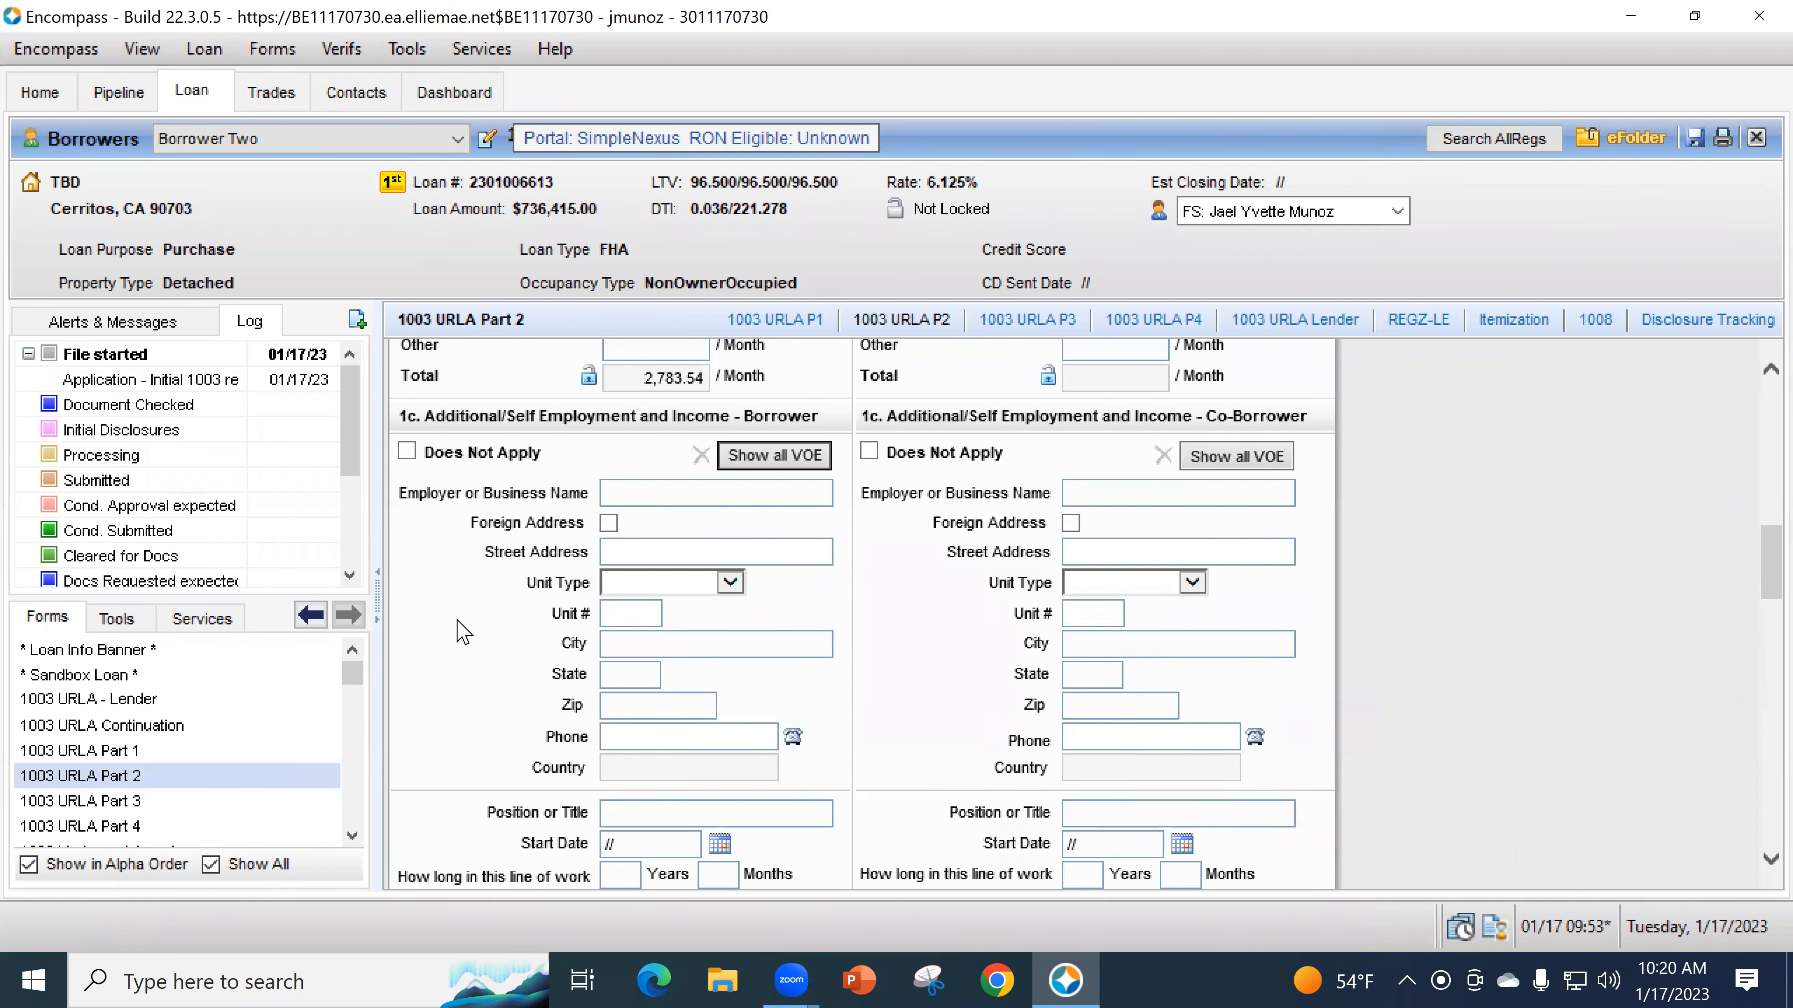
scroll(578, 670, down, 10)
- Scroll to section 1c Additional/Self Employment, leaving its does-not-apply box unchecked
scroll(580, 699, down, 5)
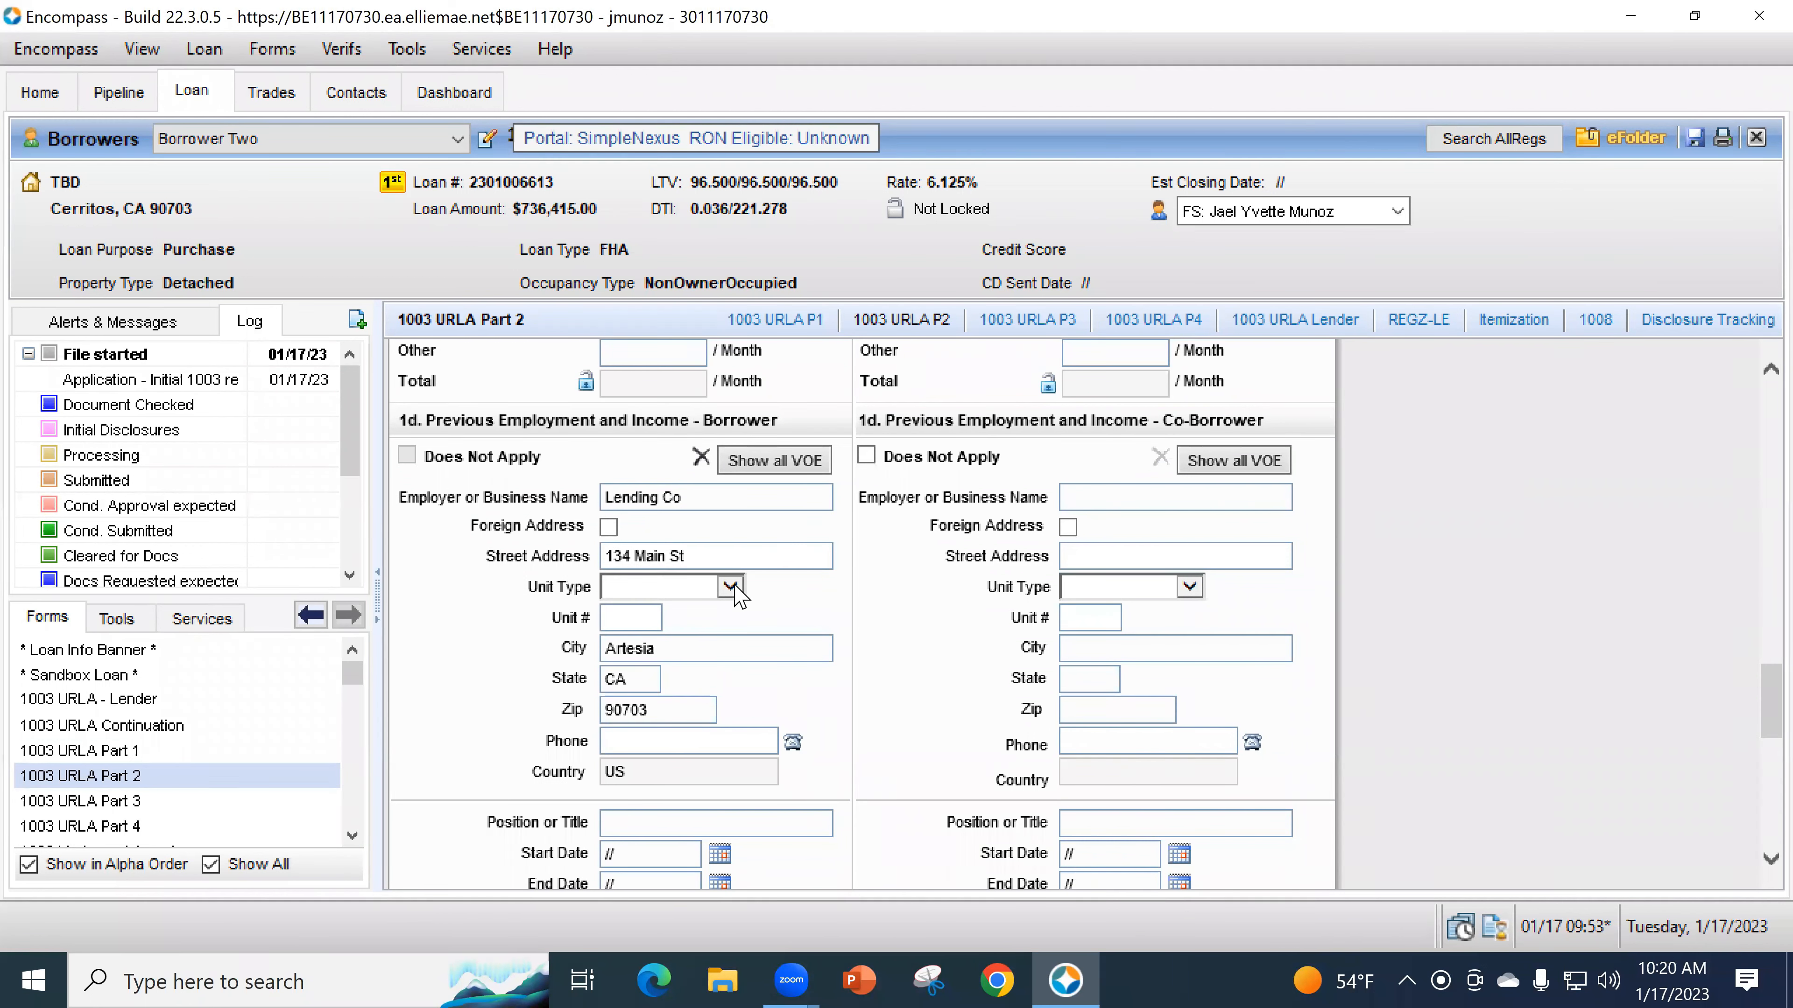
scroll(759, 682, down, 3)
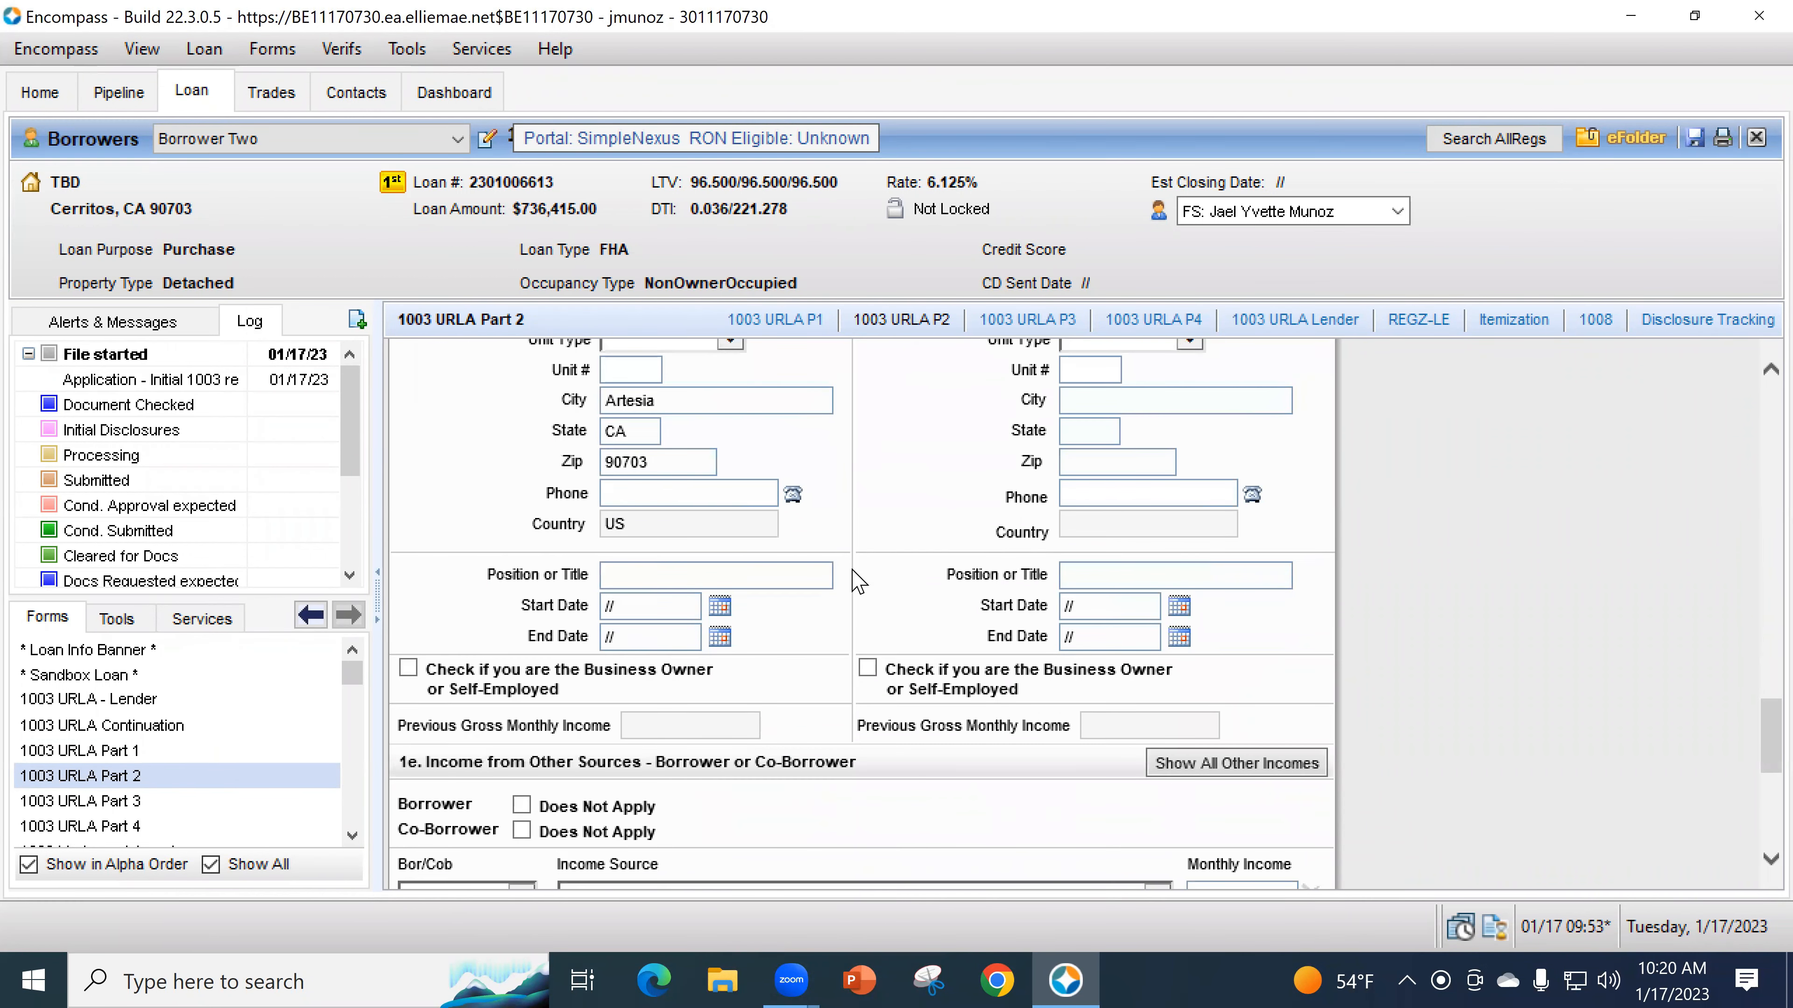
scroll(850, 667, up, 3)
scroll(912, 689, up, 2)
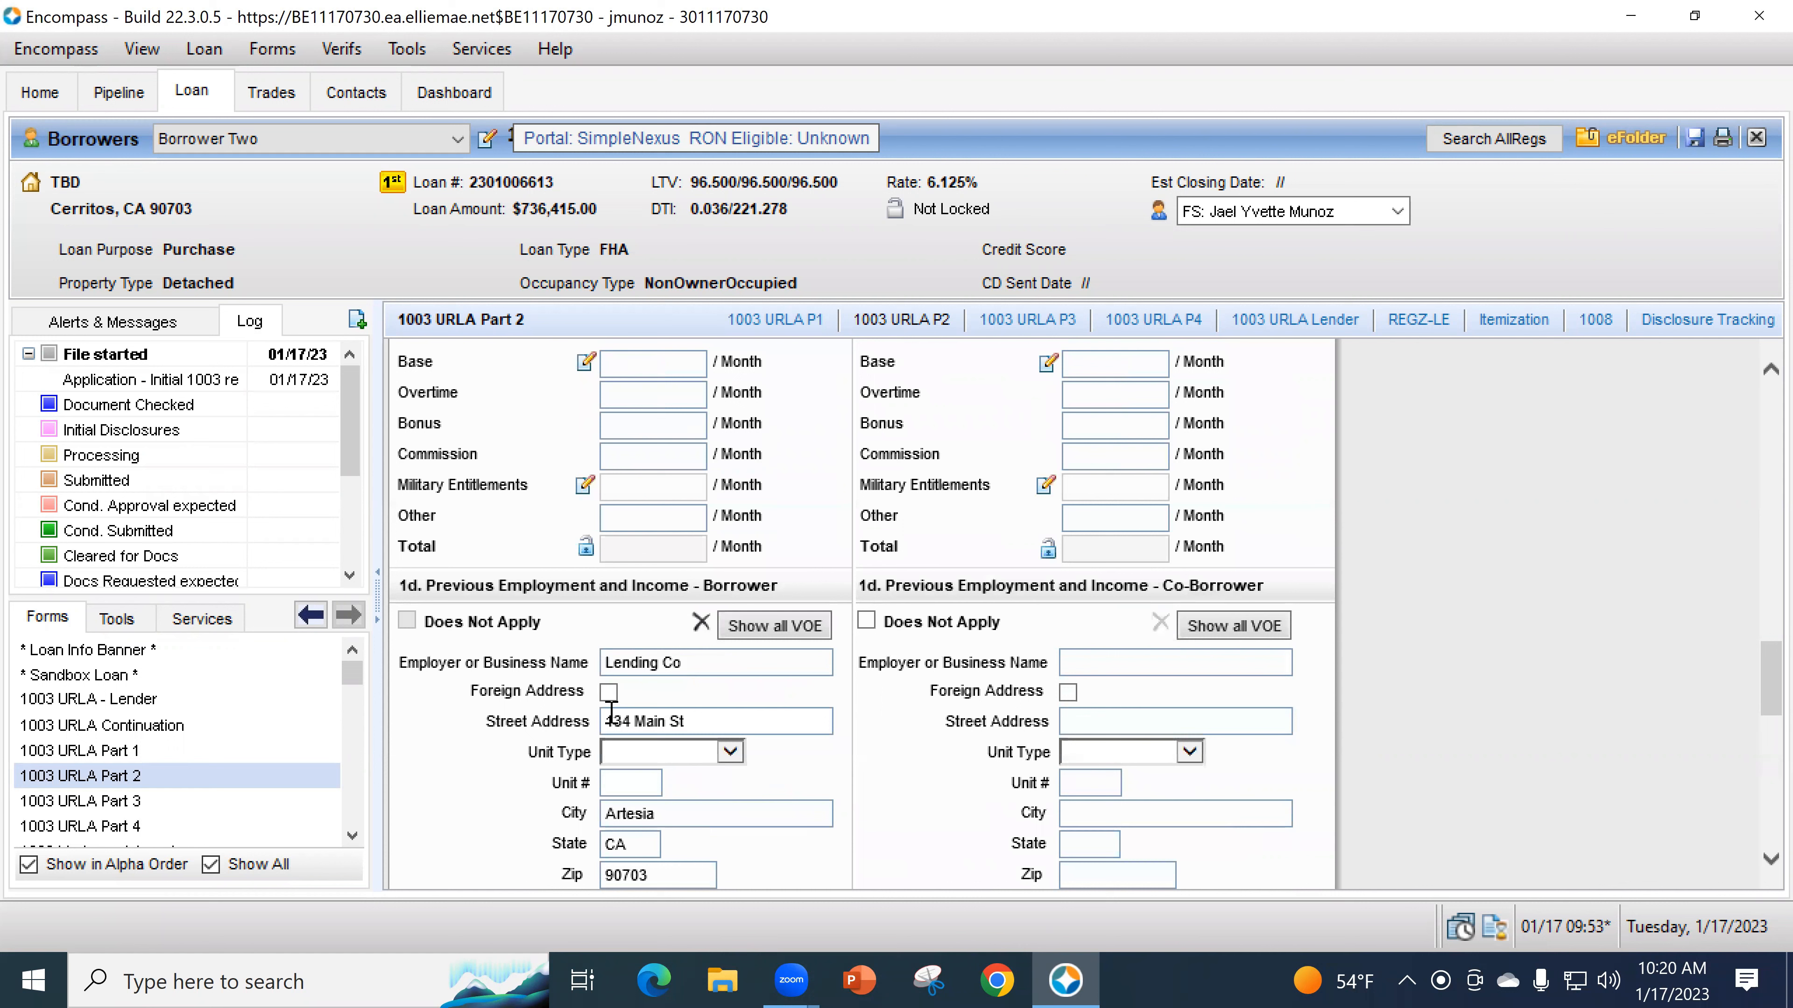
scroll(607, 713, up, 2)
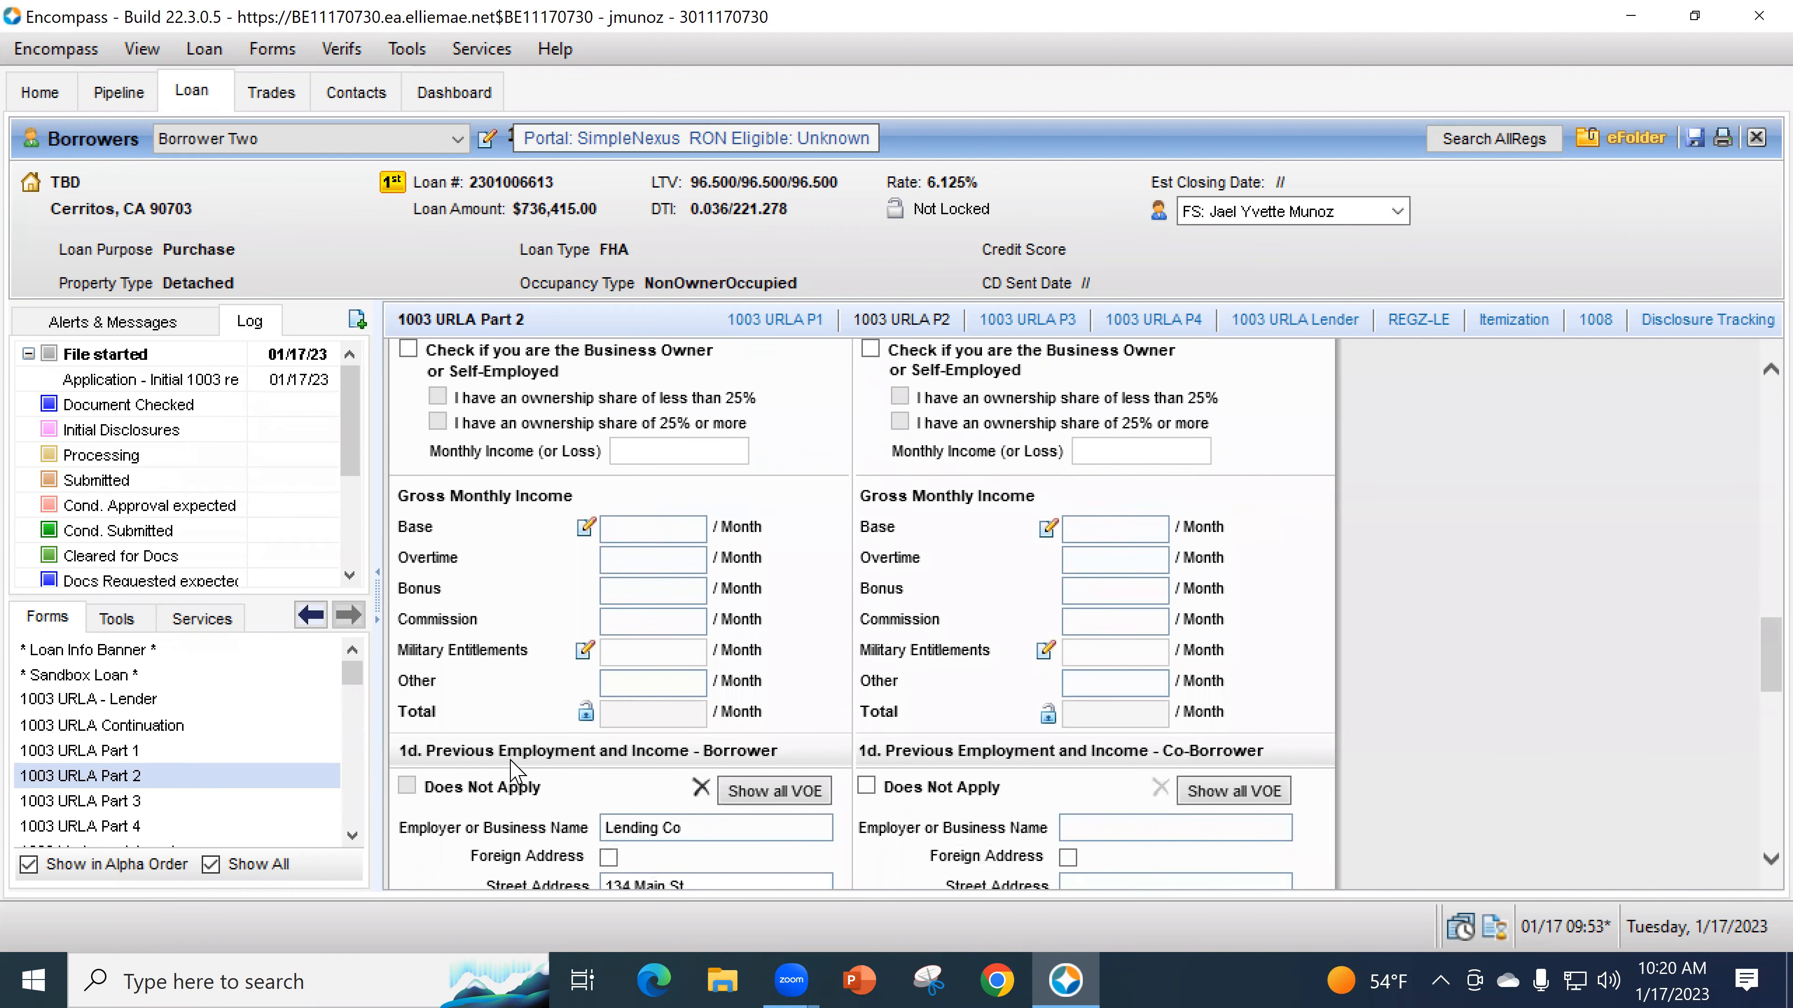
scroll(492, 782, up, 1)
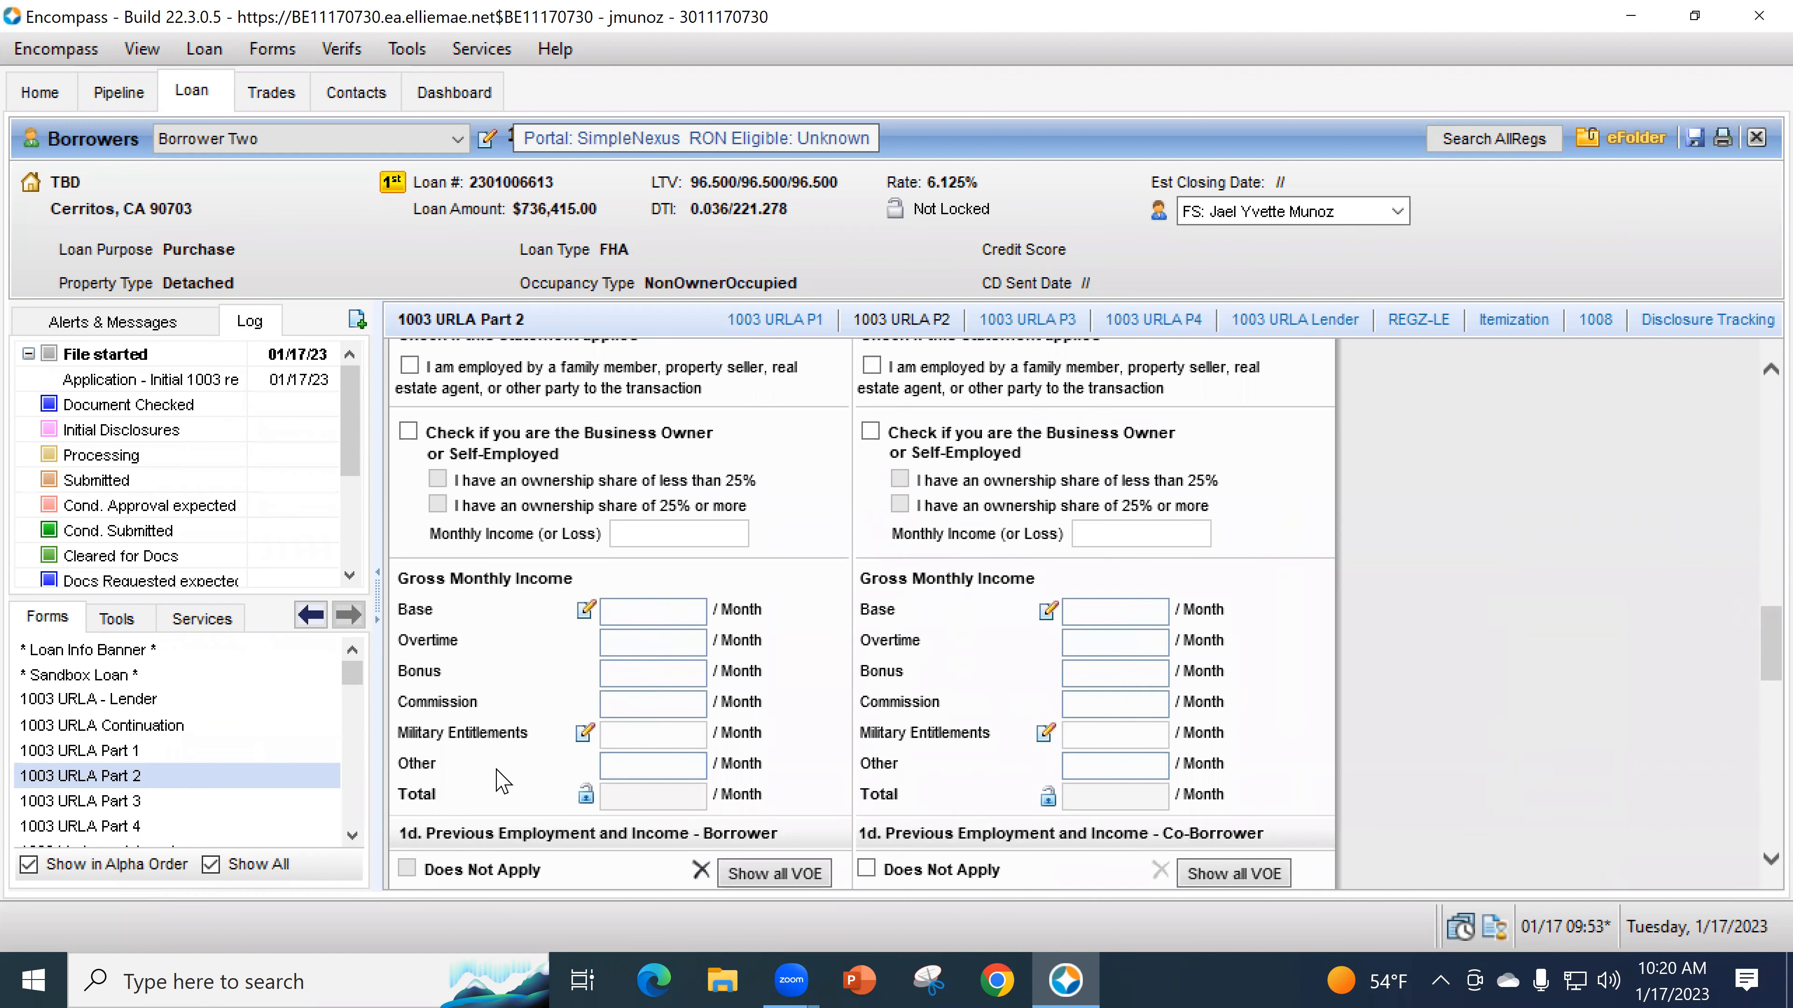
scroll(497, 635, up, 10)
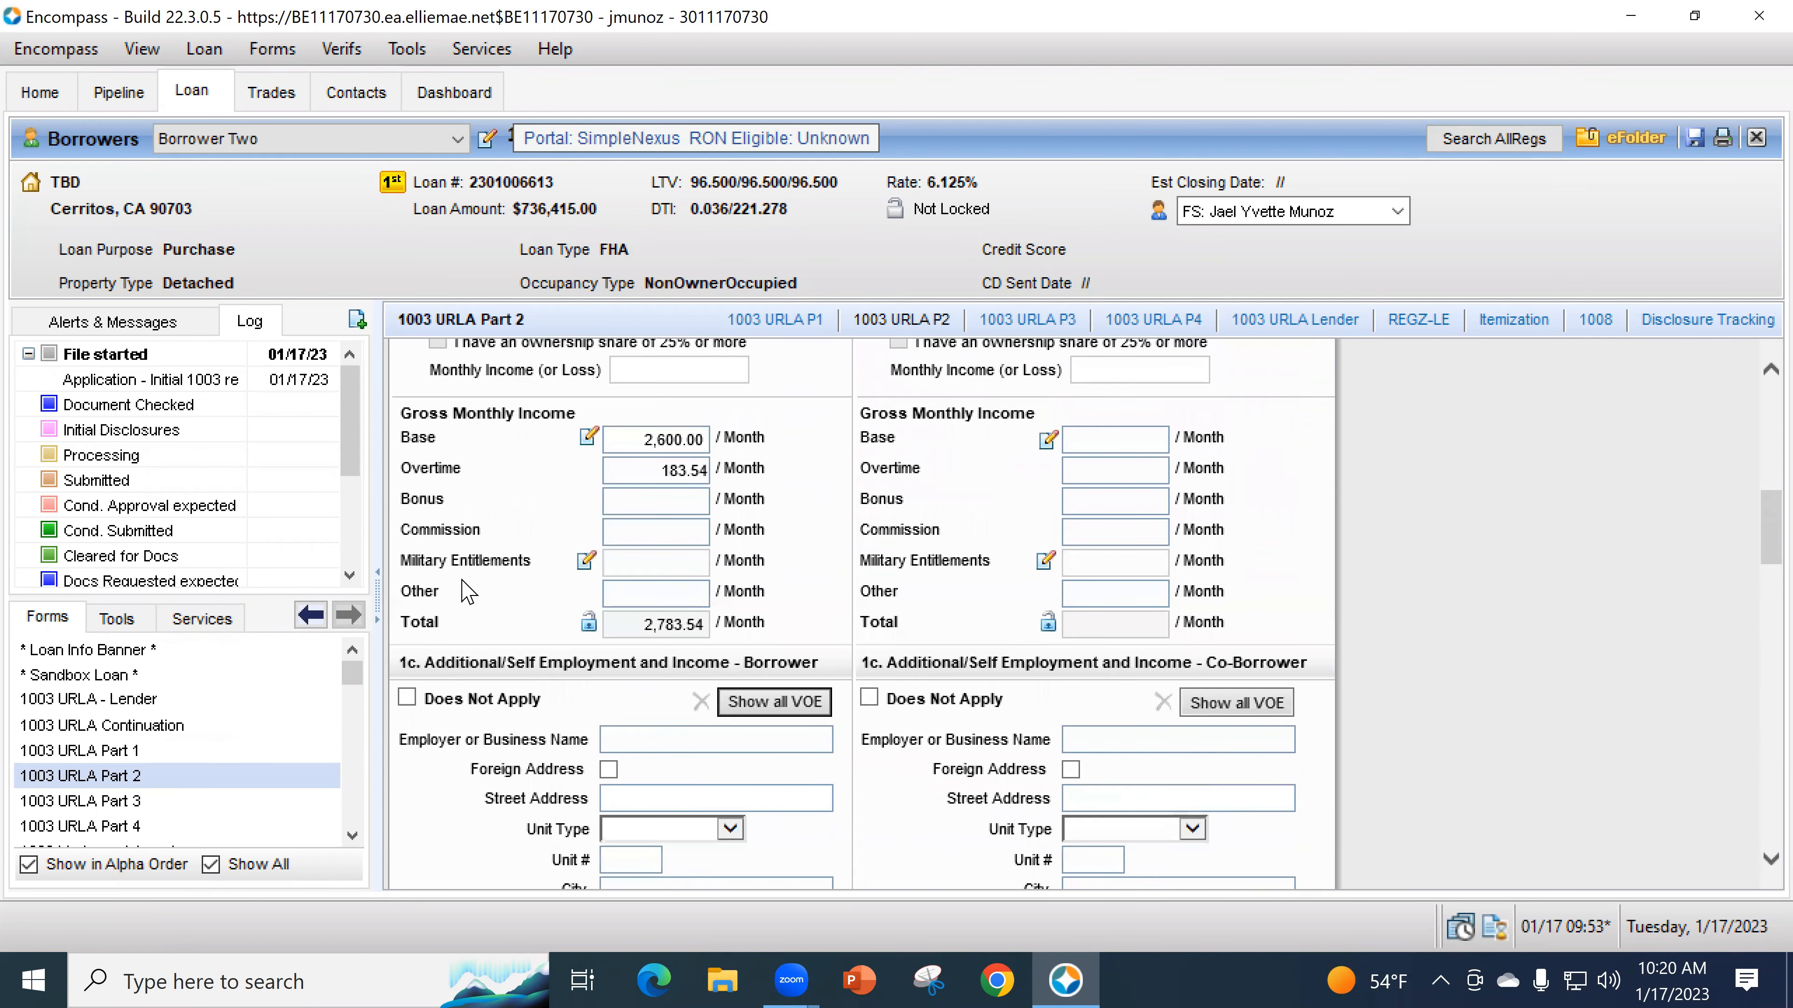
click(407, 699)
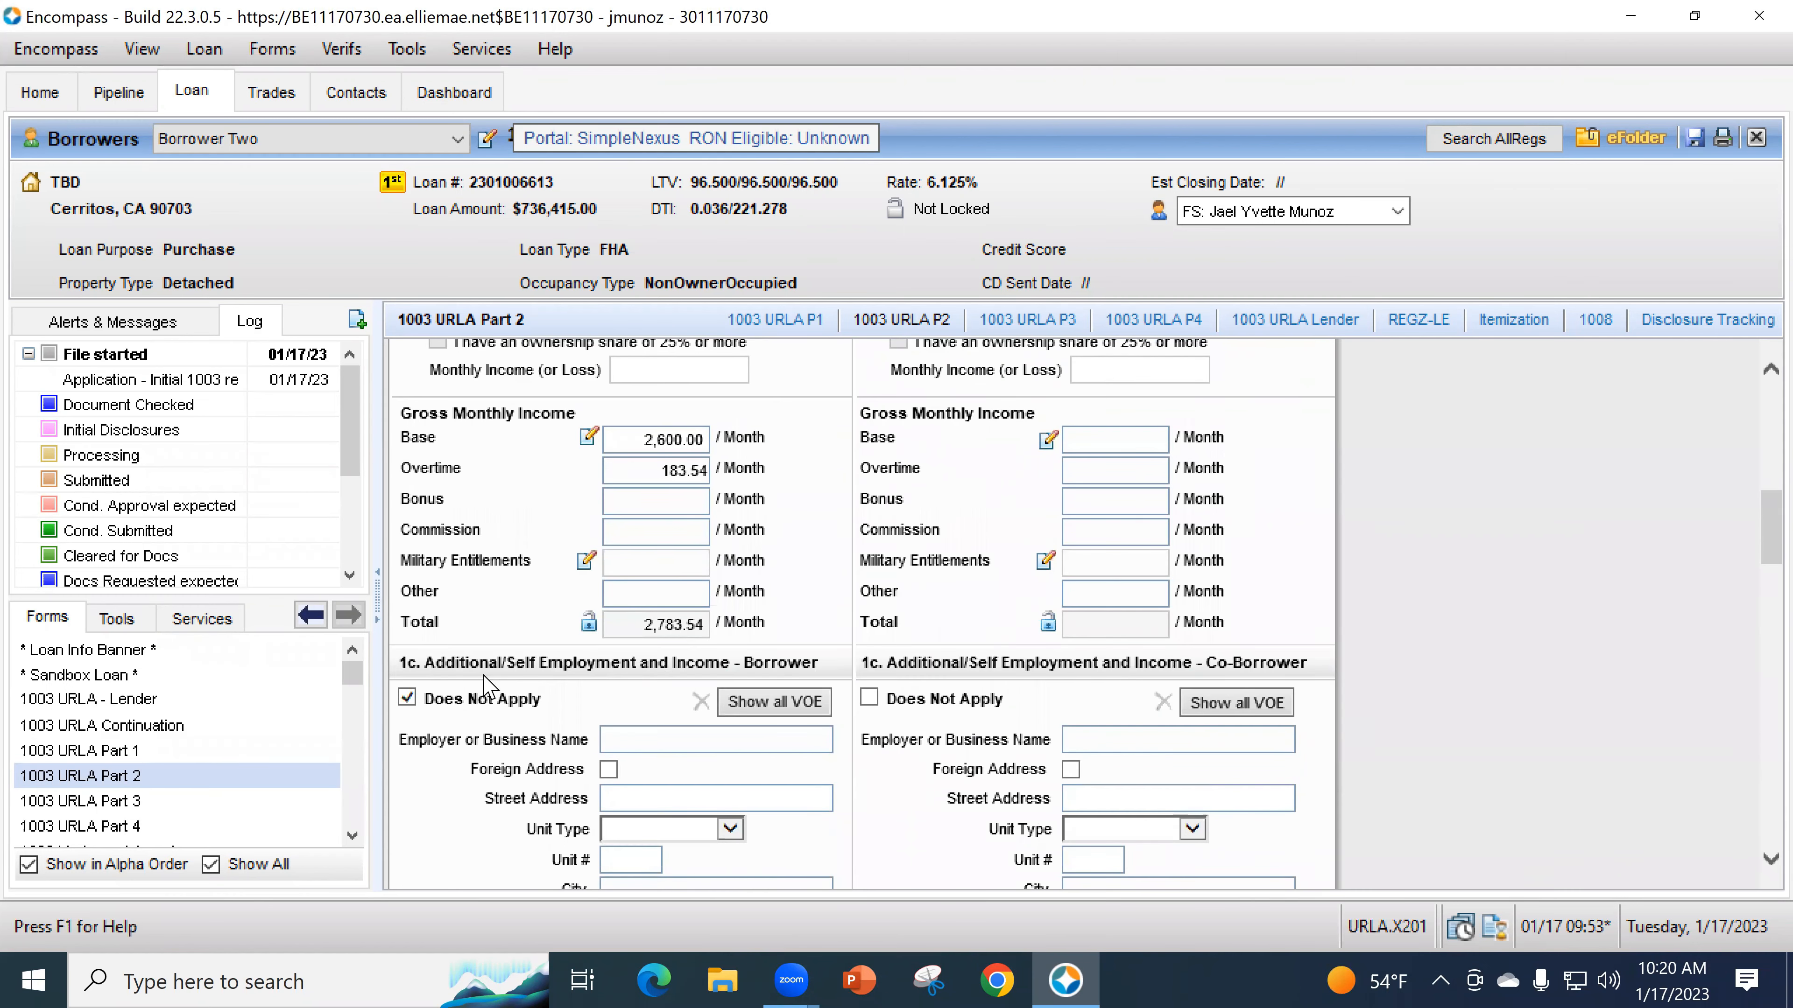
click(407, 699)
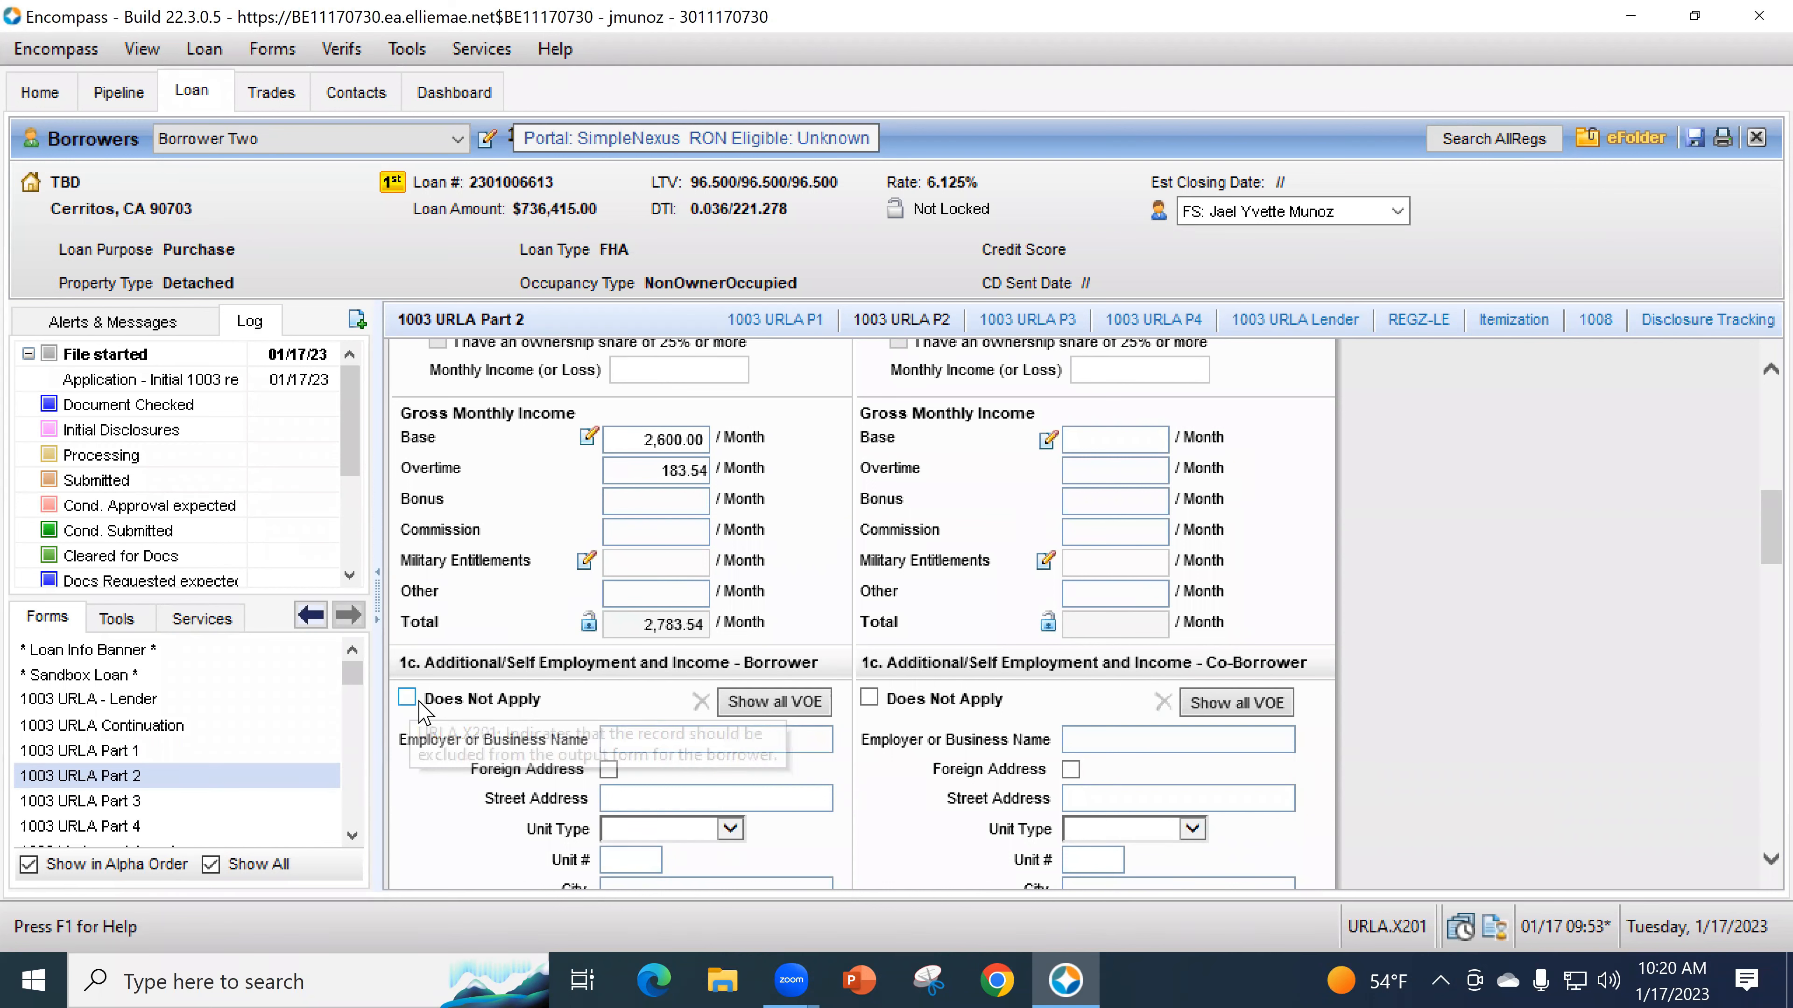
scroll(518, 798, up, 2)
scroll(519, 798, up, 5)
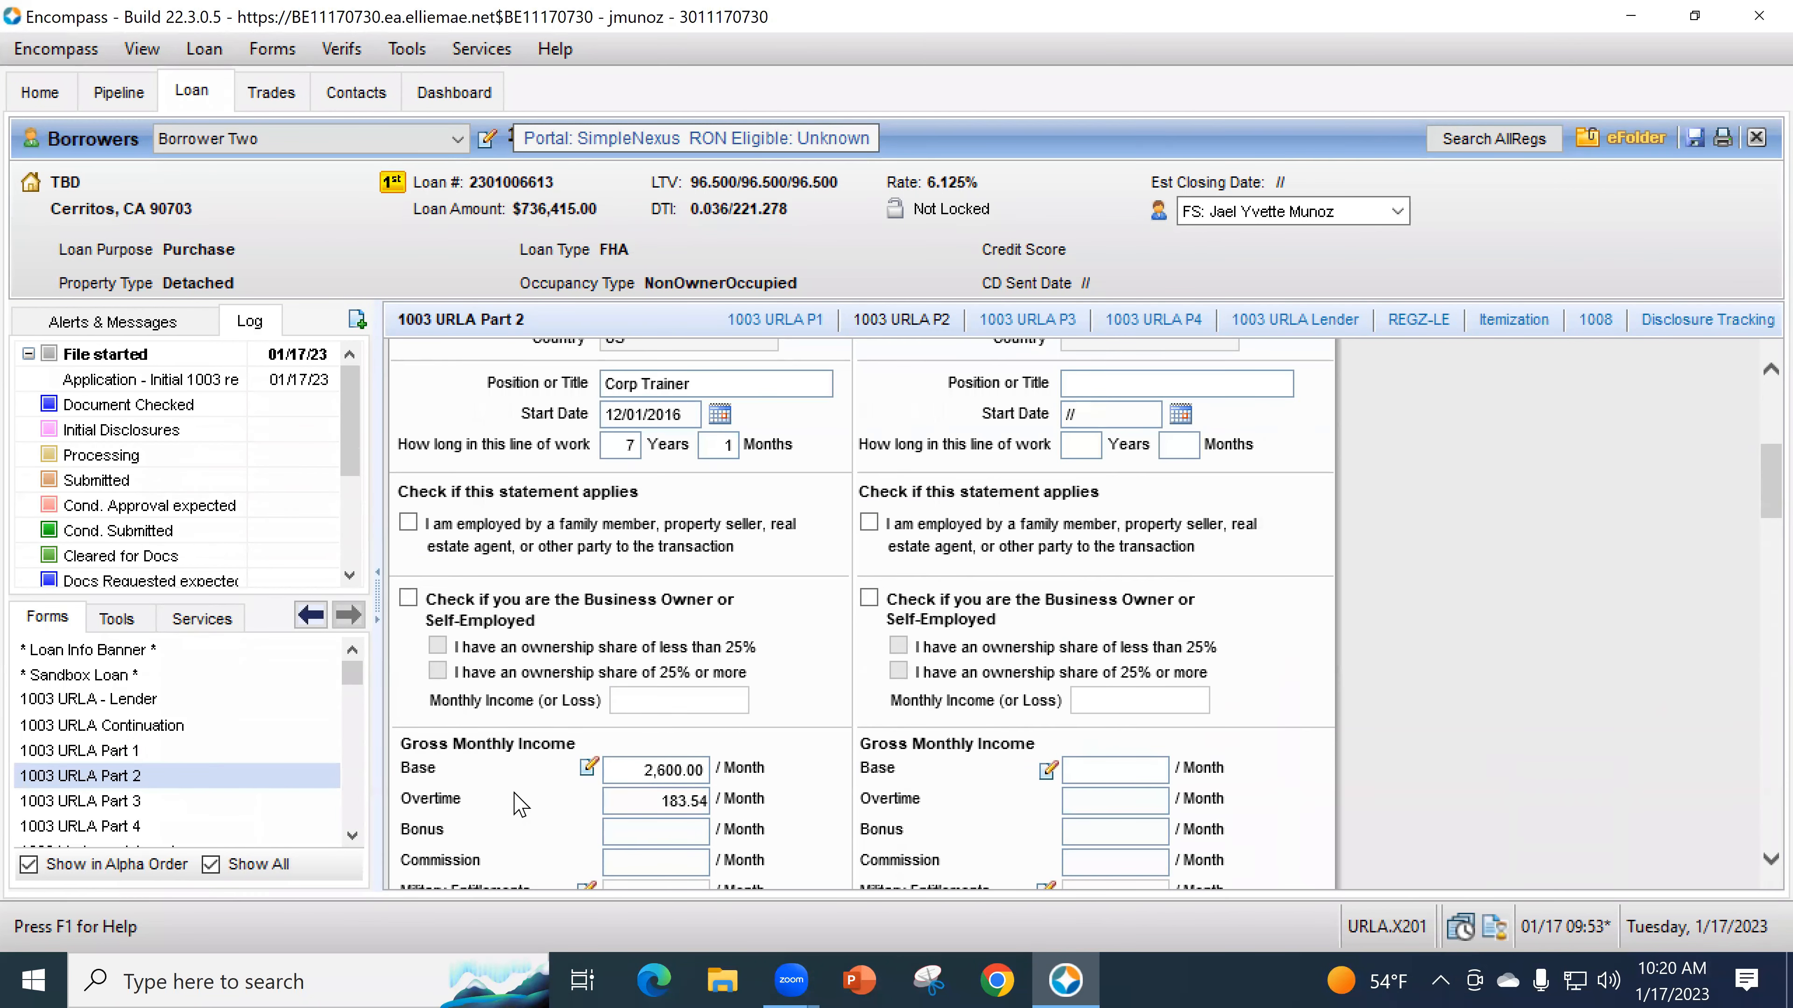
scroll(719, 614, up, 3)
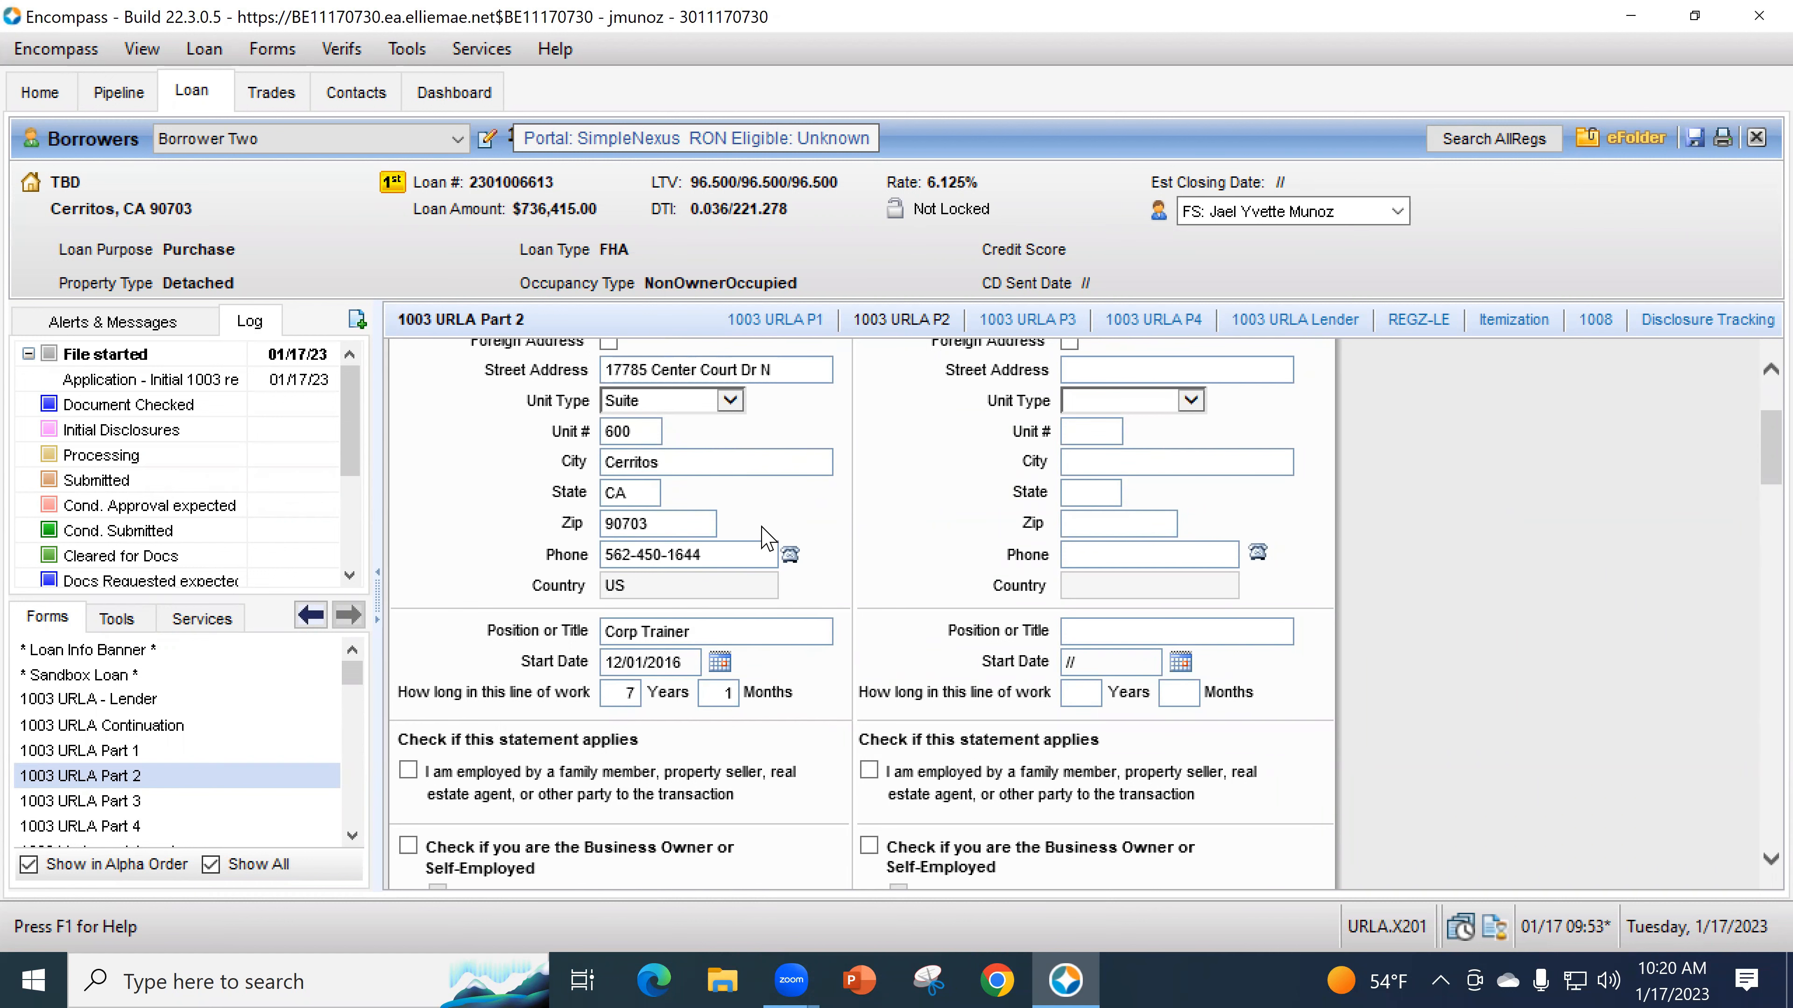
scroll(804, 565, down, 6)
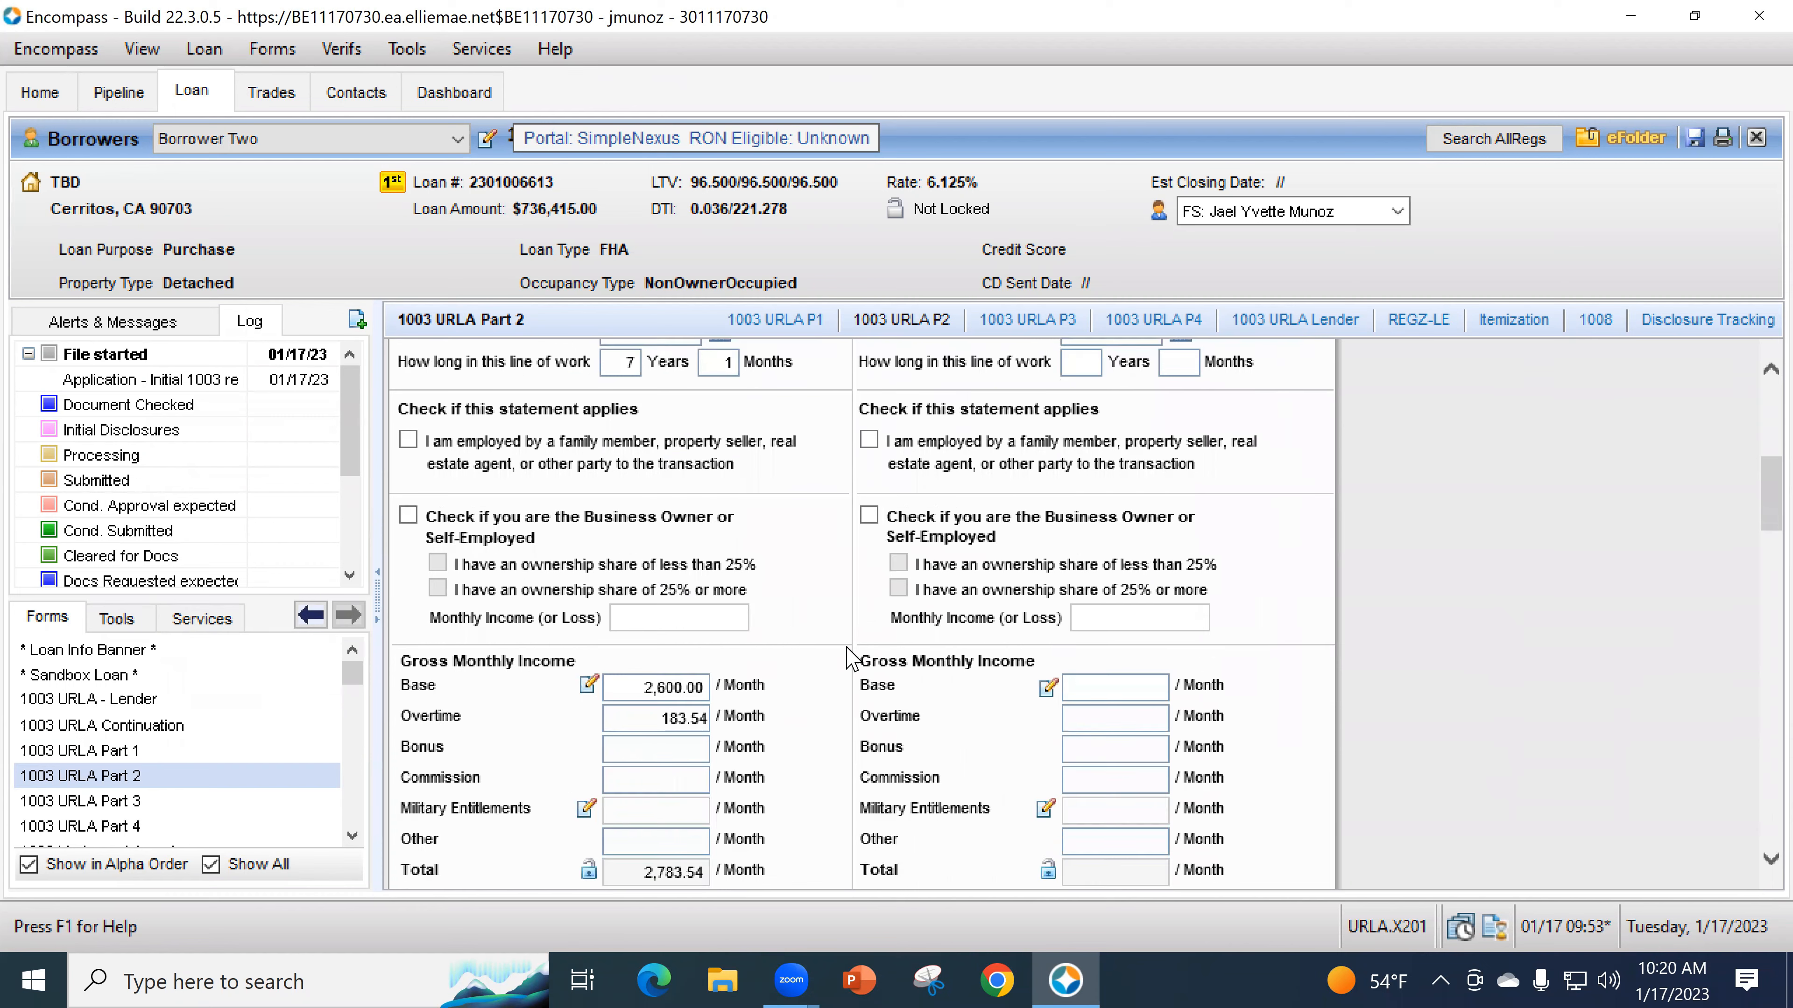
scroll(850, 657, down, 7)
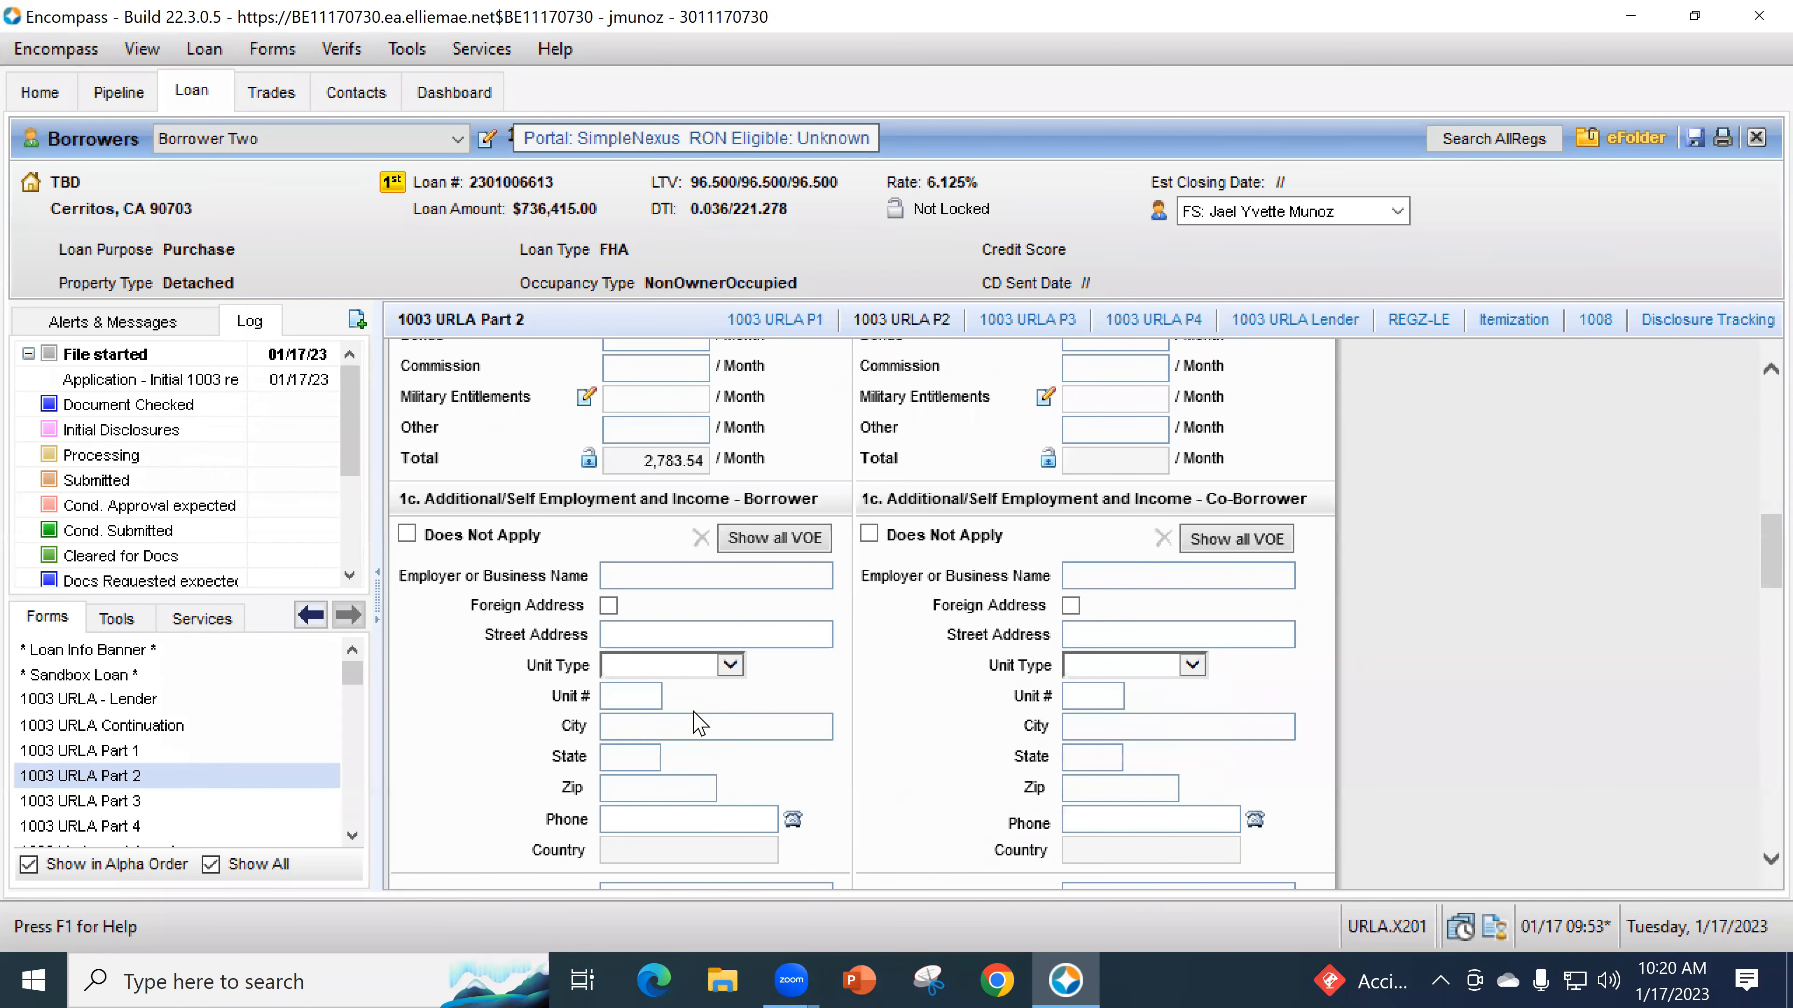
- Enter Second Job as the additional employer name in section 1c
click(653, 578)
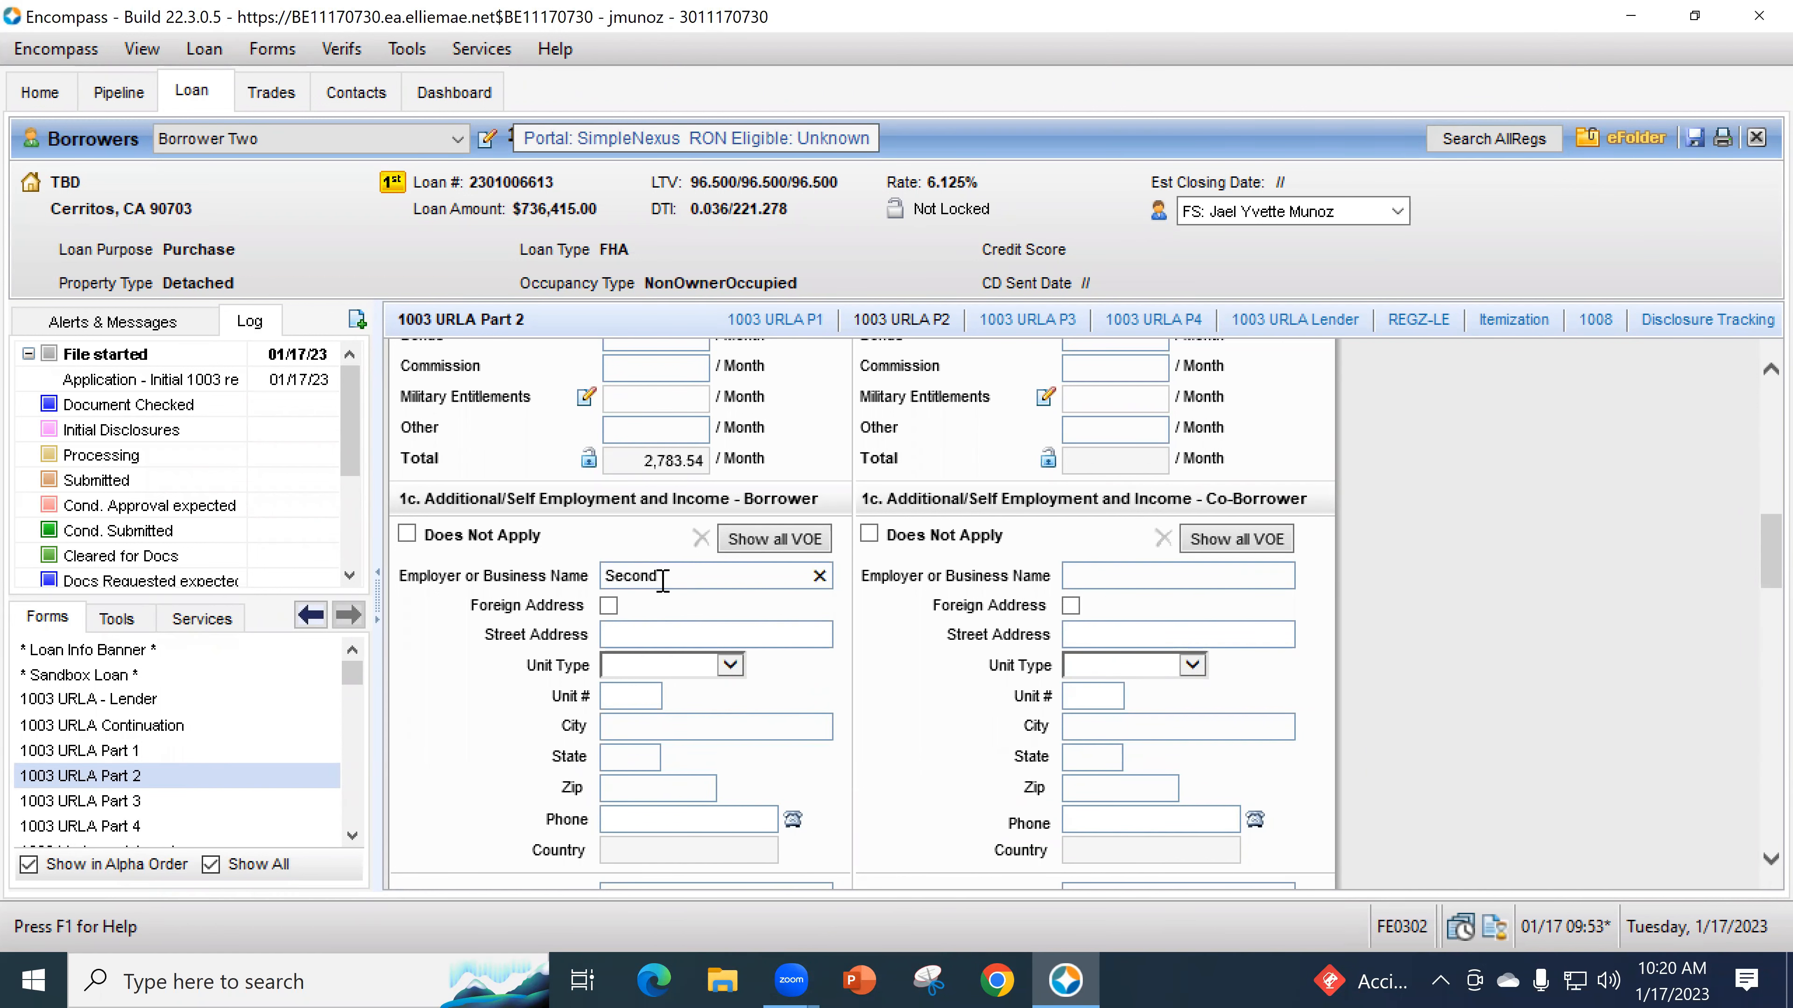
scroll(727, 625, down, 1)
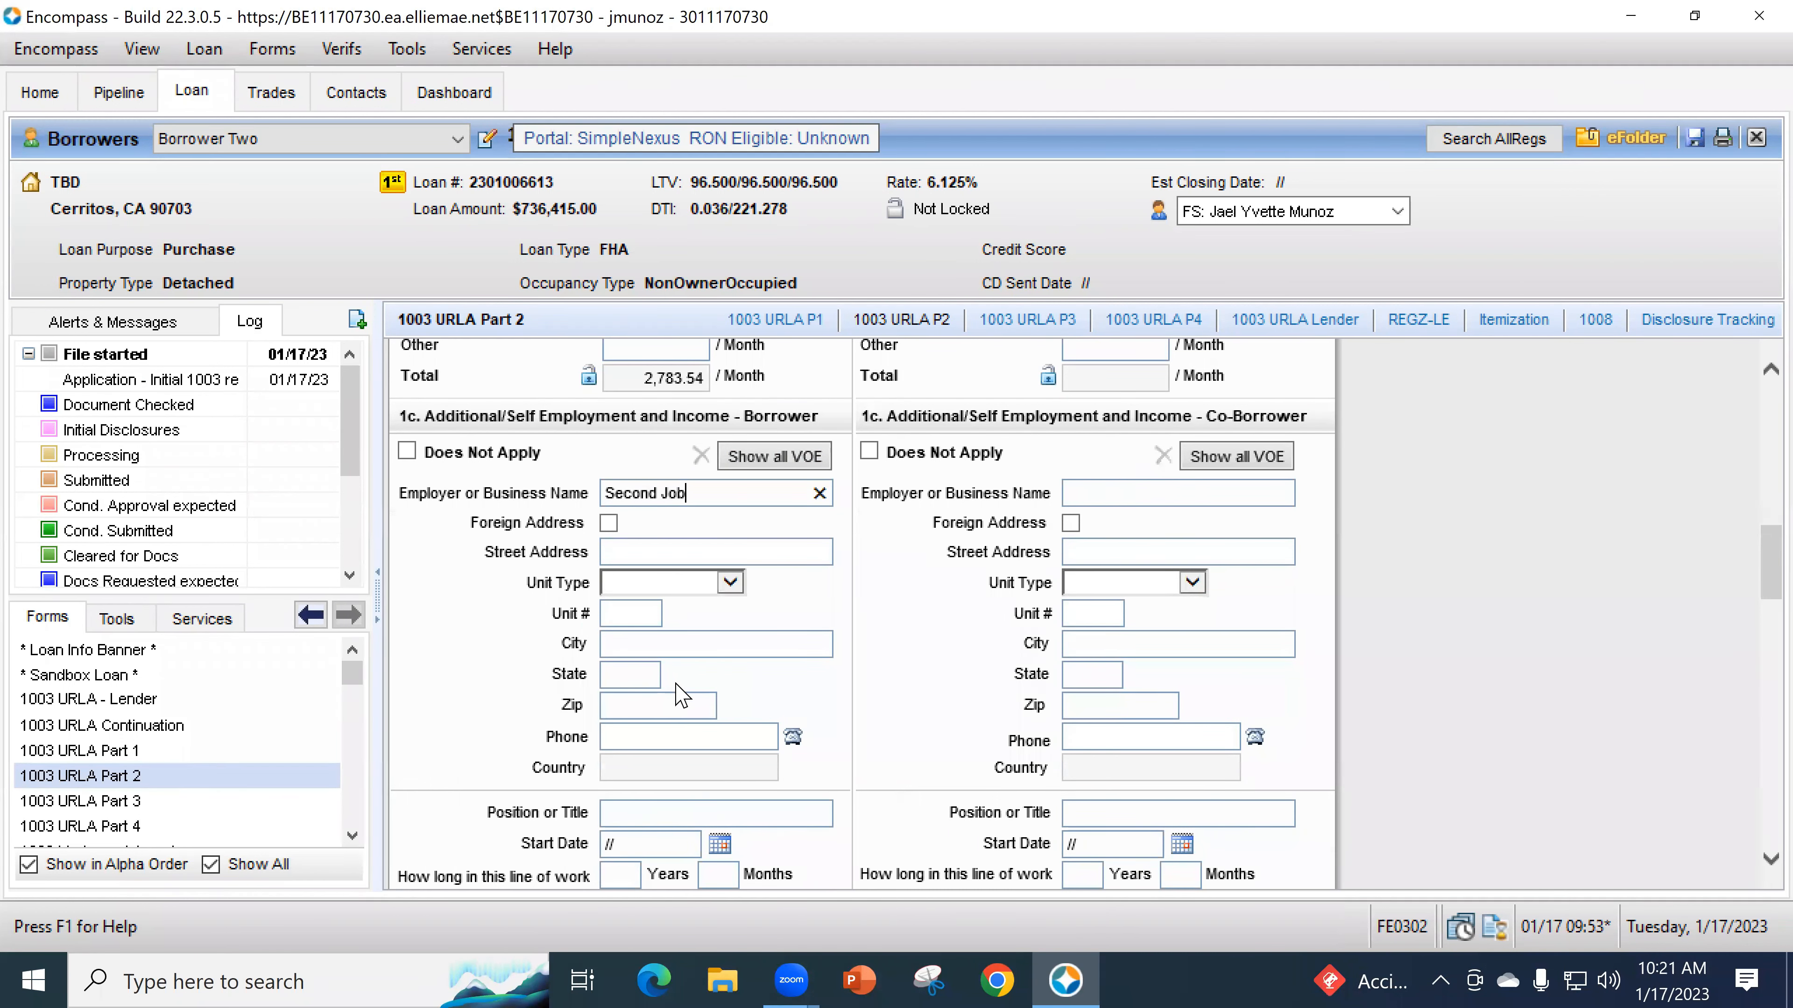
scroll(688, 702, up, 4)
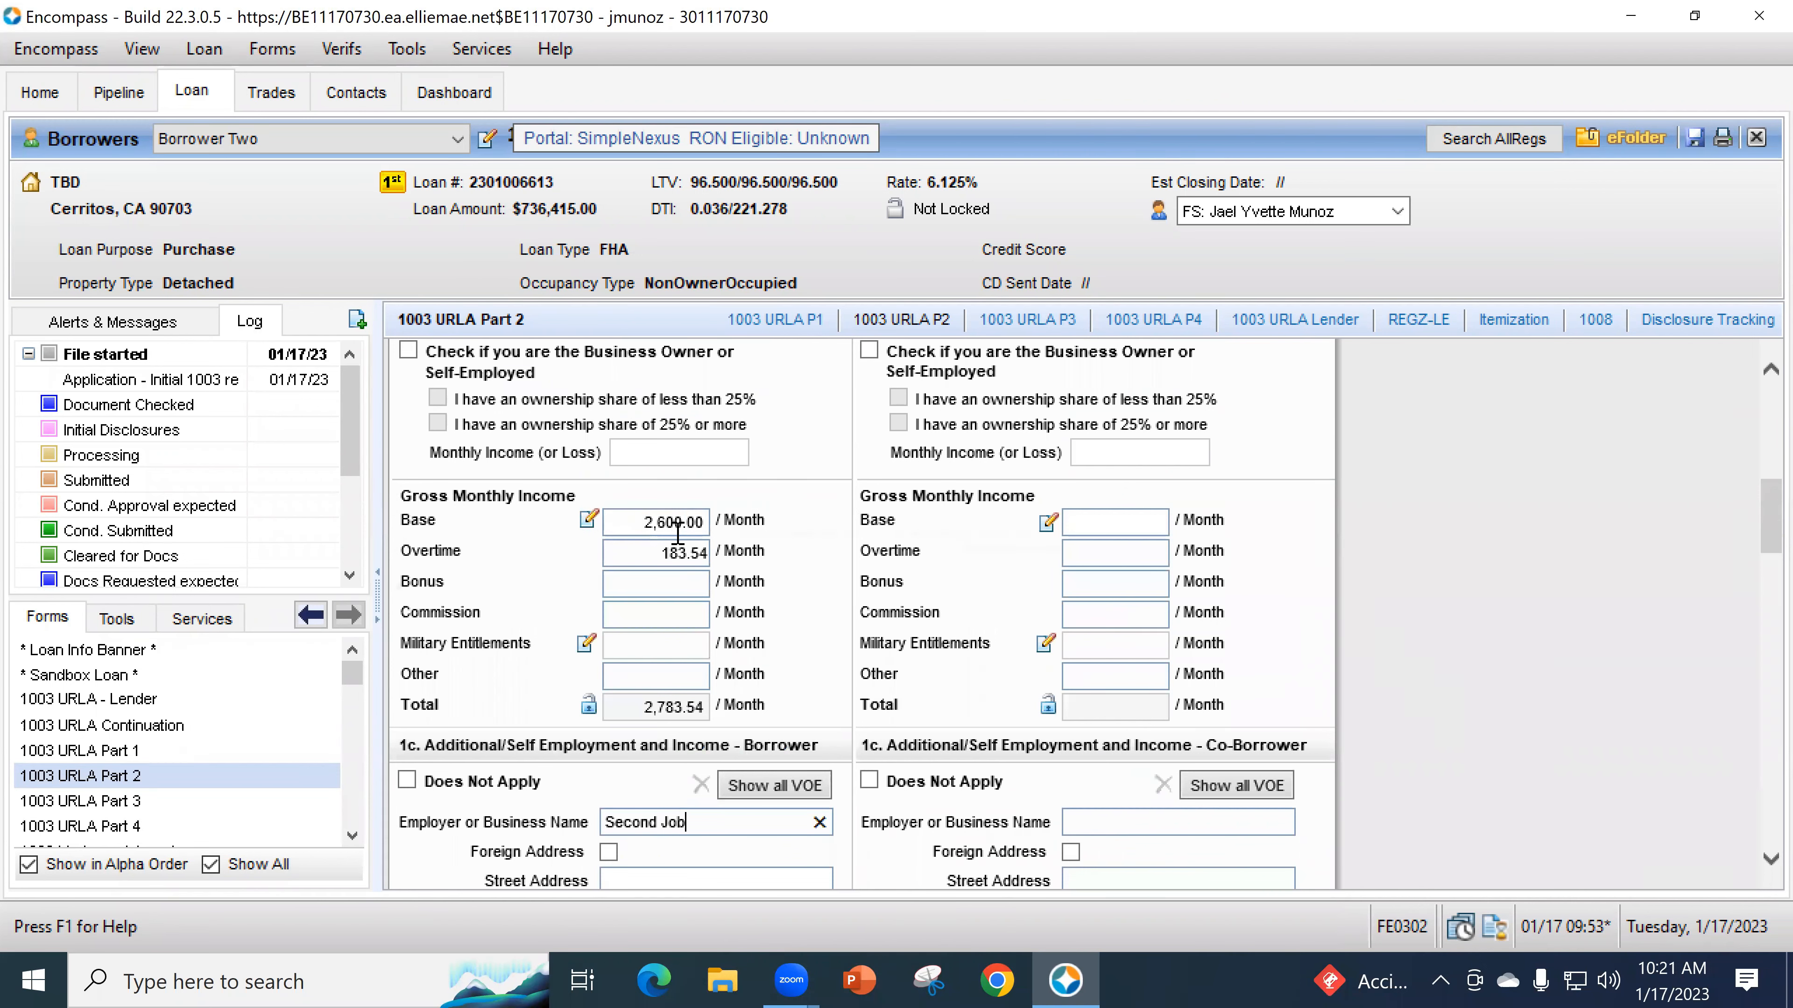
scroll(734, 600, up, 3)
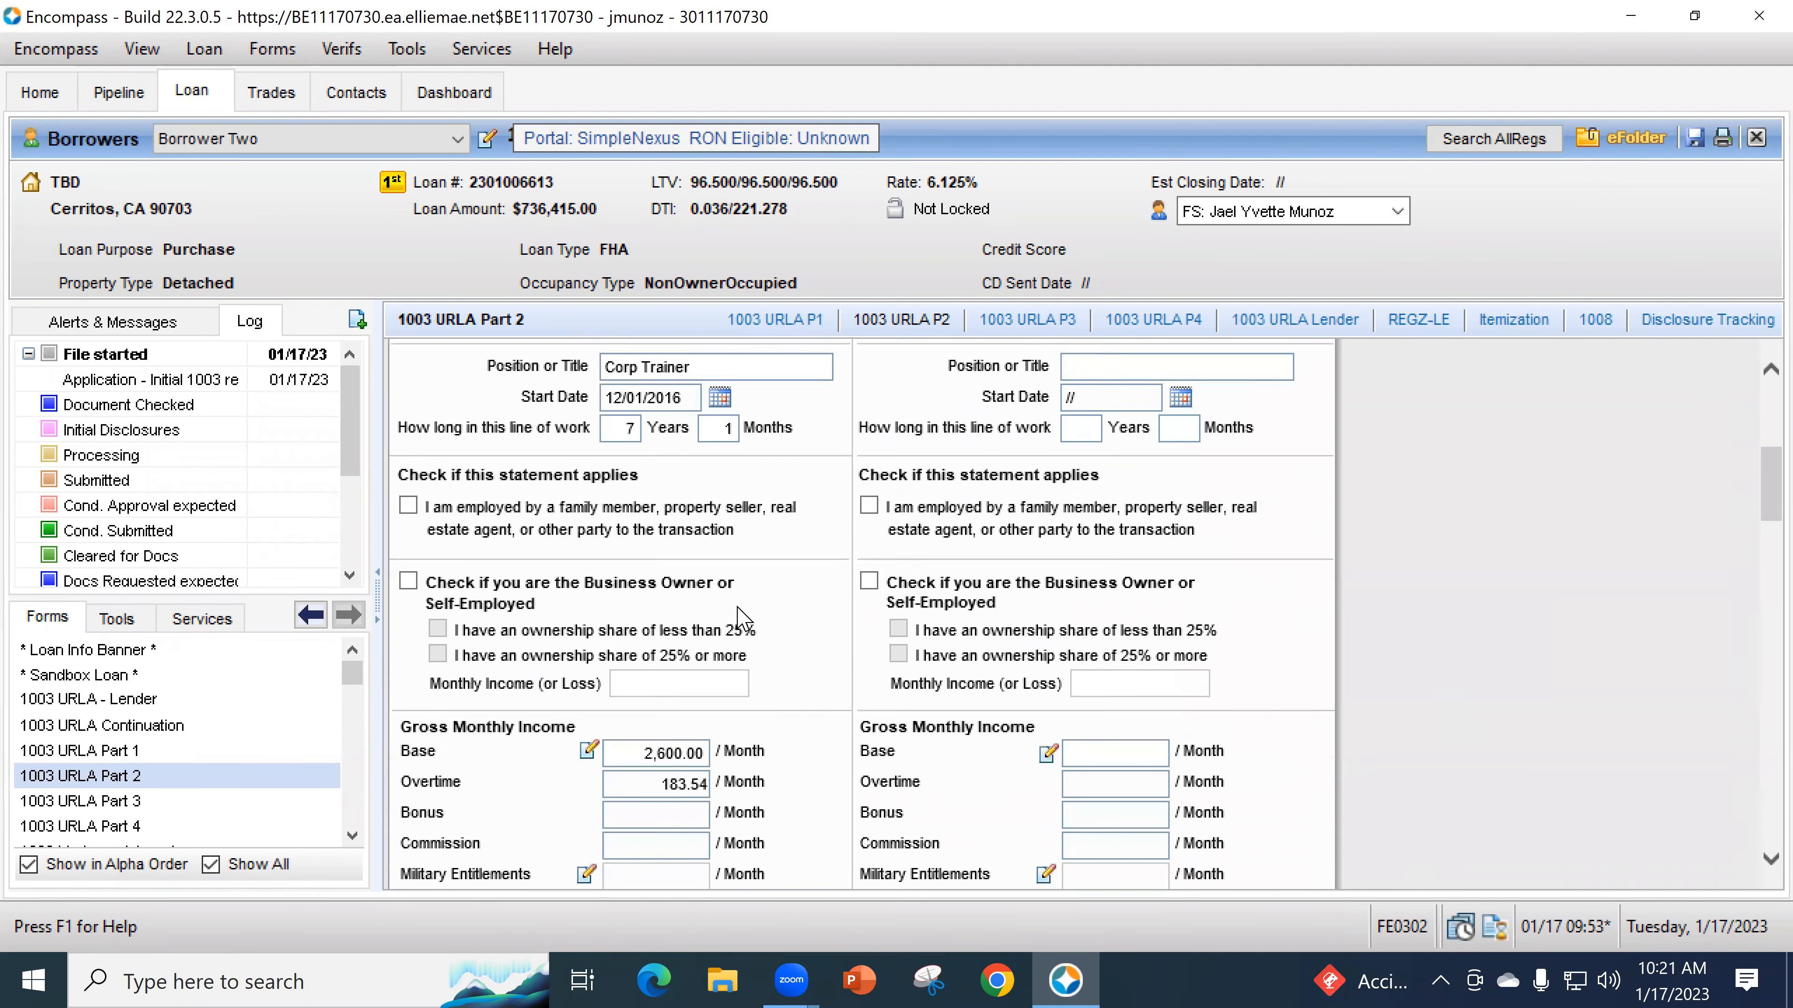
scroll(739, 618, down, 5)
scroll(847, 664, down, 3)
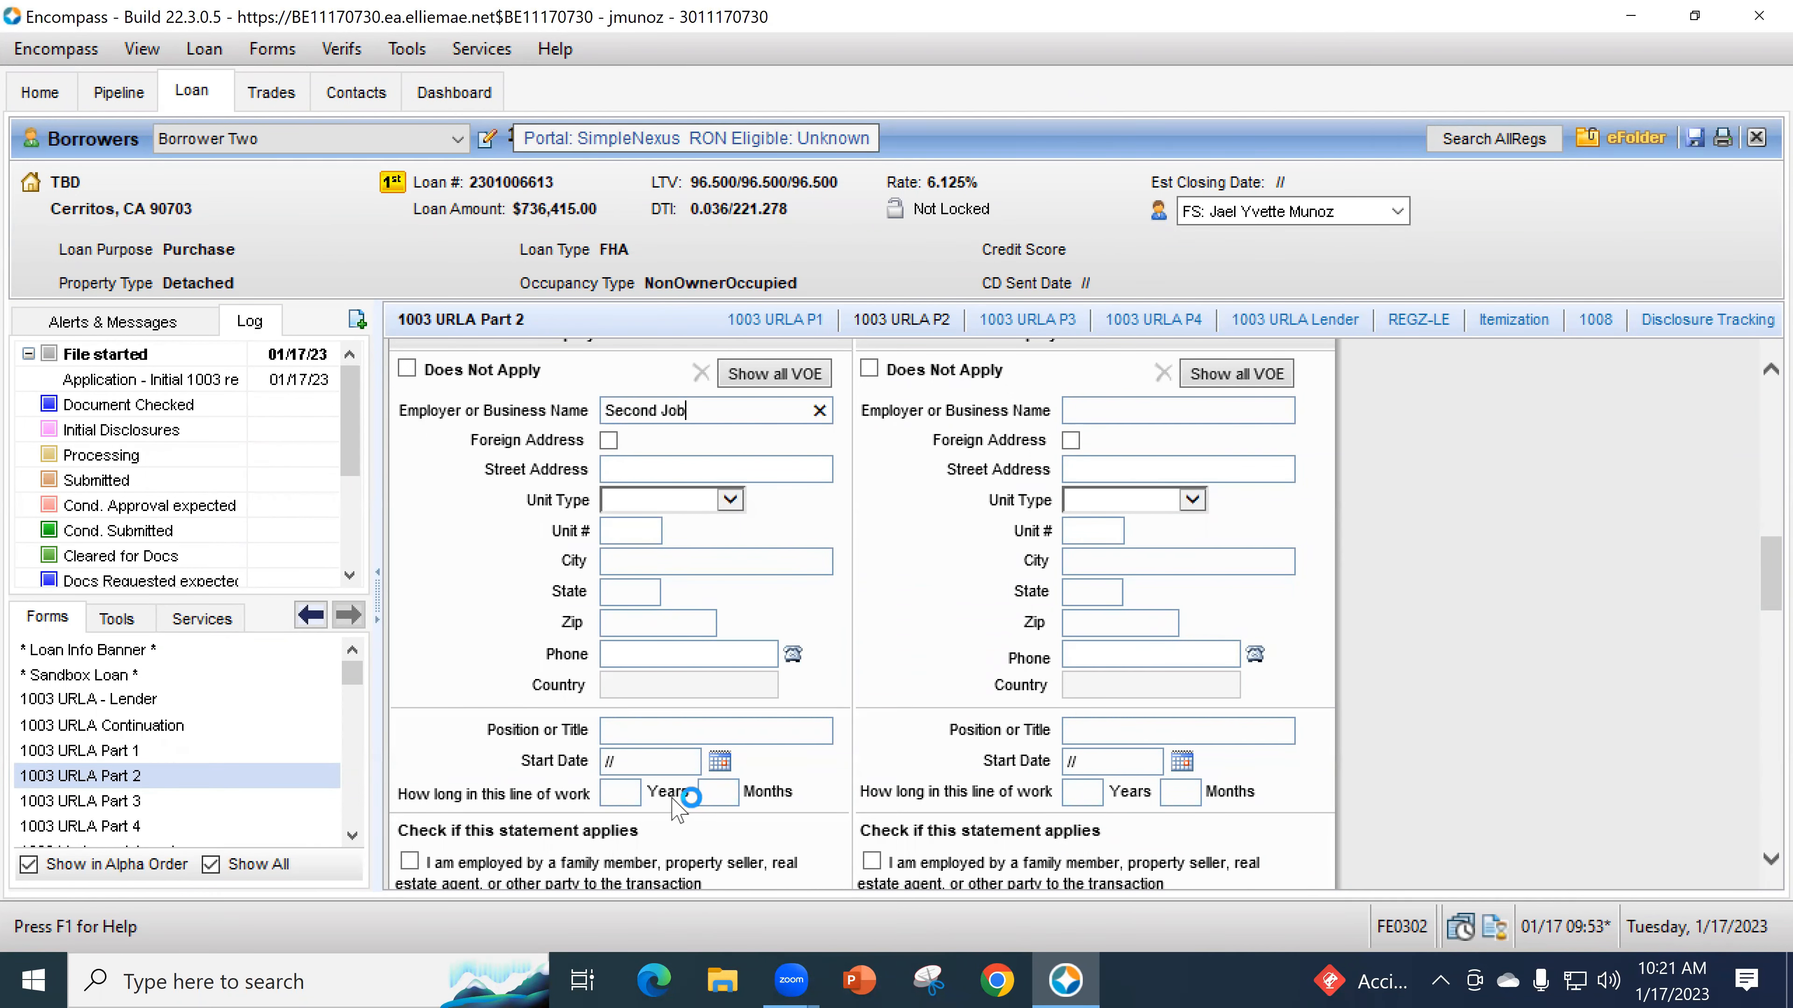
scroll(681, 794, down, 4)
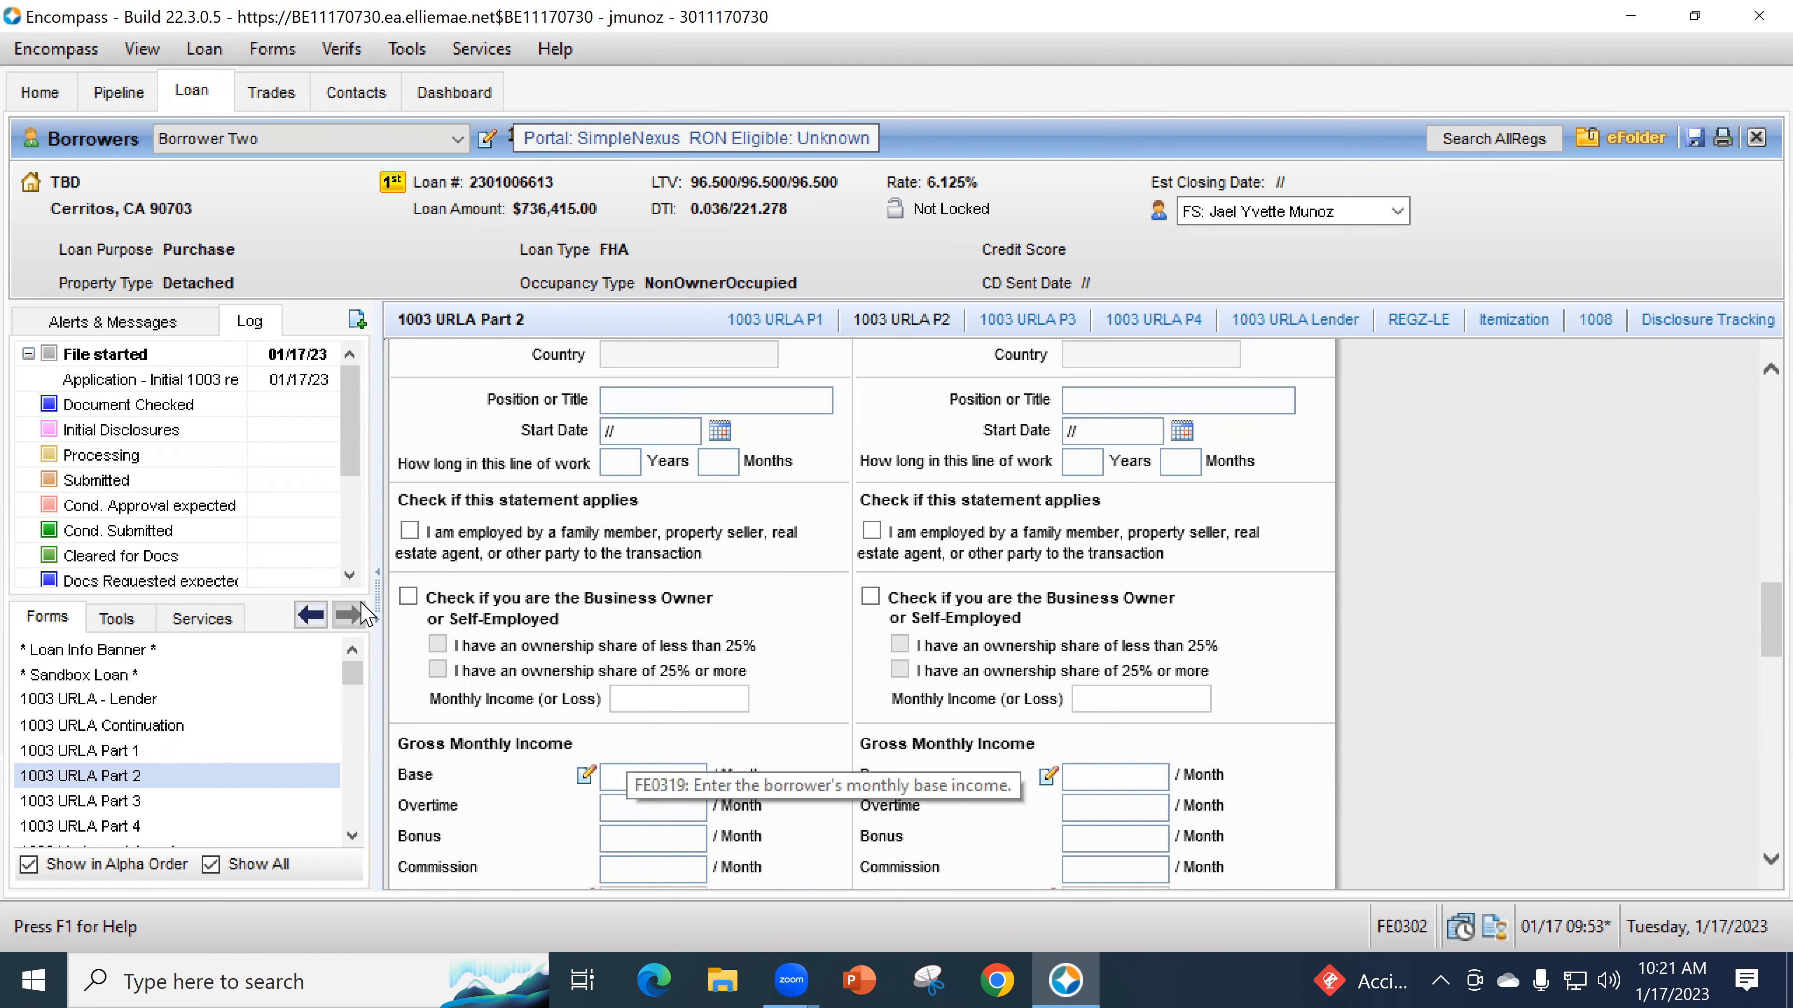
- Mark Second Job as business owner with 25% or more ownership and 2,500.00 monthly income
click(408, 597)
click(438, 669)
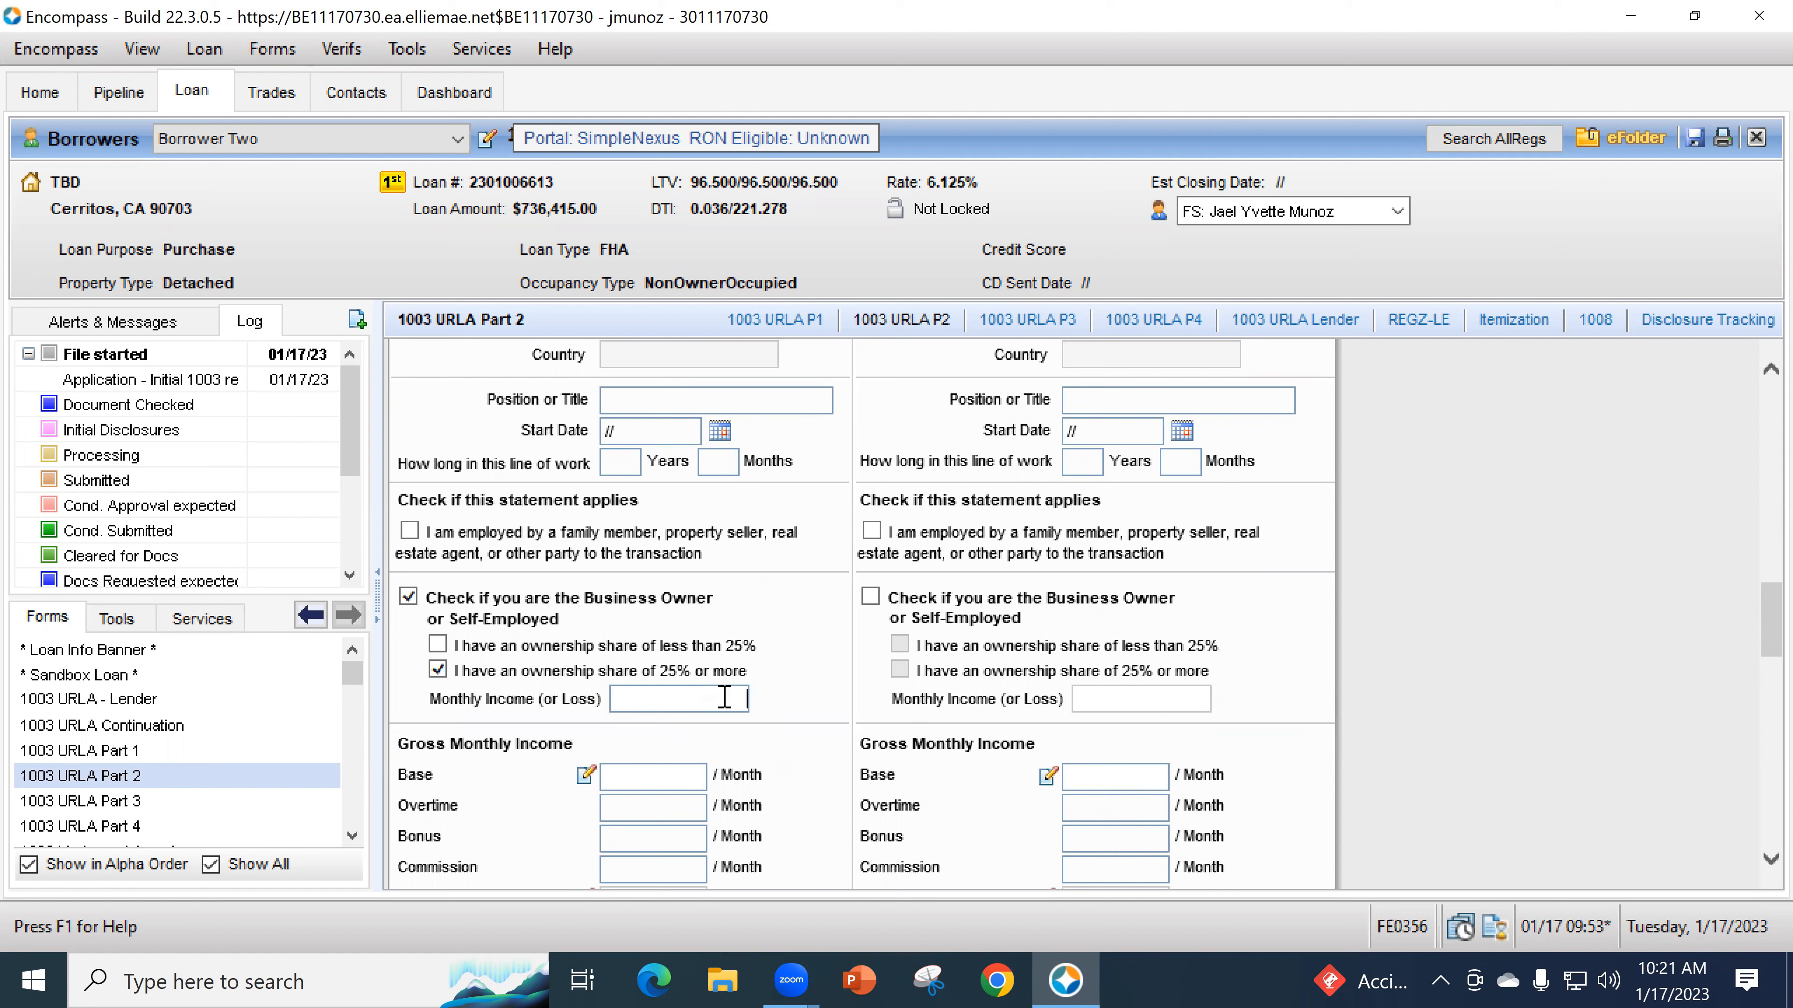
click(731, 606)
scroll(845, 642, down, 3)
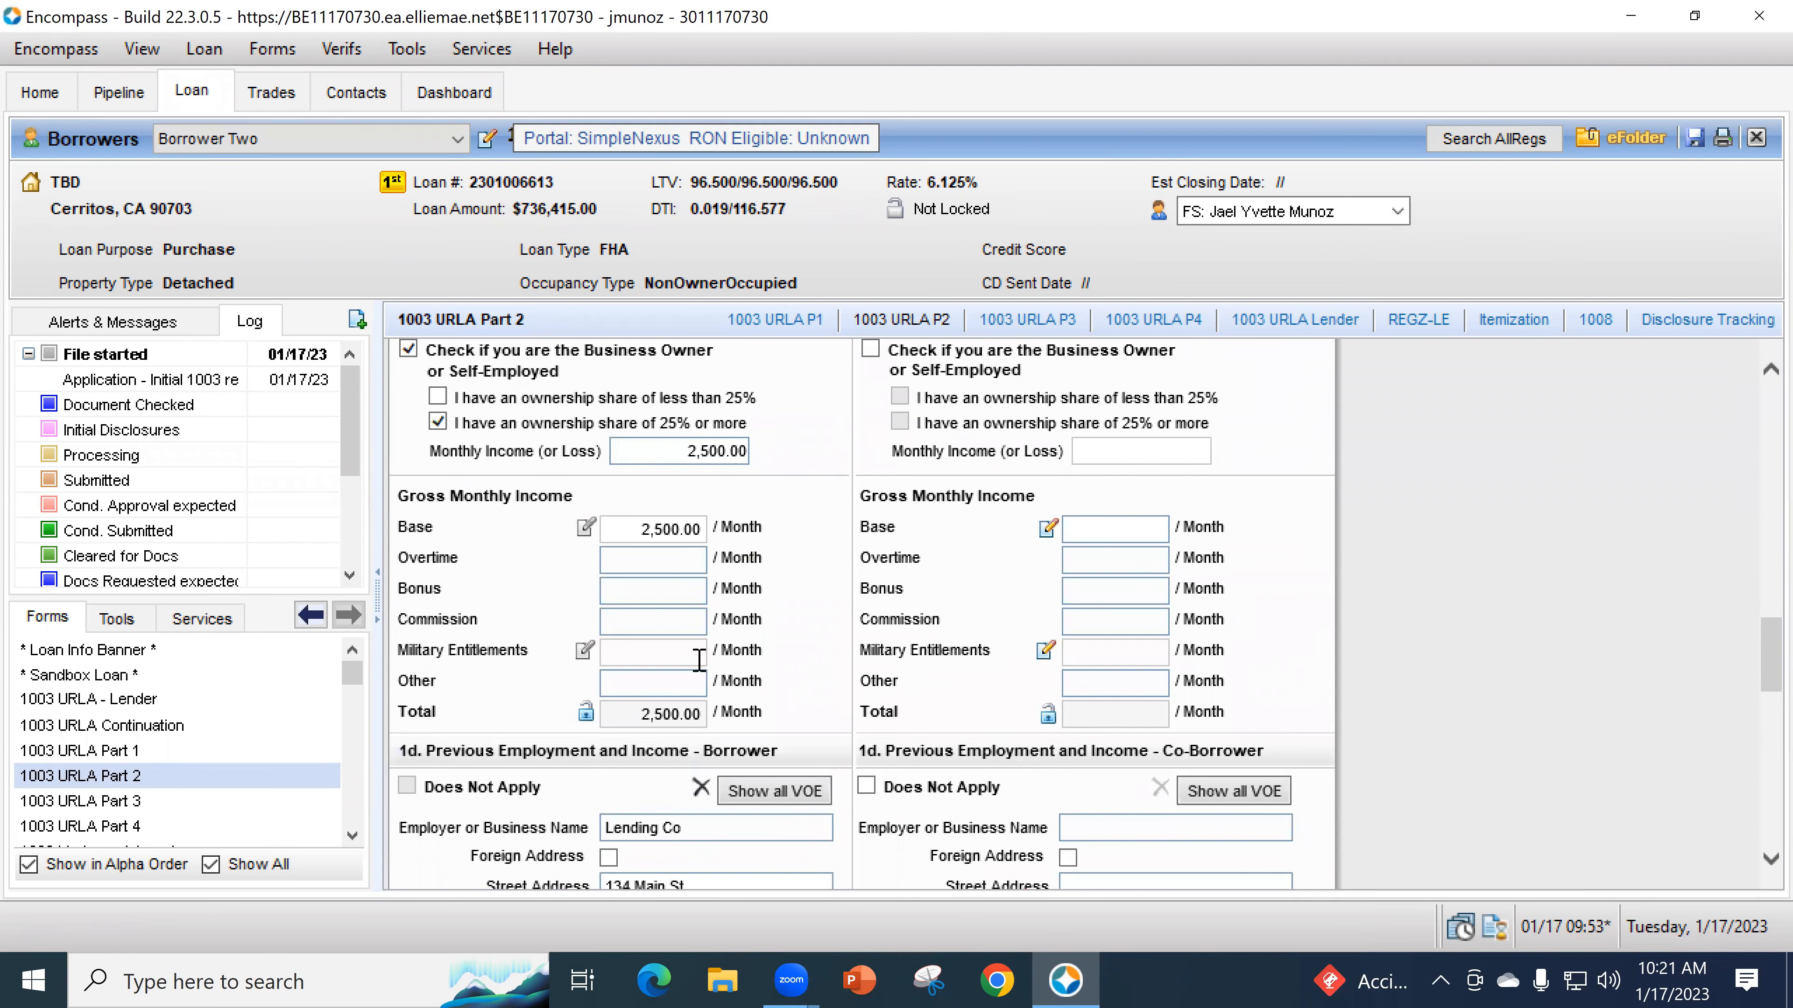
scroll(697, 660, down, 10)
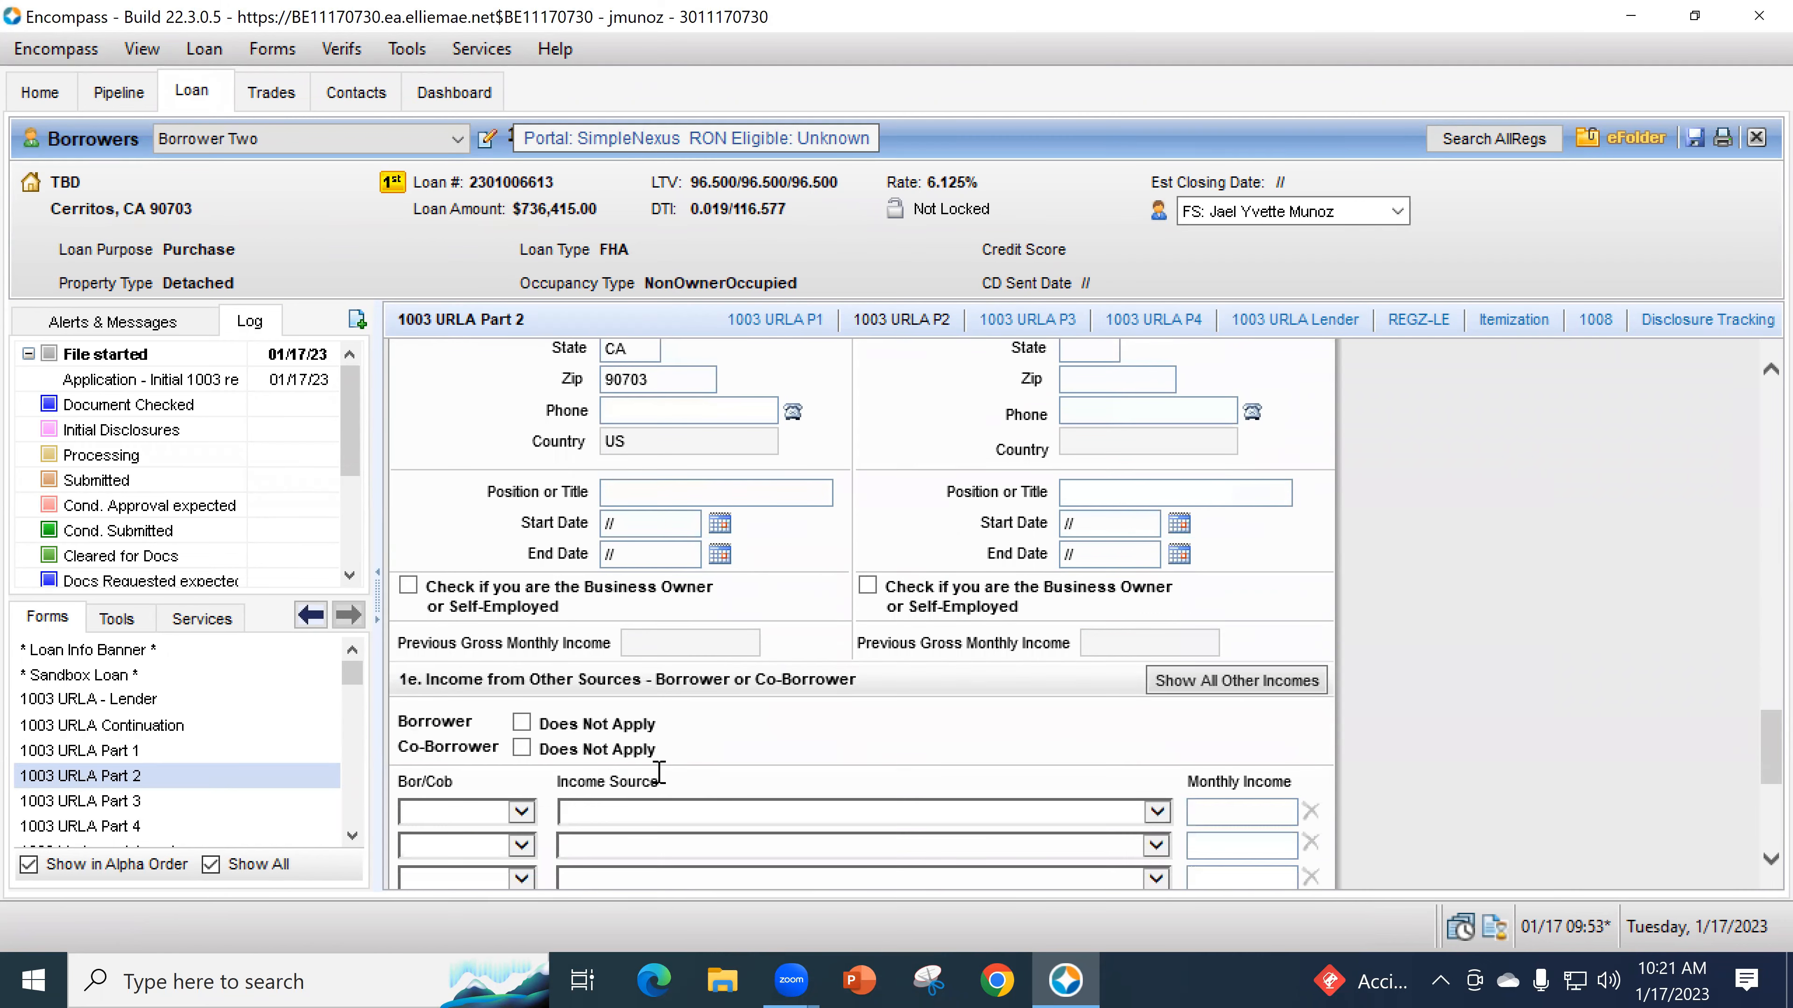
scroll(658, 772, up, 10)
scroll(814, 521, up, 3)
scroll(826, 607, down, 15)
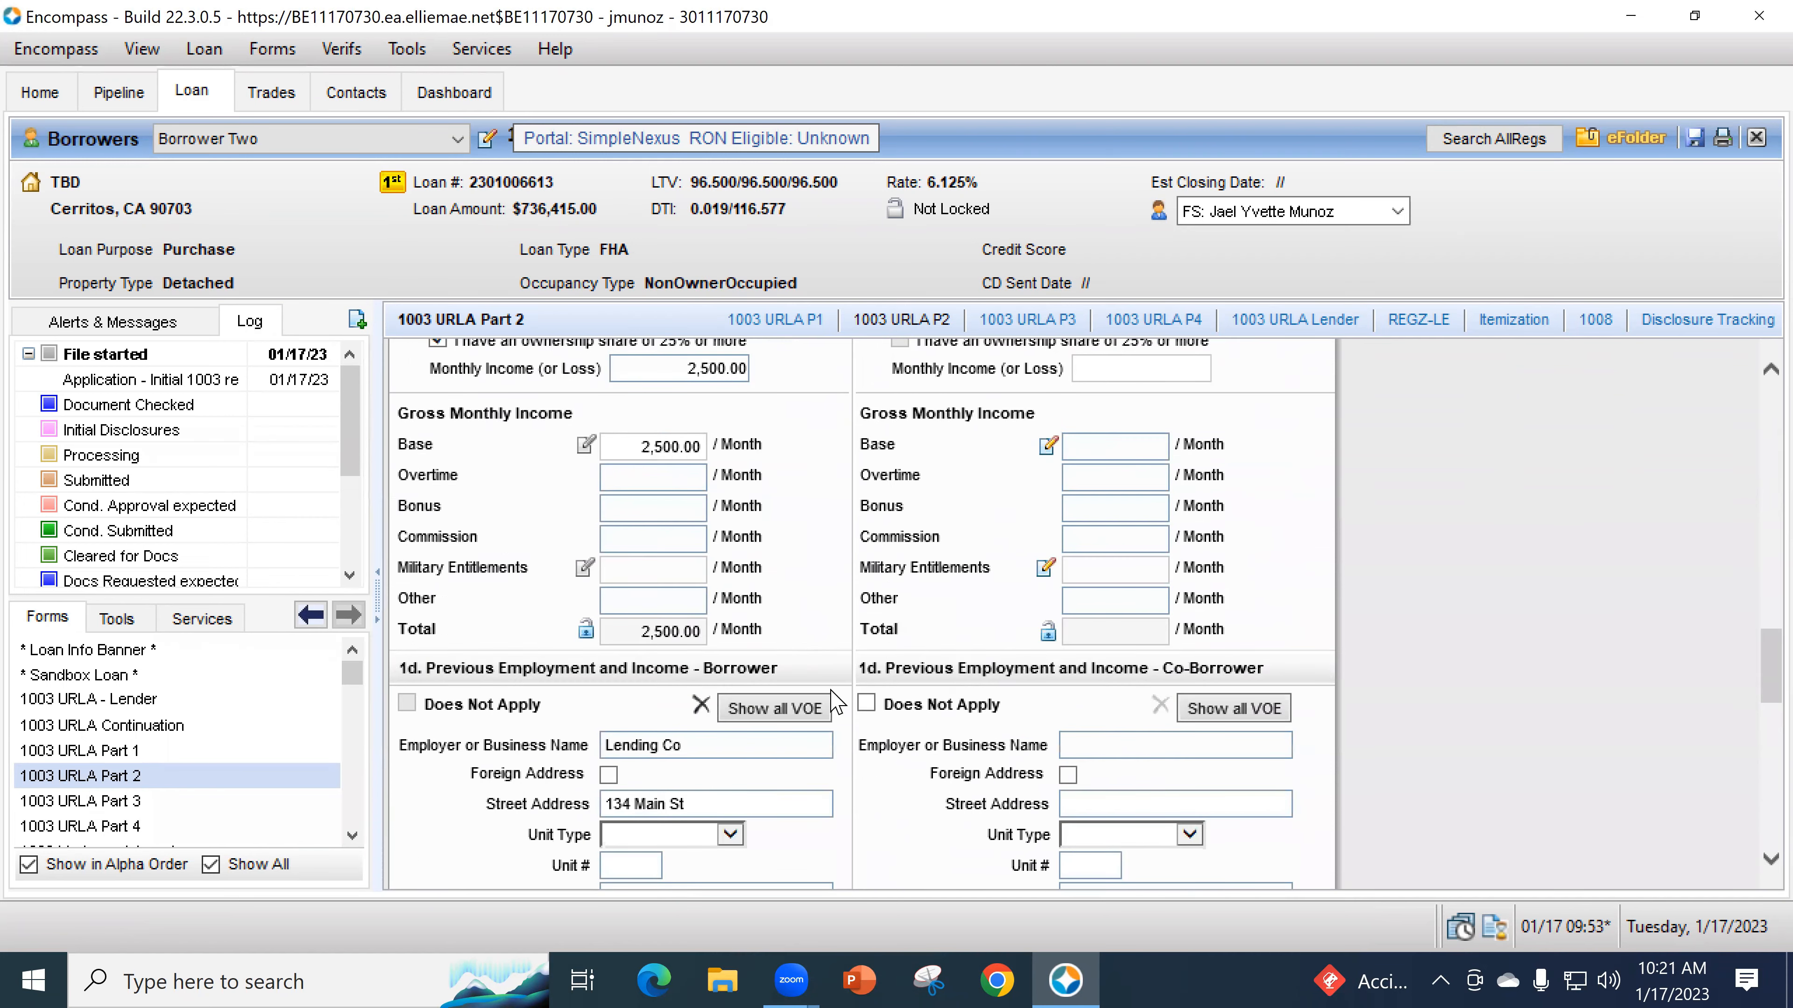
scroll(836, 703, down, 8)
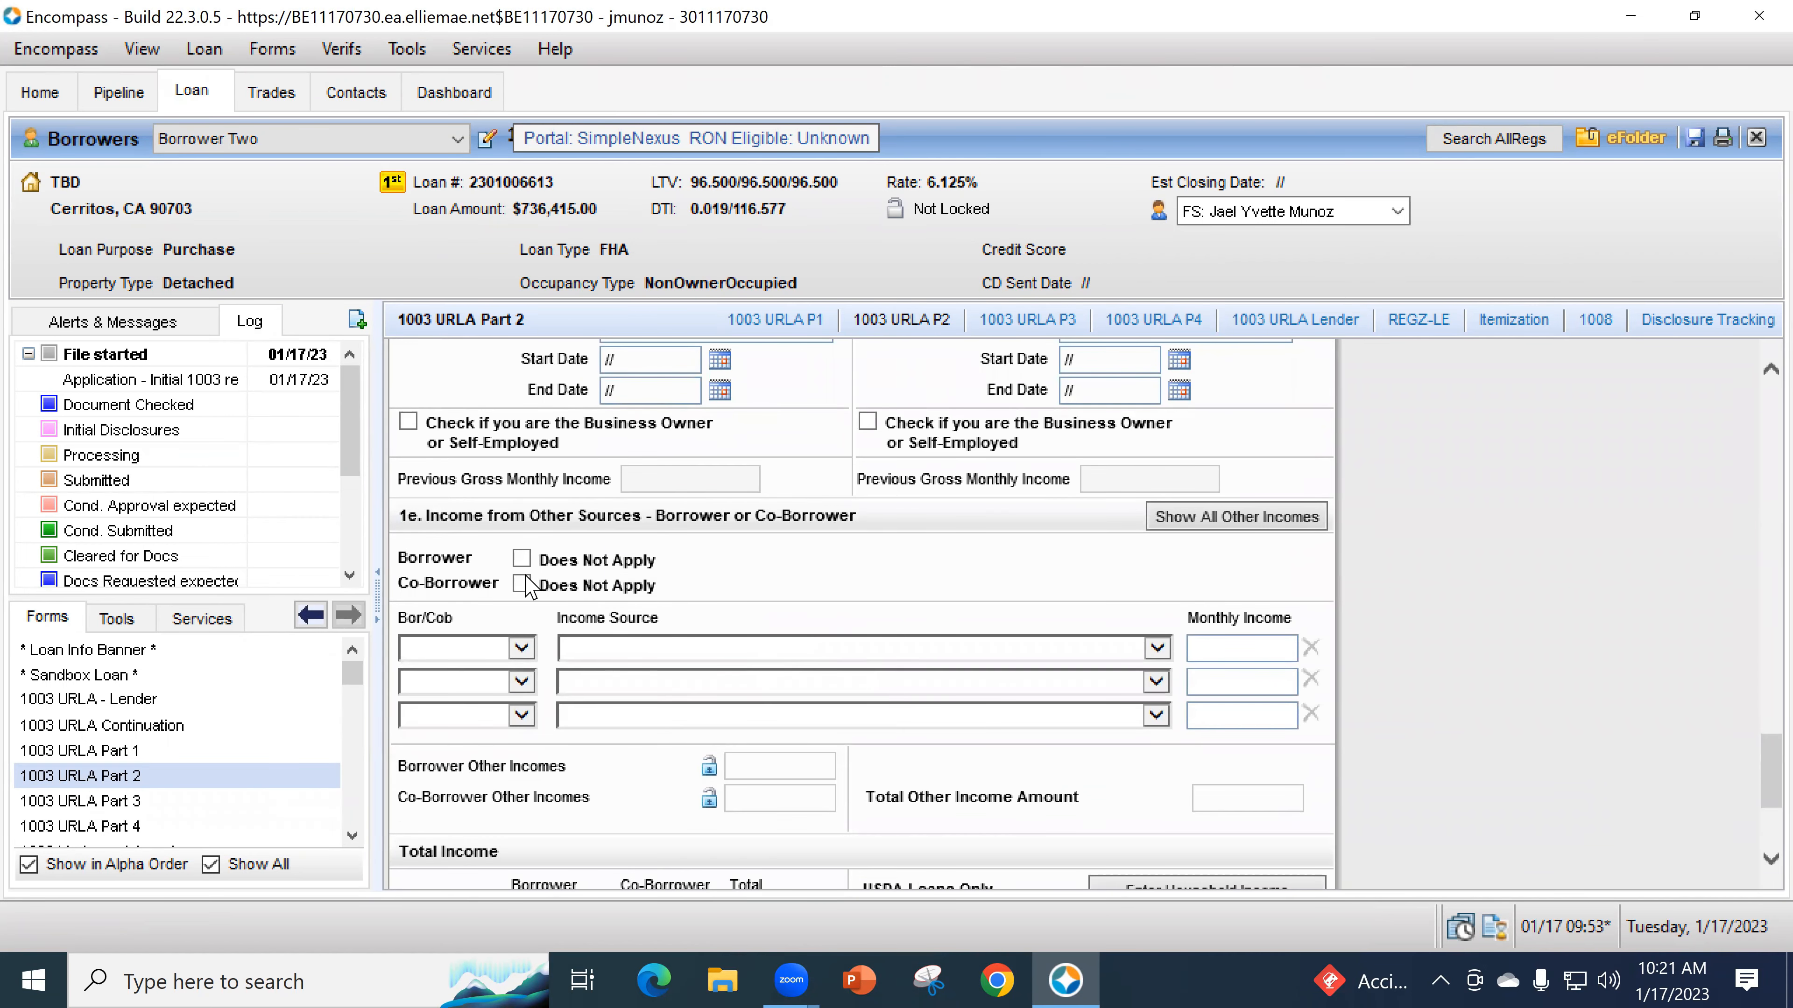
- Set the first 1e other-income row to Borrower with Social Security as the income source
click(469, 663)
click(477, 668)
click(646, 648)
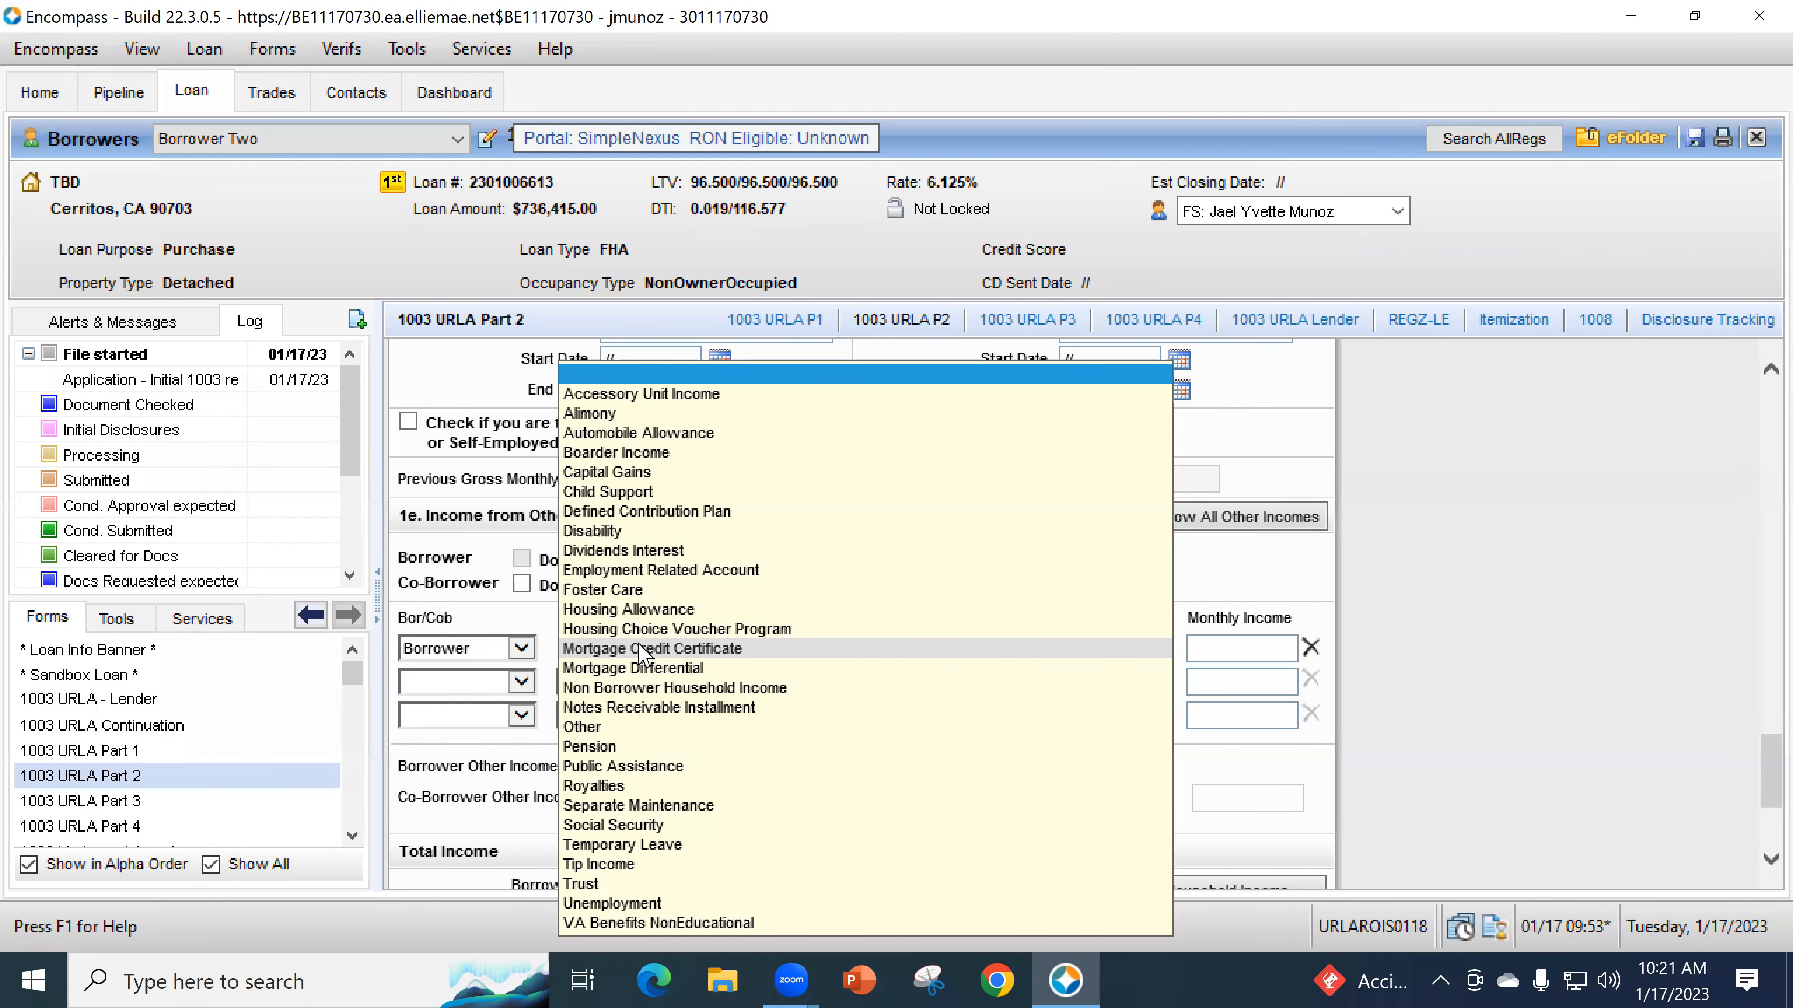
click(642, 826)
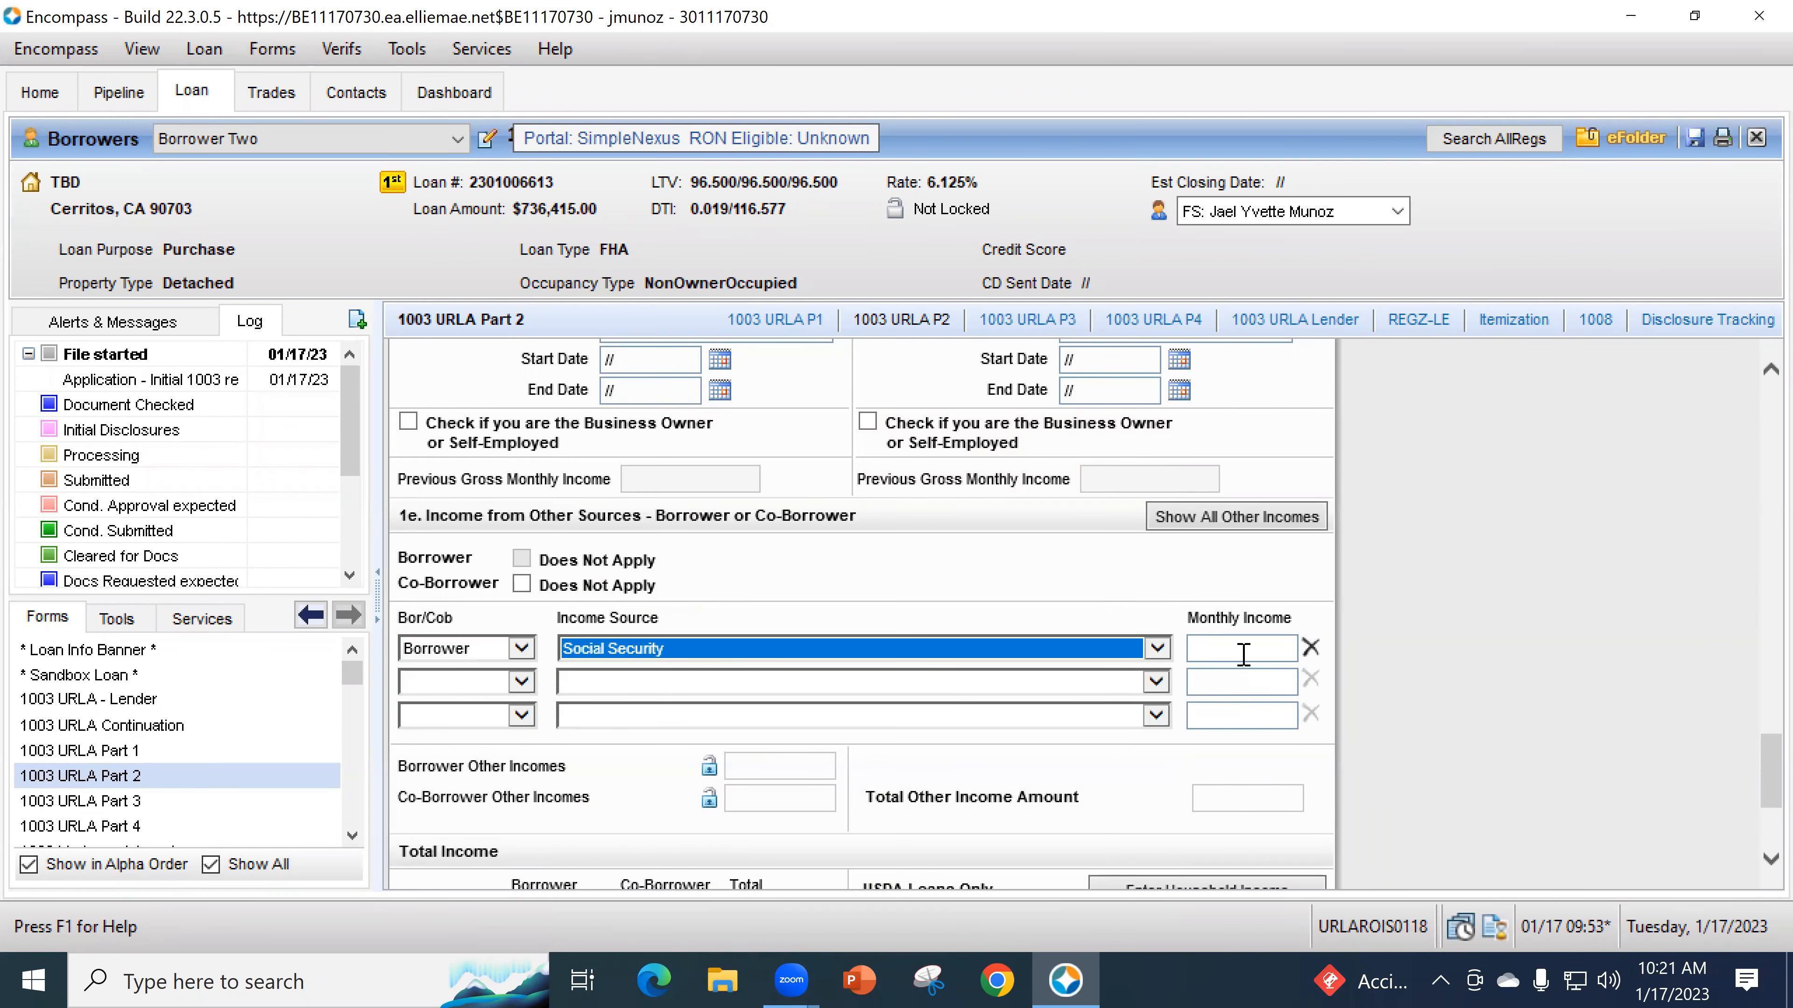
click(1241, 649)
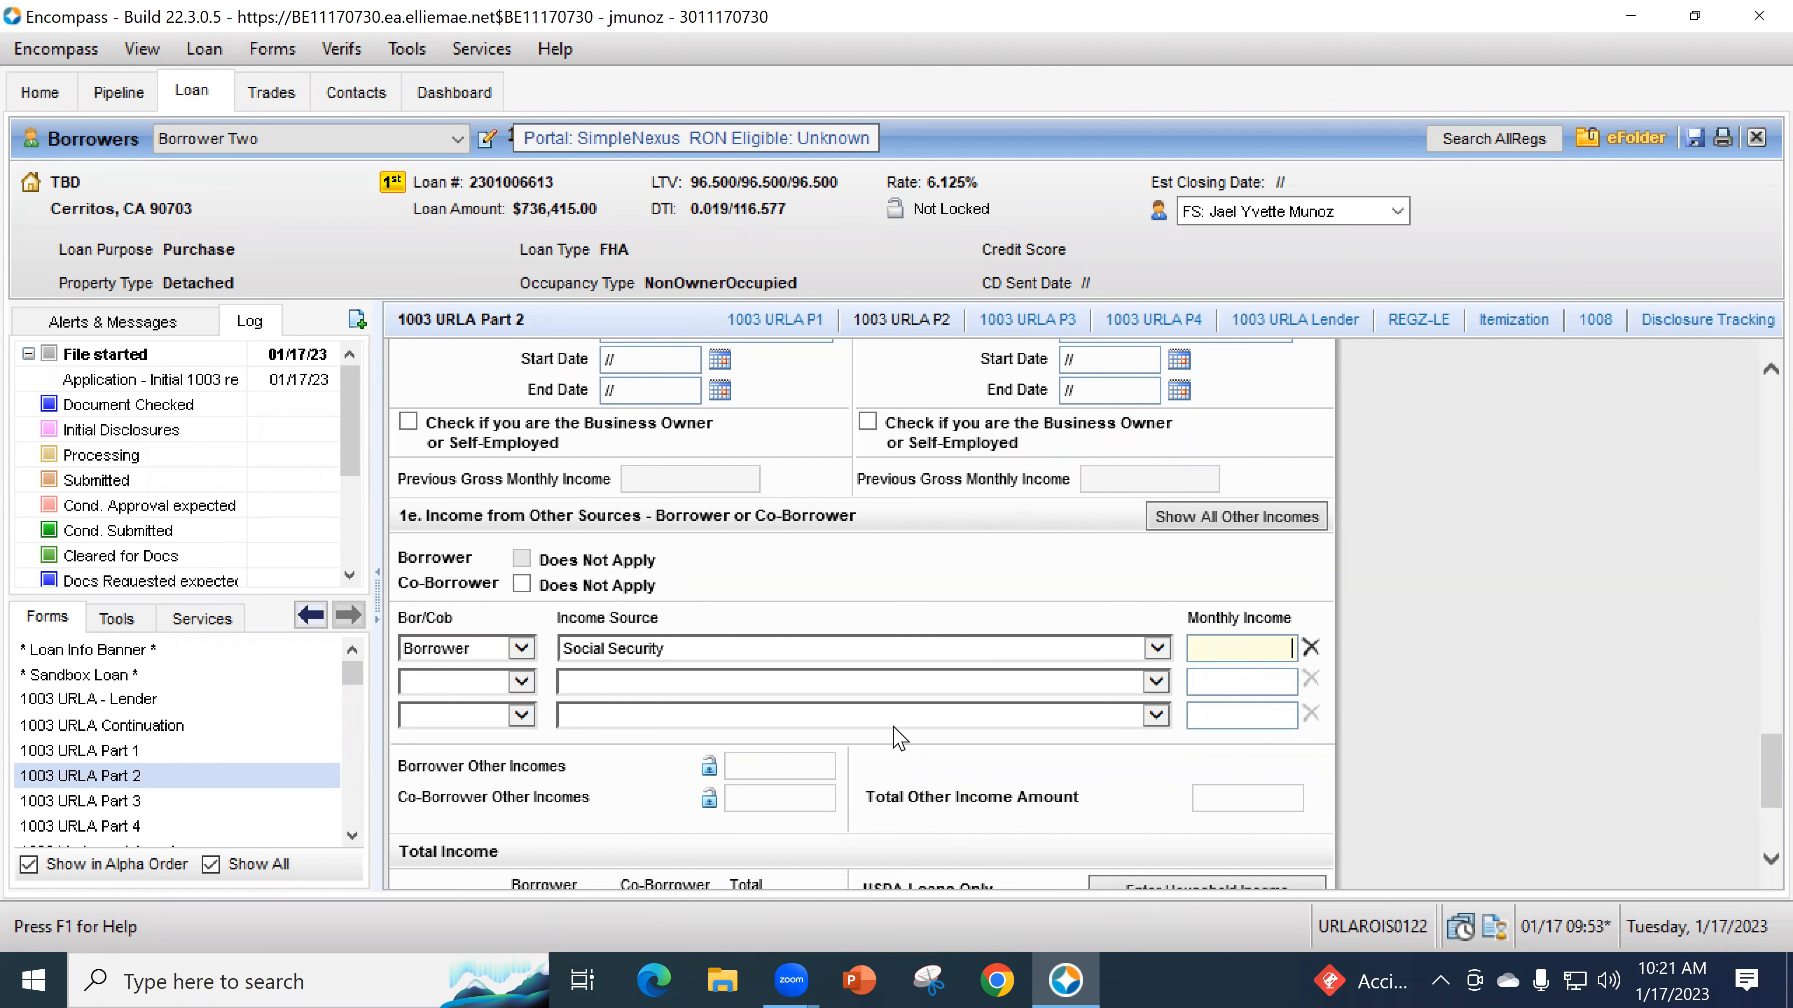
scroll(896, 732, up, 12)
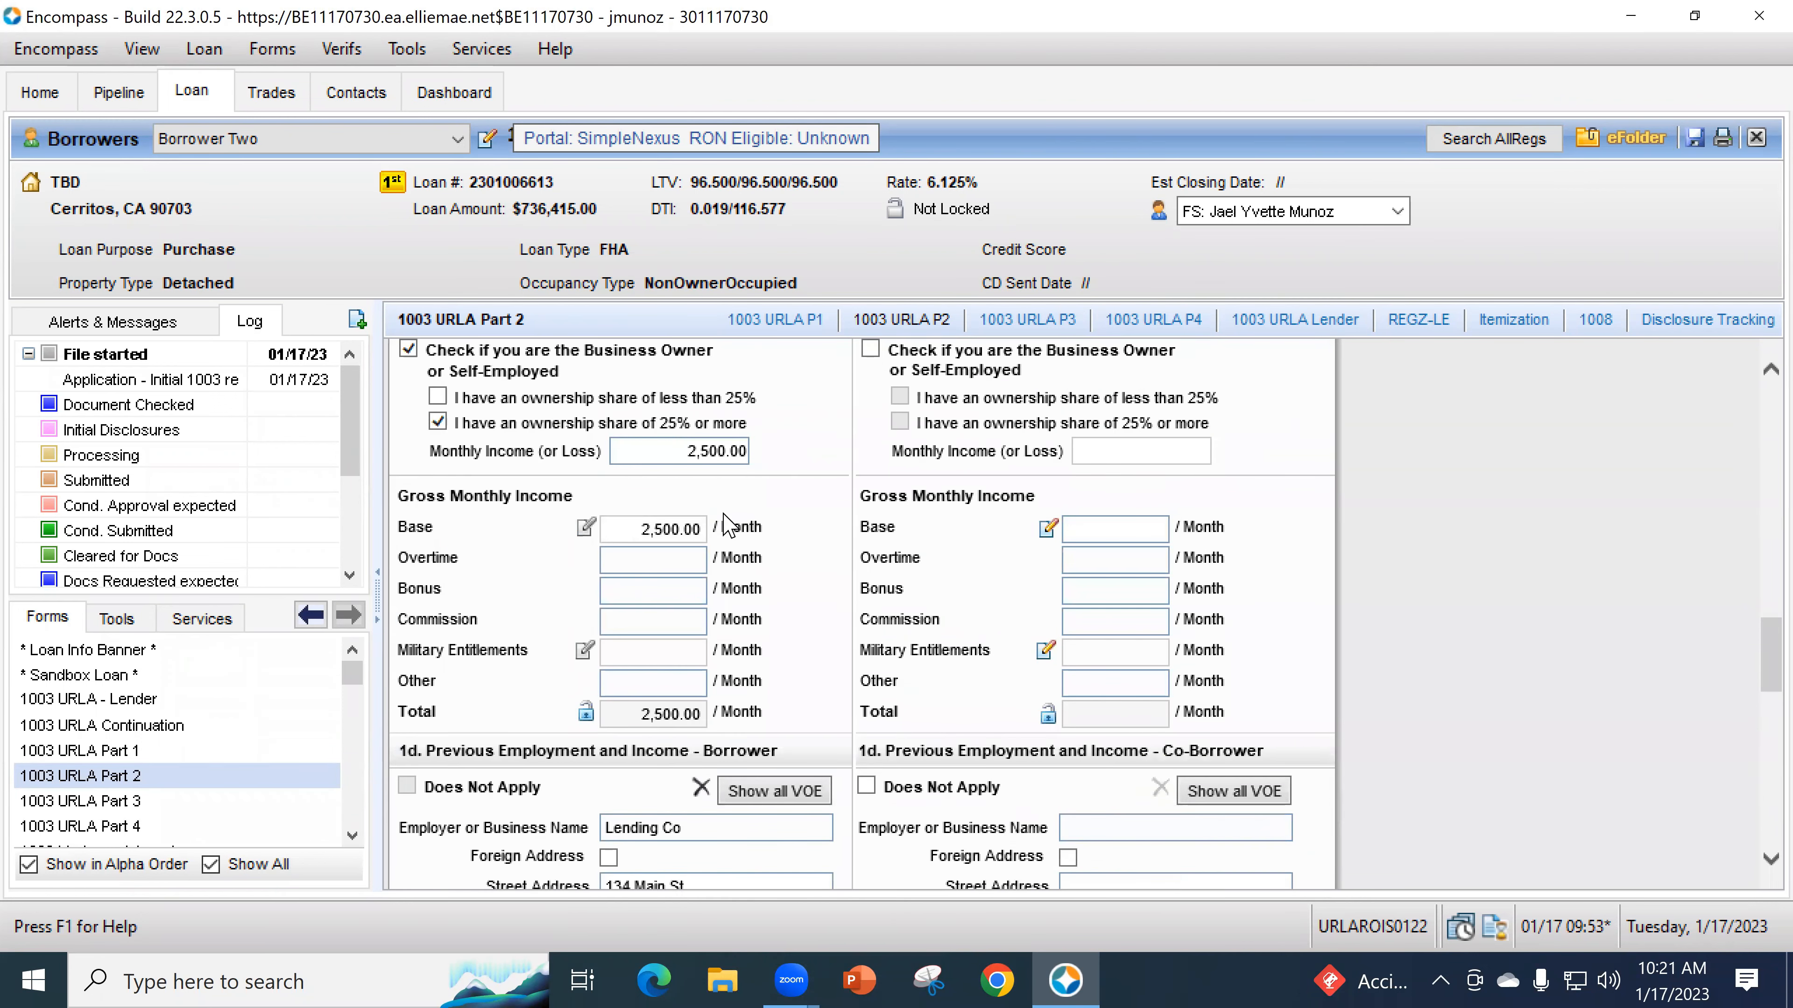
scroll(763, 706, up, 10)
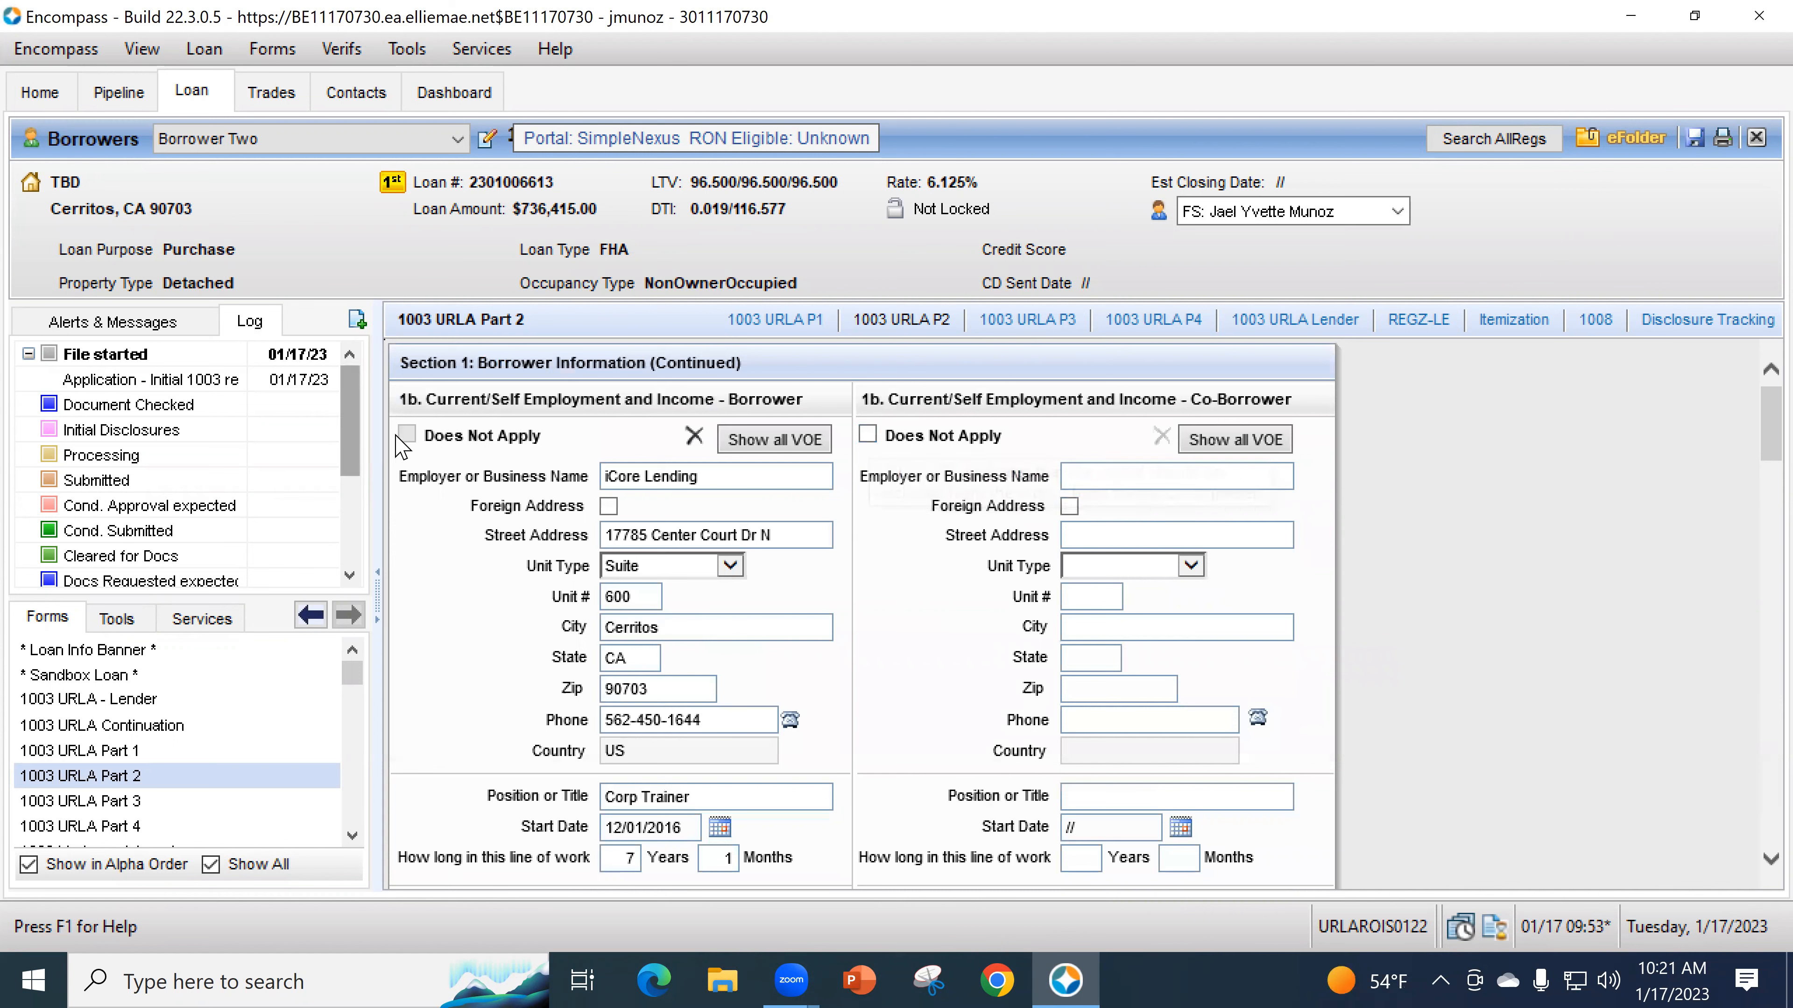
scroll(459, 650, down, 9)
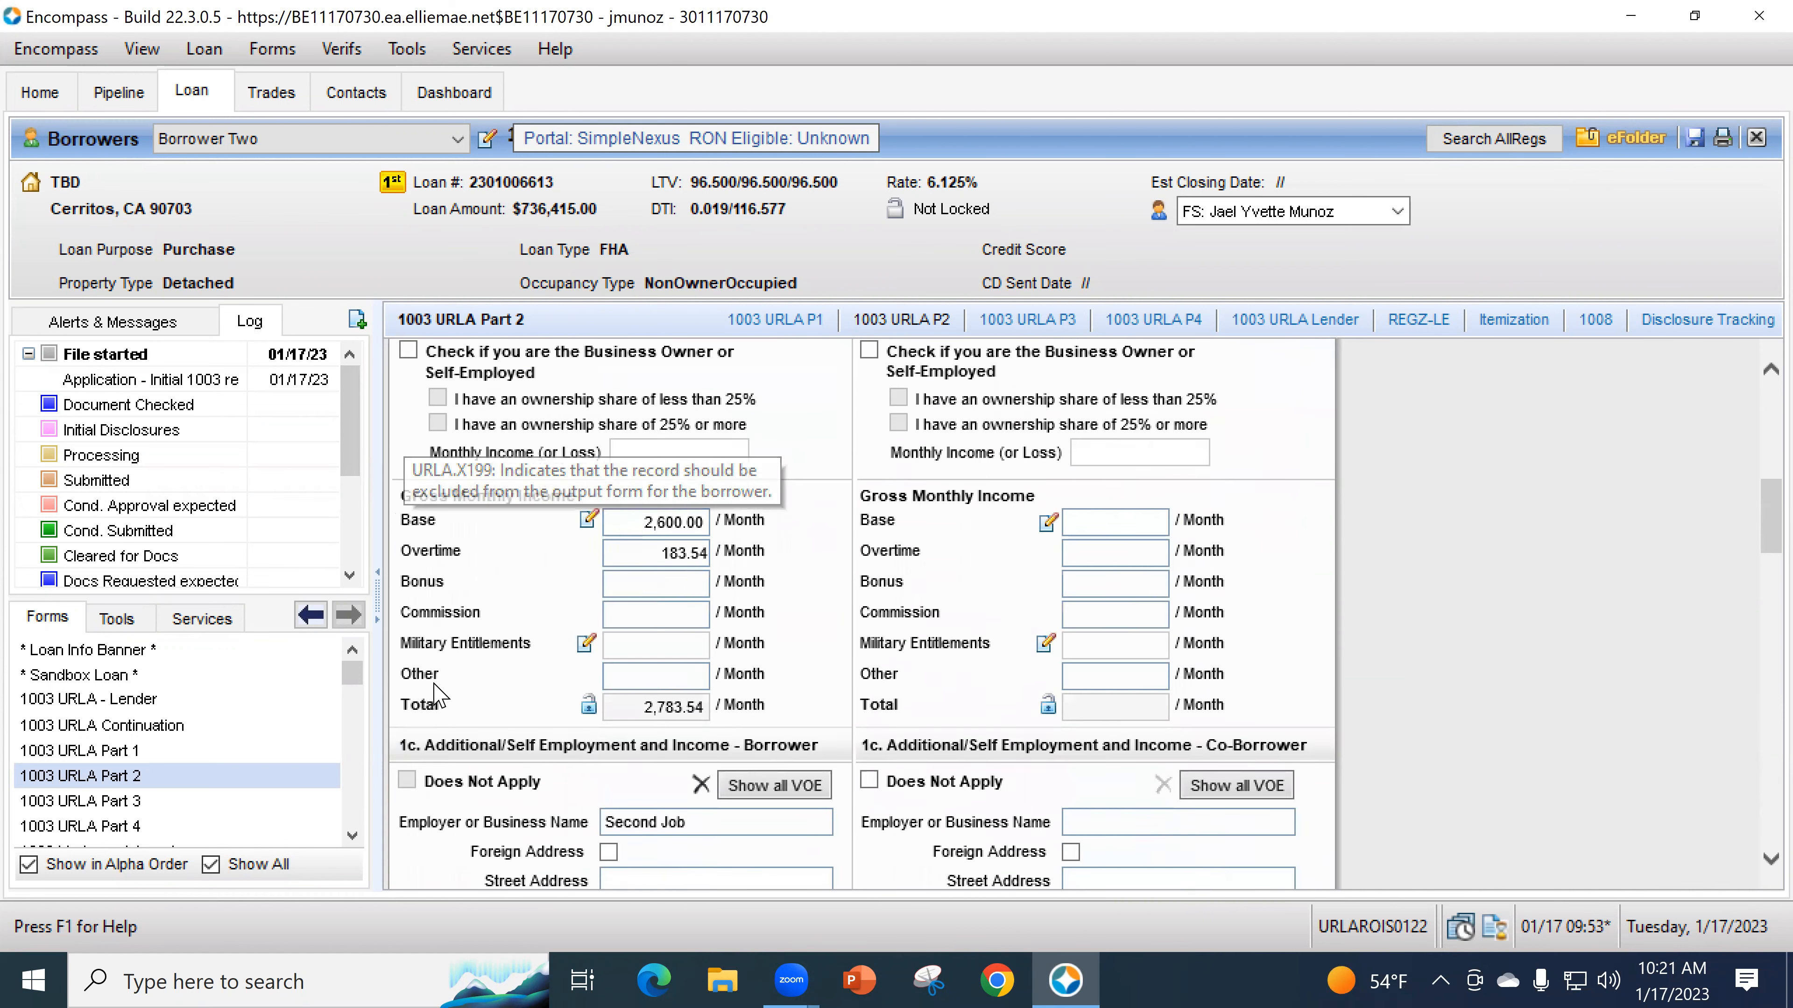
scroll(435, 695, down, 20)
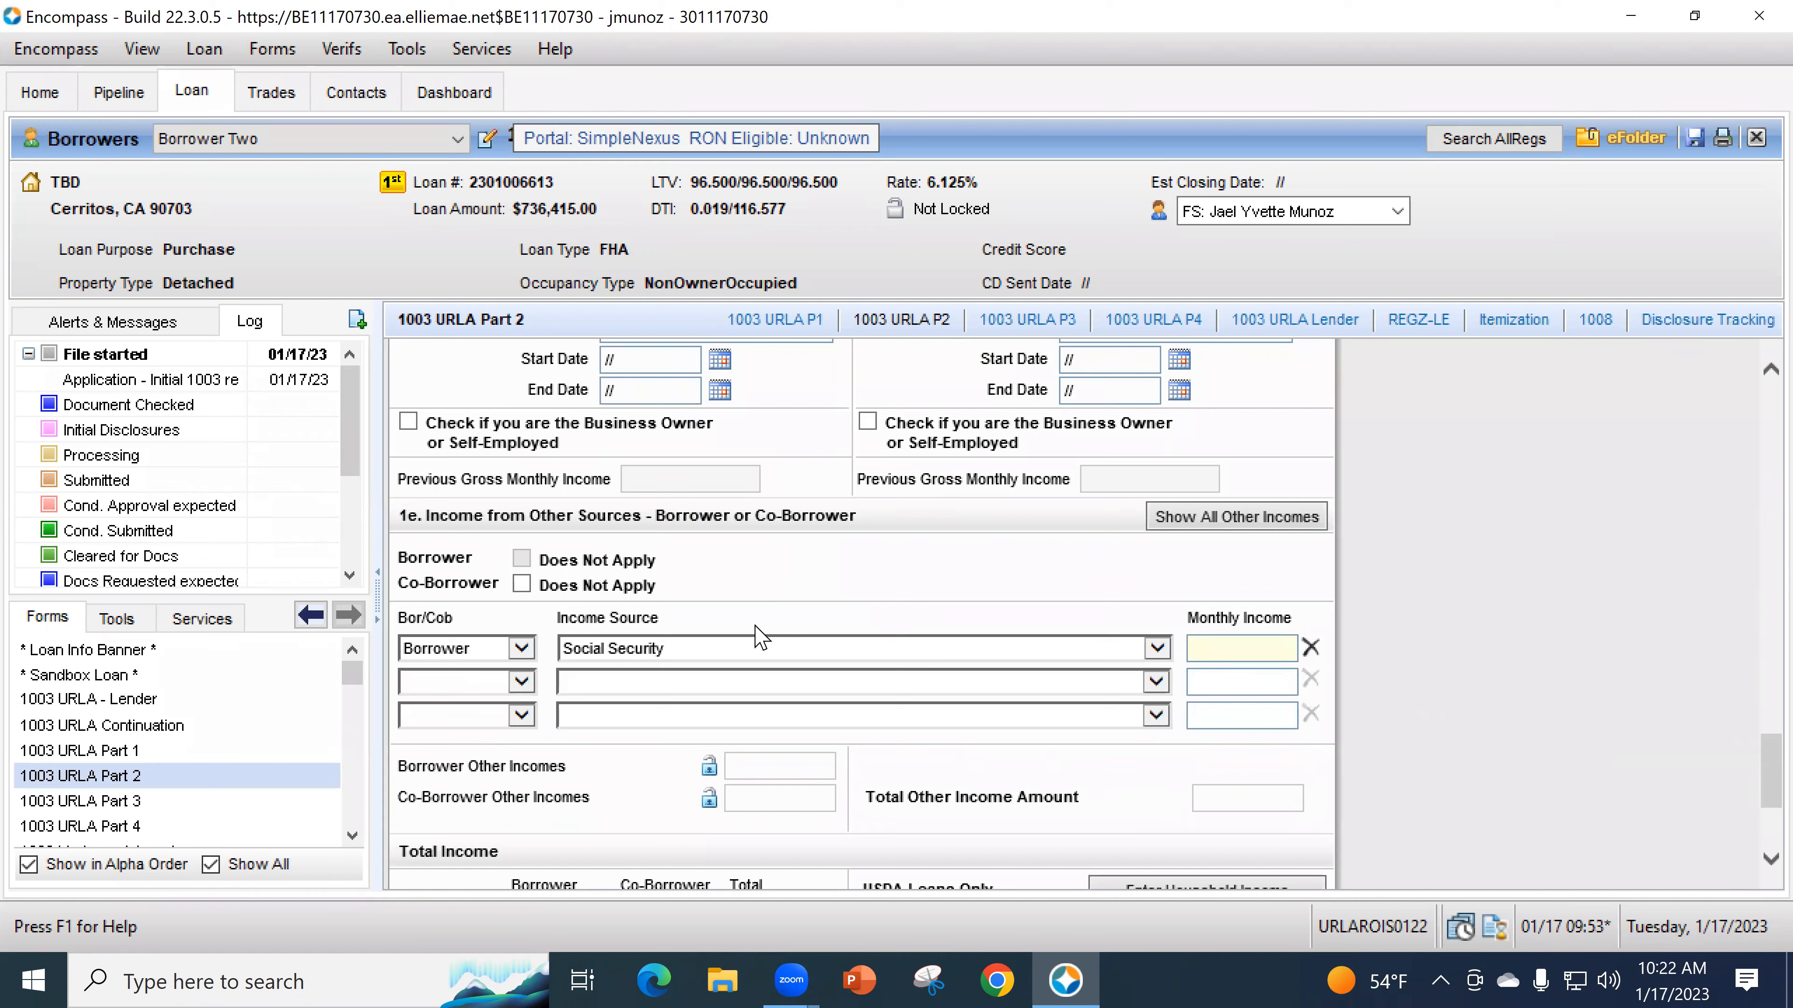
click(650, 650)
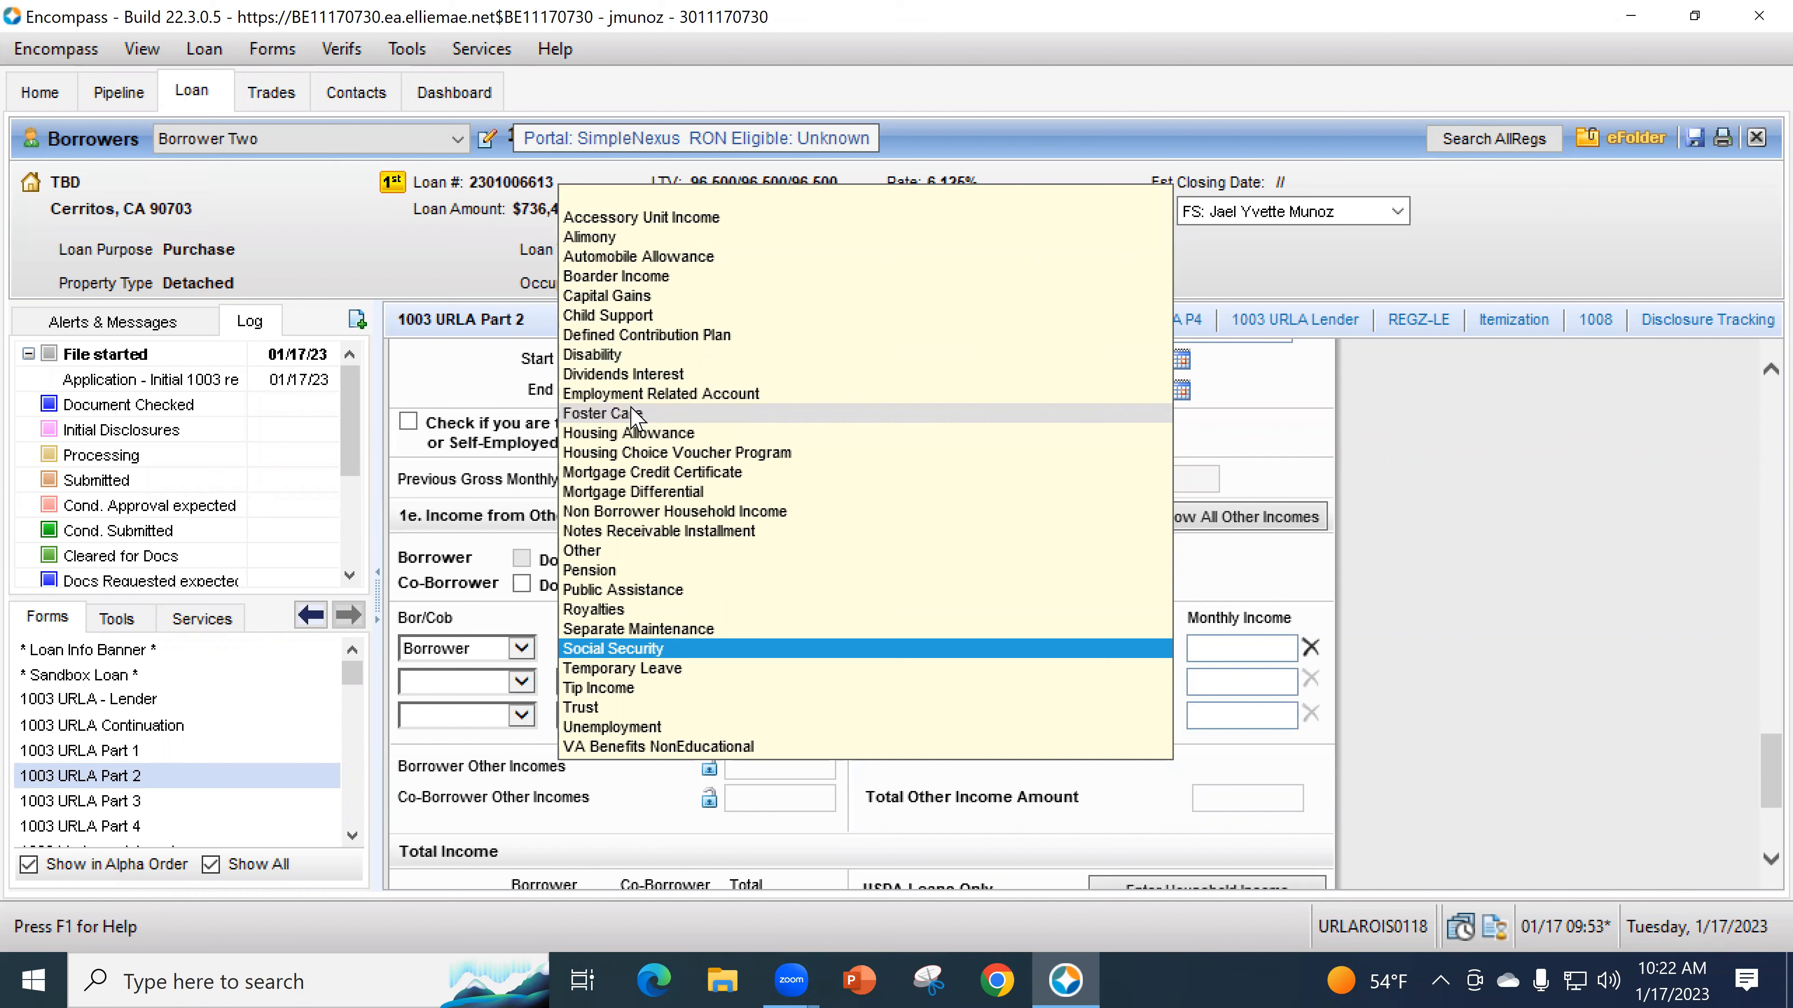
- Change the other-income source to Royalties with 1,500.00 monthly income
click(629, 612)
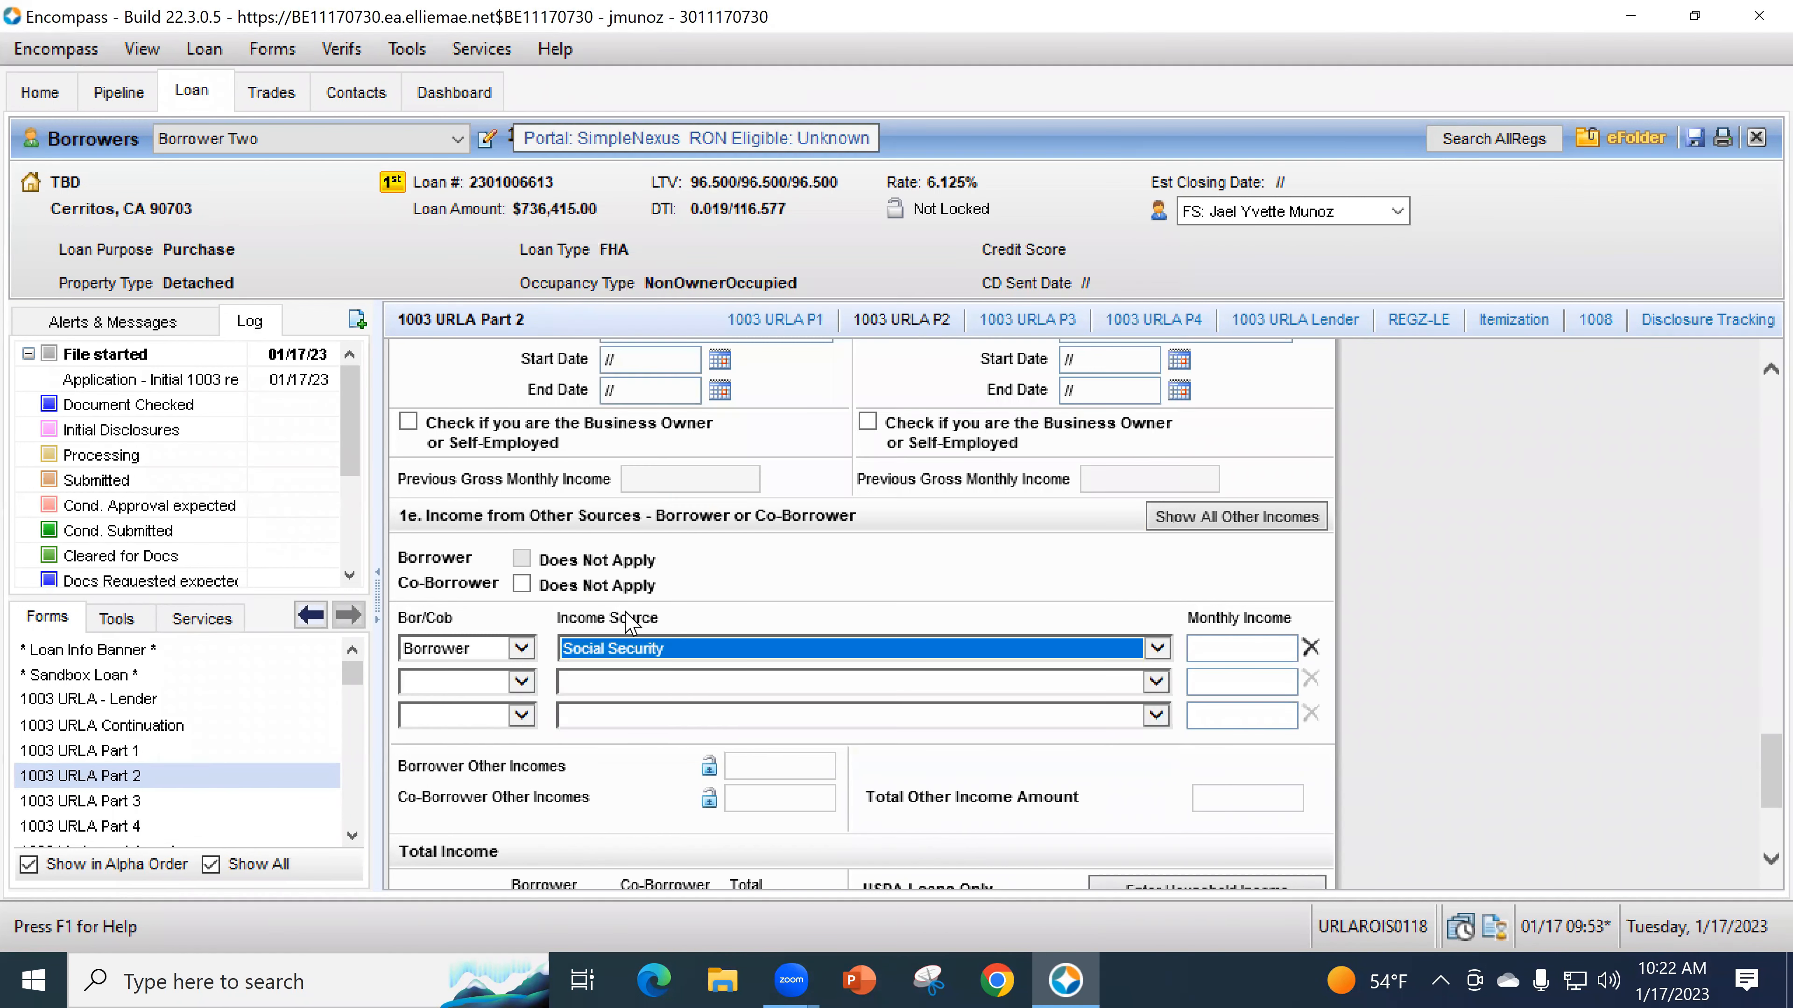
click(1267, 657)
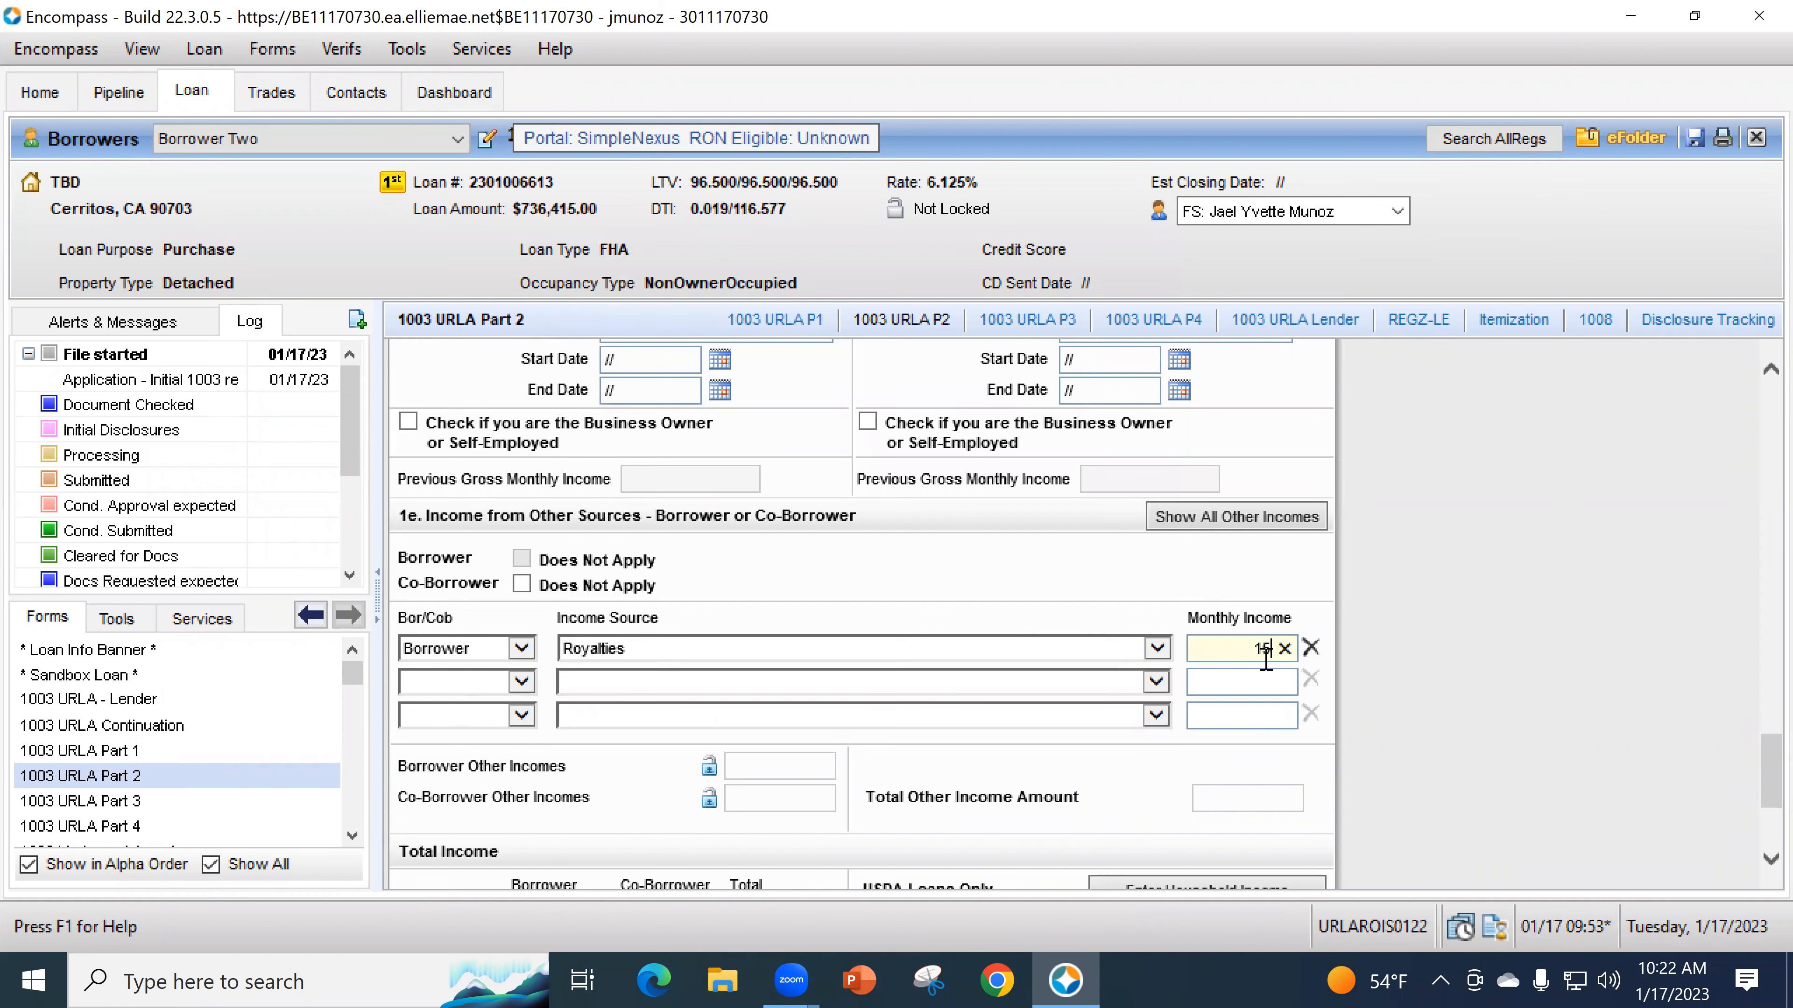
text(1,500)
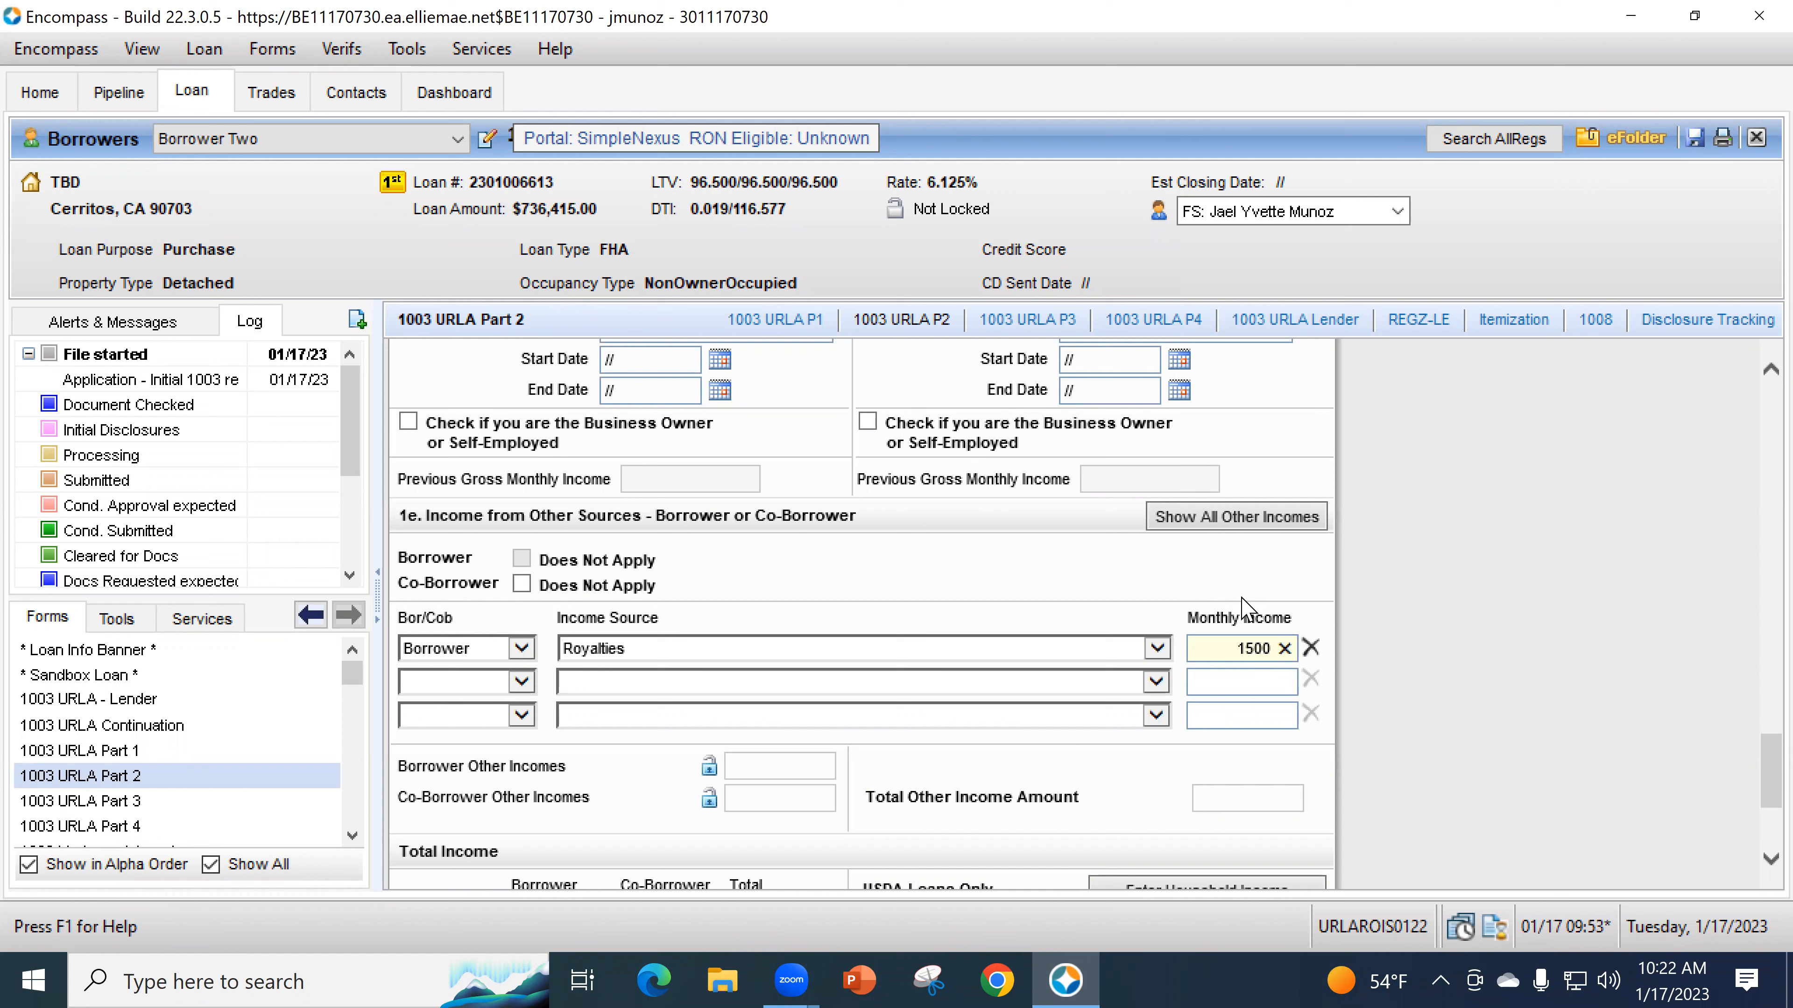
click(1186, 570)
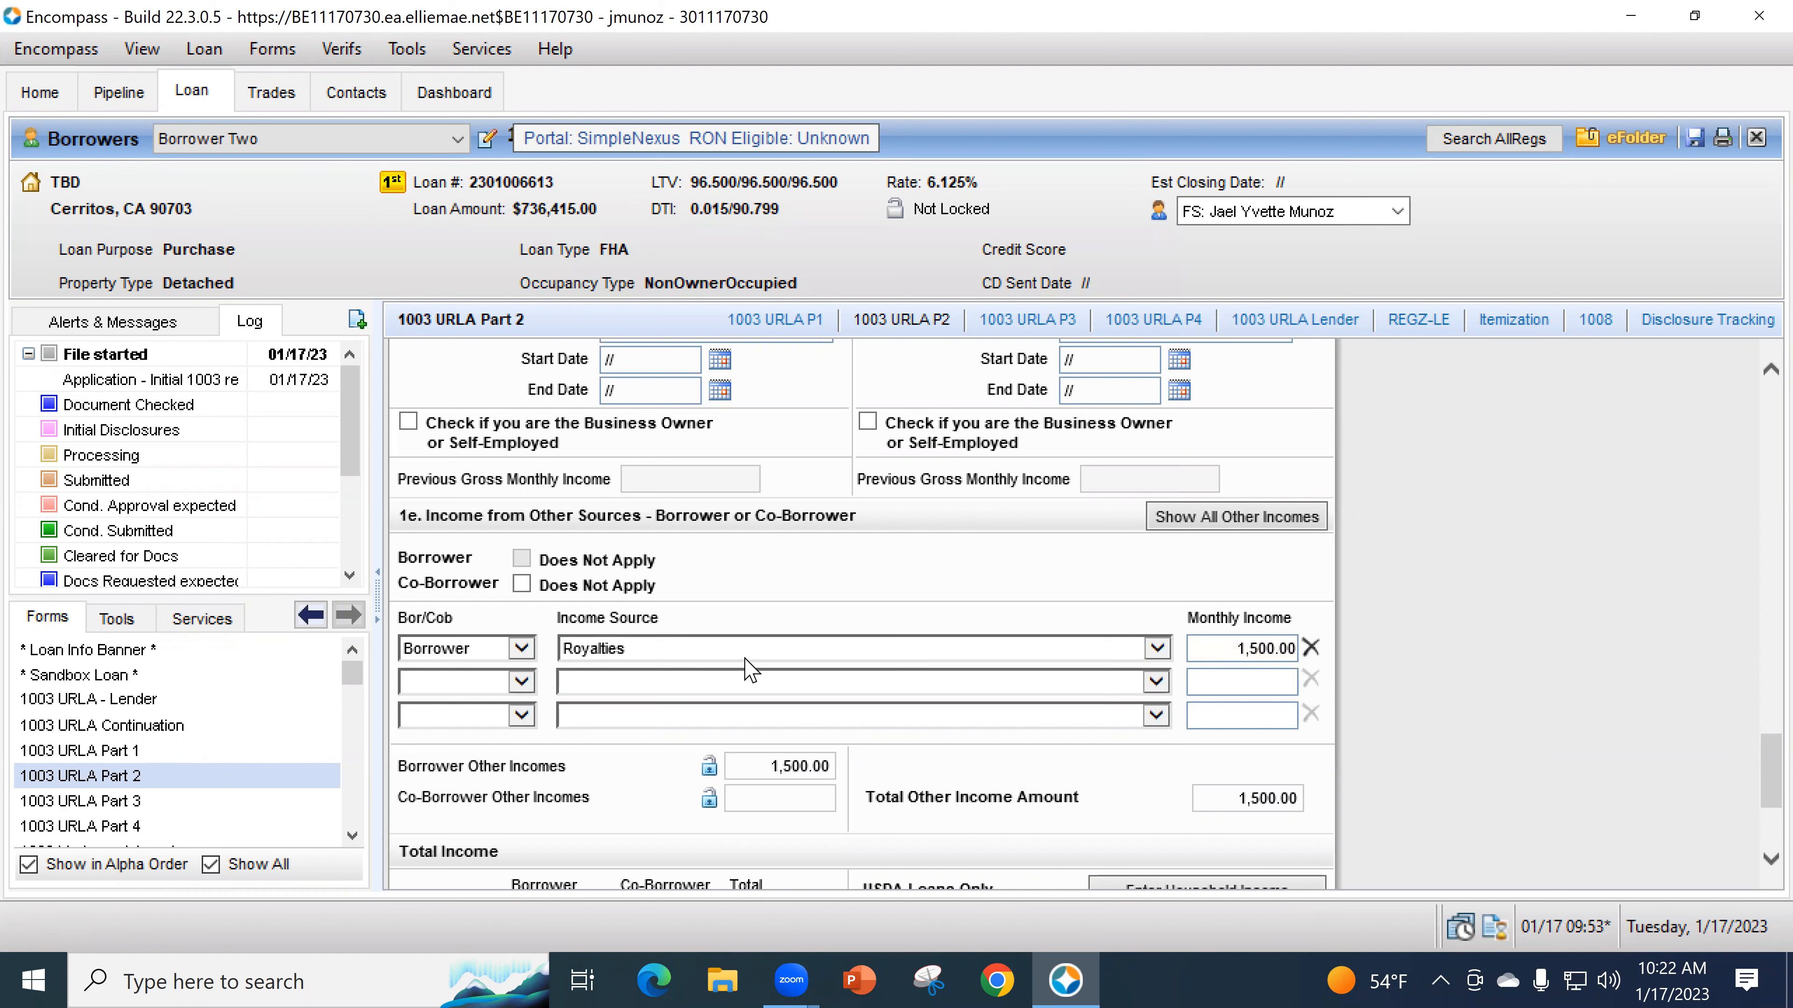
scroll(828, 609, up, 3)
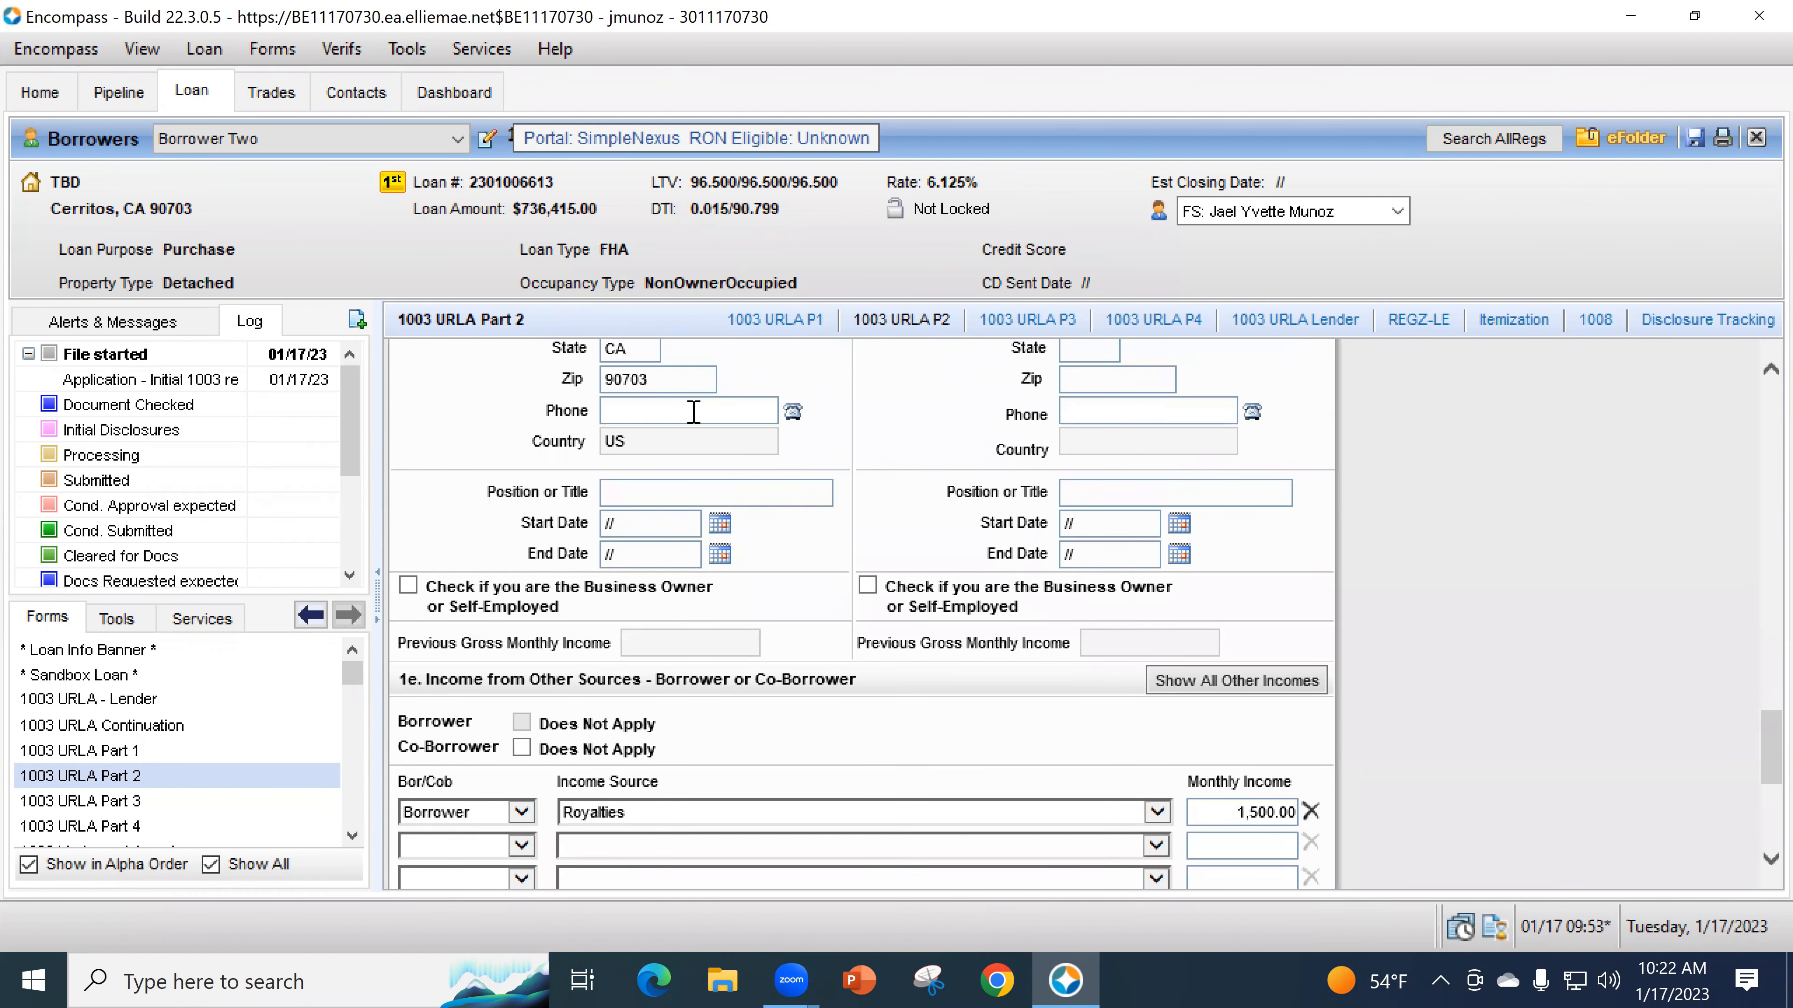
scroll(702, 434, up, 4)
scroll(734, 481, down, 9)
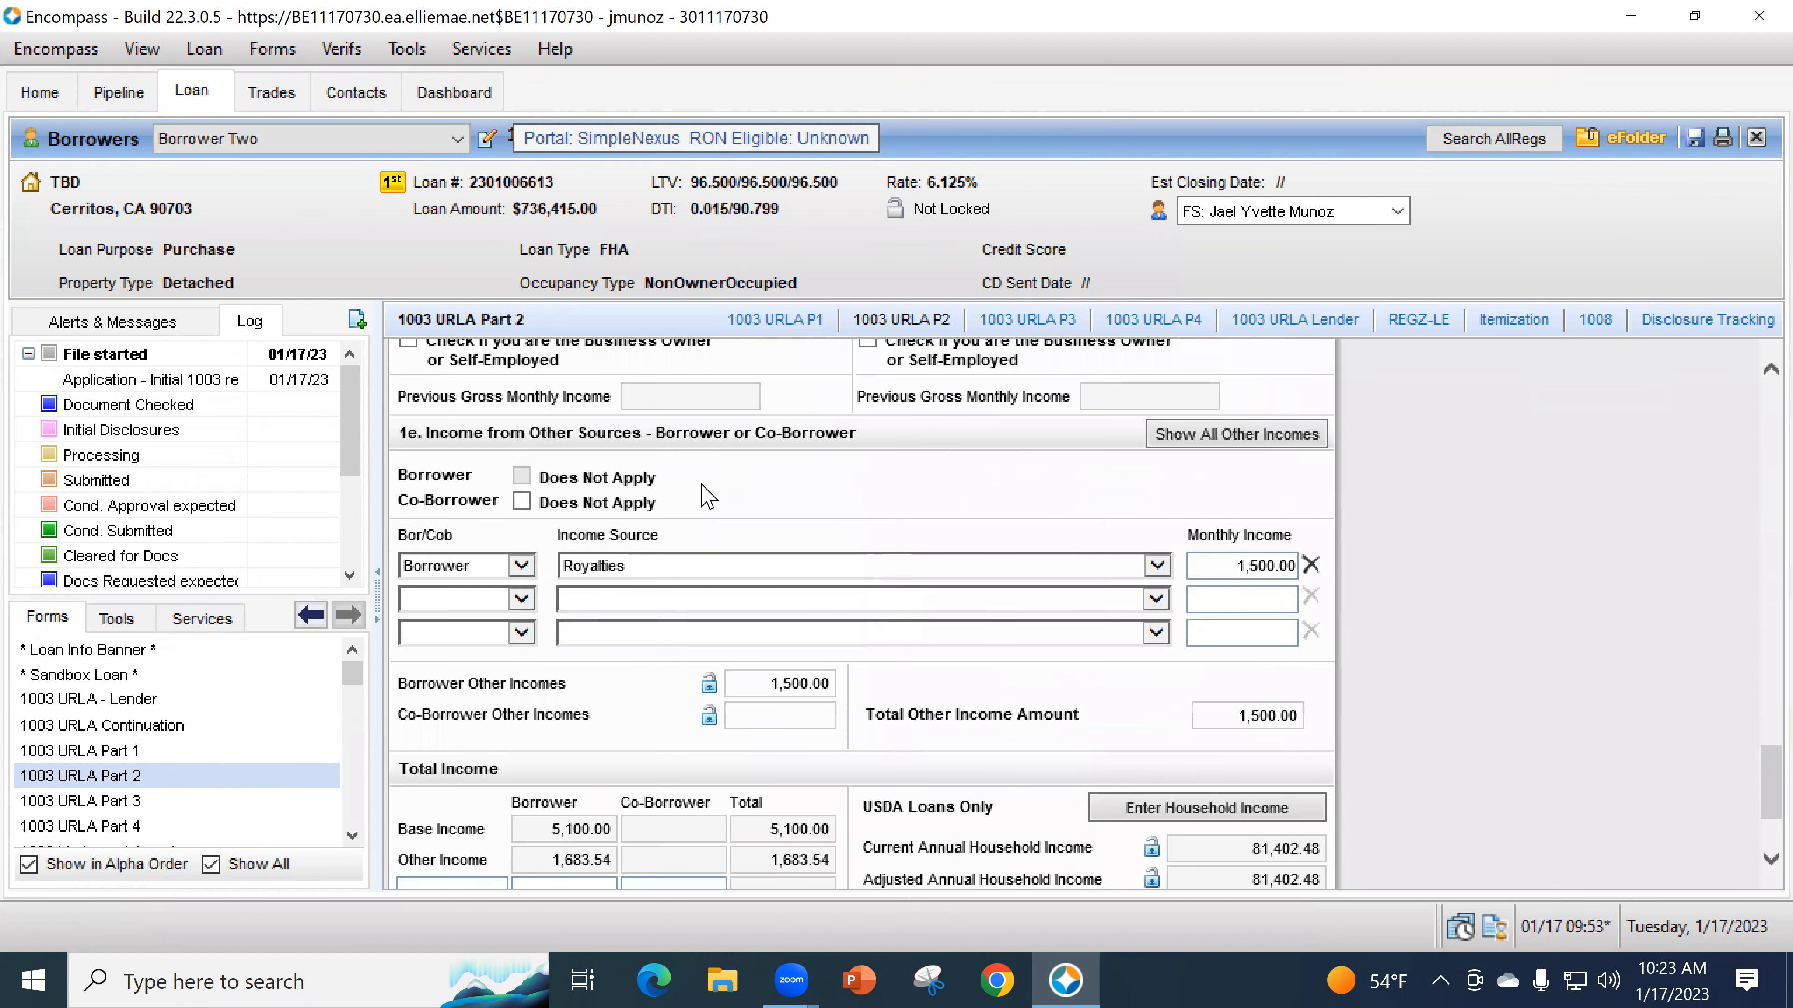
scroll(918, 607, down, 3)
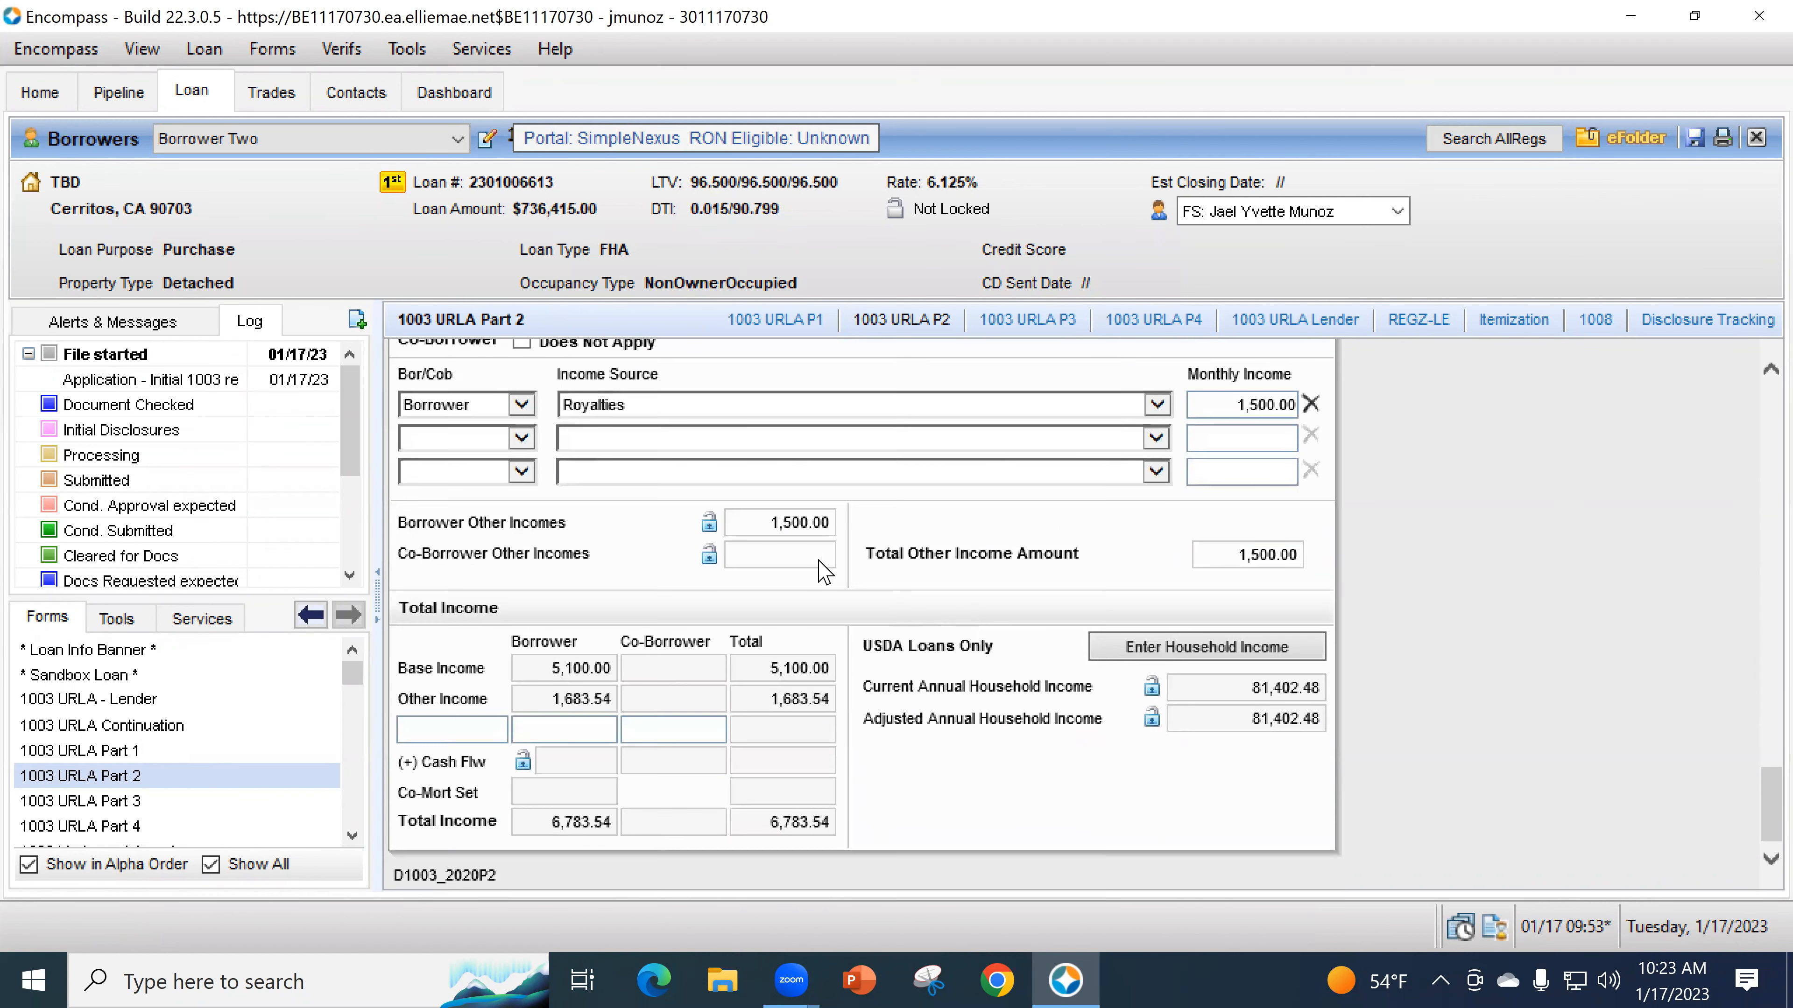
click(632, 440)
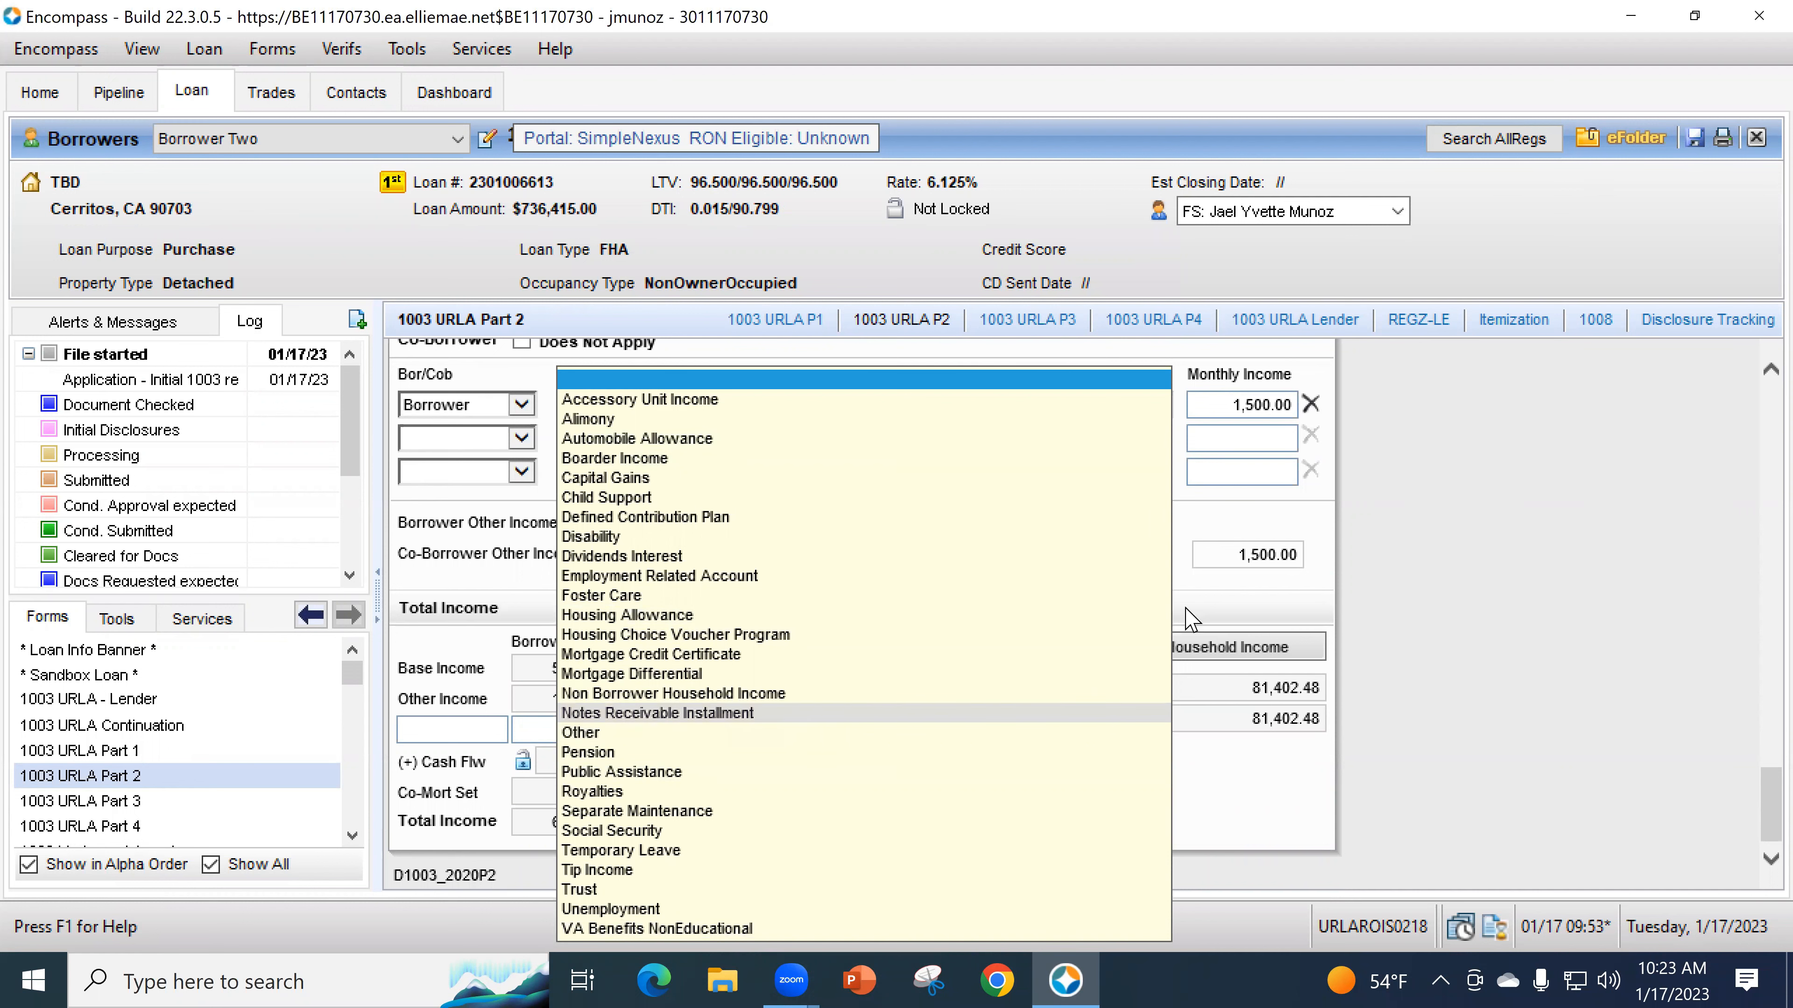
click(1215, 606)
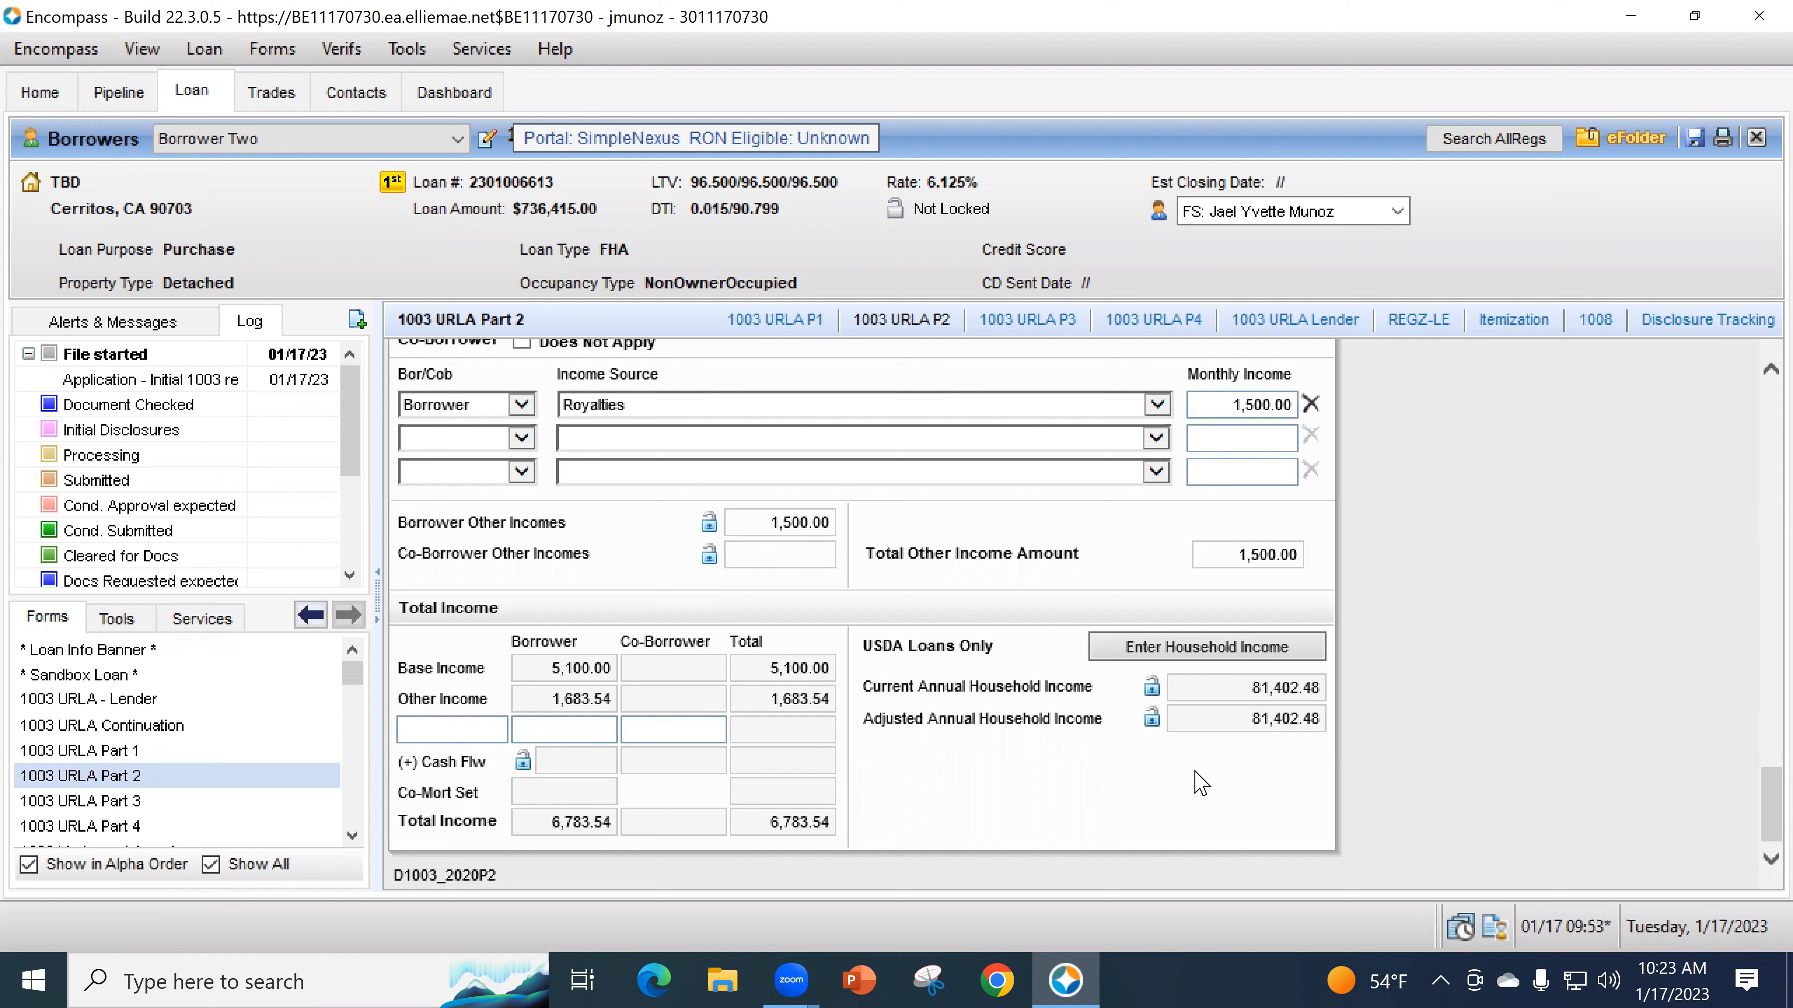
click(720, 441)
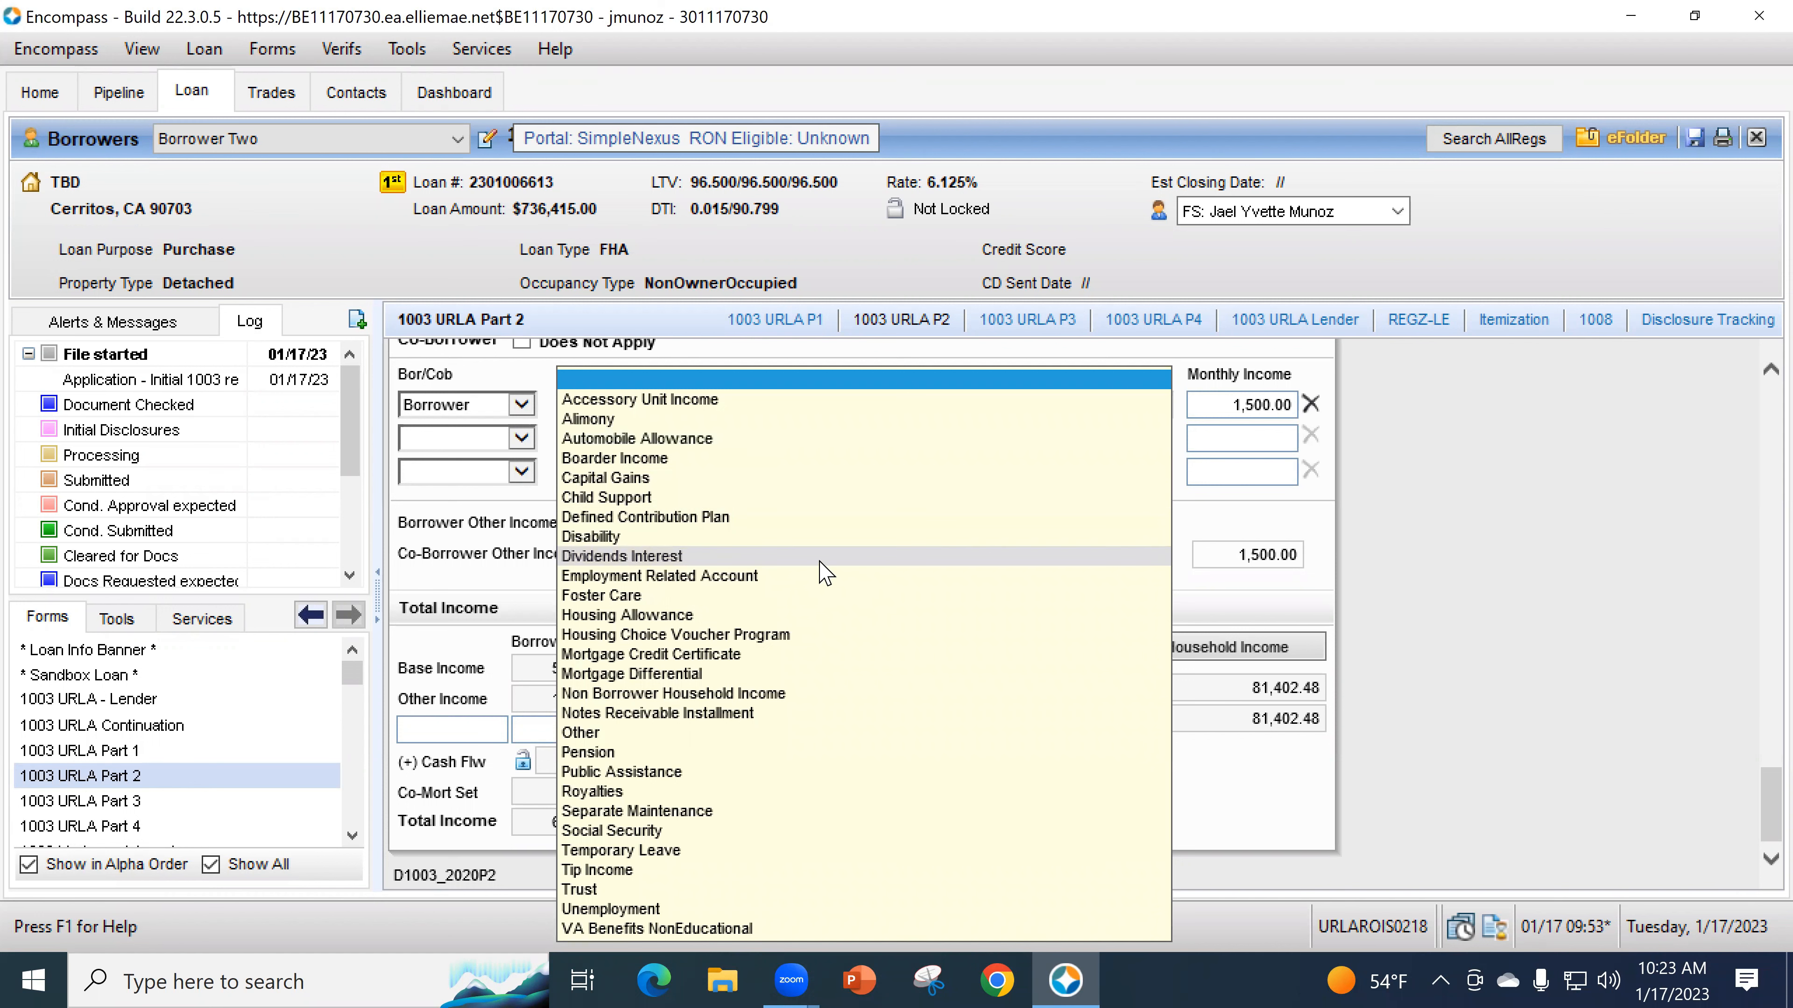
click(1291, 551)
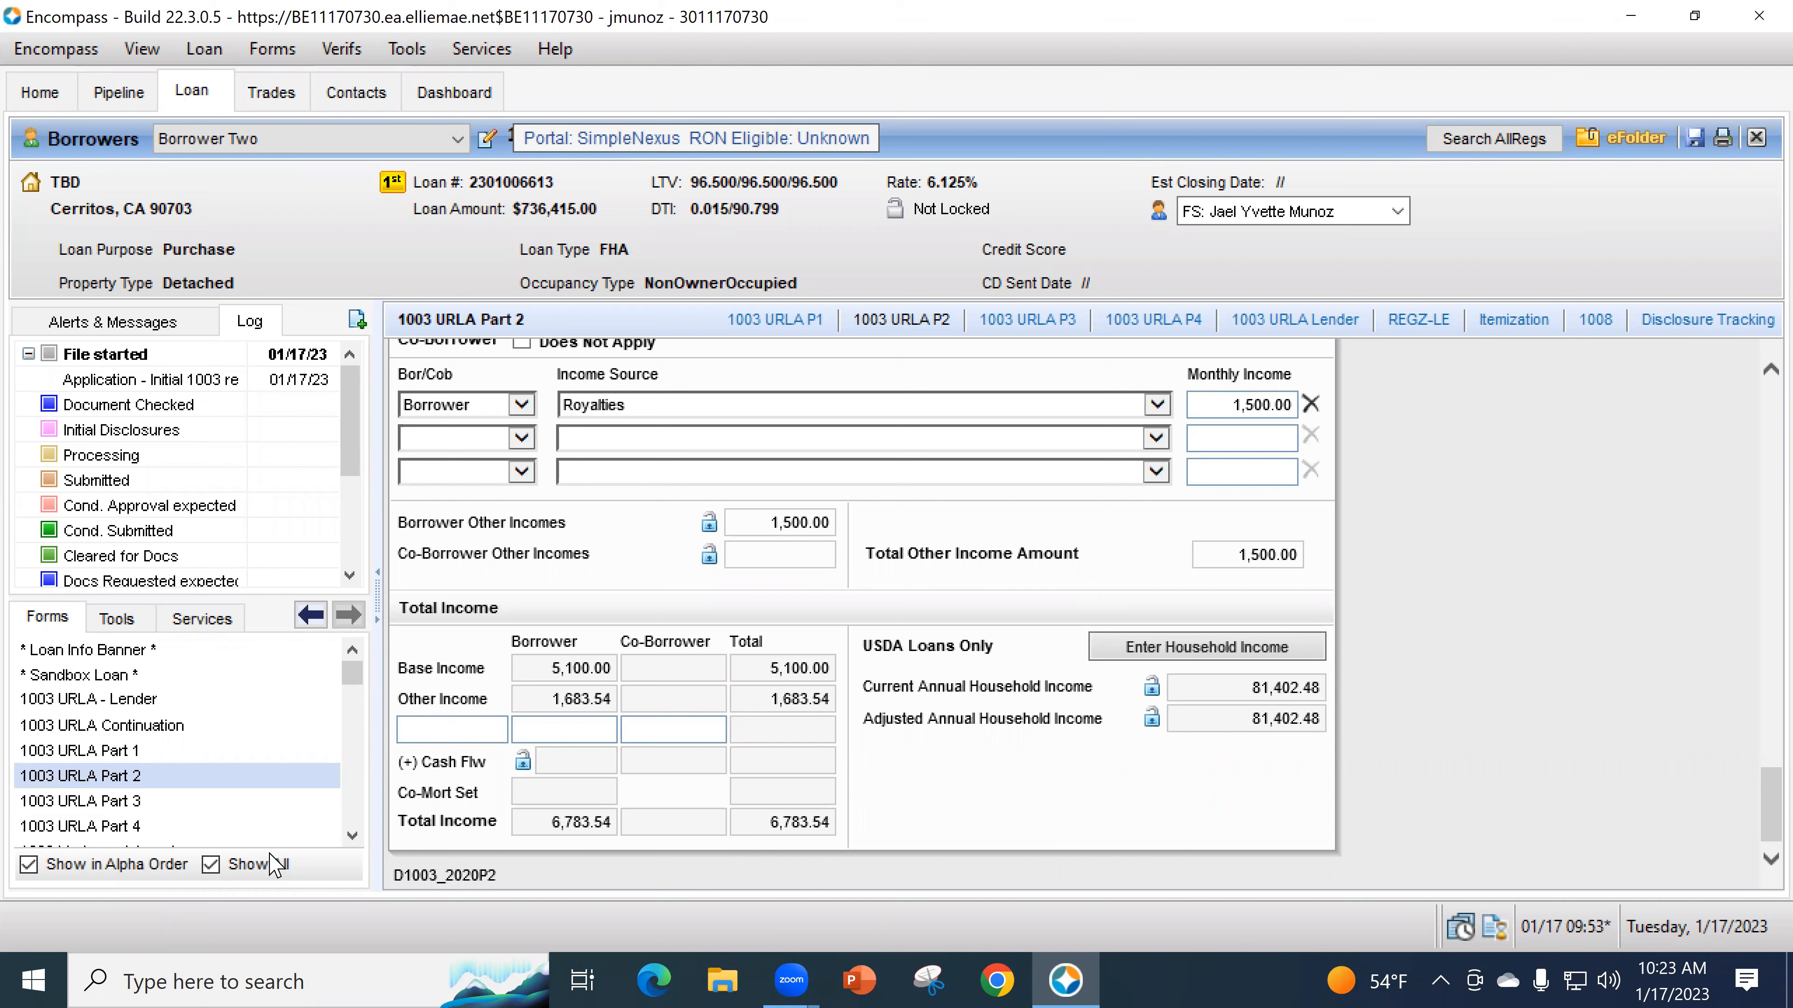
- On 1003 URLA Part 3, set the first 2a asset row to Borrower, Checking Account
click(130, 803)
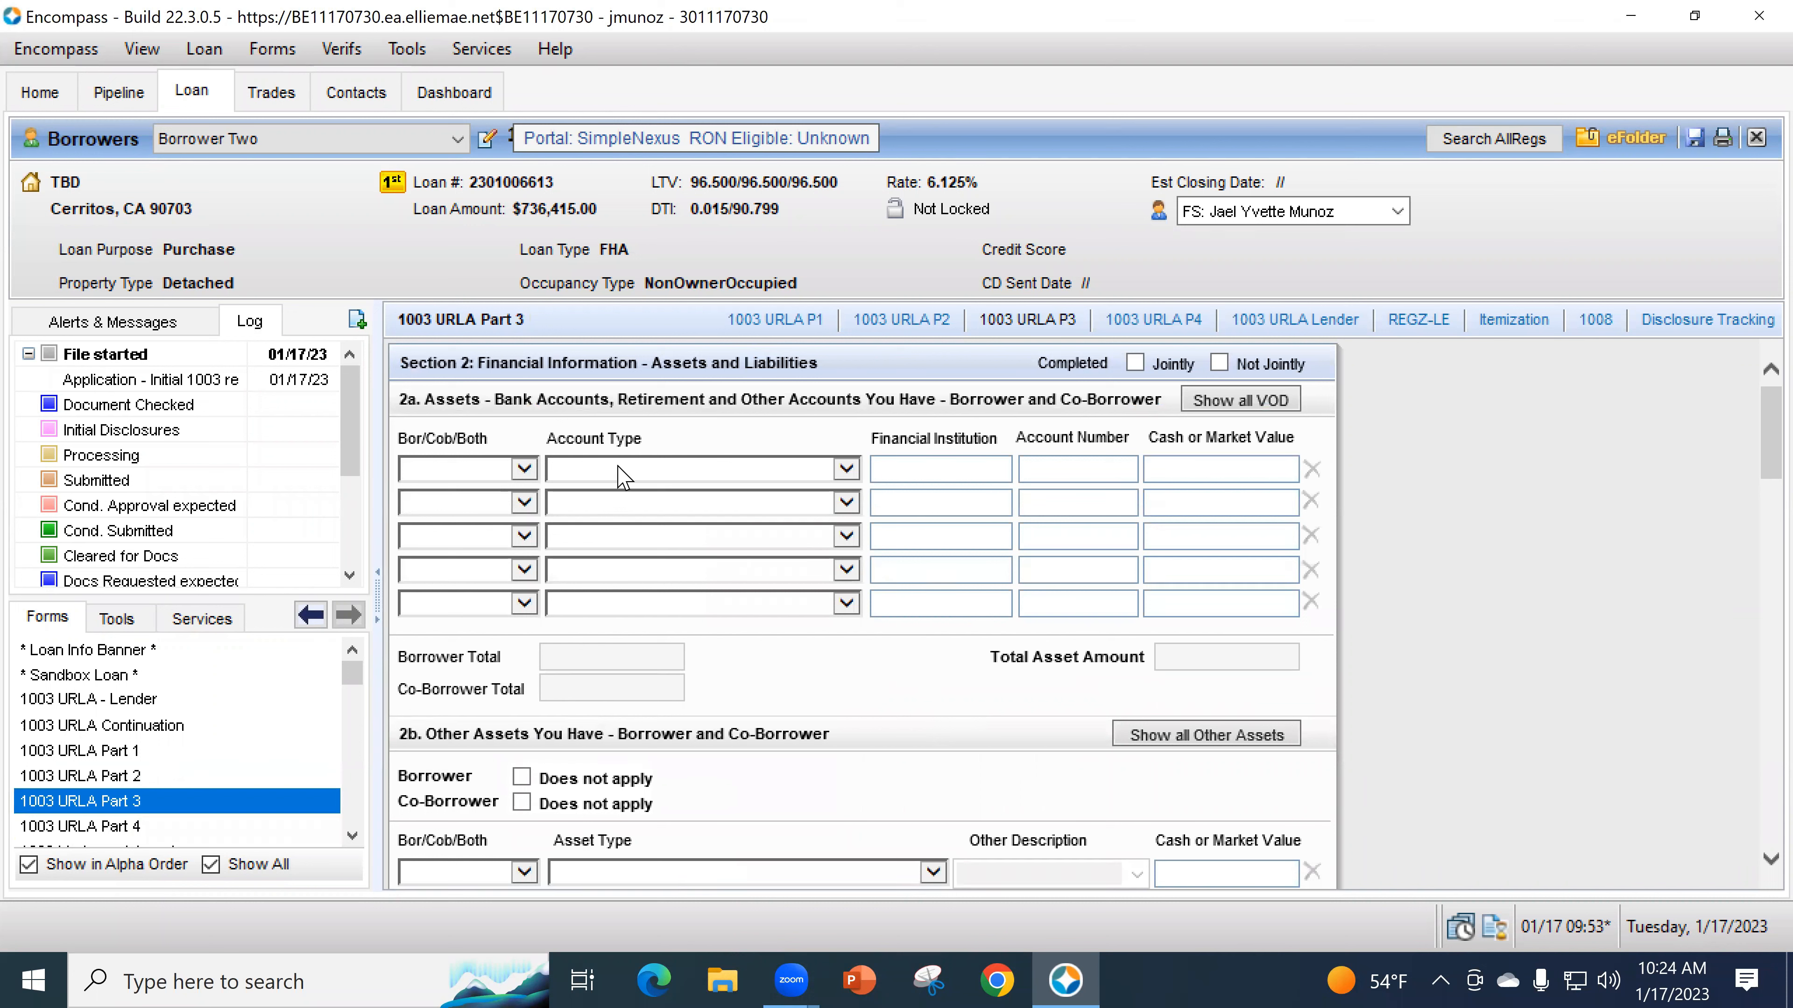
click(523, 472)
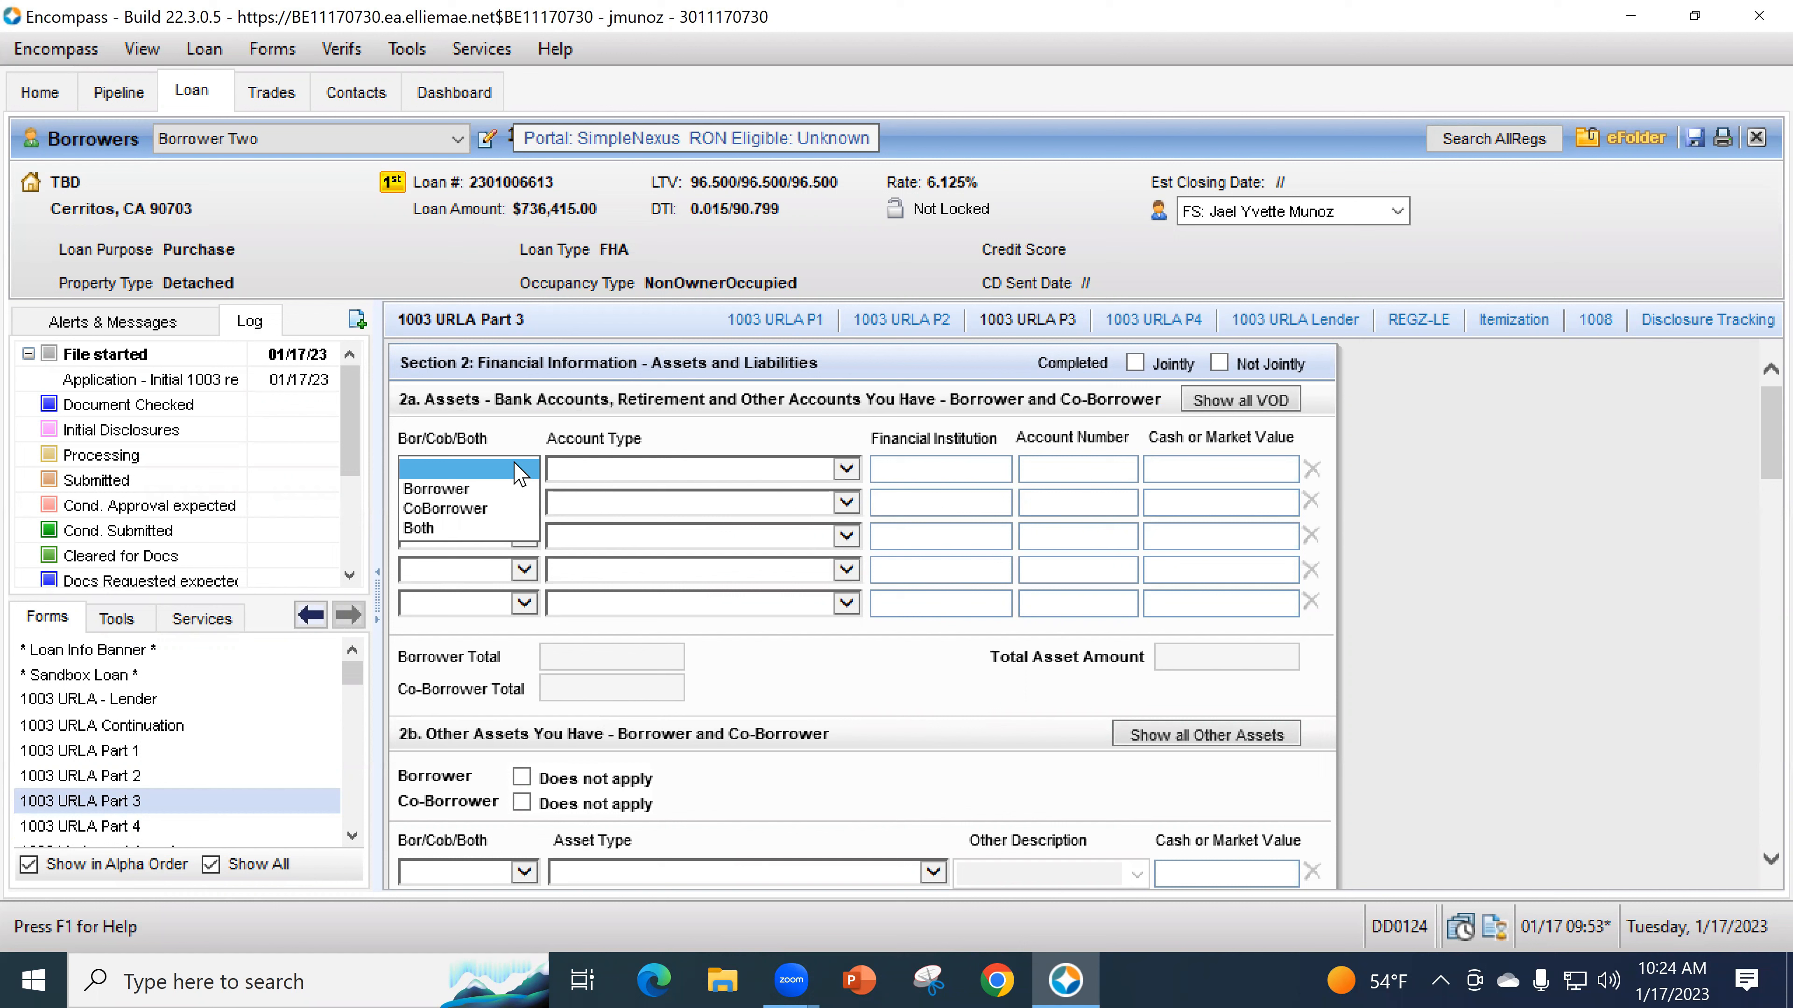
click(472, 489)
click(566, 470)
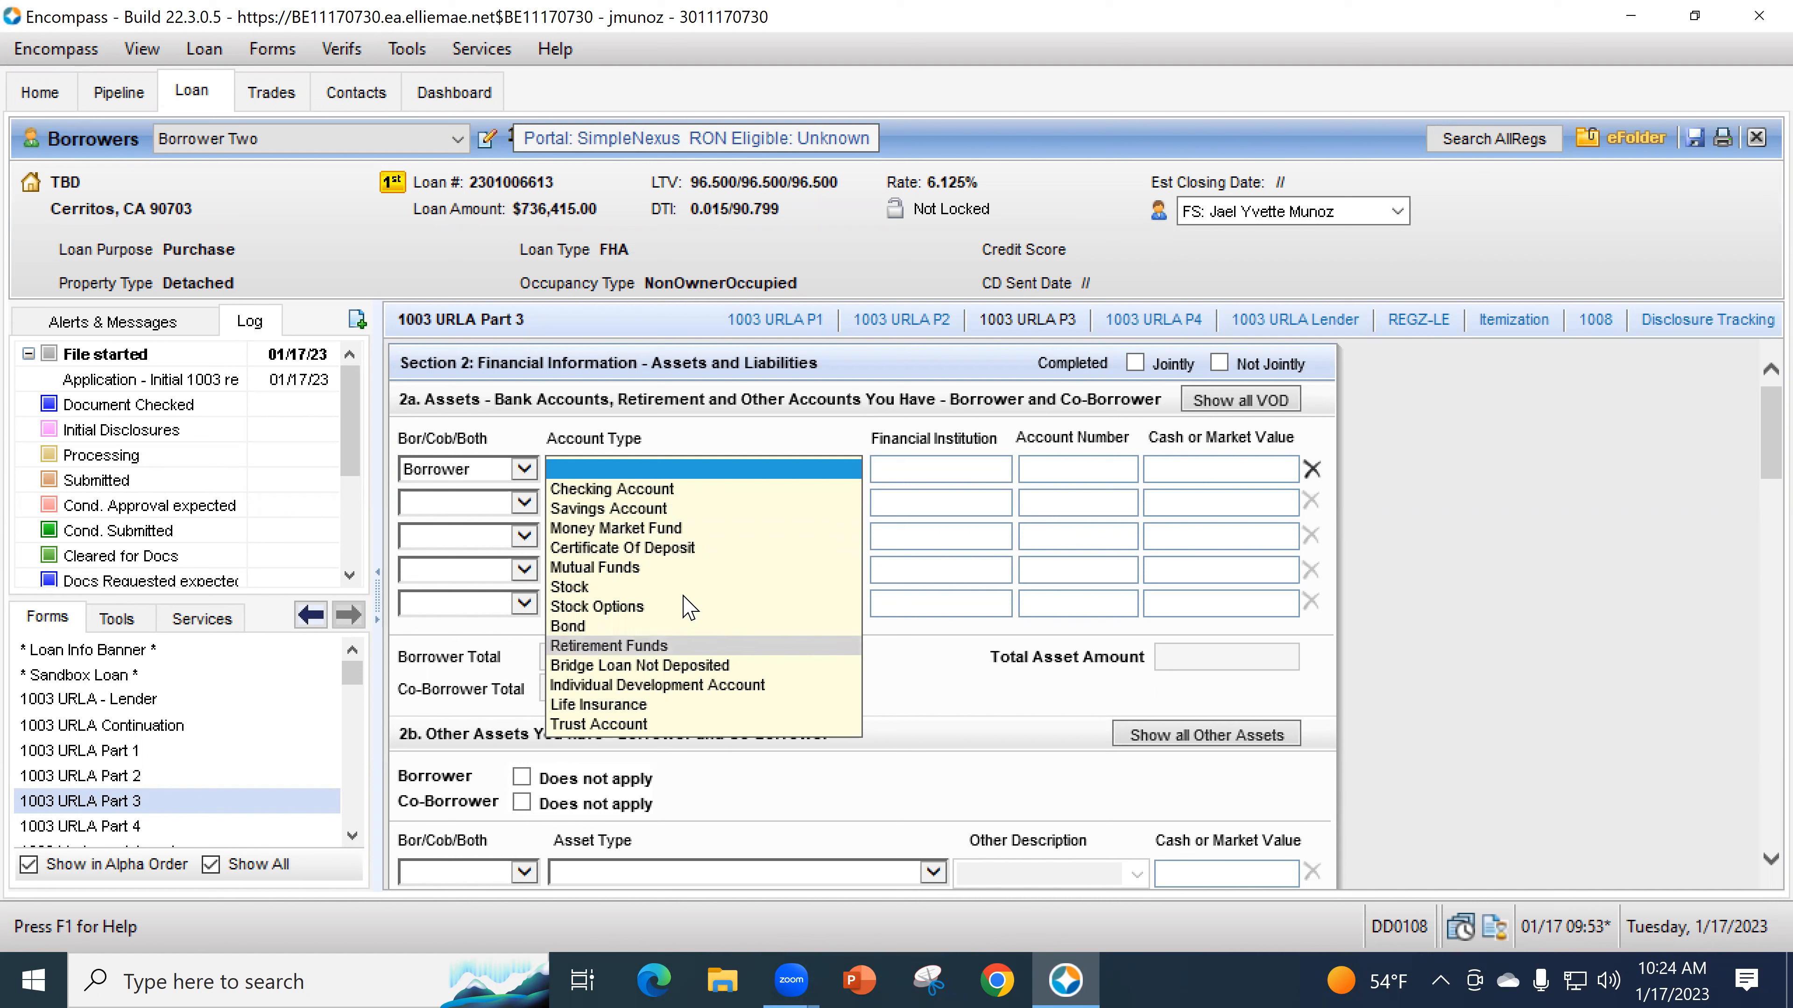
click(679, 646)
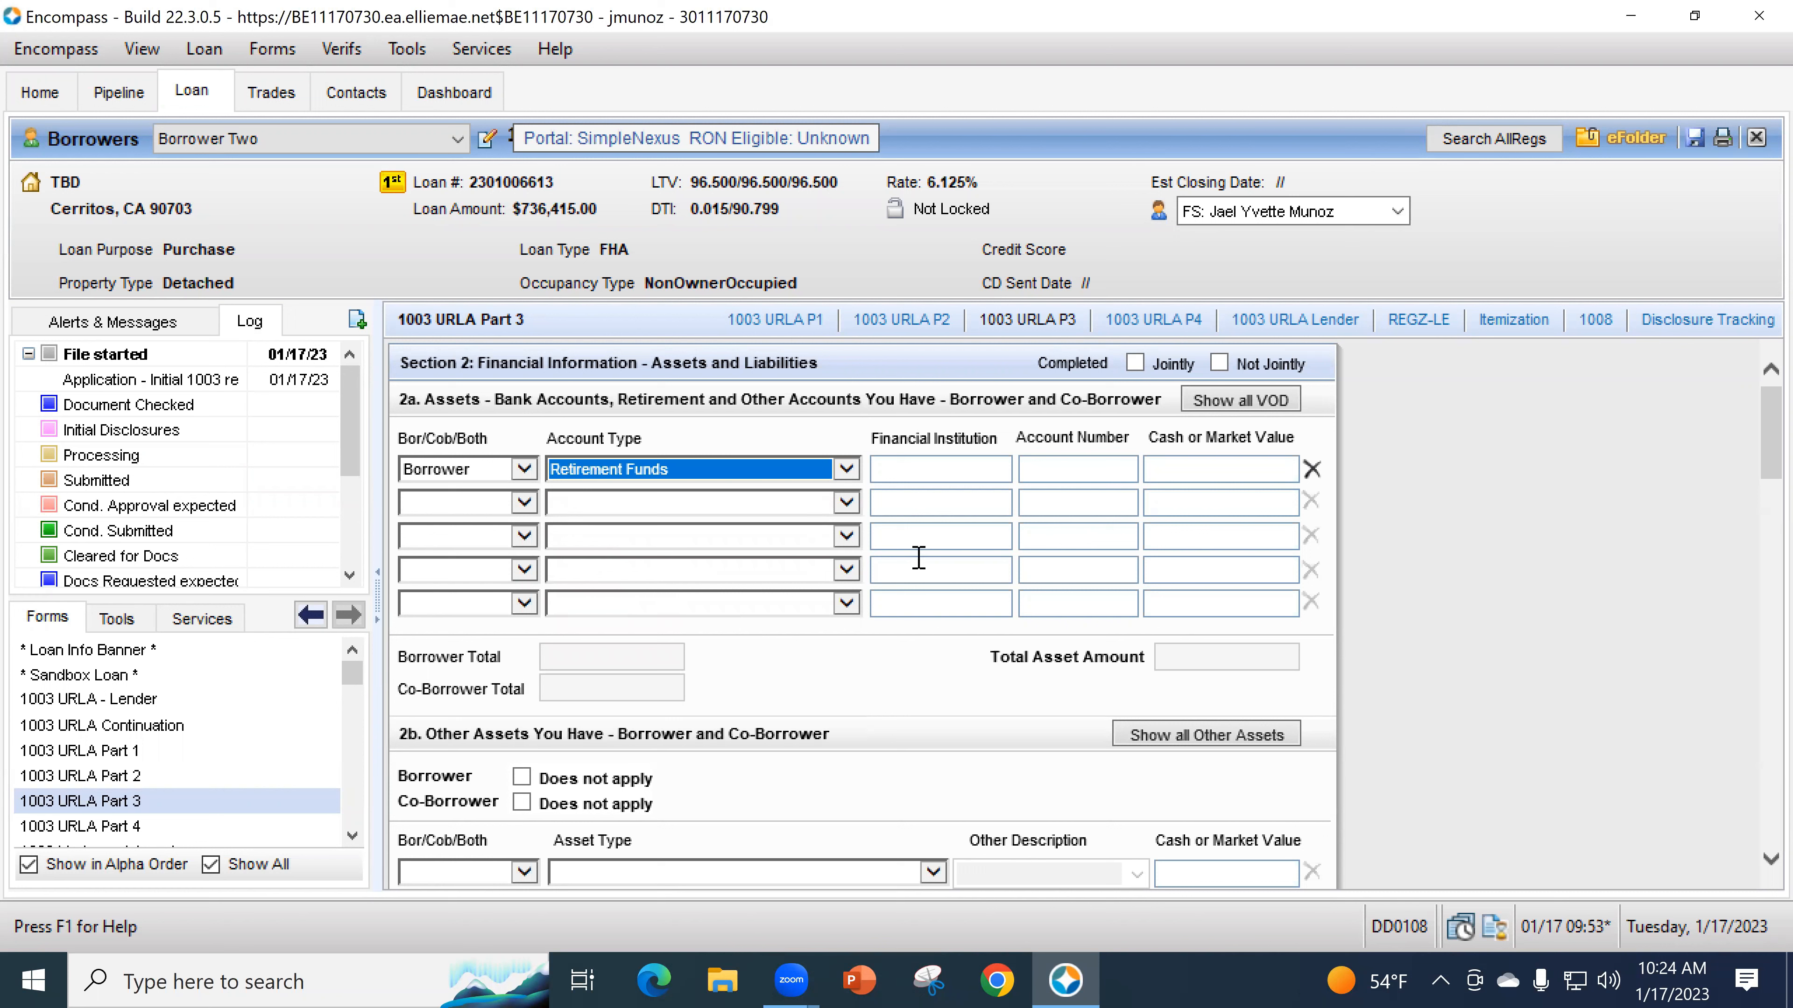
click(759, 479)
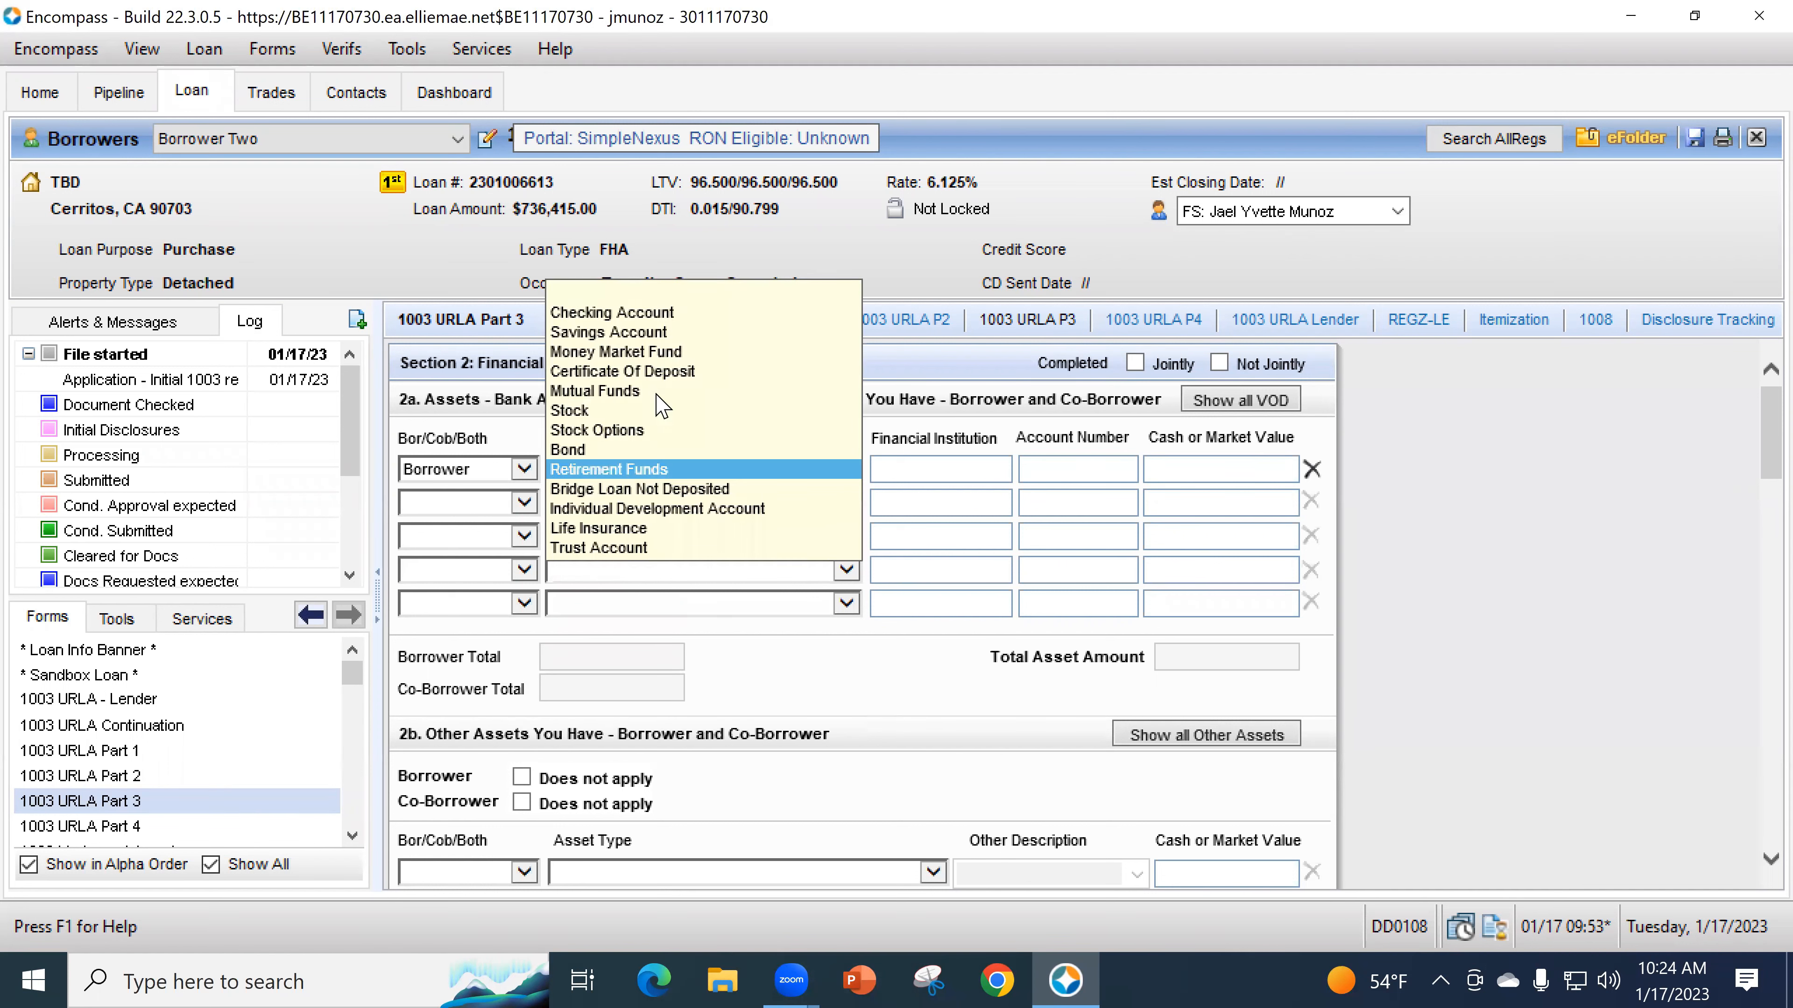
click(642, 311)
- Enter Bank of America, the account number, and a 12,500.00 cash value for the checking account
click(974, 472)
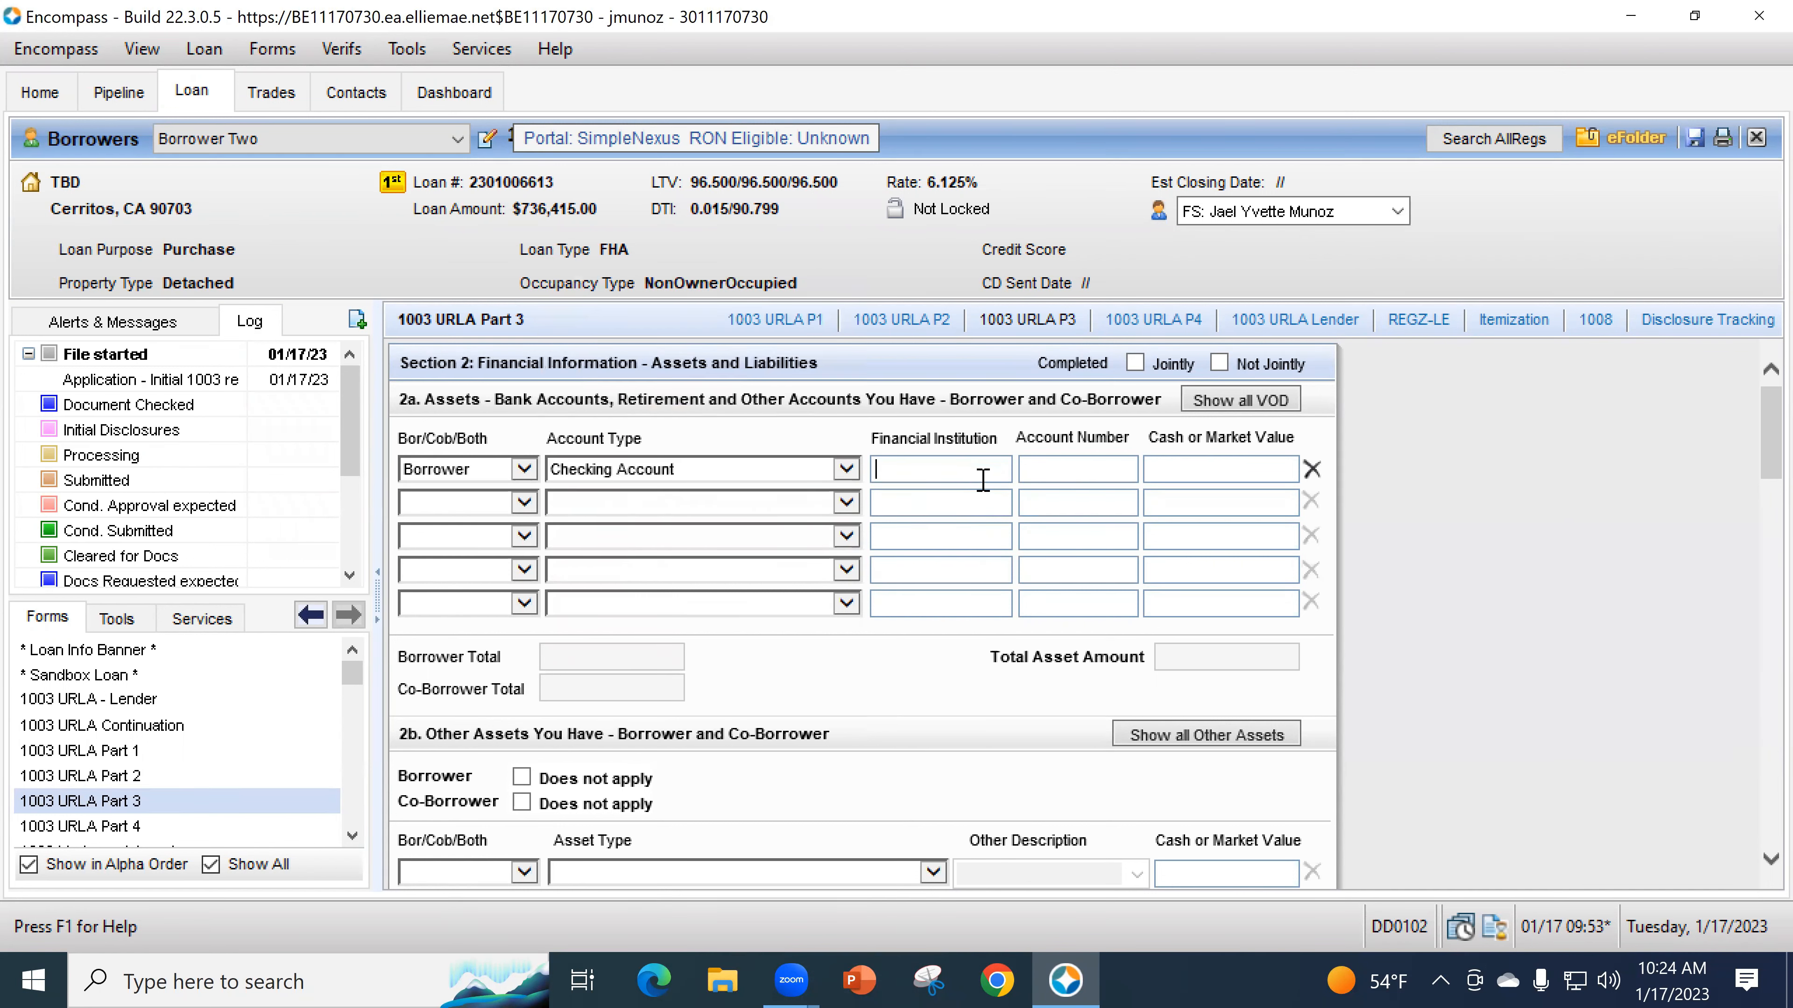
text(Bank of America)
key(Tab)
text(15246)
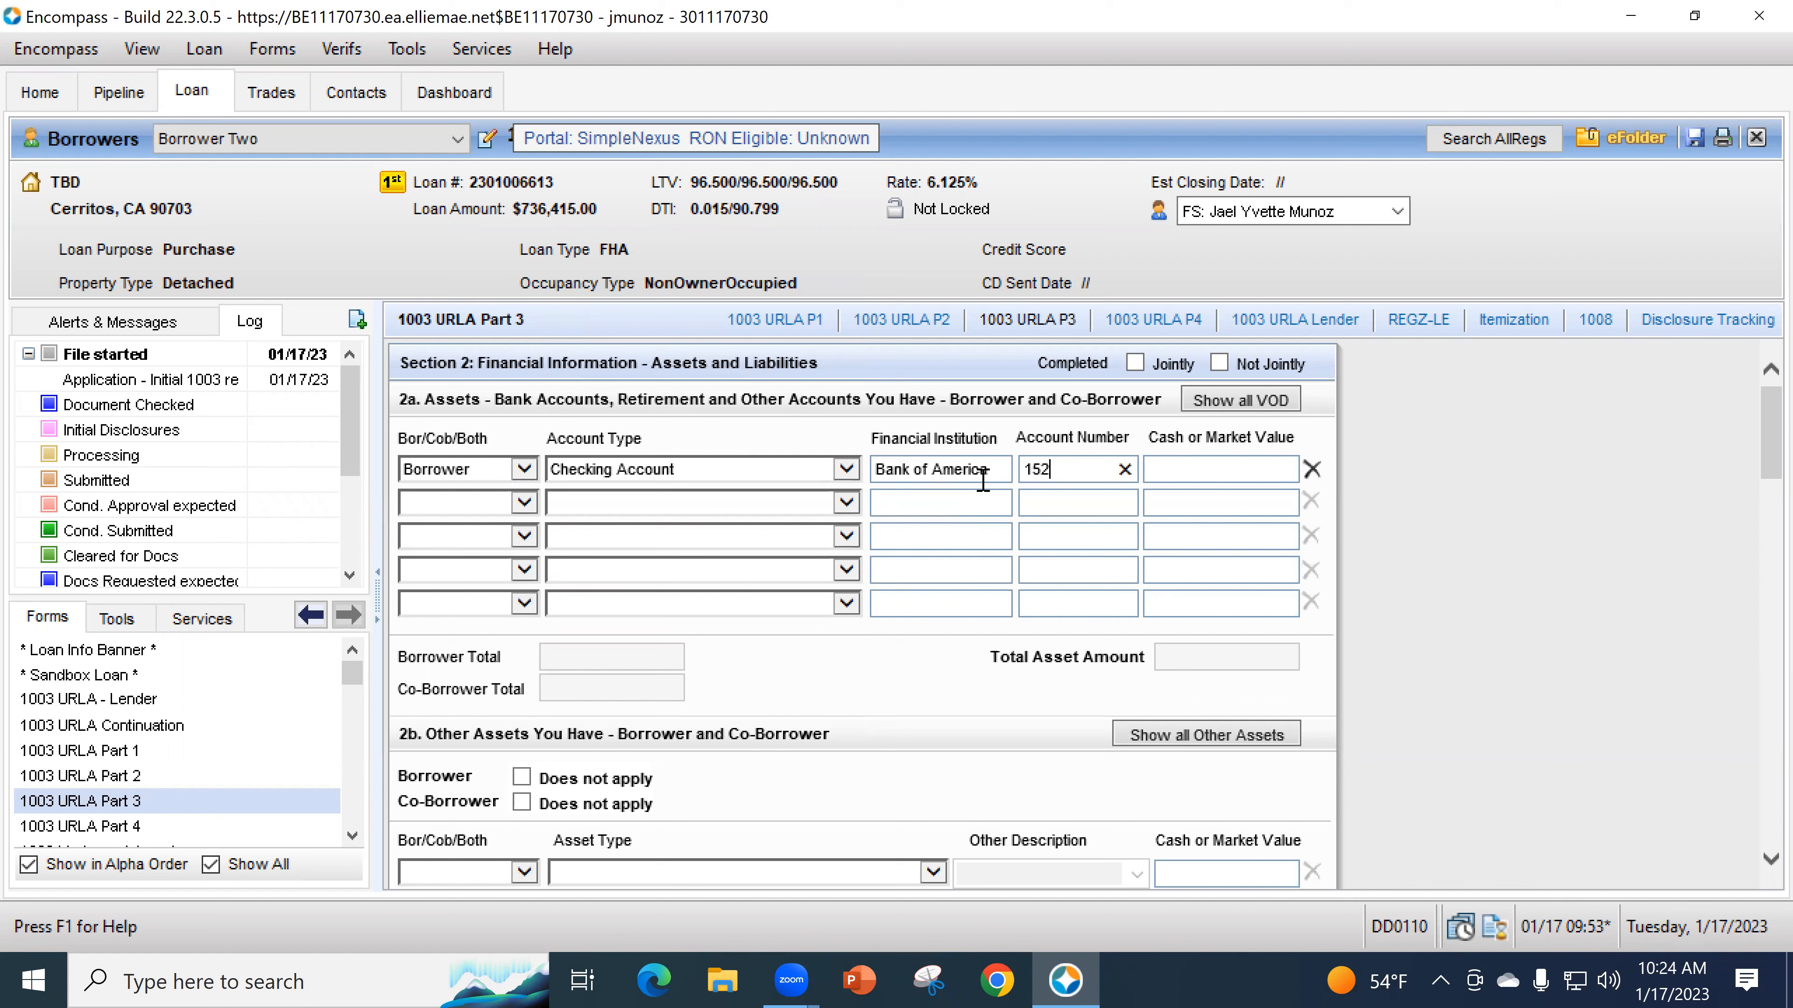
key(BackSpace)
key(BackSpace)
key(BackSpace)
text(14)
key(Tab)
text(12500)
key(Tab)
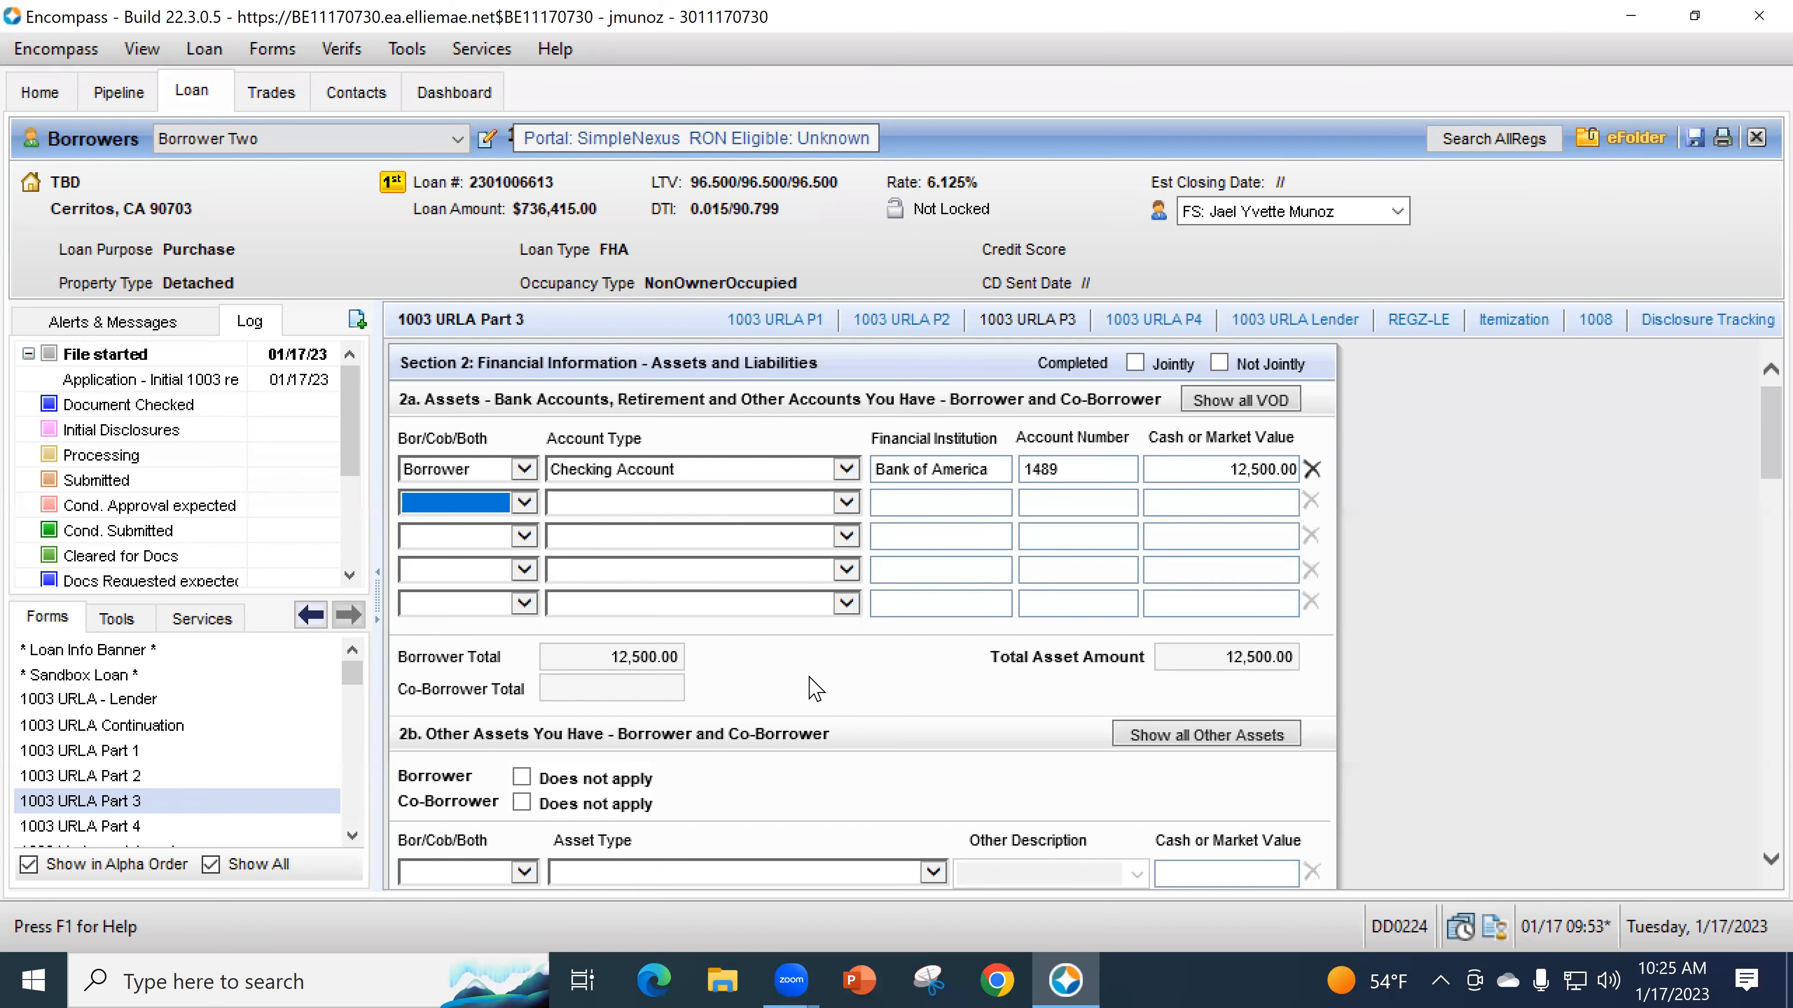
scroll(819, 685, down, 2)
scroll(1114, 635, up, 2)
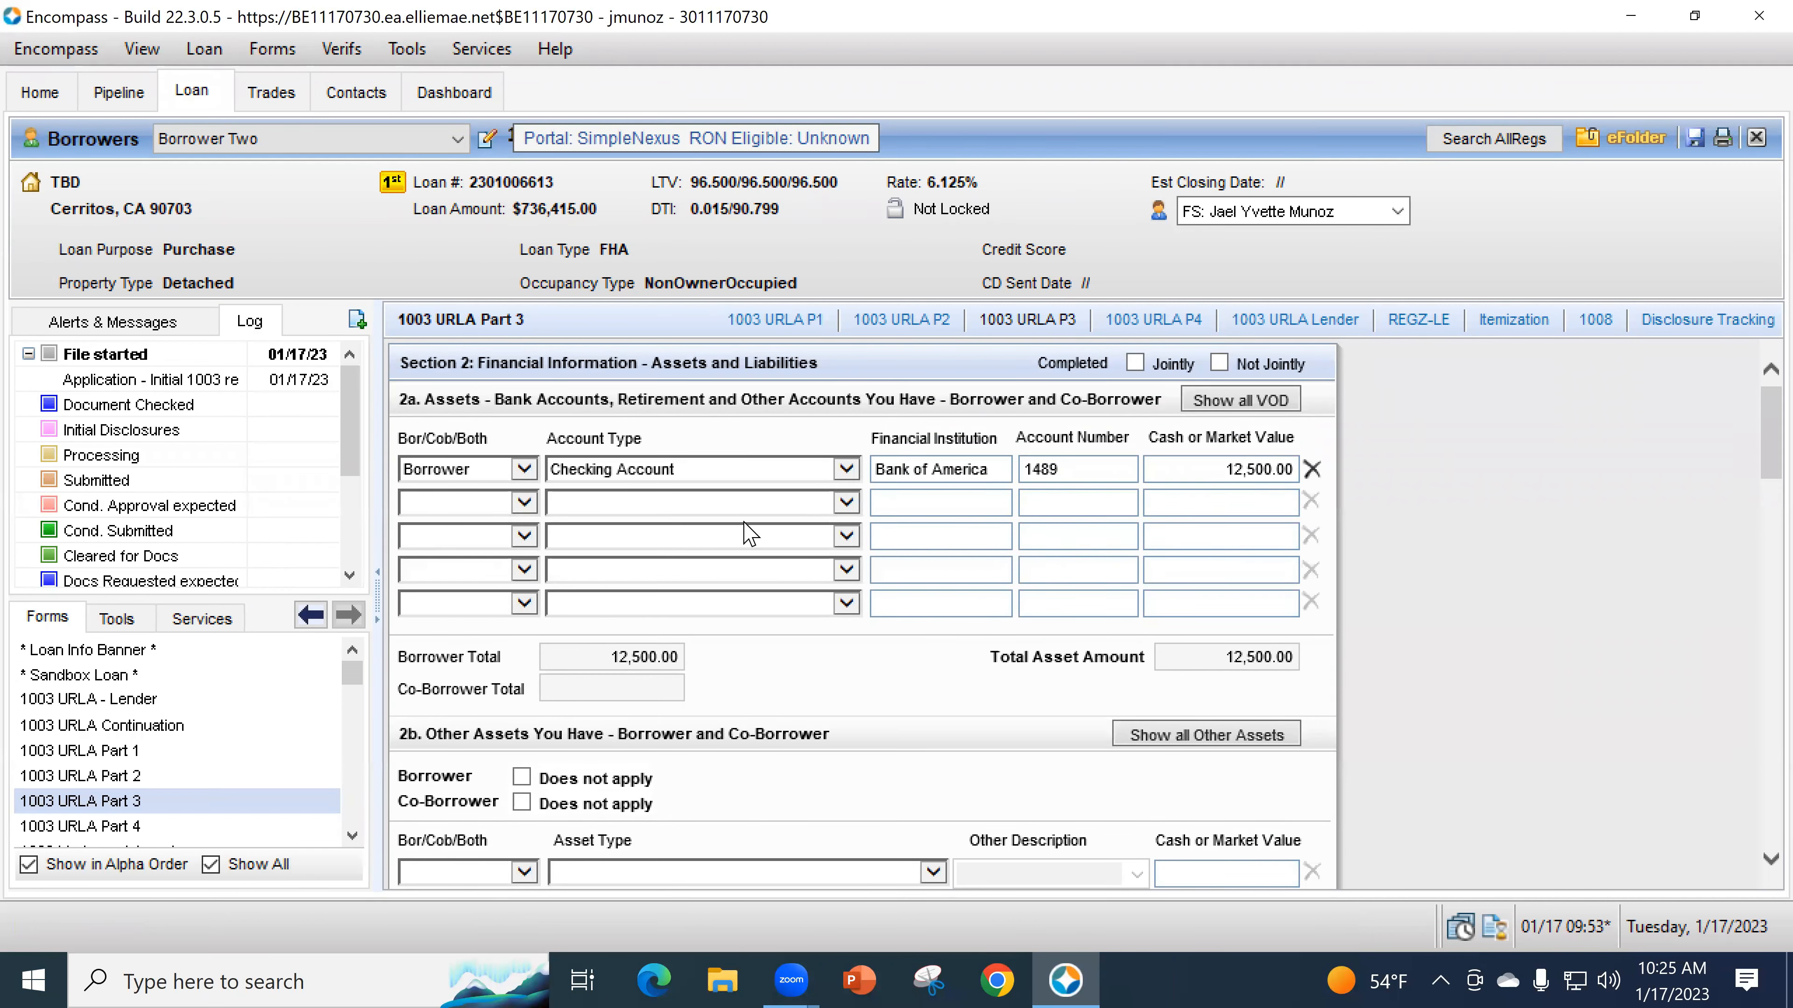
- Set the first 2b other-asset row to Borrower, Pending Net Sale Proceeds From Real Estate Assets
scroll(907, 619, down, 3)
scroll(906, 618, down, 3)
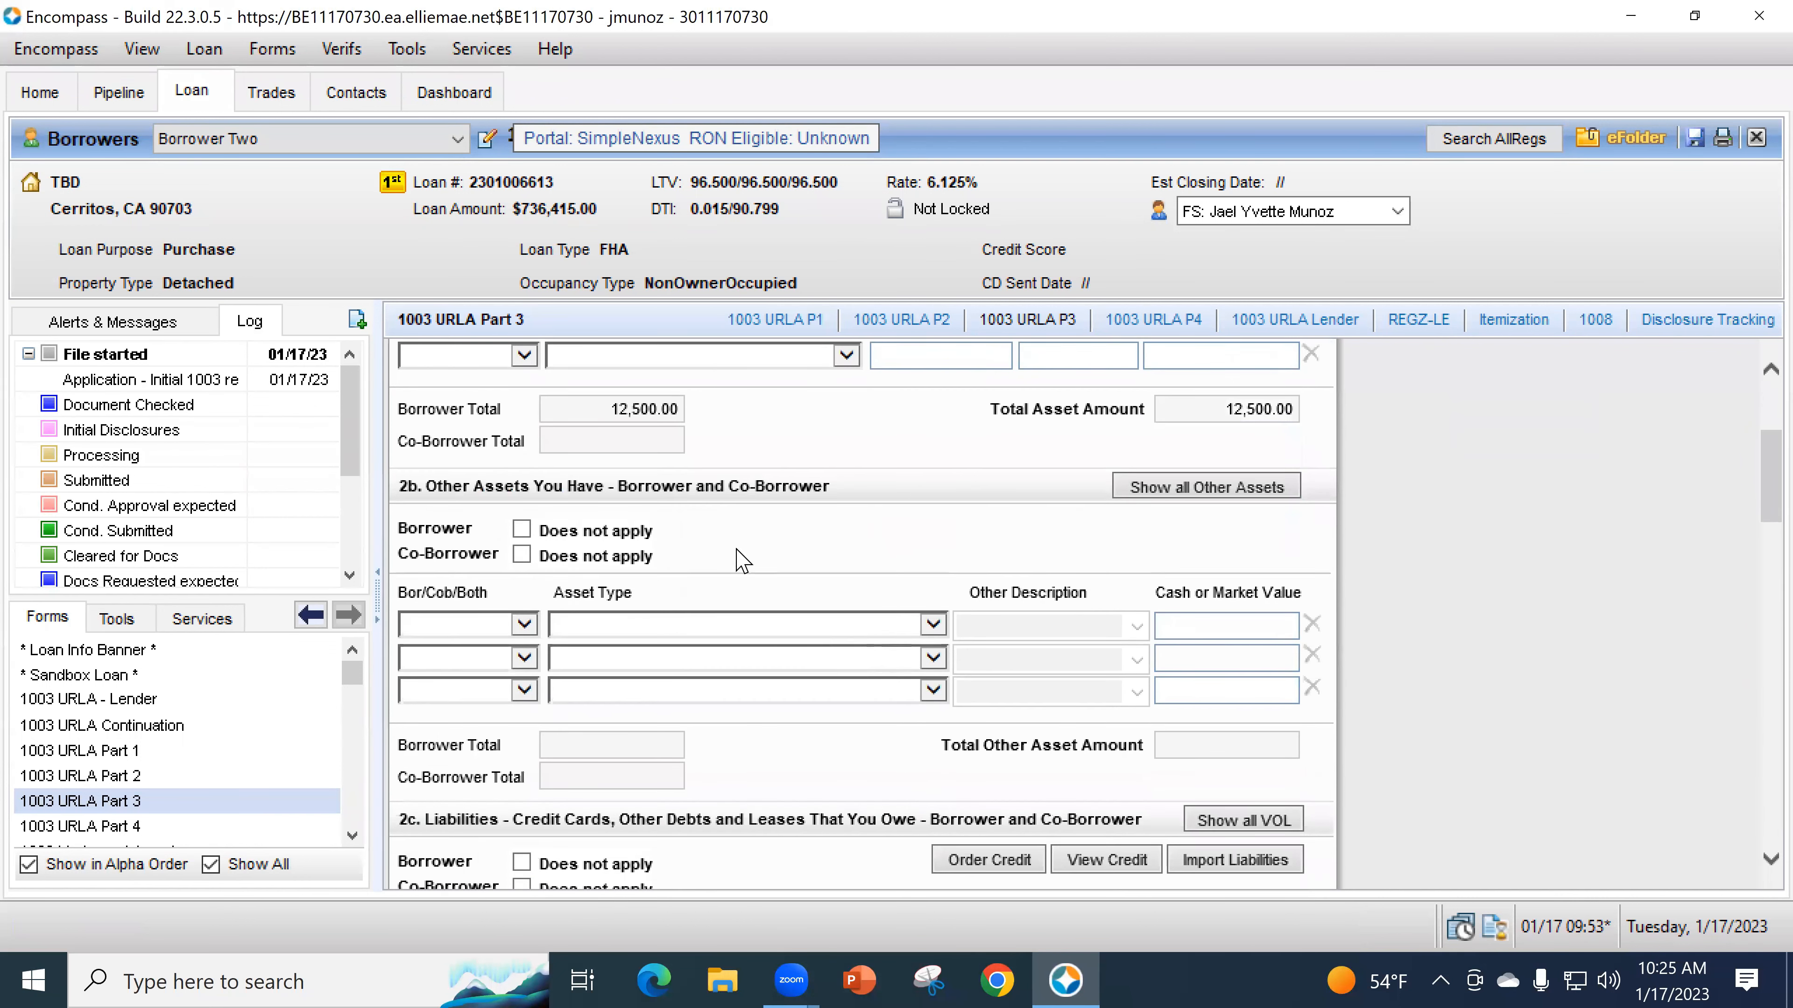
click(521, 530)
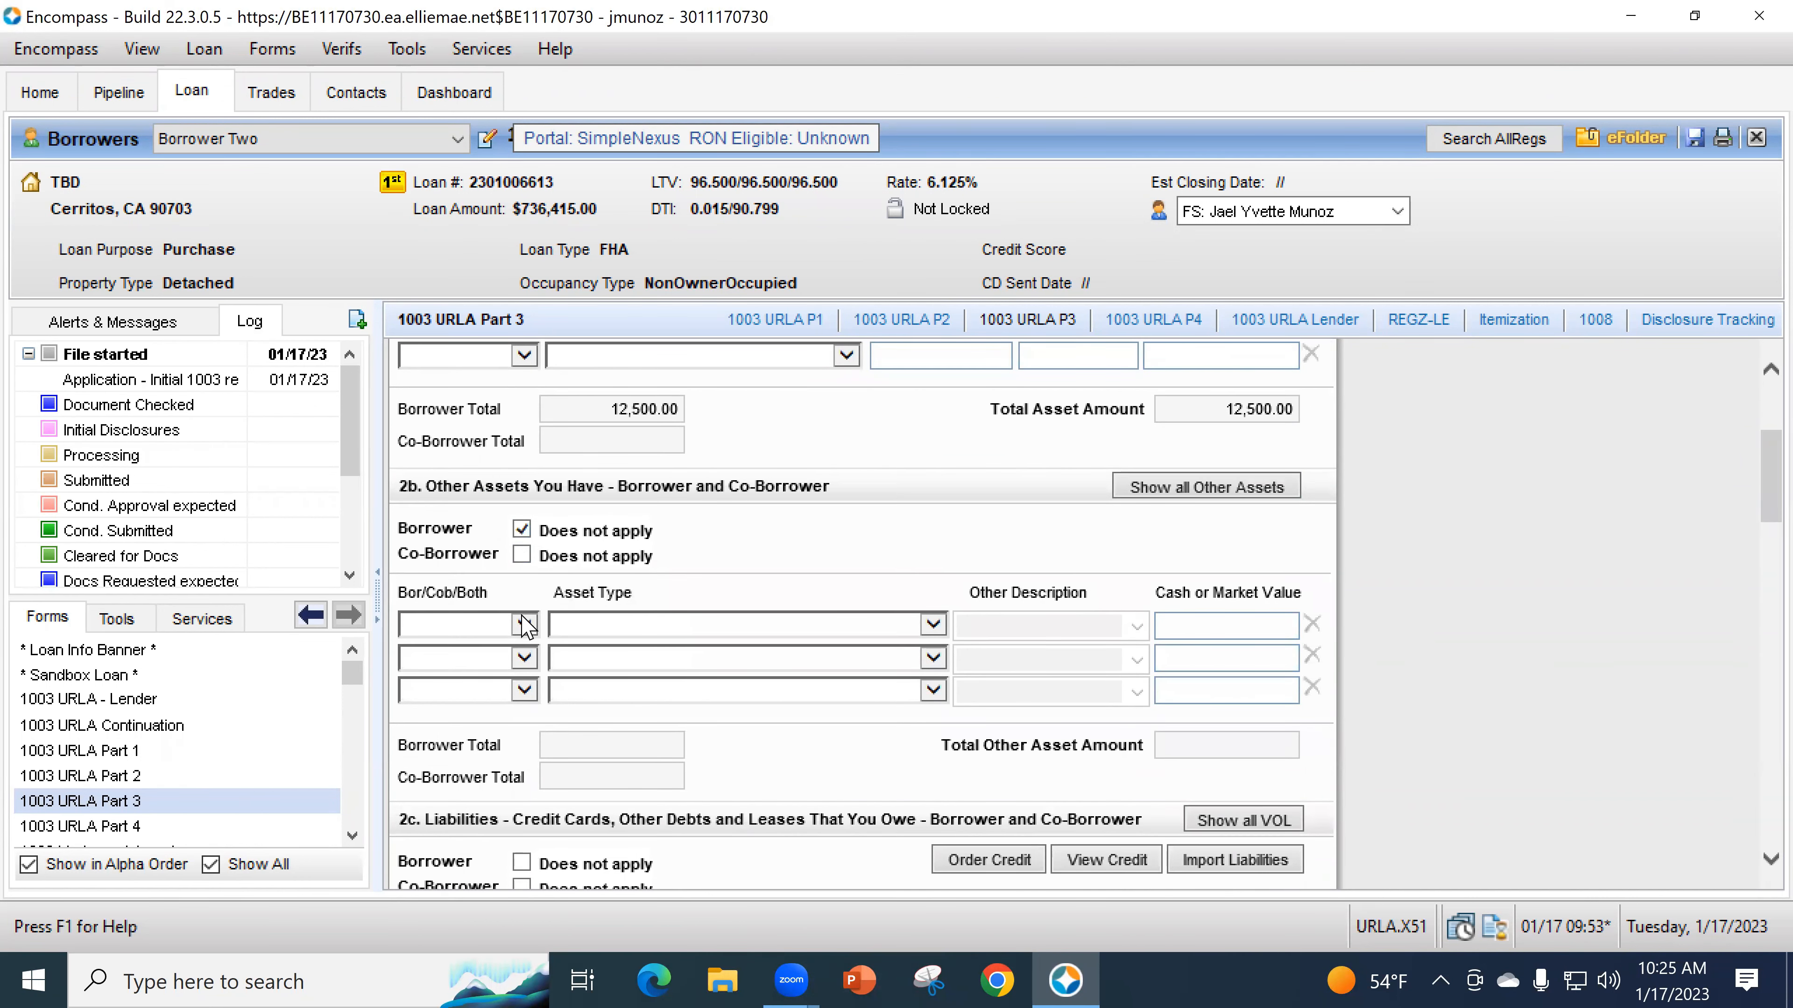
click(524, 534)
click(511, 634)
click(485, 645)
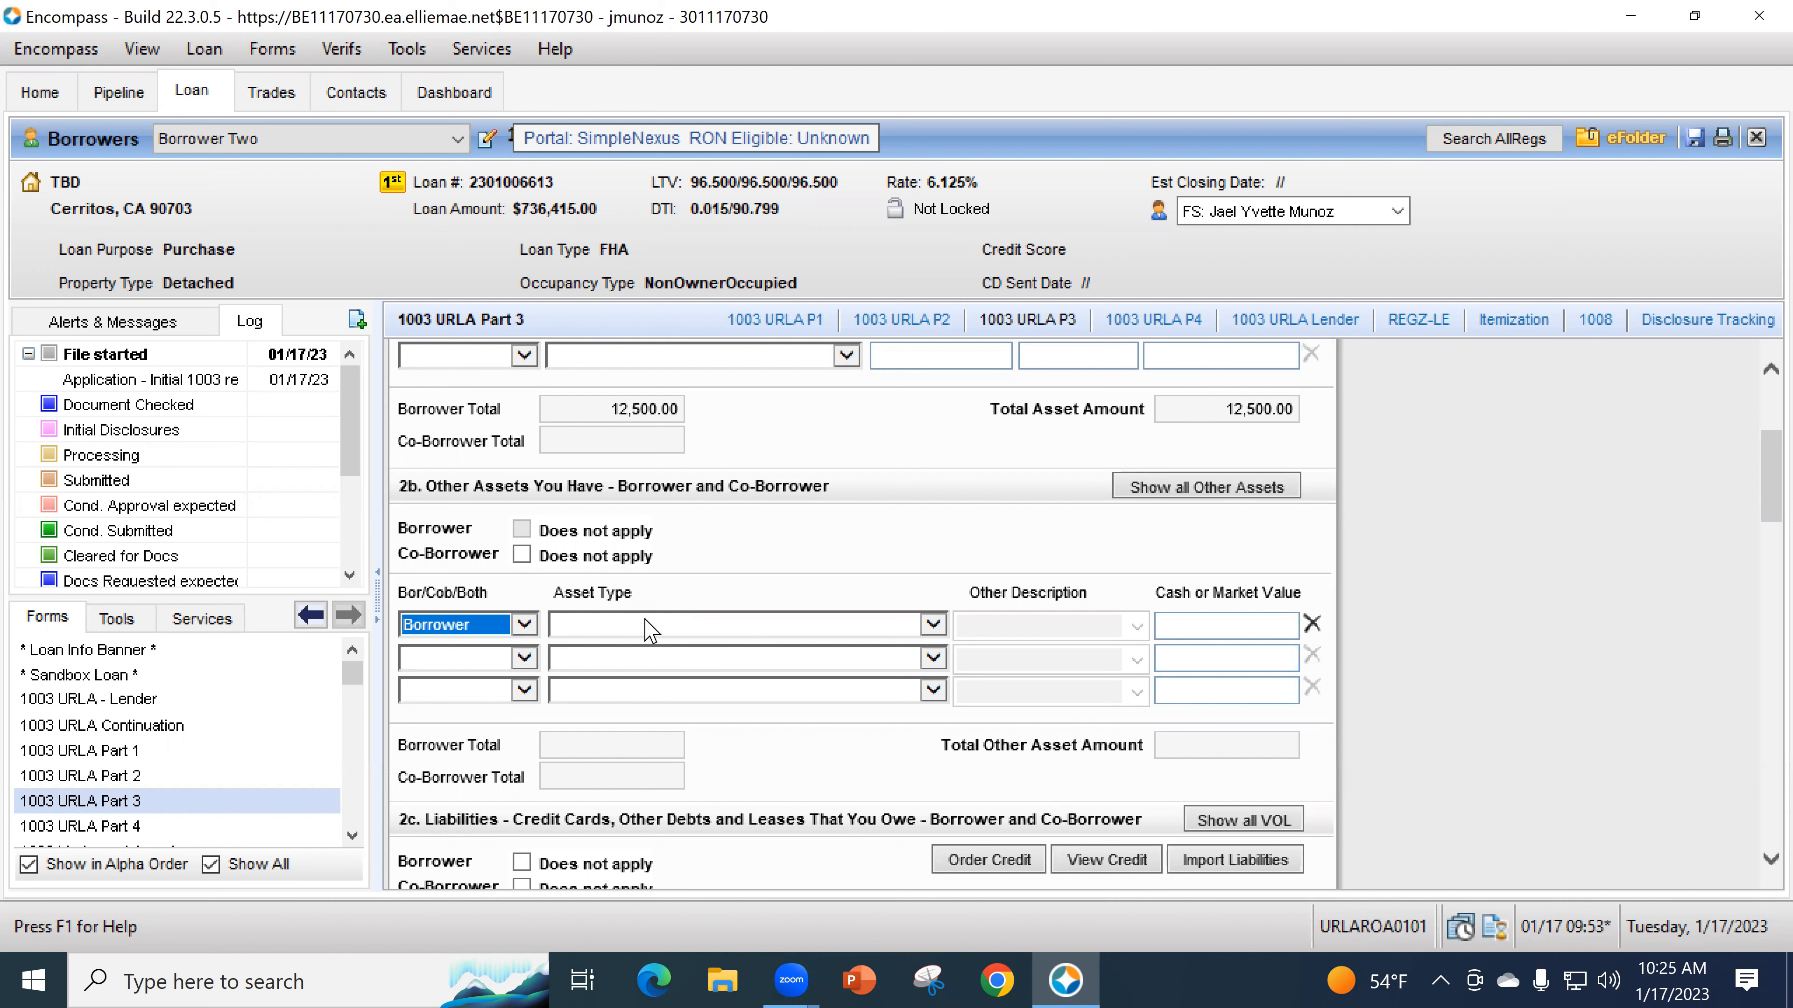
click(646, 625)
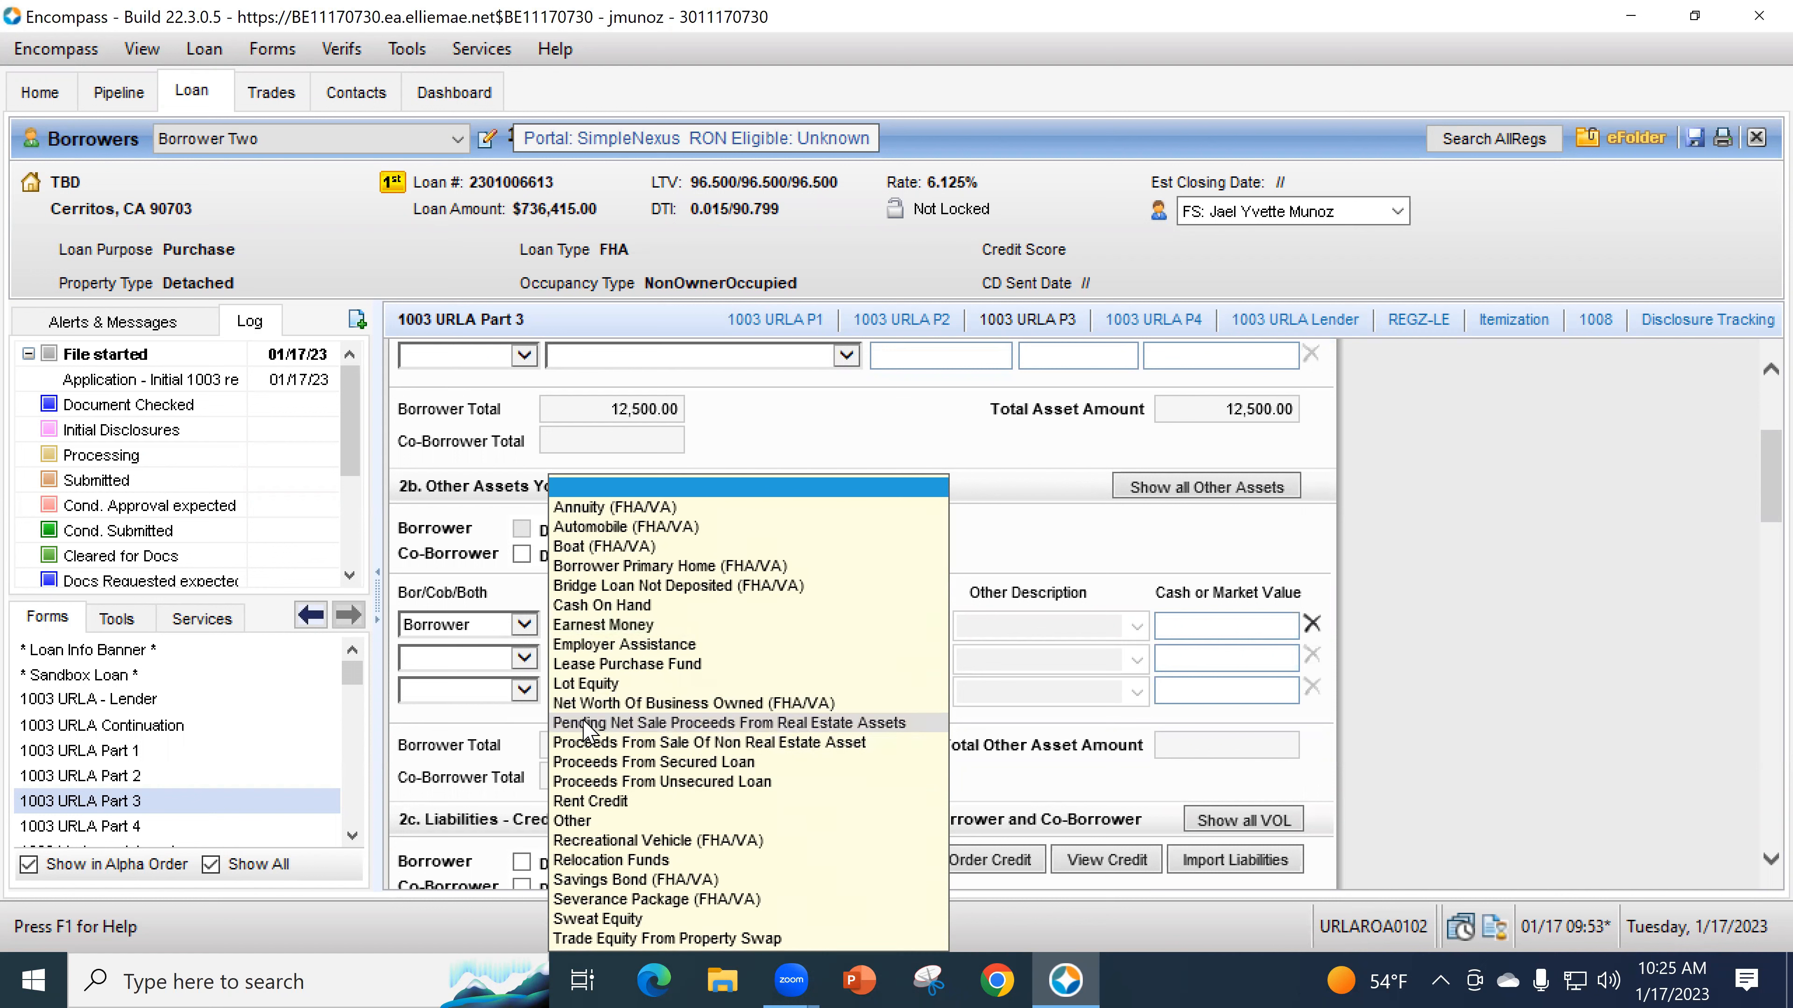
click(759, 724)
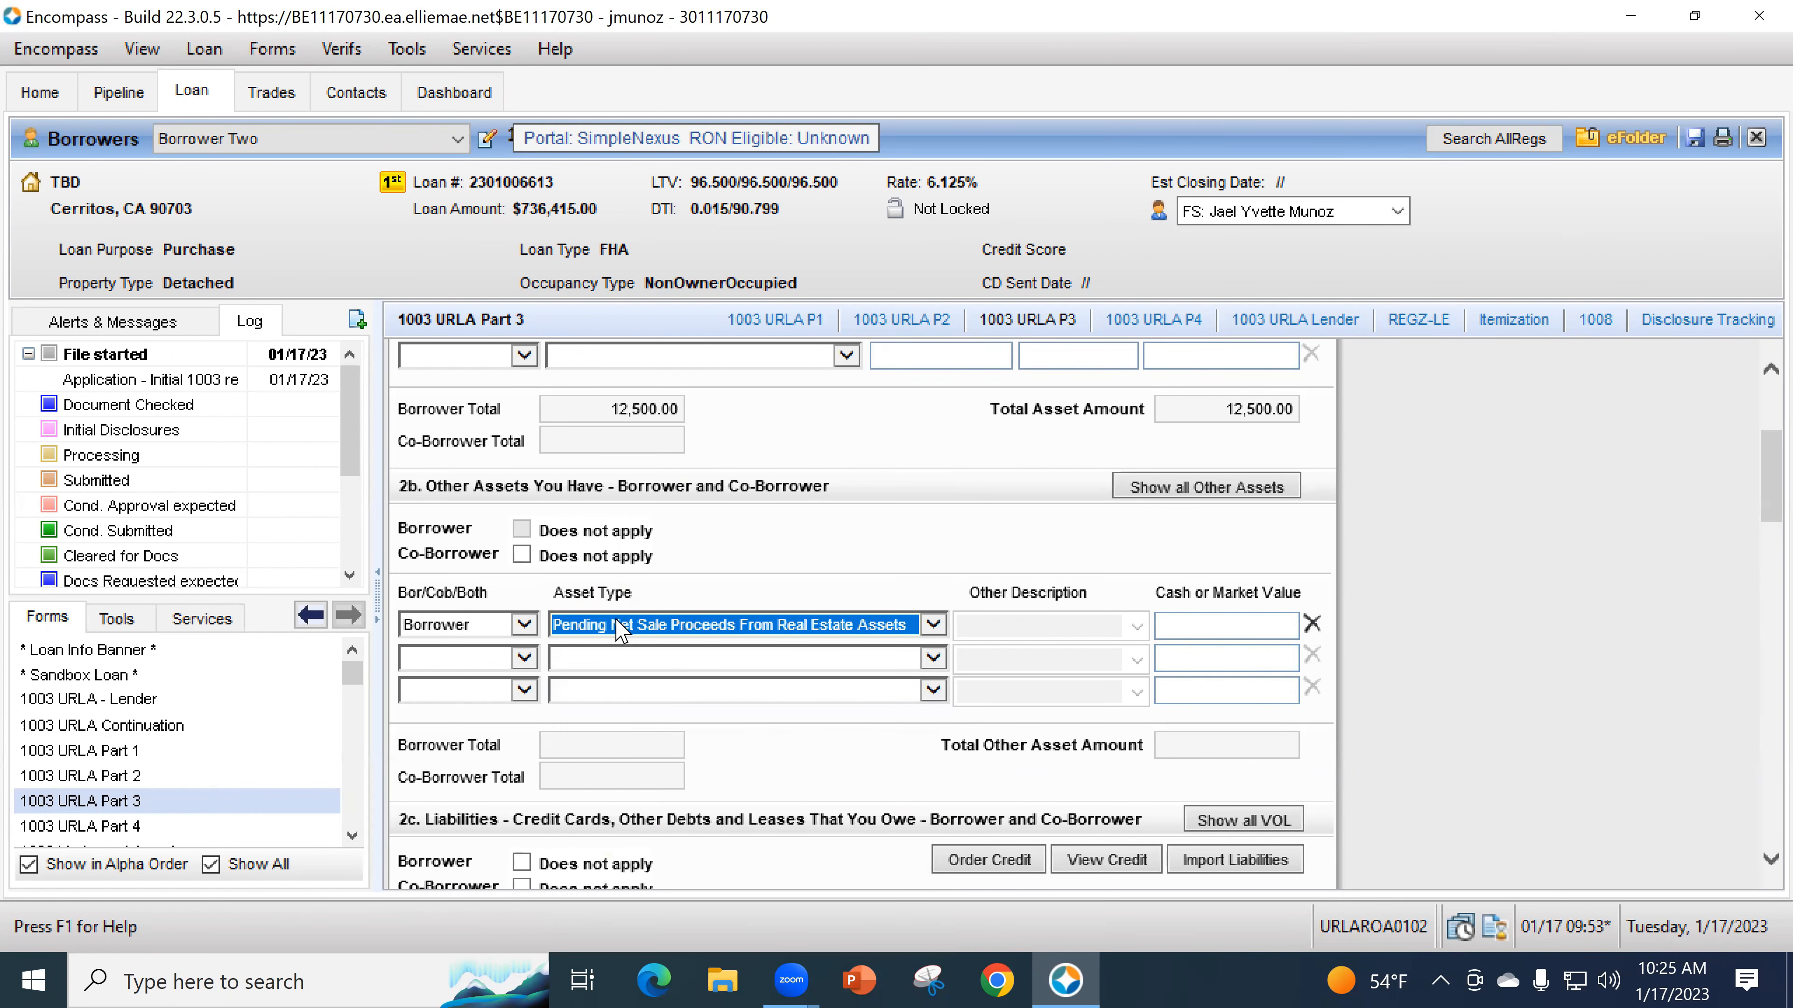
- Enter 124,000.00 as the asset's cash or market value
click(1193, 625)
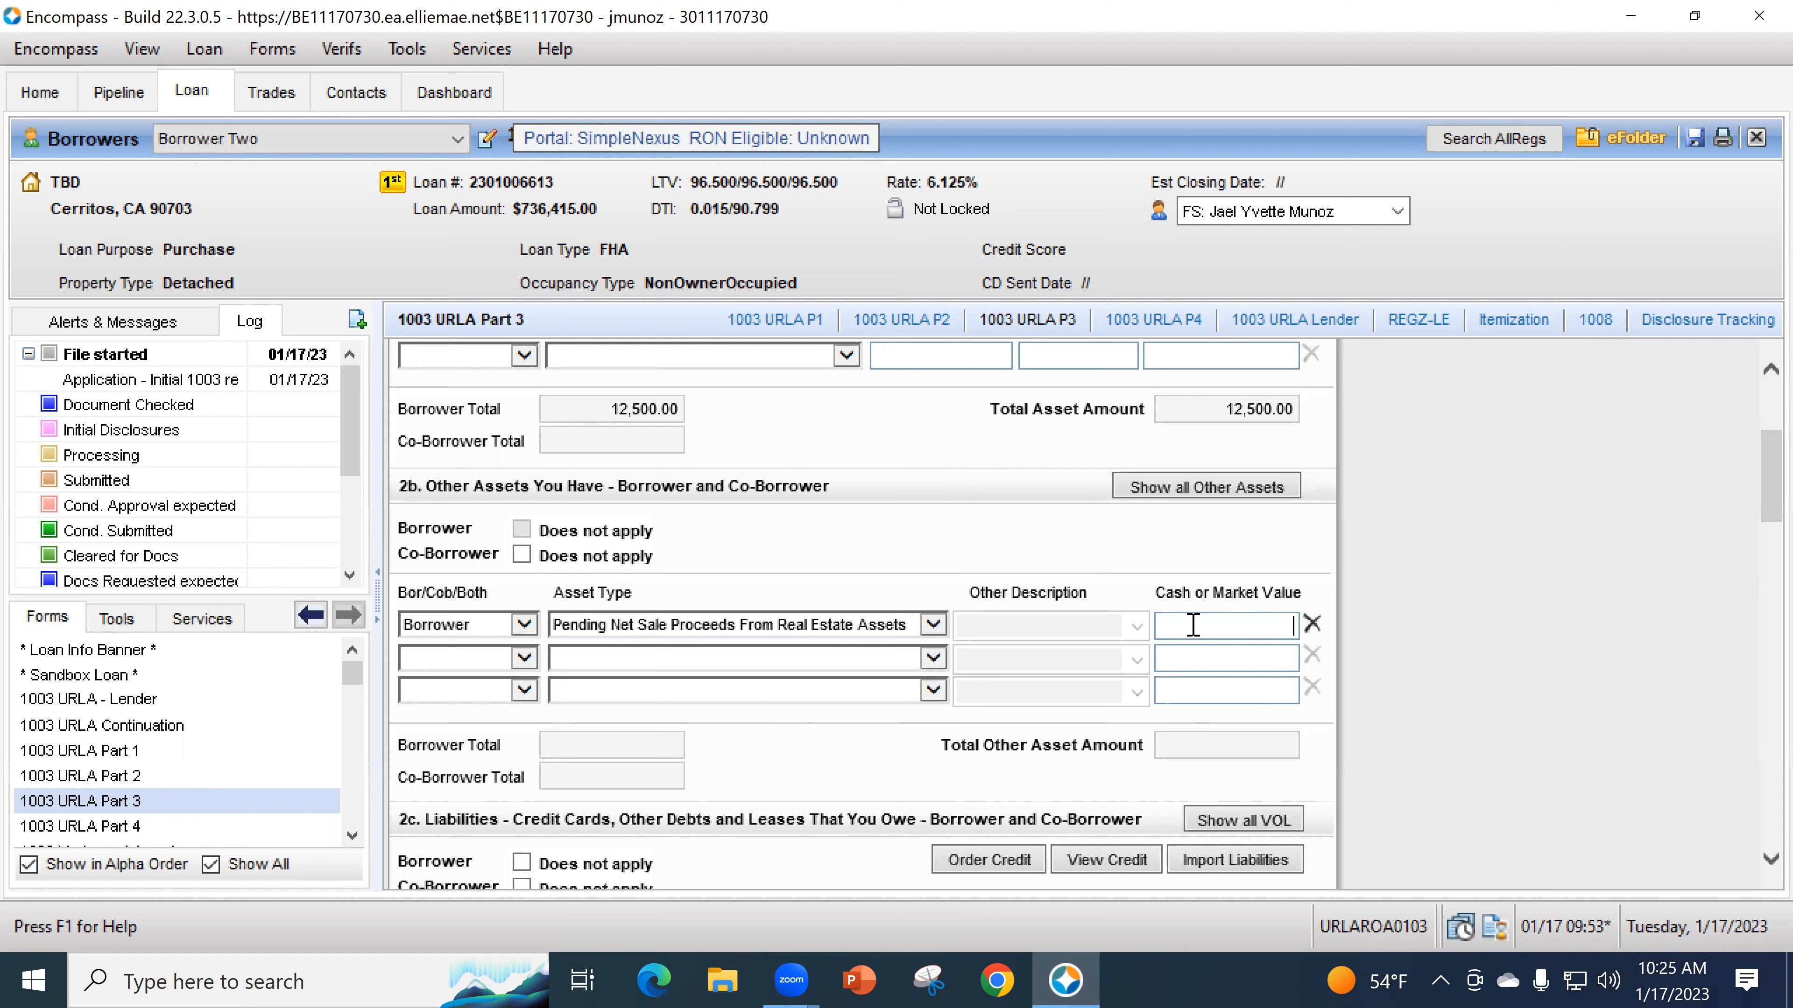
text(1240000)
key(BackSpace)
click(1172, 569)
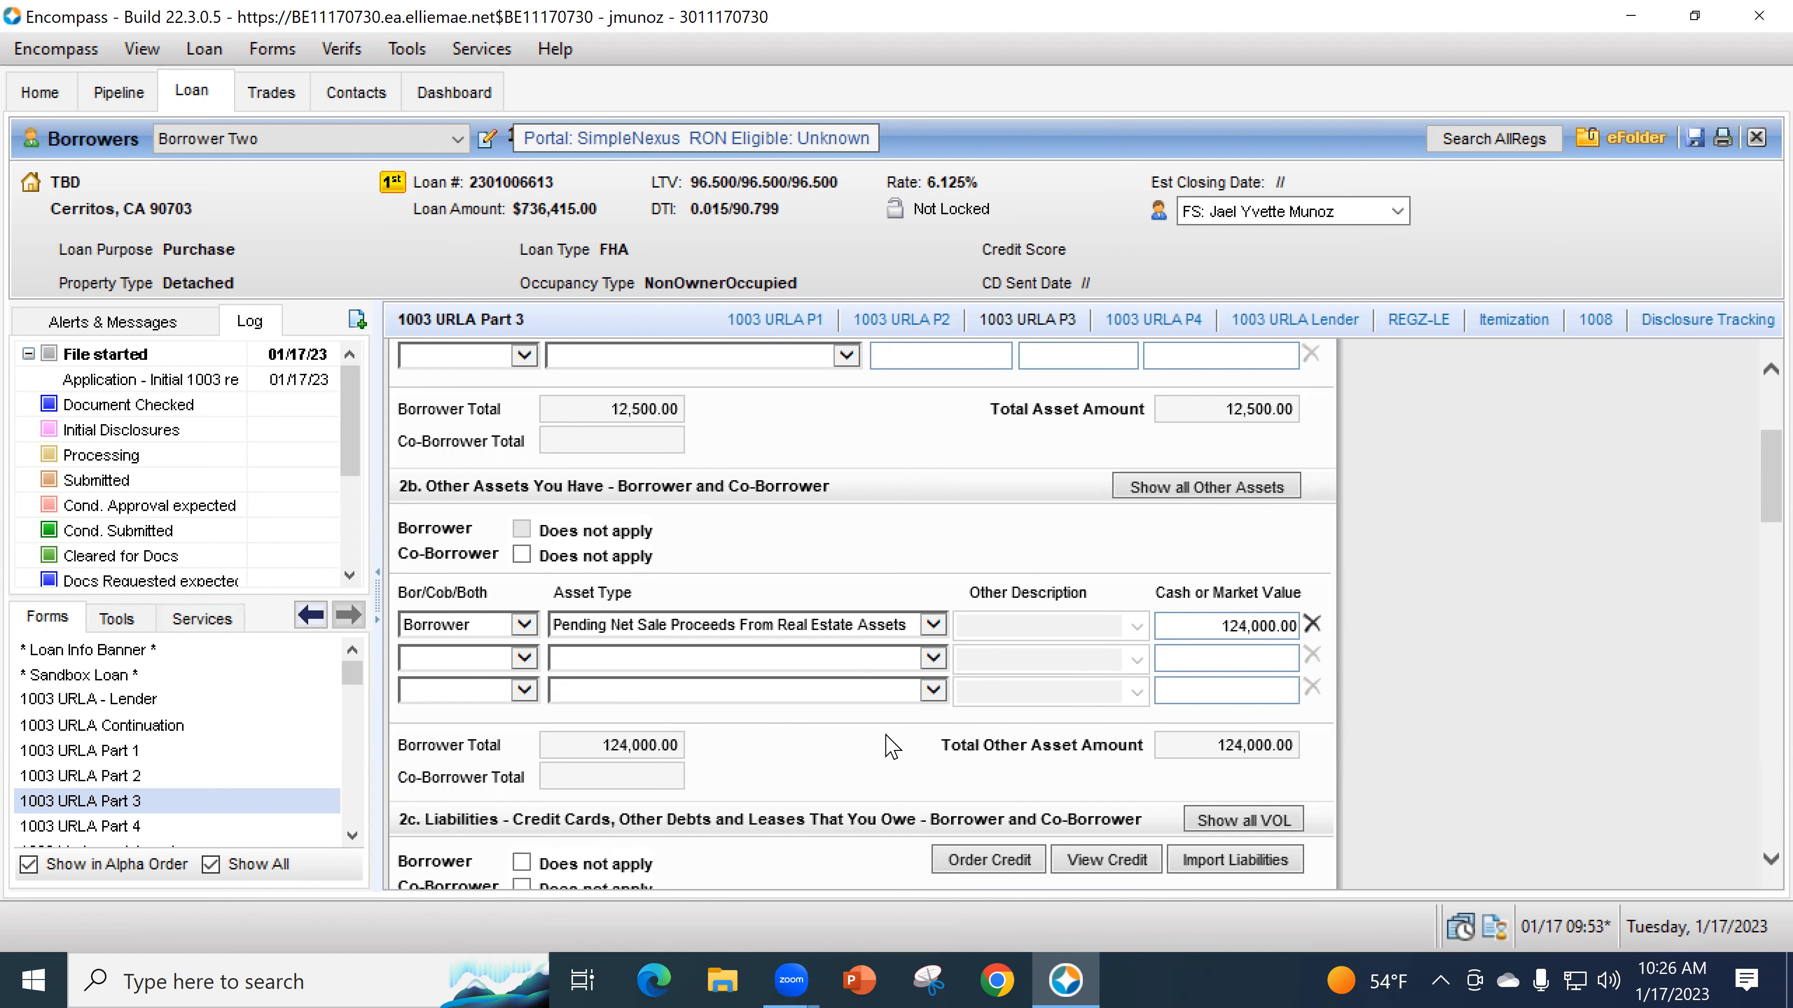
scroll(891, 741, down, 1)
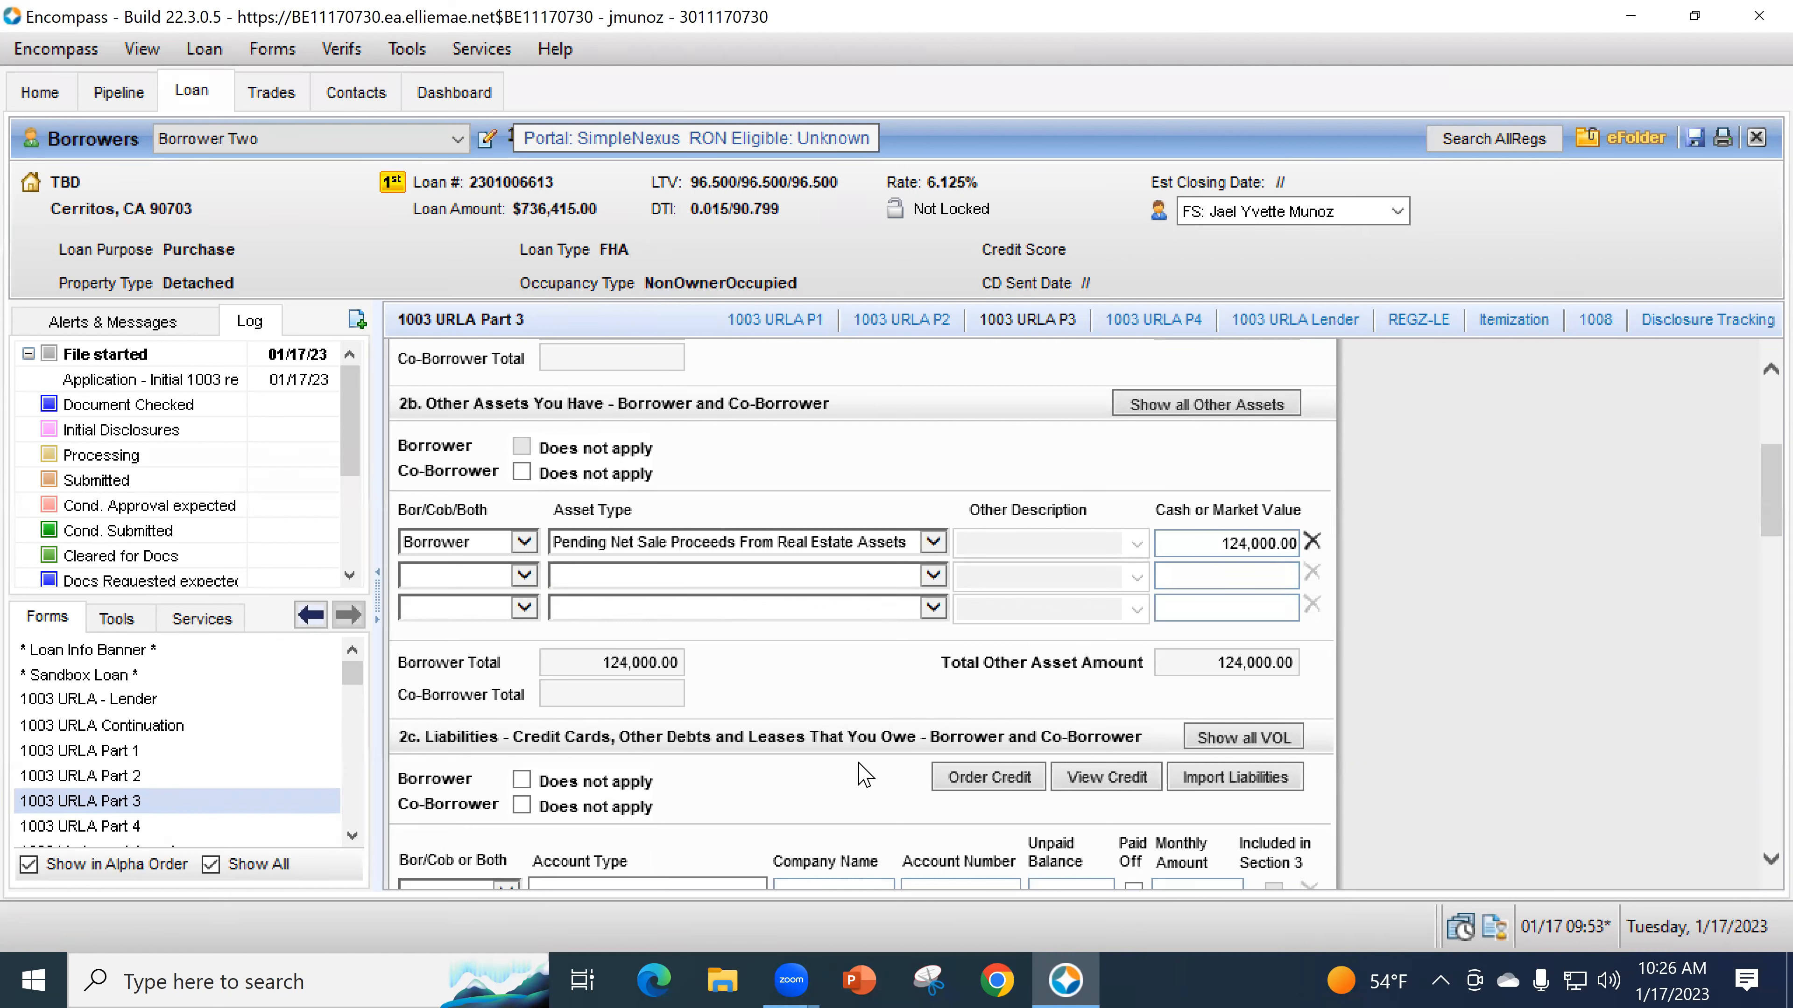
scroll(861, 702, down, 3)
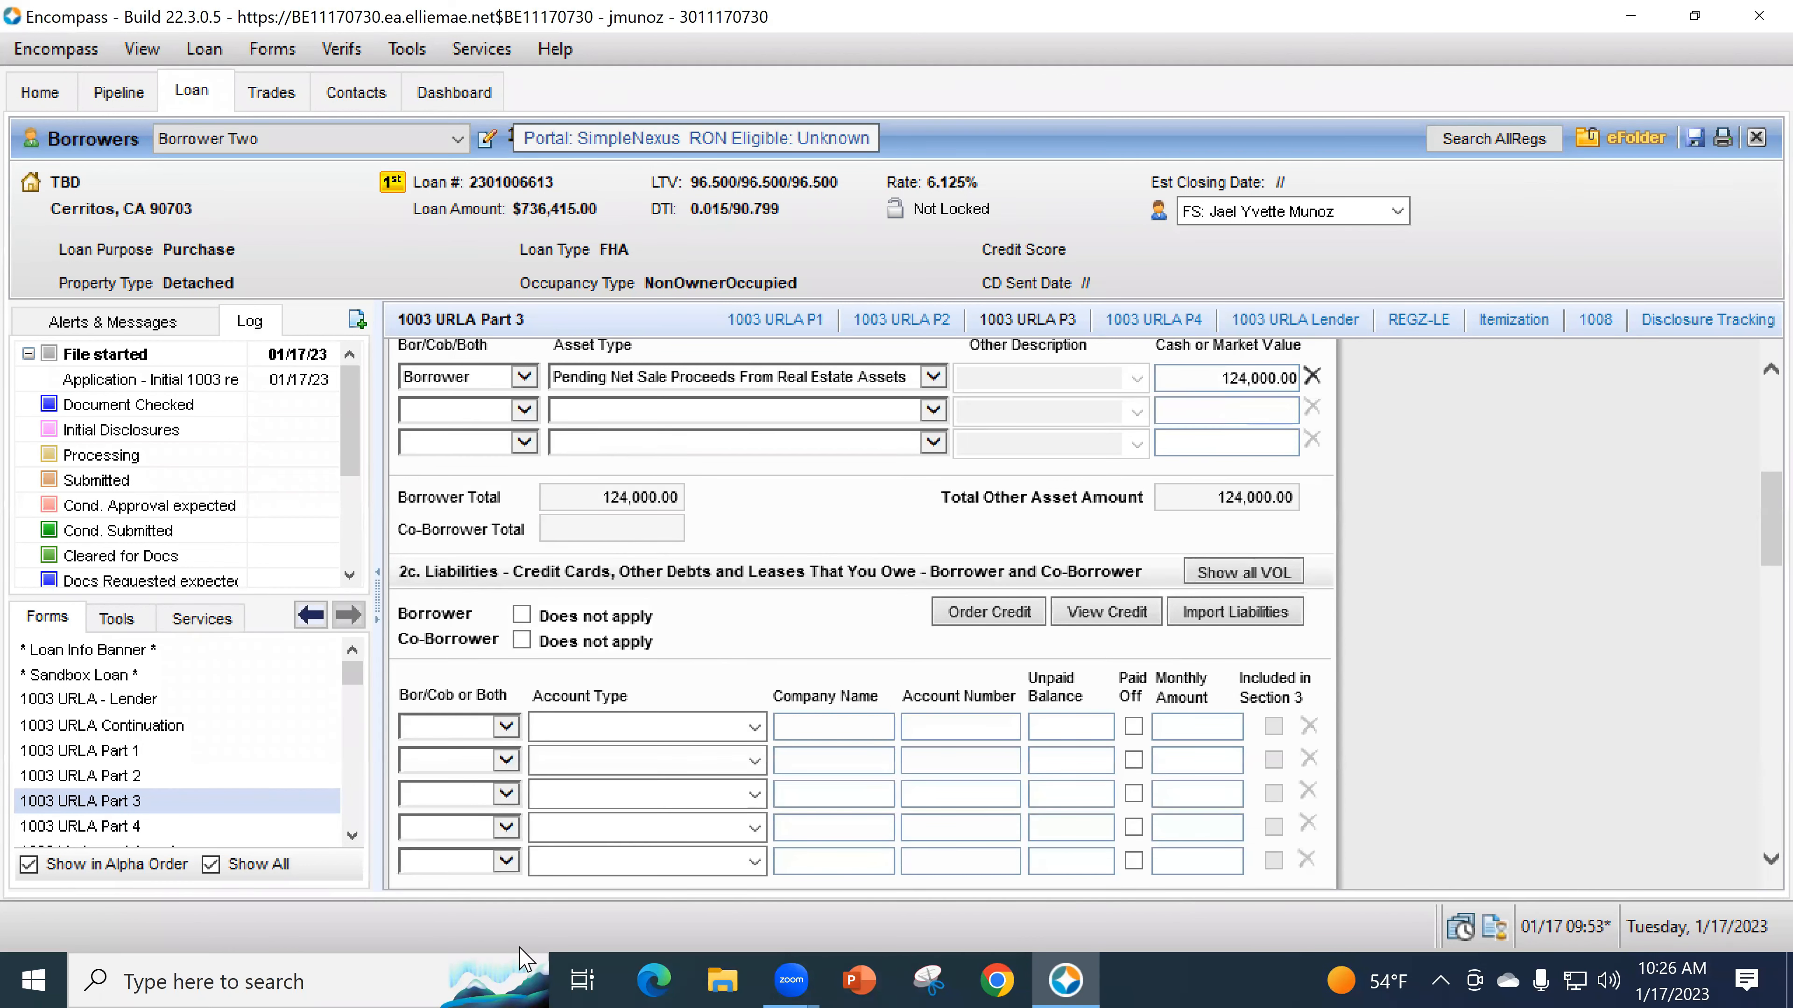
scroll(752, 661, down, 2)
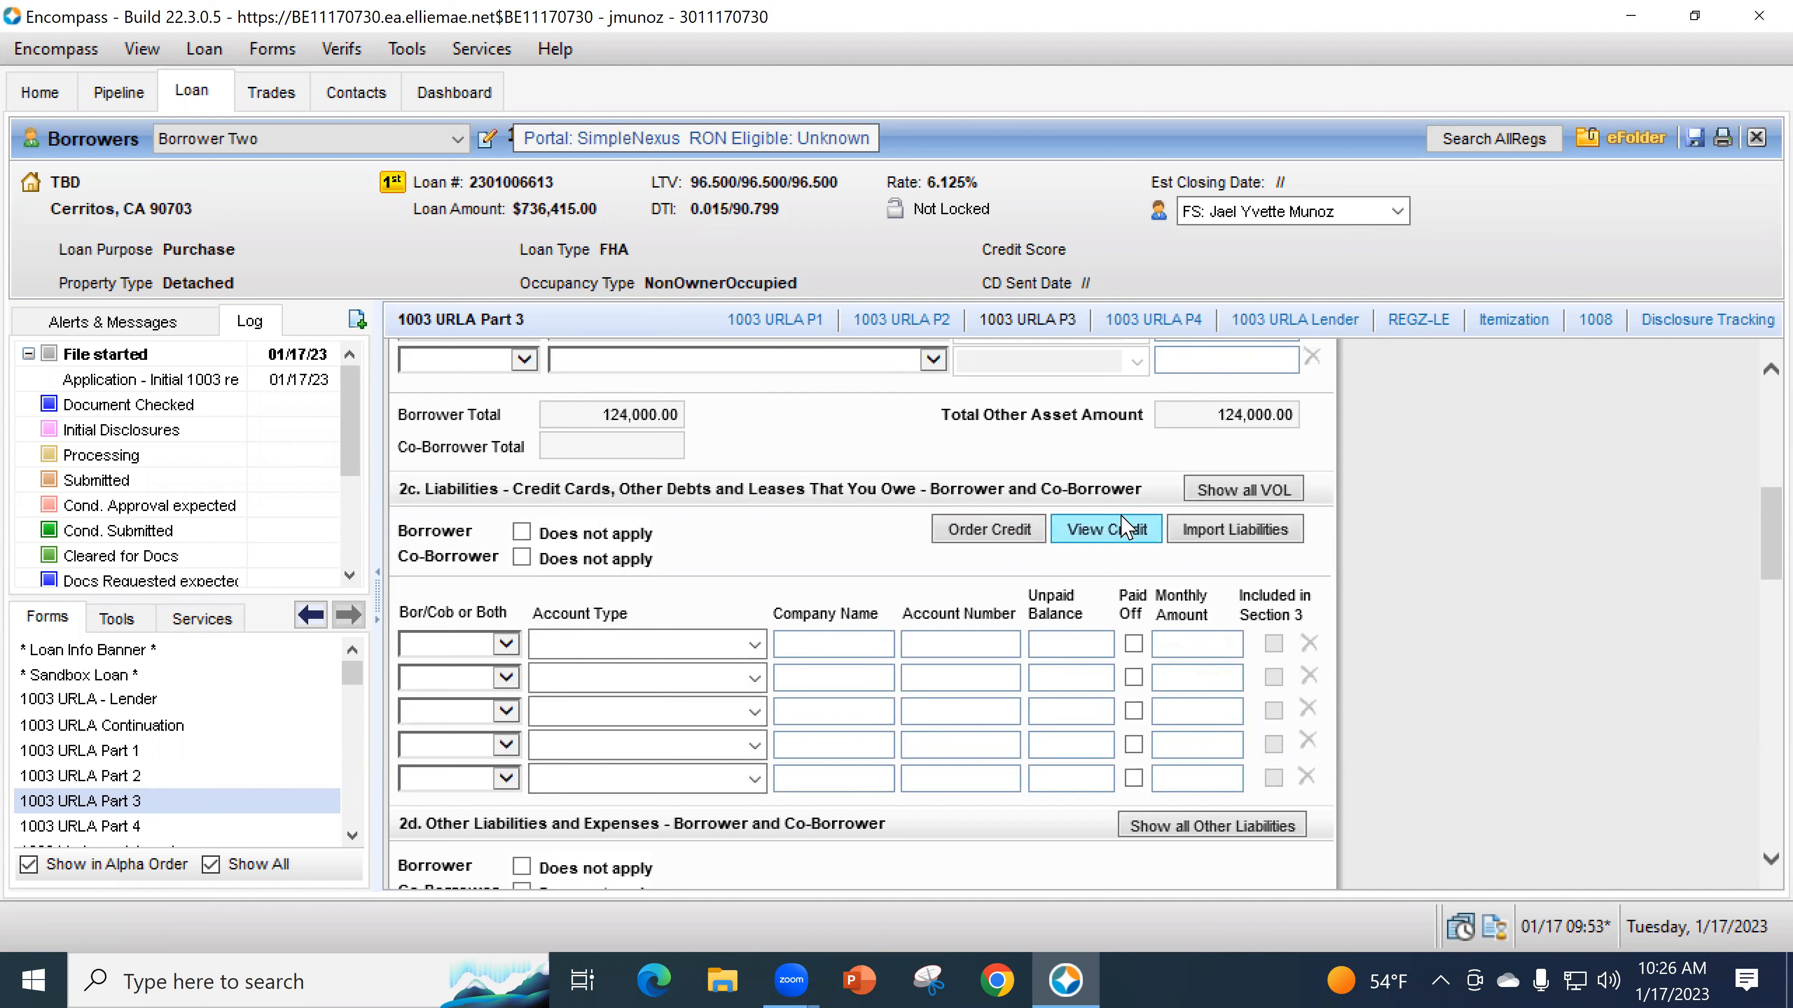
click(1255, 542)
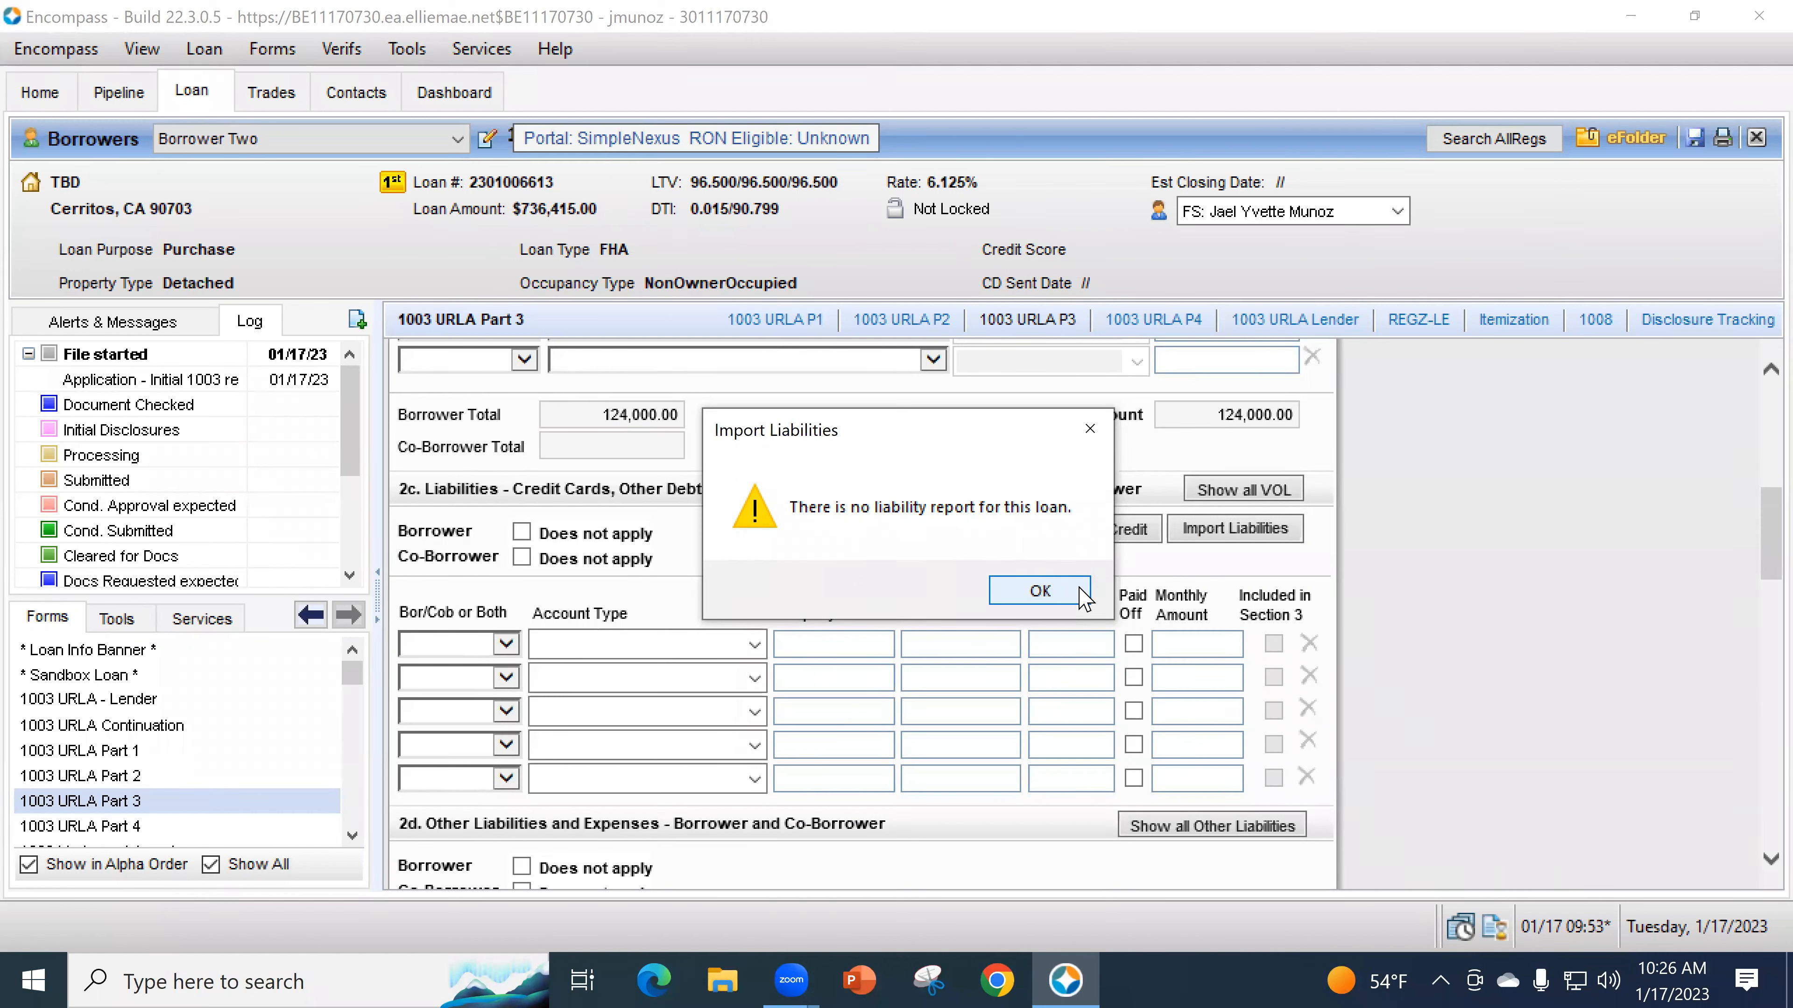
click(1062, 596)
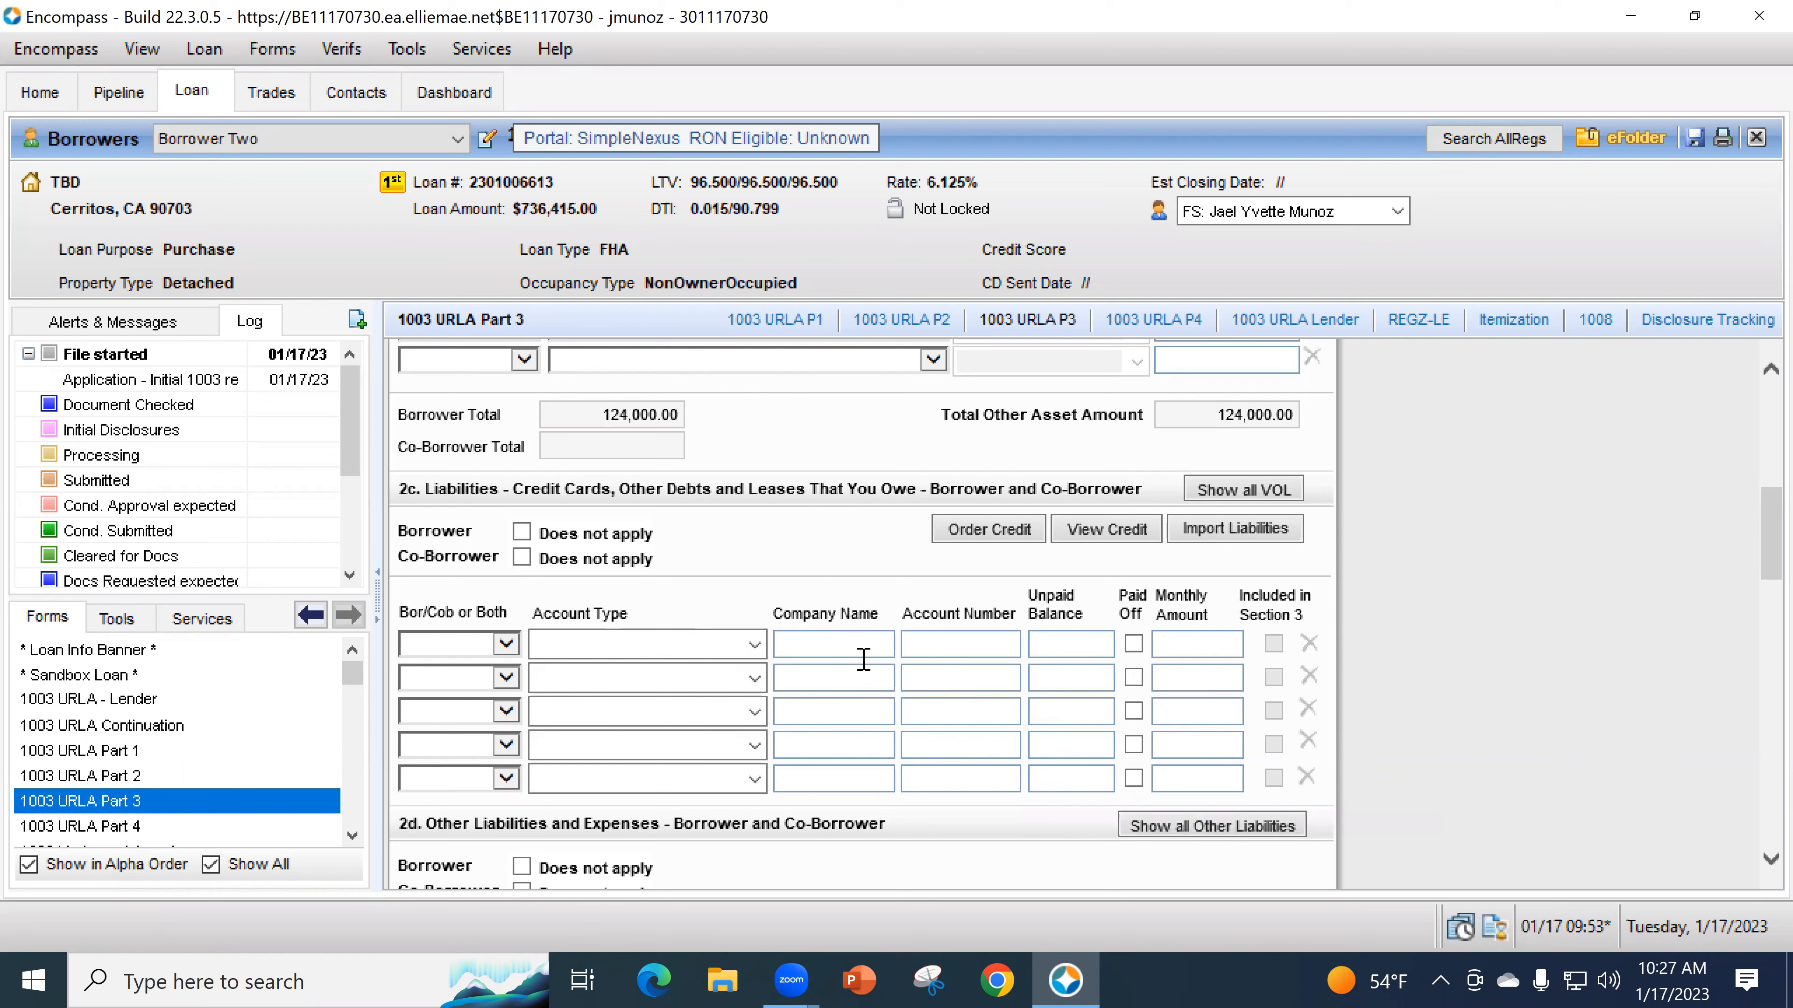
- Set the first 2c liability row to Borrower with Installment account type
scroll(862, 659, down, 3)
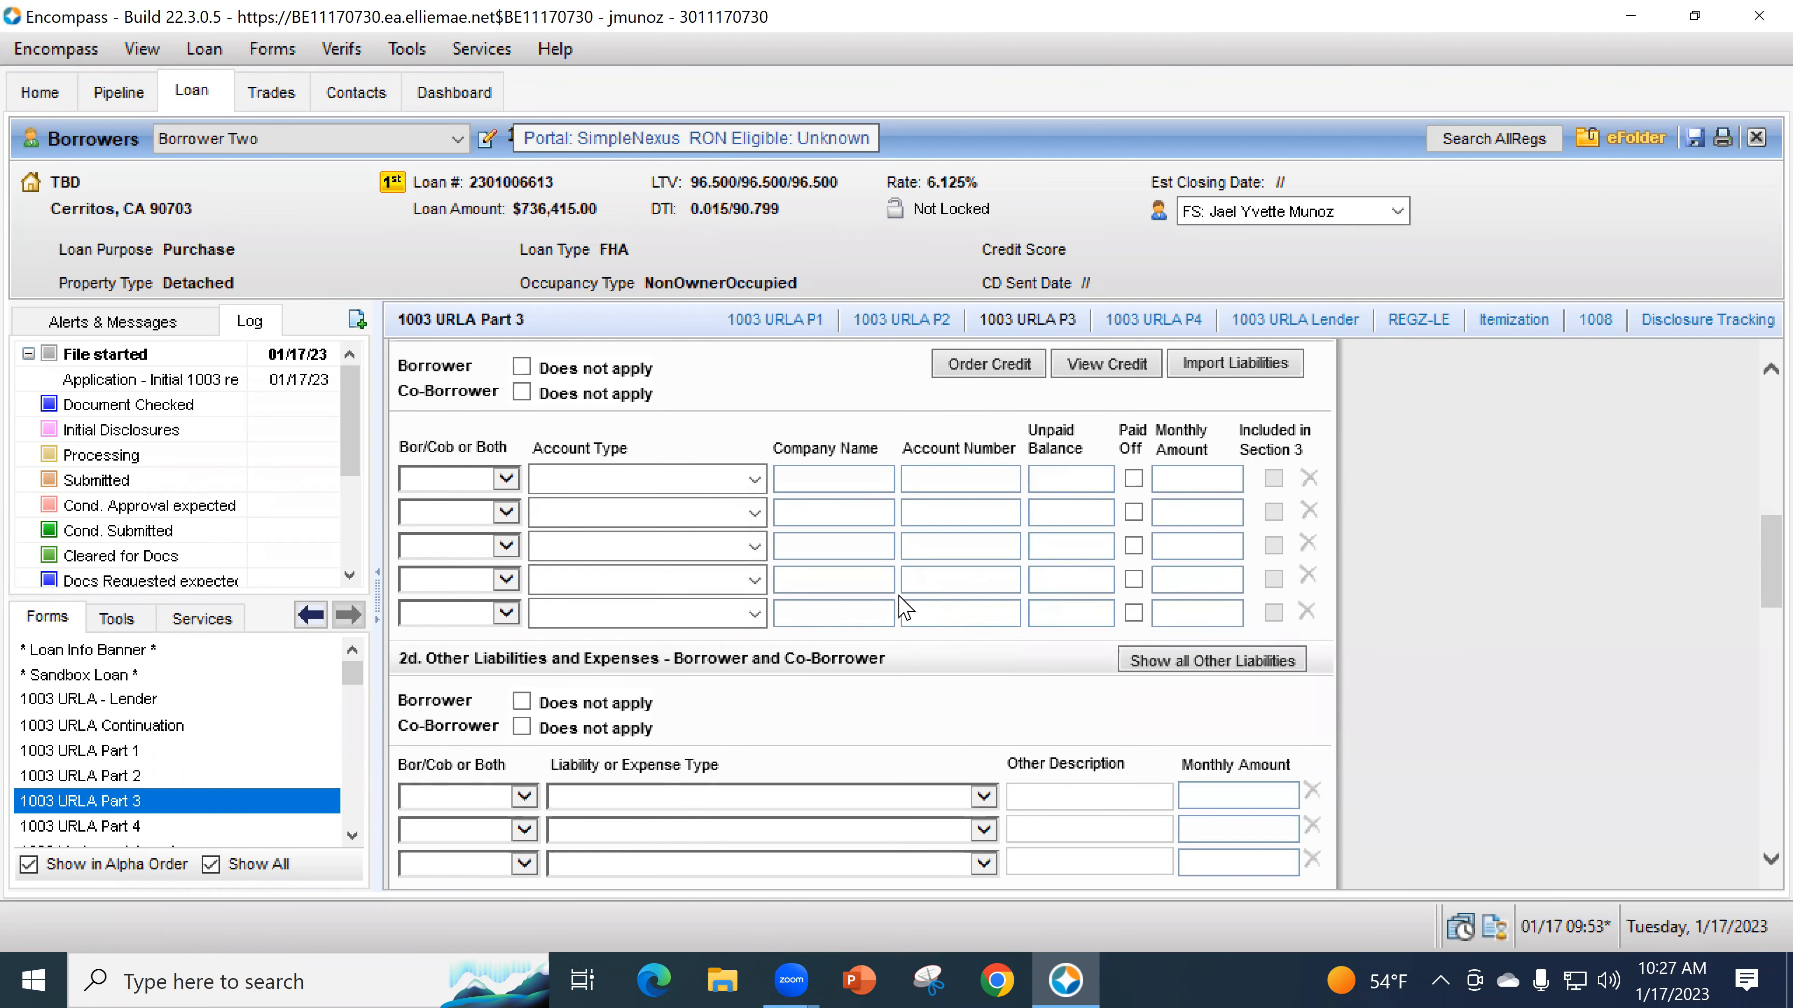
click(505, 480)
click(494, 499)
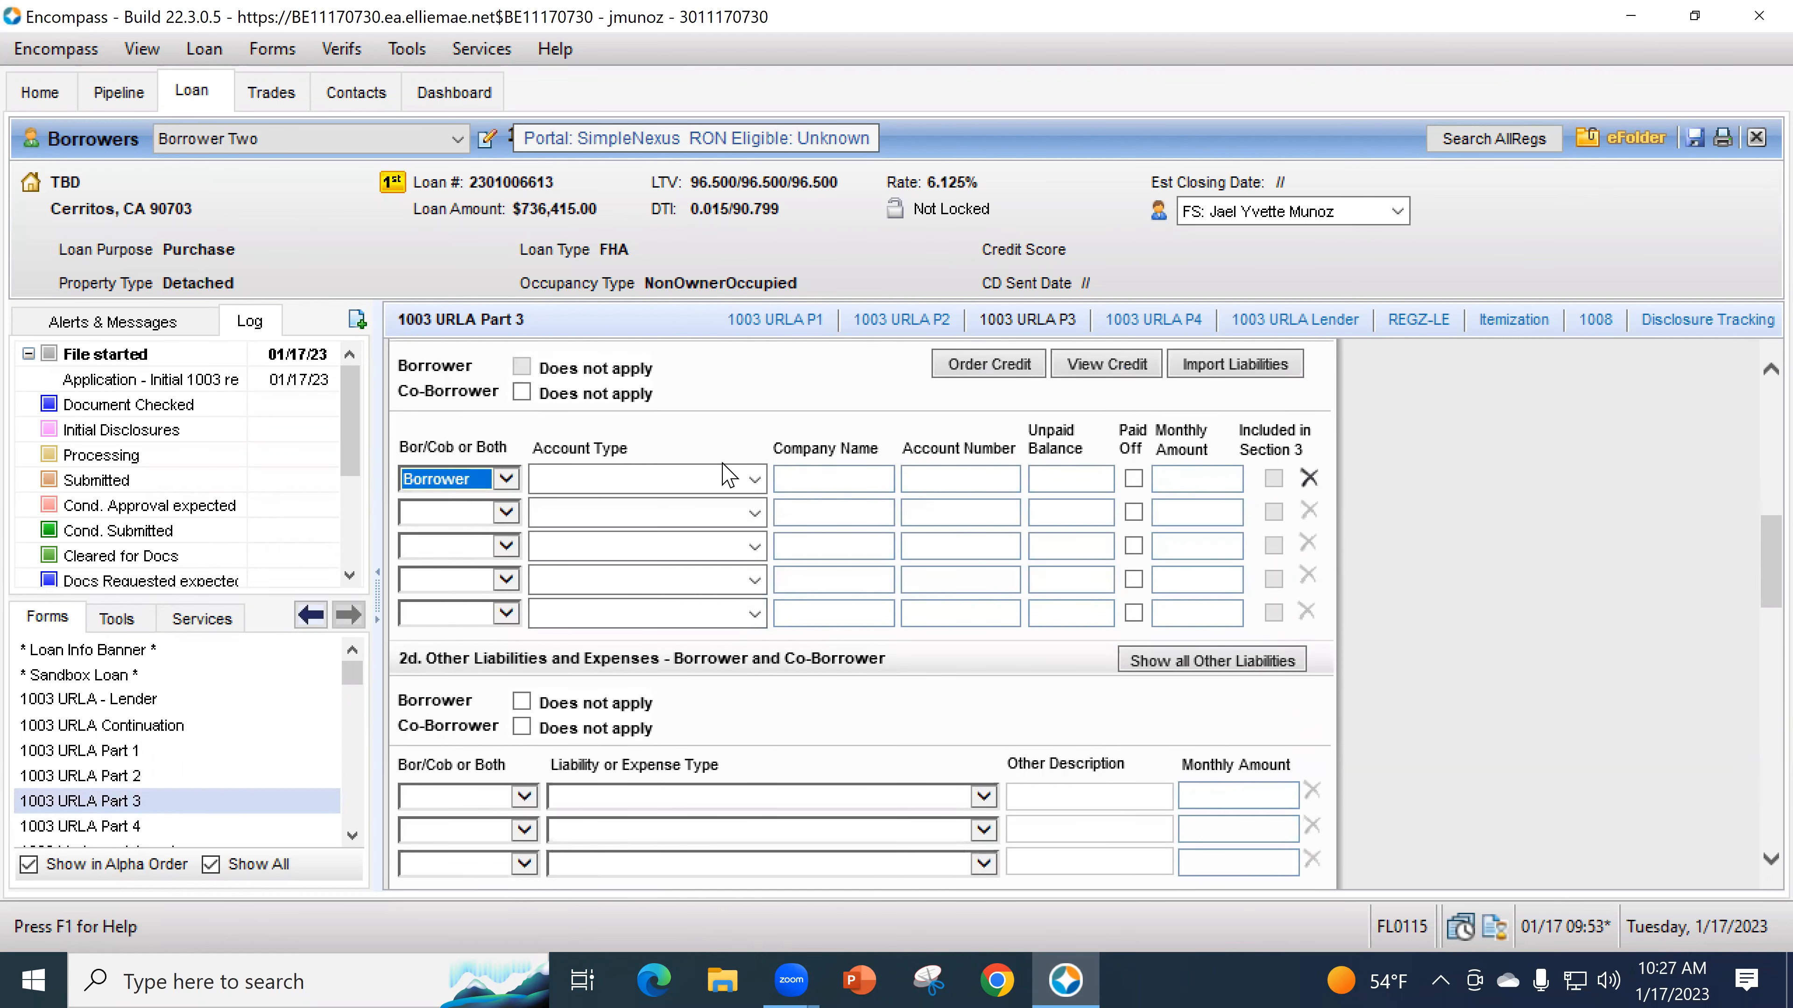
click(754, 479)
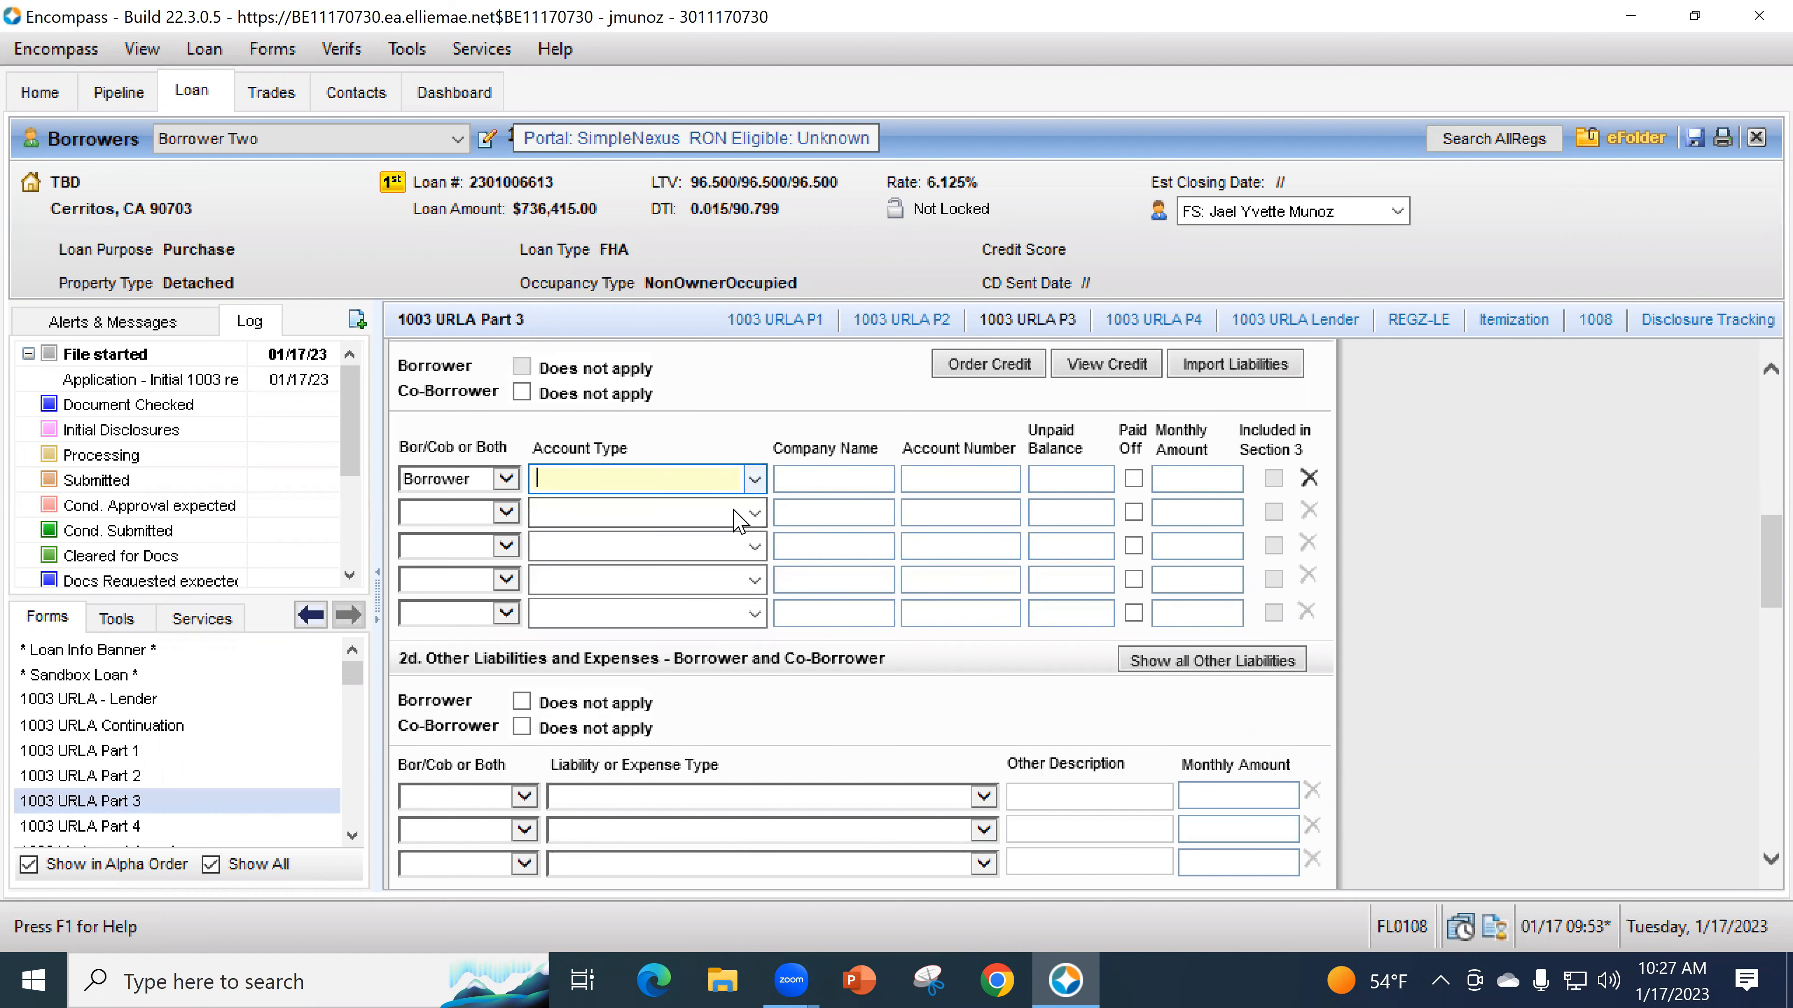
click(754, 479)
click(708, 565)
- Enter creditor COUNTY LA with 750.00 unpaid balance and 750.00 monthly, leaving Paid Off unchecked
click(800, 478)
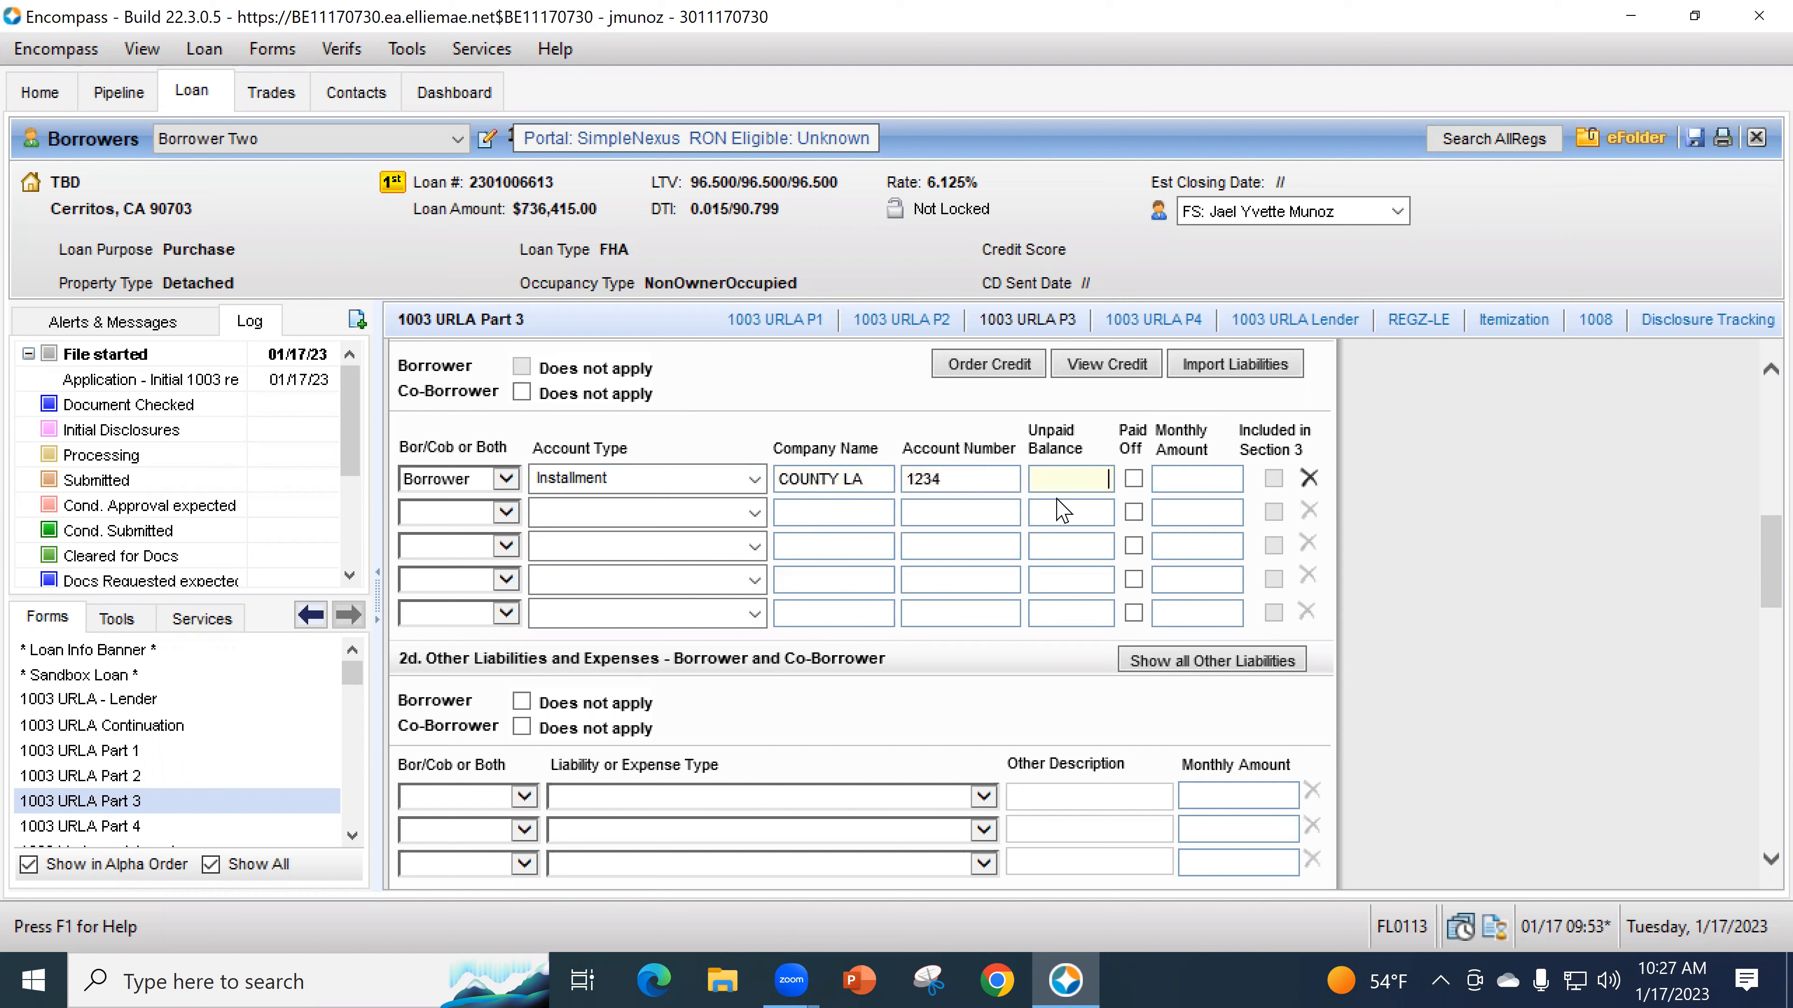
text(750)
key(Tab)
key(Tab)
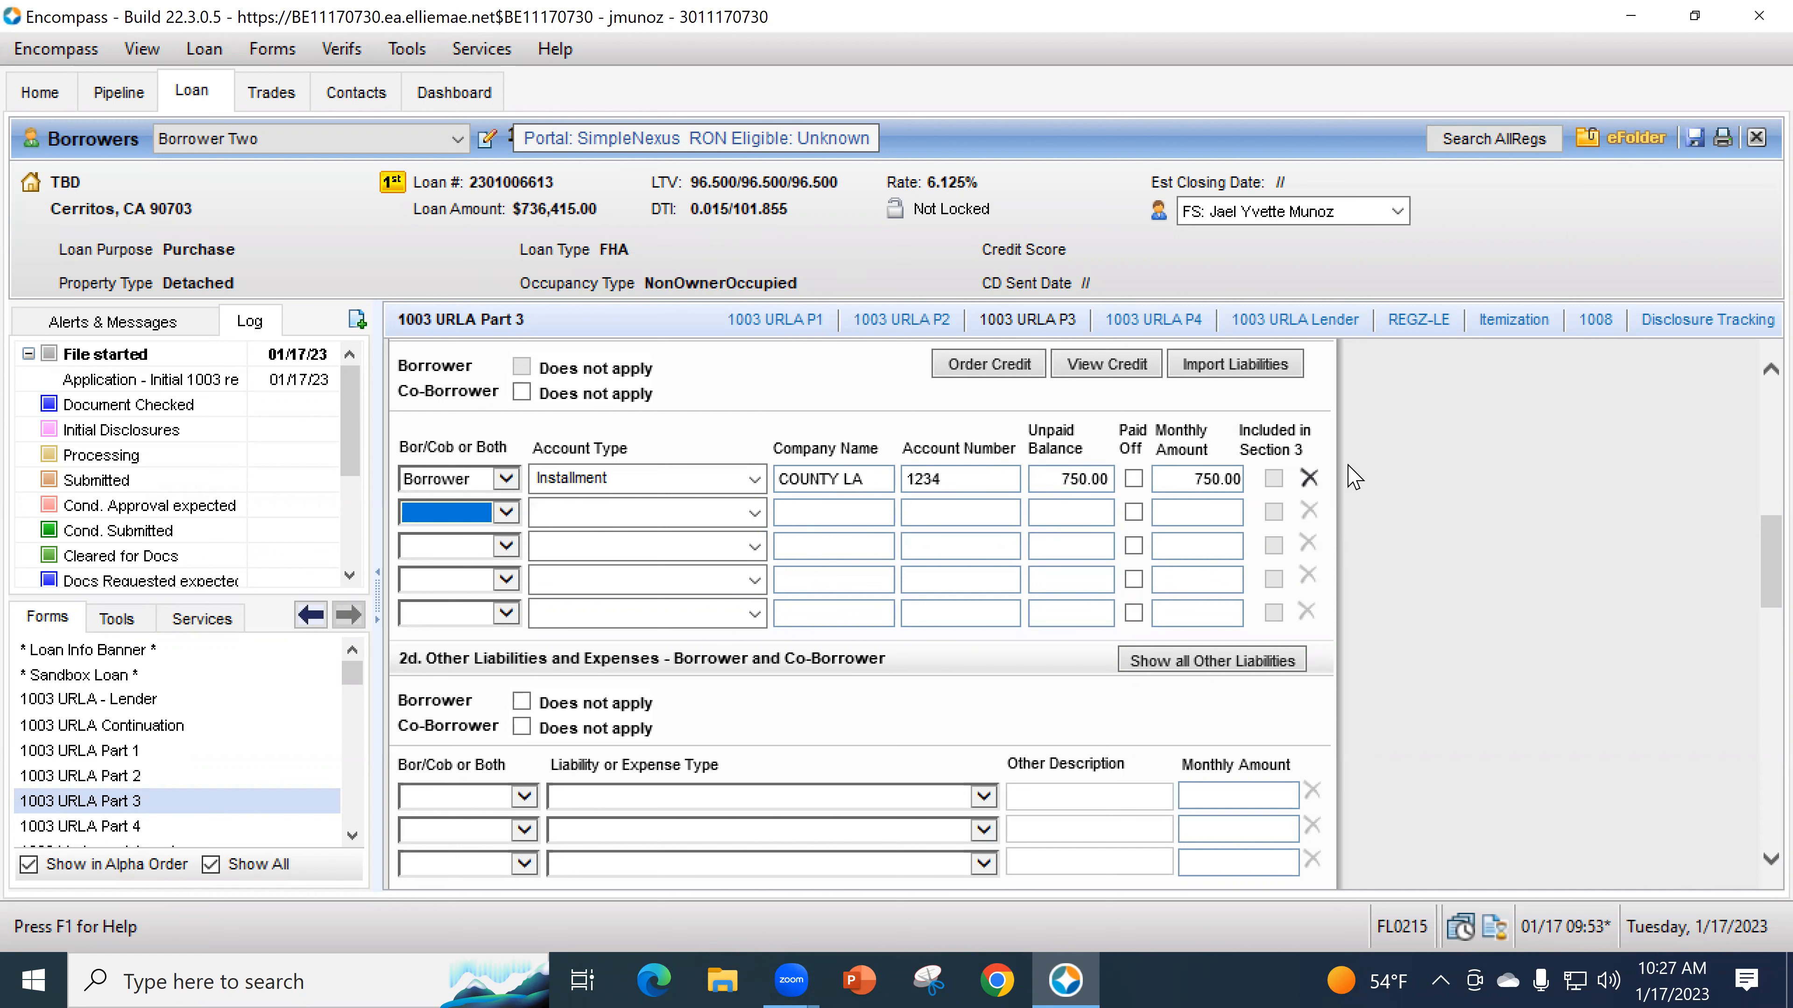
click(1134, 479)
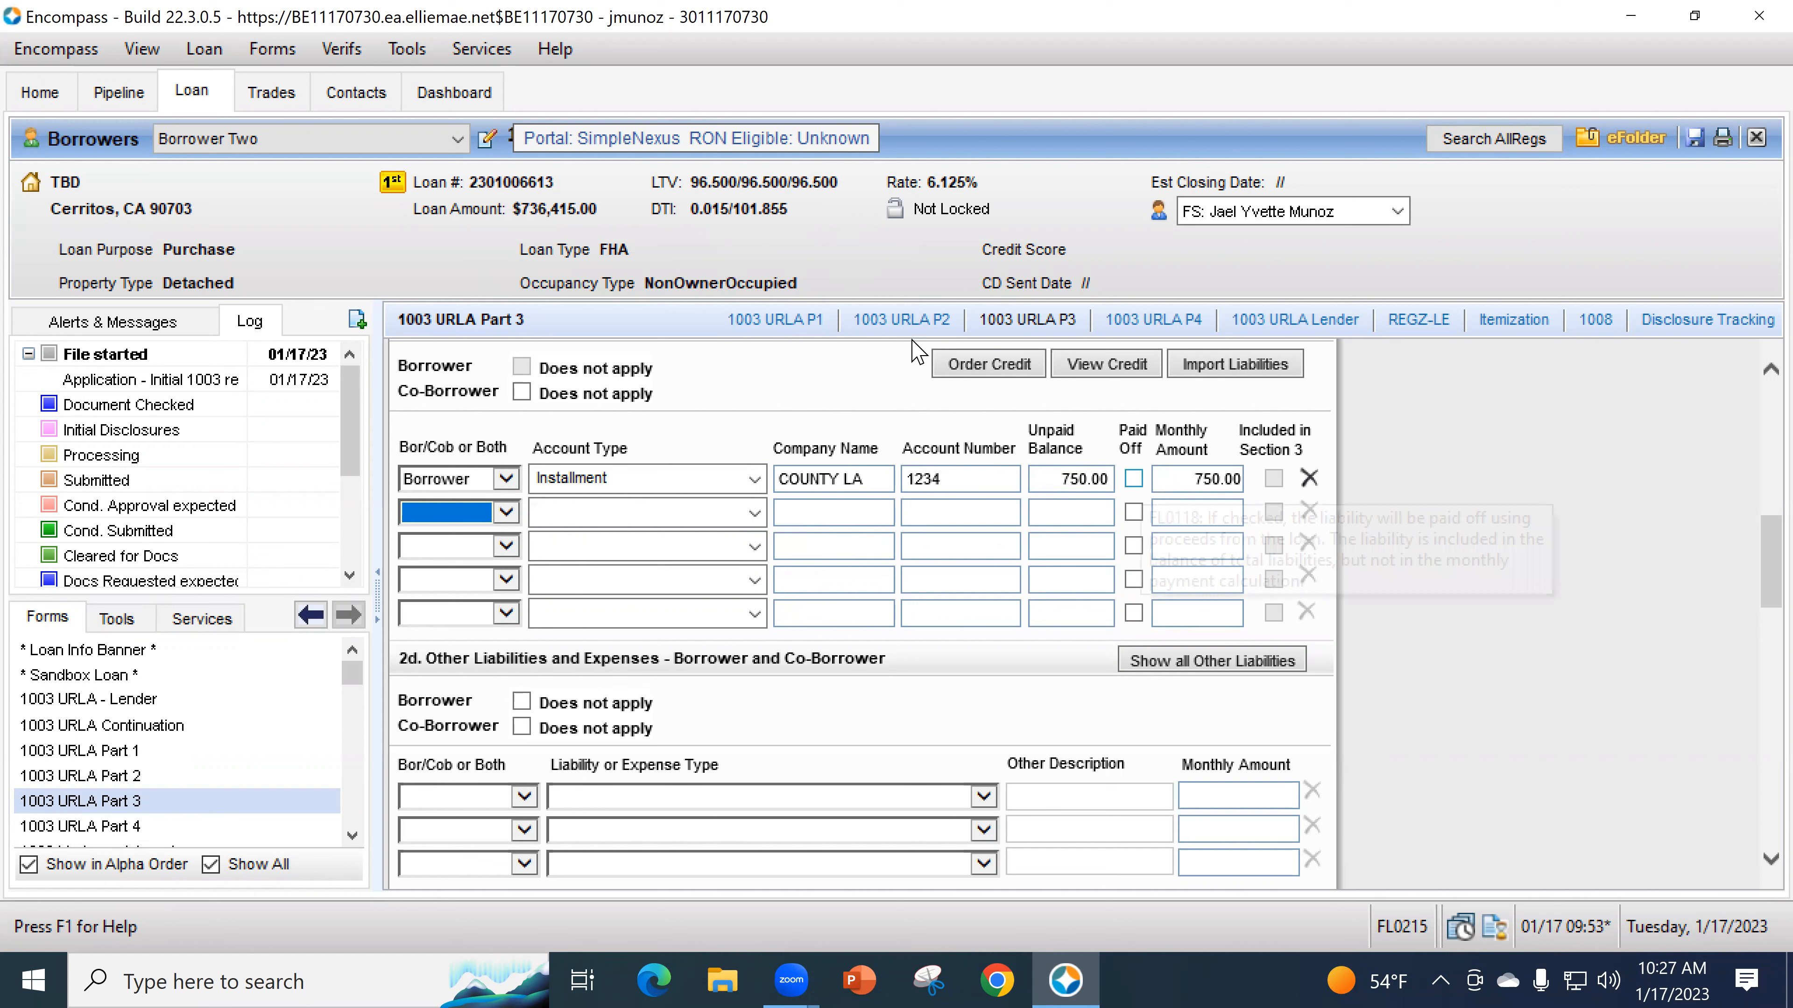
click(1134, 479)
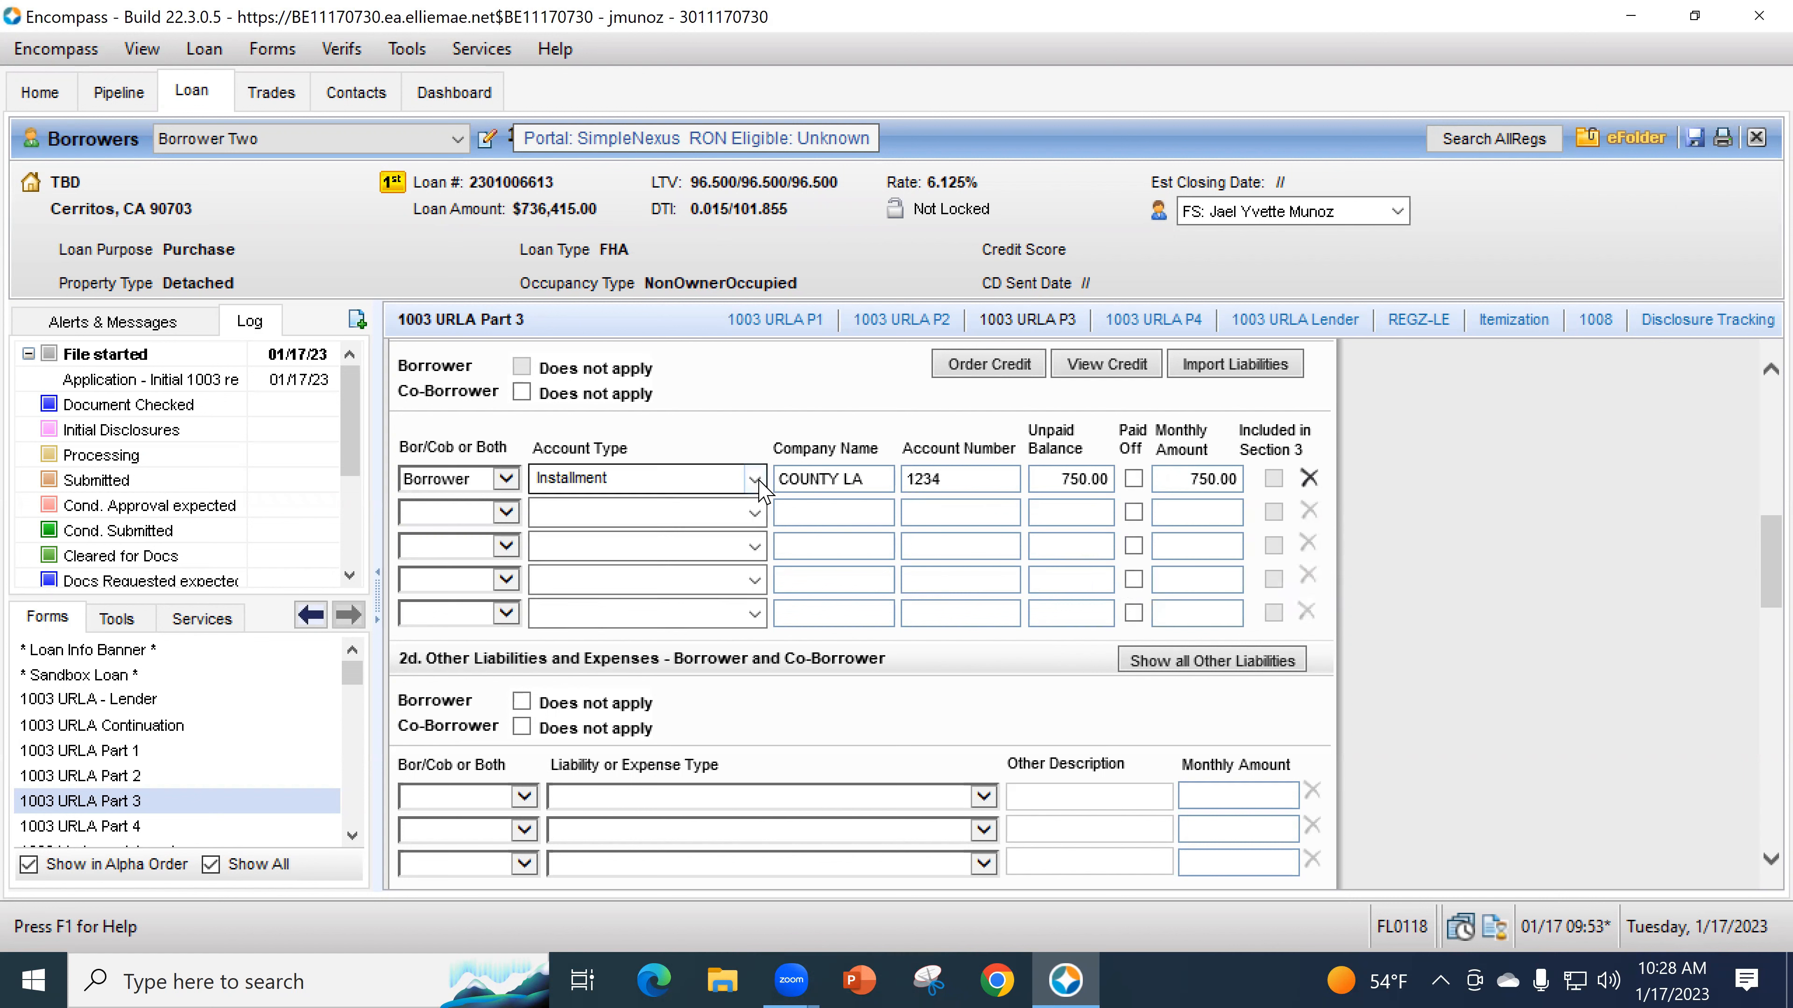
click(754, 513)
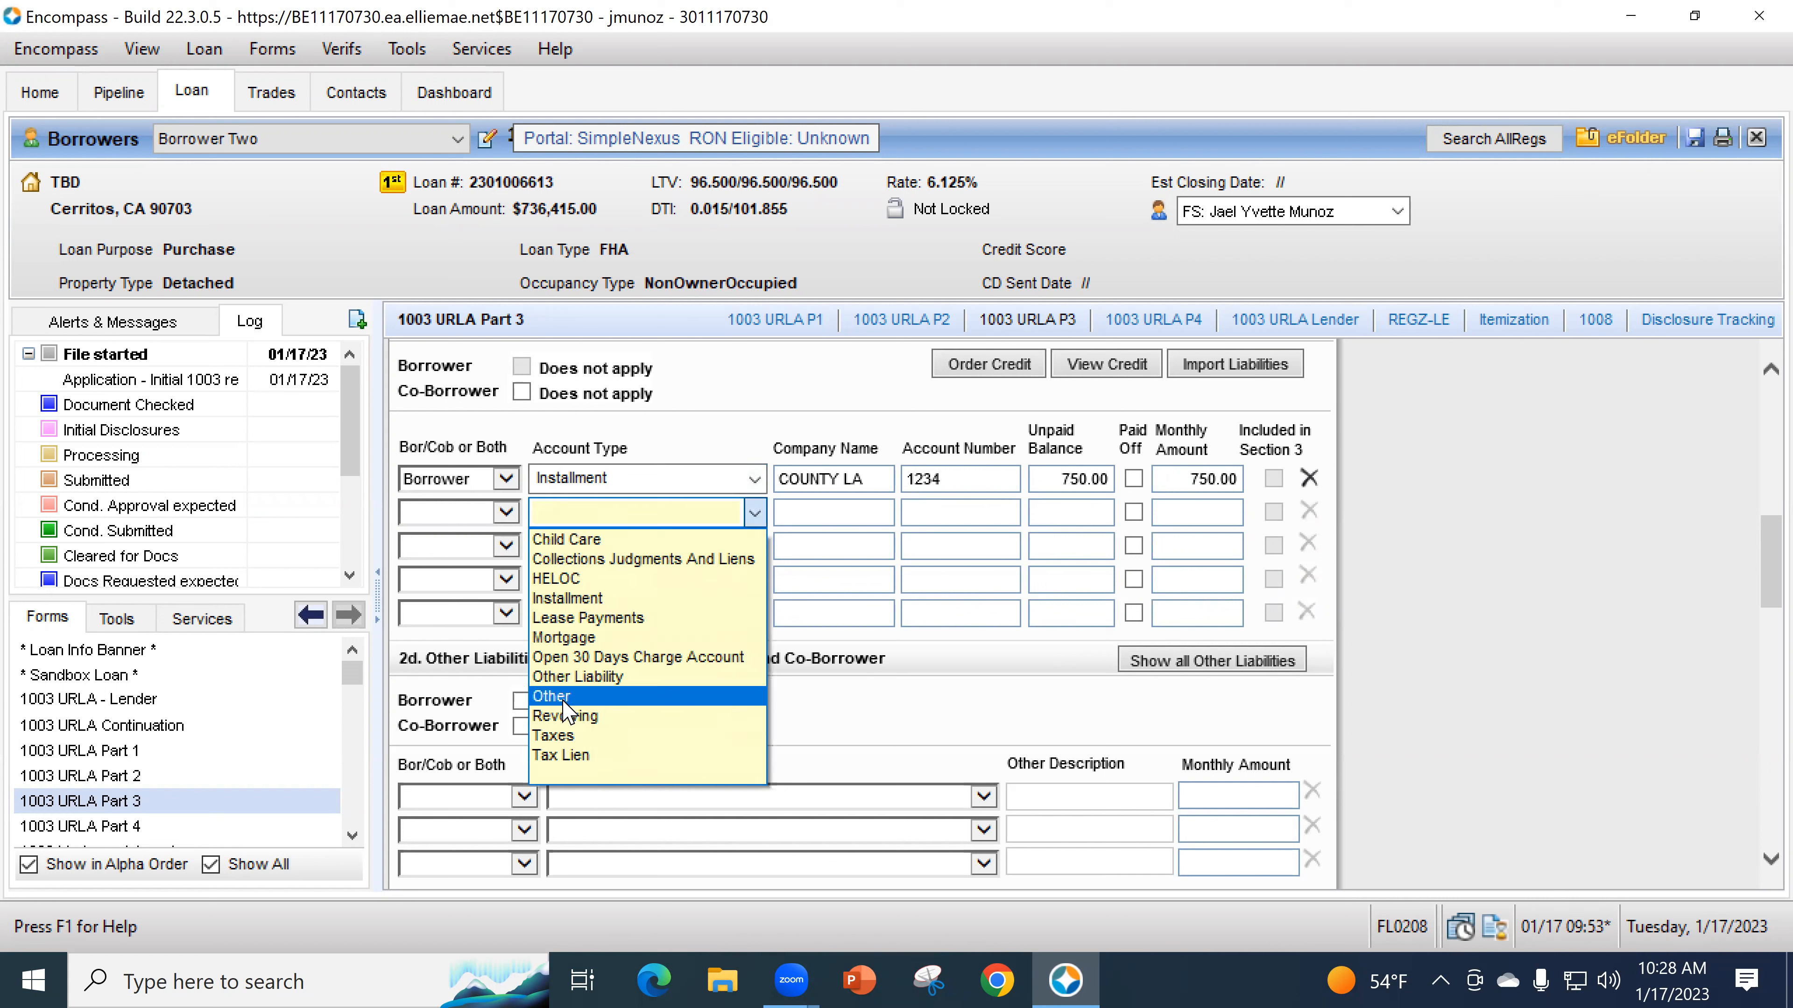
click(768, 420)
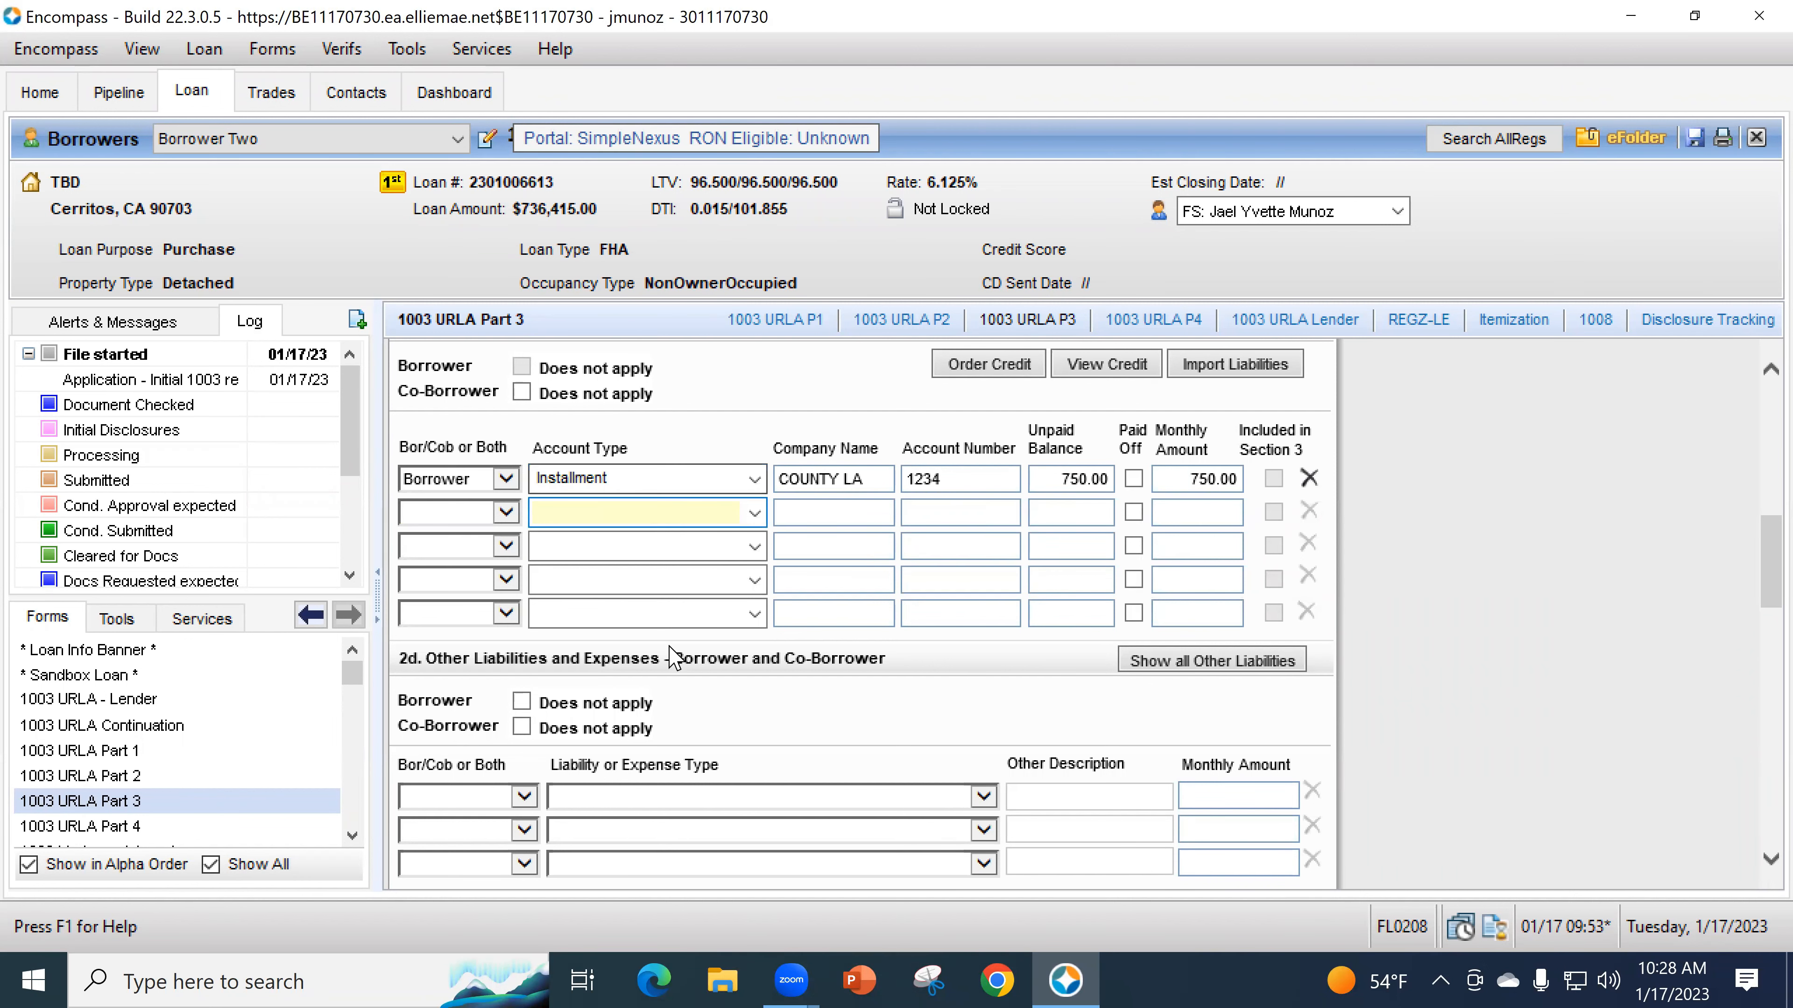
- Add a Borrower Child Support expense of 750.00 monthly in the first 2d row
scroll(715, 666, down, 3)
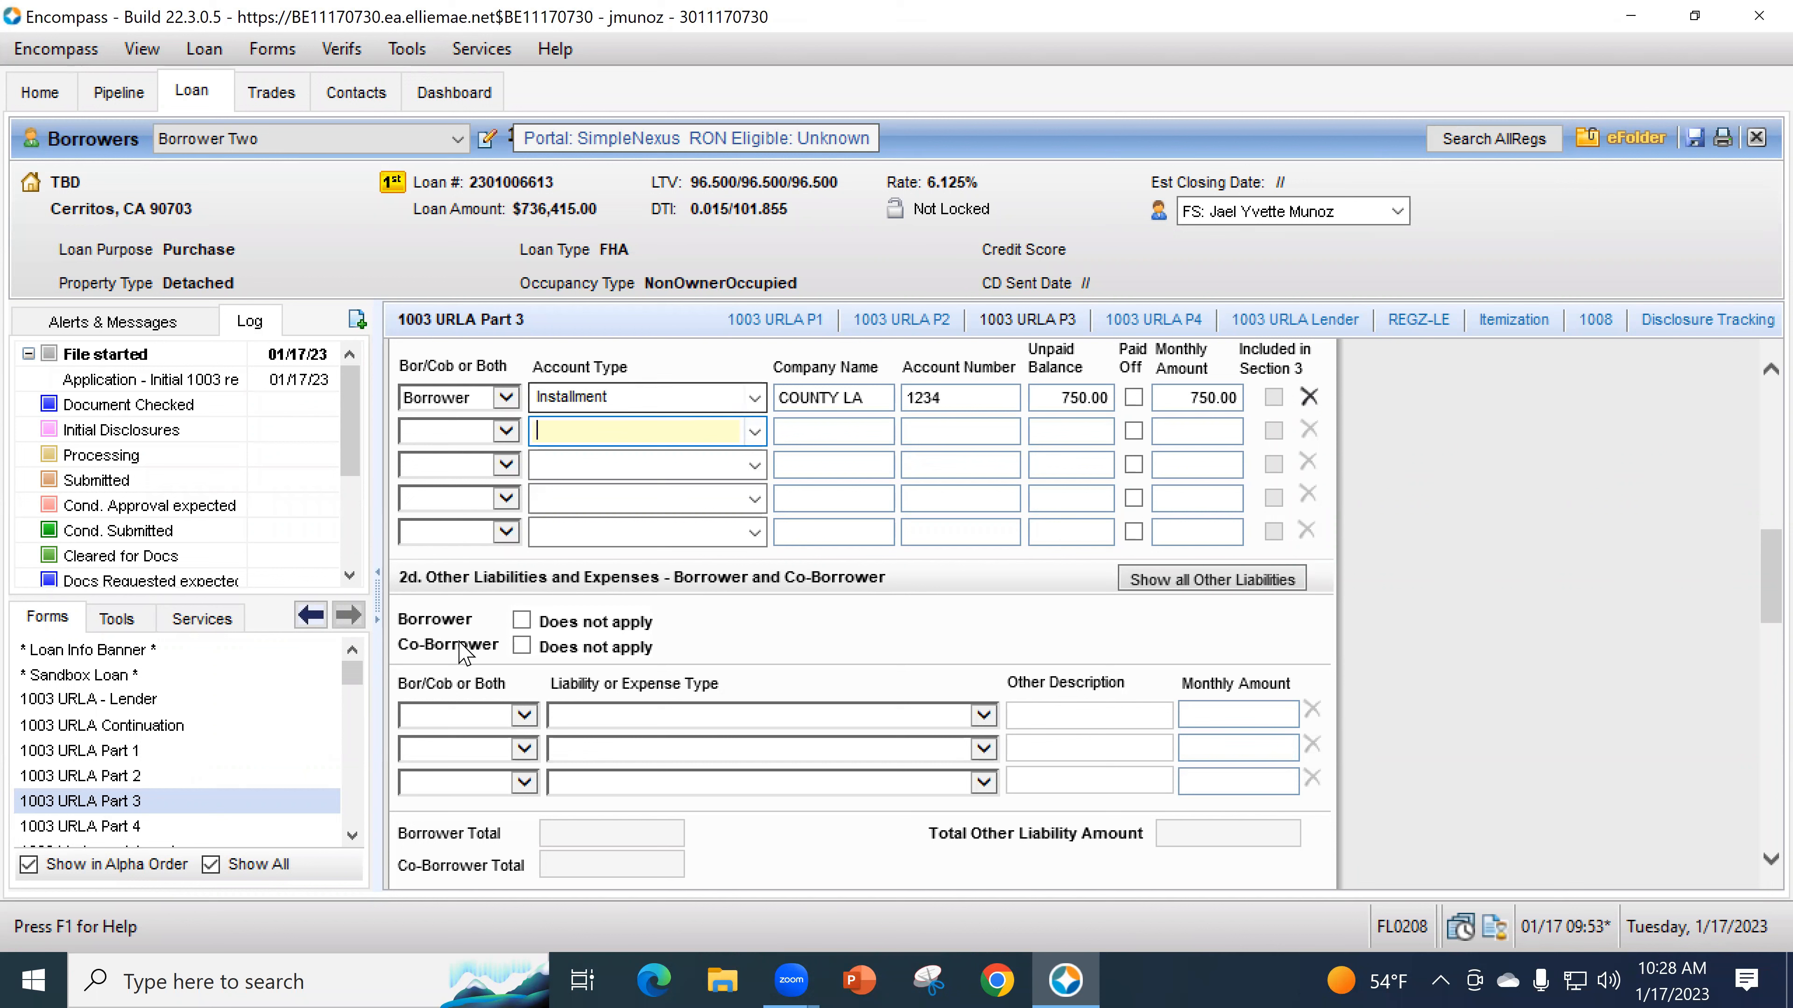
click(514, 720)
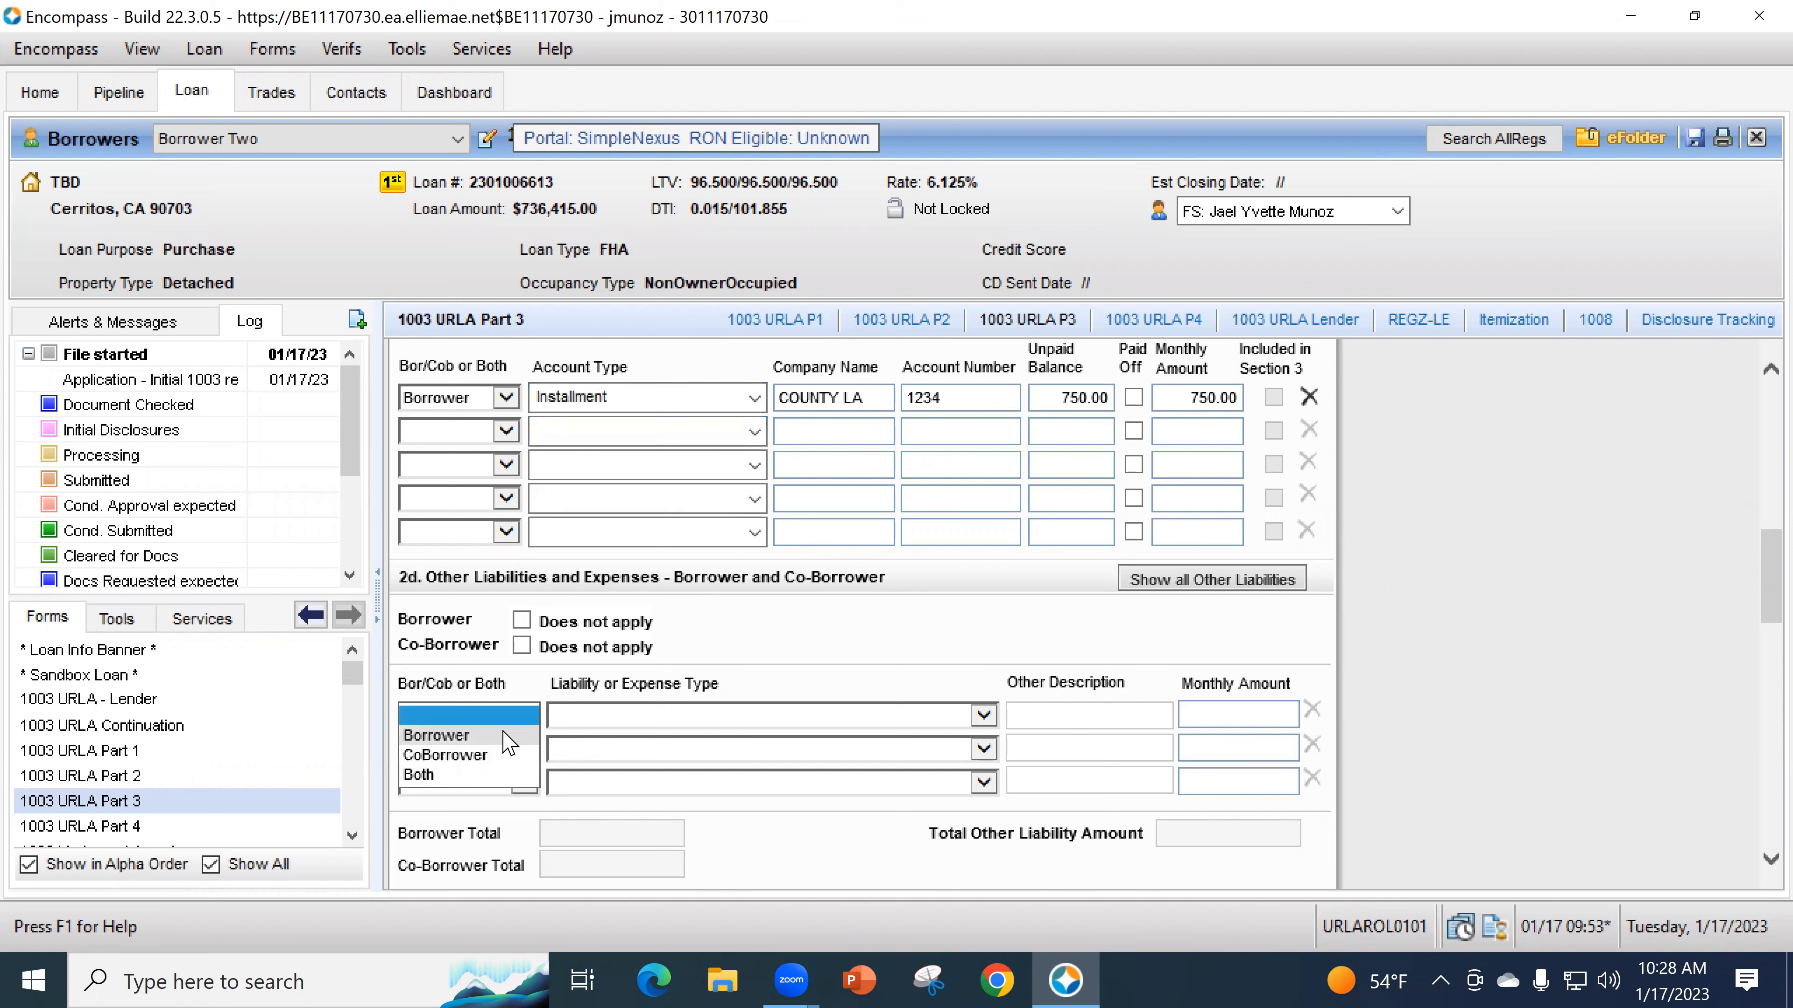
click(510, 742)
click(602, 716)
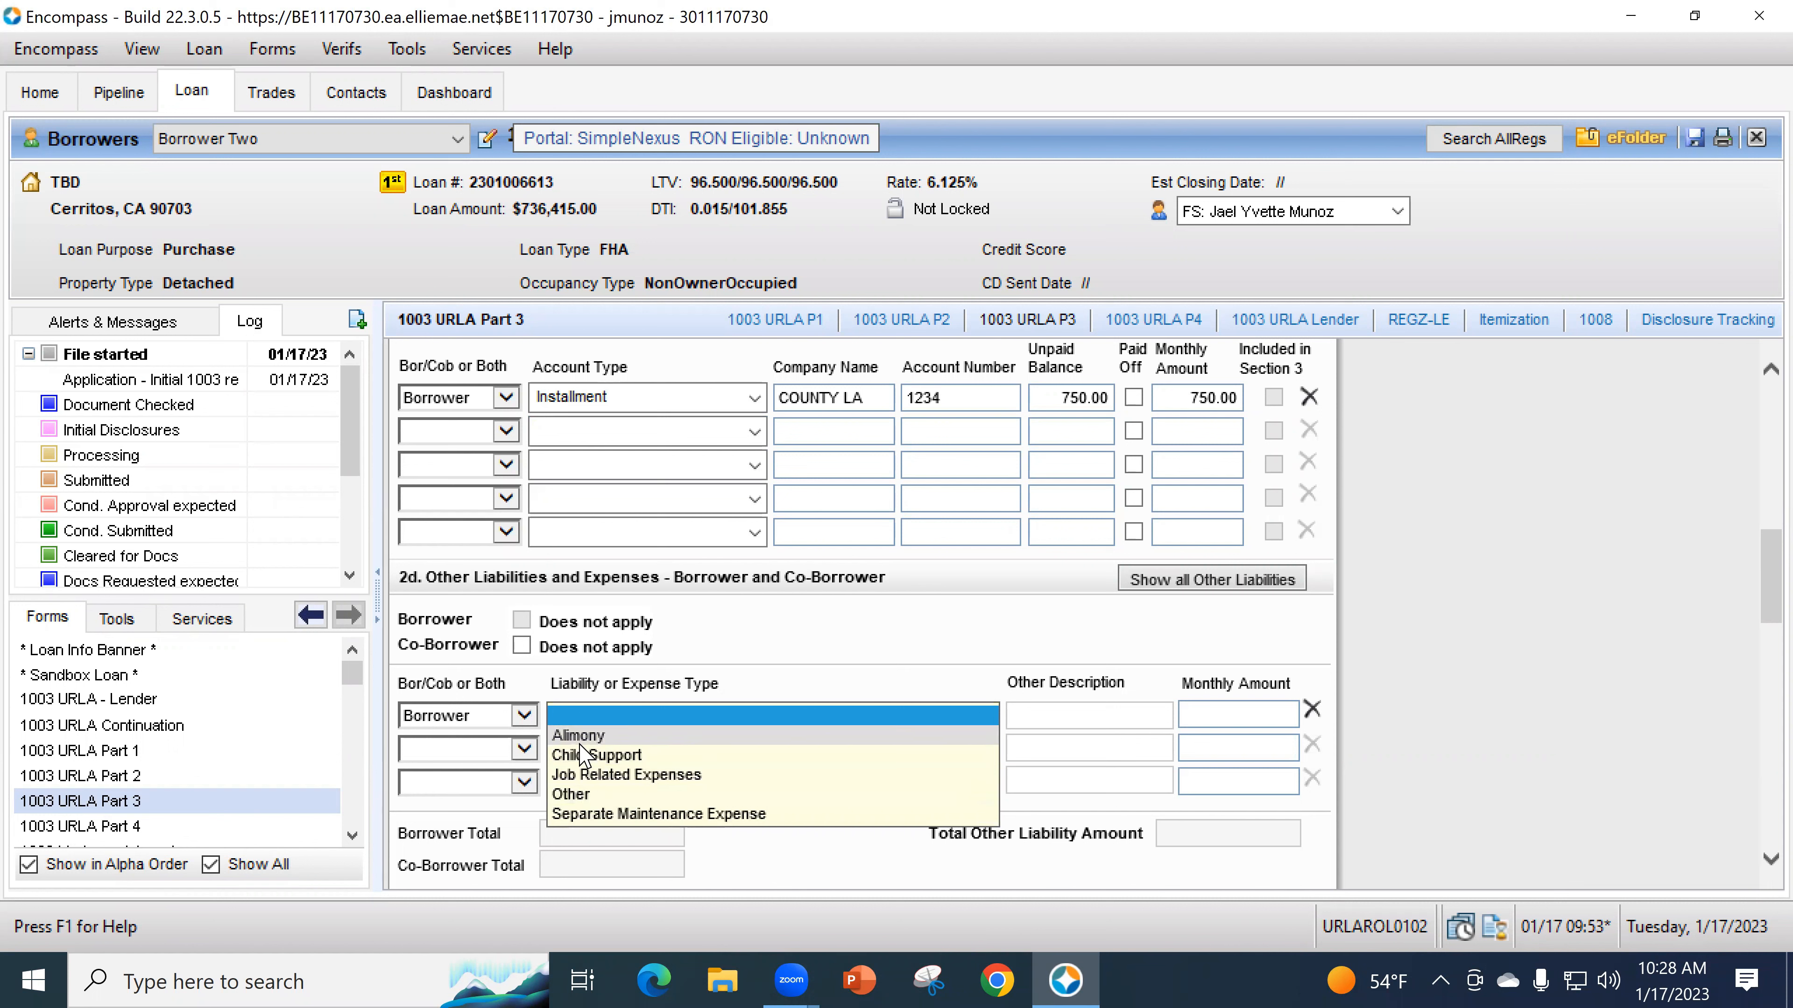
click(591, 755)
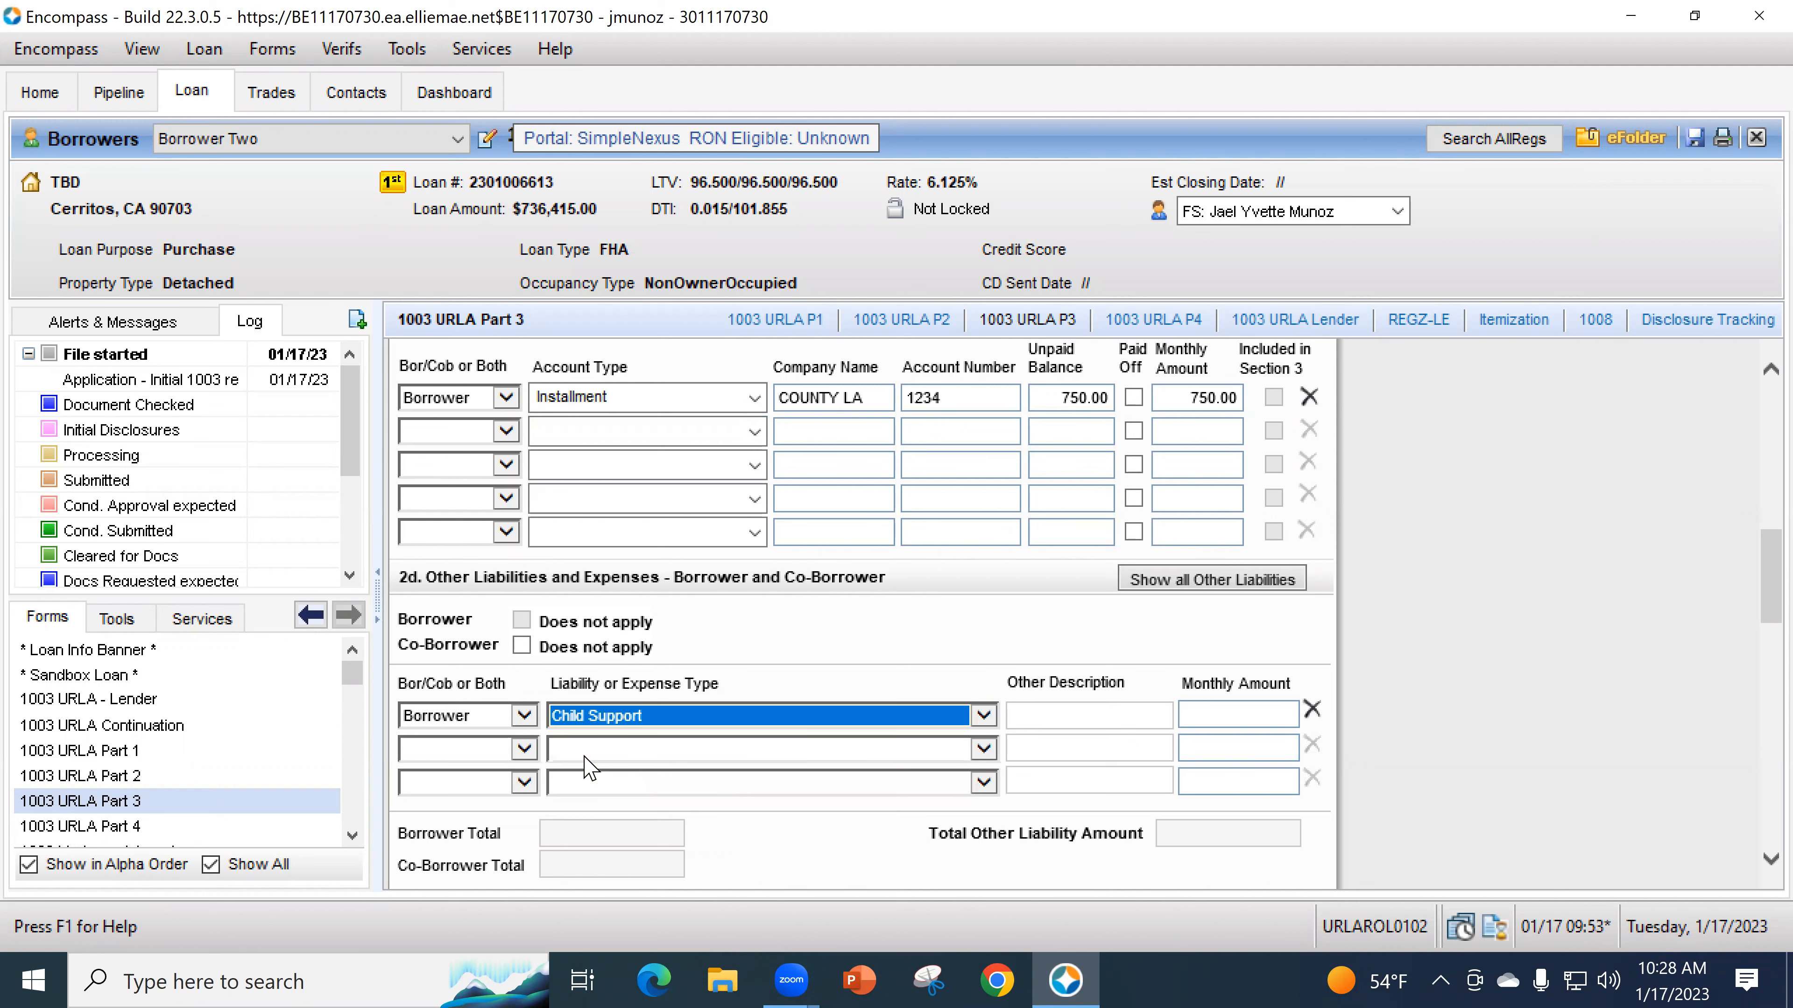
click(1256, 708)
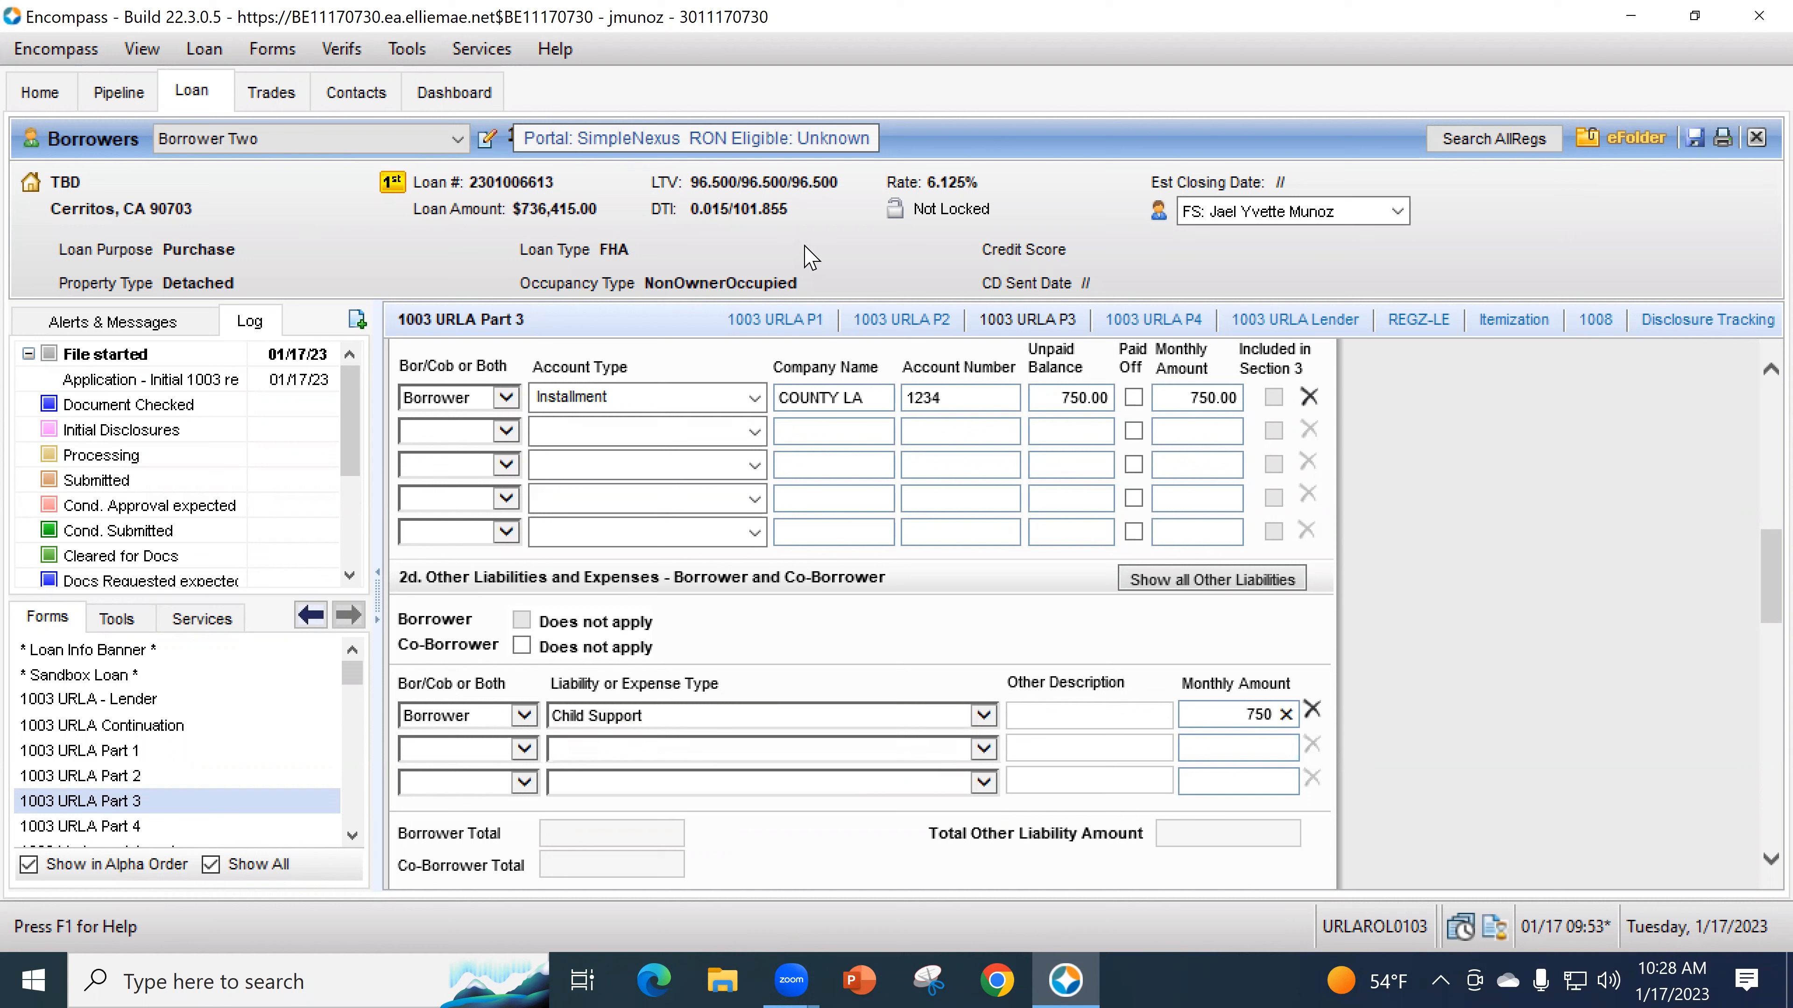
click(1232, 737)
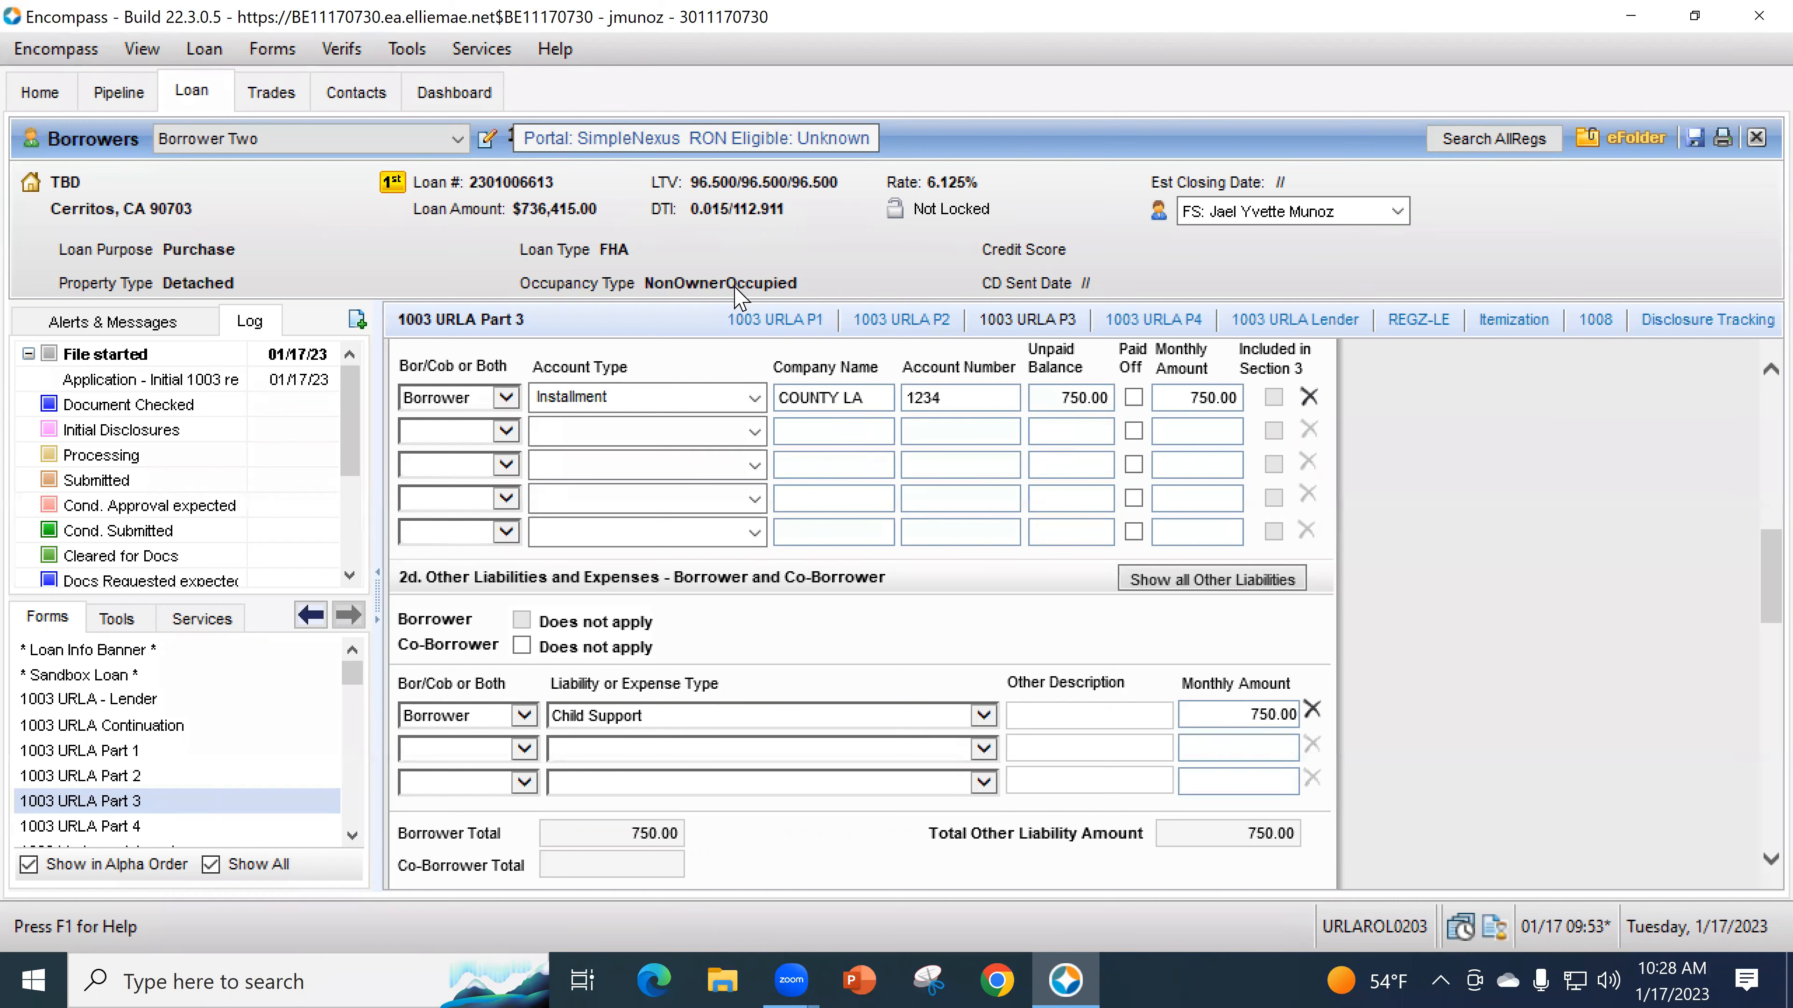
- Open the Quick Entry - VOL window listing all liability records
scroll(1045, 544, up, 1)
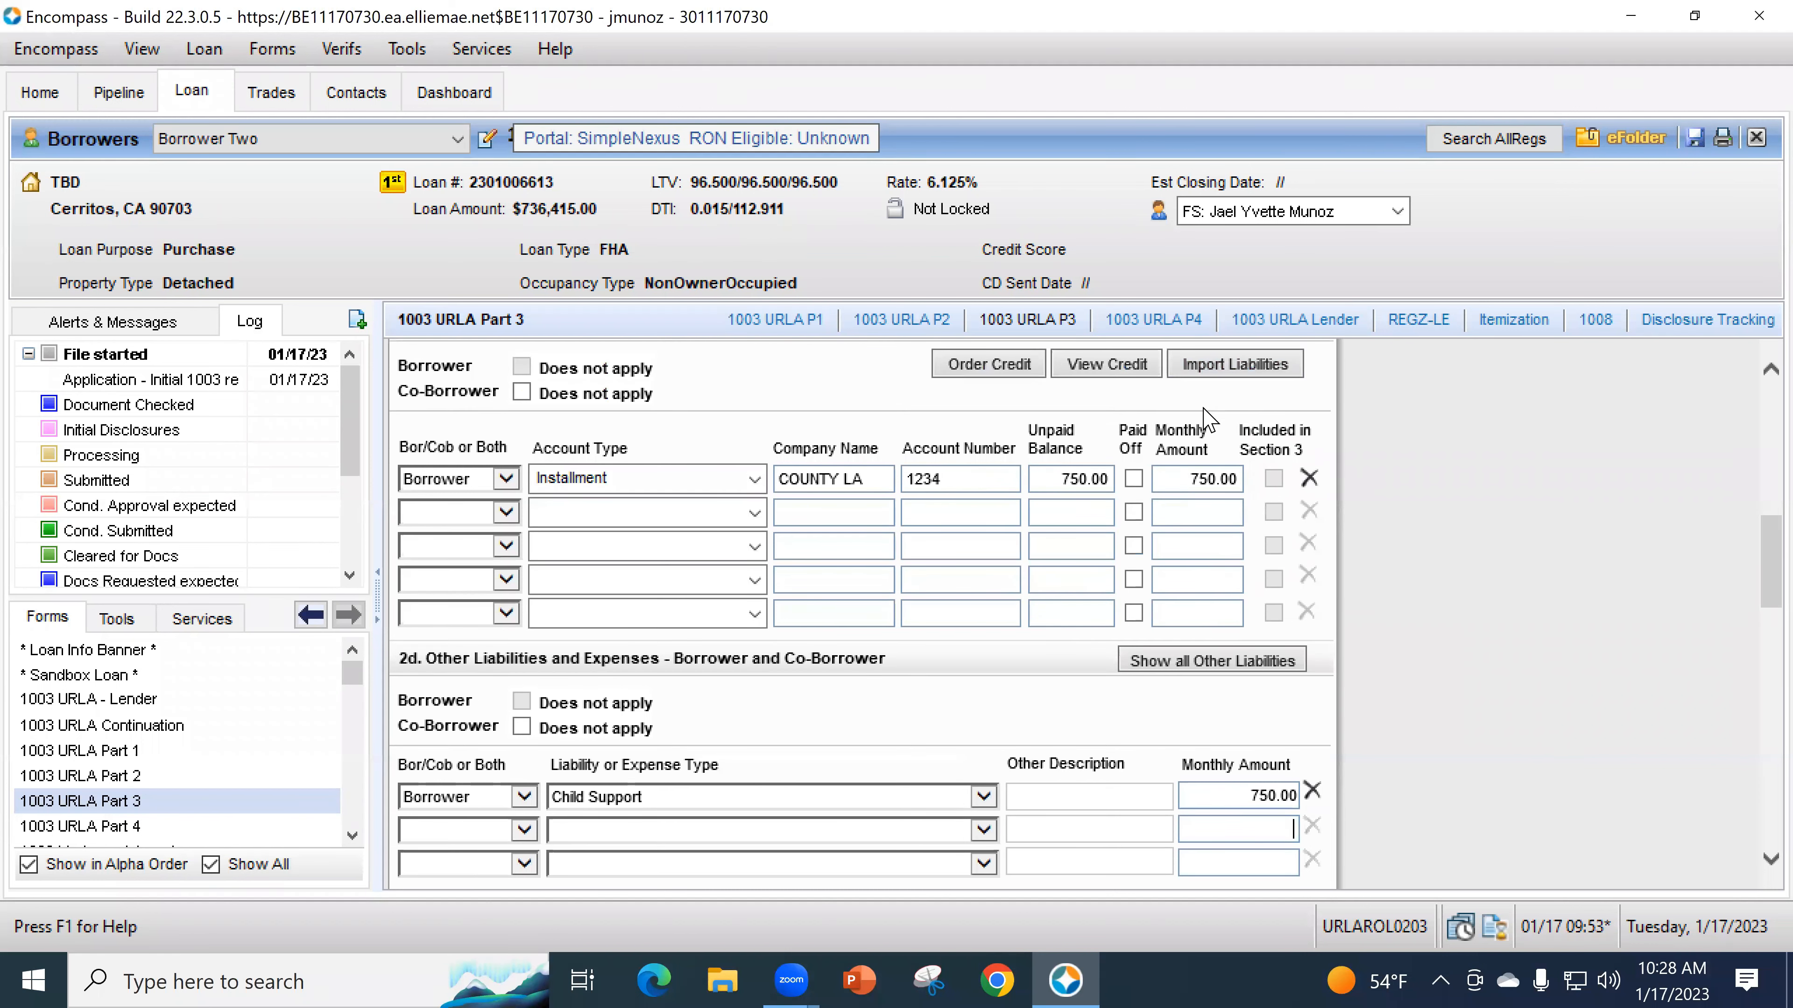
scroll(1211, 422, up, 1)
click(1240, 404)
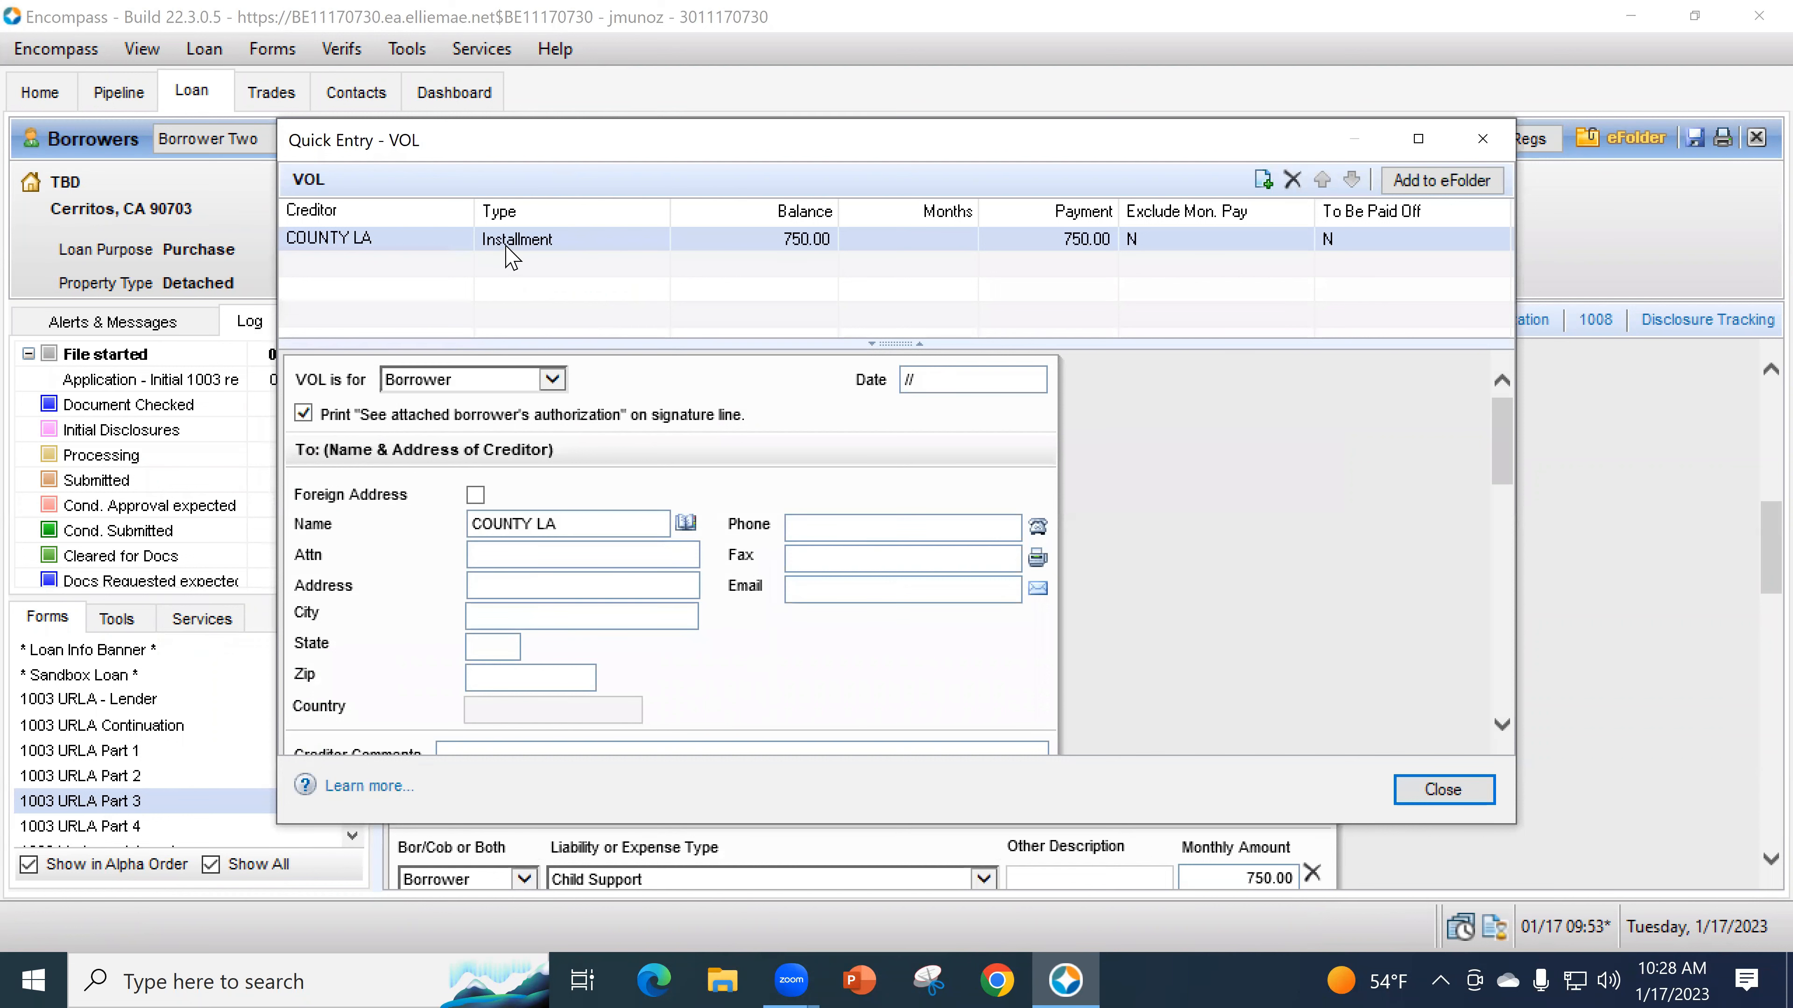
- Comment 'Moved to Other' on the COUNTY LA debt, exclude it from URLA liabilities total, and close
scroll(1186, 591, down, 3)
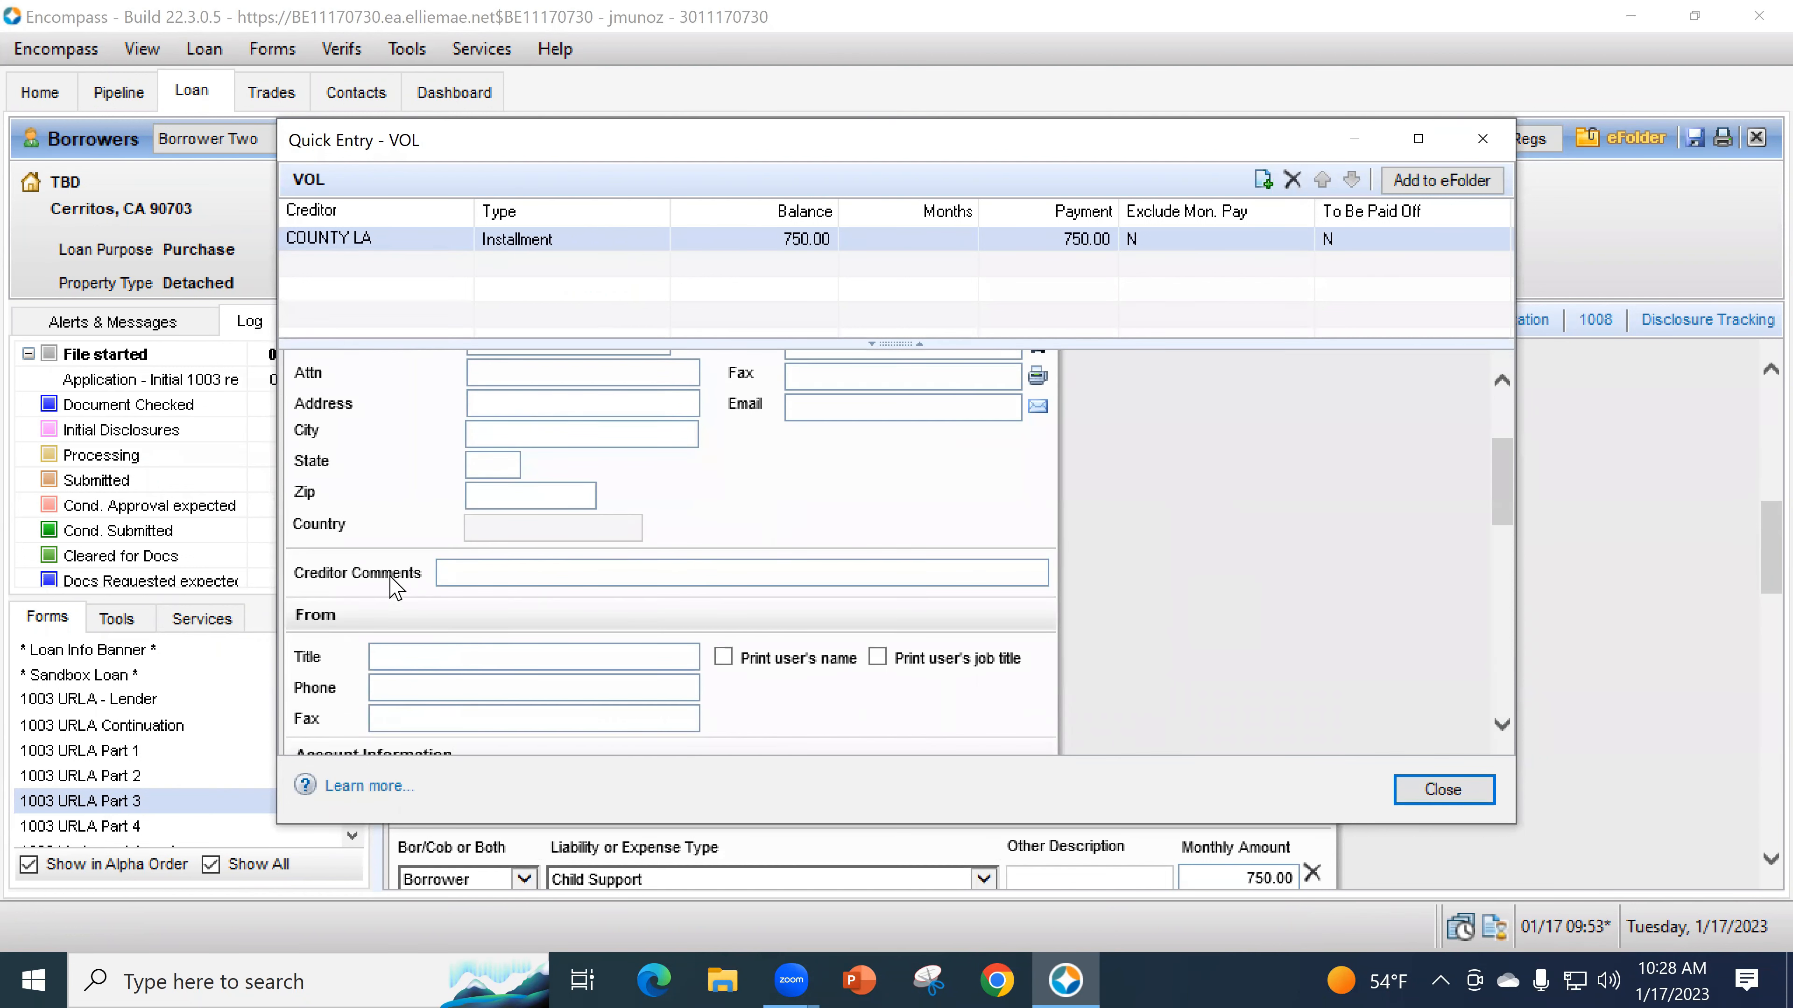
click(482, 572)
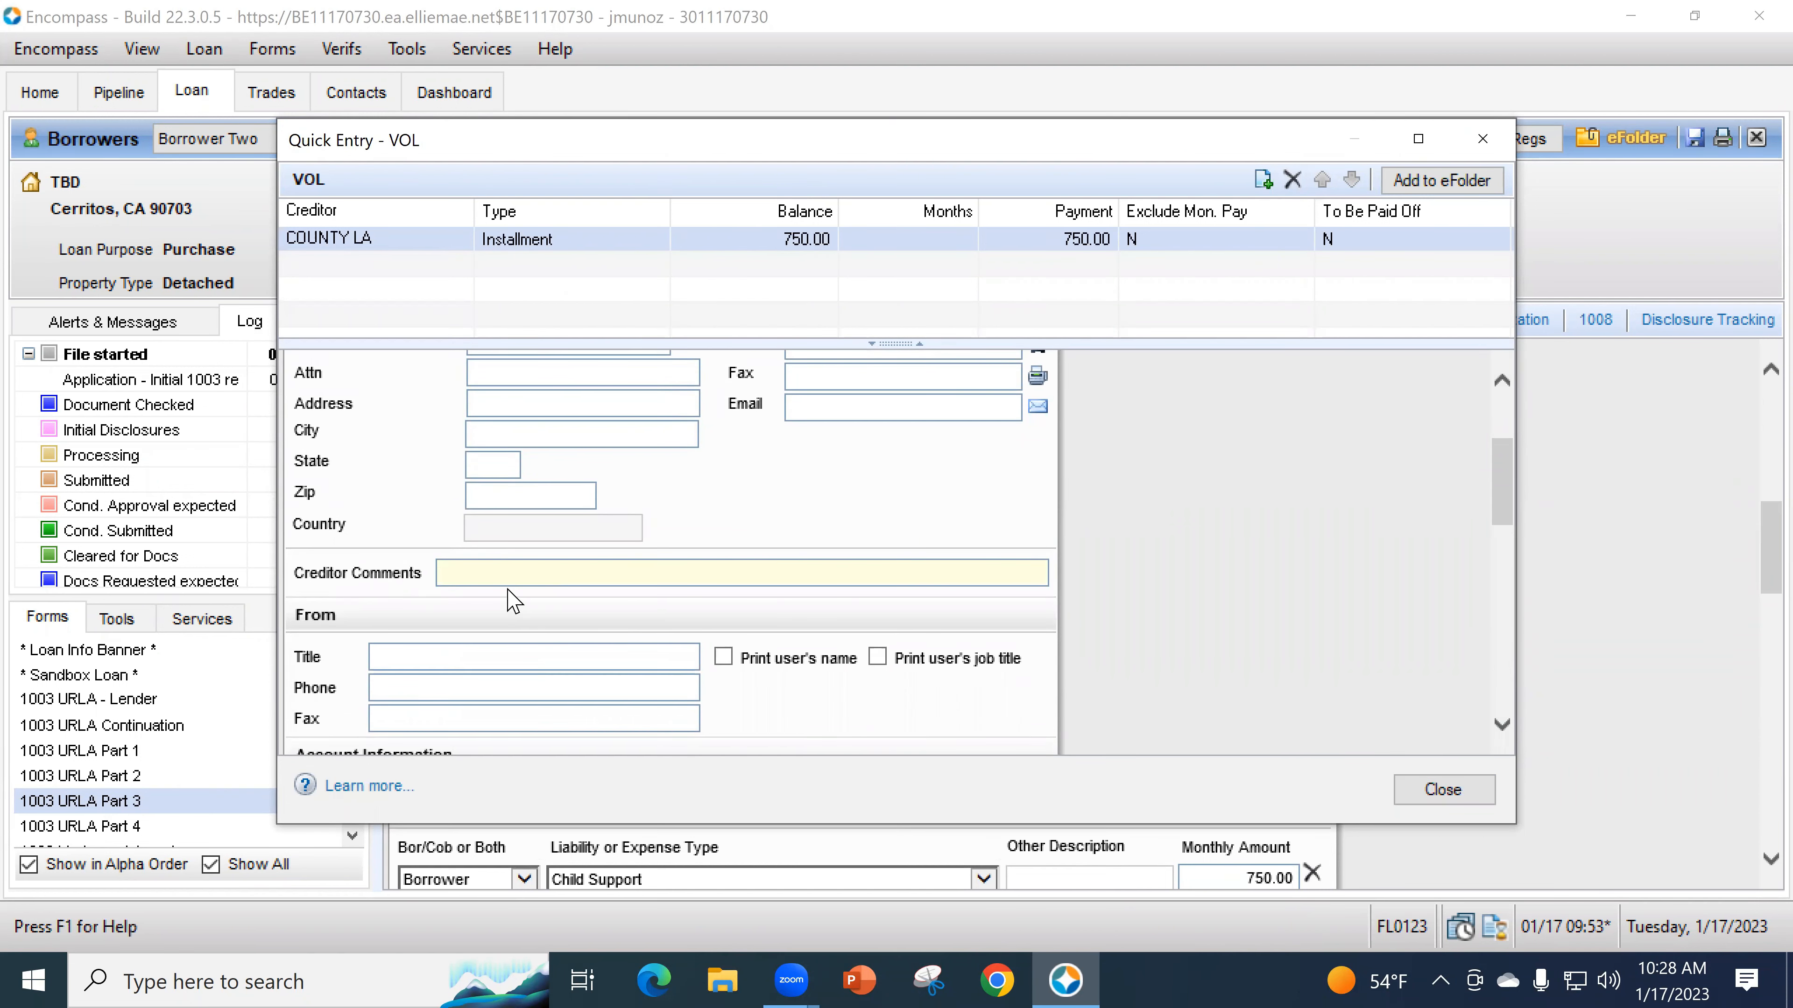
text(Moved to Other)
scroll(1200, 558, down, 5)
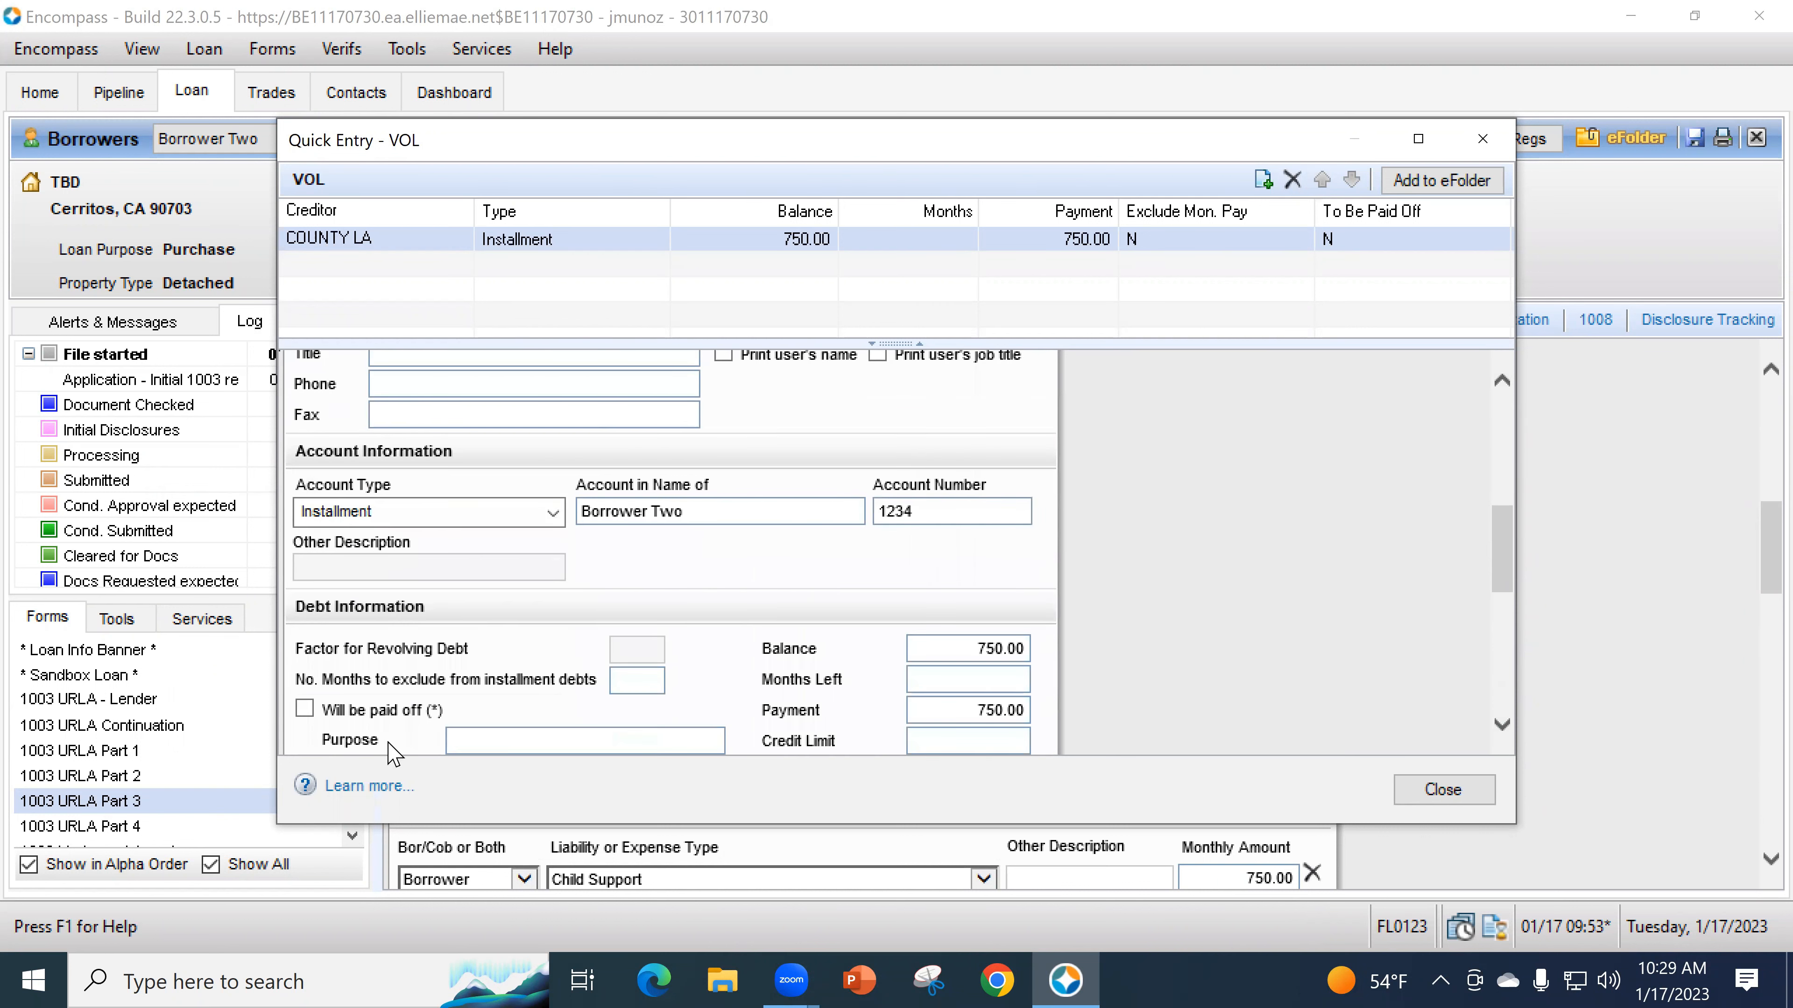
scroll(381, 745, down, 3)
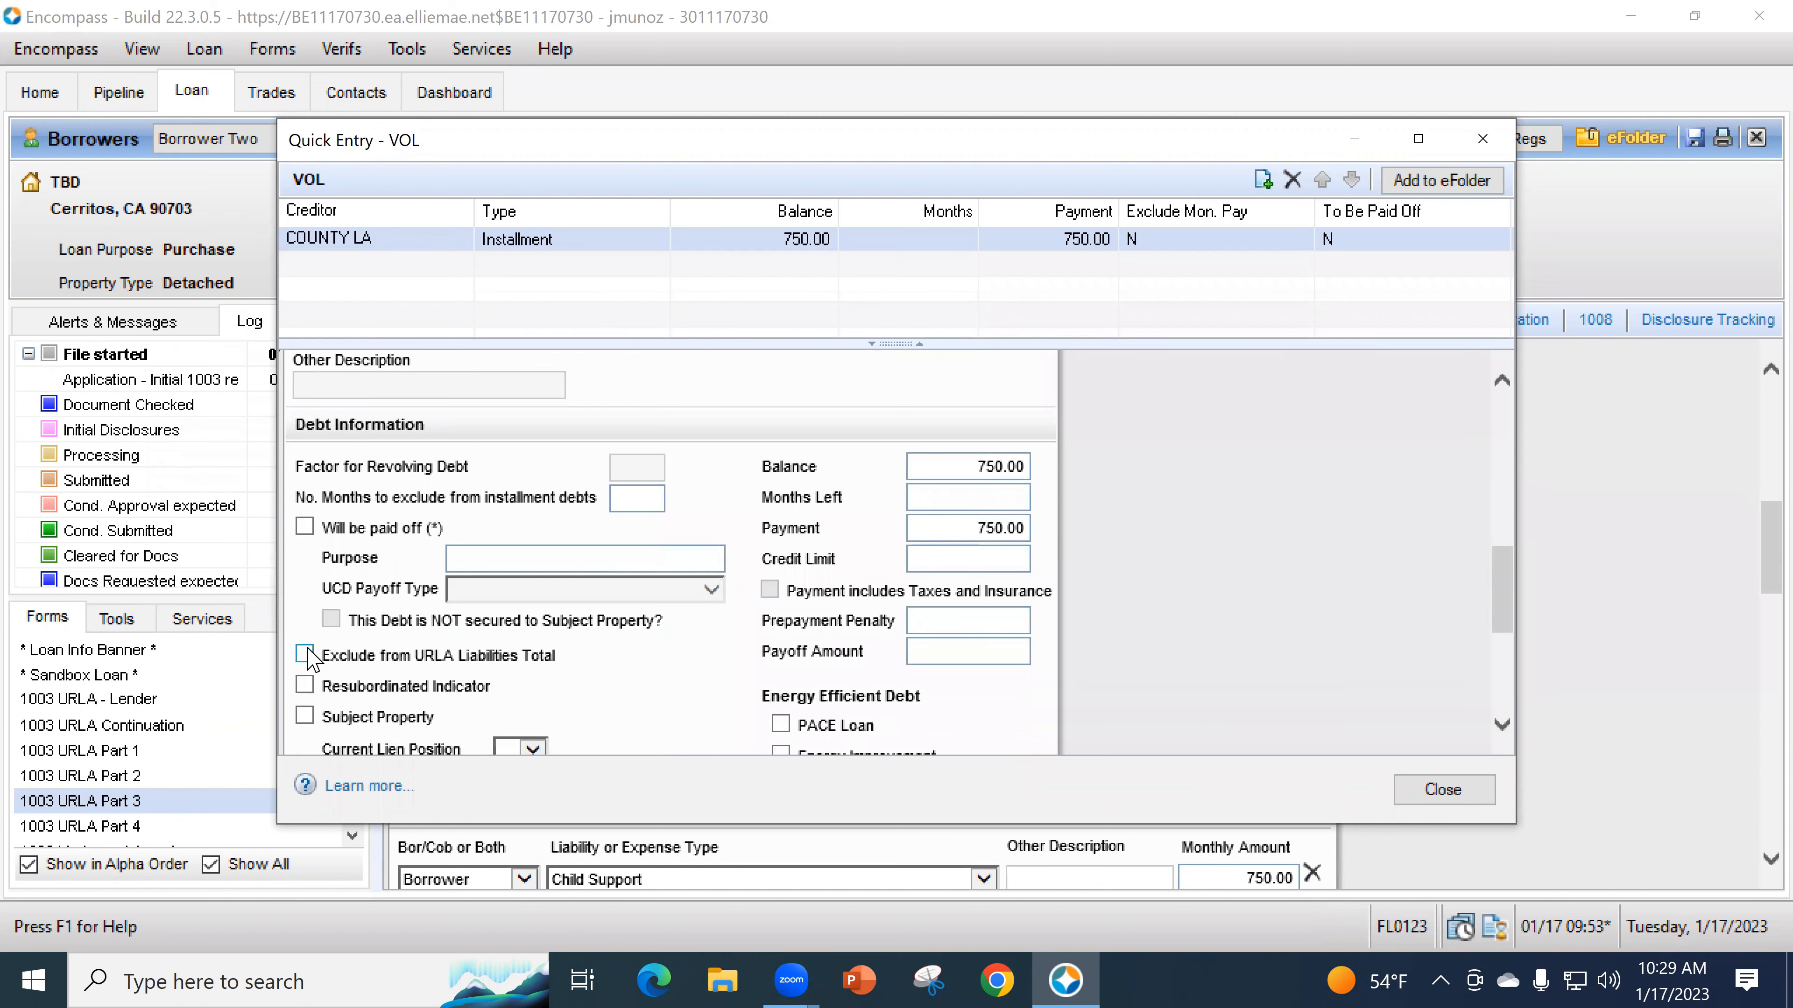
click(308, 656)
click(1433, 789)
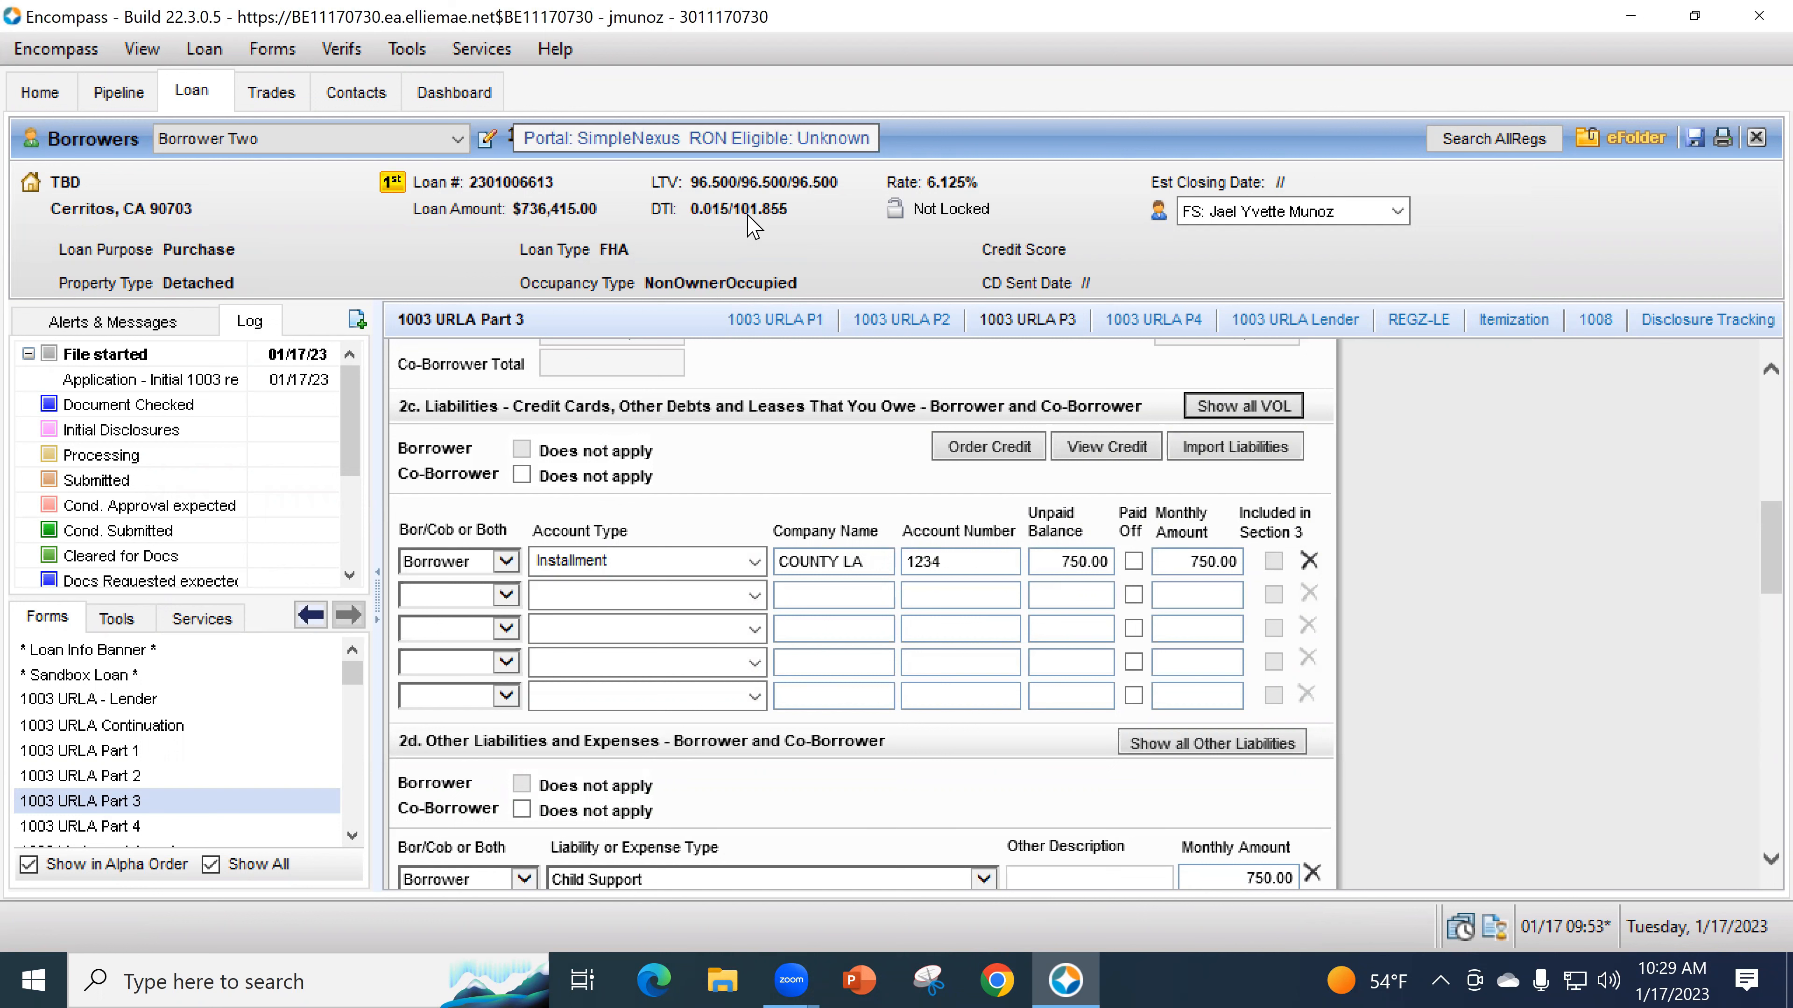
- Add row 2 as a Borrower Installment debt to AUDI with account number, 4,000.00 balance, 560.00 monthly
scroll(846, 459, down, 1)
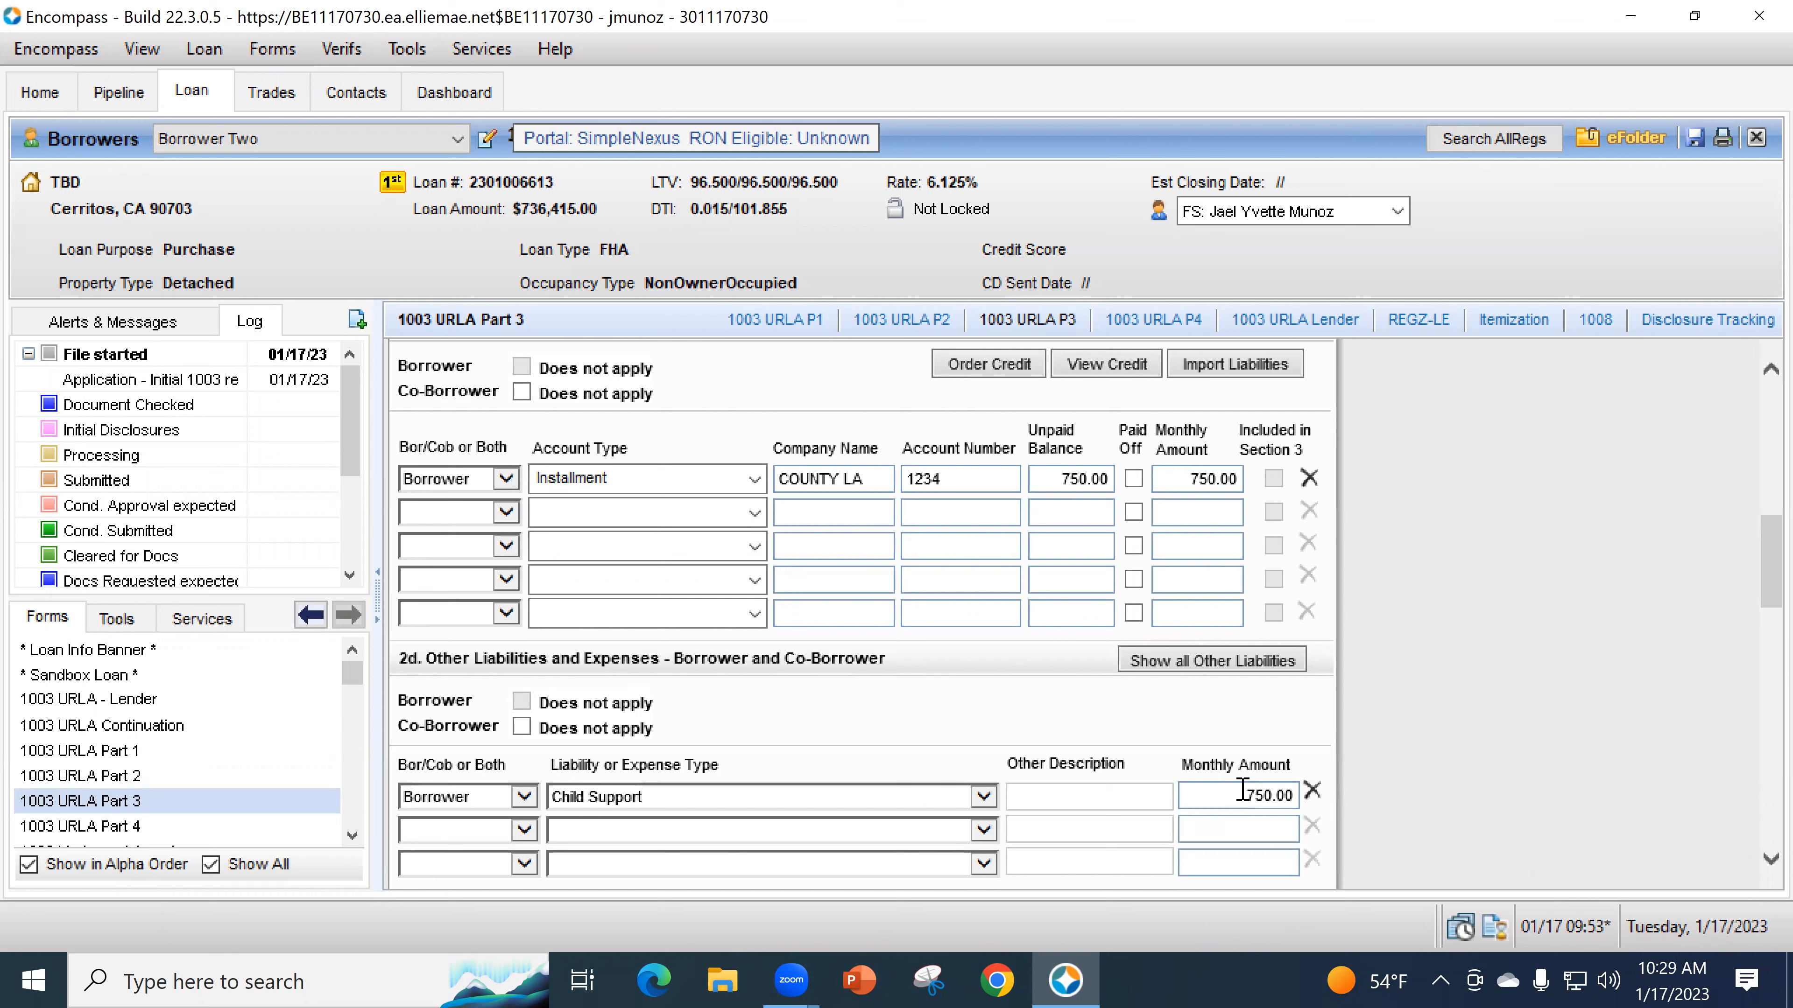
click(504, 517)
click(494, 534)
click(754, 520)
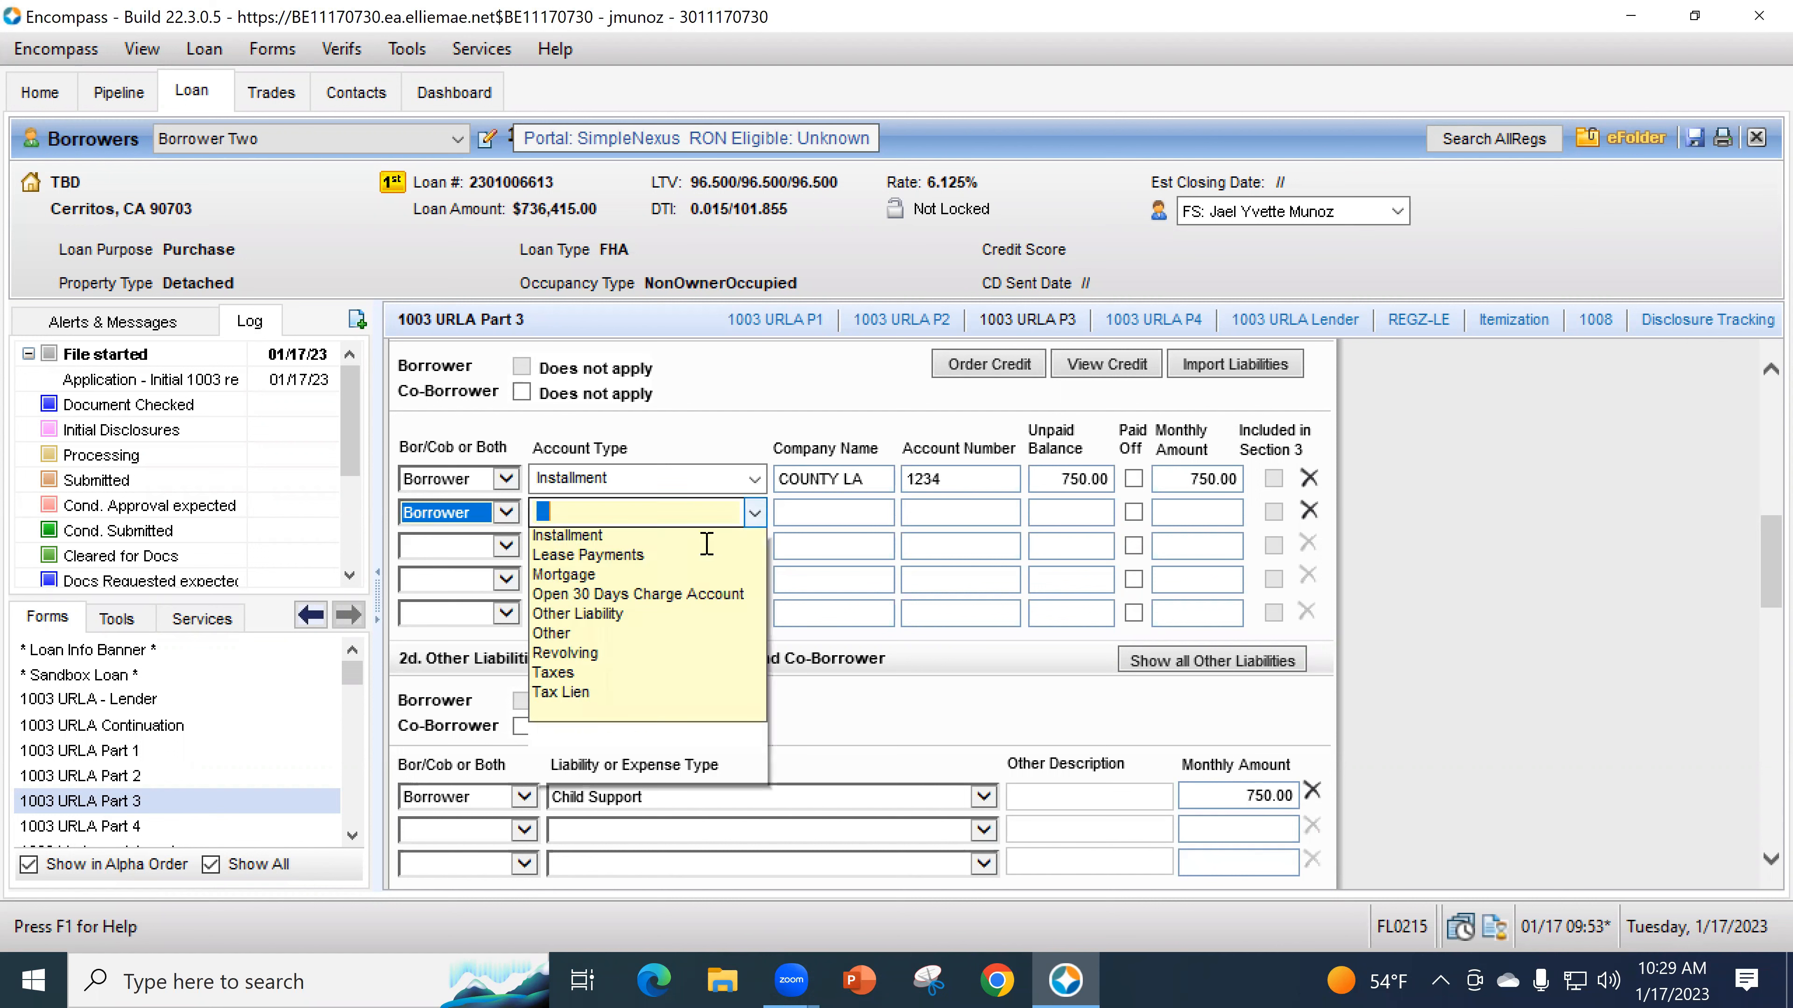
click(754, 519)
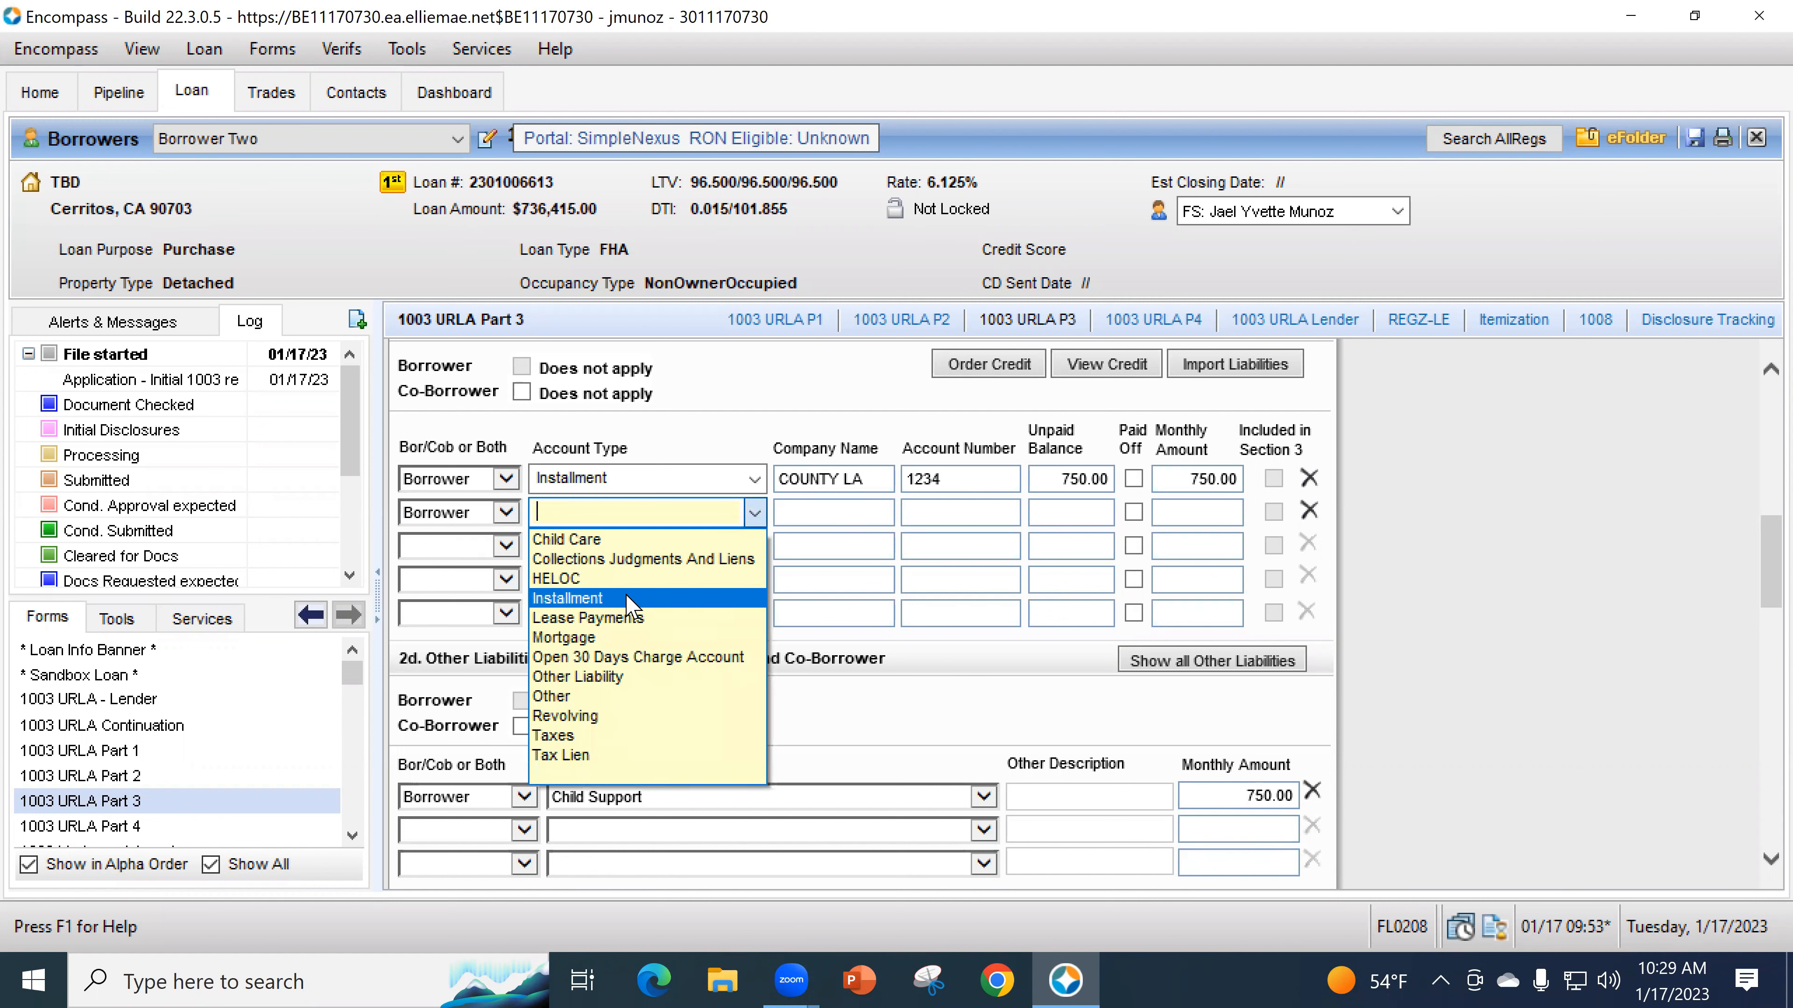
click(628, 598)
click(861, 522)
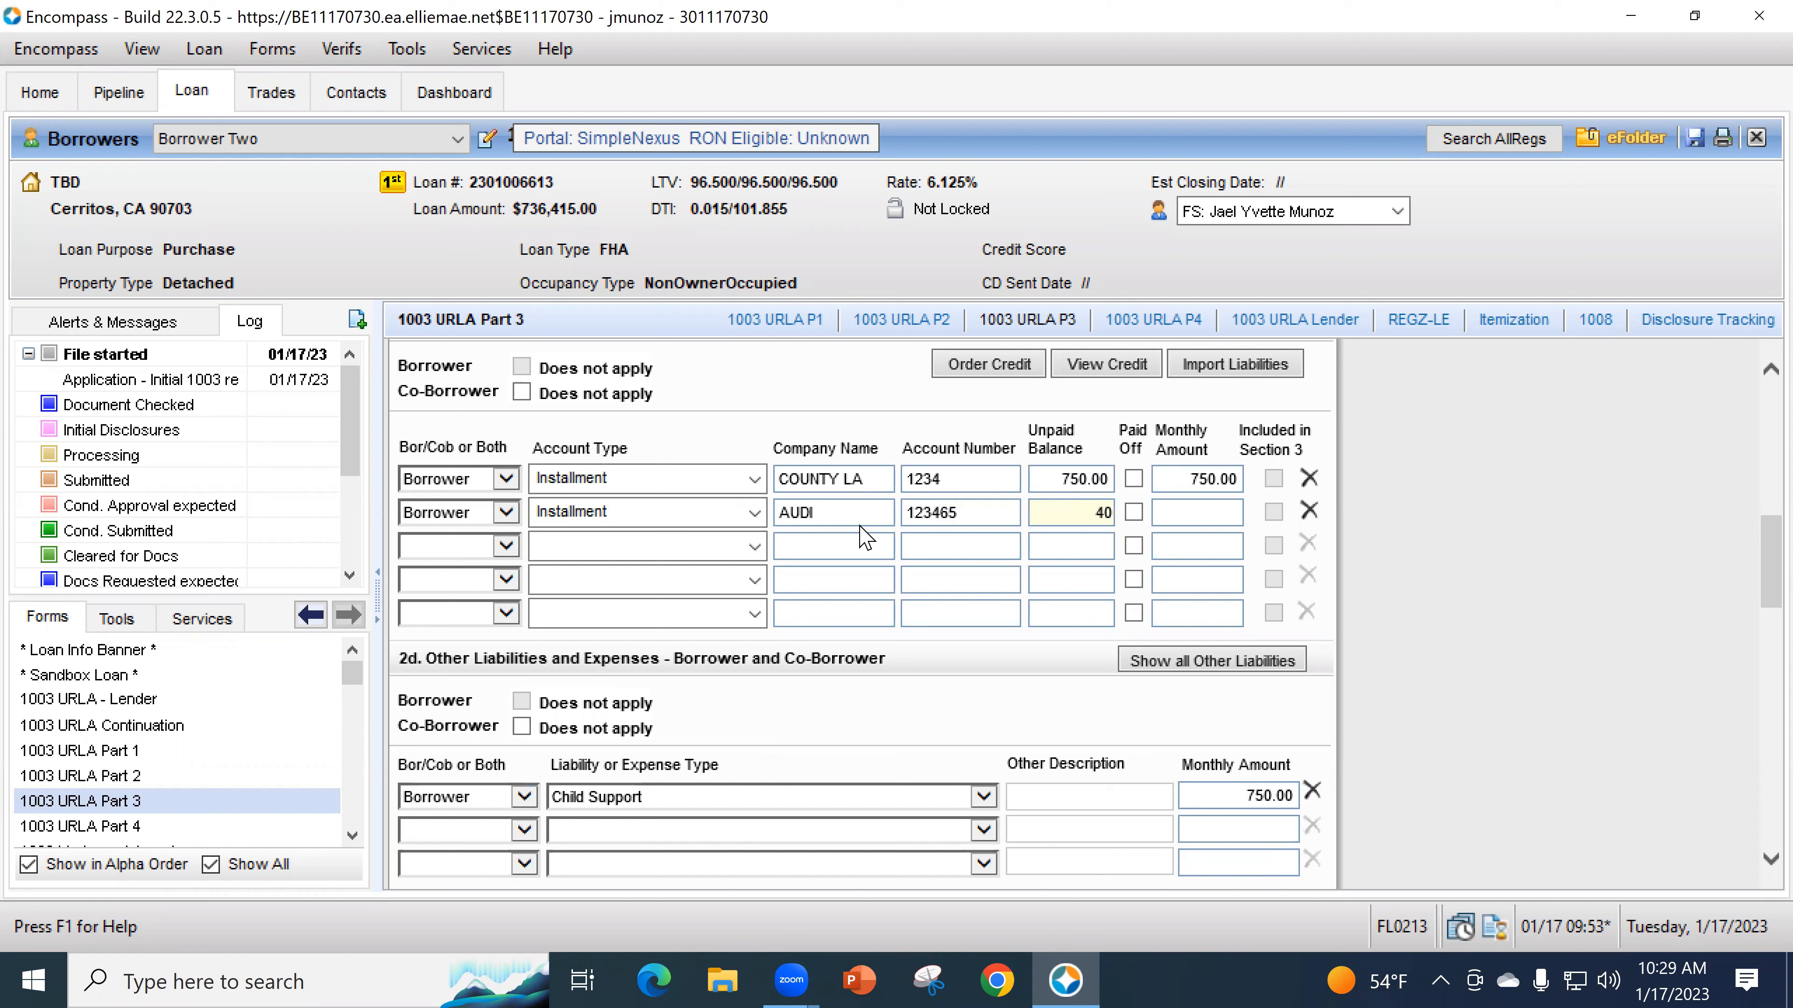
key(Tab)
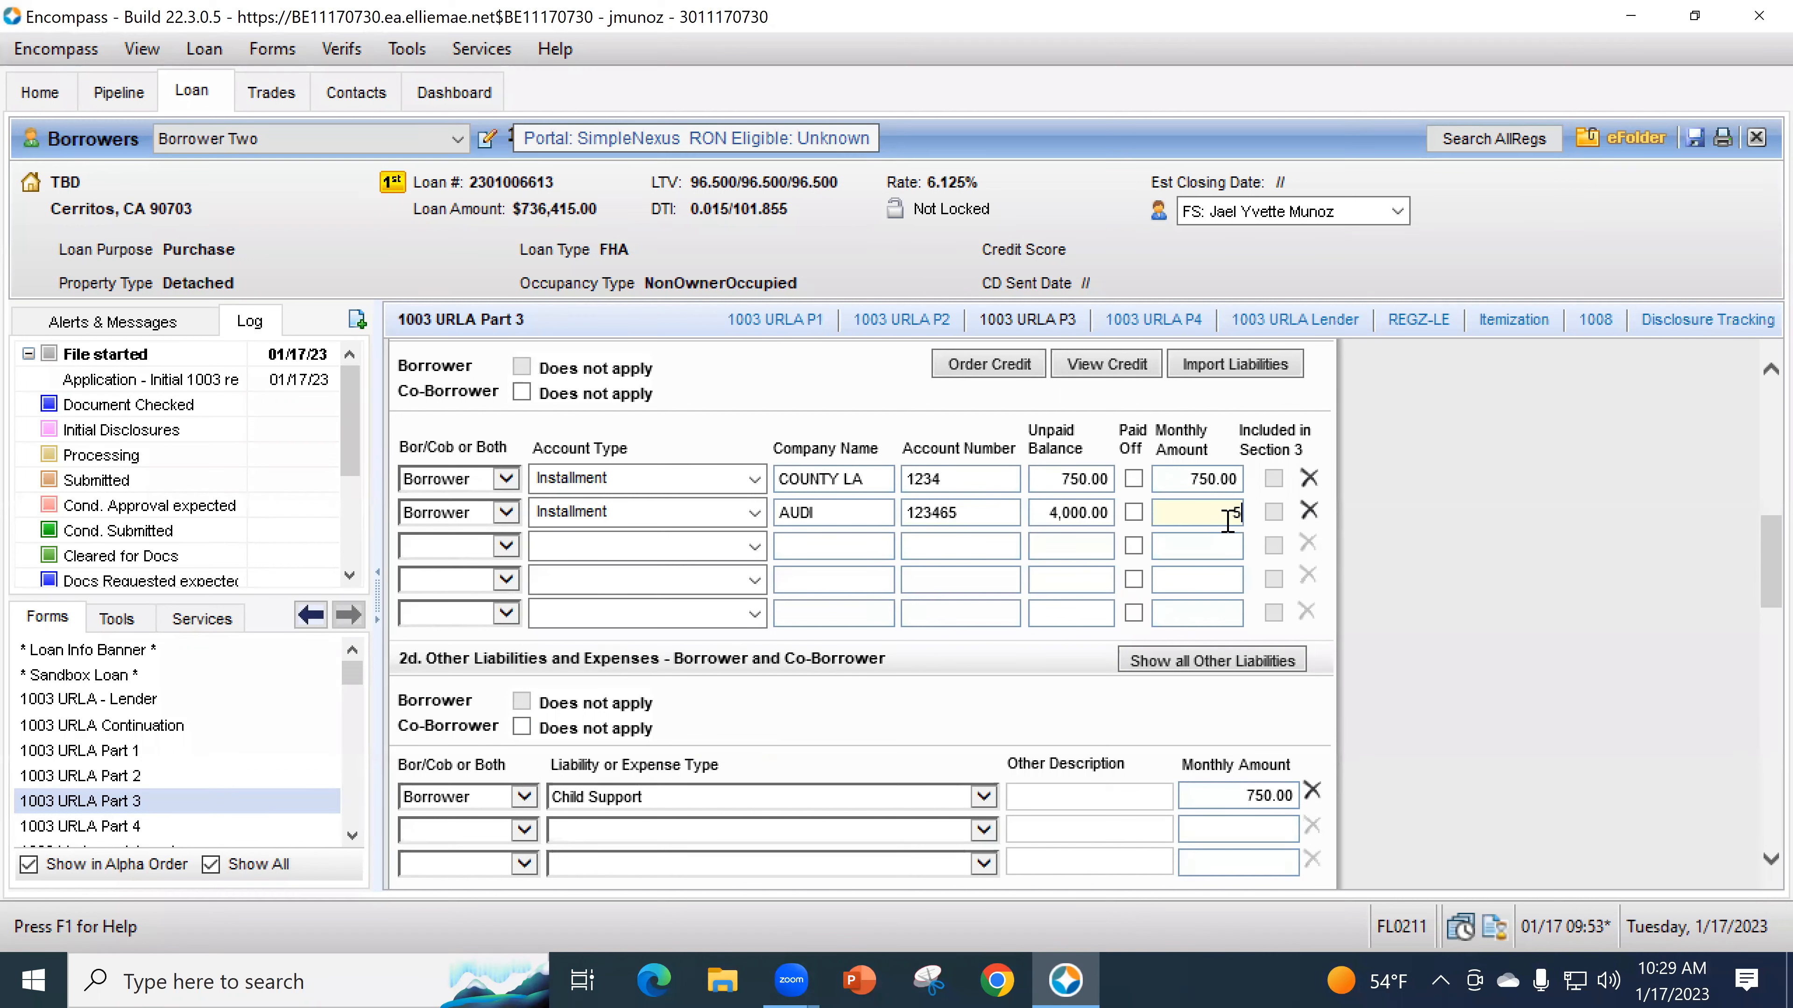
key(Tab)
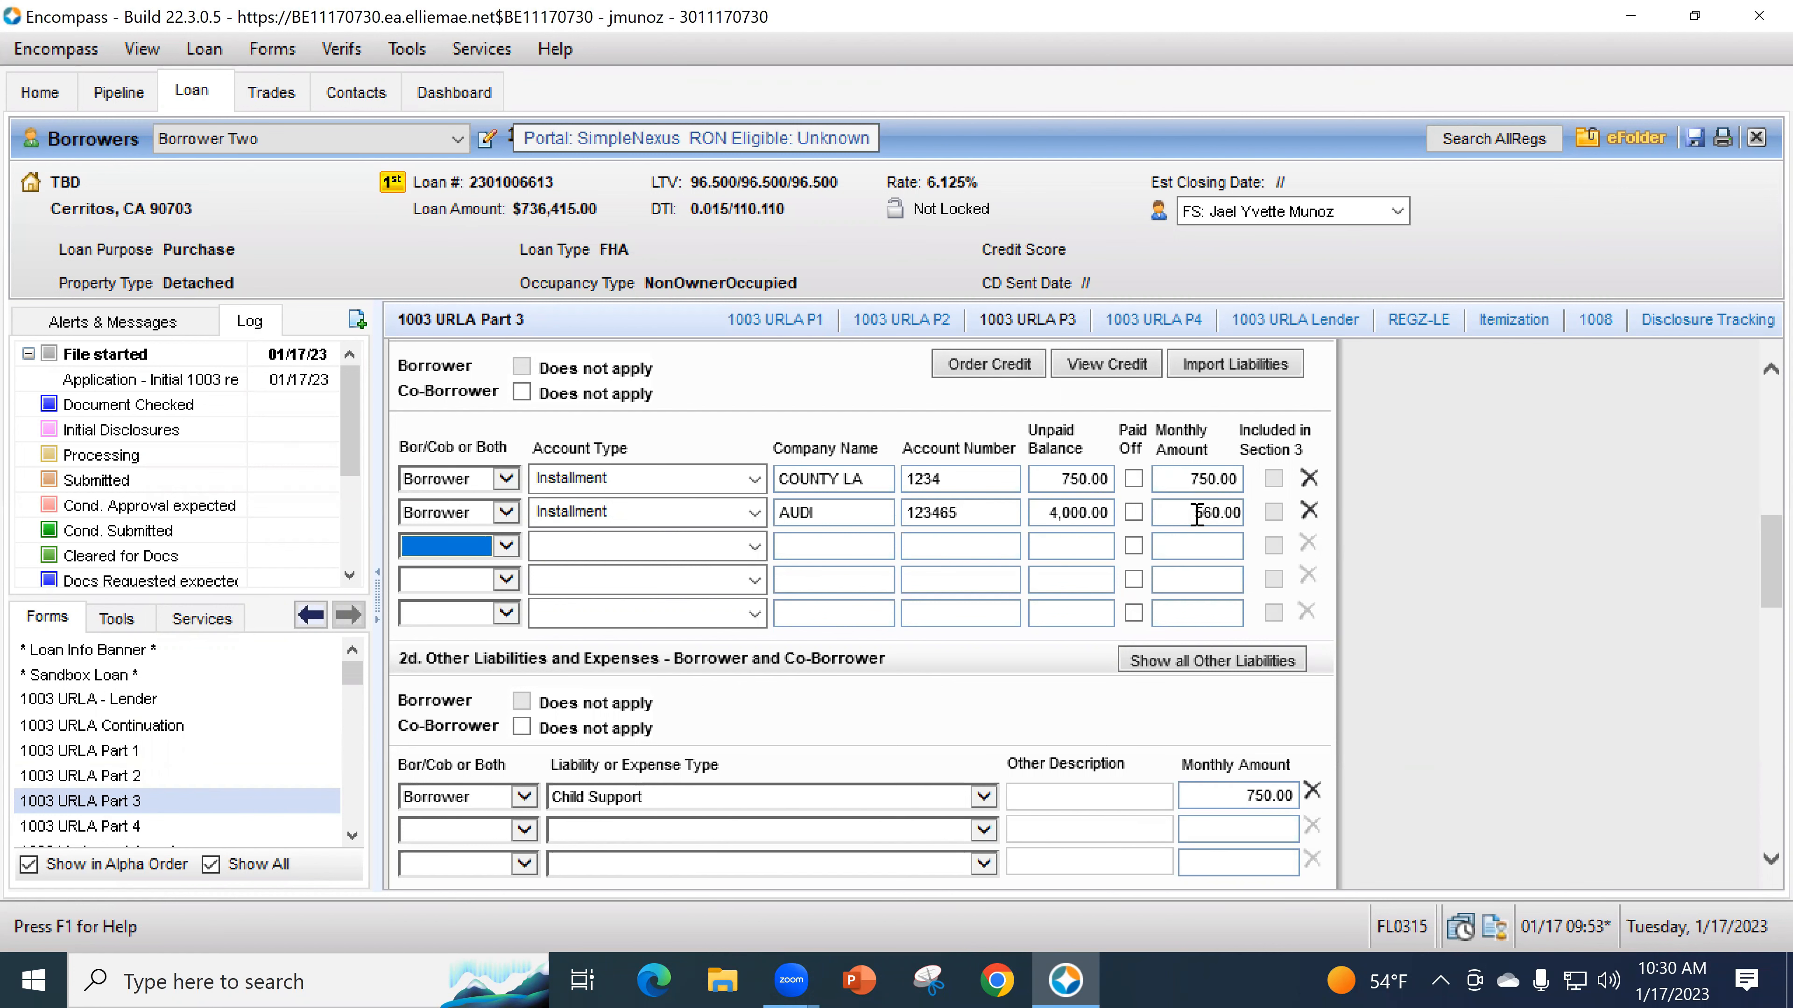
scroll(1196, 618, up, 1)
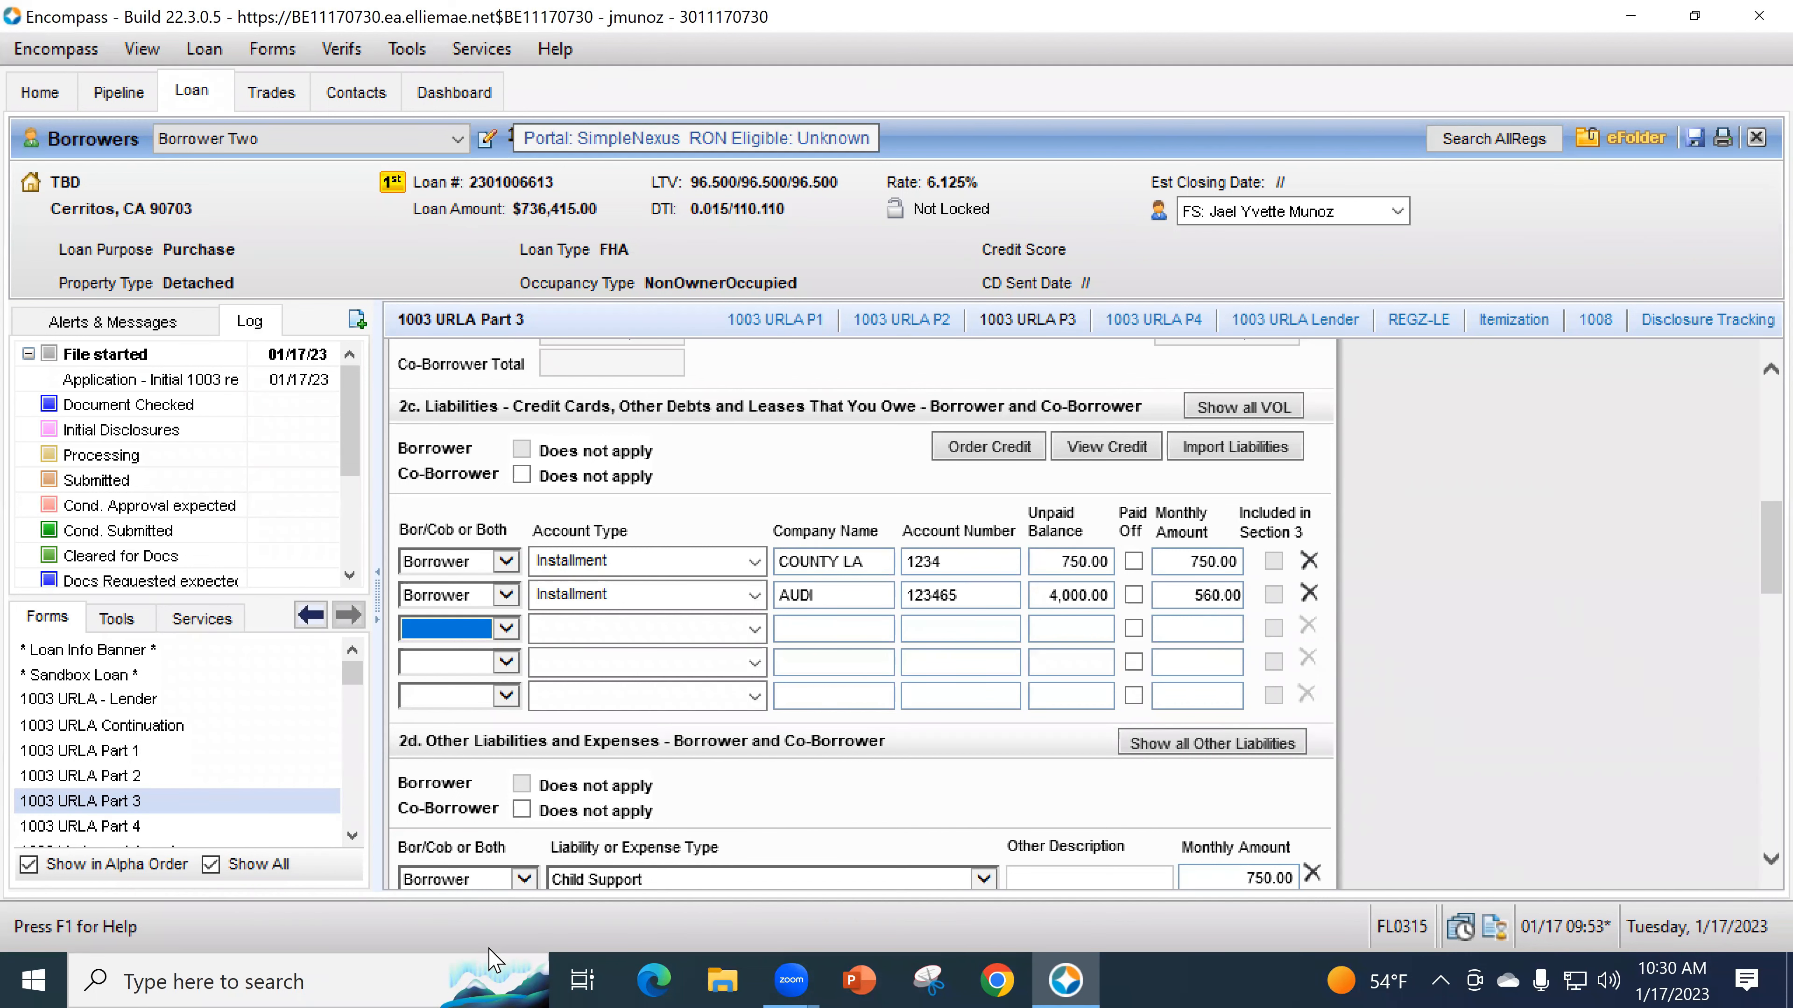
- Launch the Windows Calculator app
click(293, 971)
text(c)
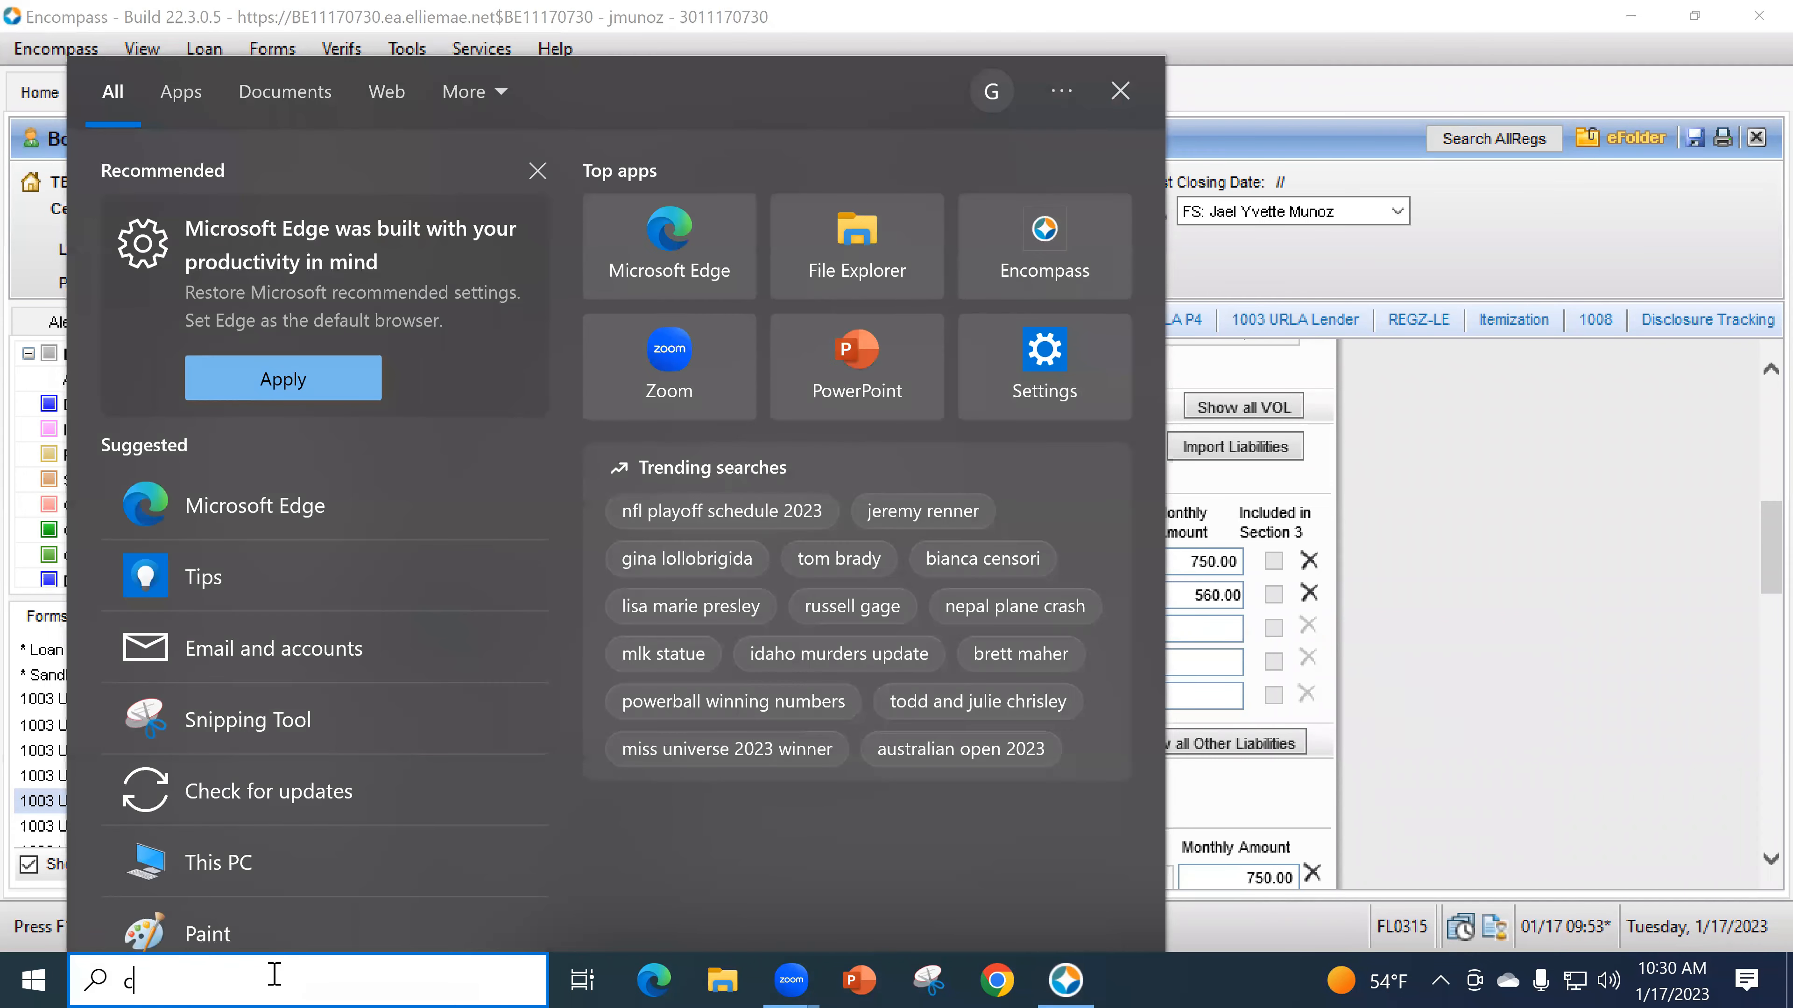
text(lculato)
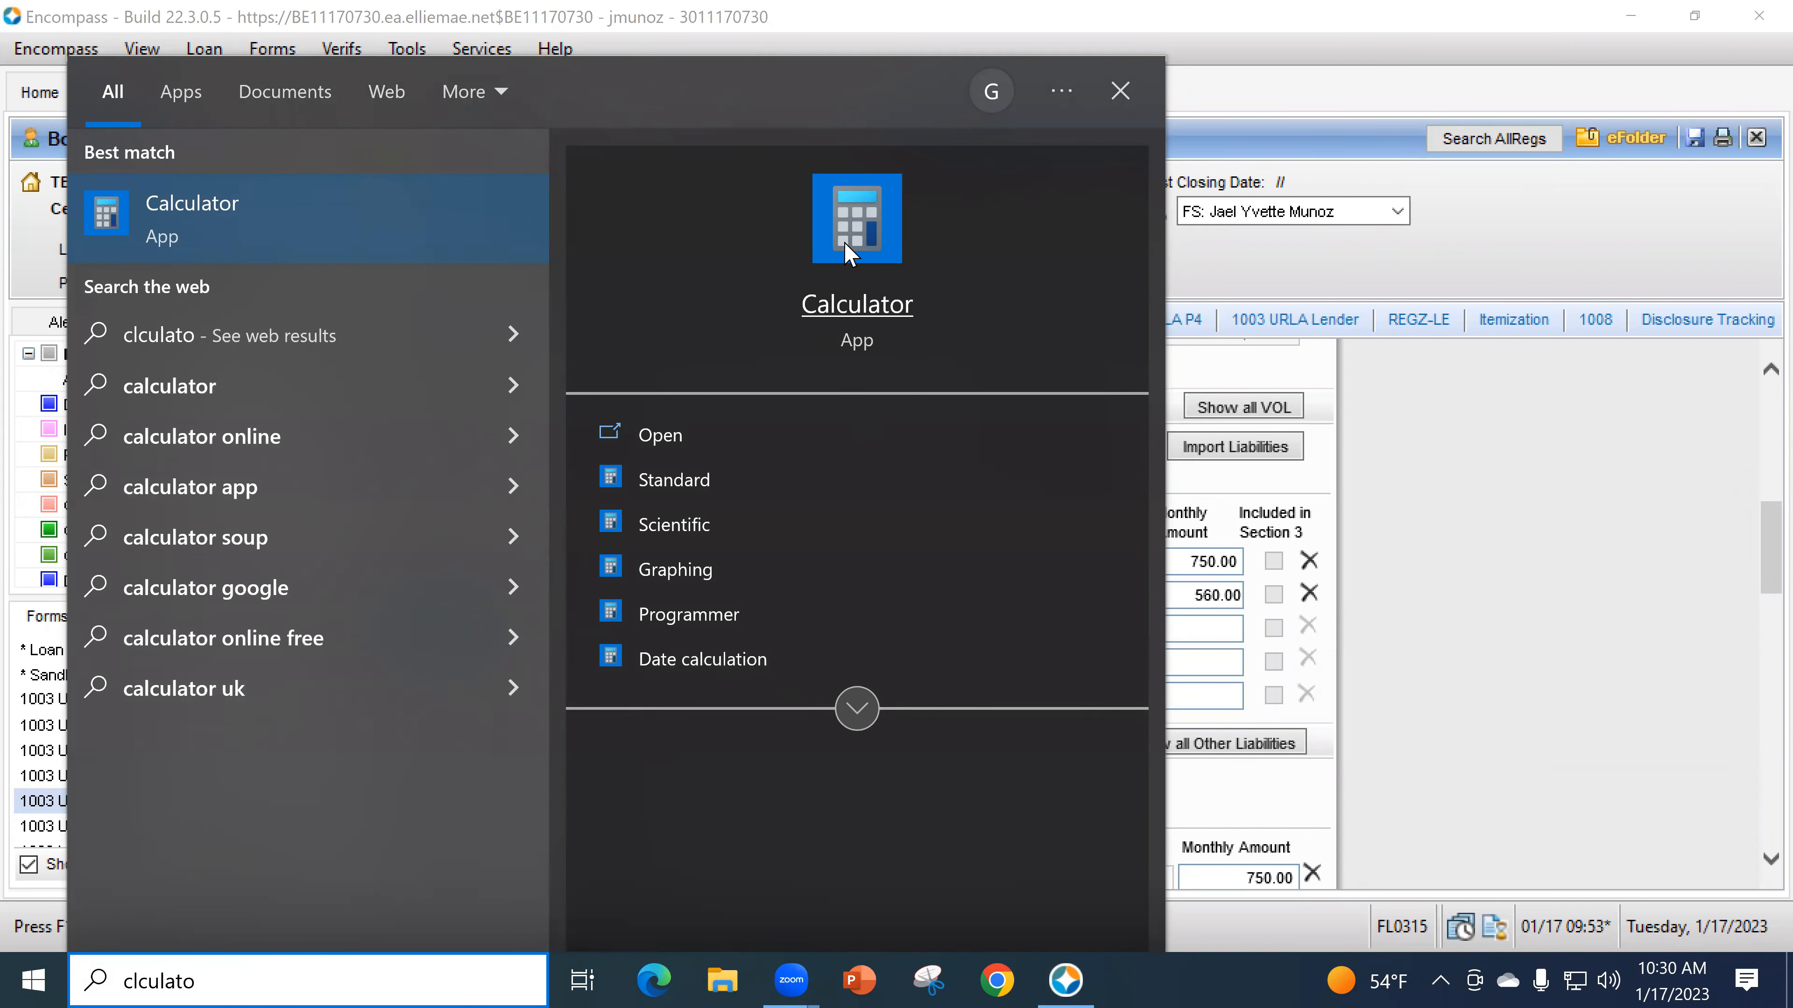
click(845, 299)
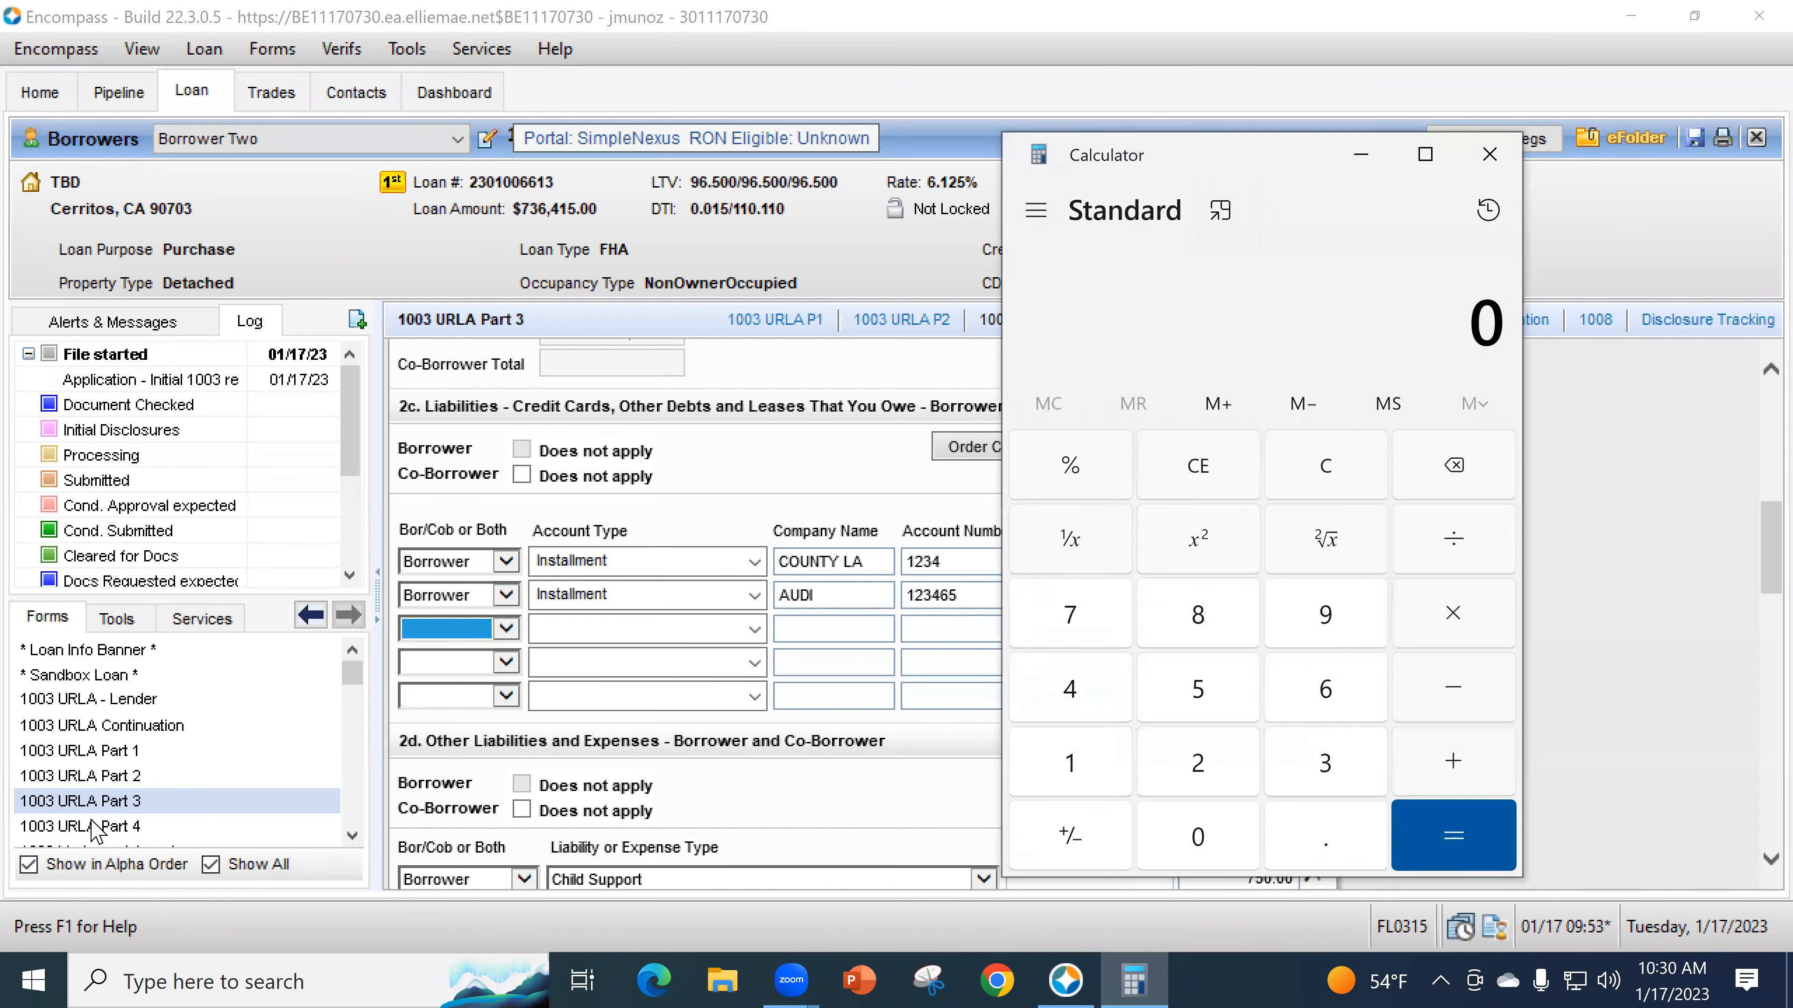
- Calculate 5% of the 6,783.54 total income from URLA Part 2, giving 339.177
click(99, 776)
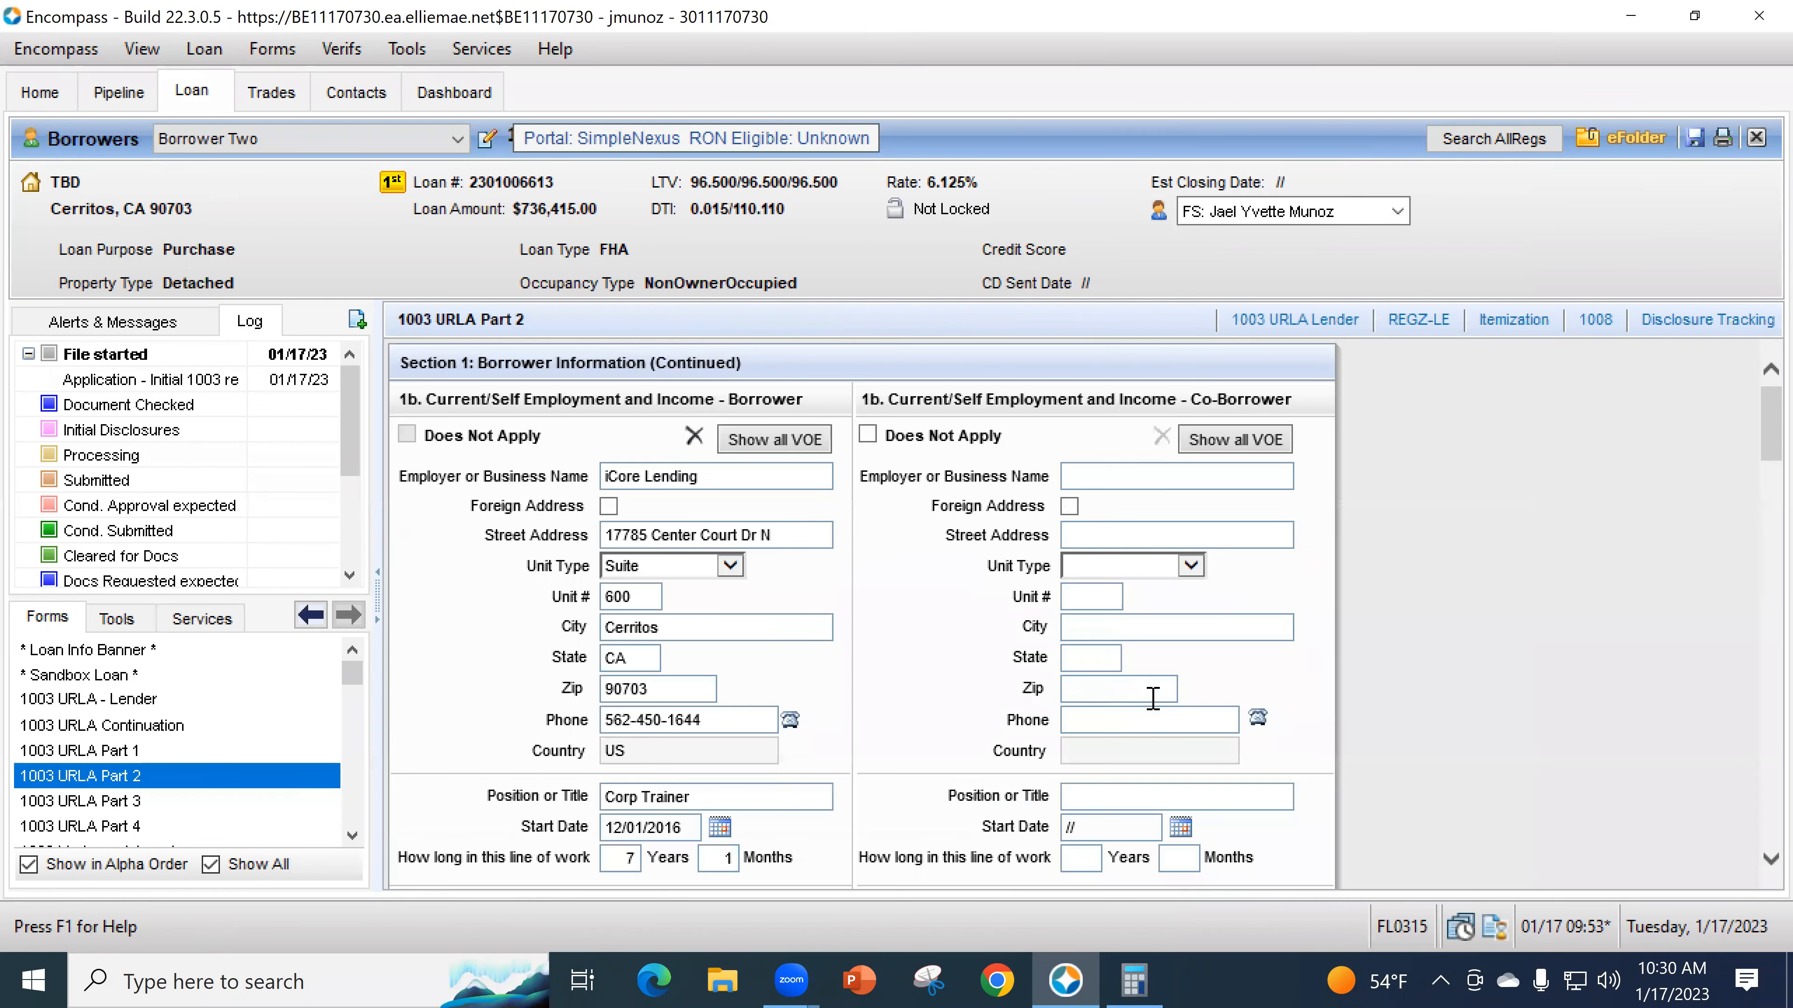
scroll(1356, 683, down, 15)
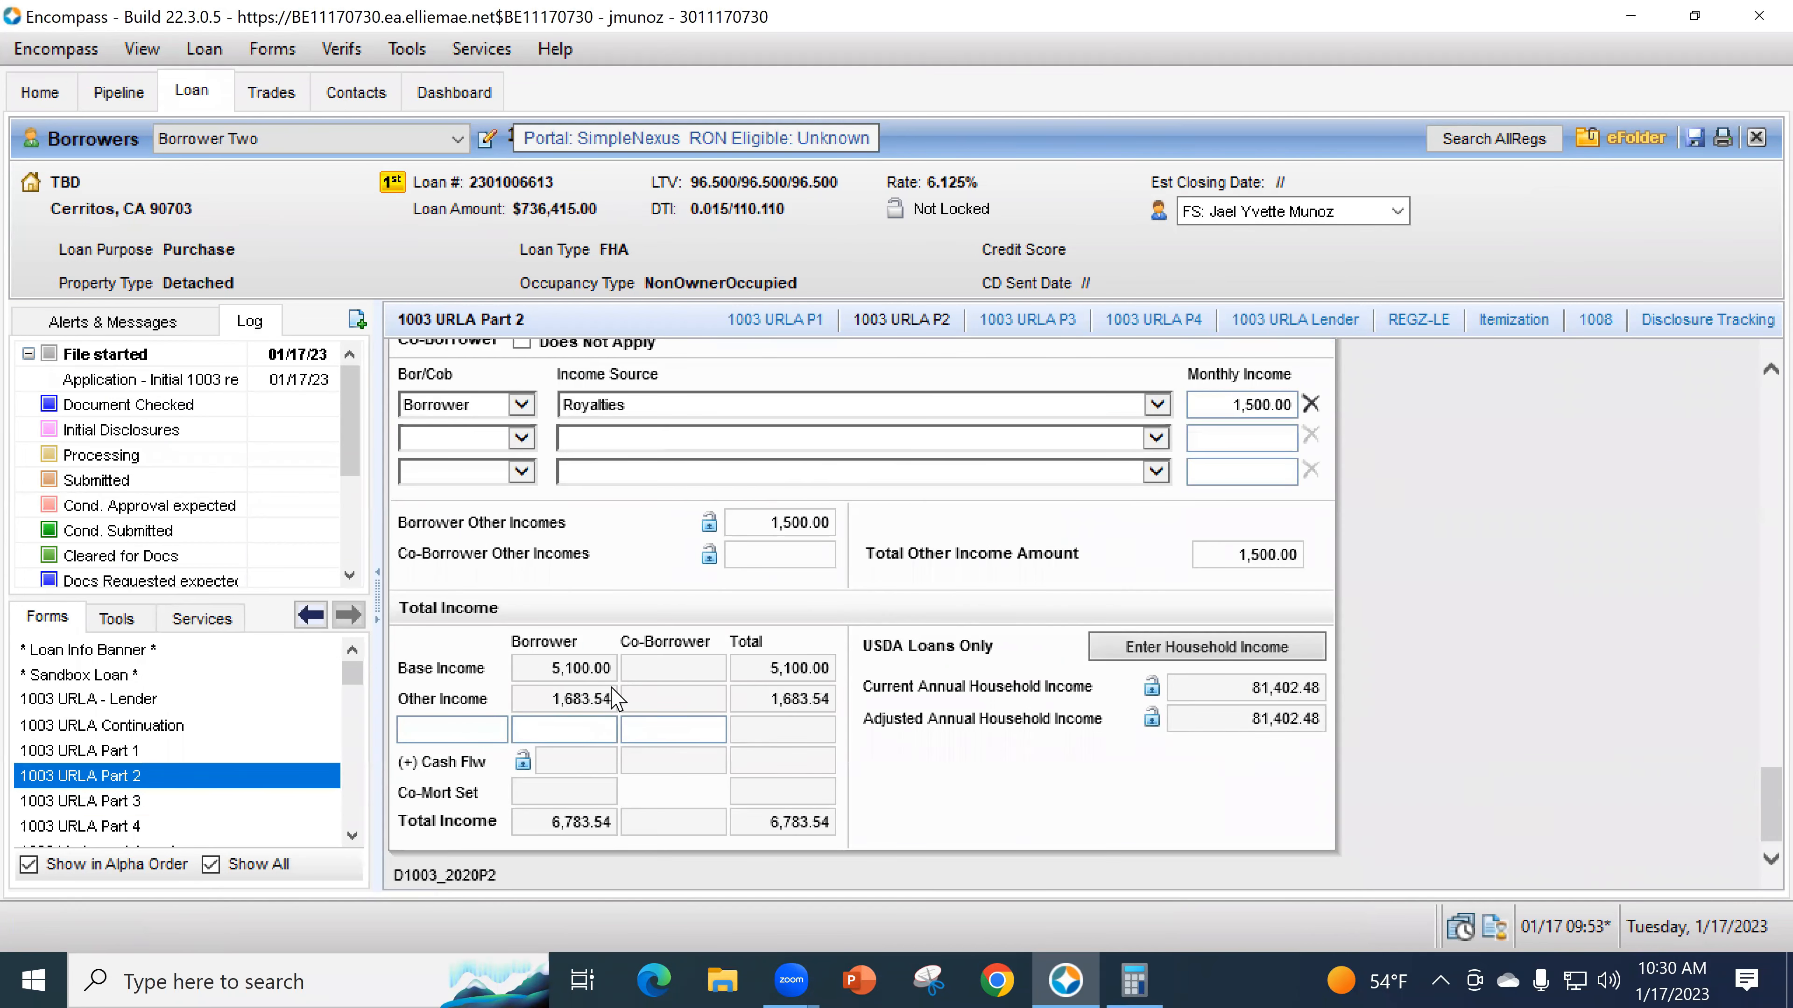
click(1134, 979)
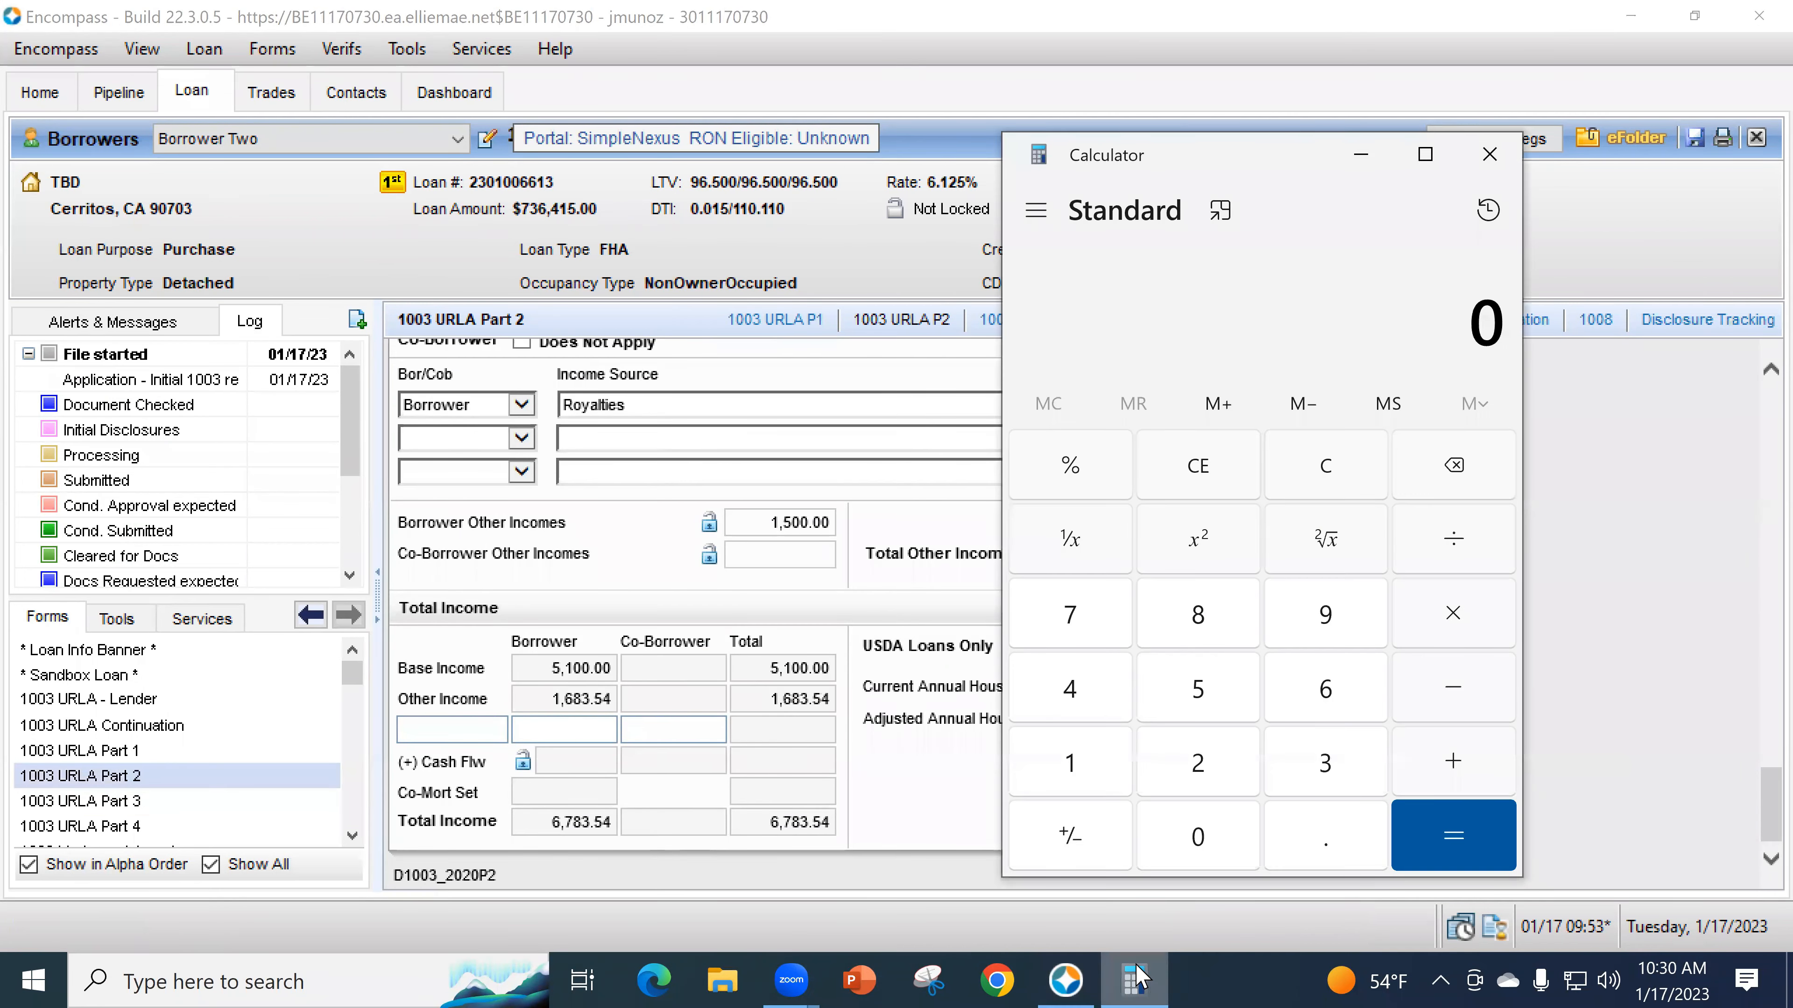
text(67)
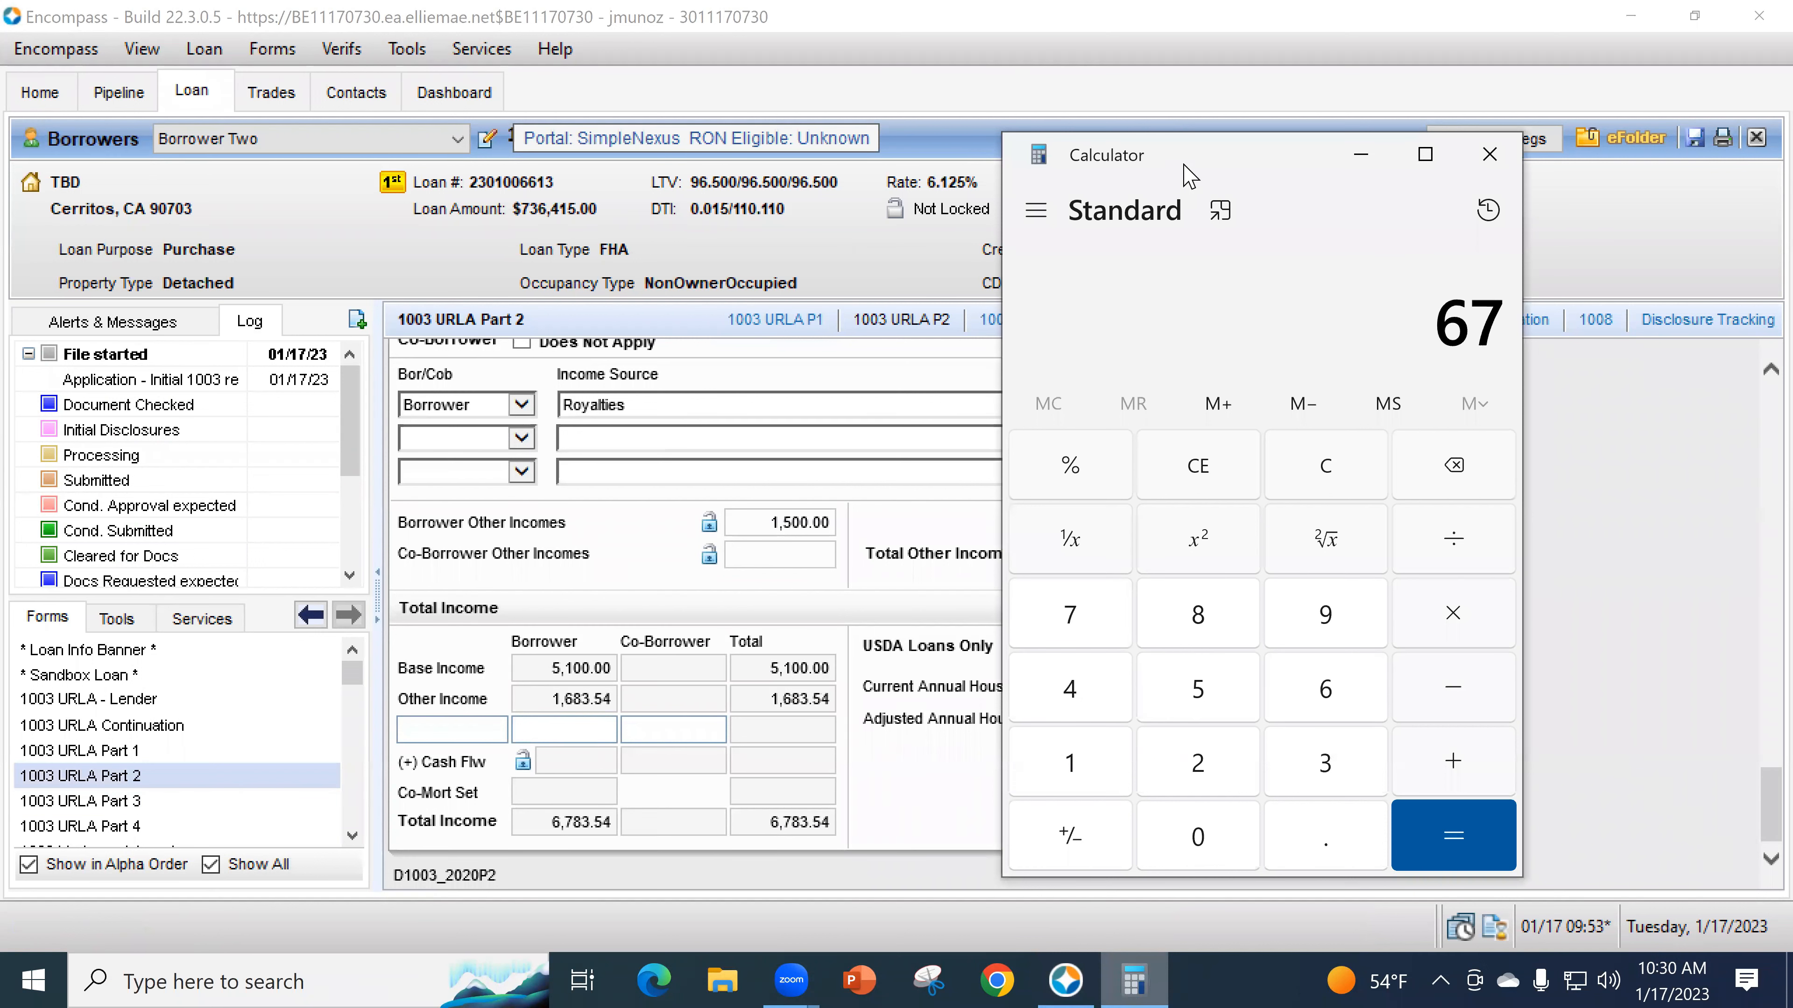
drag(1171, 184, 1072, 199)
text(83.54)
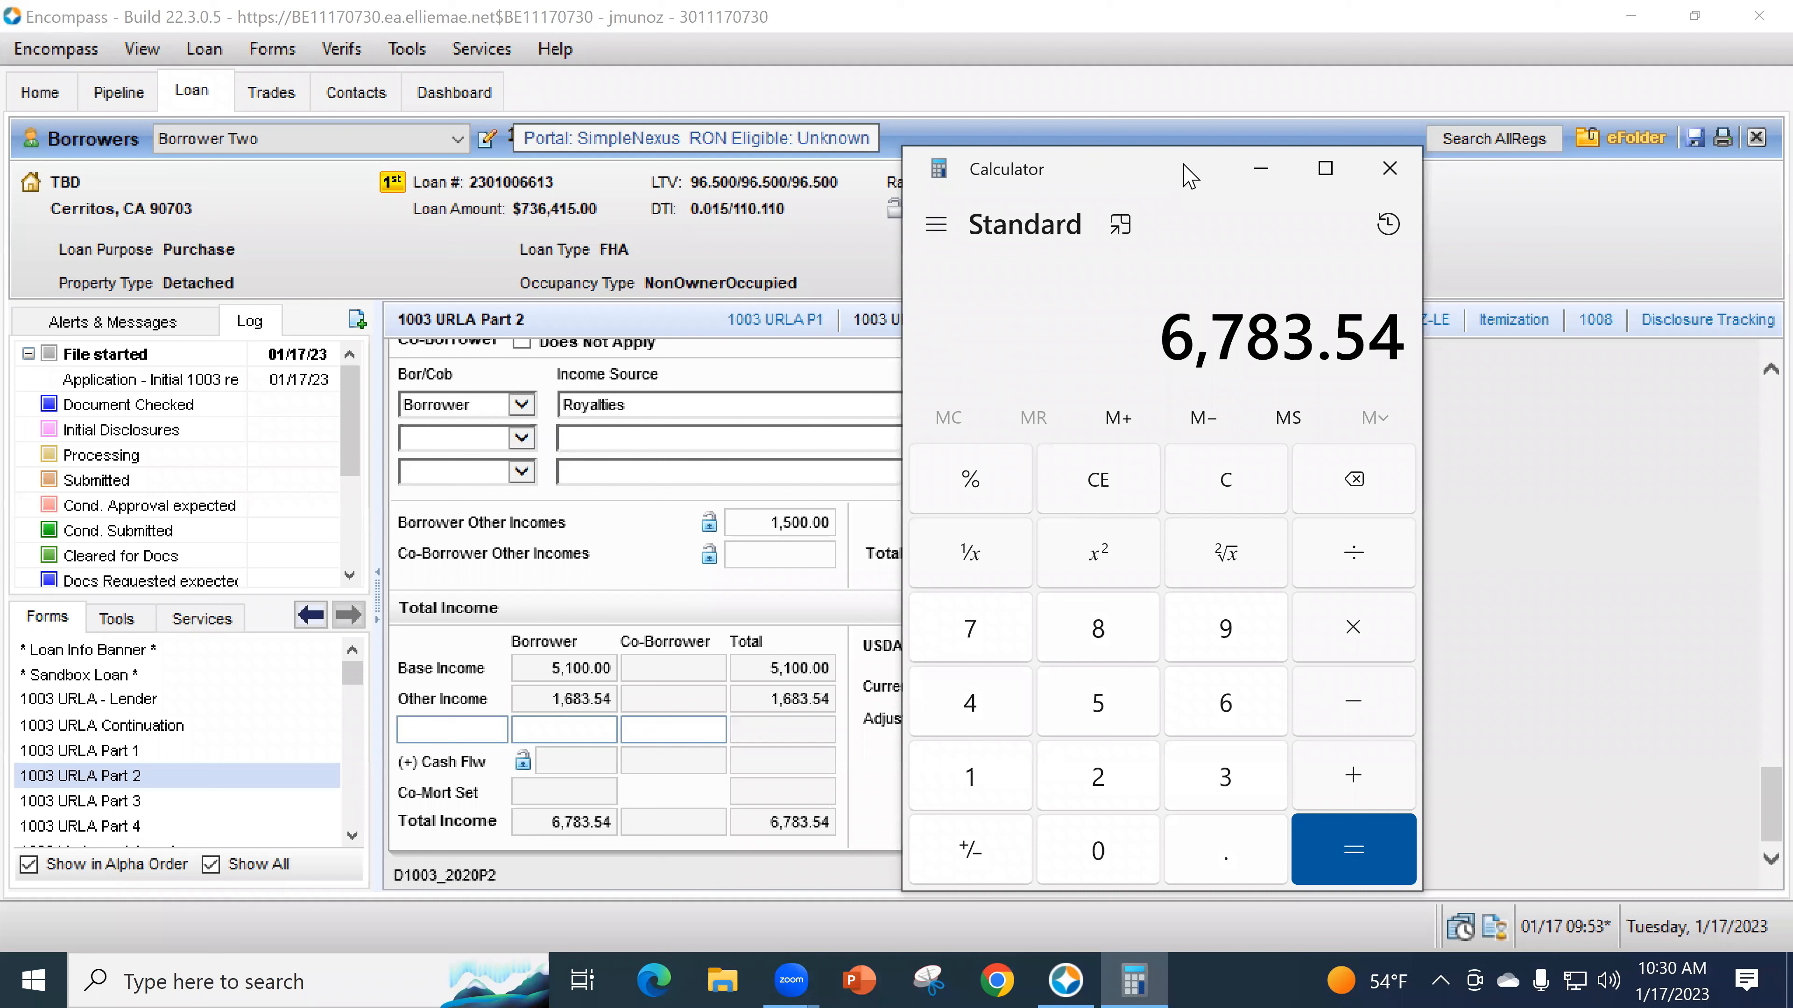
text(*5%)
key(Return)
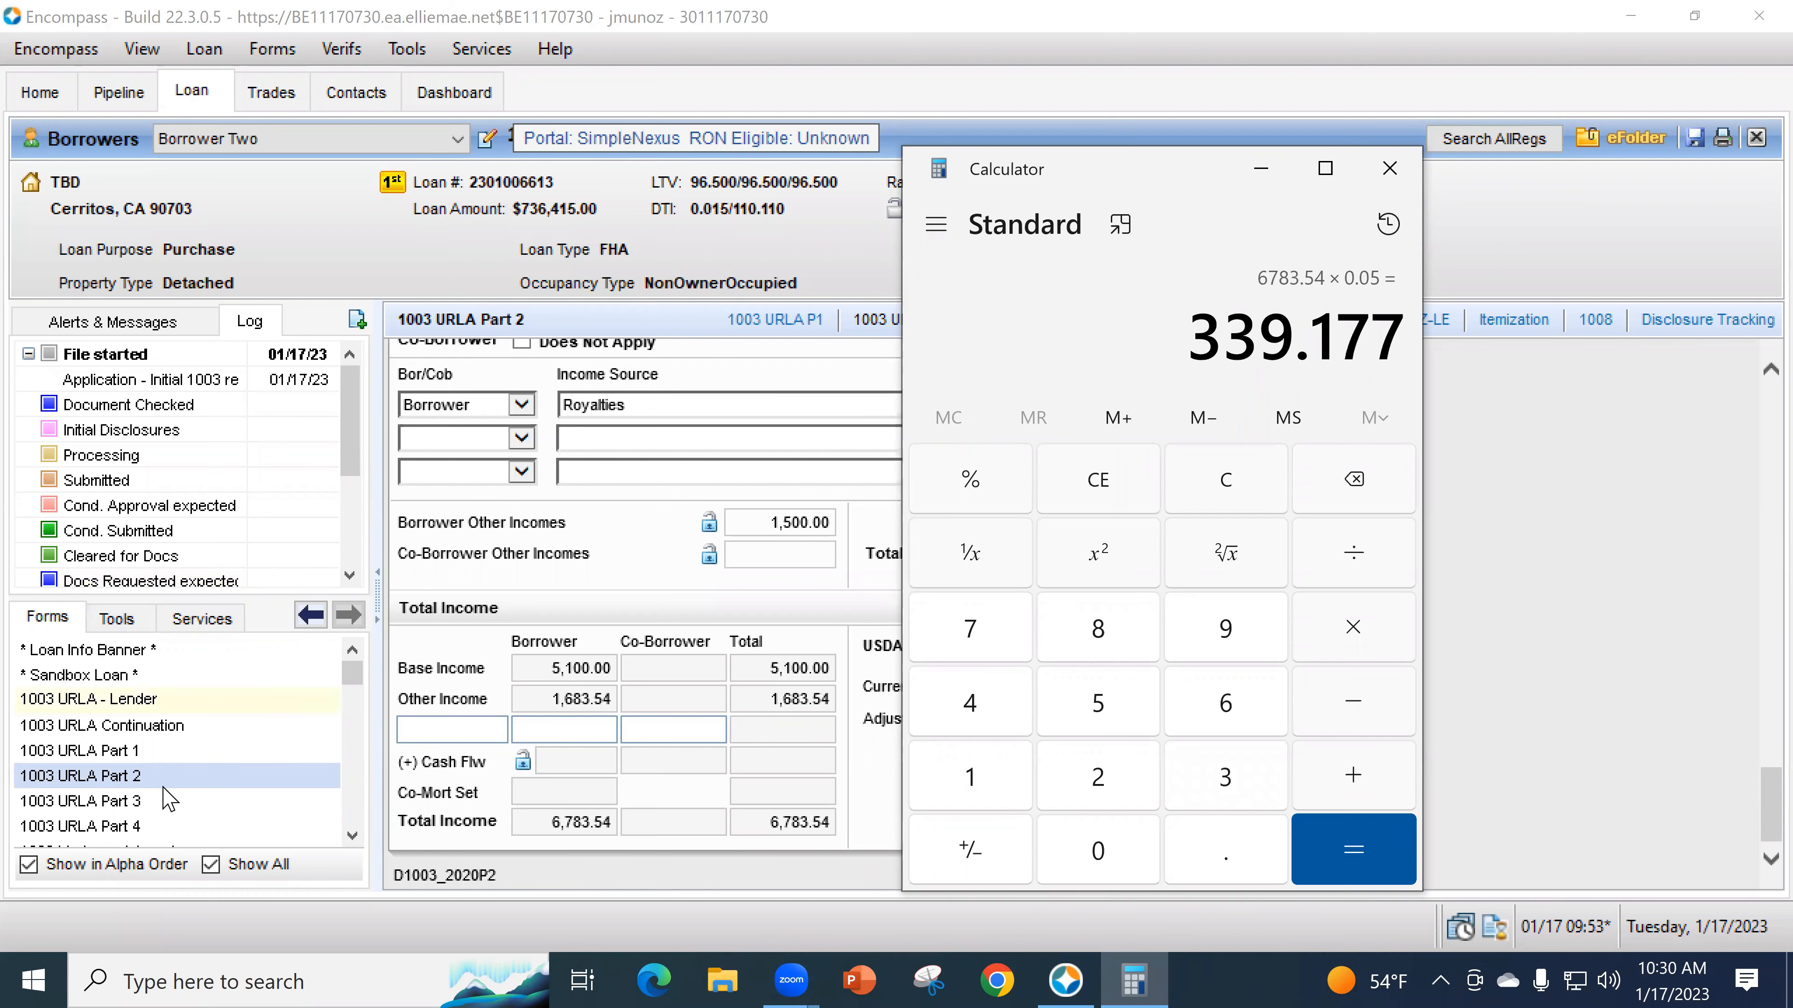
- Return to the URLA Part 3 form and hide the calculator
click(168, 805)
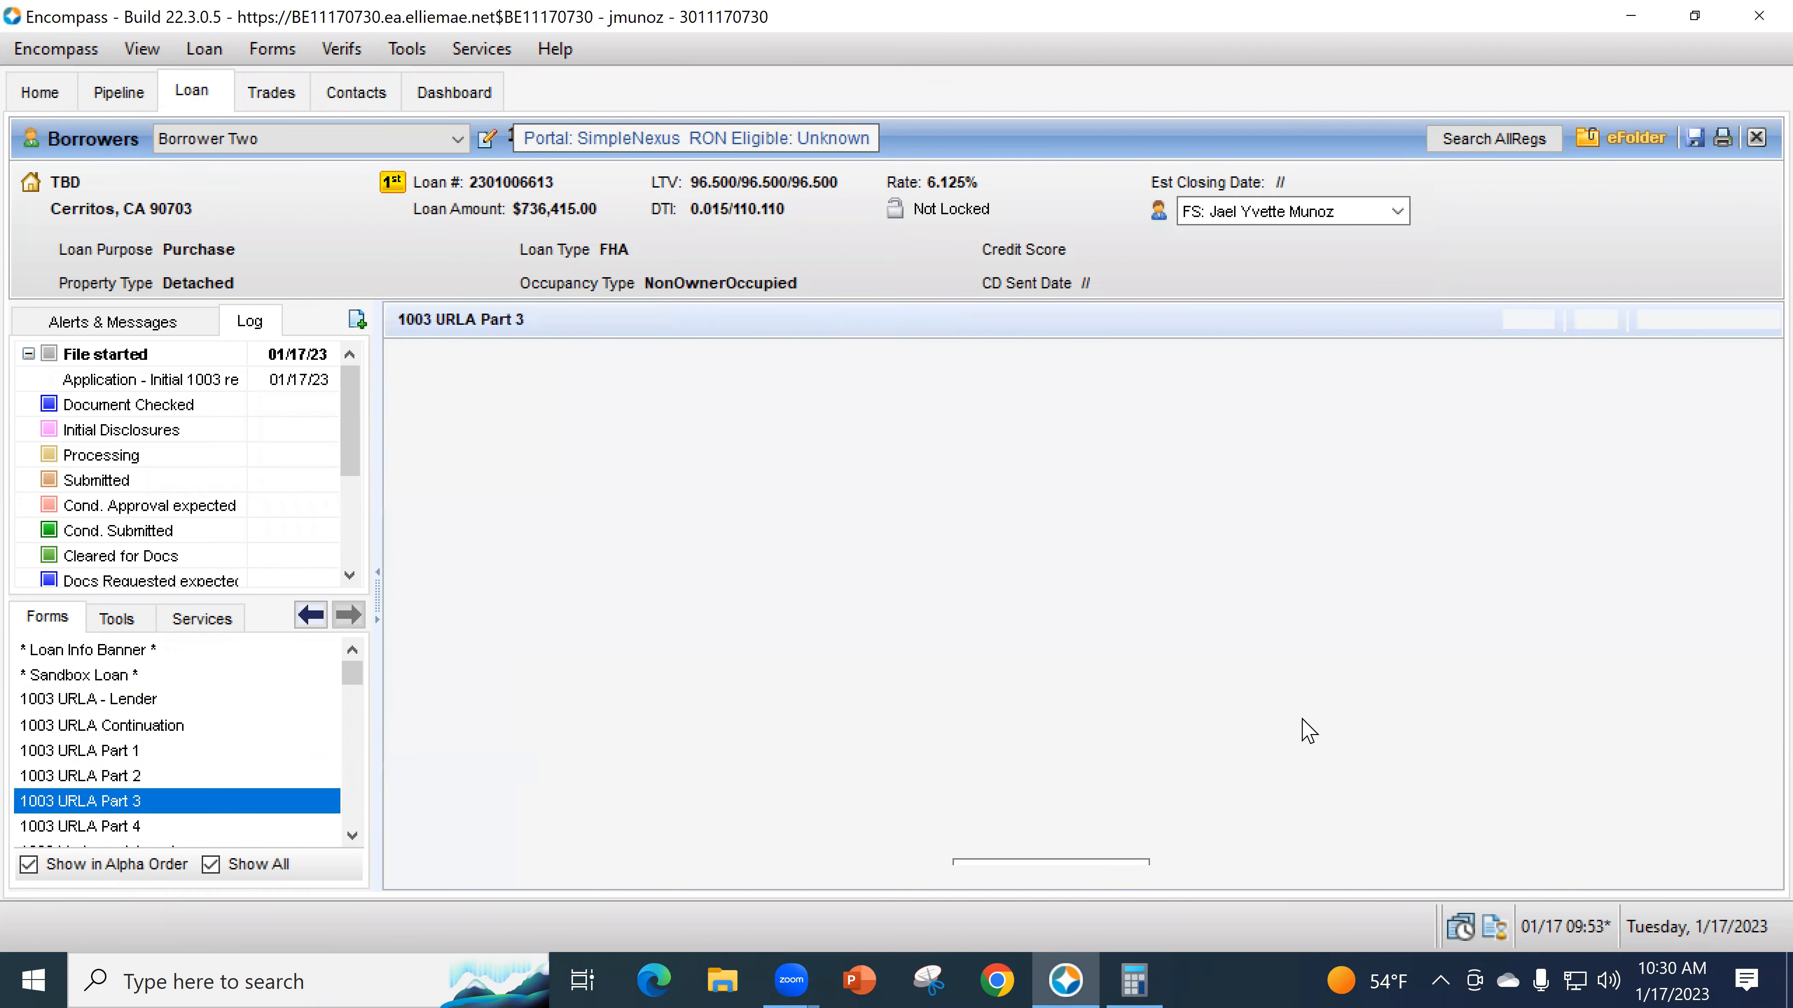
scroll(1347, 705, down, 8)
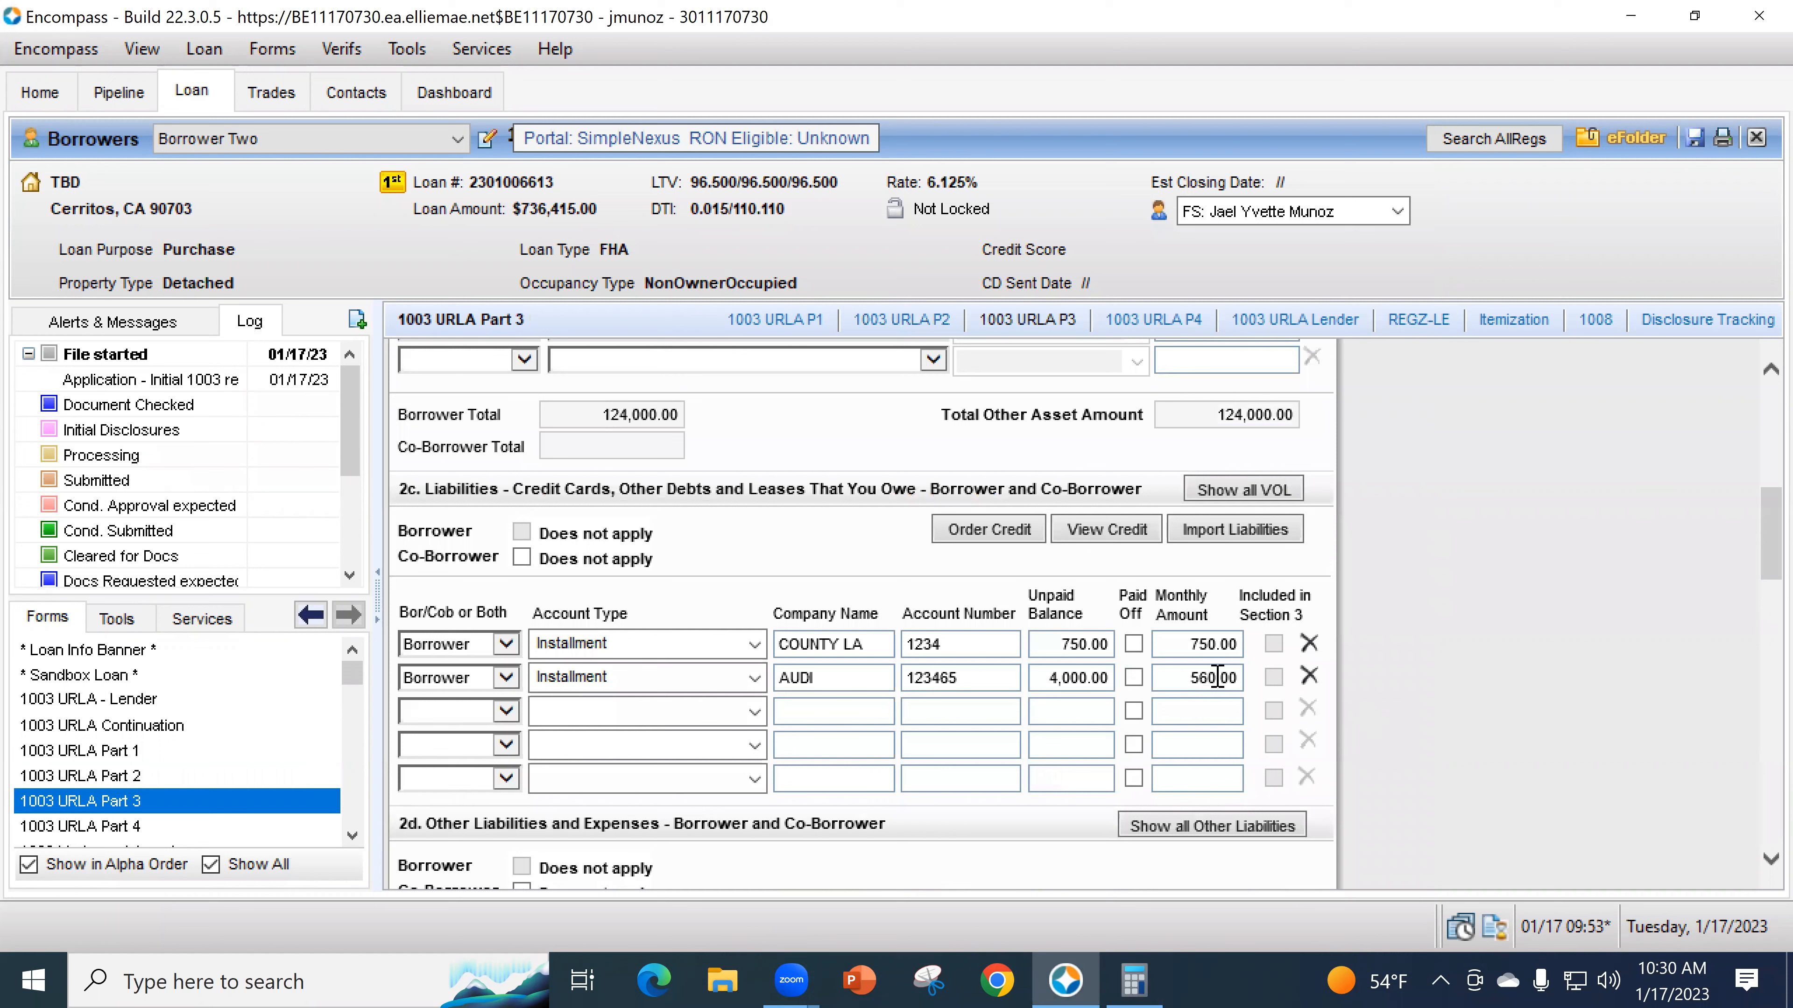
click(1163, 978)
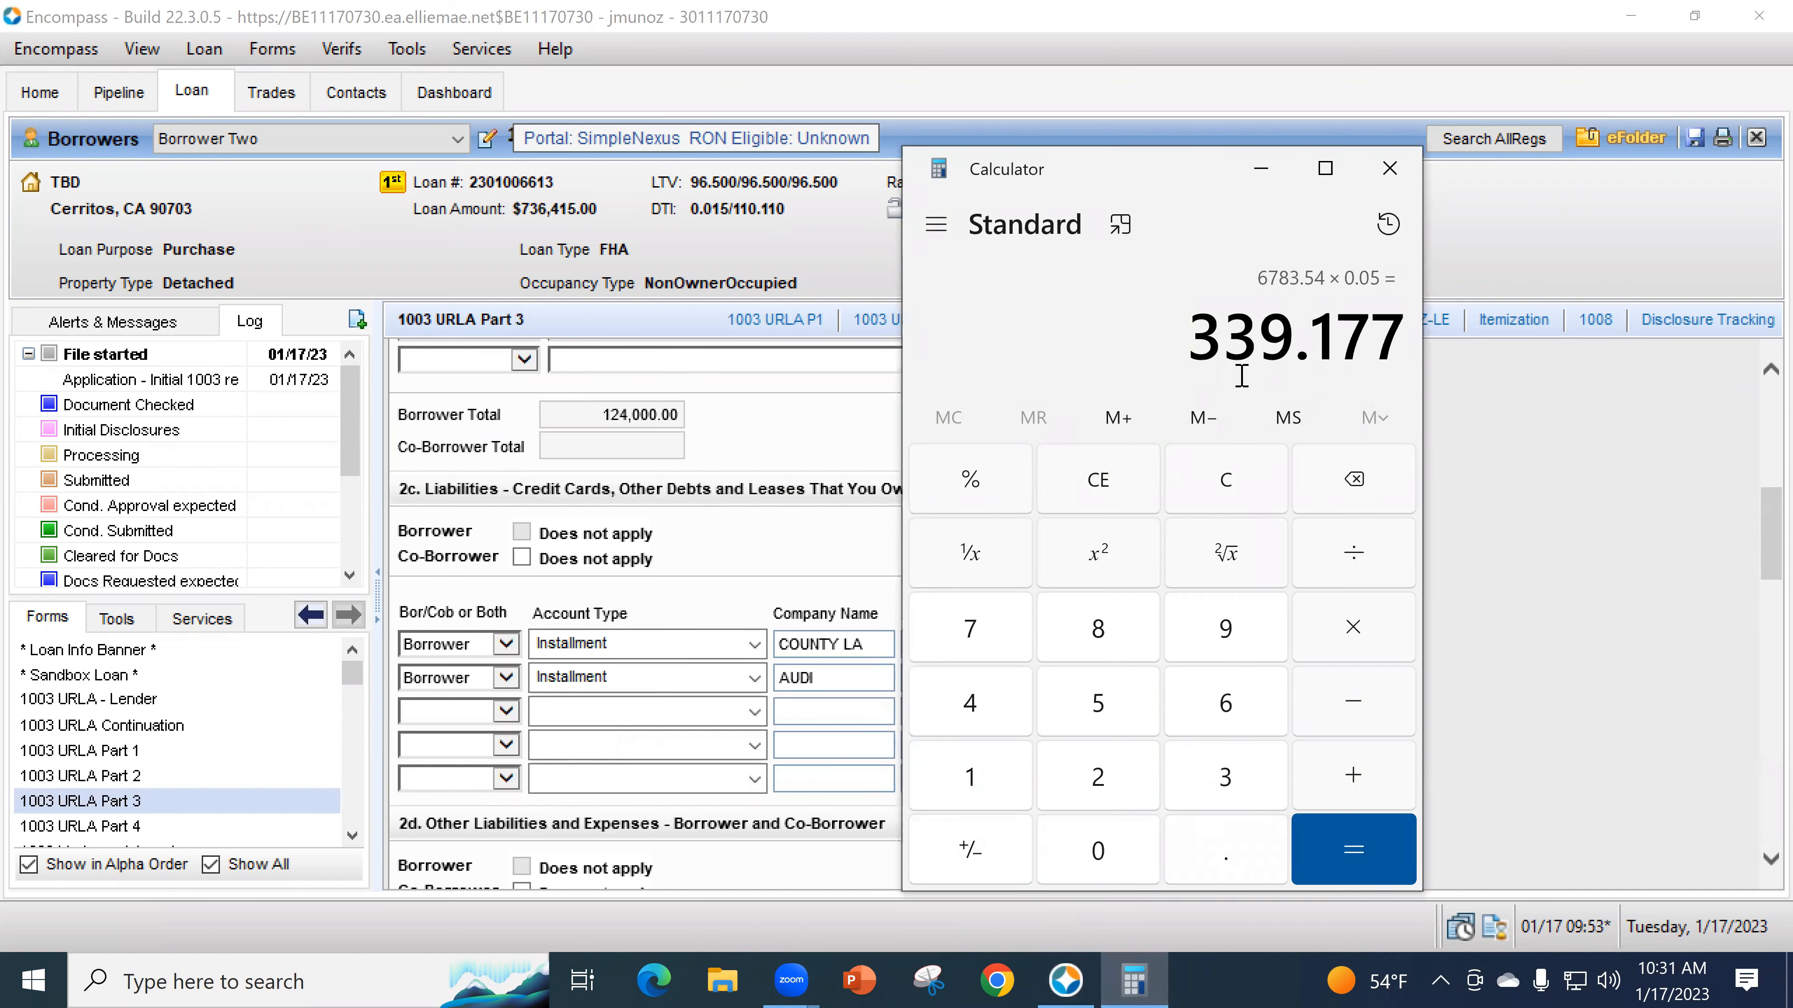
click(1262, 170)
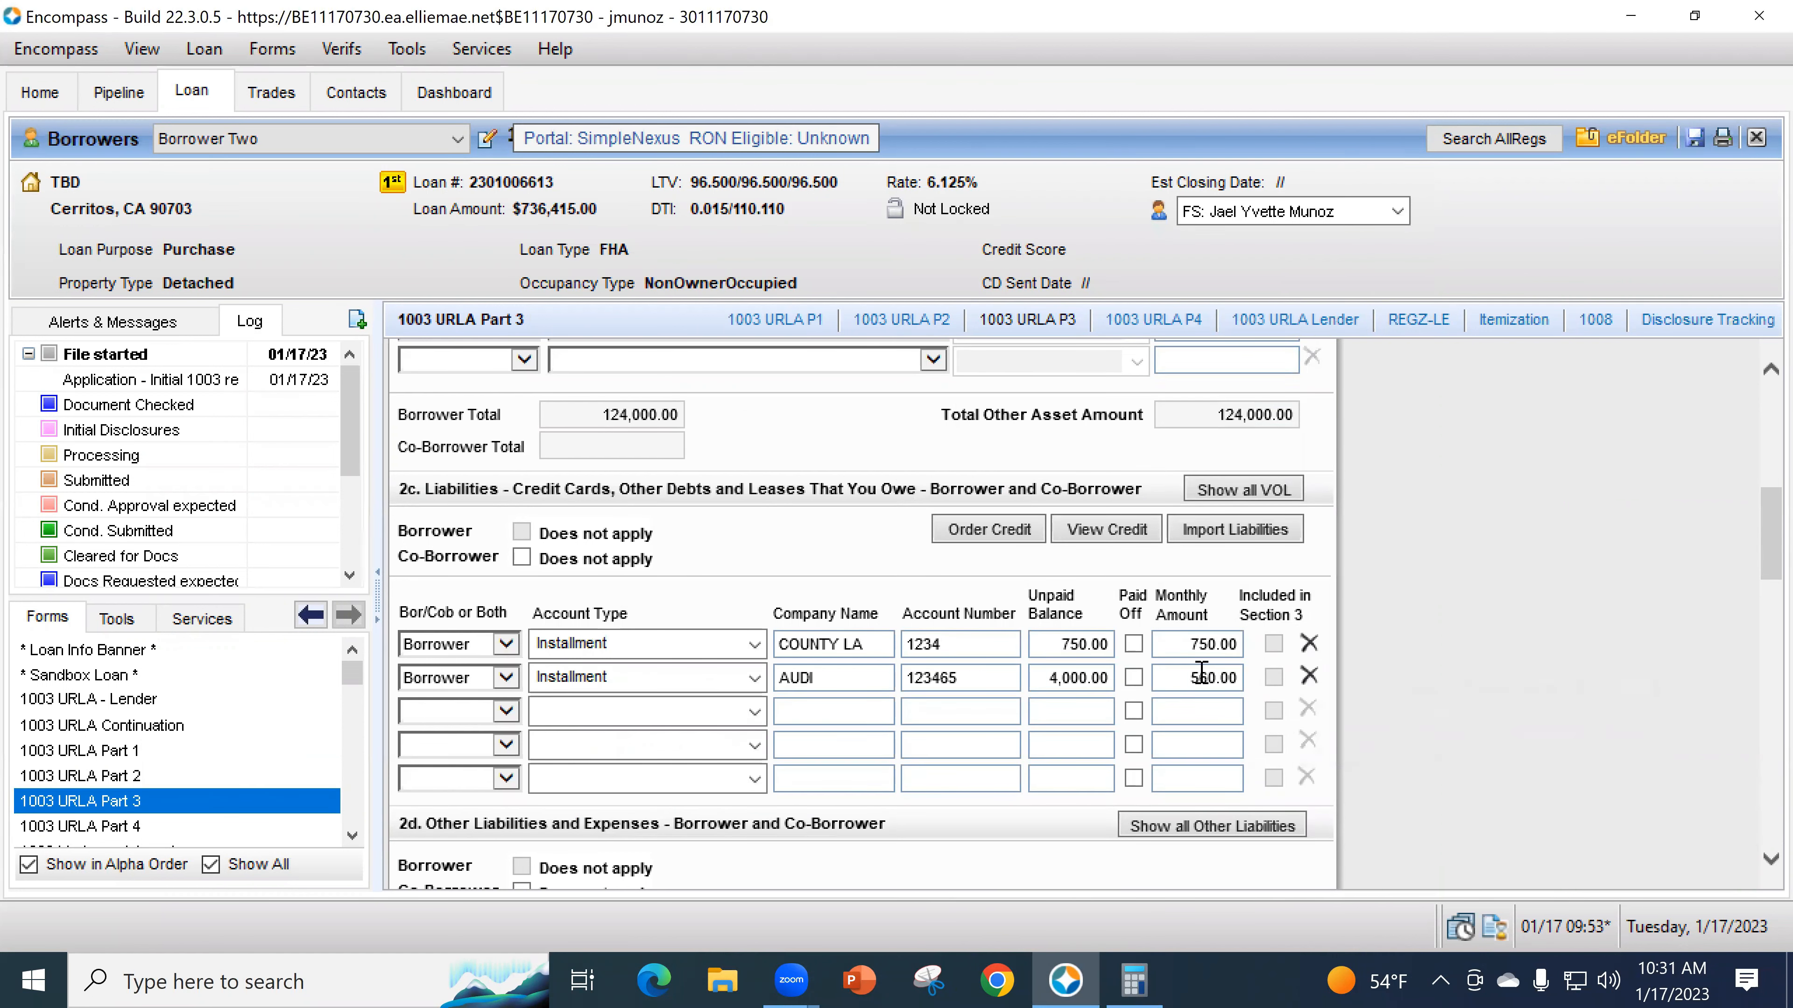
- Open the AUDI debt in Quick Entry - VOL, keep Installment, and exclude 10 months
click(1263, 490)
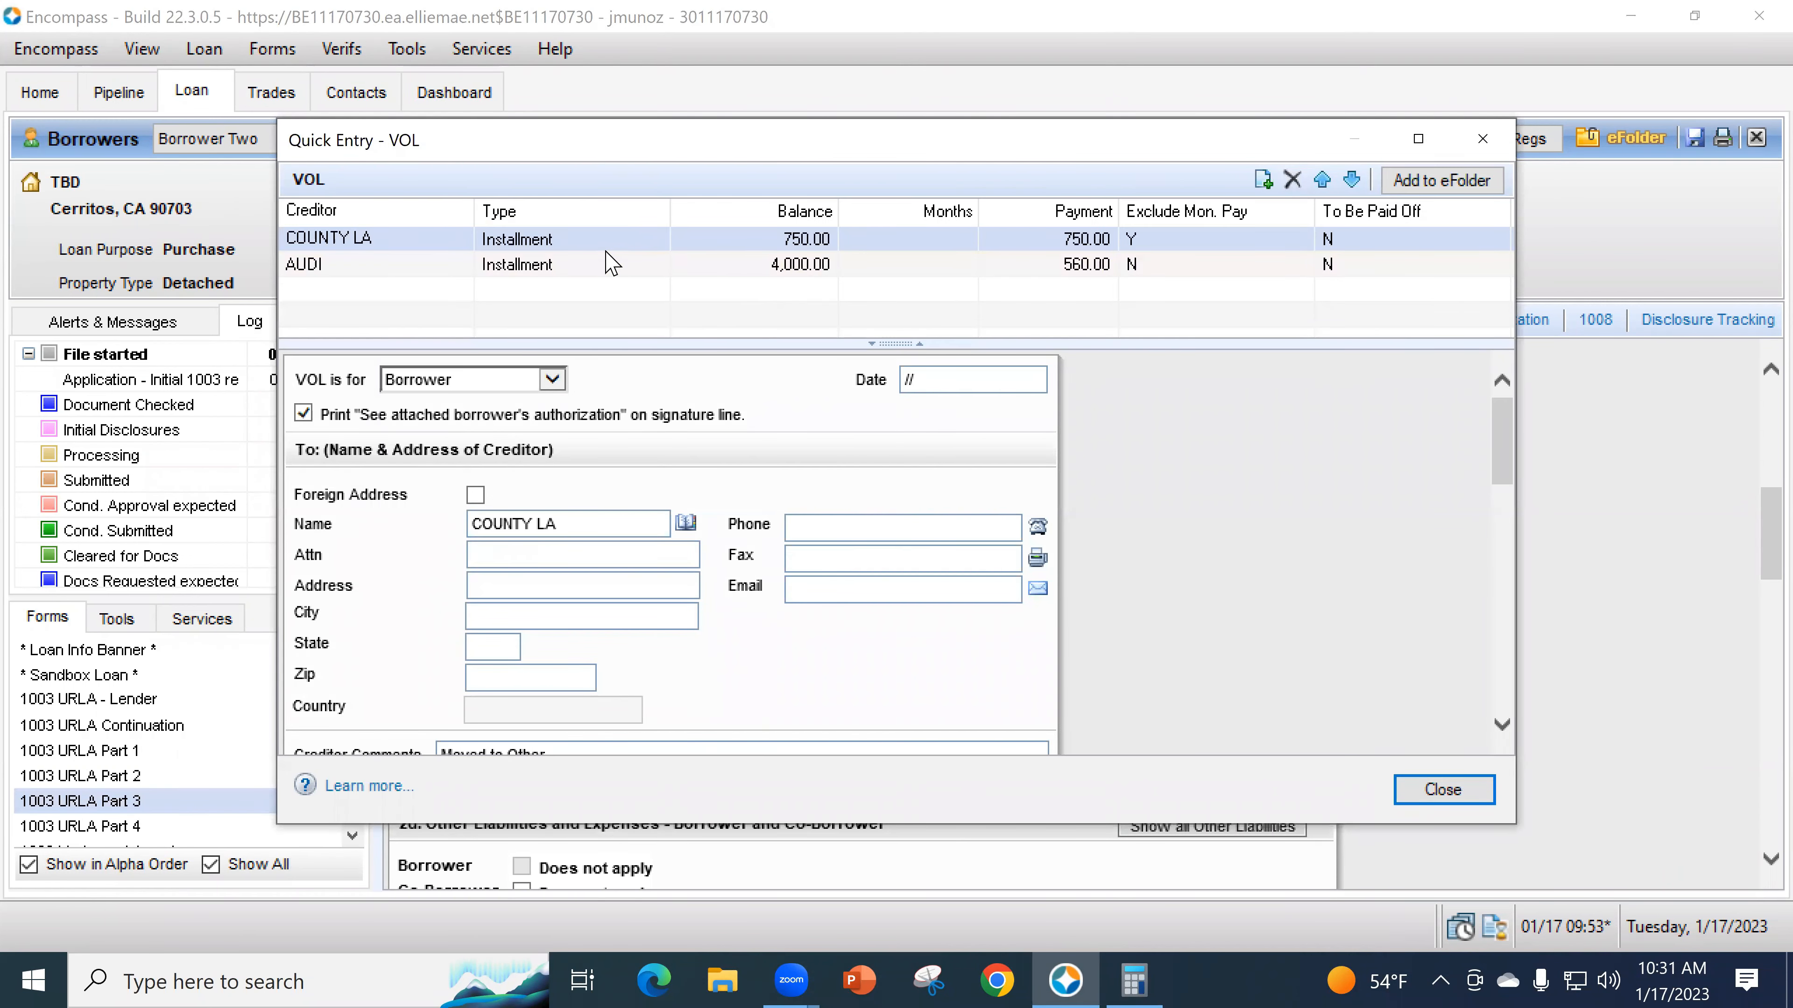
click(605, 266)
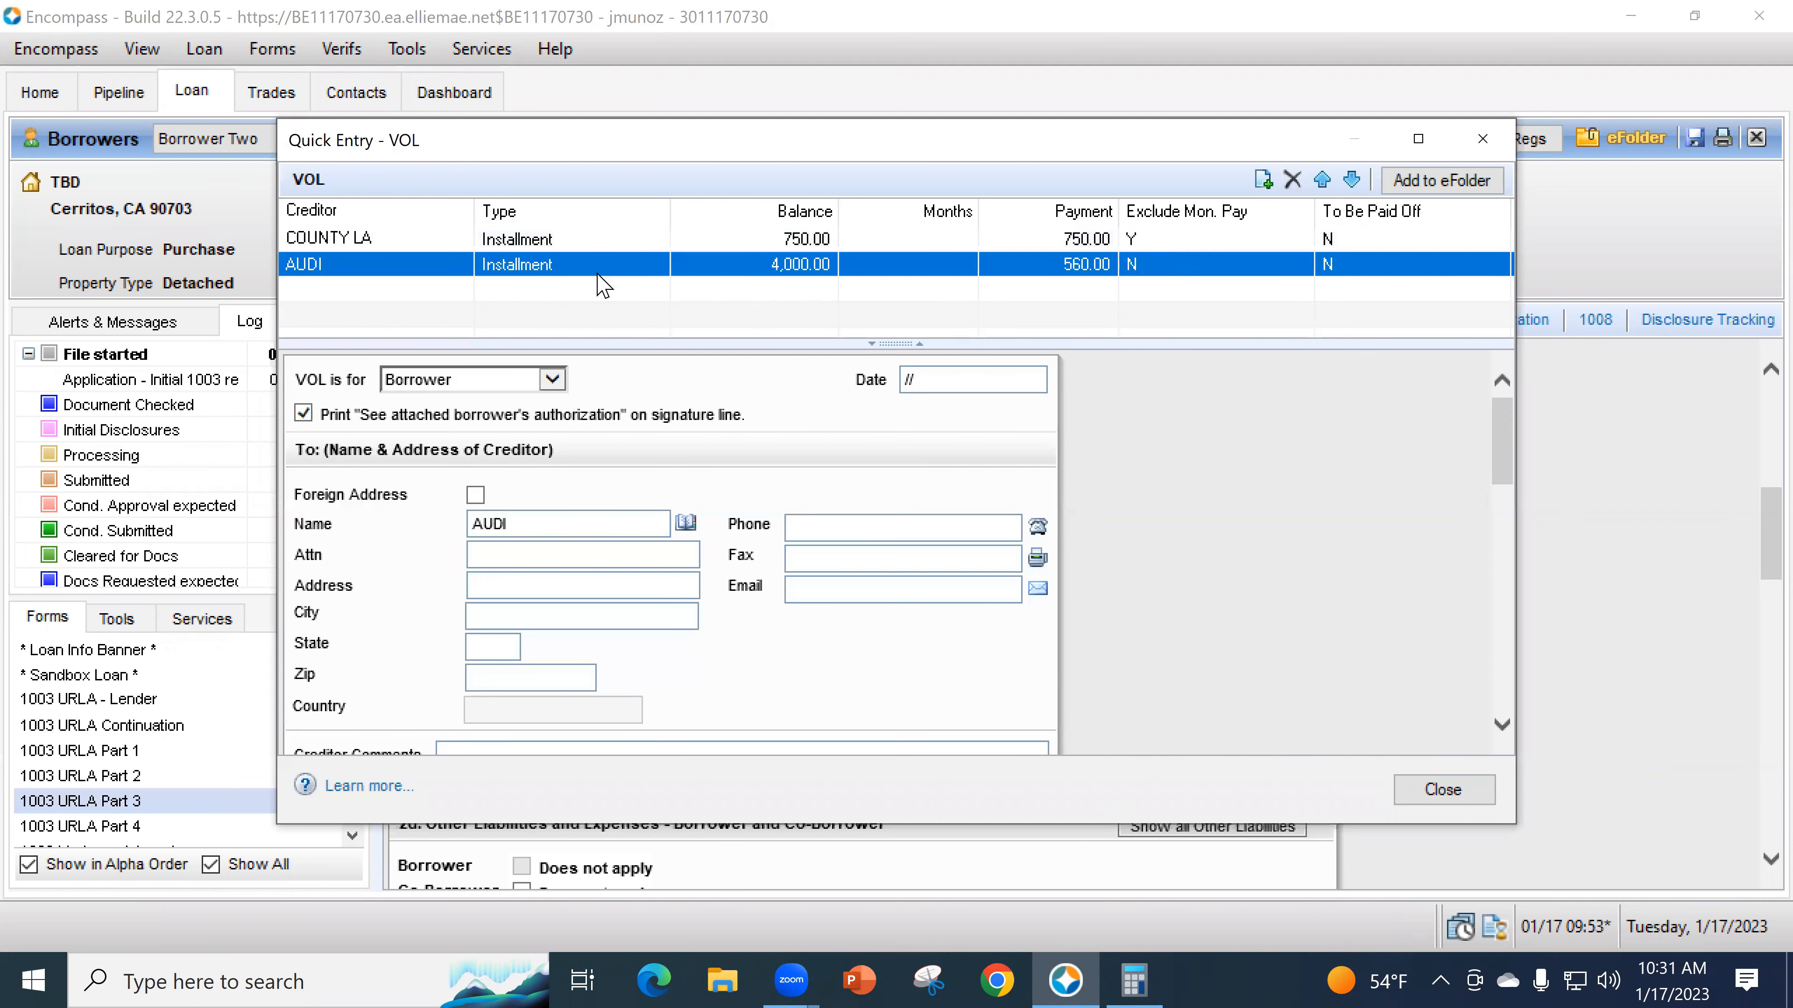
scroll(1229, 646, down, 3)
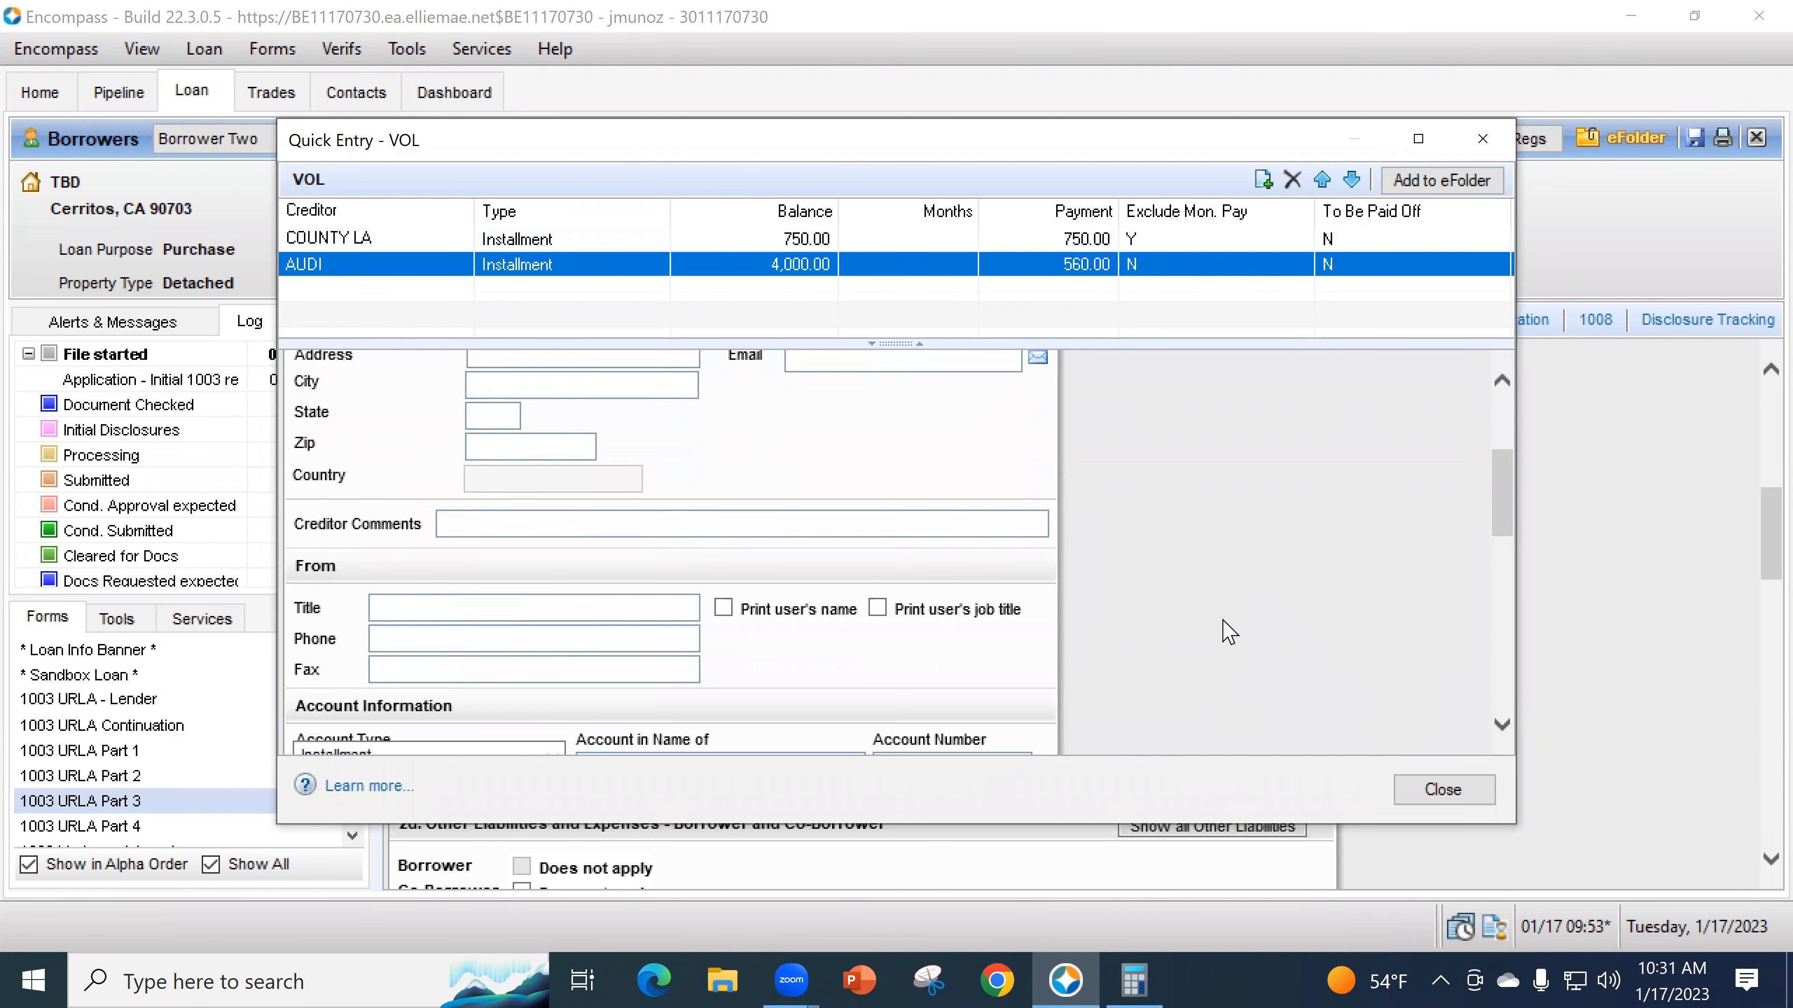
scroll(1230, 634, down, 2)
click(553, 574)
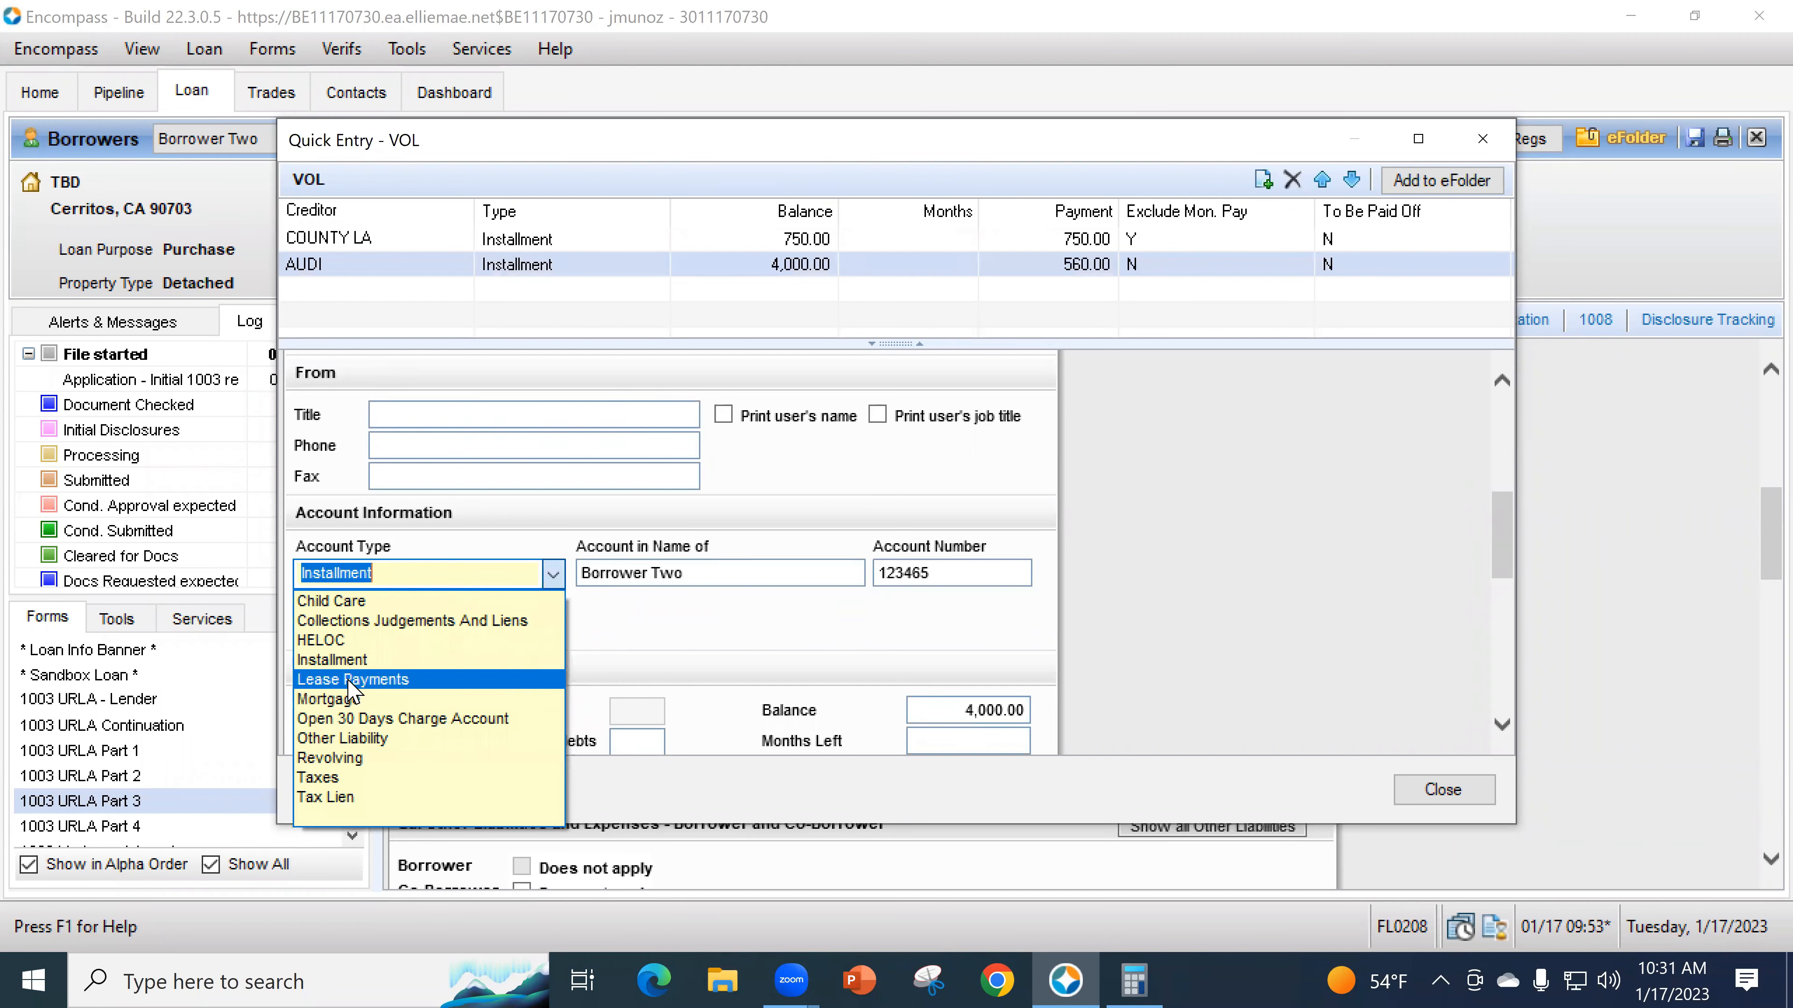
click(351, 661)
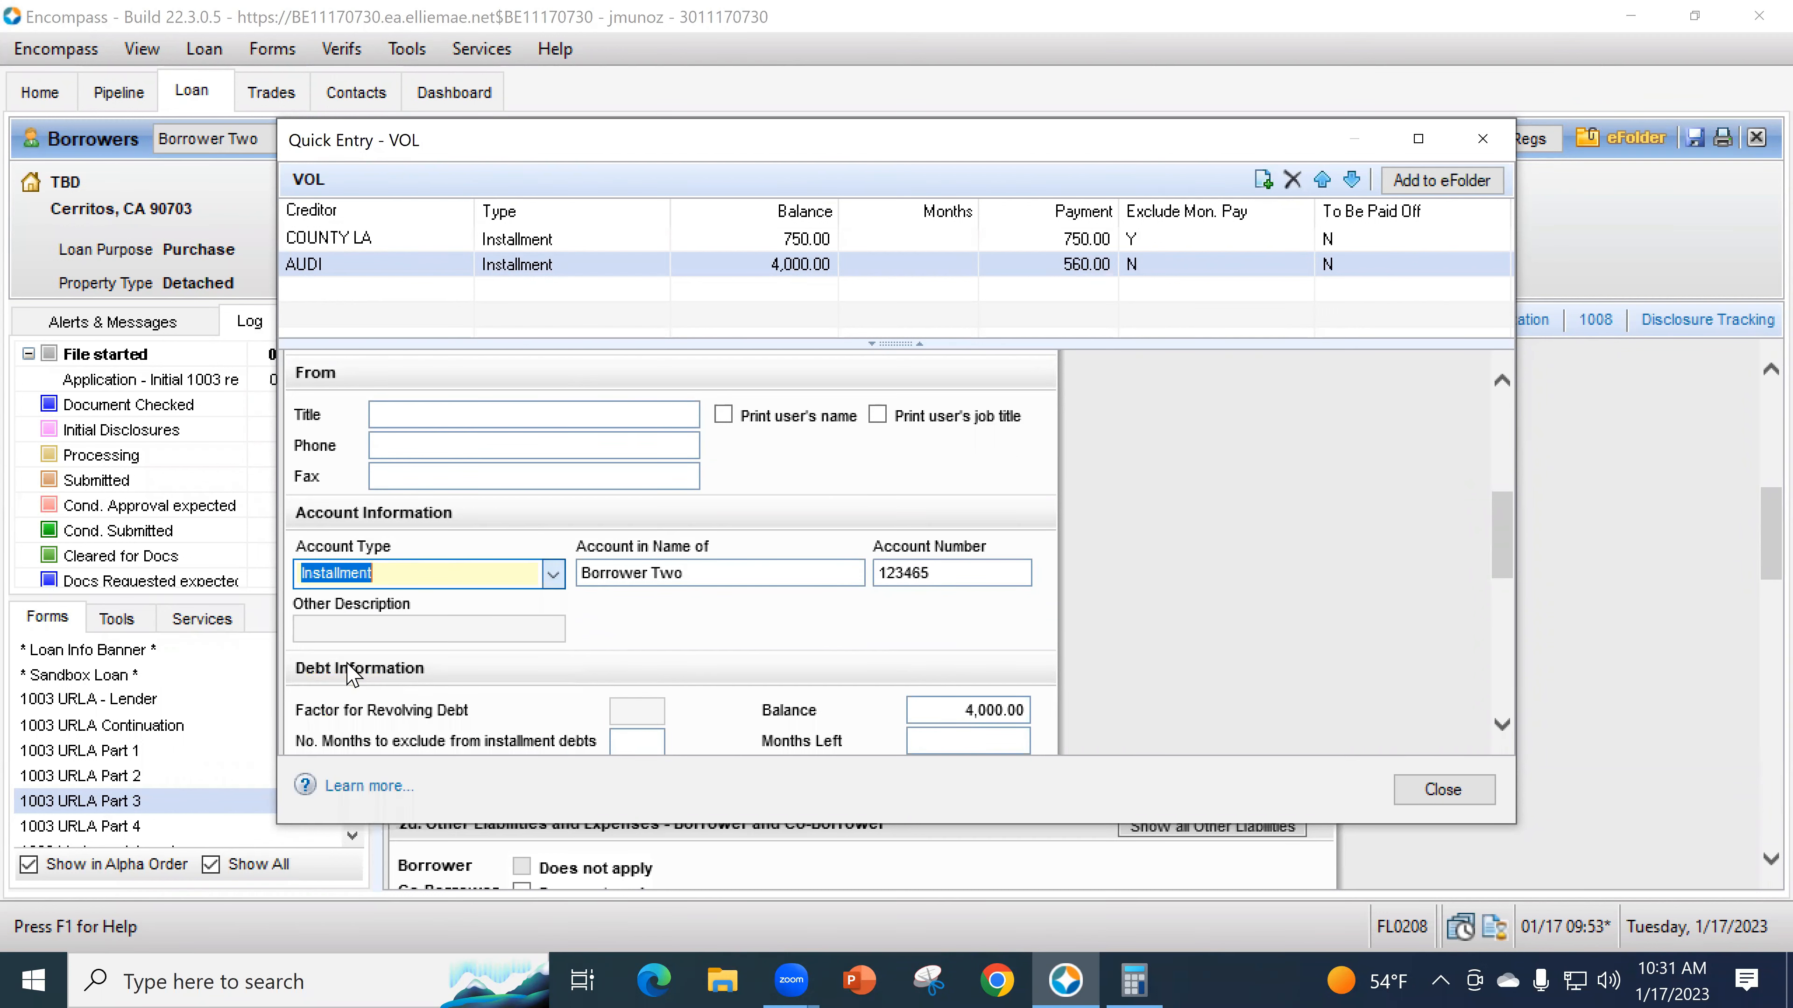
scroll(1129, 660, down, 2)
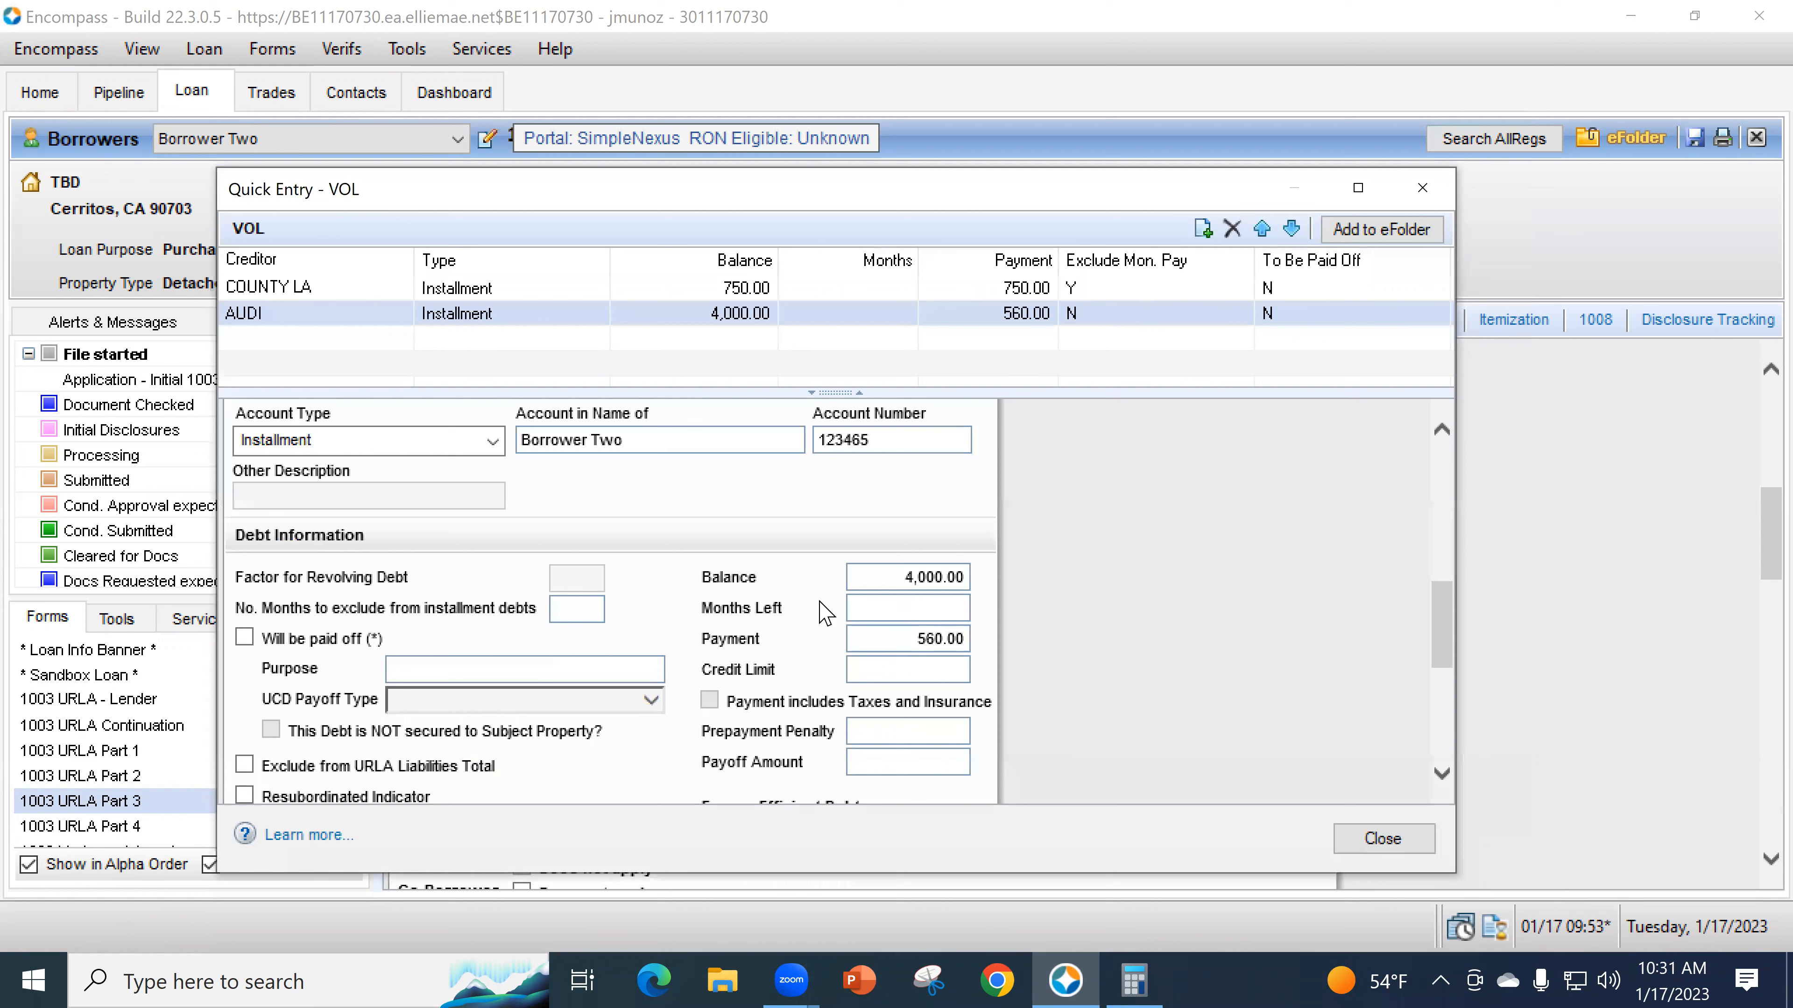
click(591, 609)
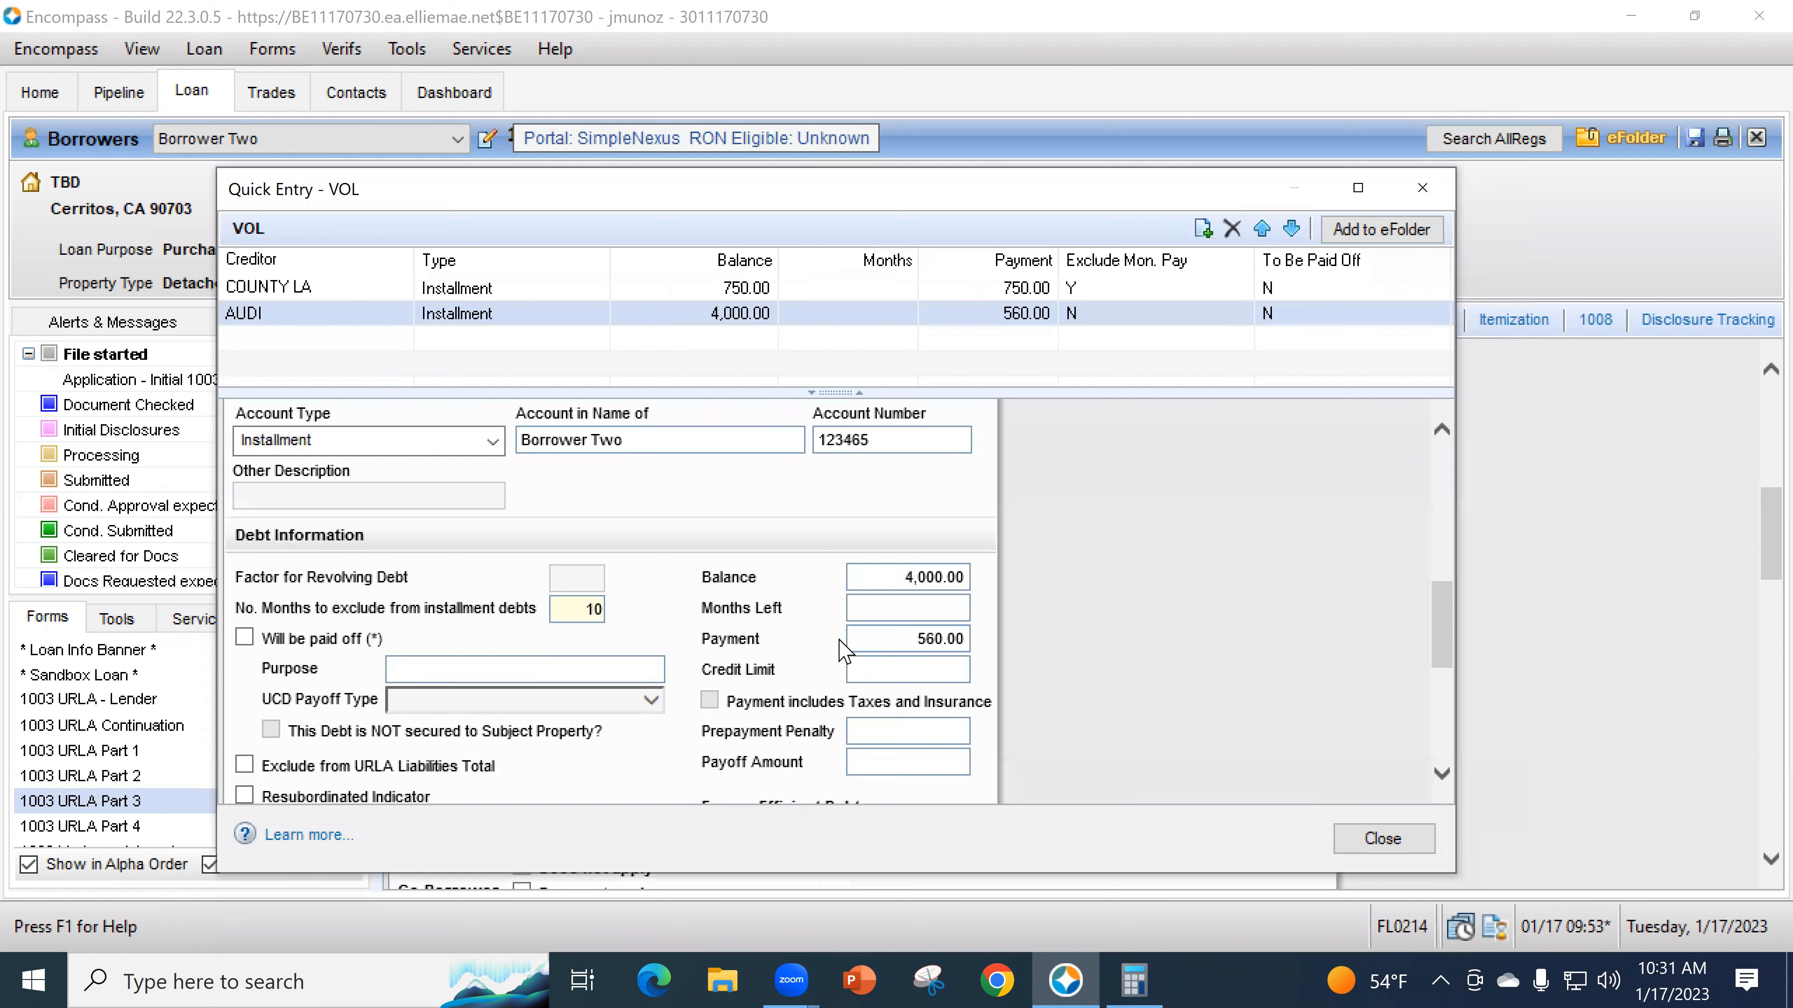
click(902, 608)
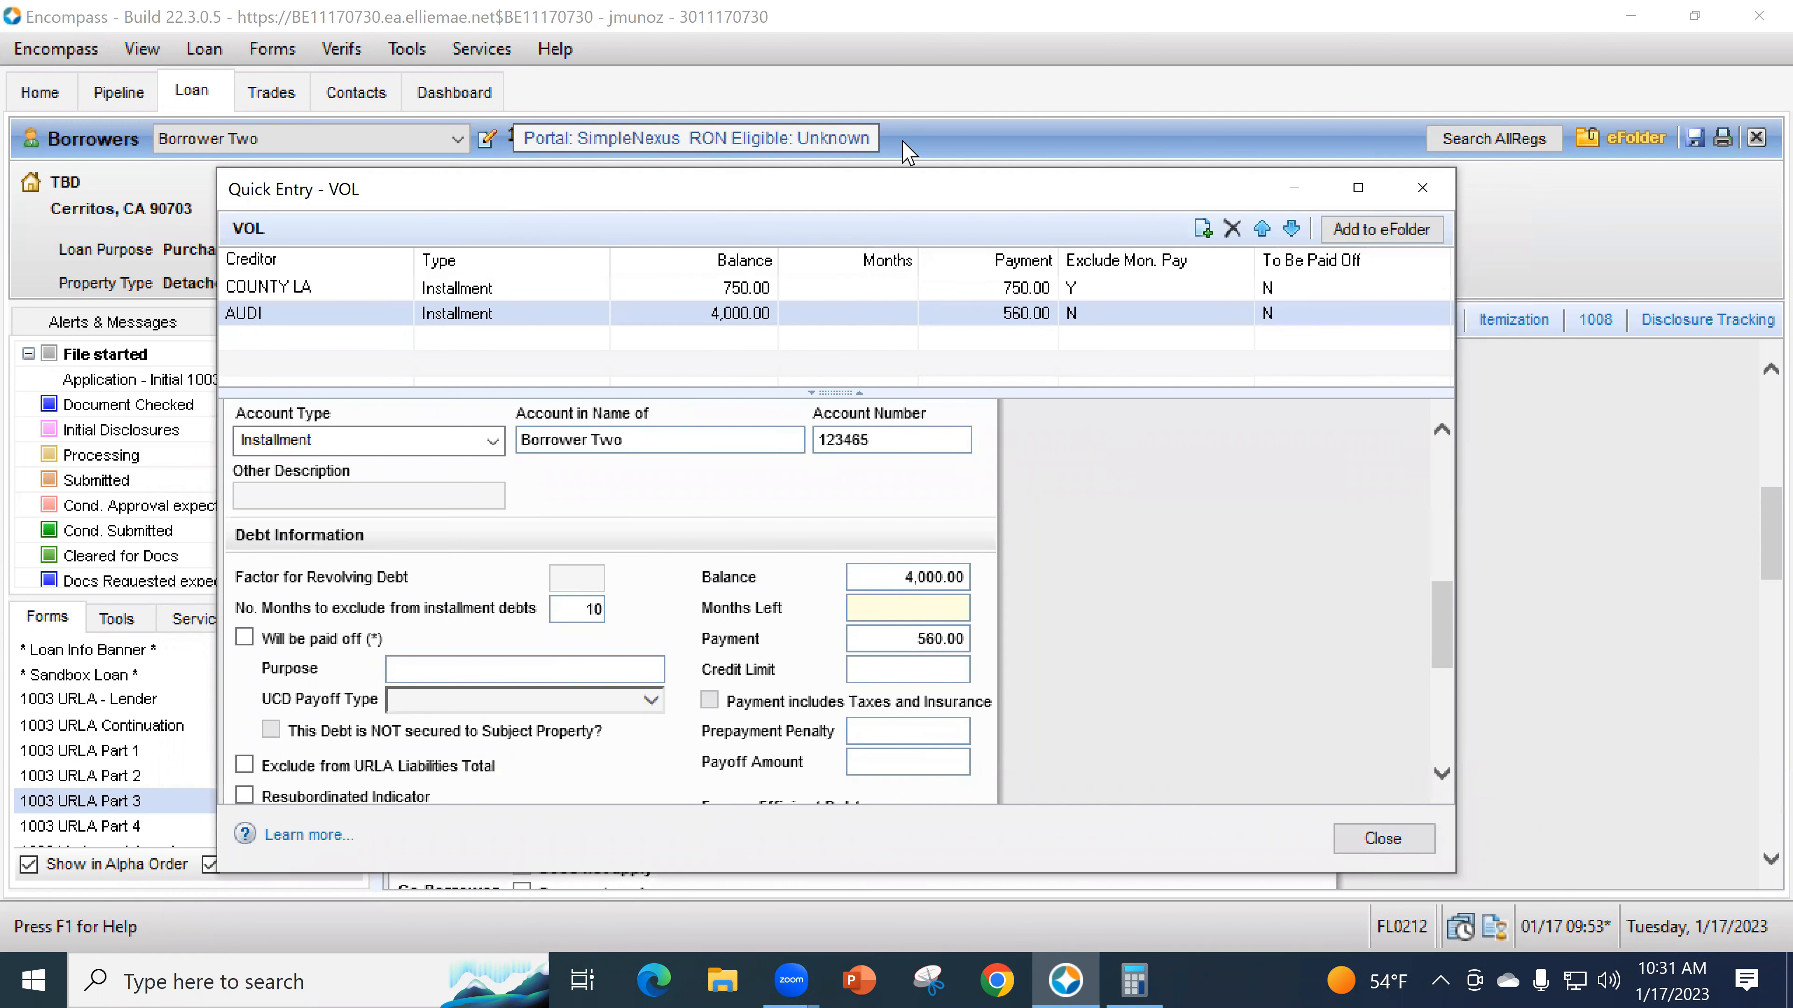
drag(924, 201, 917, 277)
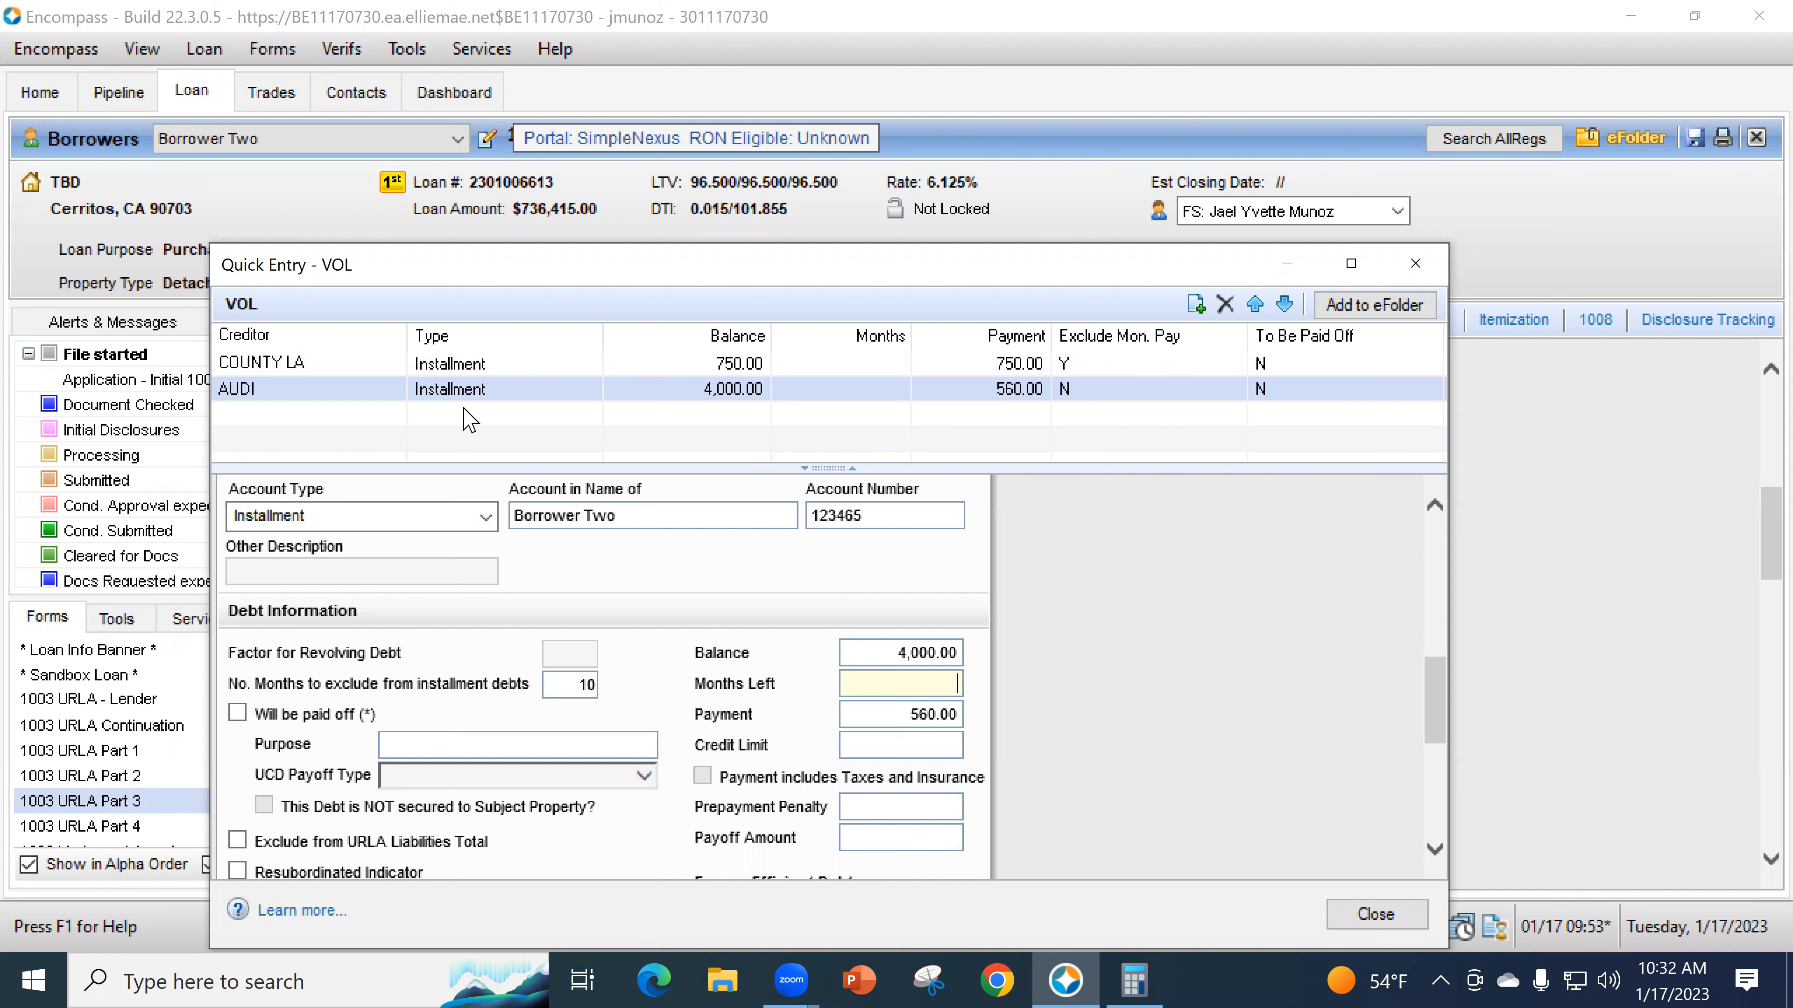
- Change the AUDI monthly payment to 339.00
drag(702, 279, 609, 265)
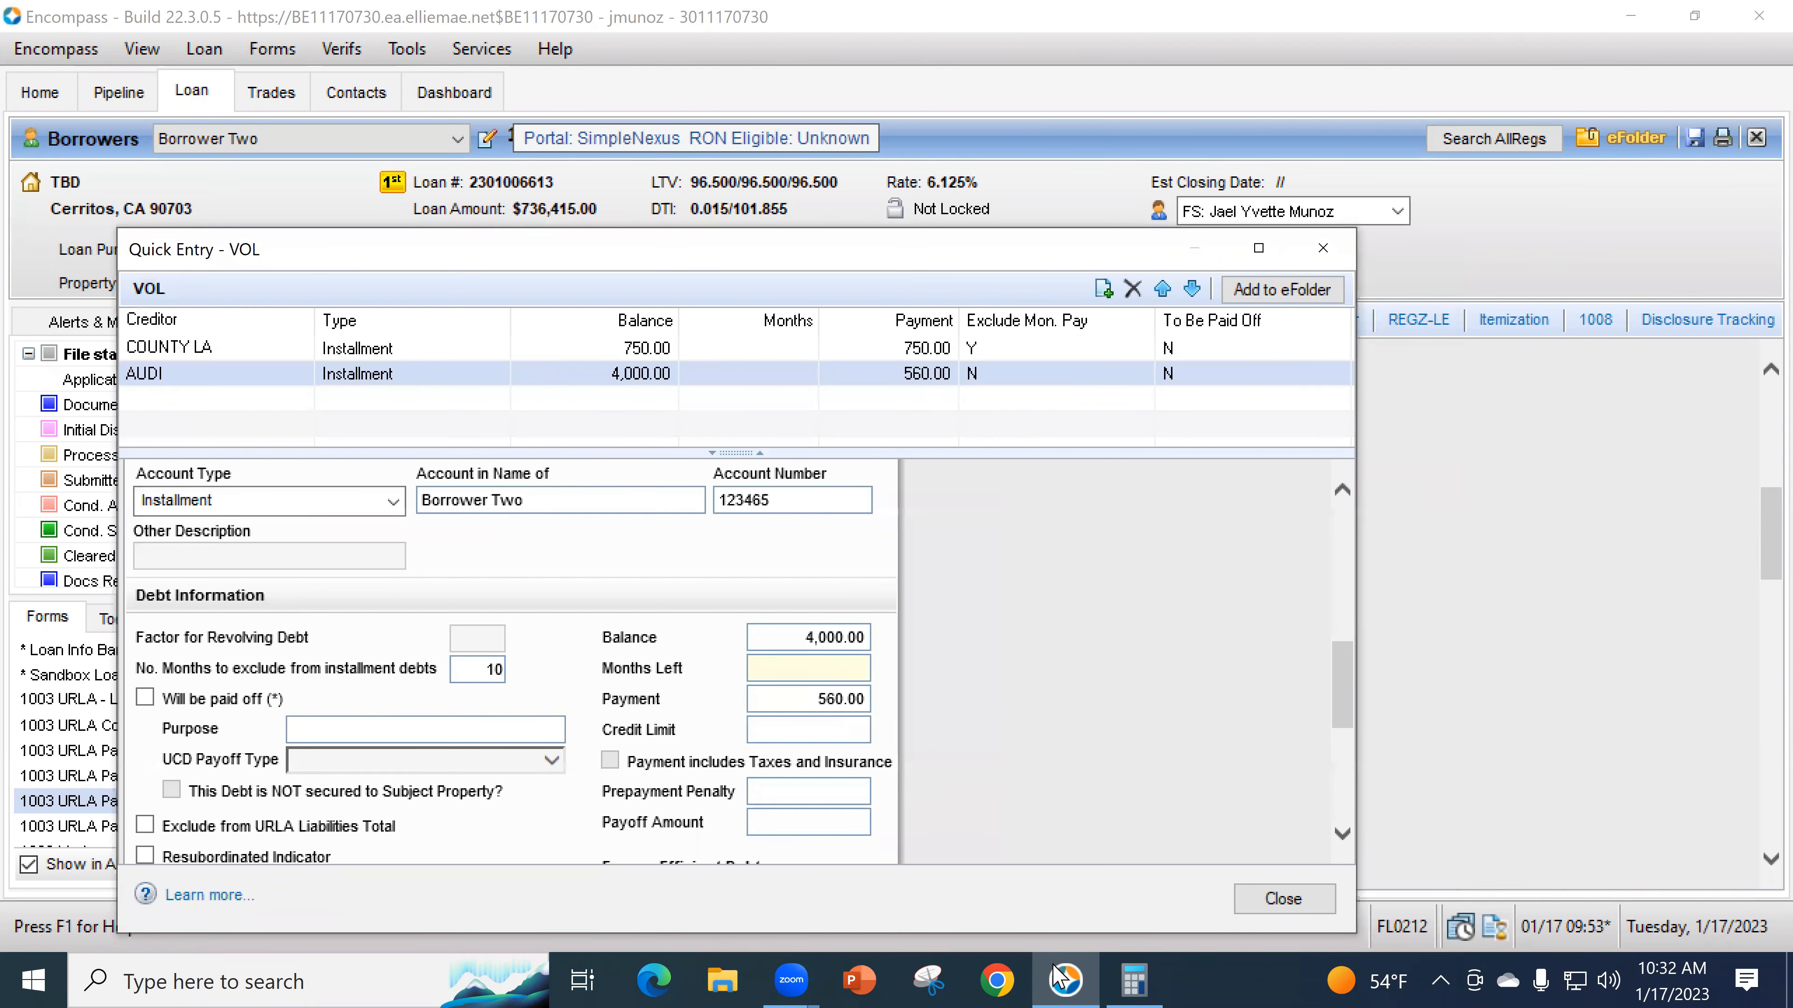
click(1133, 980)
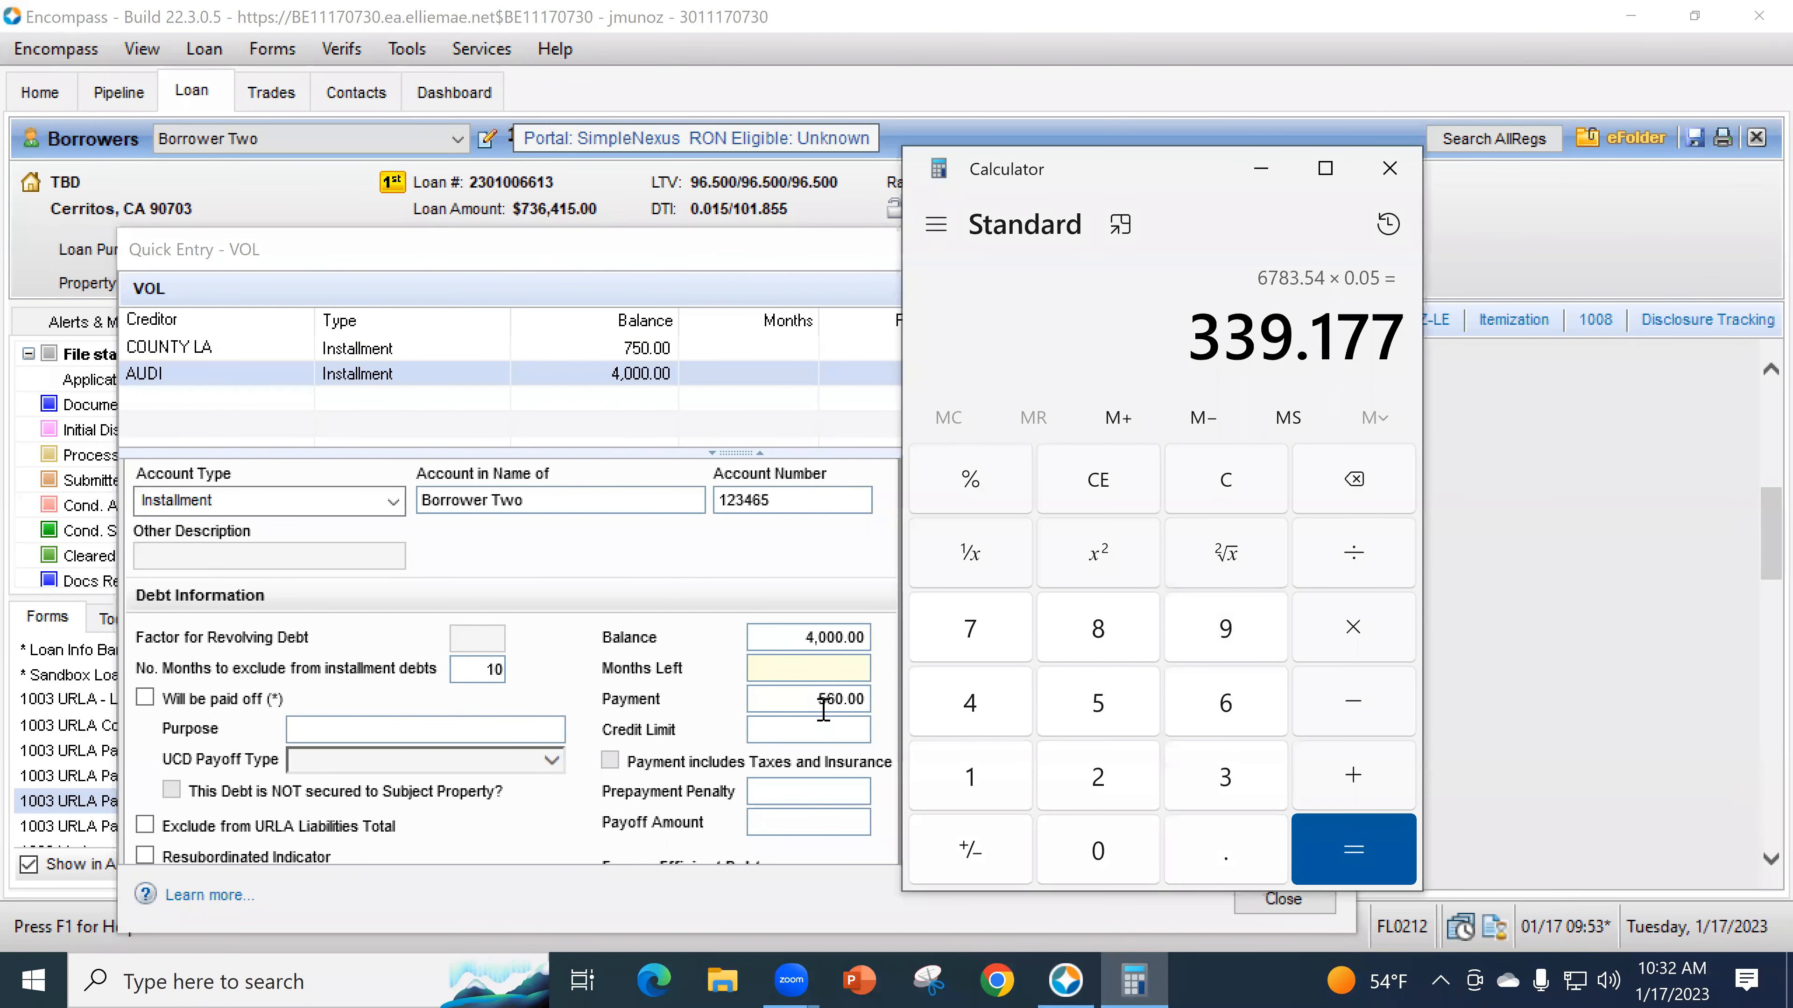
click(811, 697)
text(339)
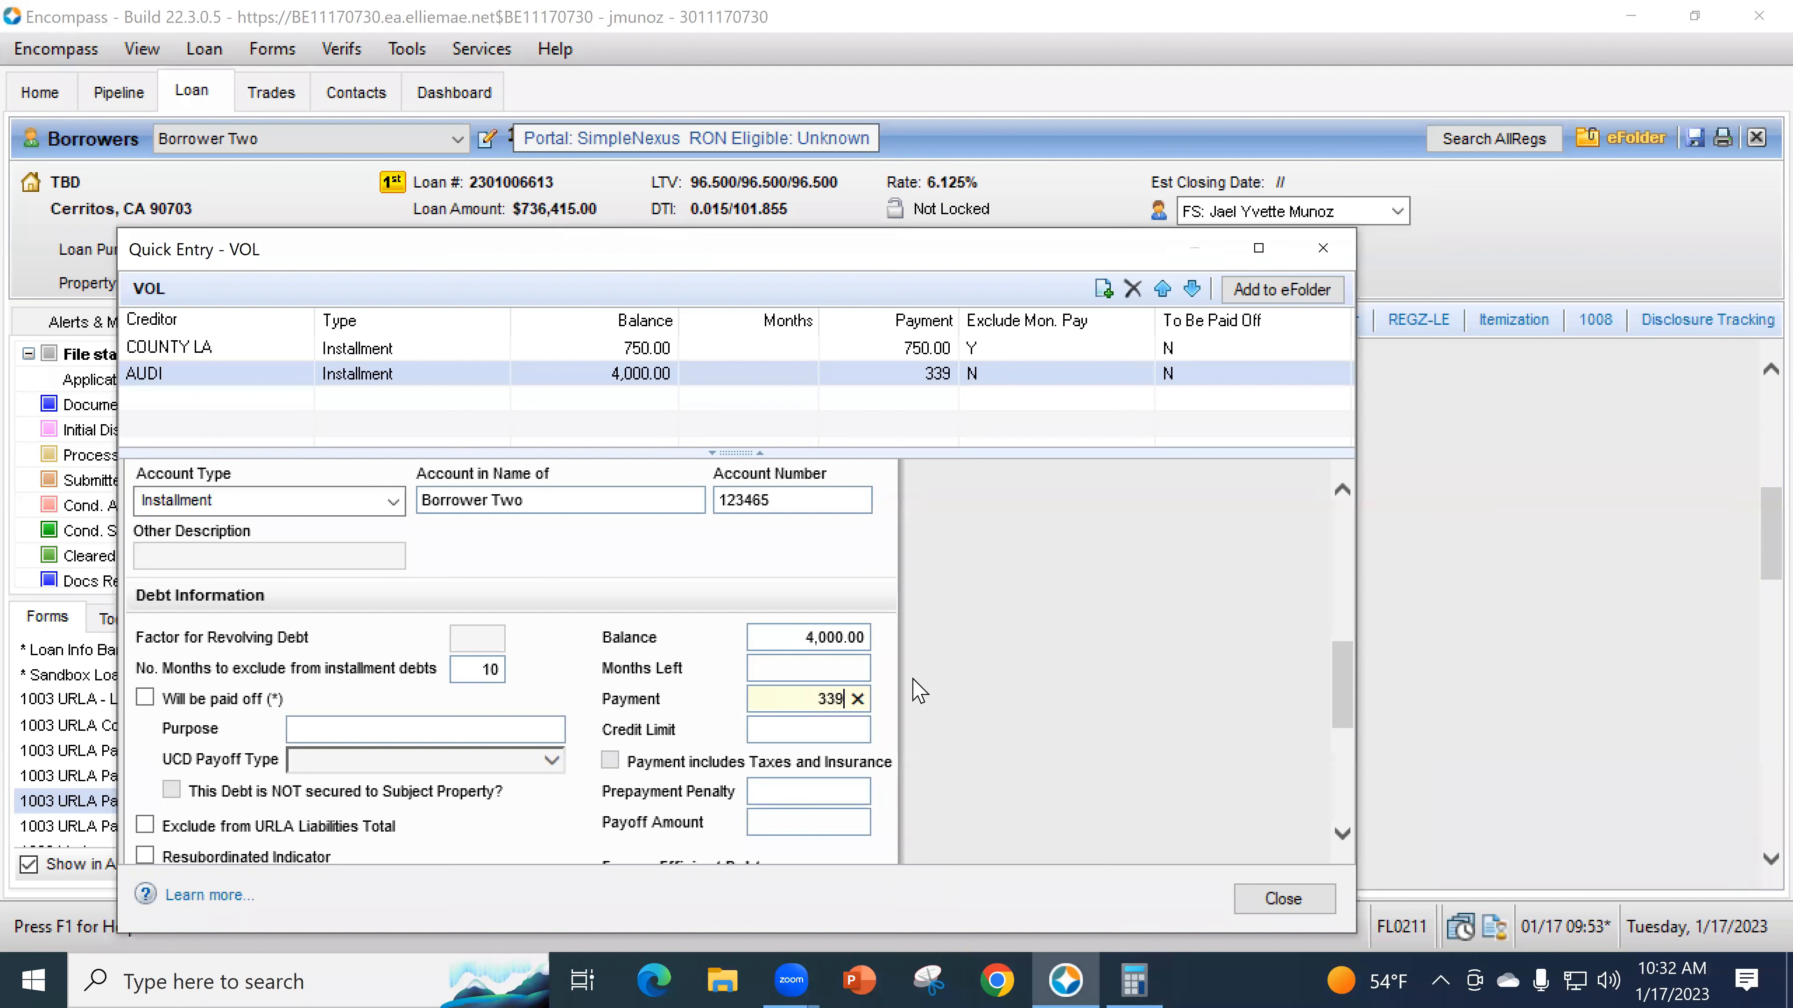
click(808, 665)
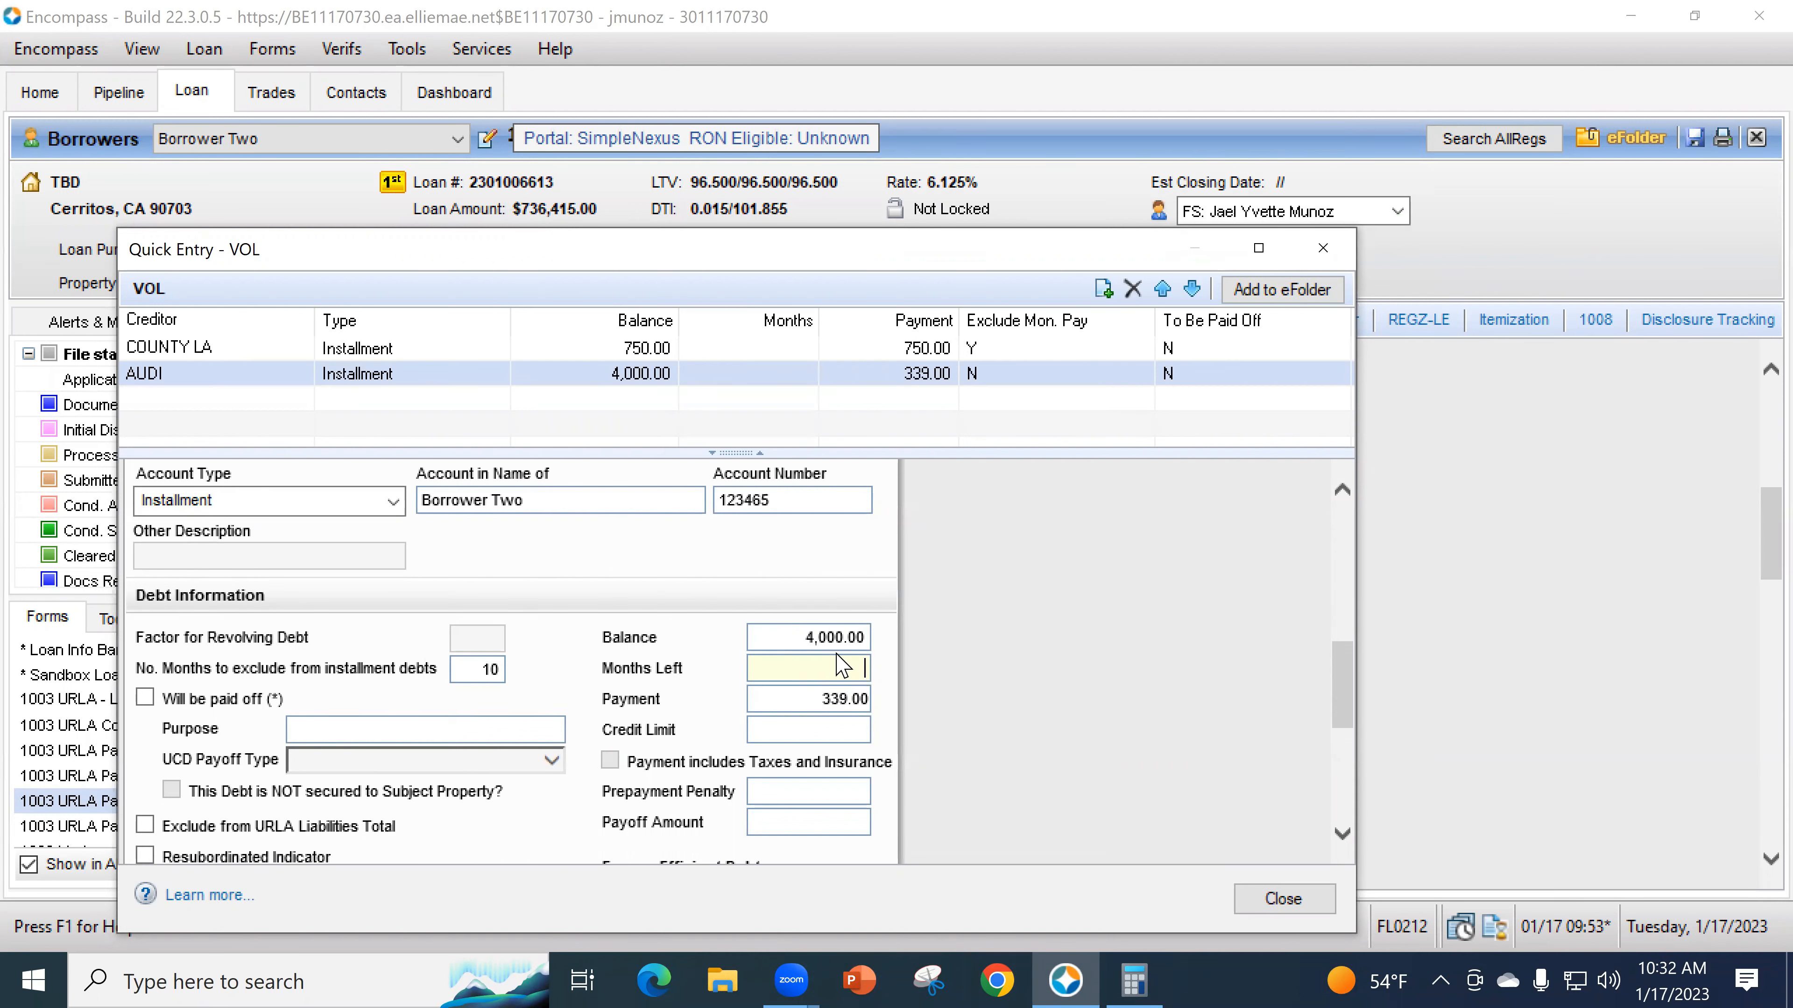
click(1134, 979)
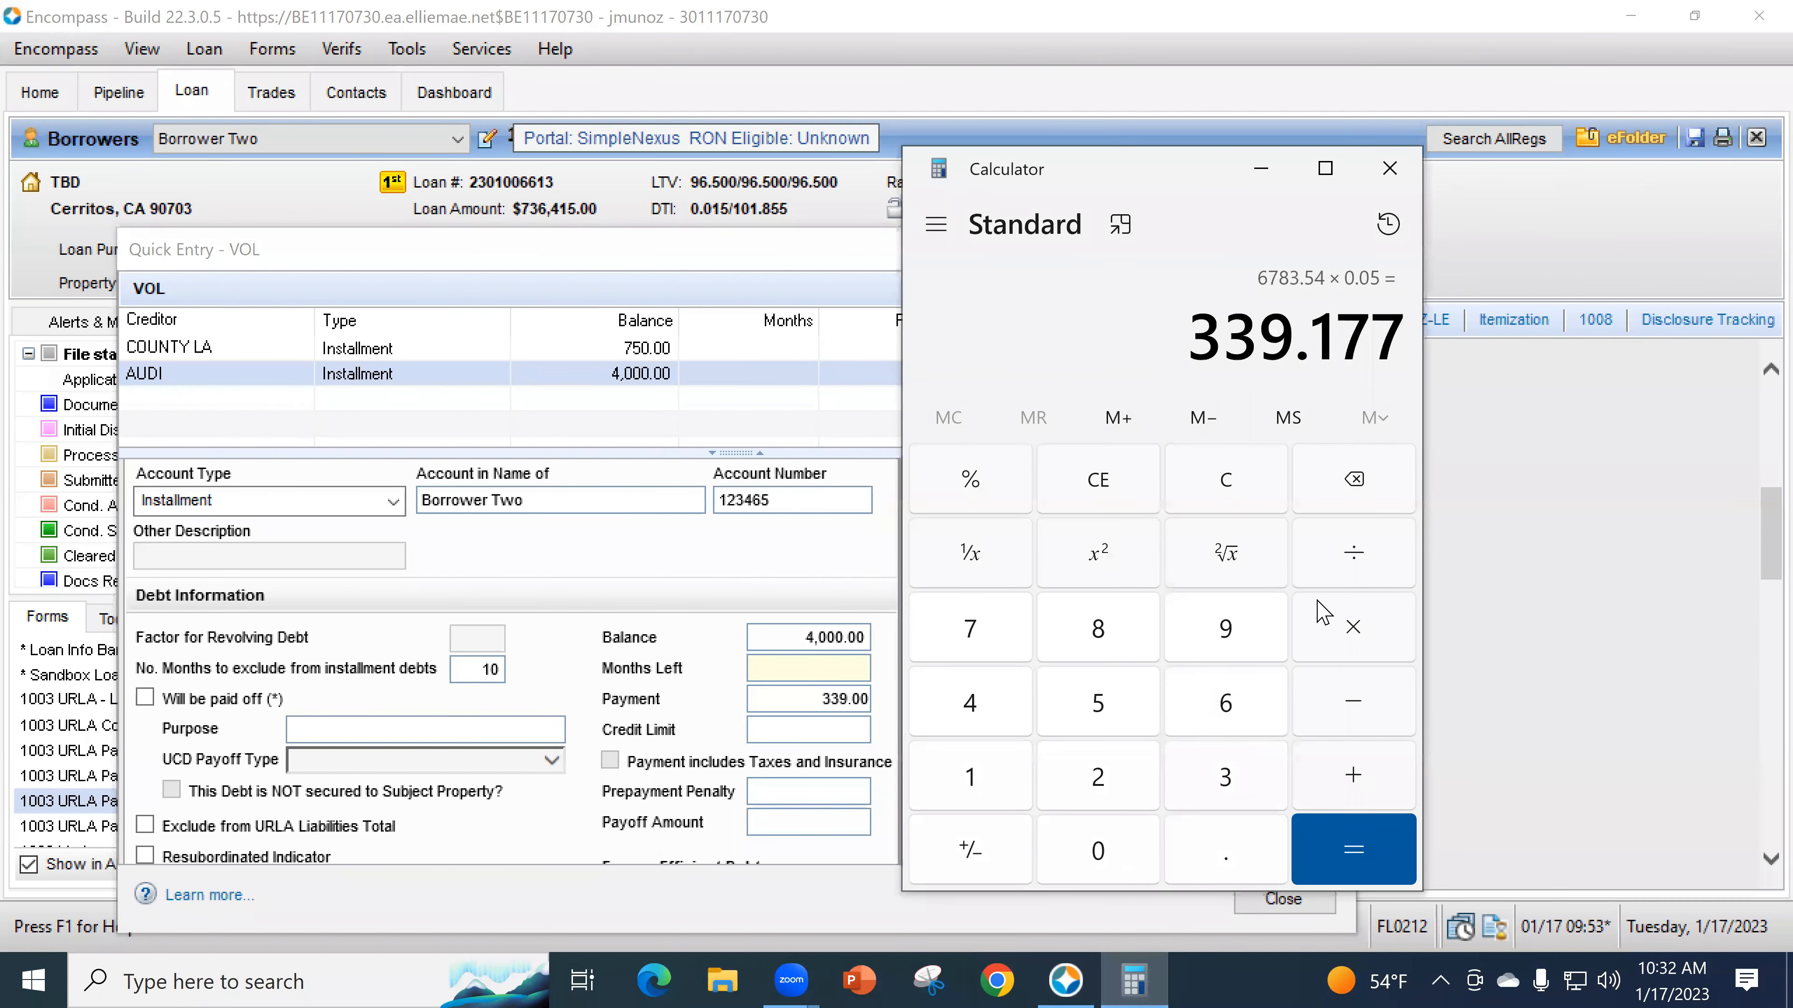
click(1207, 488)
text(400)
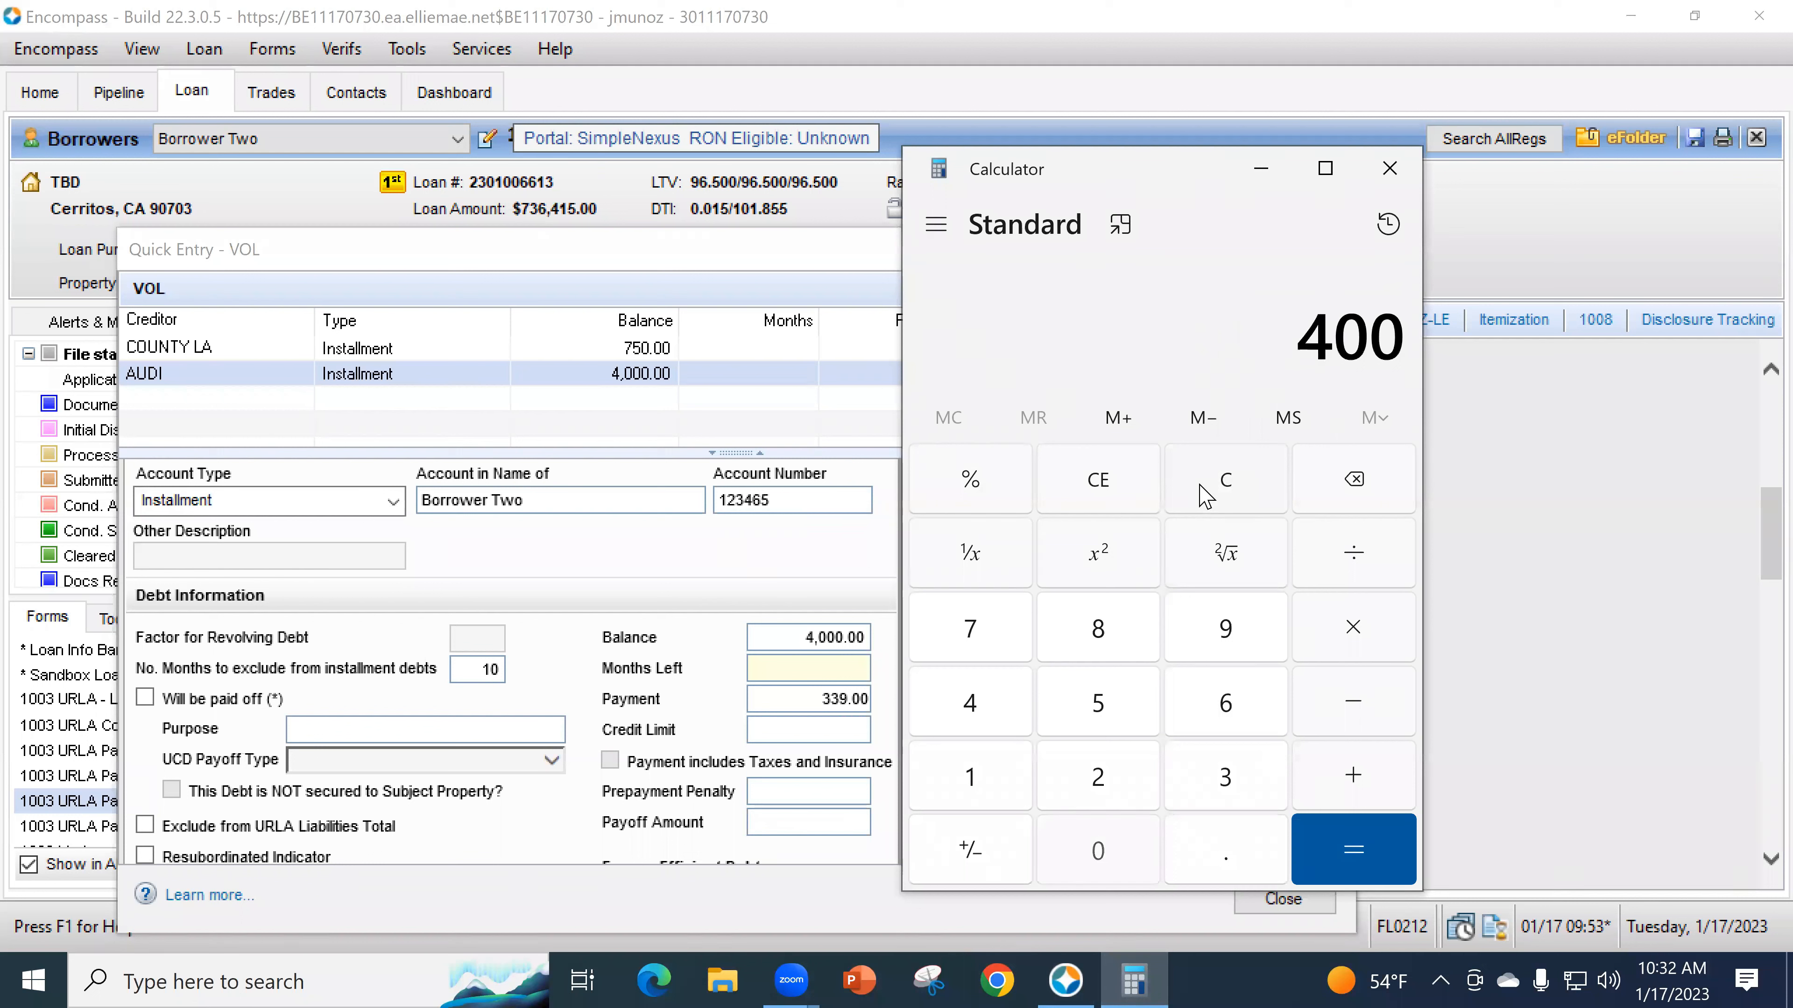
text(0-339)
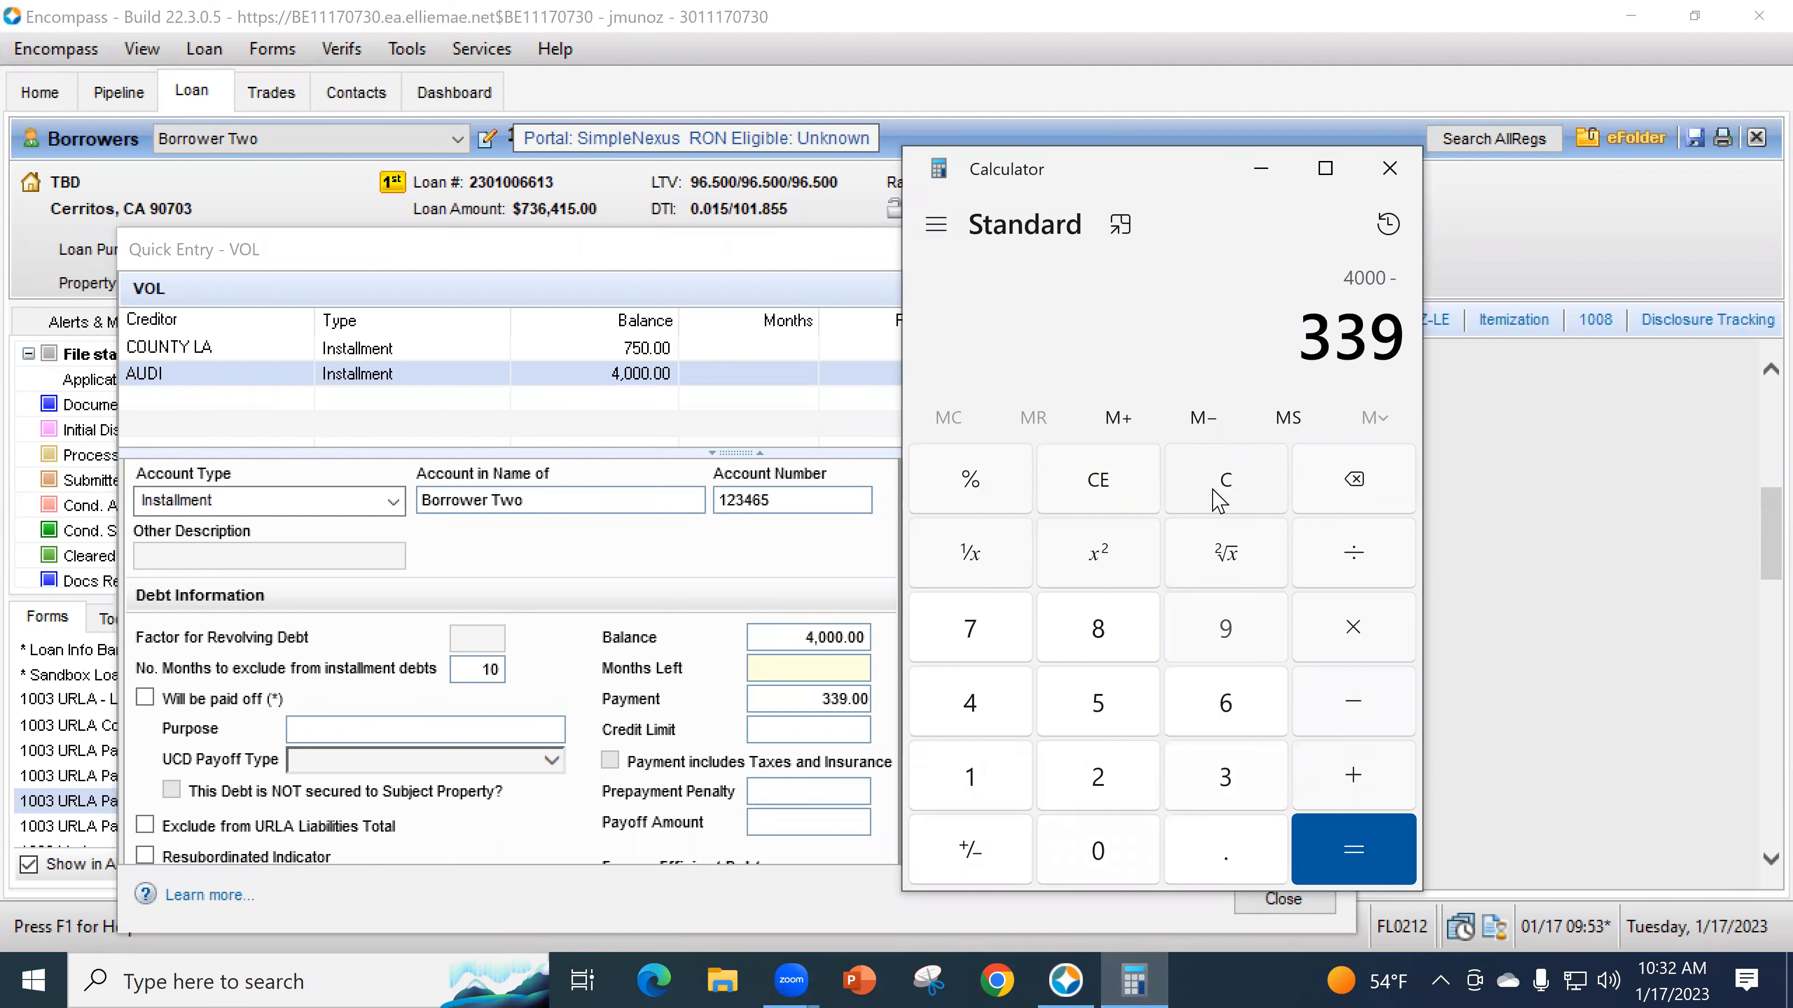
text(-339)
key(Return)
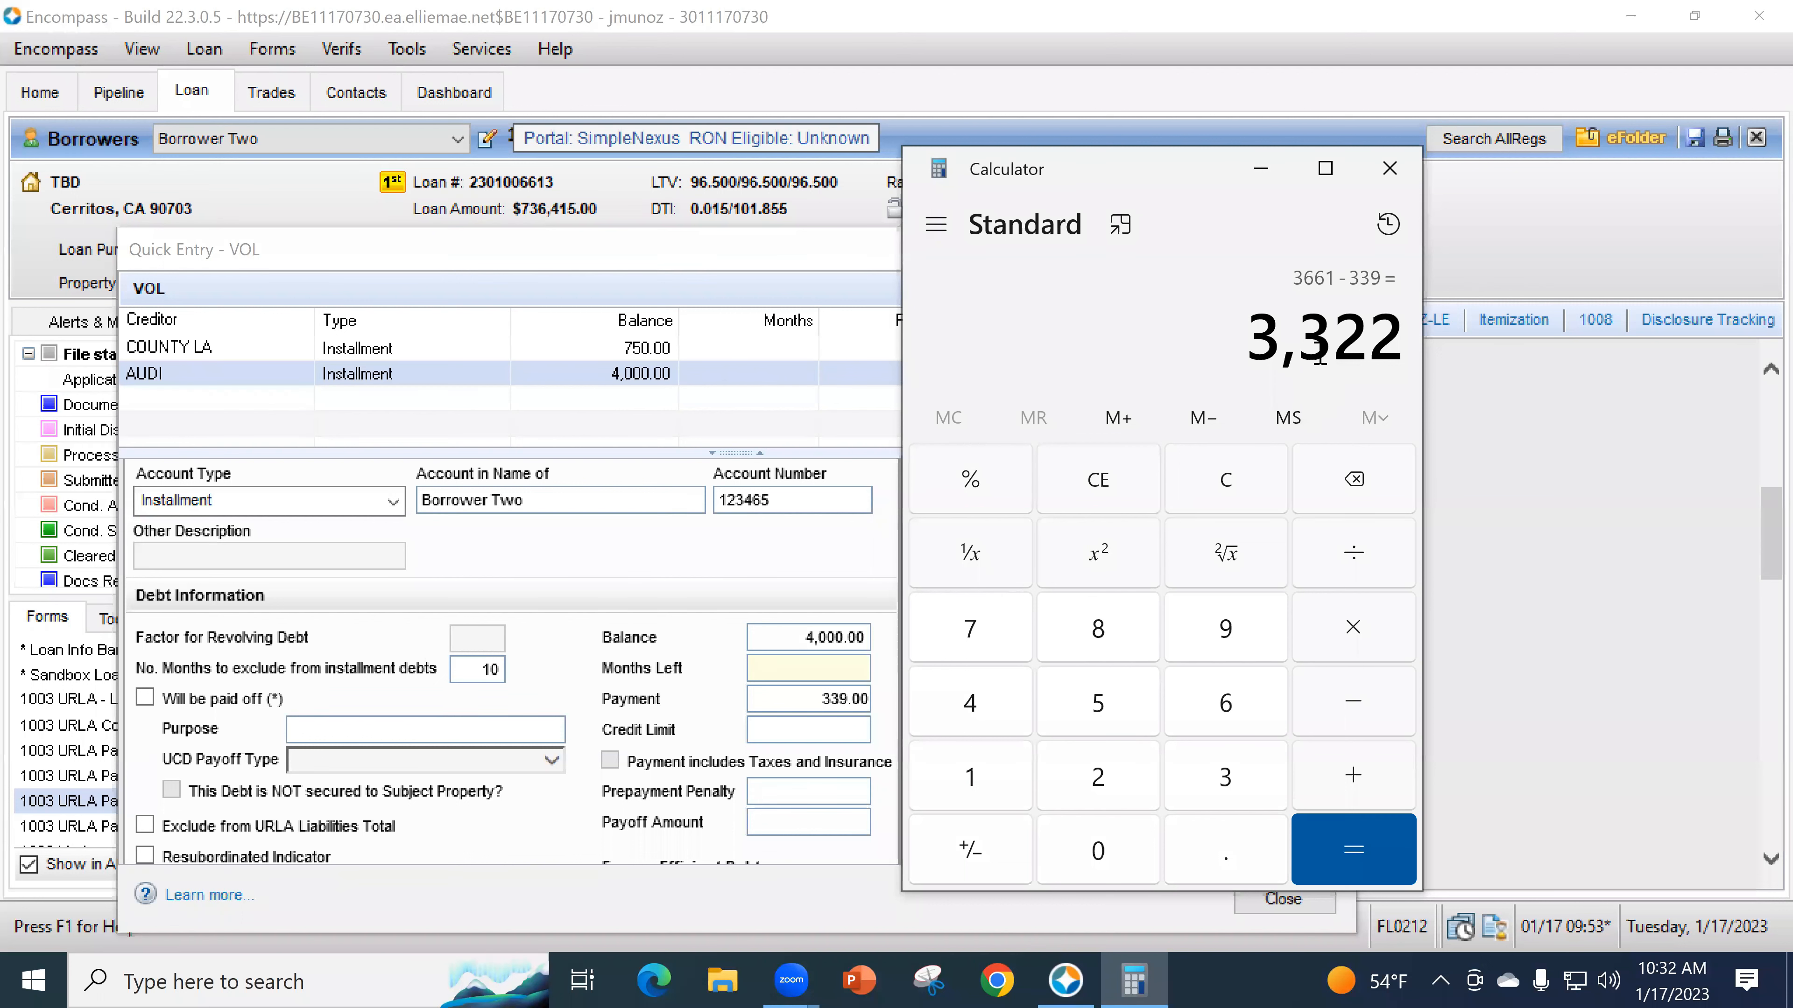
drag(790, 628, 978, 648)
key(BackSpace)
key(BackSpace)
text(3,32)
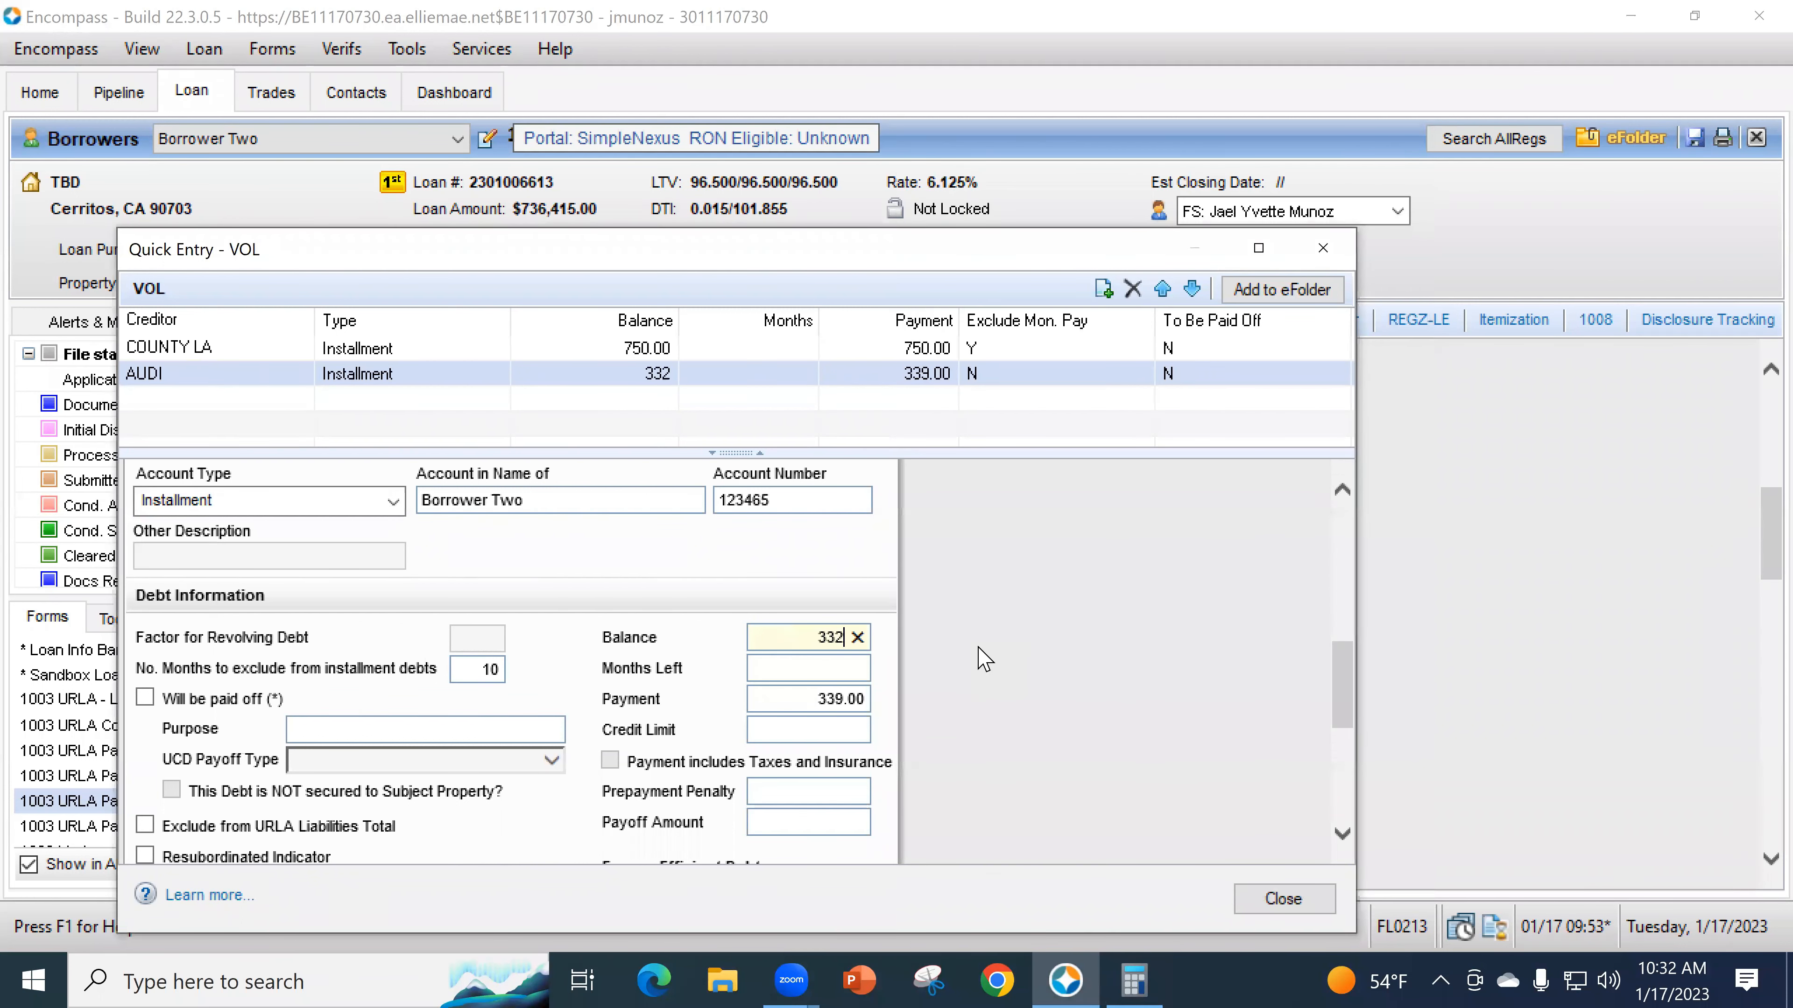
text(2)
key(Tab)
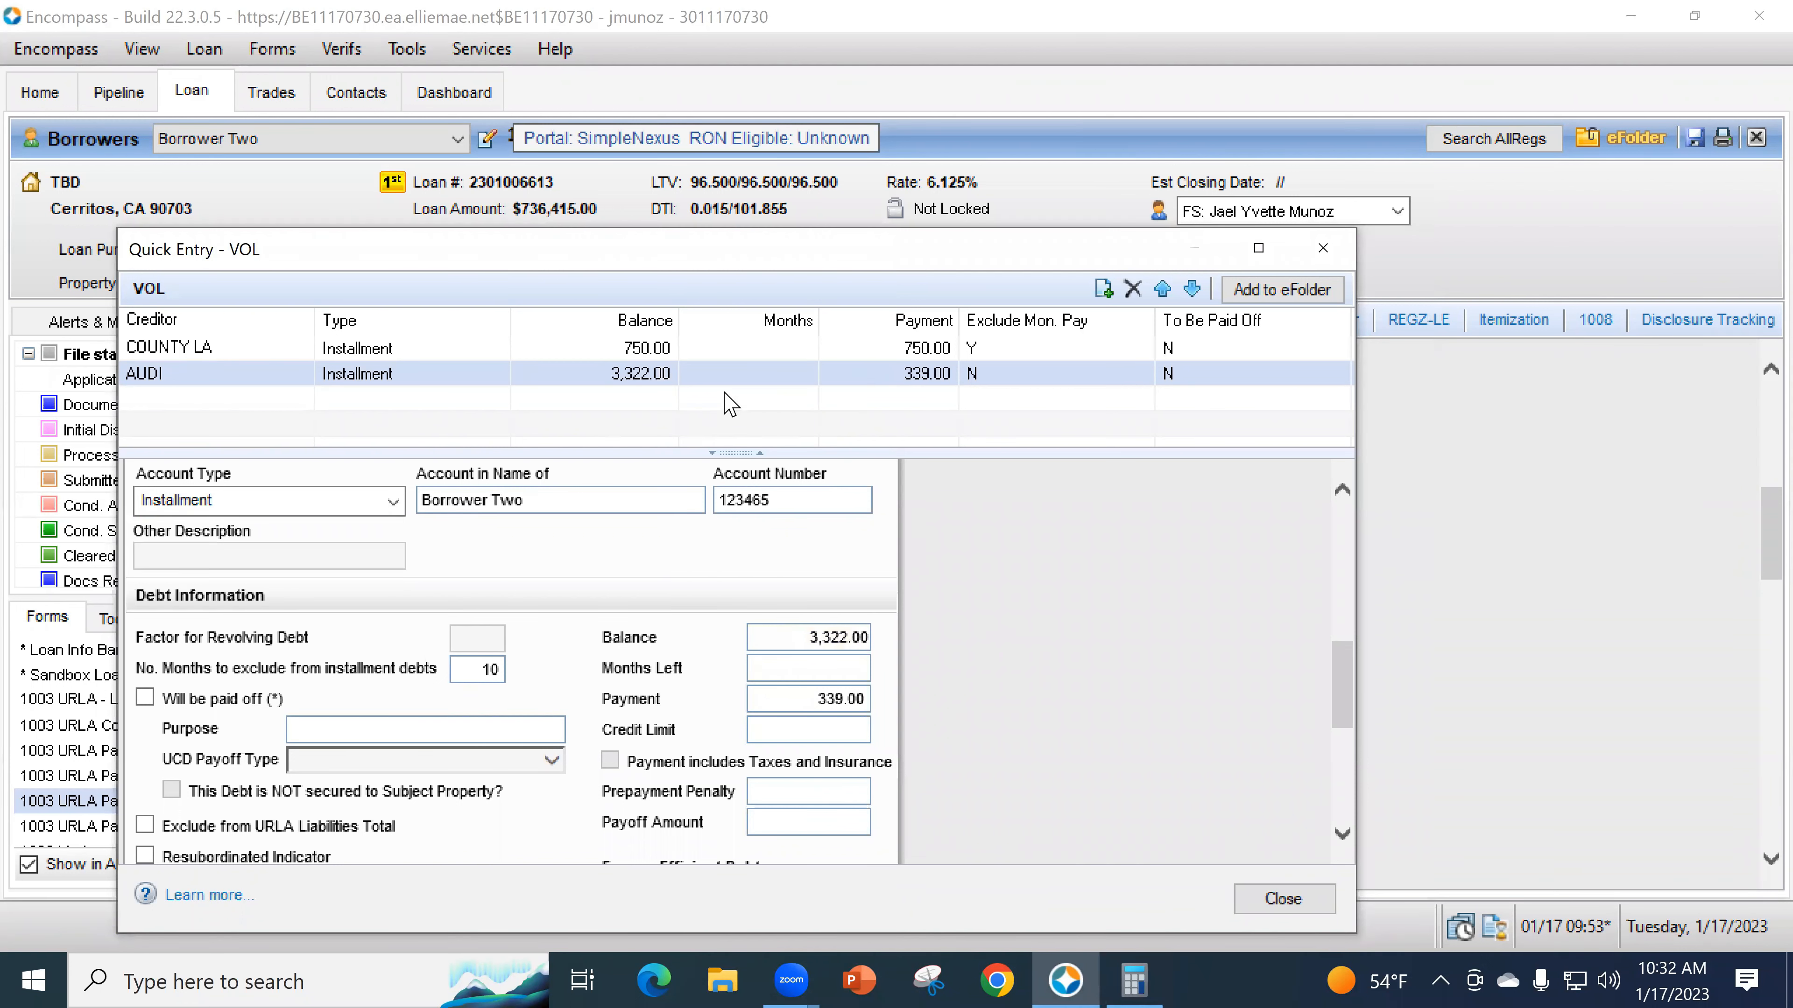
scroll(1050, 704, up, 2)
scroll(1050, 705, up, 4)
- Note on AUDI that credit shows the Nov payment plus two more payments, then close the details
click(477, 622)
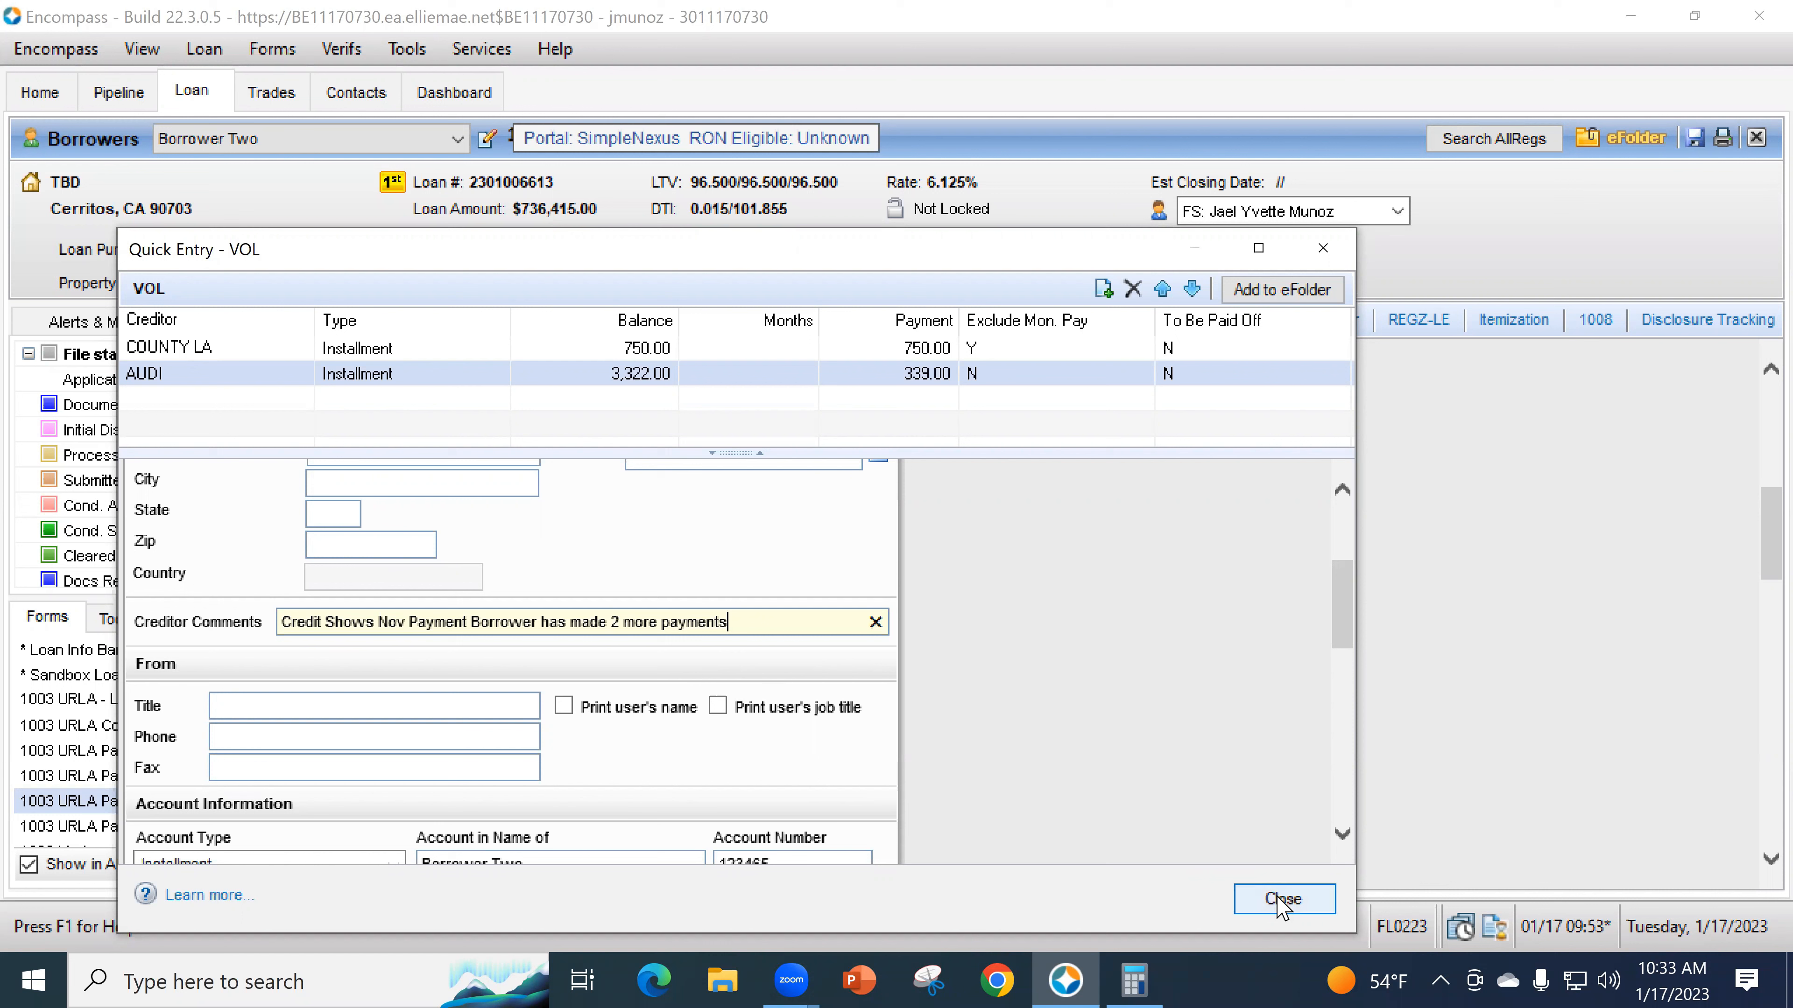
scroll(981, 671, down, 2)
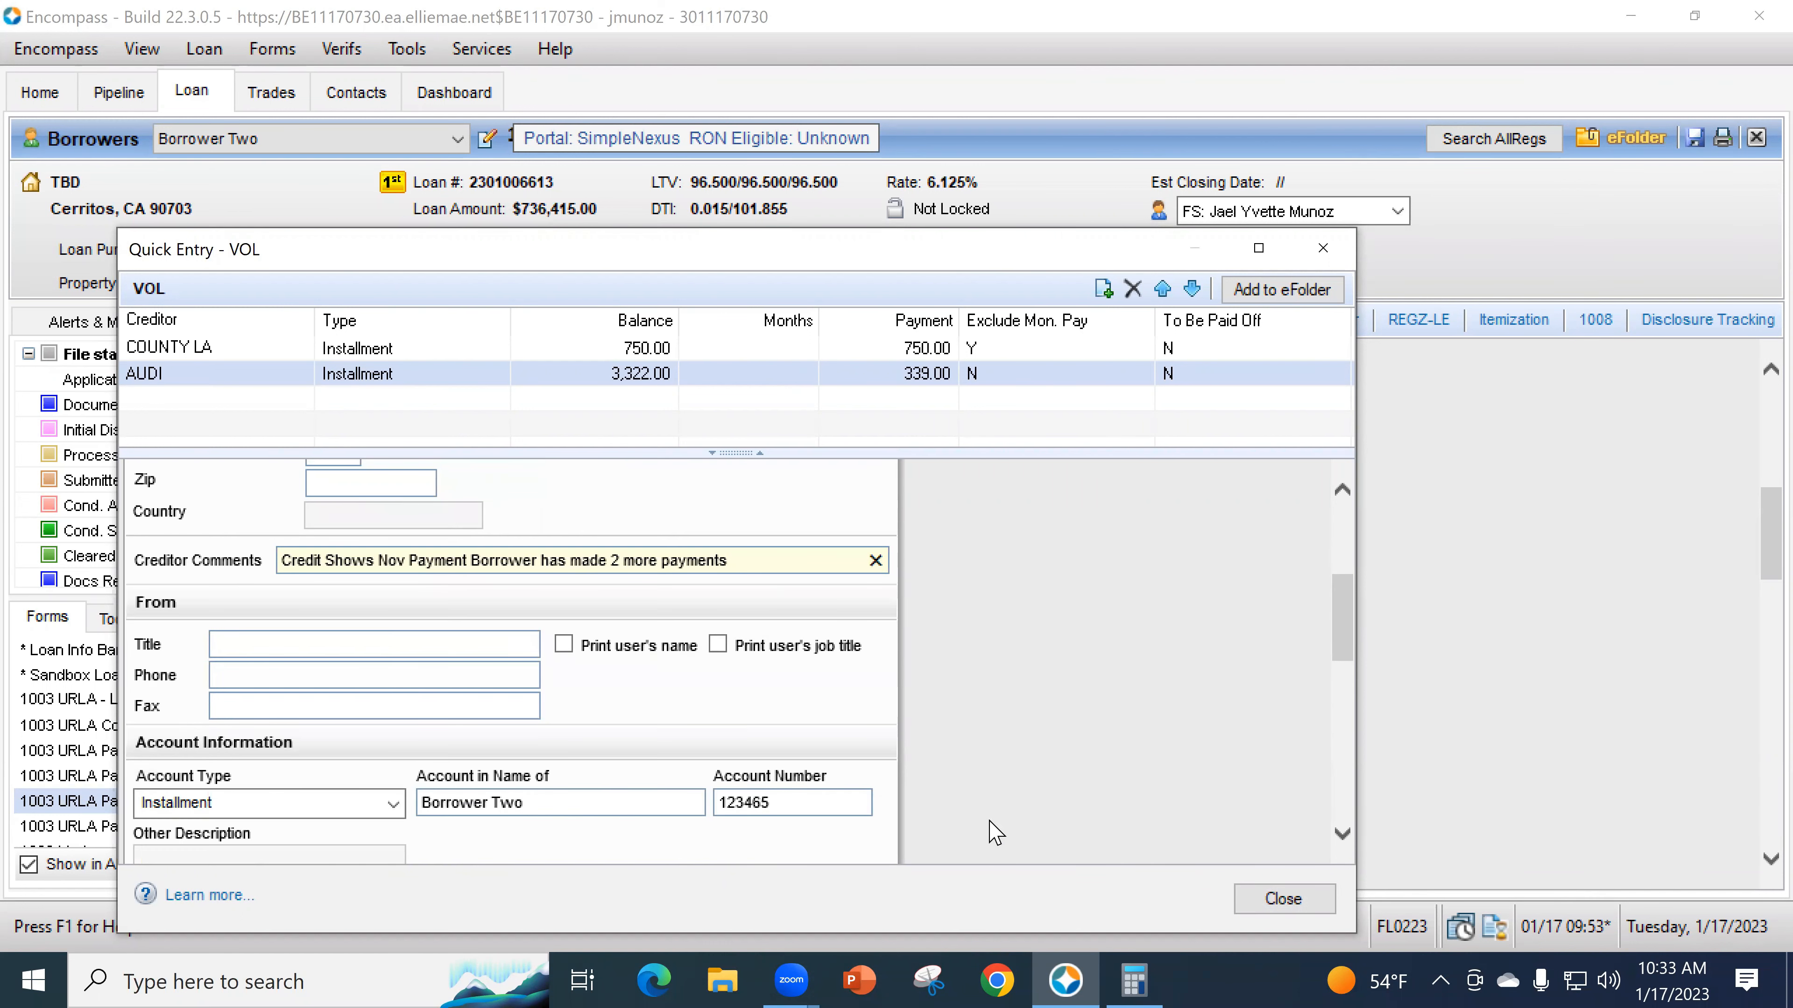
scroll(1019, 760, down, 1)
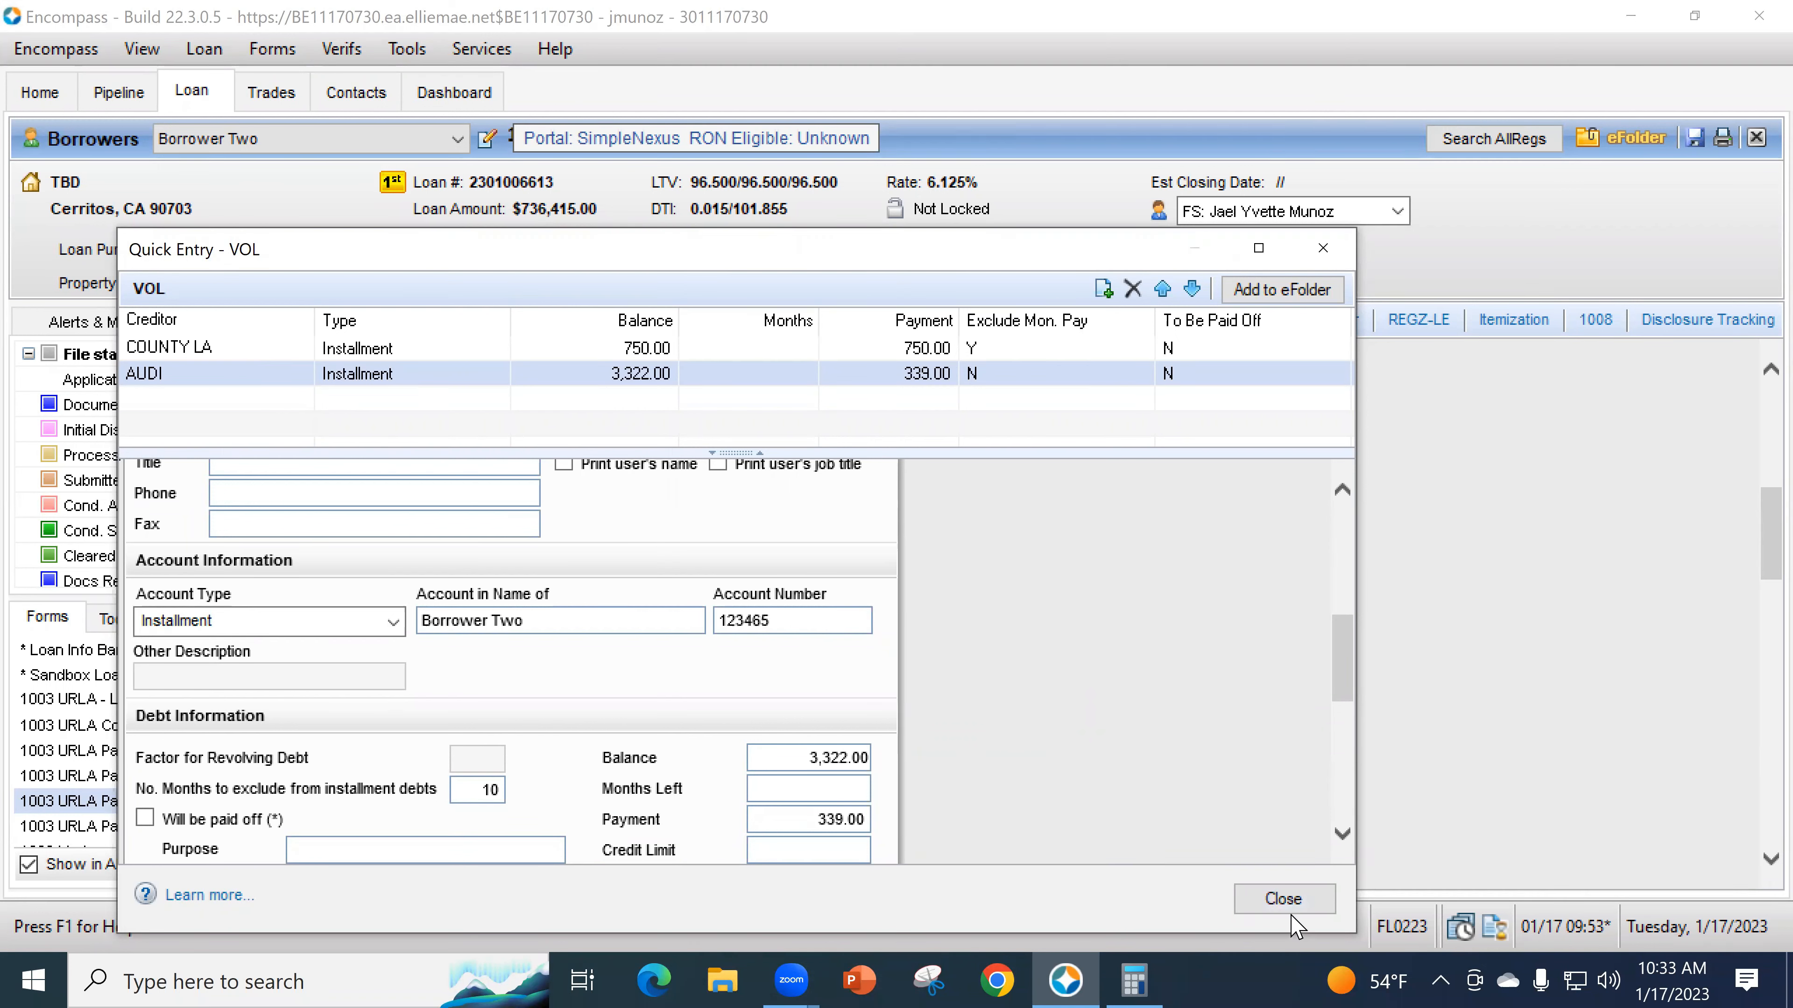
click(1282, 899)
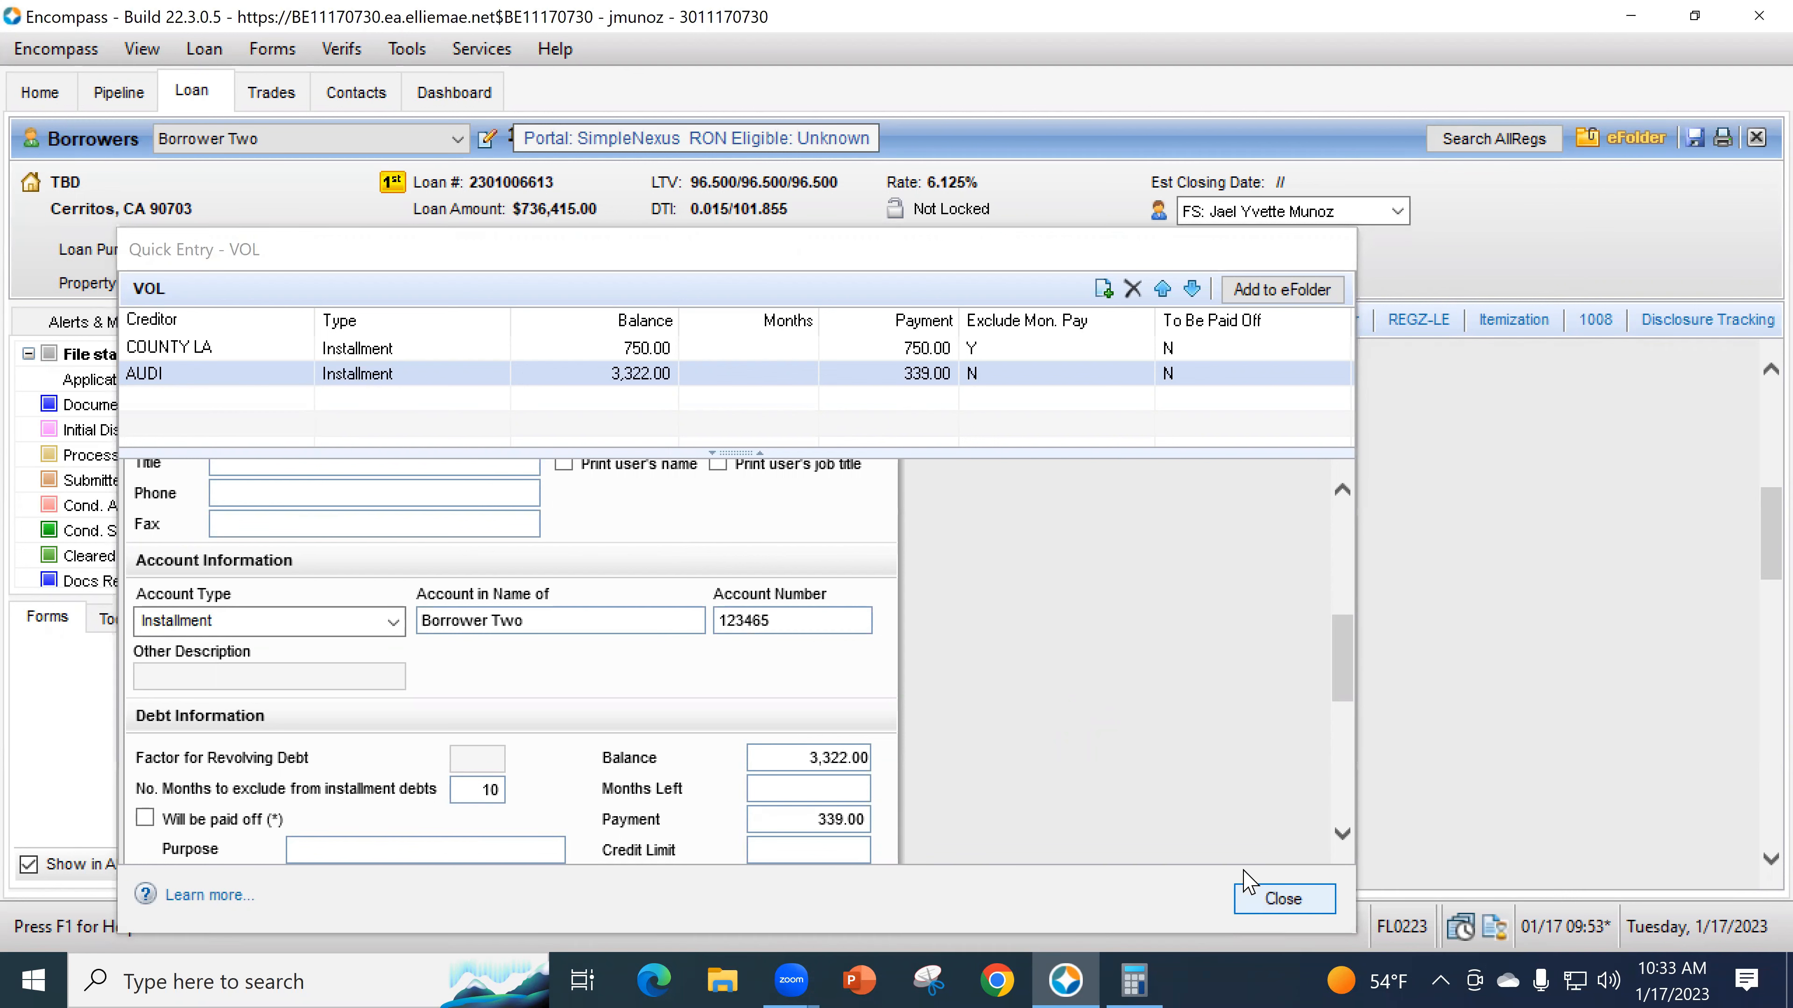
- Add a Borrower 'Other' liability described as IRS at 124.00 monthly in the second 2d row
scroll(932, 724, down, 5)
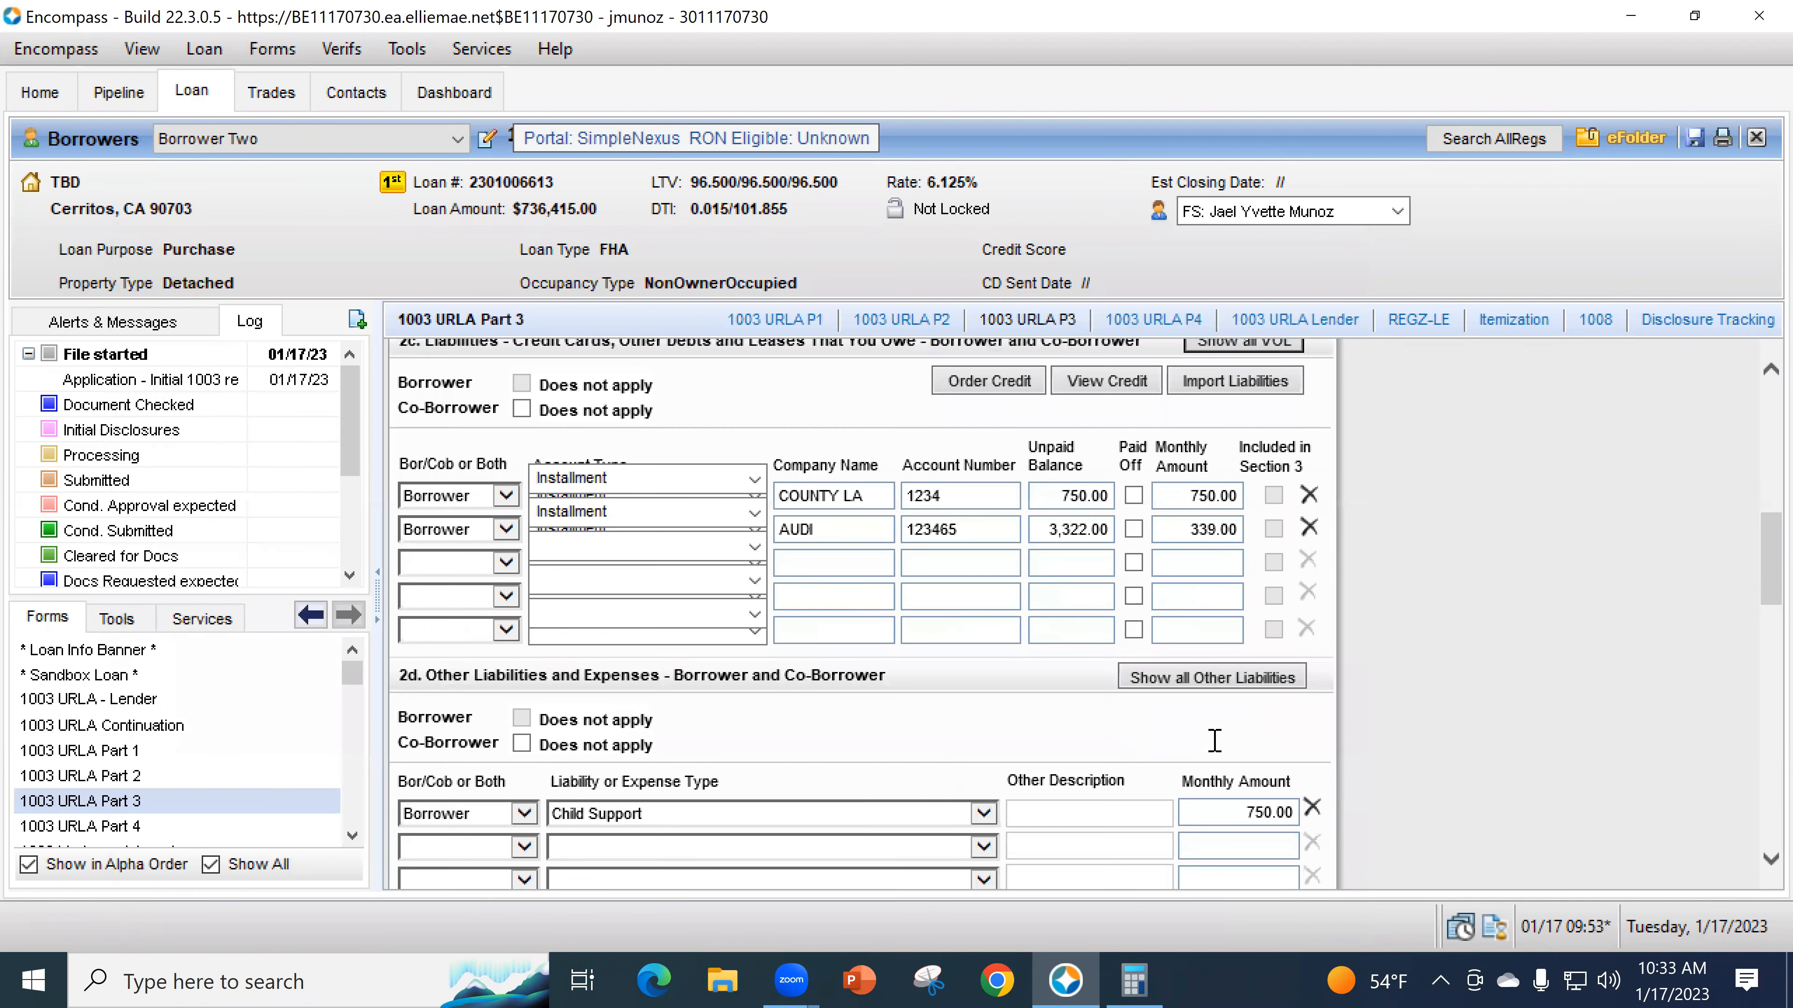
scroll(1401, 787, down, 1)
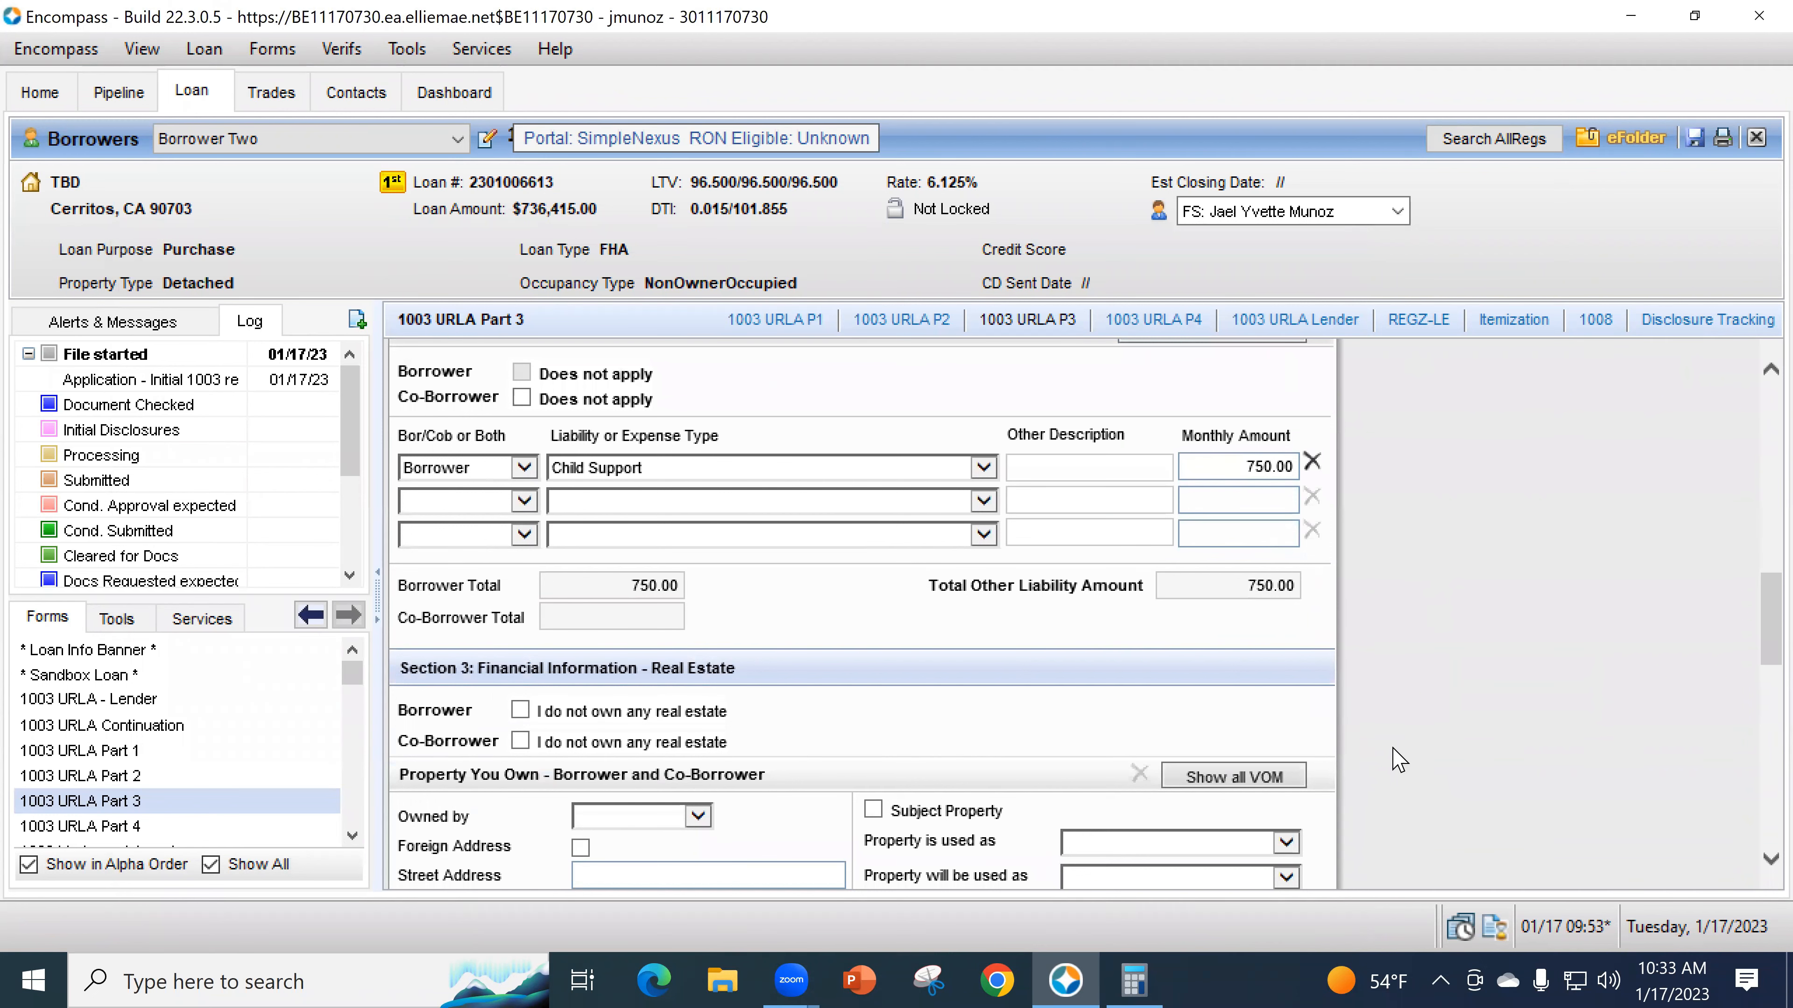
scroll(1376, 780, up, 3)
scroll(1371, 706, up, 10)
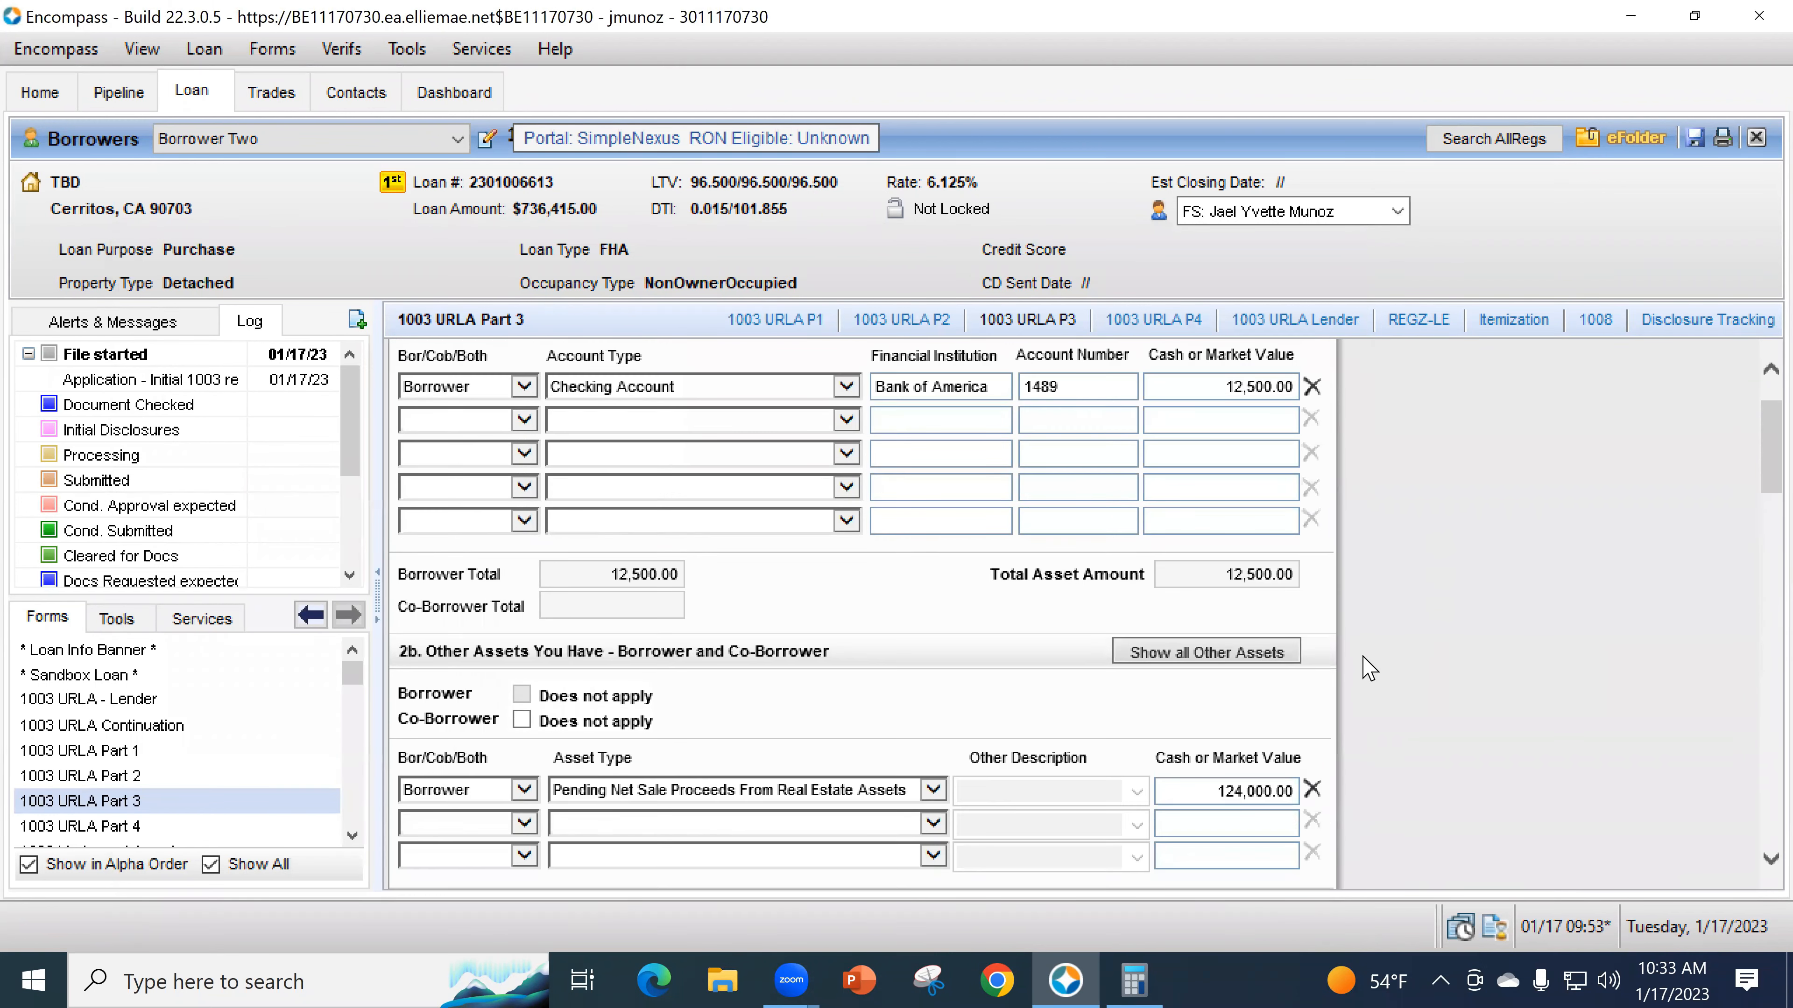
scroll(780, 588, down, 1)
scroll(840, 648, down, 1)
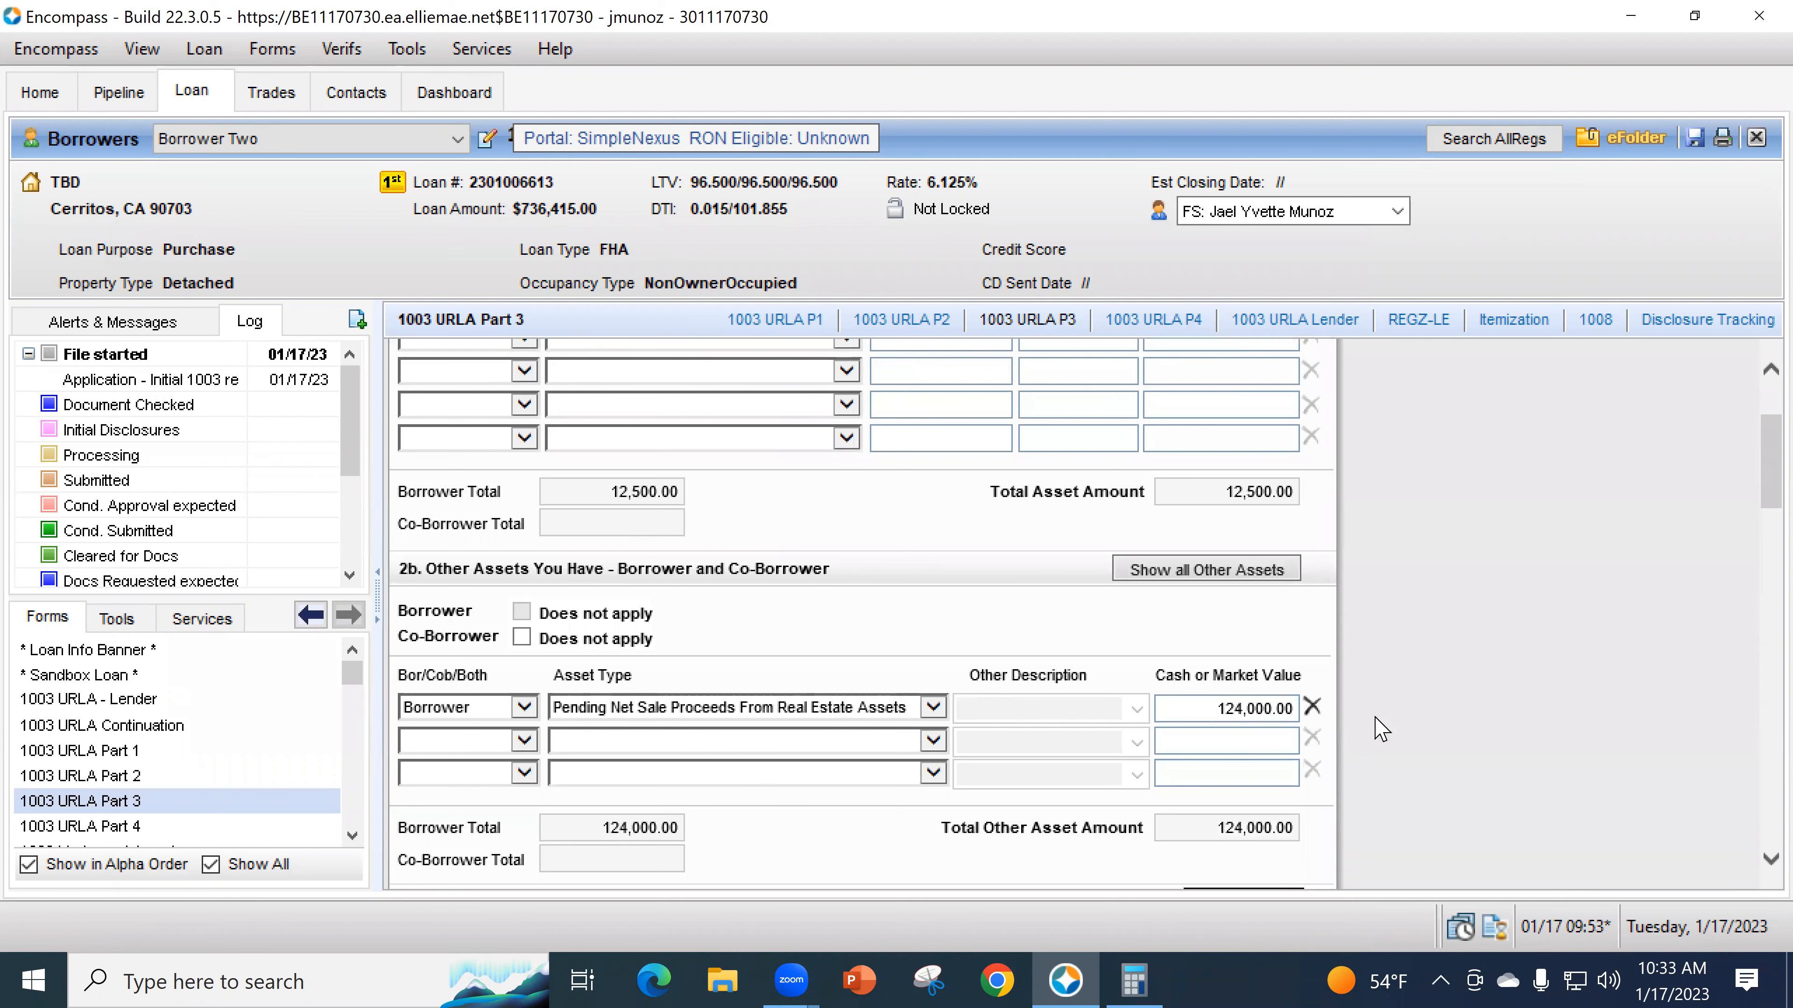
scroll(1319, 742, down, 3)
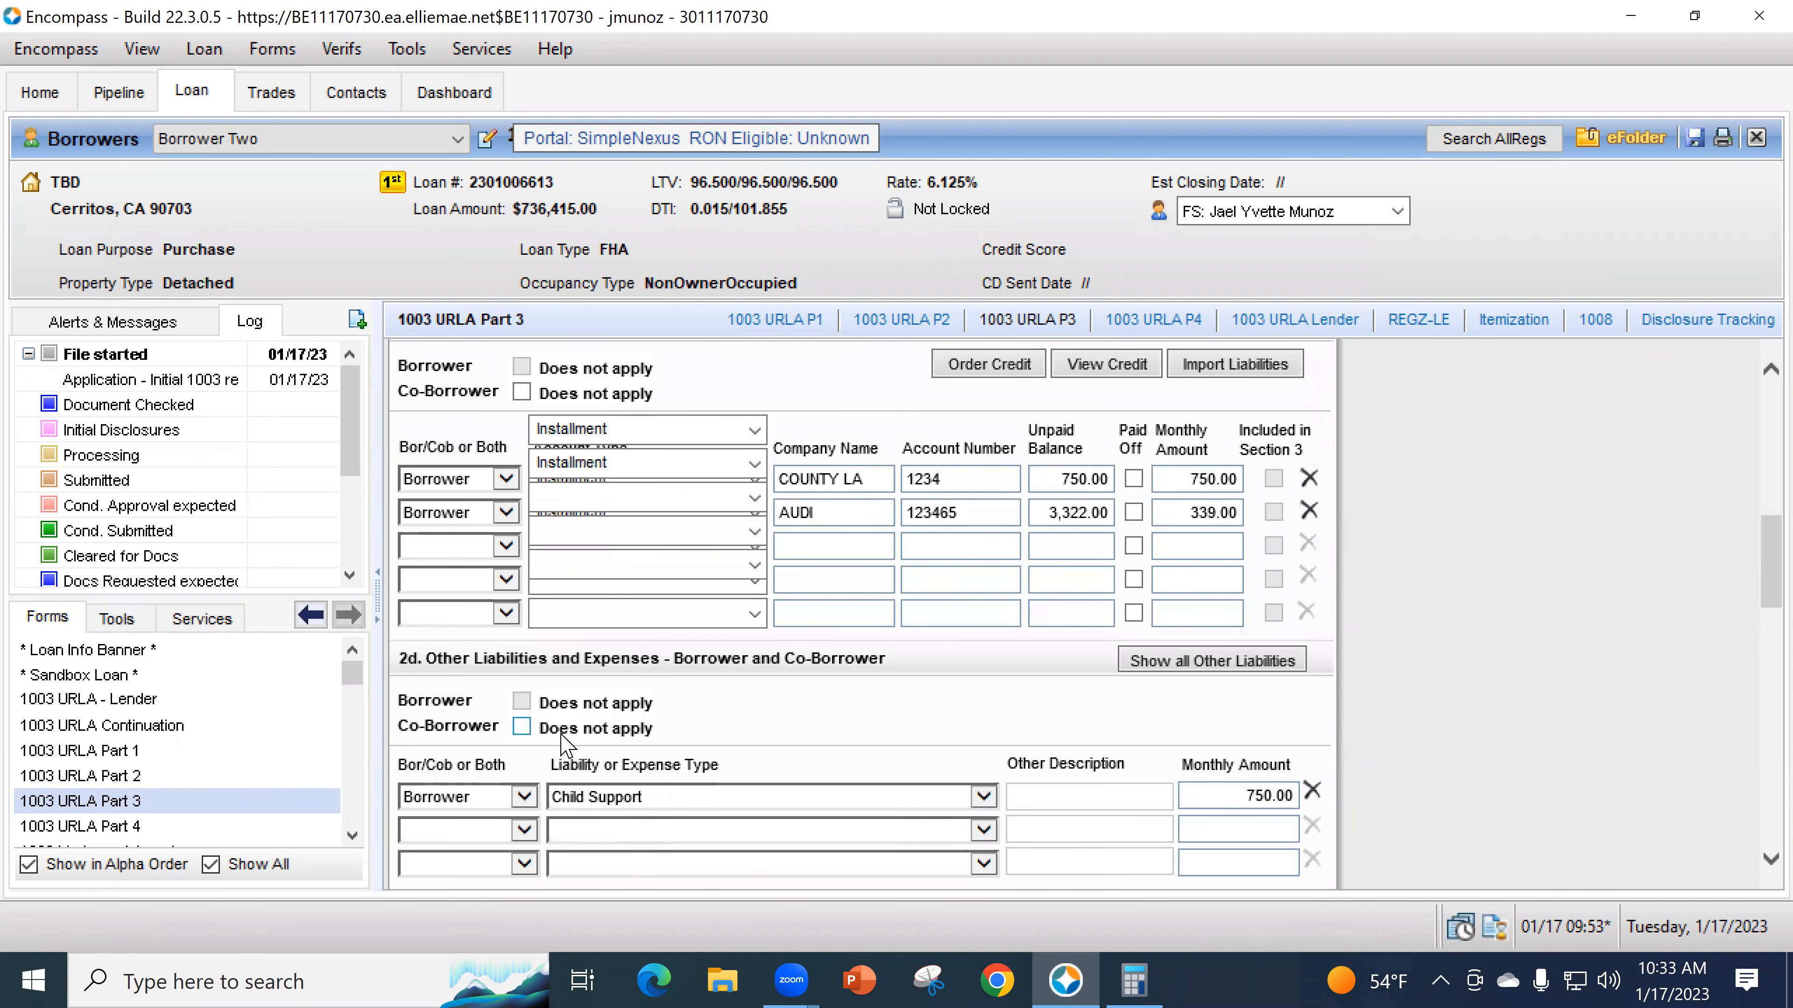
scroll(562, 742, down, 1)
click(529, 754)
click(494, 766)
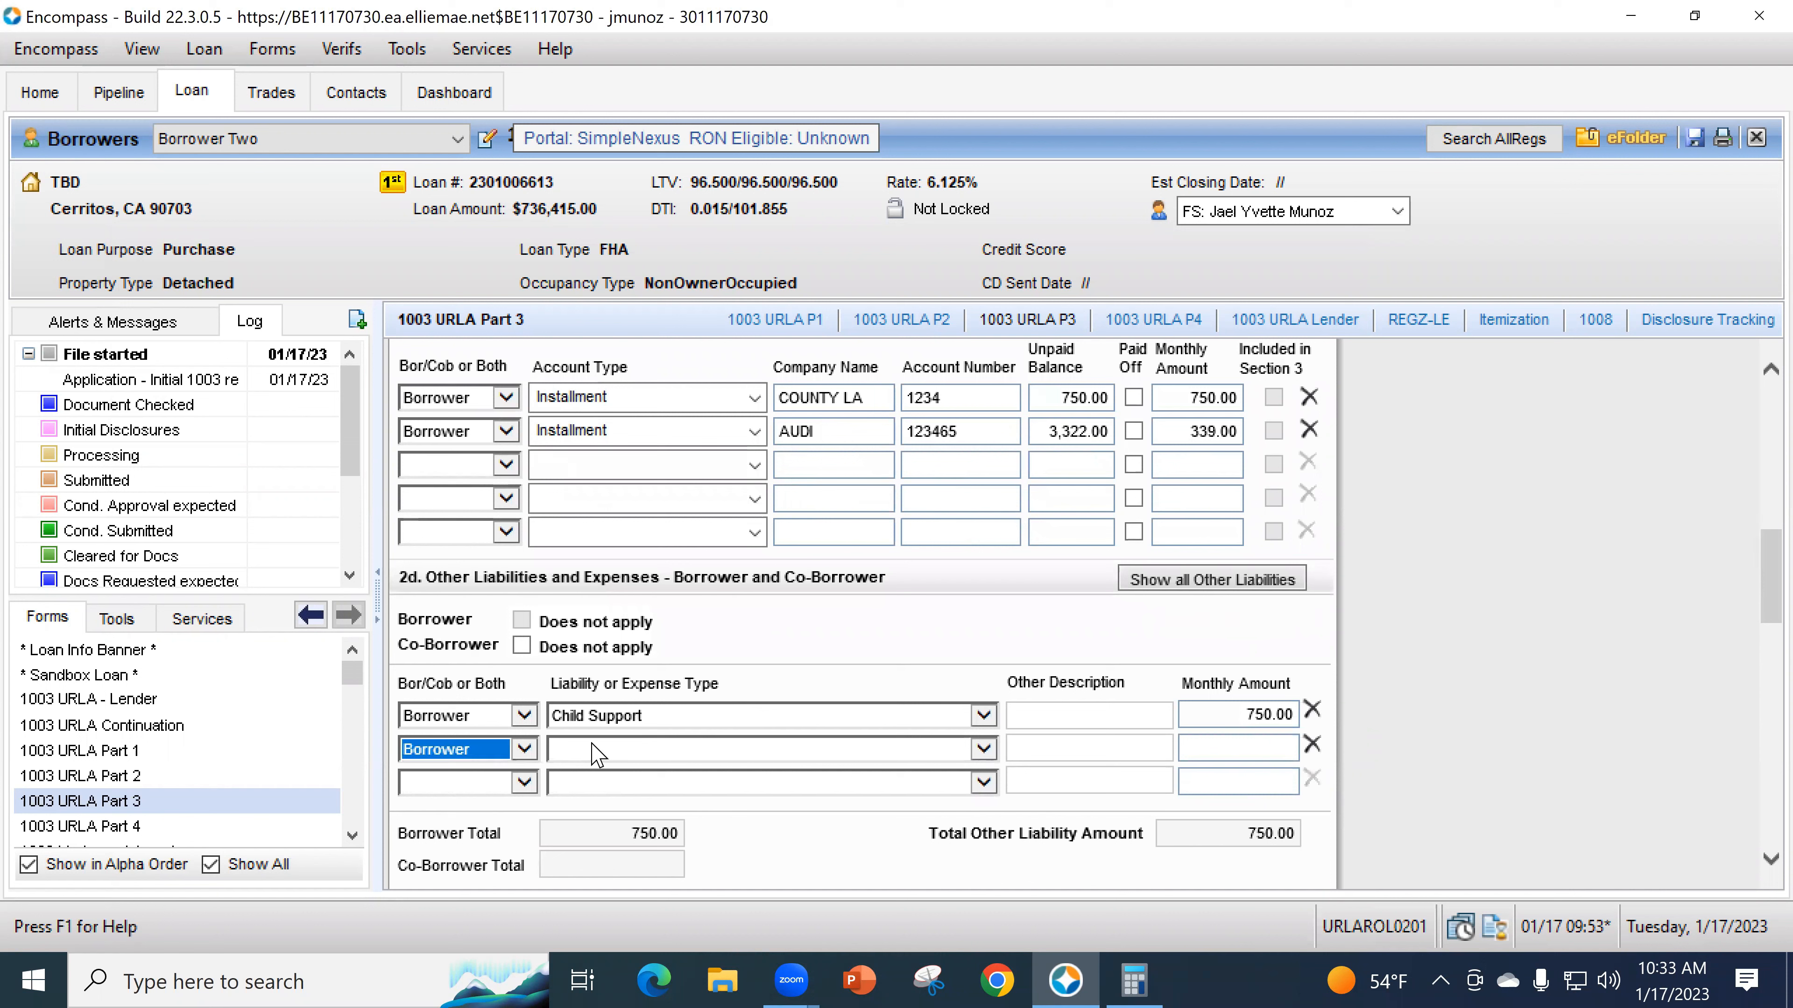
click(600, 750)
click(576, 828)
click(1097, 749)
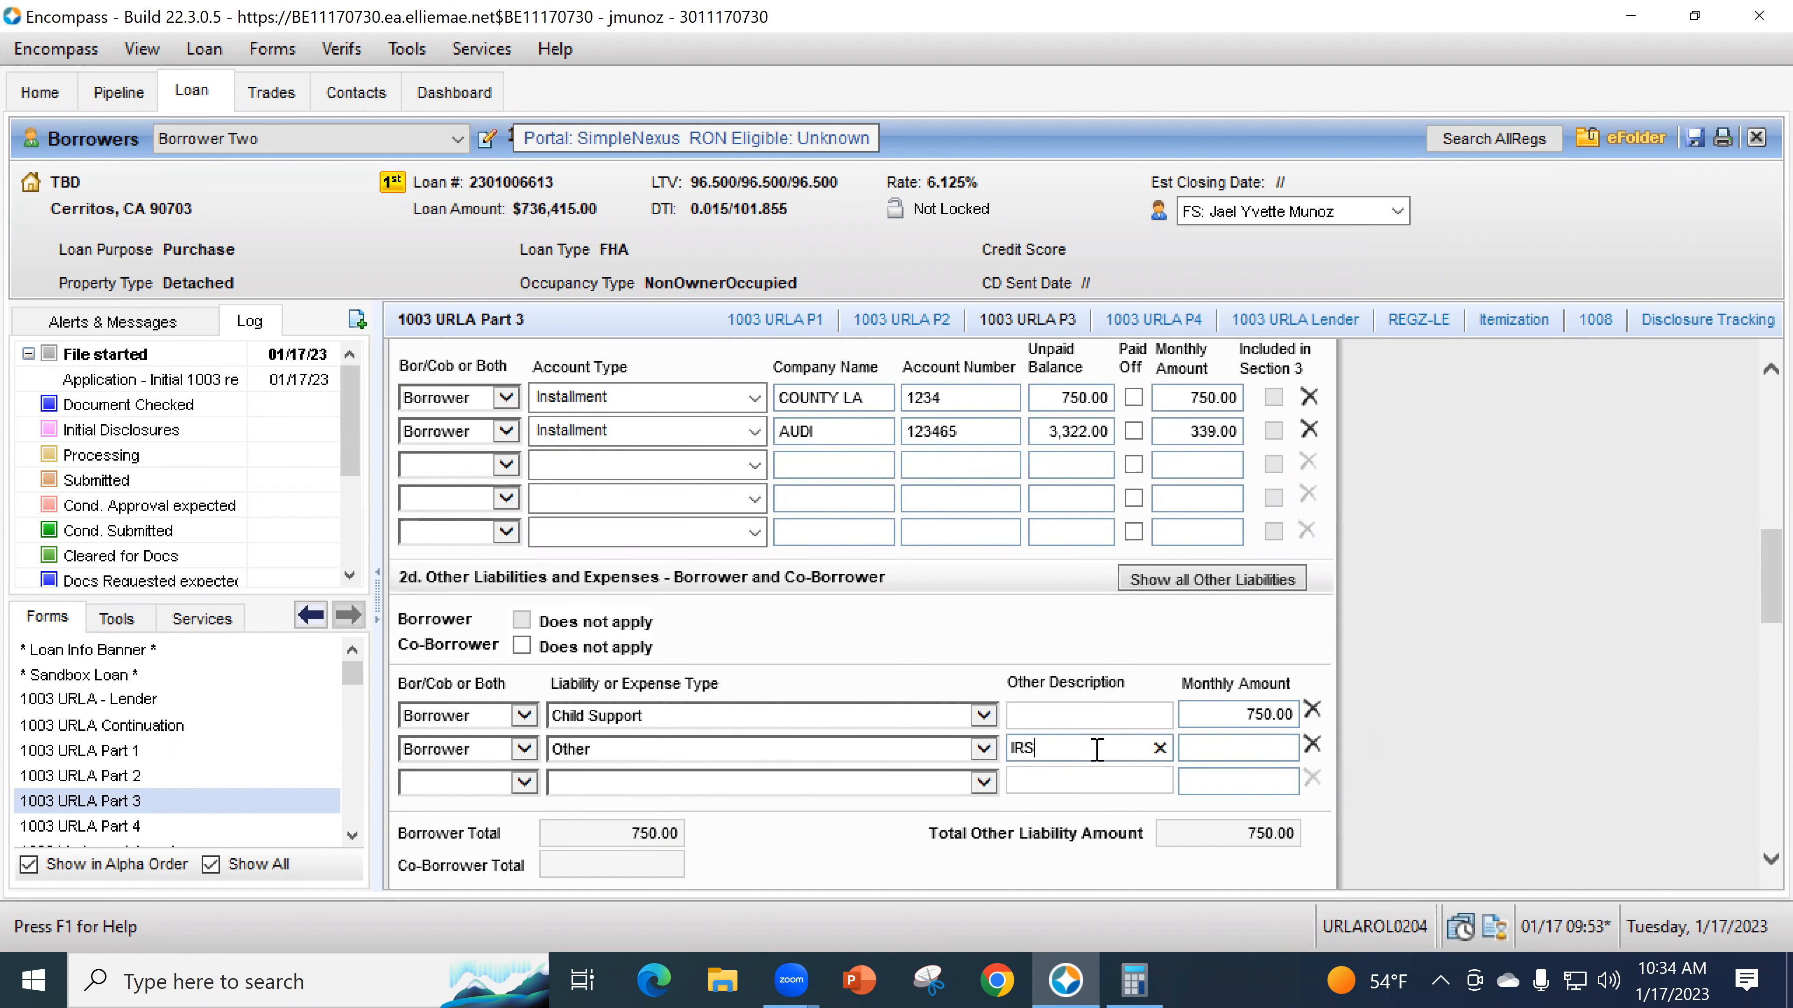
key(Tab)
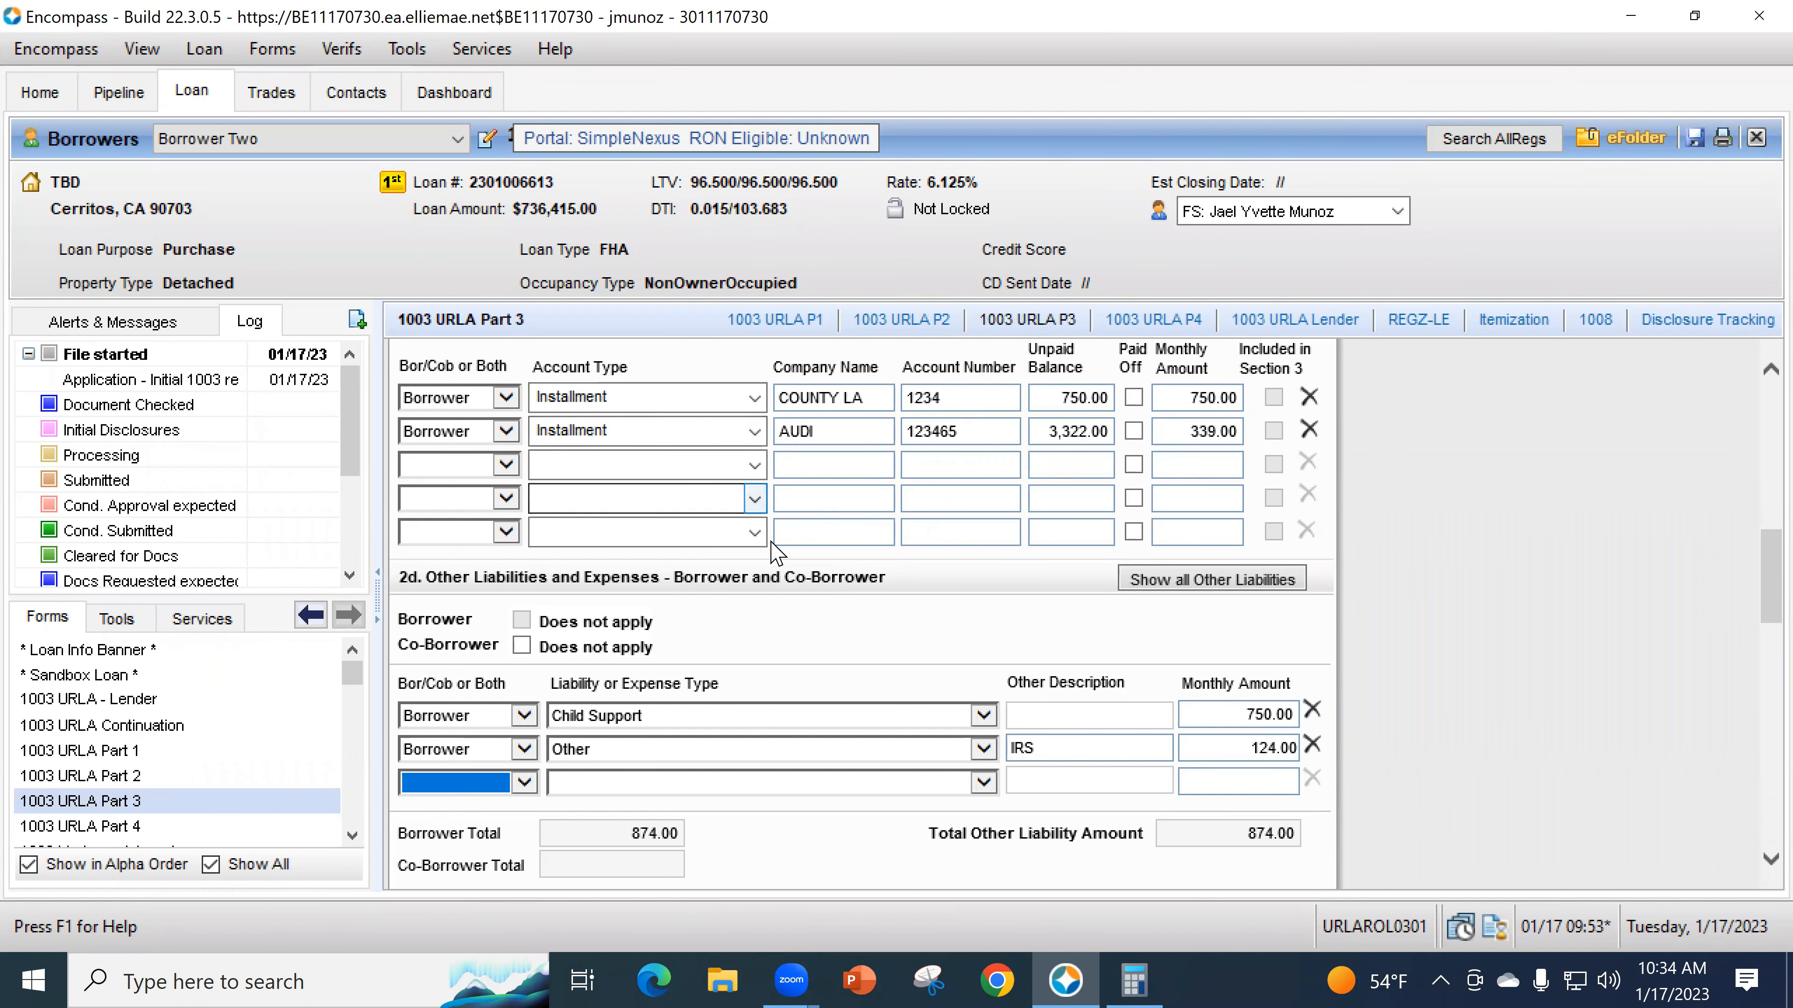
- Add a blank third liability entry in Quick Entry - VOL, then move down to Section 3 Real Estate
scroll(748, 537, up, 1)
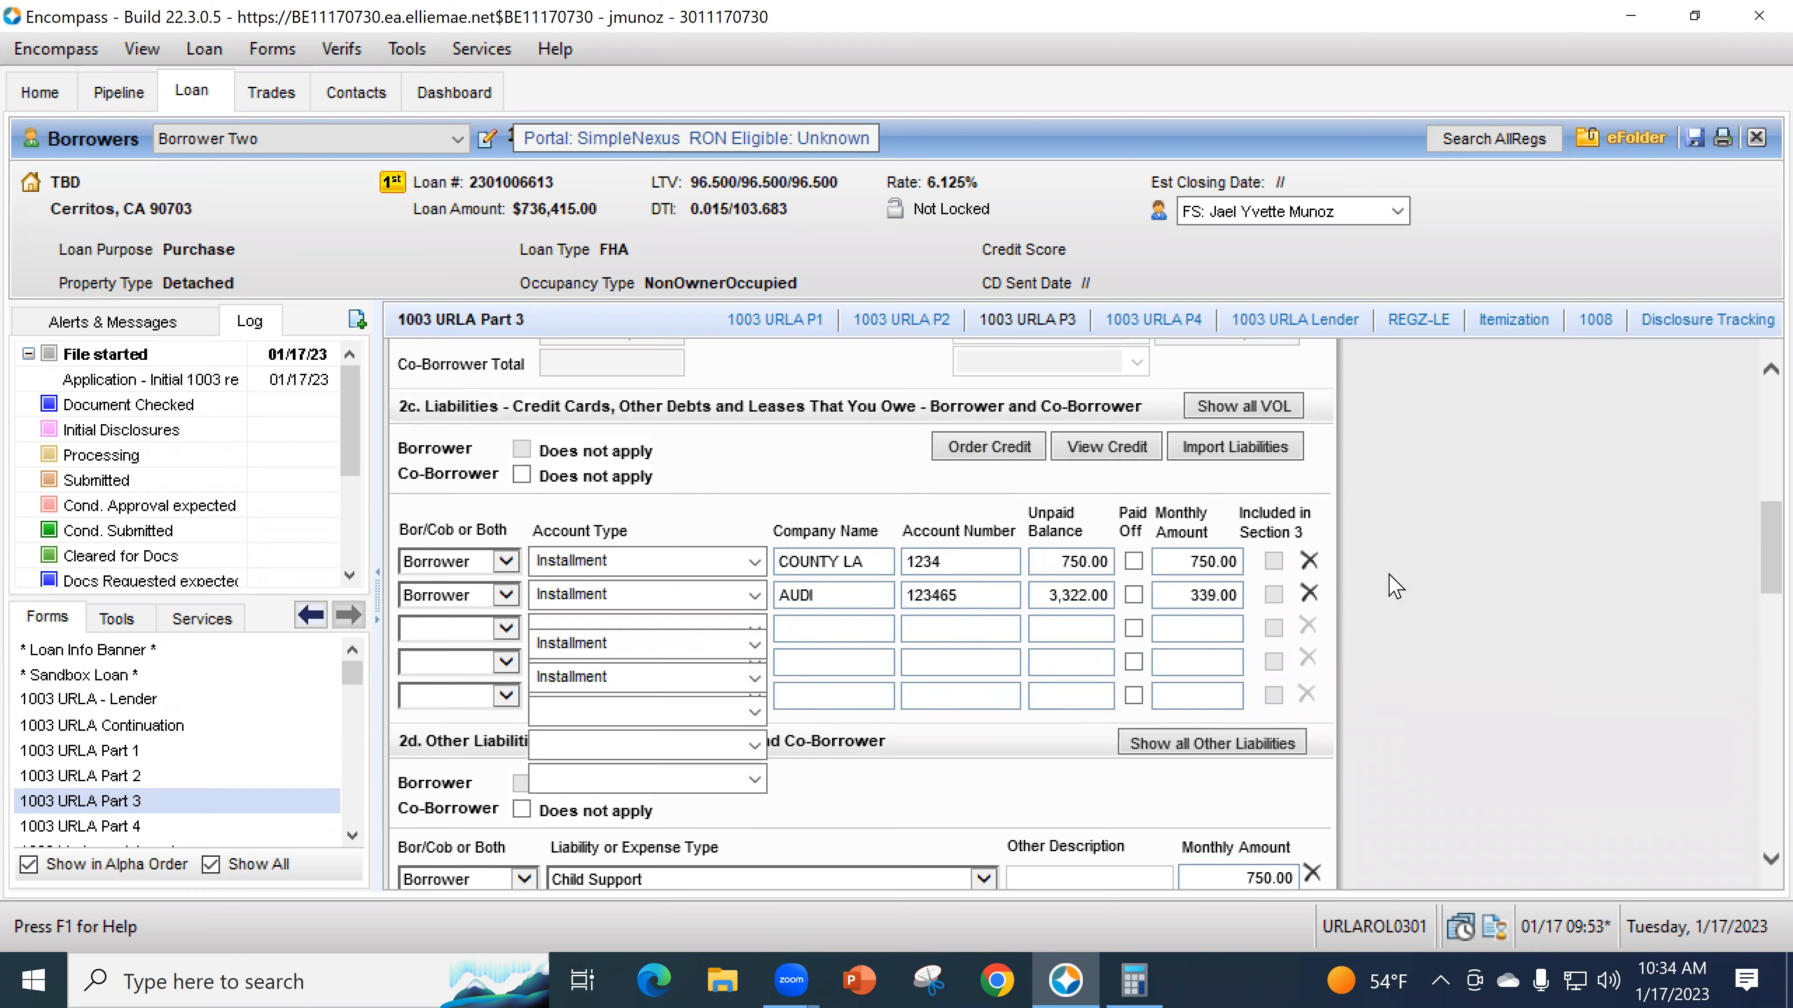
scroll(1219, 642, up, 2)
click(1248, 494)
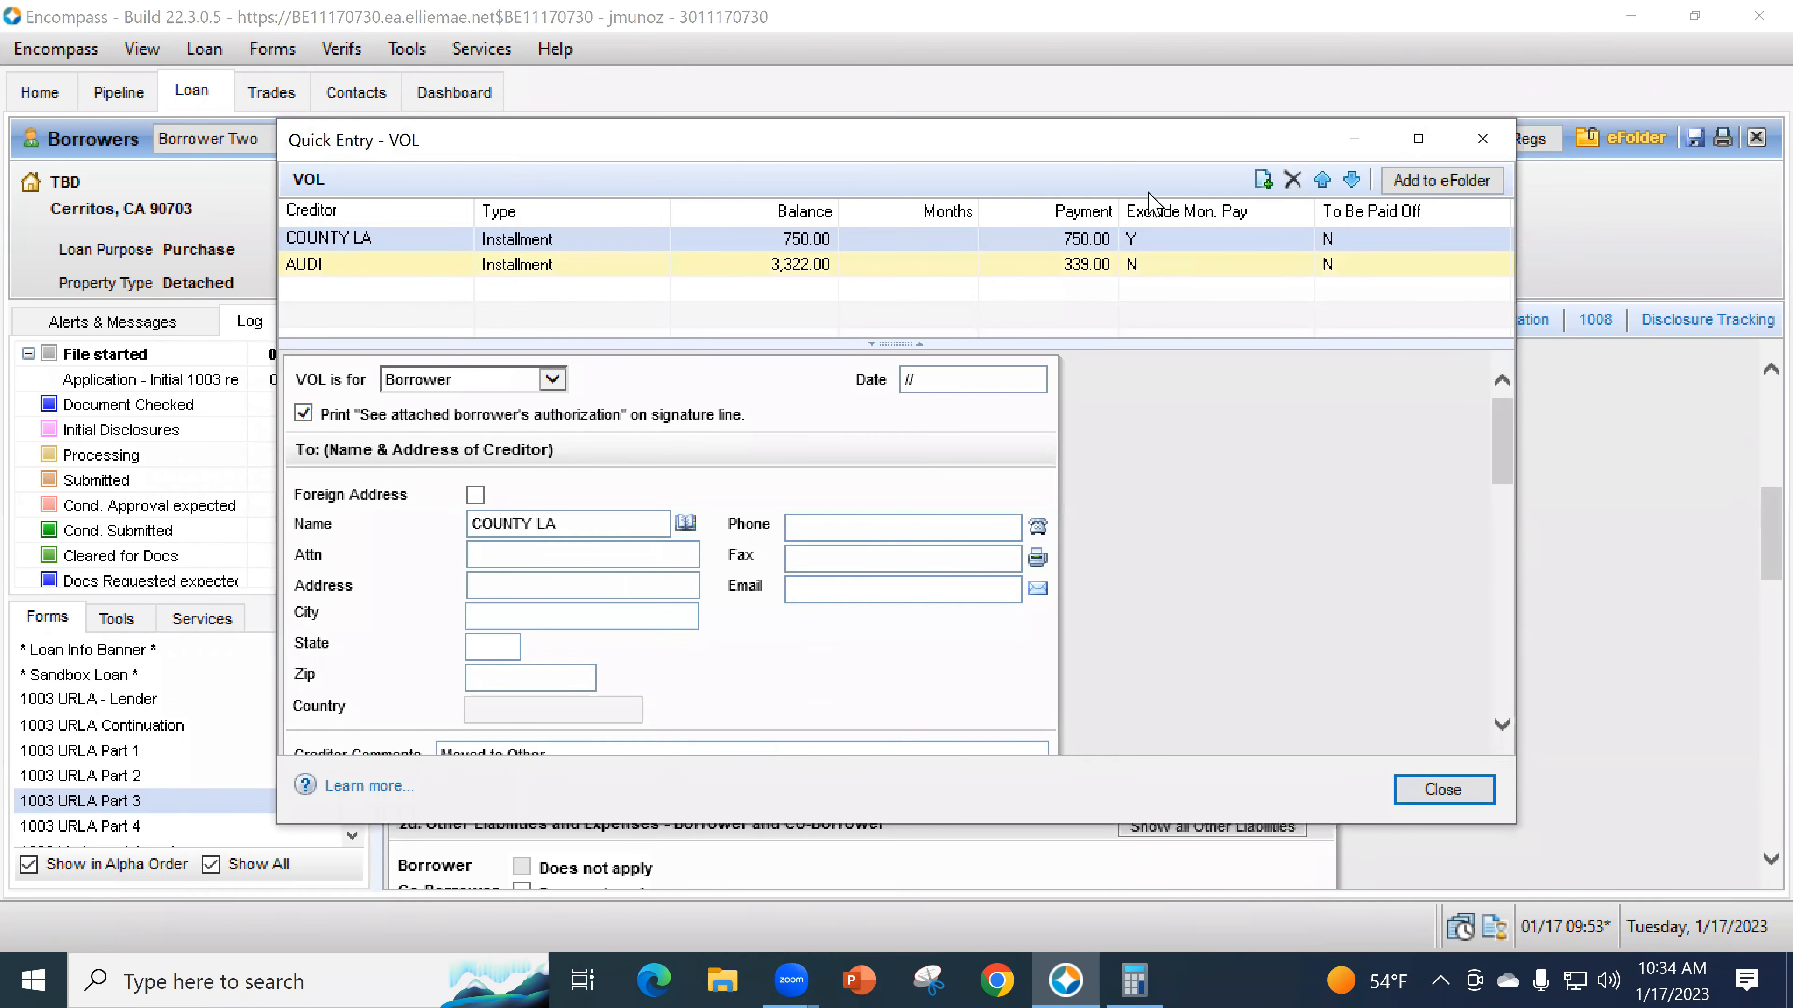
click(1264, 180)
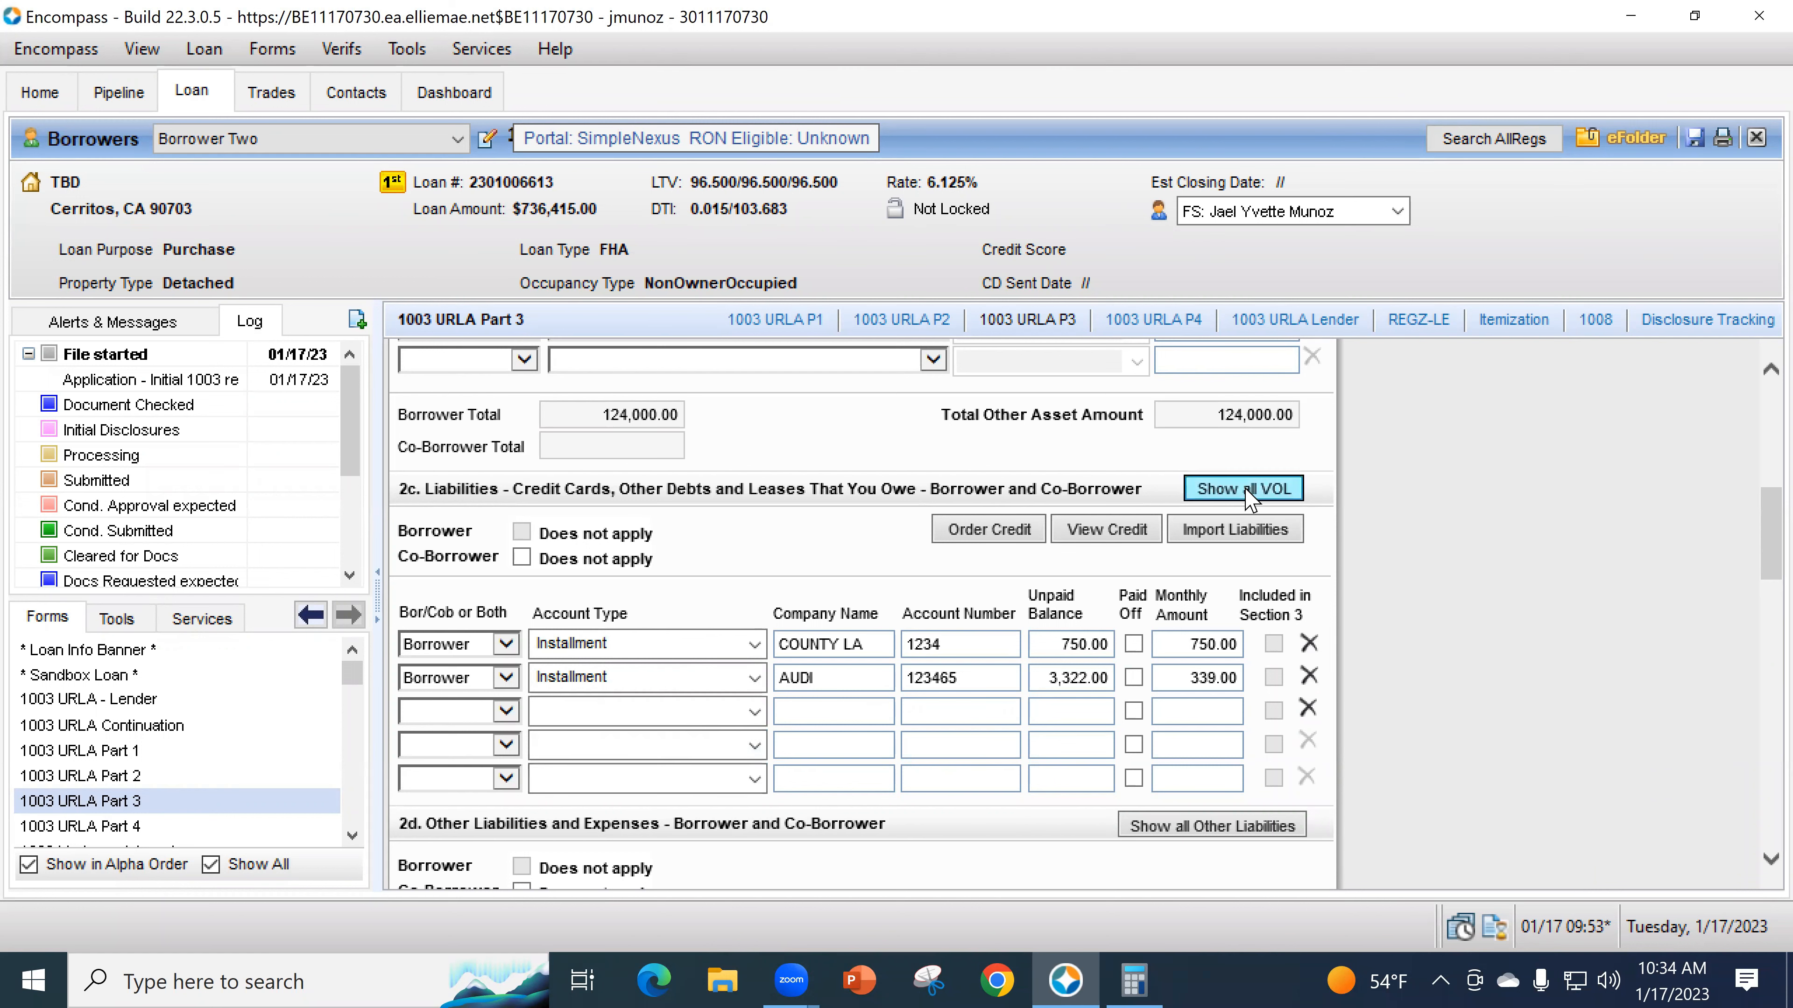
scroll(1407, 796, down, 10)
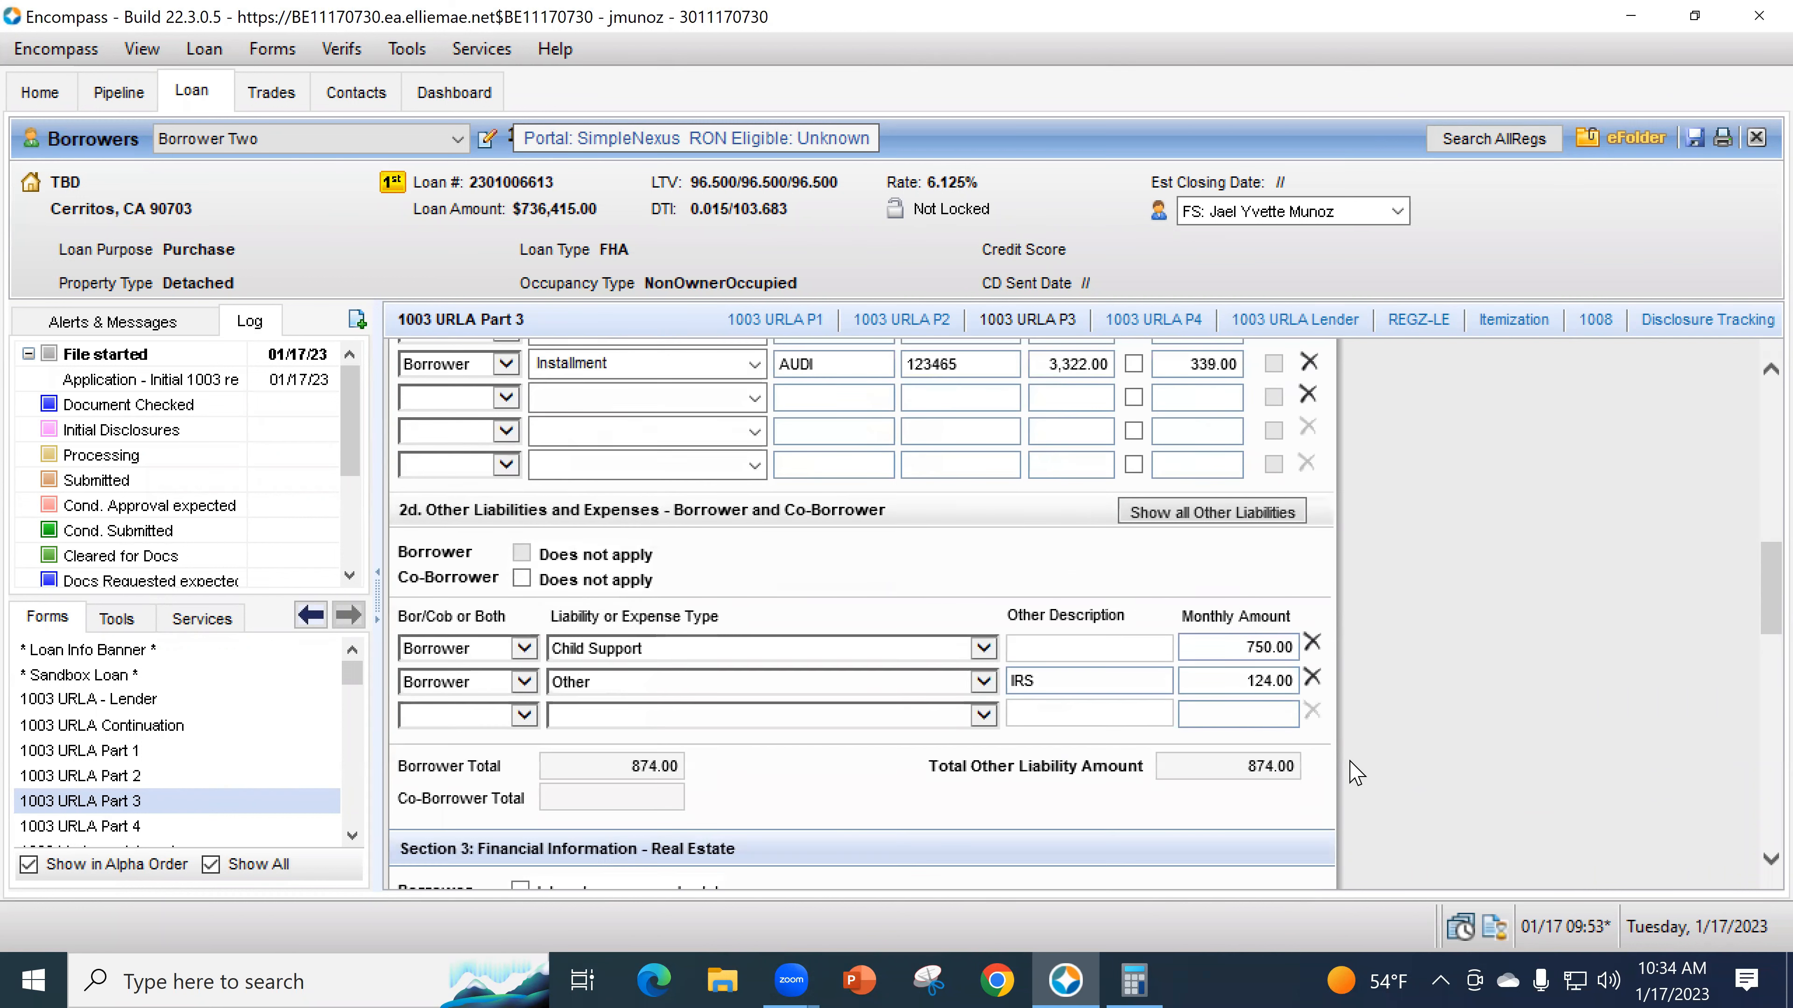
scroll(794, 457, up, 5)
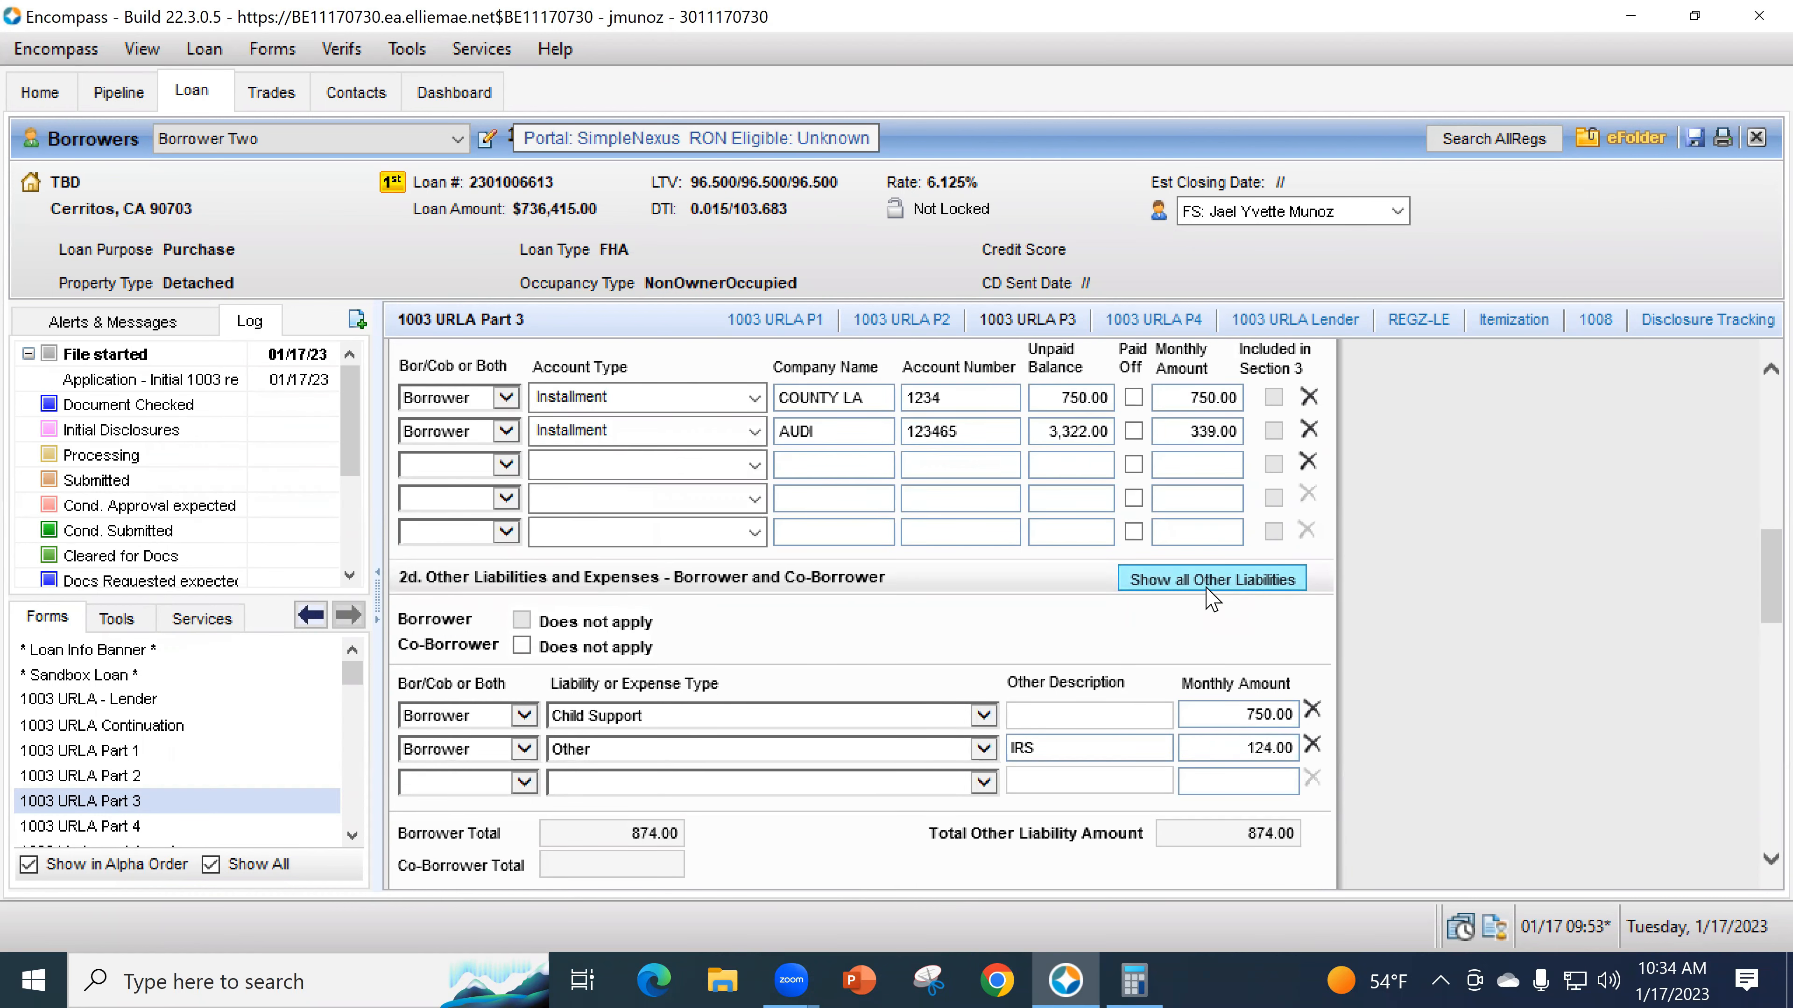
scroll(1366, 742, down, 5)
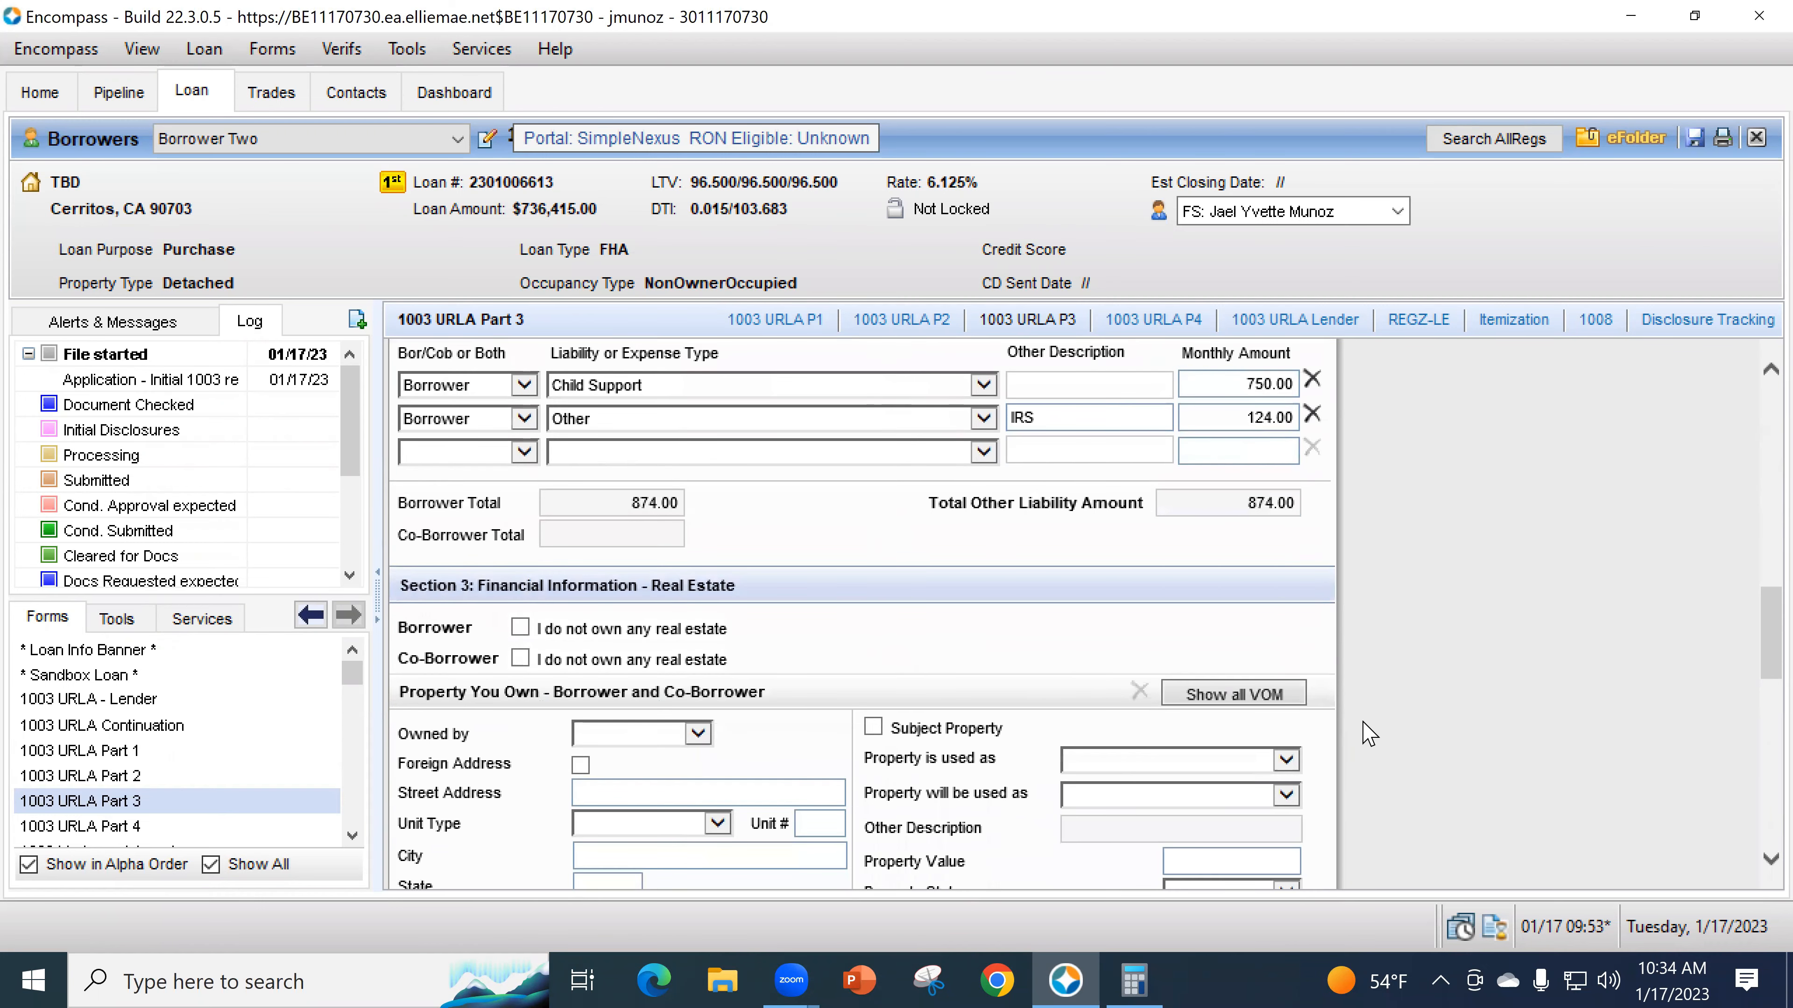
scroll(1200, 723, down, 1)
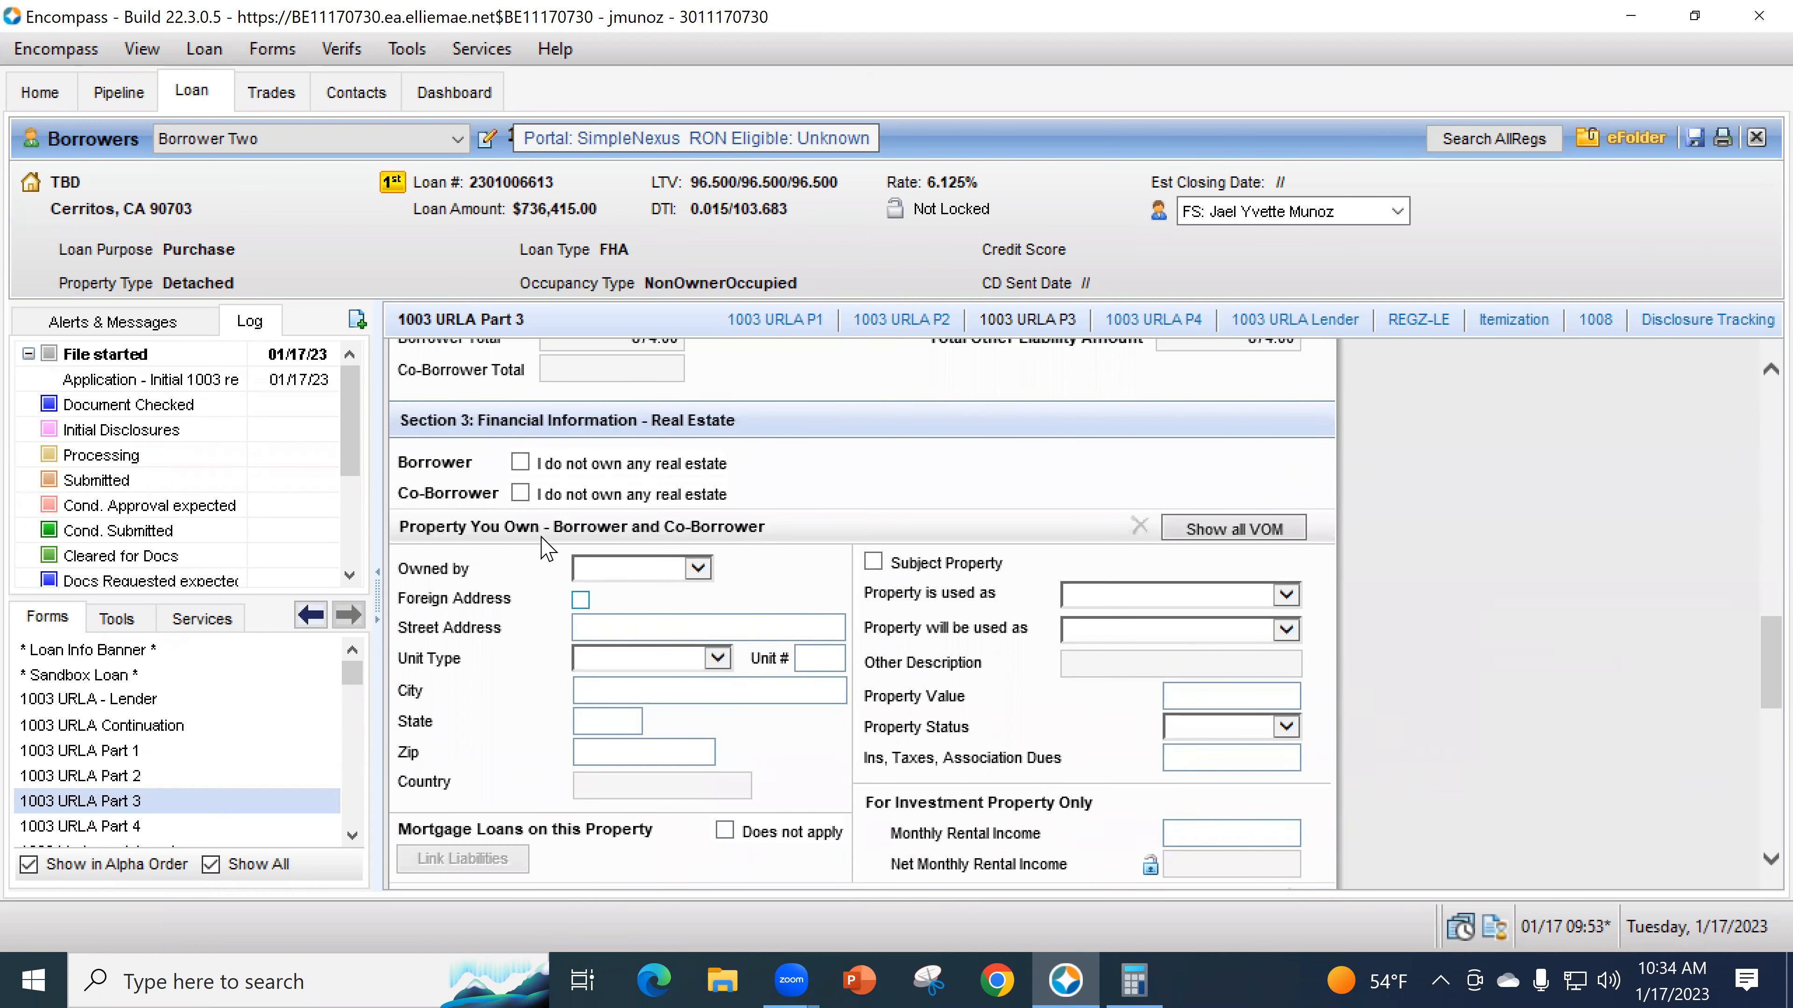
- Record a Borrower-owned property, entering its street address and zip so city and state fill in
click(520, 463)
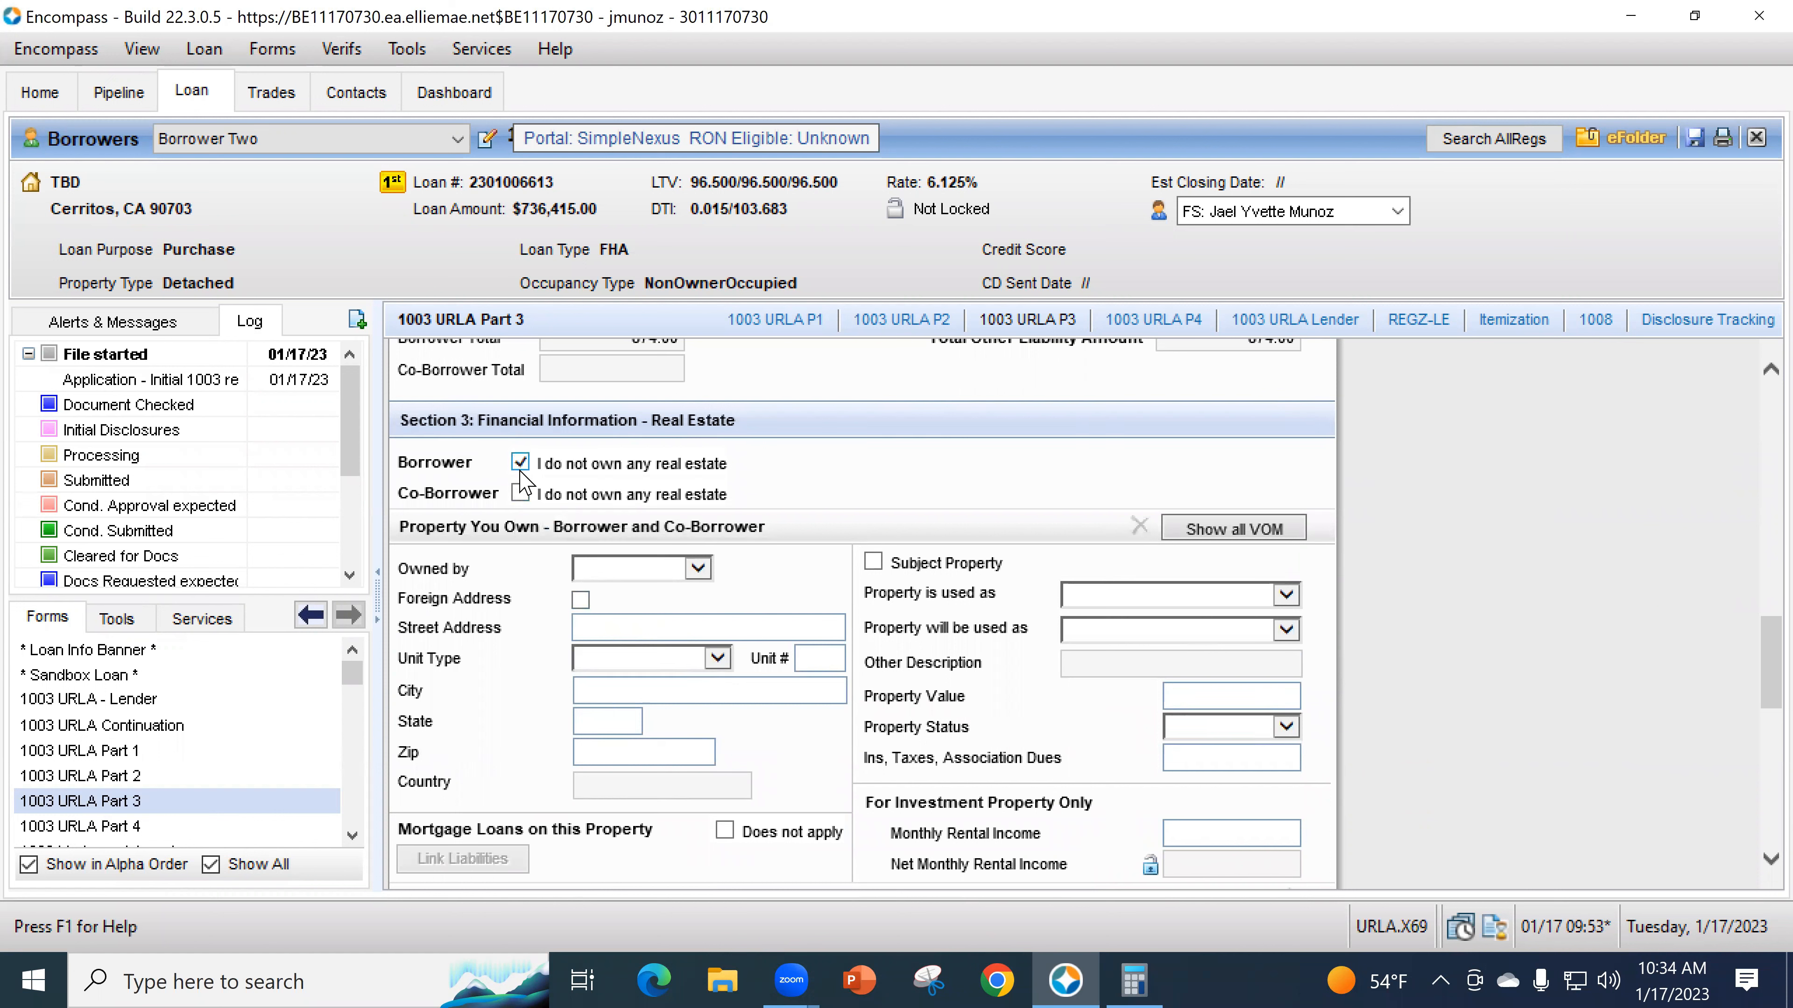
click(520, 463)
click(1228, 528)
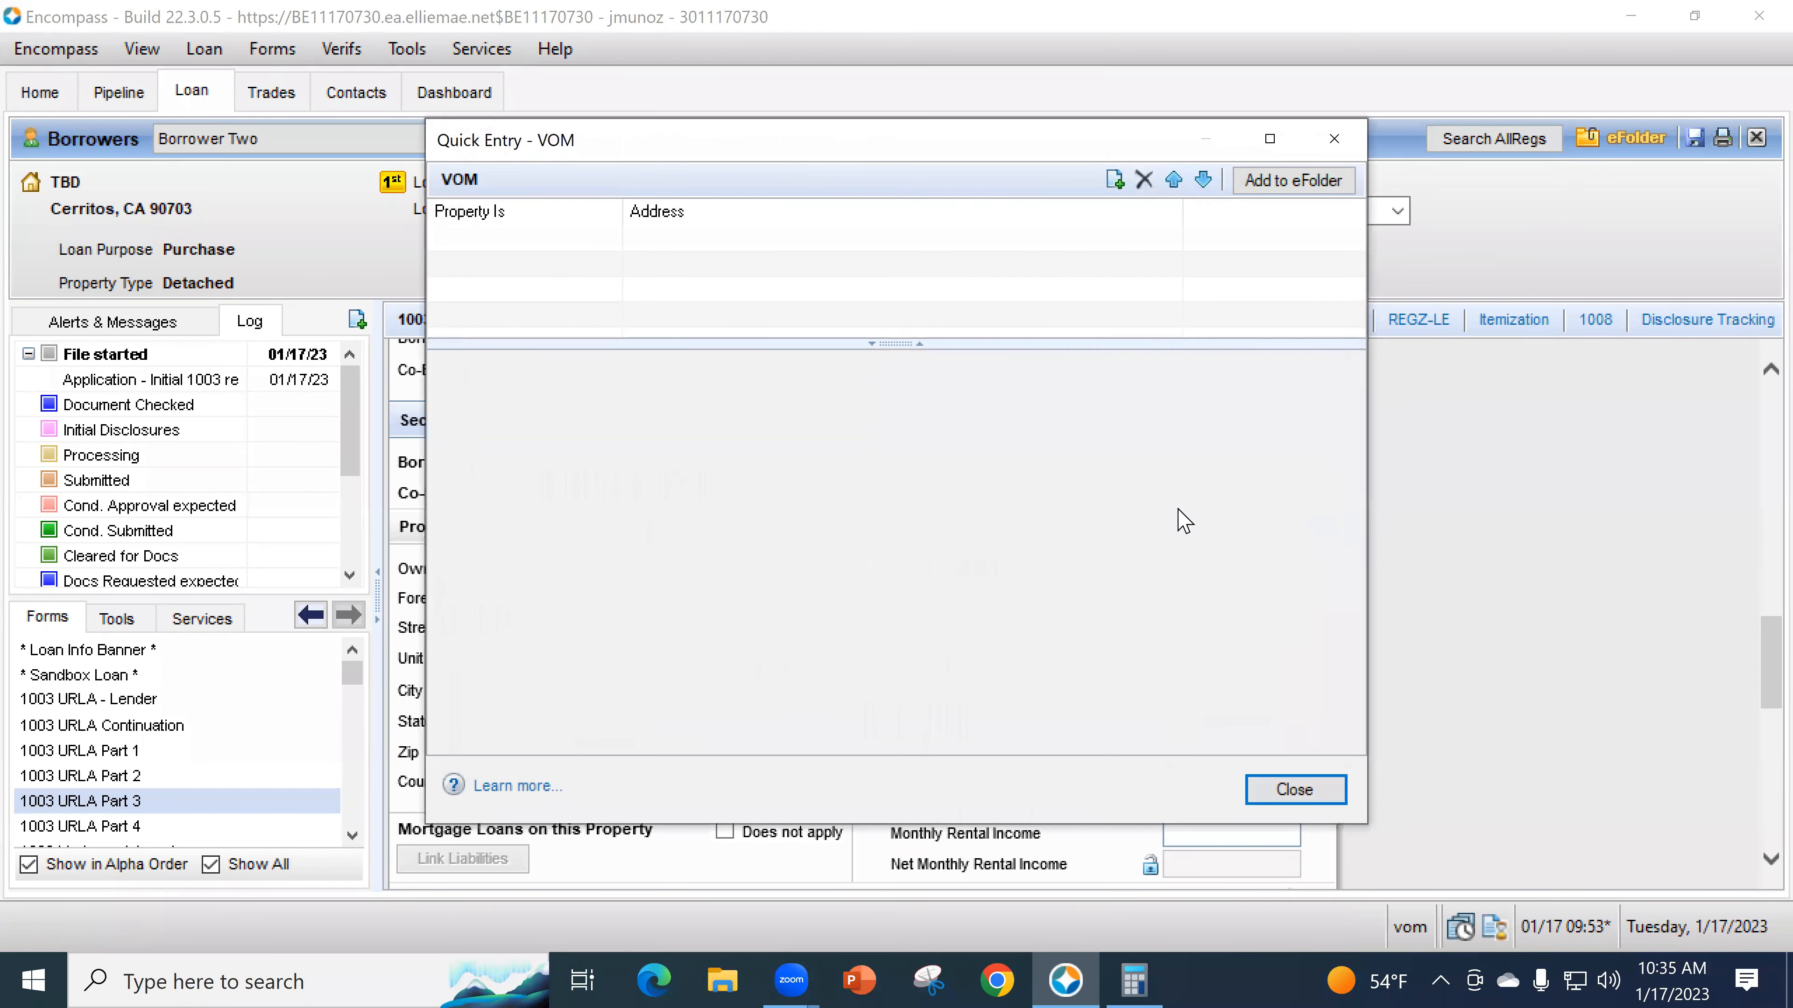
click(1333, 139)
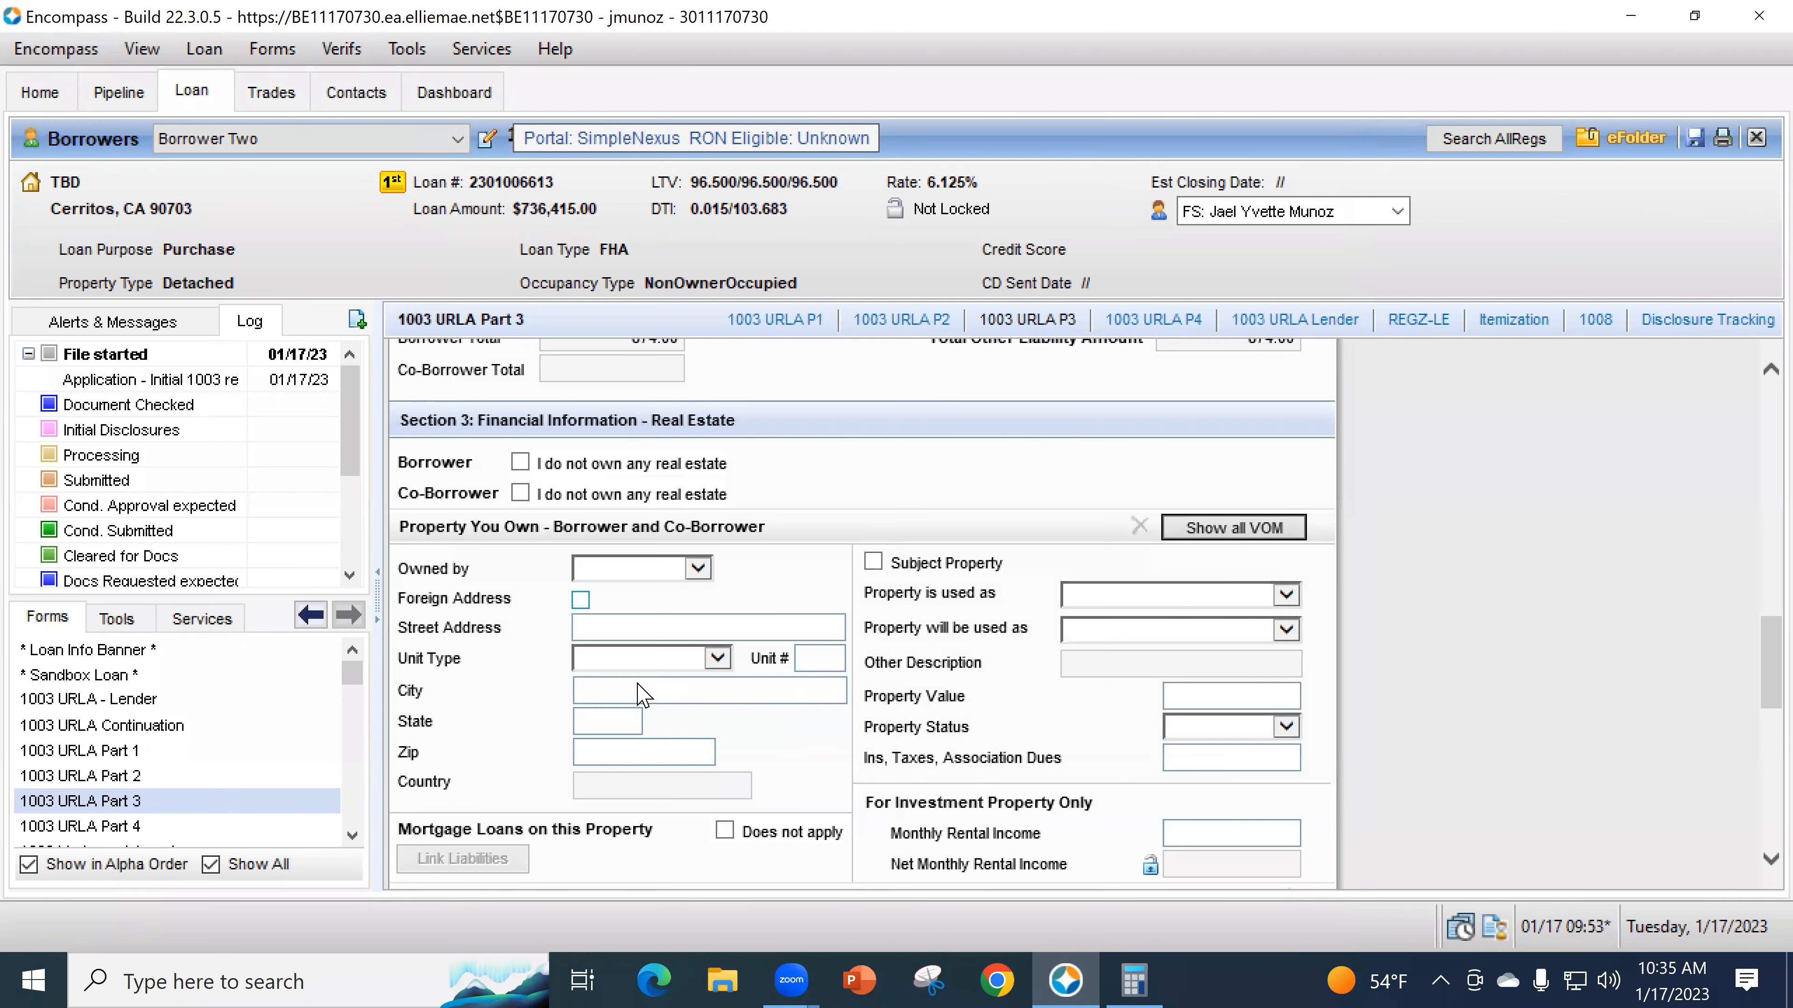
click(655, 572)
click(626, 591)
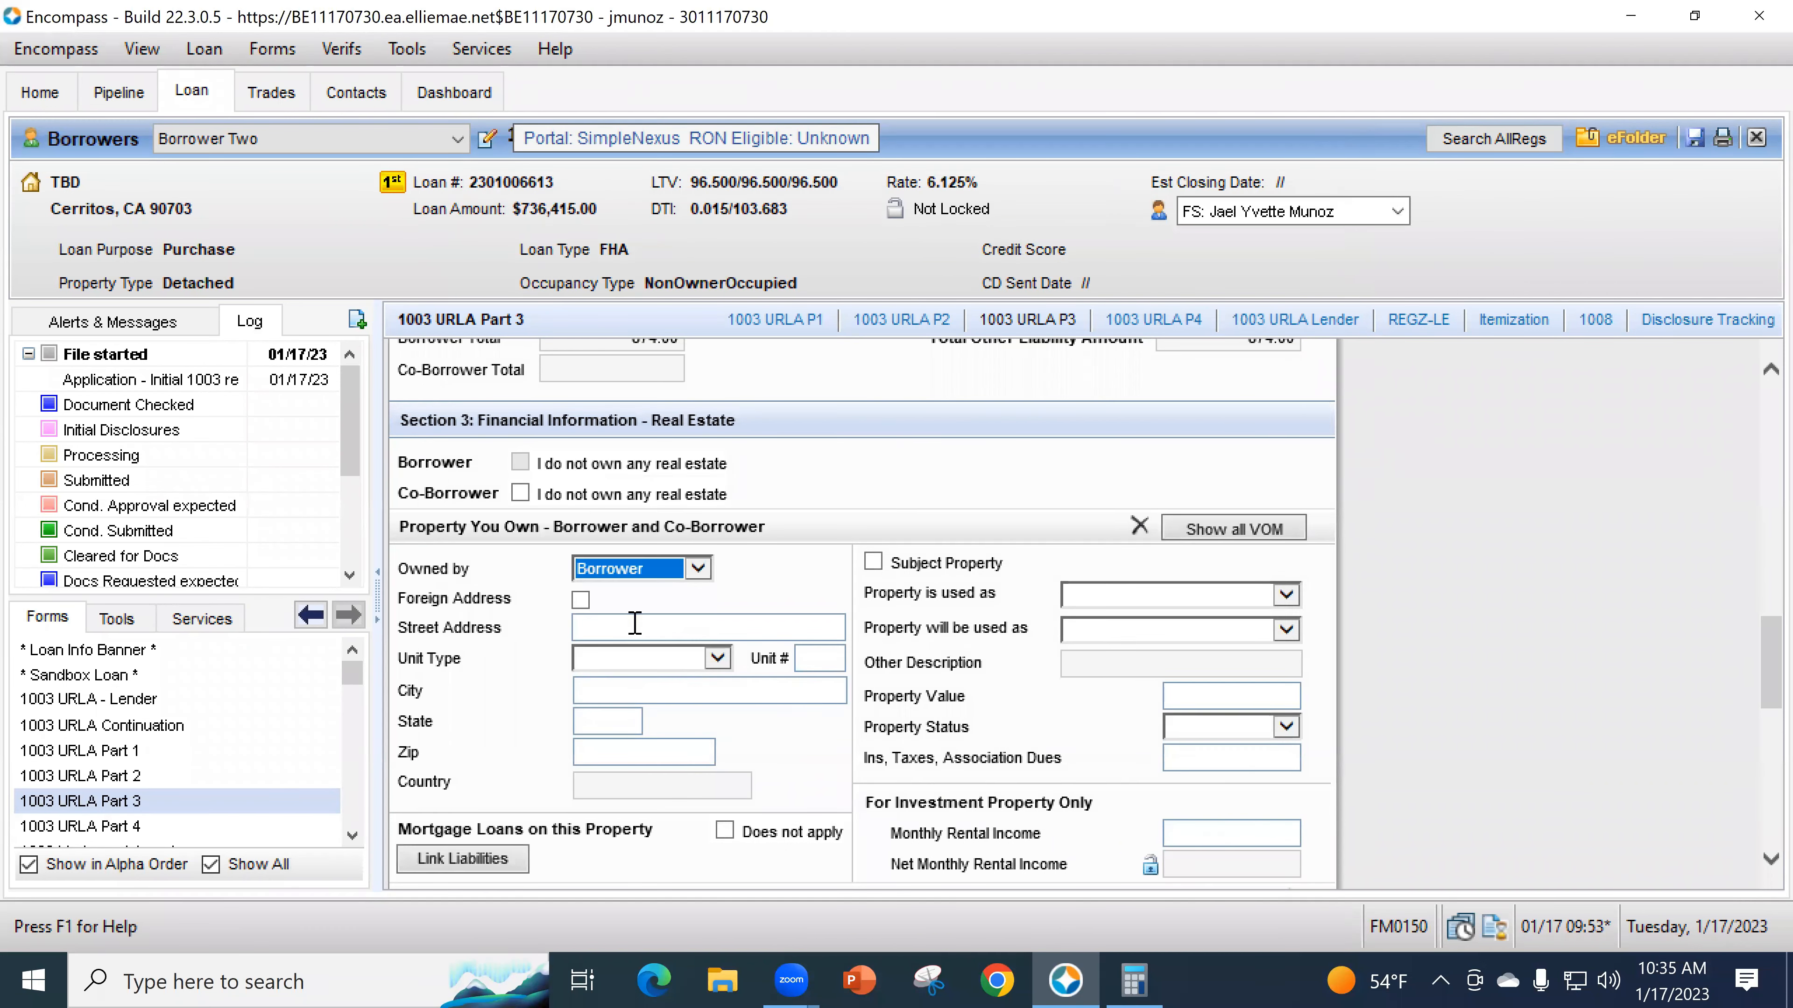
click(634, 625)
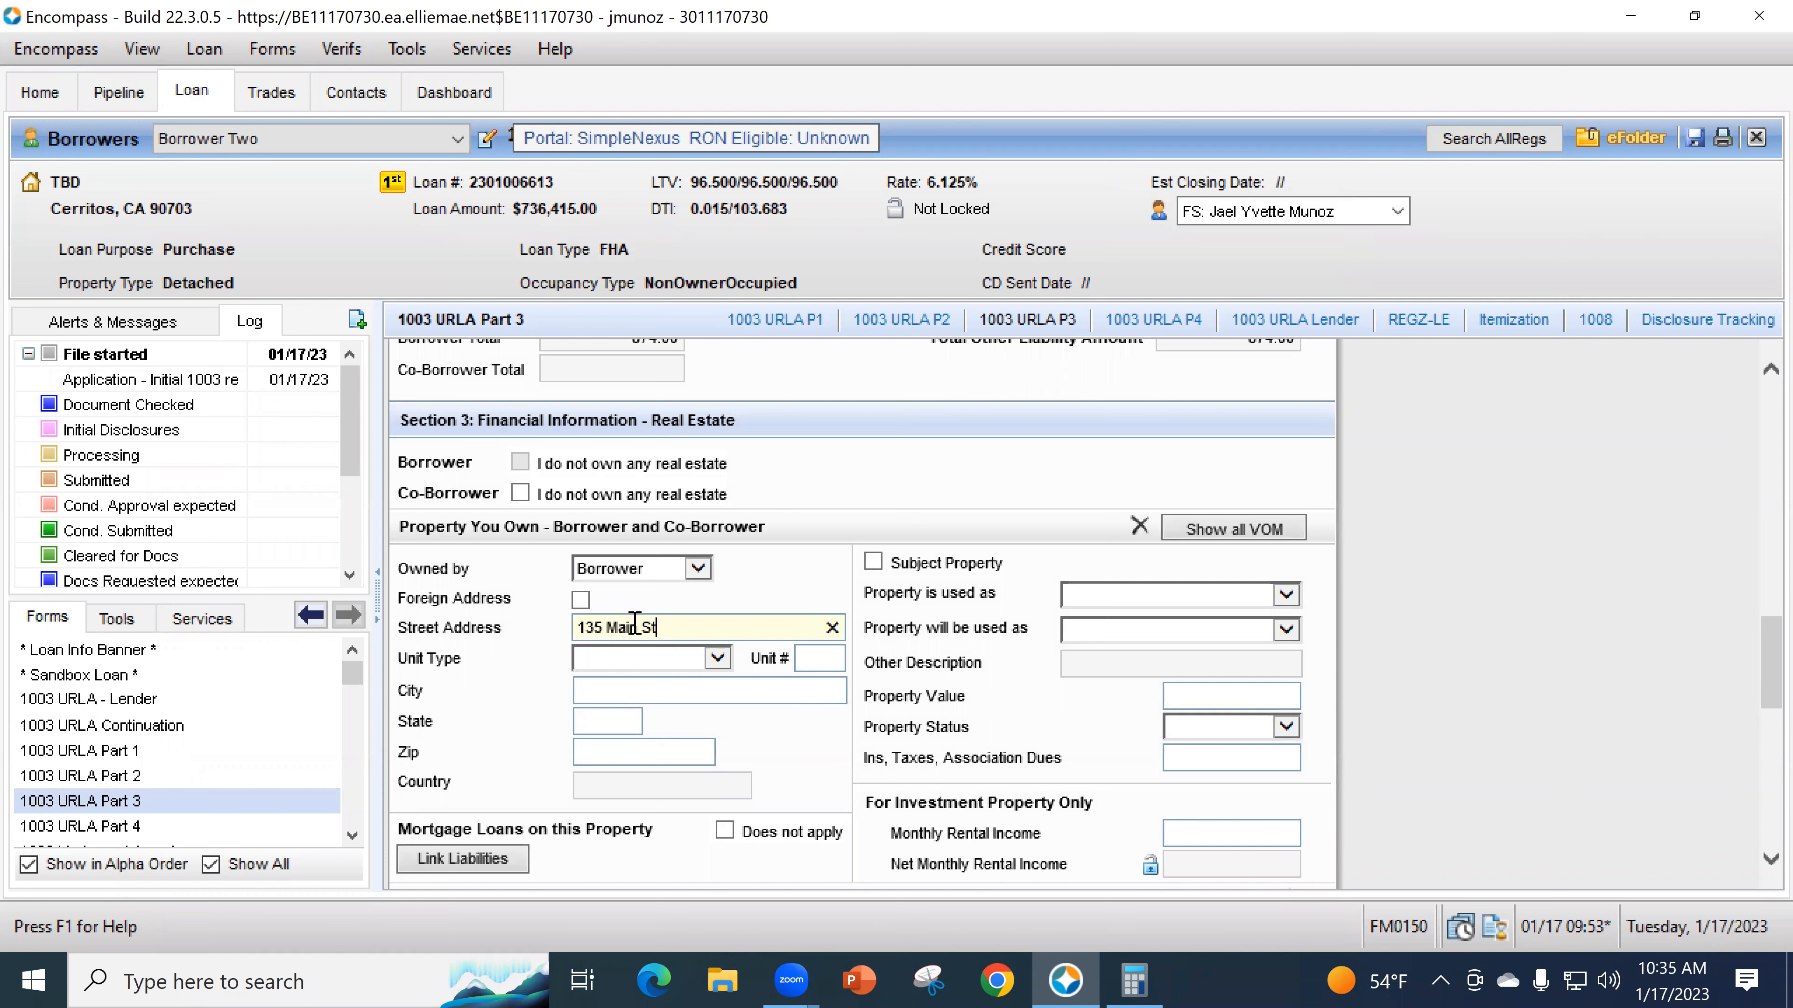
text(90660)
key(Tab)
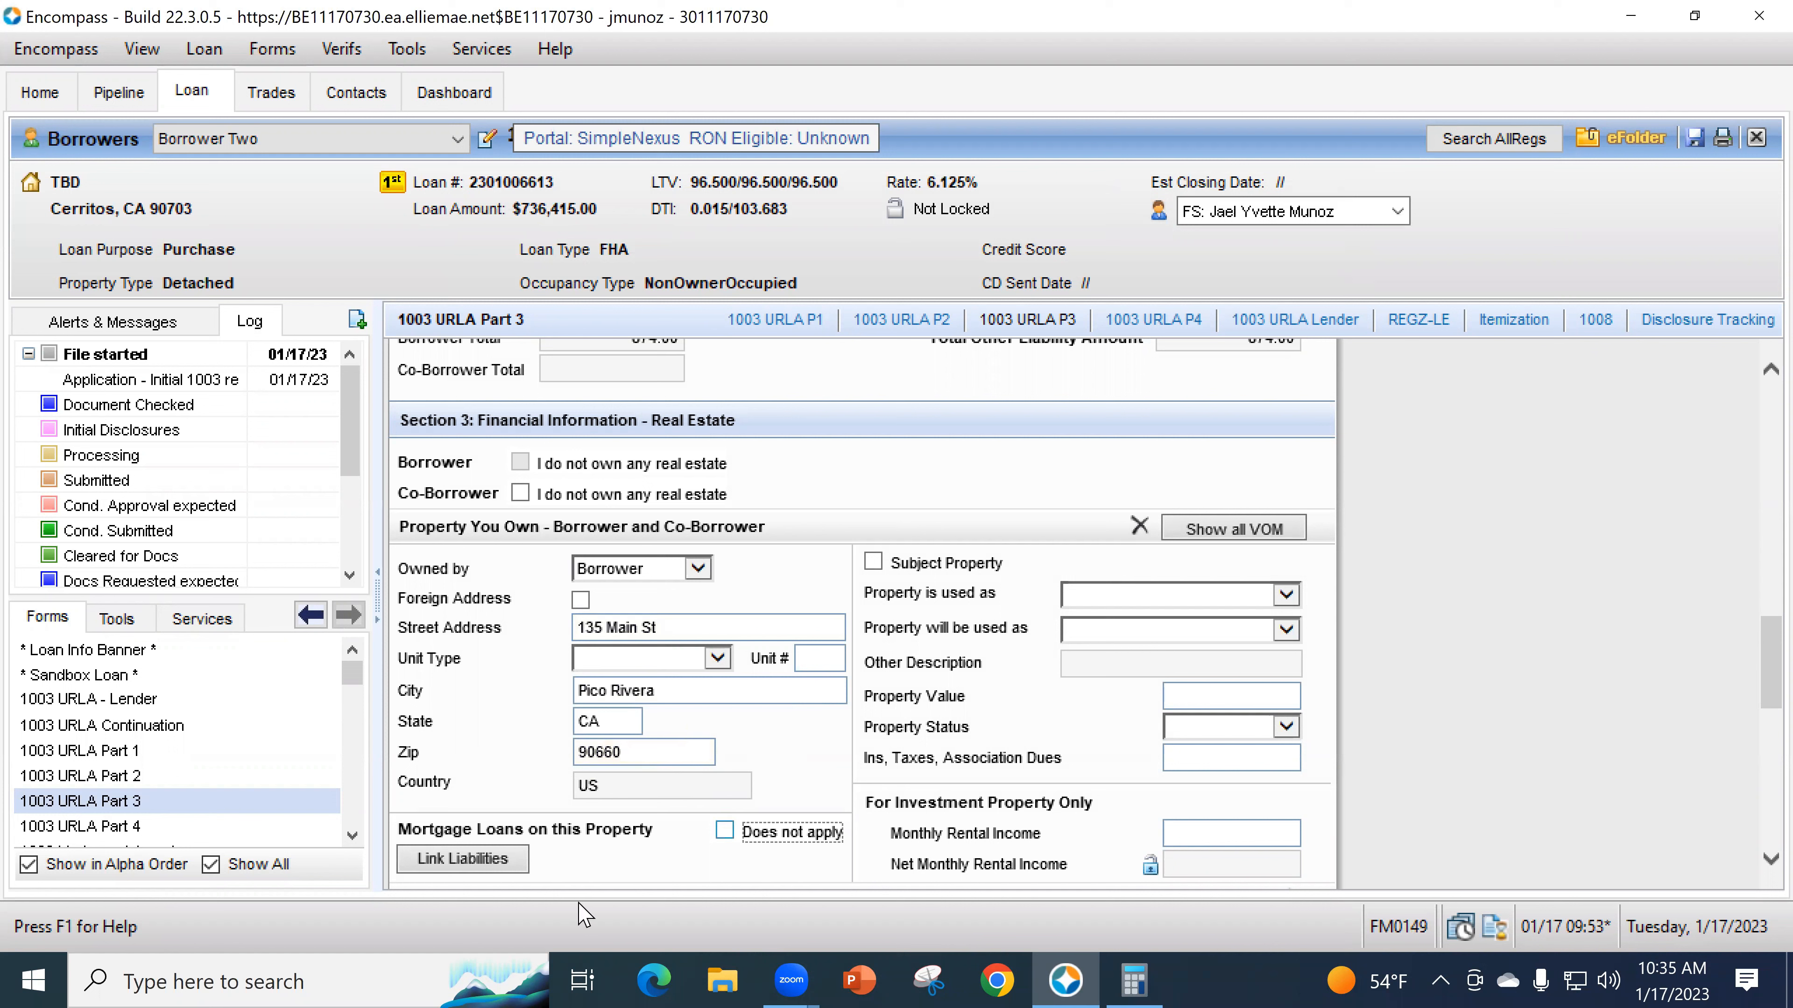
- Set the property's current use to Primary Residence and intended use to Investment
click(1113, 594)
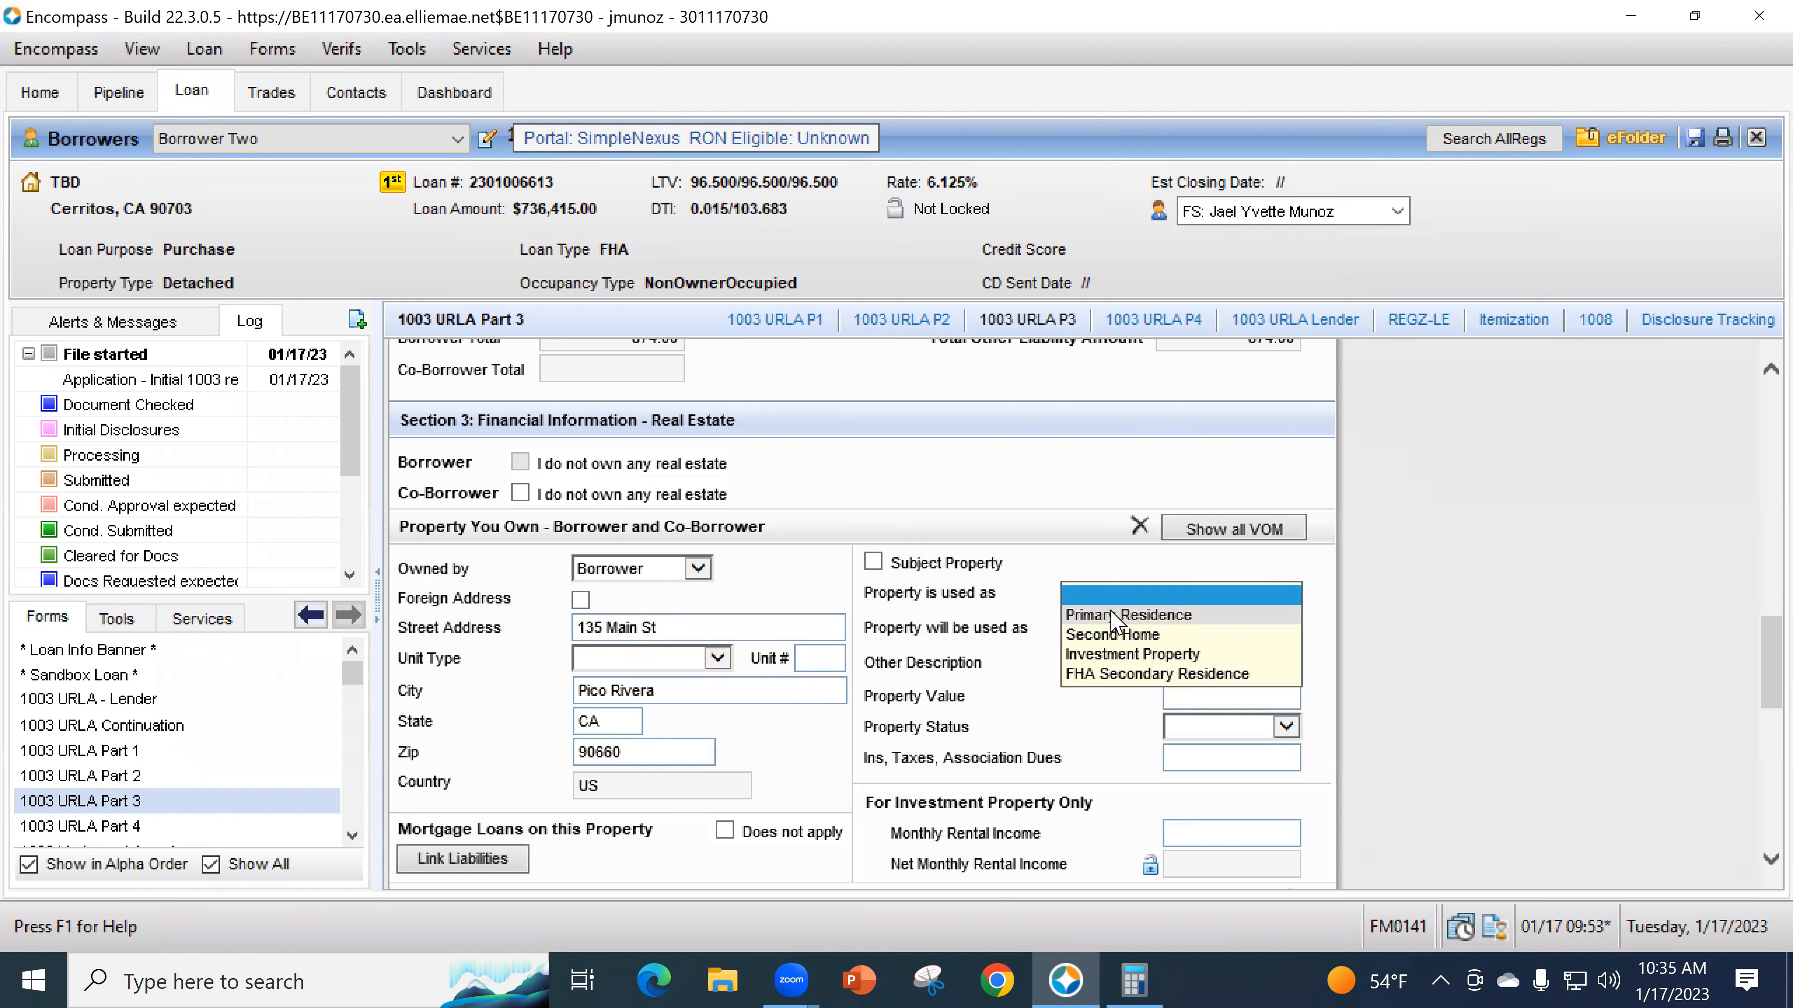
click(1111, 612)
click(1101, 637)
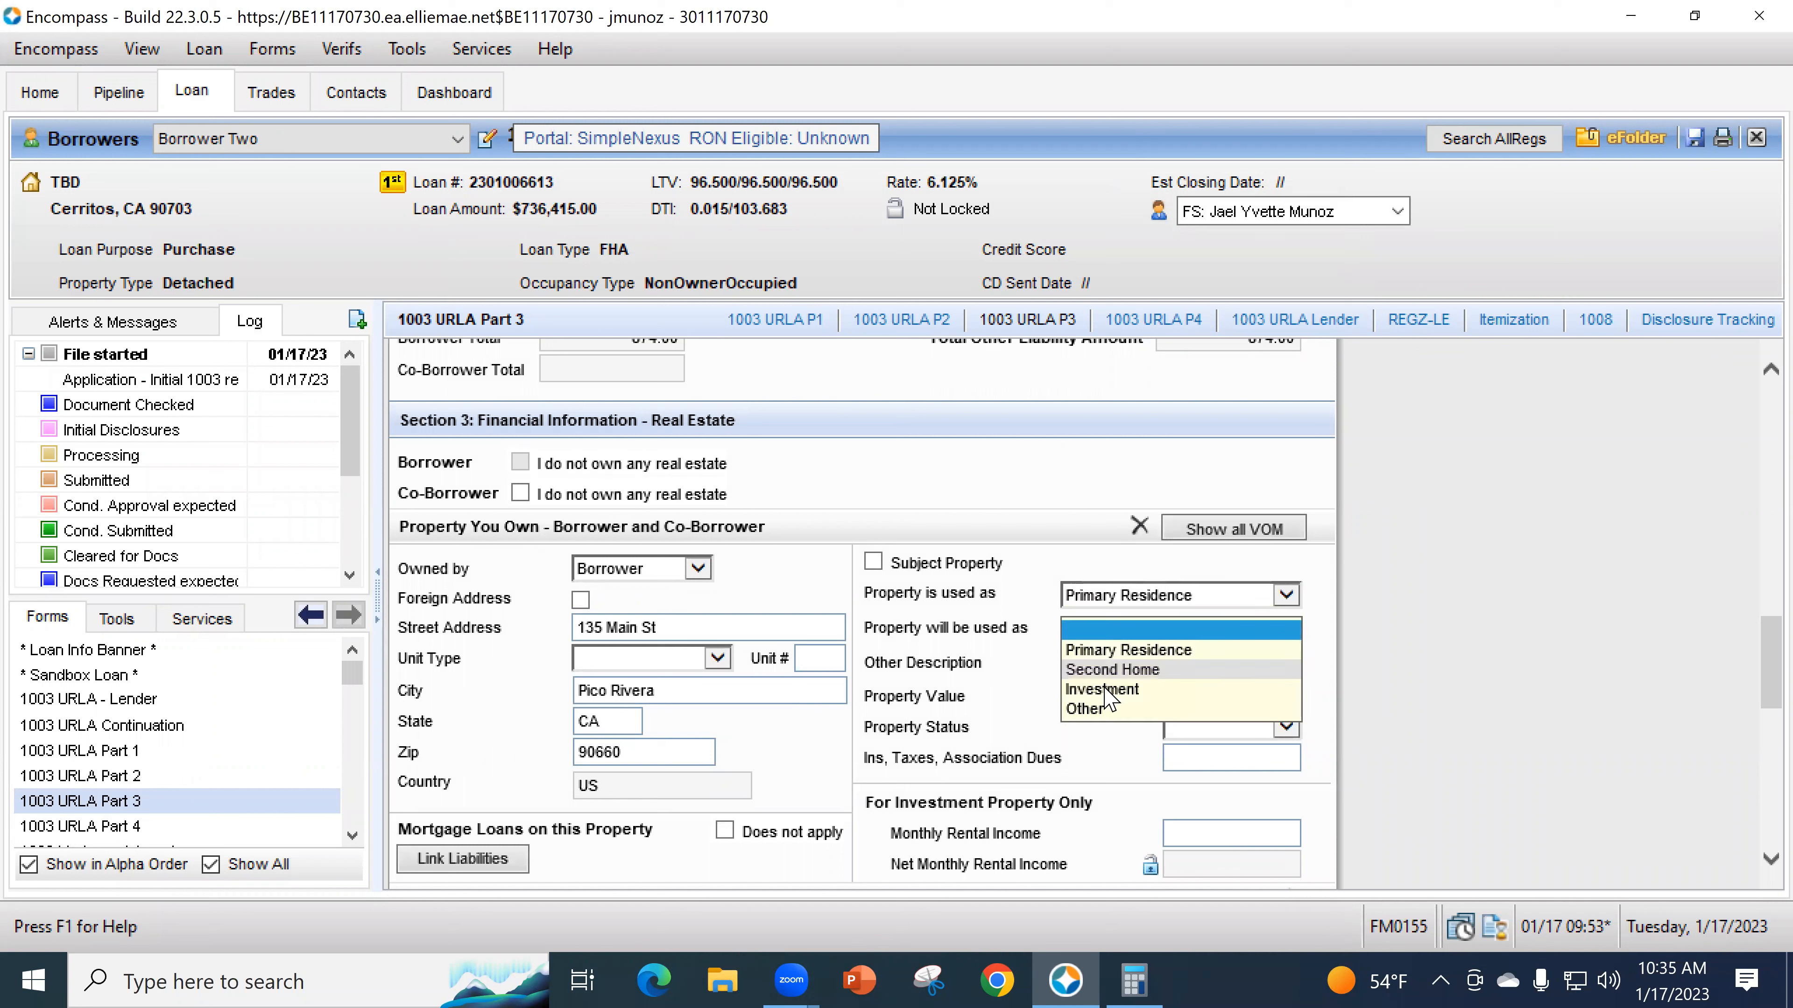
click(1113, 690)
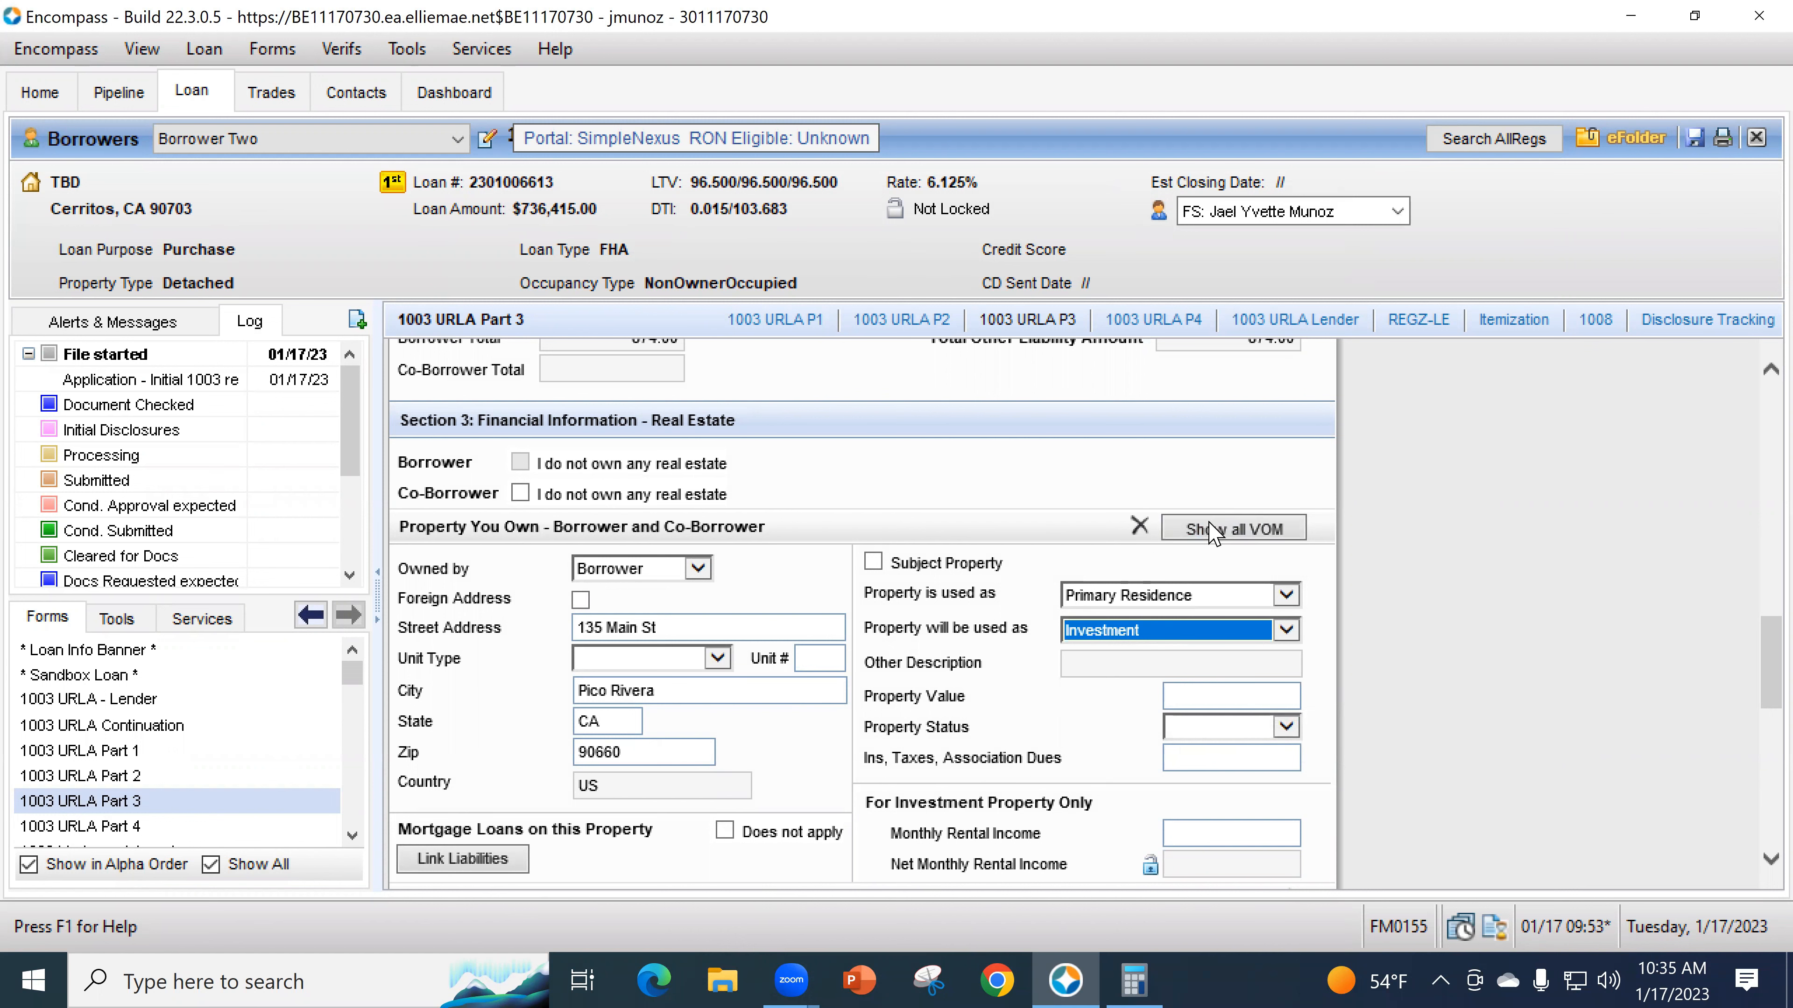
scroll(991, 812, down, 1)
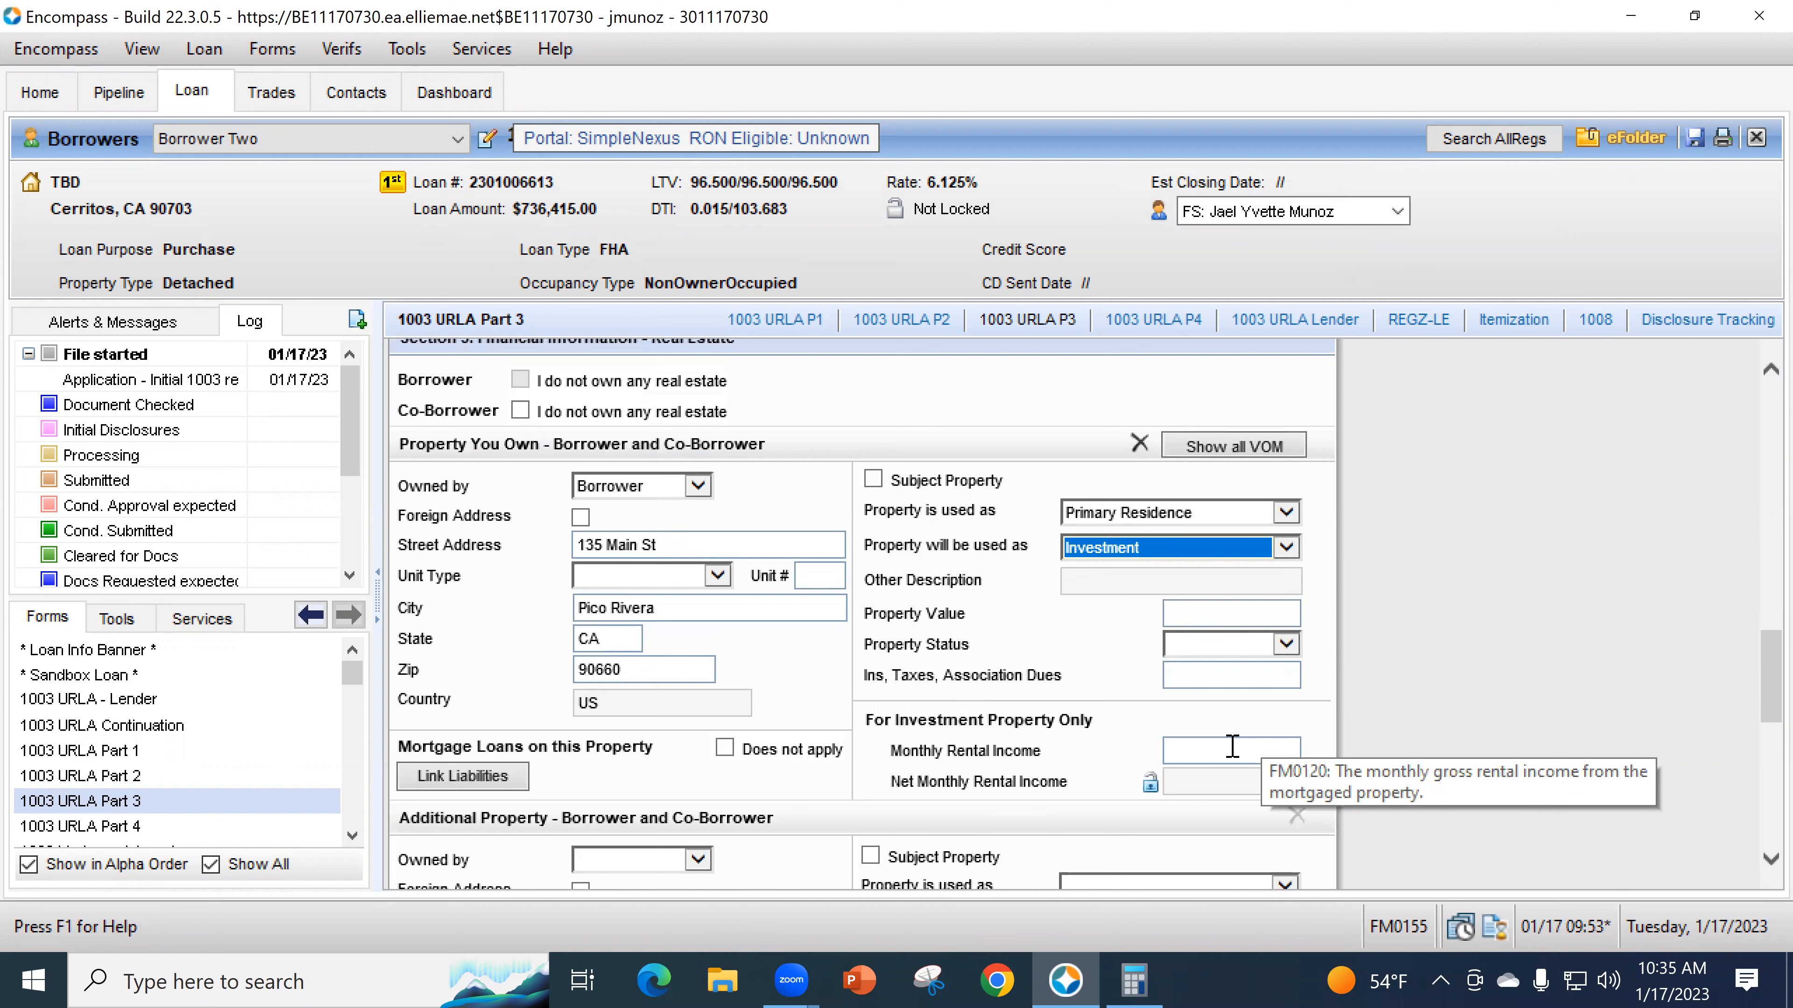
- Import the blank liability entry as a mortgage, dismissing the owner-mismatch warning
click(471, 780)
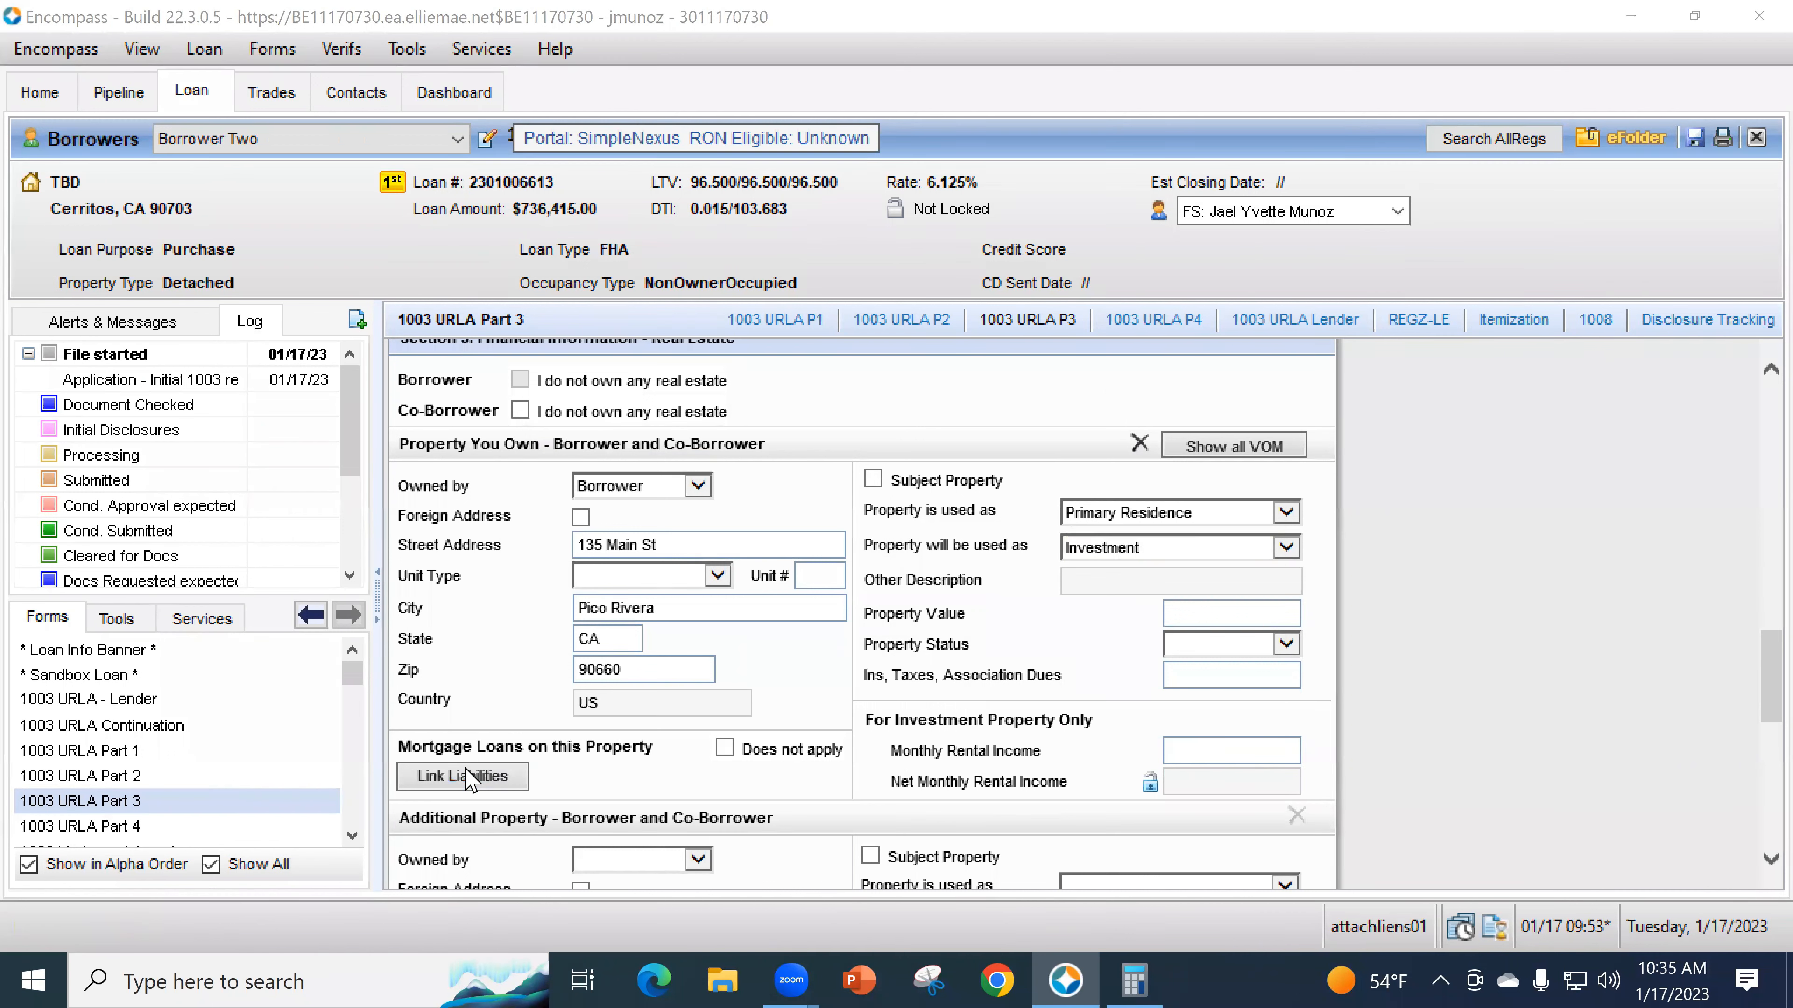
click(532, 307)
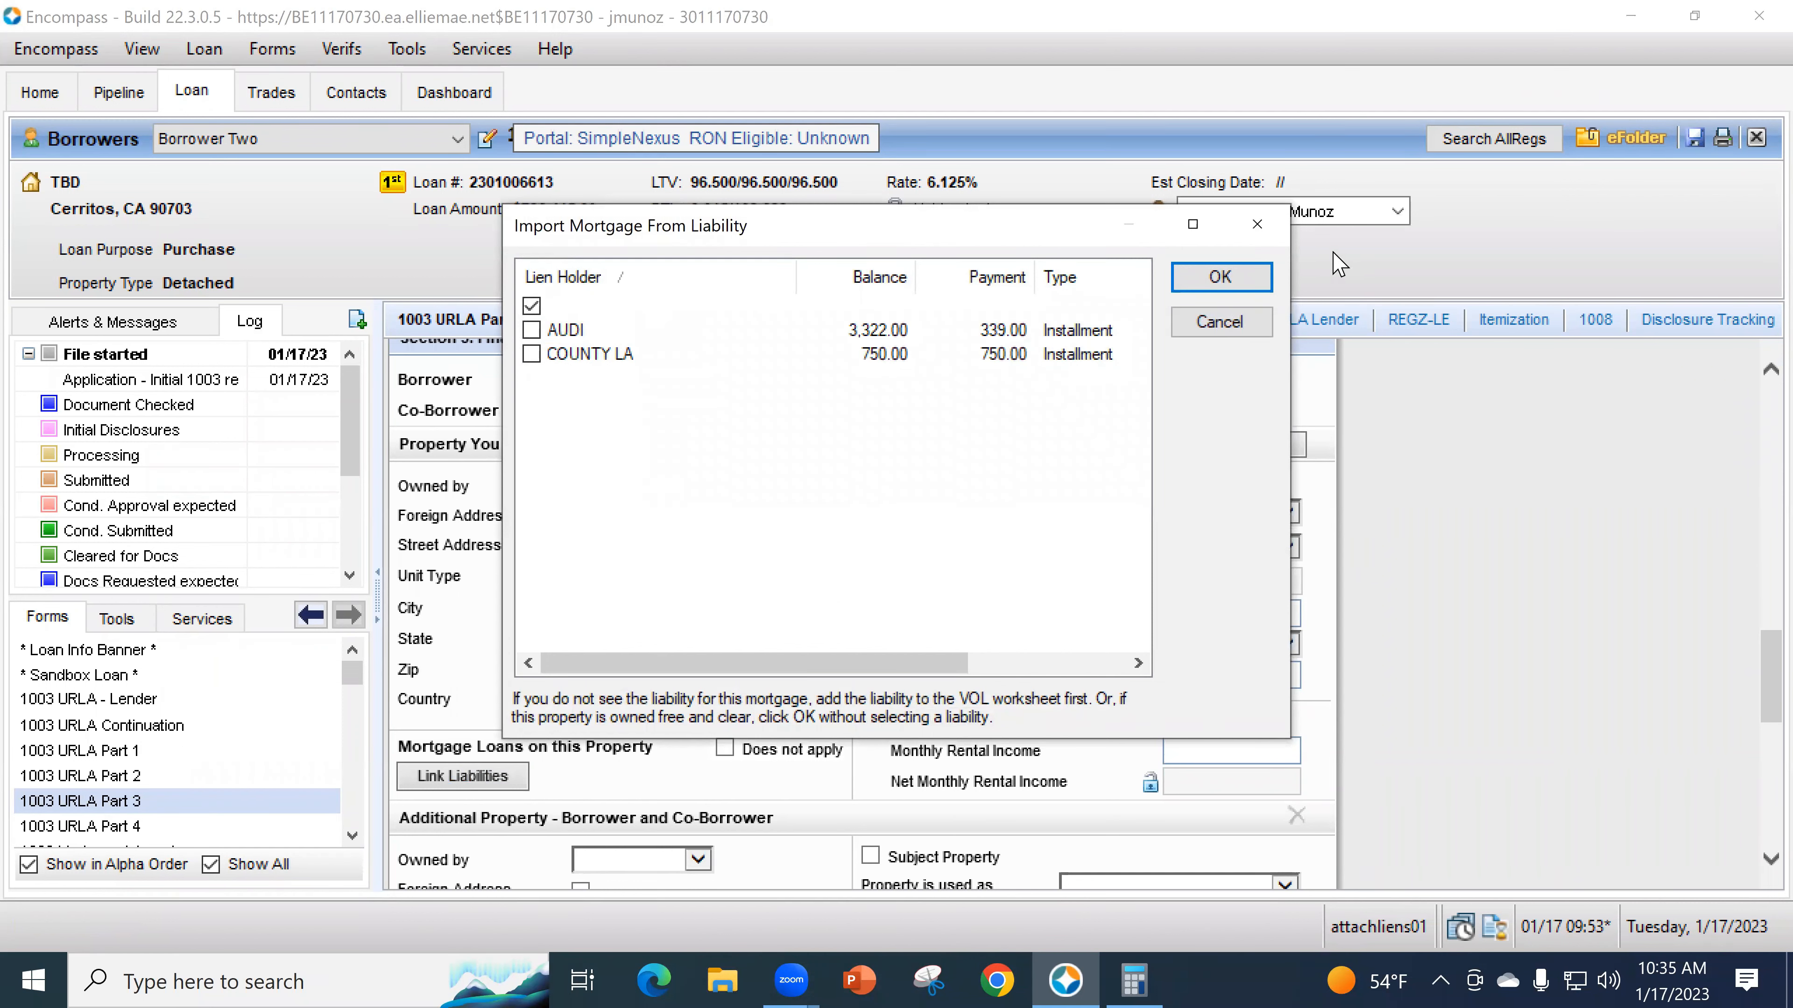
click(1273, 276)
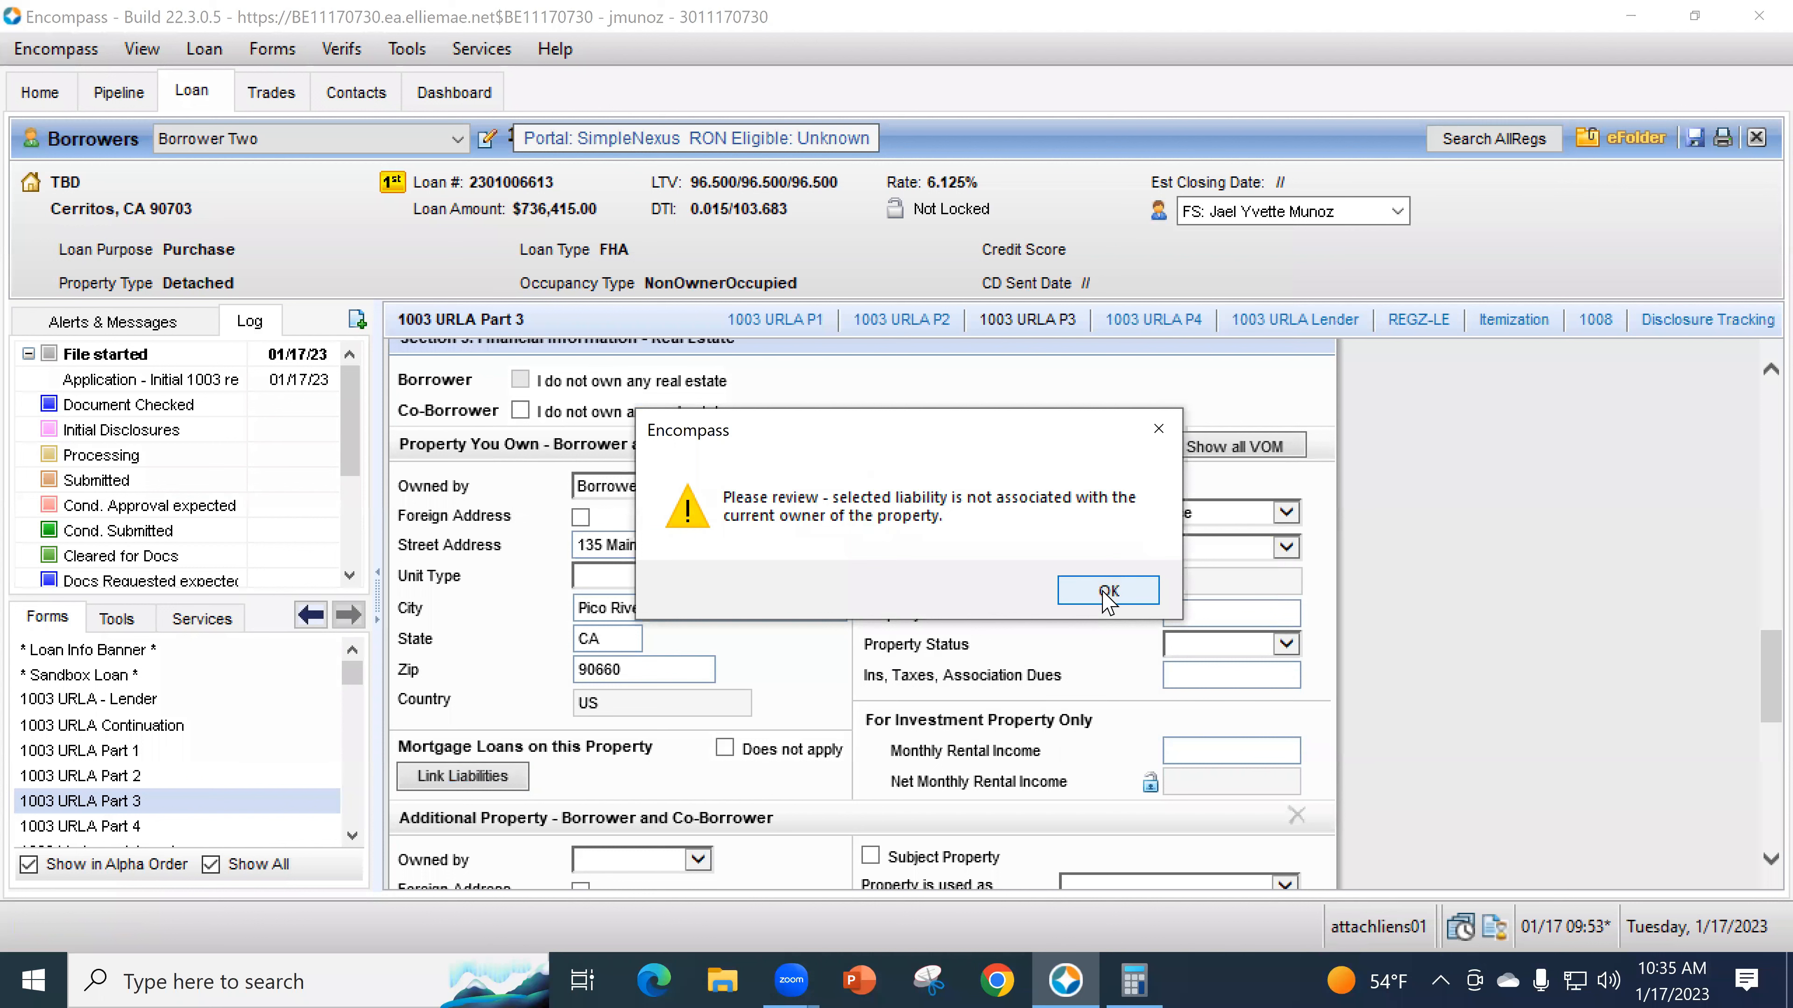
click(1107, 592)
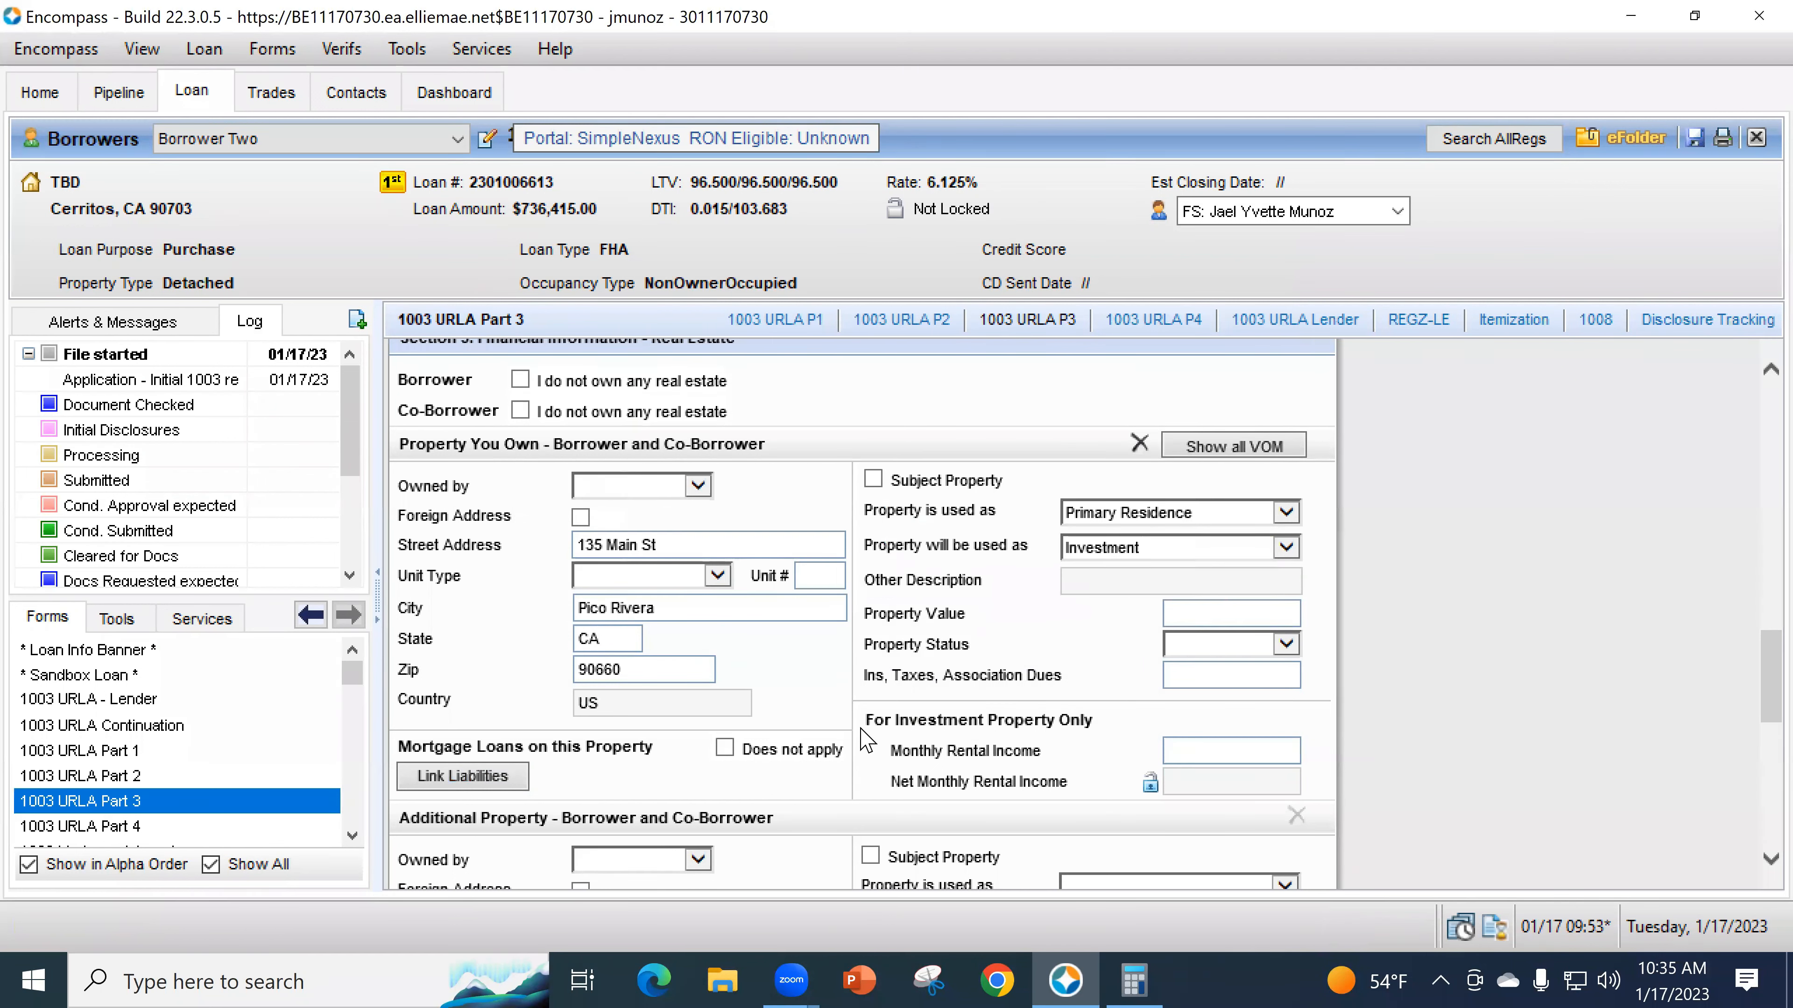
- Make the third liability a Borrower-owned Mortgage
scroll(599, 639, up, 1)
scroll(758, 628, up, 6)
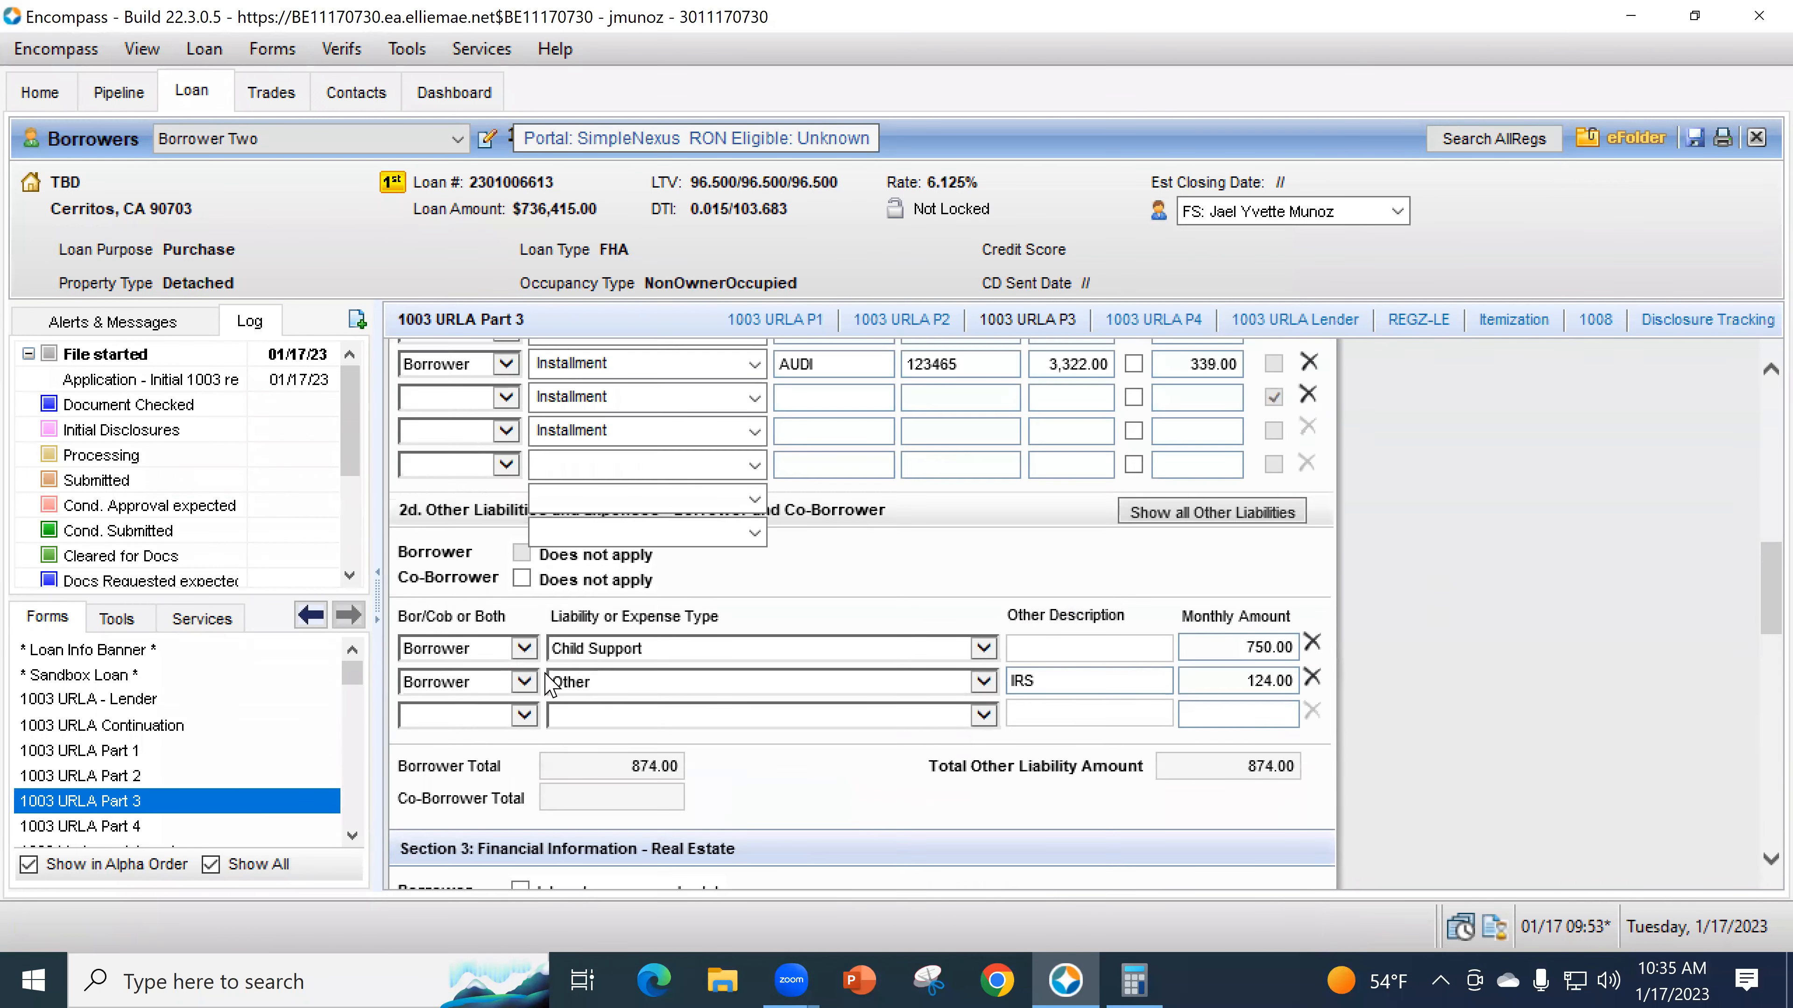
click(494, 465)
click(612, 464)
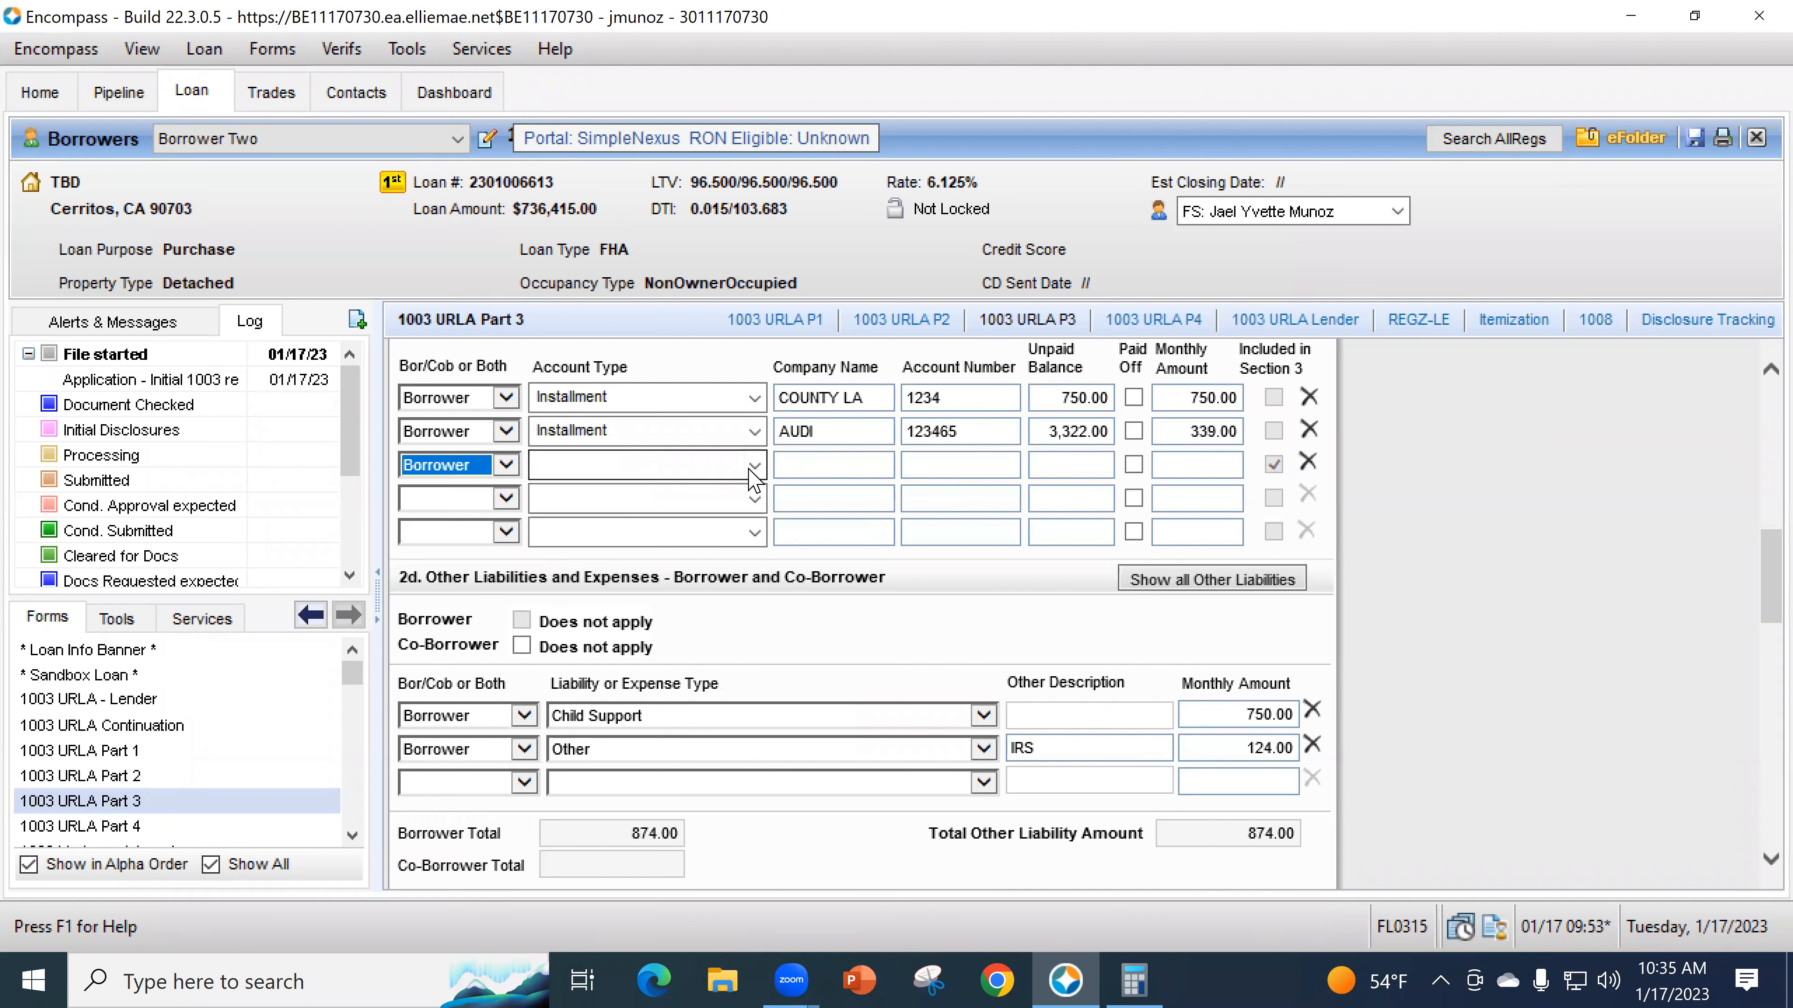
click(753, 465)
click(757, 467)
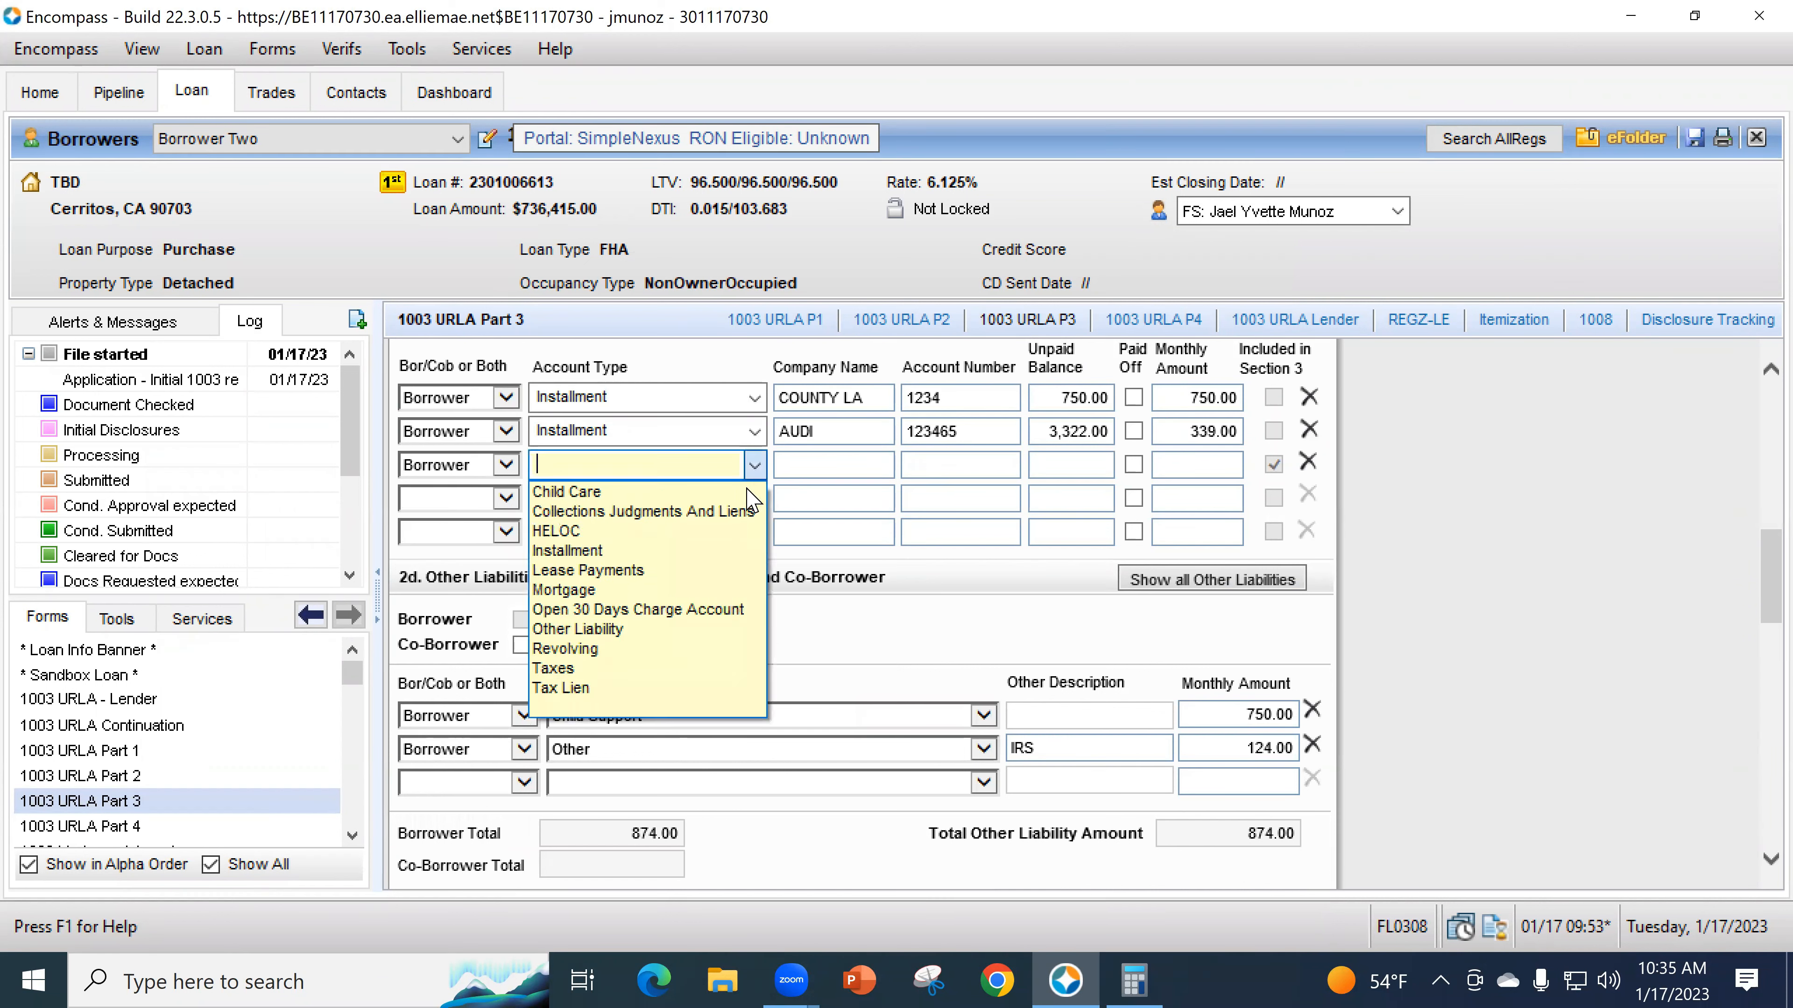
click(695, 592)
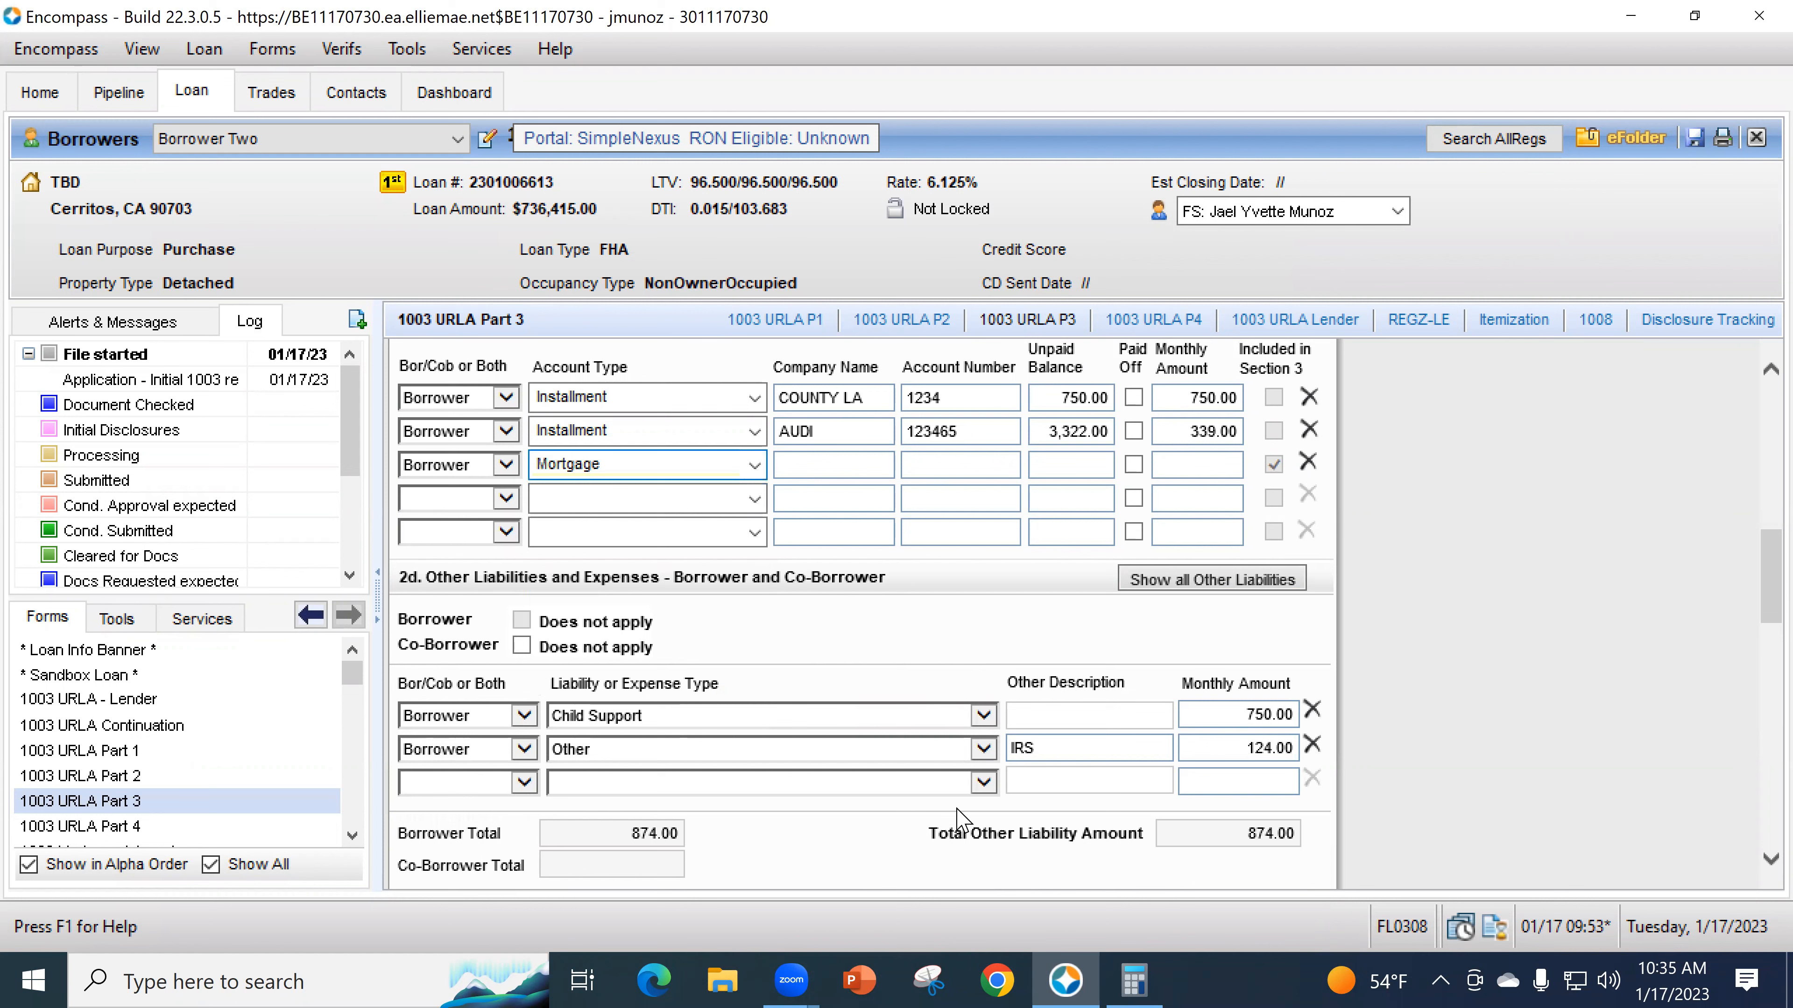
- Link the Mortgage liability as the loan on the 135 Main St property
scroll(709, 747, down, 5)
scroll(709, 746, down, 3)
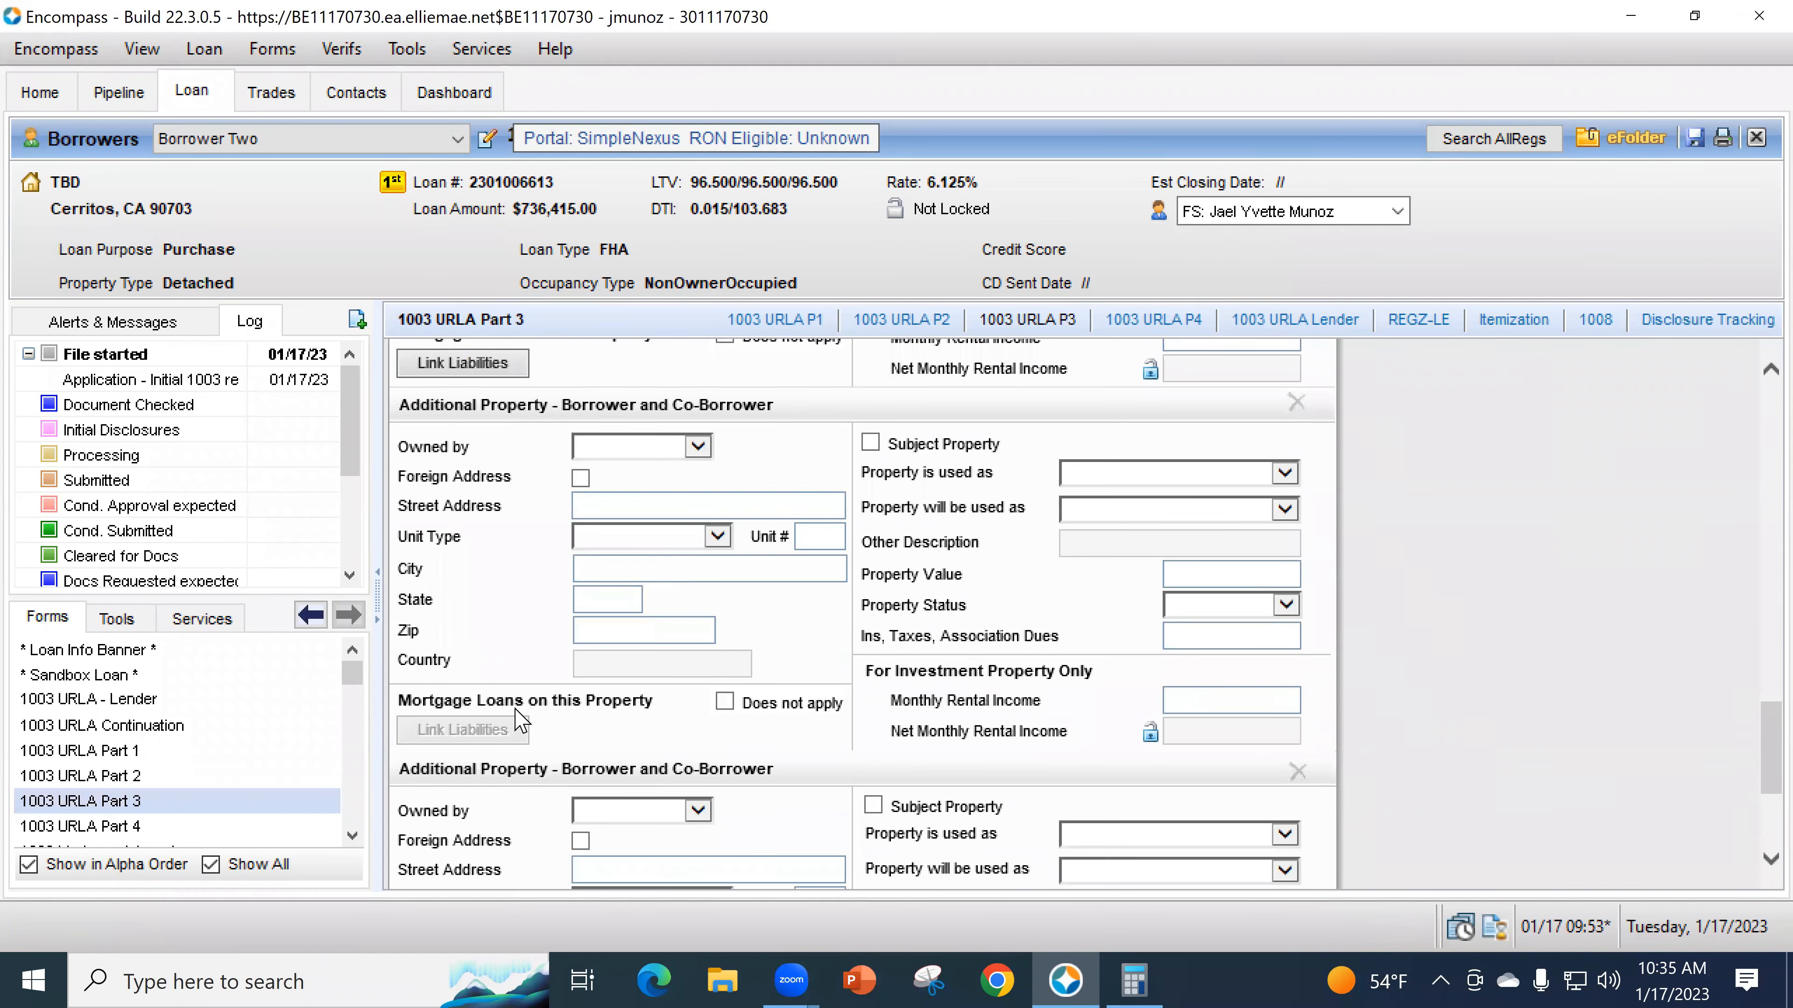
scroll(502, 734, up, 3)
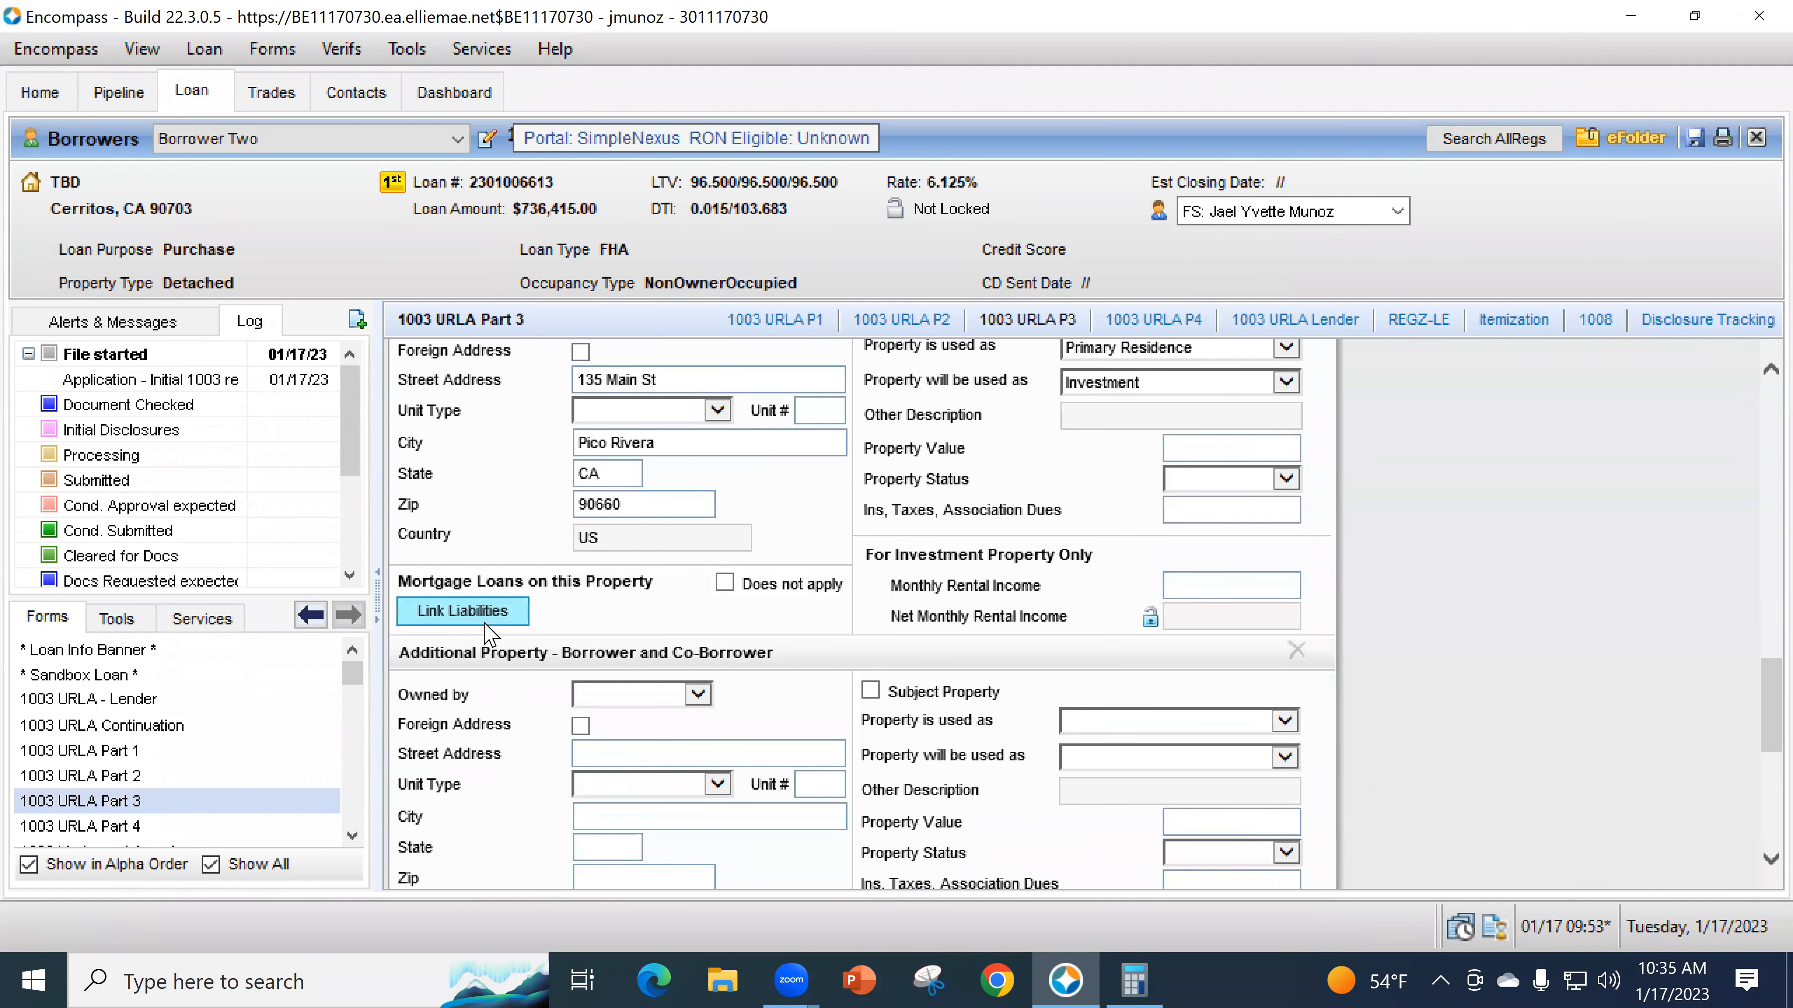
click(483, 614)
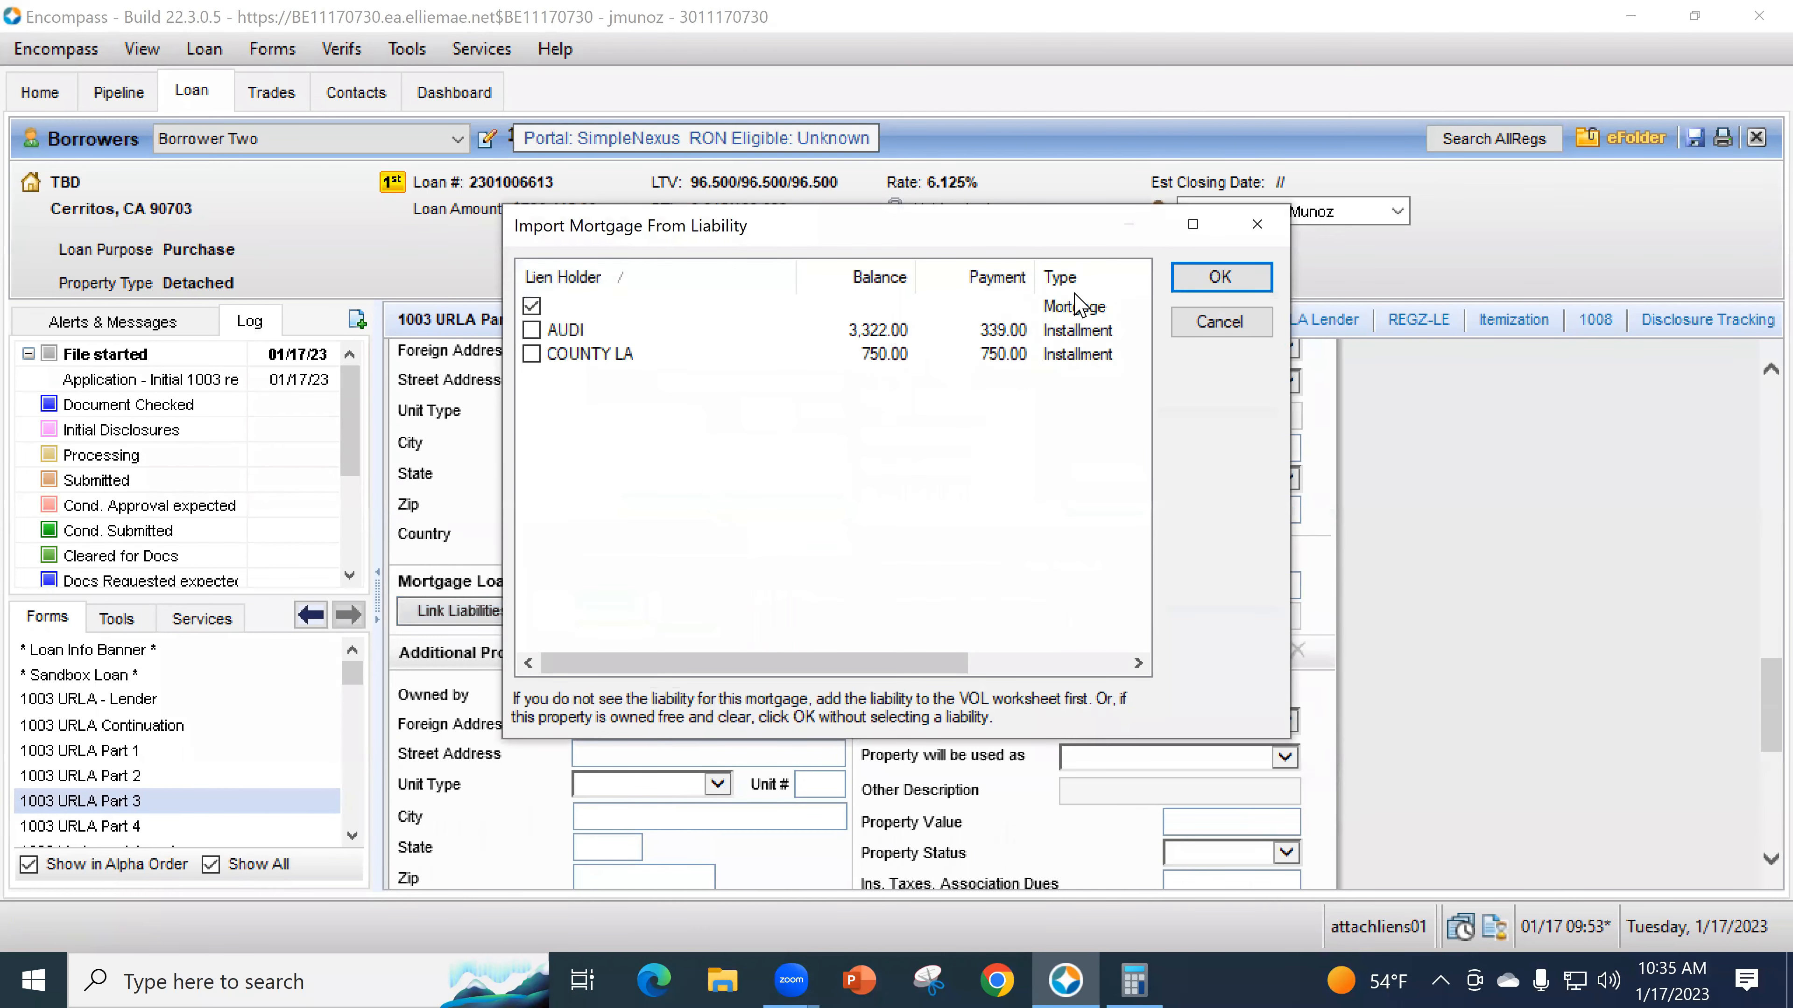
click(1206, 290)
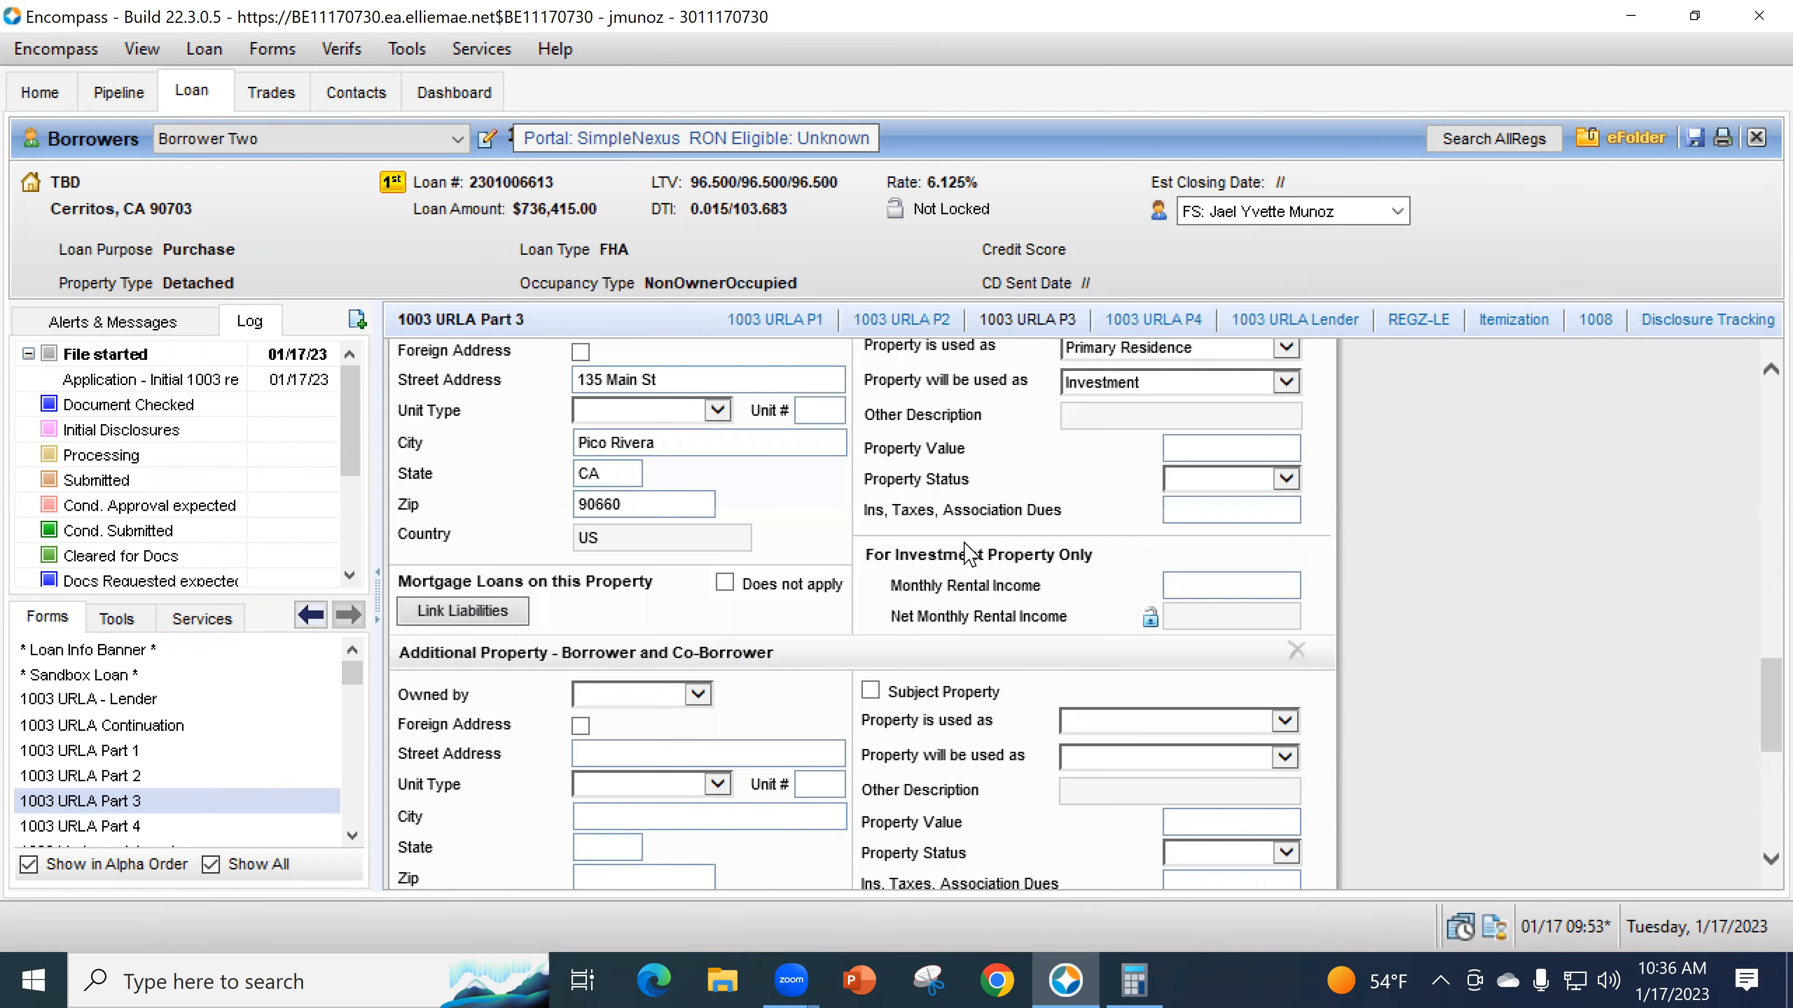
scroll(1006, 632, up, 1)
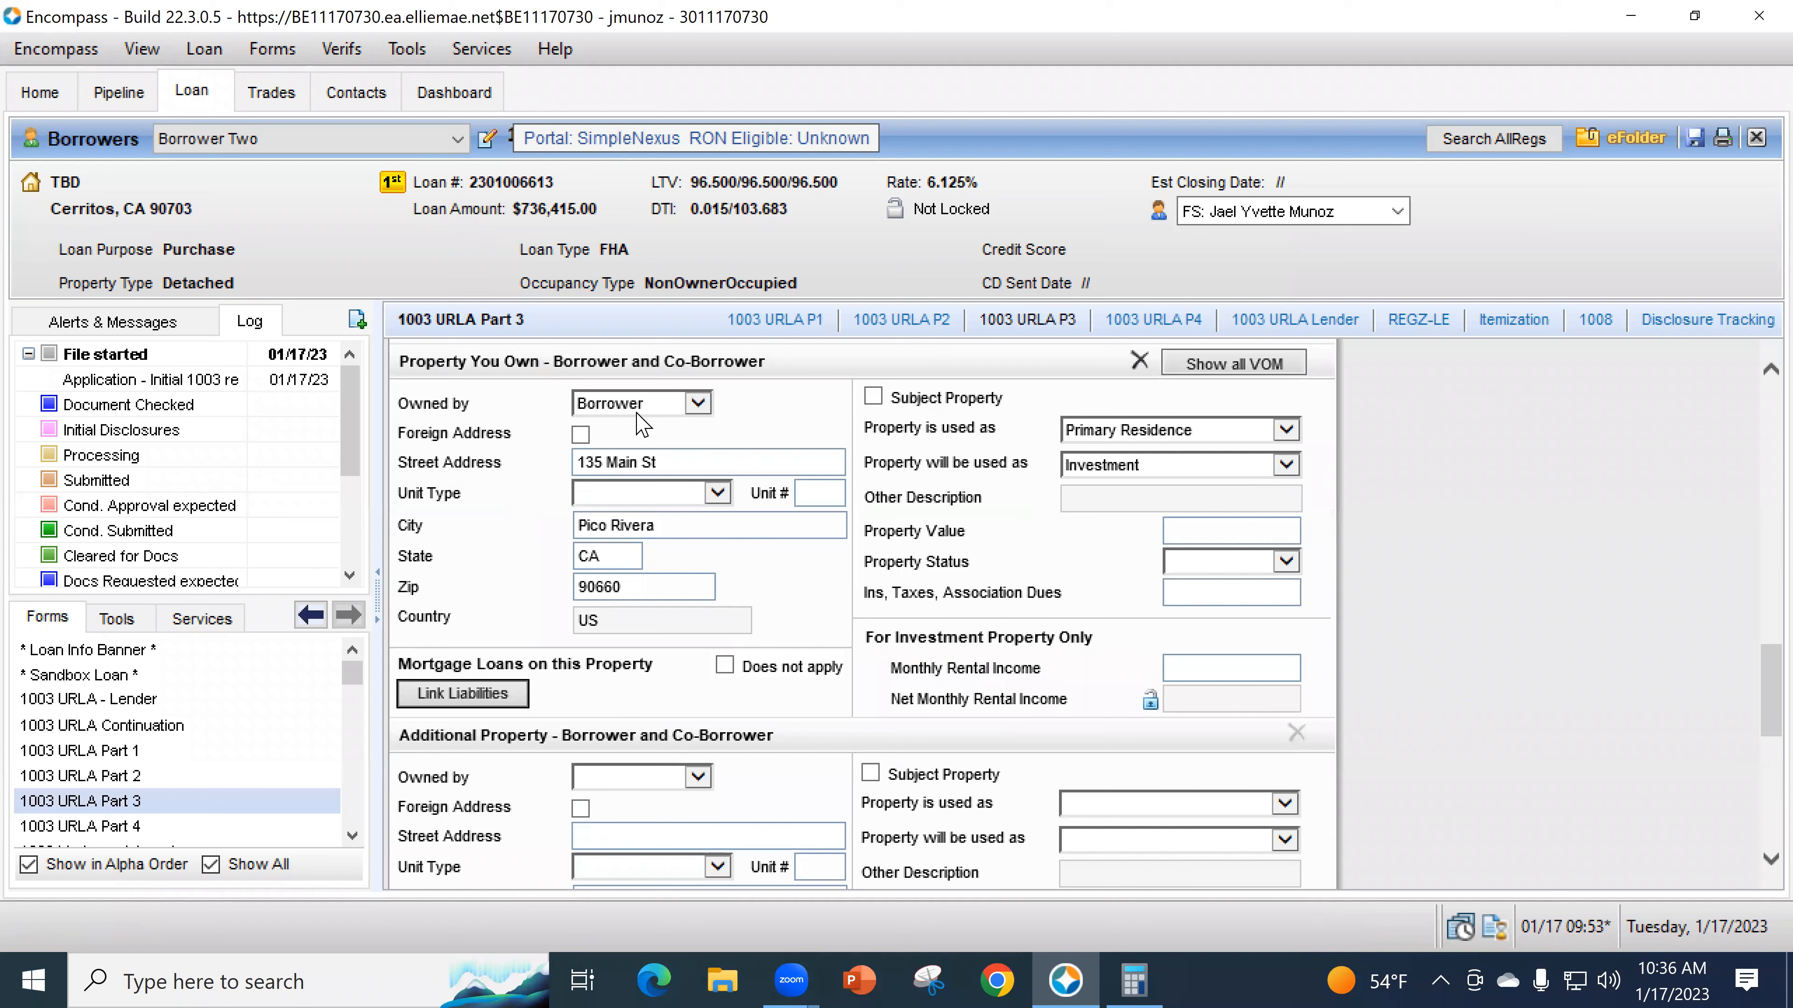
scroll(999, 632, up, 1)
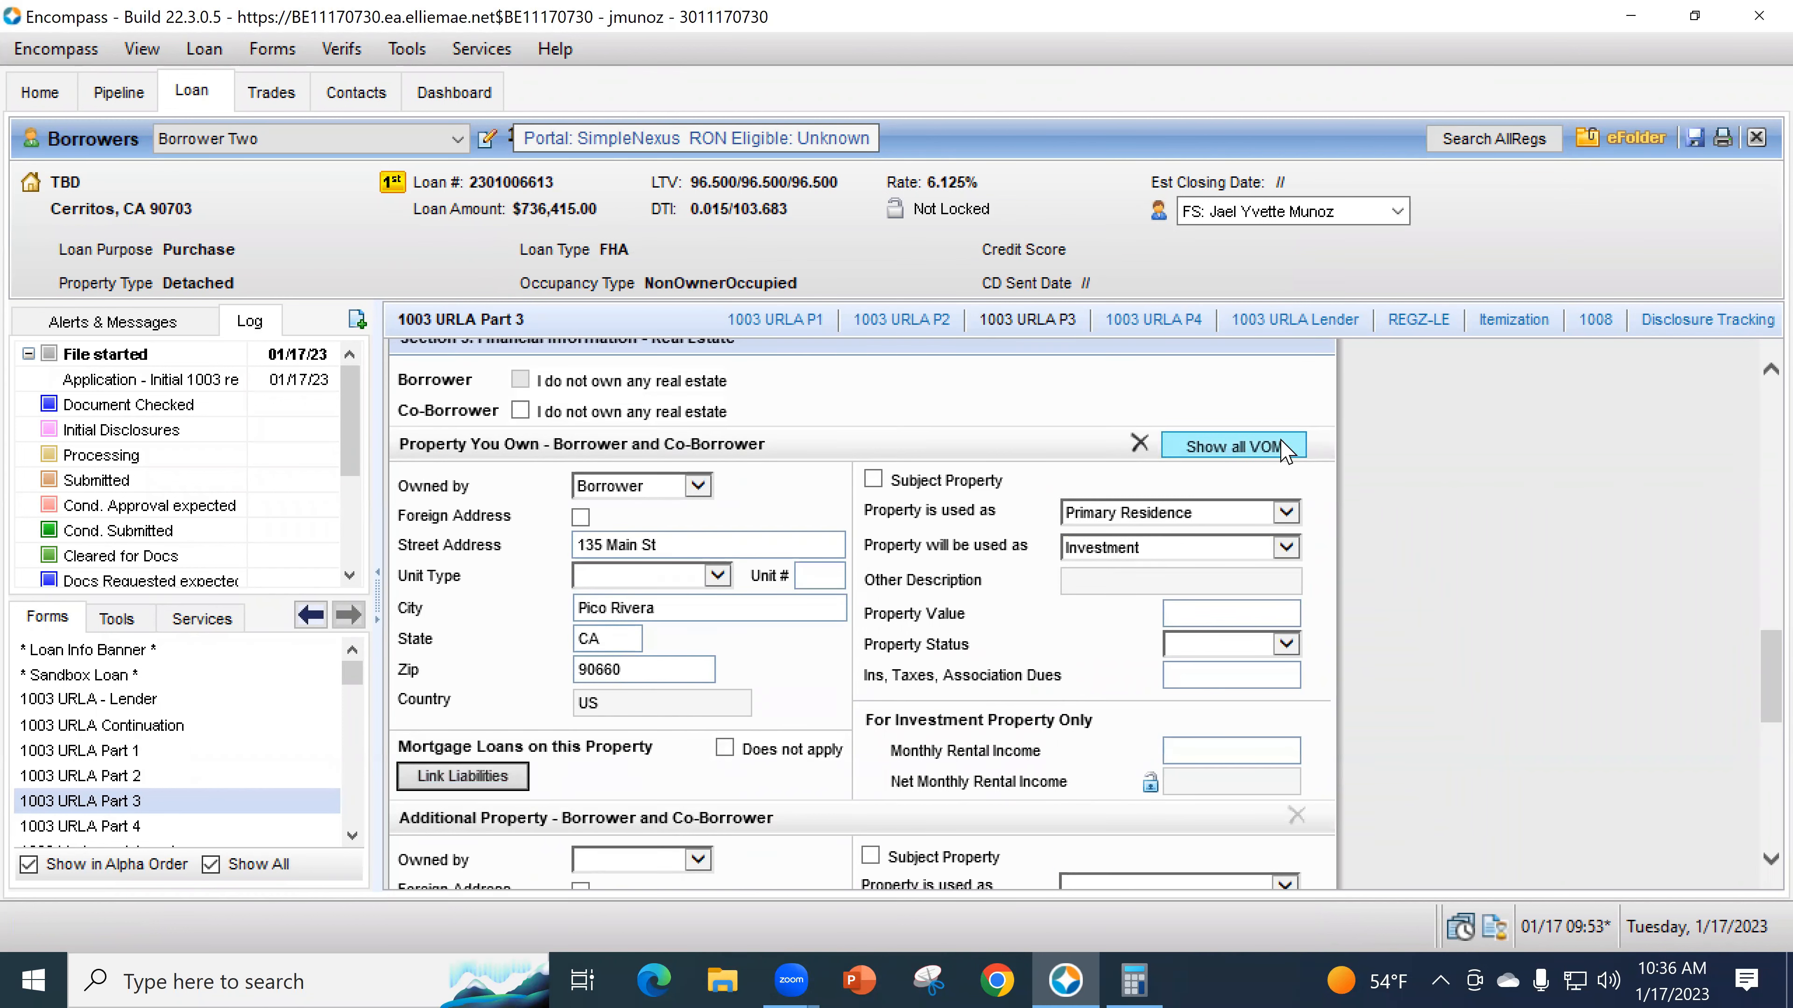
- Close the property verification window and reopen the details of all owned properties
click(1195, 449)
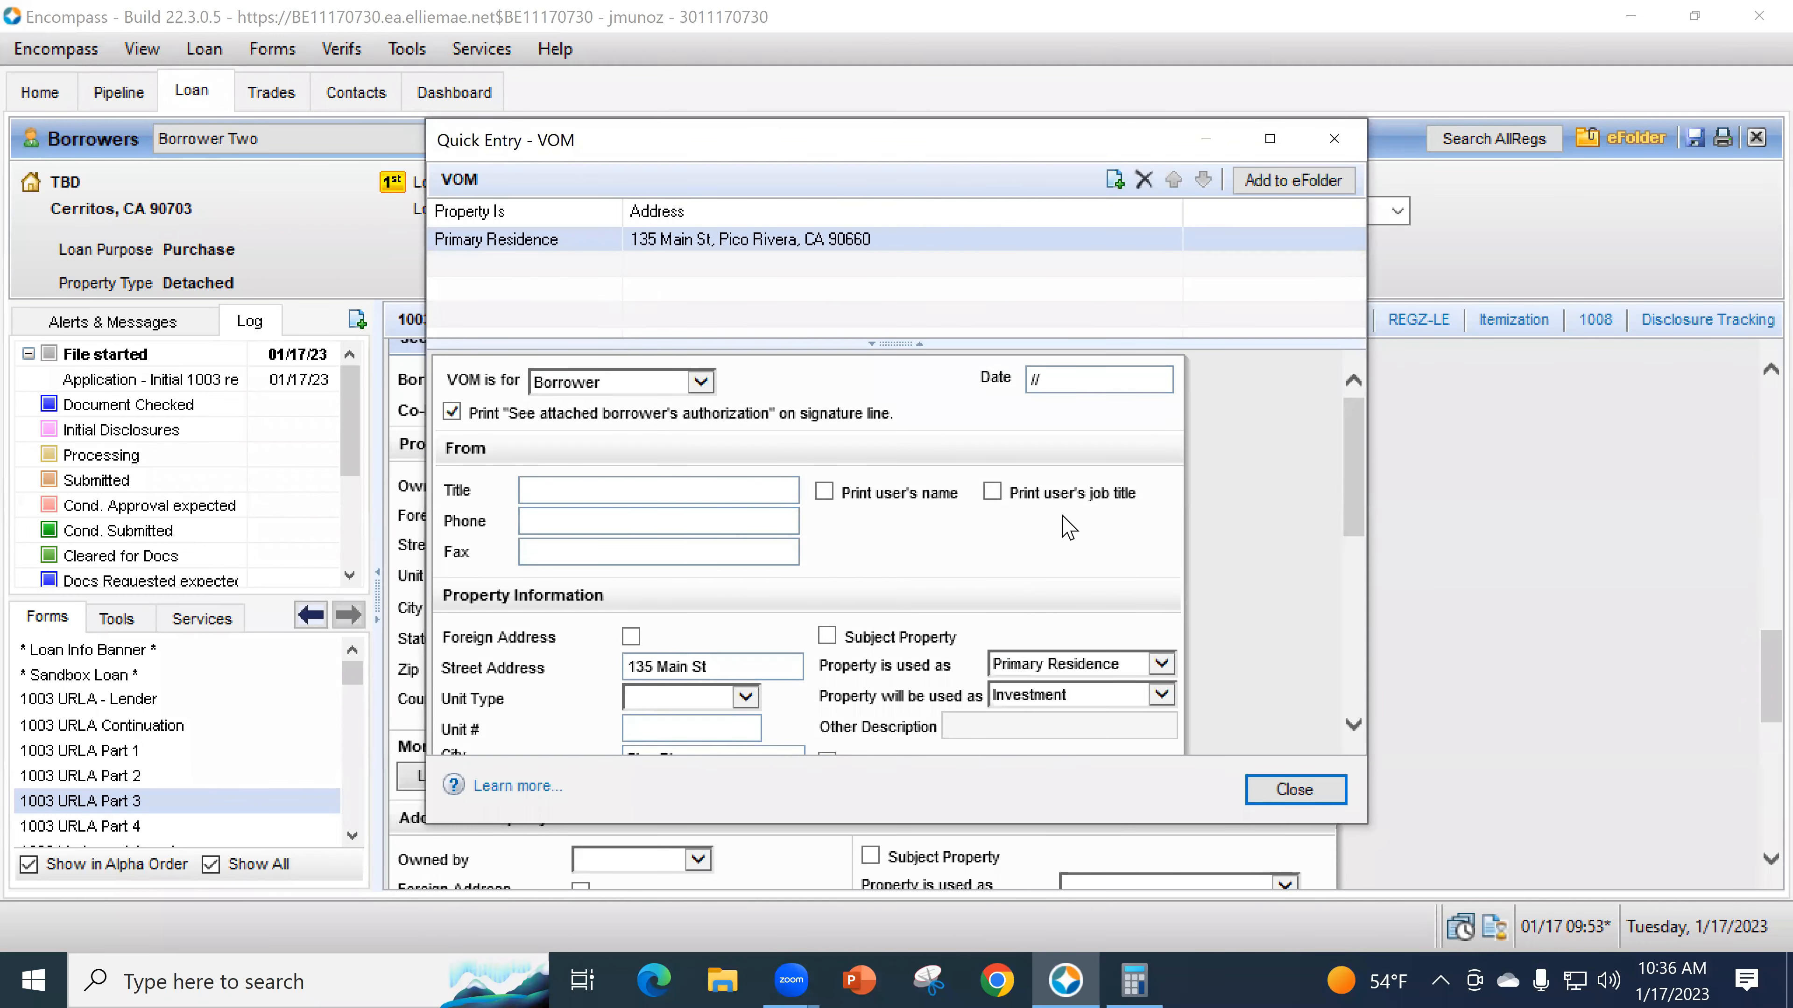
scroll(1143, 565, down, 4)
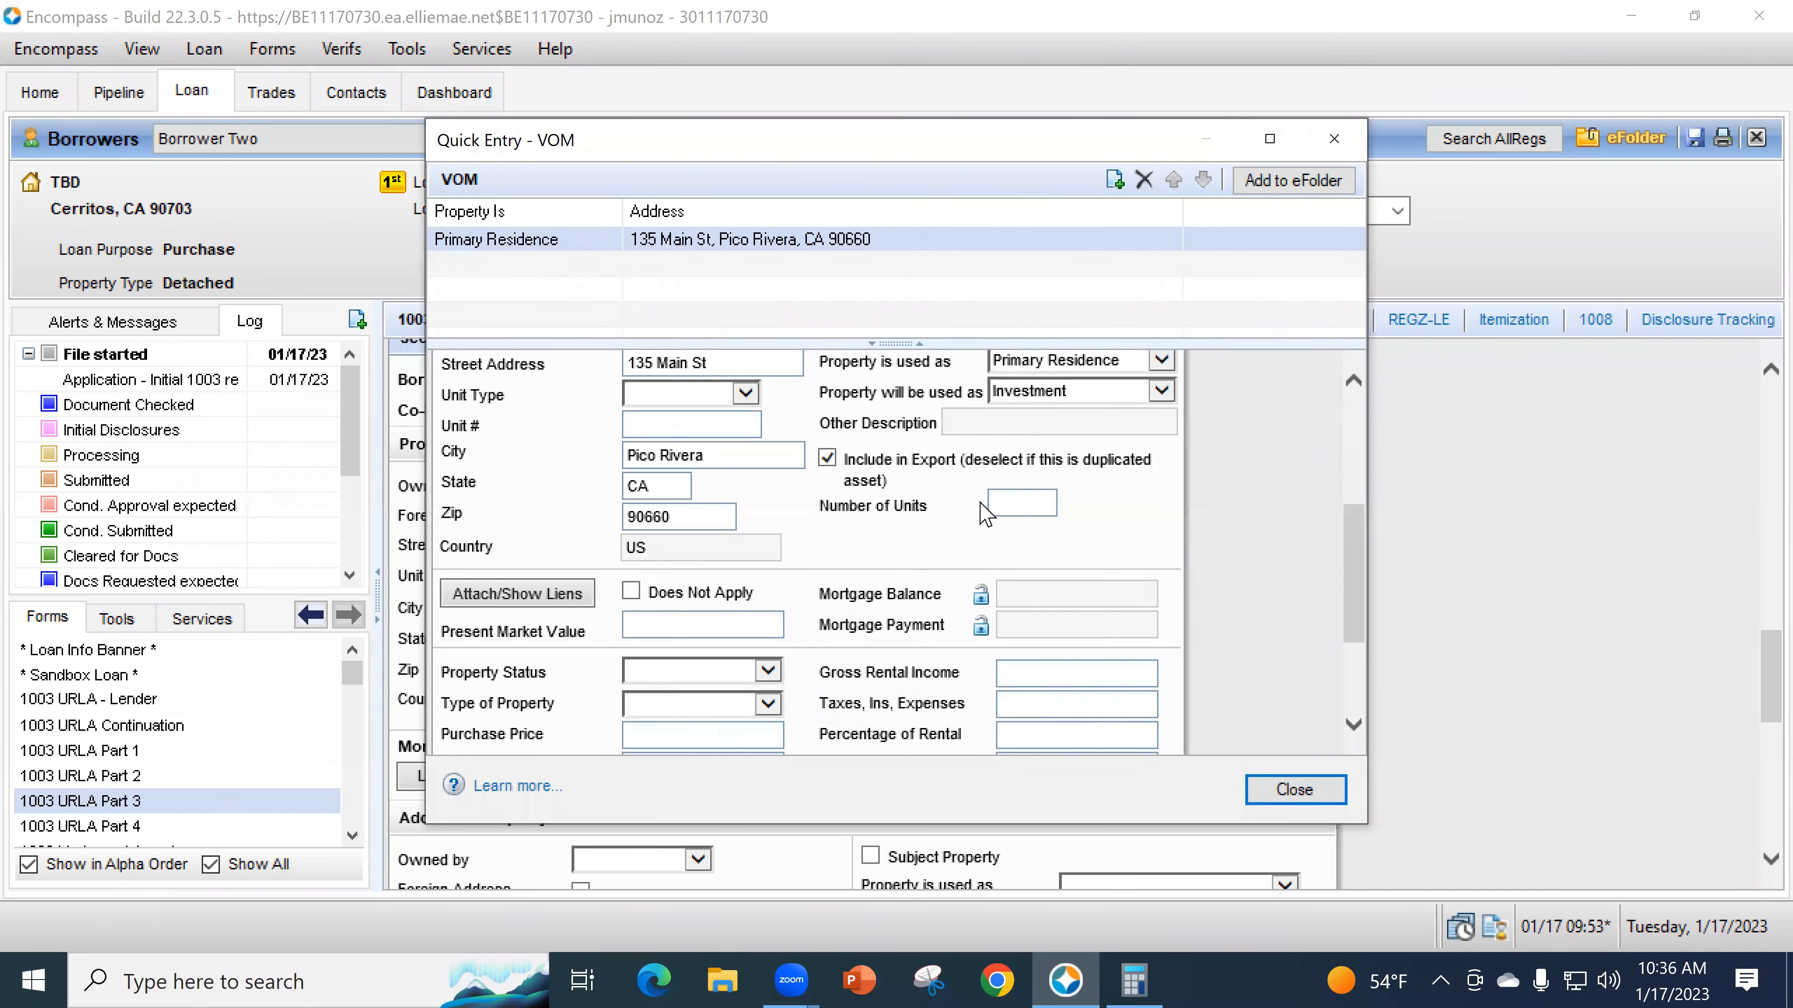
scroll(1042, 698, down, 1)
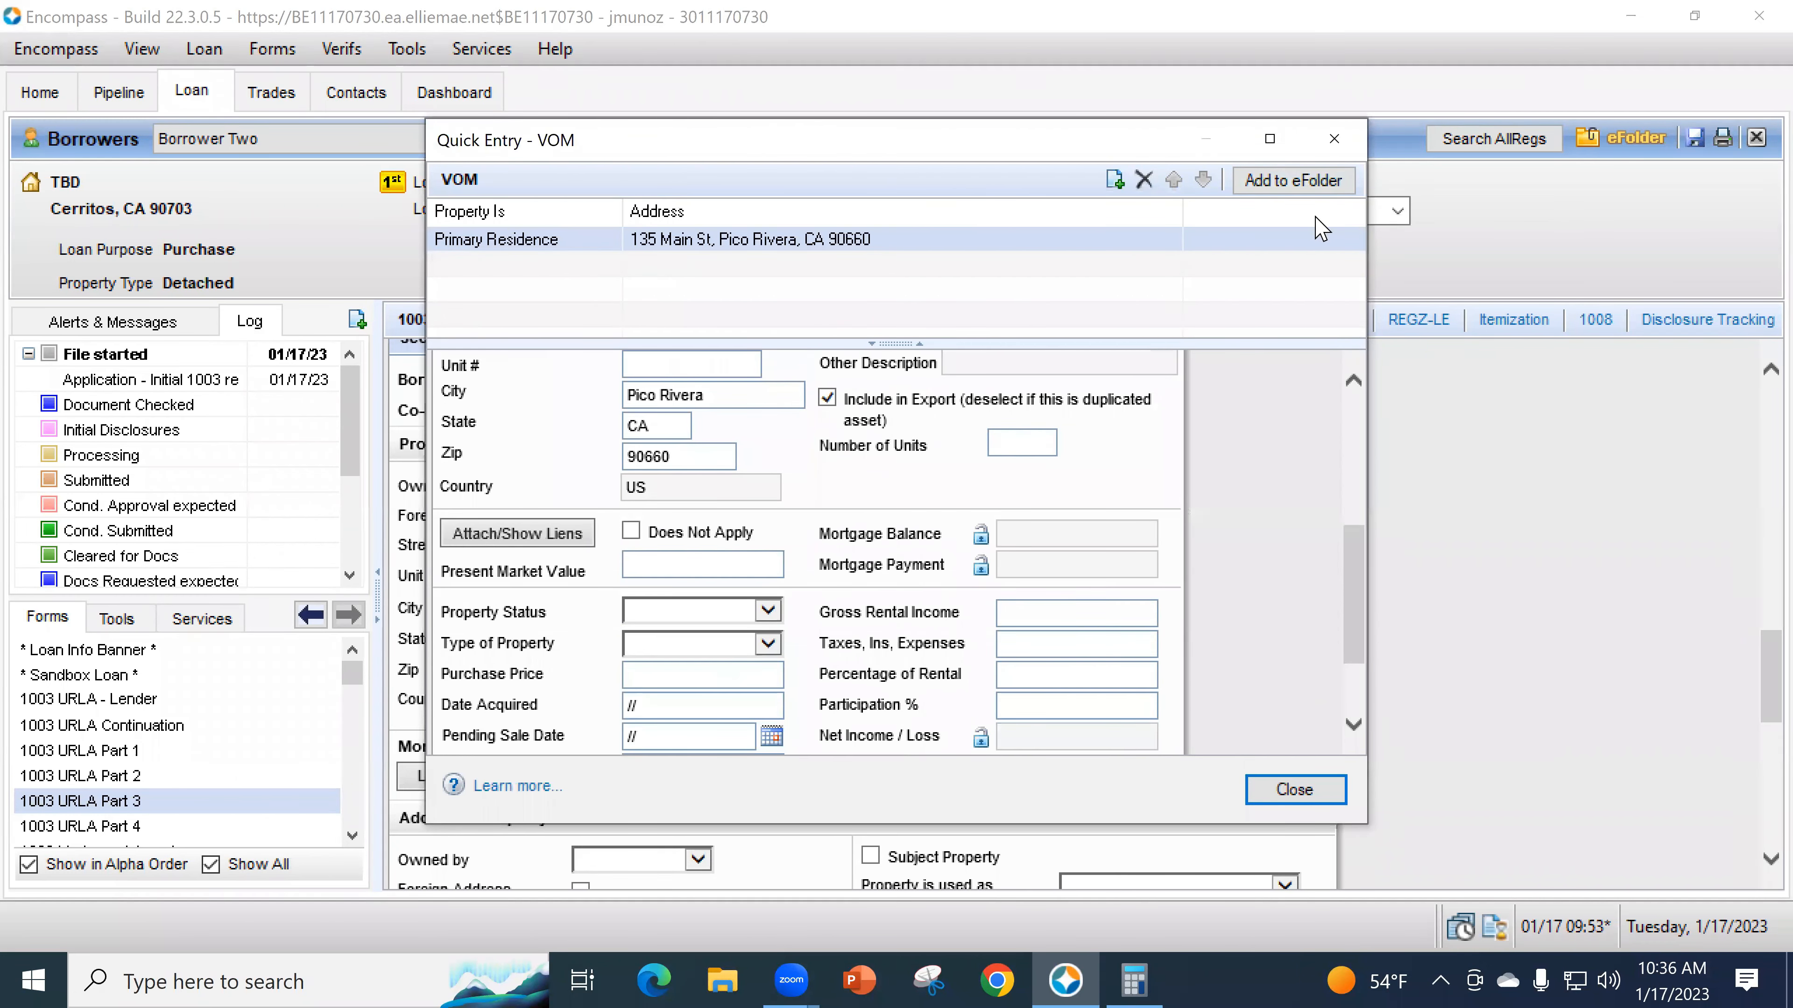
click(1330, 141)
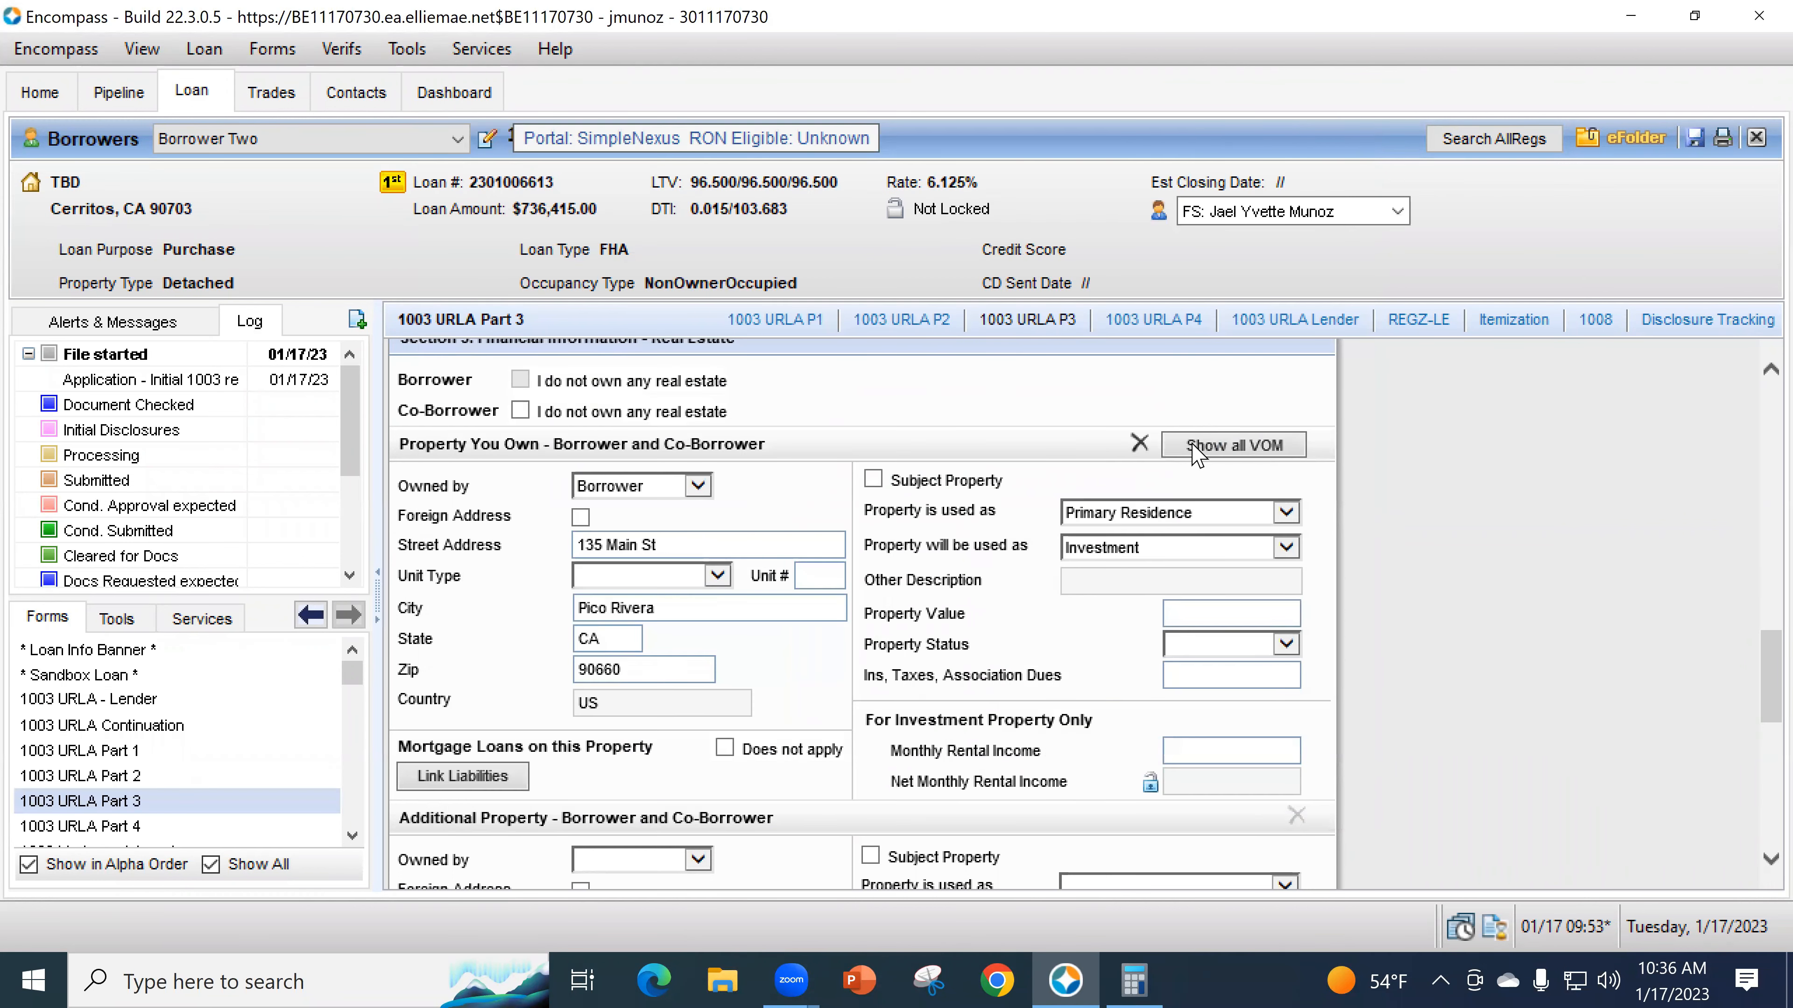
click(1267, 450)
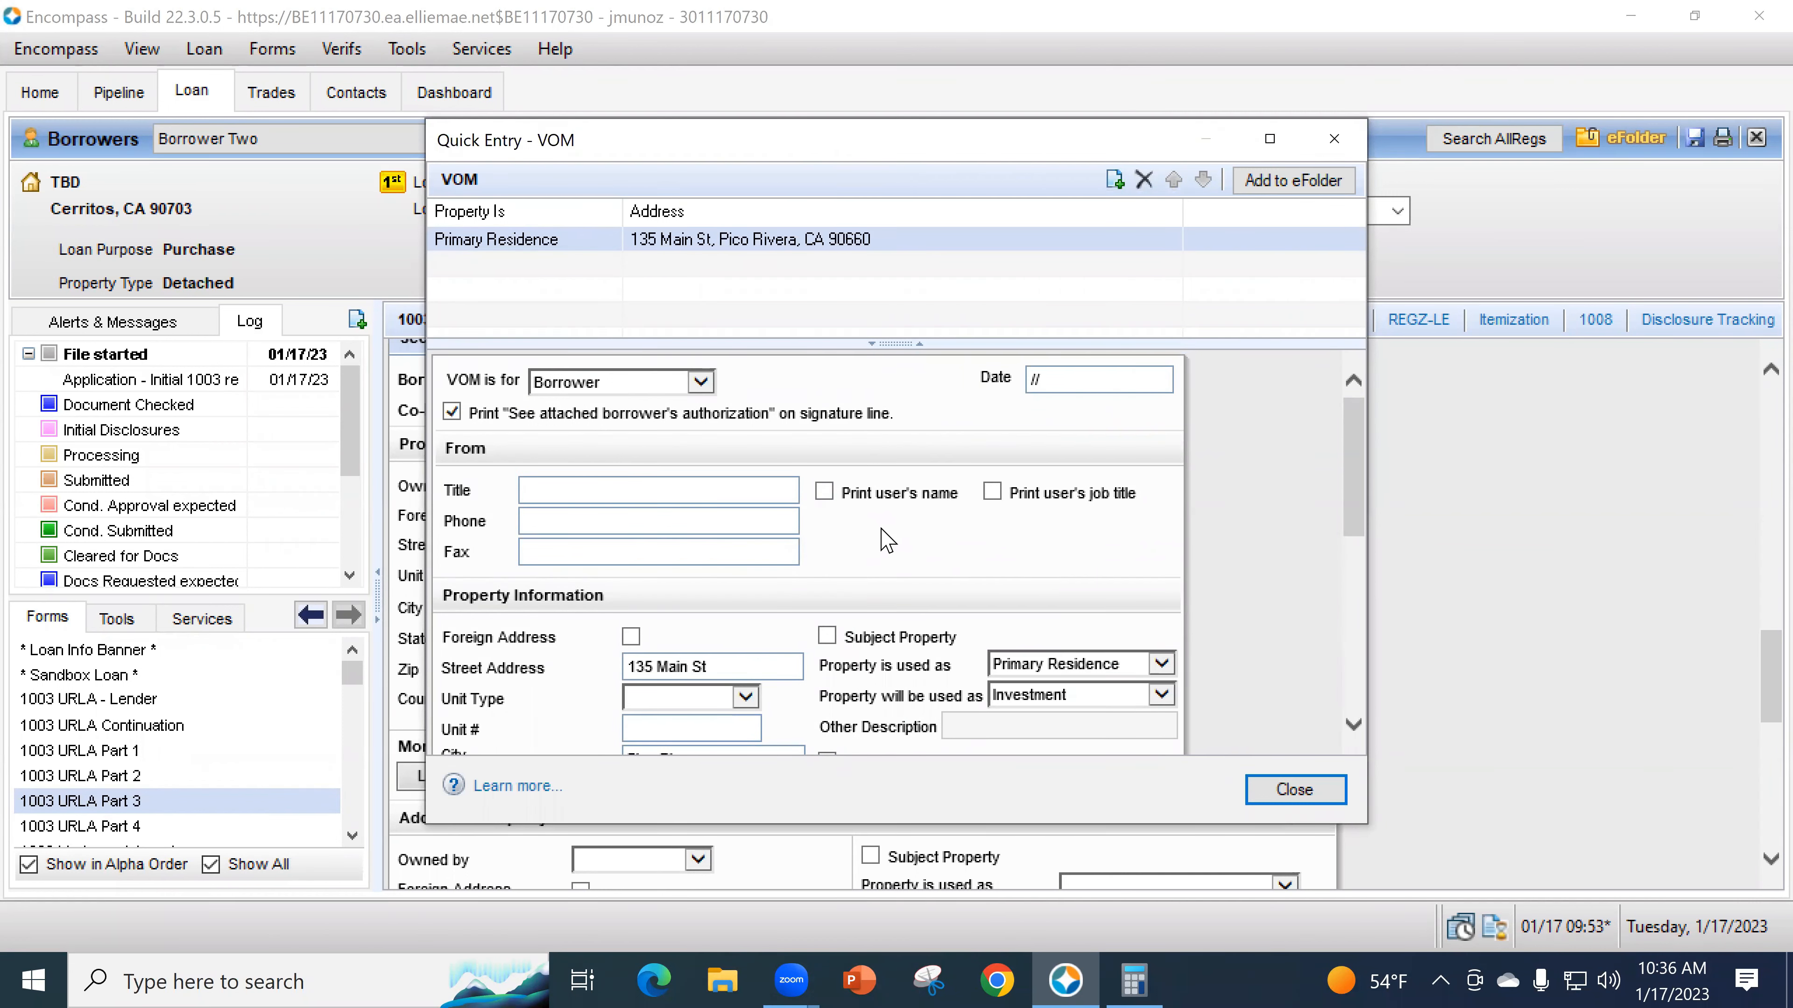
scroll(887, 541, down, 3)
scroll(988, 586, down, 2)
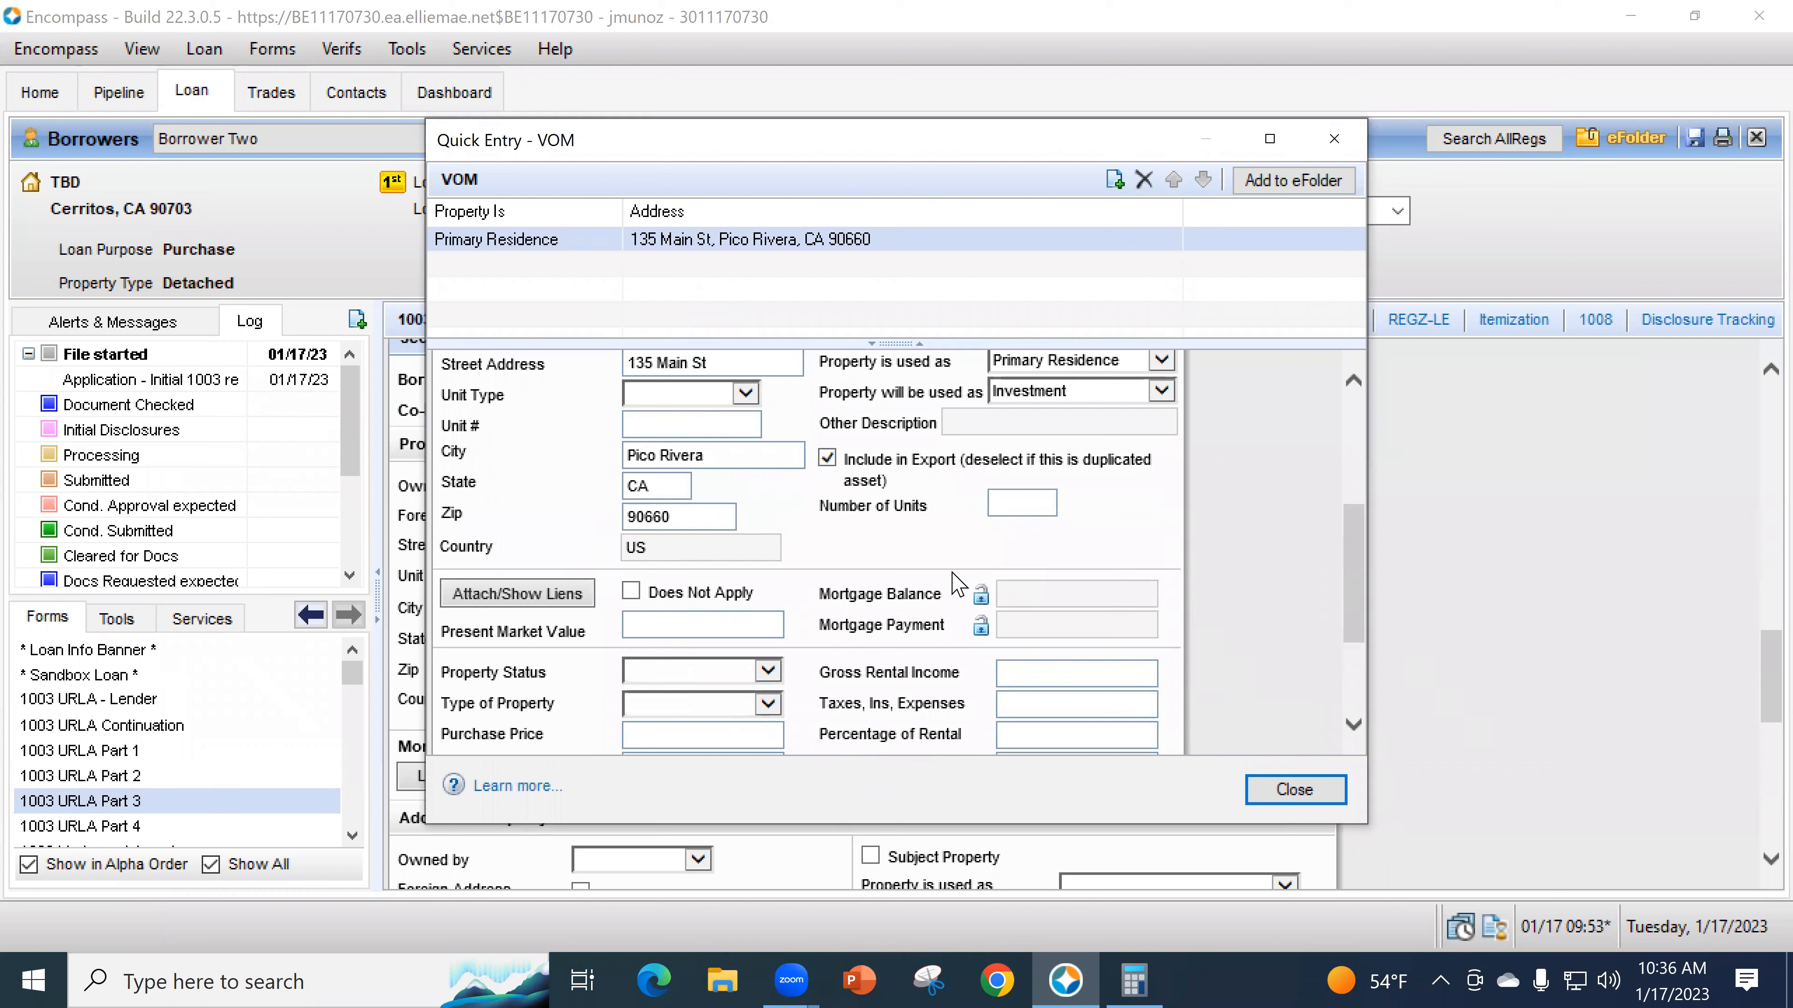
- Enter 1 unit, property status H and Single Family property type for 135 Main St
click(1003, 505)
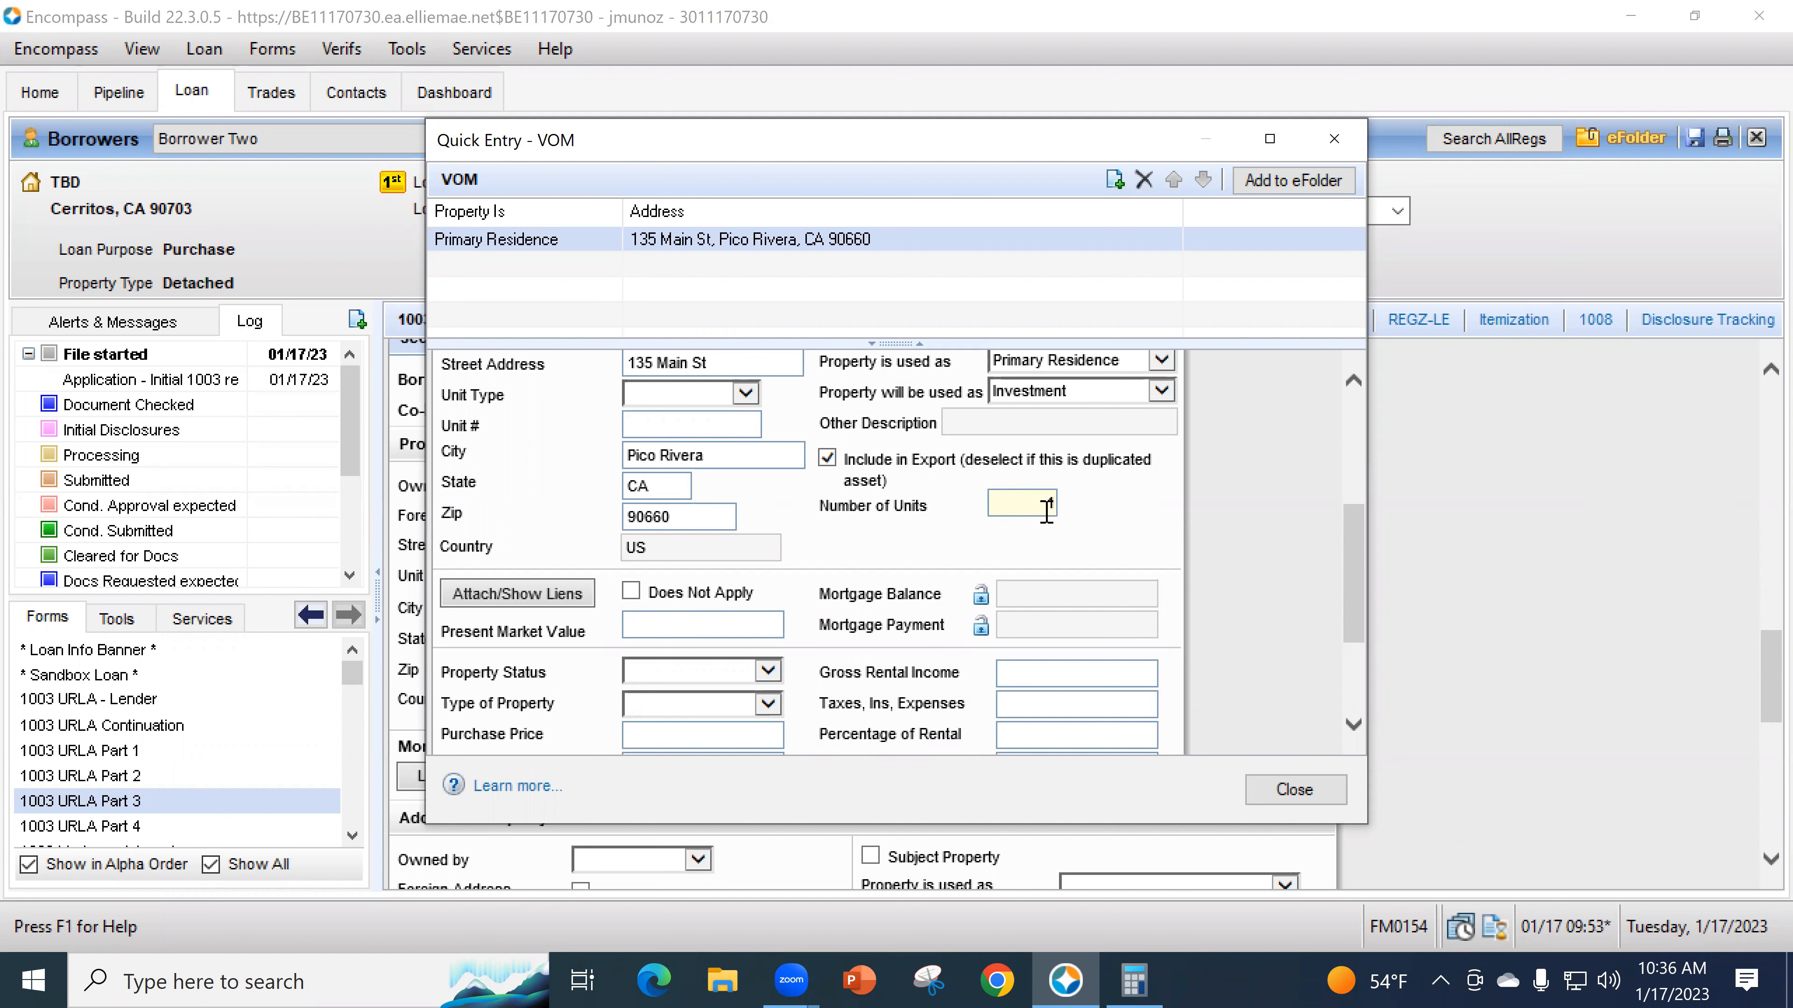
text(1)
scroll(702, 584, down, 2)
click(682, 554)
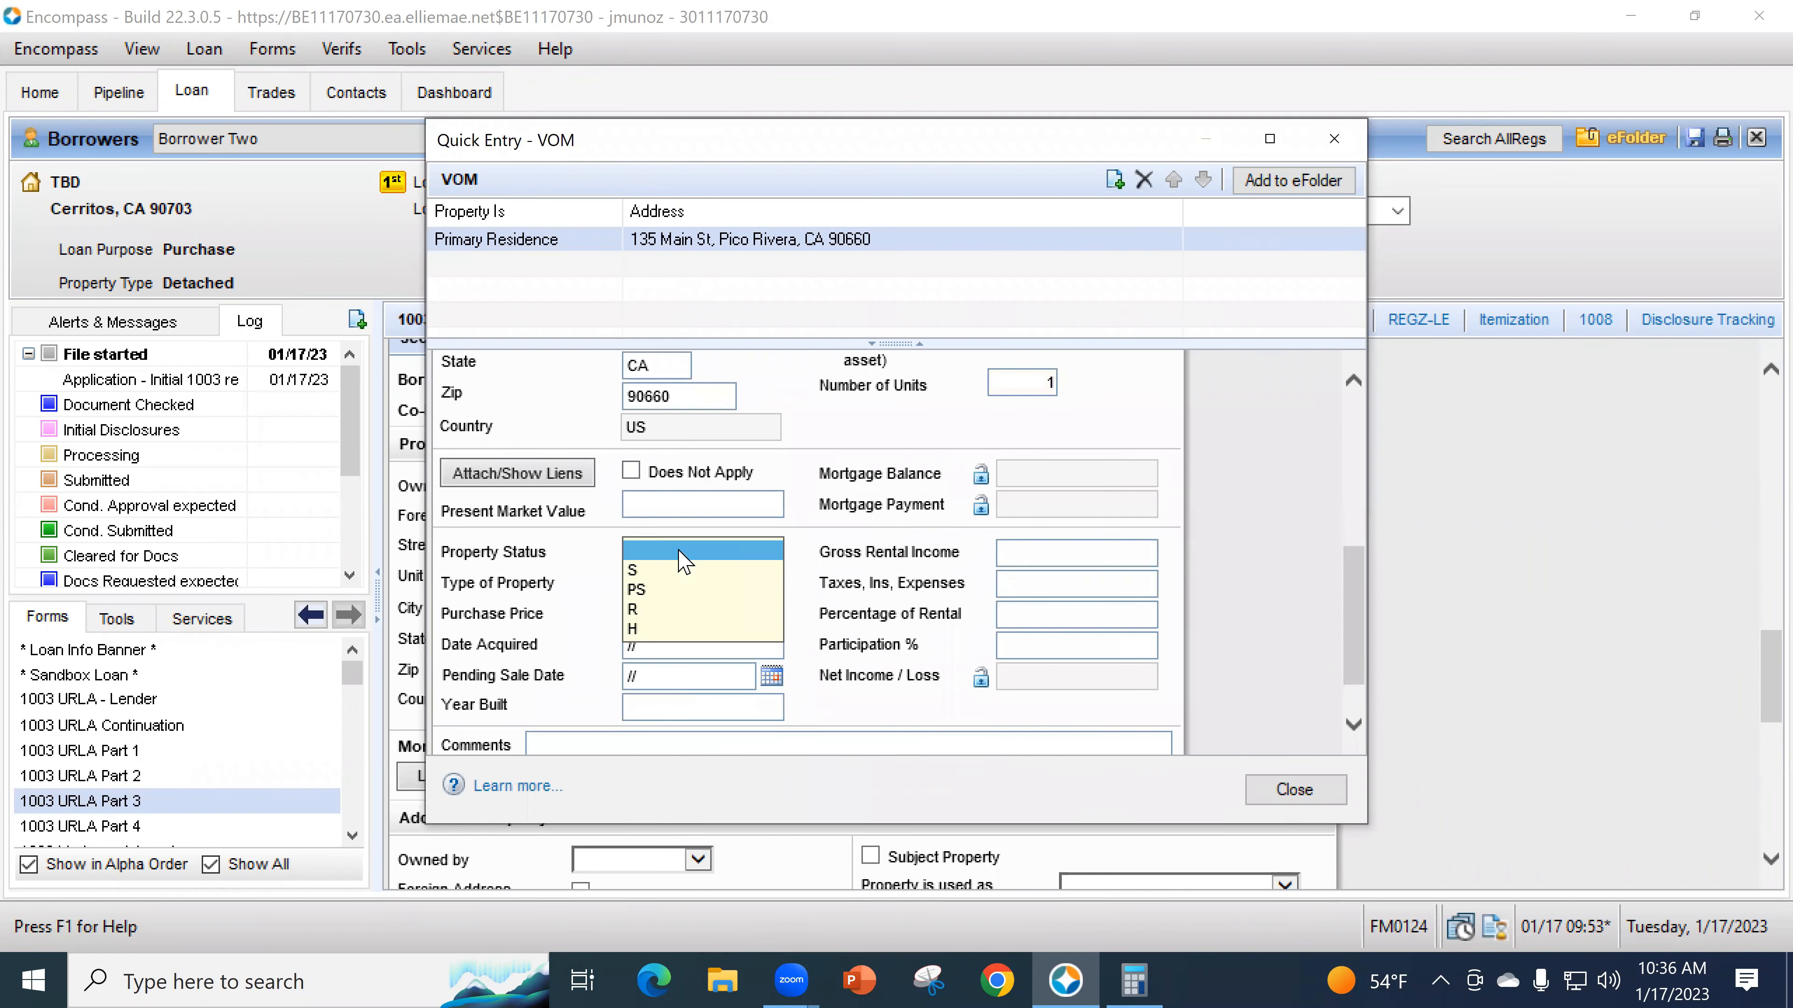
click(635, 628)
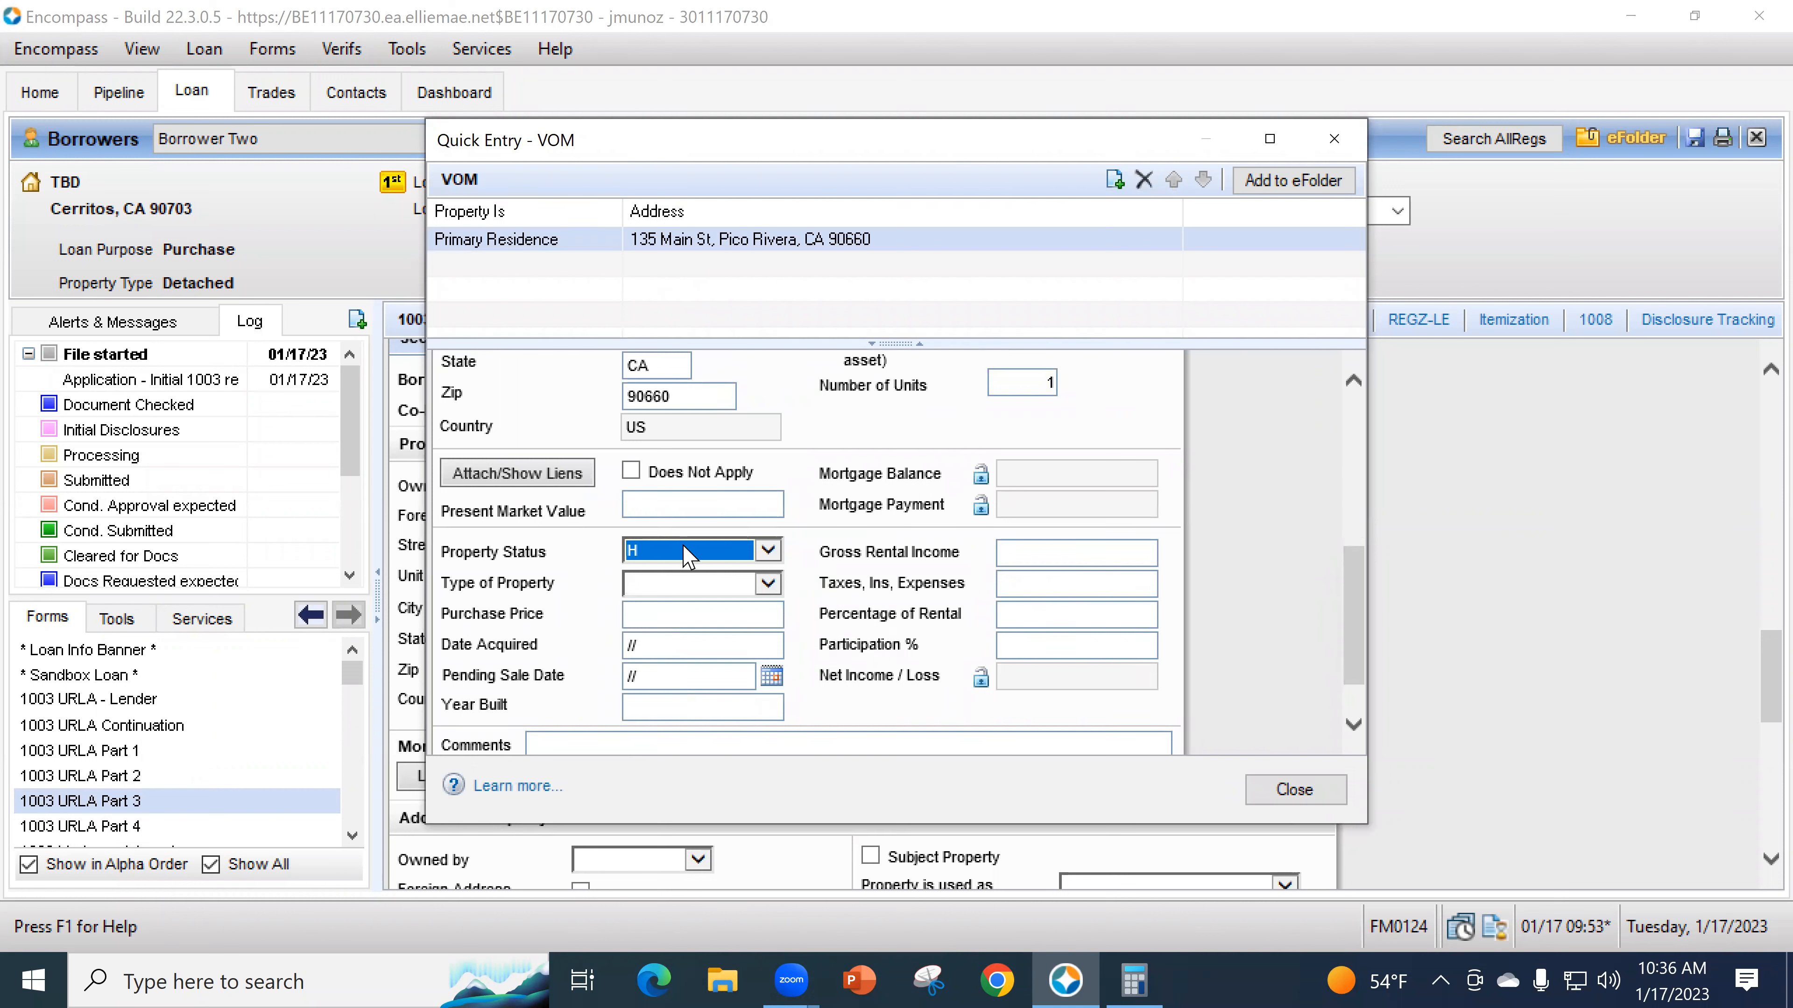
click(679, 591)
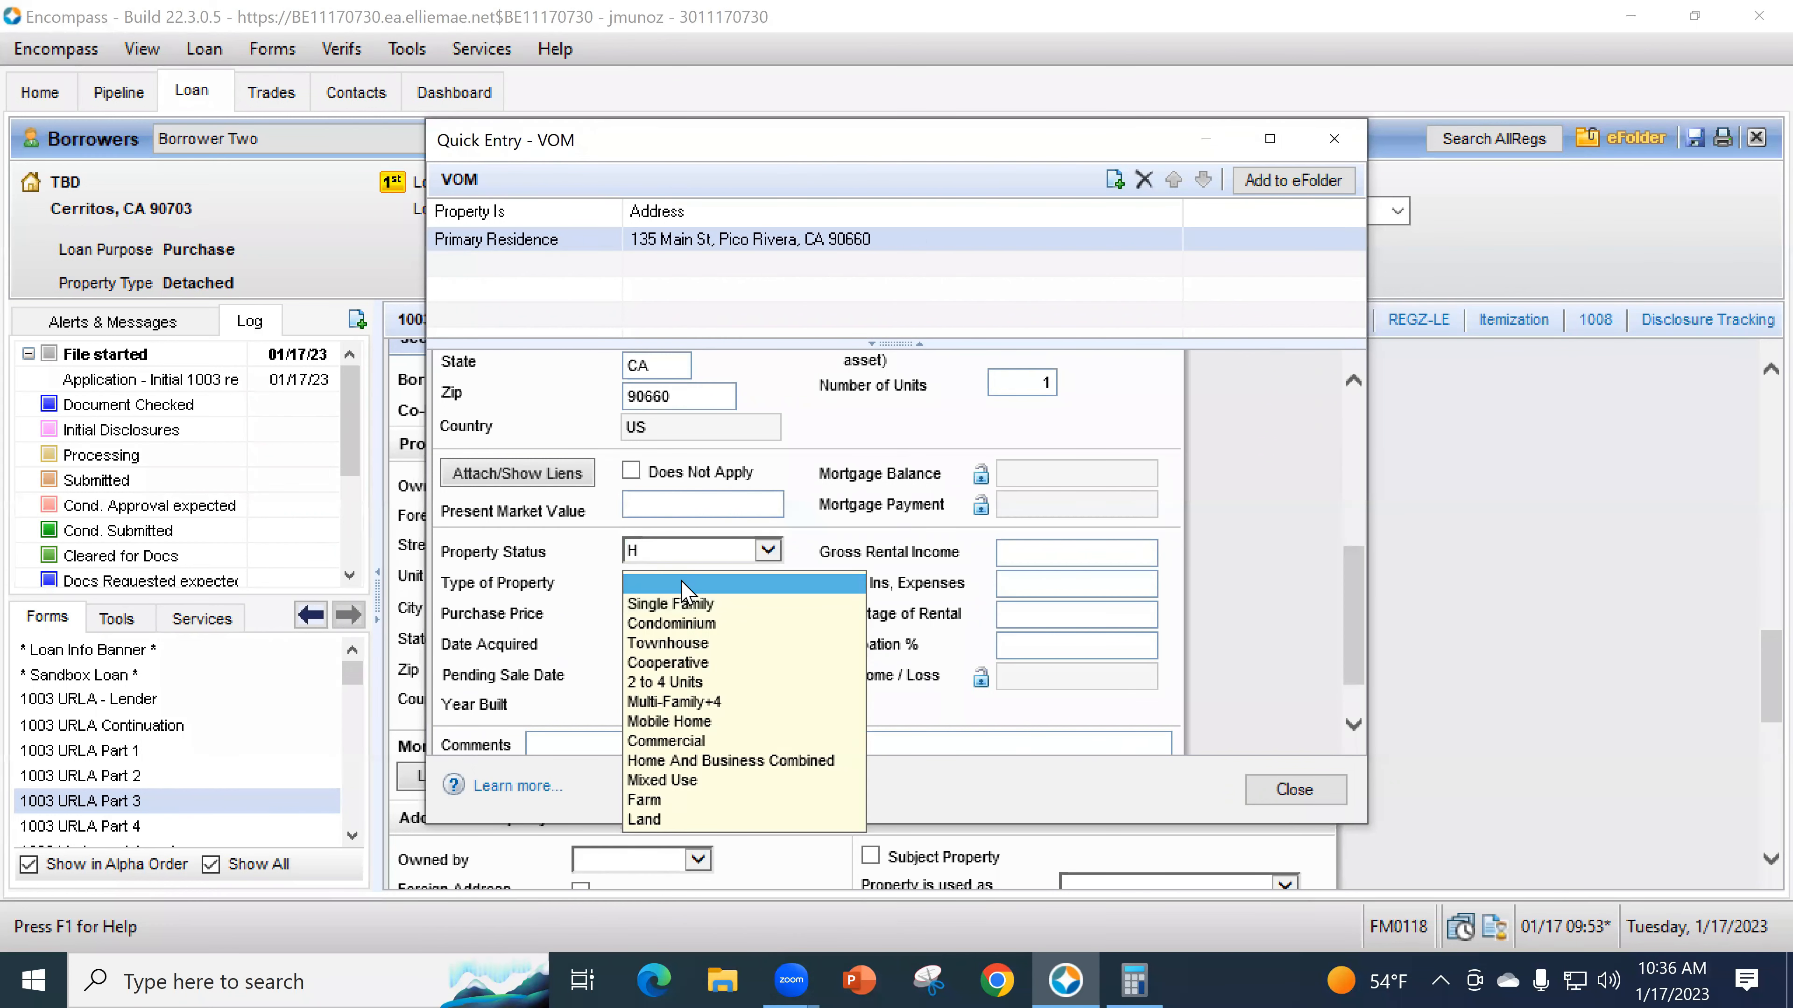
click(683, 601)
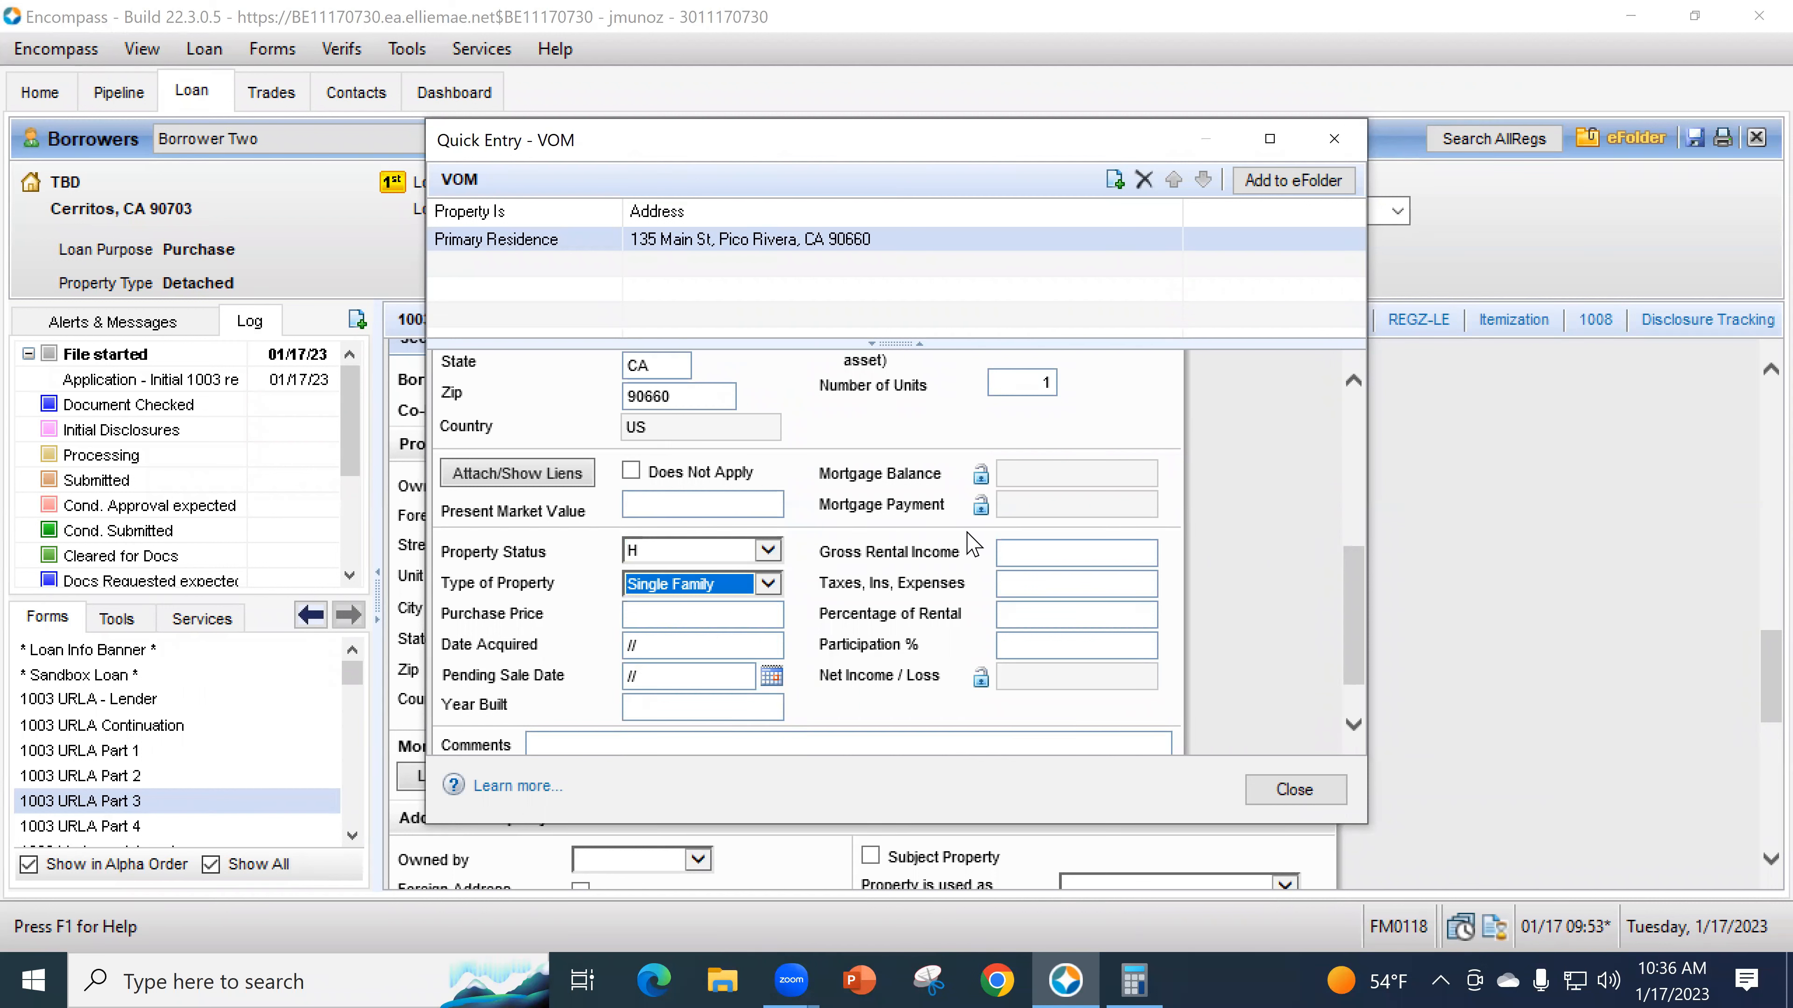
- Enter 2,500 gross rental income and leave the rental percentage blank
click(1043, 555)
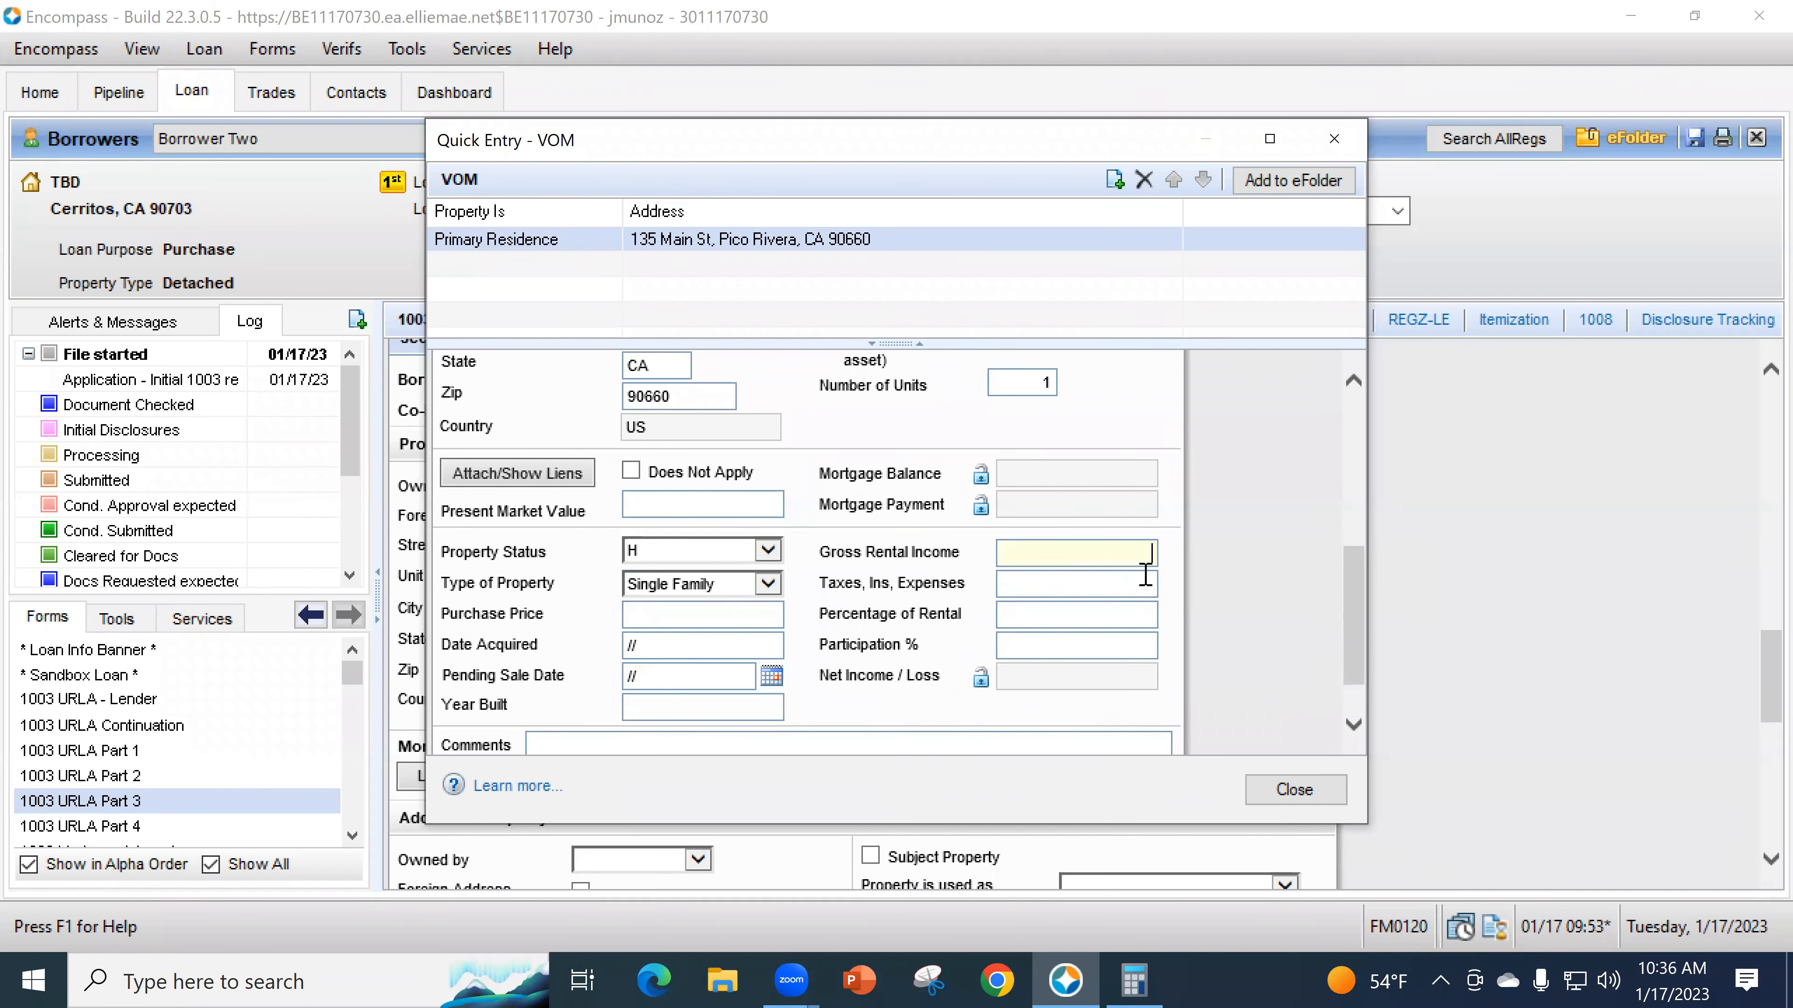
text(2500)
click(1107, 609)
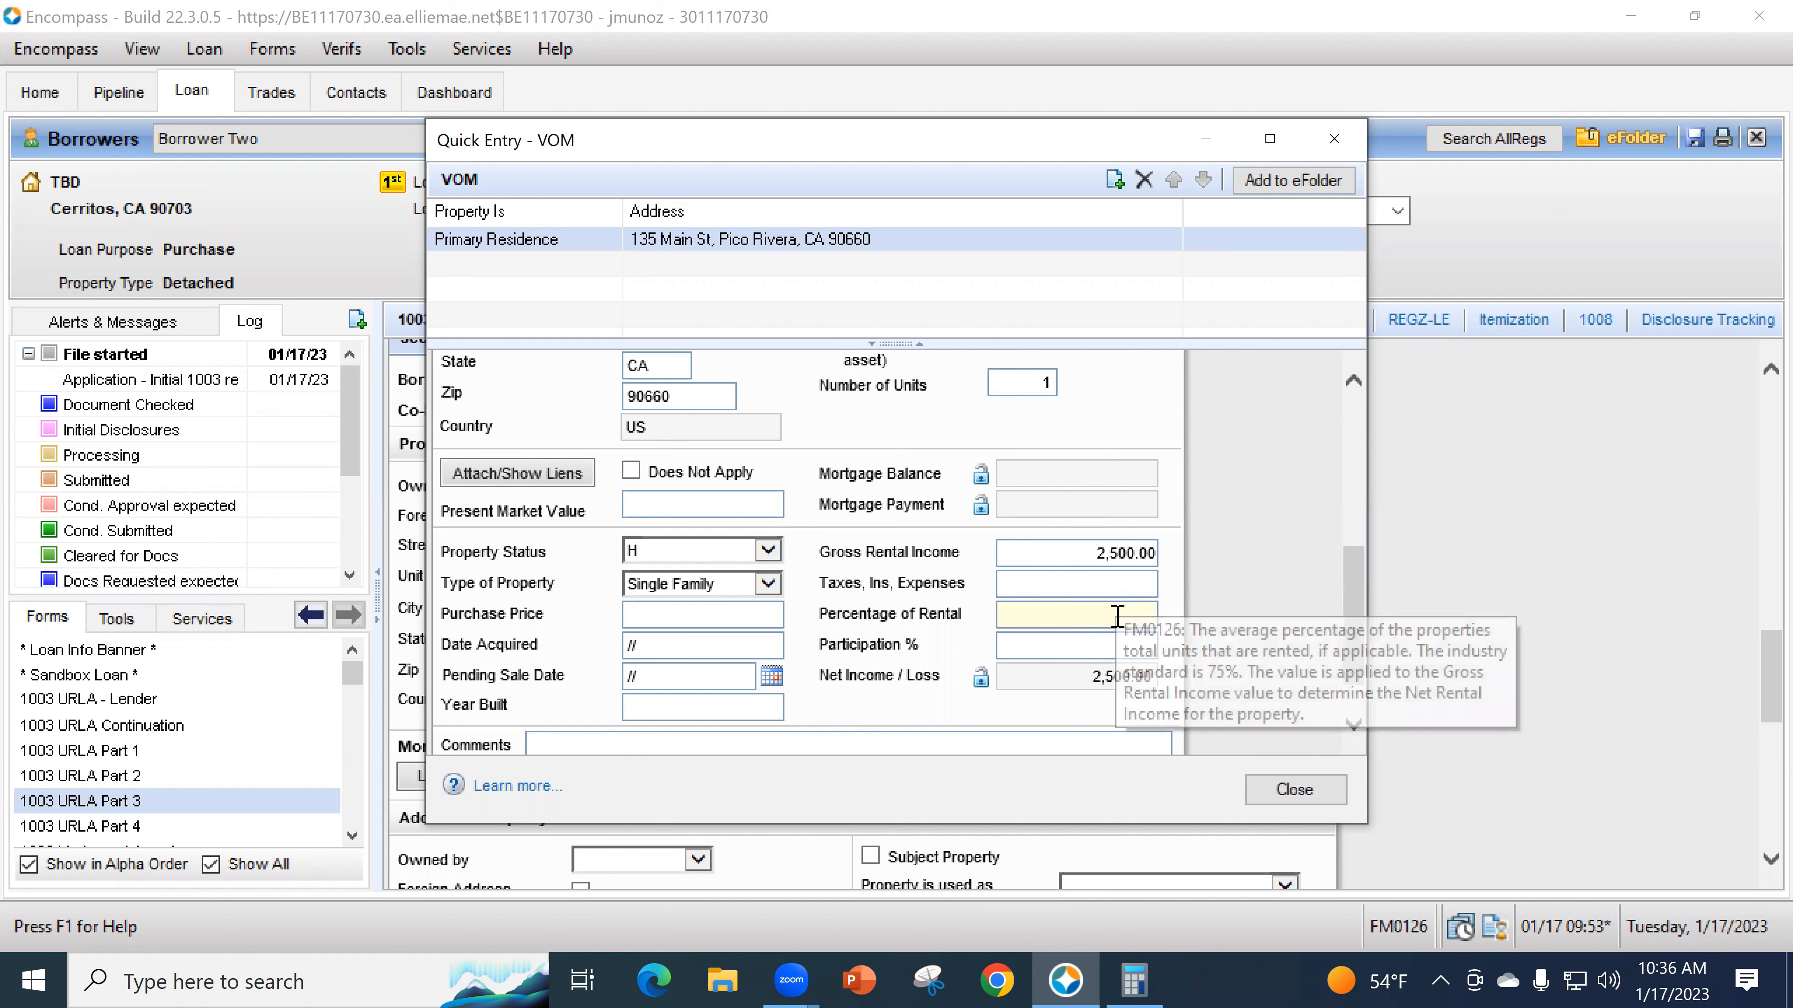
text(75)
click(1121, 591)
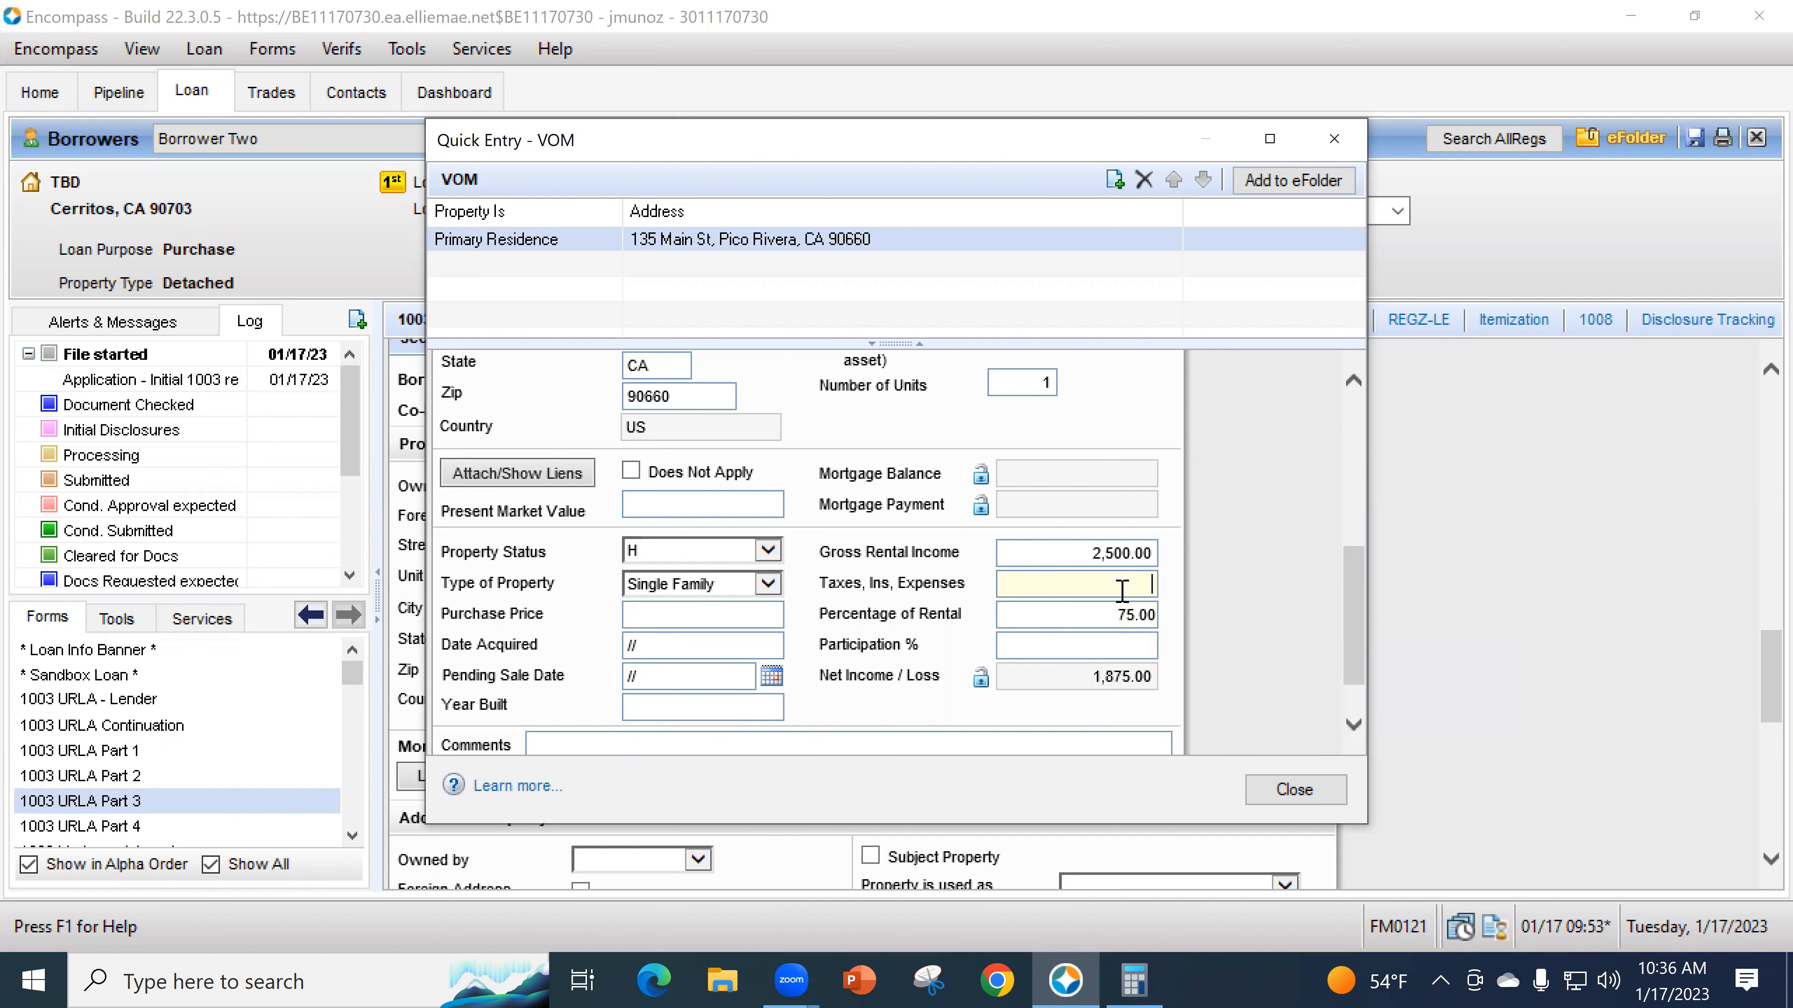
drag(796, 130, 780, 238)
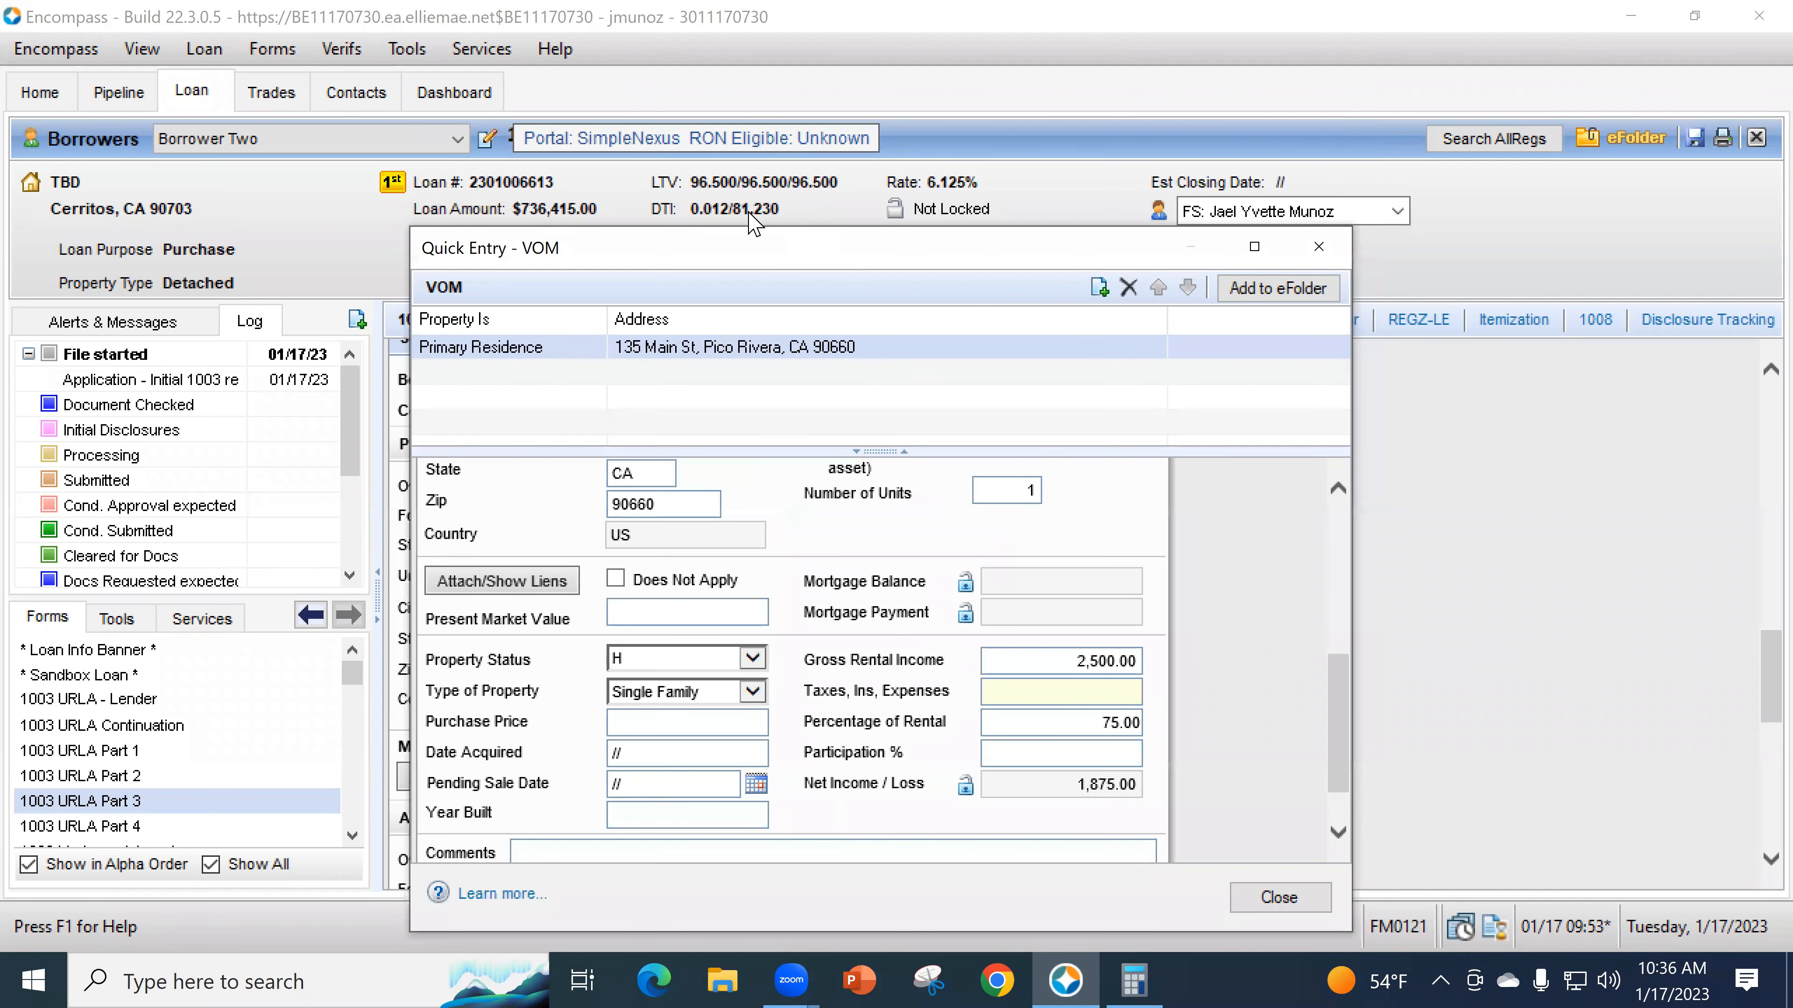
key(Tab)
key(Tab)
click(1023, 612)
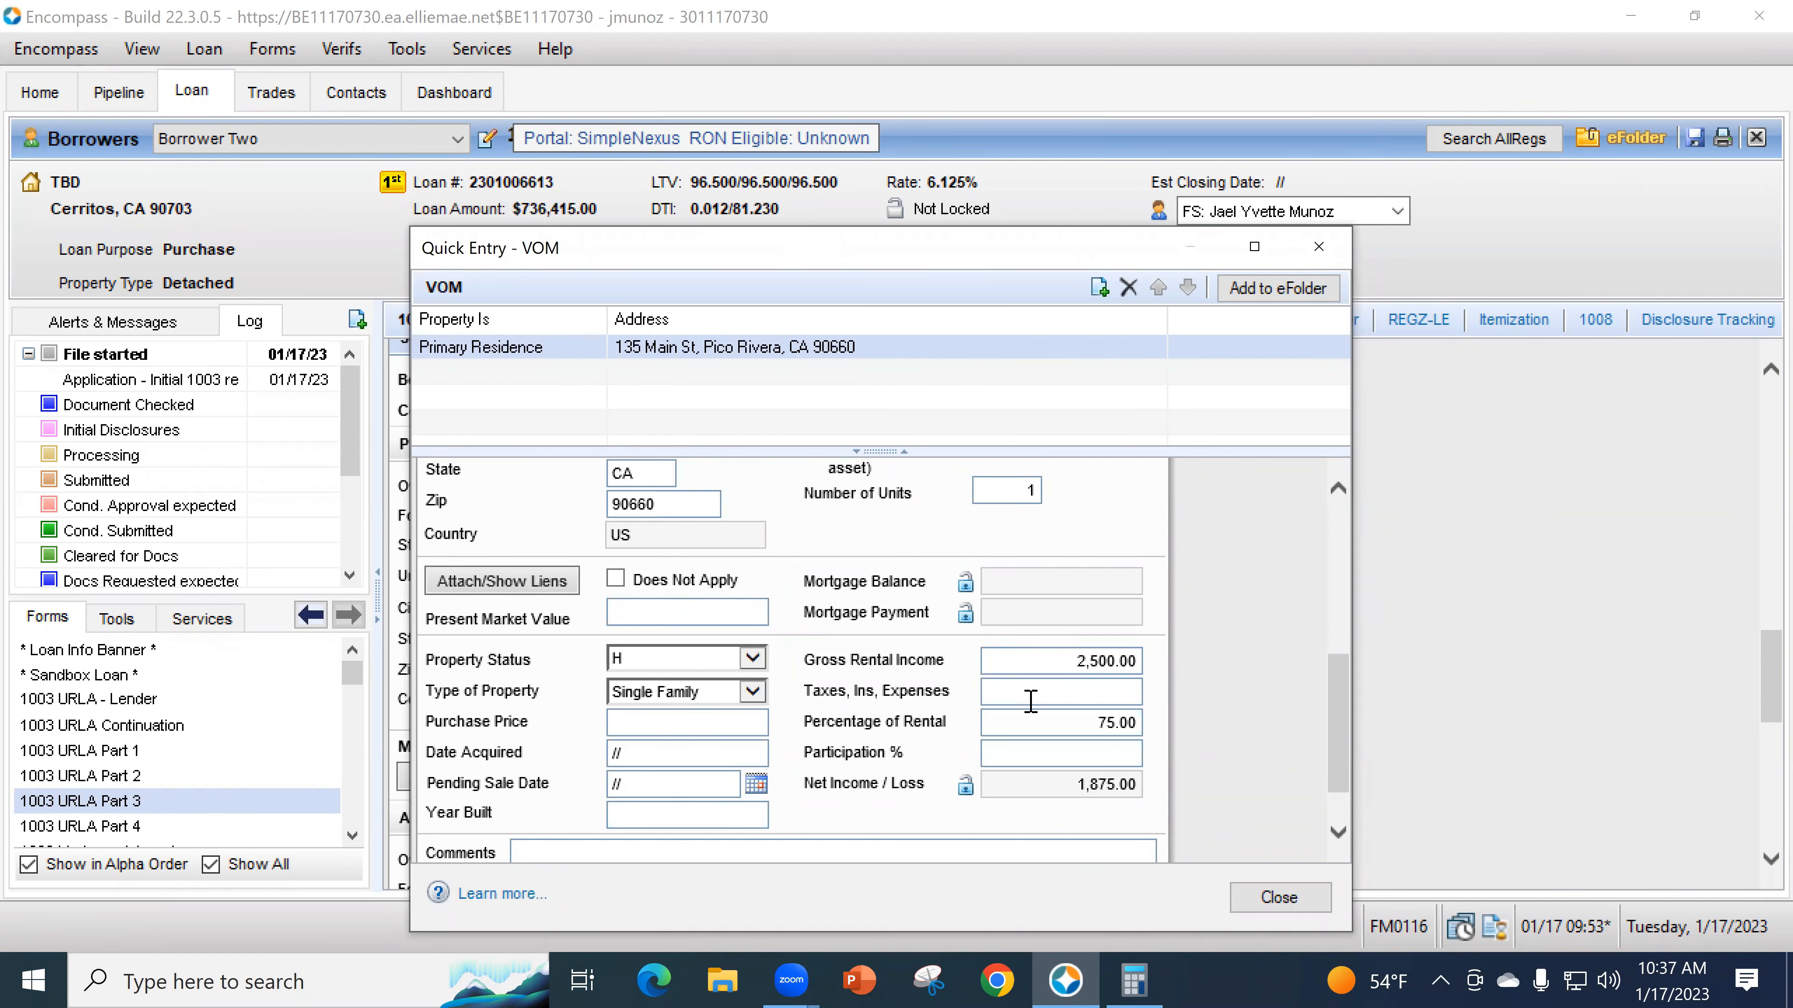
click(1024, 721)
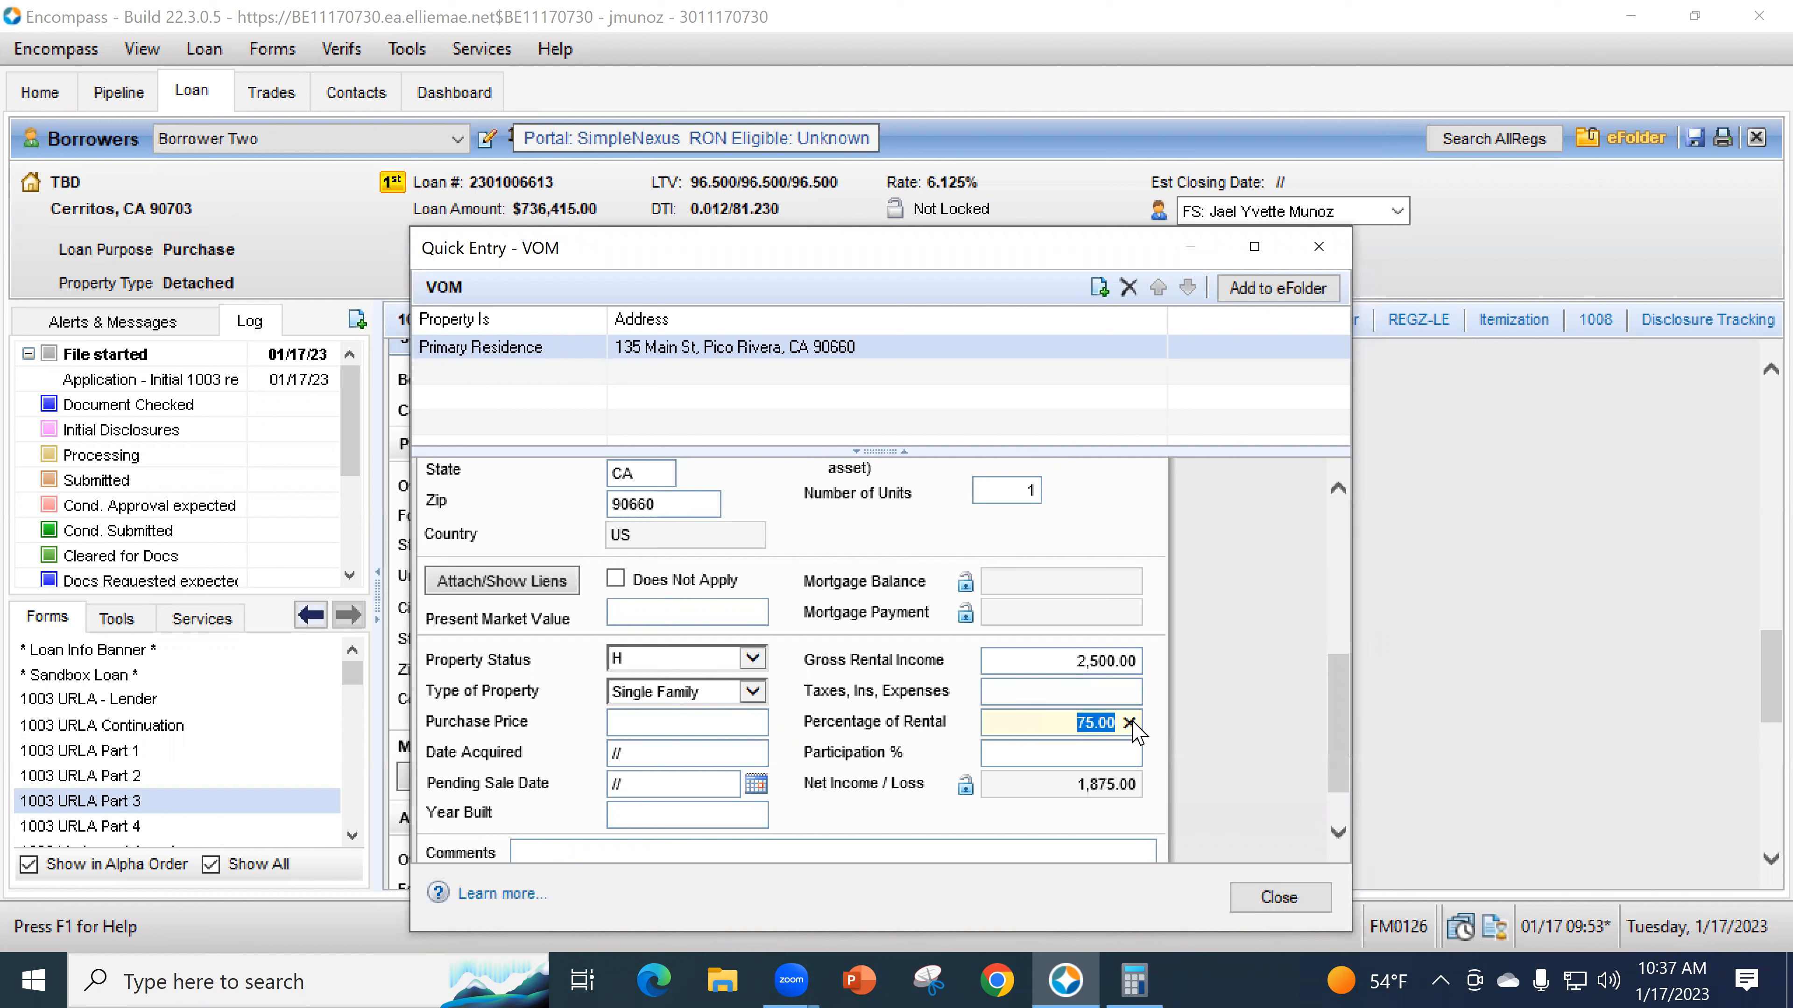
click(1129, 723)
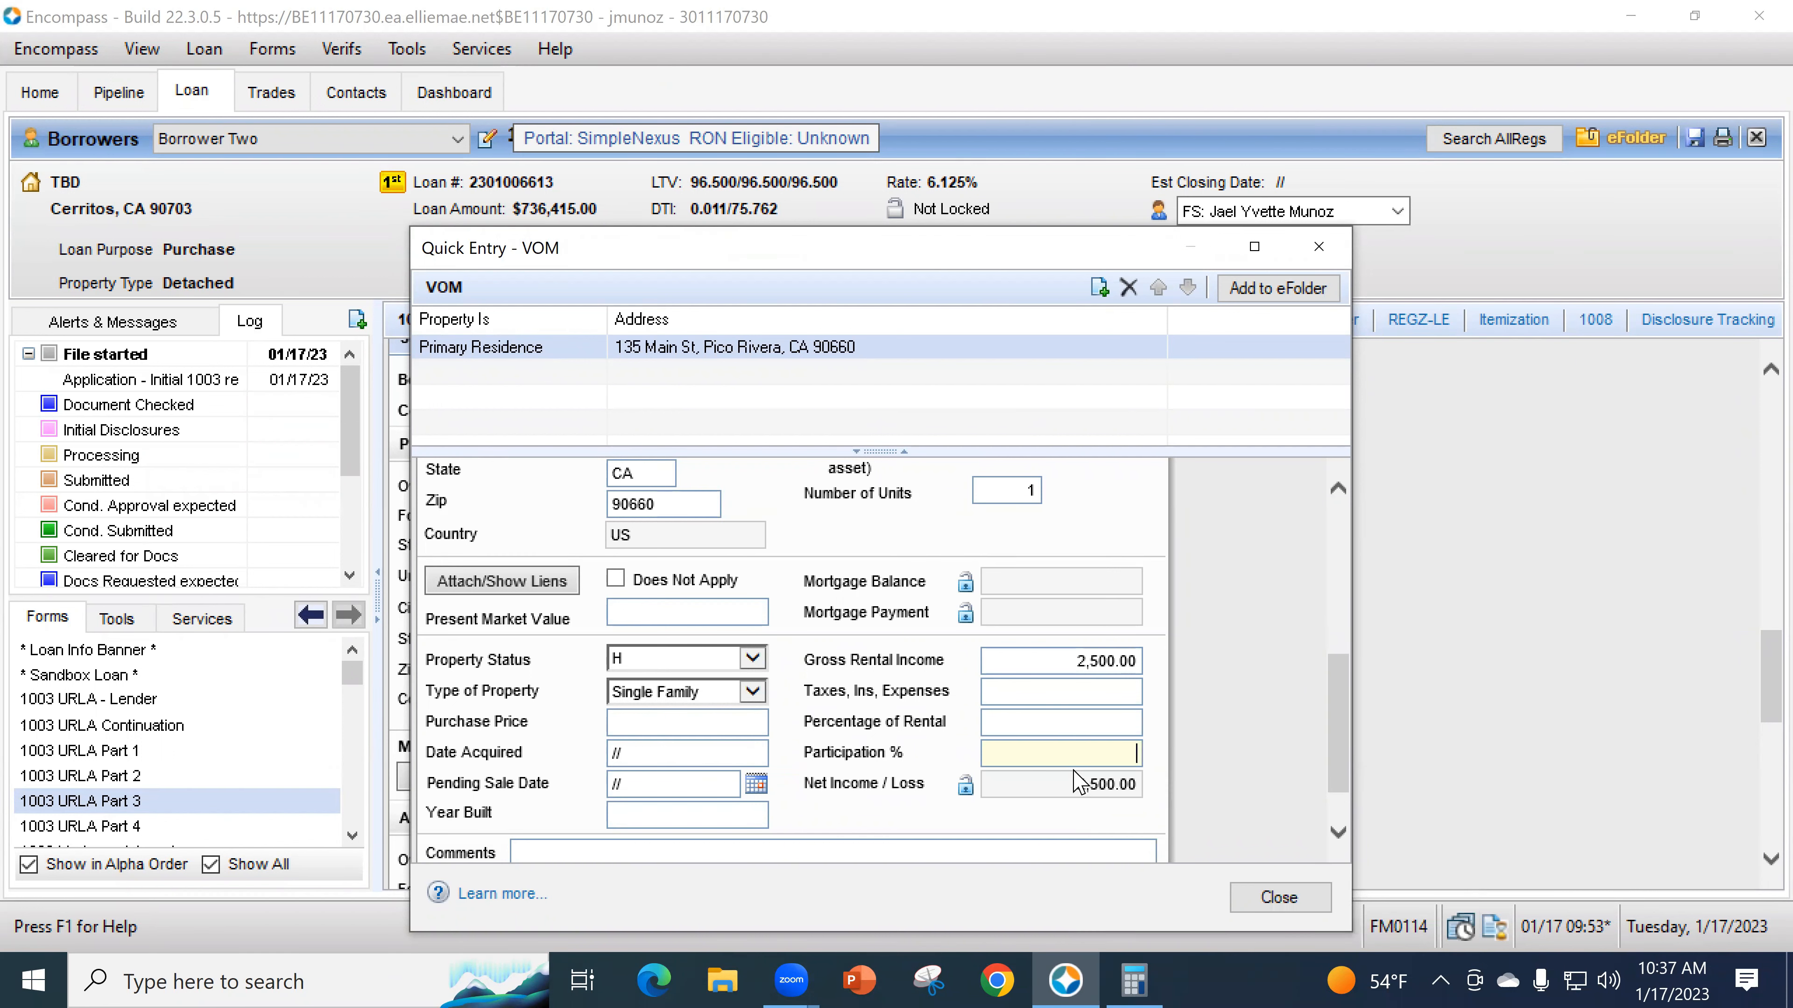
- Attach a mortgage lien from liabilities and close the VOM entry window
click(547, 585)
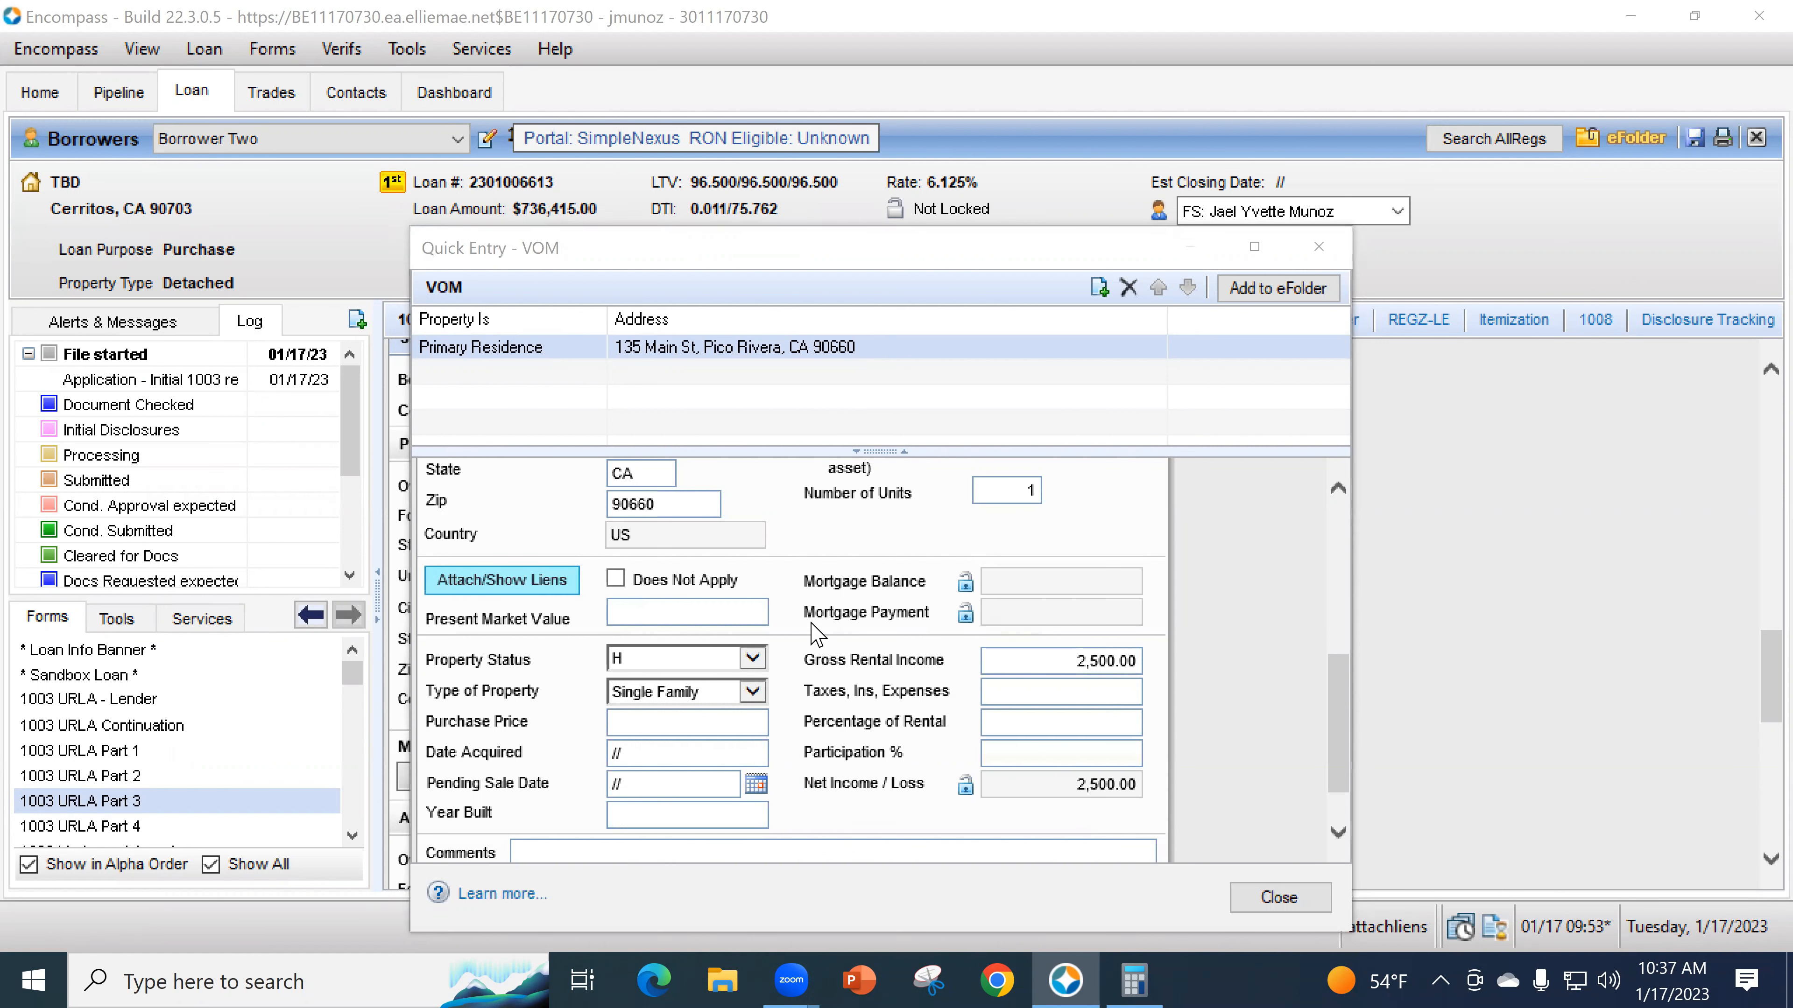
click(1213, 281)
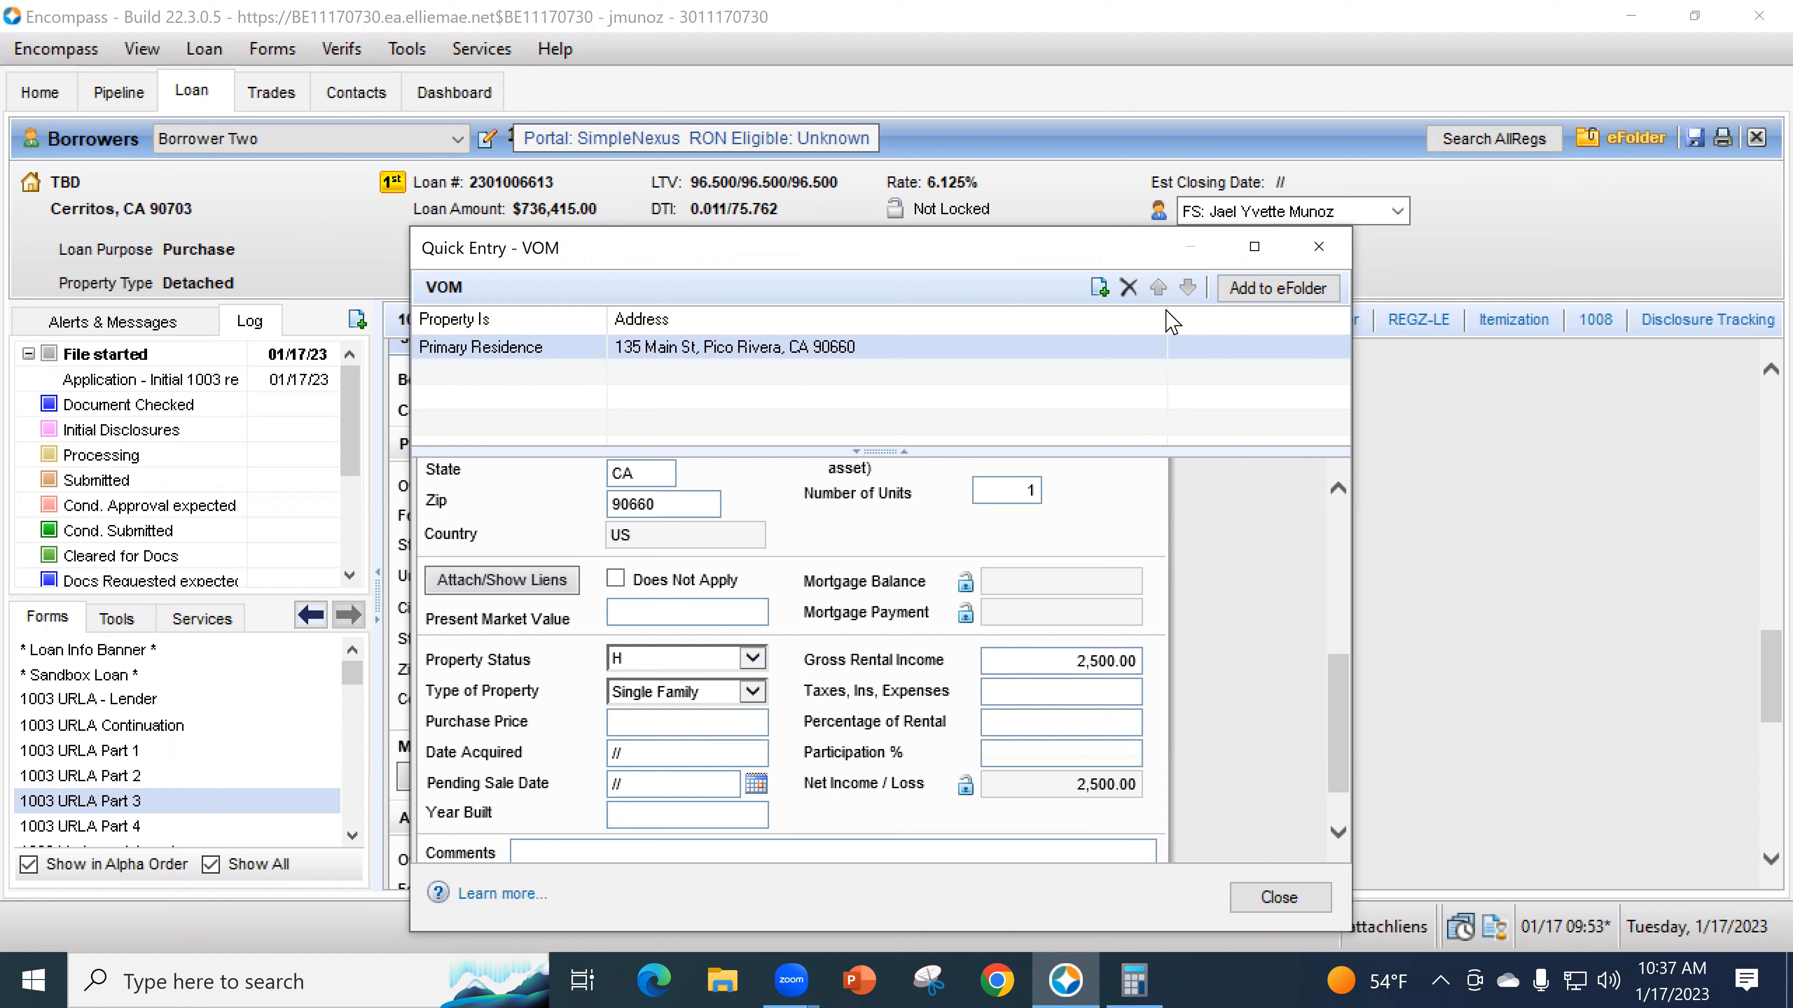
click(1319, 247)
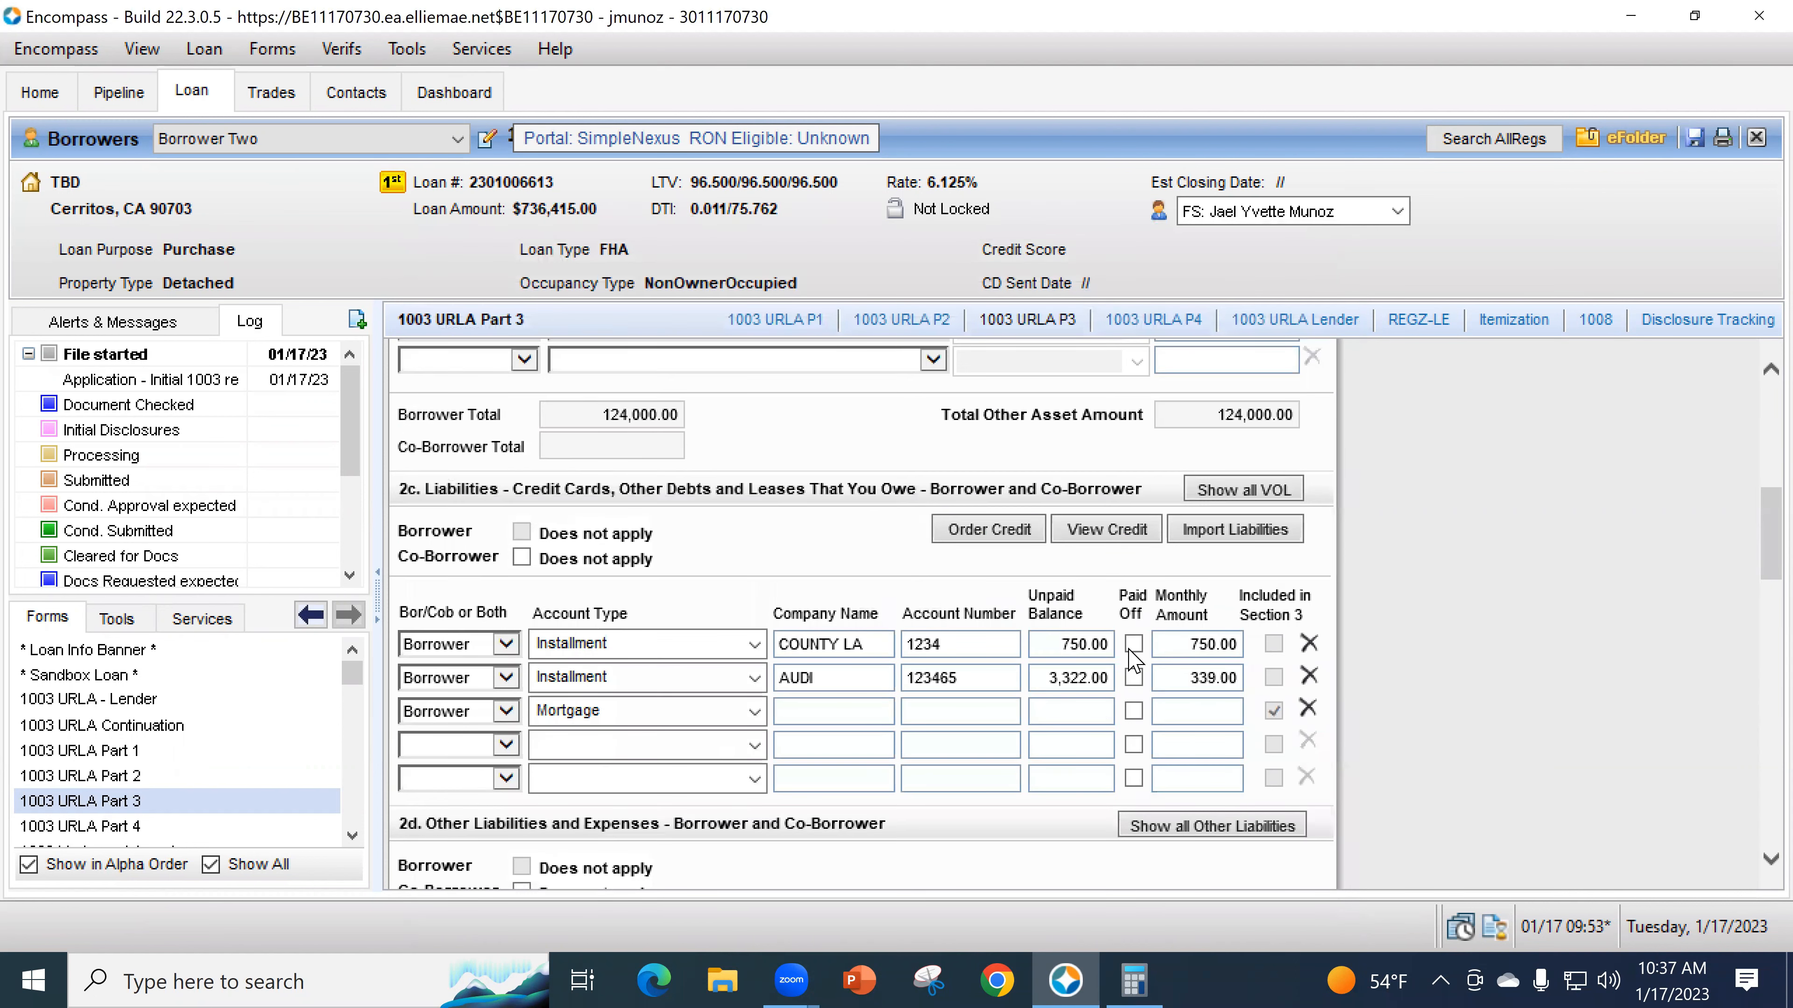
- Enter a 1,200.00 monthly amount for the Mortgage liability
click(1168, 708)
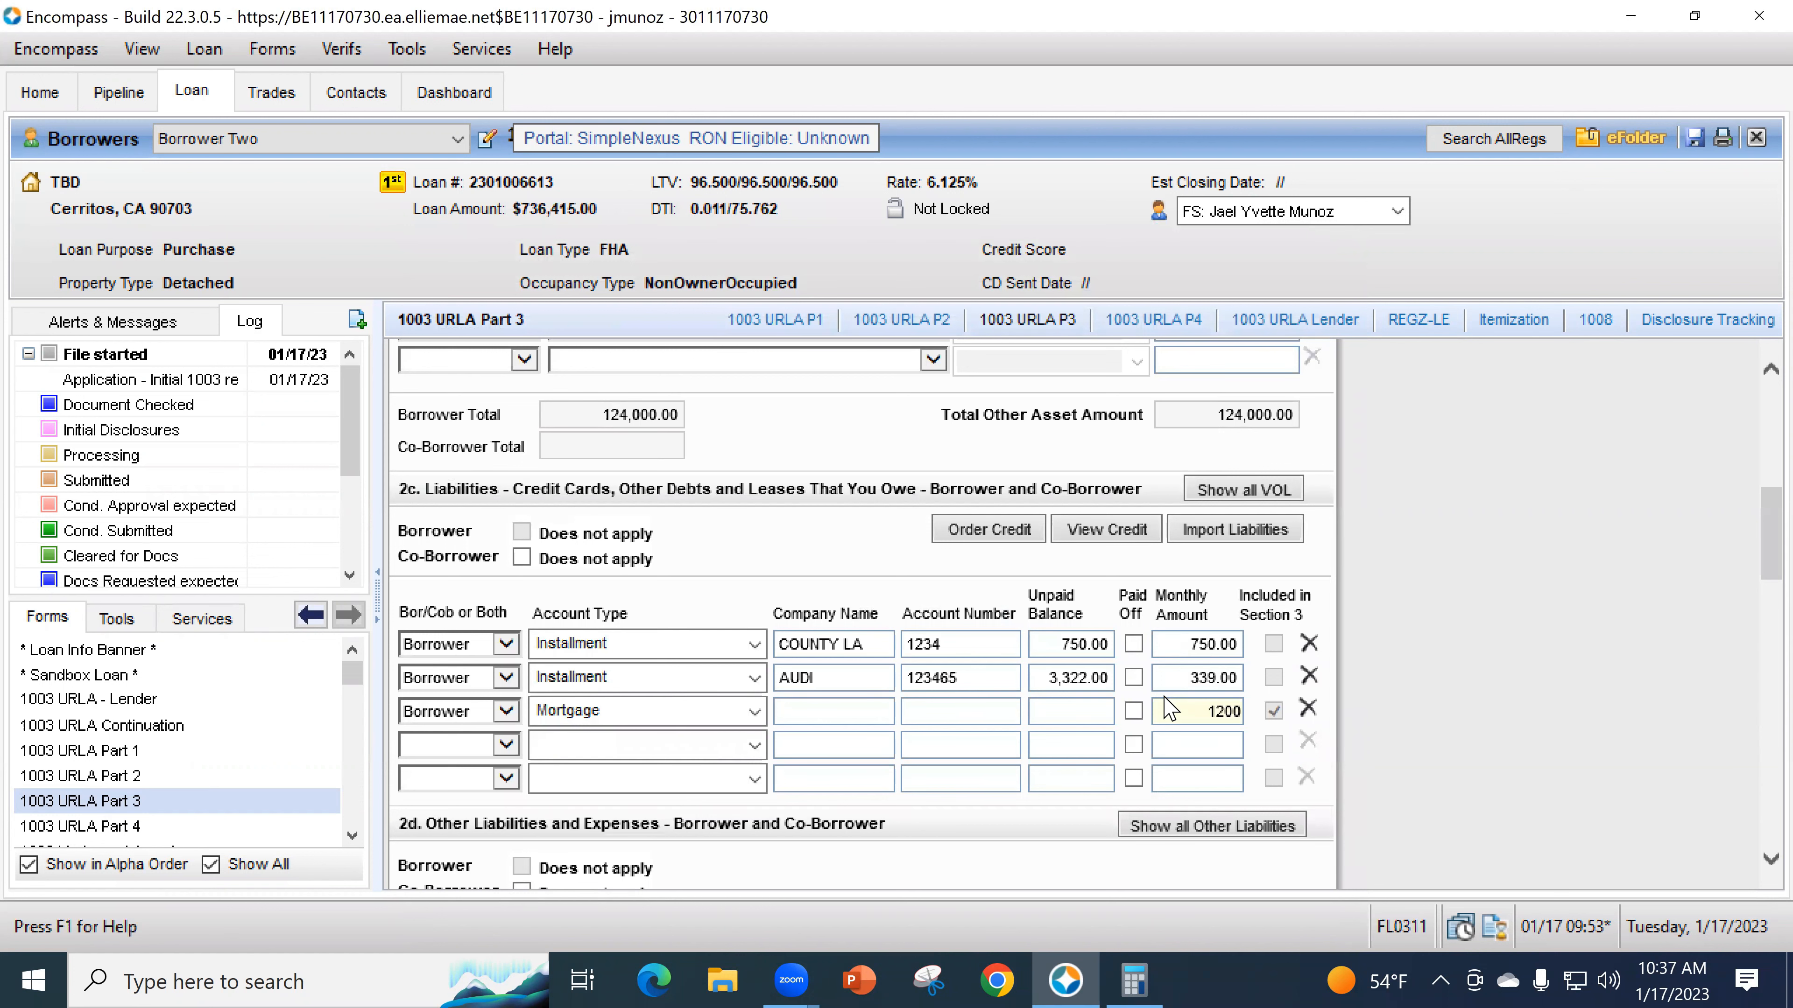
click(1356, 732)
scroll(1356, 732, down, 4)
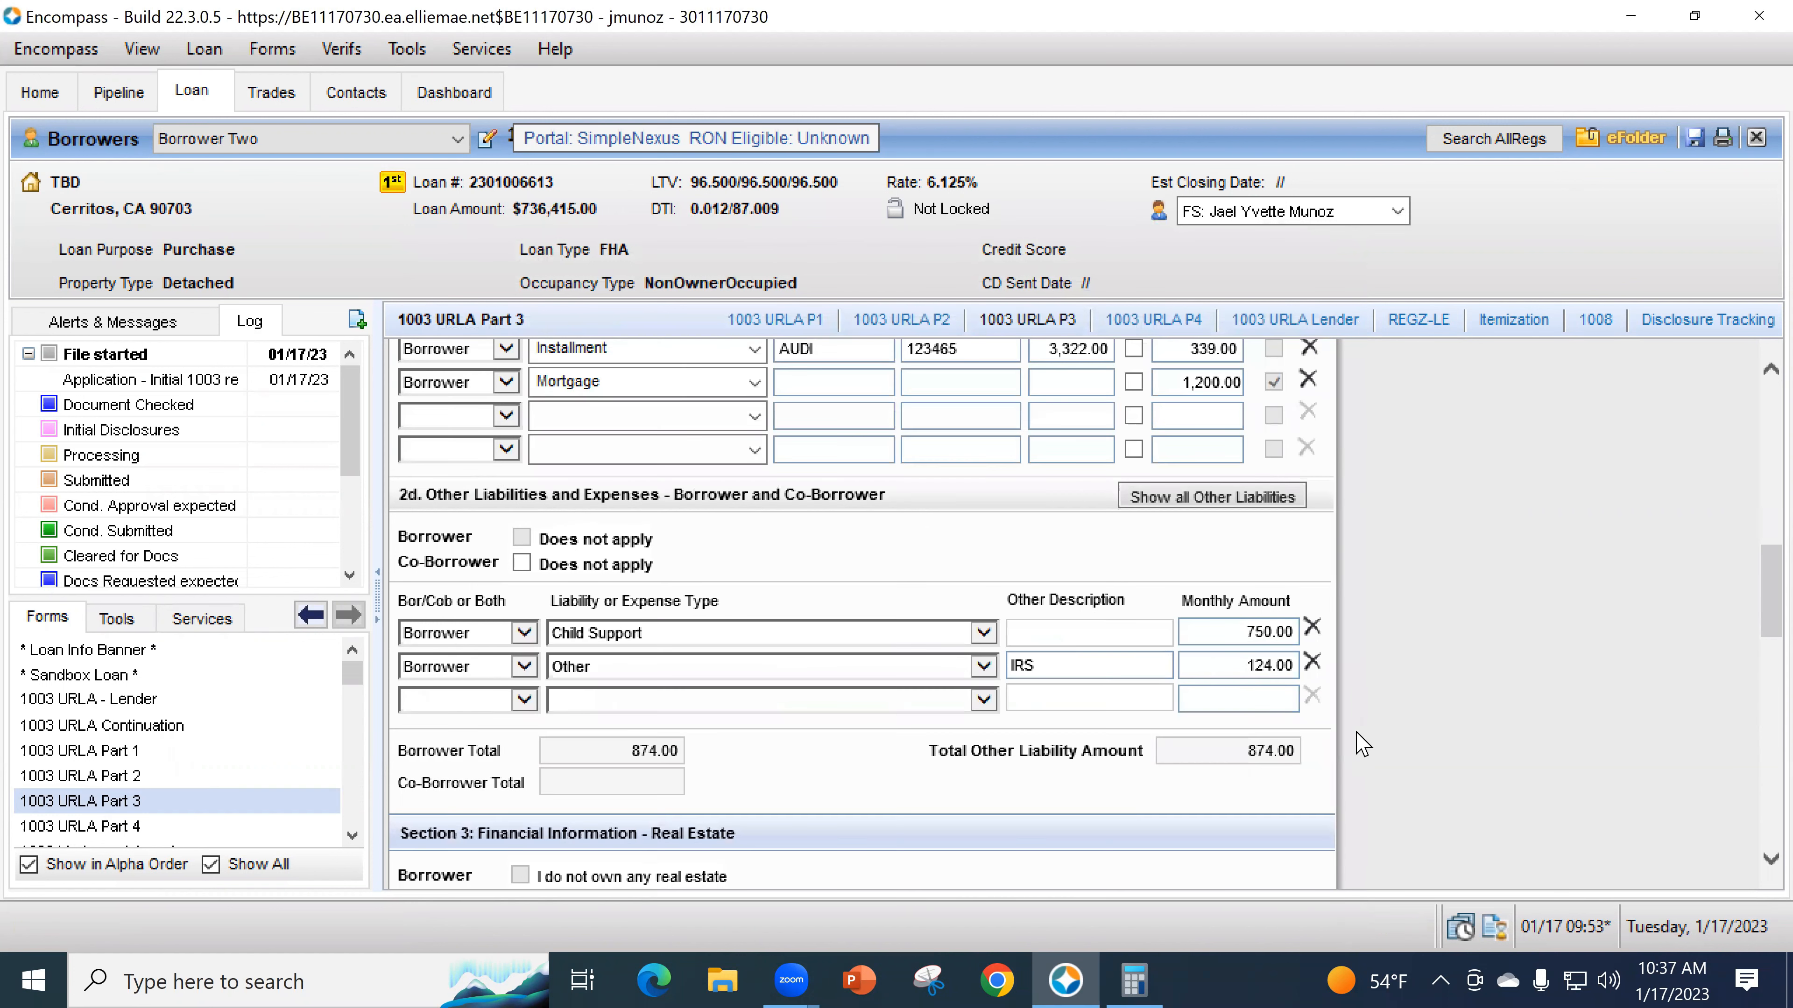
scroll(1362, 745, down, 3)
- Reopen the 135 Main St VOM details at the rental fields and switch to Calculator
click(1201, 691)
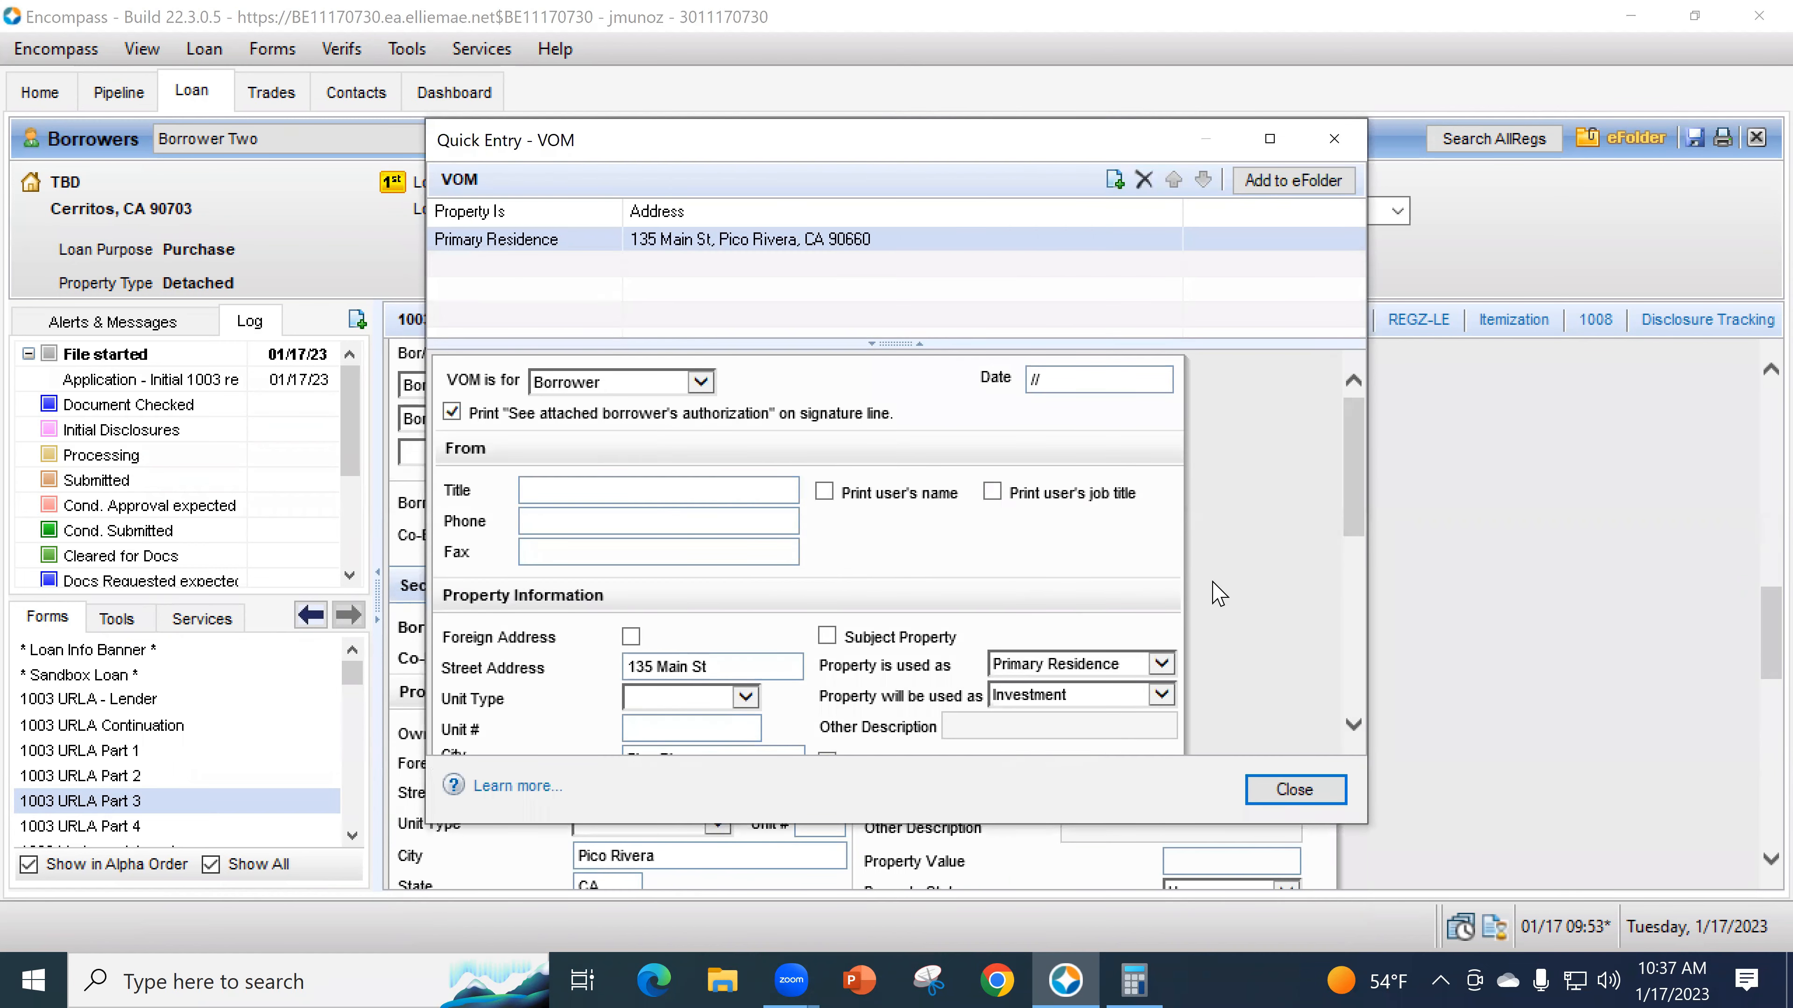
scroll(1217, 586, down, 2)
scroll(1212, 576, down, 4)
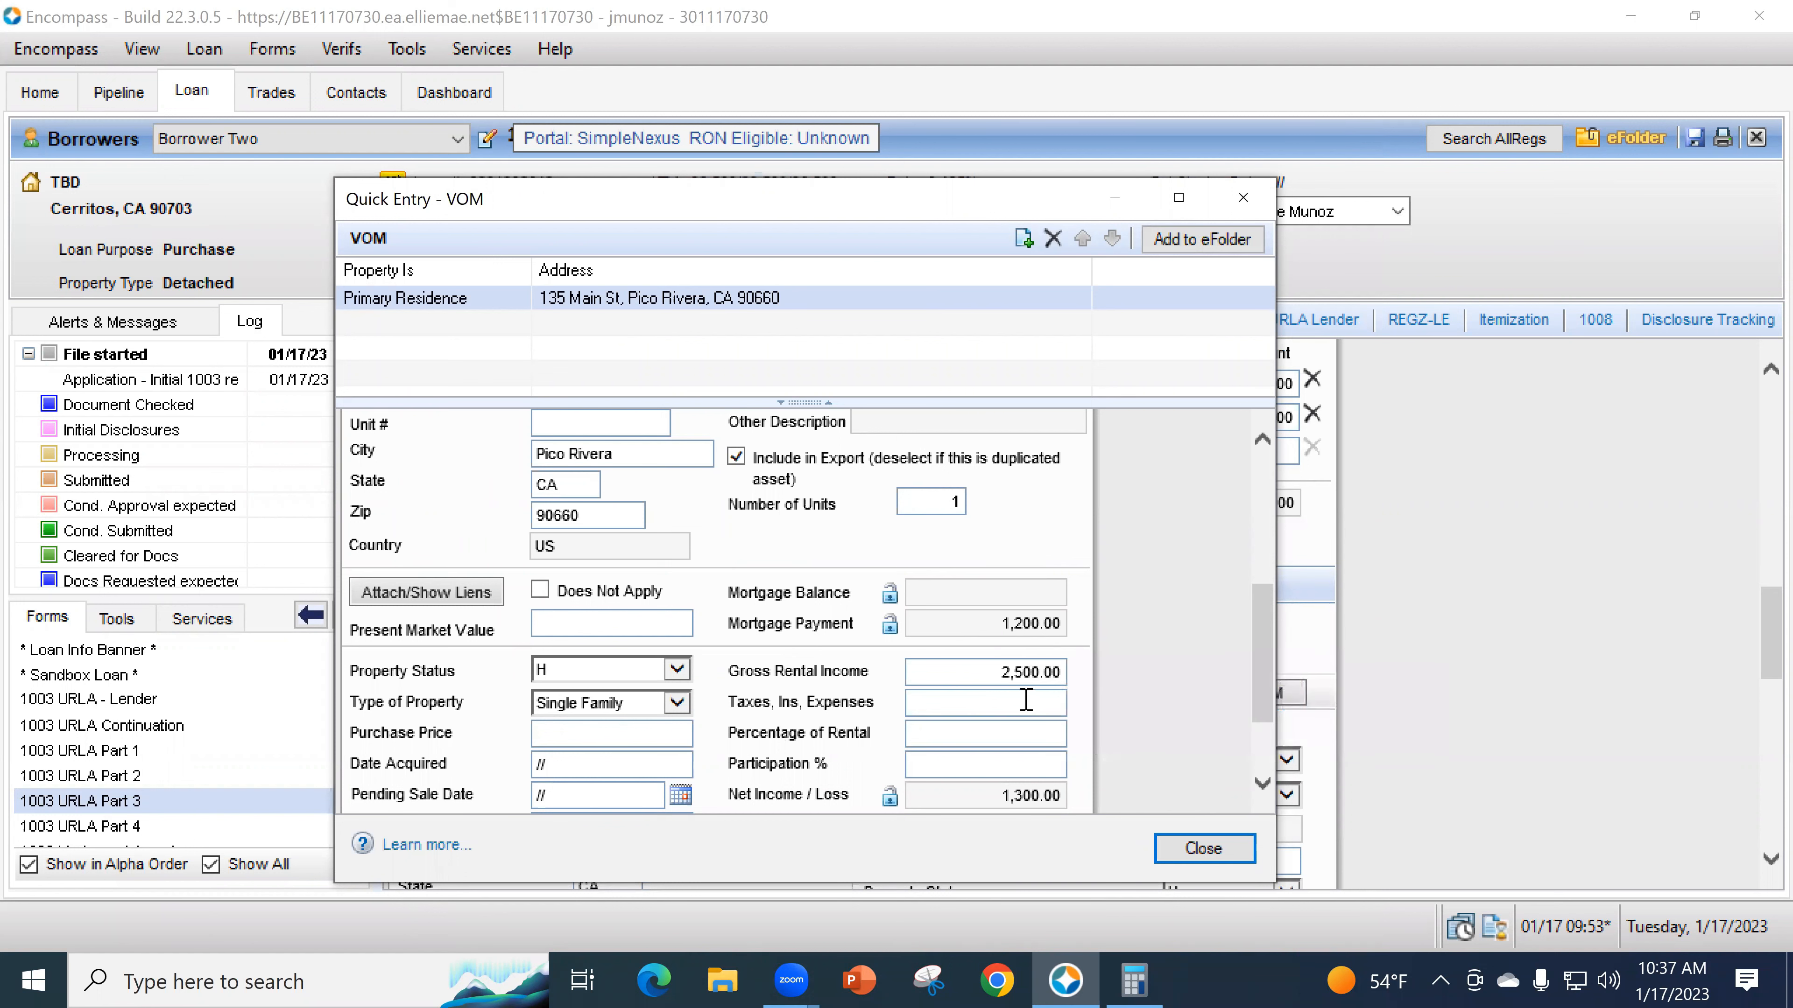
key(alt+Tab)
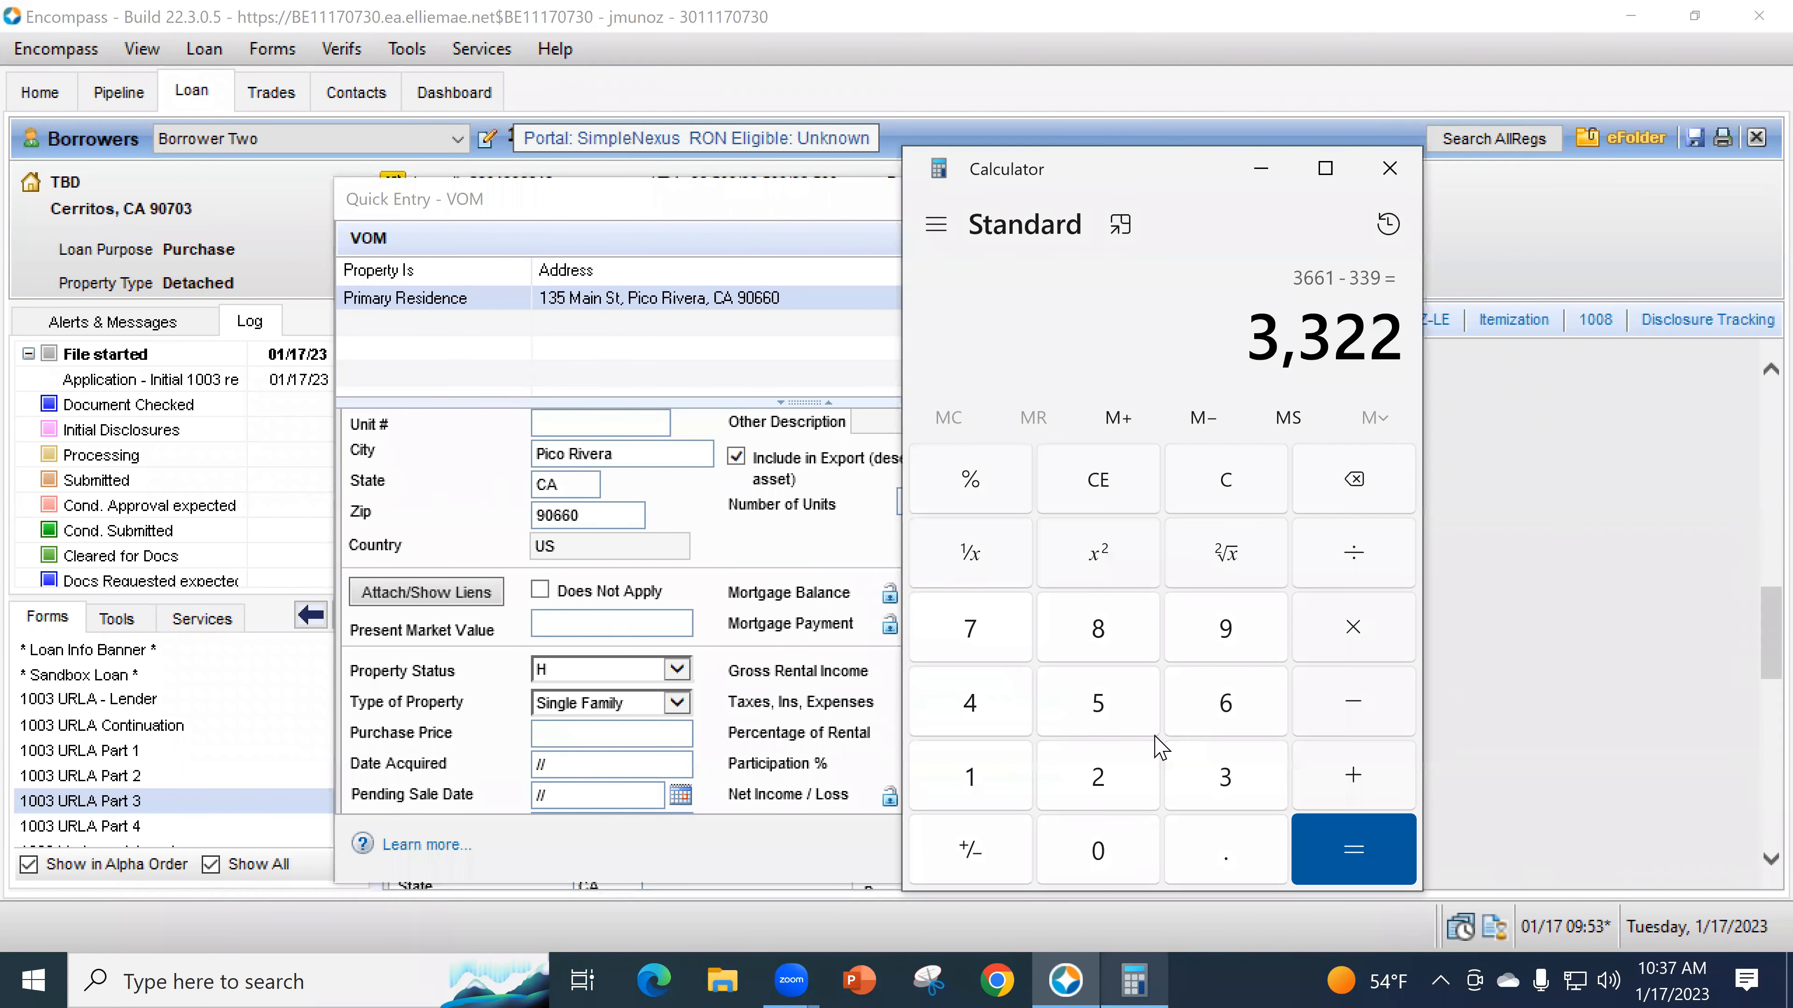
- Calculate (5500 + 1200) ÷ 12 = 558.33, then return to Encompass
click(1252, 509)
text(55)
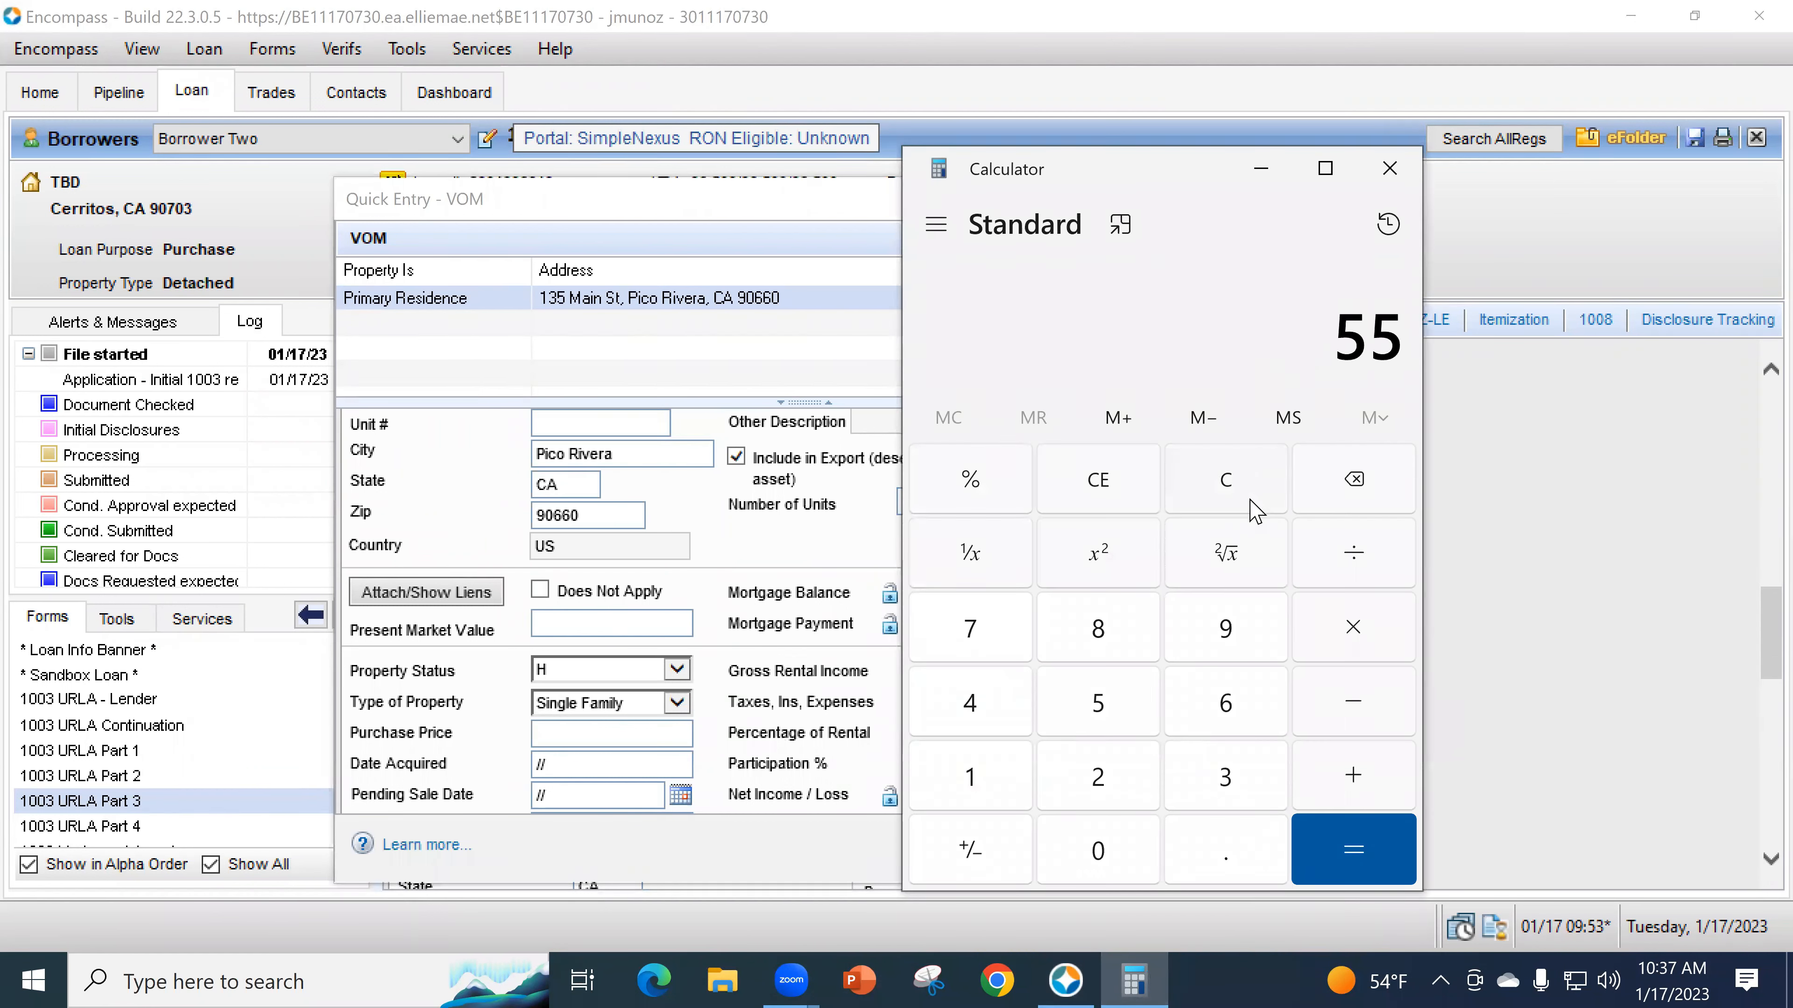
text(00+1200)
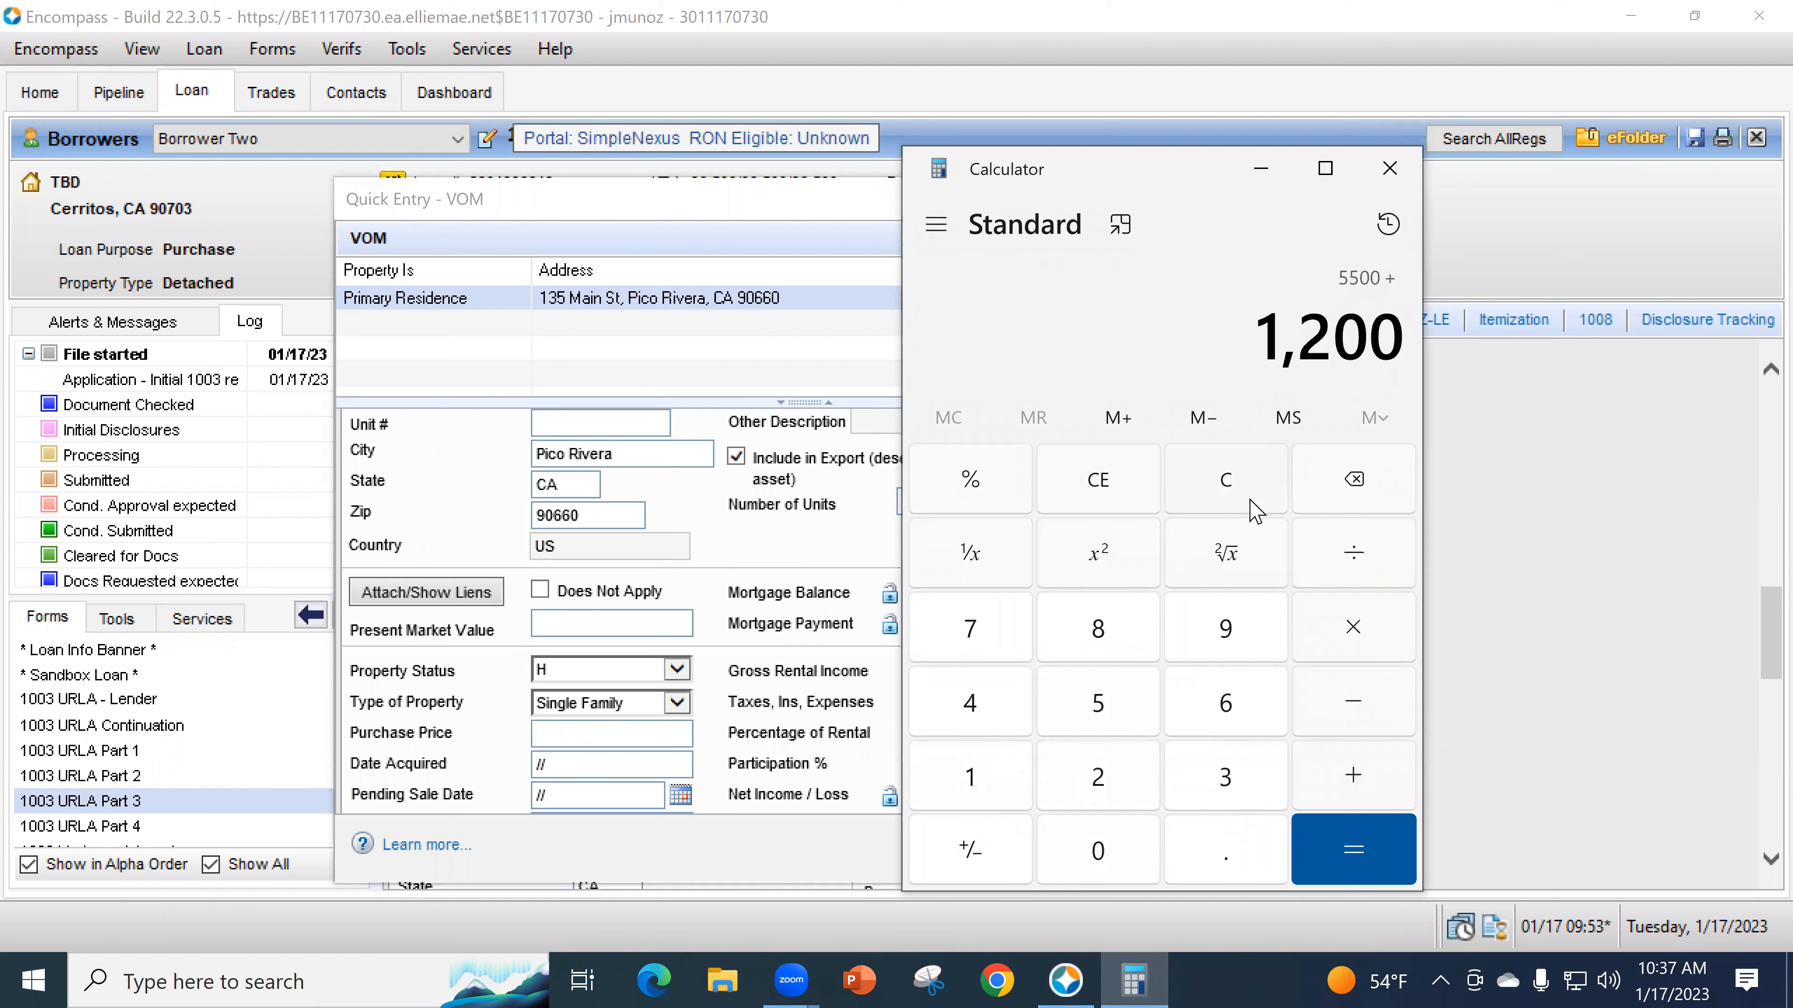
key(Return)
text(/12)
key(Return)
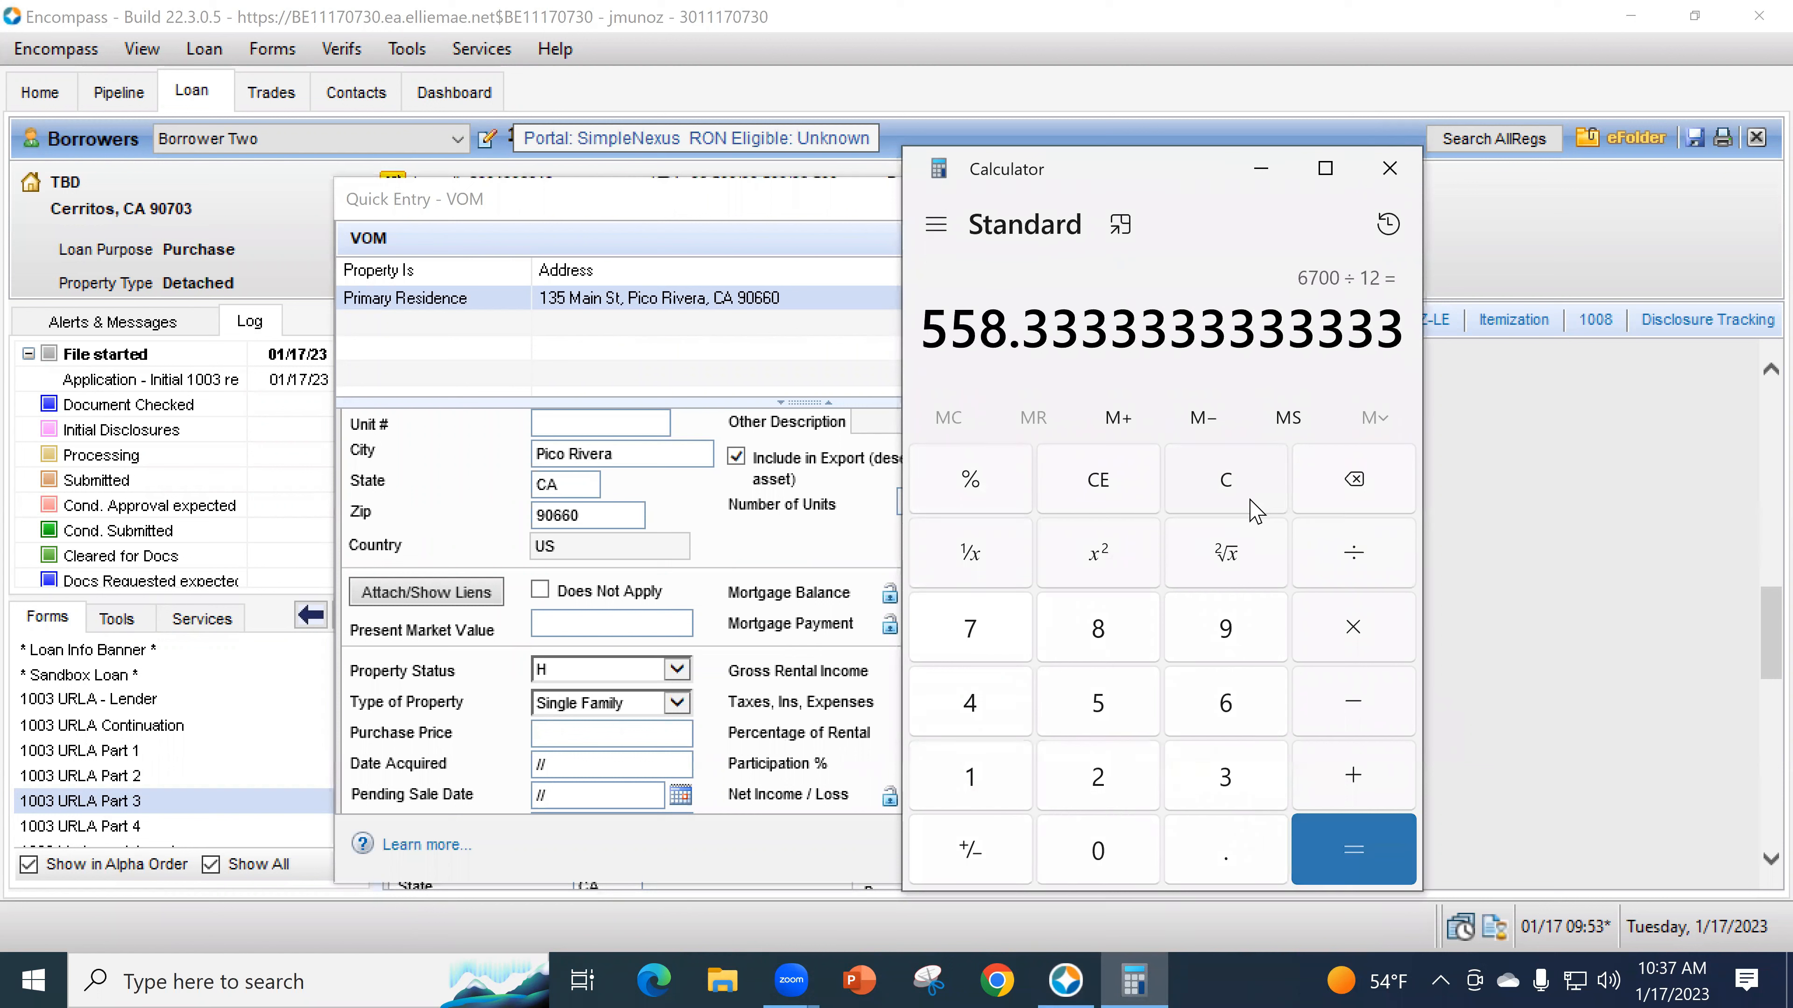
click(828, 597)
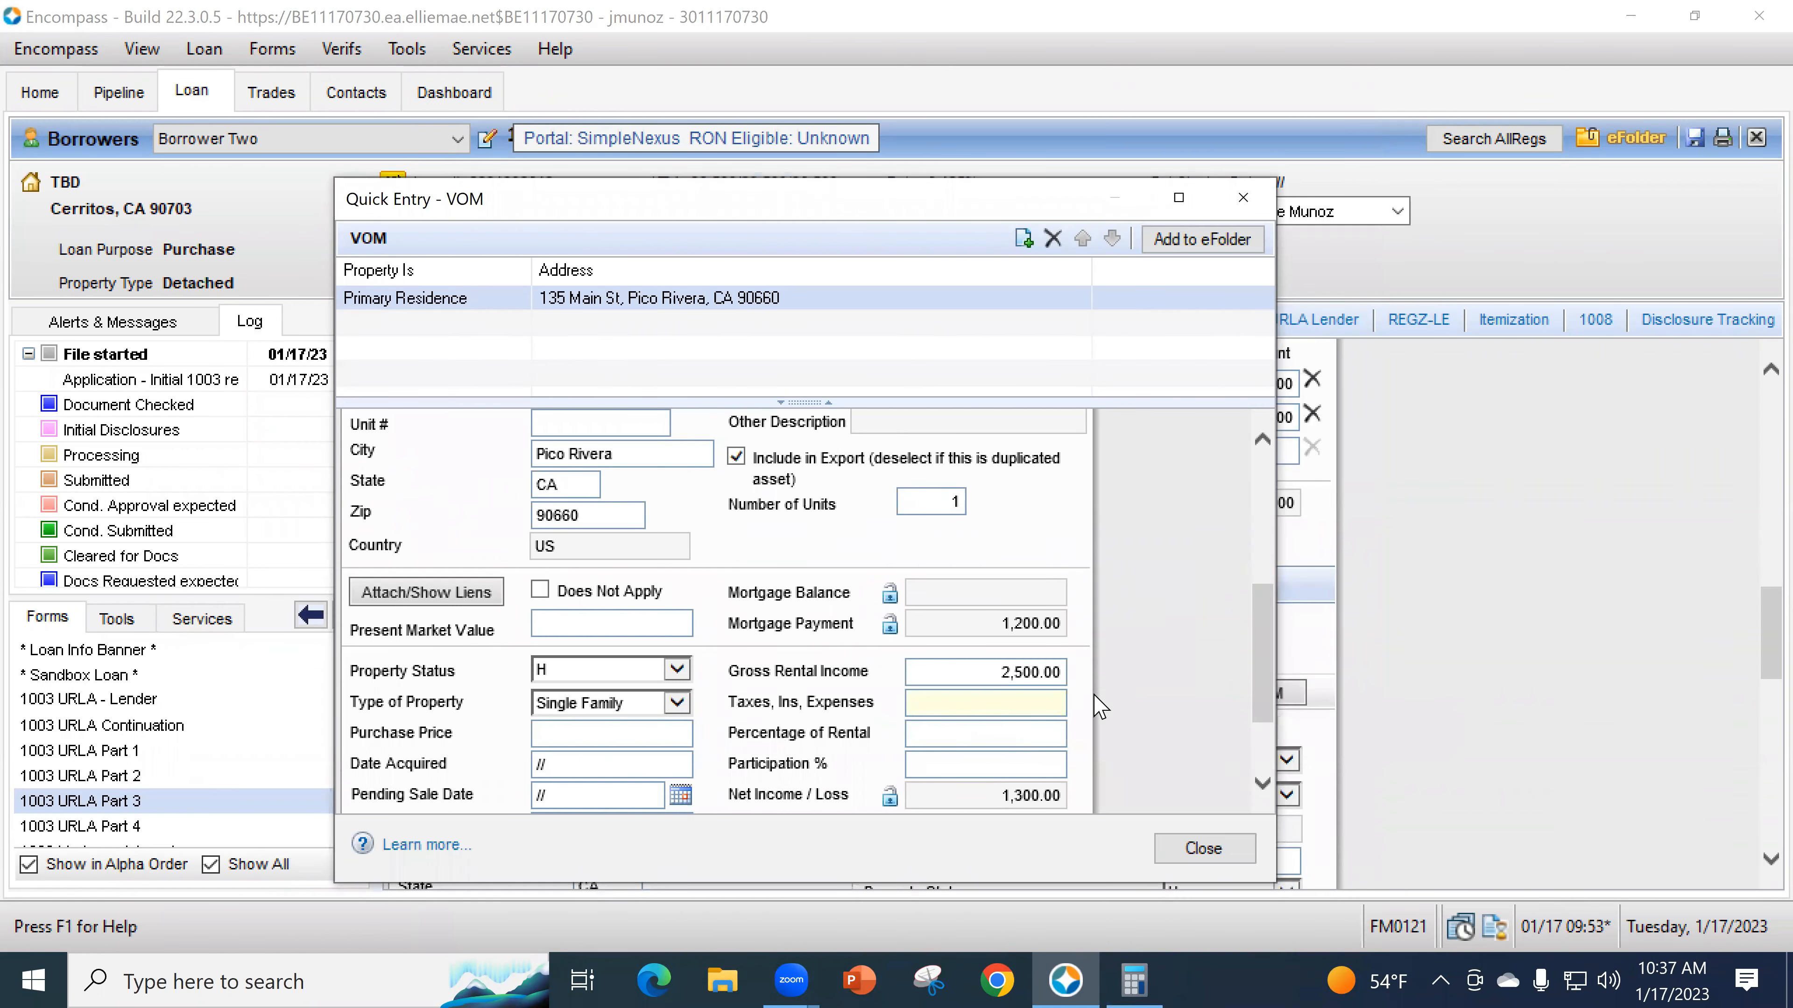
- Enter 558.33 as taxes, insurance and expenses for 135 Main St
text(558.33)
key(Tab)
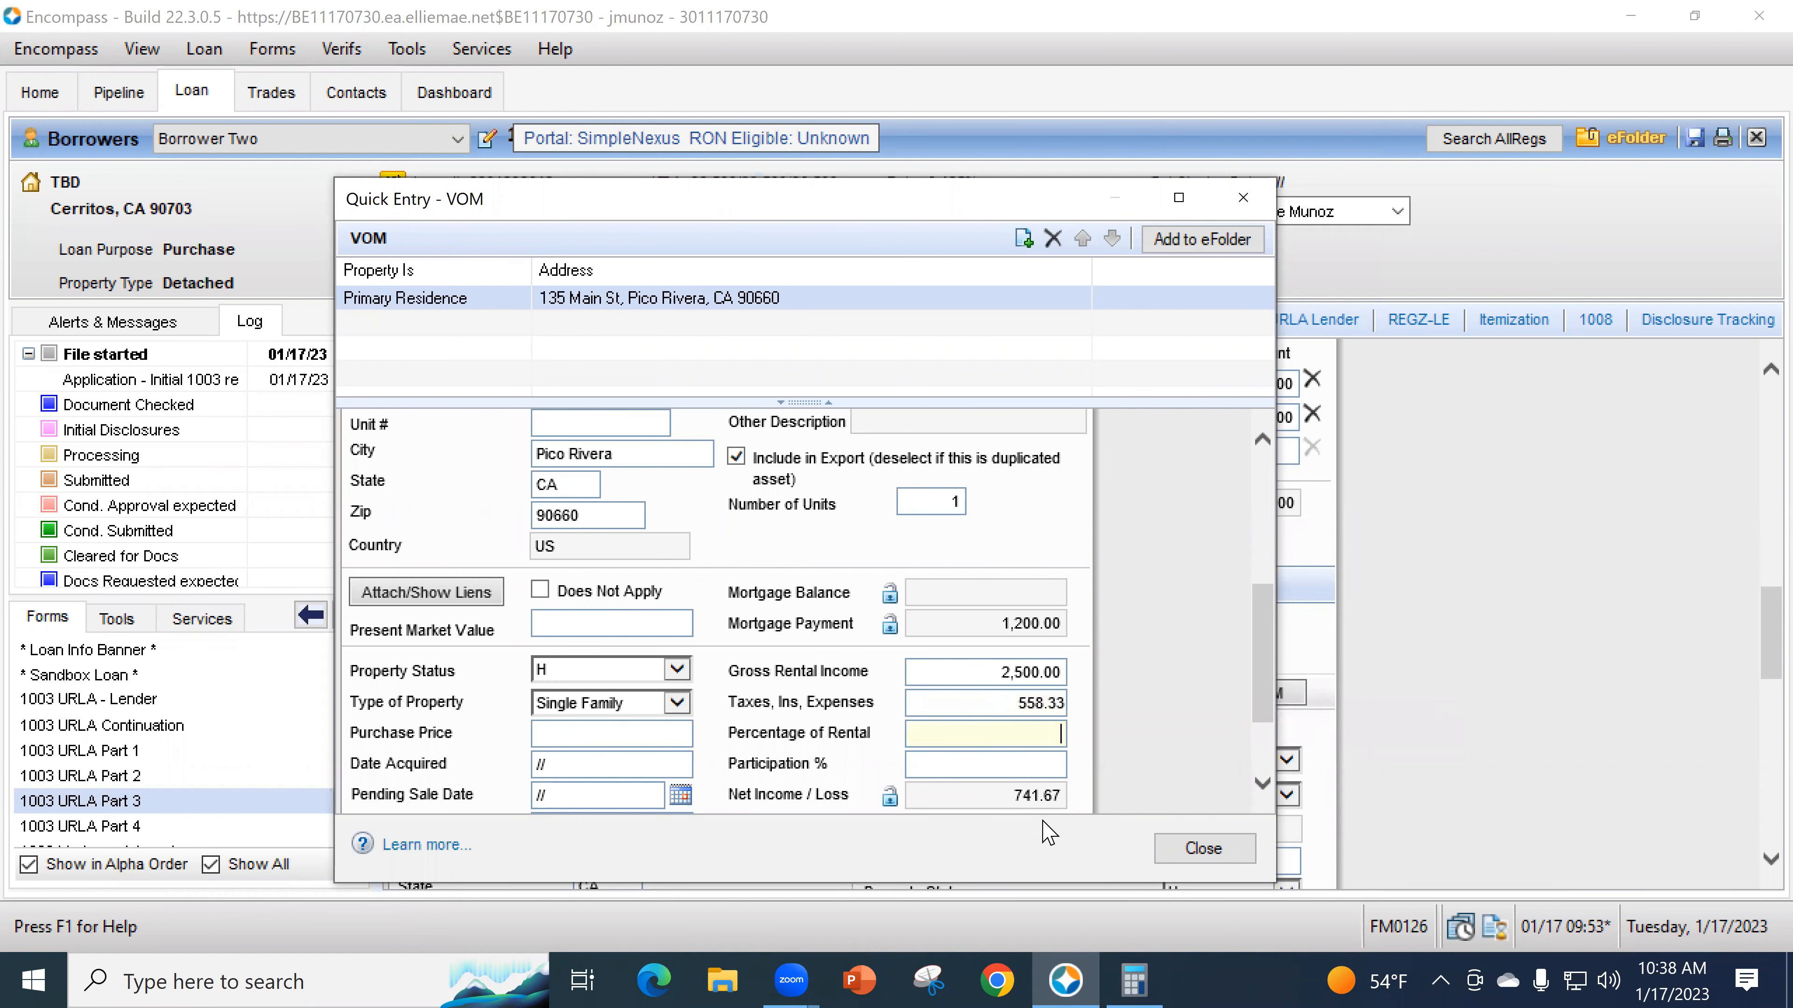
drag(794, 205, 803, 265)
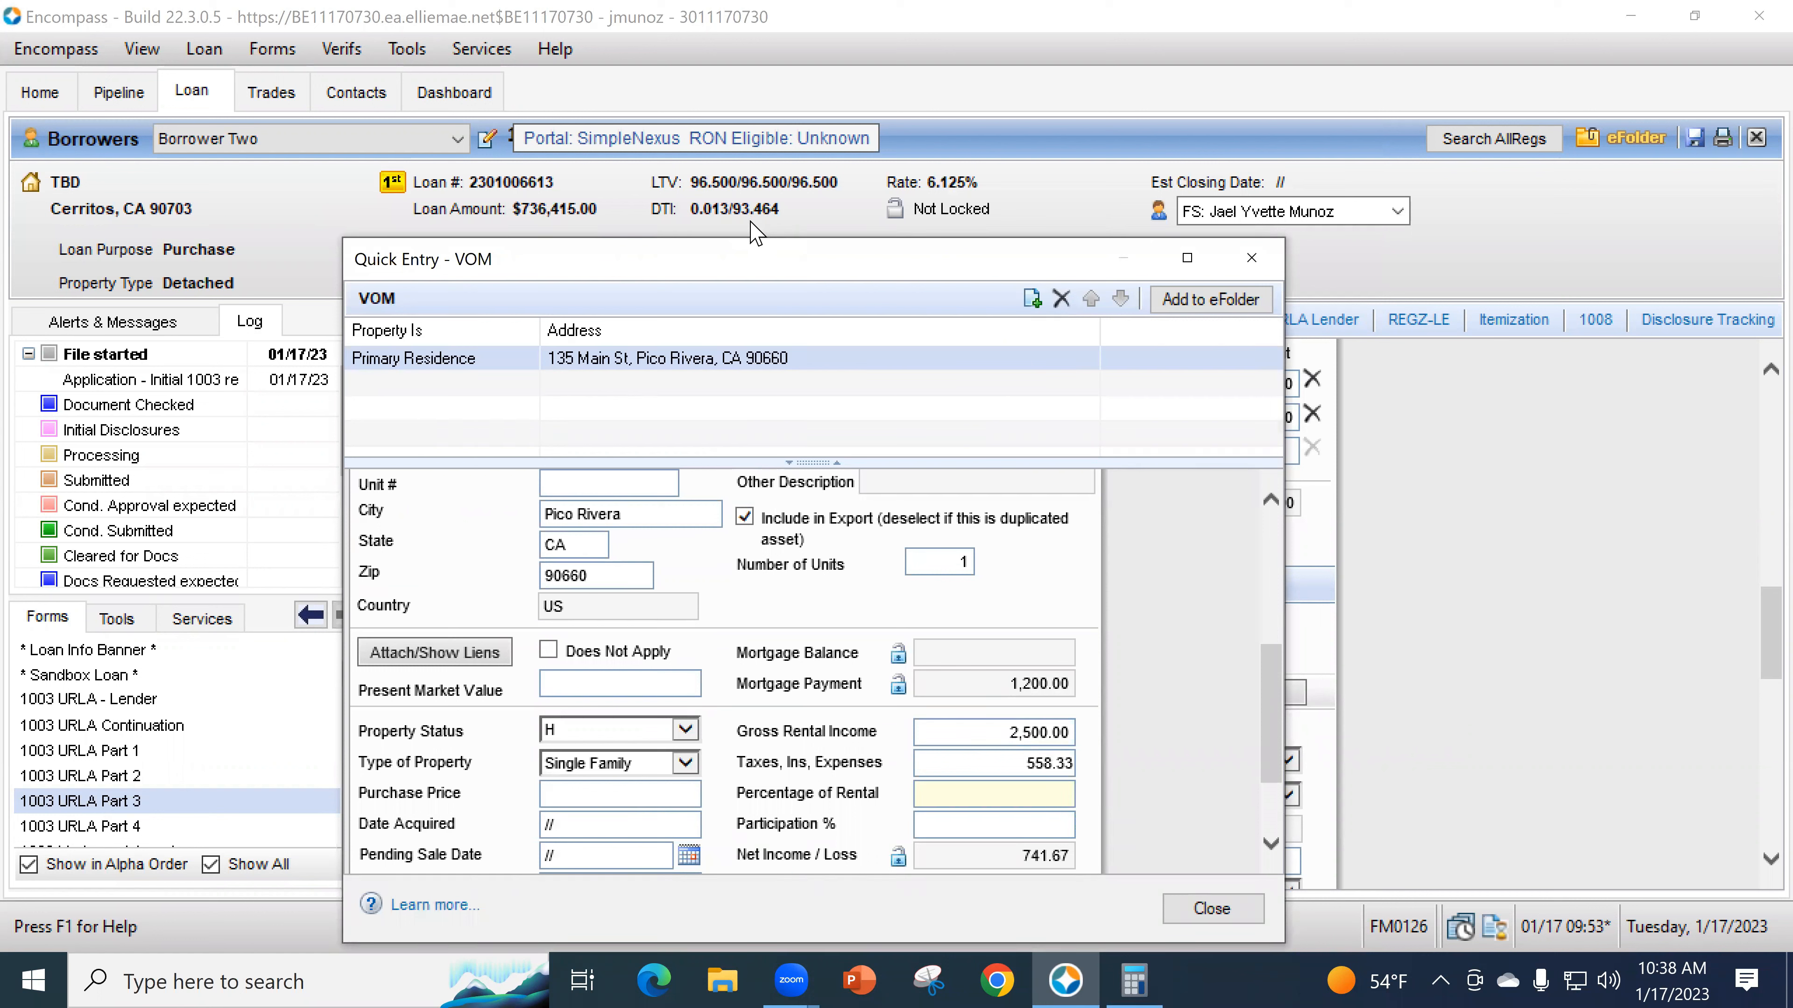
key(Tab)
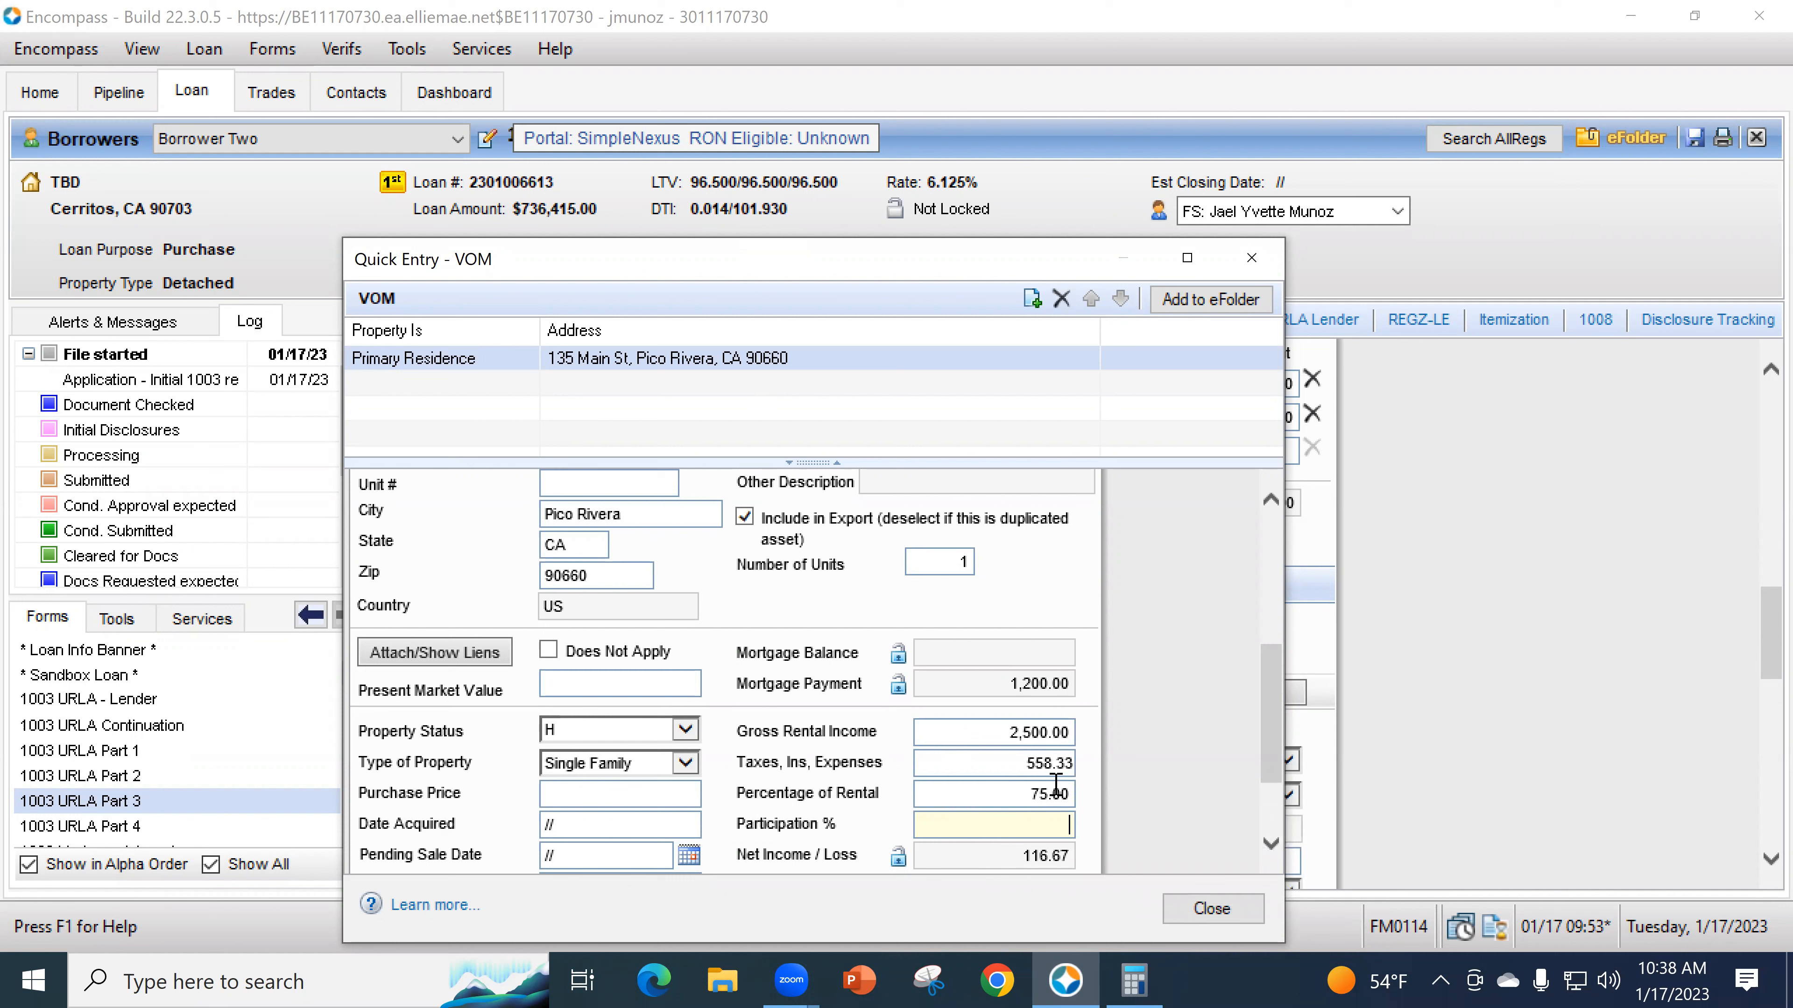
- Change the rental percentage to 100
click(1023, 795)
text(1)
key(Tab)
- Set the property's use to Investment Property and close the VOM entry
scroll(1129, 811, up, 3)
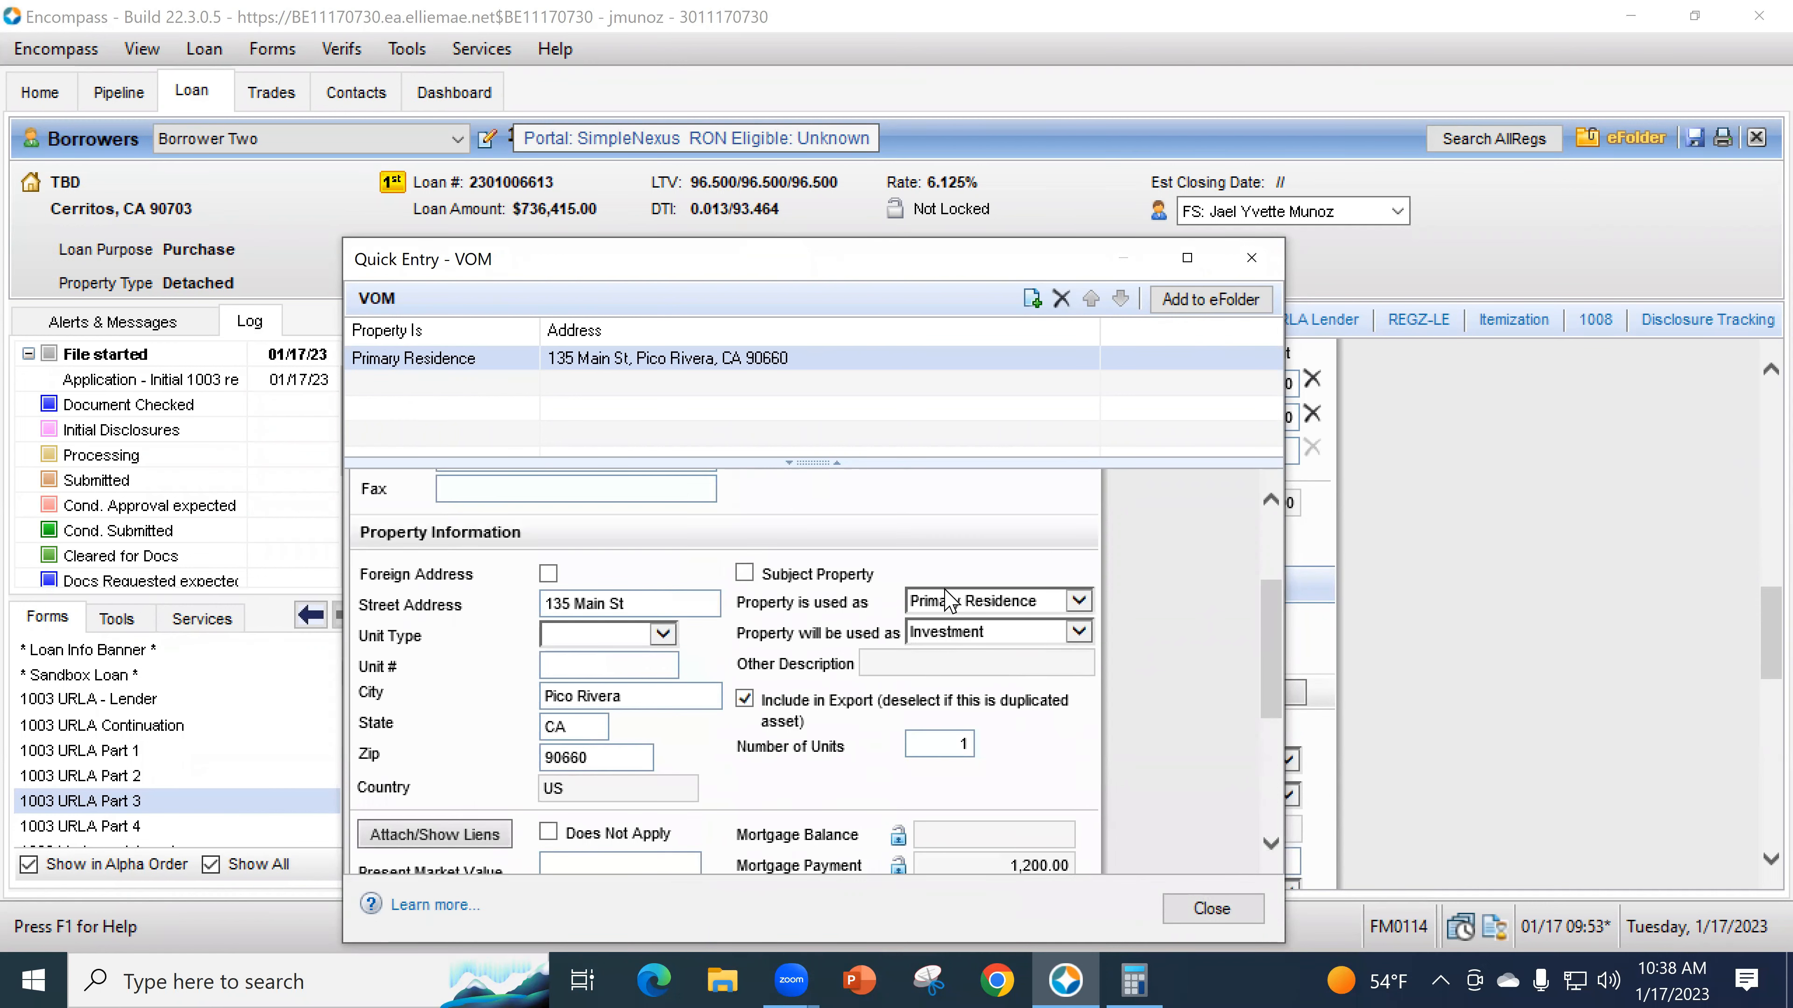
click(949, 601)
click(955, 636)
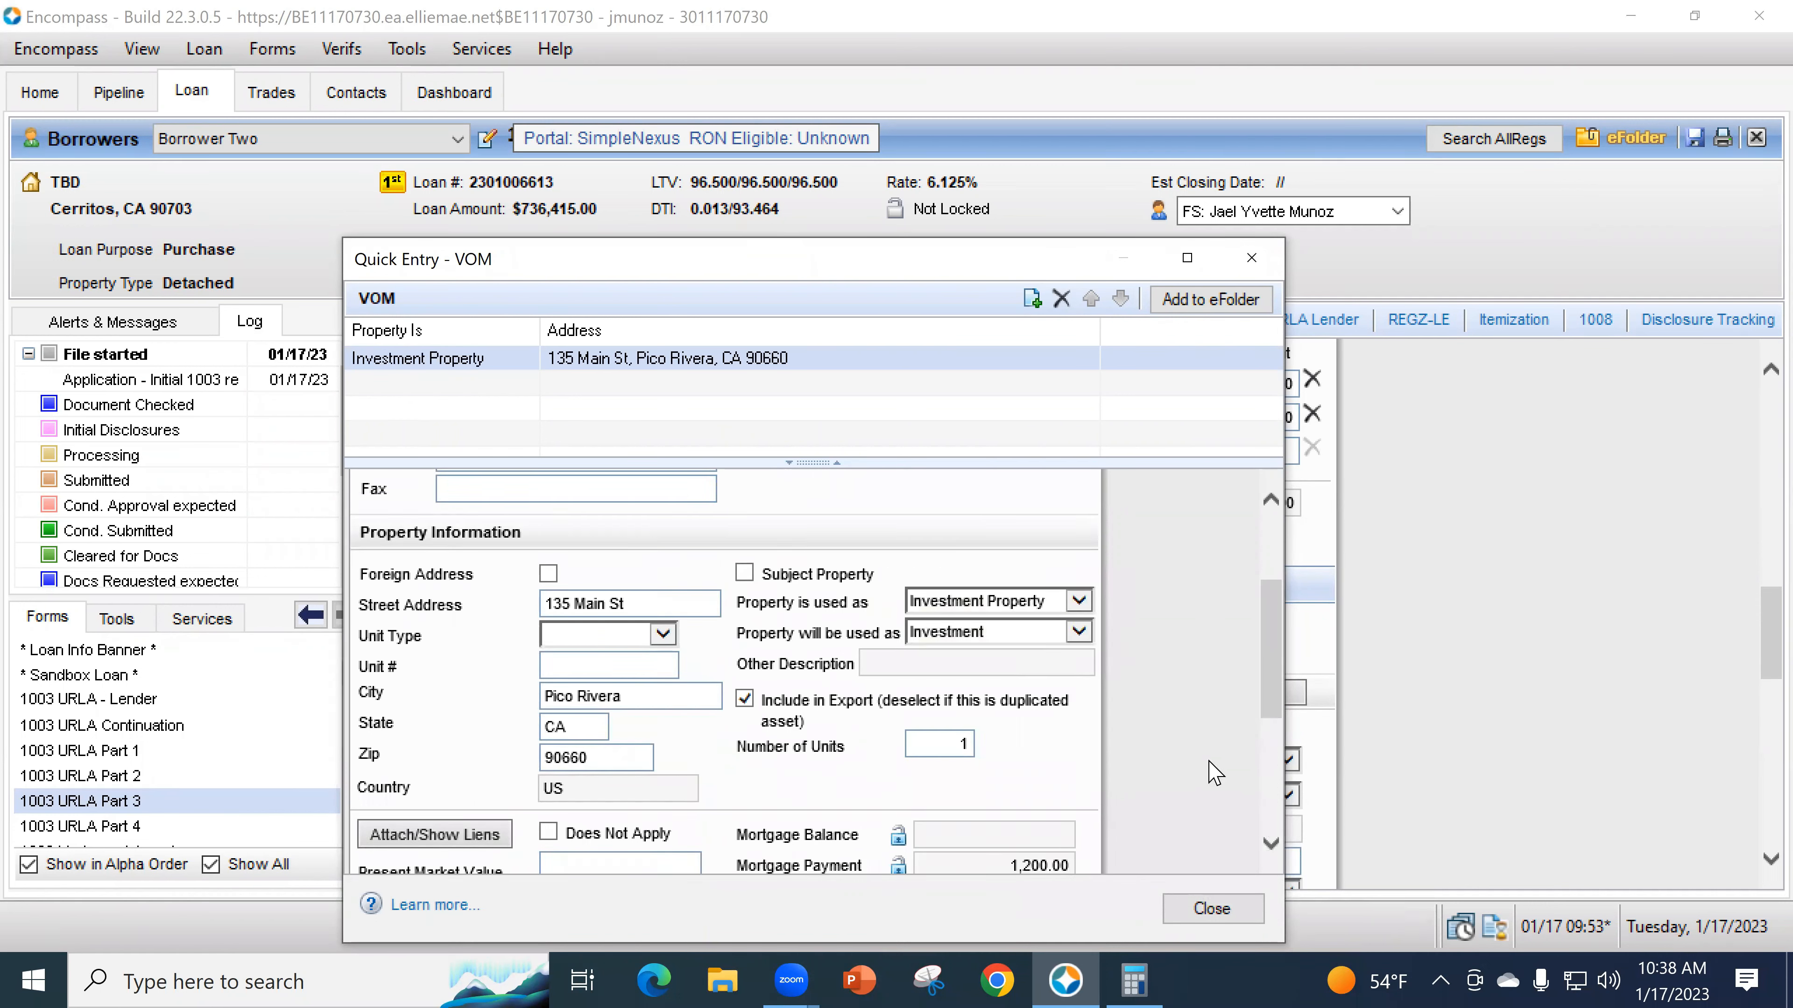
scroll(1214, 773, down, 5)
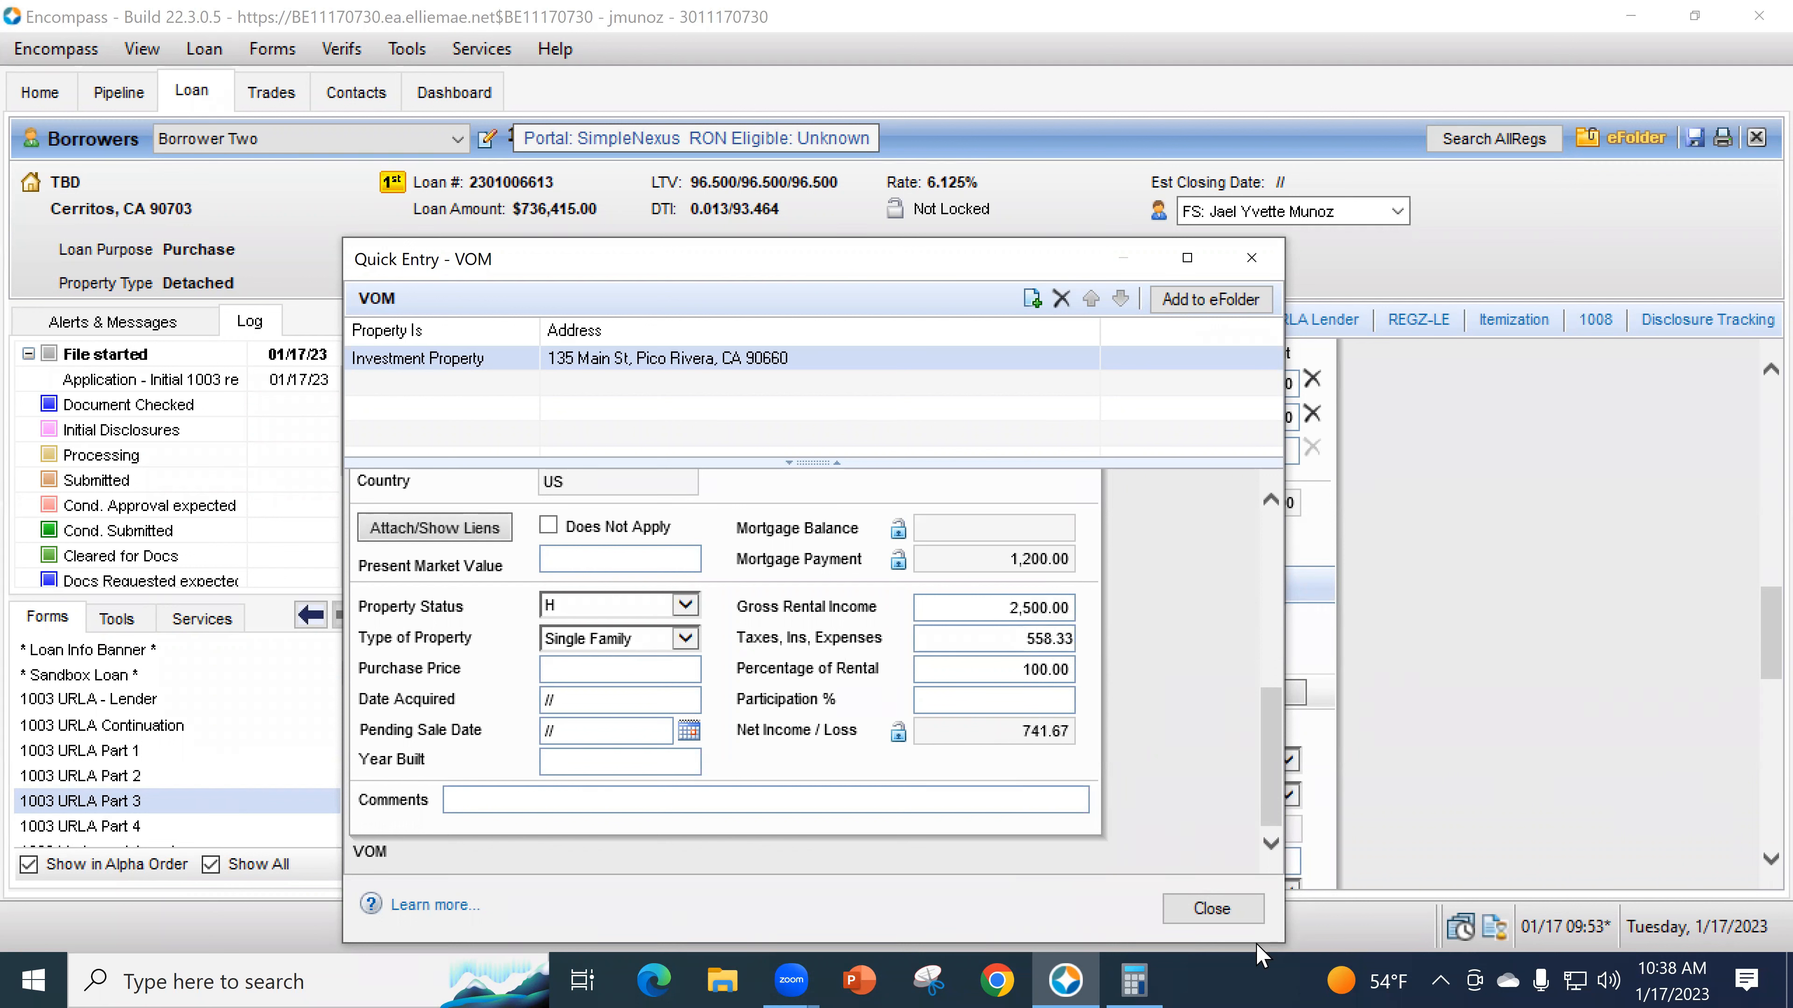
click(1211, 904)
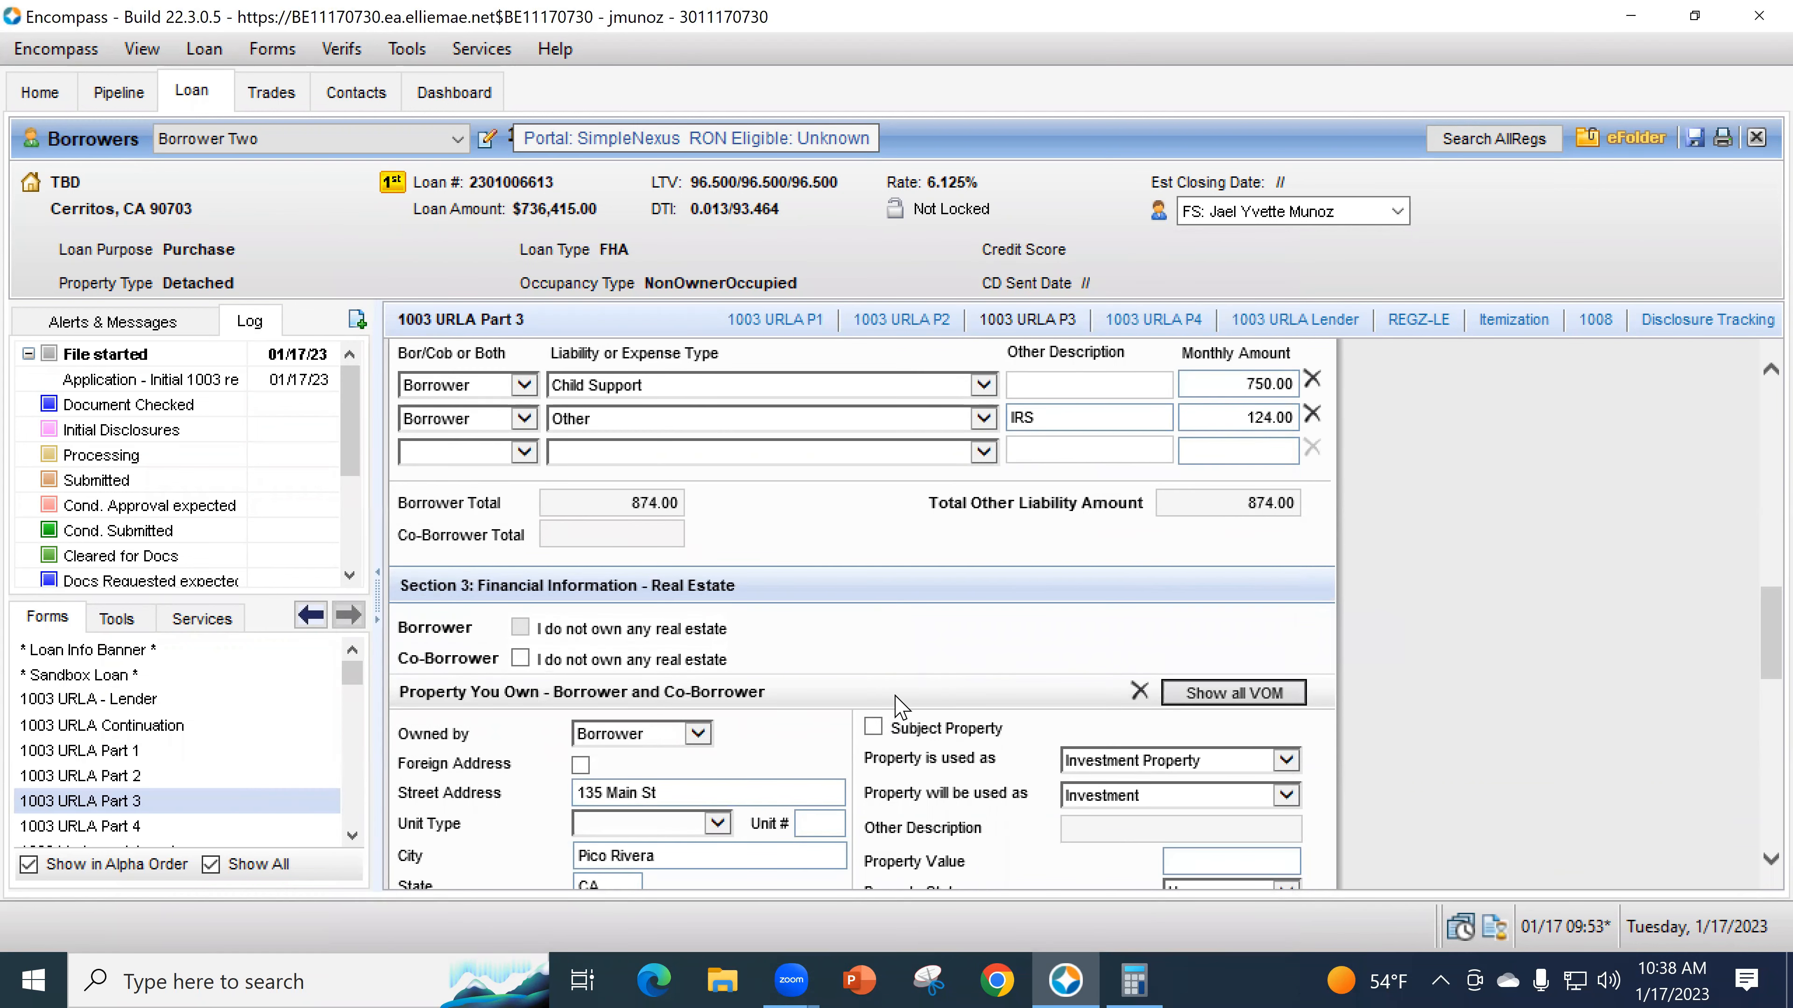
scroll(875, 620, down, 1)
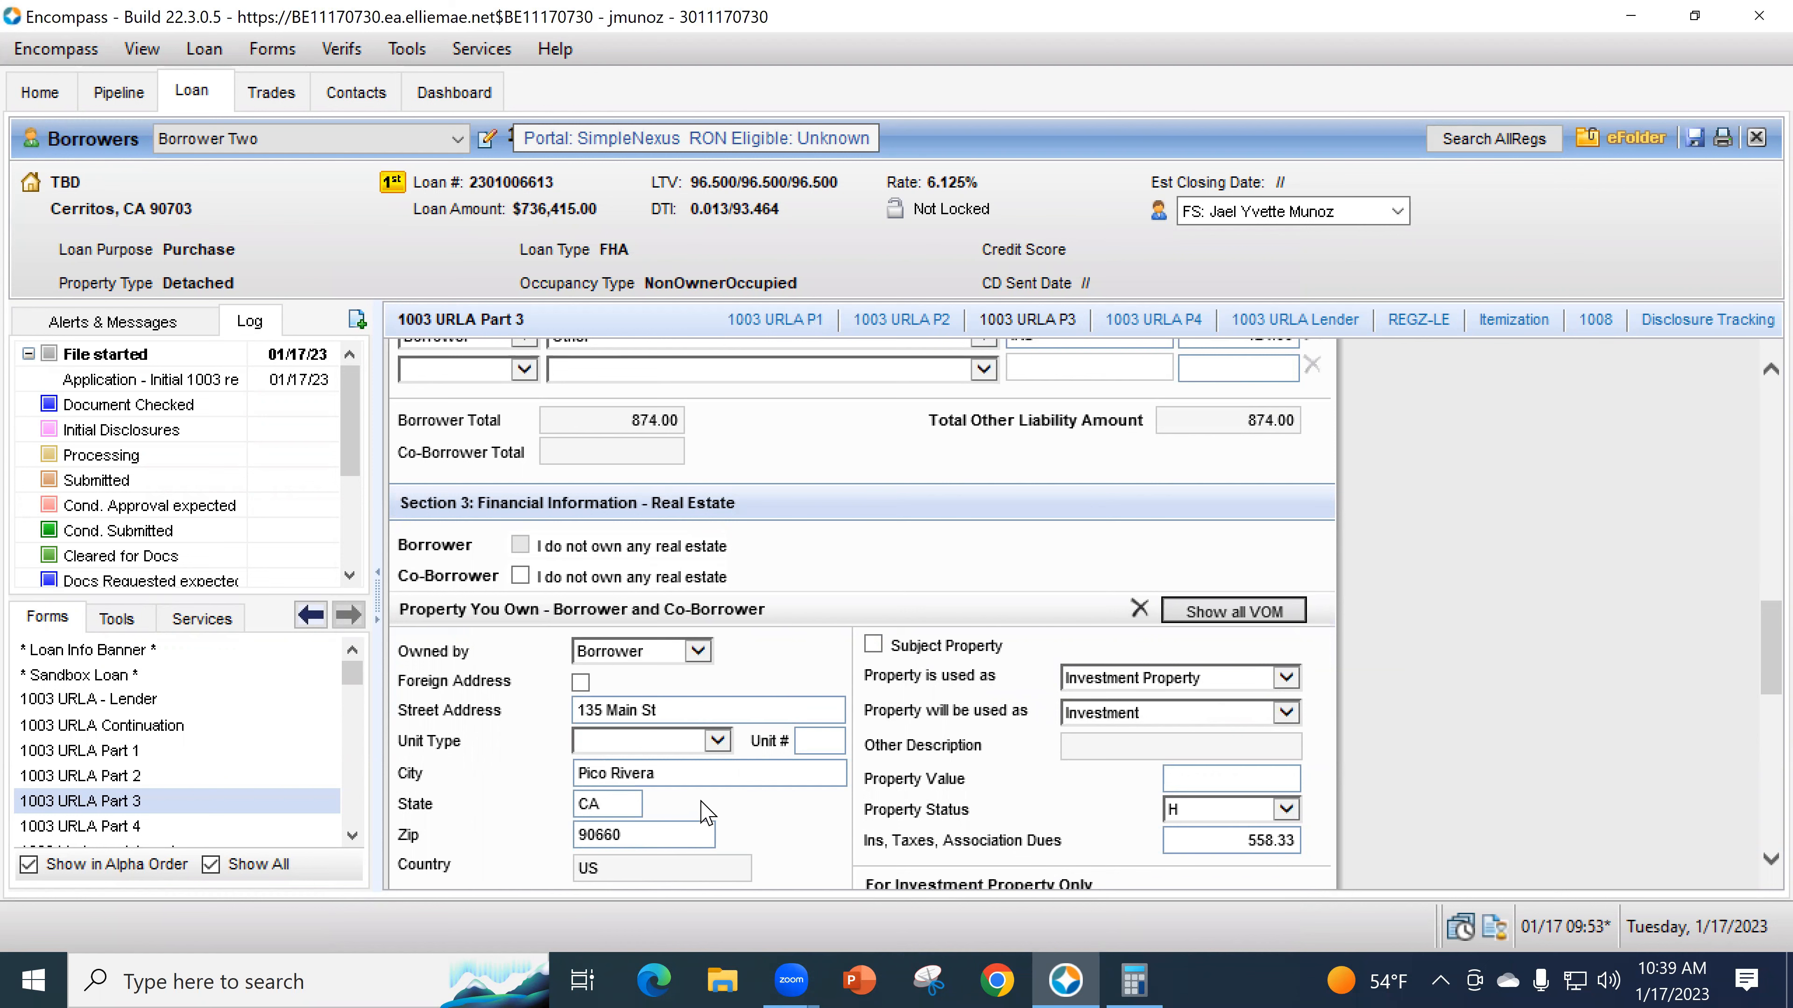
scroll(922, 755, down, 5)
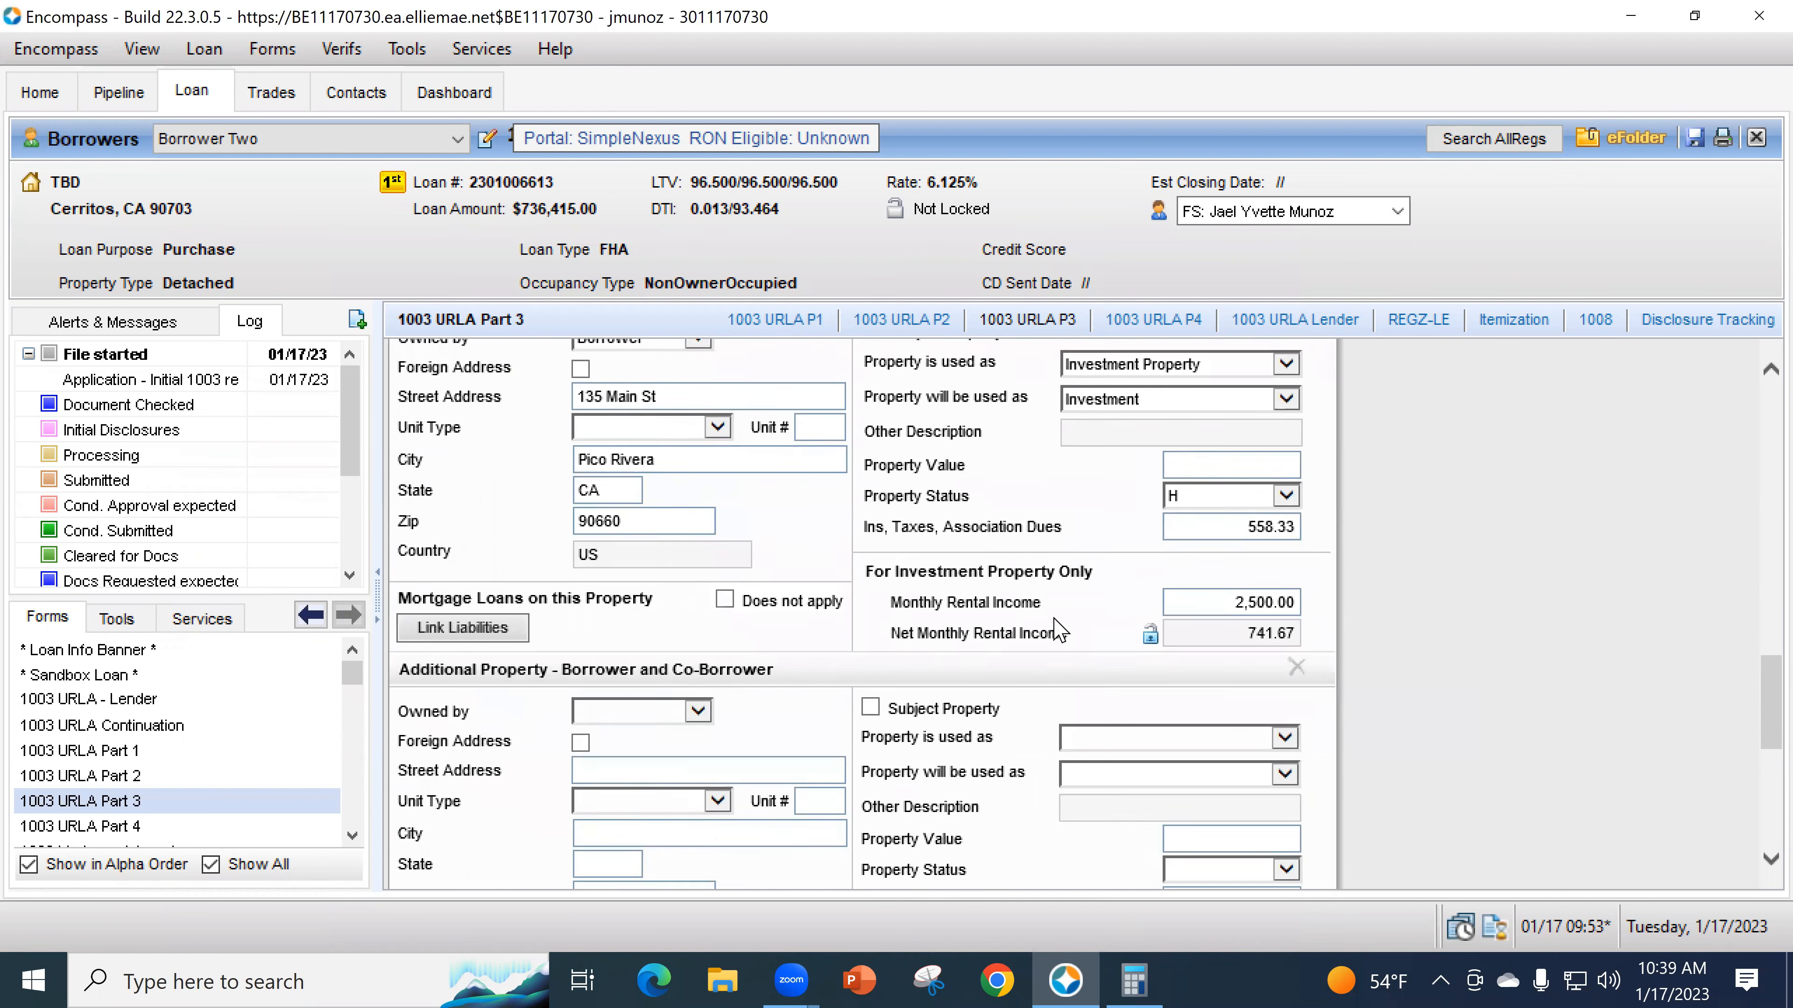
scroll(1035, 681, down, 3)
scroll(1034, 632, up, 3)
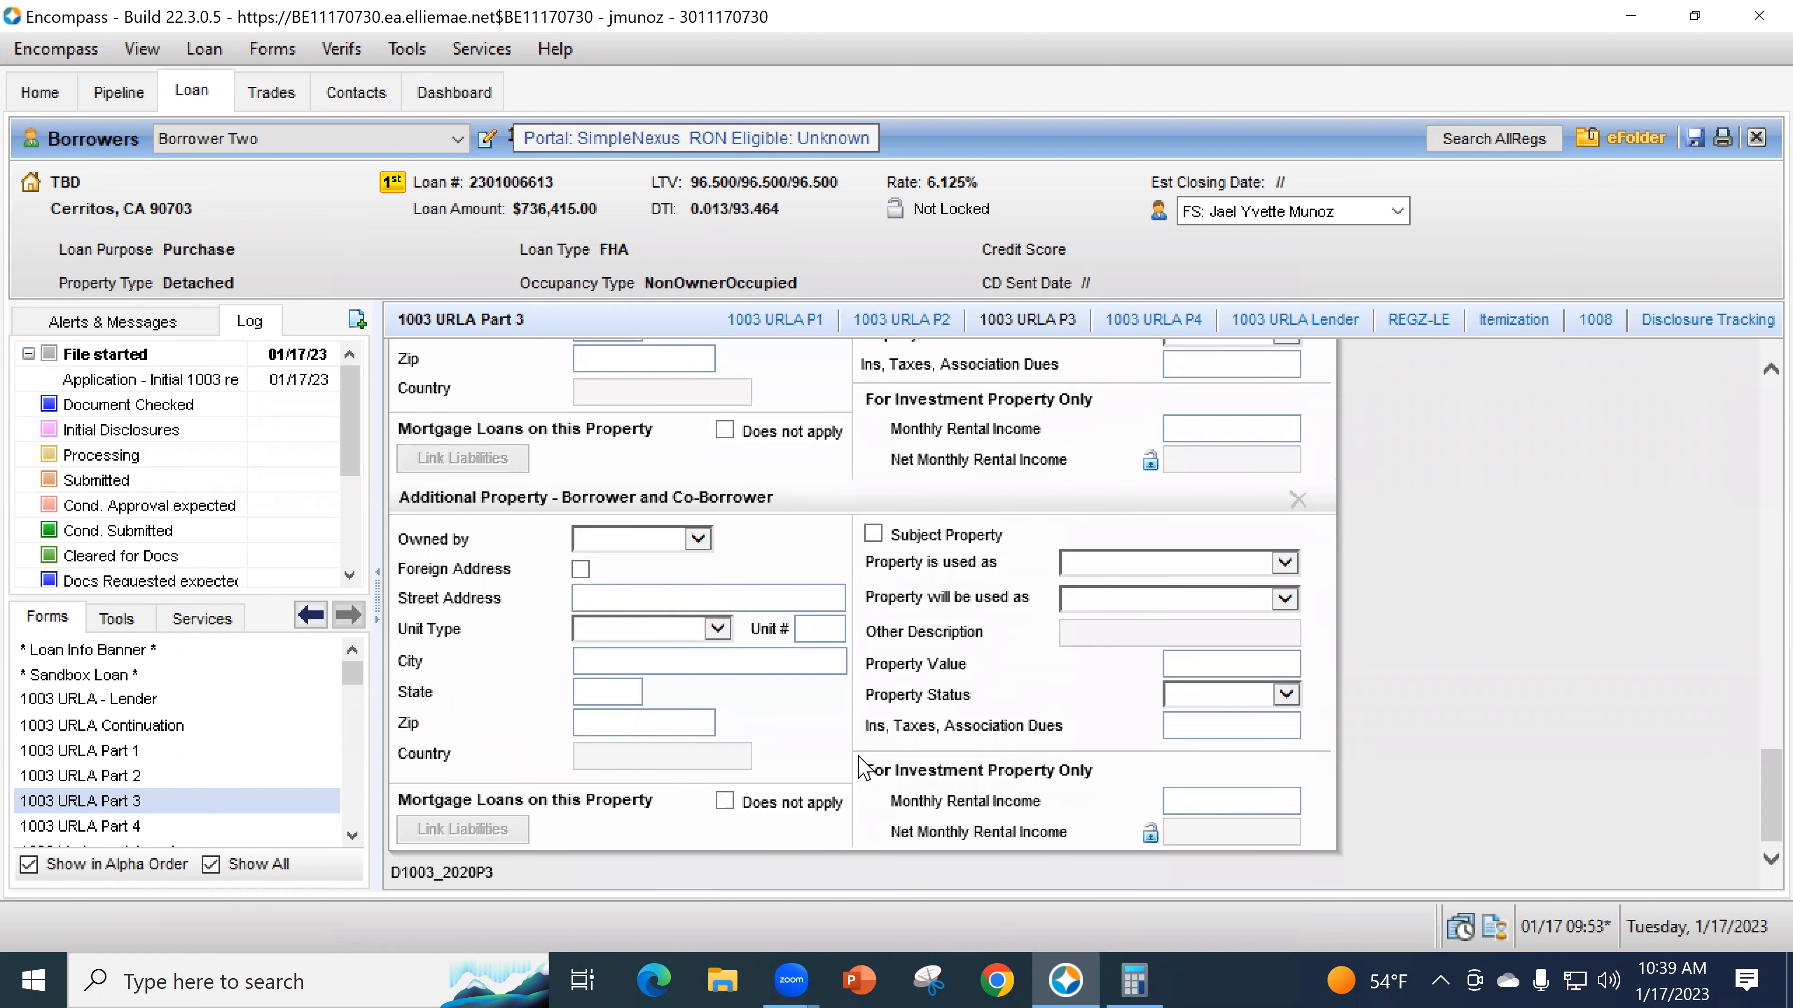
scroll(889, 754, up, 1)
scroll(911, 754, up, 10)
scroll(904, 689, down, 3)
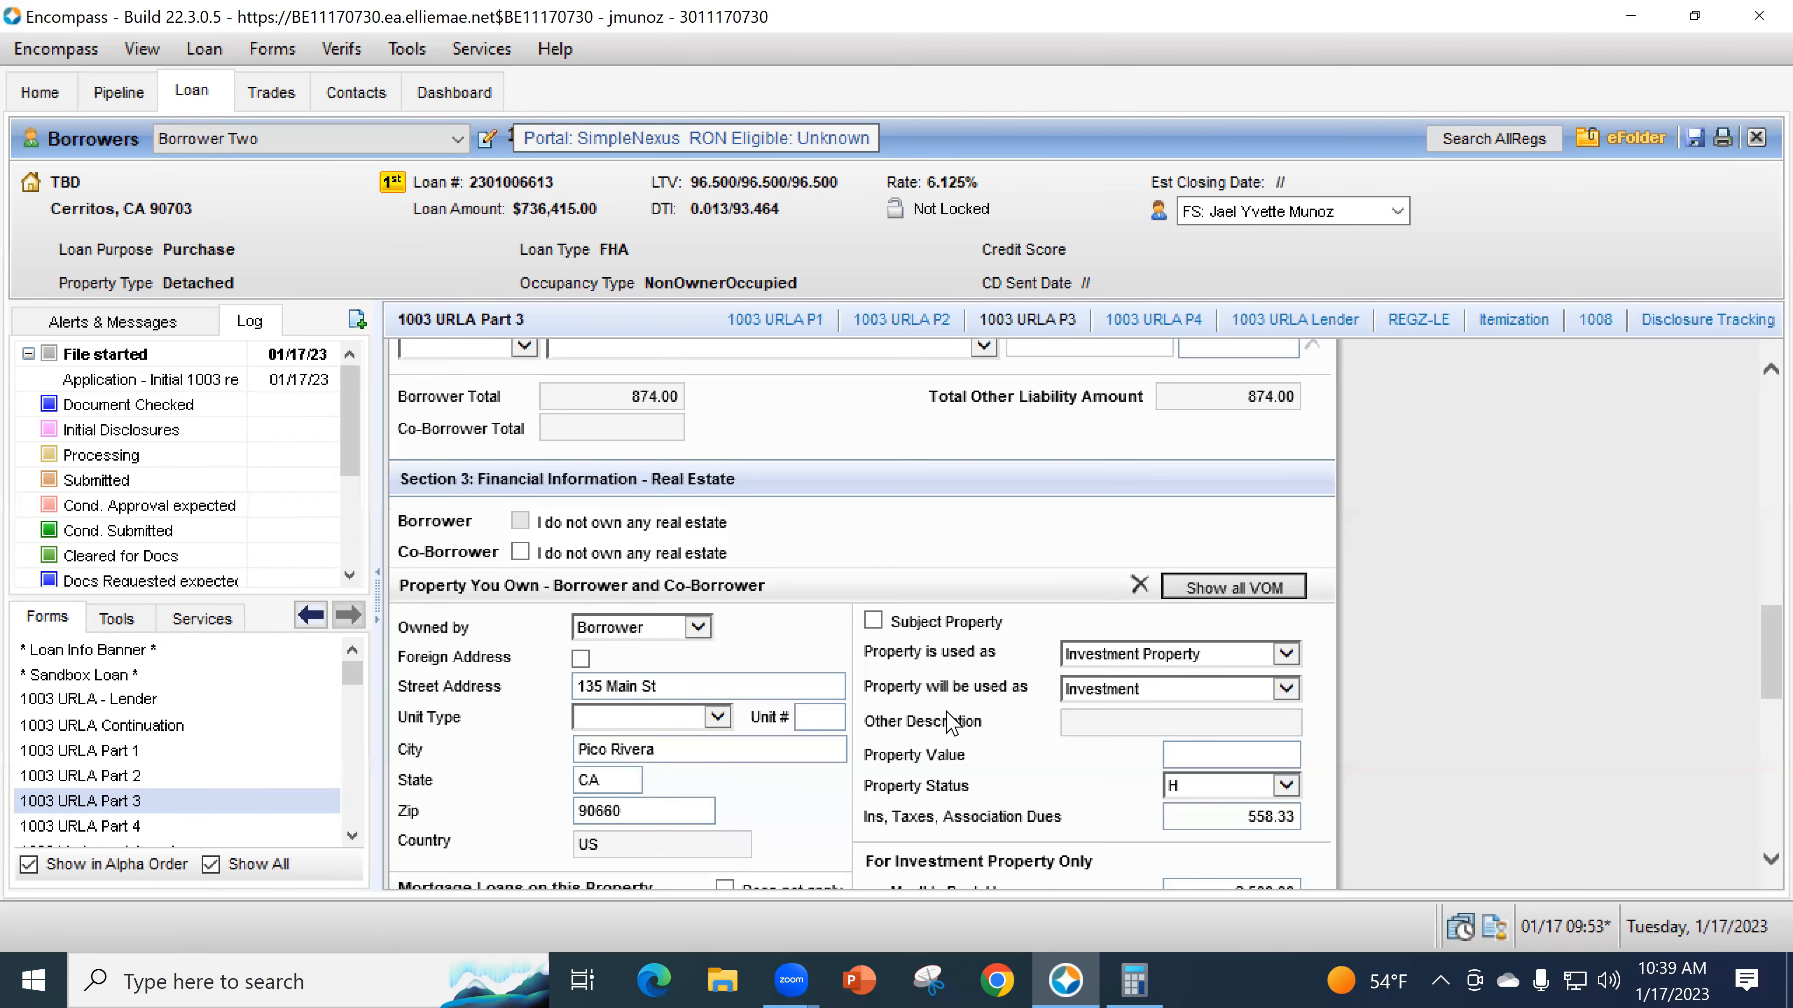
- Add a blank VOM record without linking a liability, close it, and go to 1003 URLA Part 4
click(1215, 589)
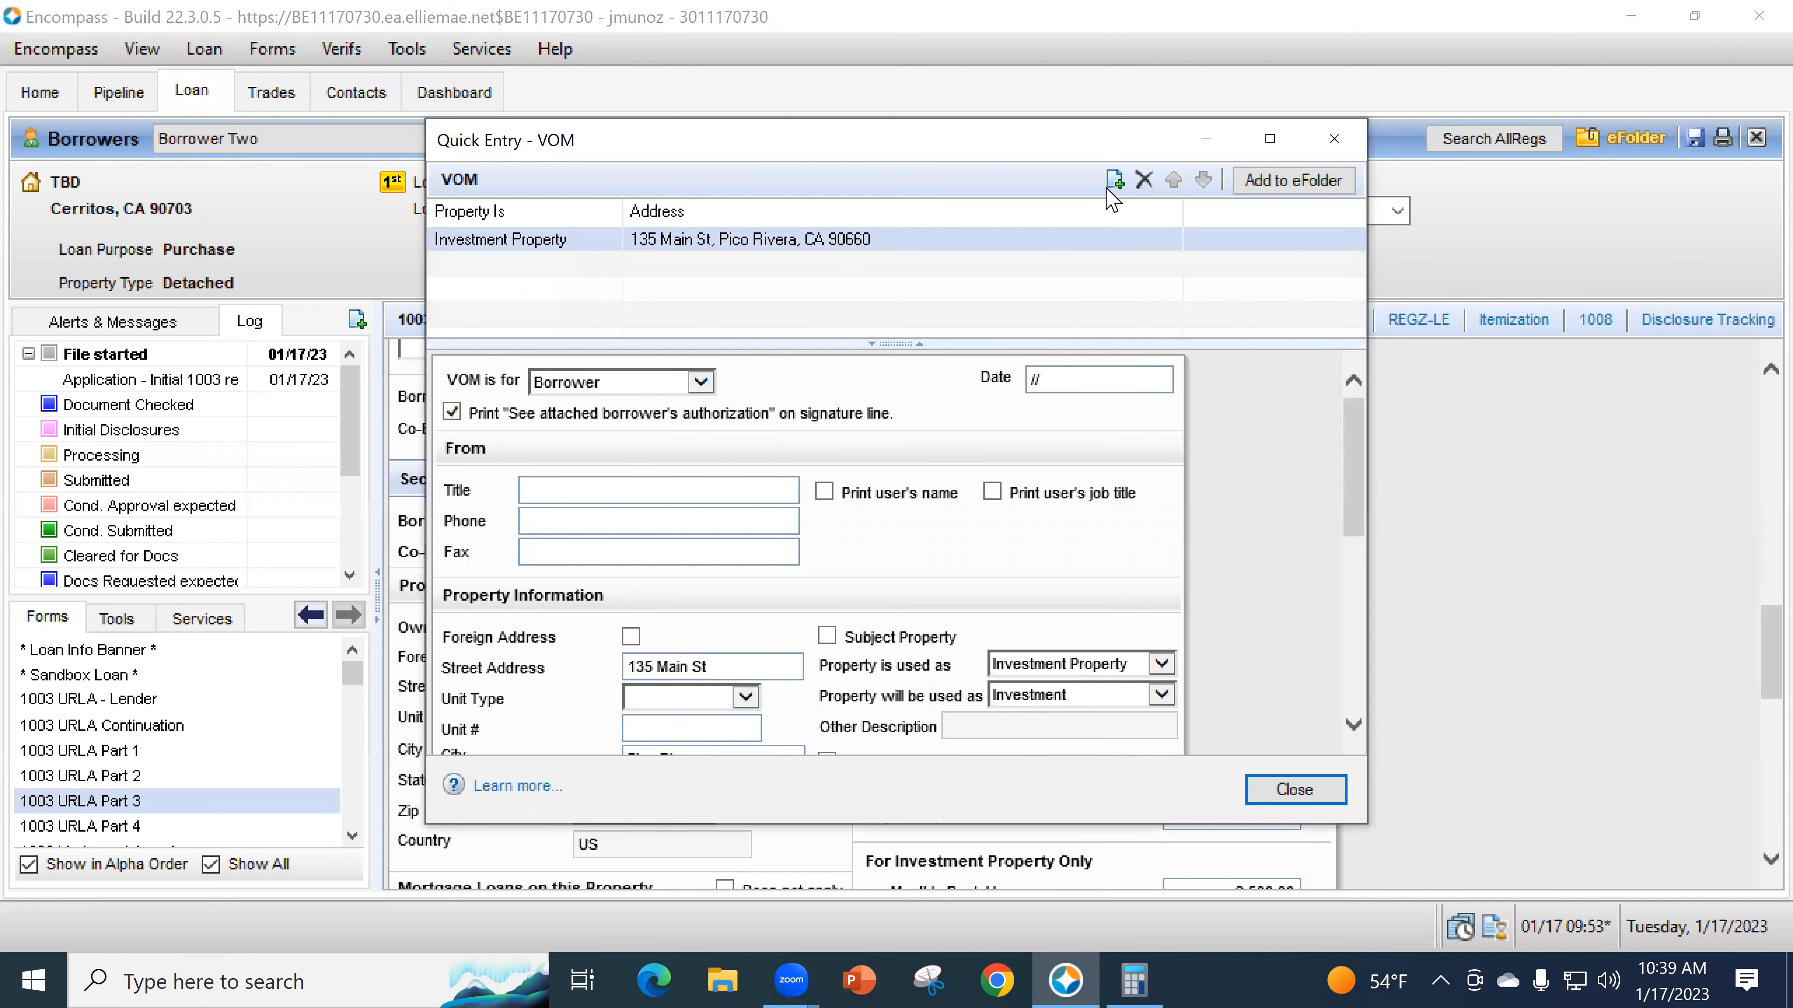
click(1109, 182)
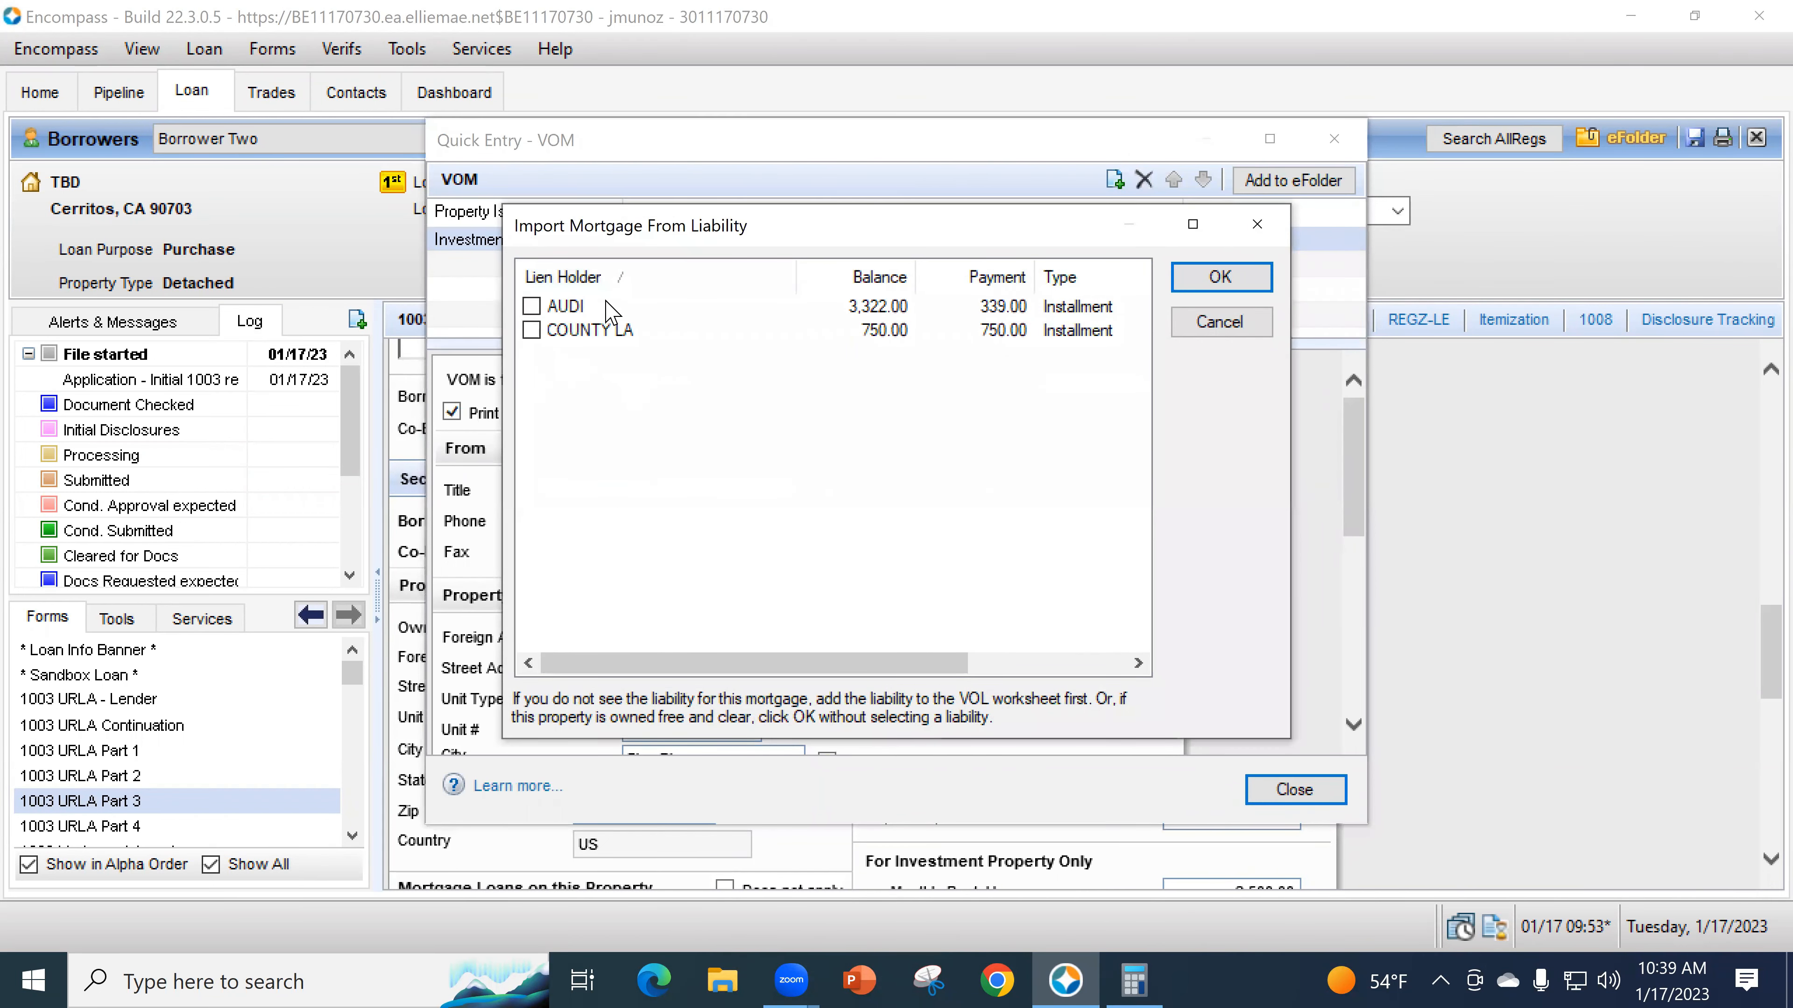
click(1220, 277)
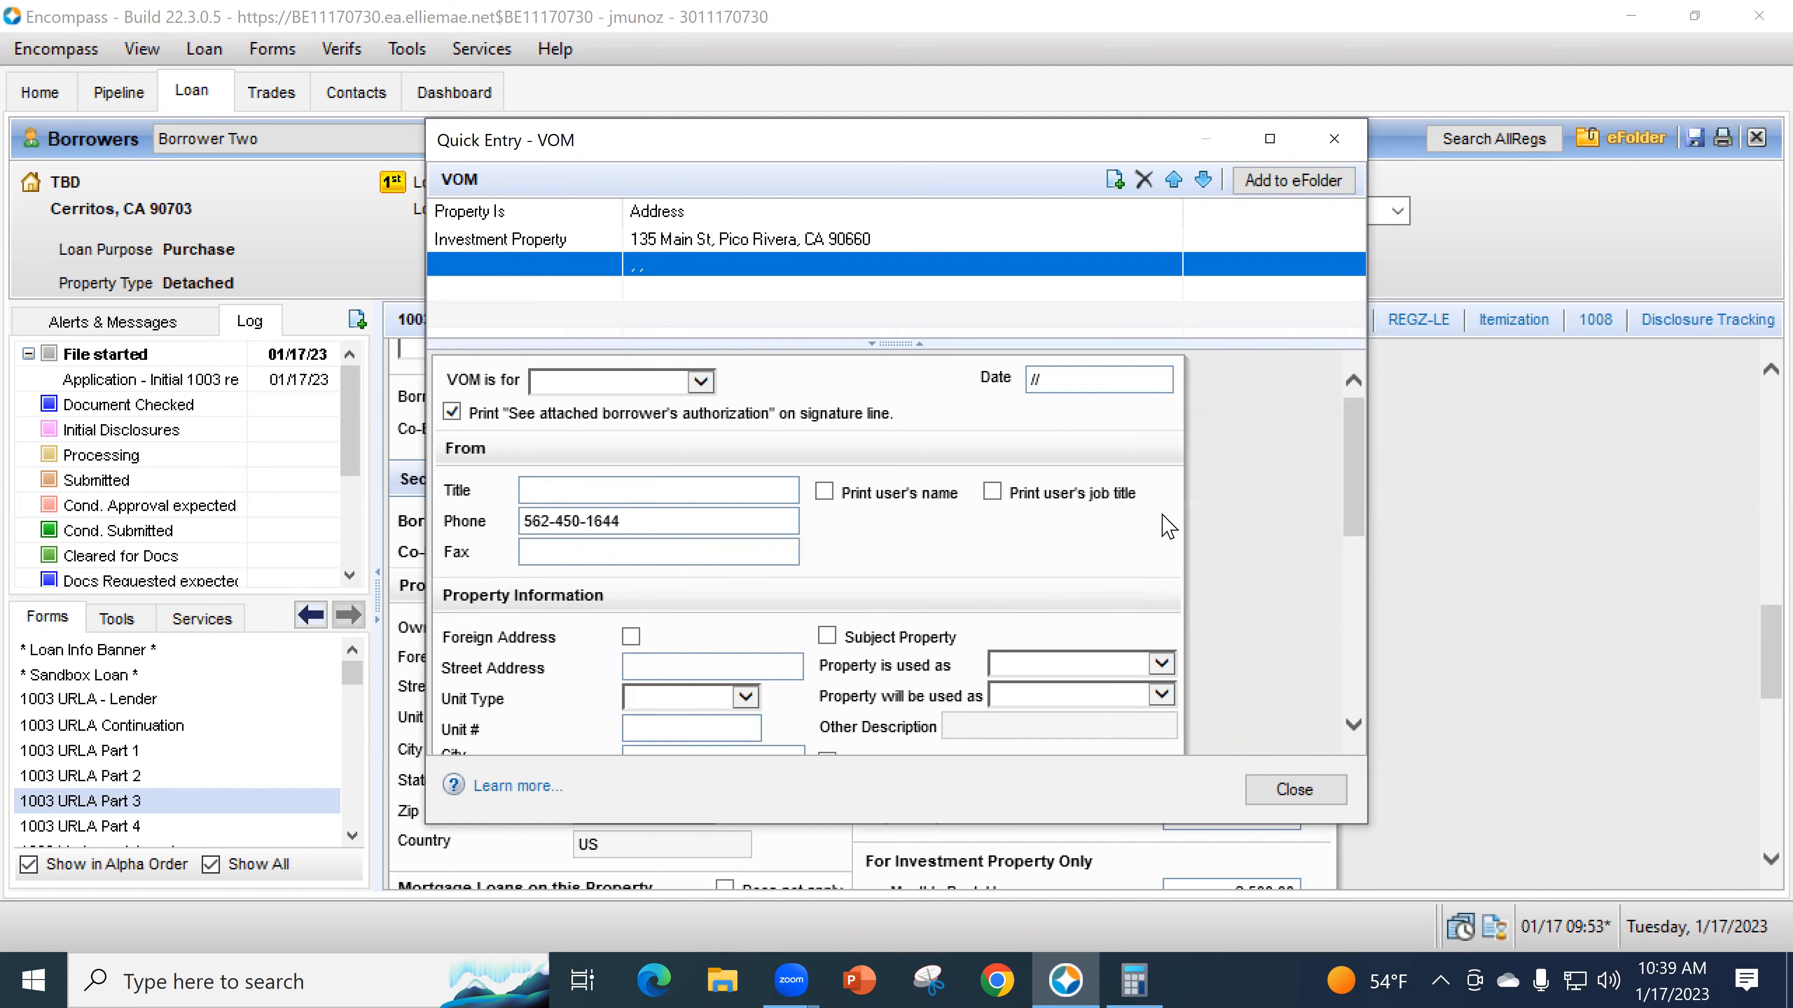
scroll(1168, 526, down, 5)
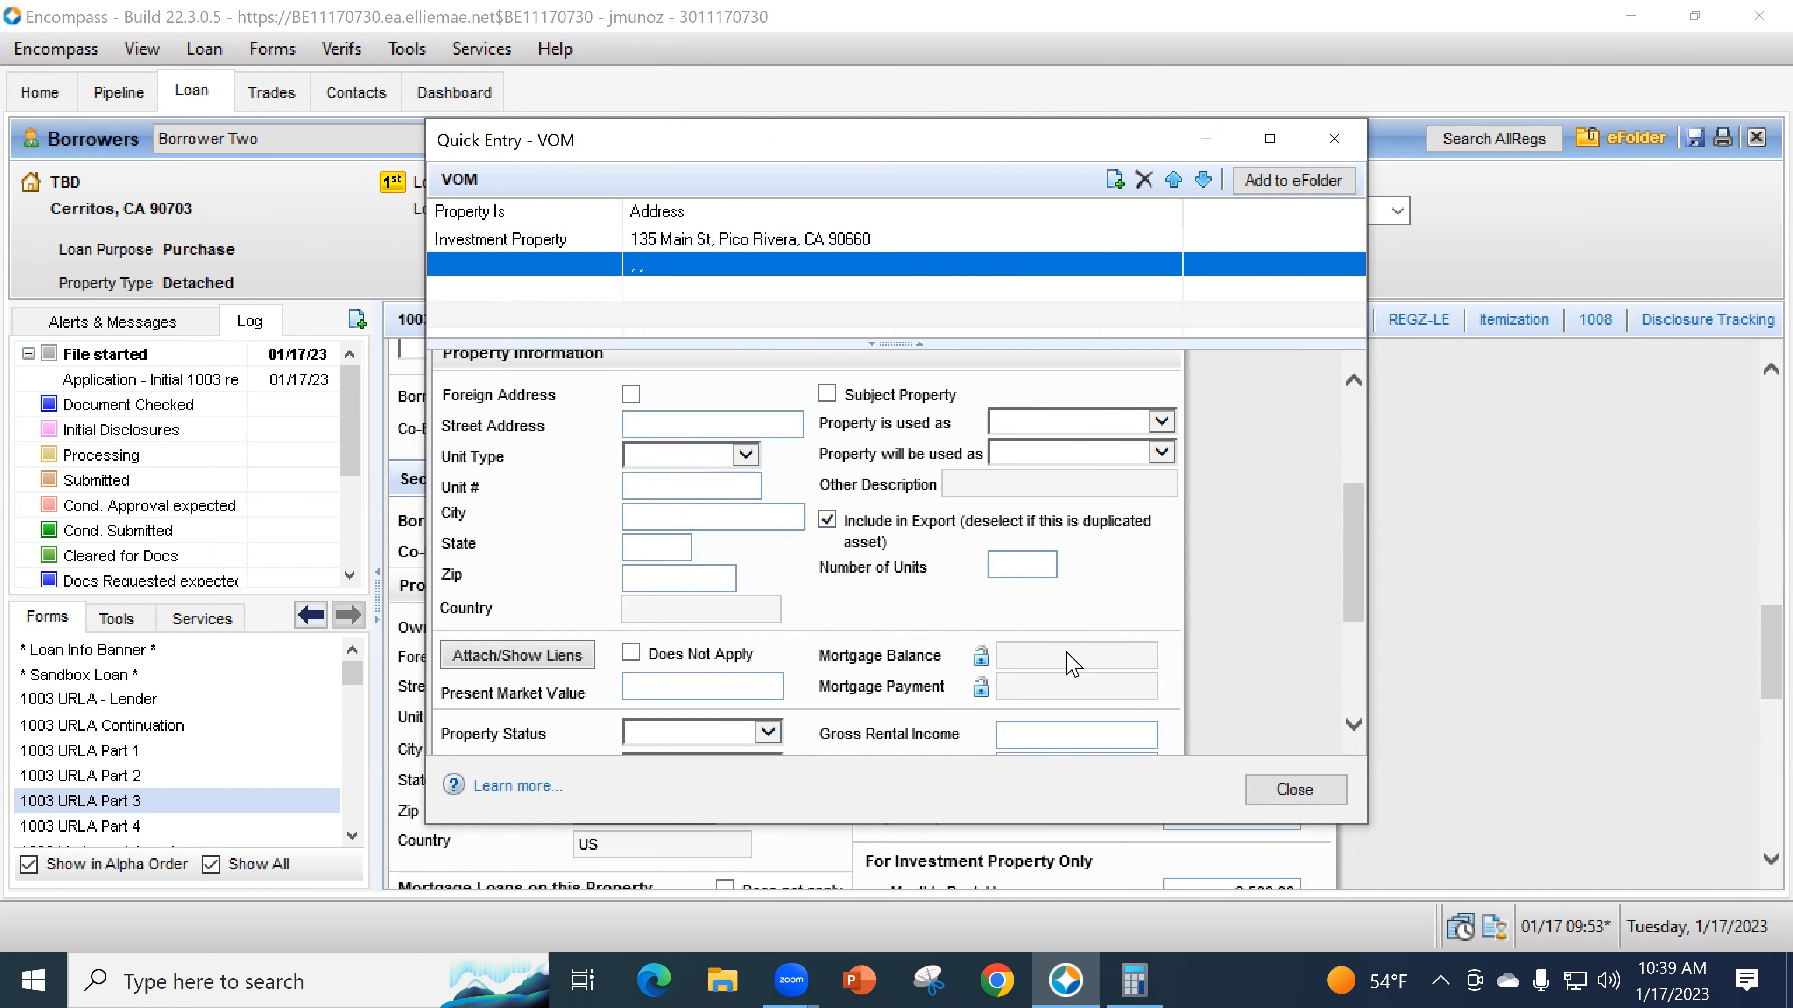
click(1304, 795)
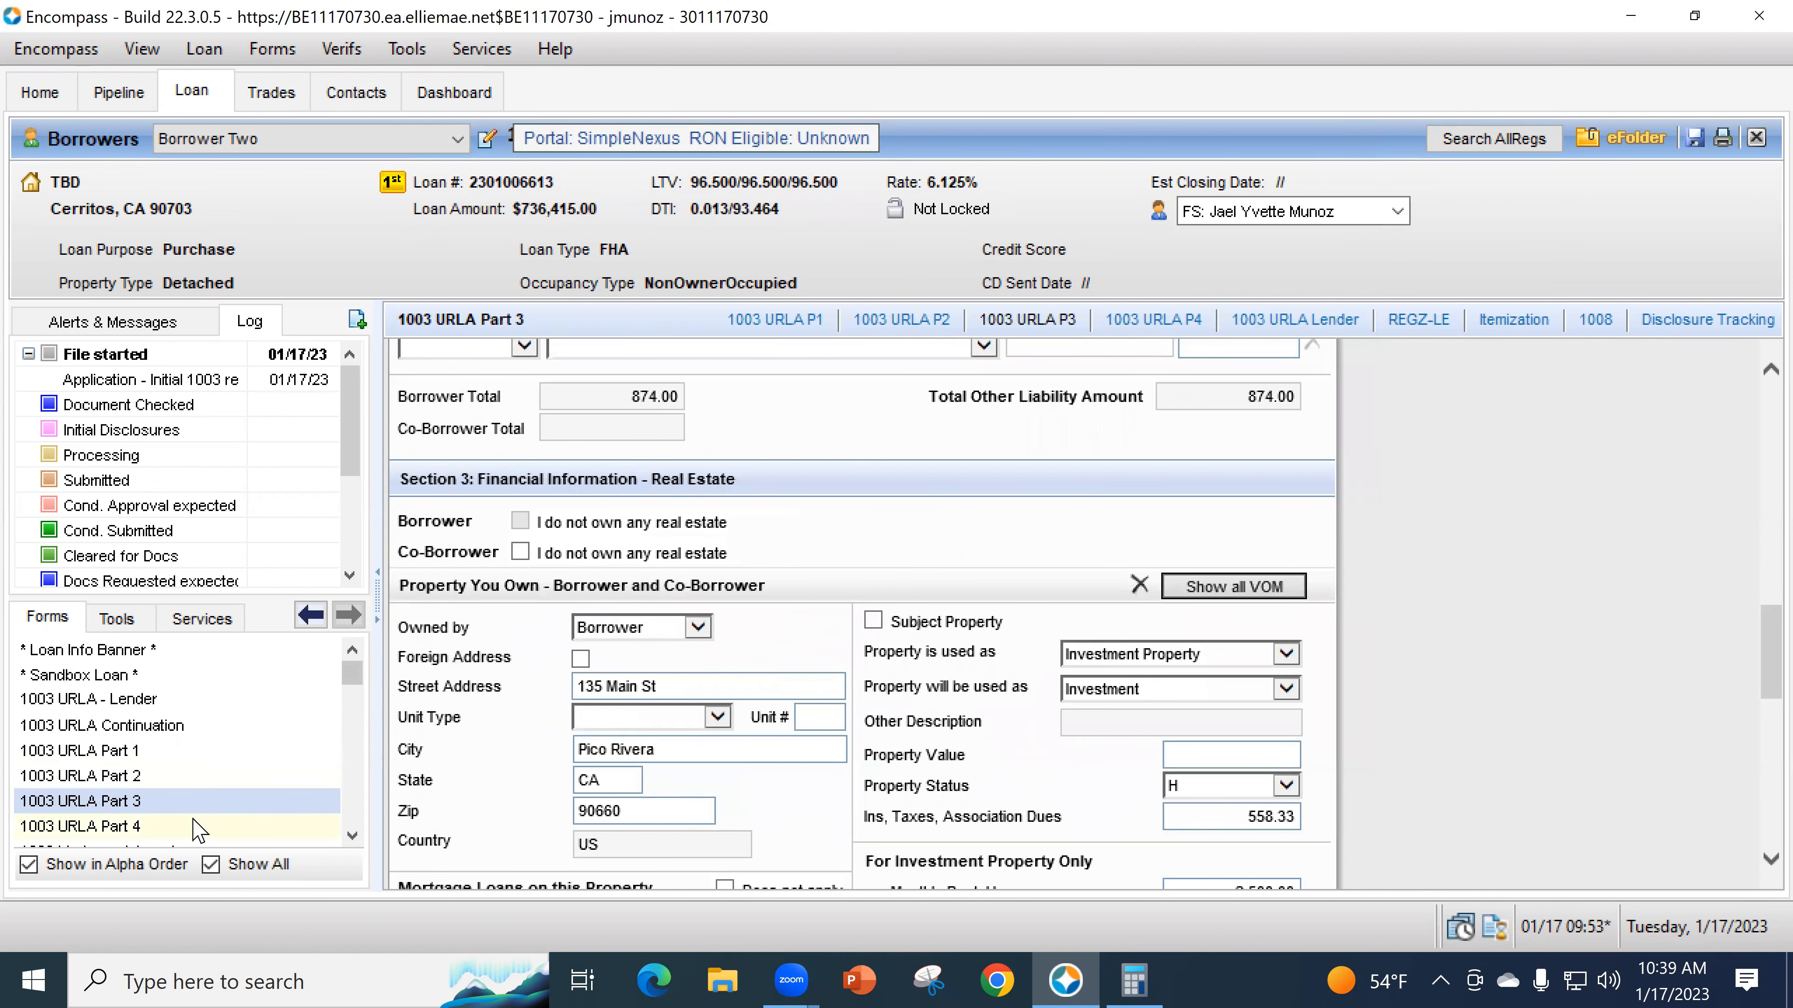
click(121, 826)
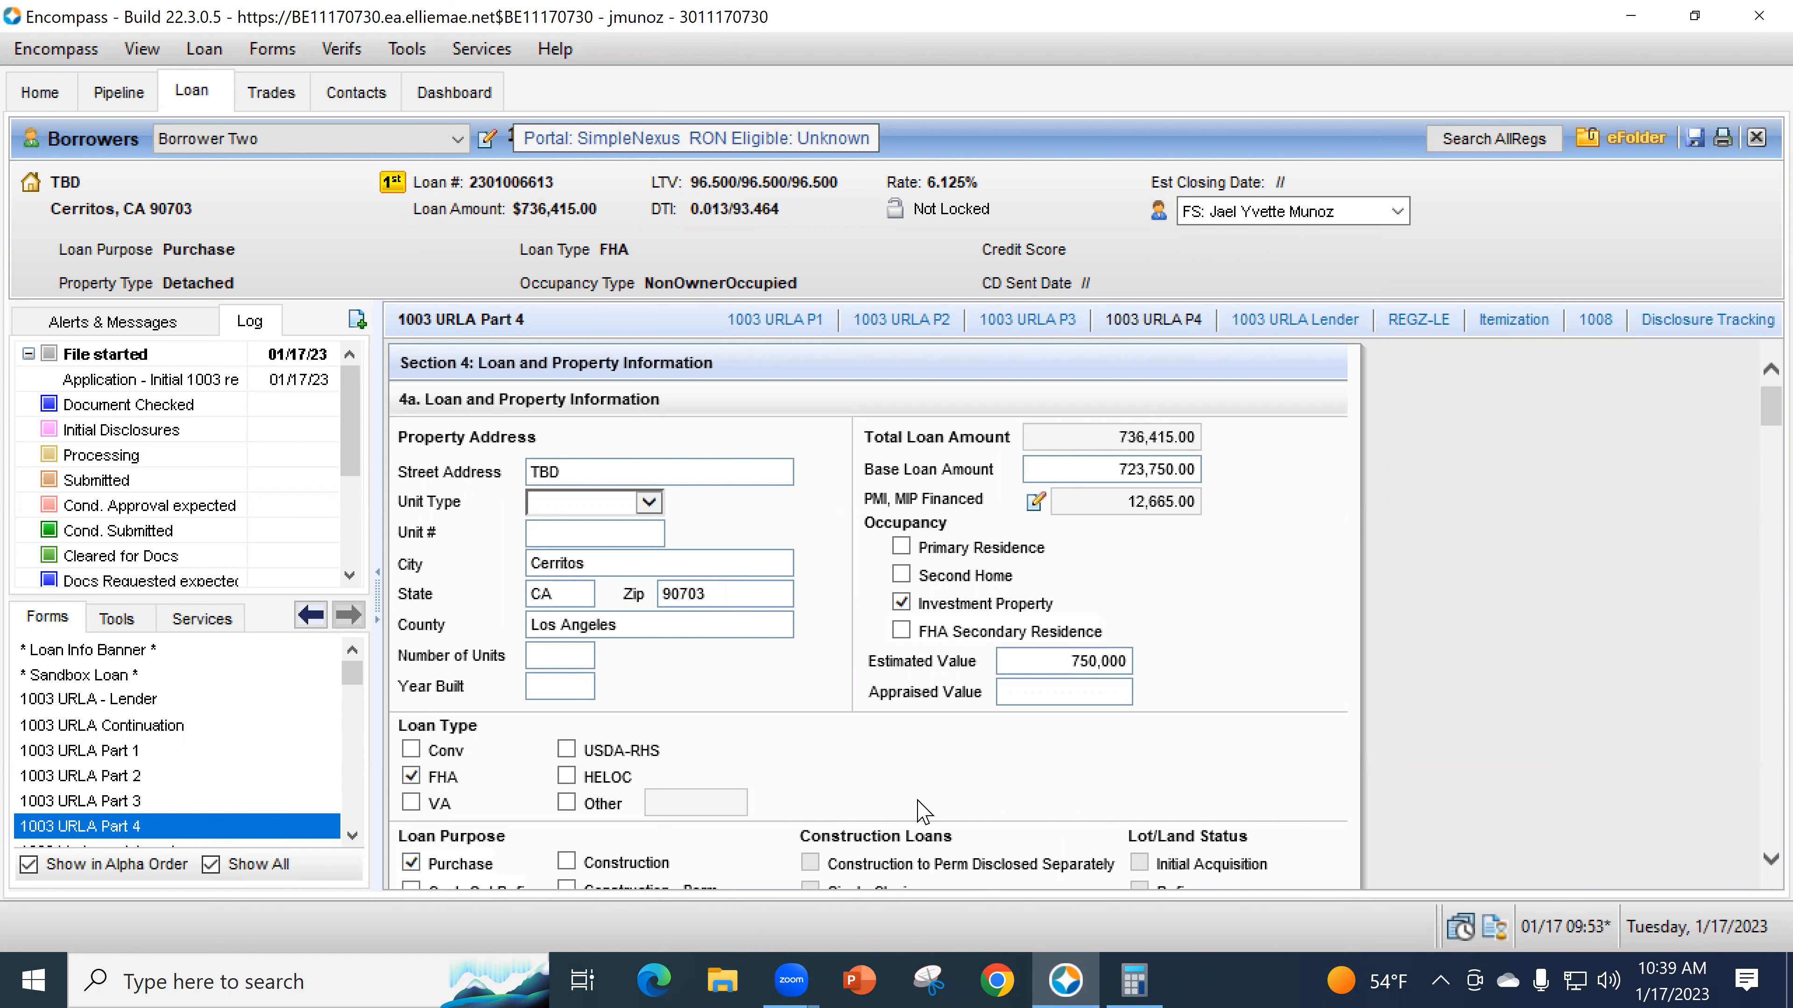
- Choose Site Built as the Construction Method Type
scroll(852, 601, down, 3)
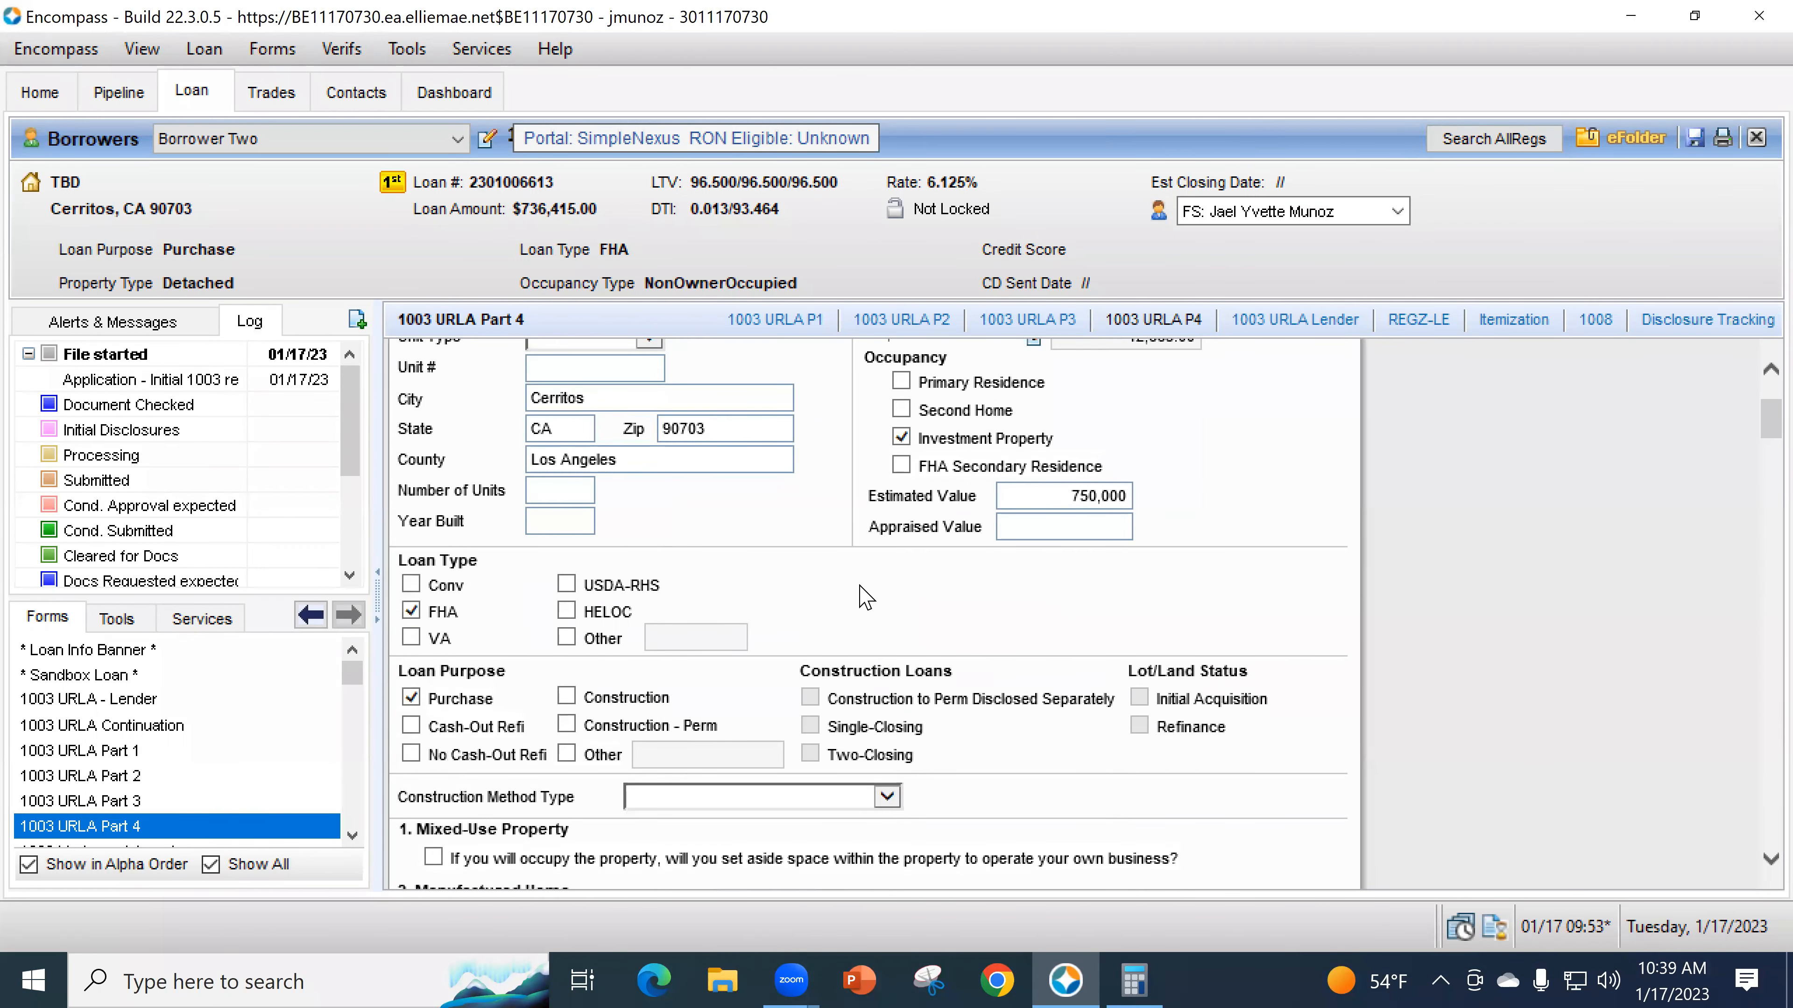
click(674, 714)
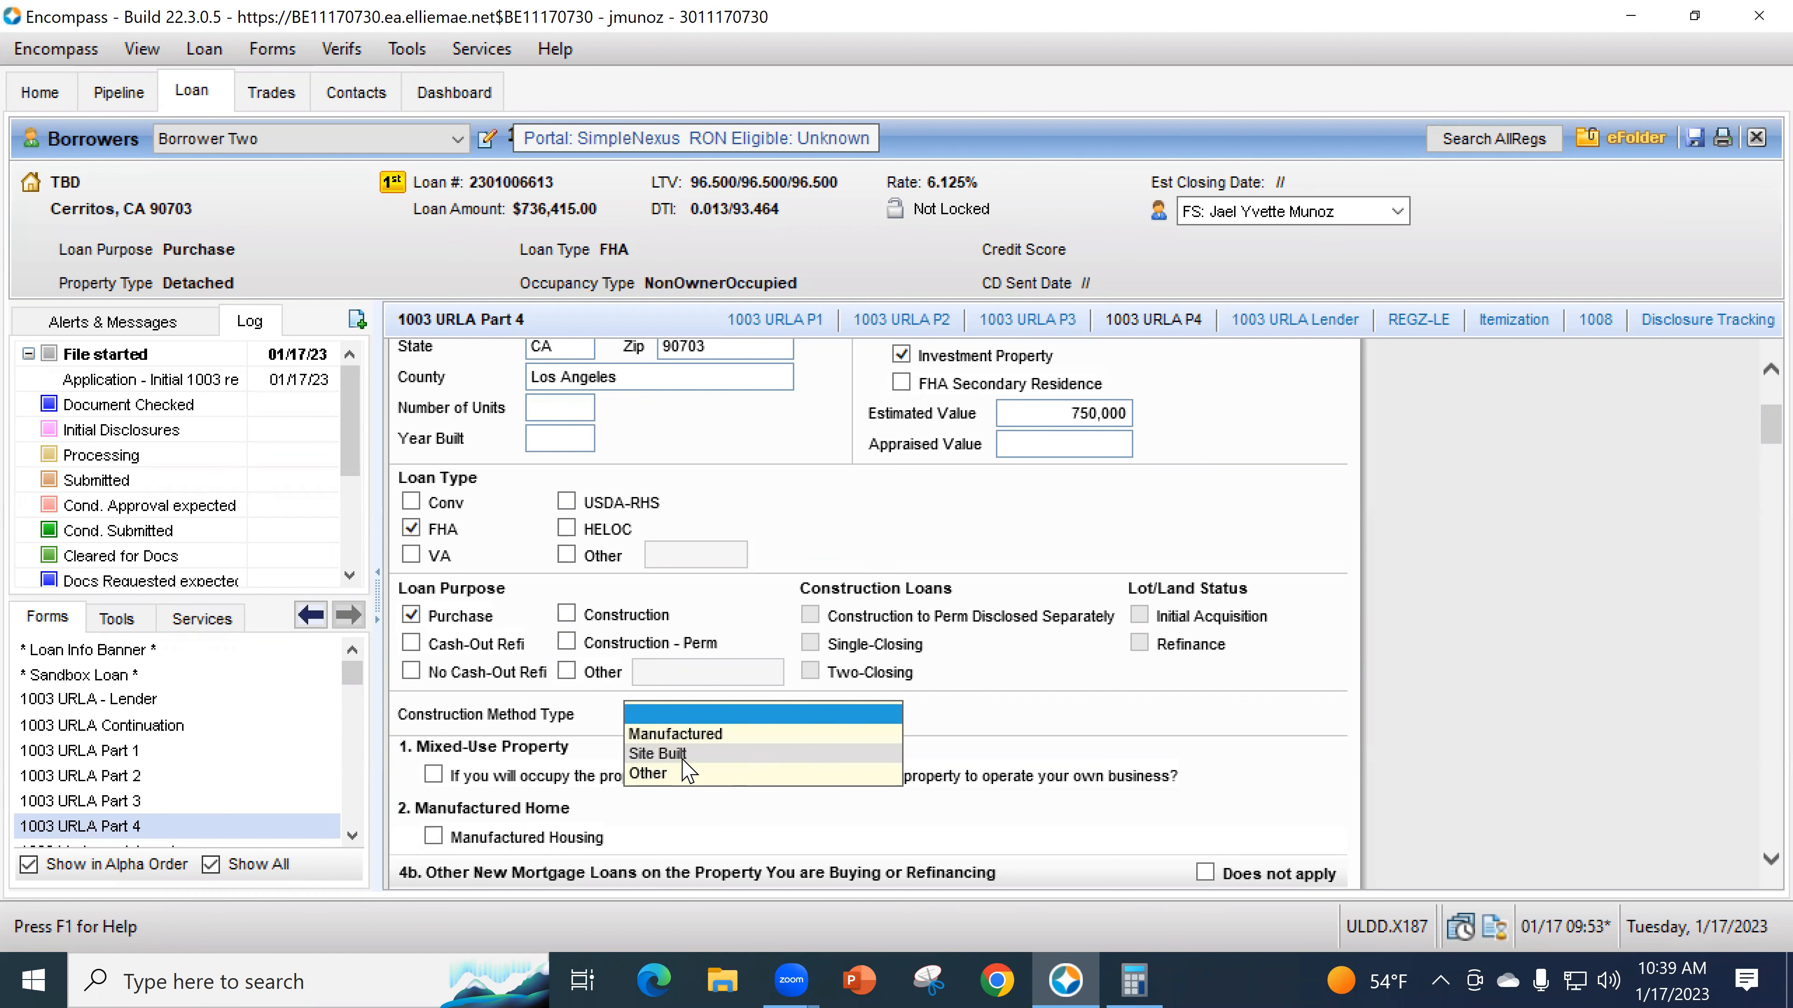
click(686, 753)
click(1021, 692)
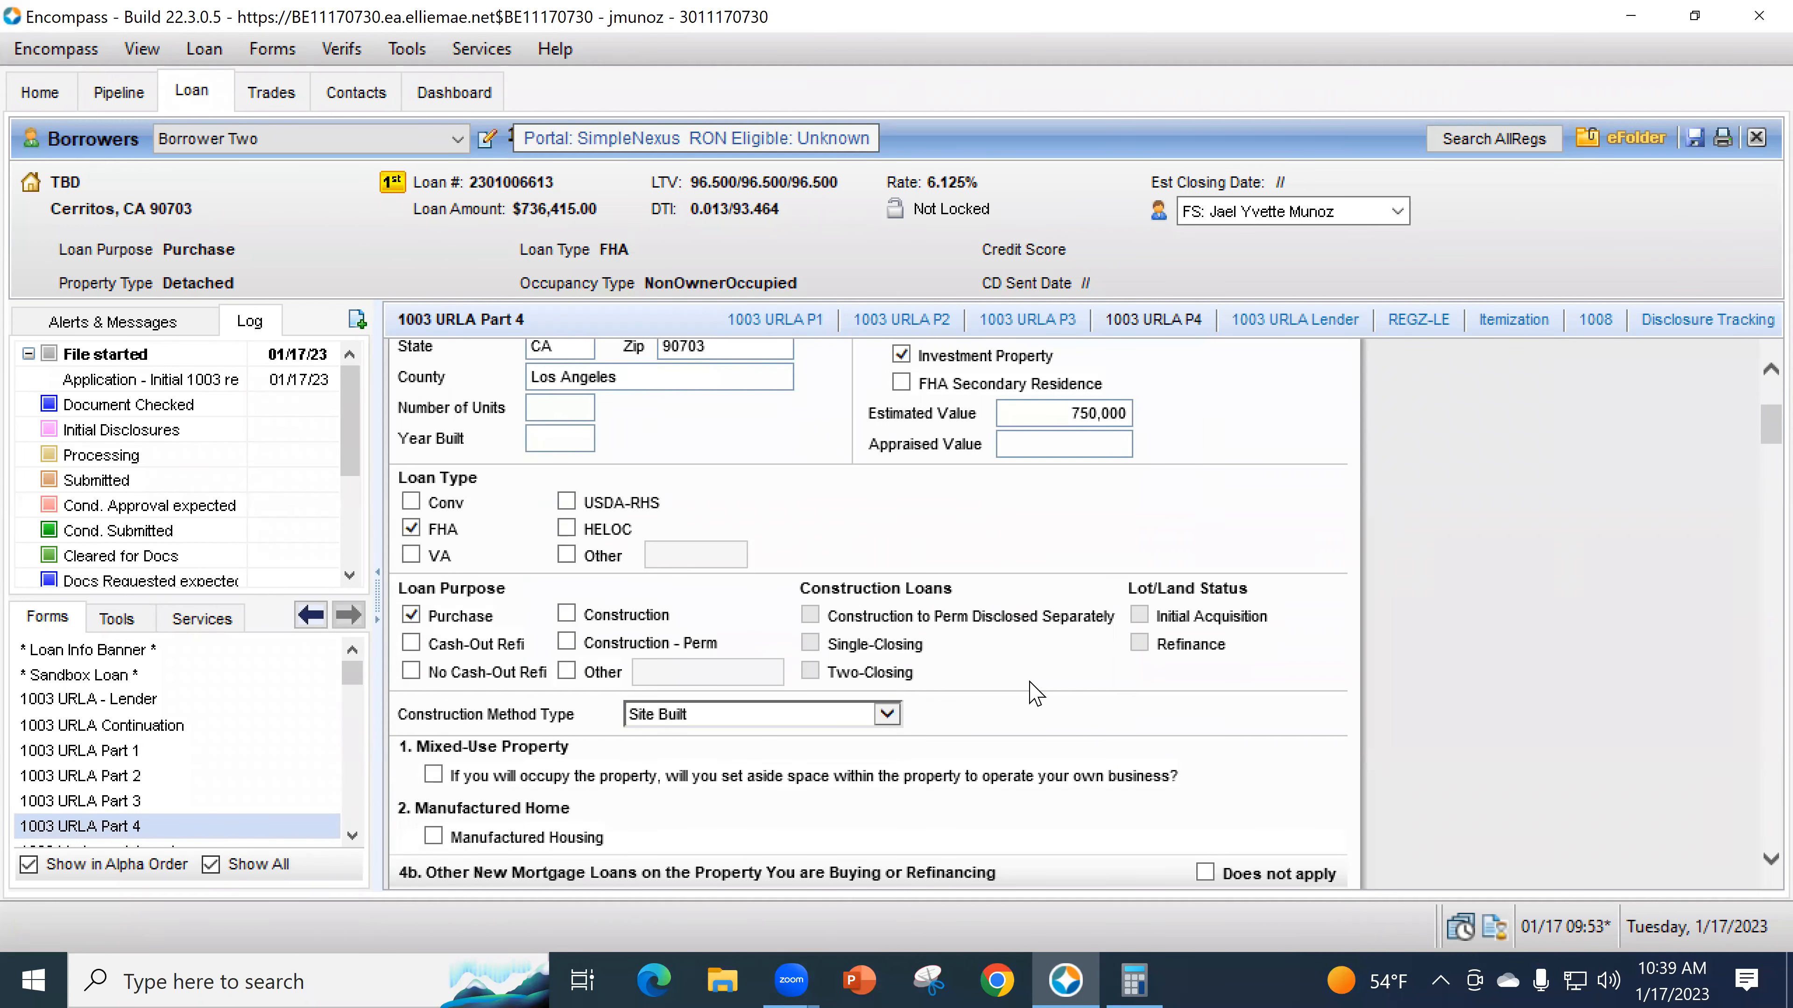
- Scroll to section 4b and open the list of additional loans
scroll(1027, 690, down, 3)
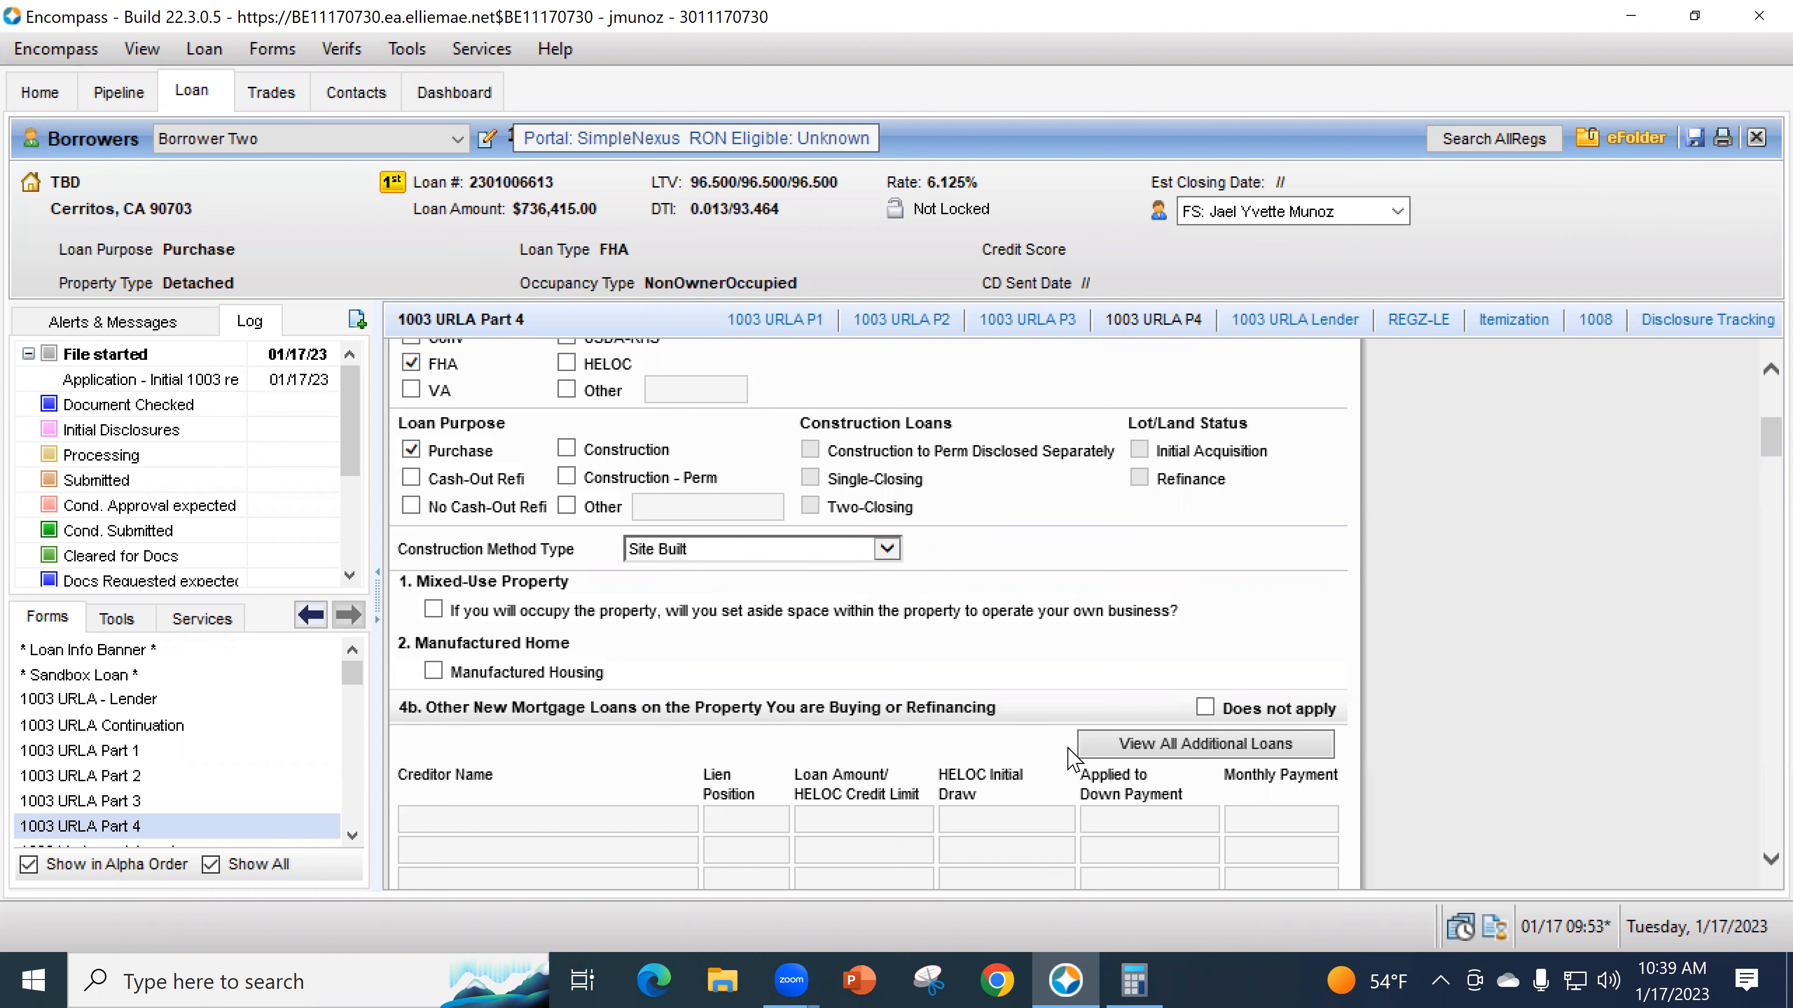
scroll(1186, 656, down, 1)
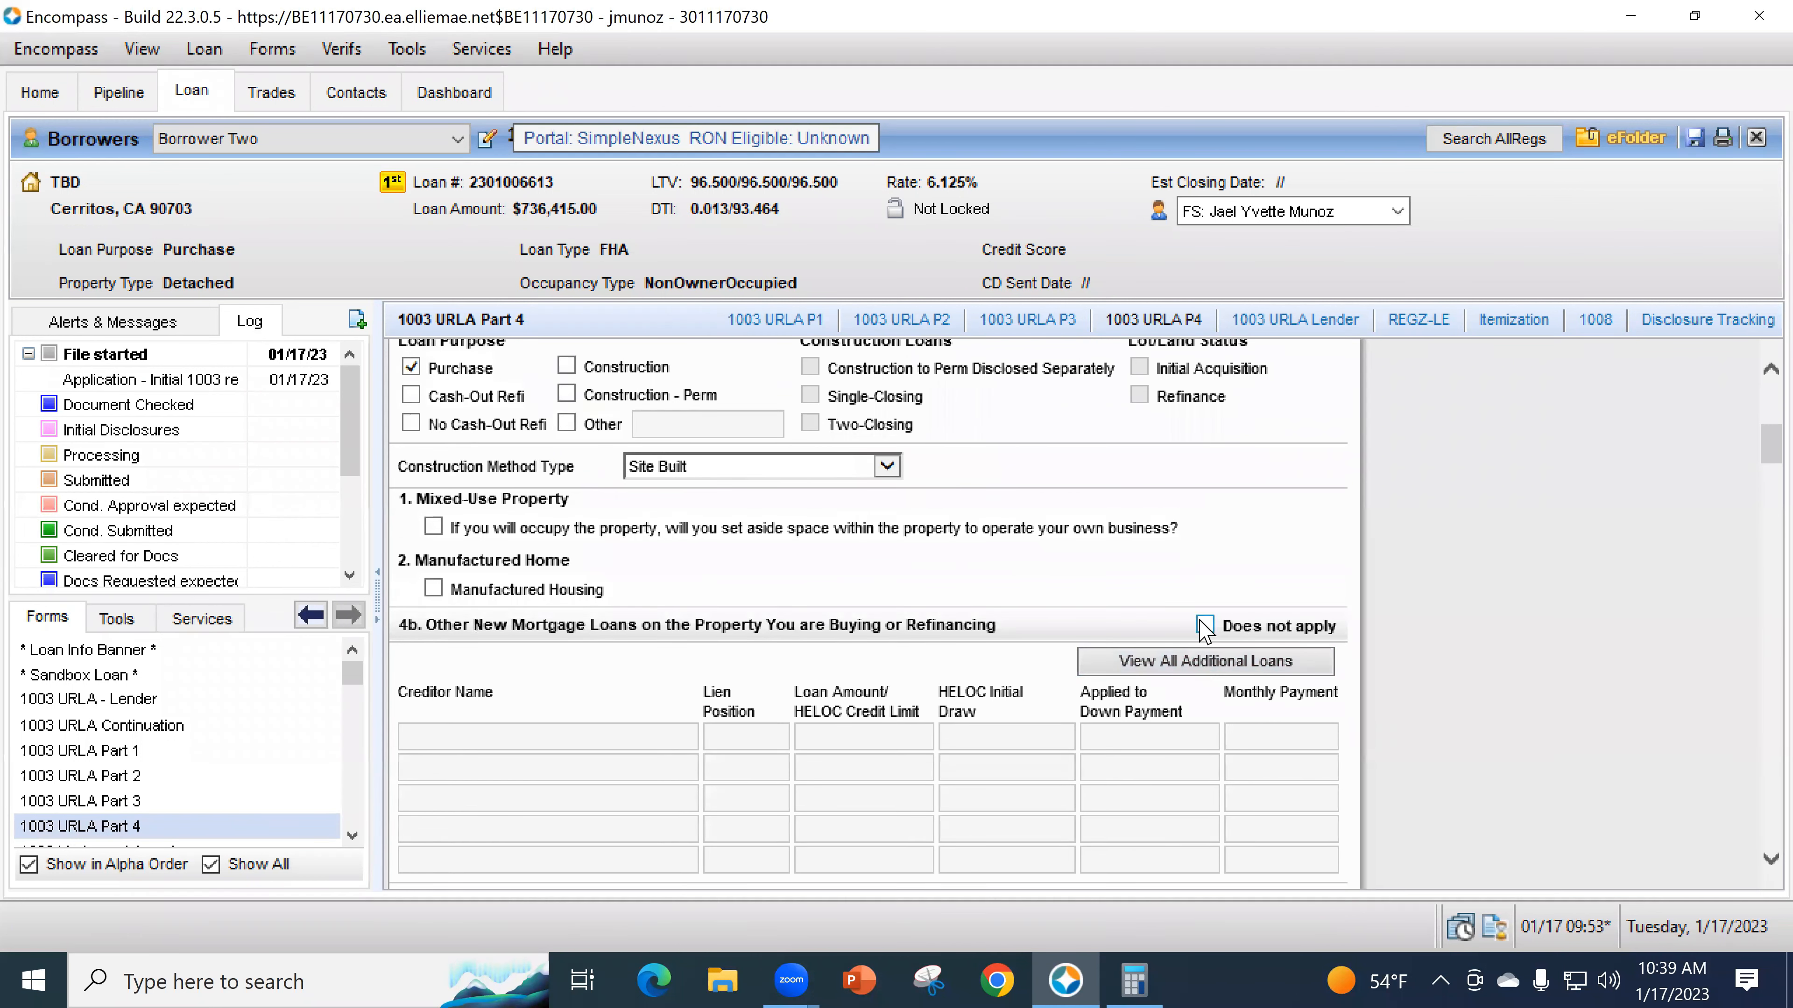
scroll(757, 699, down, 1)
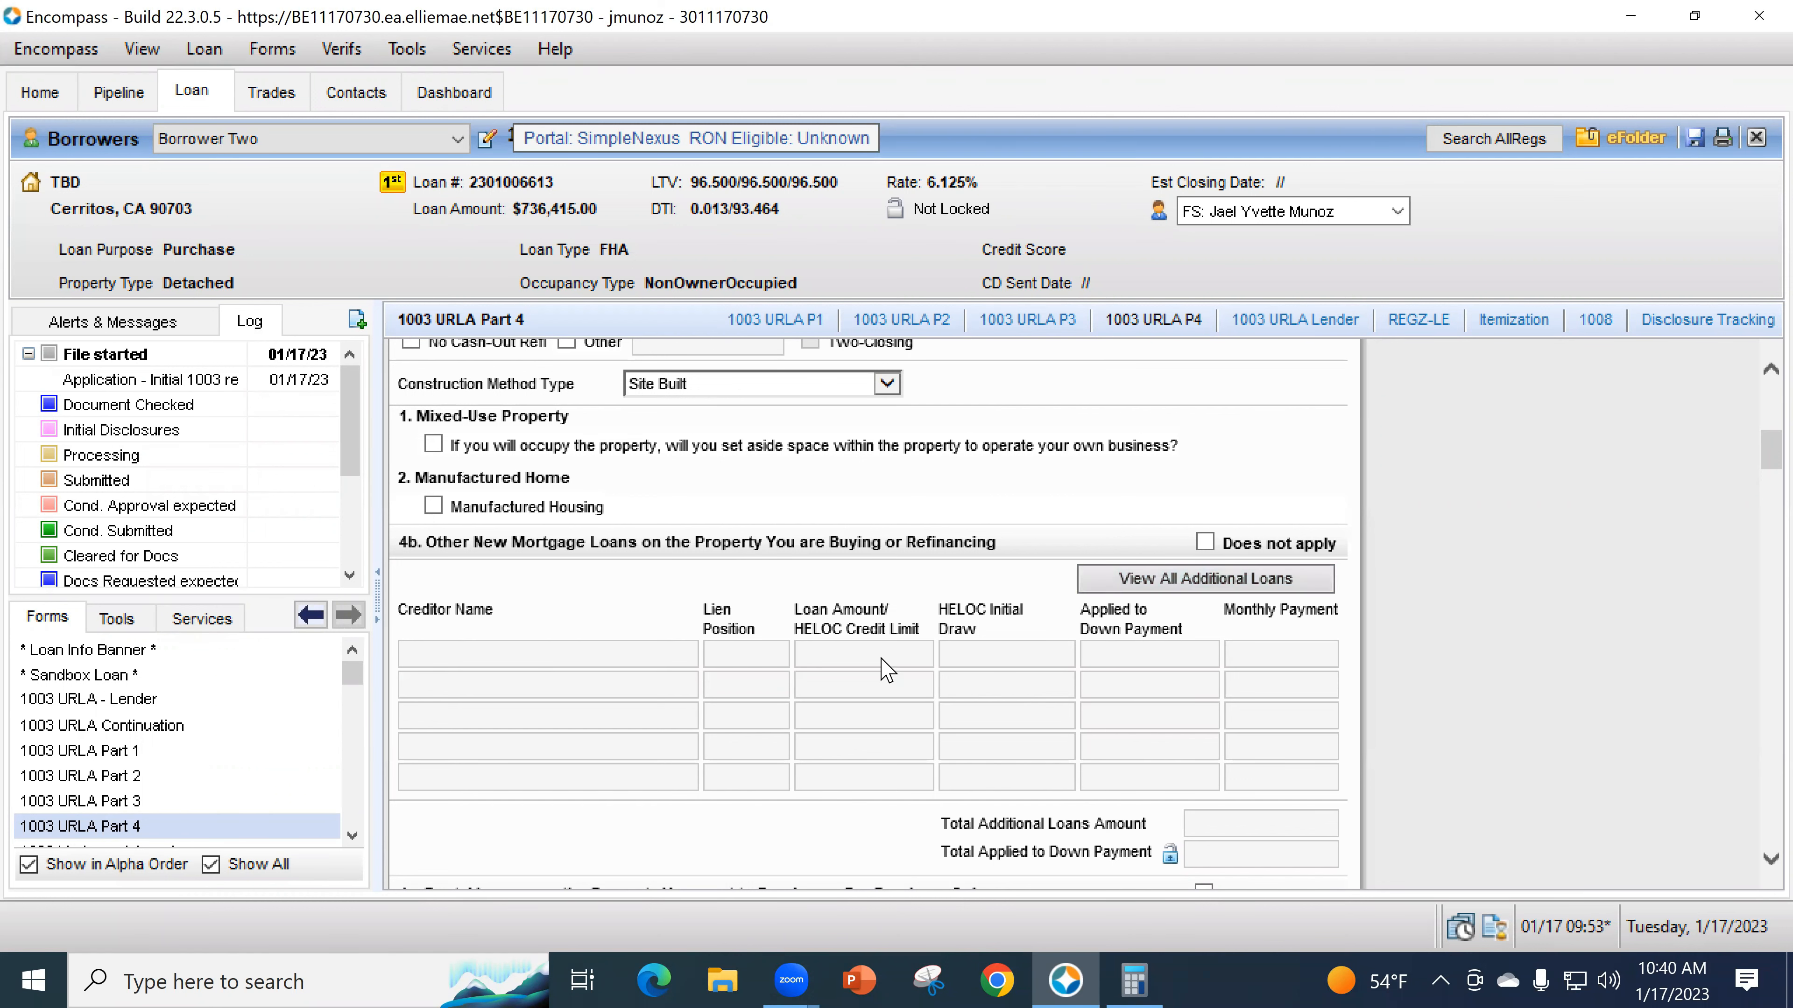
scroll(918, 692, down, 1)
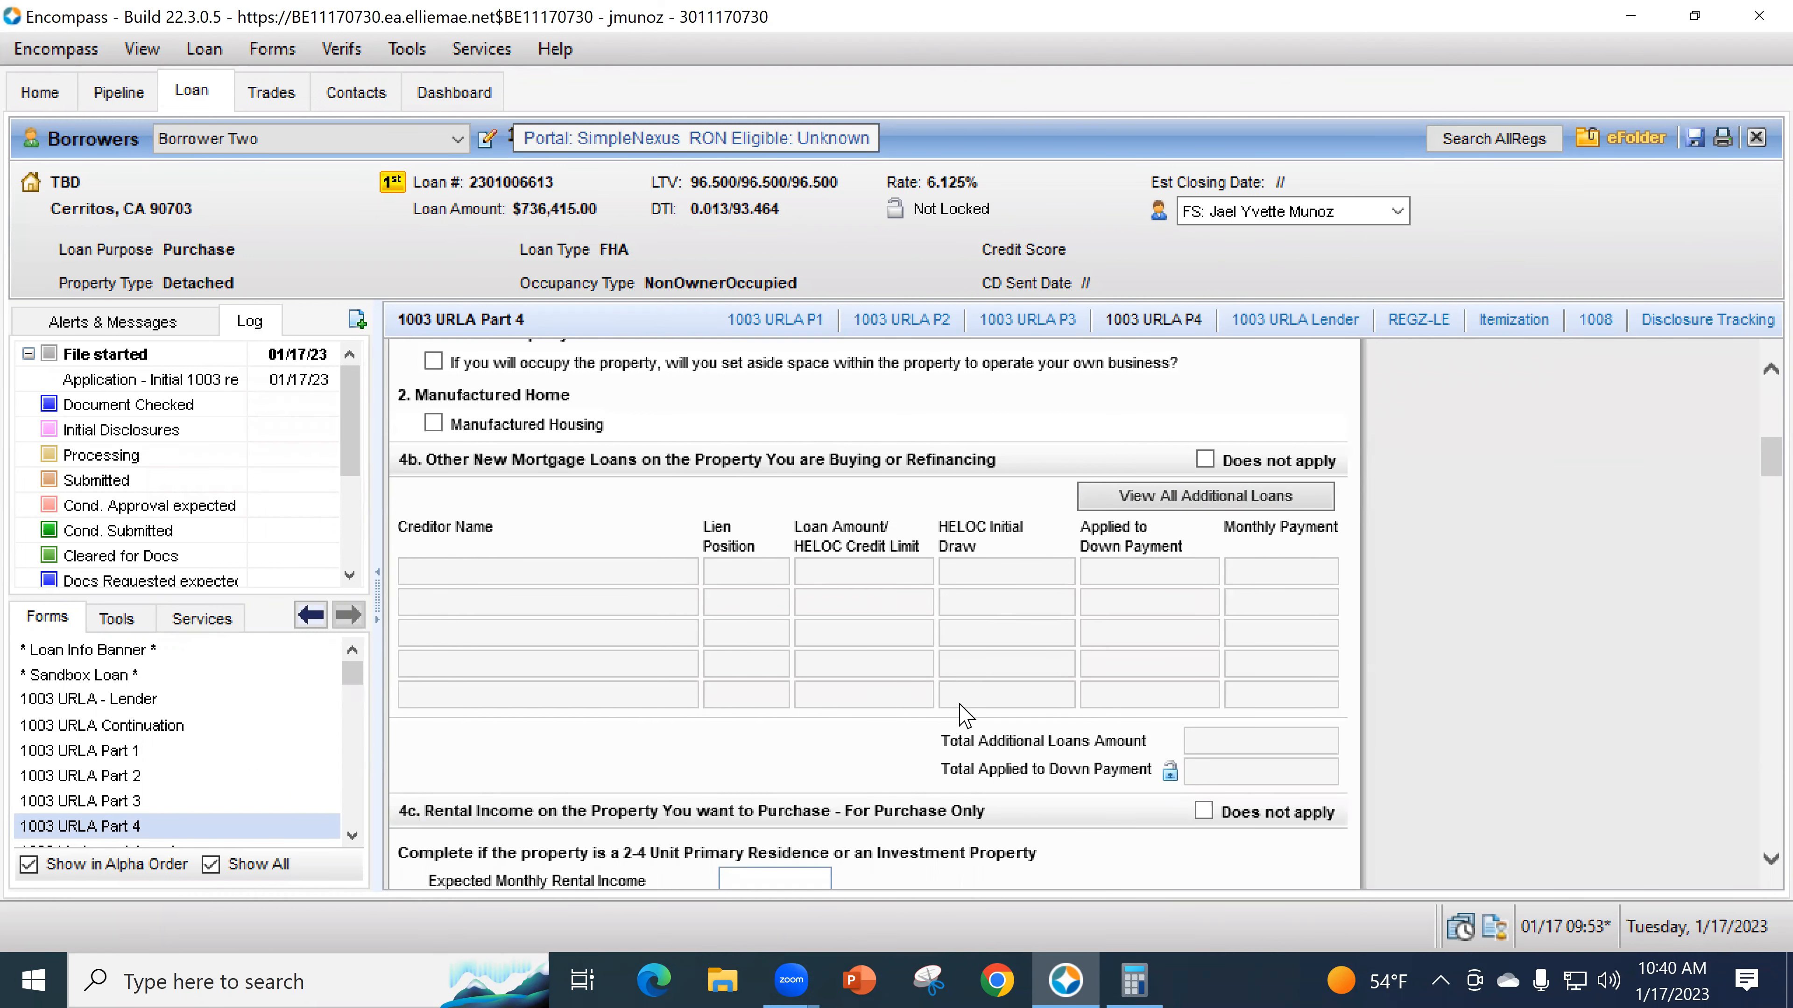
click(1139, 502)
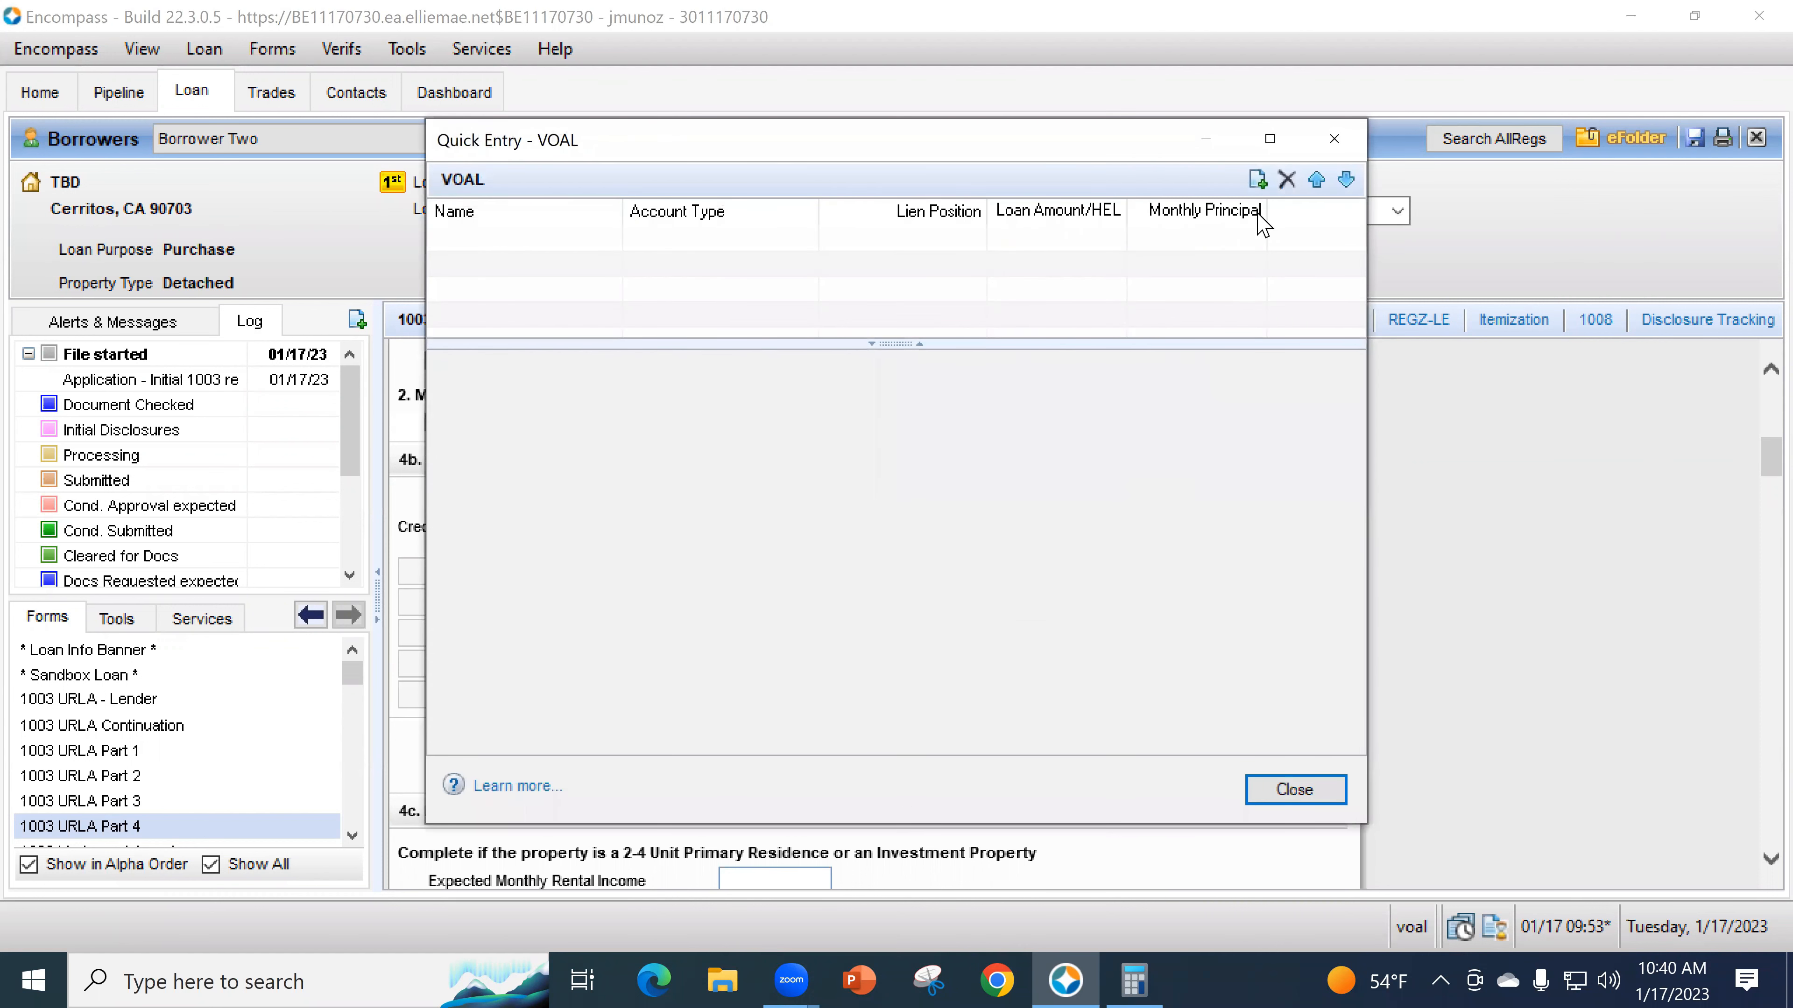
- Add two additional loan records, the first a Borrower loan from creditor CalHFA
click(1257, 180)
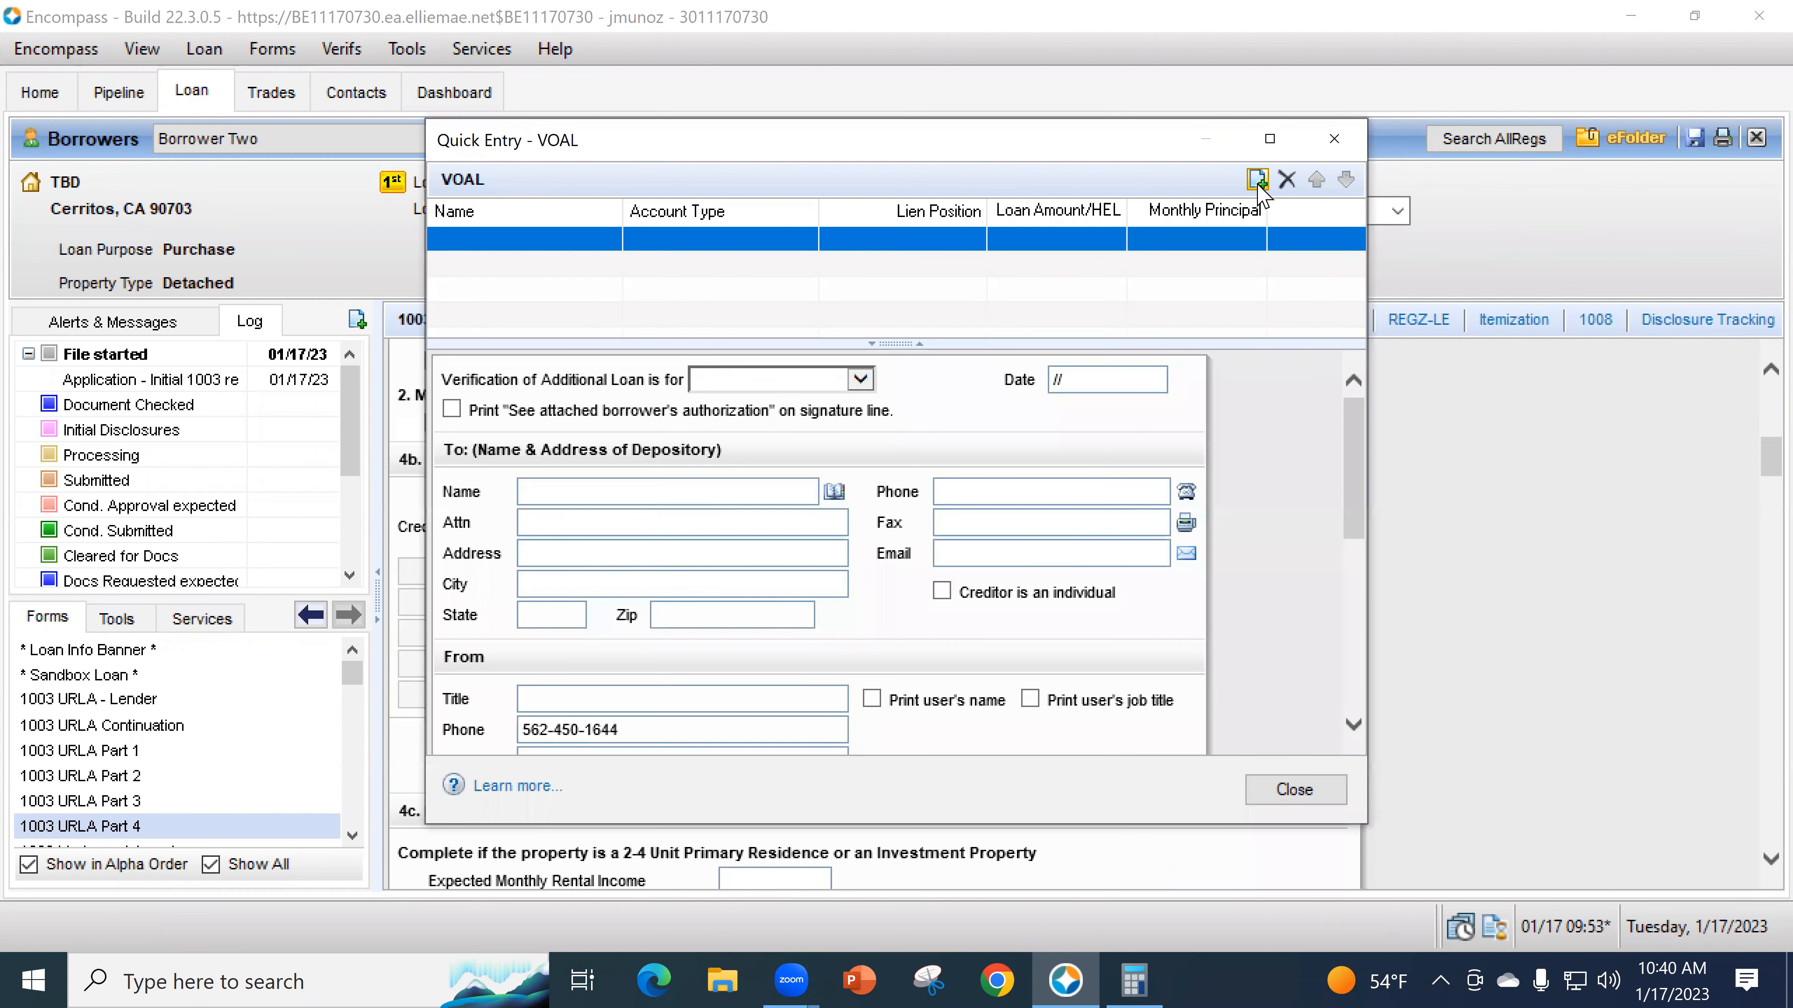
click(771, 381)
click(769, 396)
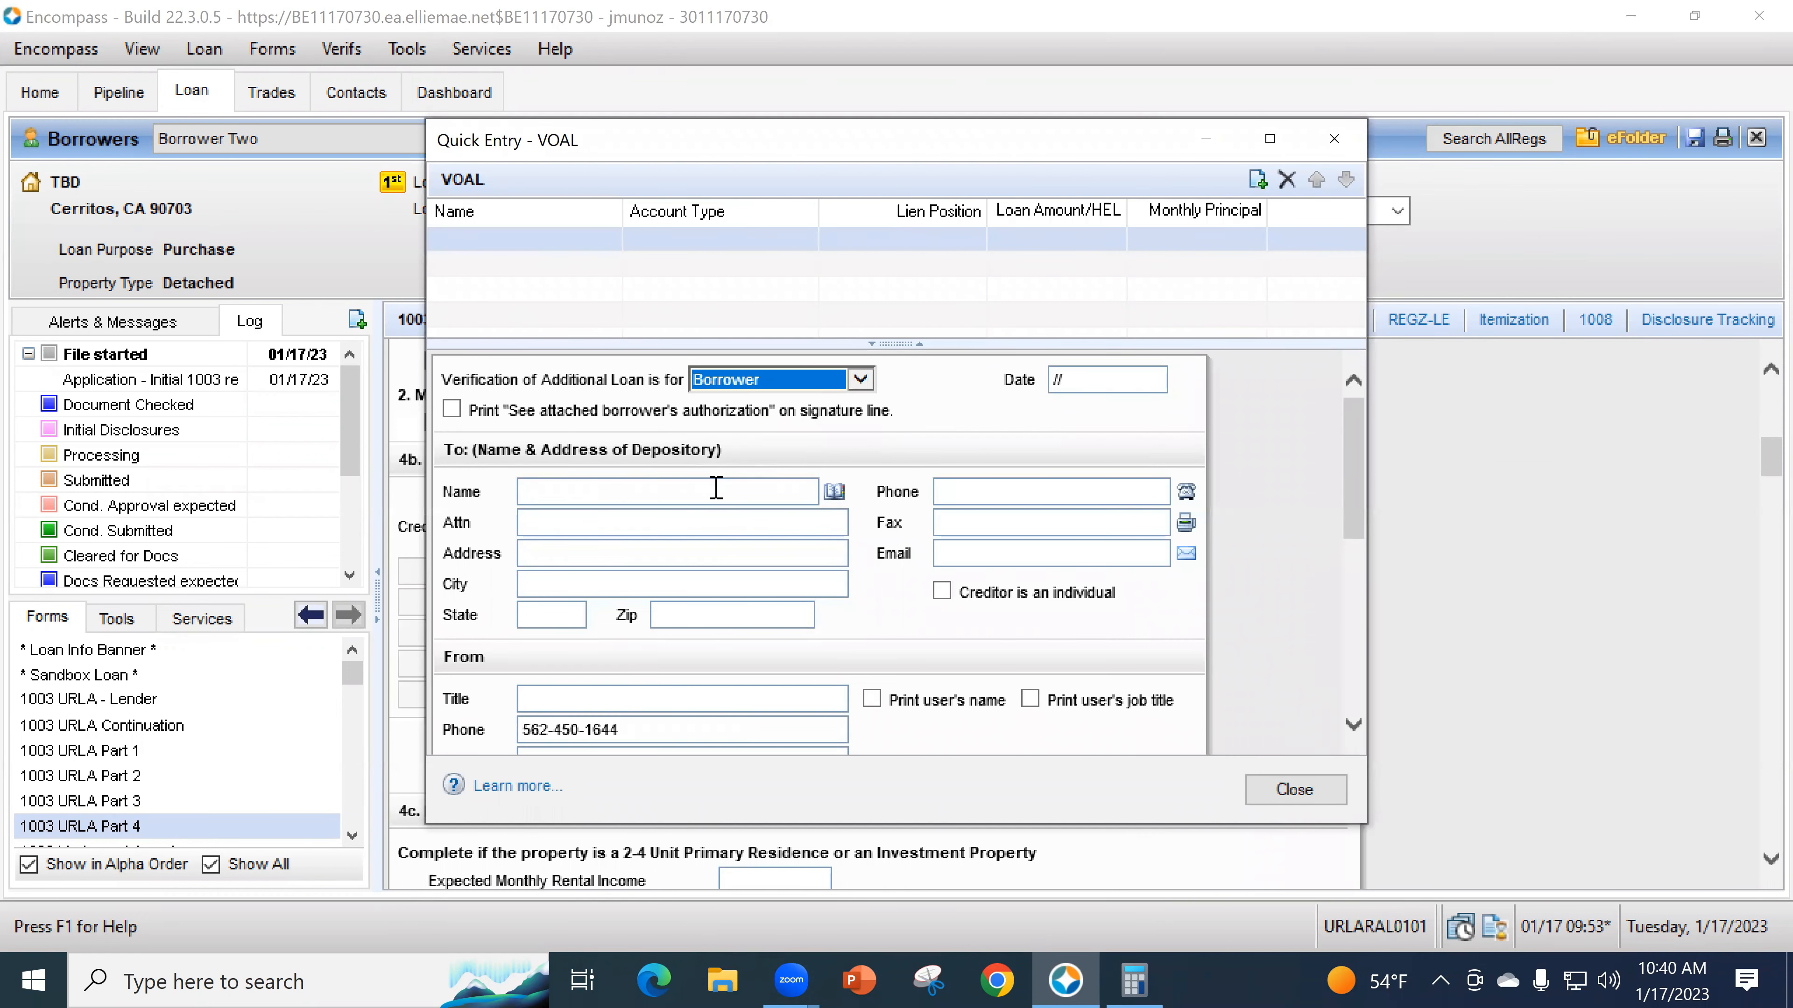
click(698, 489)
text(CalHFA)
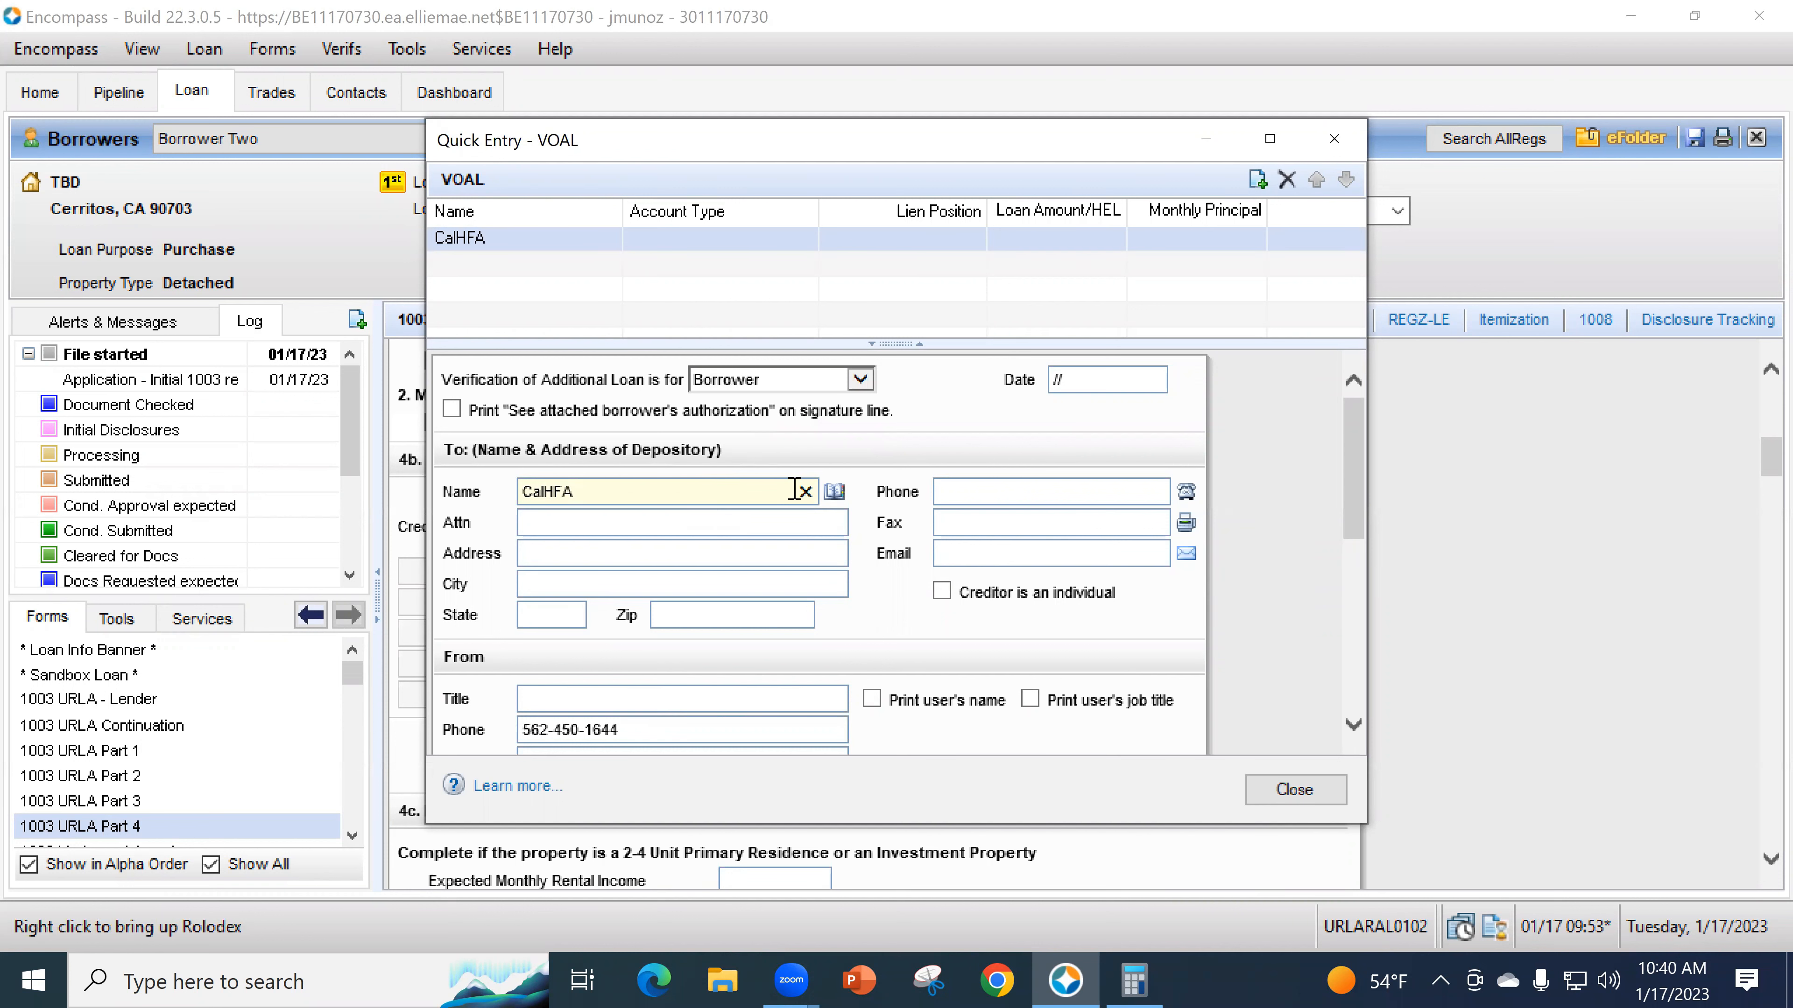
scroll(1052, 672, down, 3)
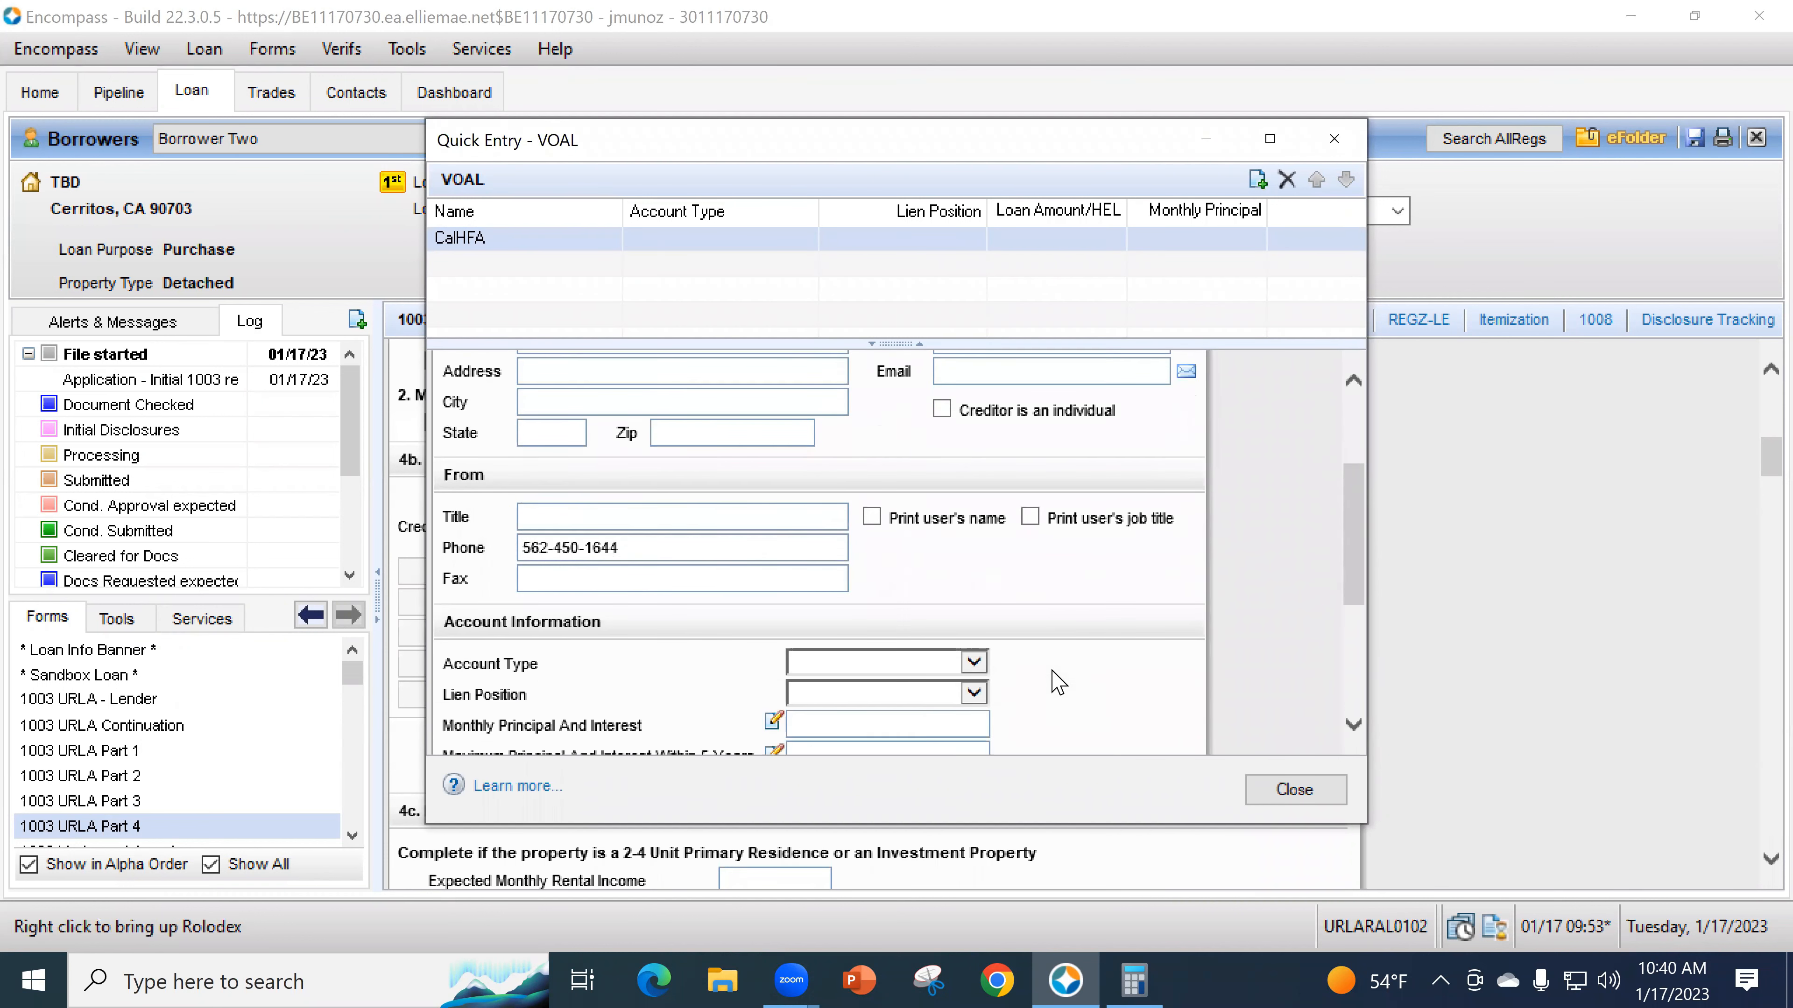
click(1258, 180)
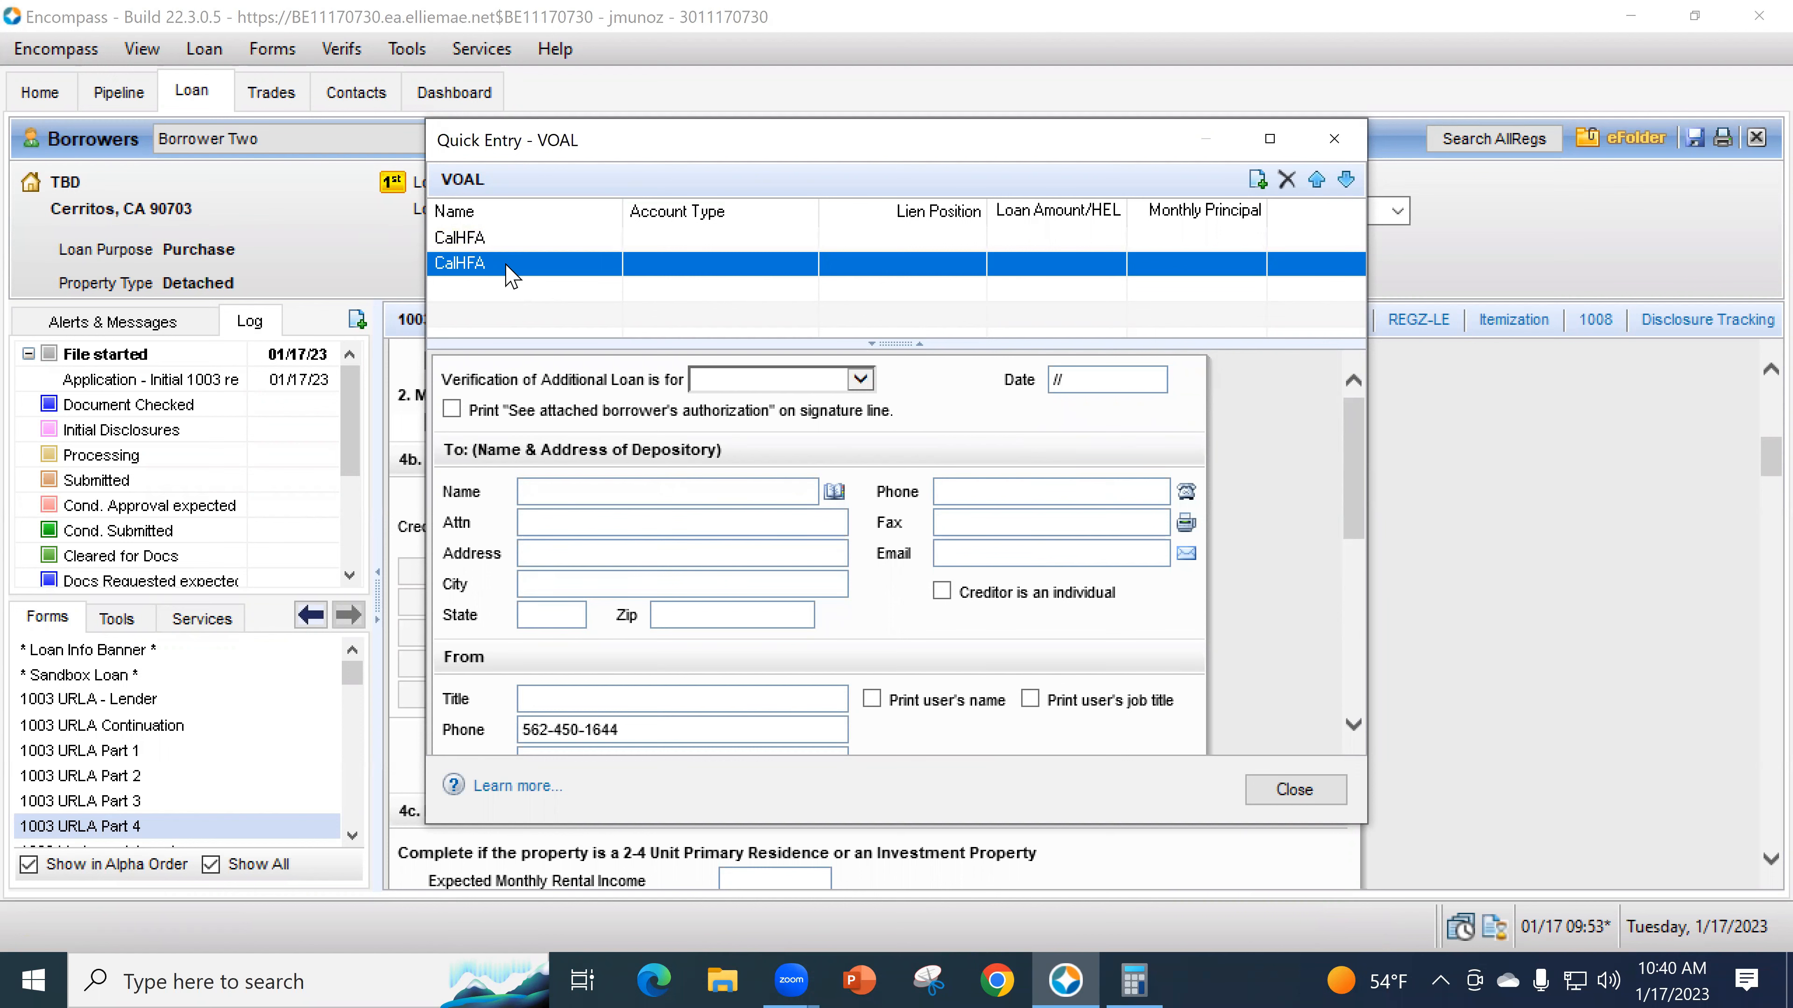
- Set the first CalHFA loan to account type Mortgage in lien position 2
click(459, 238)
scroll(1248, 585, down, 3)
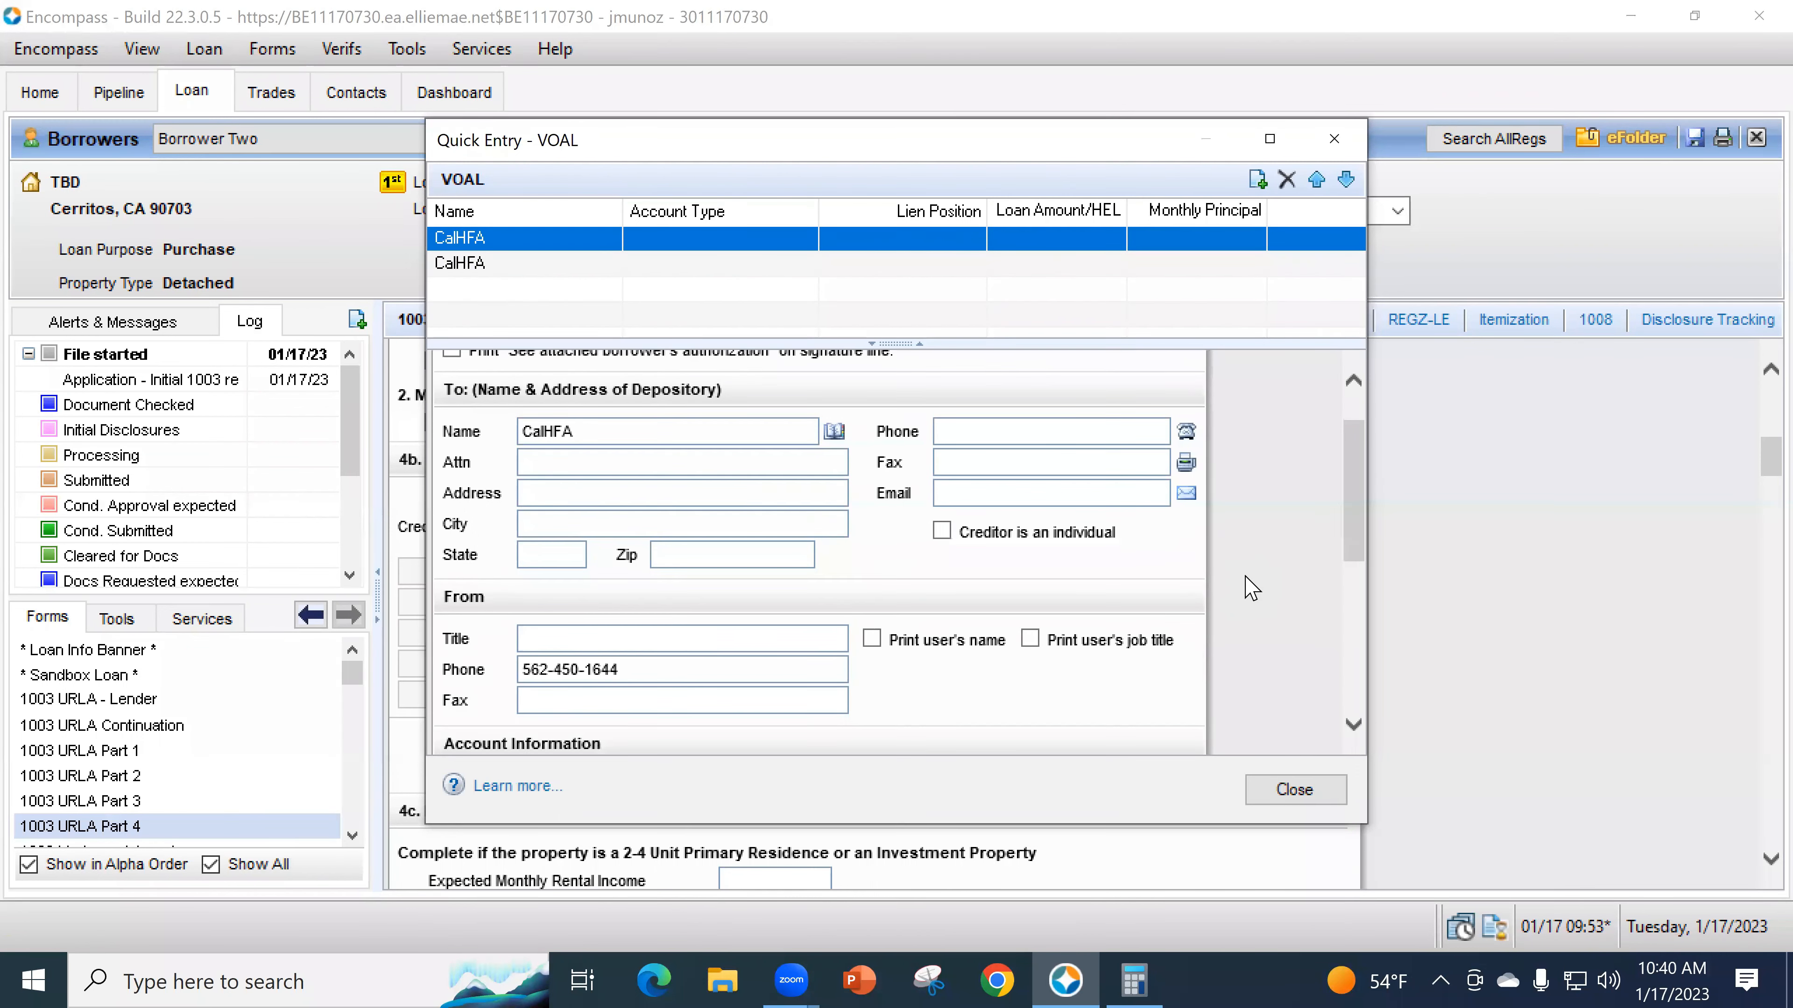
click(847, 606)
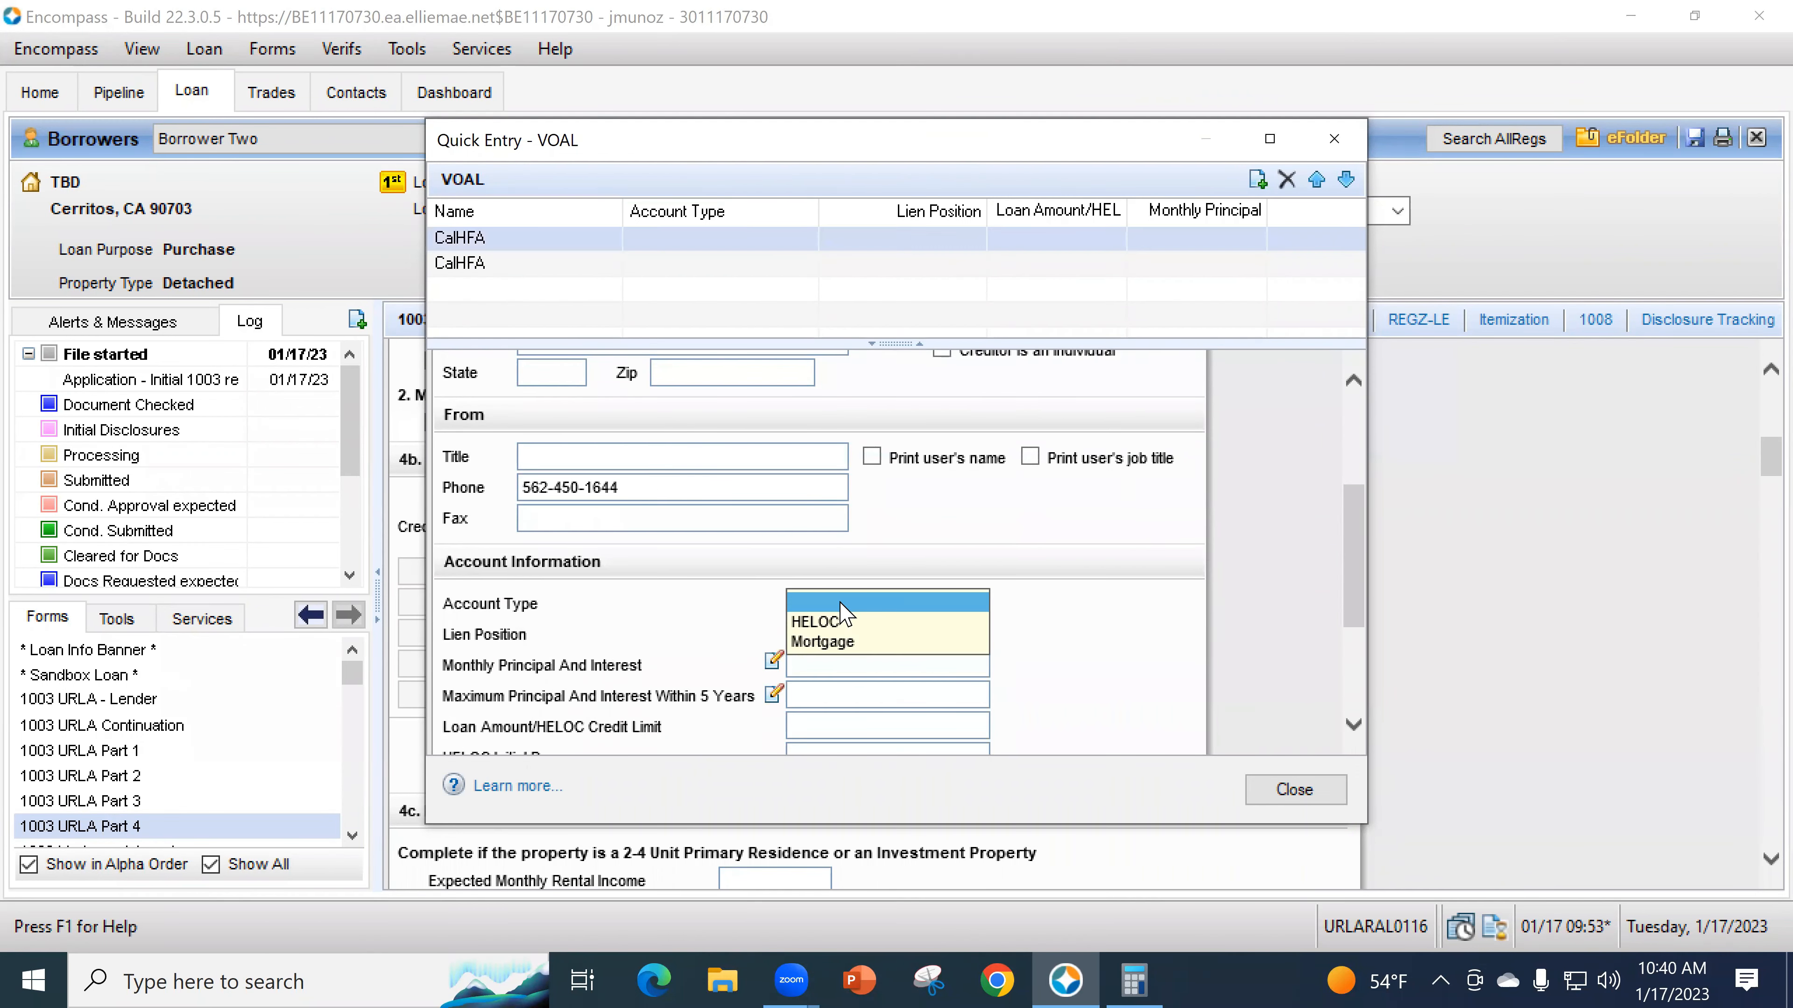
click(852, 641)
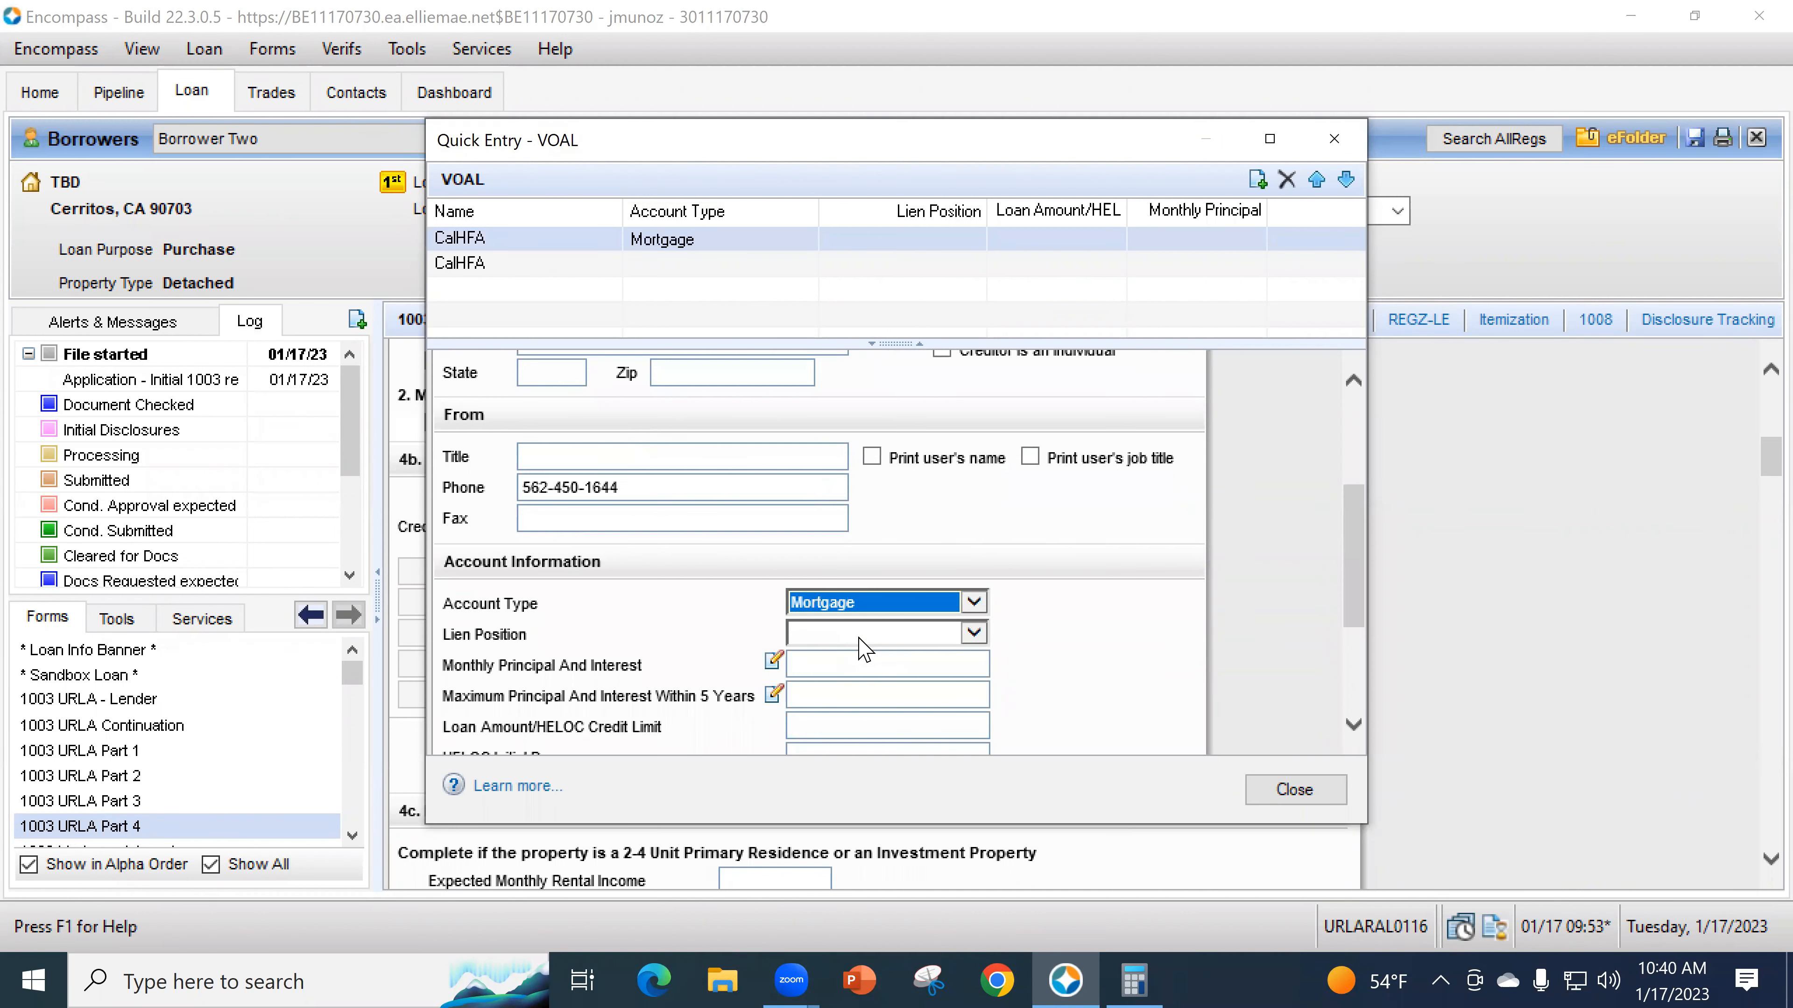
click(823, 639)
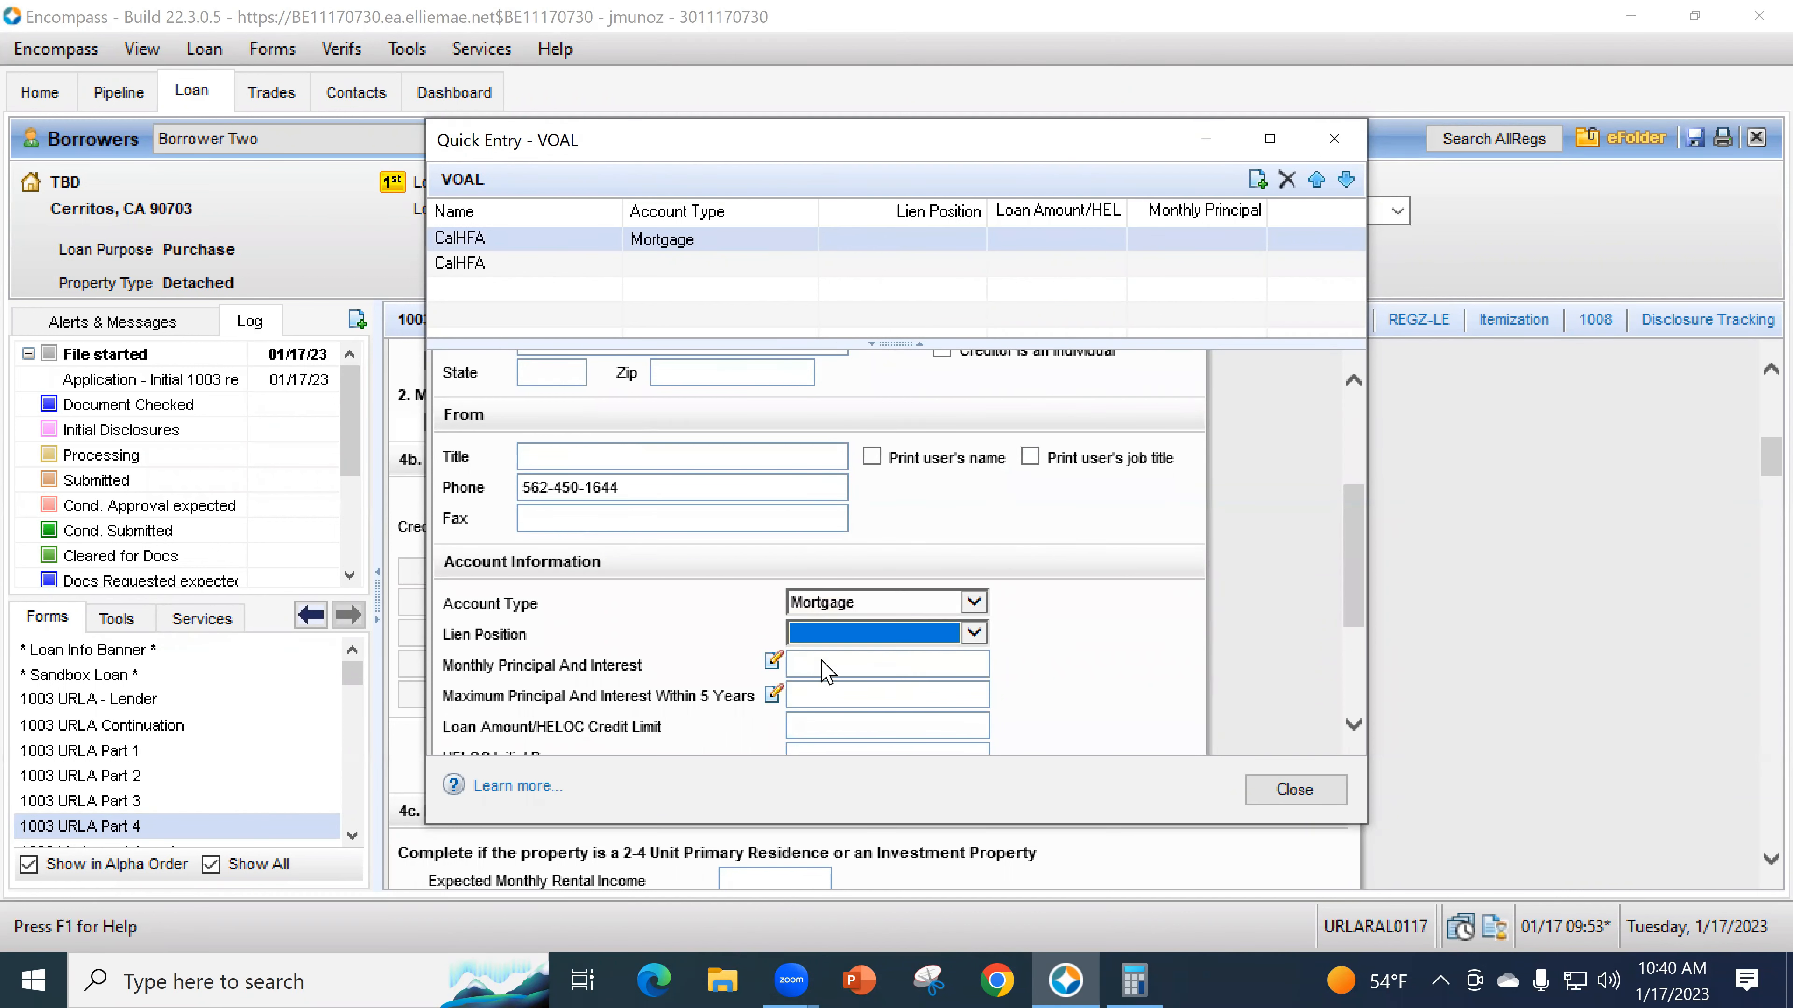
click(997, 669)
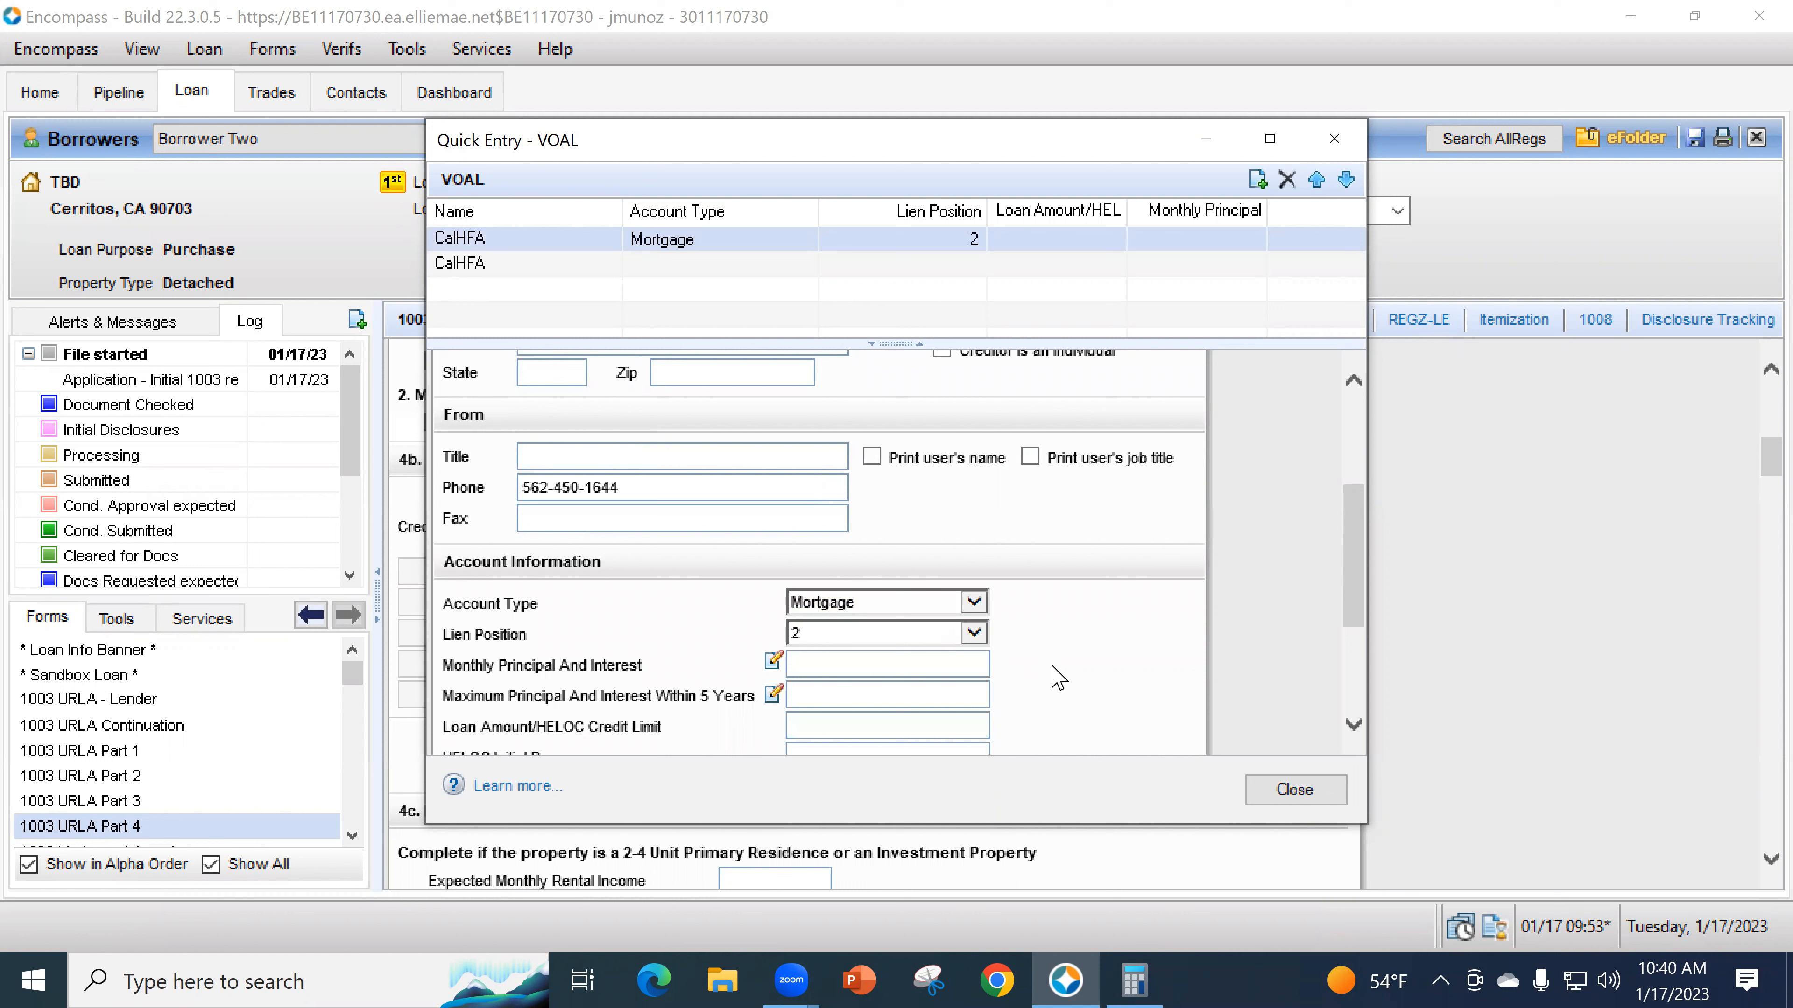
- Select the first CalHFA loan's Loan Amount field and bring up Calculator
scroll(1052, 678, down, 1)
scroll(600, 667, down, 1)
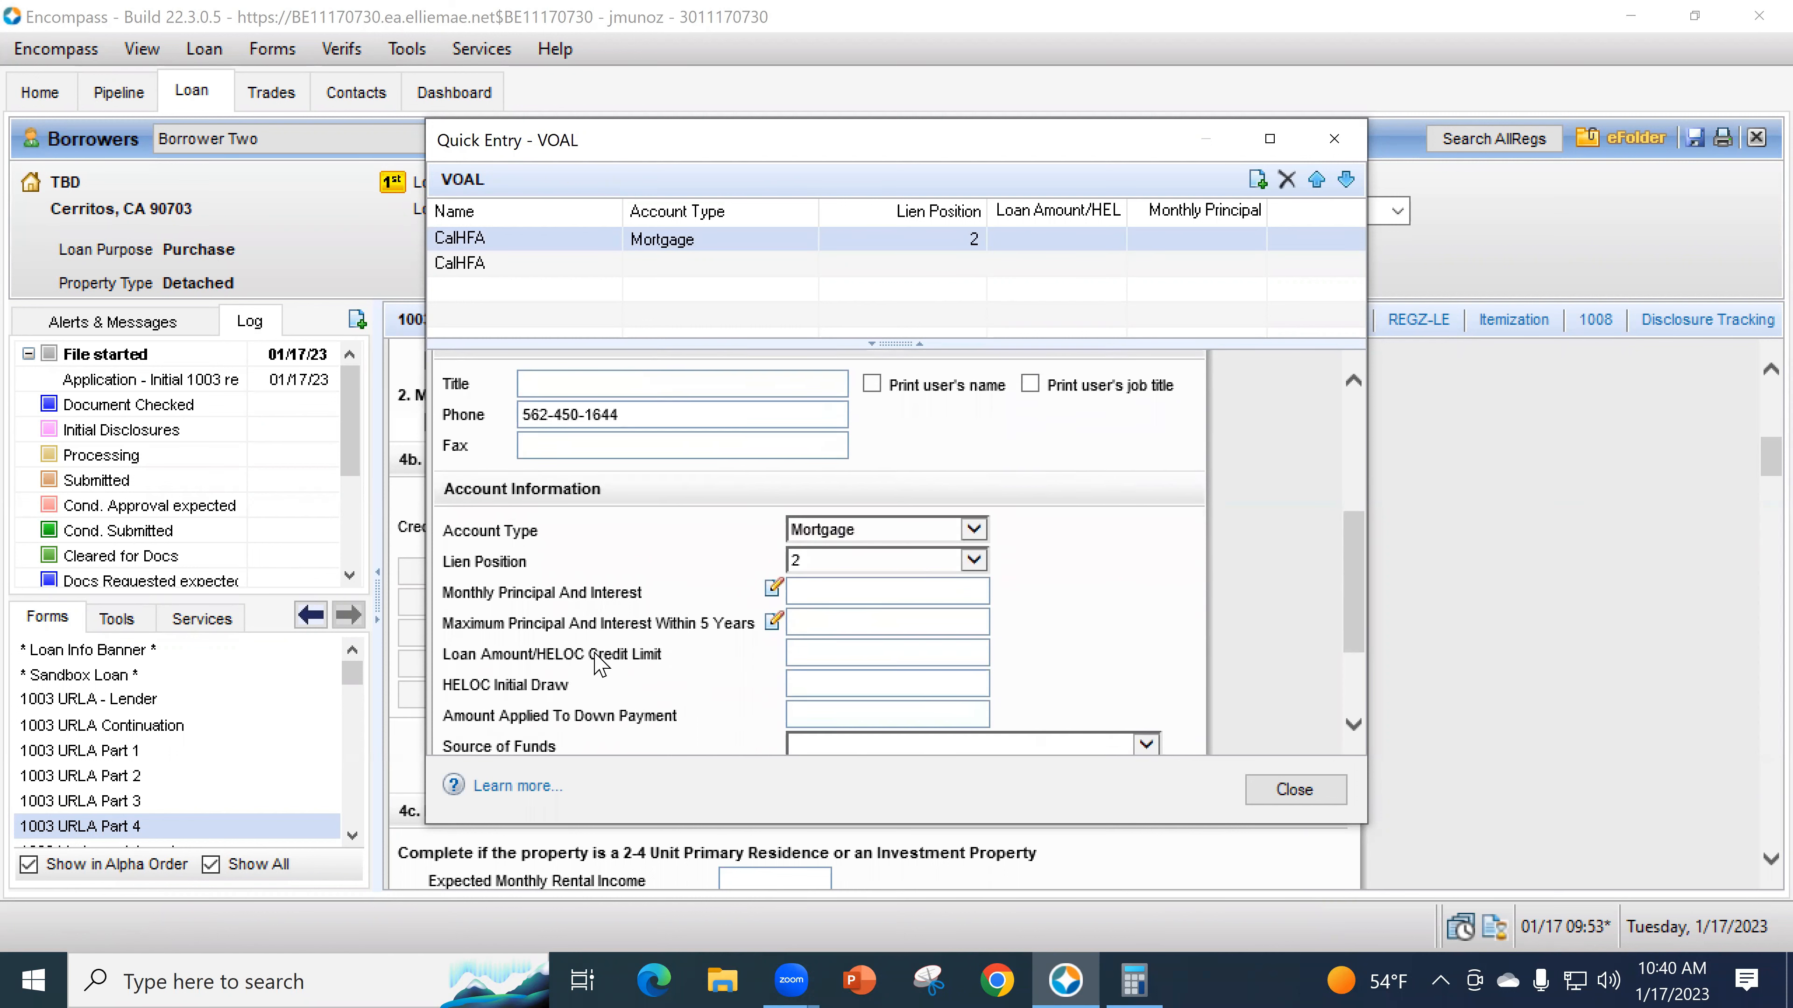
scroll(598, 675, down, 2)
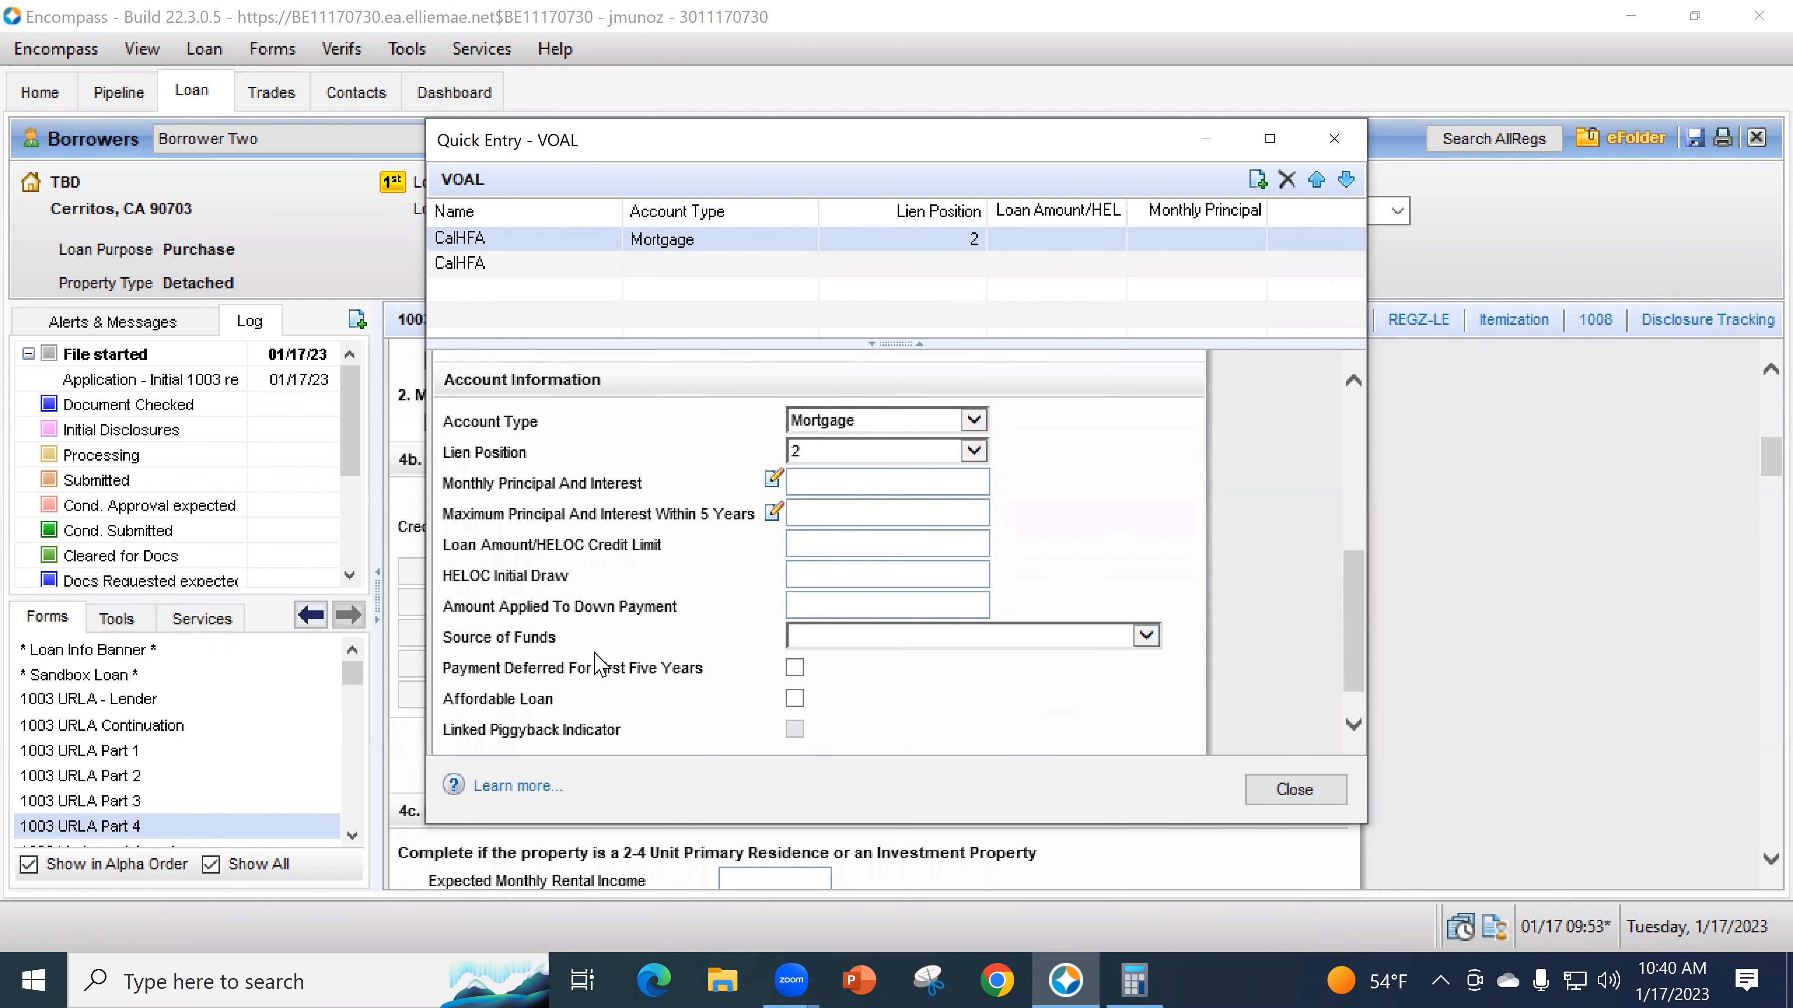
scroll(621, 667, up, 5)
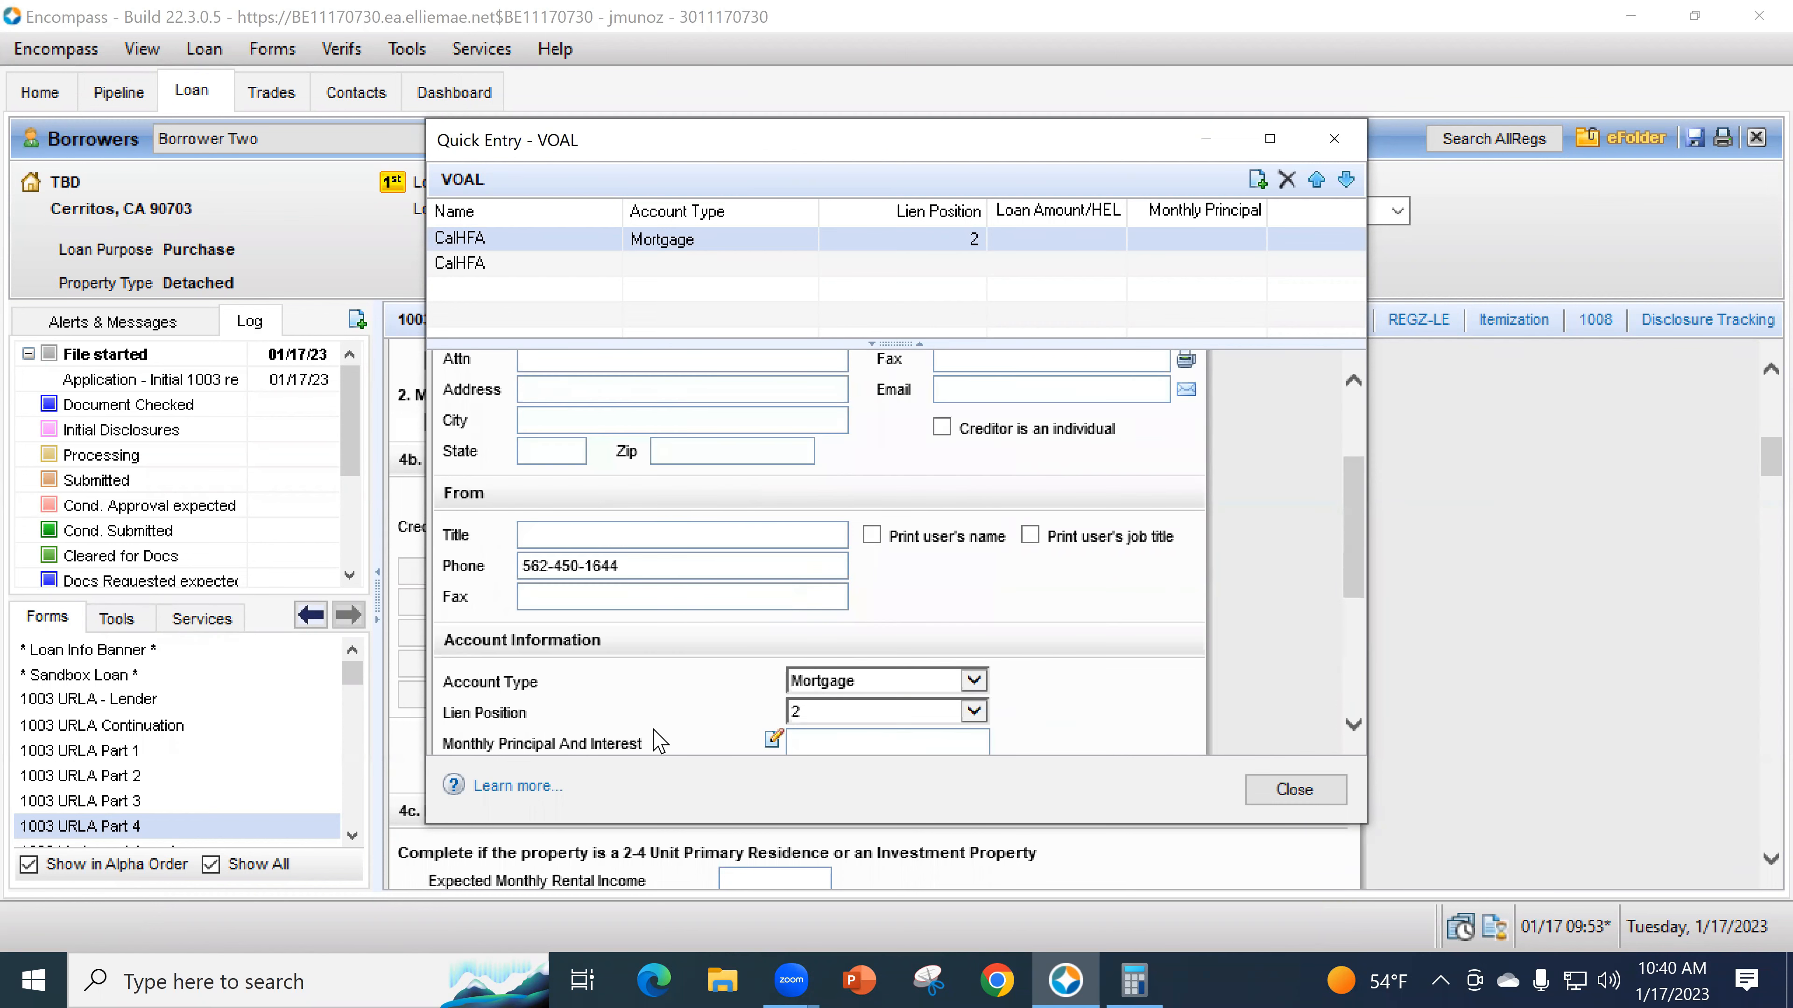
scroll(656, 723, down, 1)
scroll(656, 722, up, 1)
scroll(658, 718, down, 2)
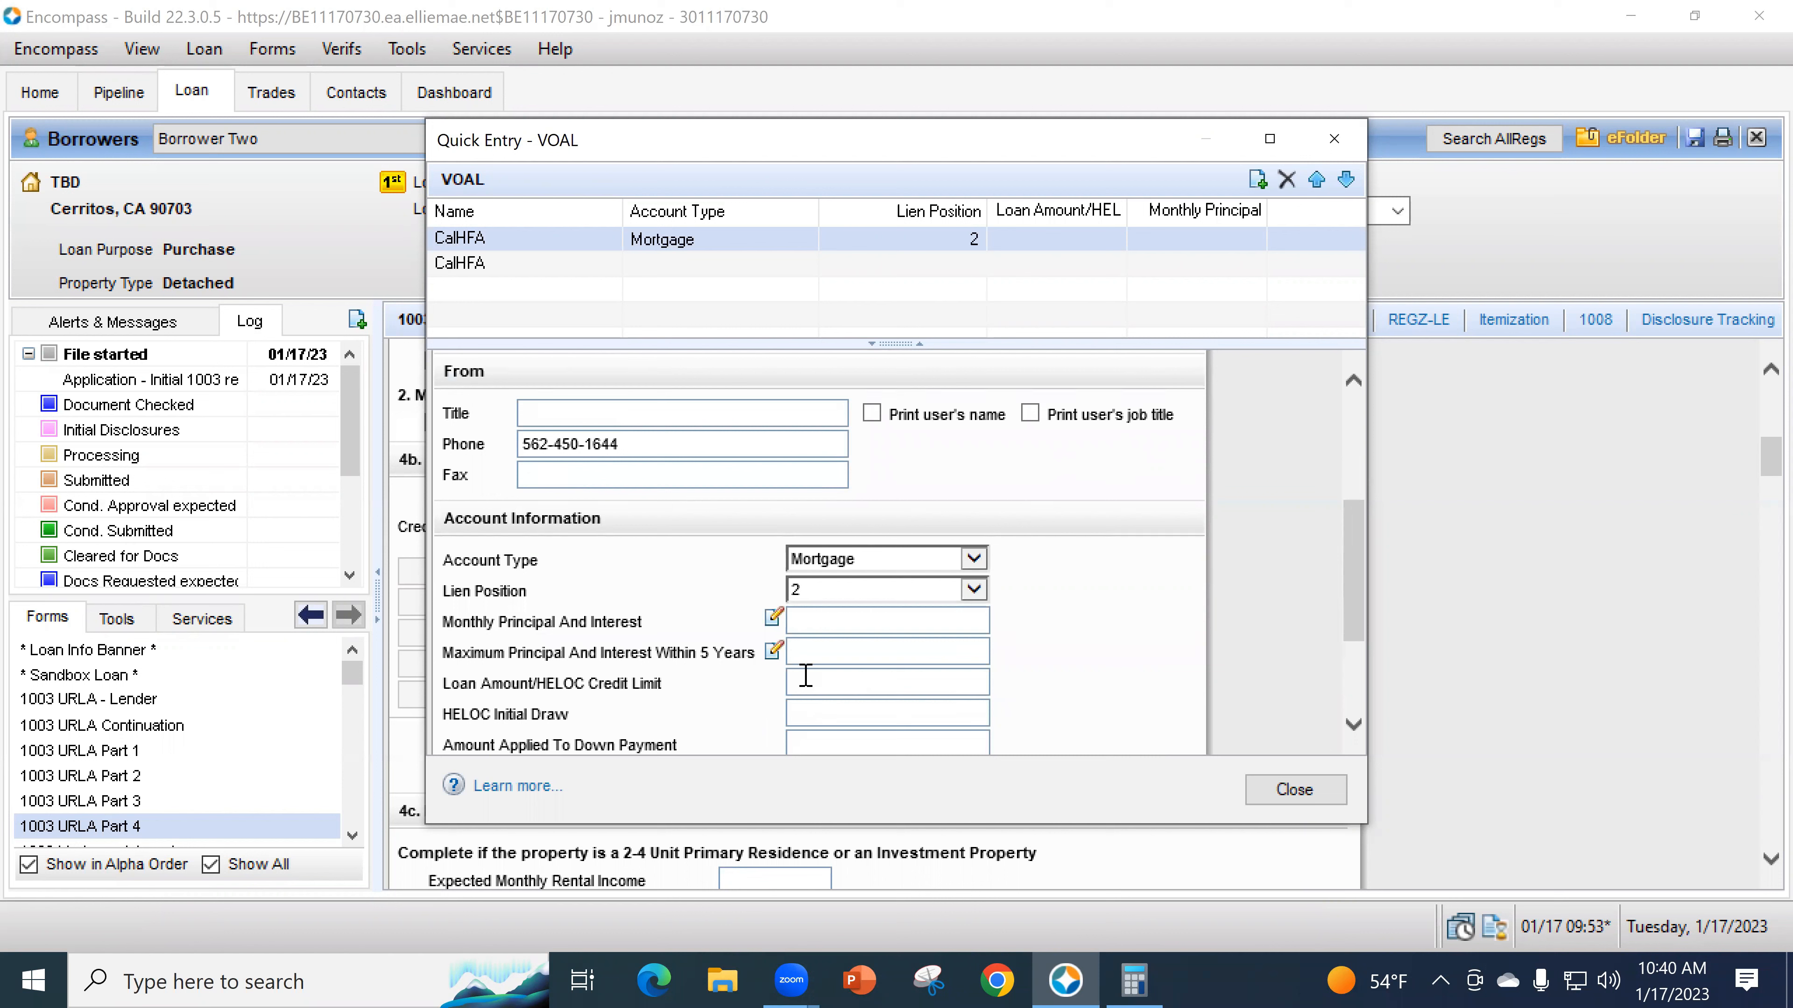
click(845, 682)
click(1134, 979)
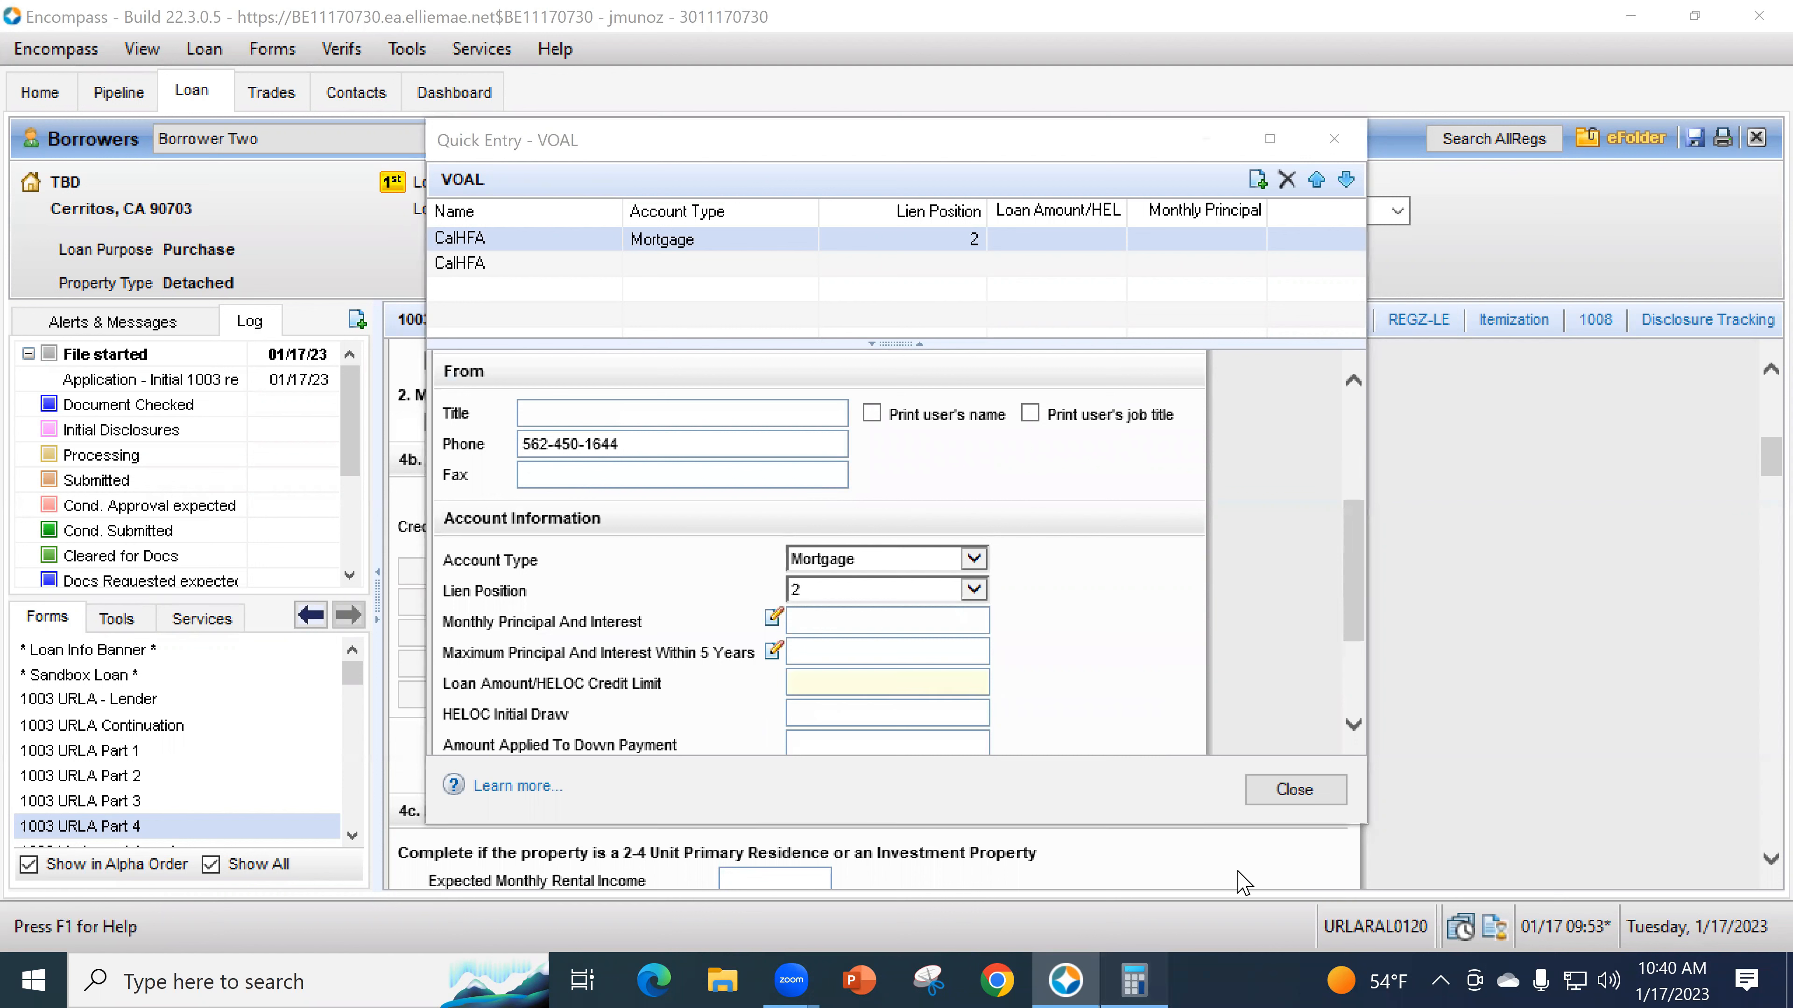
- Compute 750000 × 3.5% = 26,250 and enter 26250 as the first CalHFA loan amount
click(1212, 493)
text(75)
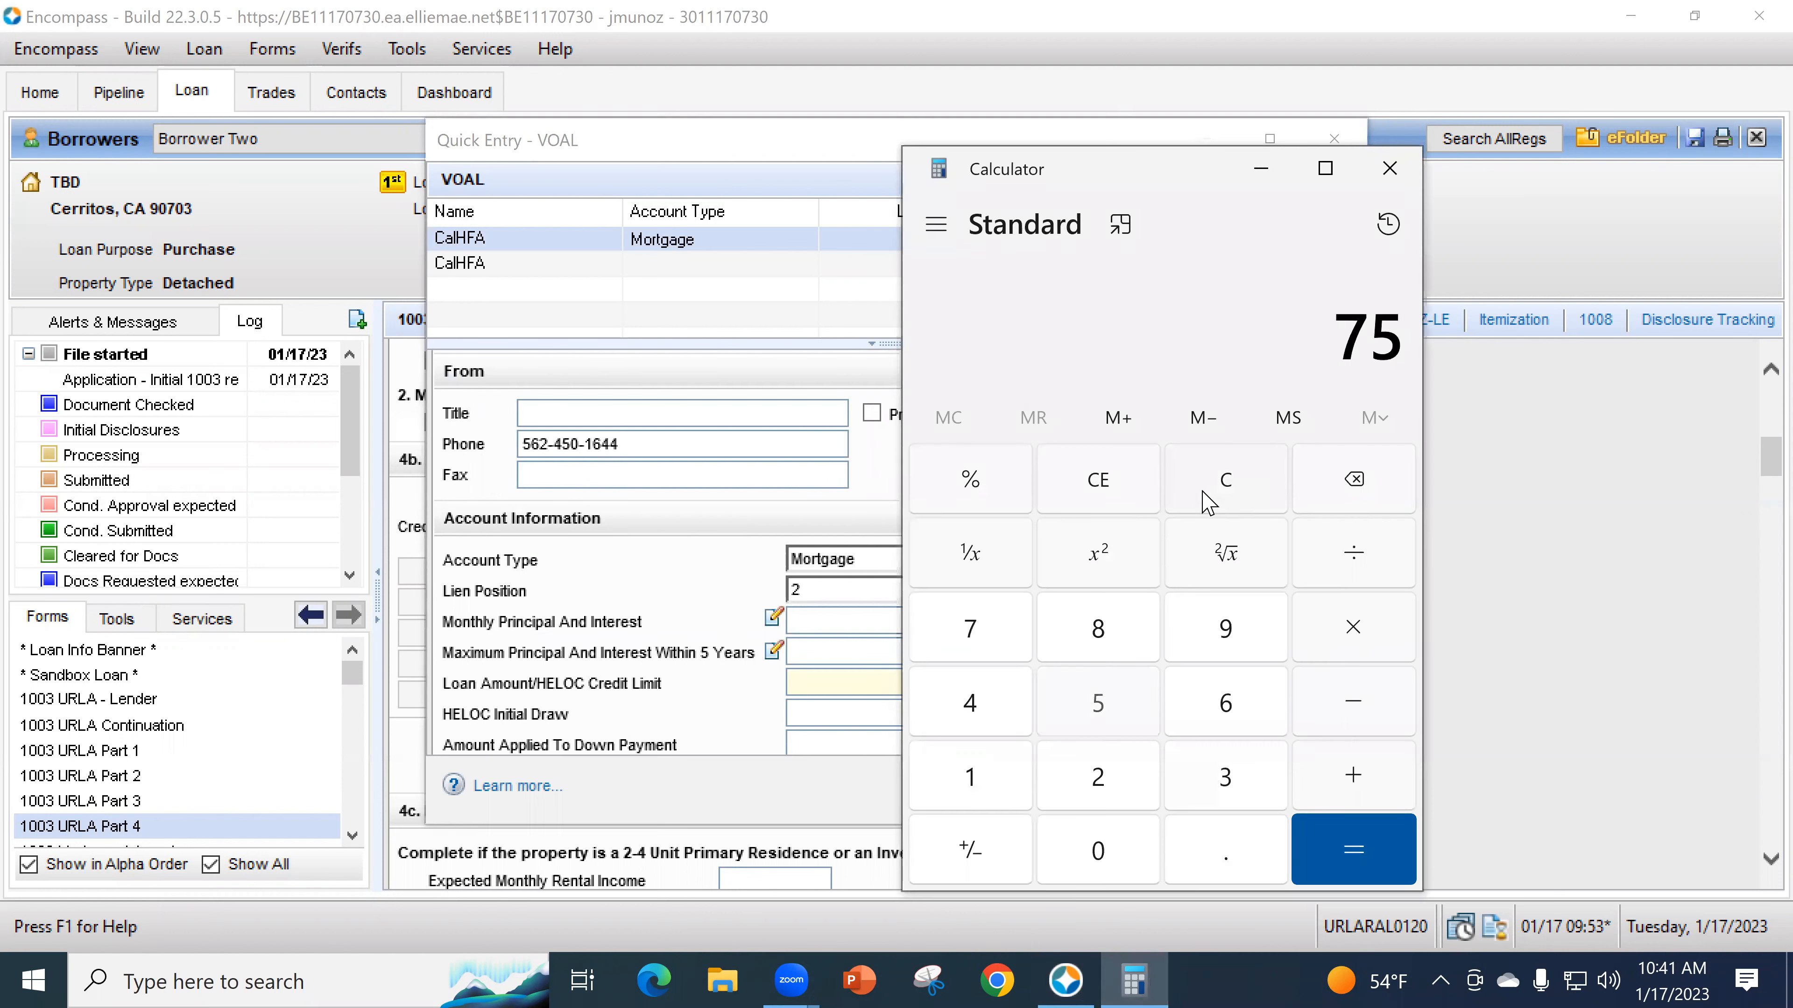
text(0000*3.5)
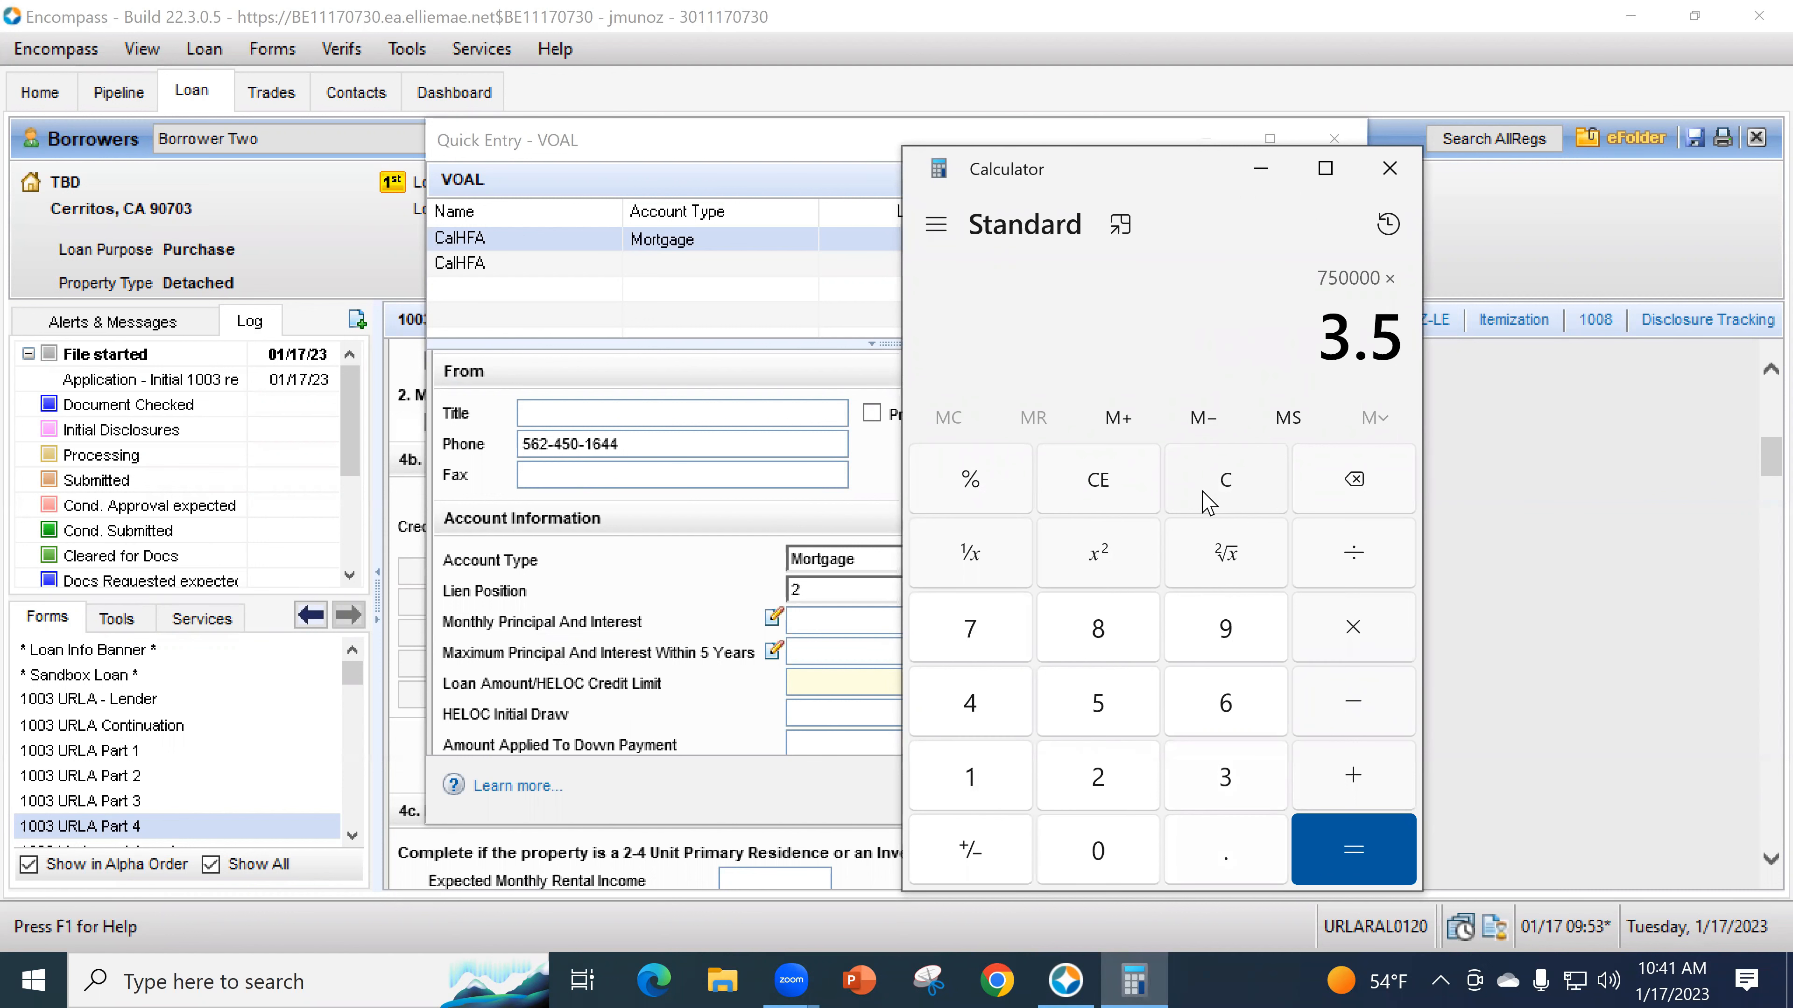
text(%)
key(Return)
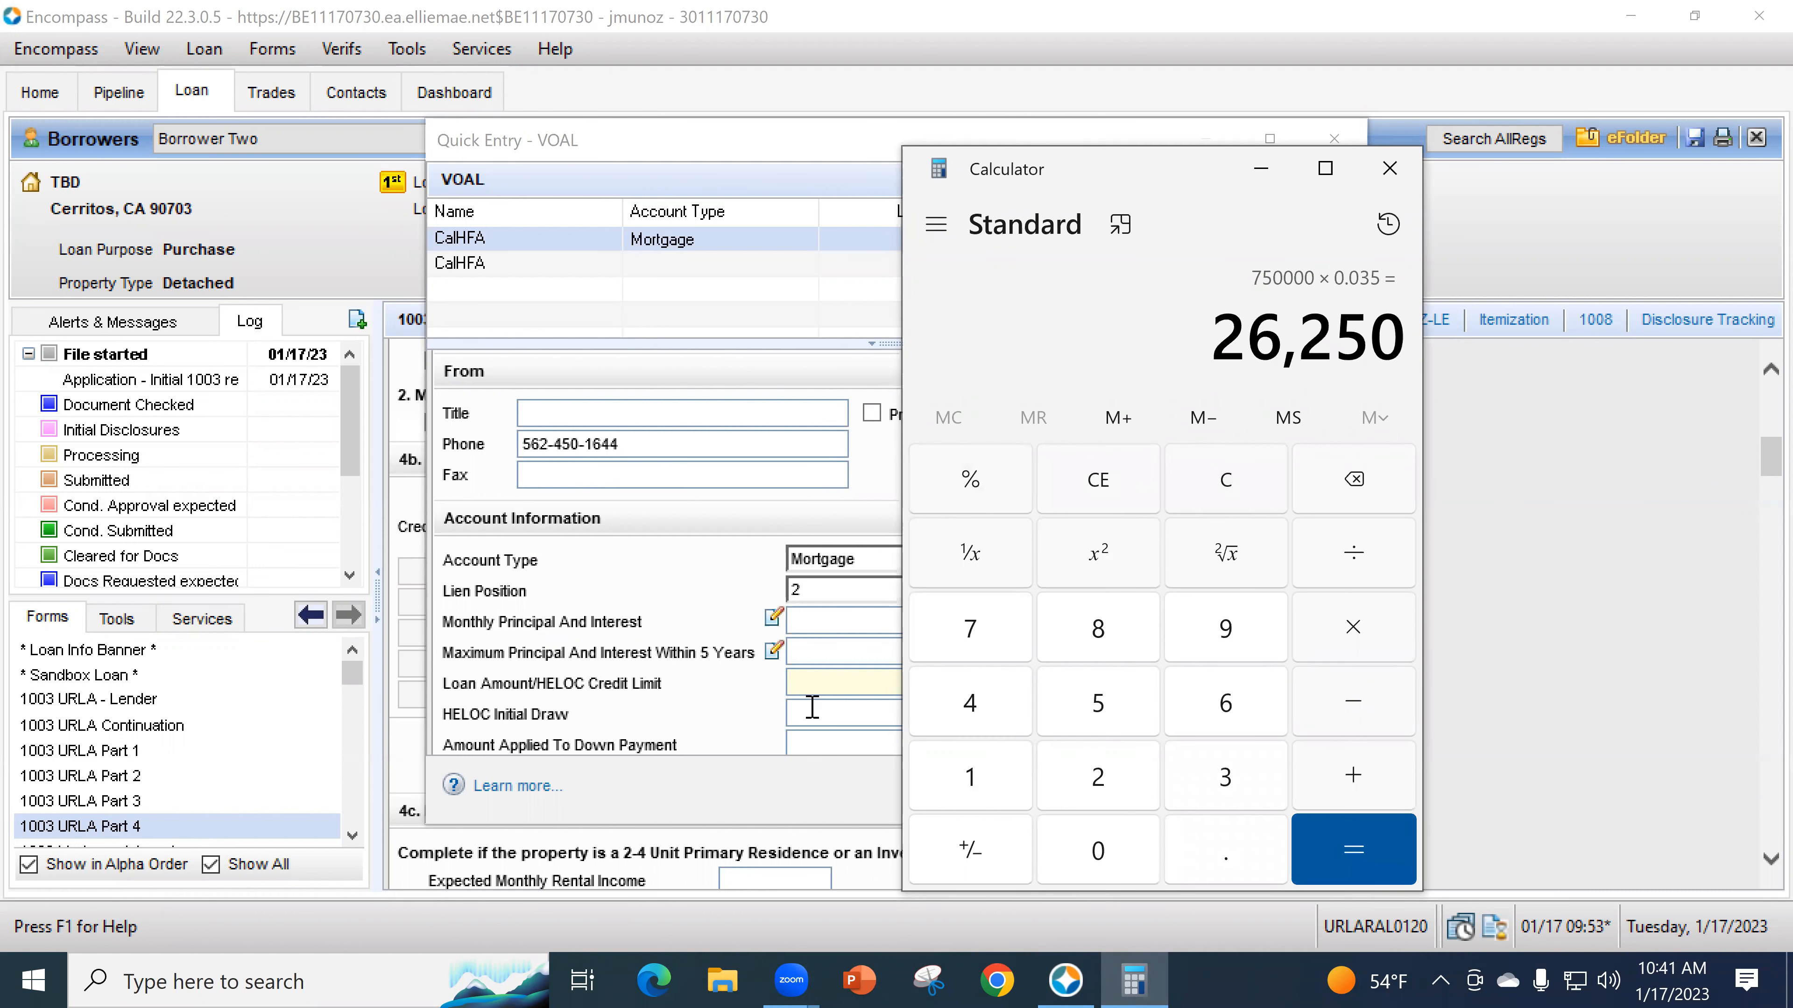
click(815, 683)
text(26250)
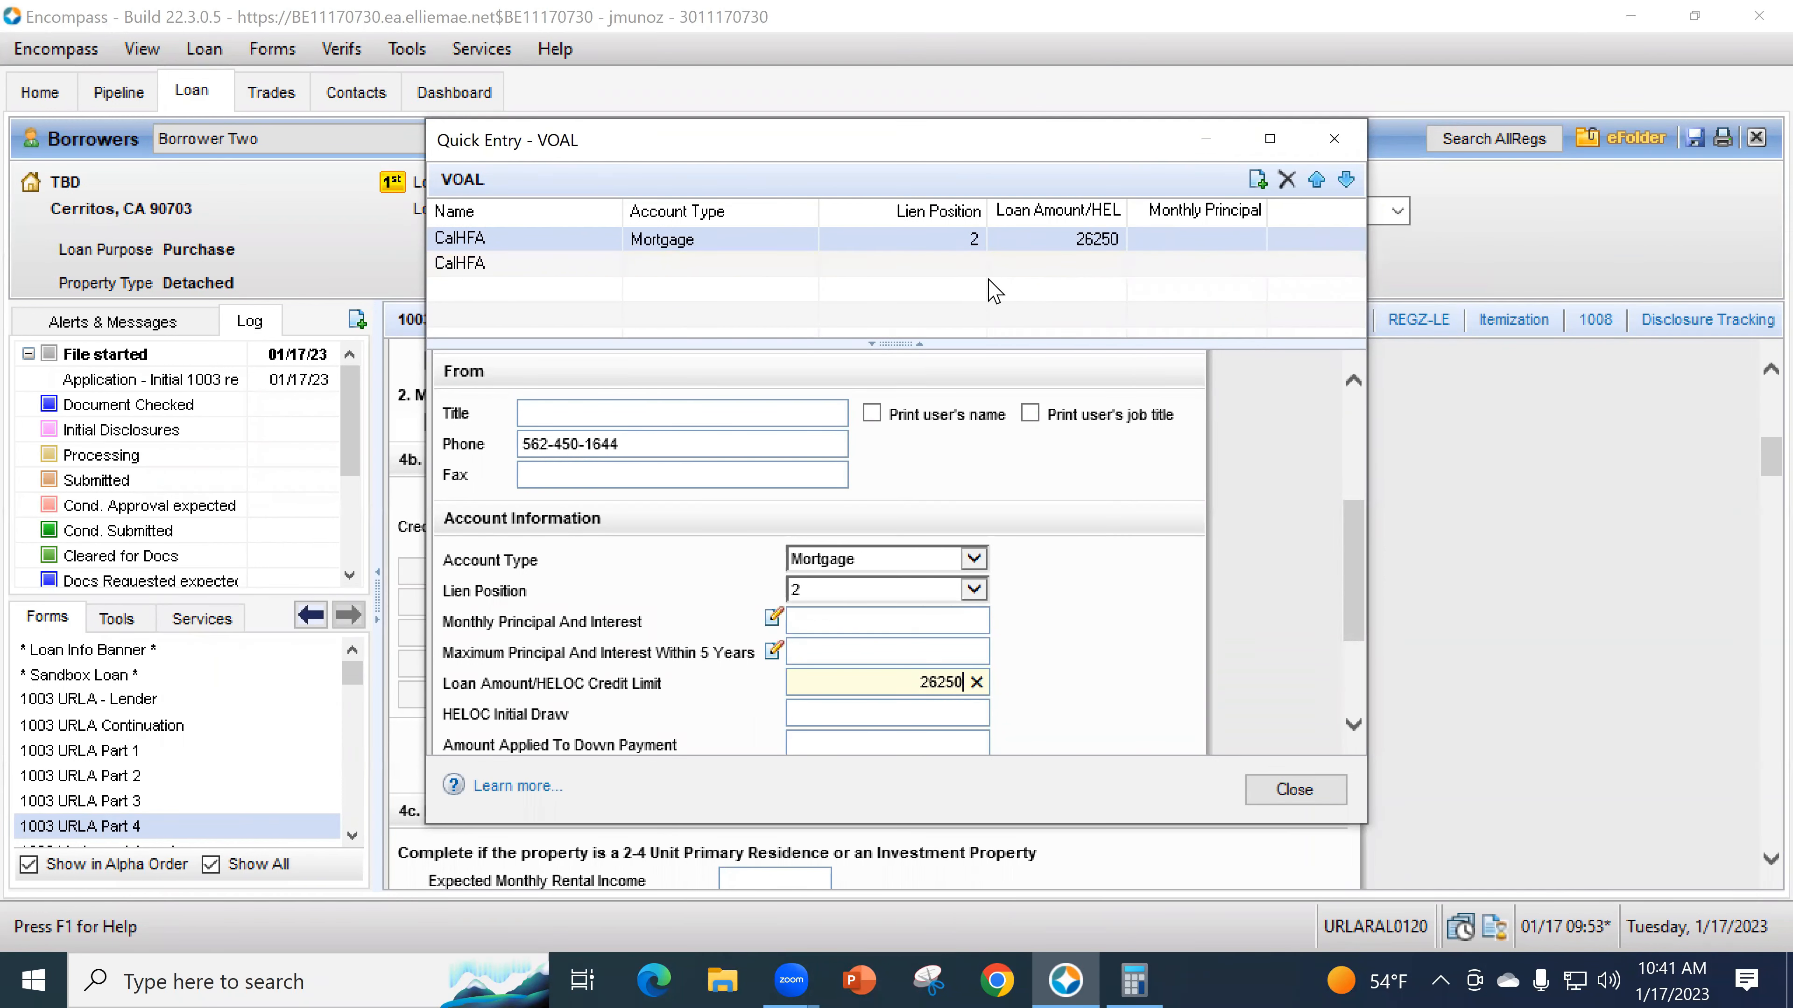
- Set the second CalHFA loan's verification to Borrower, account type Mortgage, lien position 3
click(1041, 264)
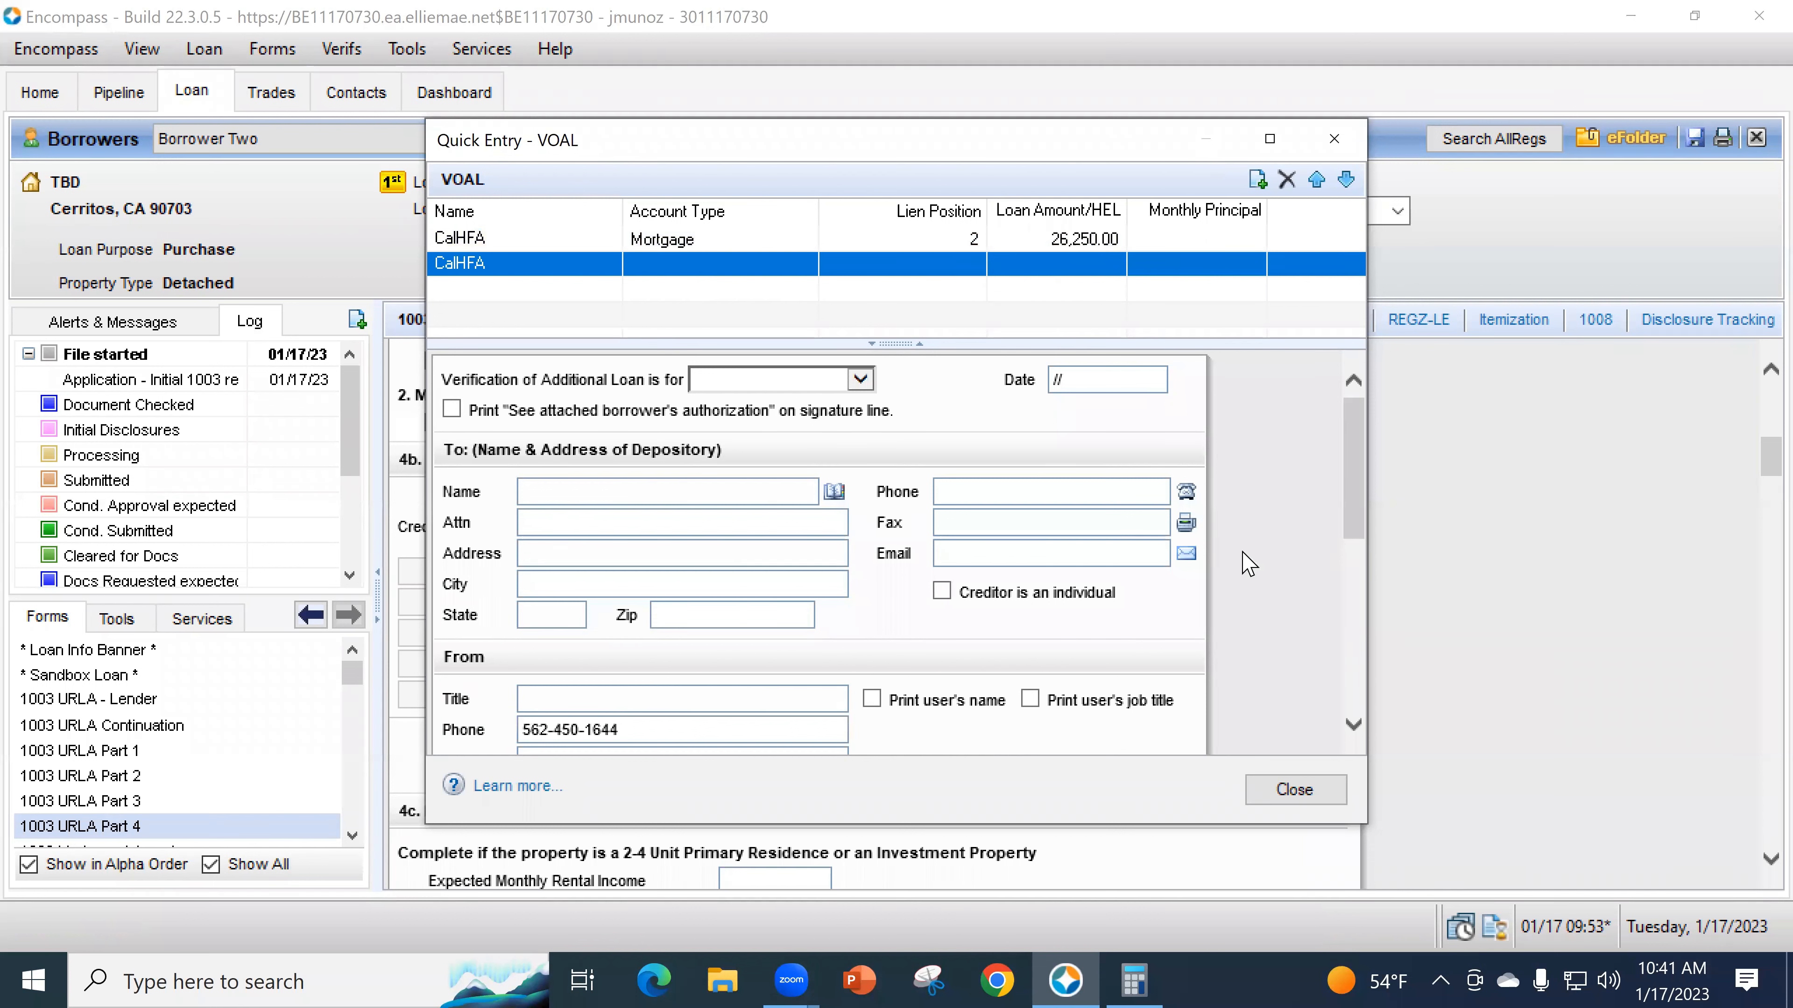
click(709, 380)
click(725, 399)
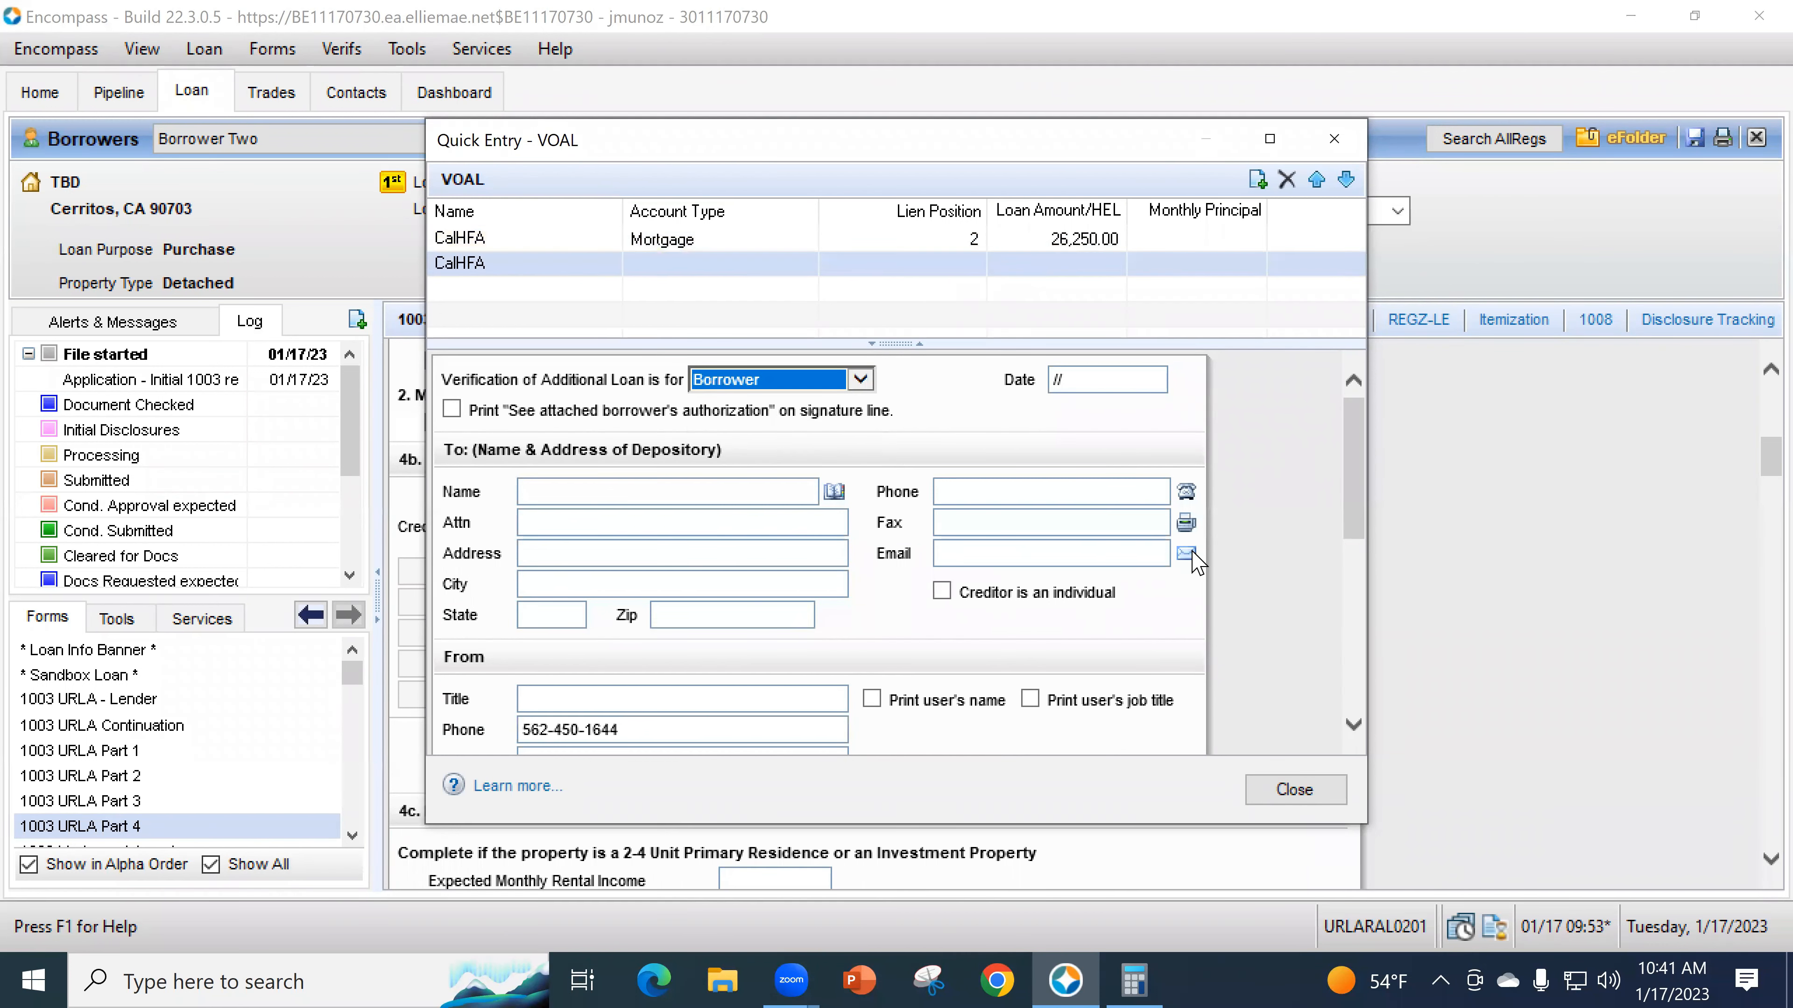
scroll(1280, 588, down, 3)
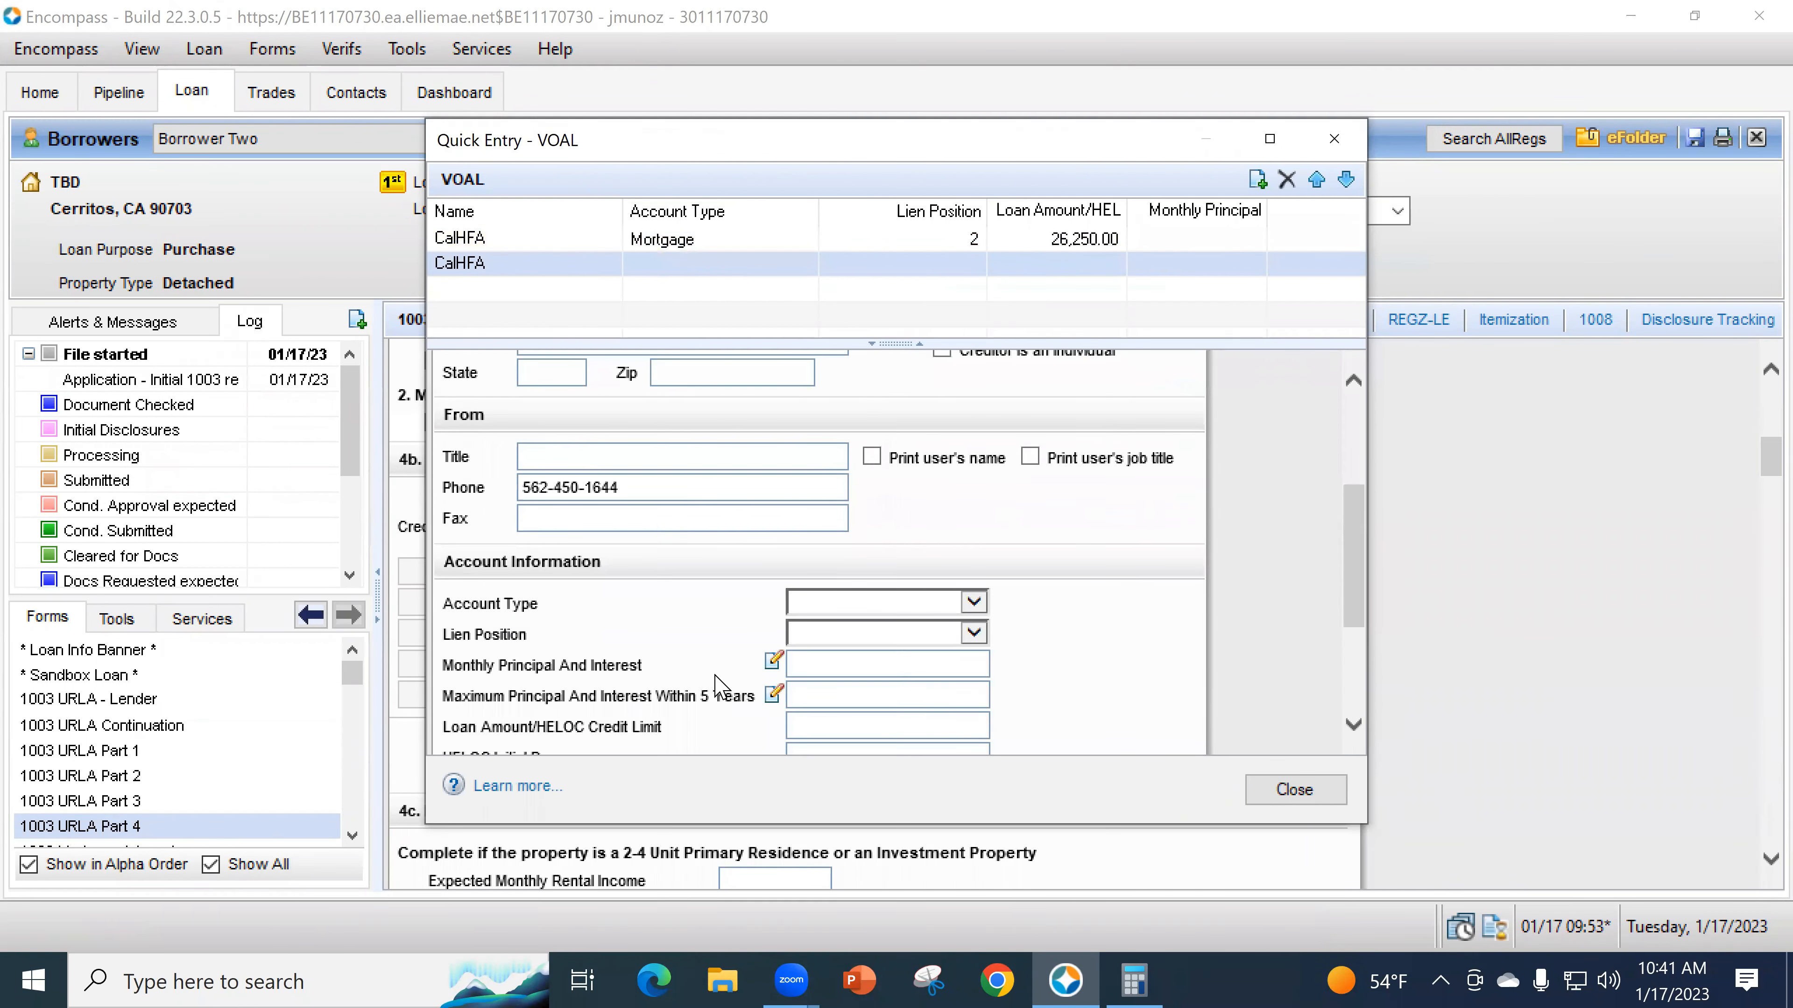
click(847, 604)
click(846, 641)
click(843, 636)
click(840, 693)
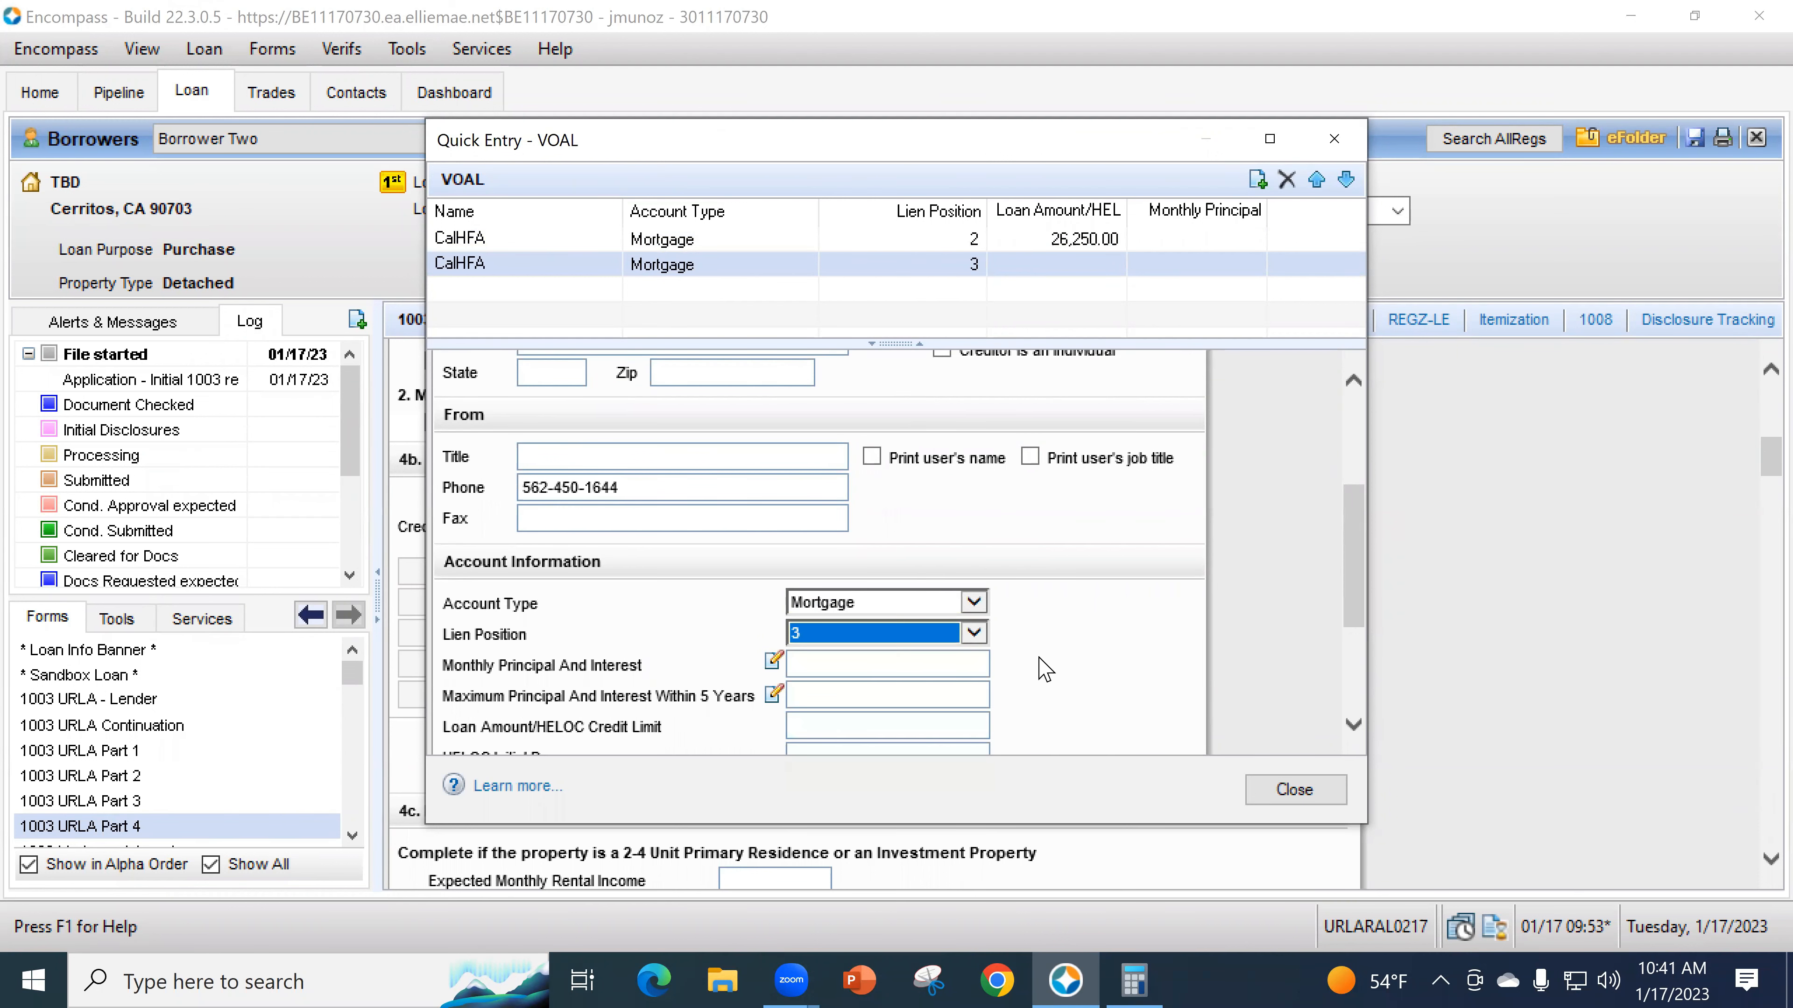
- Enter the second loan's amount as 10,000.00 and close the loan entry window
scroll(1108, 672, down, 1)
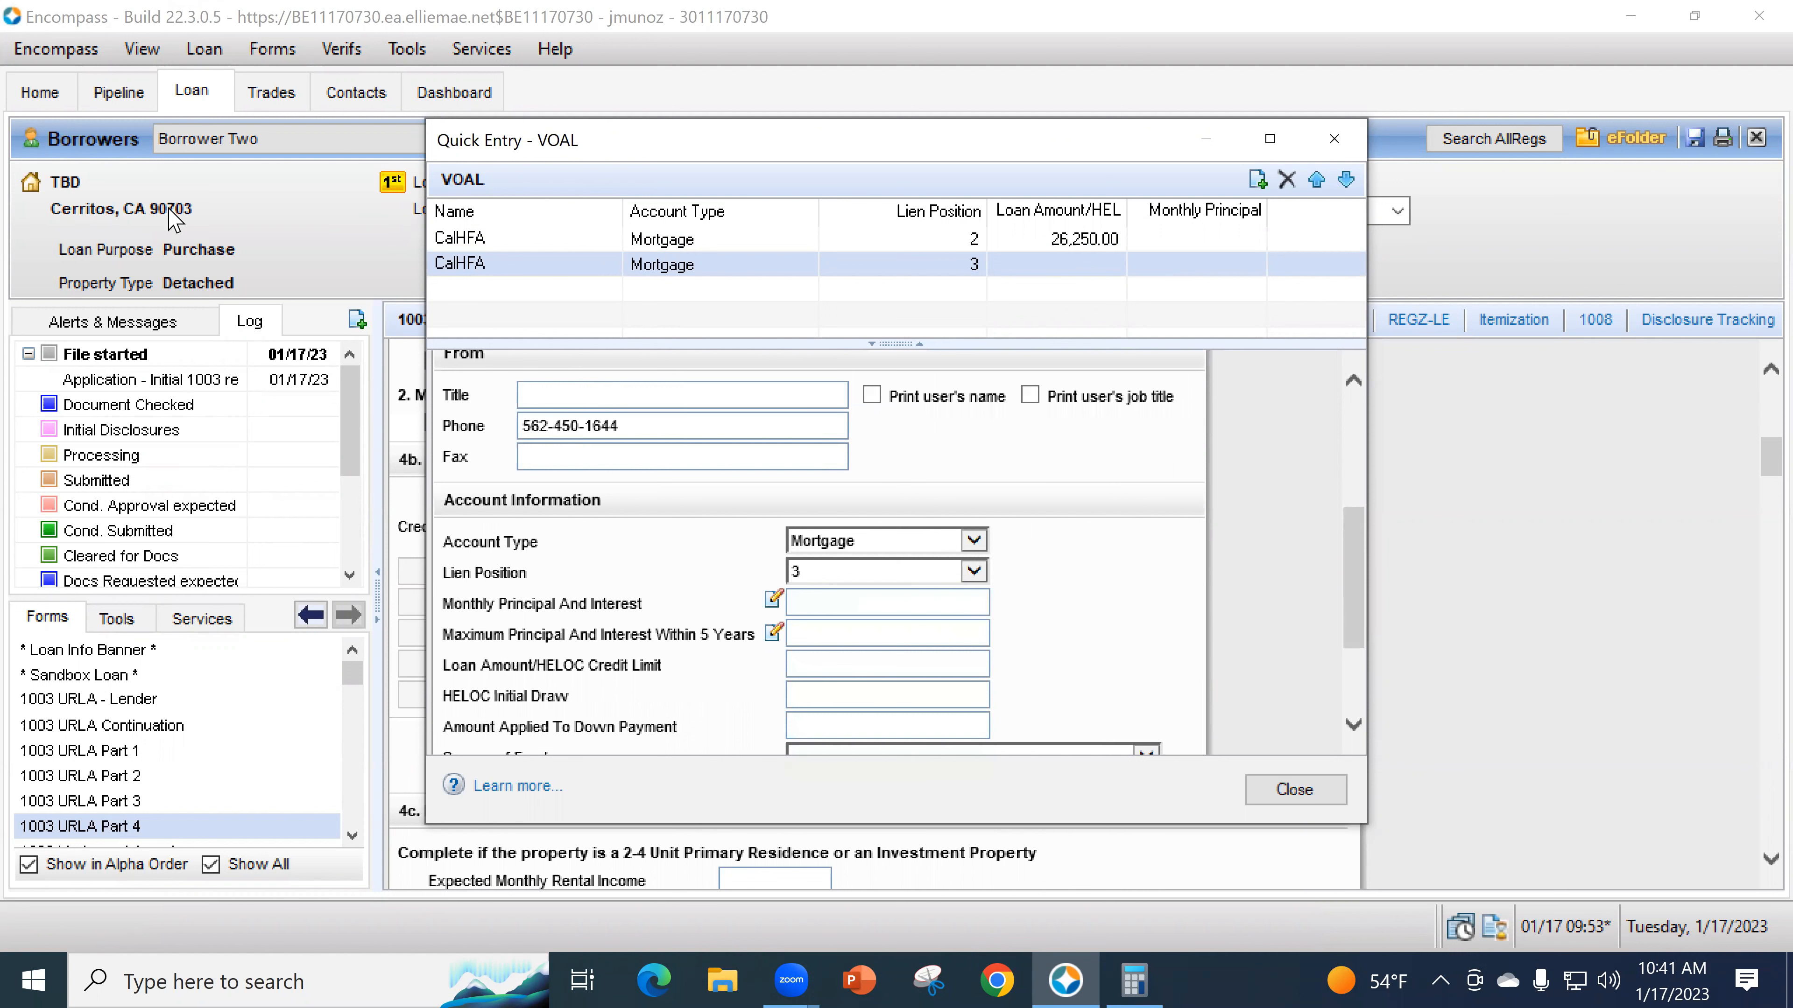
scroll(1133, 672, down, 1)
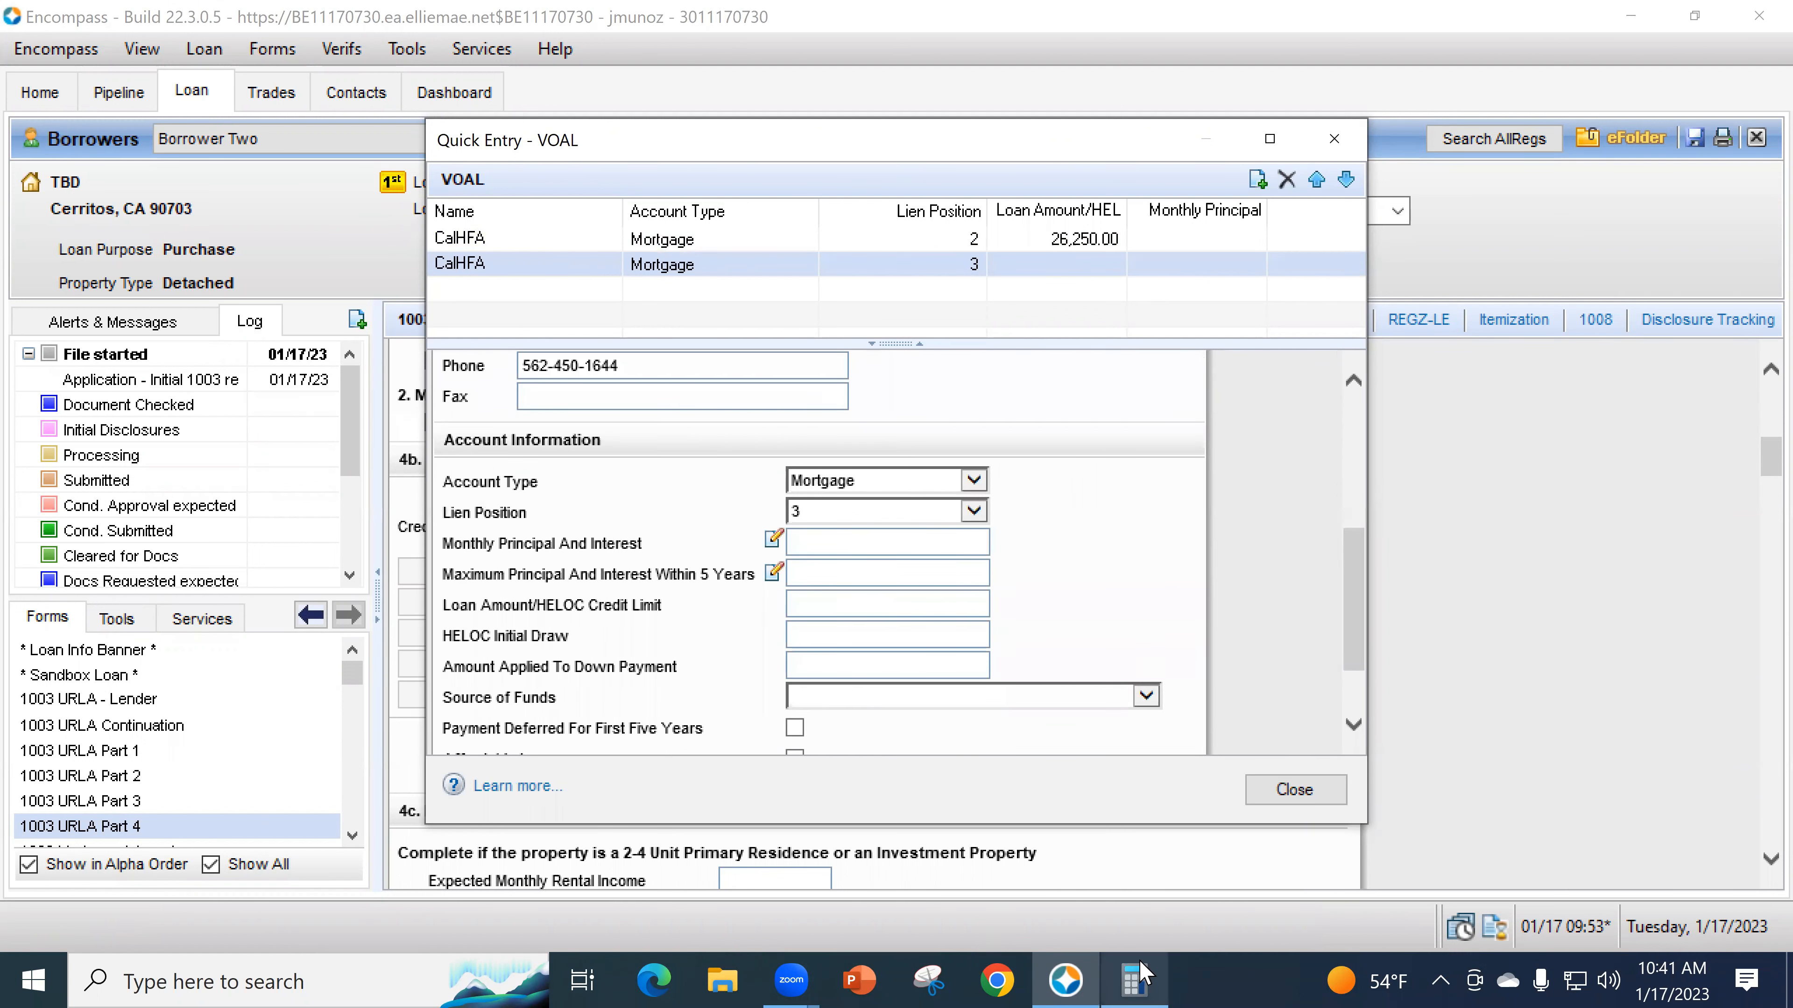
click(1133, 980)
click(1383, 168)
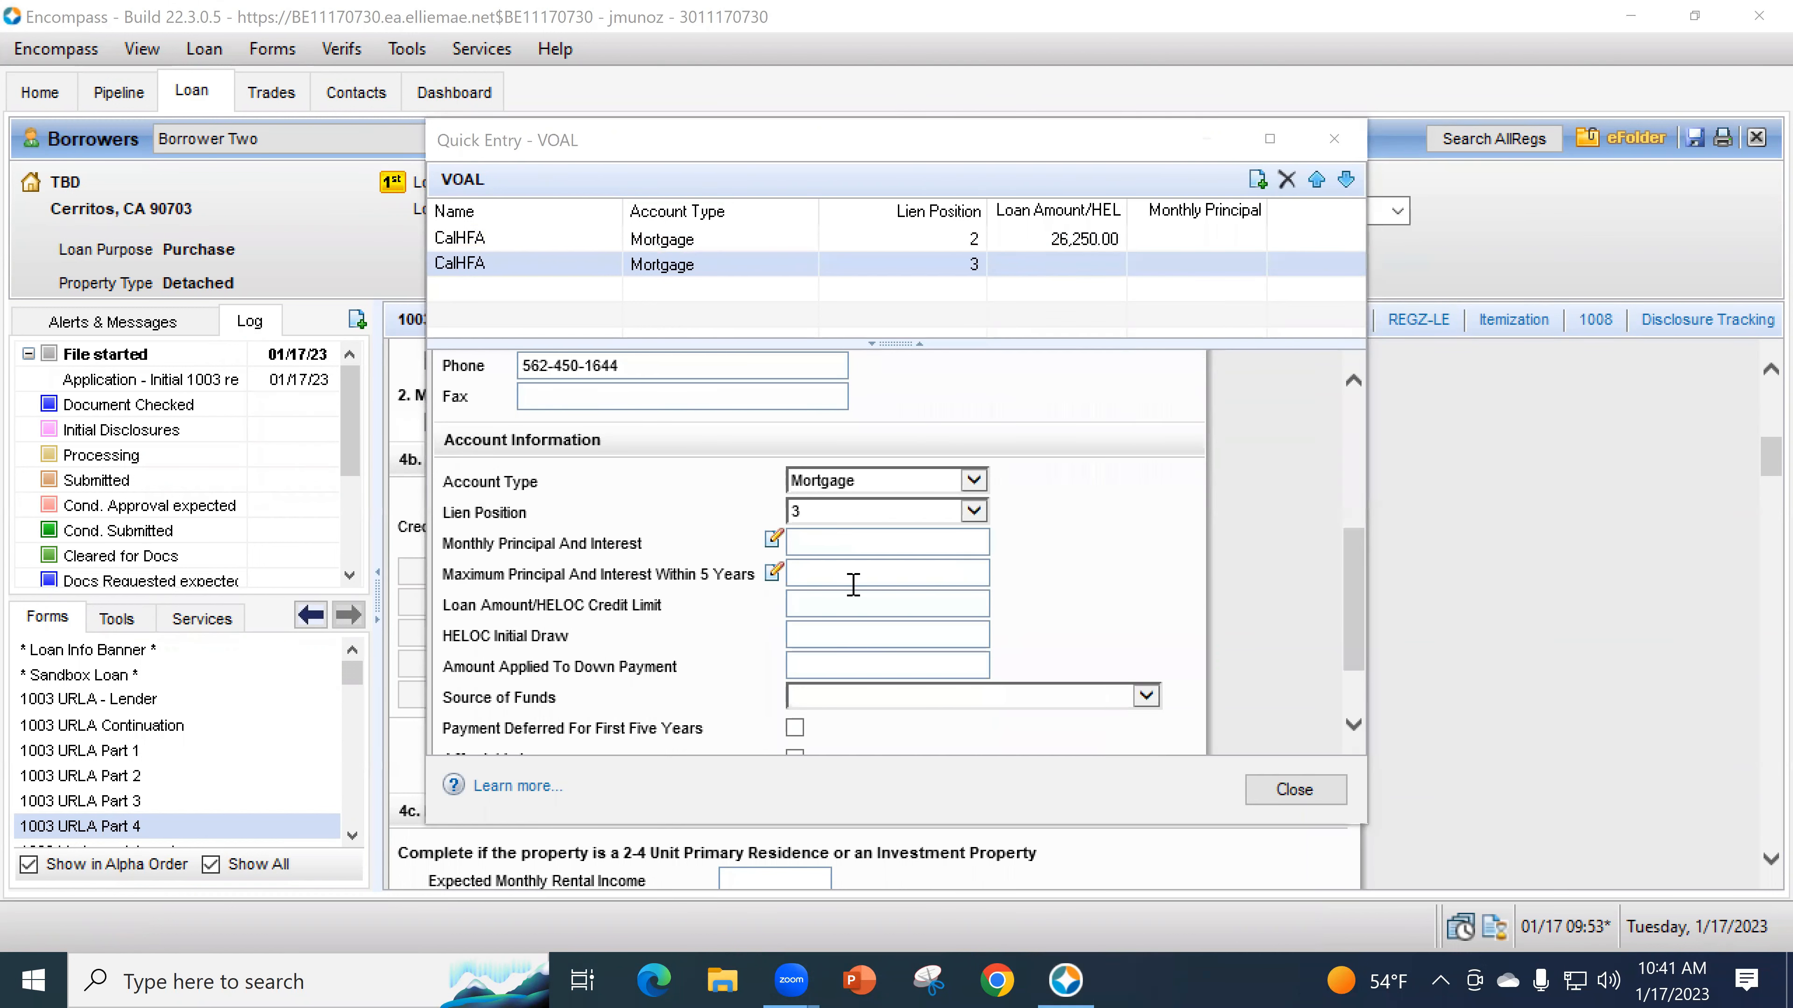
click(857, 602)
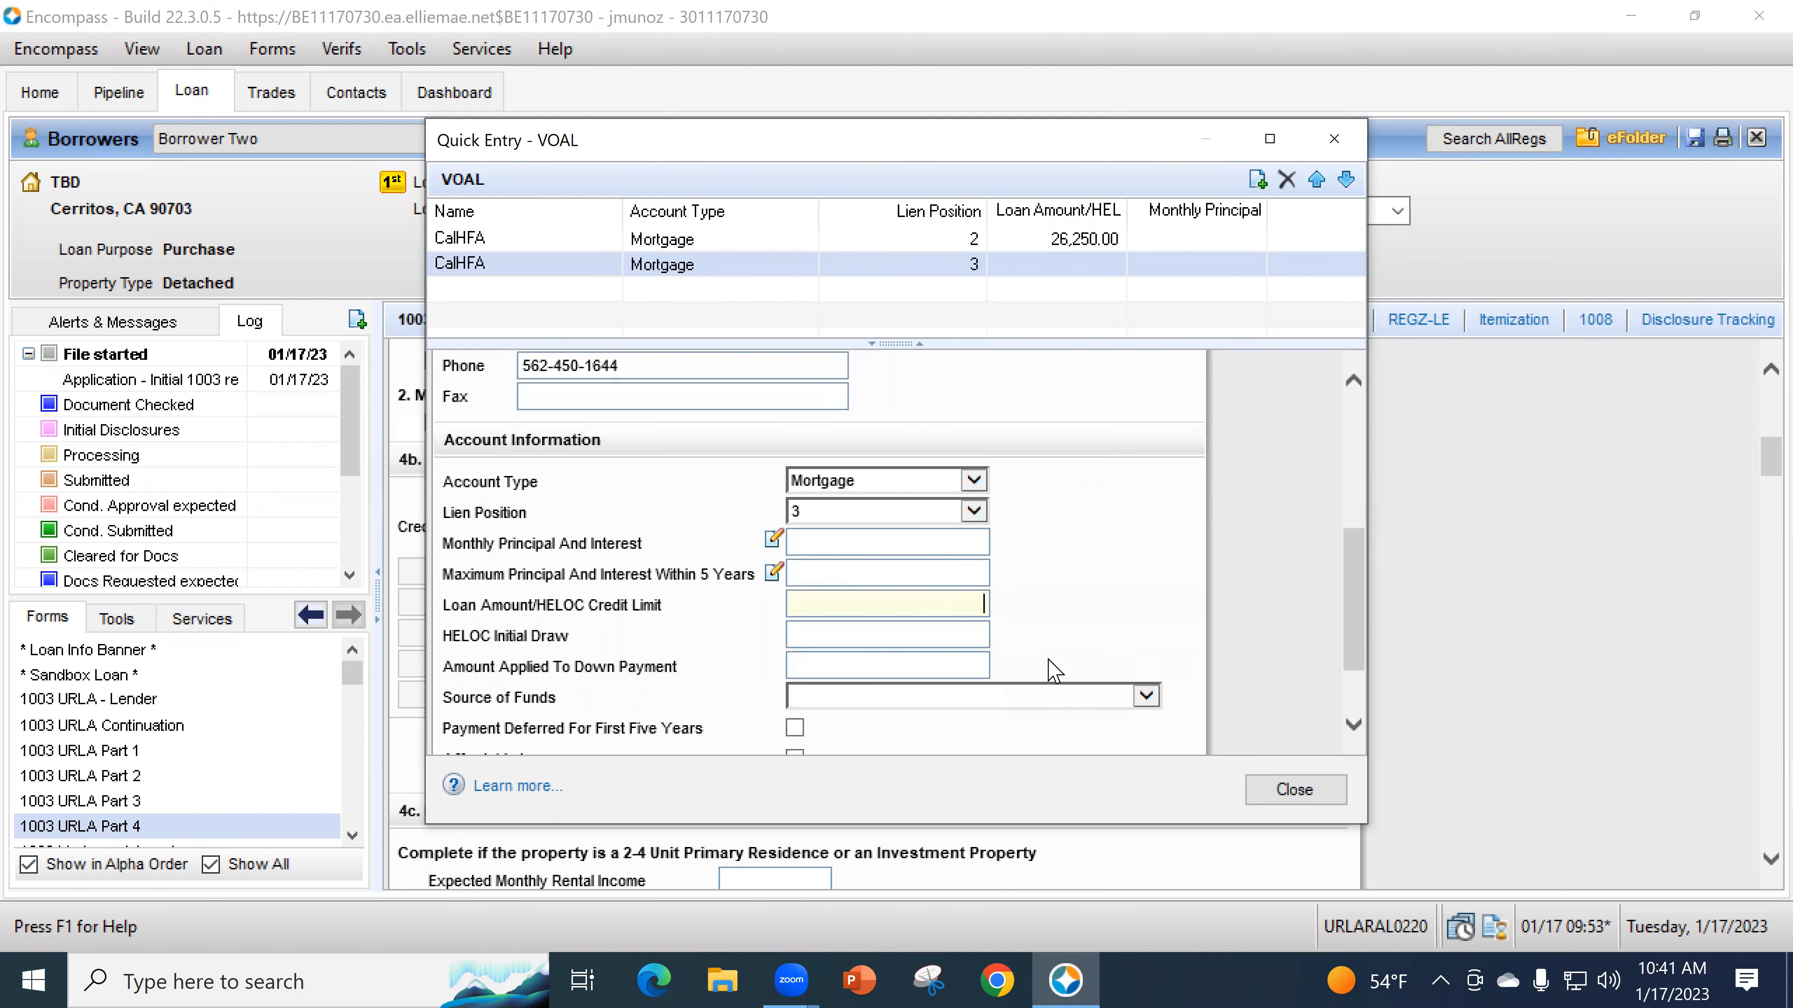
text(10000)
click(1200, 681)
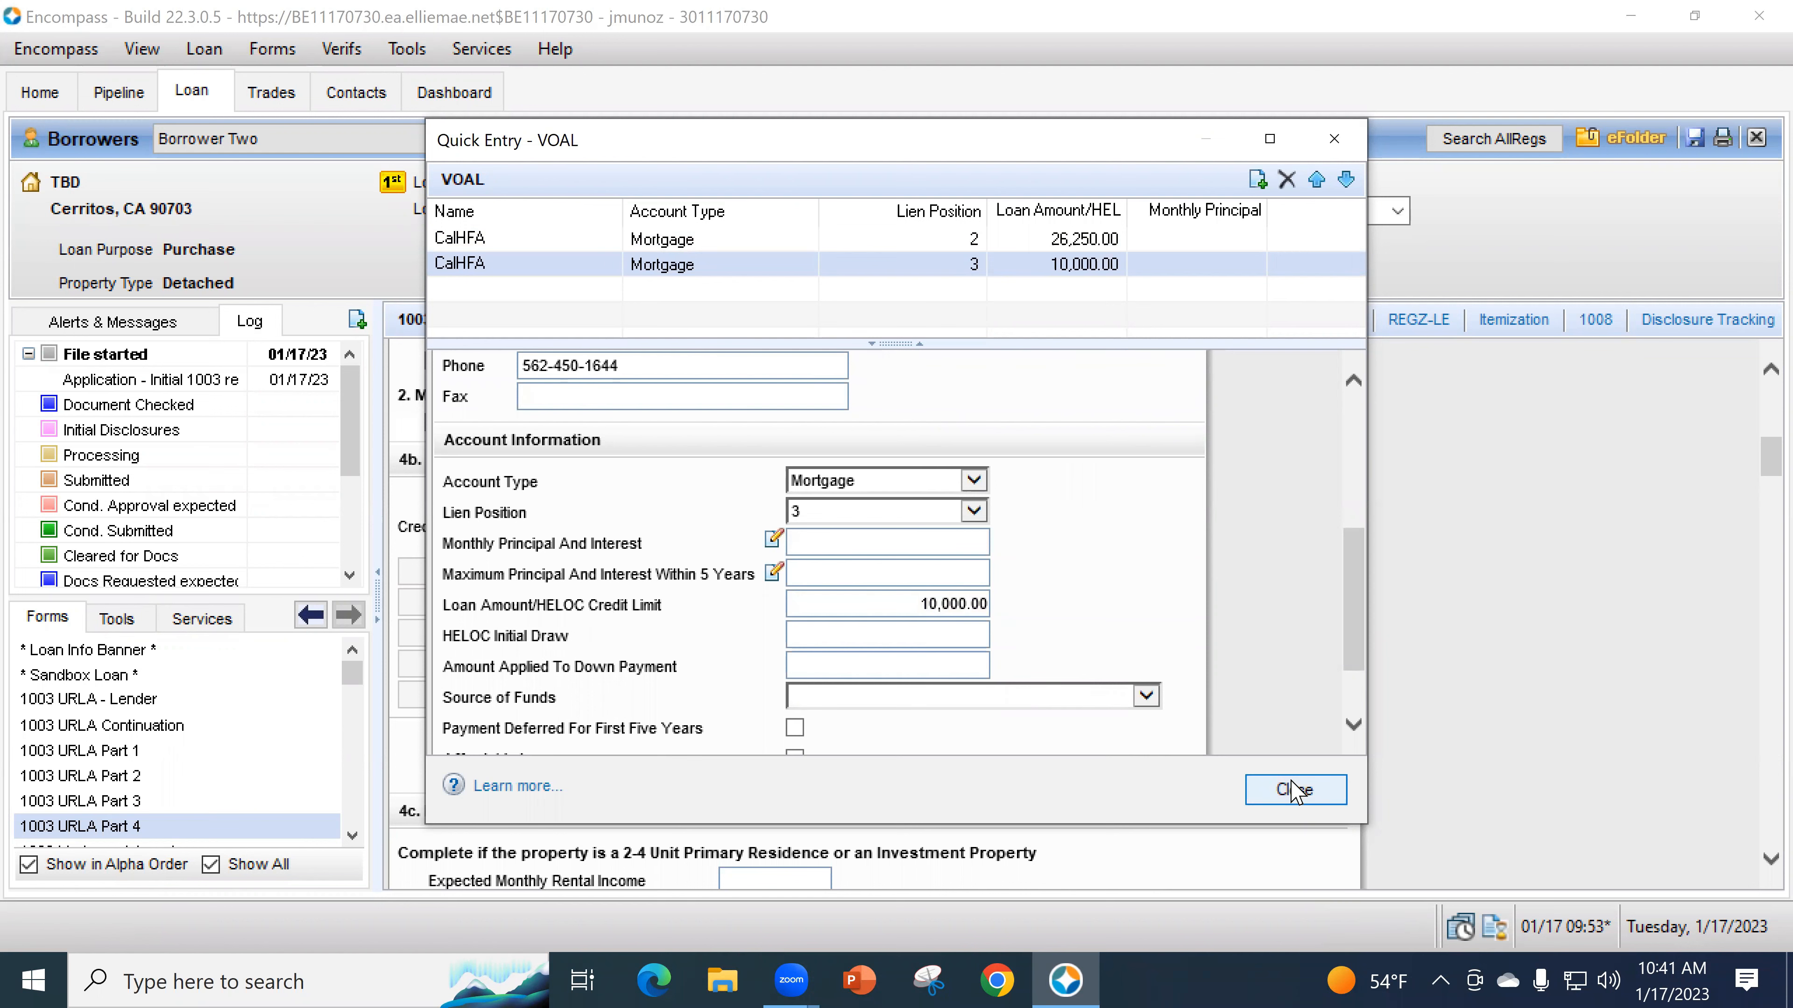
click(1294, 790)
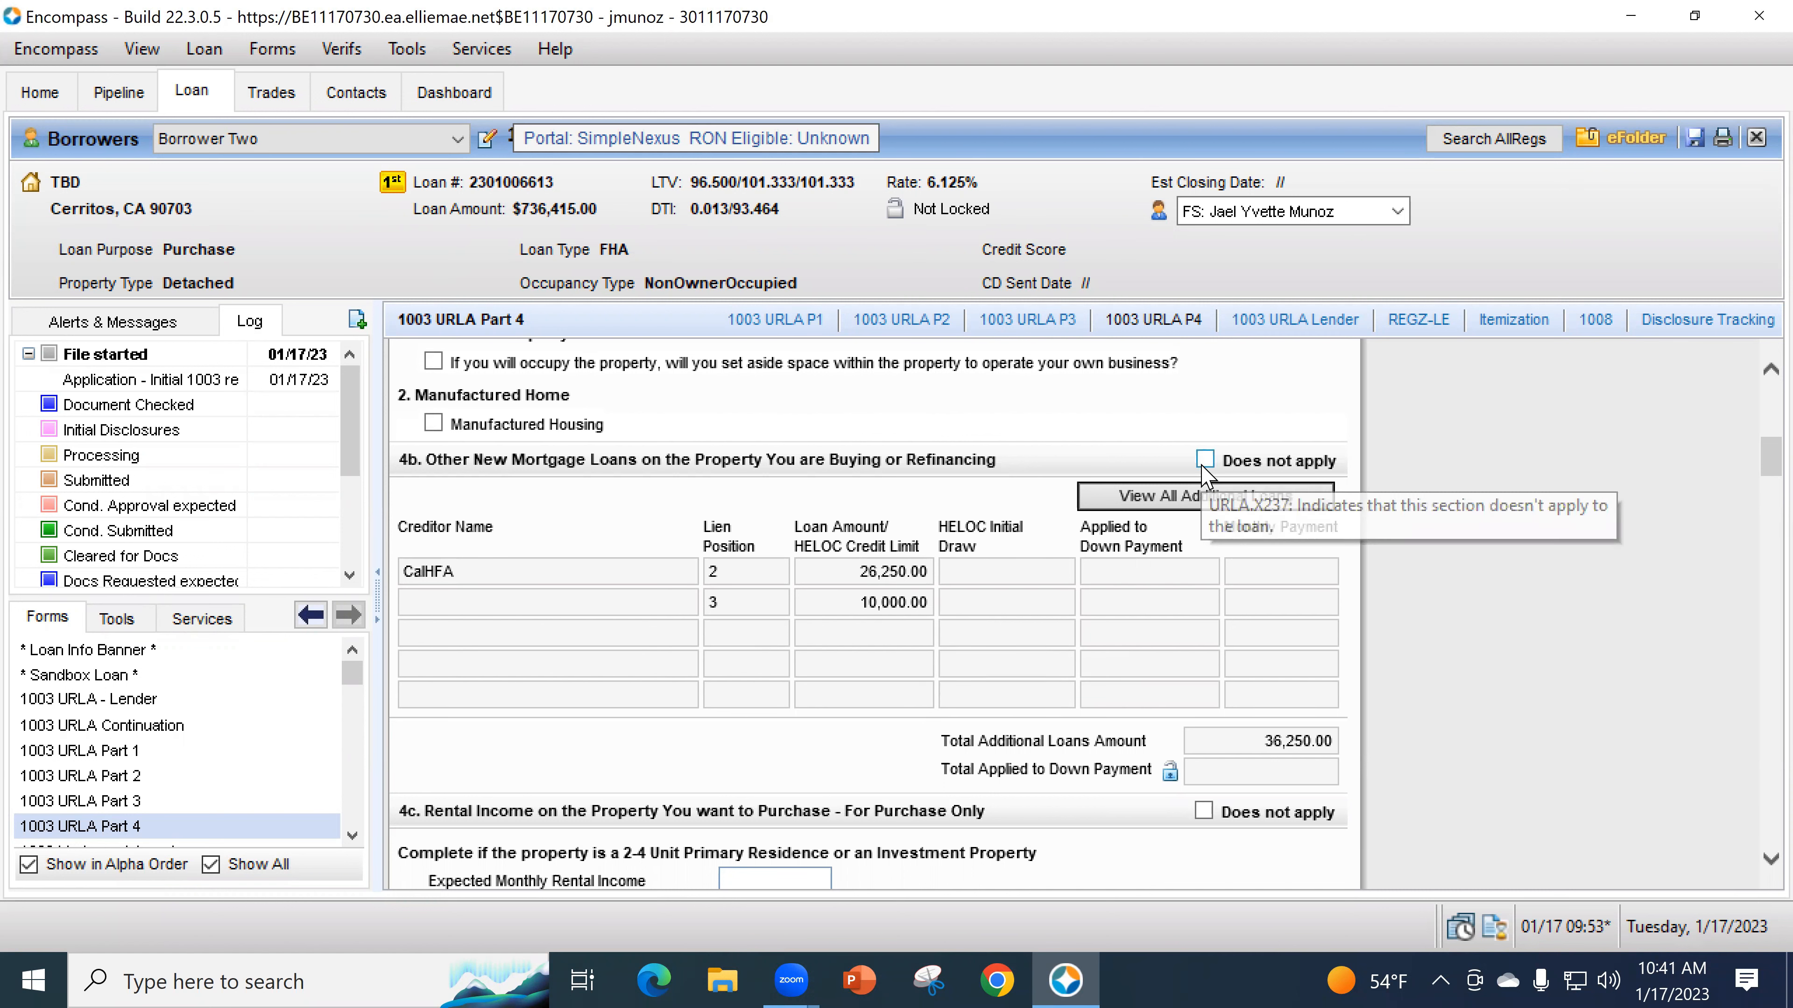
- For Borrower Two, record 3,600.00 expected monthly rent at a 75% occupancy rate in 4c
scroll(801, 748, down, 3)
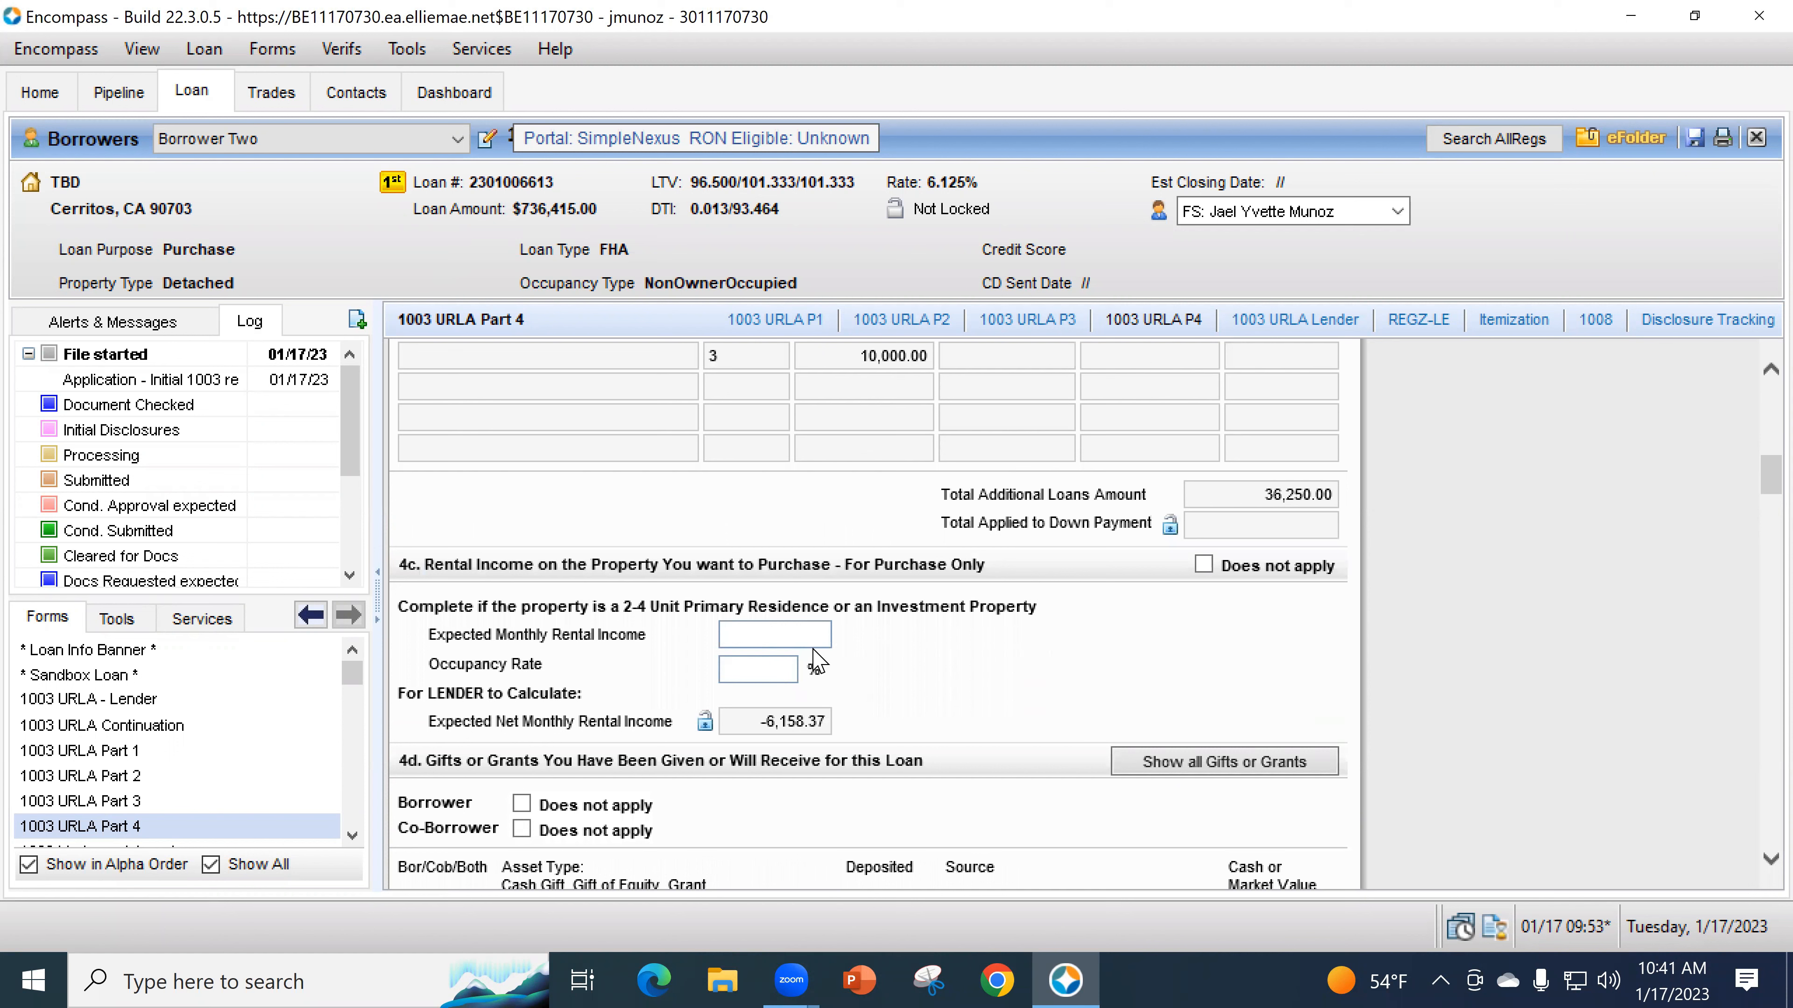
click(417, 142)
click(374, 166)
click(796, 633)
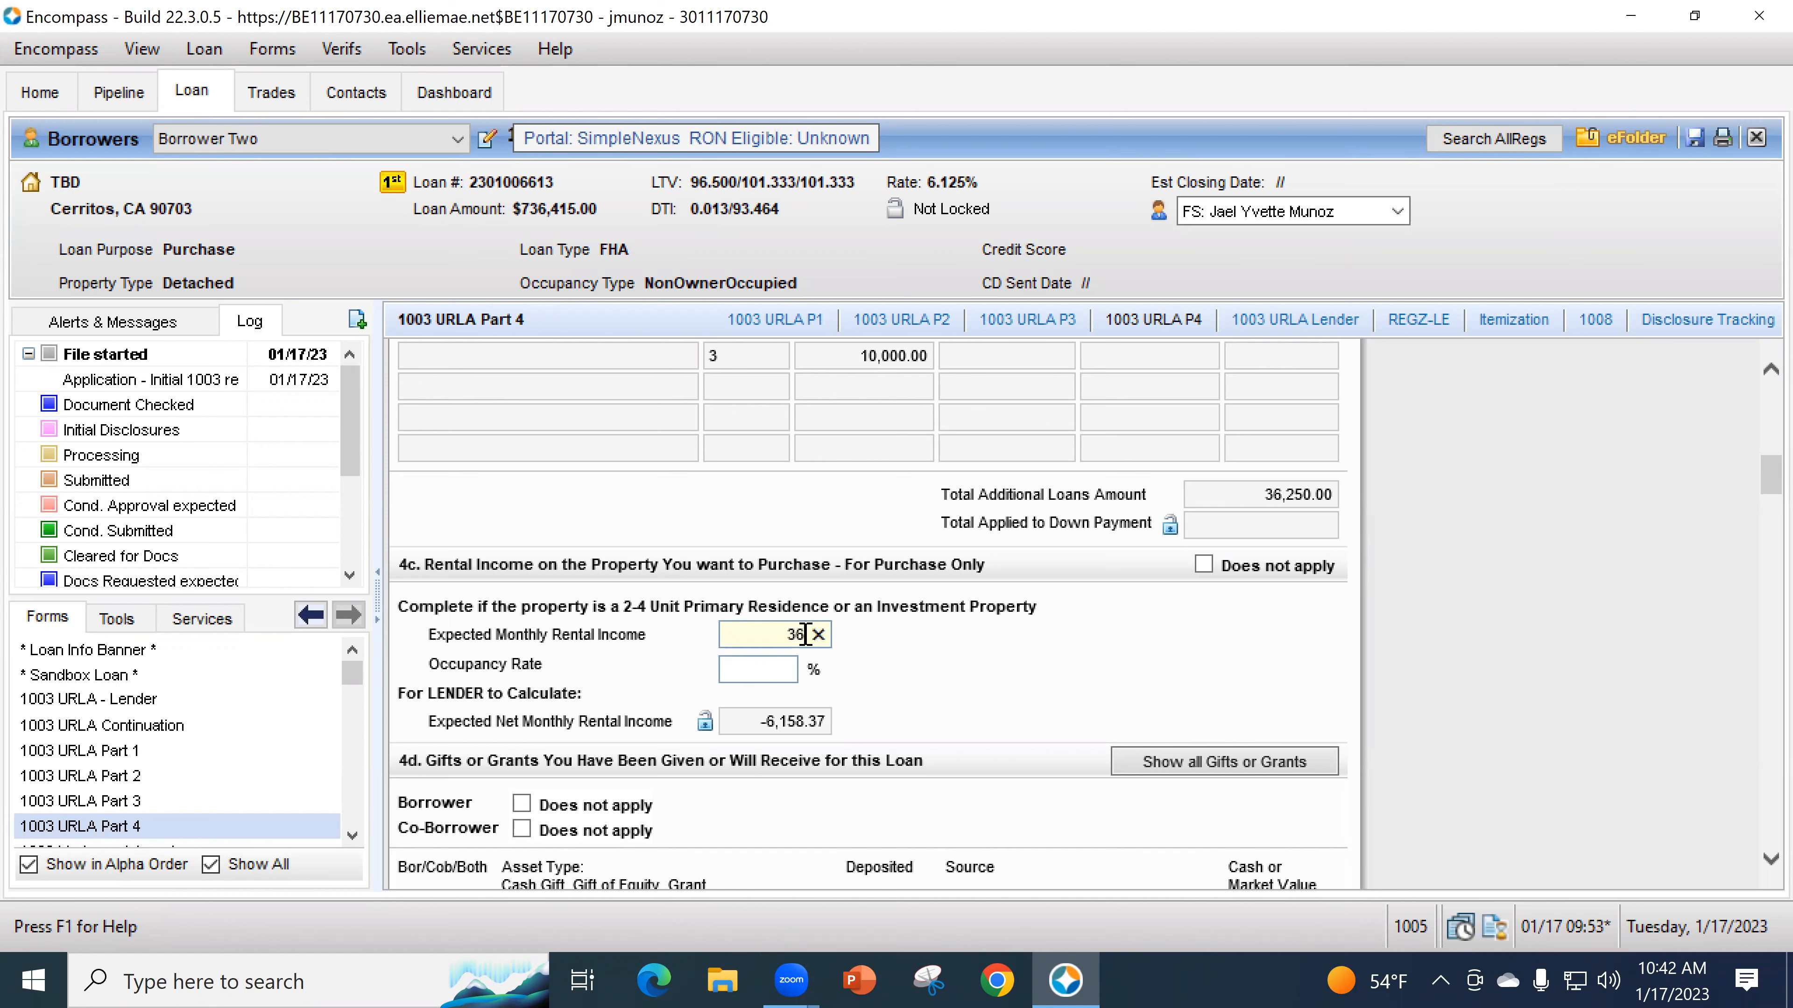
click(777, 673)
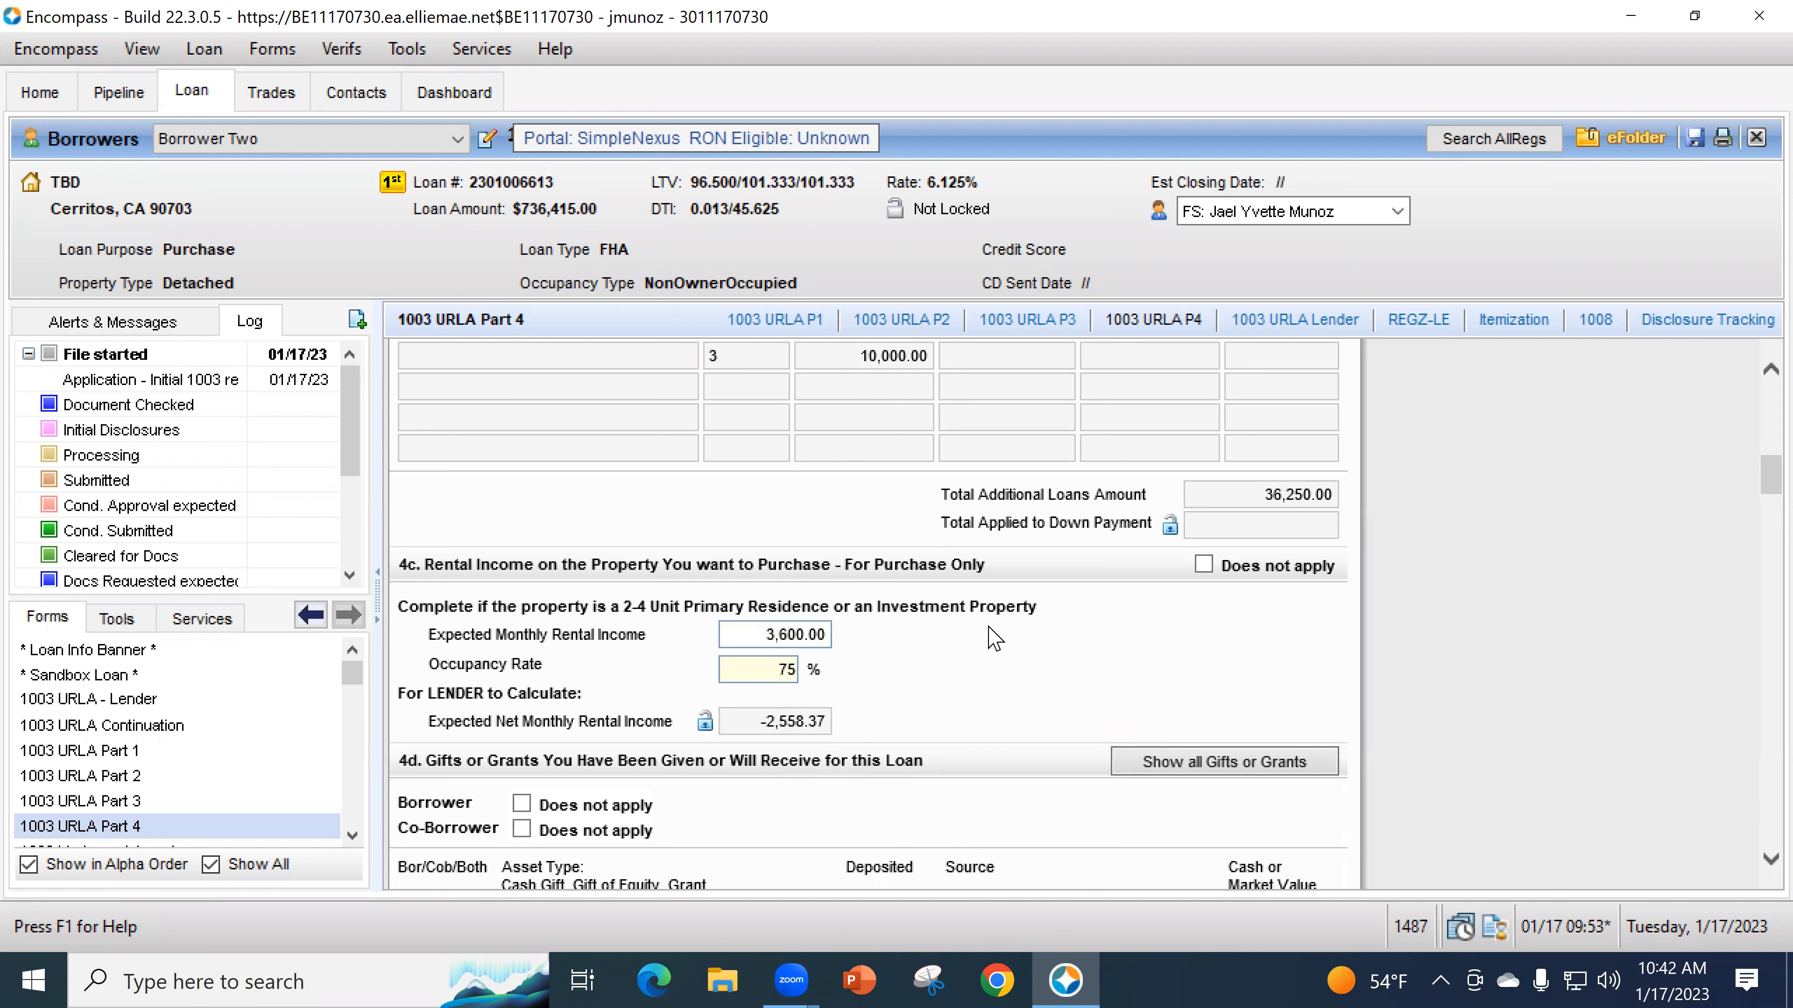
key(Tab)
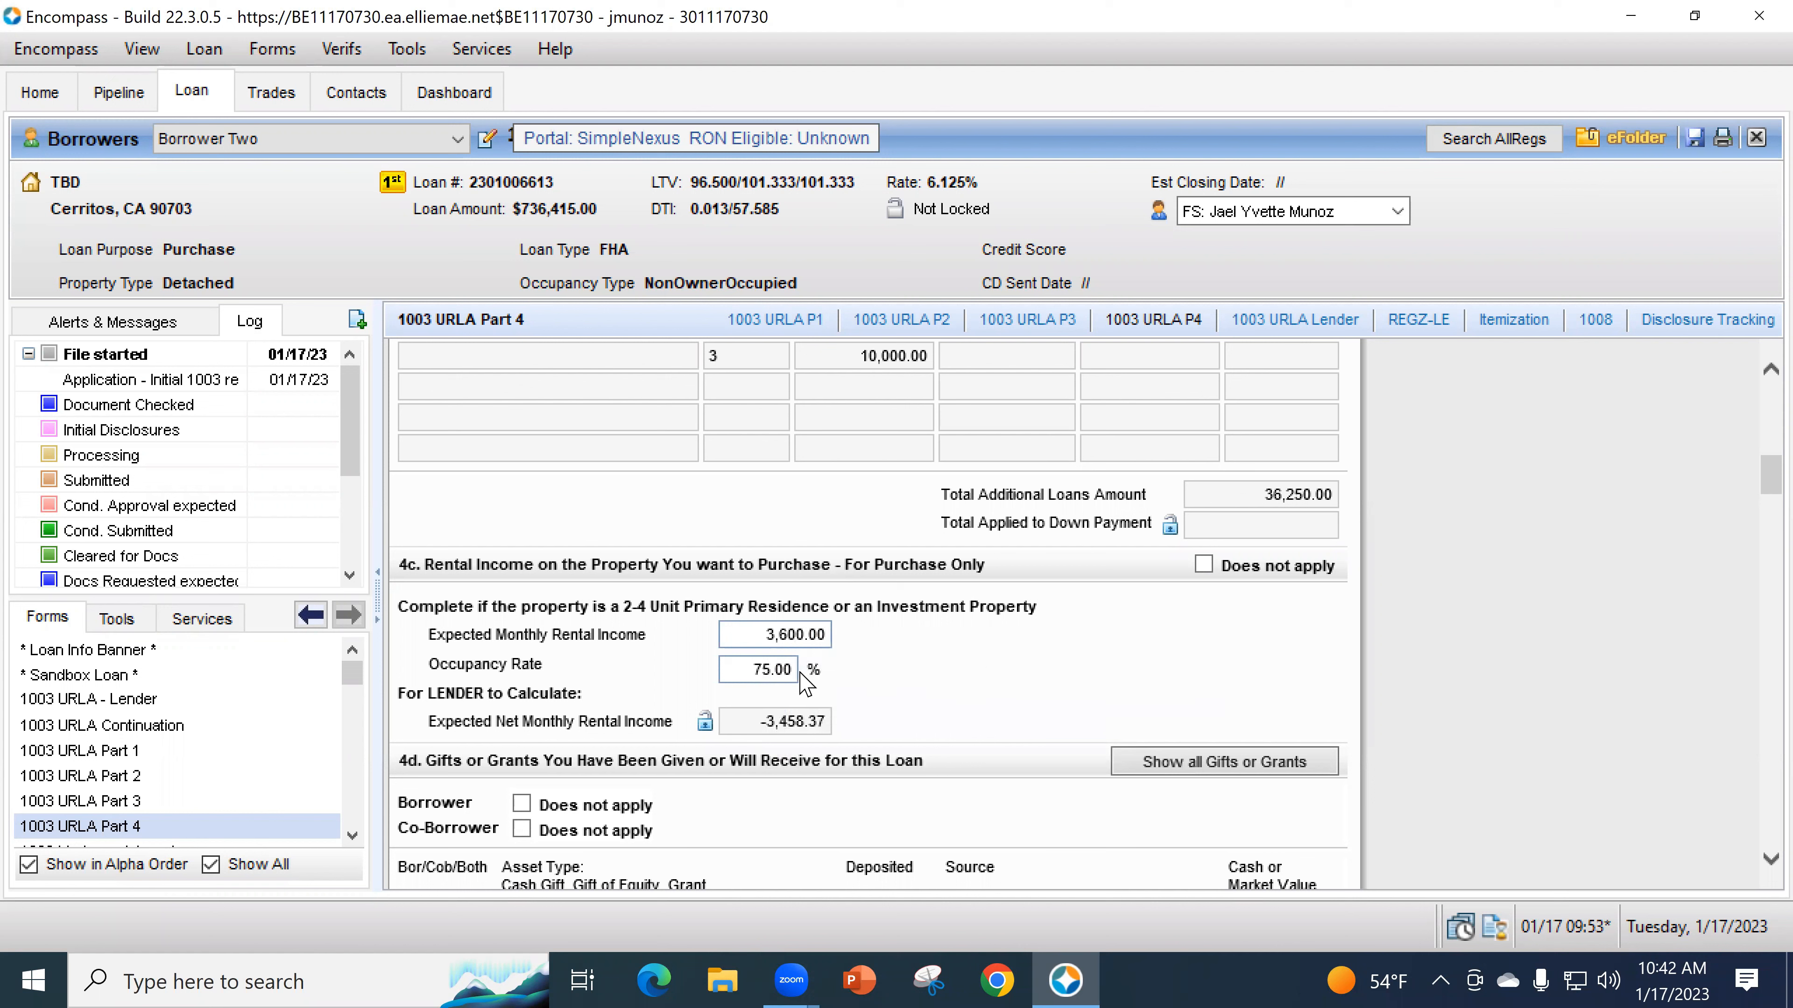
- Change the 4c rental occupancy rate to 100%, giving -2,558.37 net rental income
double_click(753, 676)
text(100)
click(1010, 698)
click(187, 802)
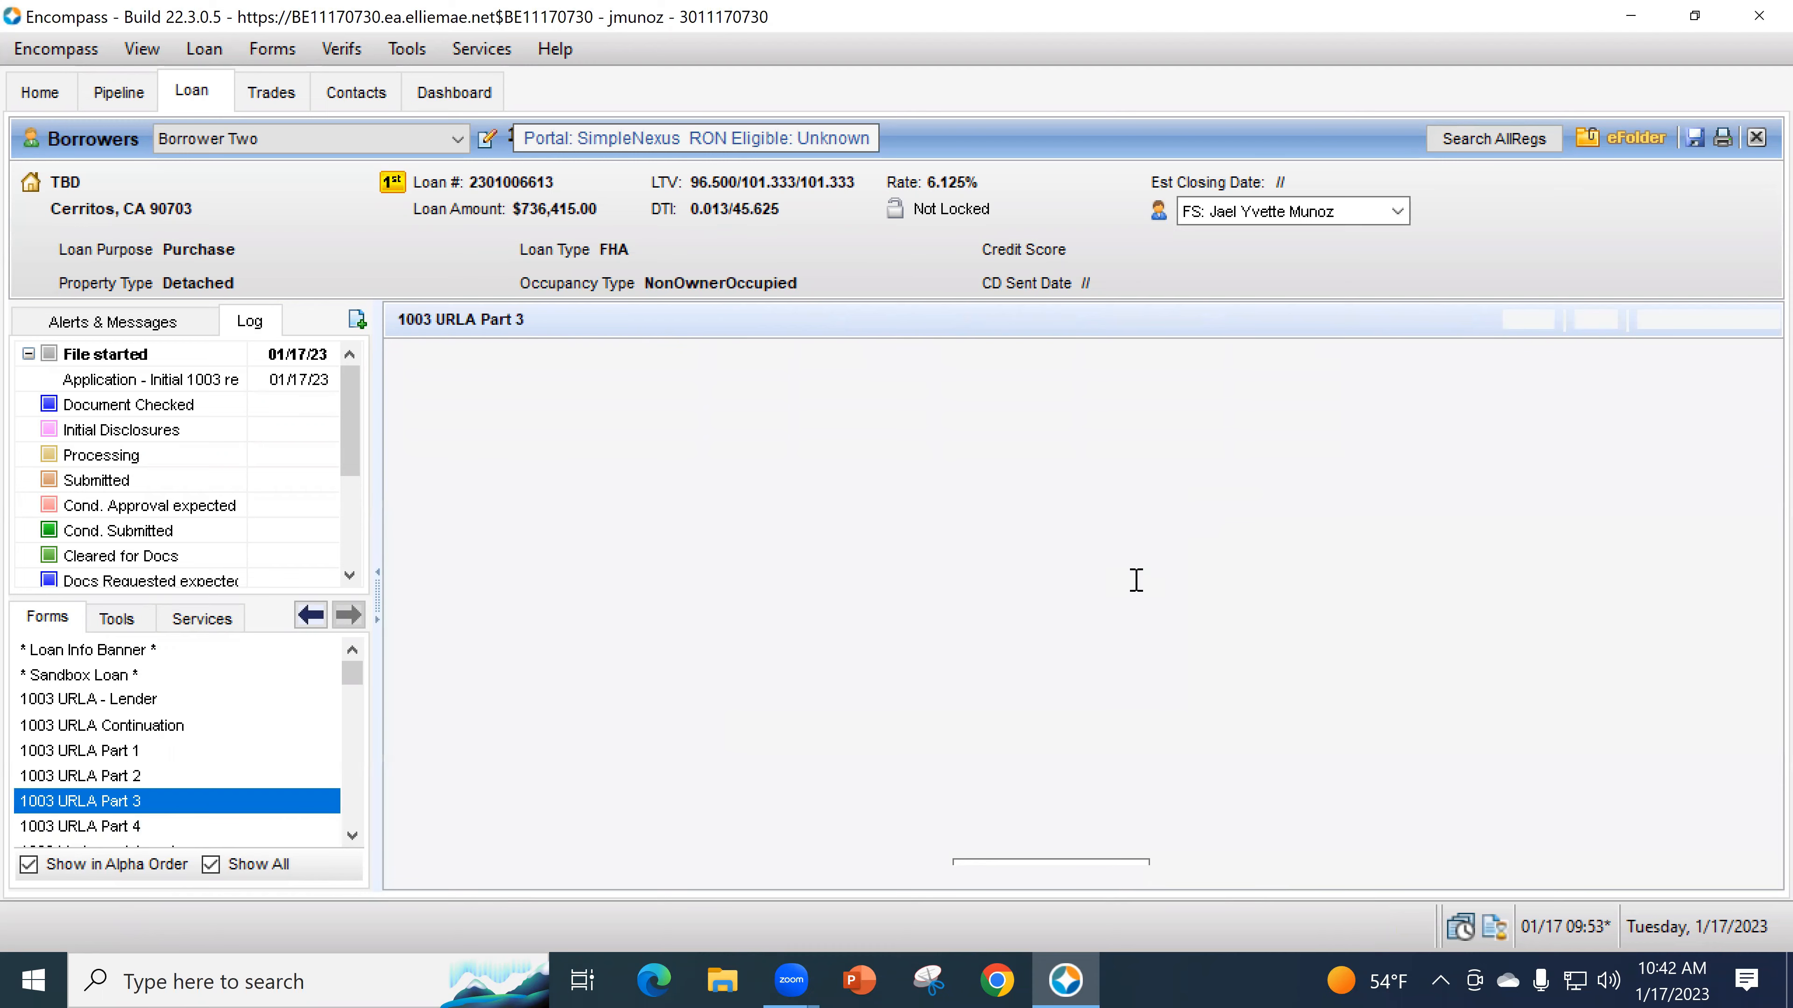
- Review the investment property's rental income and expenses in the Quick Entry - VOM window, then close it
scroll(1417, 740, down, 15)
scroll(1417, 740, down, 2)
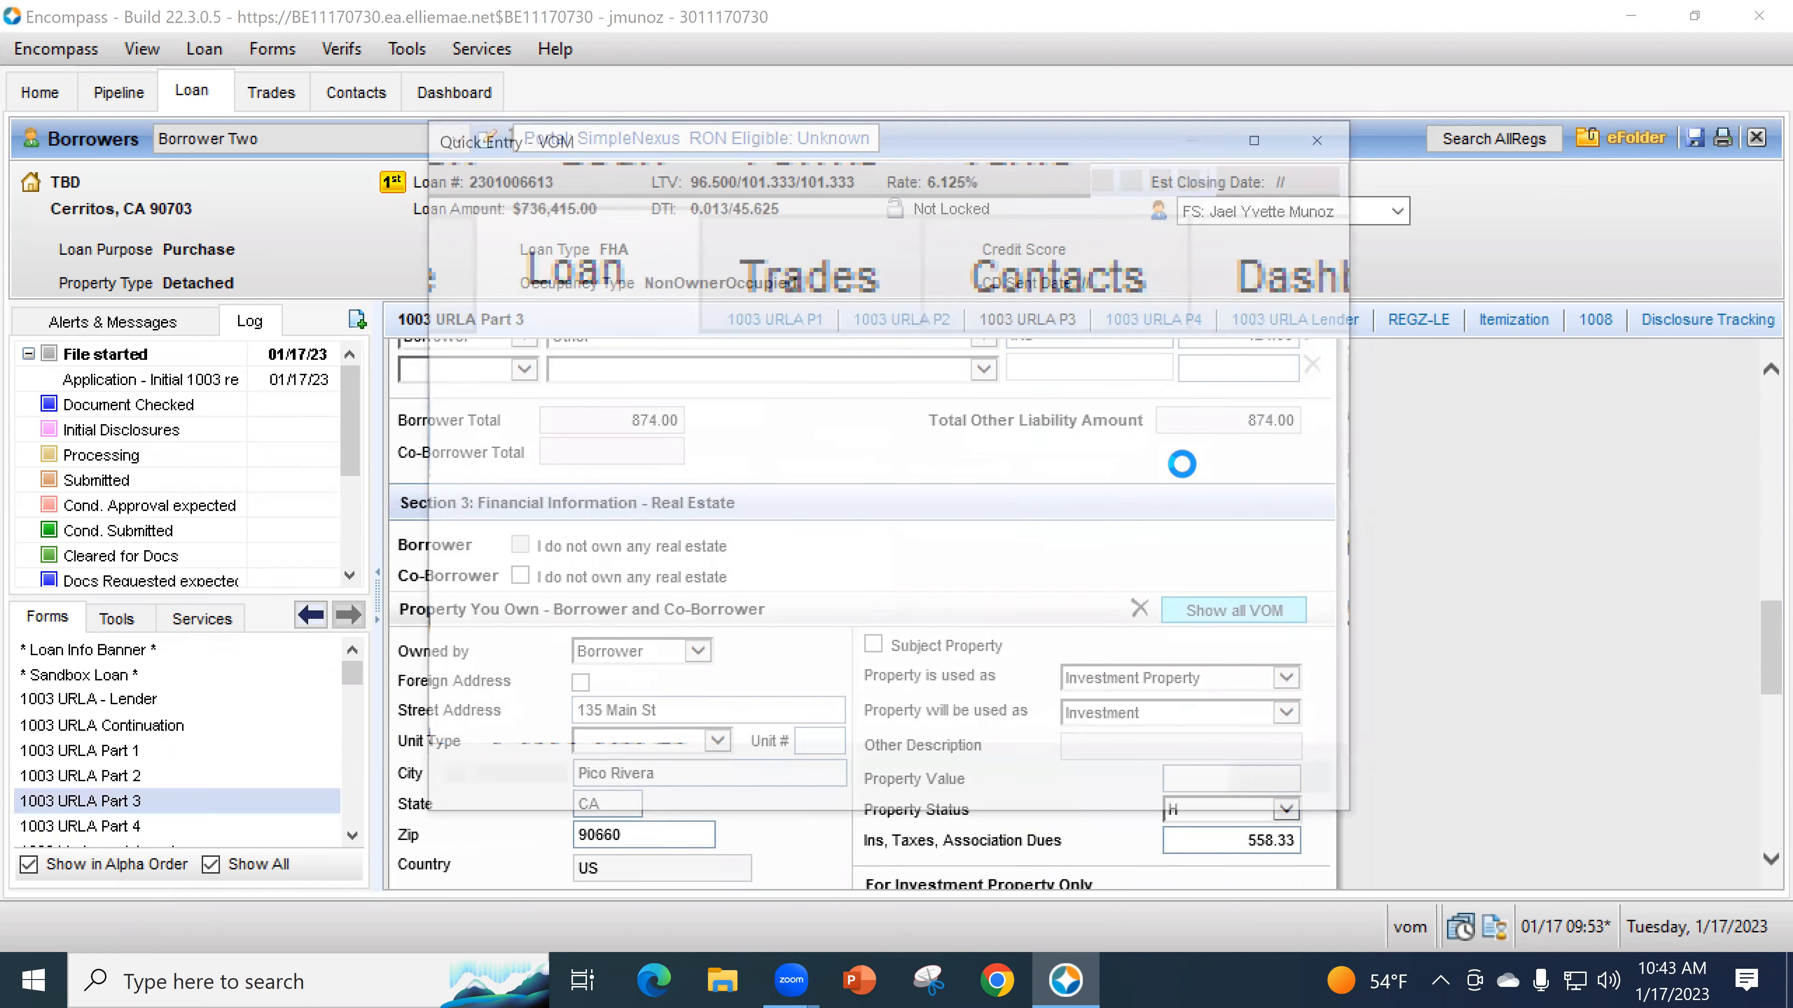
scroll(1218, 675, down, 4)
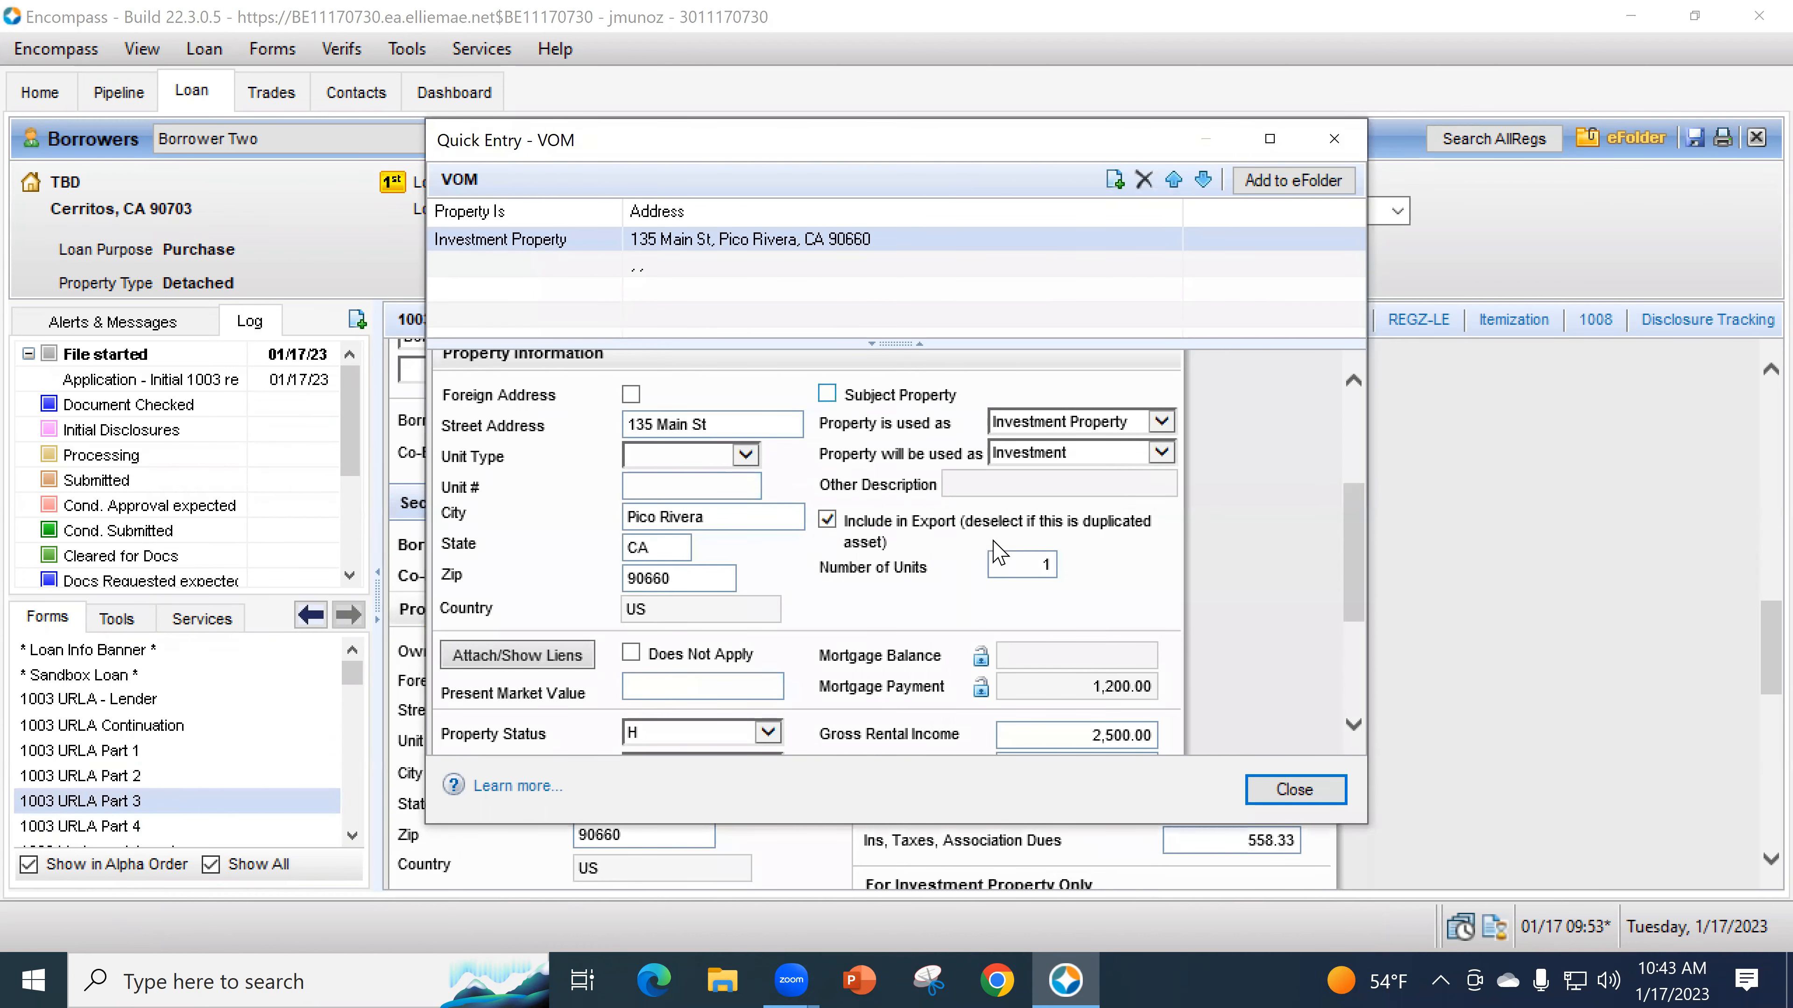
scroll(1097, 575, down, 3)
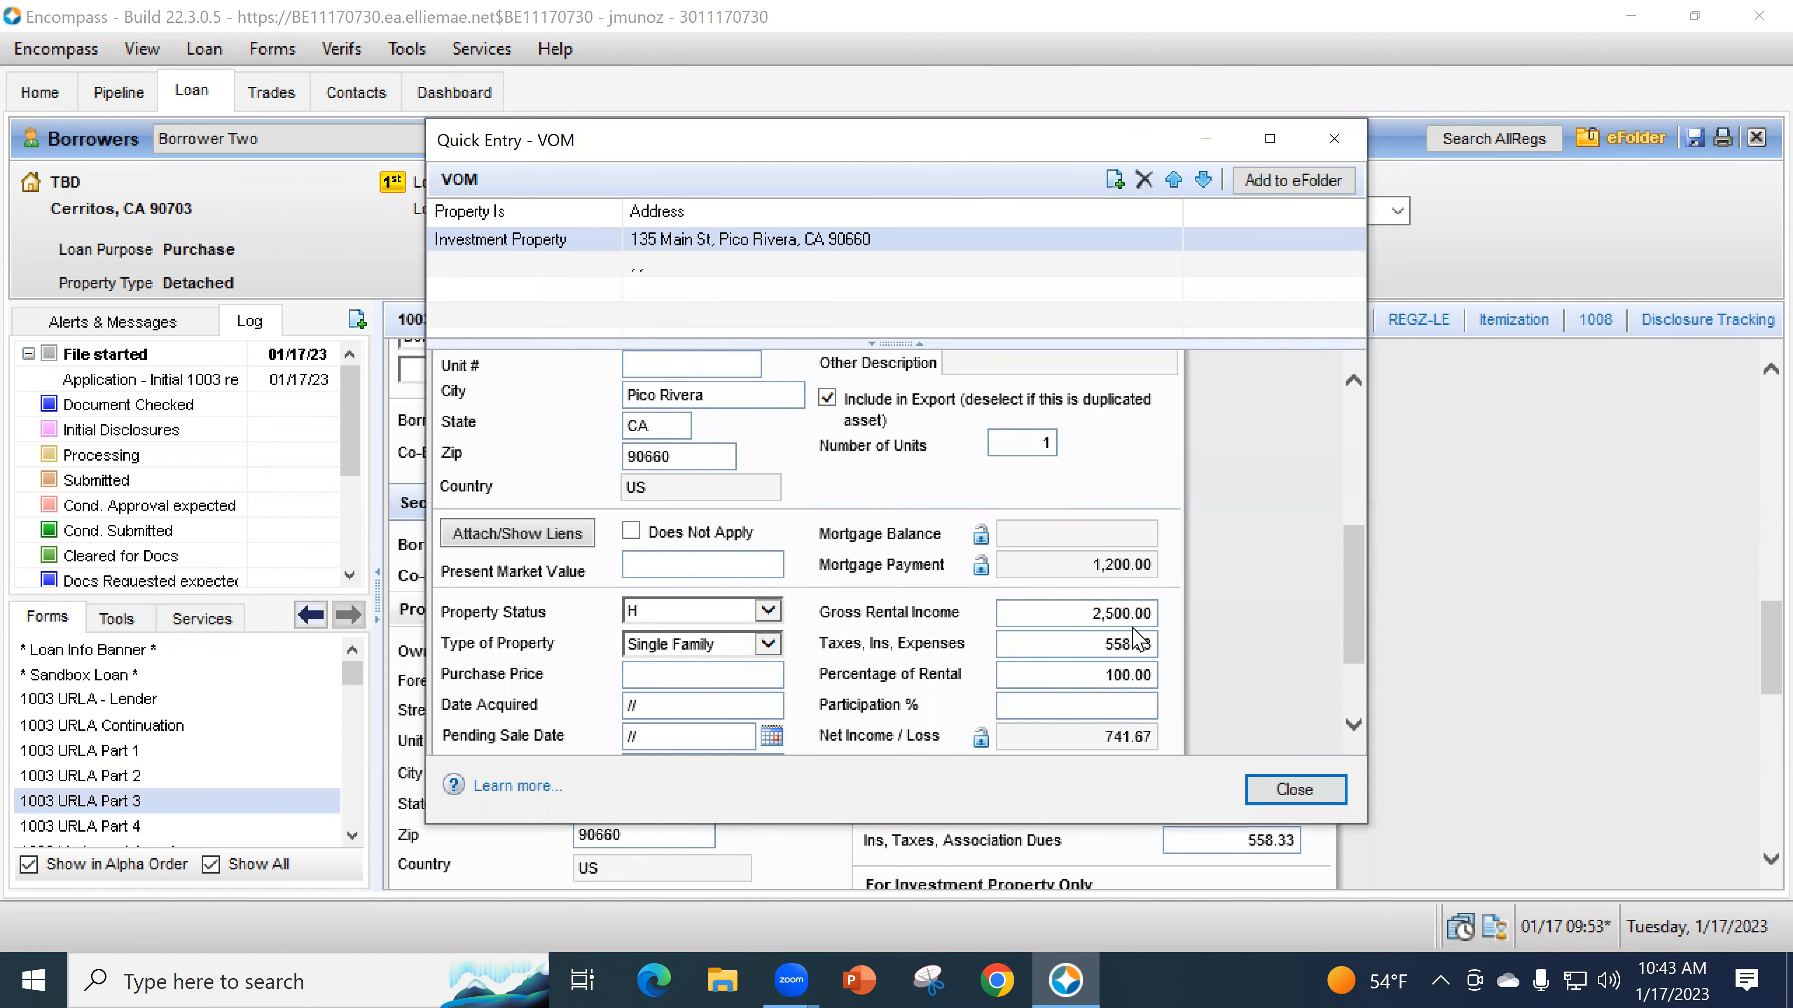
drag(916, 147, 844, 131)
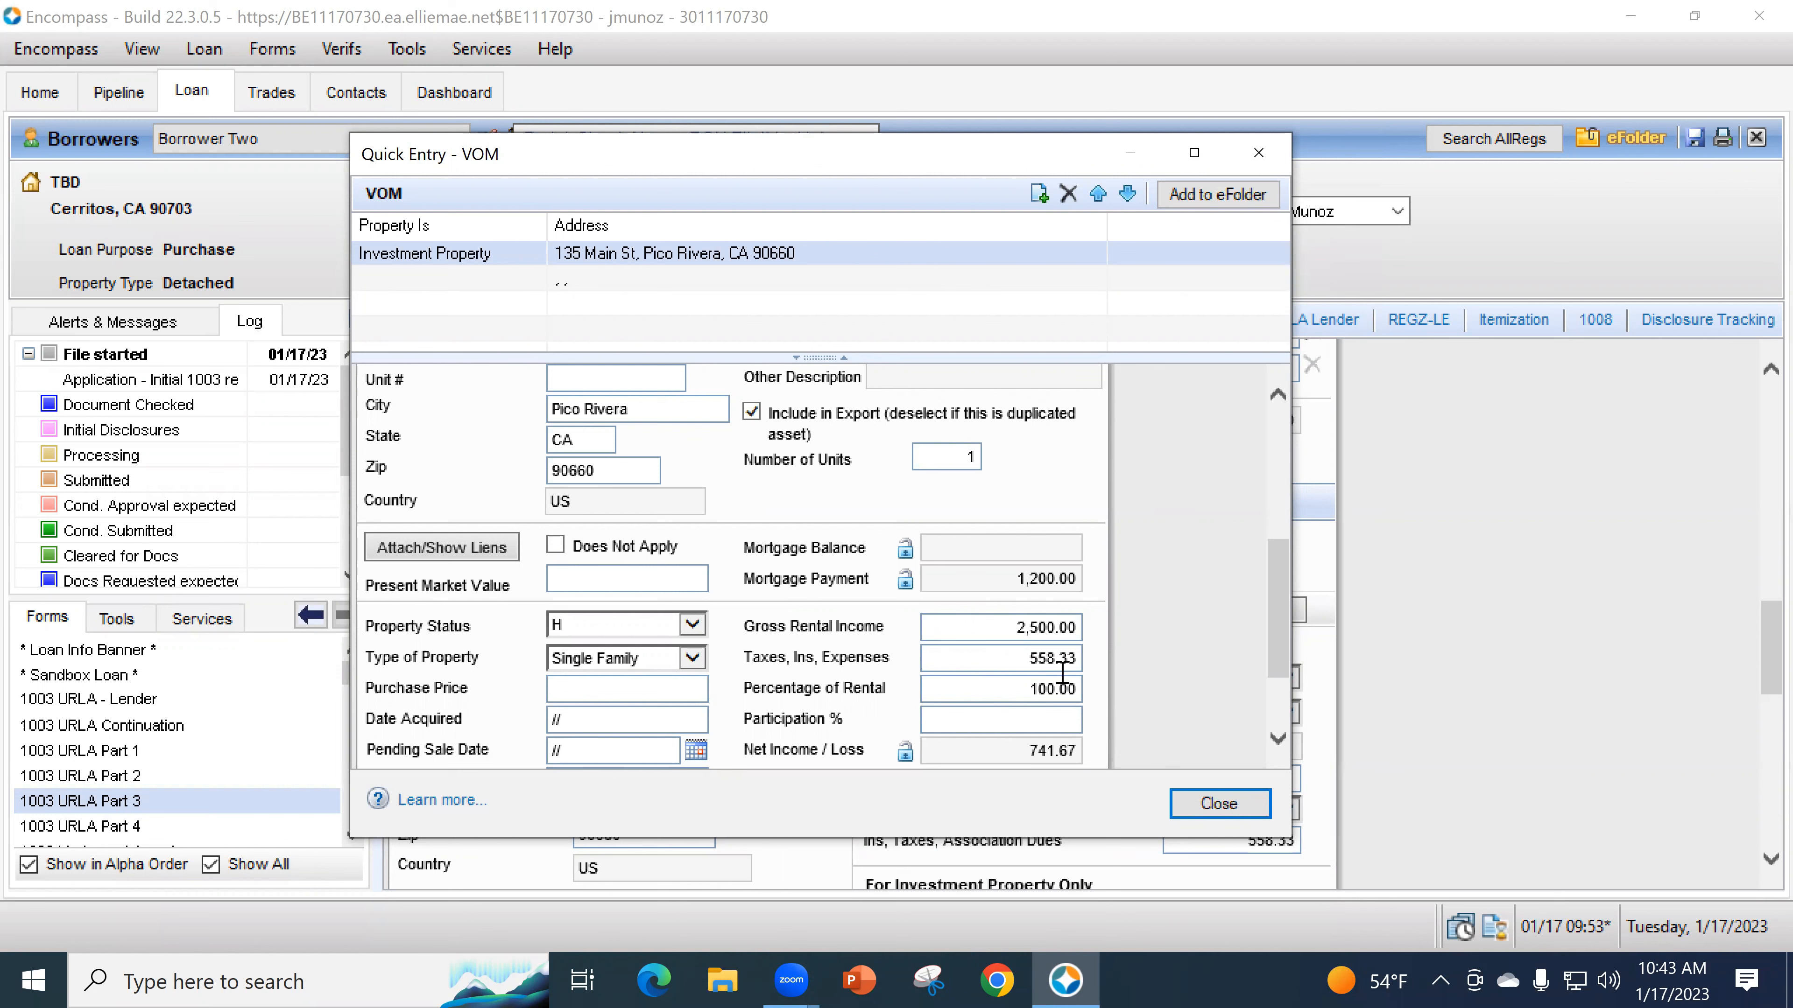
click(1209, 804)
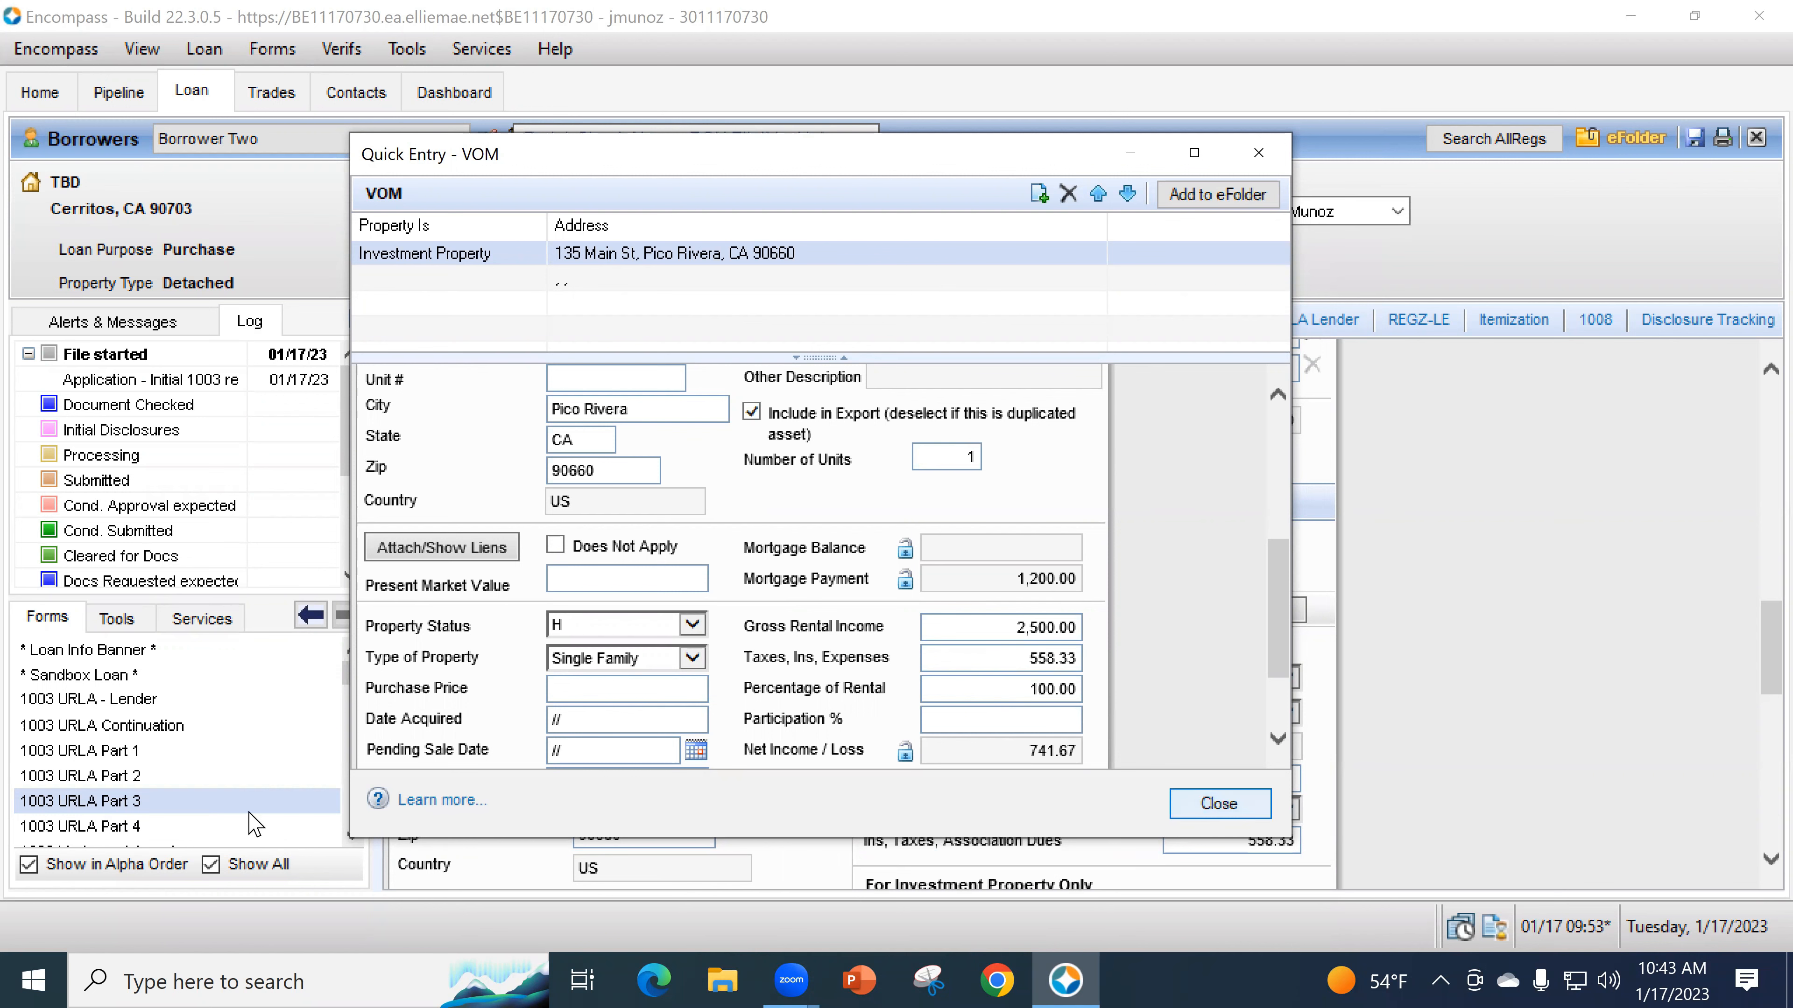
click(227, 825)
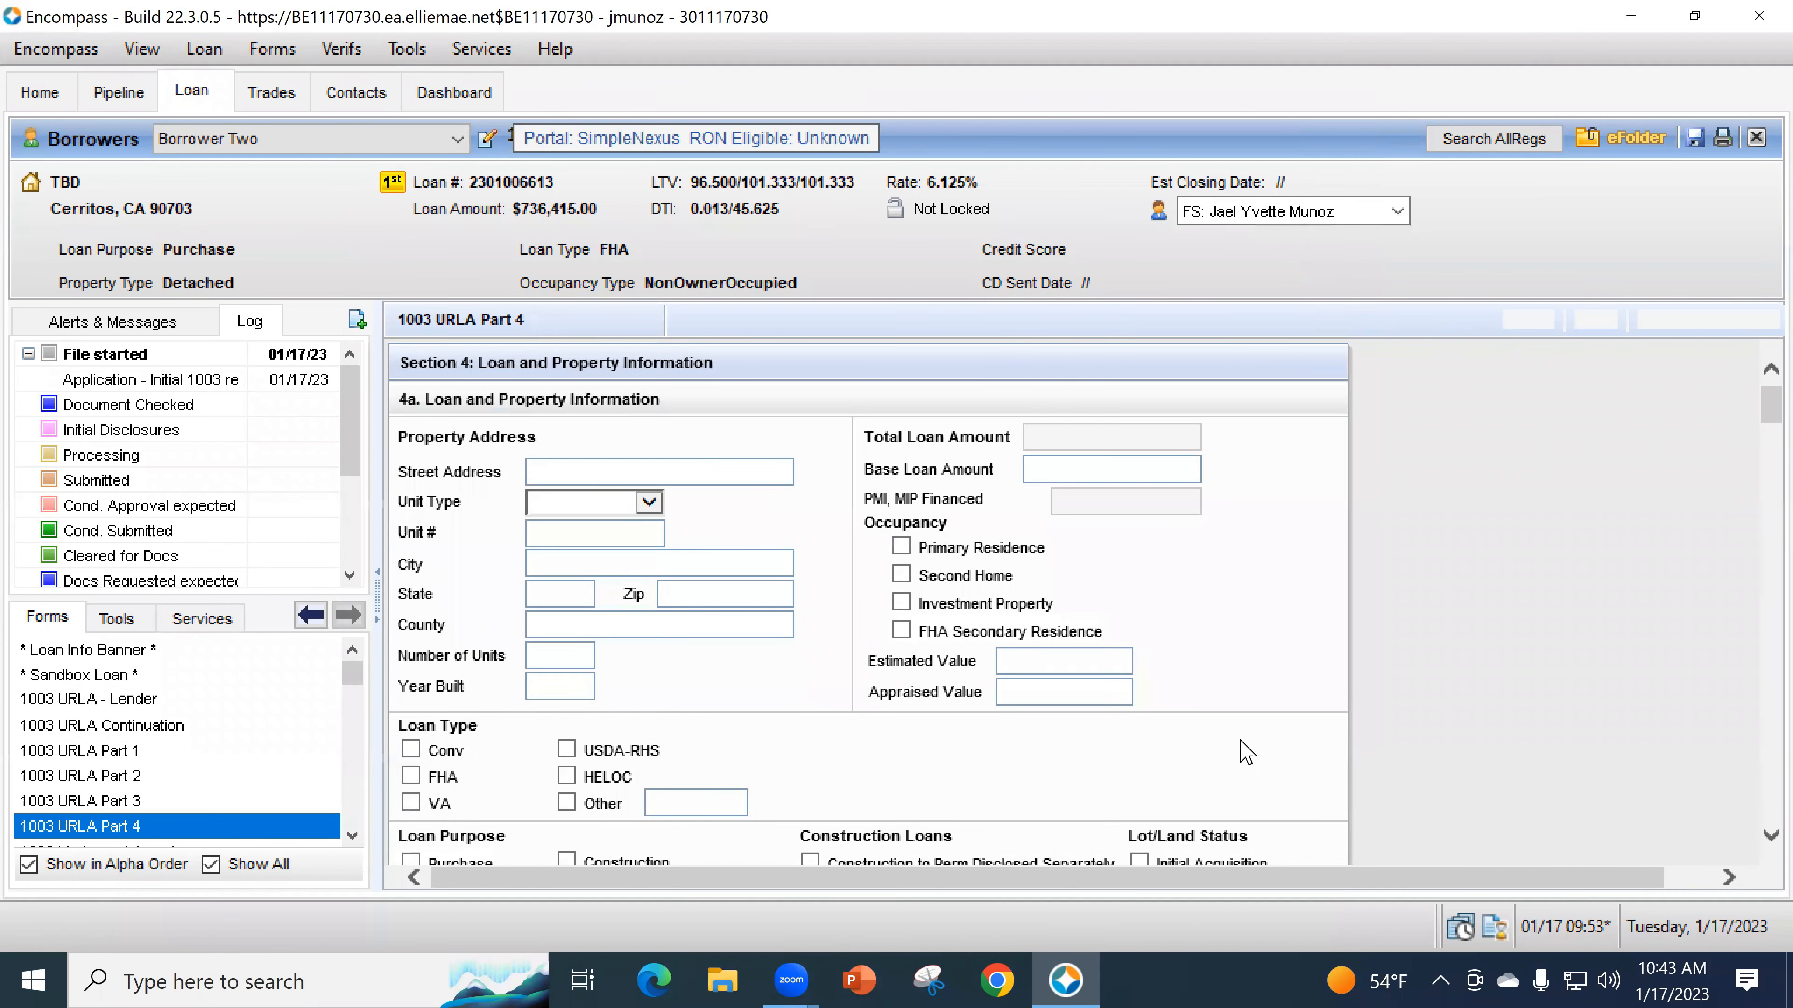
- Assign the first Section 4d Gifts or Grants row to the Borrower
scroll(1297, 749, down, 10)
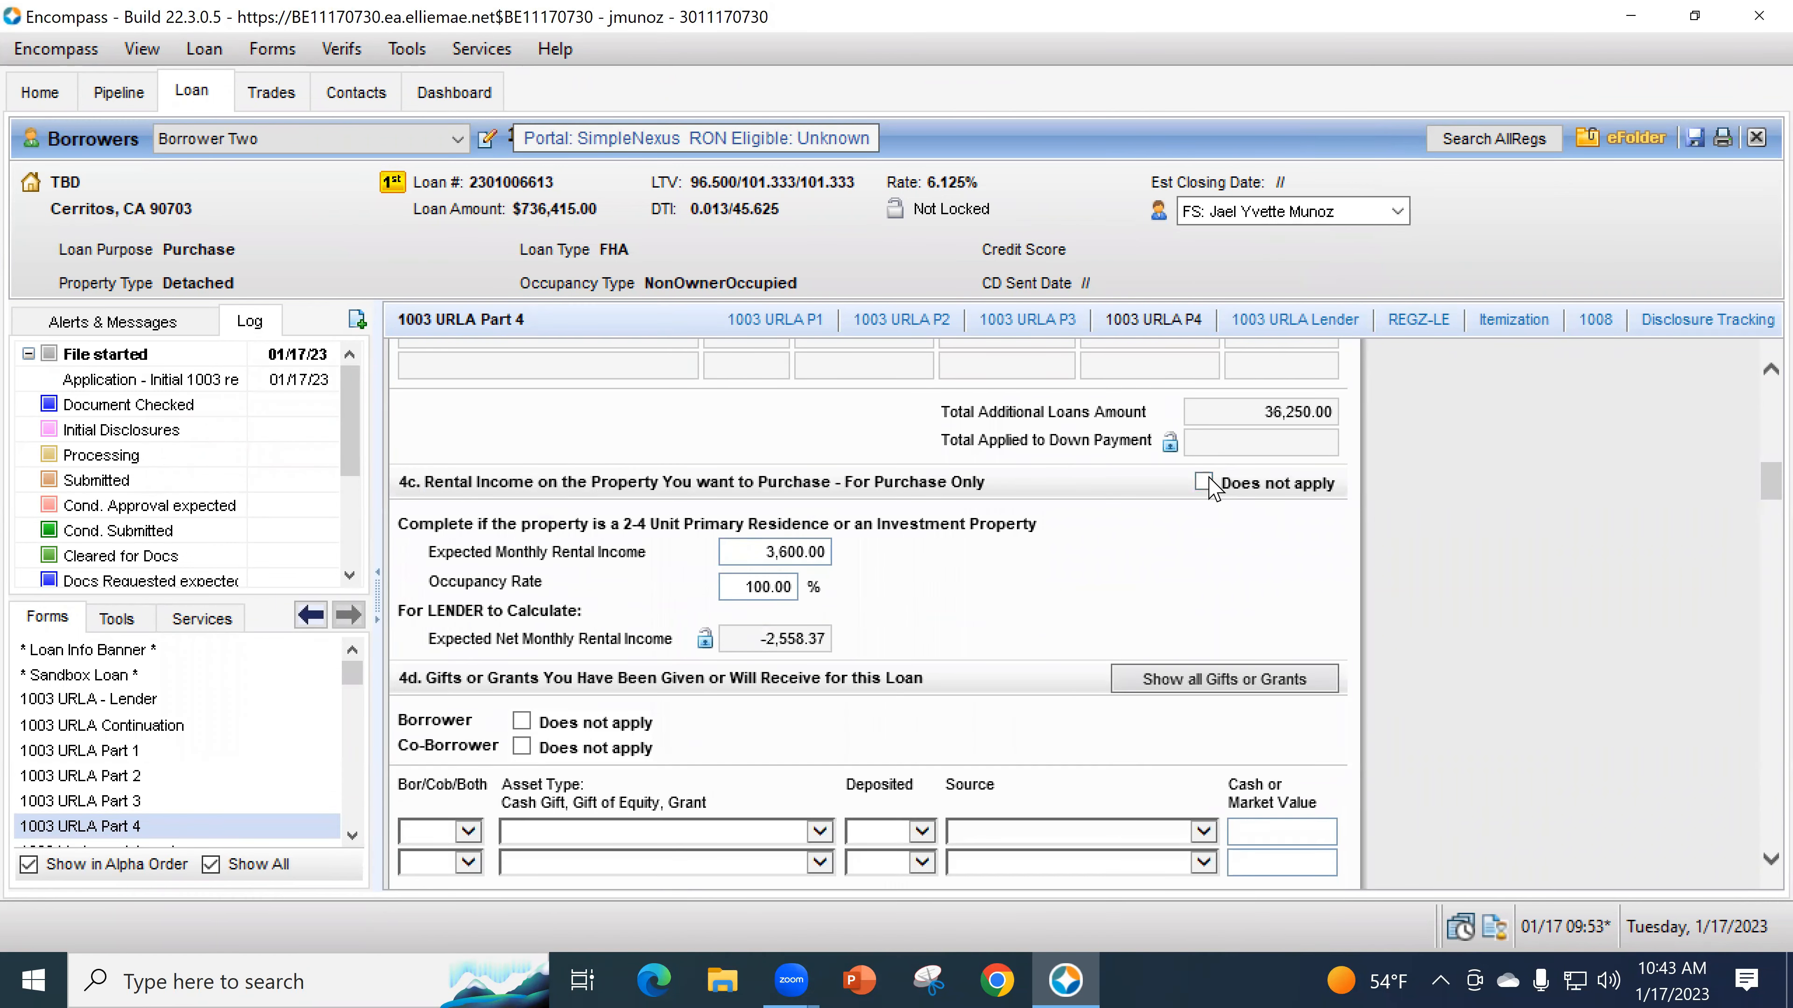
scroll(1270, 508, down, 3)
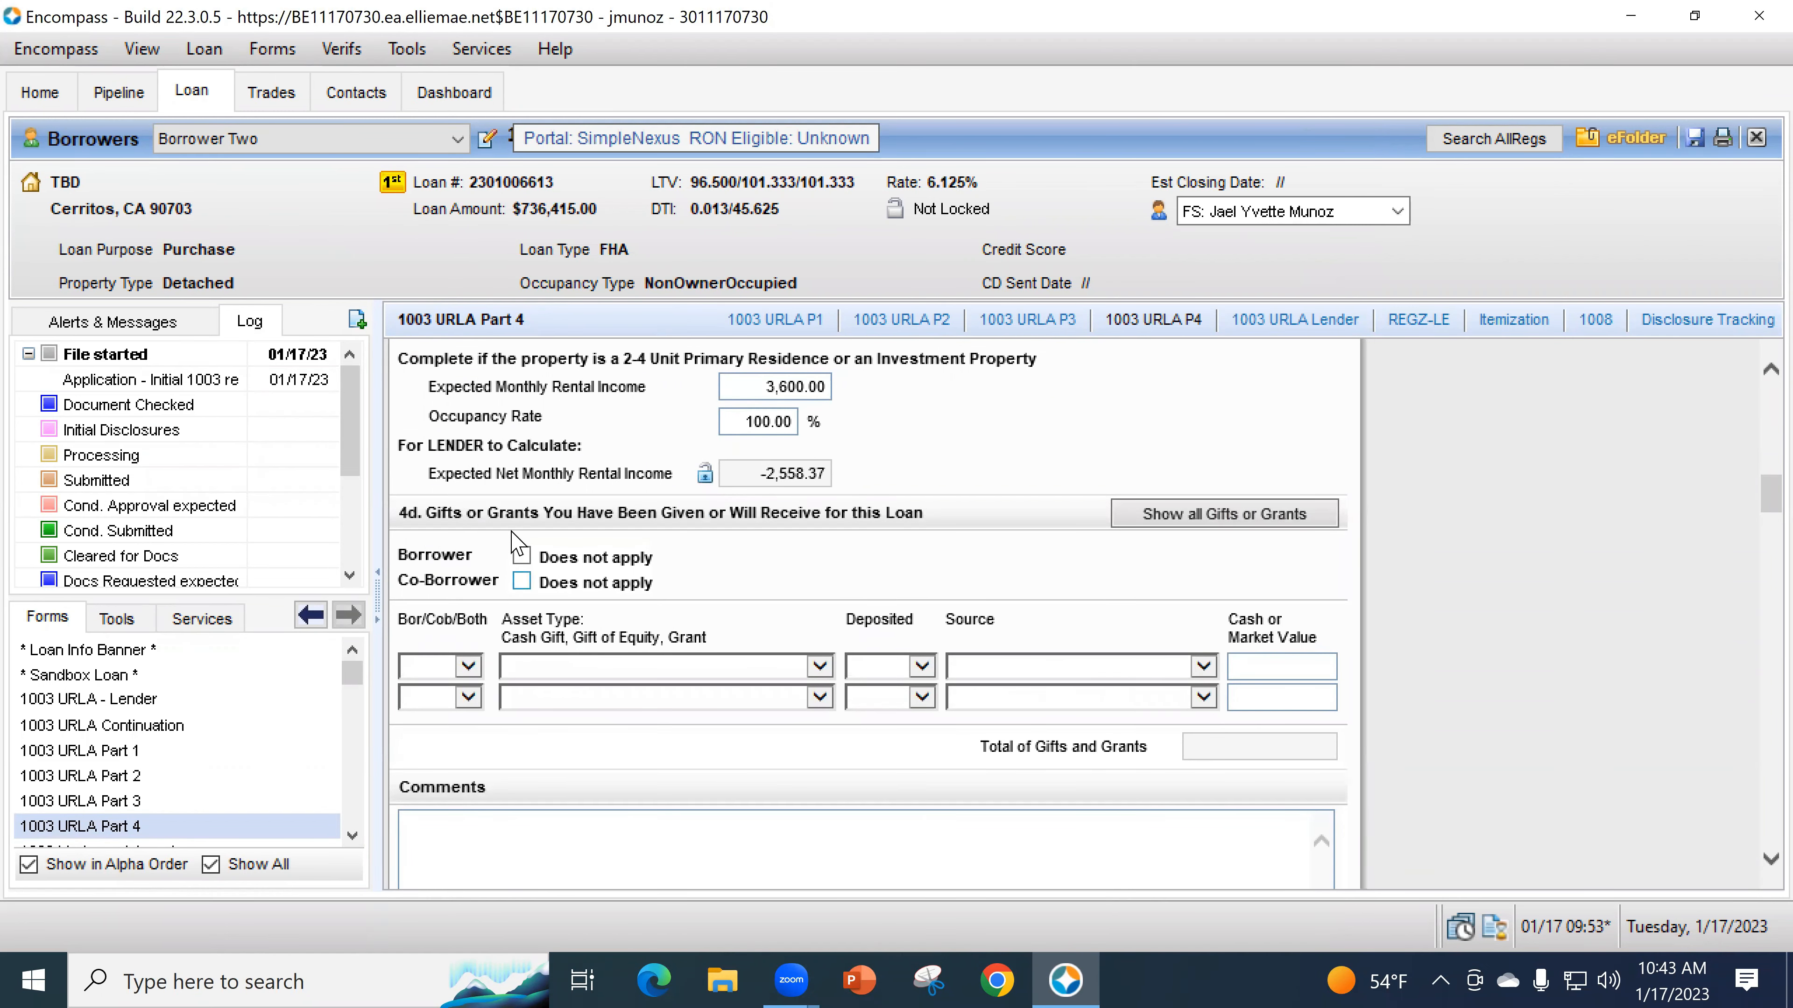
click(463, 676)
click(432, 685)
click(553, 675)
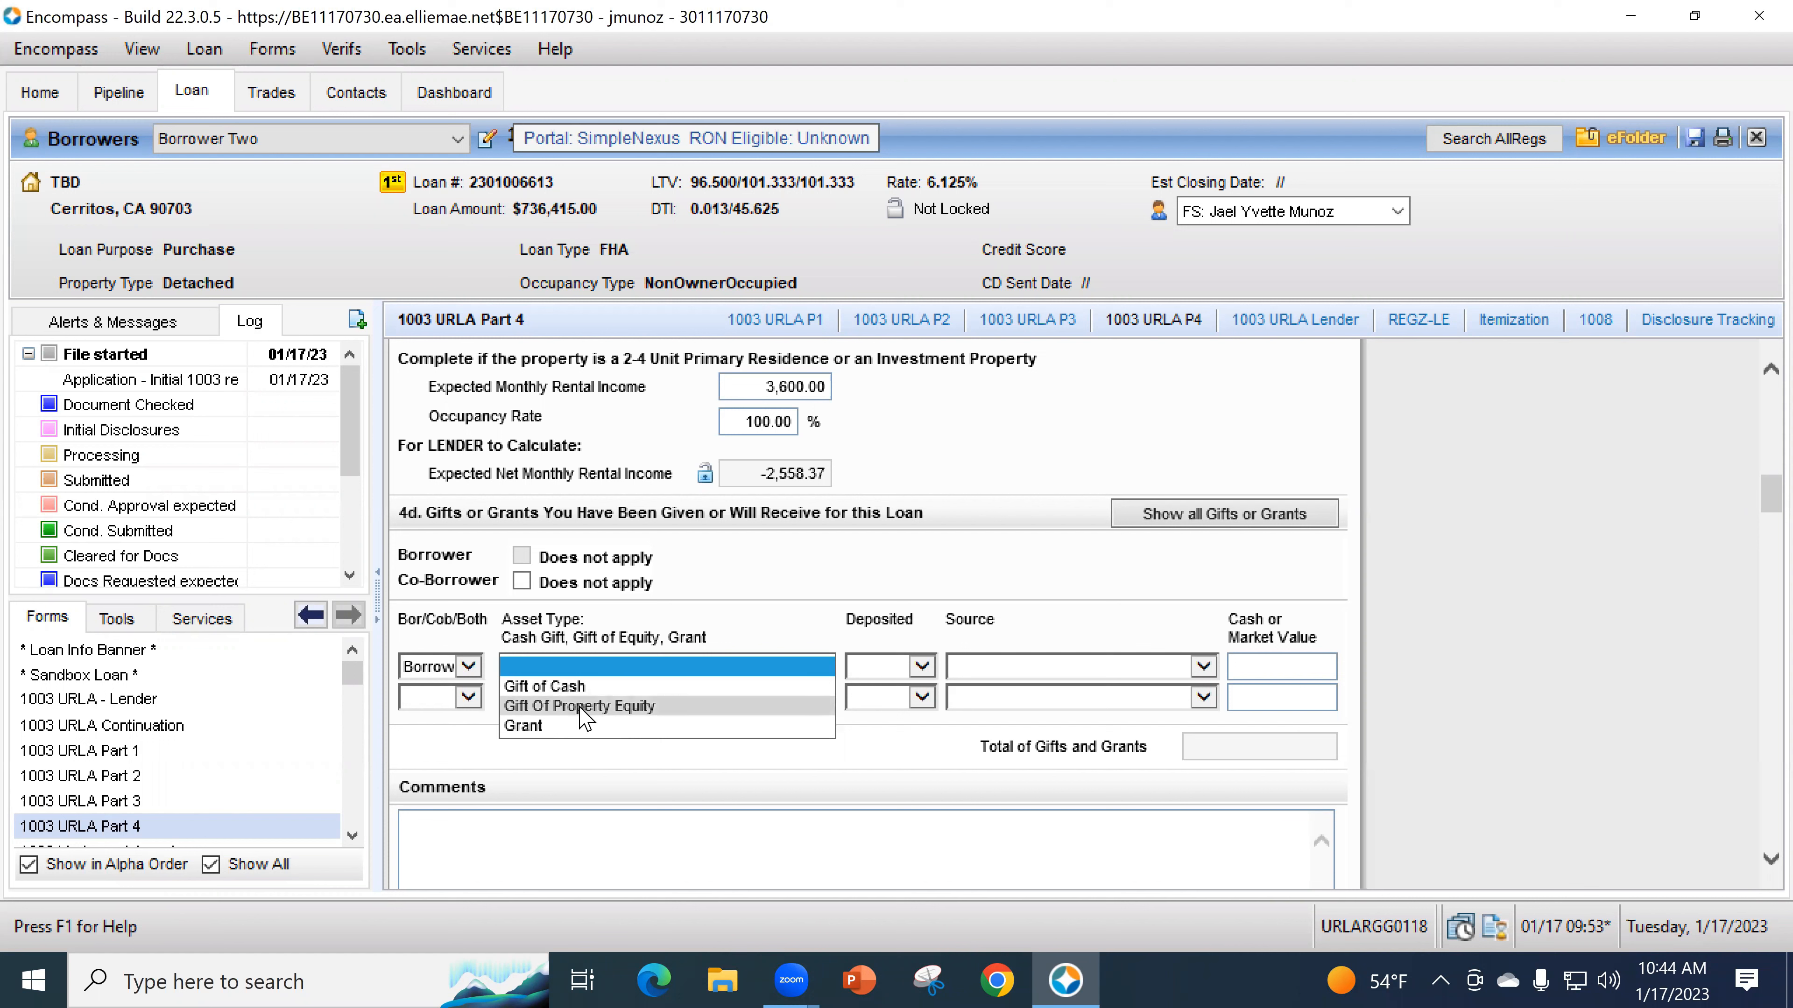
- Fill the first gift row as Gift of Property Equity, not deposited, from a Relative, worth 300,000
click(583, 710)
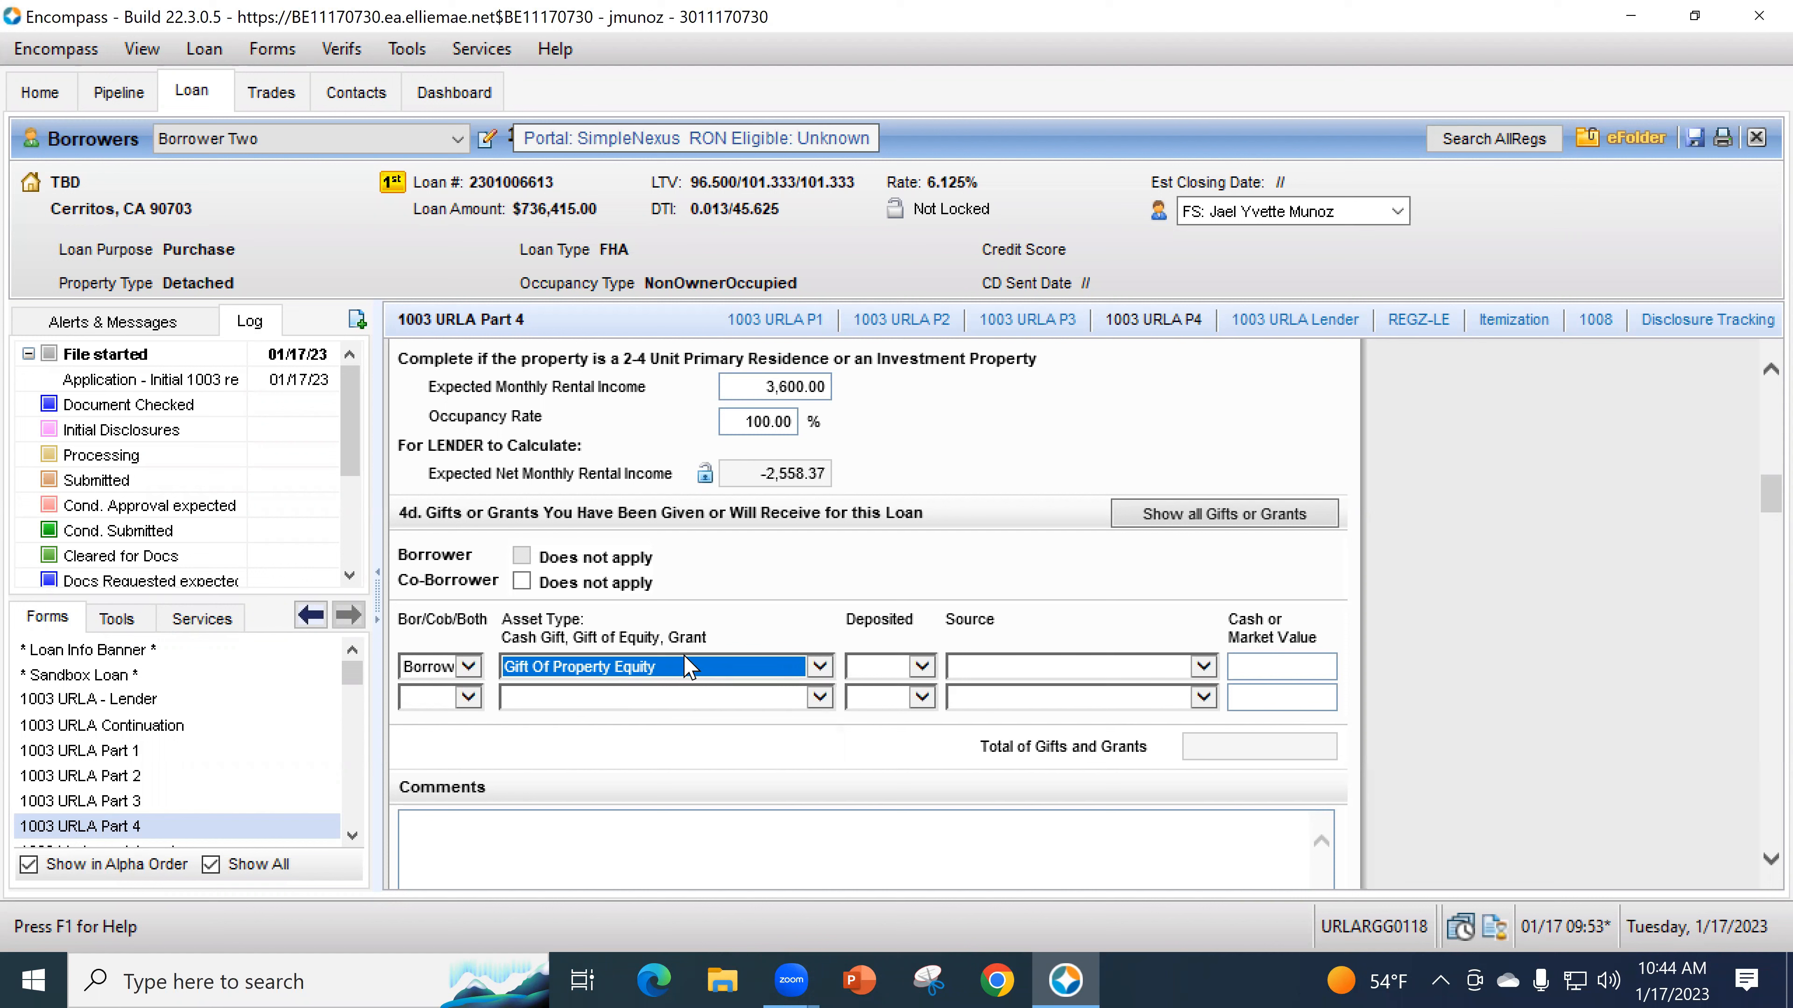
click(871, 669)
click(876, 706)
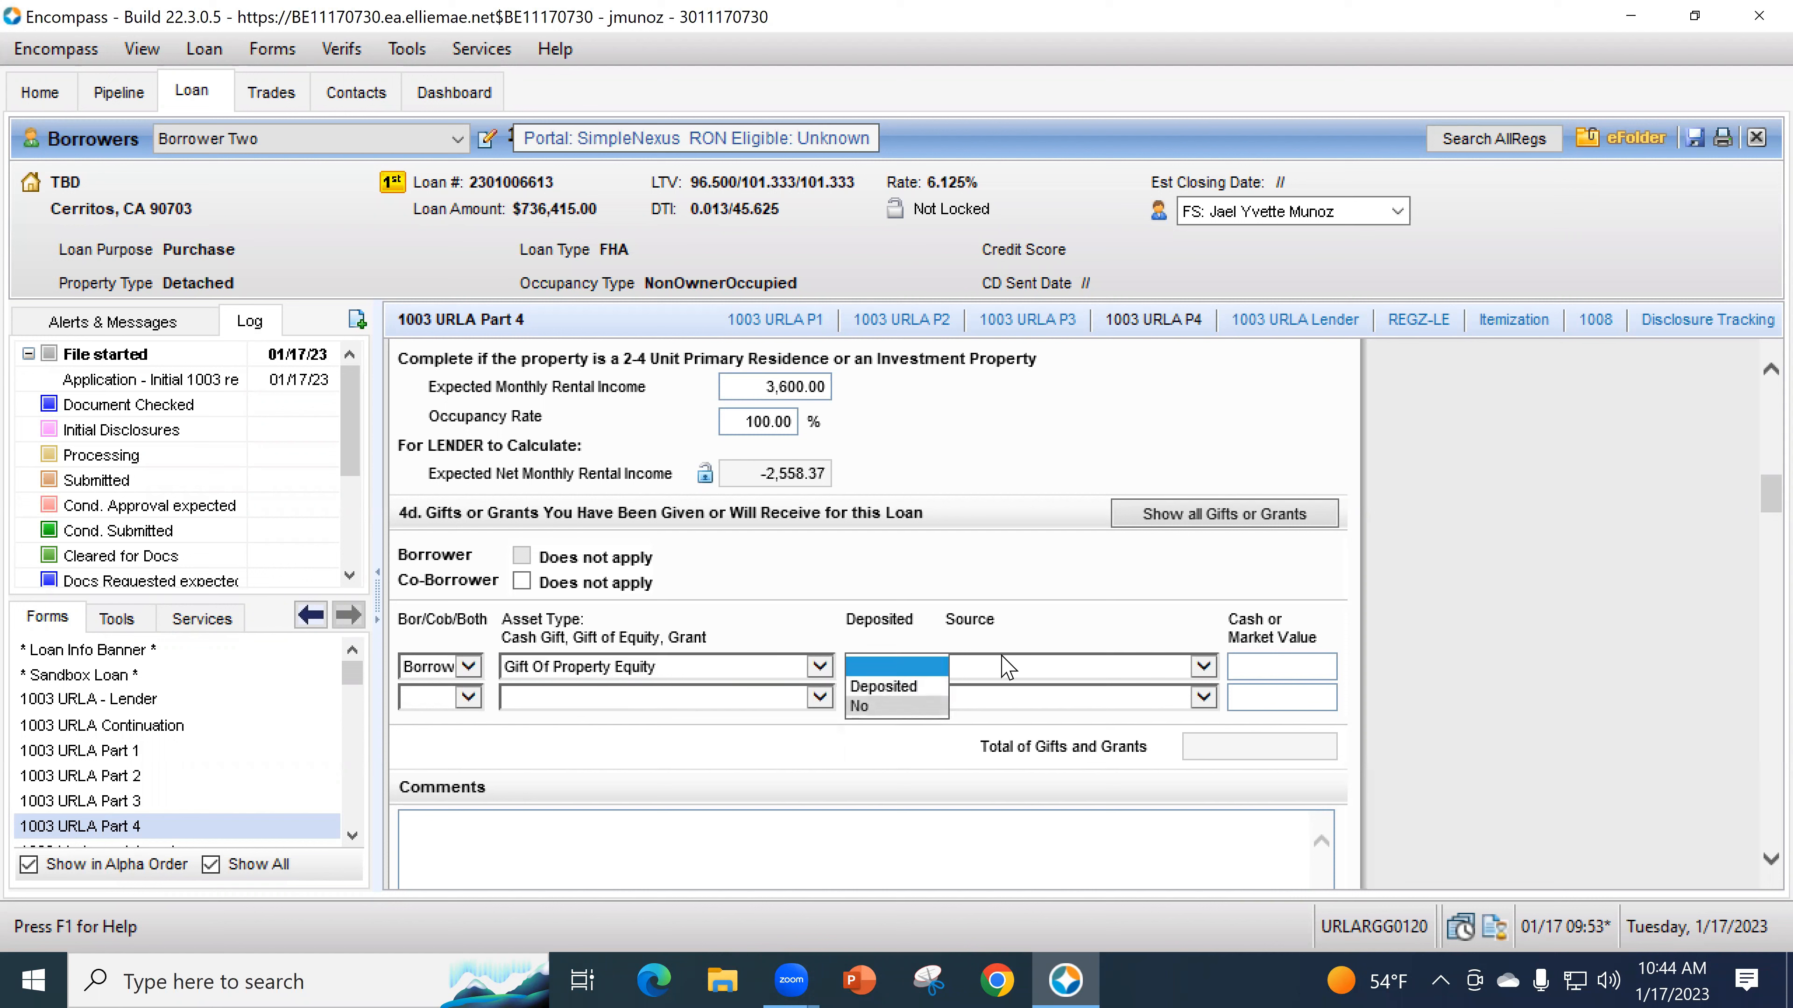
click(1027, 667)
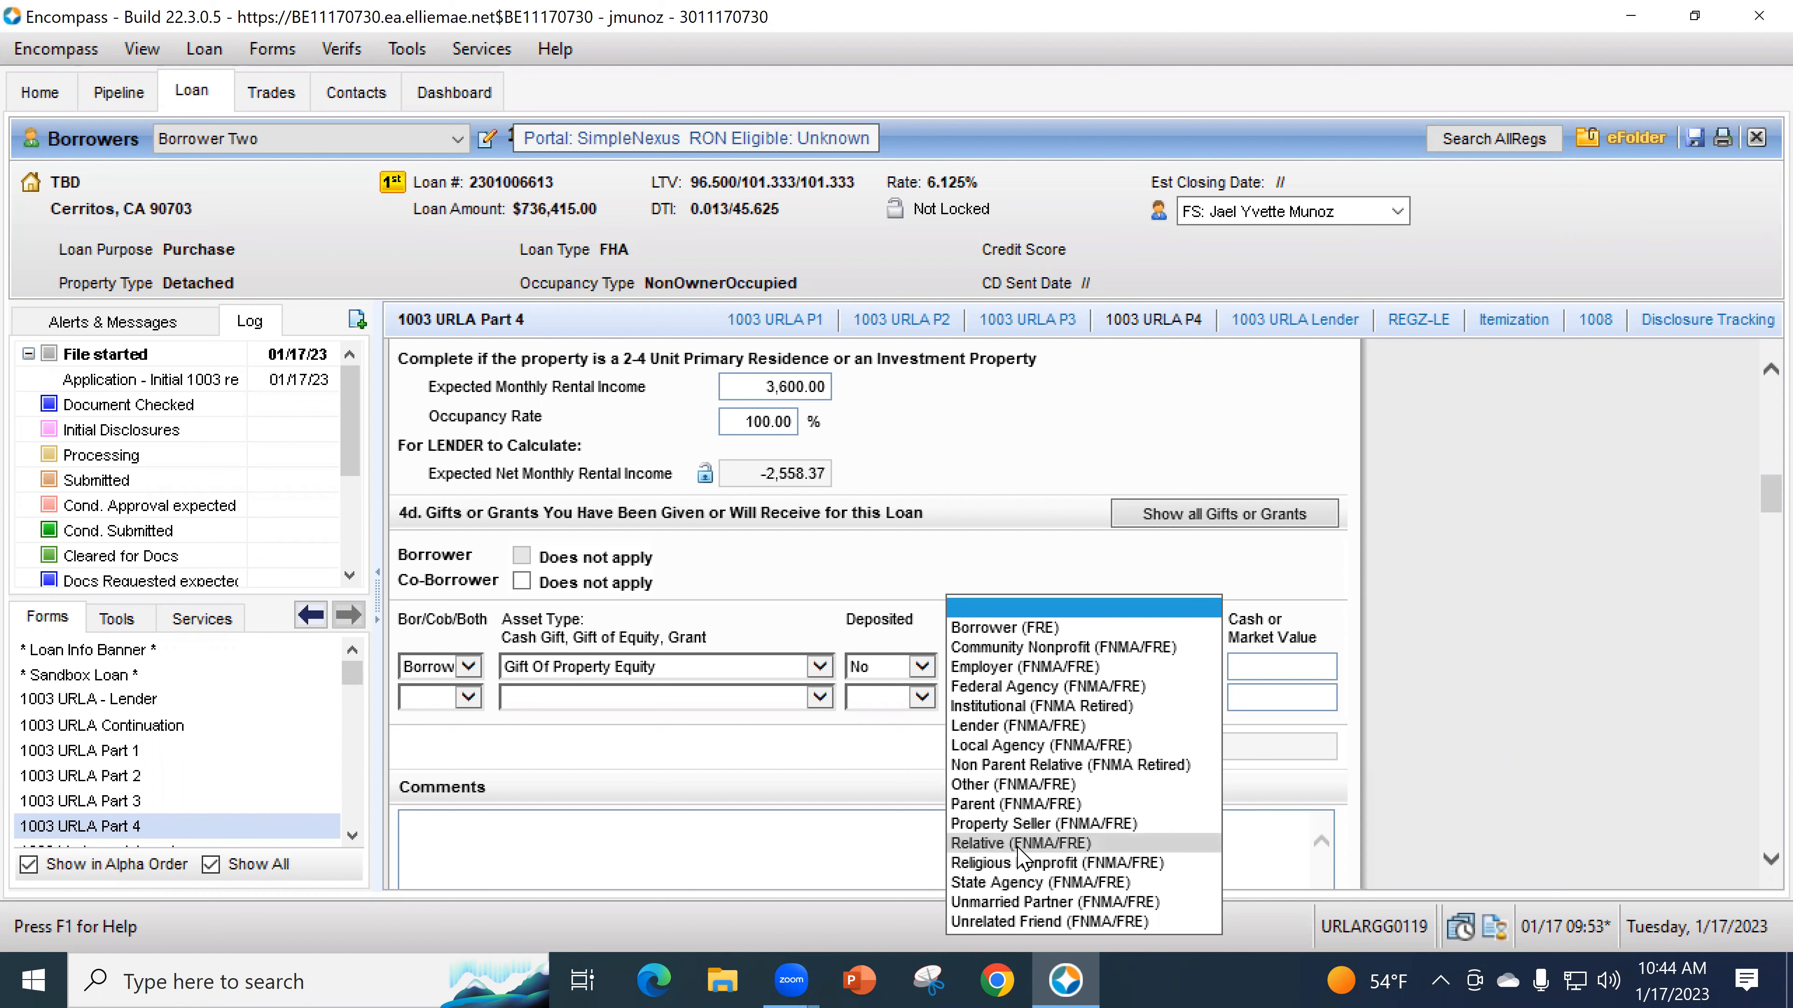
click(1021, 844)
scroll(1279, 689, down, 2)
click(1302, 503)
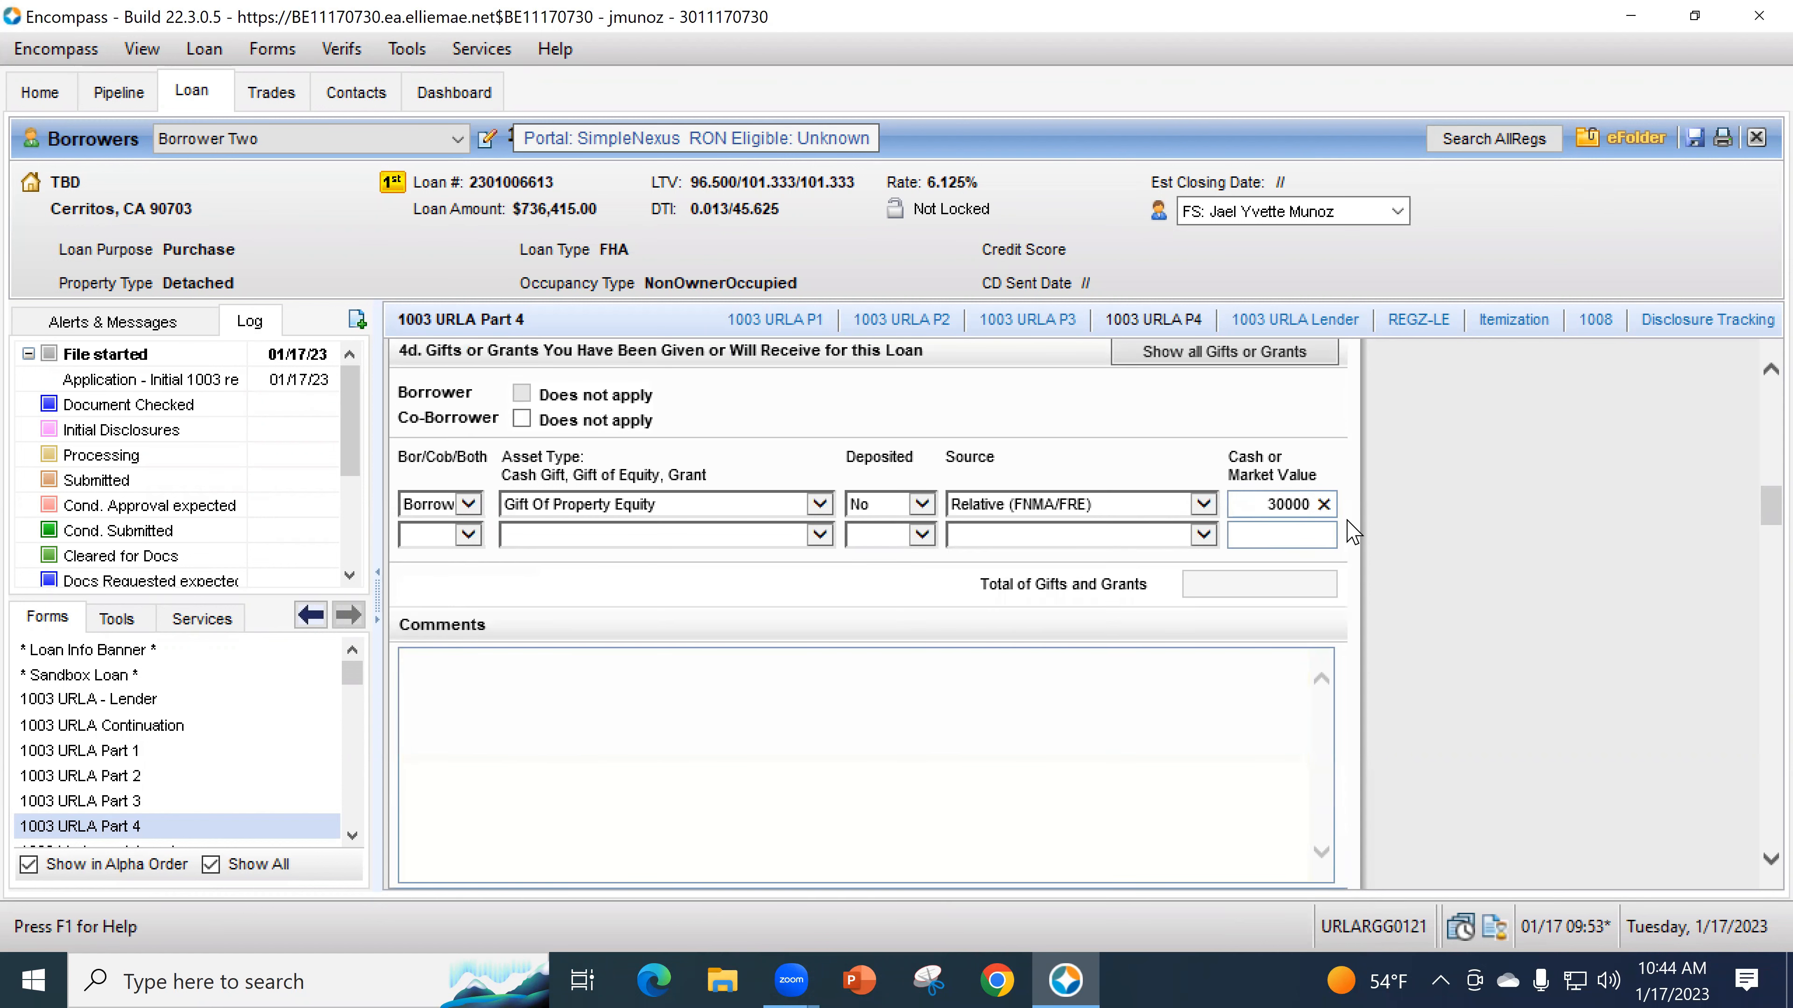
text(300,000)
click(1013, 588)
- Correct the gift to a deposited Gift of Cash from Parent (FNMA/FRE) worth 30,000
click(606, 513)
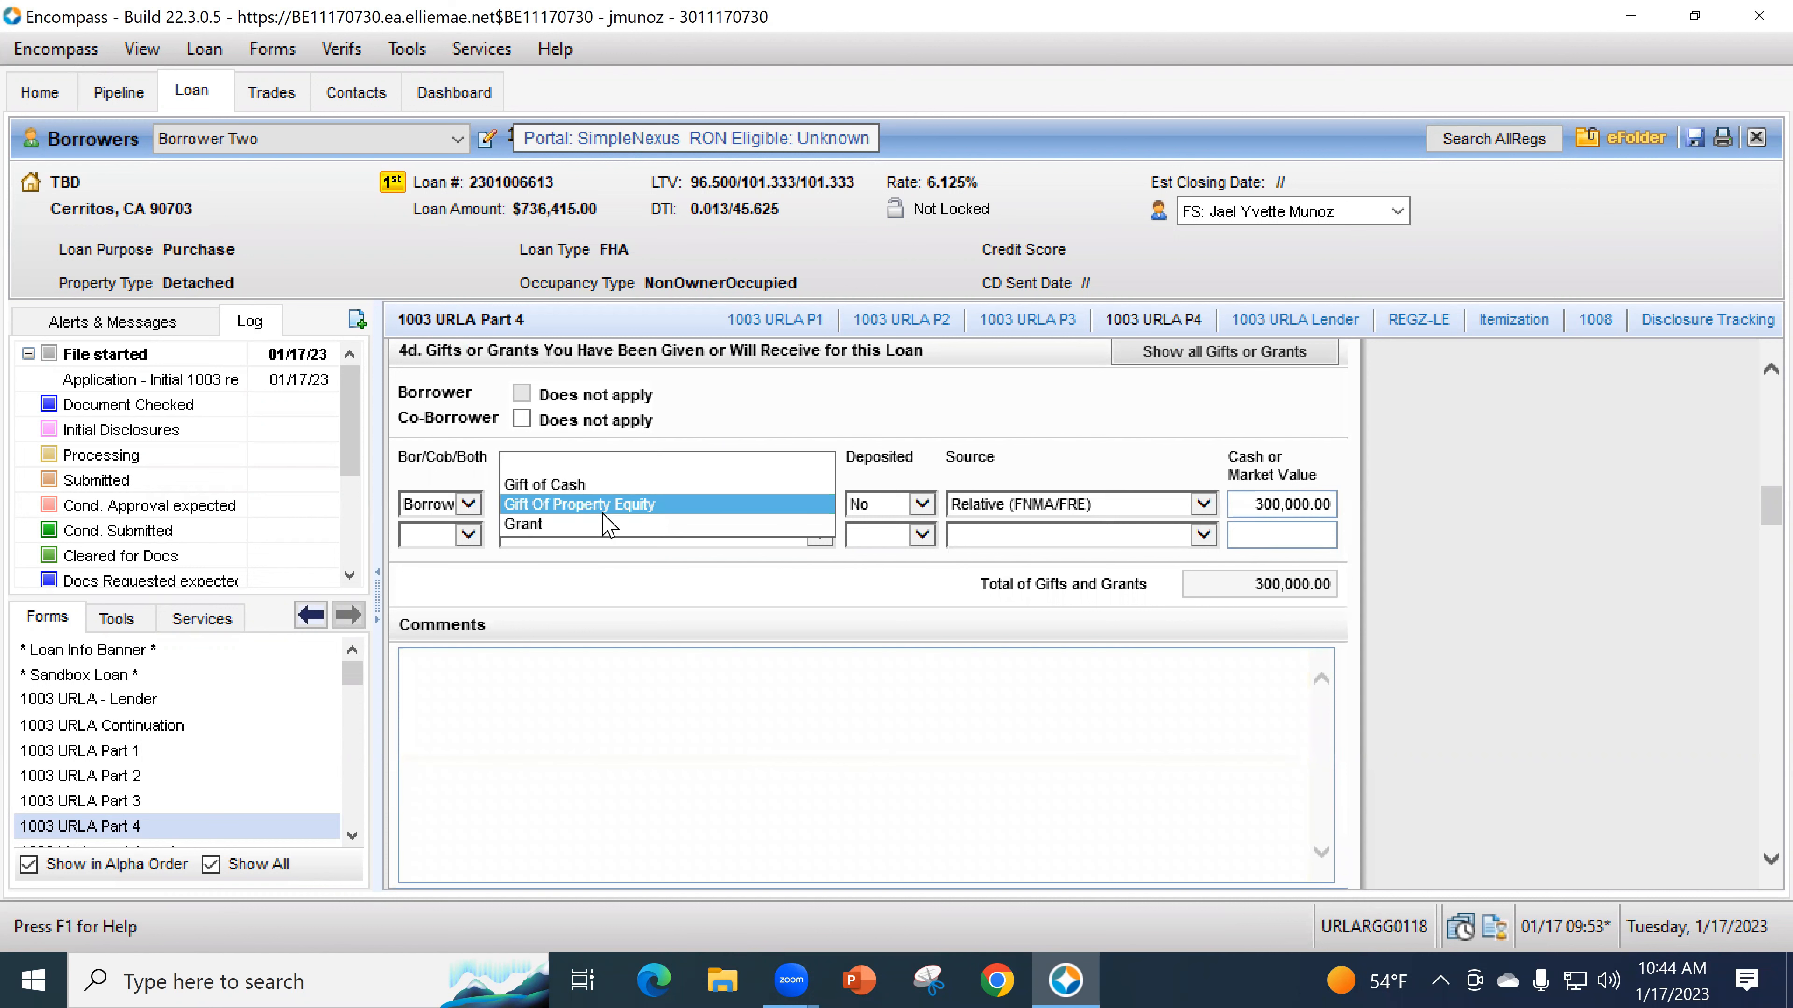
click(607, 486)
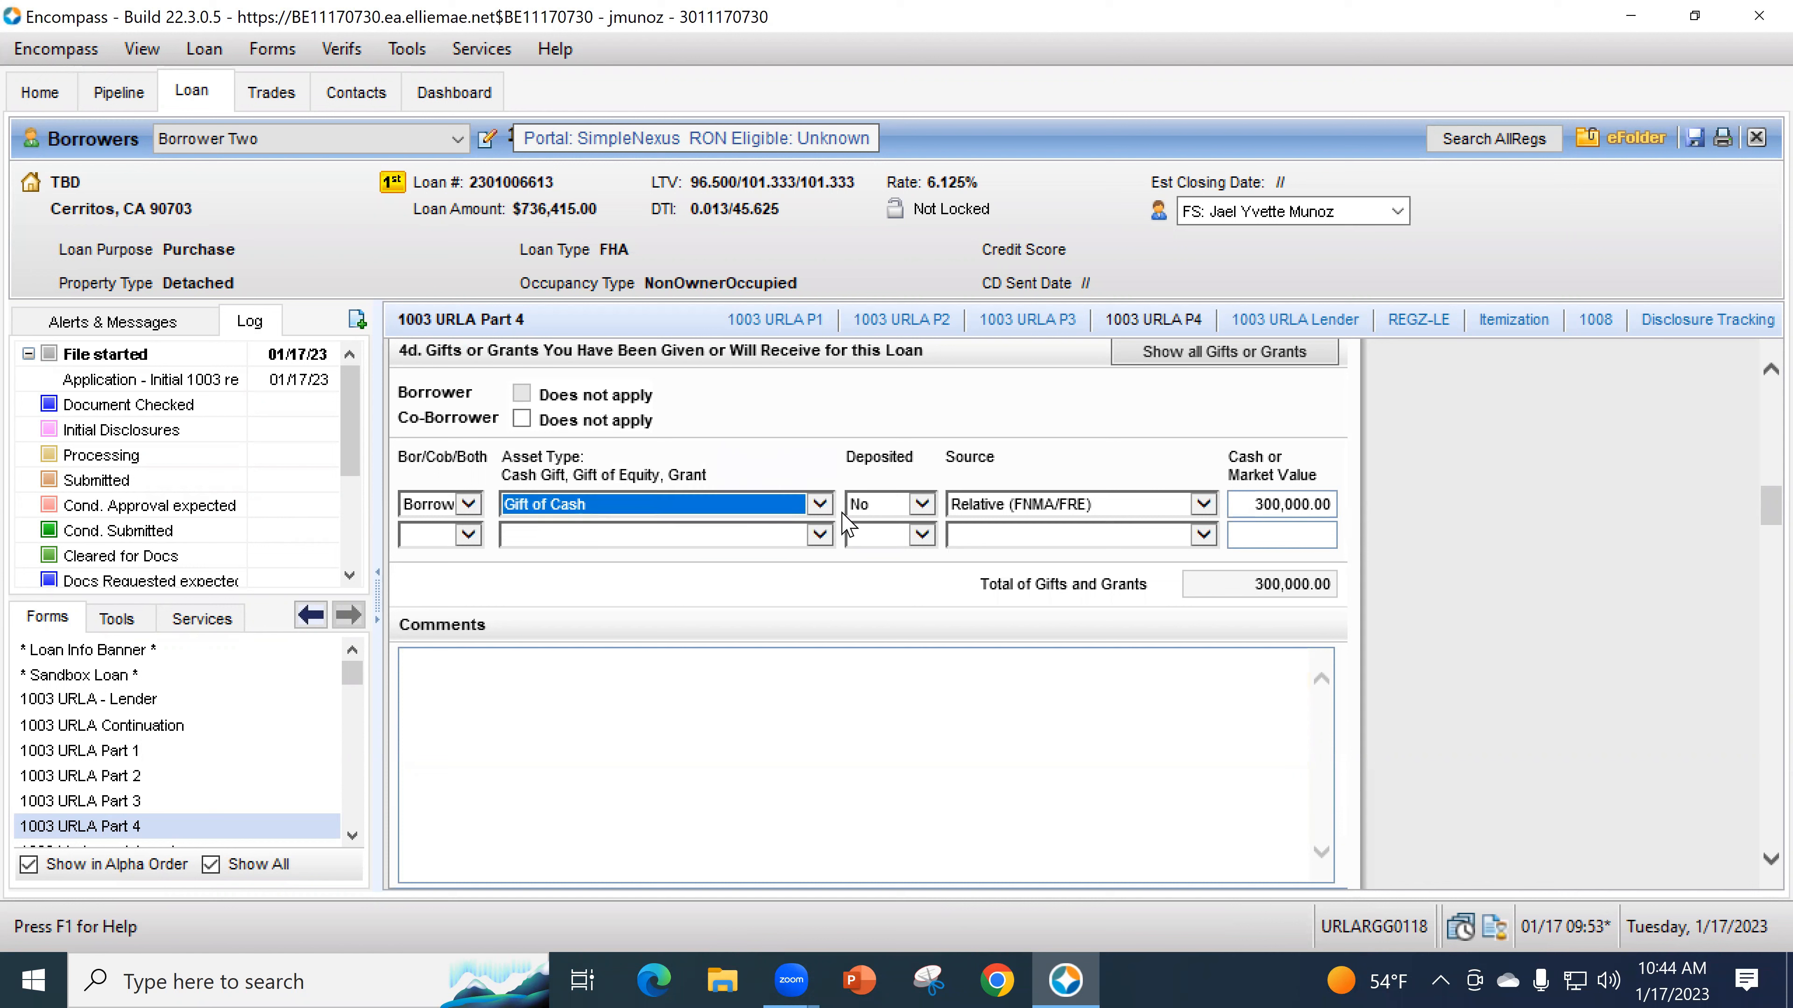
click(884, 509)
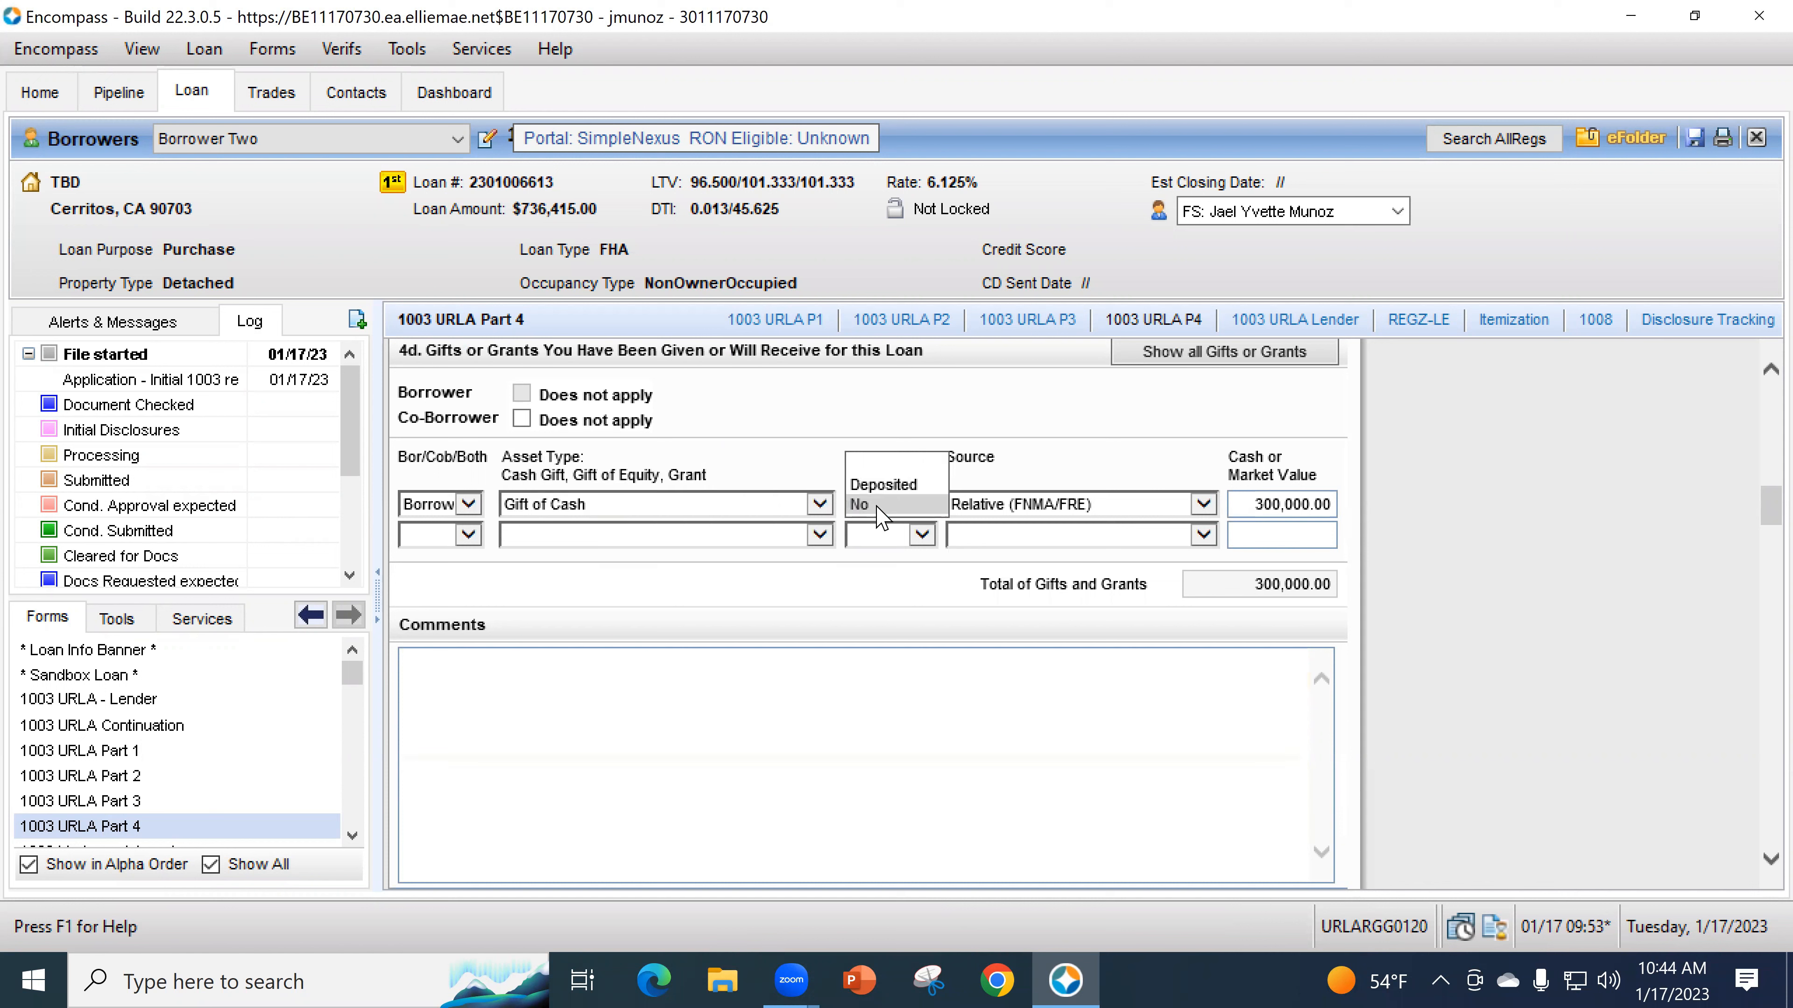
click(876, 507)
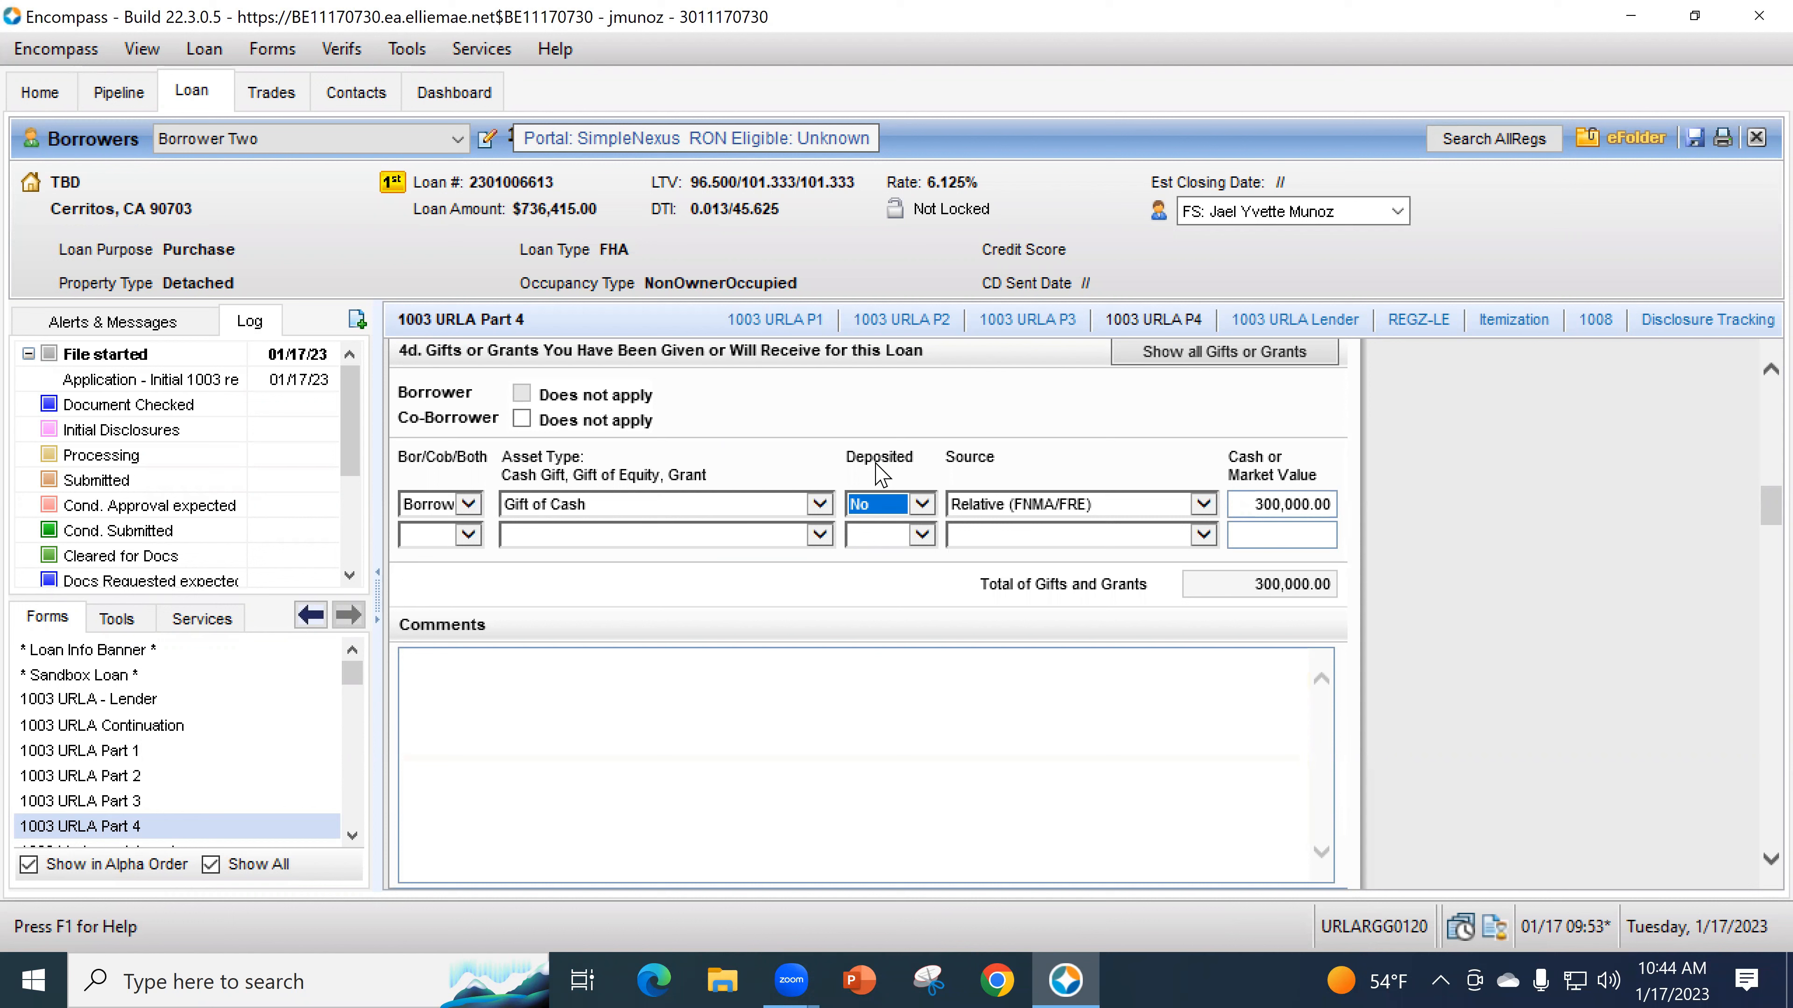
click(1018, 505)
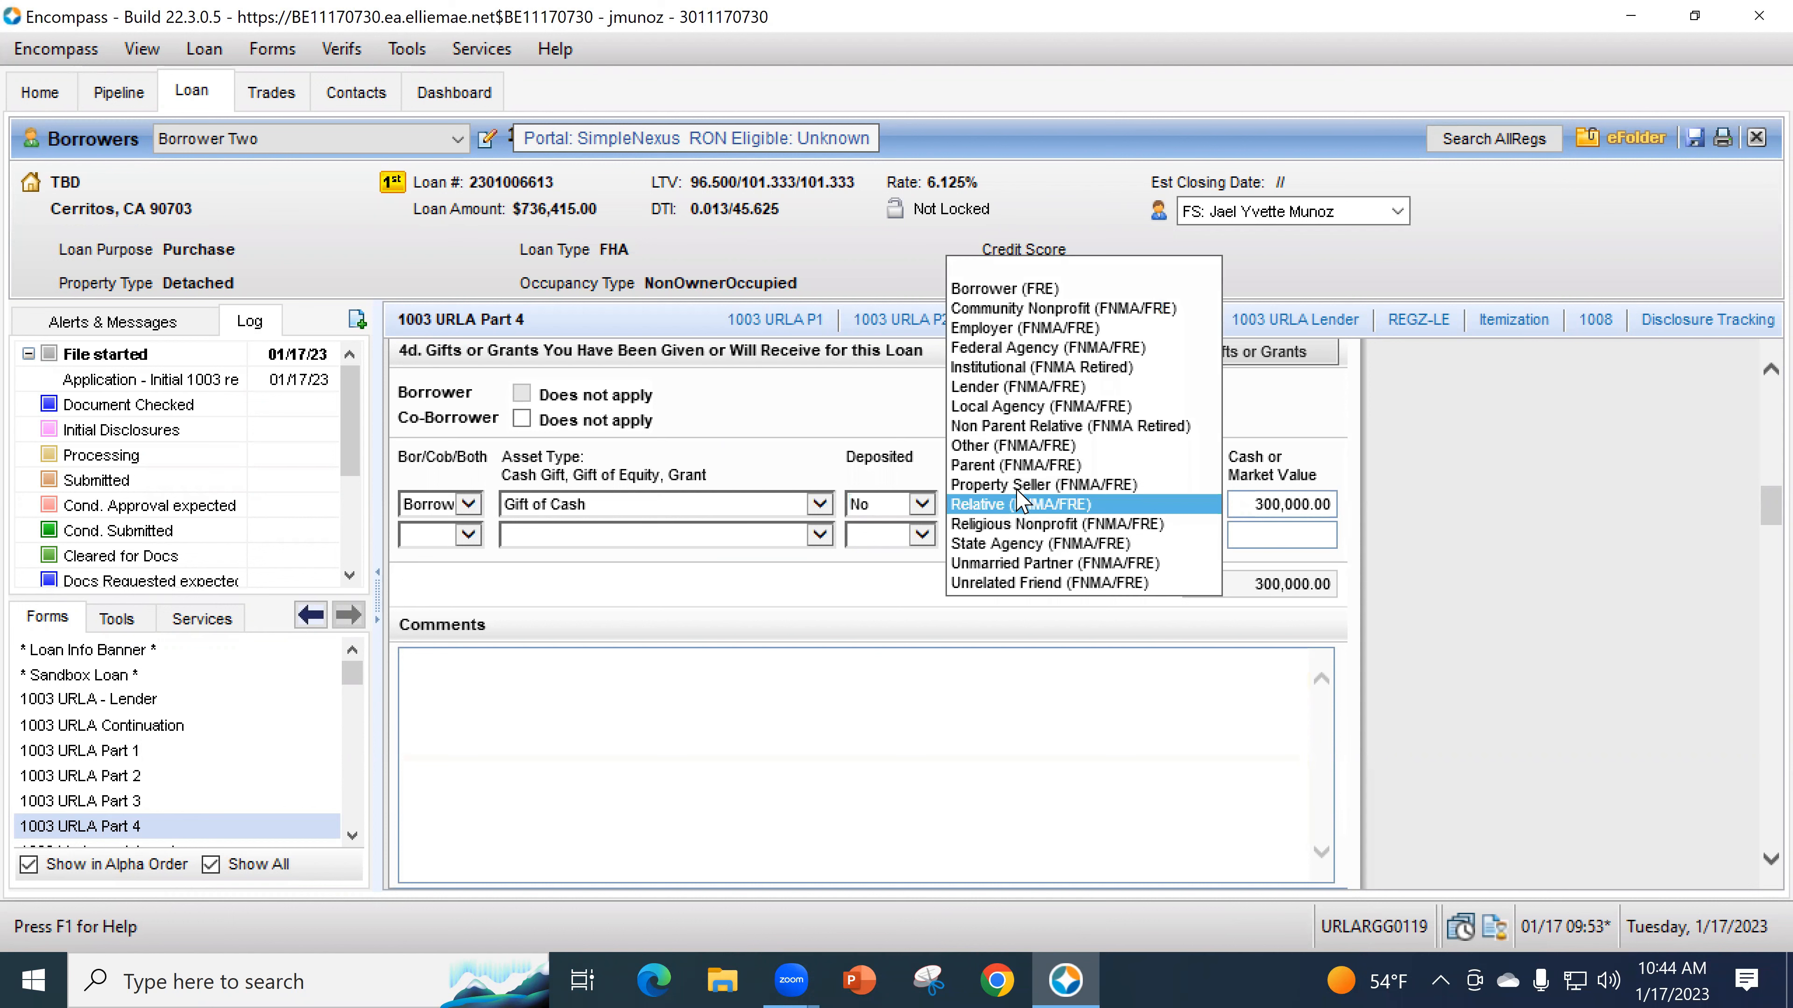
click(1275, 510)
click(1262, 510)
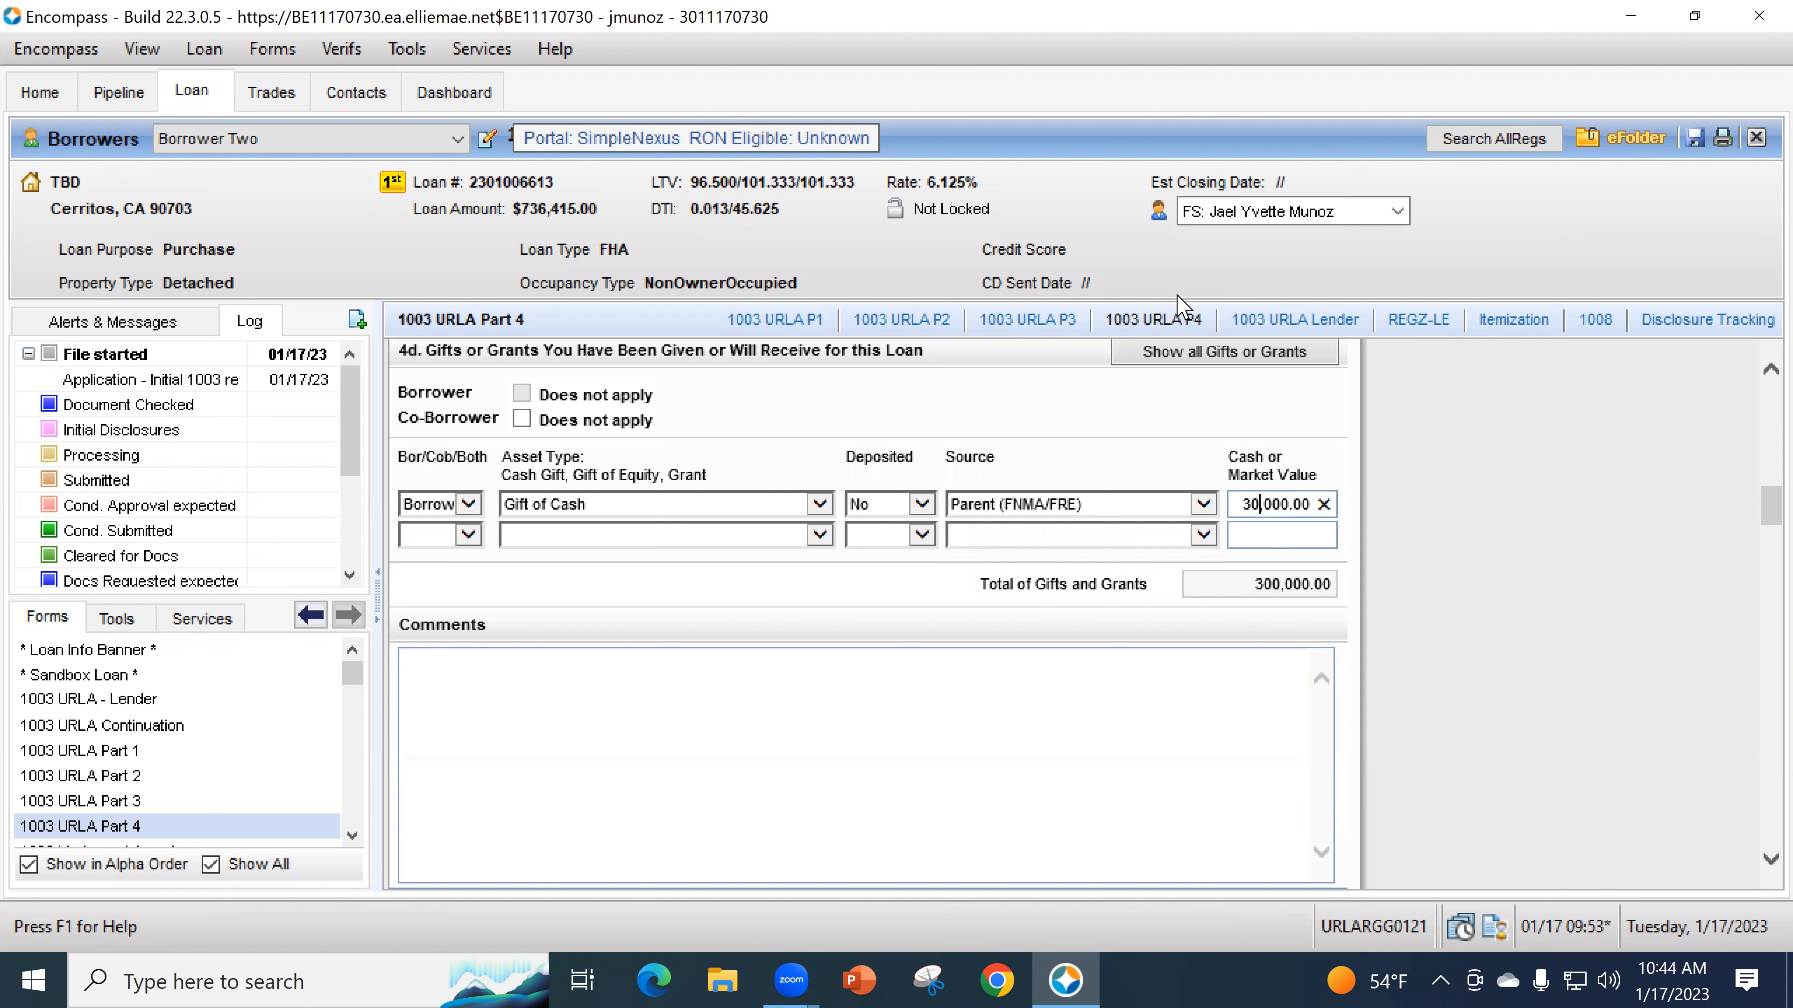
key(Tab)
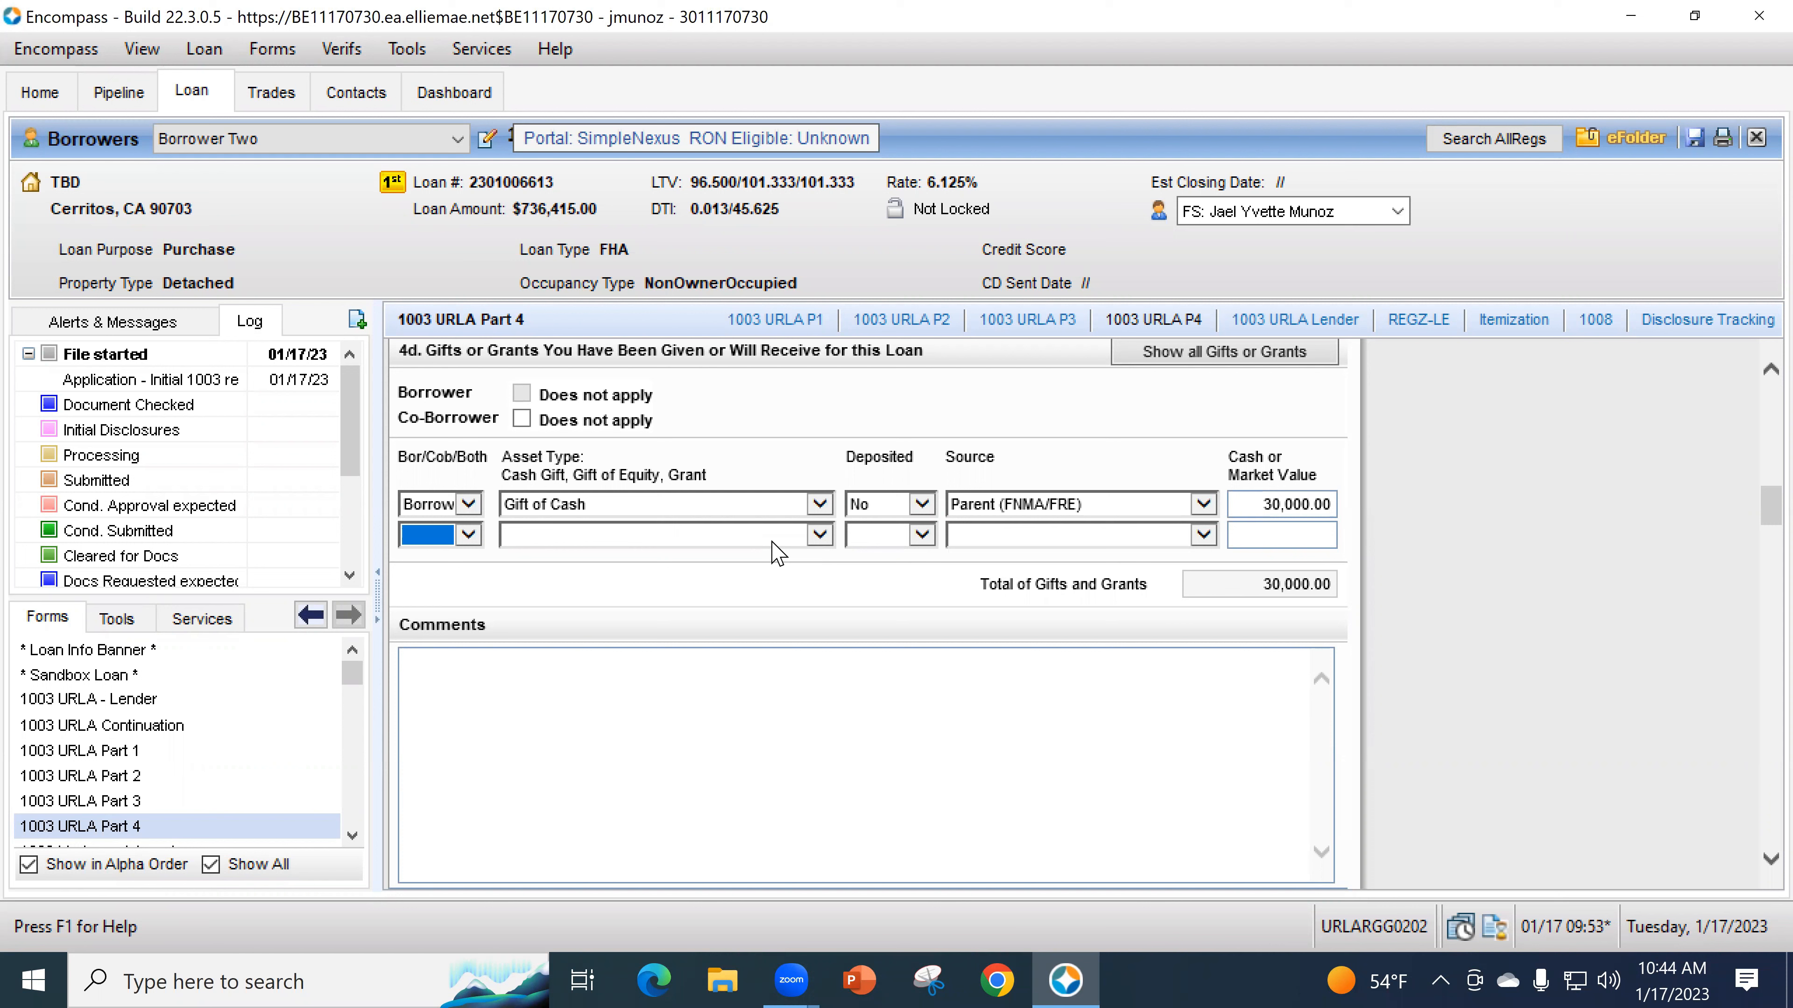
click(911, 506)
click(907, 494)
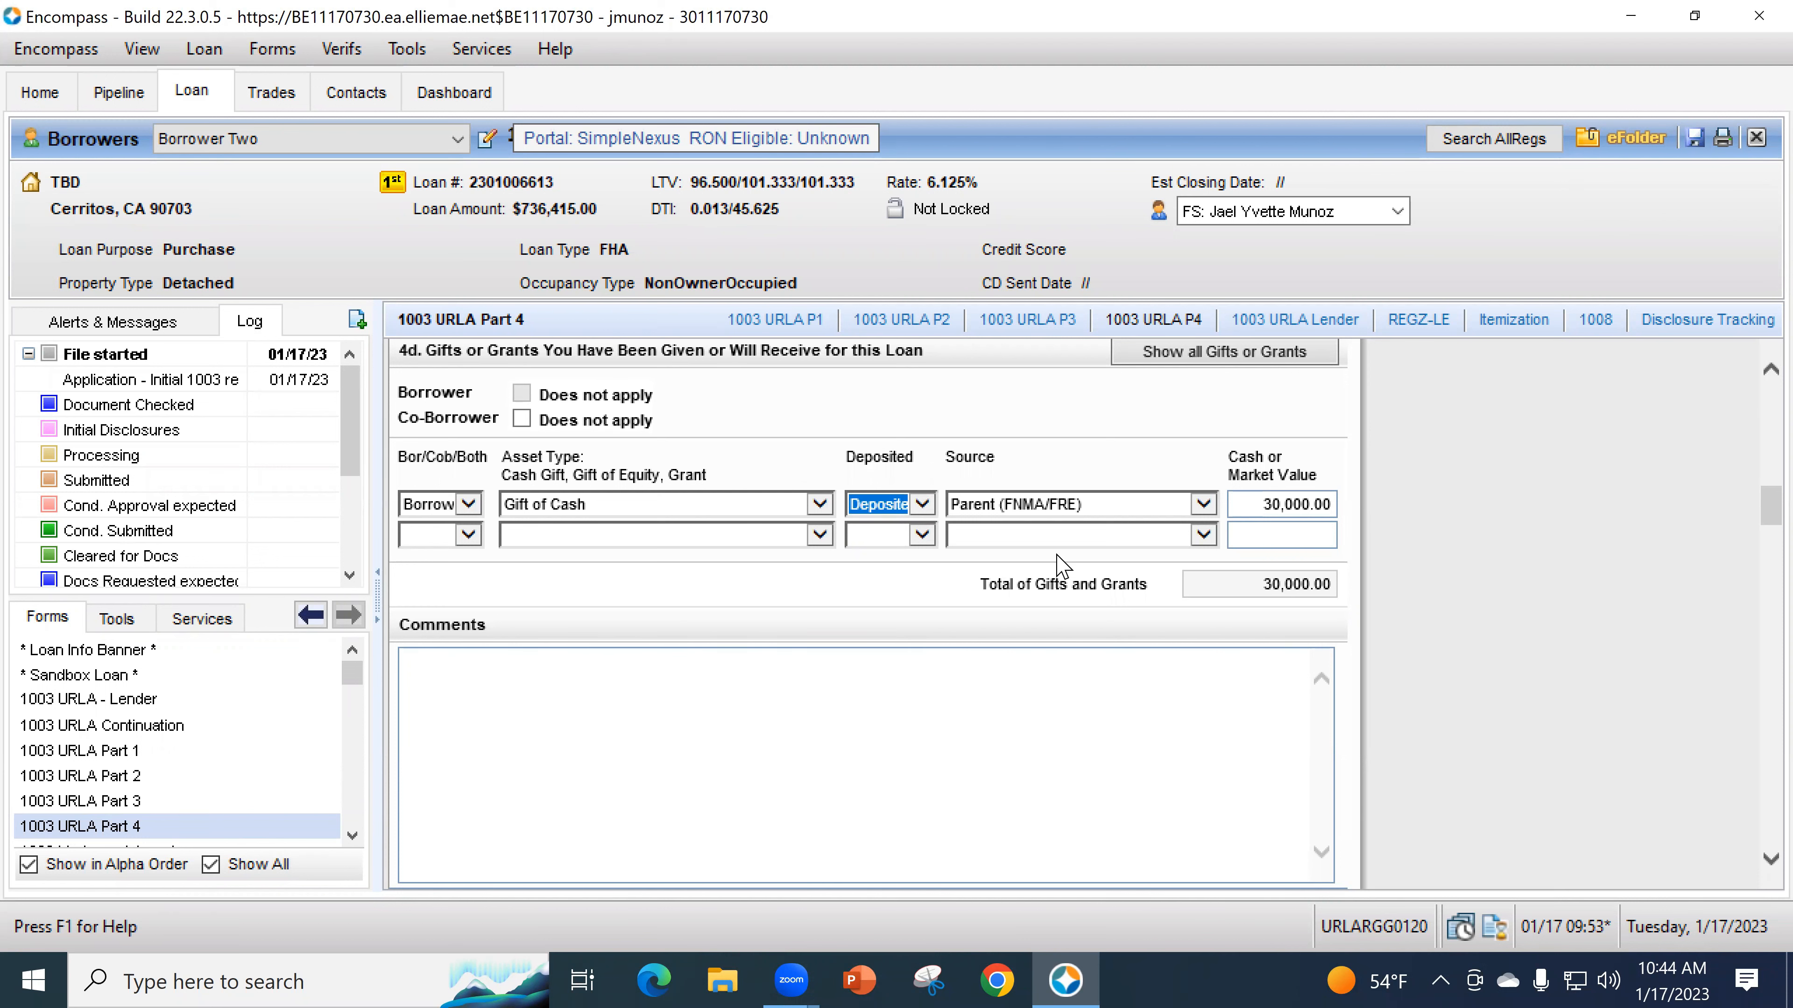
click(150, 800)
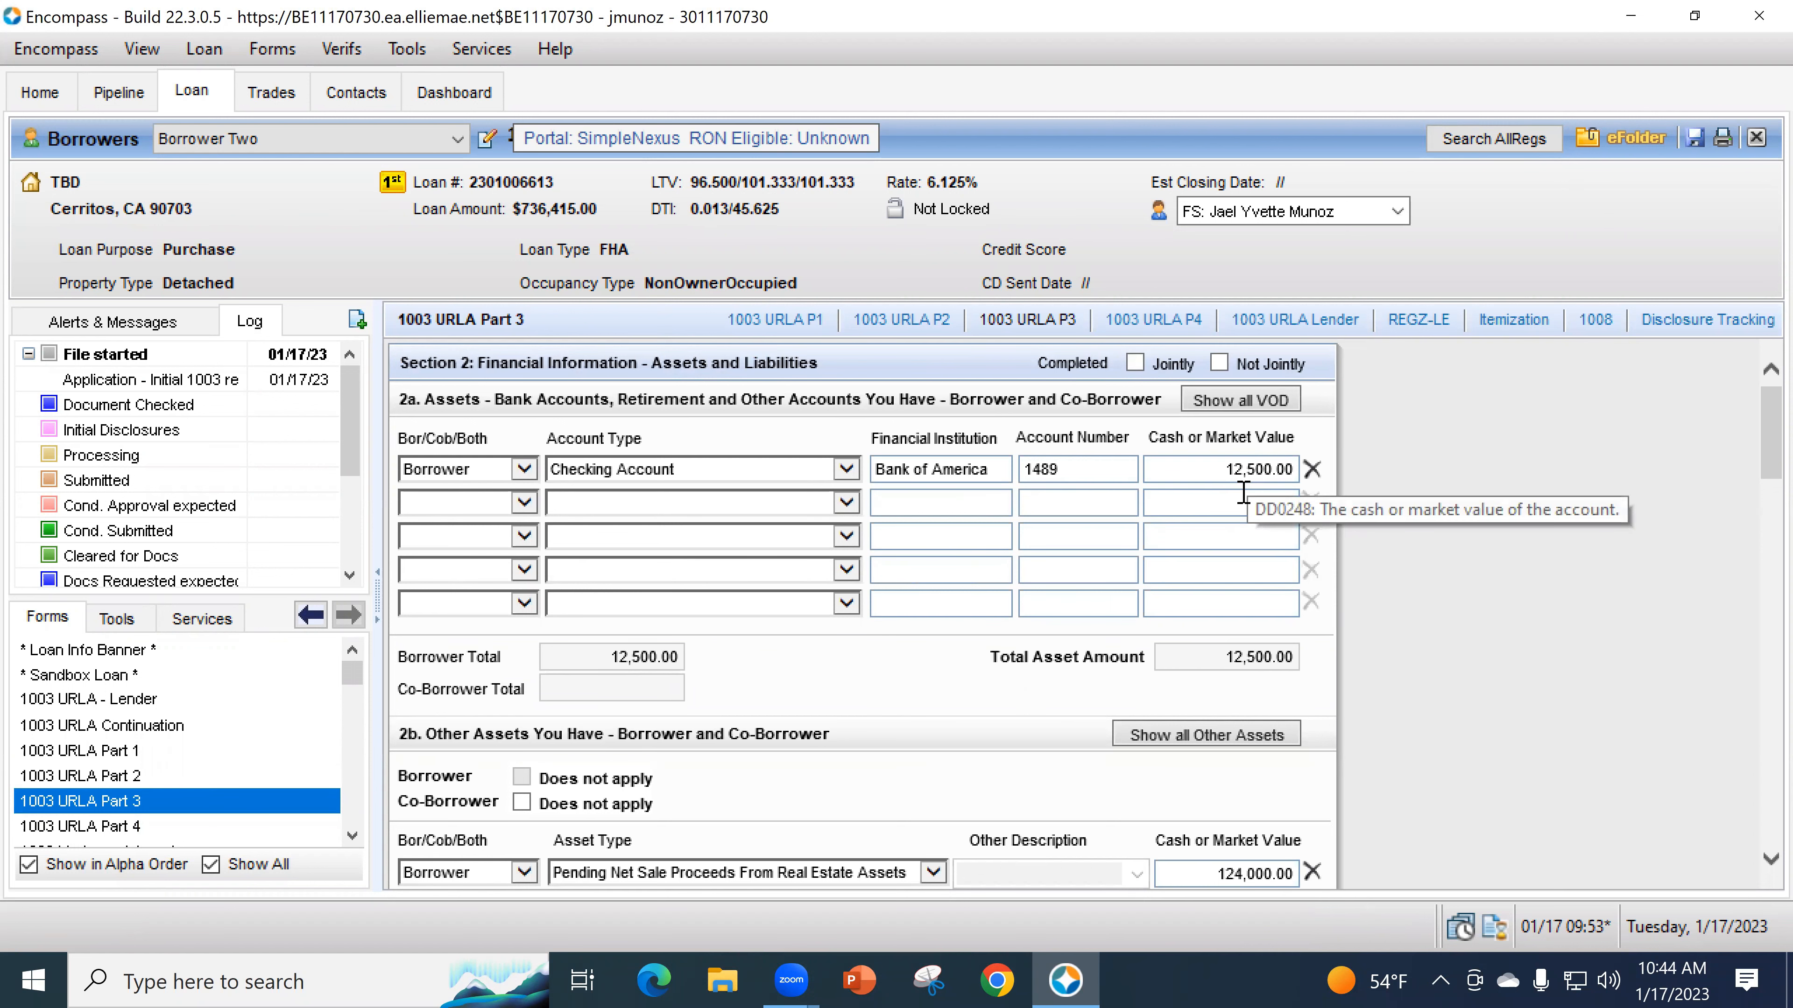
- Change the Bank of America checking account's cash value on URLA Part 3 to 42,500.00
click(139, 826)
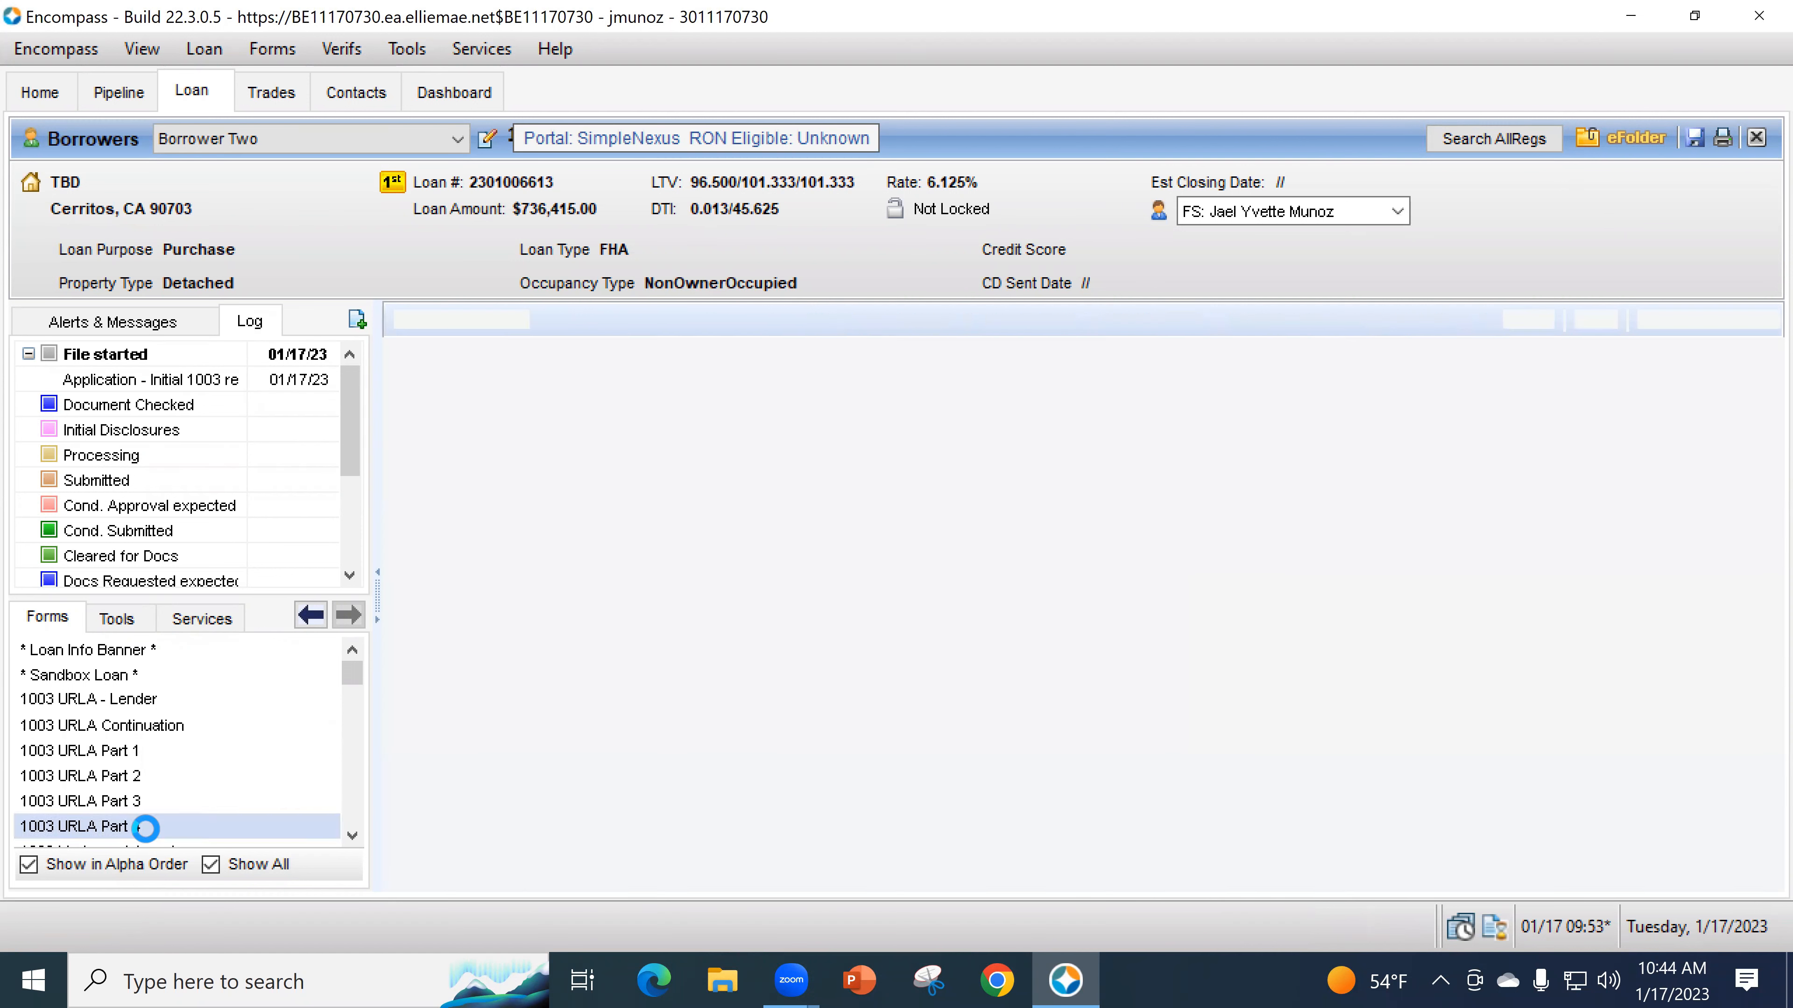
scroll(1336, 716, down, 3)
scroll(1336, 716, down, 3)
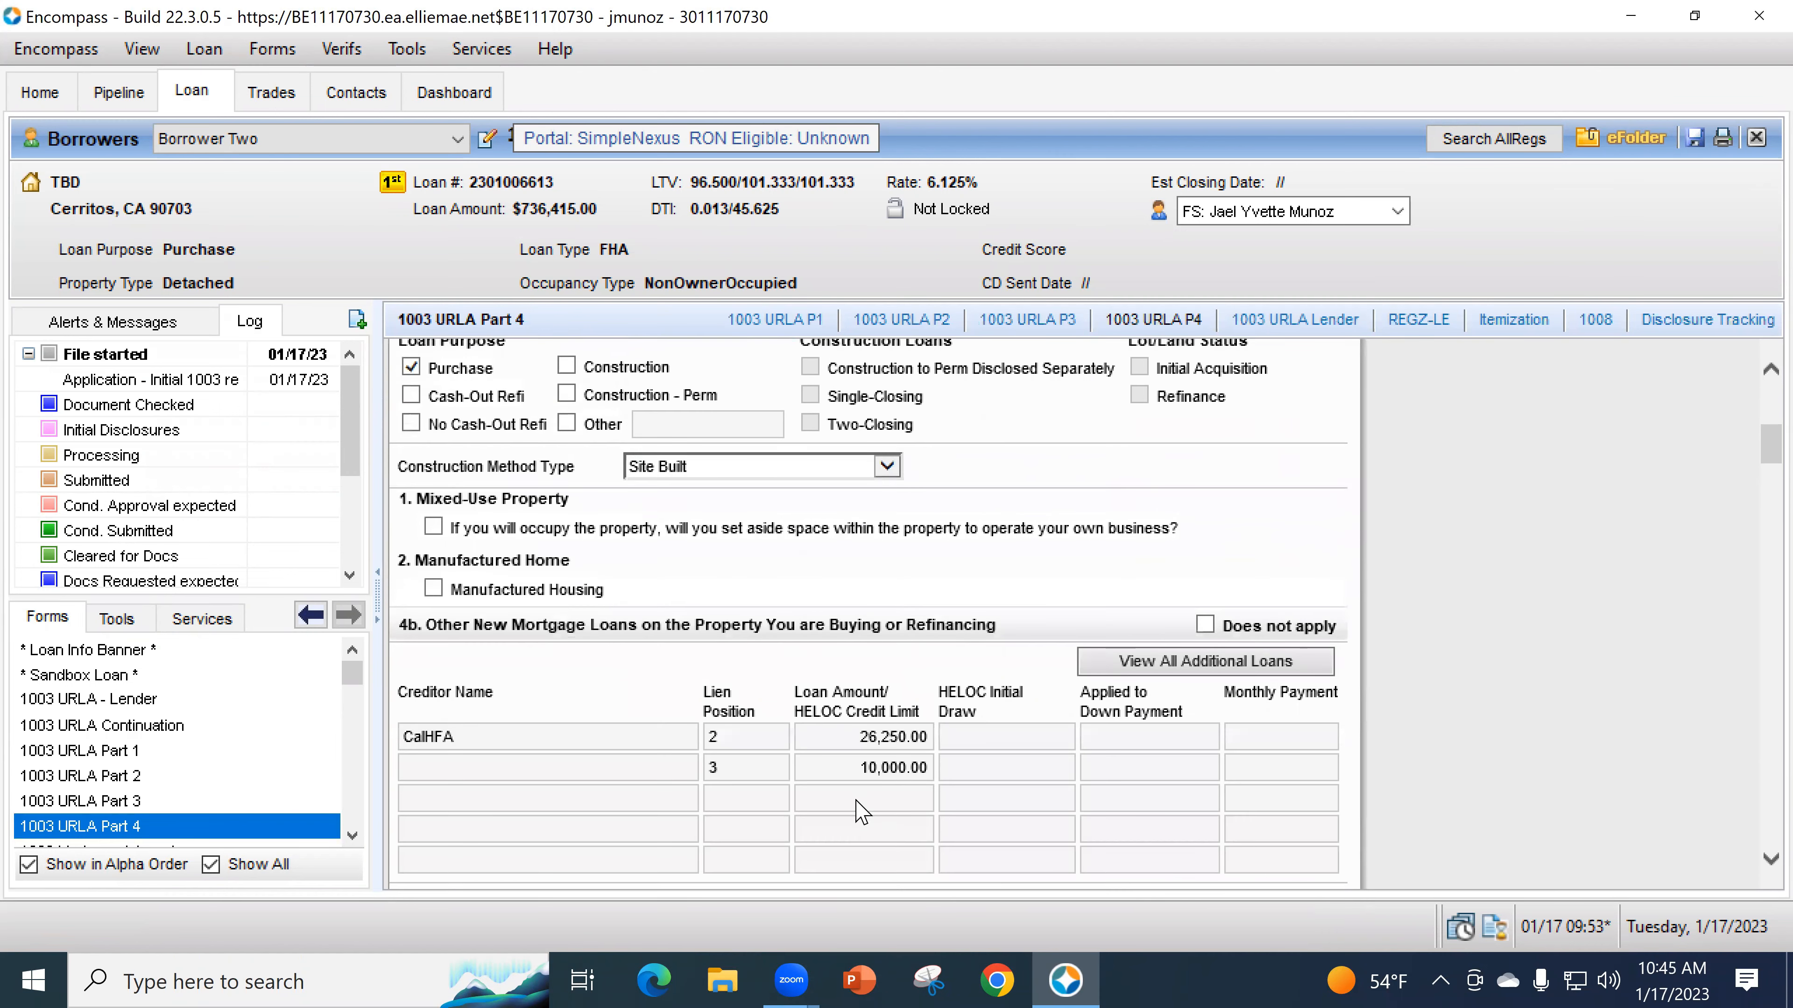
scroll(1340, 678, down, 10)
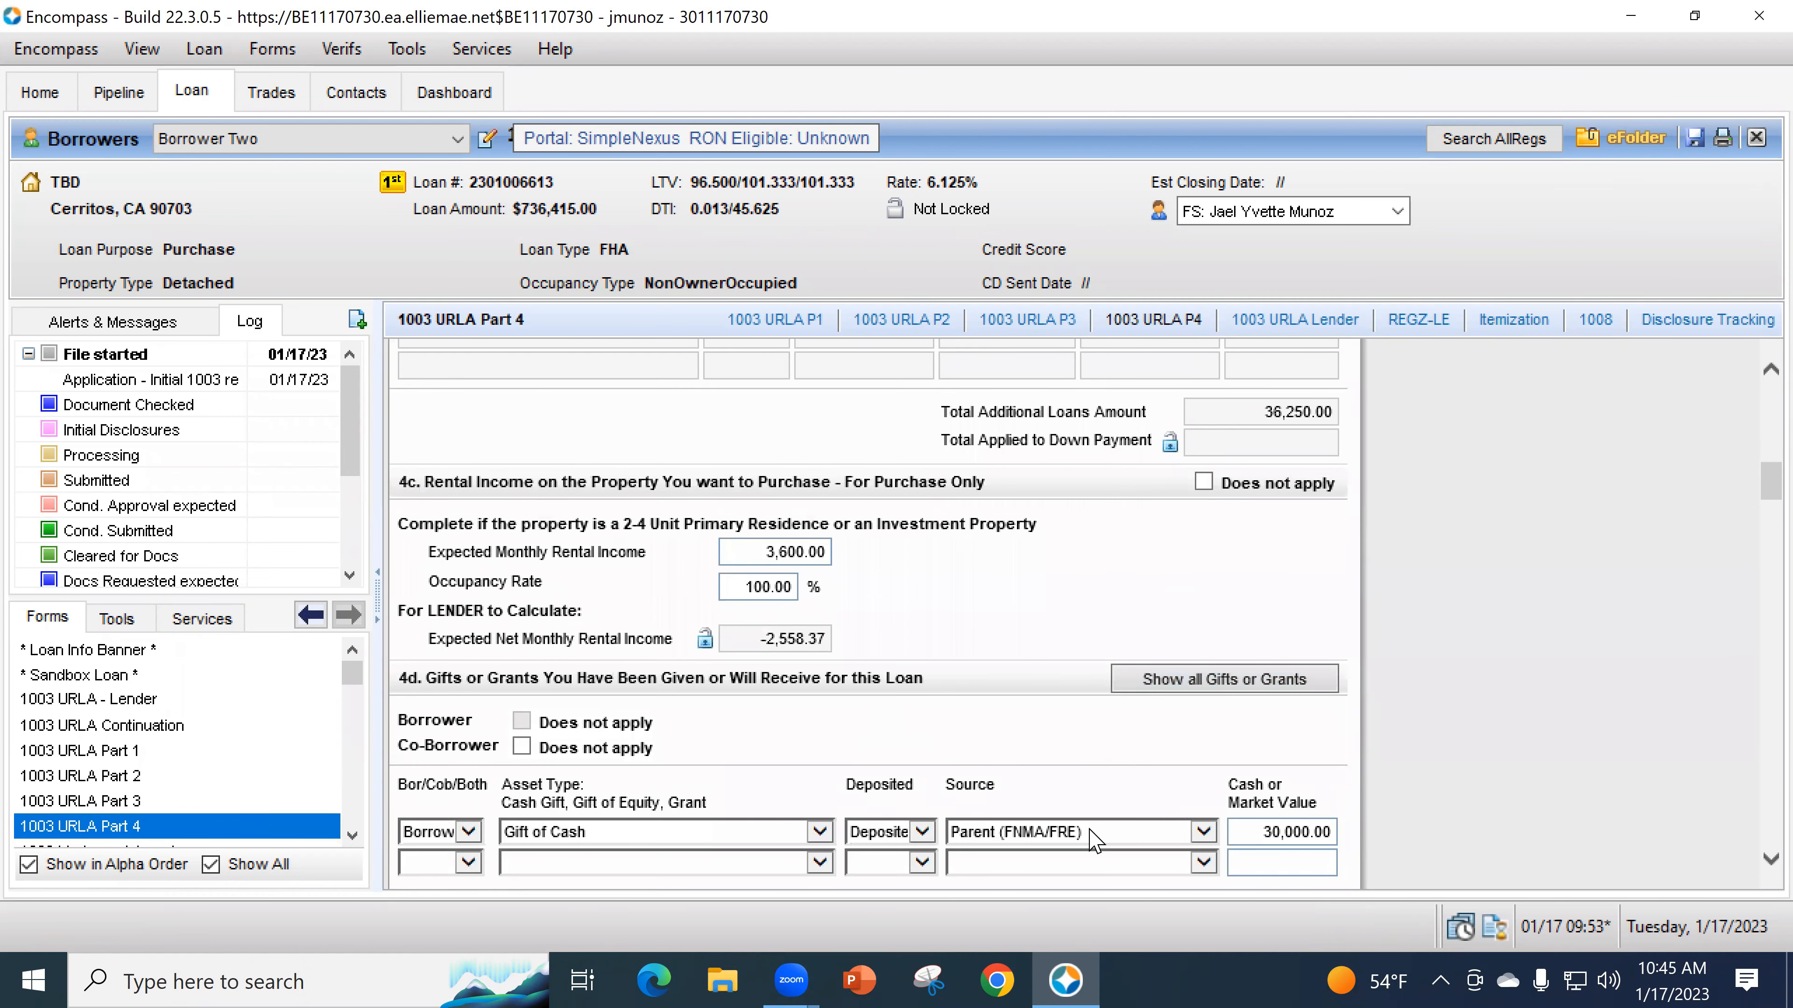
click(225, 797)
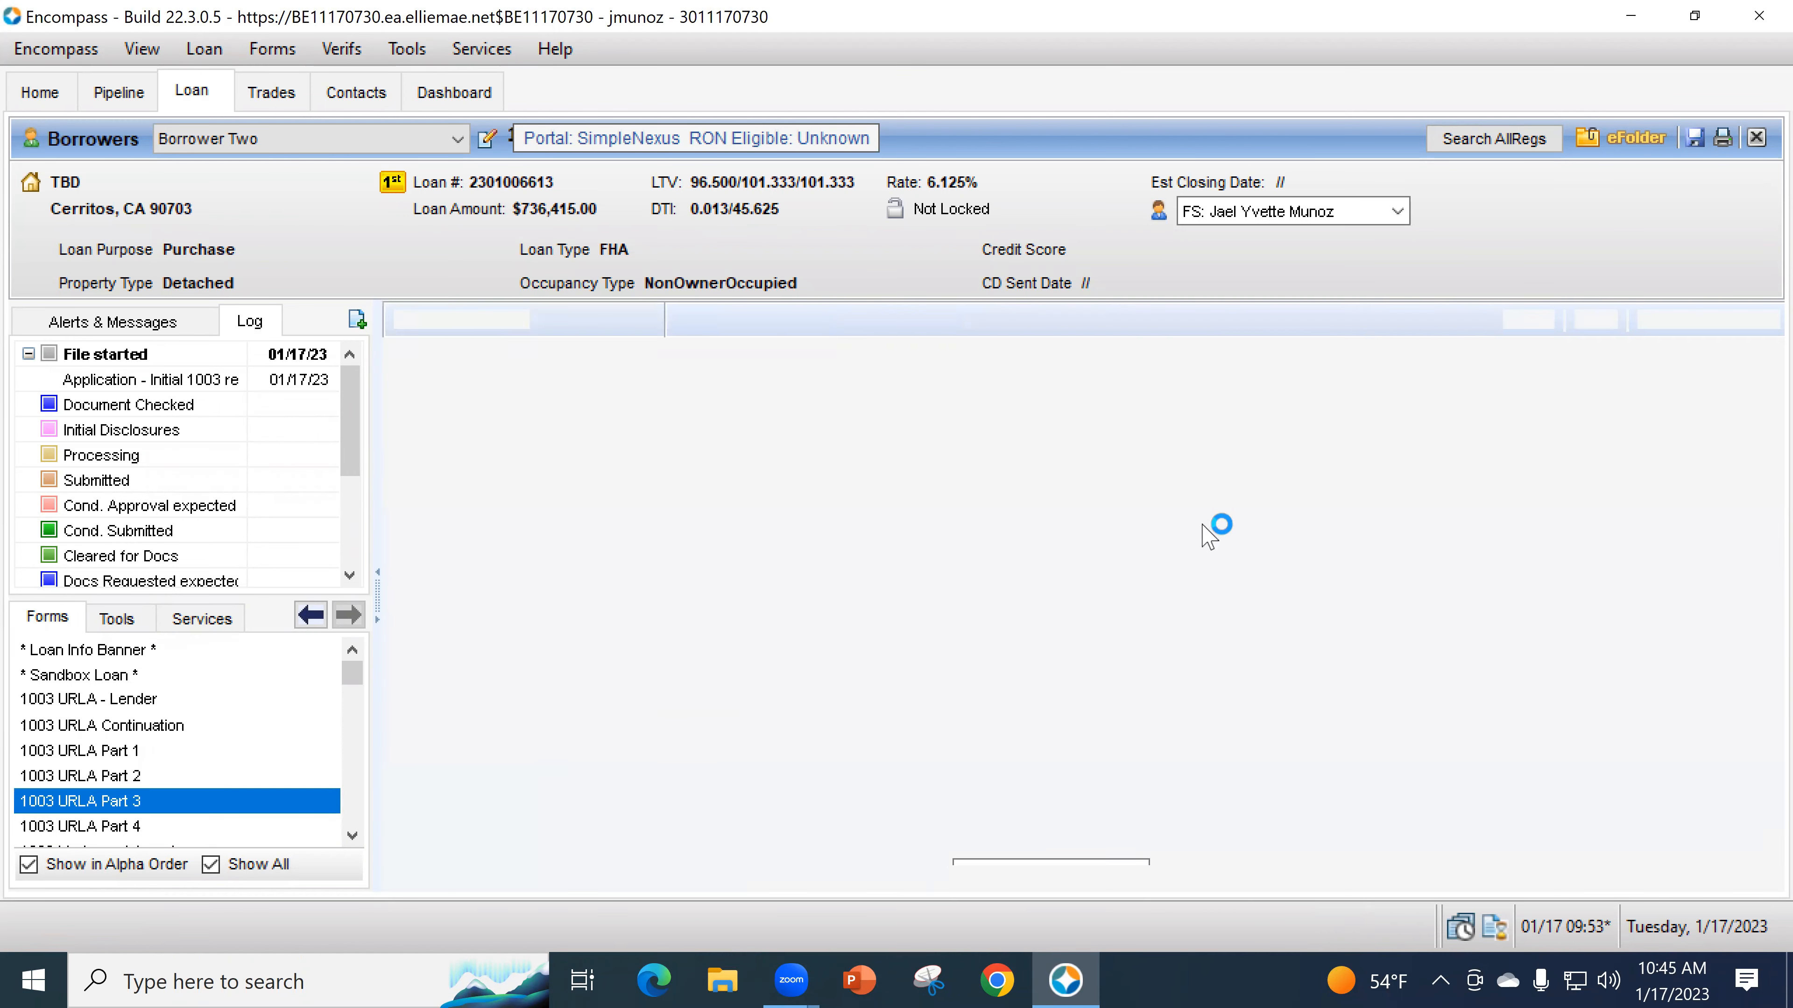
click(1211, 467)
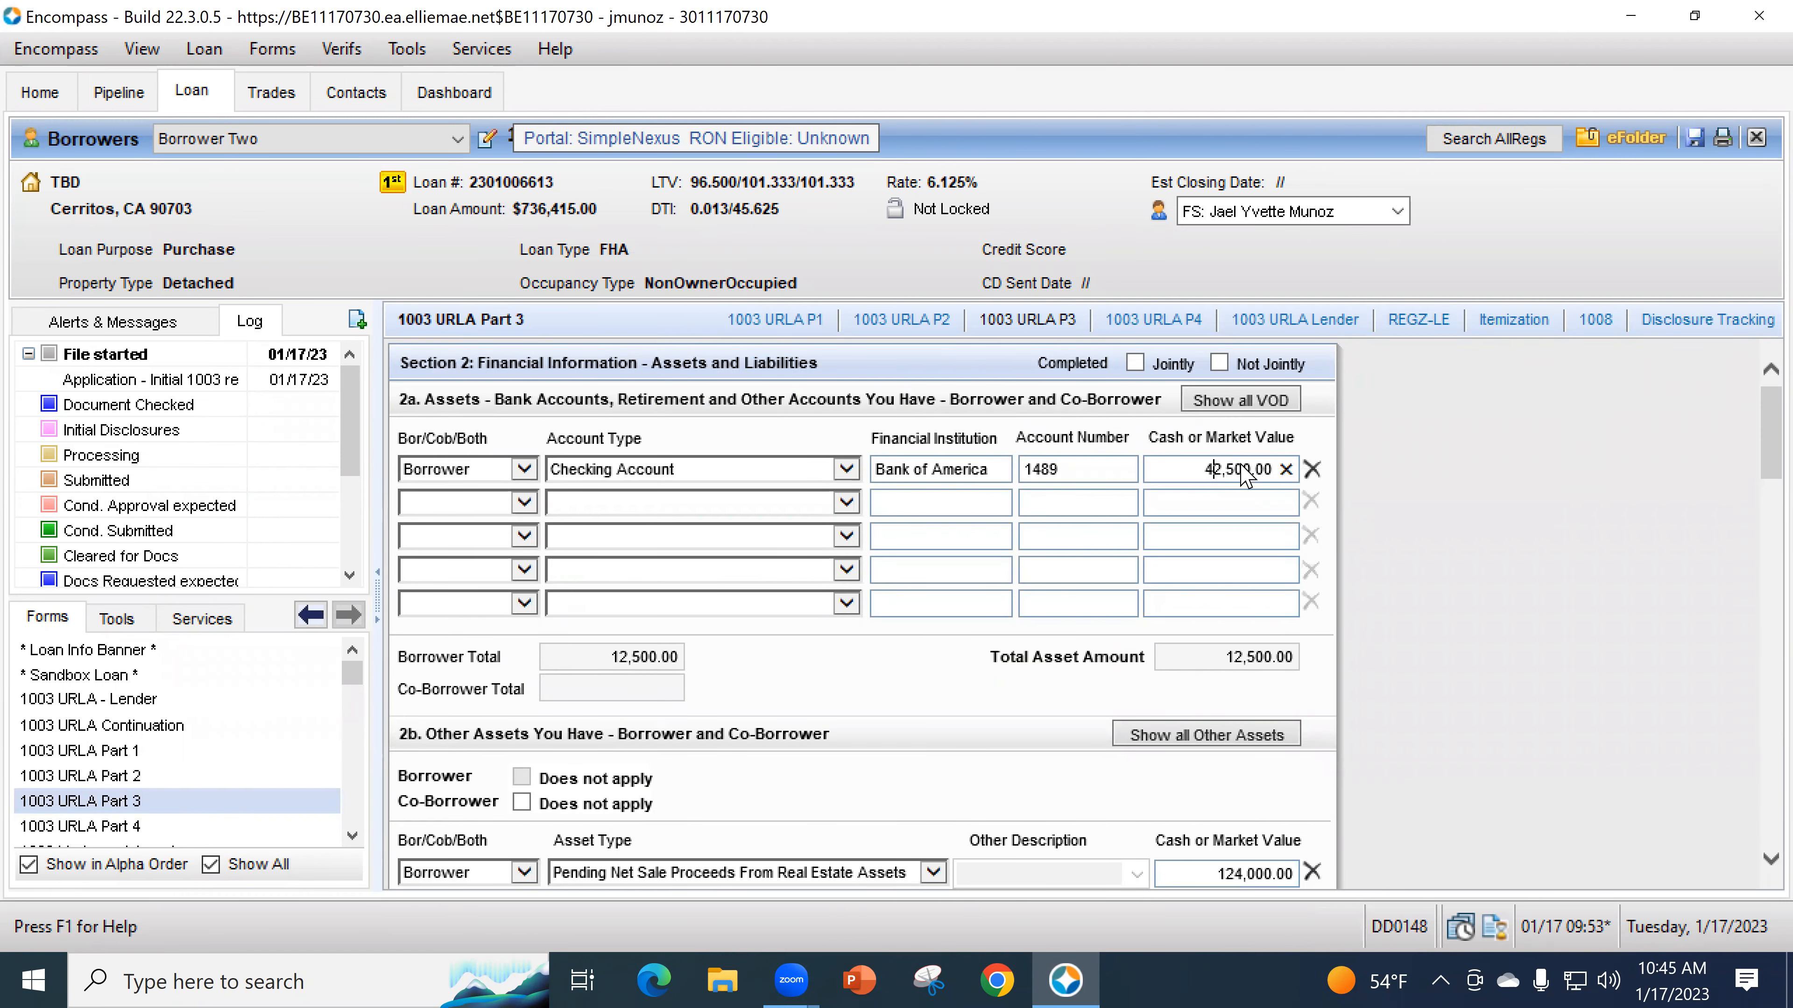
key(Tab)
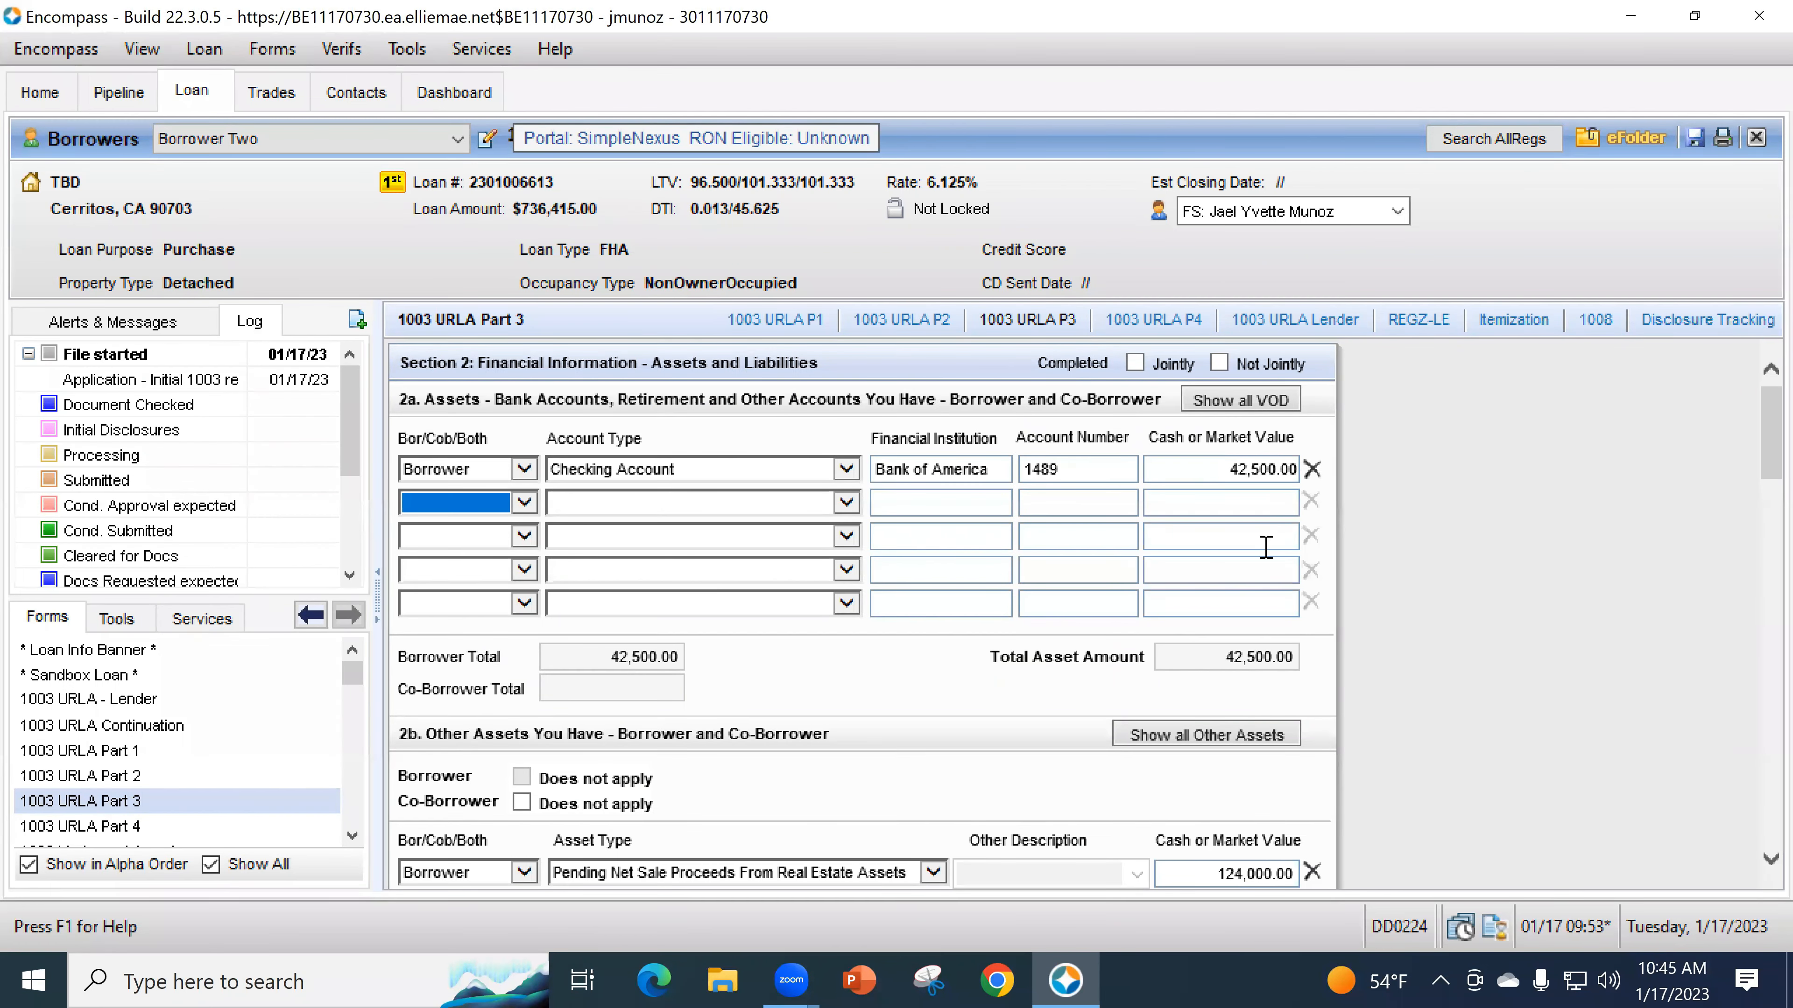
click(173, 828)
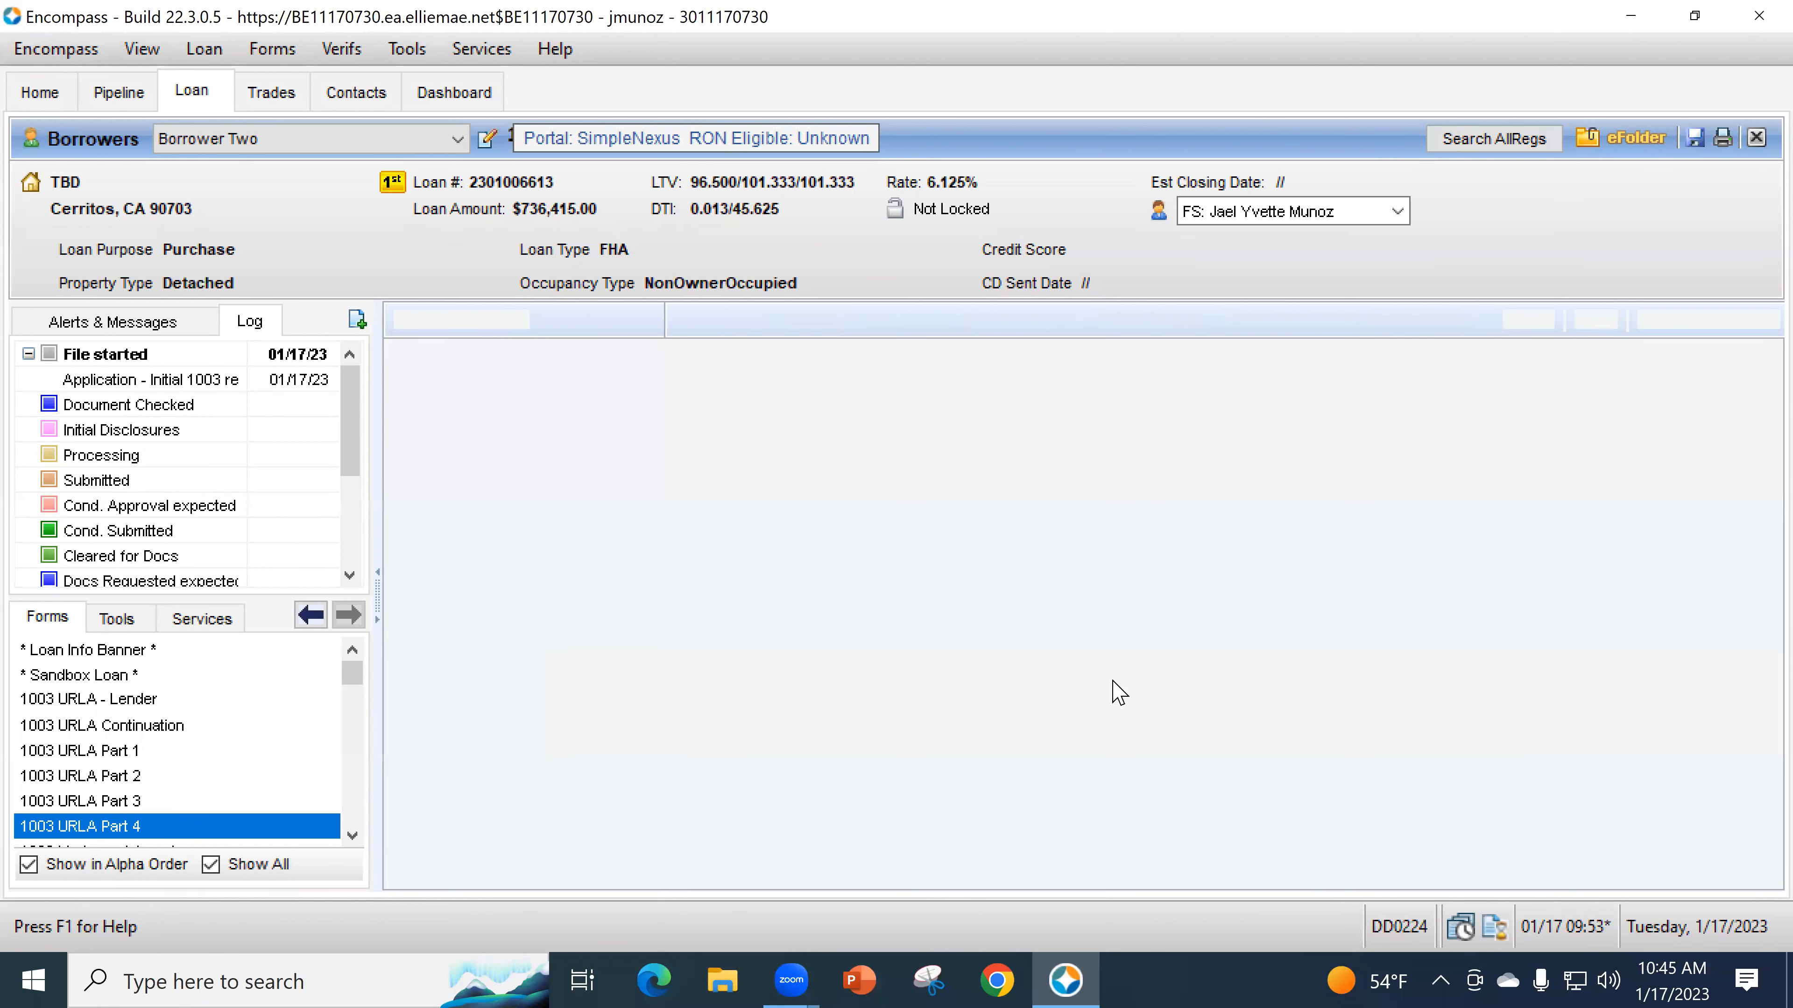
- Set the Deposited status of the 30,000.00 parent gift of cash to No
scroll(1270, 706, down, 10)
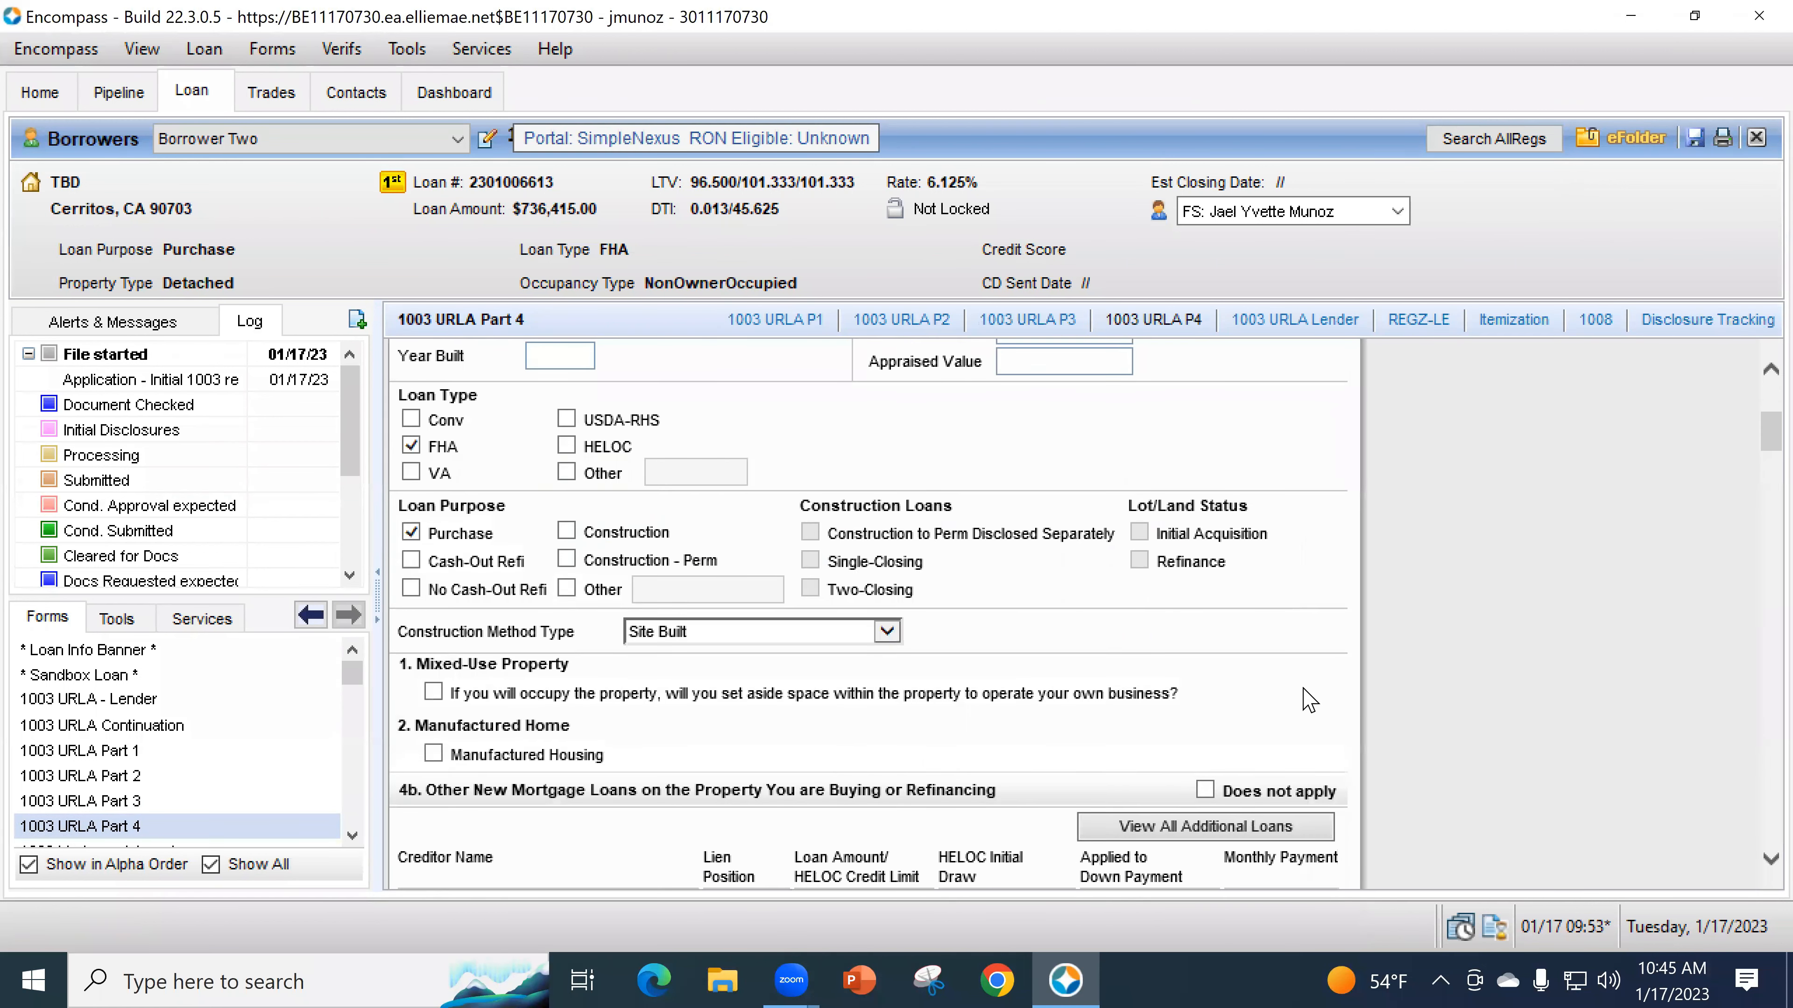
scroll(1354, 723, down, 5)
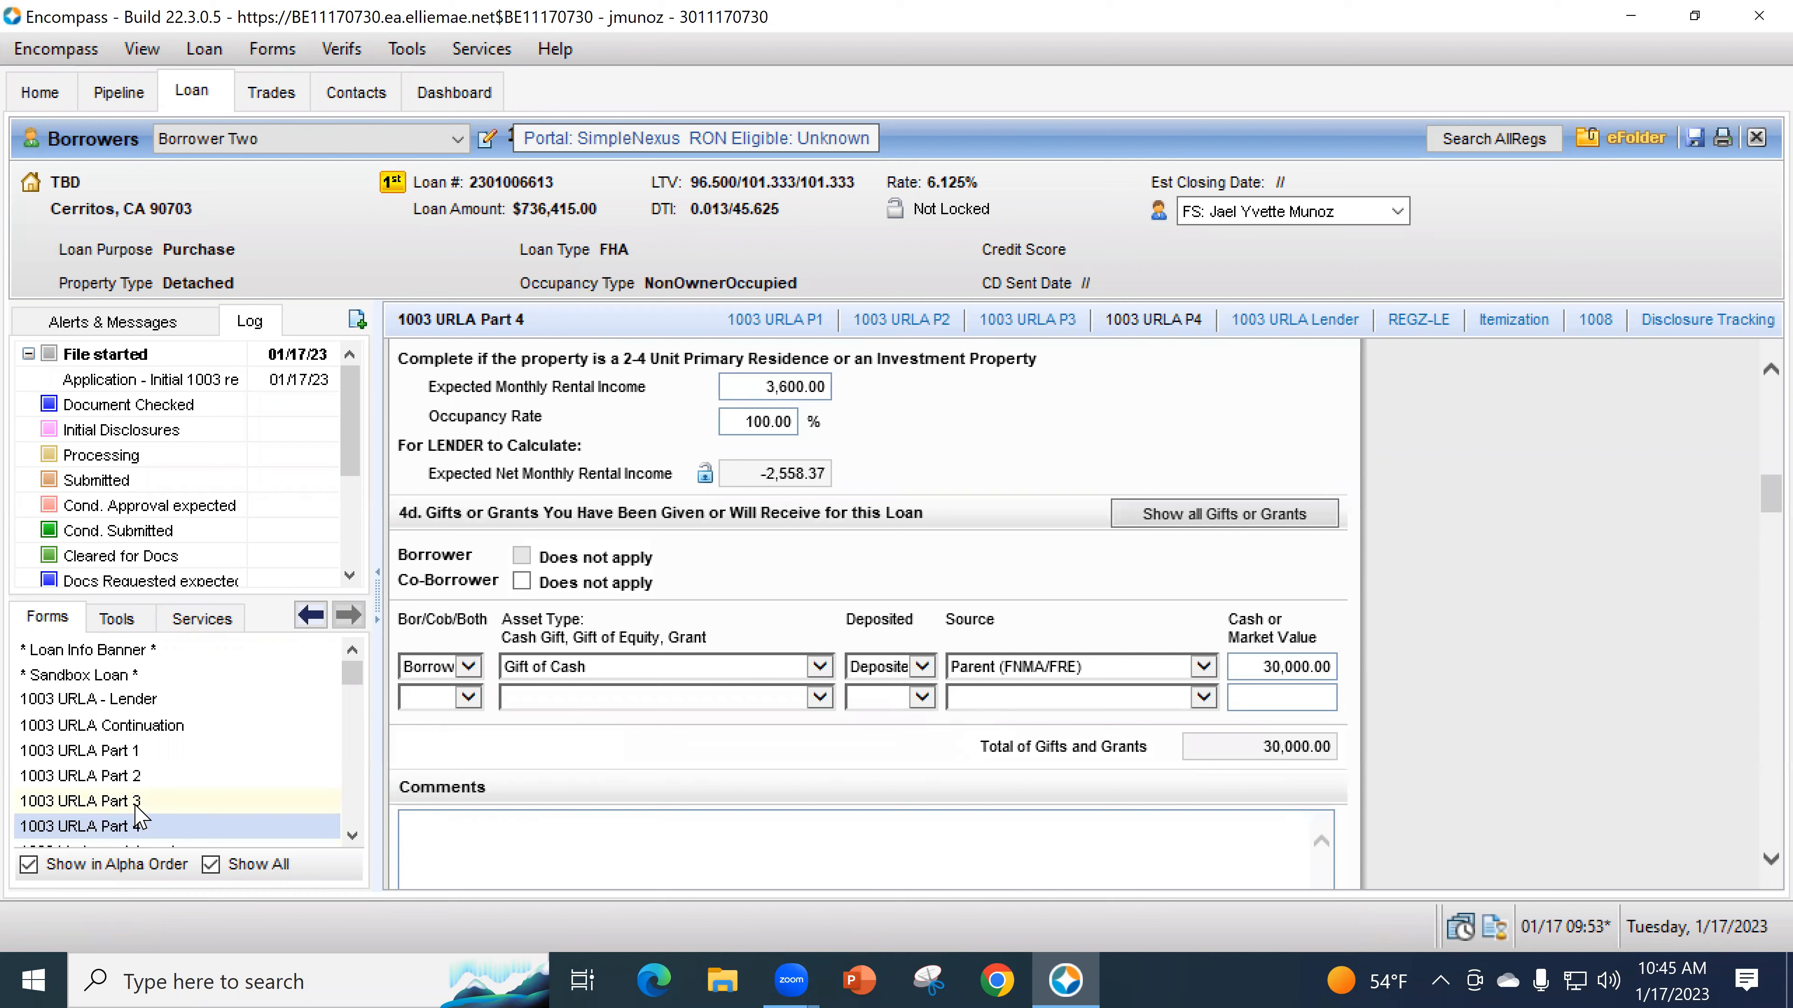
click(891, 667)
click(915, 671)
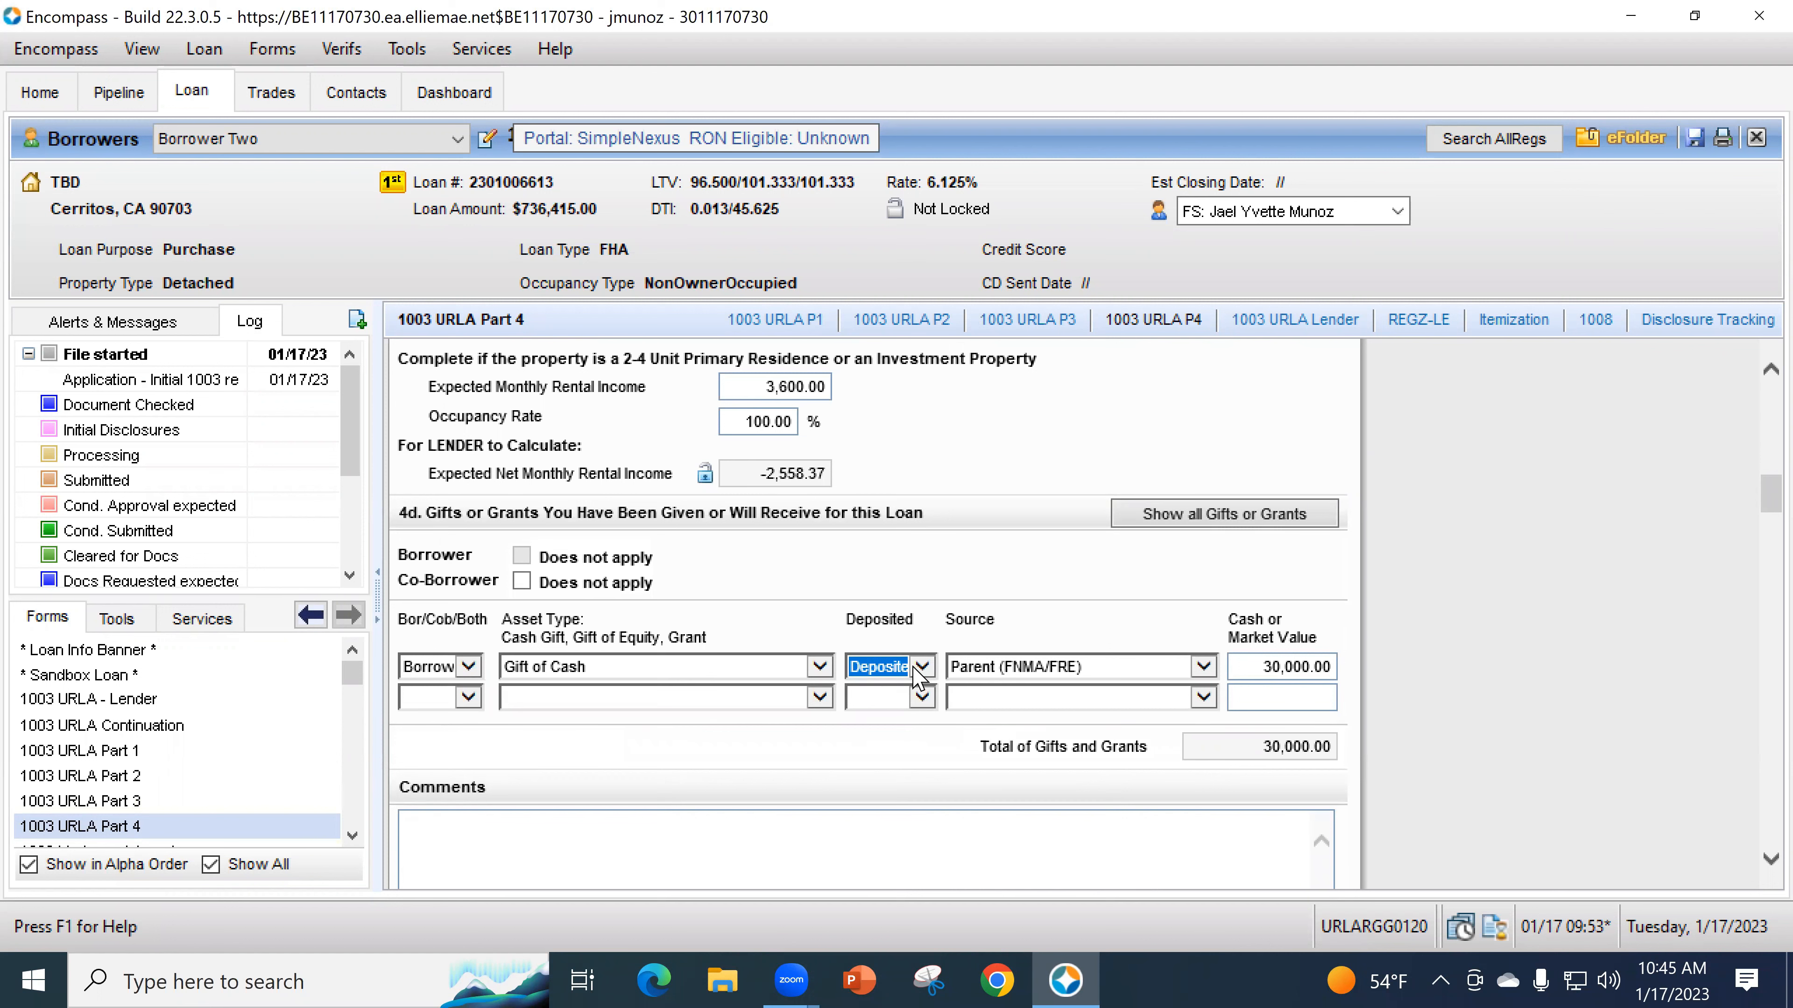
click(189, 801)
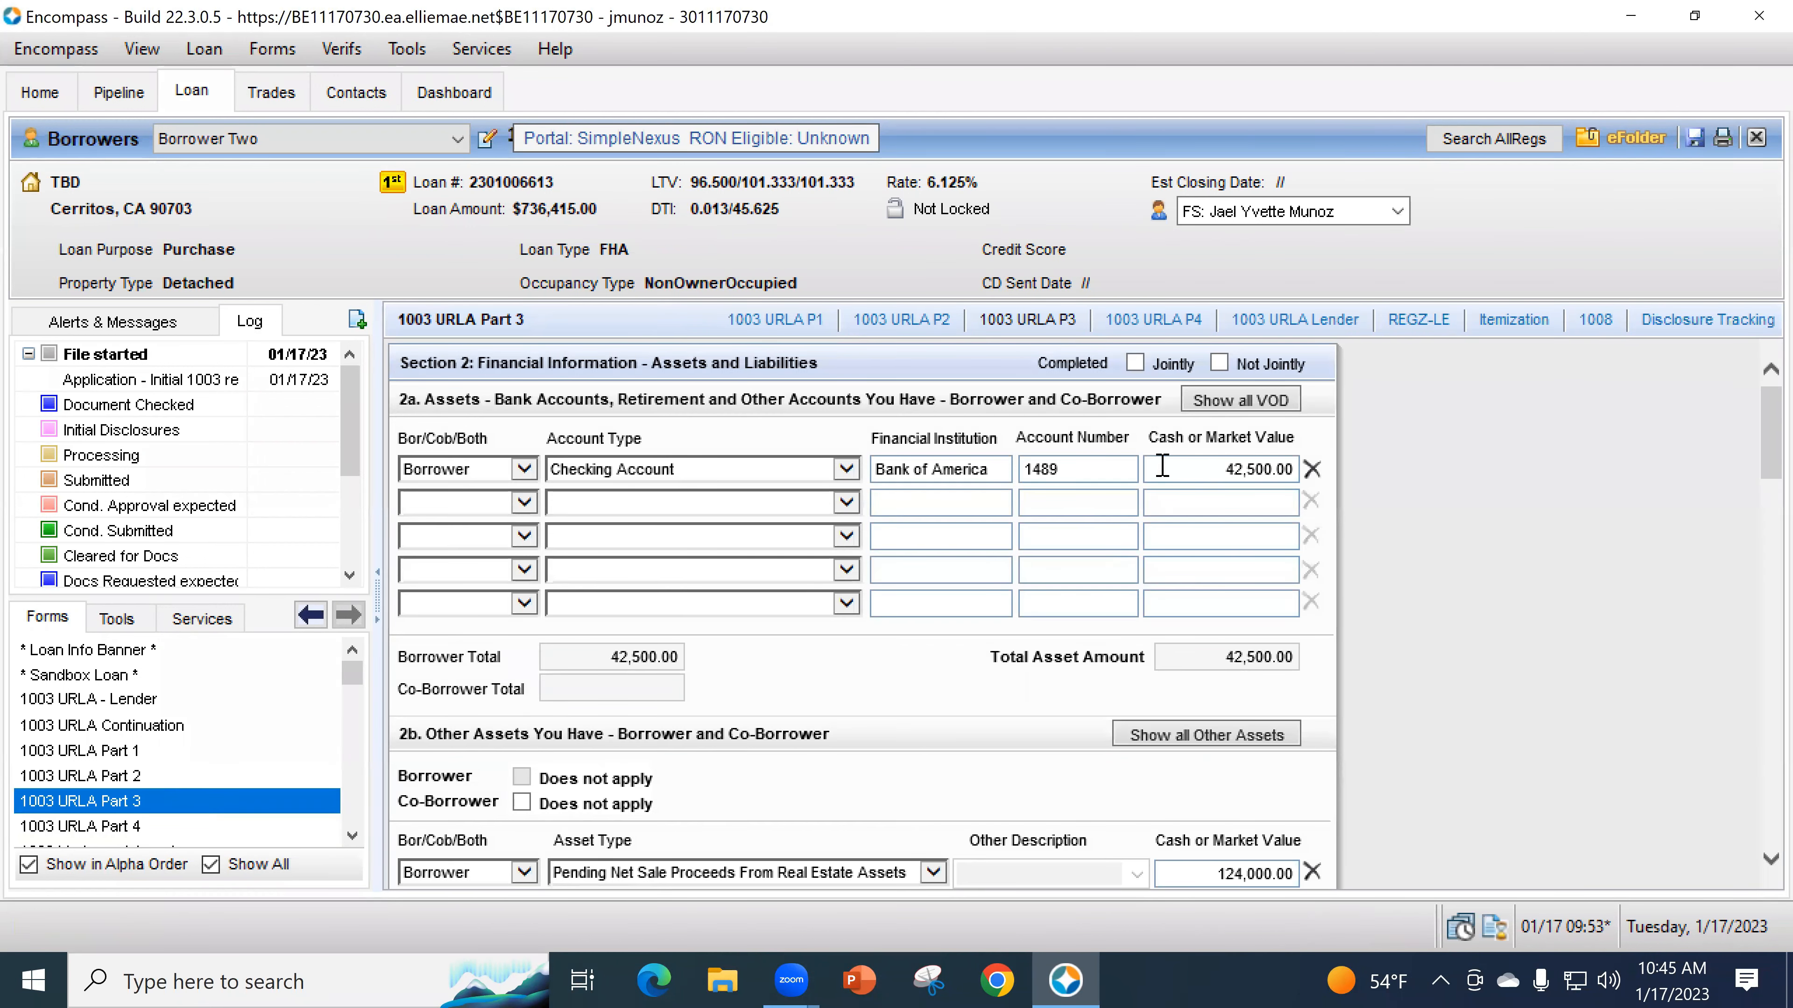
click(124, 826)
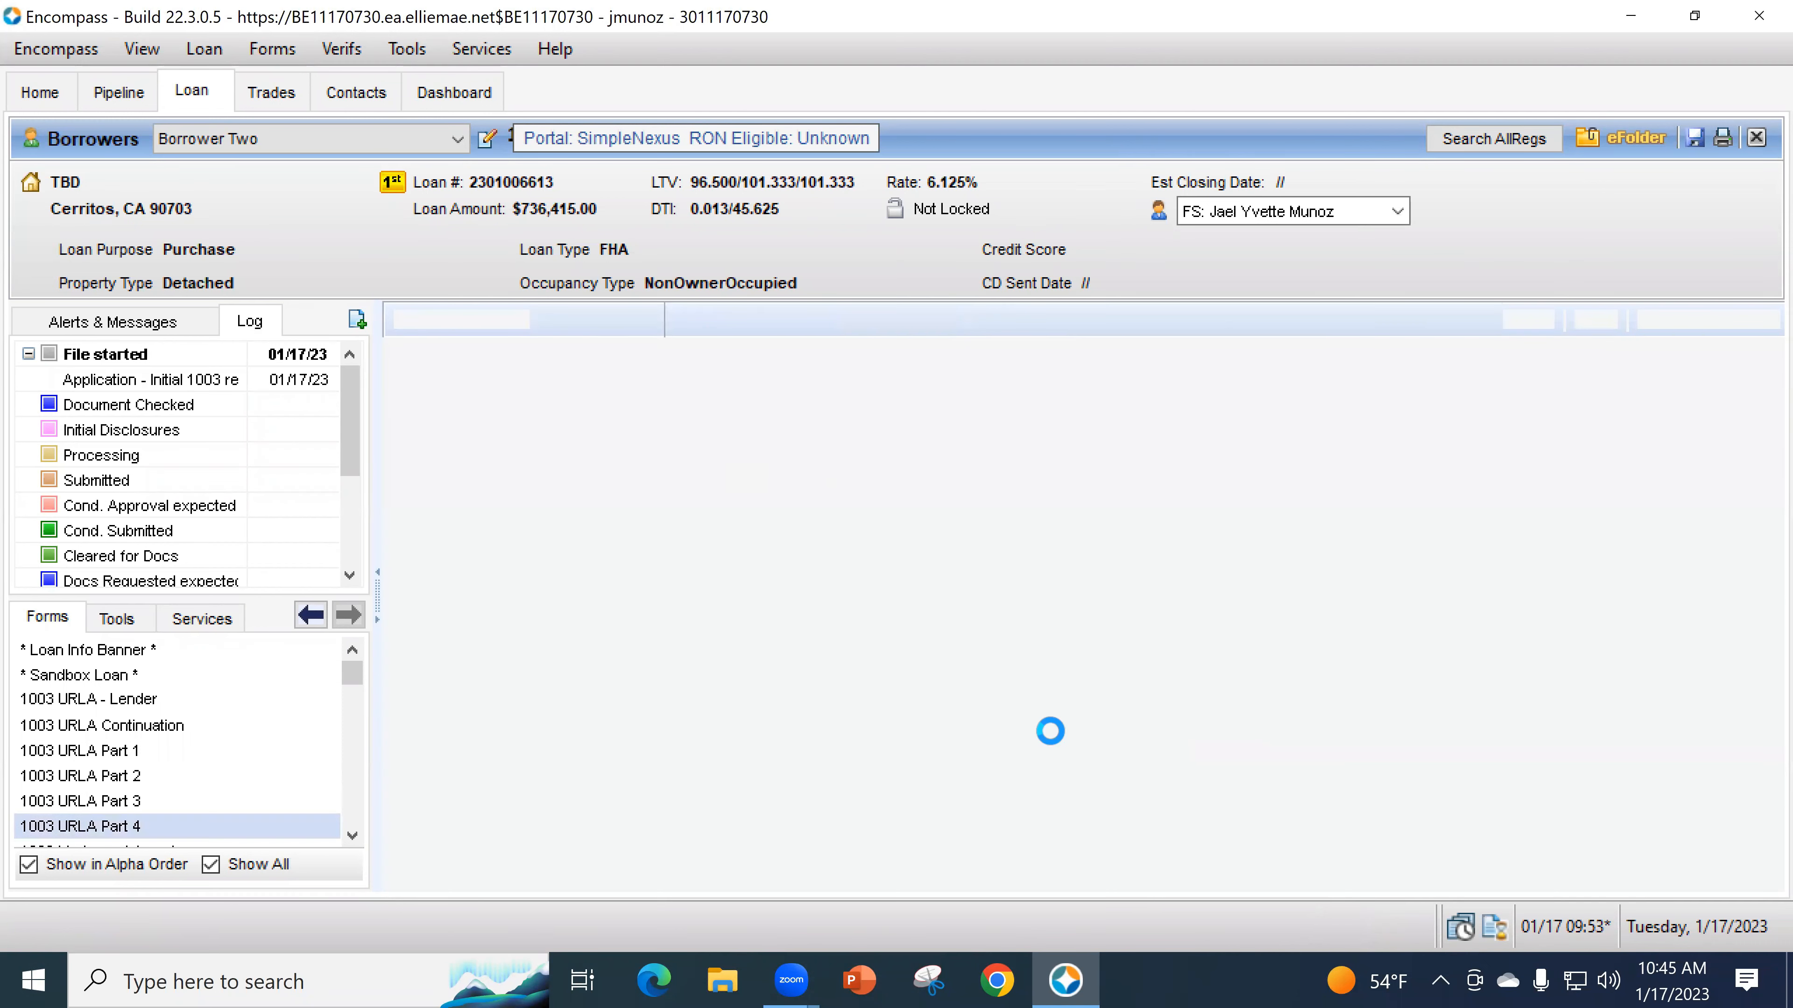
scroll(1333, 748, down, 5)
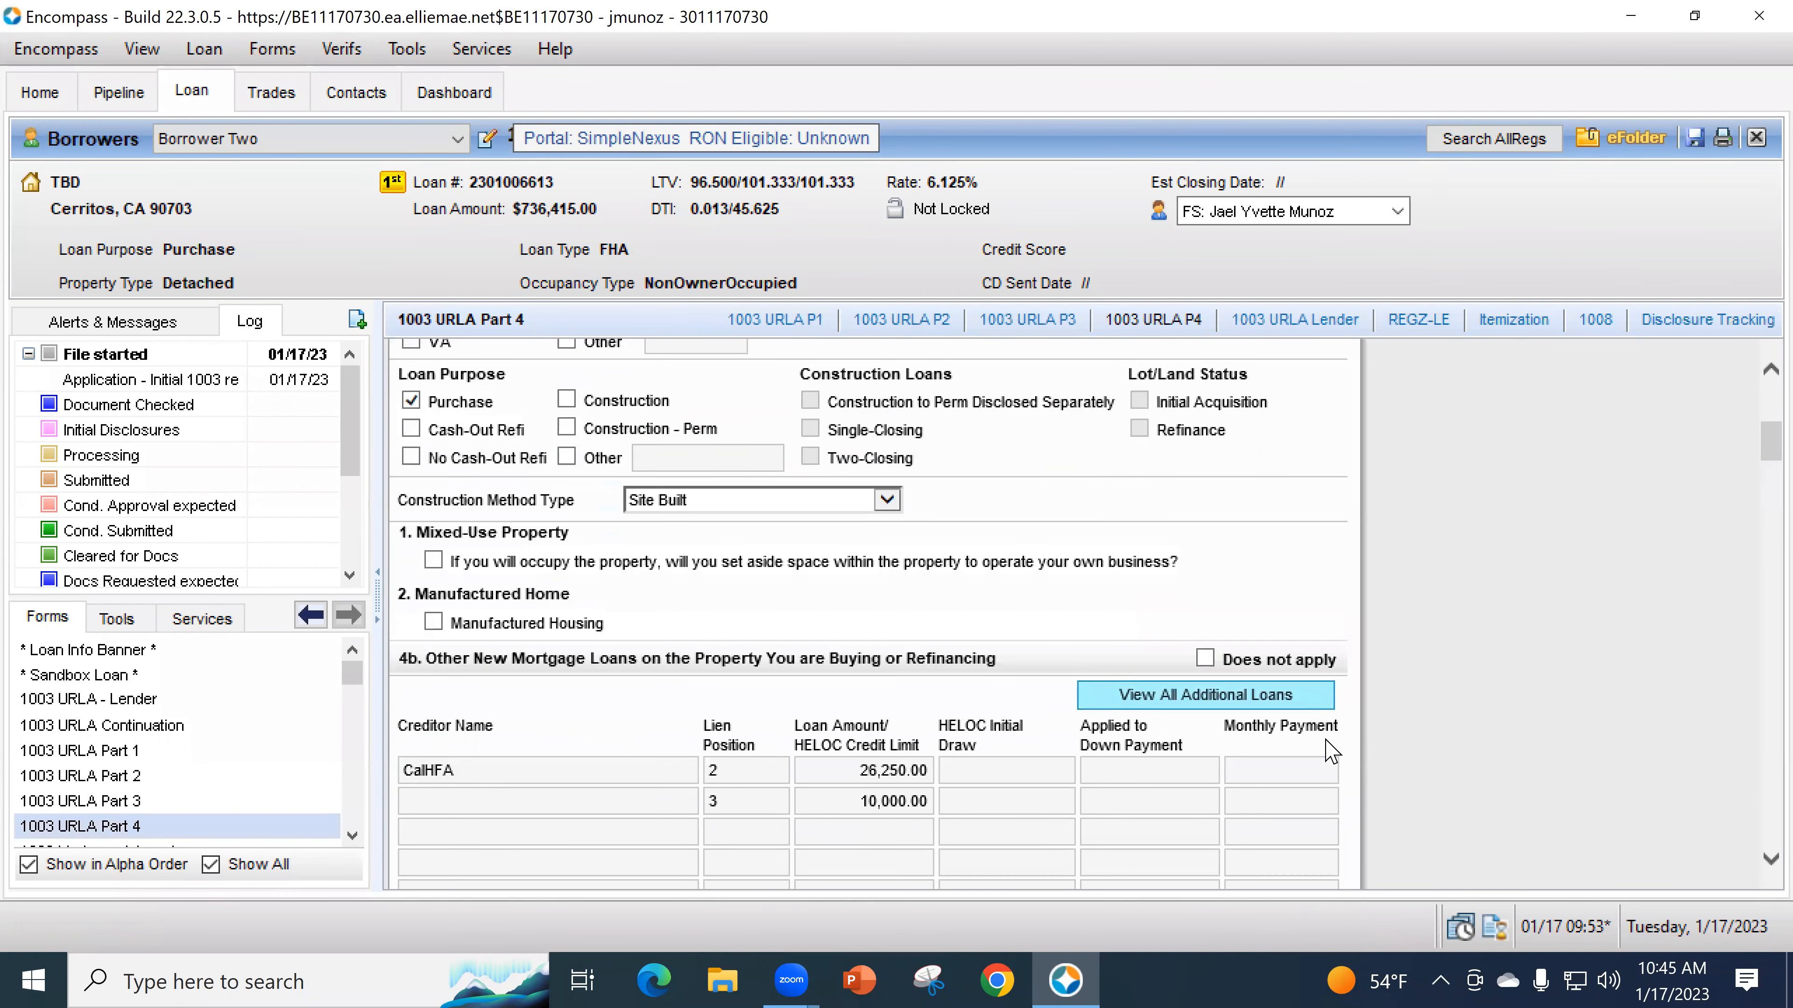
scroll(1341, 766, down, 10)
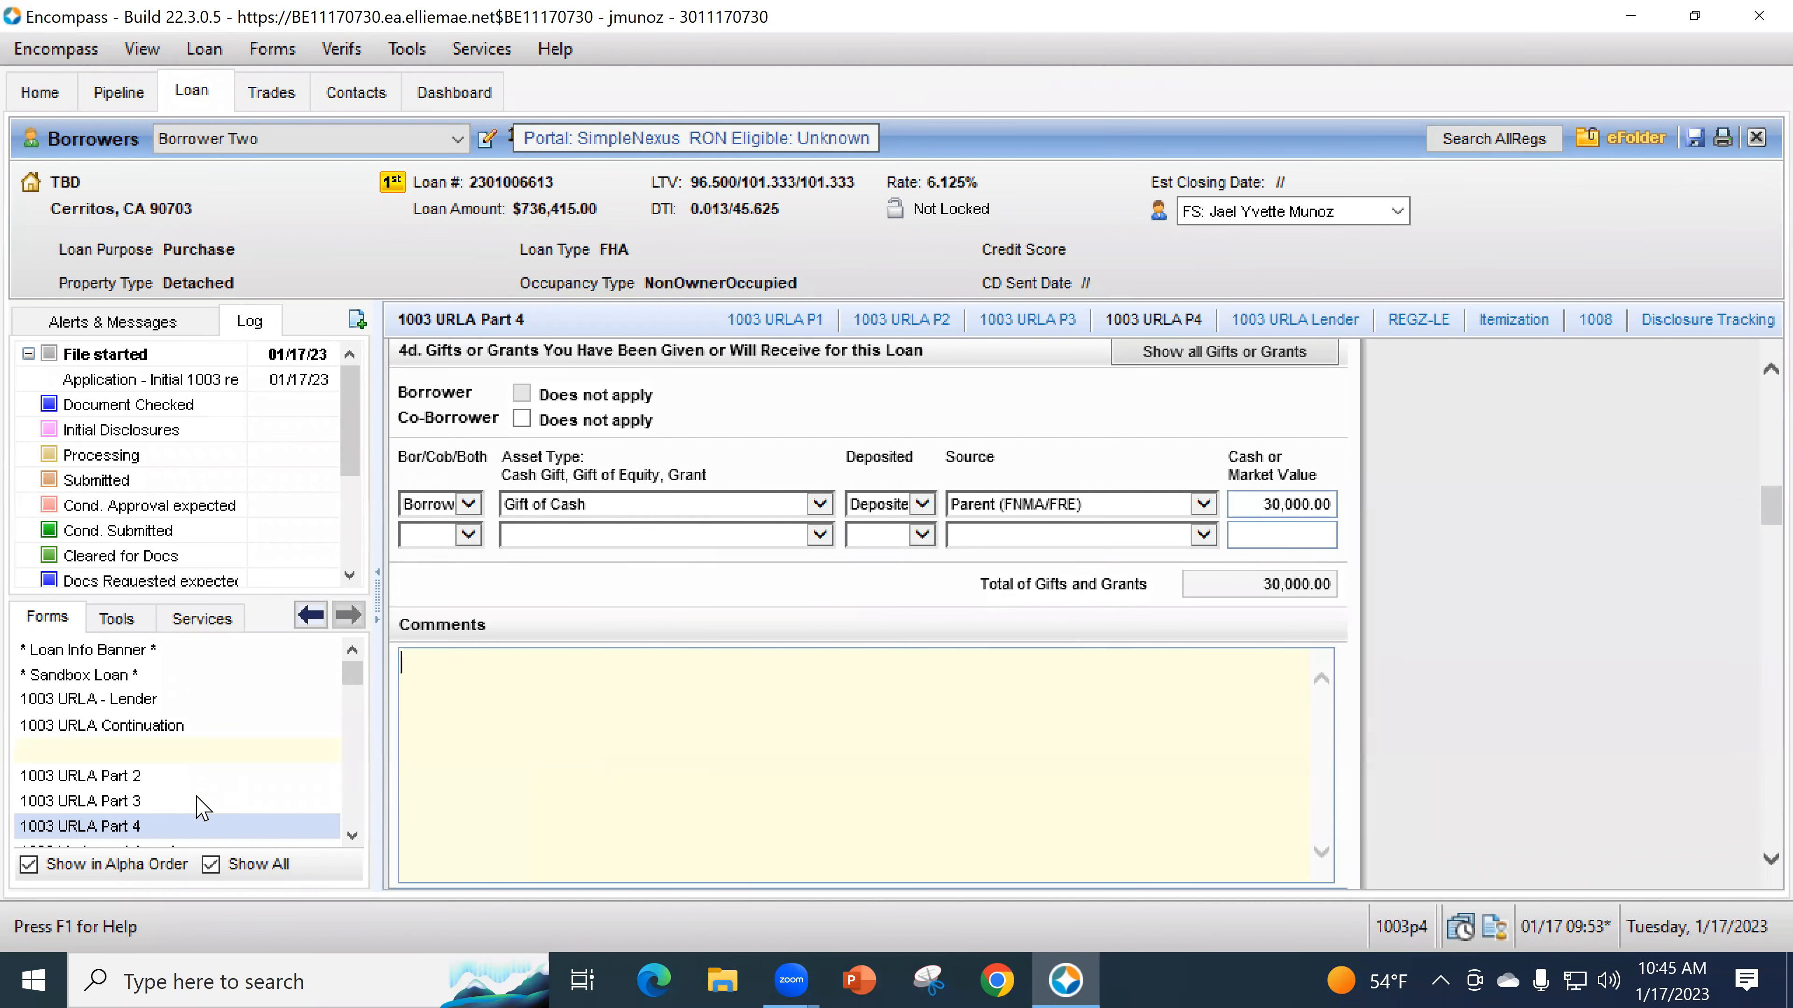
click(887, 514)
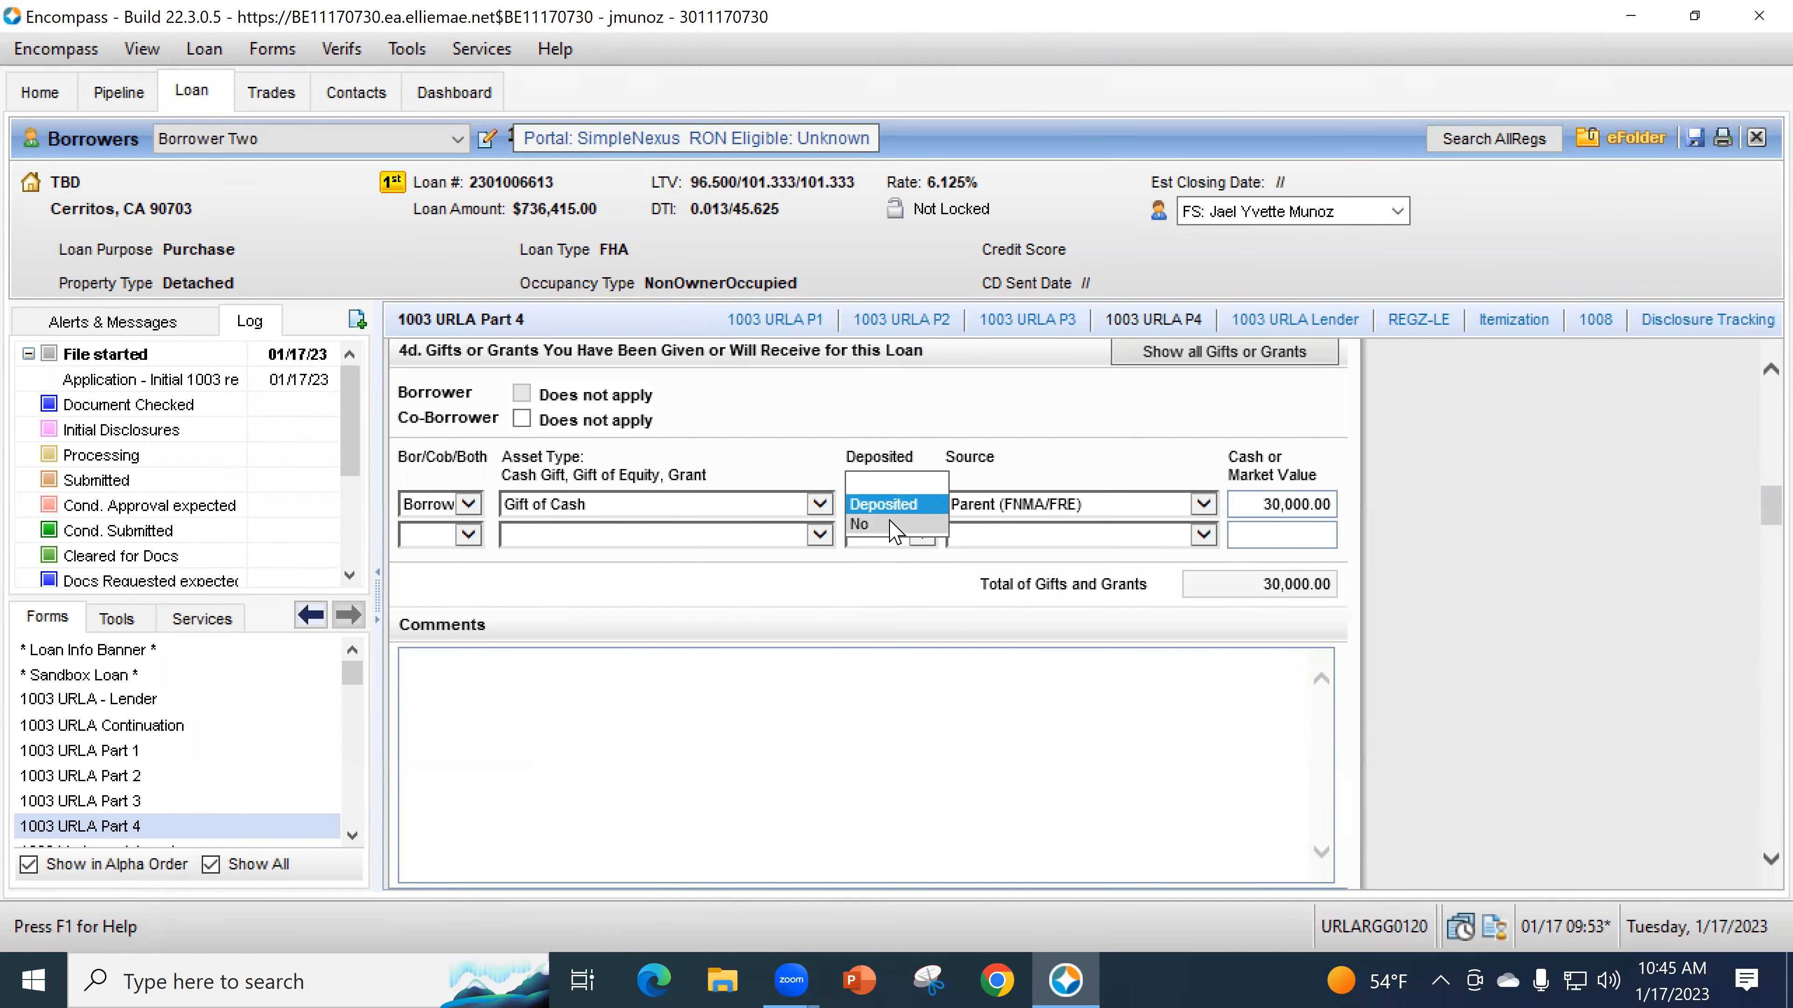
click(887, 526)
click(909, 426)
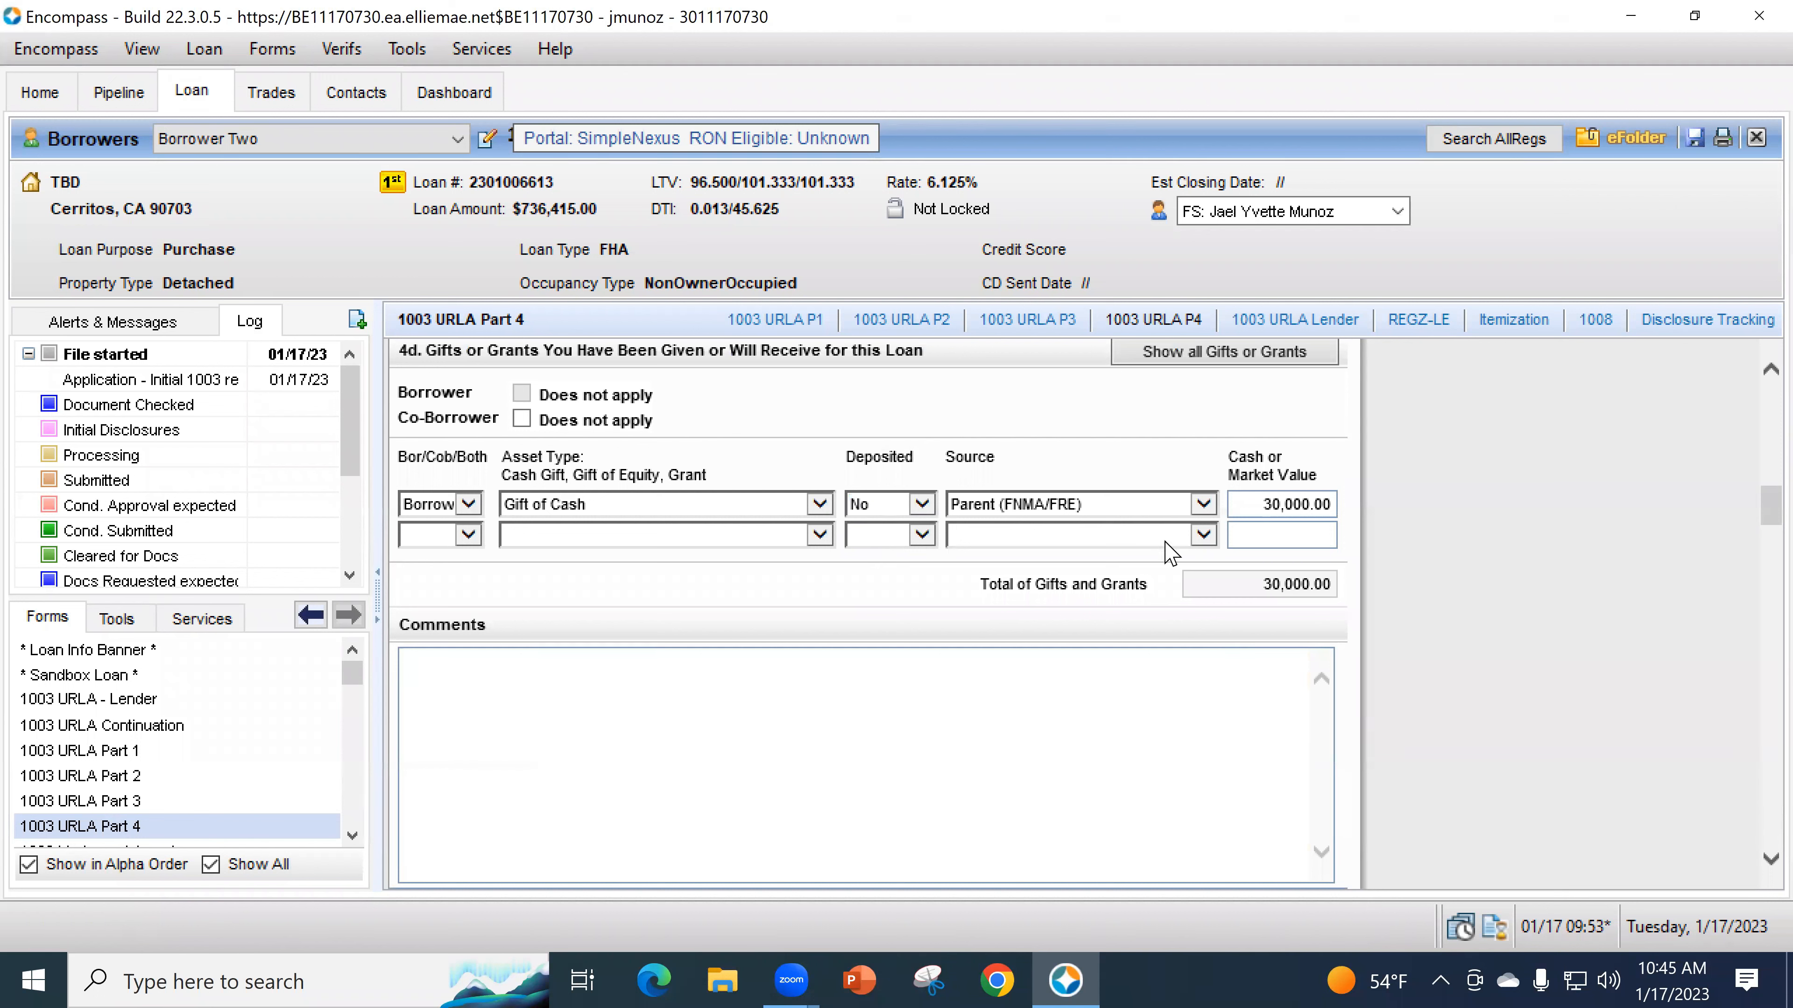
click(402, 750)
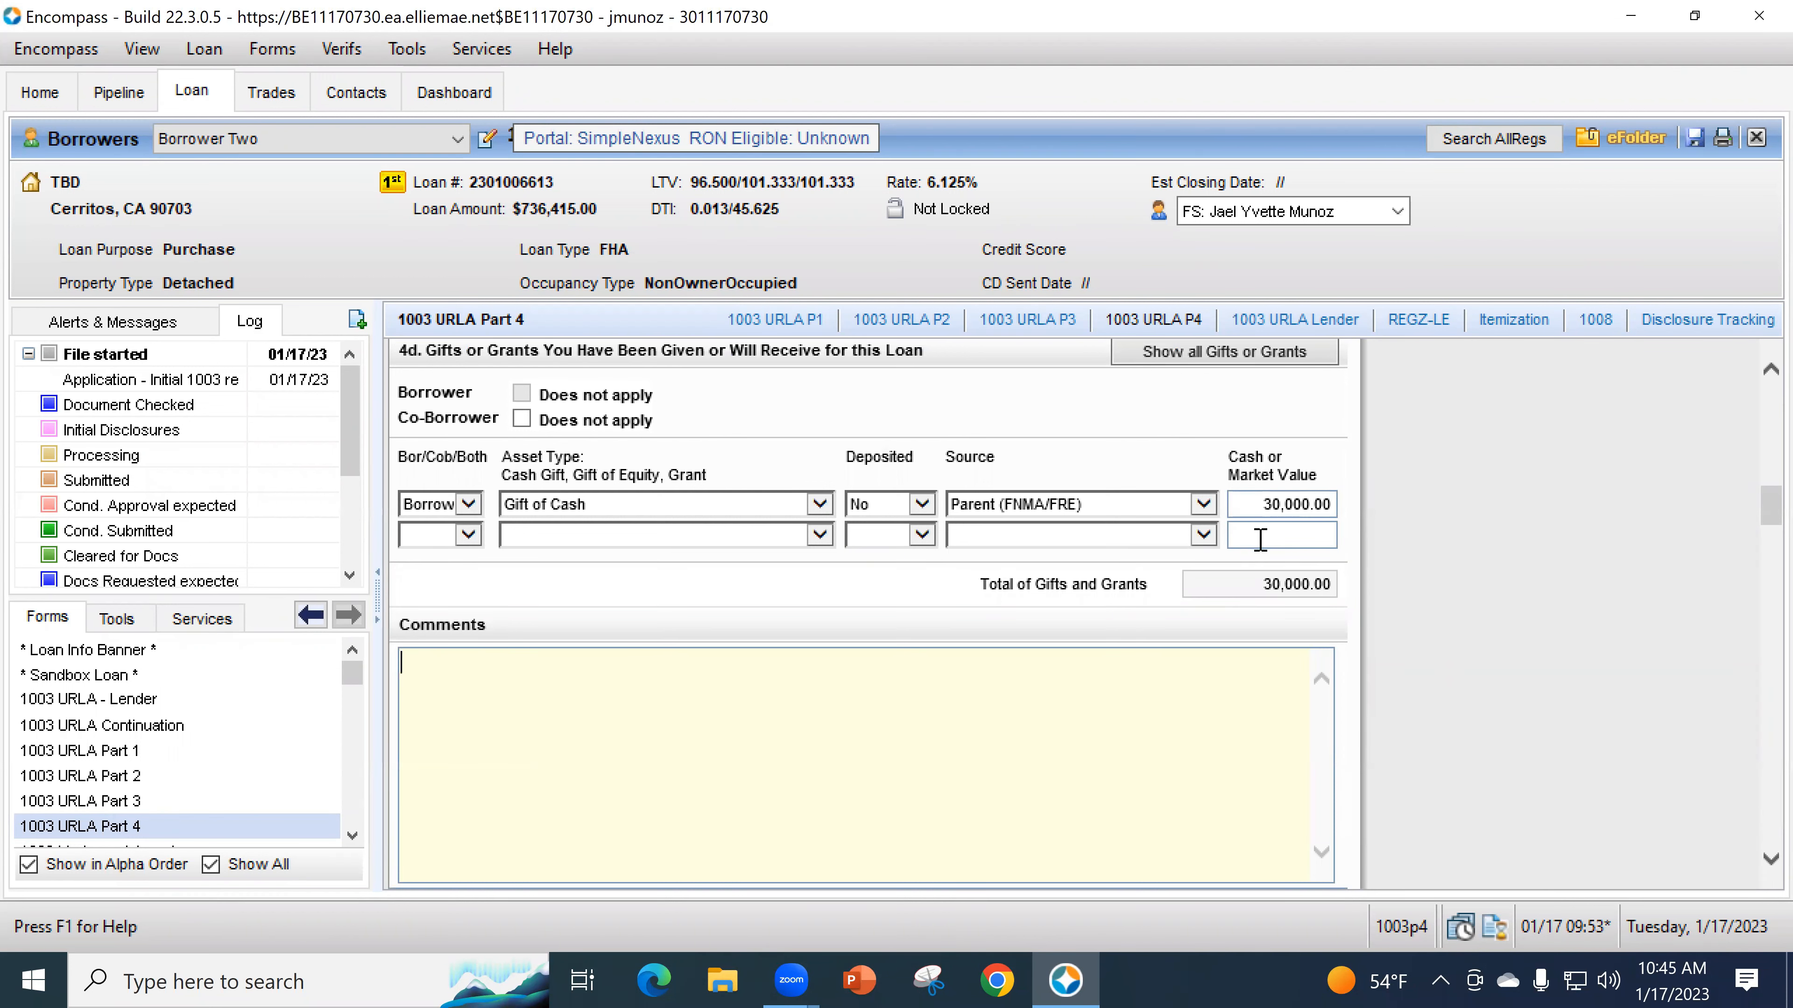
- Answer No for the borrower to occupying the property as a primary residence
scroll(1340, 634, down, 5)
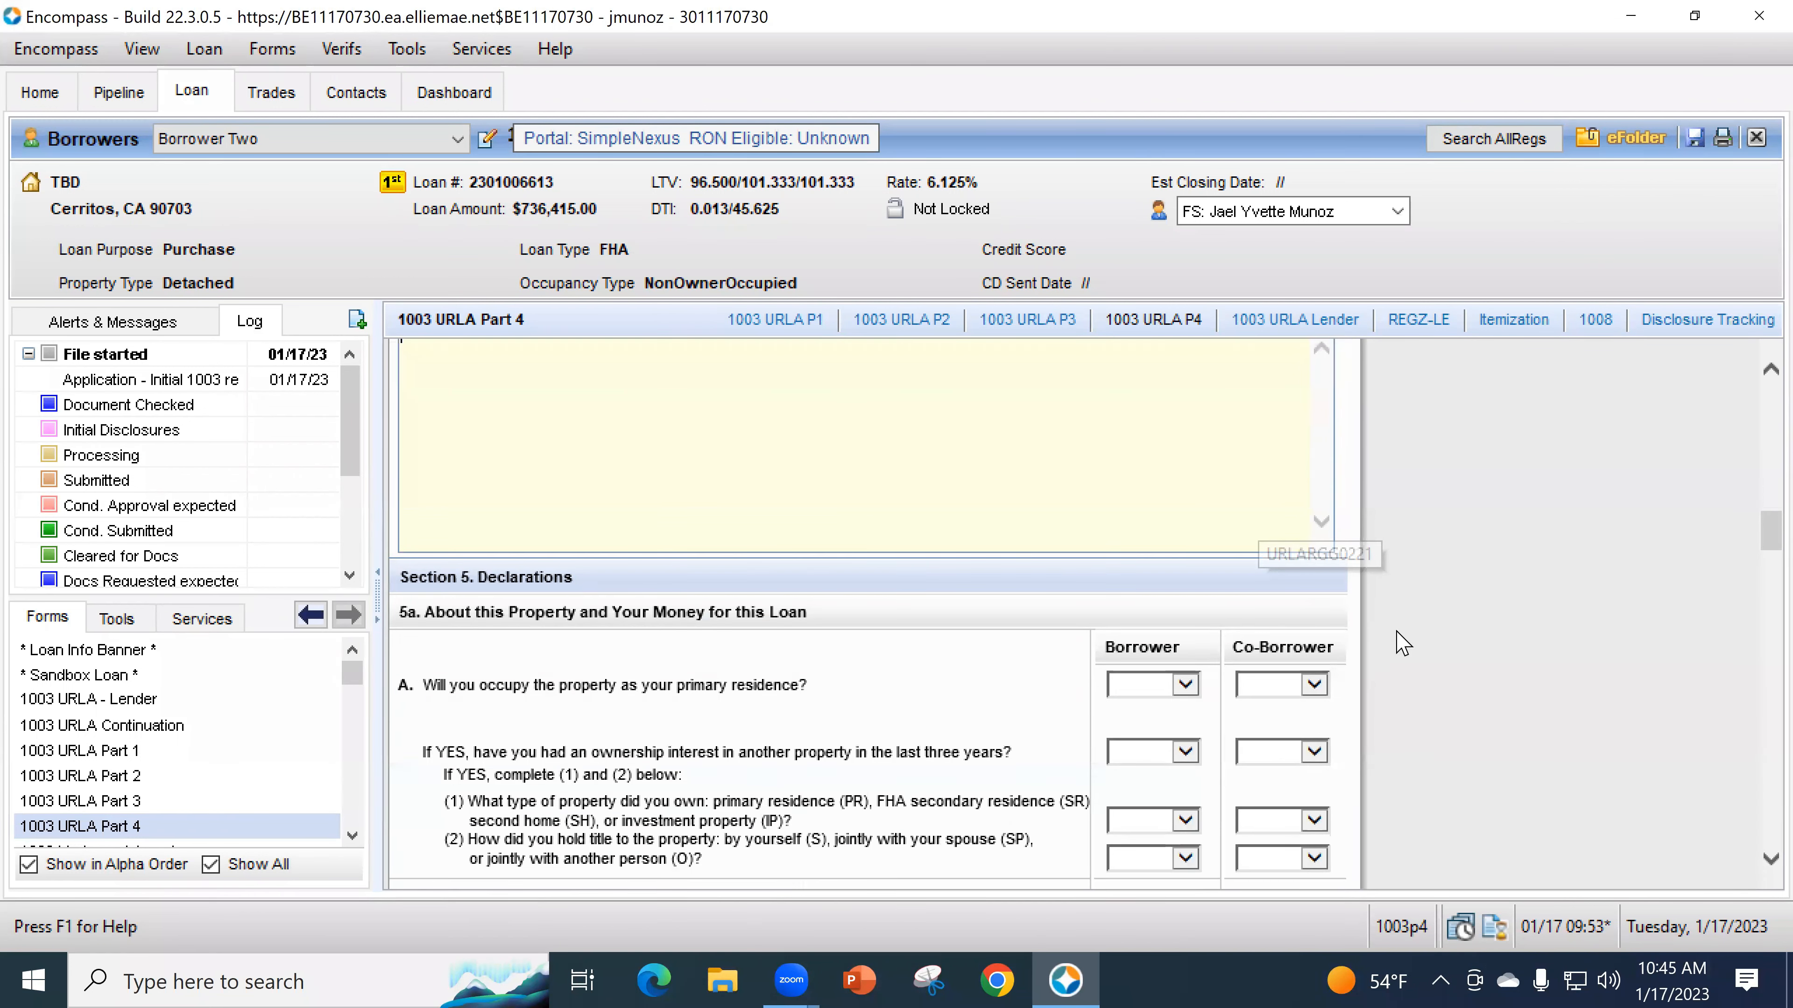
scroll(1403, 643, down, 3)
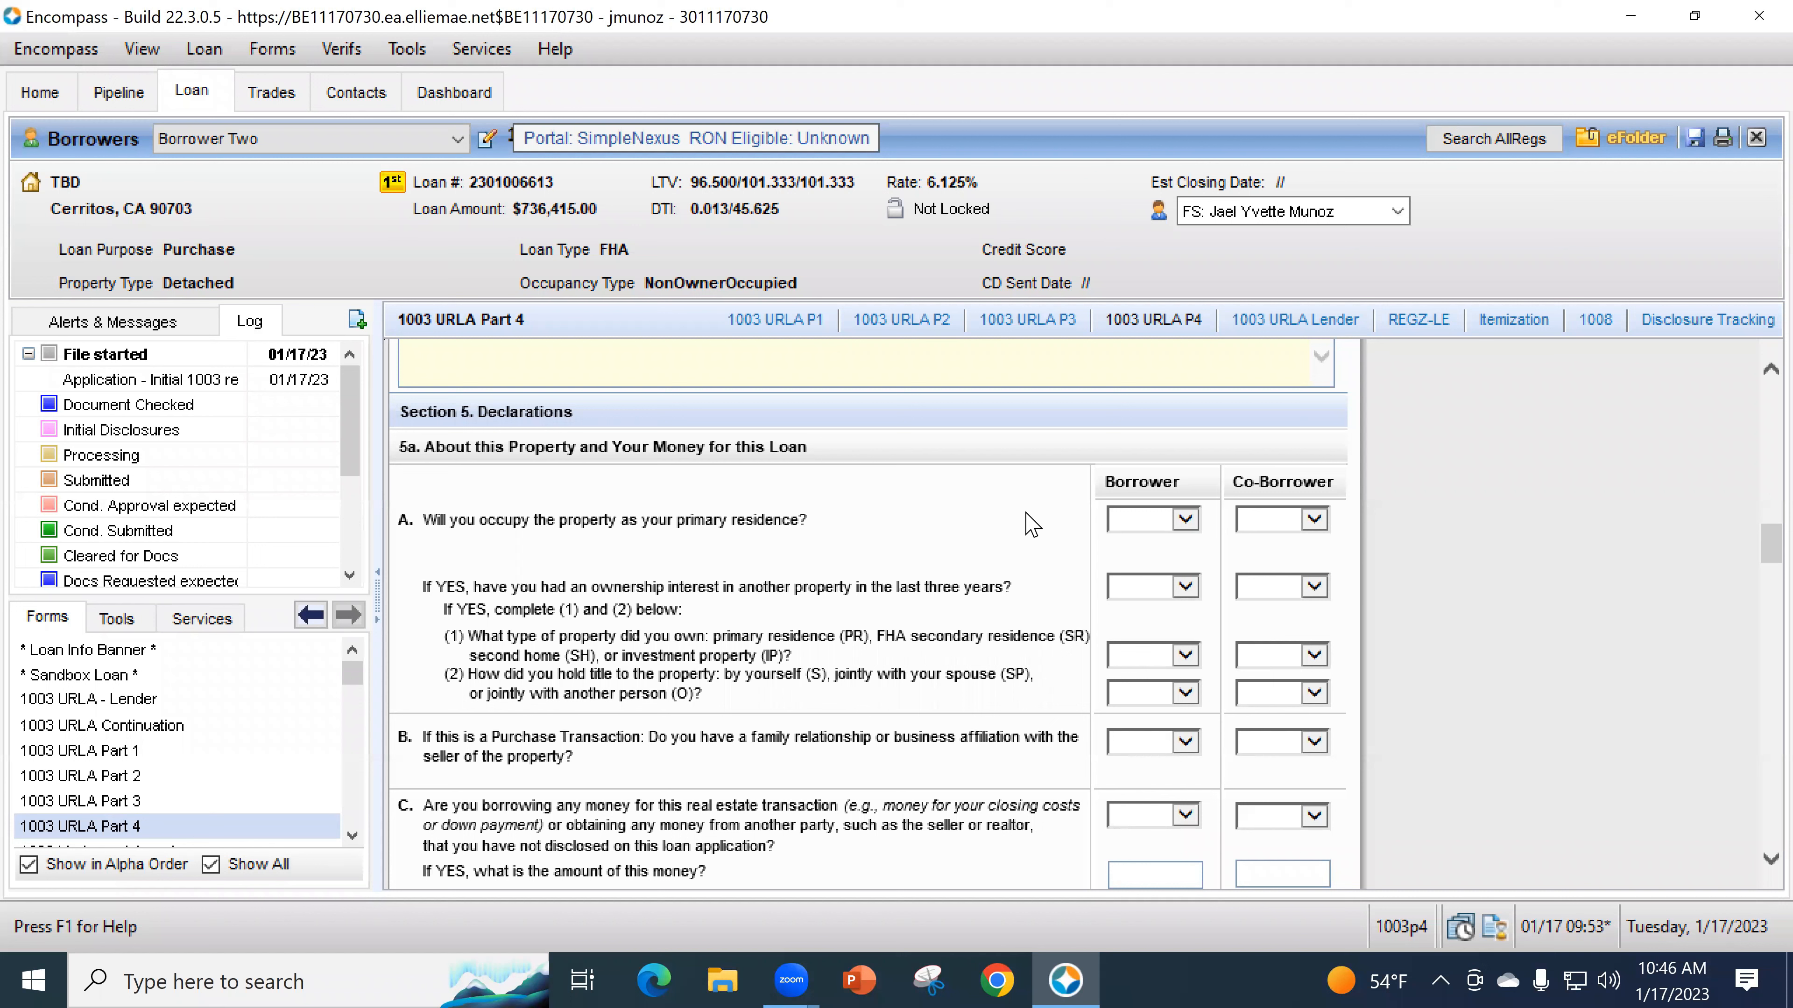
scroll(572, 349, up, 2)
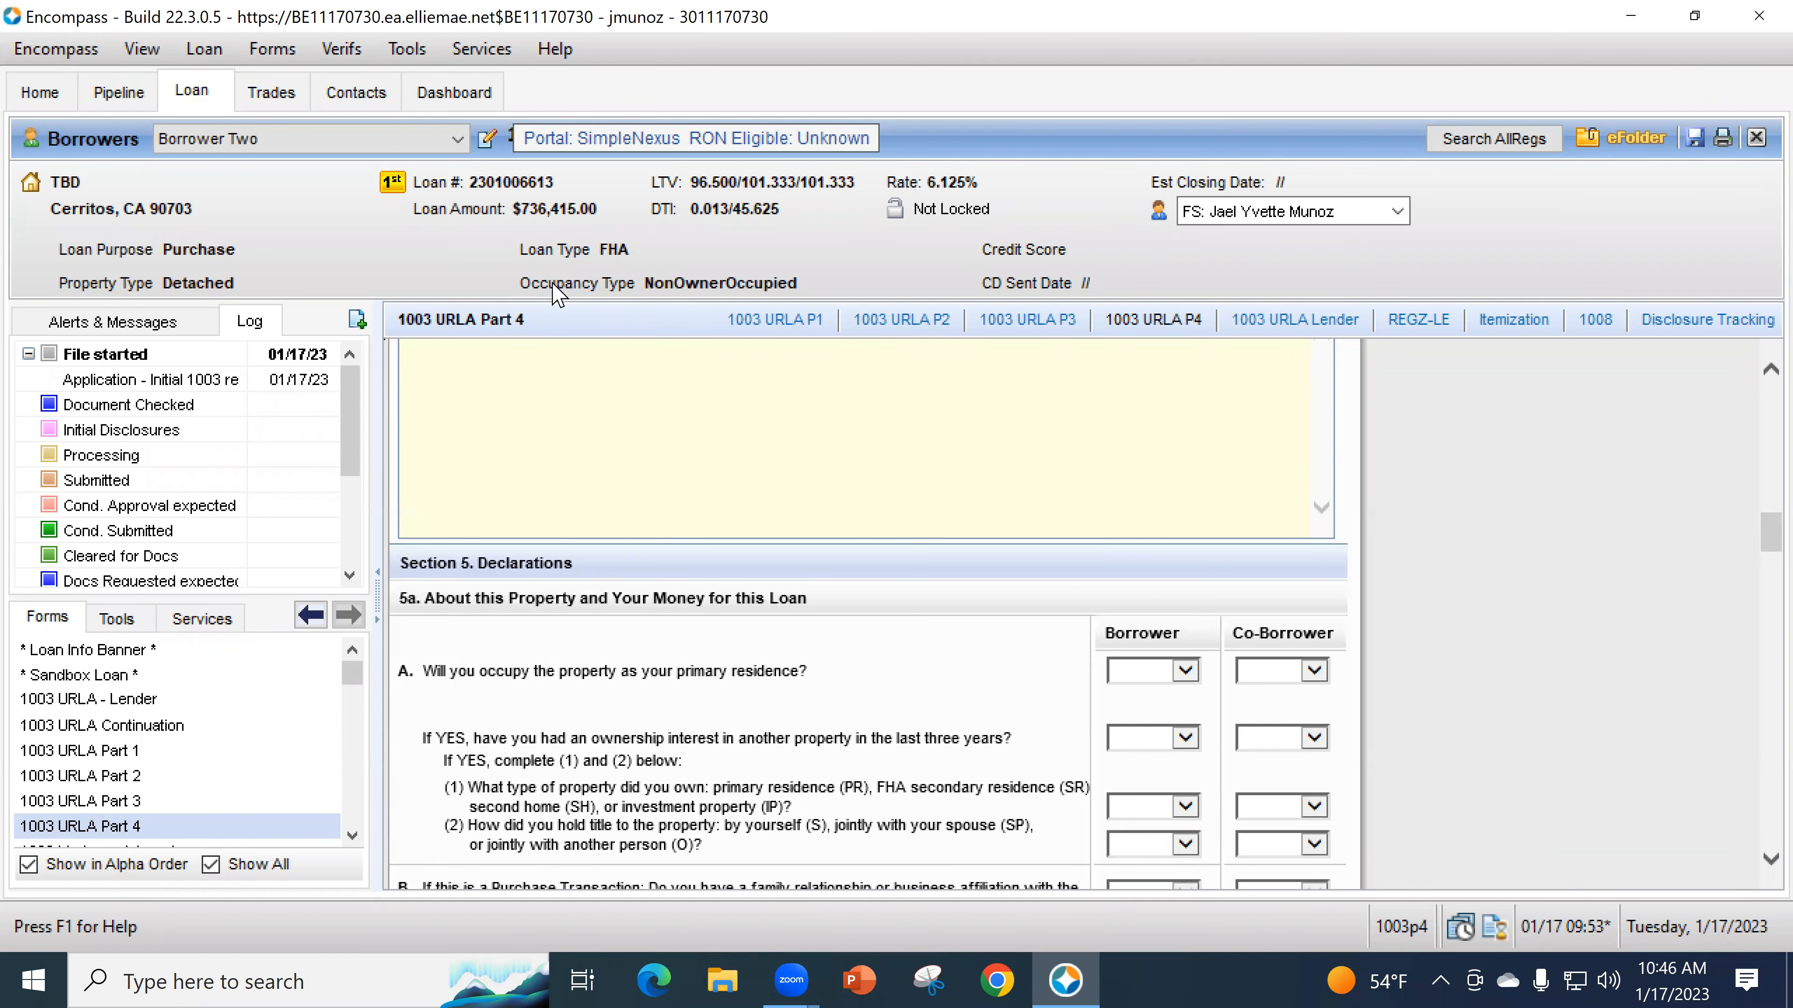
click(1182, 670)
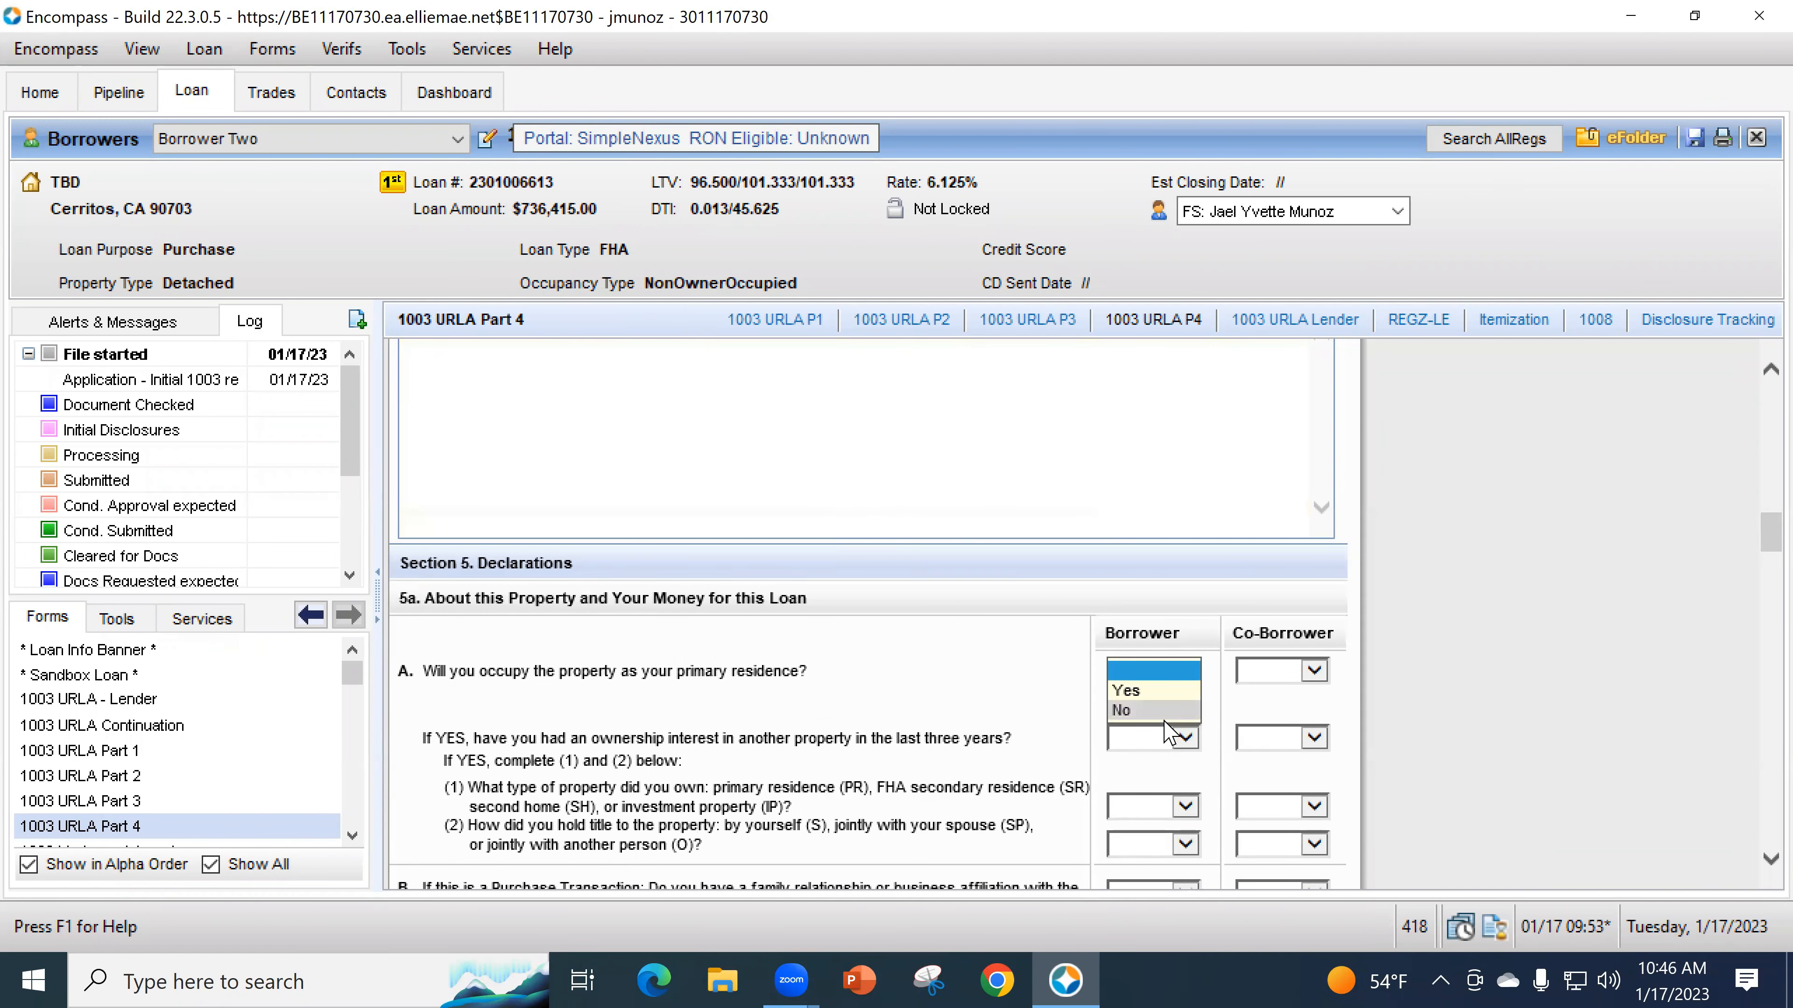
click(1164, 710)
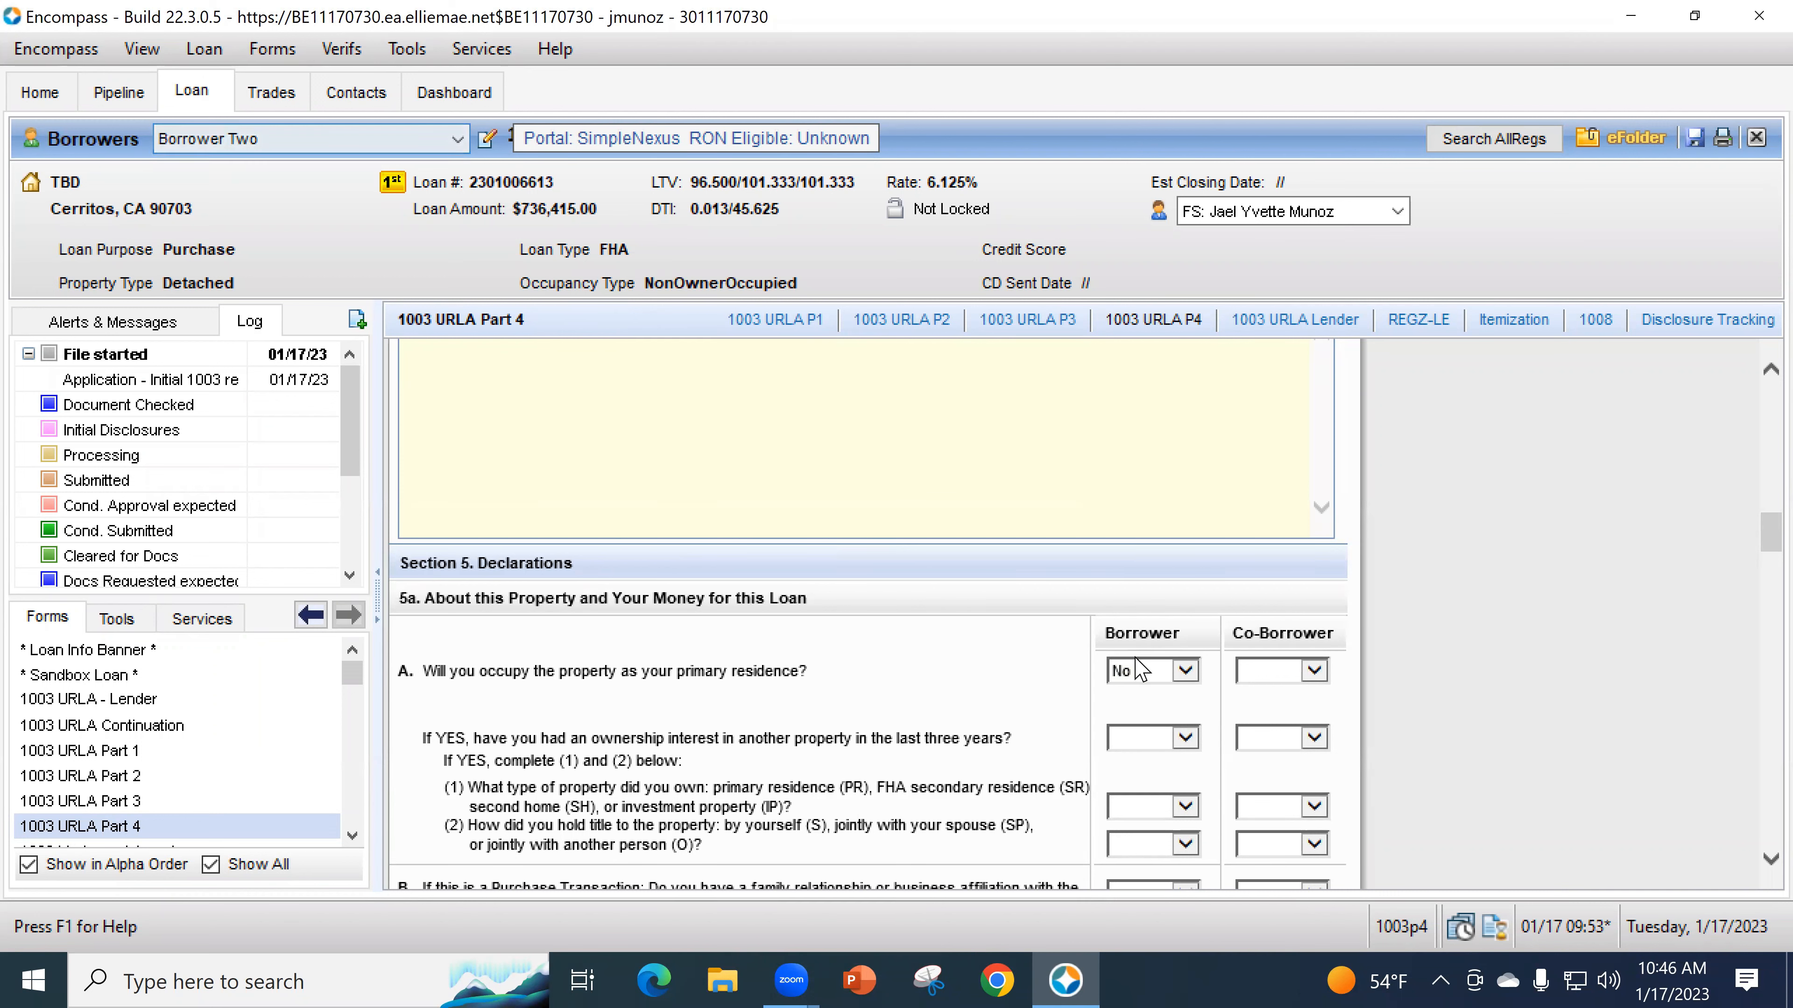
- Answer No to prior ownership interest, leaving question B unanswered
scroll(930, 752, down, 1)
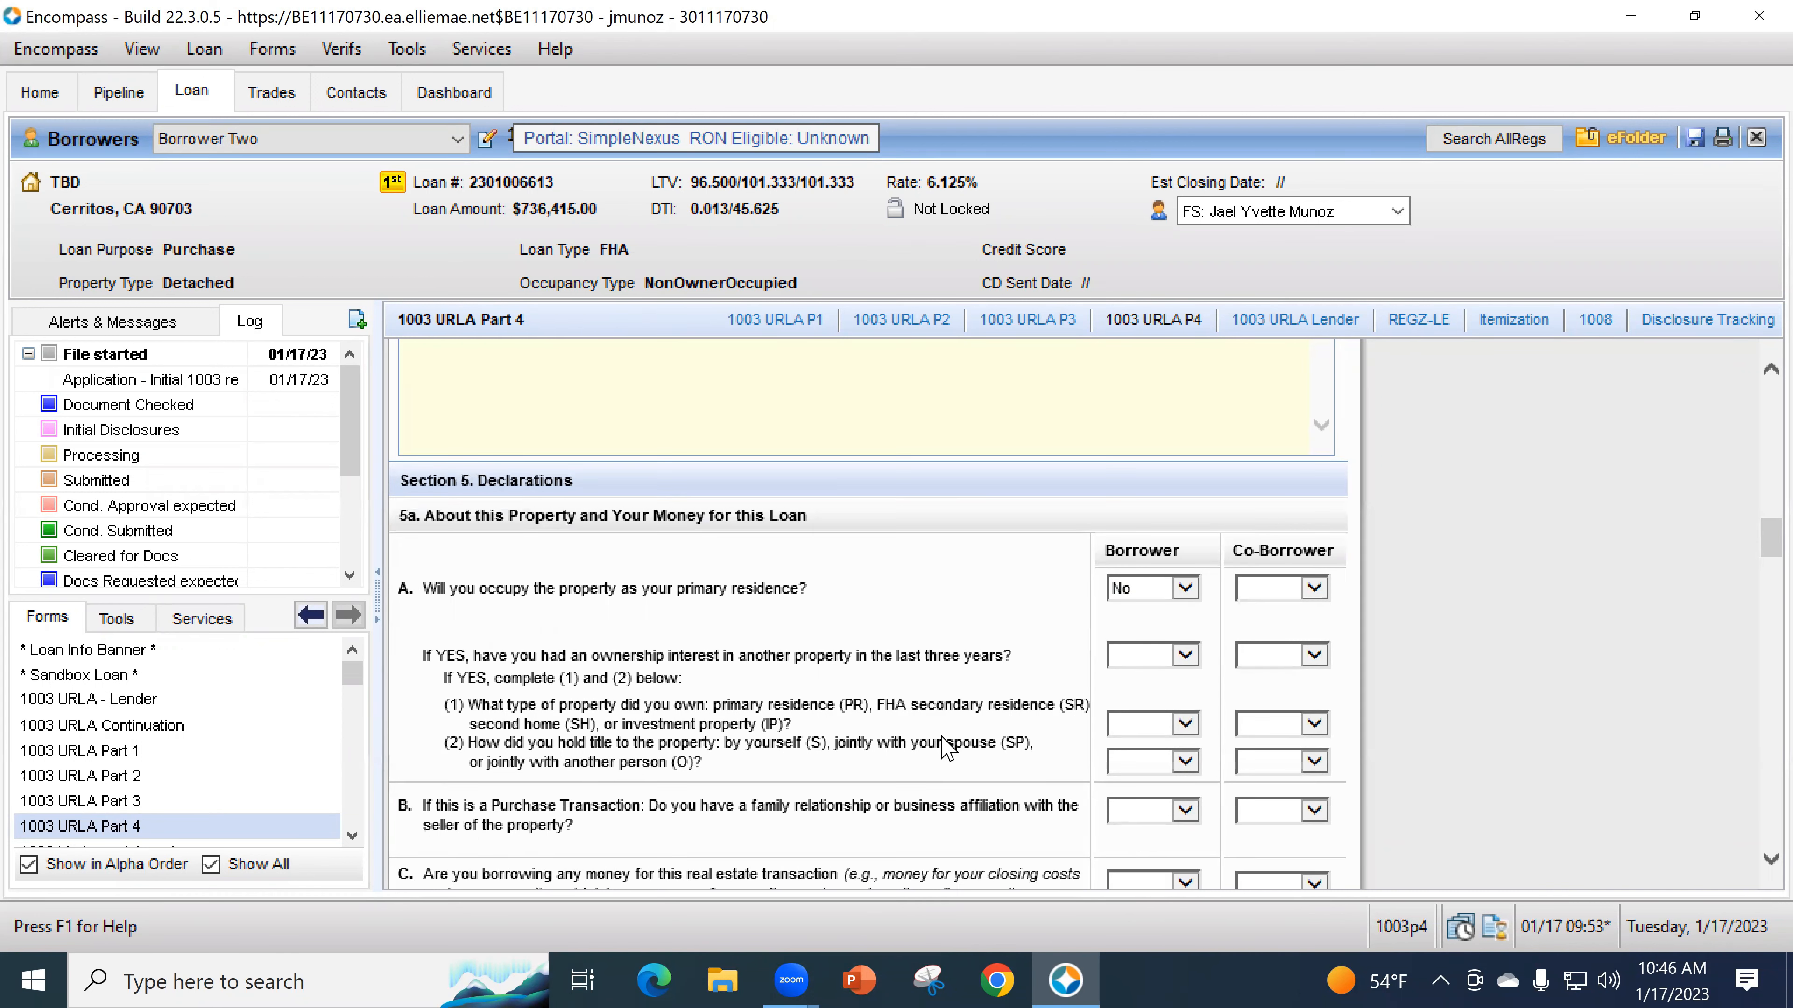
click(1131, 657)
click(1138, 696)
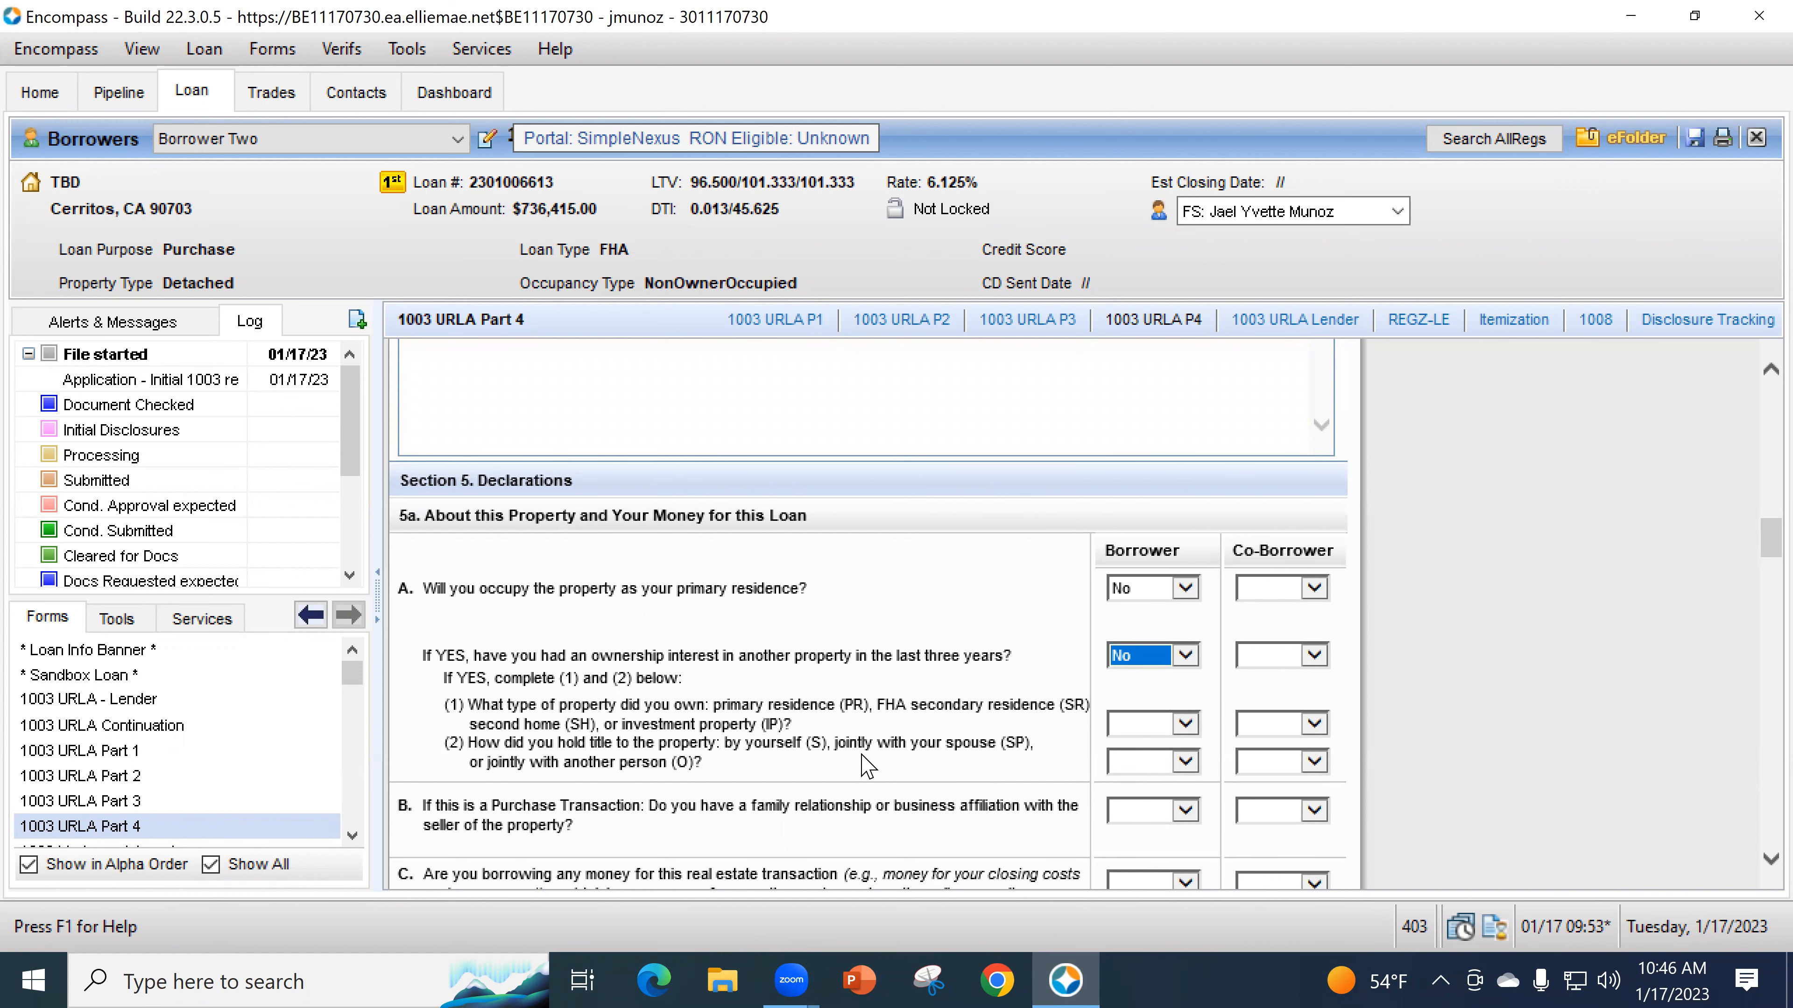
scroll(861, 766, down, 3)
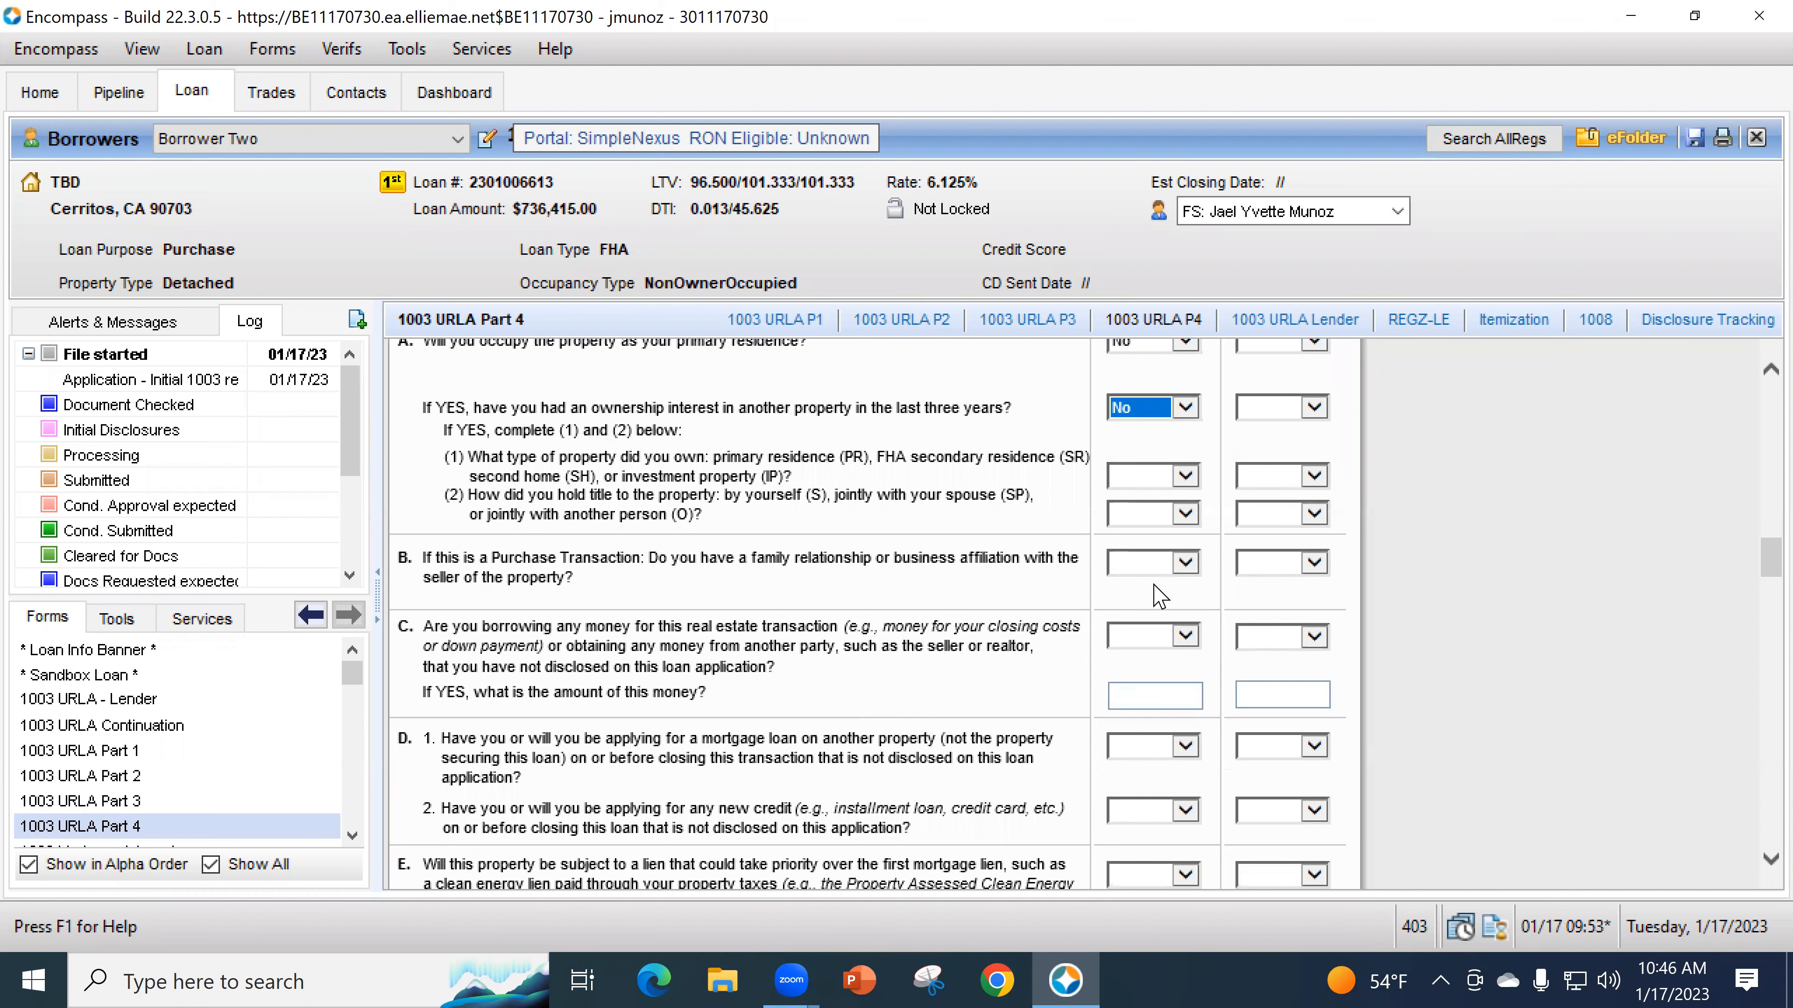
click(1161, 567)
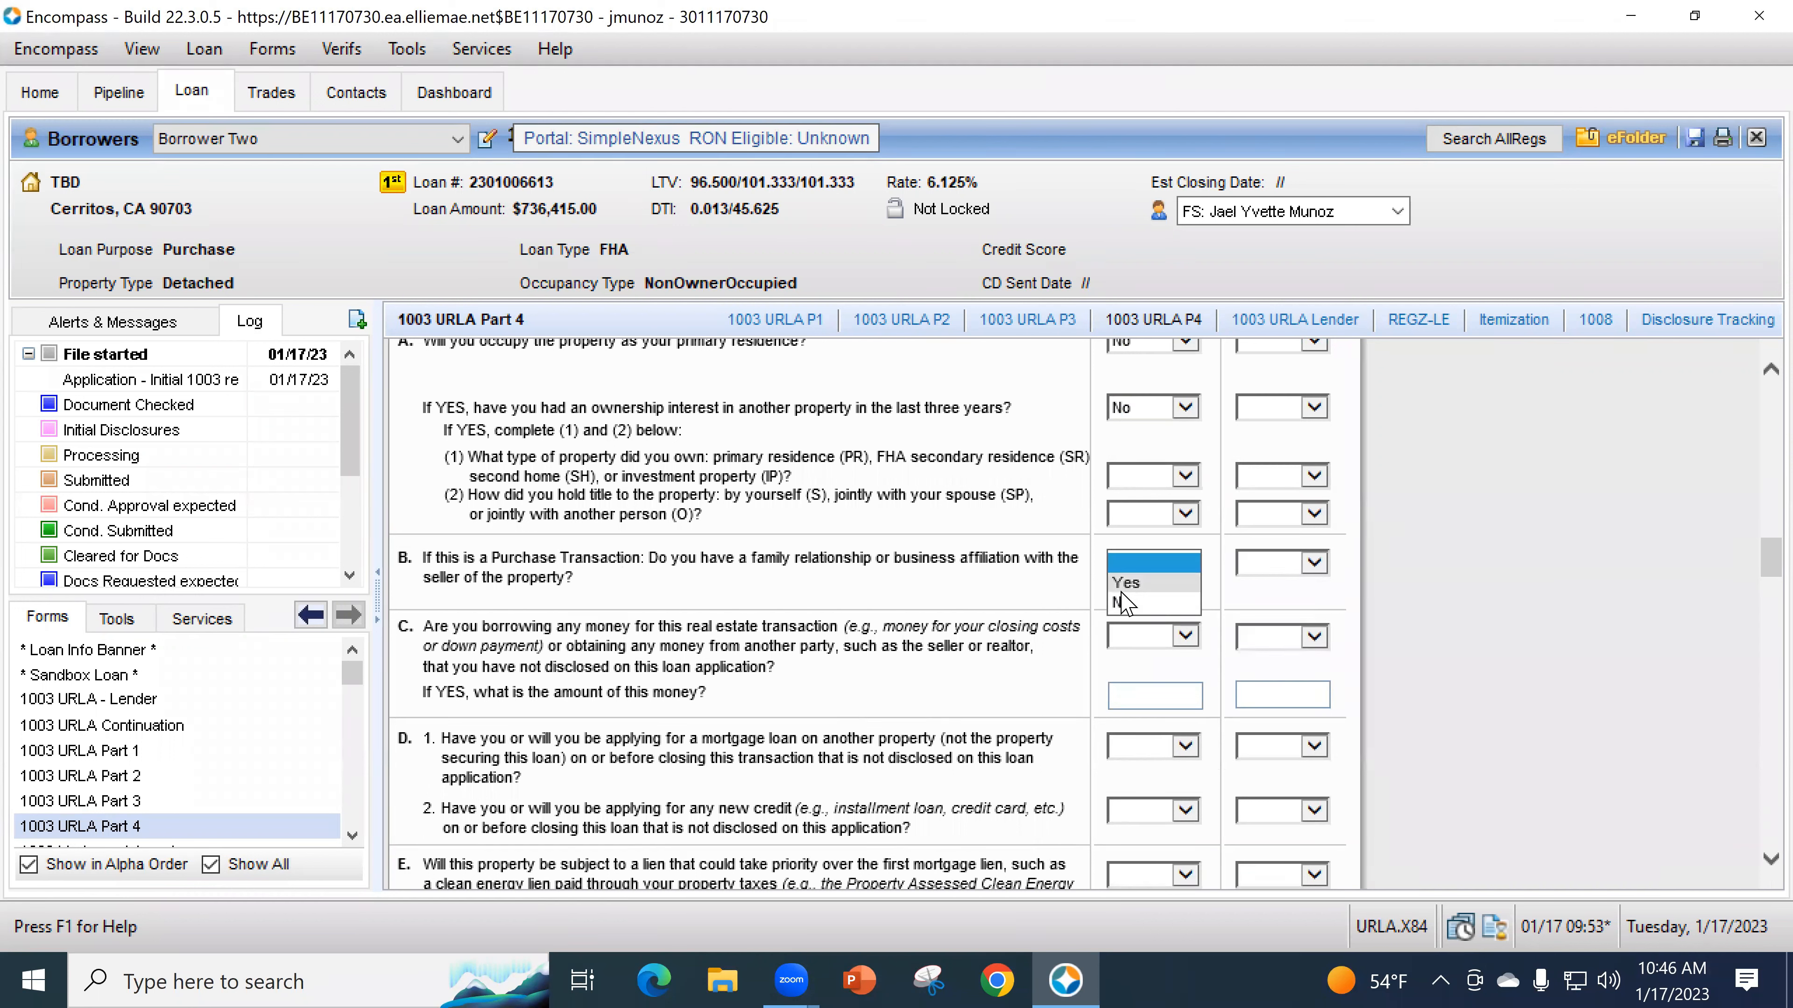
click(685, 656)
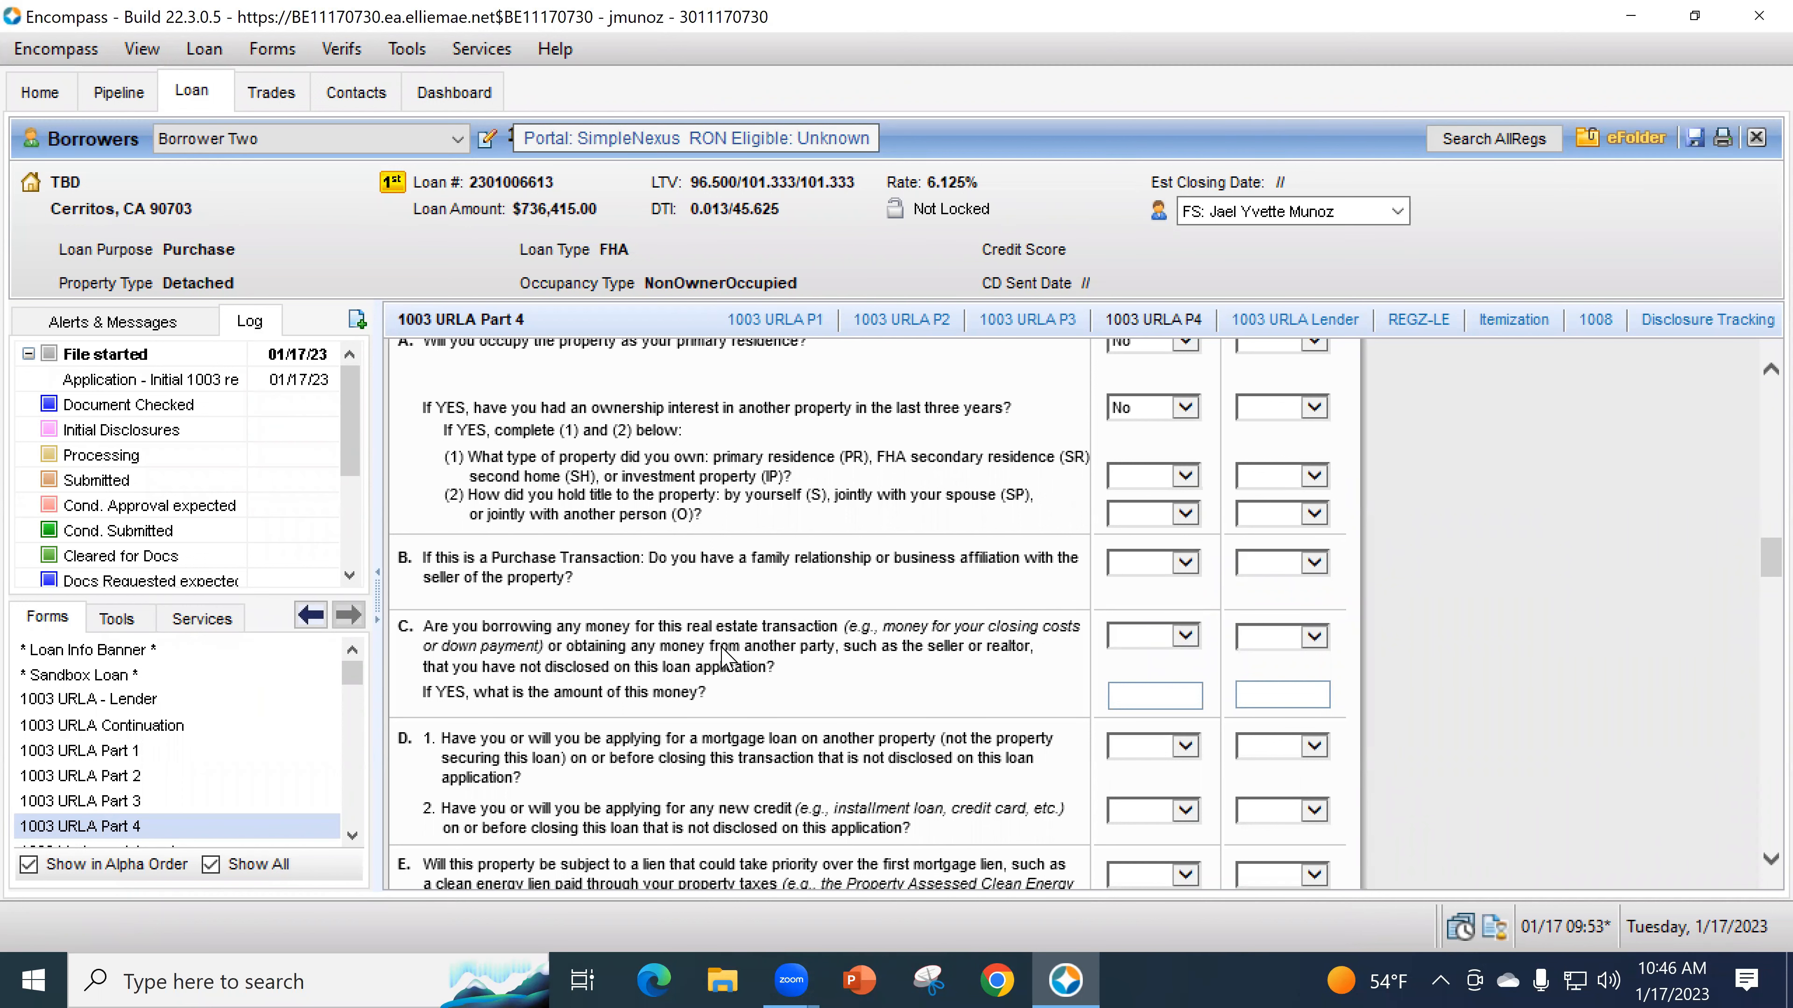
scroll(868, 615, down, 1)
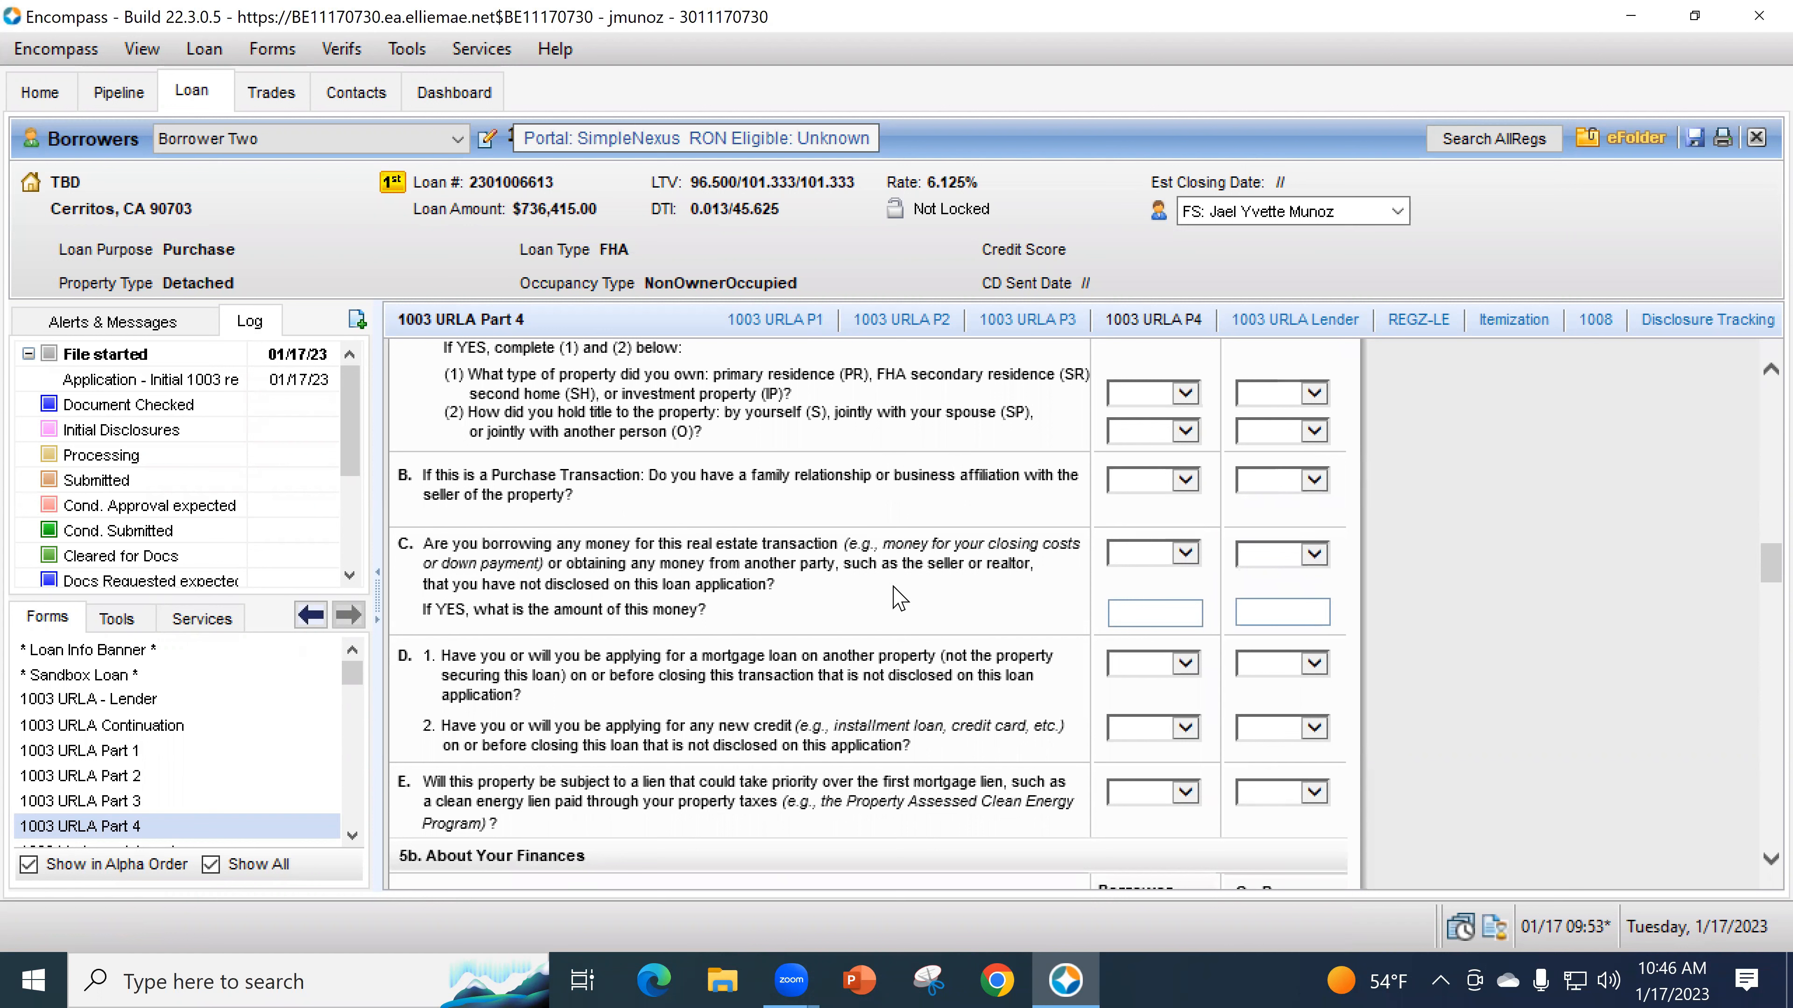
click(164, 807)
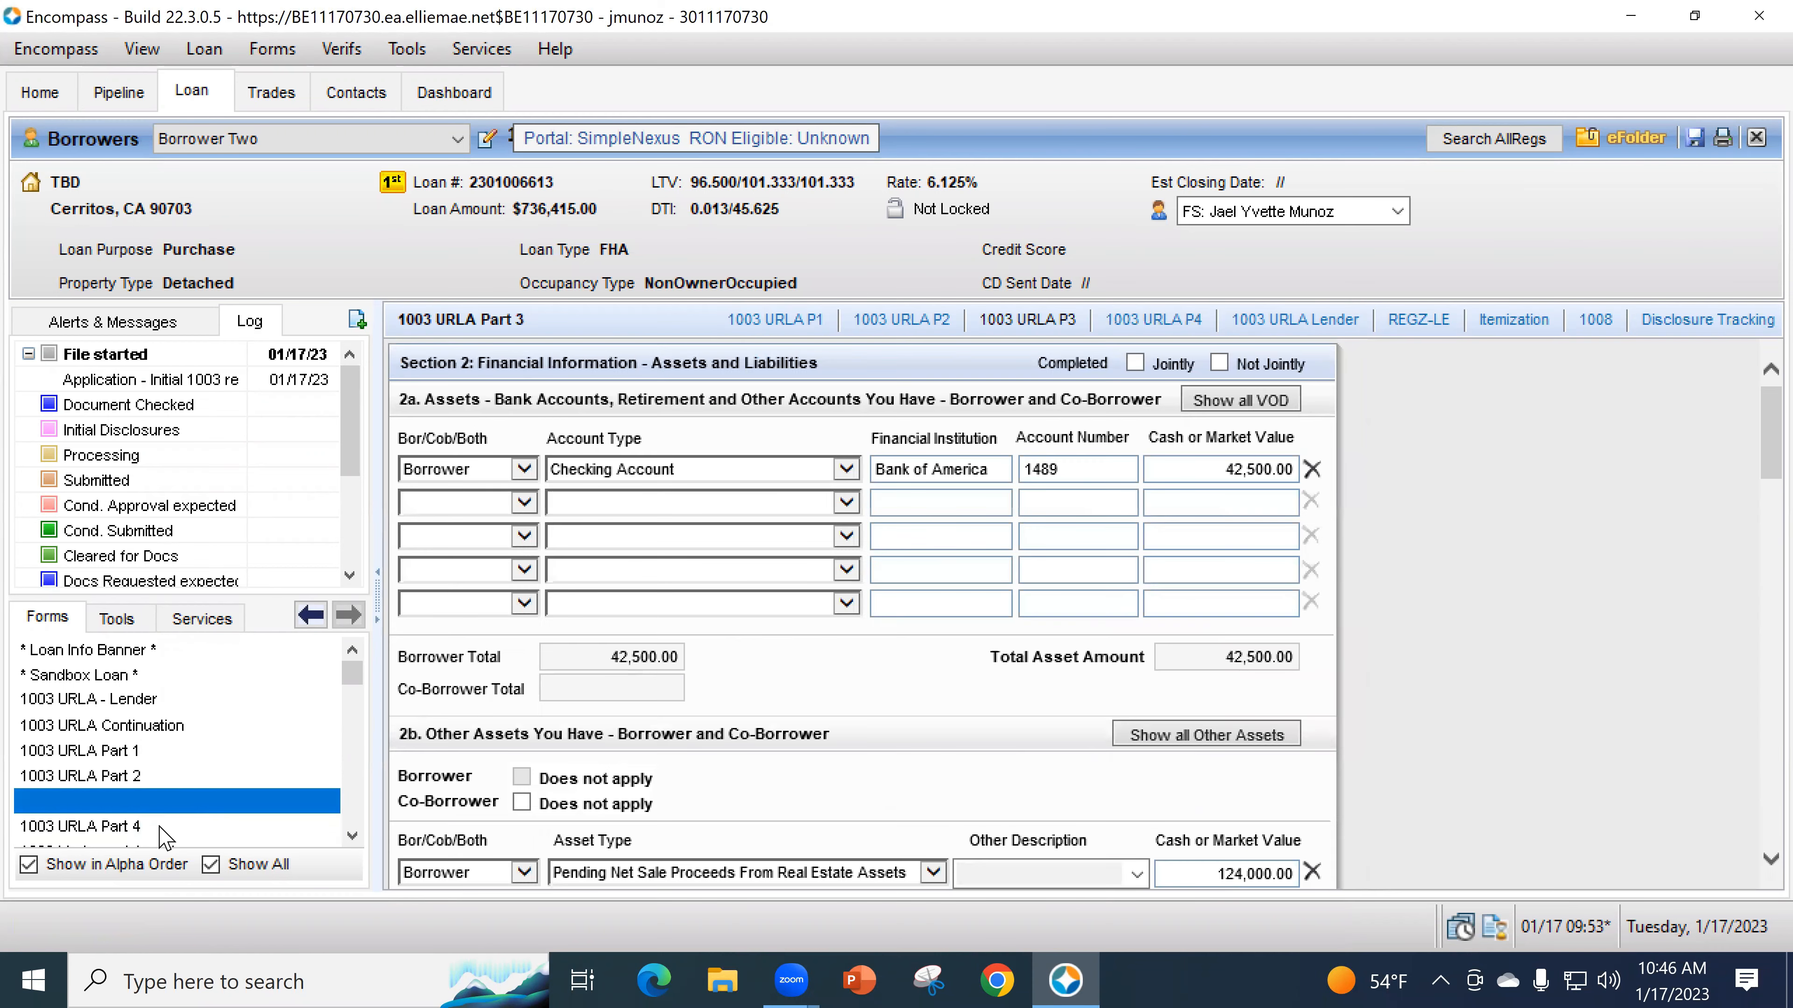
click(162, 825)
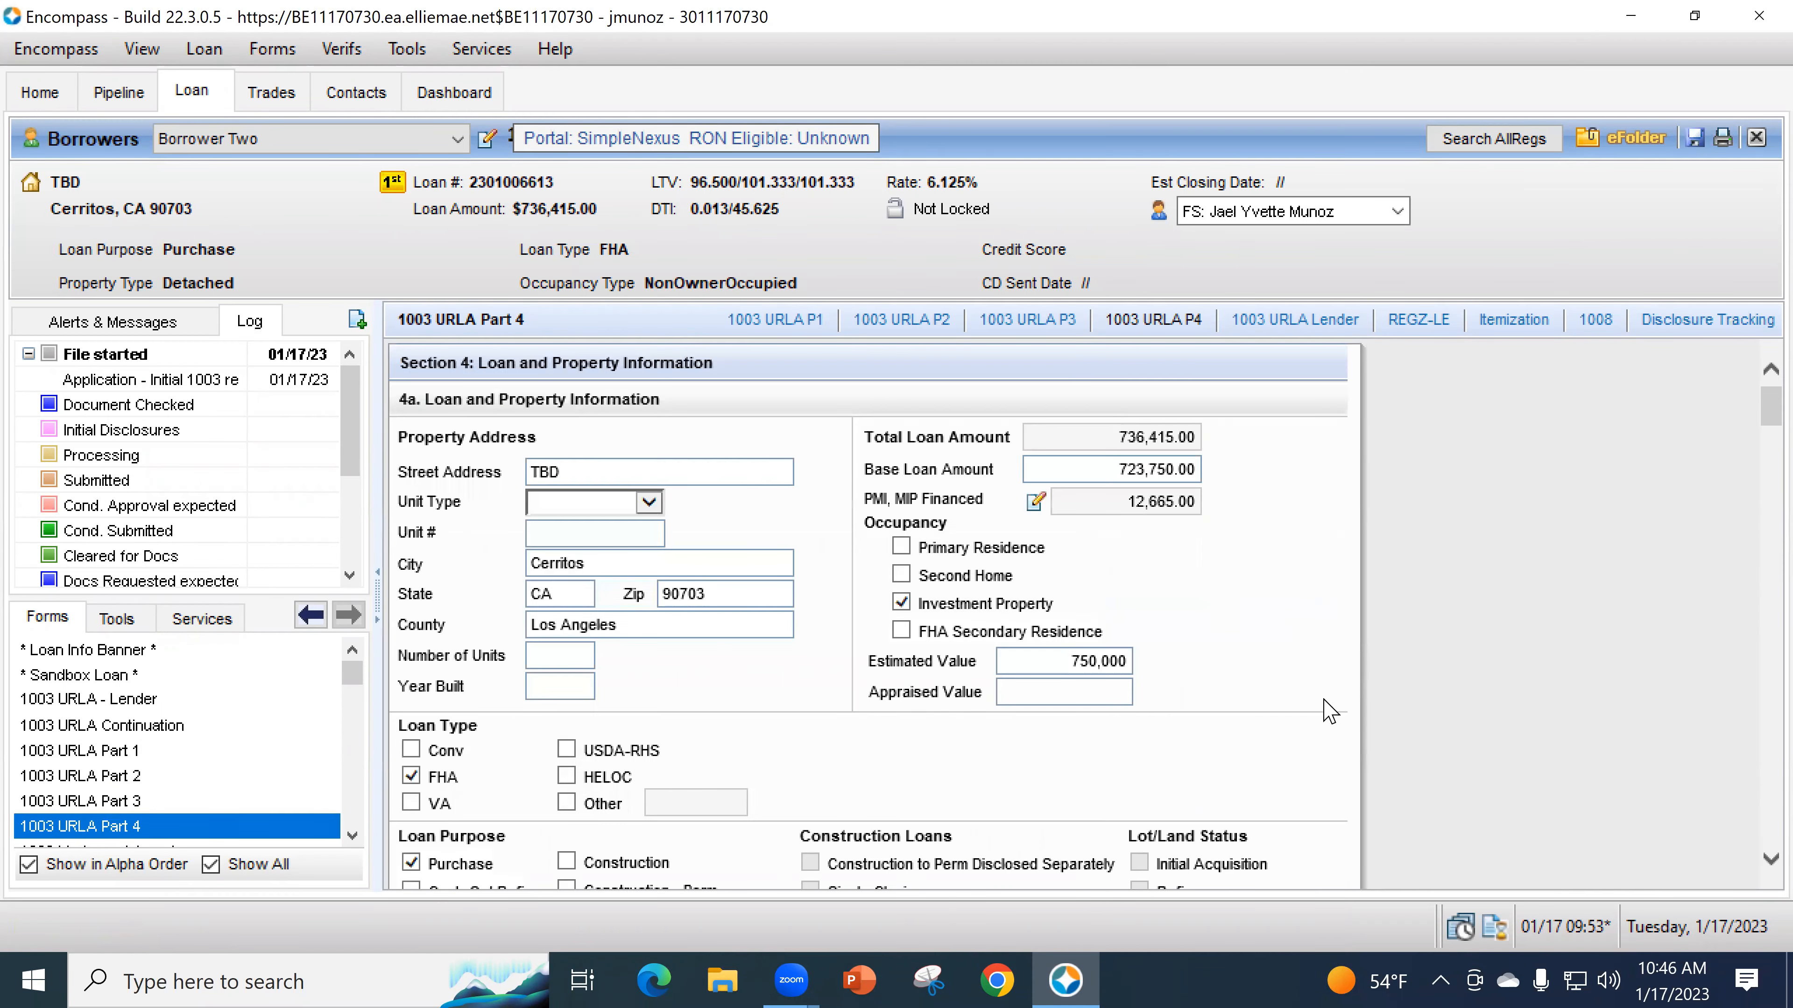
scroll(734, 513, down, 6)
scroll(734, 512, down, 10)
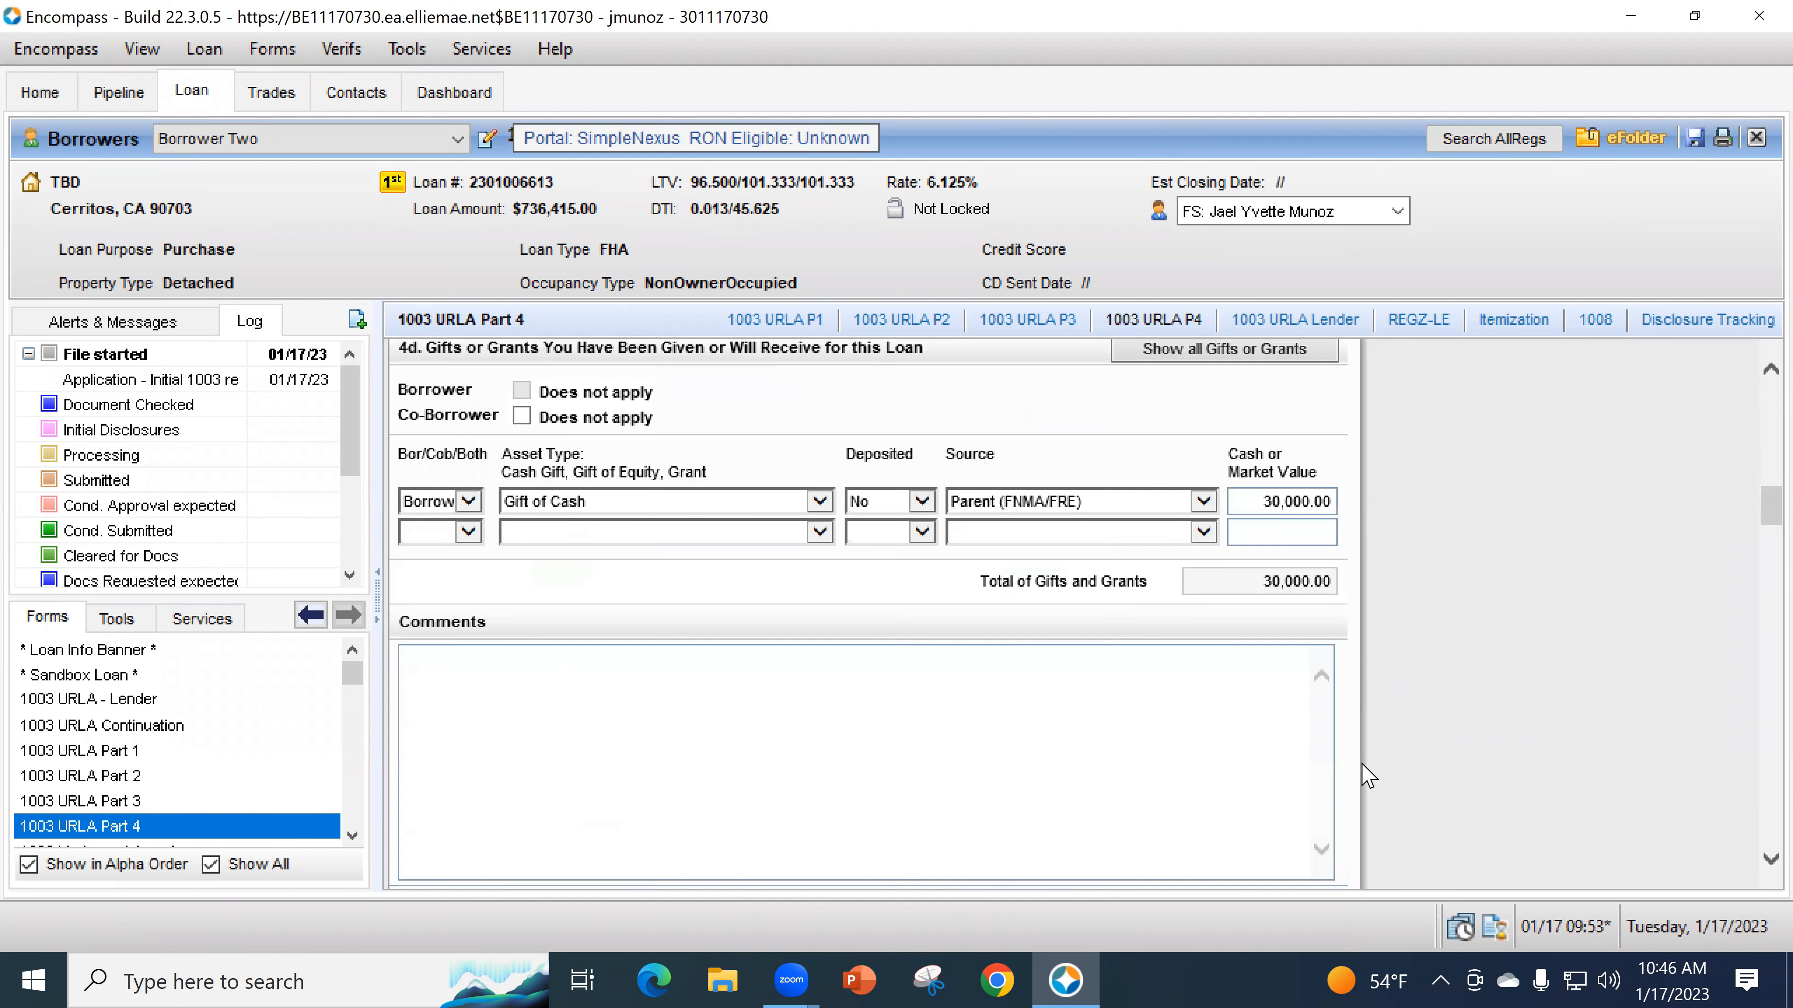
scroll(1369, 791, down, 5)
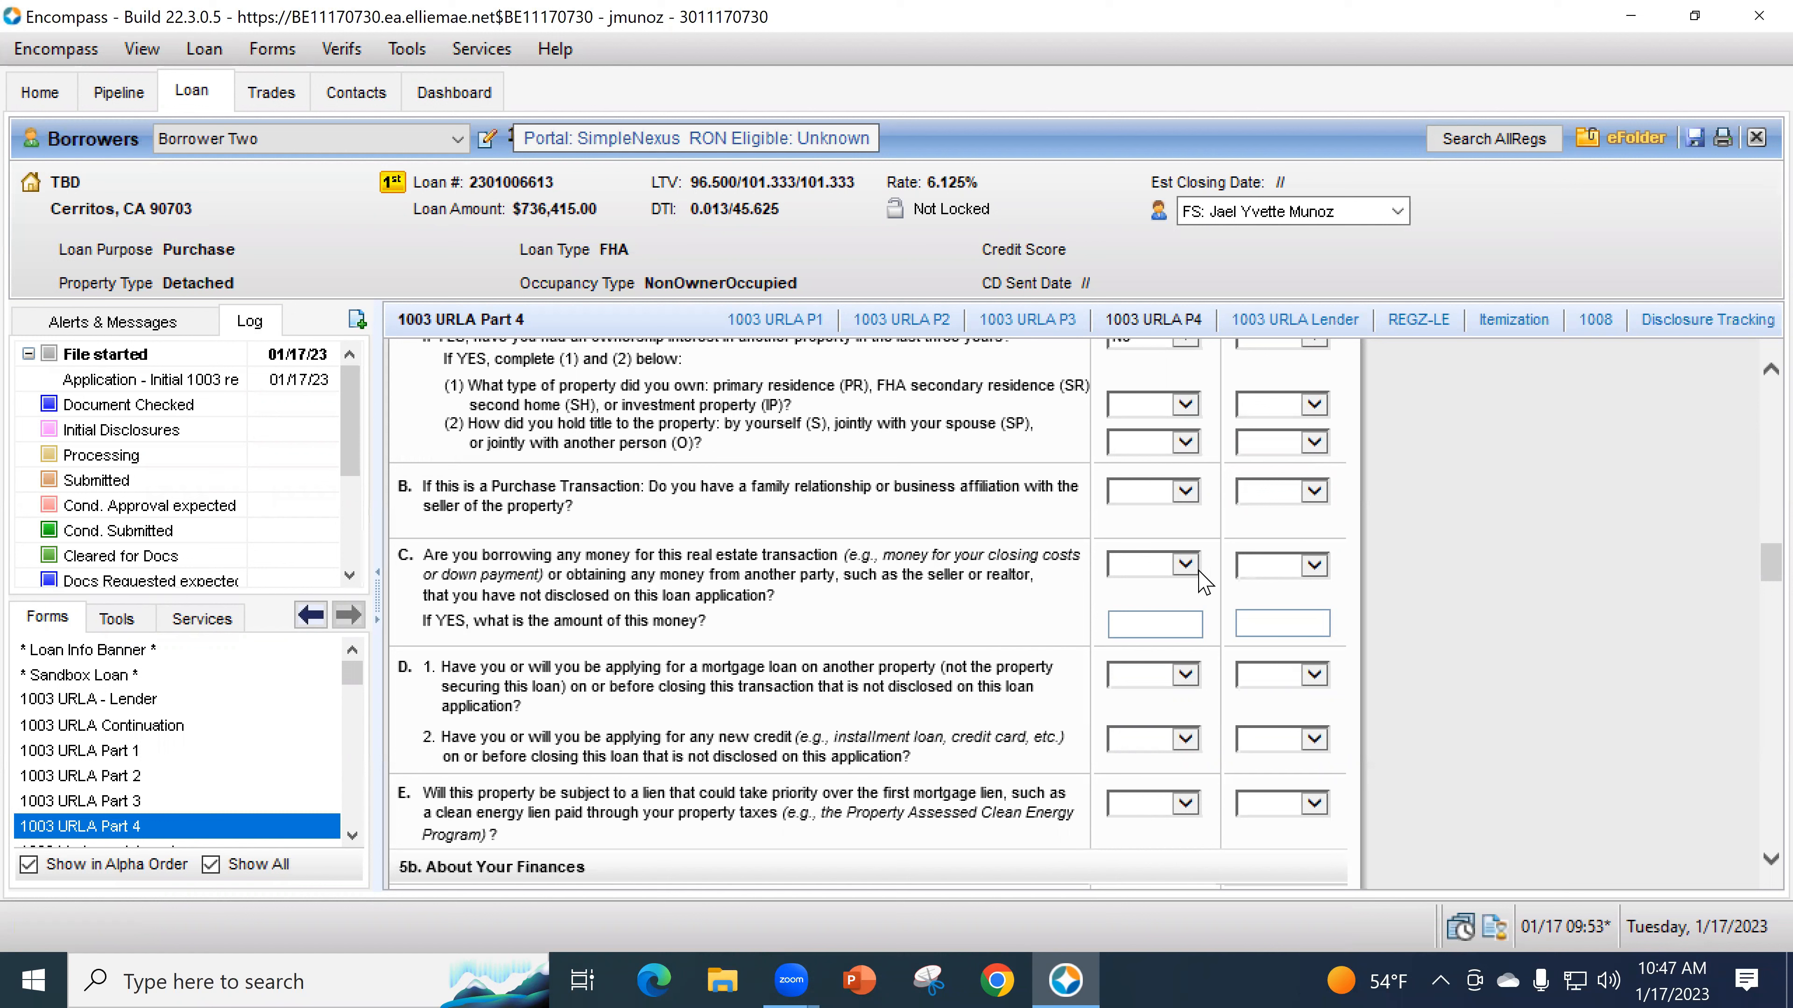
- Answer No to declaration C on undisclosed borrowing and Yes to D.1 on another mortgage
click(1183, 567)
click(1164, 603)
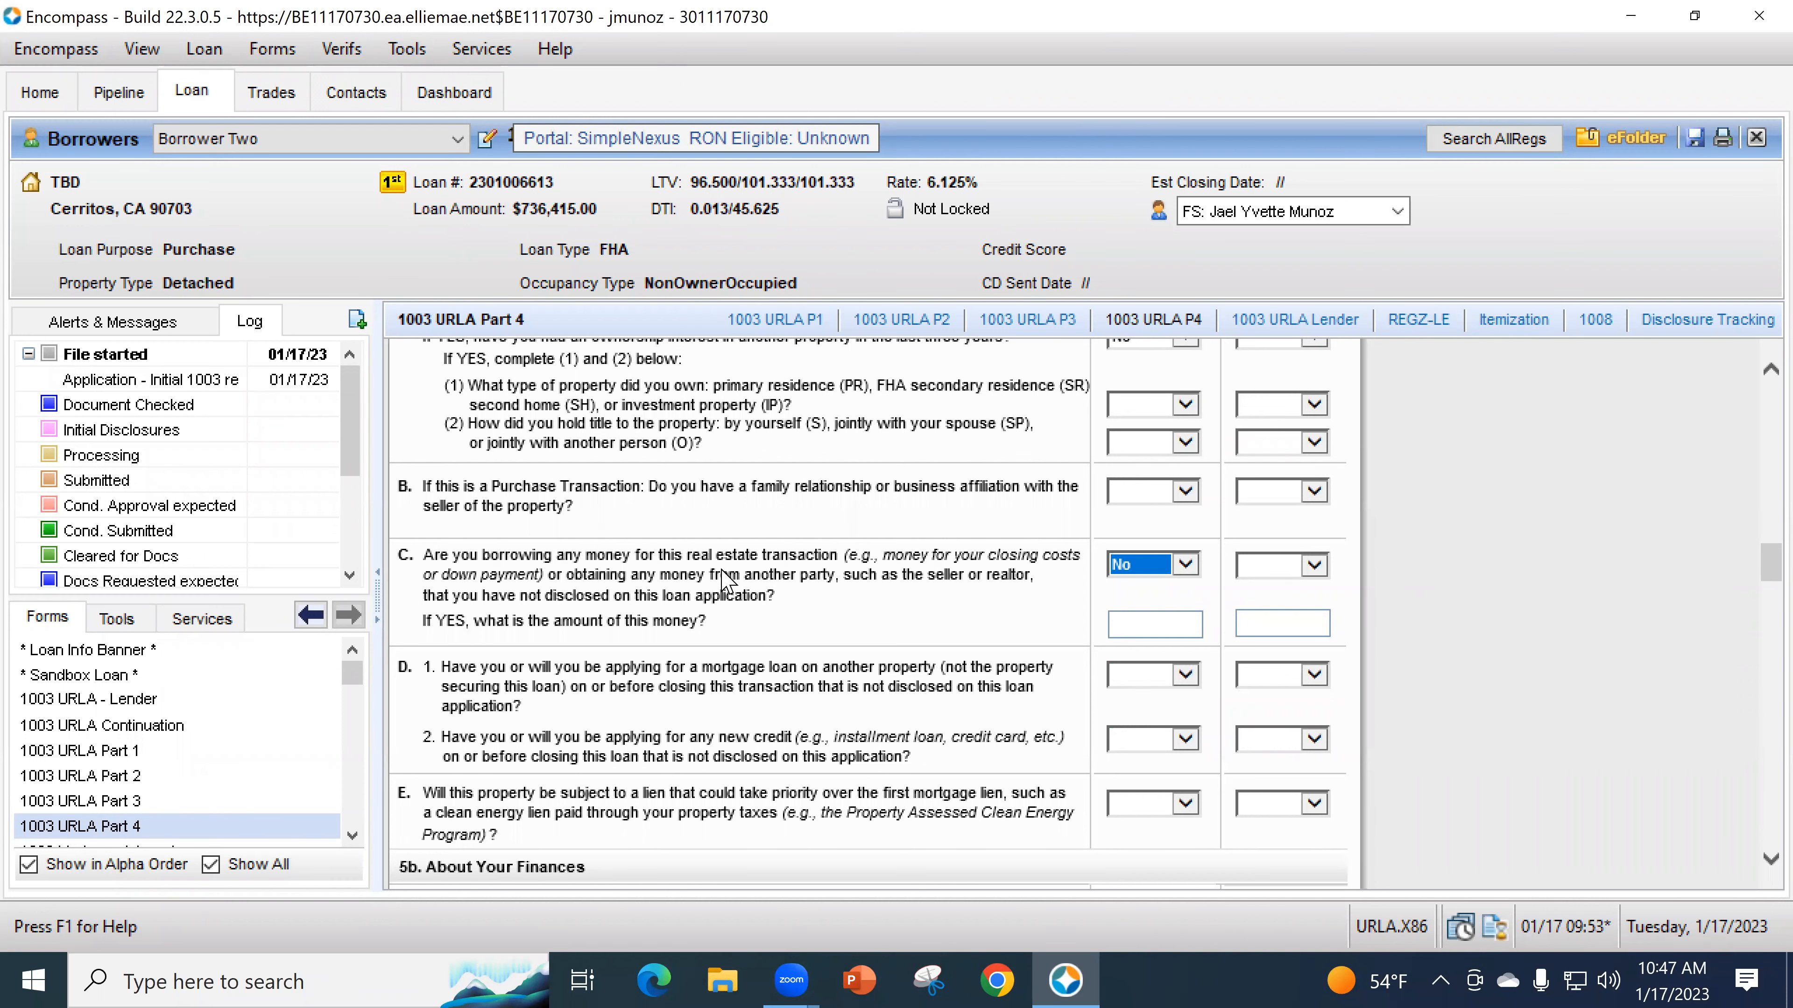
scroll(763, 569, down, 2)
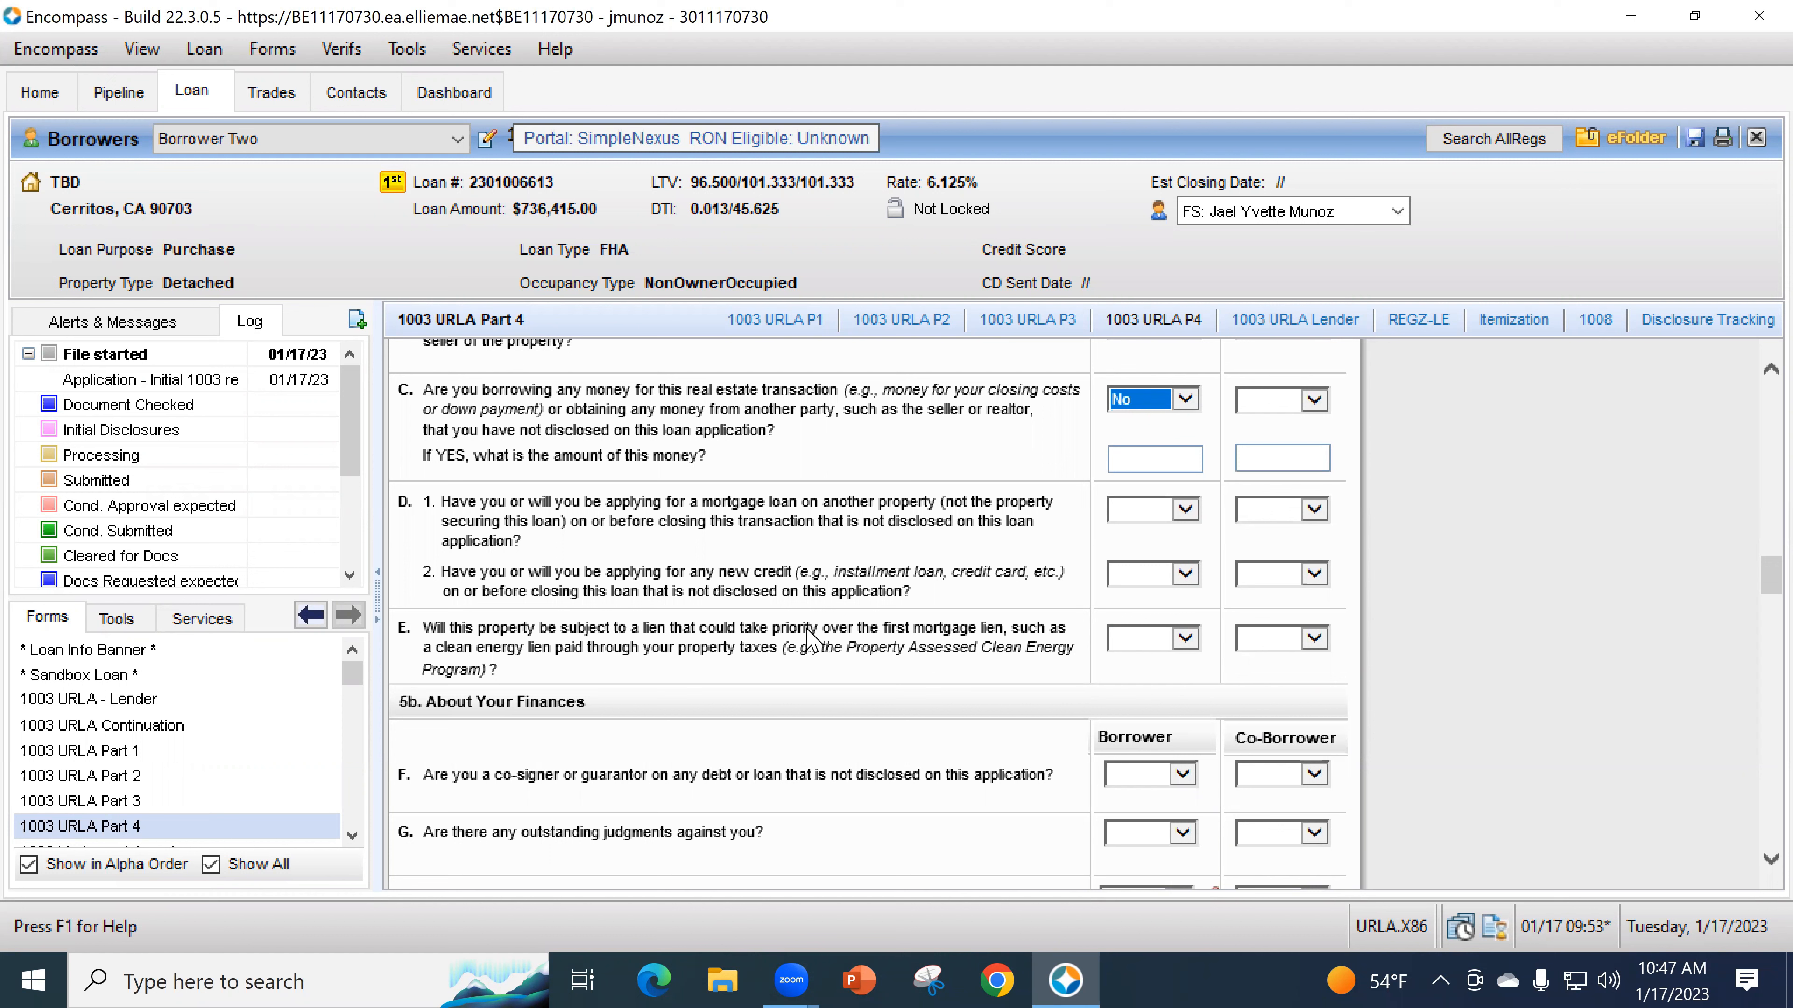
click(1130, 520)
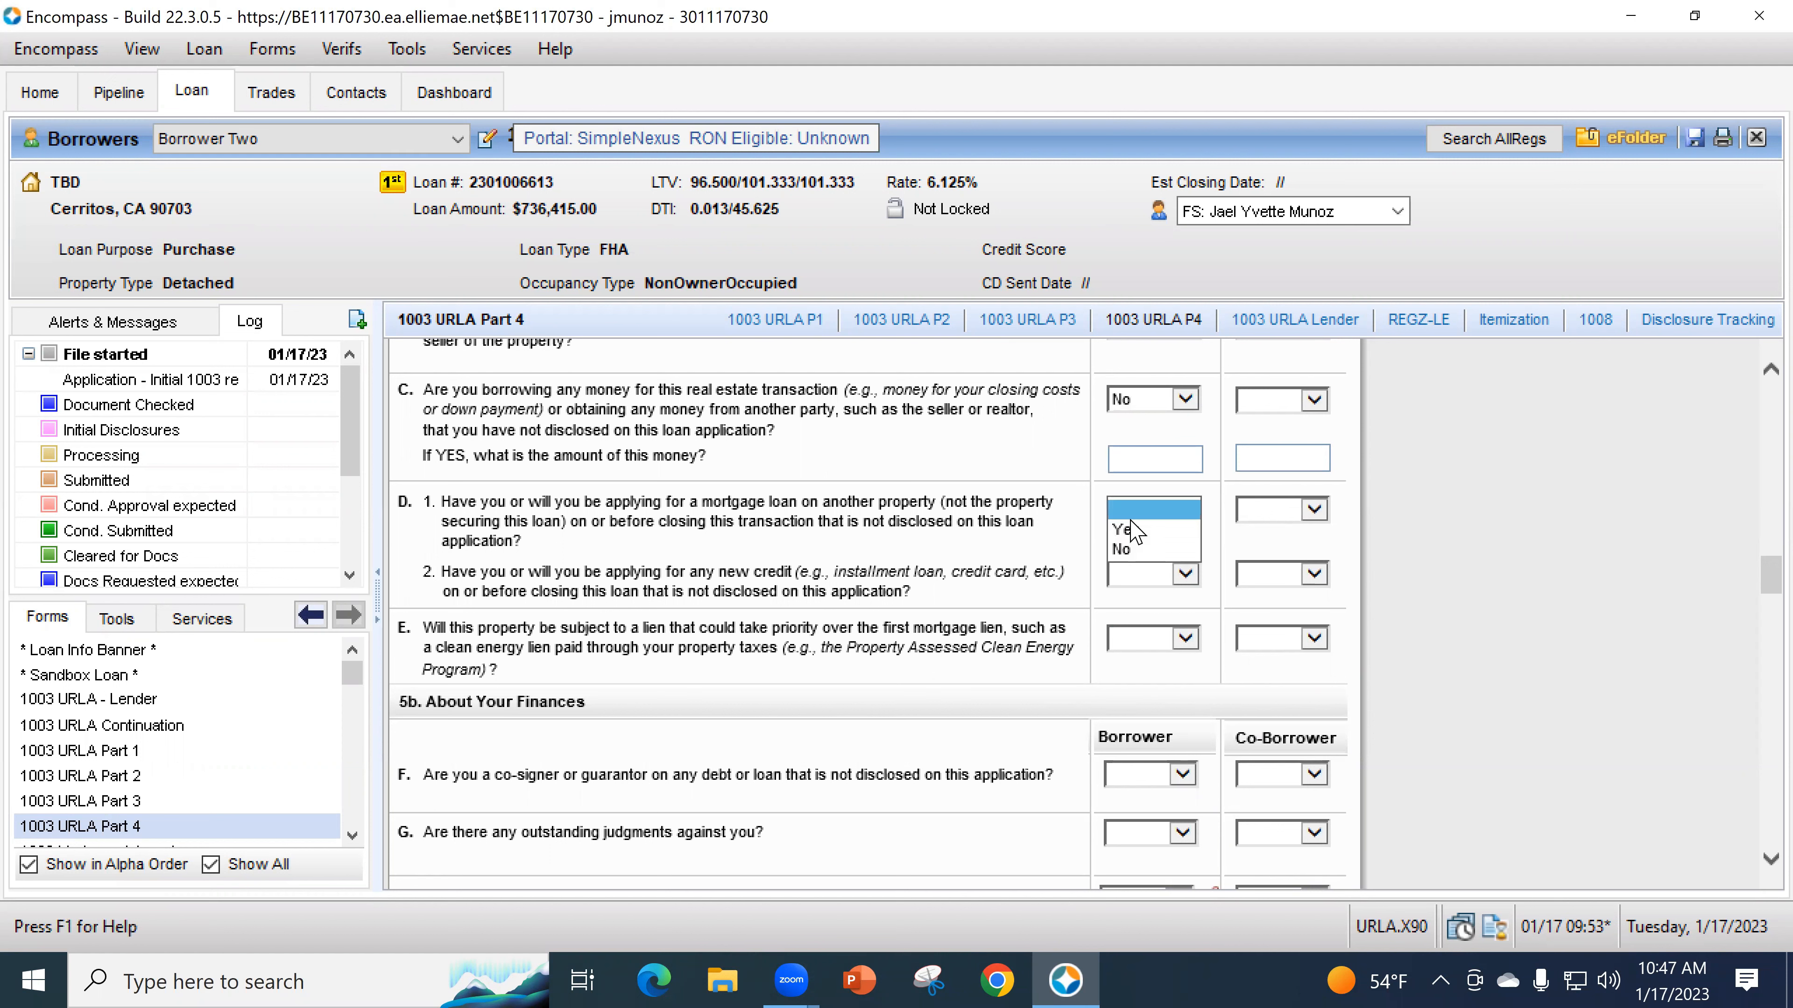
click(1130, 529)
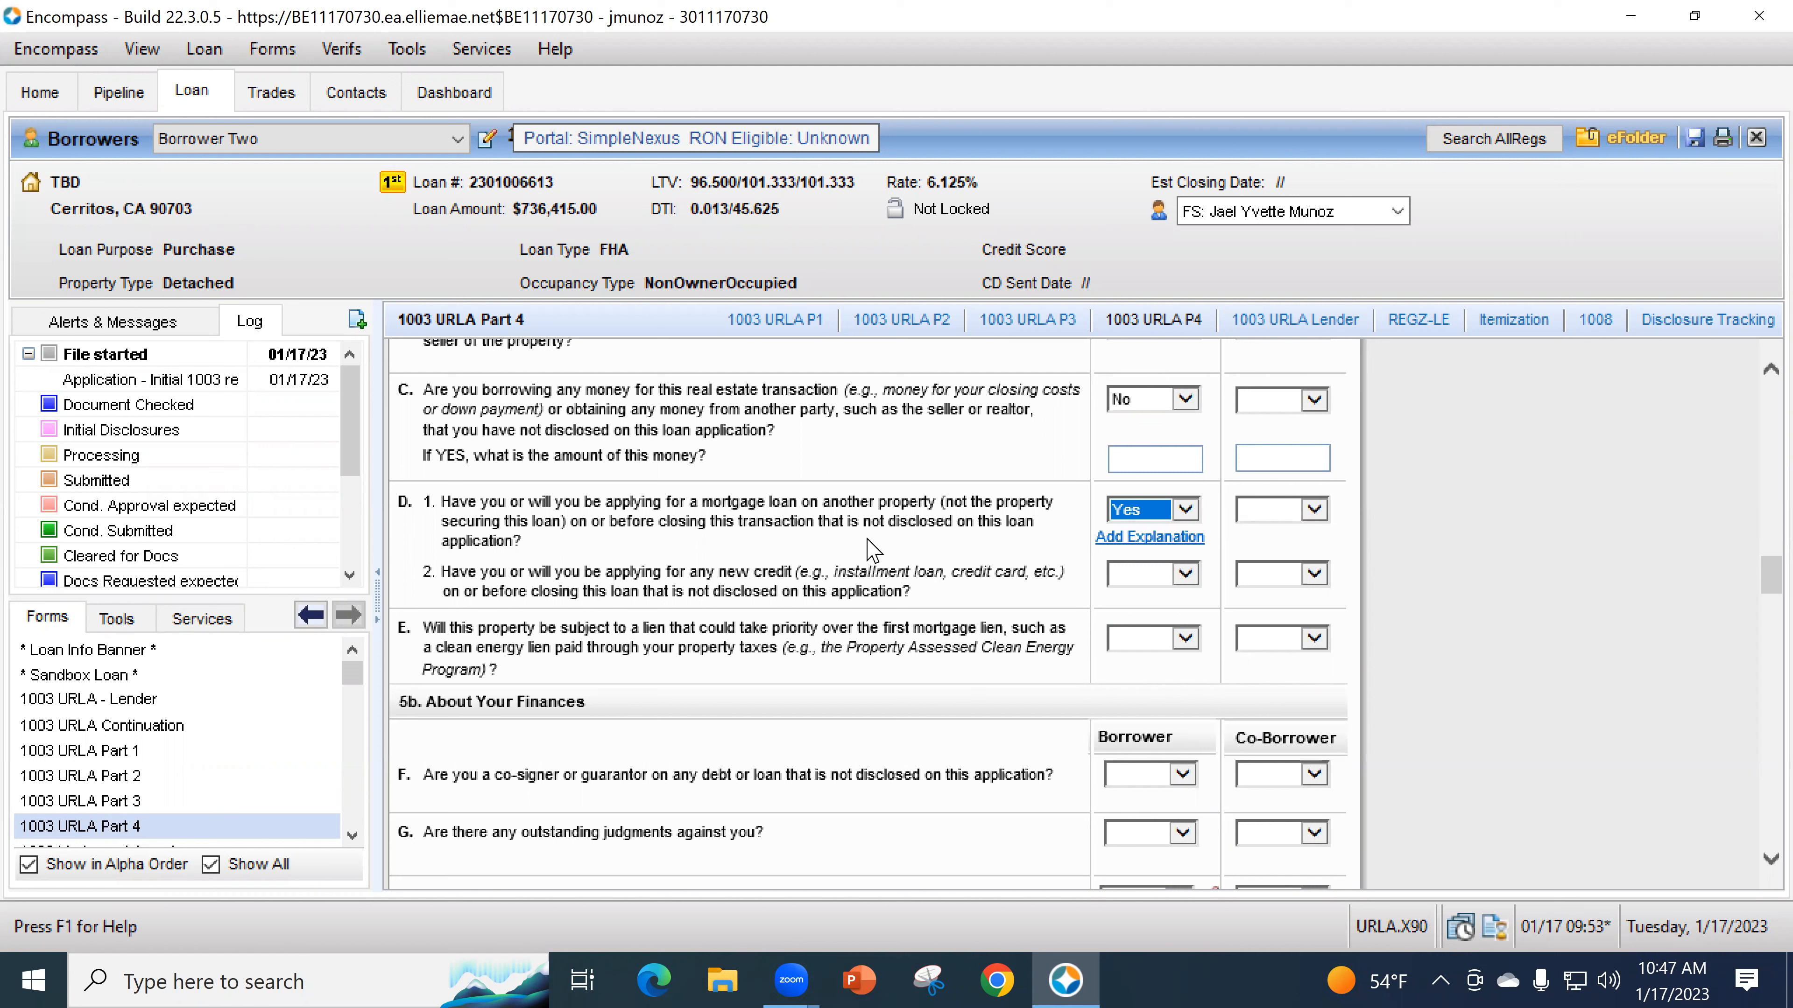
- Cancel the Section D explanation and switch the borrower's D.1 answer to No
click(1130, 538)
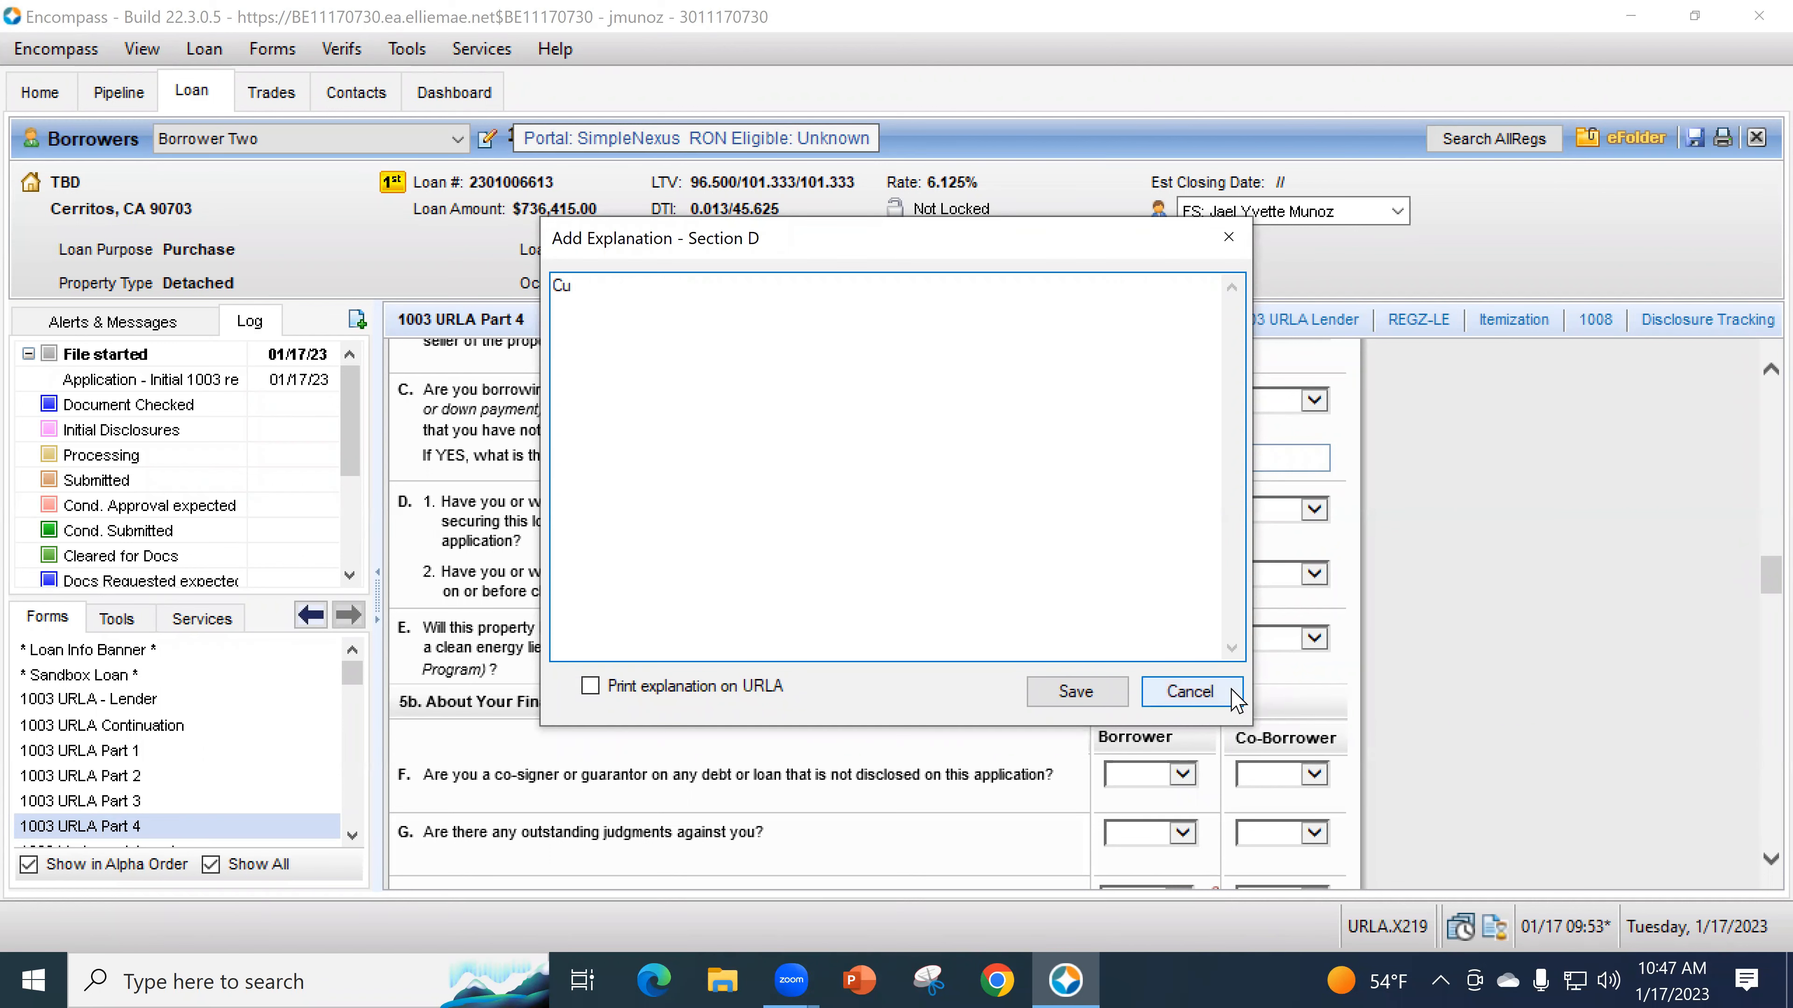
click(1156, 699)
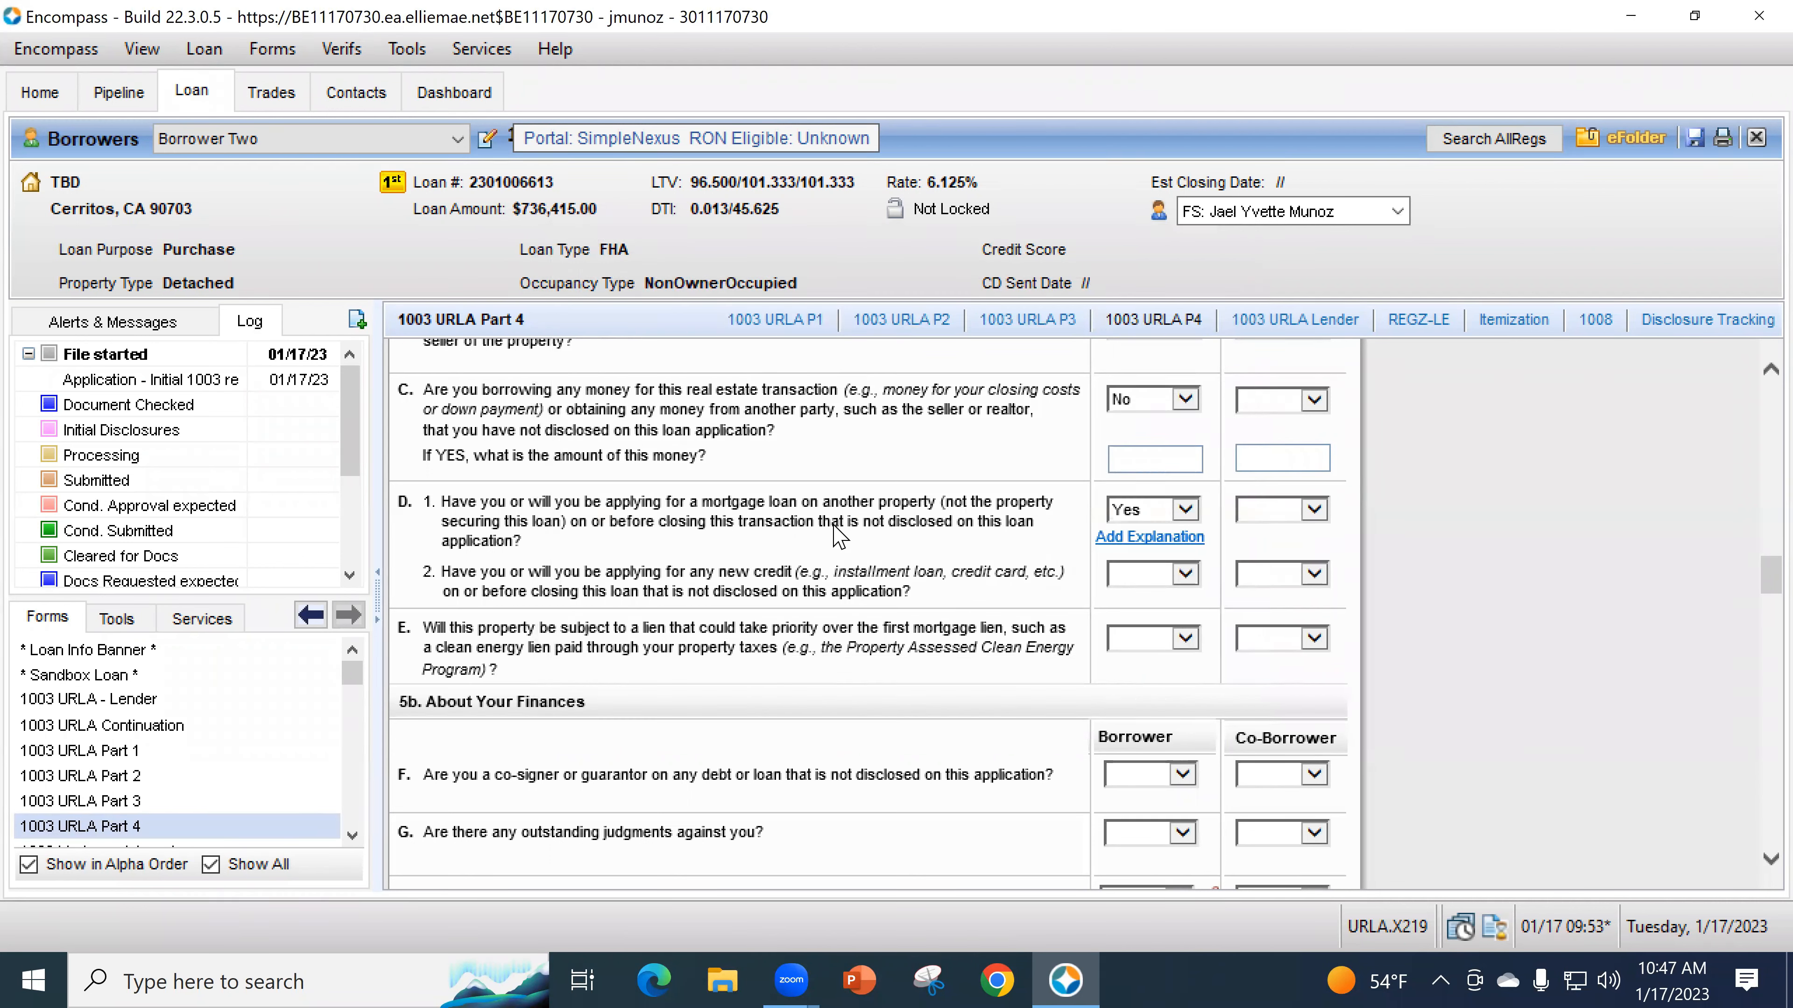
click(1132, 512)
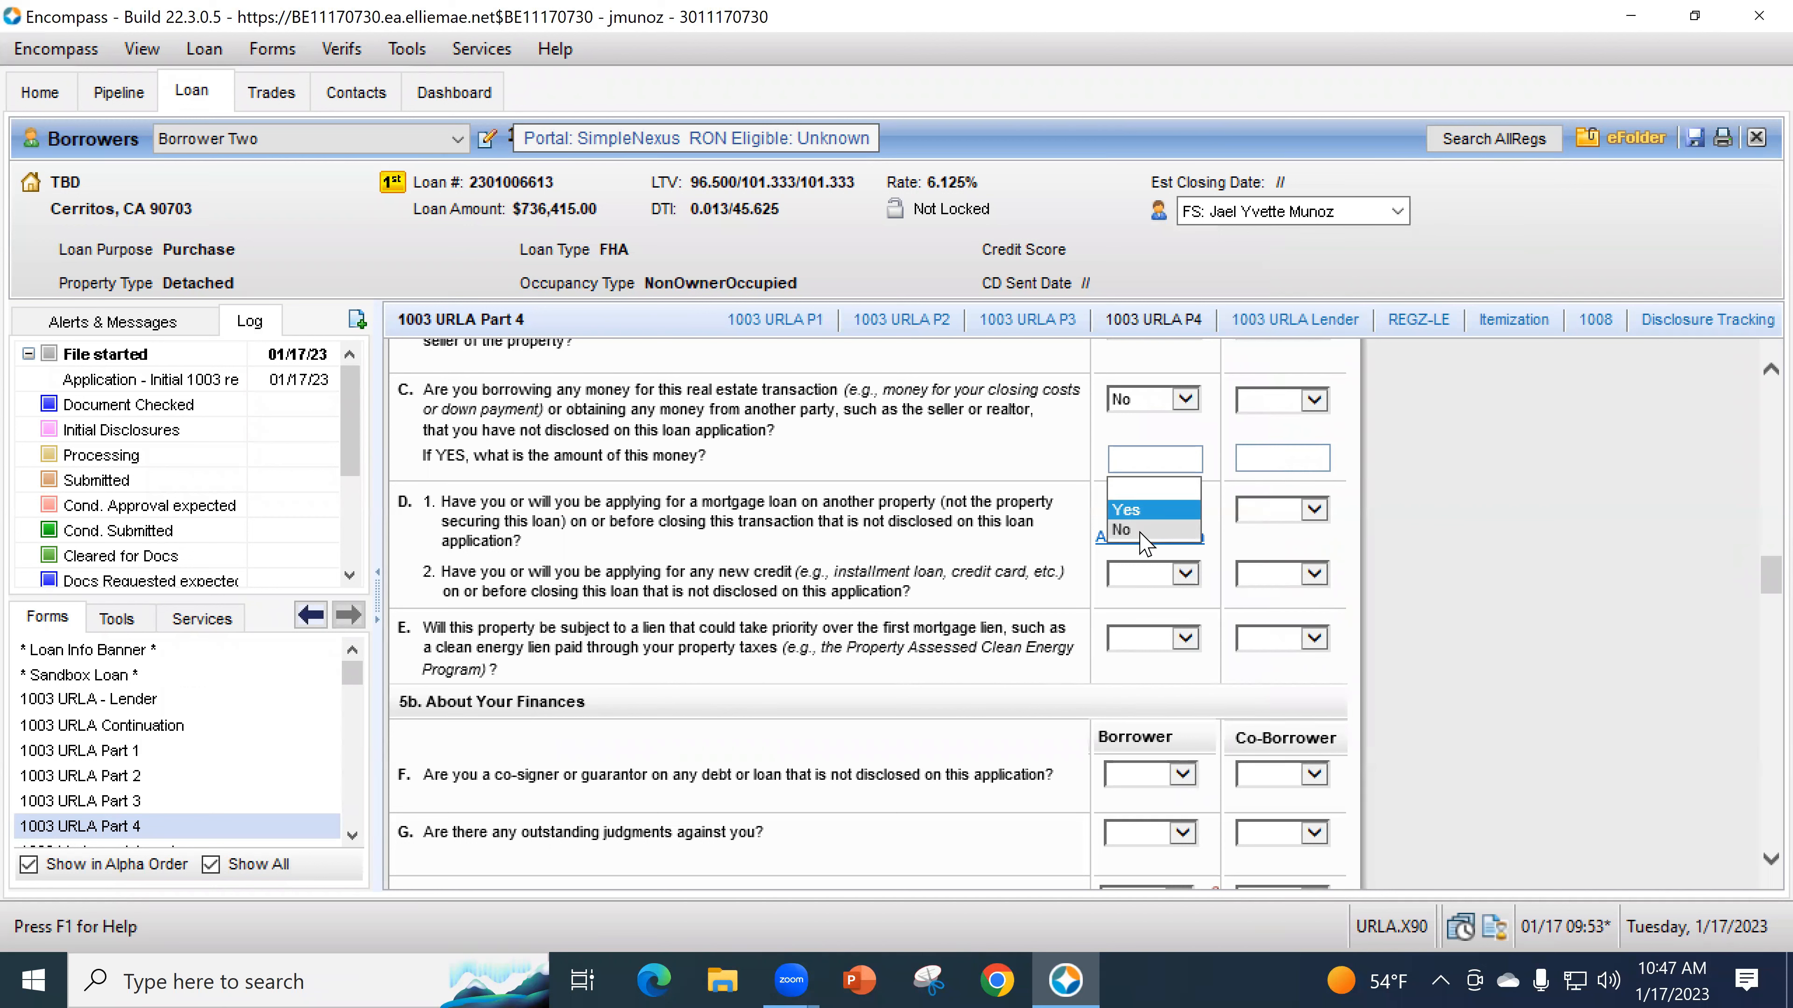
click(1140, 536)
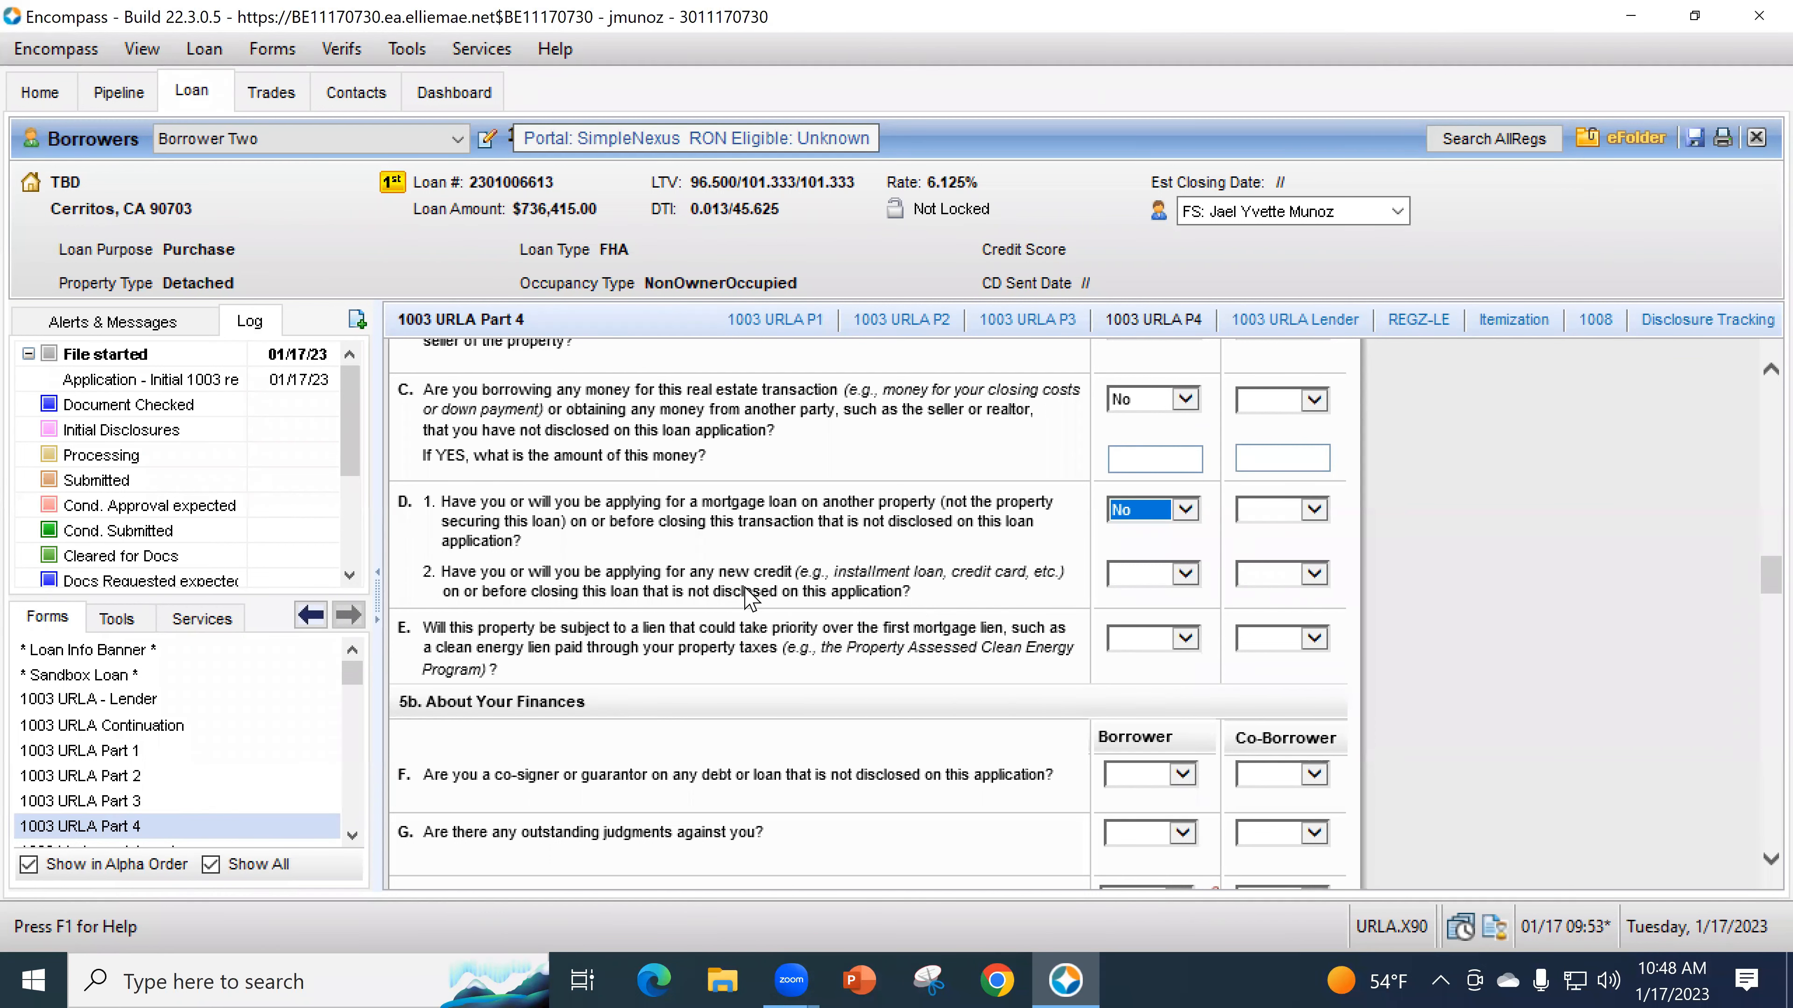
scroll(749, 597, down, 1)
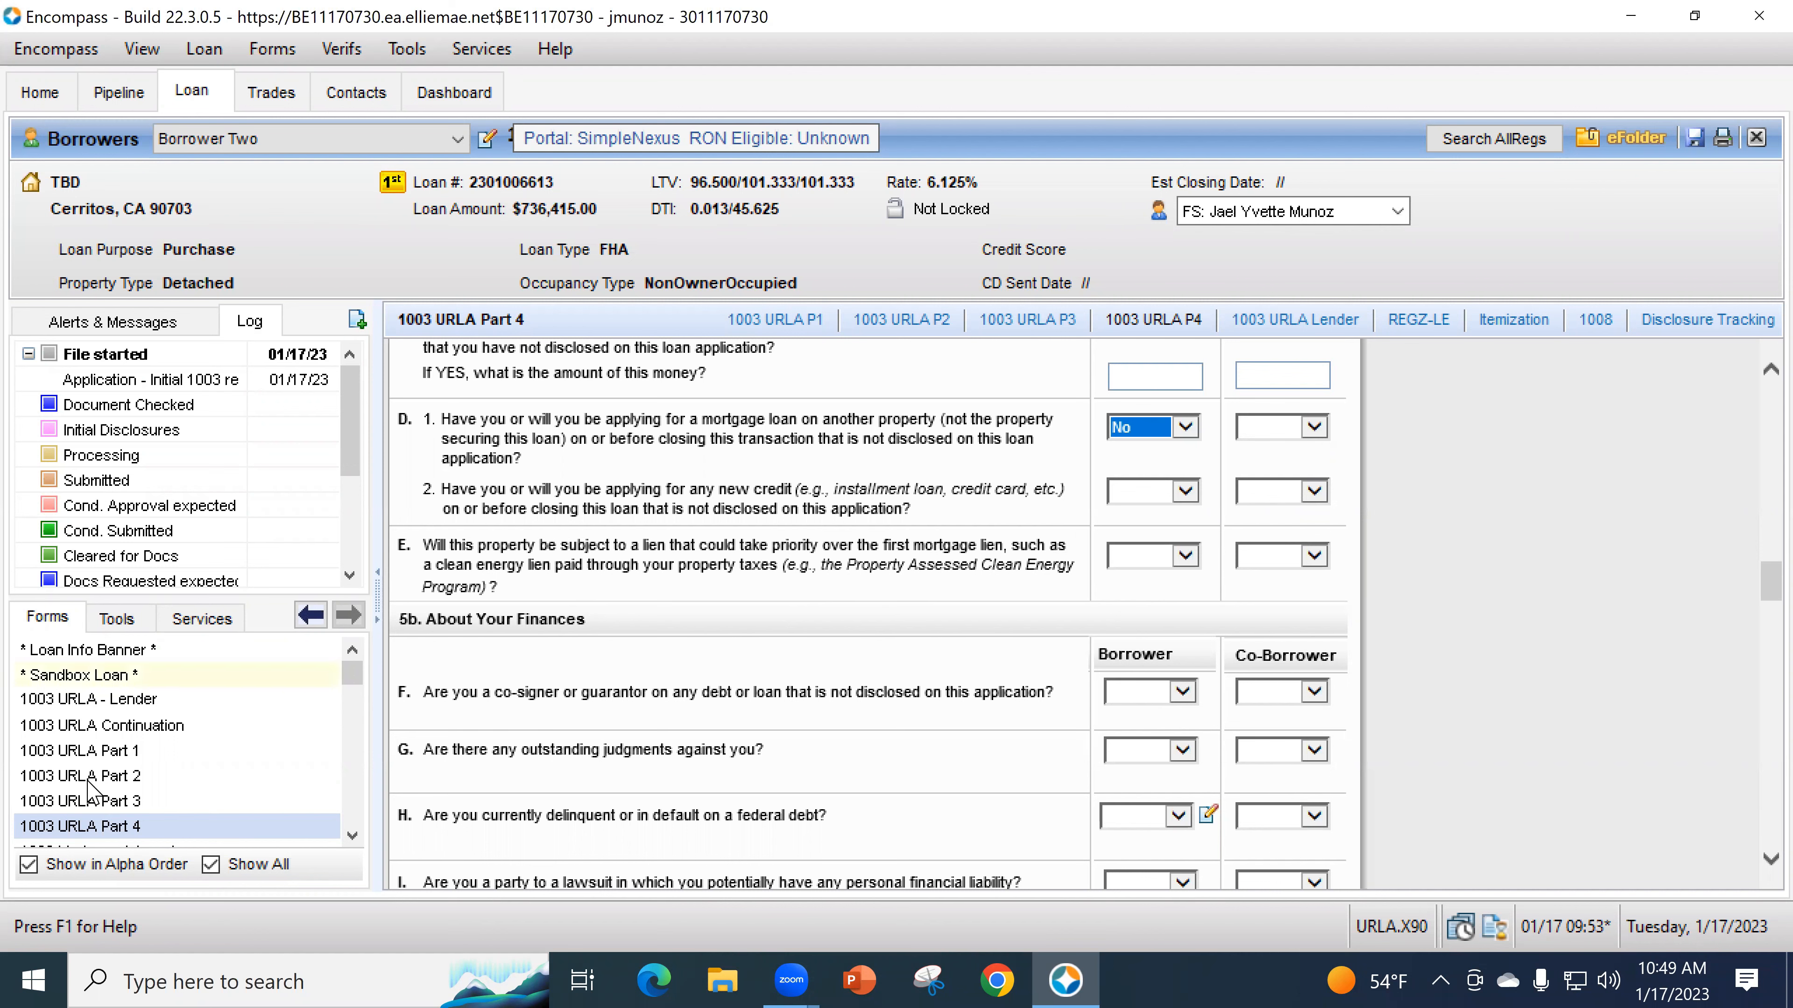
- Add a third 2d liability row: Borrower, Other, Solar Panels, 80.00 monthly
click(102, 802)
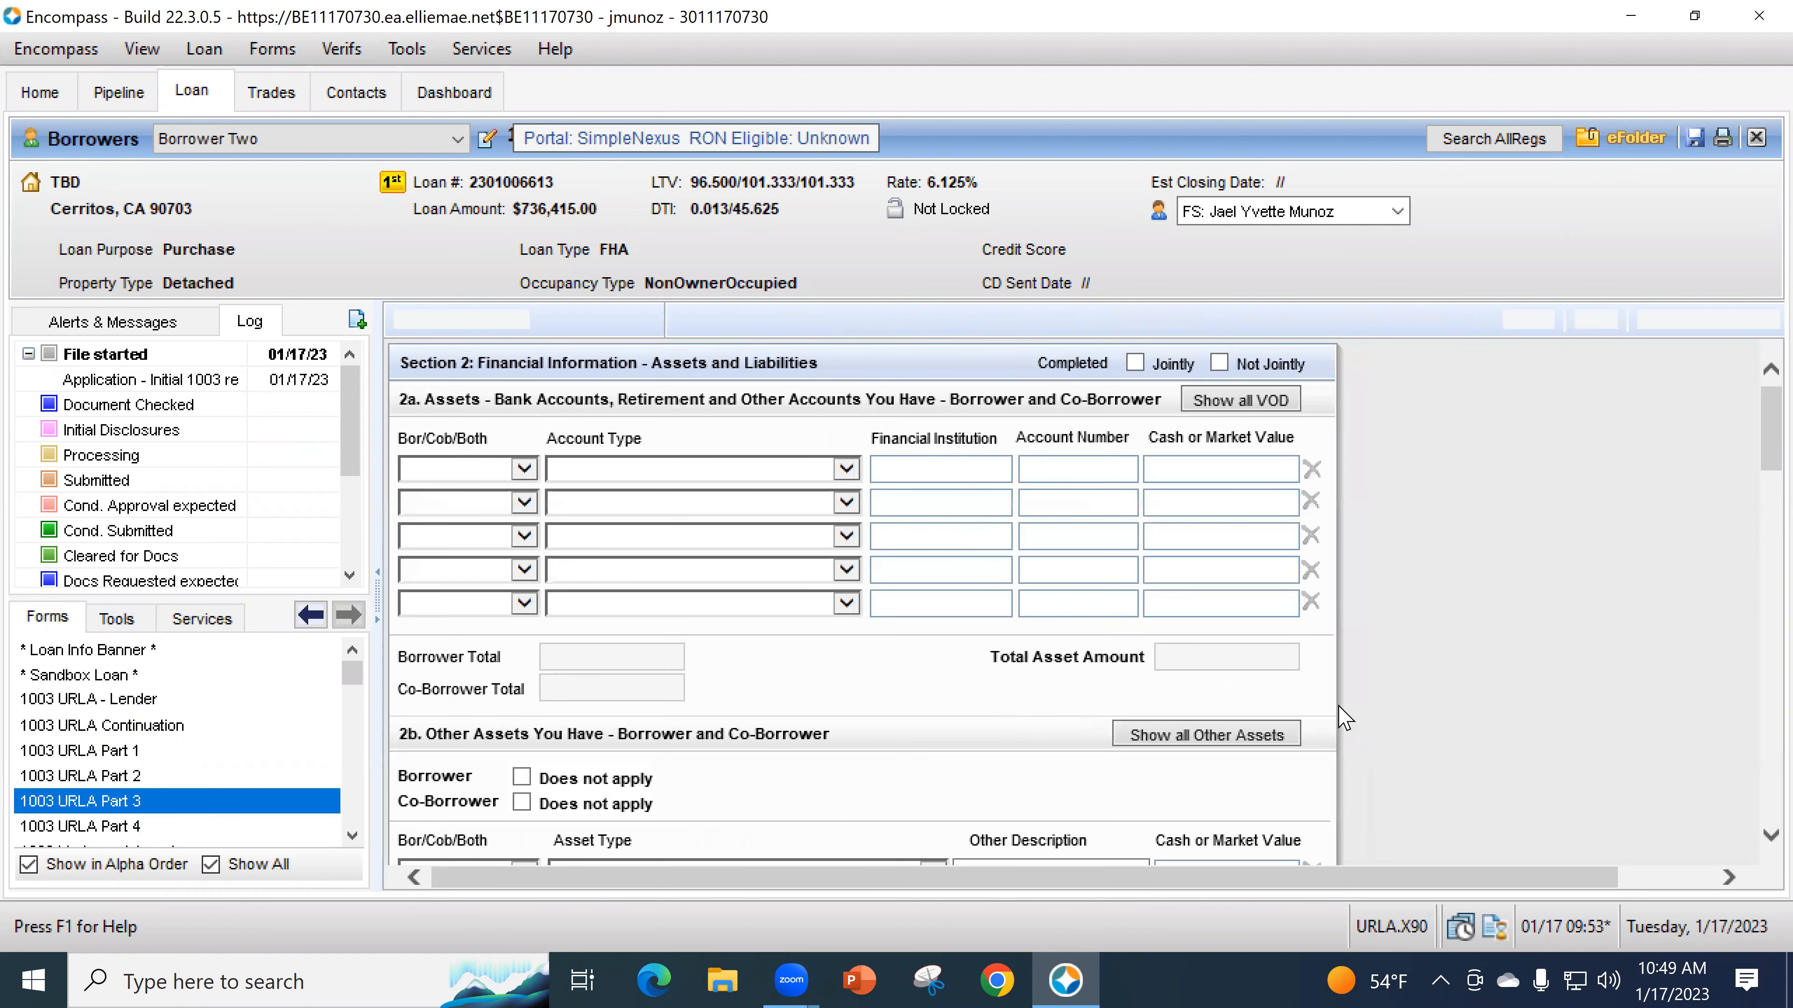
scroll(1355, 711, down, 1)
scroll(1374, 710, down, 4)
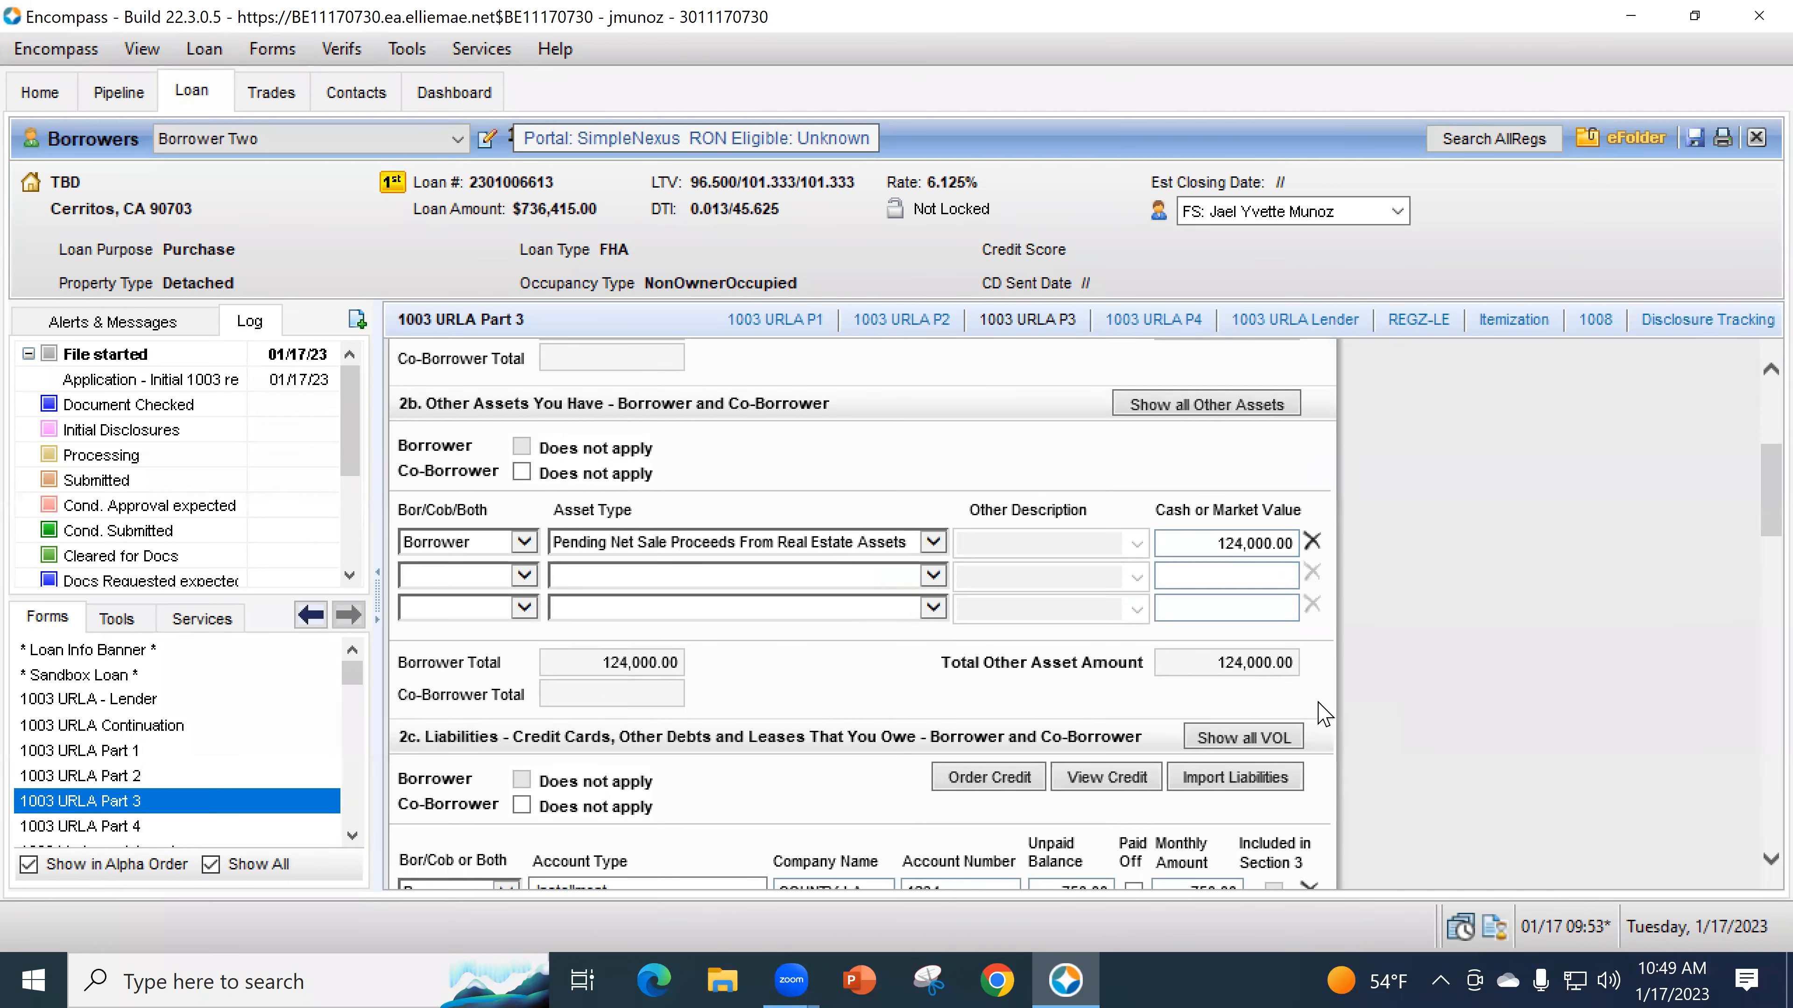
scroll(932, 634, down, 7)
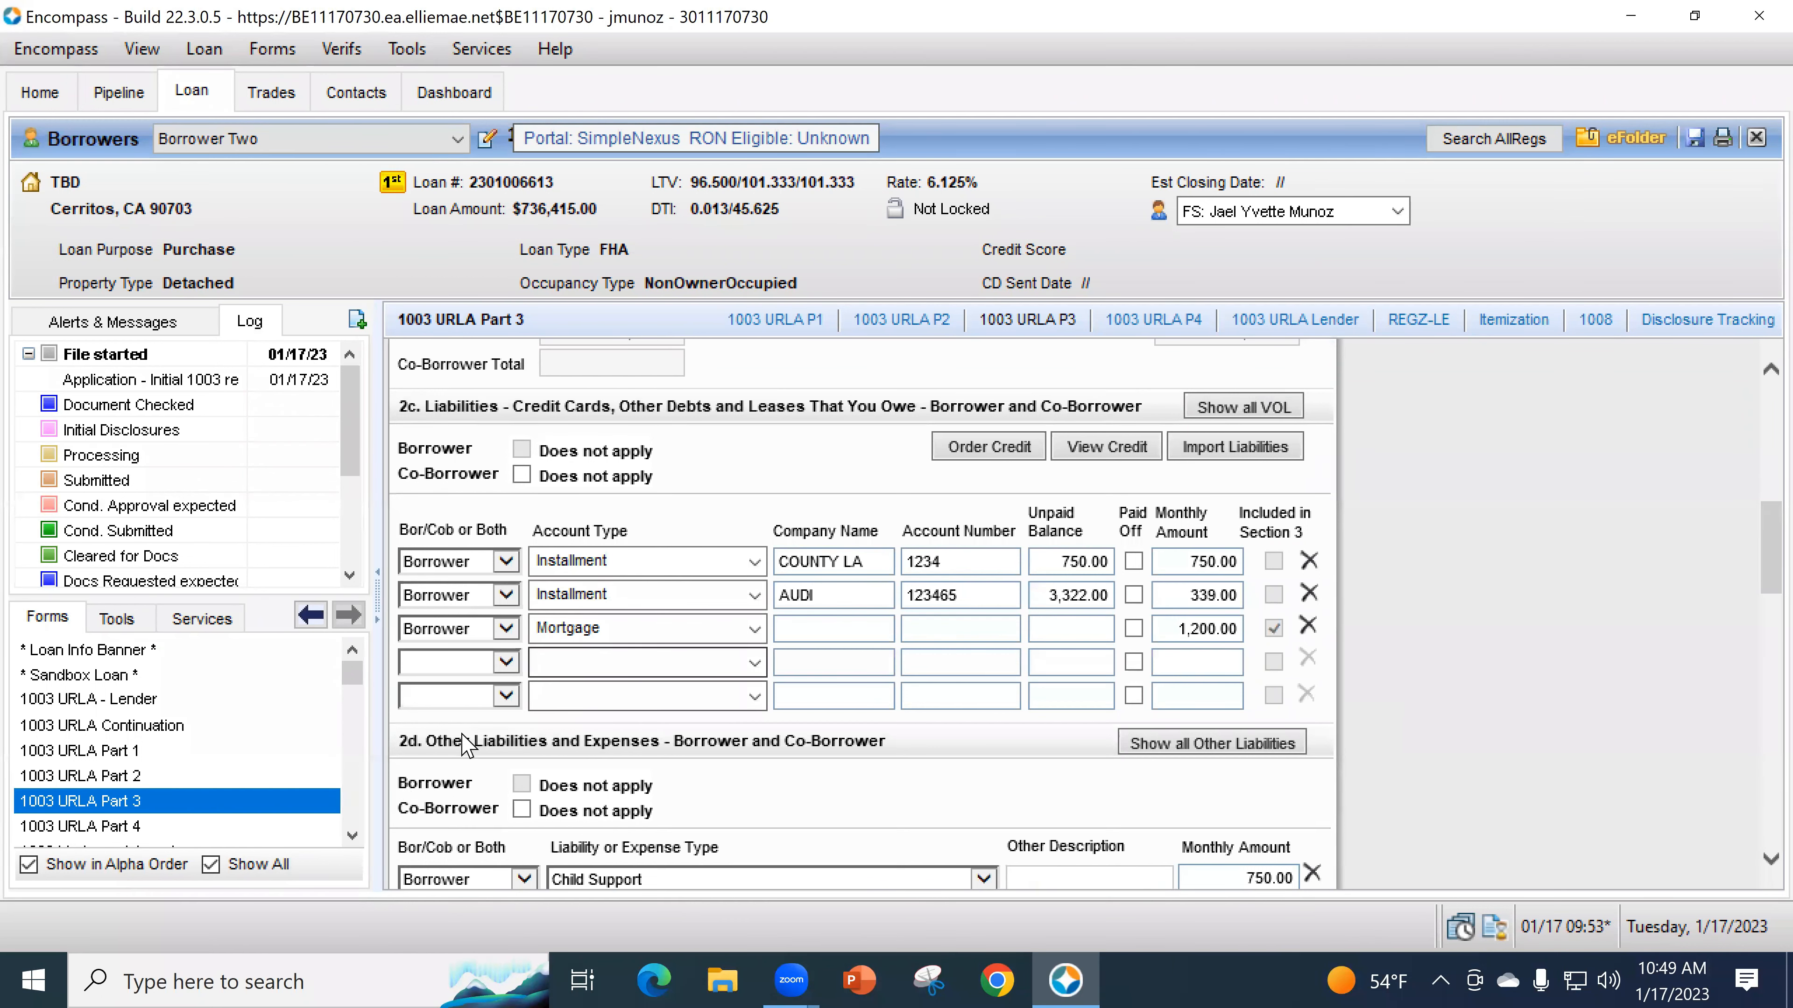
scroll(462, 724, down, 3)
click(460, 703)
click(452, 721)
click(587, 708)
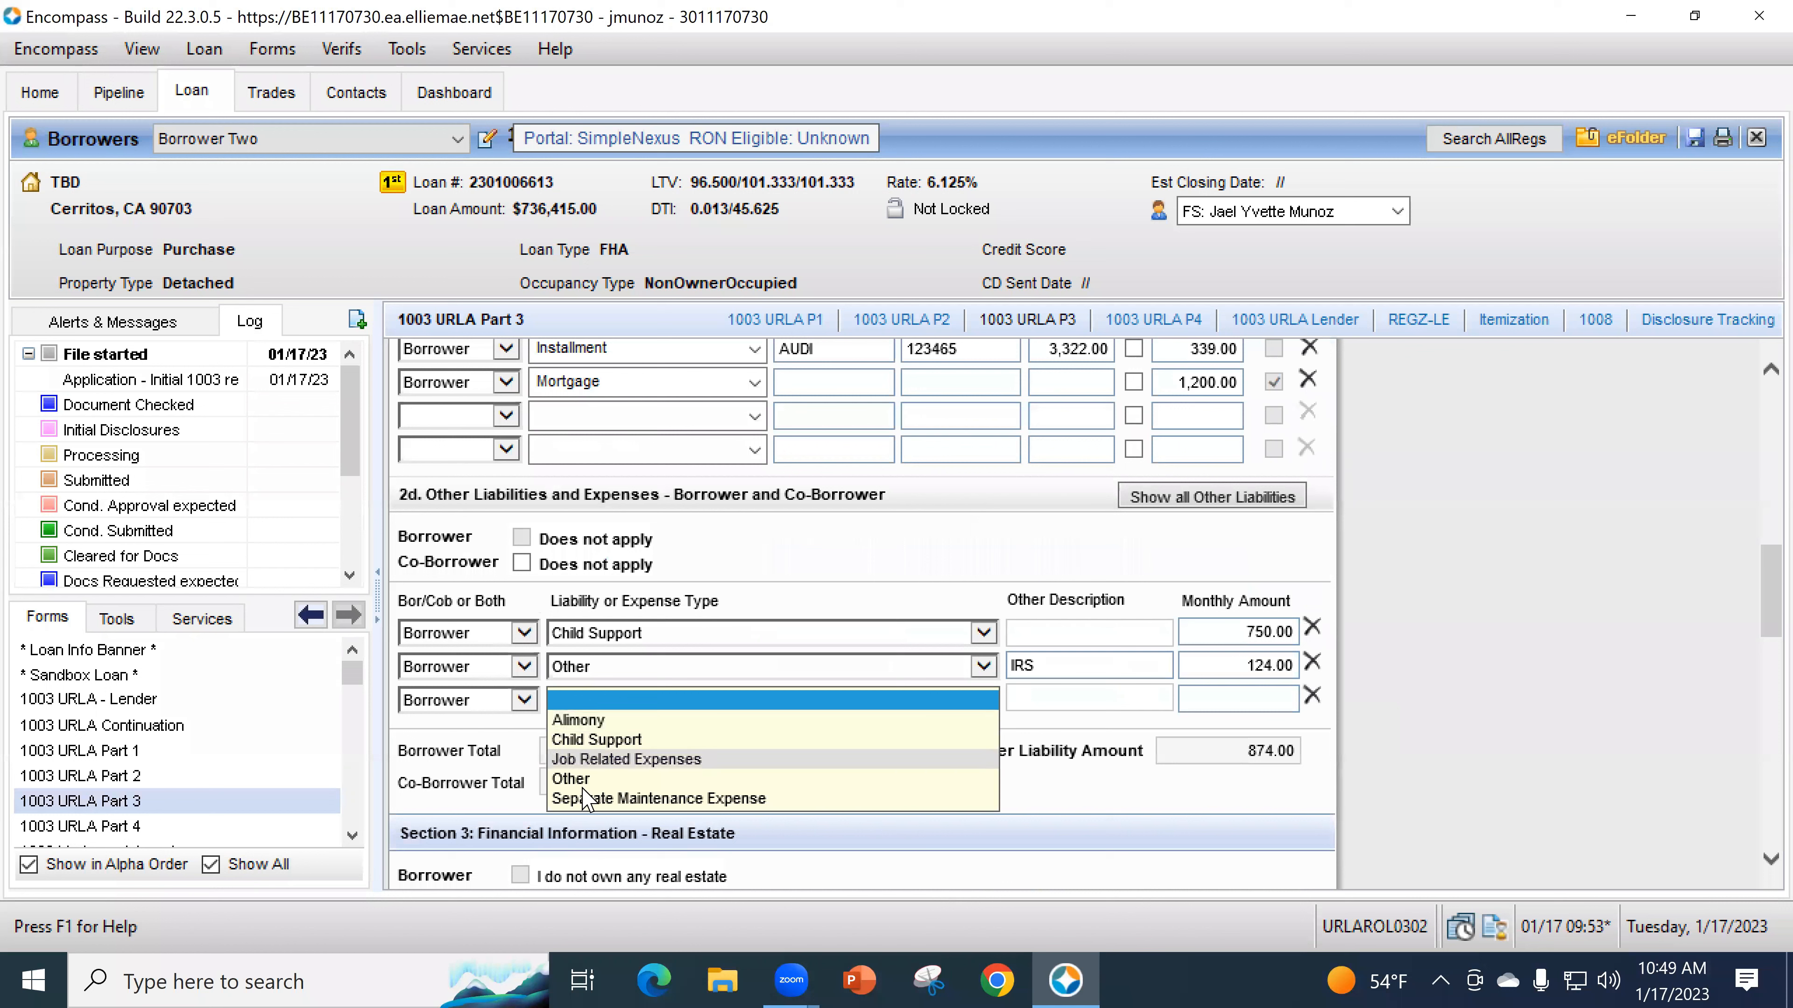
click(580, 778)
click(1104, 694)
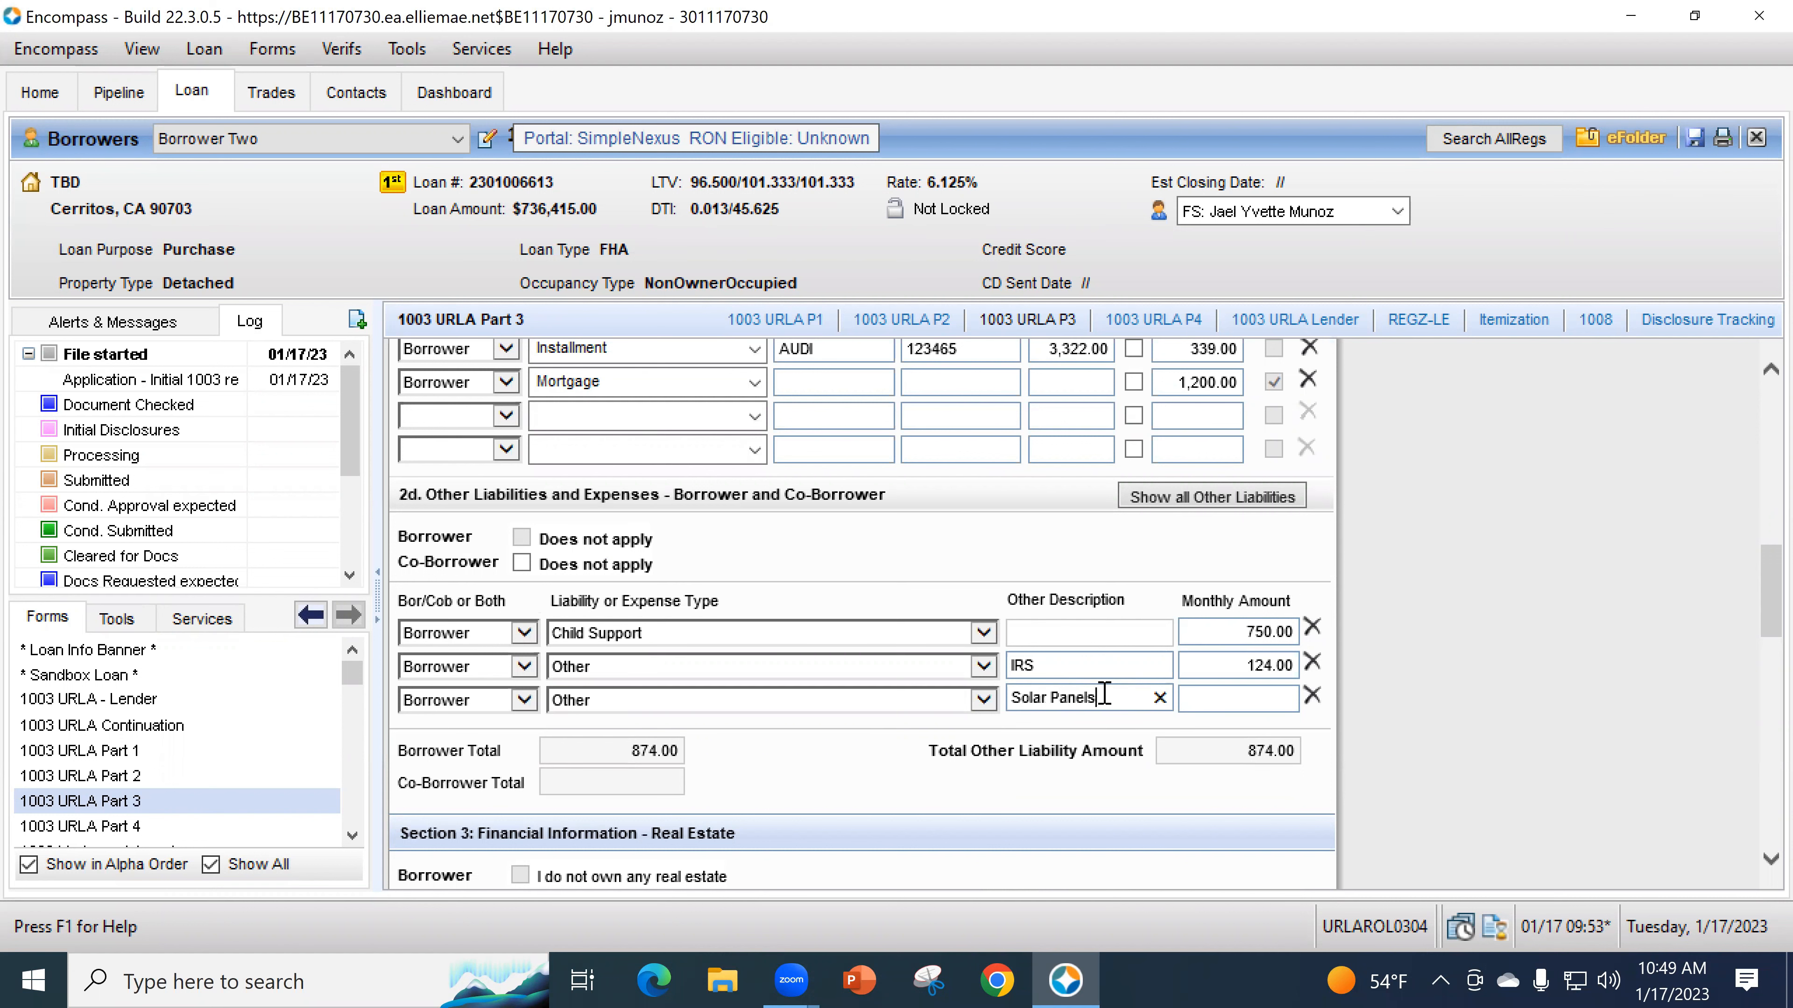
key(Tab)
text(80)
key(Tab)
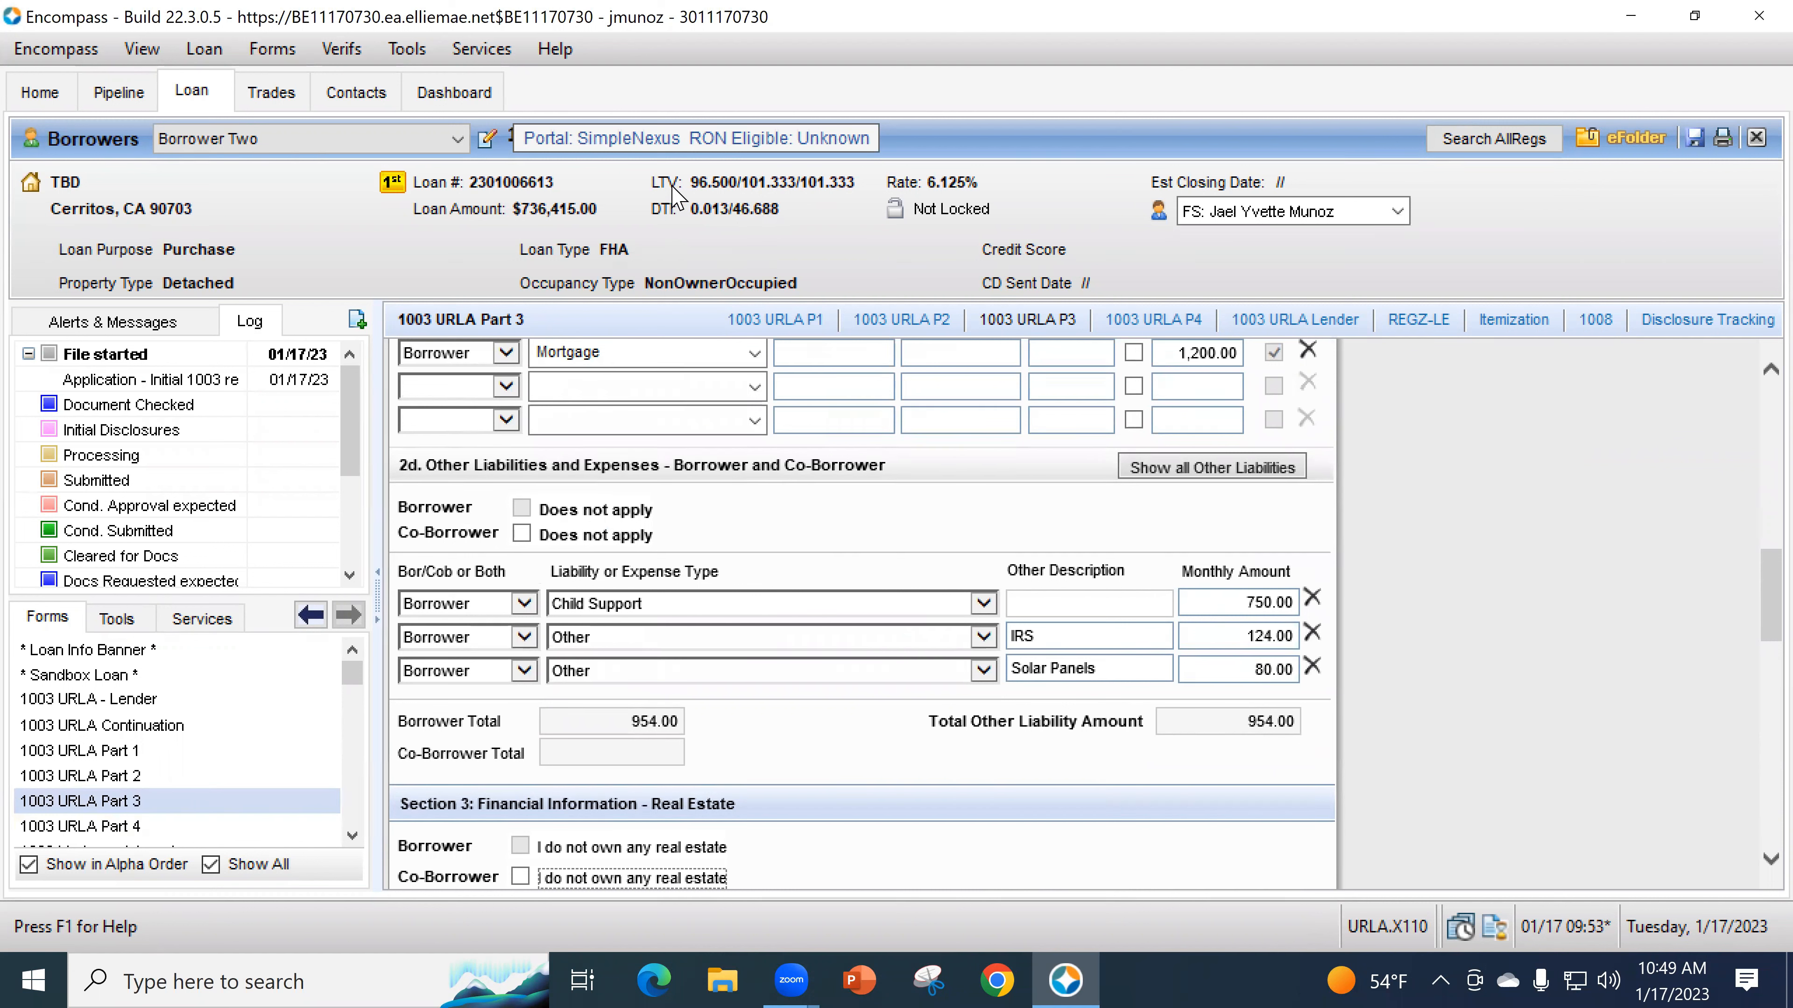
- Open the 1003 URLA Part 4 form at the 5b About Your Finances declarations F through K
click(145, 826)
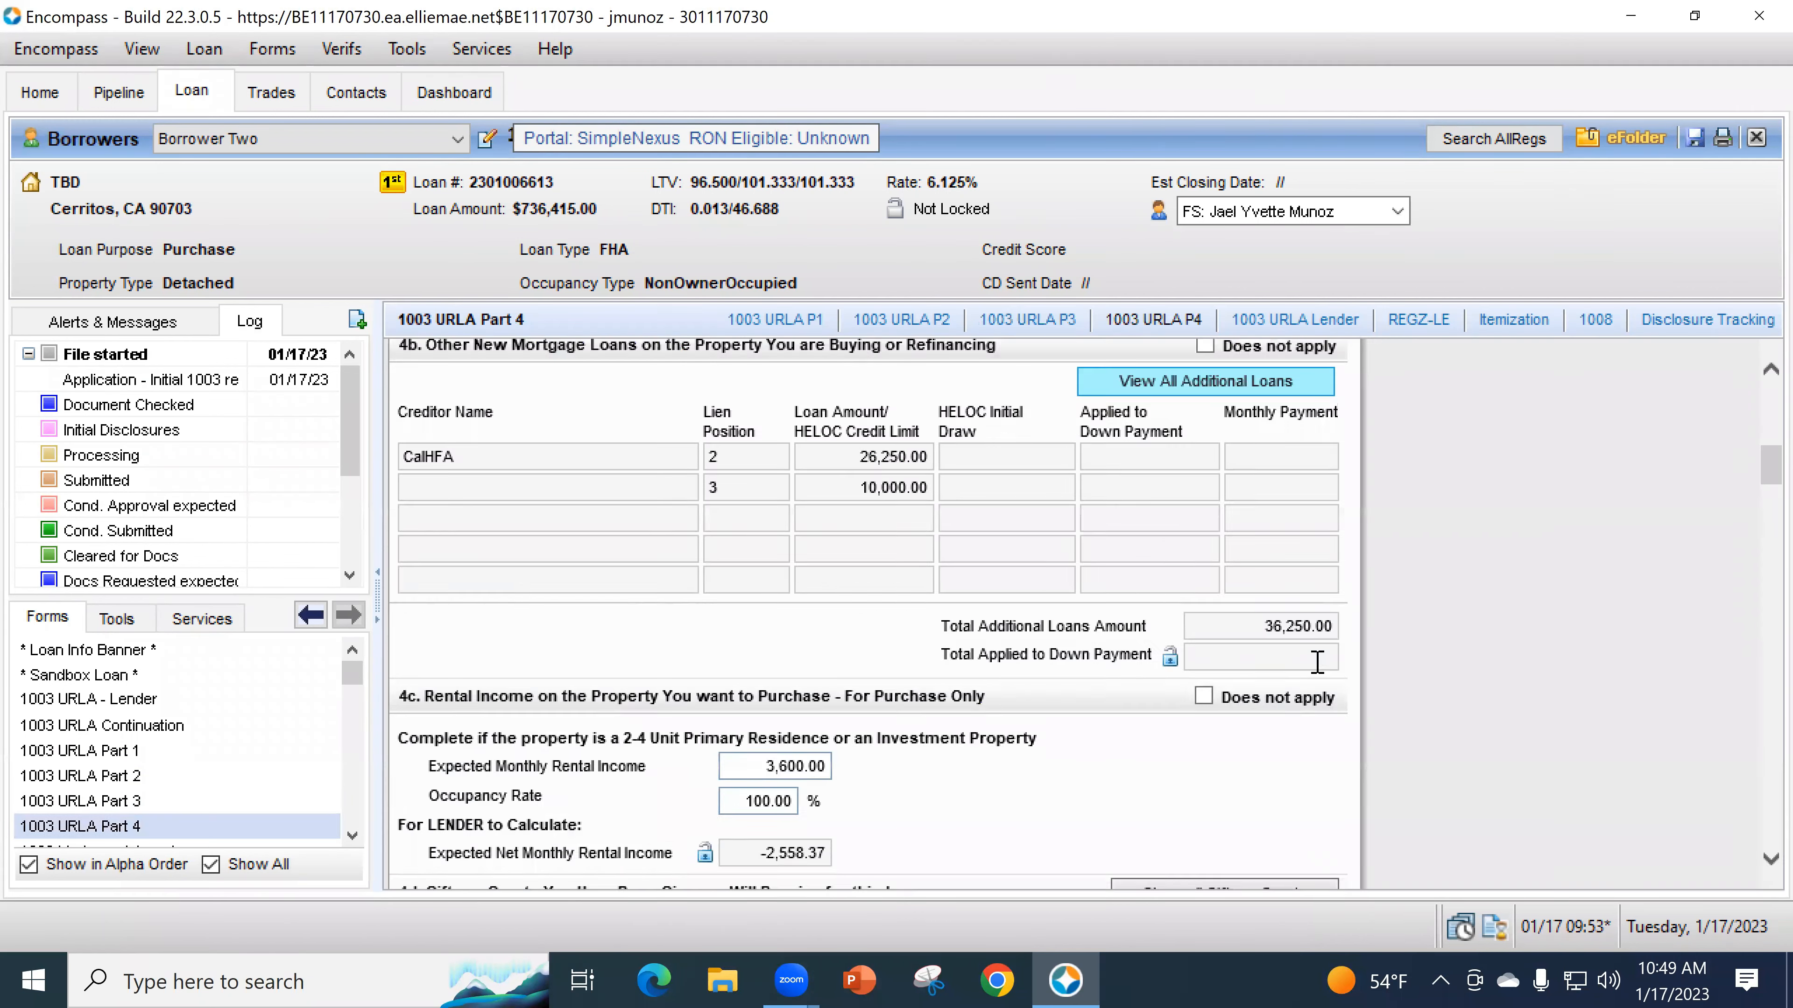
scroll(1323, 678, down, 10)
scroll(1345, 713, down, 5)
scroll(1348, 717, up, 1)
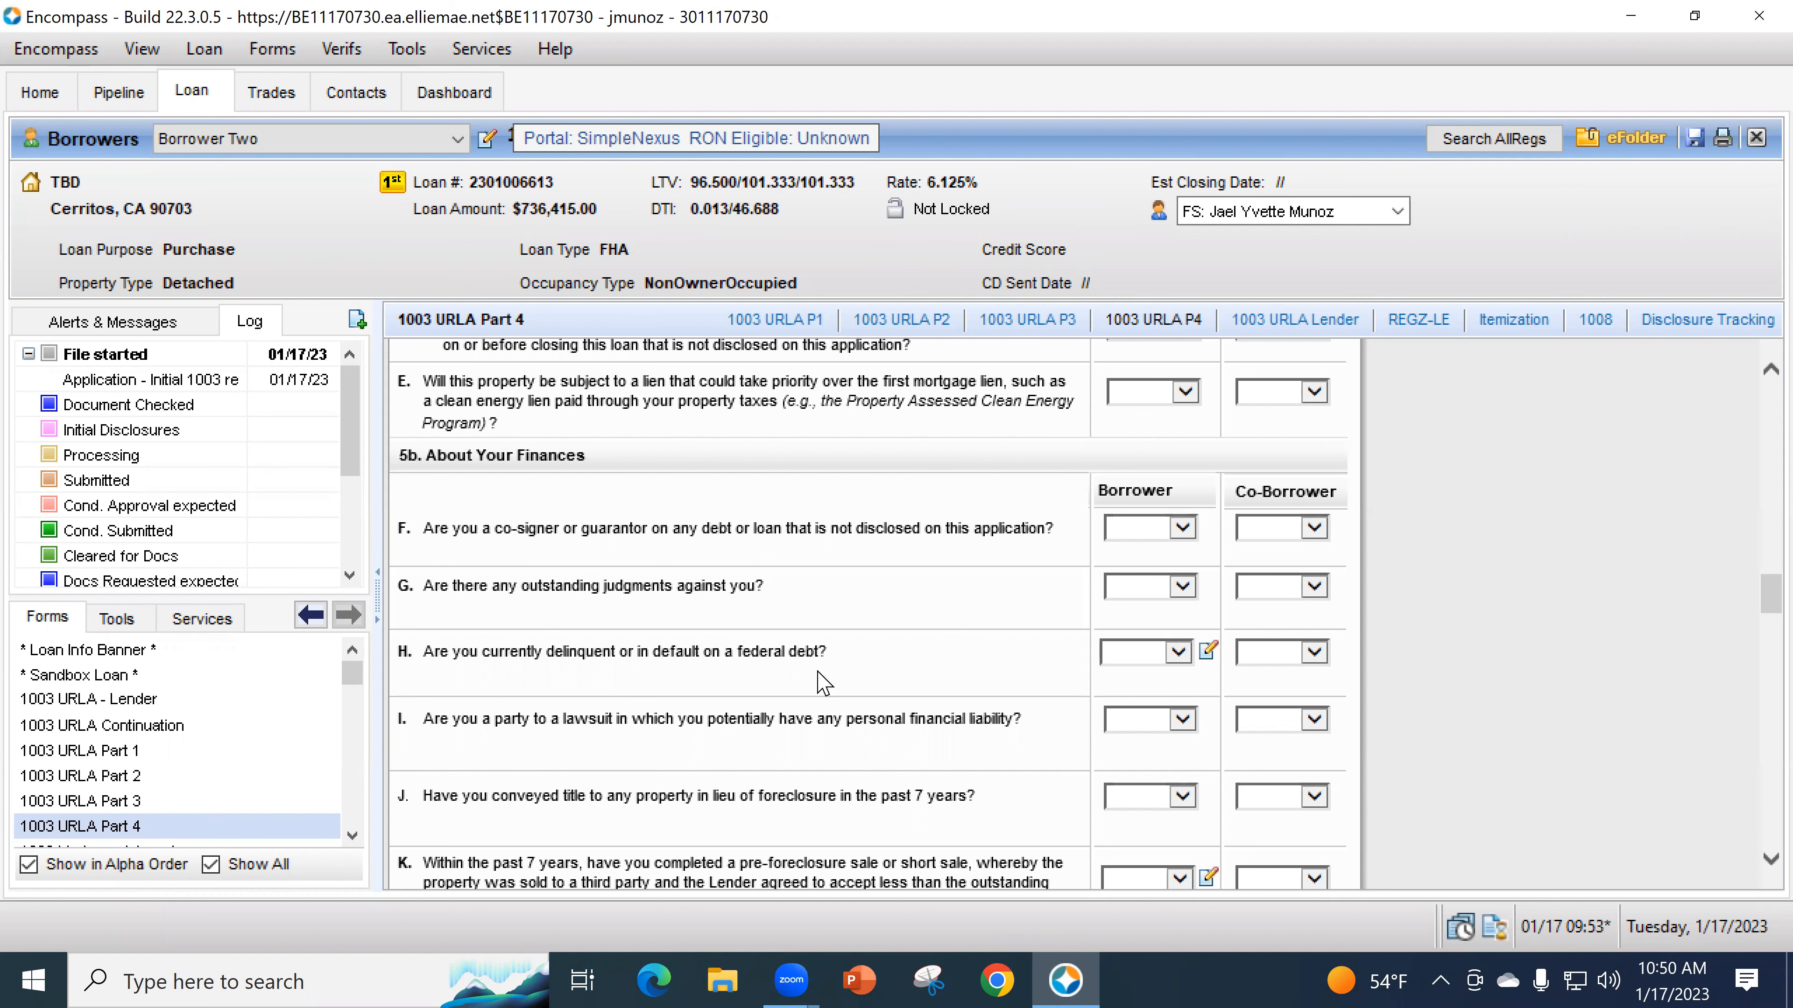
- Set the Borrower answer to question M, bankruptcy in the past 7 years, to Yes
scroll(822, 682, down, 1)
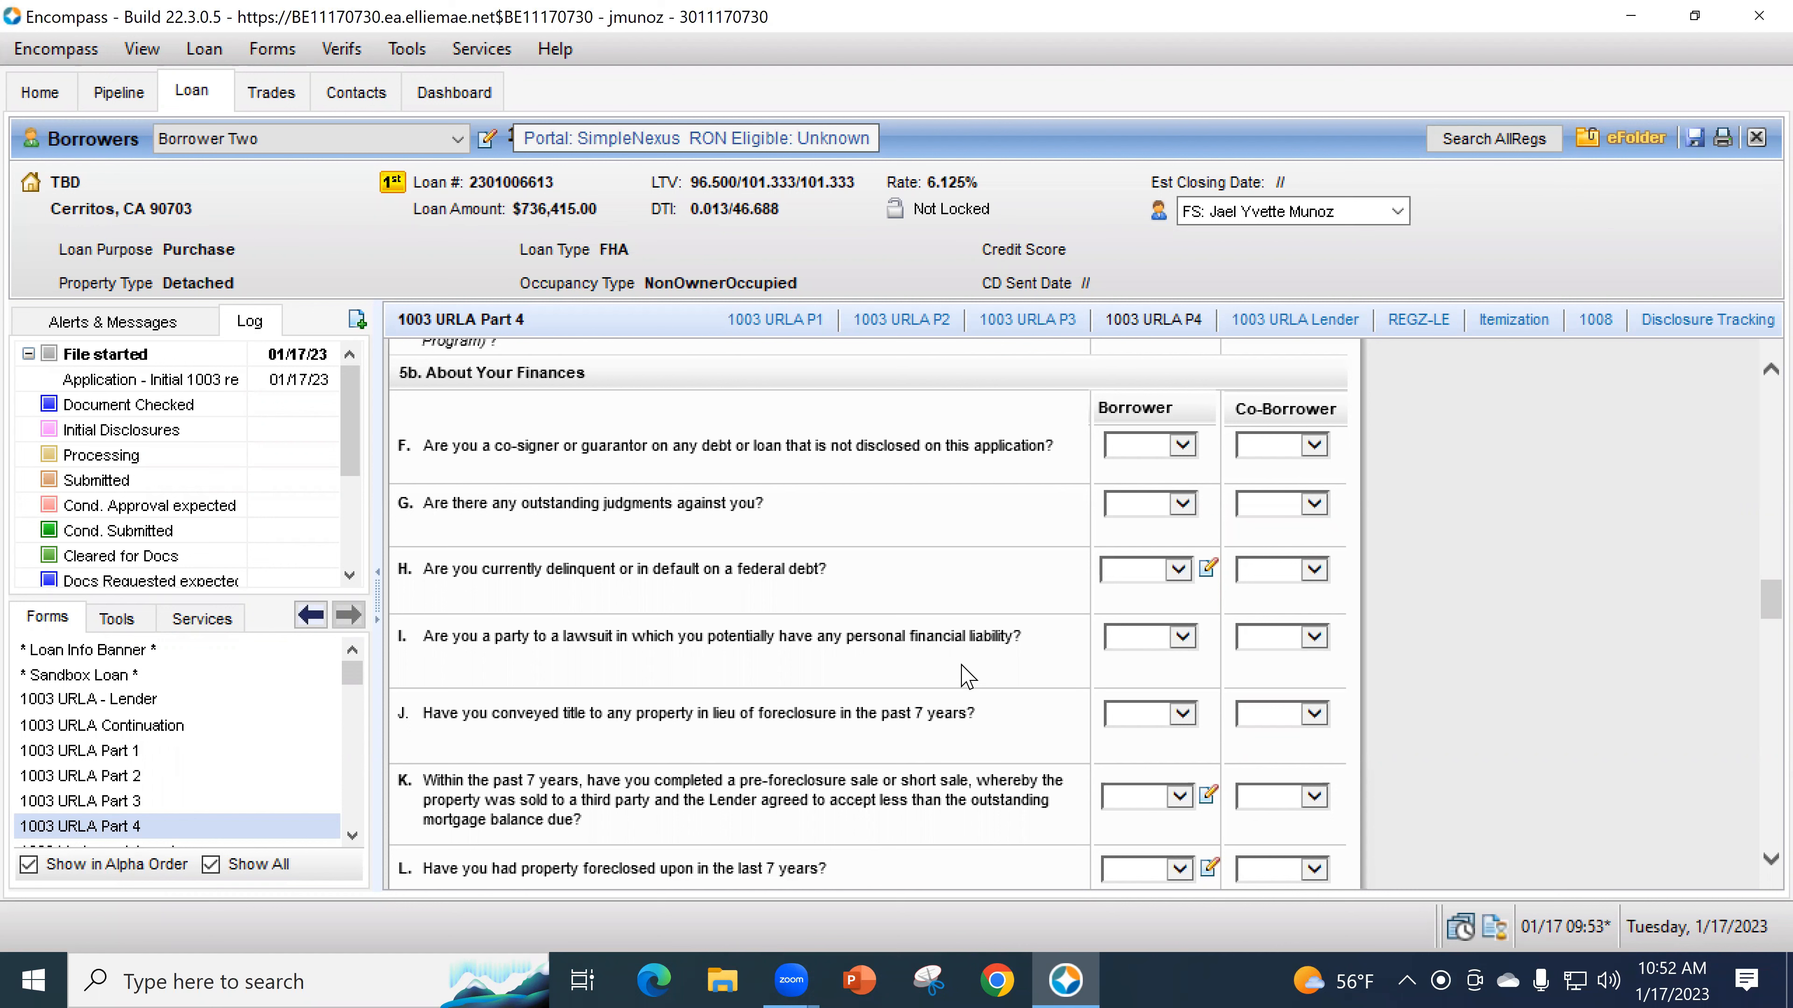
scroll(976, 642, down, 1)
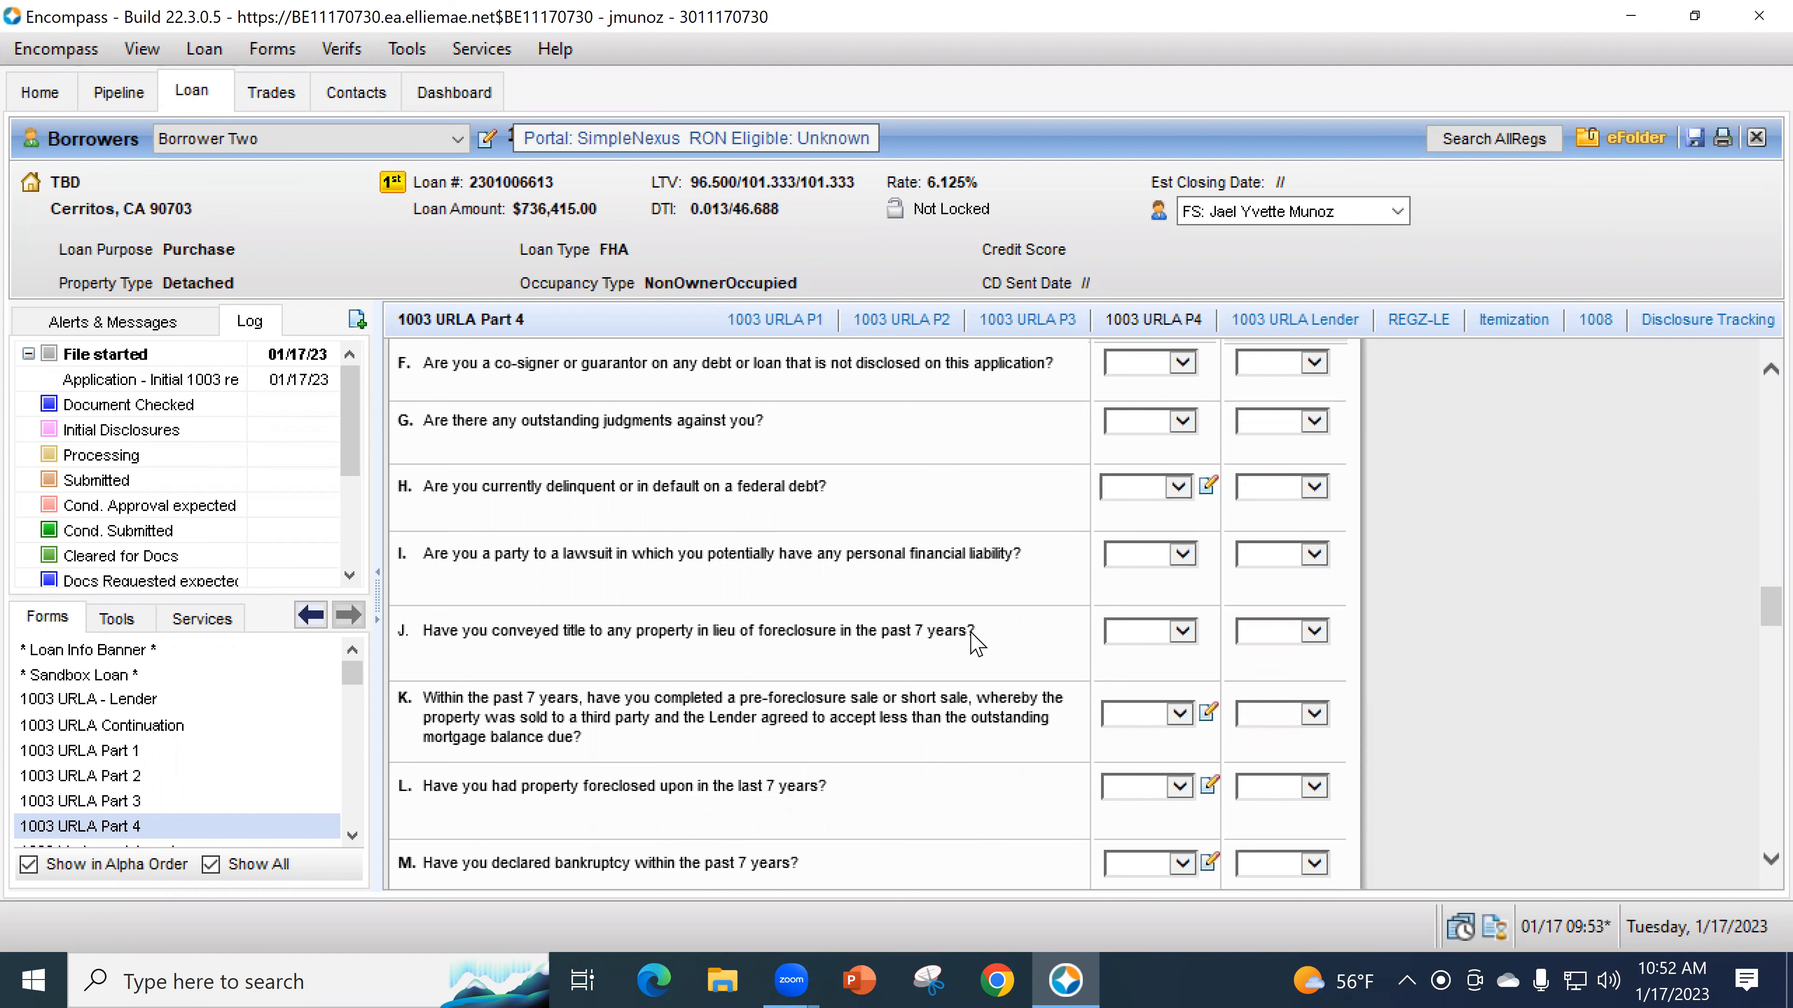
scroll(943, 689, down, 1)
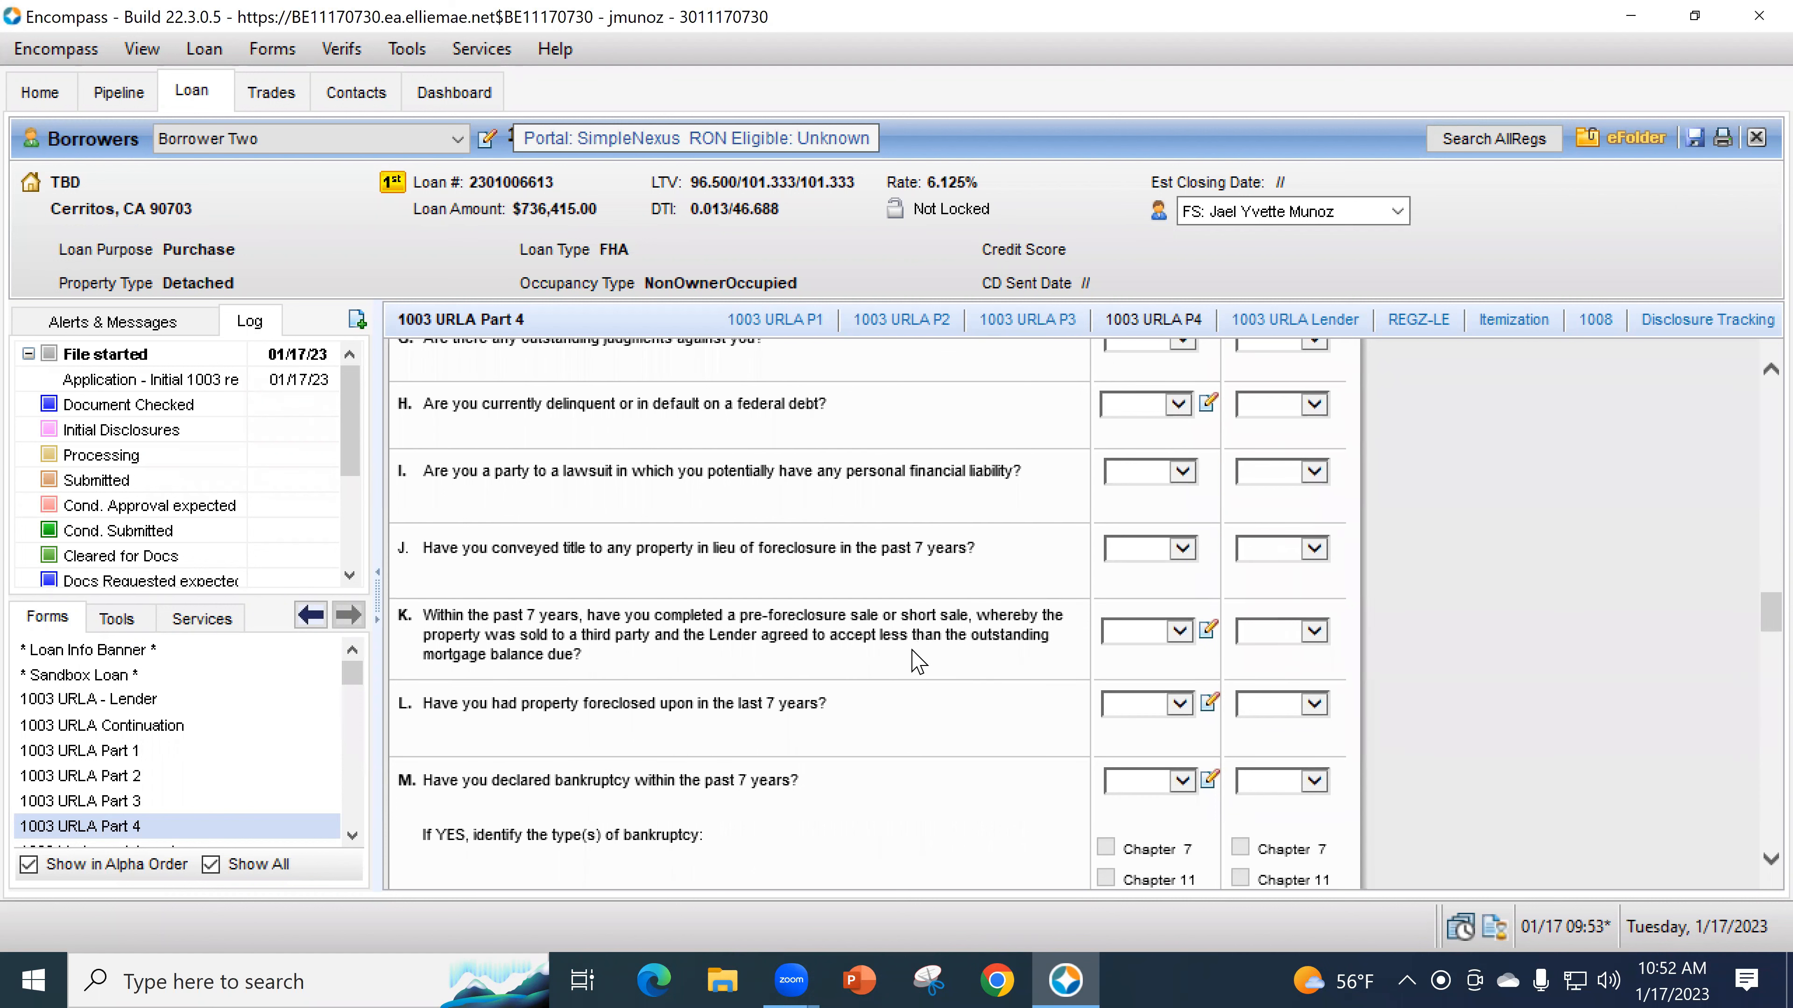
scroll(910, 689, down, 1)
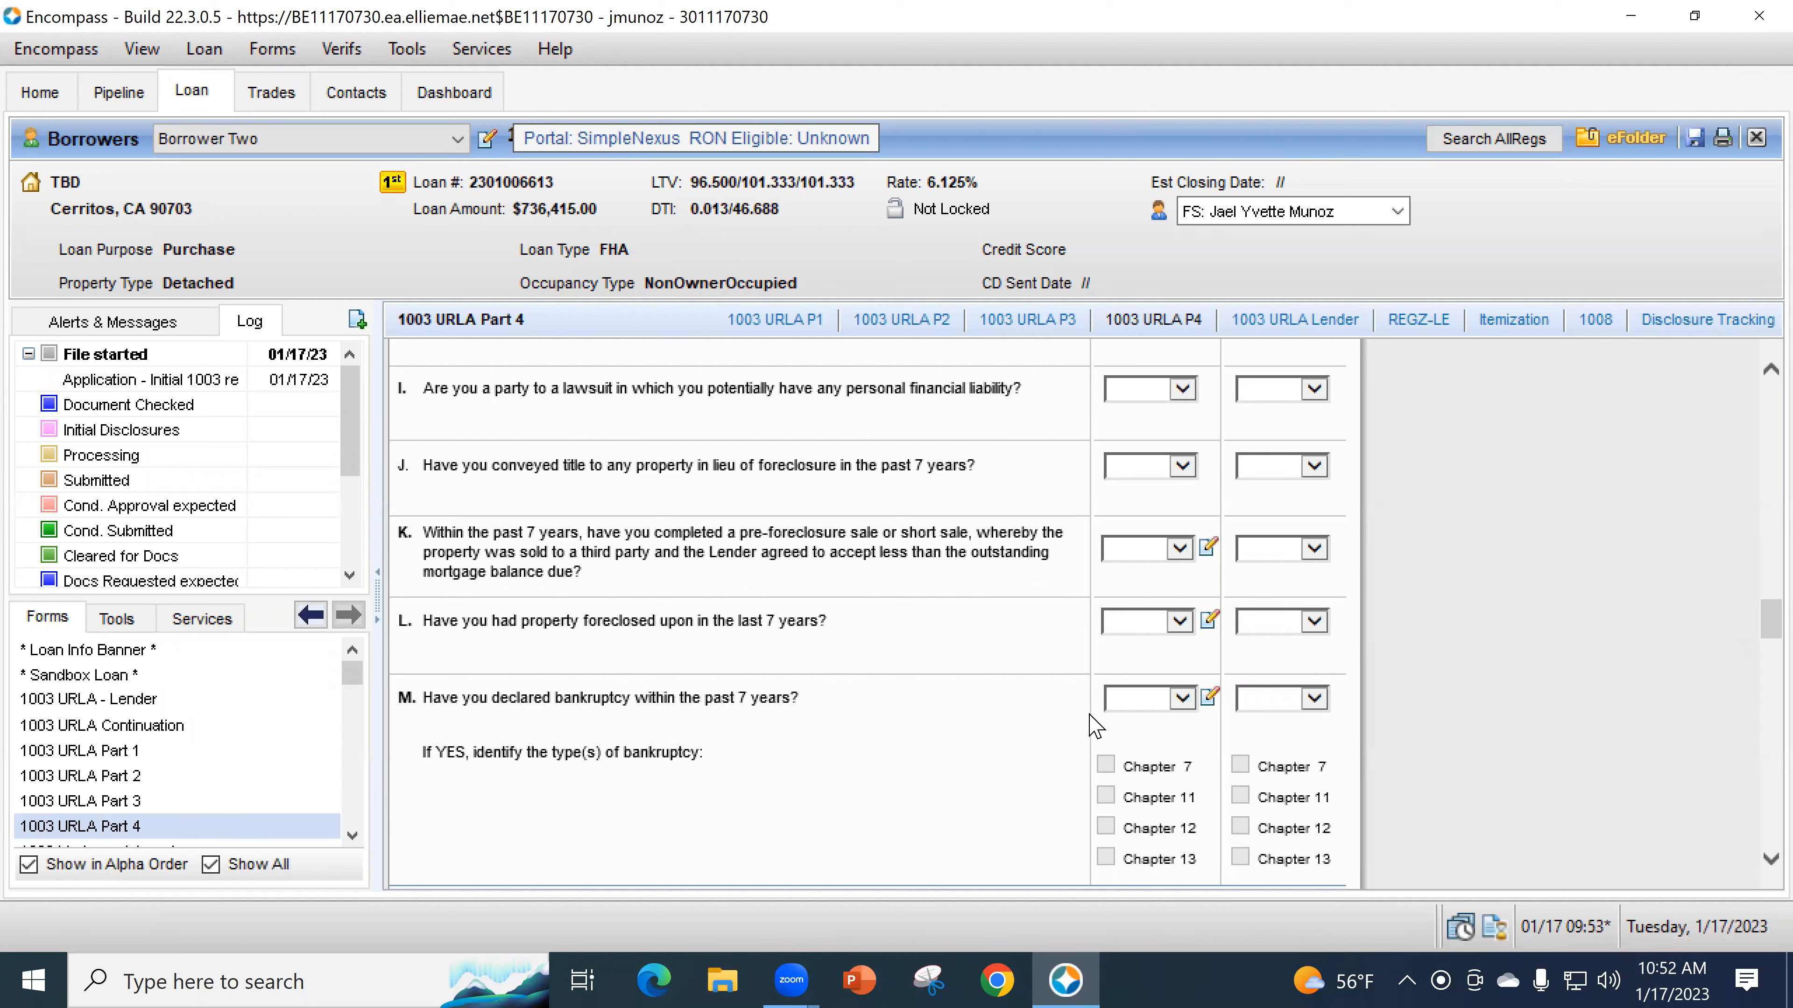
click(1121, 705)
click(1129, 719)
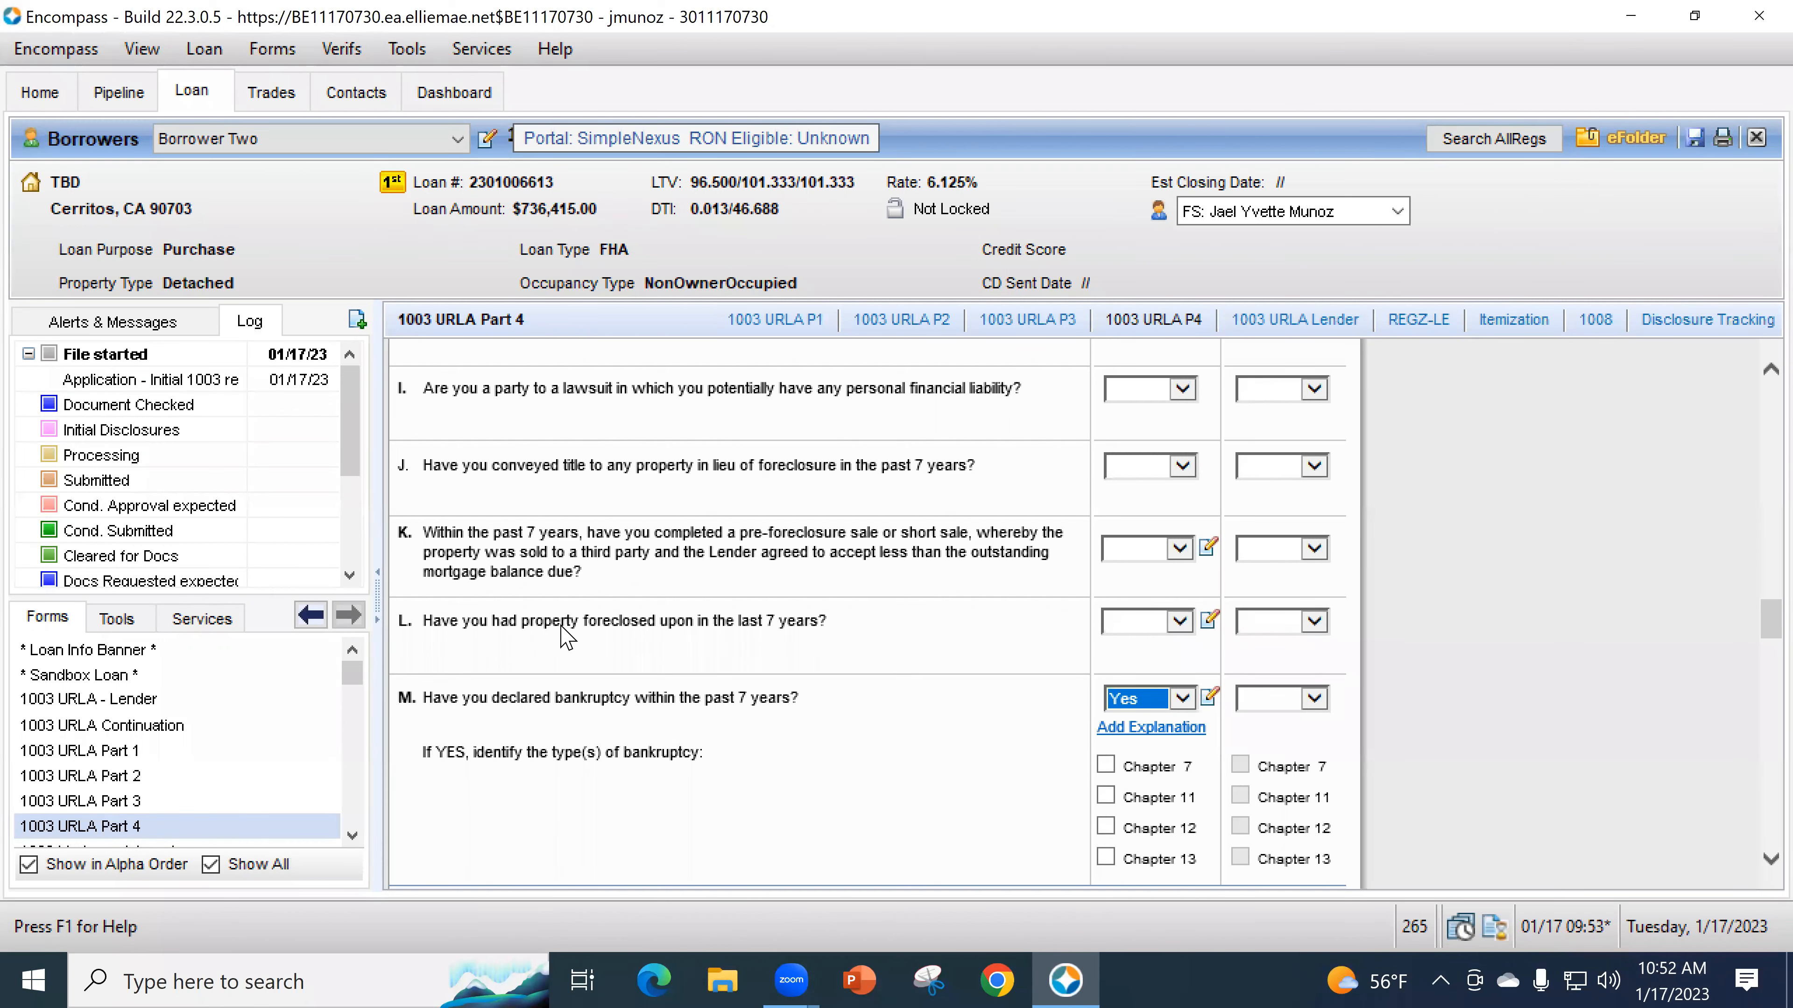
scroll(797, 691, down, 3)
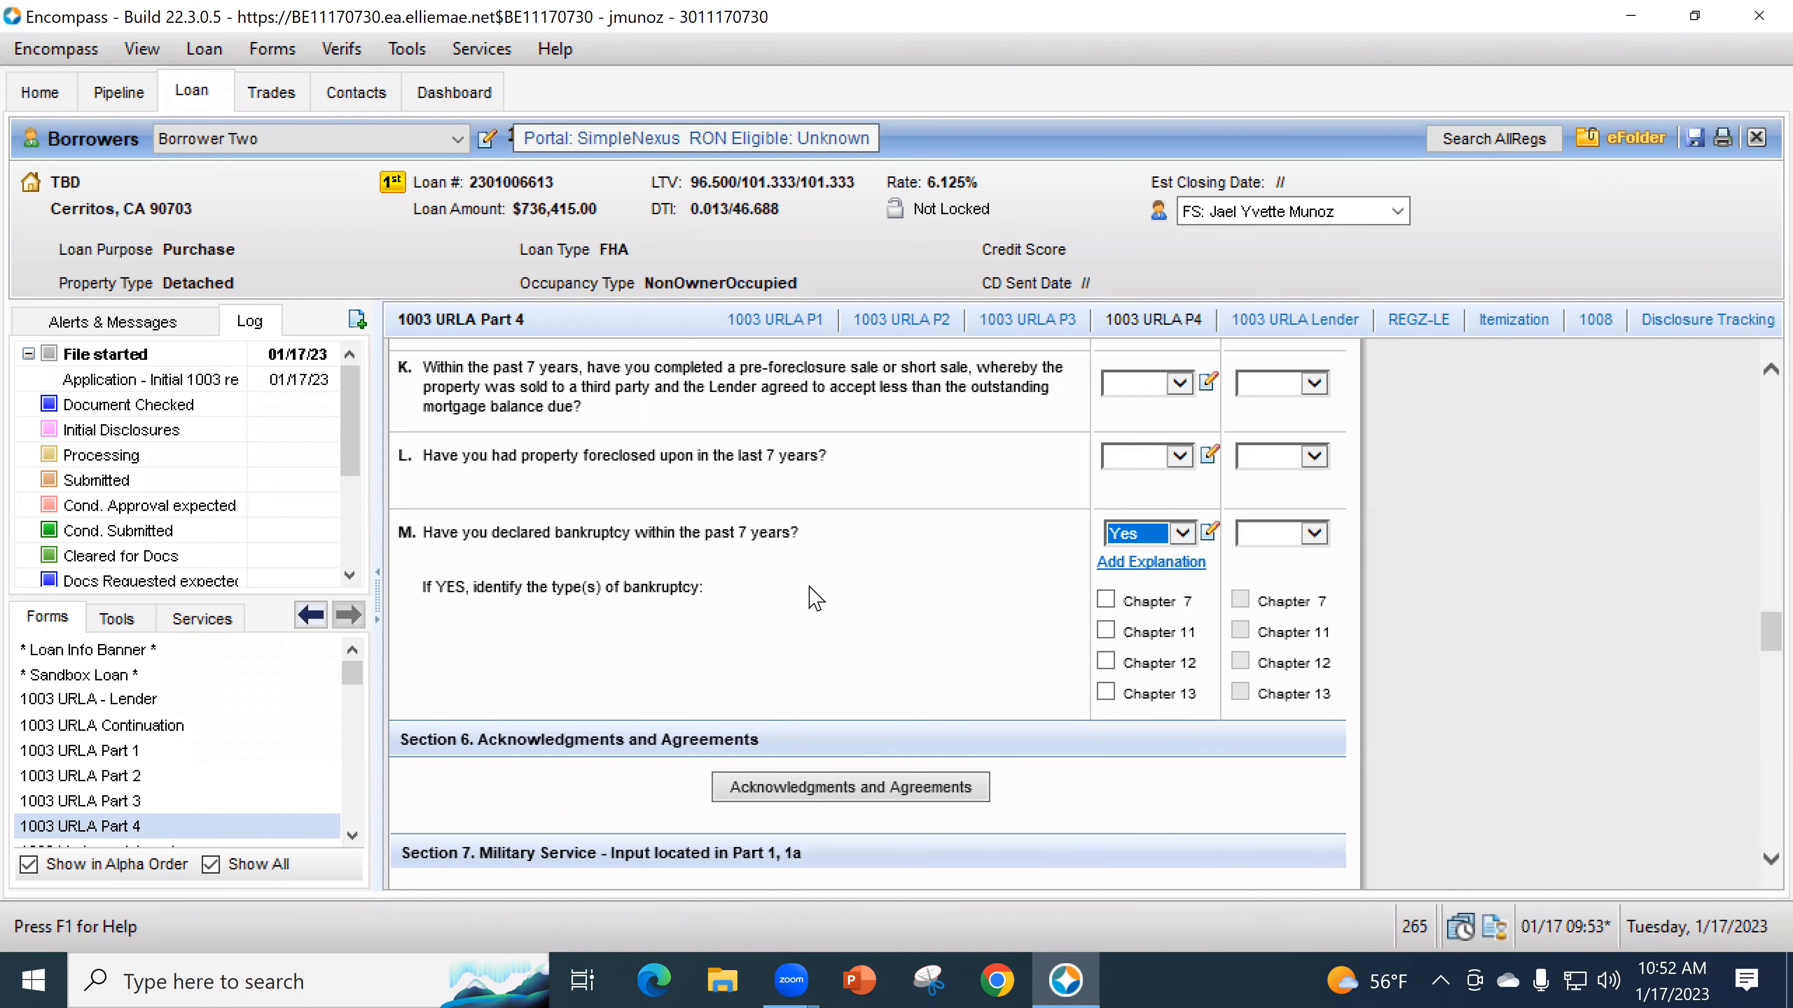
scroll(812, 594, down, 3)
scroll(854, 607, up, 3)
- Check Telephone Interview as the way the demographic information was collected
scroll(804, 657, down, 6)
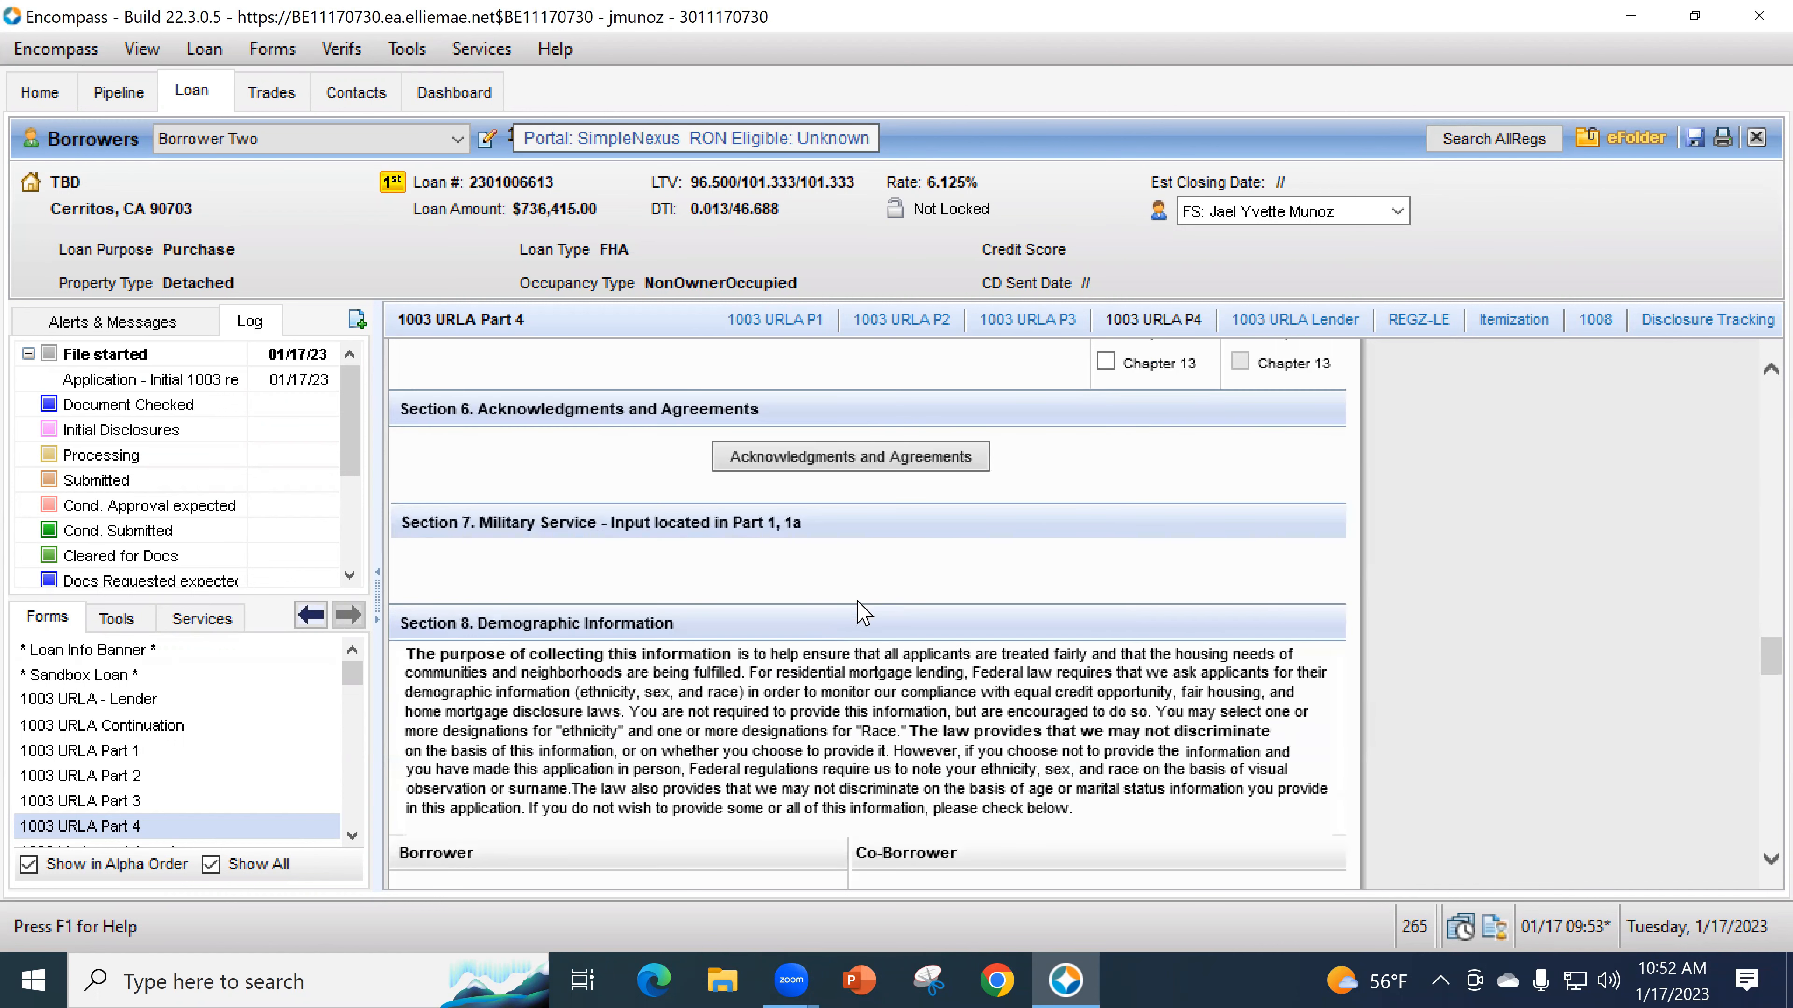
scroll(748, 596, down, 3)
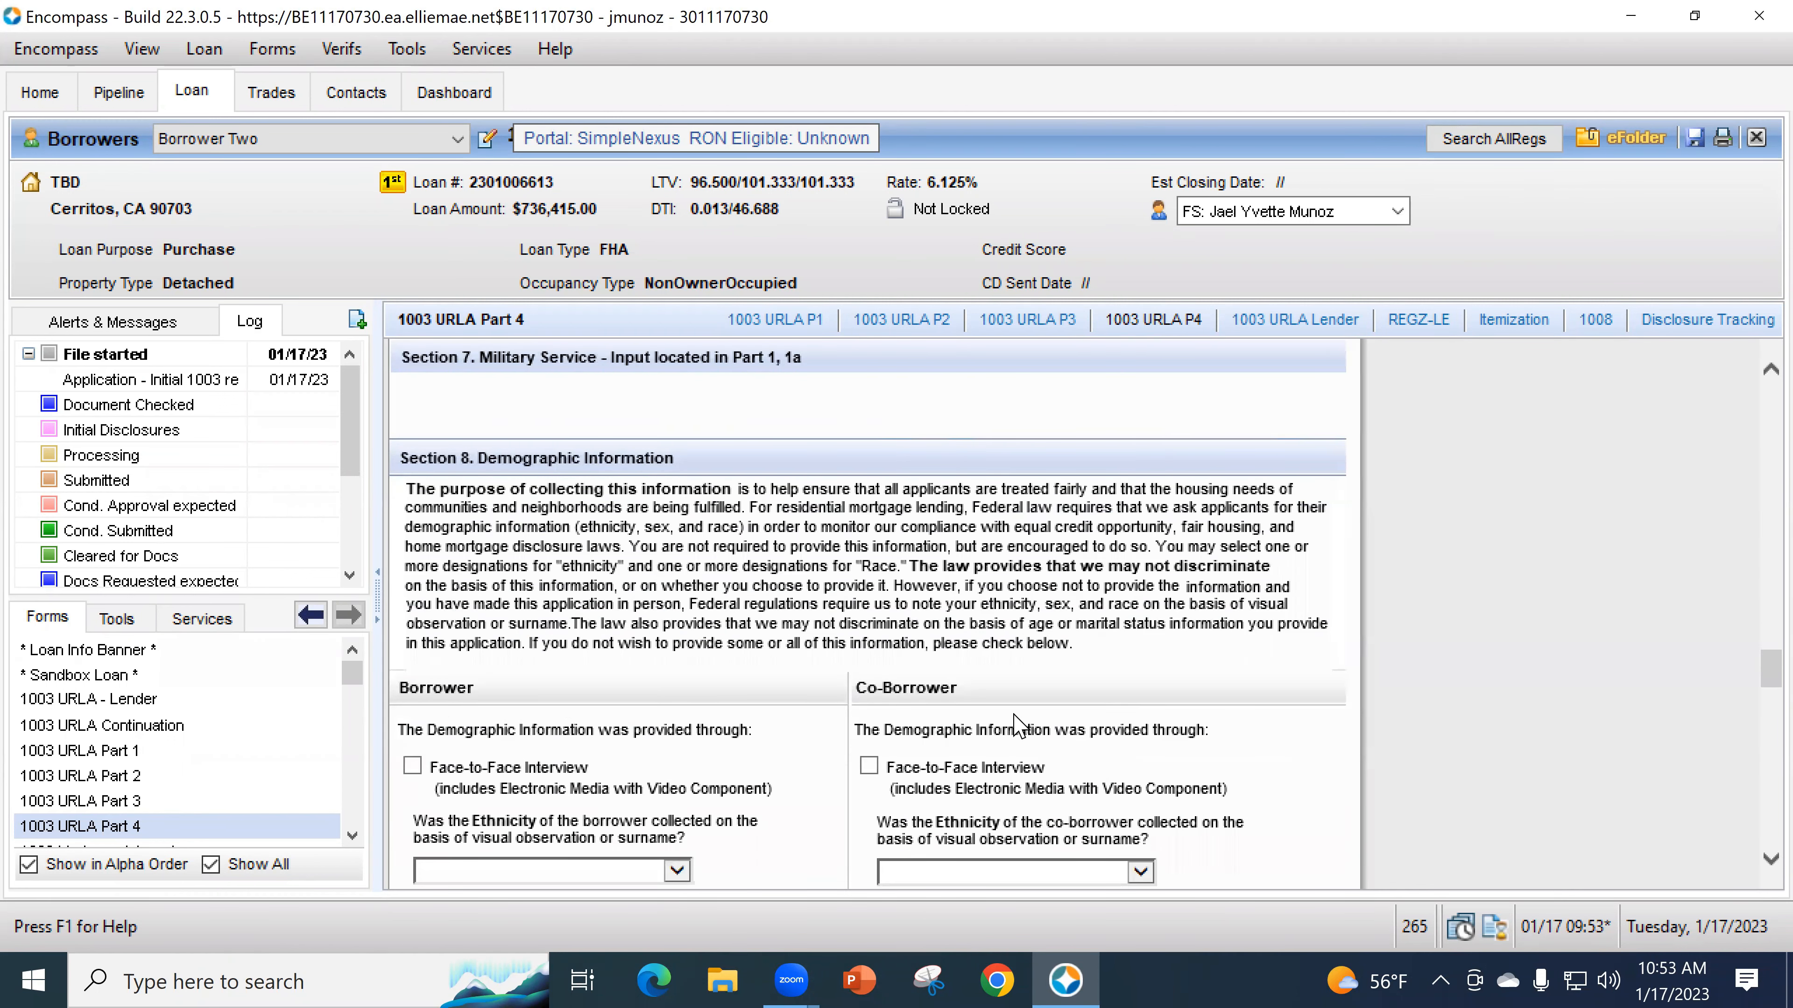
scroll(1002, 707, down, 3)
scroll(725, 663, down, 1)
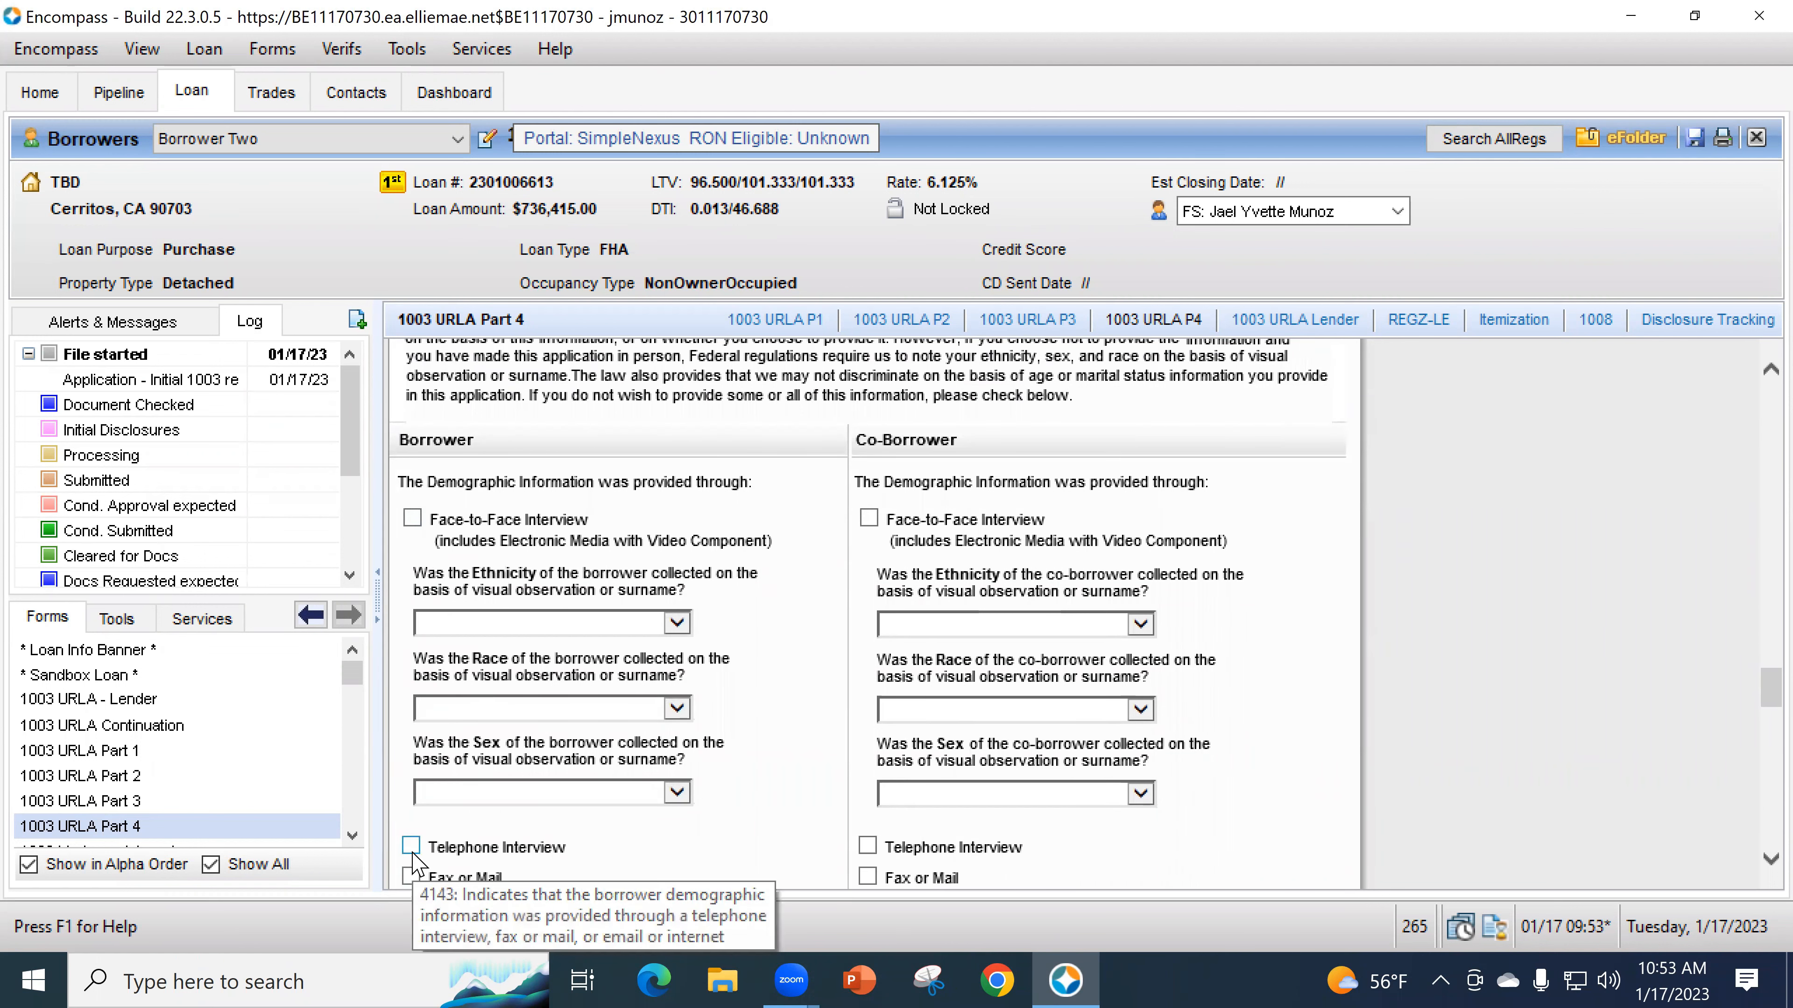
key(space)
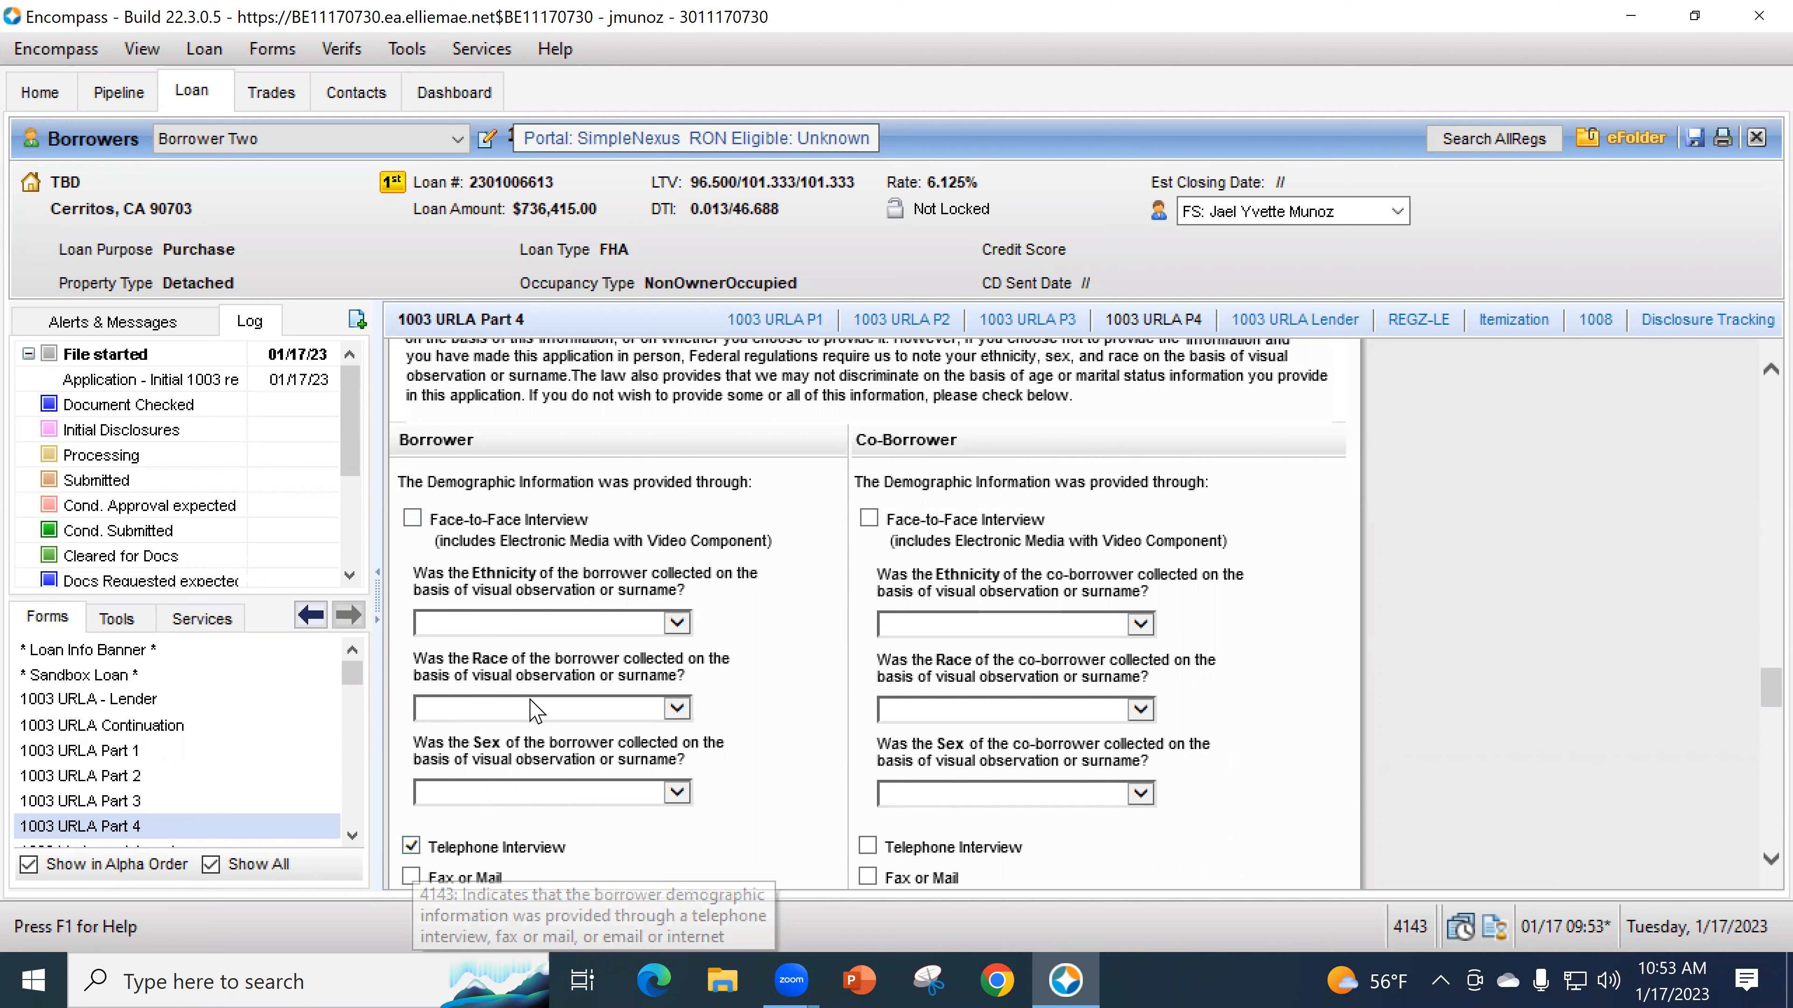
- Set the ethnicity, race and sex visual-observation questions to Not Applicable
click(498, 628)
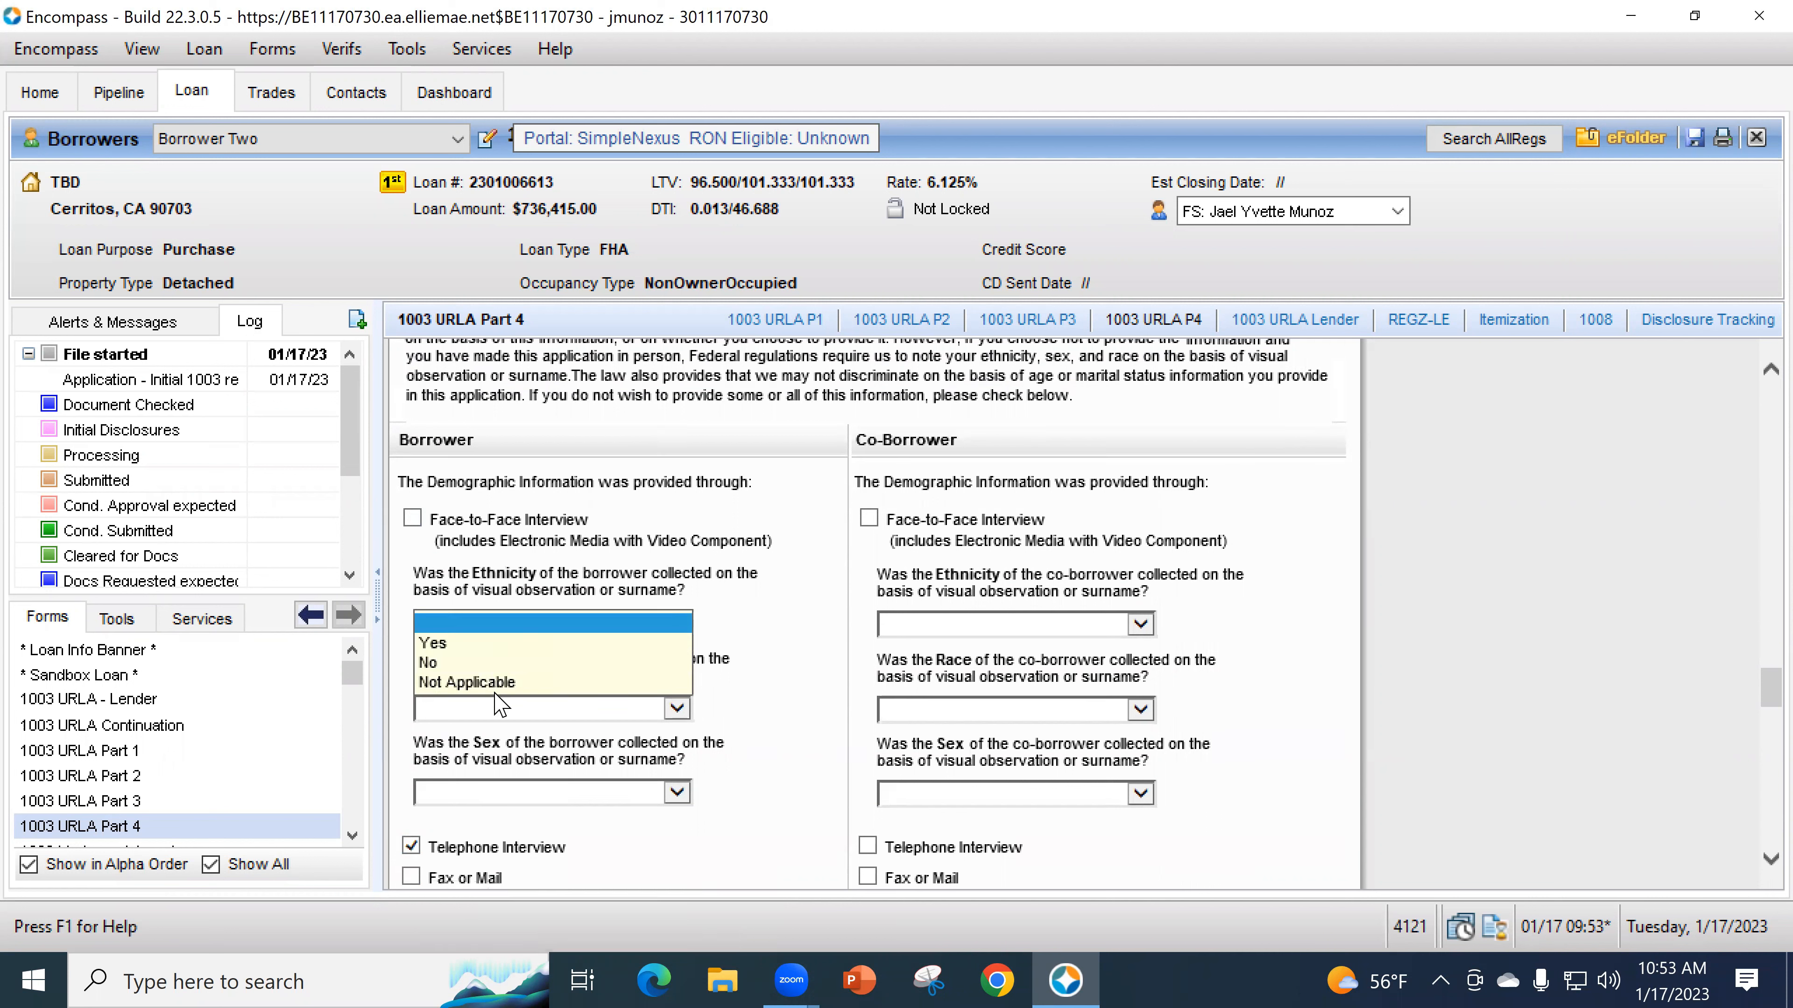
click(493, 622)
click(493, 622)
click(494, 681)
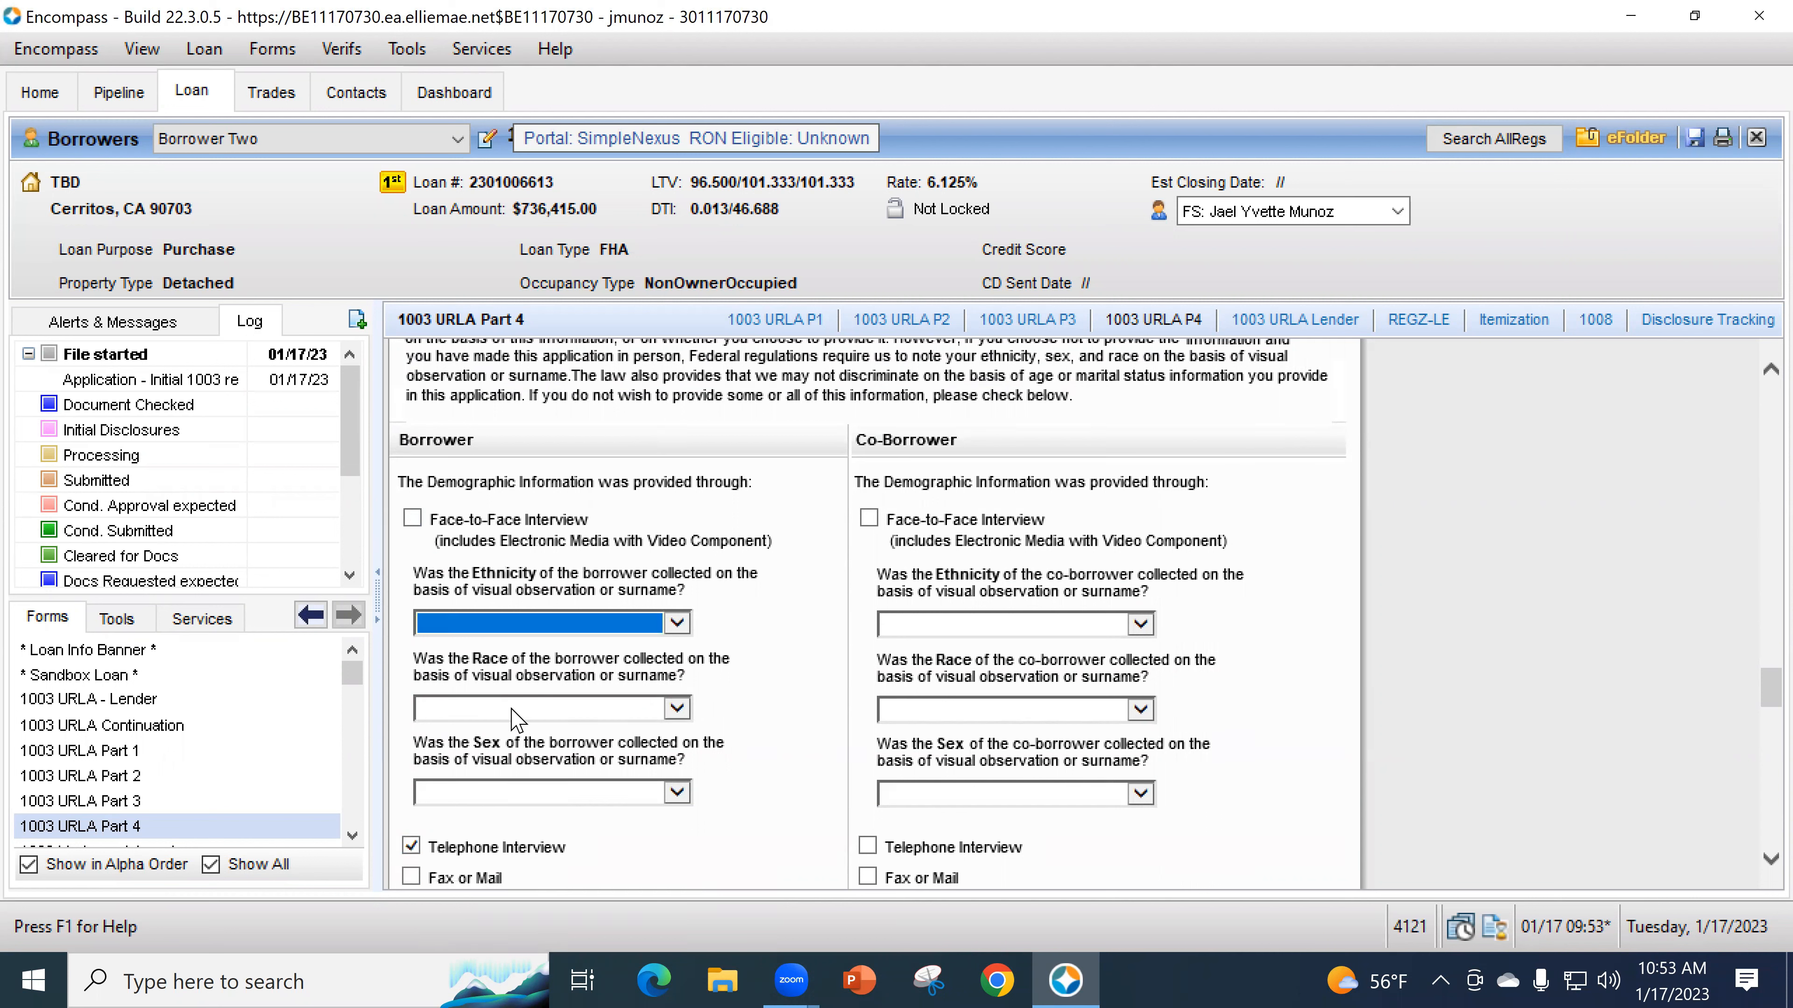
click(511, 709)
click(516, 769)
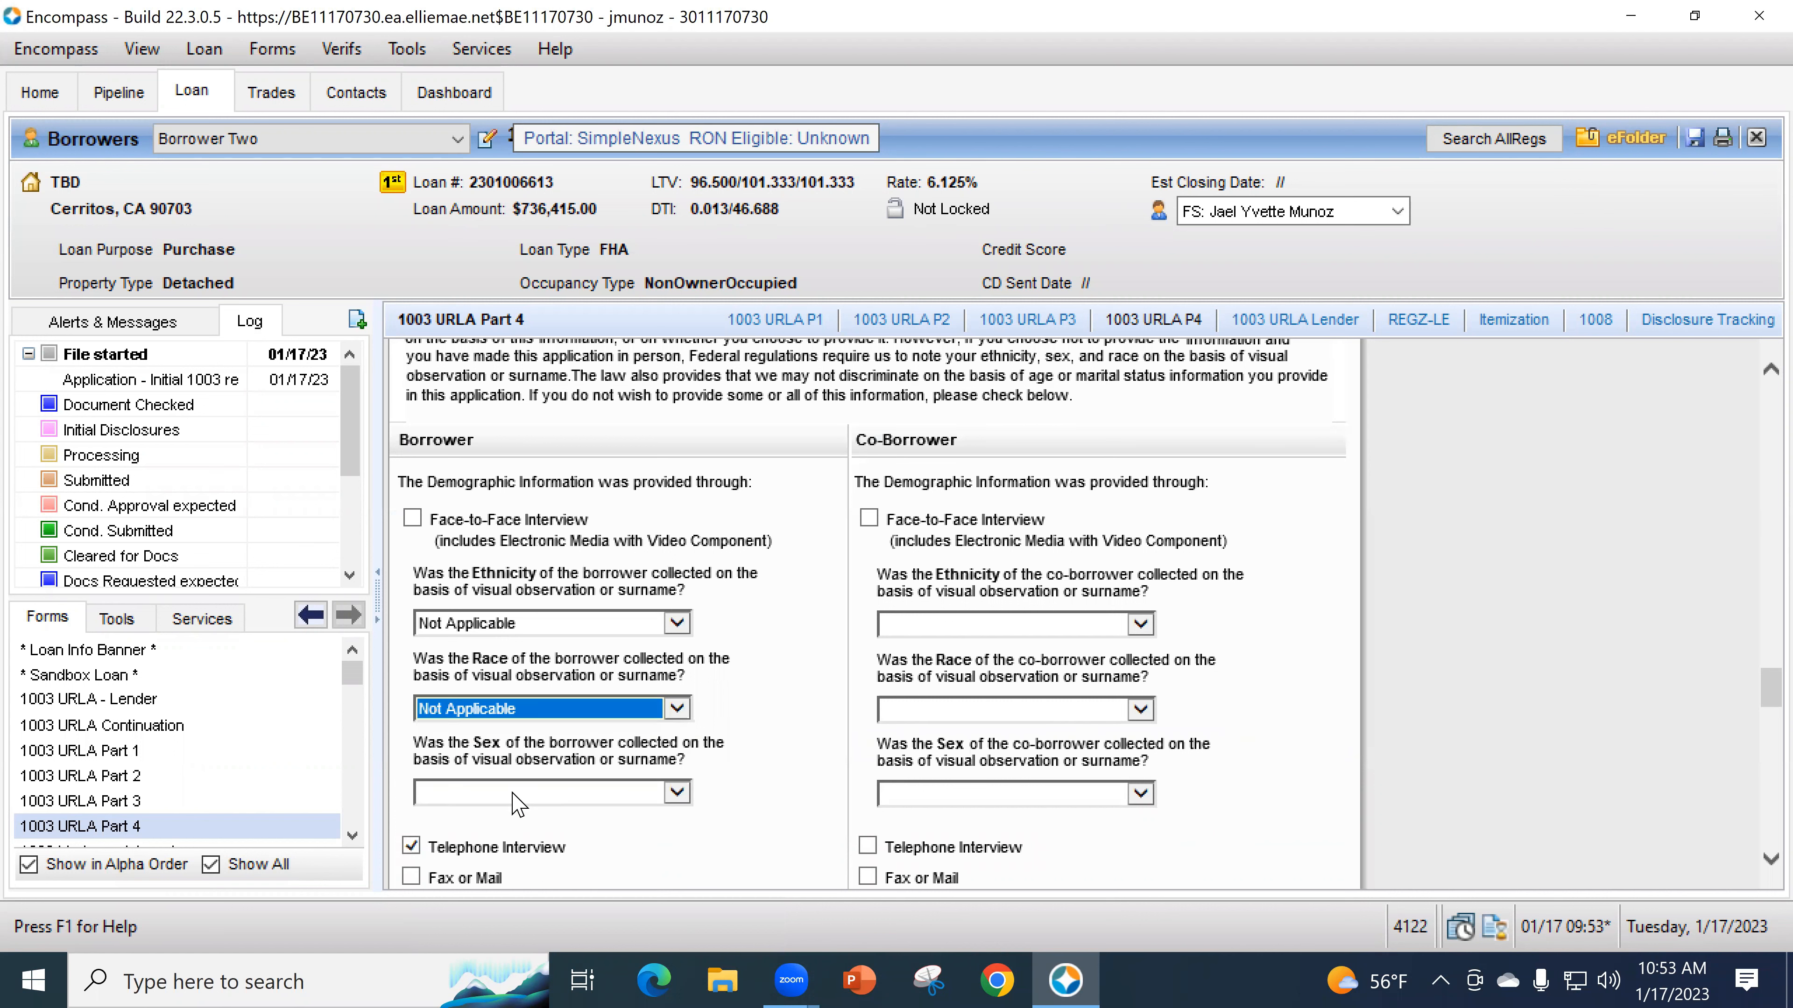
click(568, 793)
click(522, 853)
- Reconfirm Not Applicable for the ethnicity visual-observation question
scroll(632, 621, down, 2)
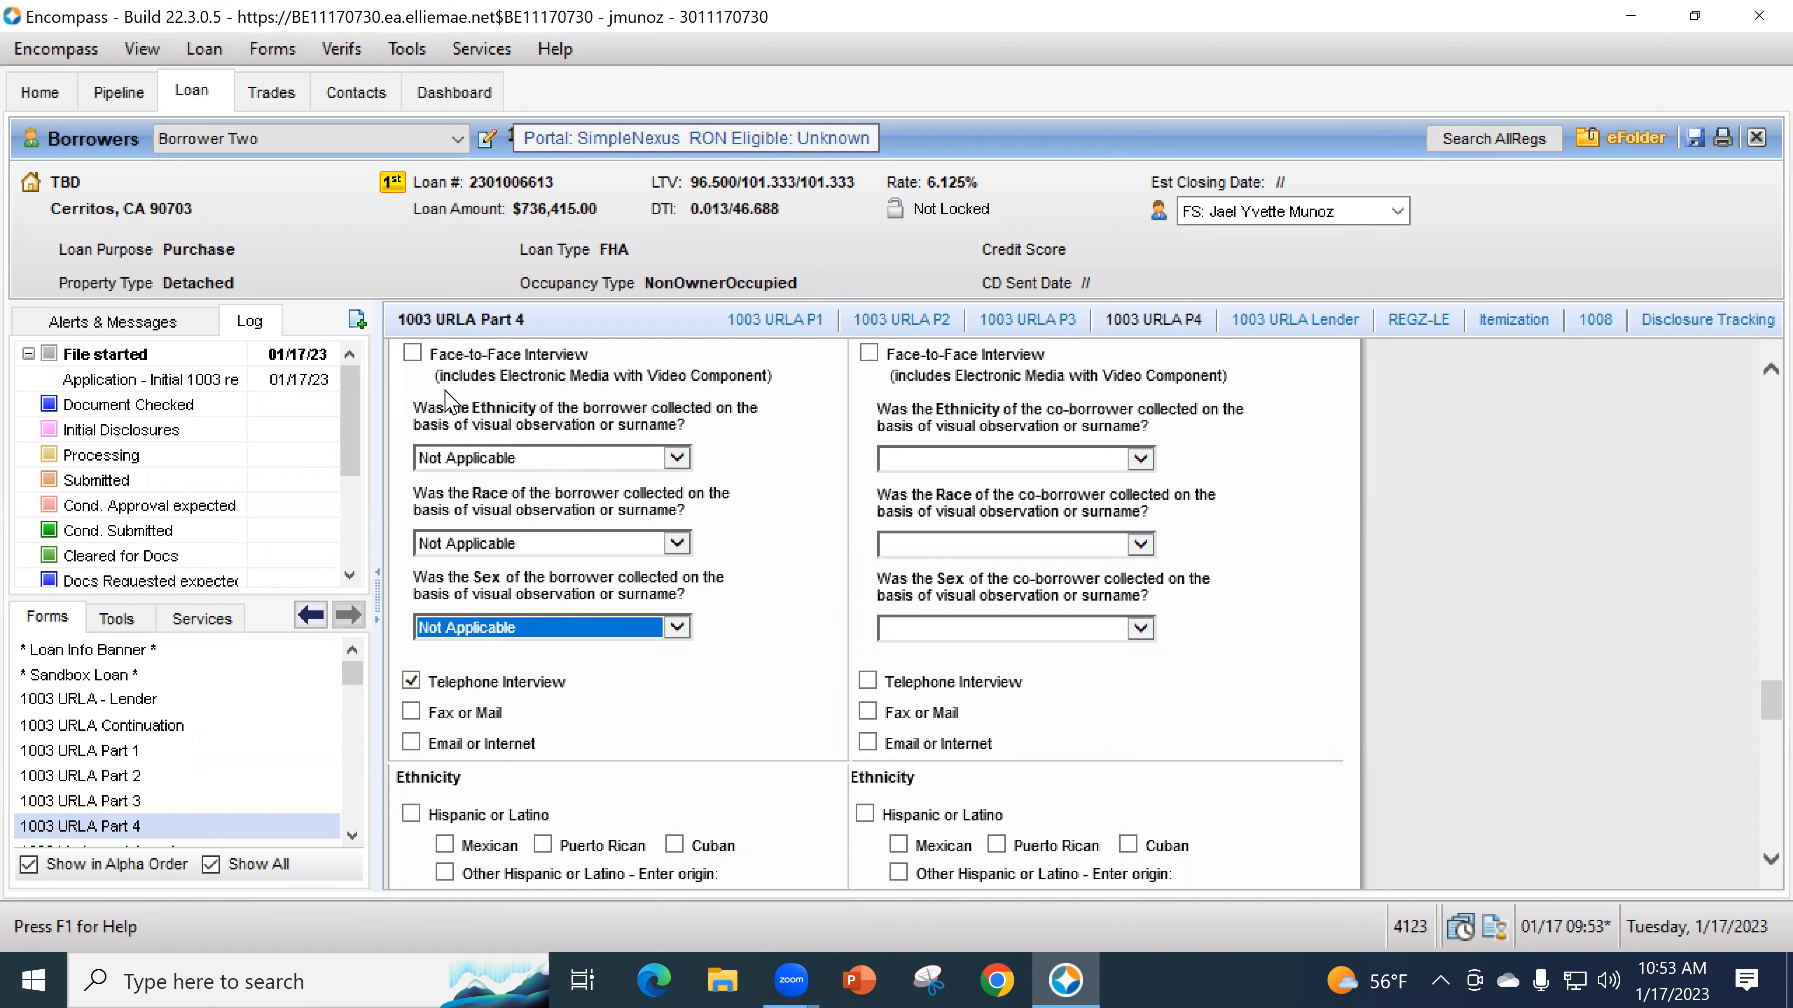
click(529, 459)
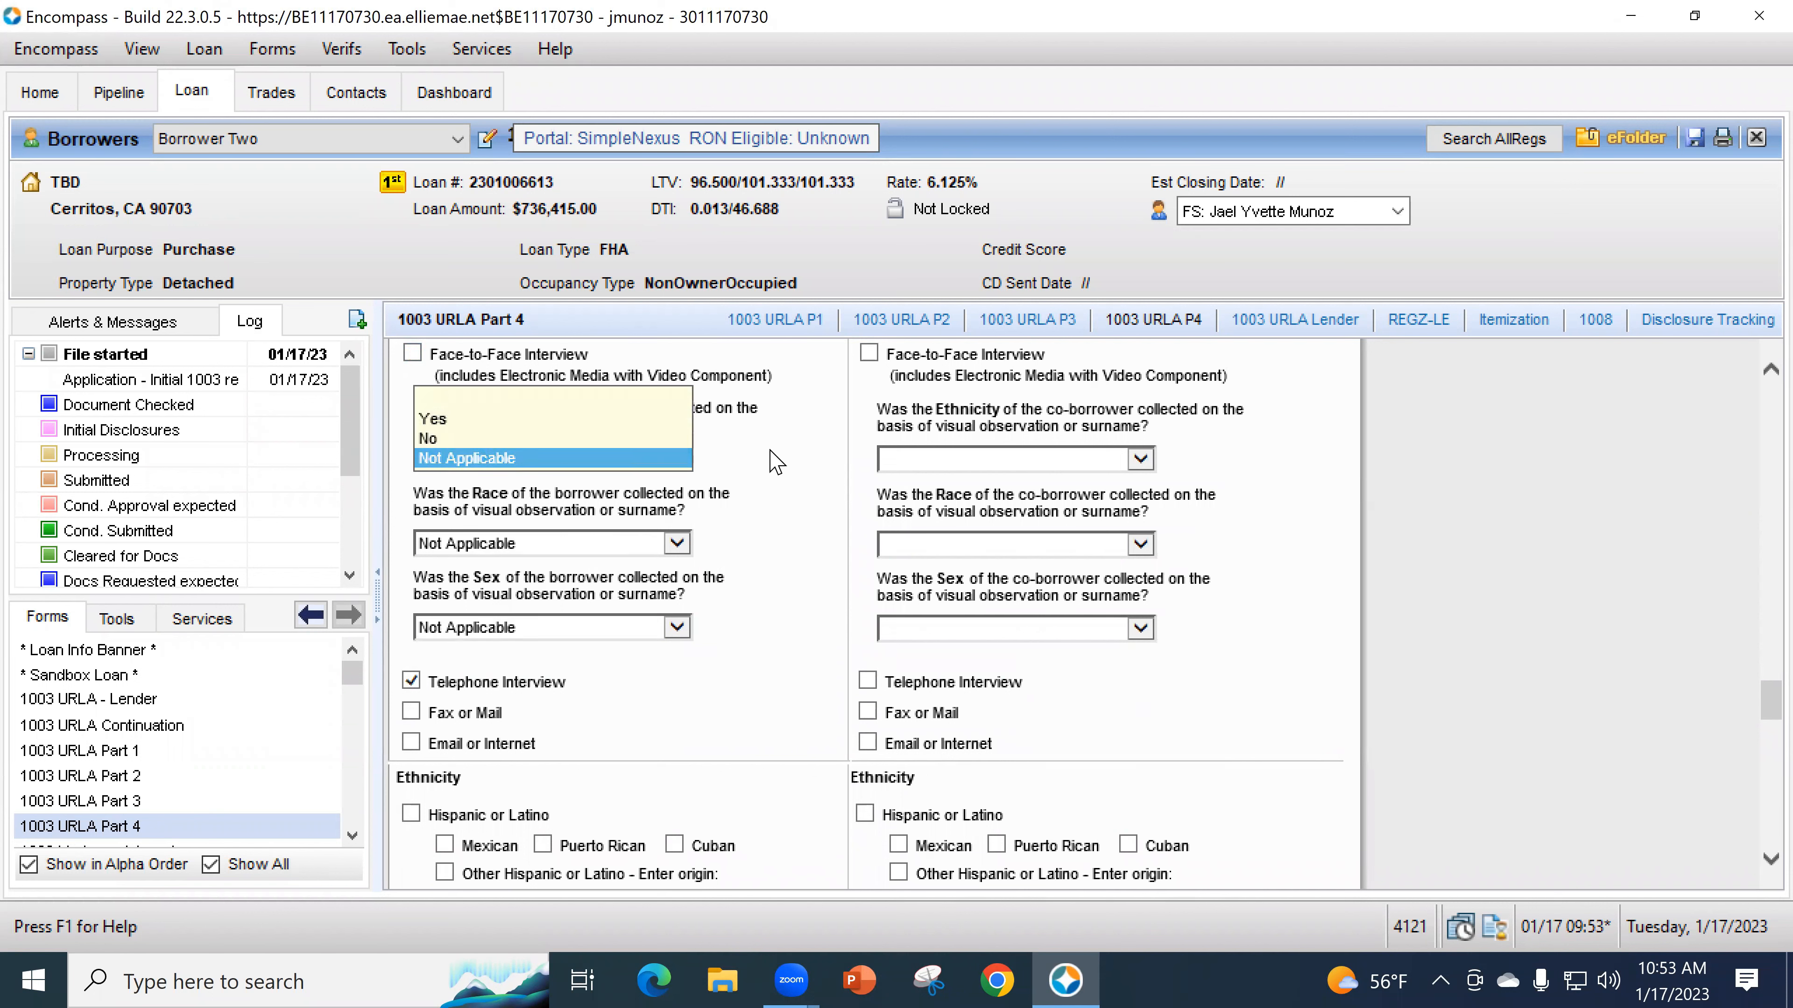
click(544, 458)
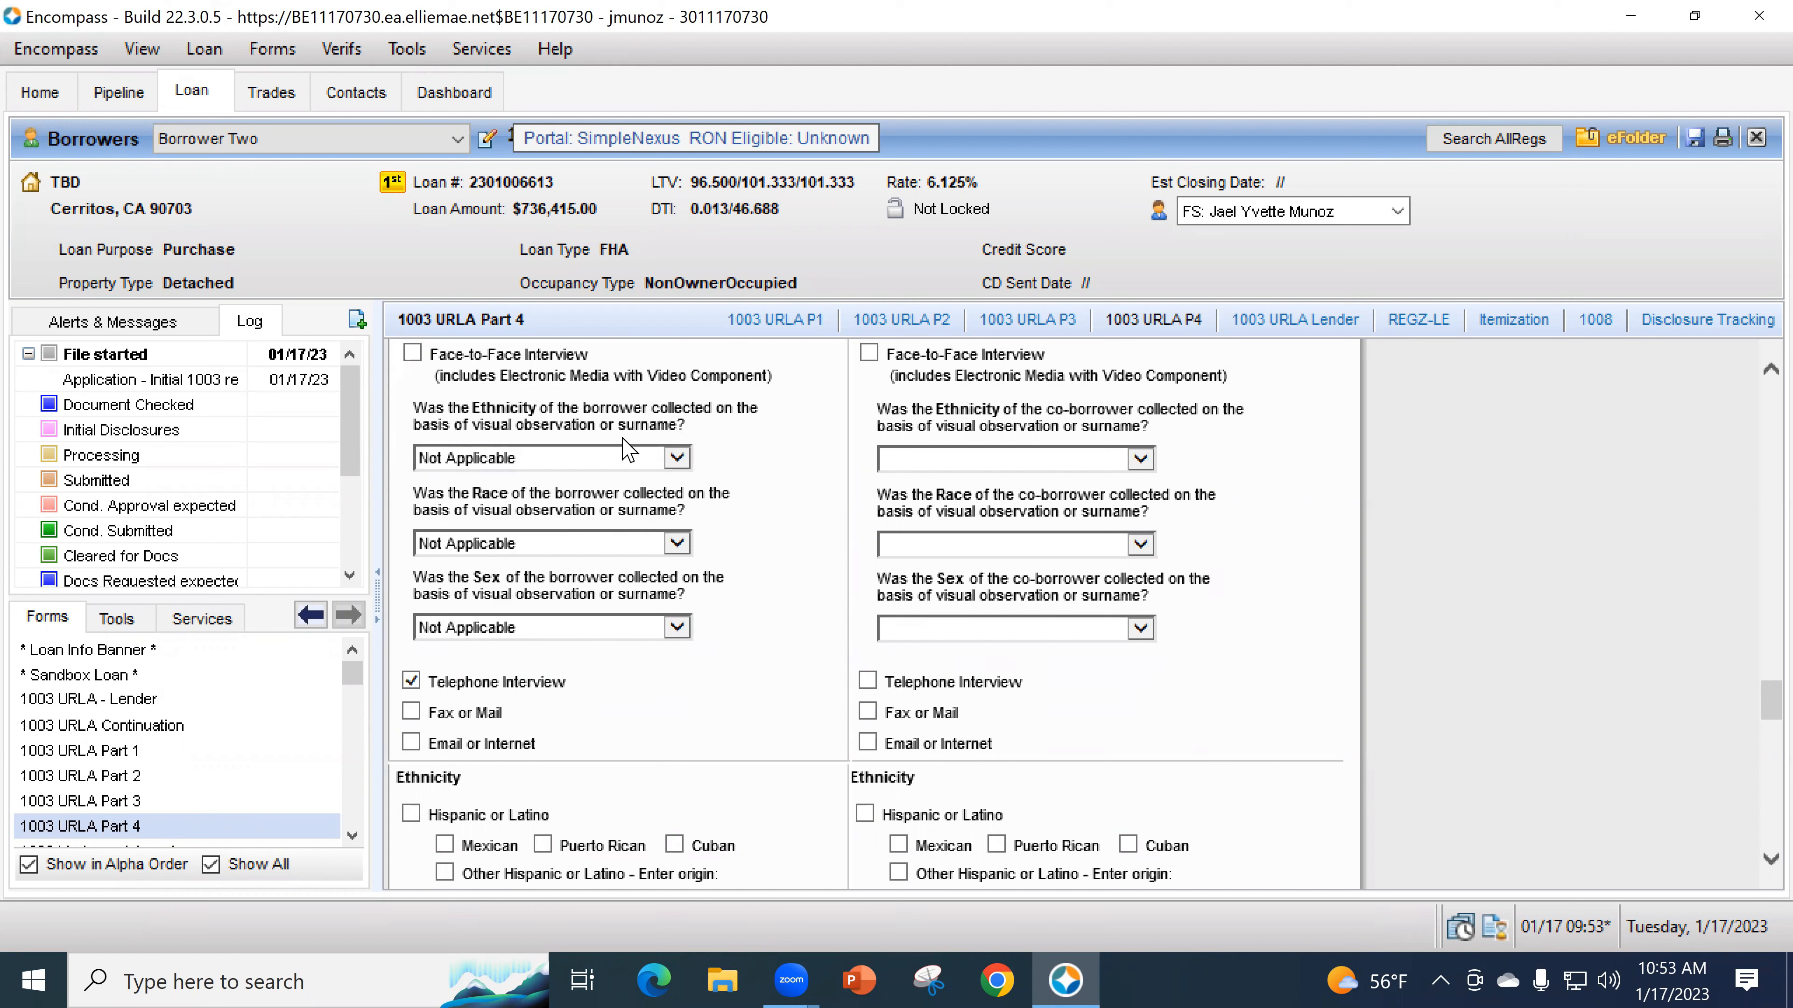
click(569, 454)
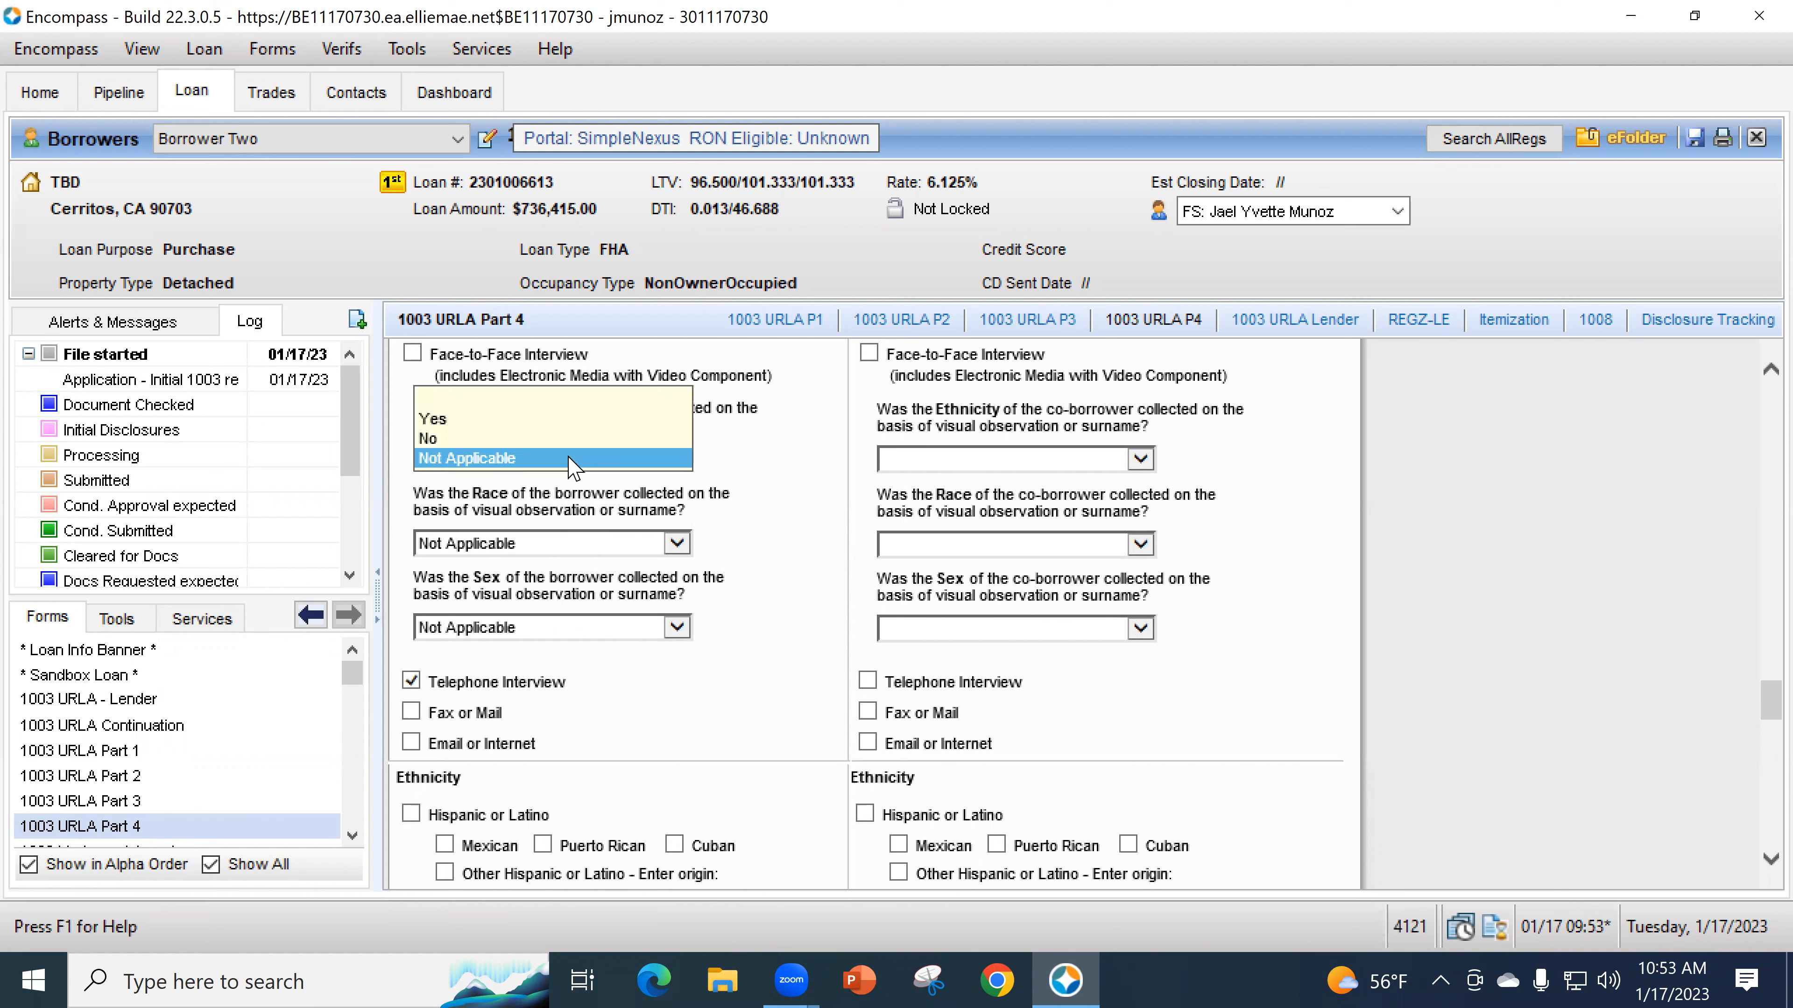
click(569, 458)
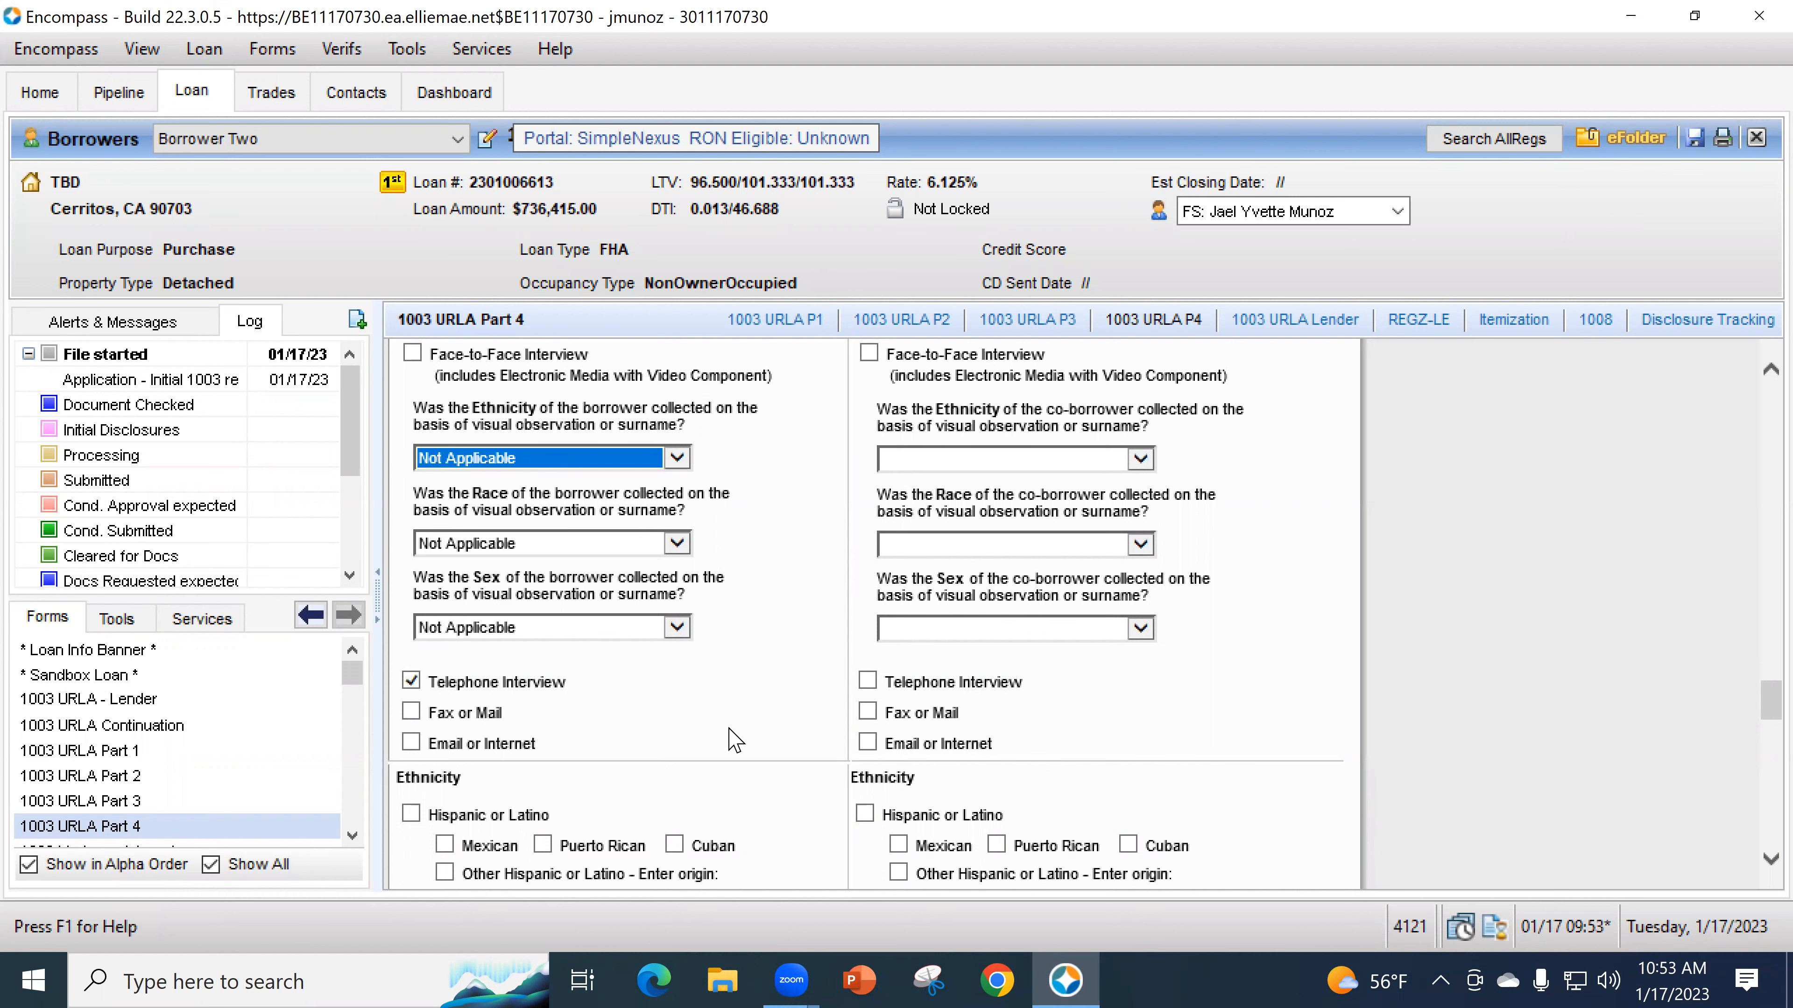
scroll(734, 740, down, 1)
- Mark the borrower's ethnicity as 'I do not wish to provide this information' and 'Information Not Provided'
scroll(753, 688, down, 2)
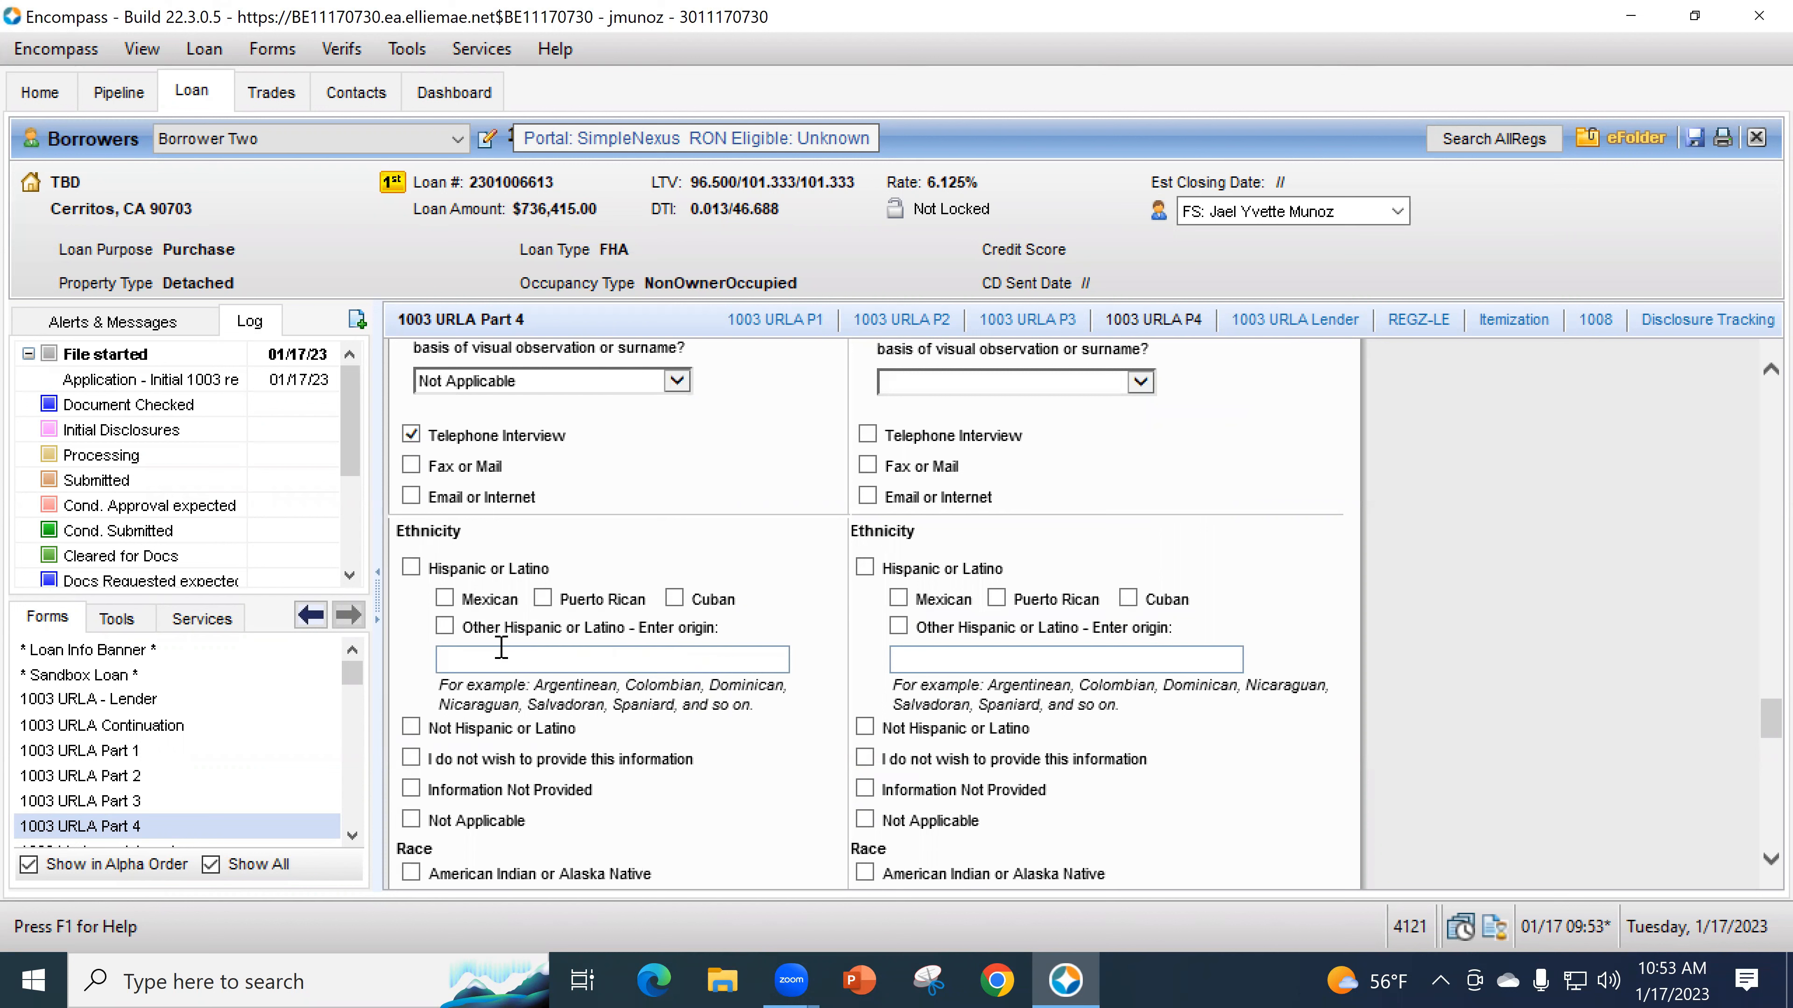
click(411, 567)
click(472, 663)
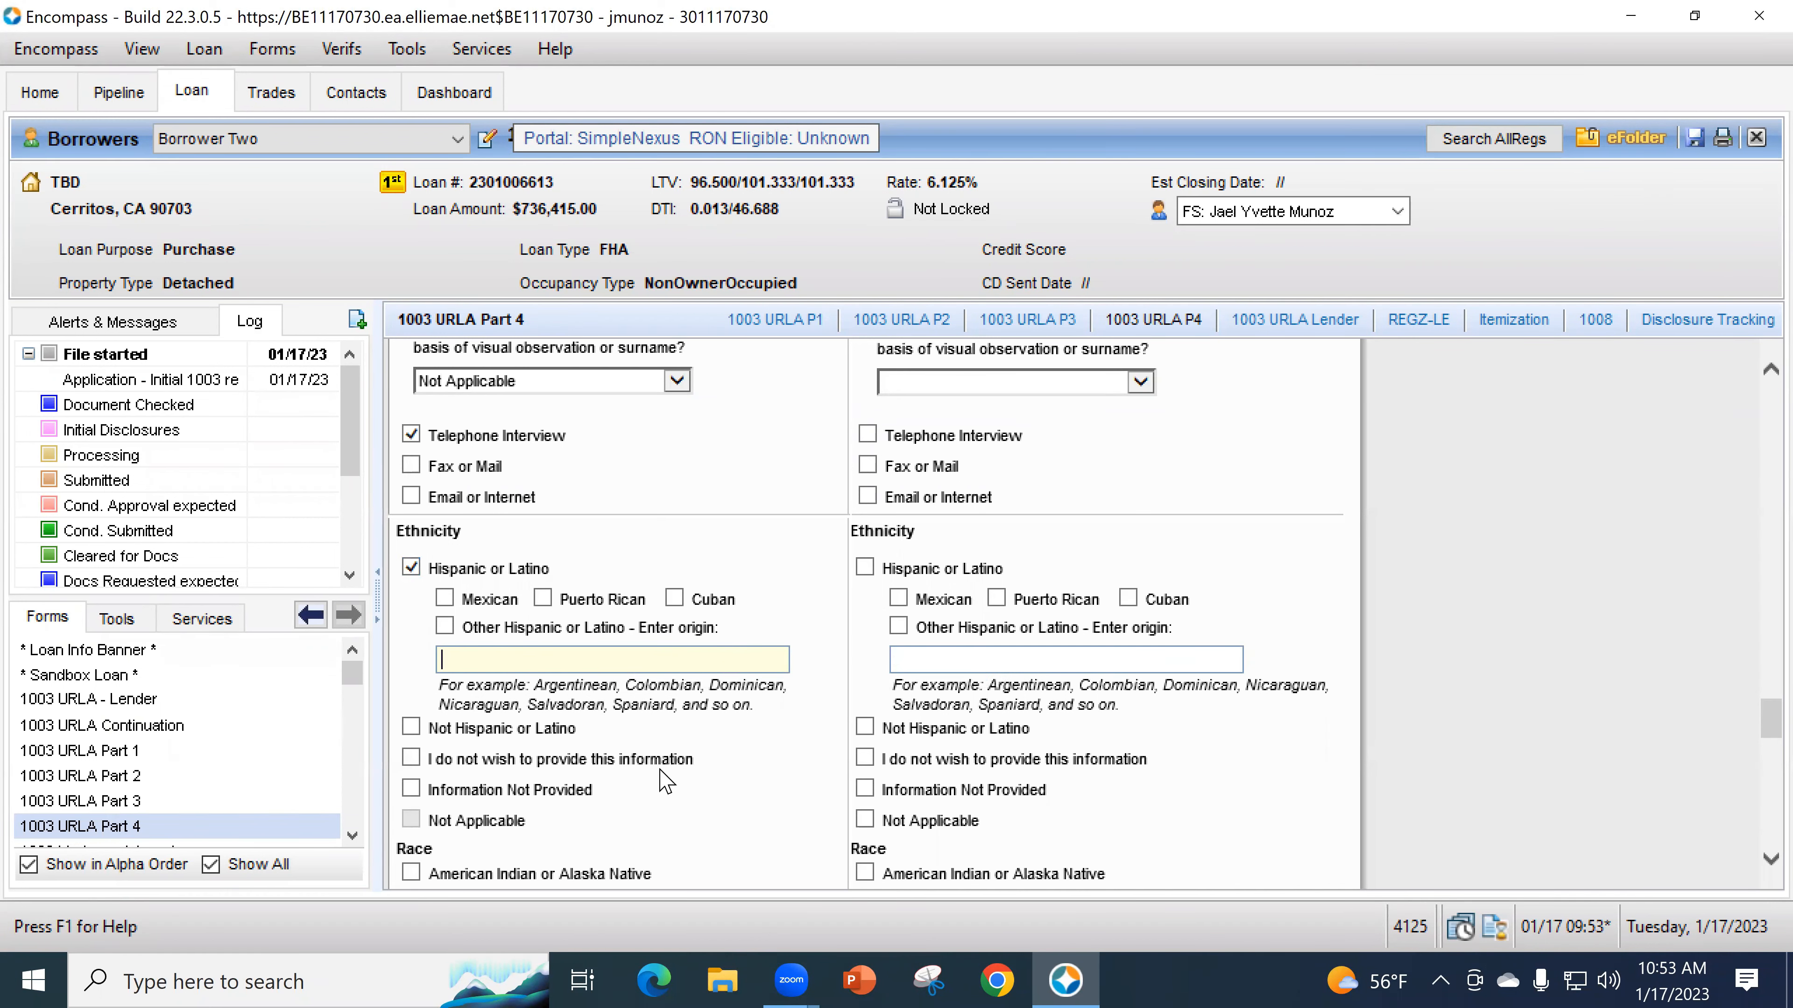
scroll(724, 744, down, 3)
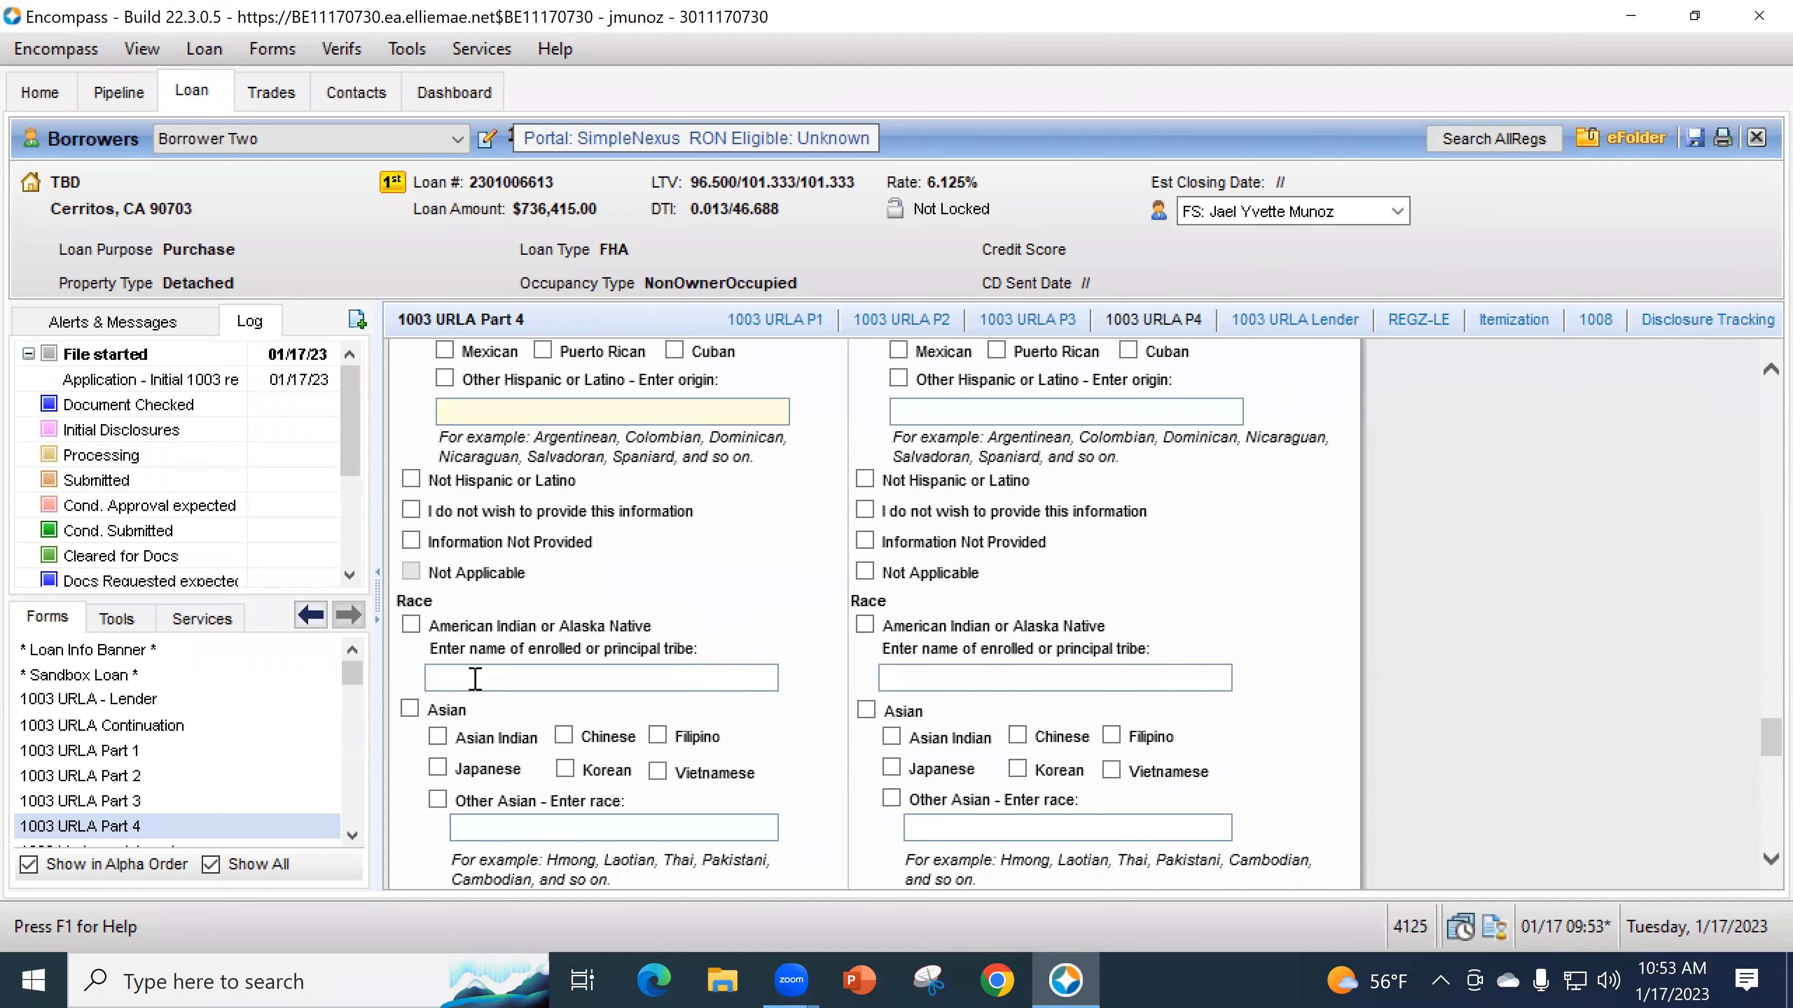
scroll(677, 731, down, 2)
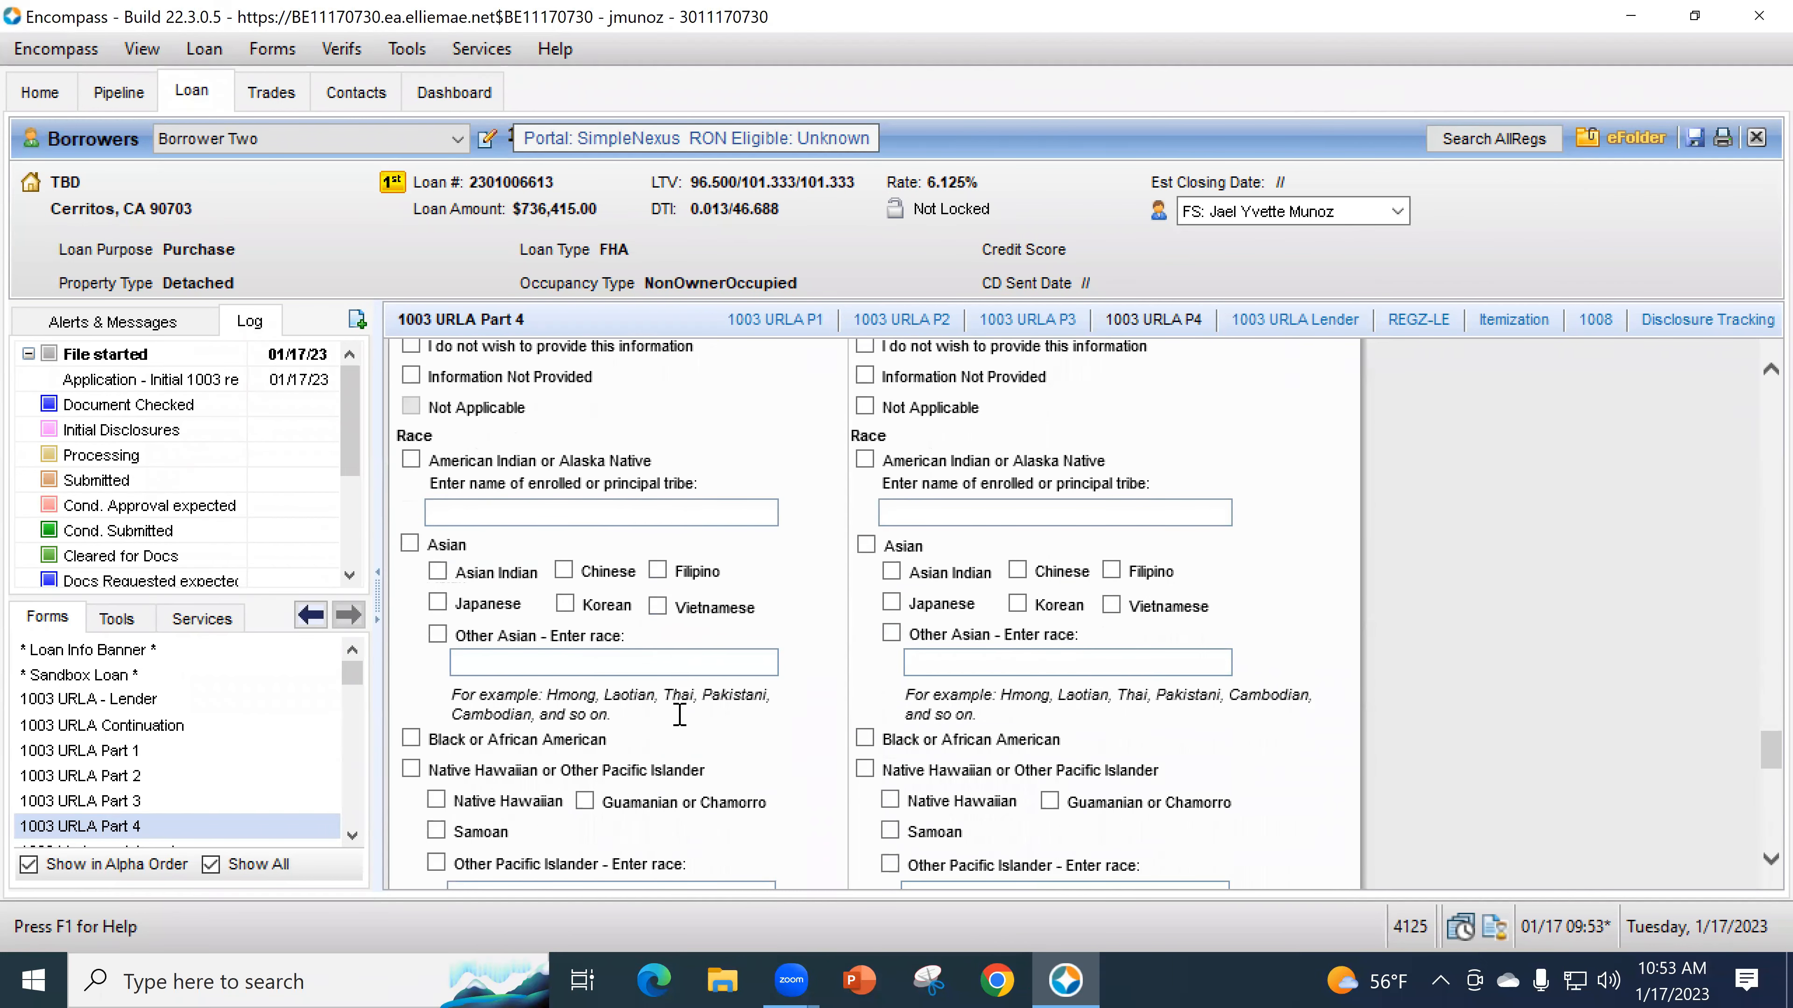
scroll(507, 533, up, 2)
click(410, 511)
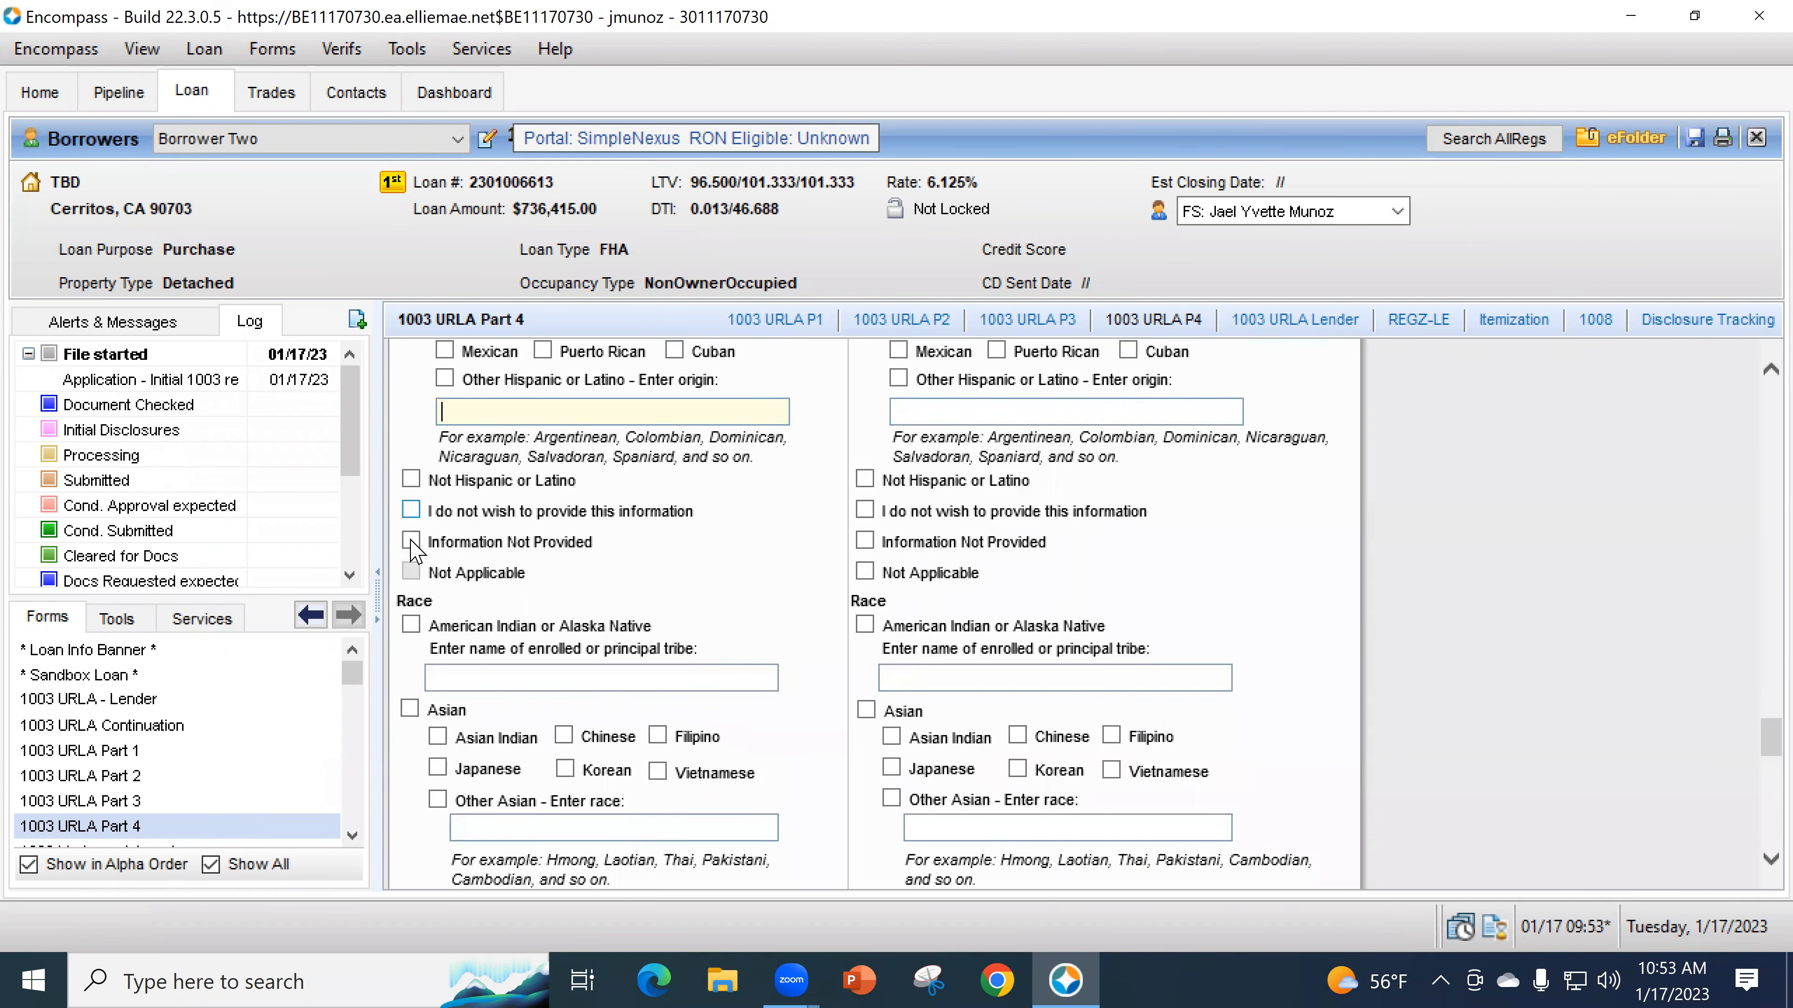
click(411, 541)
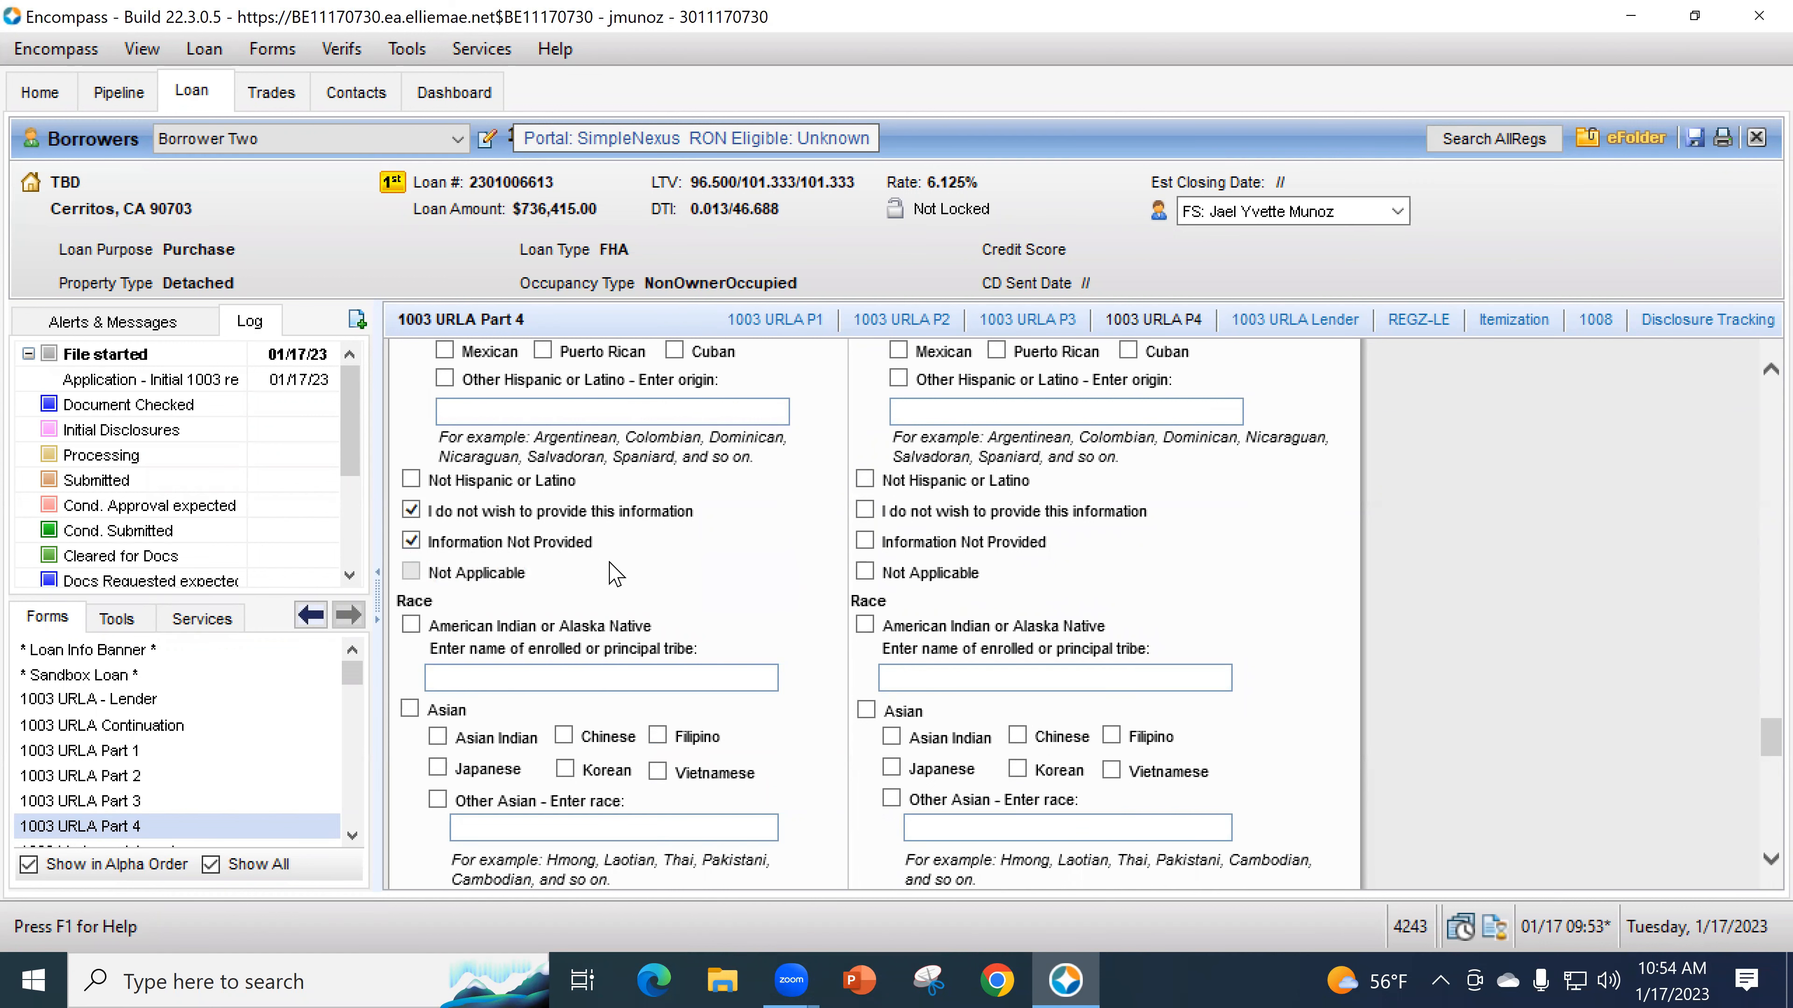
- Mark the borrower's race as Not applicable, replacing the declined-to-provide choice
scroll(615, 574, down, 3)
scroll(600, 565, up, 4)
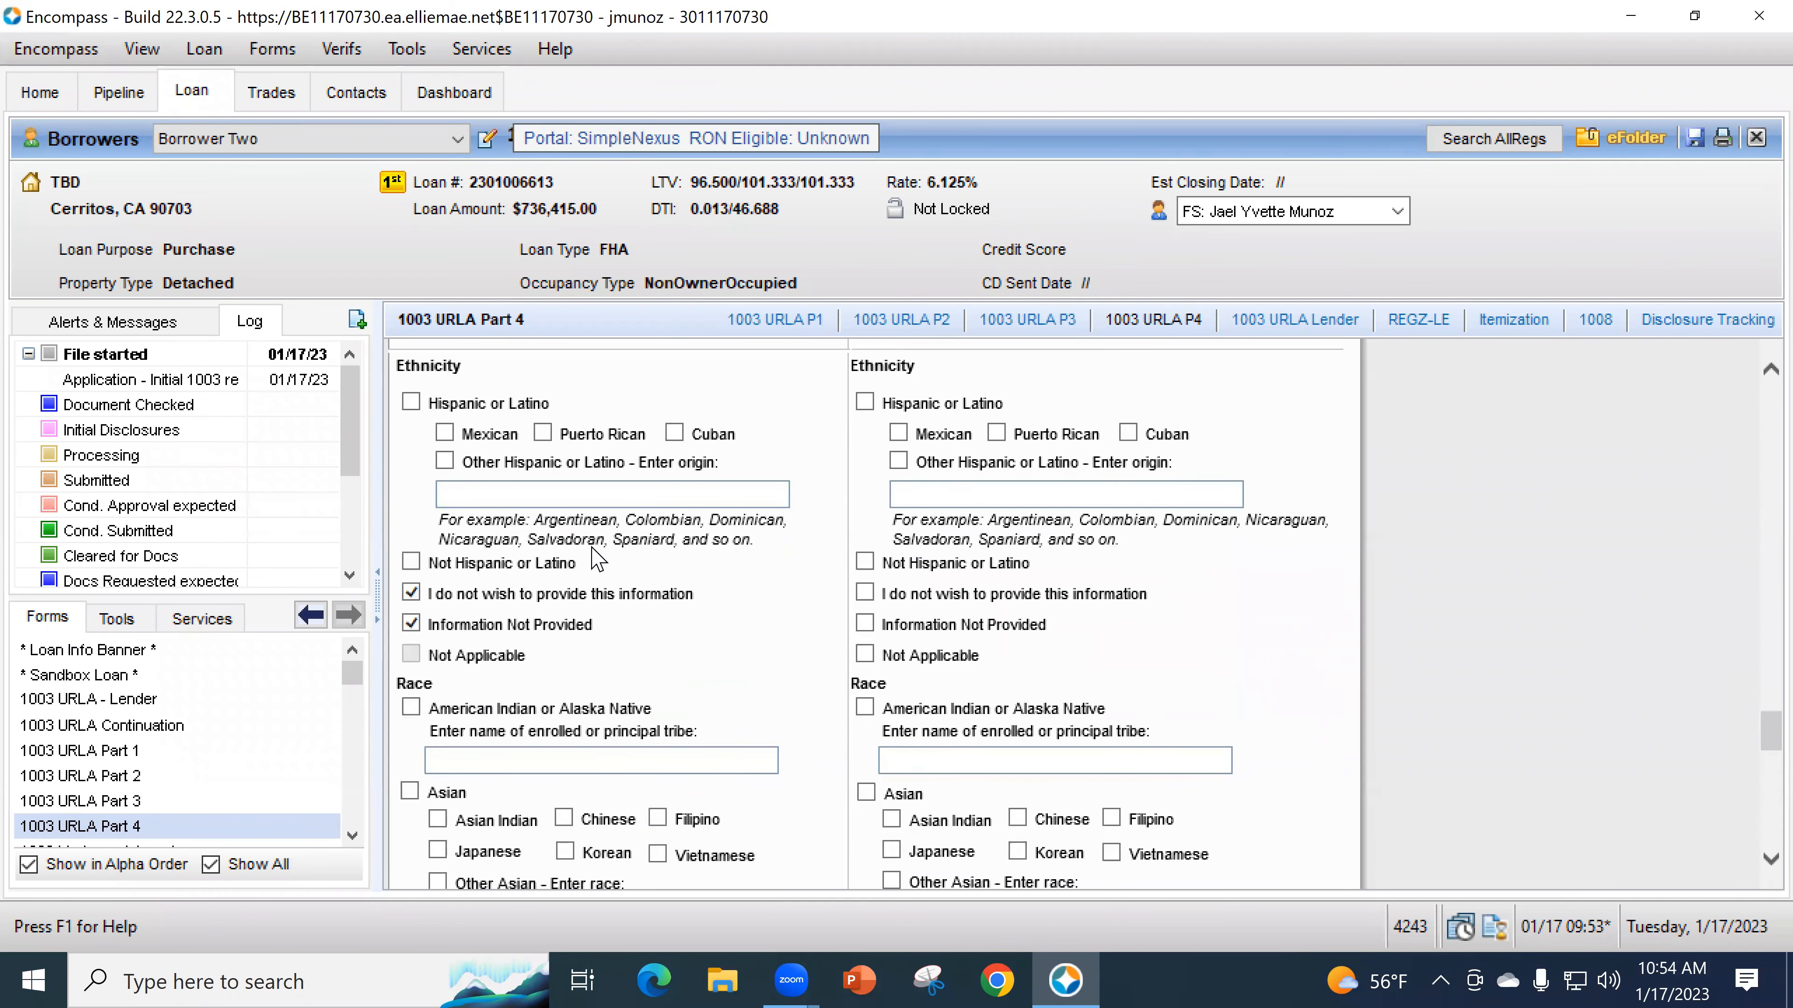
scroll(598, 560, up, 2)
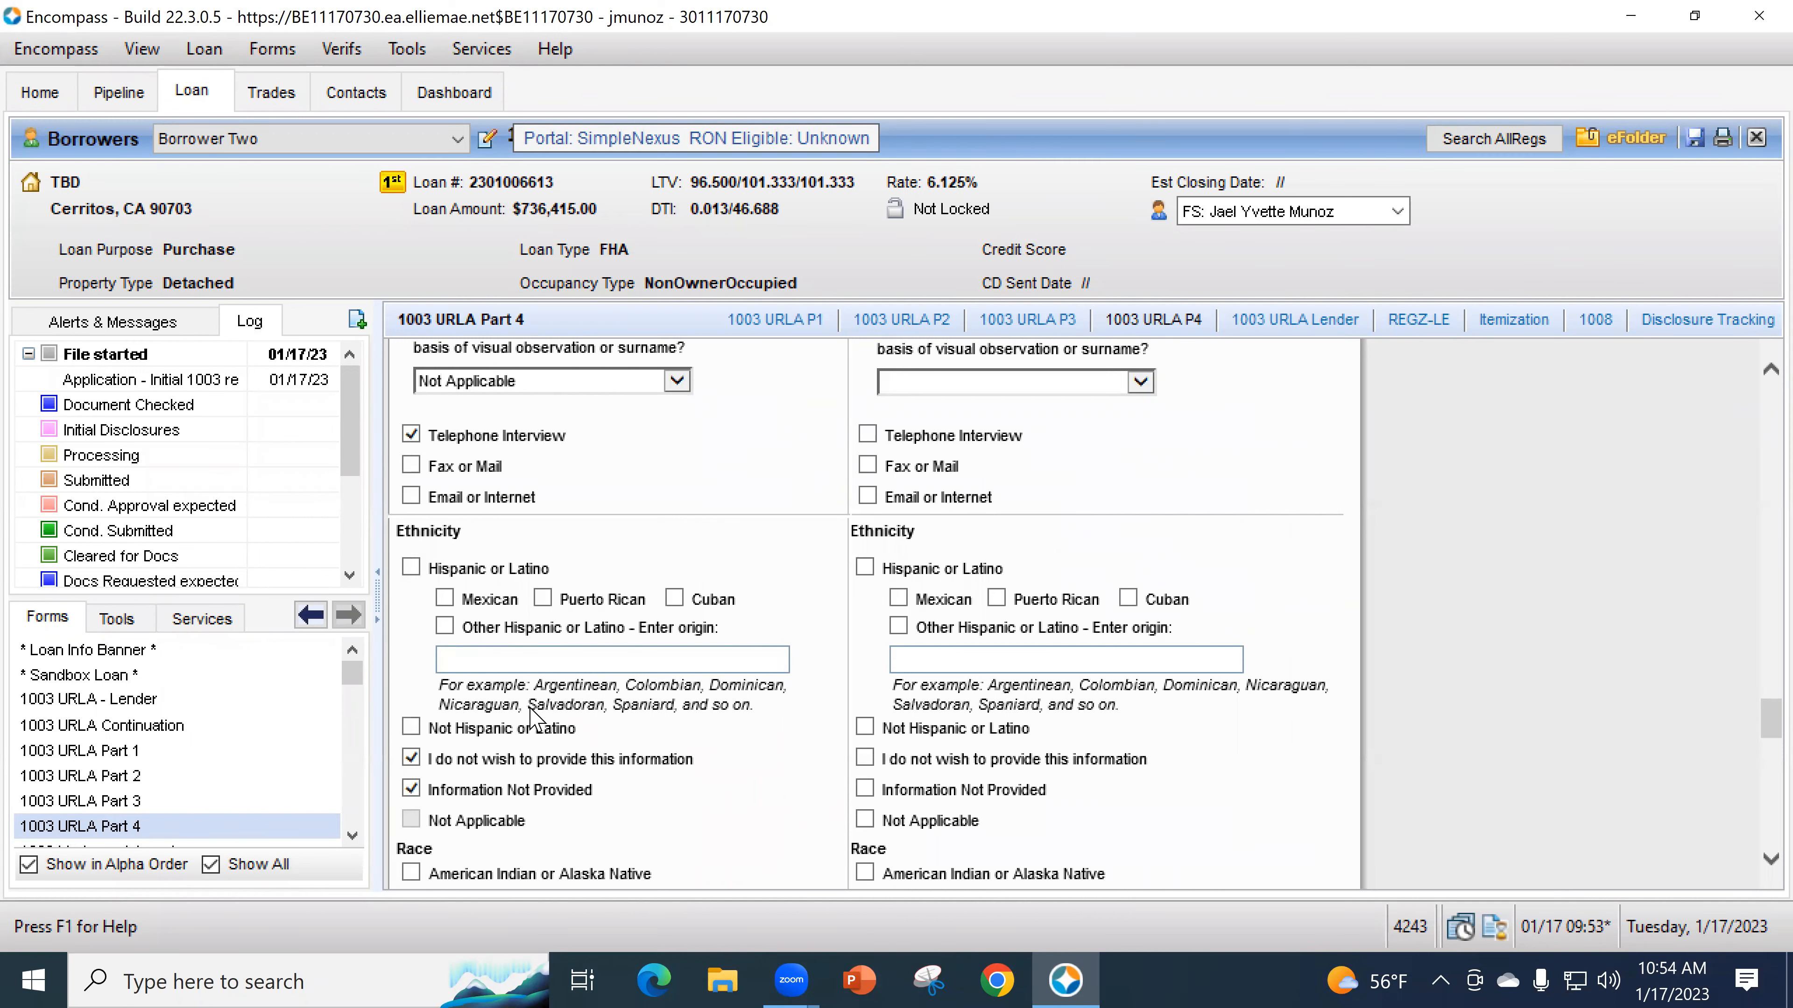
scroll(531, 717, down, 6)
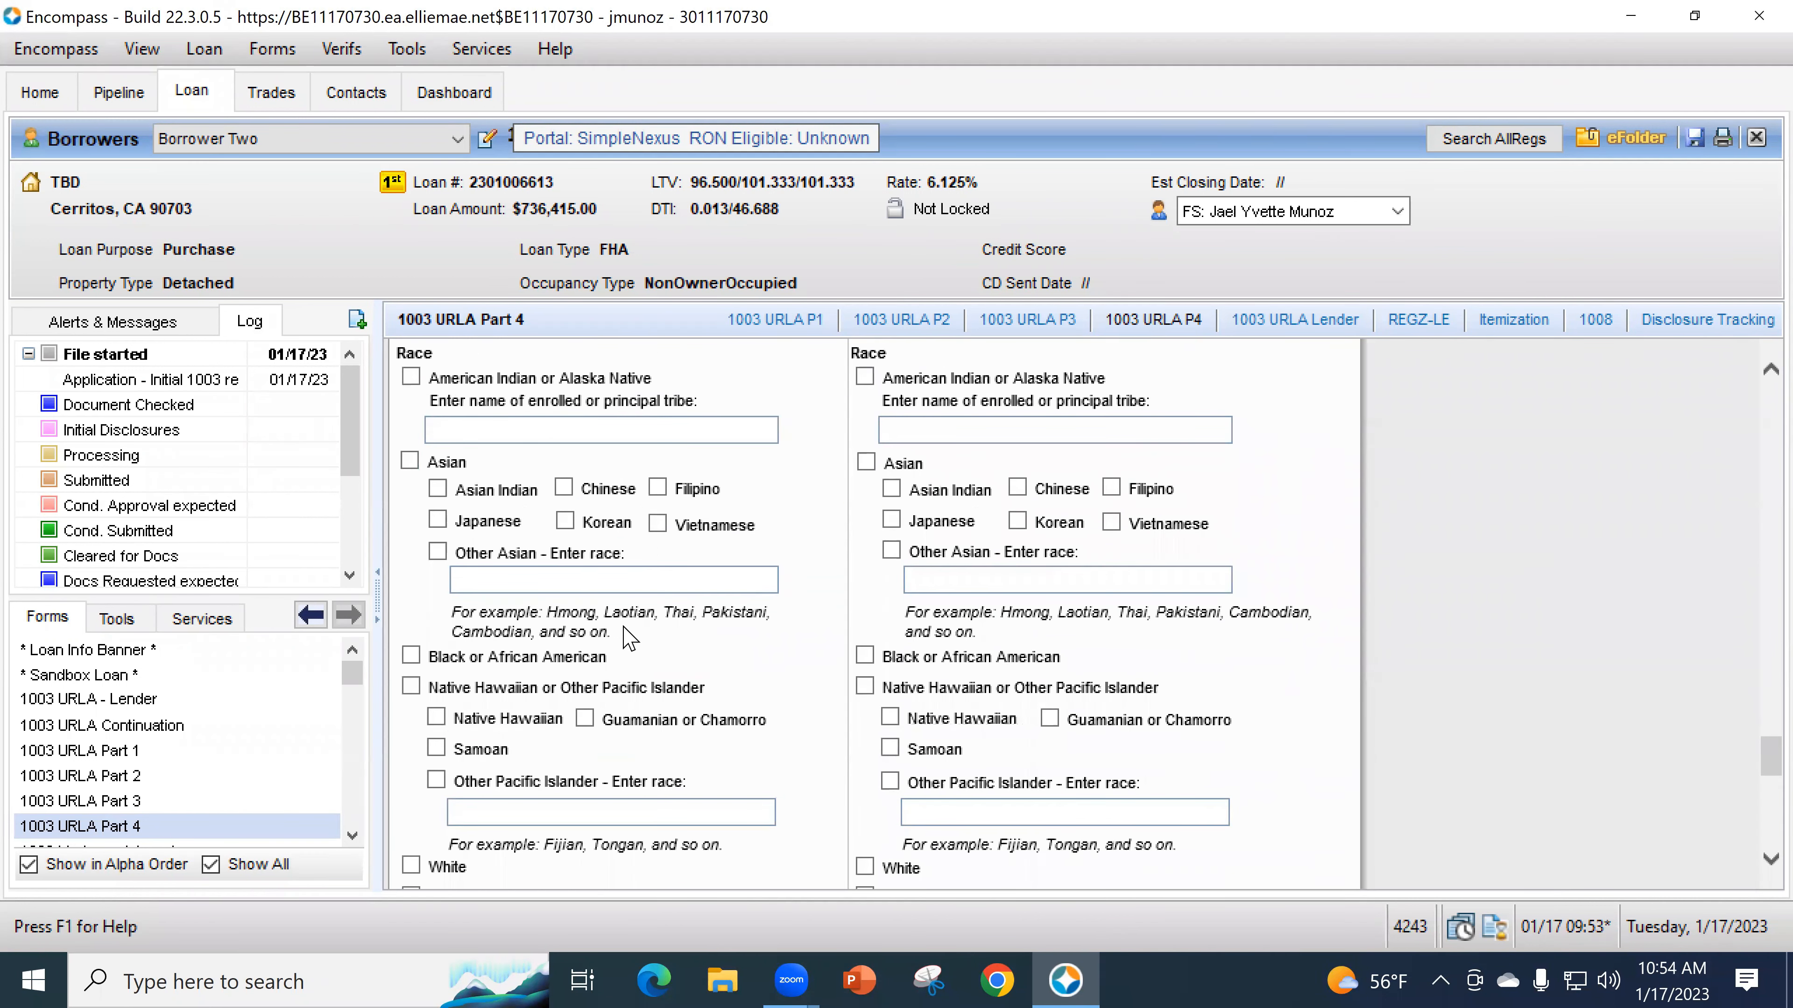
scroll(668, 650, down, 2)
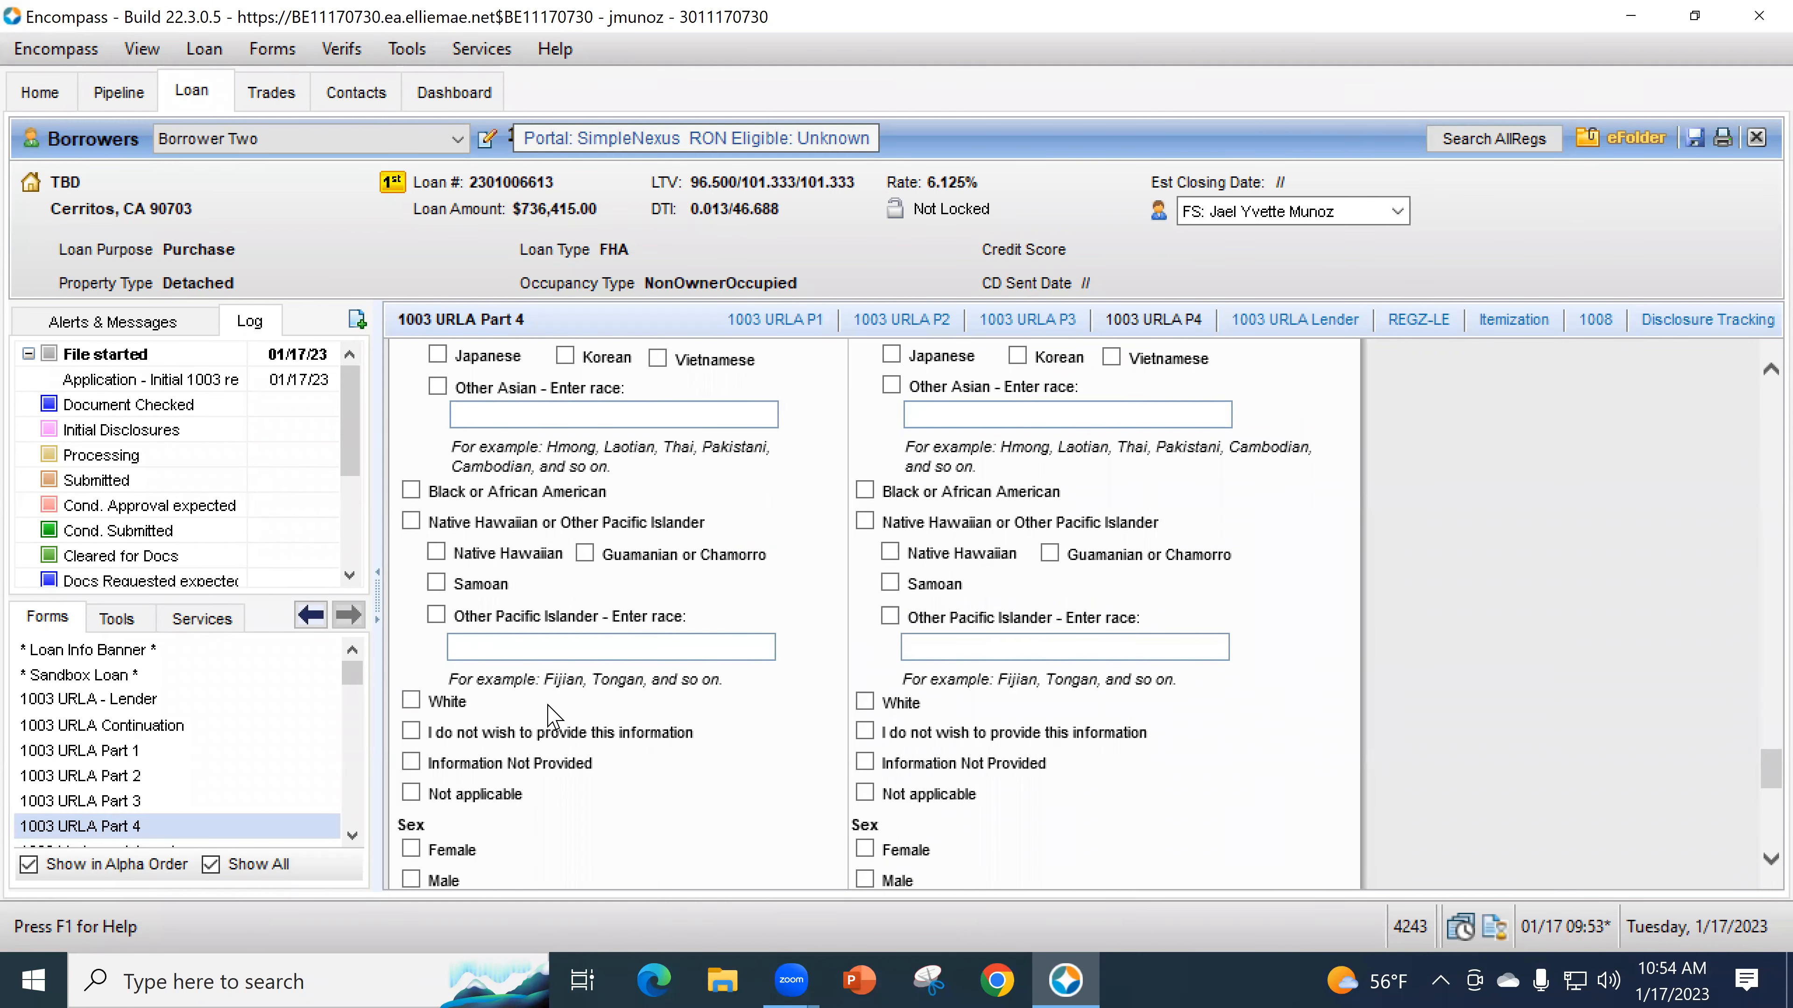
click(411, 732)
click(413, 763)
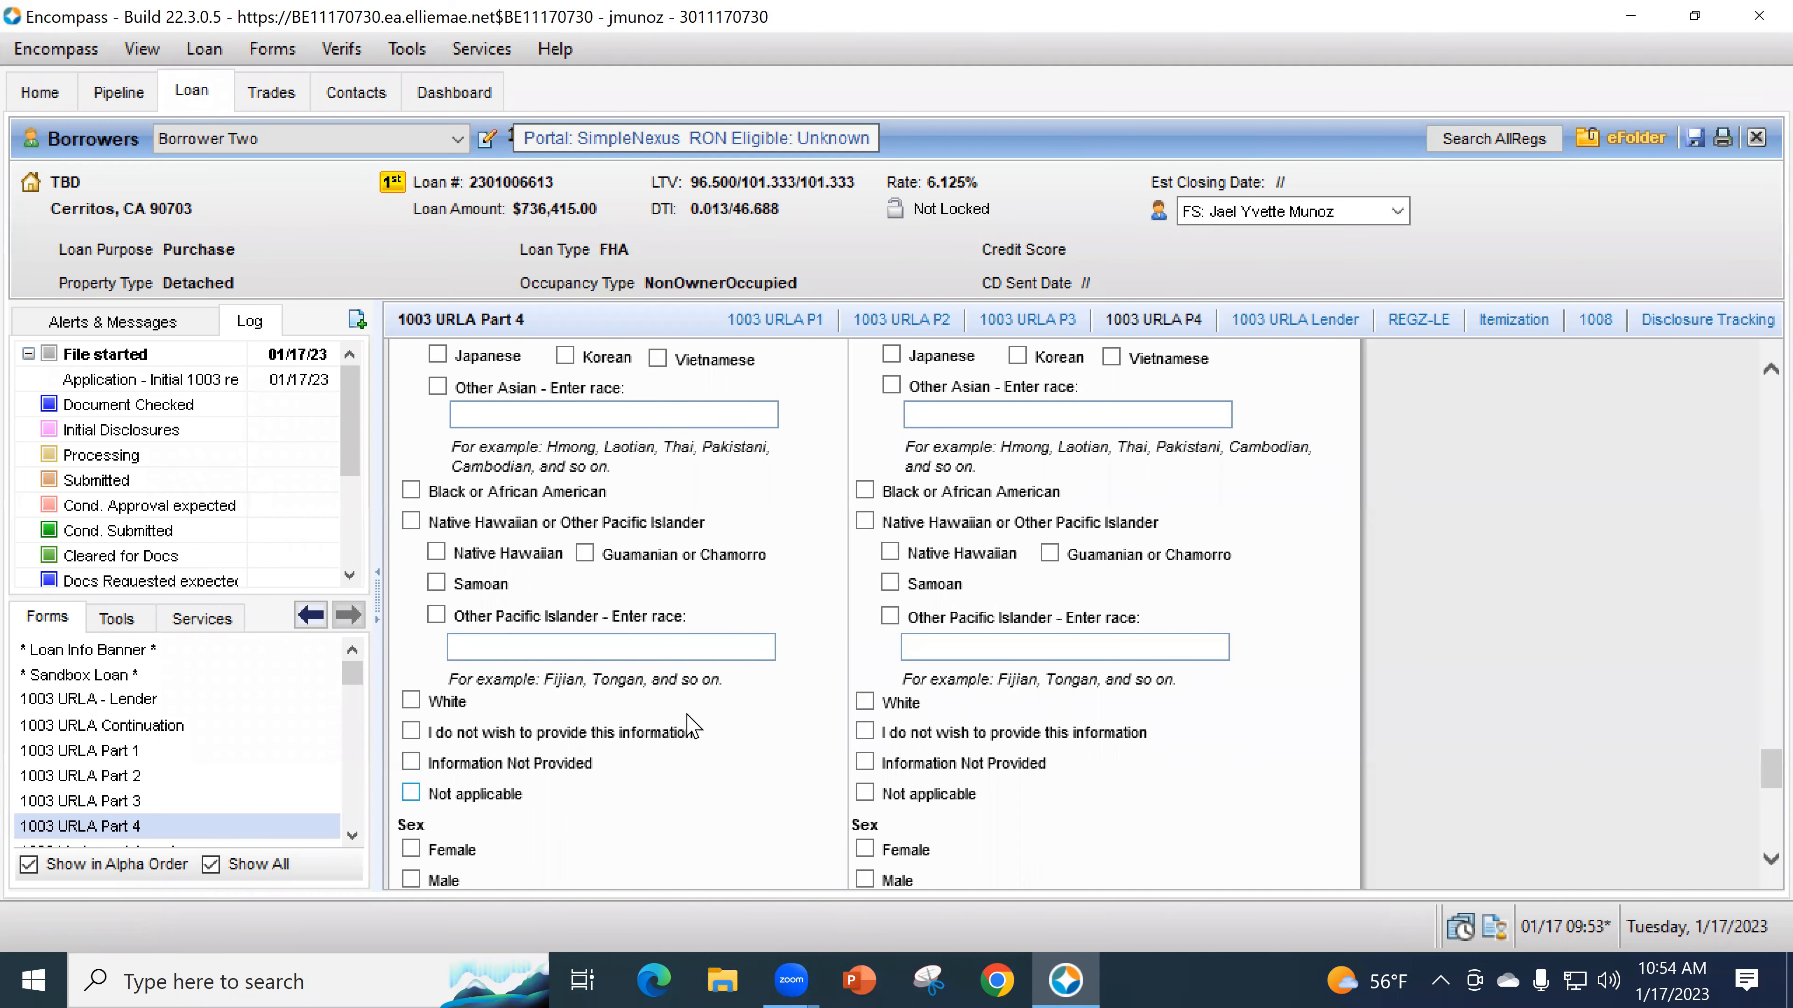
key(space)
scroll(715, 683, down, 1)
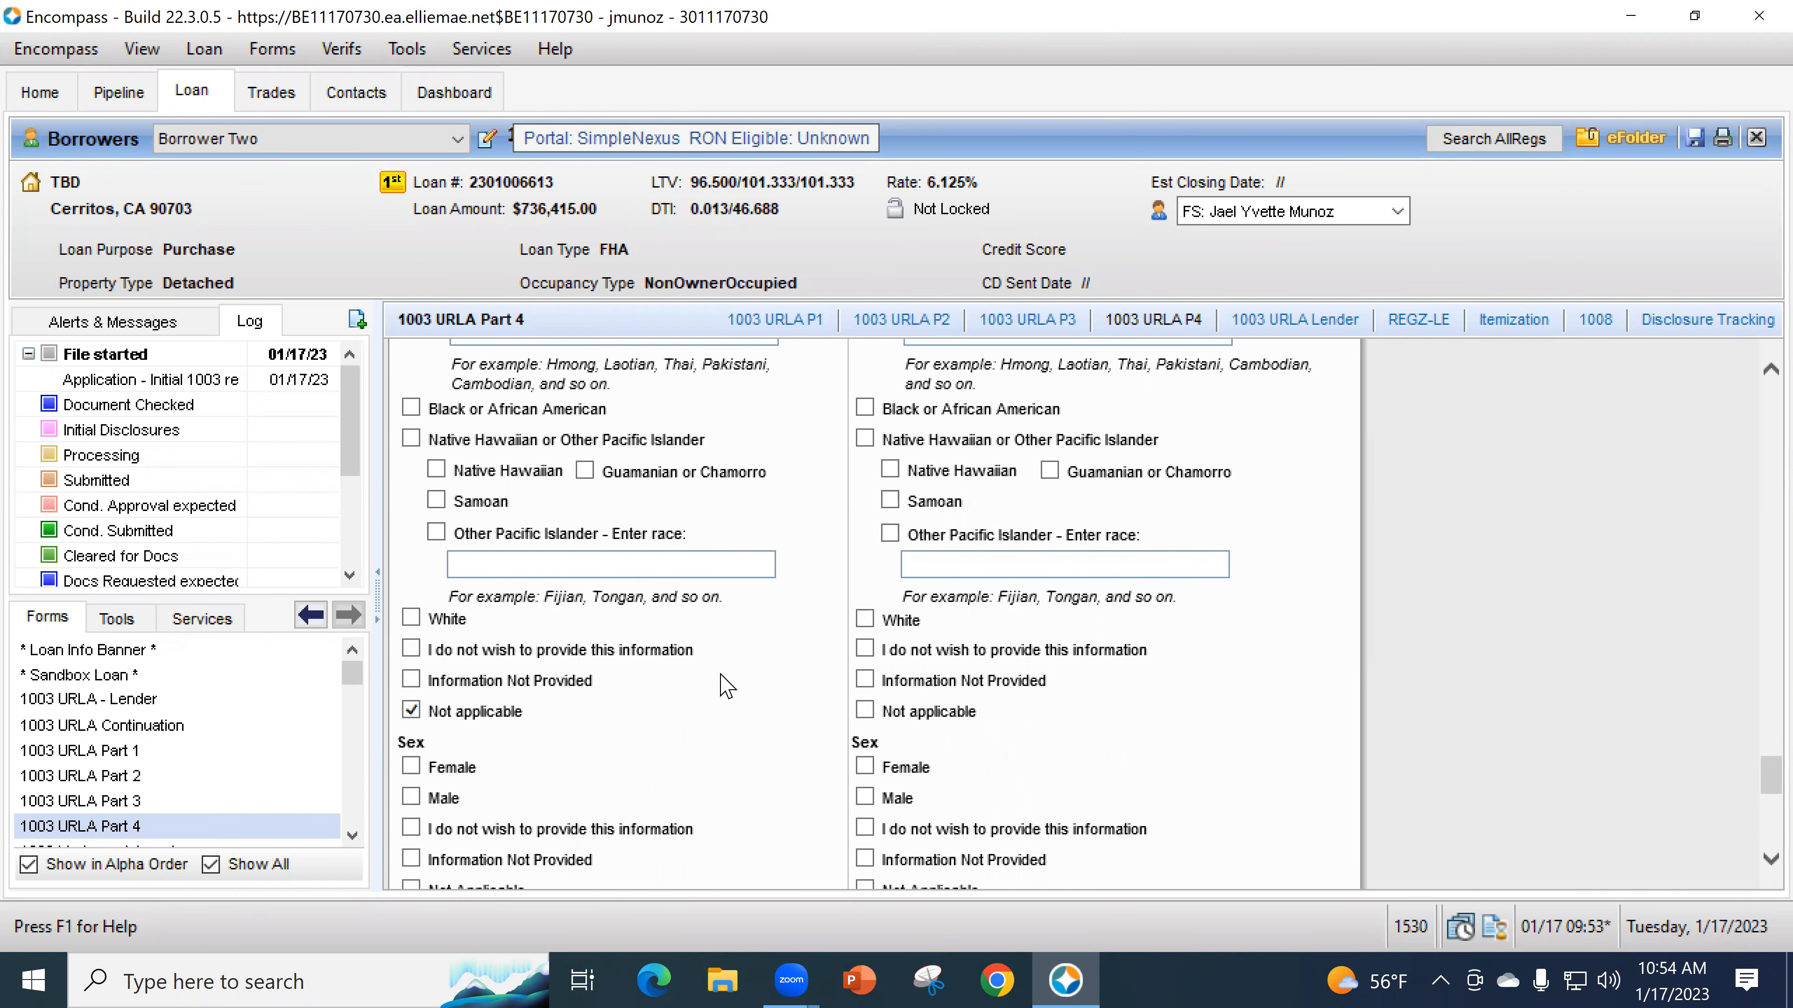
scroll(583, 721, down, 1)
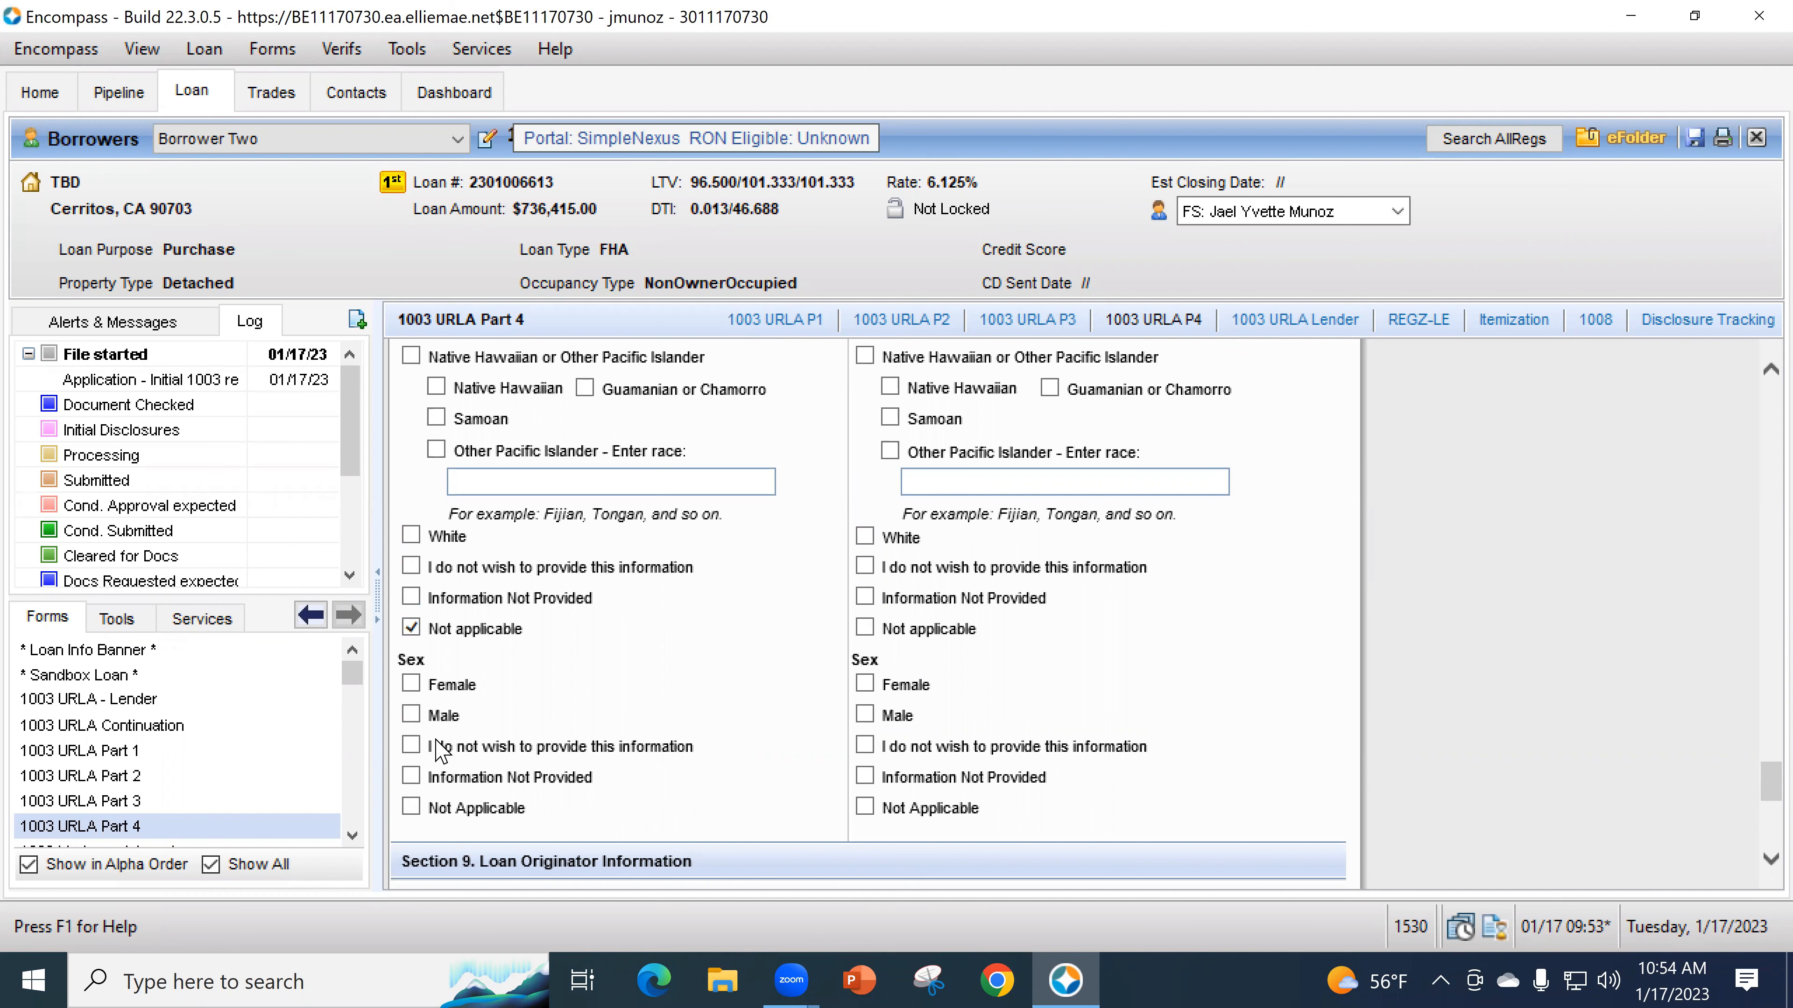
- Save the loan file from Section 9, then switch to the 1003 URLA Part 2 form
scroll(624, 740, down, 3)
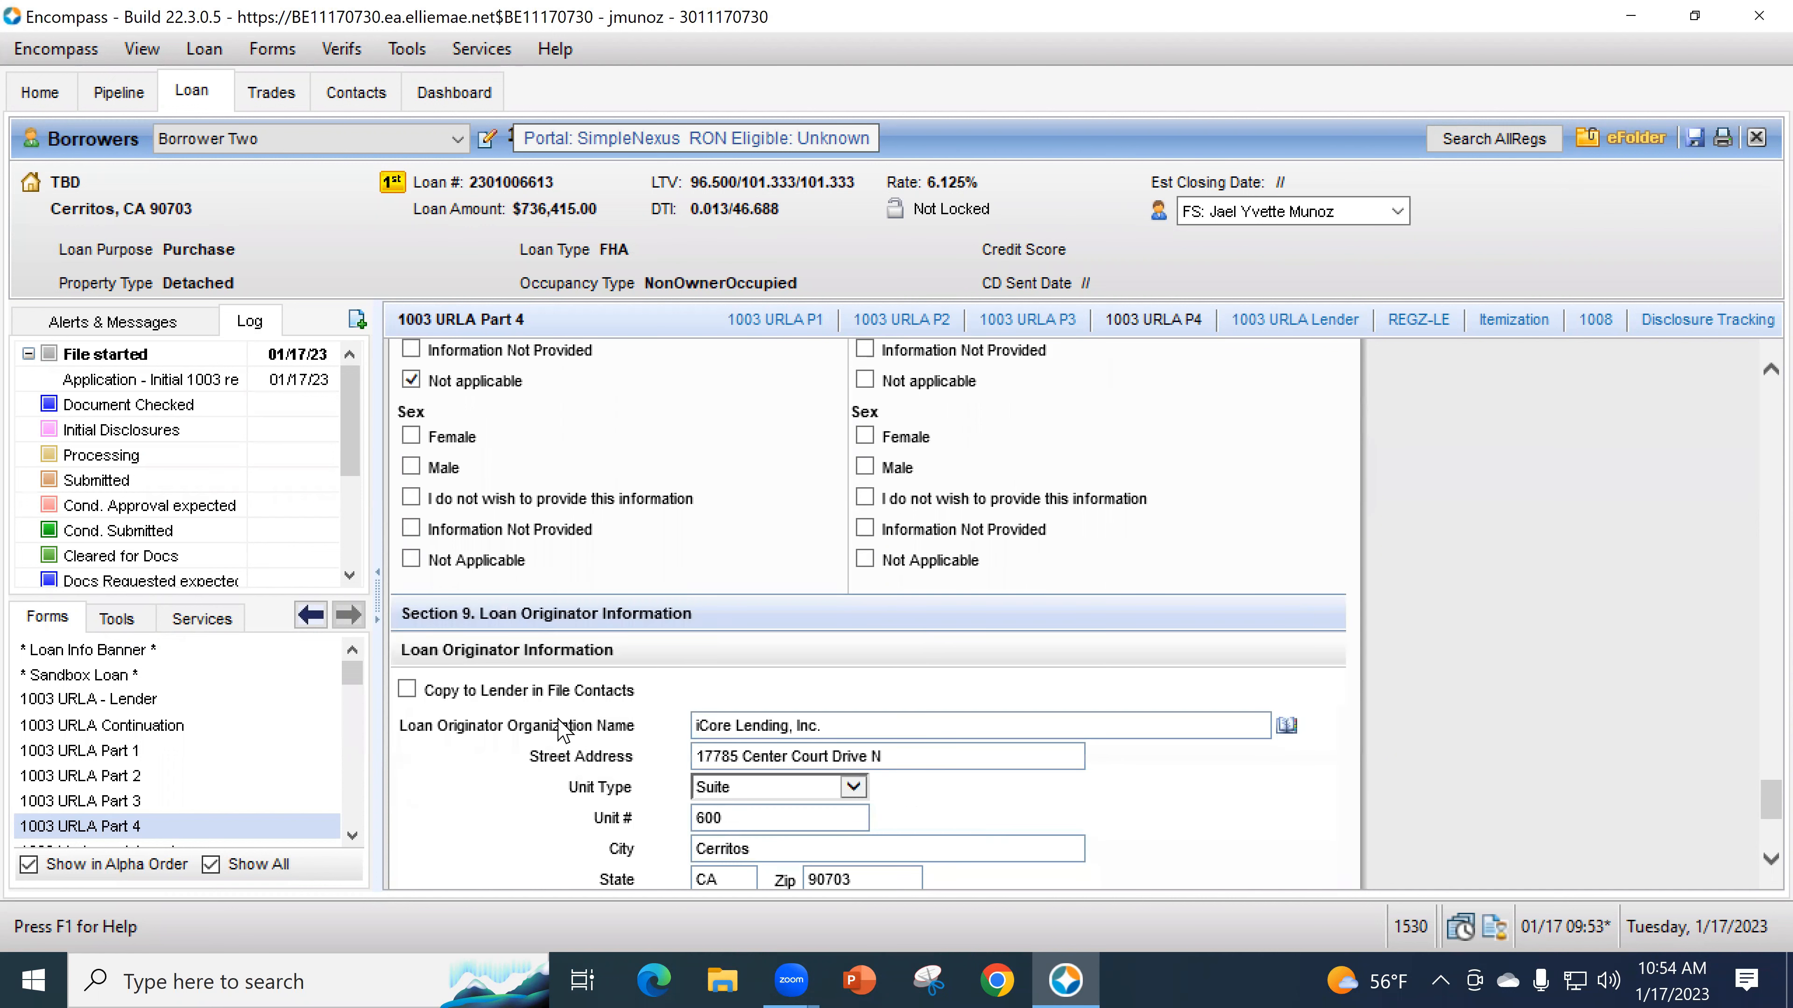
scroll(536, 724, down, 3)
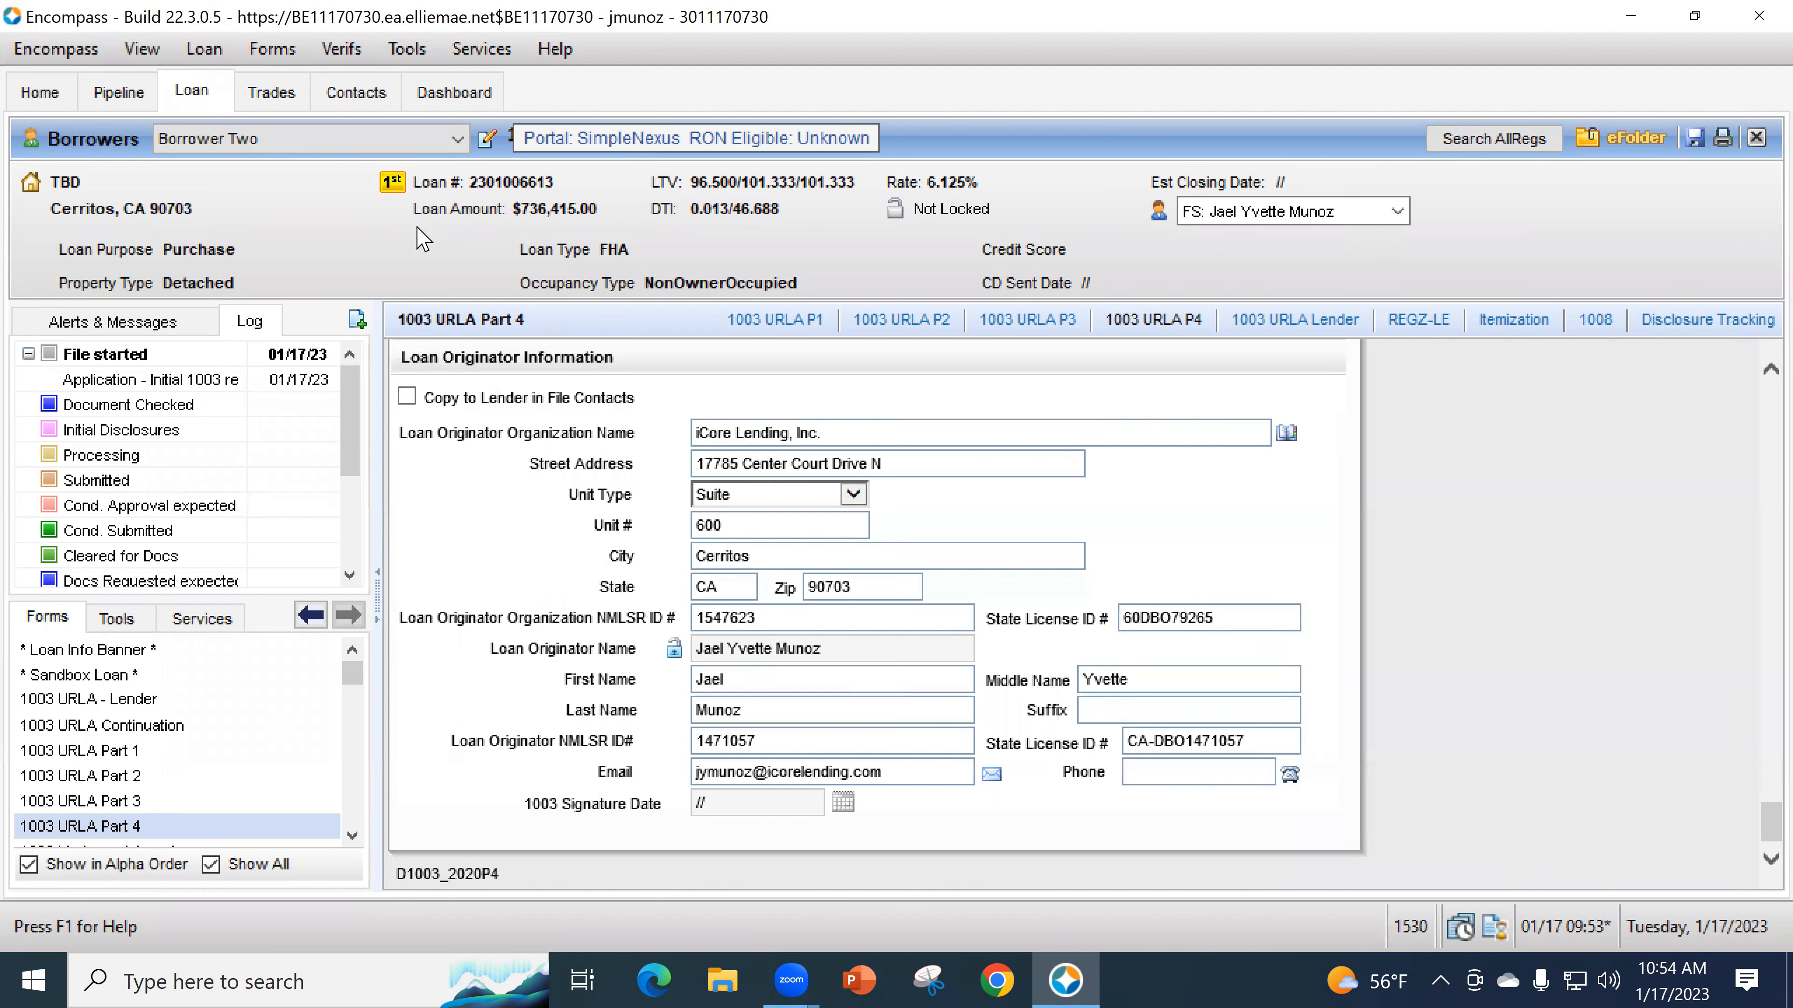
click(1691, 143)
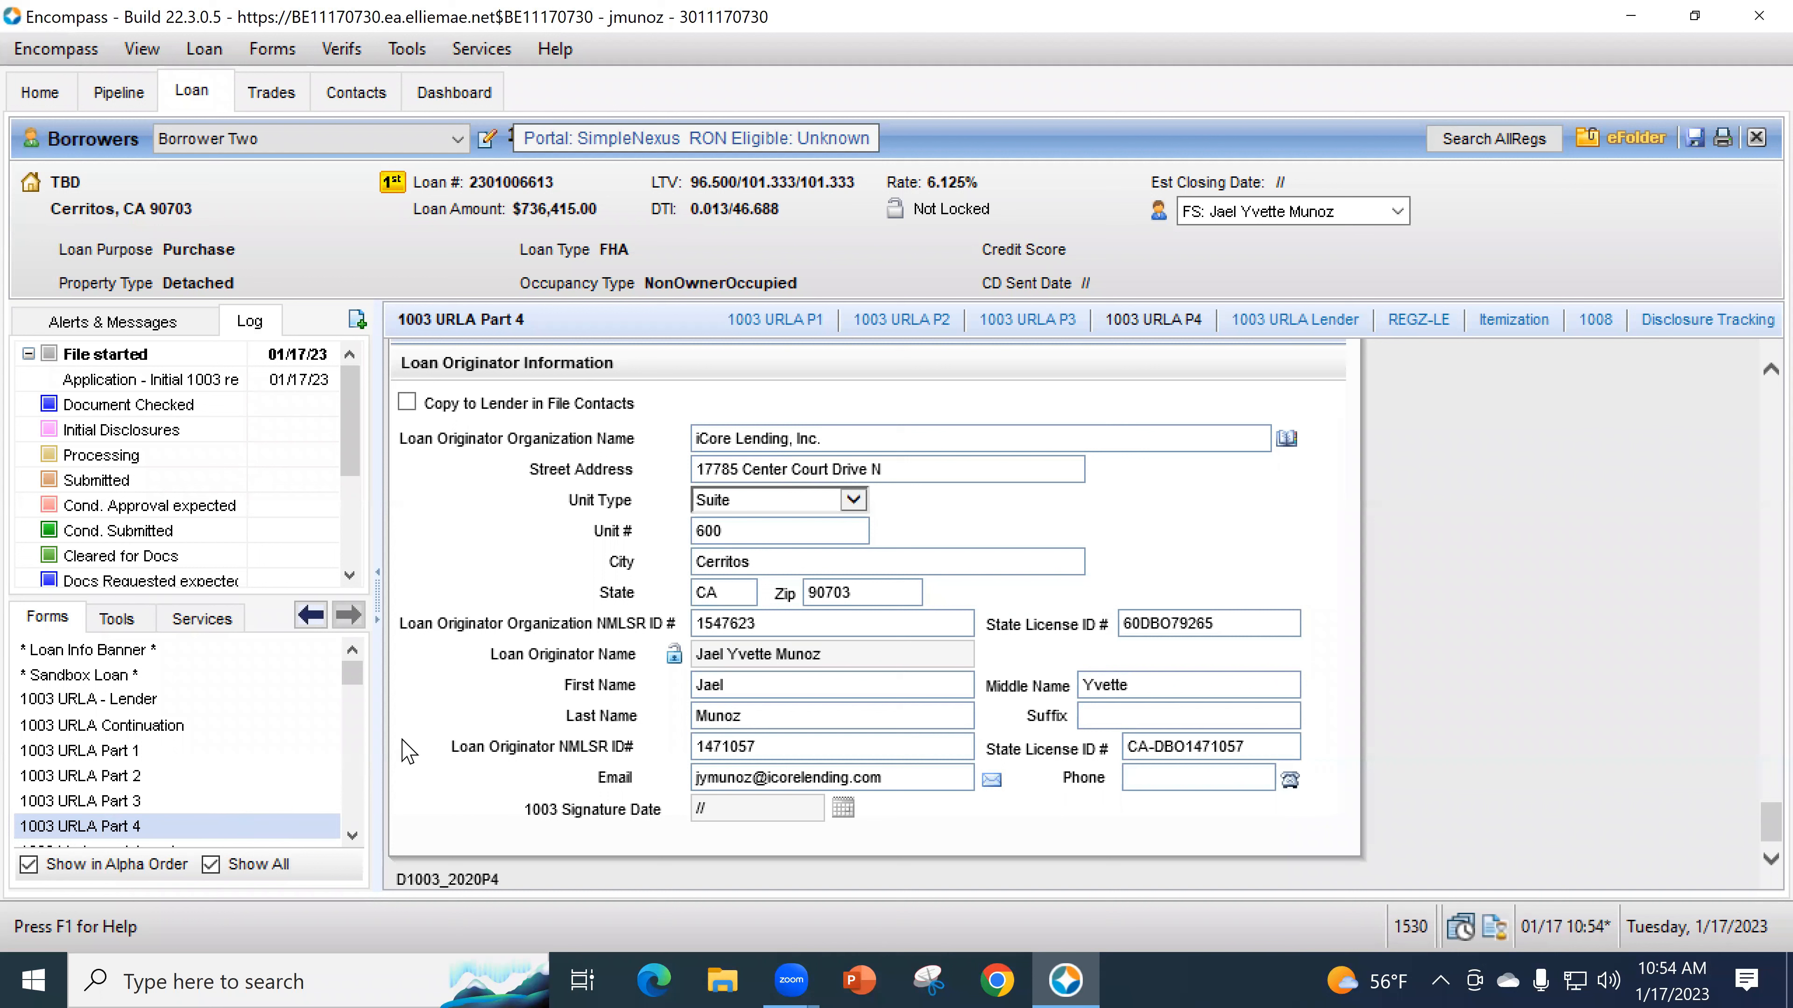
click(124, 777)
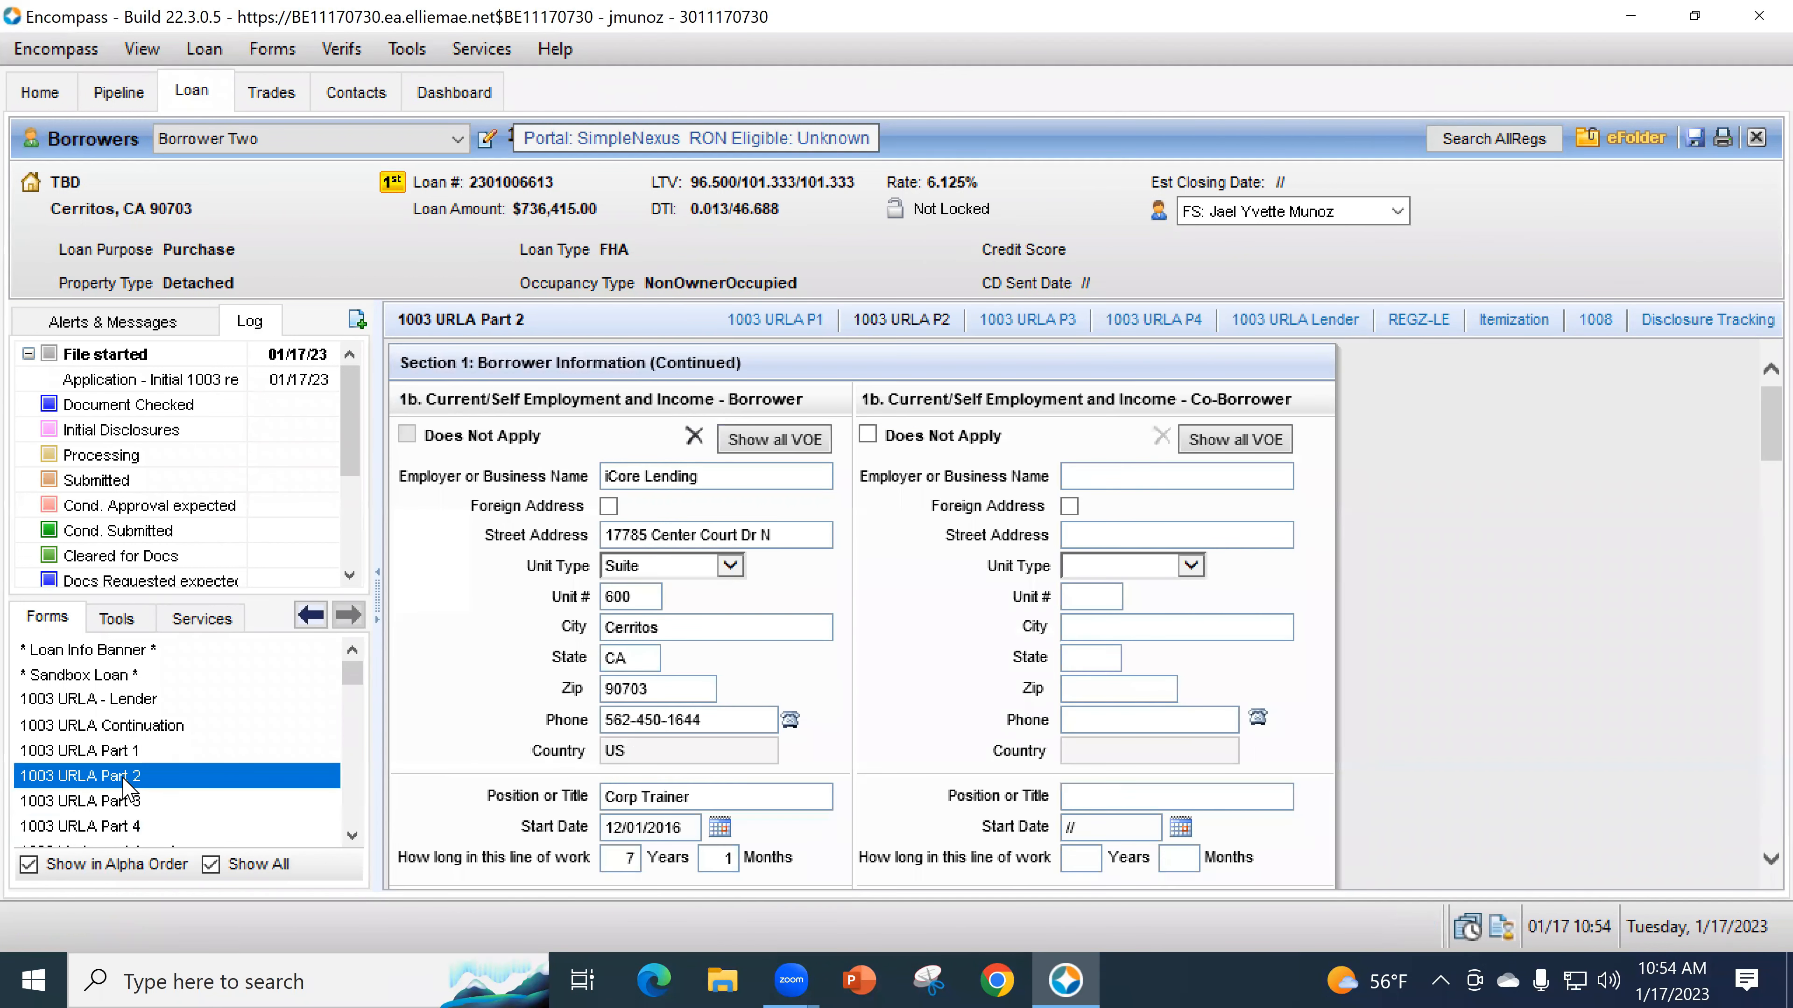
- Switch to Borrower One and enter 1,200.00 as the Base gross monthly income
click(337, 144)
click(310, 176)
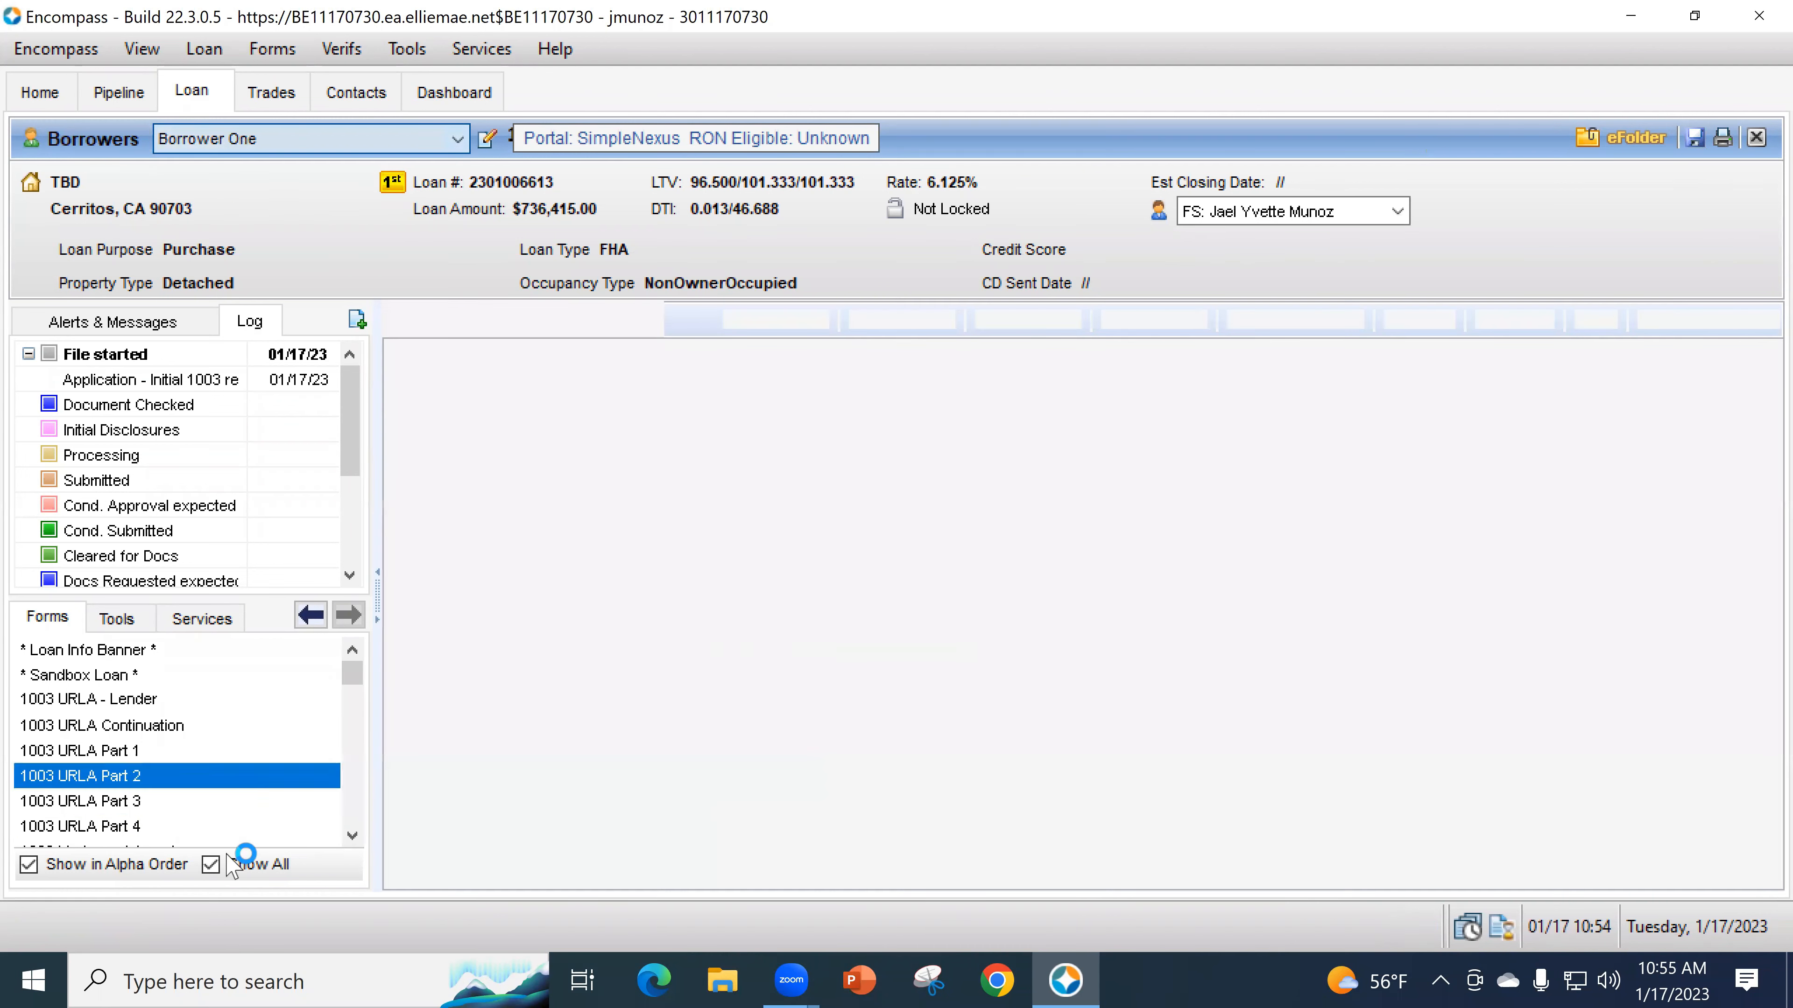
scroll(587, 658, down, 7)
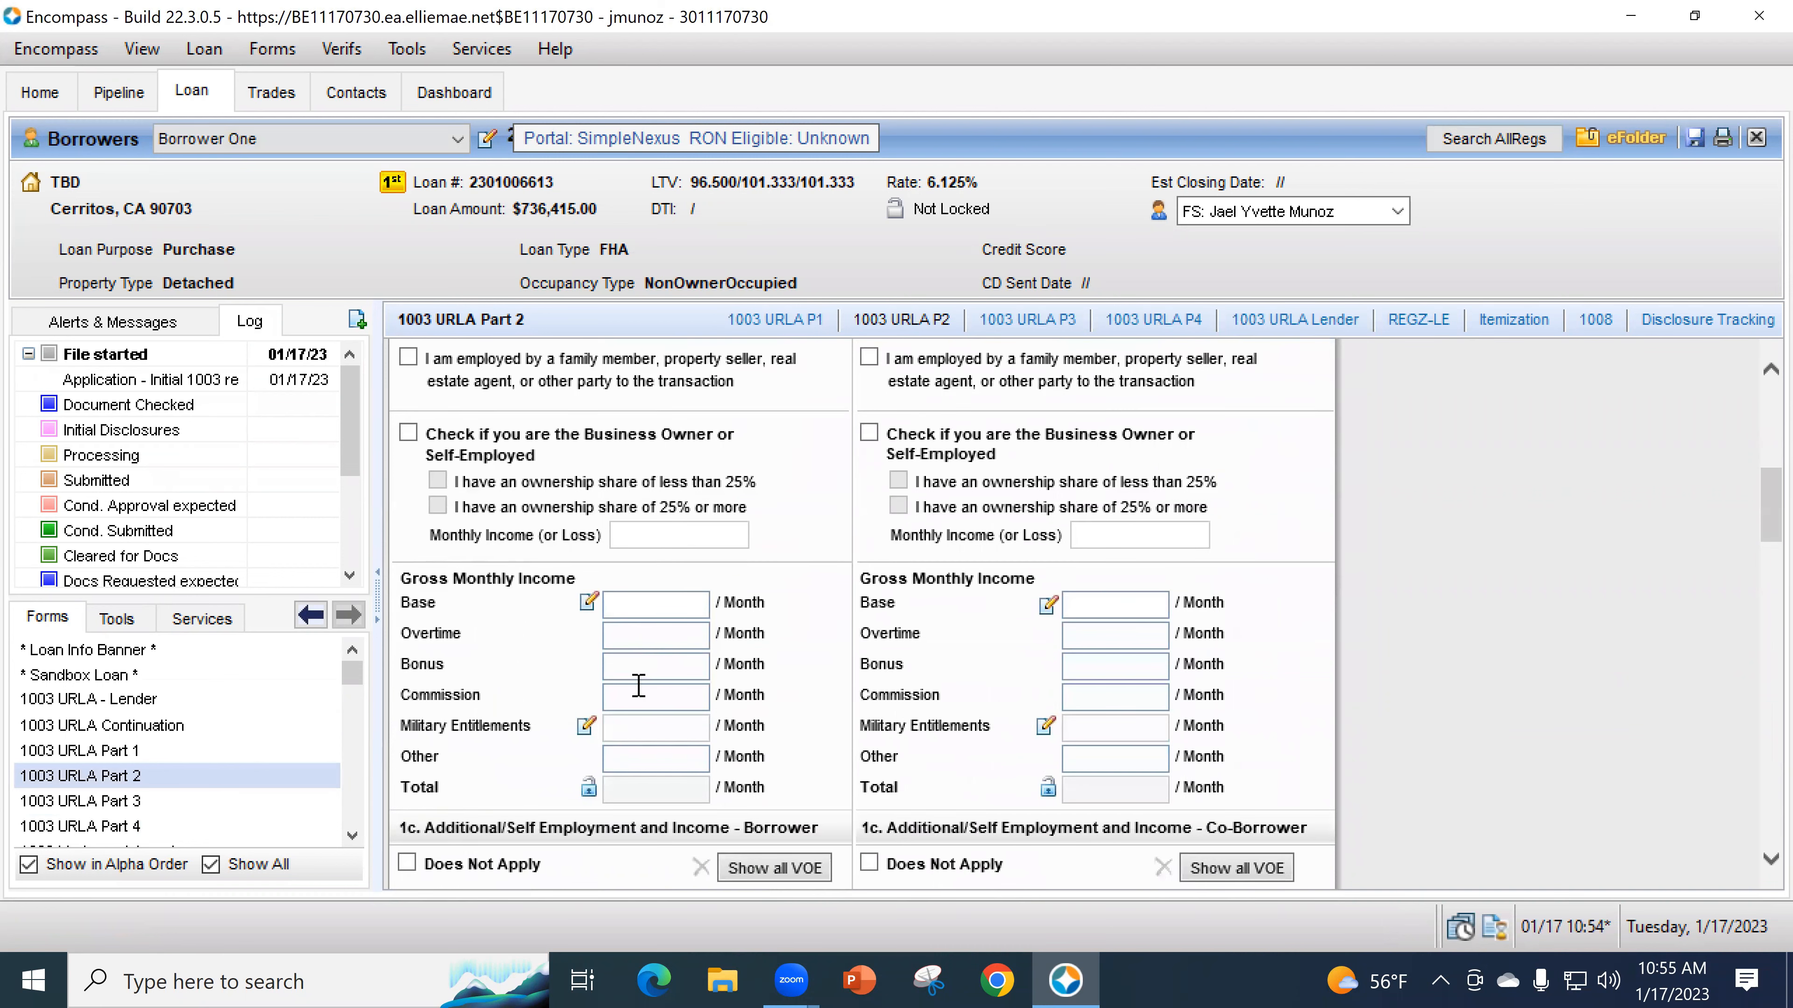
click(237, 141)
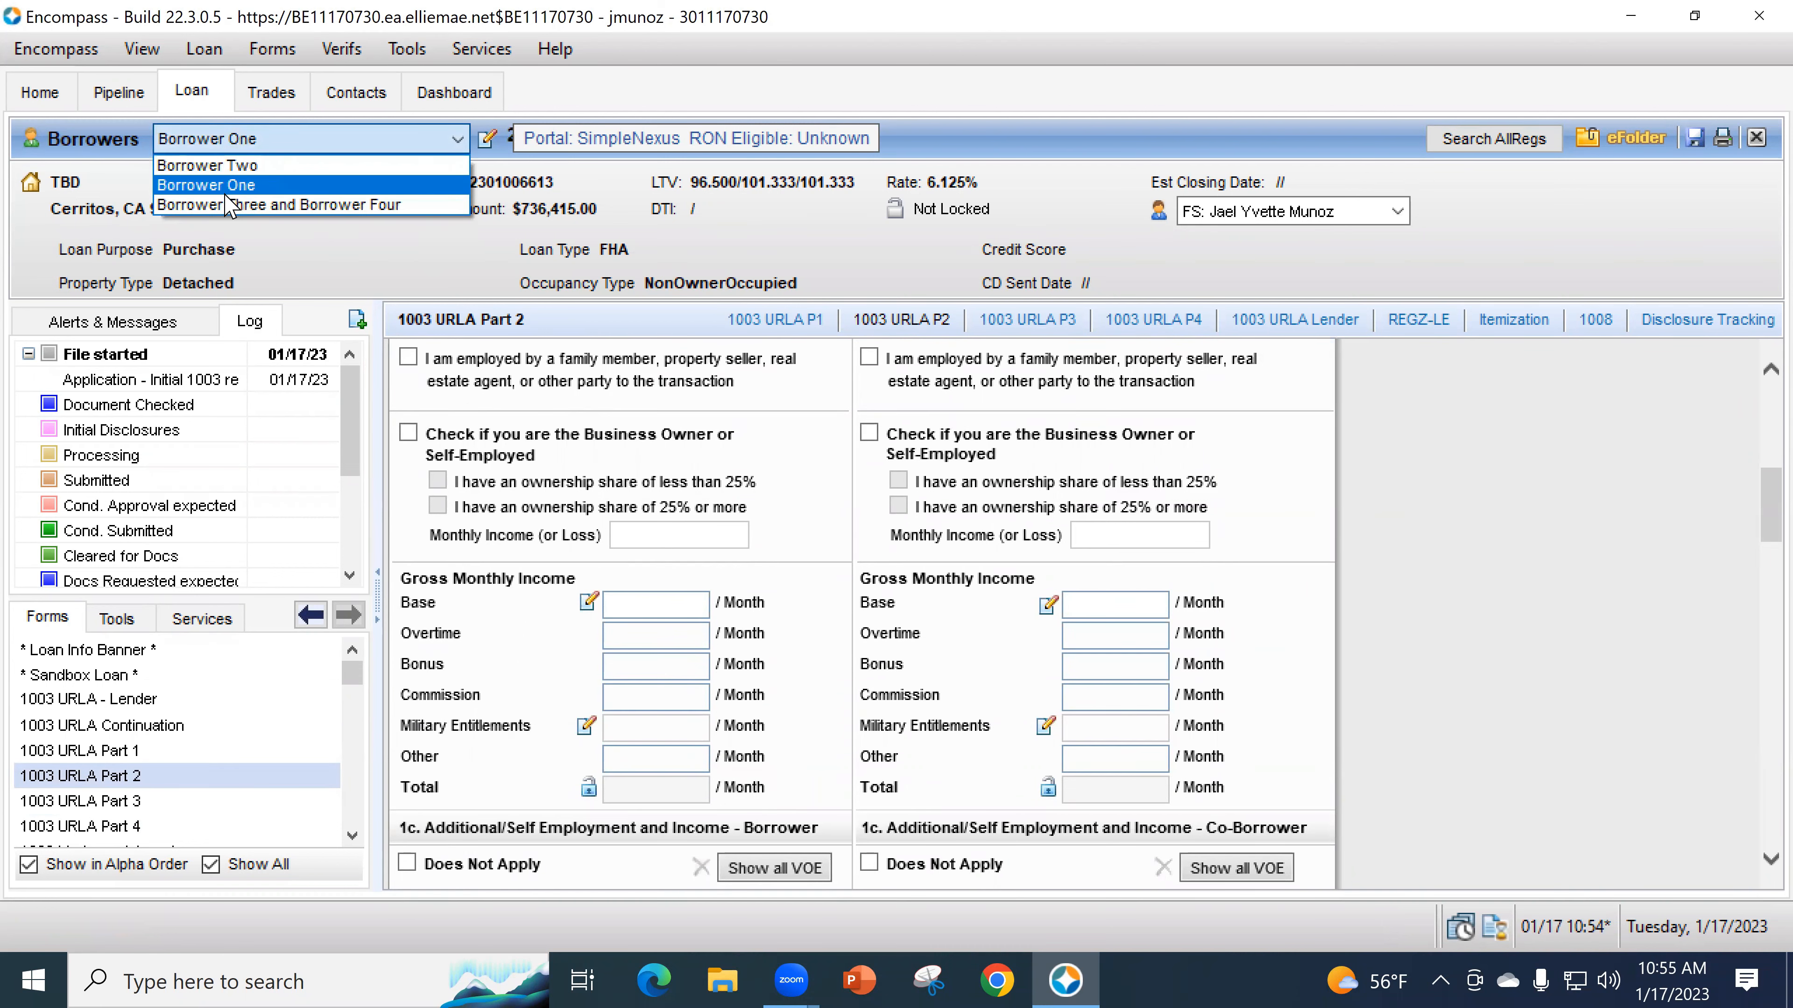
click(660, 606)
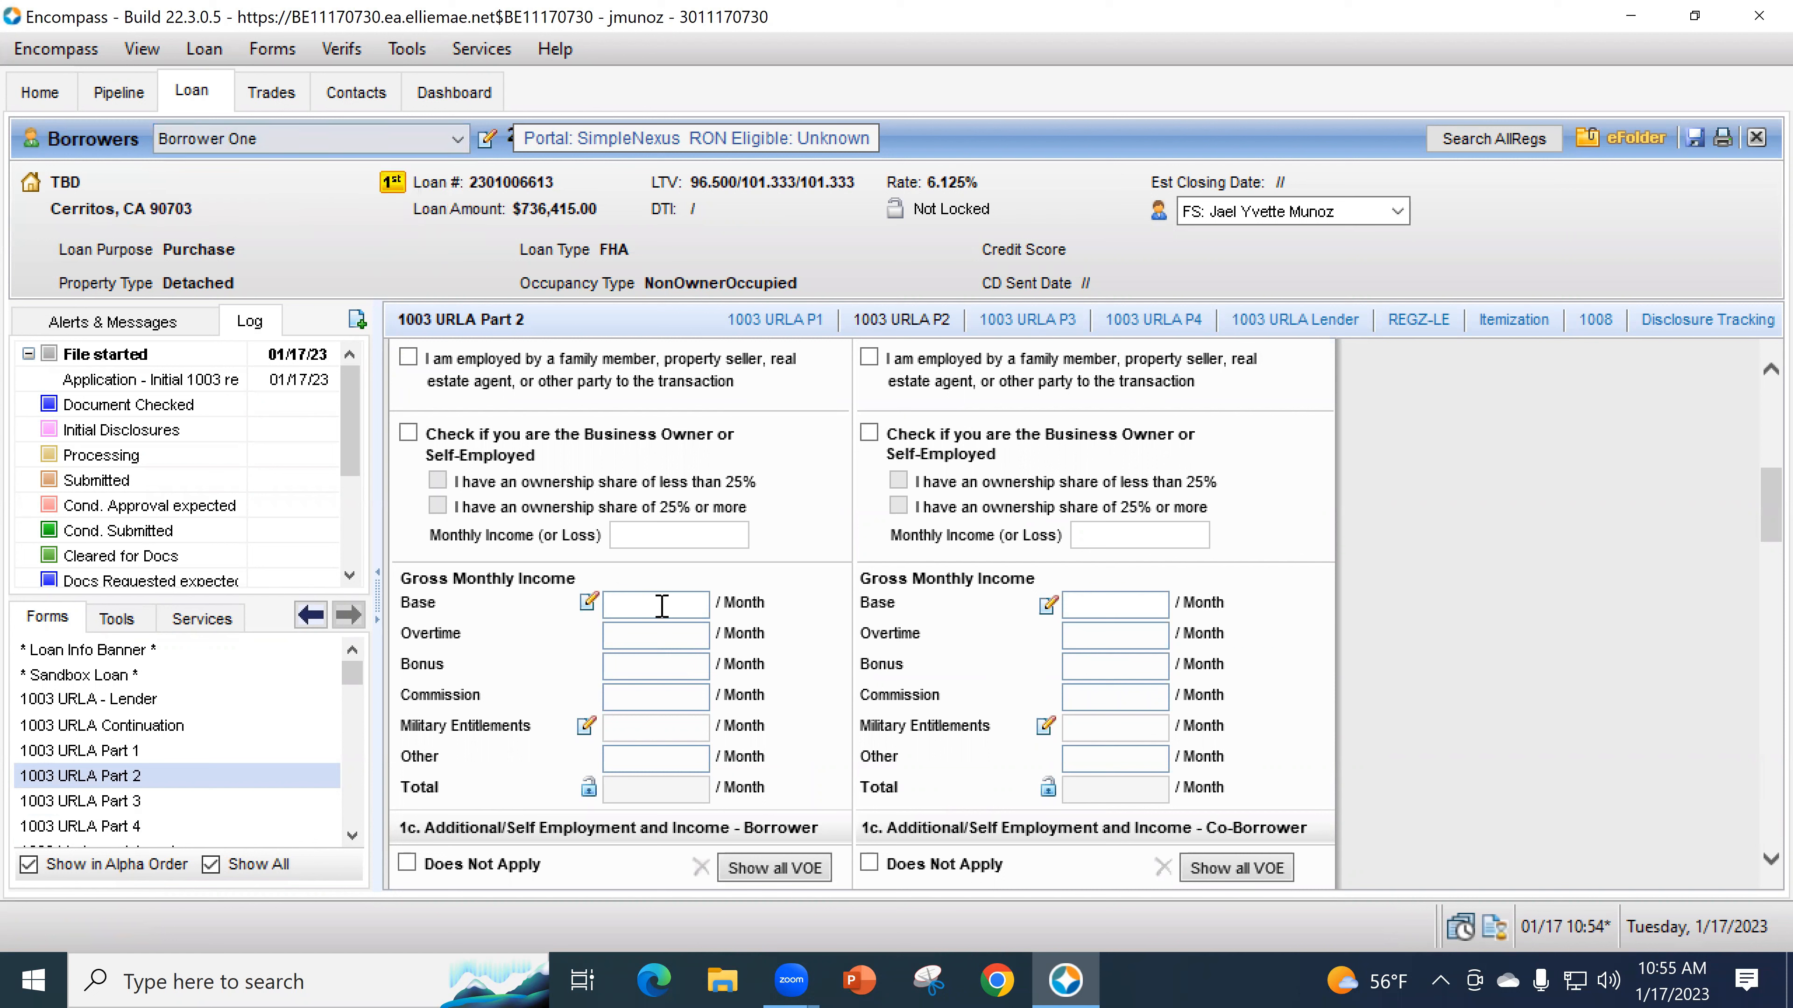
text(1,200)
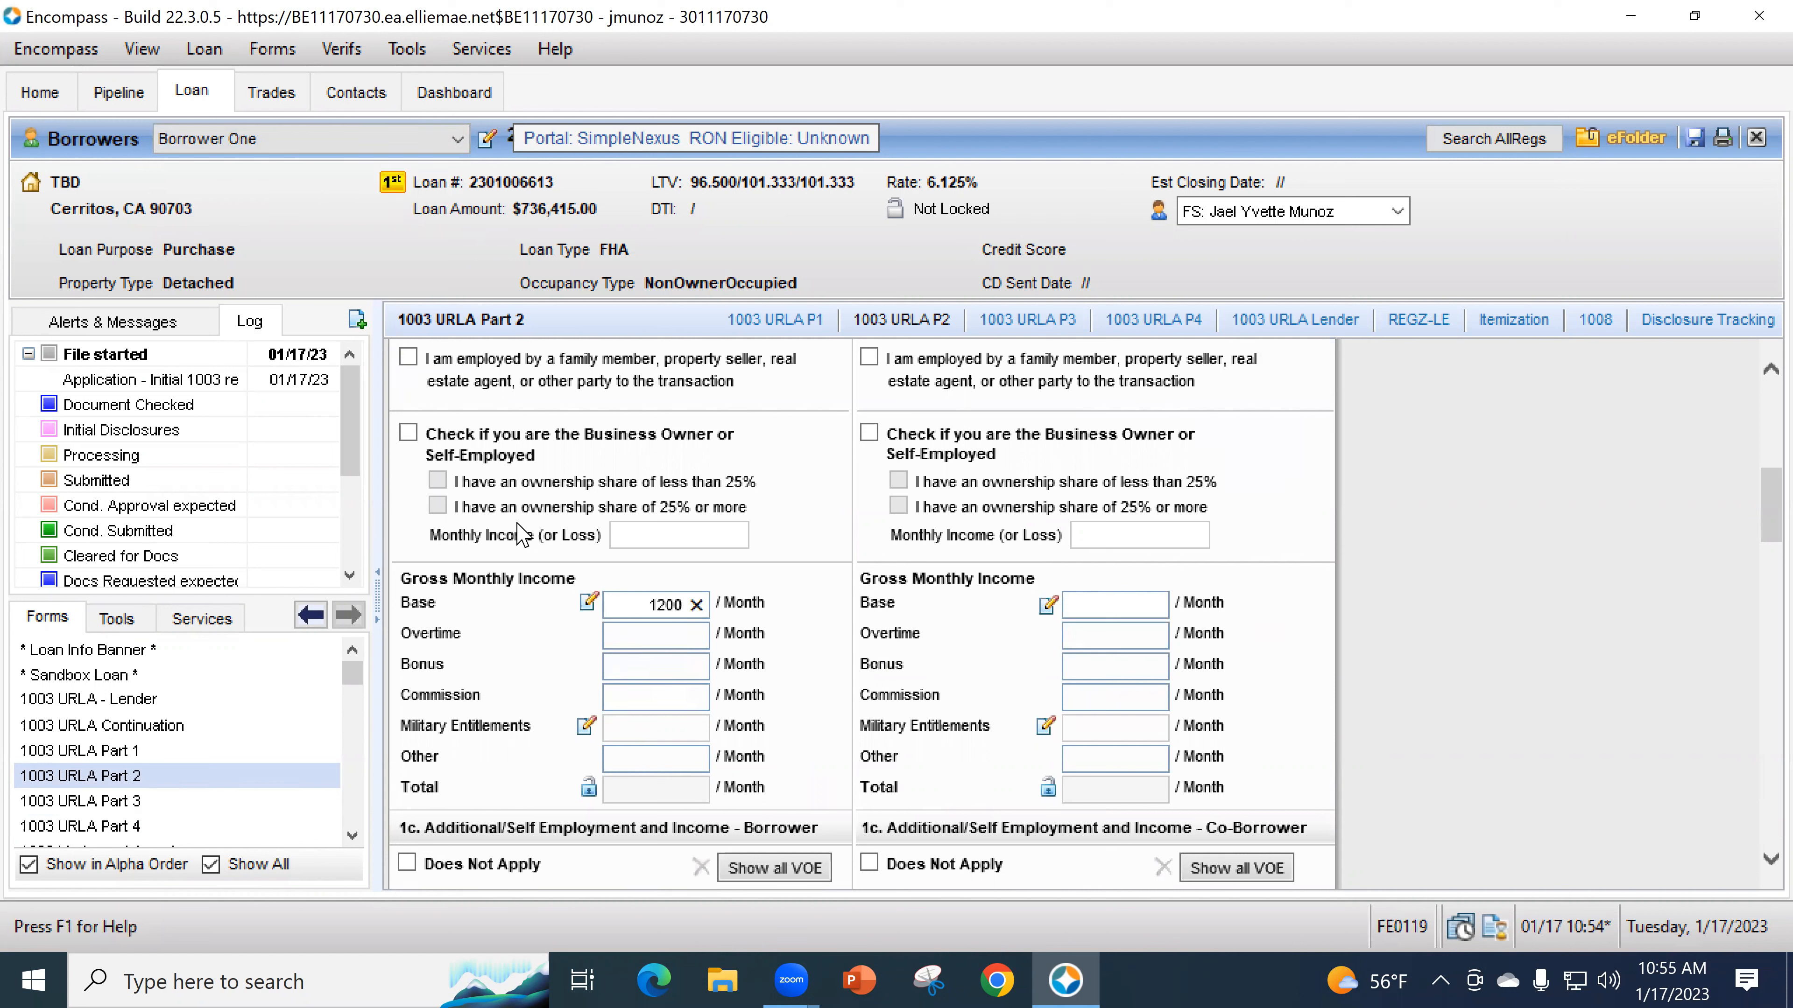
click(779, 267)
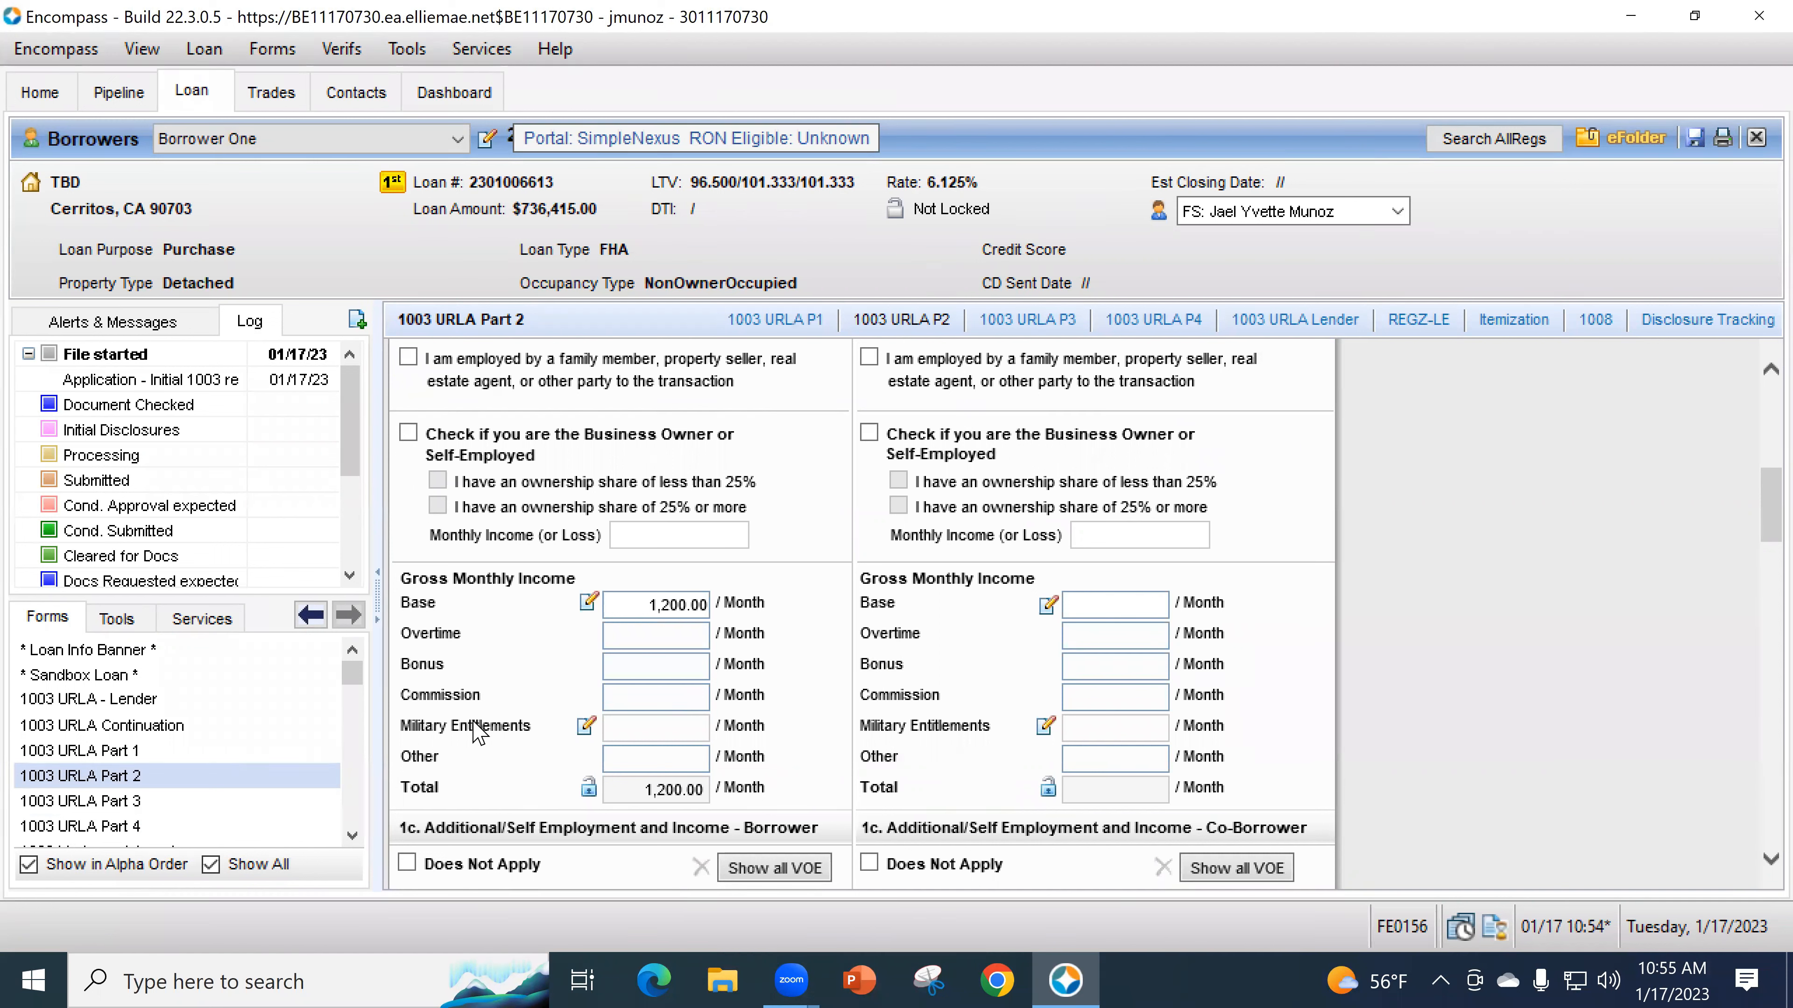
scroll(222, 784, down, 4)
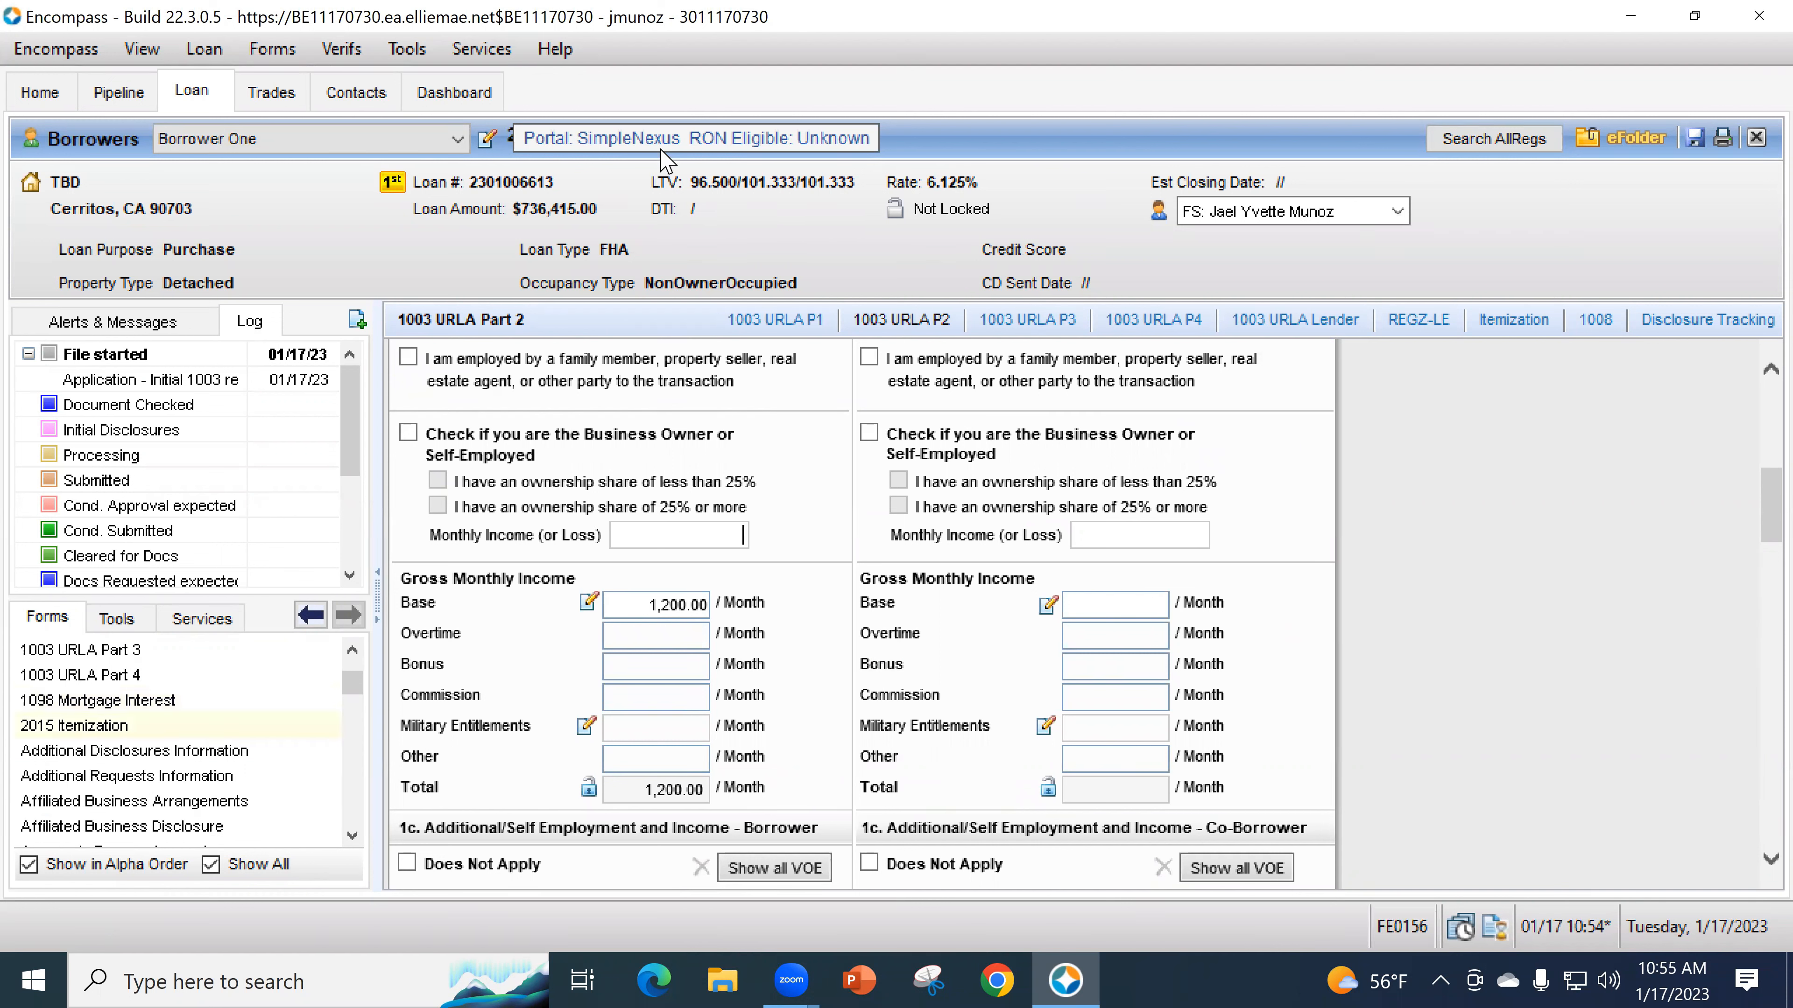
click(243, 828)
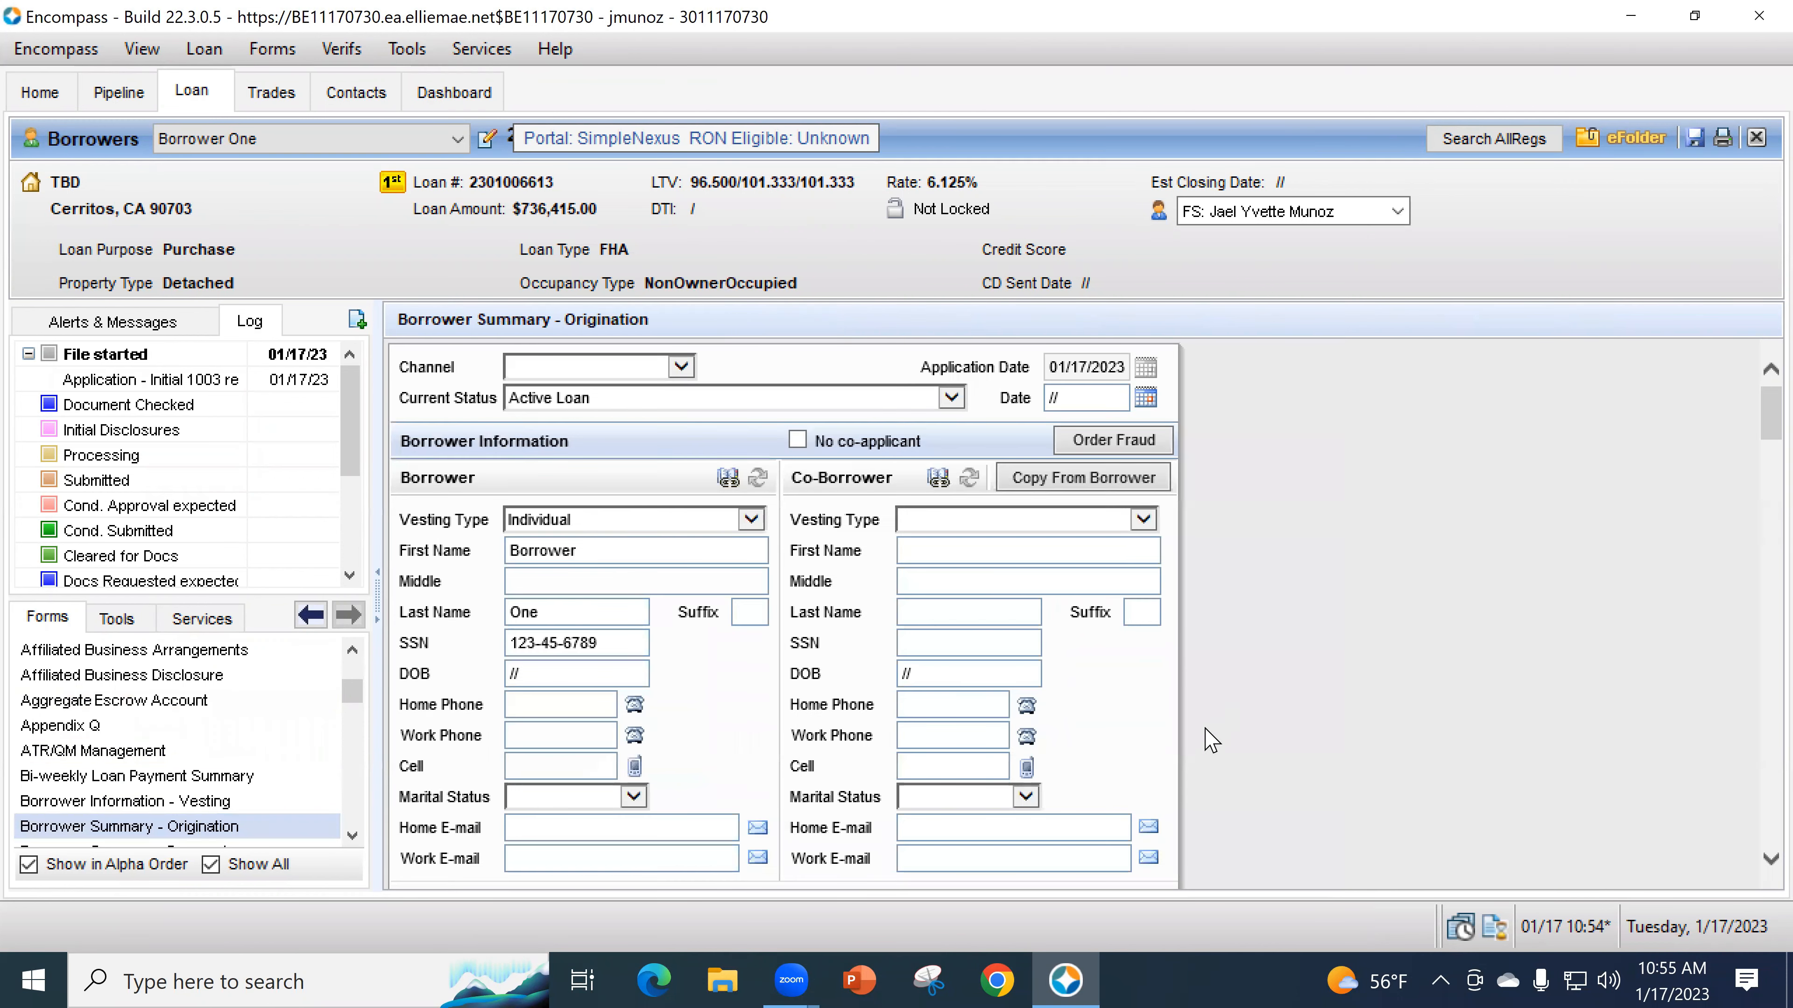
- Tick Primary under Property Will Be on the current Borrower Summary - Origination
scroll(1229, 761, down, 10)
scroll(1228, 760, down, 10)
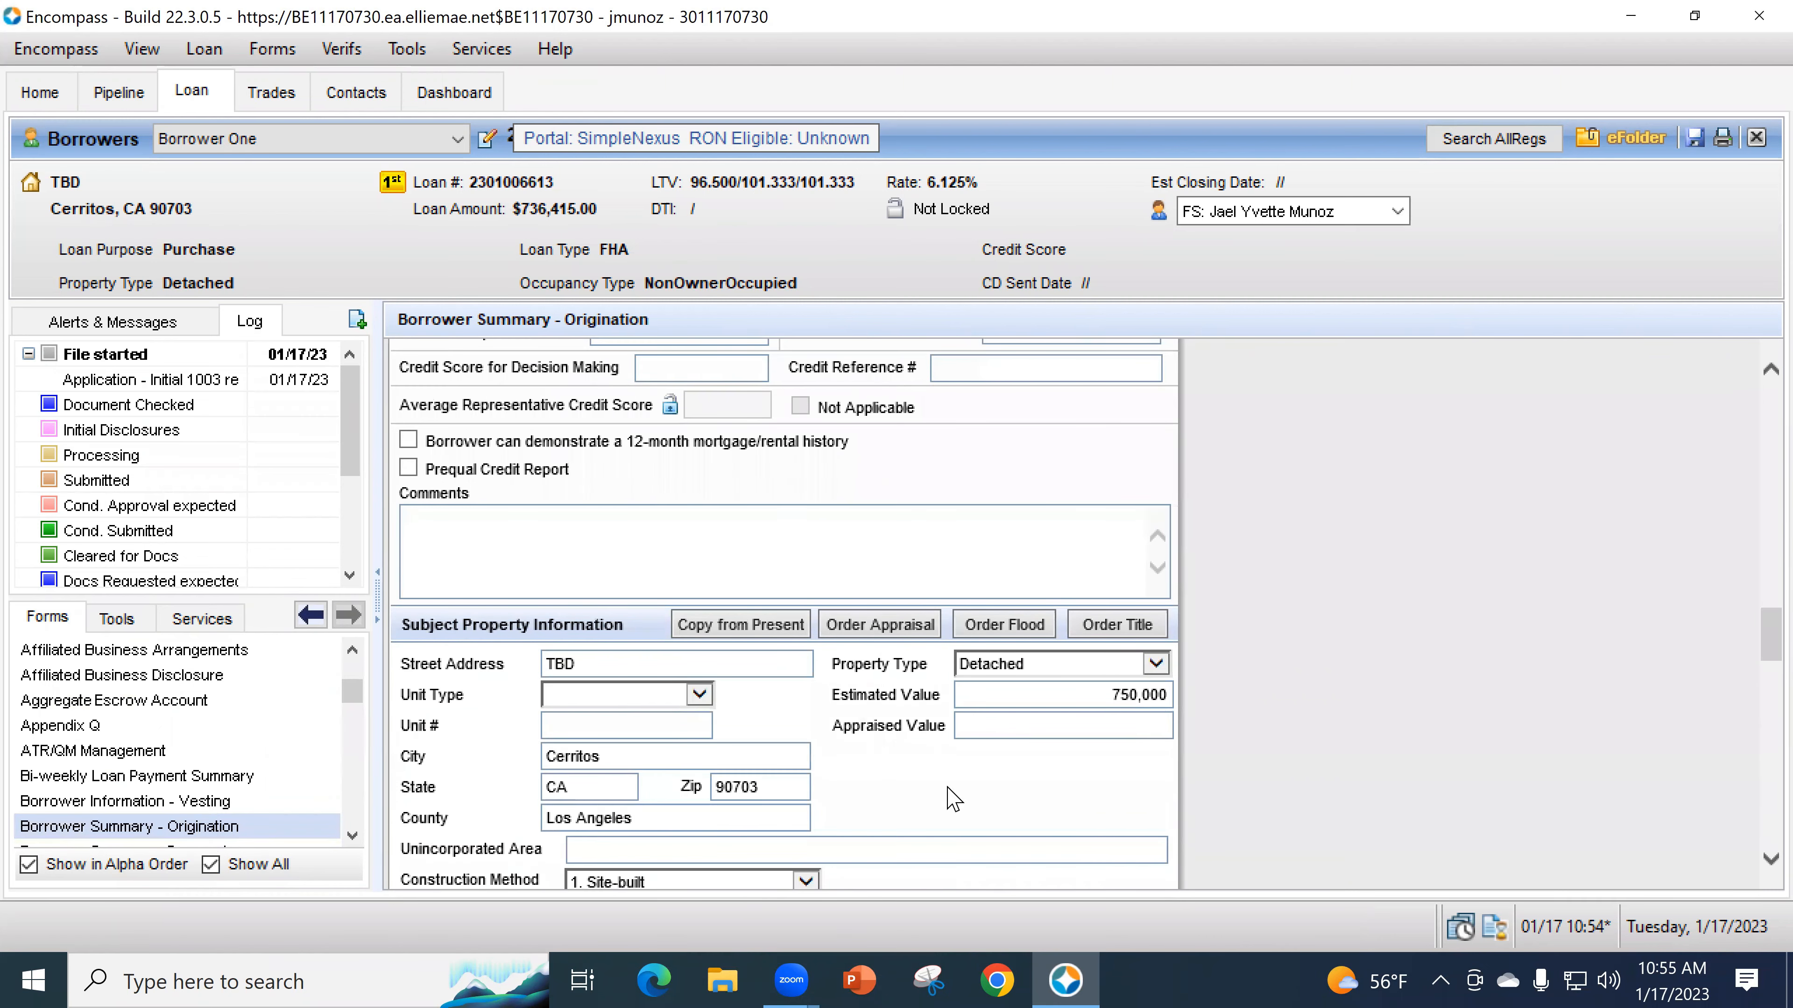
scroll(1240, 772, down, 10)
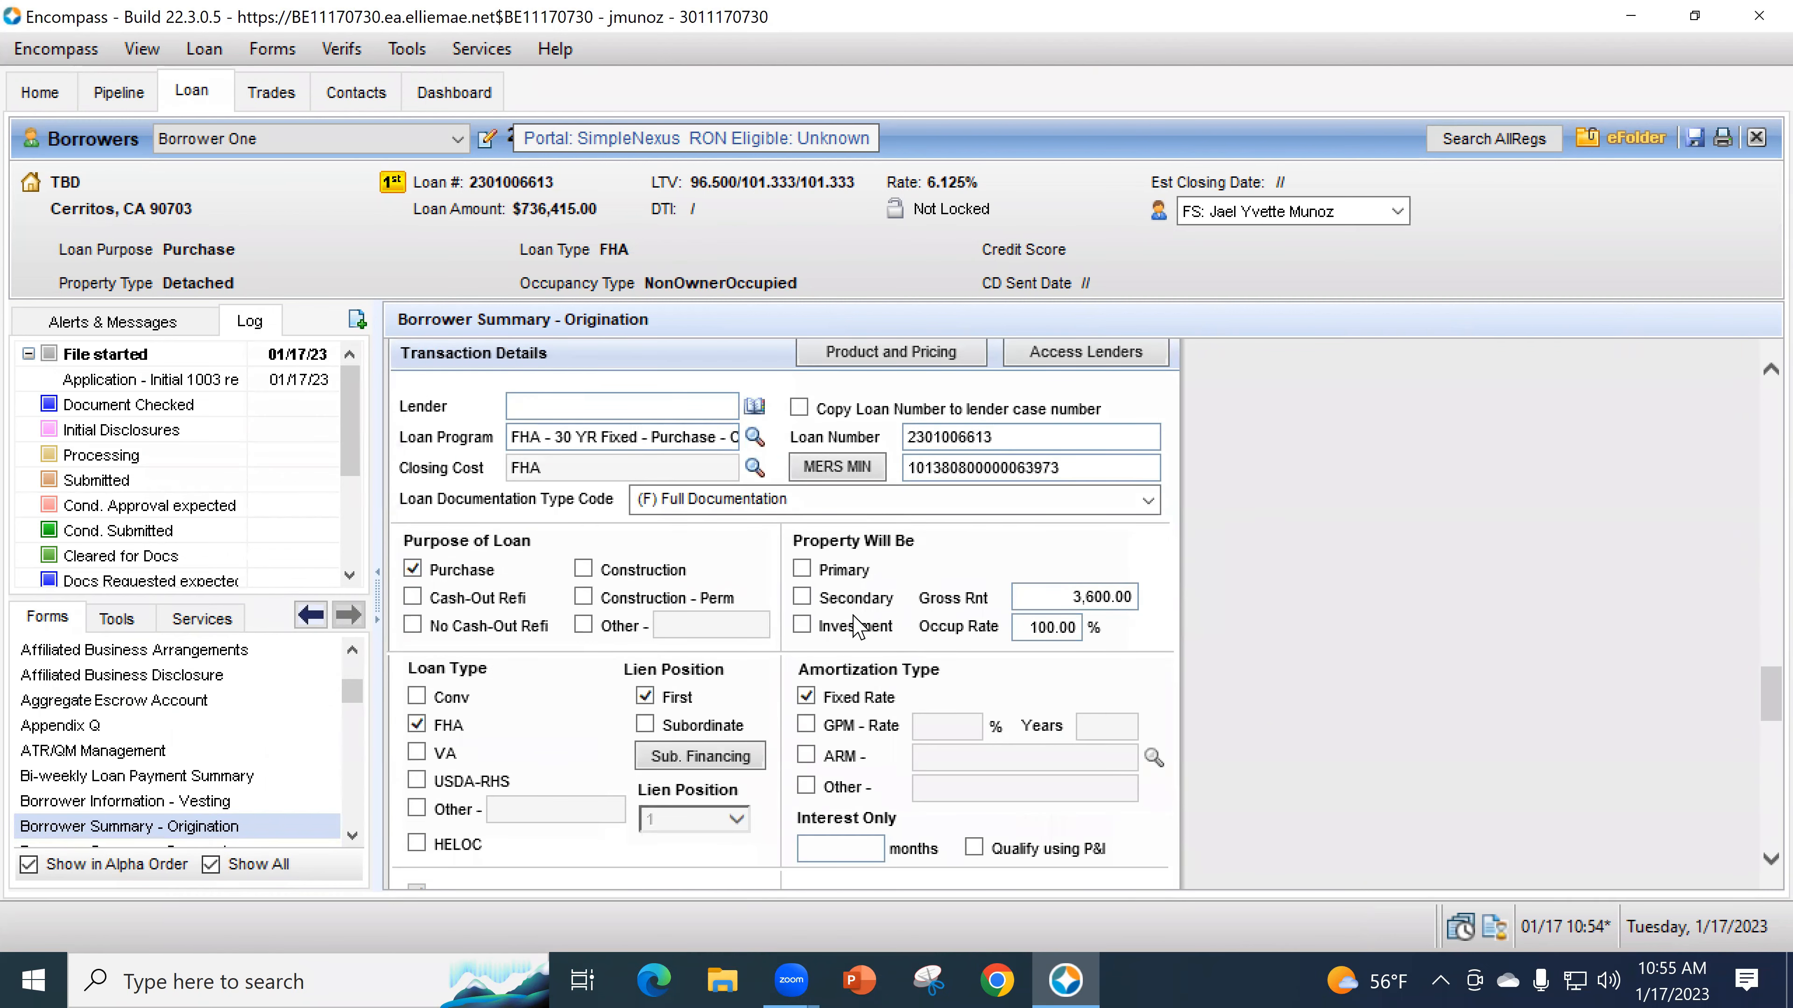
click(798, 570)
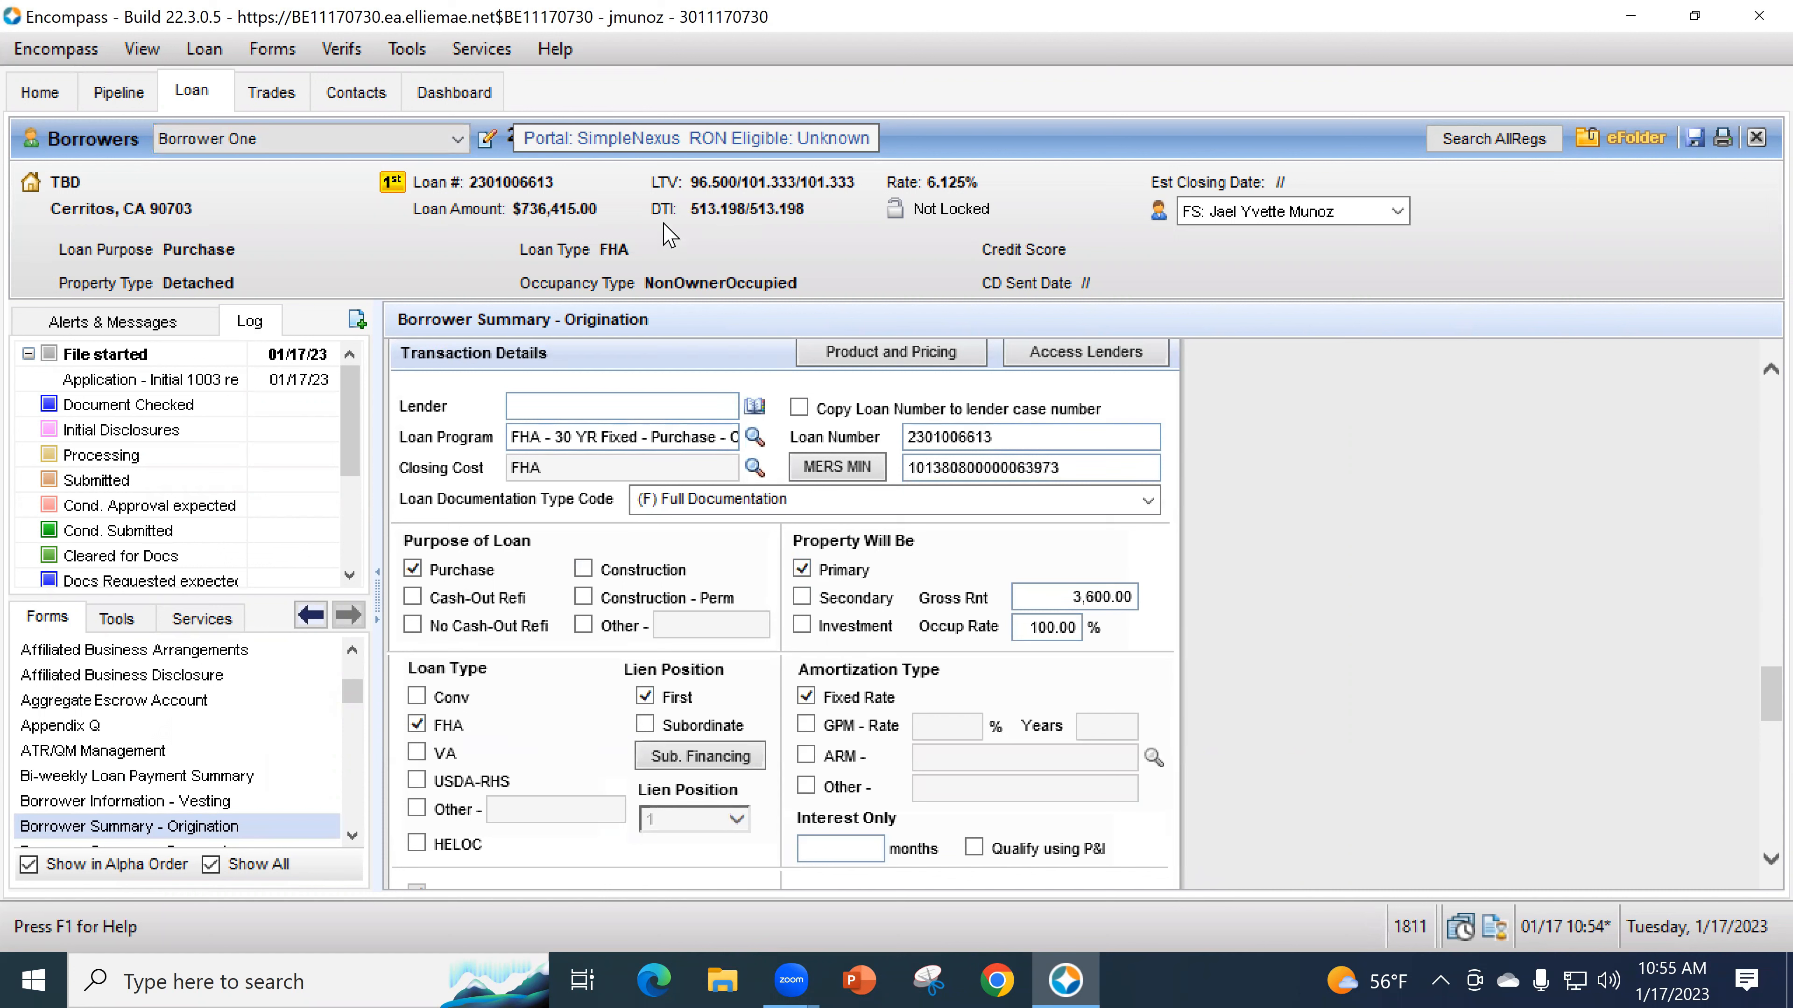
- Switch to the Borrower Three and Borrower Four application and tick Primary residence
click(300, 143)
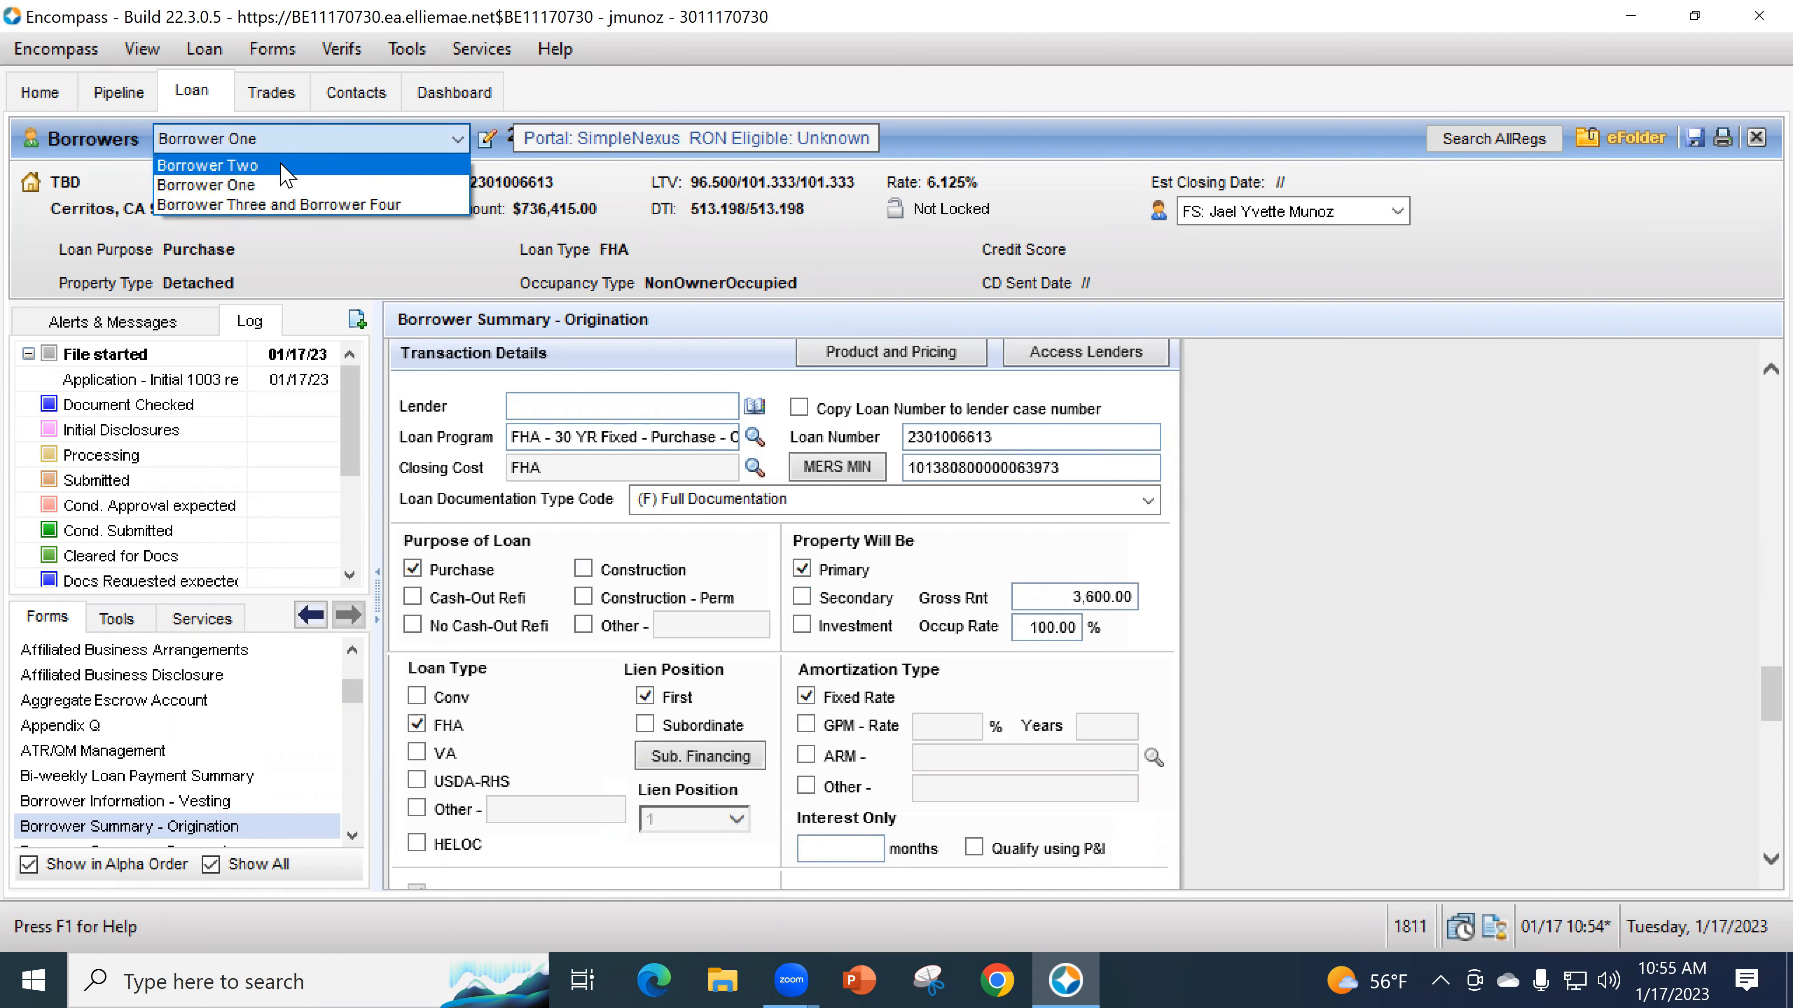
click(285, 166)
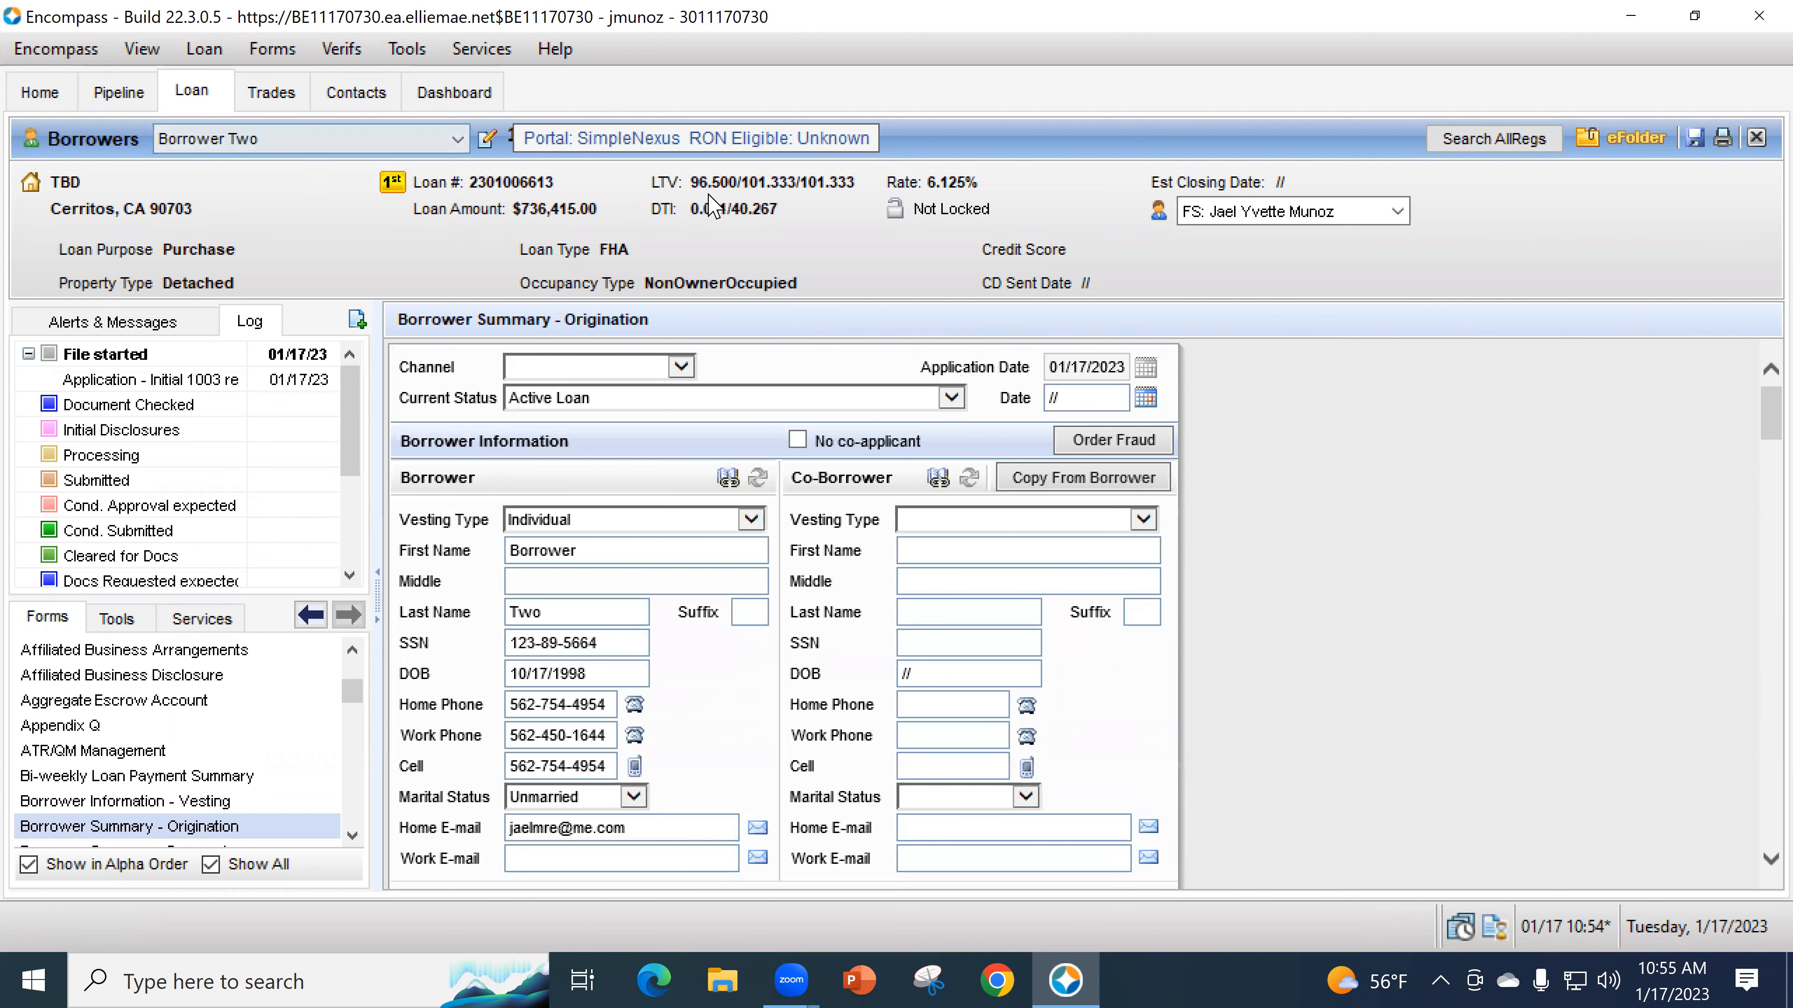
click(267, 148)
click(212, 185)
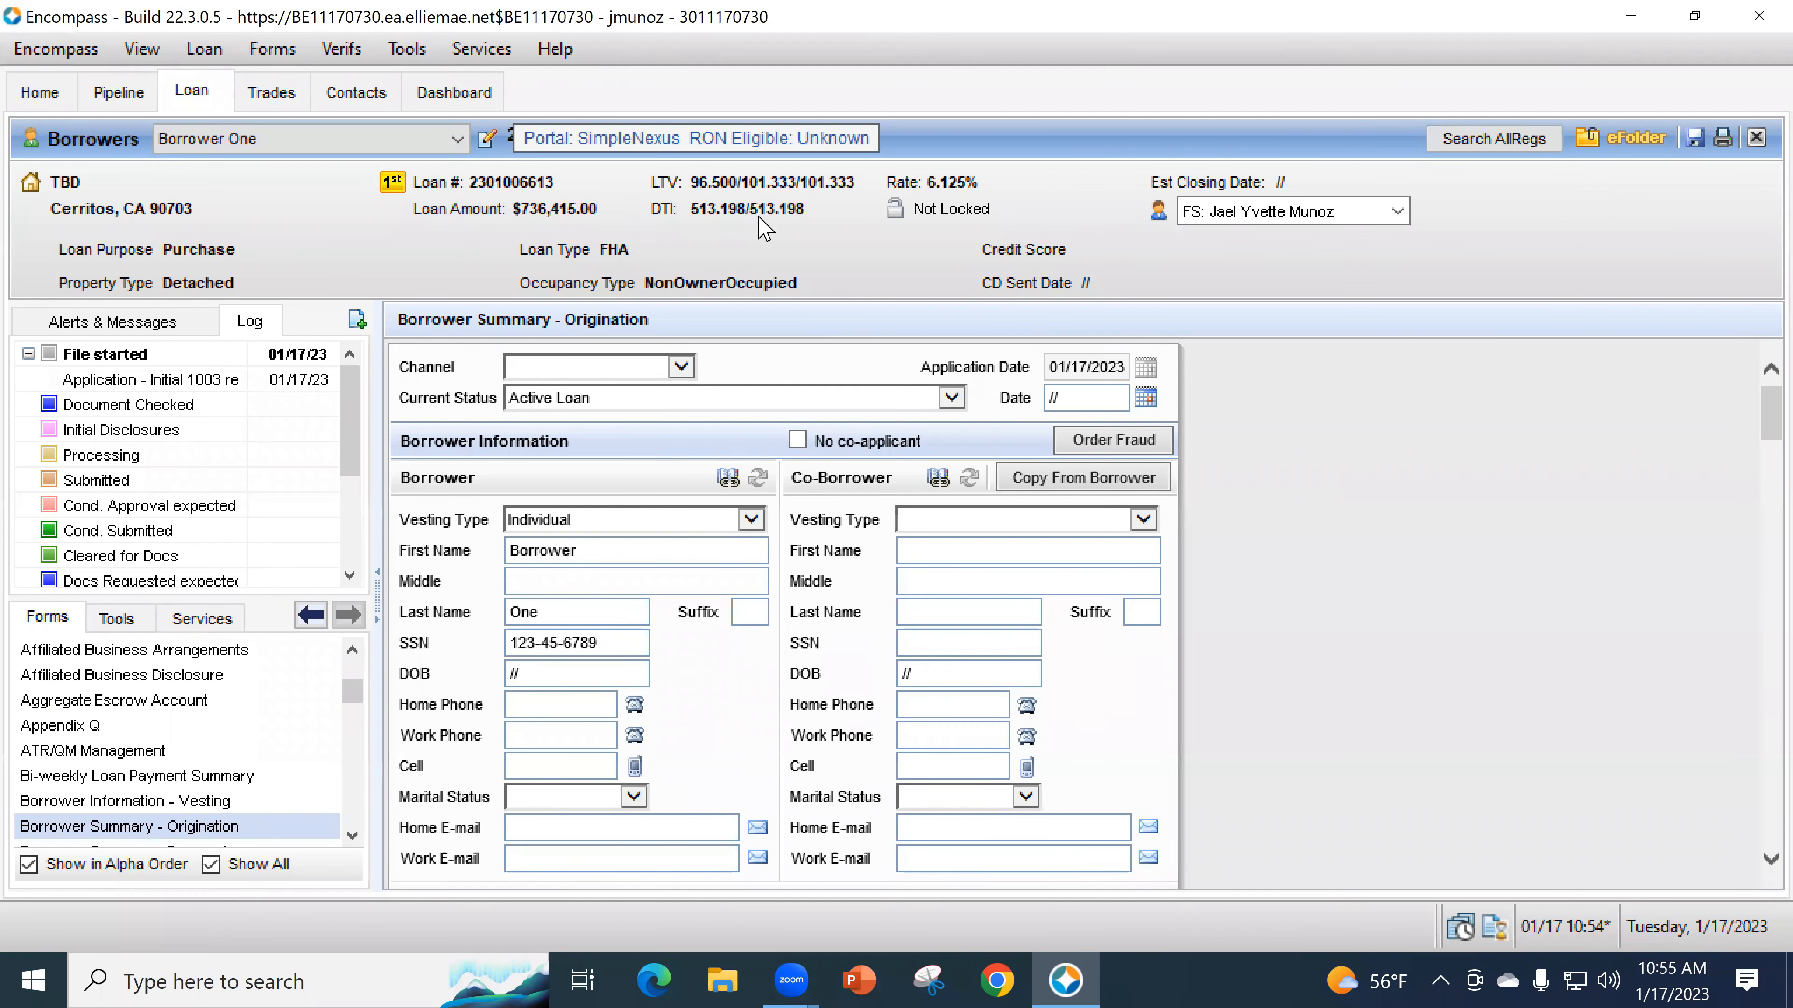
click(304, 146)
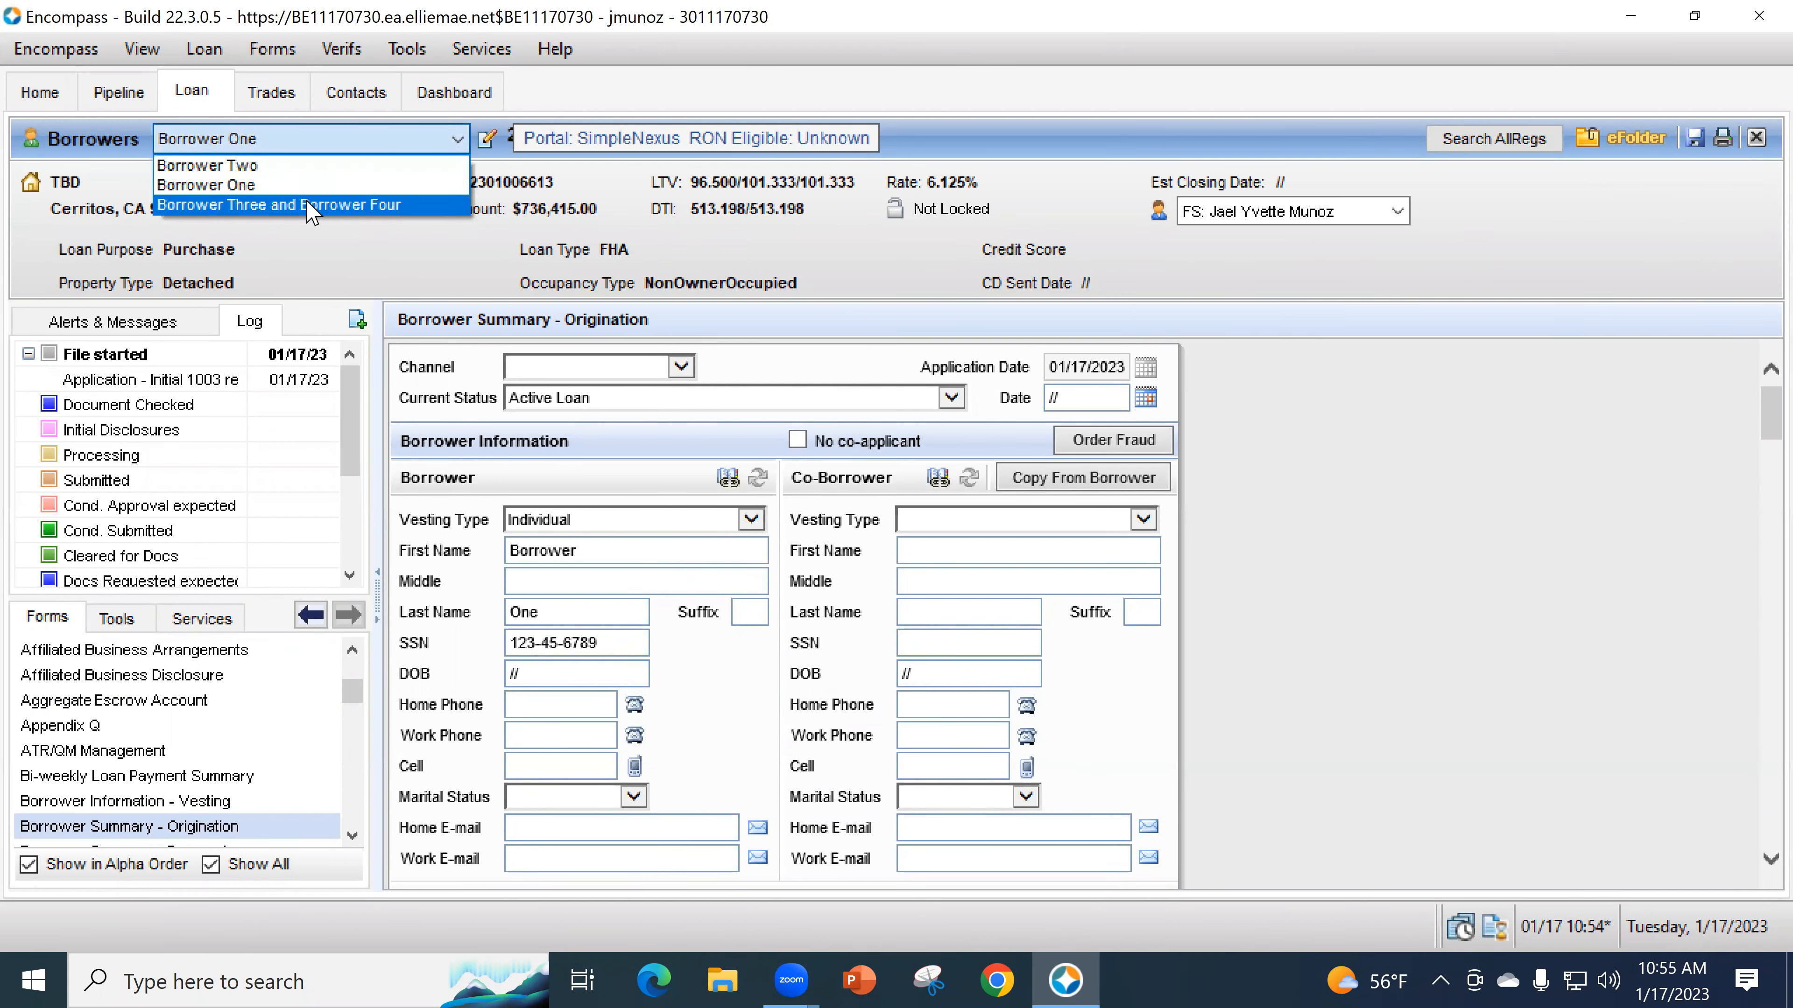
click(311, 201)
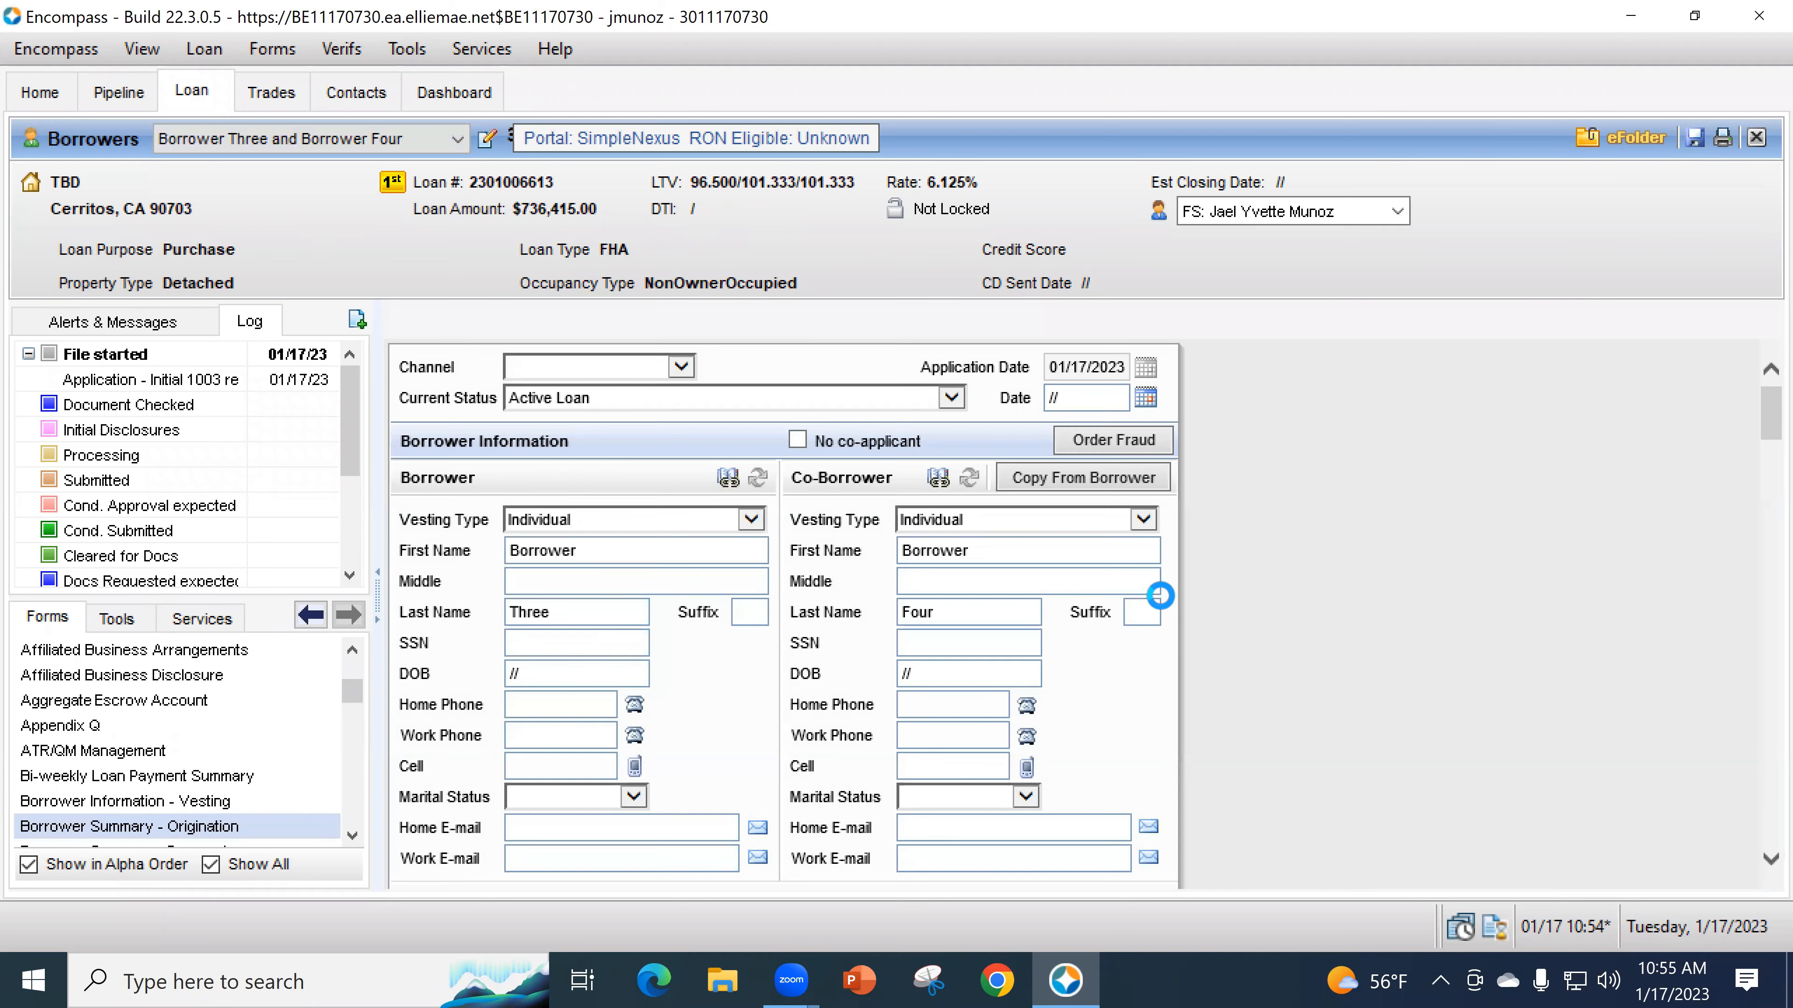
scroll(1250, 720, down, 15)
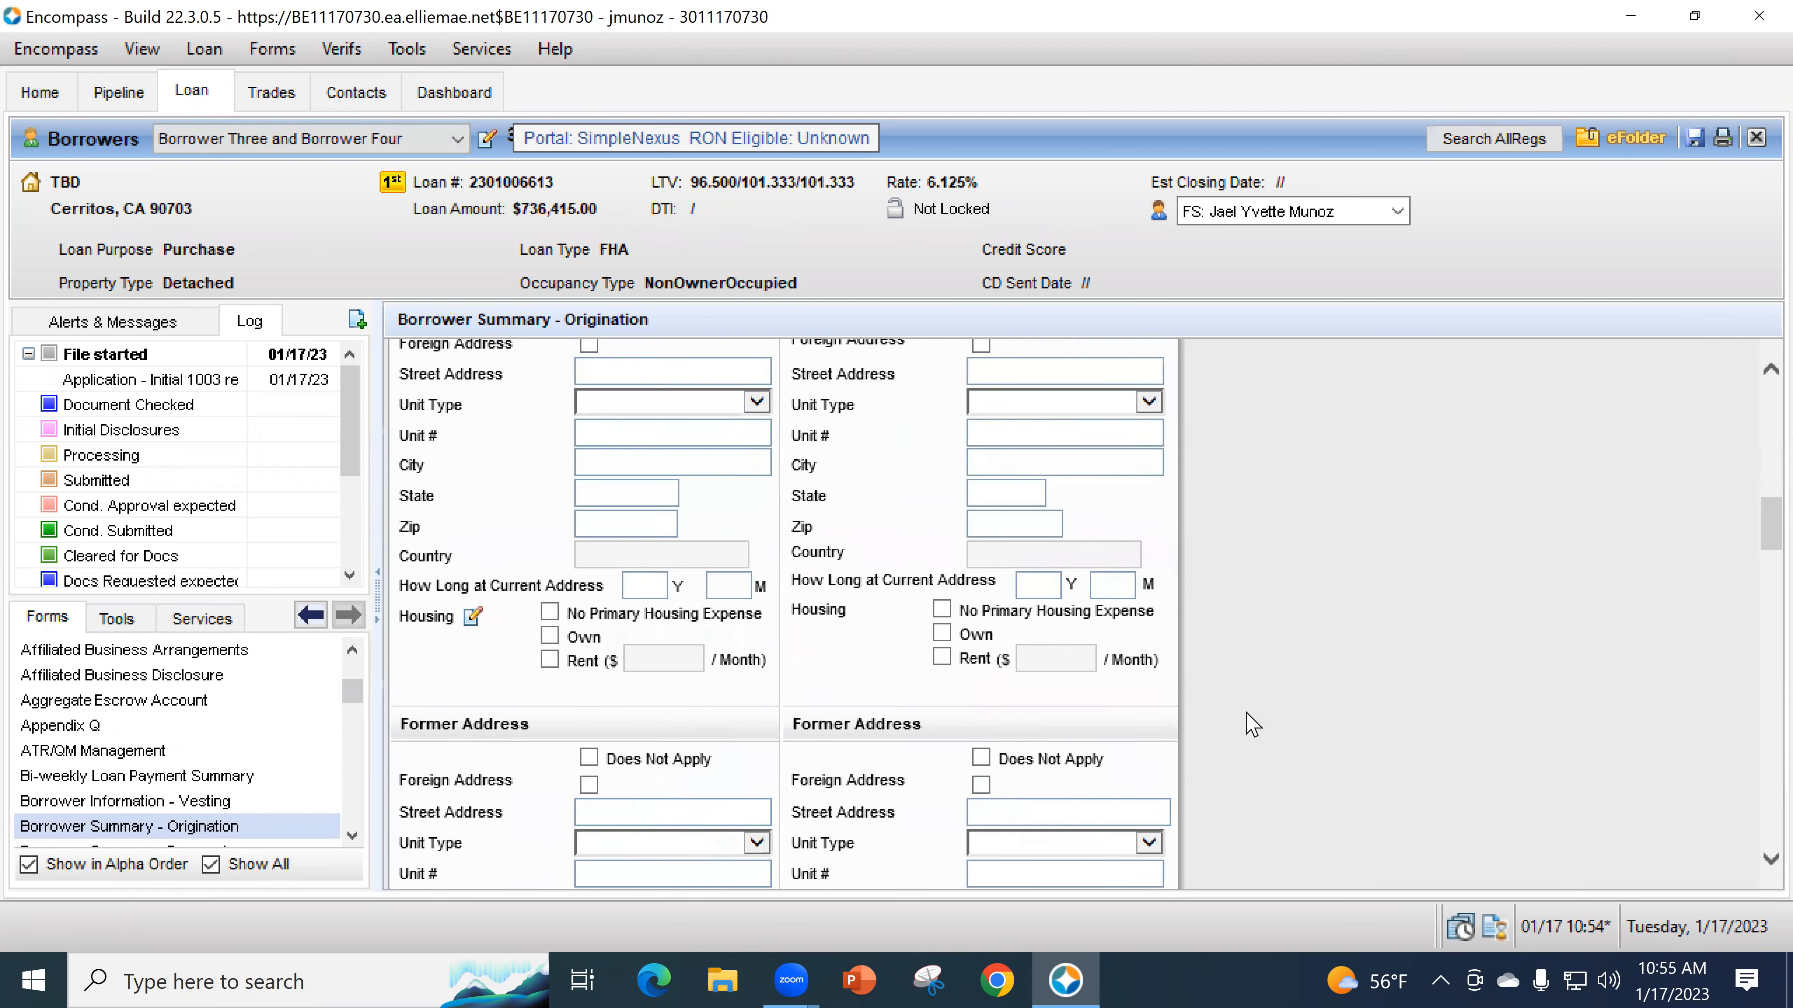
scroll(1258, 718, down, 12)
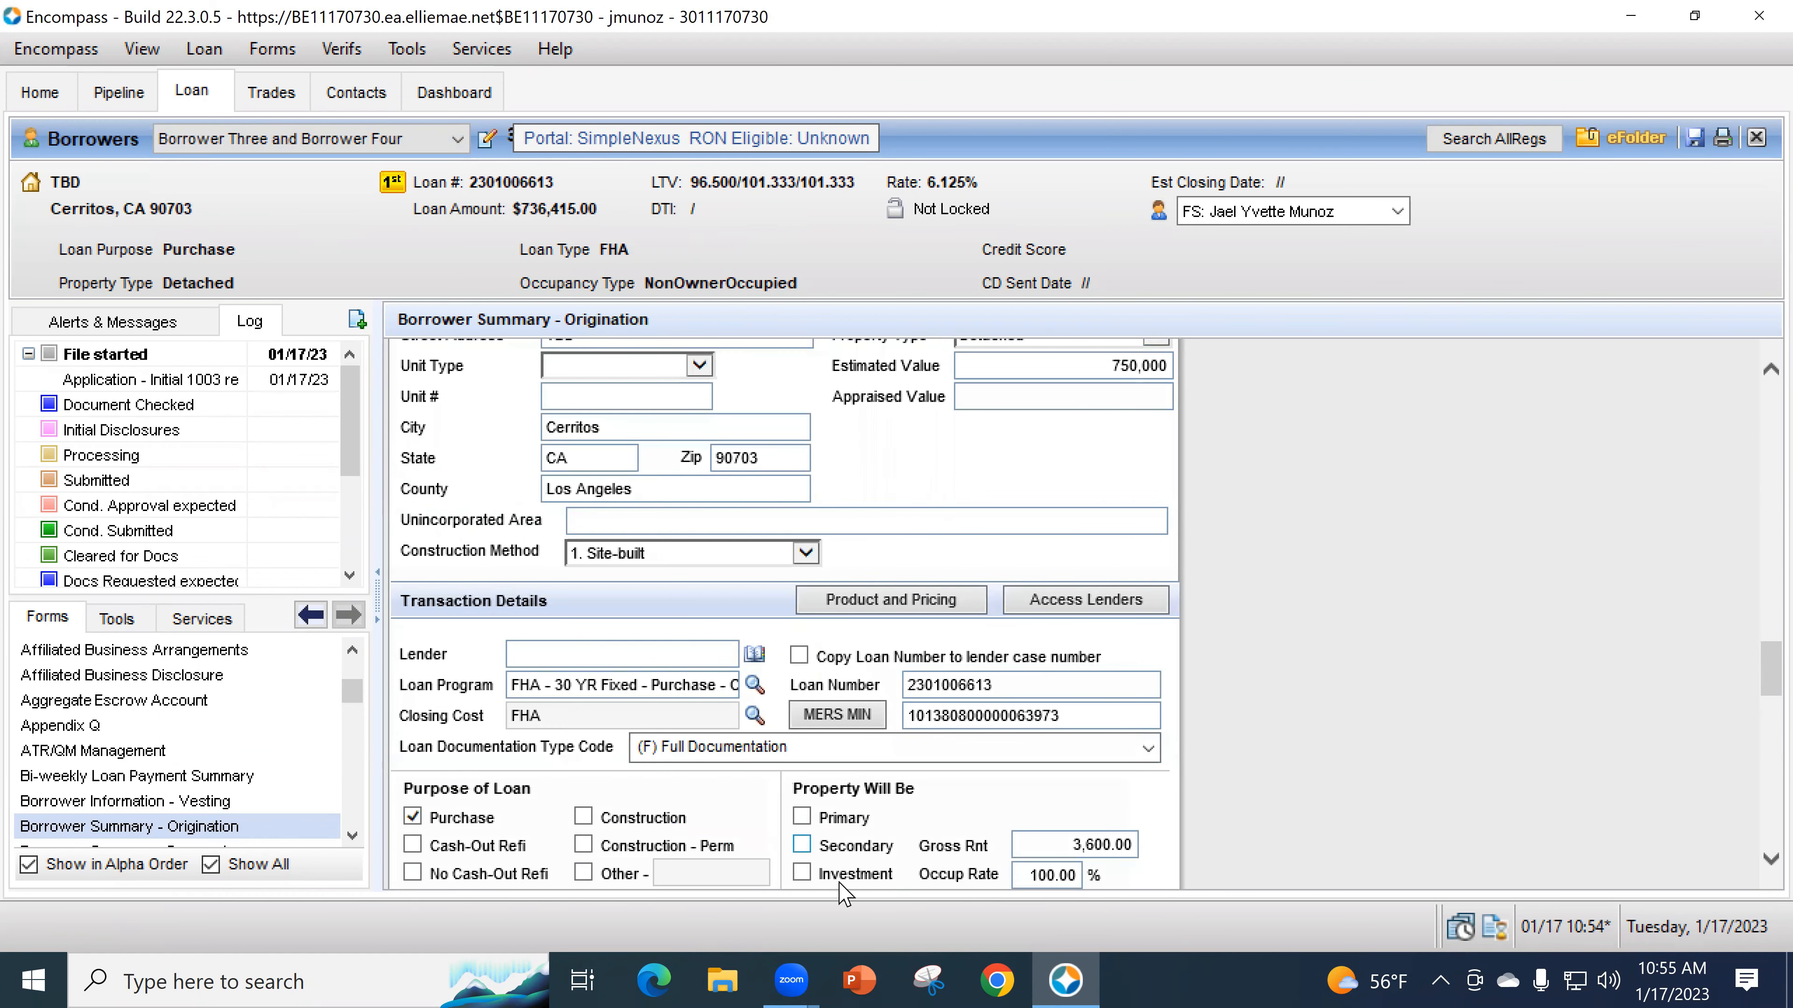
click(802, 819)
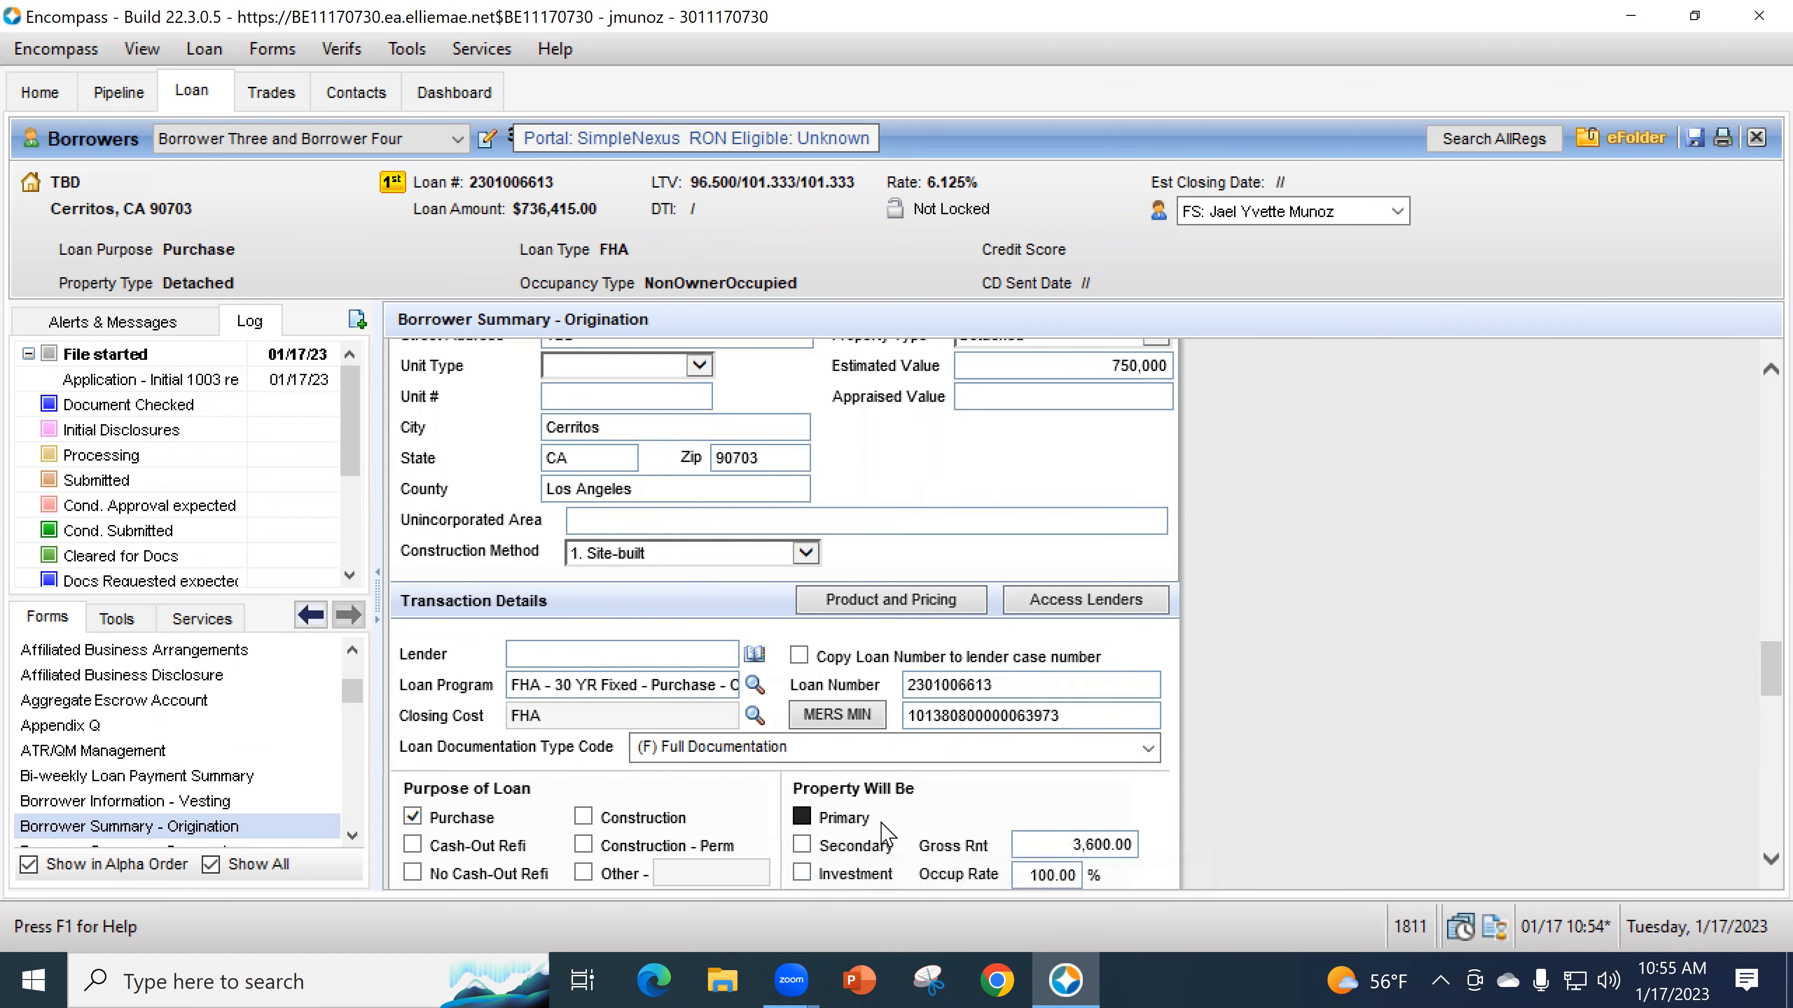
scroll(221, 759, up, 5)
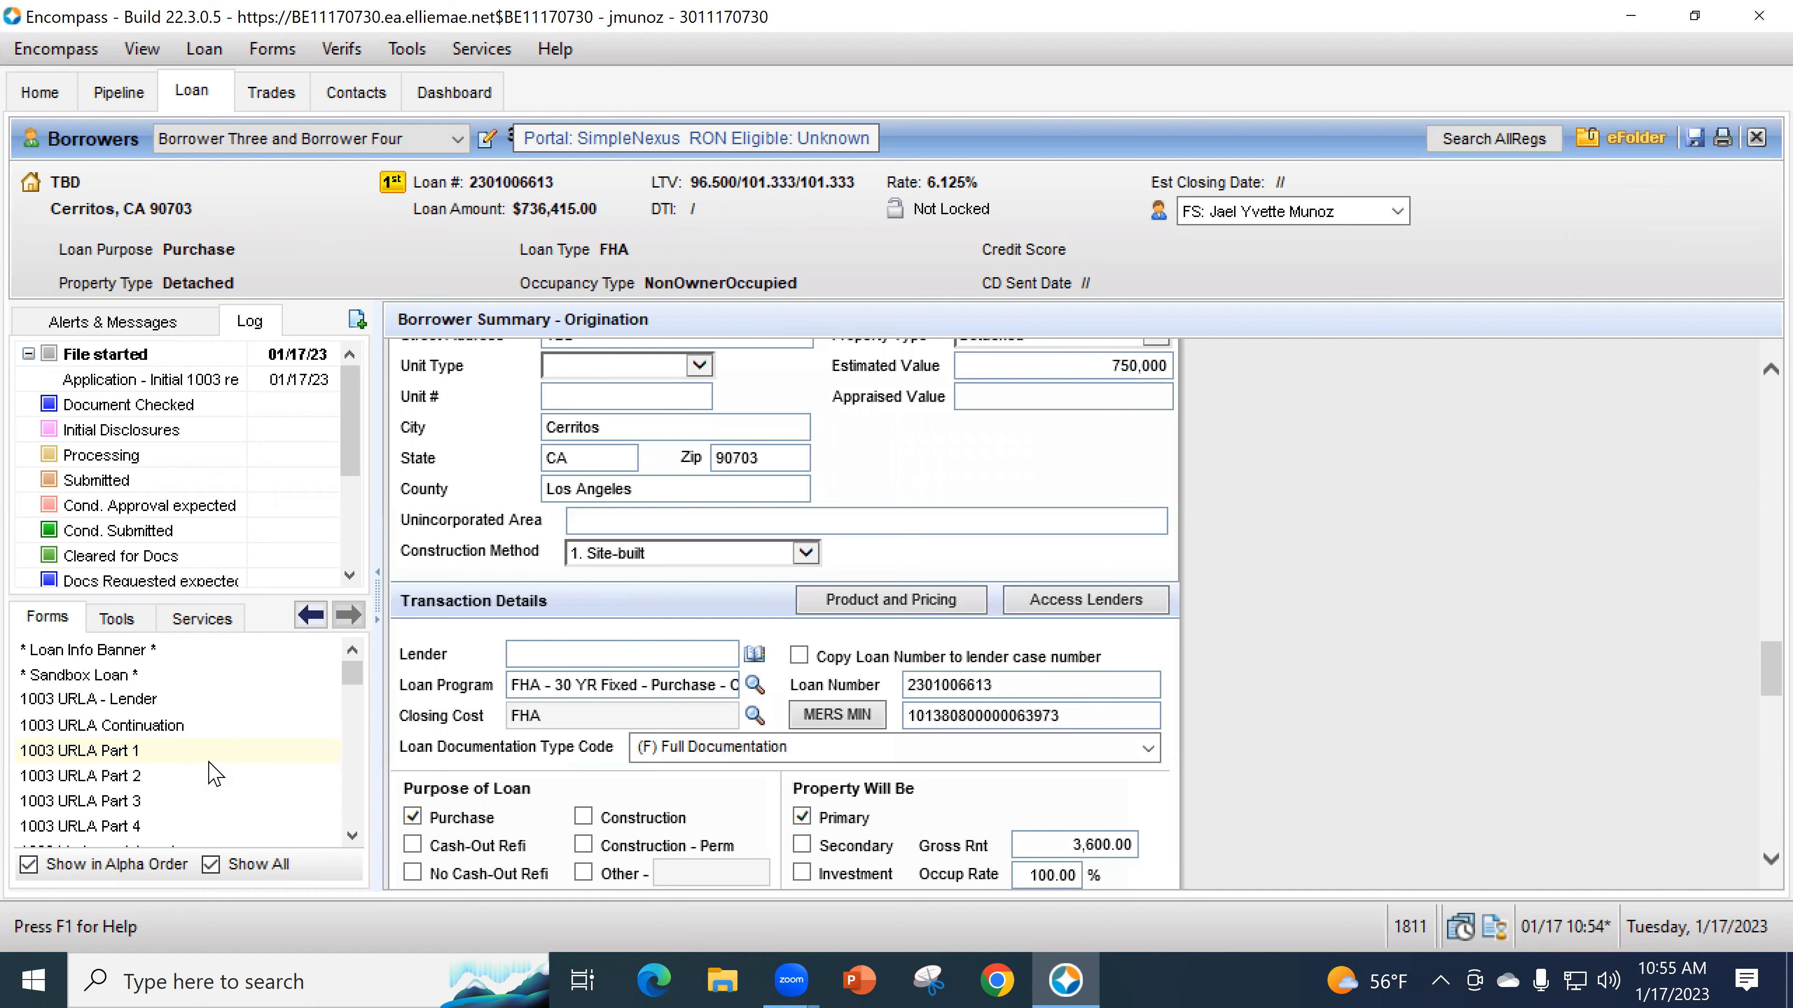
- Open 1003 URLA Part 3 for Borrower One, then Borrower Two, and show the Services list
click(134, 802)
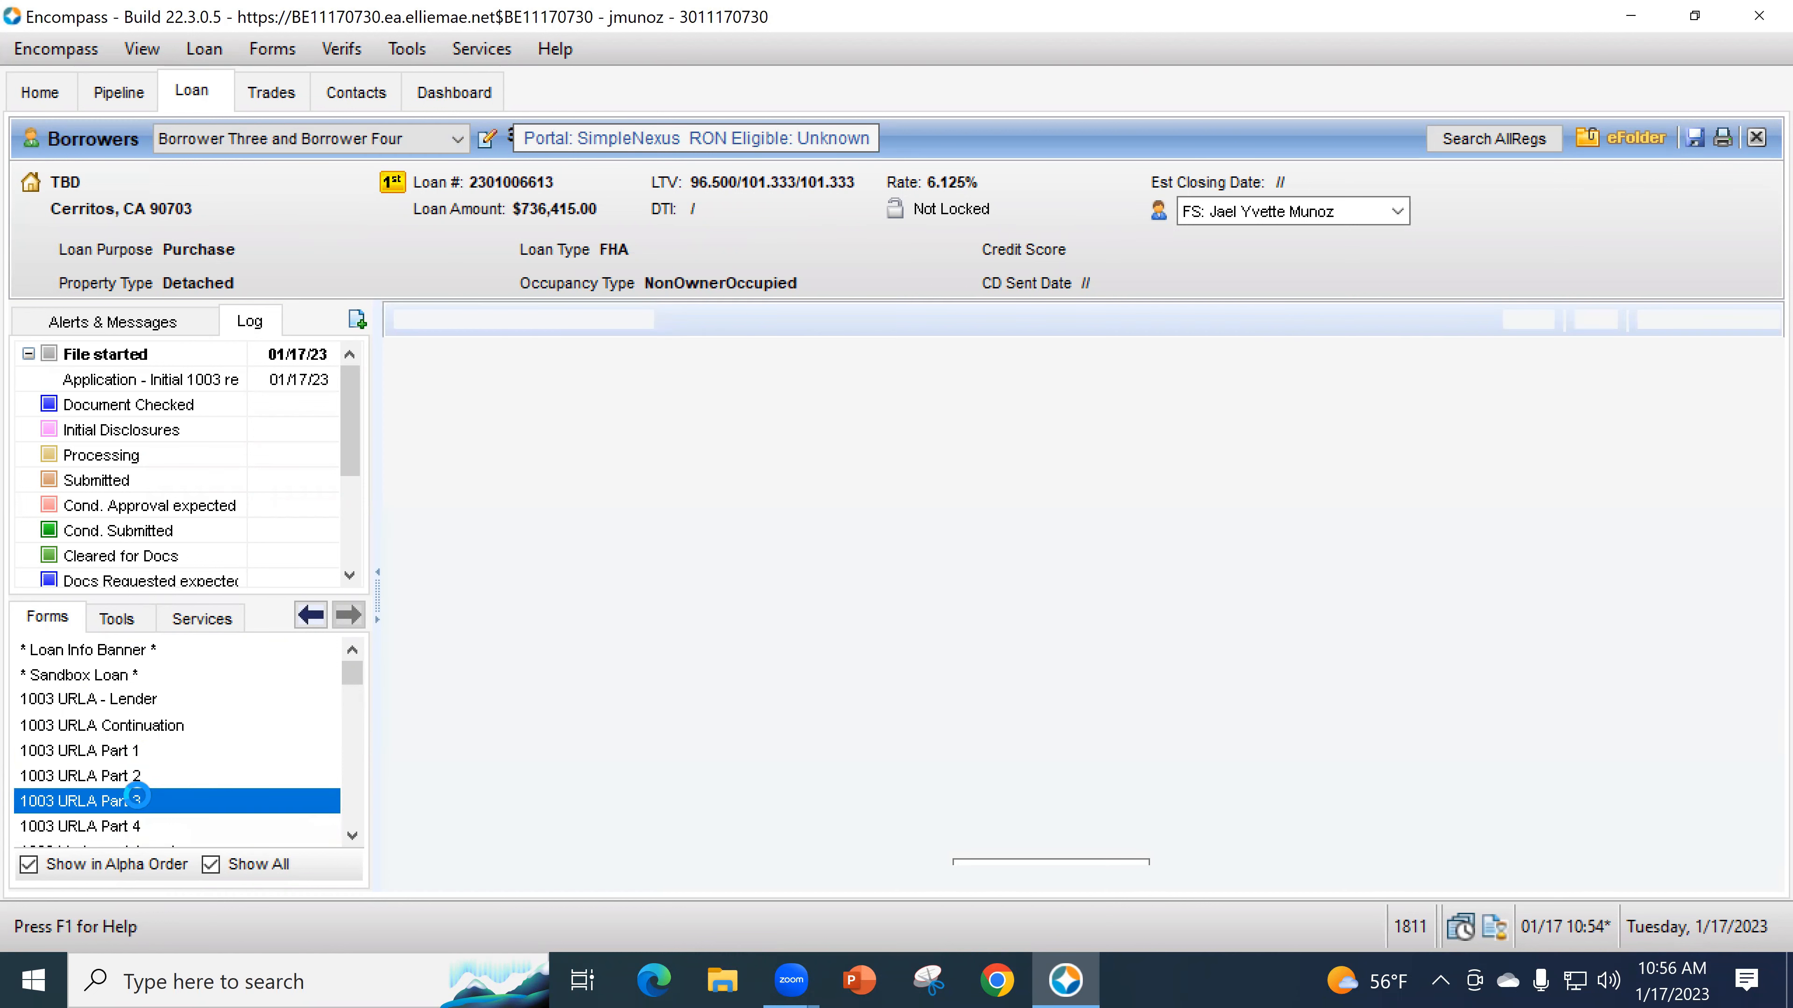
scroll(1218, 692, down, 5)
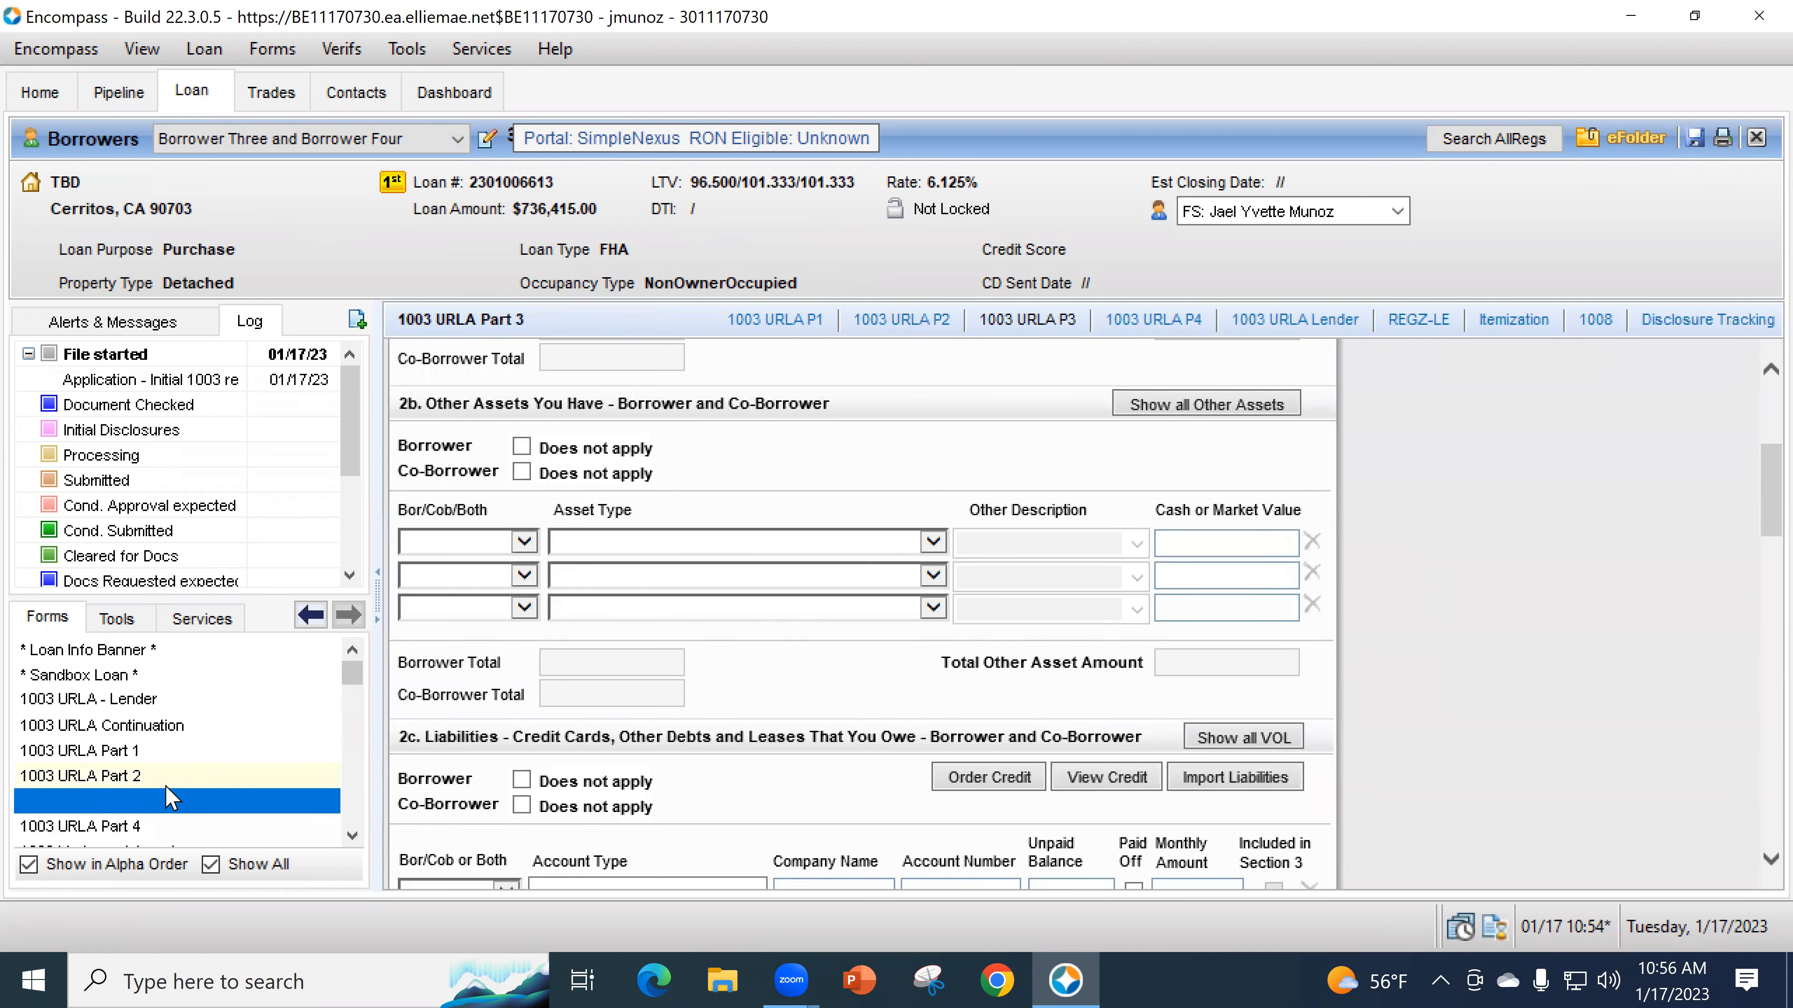
click(303, 139)
click(211, 160)
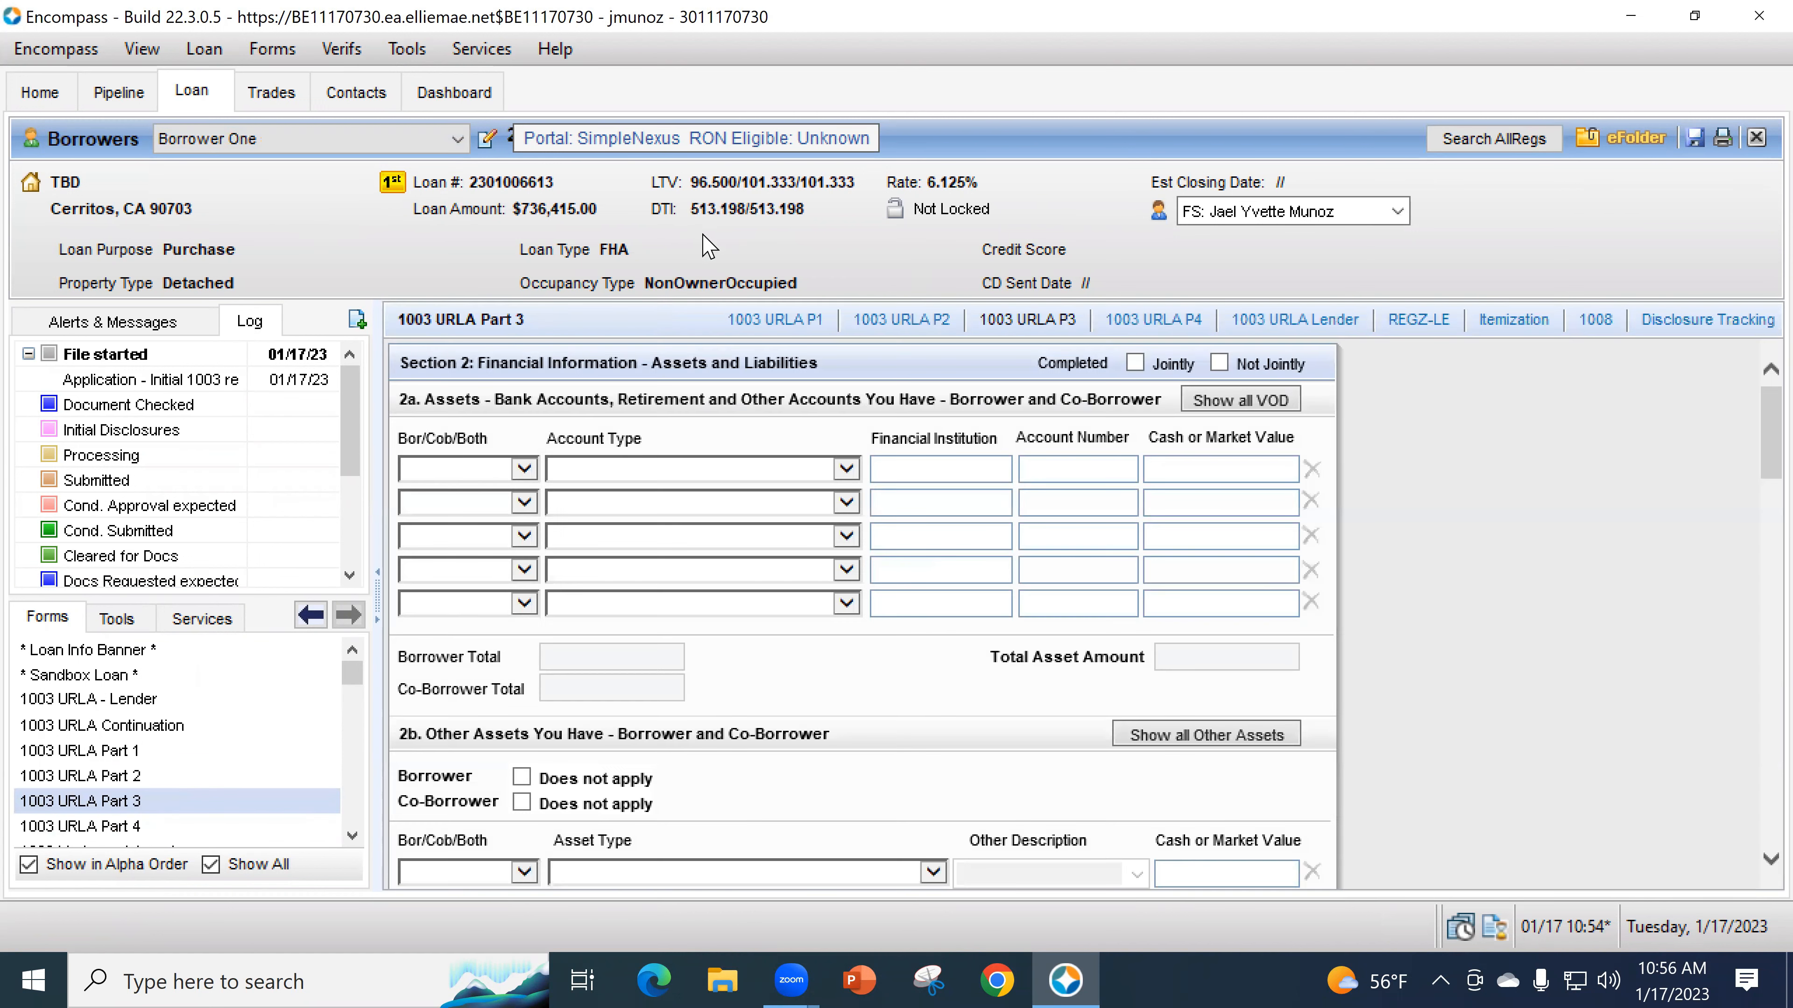
click(311, 139)
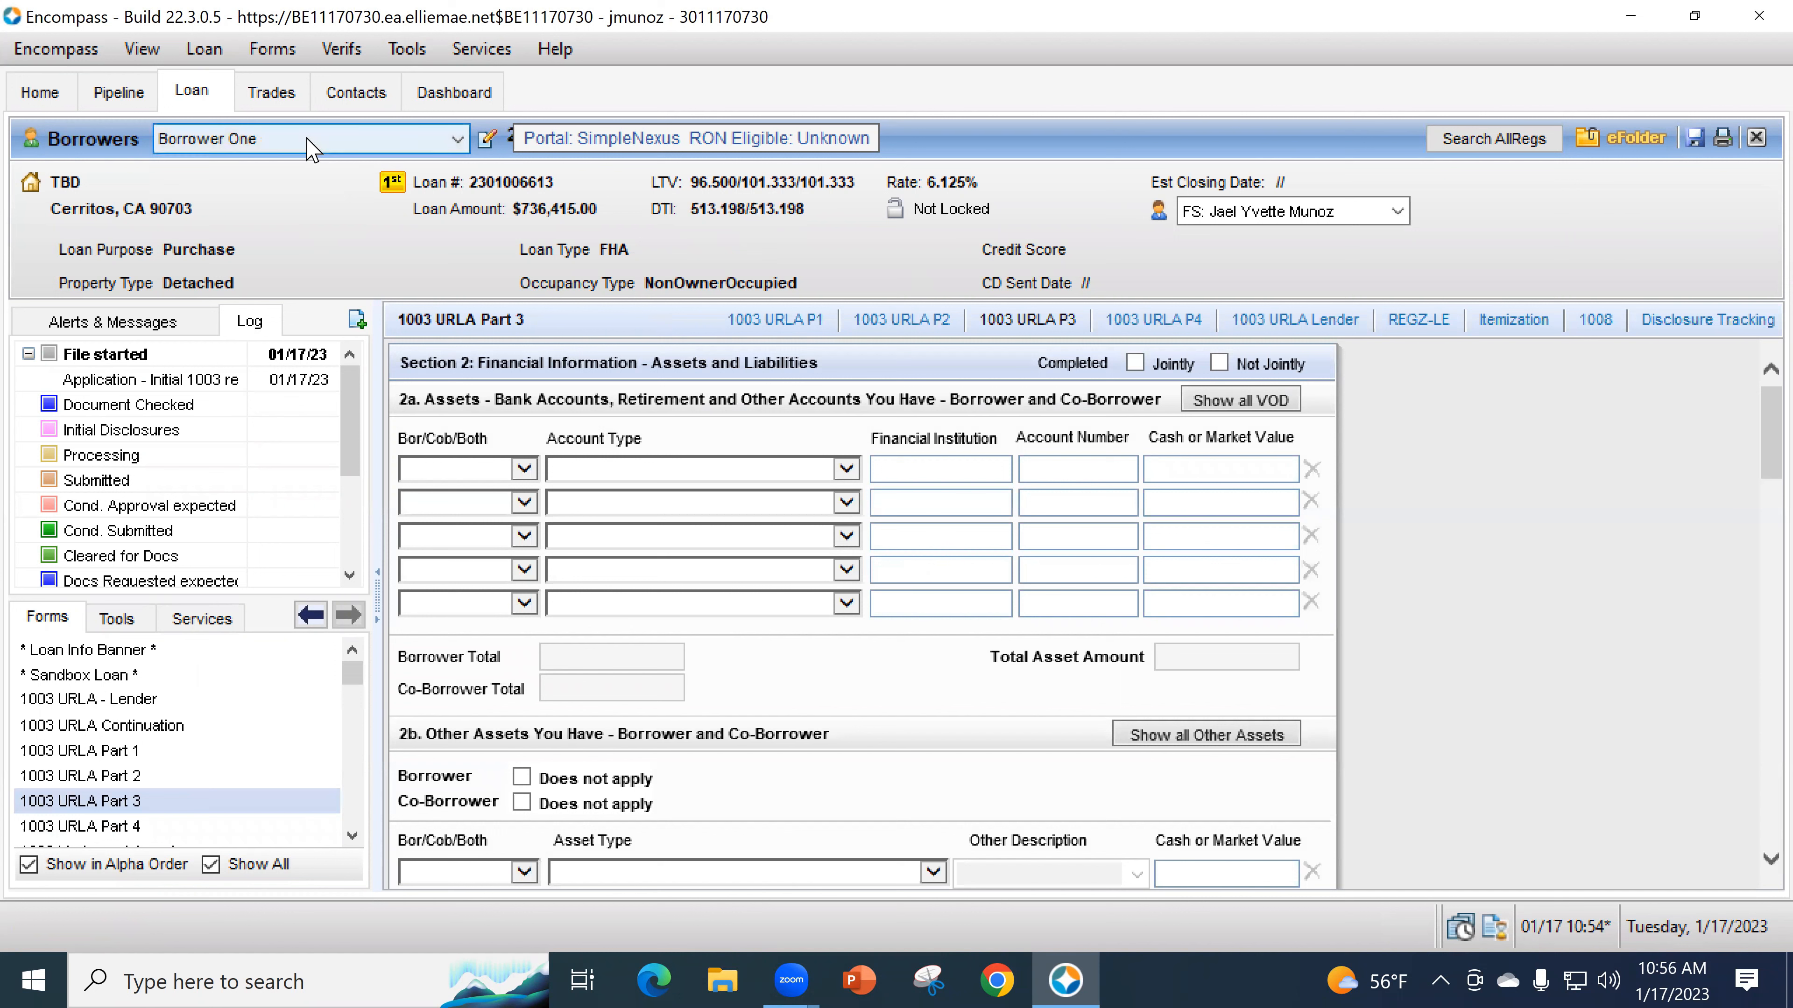
click(284, 167)
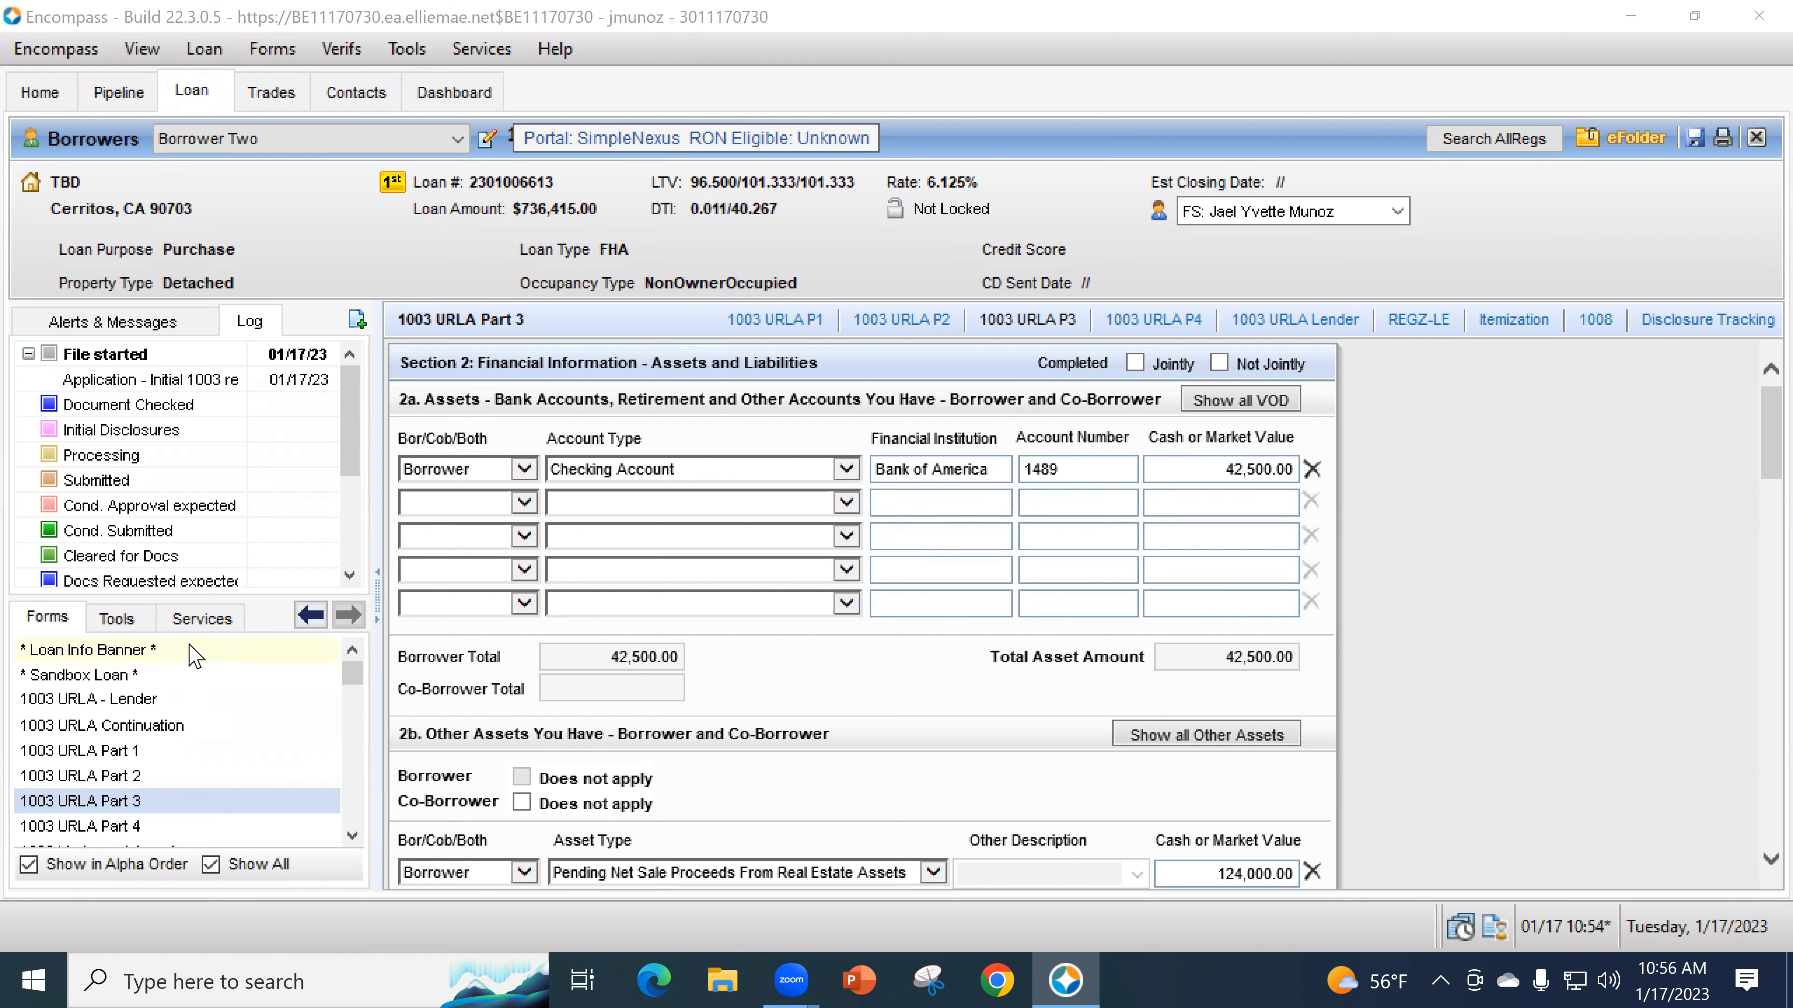
click(203, 619)
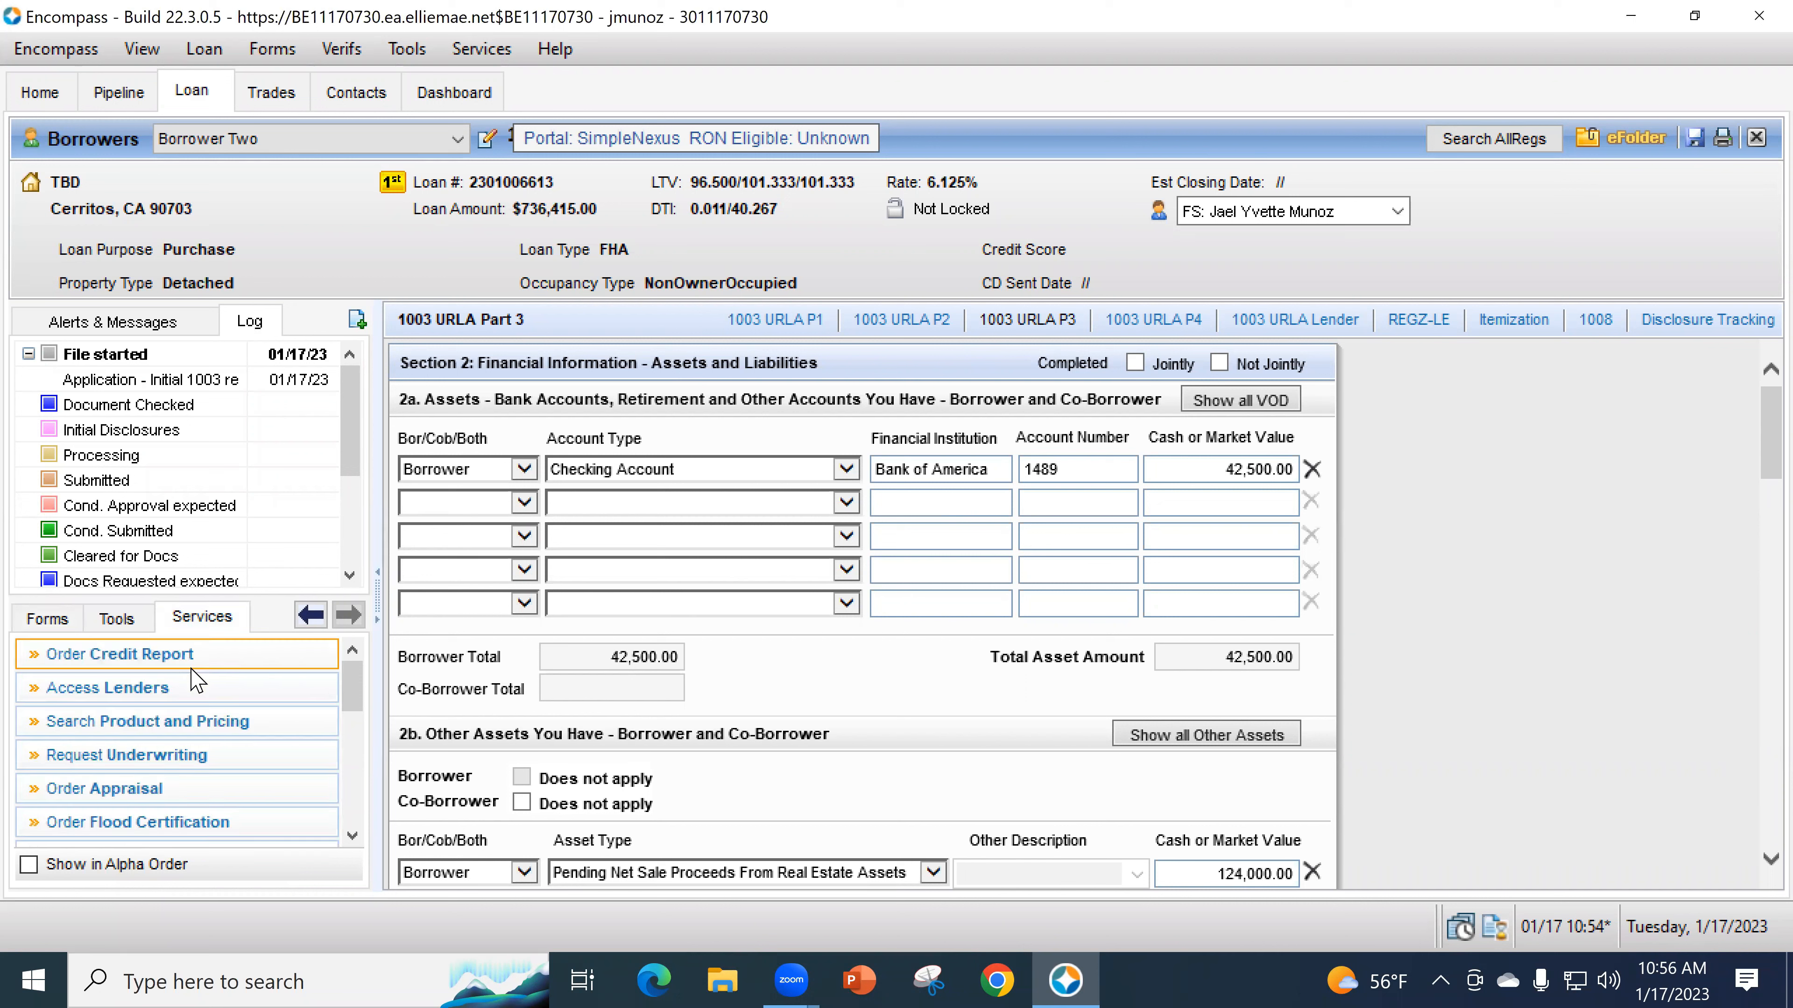
- Submit an underwriting request with Fannie Mae DO for ePASS as the provider
click(192, 755)
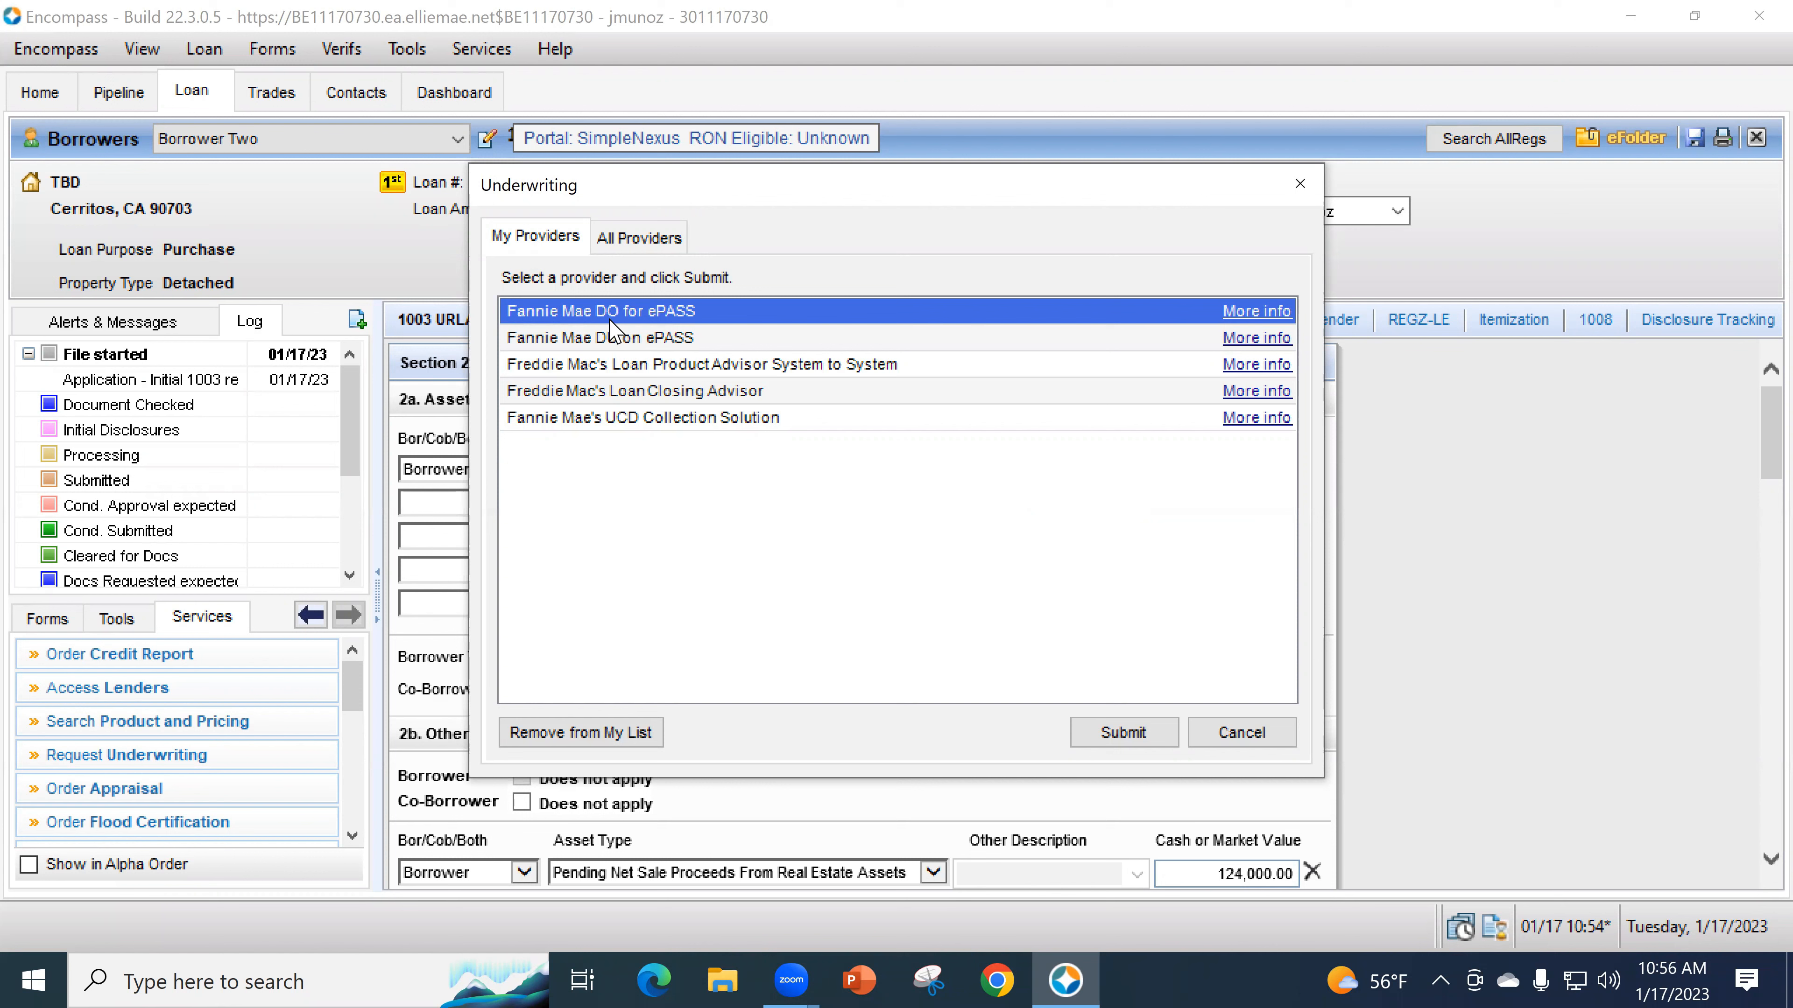
click(626, 367)
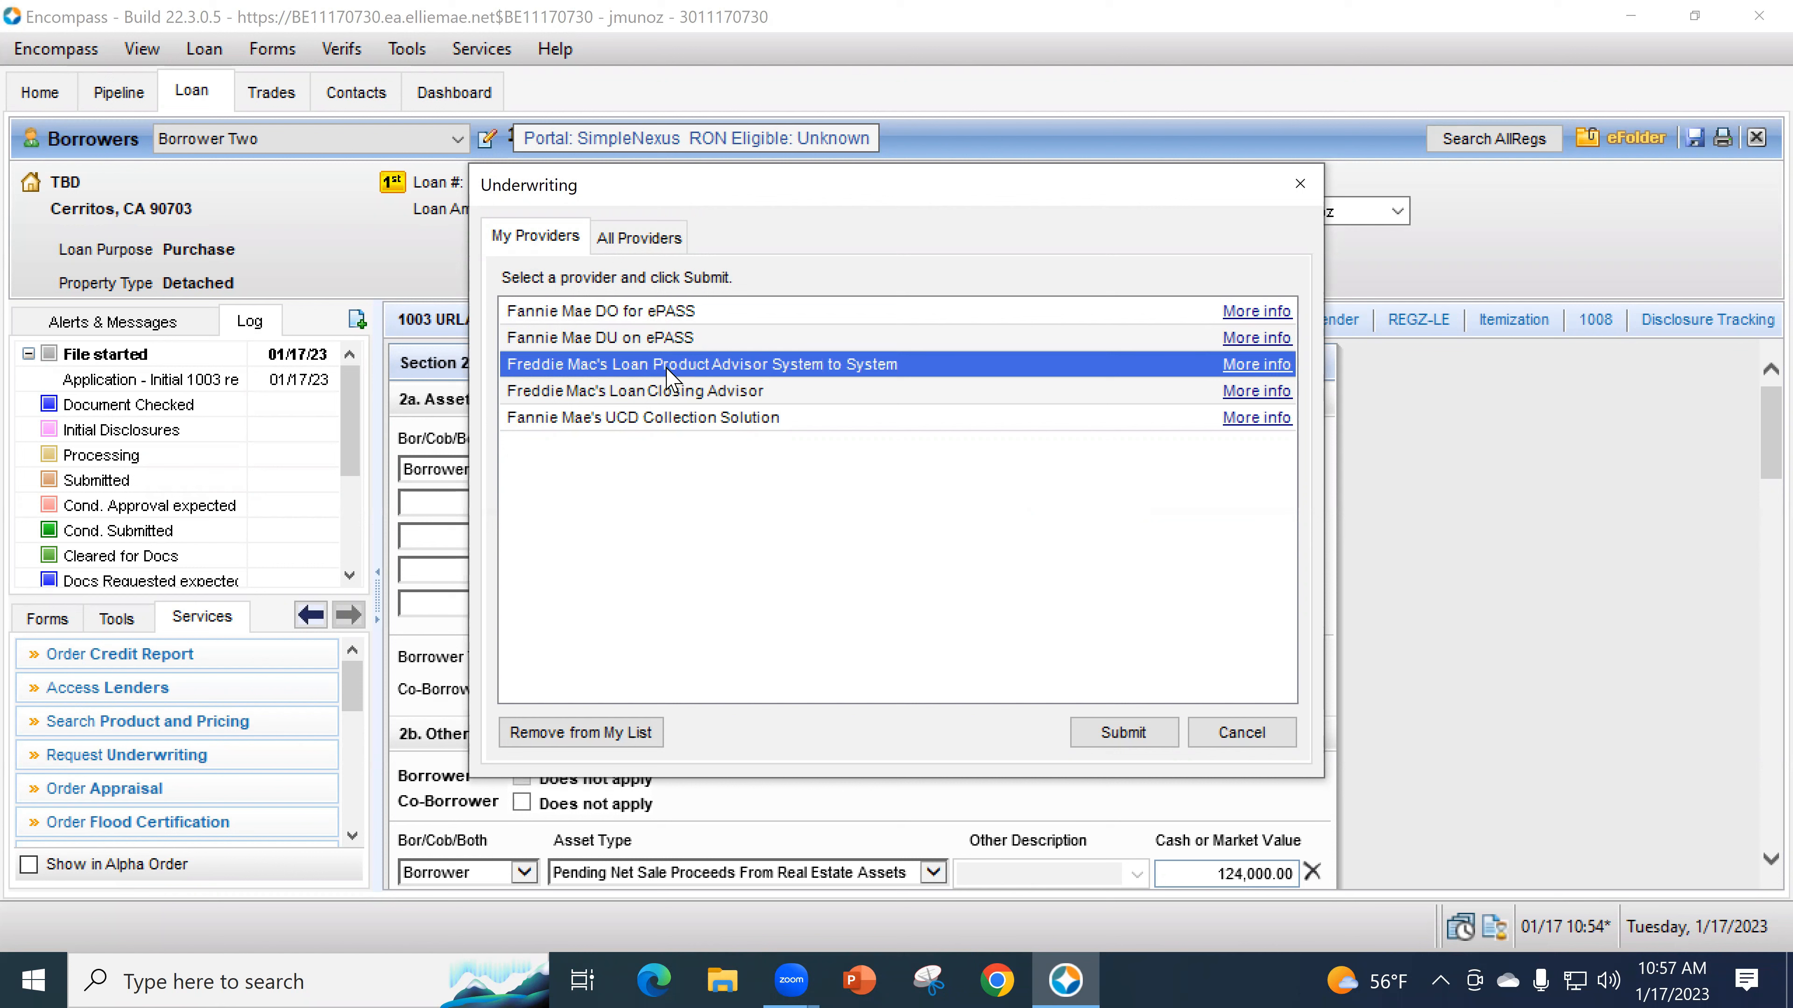
click(573, 314)
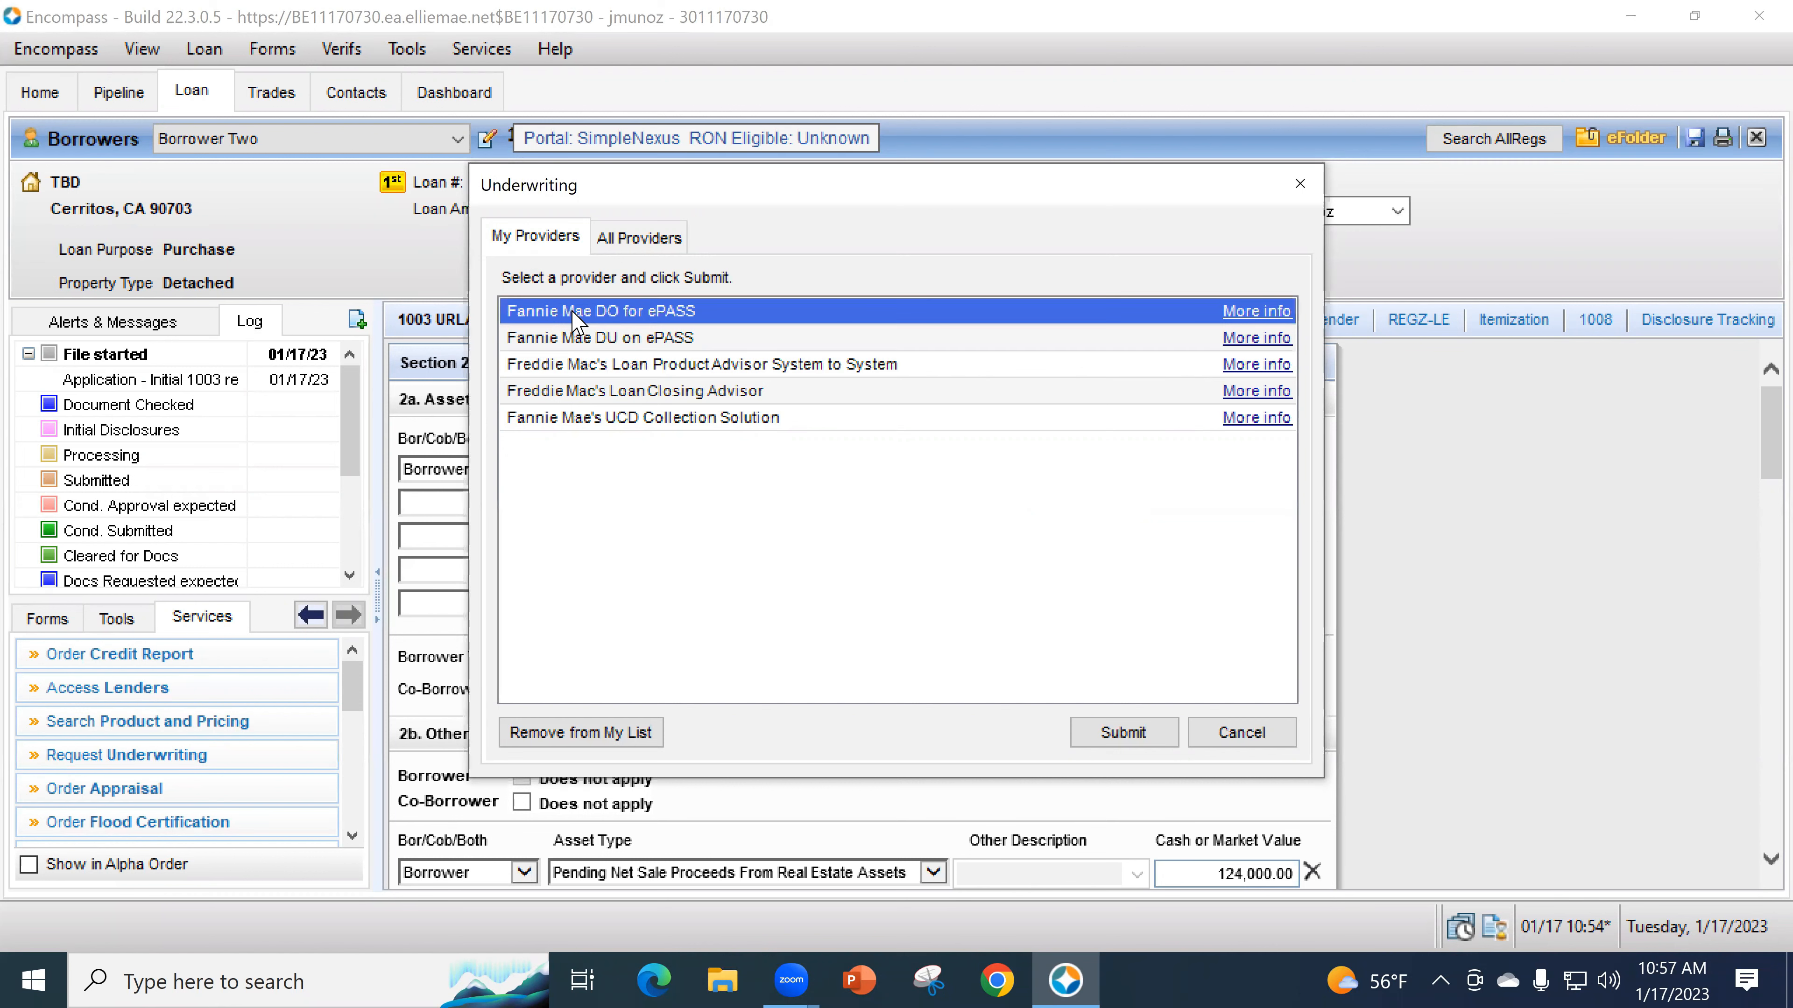
click(1125, 737)
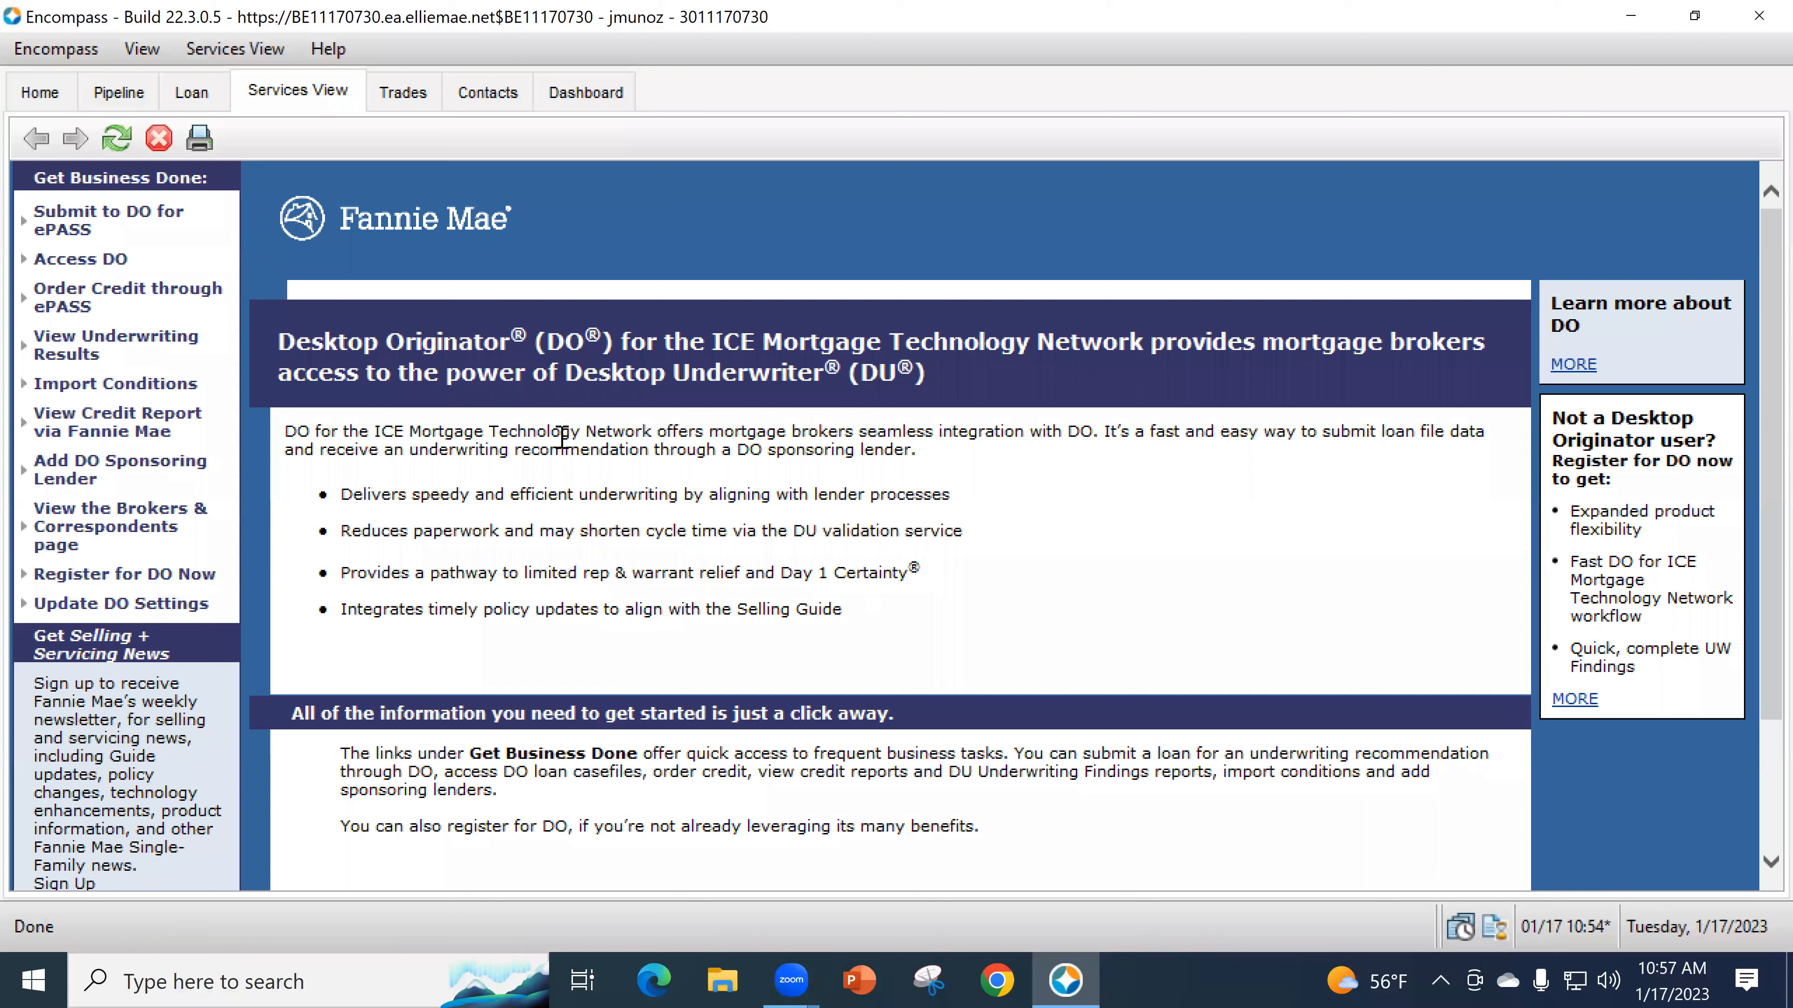
click(68, 228)
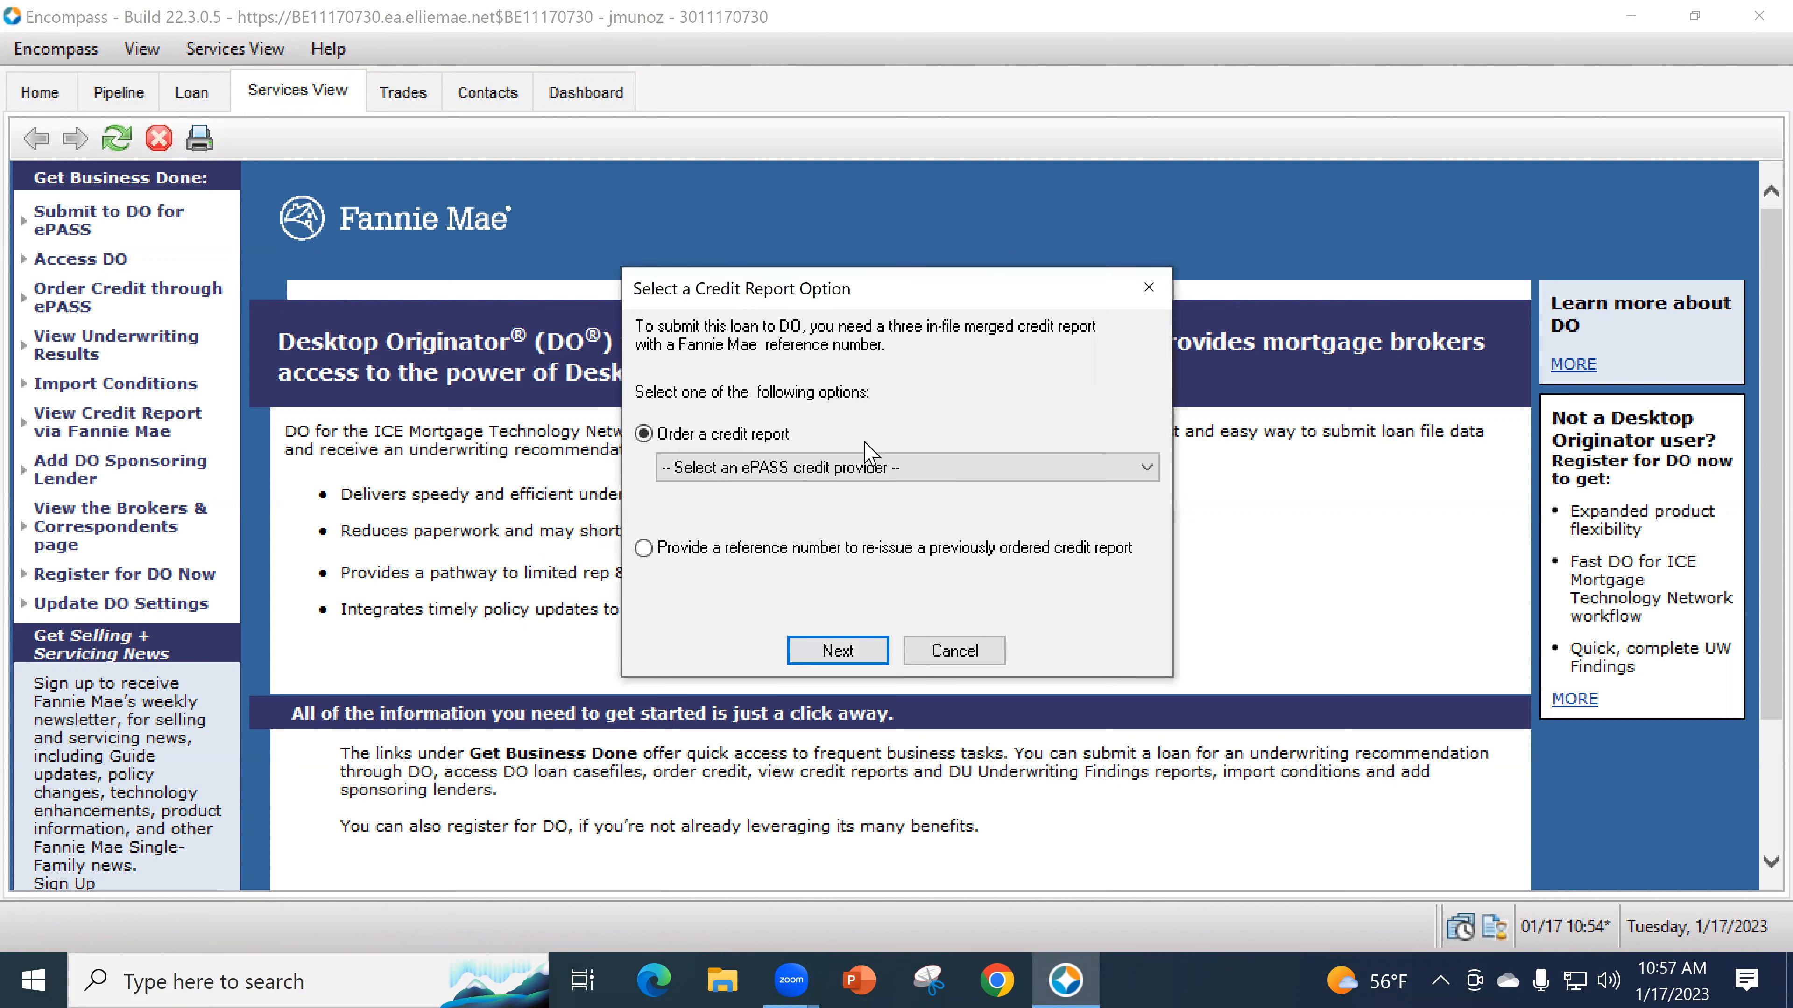
click(797, 466)
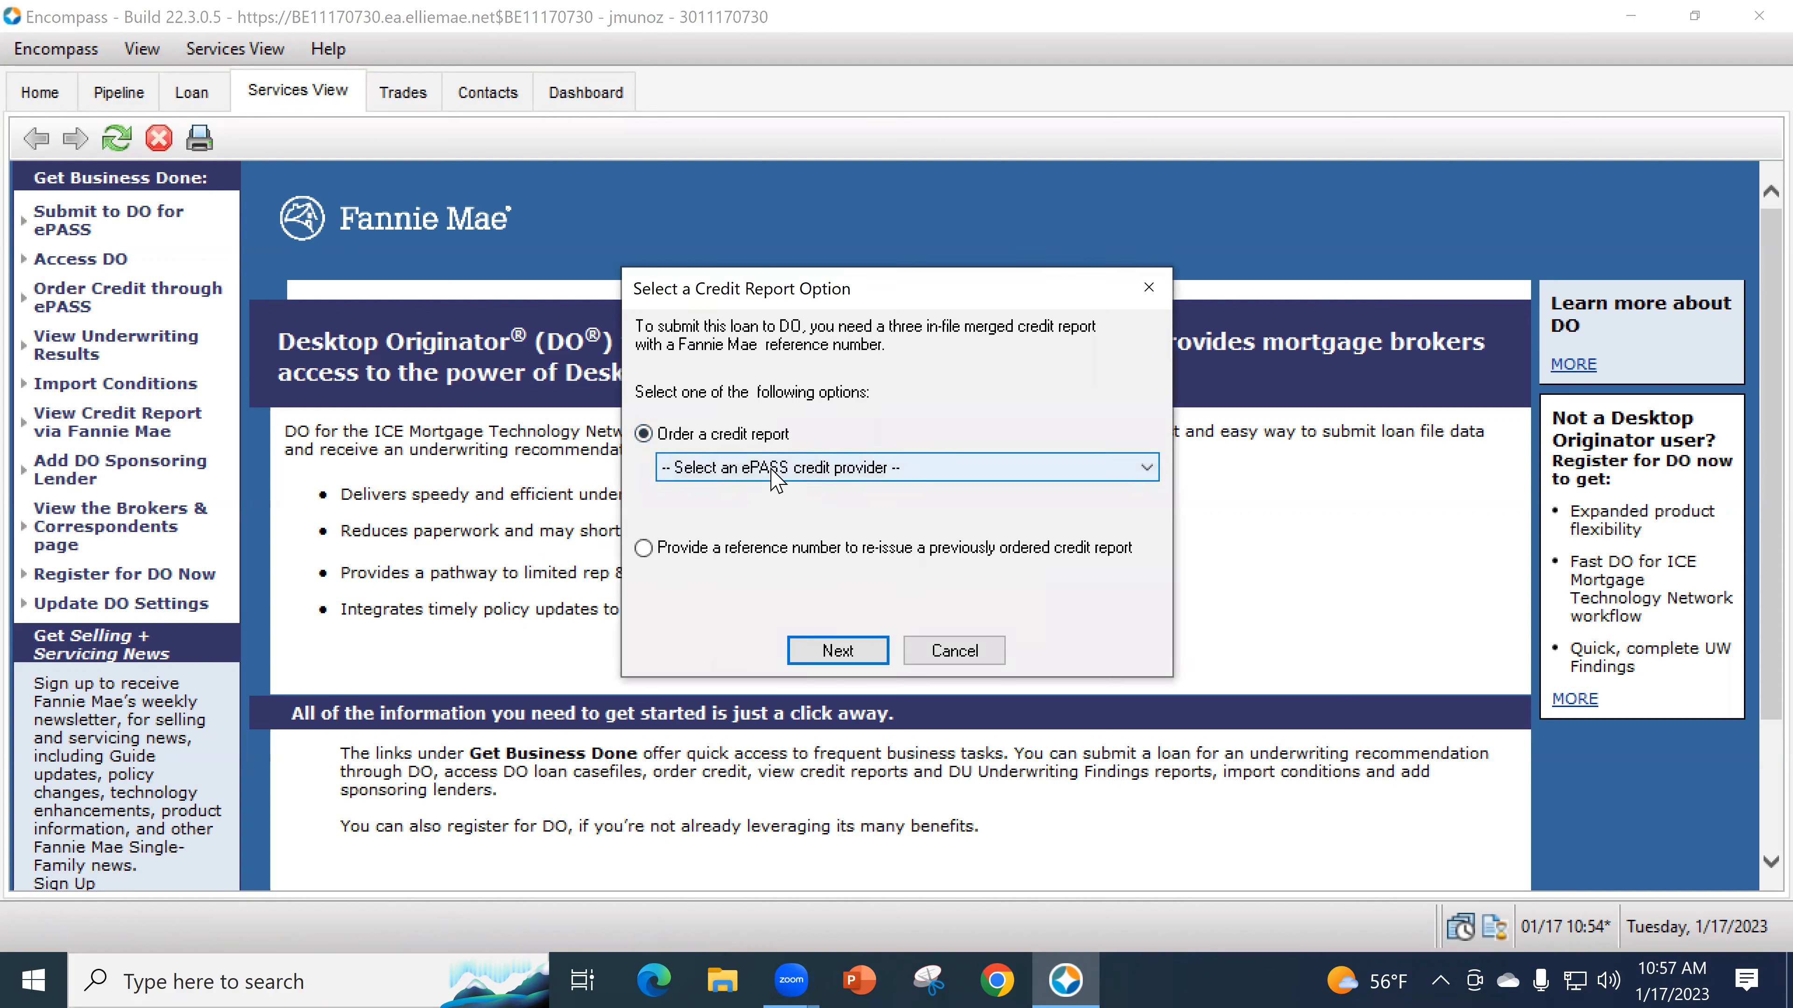
scroll(695, 607, down, 6)
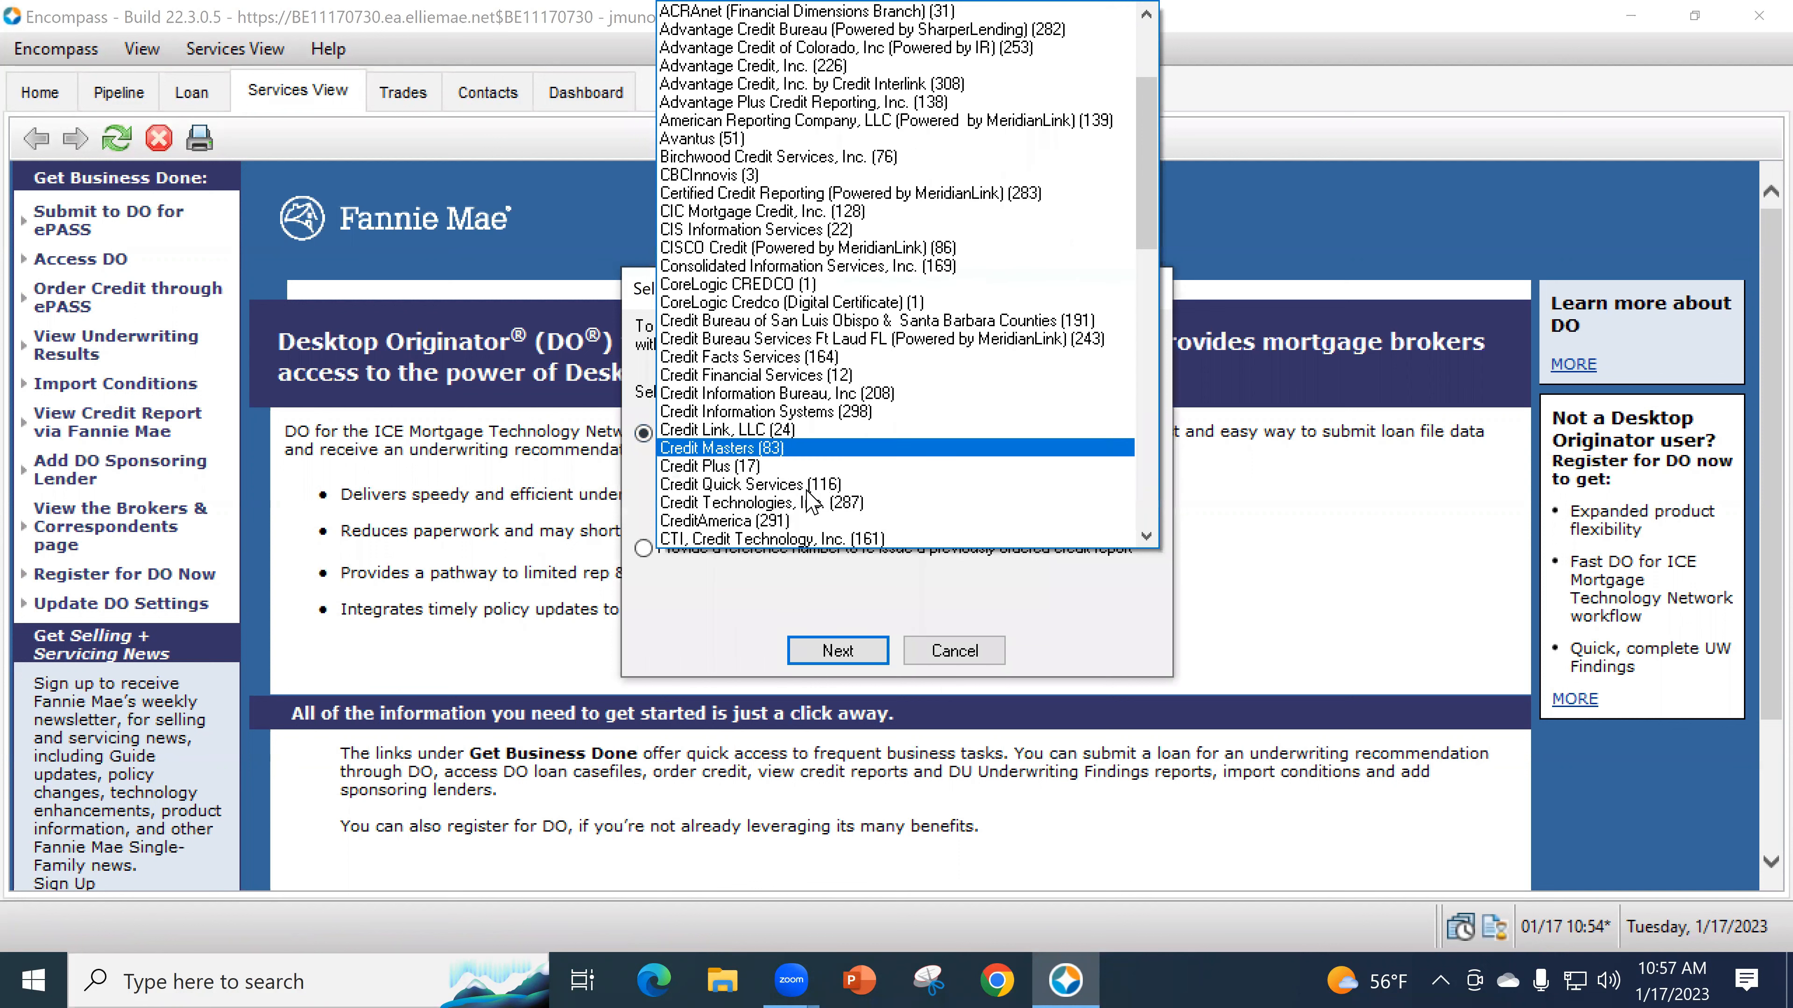
scroll(803, 503, down, 3)
scroll(803, 503, down, 1)
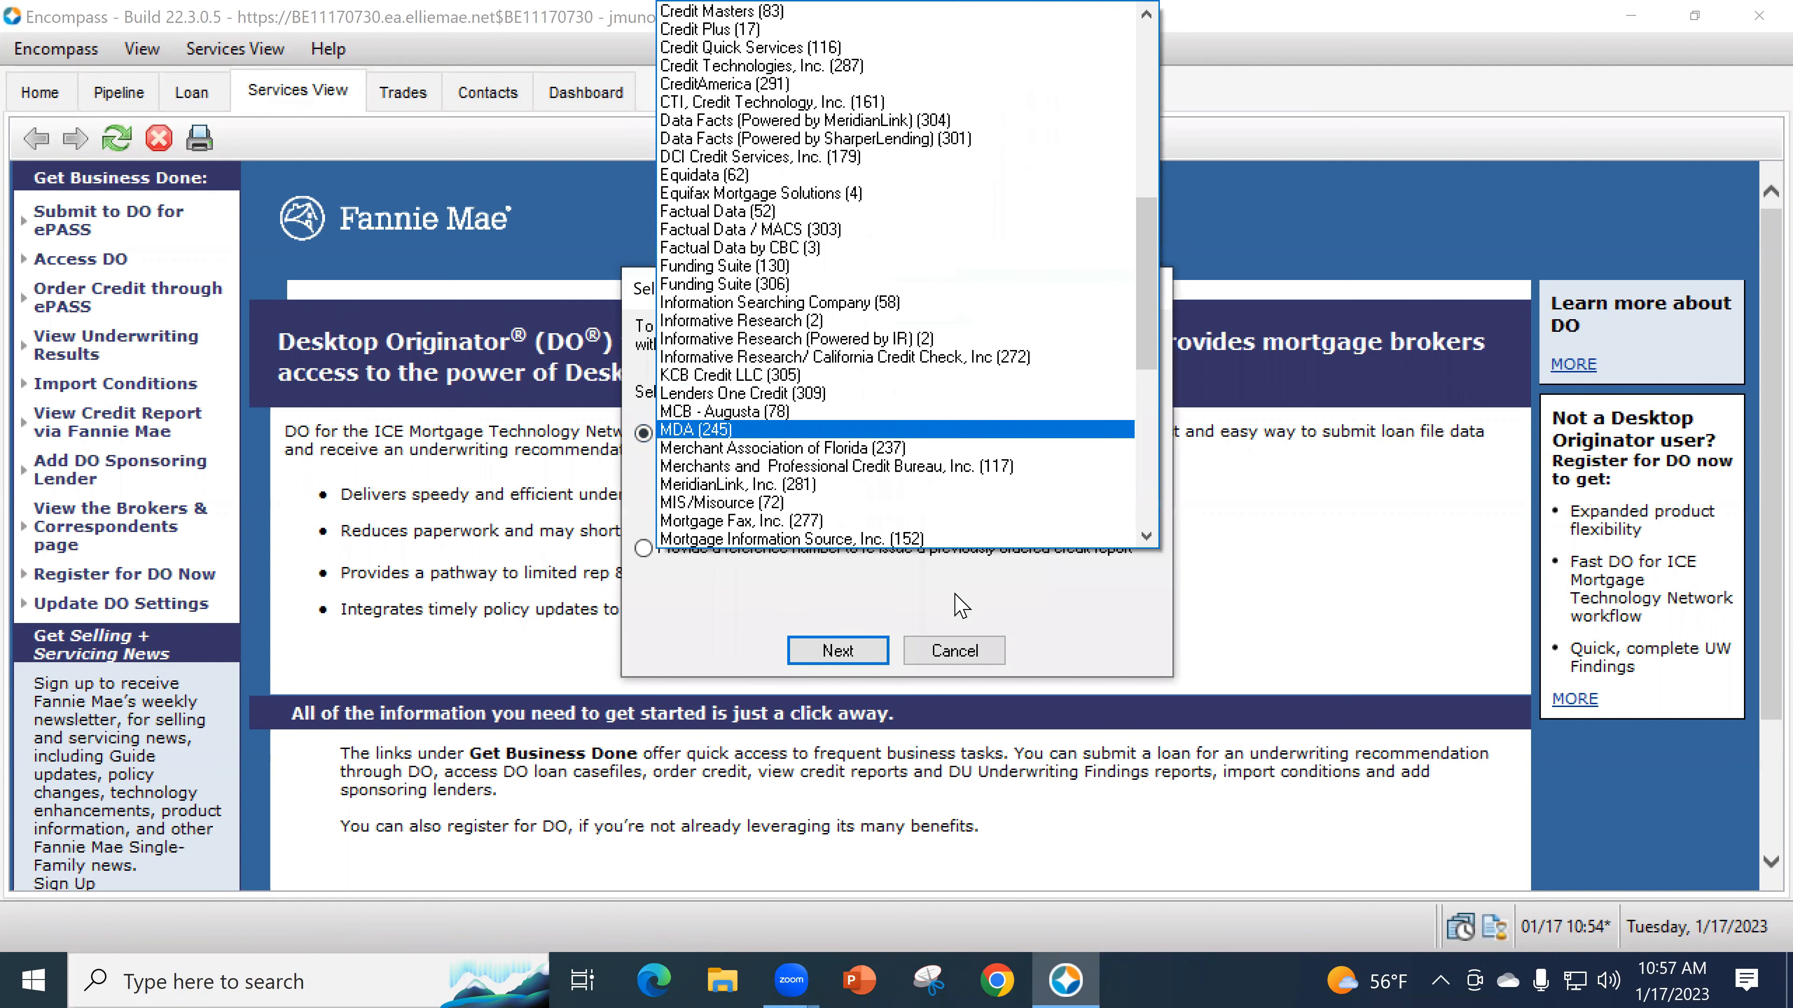
scroll(698, 601, down, 3)
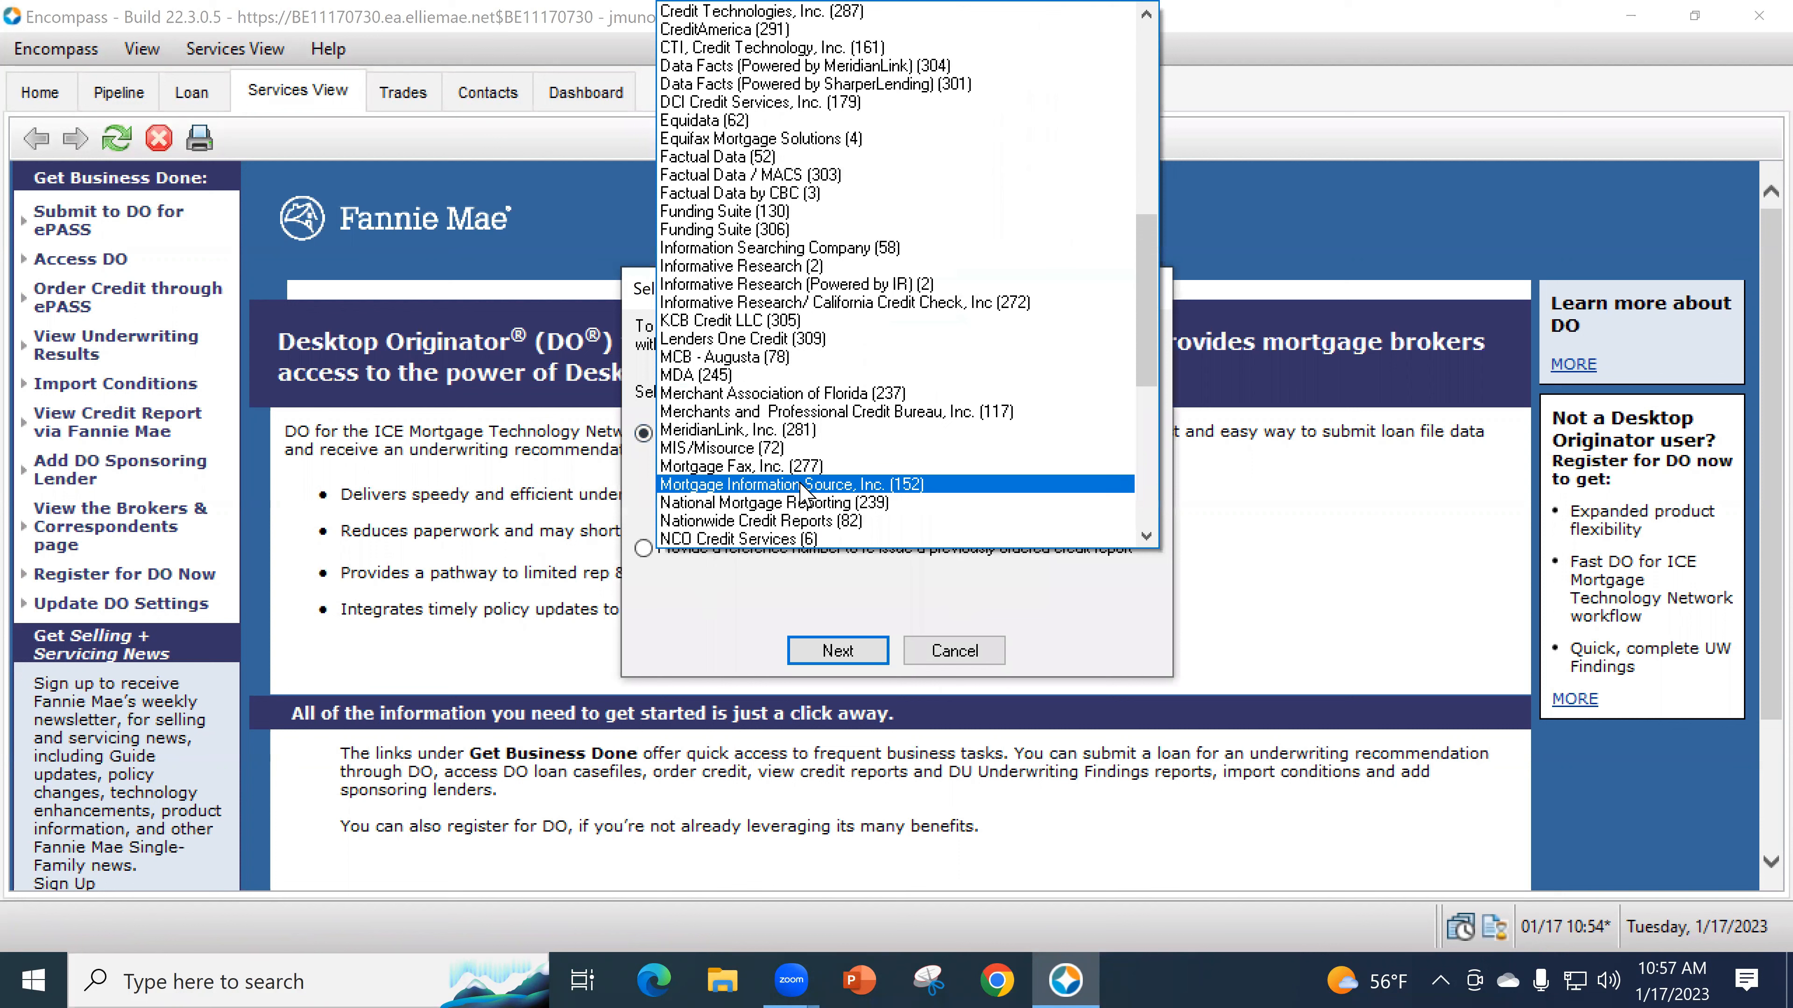
click(953, 650)
click(953, 650)
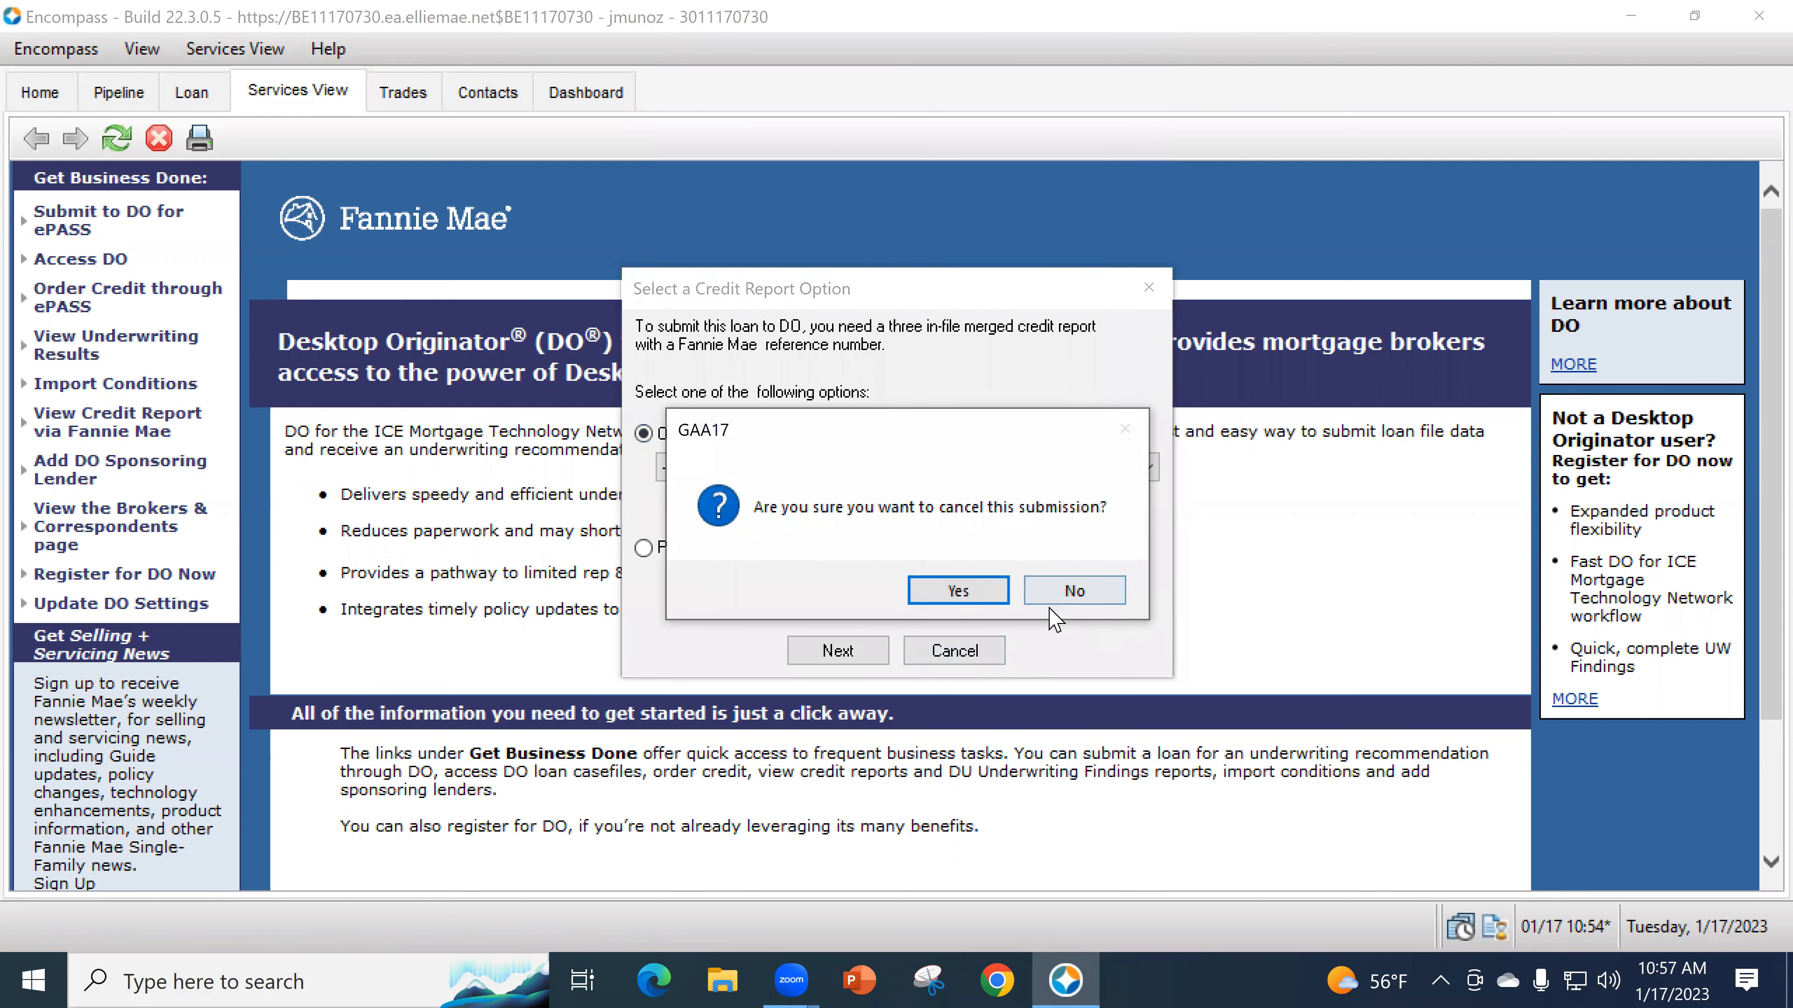
click(959, 599)
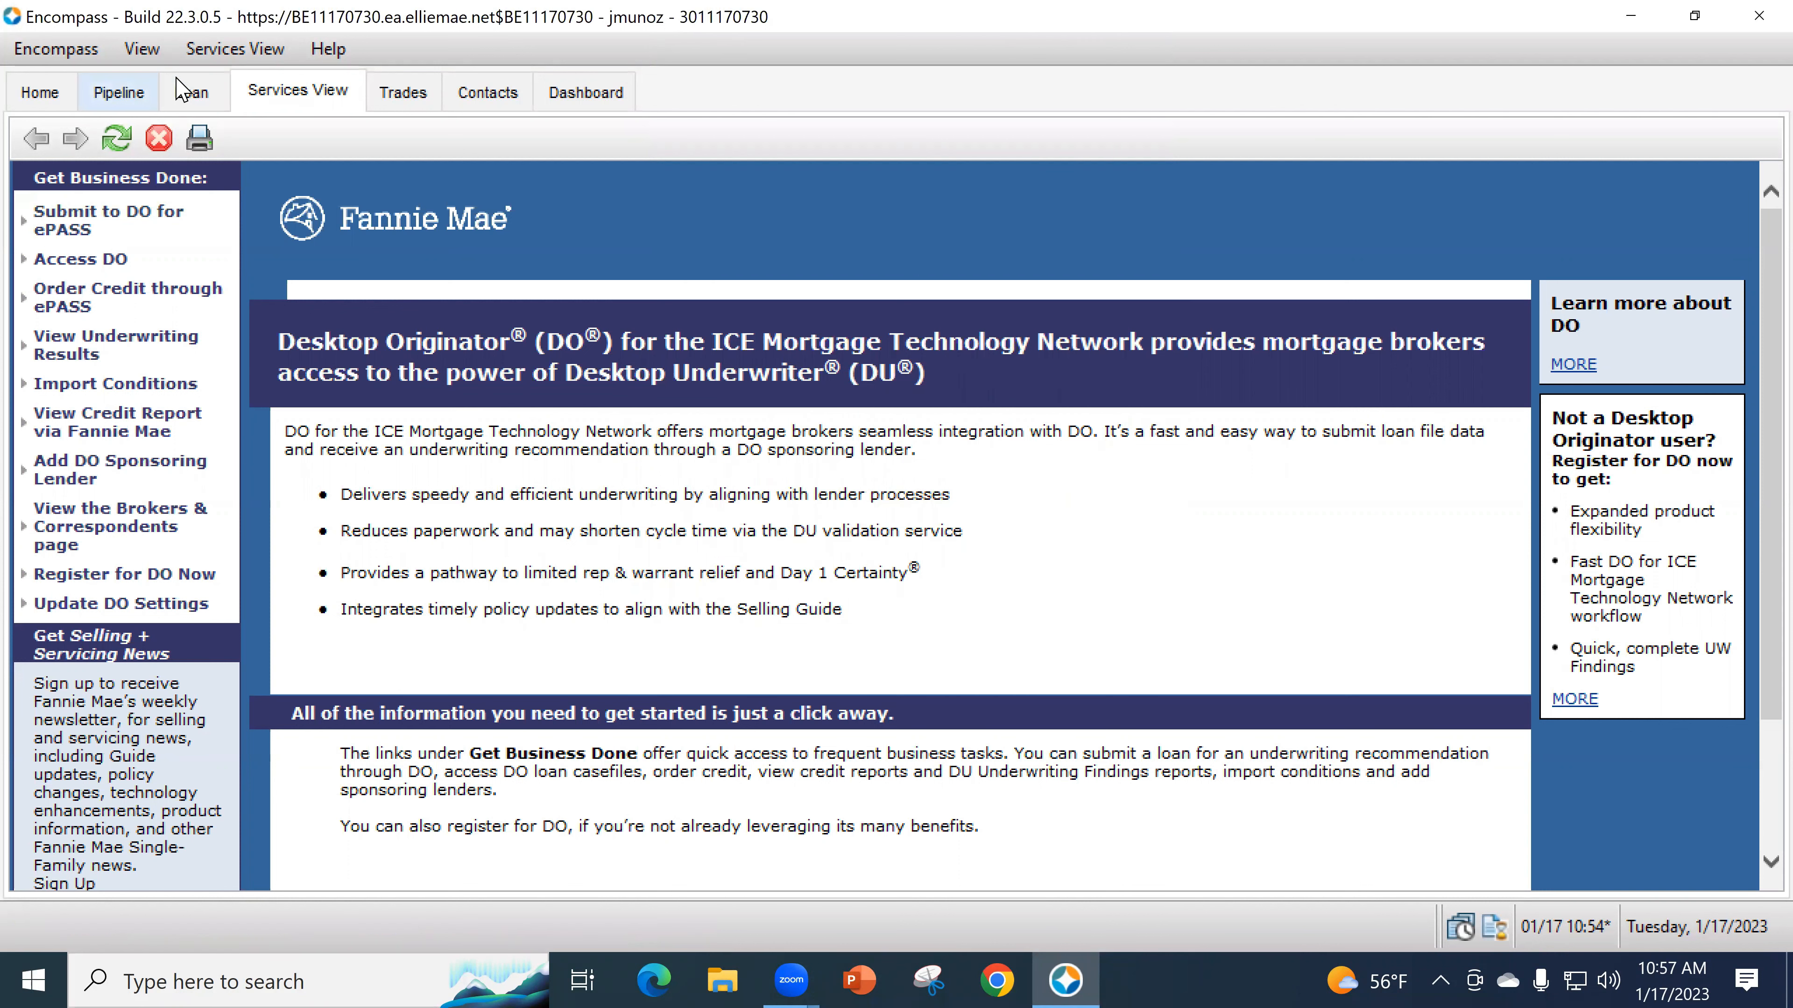
- Leave the Fannie Mae DO page for the loan file and show the Forms list
click(186, 99)
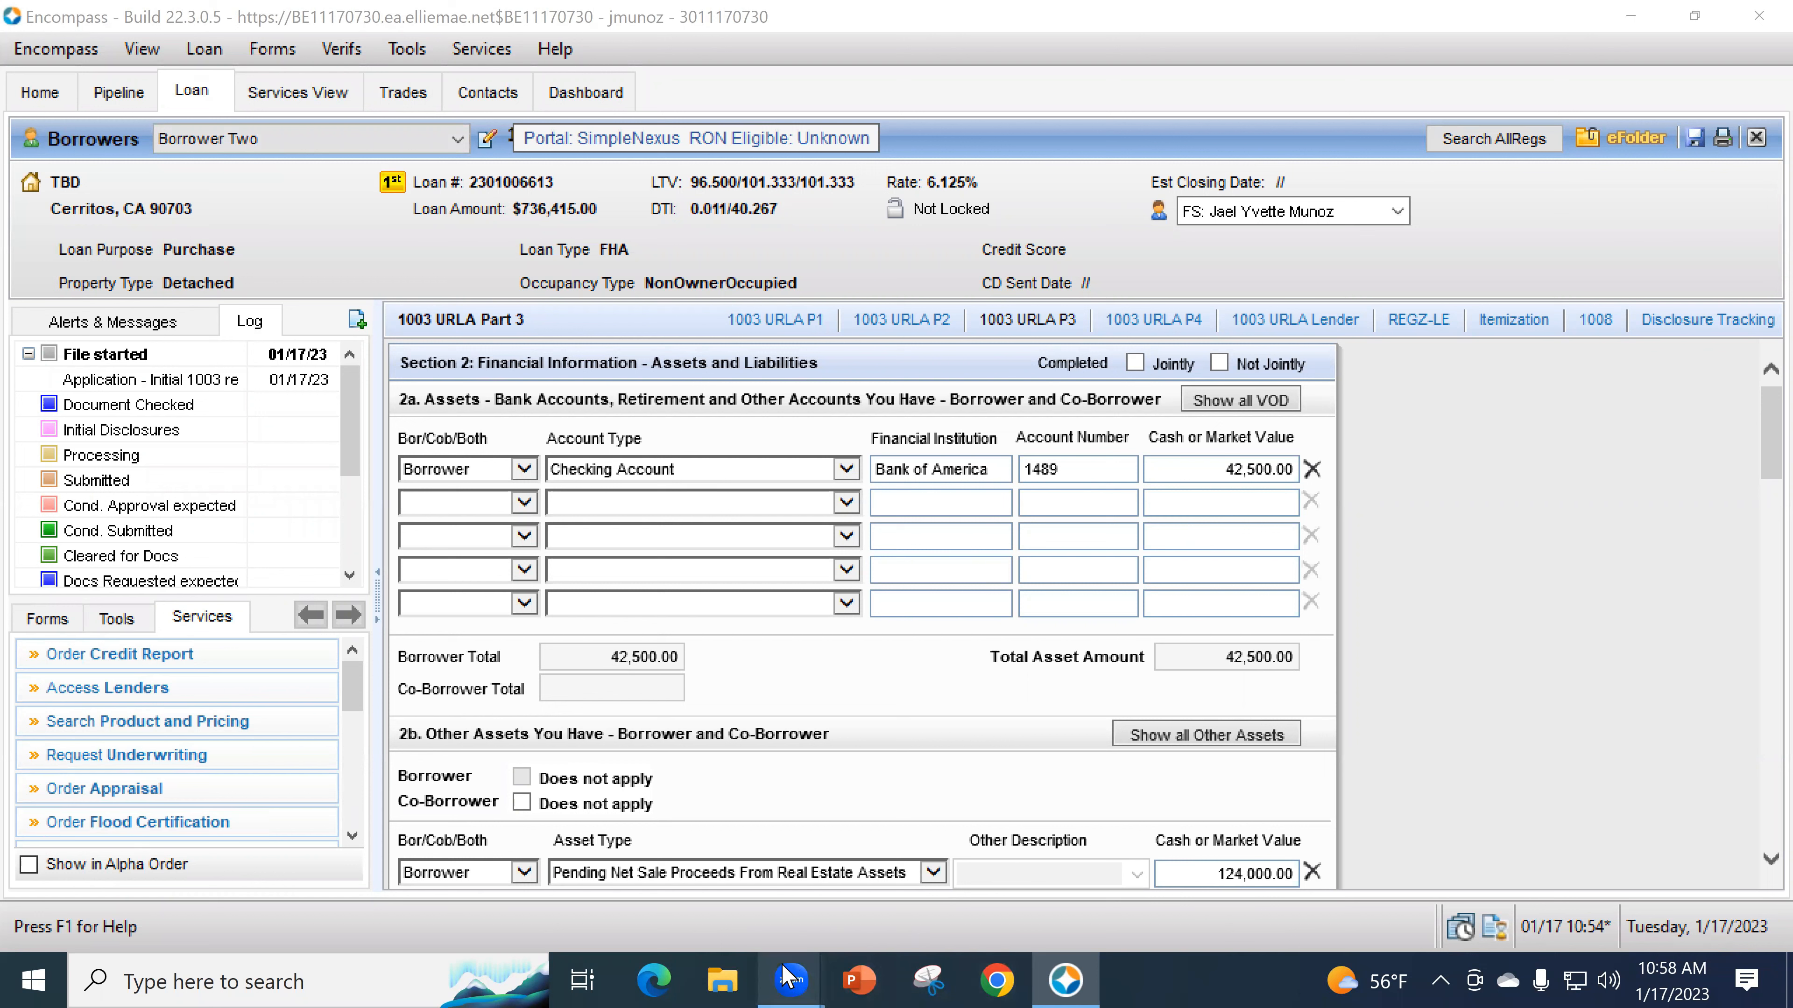
mouse_move(786, 977)
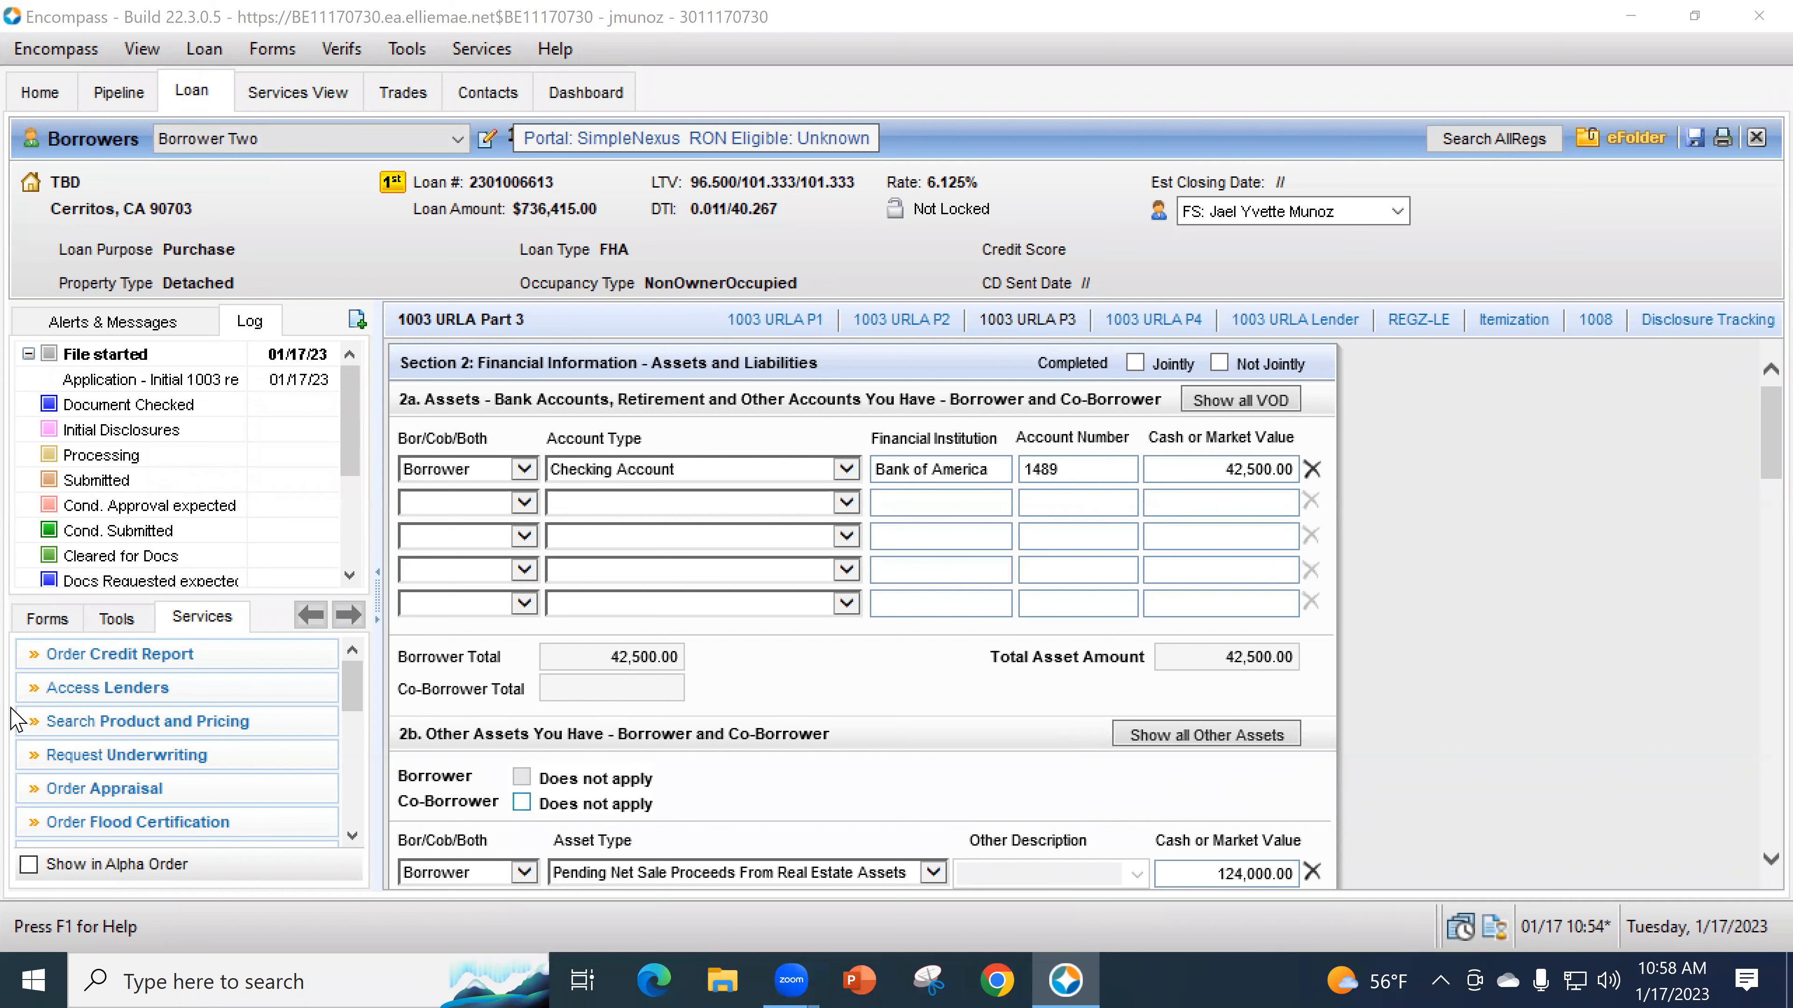
click(47, 620)
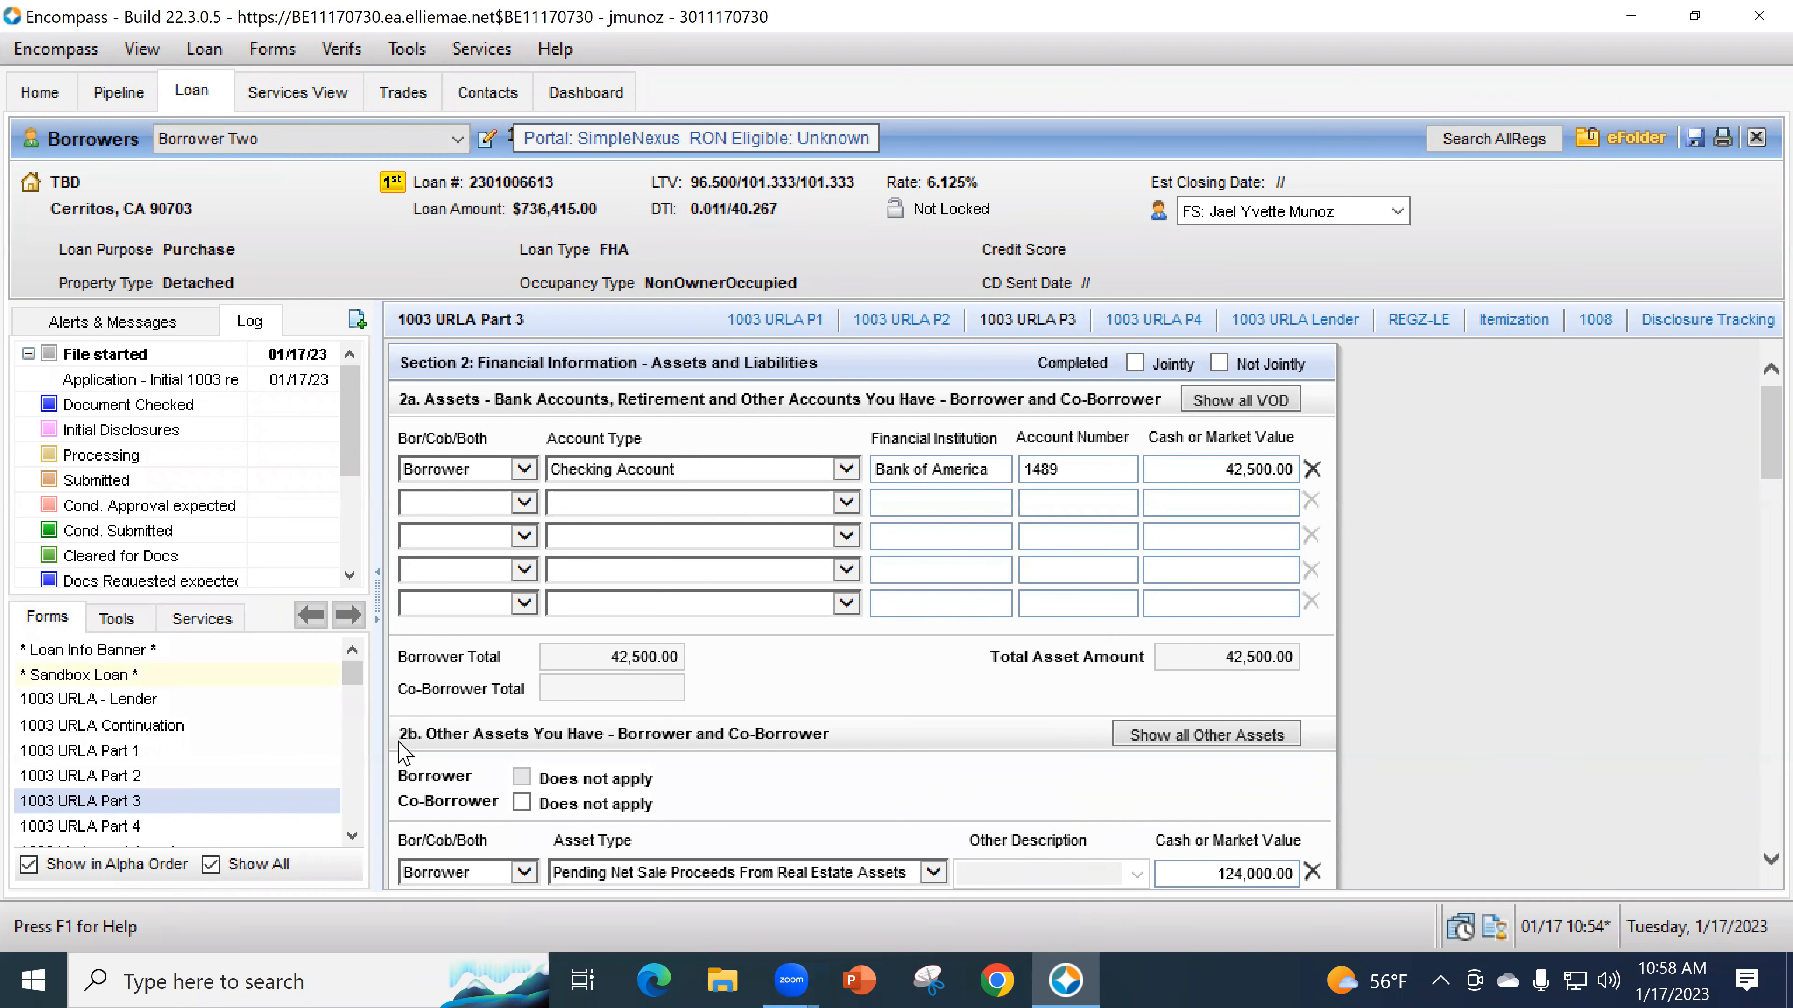